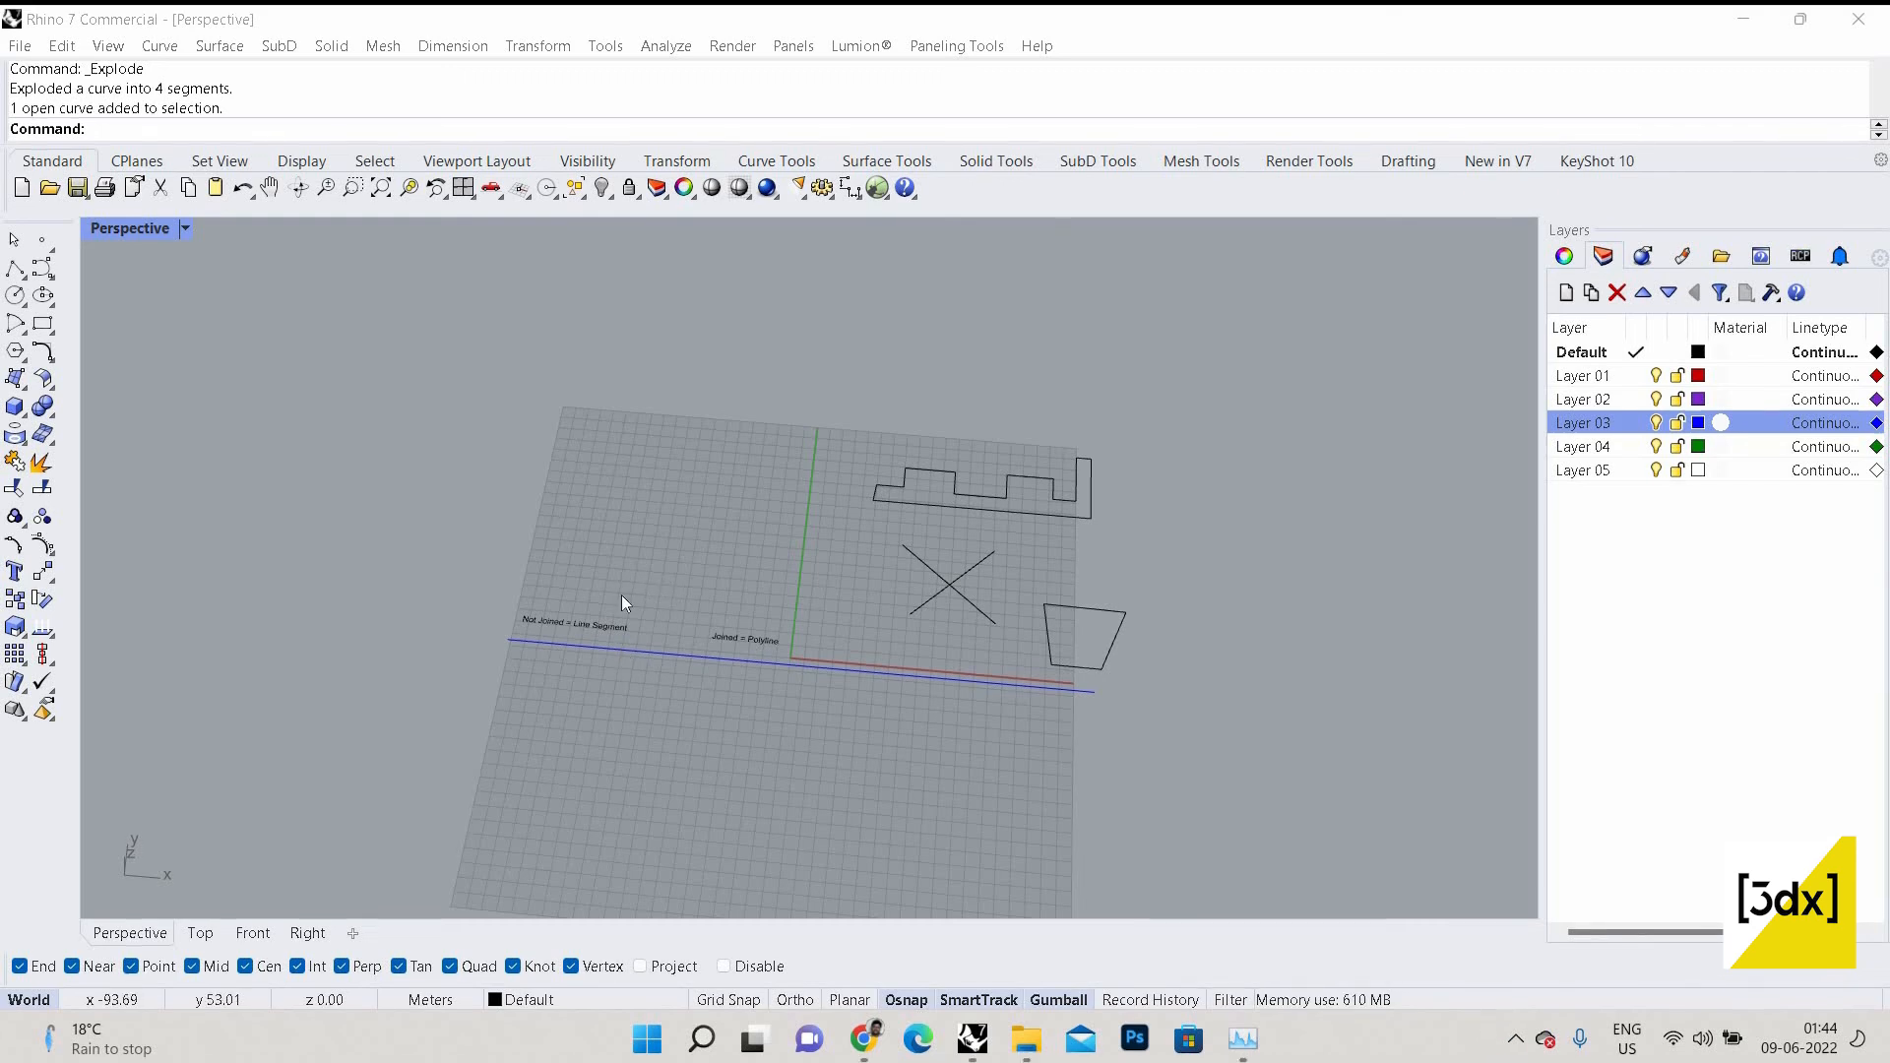
scroll(623, 595, up, 2)
scroll(748, 679, down, 2)
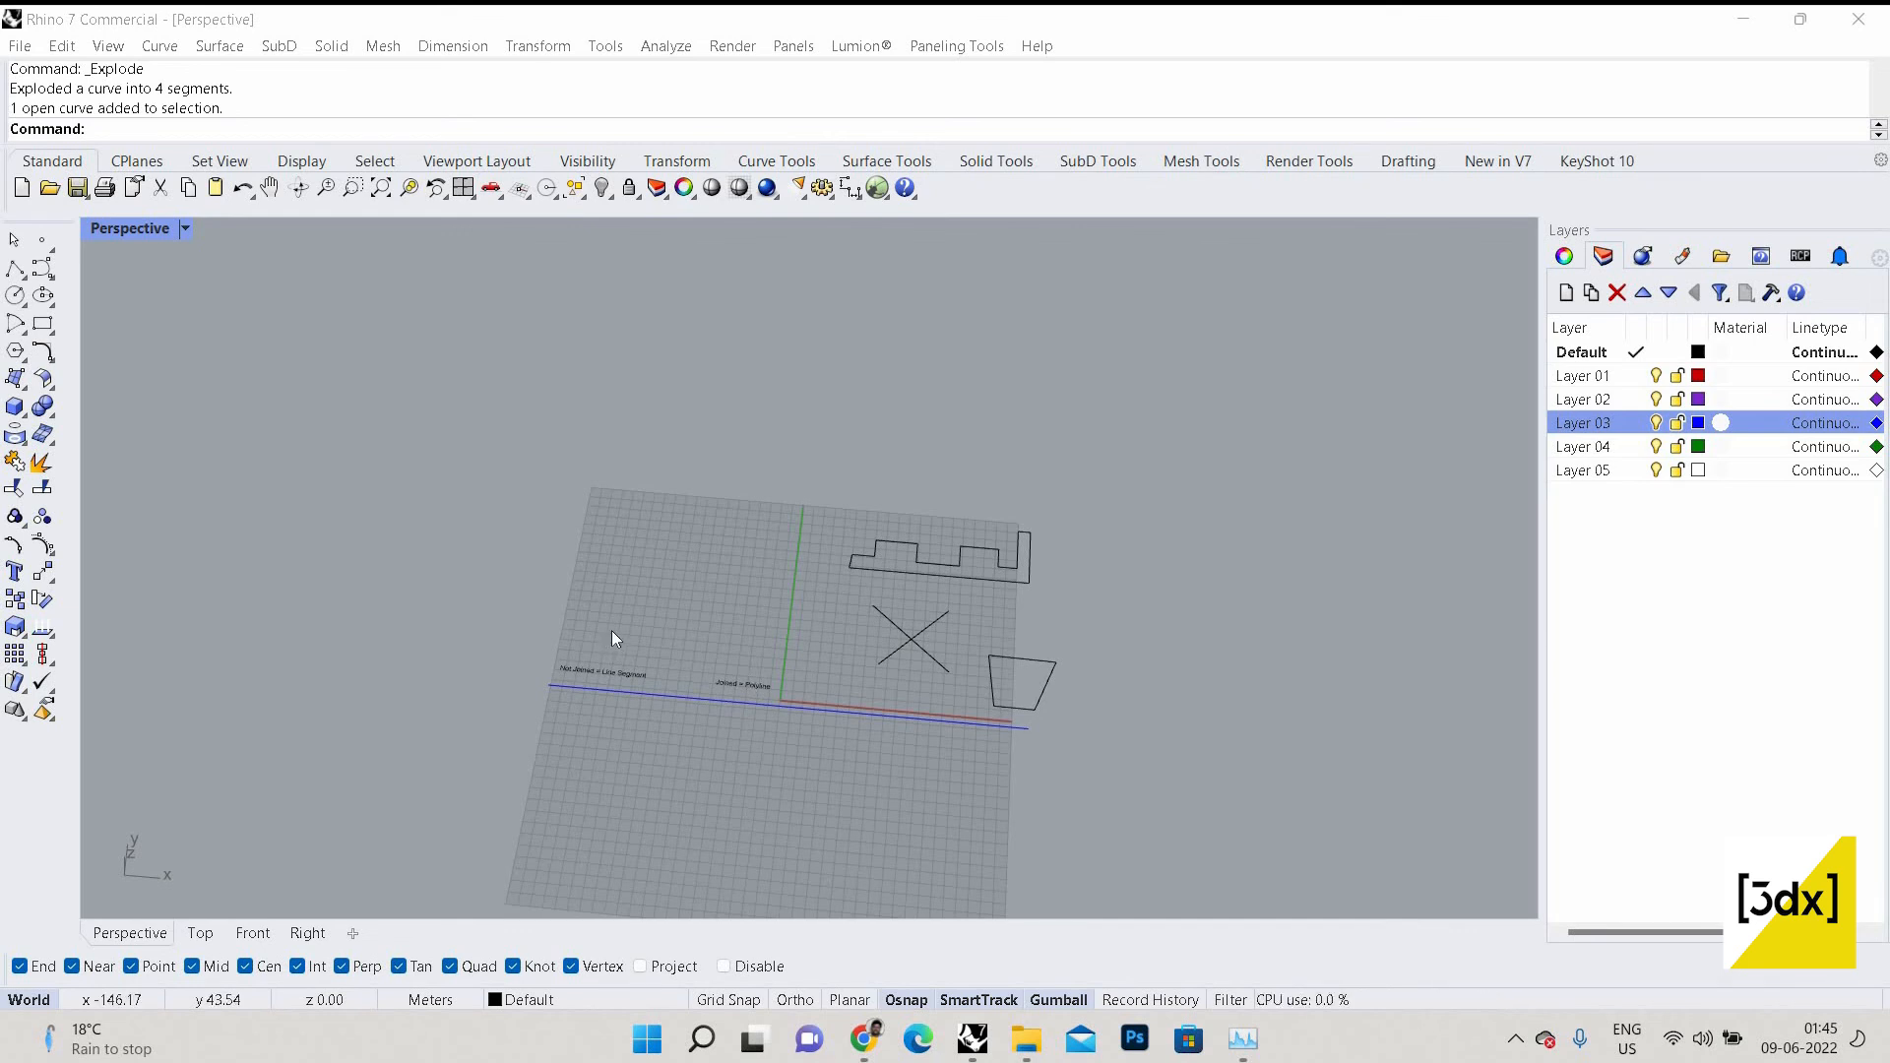
scroll(611, 633, up, 1)
scroll(633, 631, up, 2)
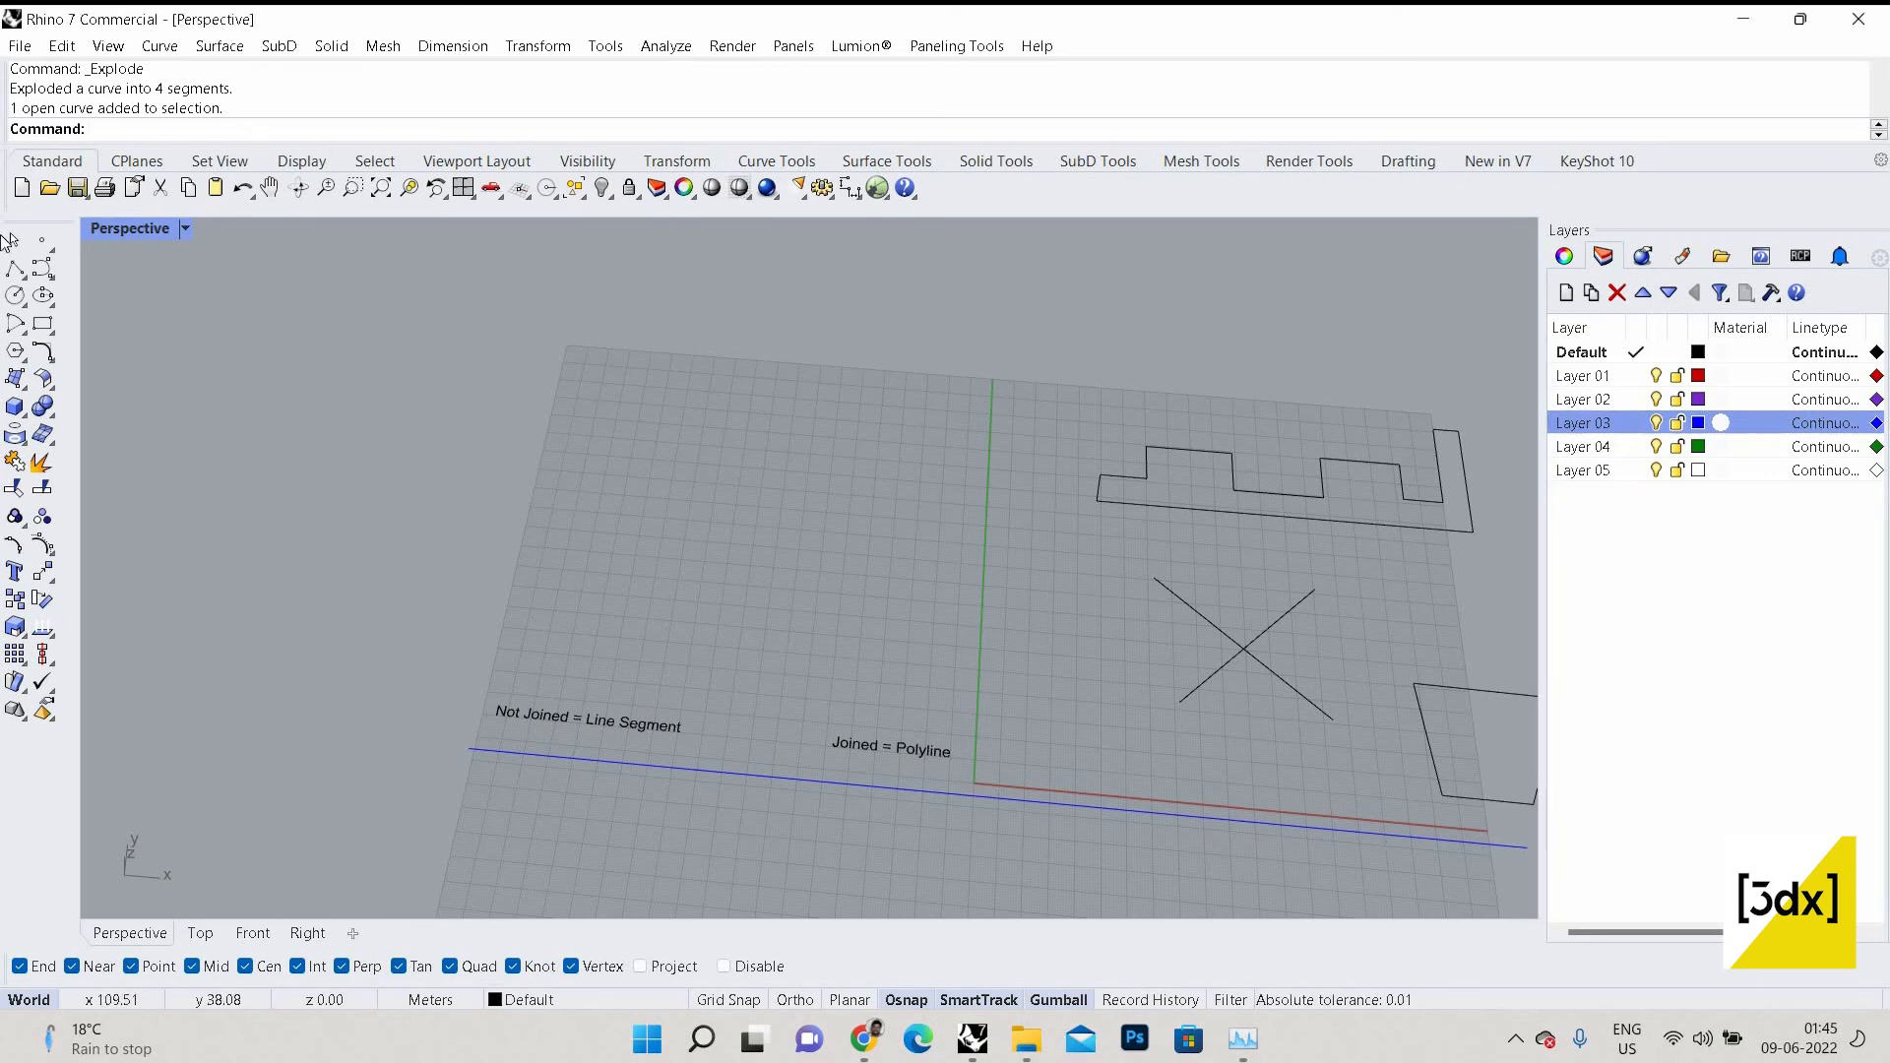
click(23, 278)
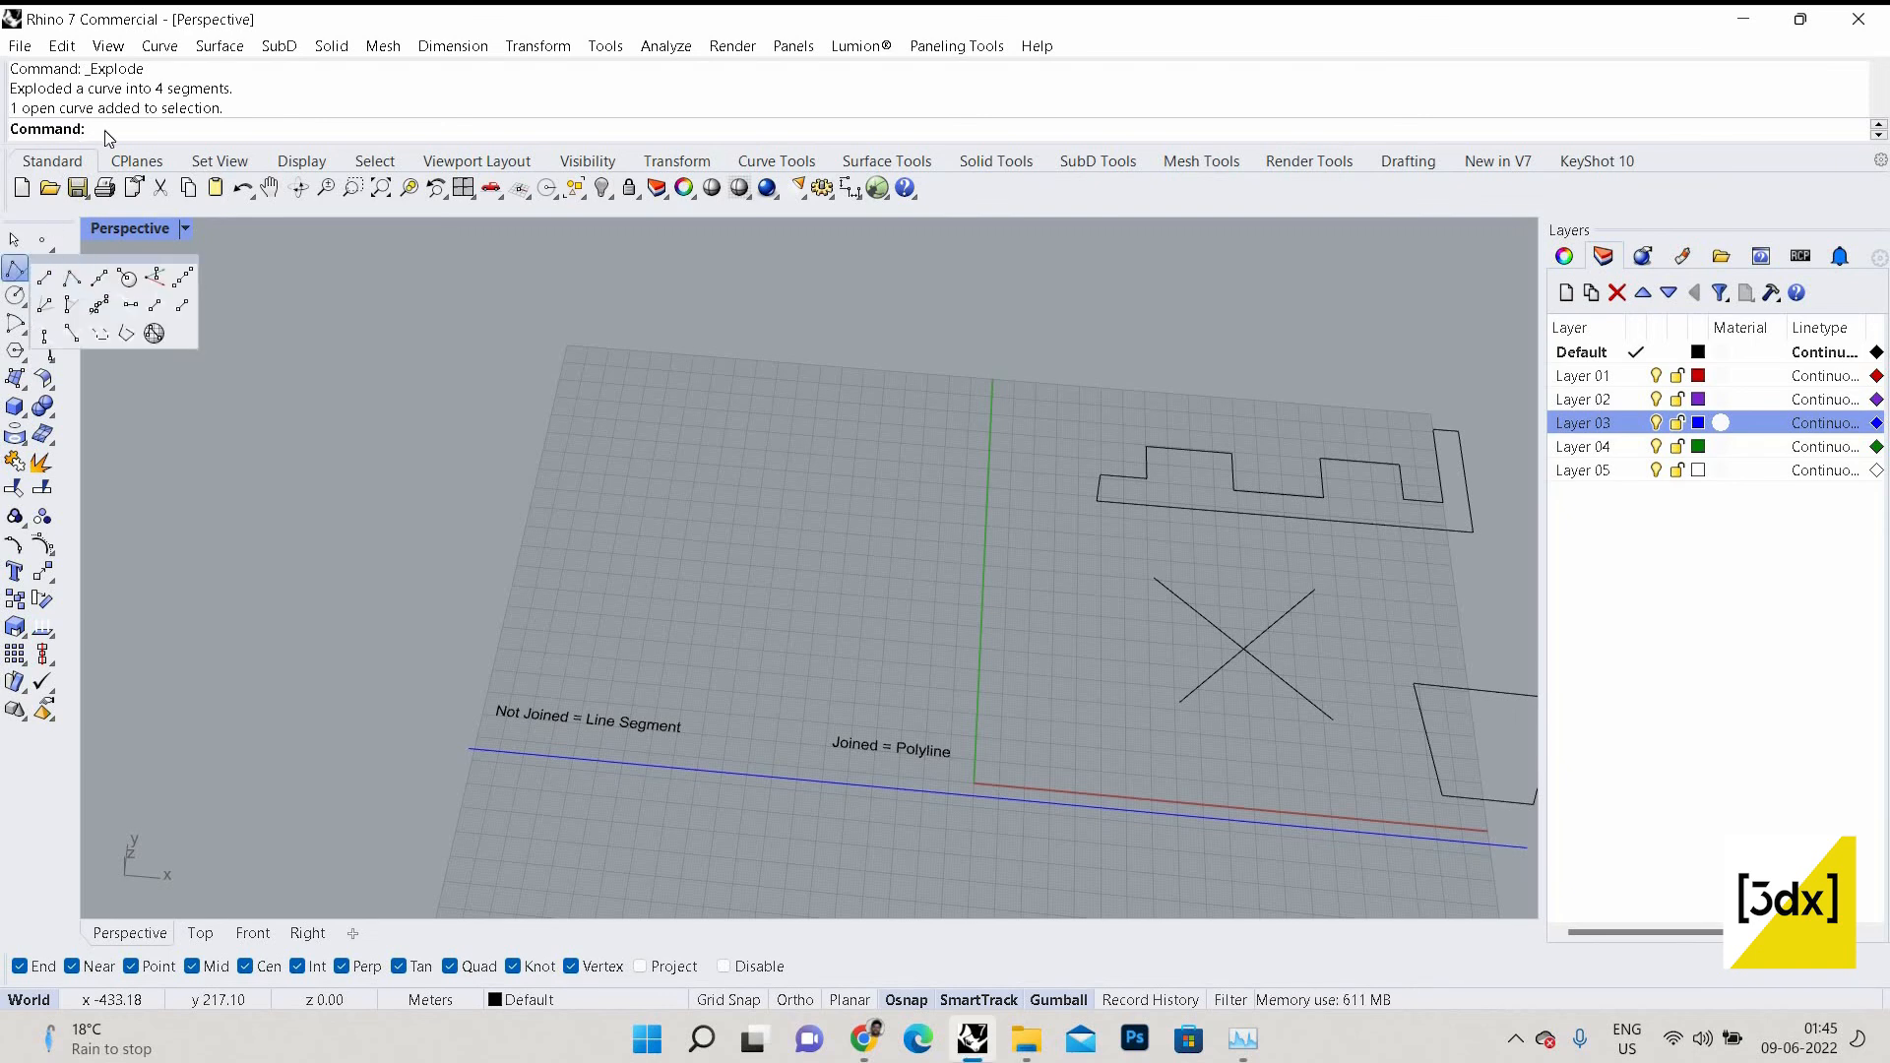
text(Line)
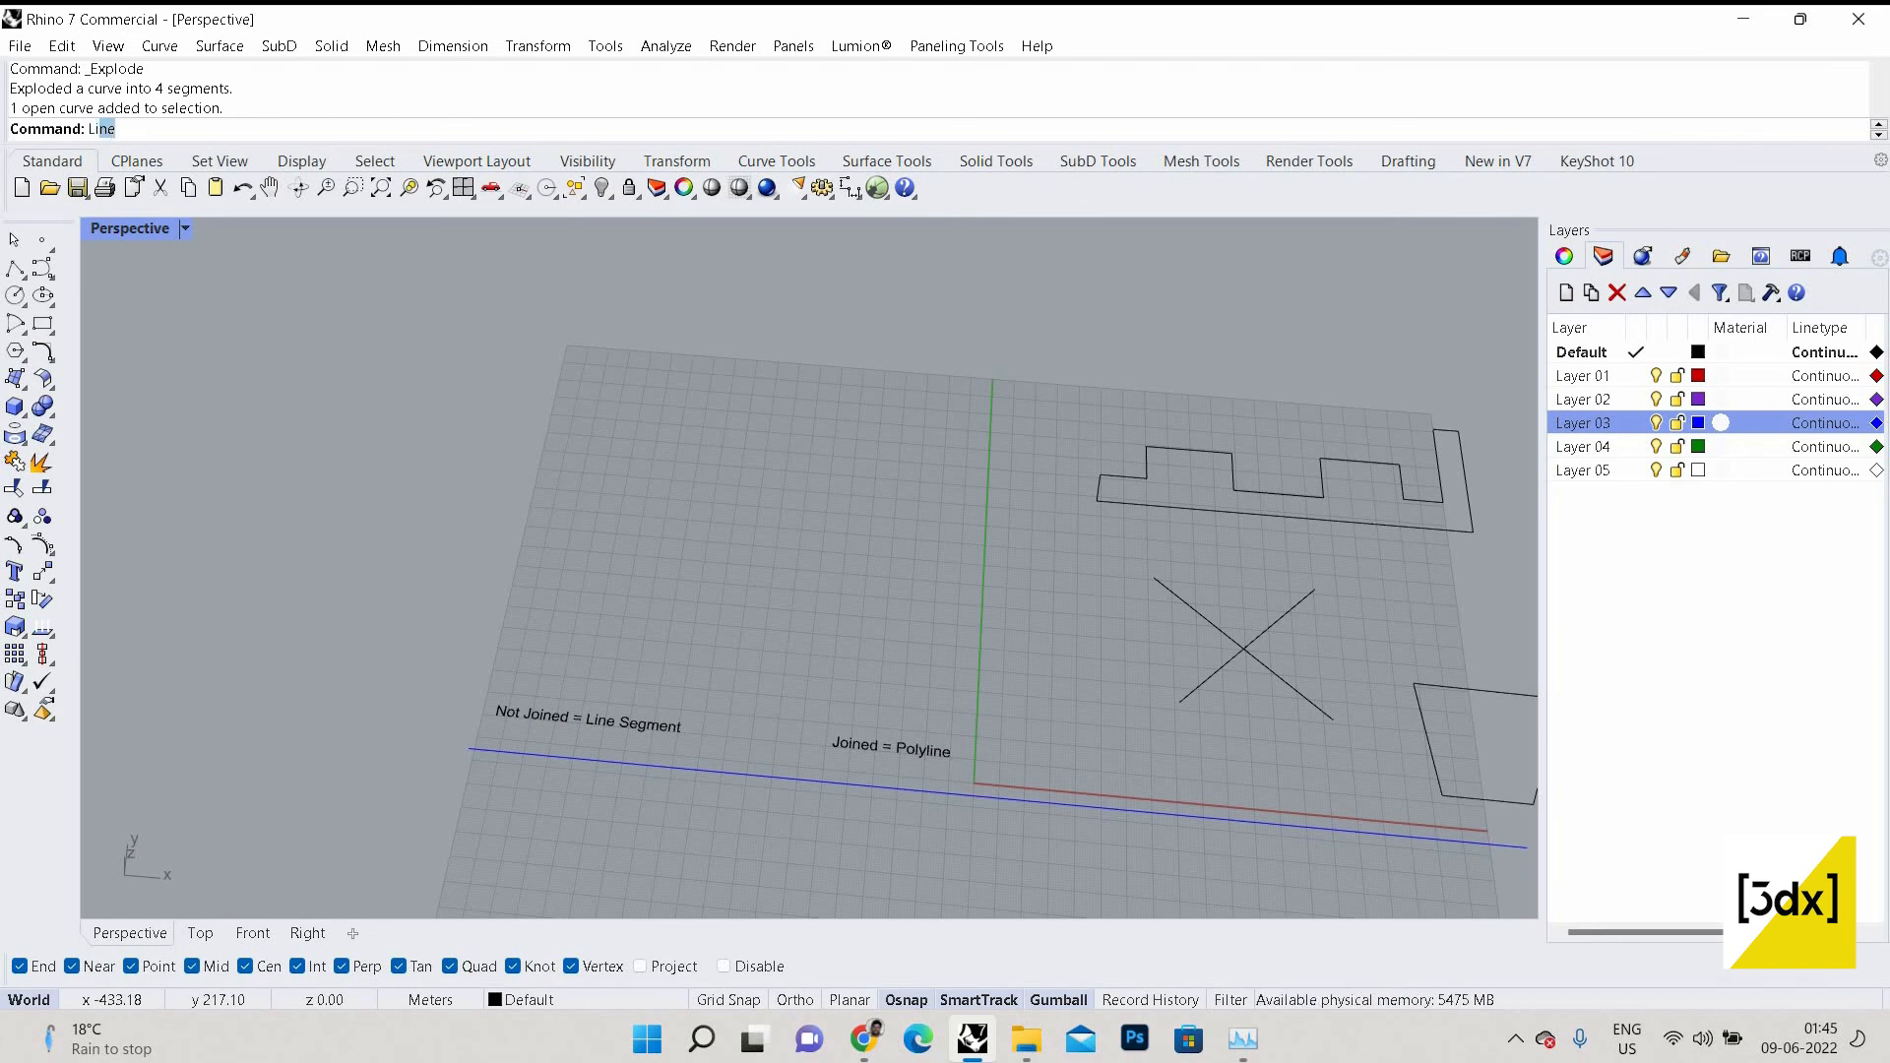
key(Escape)
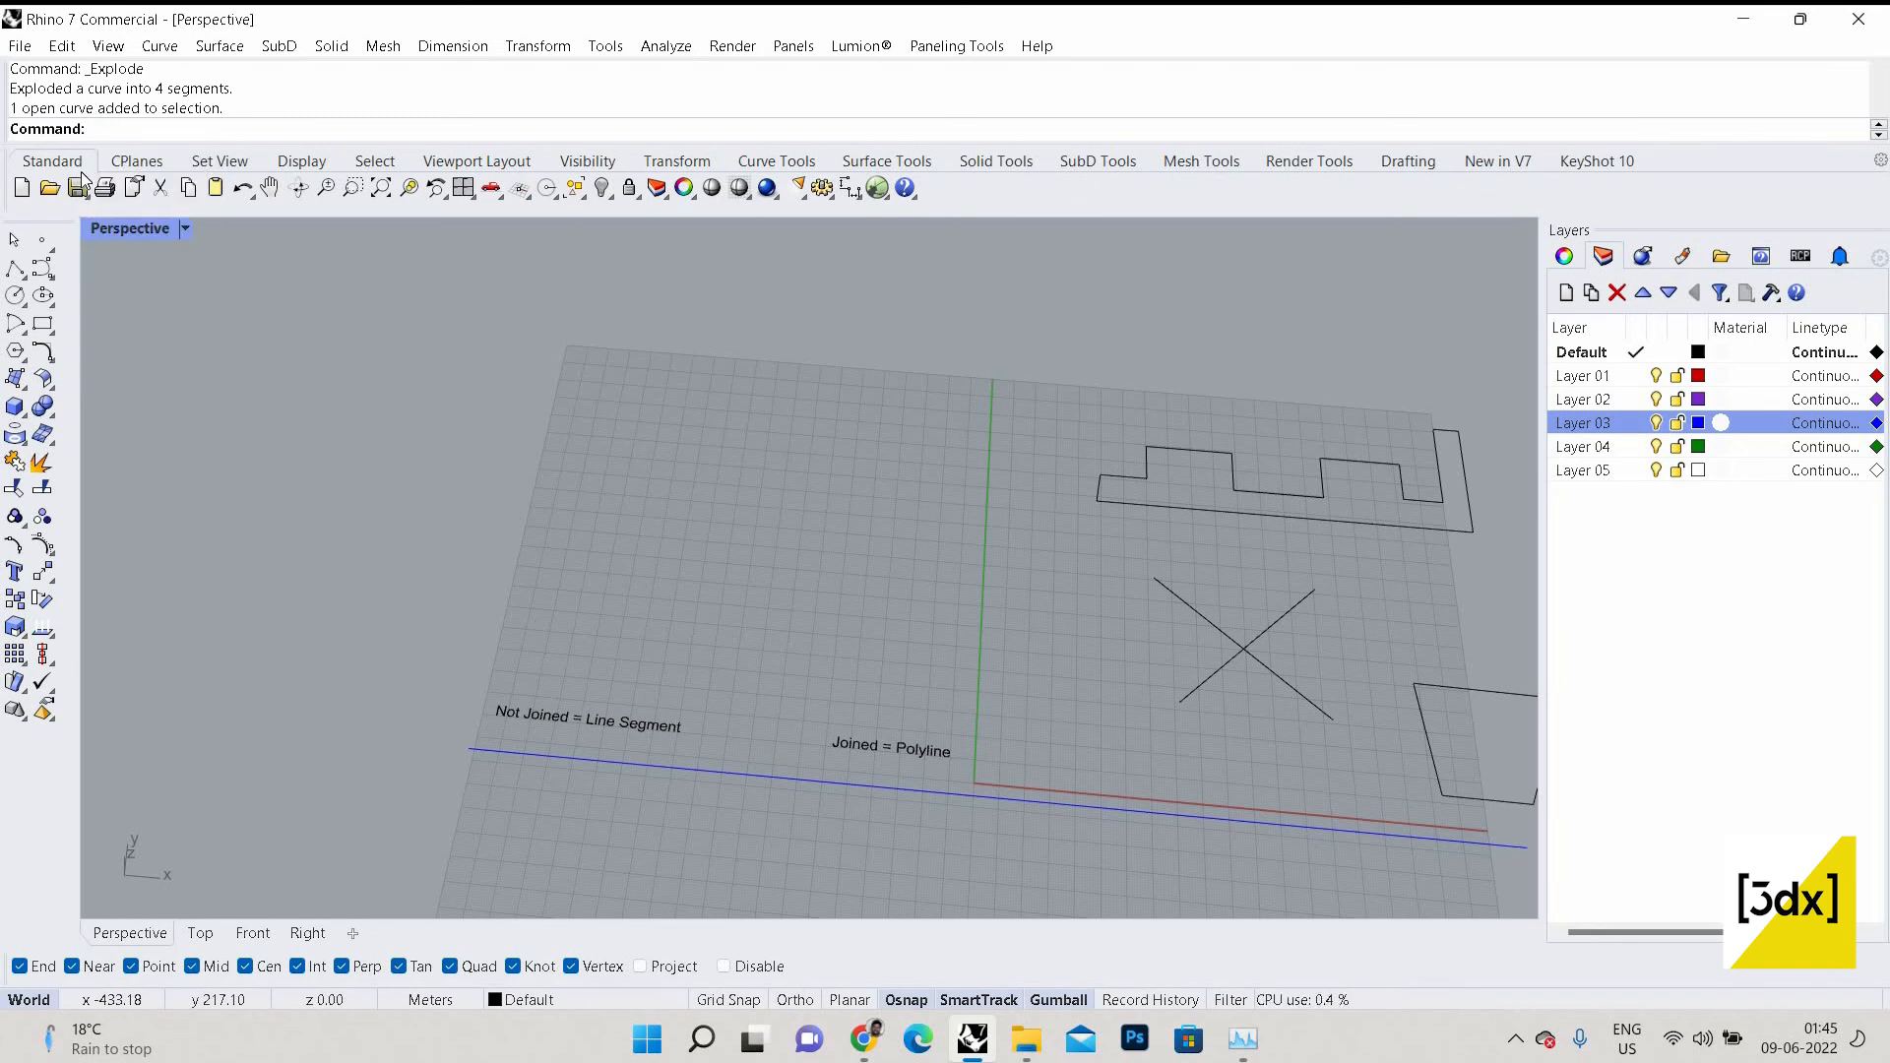
click(160, 47)
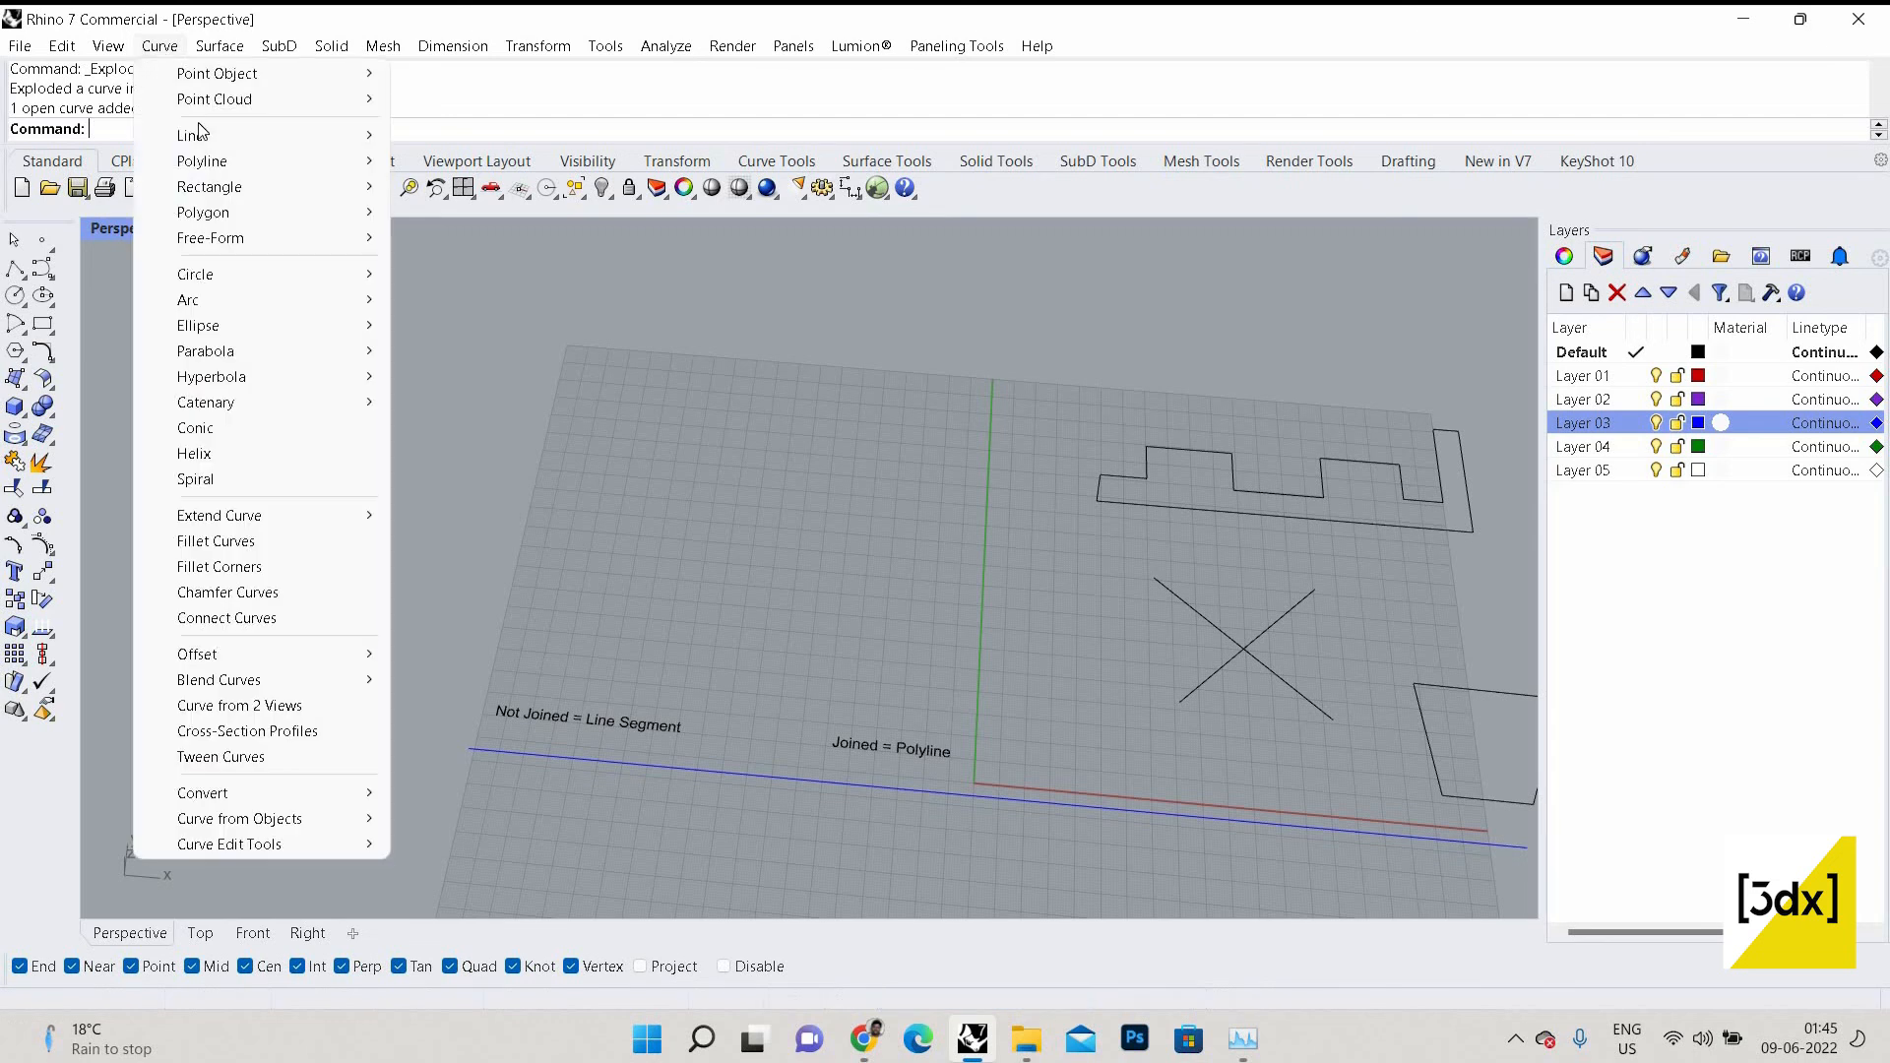
mouse_move(200, 133)
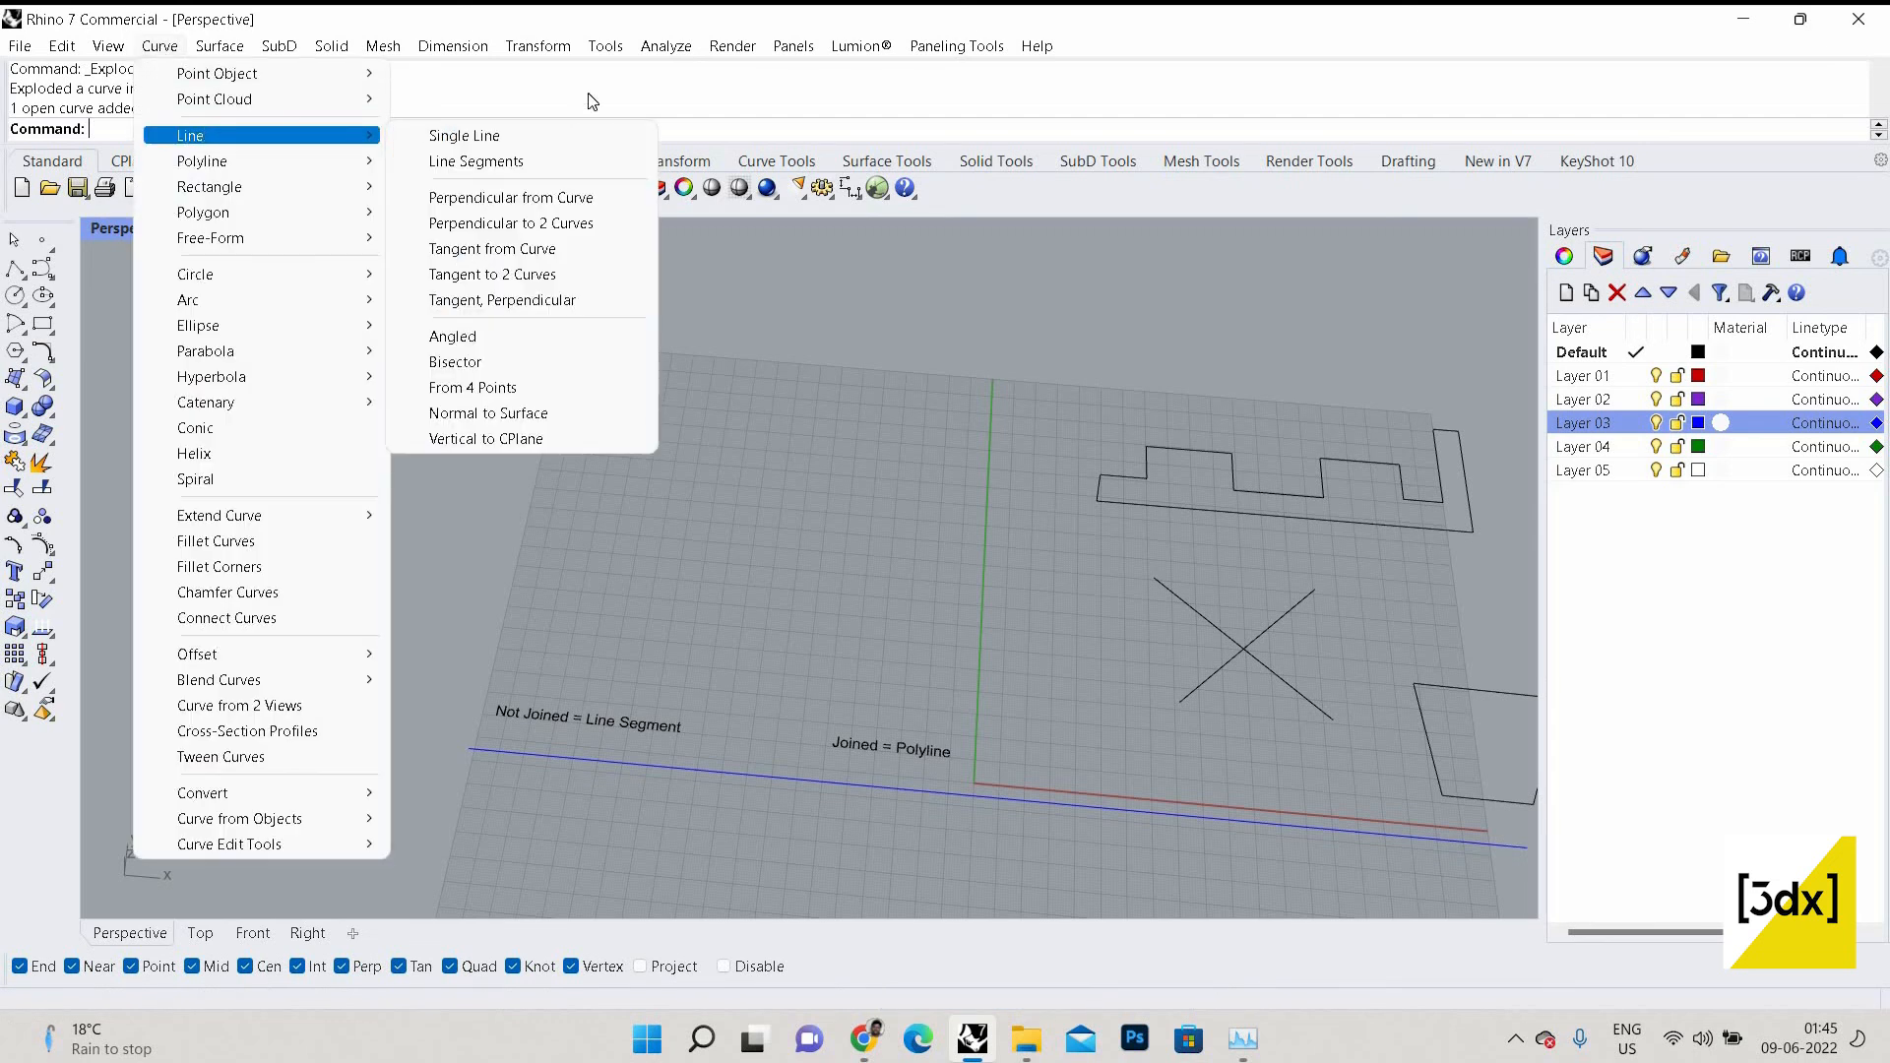
click(588, 93)
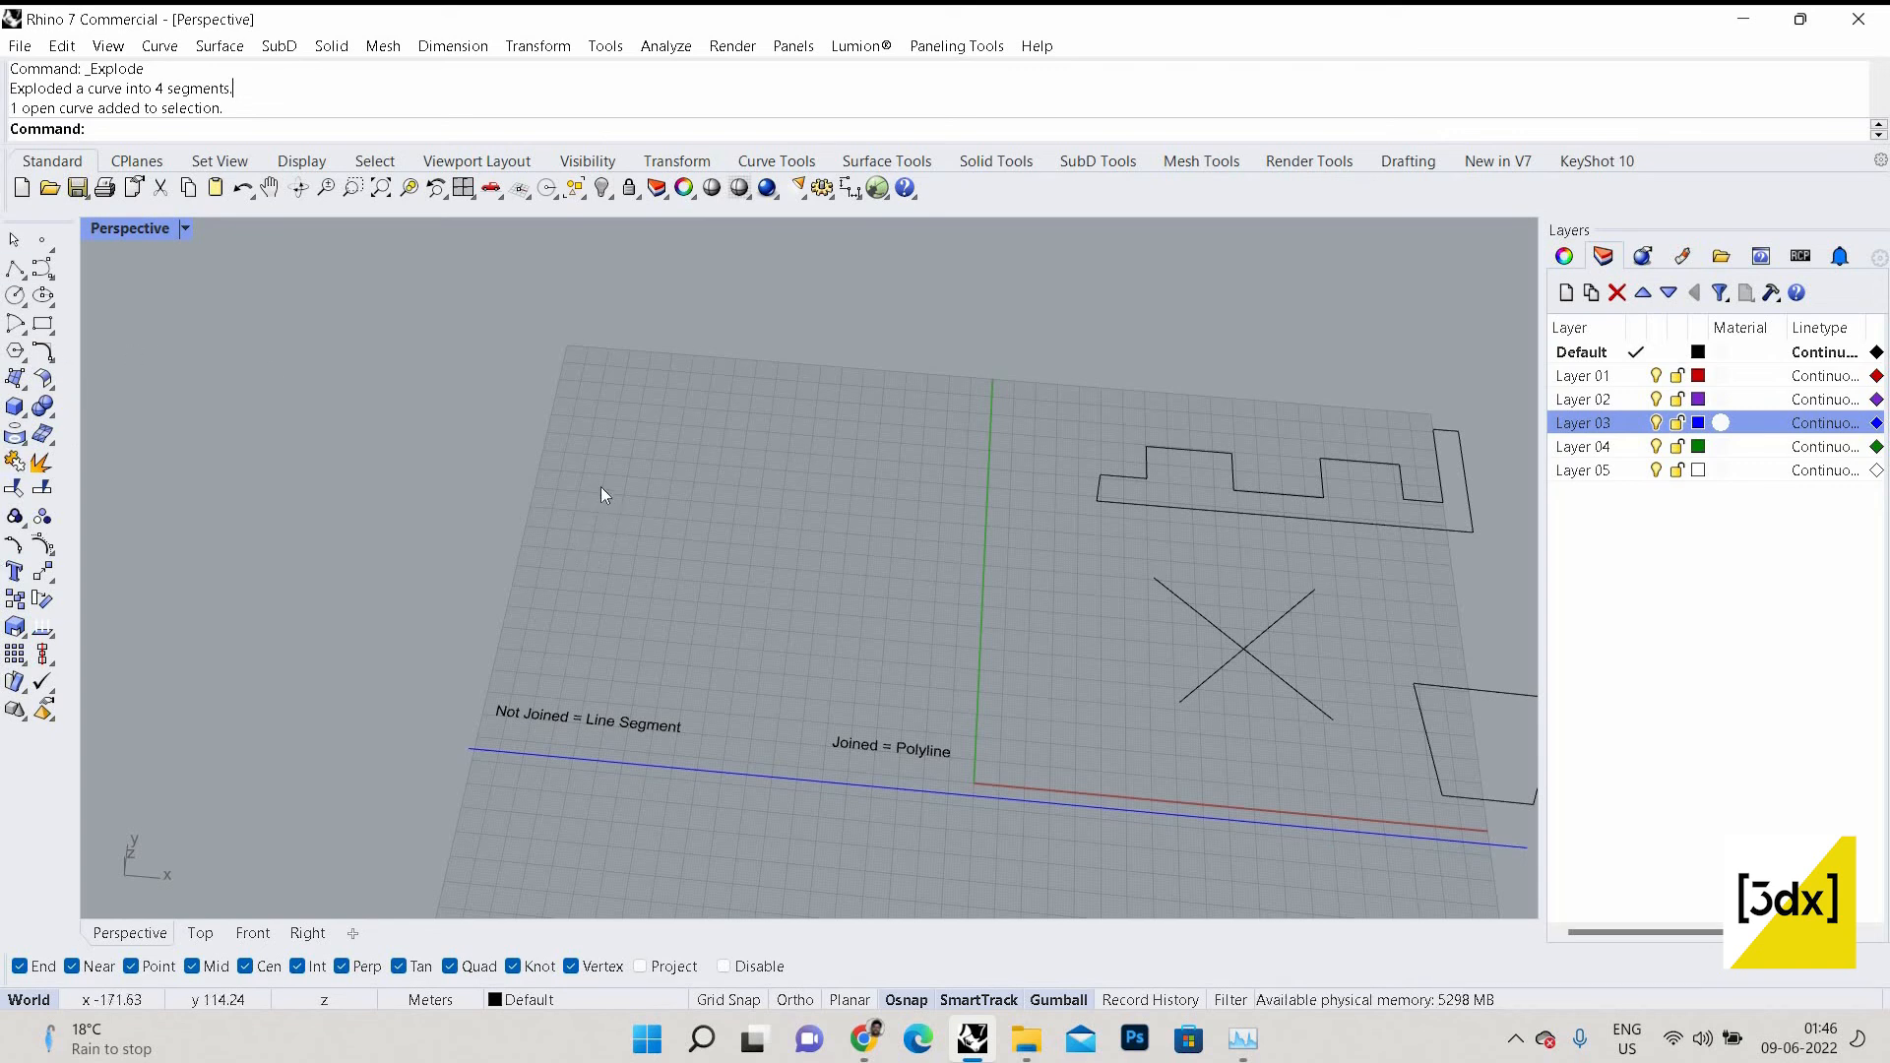
Draw a single line near the far edge of the grid, on the negative X side of the green Y axis.
scroll(669, 523, up, 2)
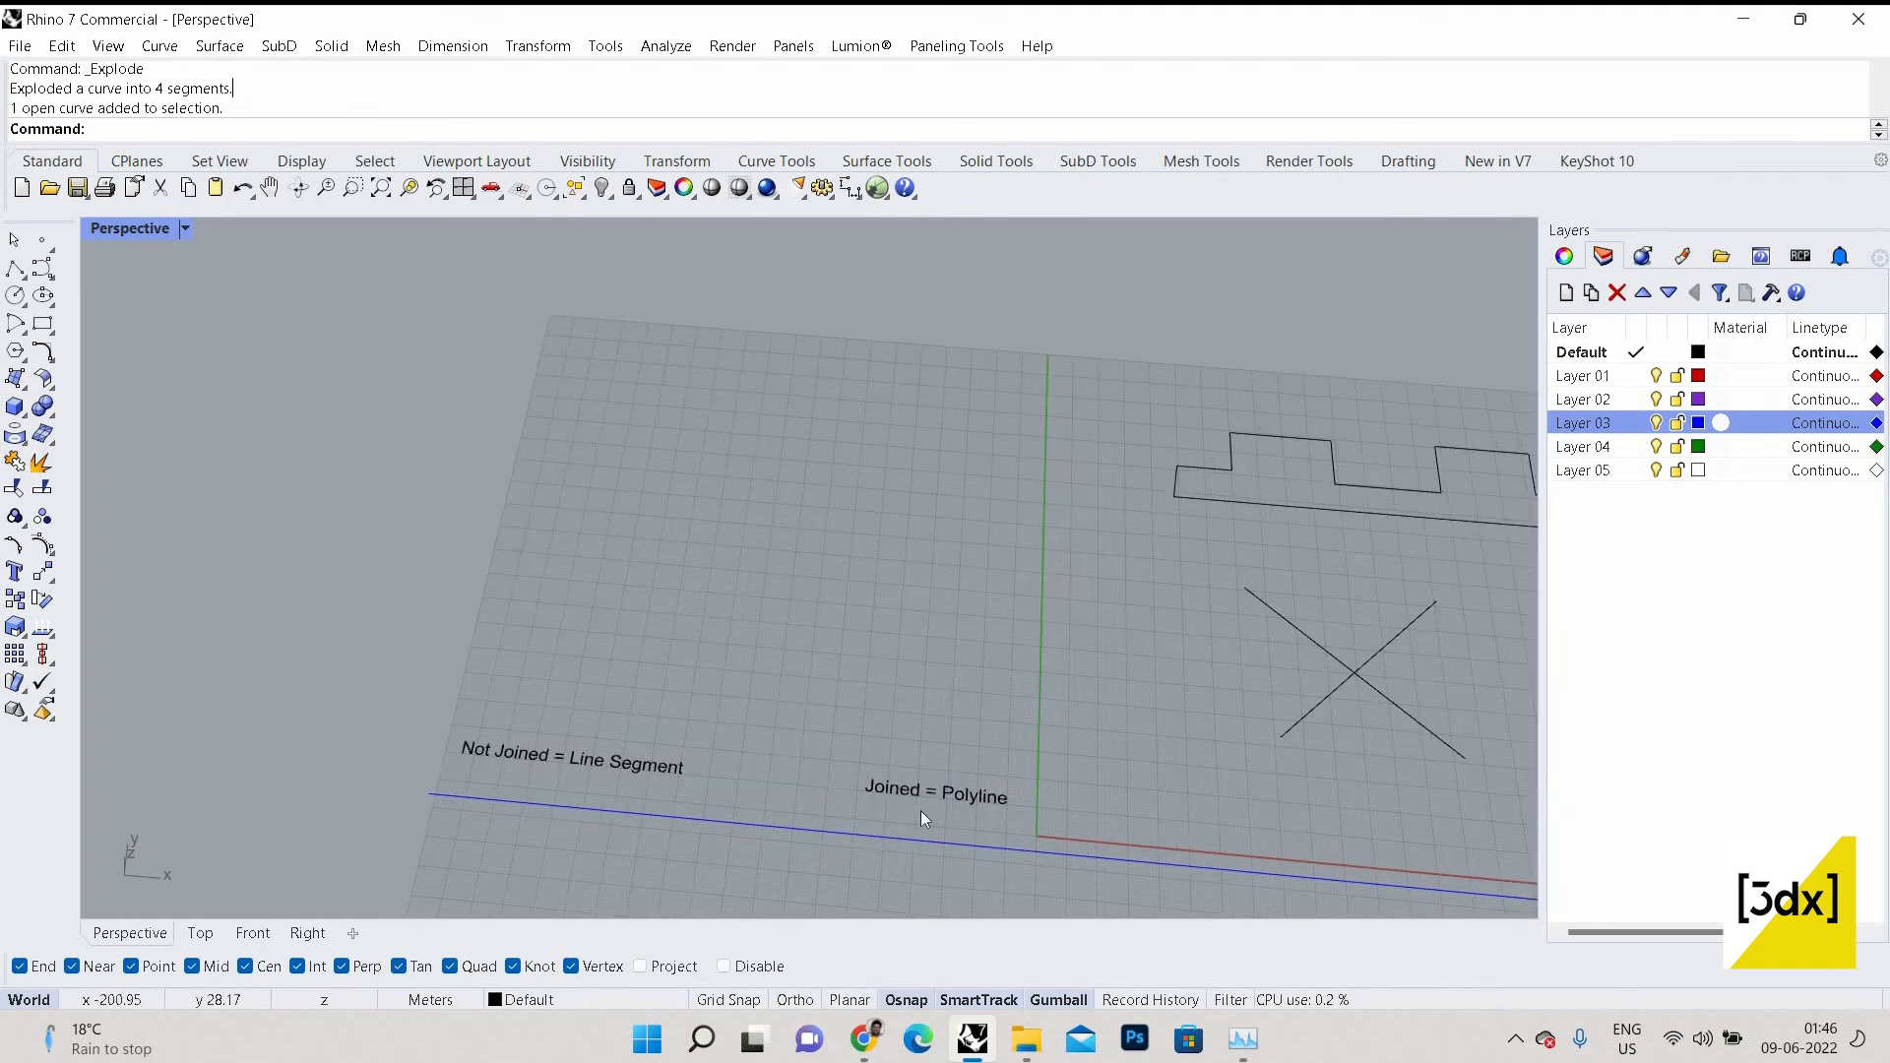
scroll(546, 771, down, 2)
scroll(542, 770, up, 4)
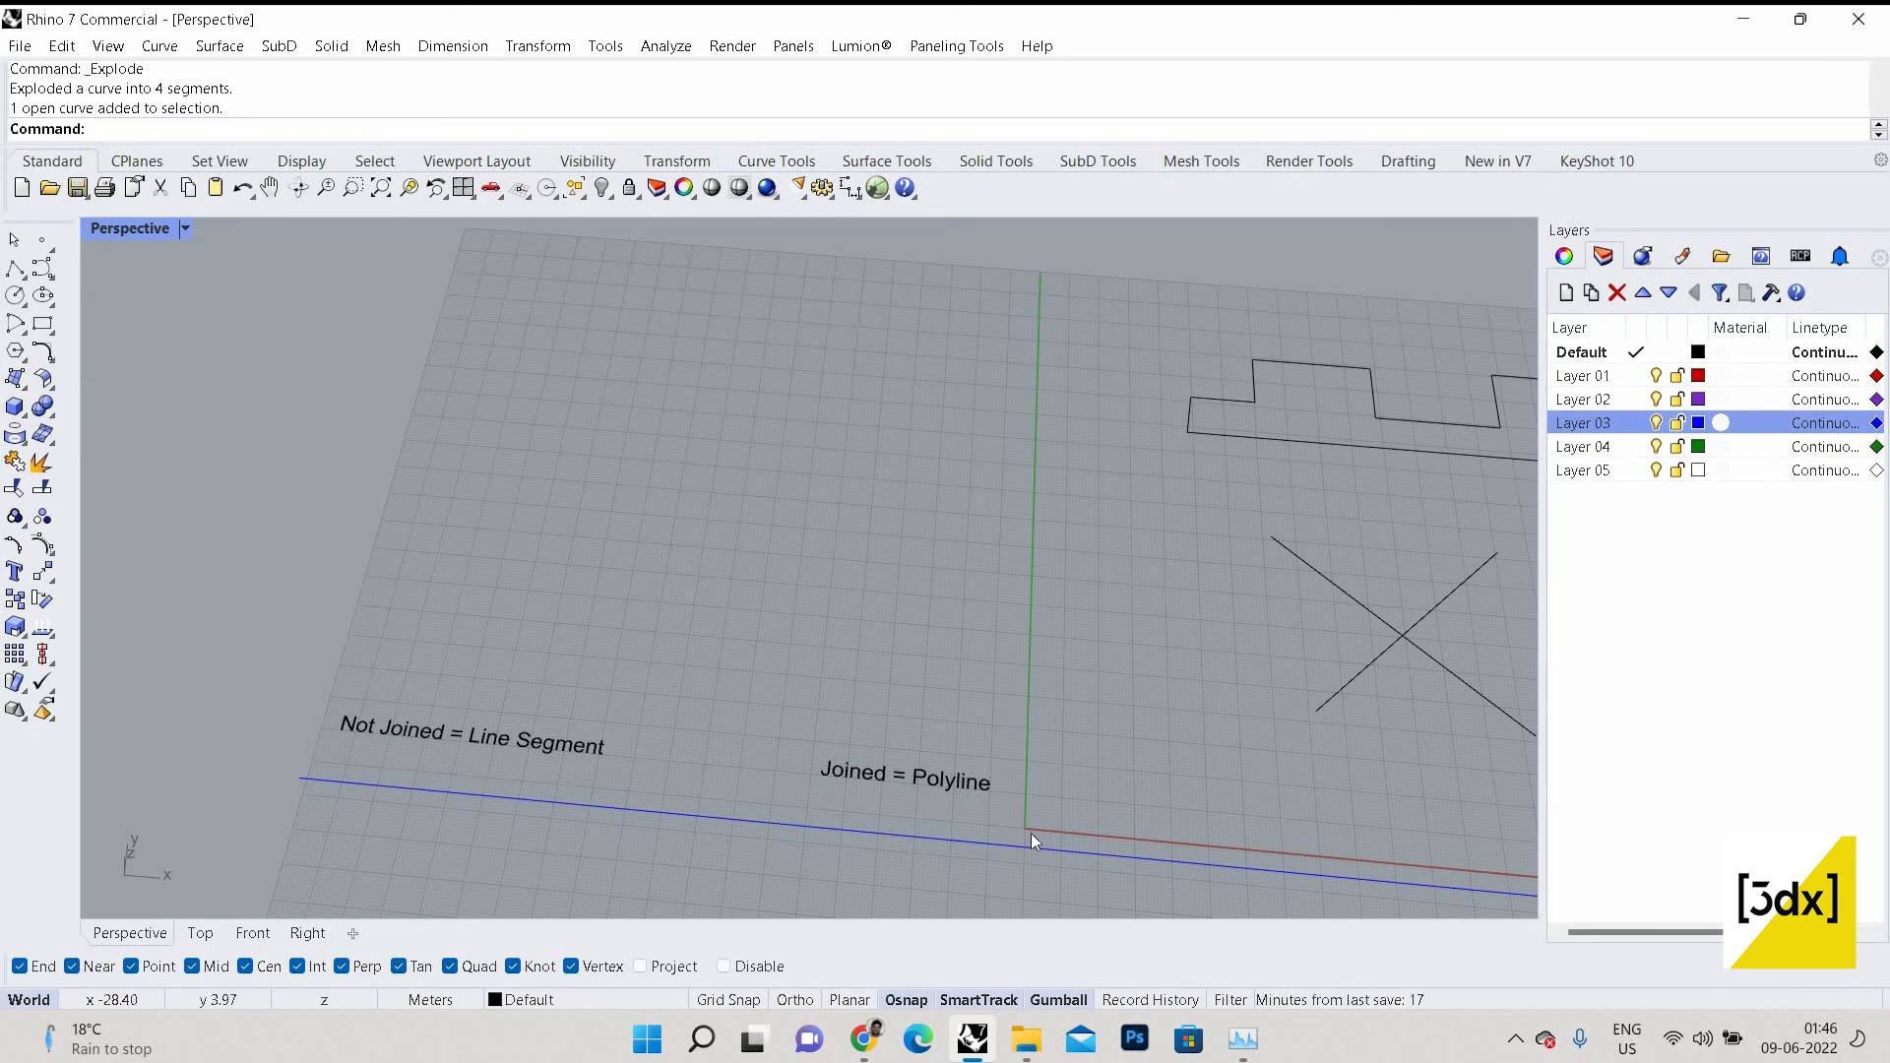
click(21, 274)
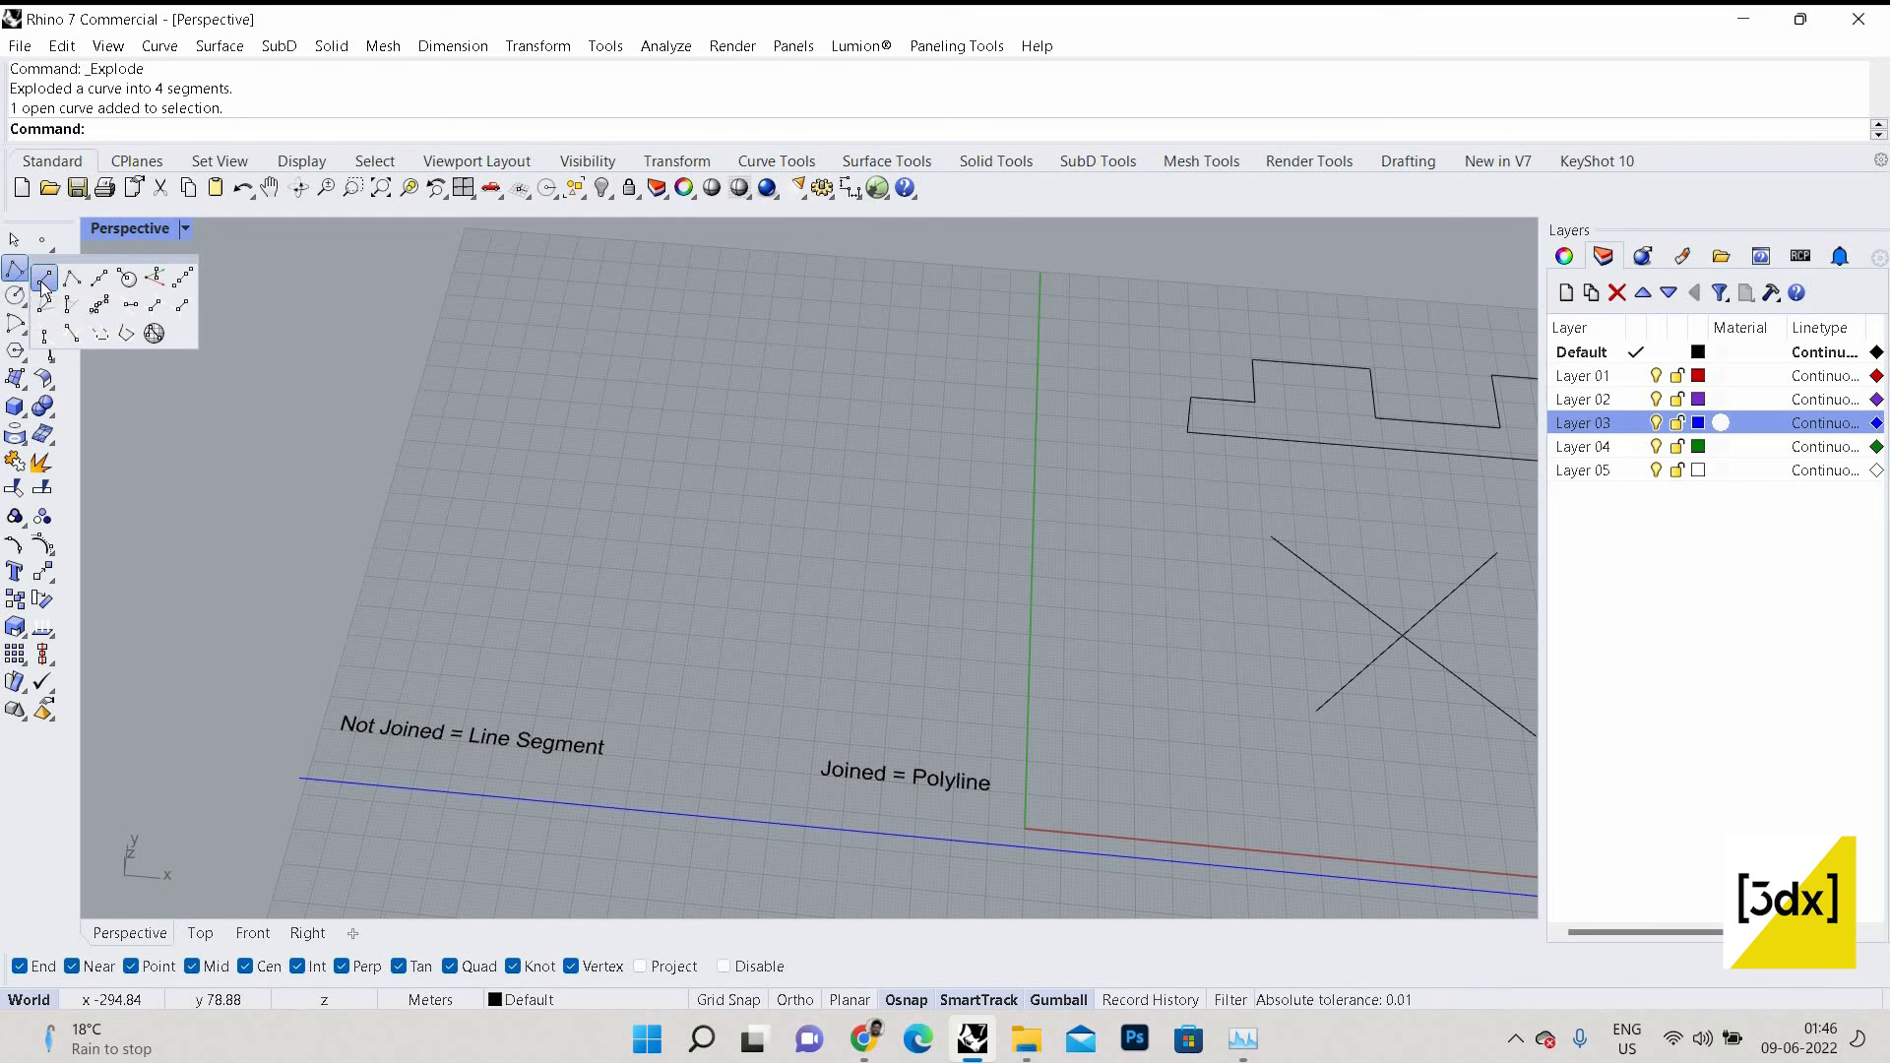
click(42, 285)
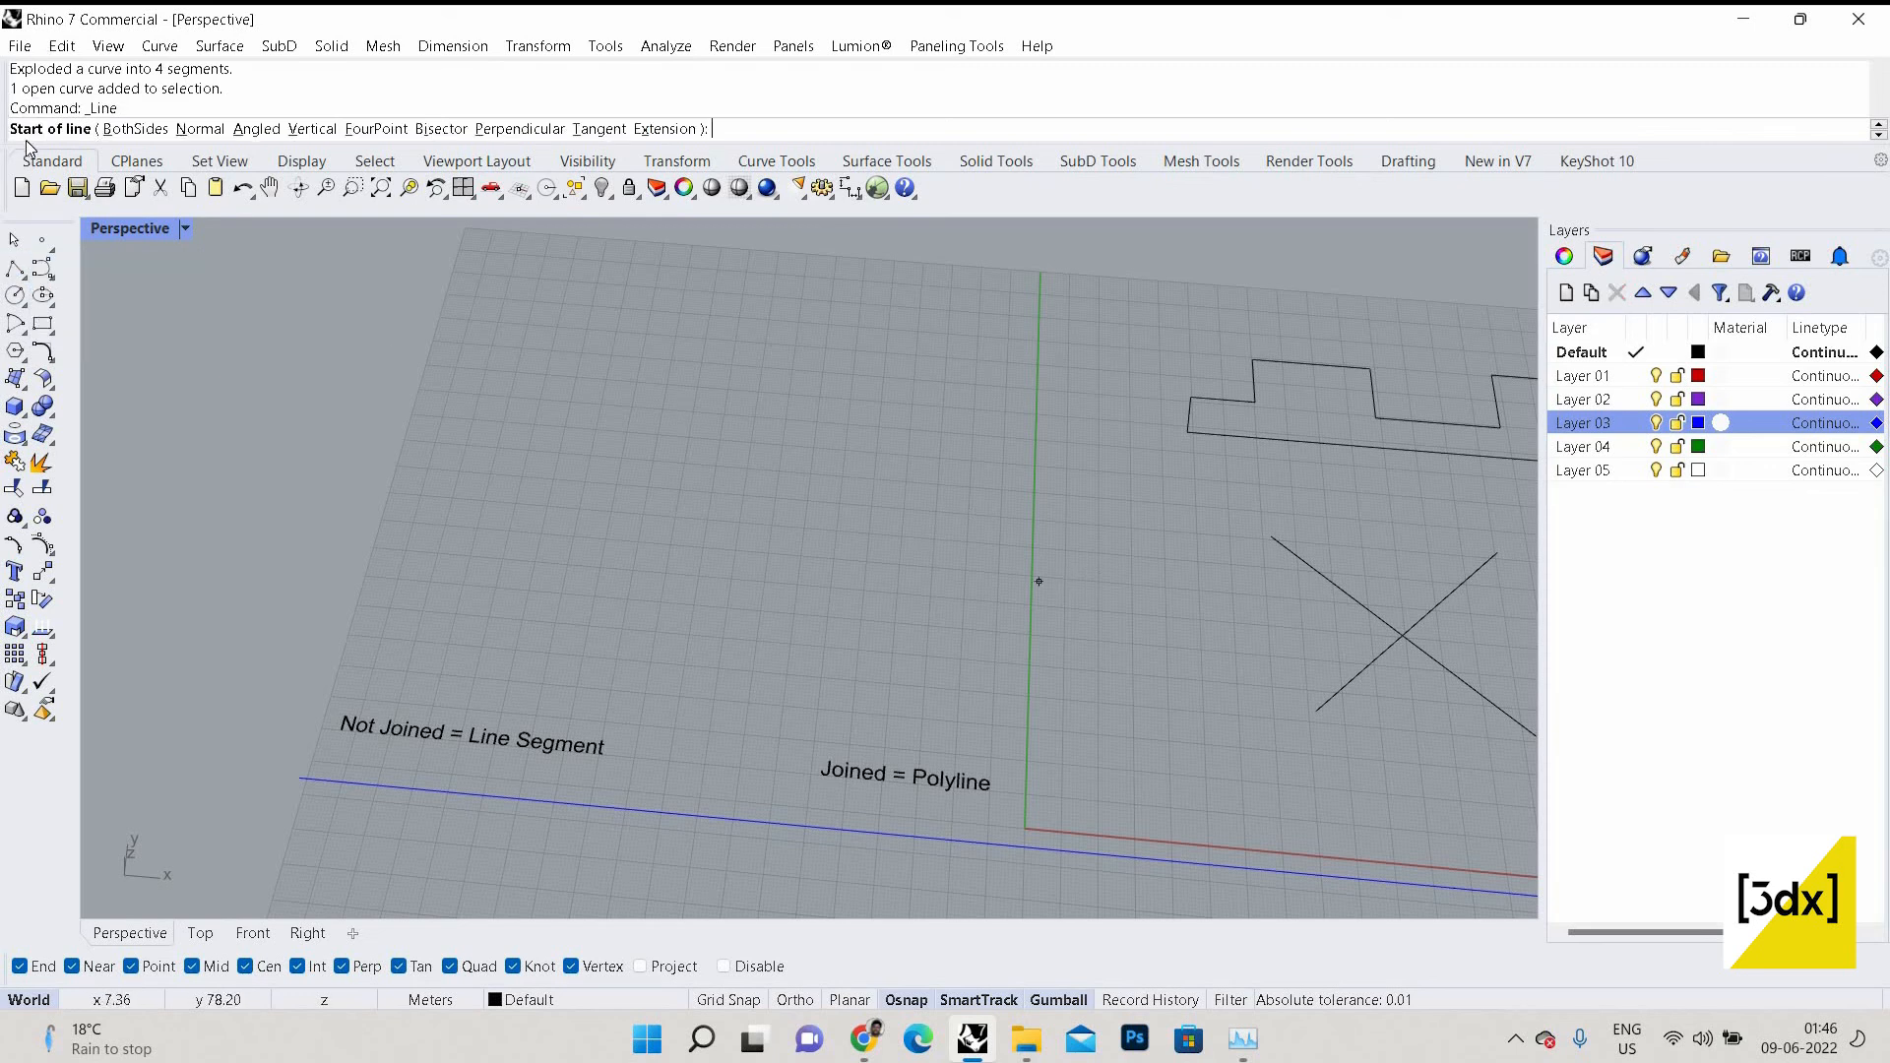
click(738, 340)
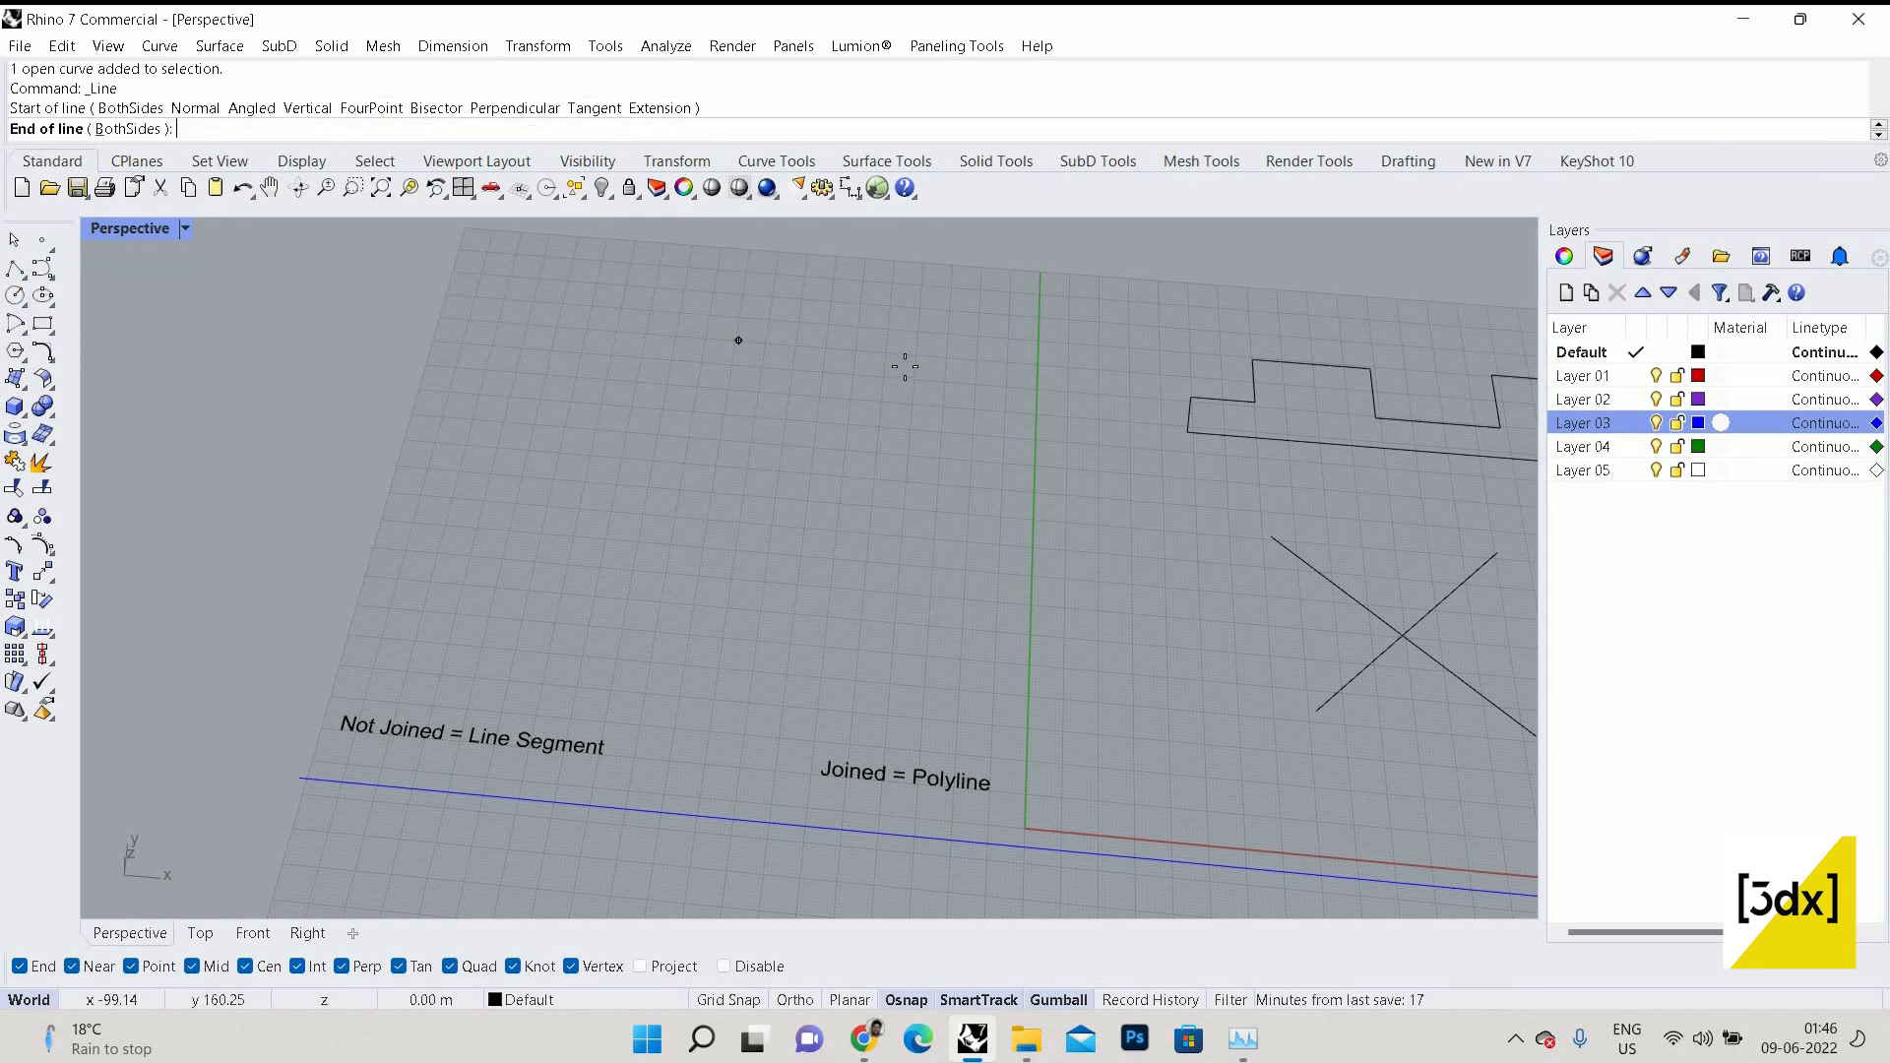
click(977, 361)
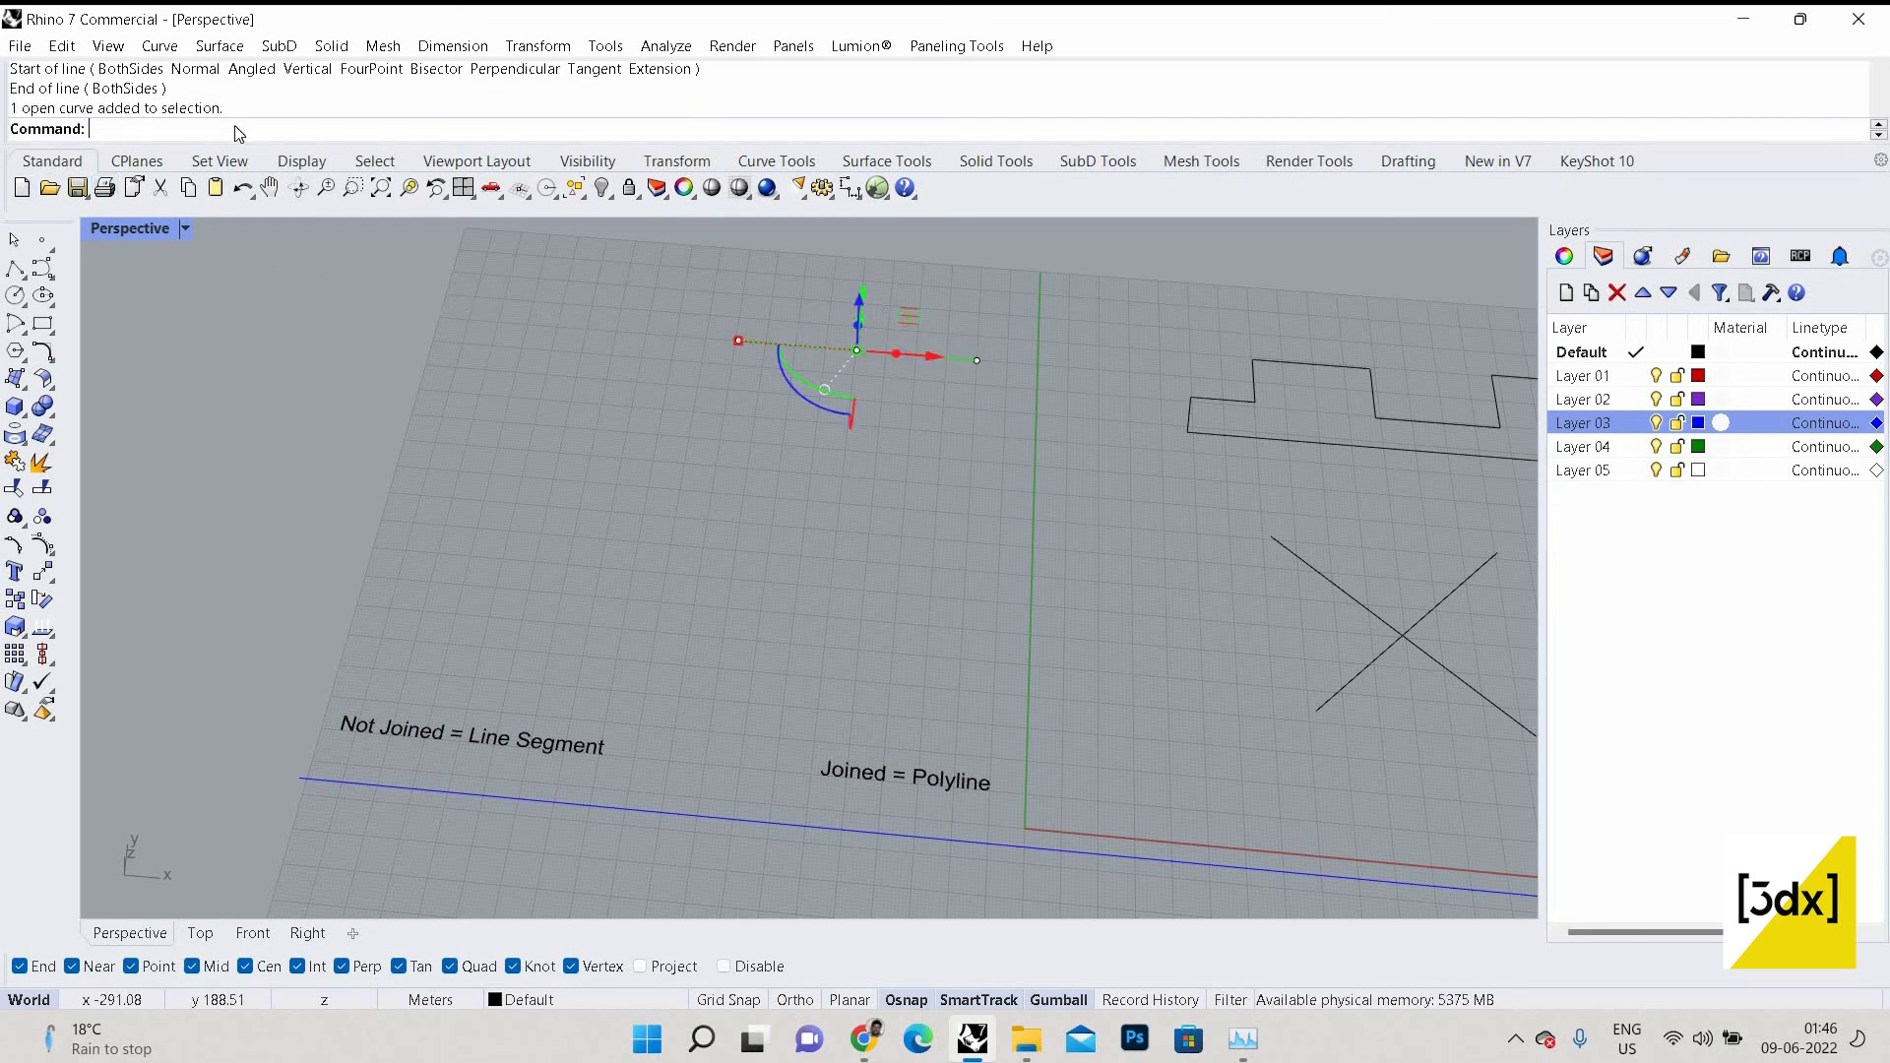
Select the new single line and its end point to inspect them, and clear the selection.
click(971, 409)
drag(858, 303, 843, 370)
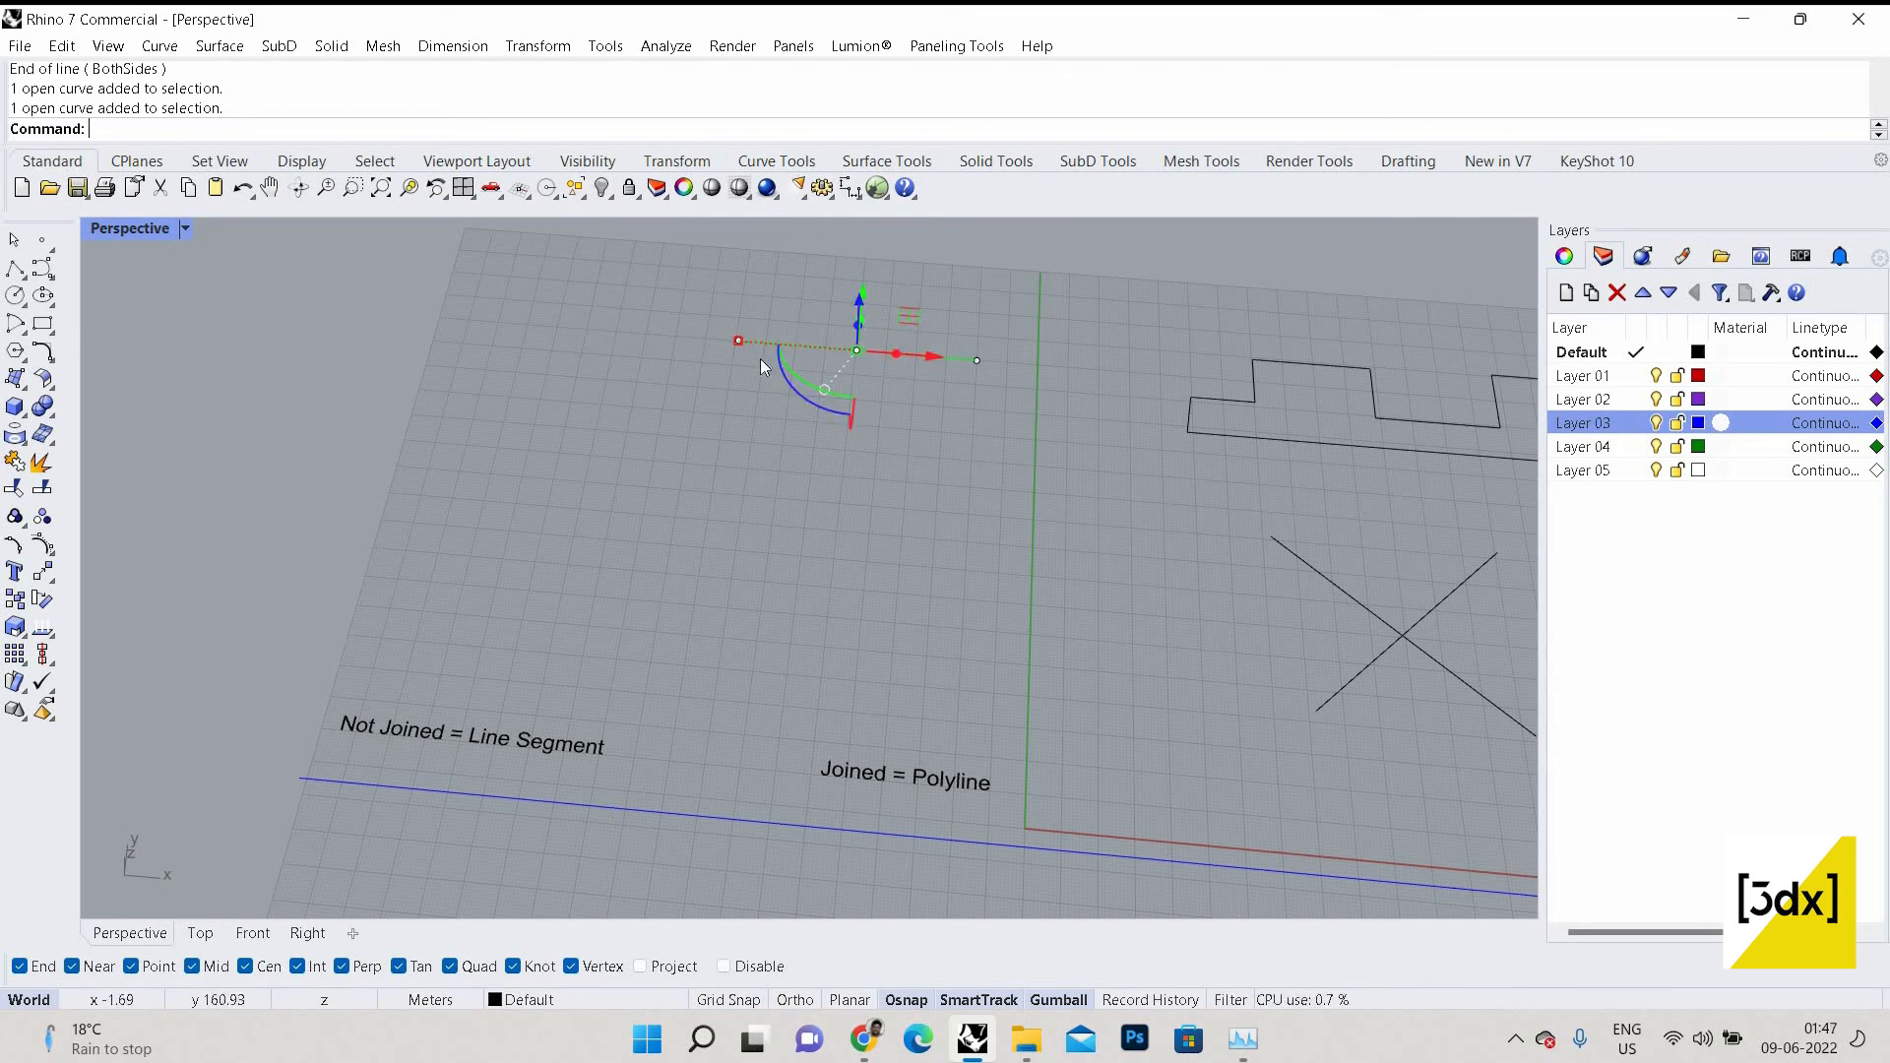
drag(988, 401, 863, 290)
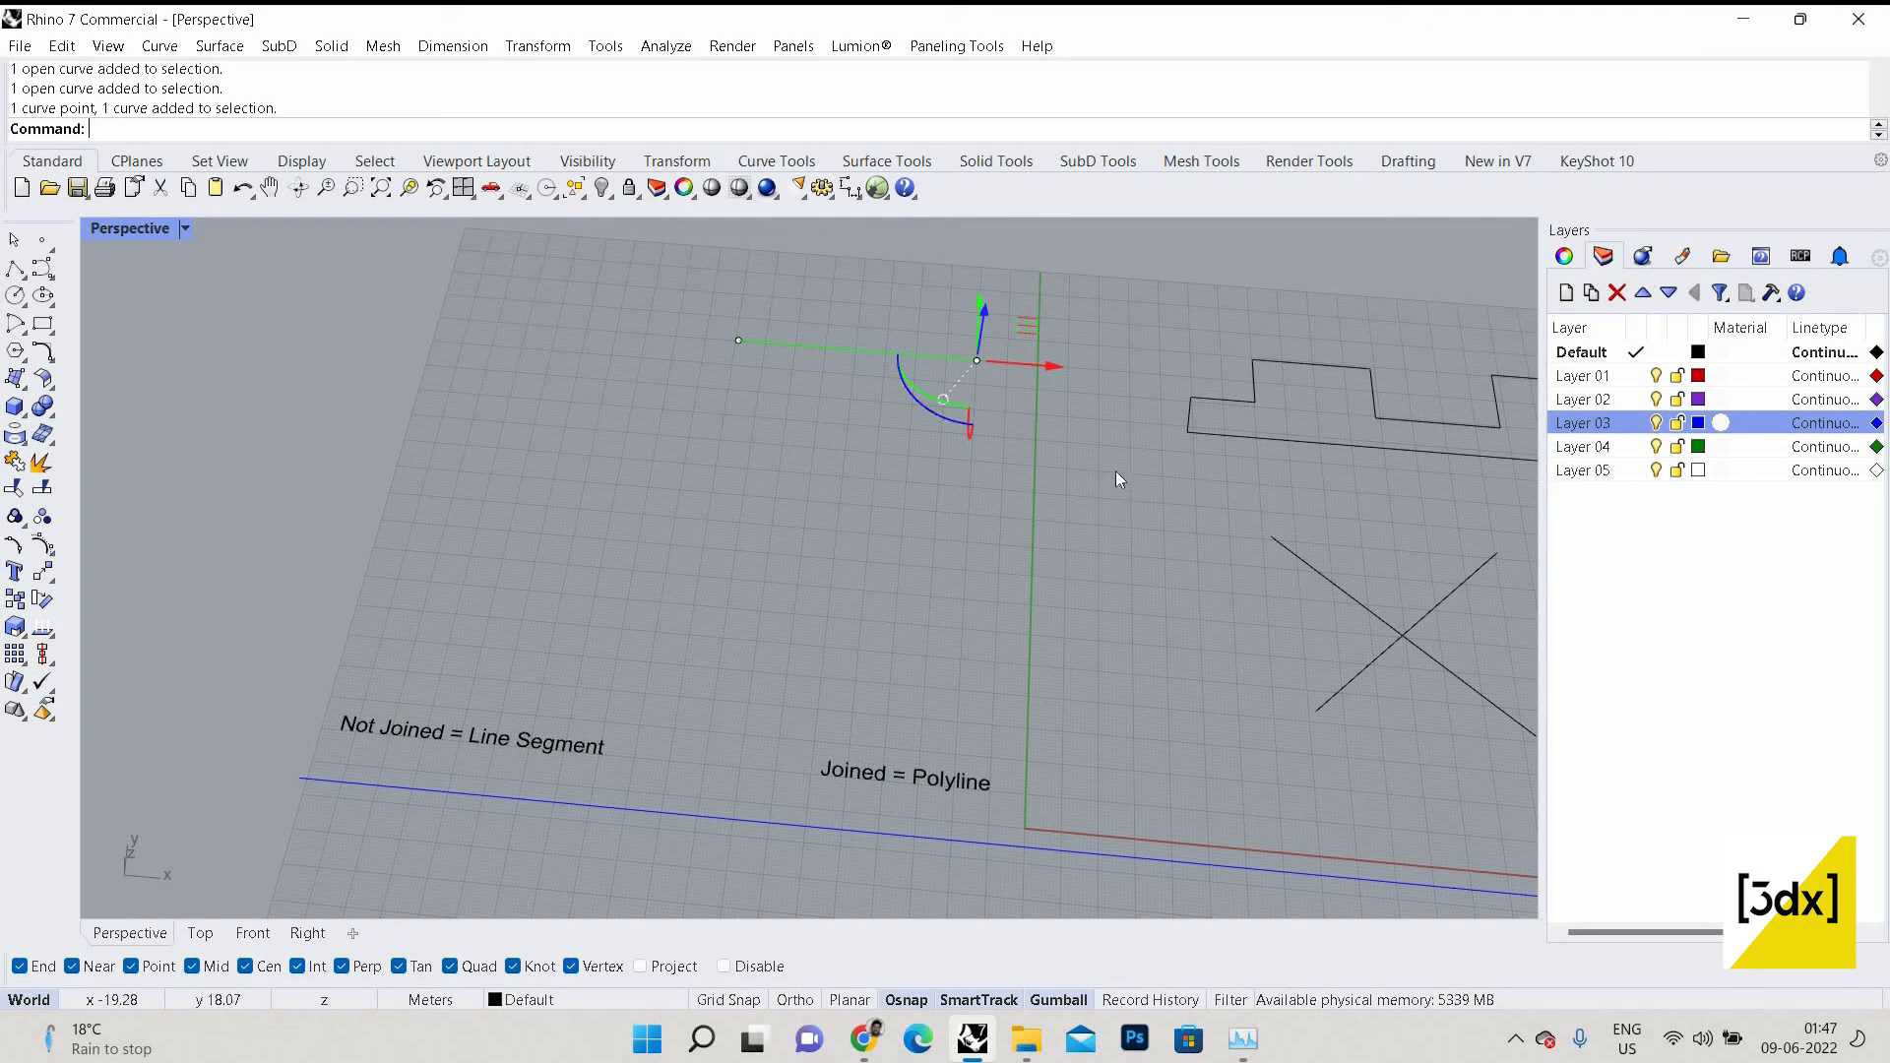
scroll(1165, 517, down, 8)
scroll(1167, 522, up, 5)
key(Escape)
key(Escape)
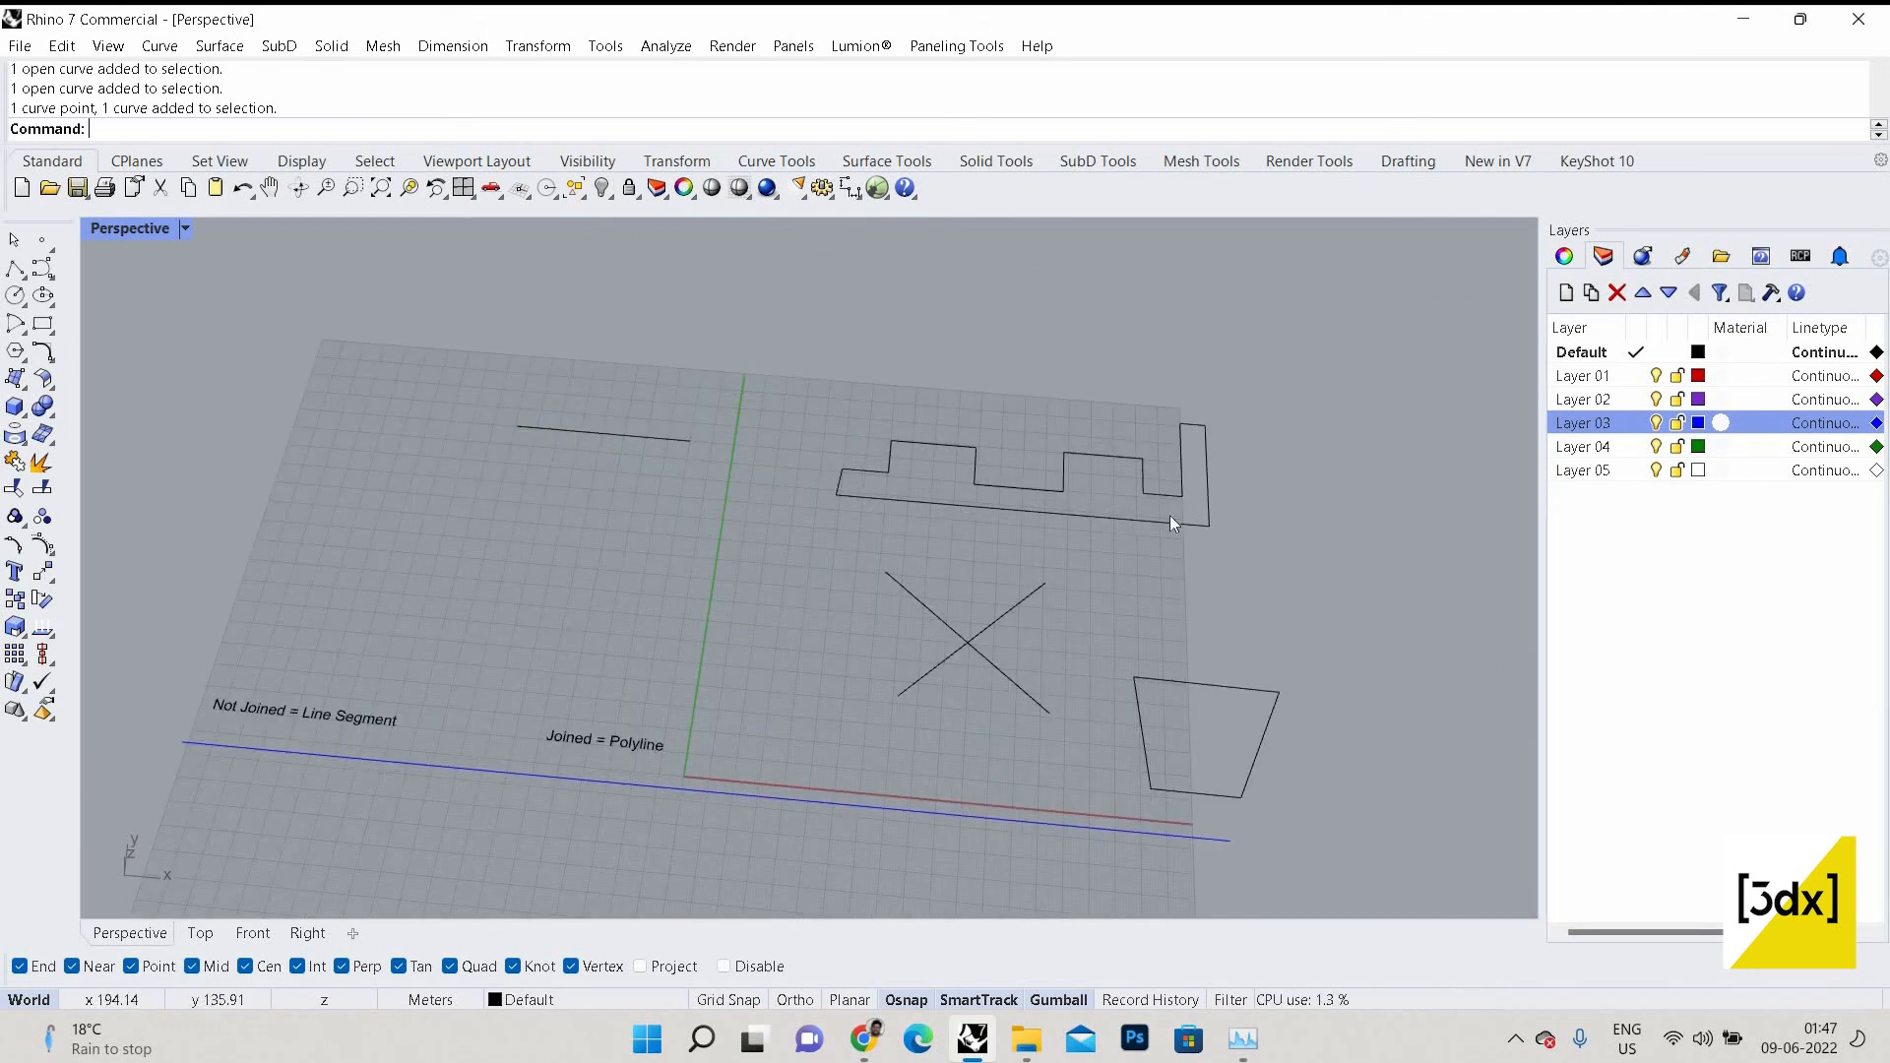
Select the closed stepped outline and the single line in turn to compare them, and clear the selection.
click(1170, 518)
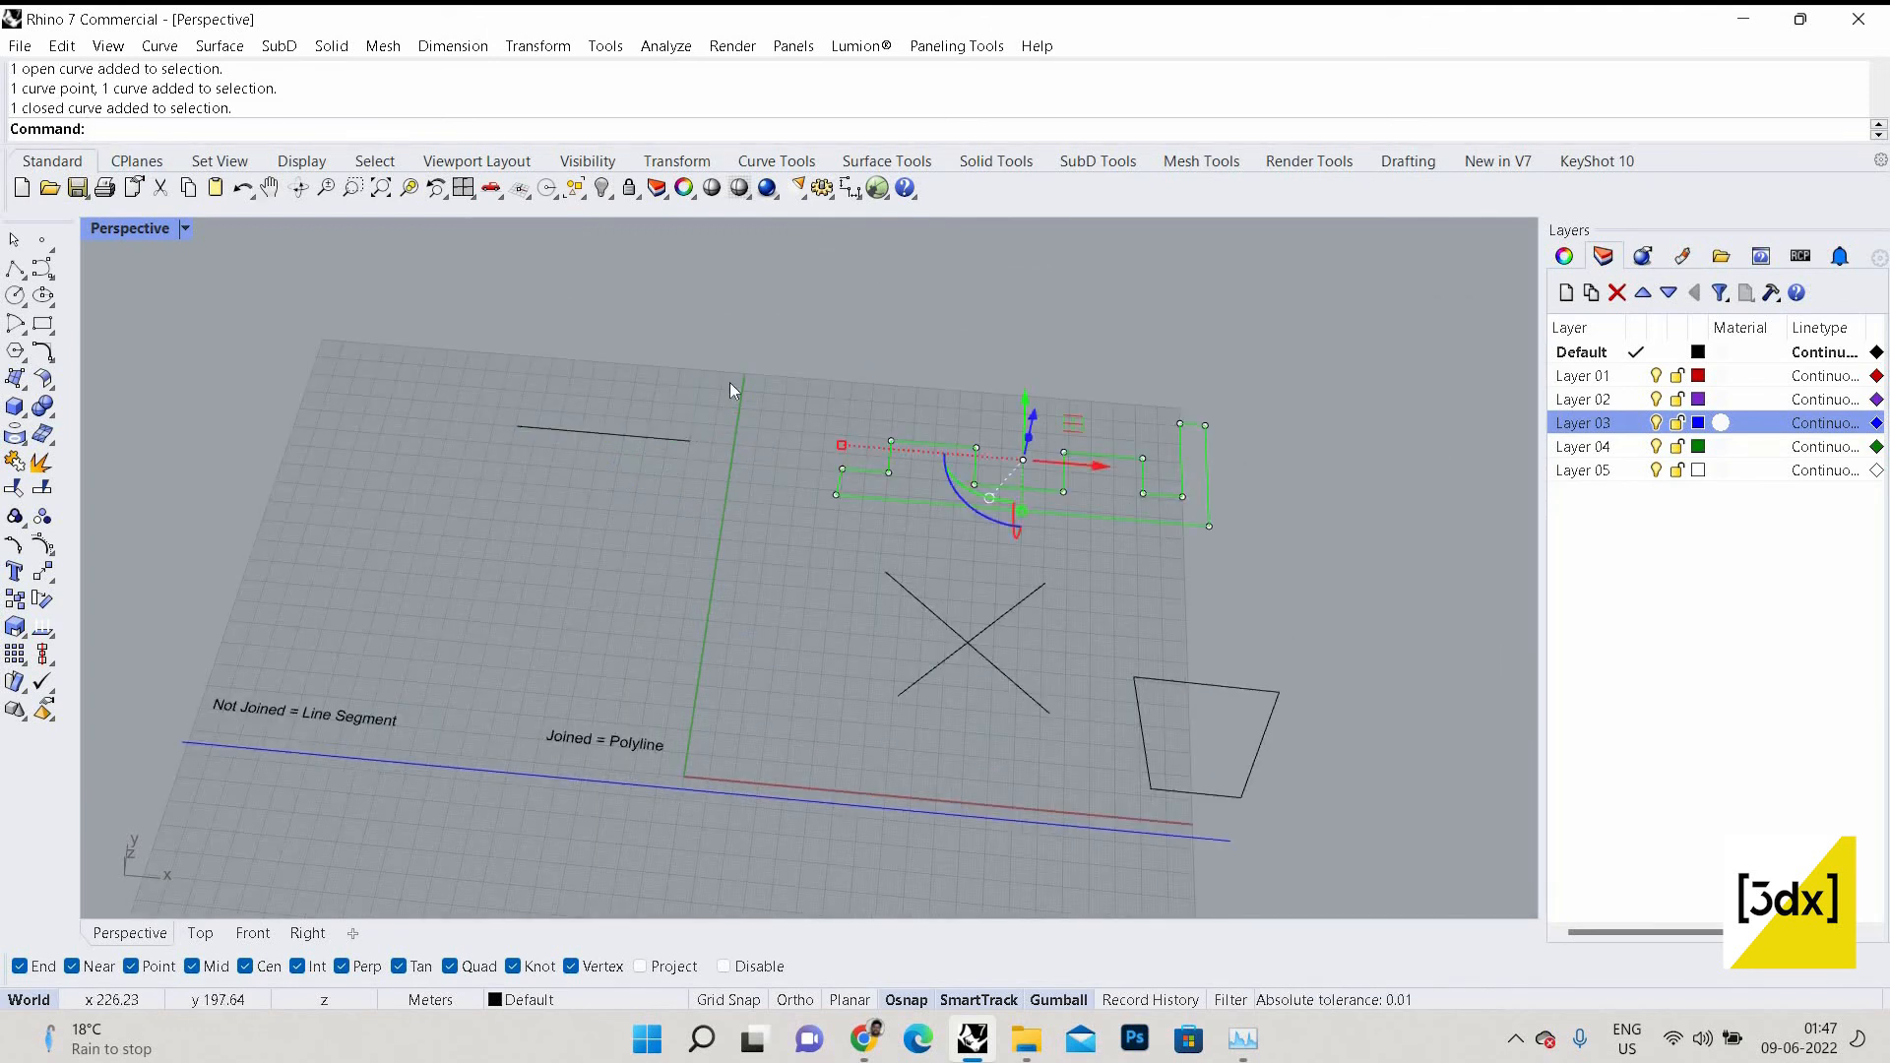
scroll(1264, 570, up, 3)
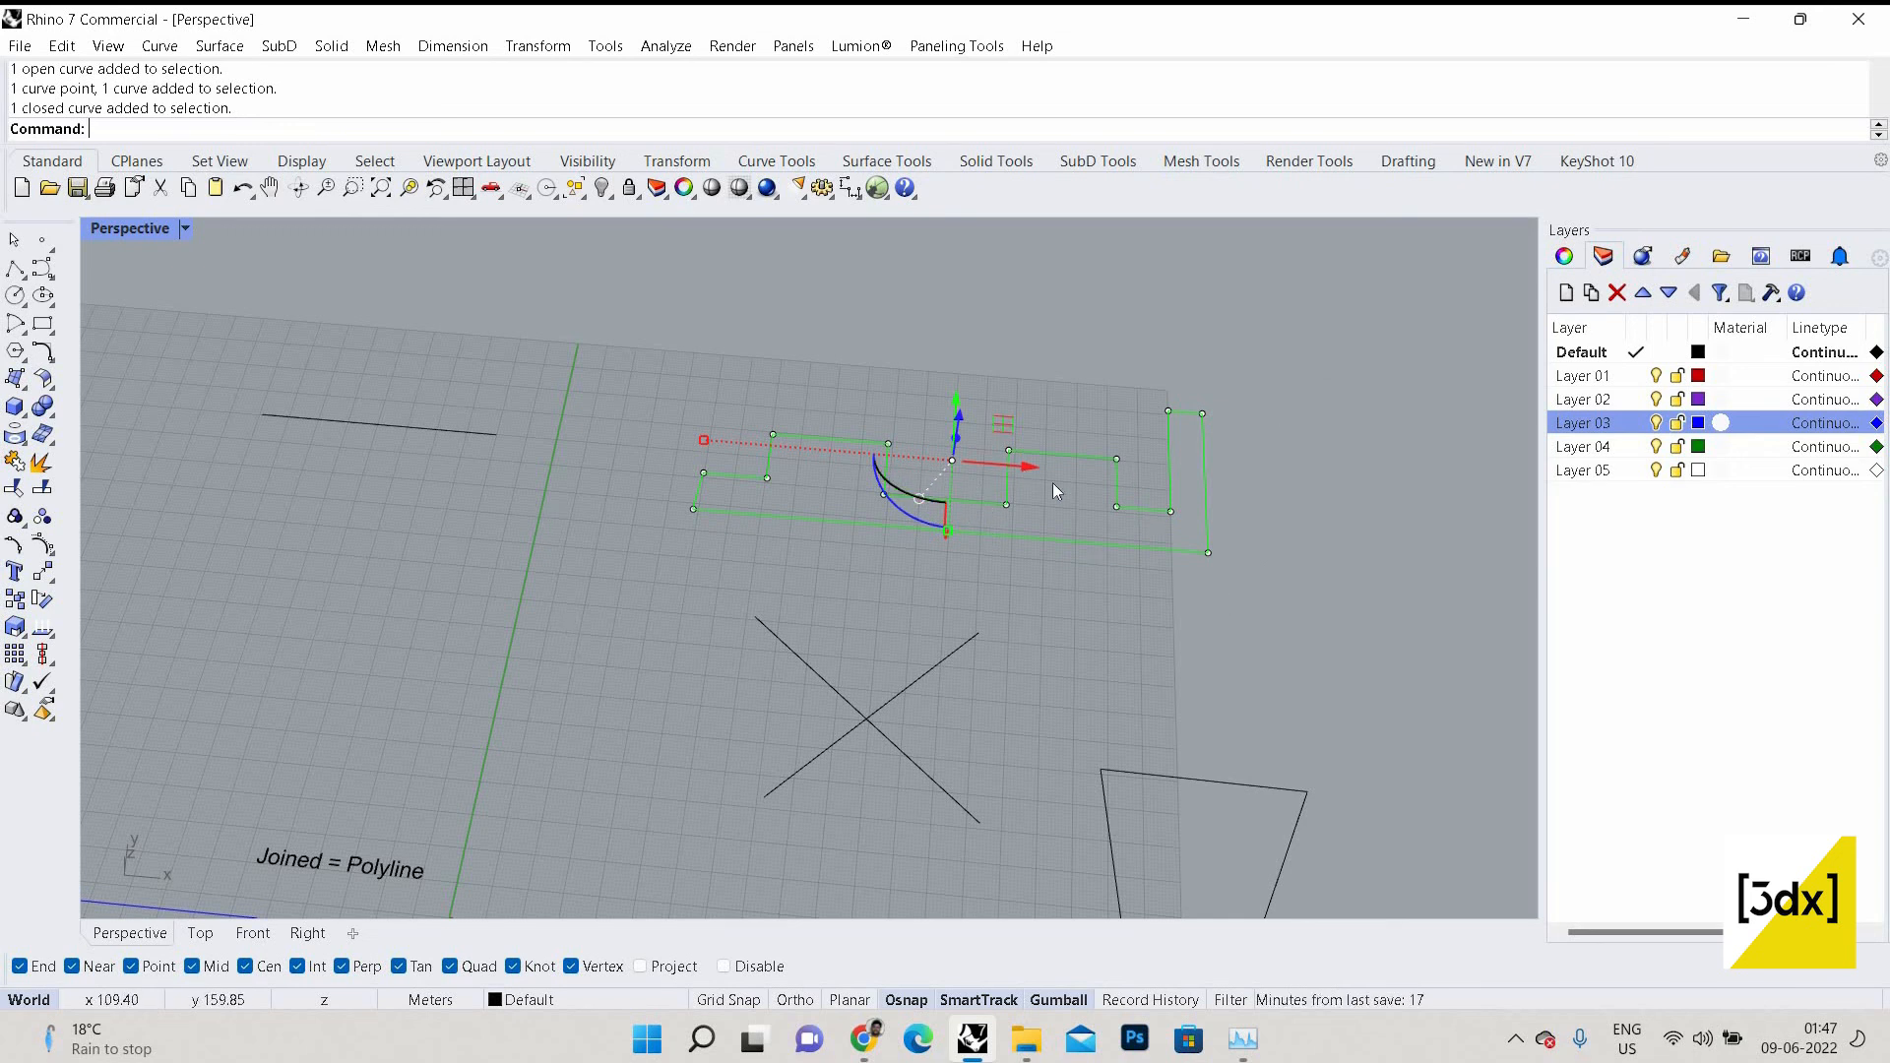
key(Escape)
scroll(1109, 514, down, 3)
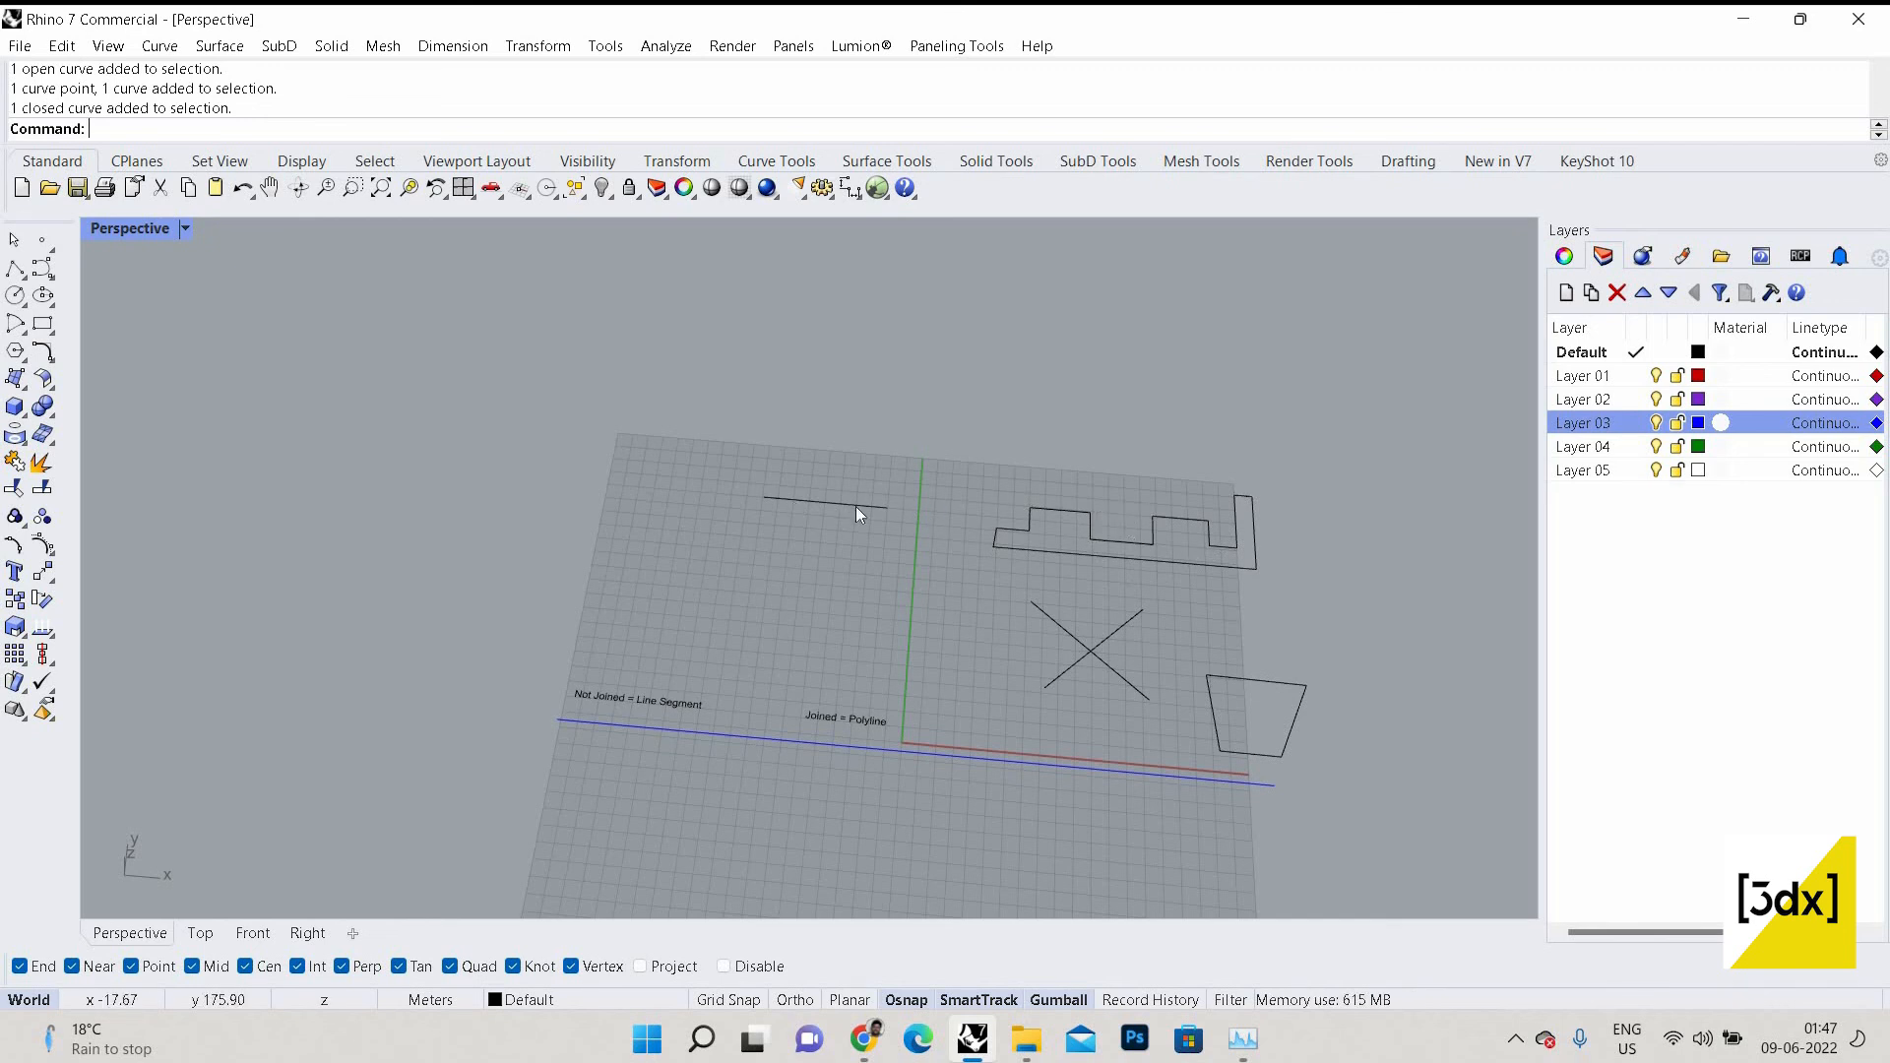
scroll(878, 512, up, 2)
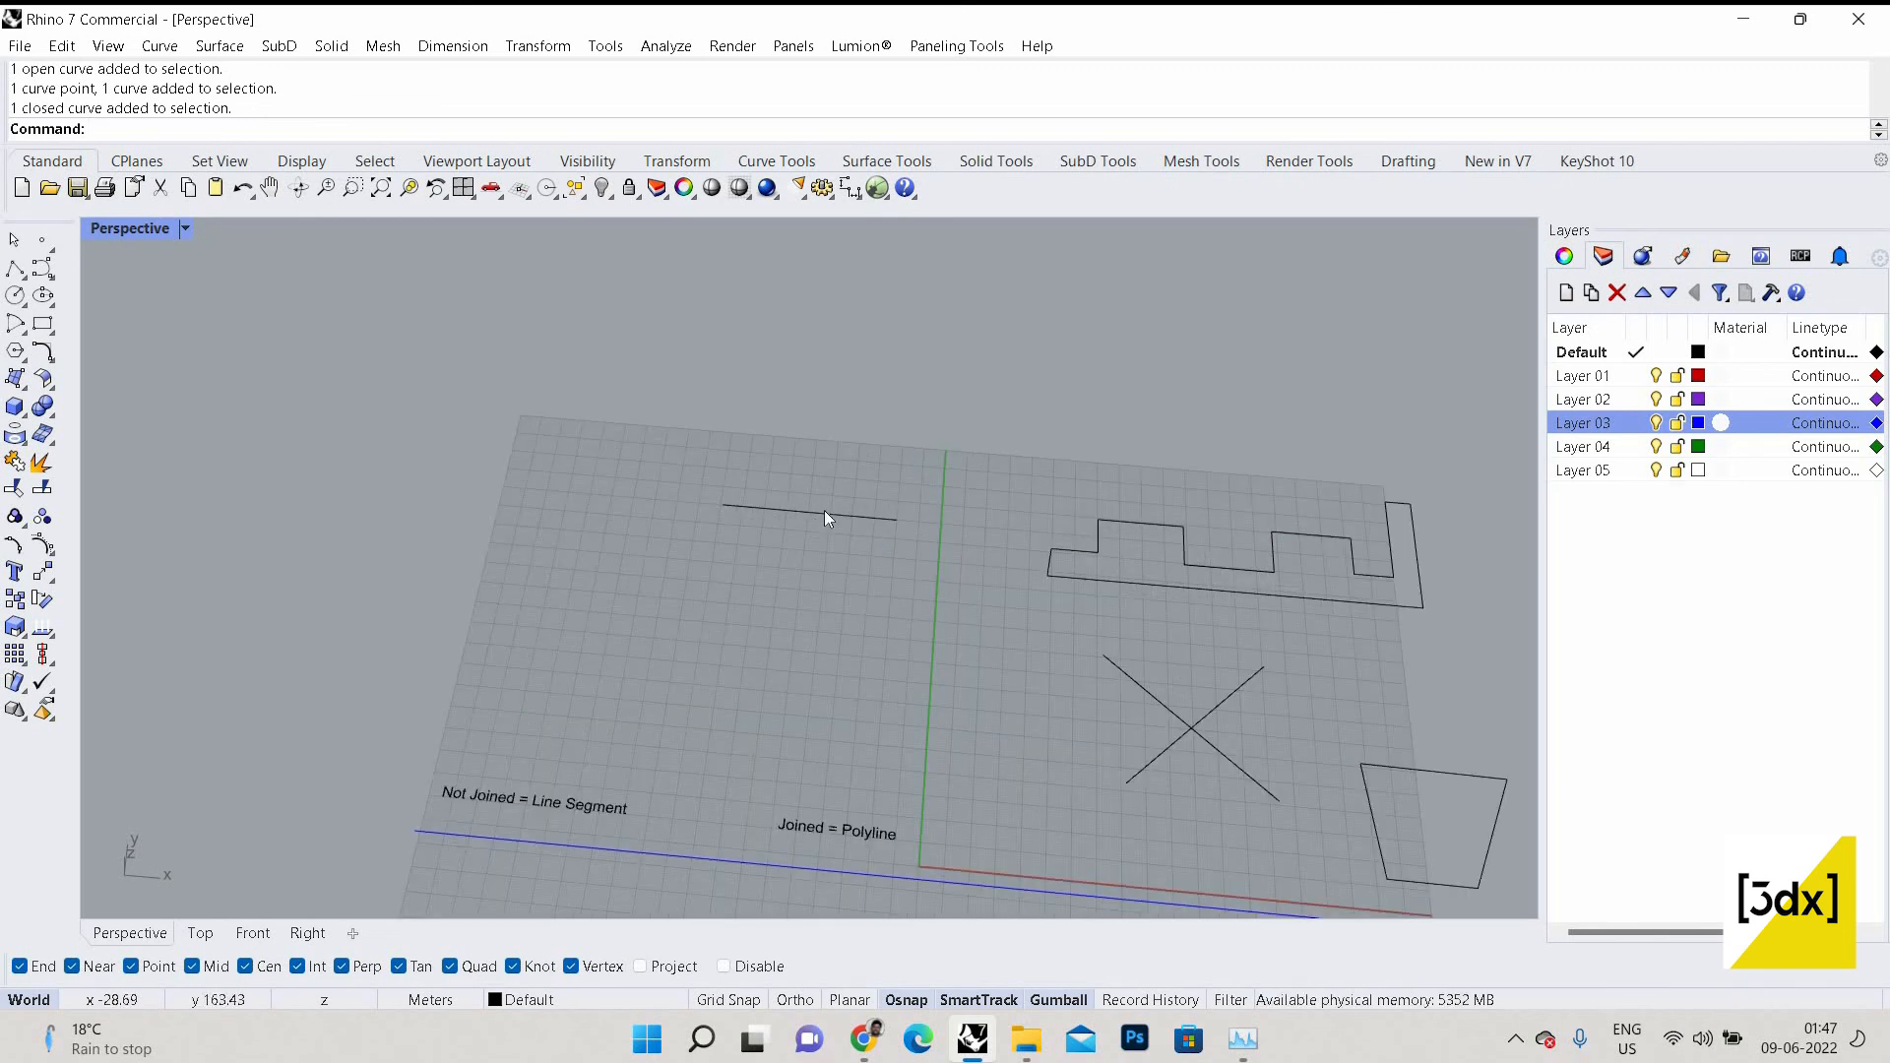
click(766, 504)
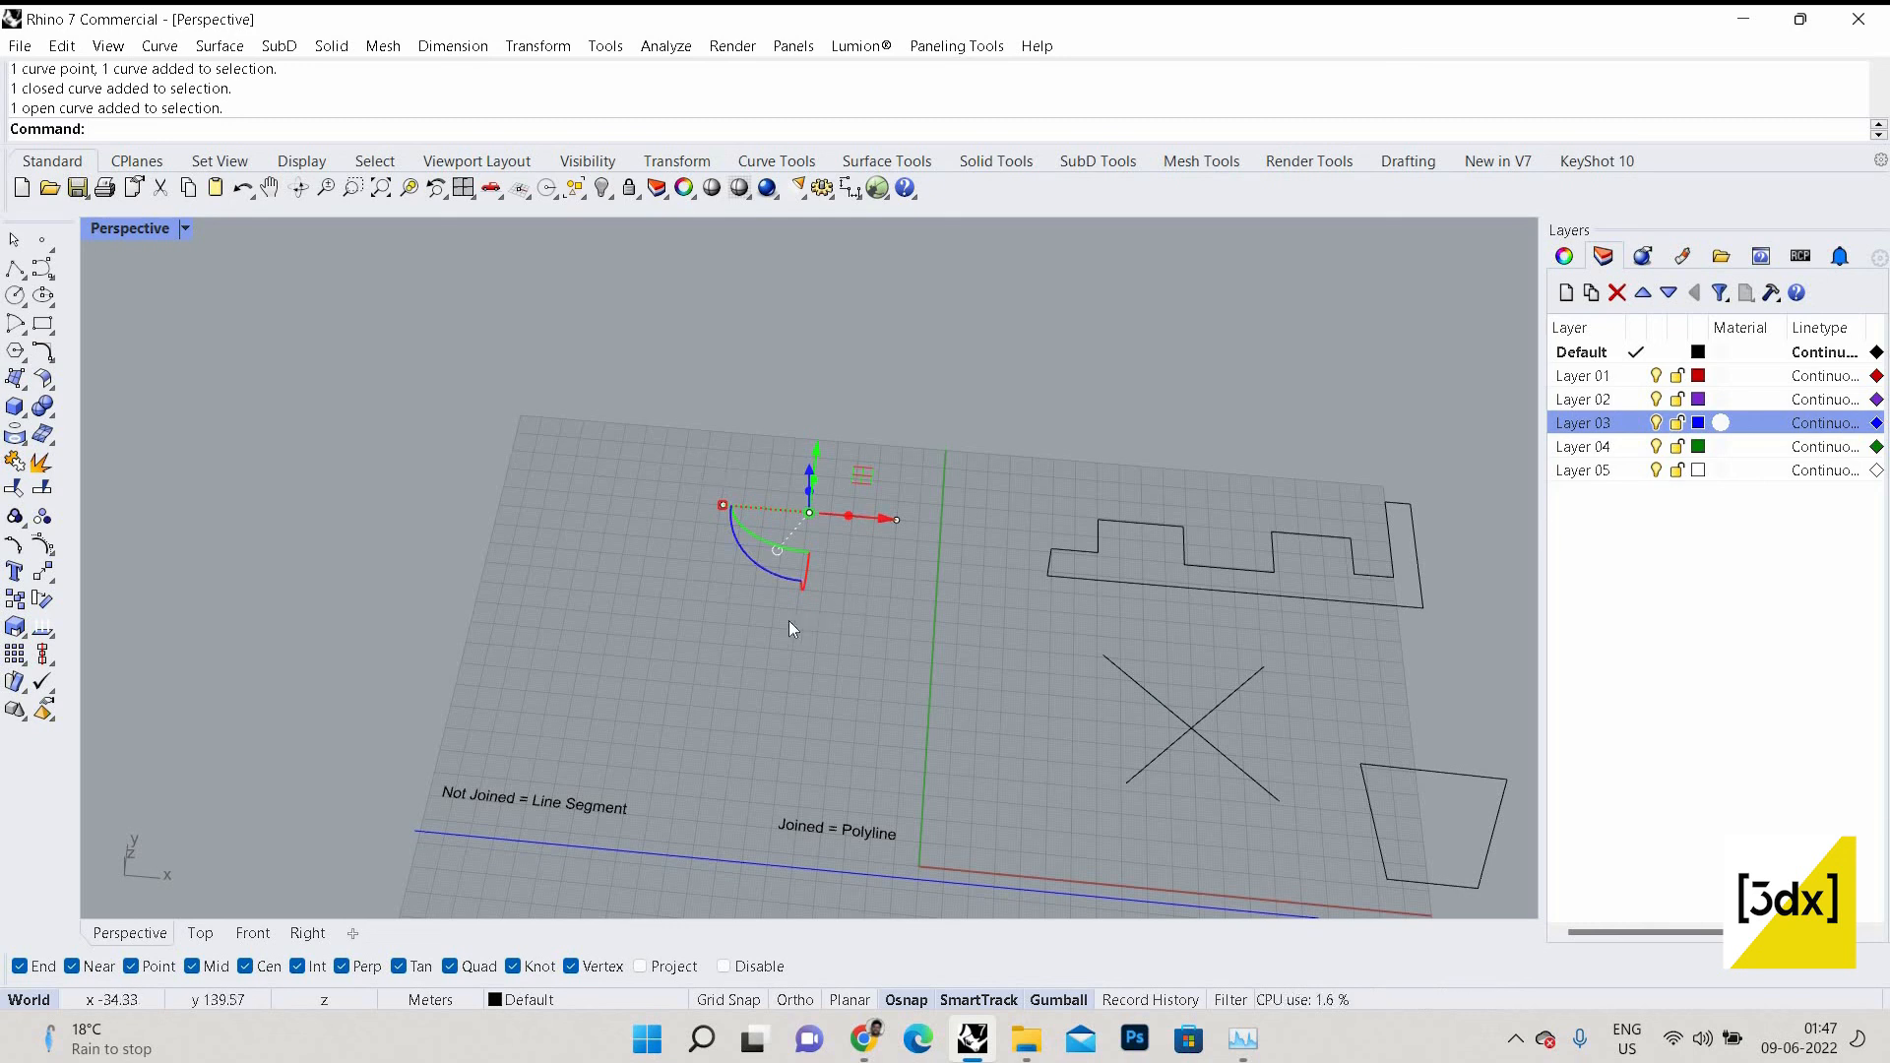
key(Escape)
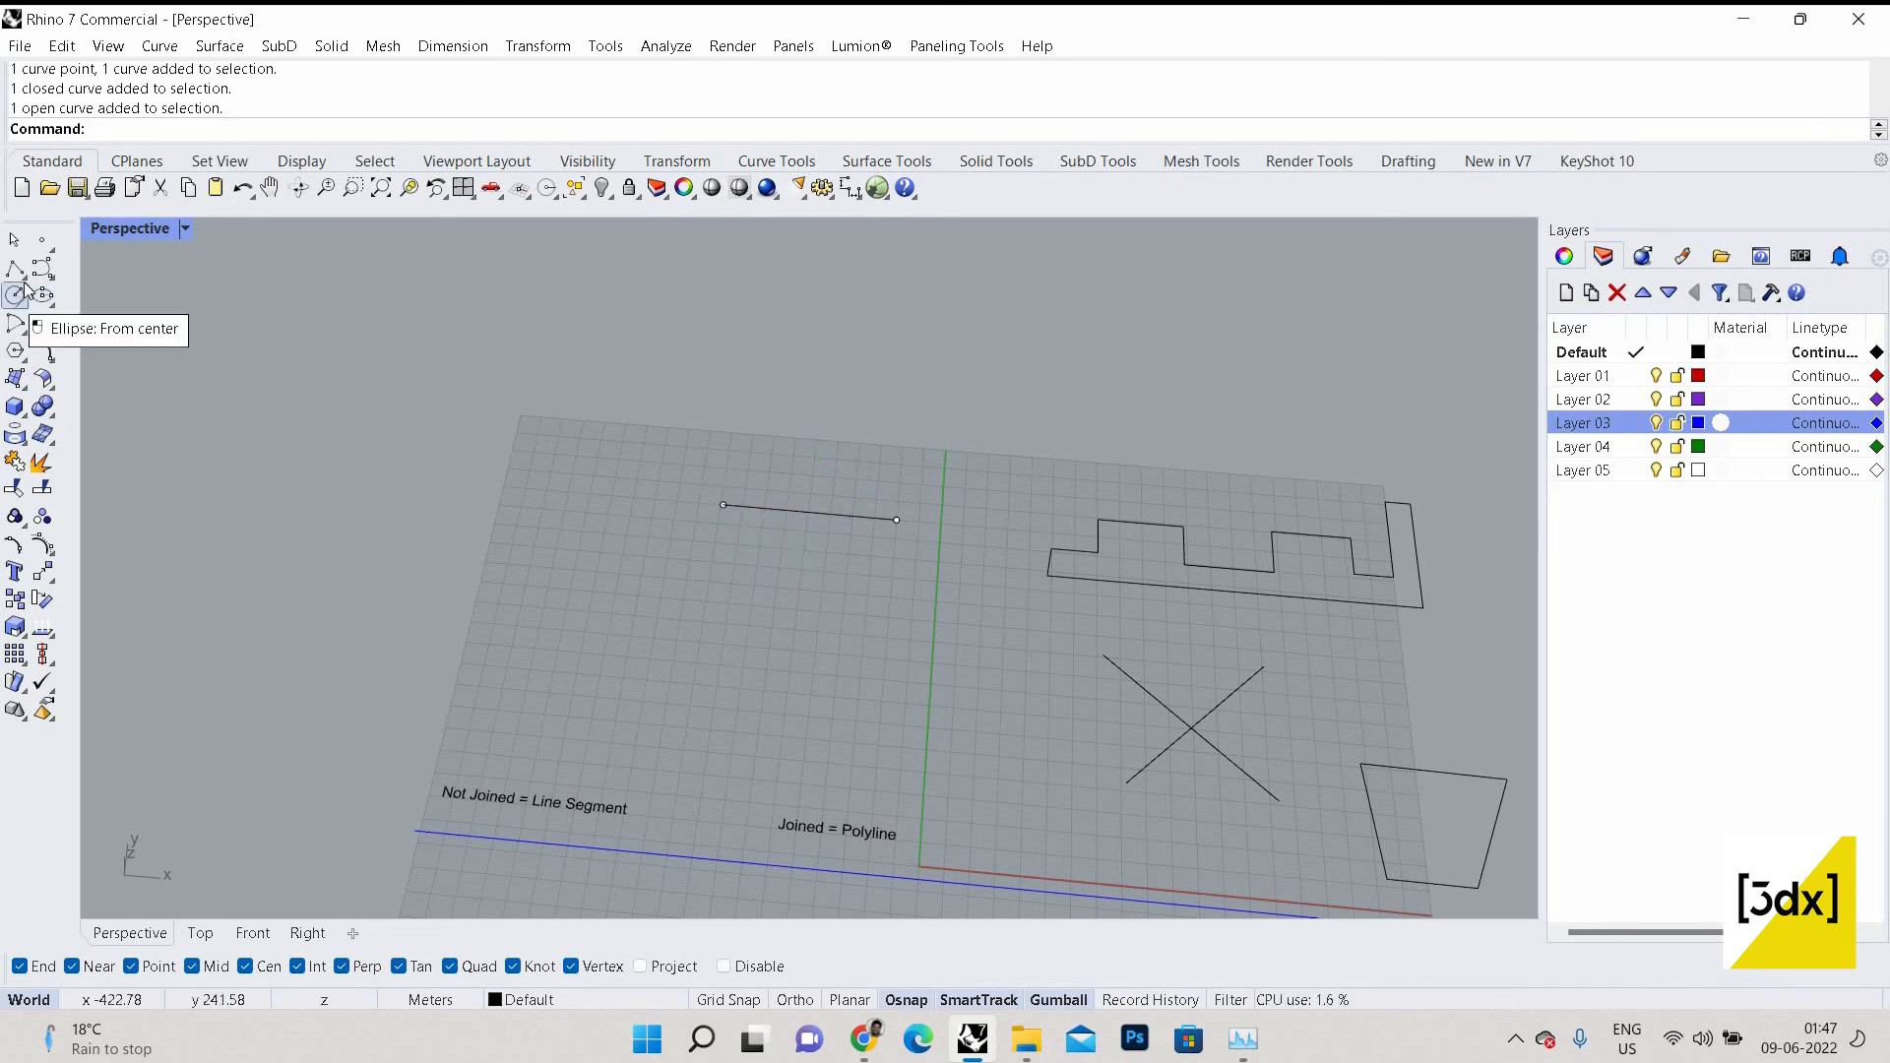
Draw an open four-sided shape with Line Segments above the "Not Joined = Line Segment" label, with an ortho base about 59 m long.
click(16, 268)
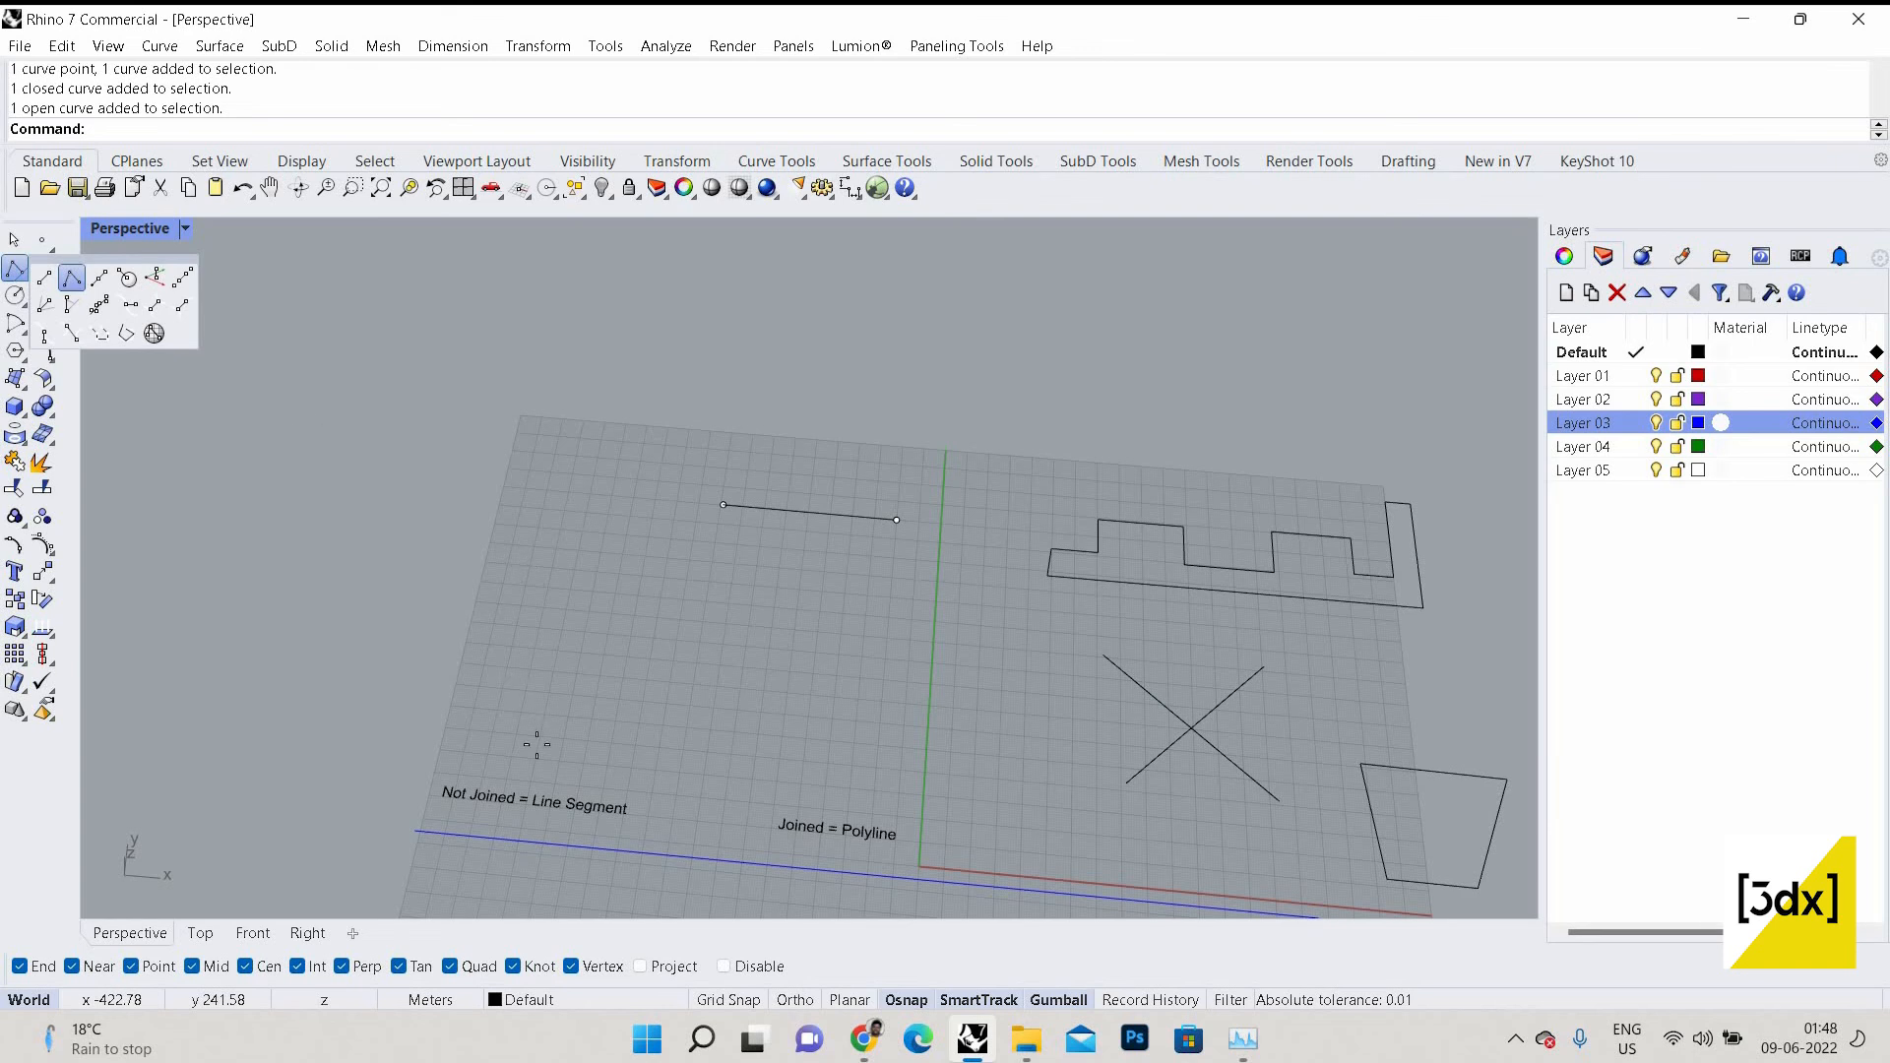
click(71, 280)
scroll(519, 742, up, 4)
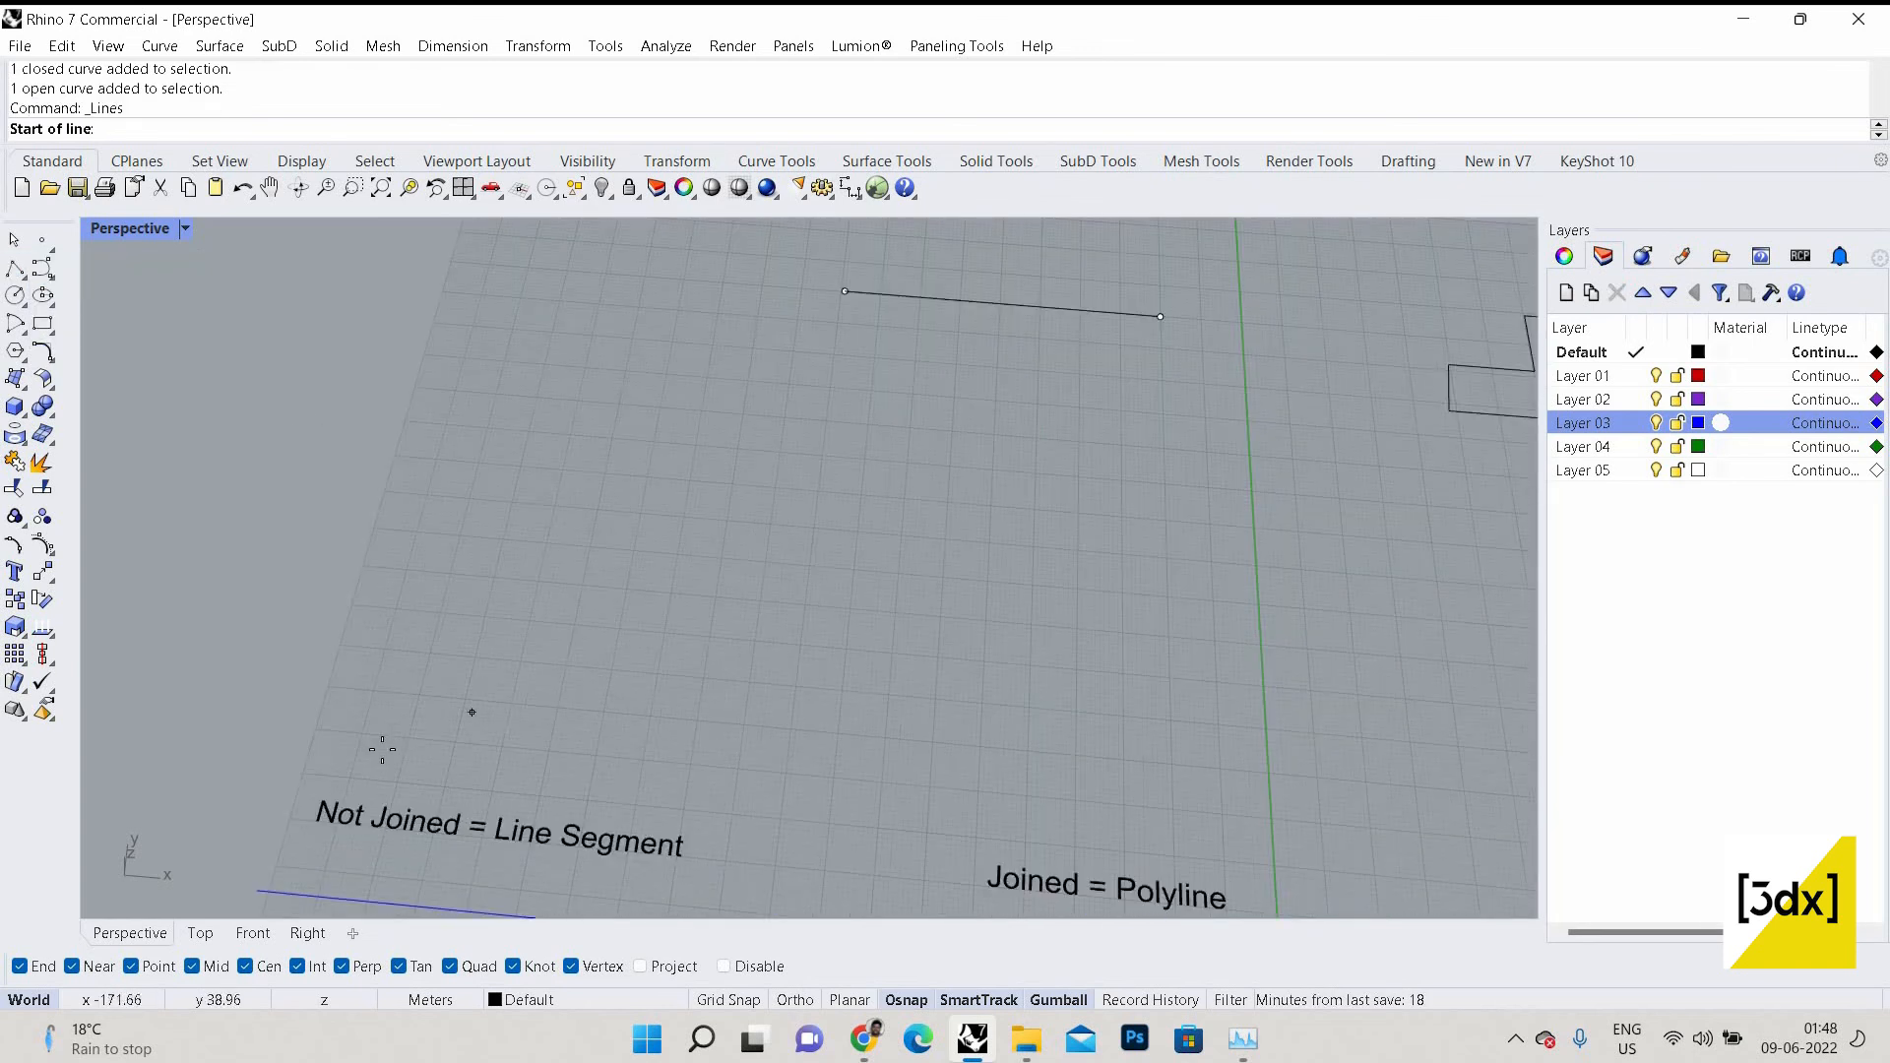
click(382, 741)
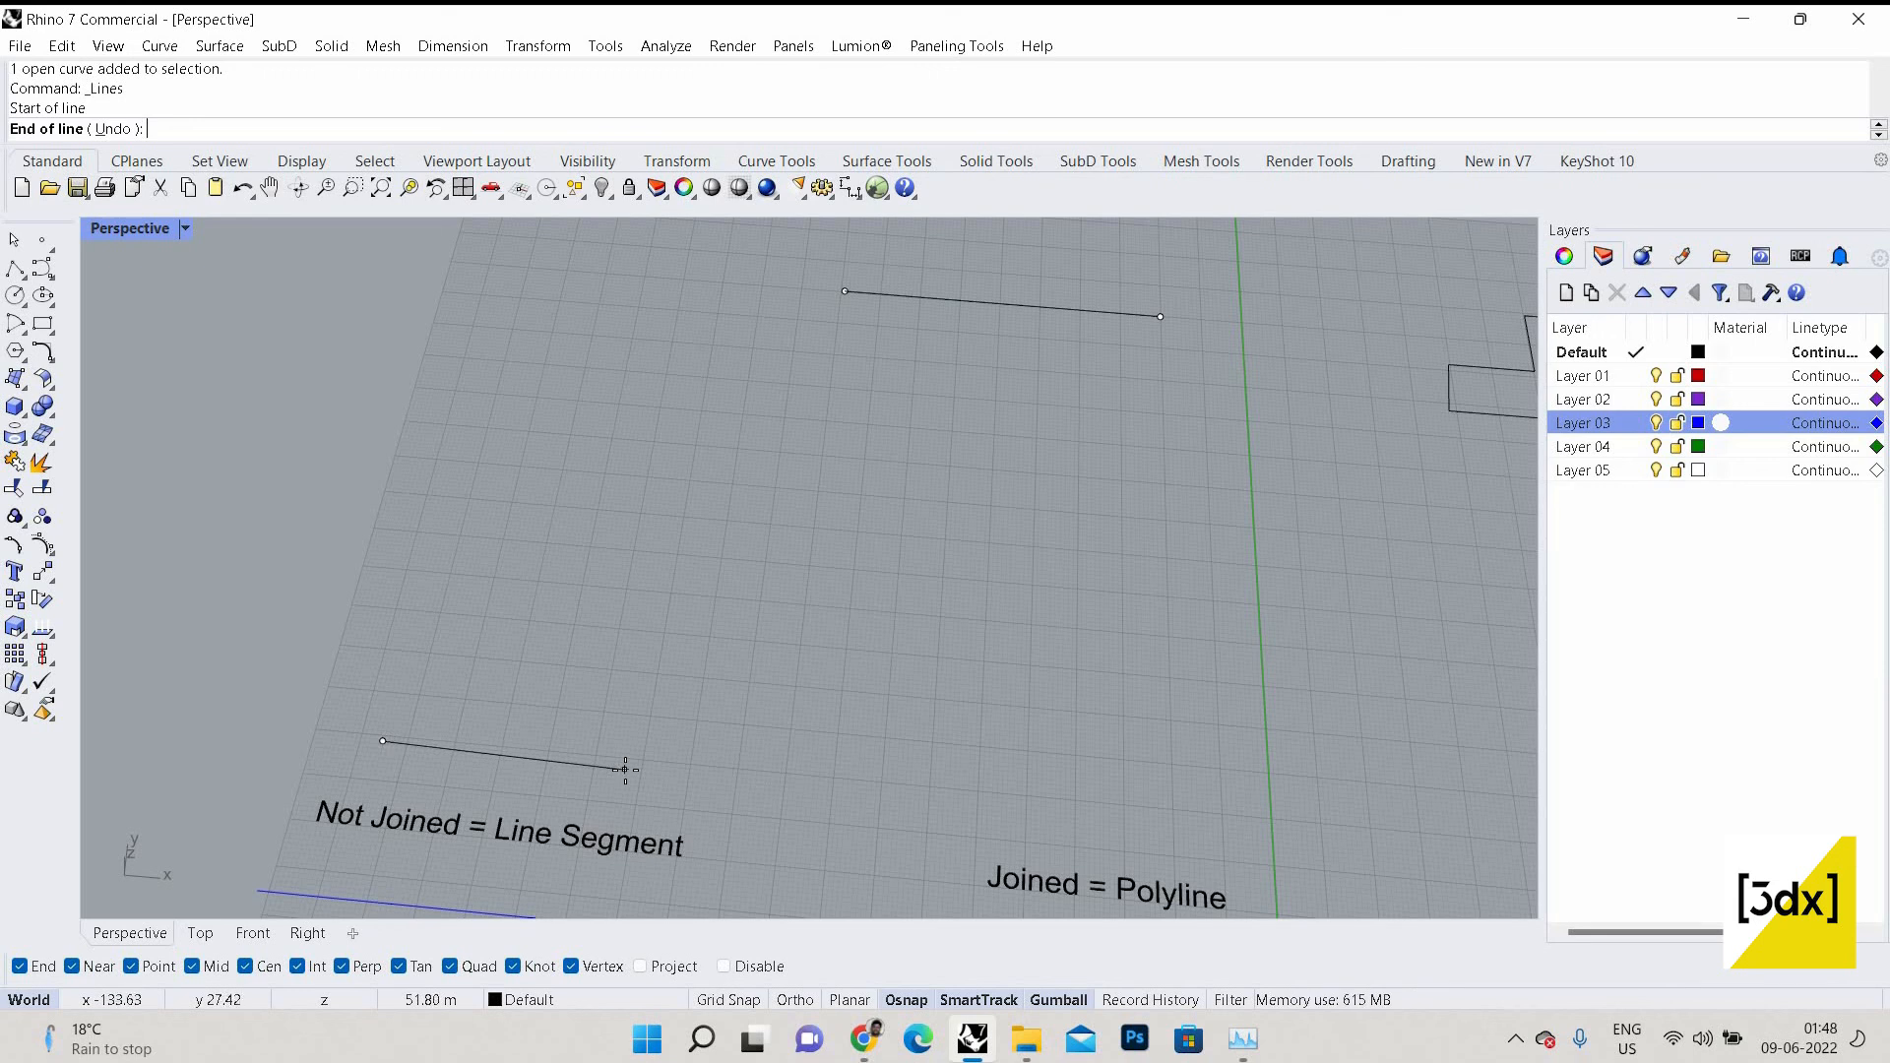
click(778, 1000)
key(shift)
key(shift)
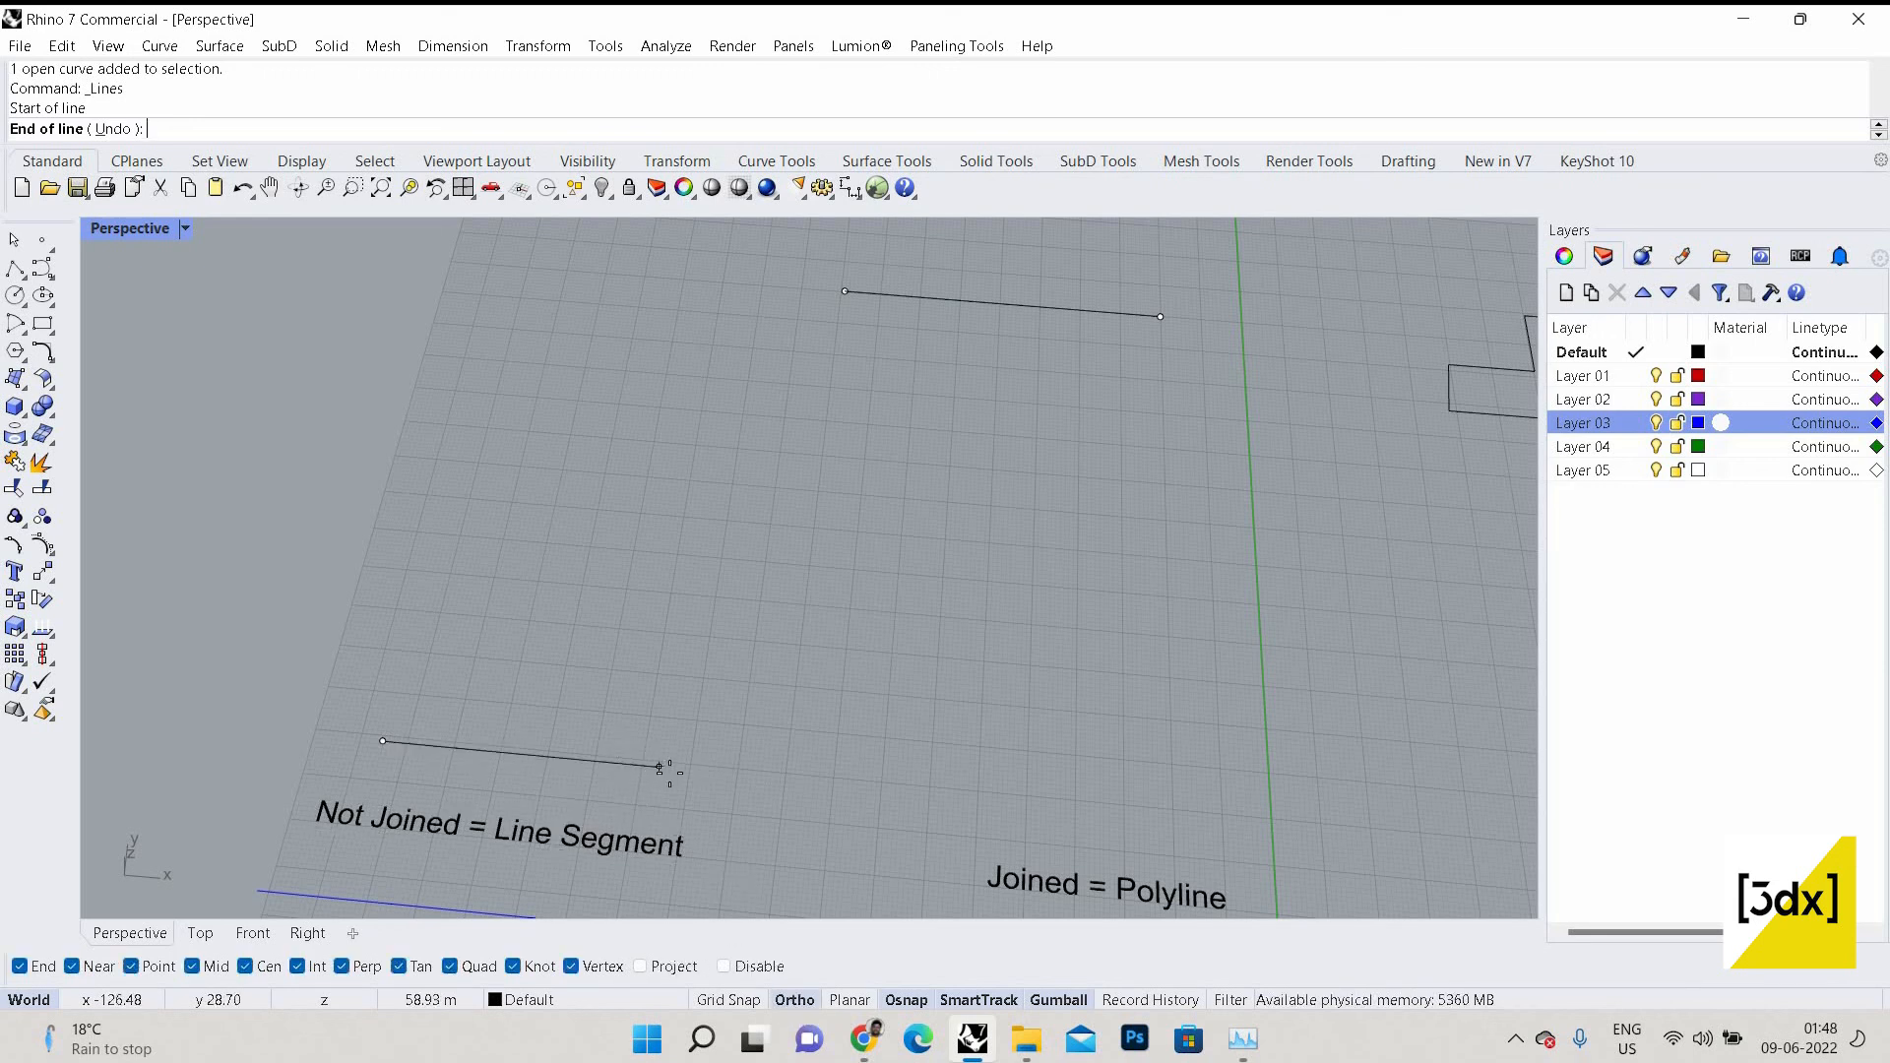
click(671, 509)
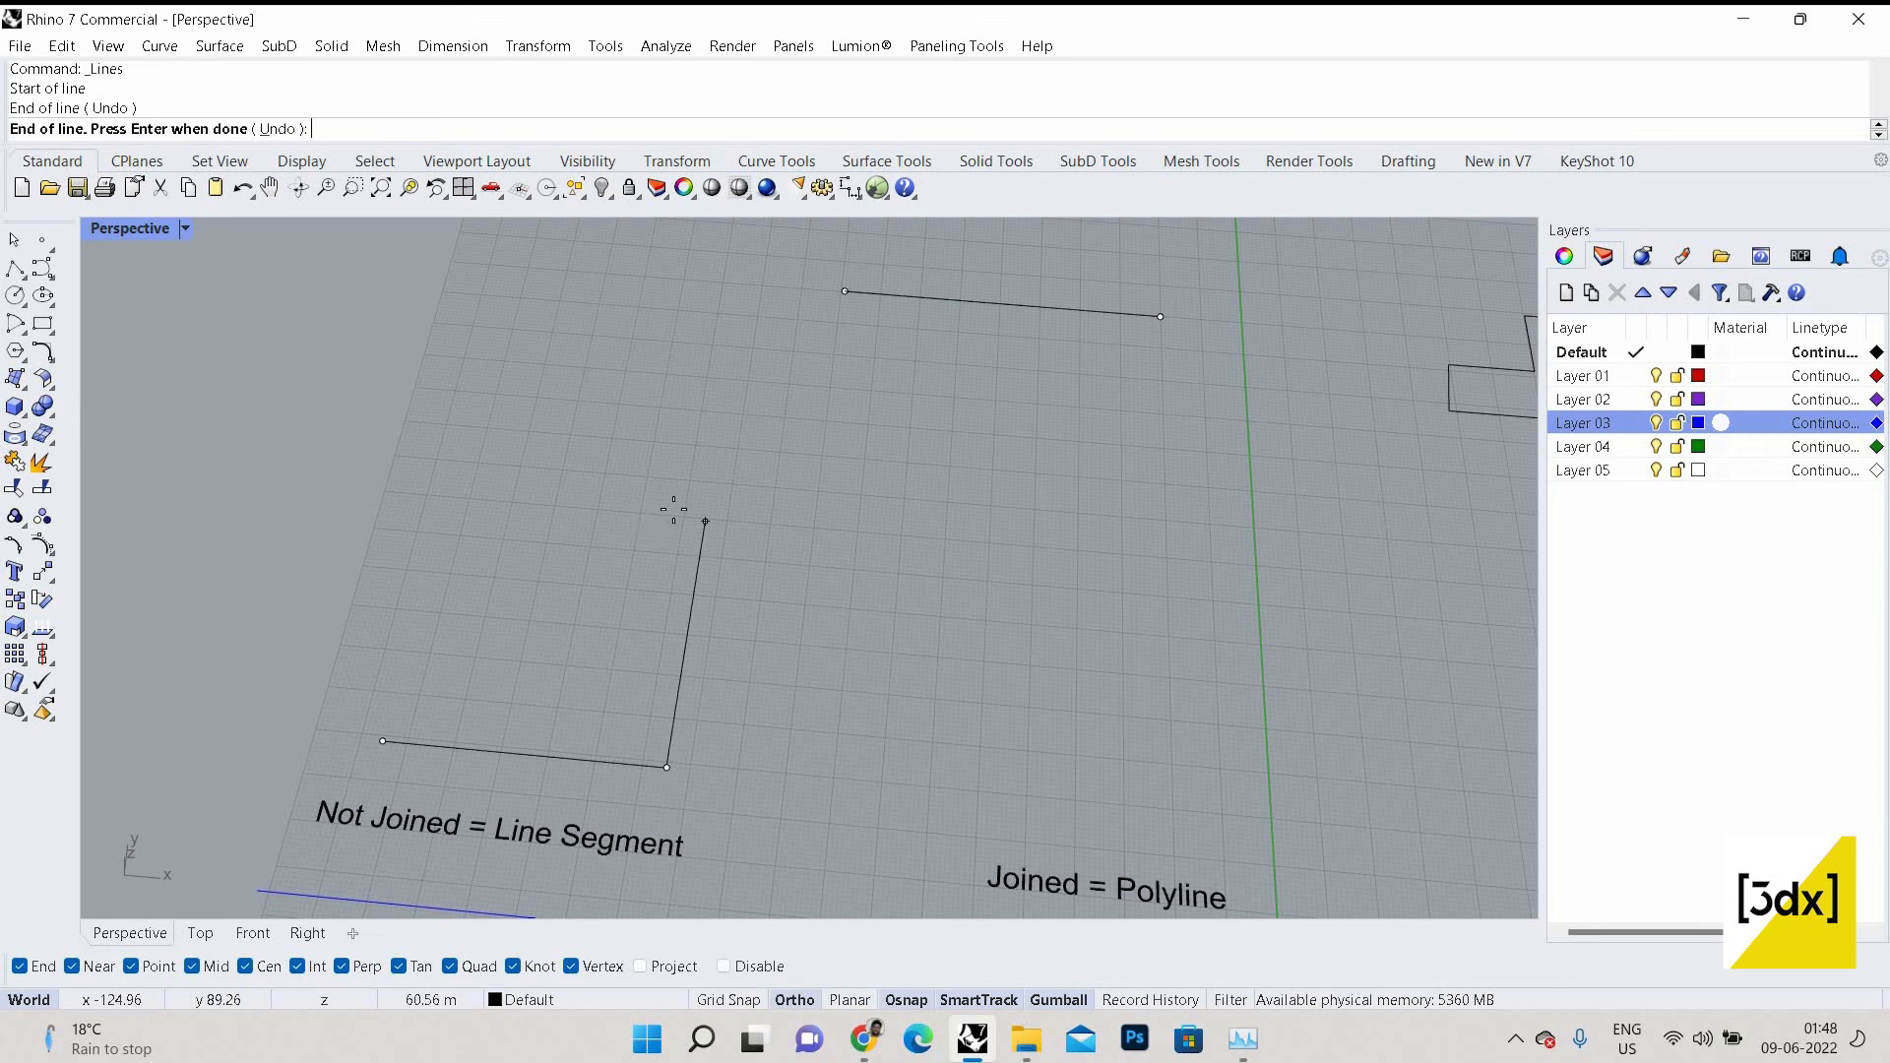
click(477, 508)
click(424, 689)
click(425, 693)
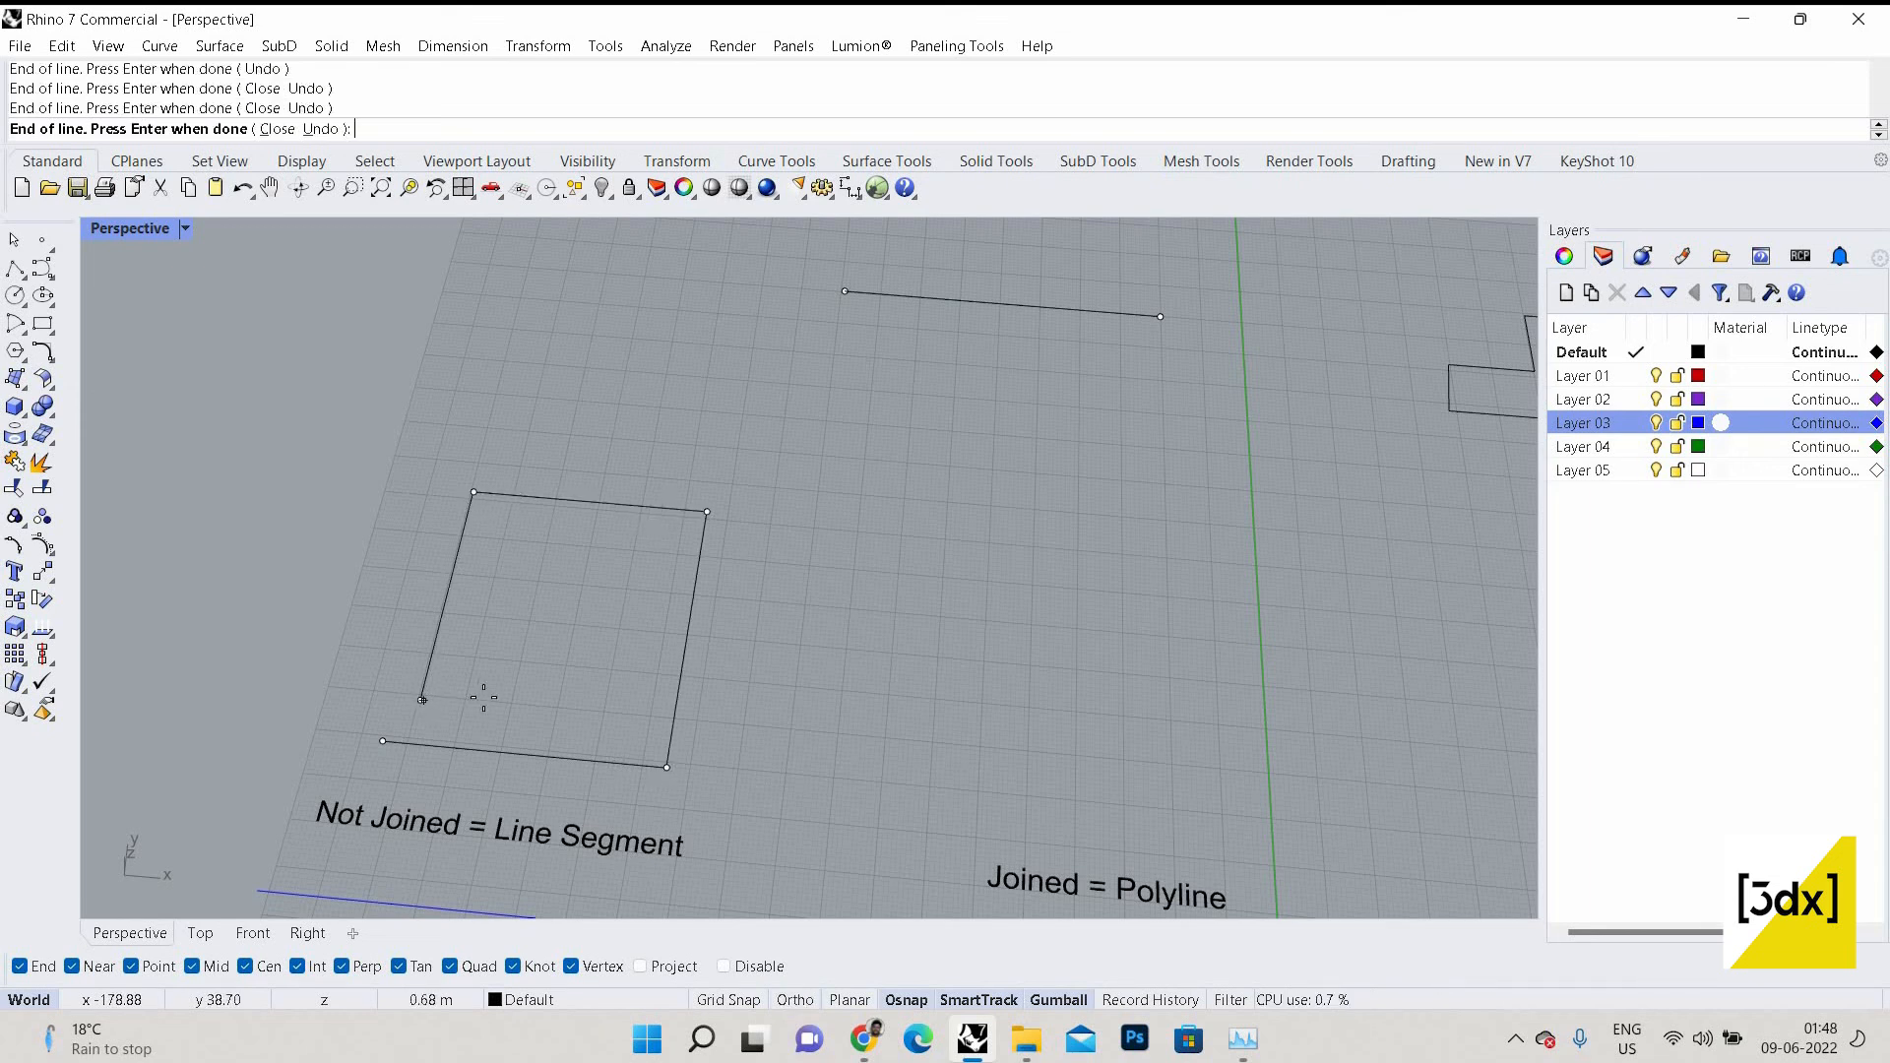
key(Return)
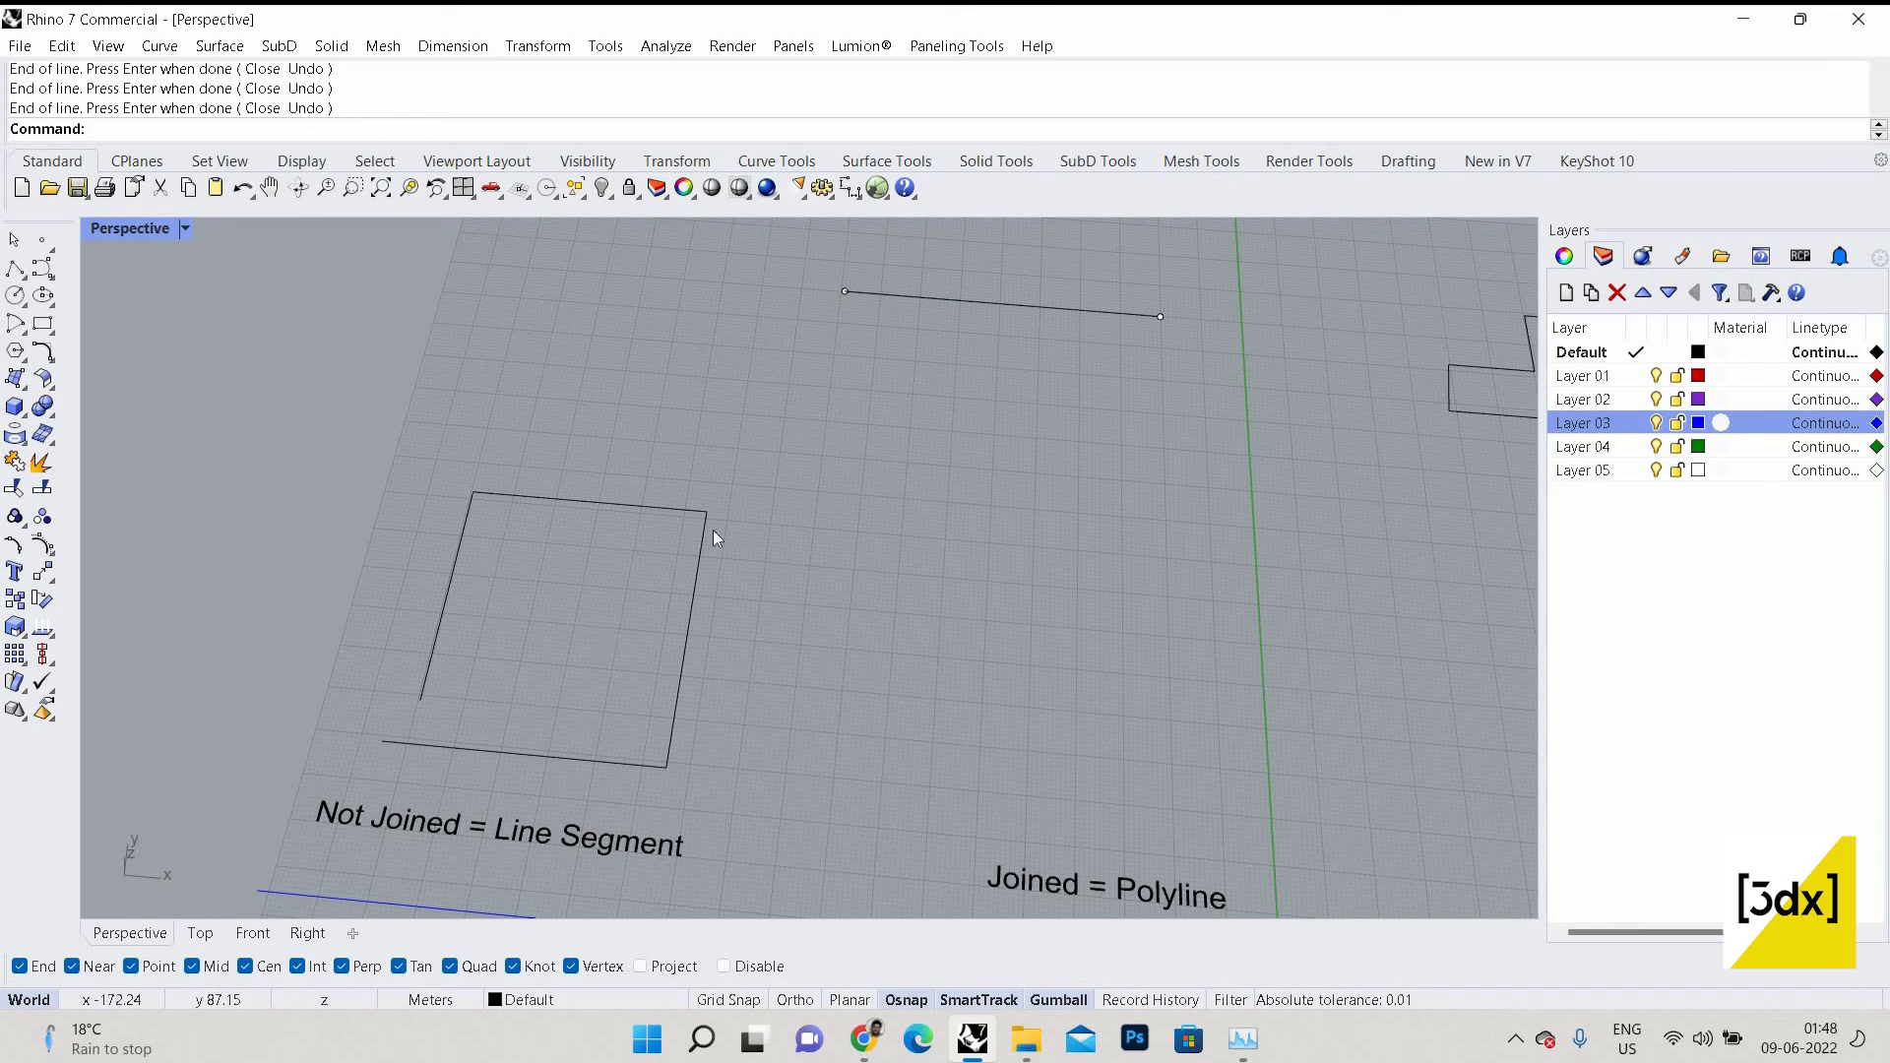
click(22, 274)
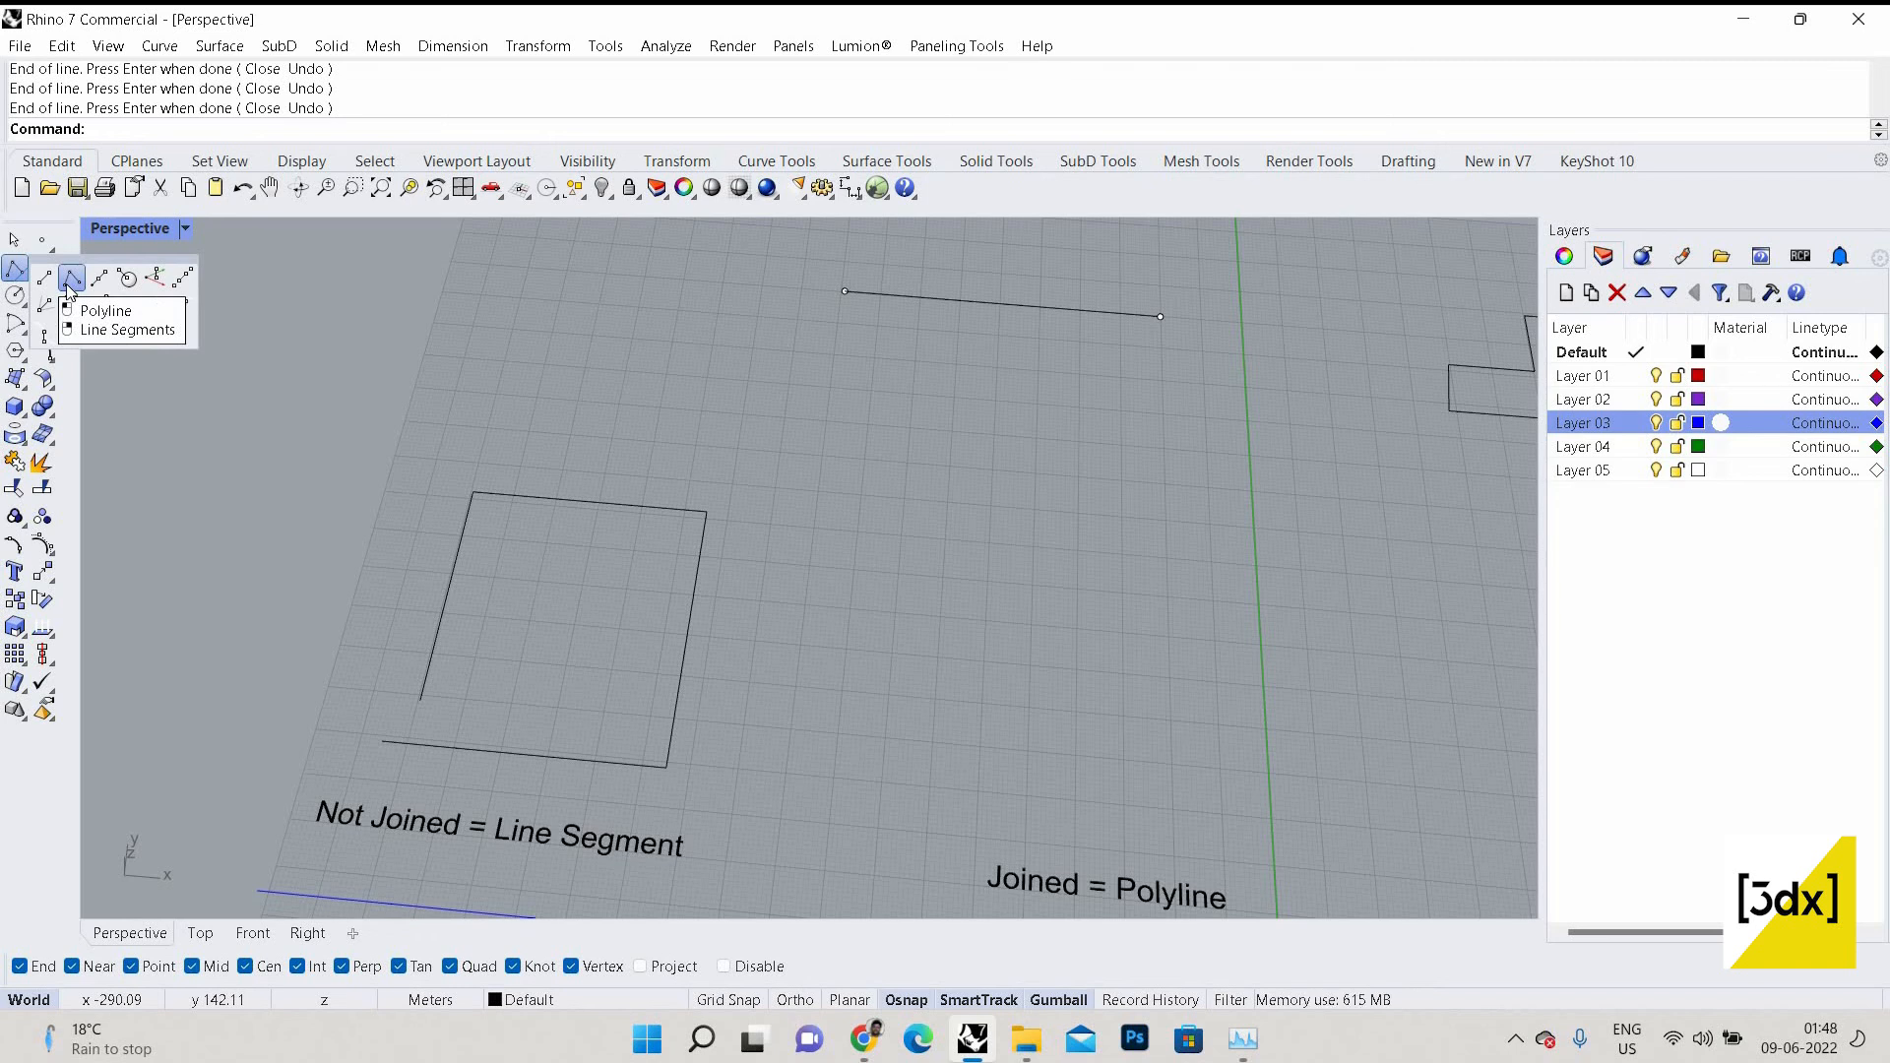
click(69, 287)
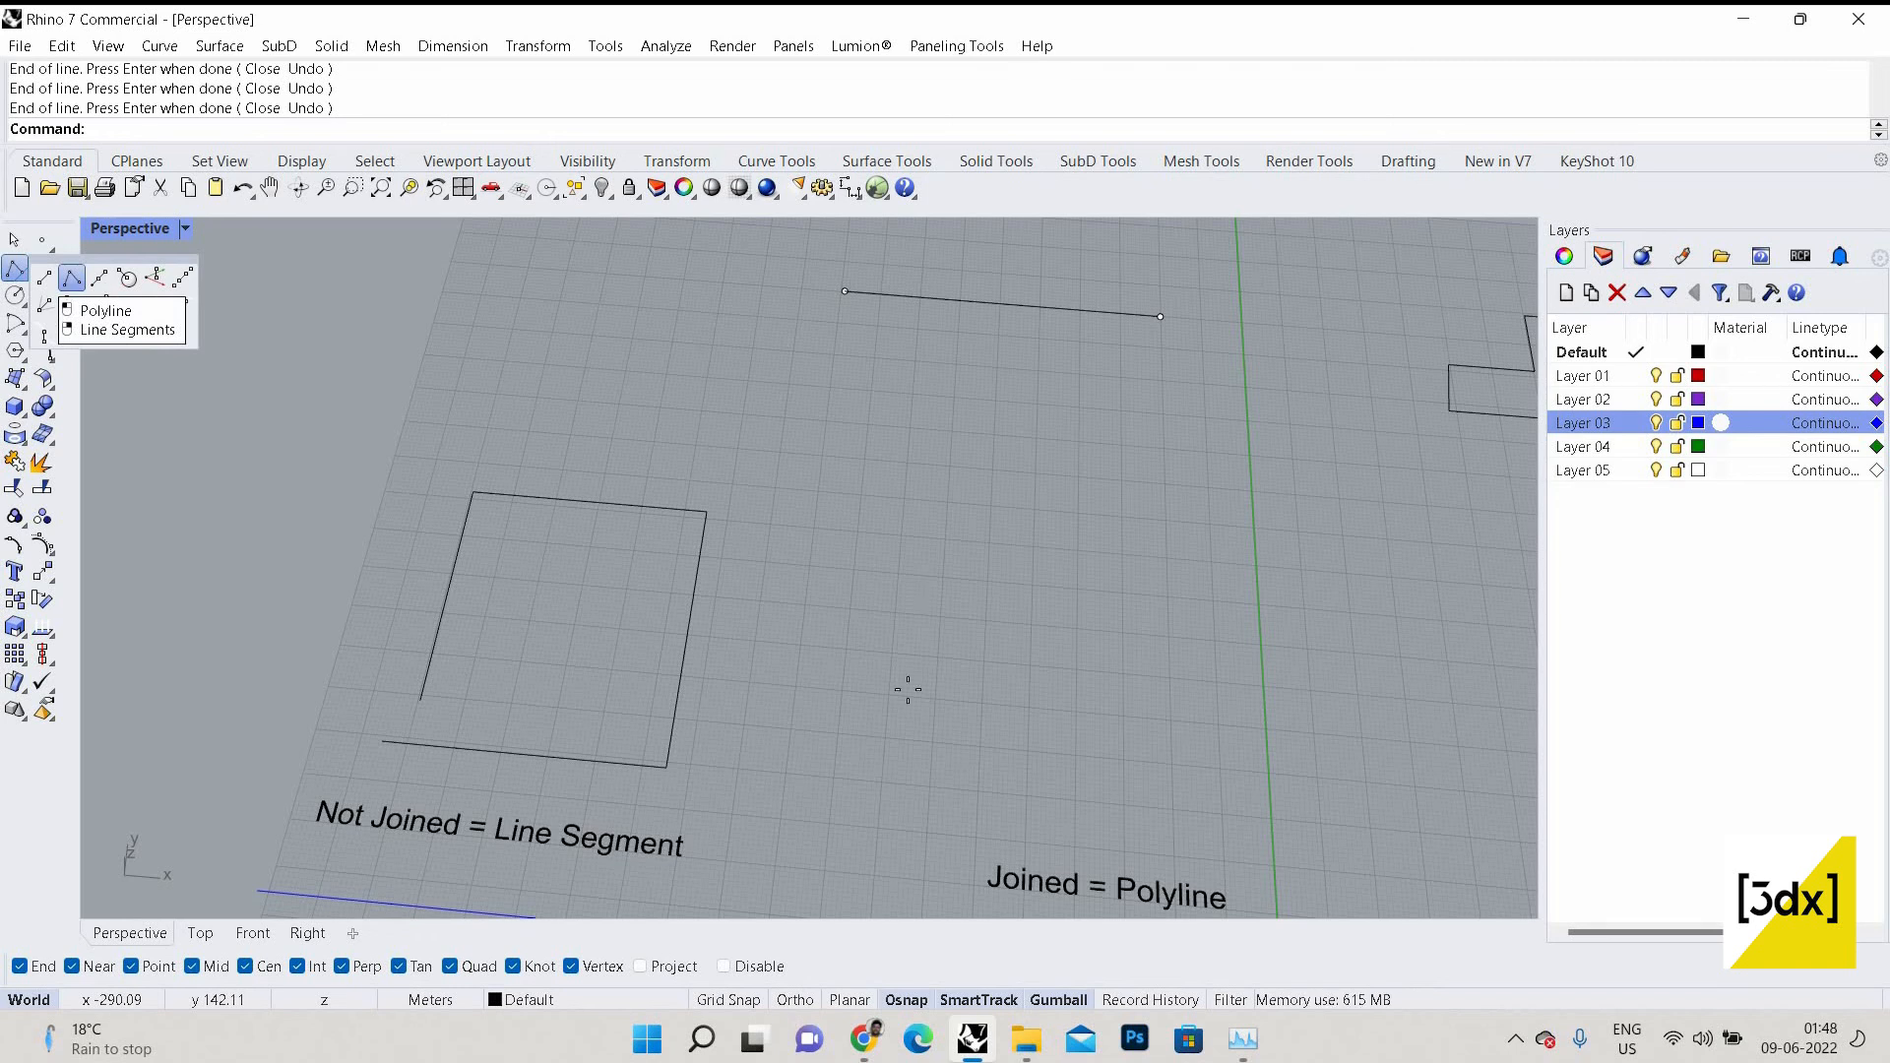
click(973, 808)
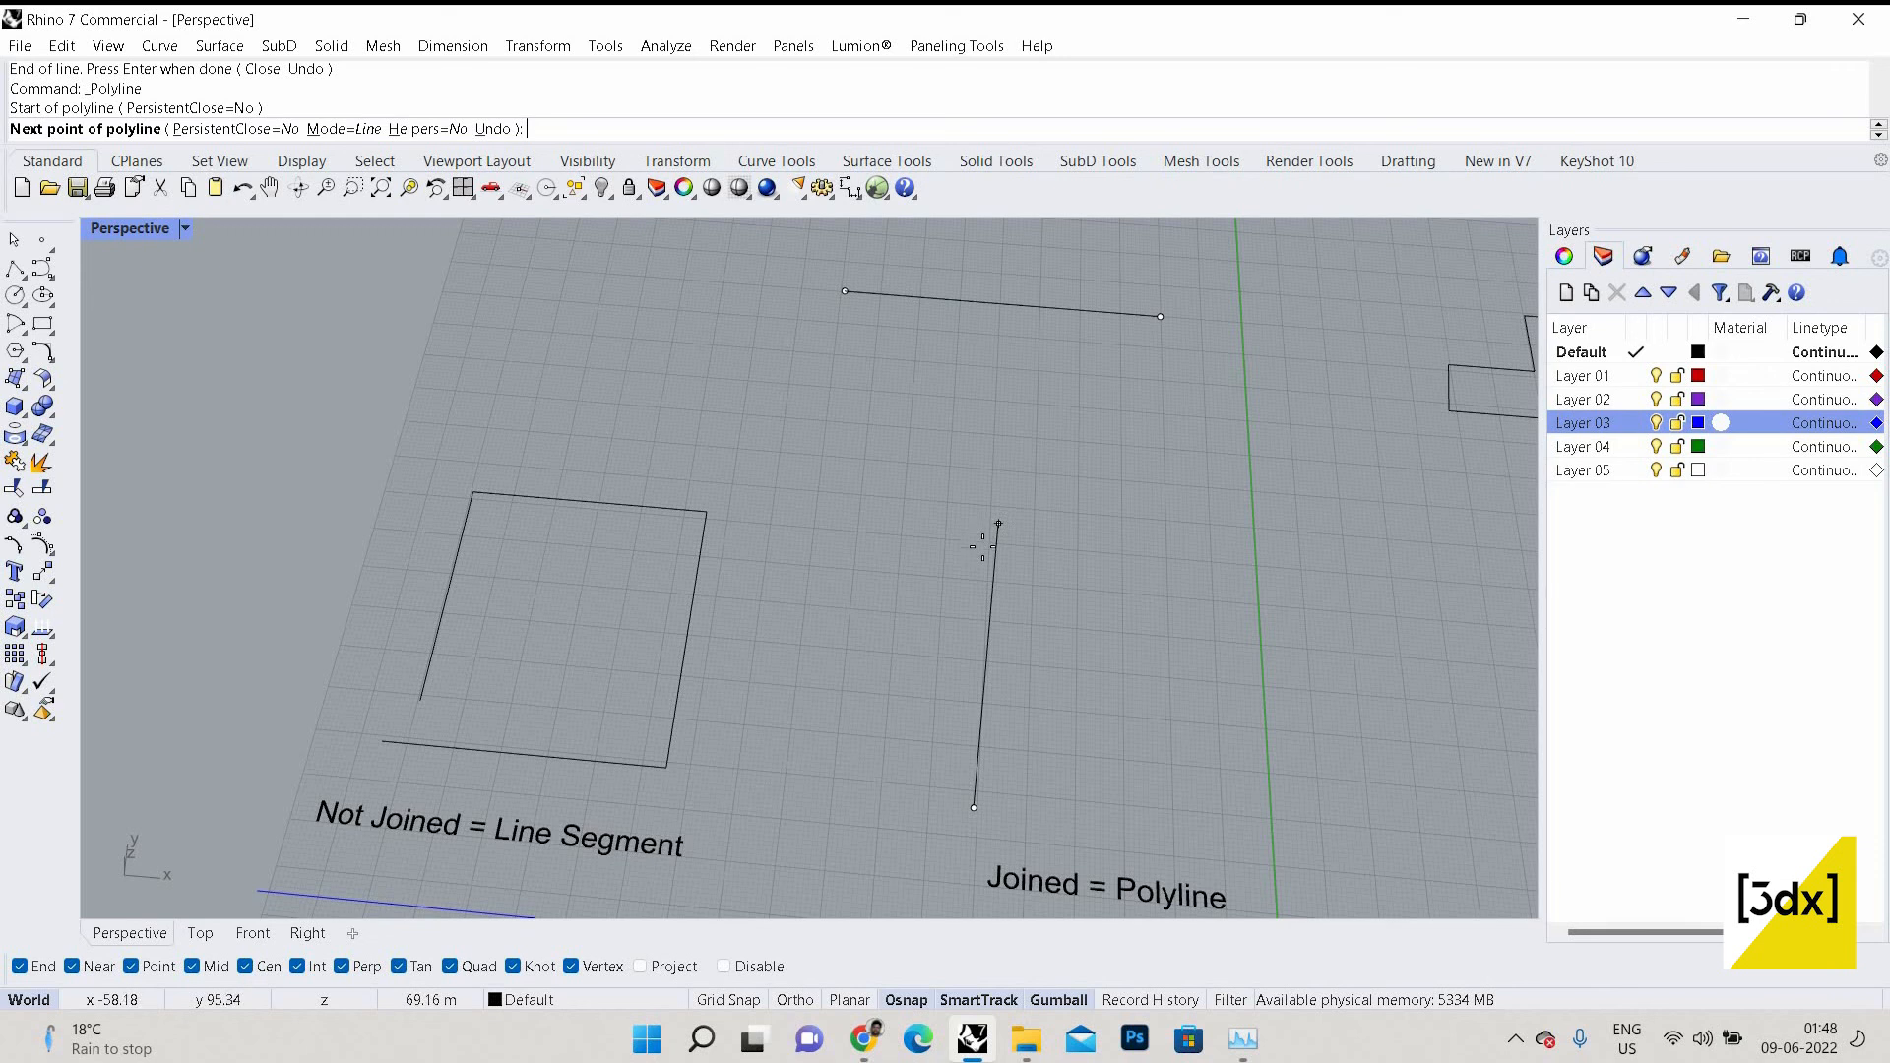
shift+click(985, 546)
shift+click(1290, 572)
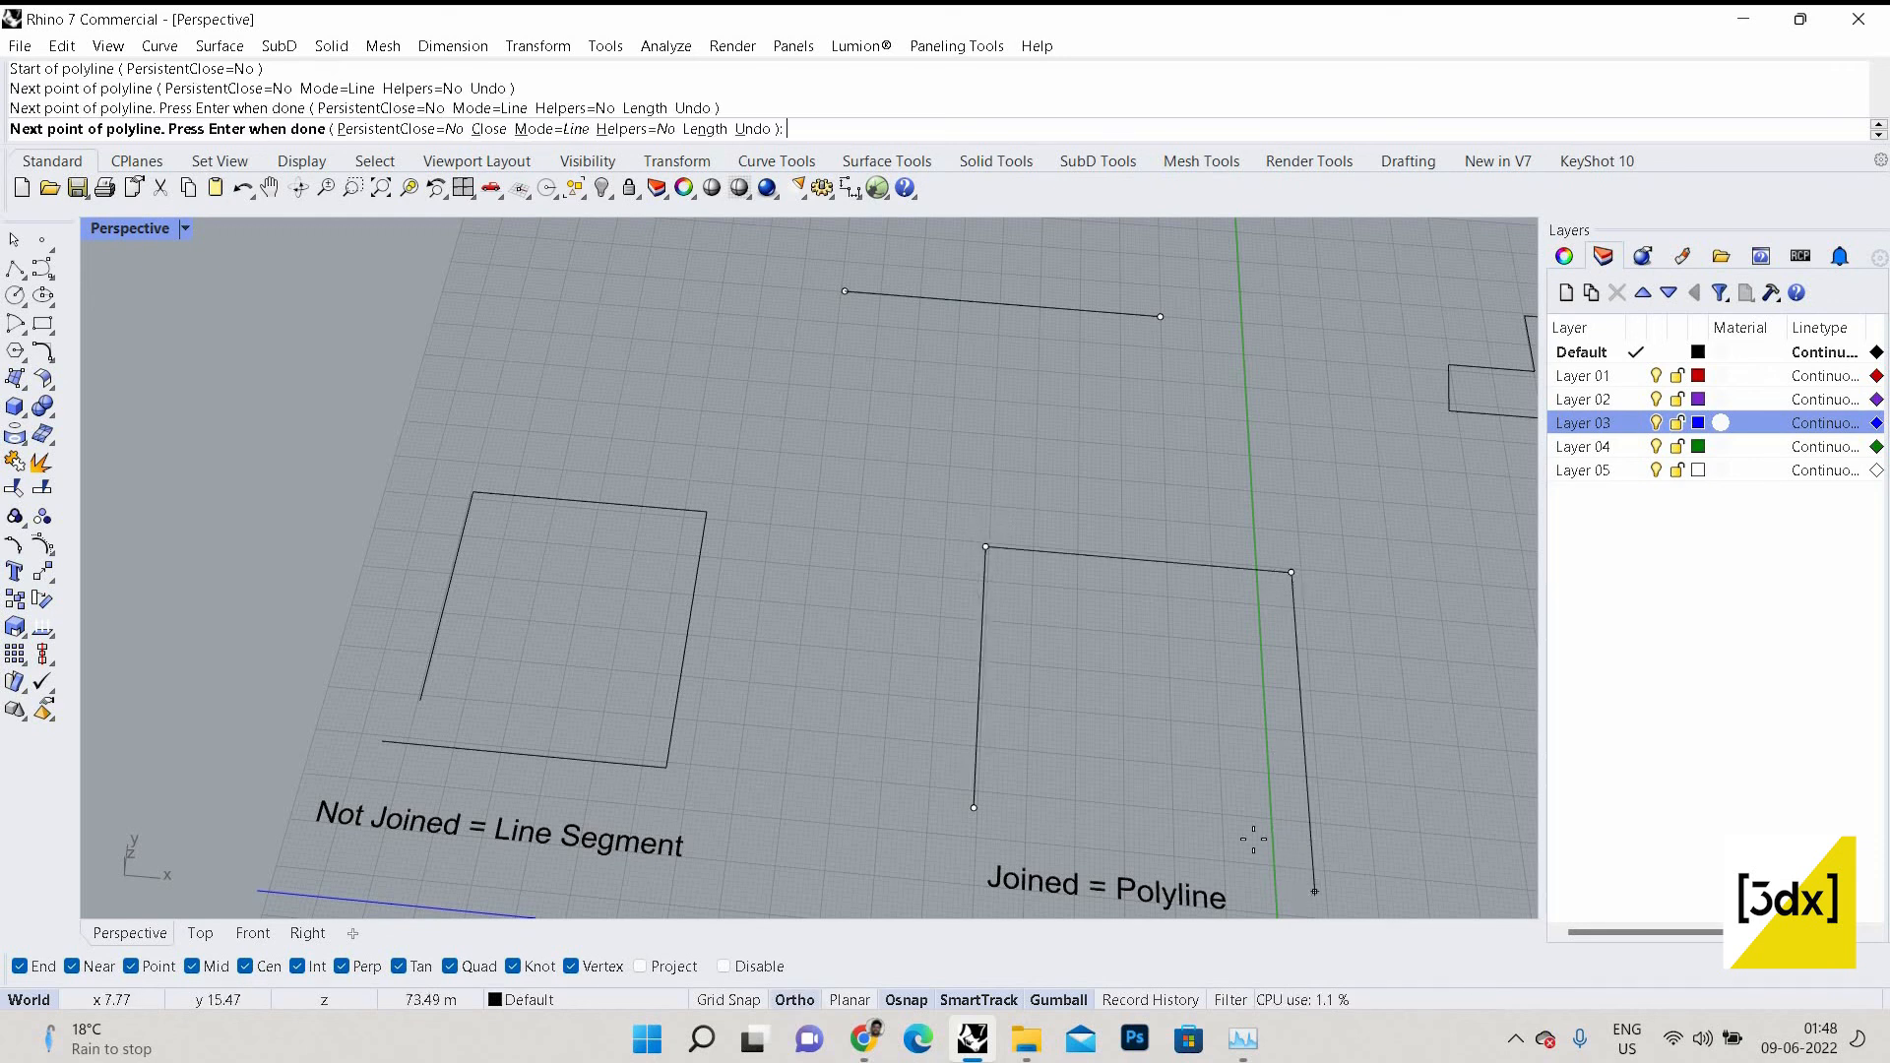
shift+click(1311, 840)
shift+click(1060, 817)
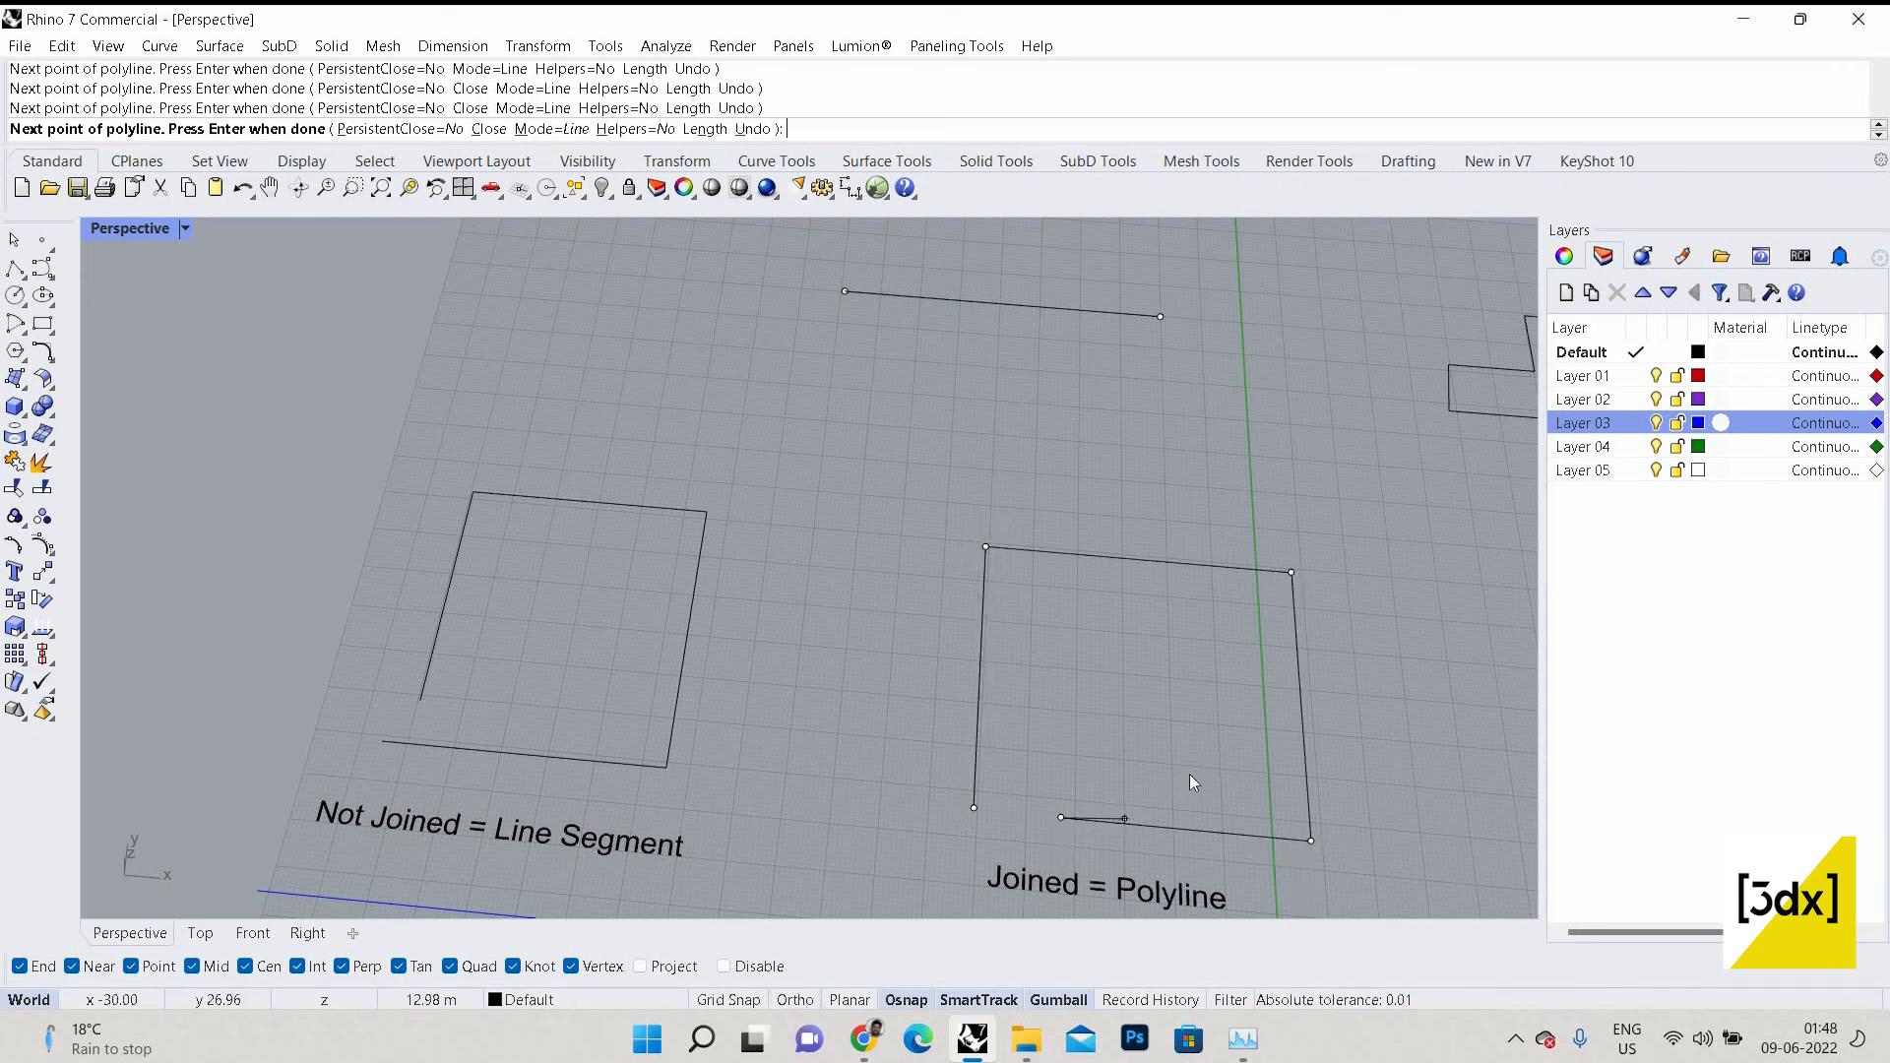
key(Escape)
Draw an open four-sided shape with Polyline above the "Joined = Polyline" label, with a base about 51 m long.
key(Return)
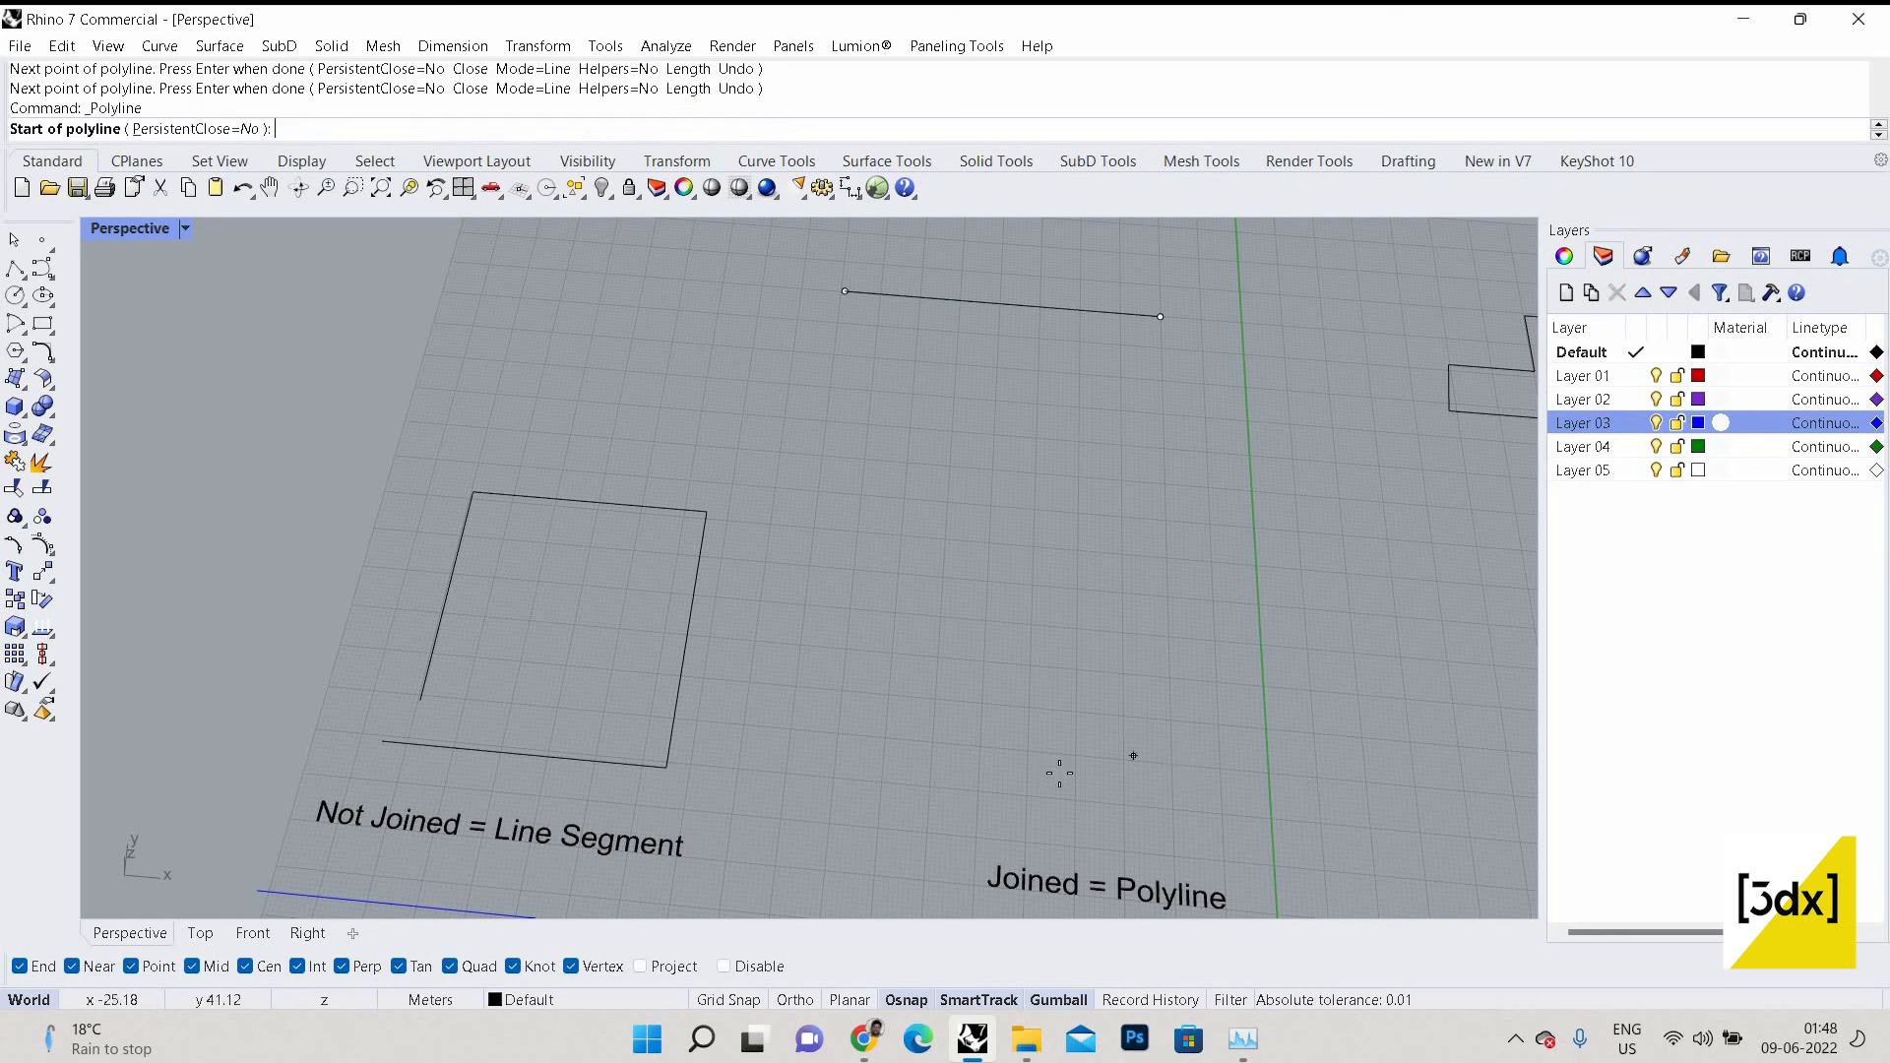
click(1059, 772)
click(1324, 519)
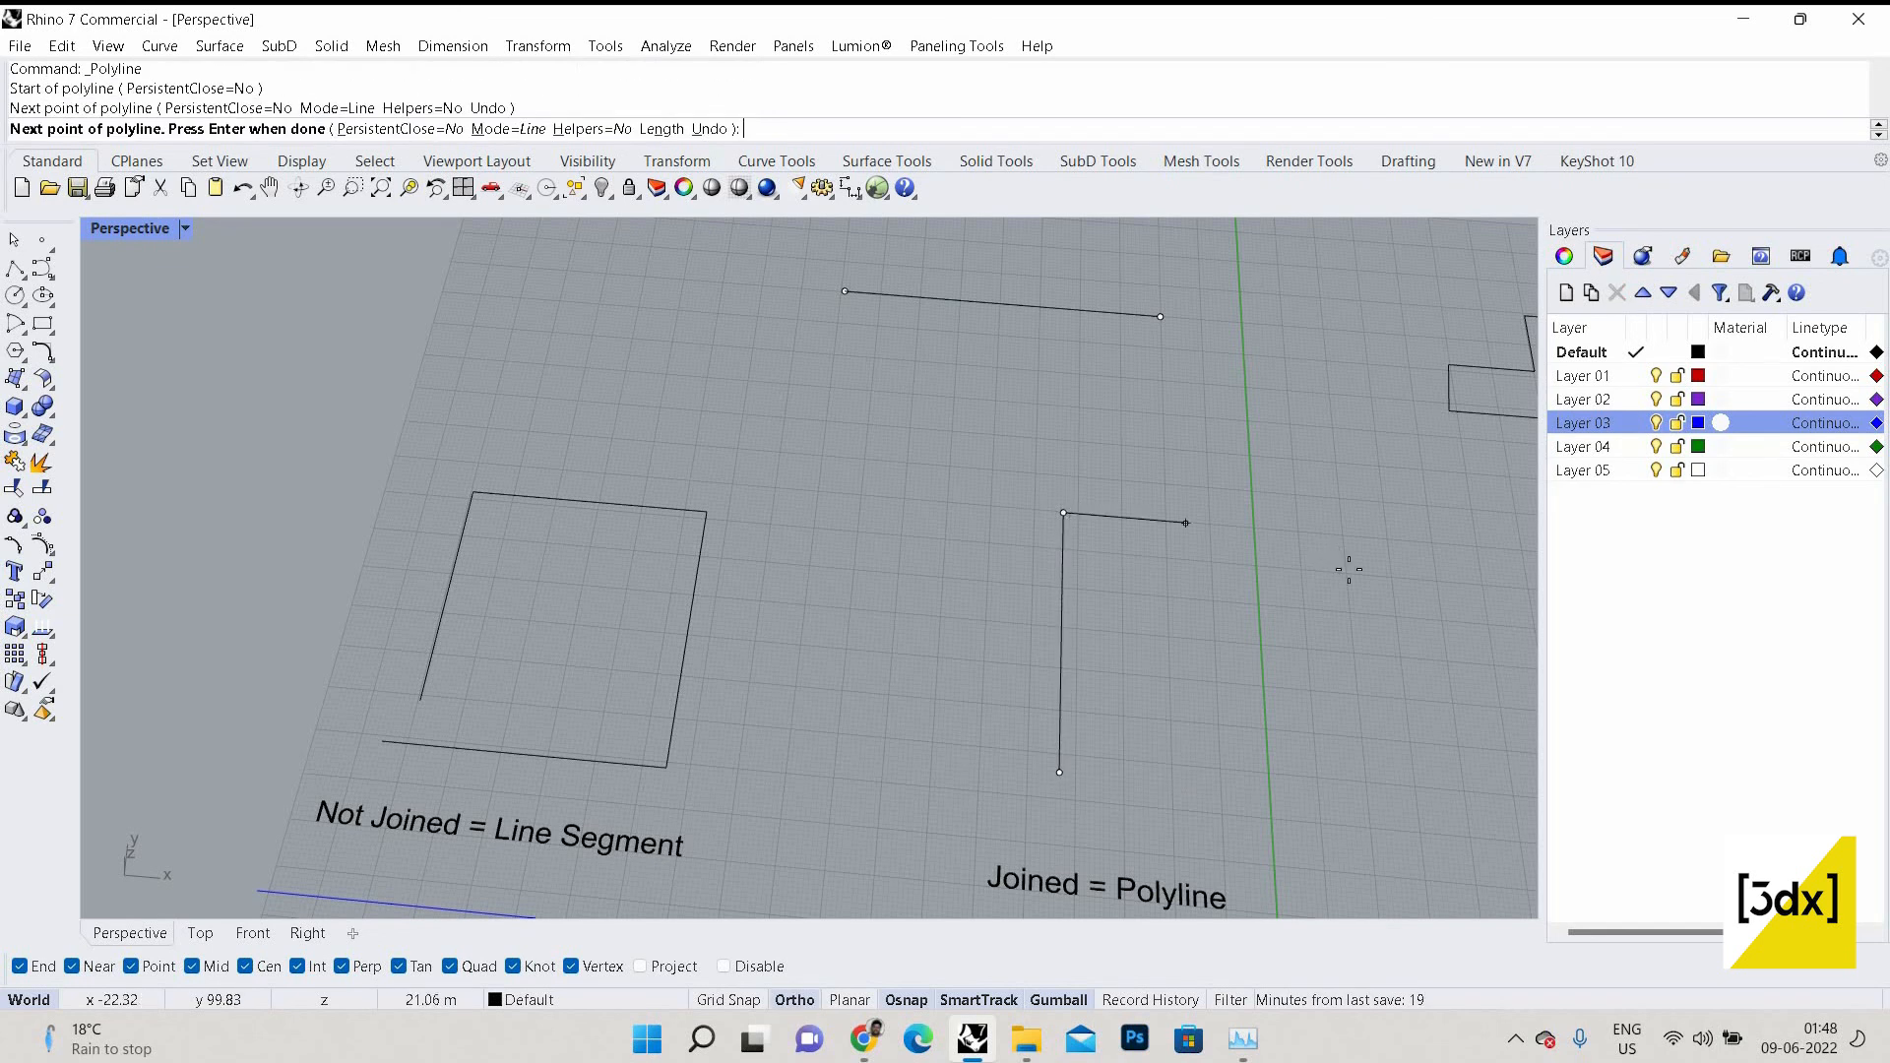
click(1236, 825)
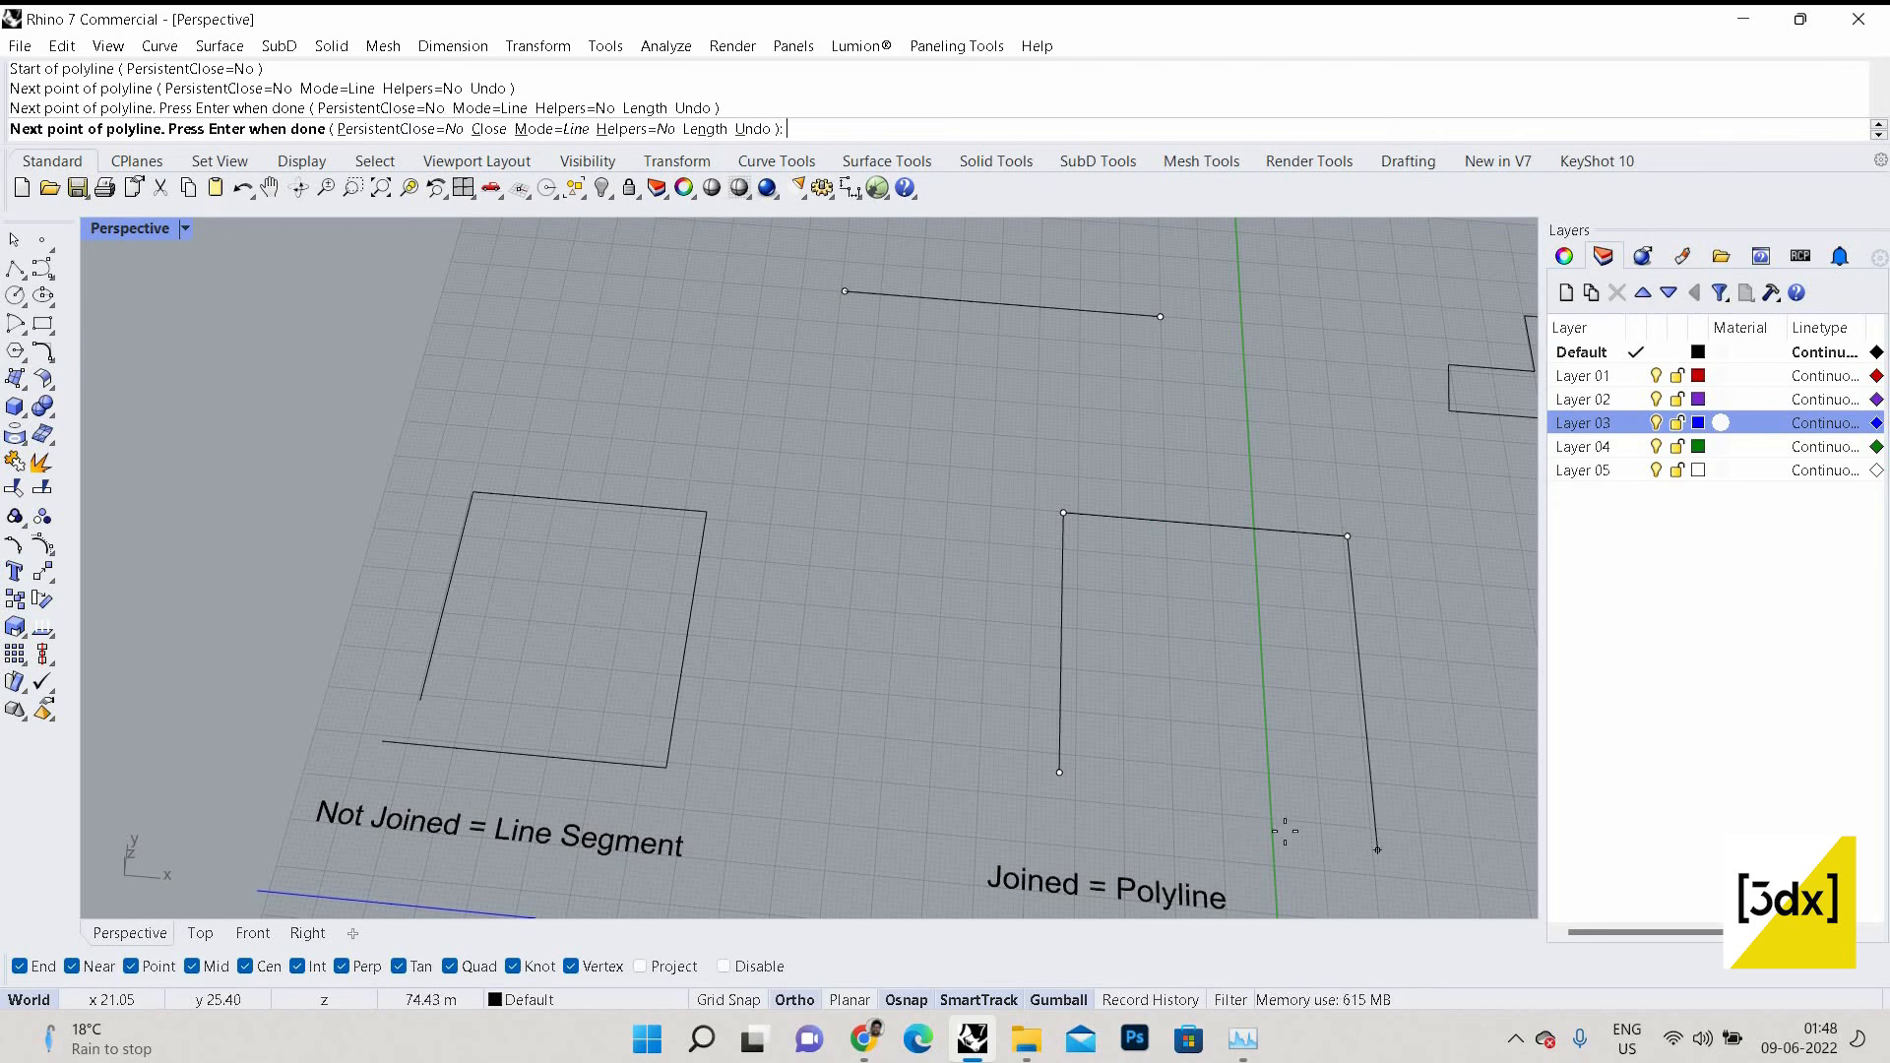
click(1131, 823)
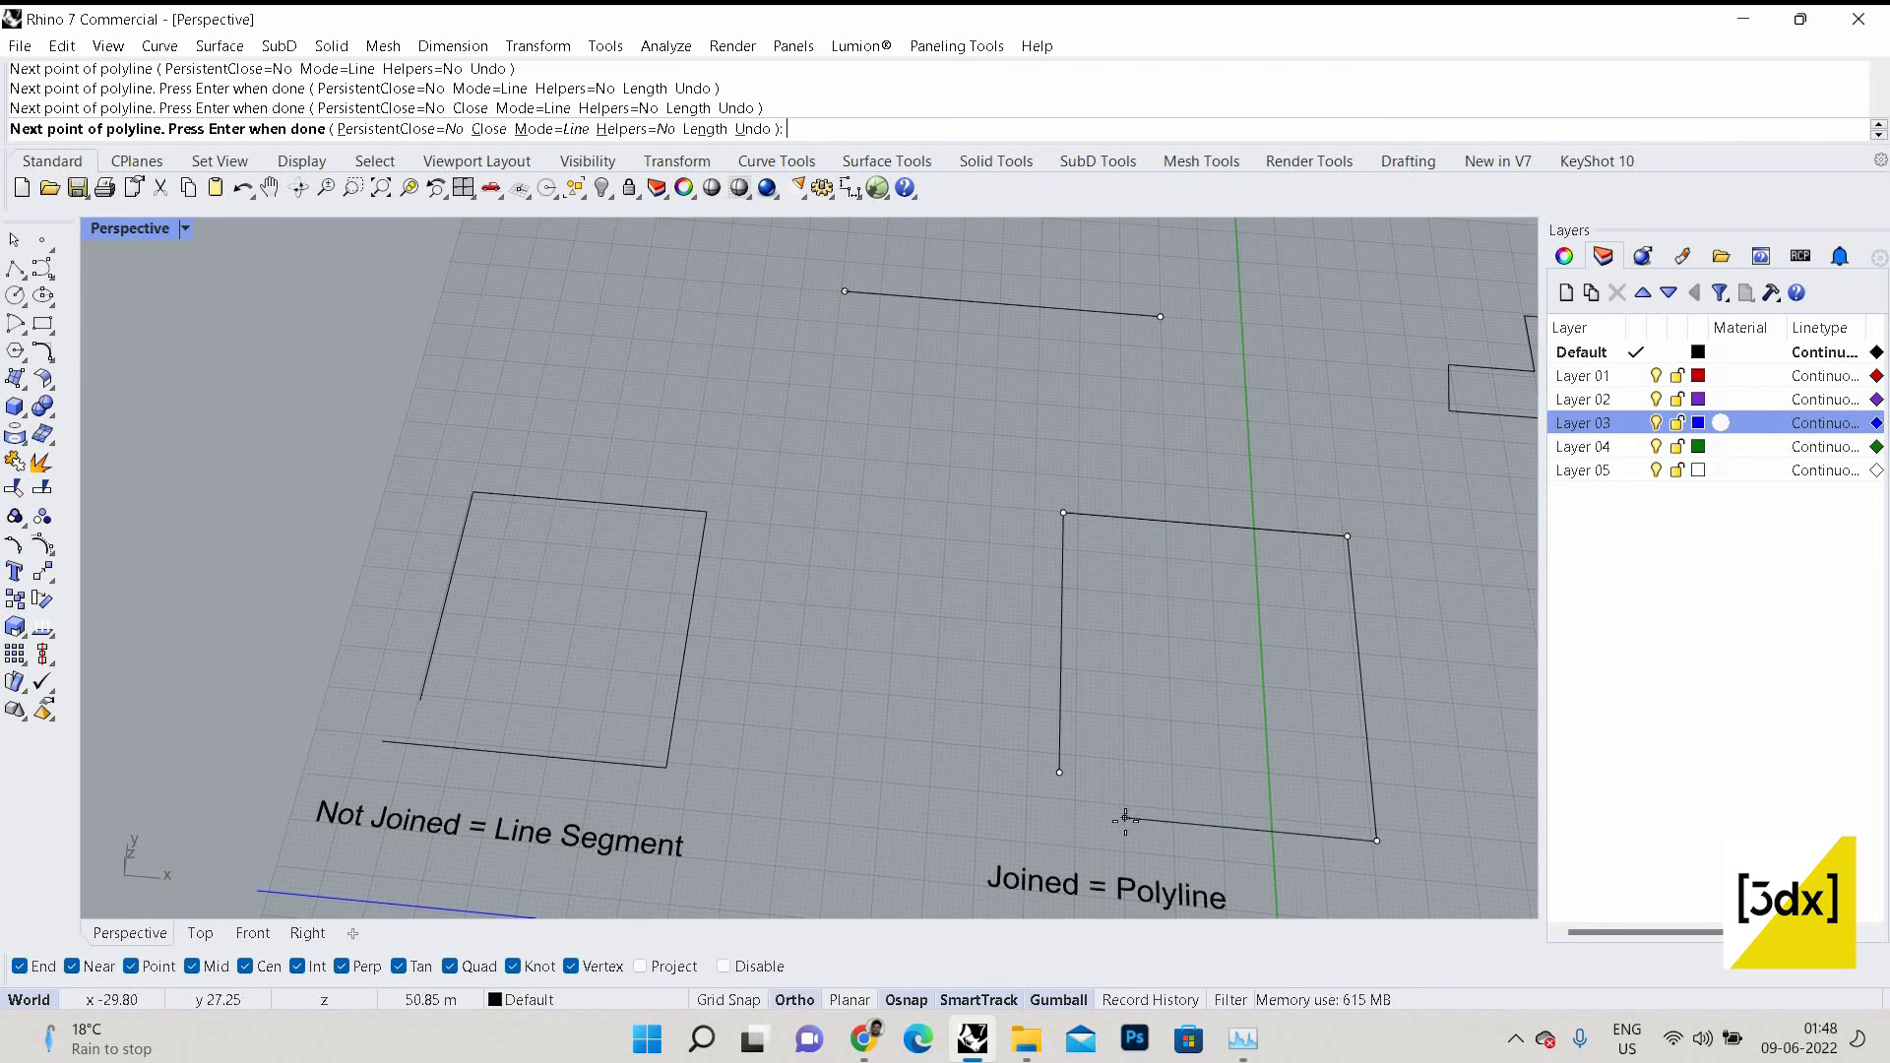
click(1125, 821)
key(Return)
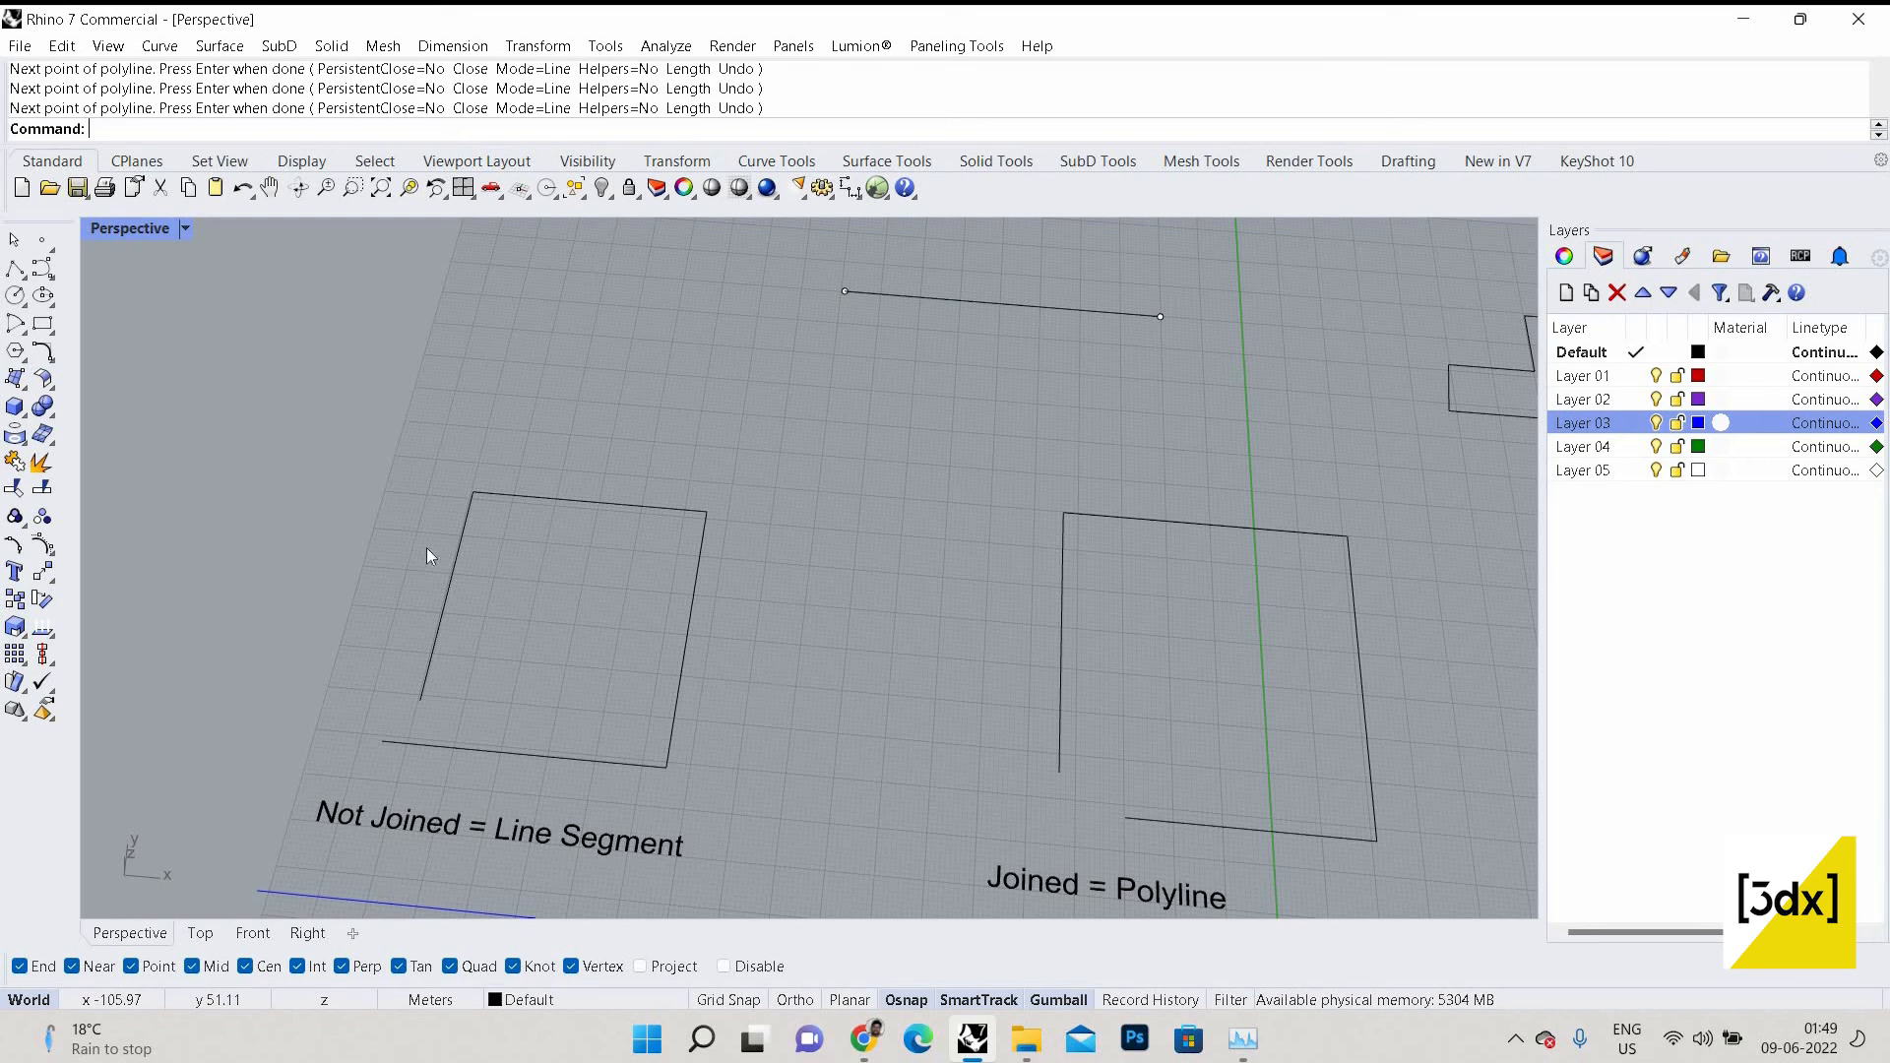
Select individual sides of the line-segment shape and the polyline shape in turn to compare how each one selects.
click(457, 556)
click(536, 497)
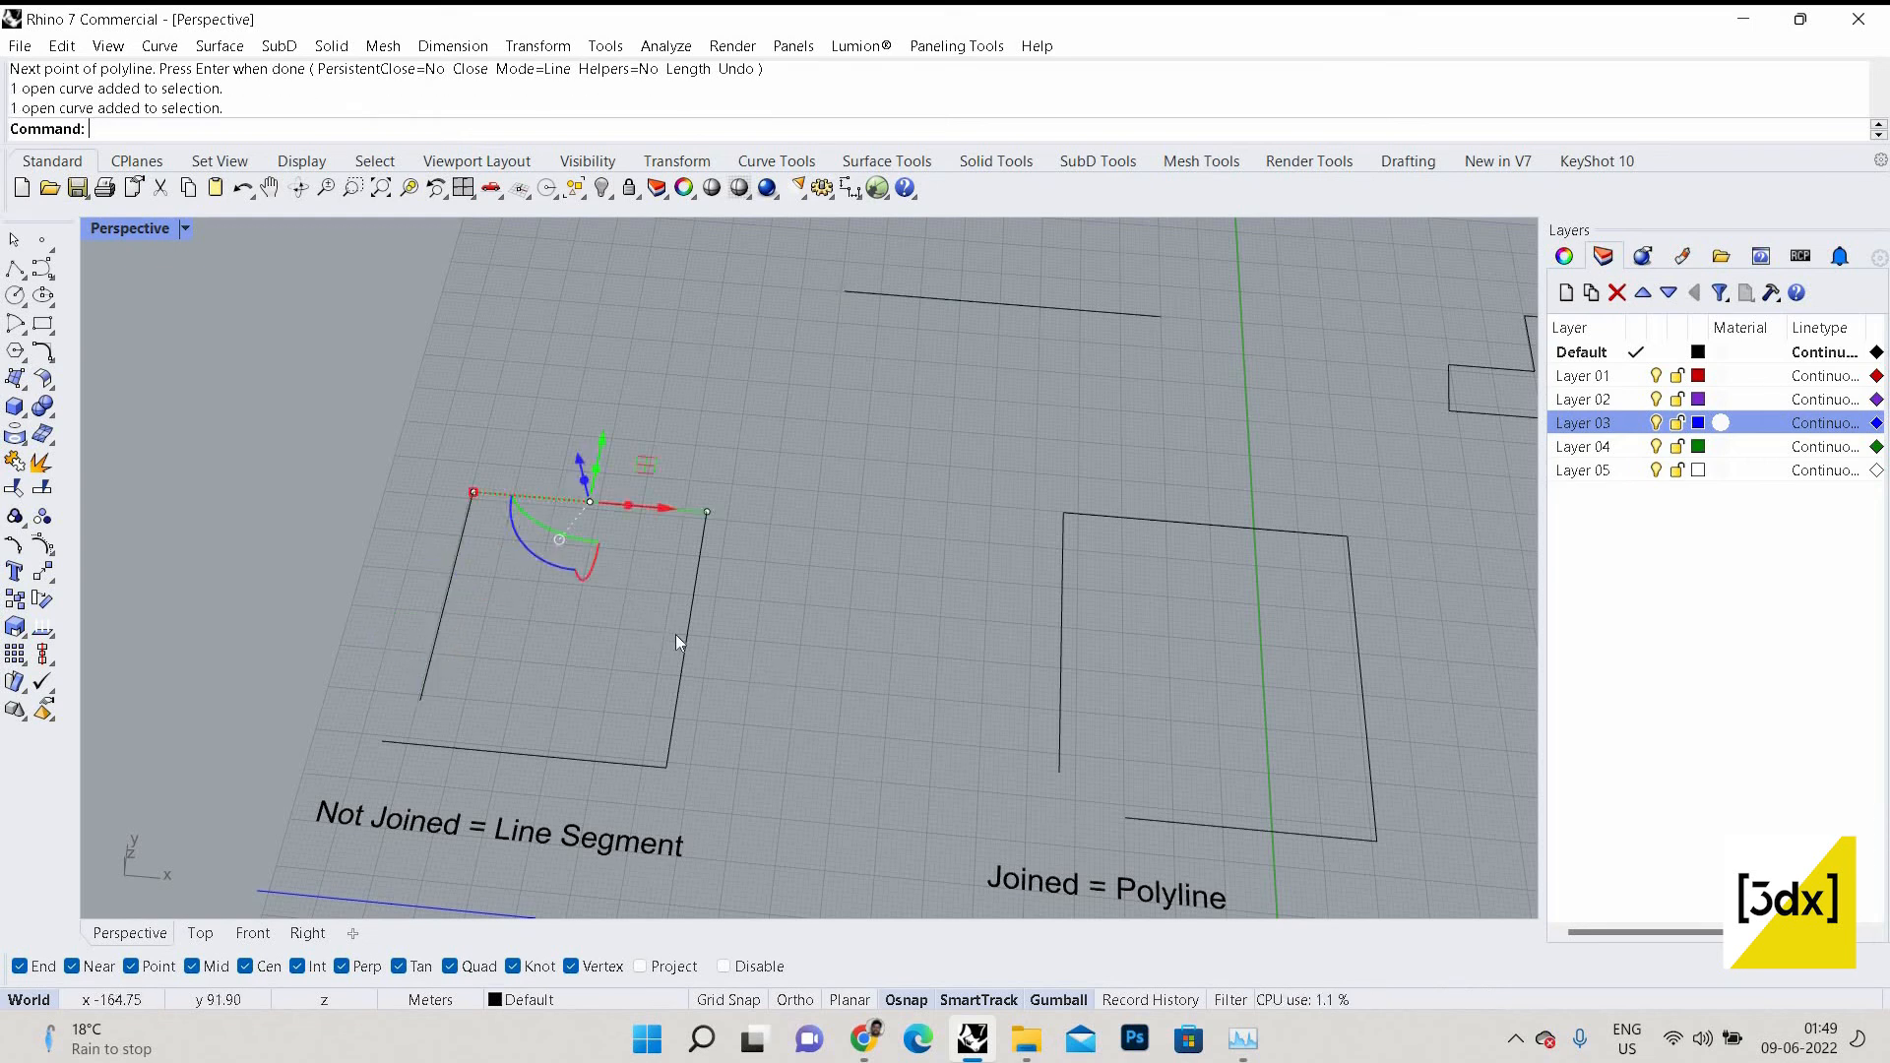
click(553, 756)
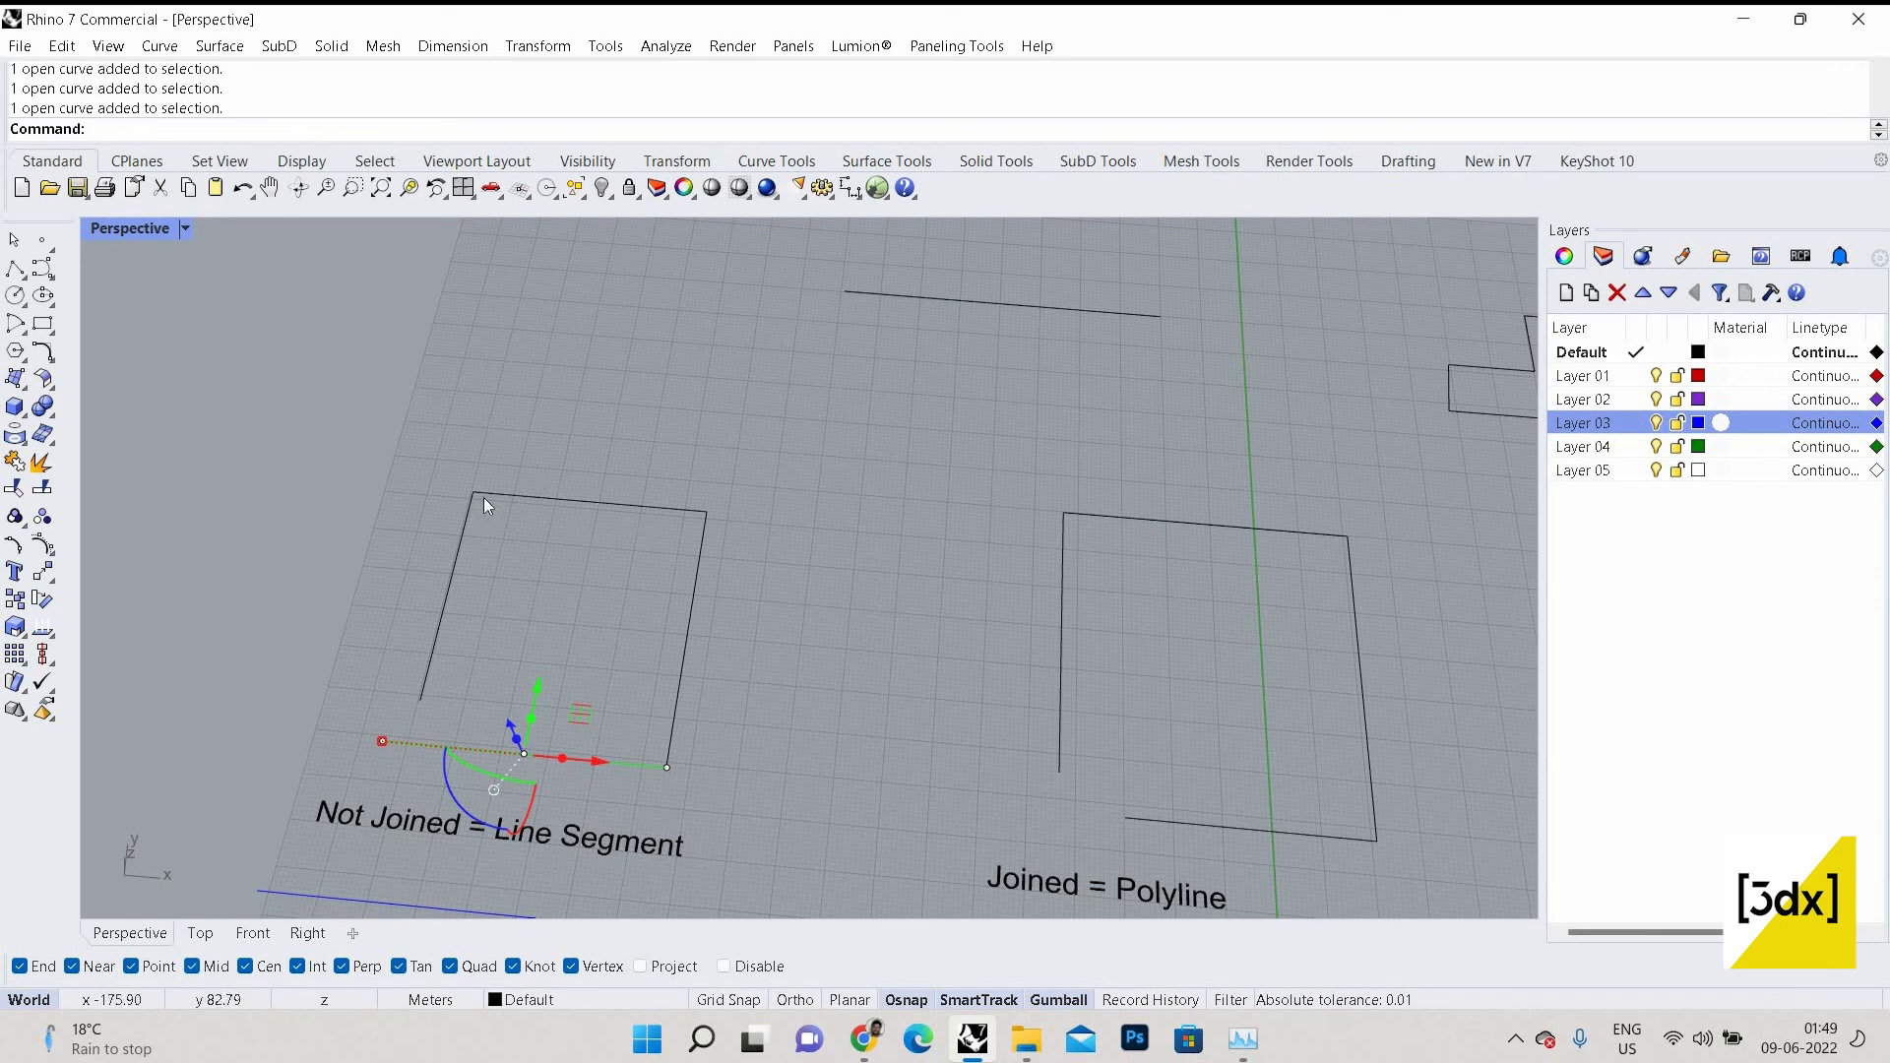
click(600, 501)
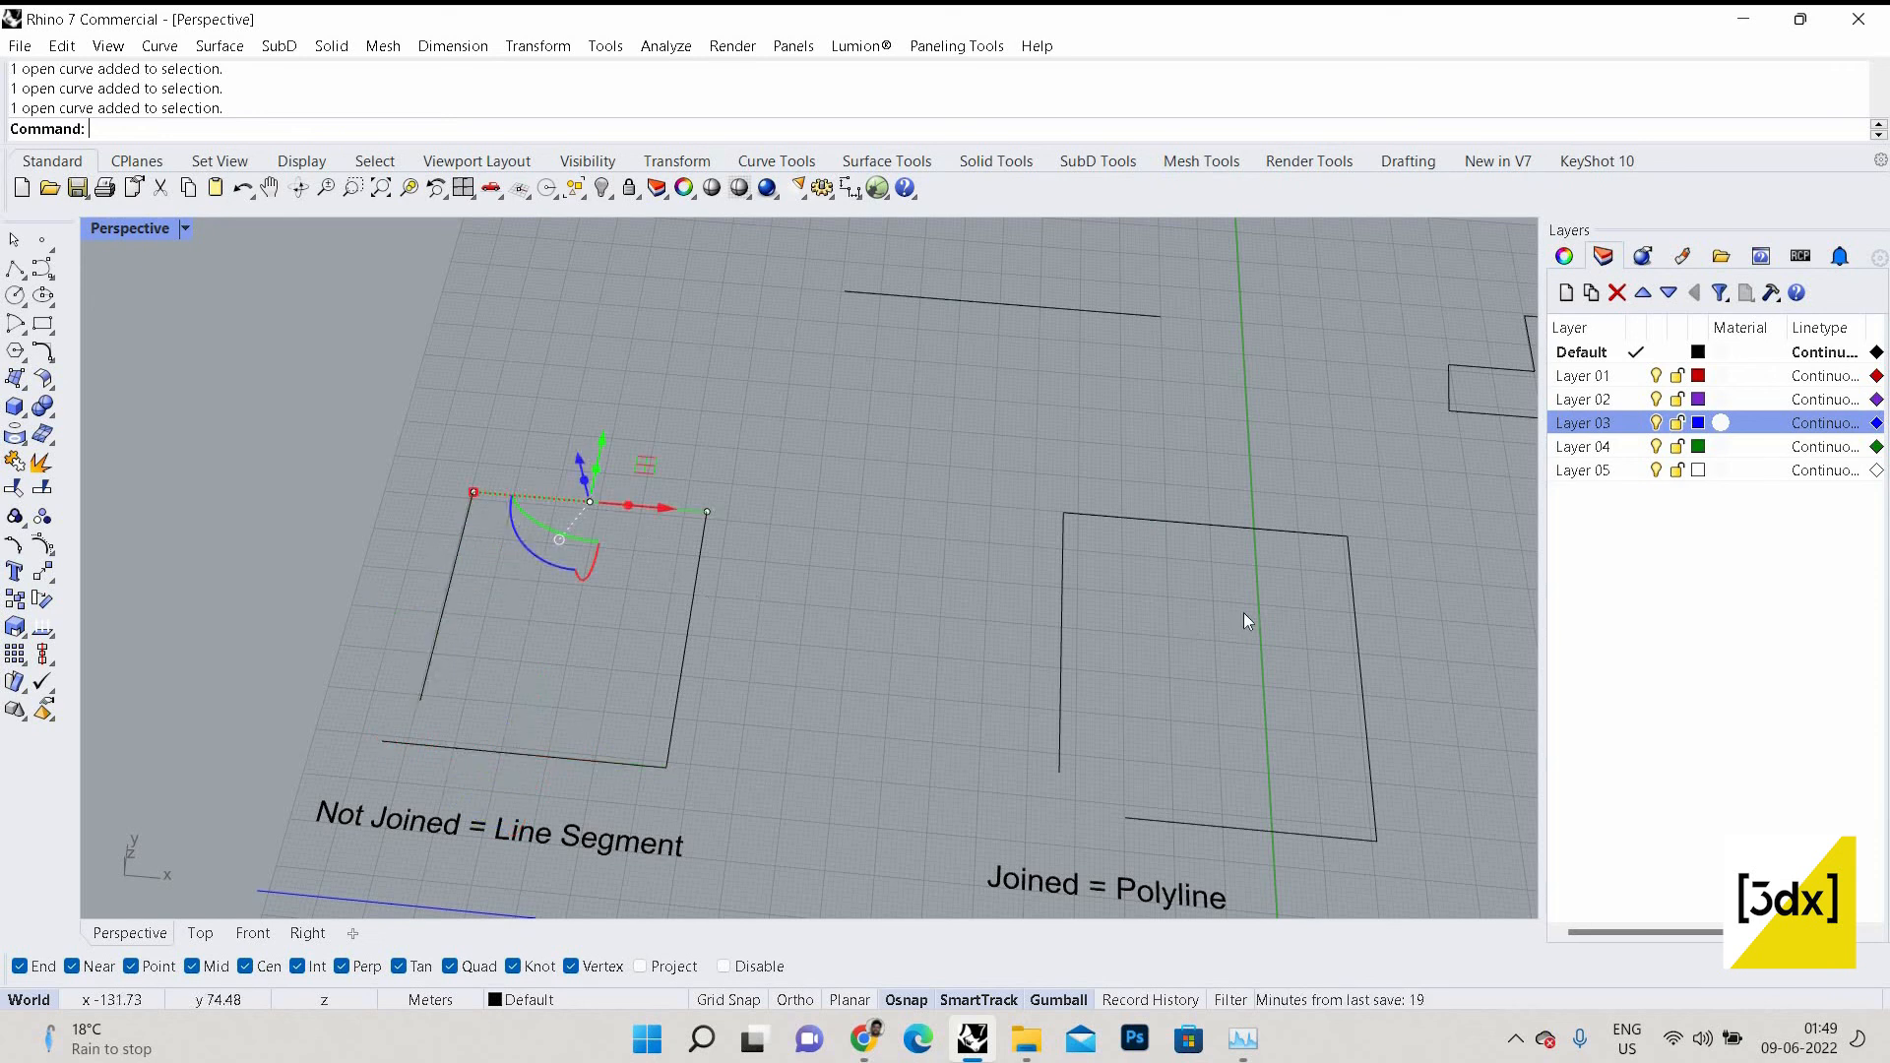
click(1060, 689)
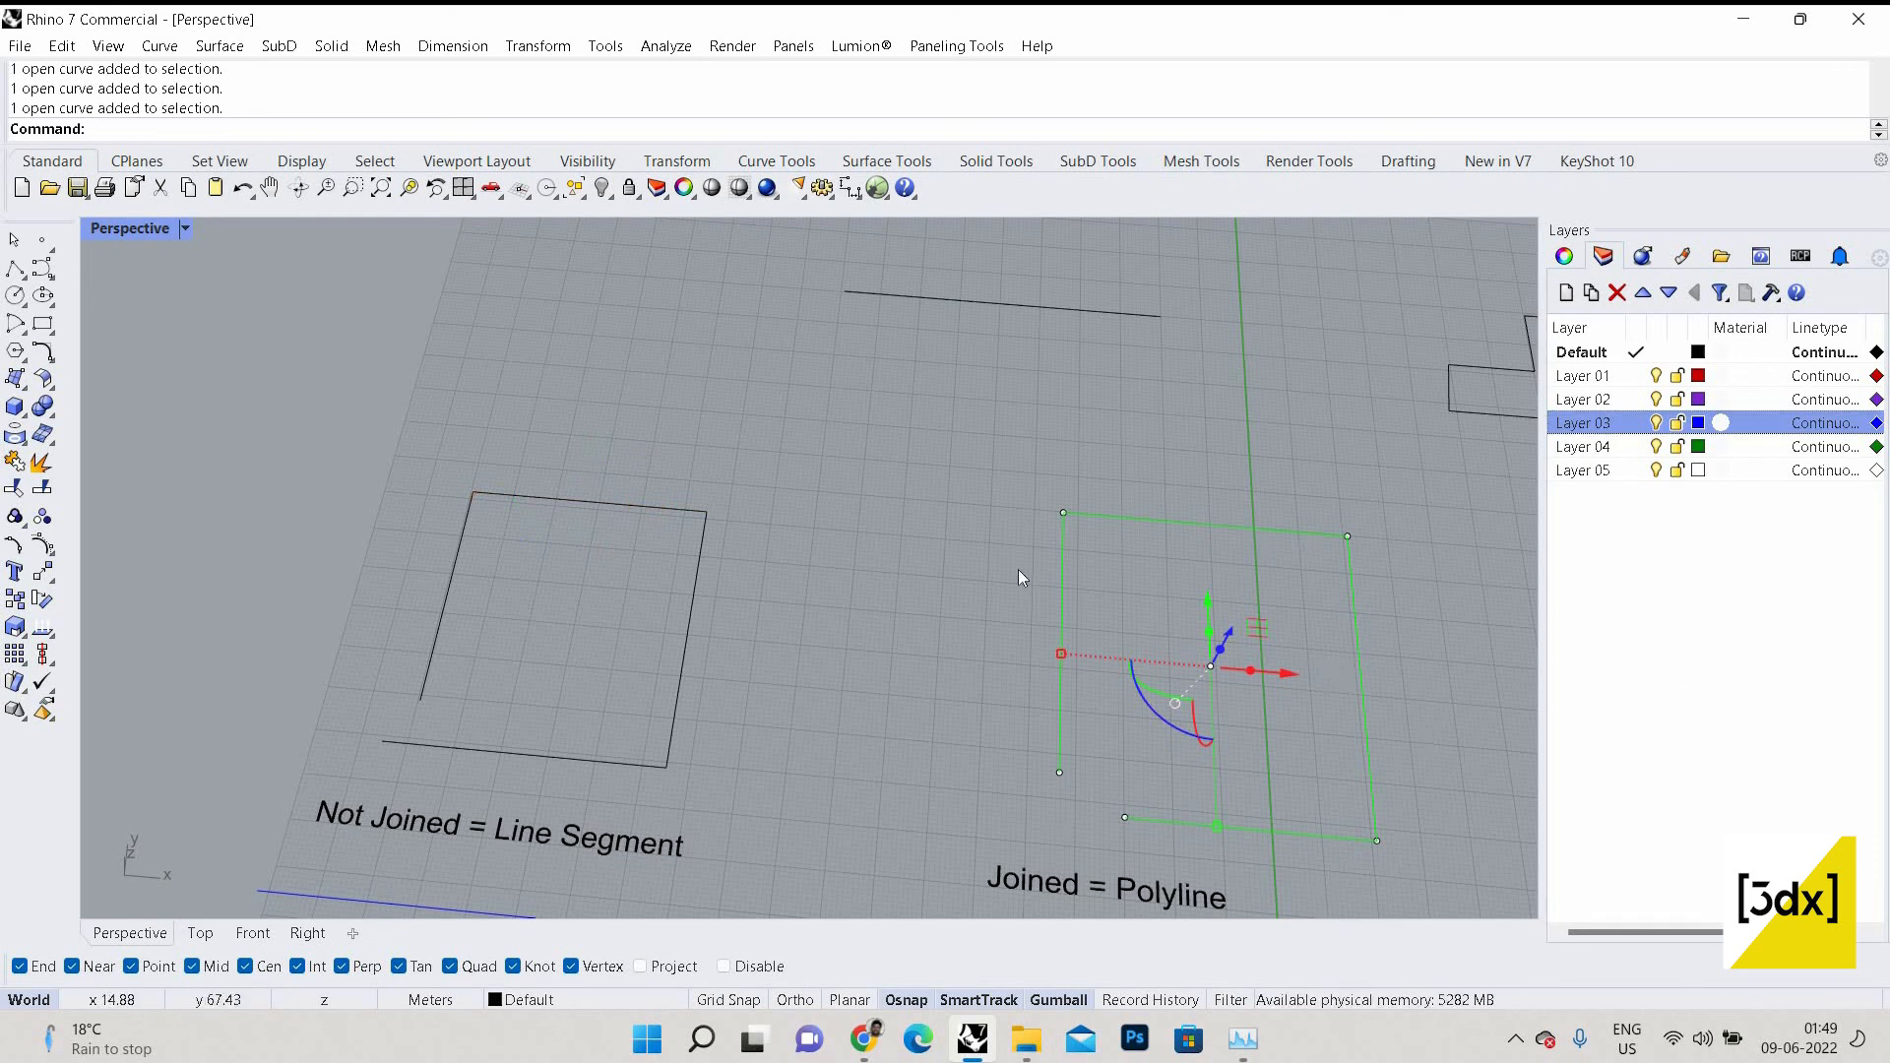
click(485, 495)
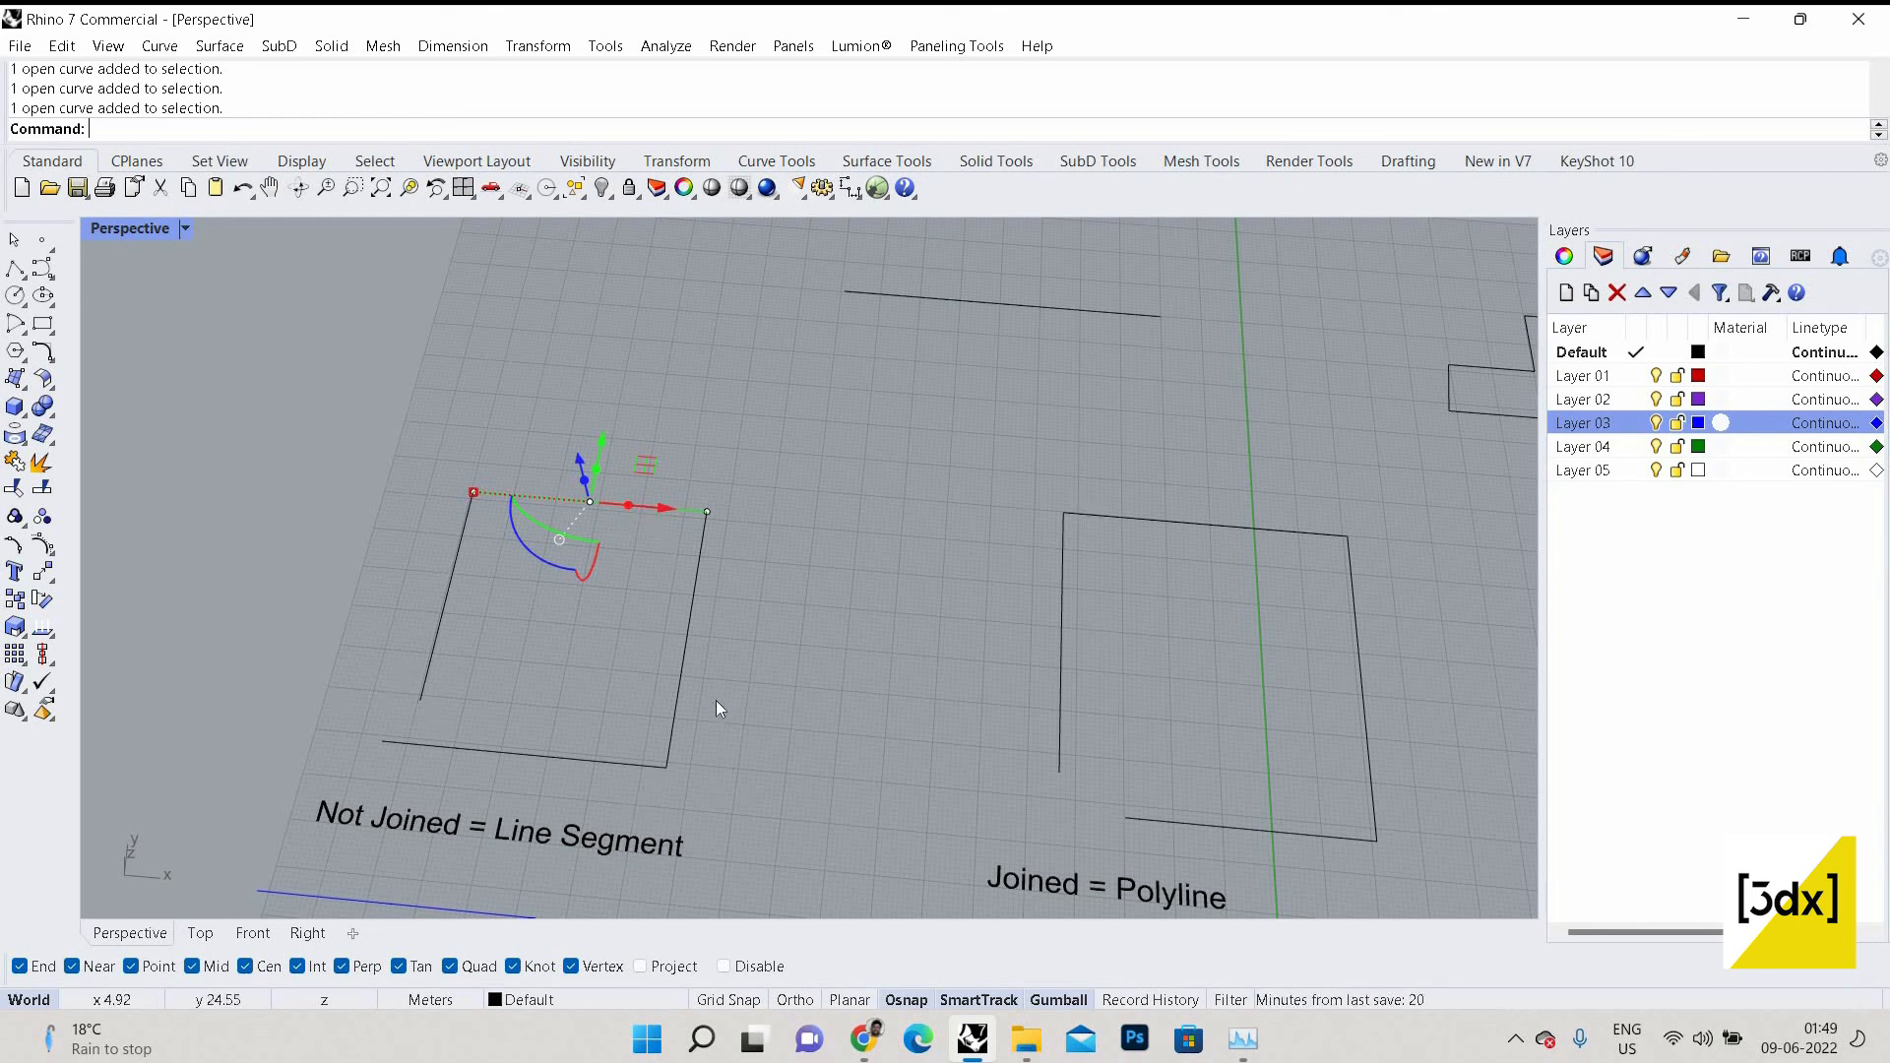
click(626, 669)
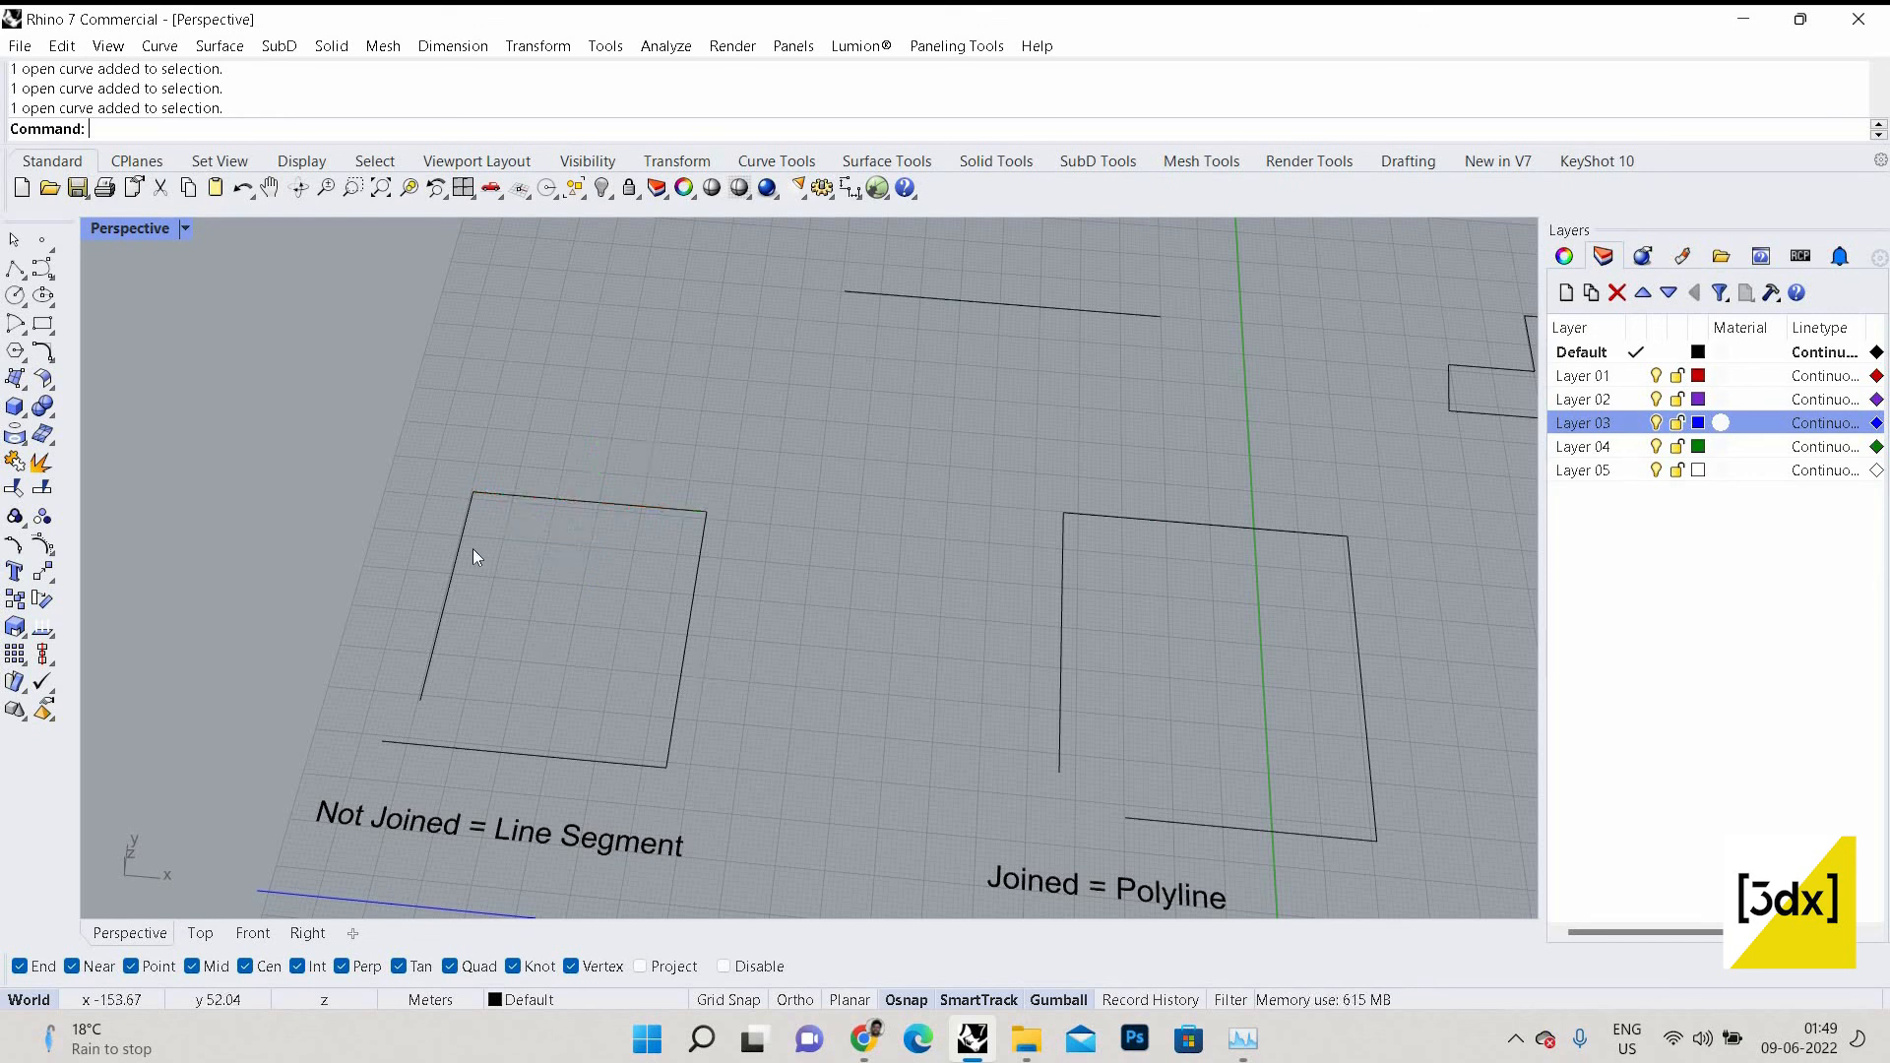
click(464, 528)
click(1111, 553)
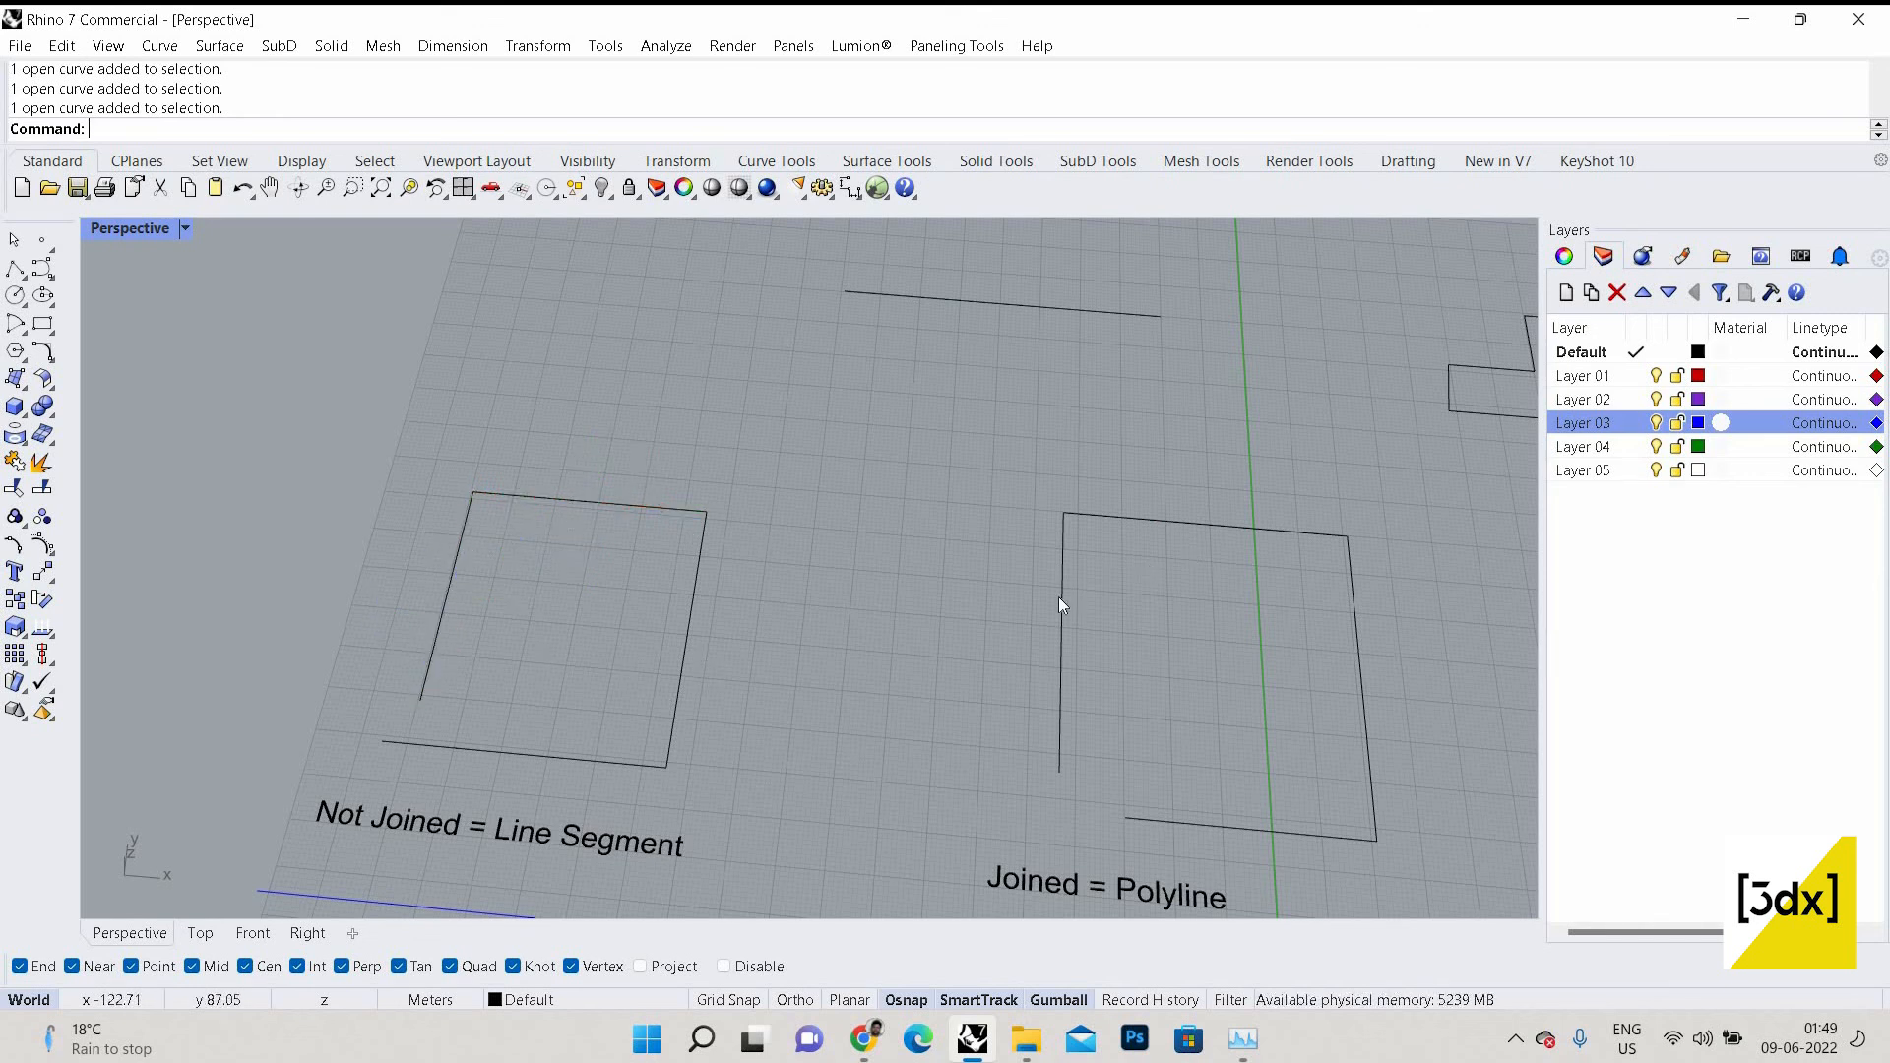
click(1366, 842)
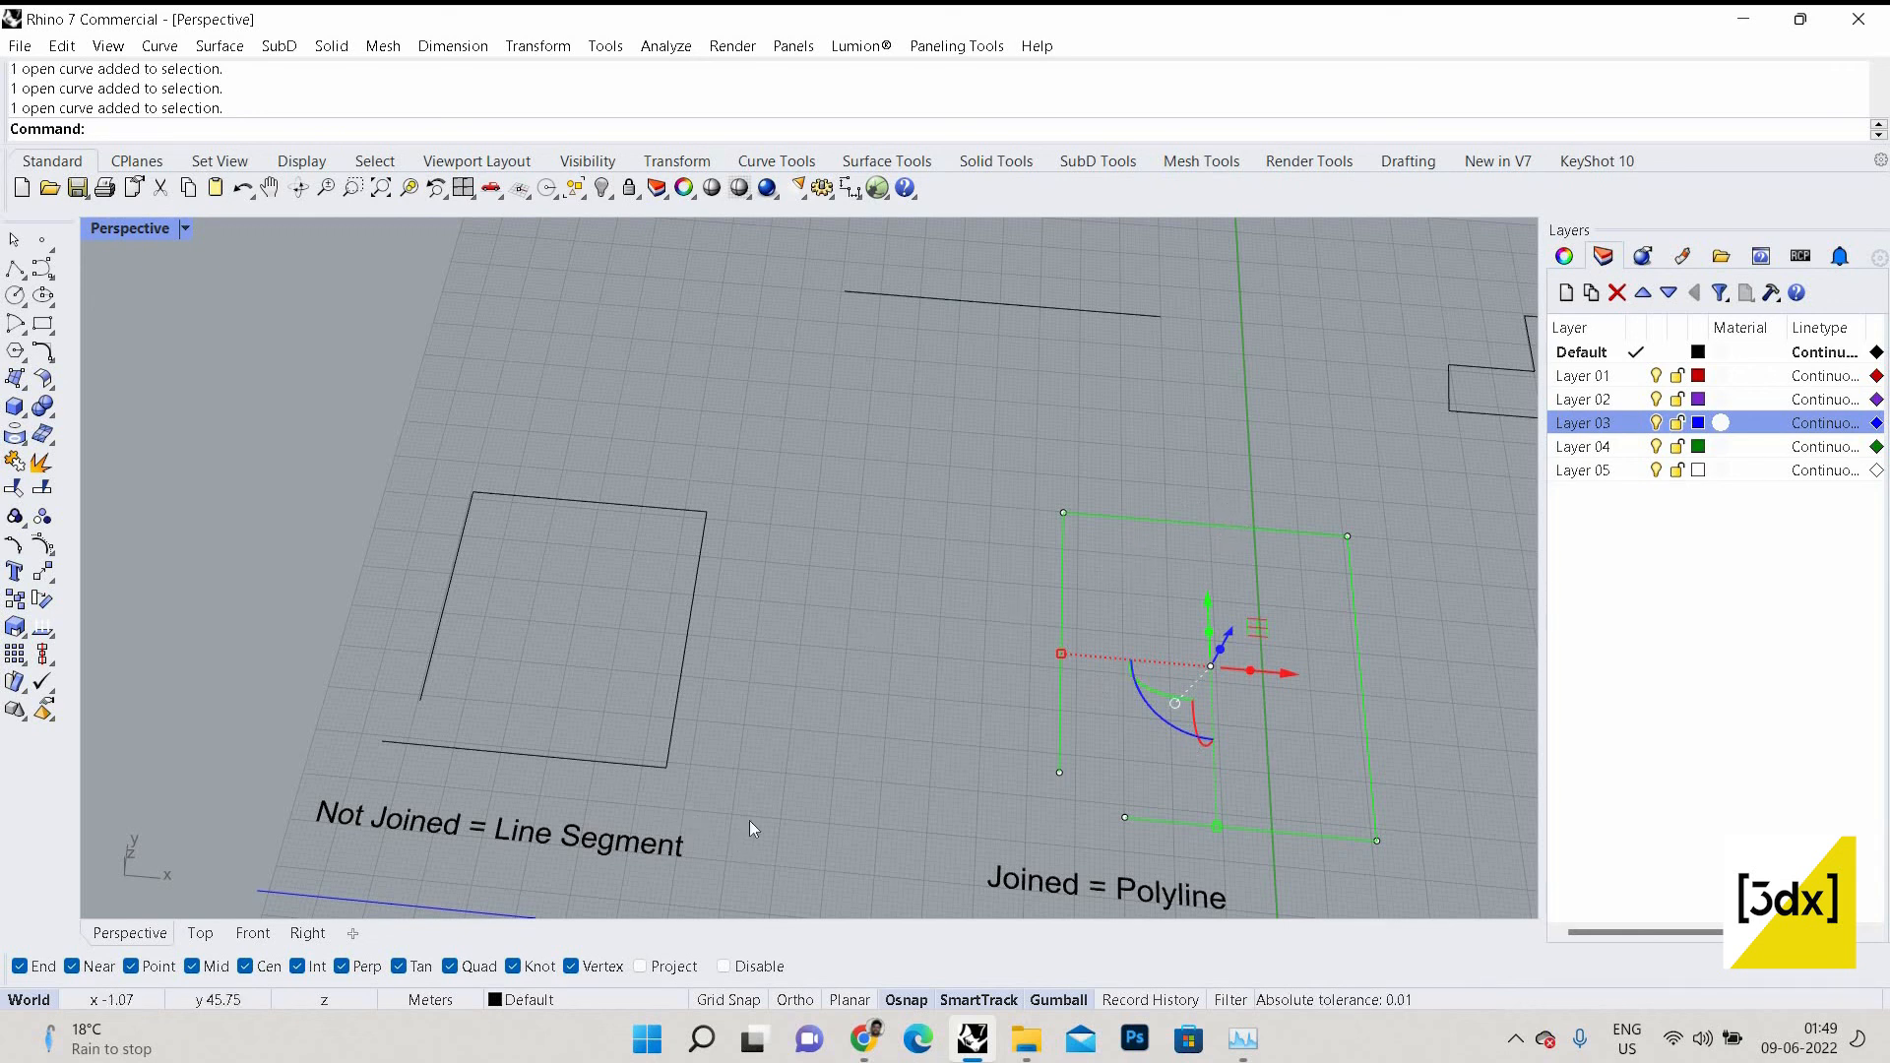
Select the two crossing lines together and one at a time to check whether they are separate, and clear the selection.
scroll(419, 670, down, 9)
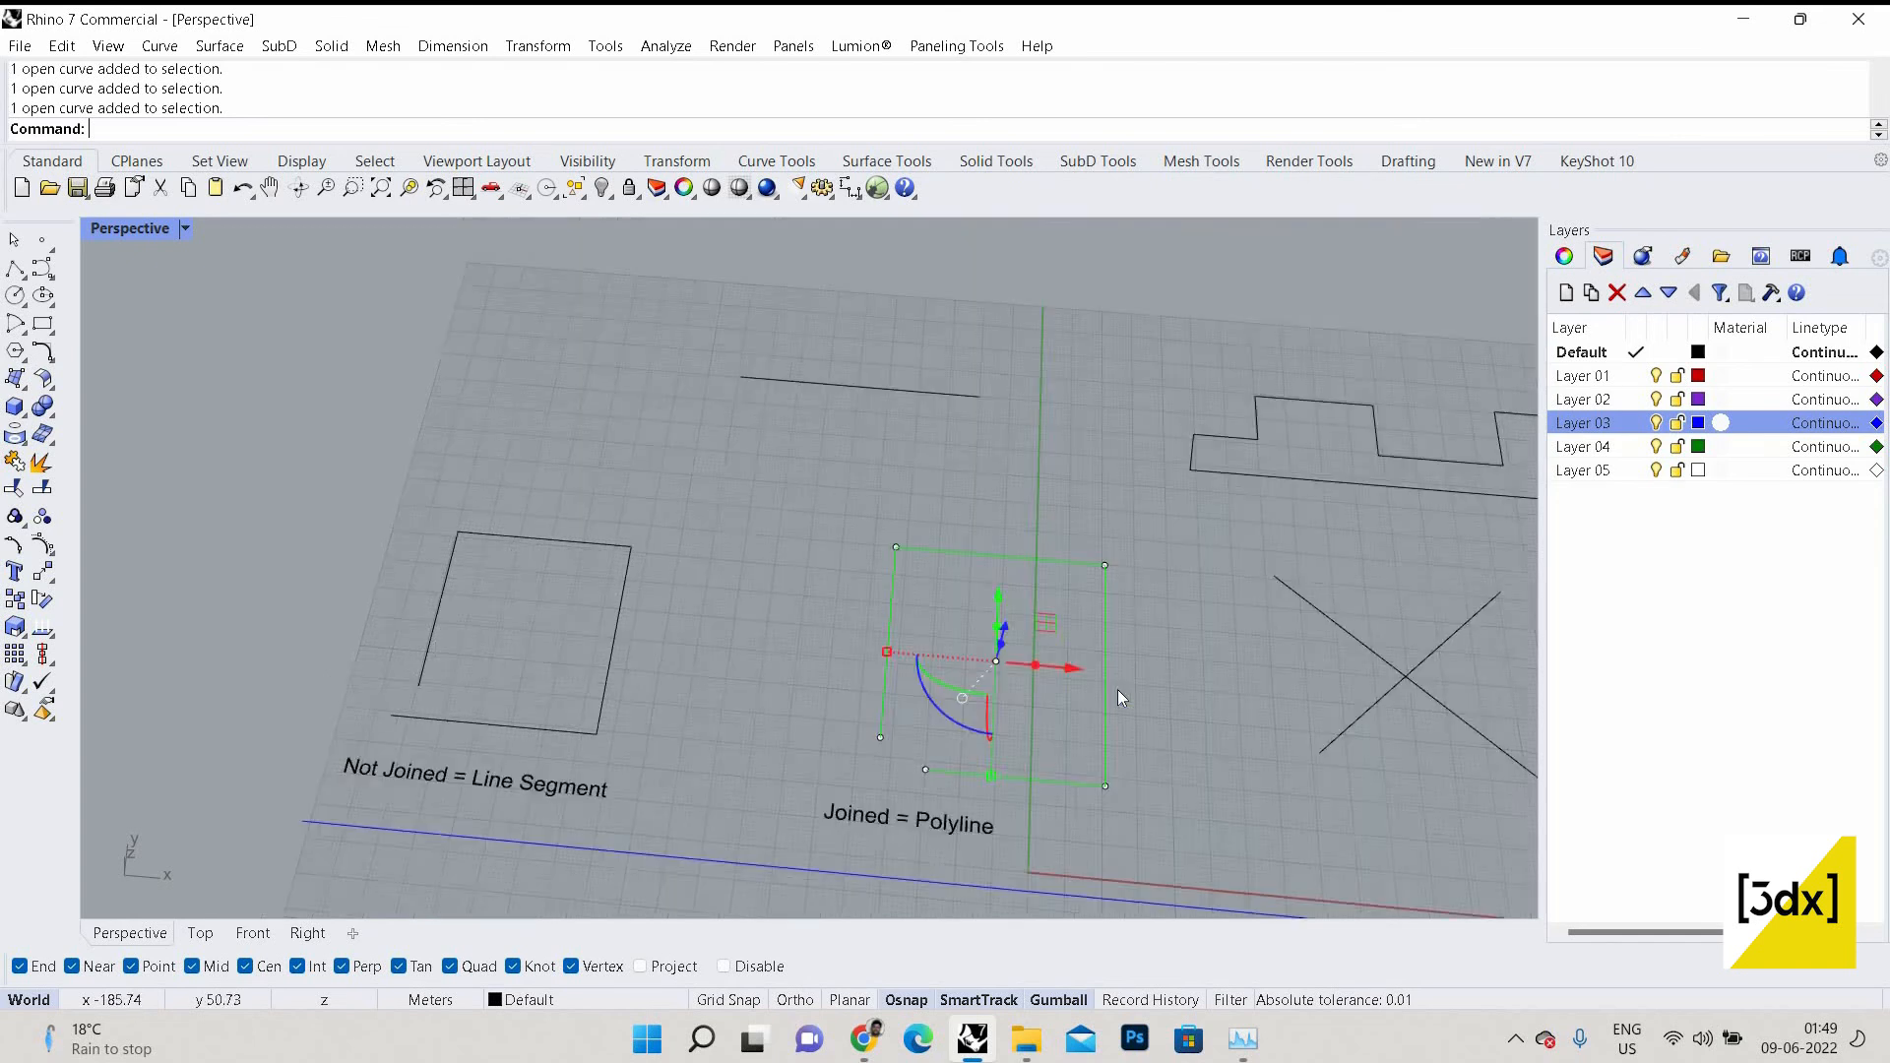
scroll(1023, 681, up, 8)
click(752, 534)
drag(752, 534, 1112, 597)
scroll(1049, 637, down, 3)
click(1028, 689)
scroll(866, 592, up, 1)
scroll(936, 635, up, 1)
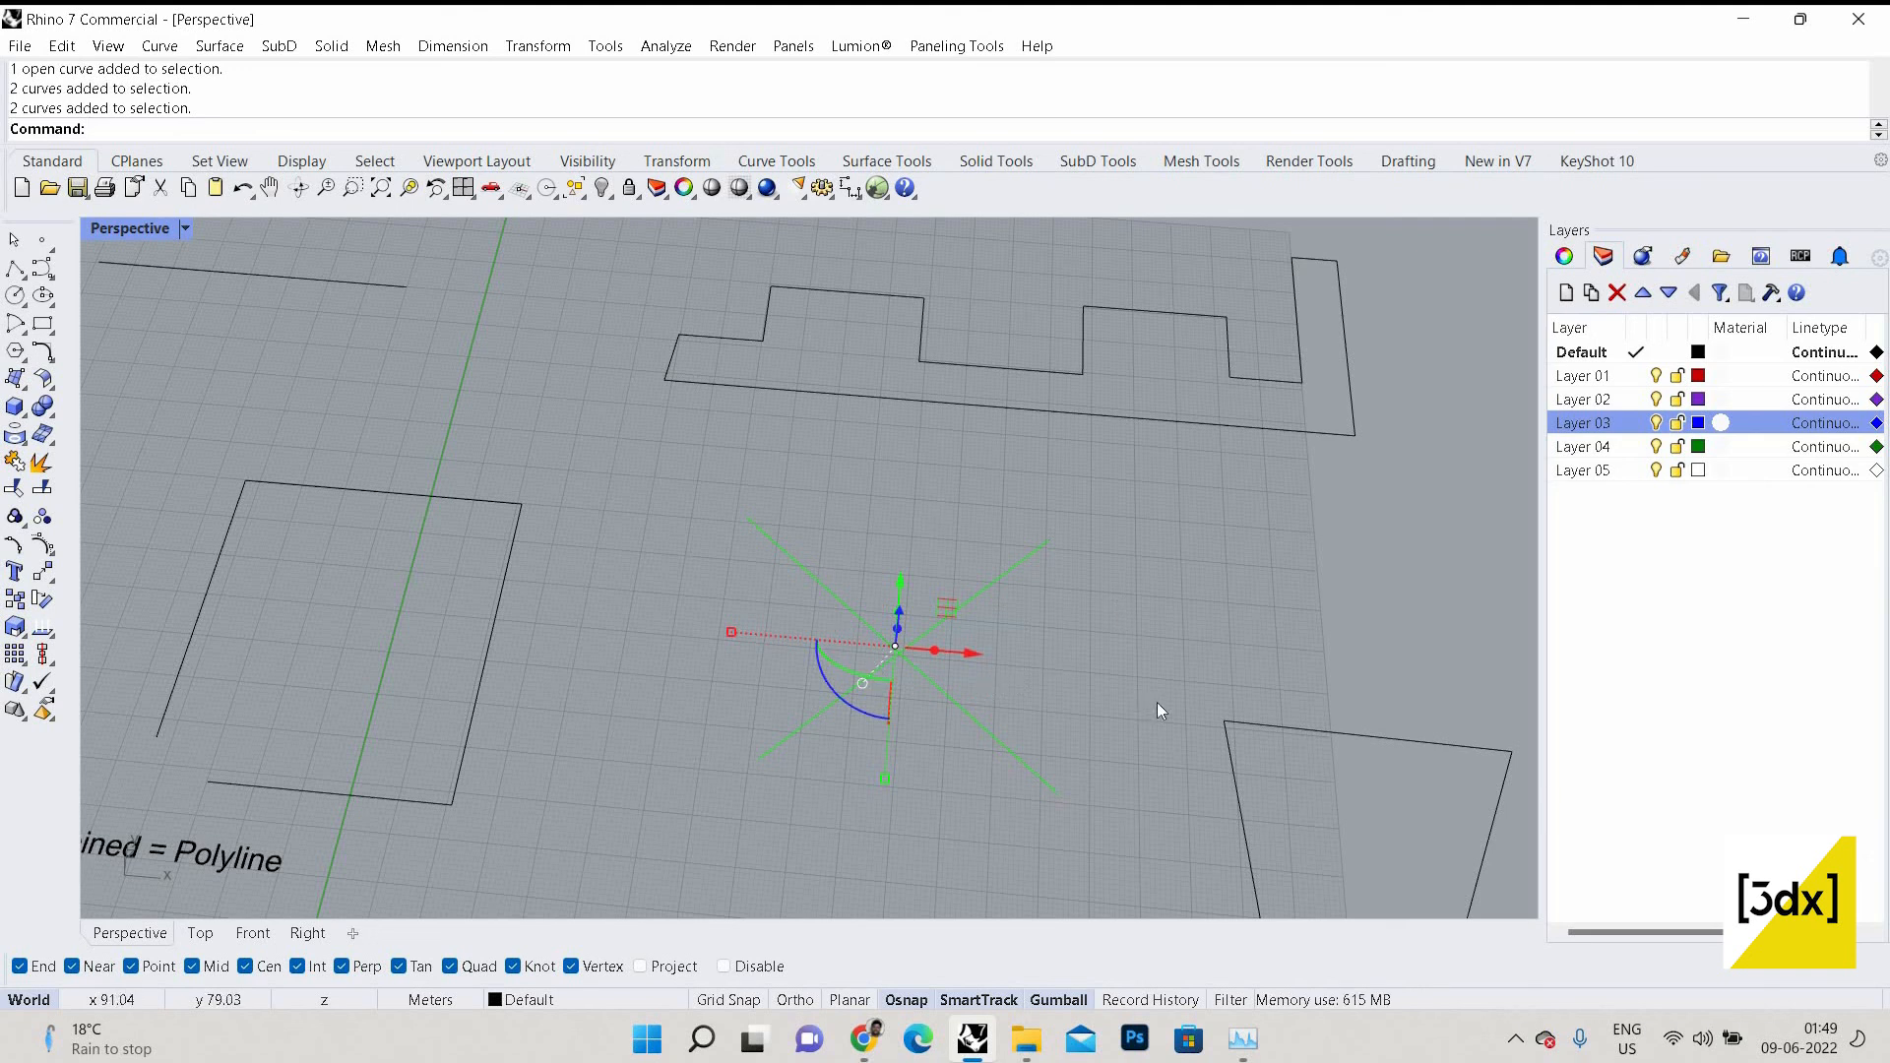
click(967, 705)
click(1011, 569)
click(965, 603)
scroll(964, 608, down, 2)
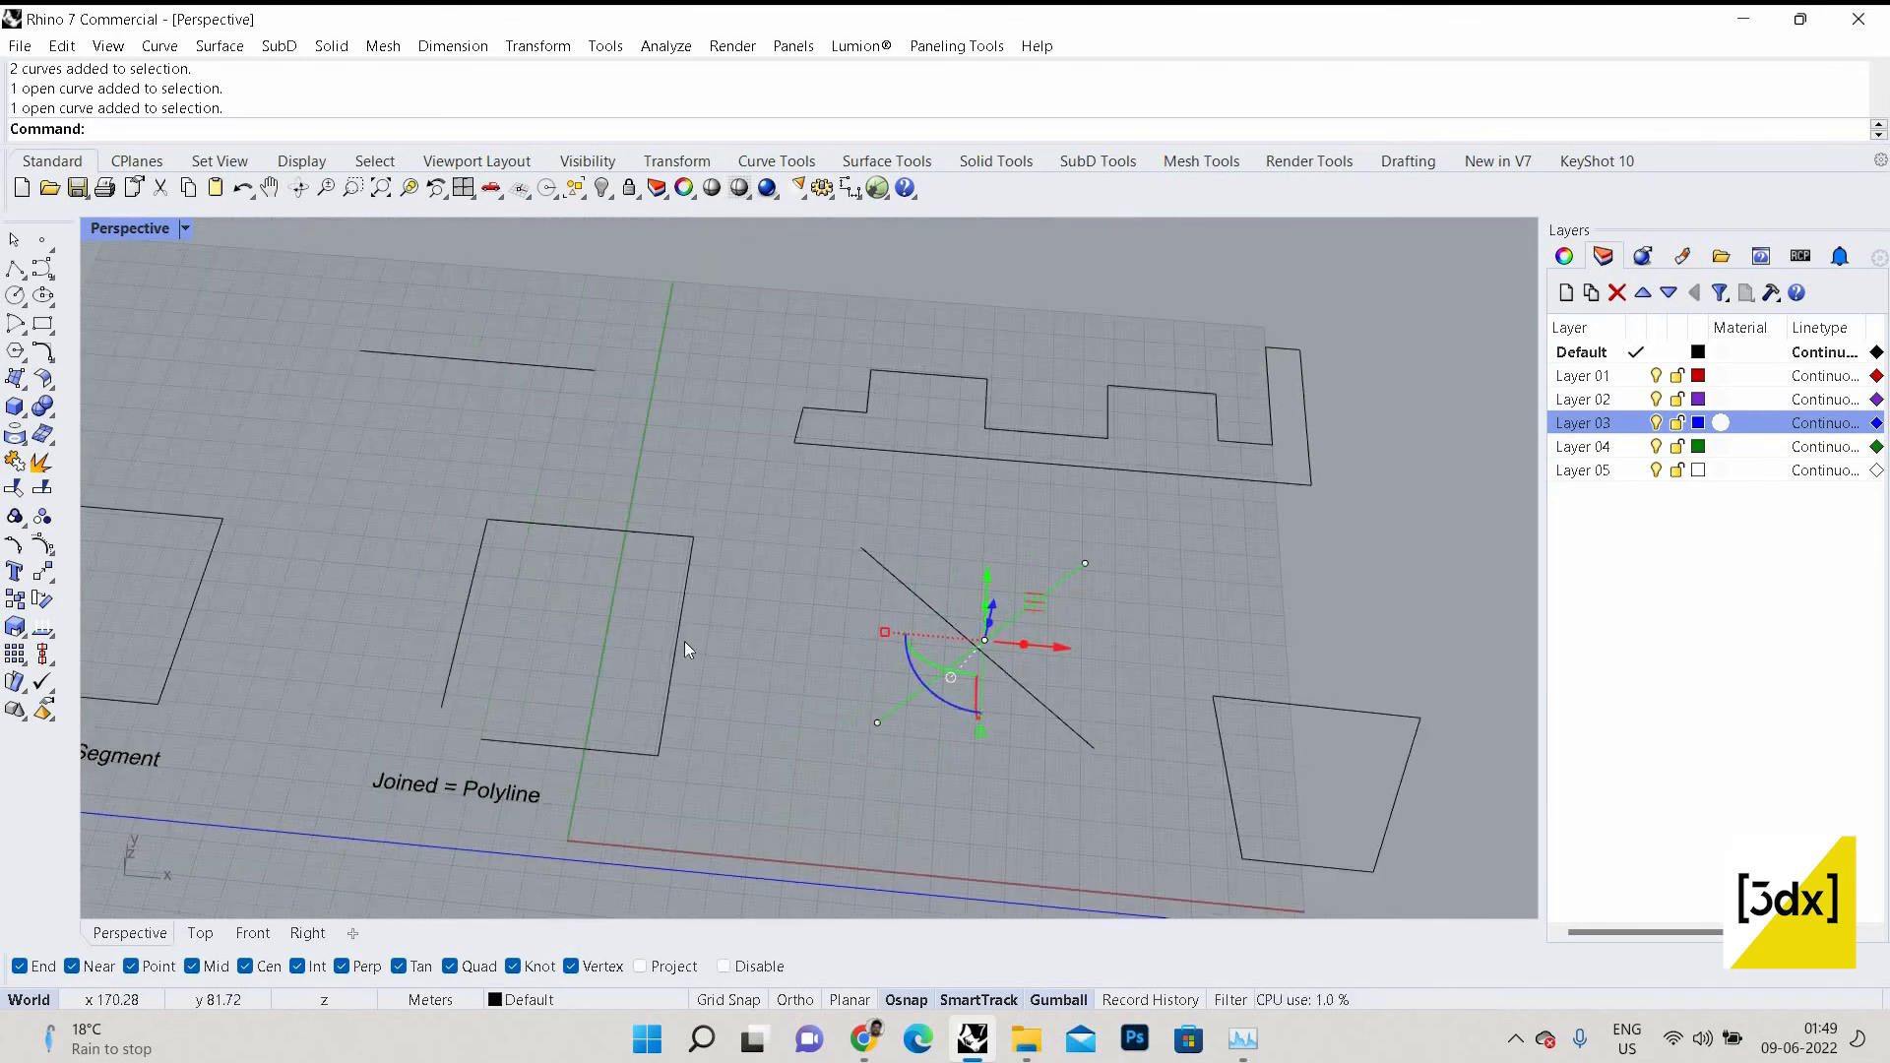
key(Escape)
Select all four segments above the "Not Joined = Line Segment" label and join them into one curve.
click(455, 624)
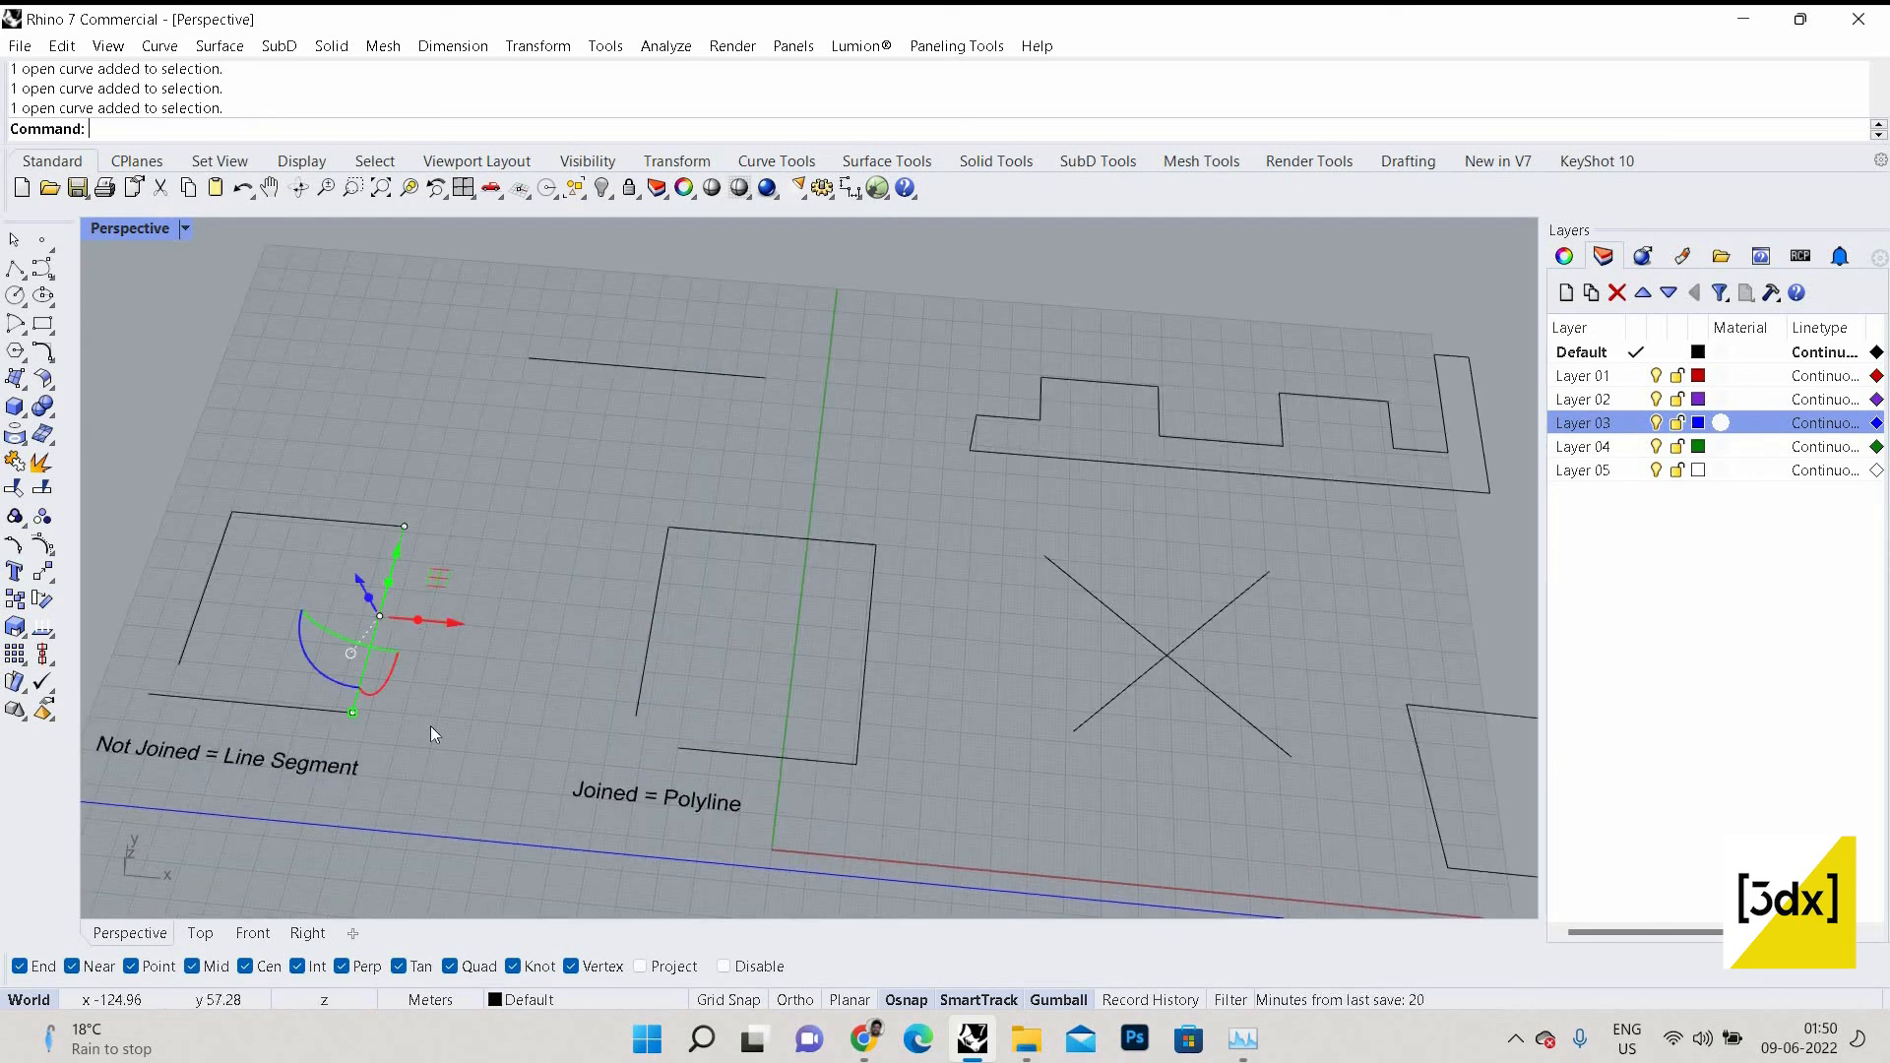
key(Escape)
drag(407, 703, 208, 476)
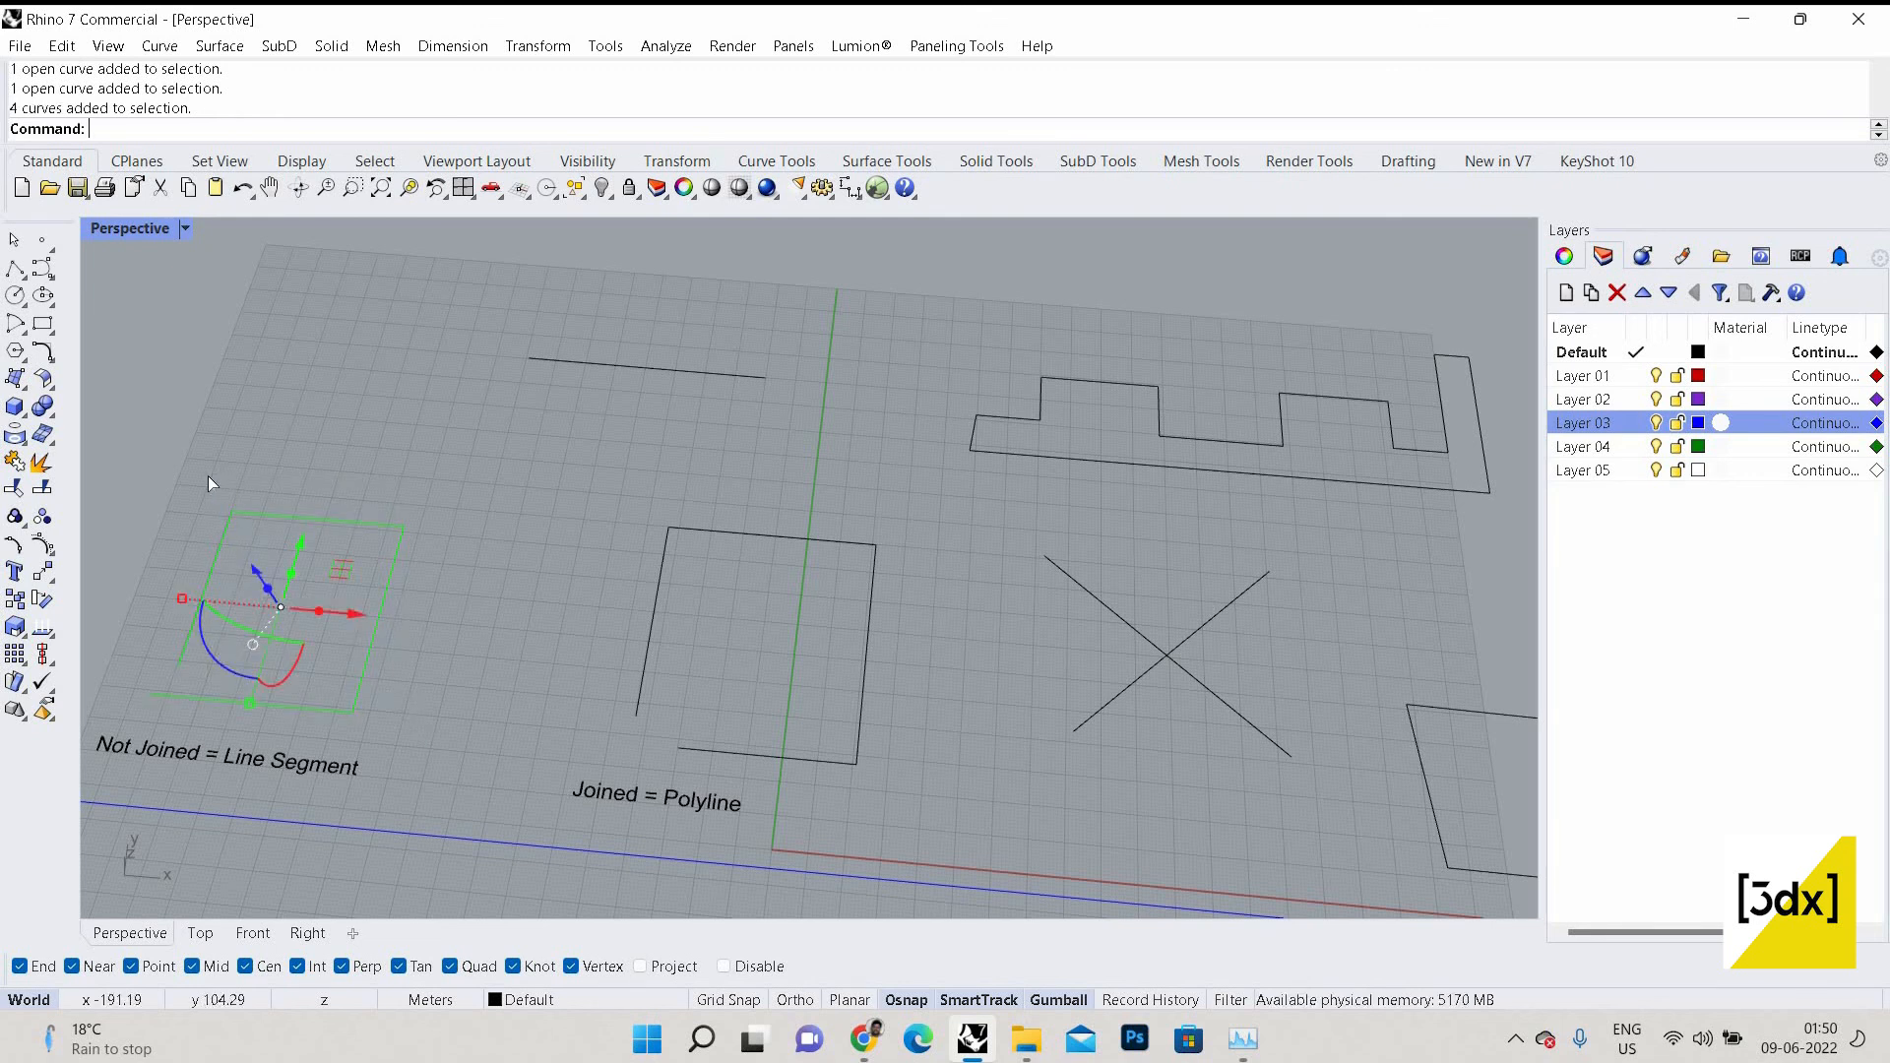
key(ctrl+j)
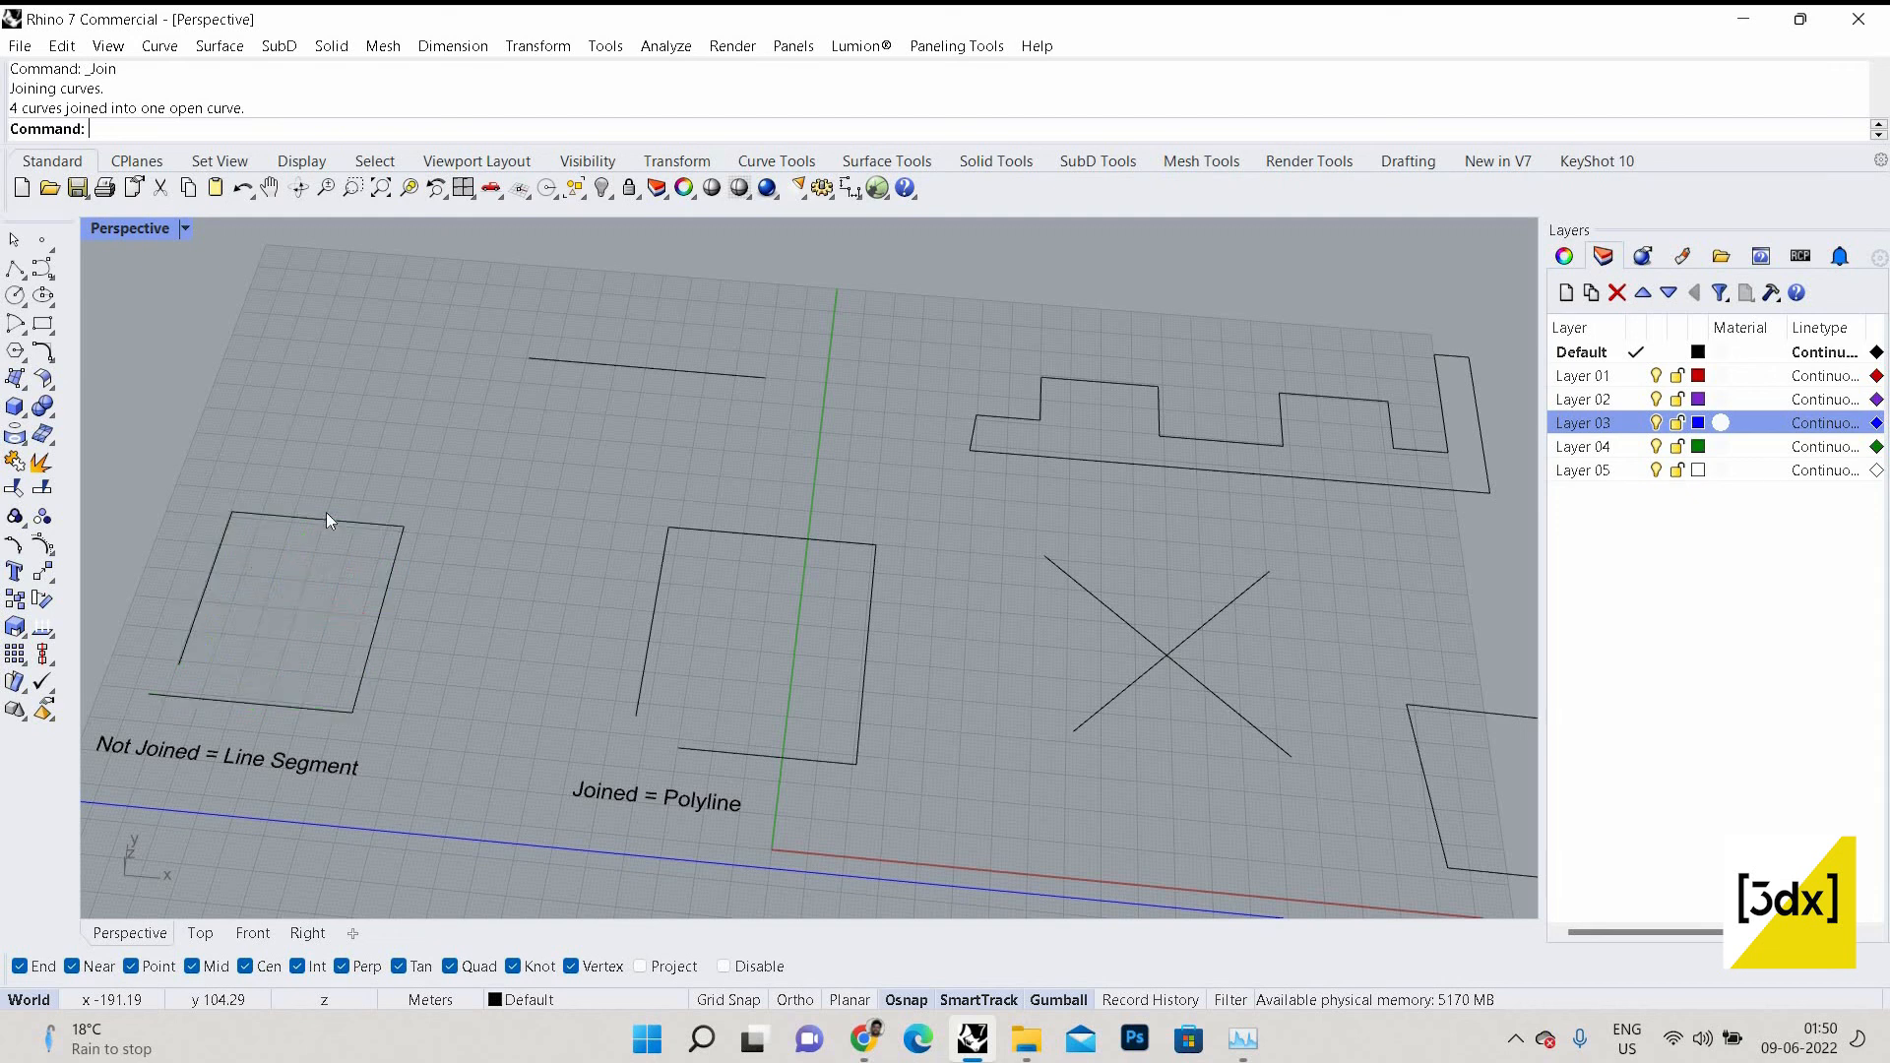
Select the newly joined shape and the neighbouring polyline in turn to compare them, and clear the selection.
click(329, 517)
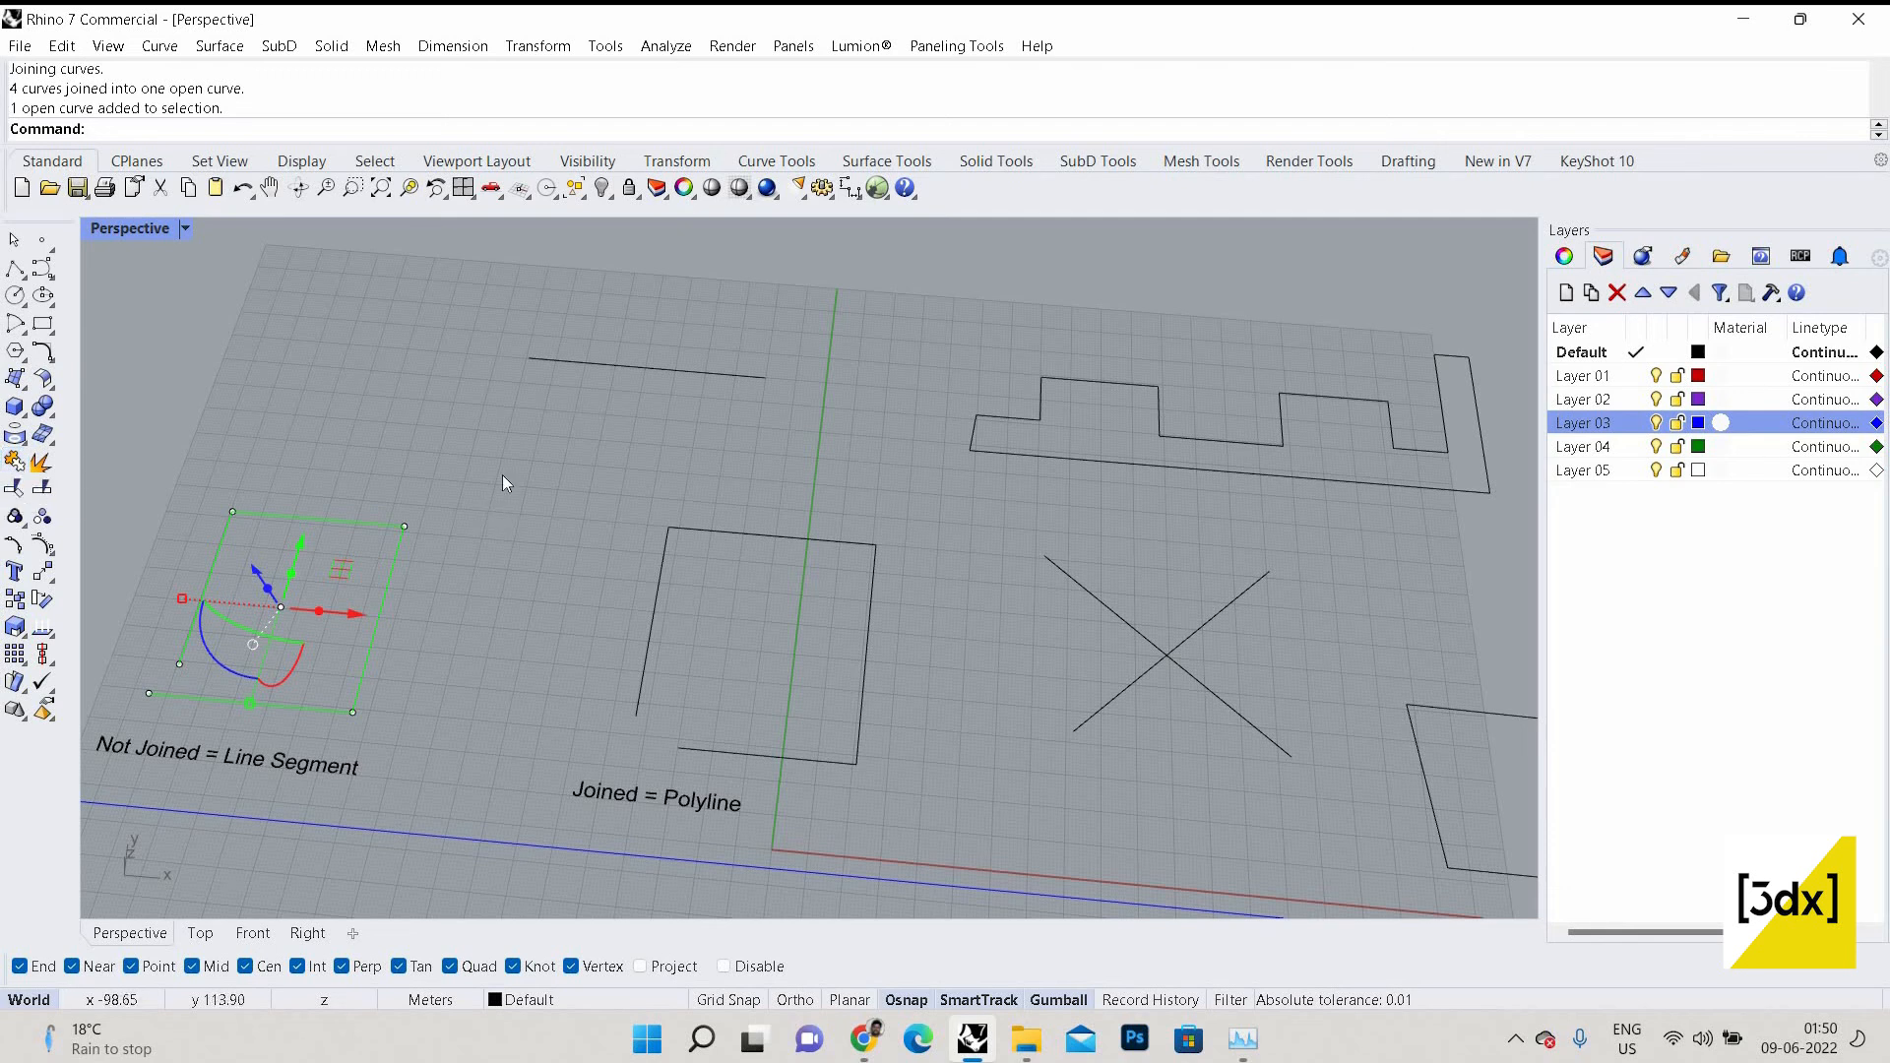
click(405, 647)
click(378, 622)
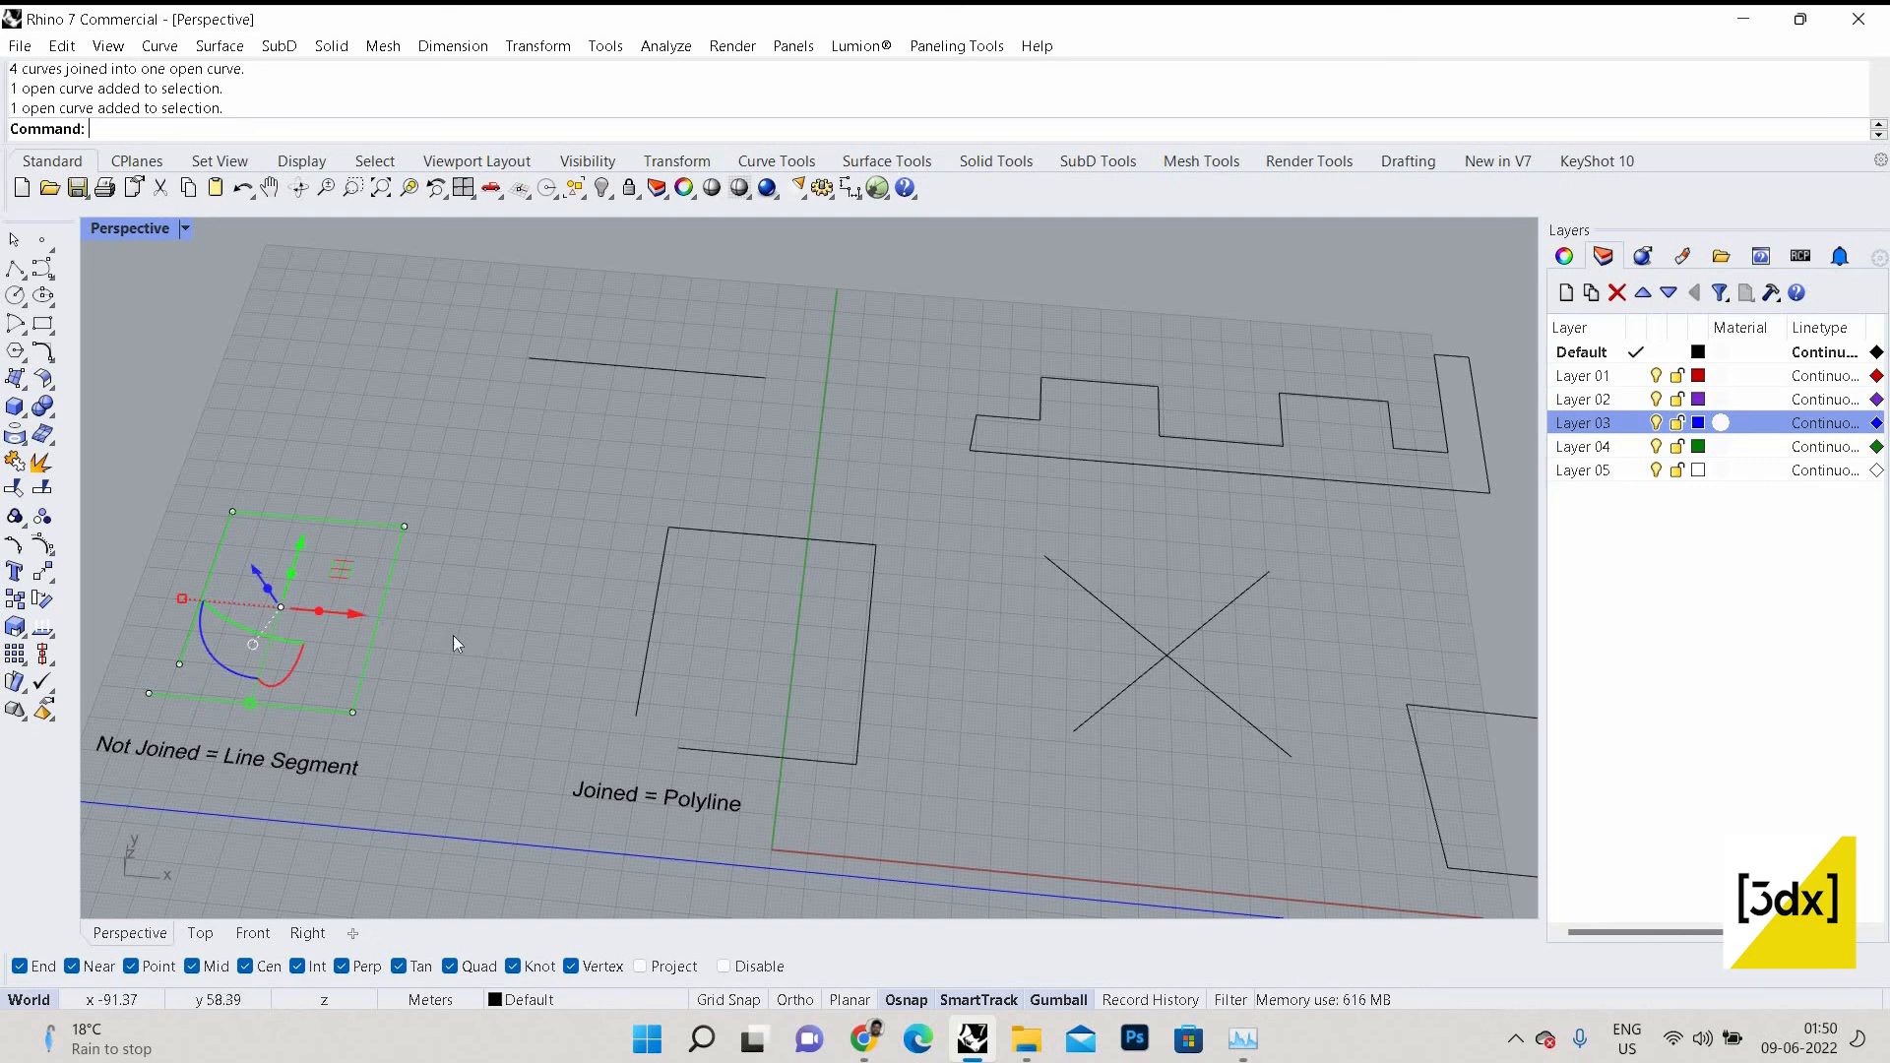
key(Escape)
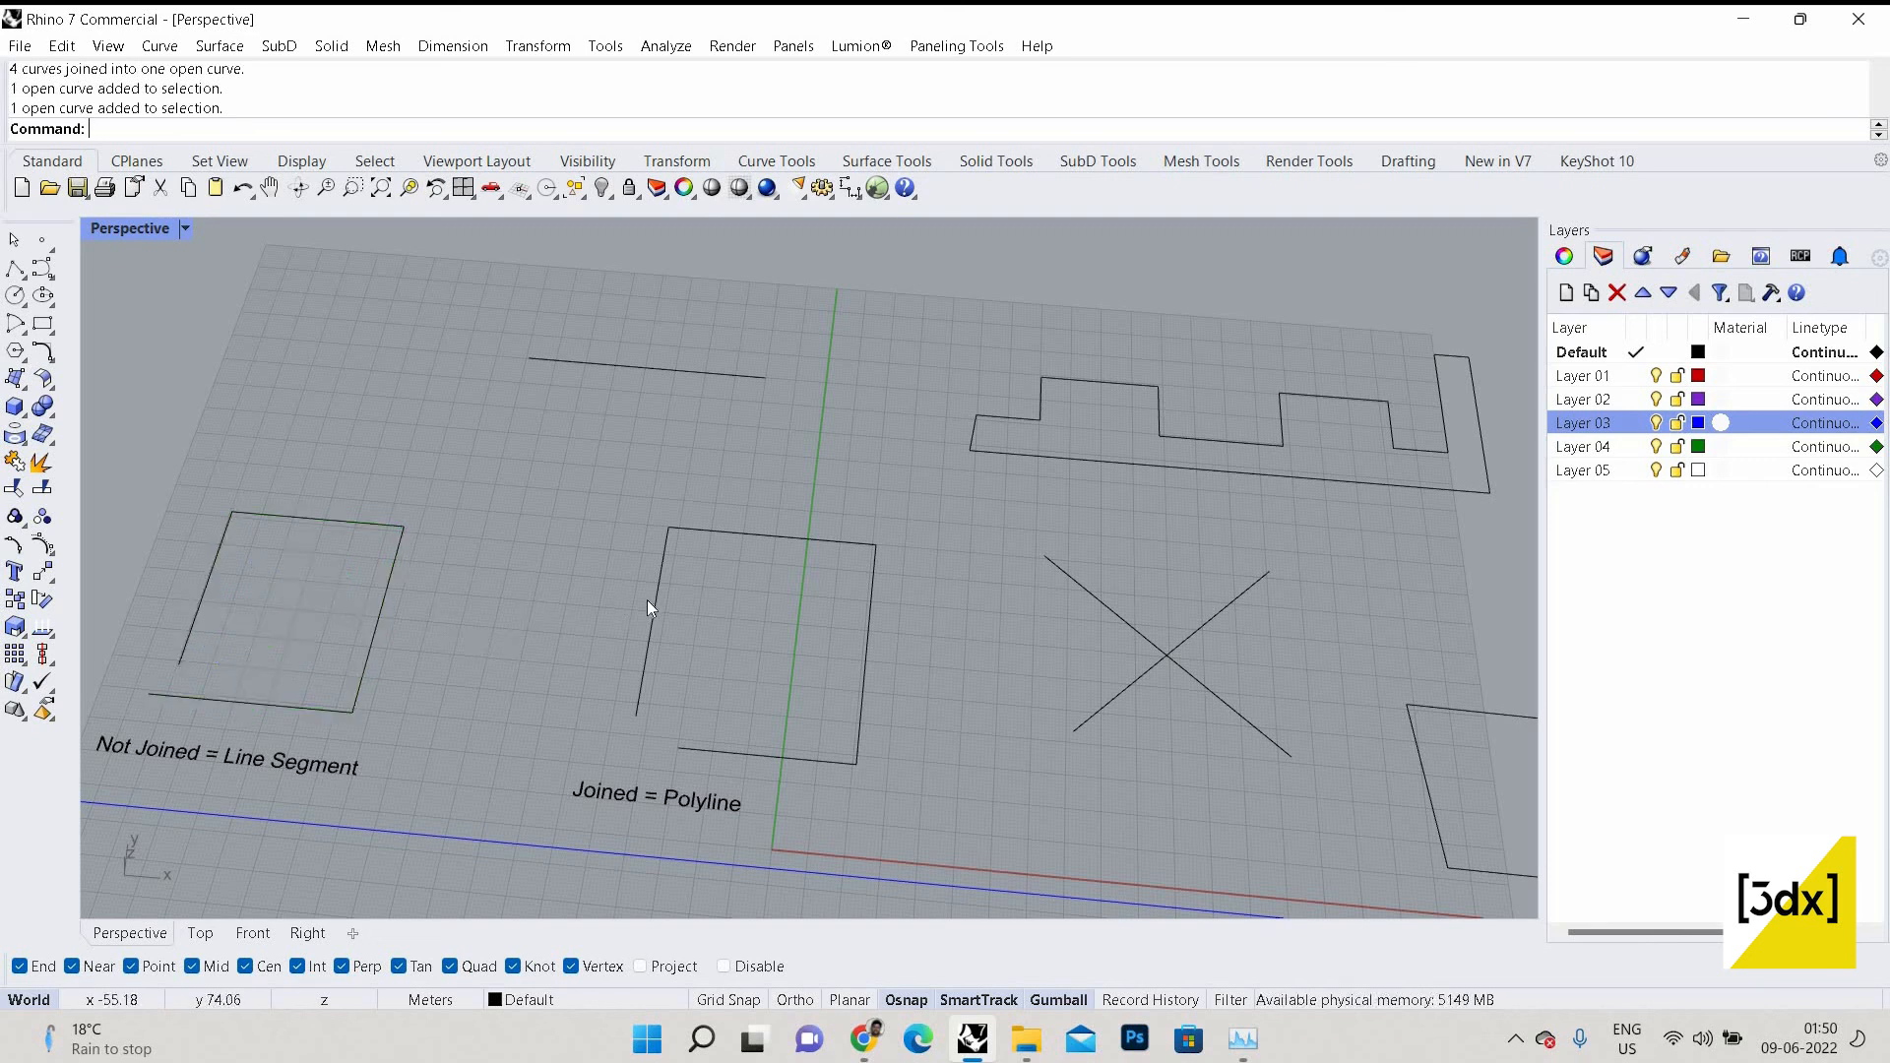
click(658, 607)
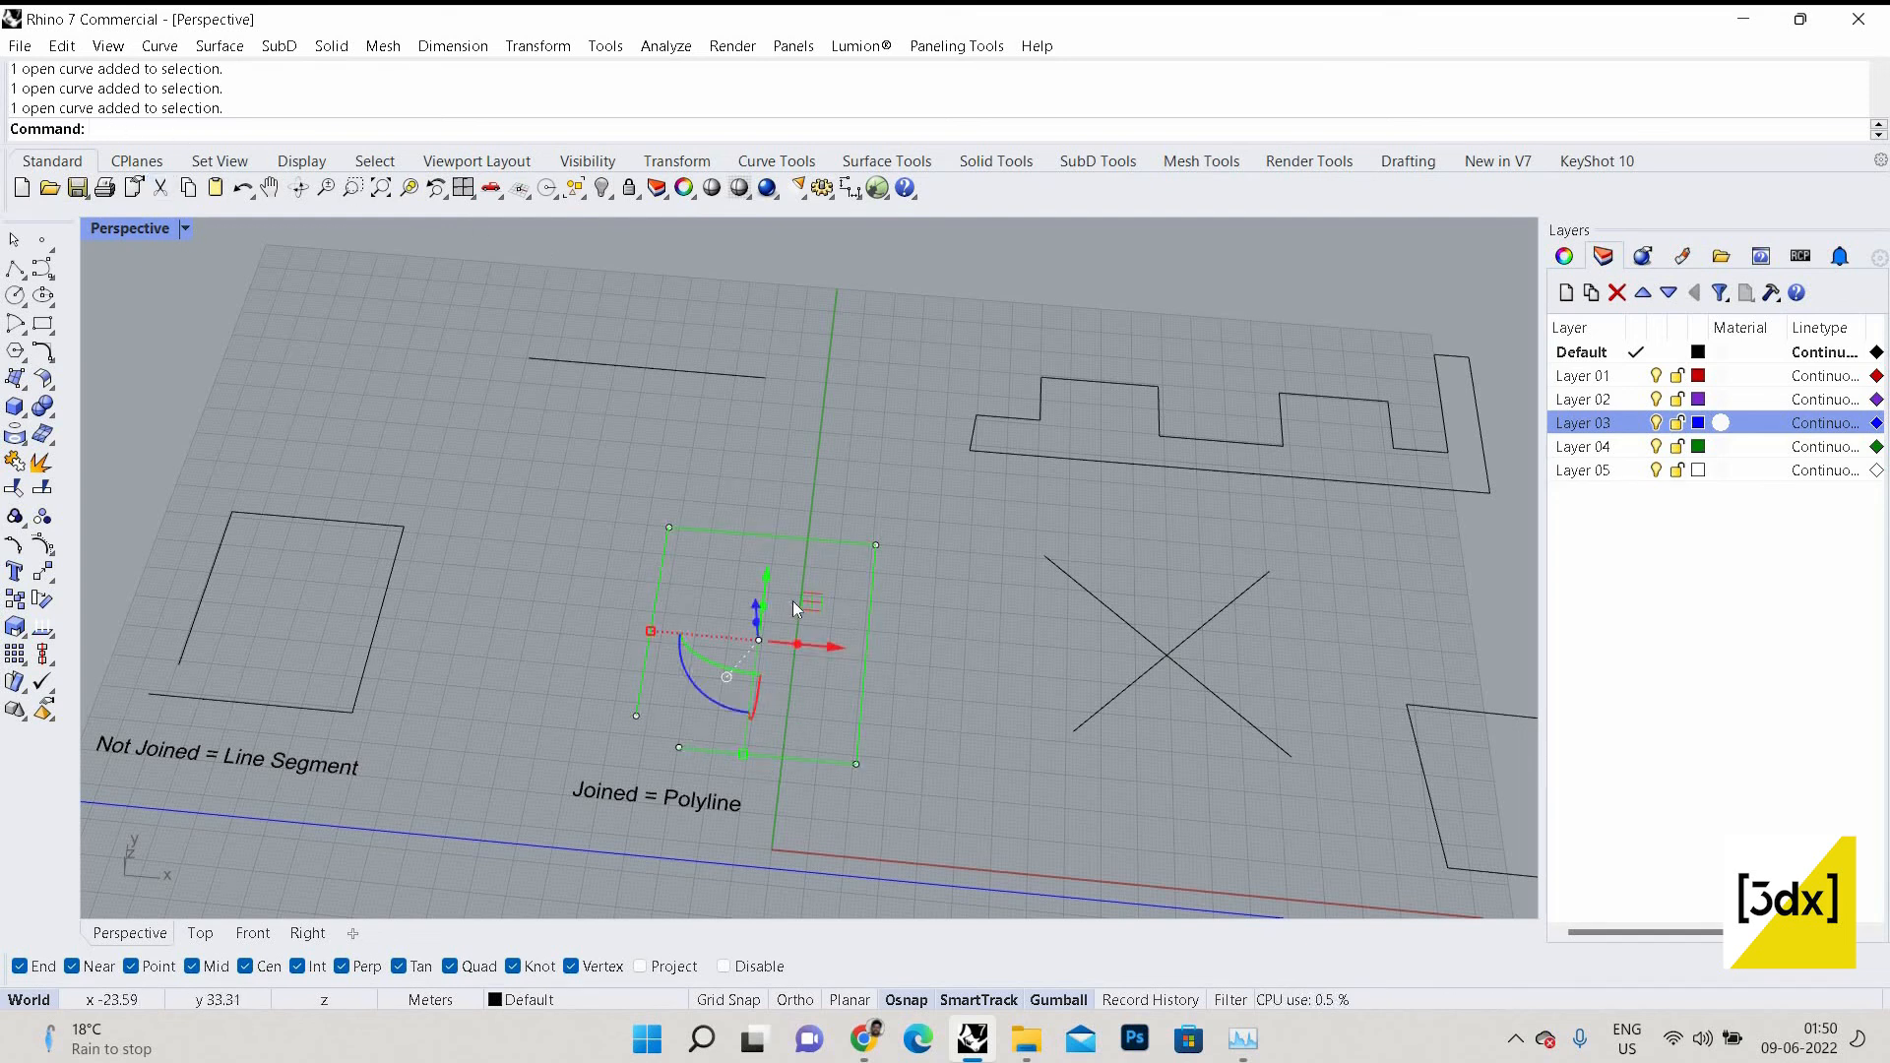
key(Escape)
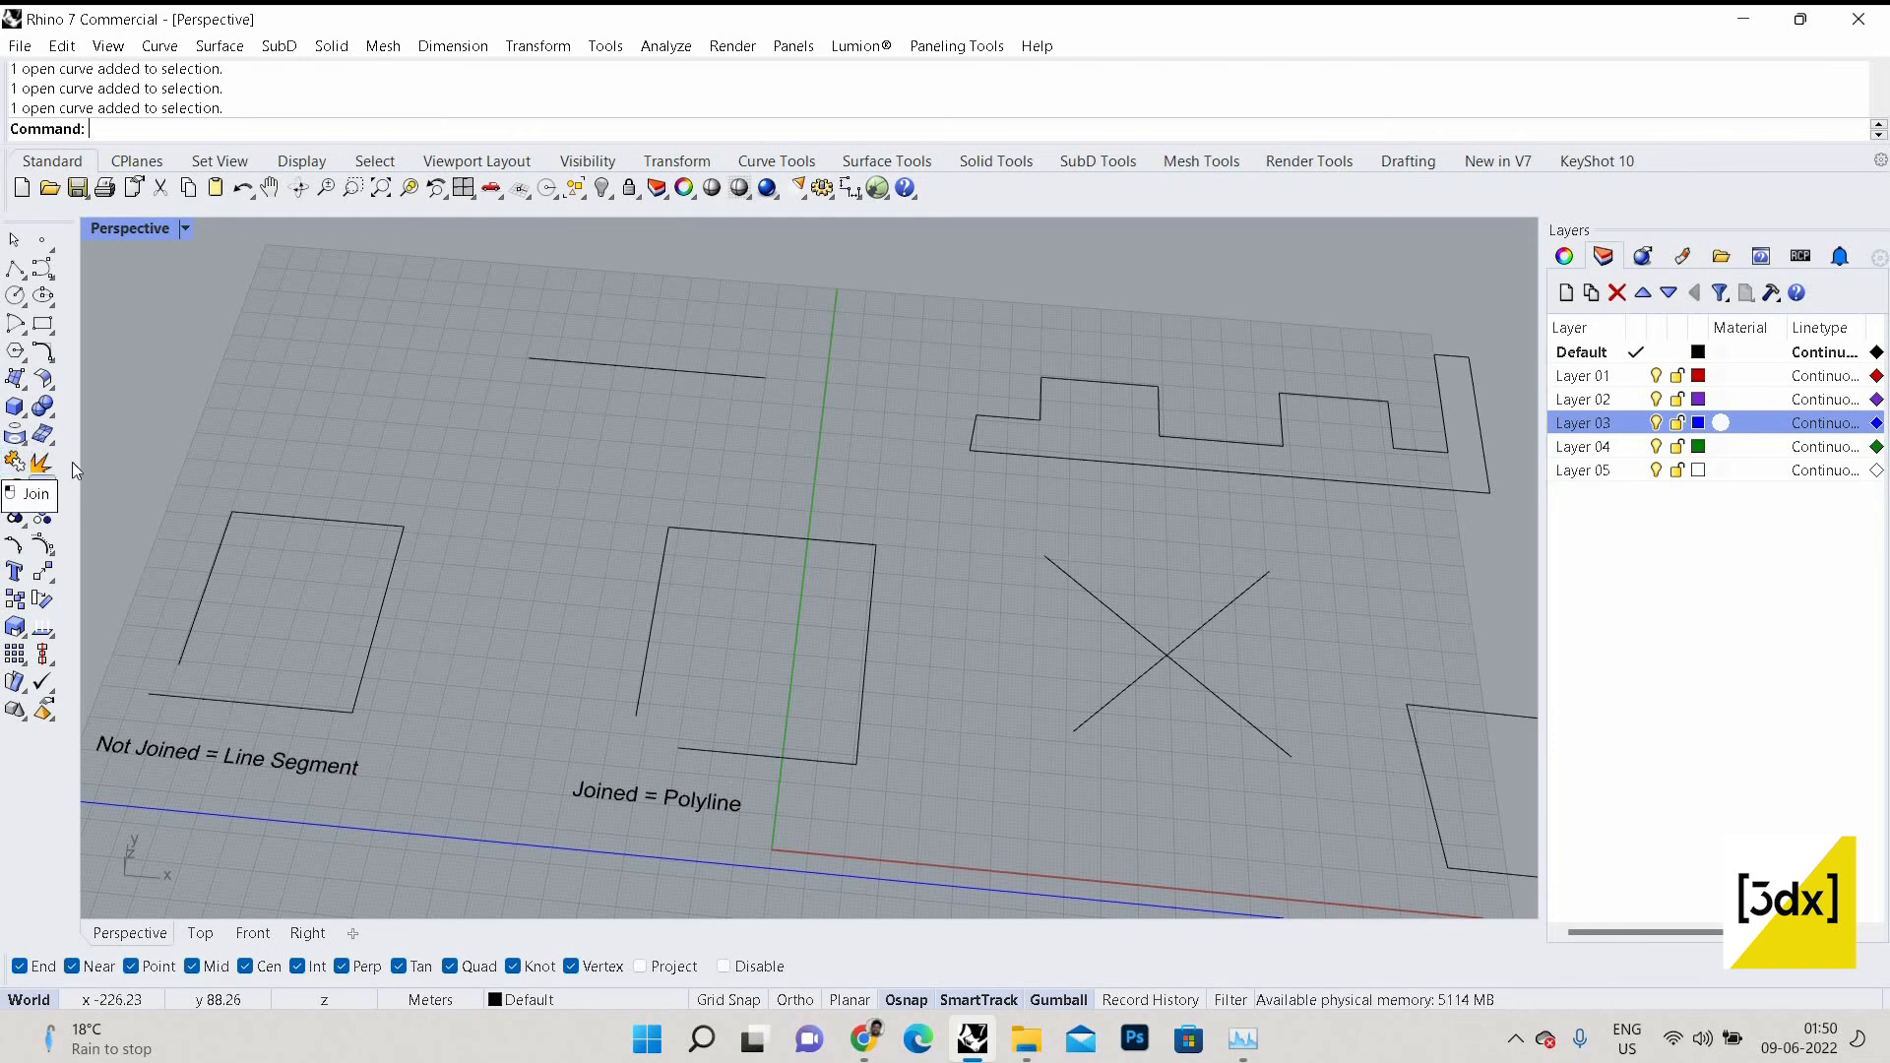
Explode the polyline above the "Joined = Polyline" label into separate segments and clear the selection.
click(656, 609)
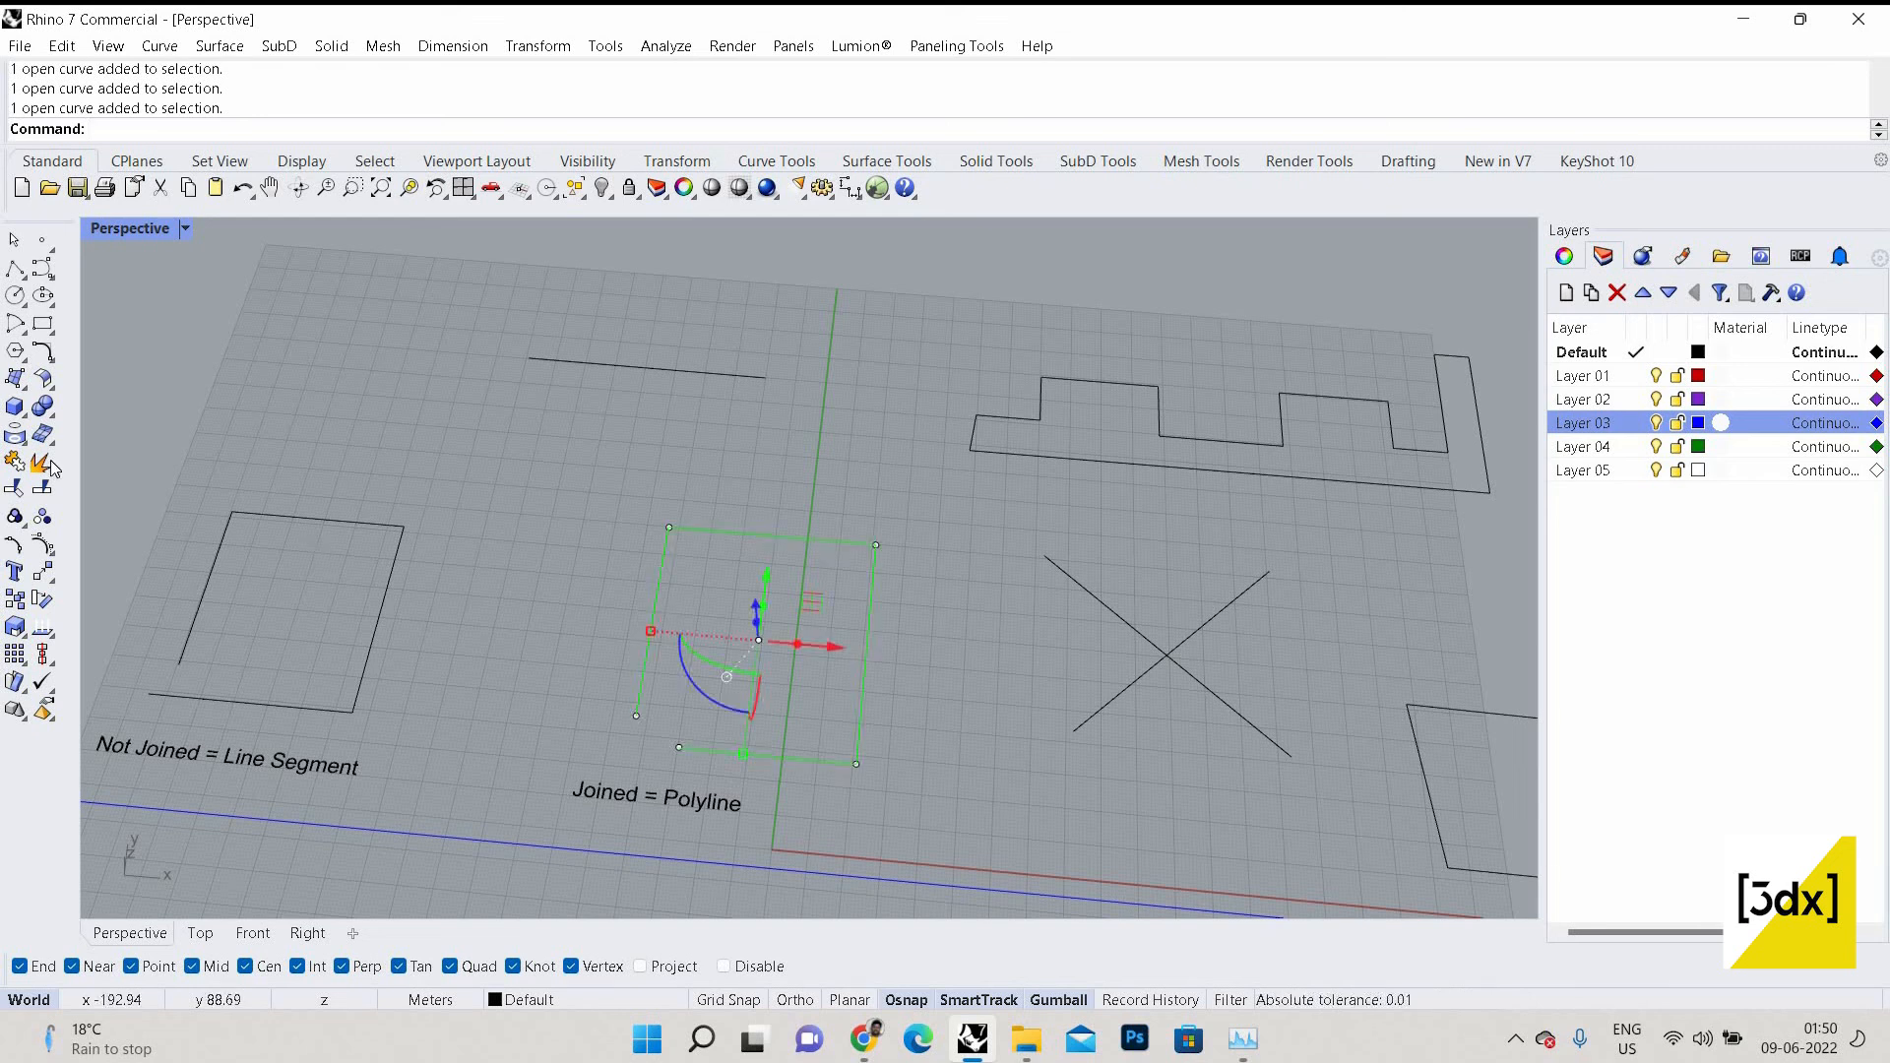
click(49, 462)
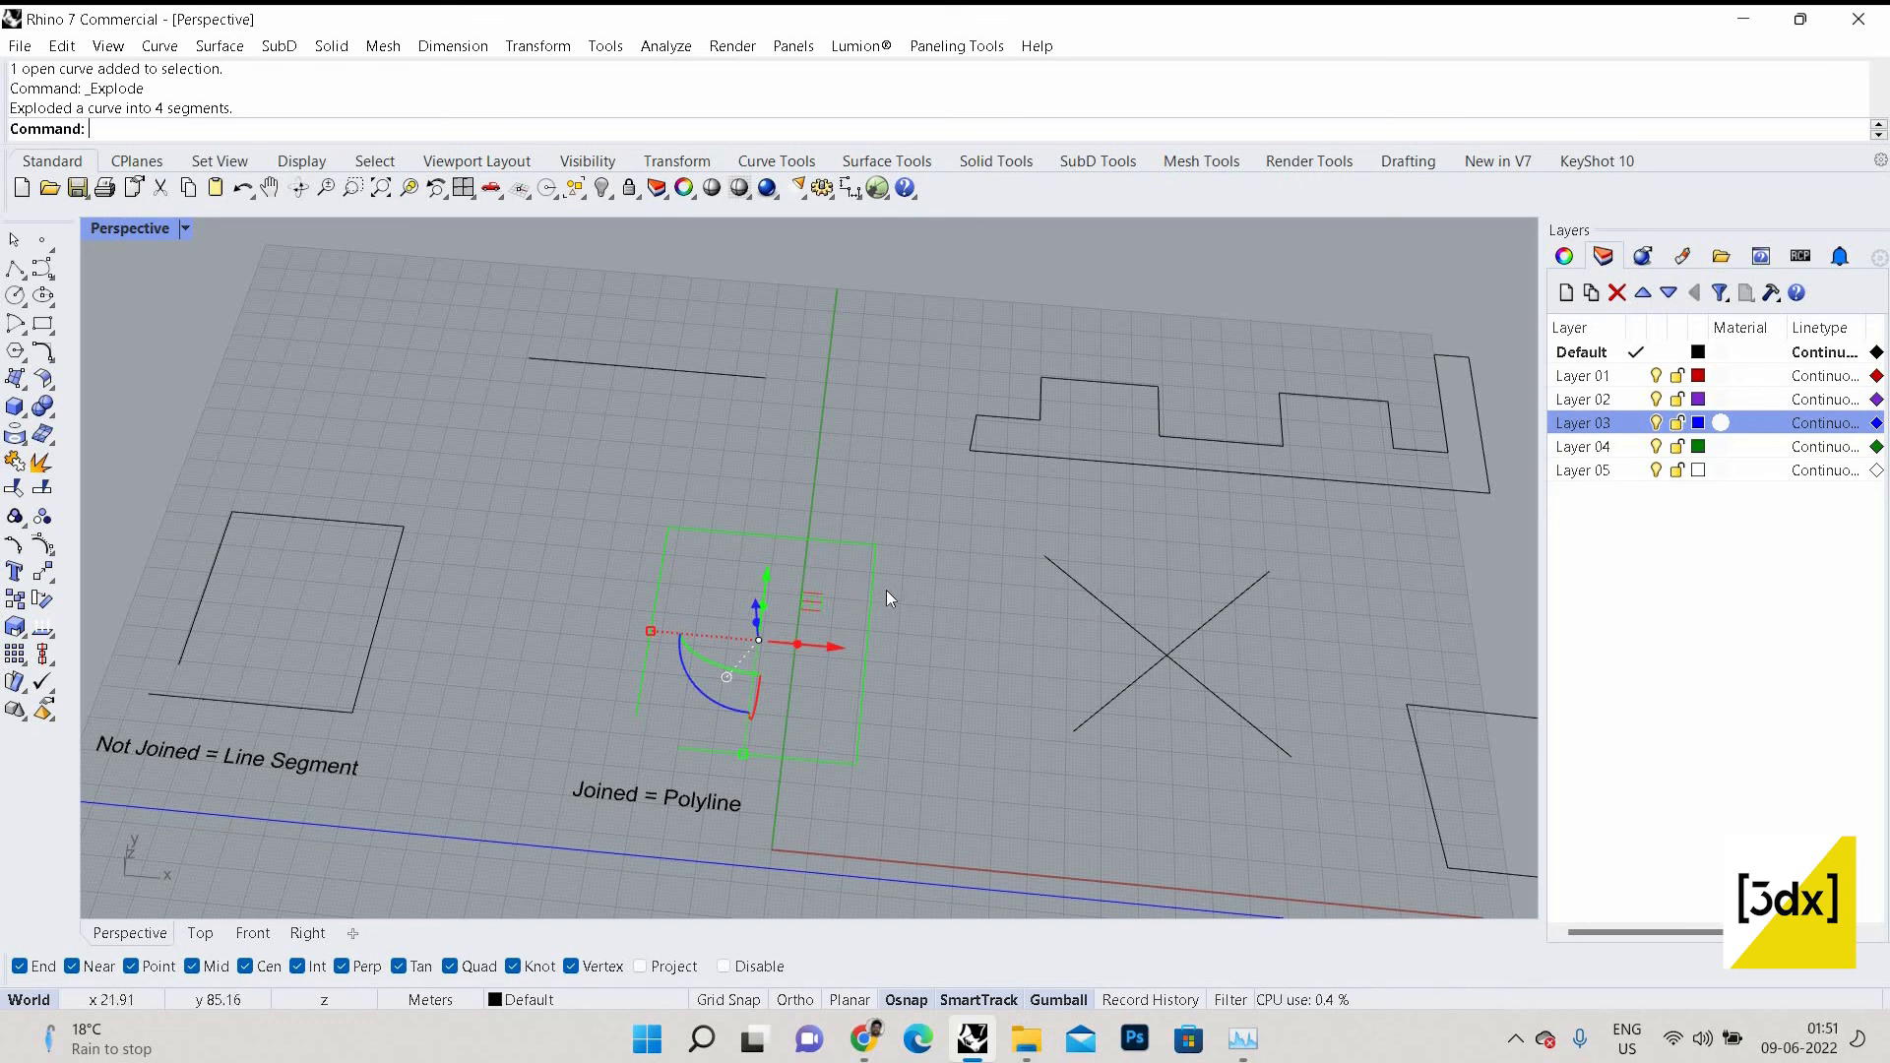
key(Escape)
Select individual sides of the exploded shape one by one to check that they are separate.
click(807, 537)
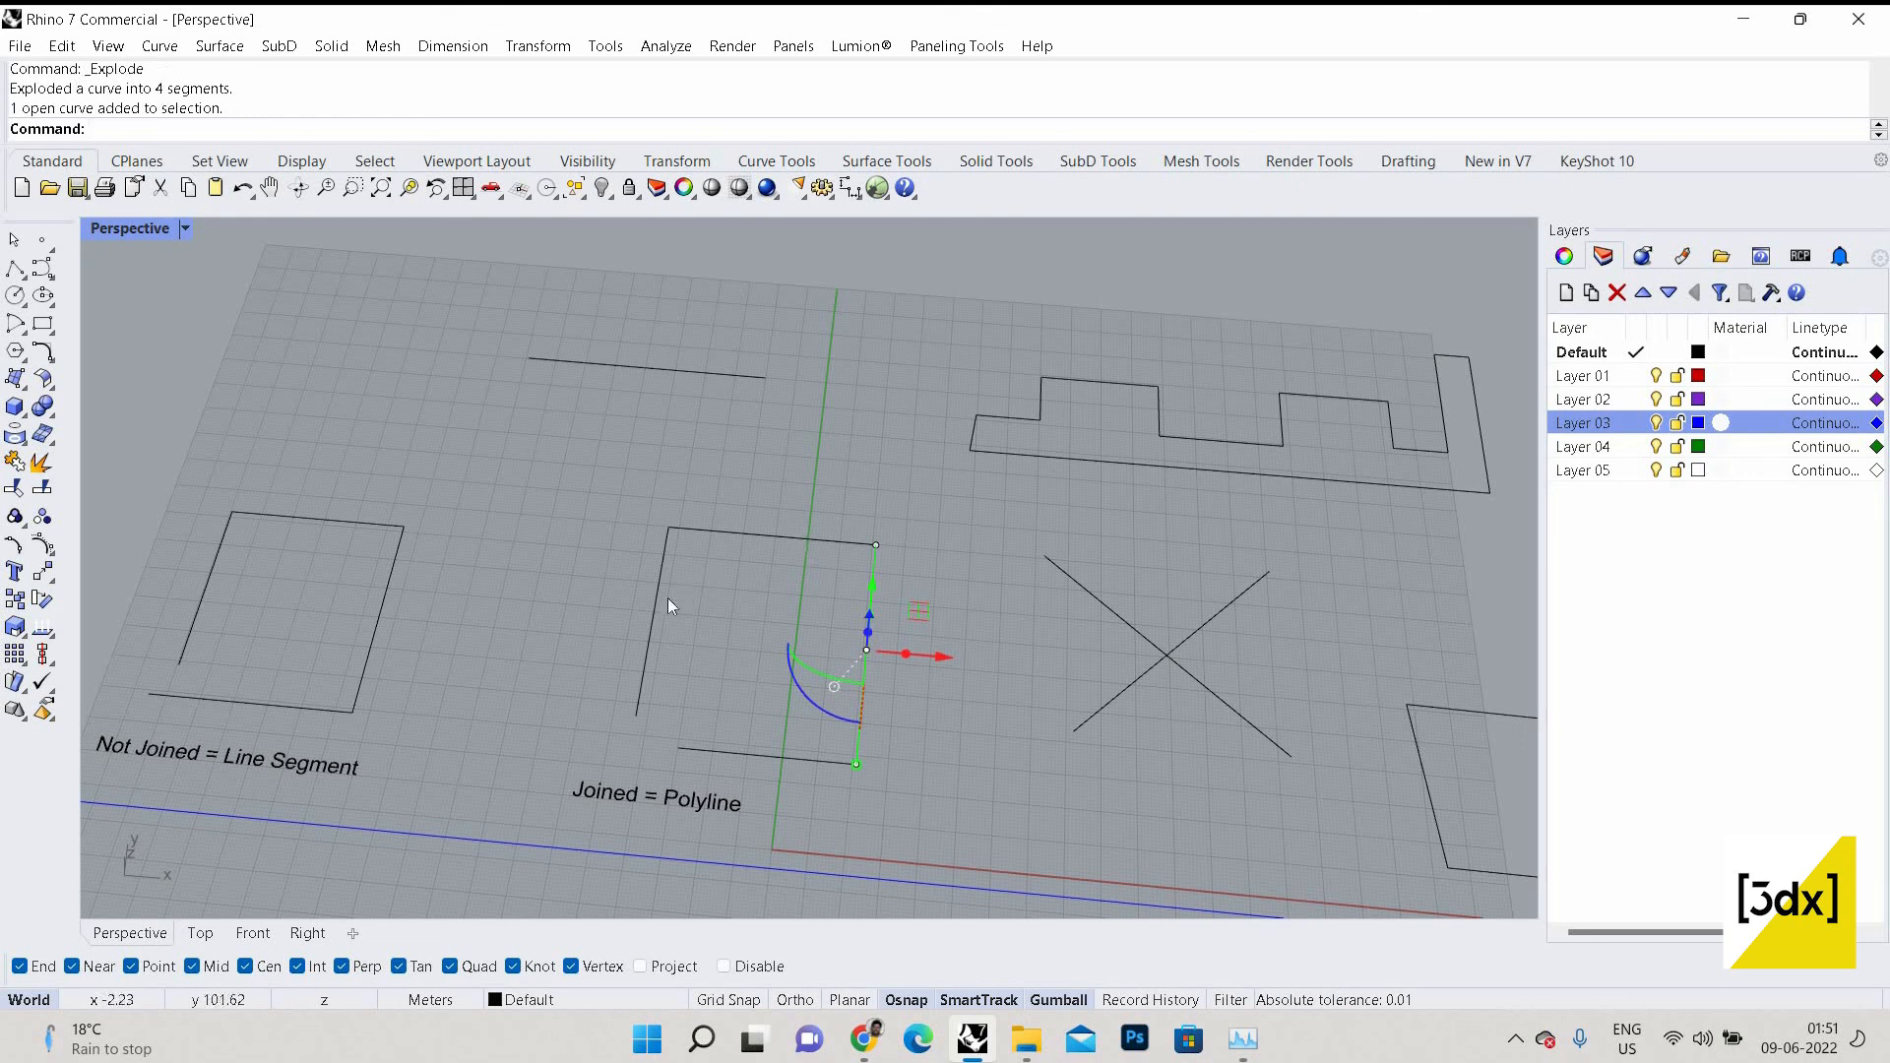
click(658, 600)
click(759, 758)
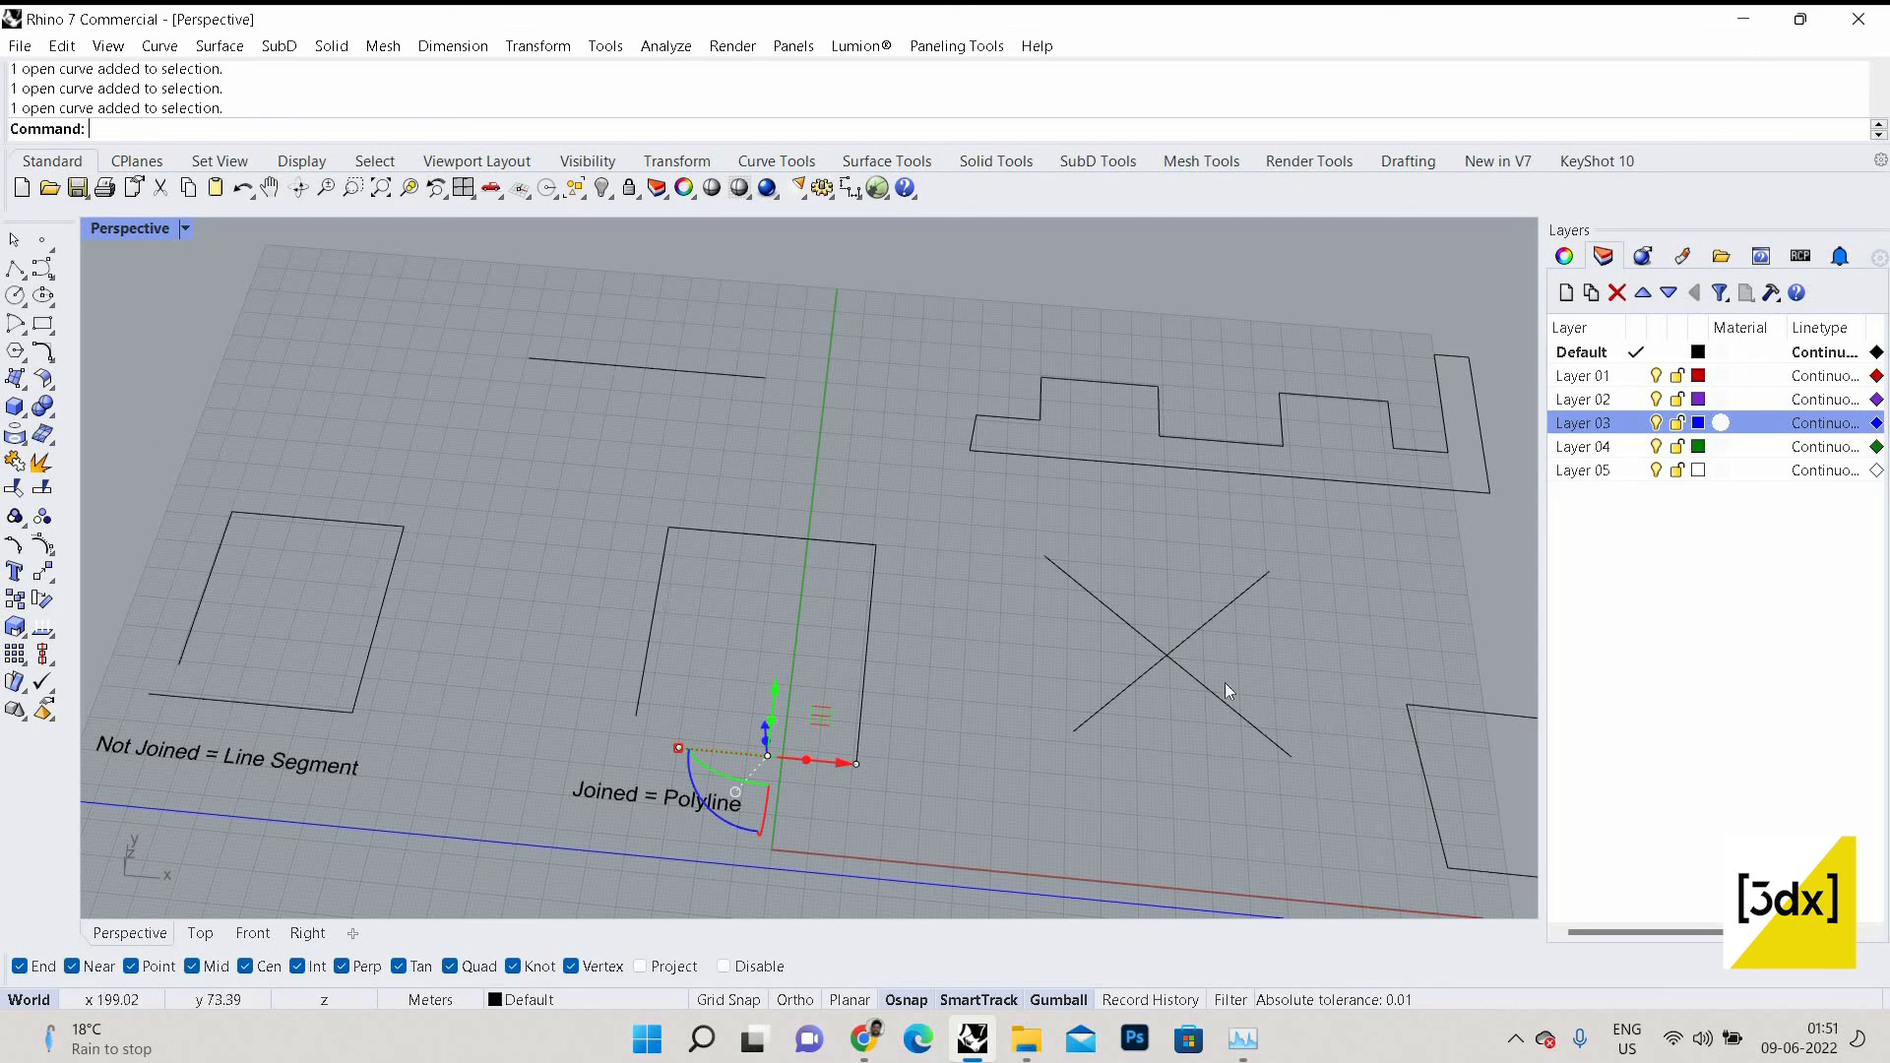
Select both crossing lines together to inspect them, and clear the selection.
scroll(1224, 683, up, 2)
drag(904, 480, 1279, 802)
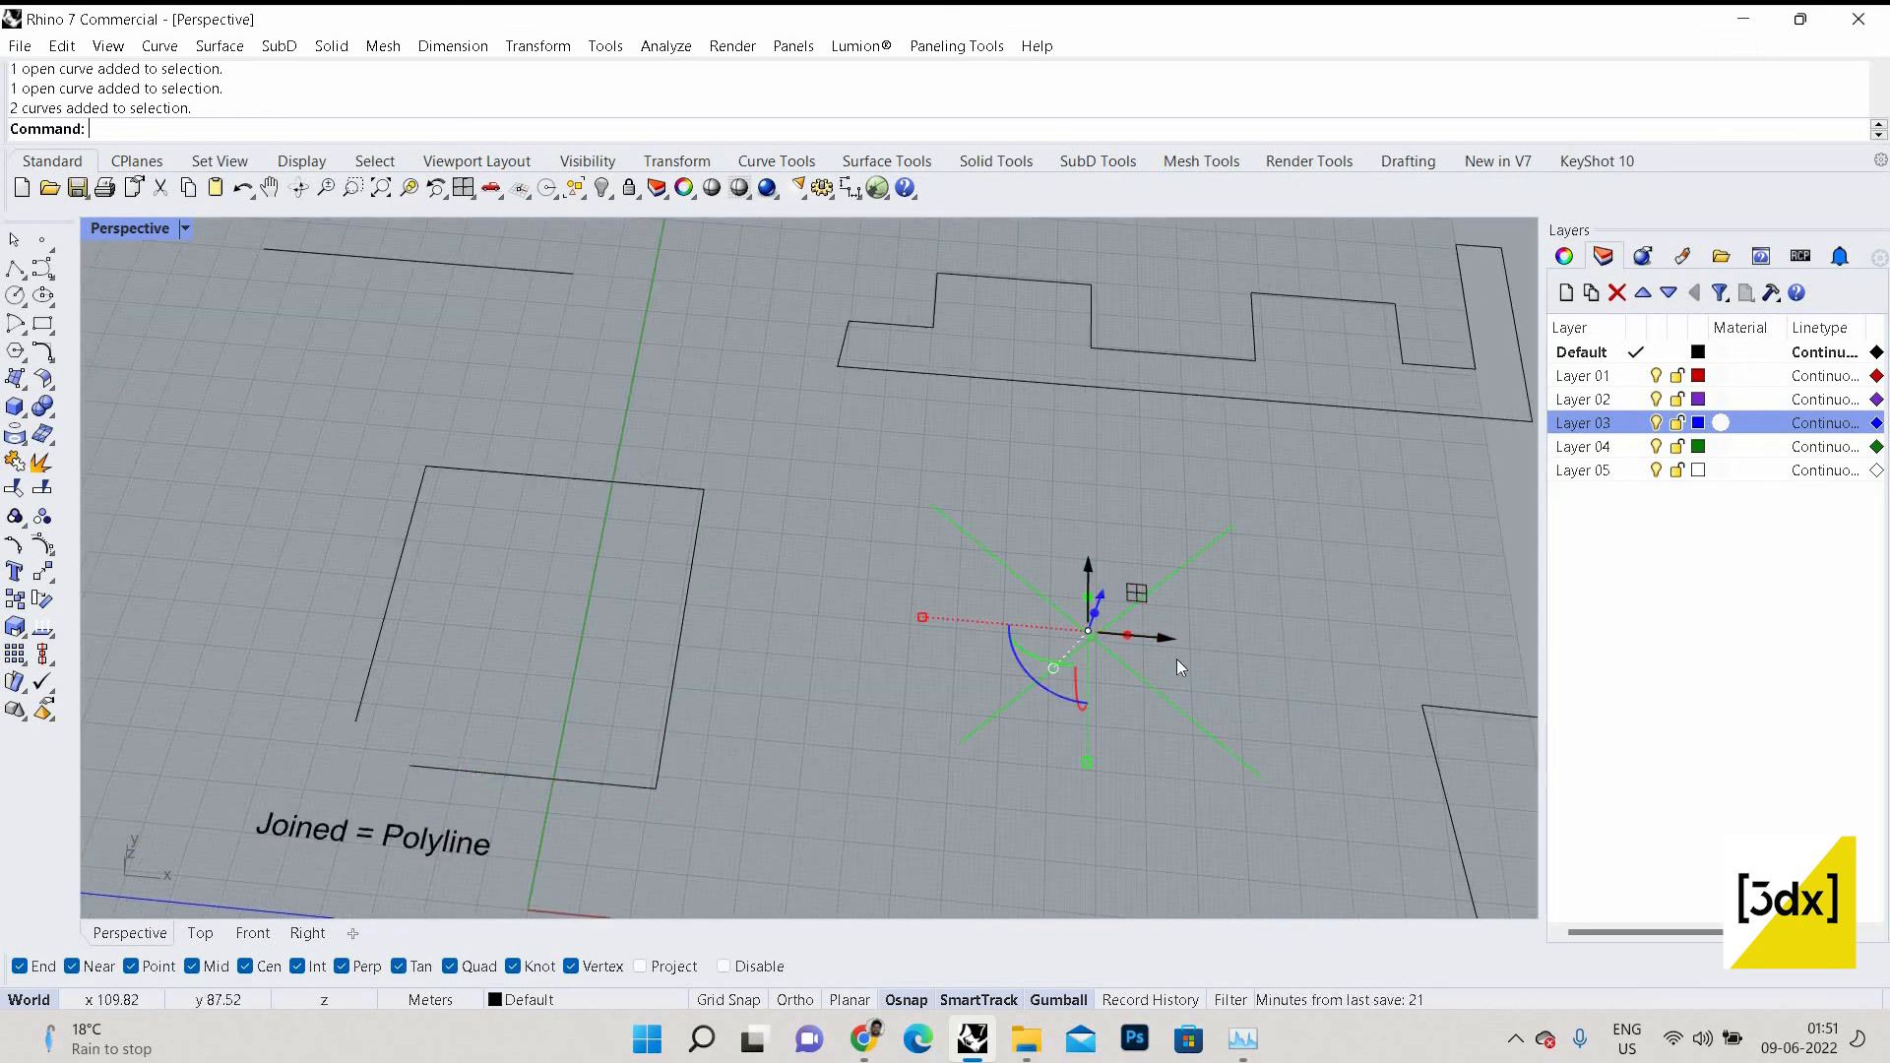
key(Escape)
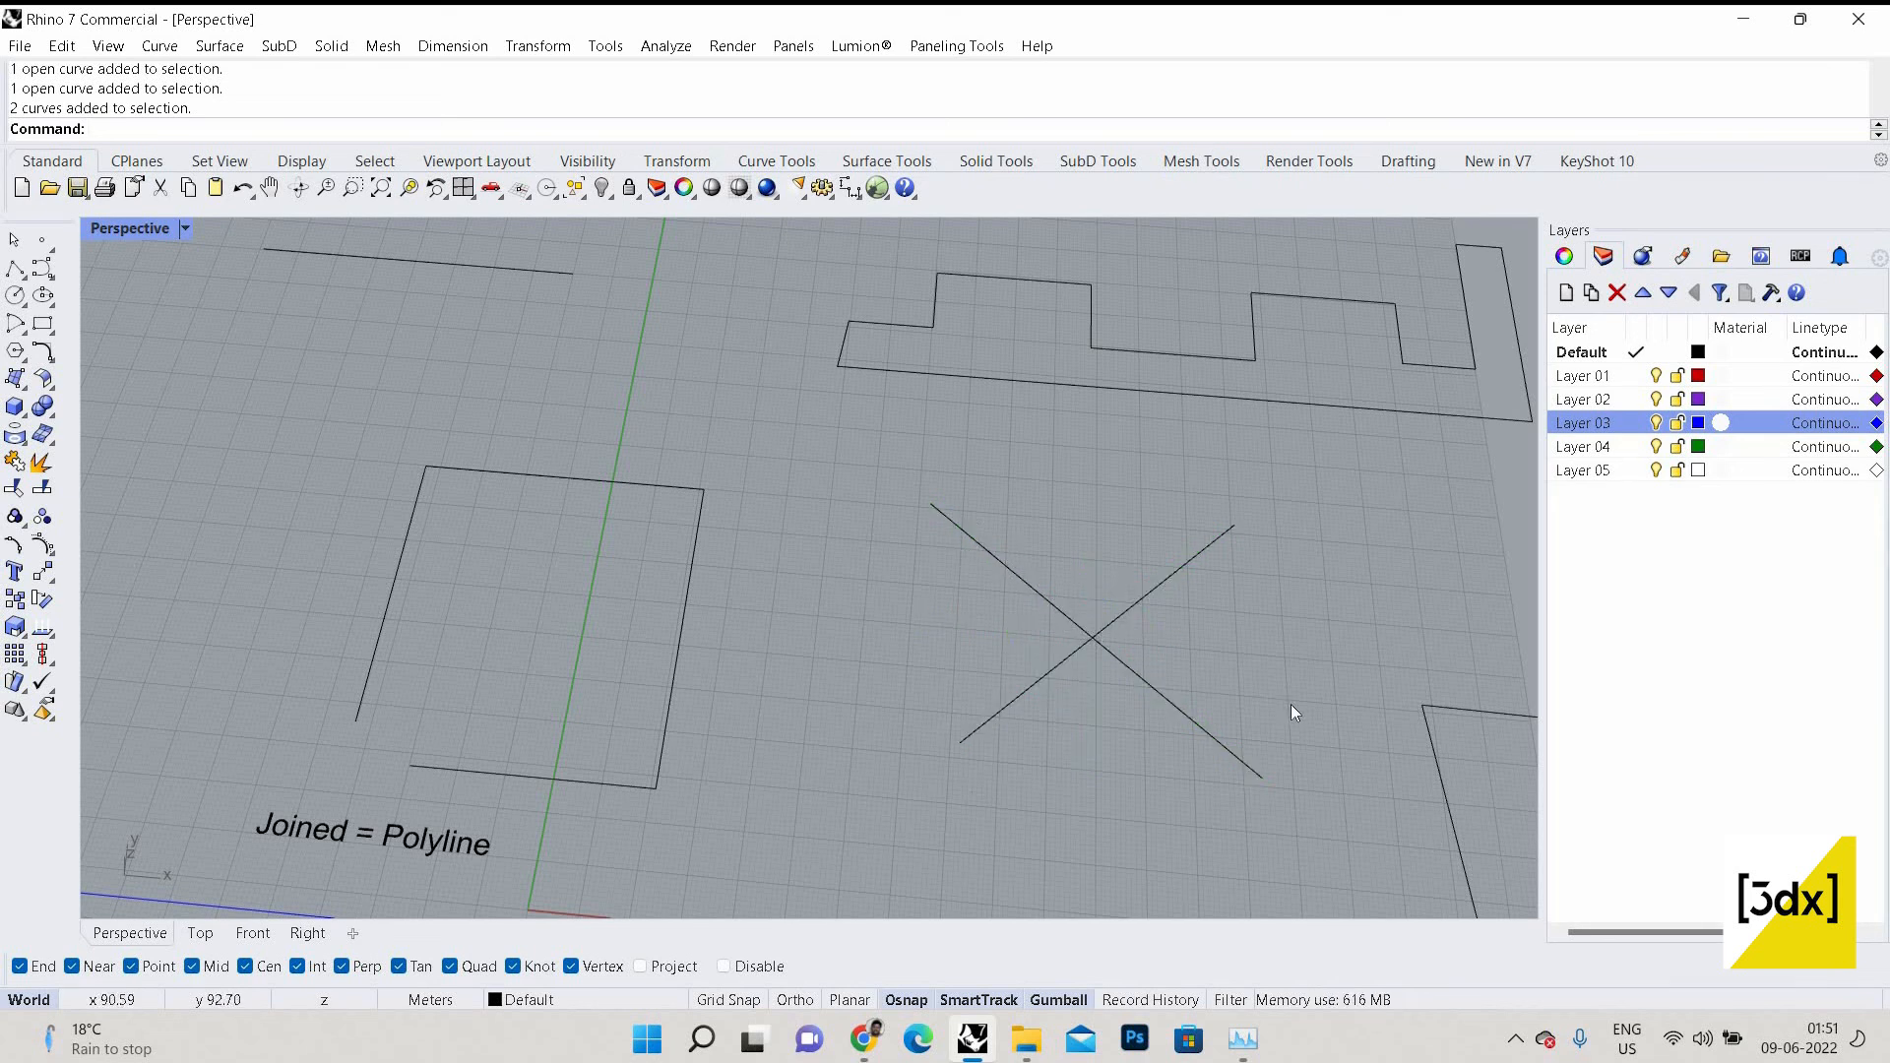
Select each of the two crossing lines in turn to check that they are separate, and clear the selection.
scroll(1059, 635, up, 1)
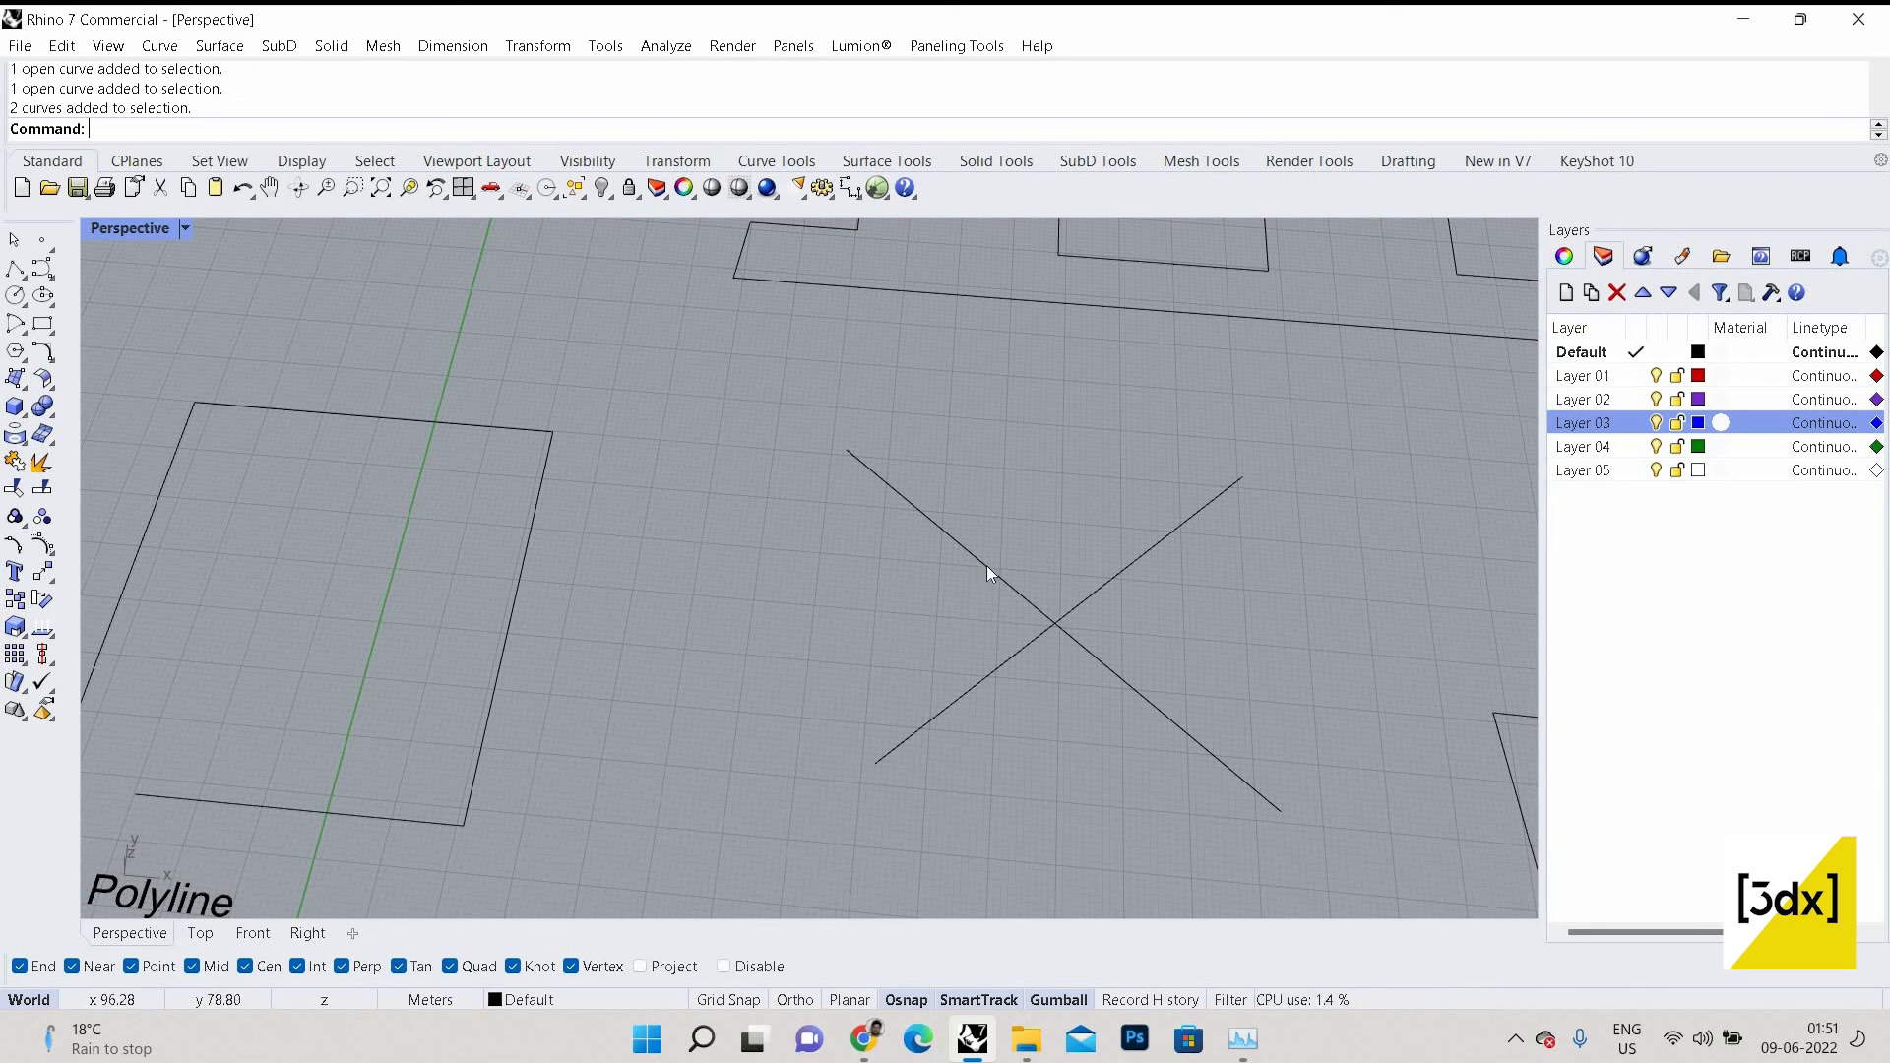
click(848, 453)
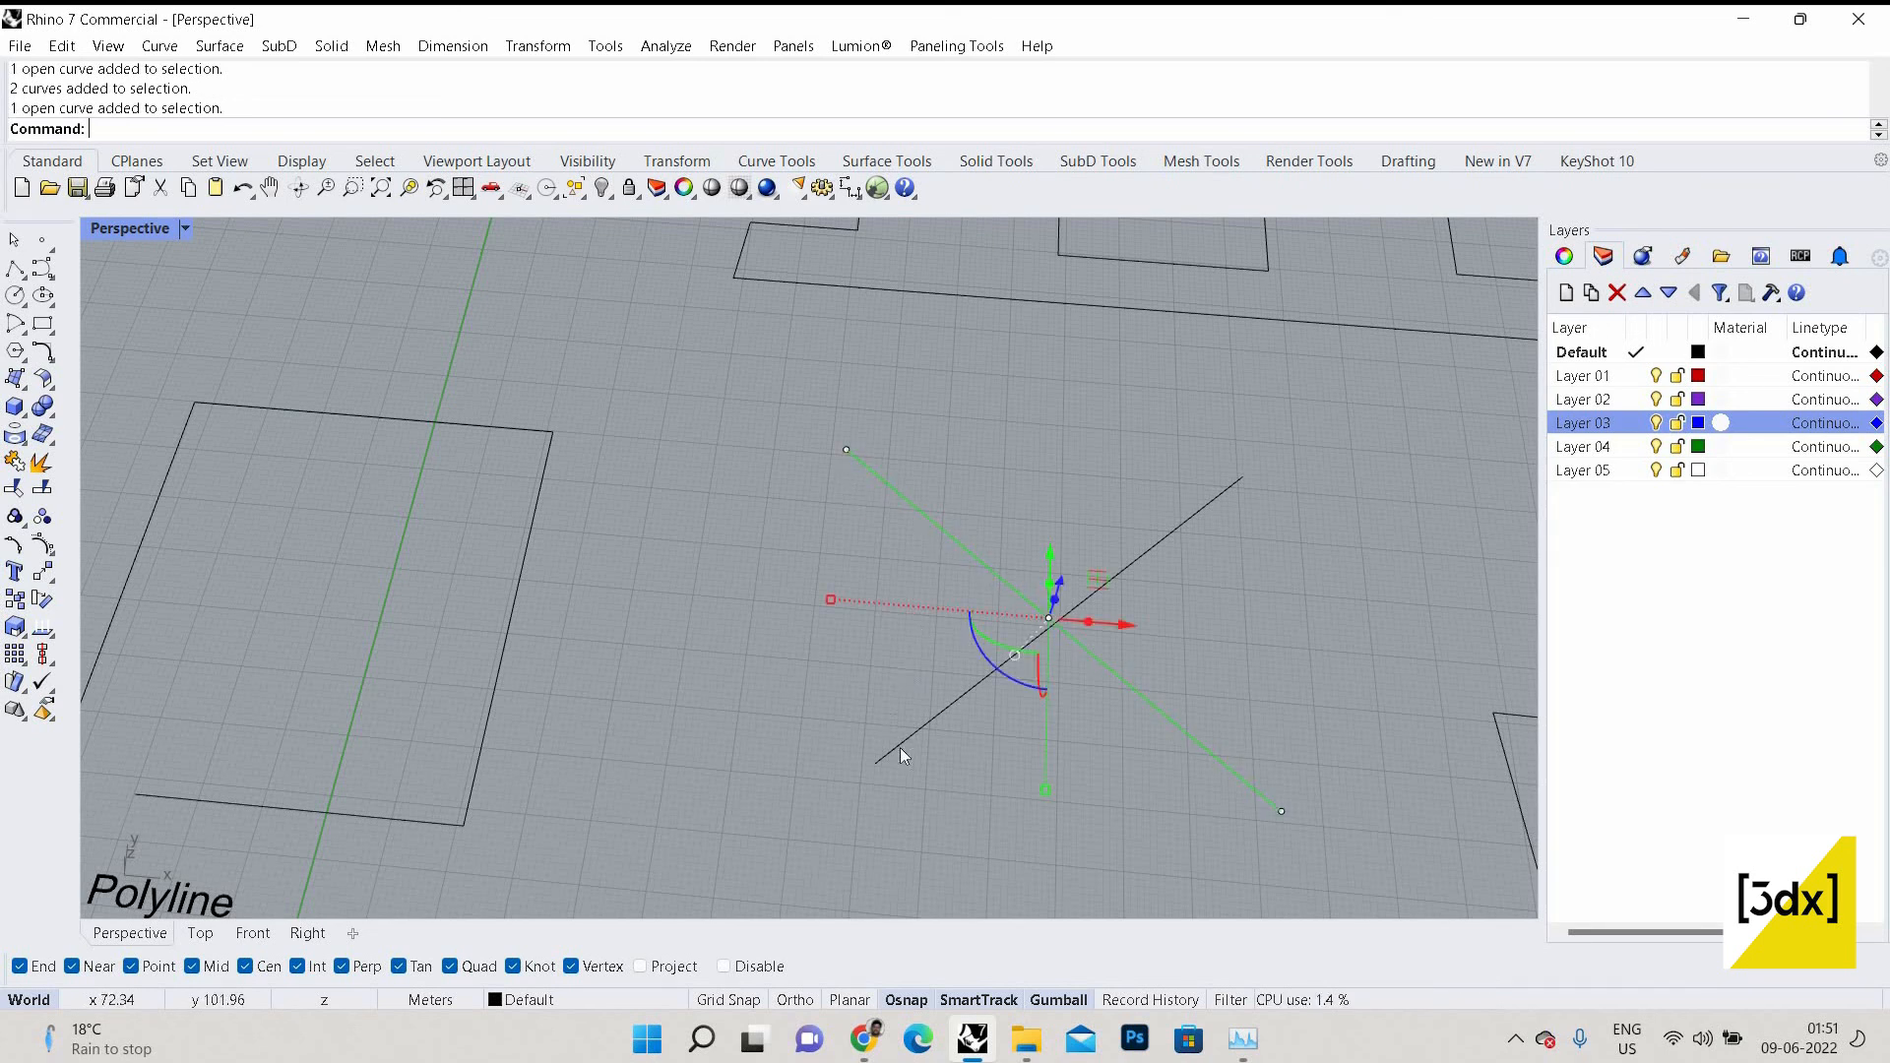
click(1237, 477)
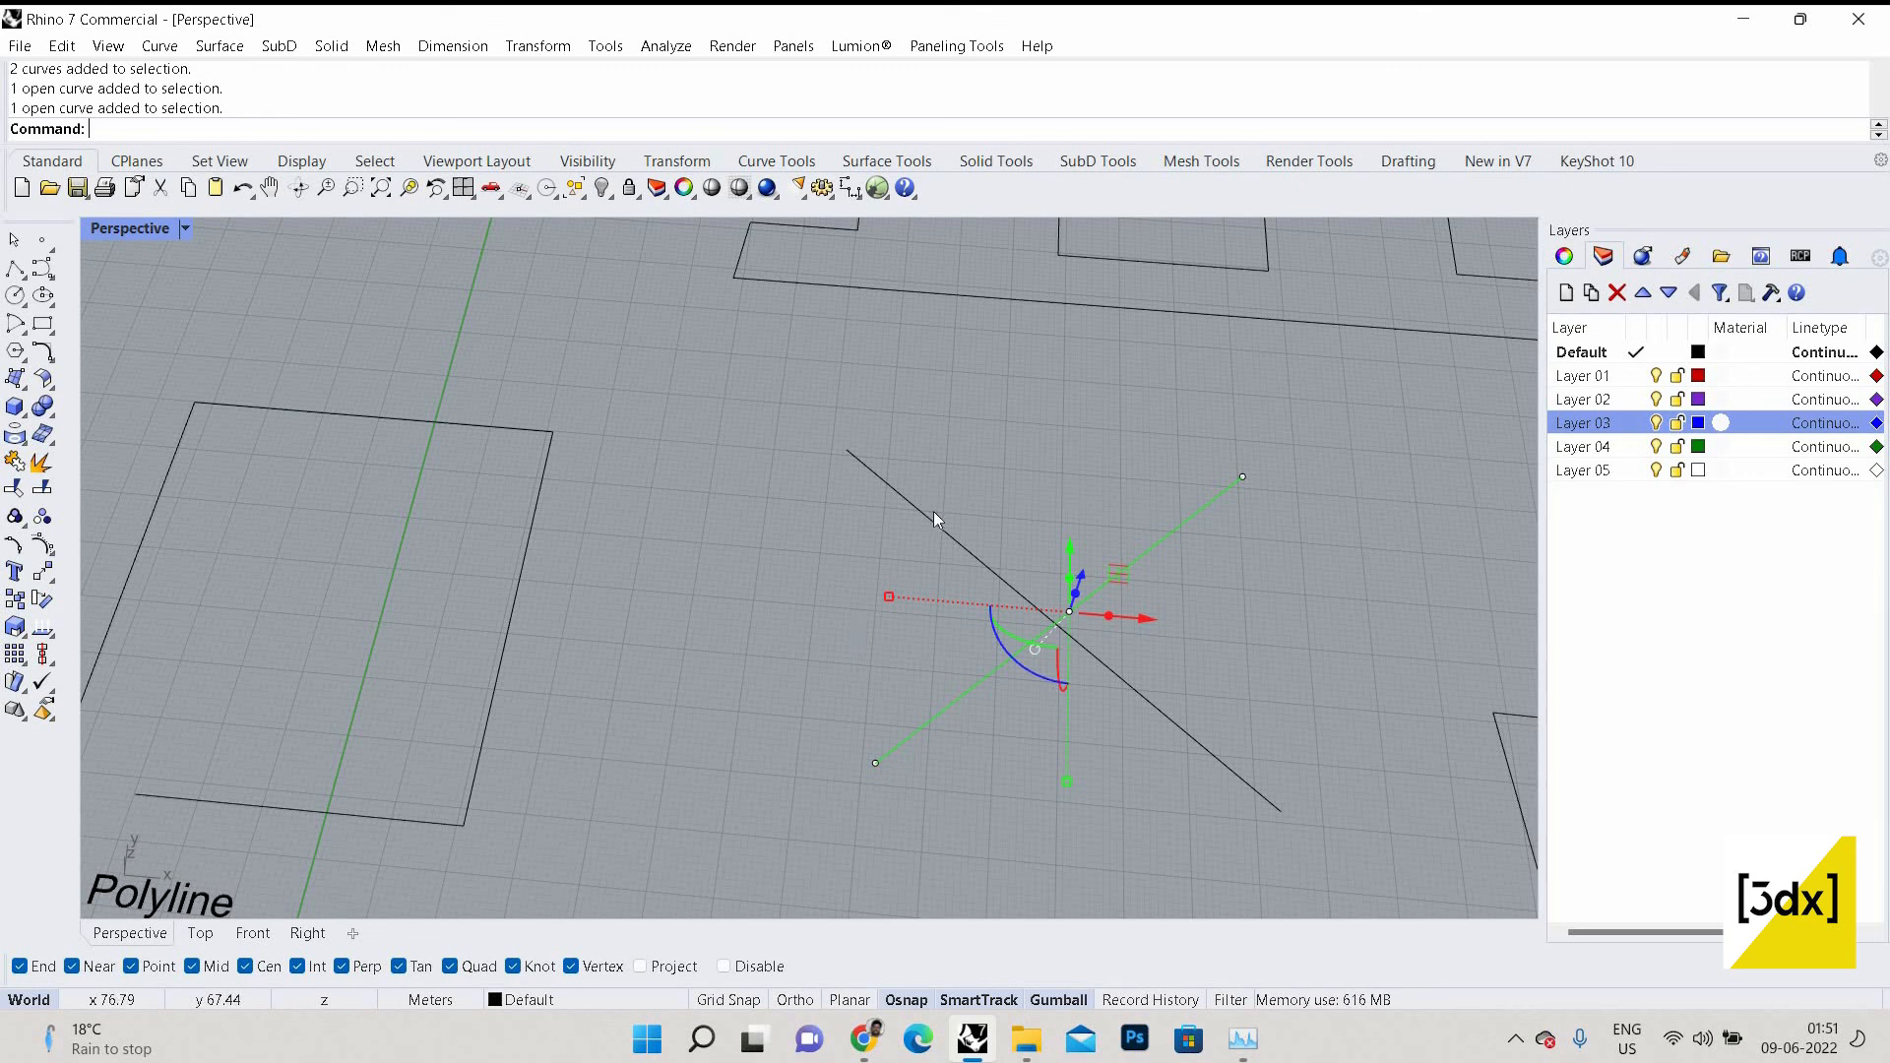
click(898, 499)
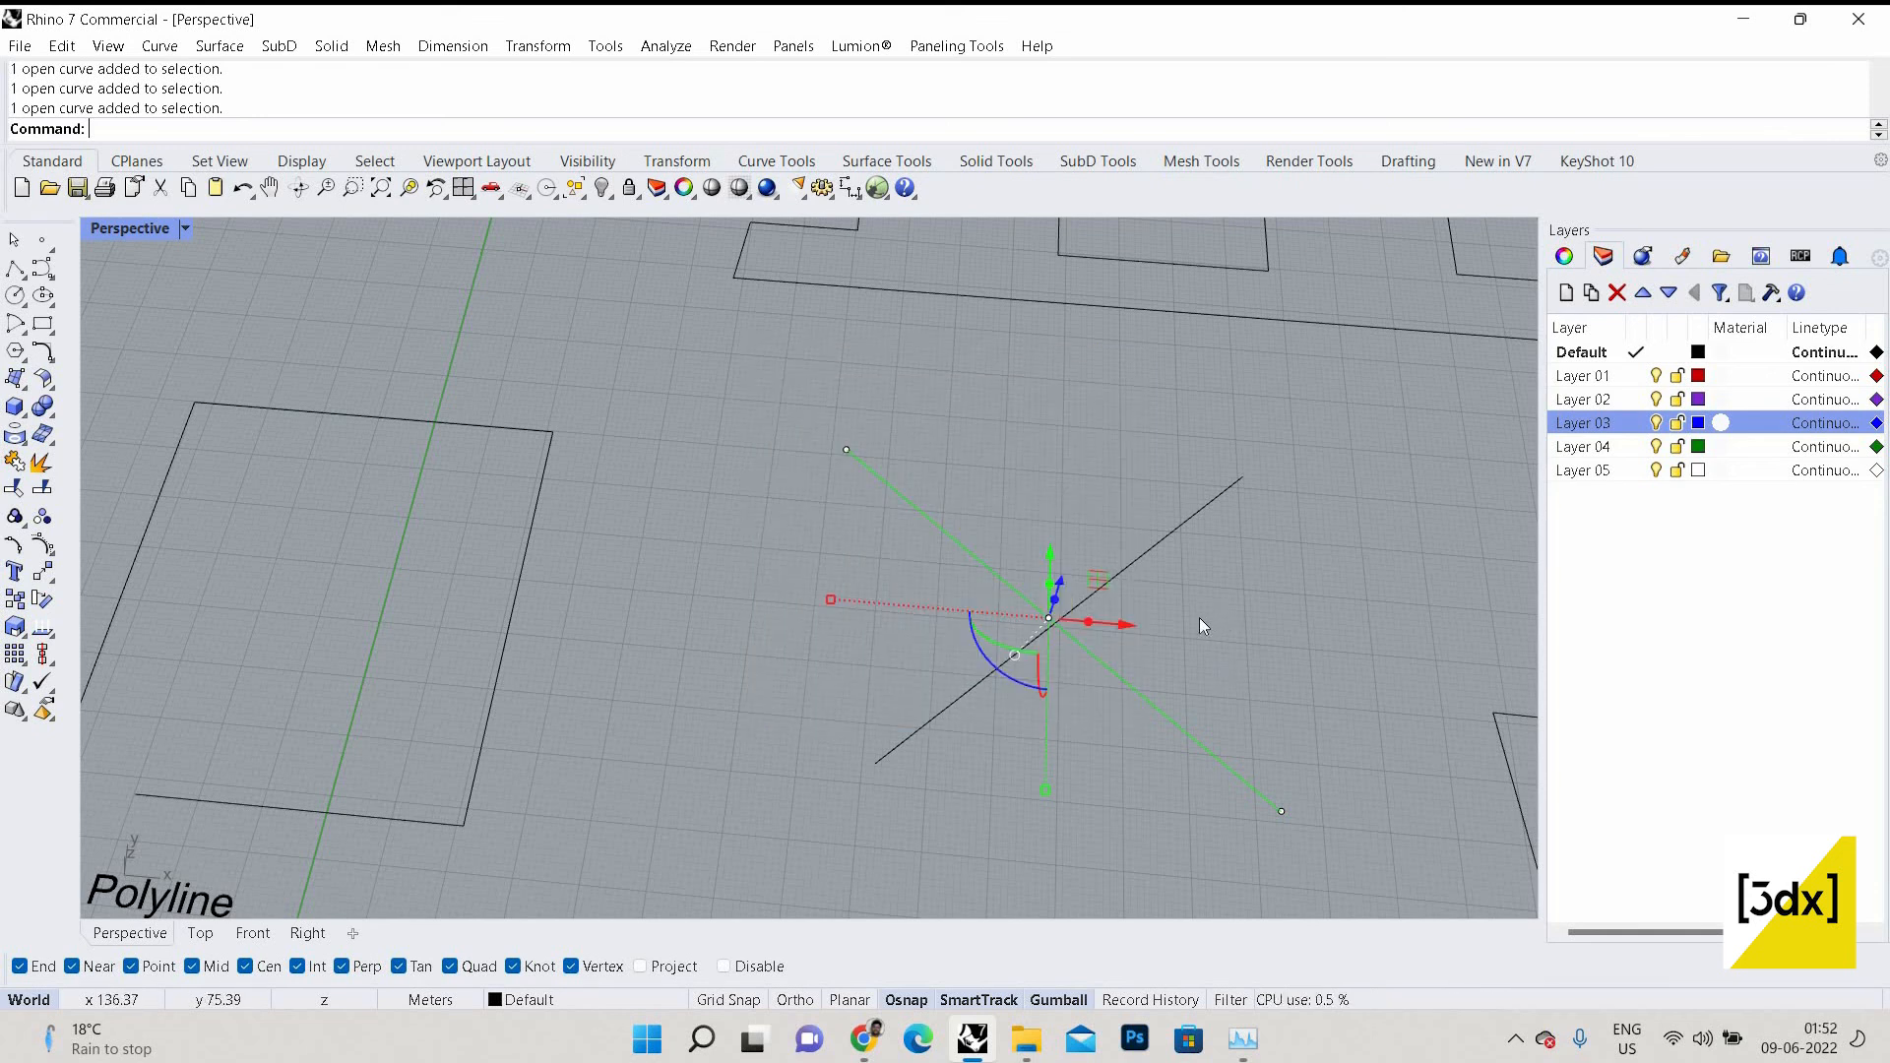
click(1164, 703)
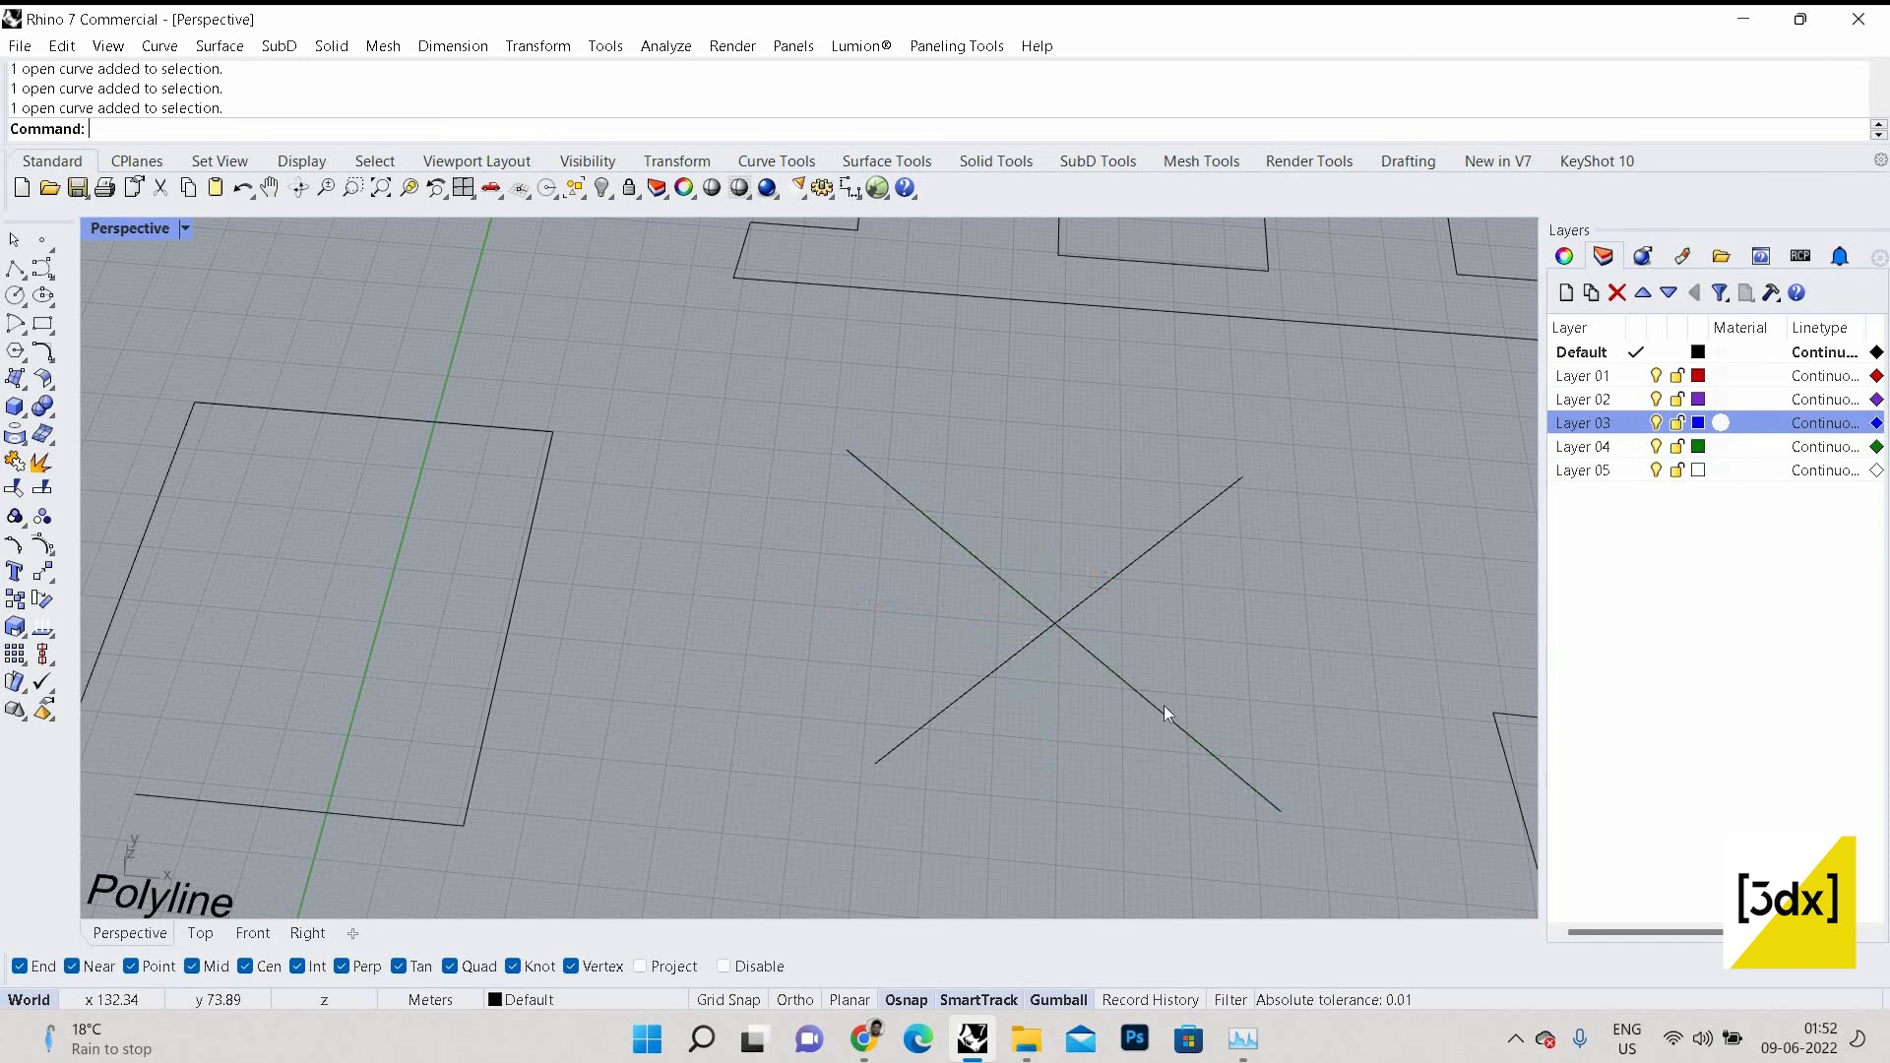
Draw a two-segment polyline connecting the right-hand ends of the two crossing lines through an outer corner point.
scroll(1170, 671, down, 3)
scroll(1172, 674, up, 1)
click(13, 269)
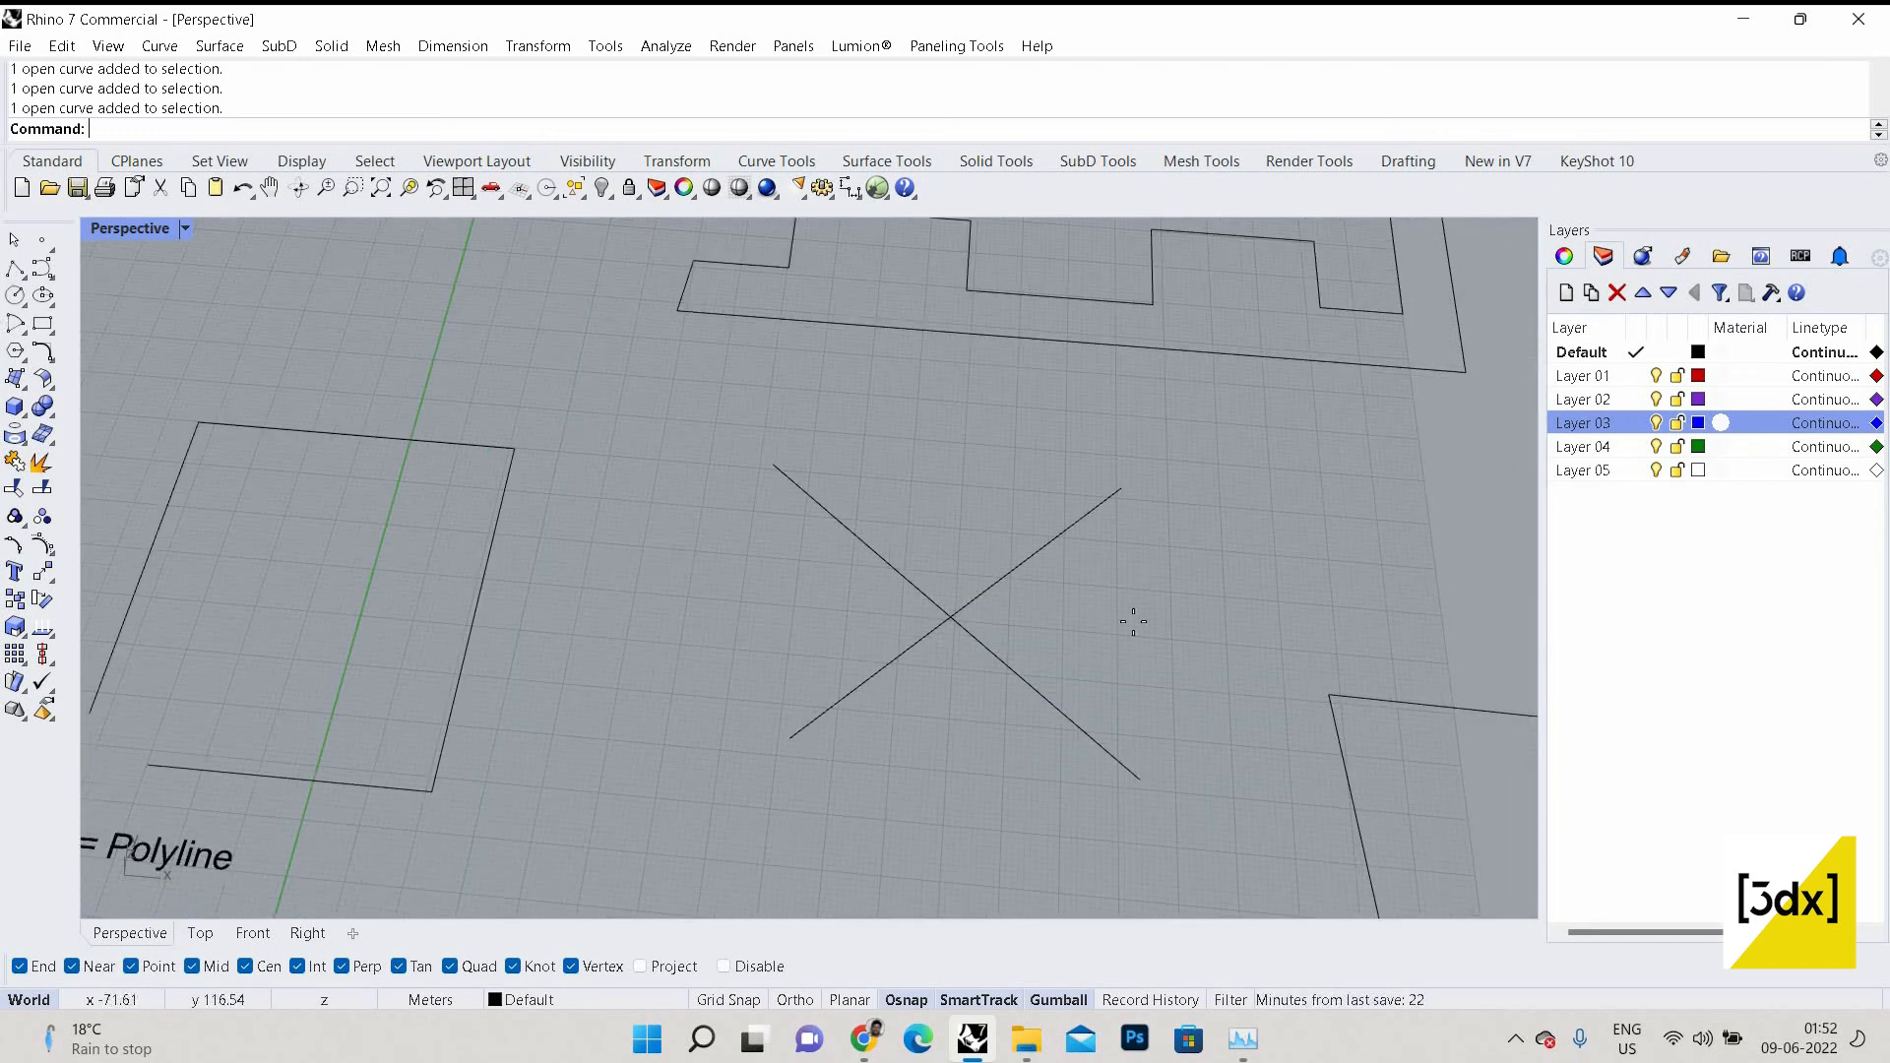
click(1120, 490)
click(1261, 615)
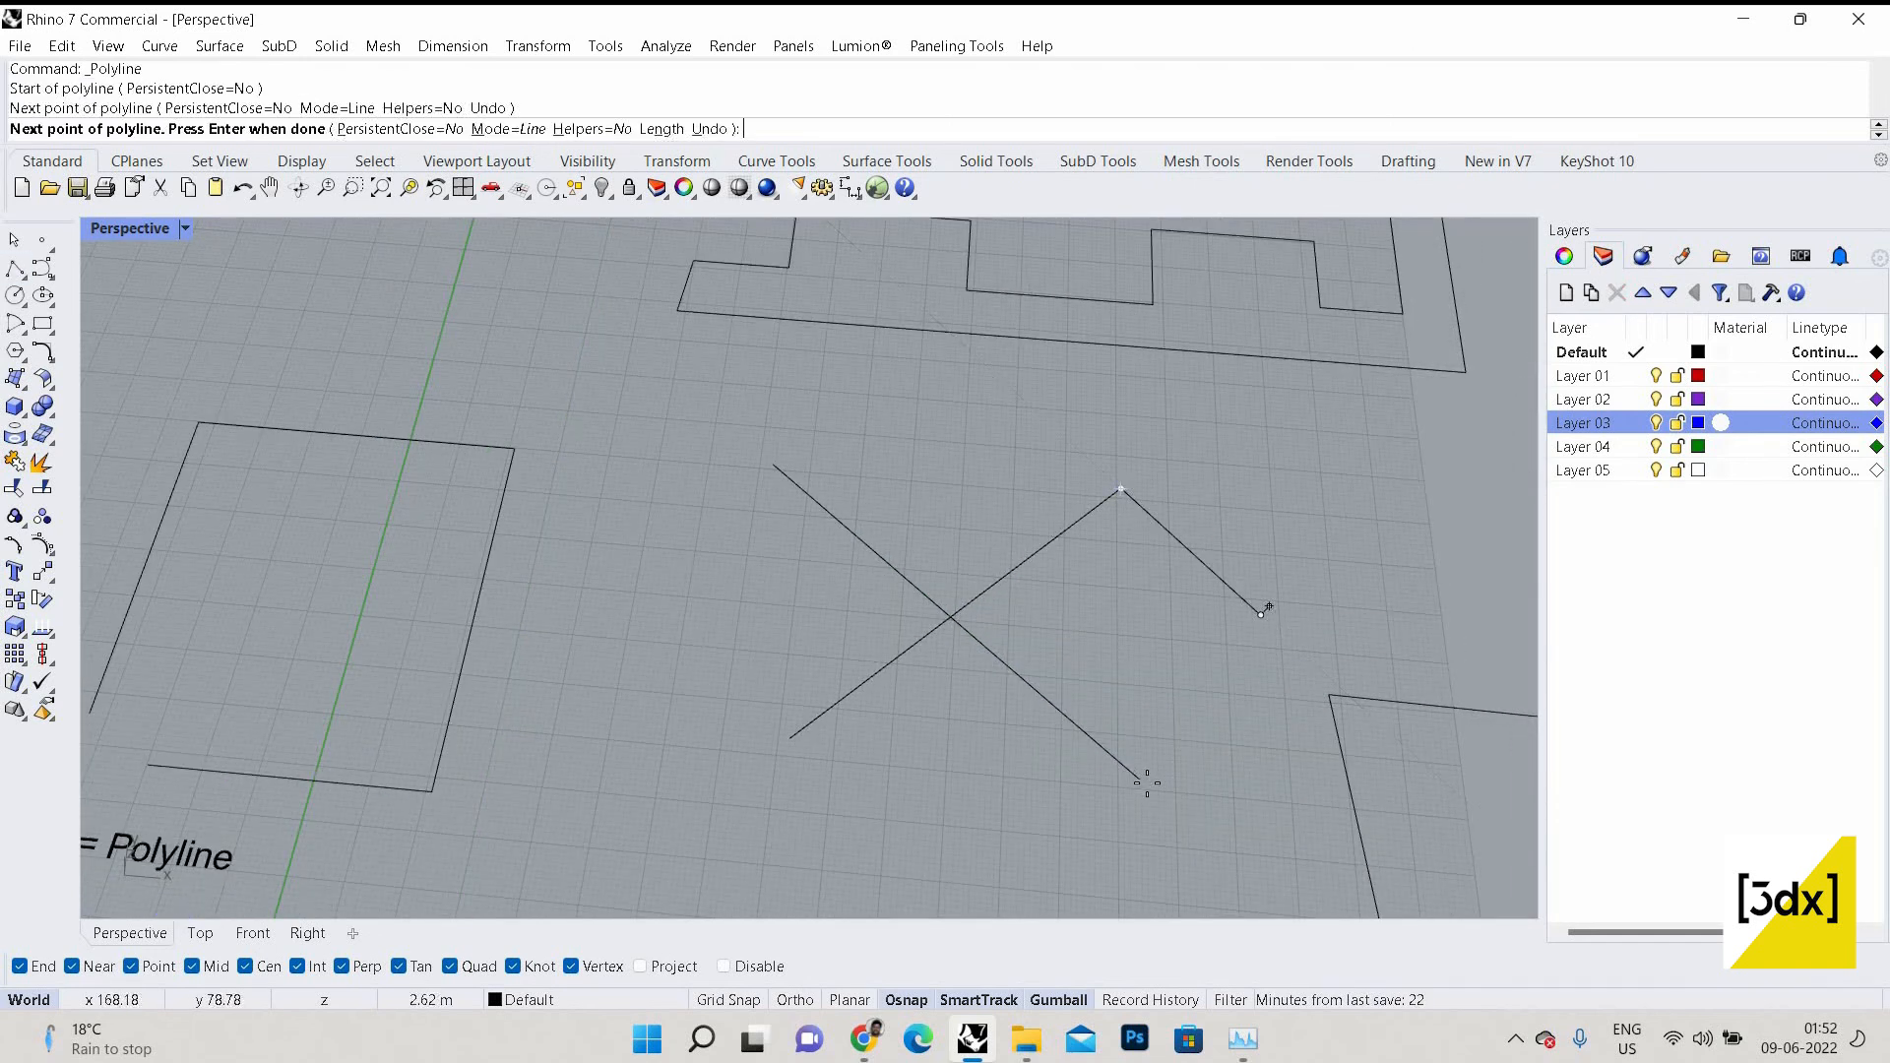
click(1219, 823)
key(Return)
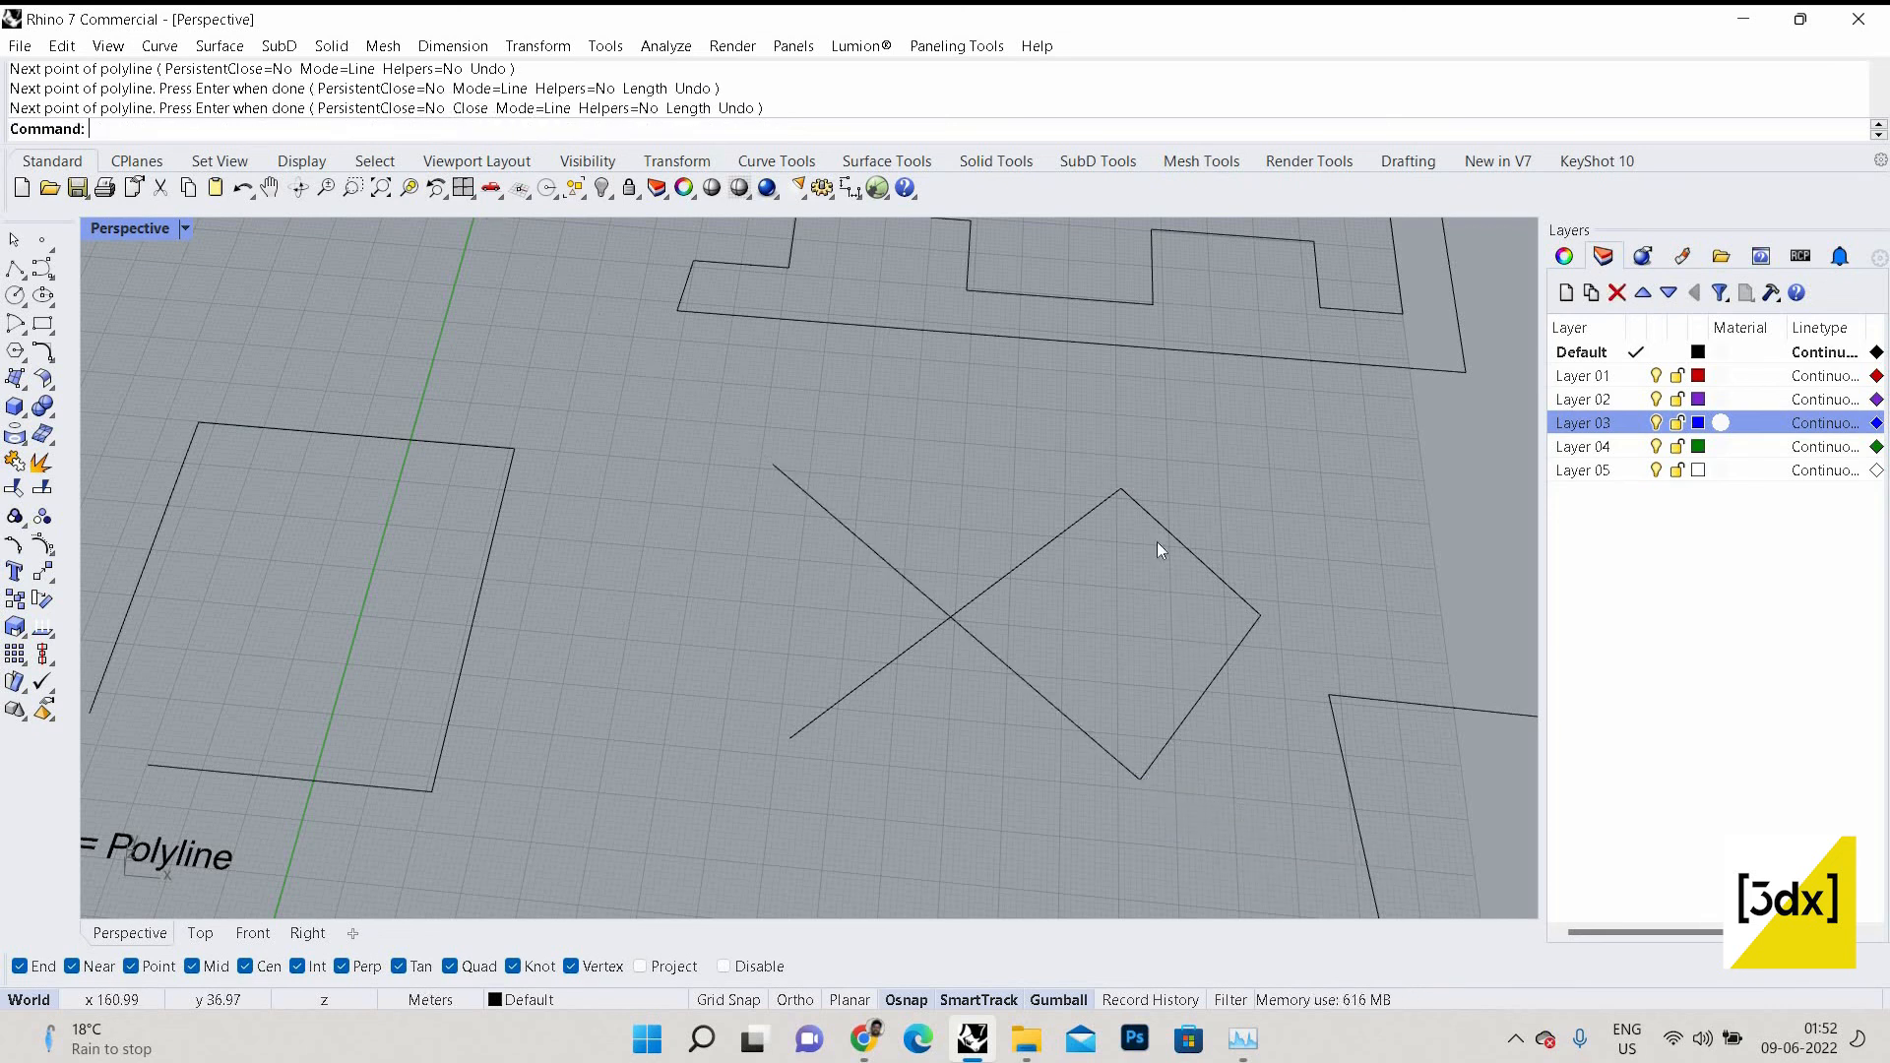
Join both crossing lines and the new two-segment polyline into one open curve, and select the result.
click(1073, 530)
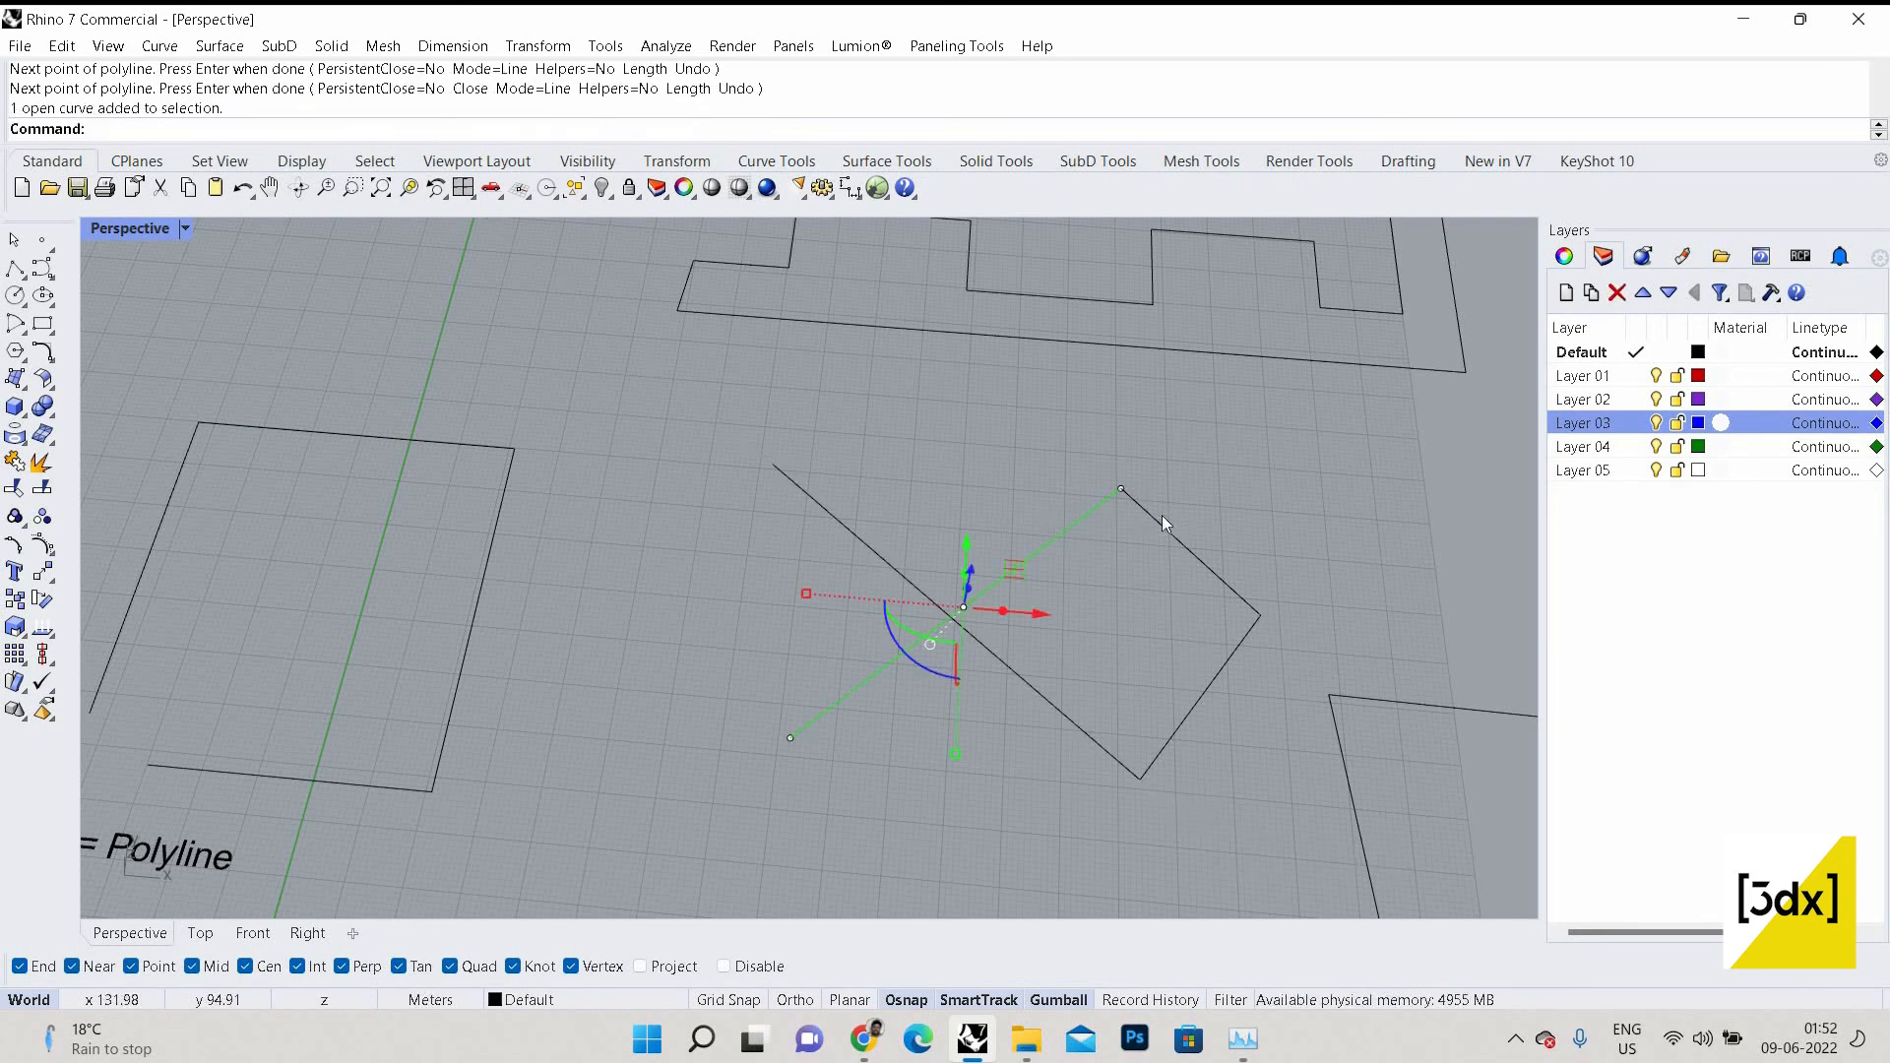
shift+click(1122, 491)
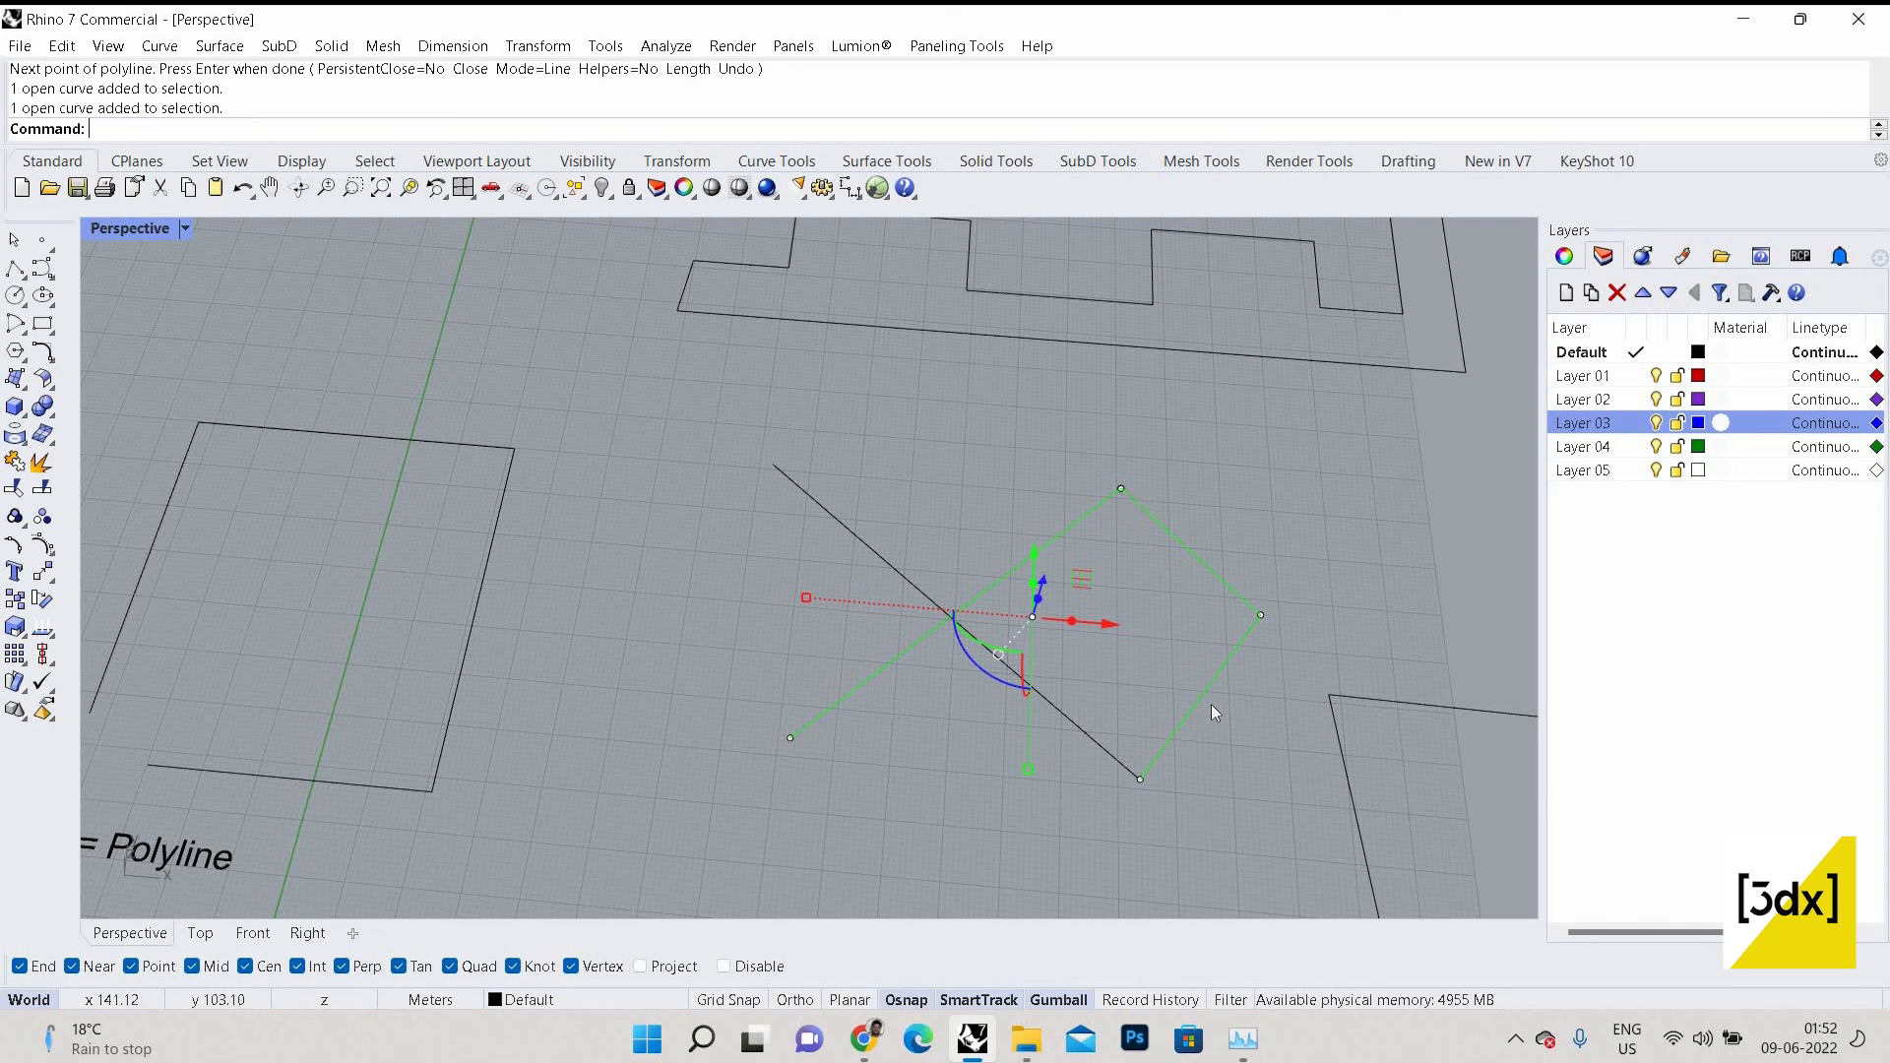
shift+click(1075, 726)
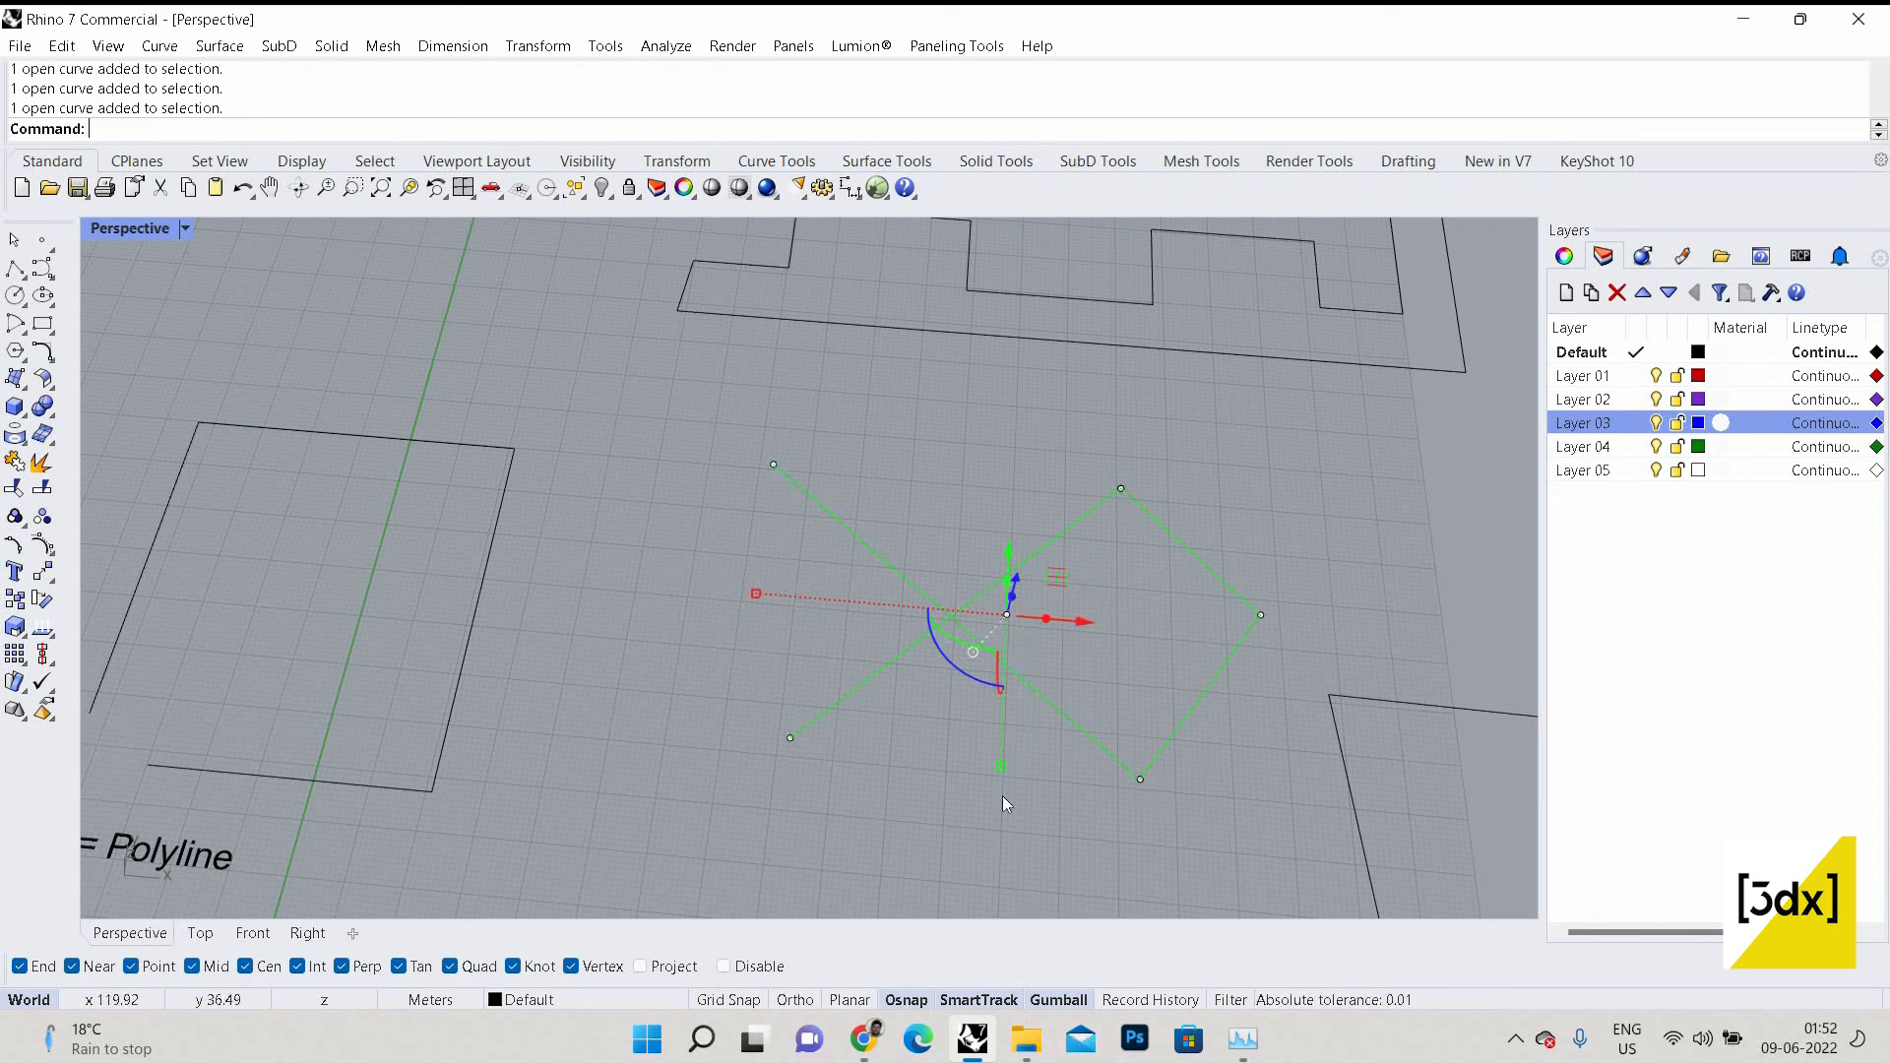
click(16, 463)
click(1215, 681)
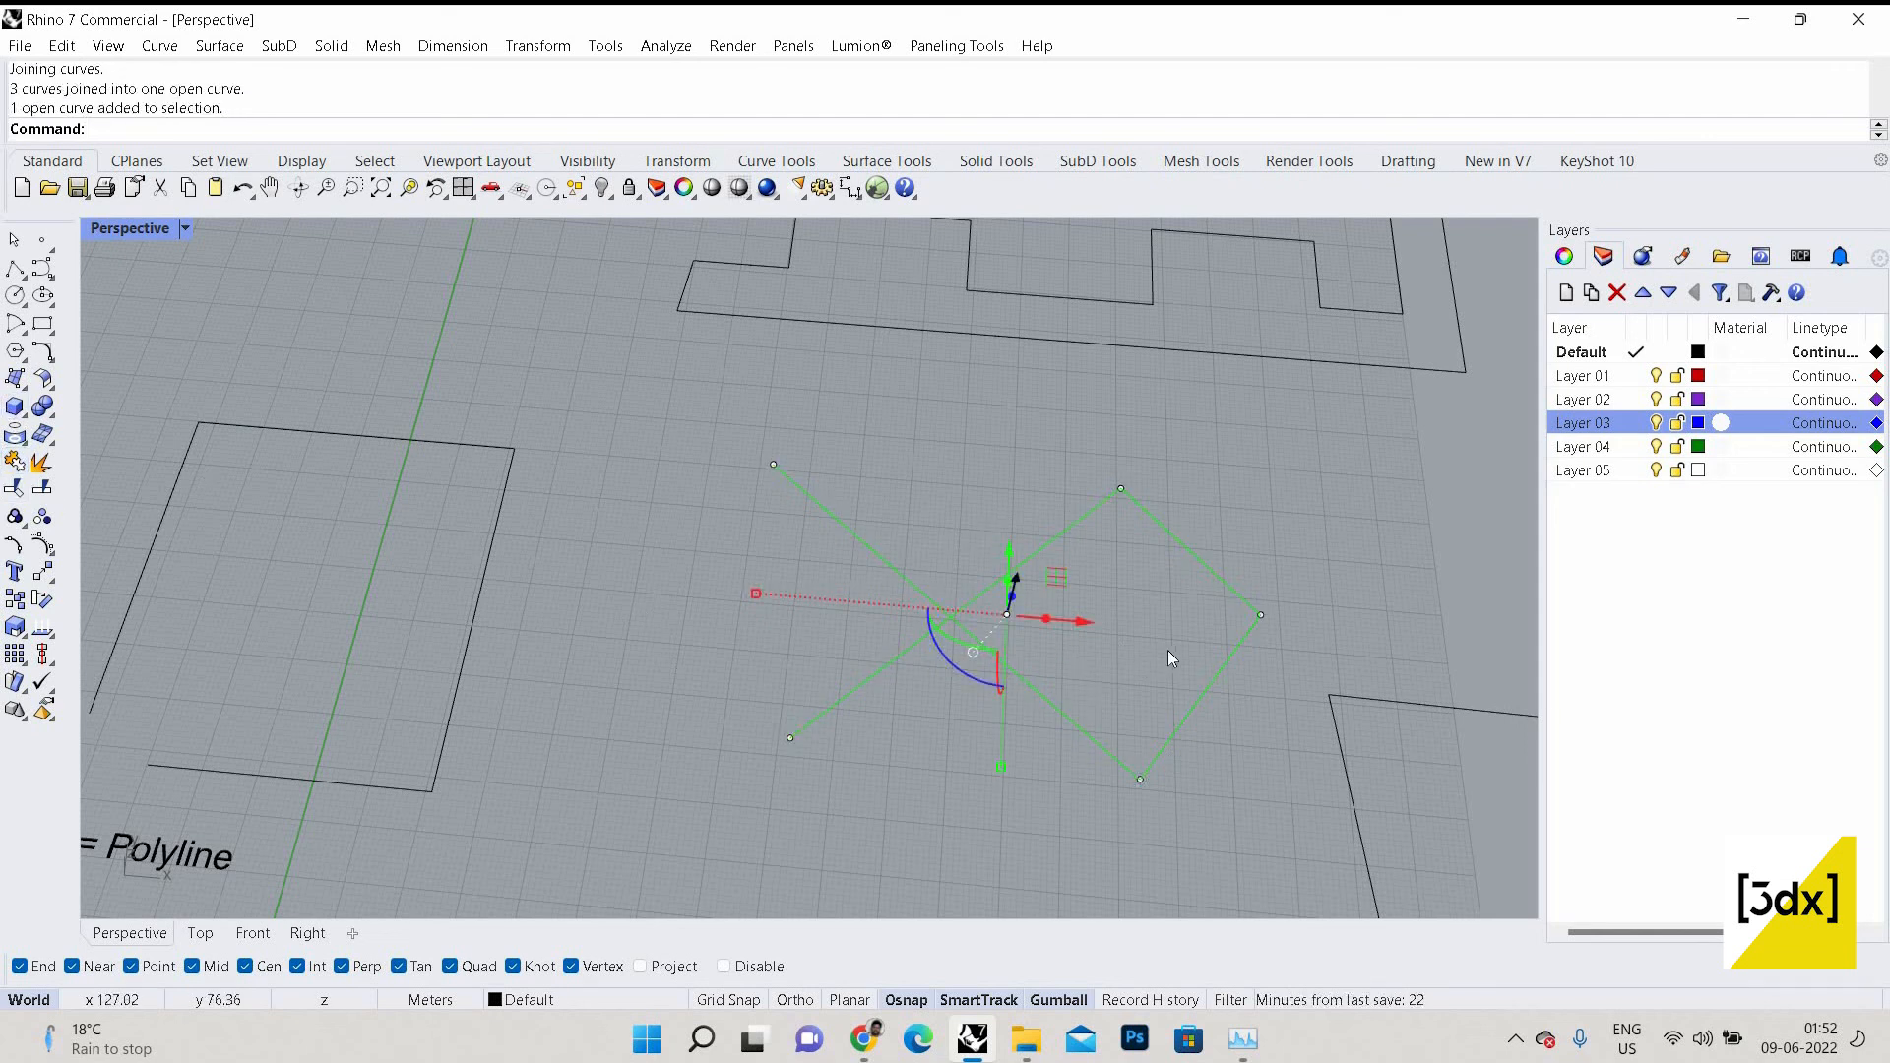
Explode the joined crossing curve into separate segments and clear the selection.
click(1080, 735)
click(1090, 729)
click(1089, 728)
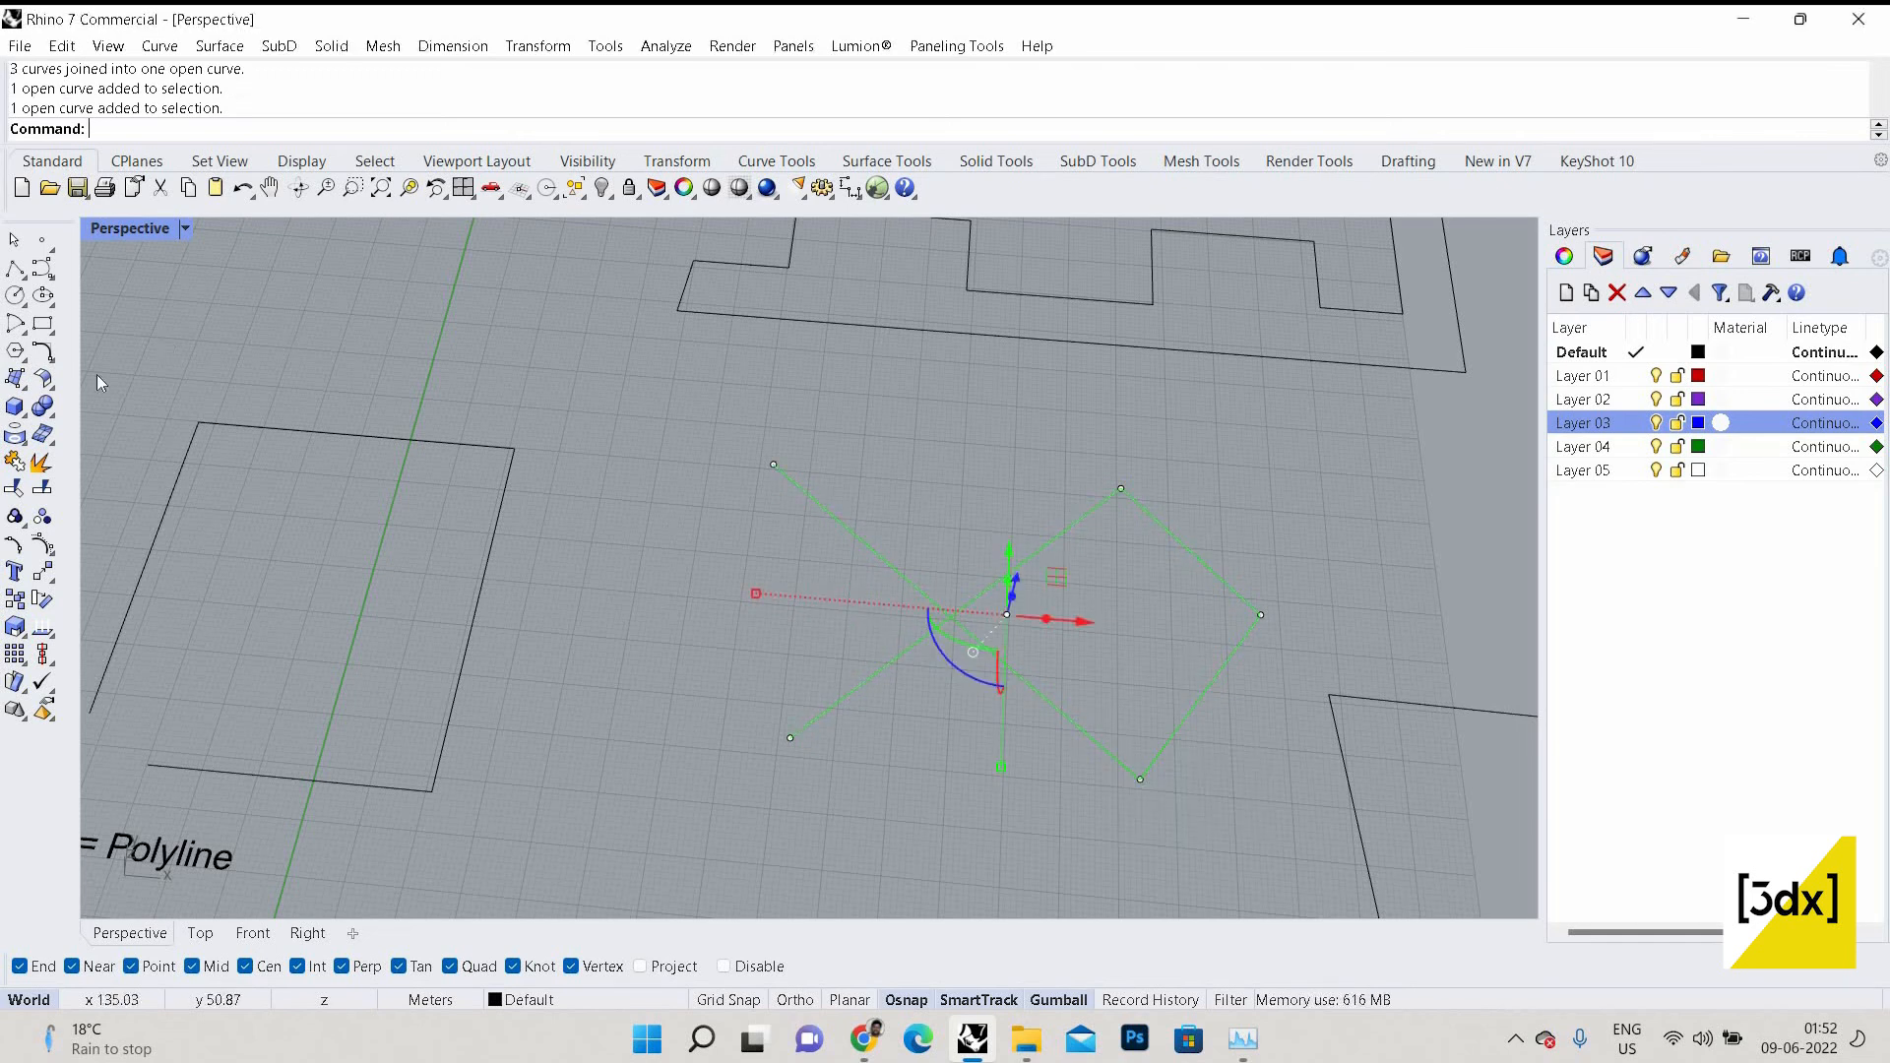
click(42, 461)
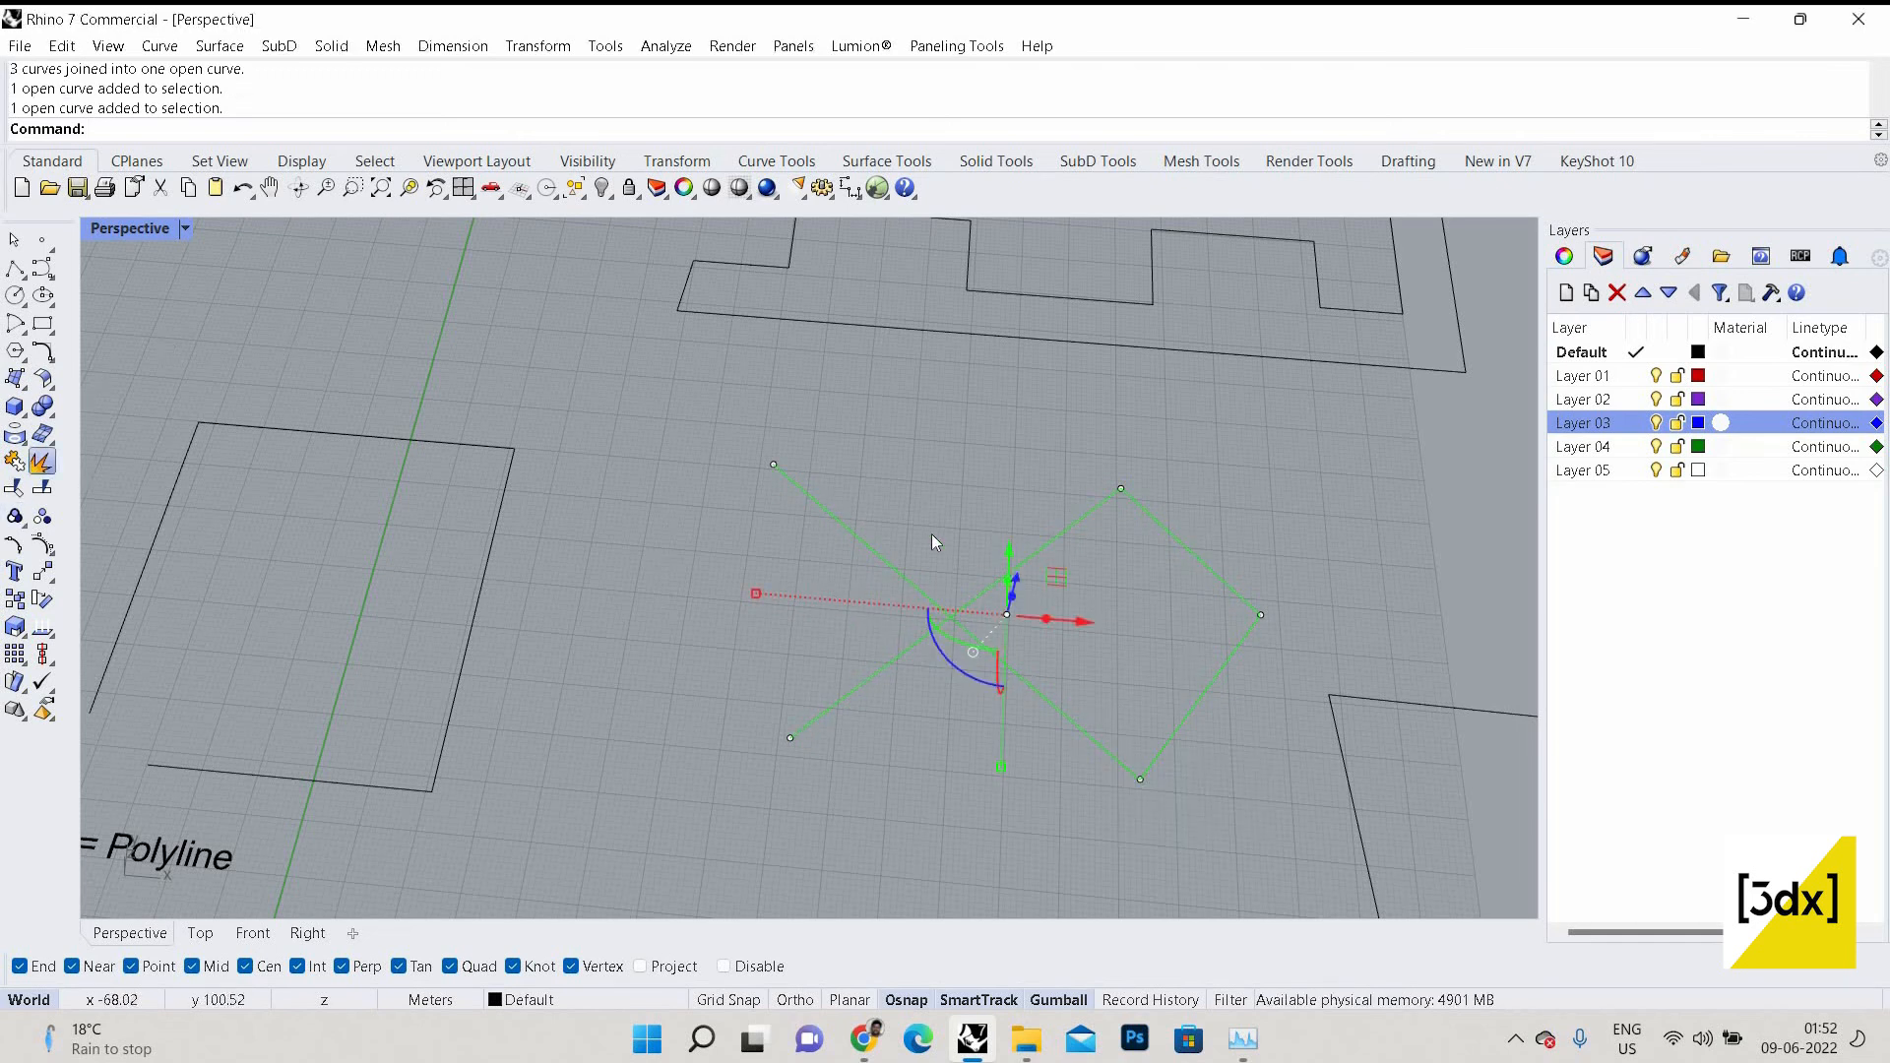
click(949, 481)
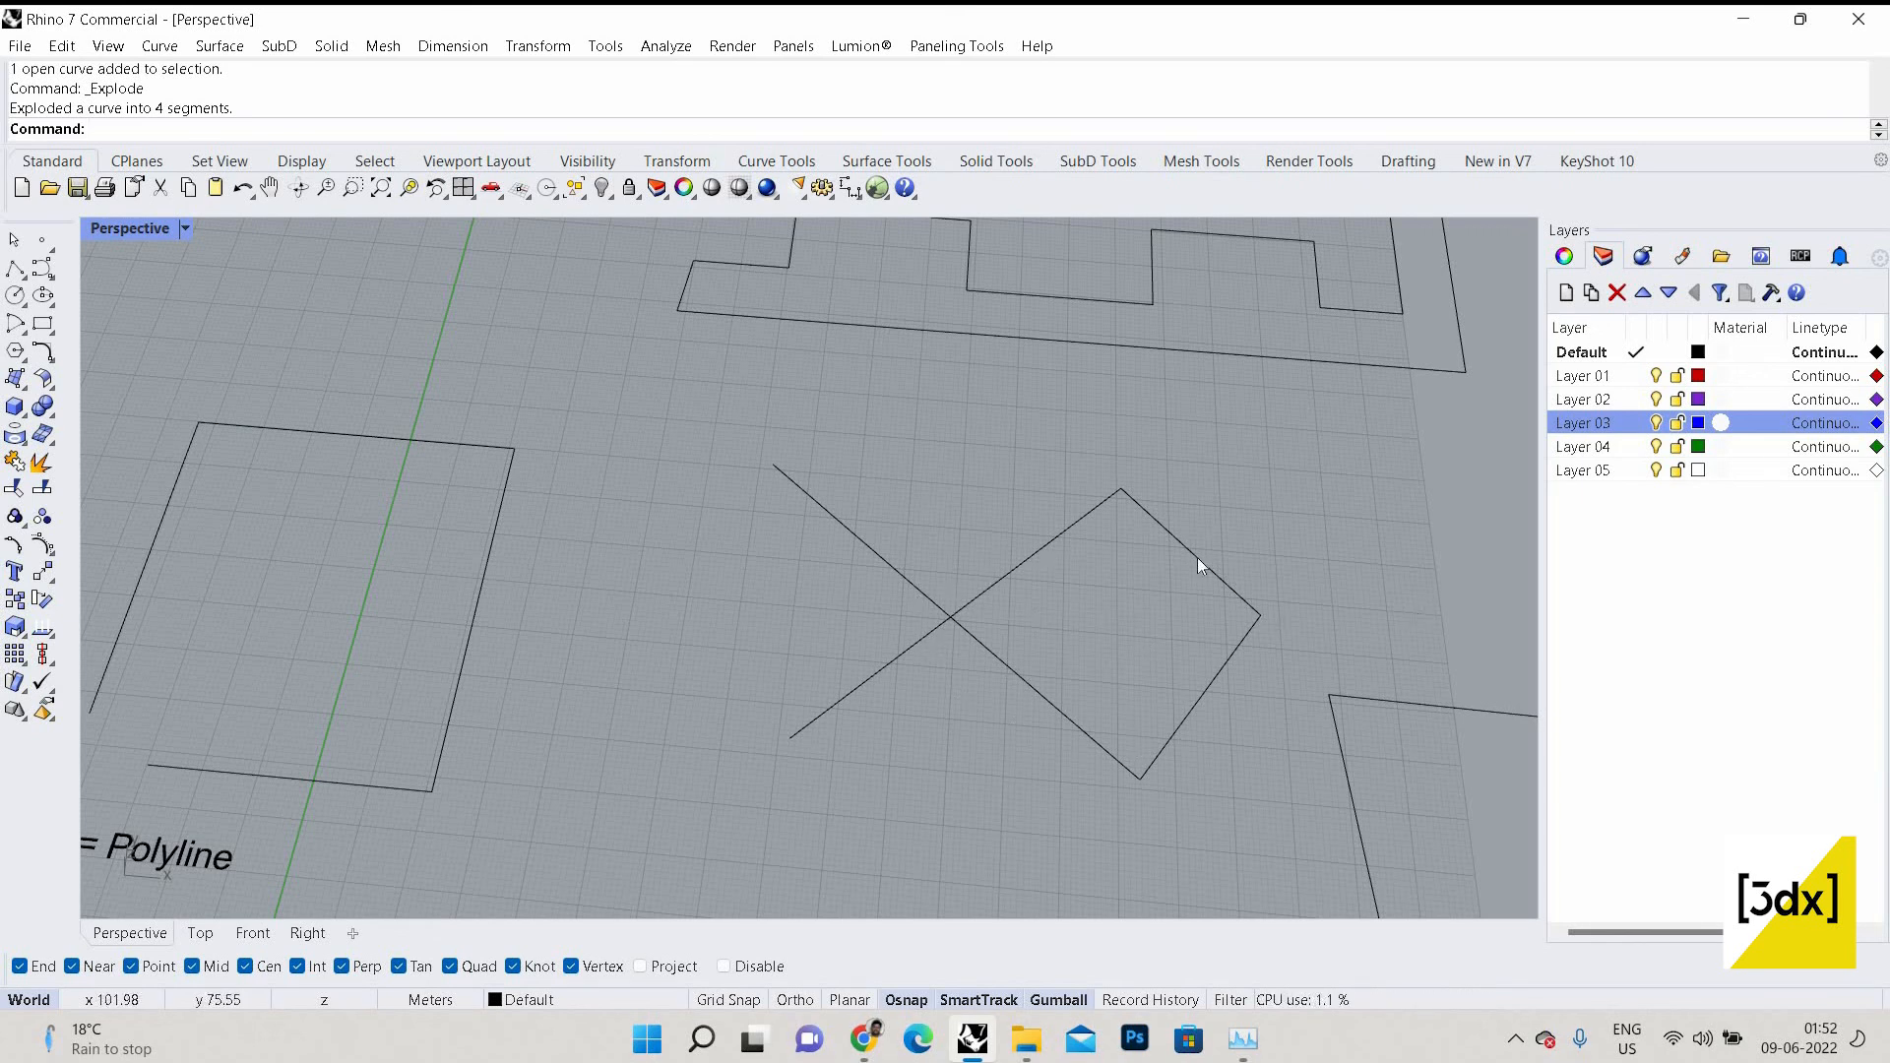
Select individual segments of the exploded crossing shape to check that they are separate, and clear the selection.
click(1002, 662)
click(996, 649)
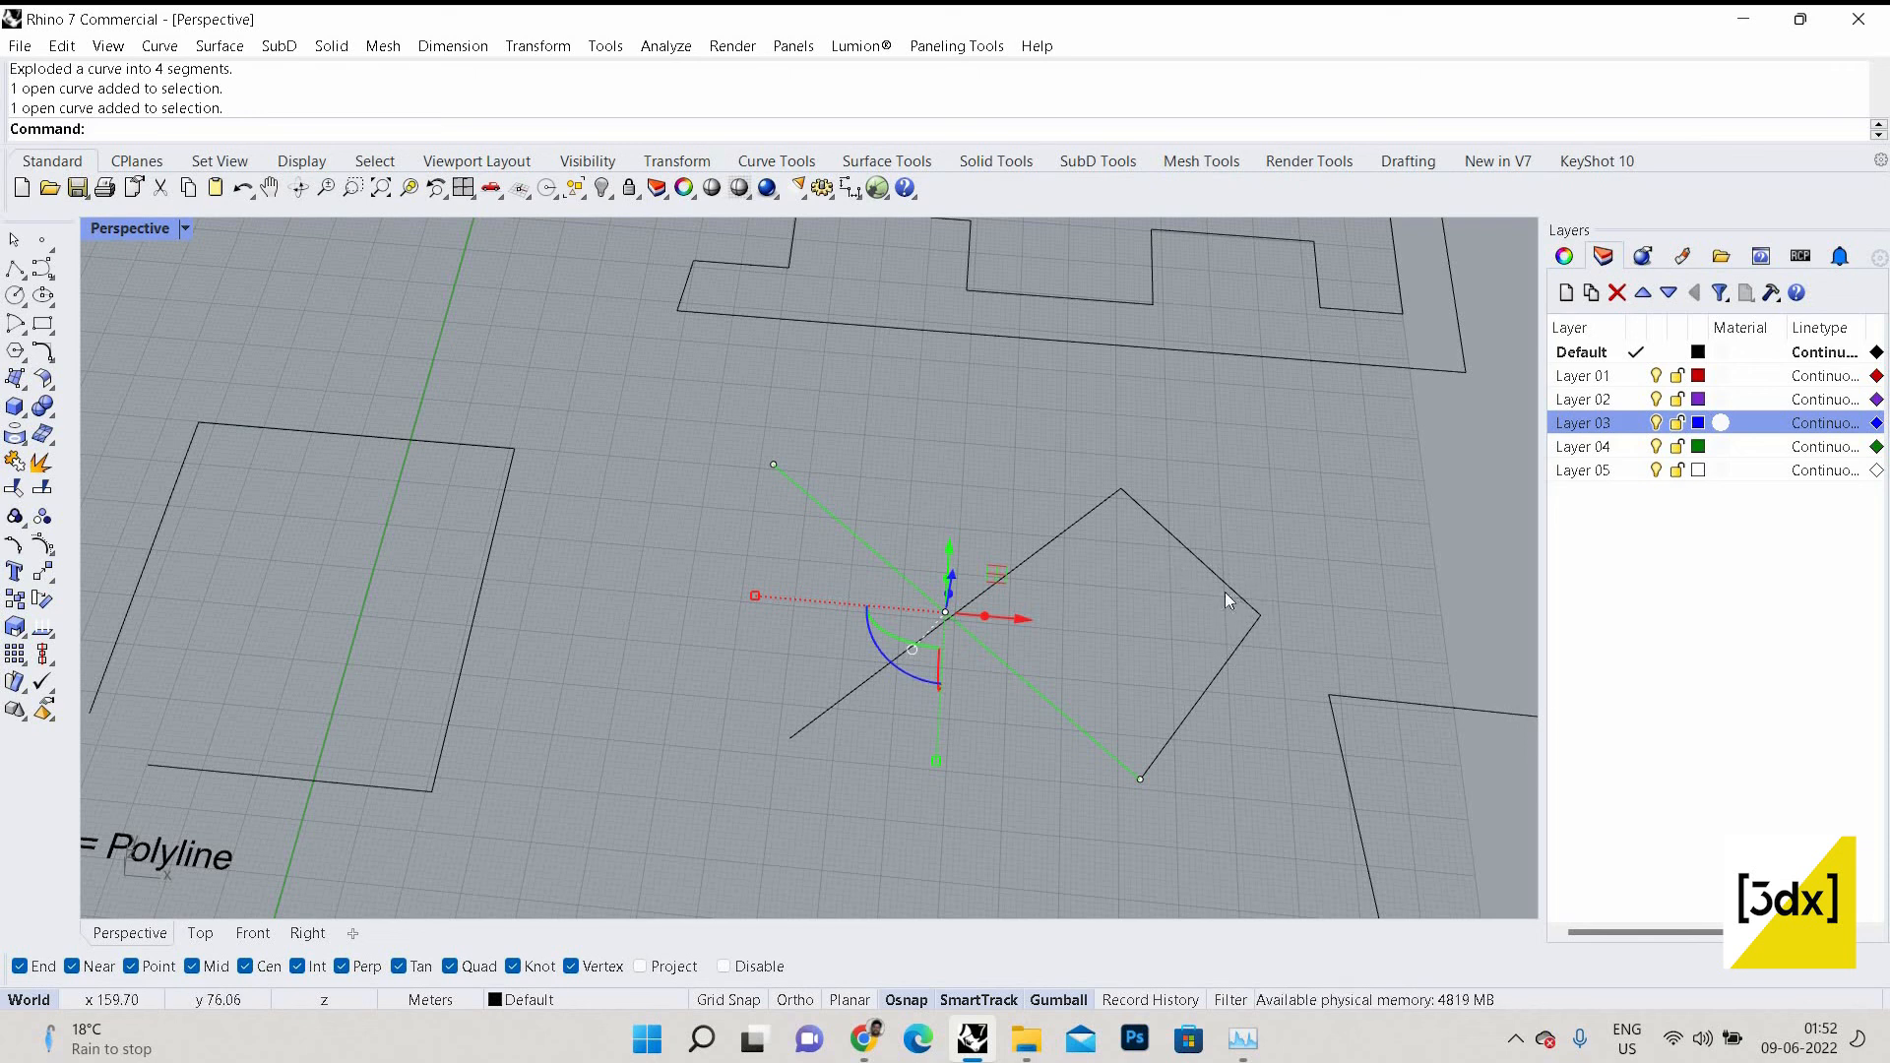
click(1238, 652)
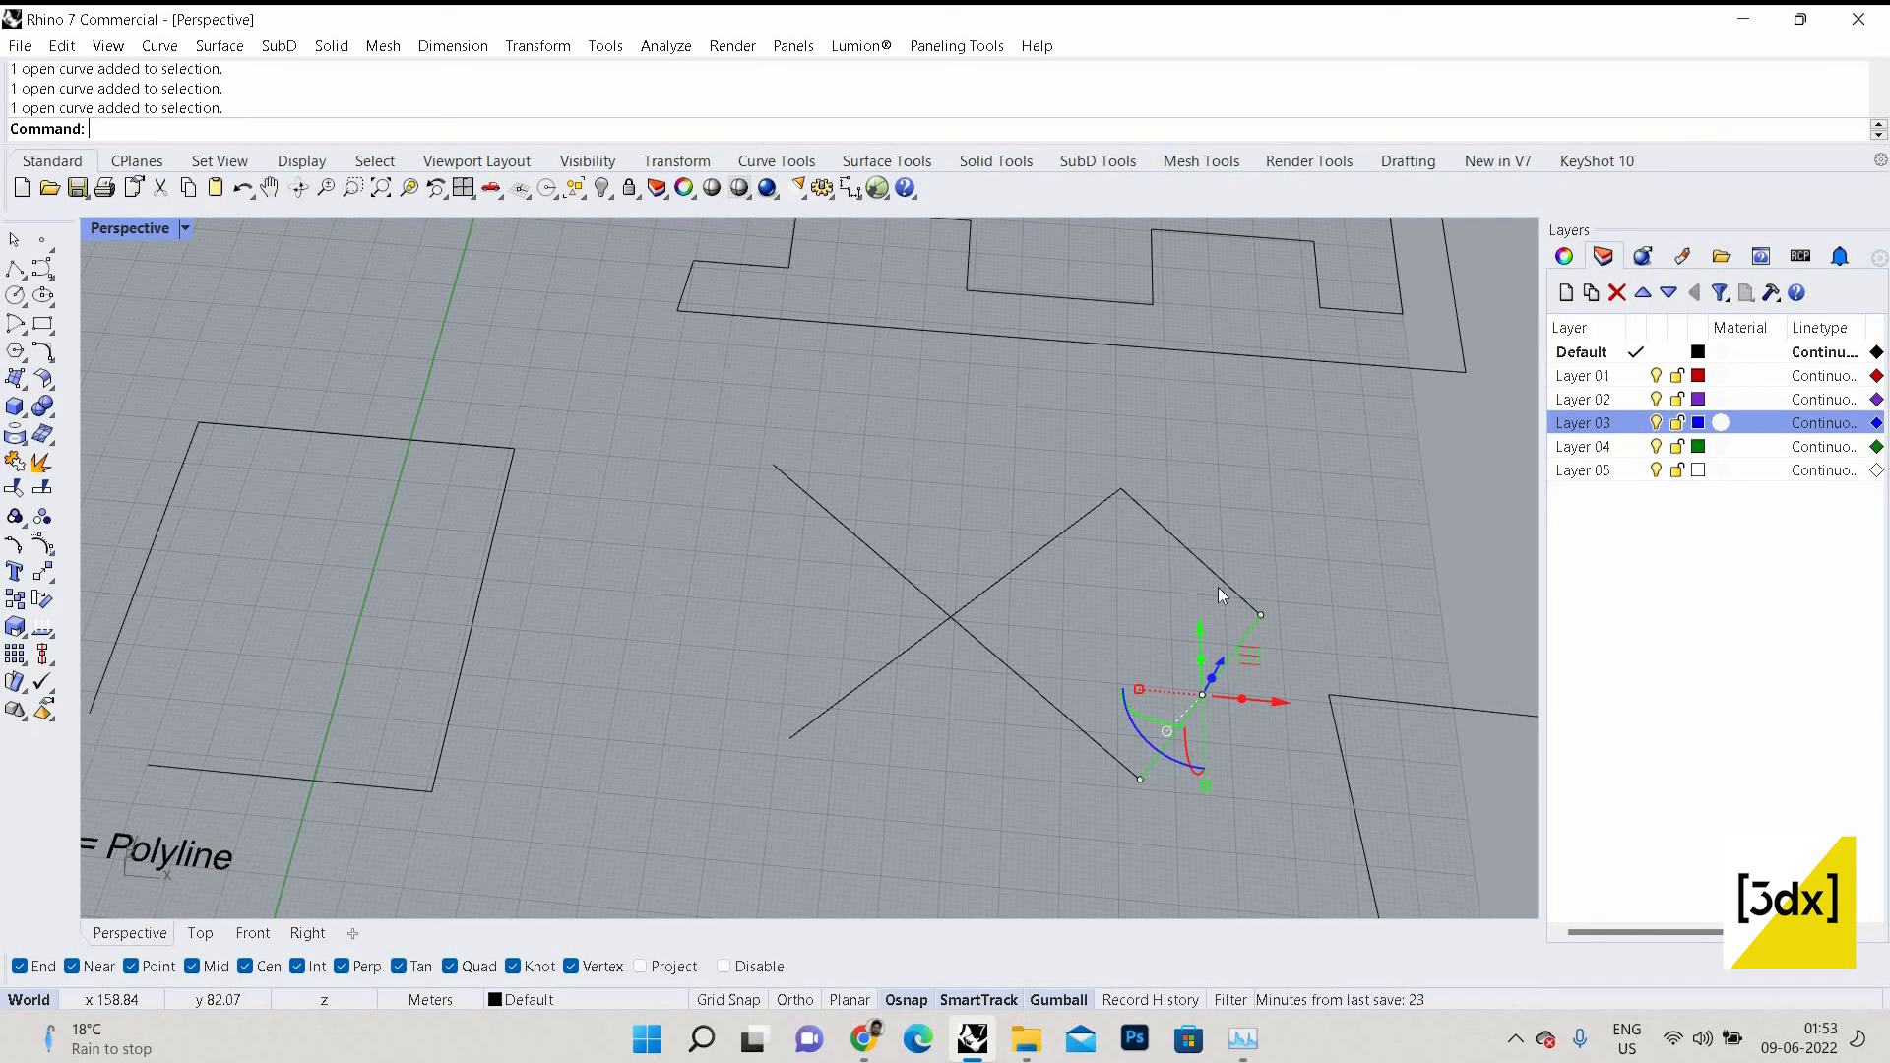
click(1274, 579)
Join the four separate sides of the quadrilateral beside the crossing shape into one closed curve.
scroll(1272, 581, down, 3)
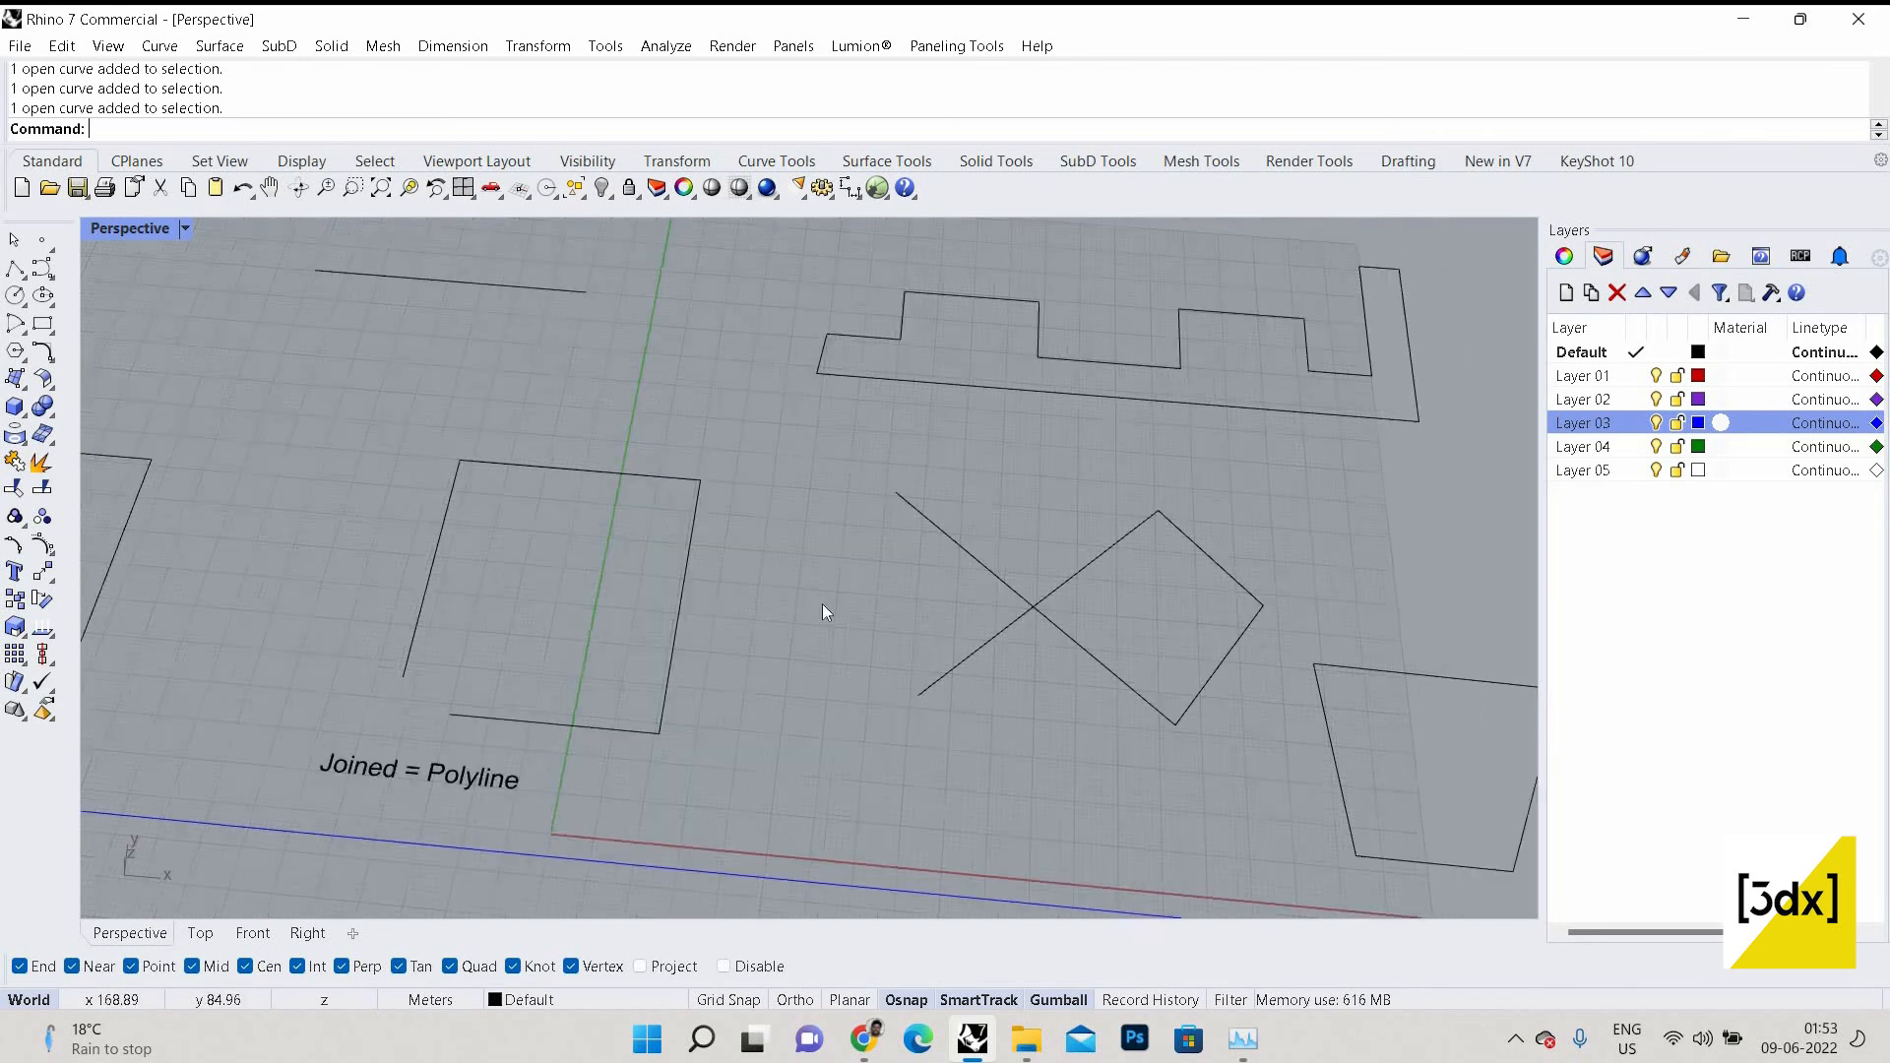
scroll(1149, 599, down, 3)
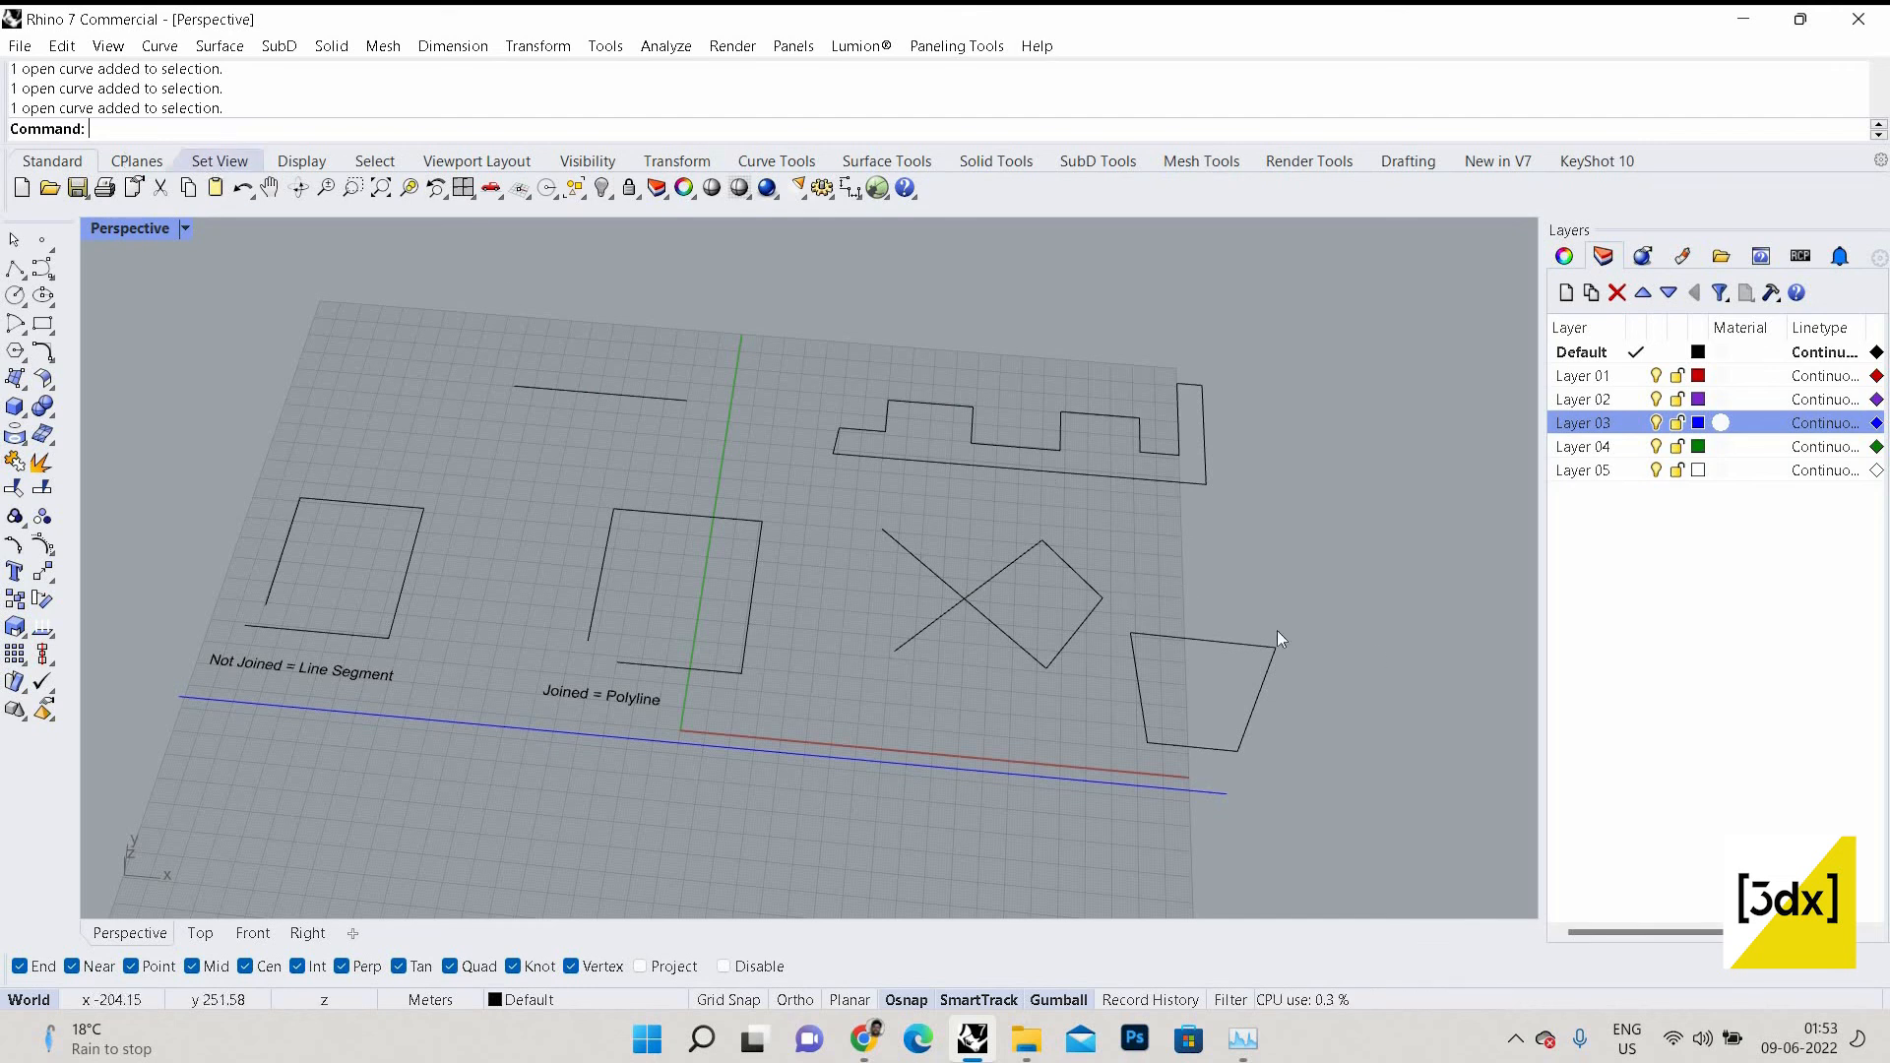
text(Join)
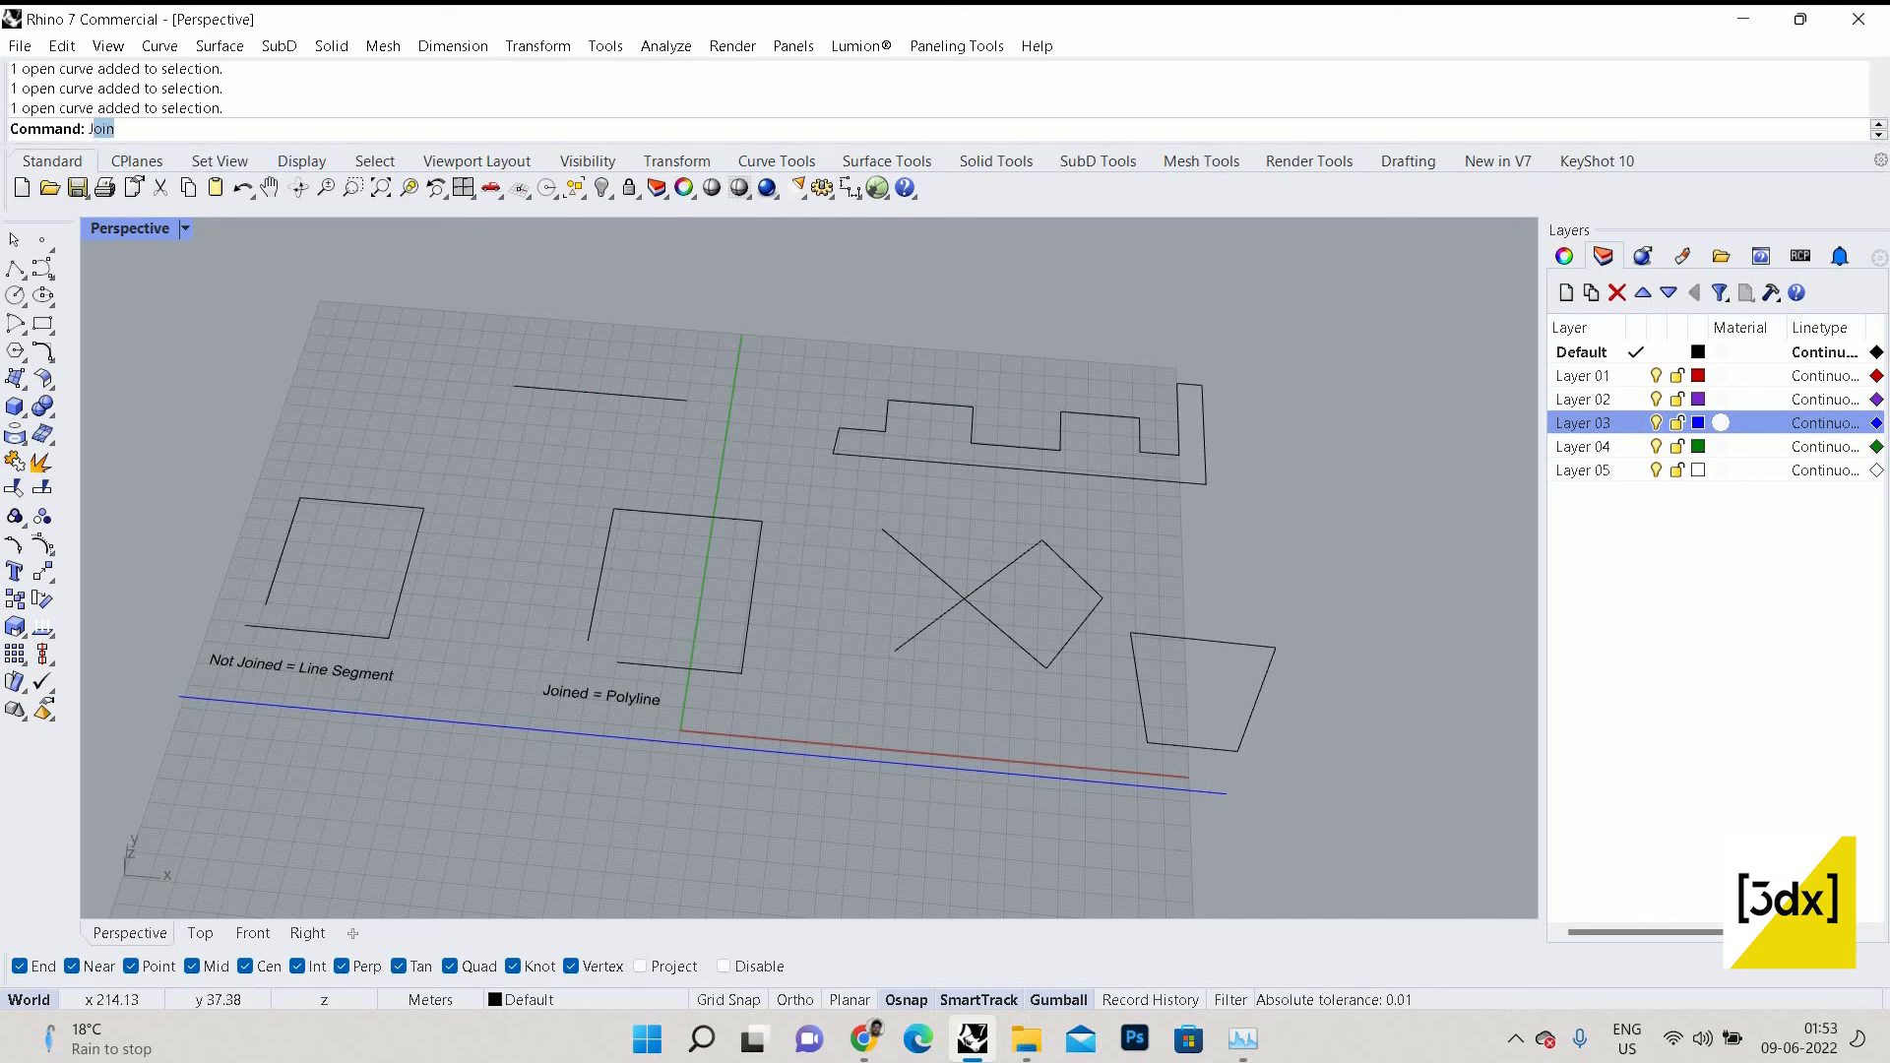
key(Return)
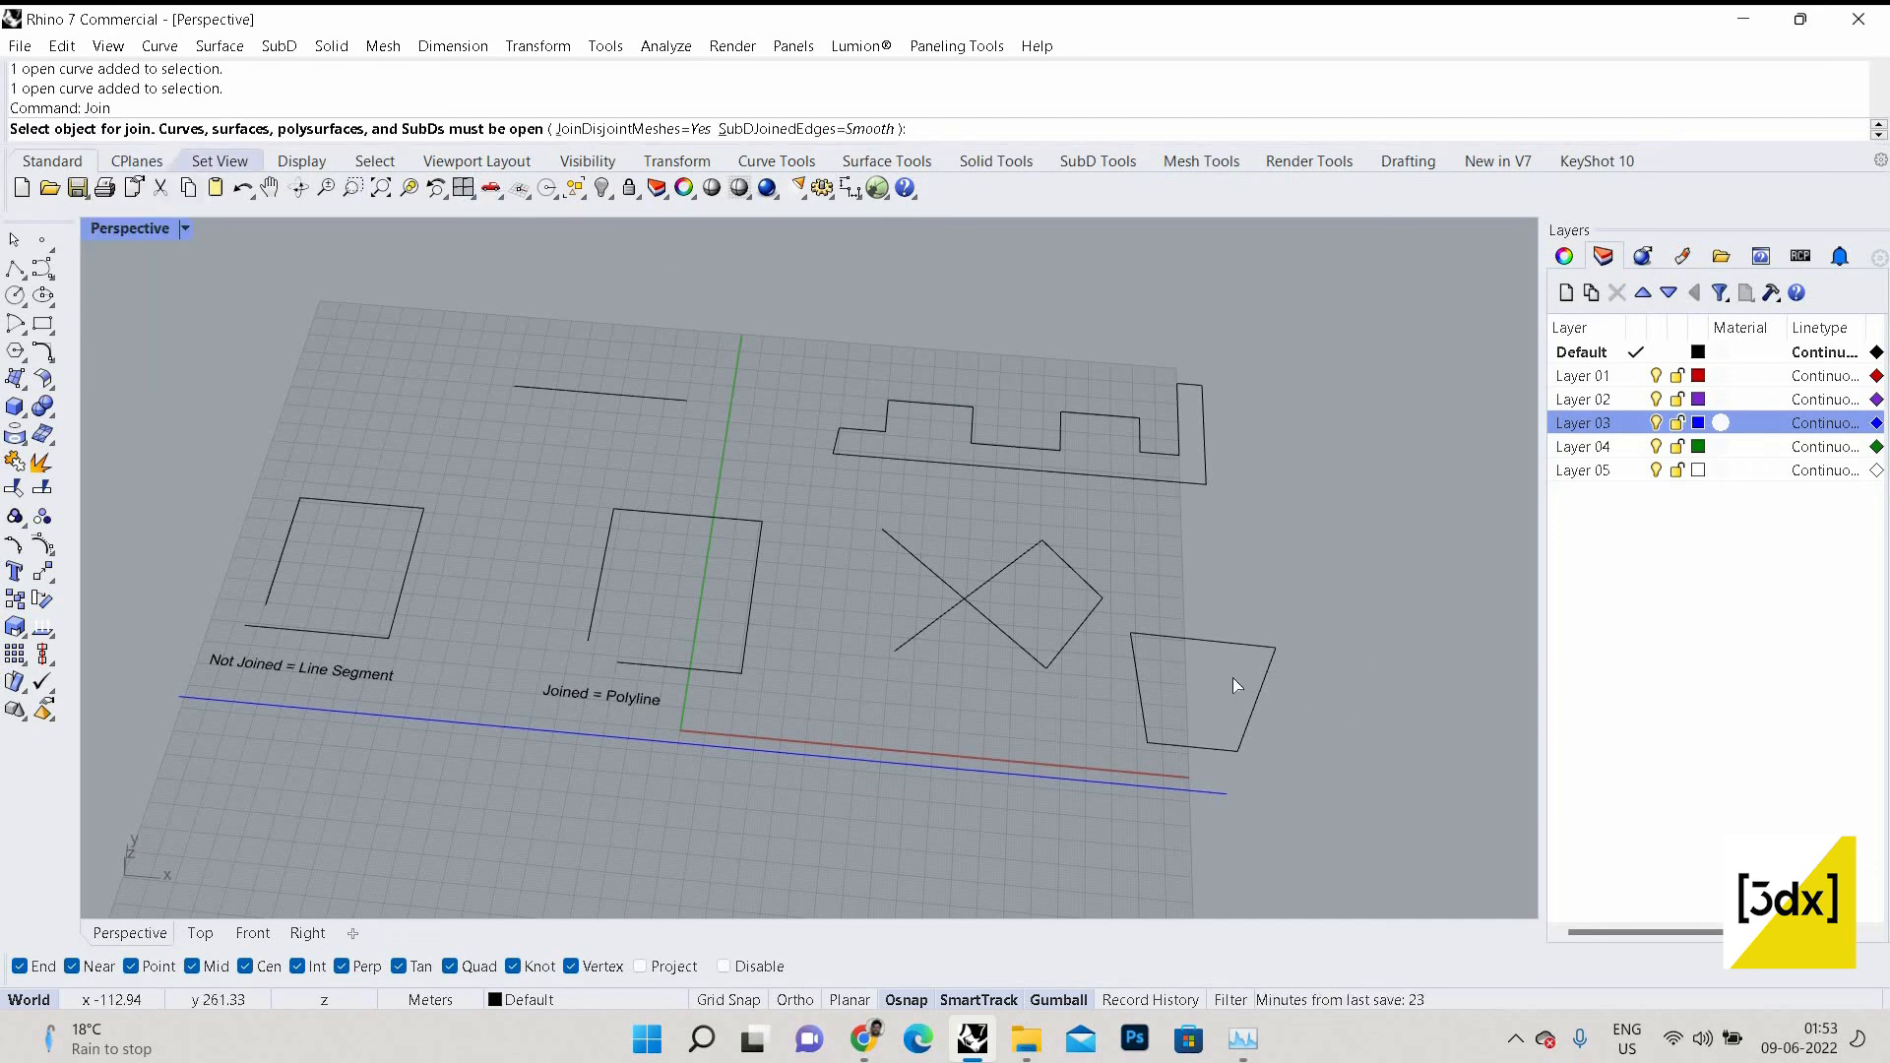
scroll(1186, 670, up, 2)
scroll(1186, 669, up, 2)
click(1136, 584)
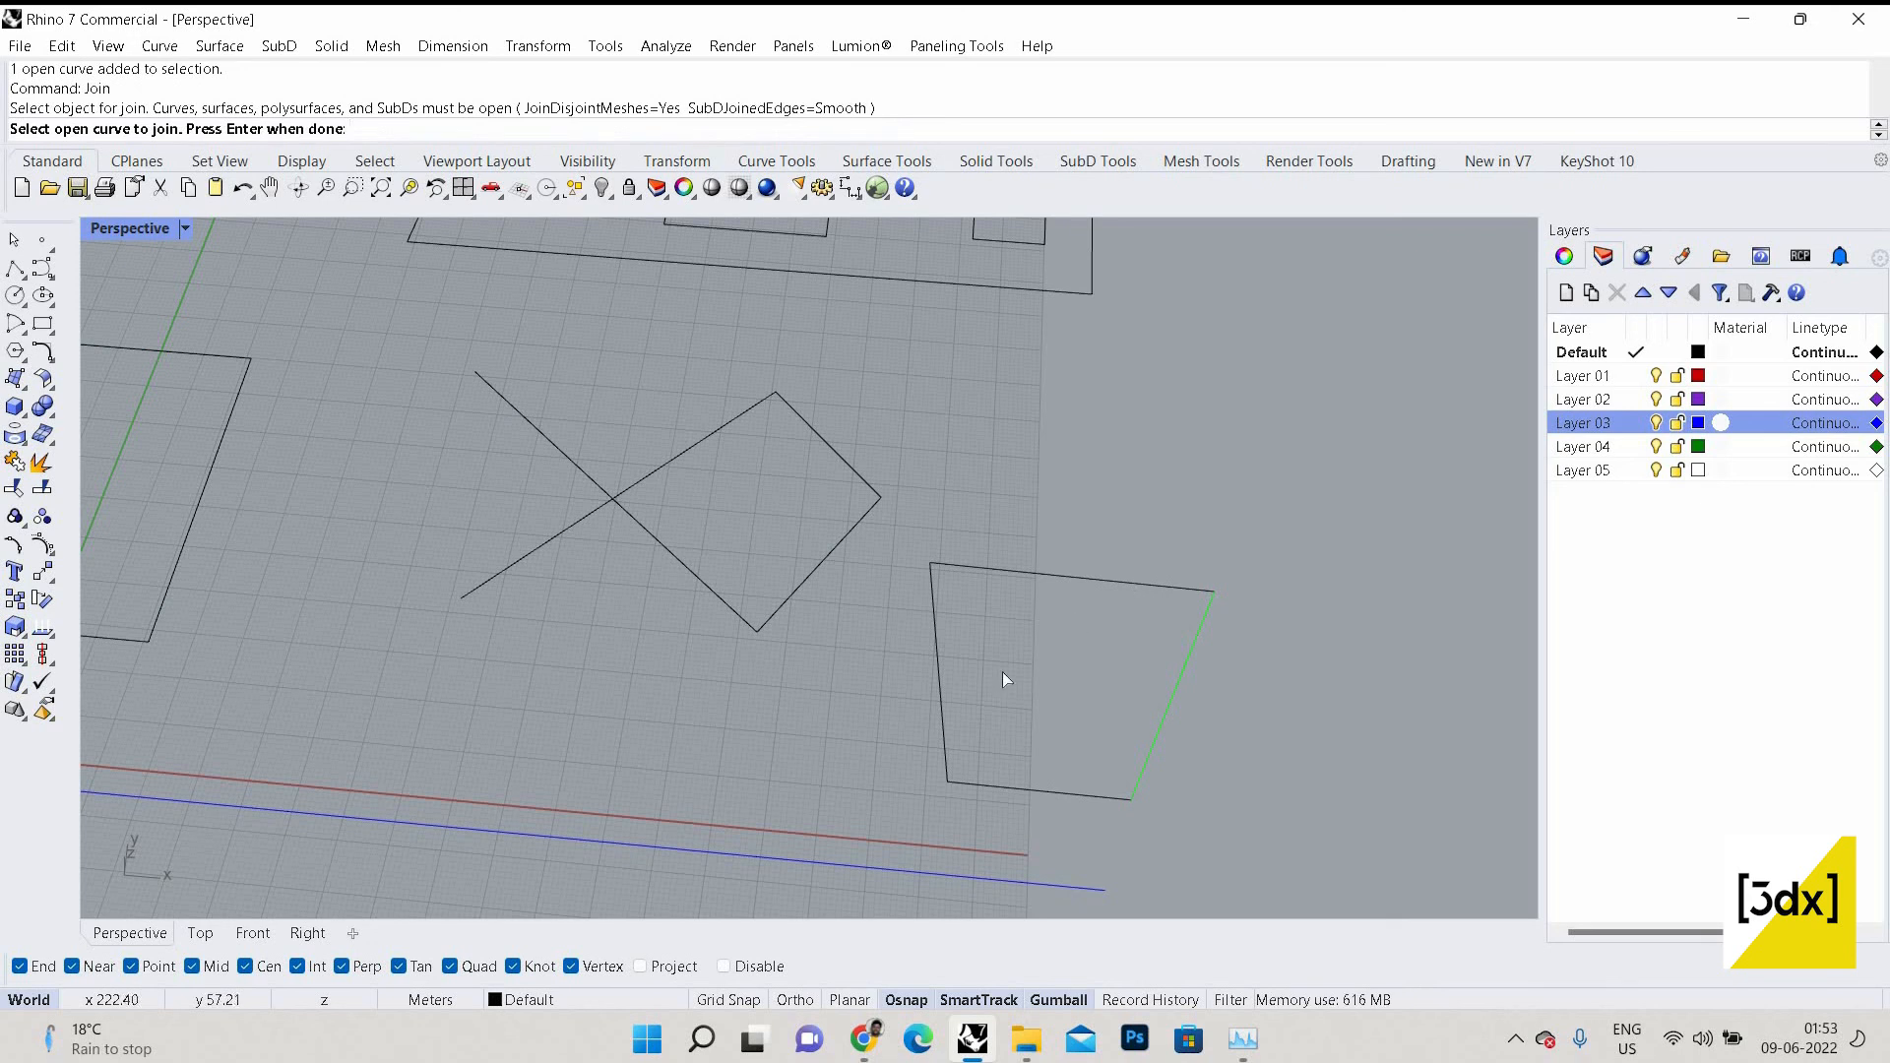
click(1030, 797)
click(1034, 789)
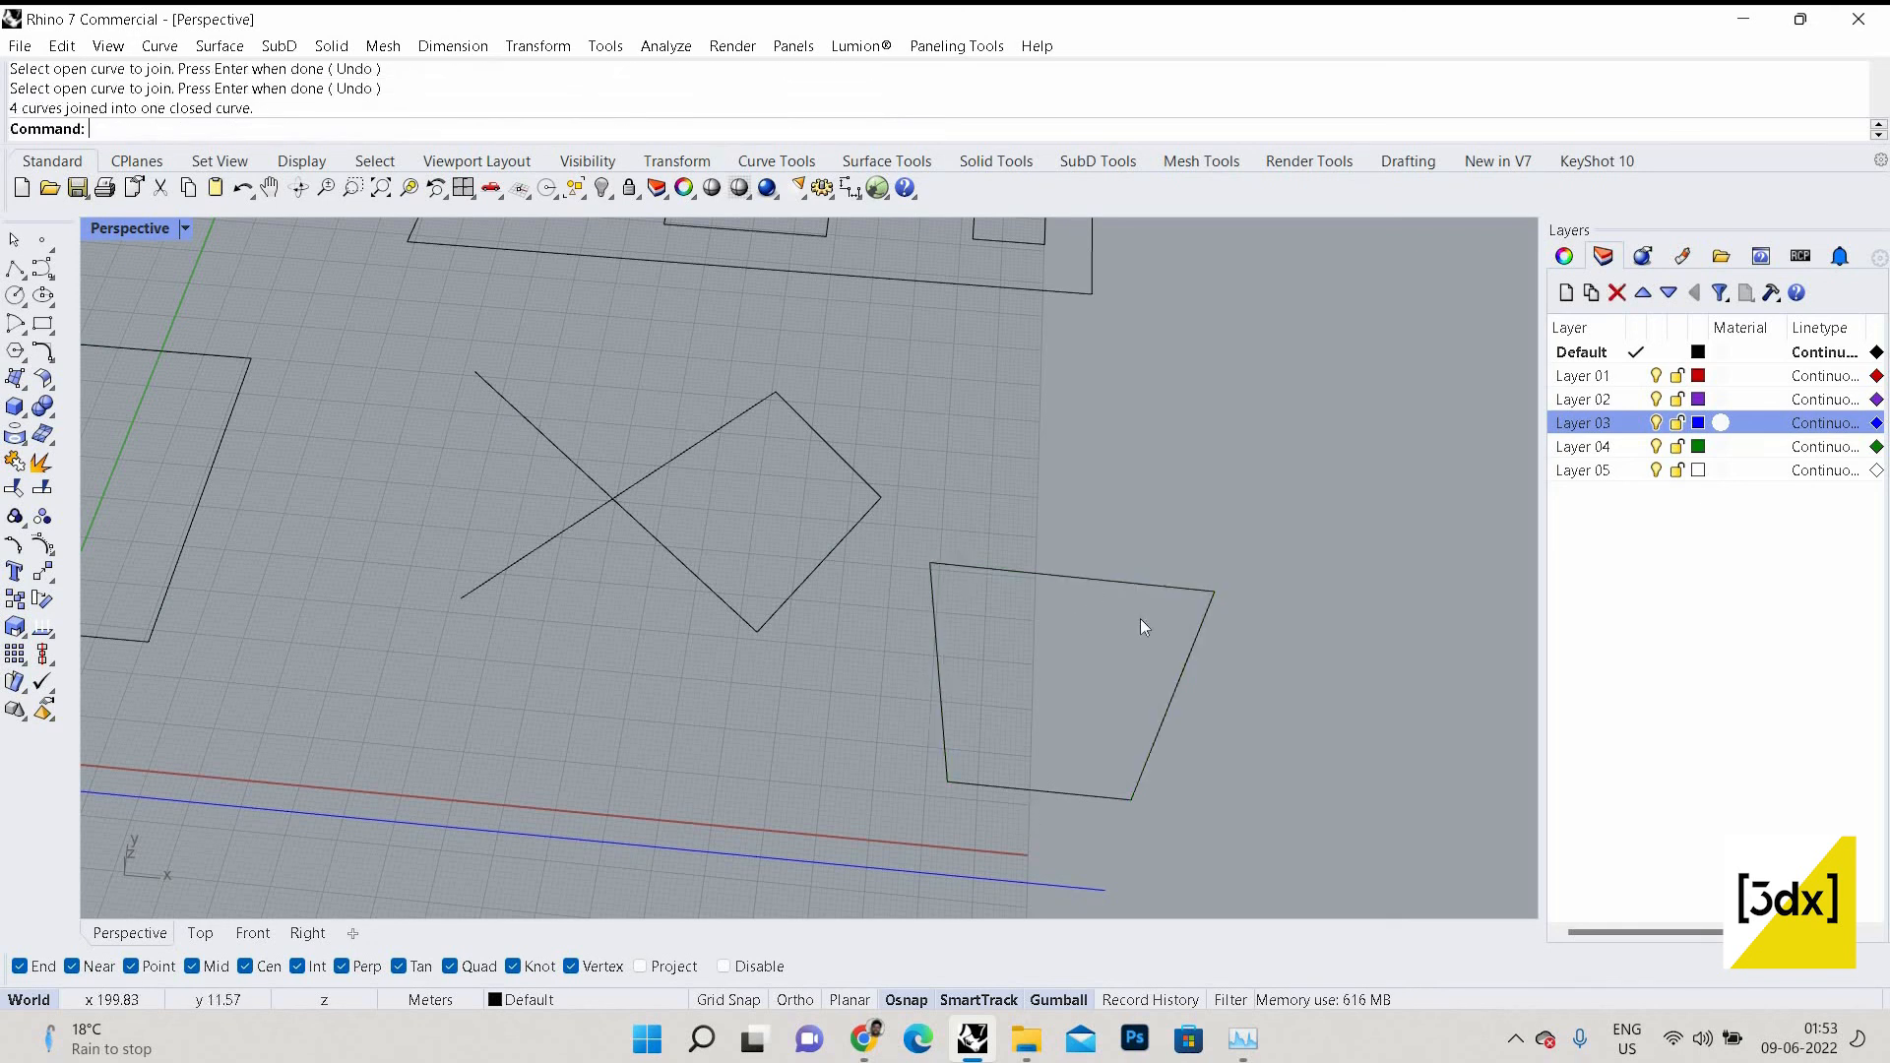
Select the joined quadrilateral to check it, explode it back into separate sides, and clear the selection.
click(1173, 695)
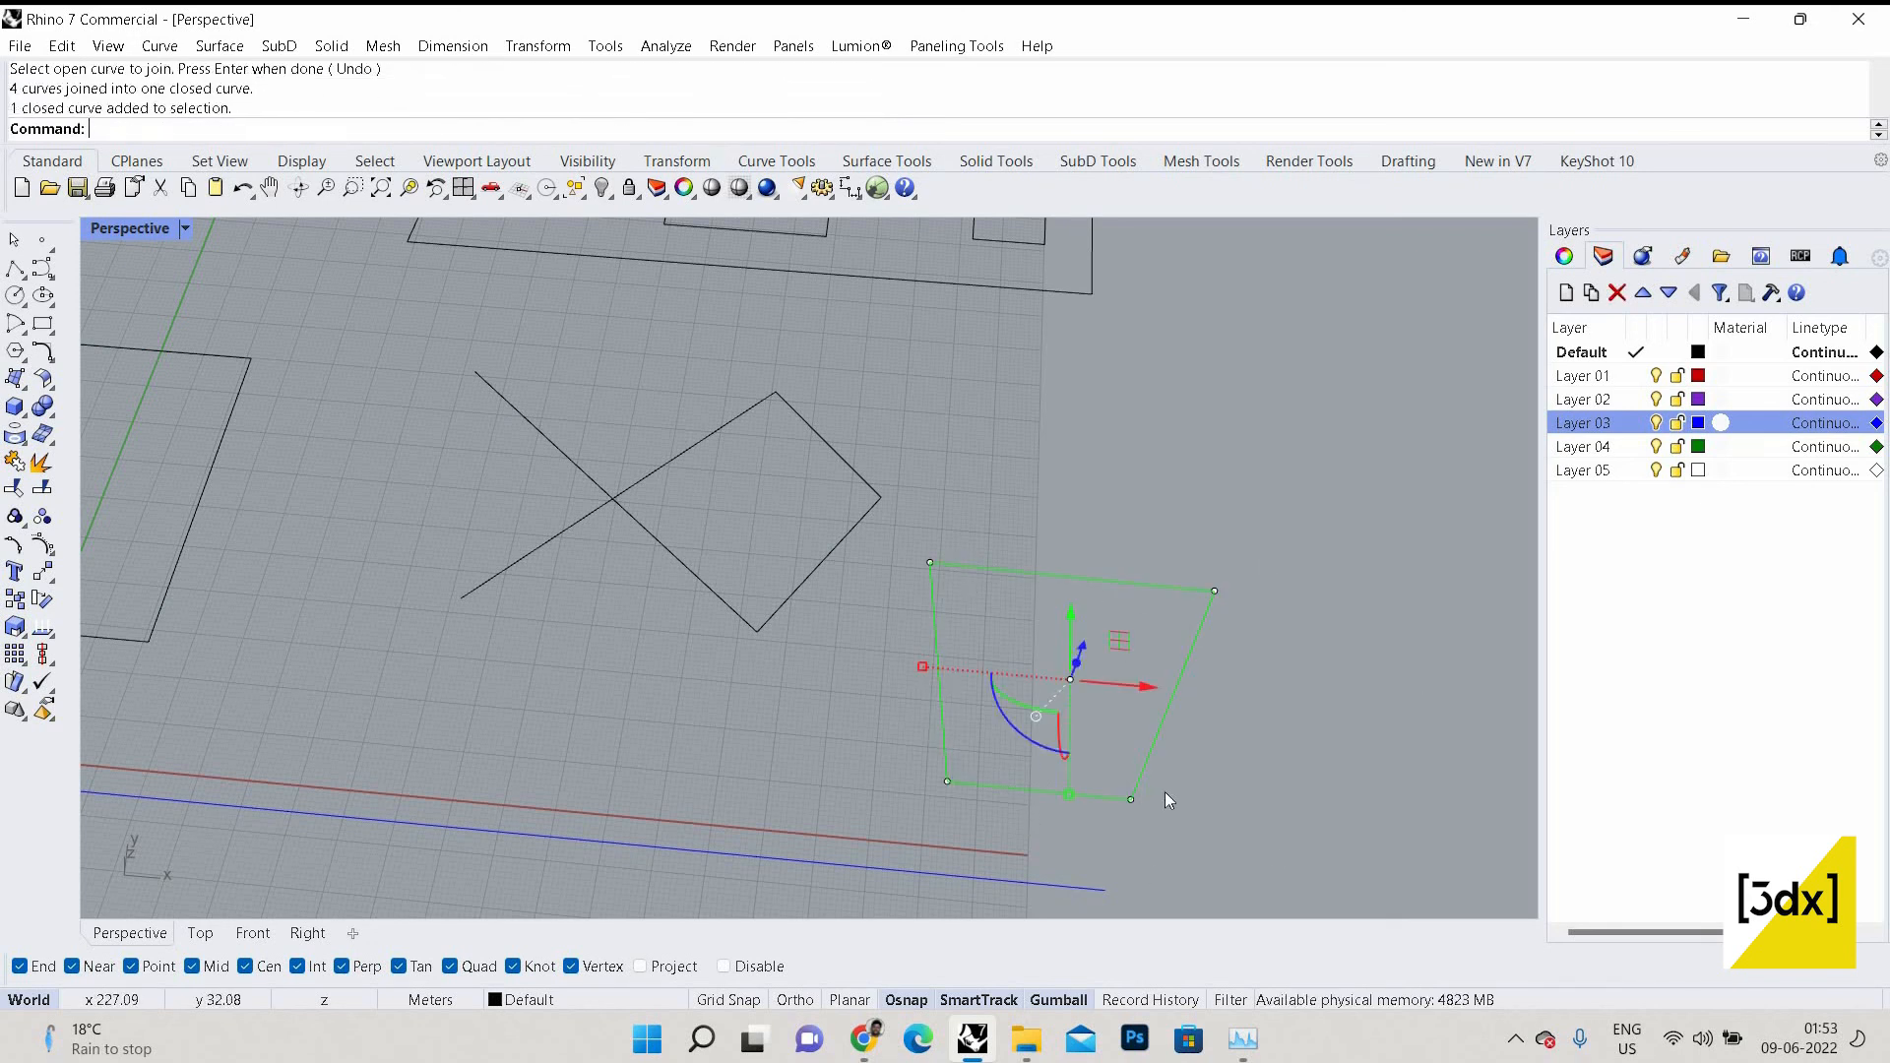
click(1213, 699)
click(1174, 685)
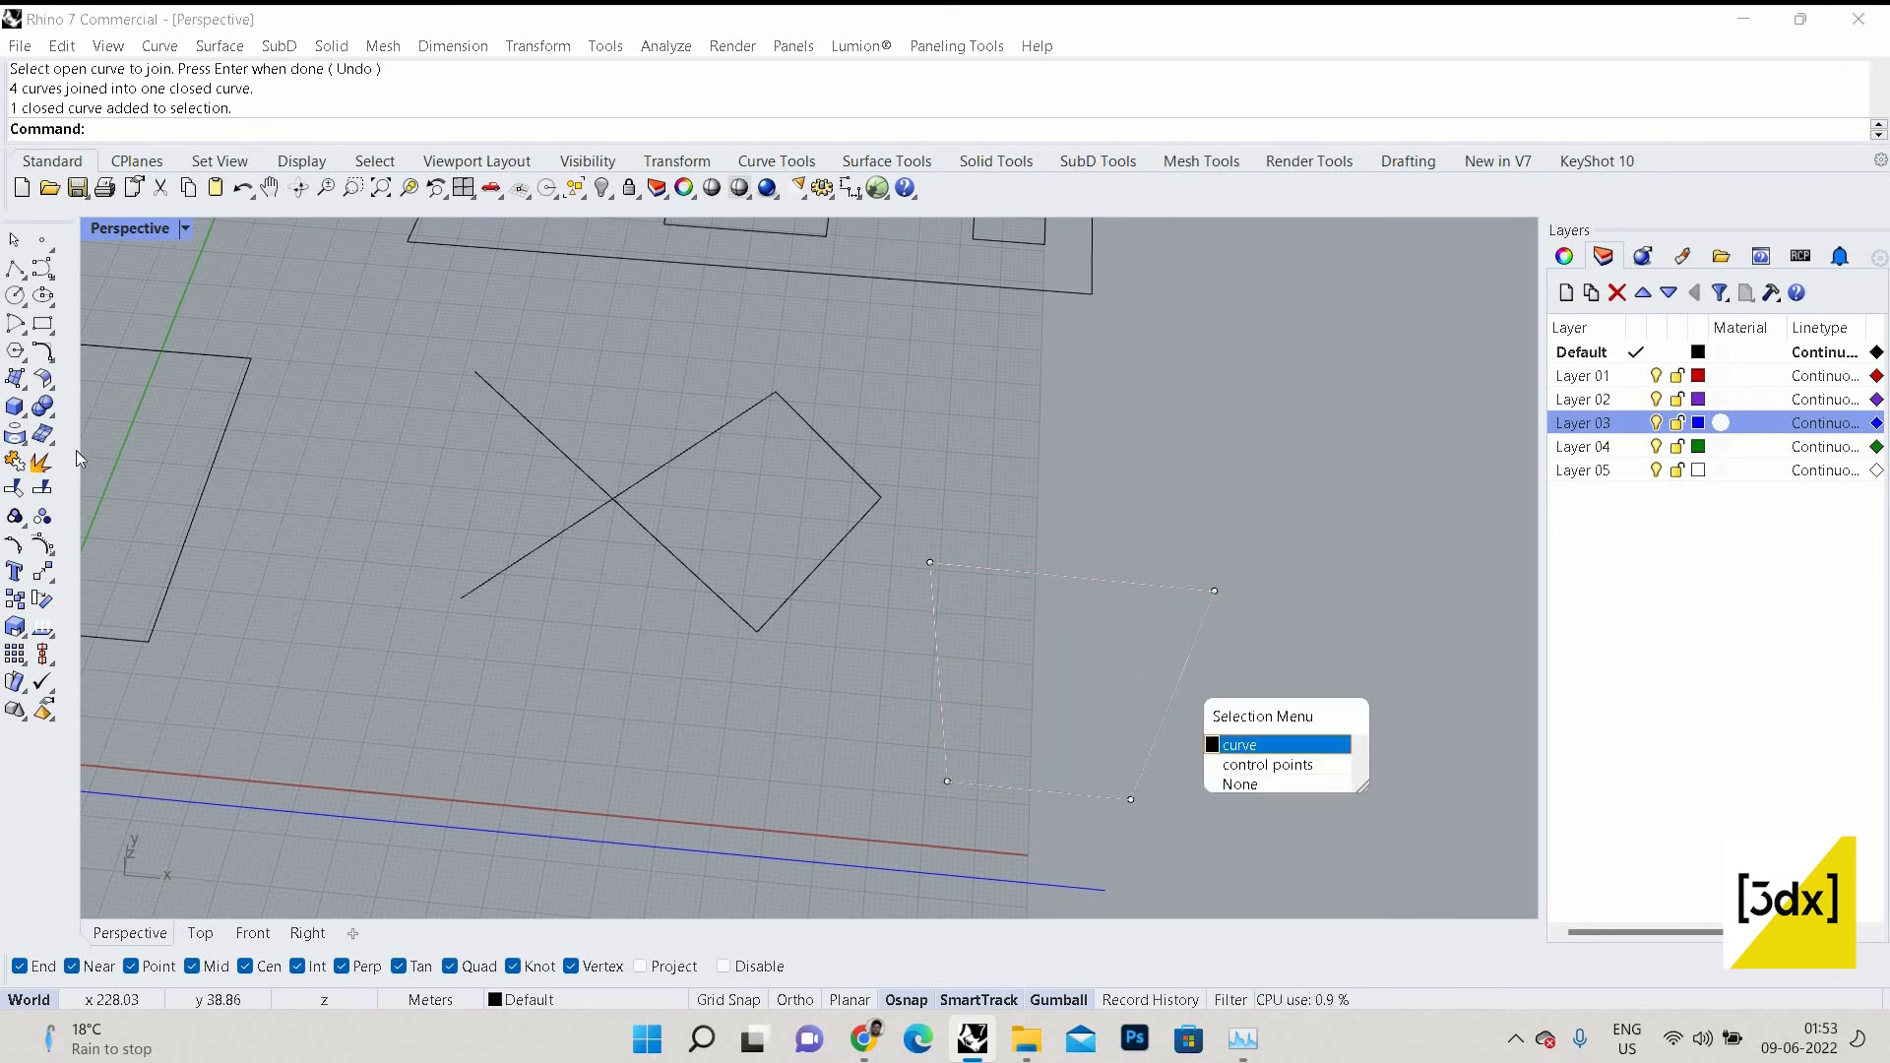
click(49, 466)
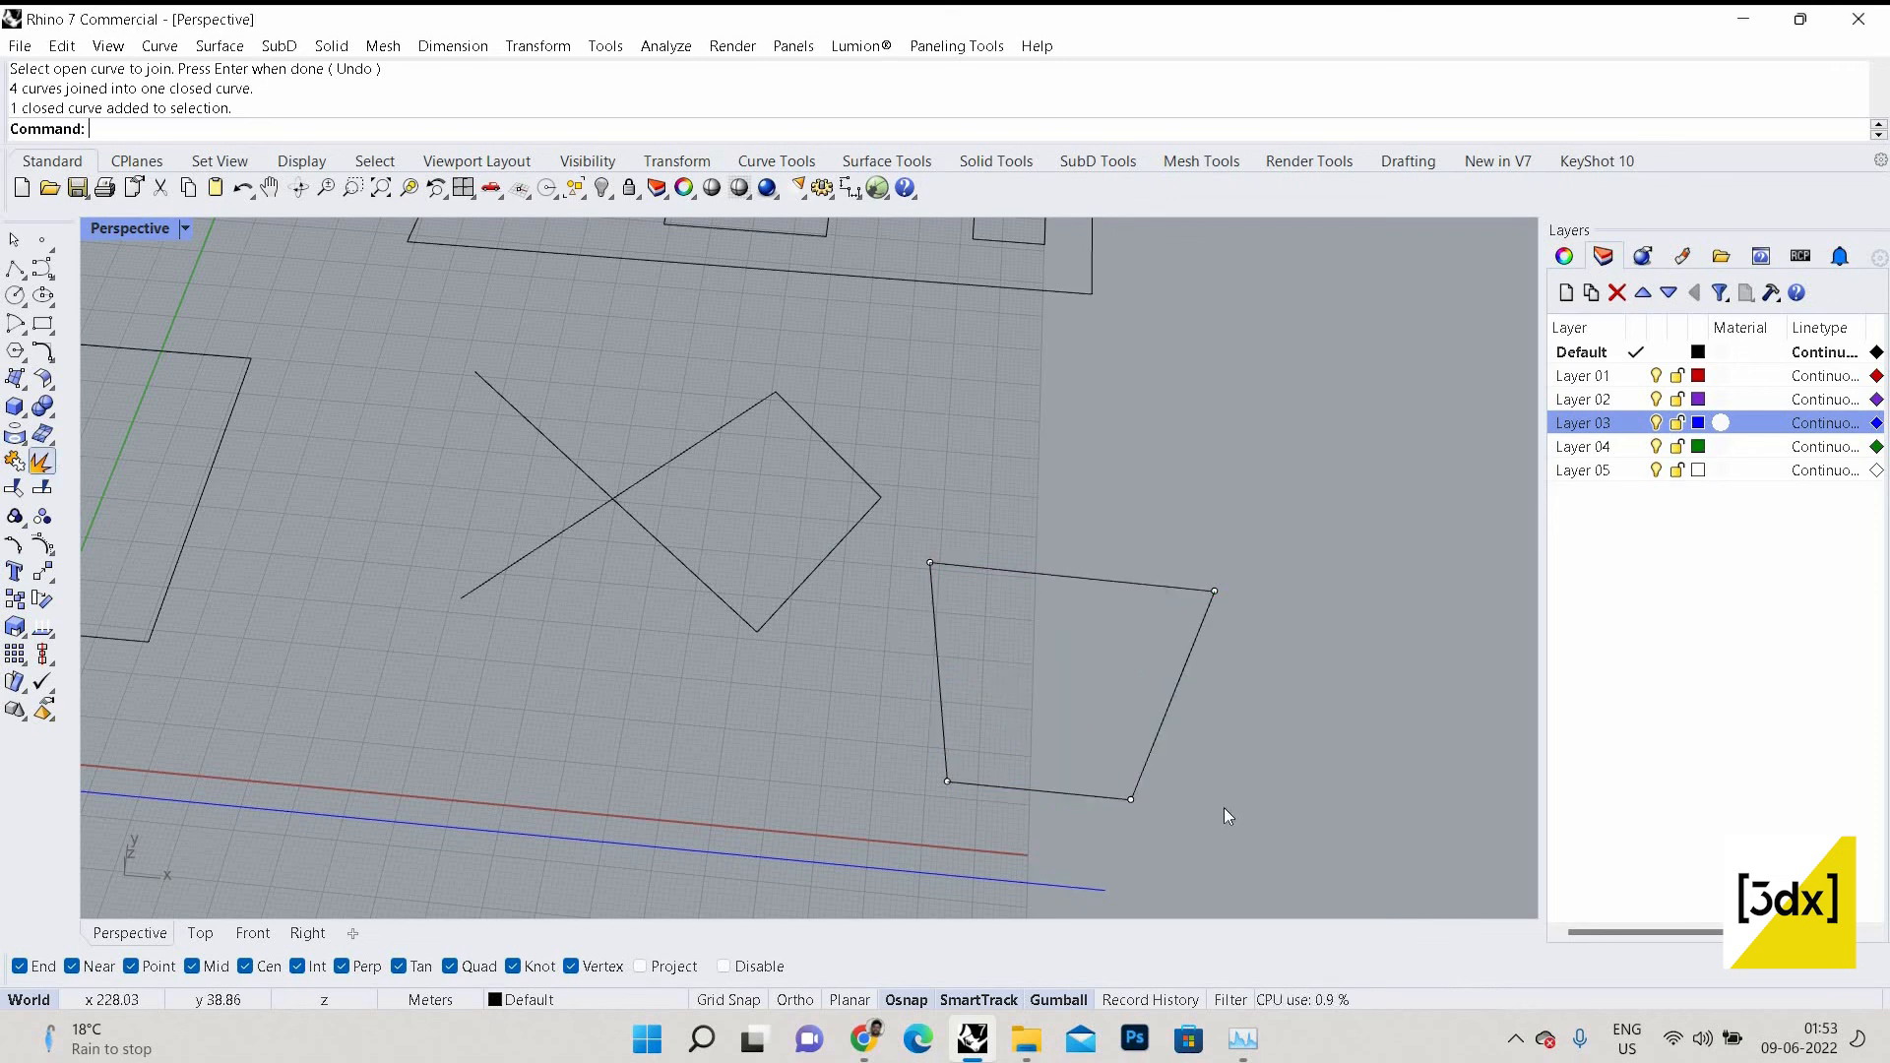
key(Escape)
click(1156, 732)
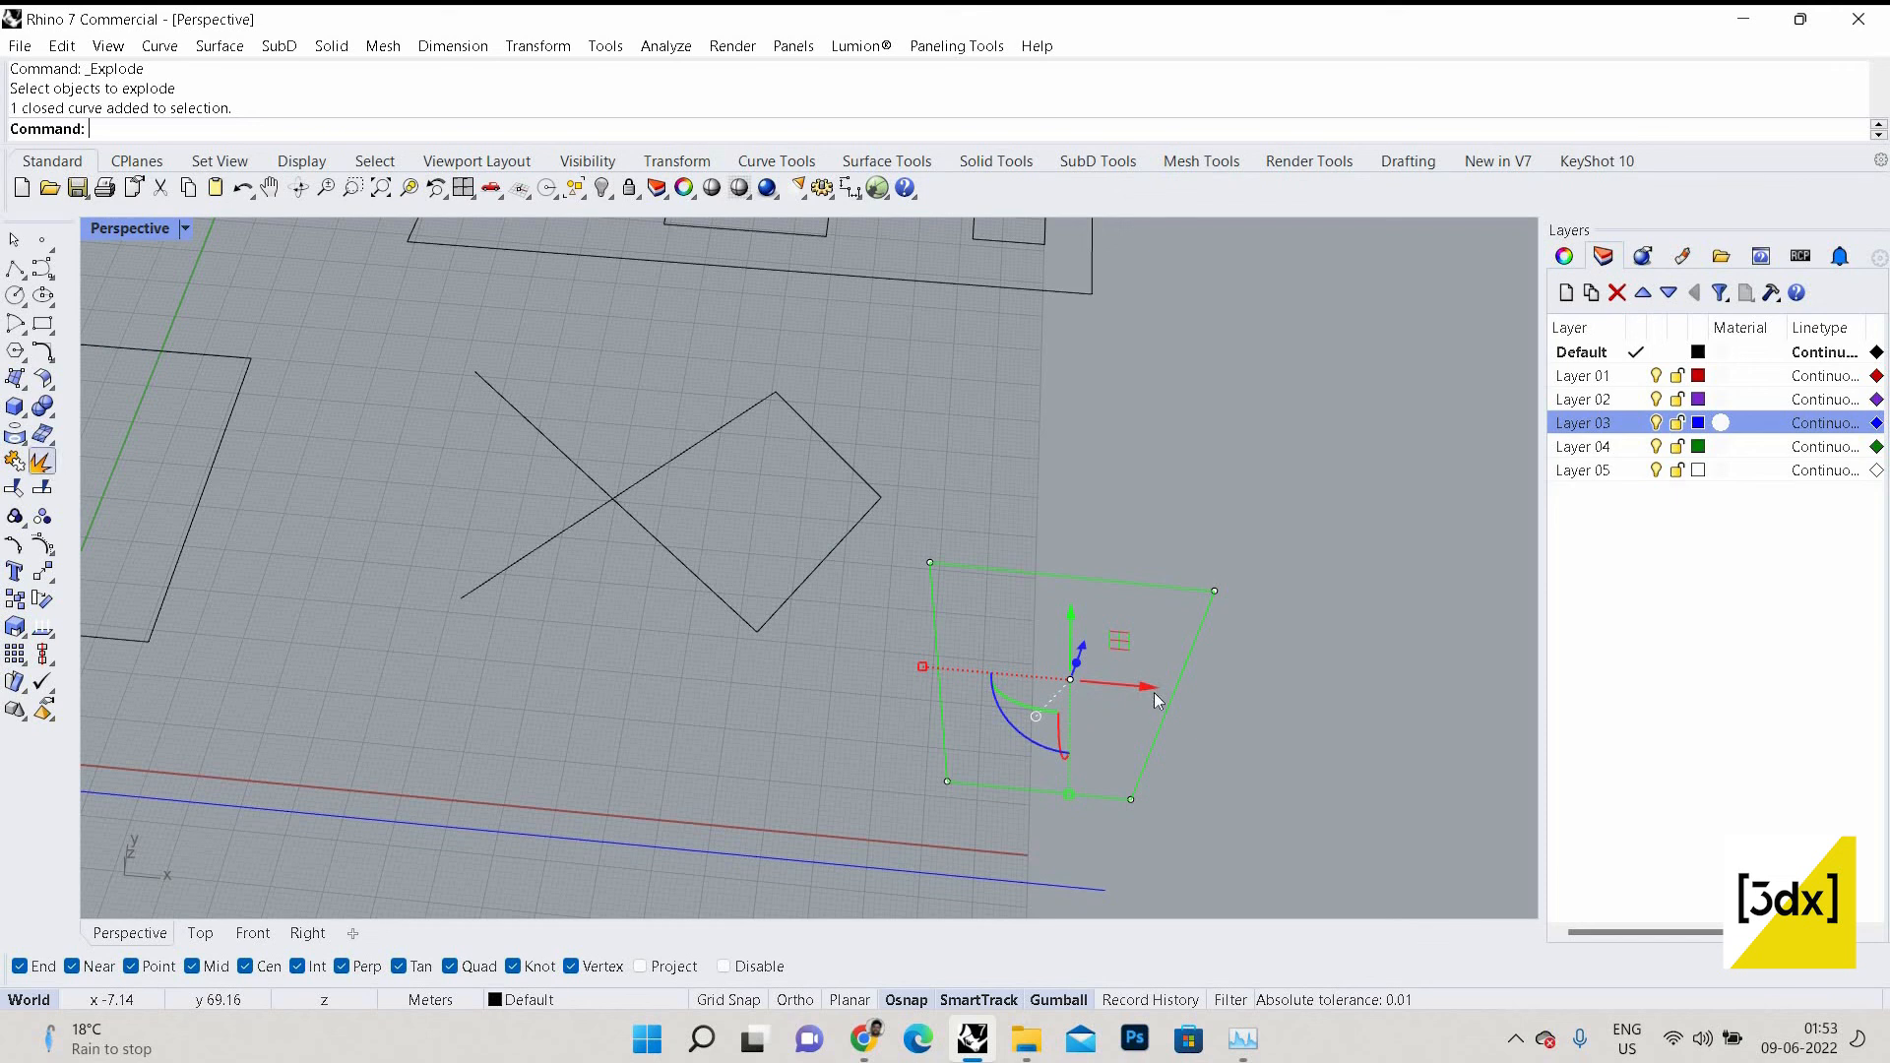
click(42, 463)
key(Escape)
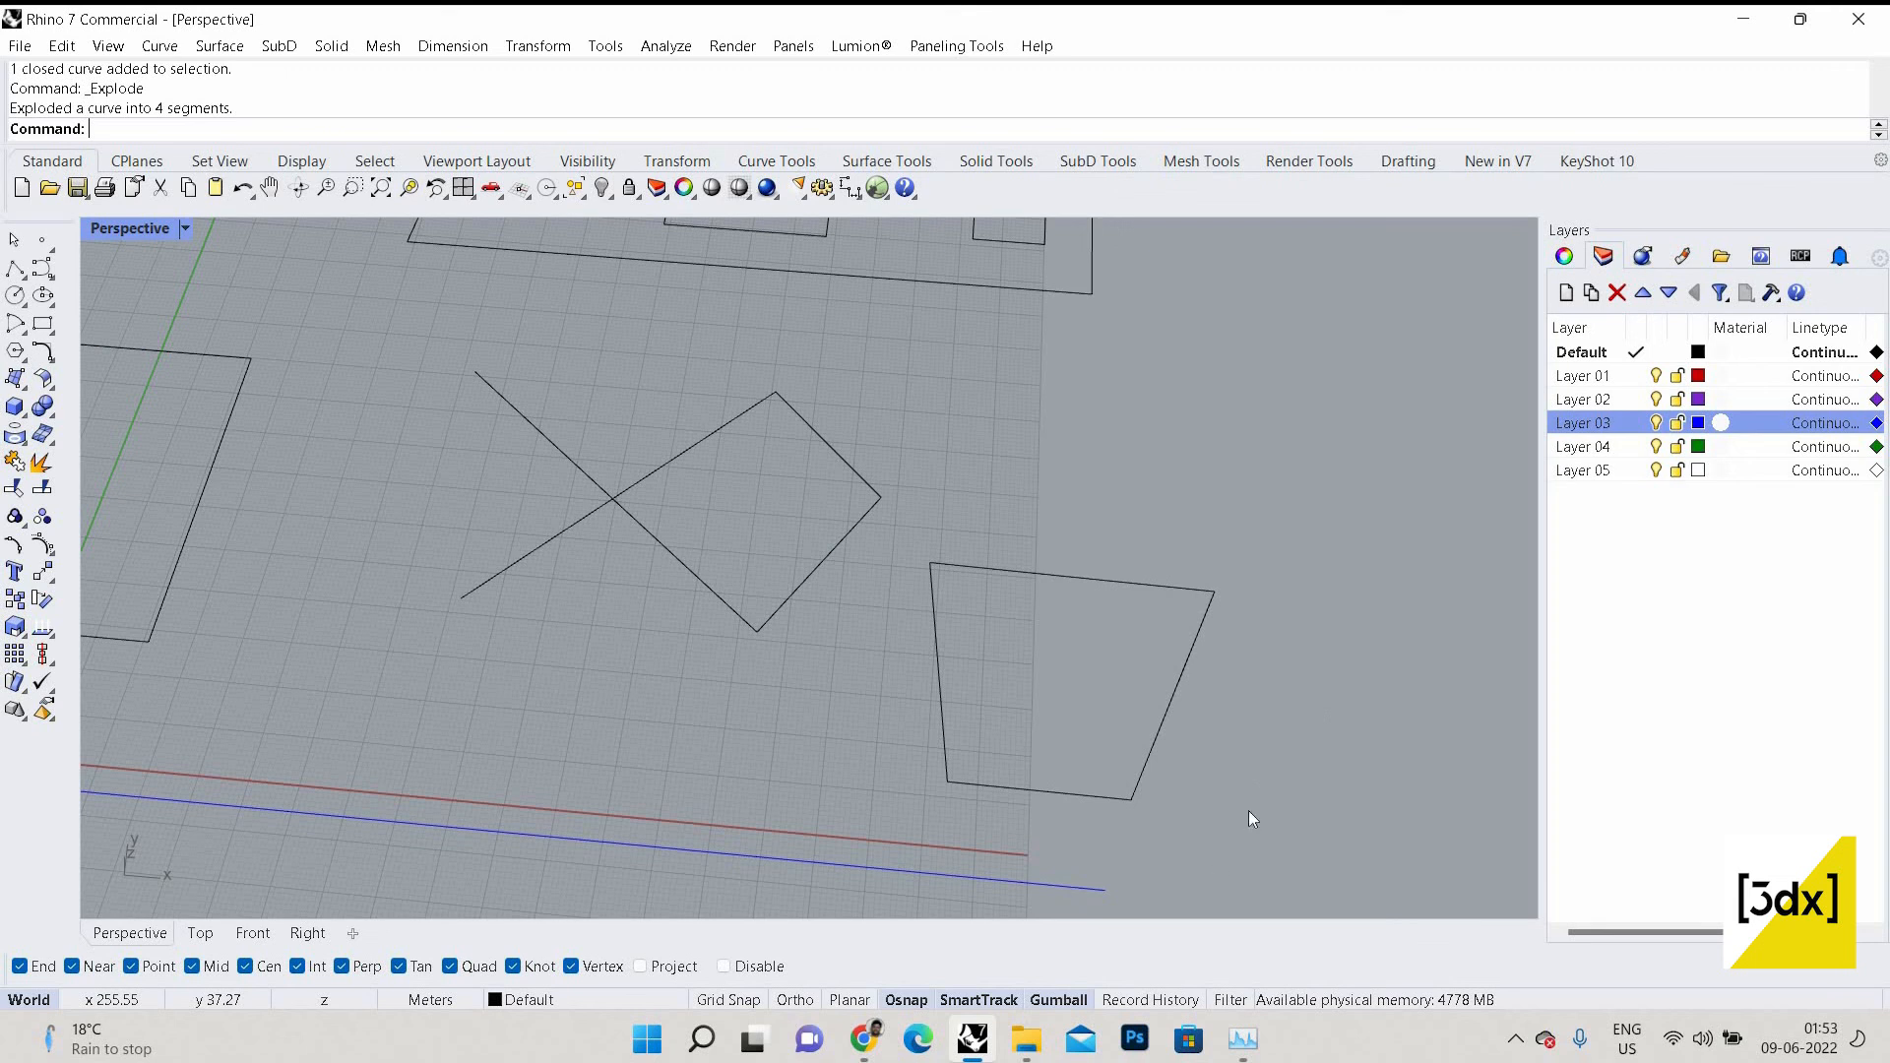
Select all four sides of the quadrilateral together, rejoin them into one closed curve, and clear the selection.
drag(906, 554, 1245, 813)
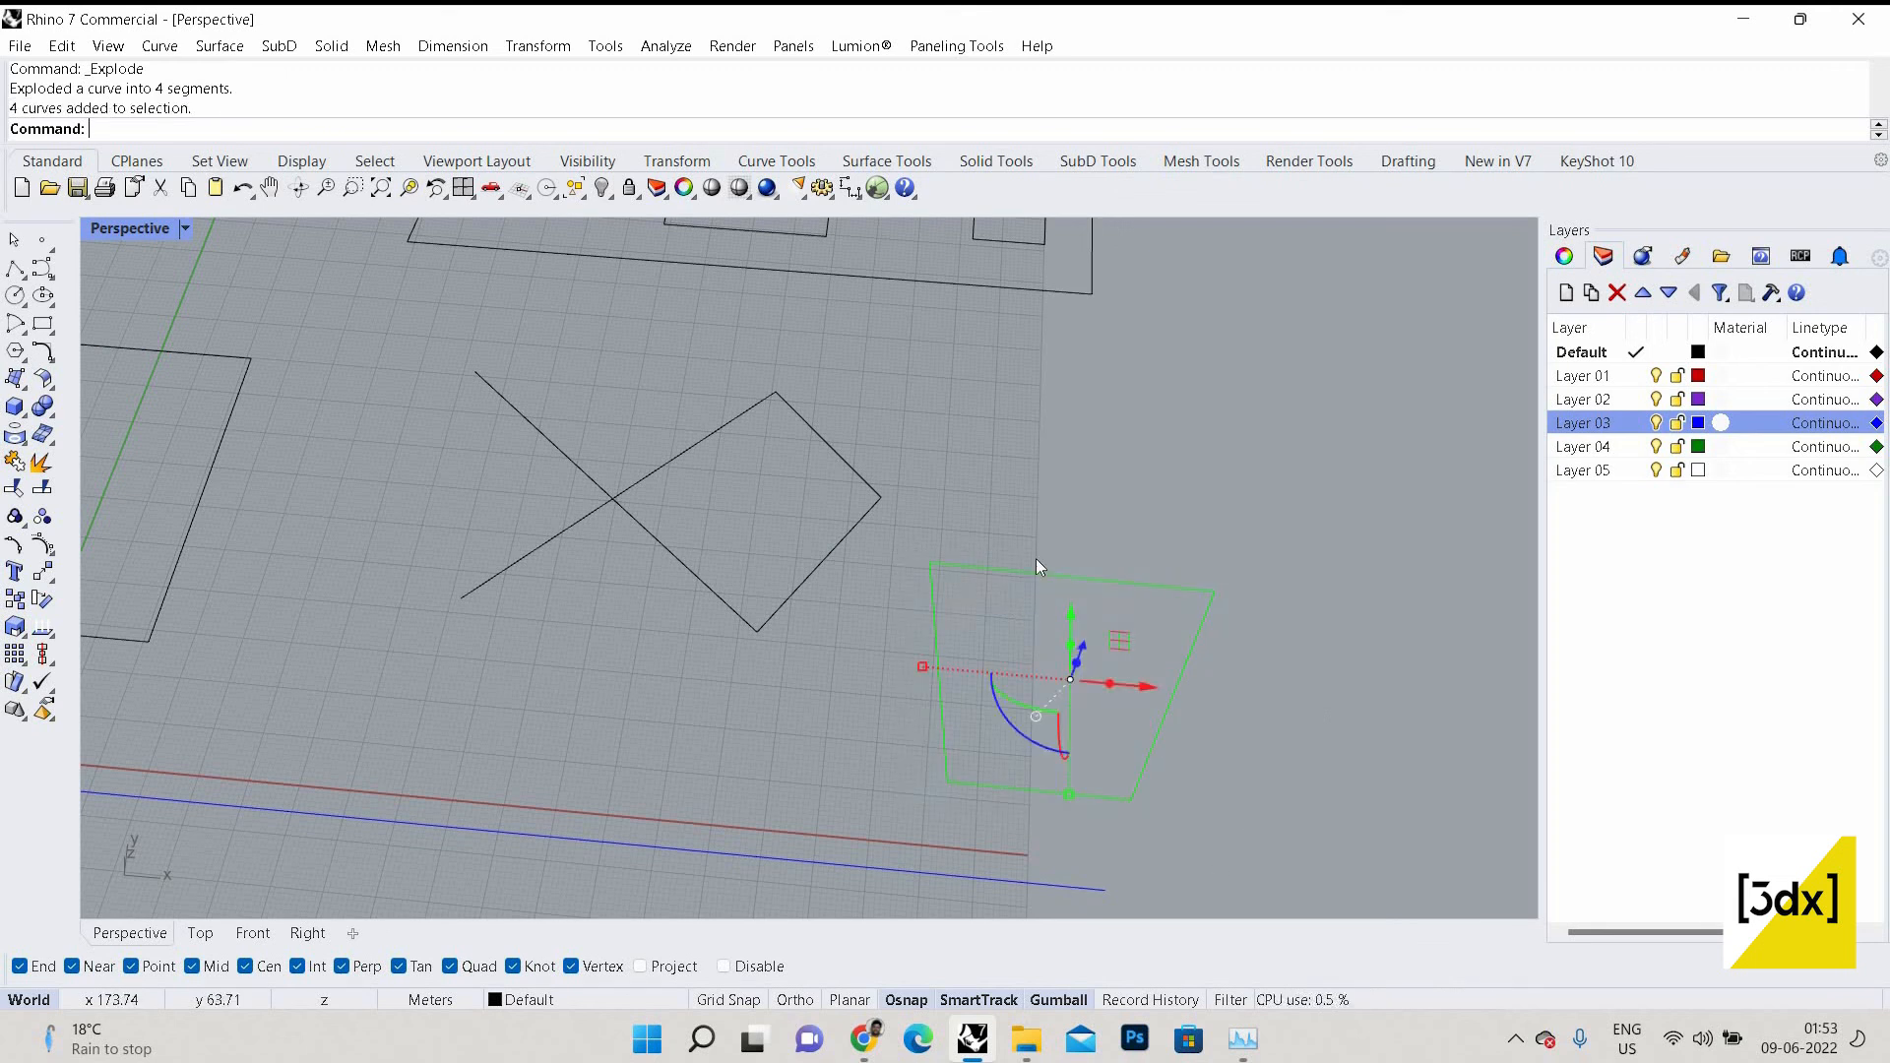
text(Jo)
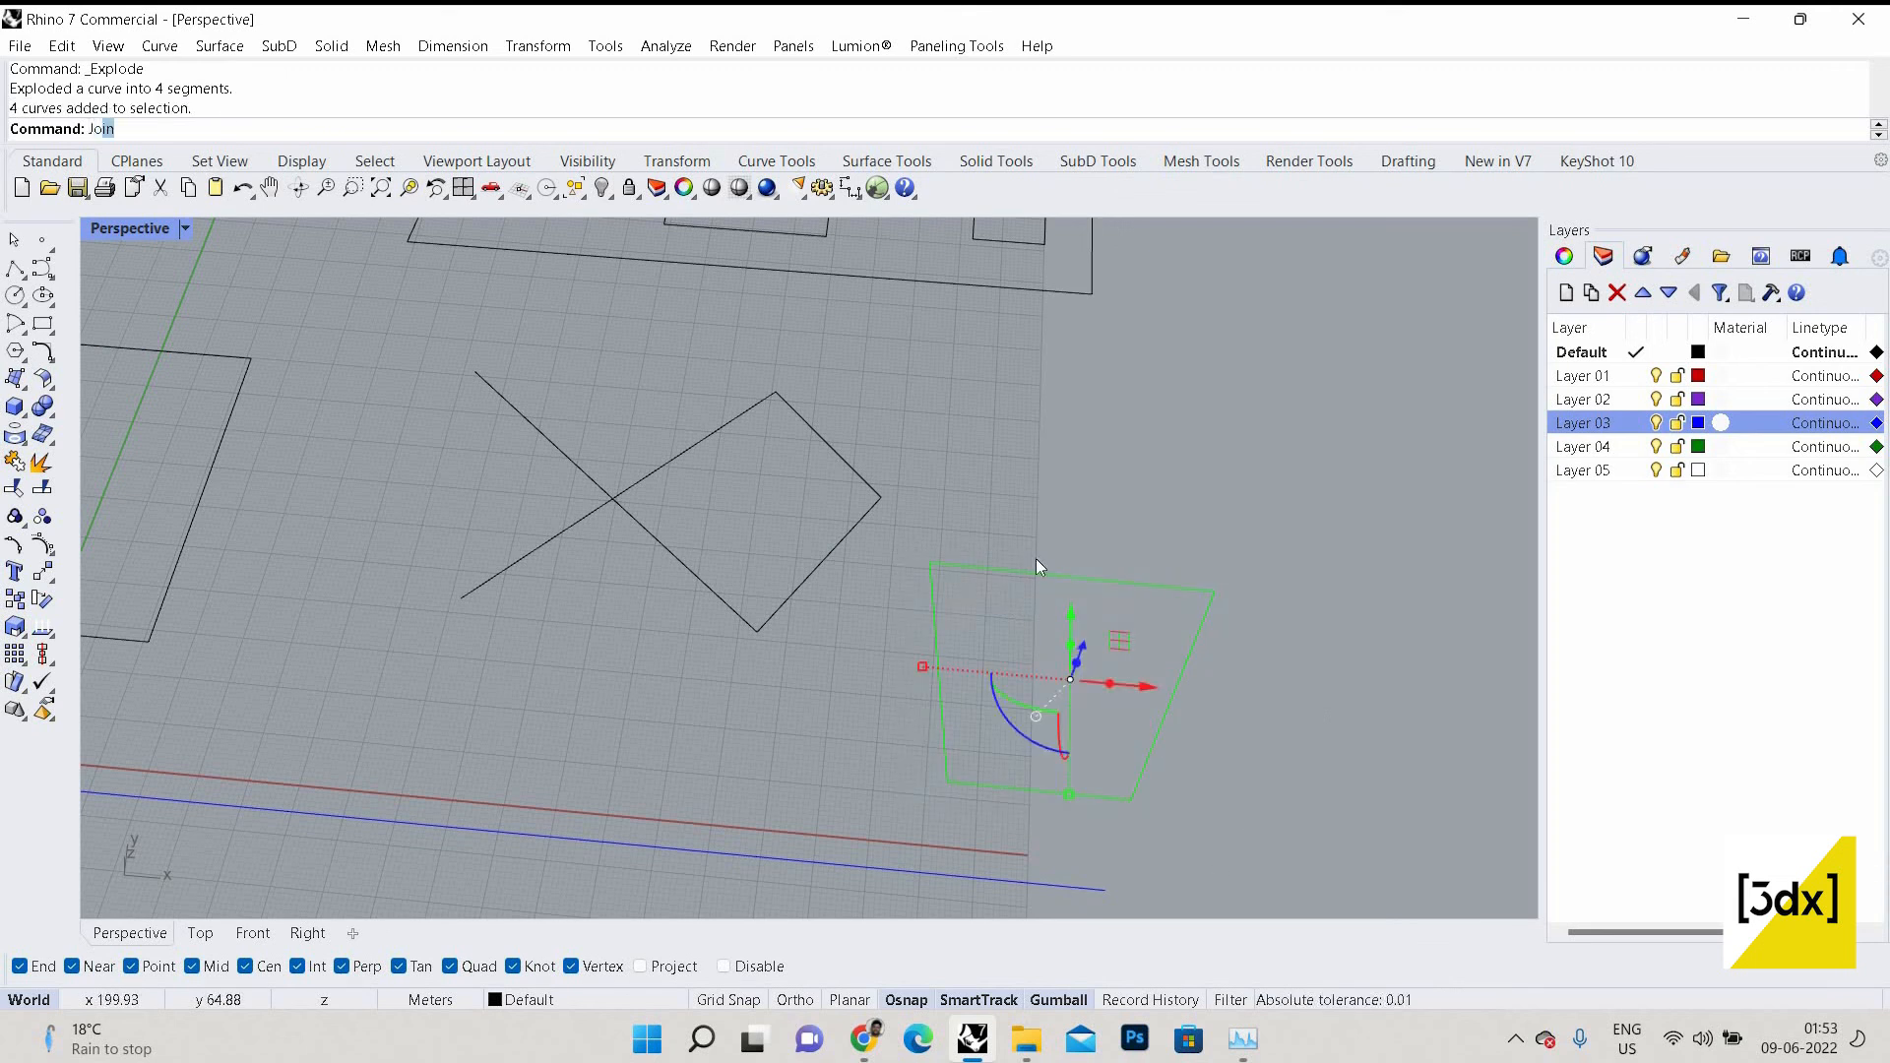
text(i)
key(Return)
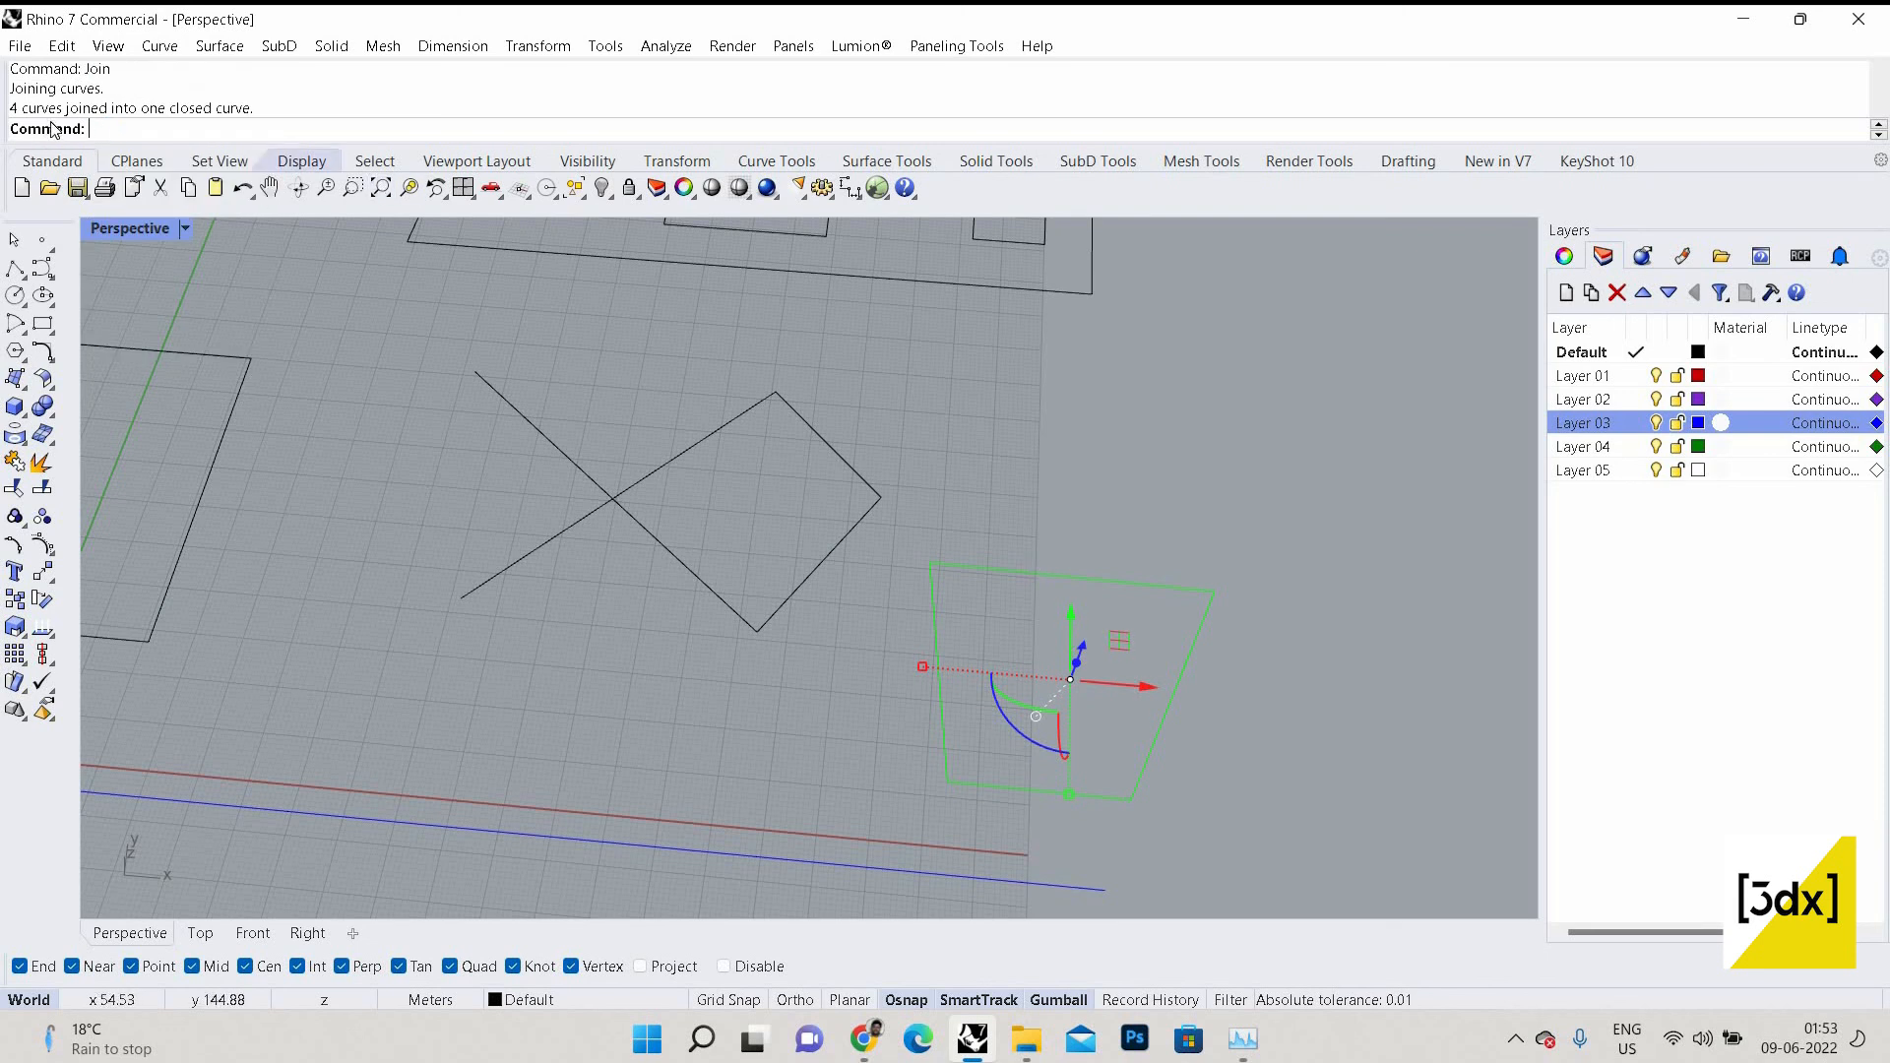
click(1315, 604)
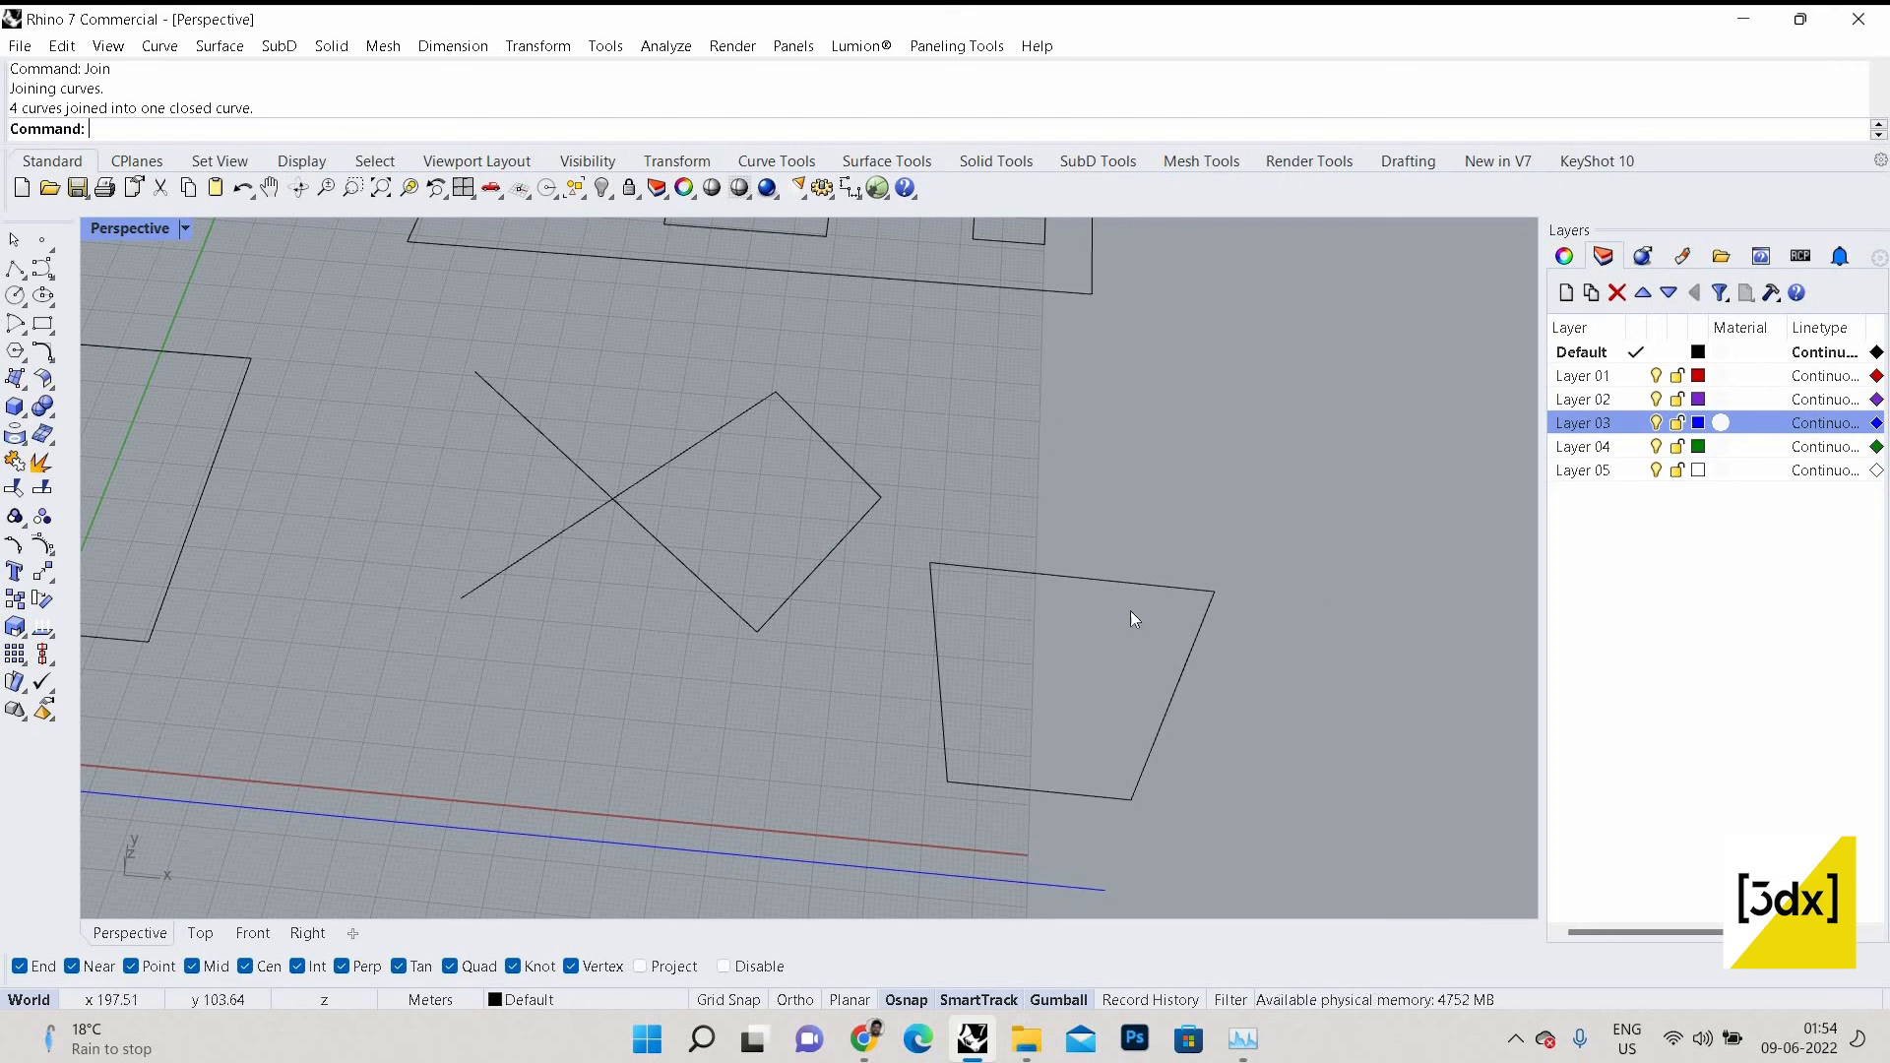
Select the stepped closed outline above the crossing shape to inspect it as a single curve.
scroll(1120, 521, down, 3)
scroll(1118, 602, down, 3)
scroll(1089, 325, up, 9)
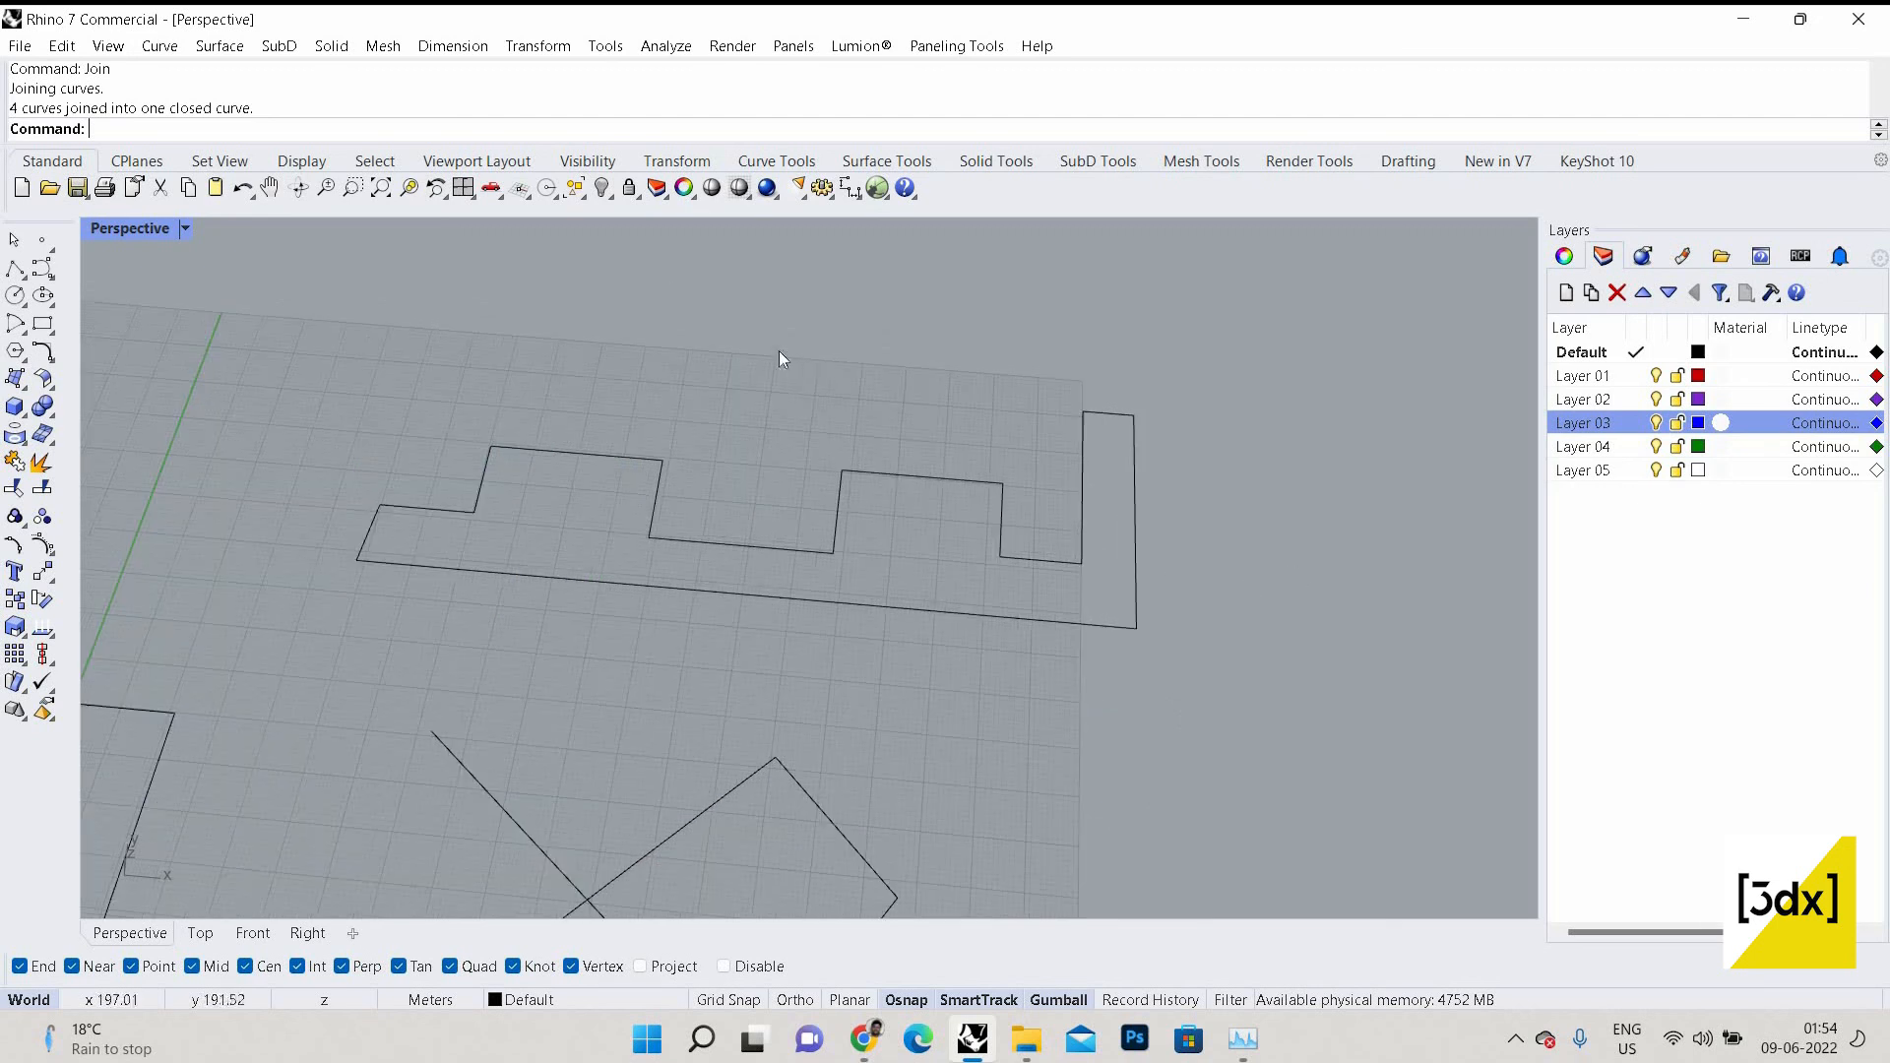
drag(1302, 580, 996, 492)
key(Escape)
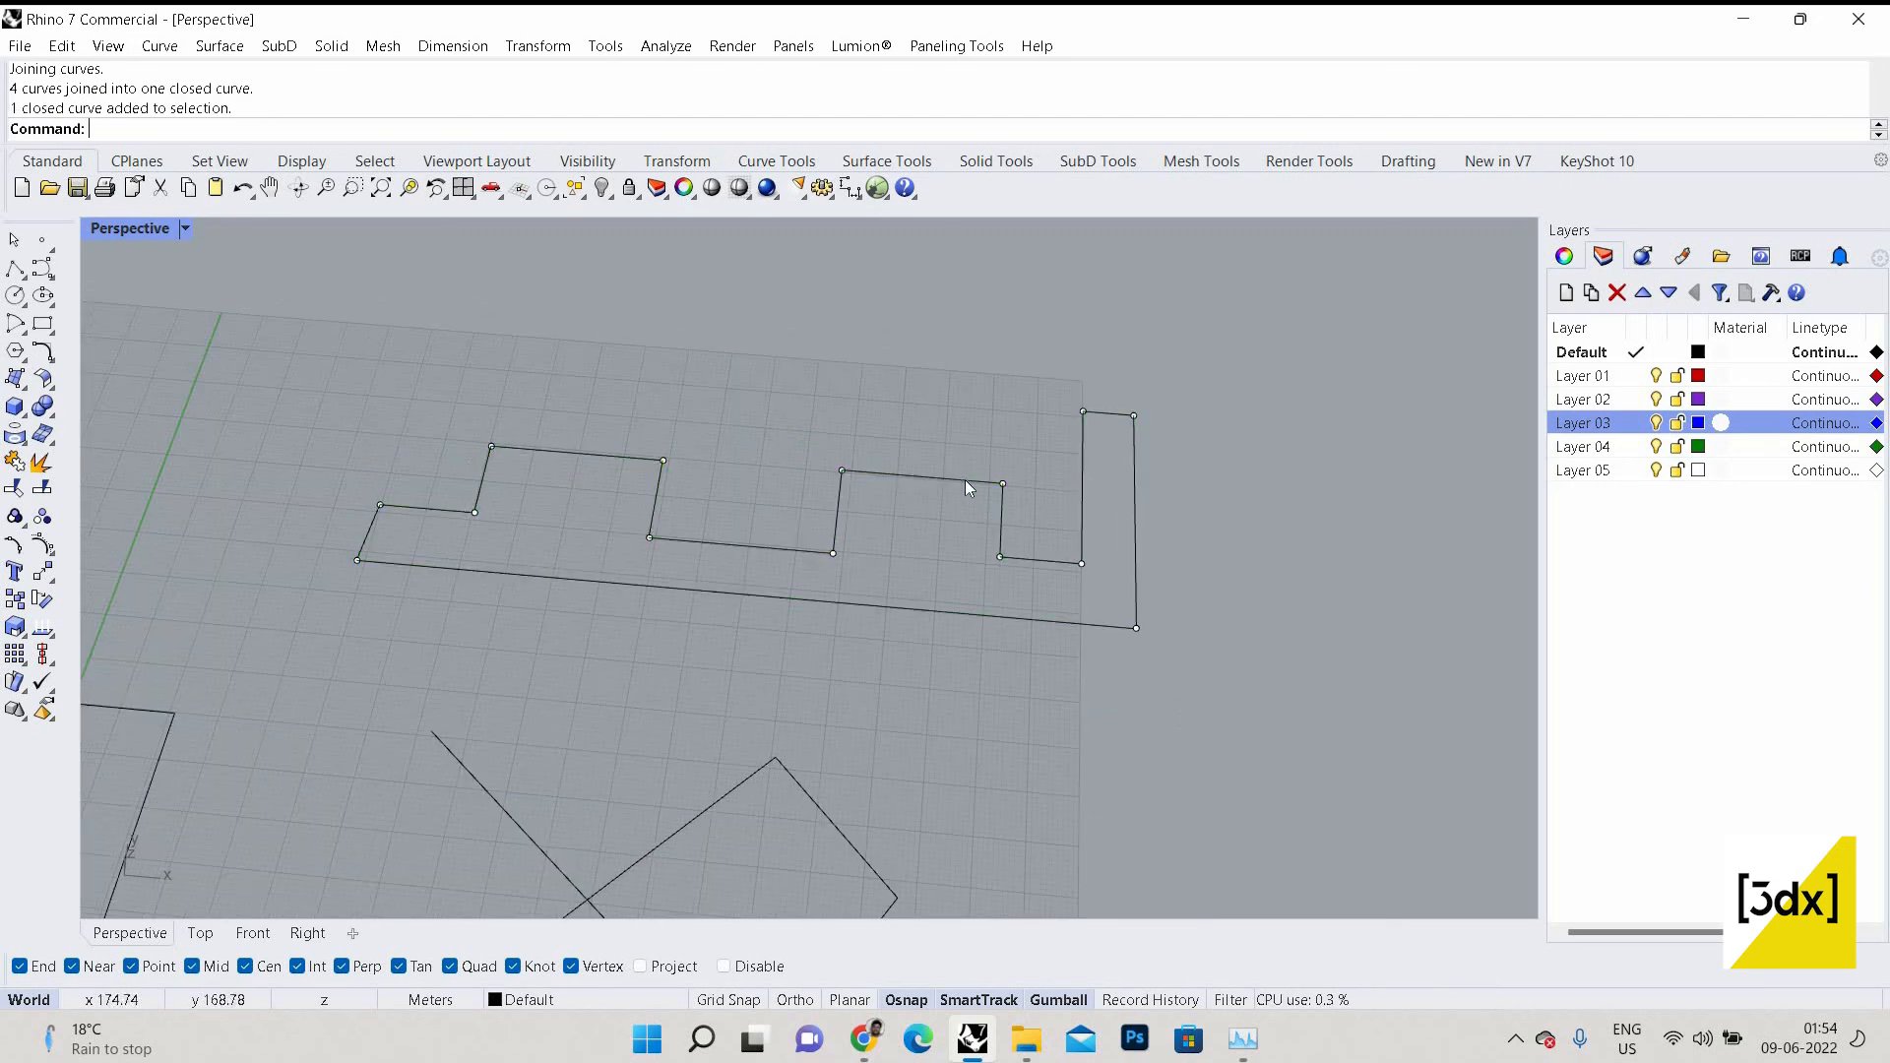
click(965, 480)
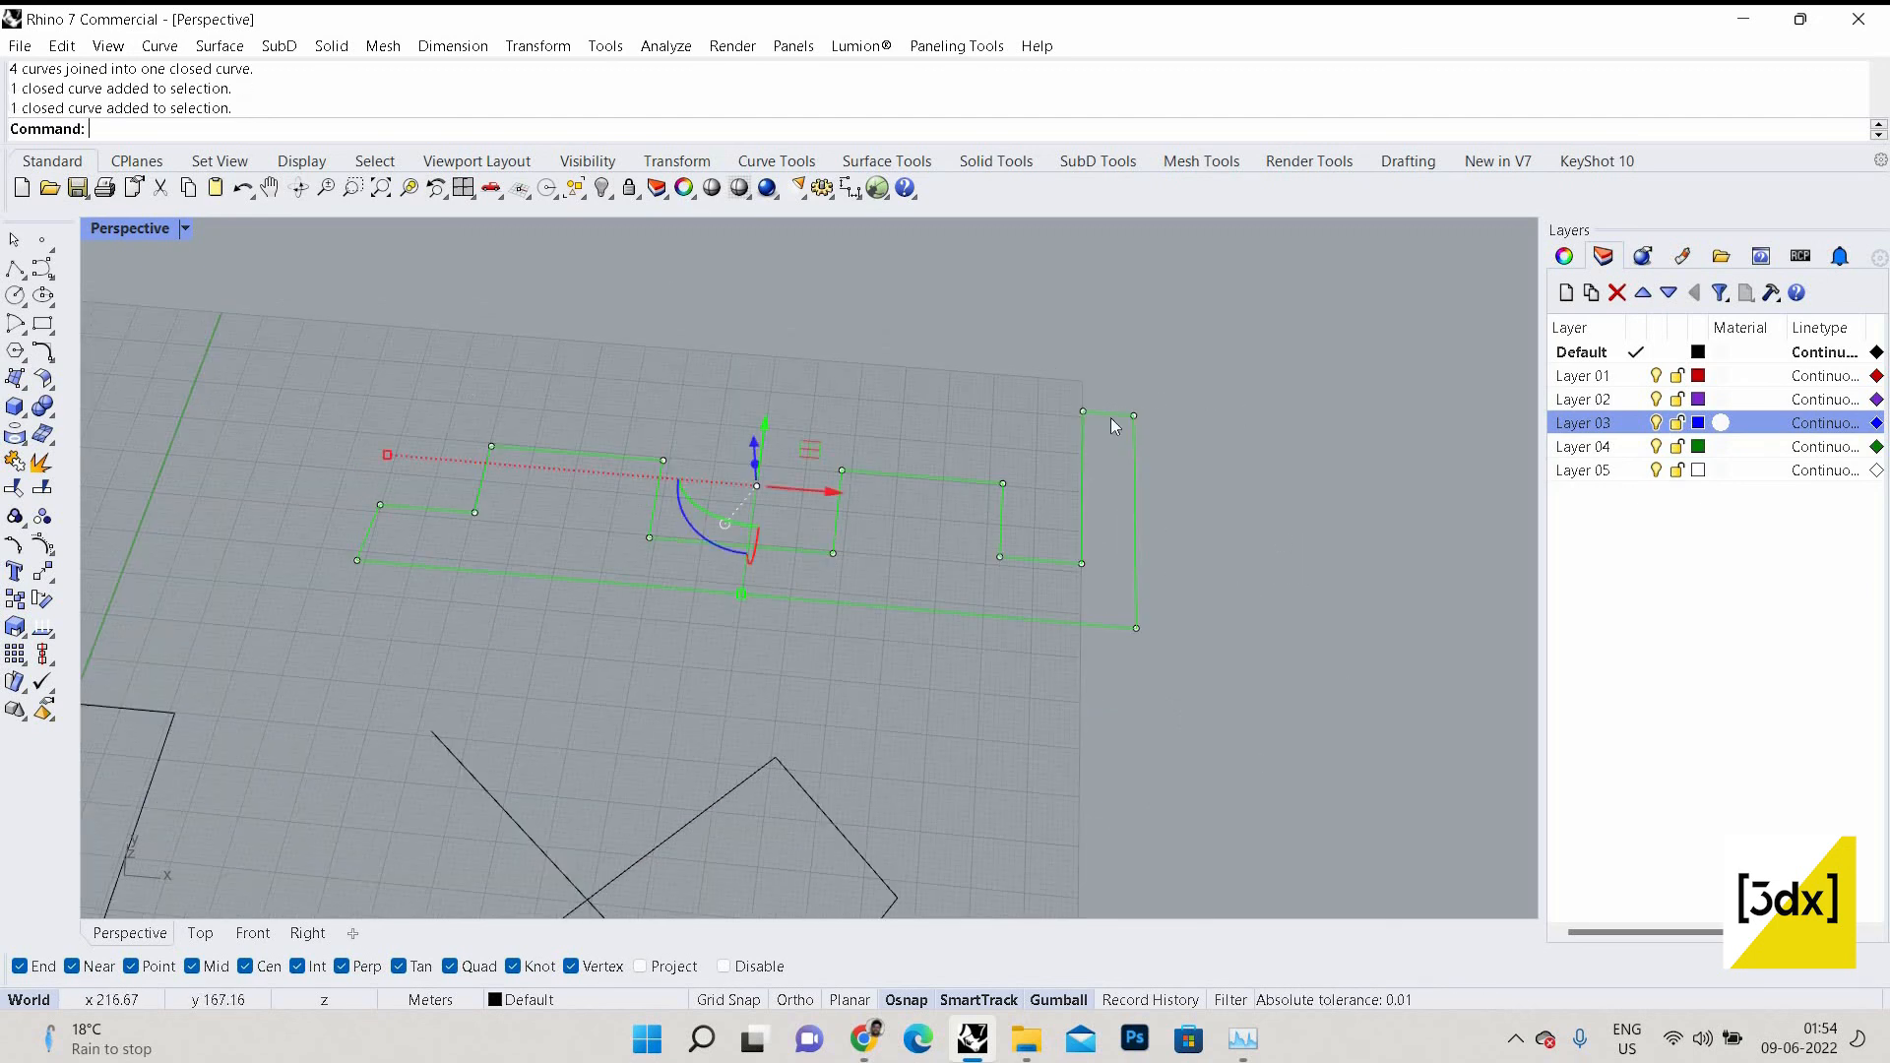
Explode the stepped closed outline, exclude the short end segment of its tall upright part, and join the remaining segments.
scroll(1111, 419, up, 2)
key(Escape)
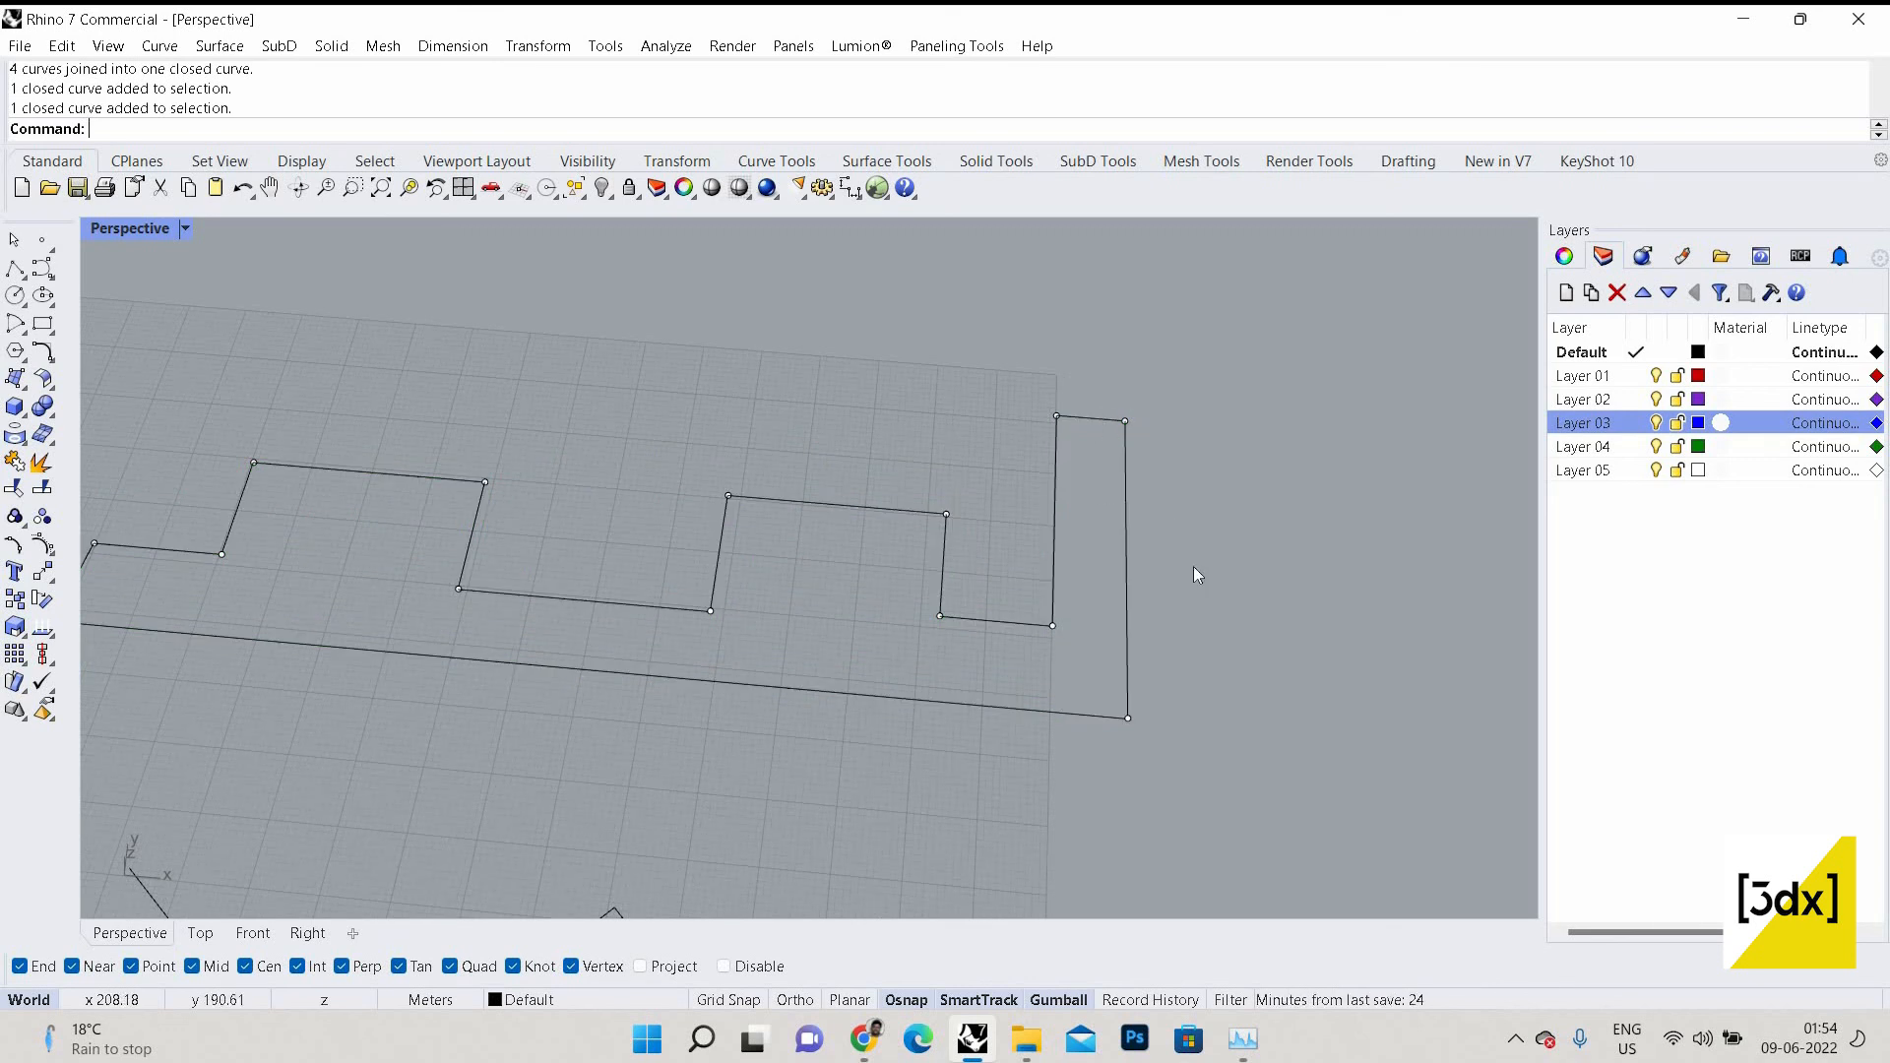
scroll(1246, 642, down, 1)
scroll(1219, 600, up, 3)
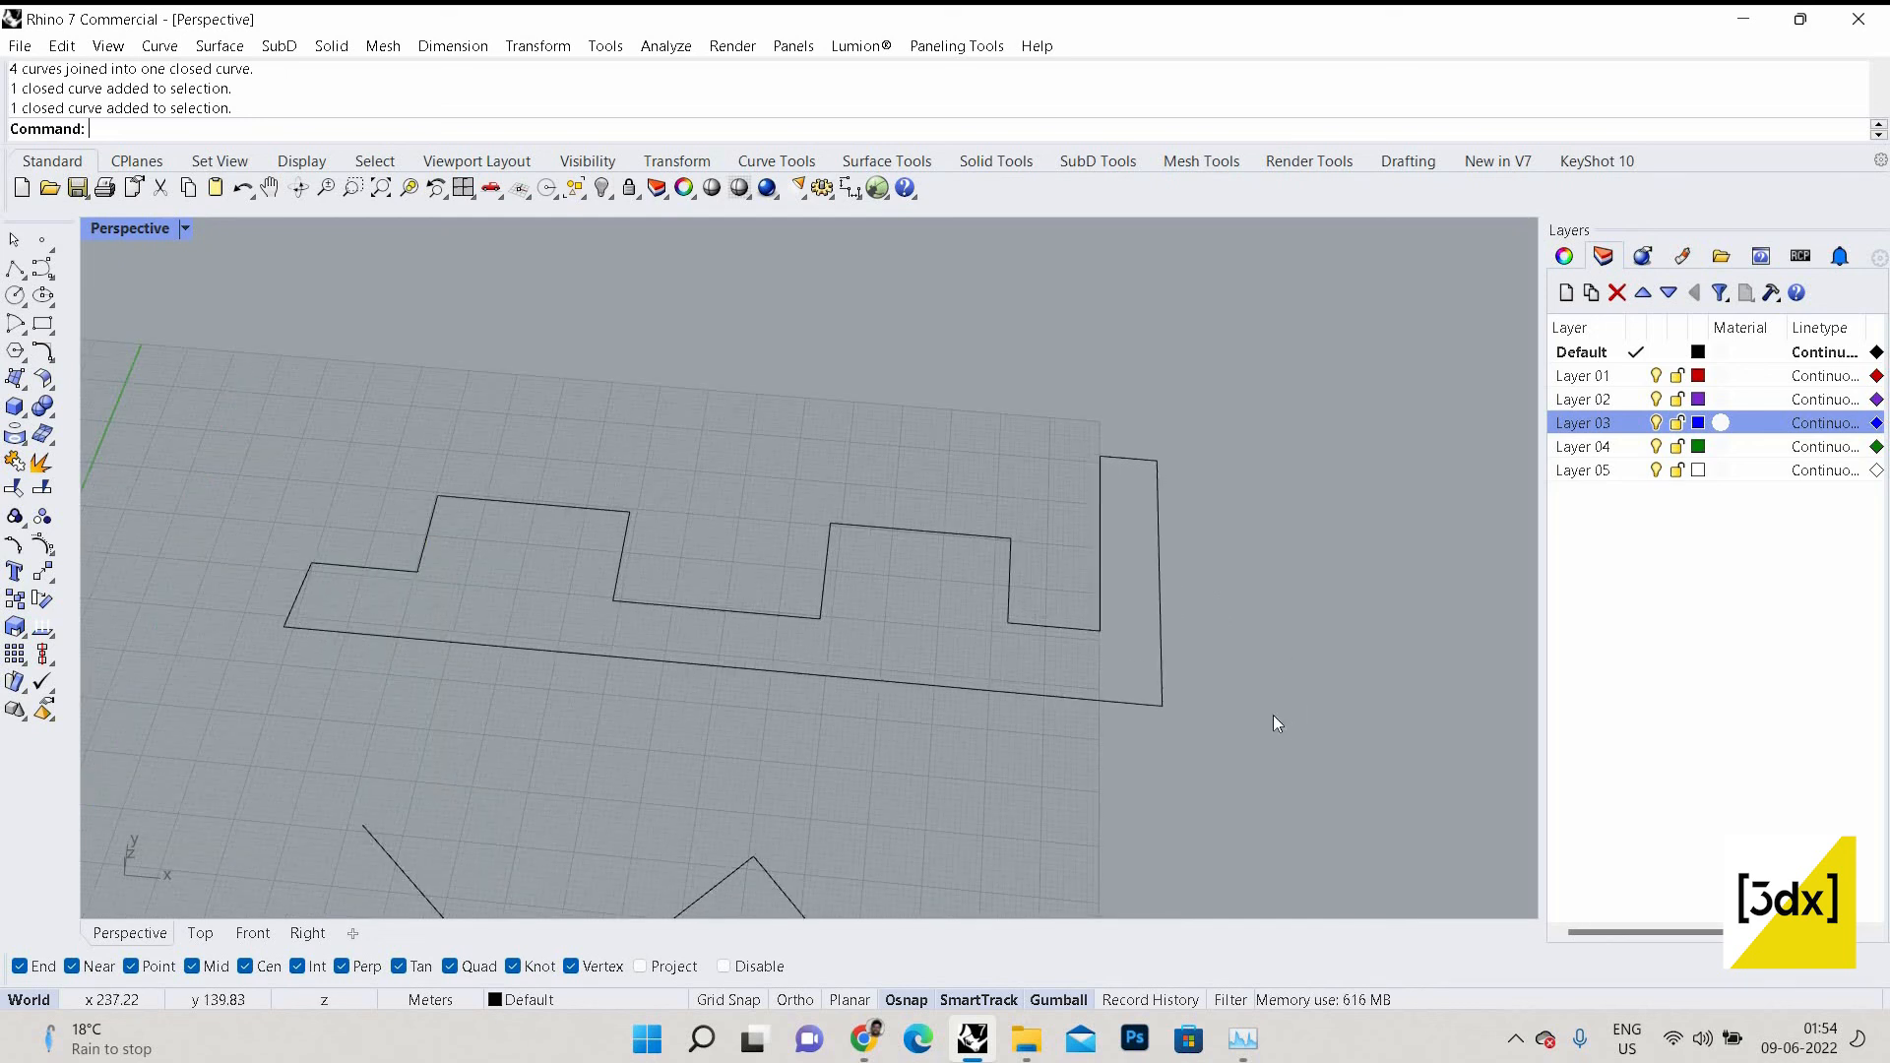
click(806, 499)
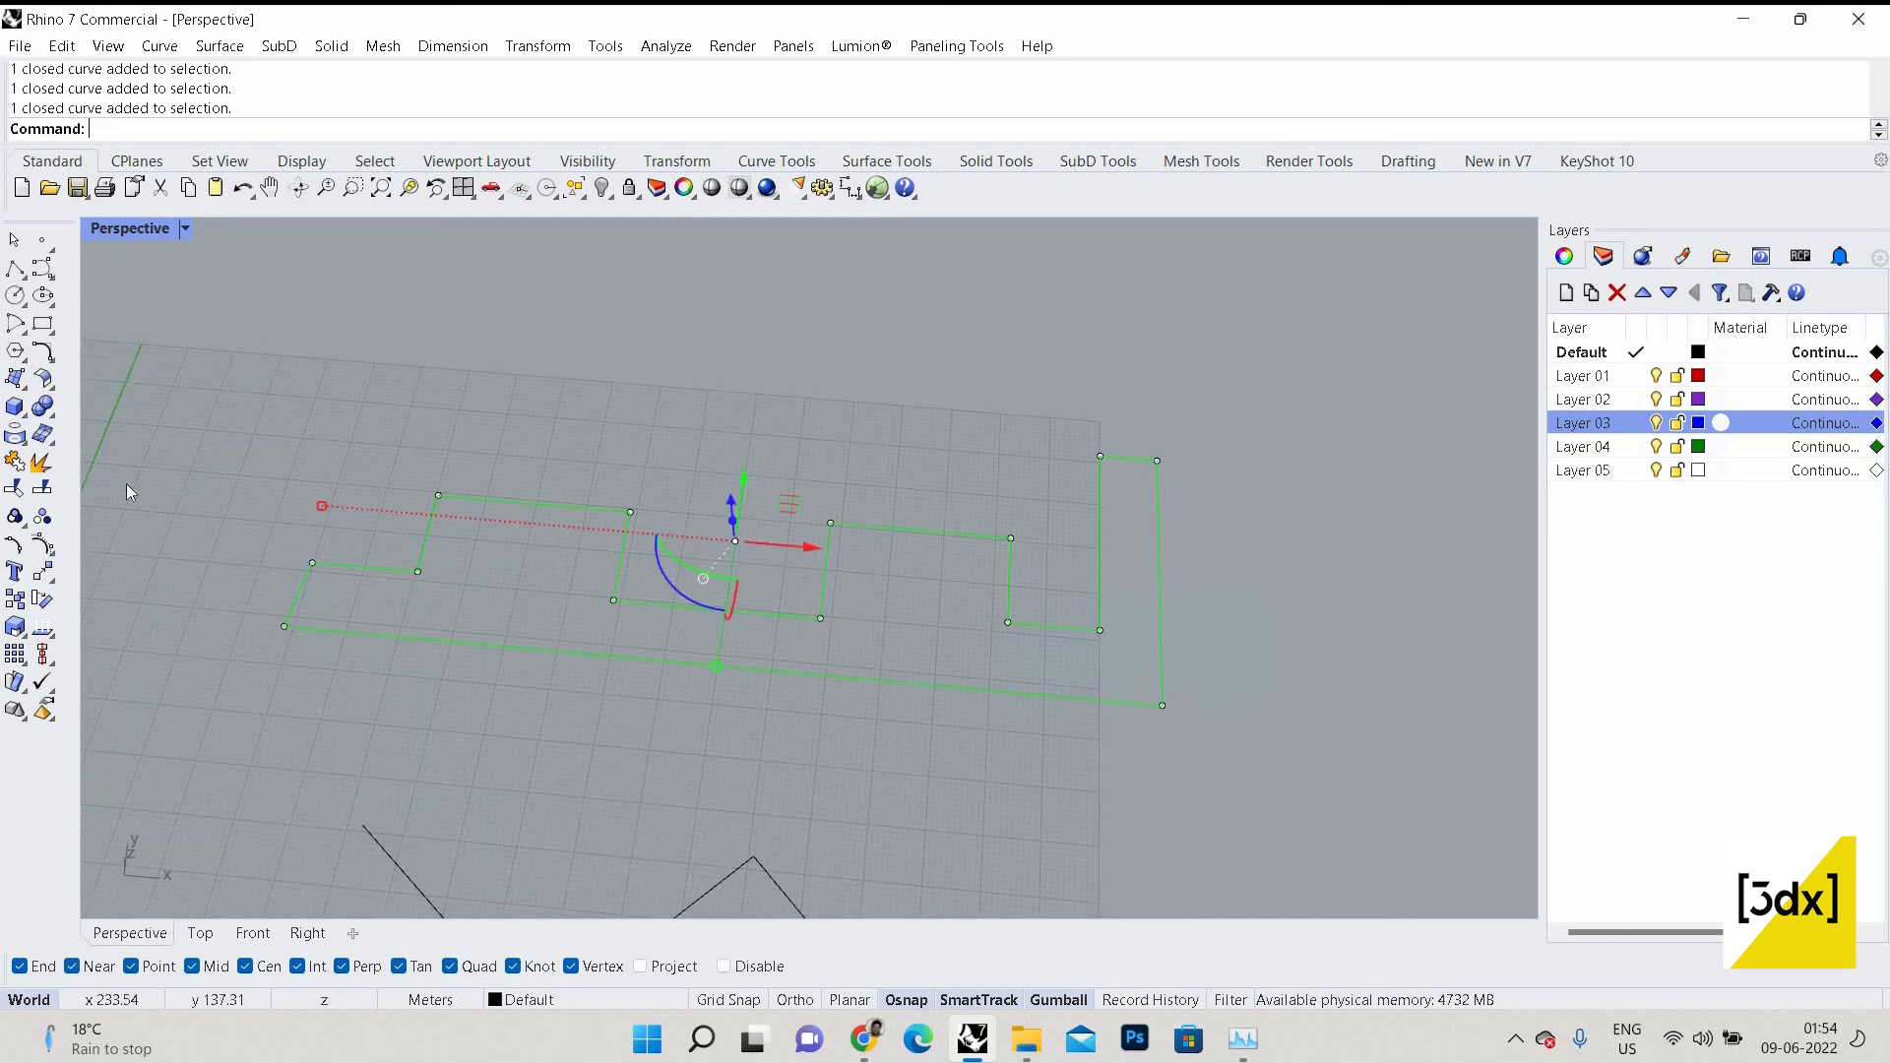
click(44, 465)
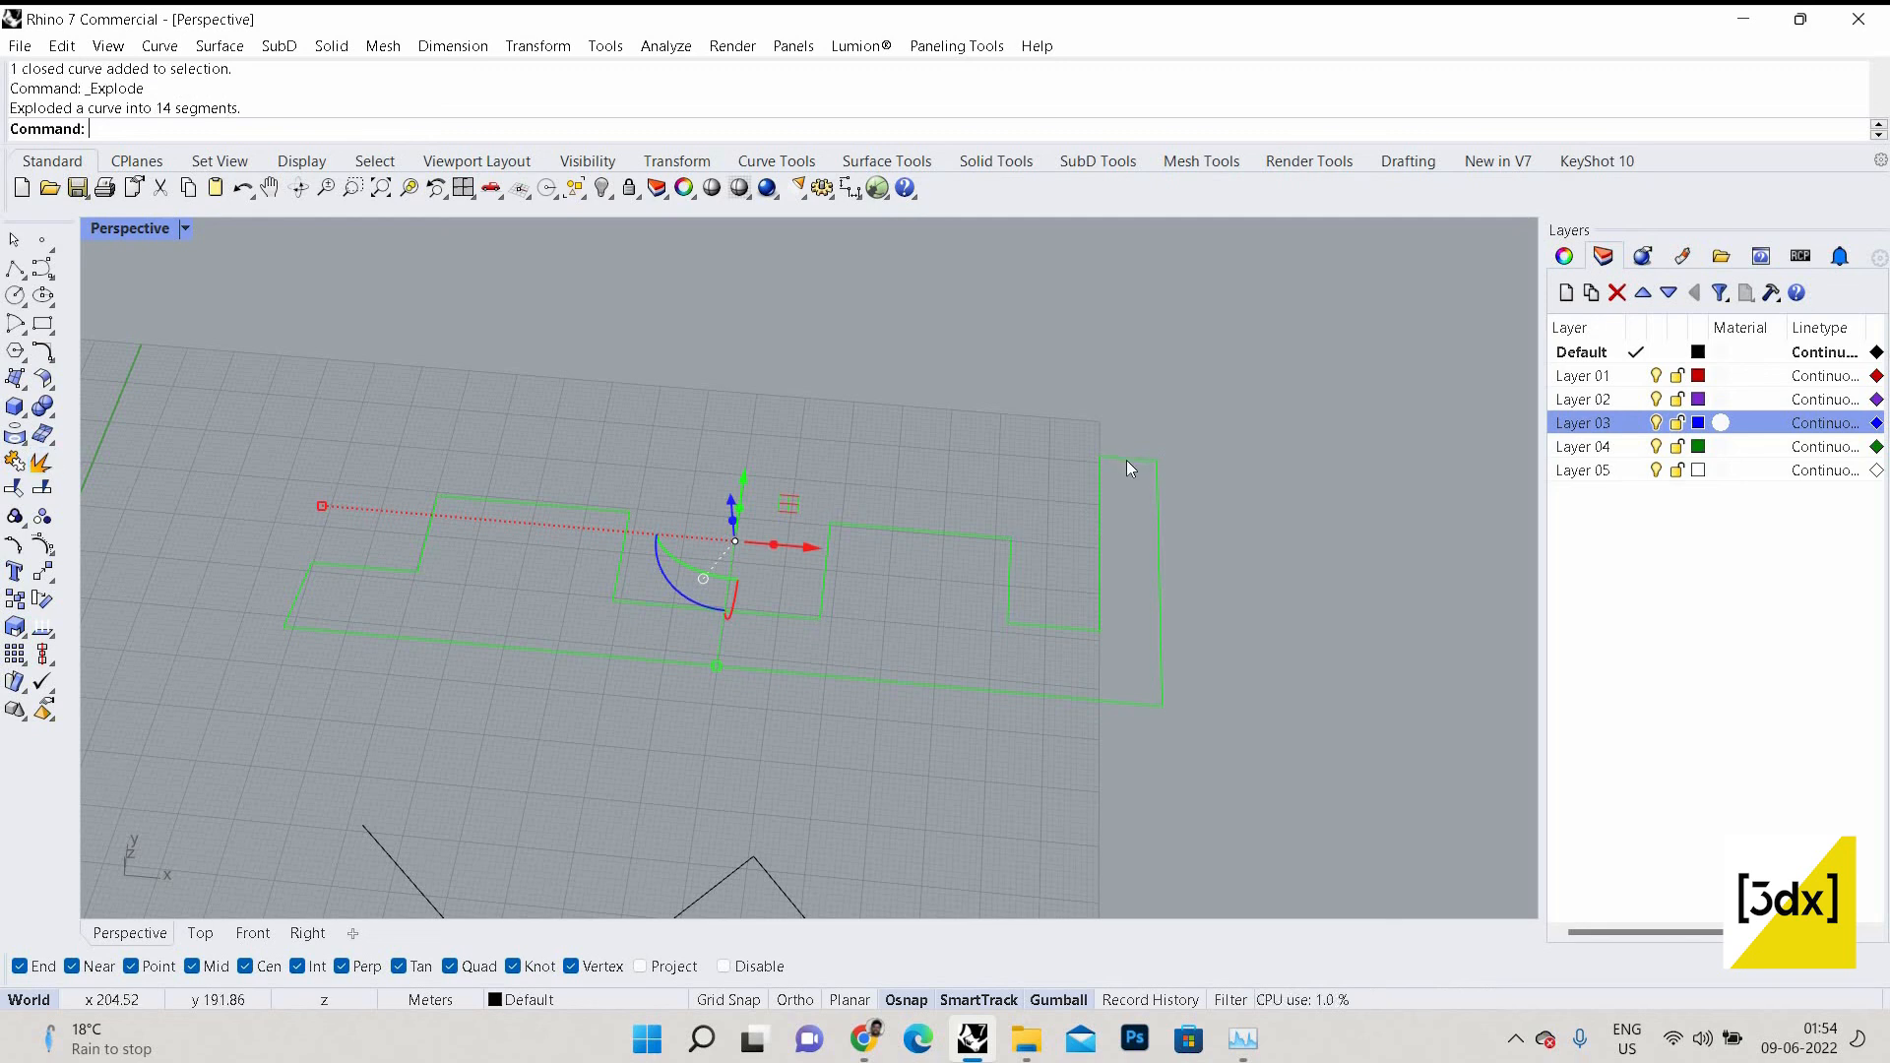
ctrl+click(1130, 458)
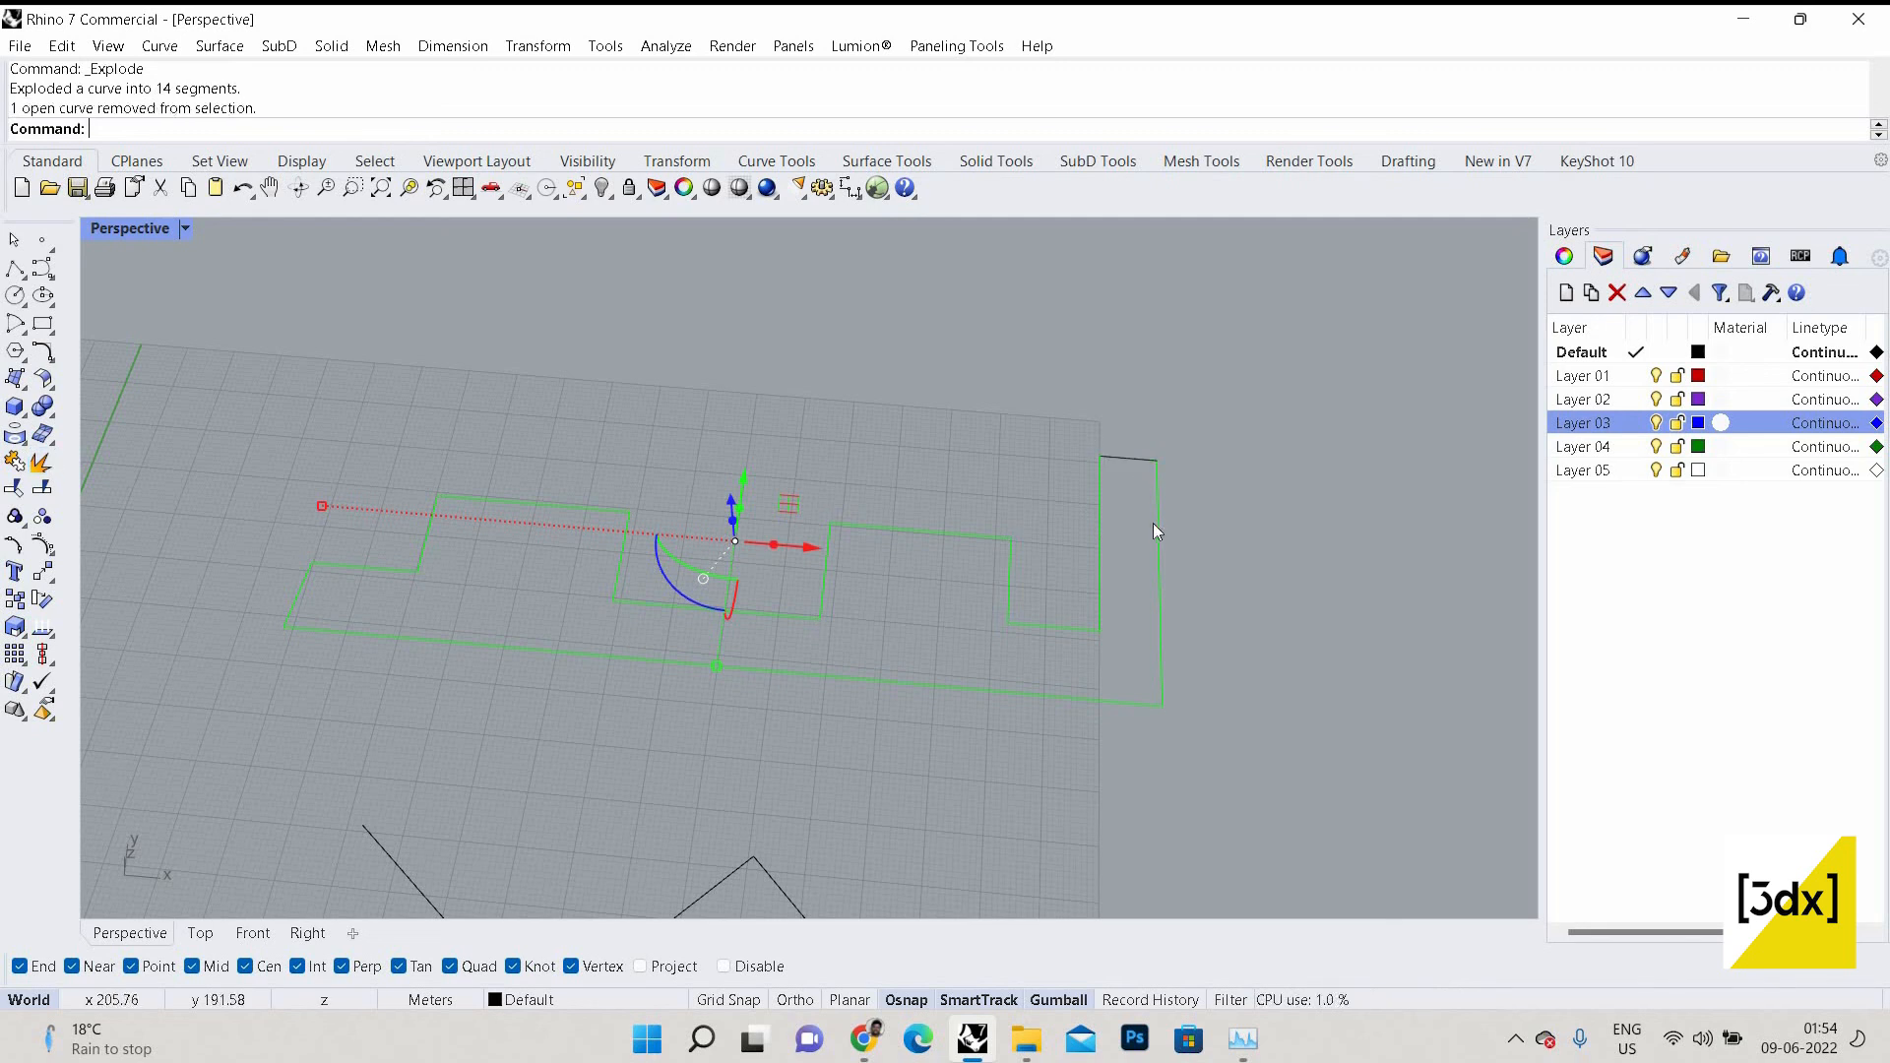
click(14, 460)
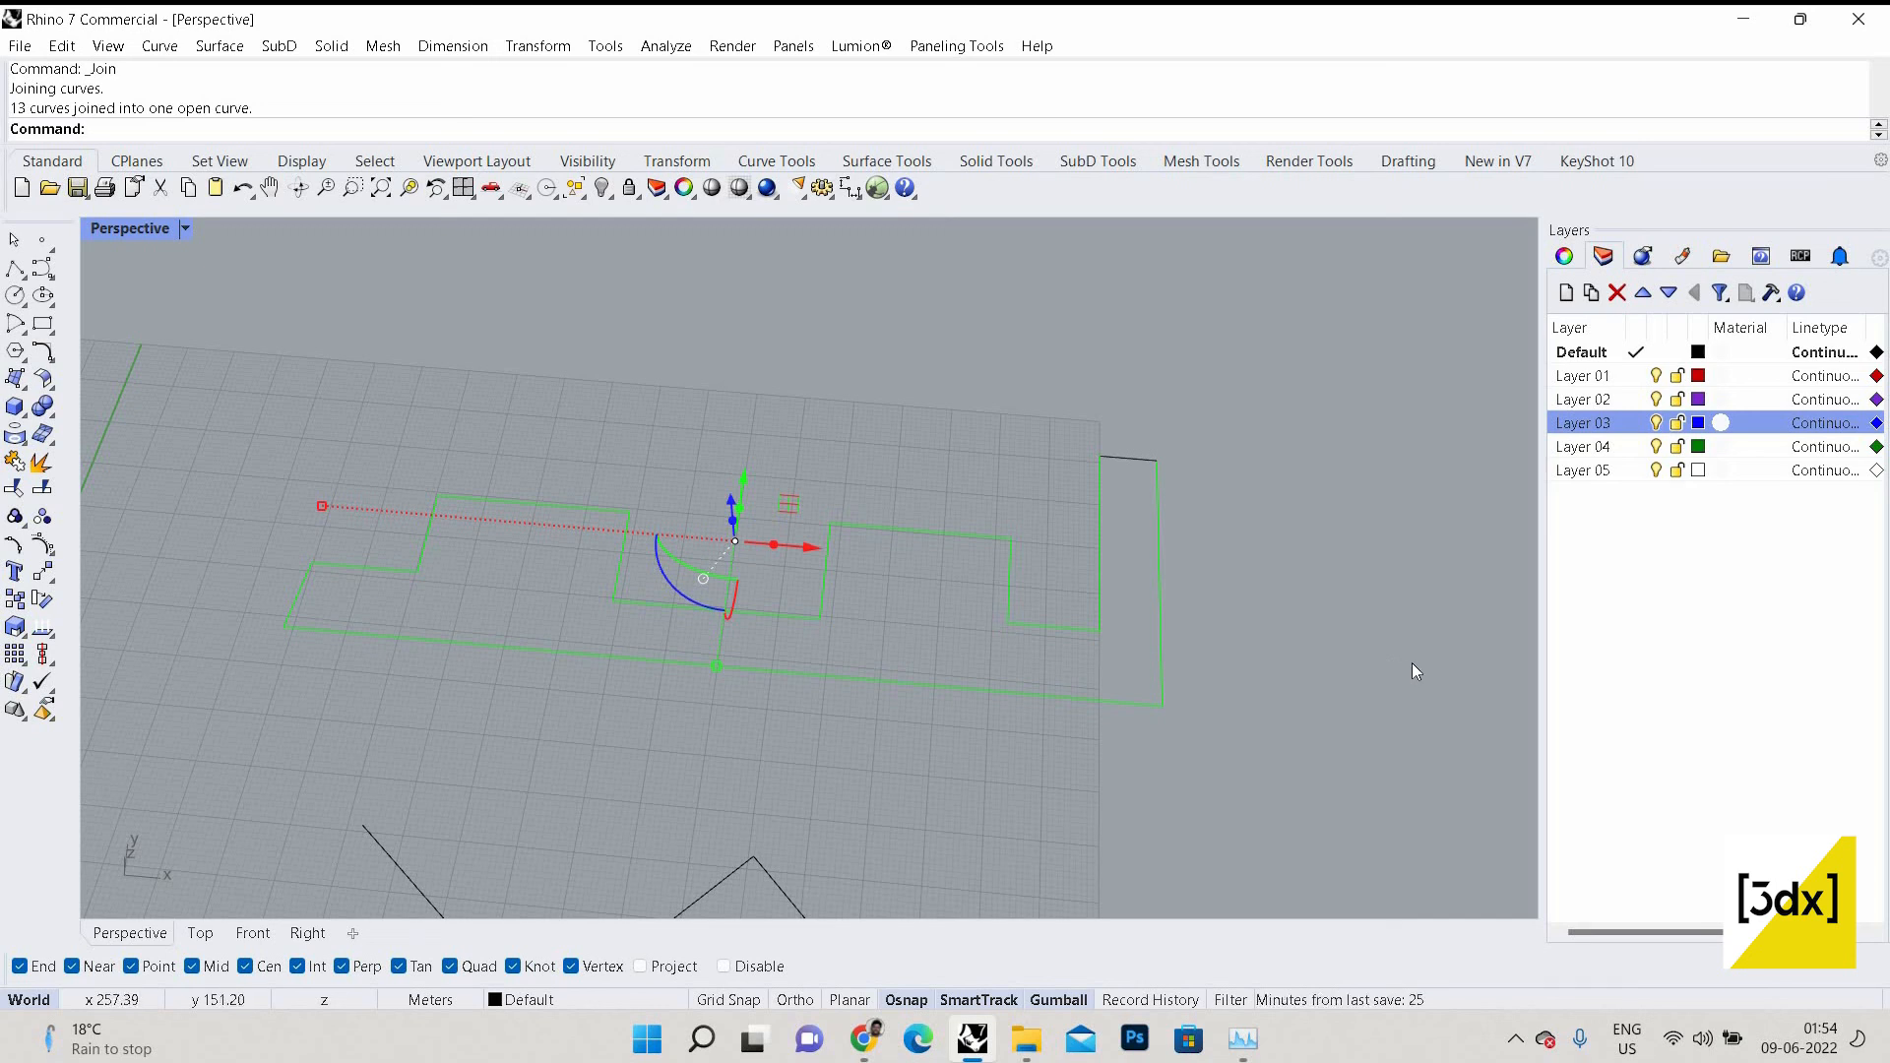
Undo the join and explode of the stepped outline, select the outline to check it, and clear the selection.
key(ctrl+z)
key(ctrl+z)
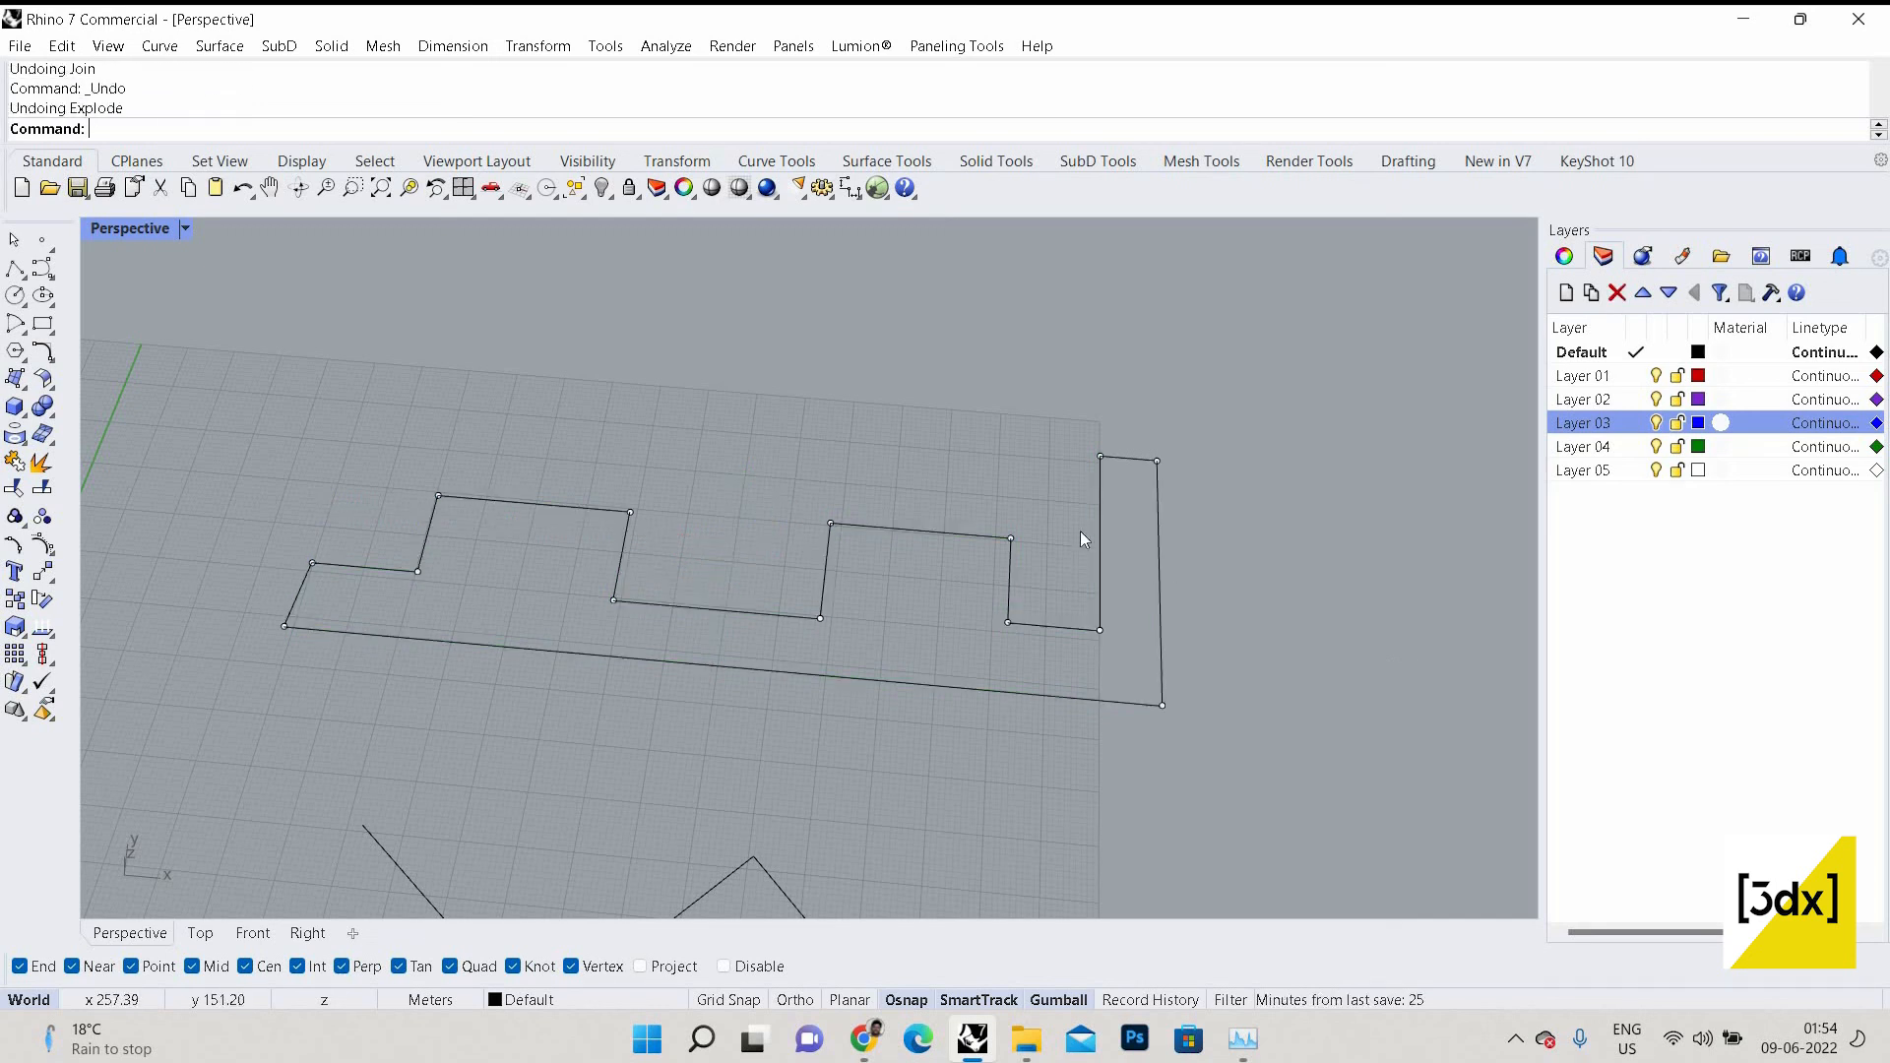
click(1100, 536)
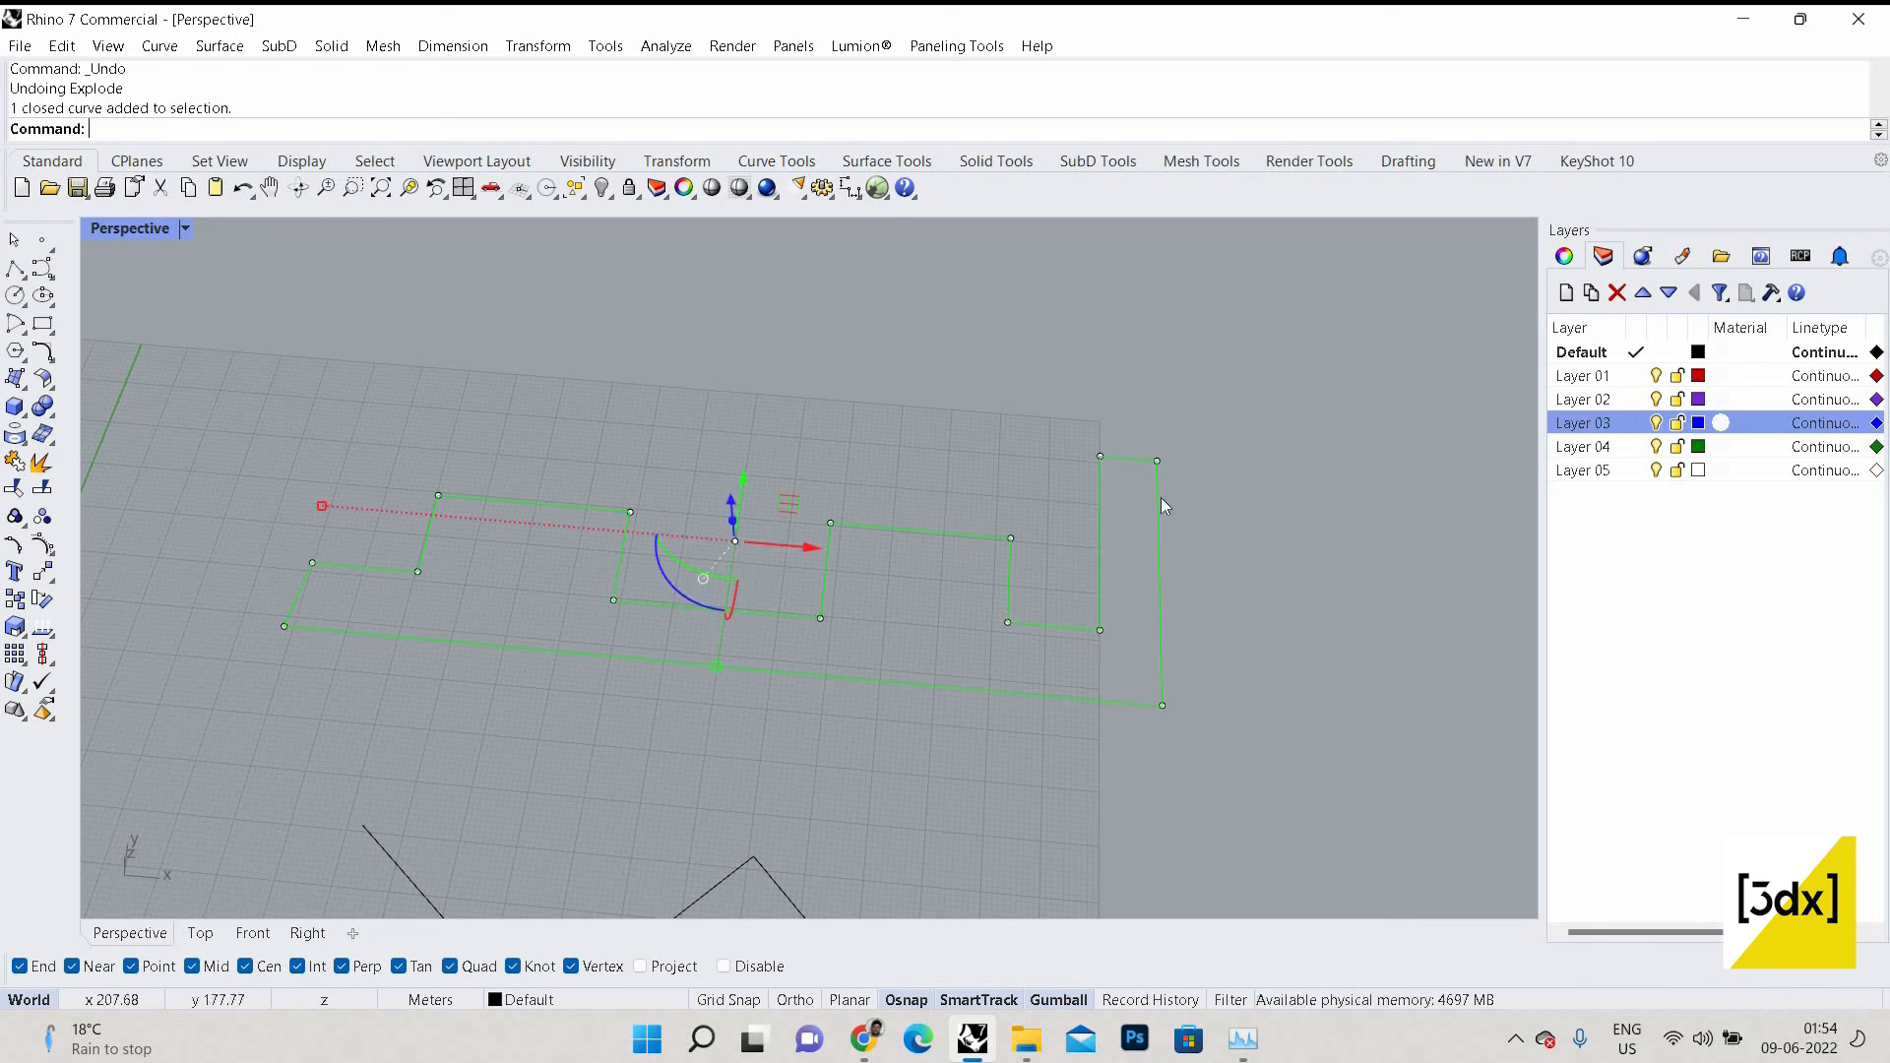
key(Escape)
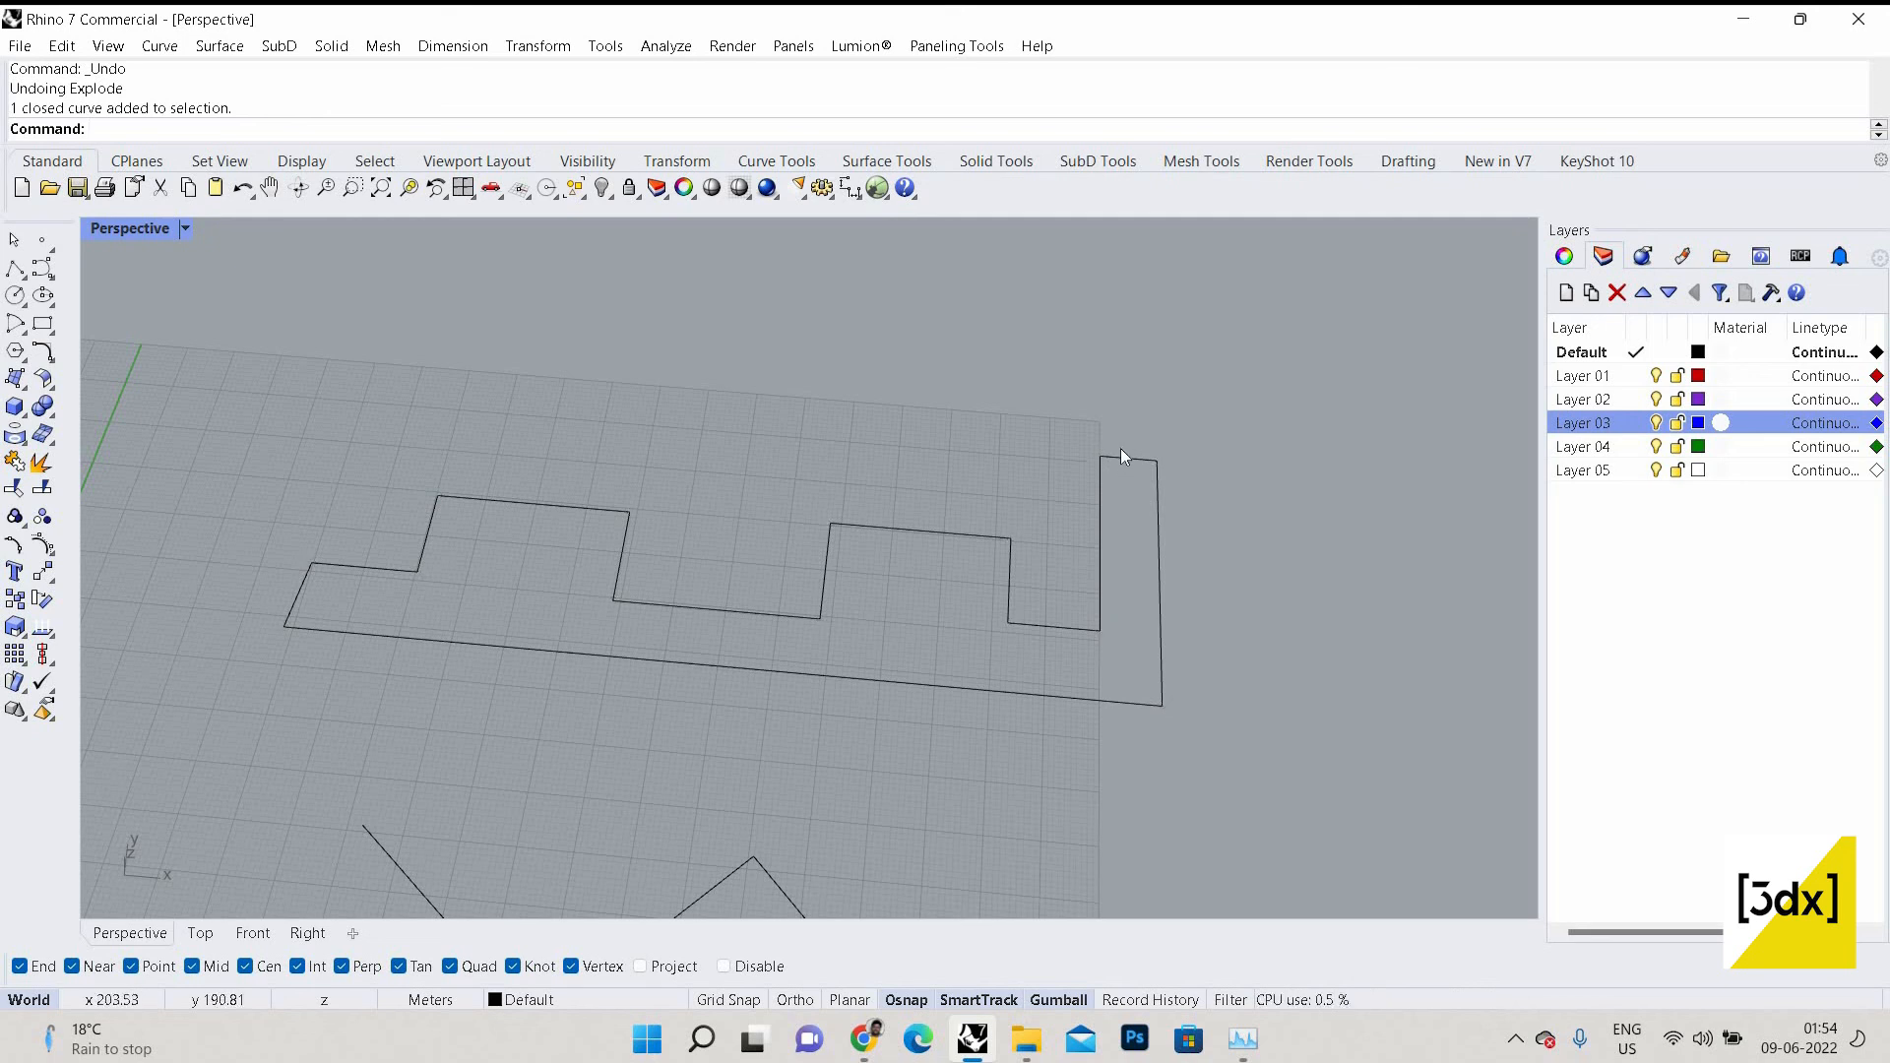
Place a copy of the stepped outline's short end segment beyond its tall upright part, and delete the original segment.
ctrl+shift+click(1122, 457)
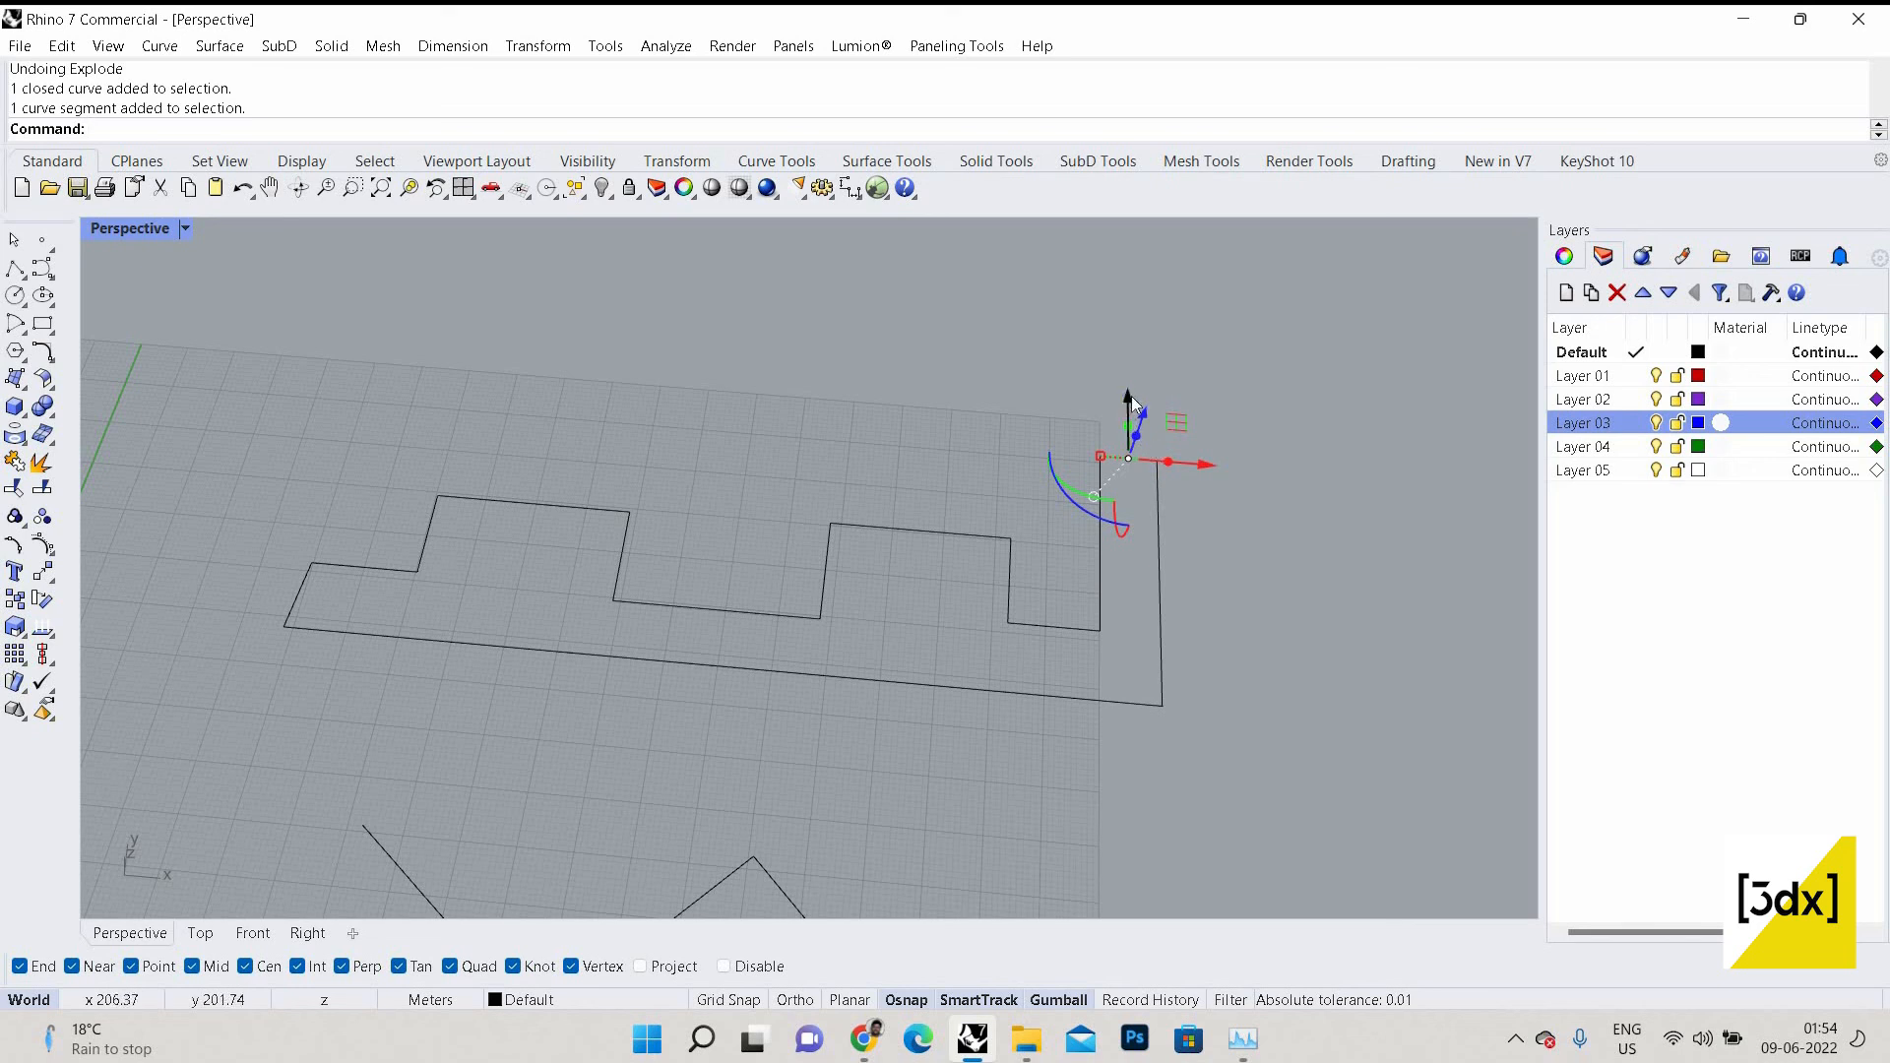
alt+drag(1131, 395, 1137, 290)
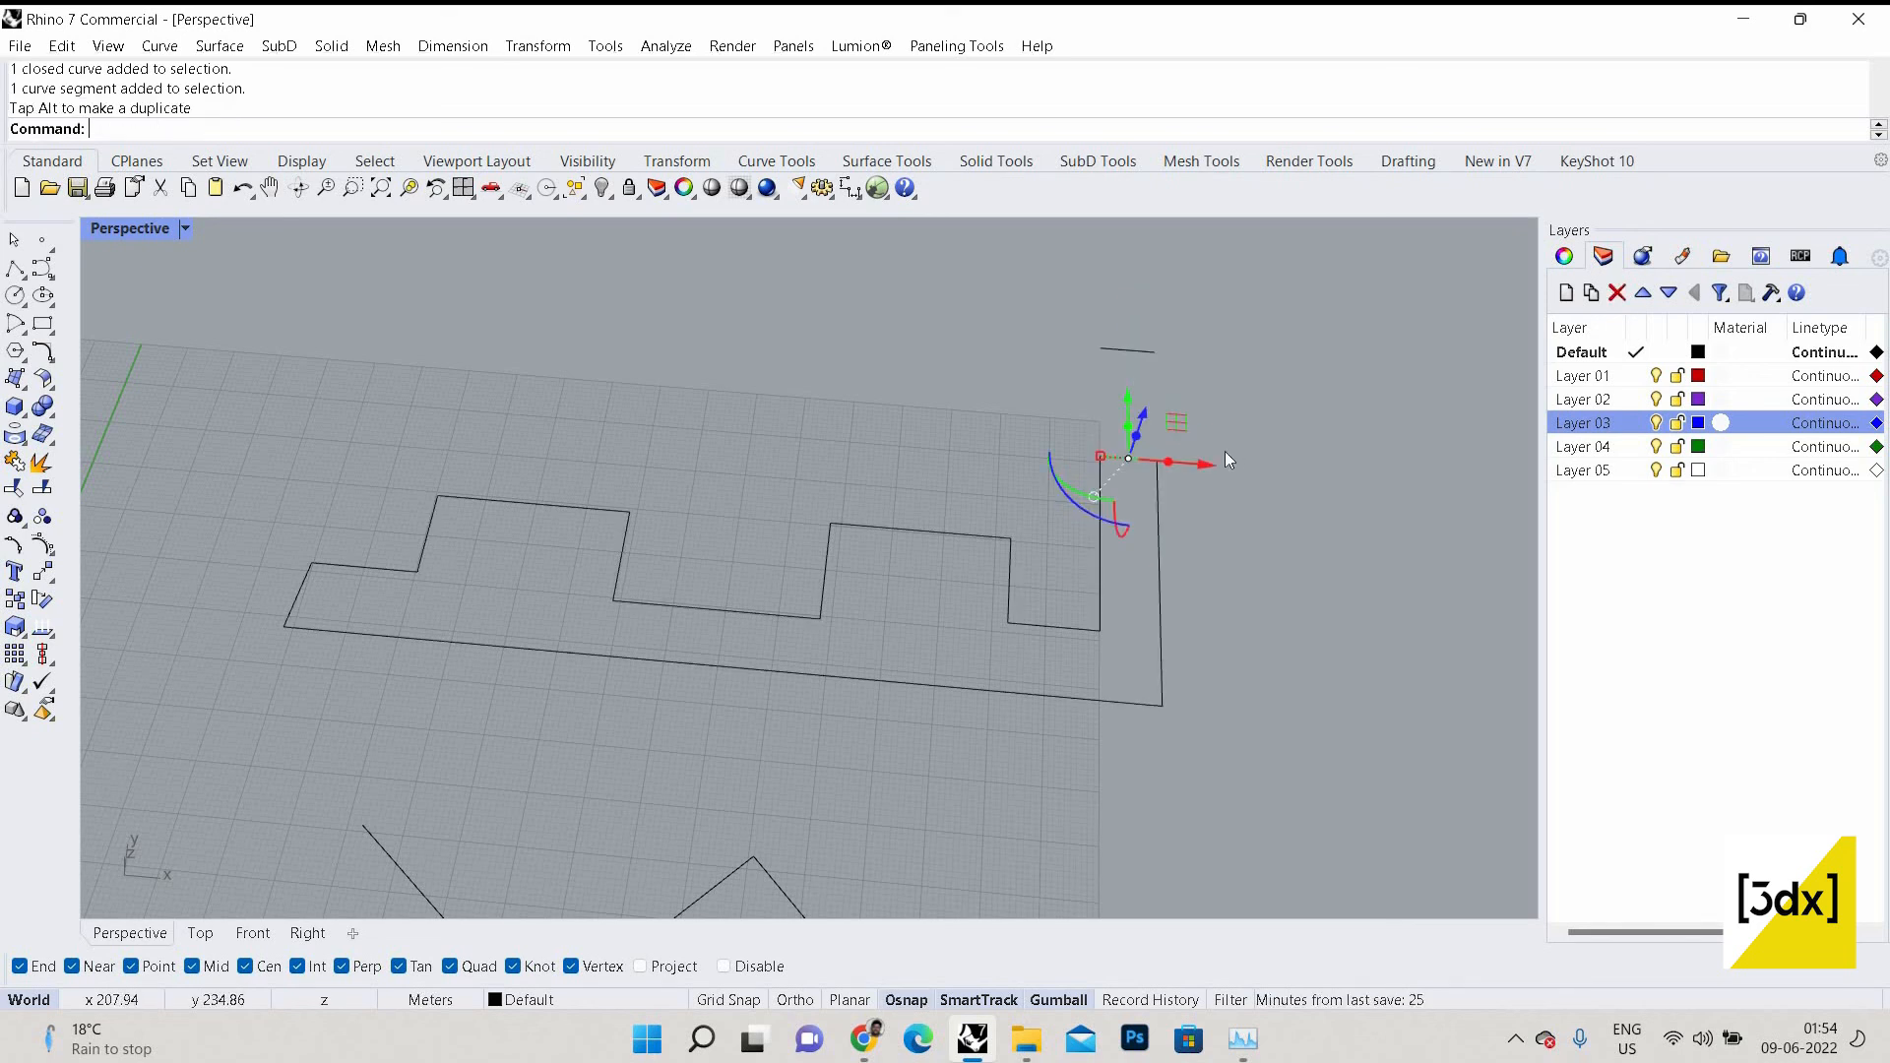
click(1225, 451)
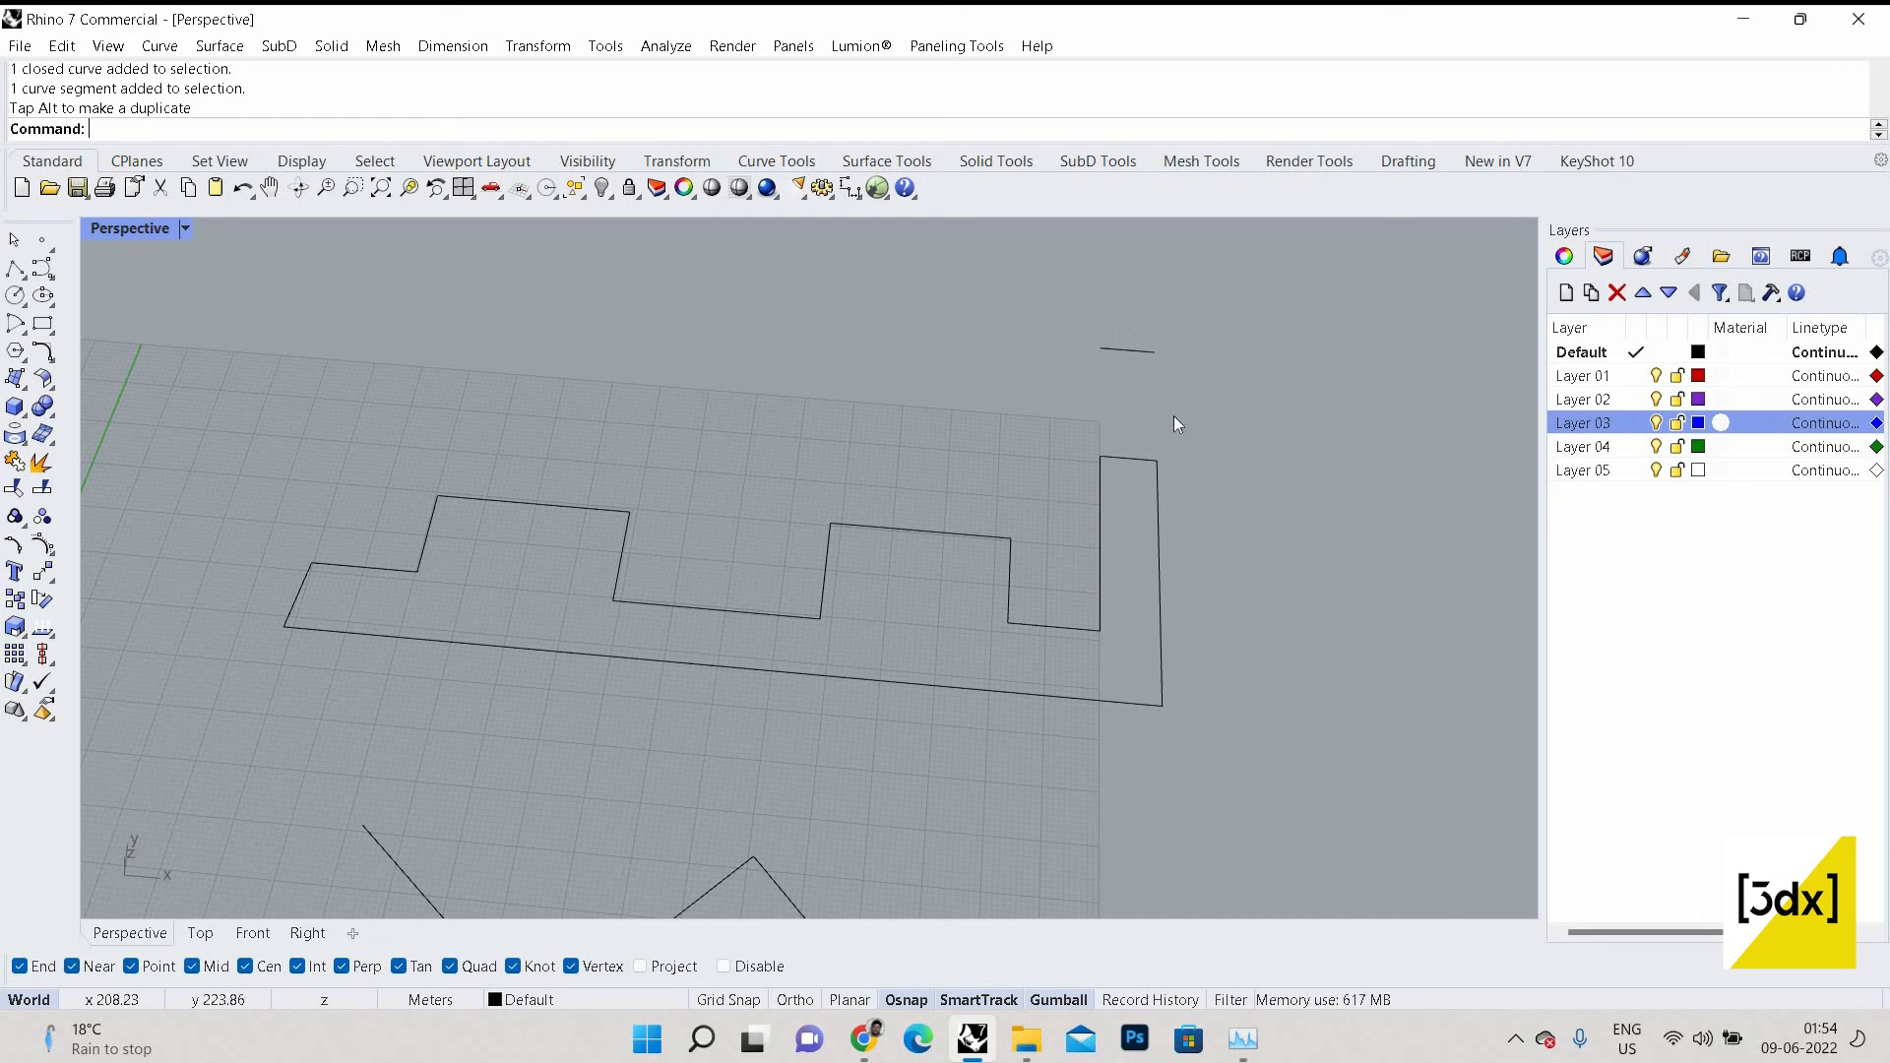
ctrl+shift+click(1130, 456)
key(Delete)
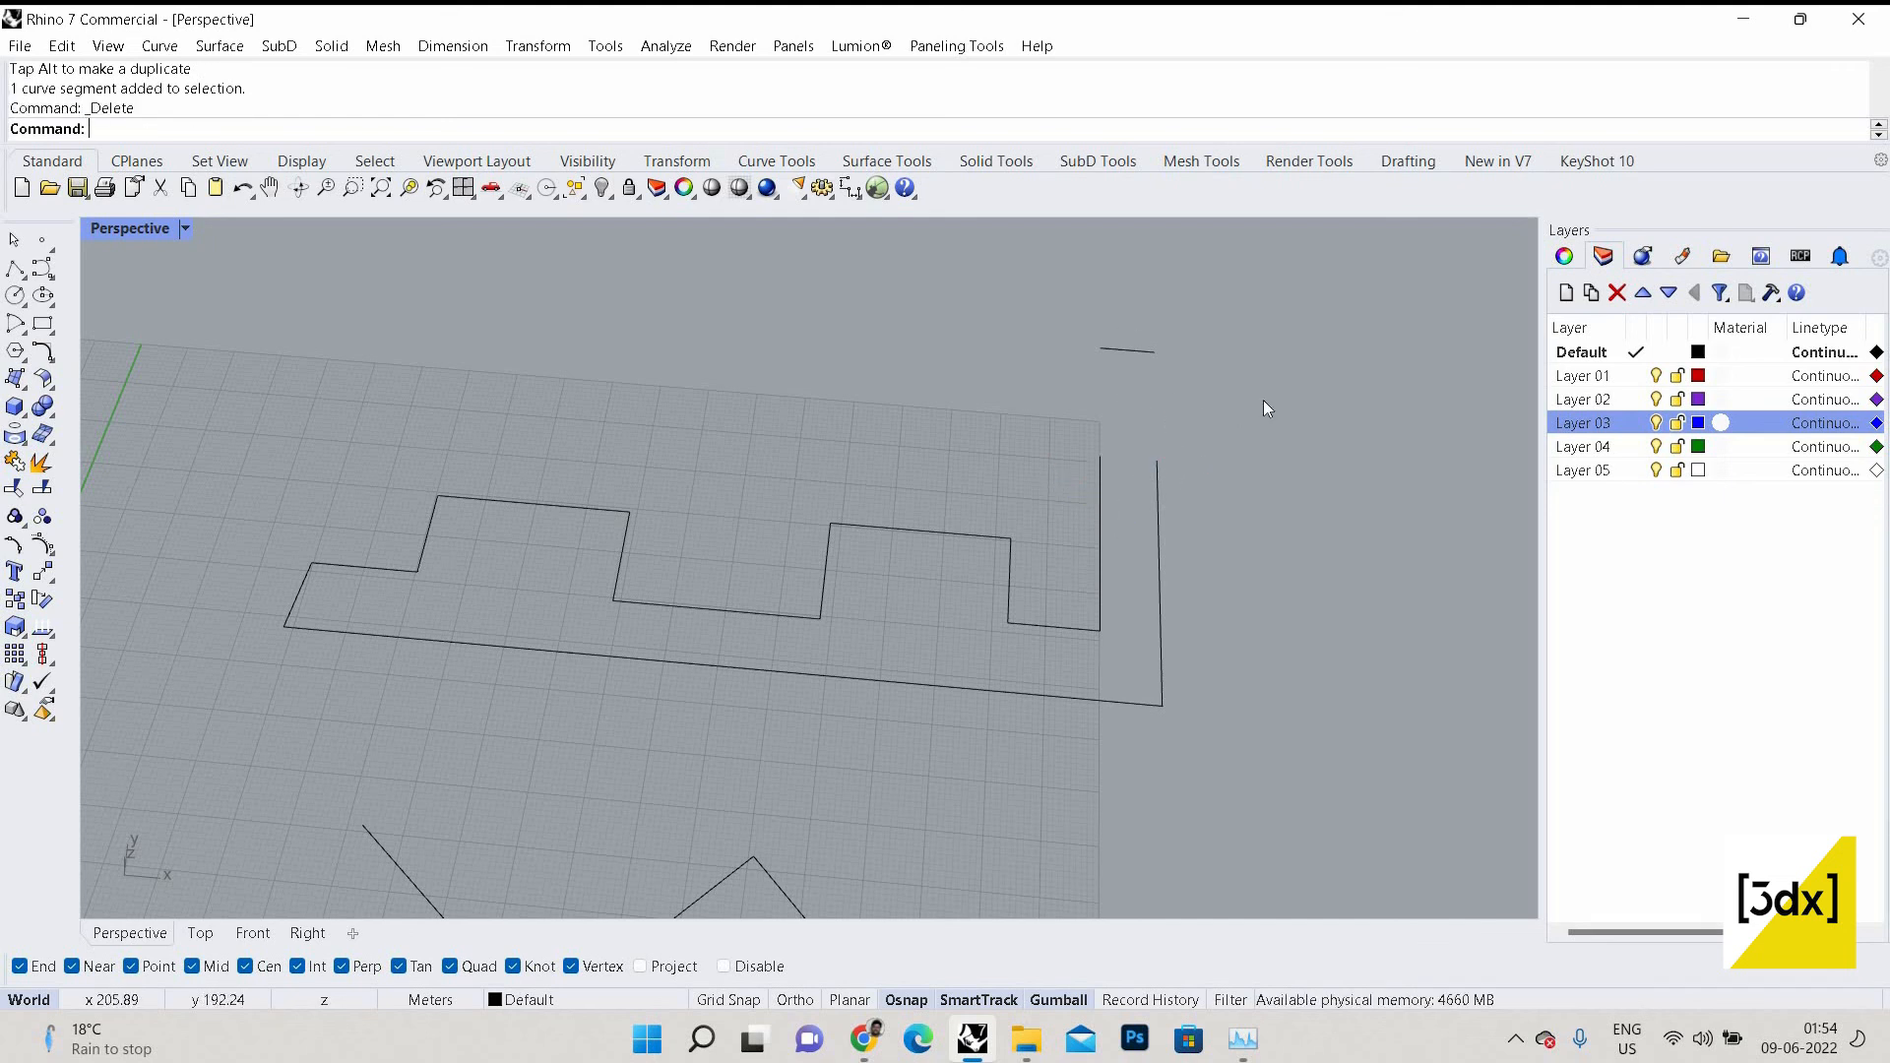
Select the opened stepped outline to check that it is one curve, sub-select its middle recessed segment, and clear the selection.
double_click(1168, 611)
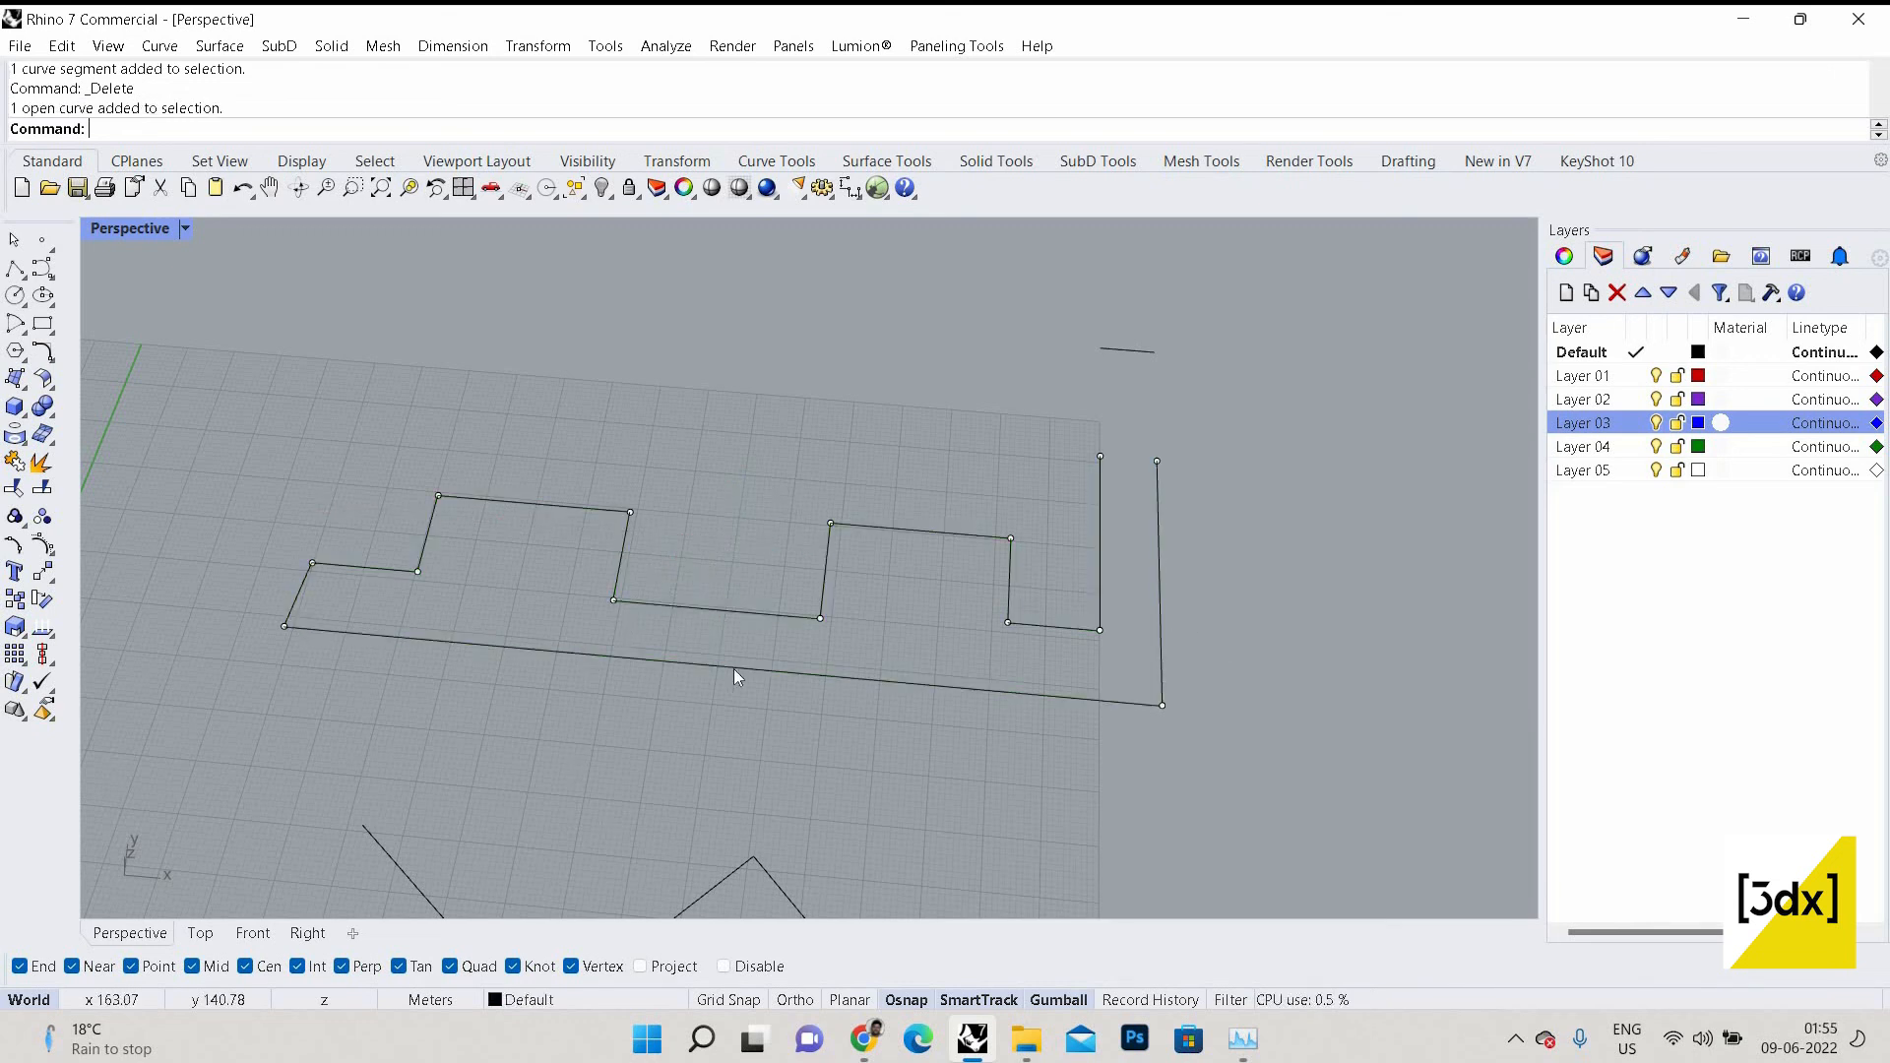
key(Escape)
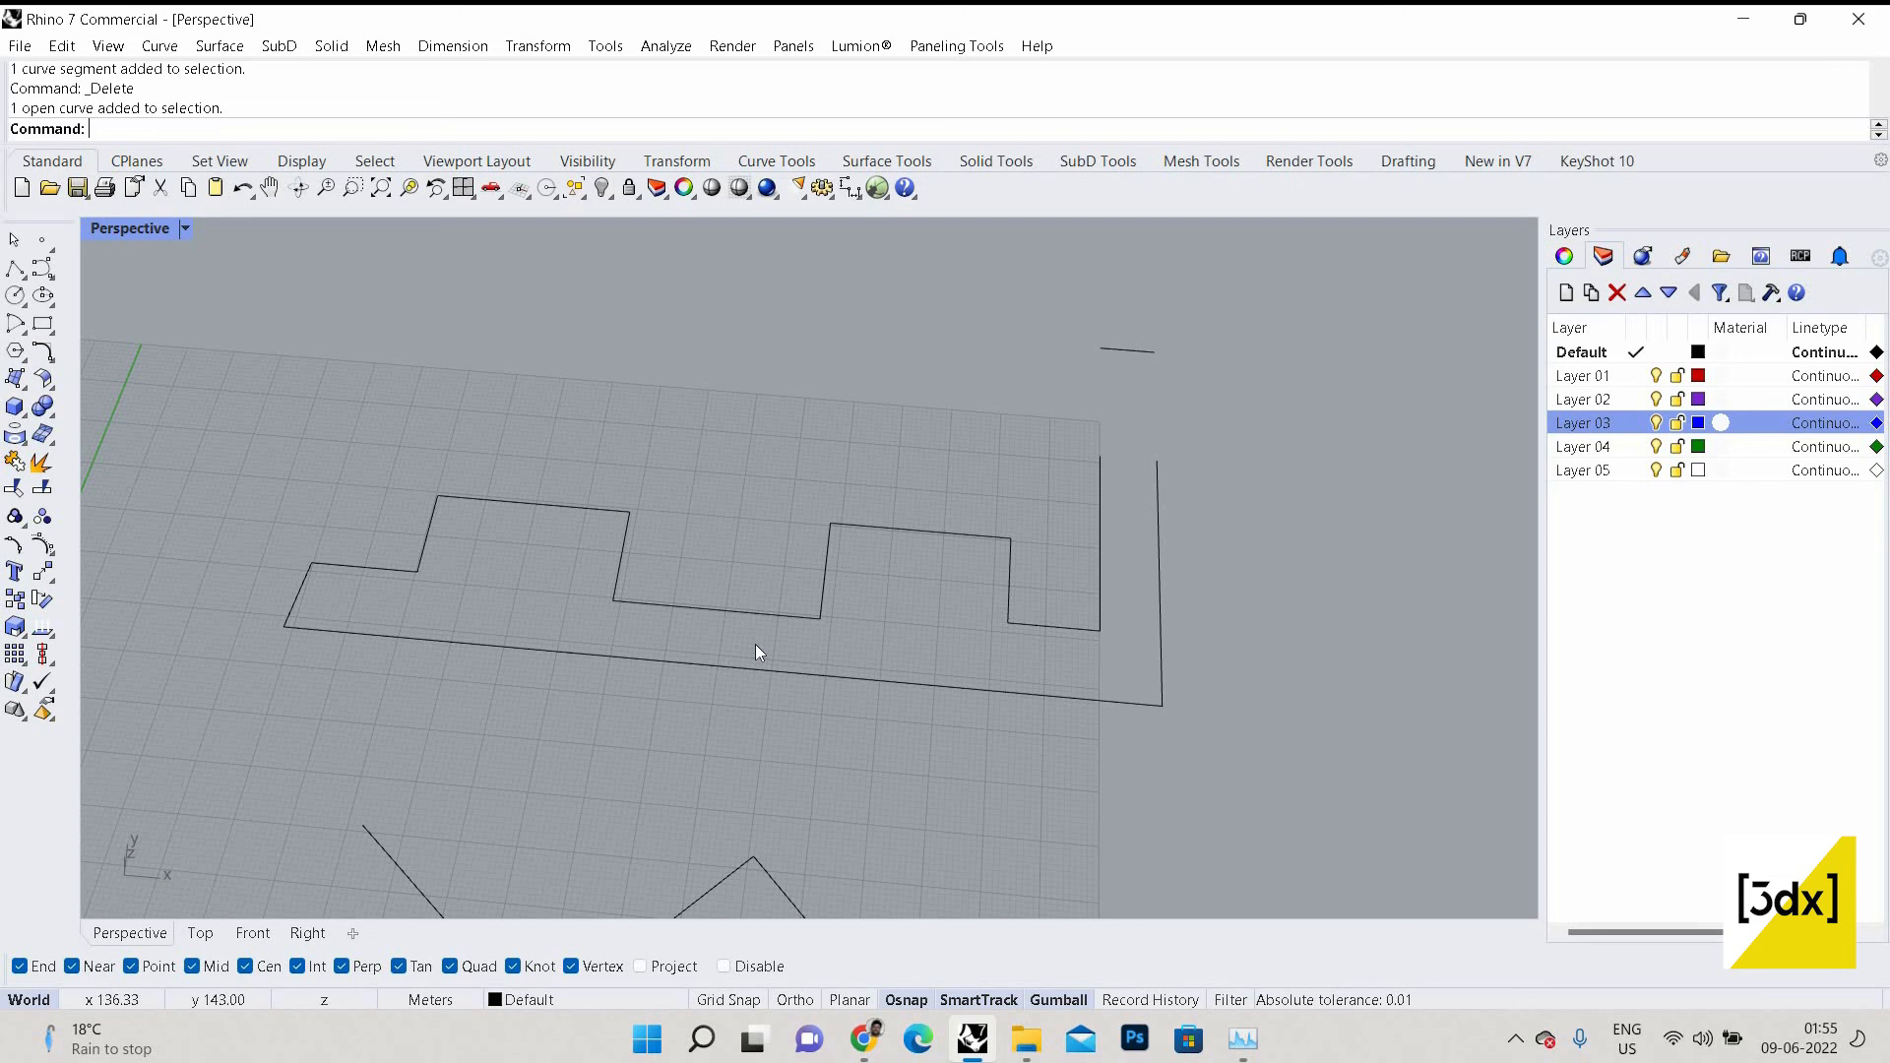
click(795, 616)
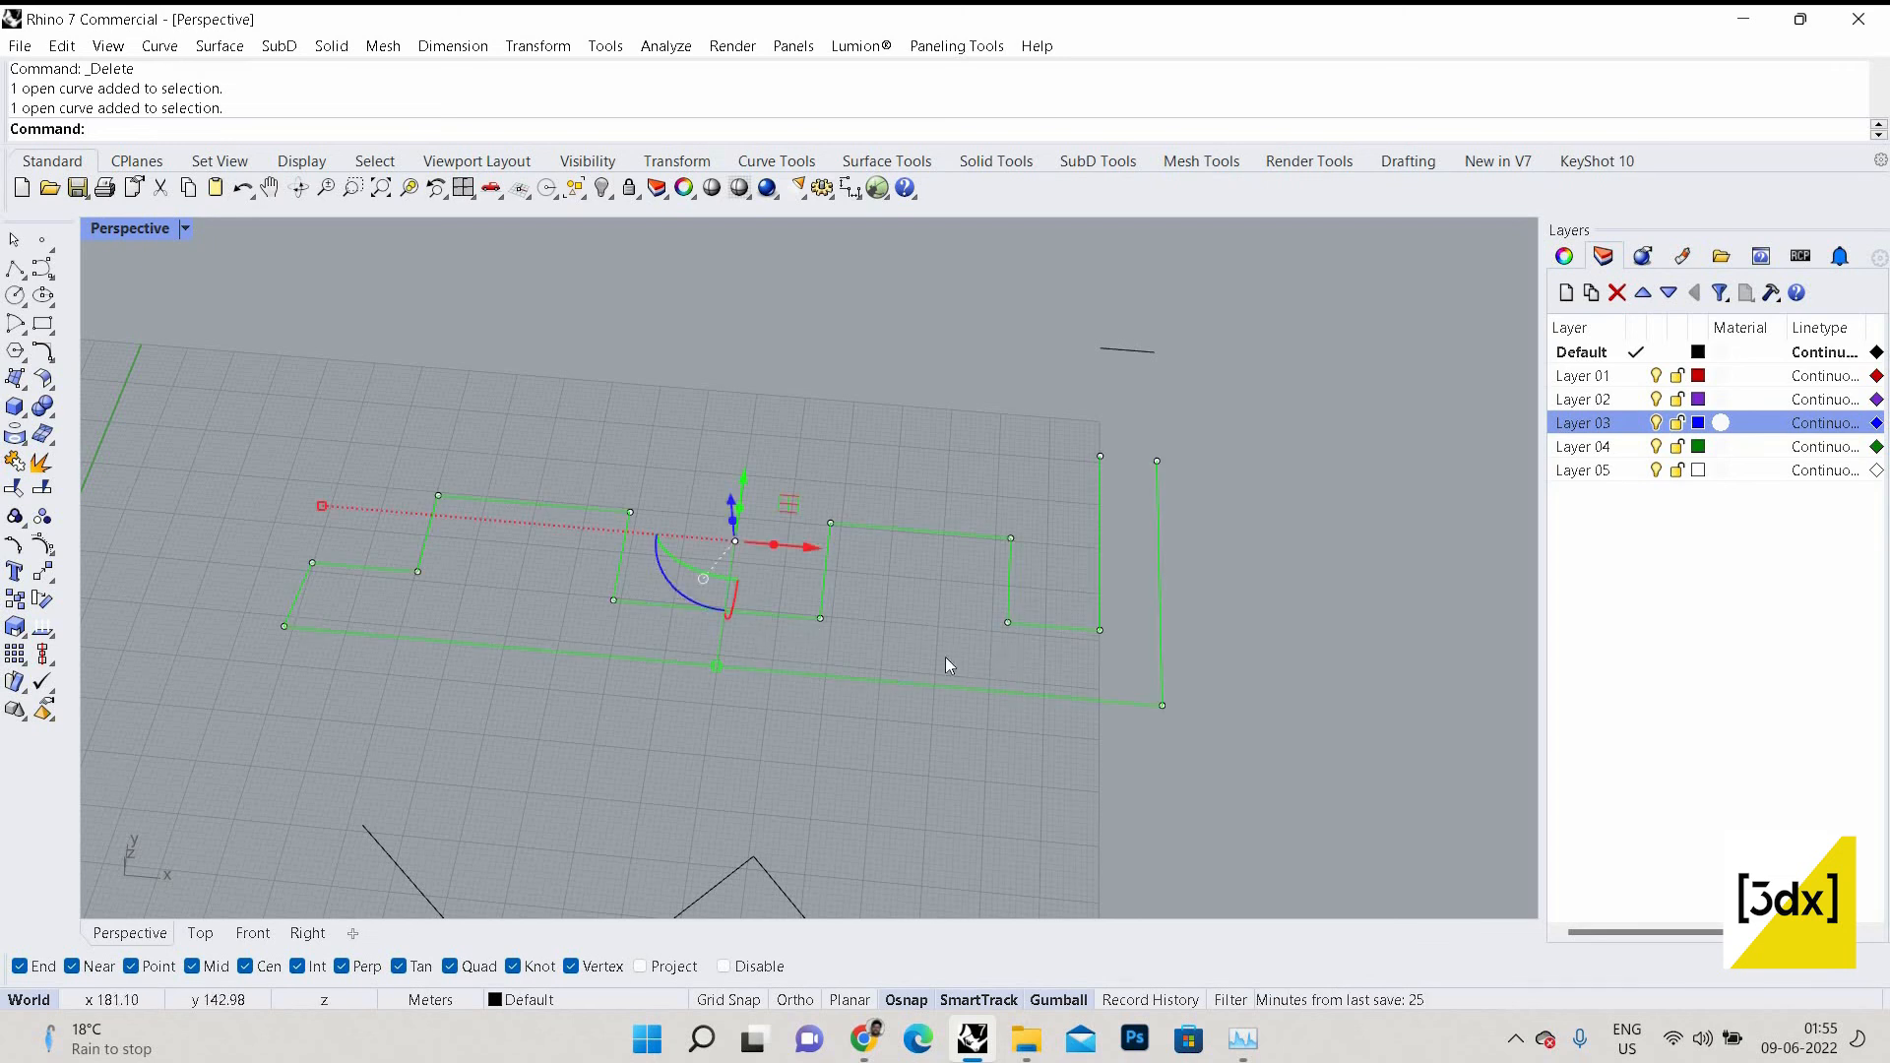
click(873, 638)
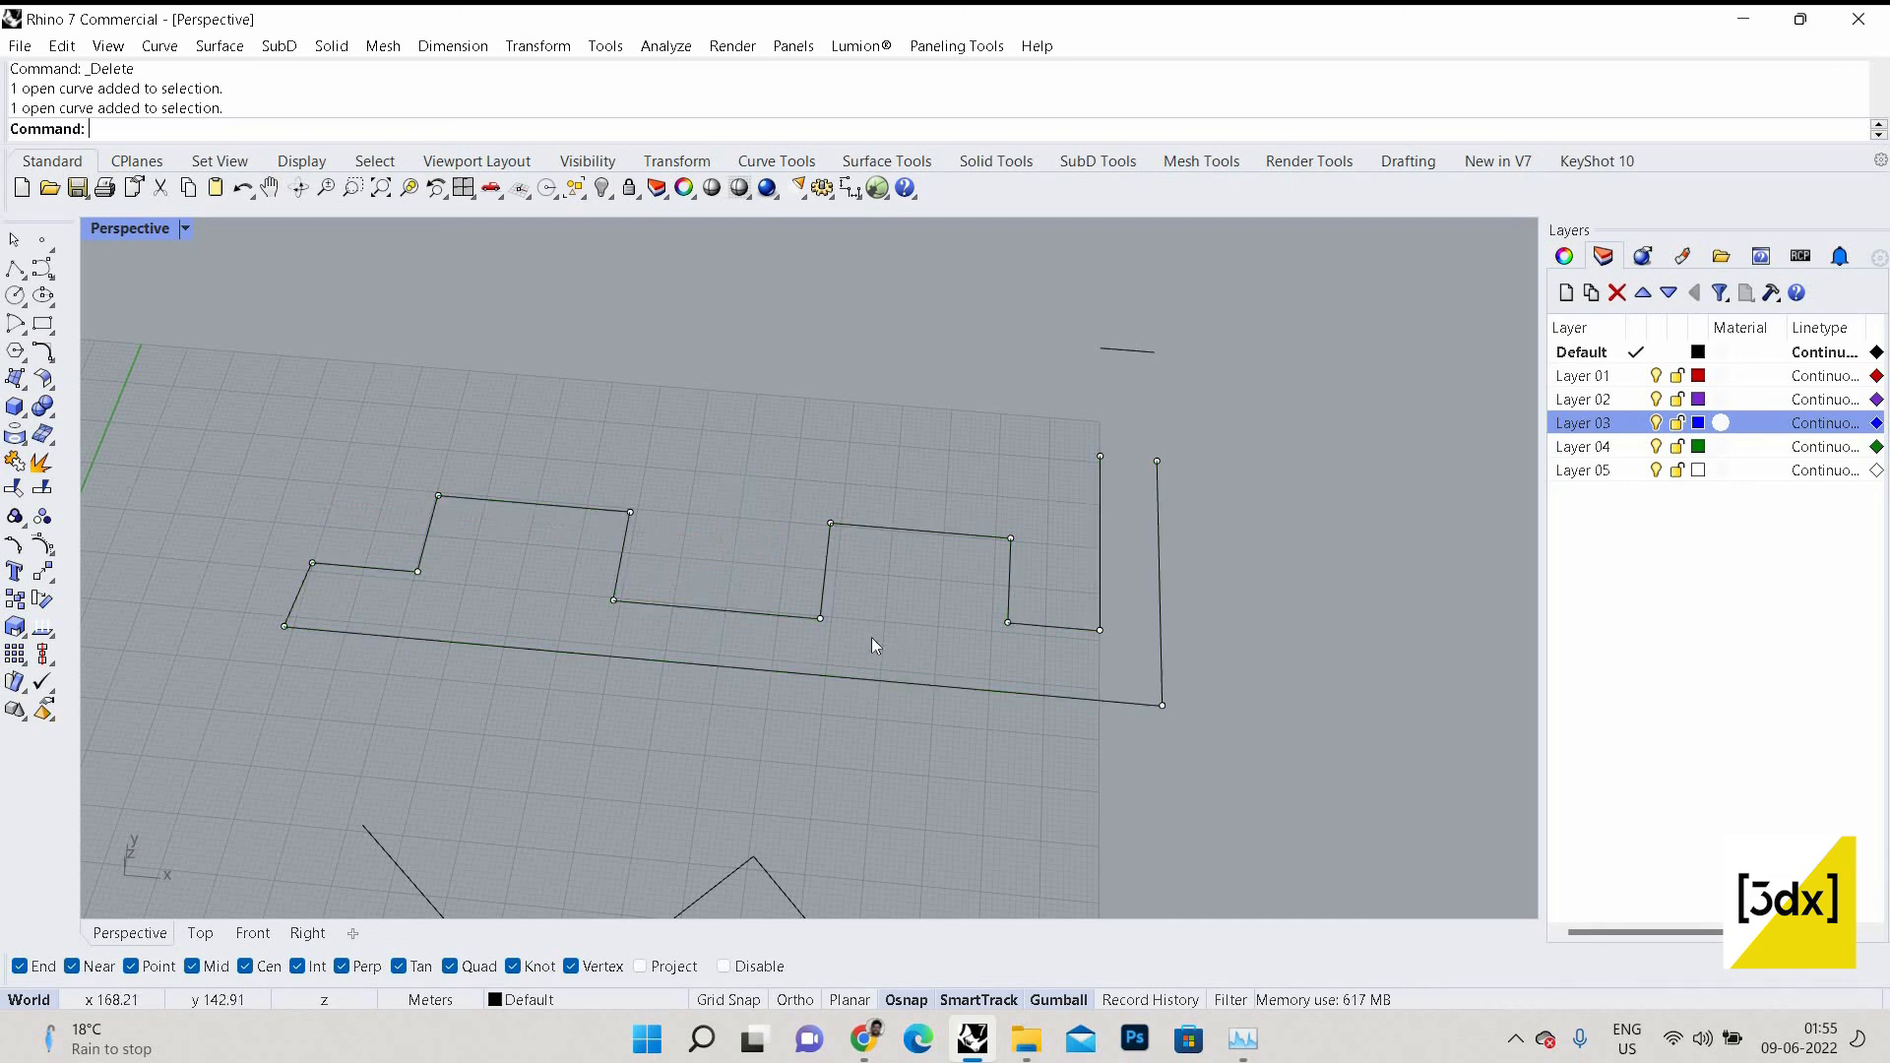
ctrl+shift+click(764, 615)
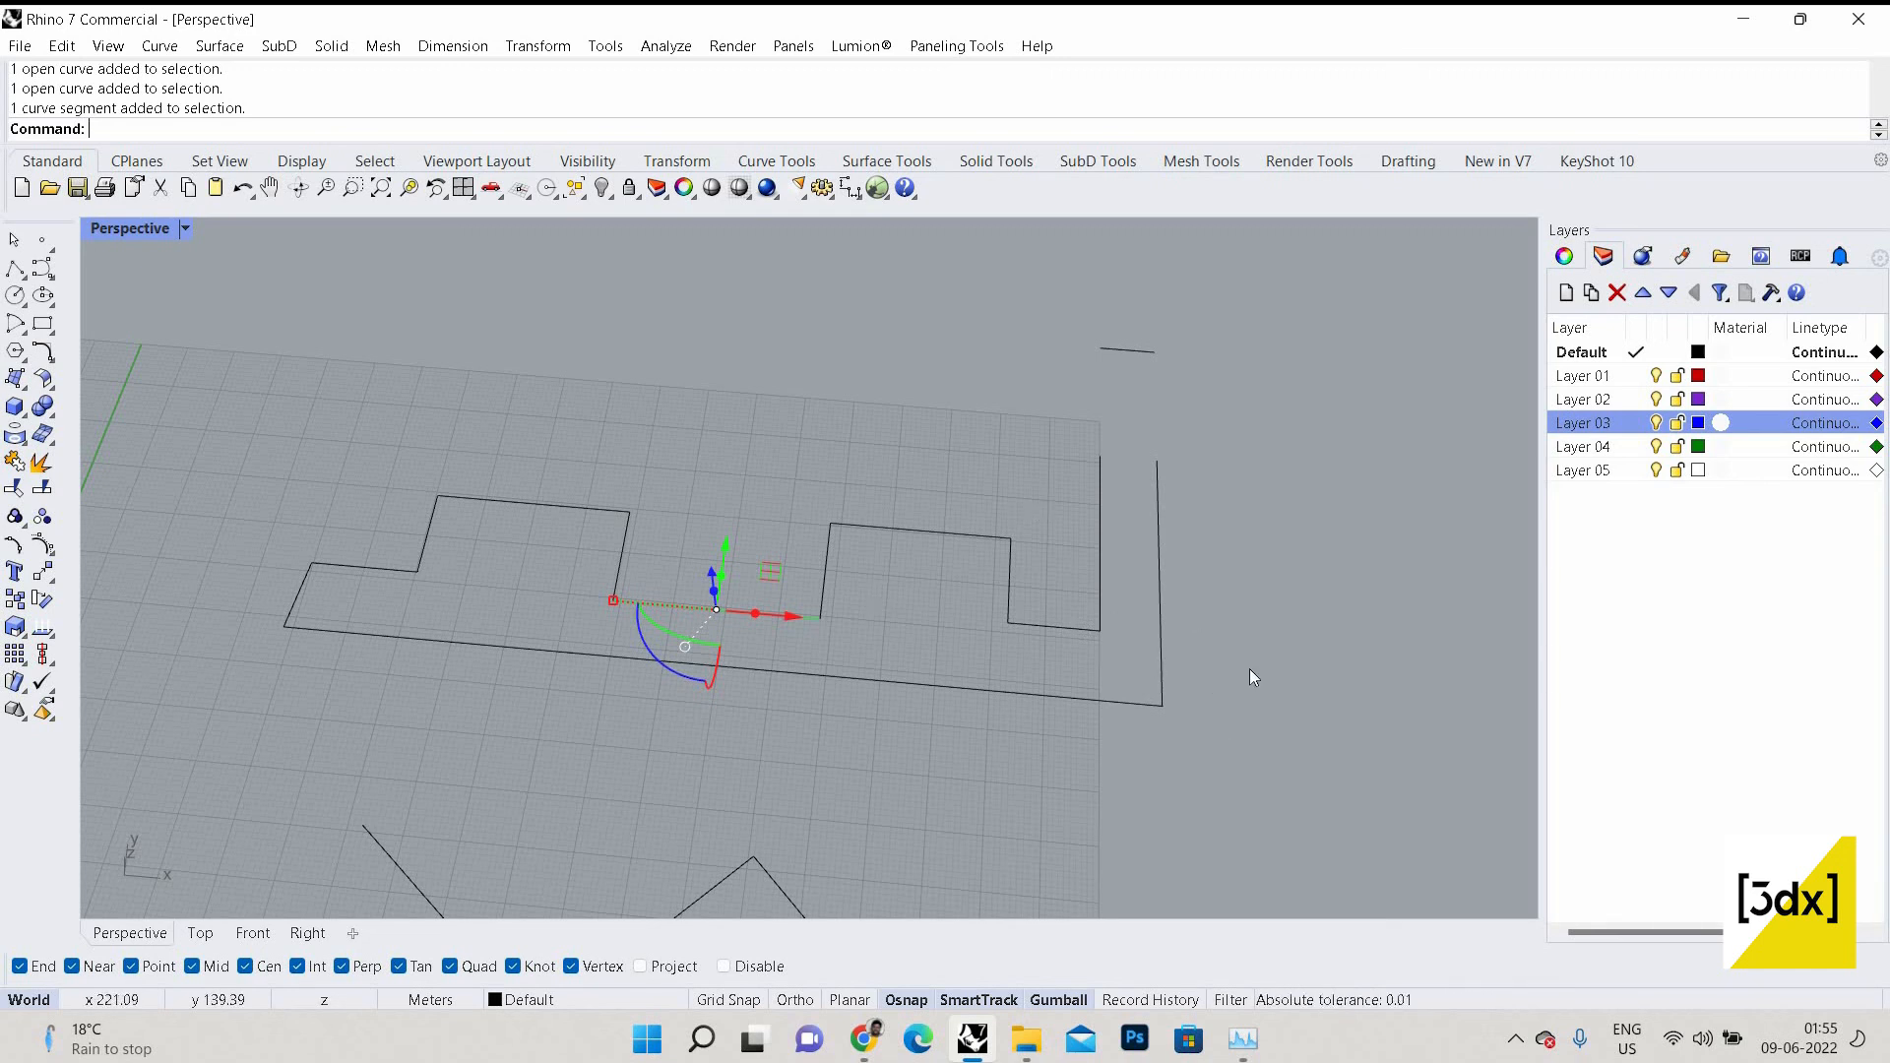
scroll(1253, 669, down, 3)
key(Delete)
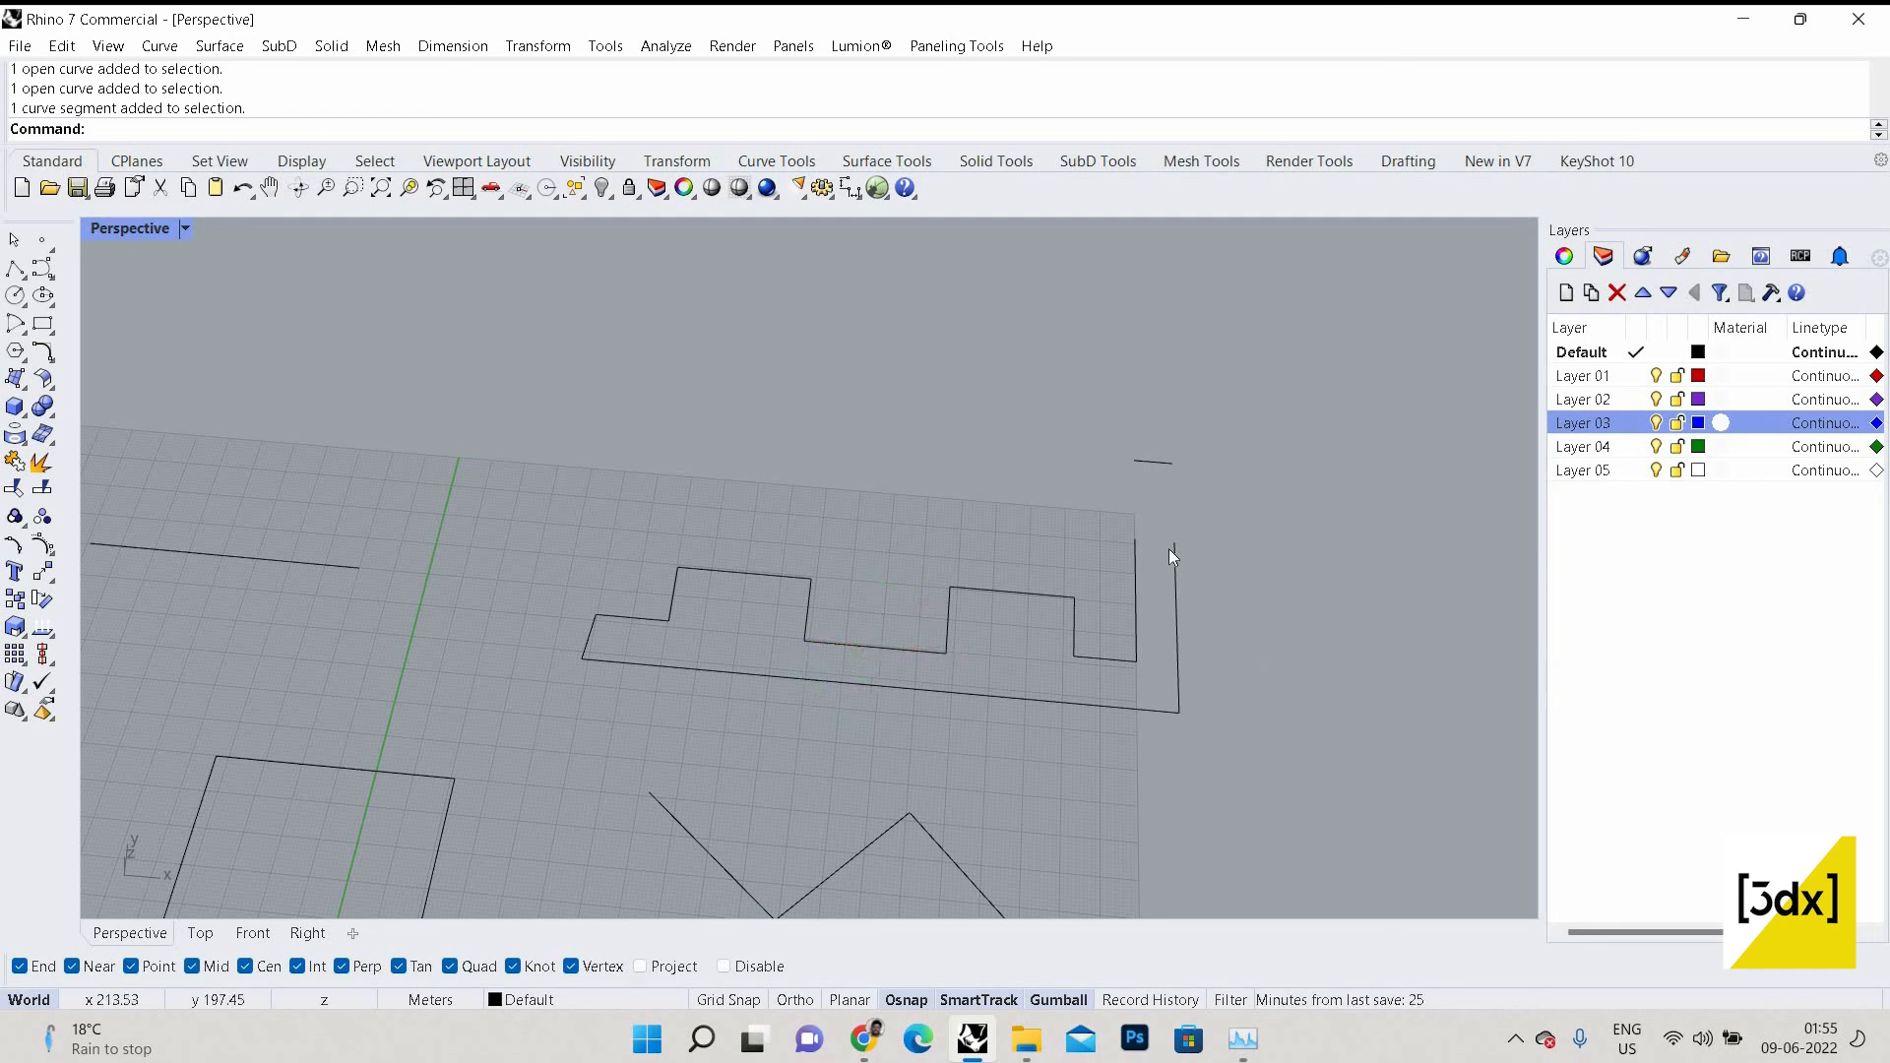
scroll(1169, 512, up, 2)
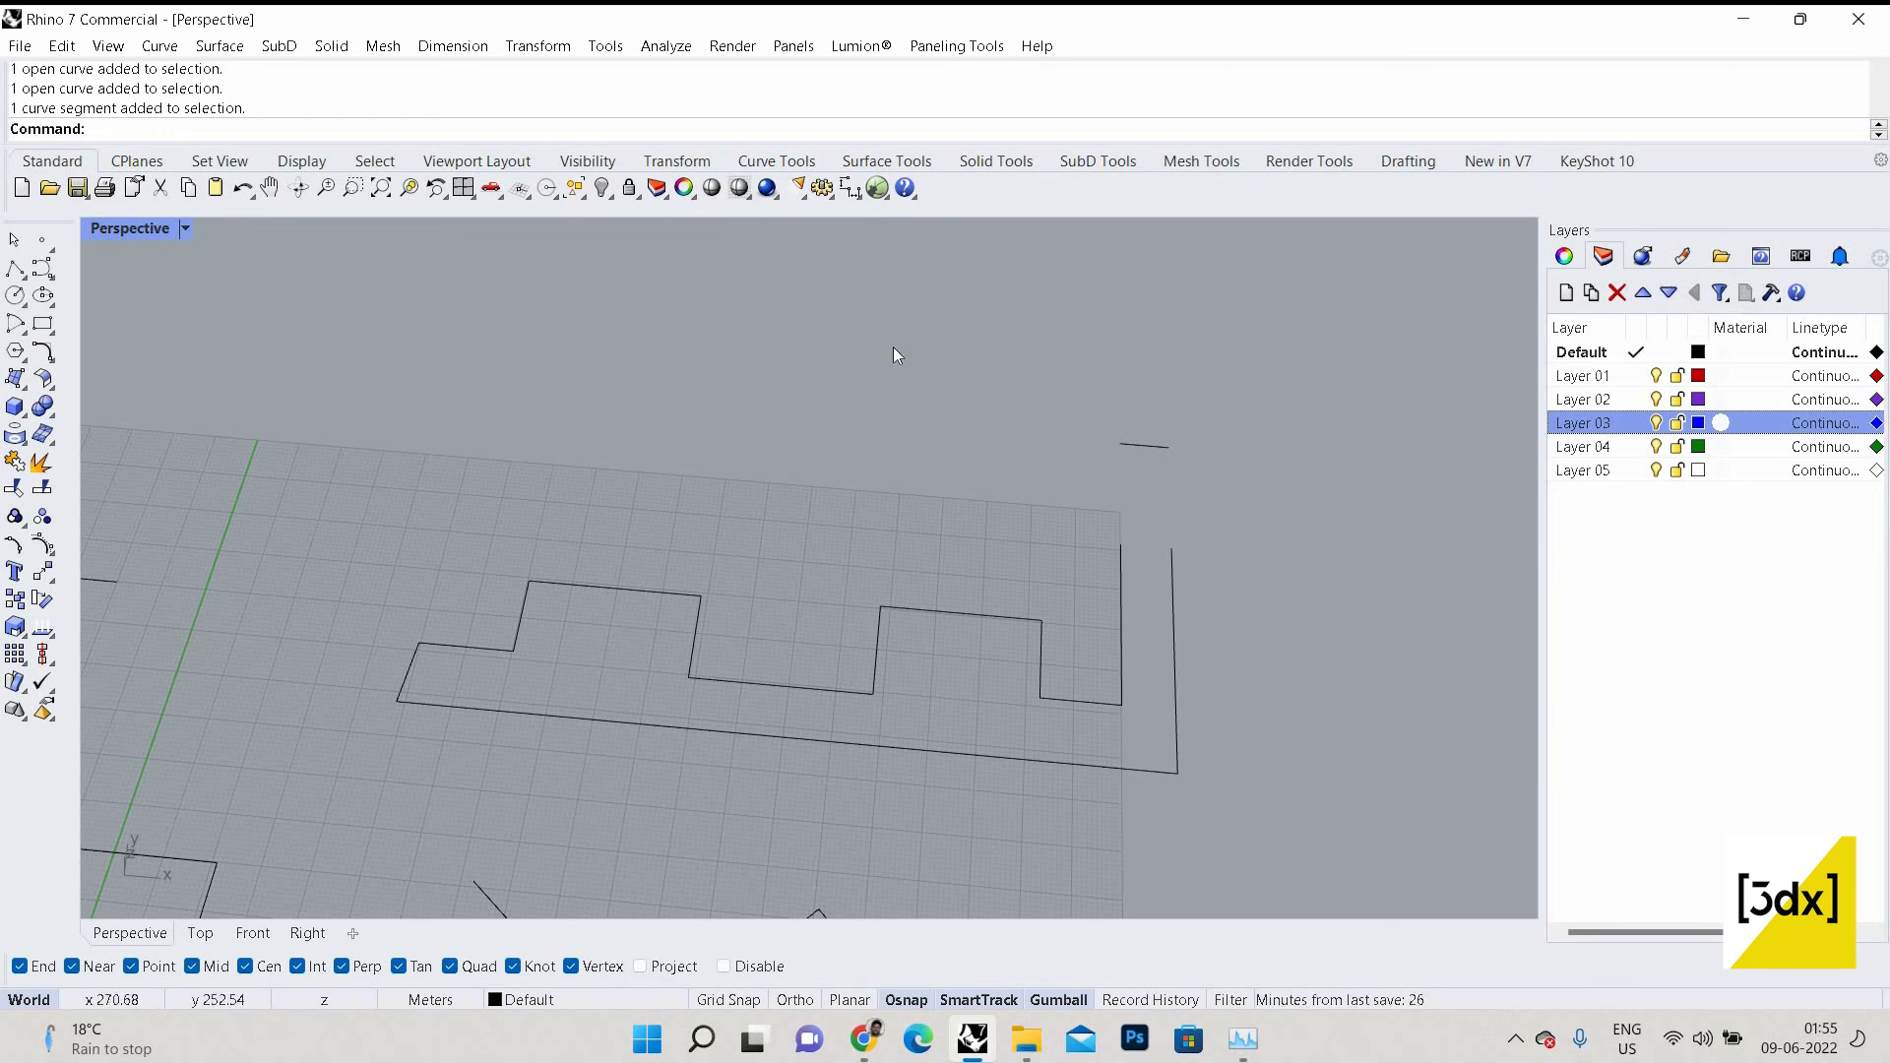
Draw a large circle by centre and radius on the other side of the blue line from the "Not Joined = Line Segment" label.
scroll(1059, 502, down, 5)
scroll(1220, 707, up, 2)
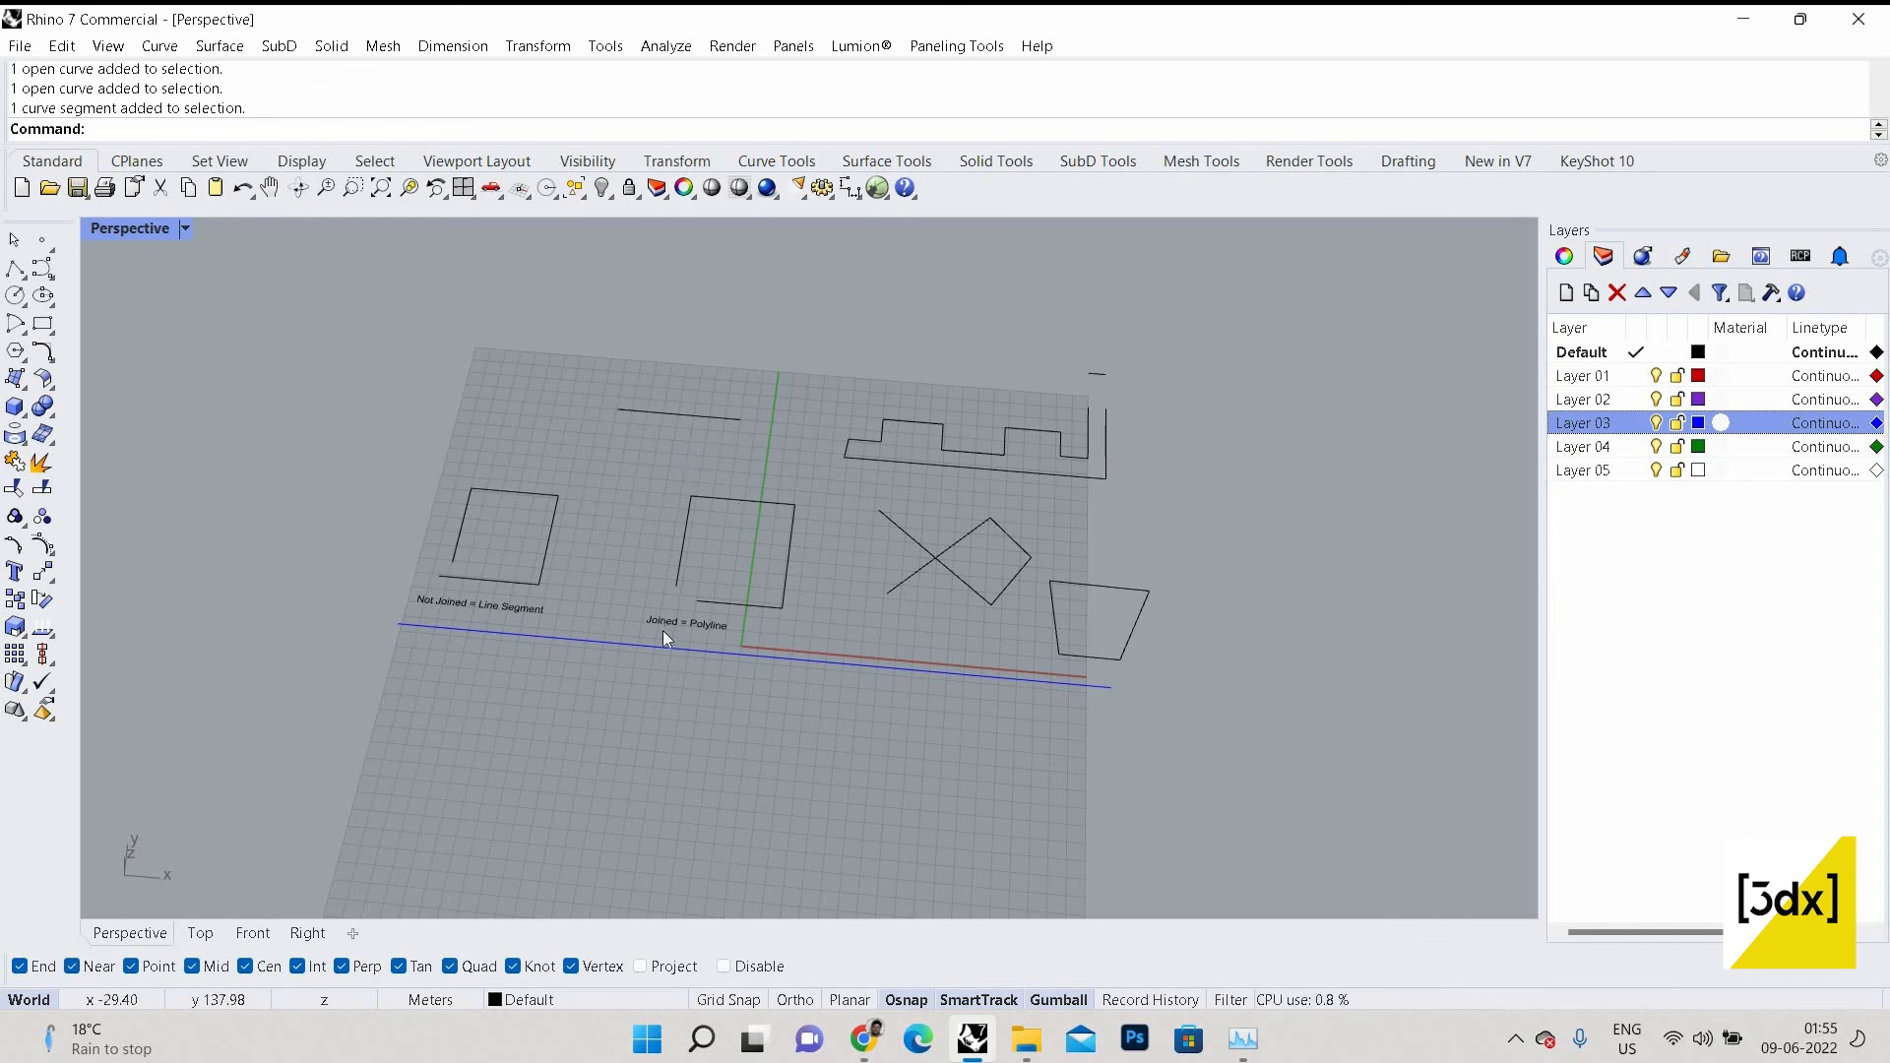
scroll(664, 622, down, 4)
scroll(663, 614, up, 4)
text(l)
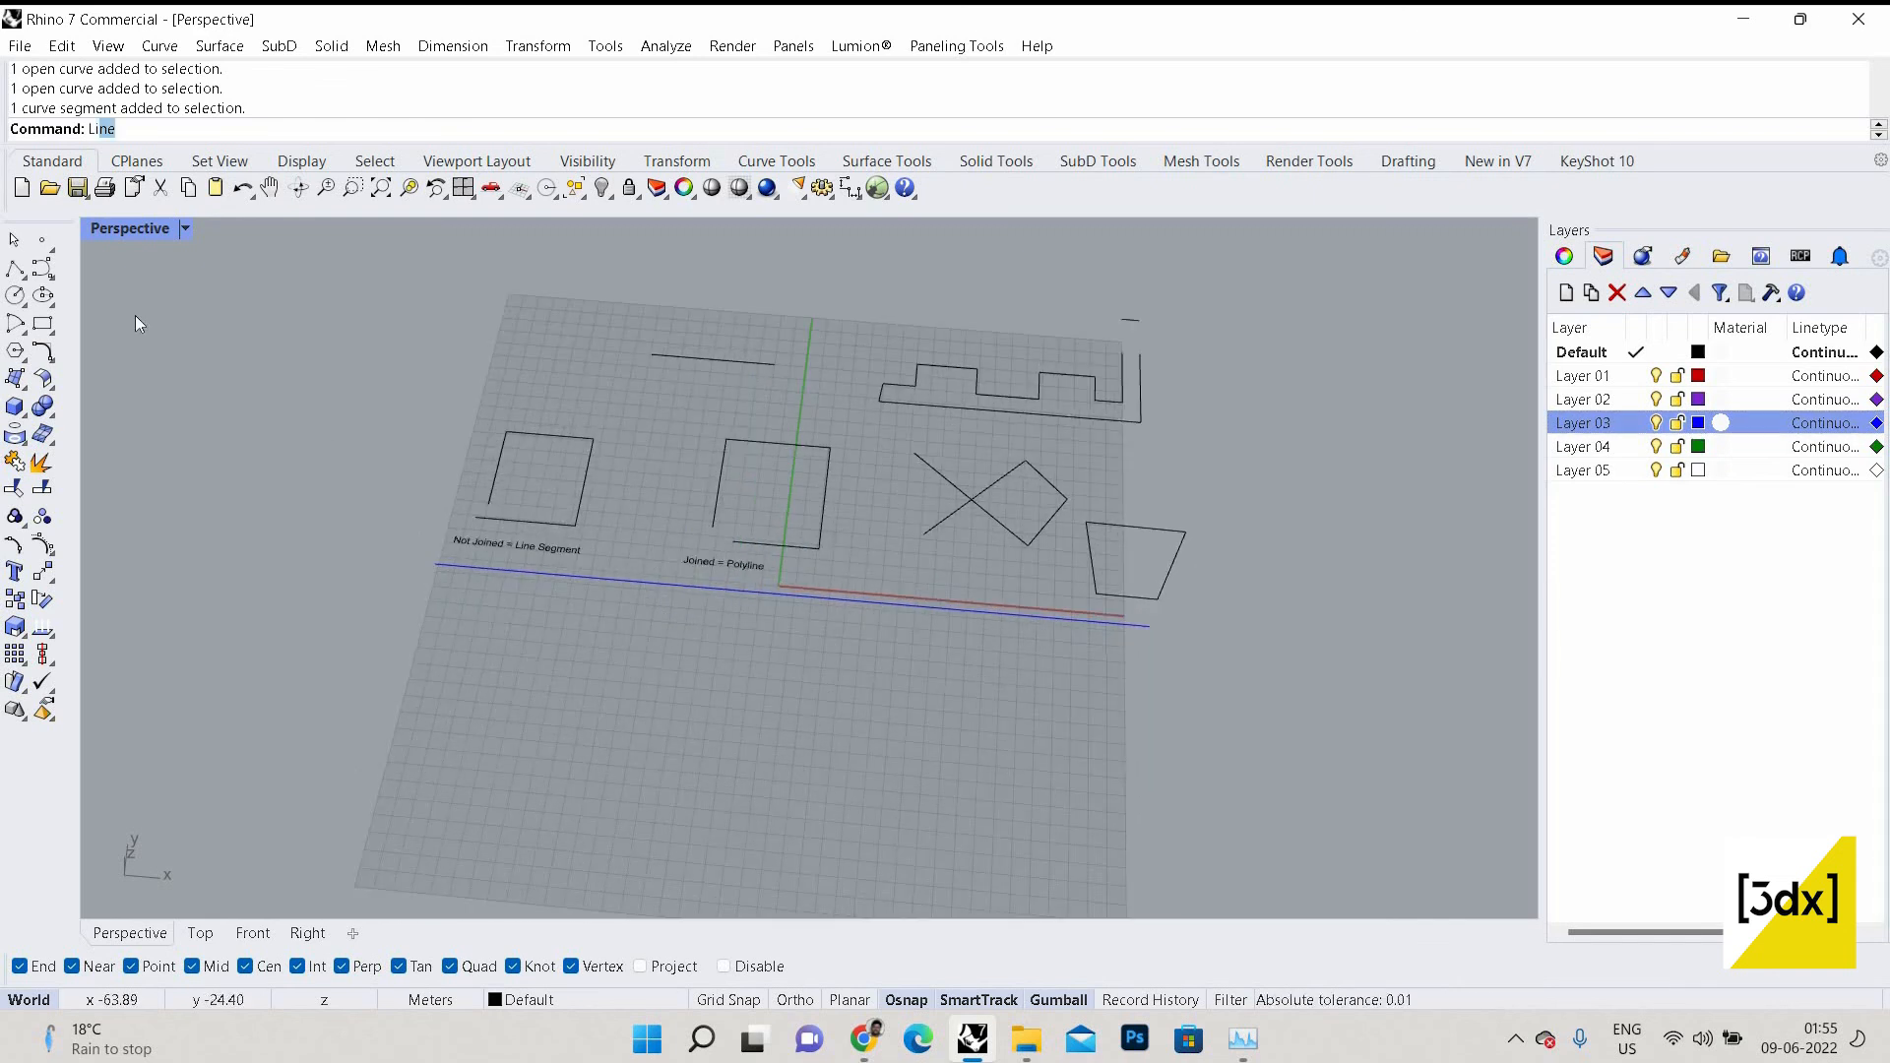
key(BackSpace)
click(16, 296)
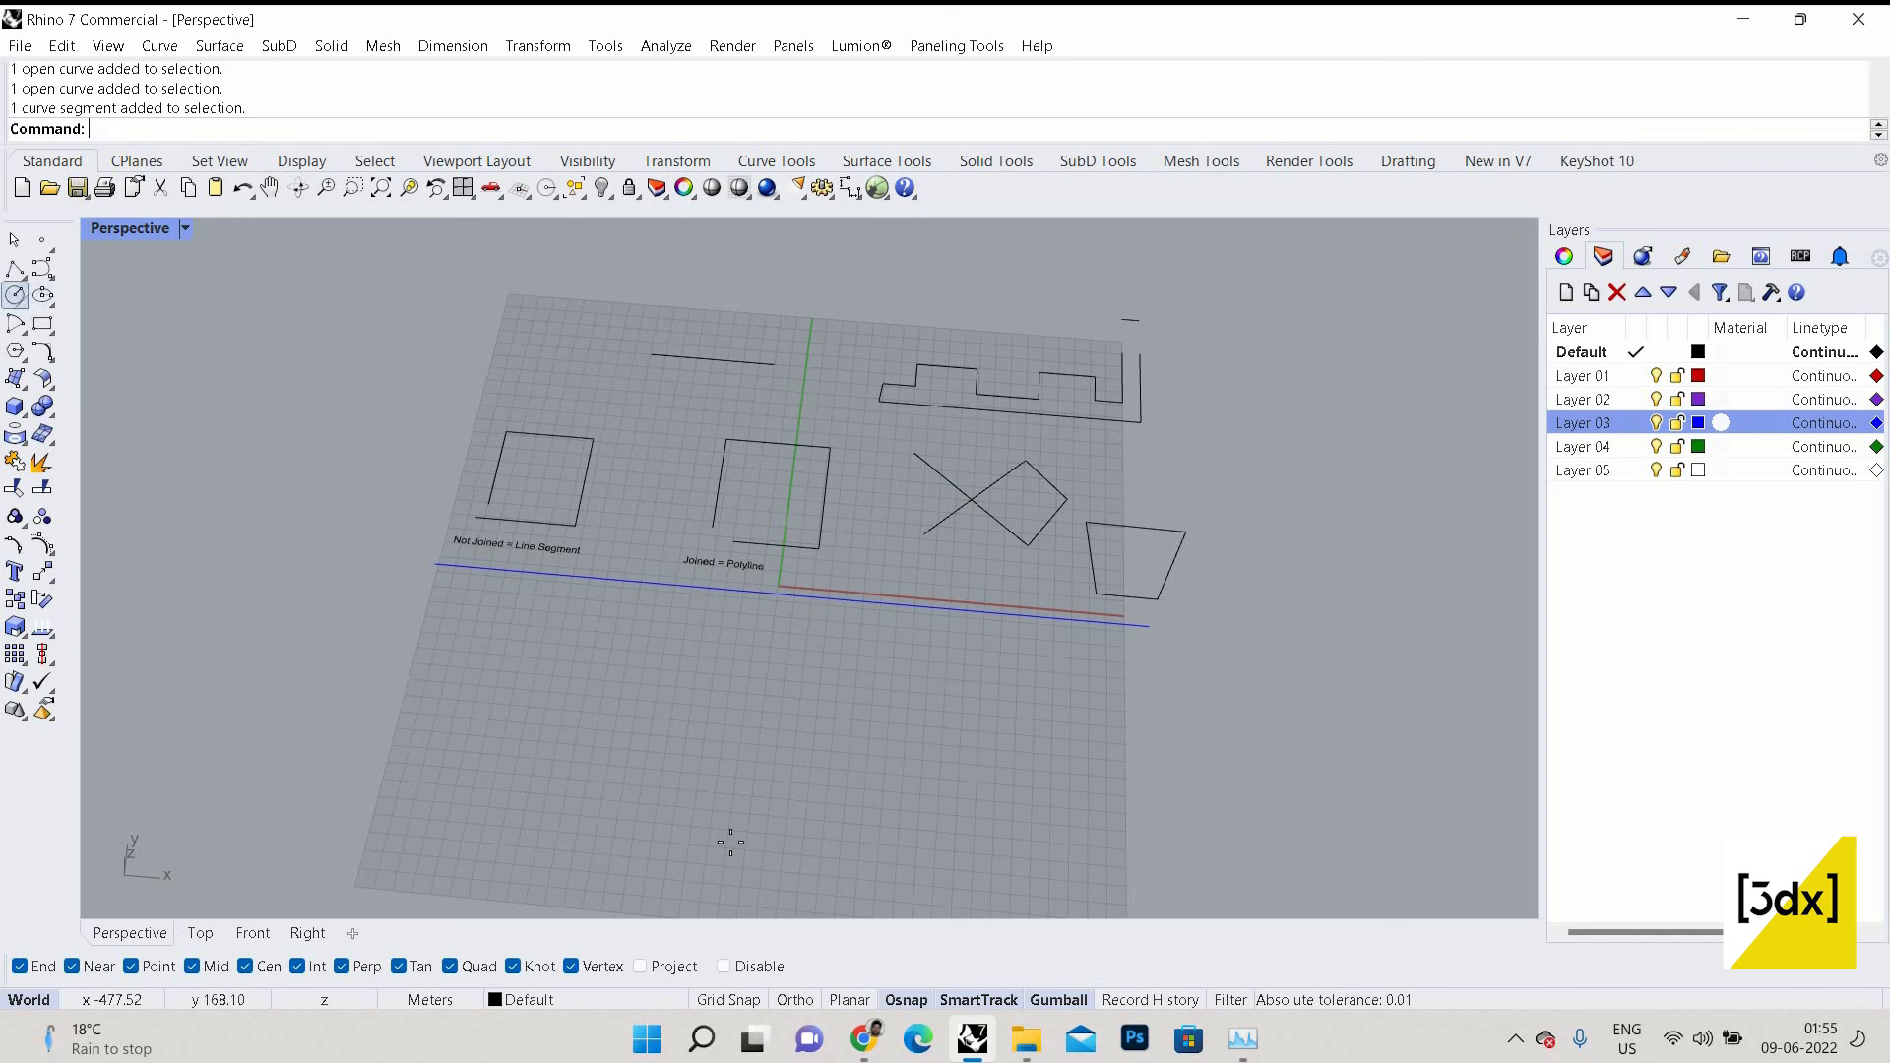
click(521, 698)
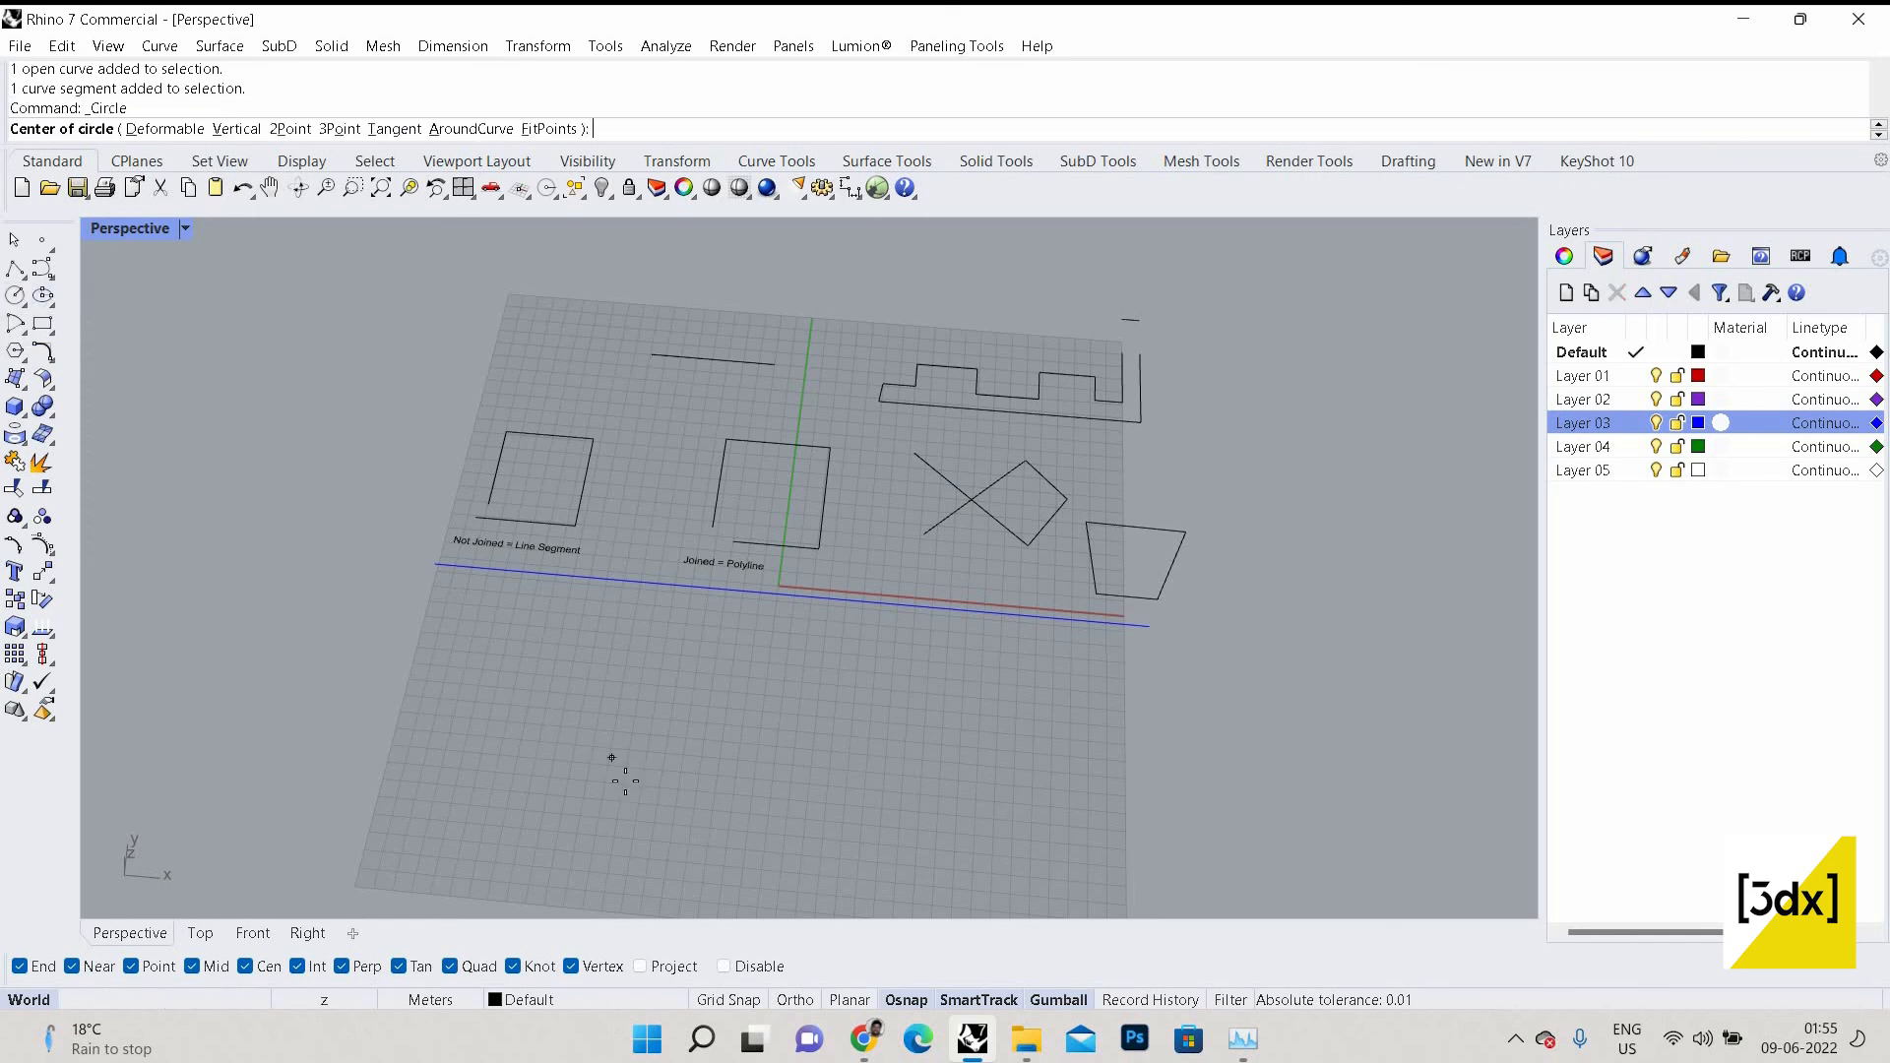
click(647, 652)
scroll(922, 717, down, 2)
text(Line)
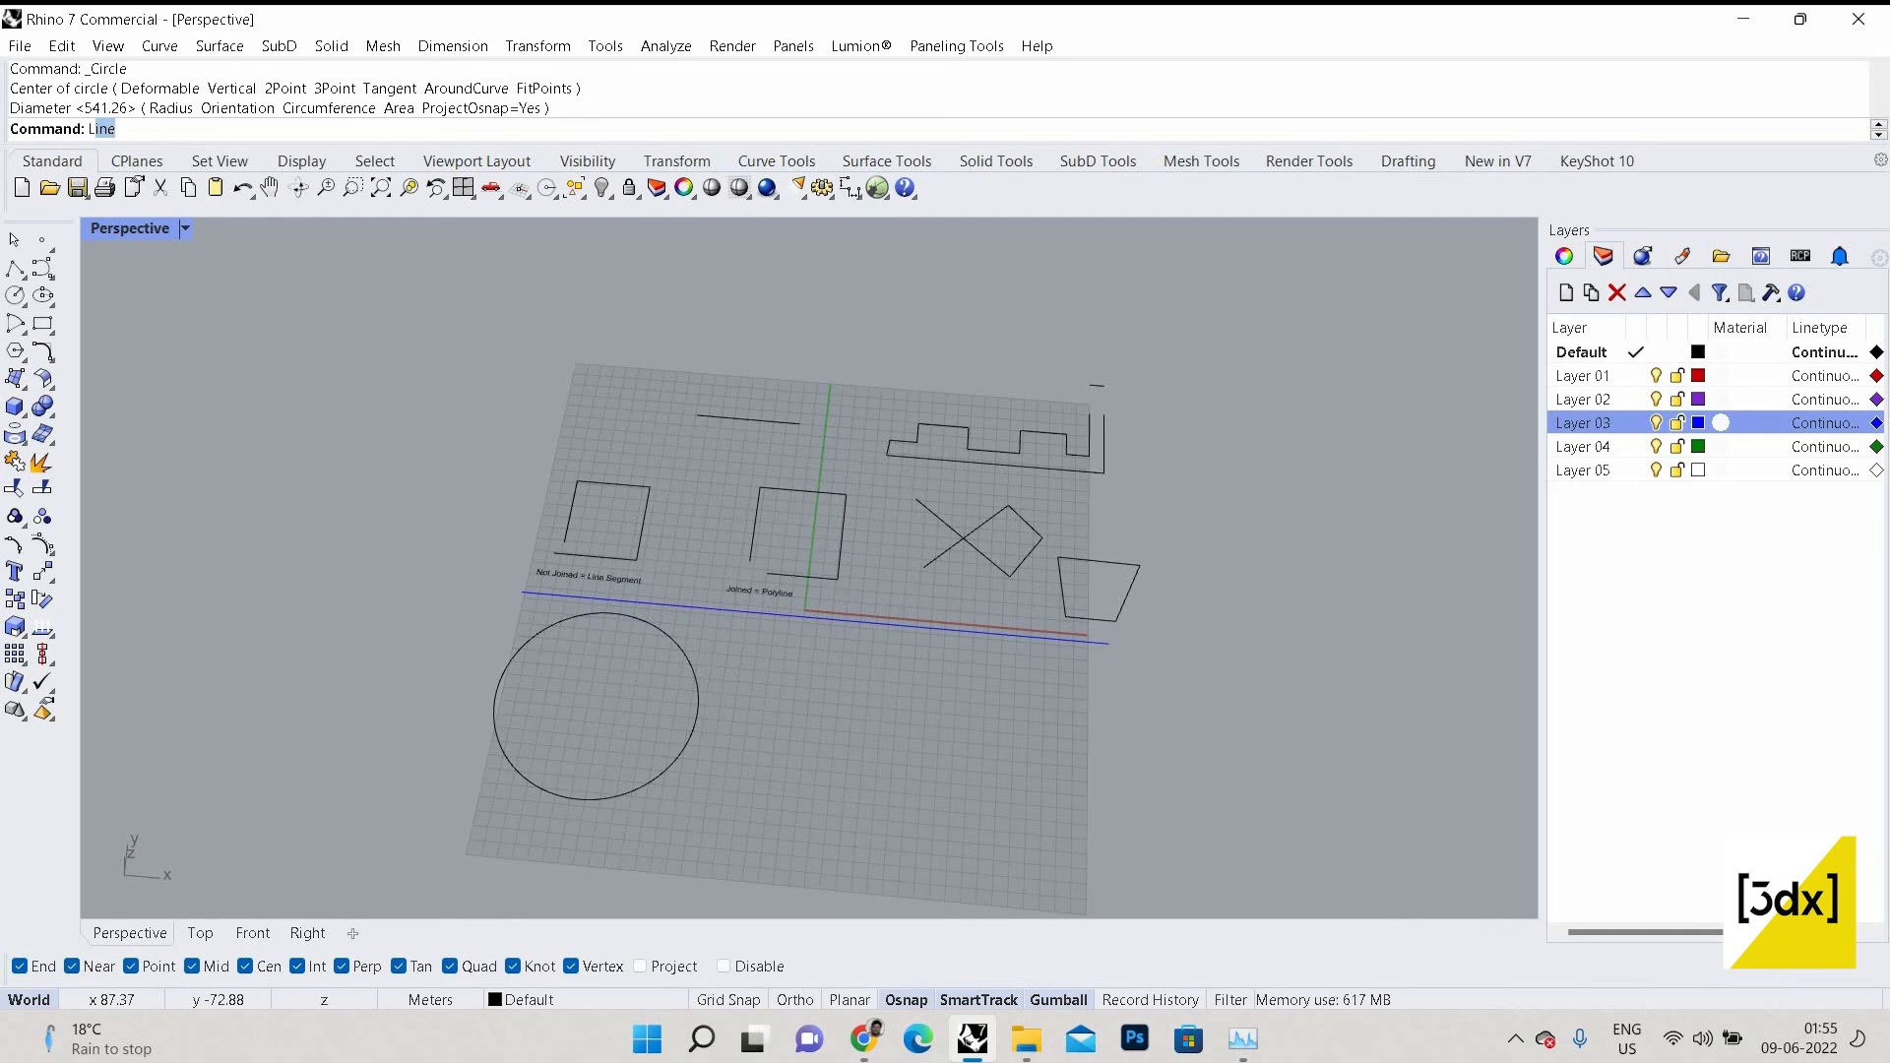
key(Return)
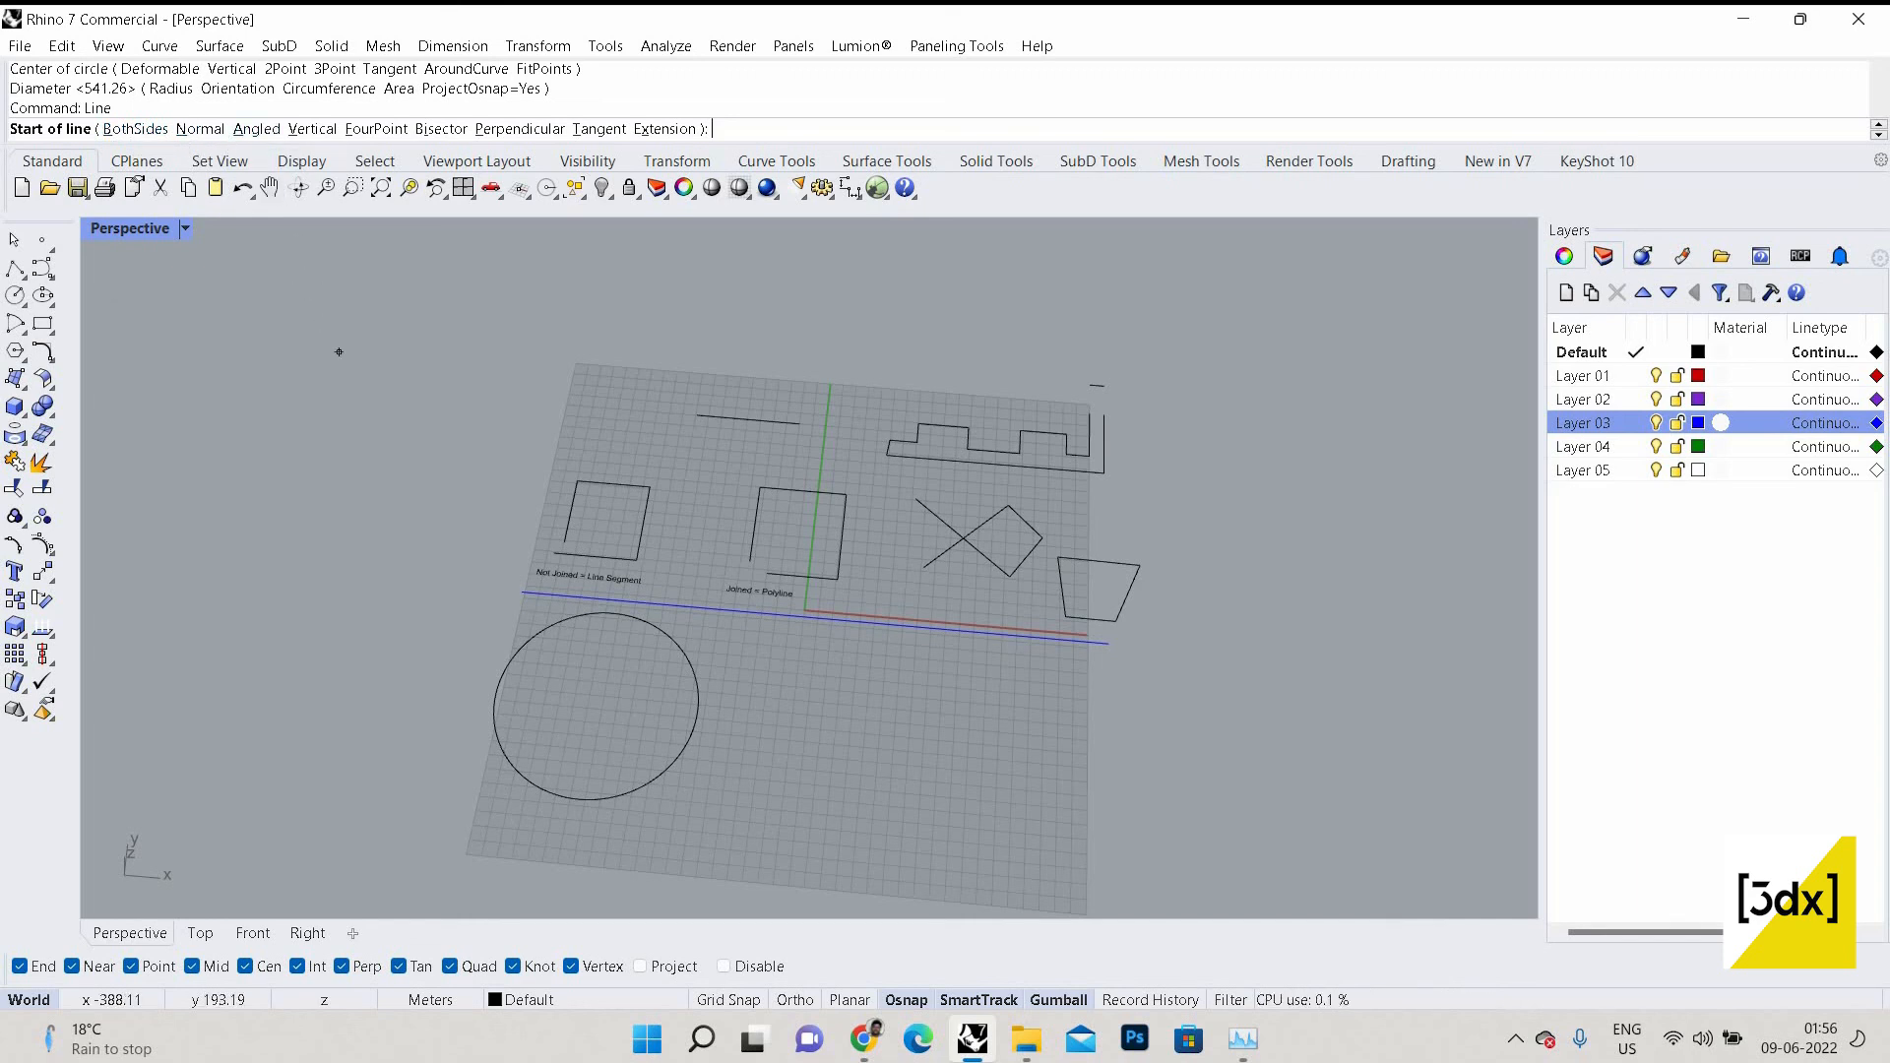
text(n)
key(Return)
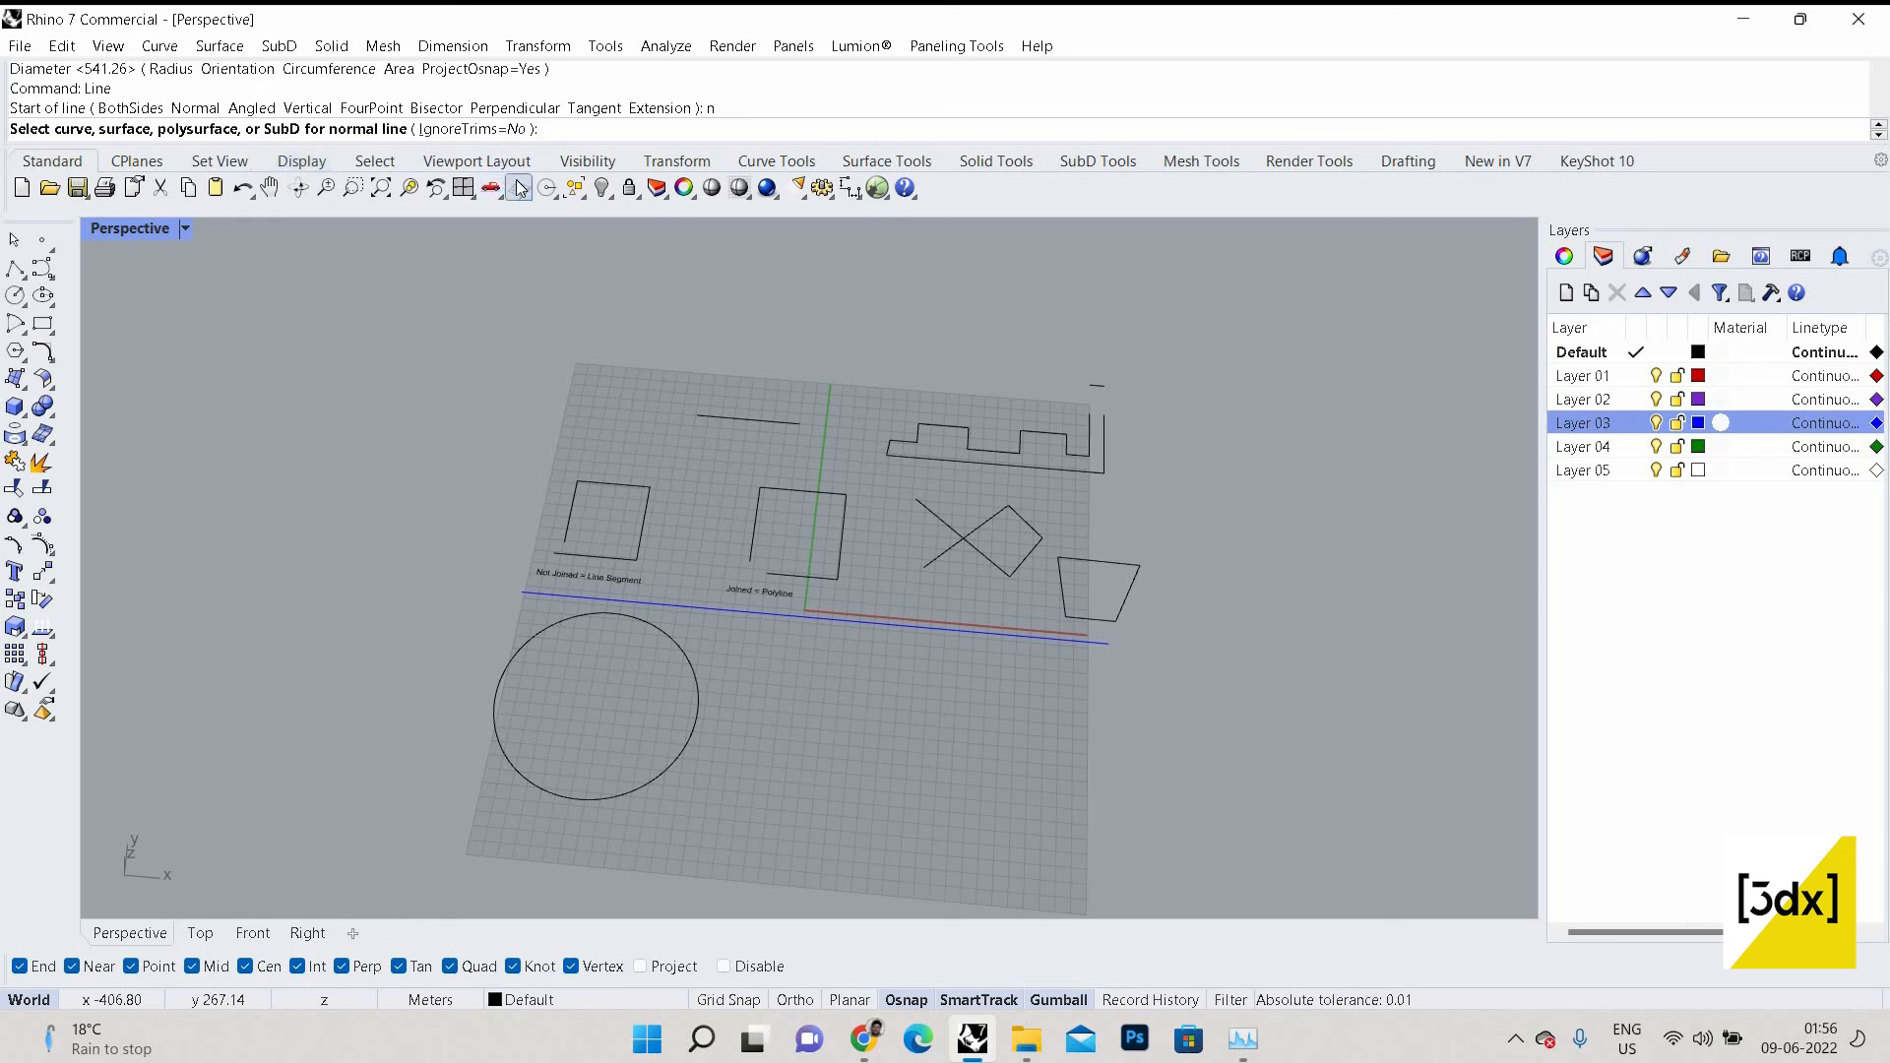
key(Escape)
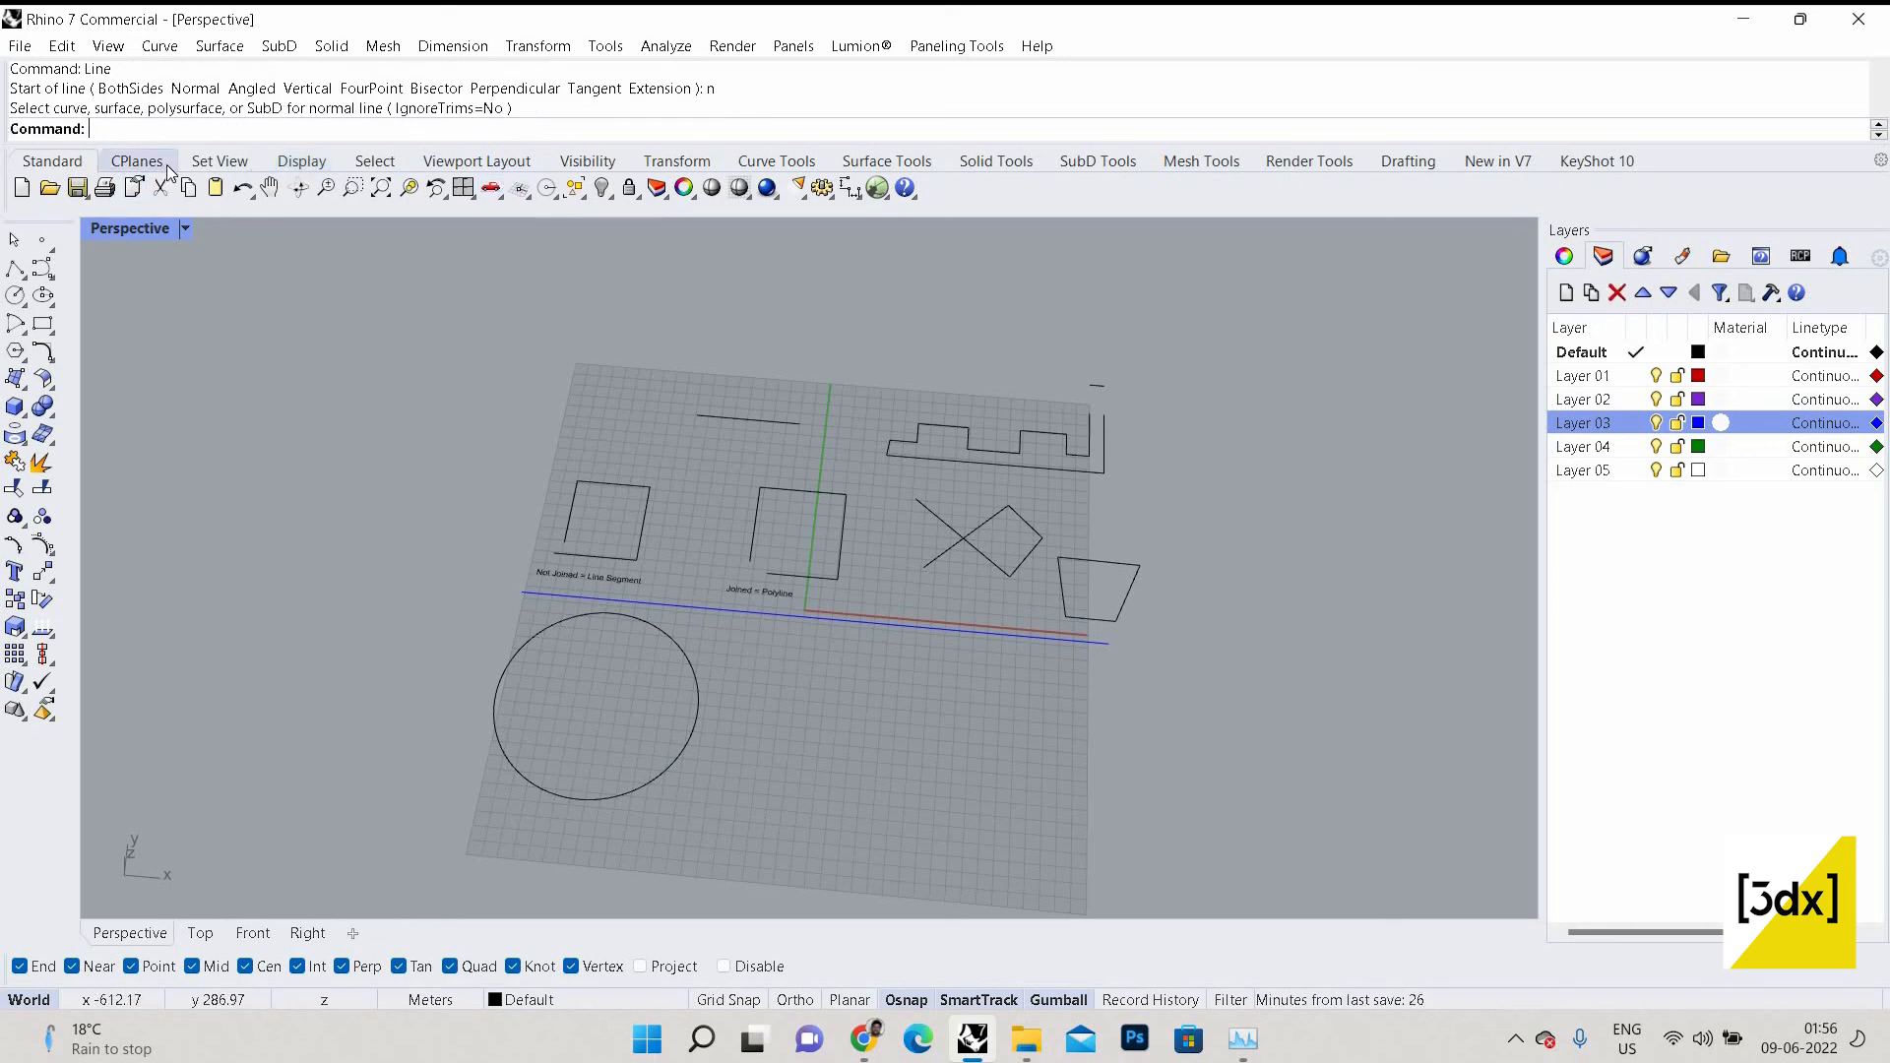
Draw a single straight line beside the circle with Ortho turned on, parallel to the red X axis.
key(Return)
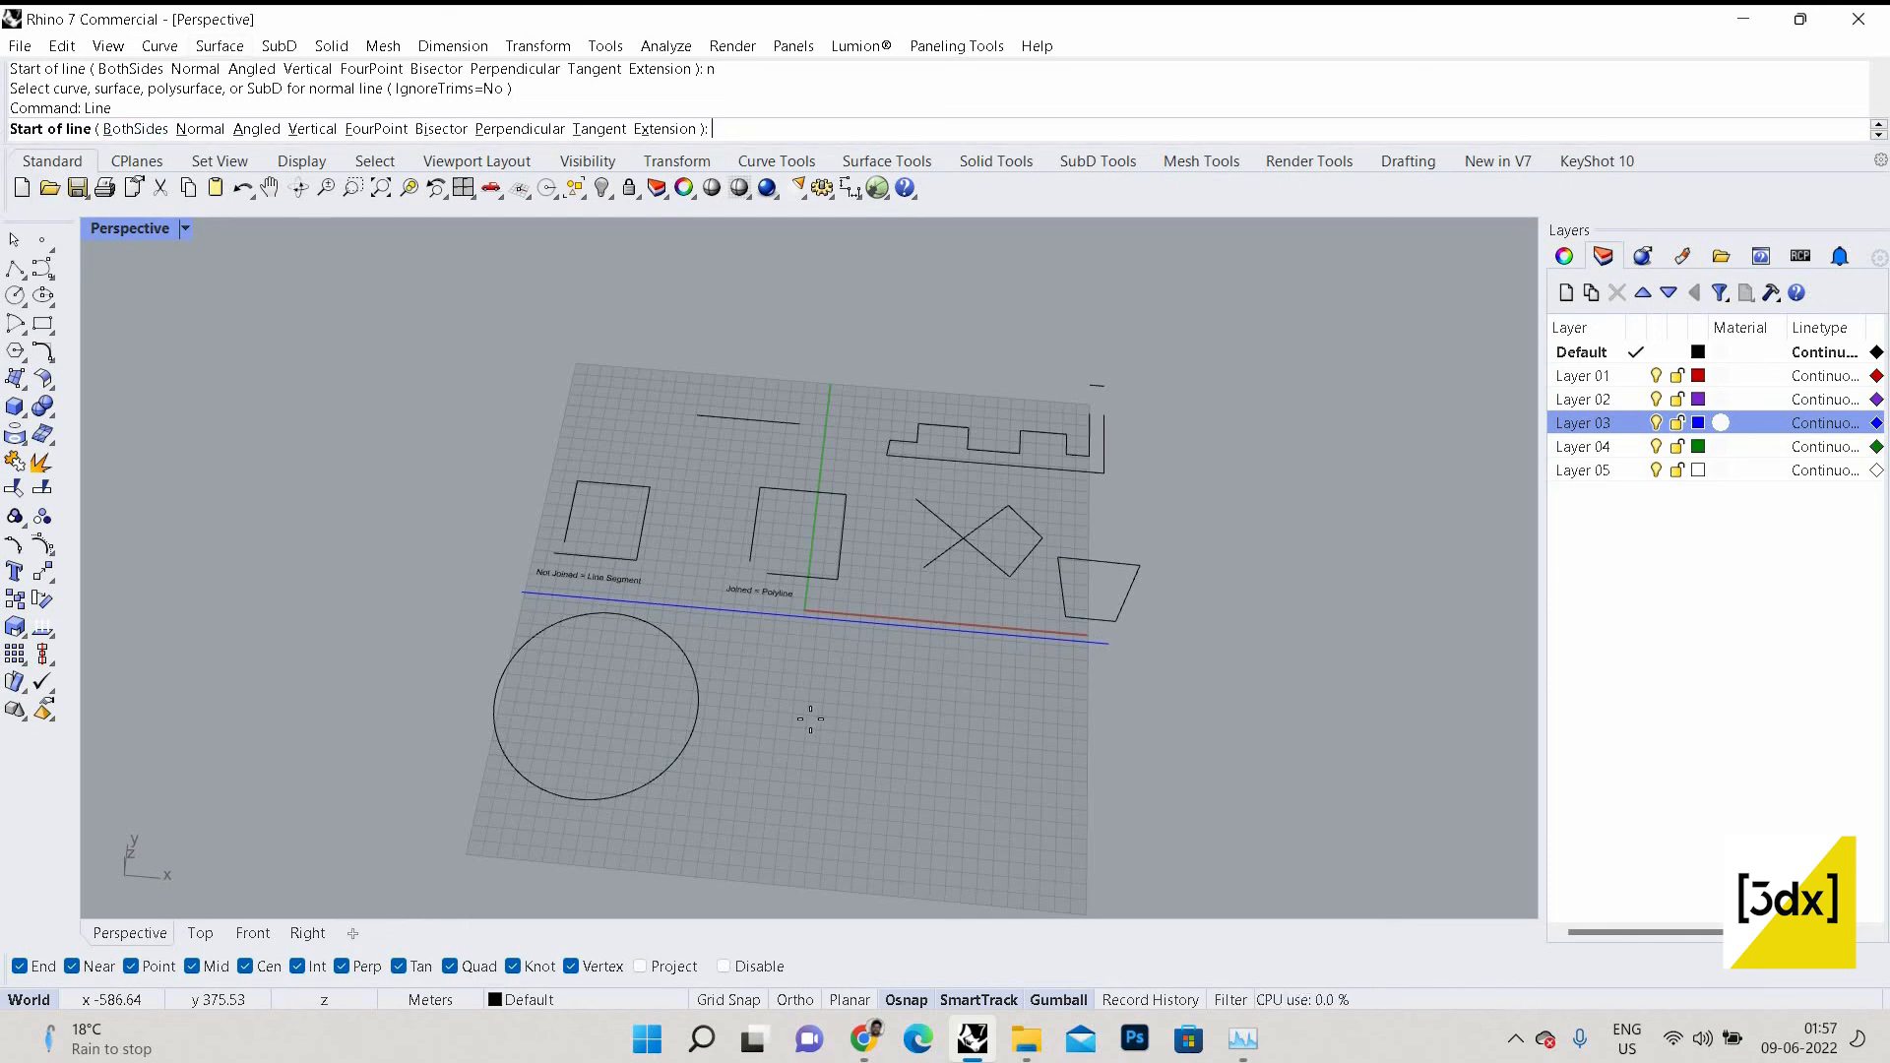
scroll(788, 701, up, 3)
click(777, 695)
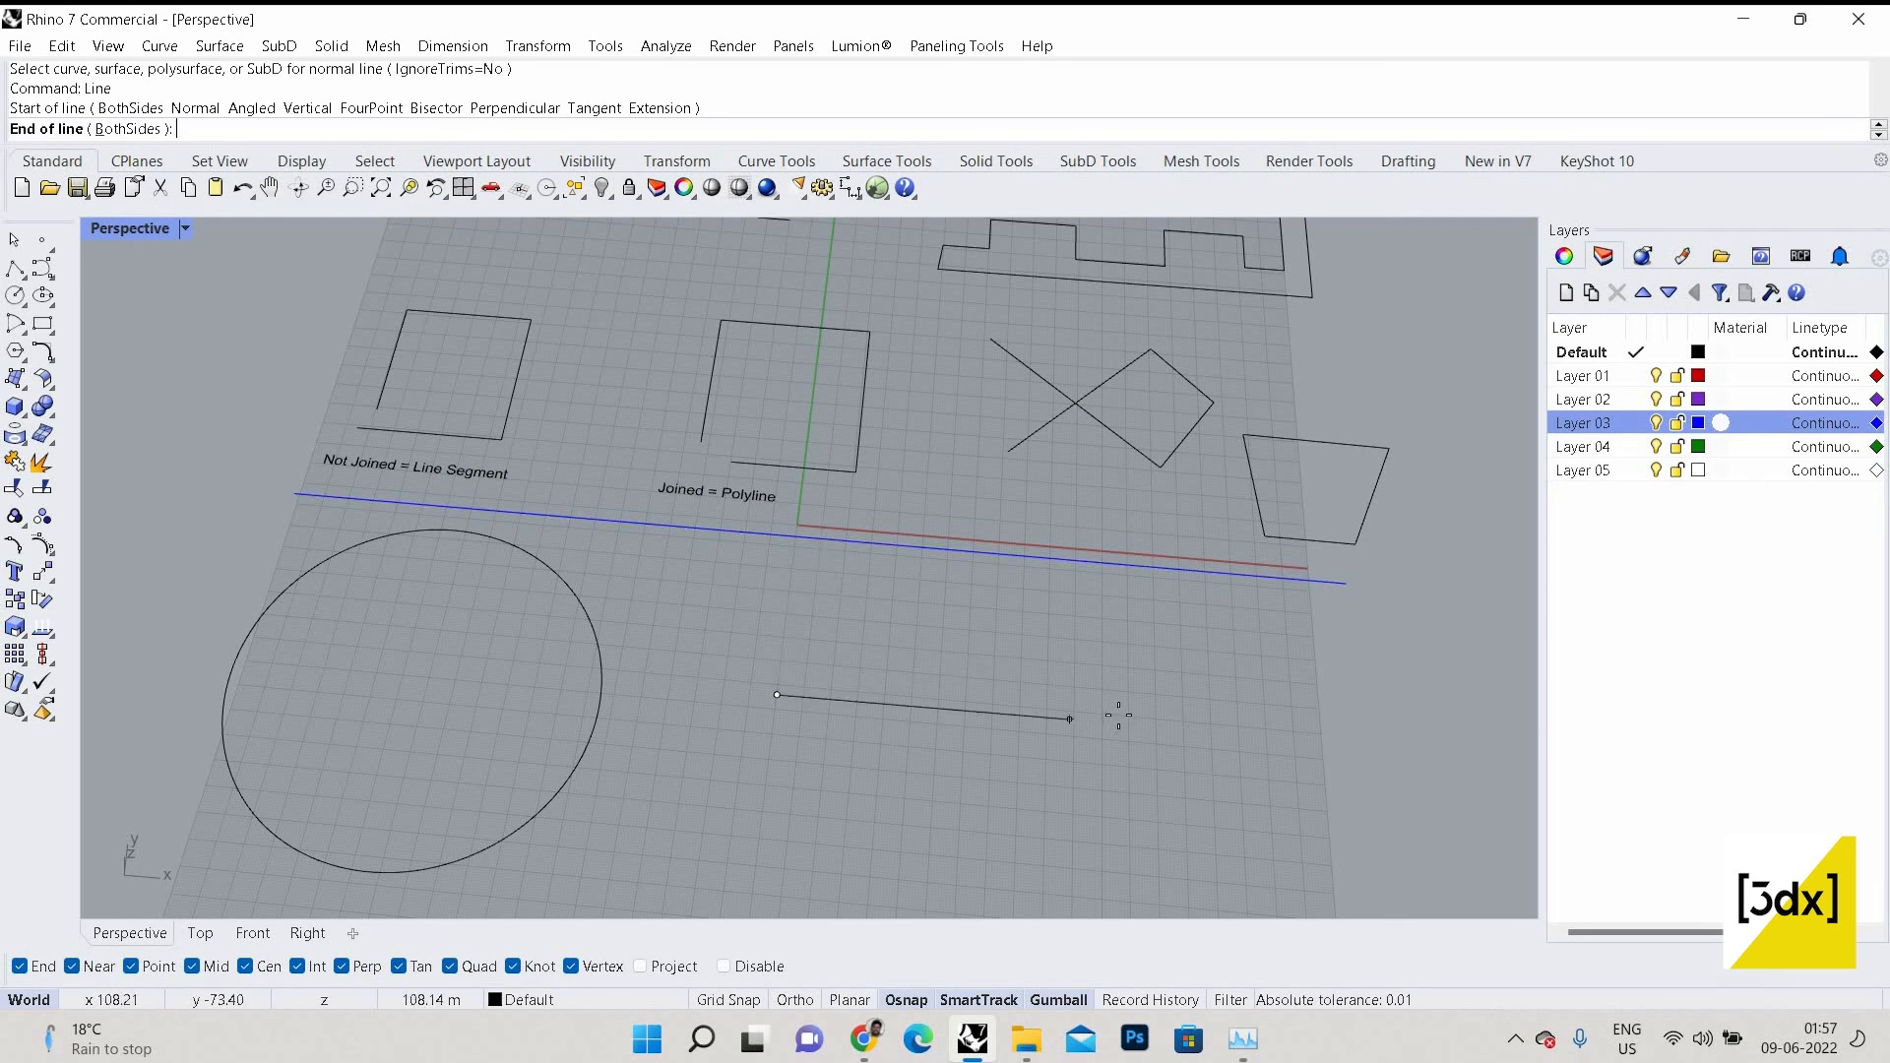
key(F8)
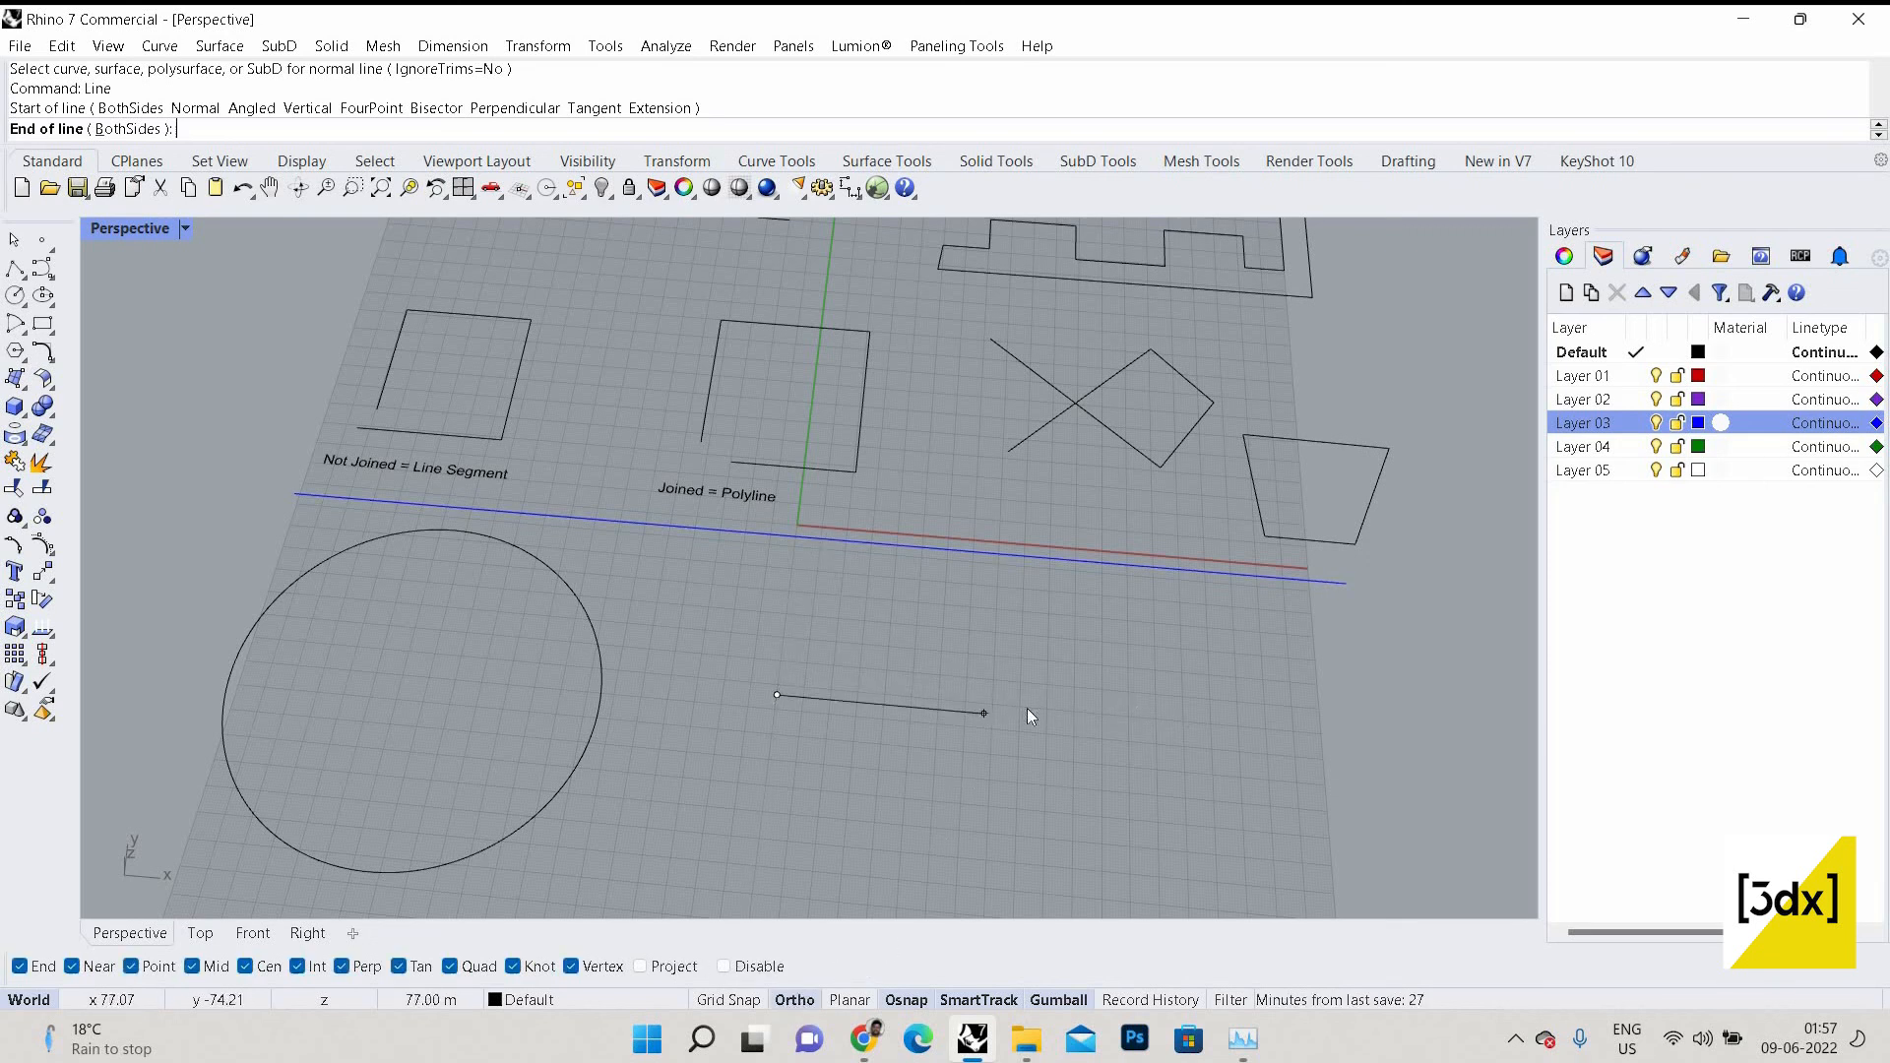
click(1029, 758)
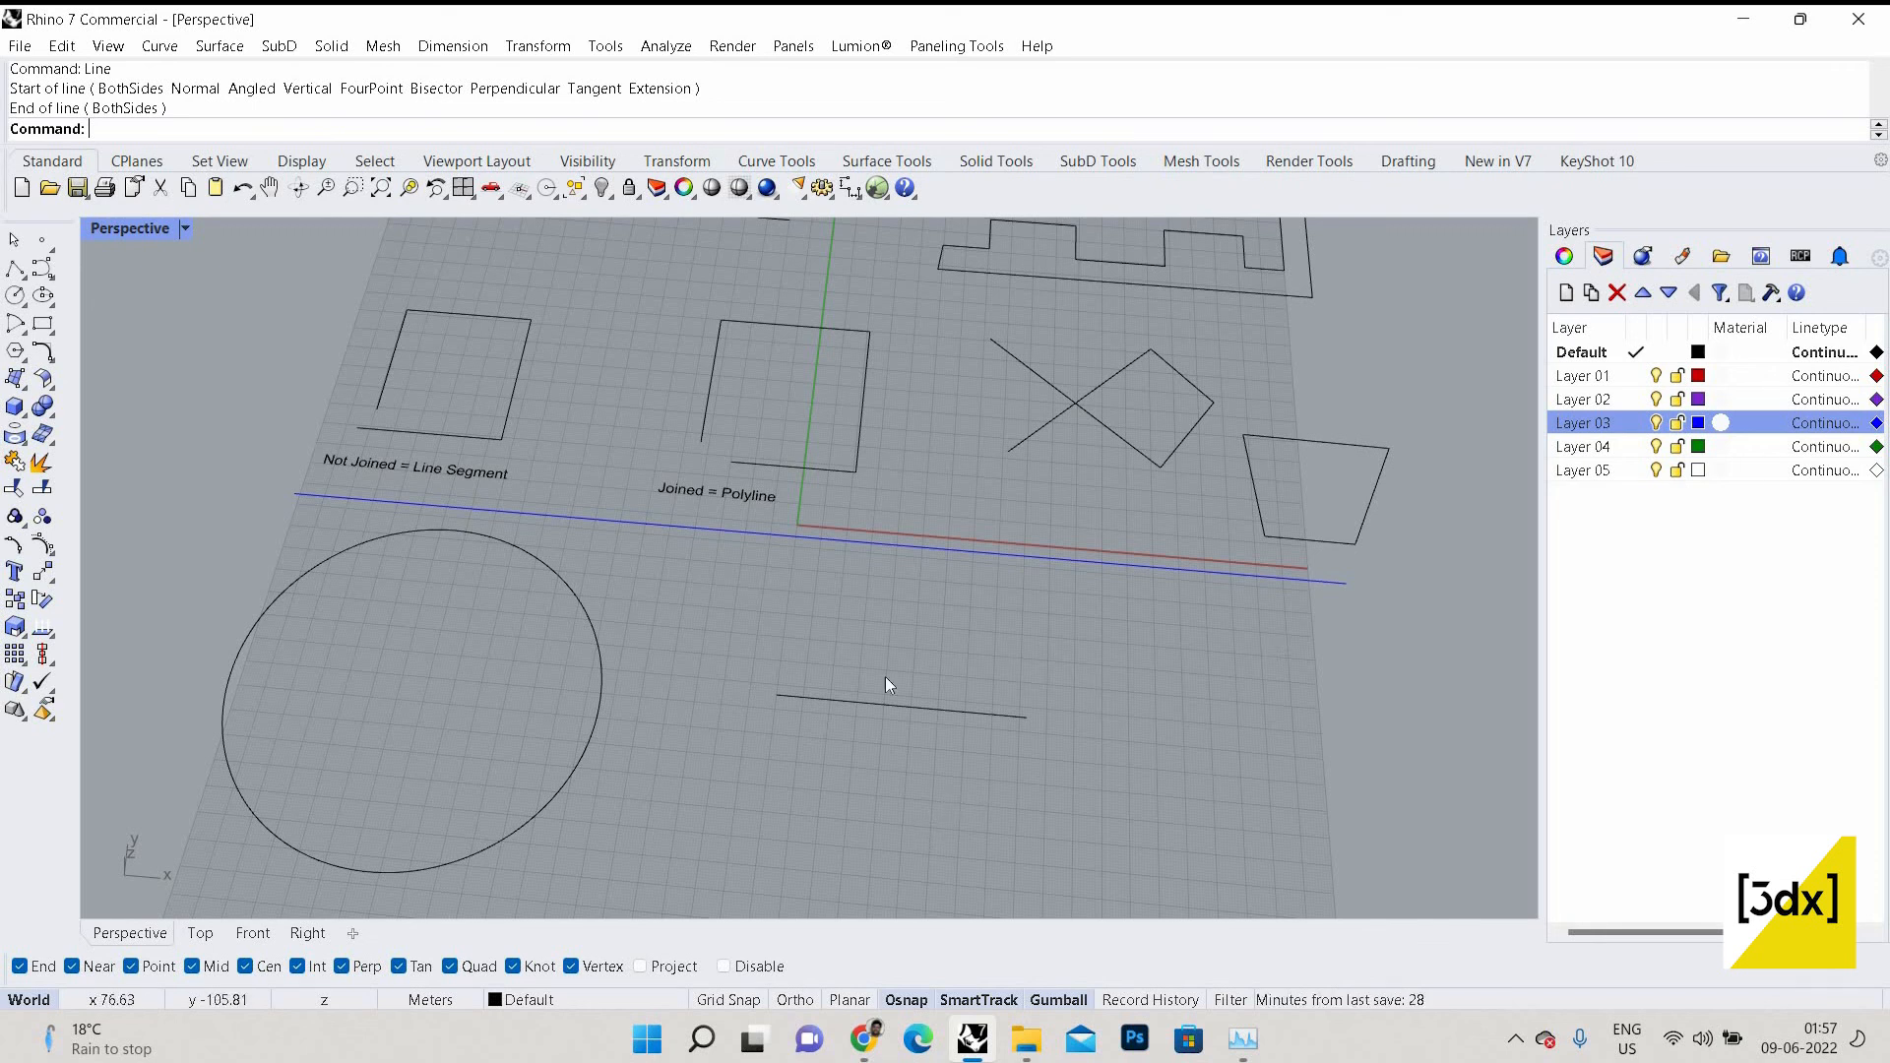
Try to draw a line with the BothSides option beside the existing straight line, using Ortho and entering 2 m for its end.
scroll(811, 722, down, 3)
scroll(1024, 669, up, 3)
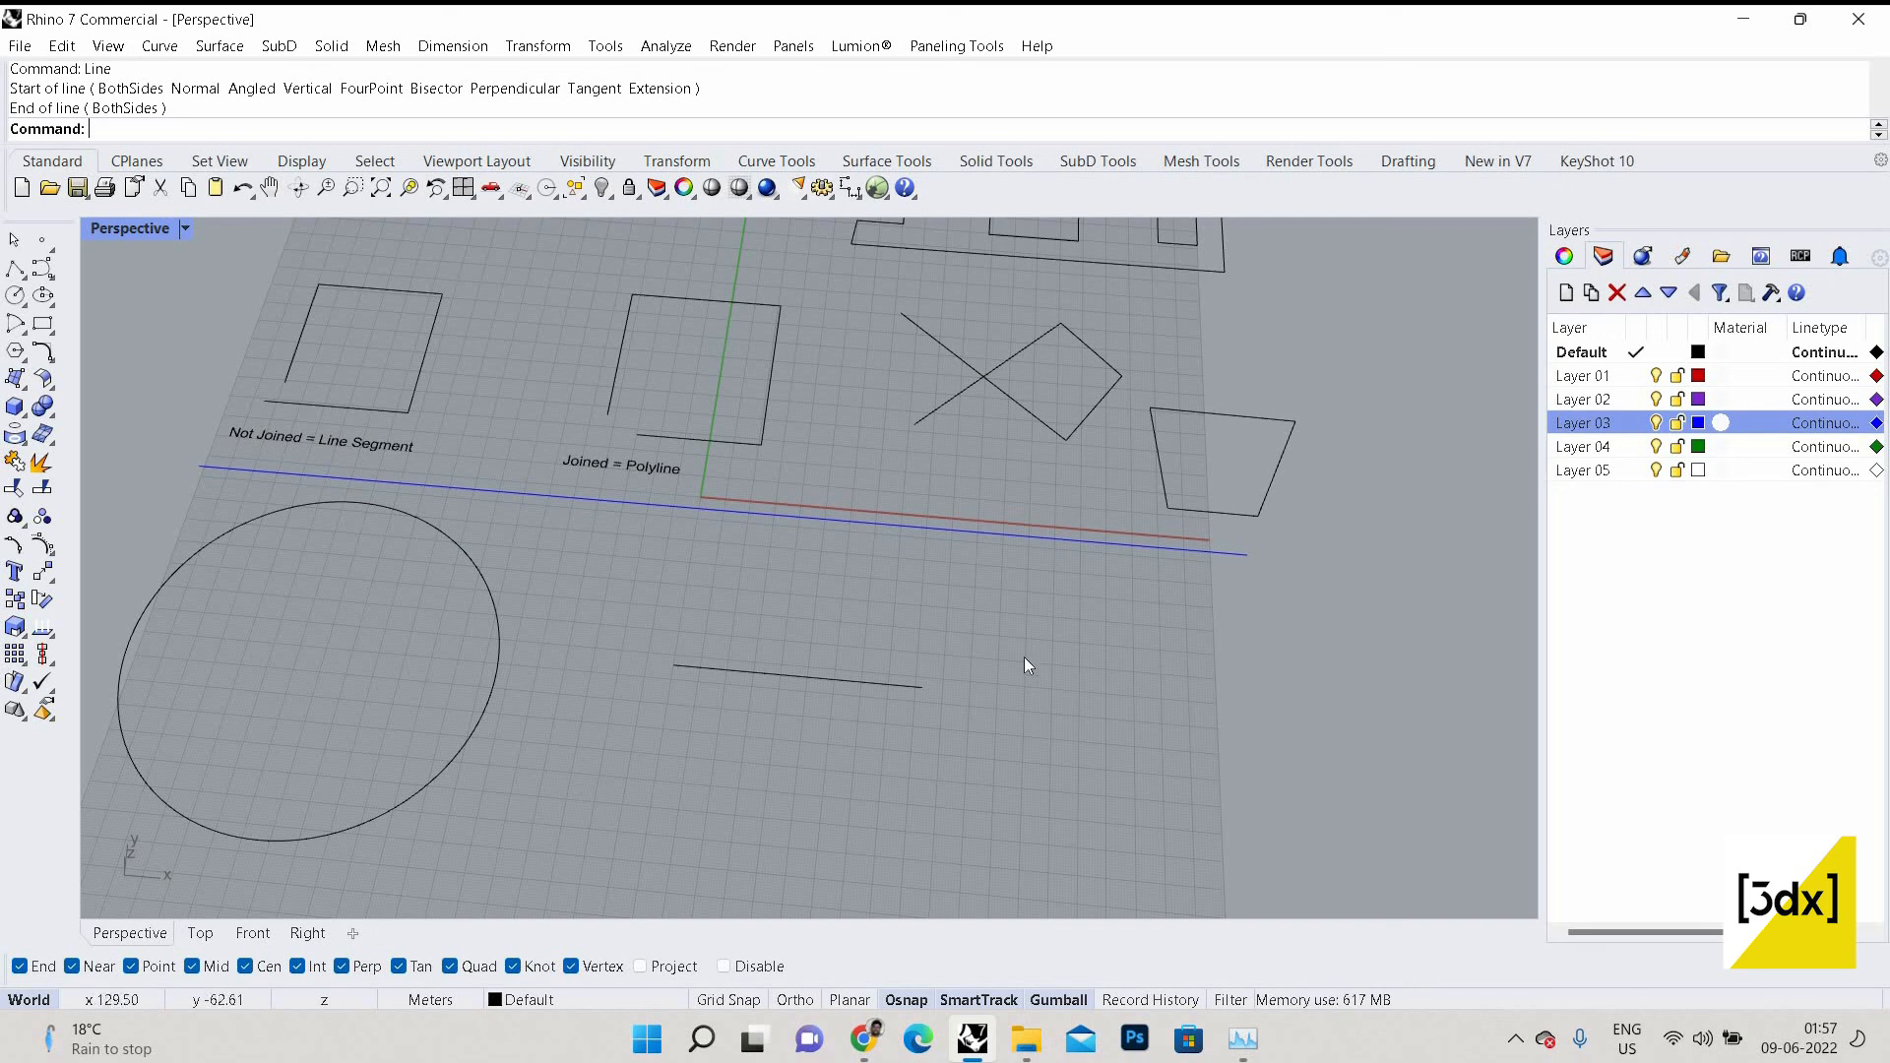
key(Return)
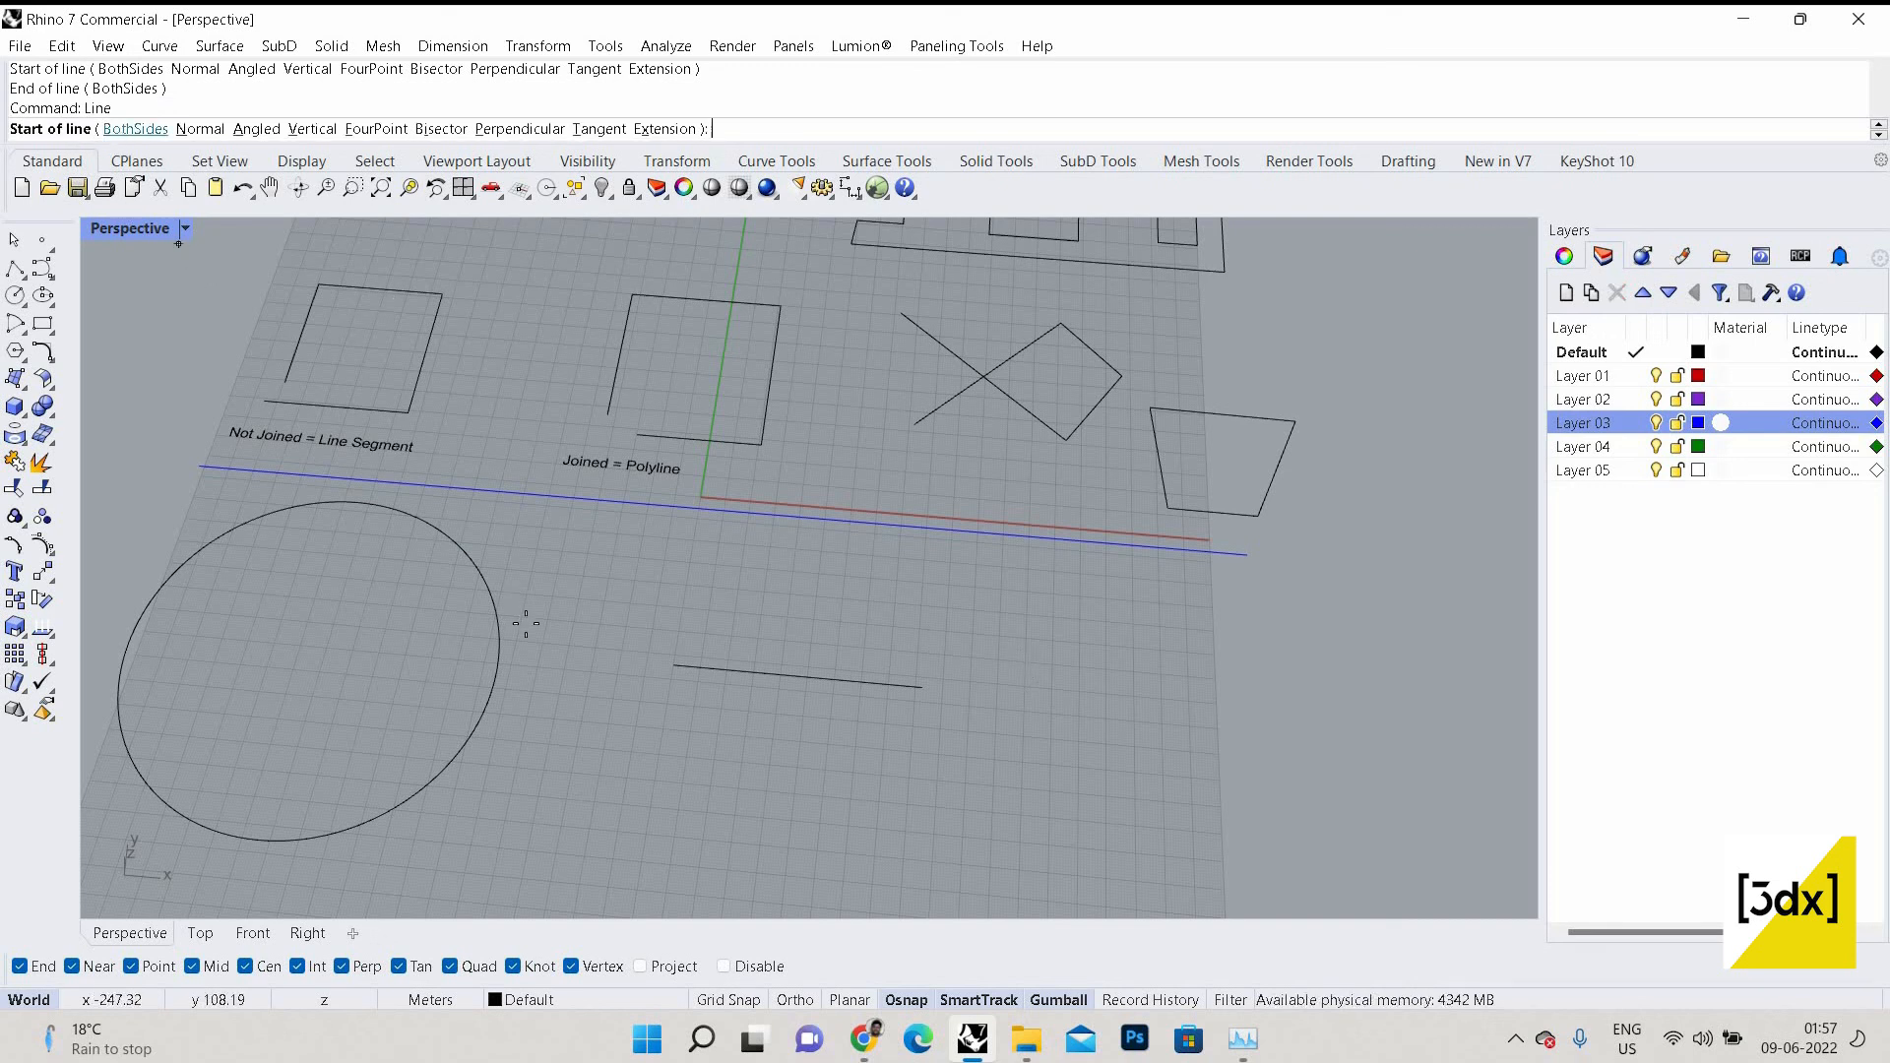
click(136, 129)
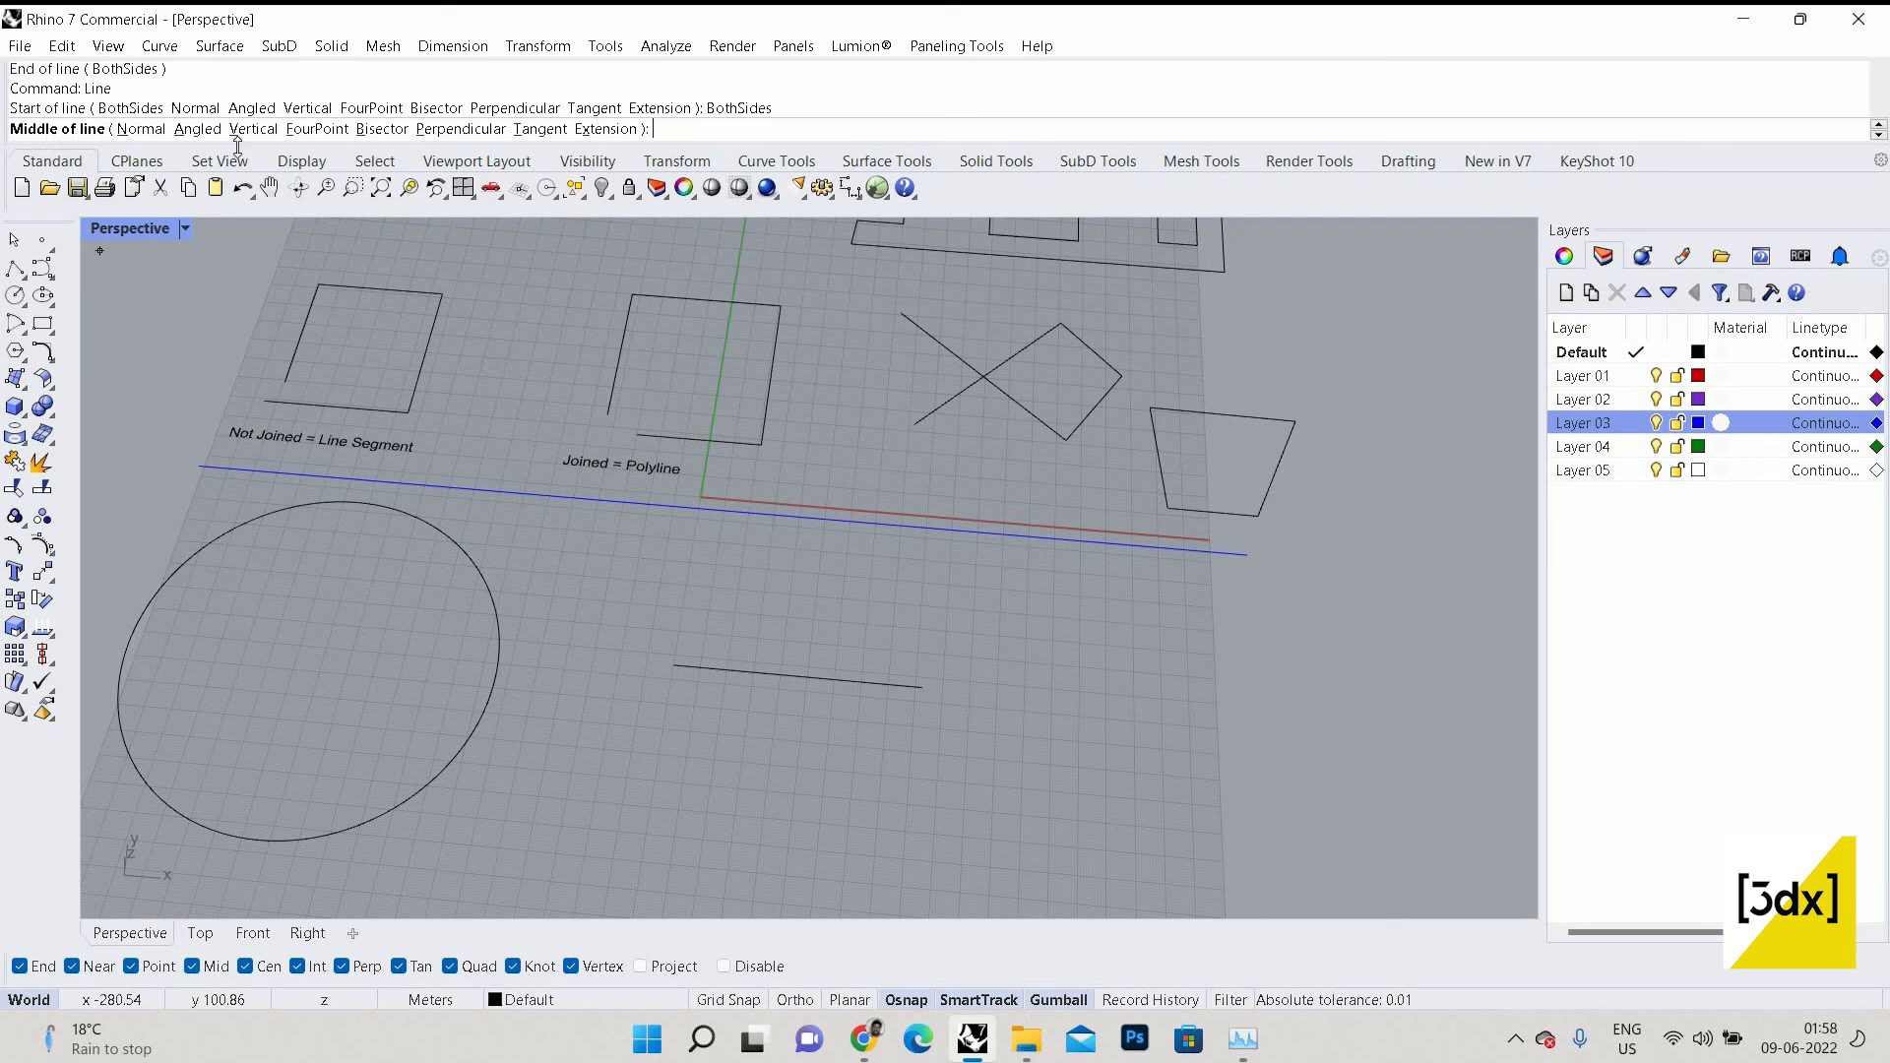
click(897, 745)
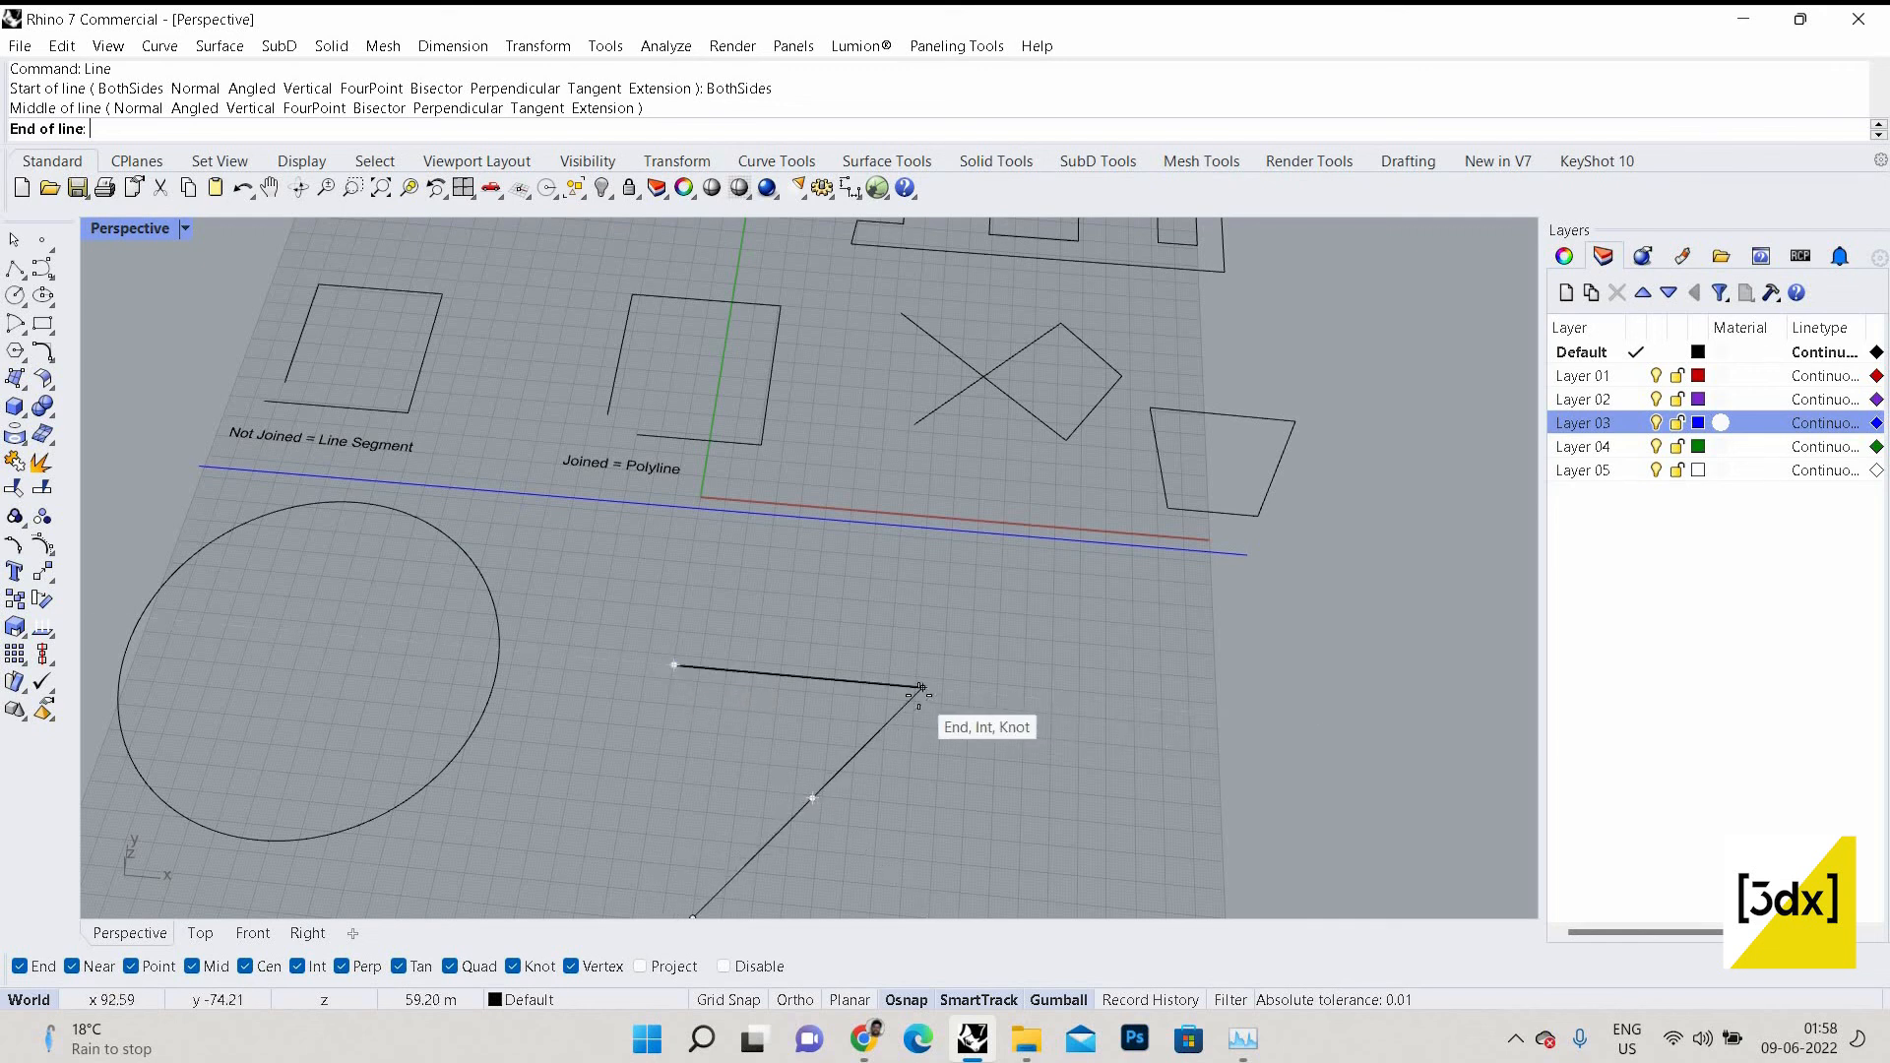
key(F8)
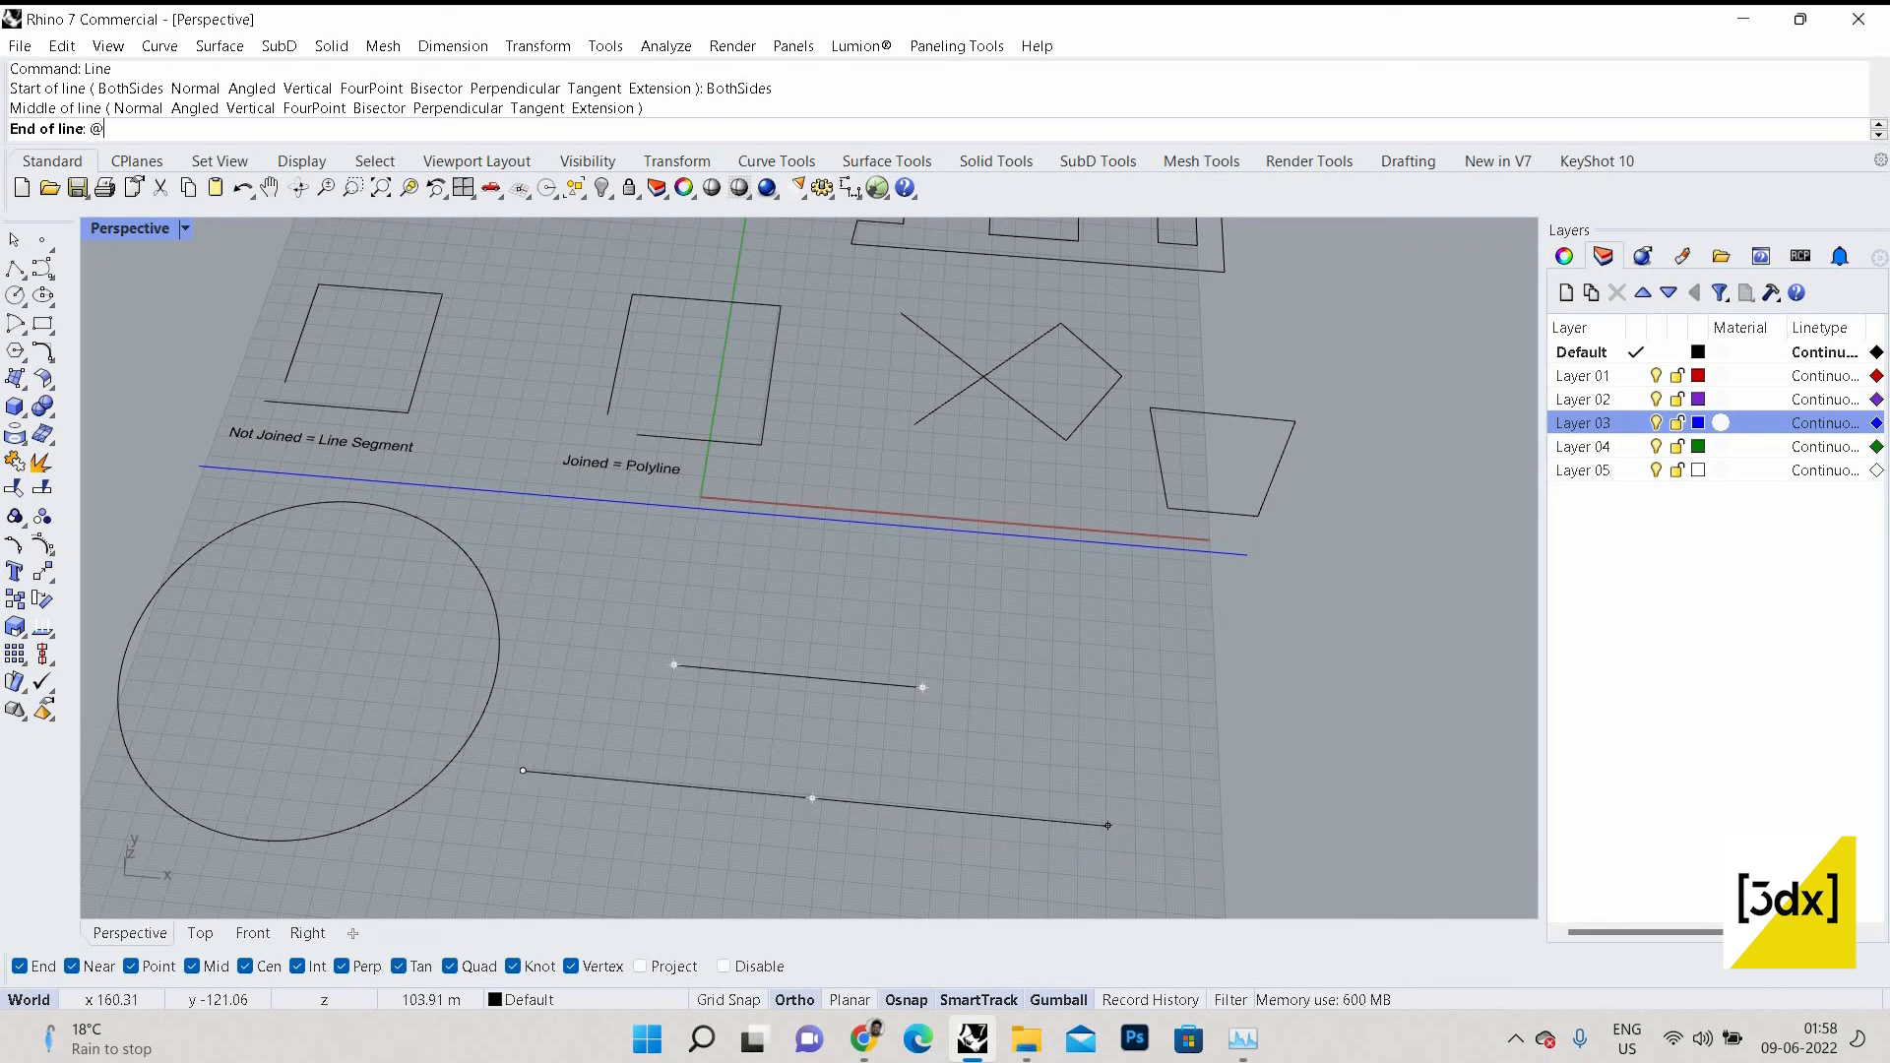
key(BackSpace)
text(2)
key(Return)
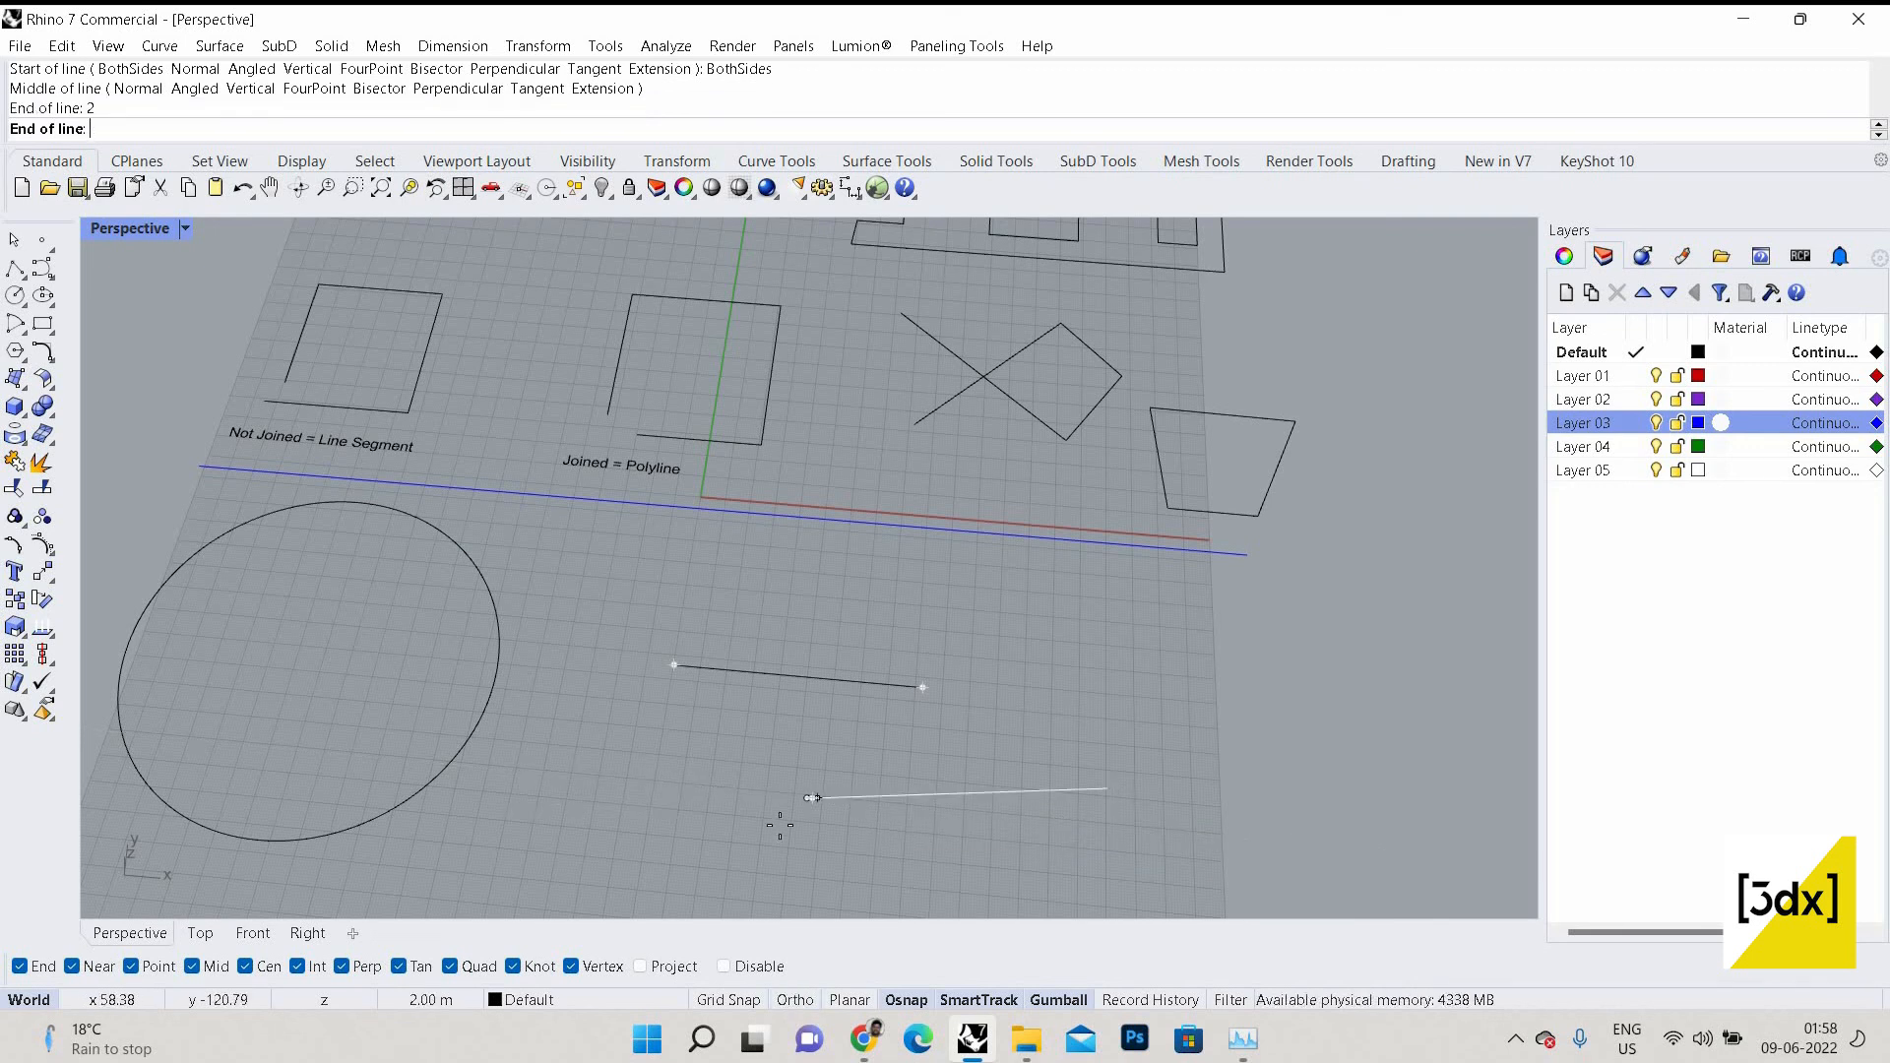
scroll(1032, 788, up, 5)
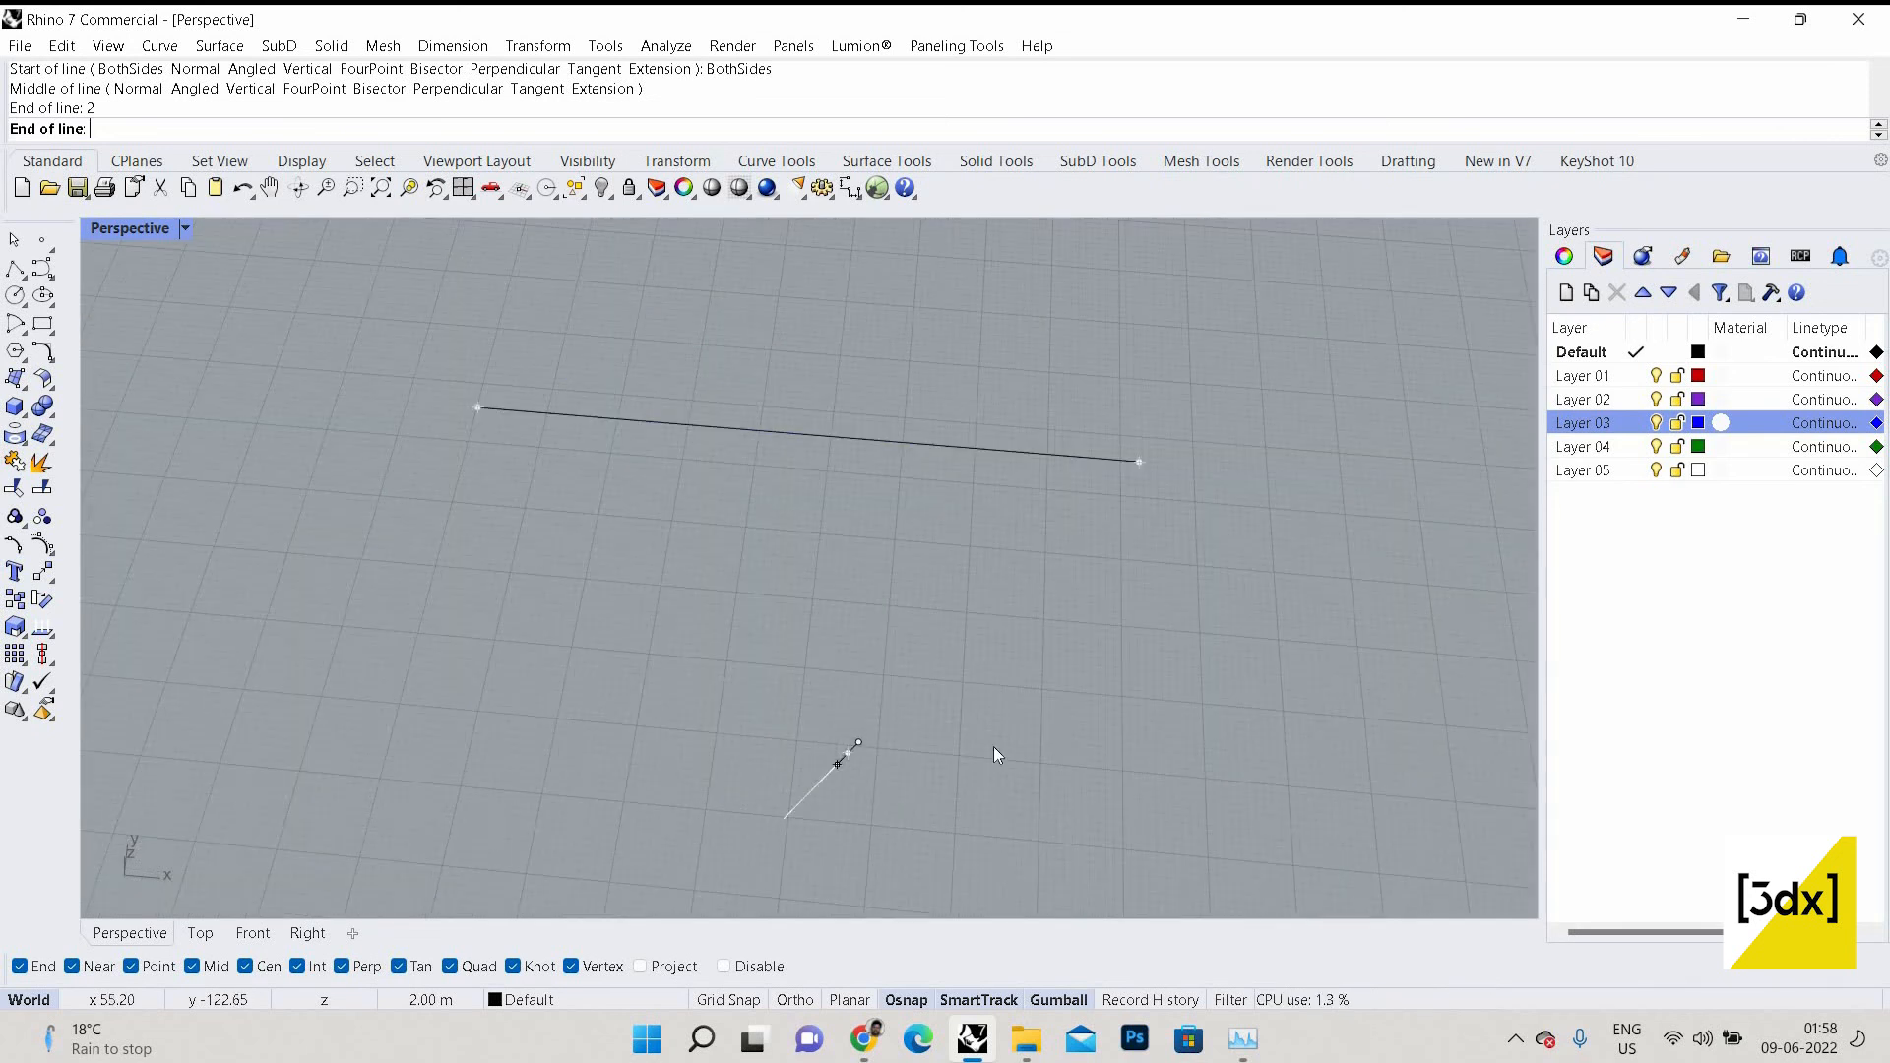
key(Escape)
scroll(882, 595, down, 4)
Draw a 40 m line with the Angled option near the straight line, at 45° to a picked base line parallel to the X axis.
key(Return)
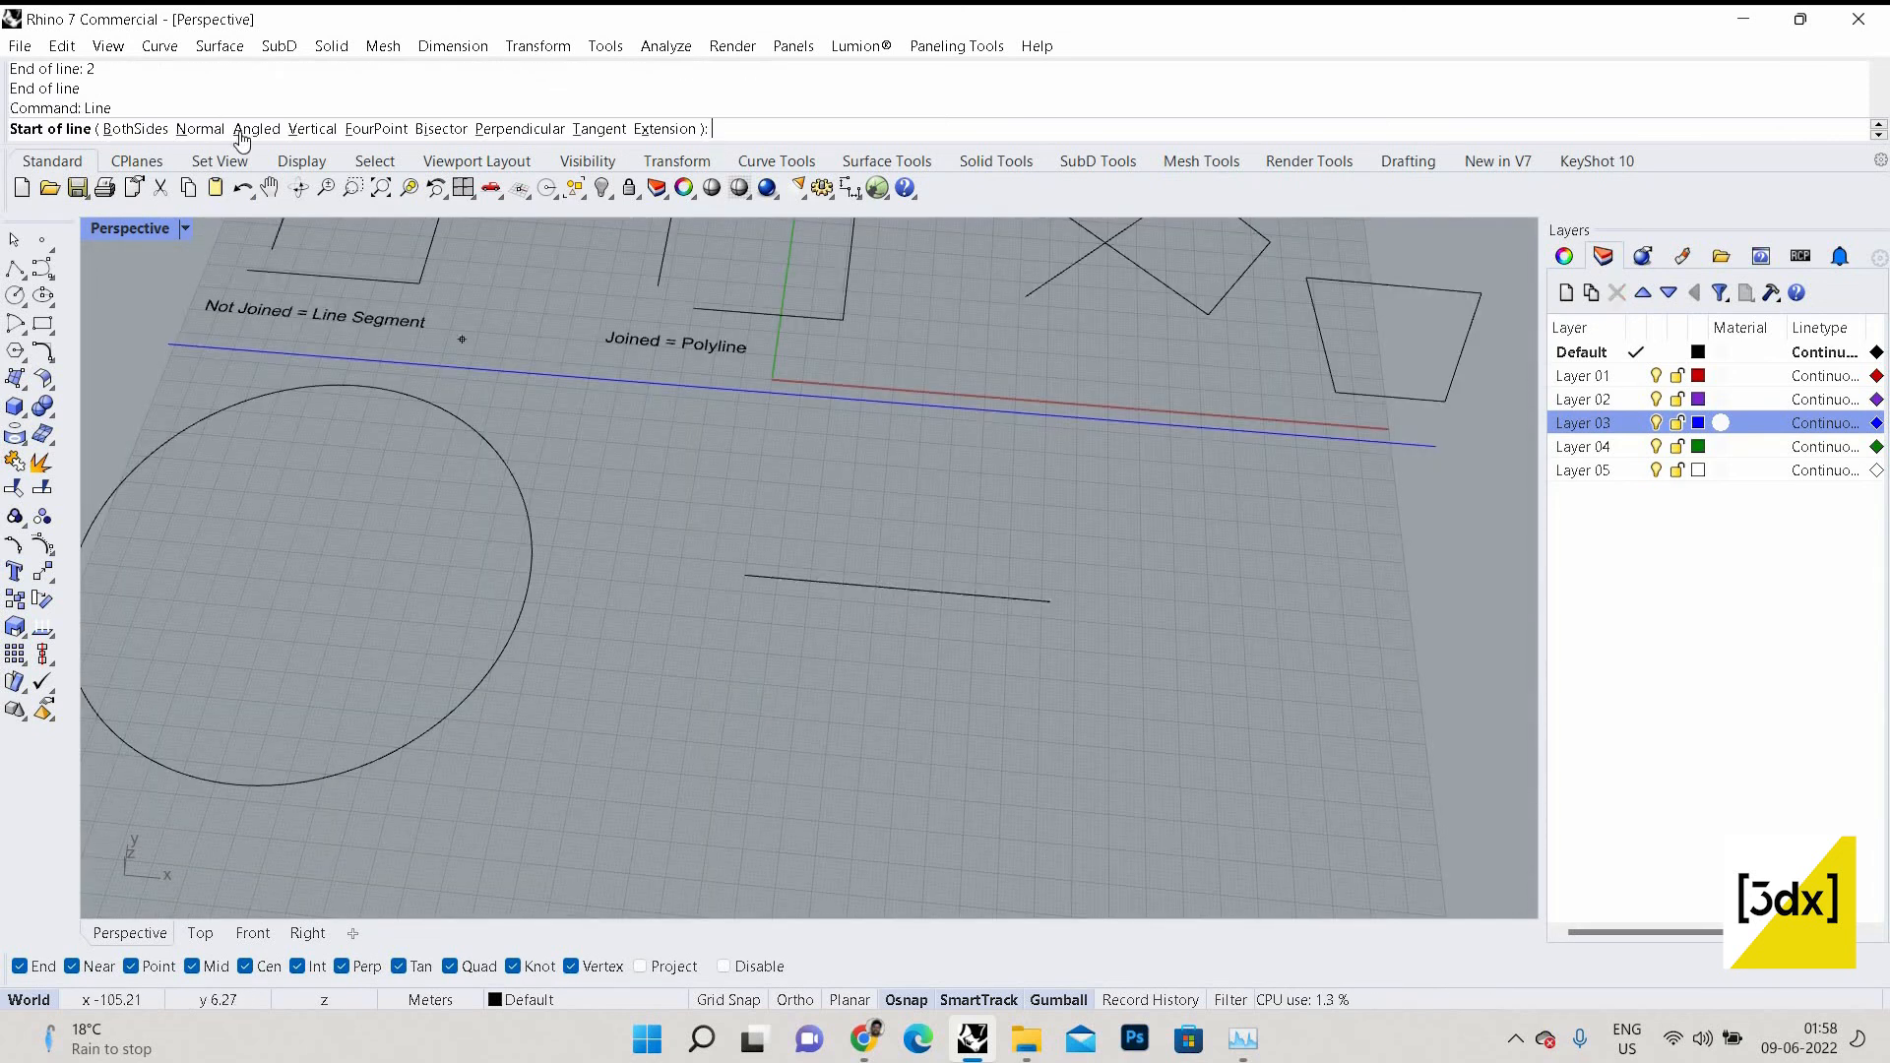
click(254, 129)
scroll(690, 494, down, 3)
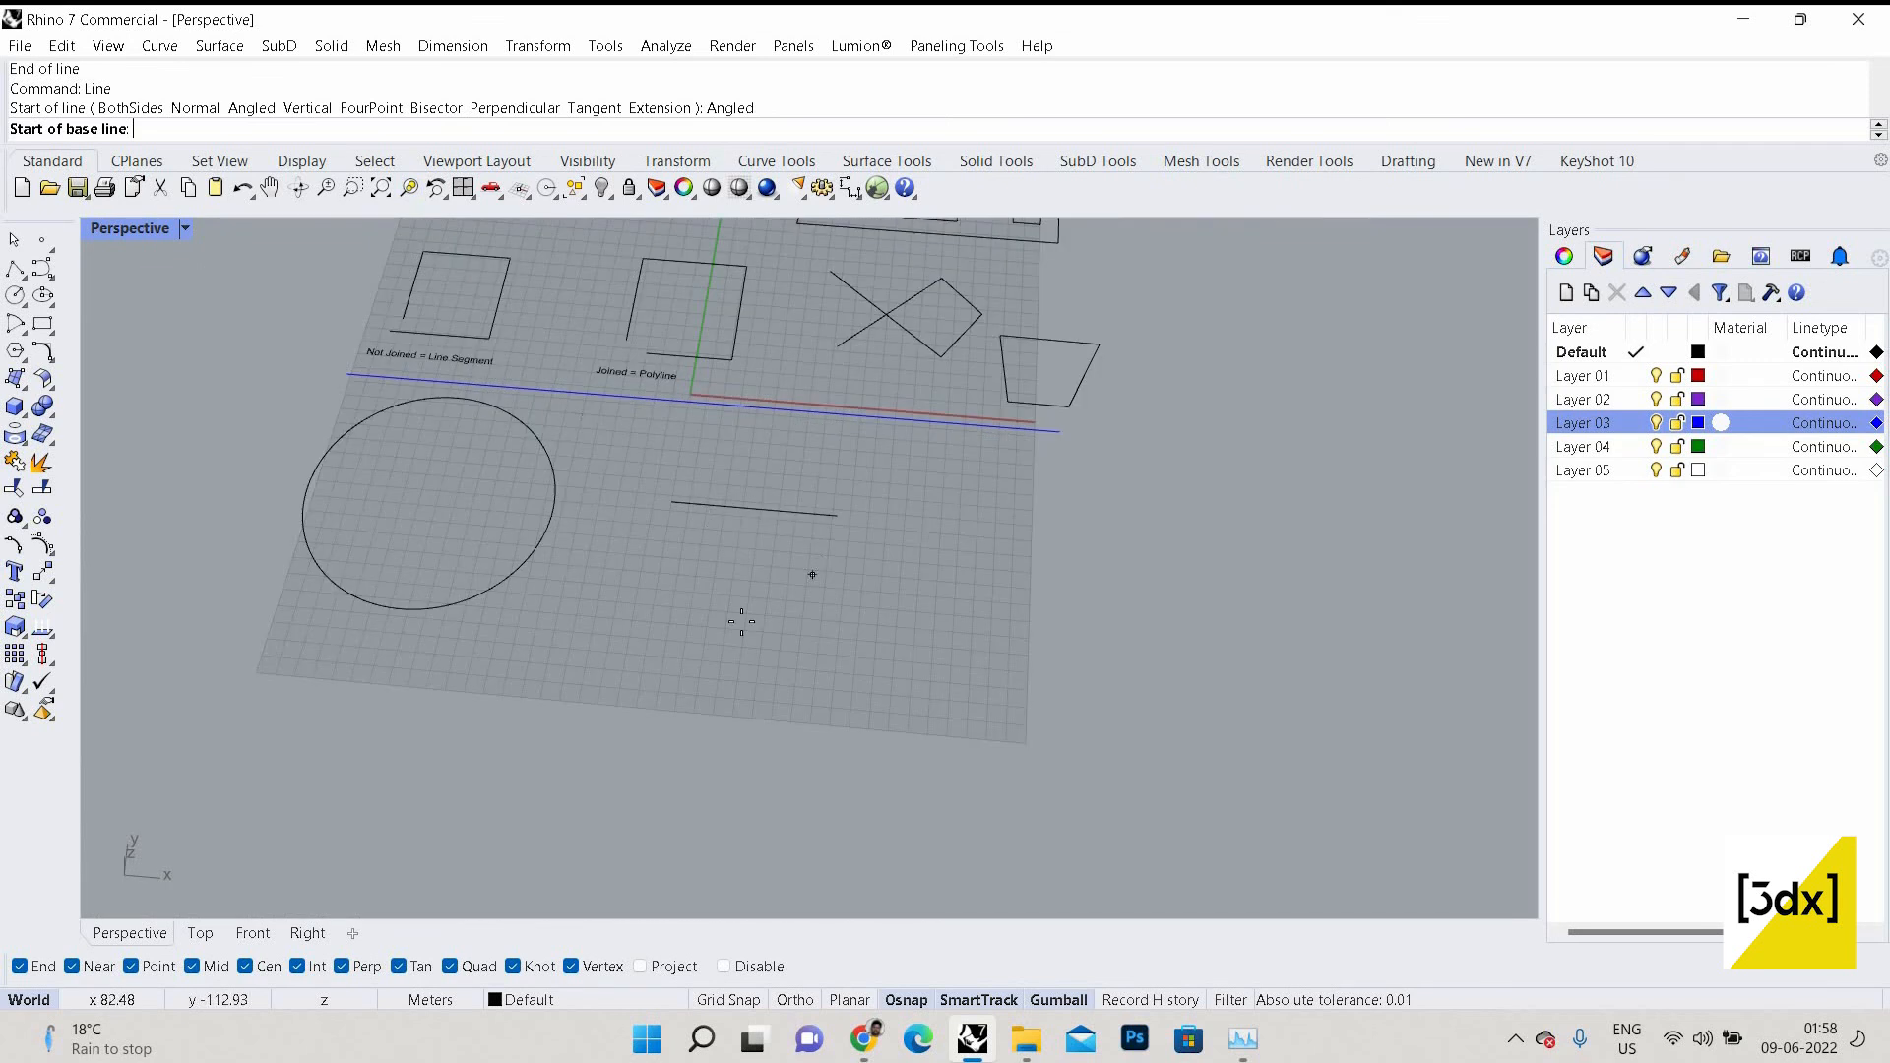
scroll(738, 624, up, 2)
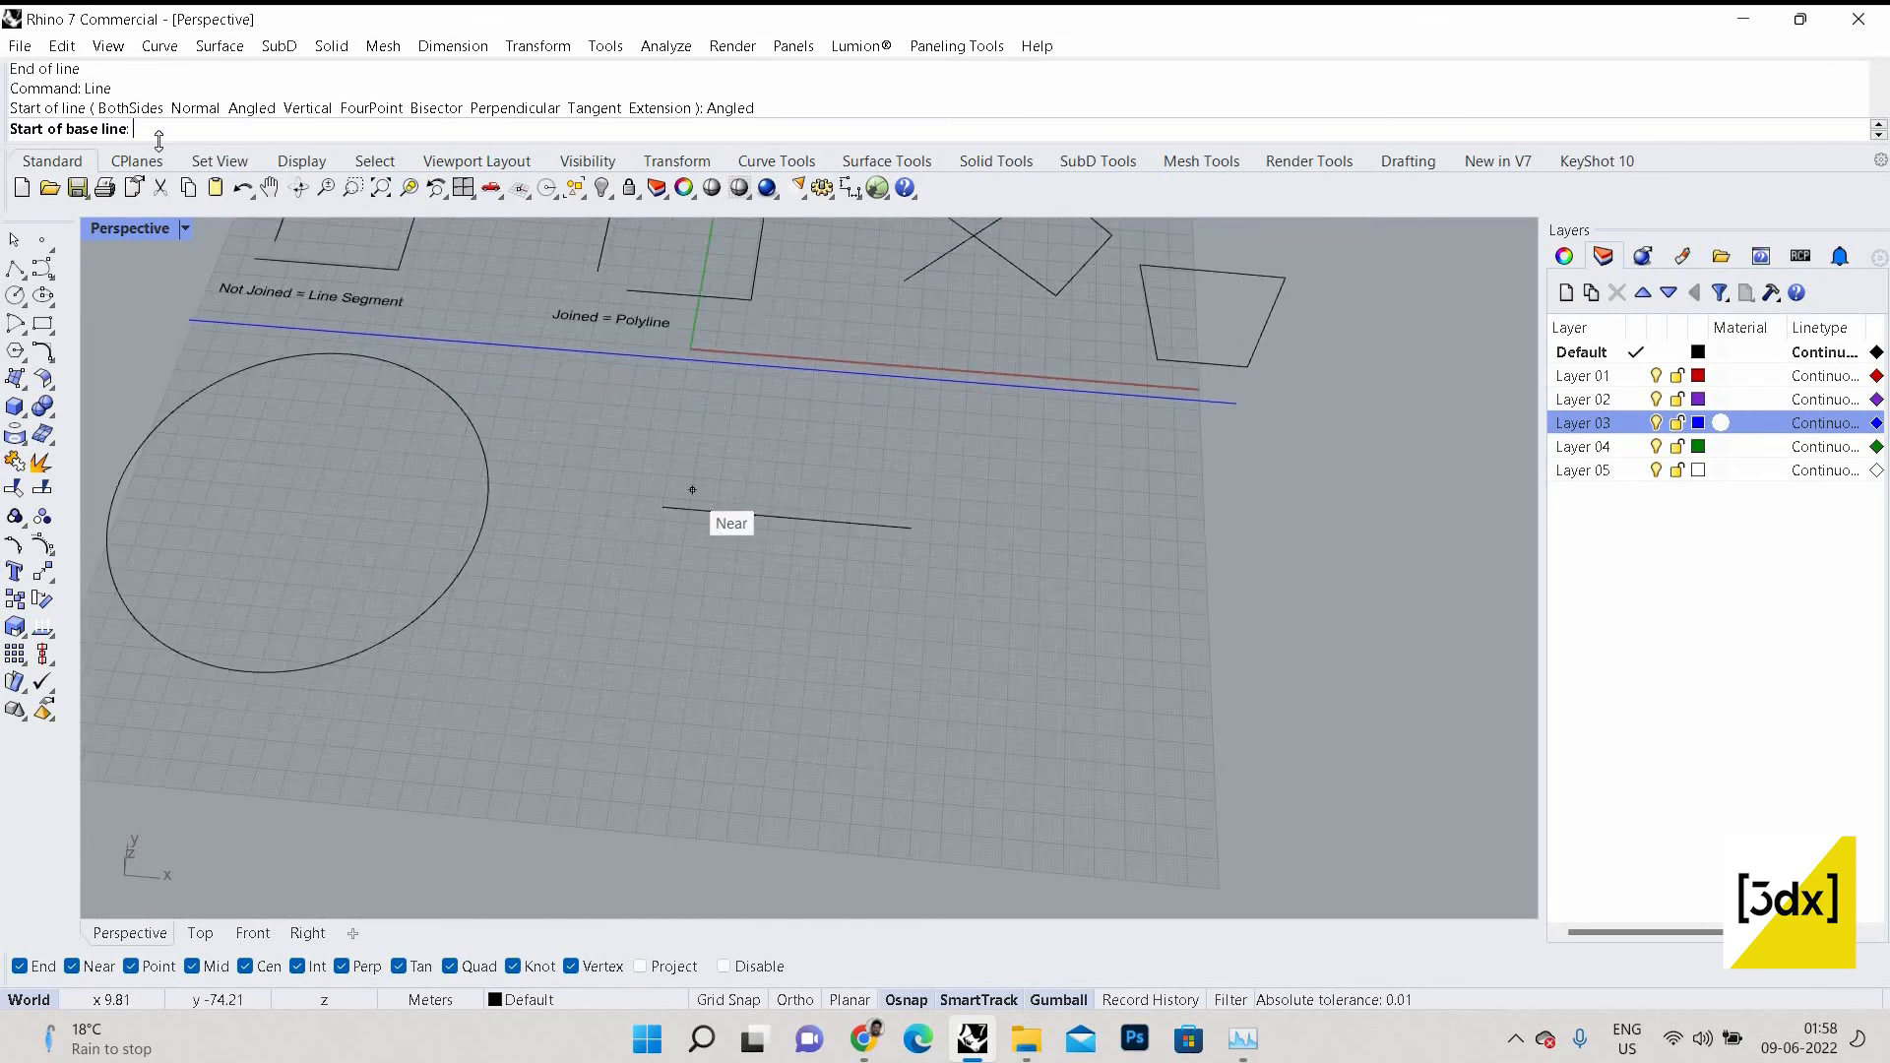
click(695, 654)
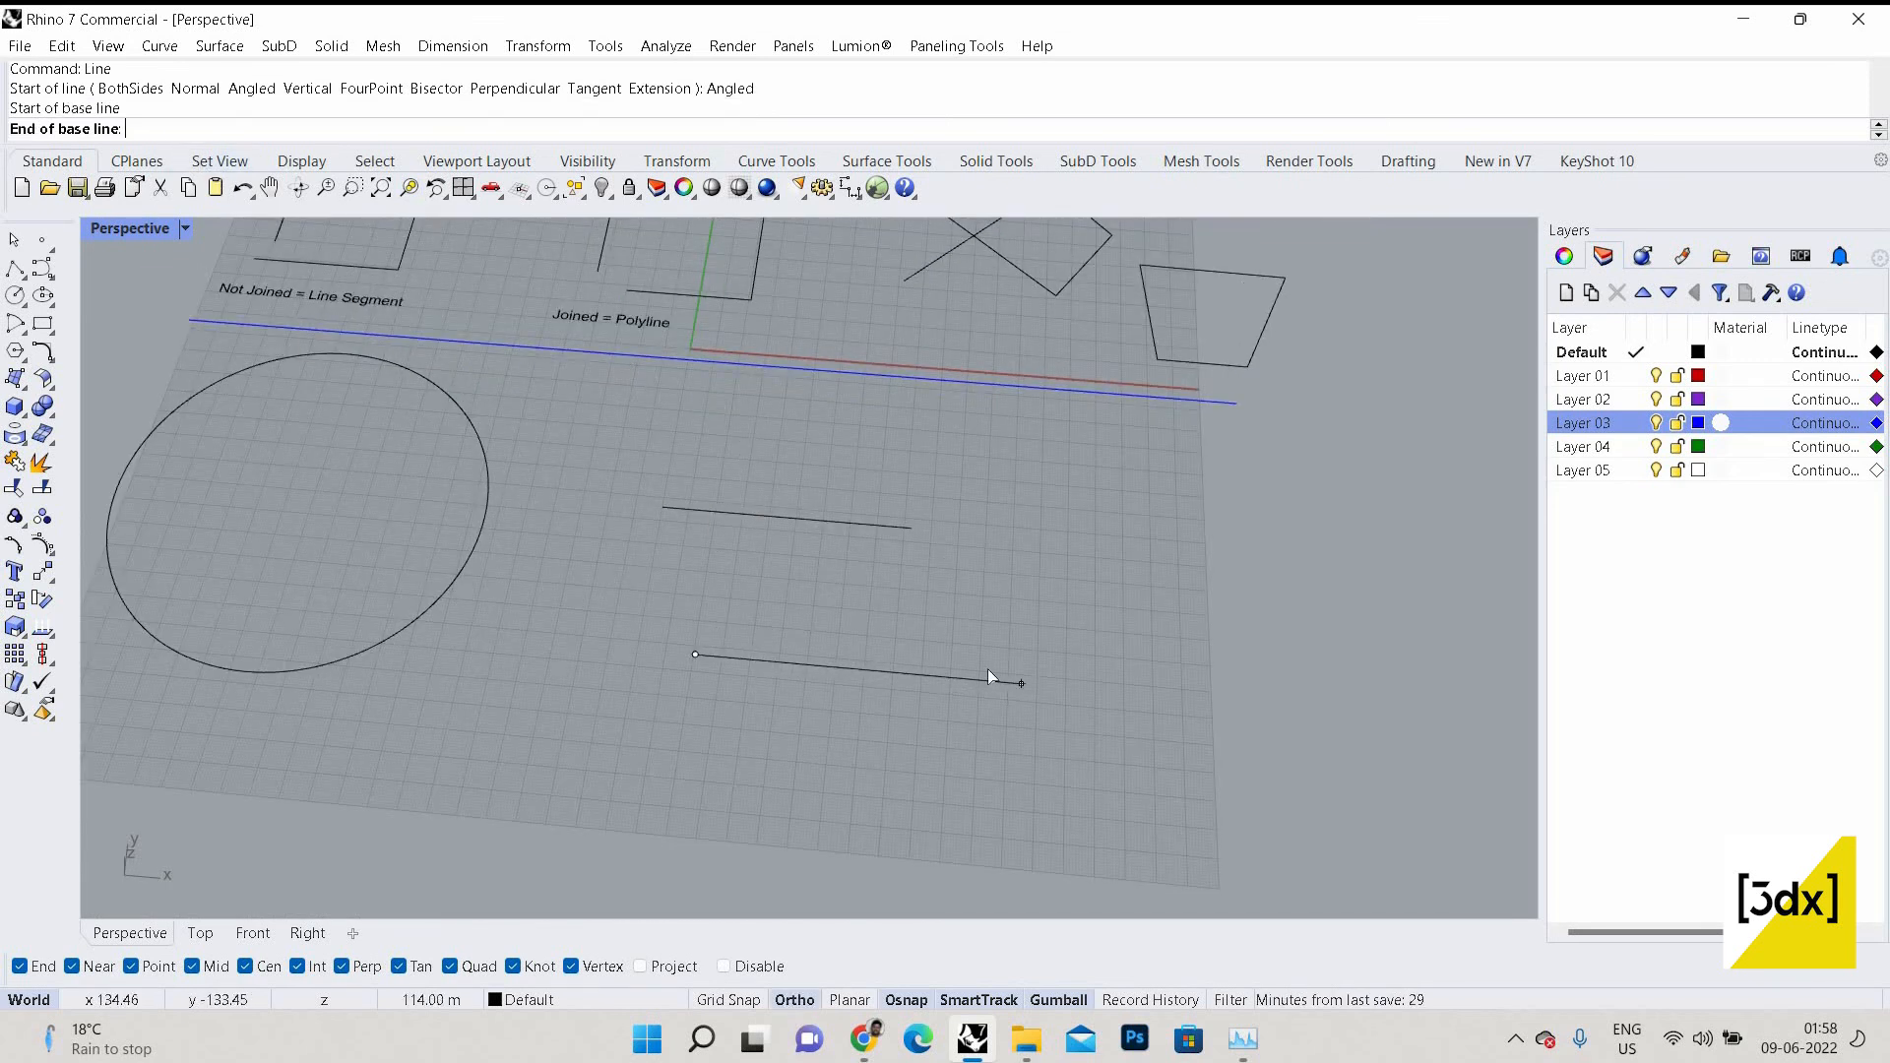
click(988, 669)
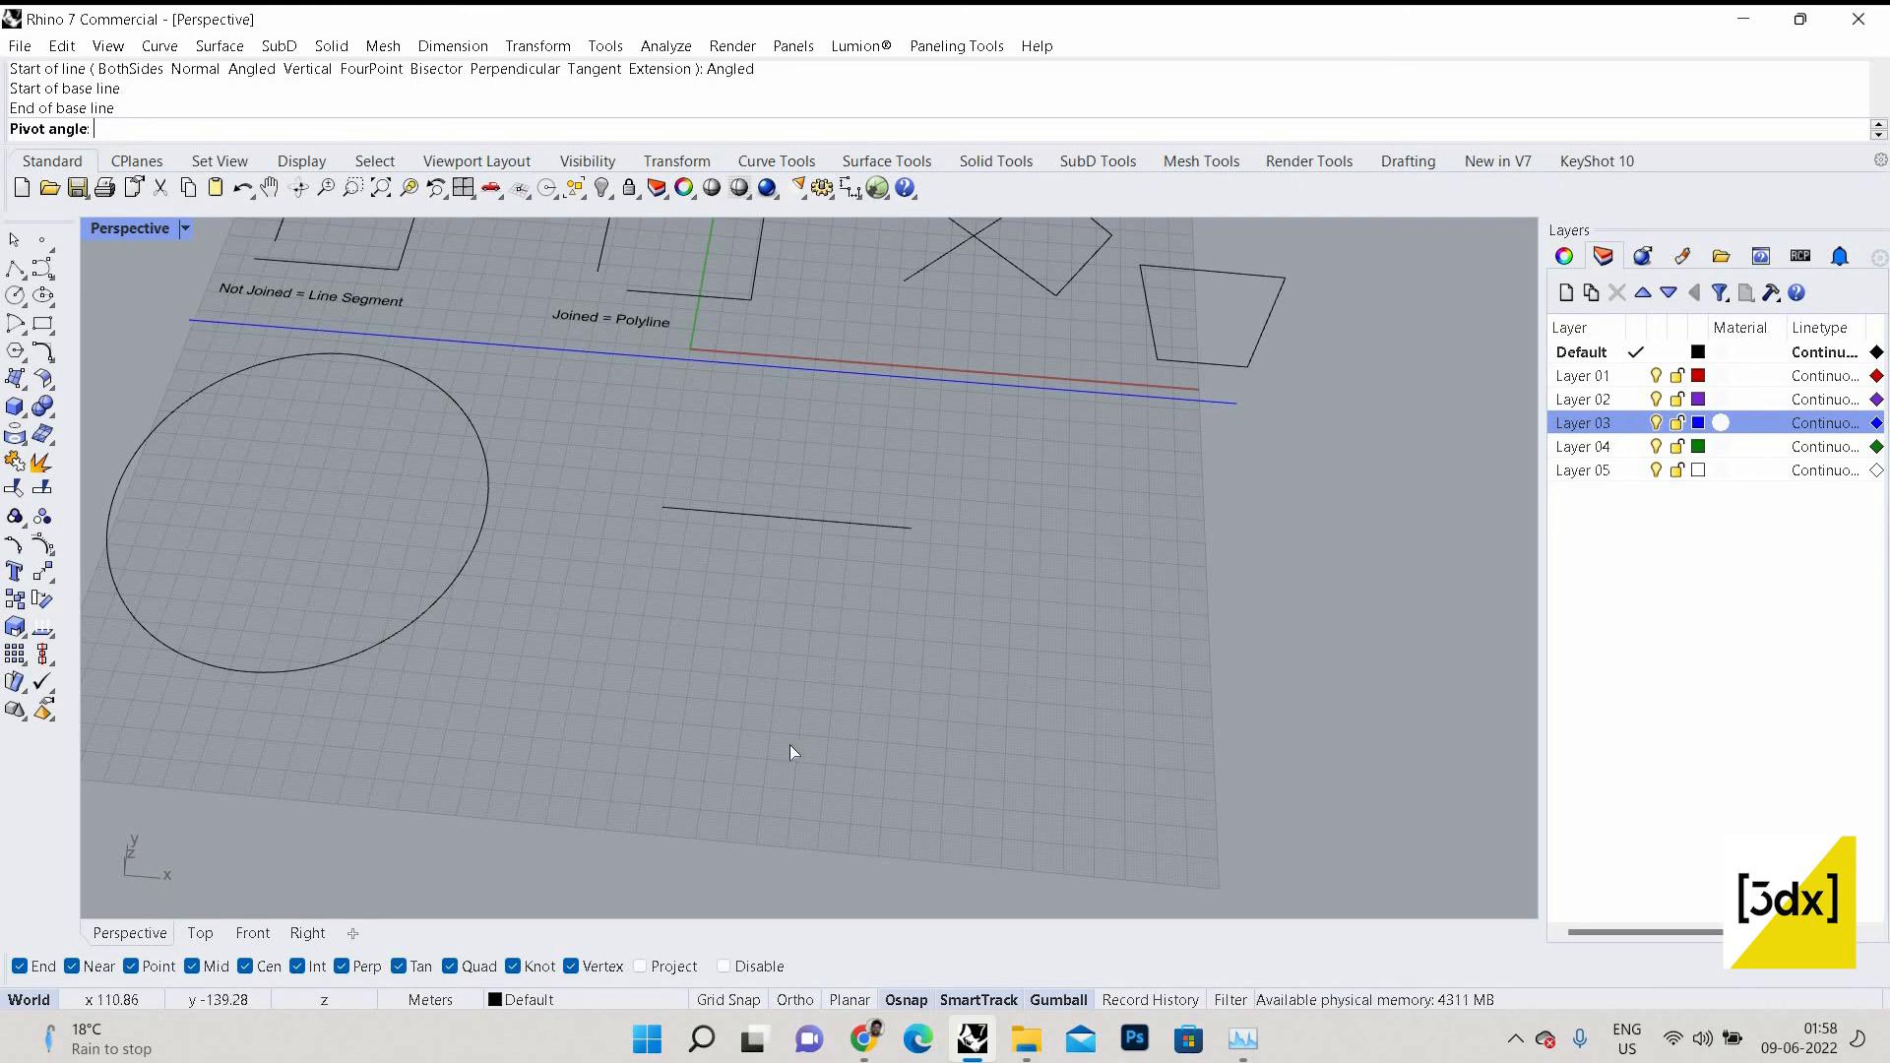
key(Return)
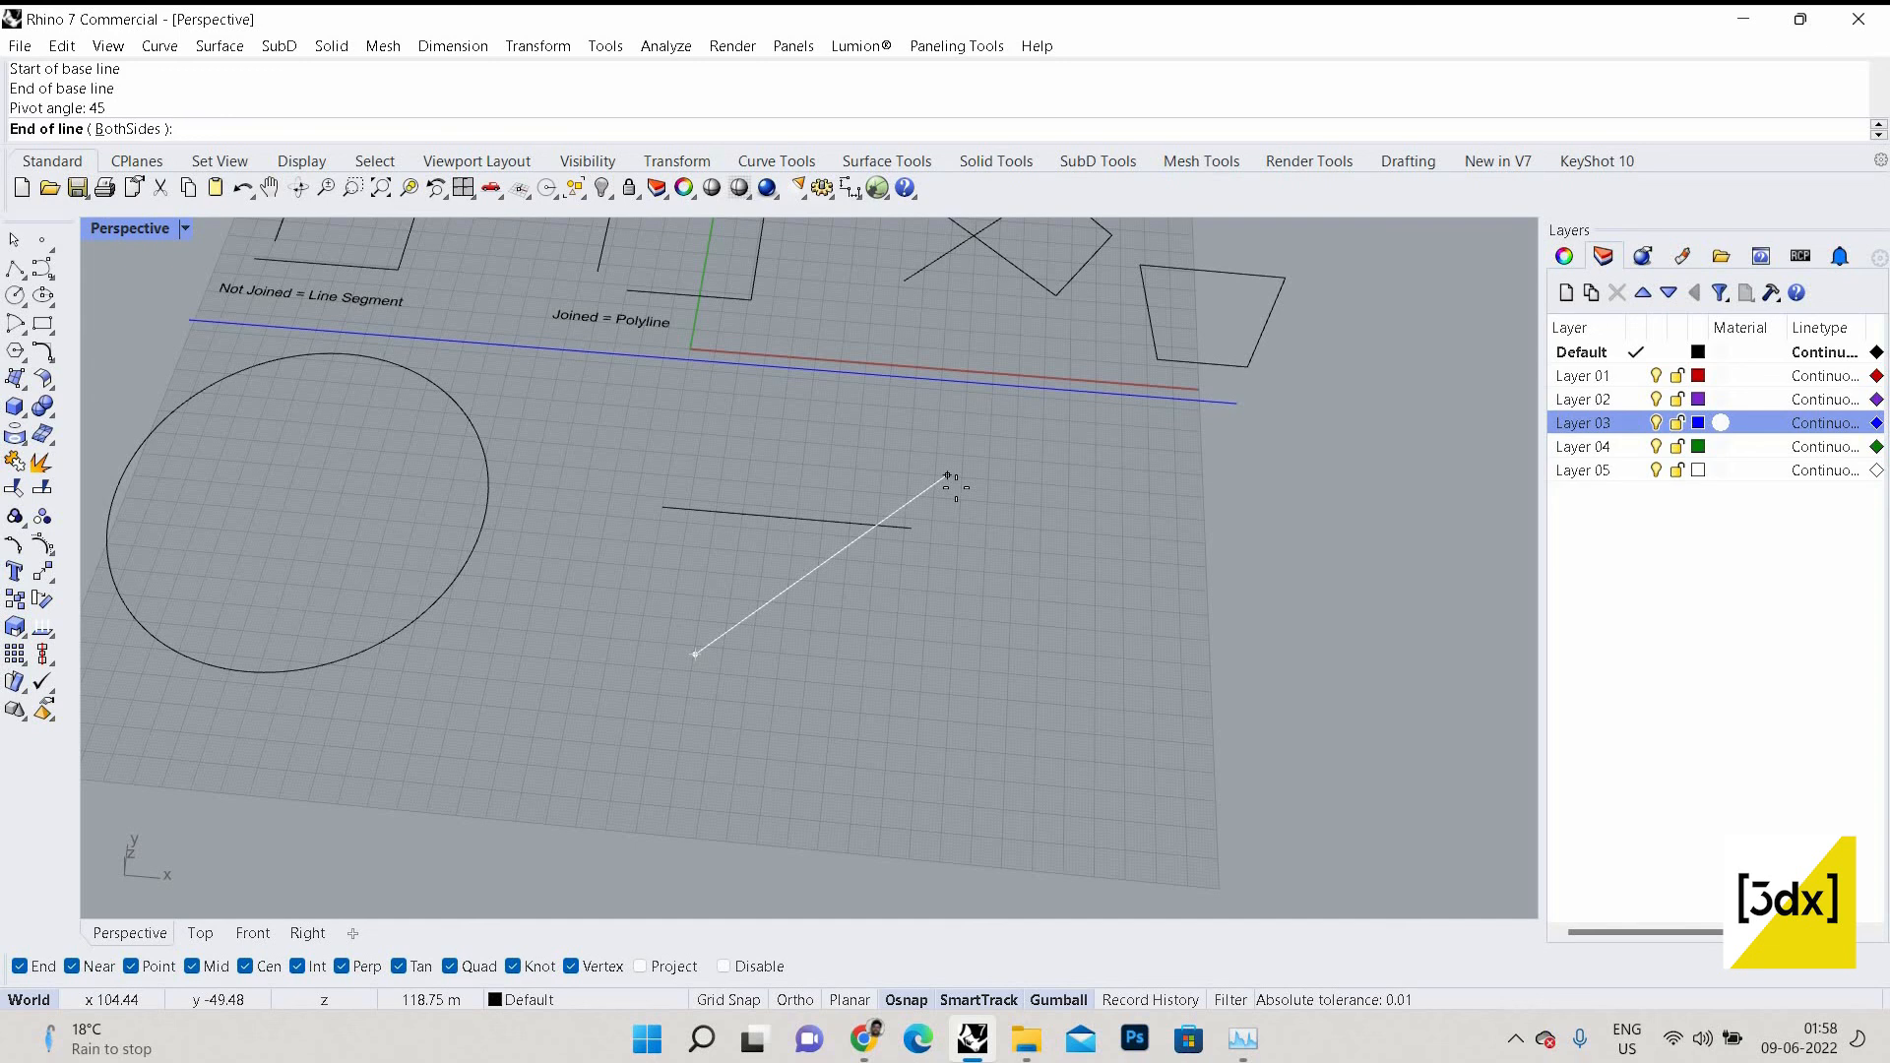
text(4)
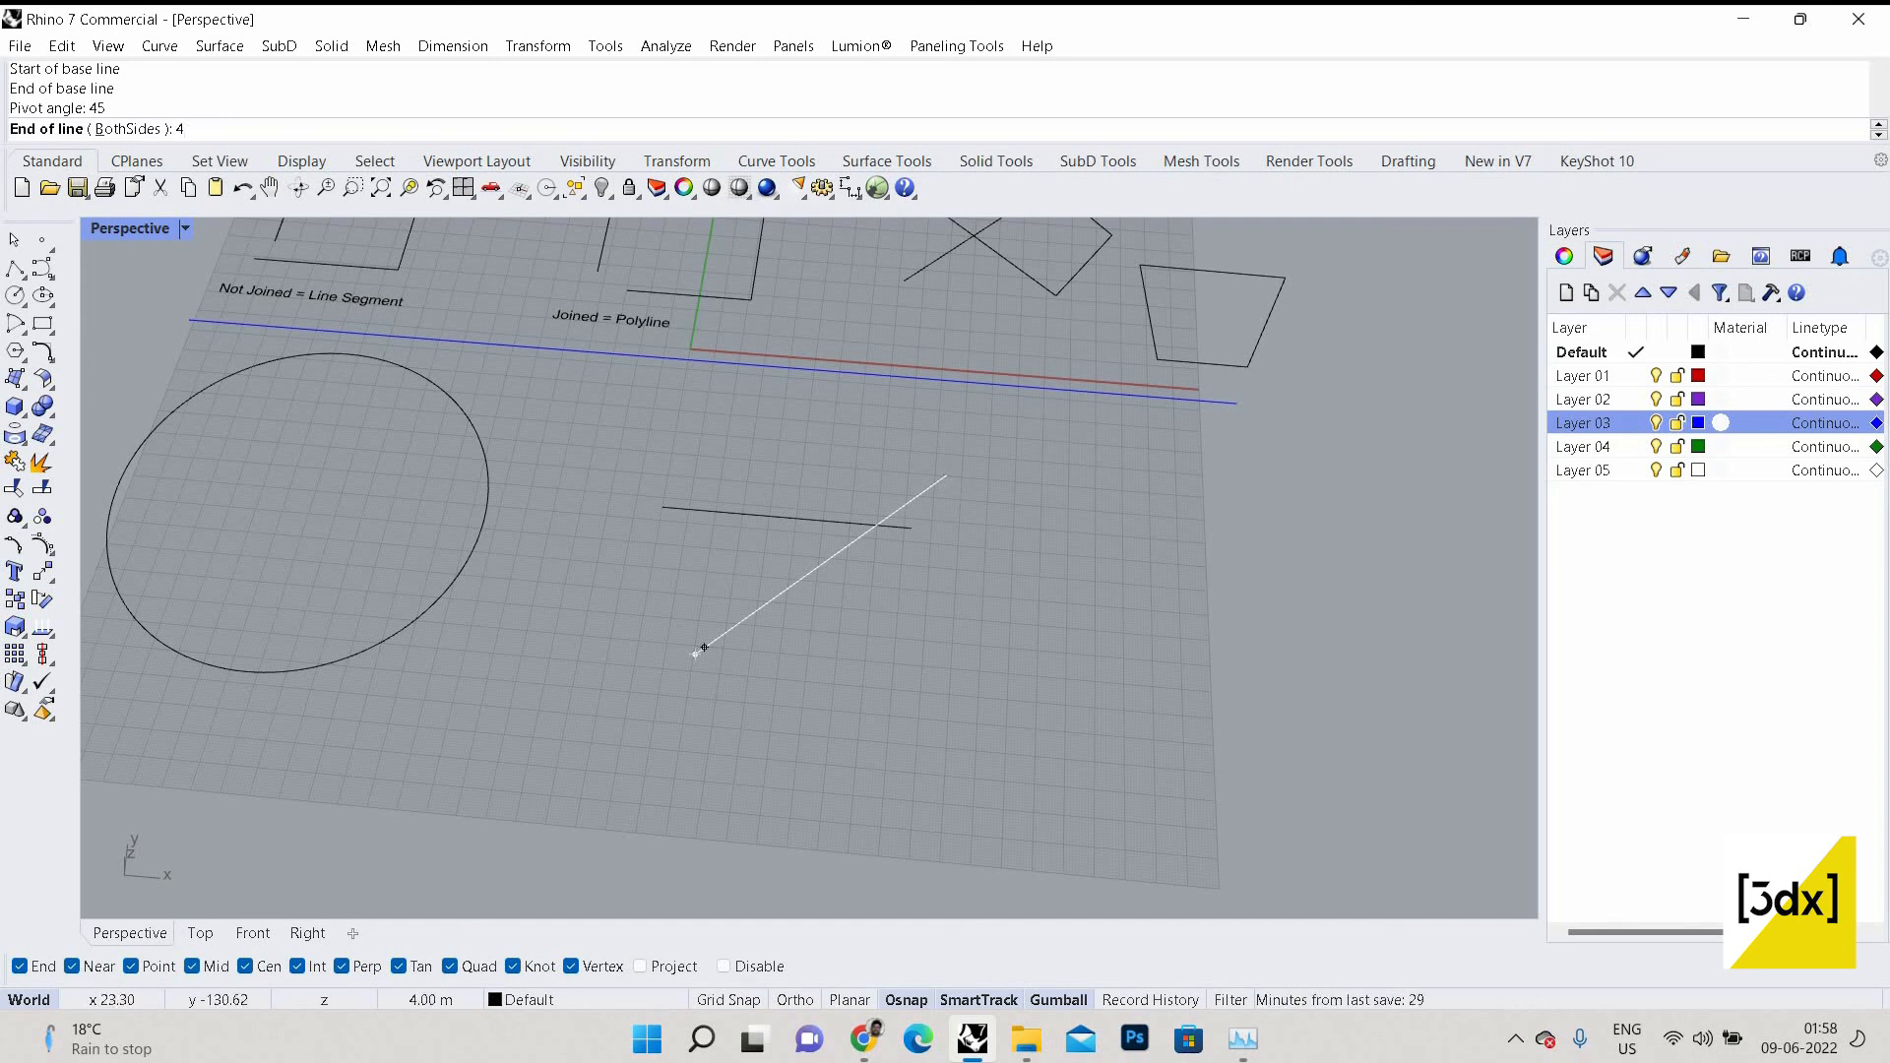
key(Return)
text(40)
key(Return)
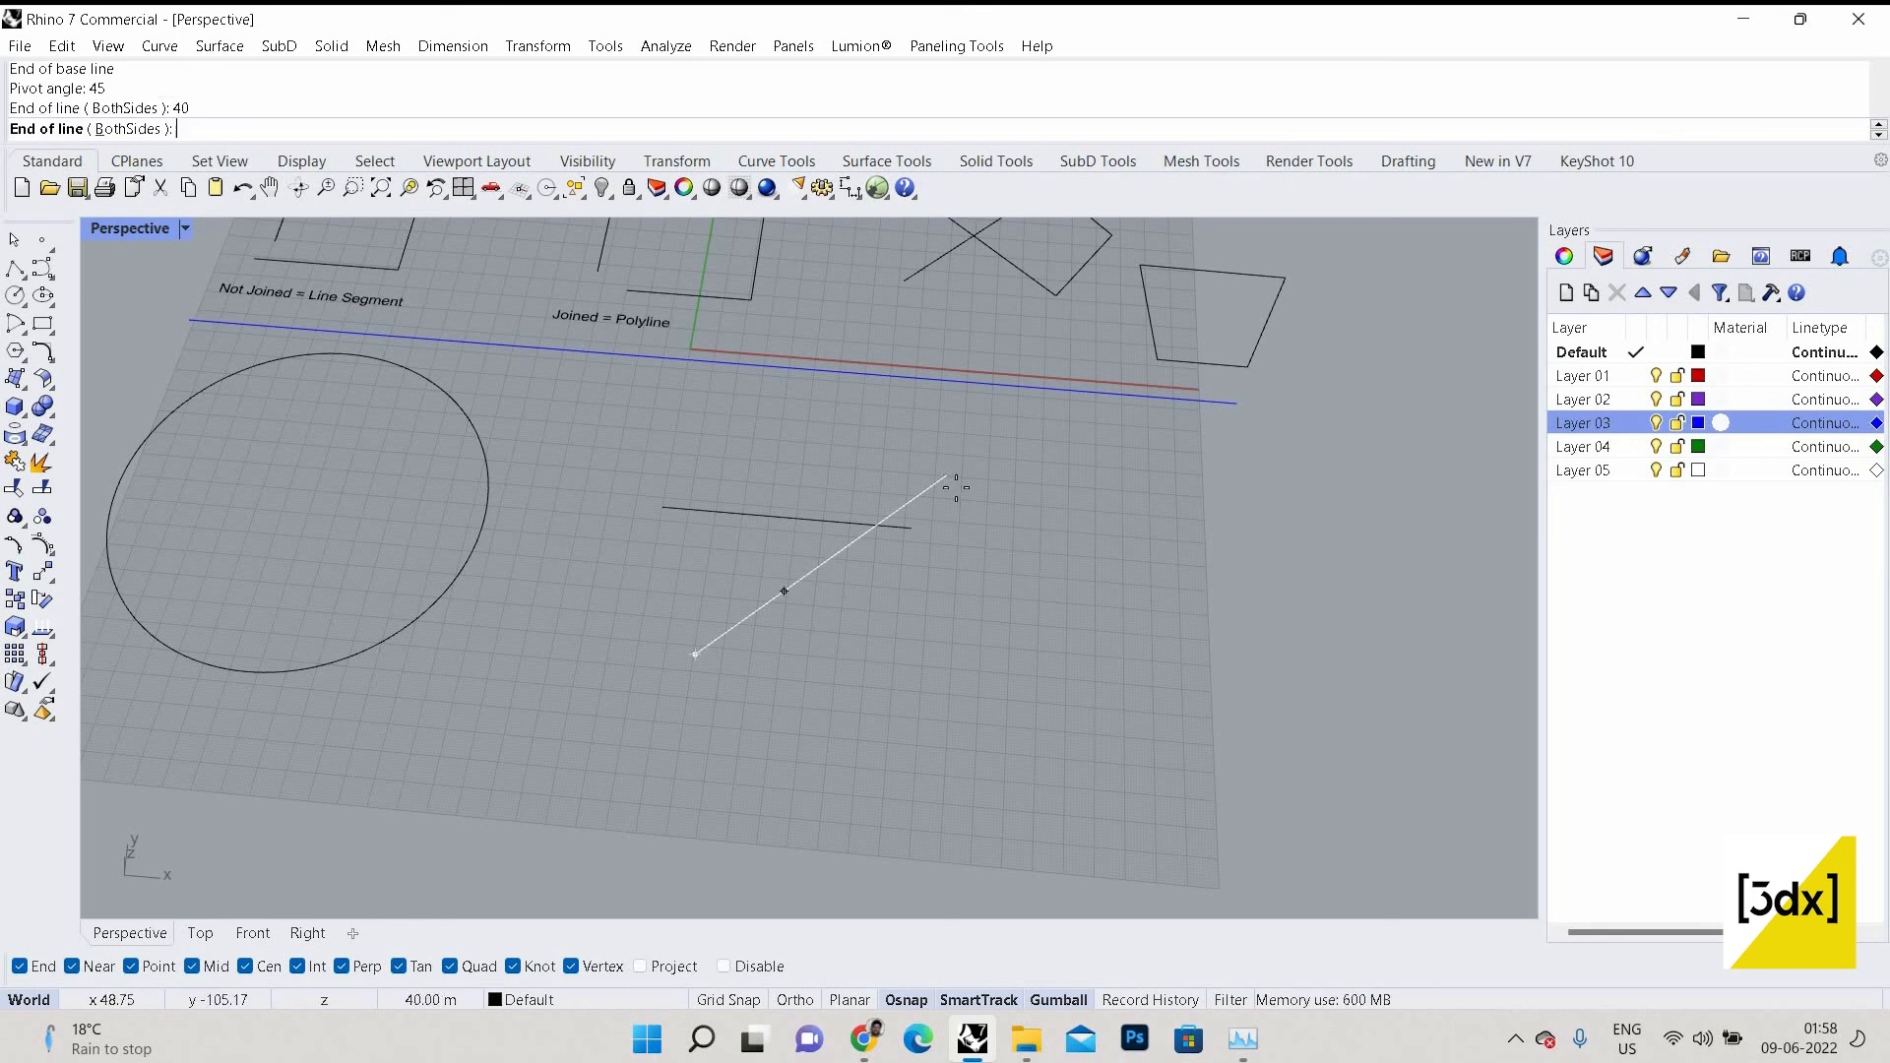
click(783, 591)
Draw a 40 m Angled line at 45° from the straight line's end nearer the circle, using the straight line's endpoints as base line.
scroll(701, 610, down, 3)
scroll(701, 611, up, 5)
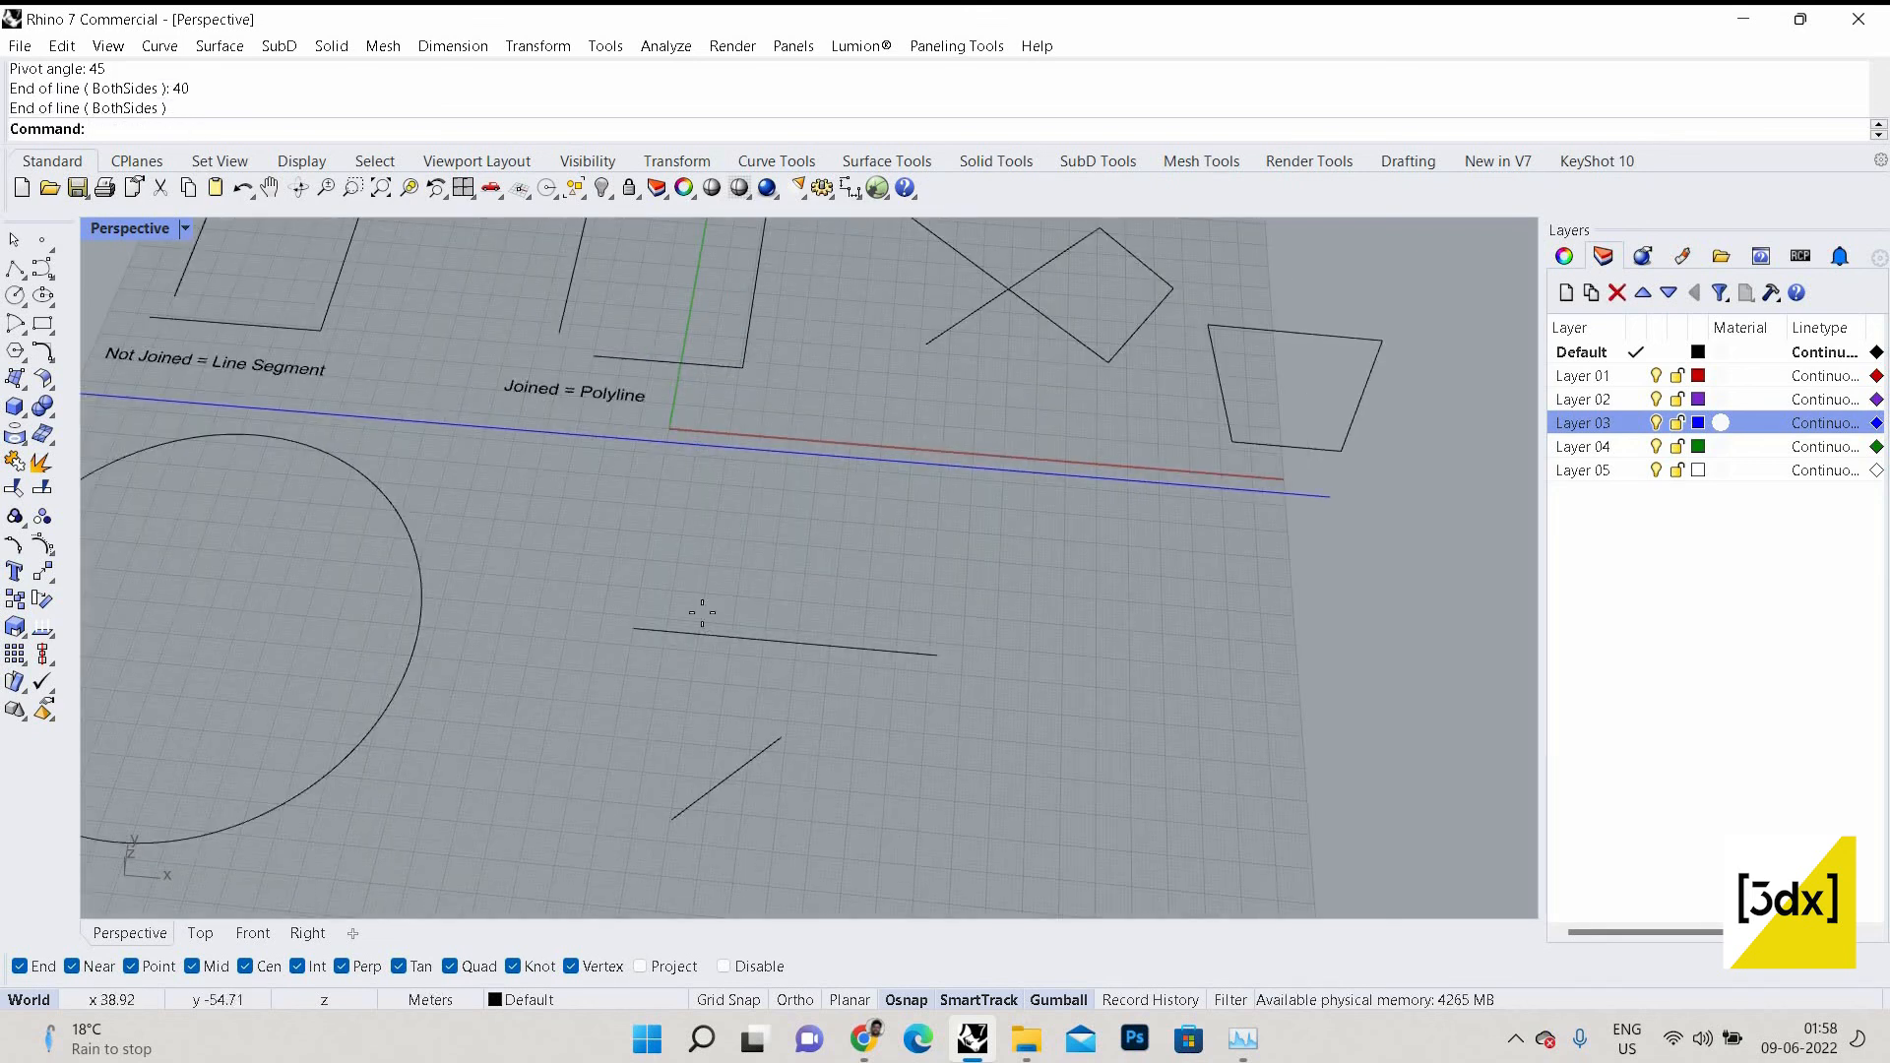
key(Return)
click(254, 129)
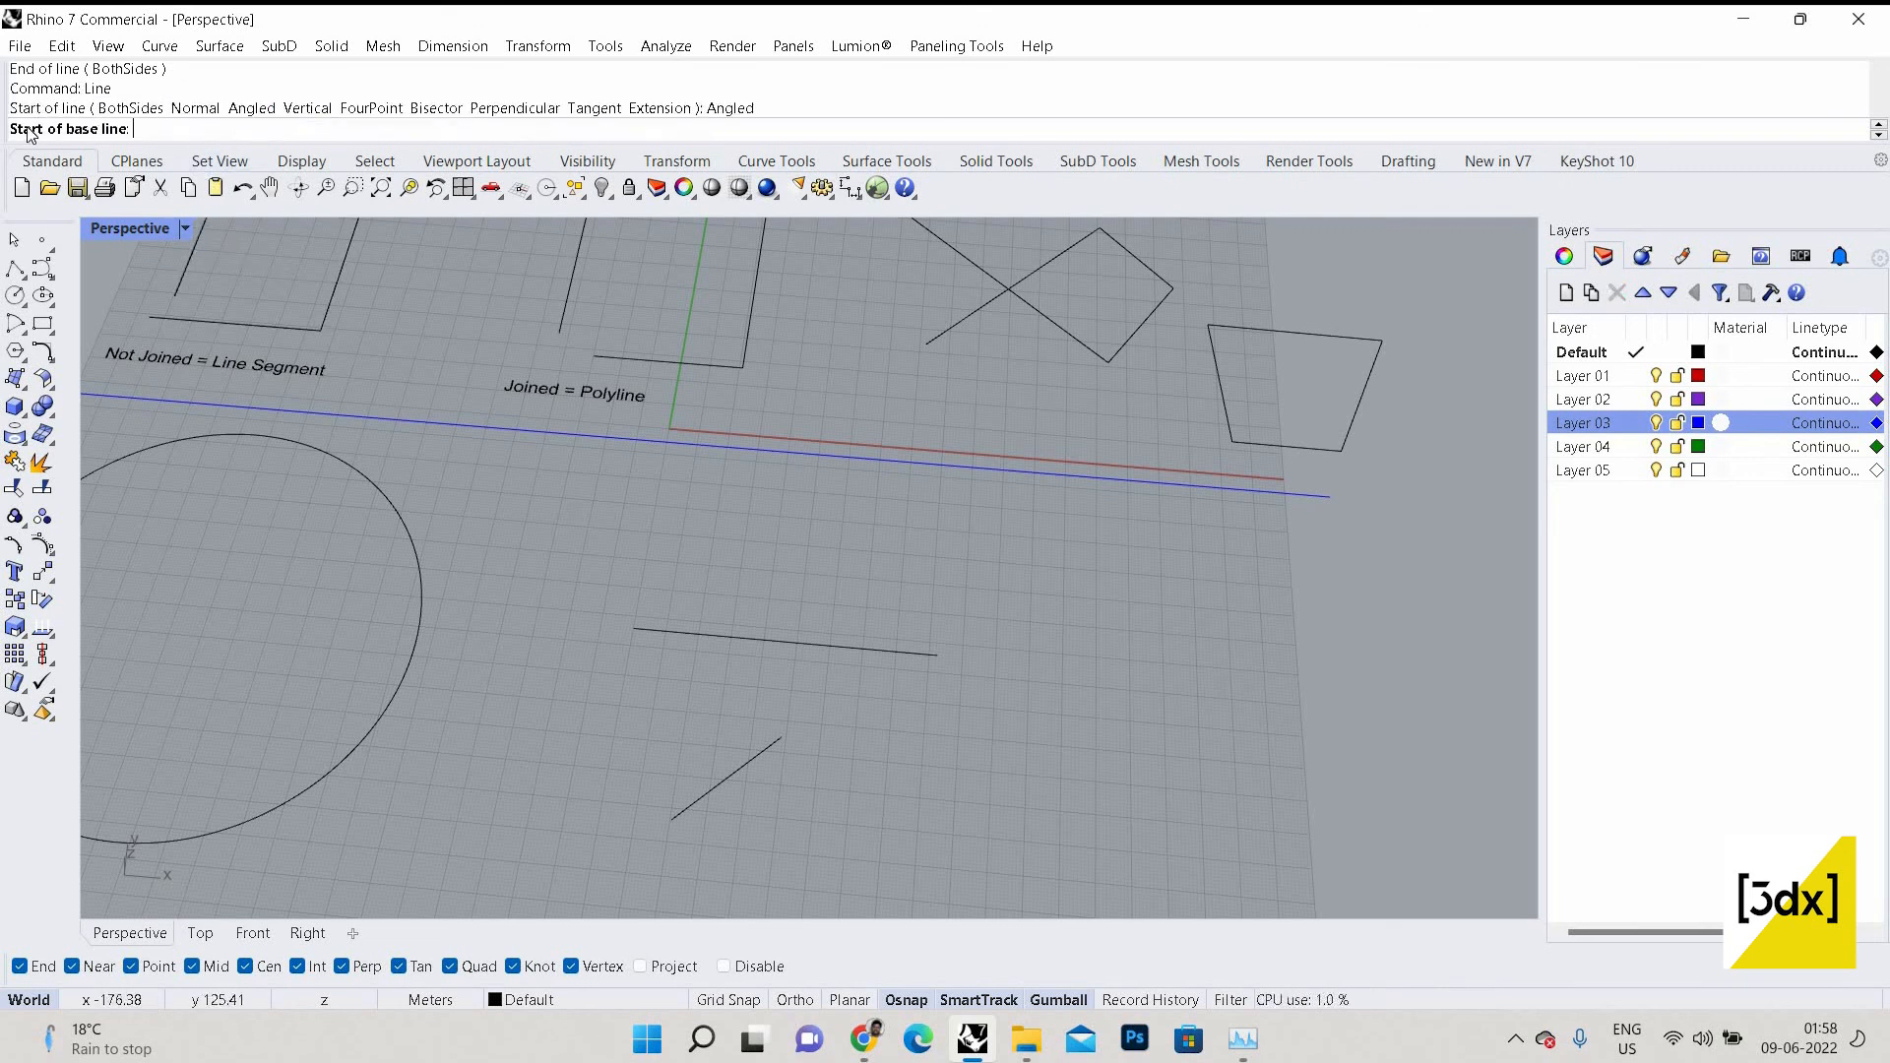
click(634, 629)
click(936, 655)
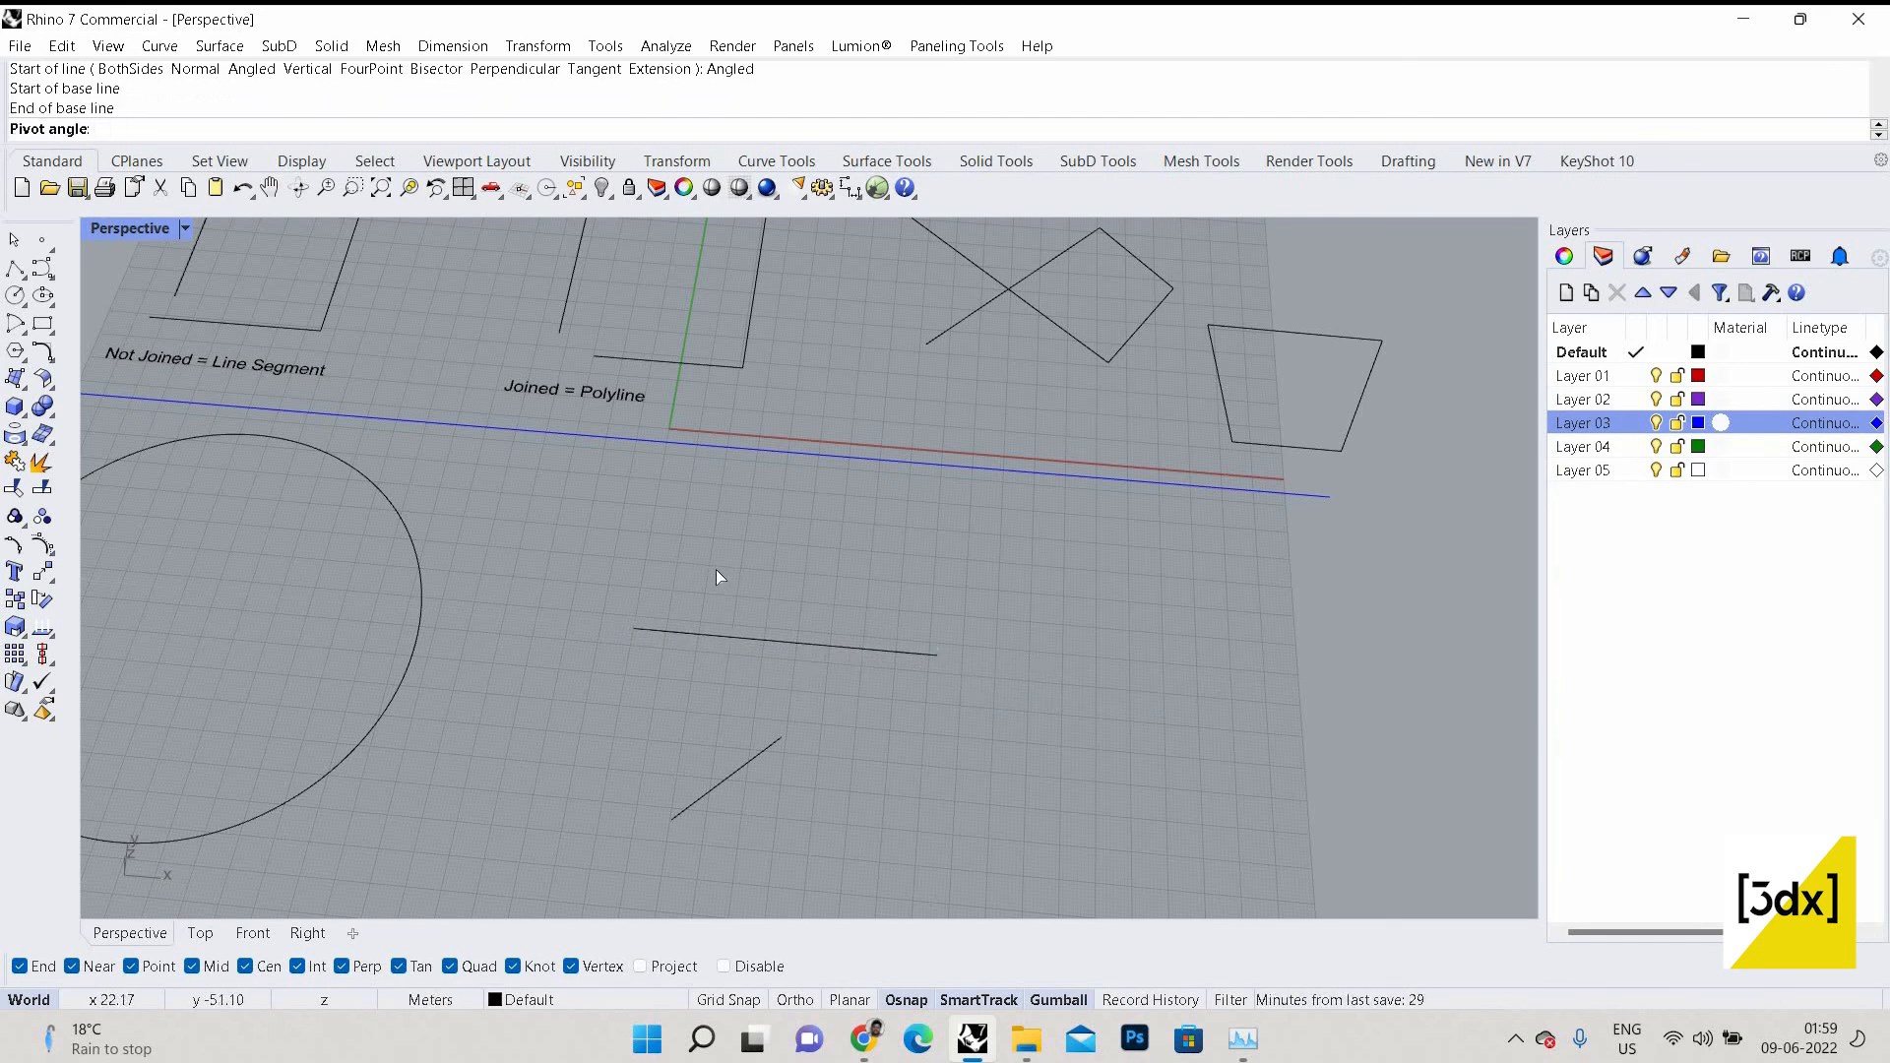
text(45)
key(Return)
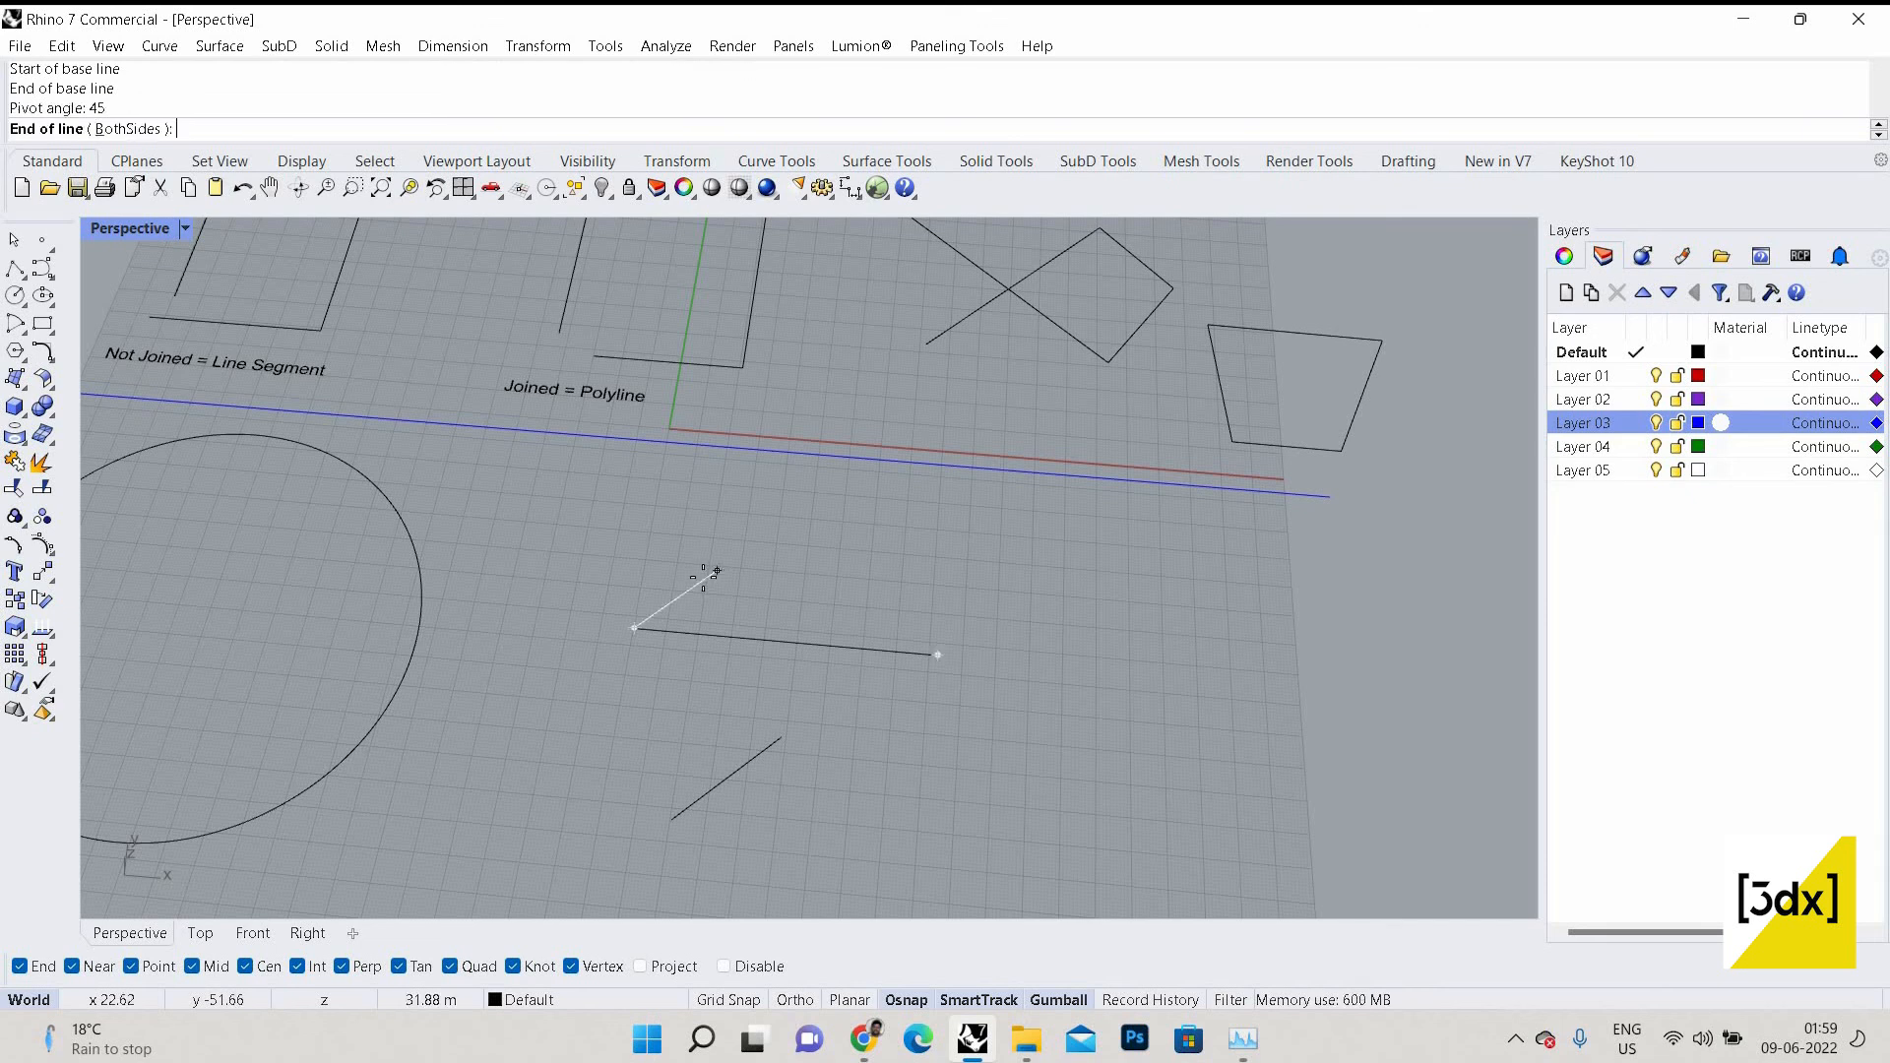
scroll(594, 675, up, 3)
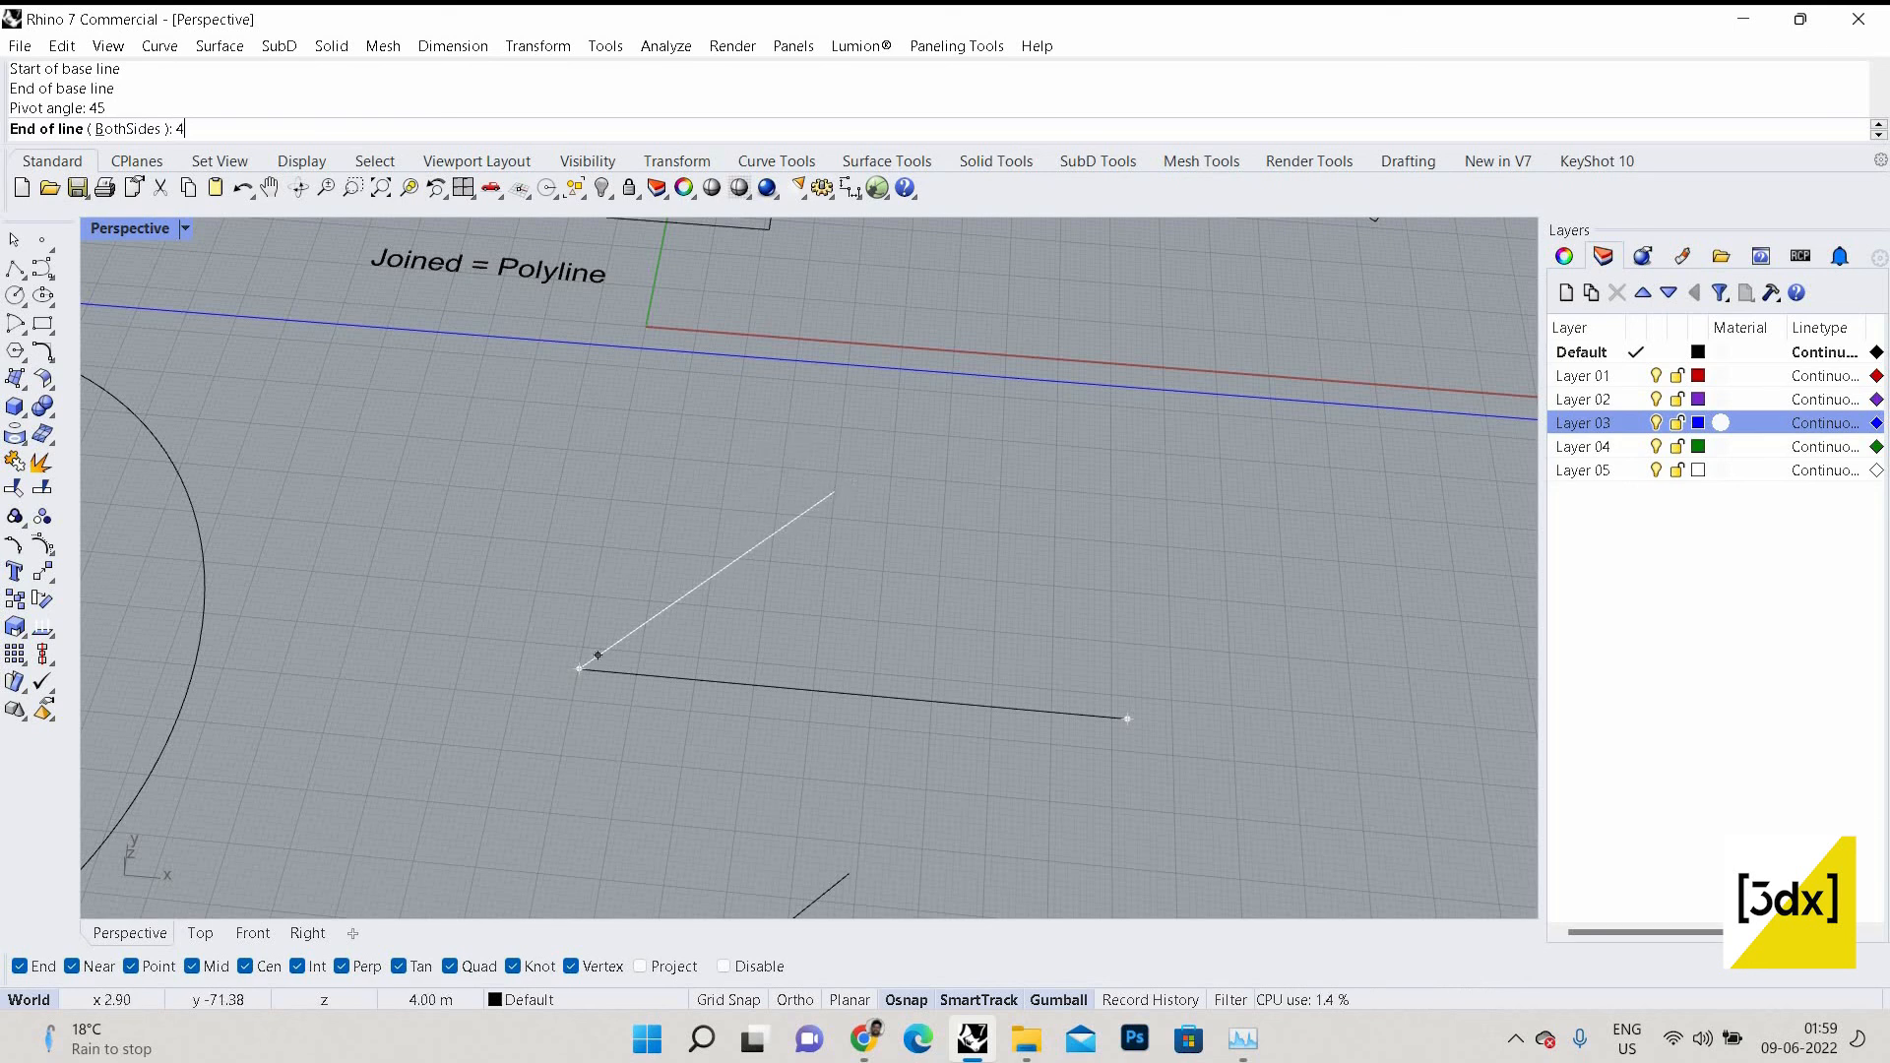
text(40)
key(Return)
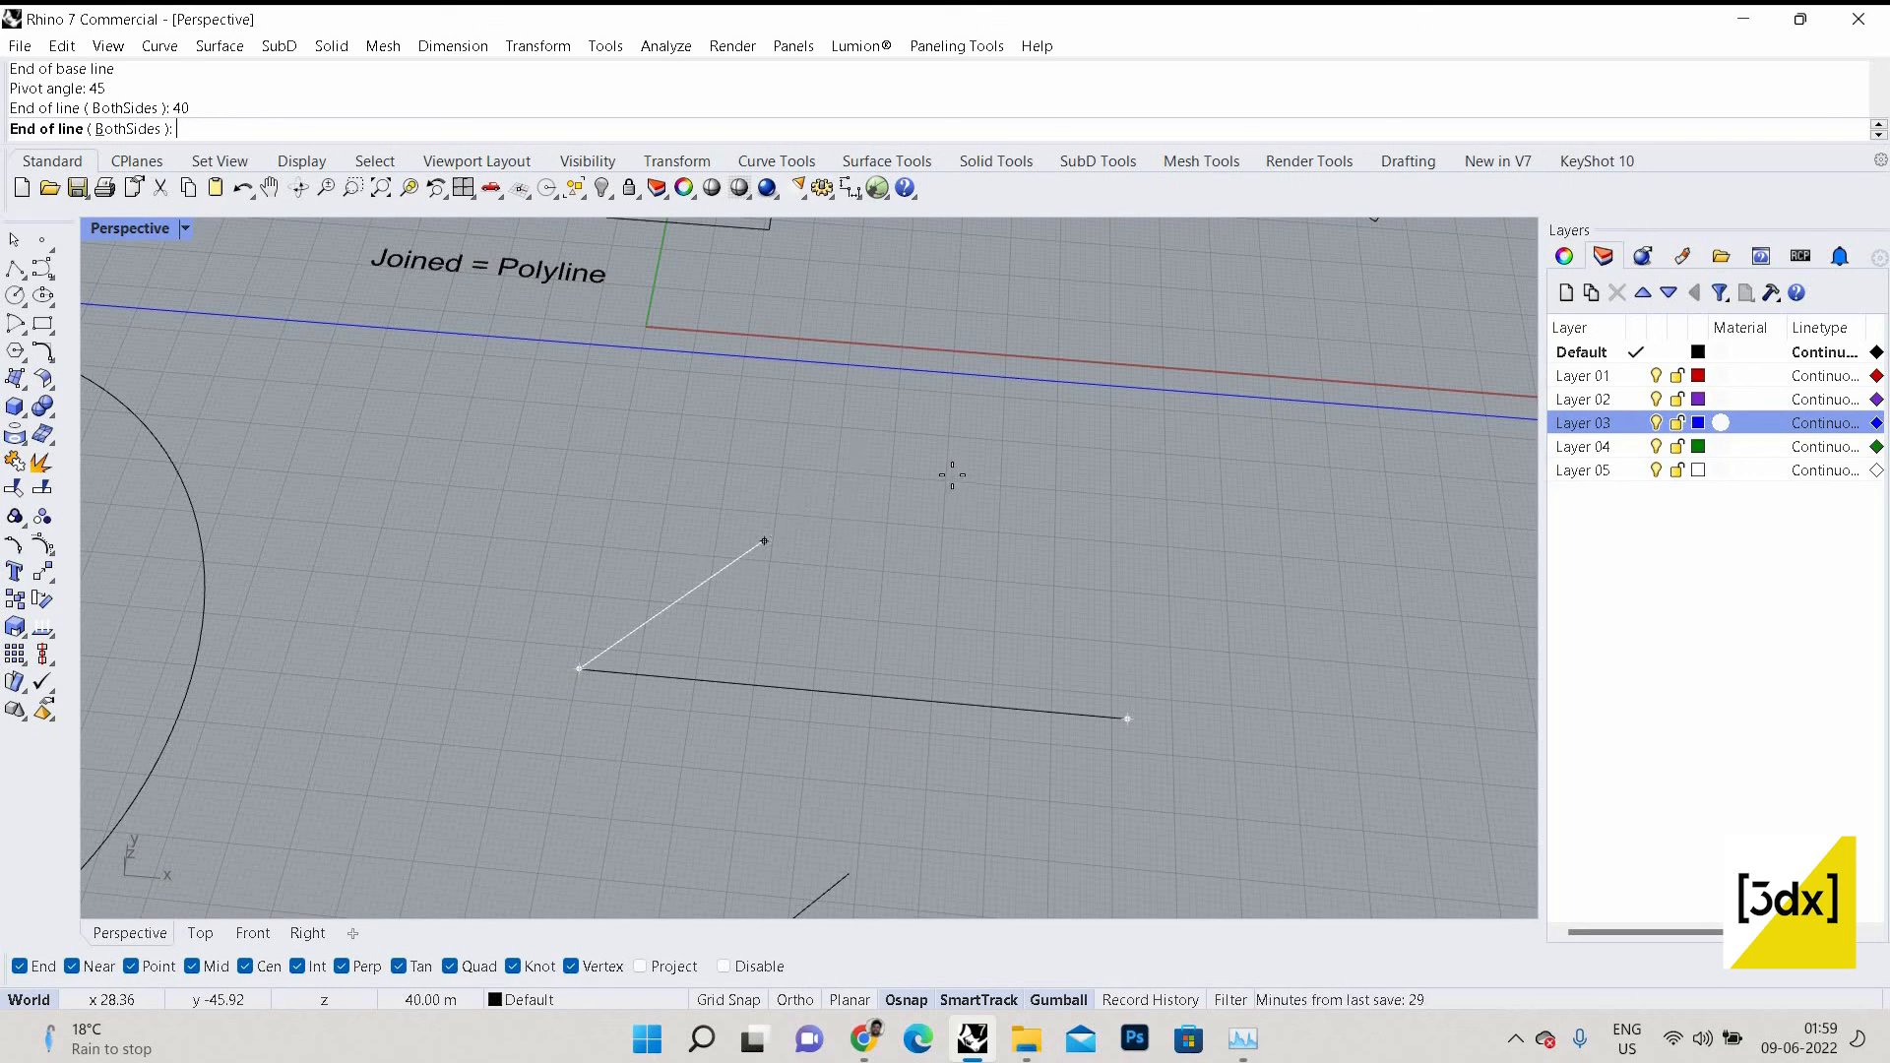
click(630, 630)
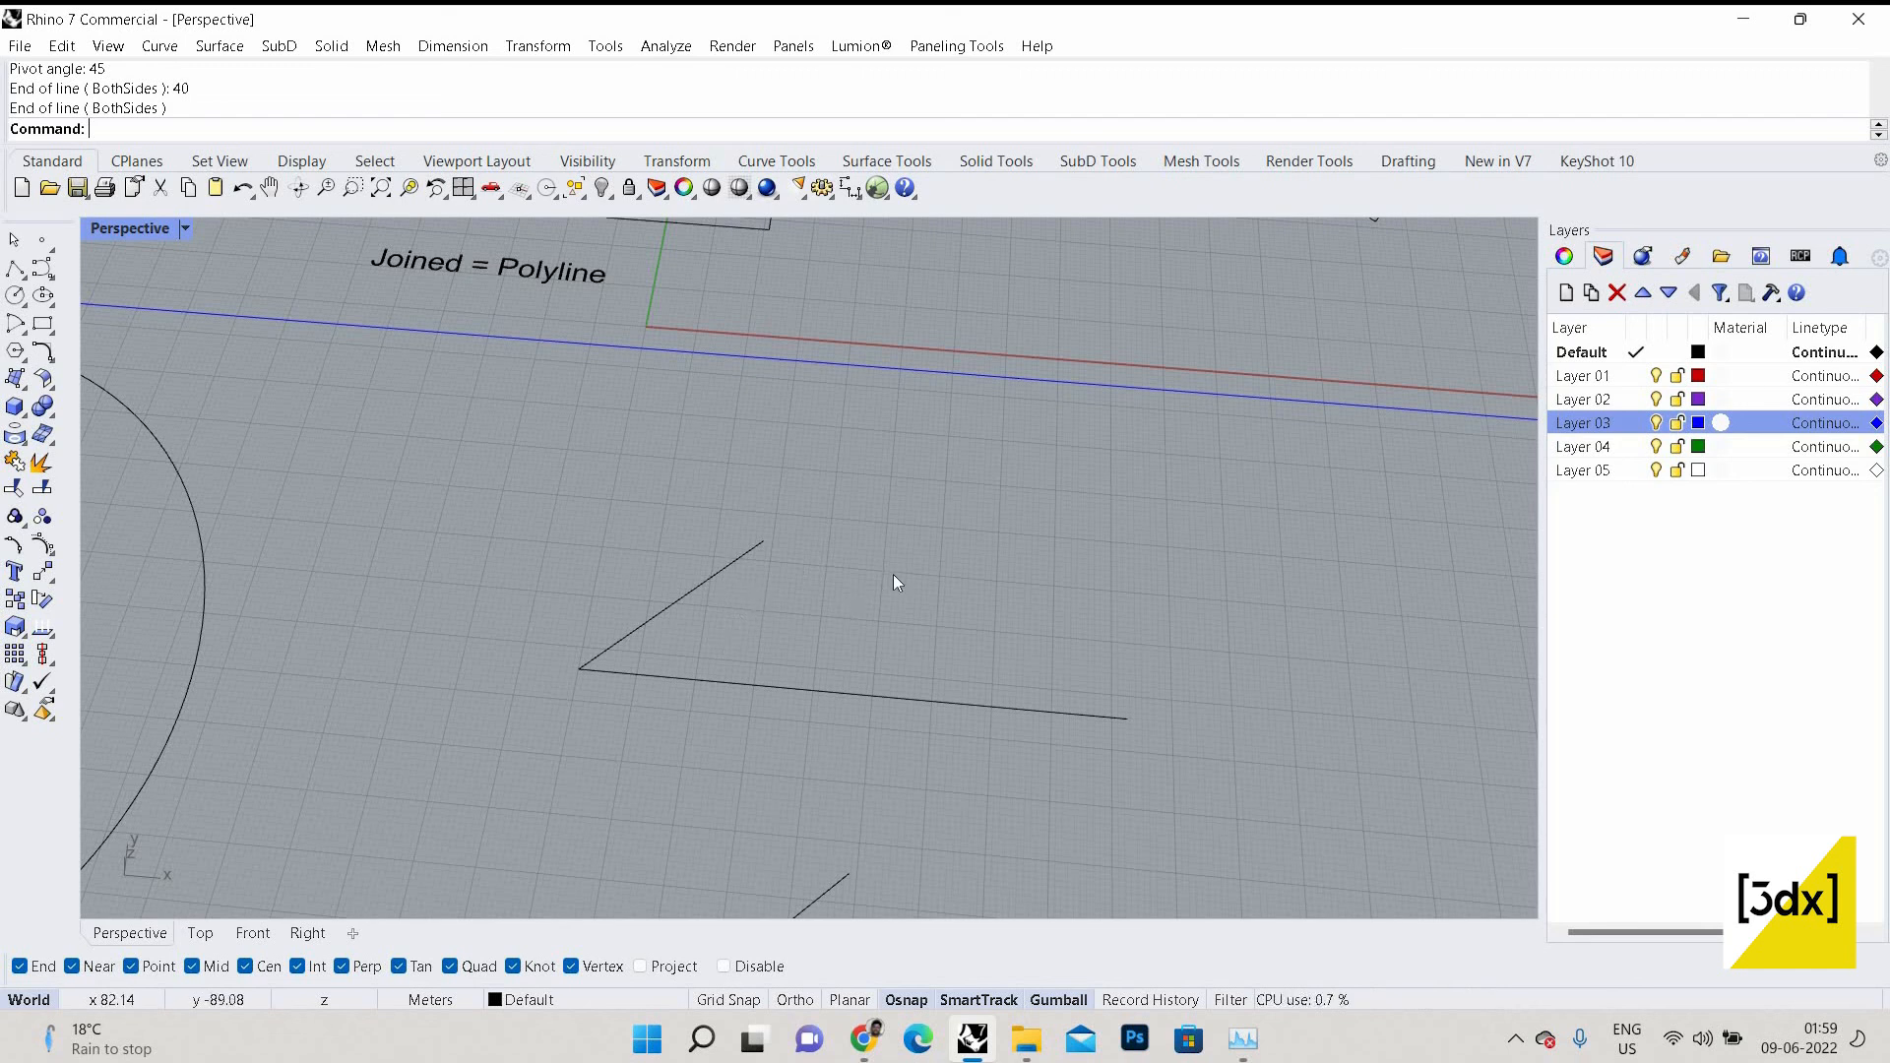
Draw a line with the Vertical option rising from the free end of the straight line, viewing the scene from a lower oblique angle.
scroll(841, 518, down, 5)
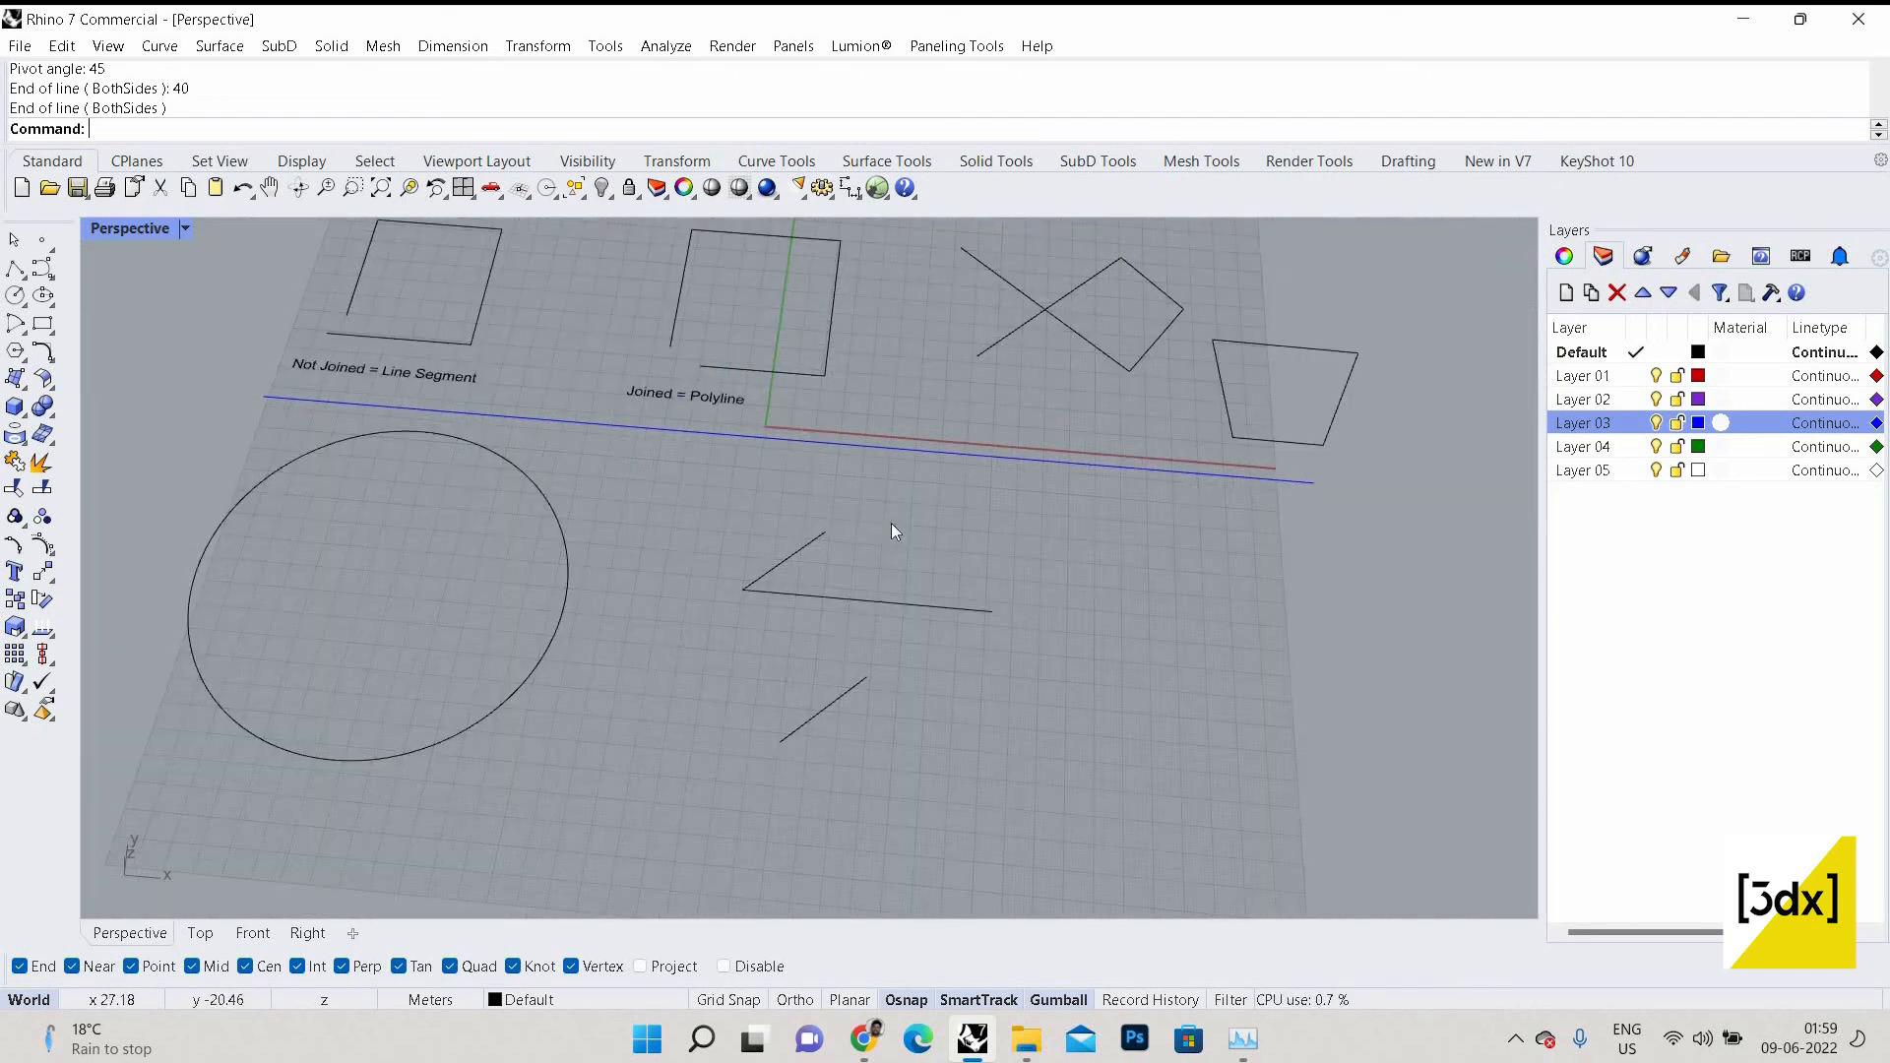
scroll(890, 531, down, 3)
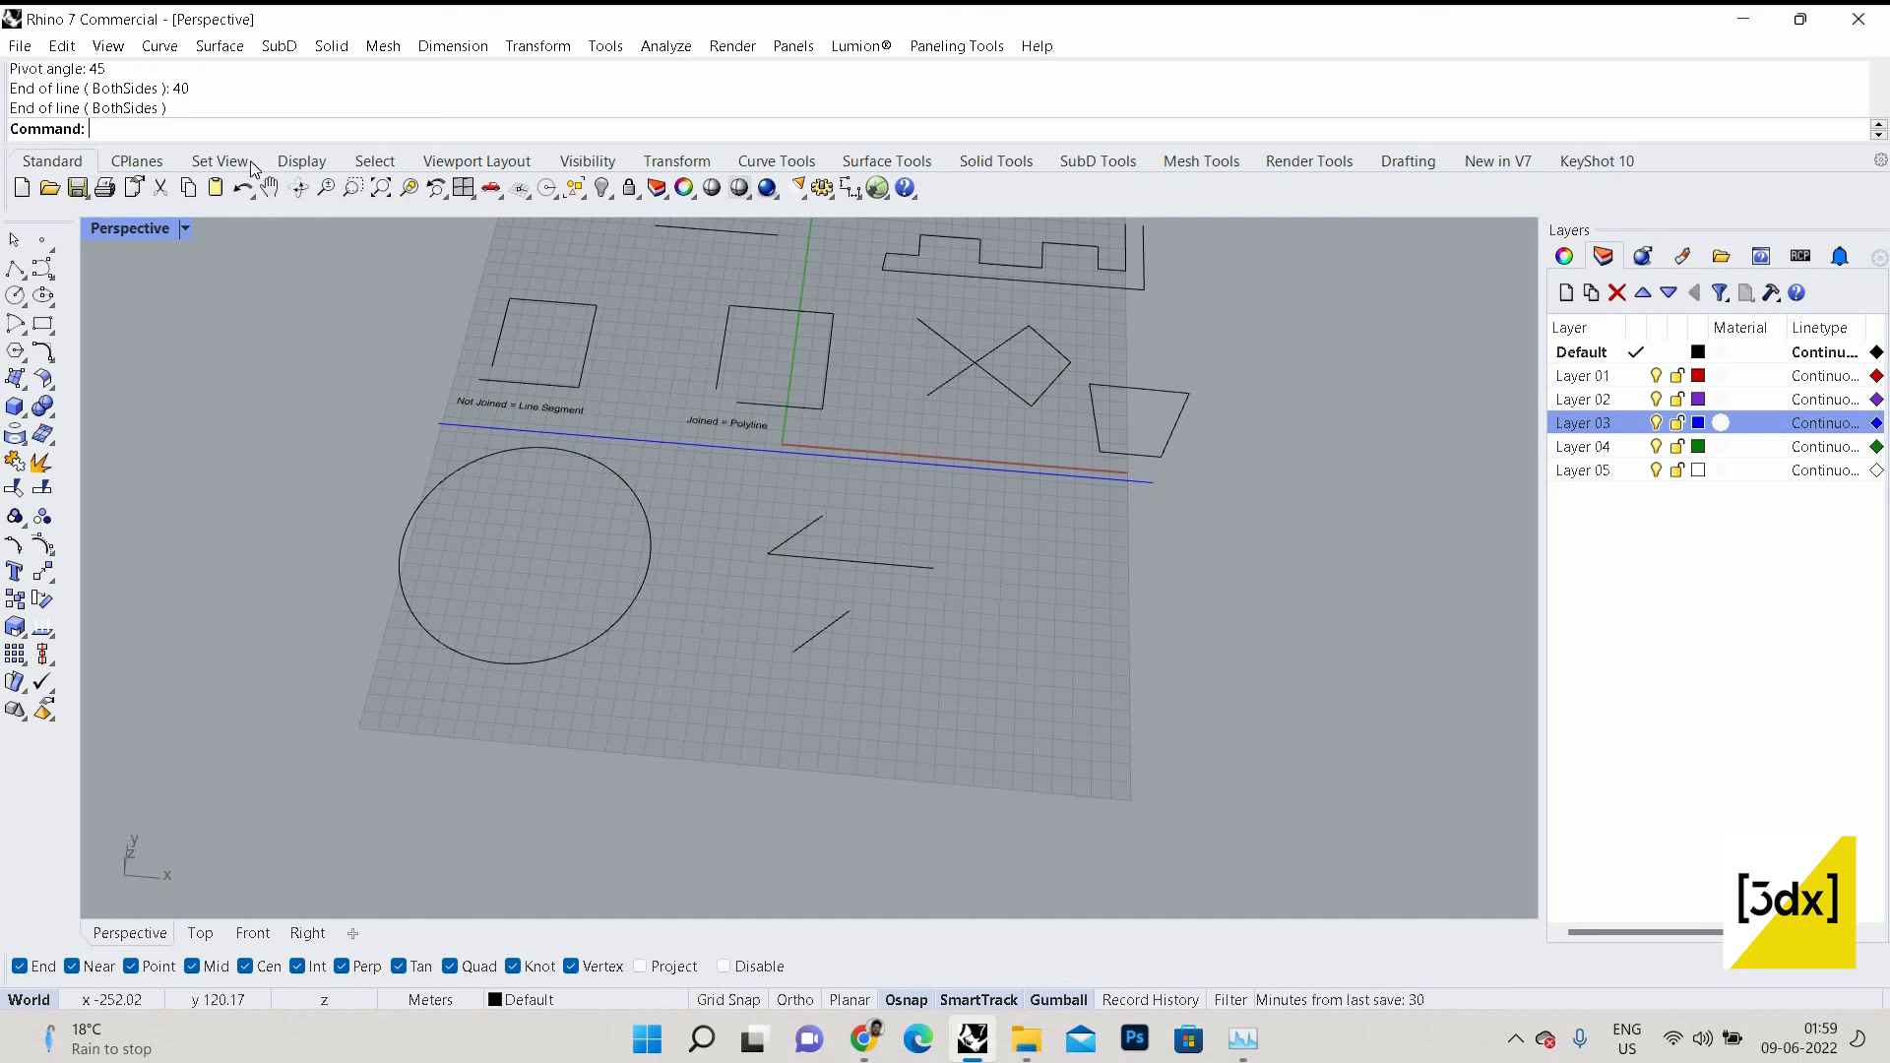
key(Return)
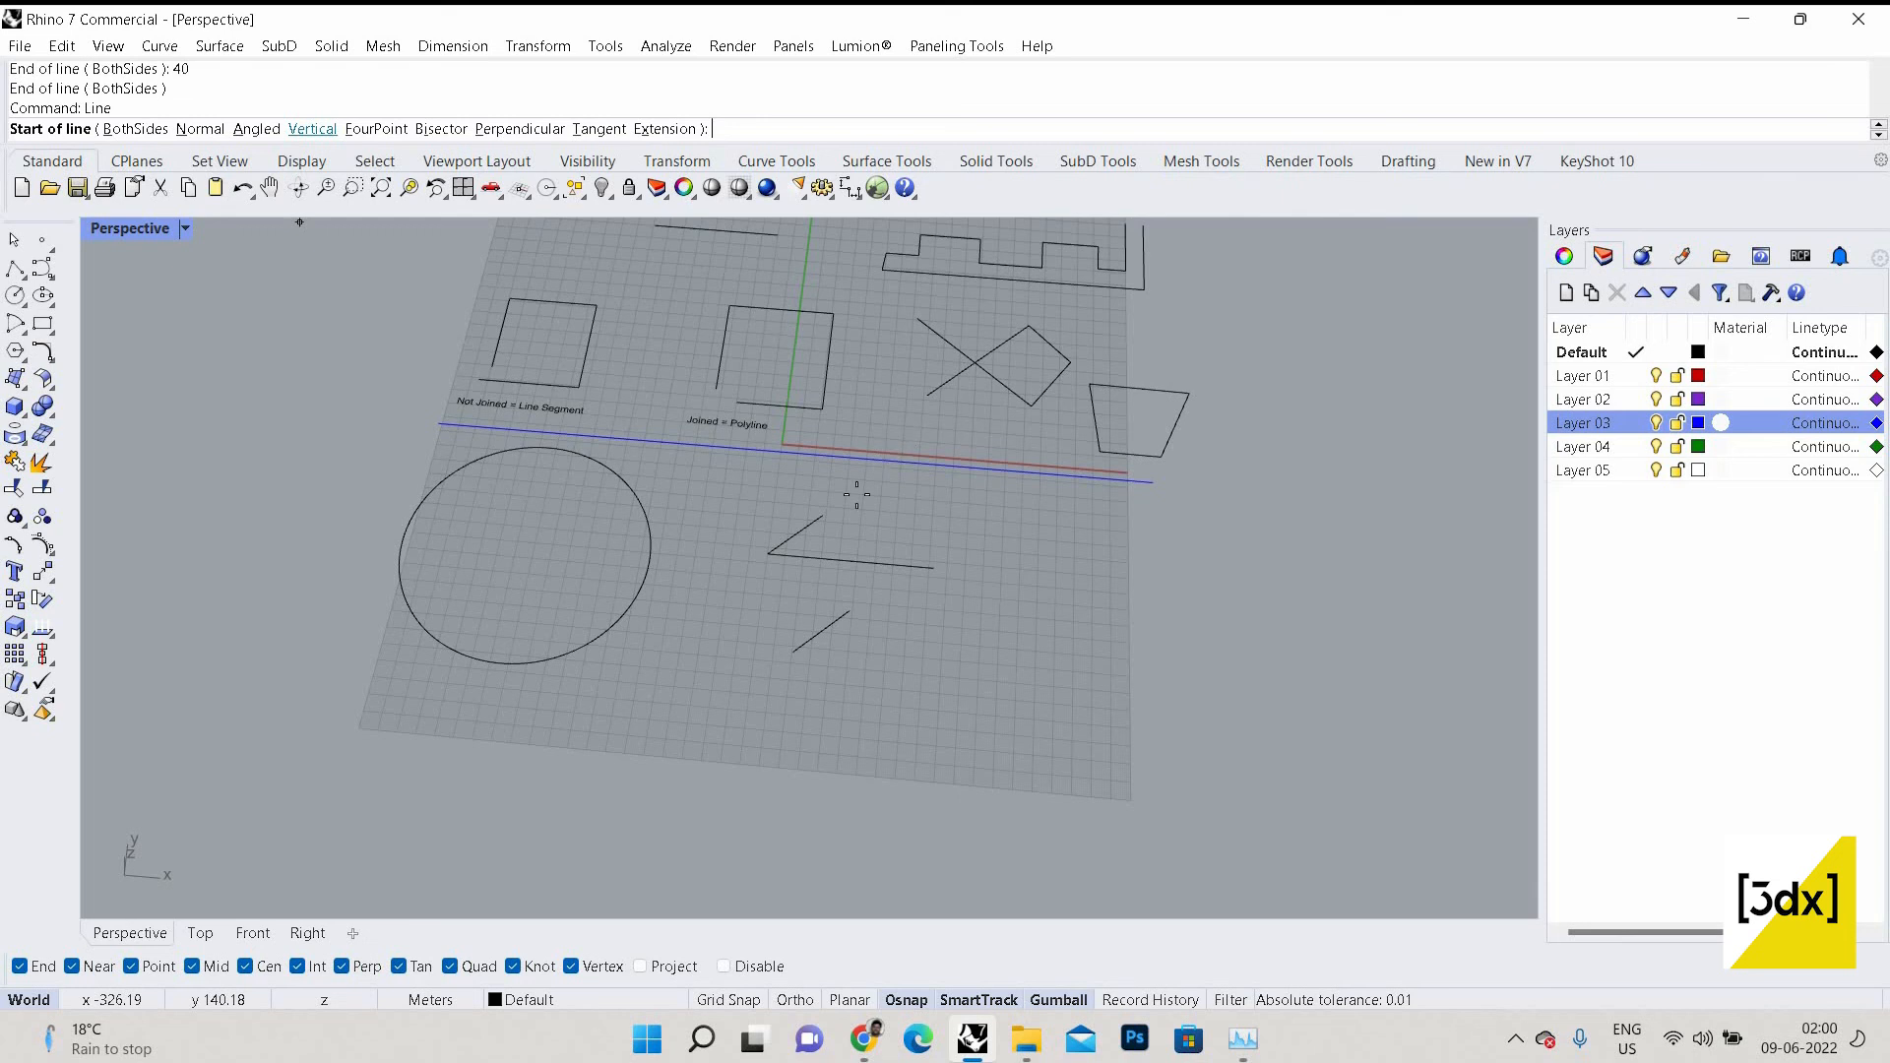
click(312, 129)
scroll(894, 453, down, 6)
scroll(886, 602, up, 4)
mouse_move(934, 500)
right_down()
mouse_move(1015, 459)
mouse_move(945, 528)
right_up()
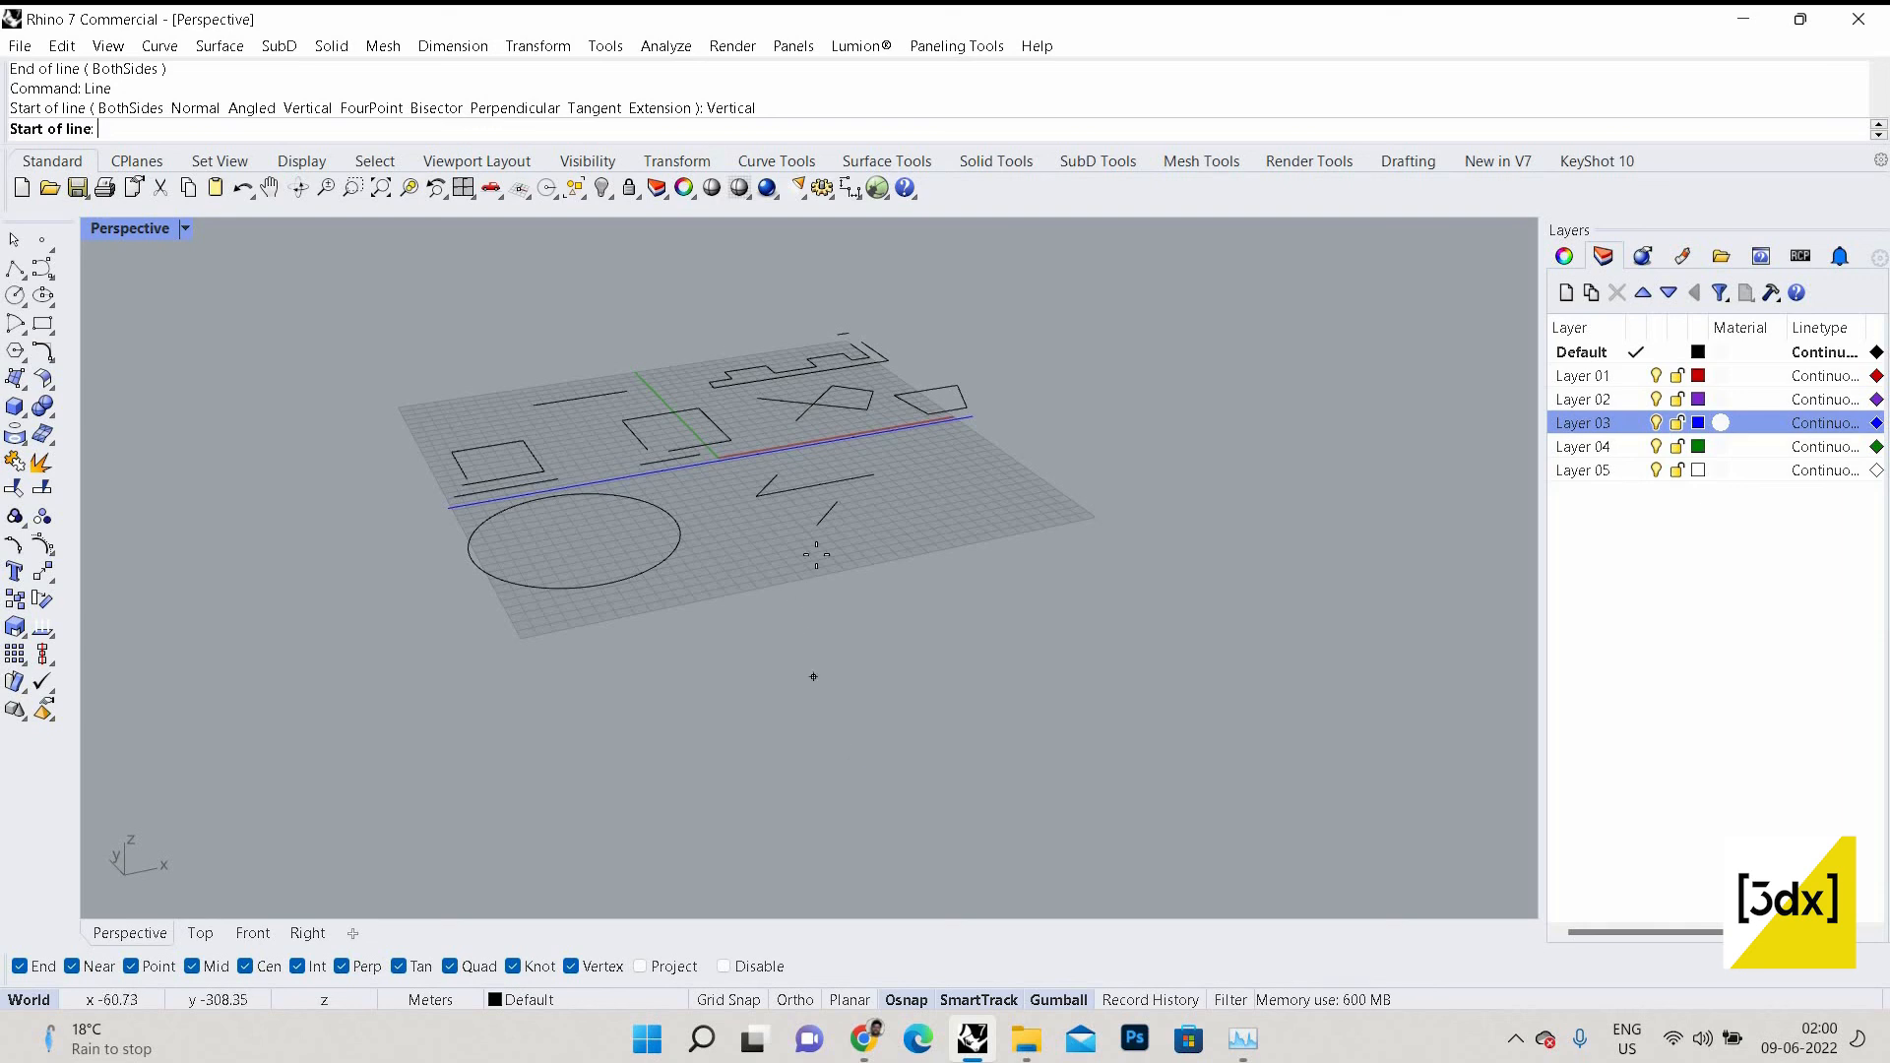
scroll(802, 602, up, 3)
click(847, 729)
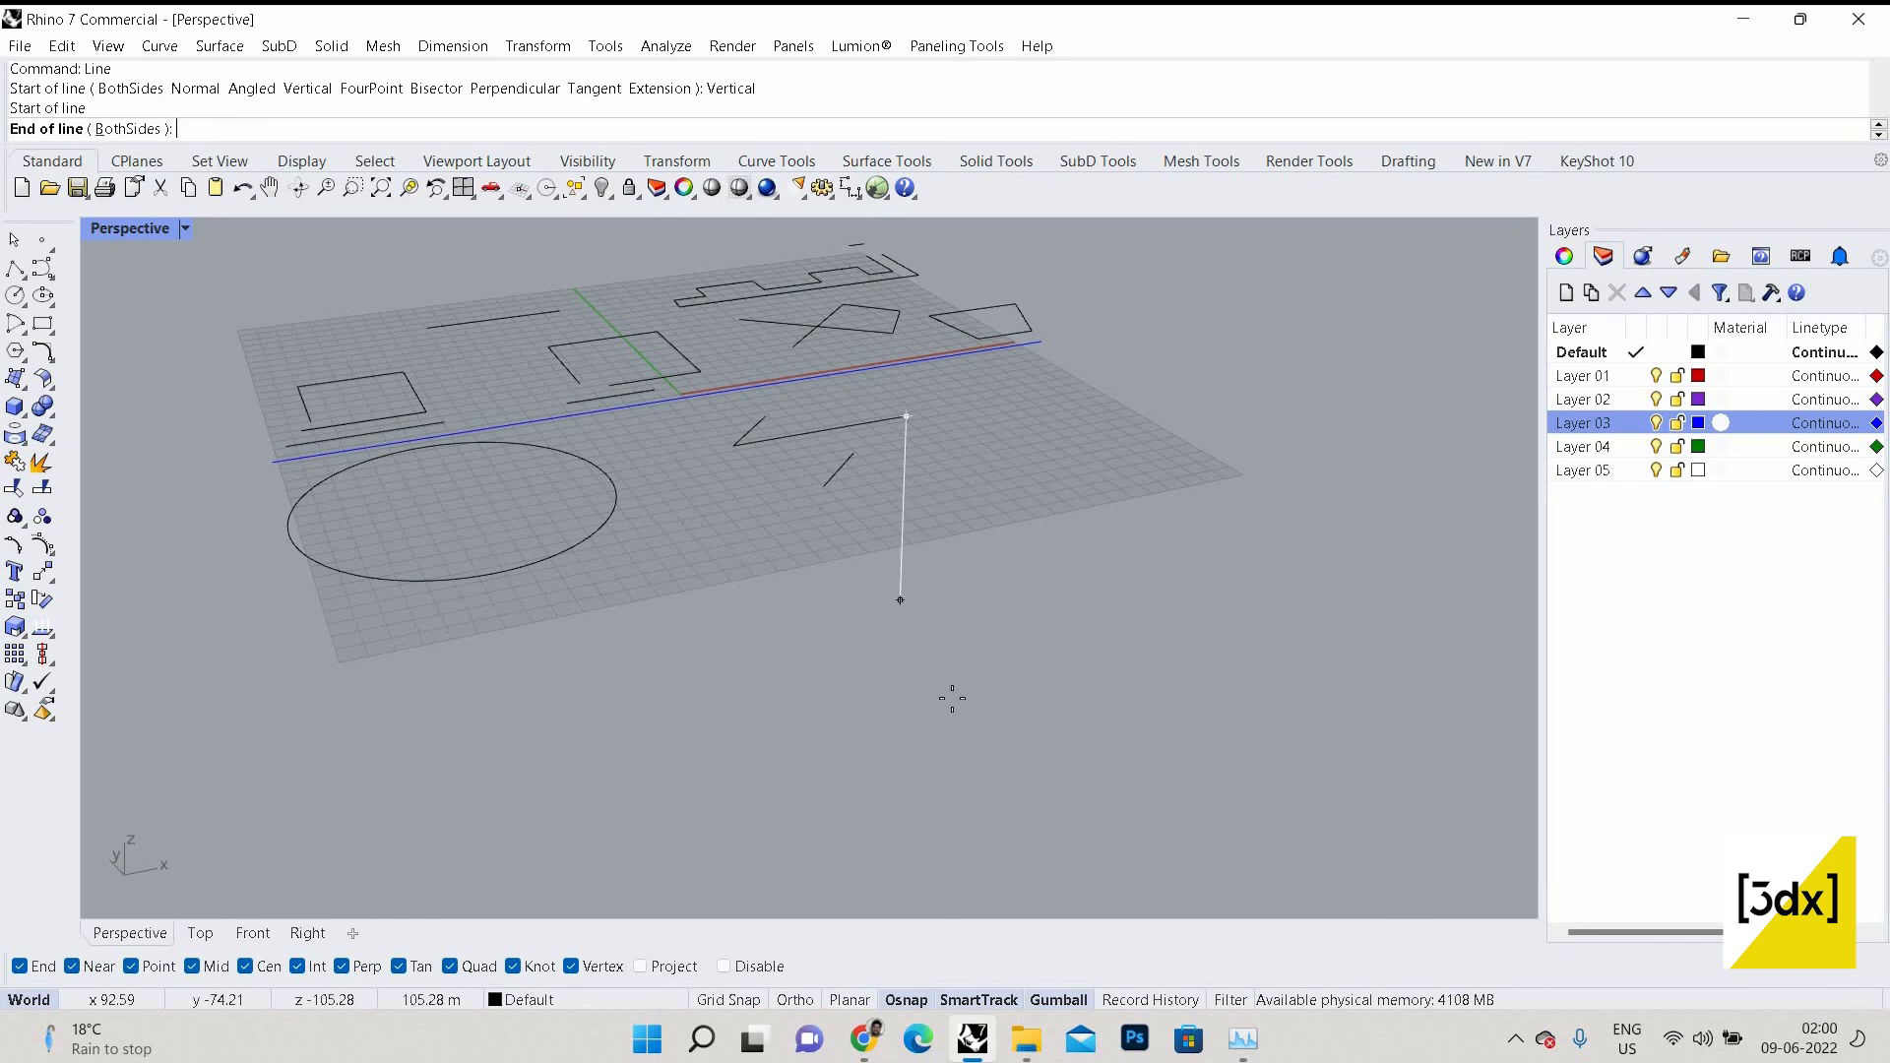
scroll(971, 571, down, 3)
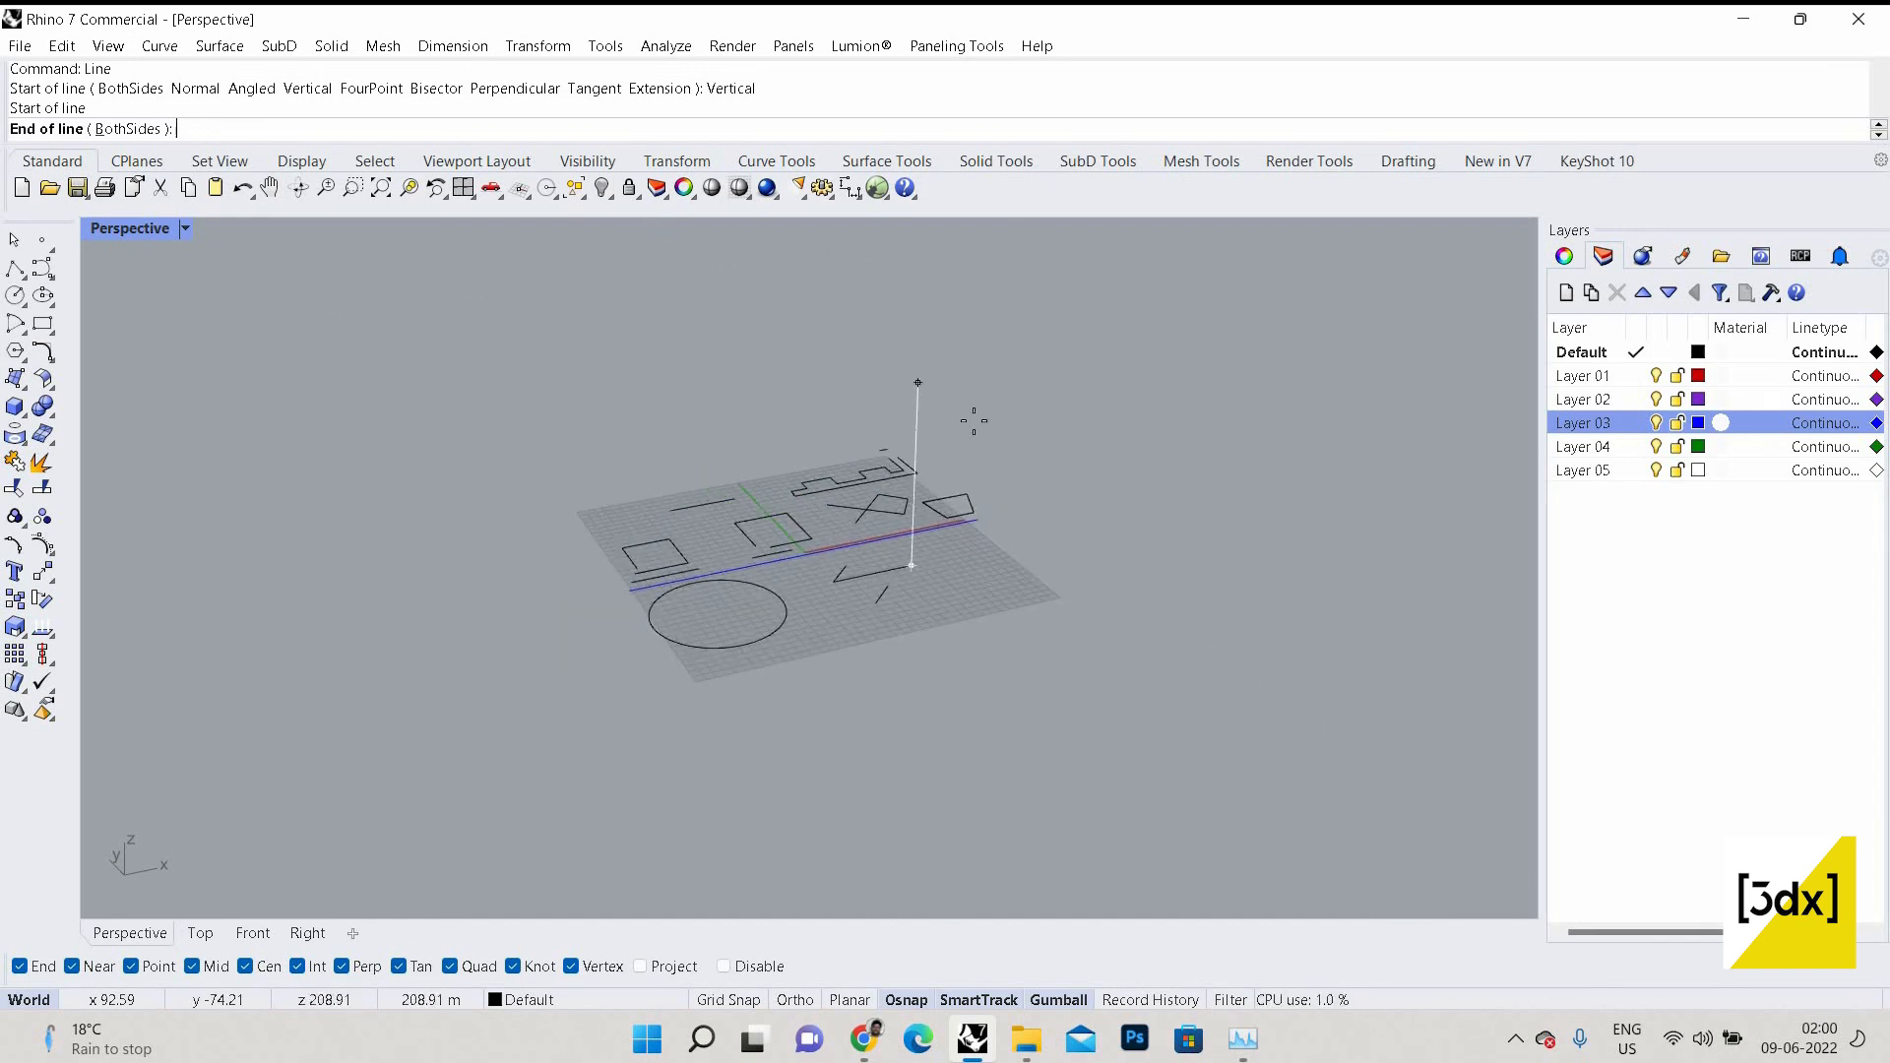
right_drag(983, 759, 1228, 844)
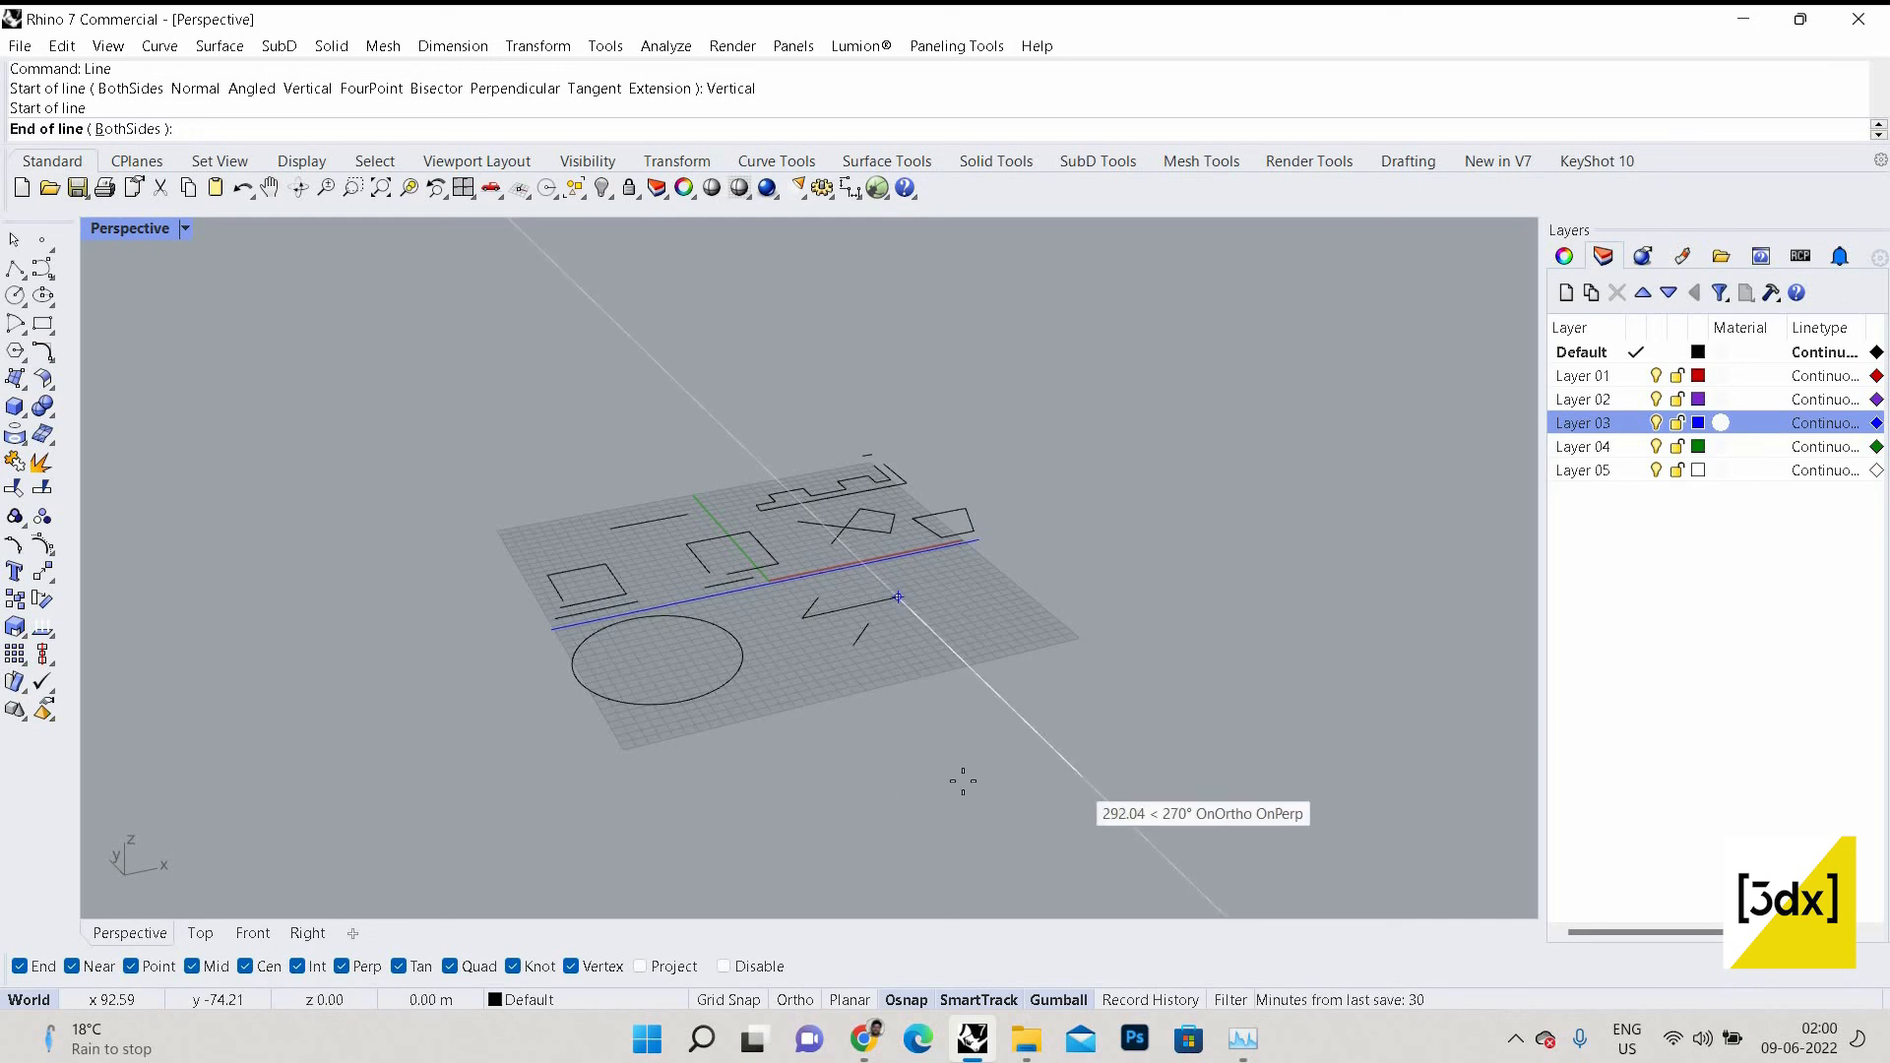
scroll(899, 723, up, 3)
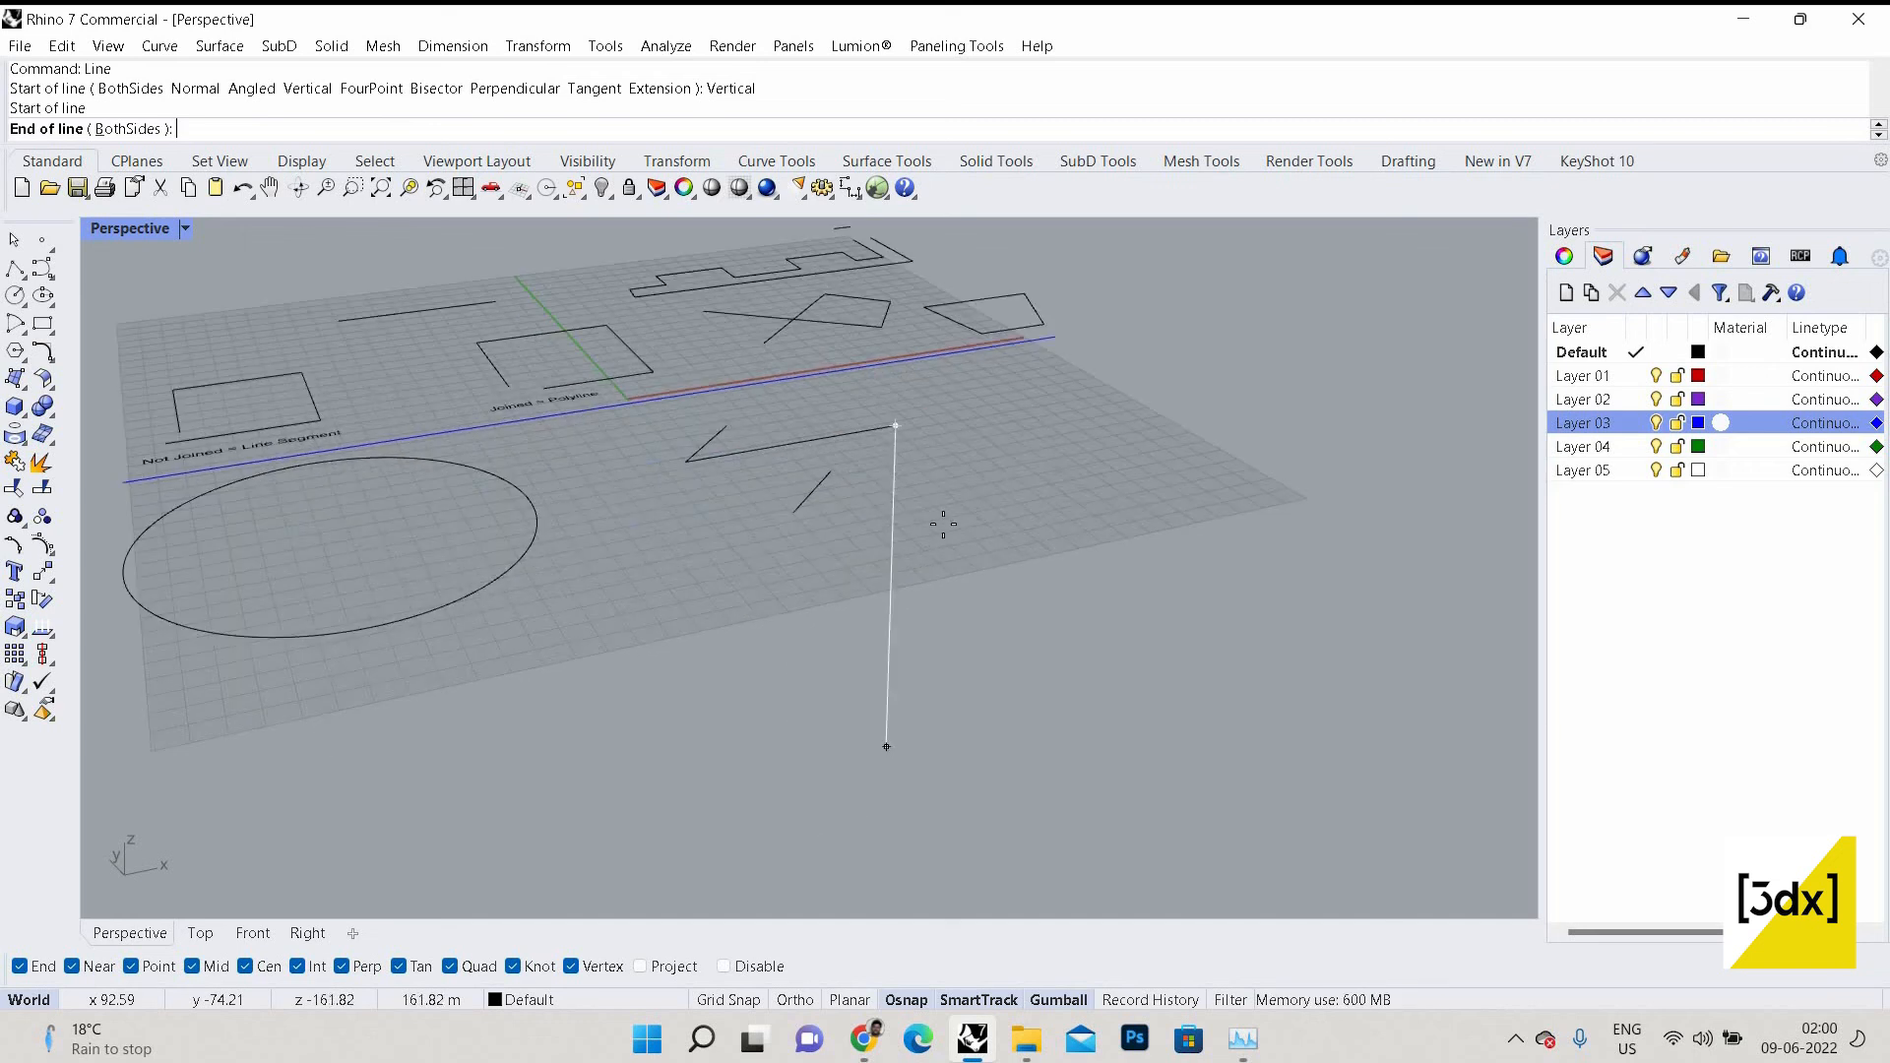
scroll(899, 473, down, 4)
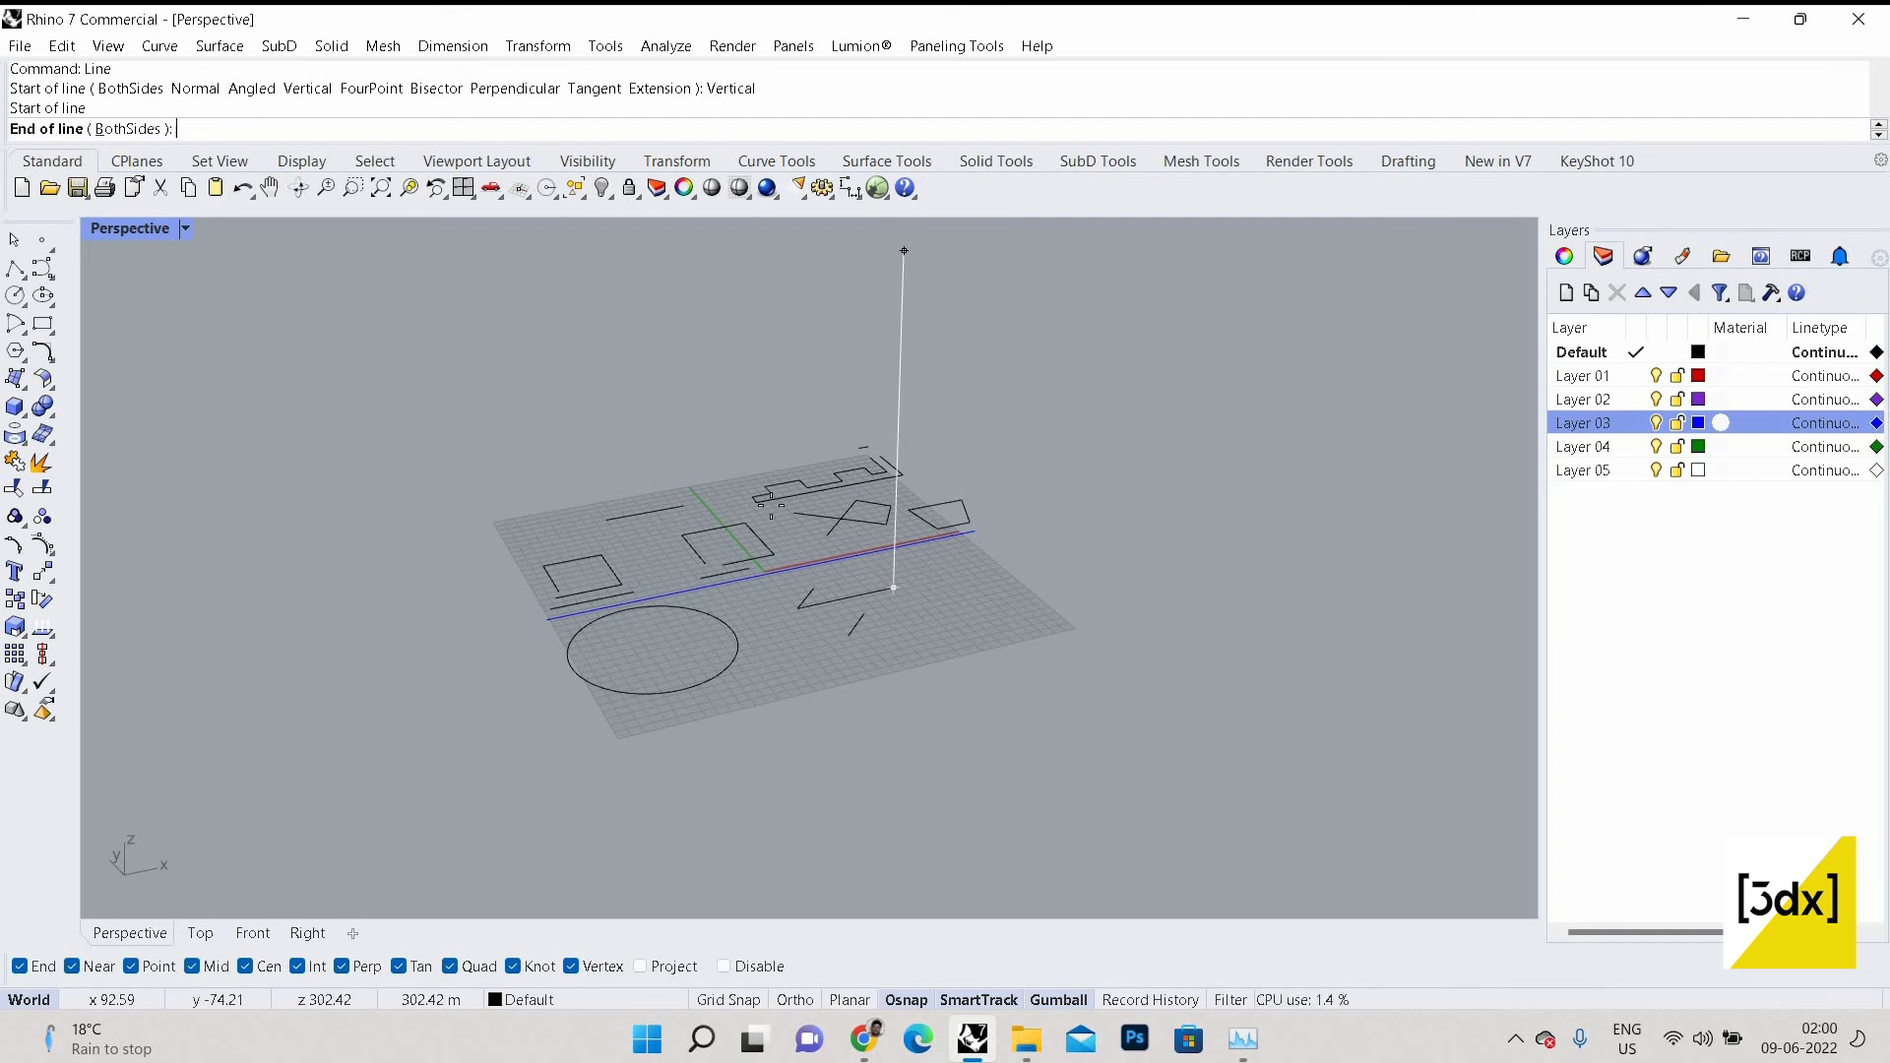
scroll(778, 507, up, 3)
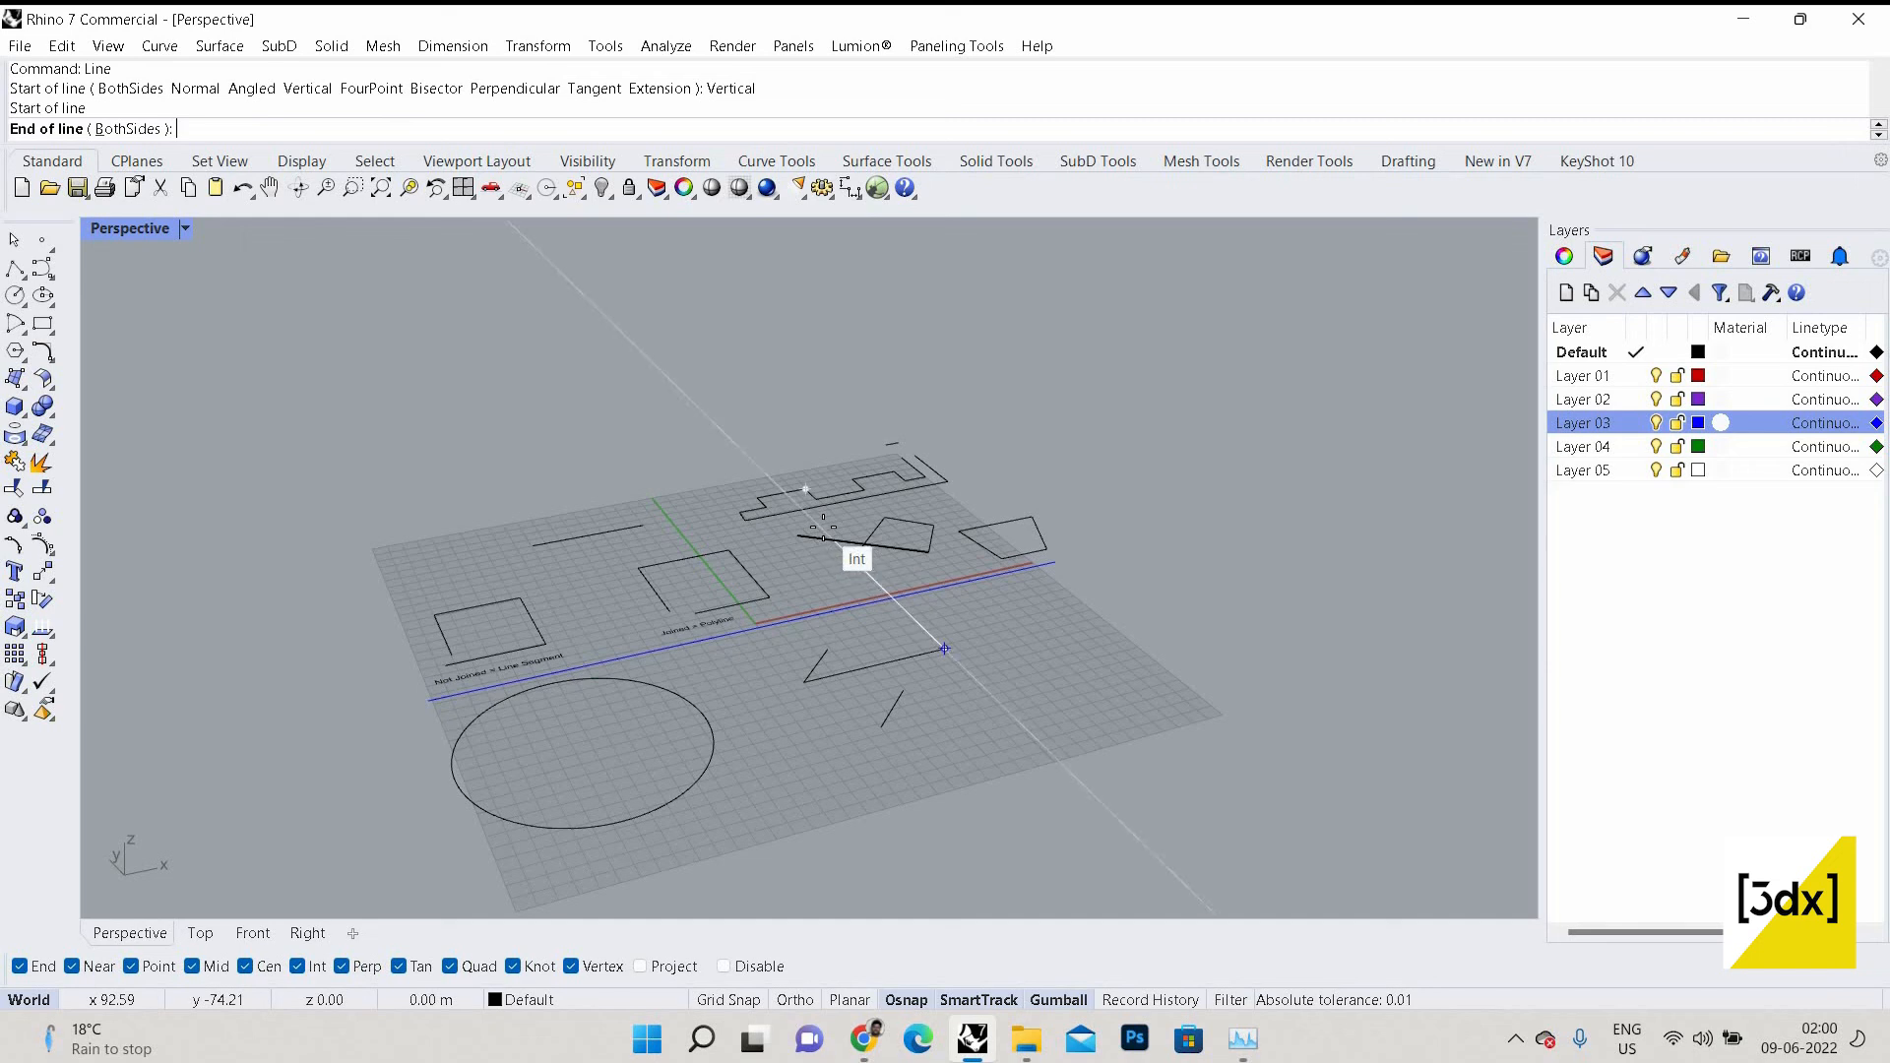
click(825, 534)
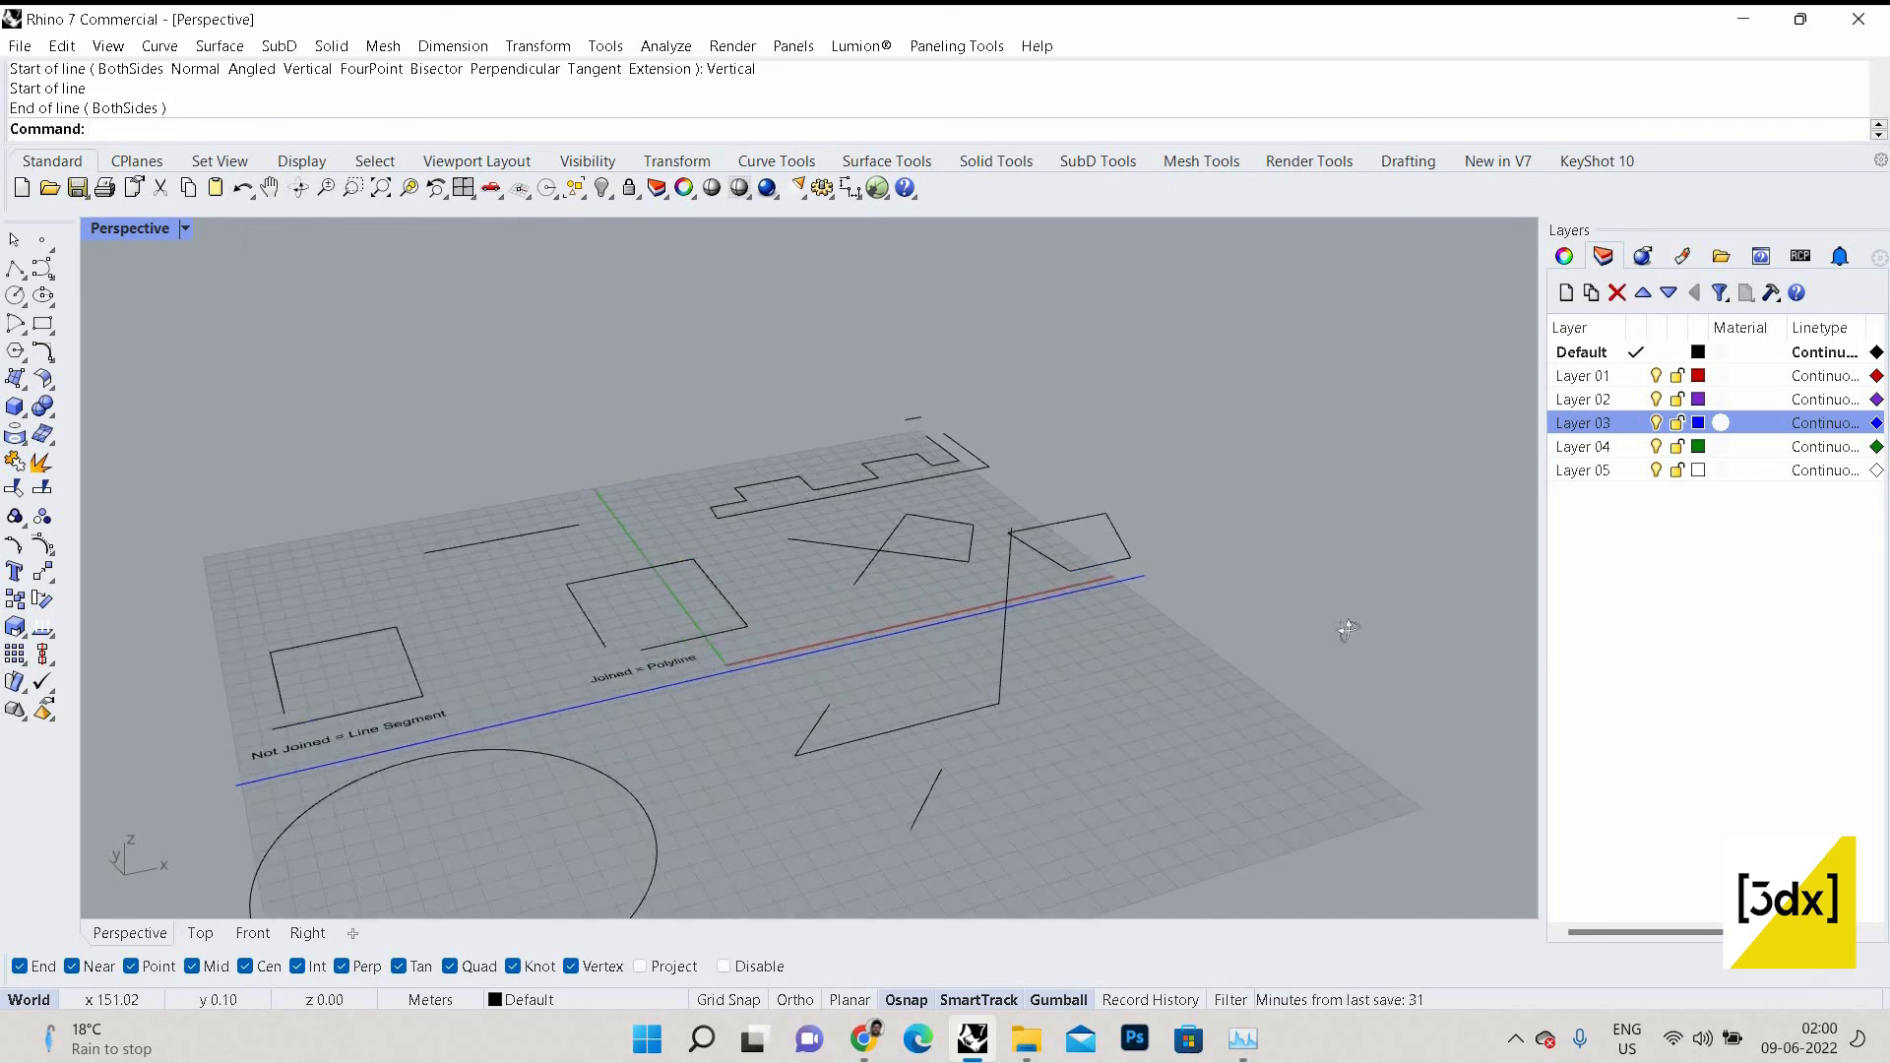
Inspect the vertical line from another angle and delete it.
right_drag(1383, 585, 1078, 585)
scroll(1010, 658, up, 5)
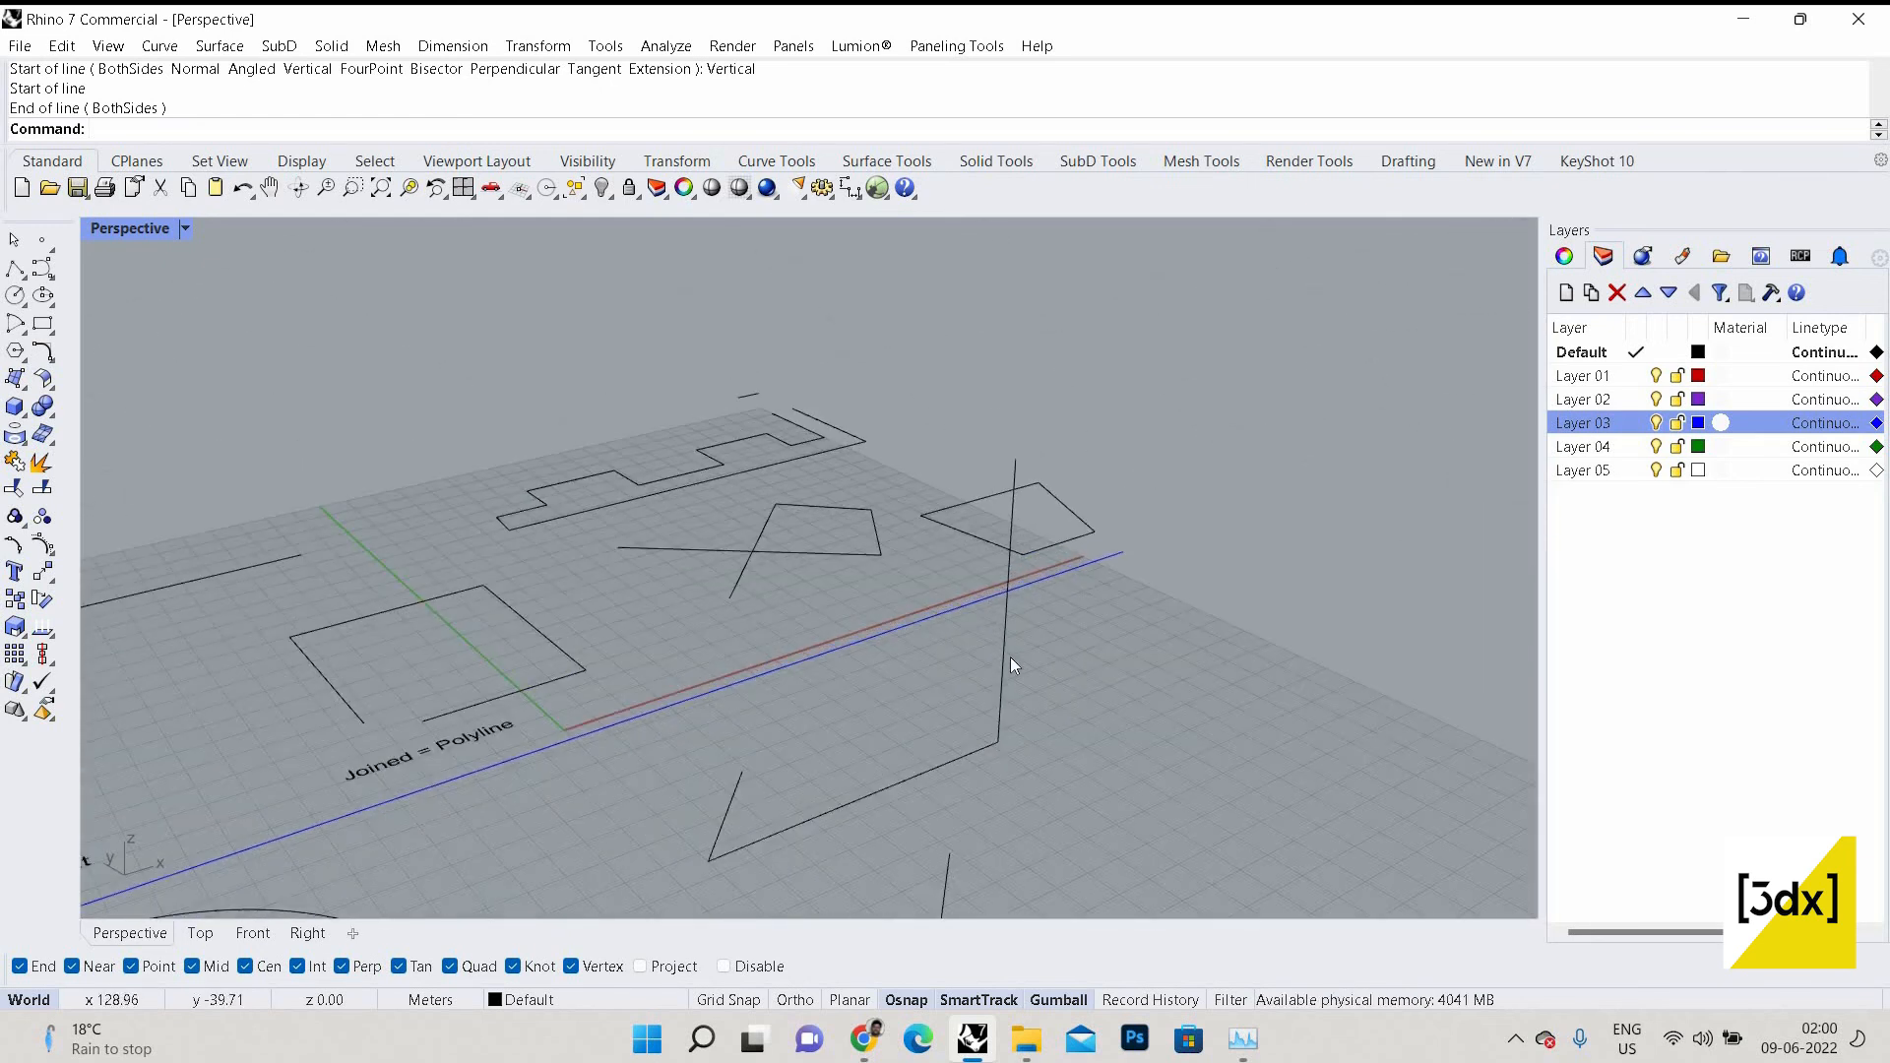
click(1010, 658)
key(Delete)
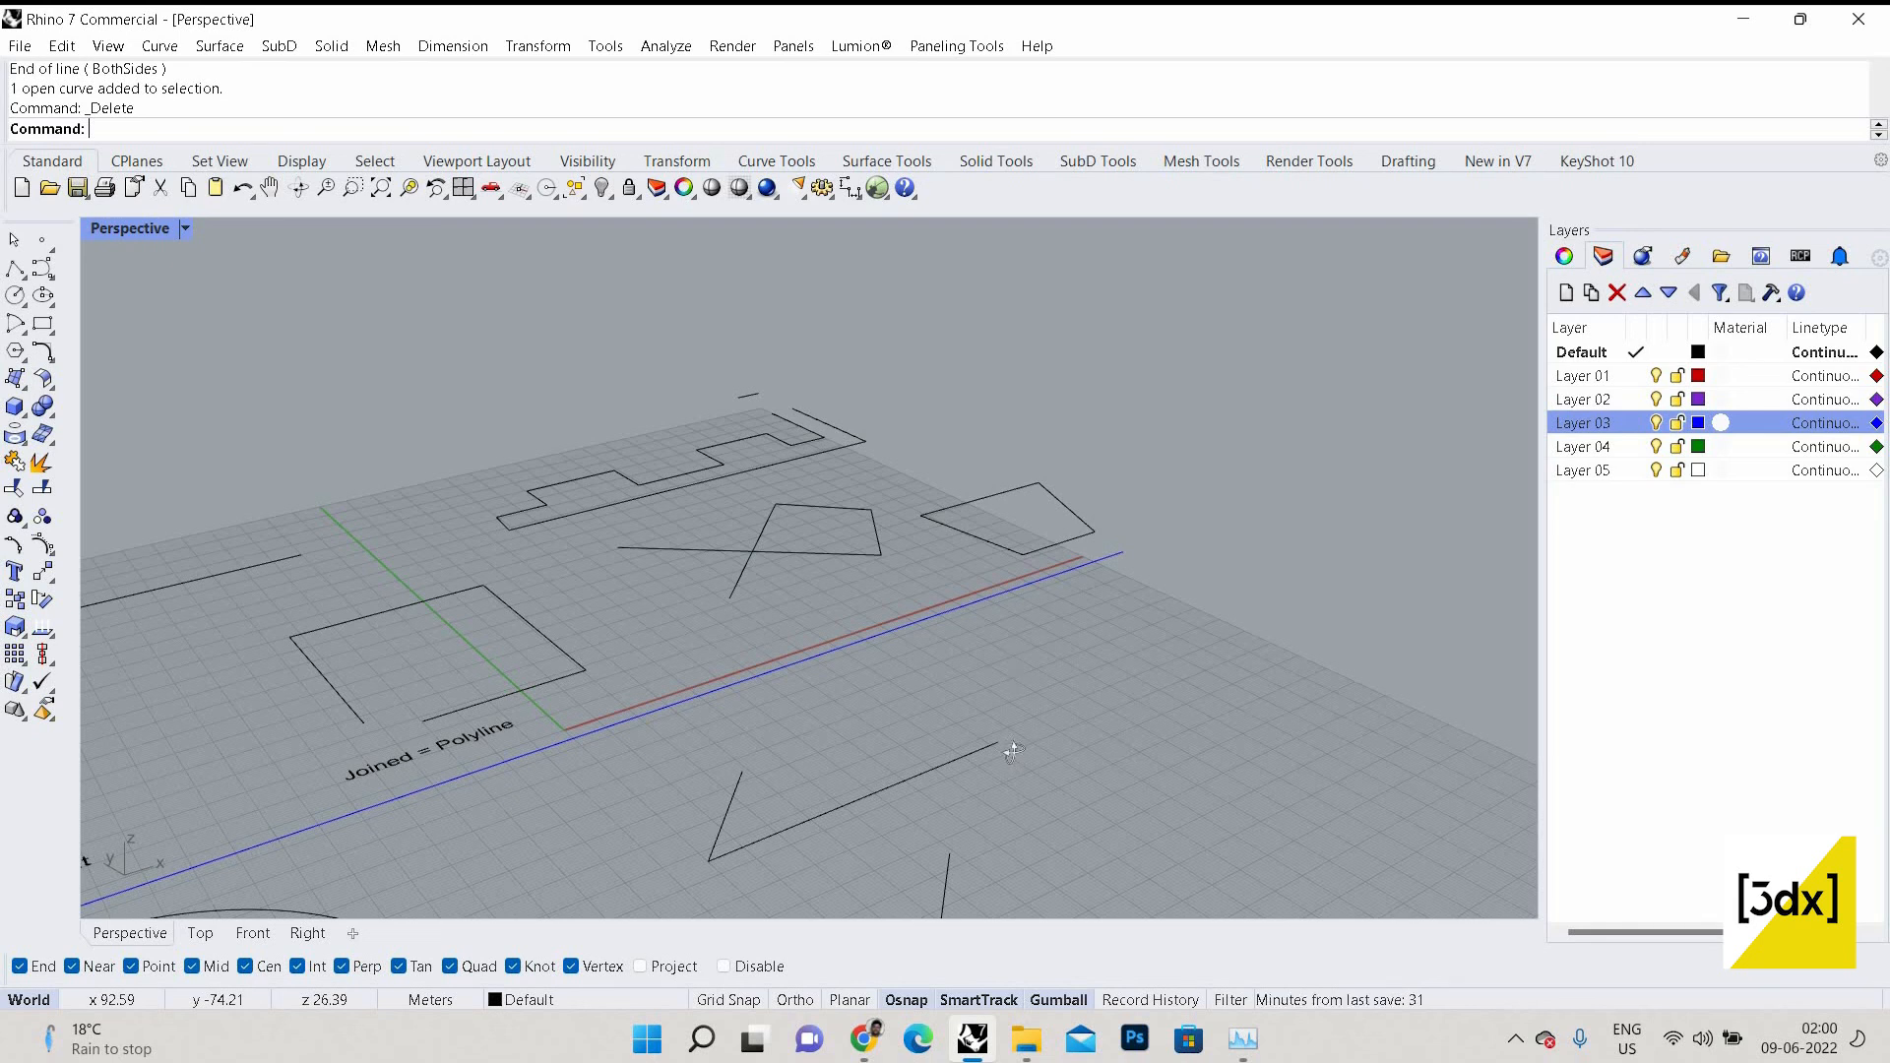
scroll(1004, 746, down, 3)
right_drag(1002, 730, 940, 723)
right_click(943, 726)
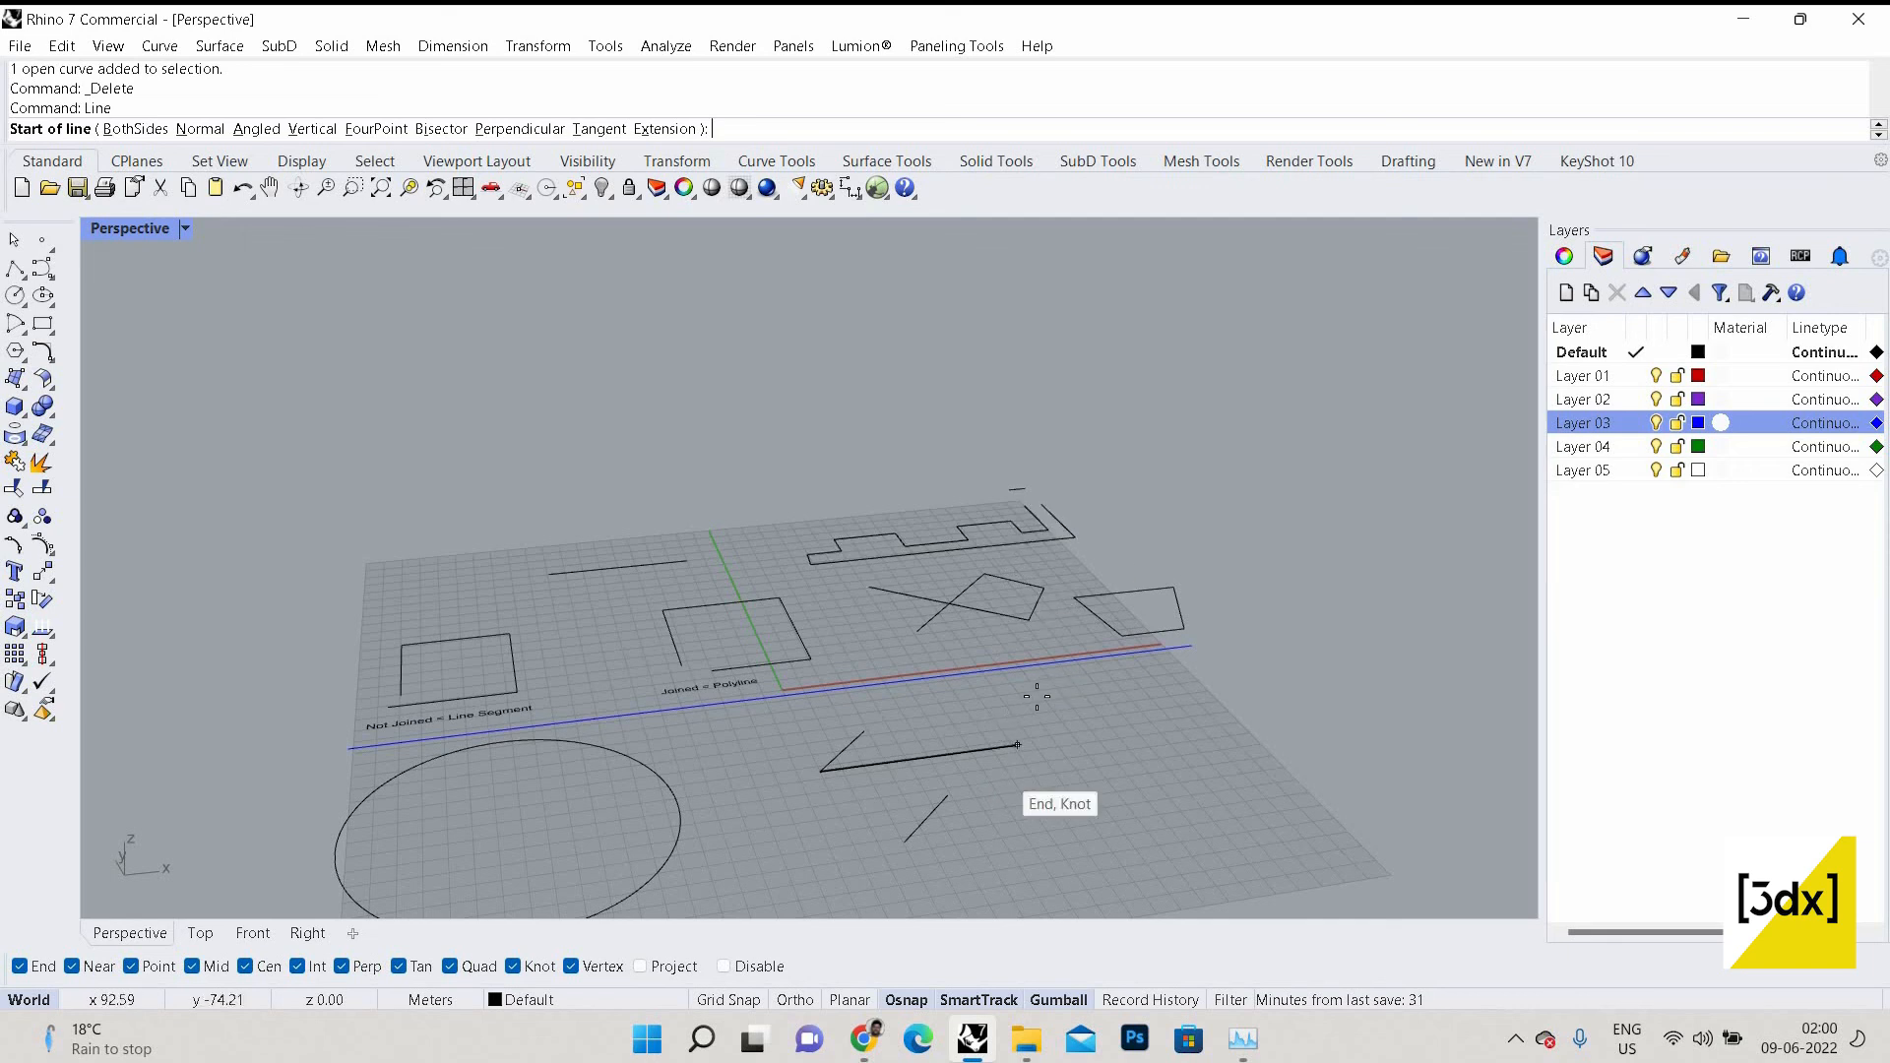
scroll(1124, 759, down, 4)
key(Escape)
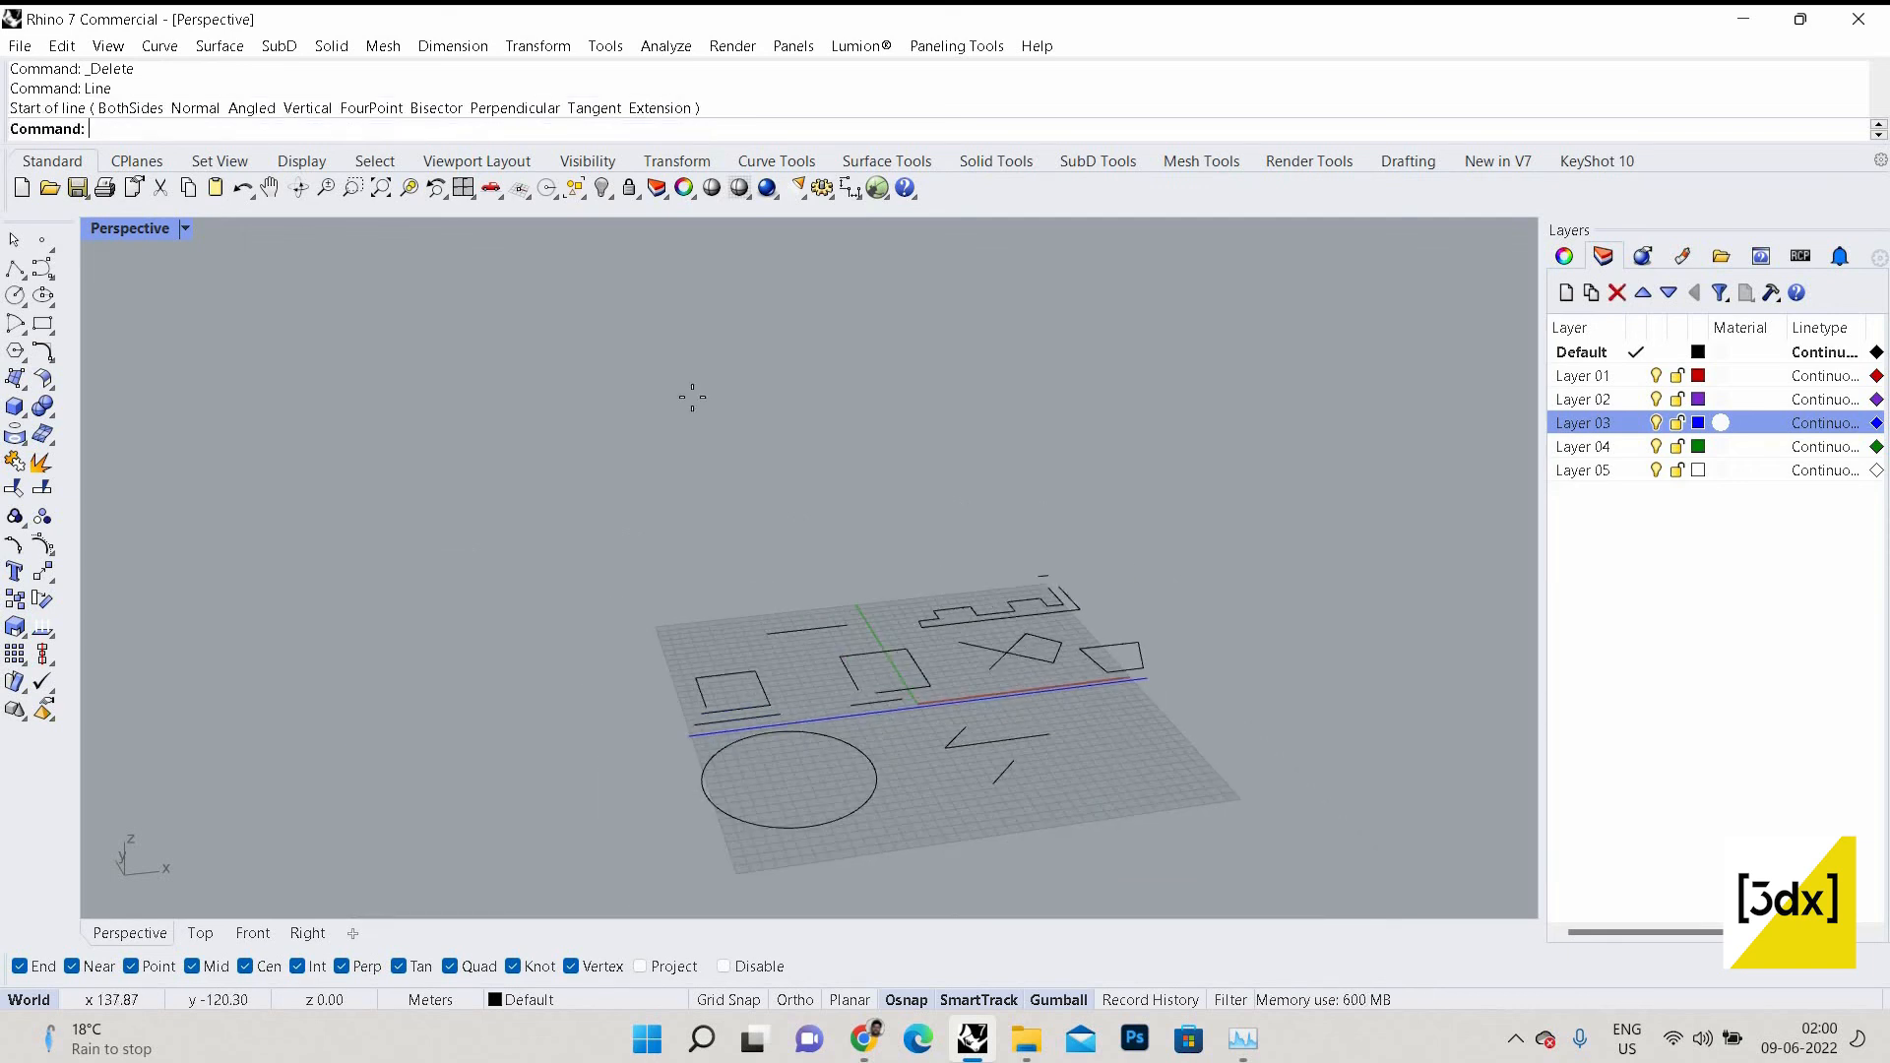
key(Return)
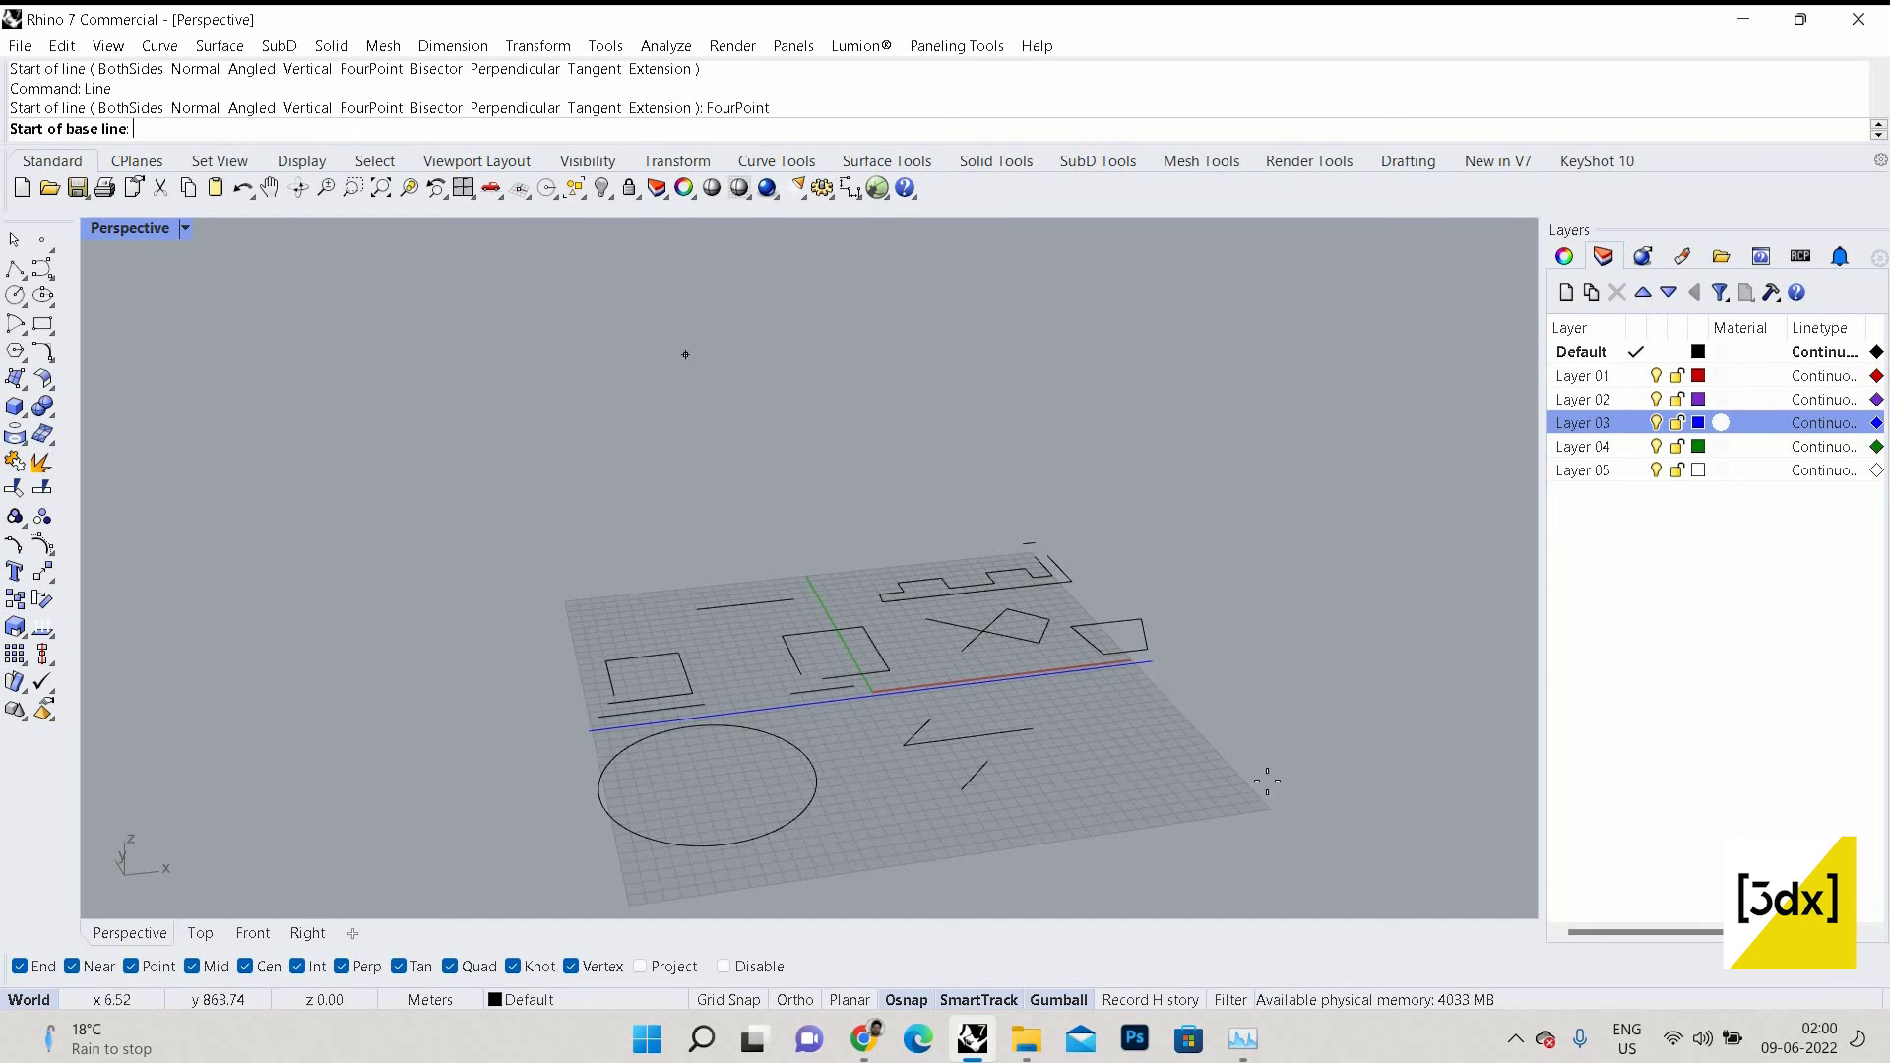
scroll(1280, 778, down, 2)
scroll(903, 586, up, 5)
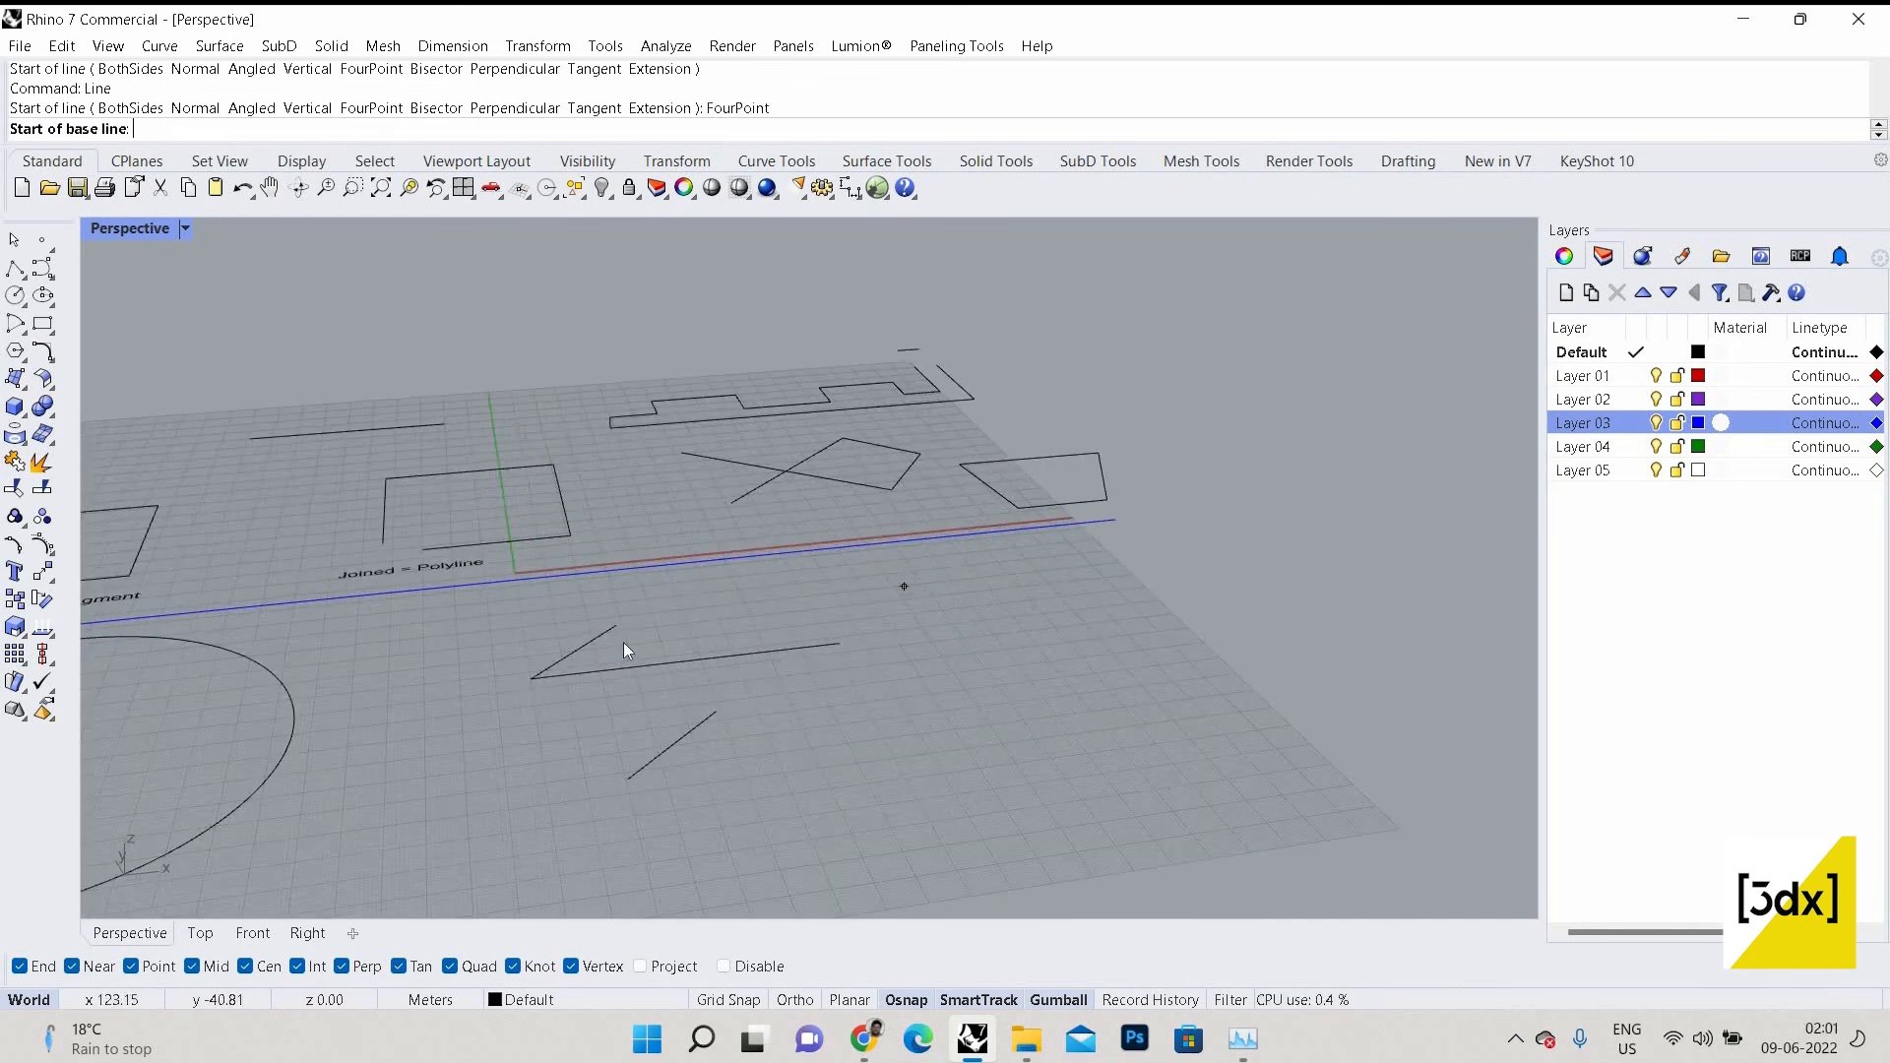
key(Escape)
Draw a line with the FourPoint option, using the straight line's endpoints as base line, from a point beyond its free end back to its angled end.
key(Return)
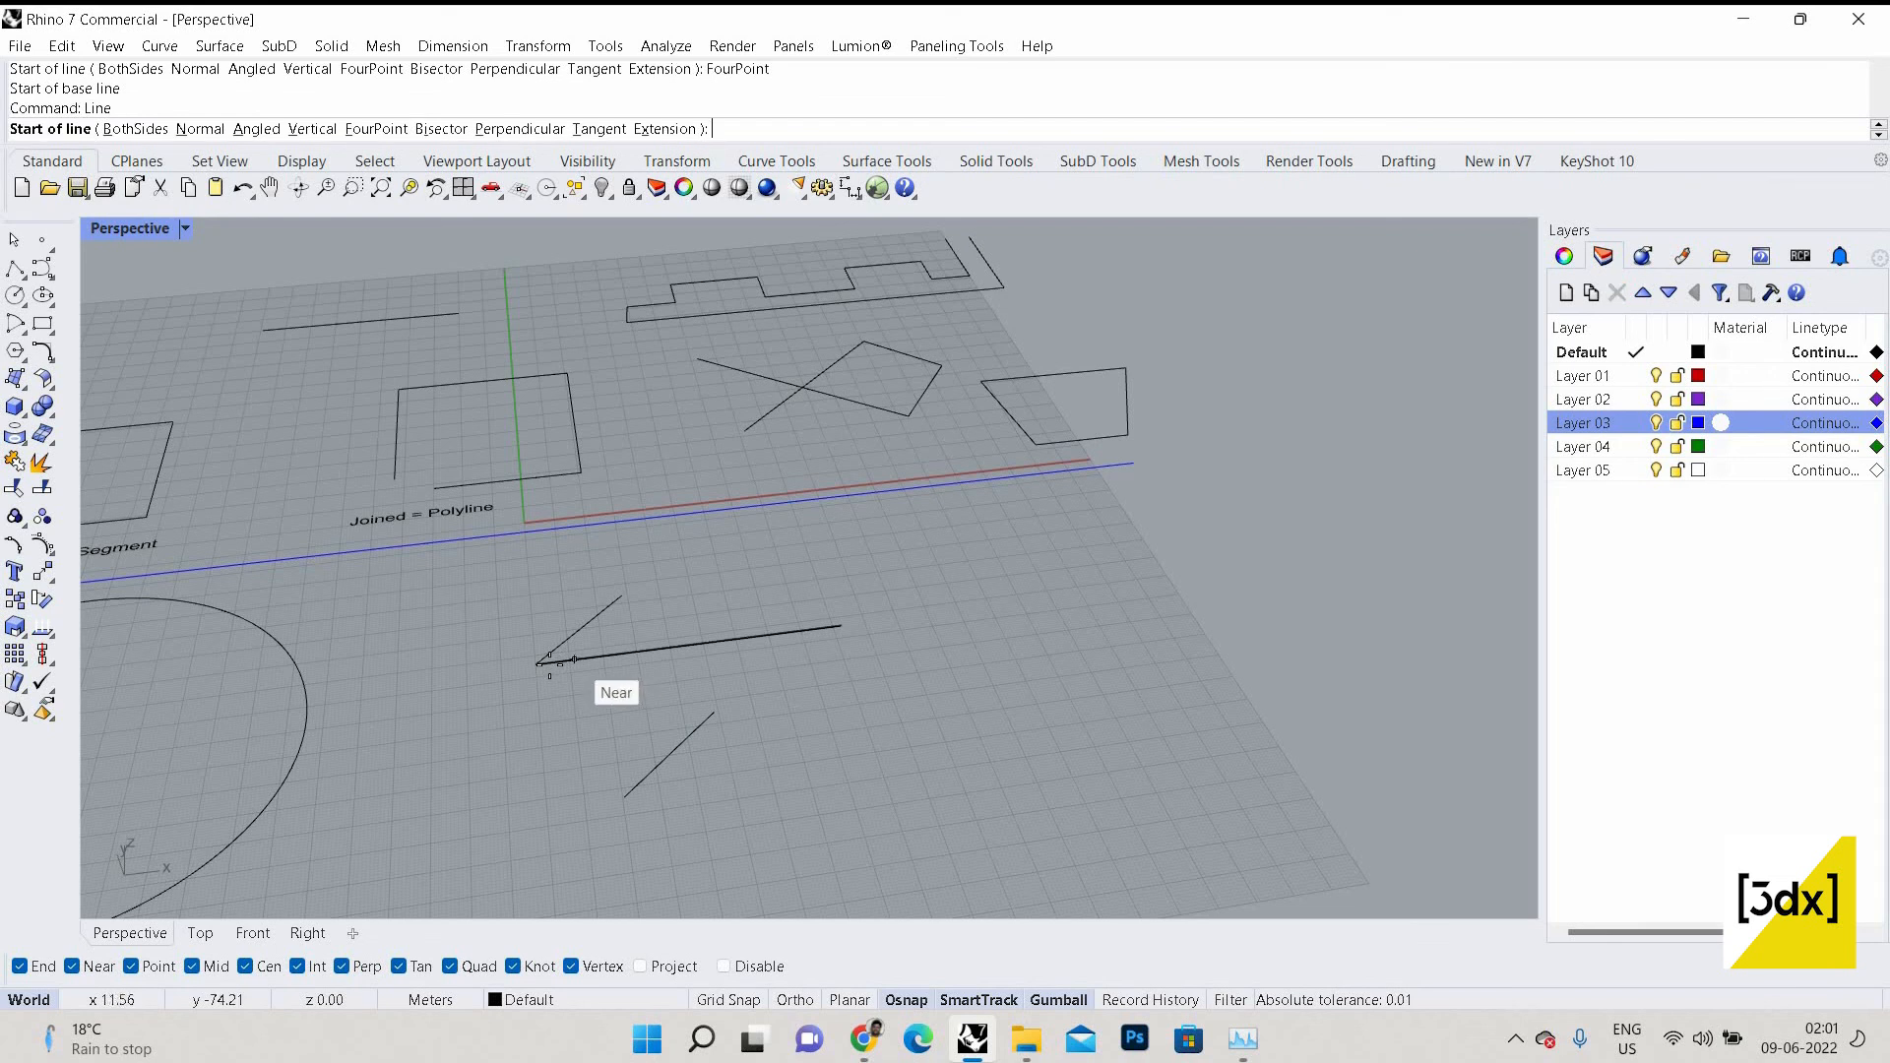
click(377, 131)
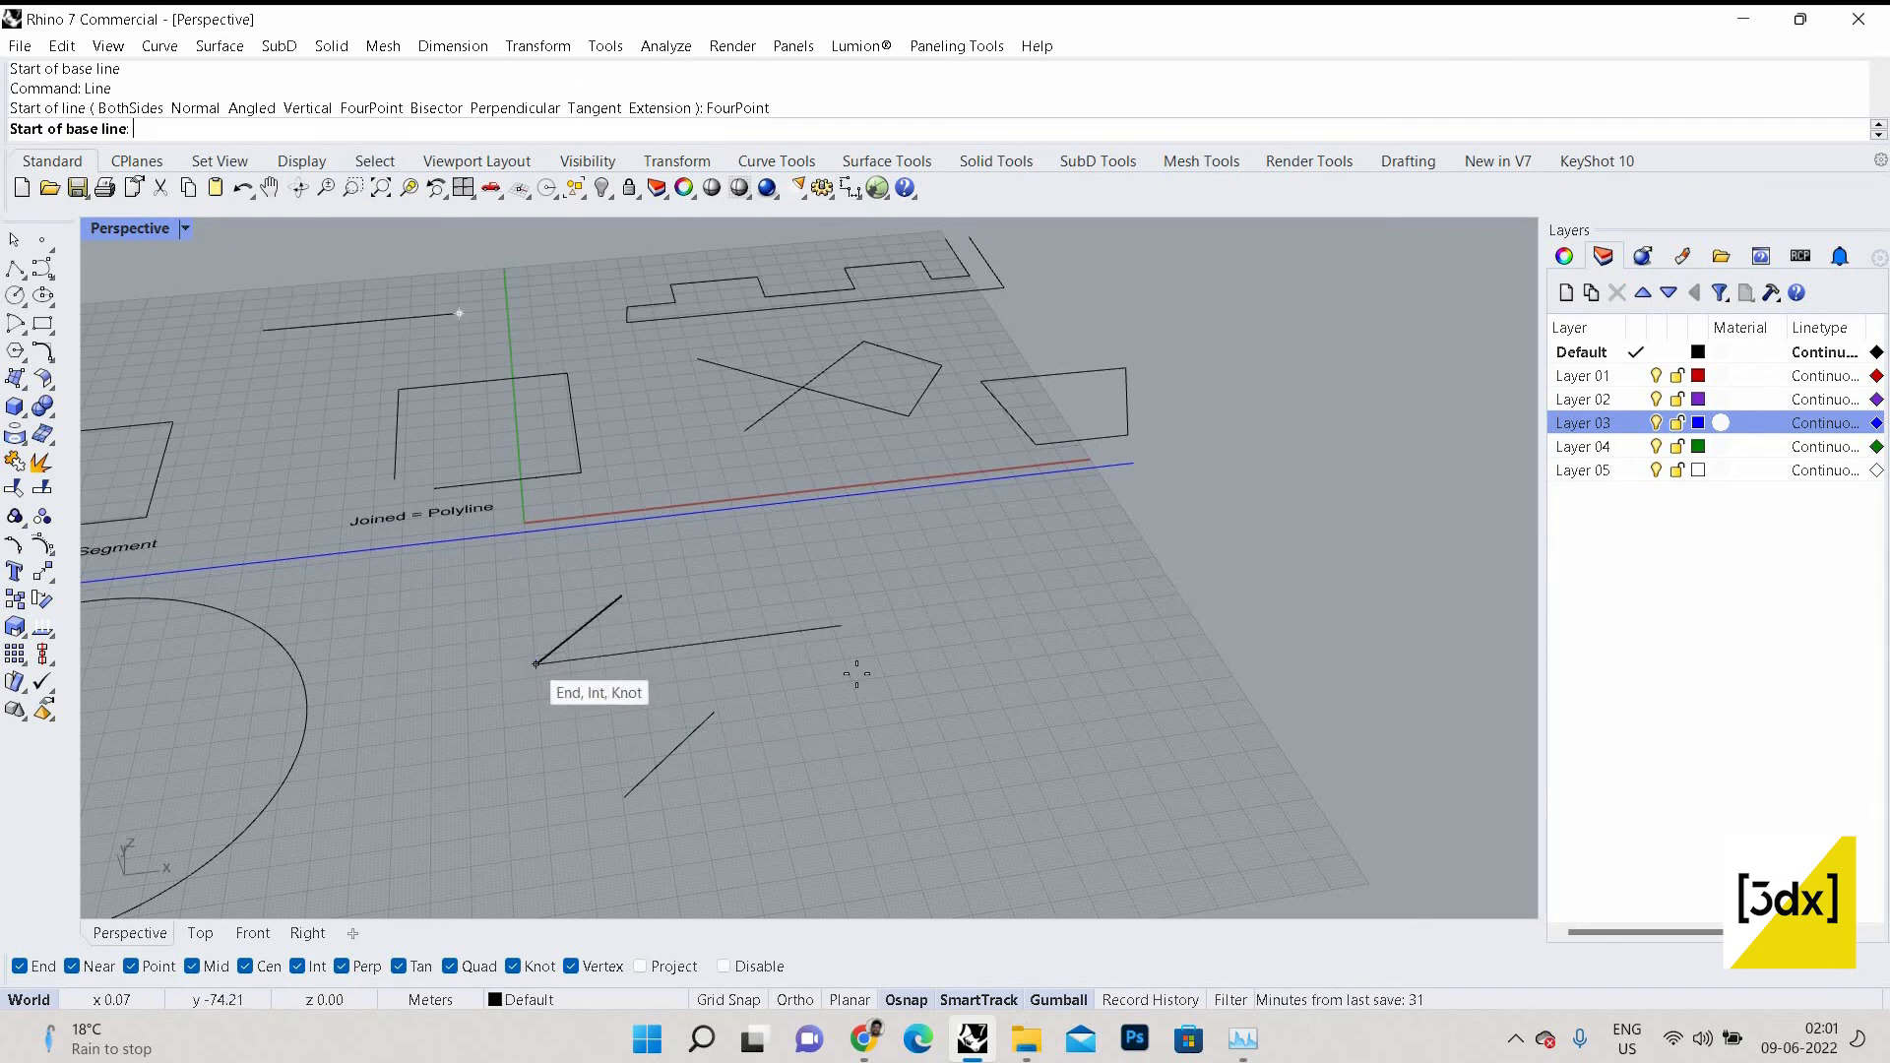
click(536, 662)
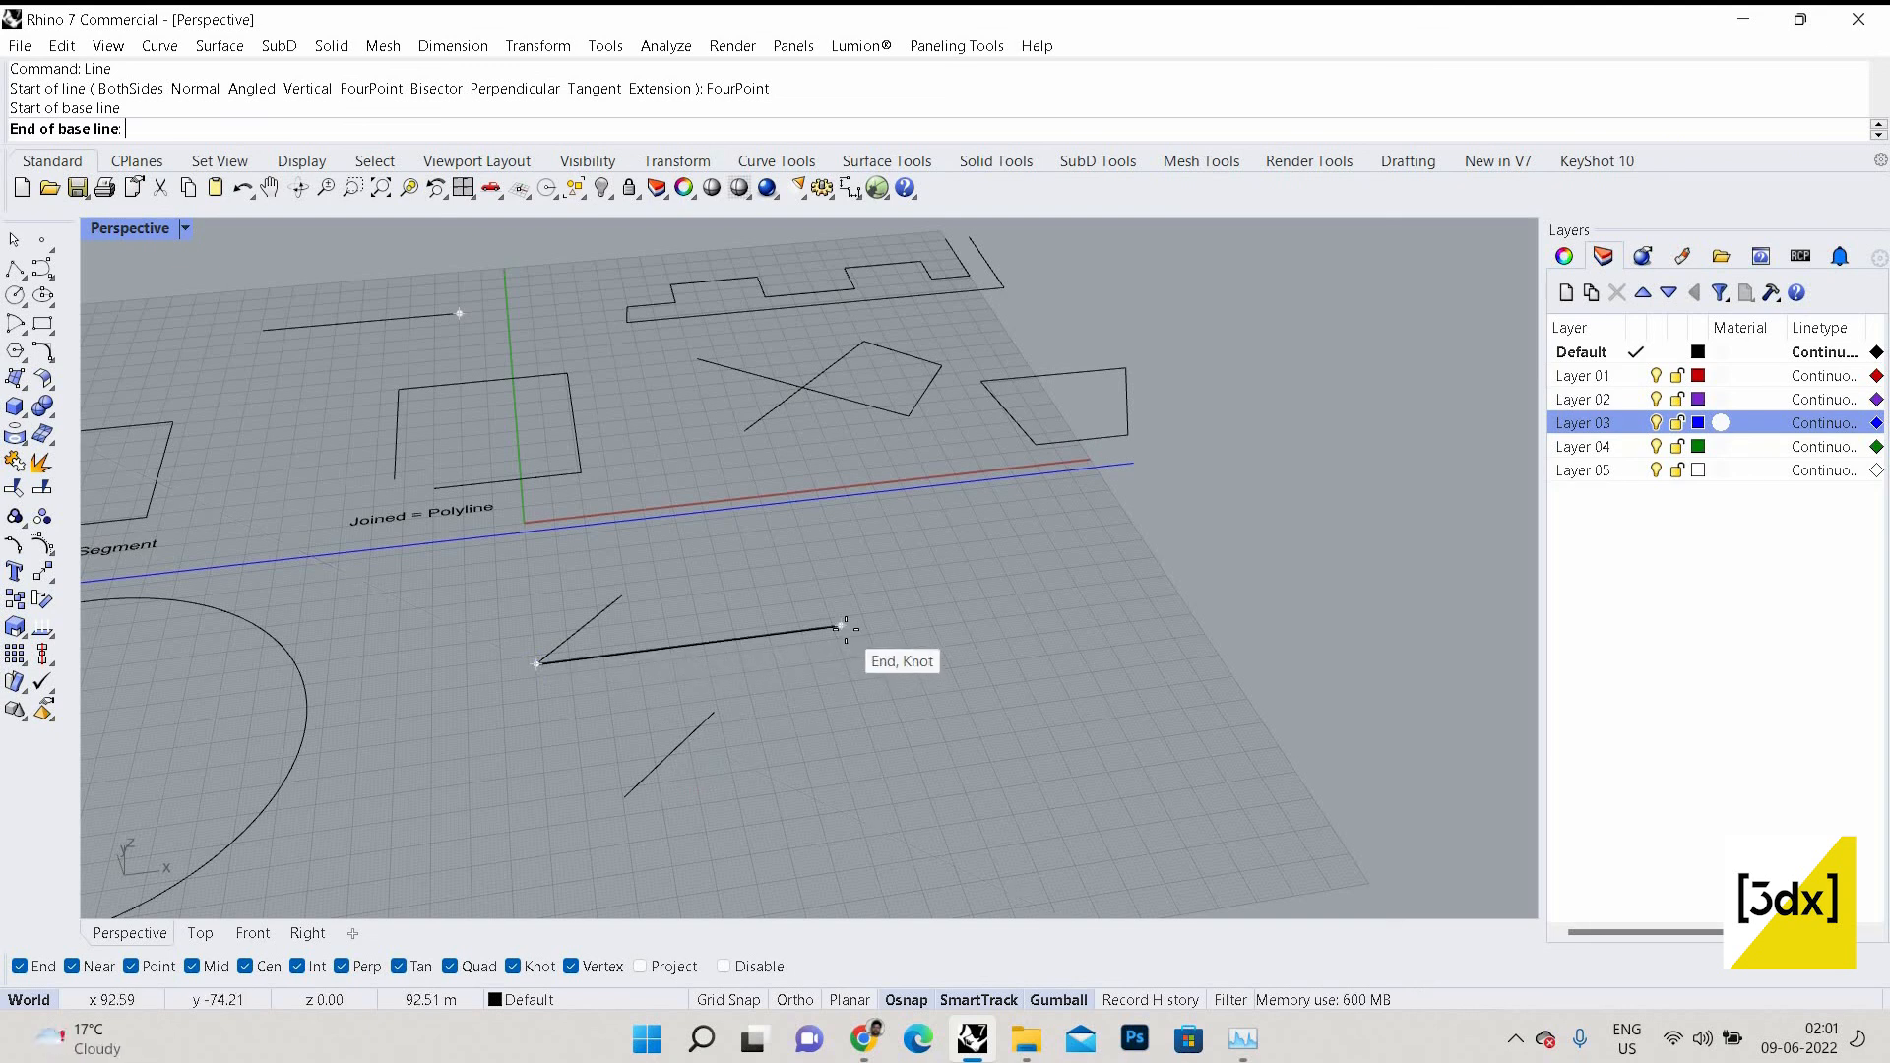
click(856, 663)
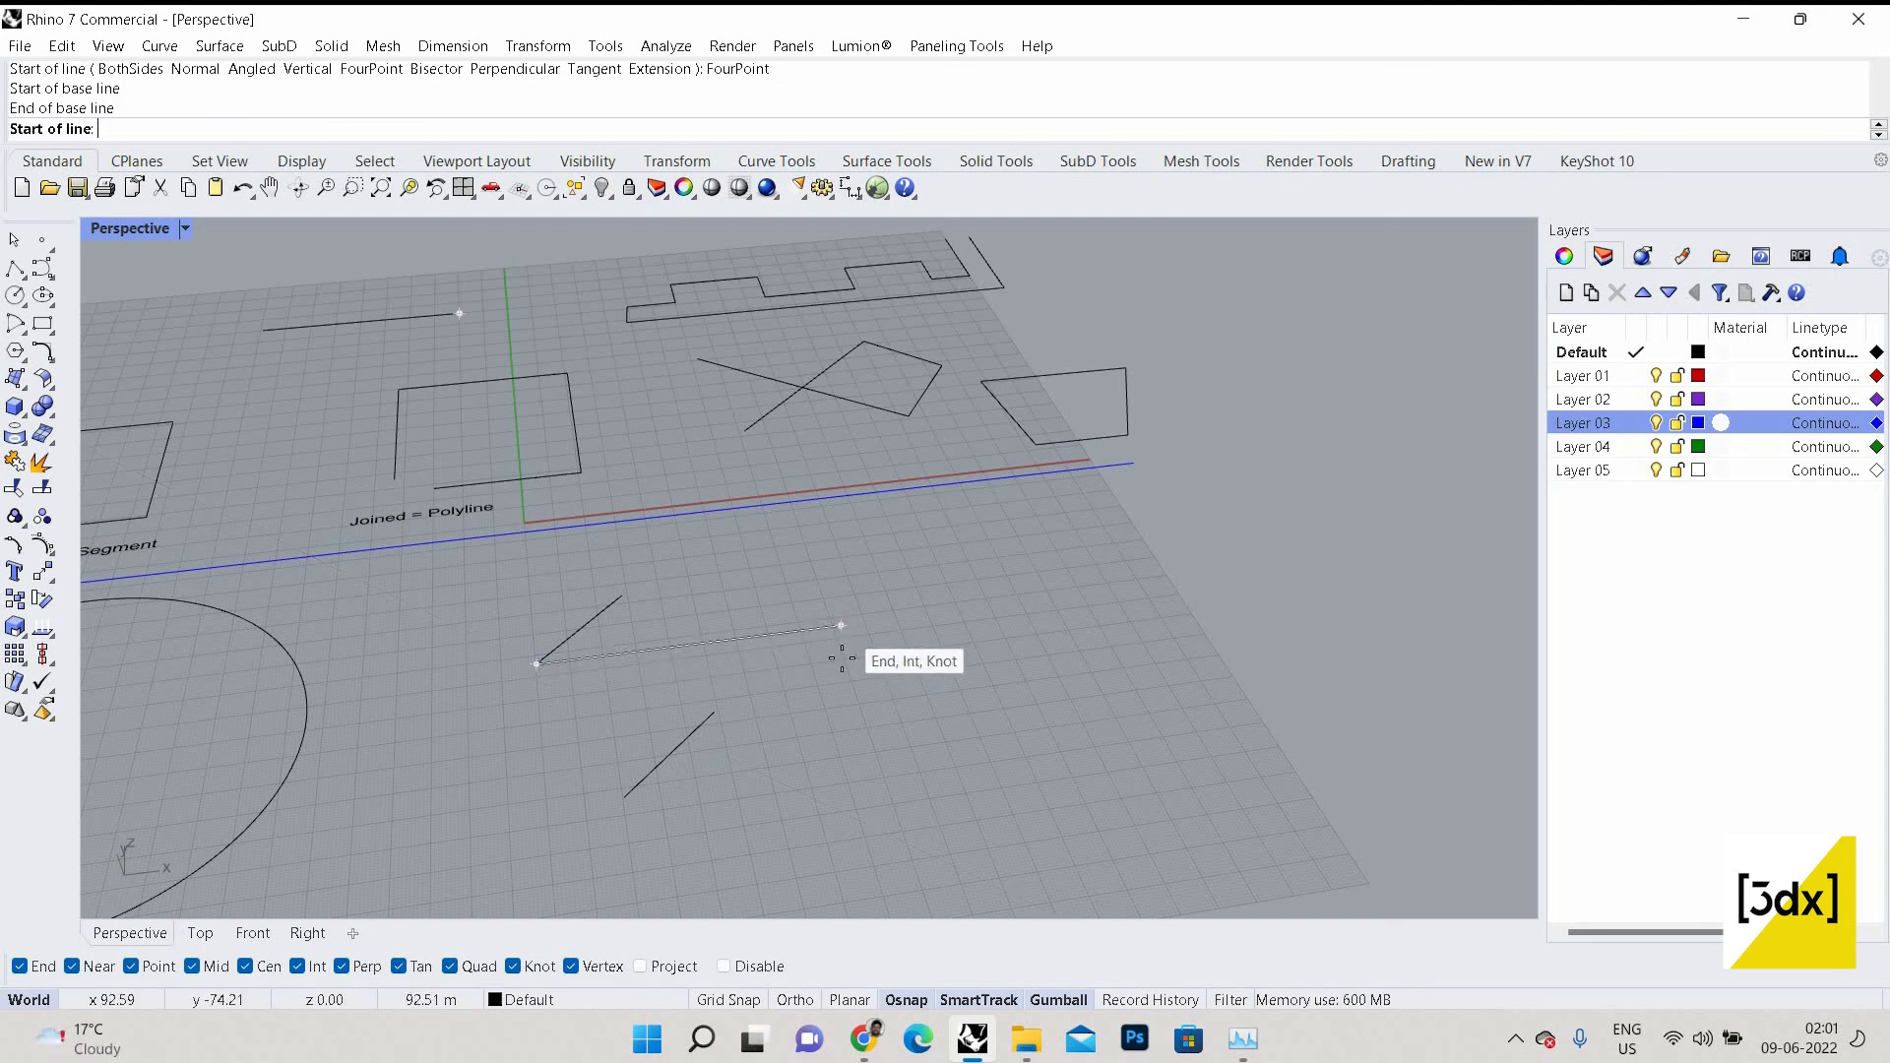
click(1064, 596)
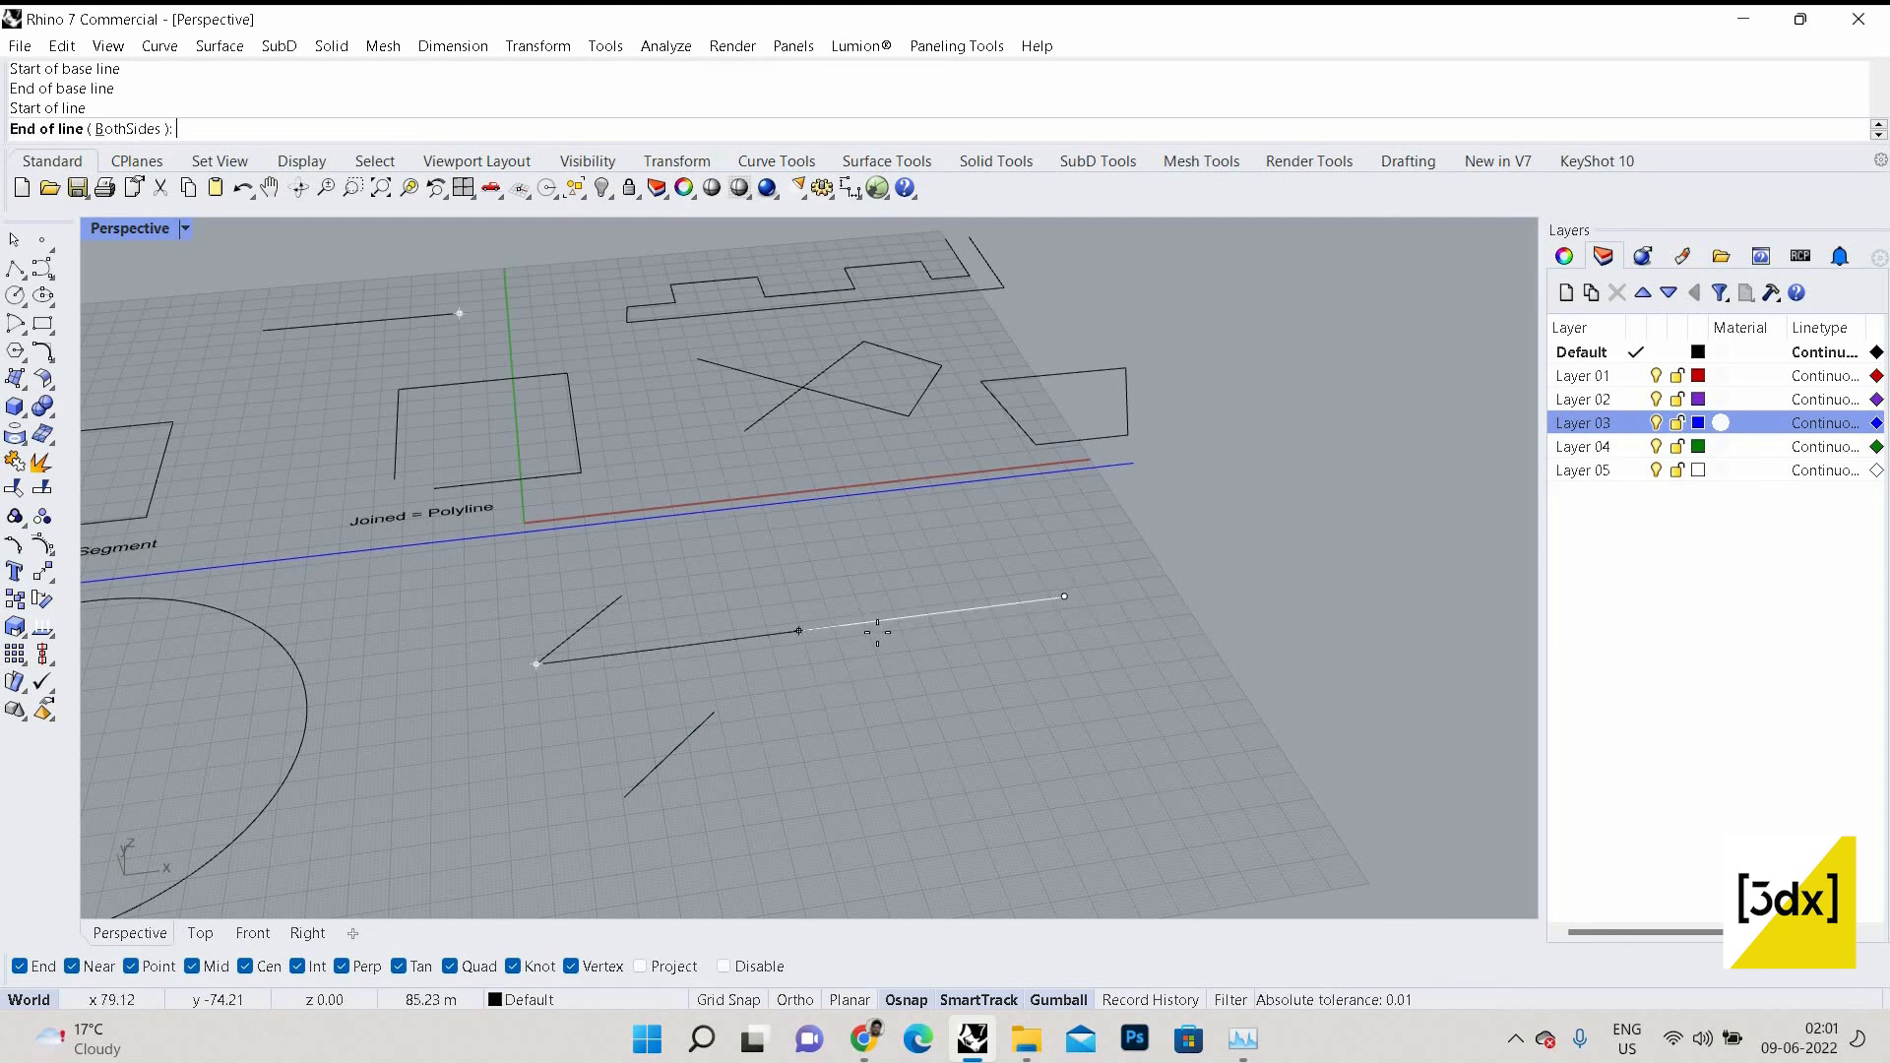
click(536, 664)
click(994, 606)
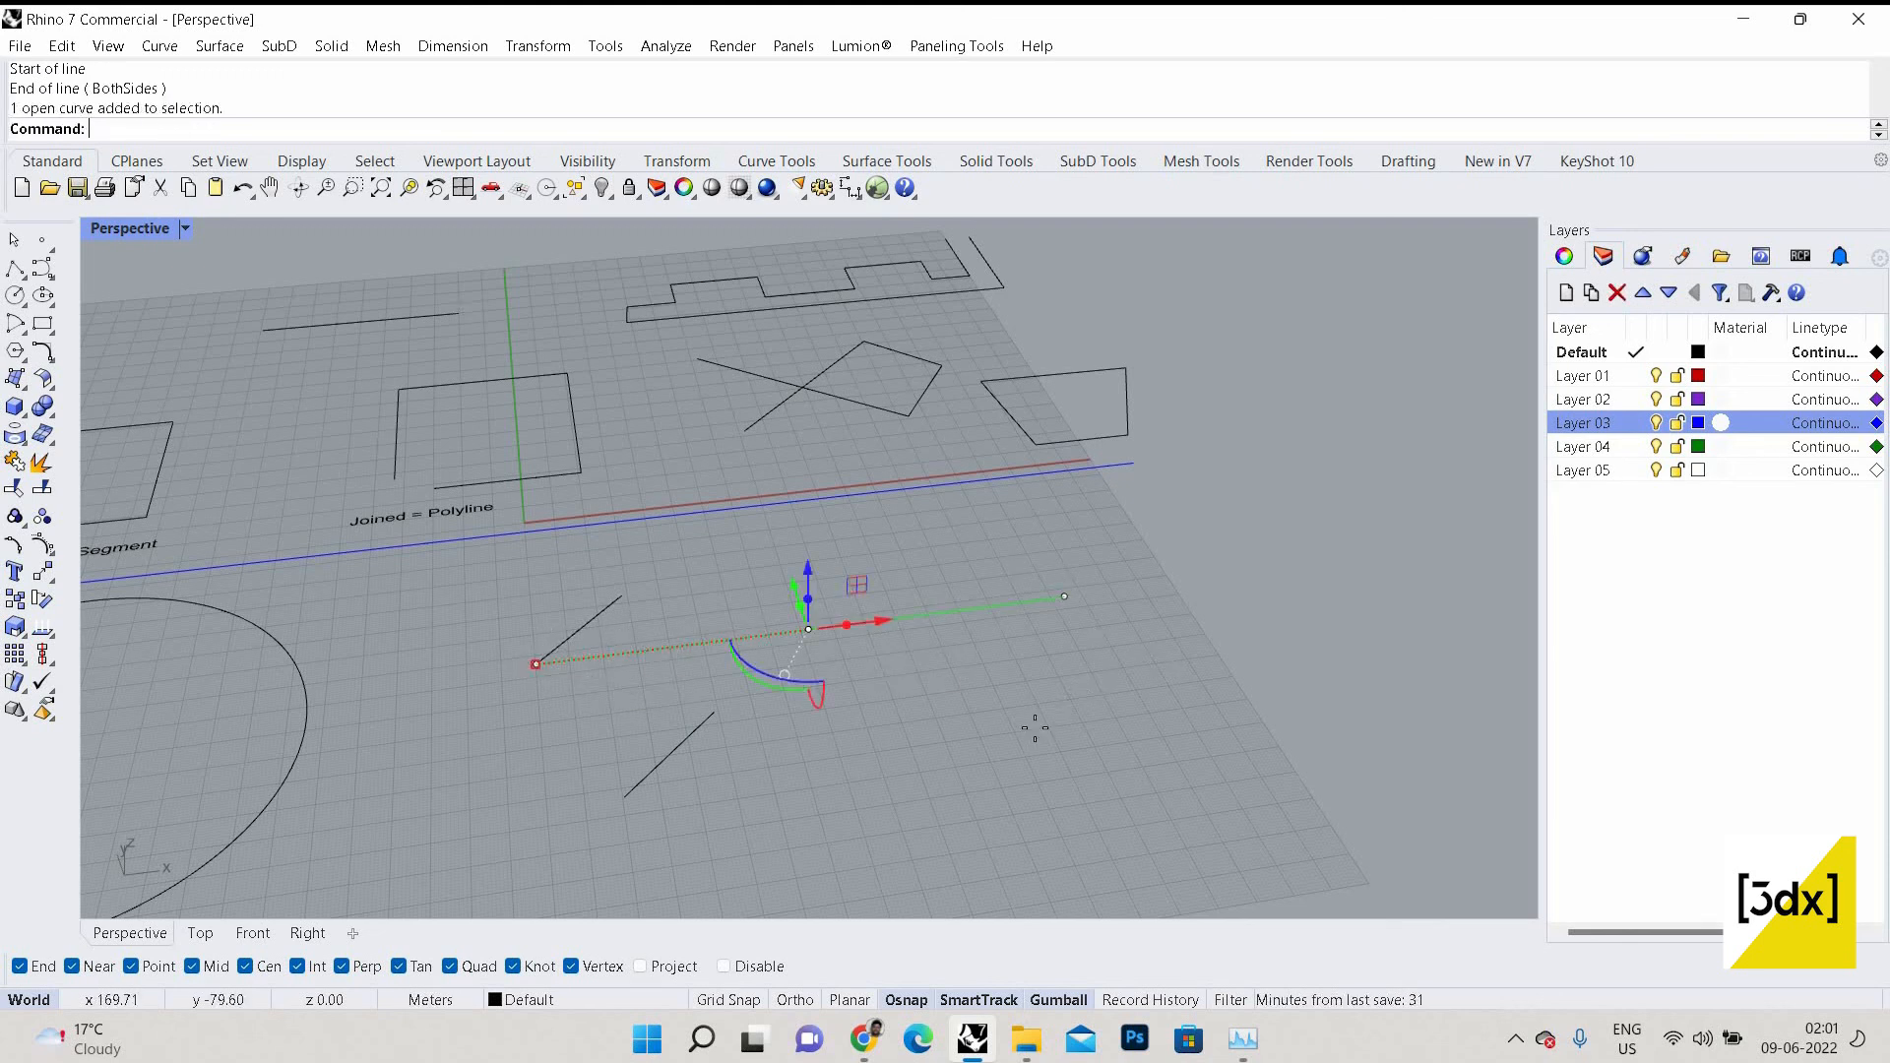
Delete the FourPoint line lying over the straight line, viewing the scene from another angle.
scroll(1036, 724, down, 4)
right_drag(1108, 687, 1044, 711)
right_click(1043, 711)
scroll(1049, 711, up, 4)
key(Escape)
key(Escape)
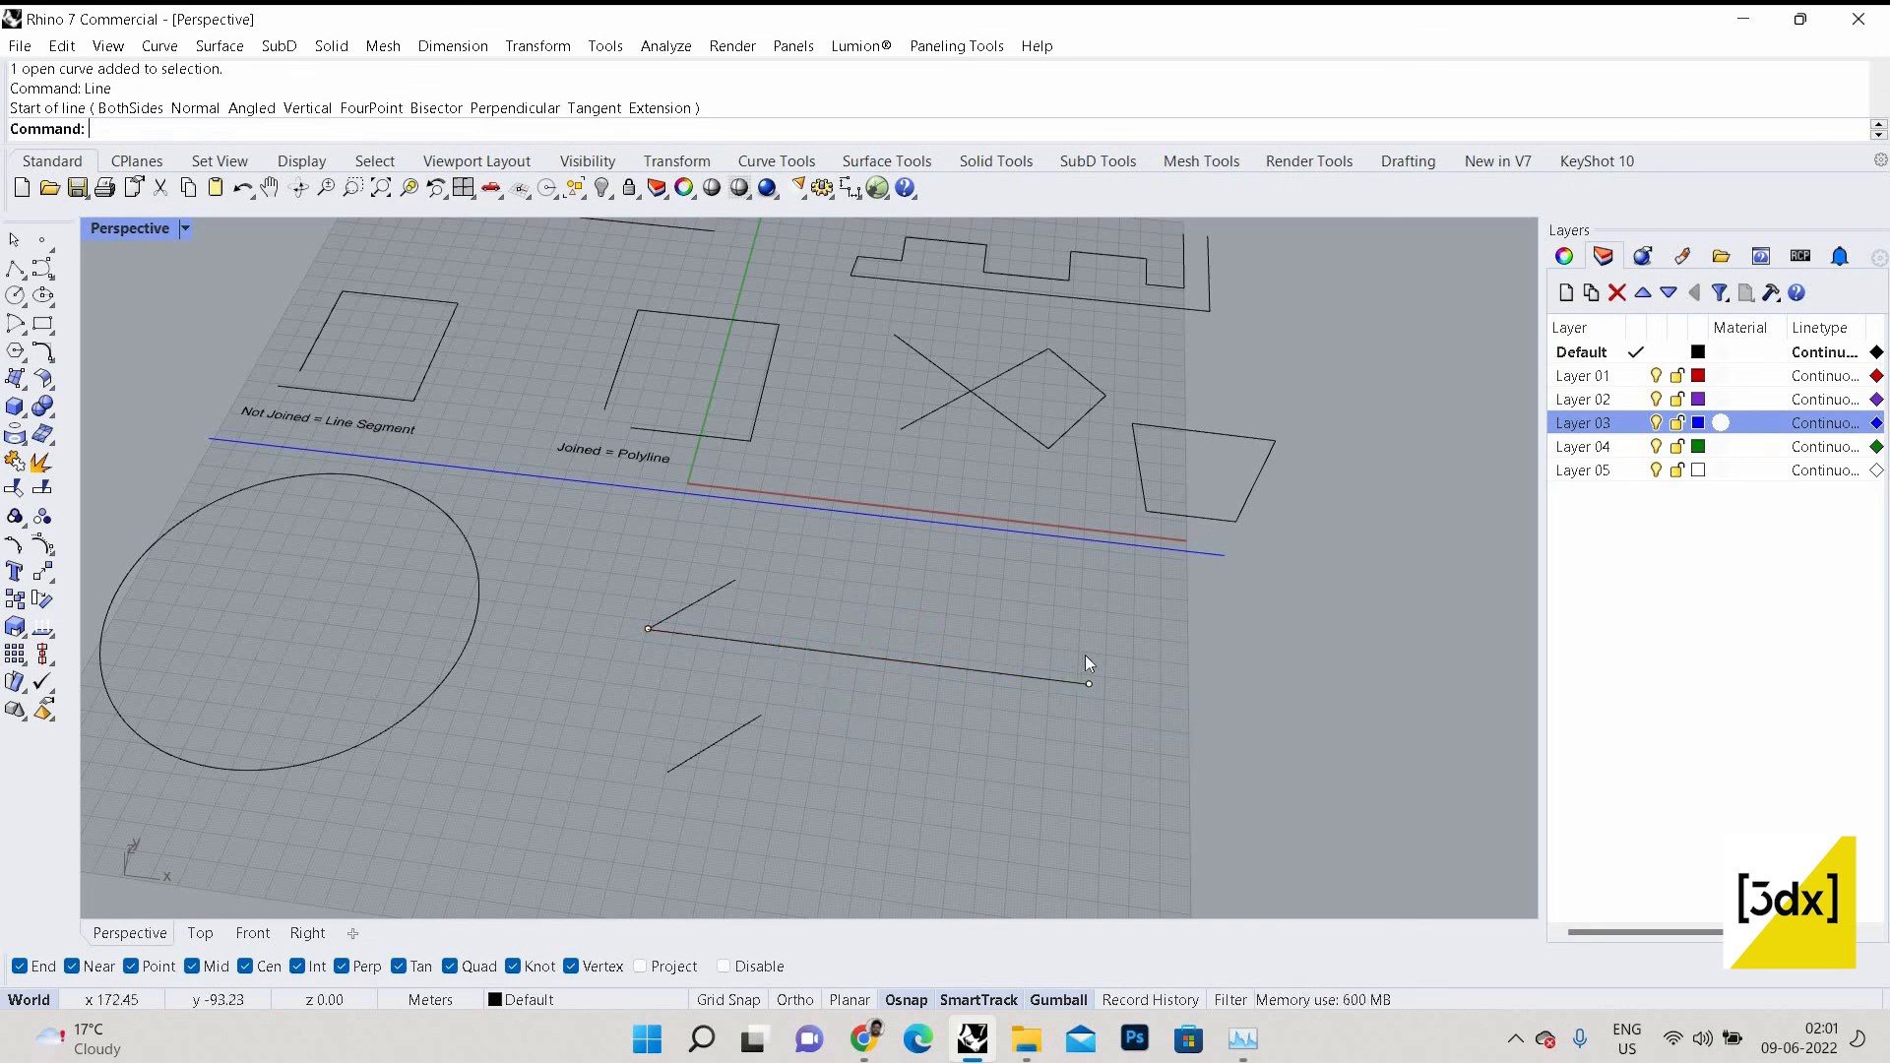
click(1086, 673)
key(Delete)
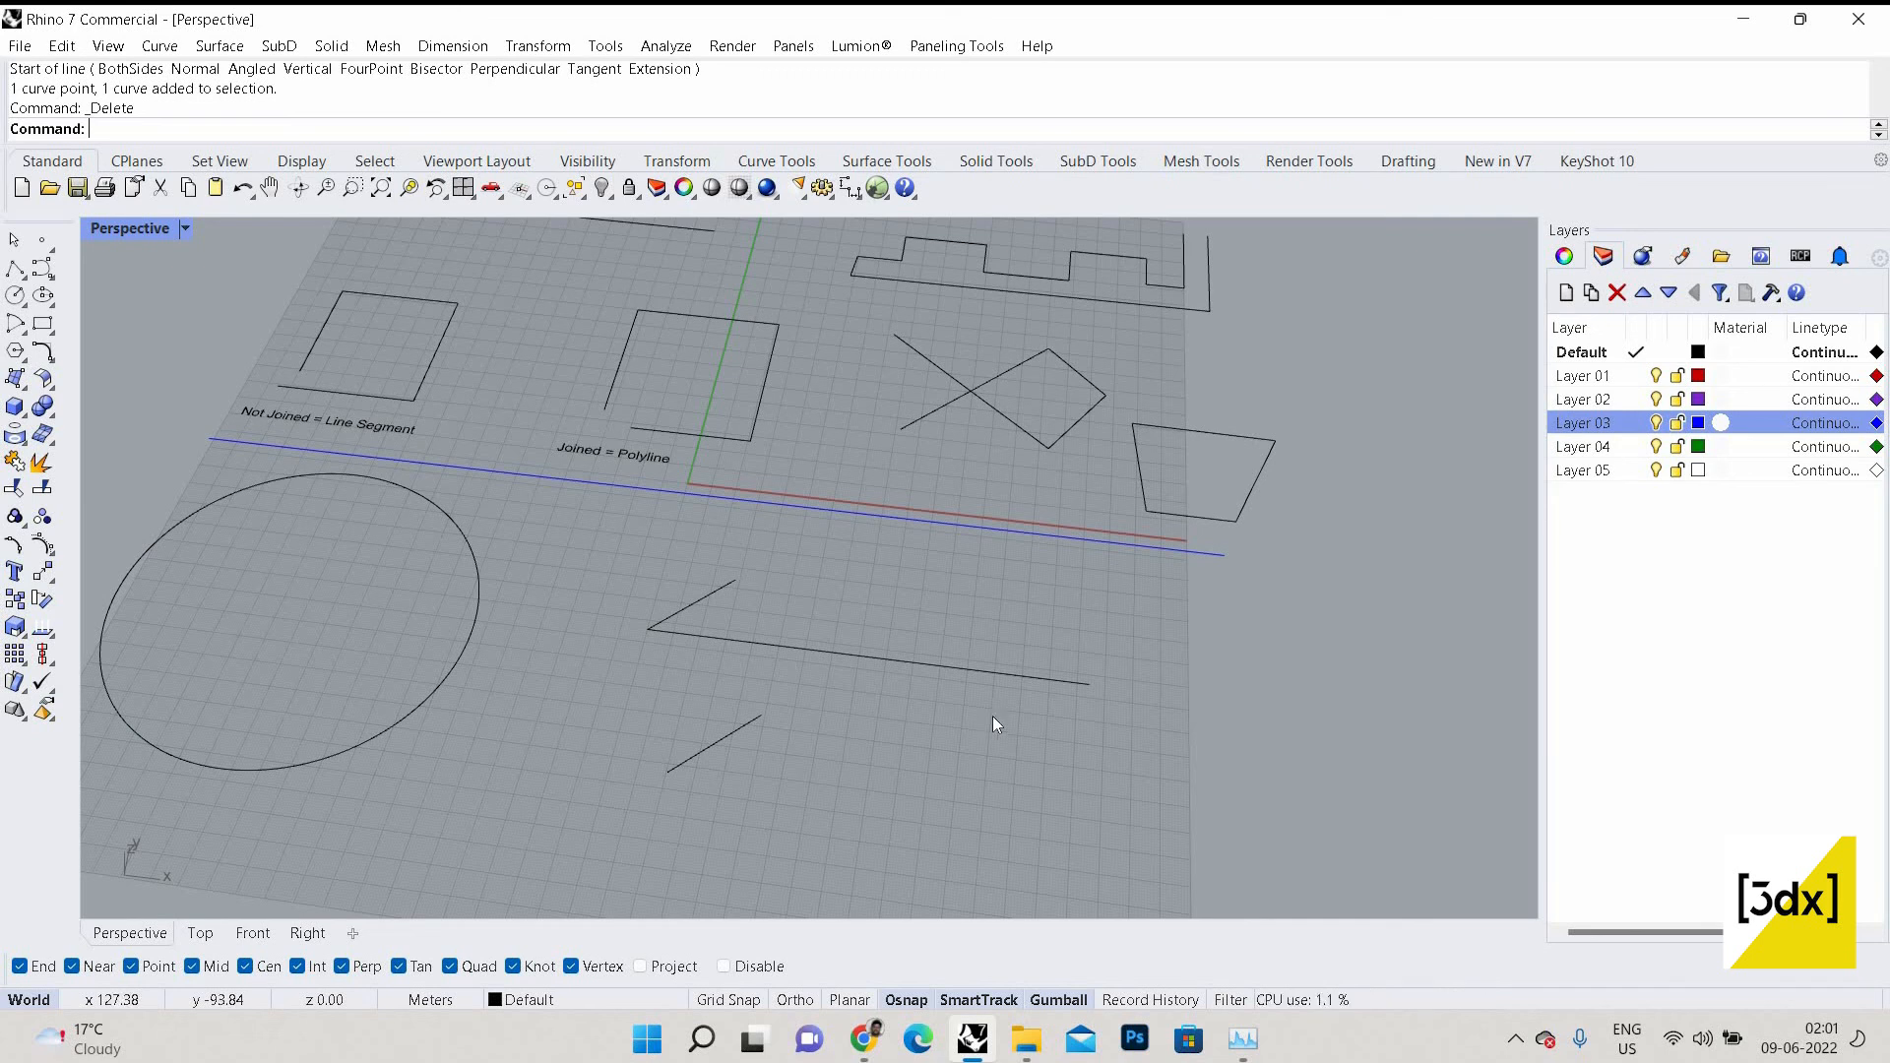
click(1006, 643)
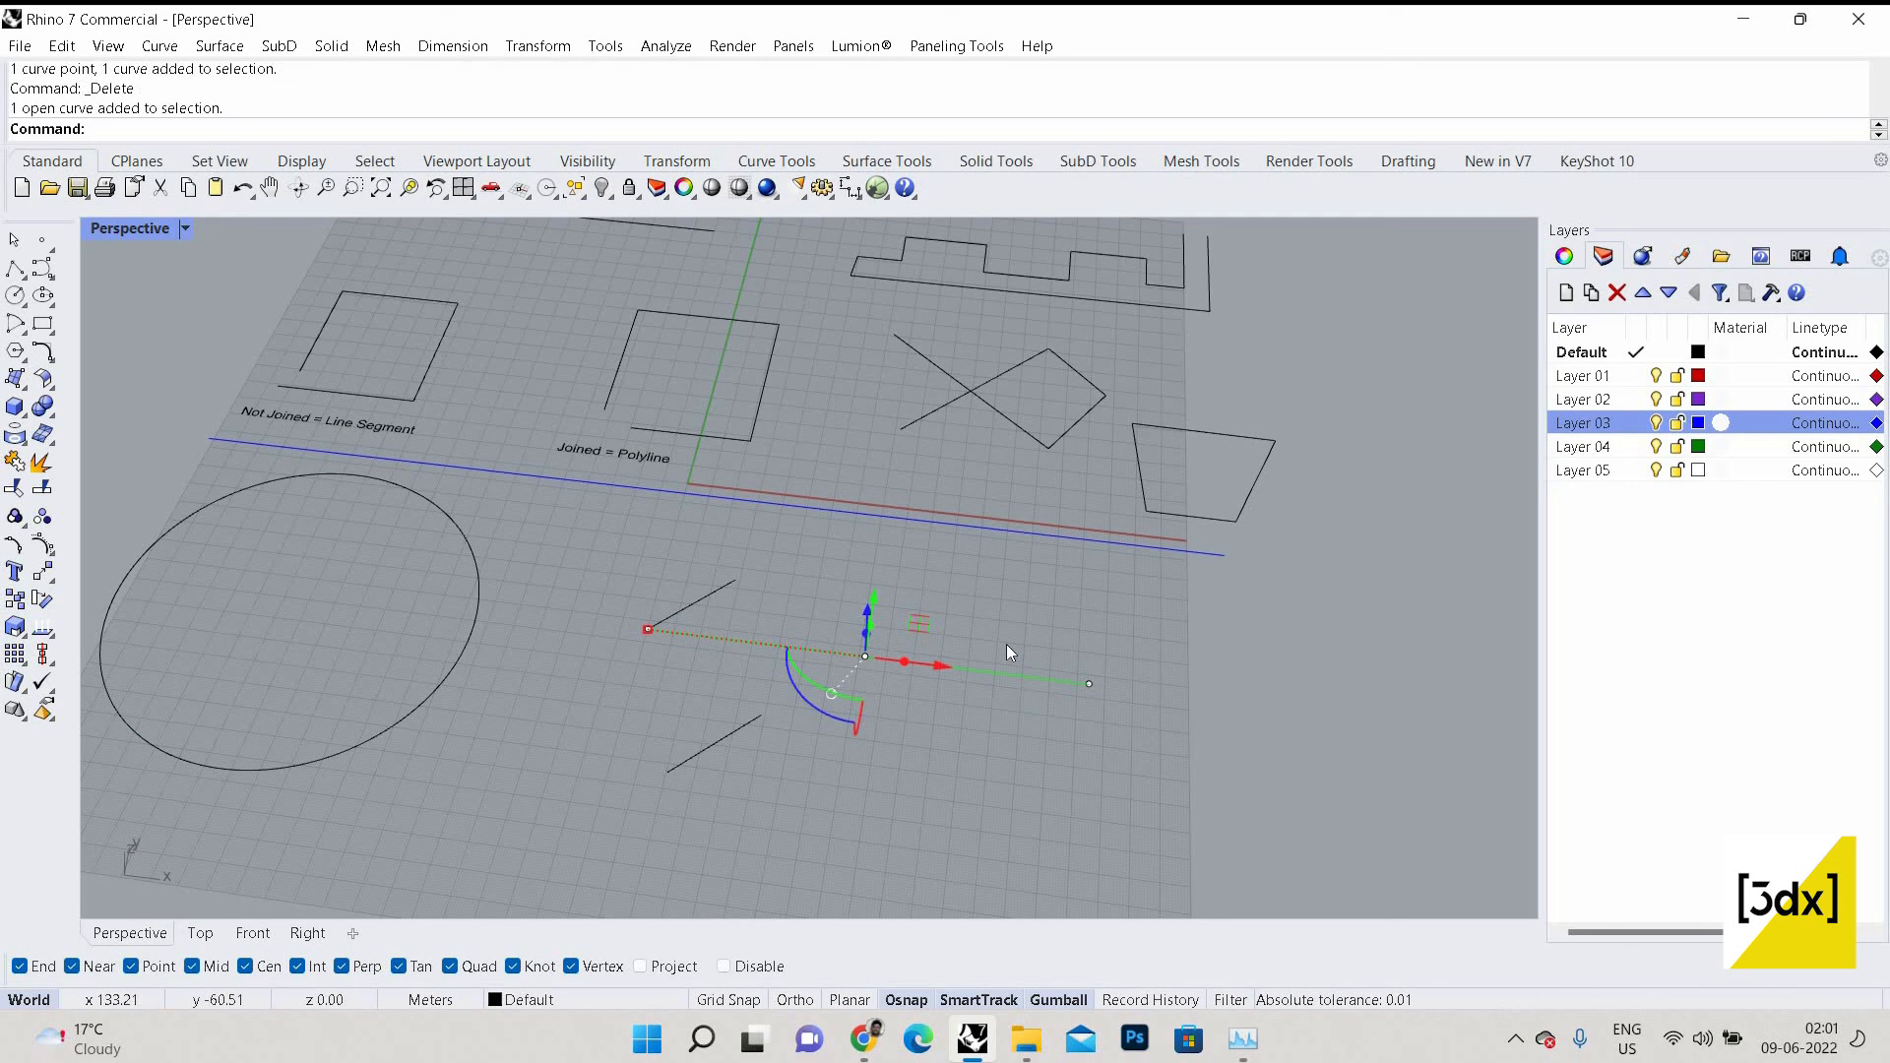
key(Delete)
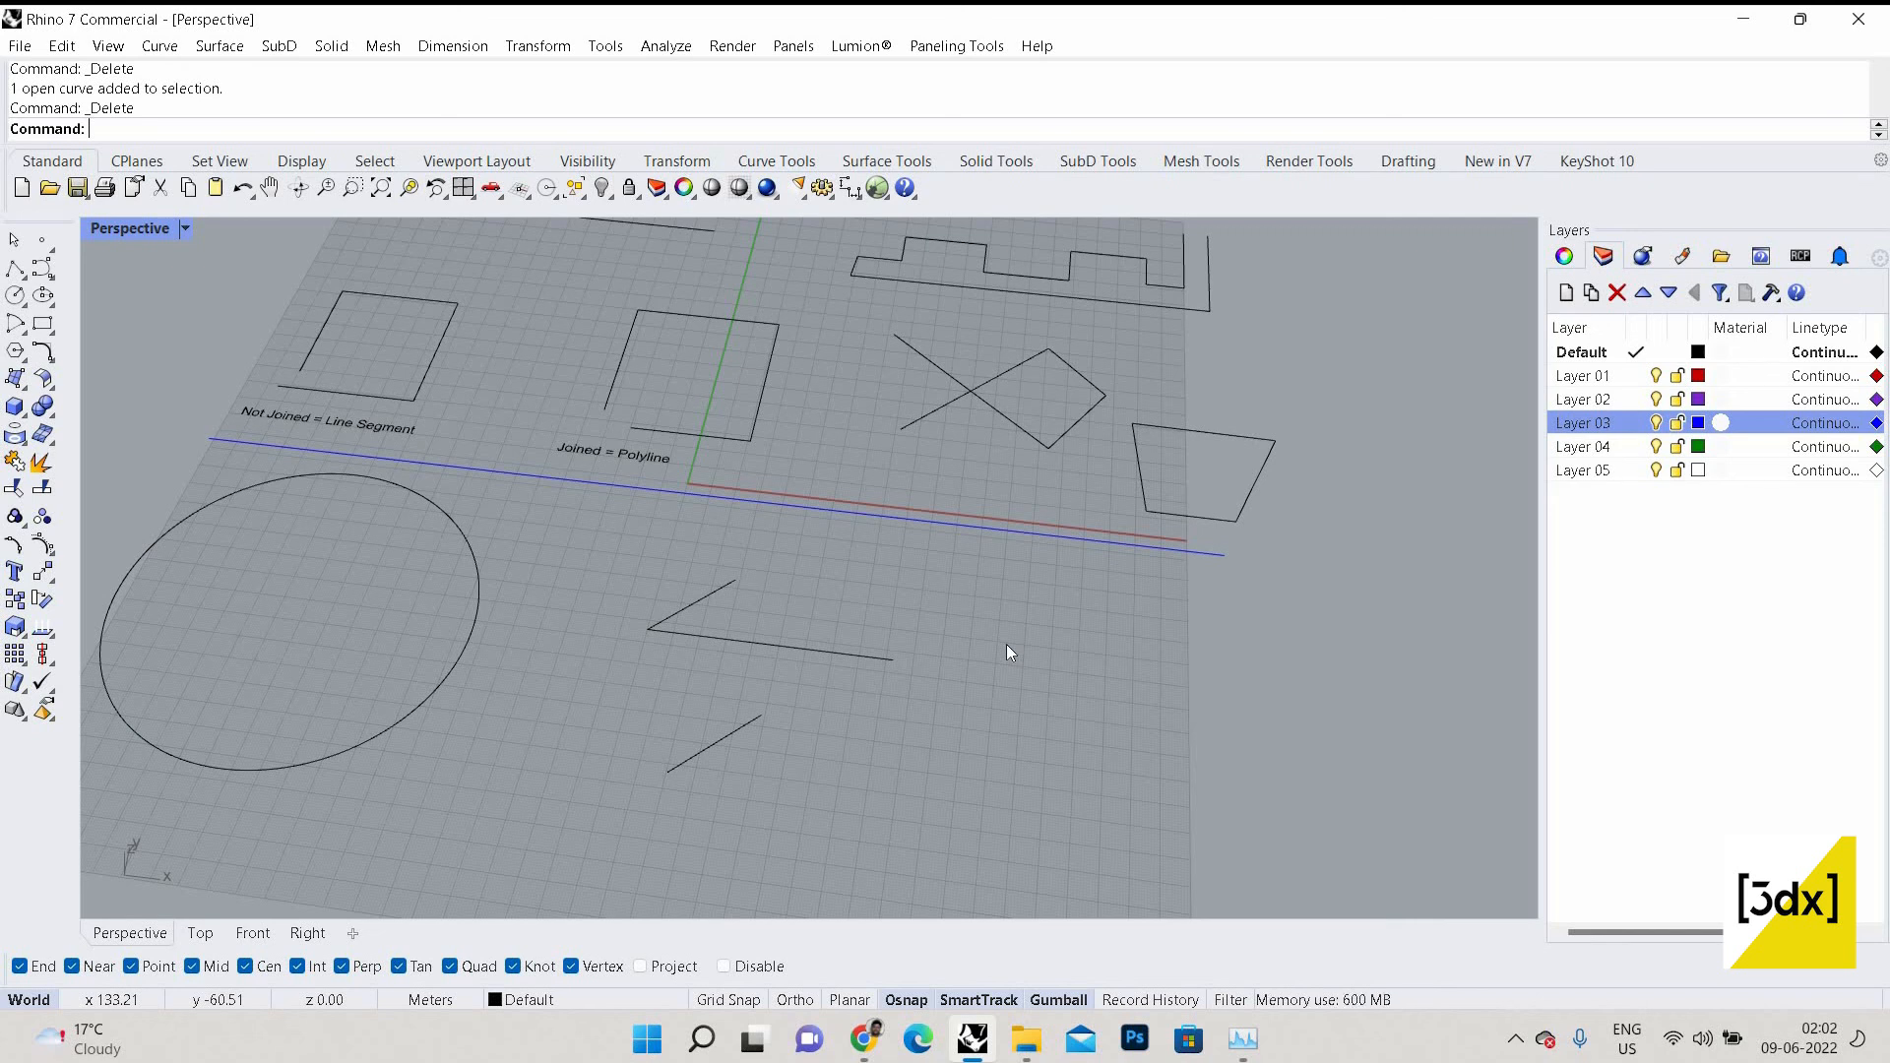
Draw a Bisector line about 127 m long from the straight line's free end, bisecting its extension and a roughly perpendicular direction, to the quadrilateral's nearest corner.
text(Line)
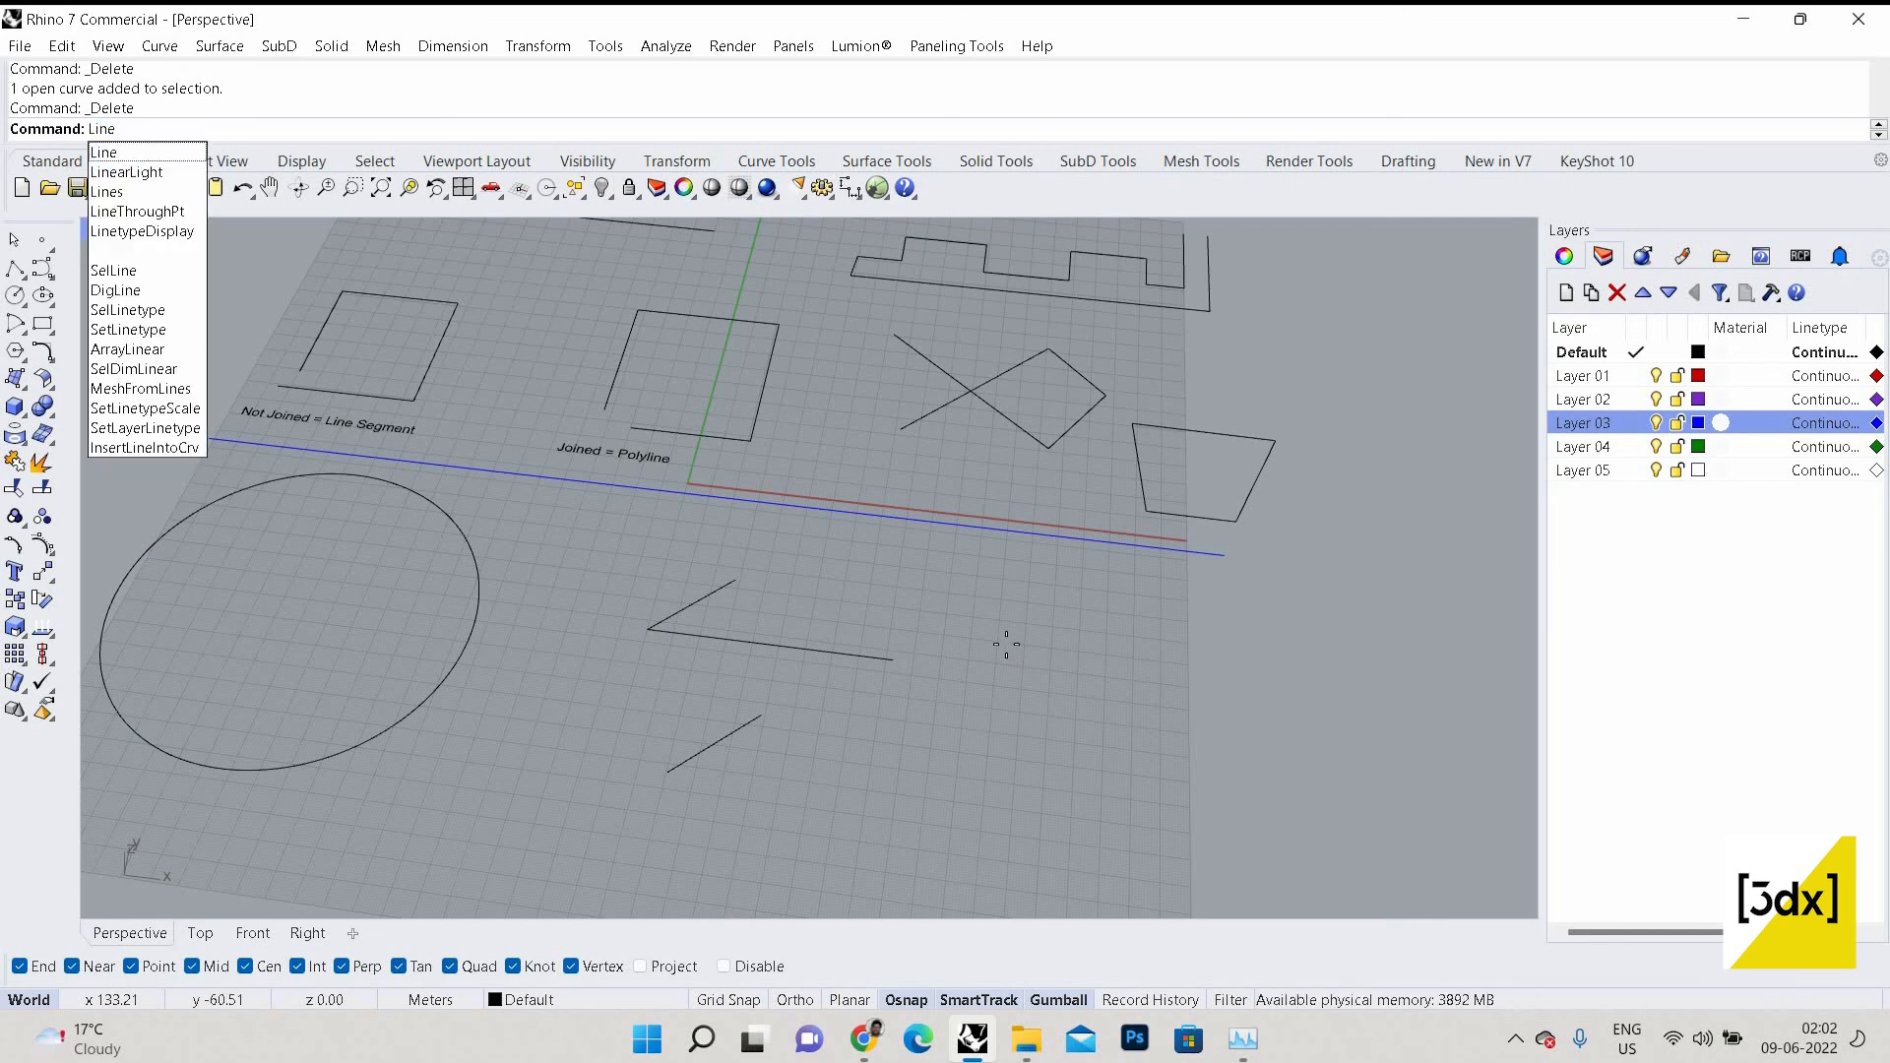
key(Return)
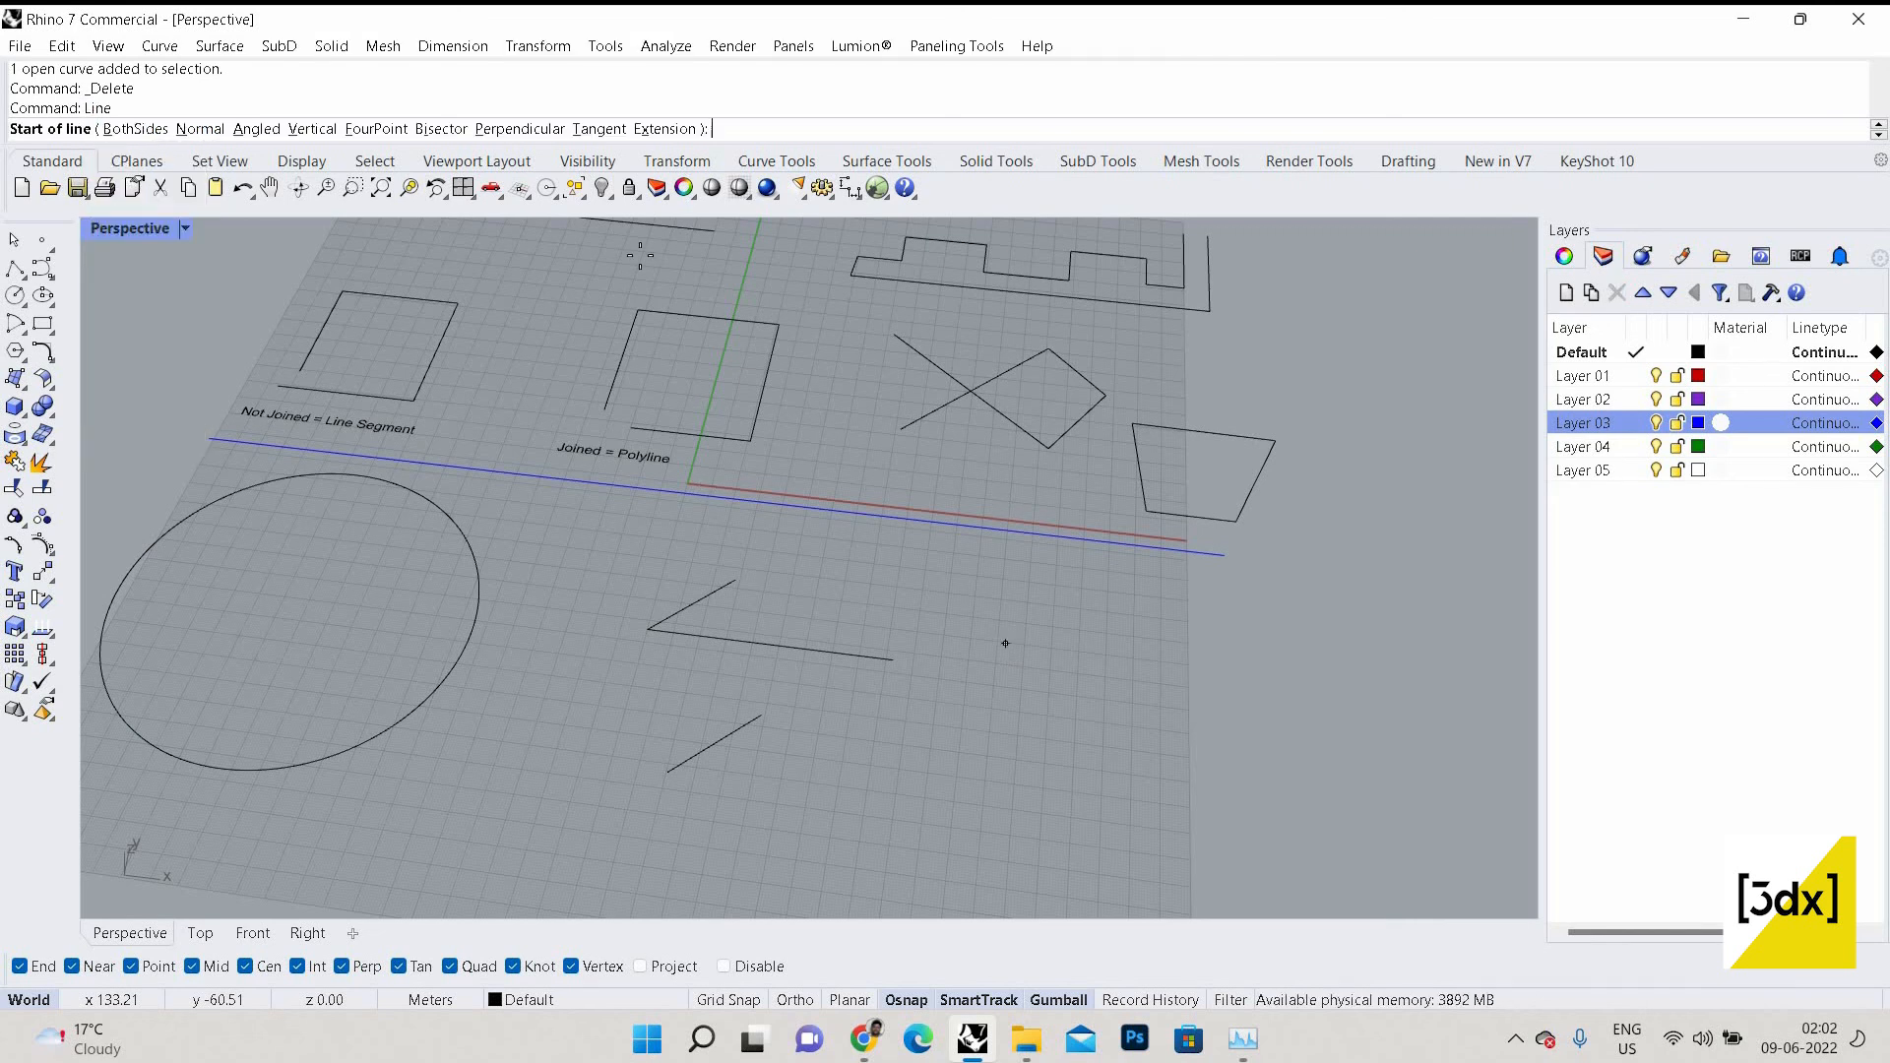
click(441, 129)
scroll(852, 492, down, 6)
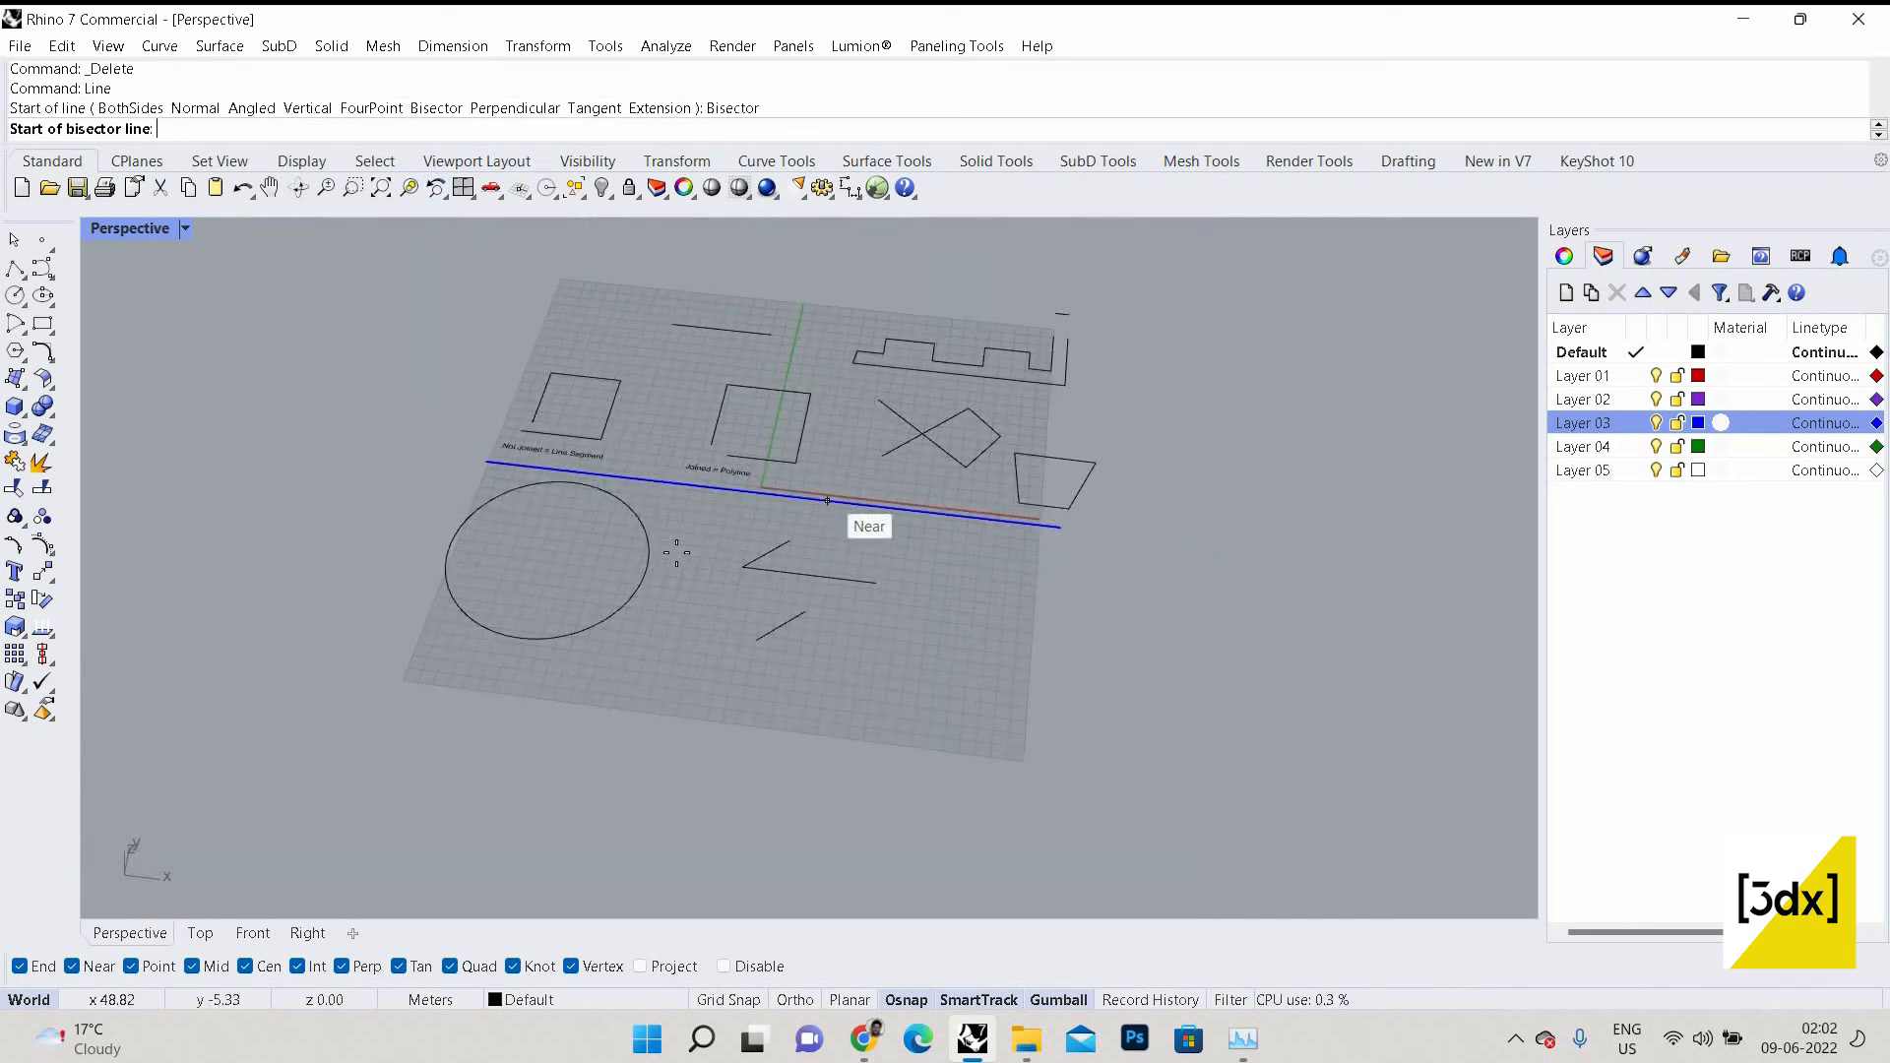
scroll(678, 554, up, 8)
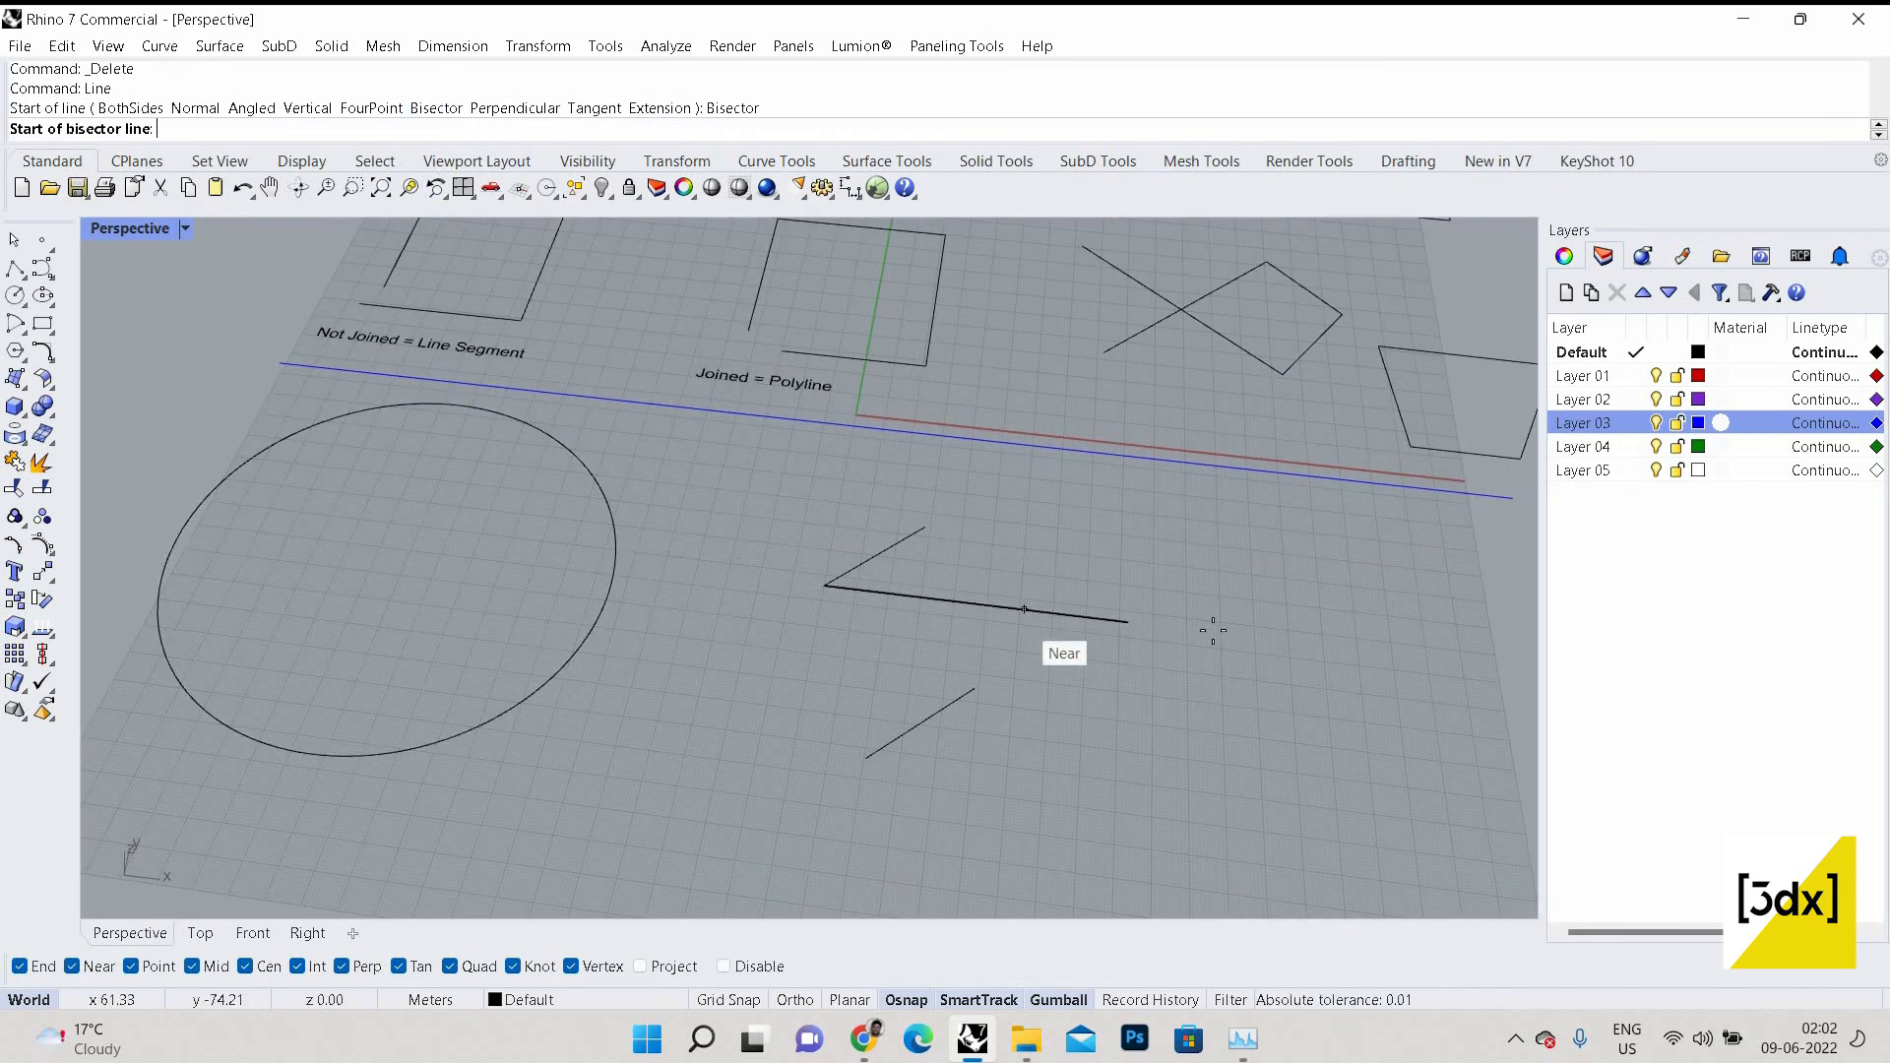
click(1341, 642)
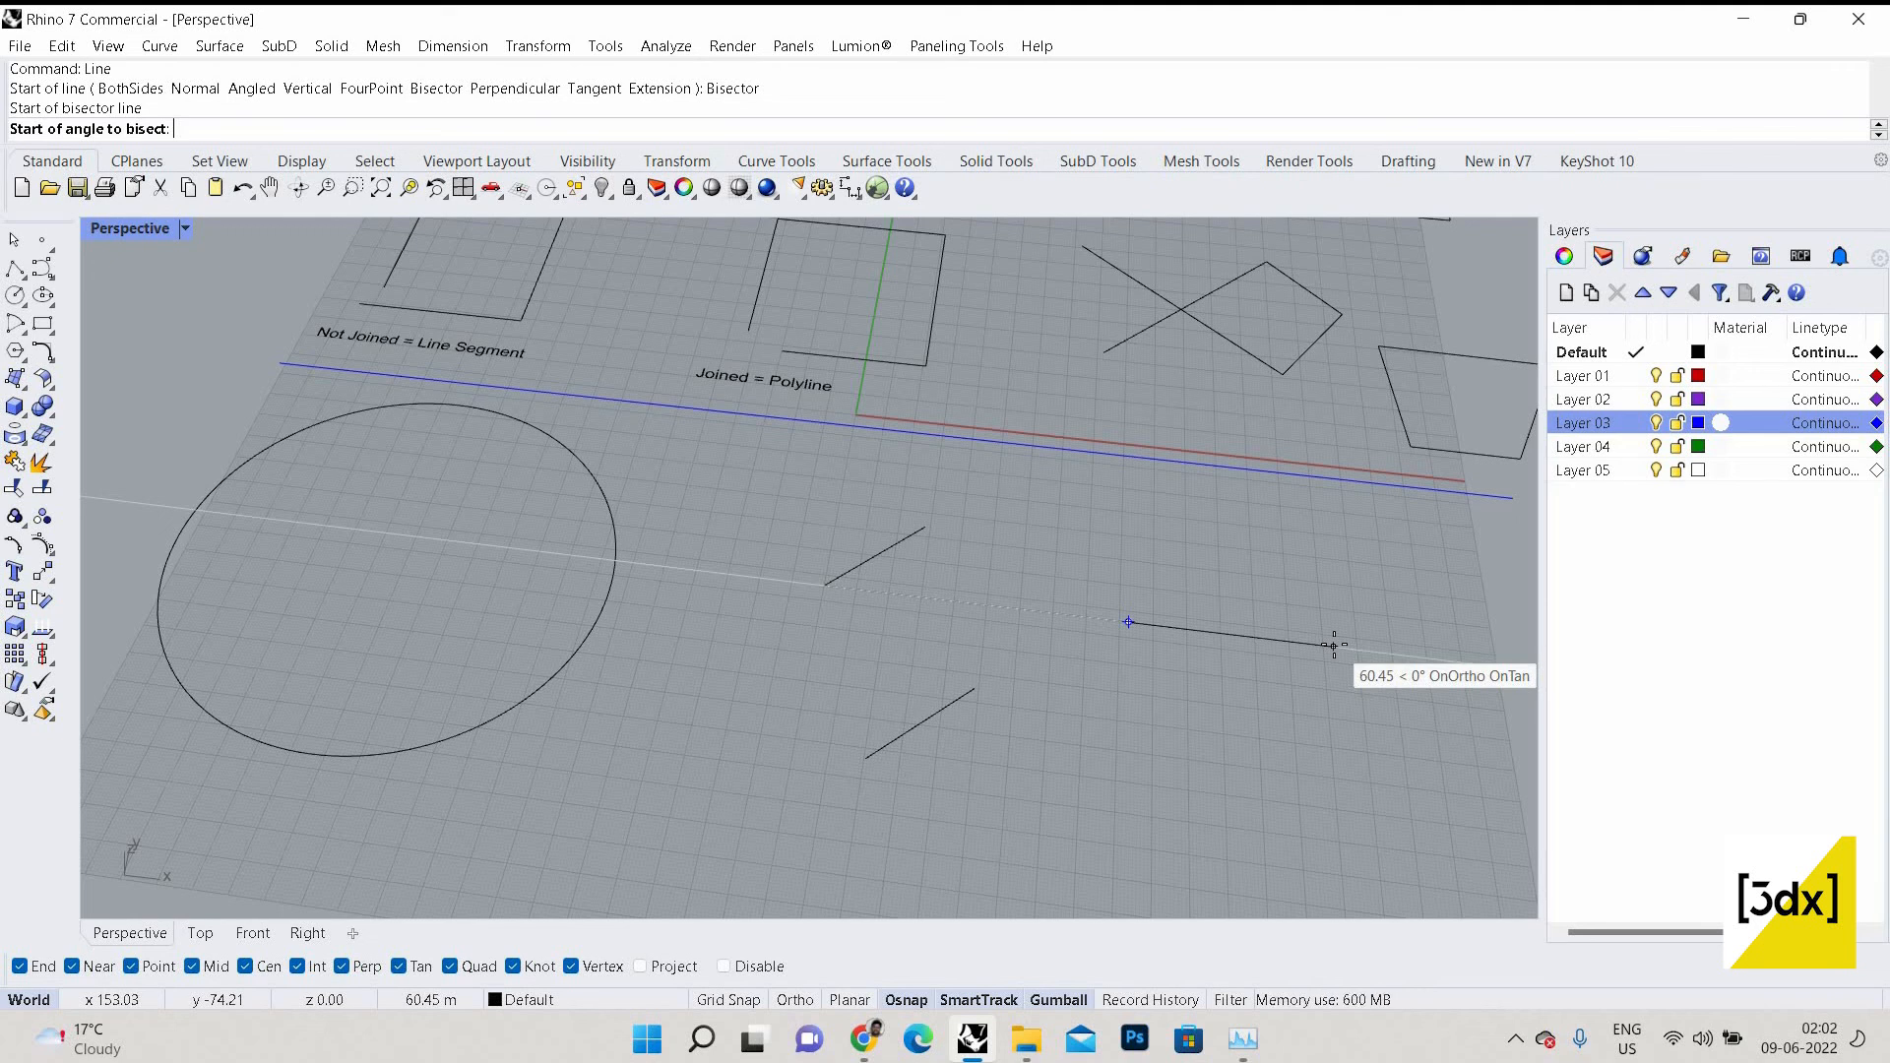
click(1333, 647)
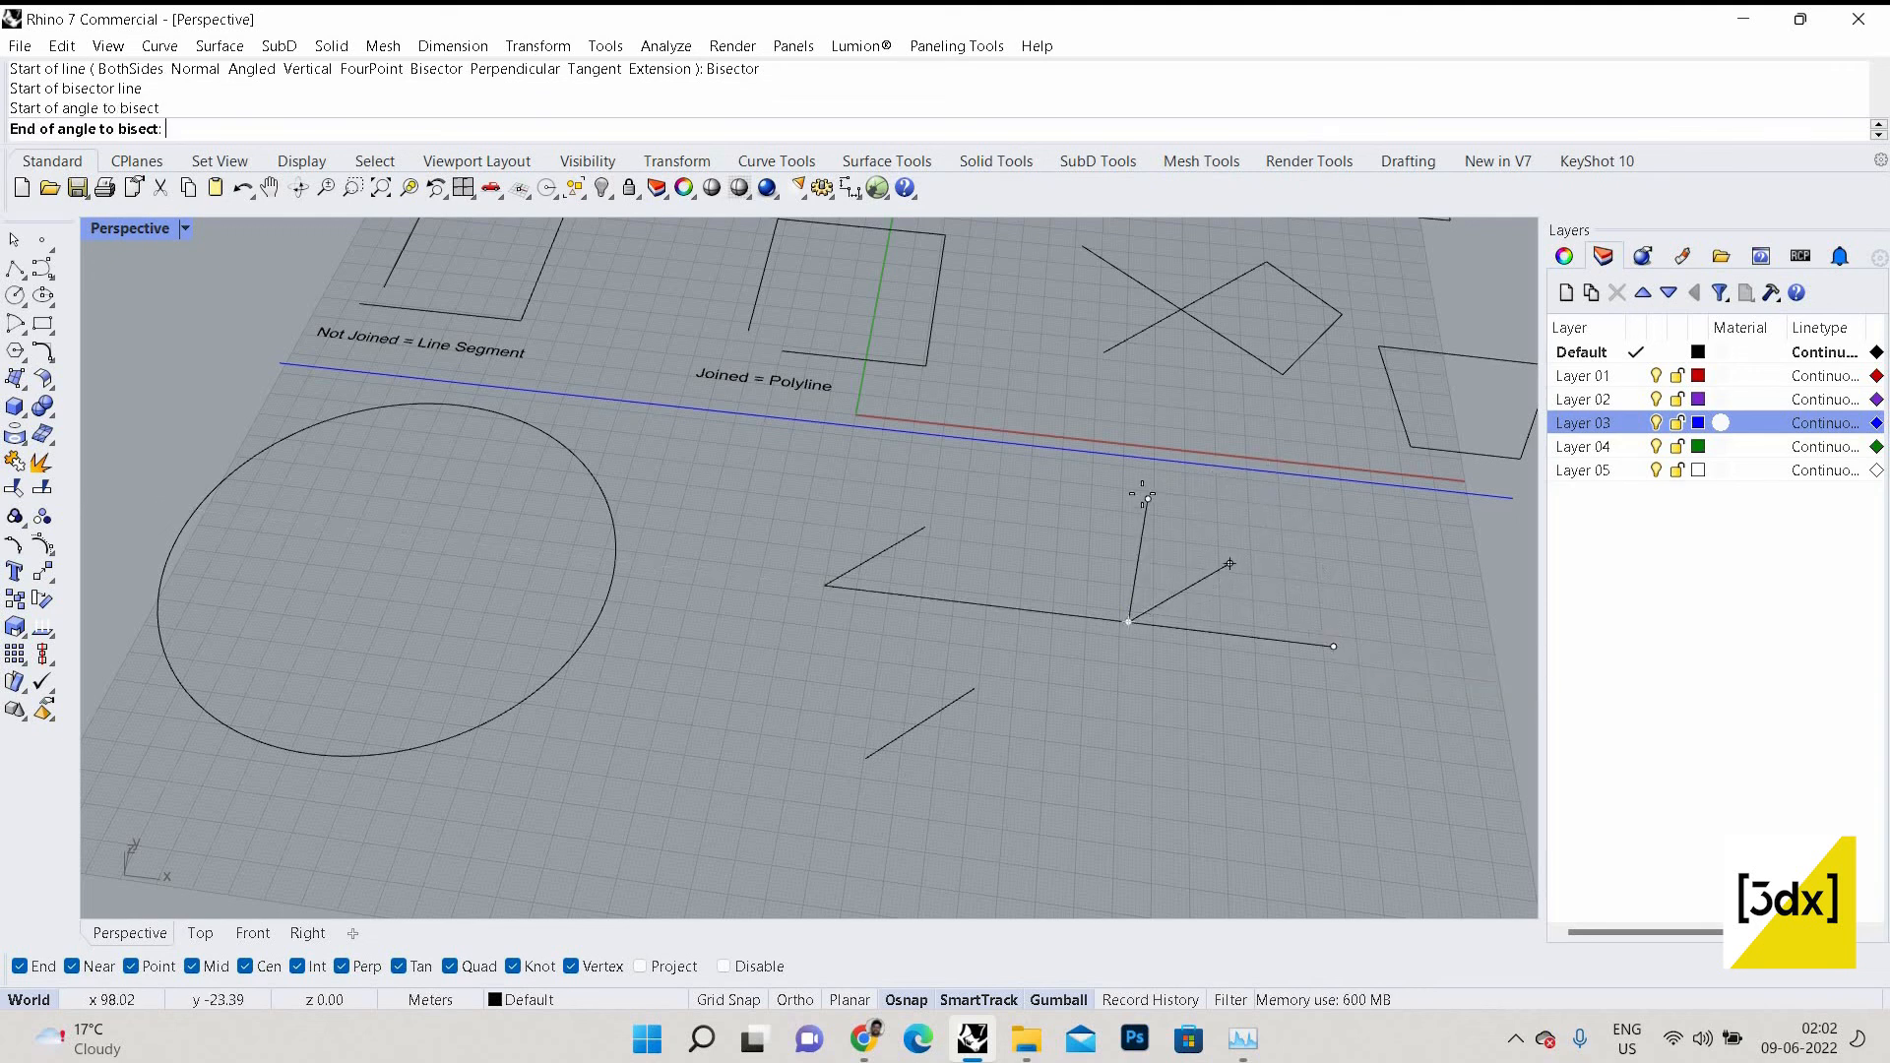
click(1145, 501)
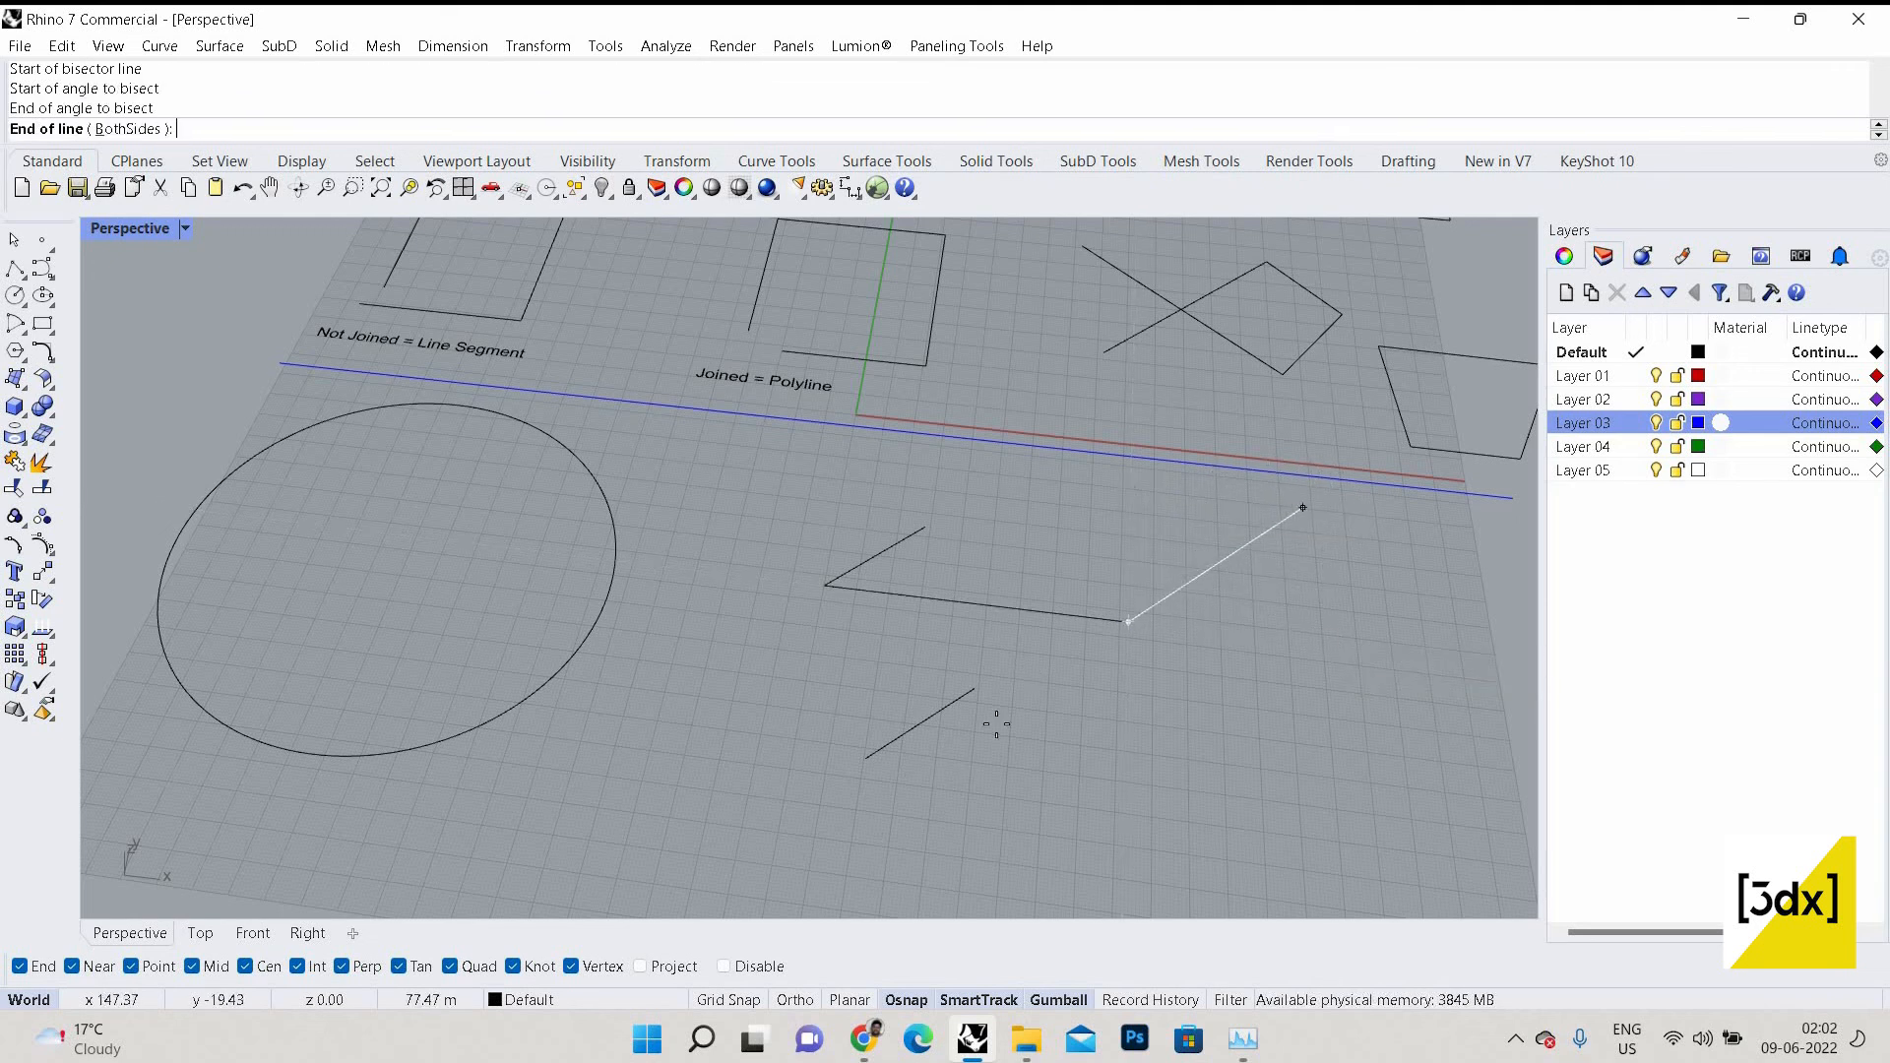
scroll(891, 798, down, 7)
scroll(1140, 636, up, 4)
scroll(1140, 635, down, 4)
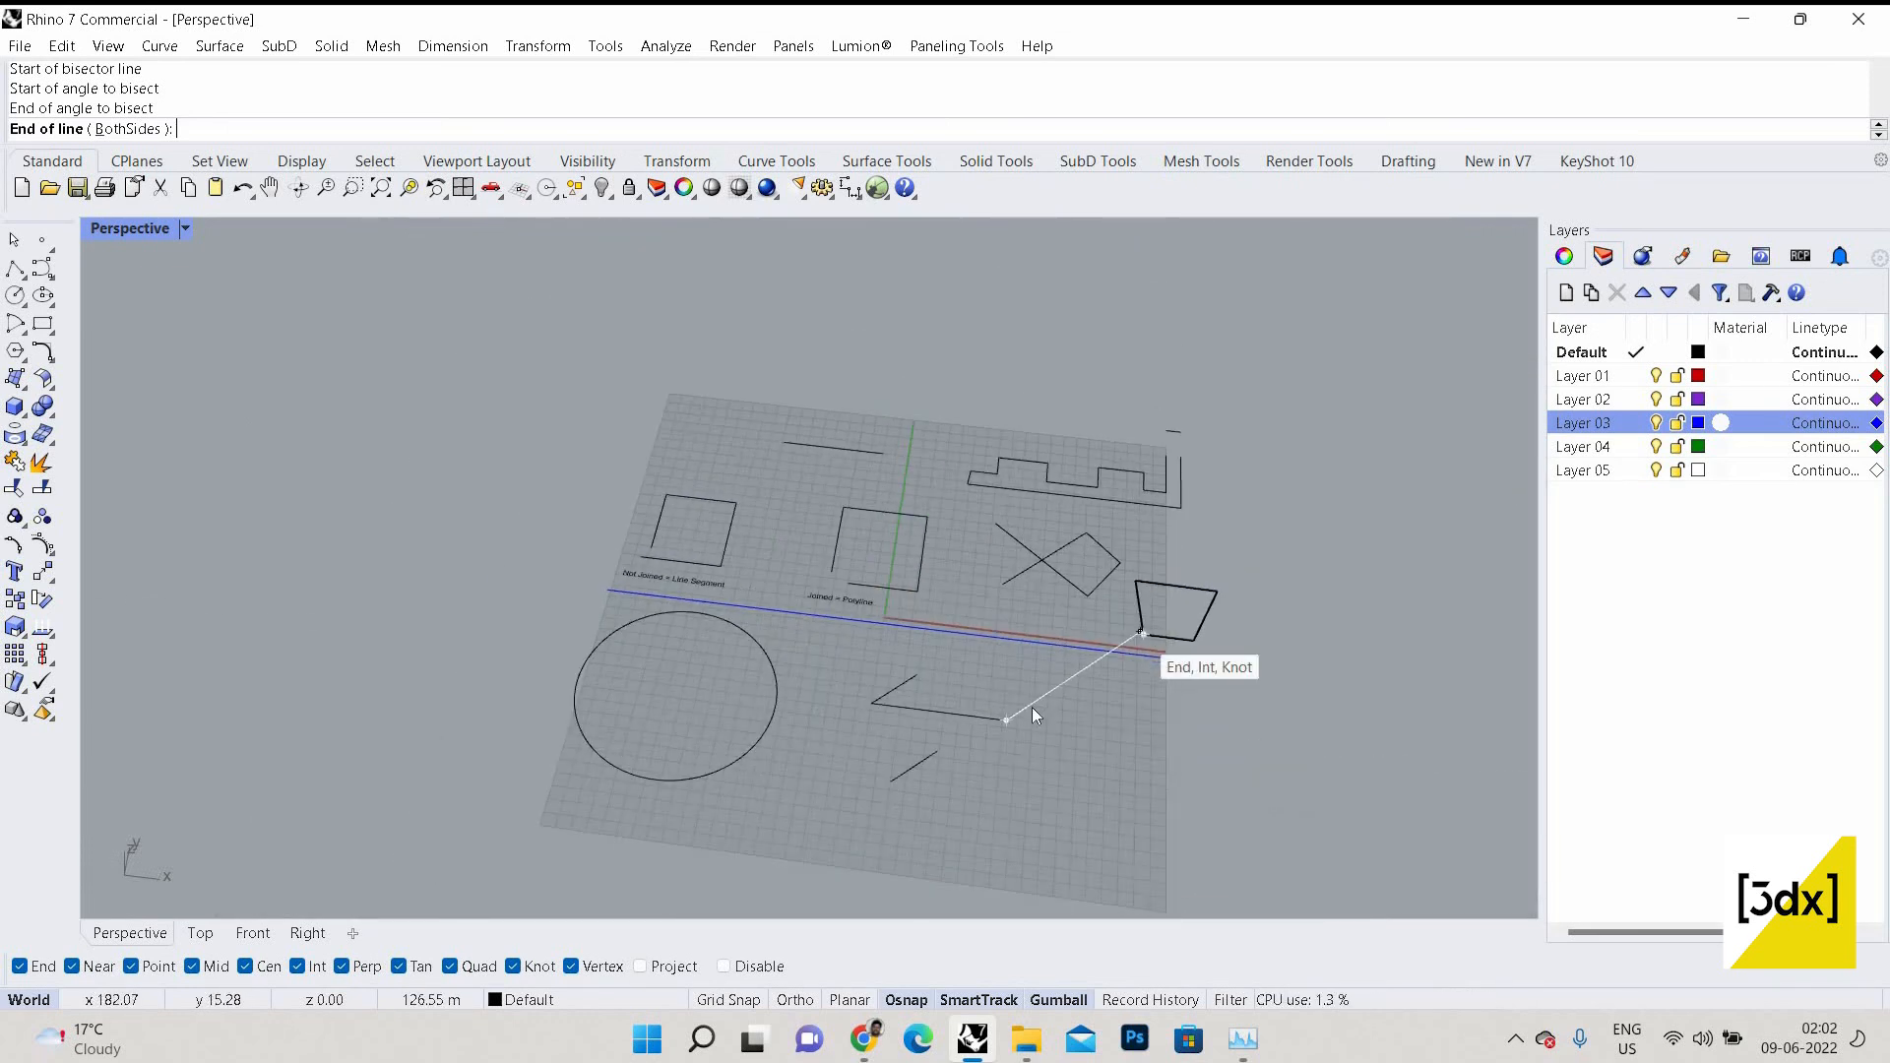
click(1140, 633)
scroll(1083, 773, up, 5)
key(Return)
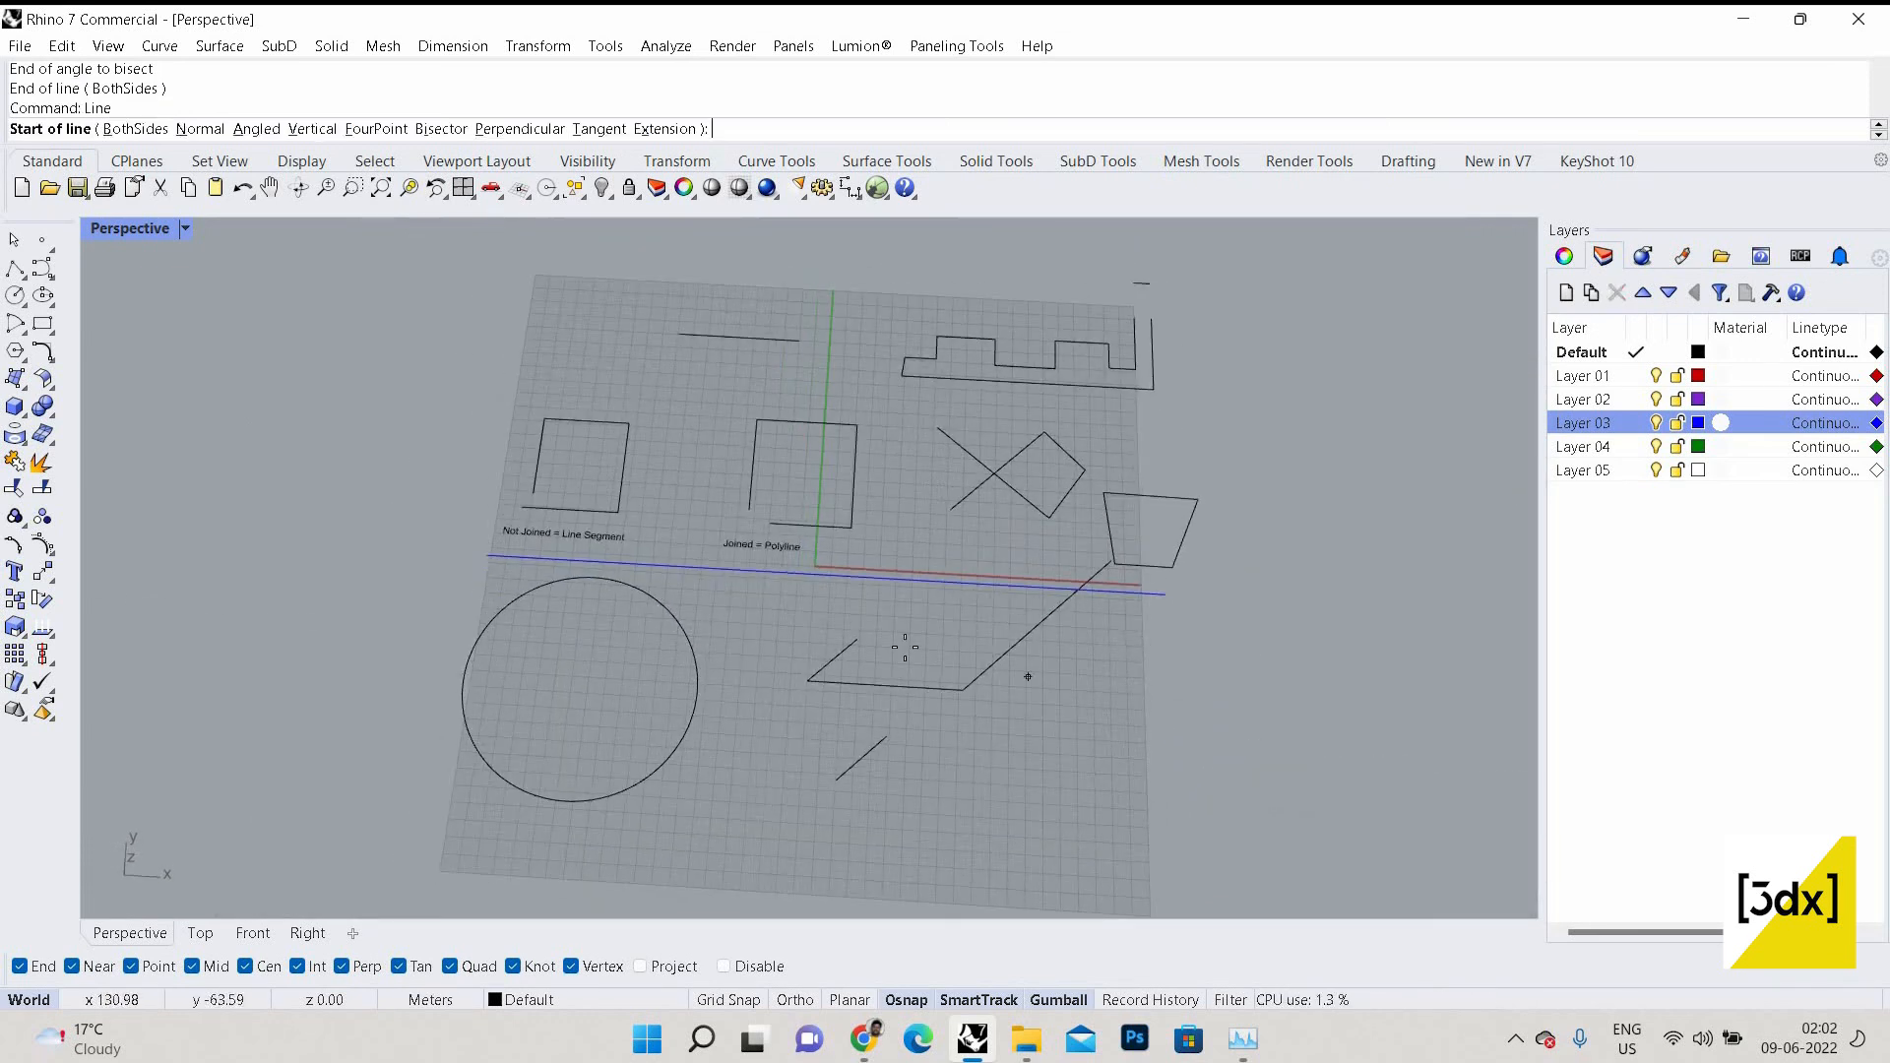
scroll(778, 606, up, 2)
click(776, 602)
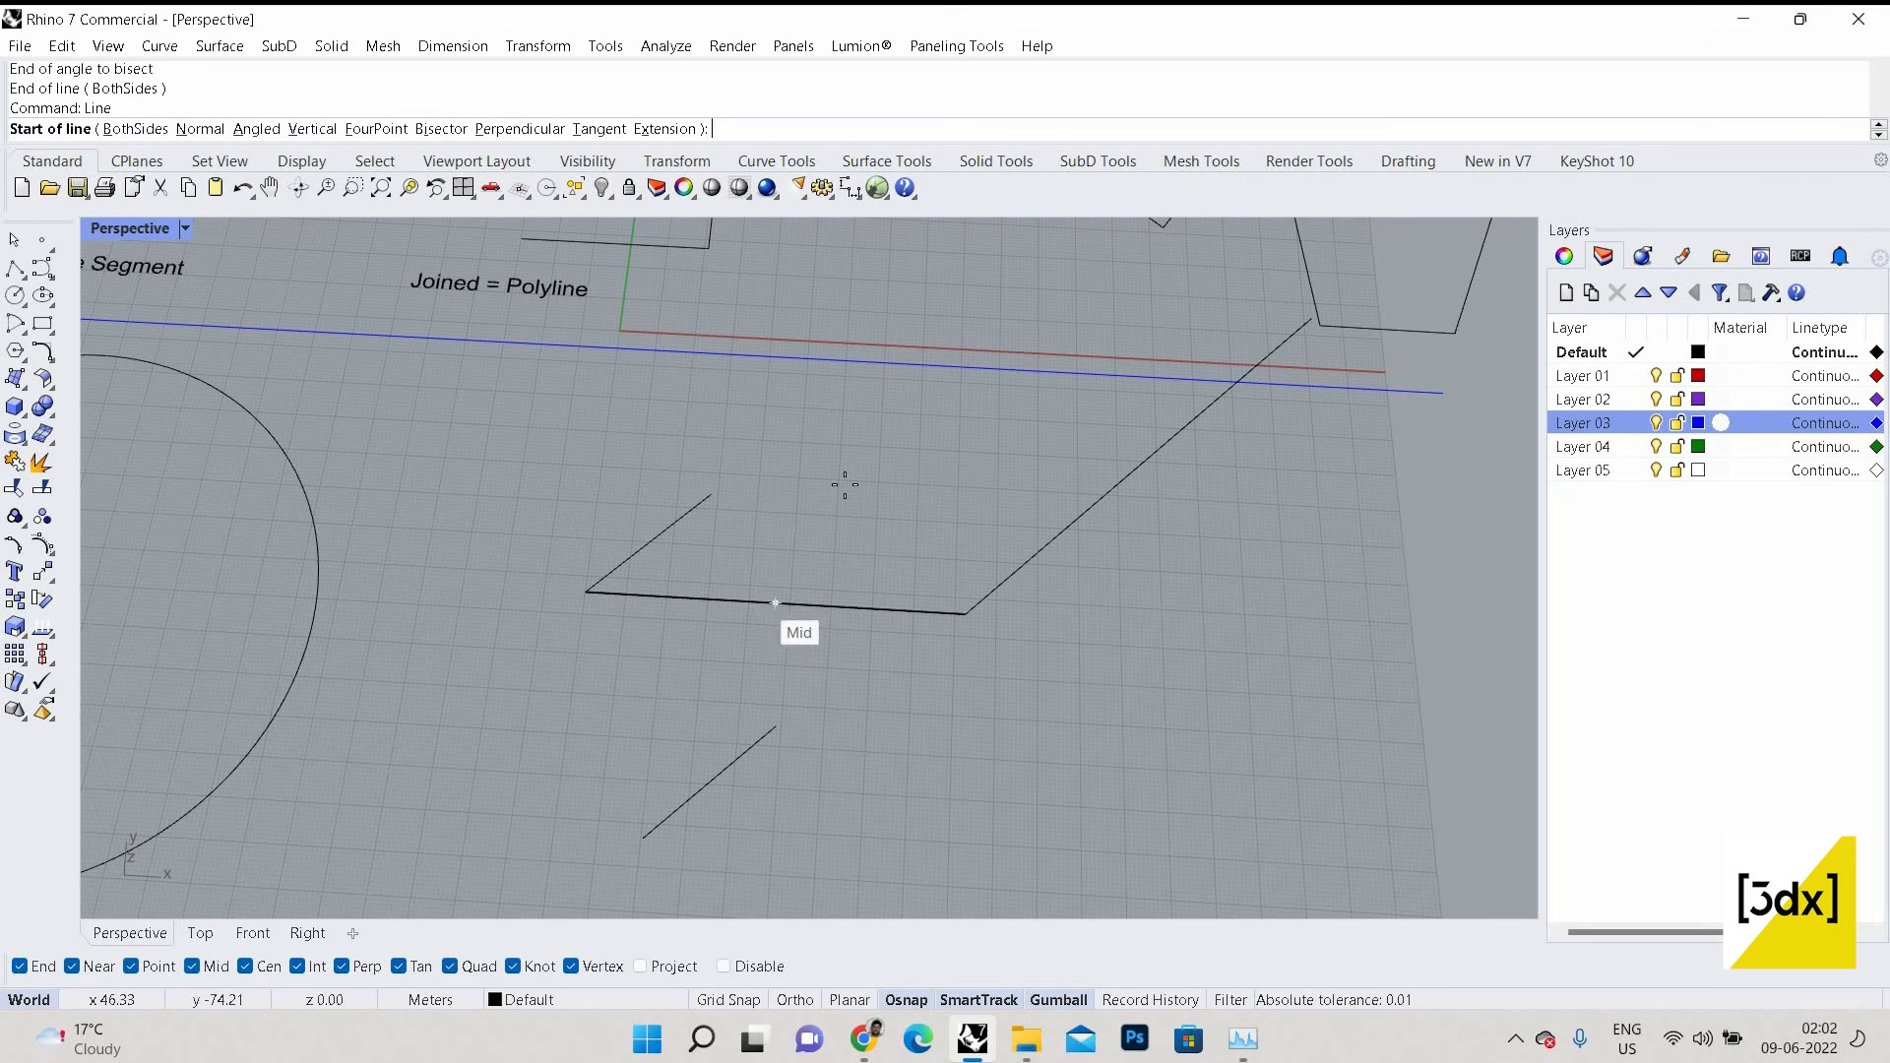
key(Escape)
Begin a Bisector line from a point on the straight line, with the angle's start about 34 m along it toward the free end.
key(Return)
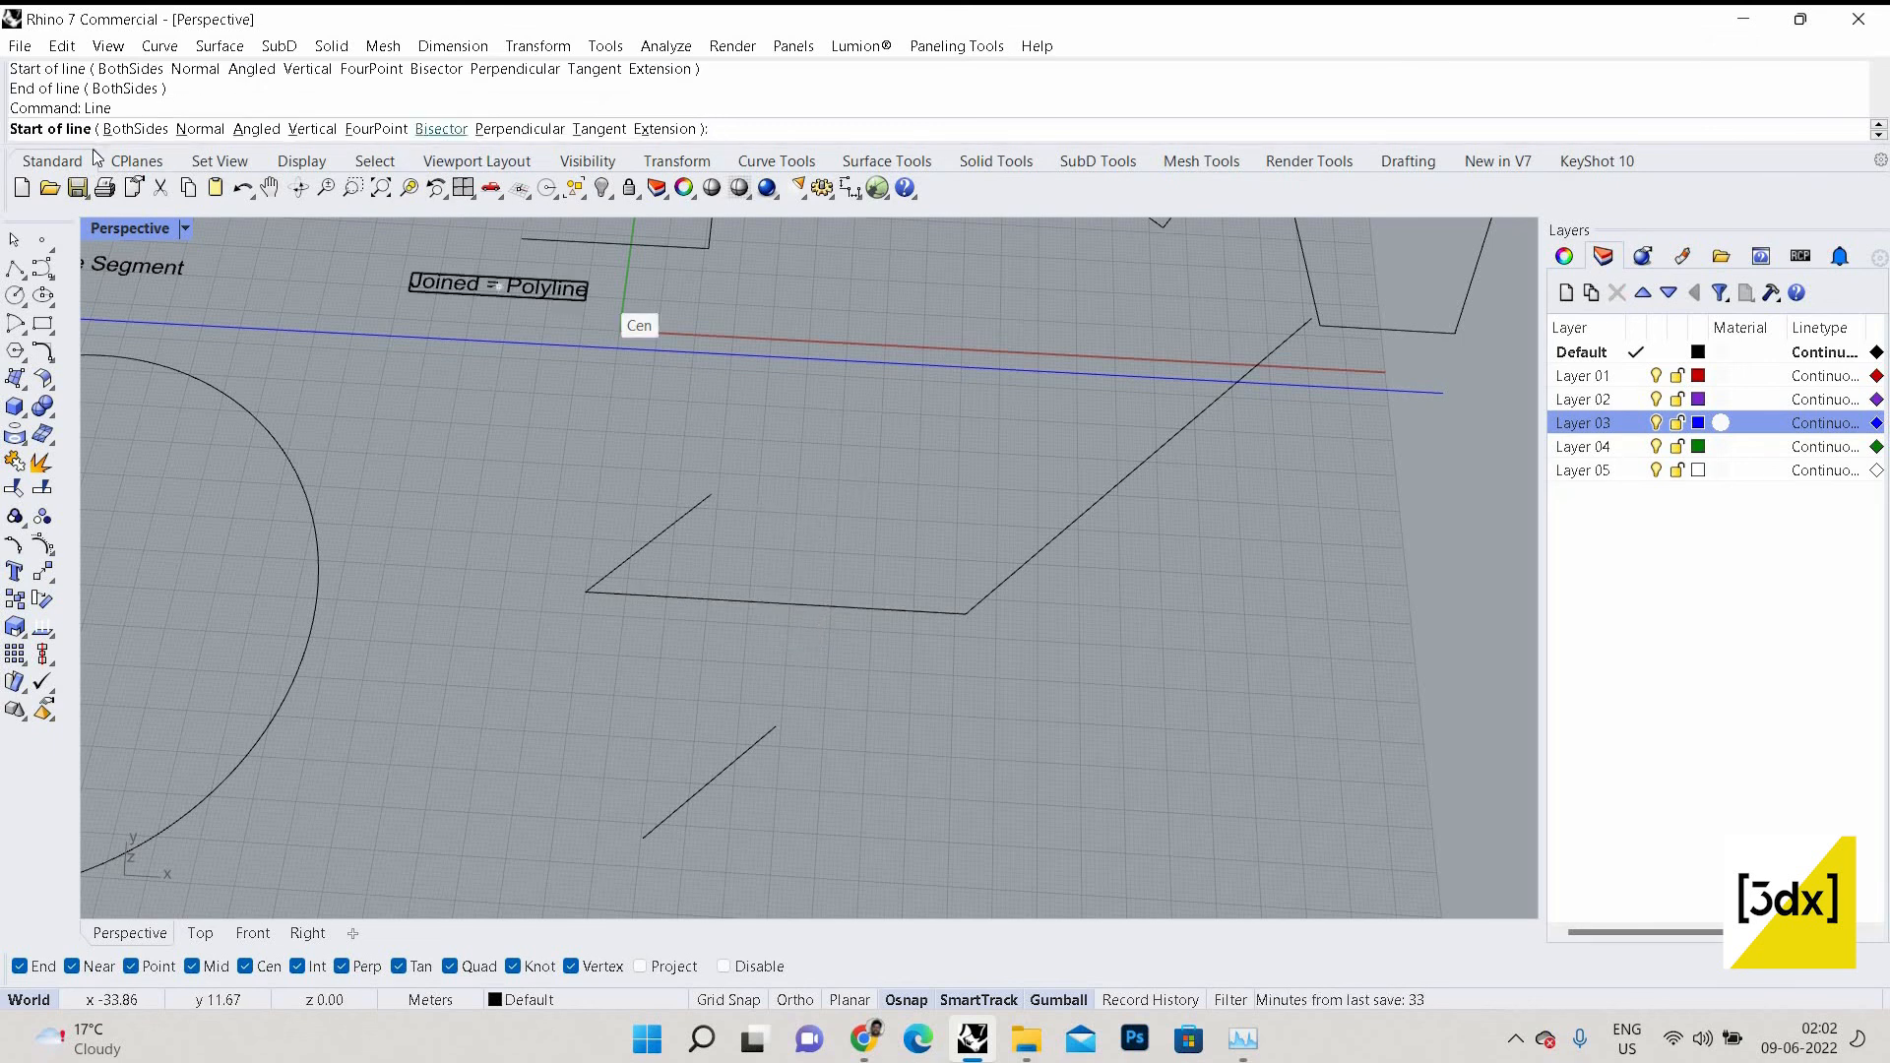
click(441, 129)
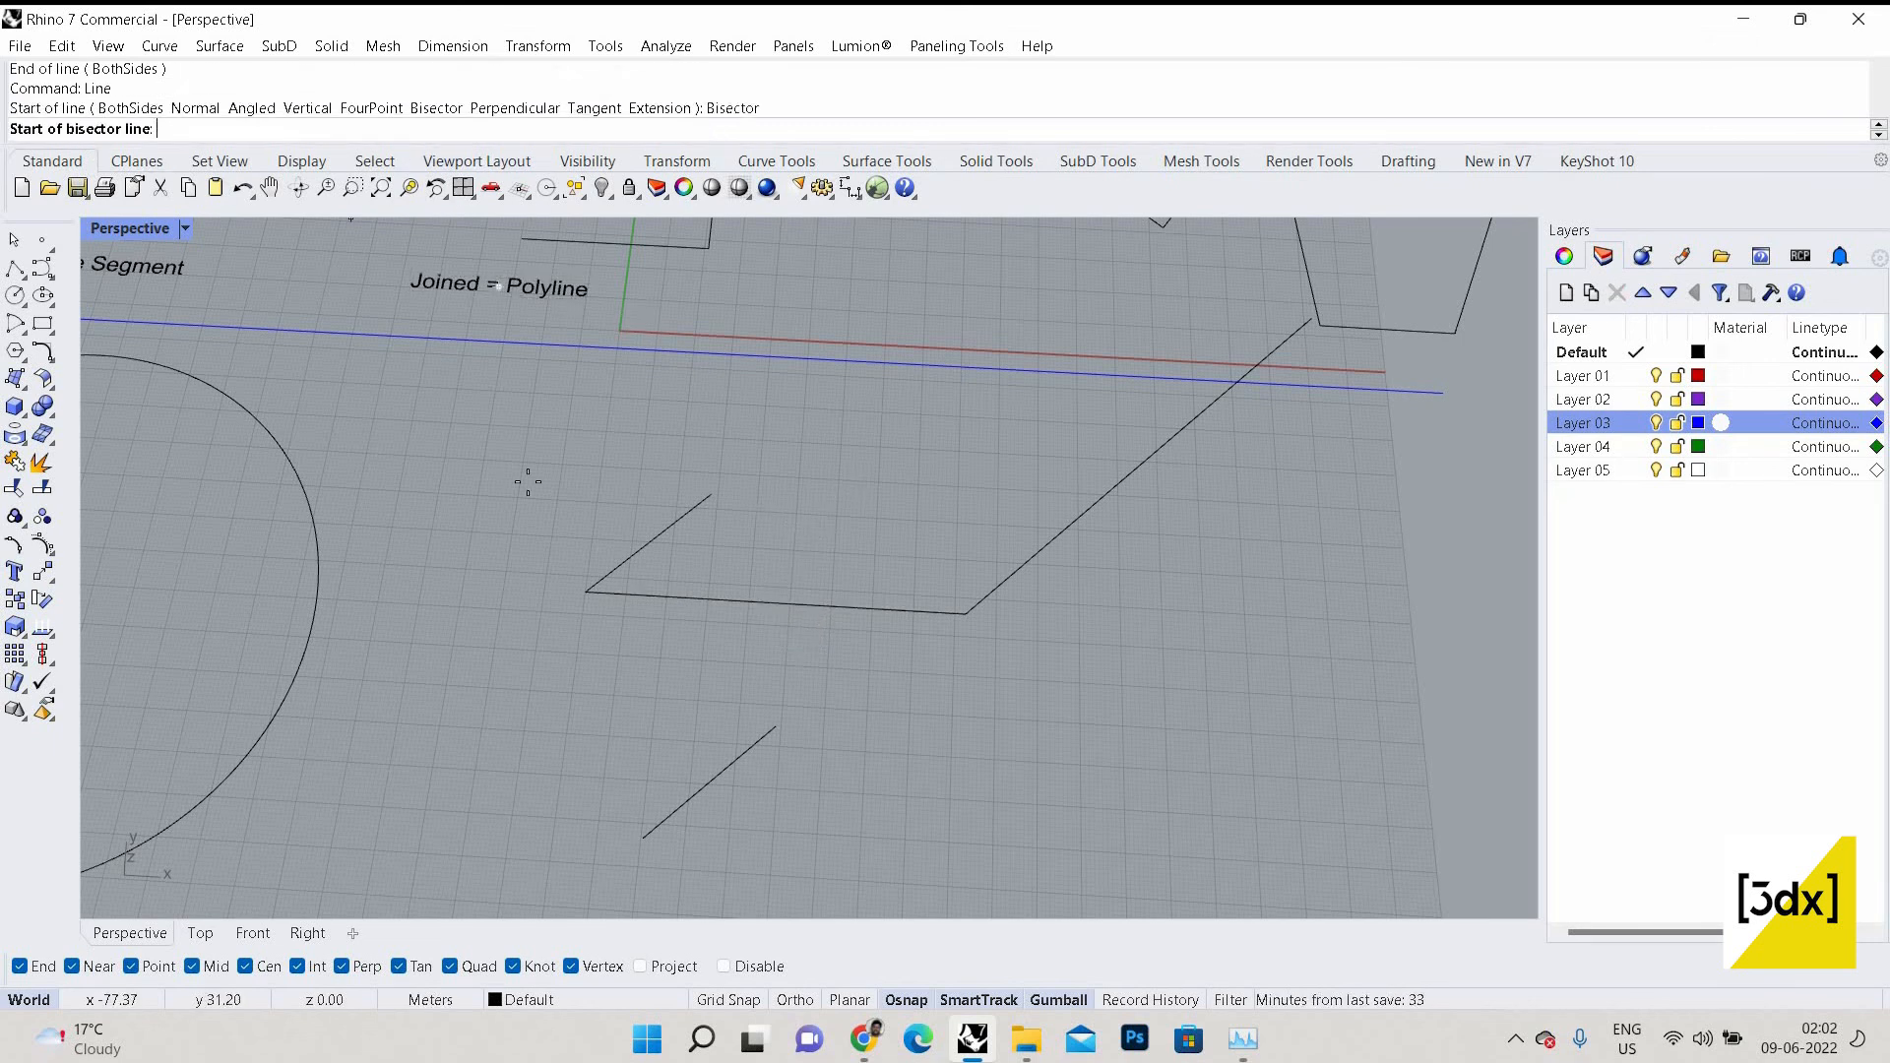
click(708, 599)
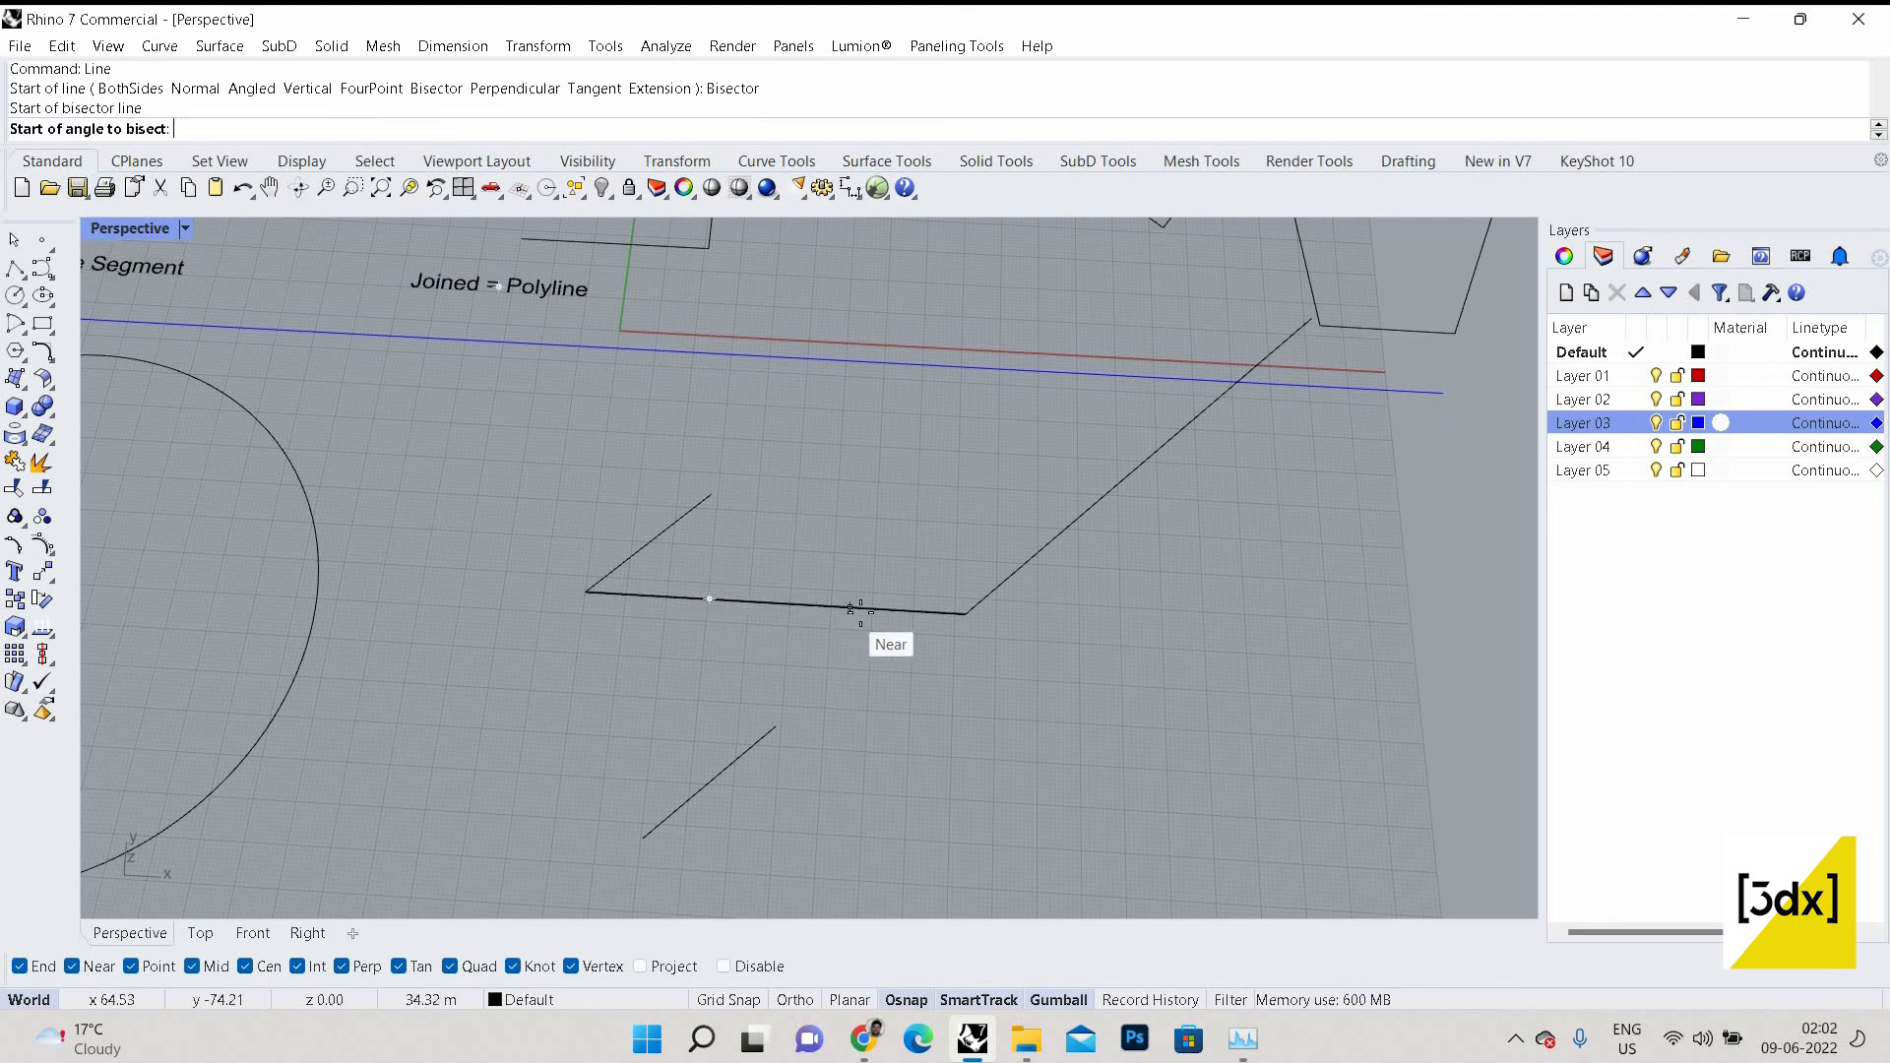
click(860, 608)
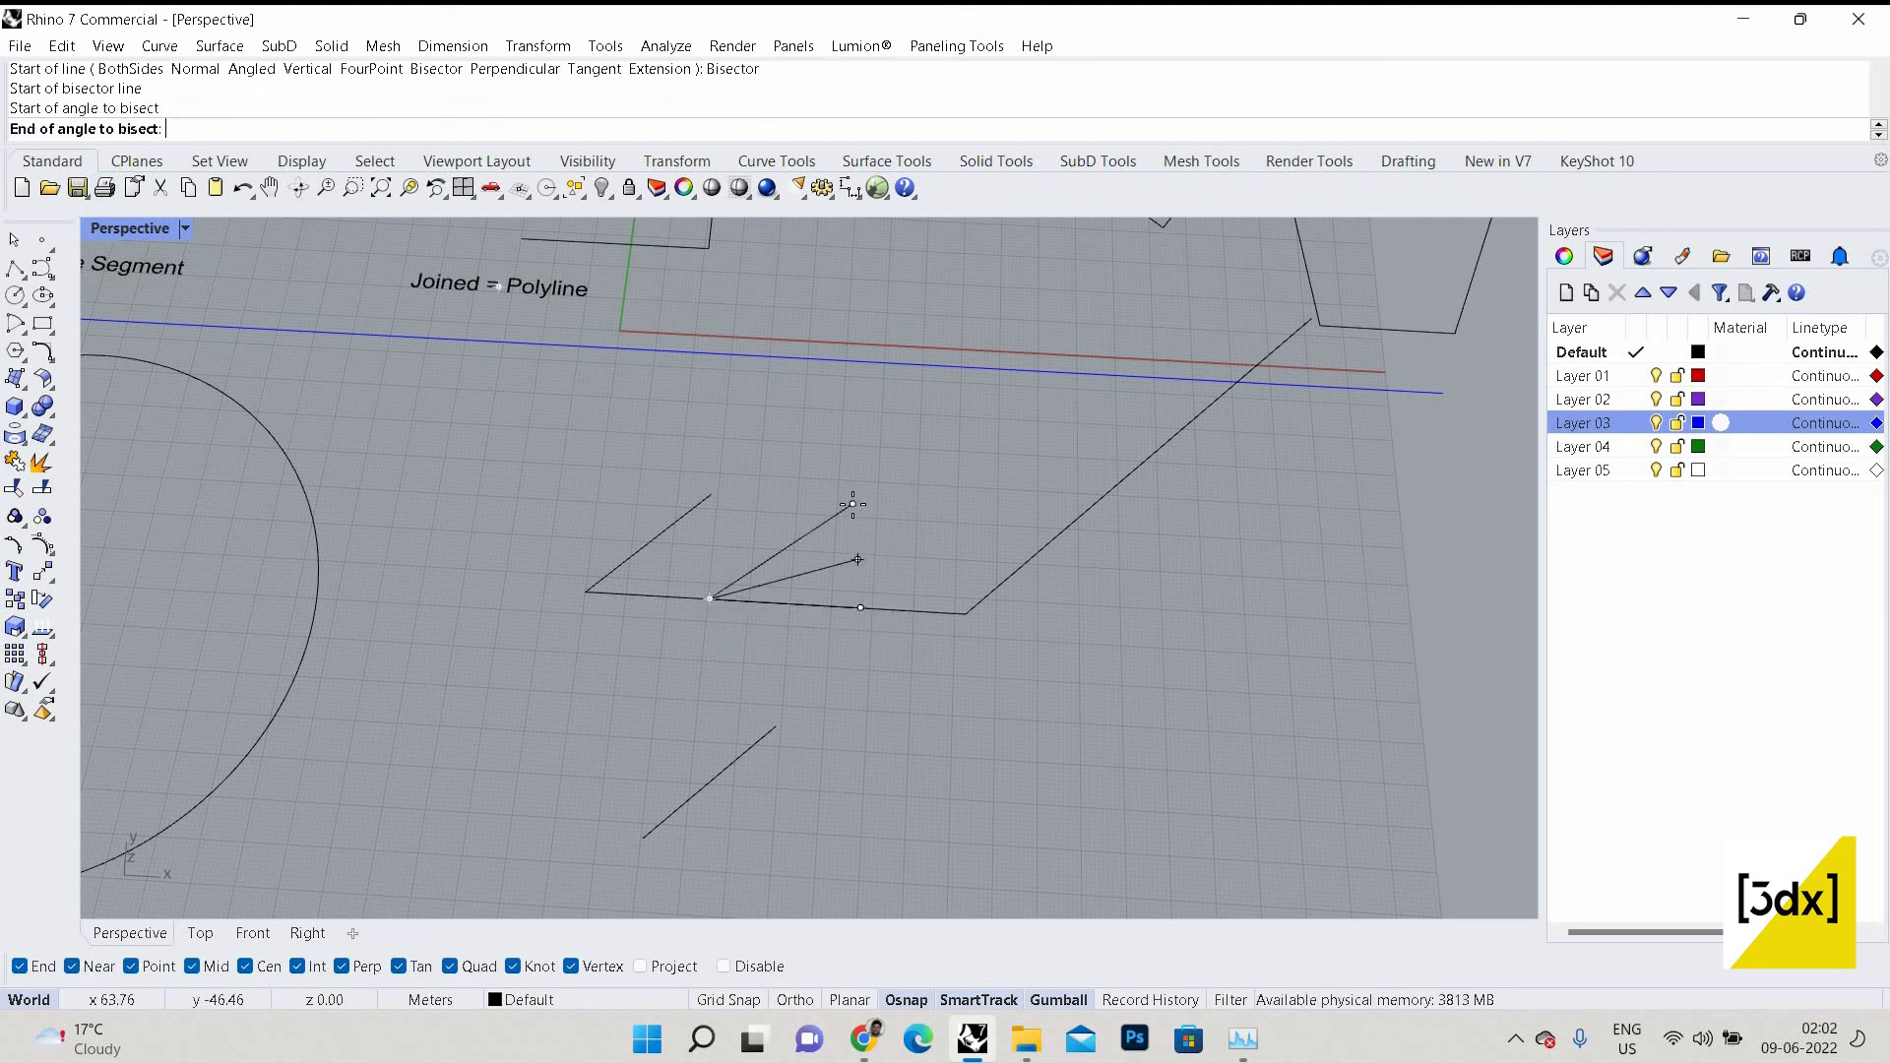
scroll(839, 500, up, 2)
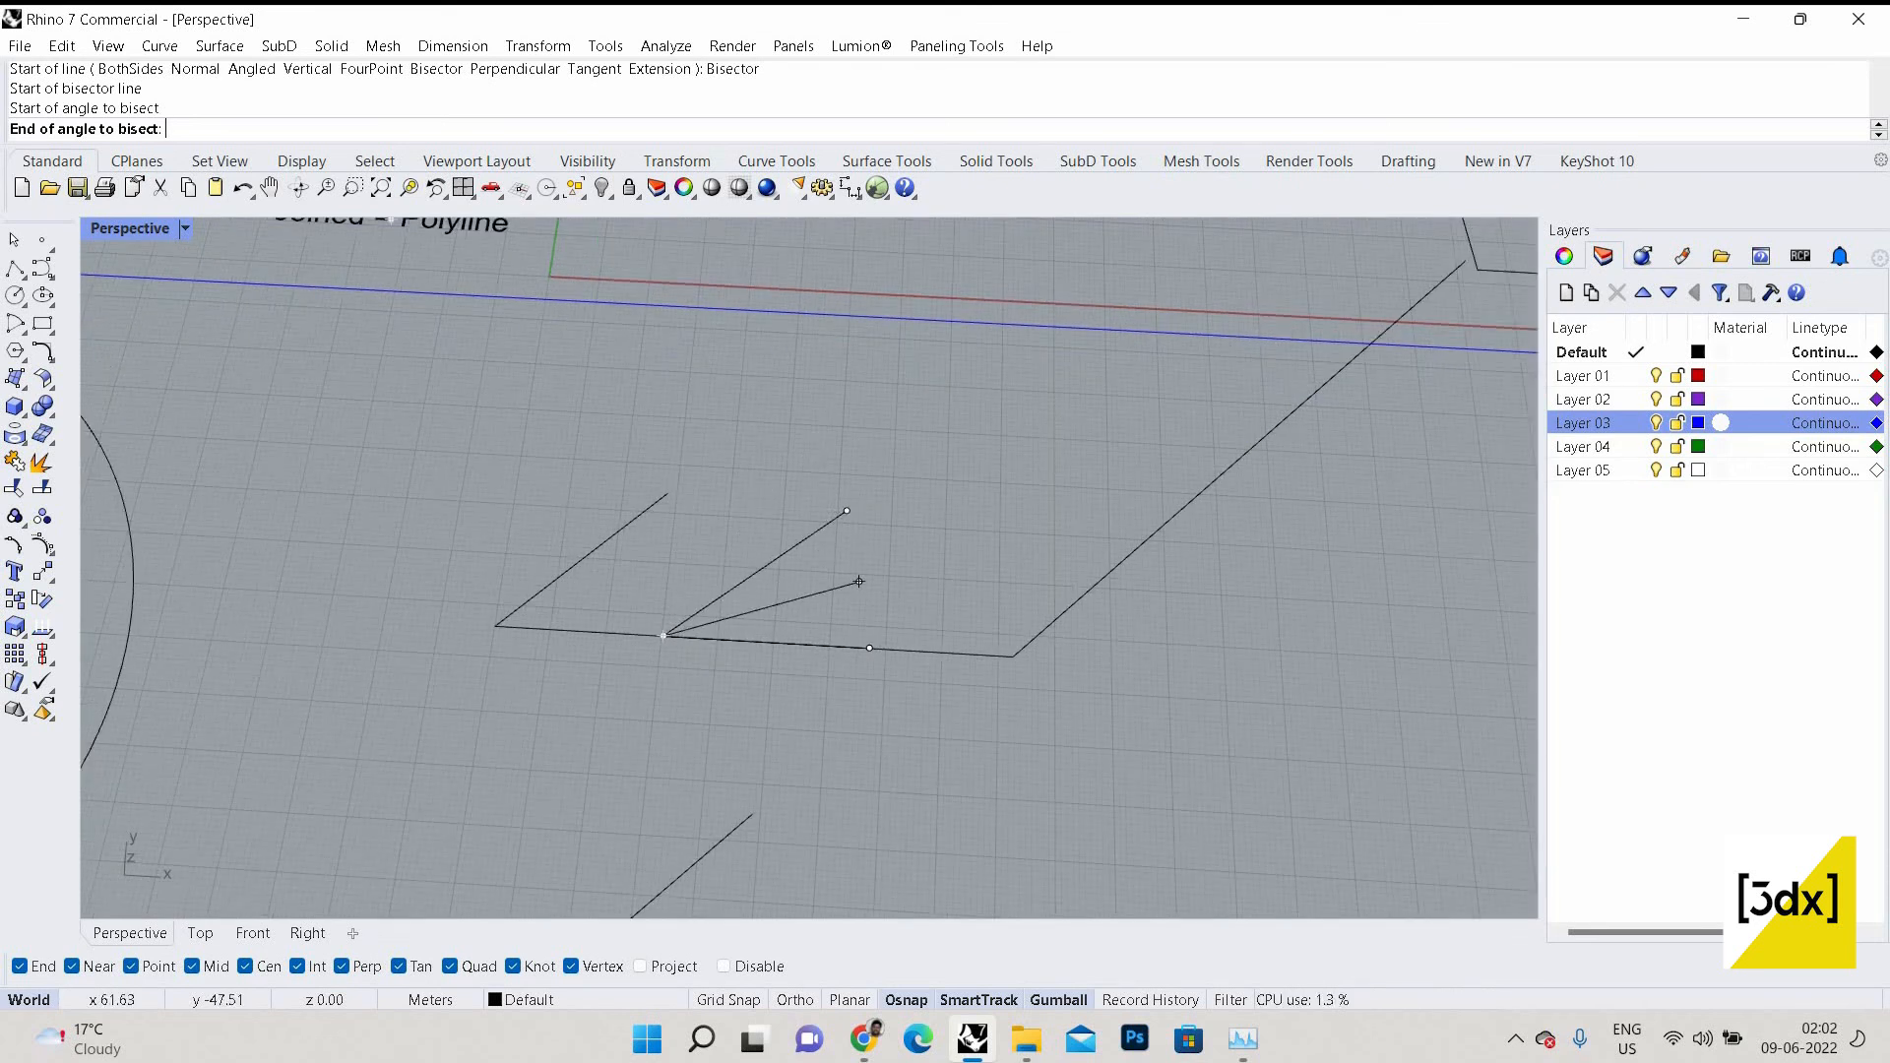
text(30)
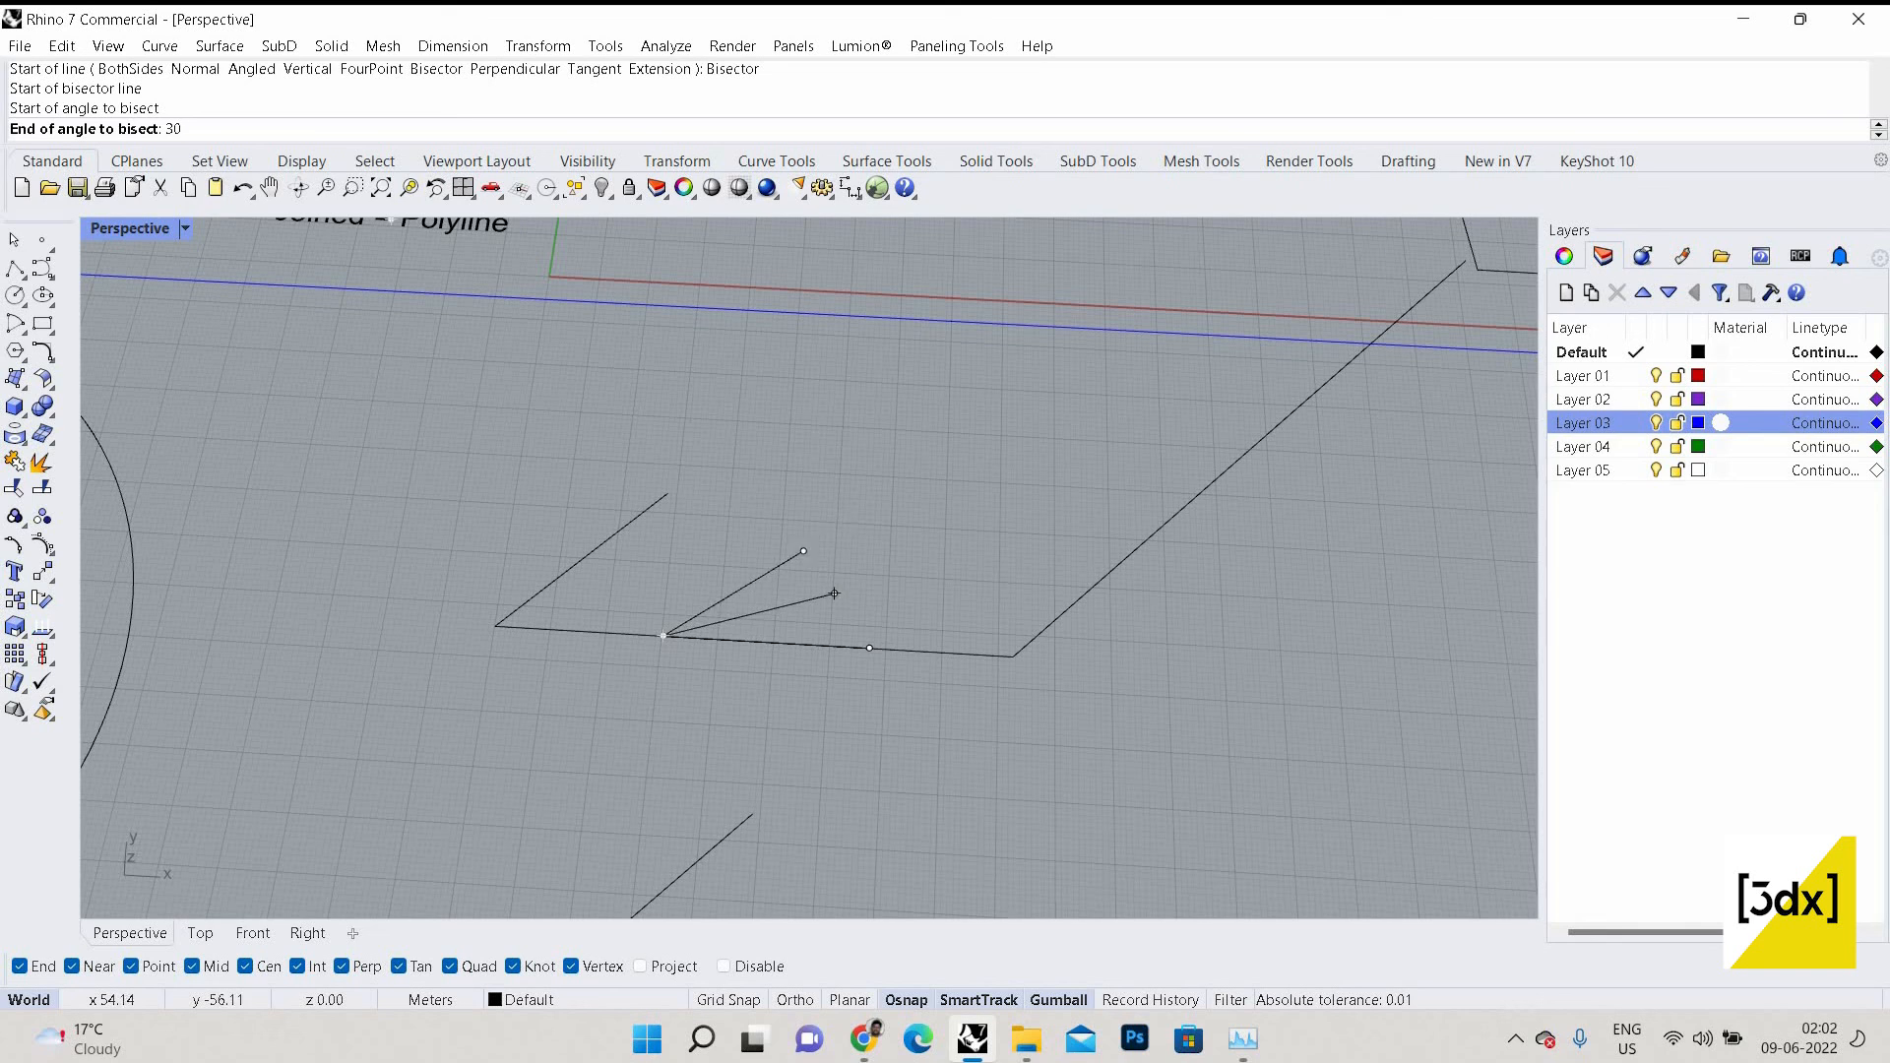
text(40)
key(BackSpace)
key(BackSpace)
key(BackSpace)
key(BackSpace)
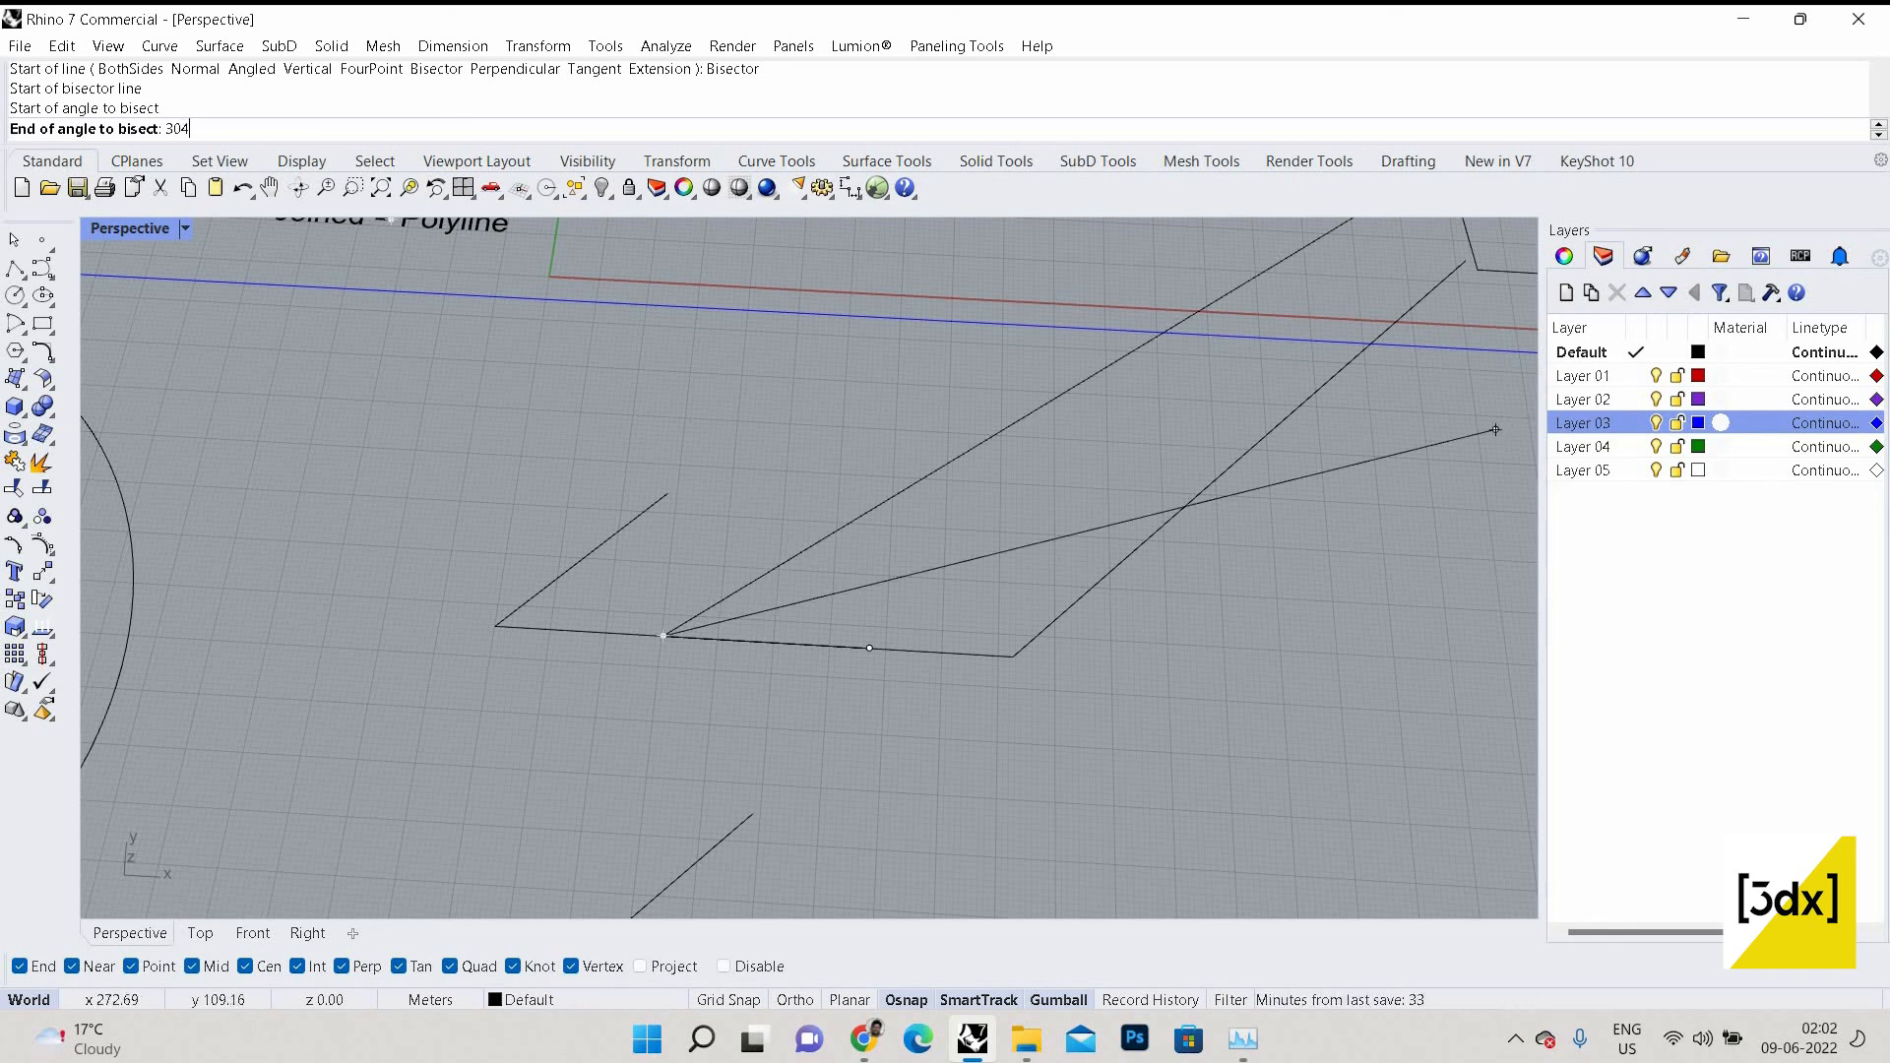
text(40)
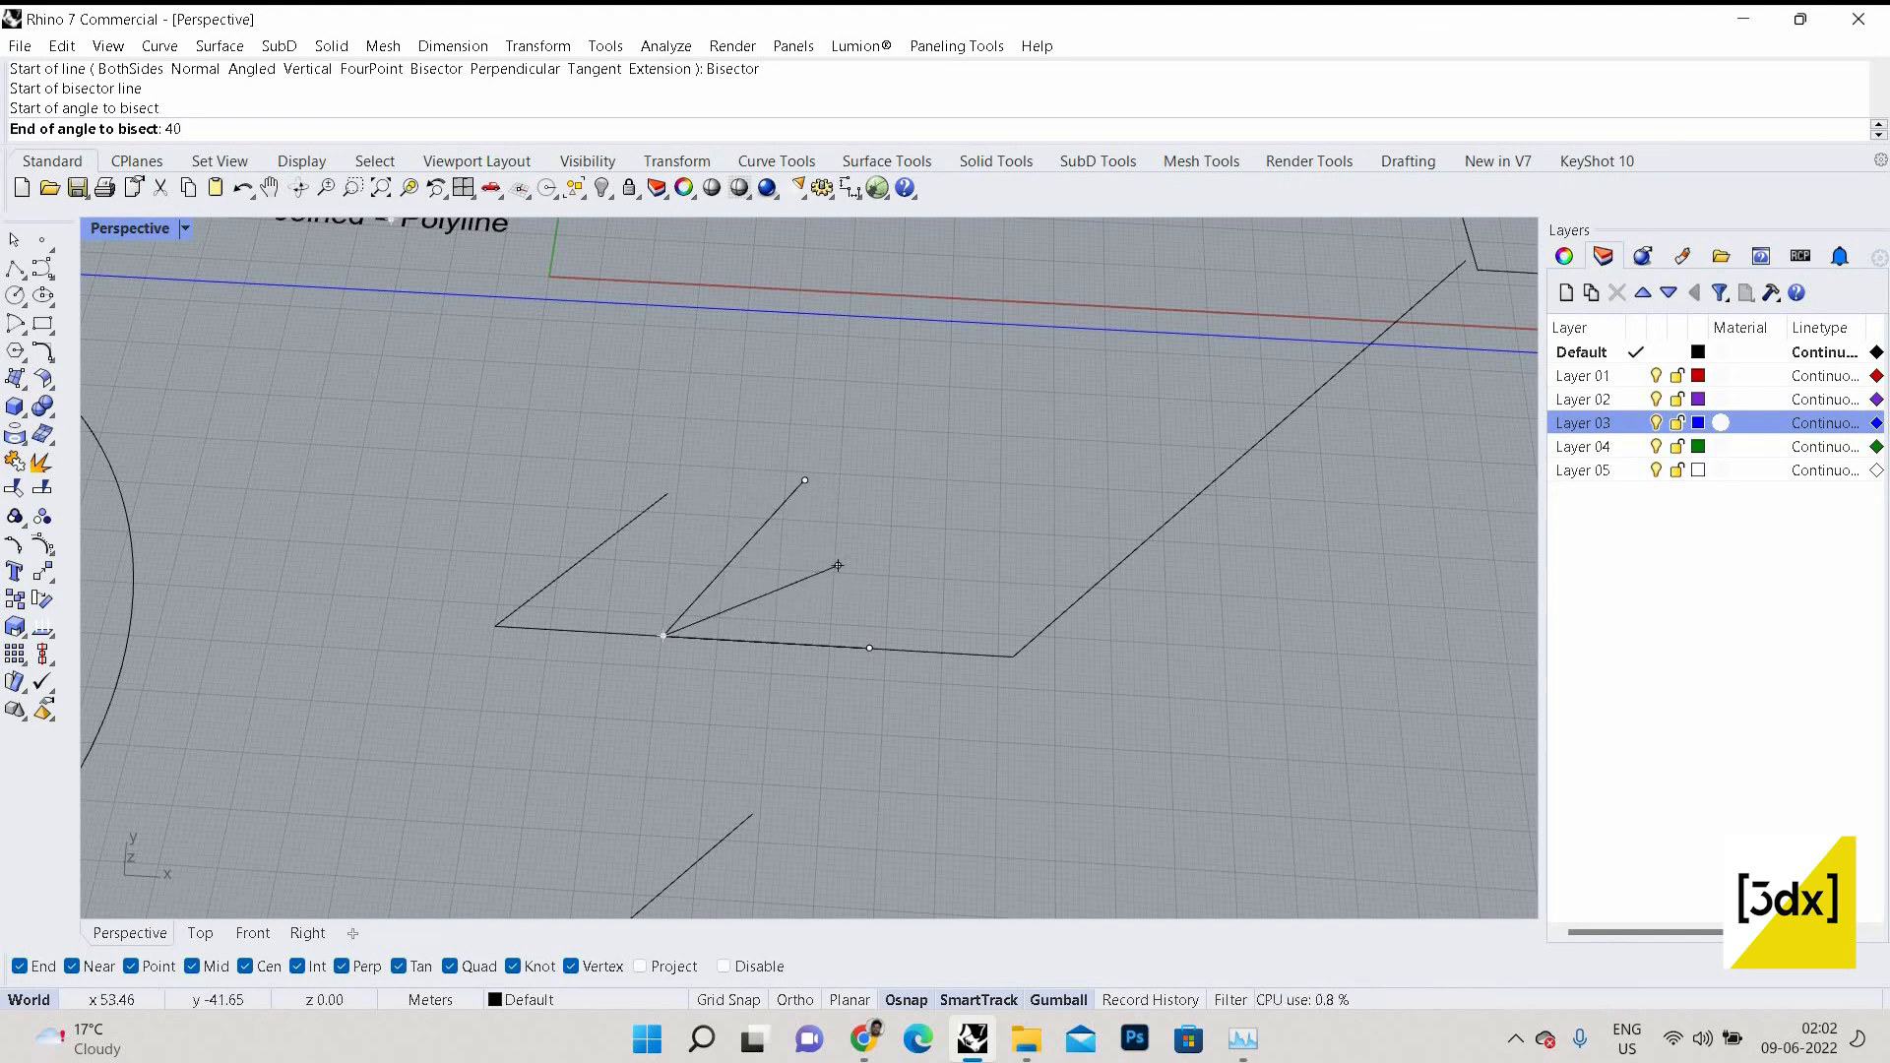
text(4)
key(BackSpace)
key(BackSpace)
key(BackSpace)
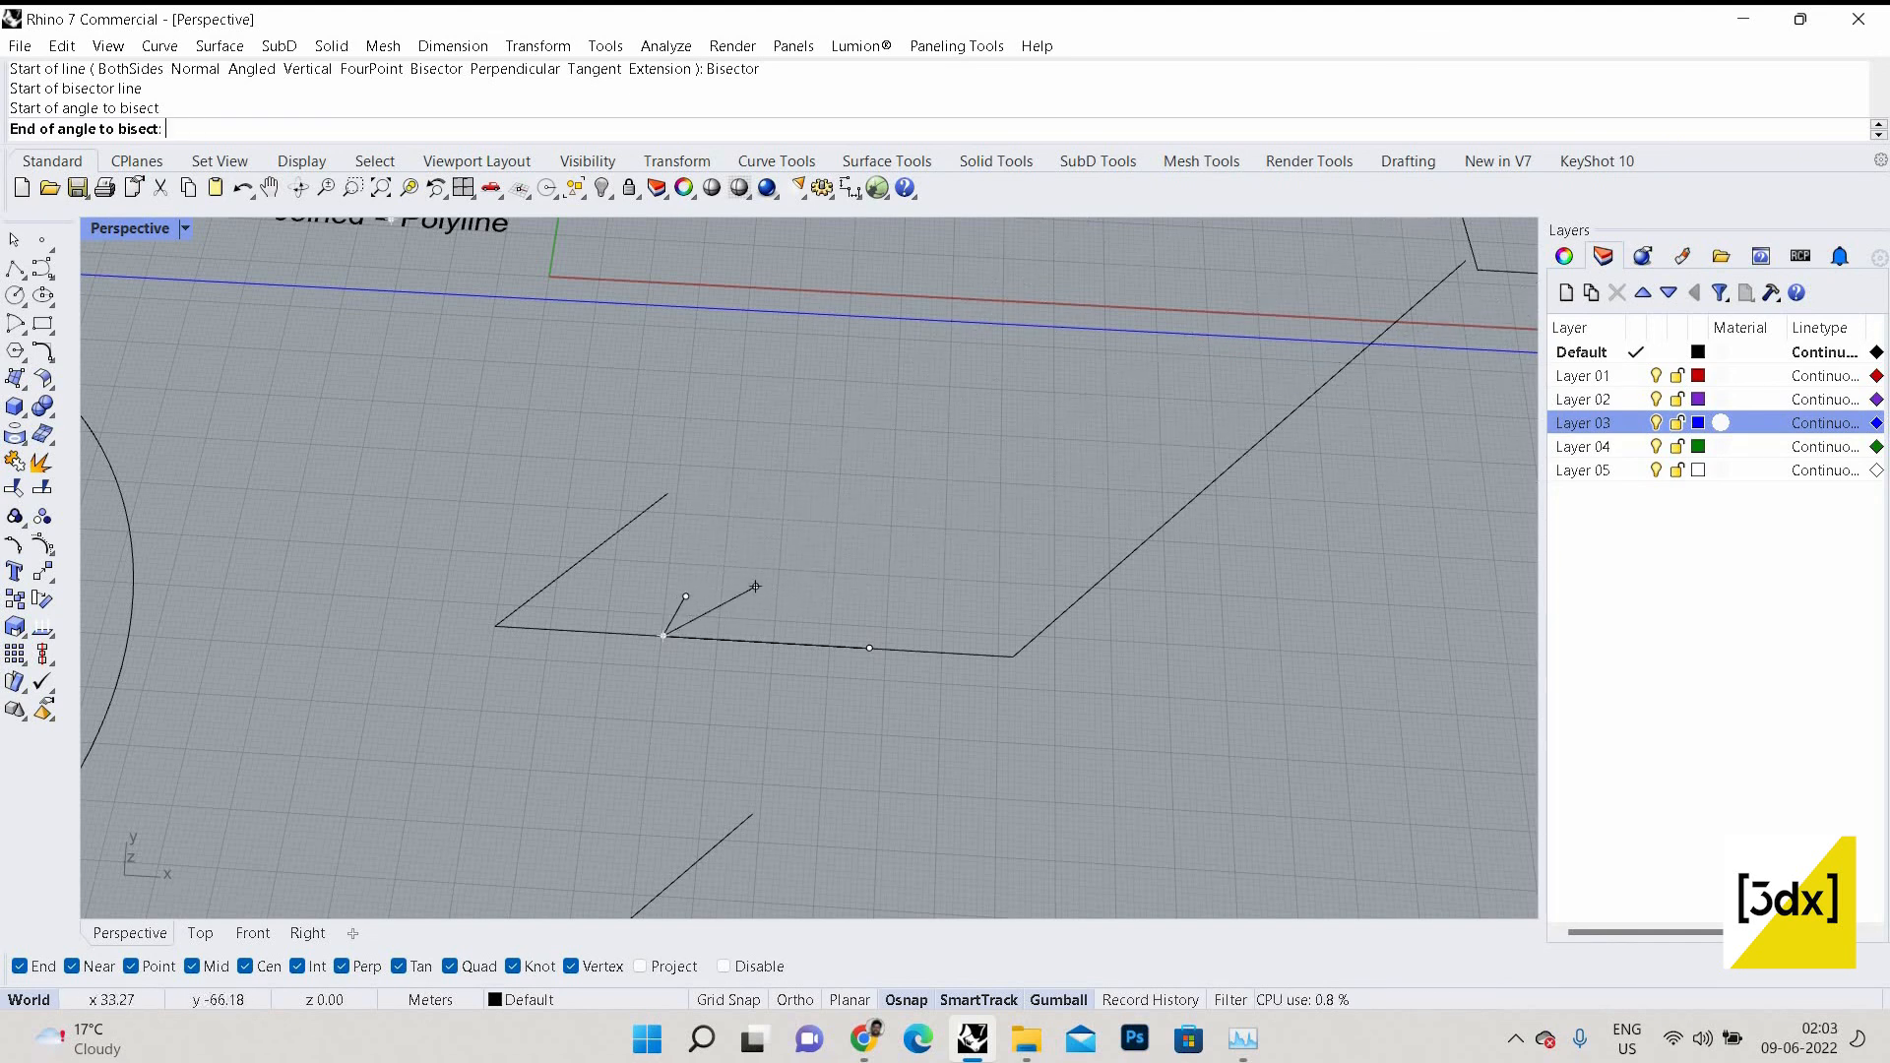
text(40)
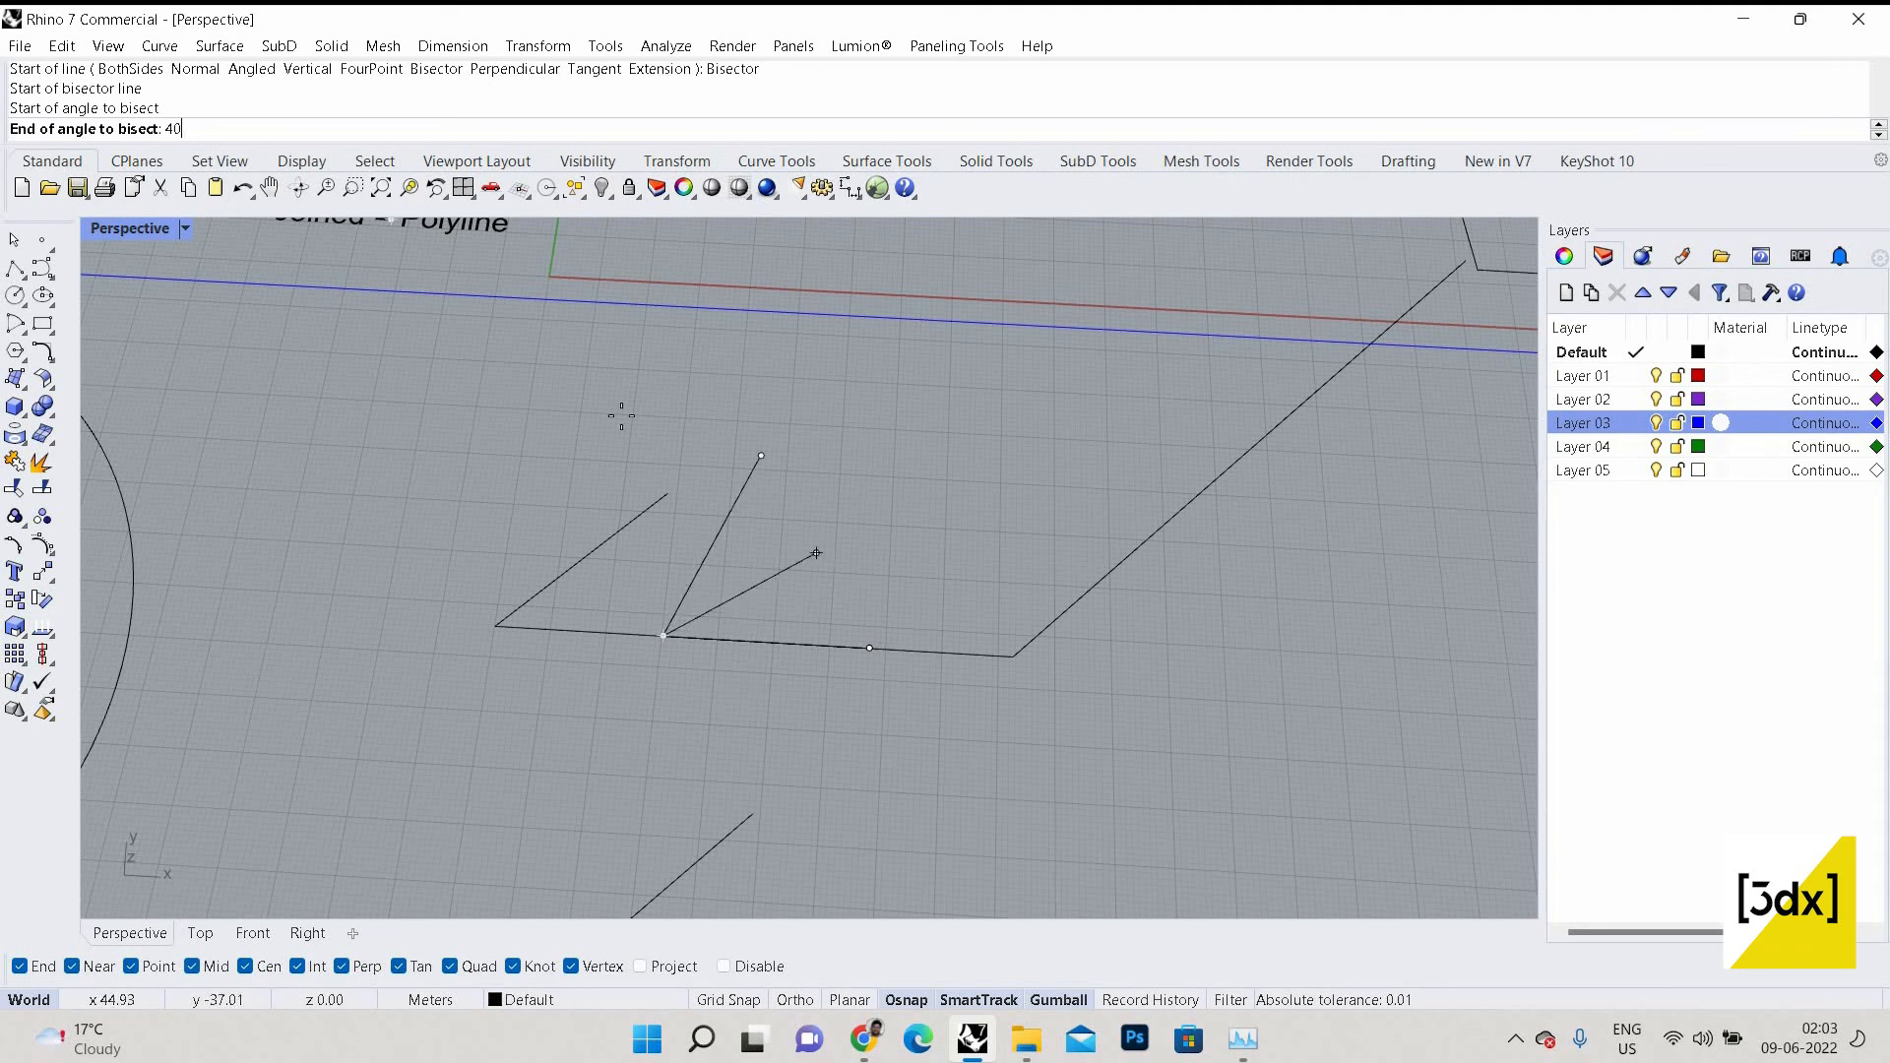
key(BackSpace)
key(BackSpace)
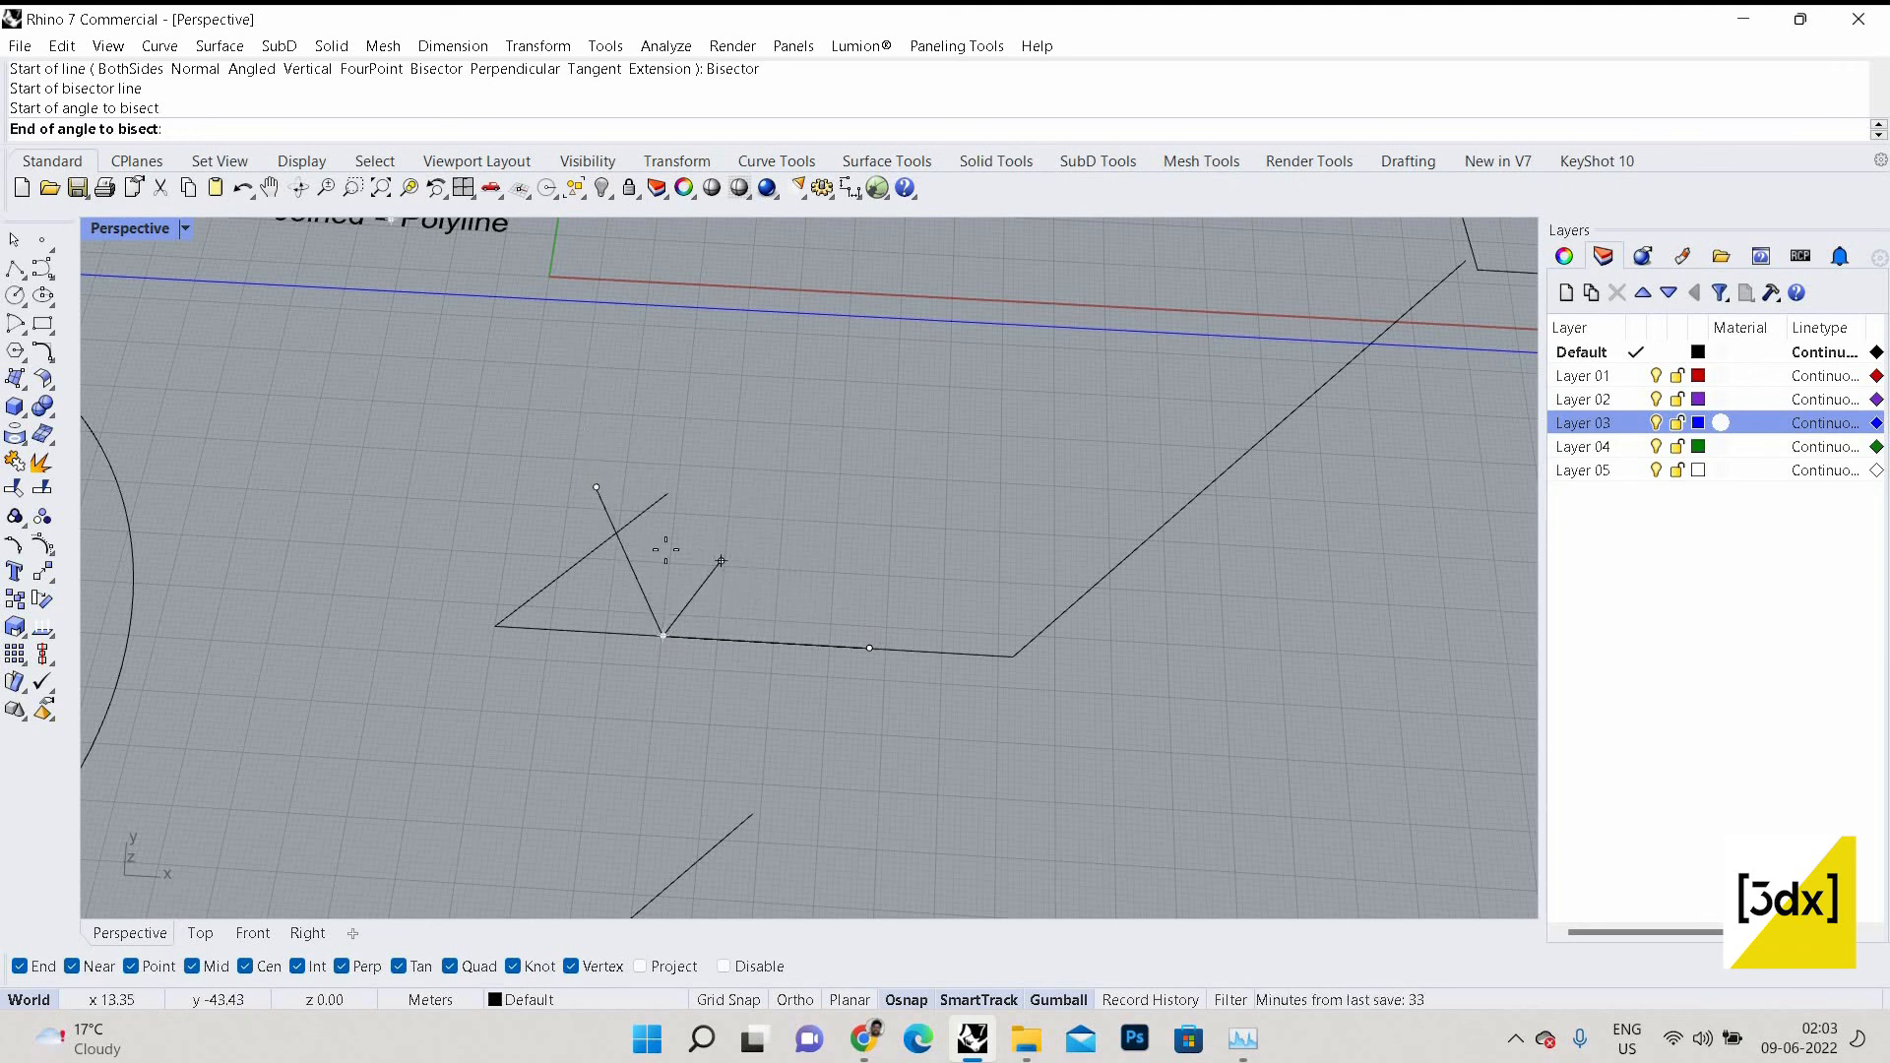
text(40)
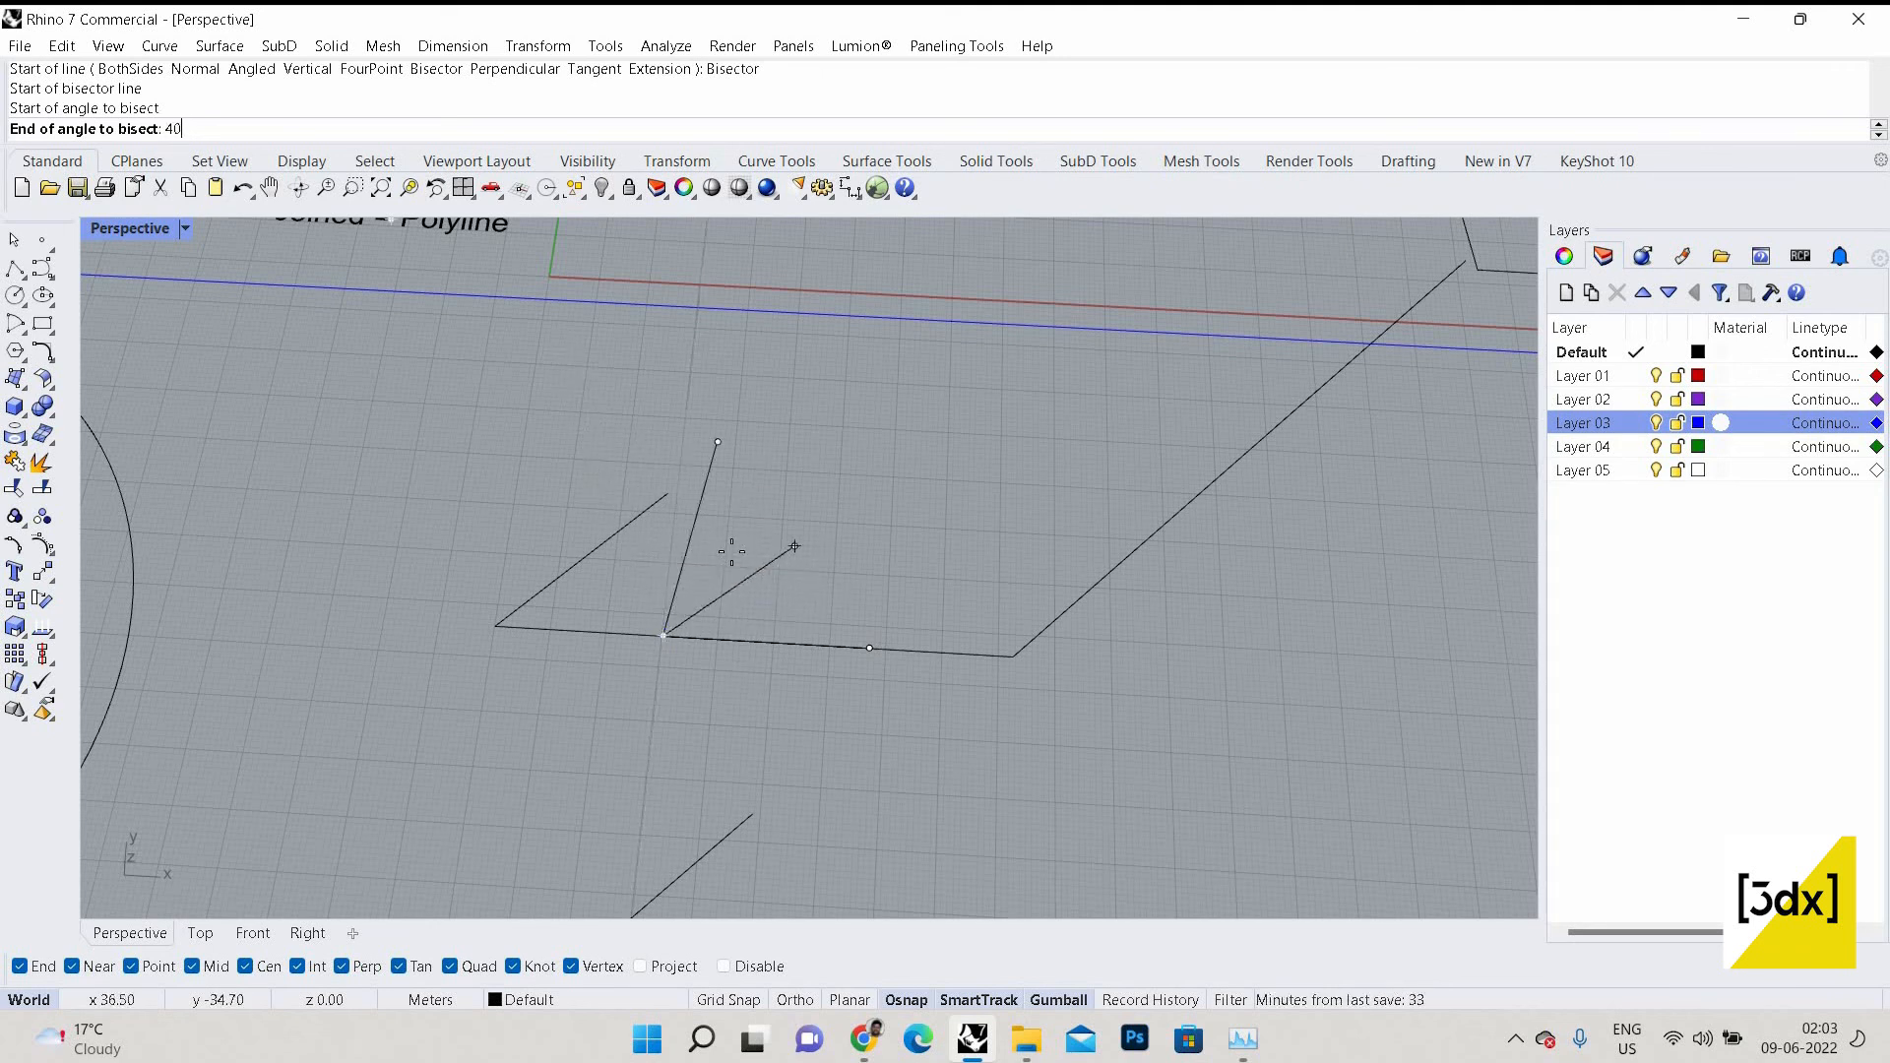
key(BackSpace)
key(BackSpace)
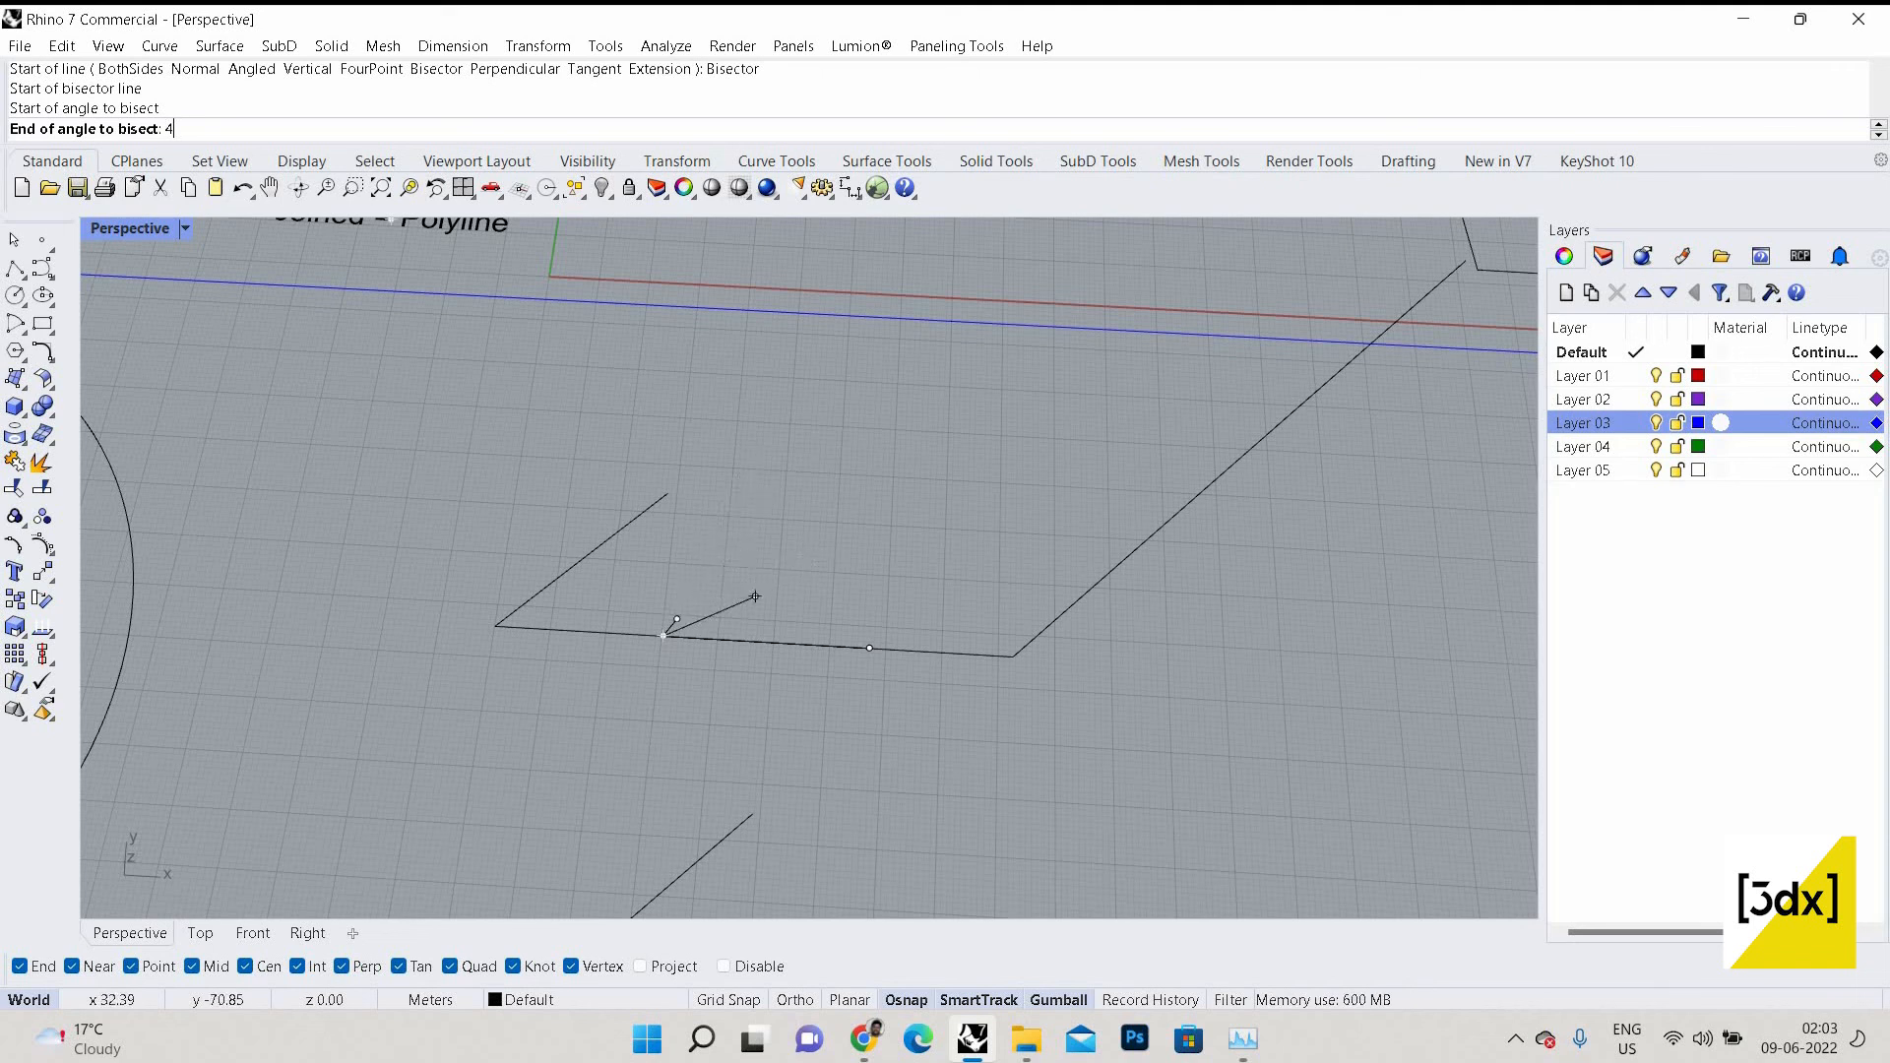
Set the end of the angle to bisect at a distance of 40 m and end the Bisector line in open space past the angle.
text(40)
key(Return)
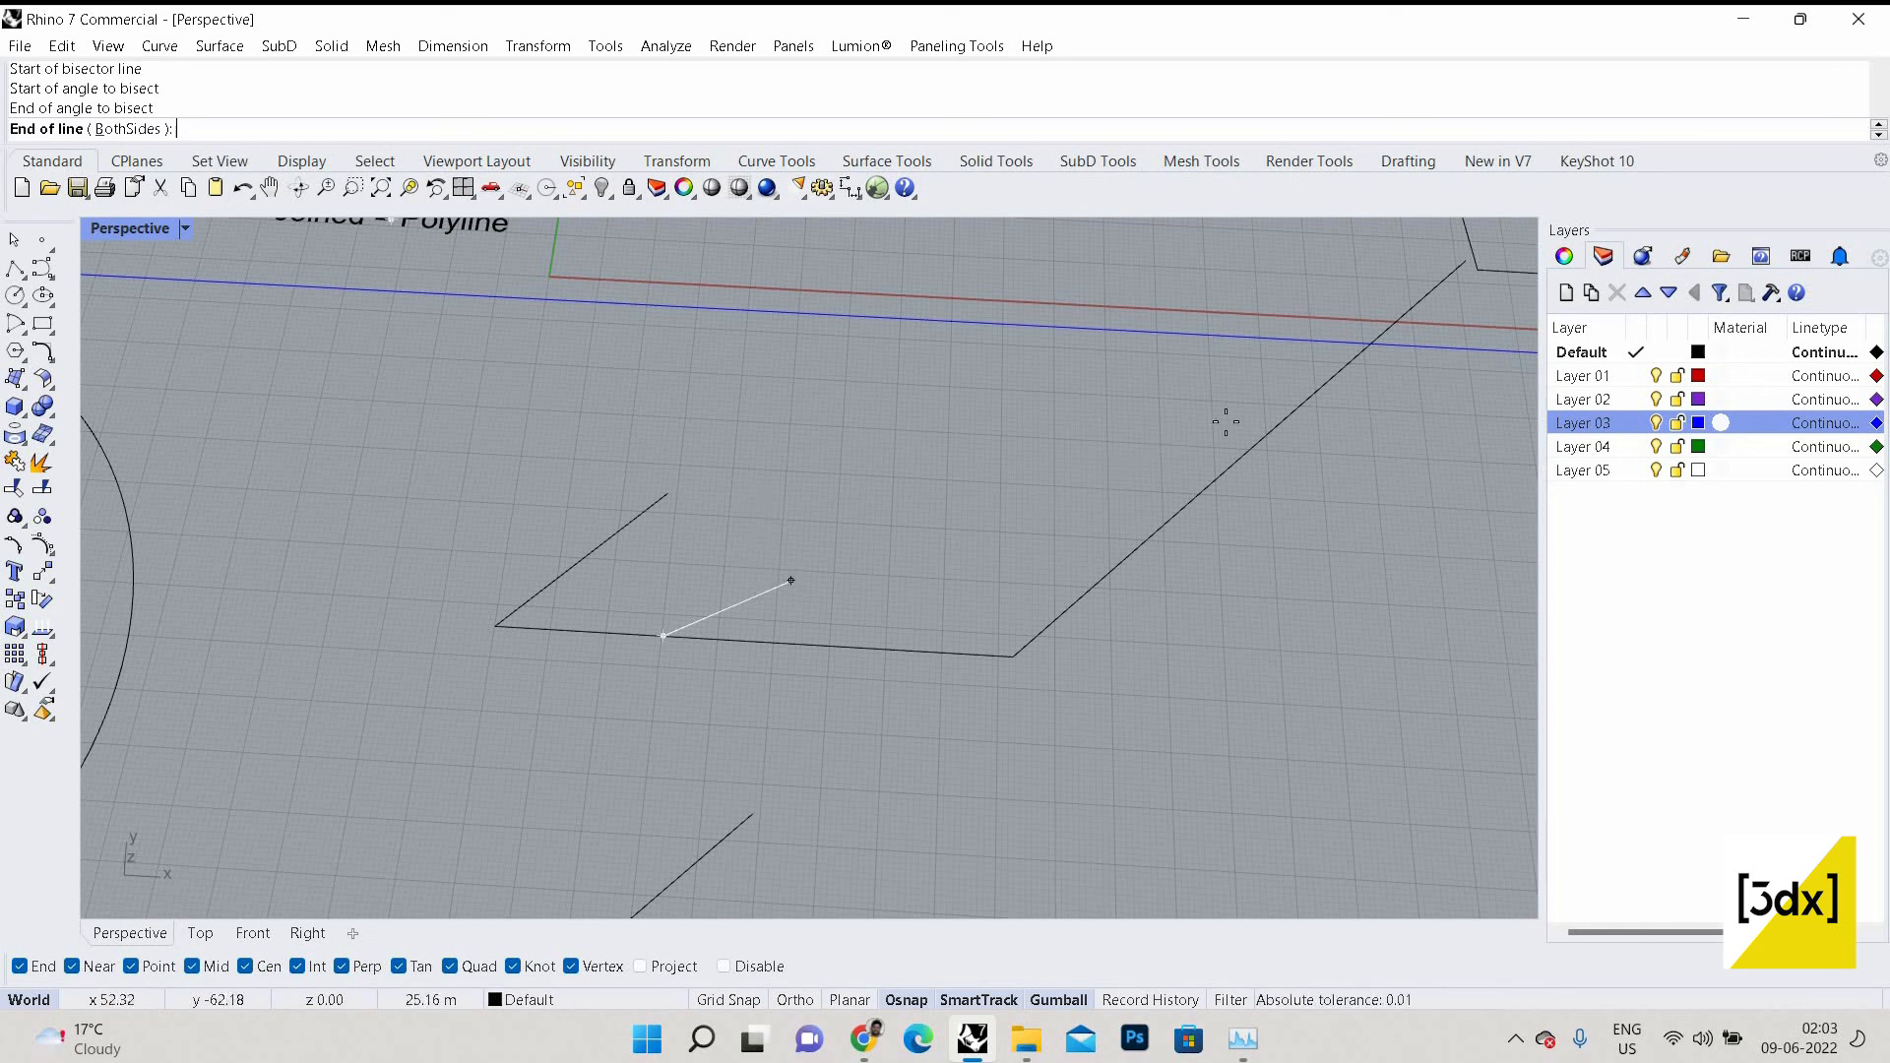
click(884, 631)
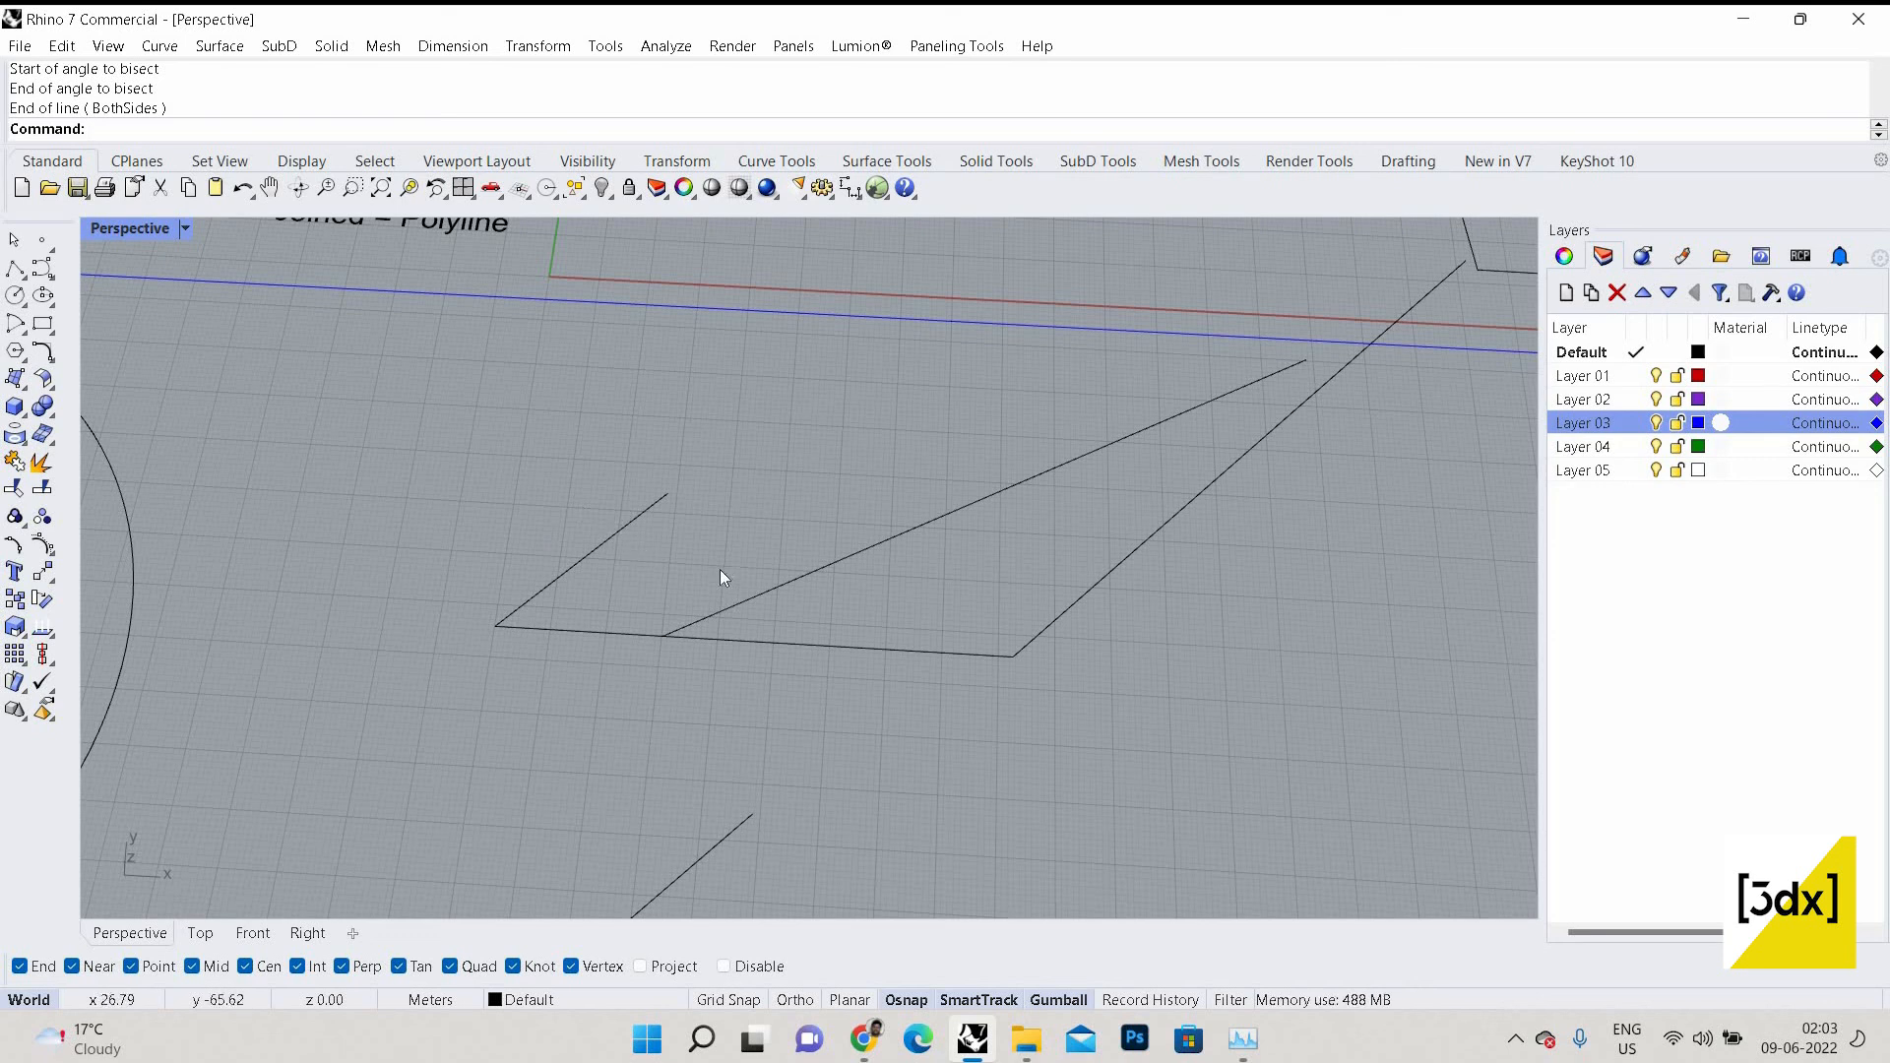
right_click(812, 509)
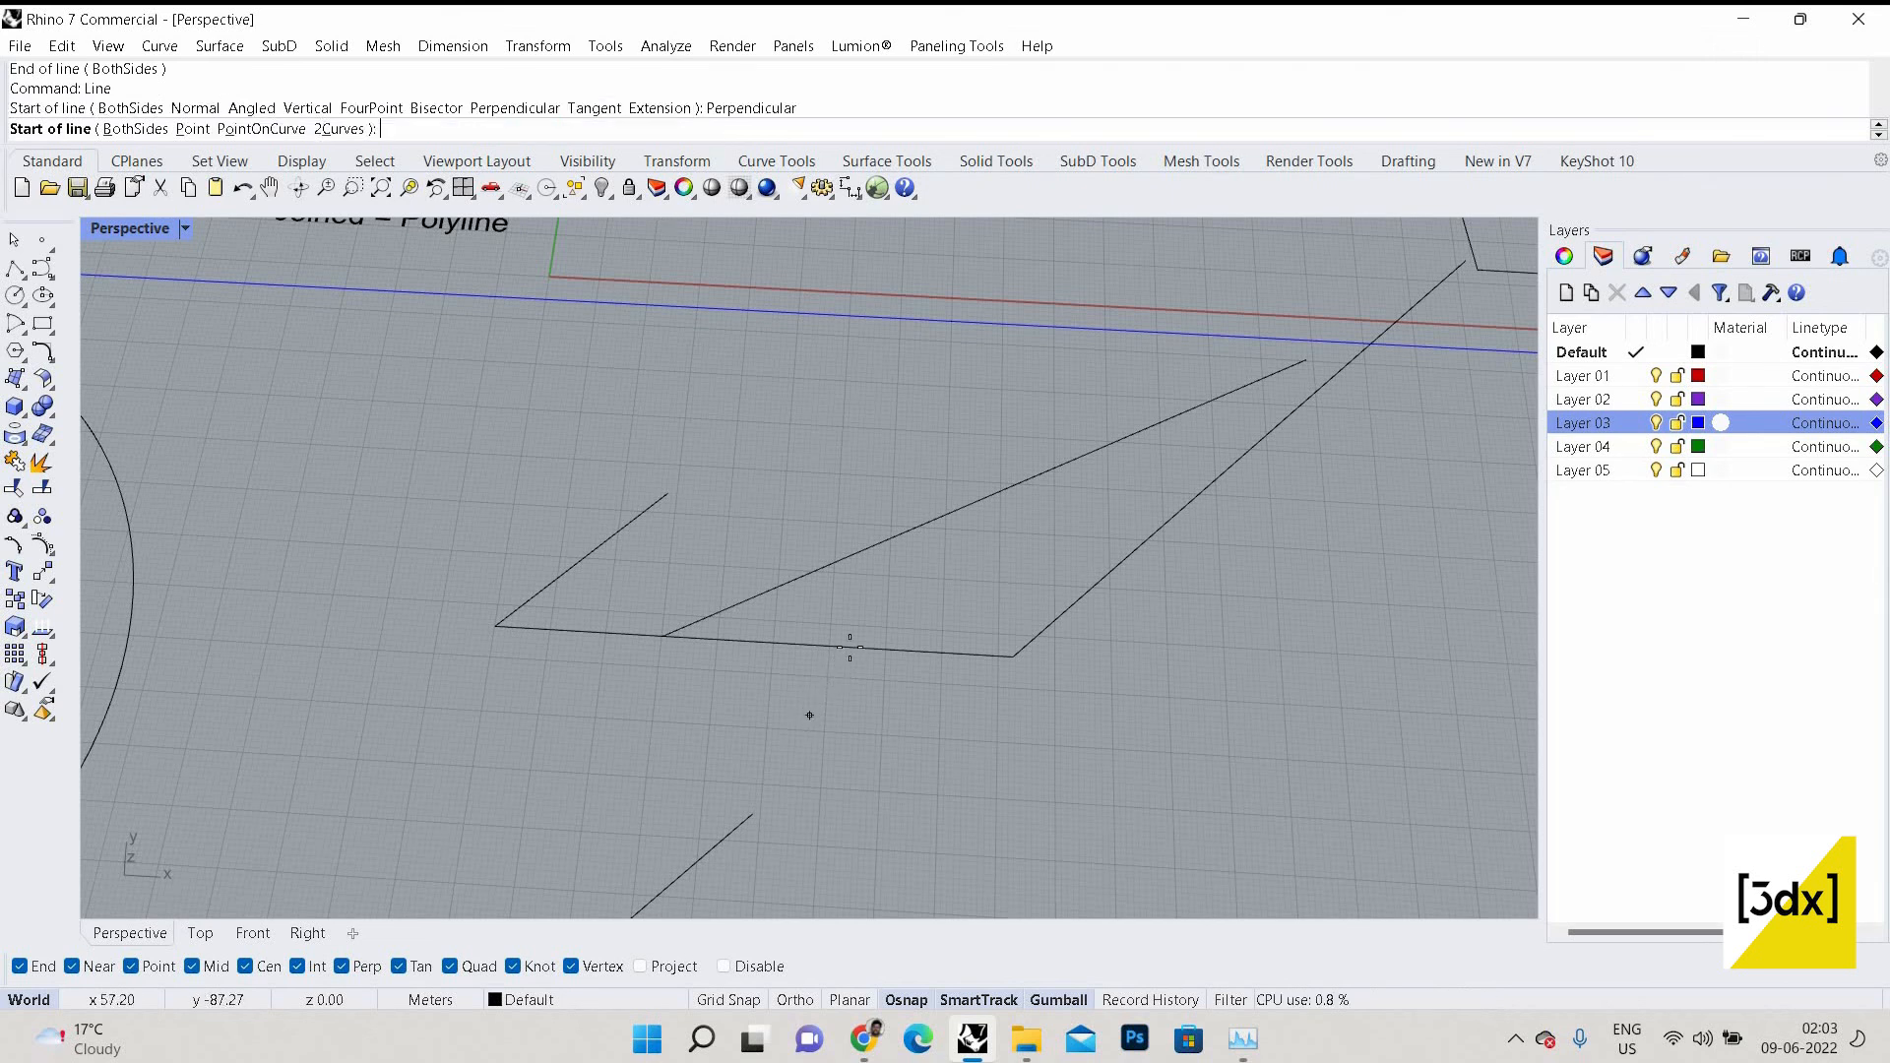
scroll(292, 603, down, 4)
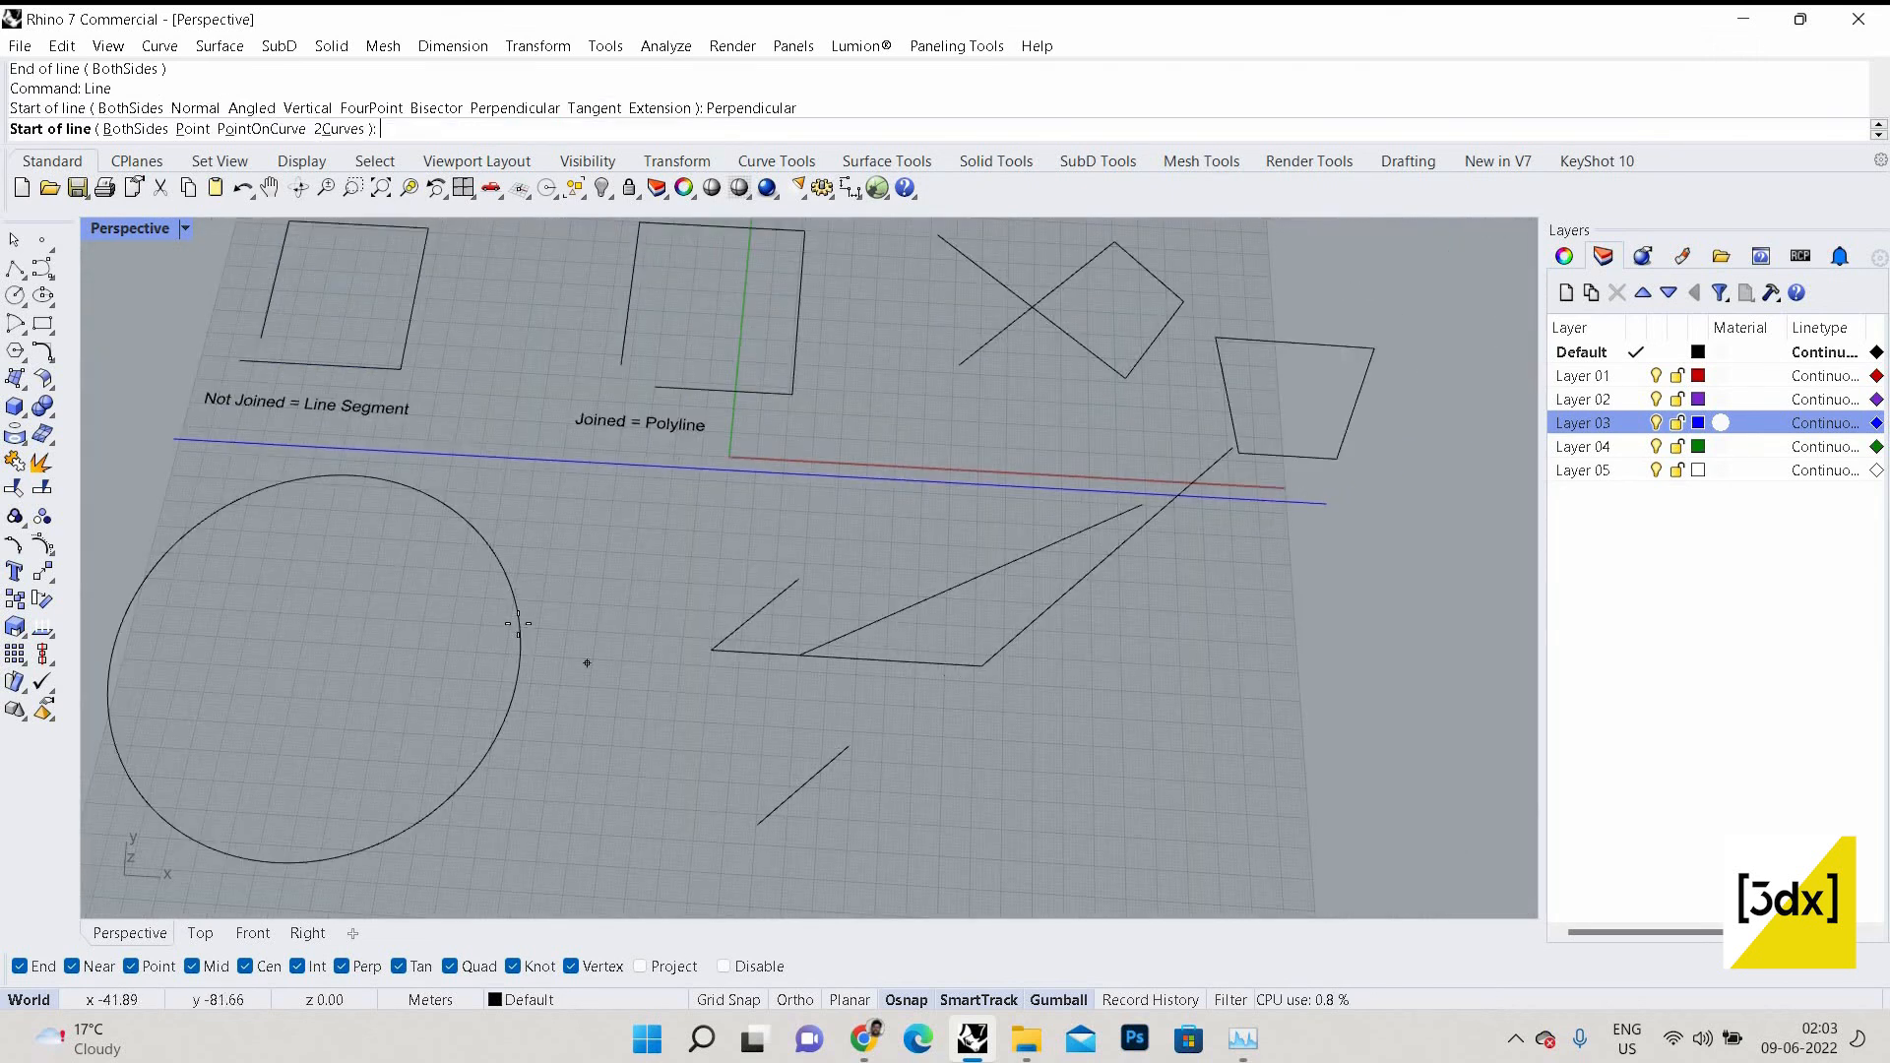
scroll(443, 620, up, 4)
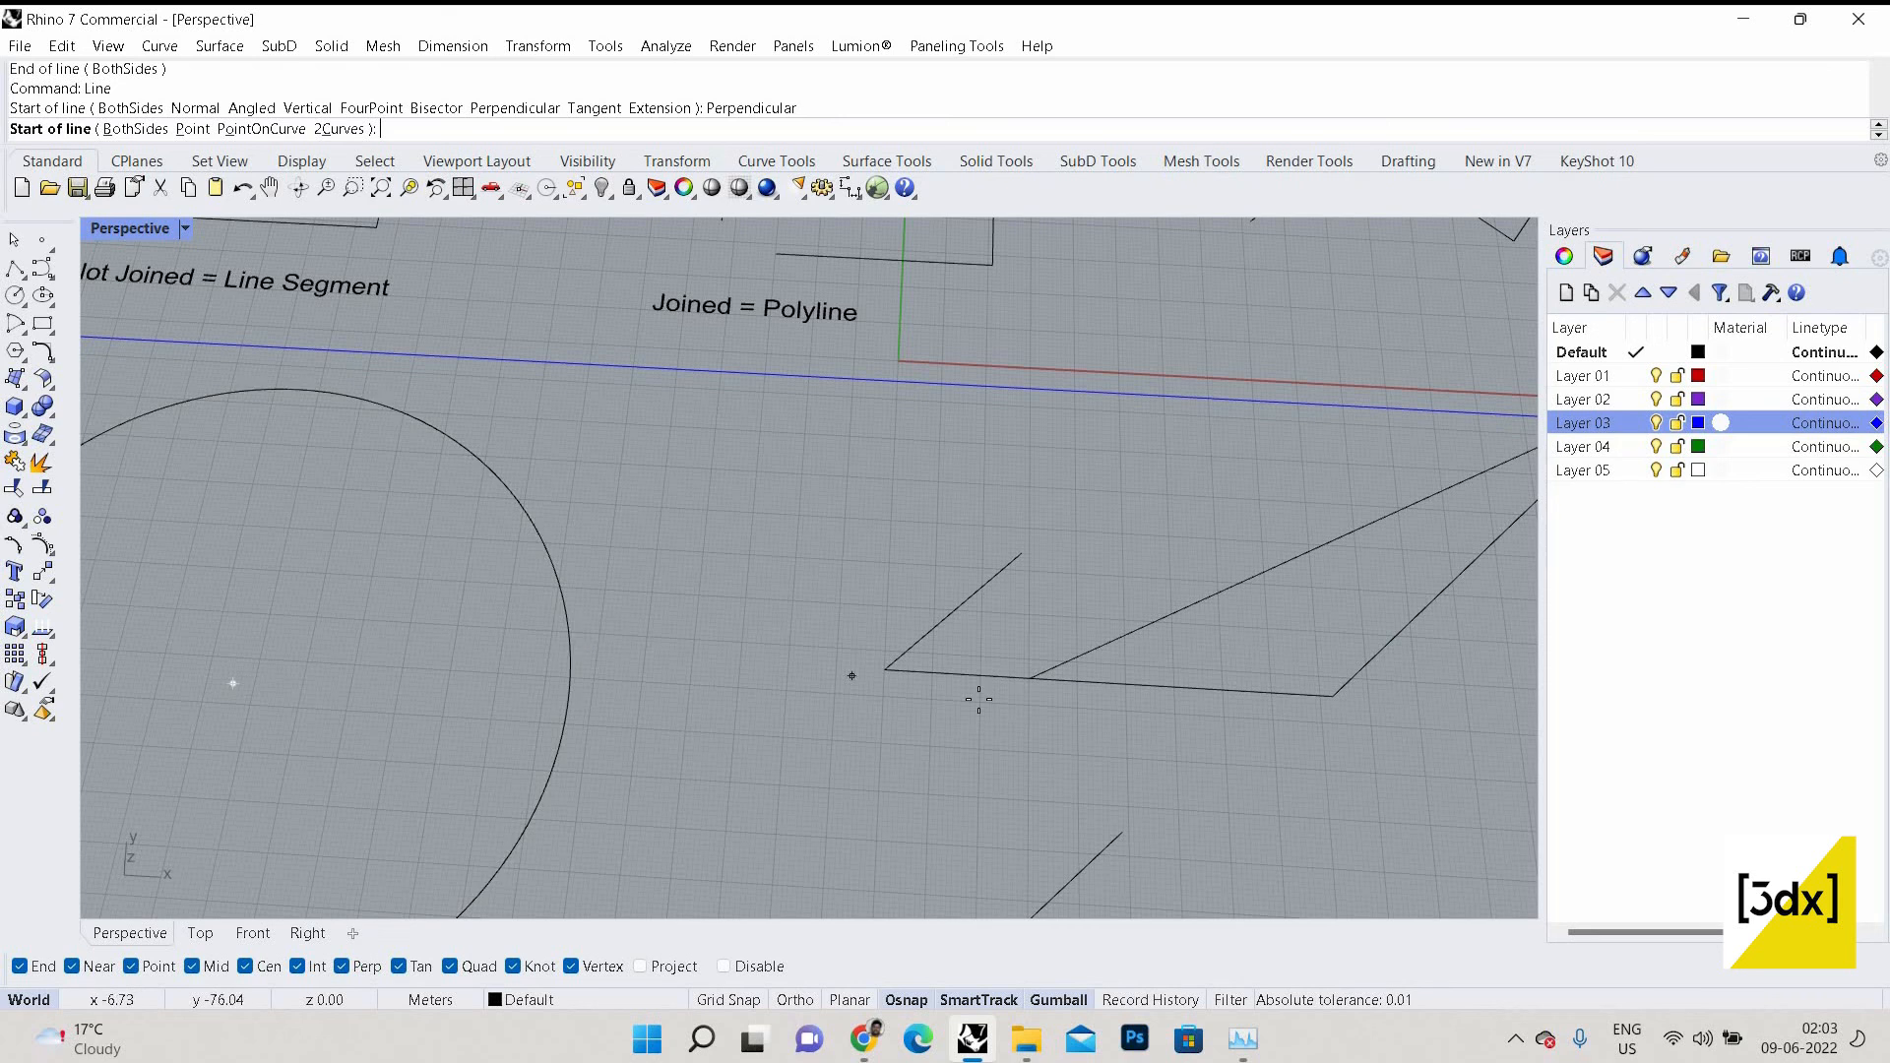
scroll(987, 681, up, 2)
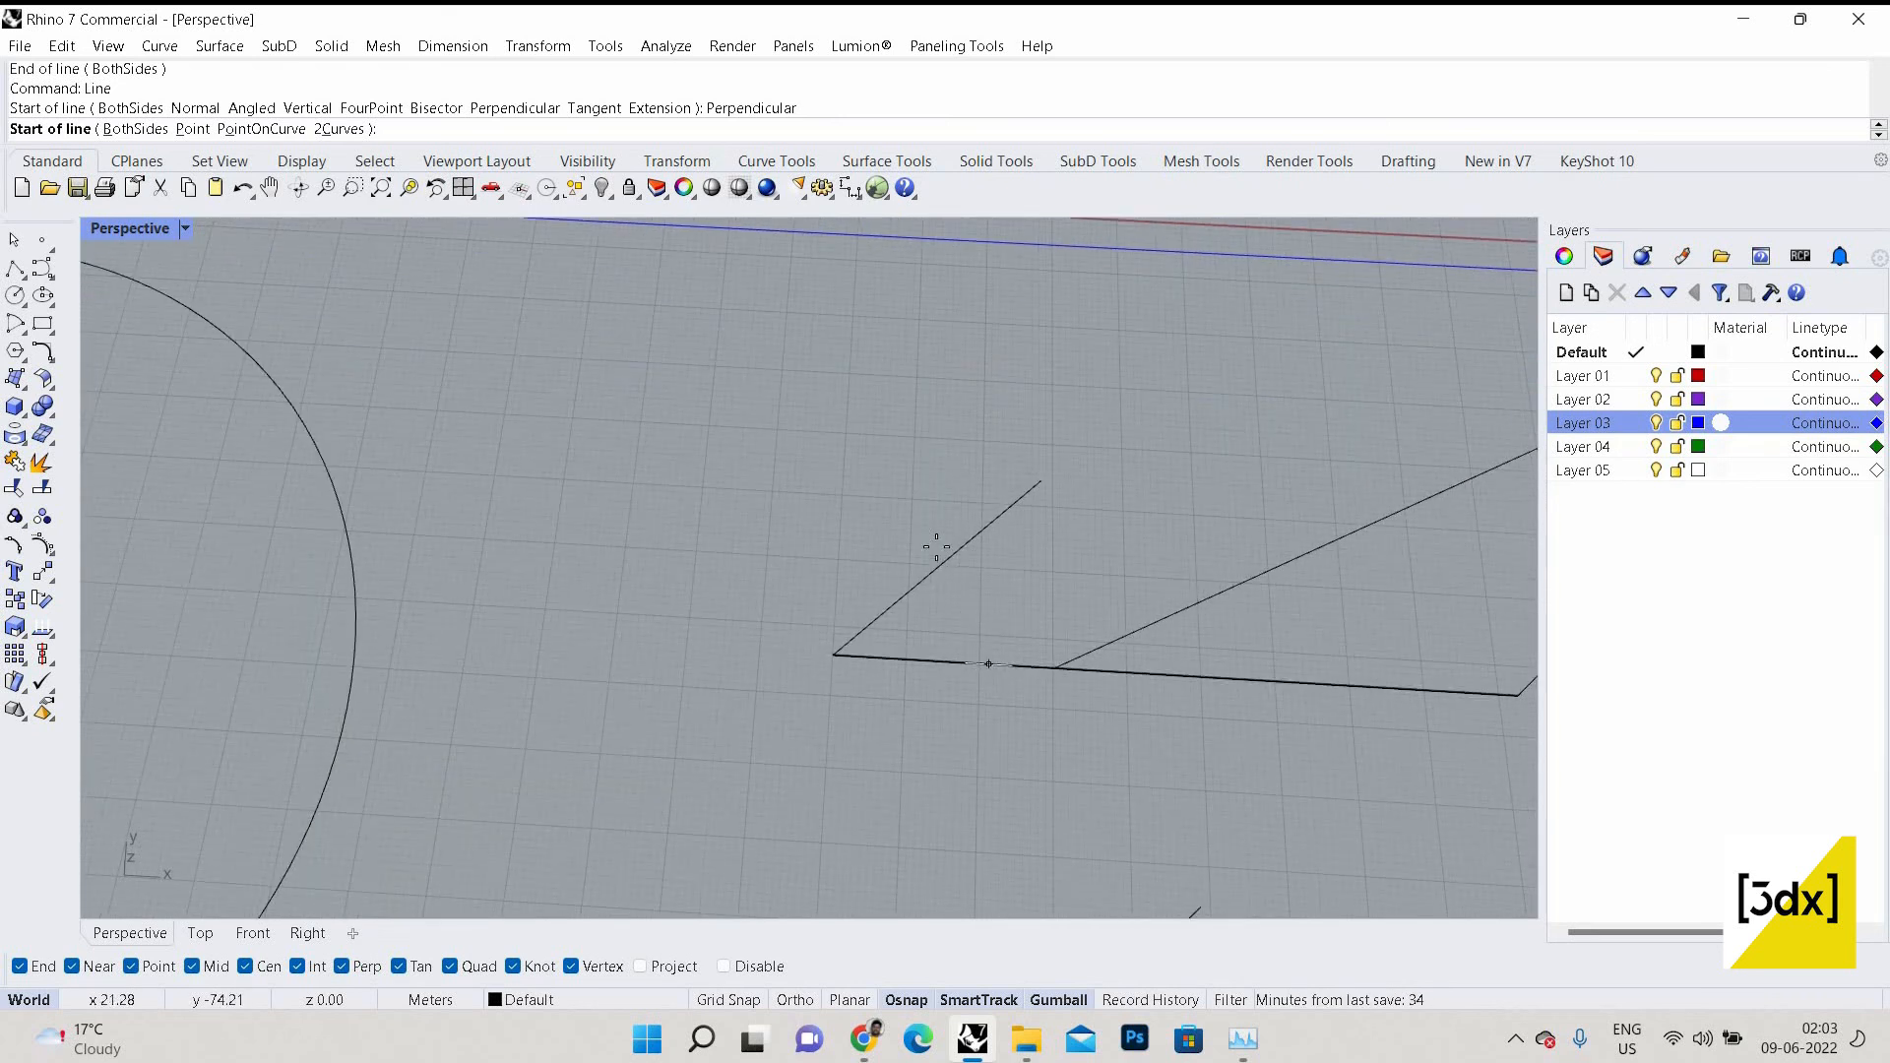
scroll(930, 544, up, 1)
scroll(923, 543, up, 2)
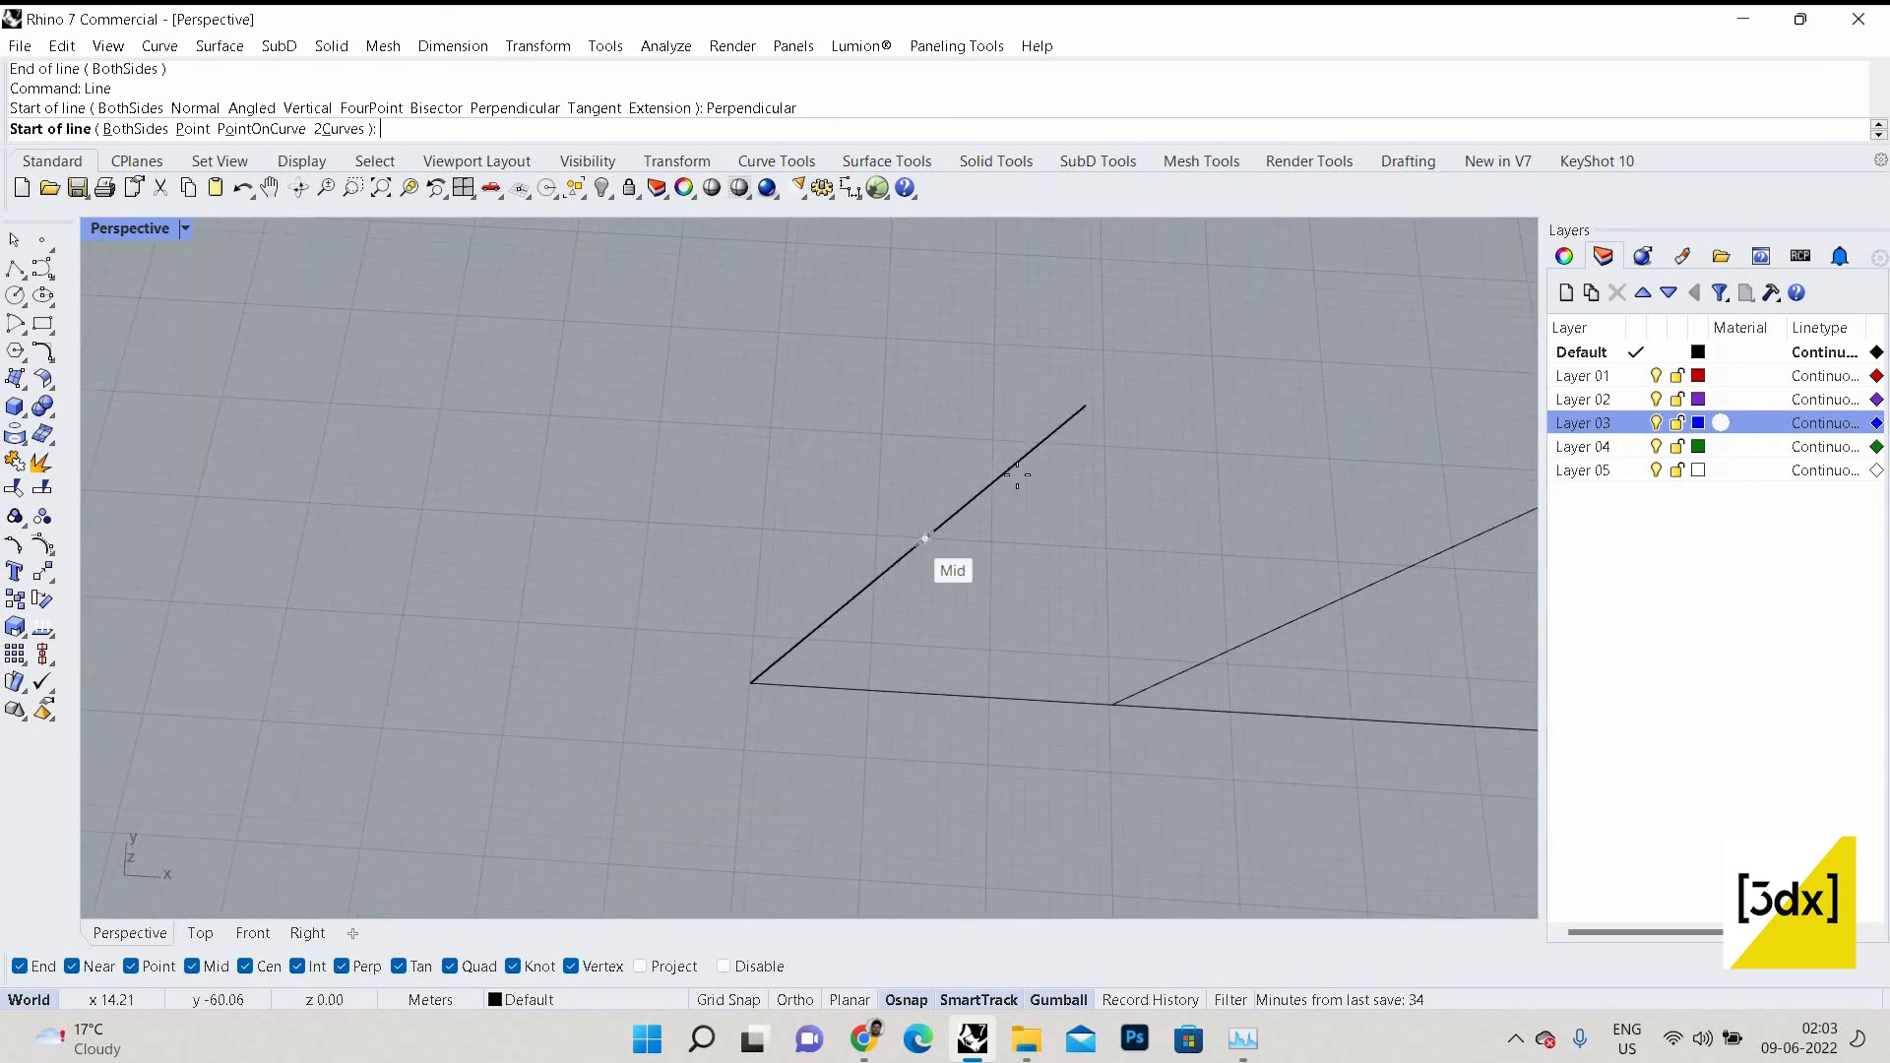
scroll(955, 691, down, 1)
scroll(976, 500, down, 4)
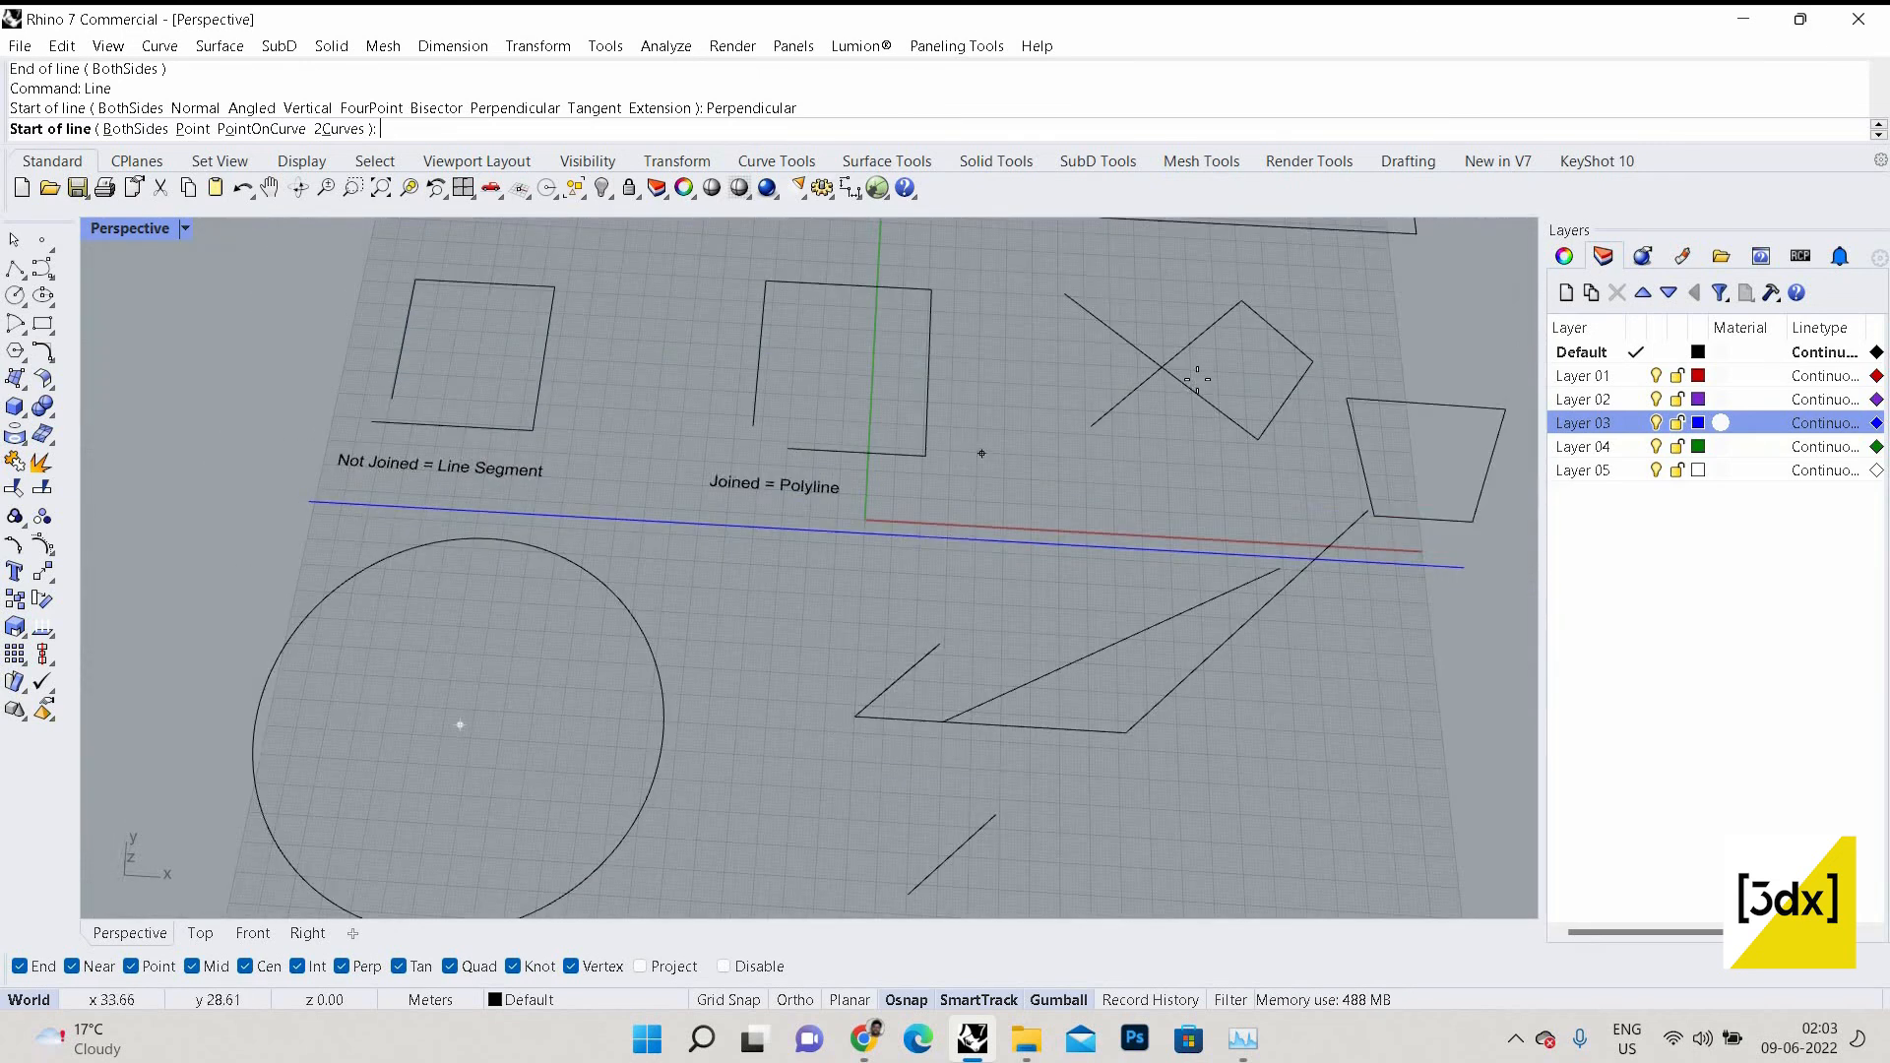
click(1190, 488)
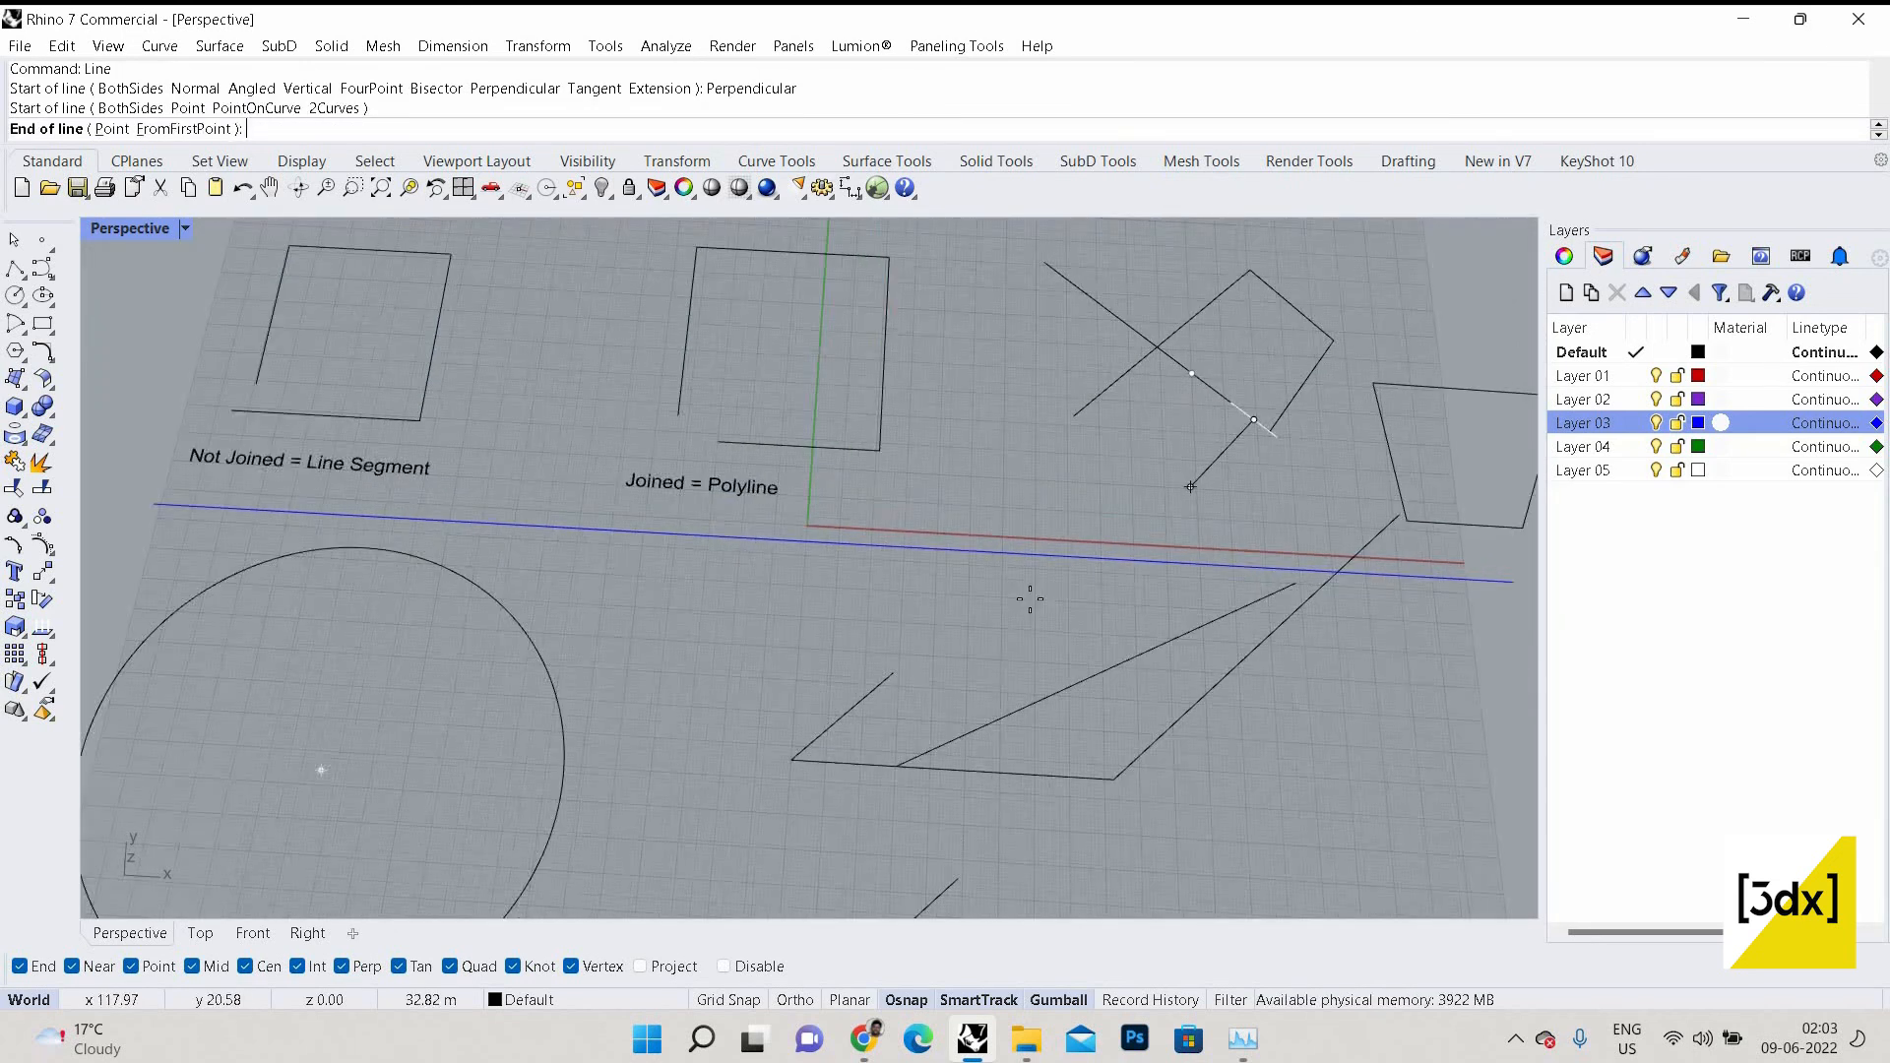
scroll(1132, 487, up, 3)
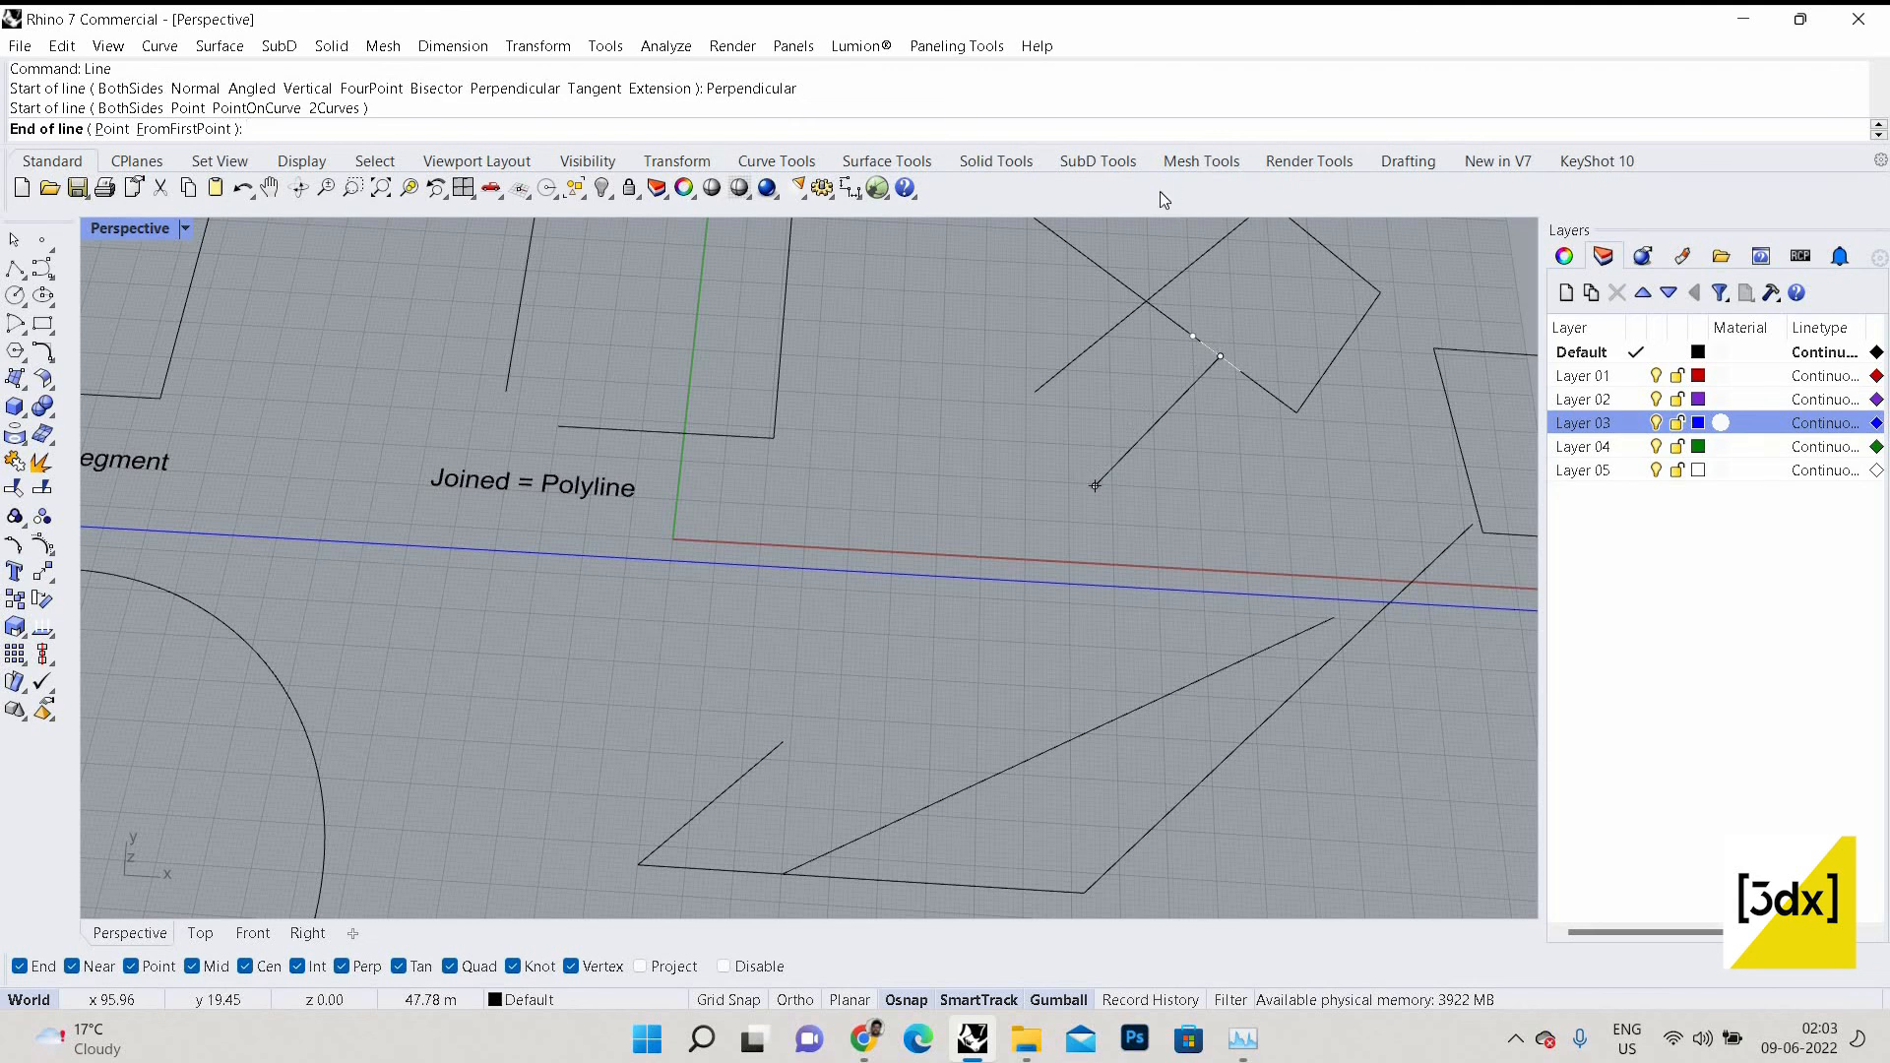
key(Escape)
Draw a Perpendicular line from near the free end of the line crossing the diamond shape, ending in open space below the diamond.
key(Return)
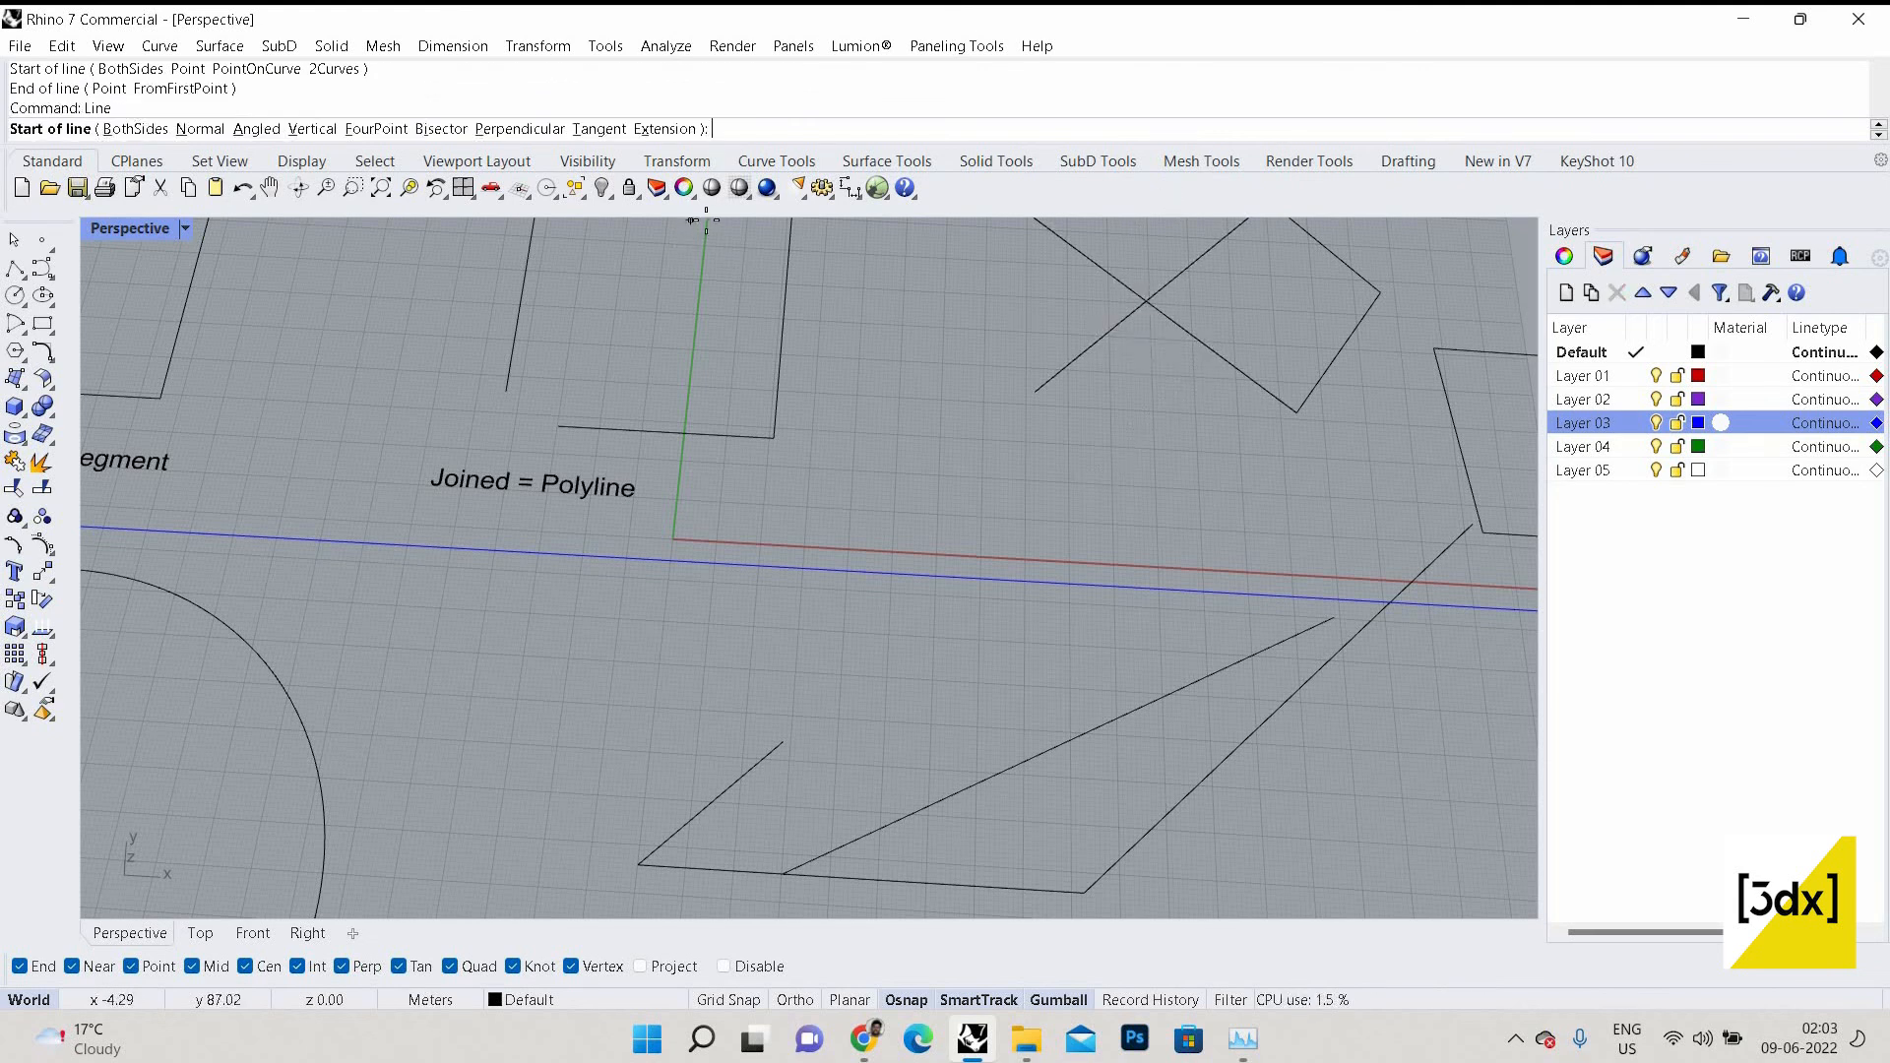
text(p)
key(Return)
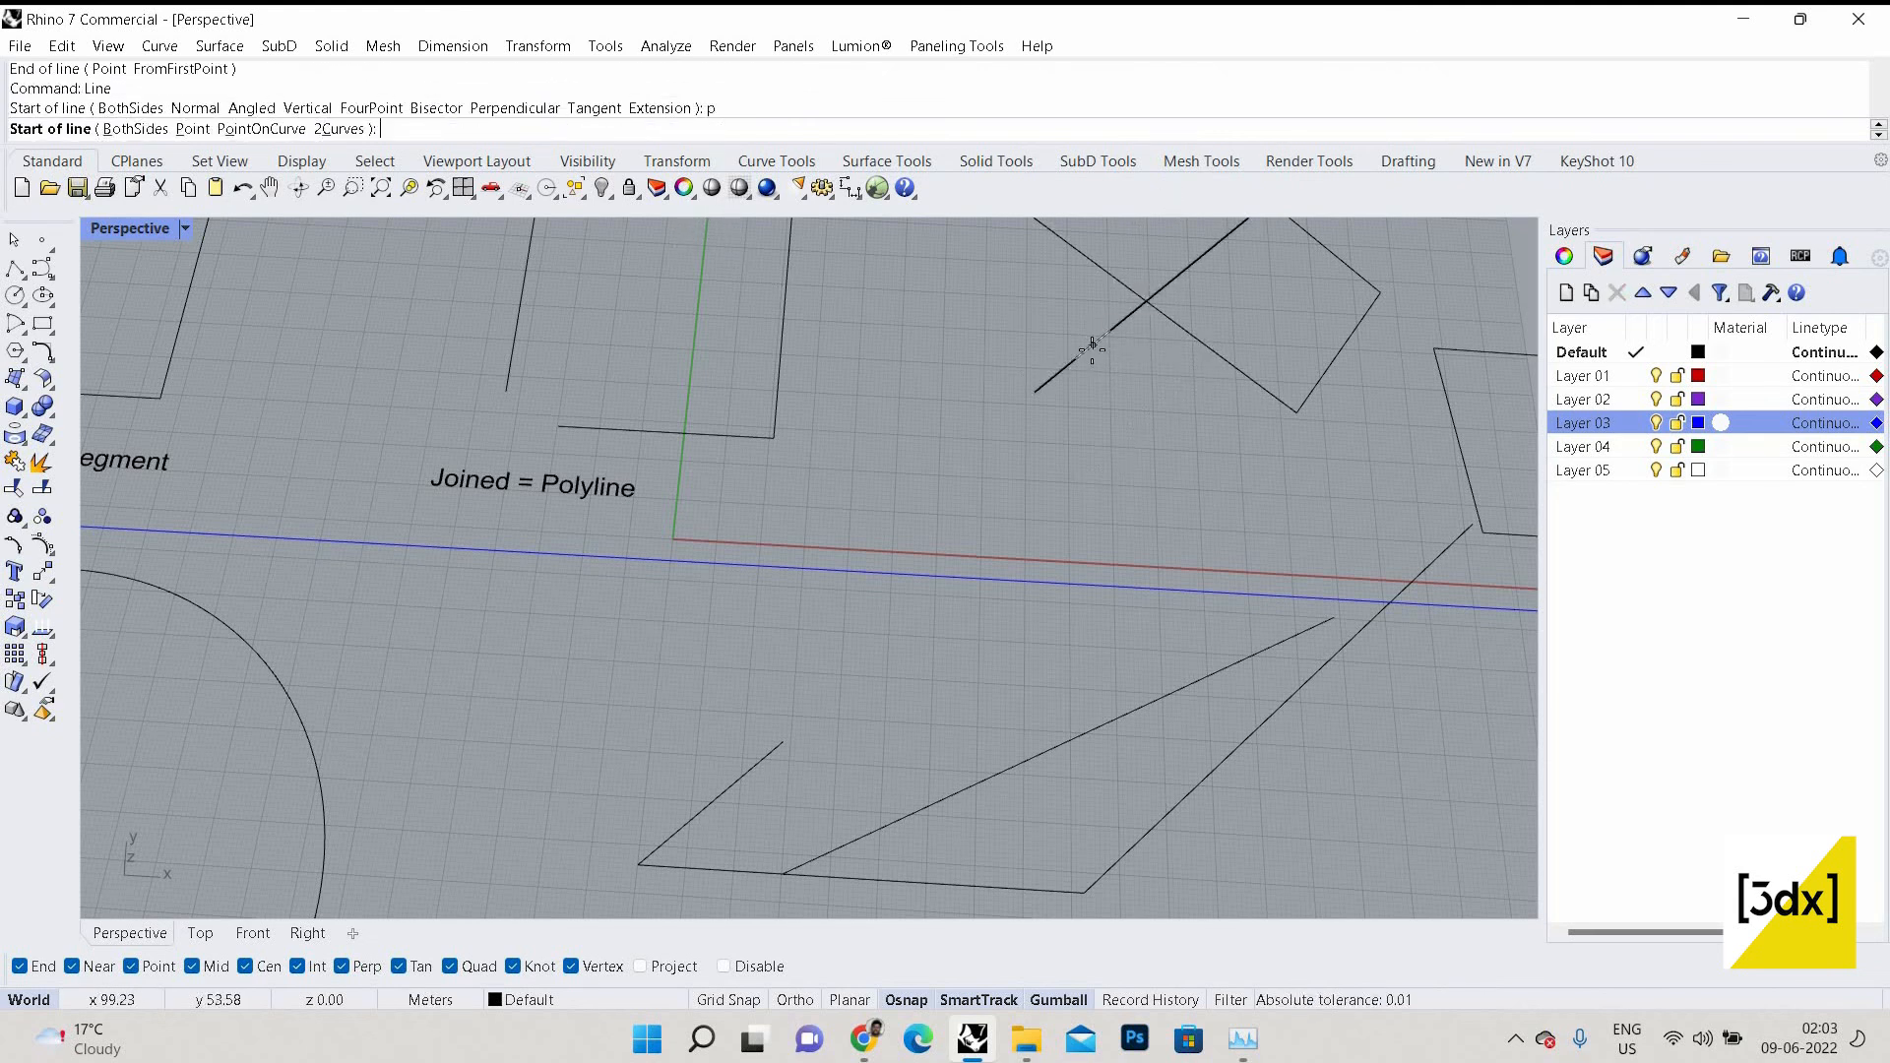
scroll(1093, 350, up, 3)
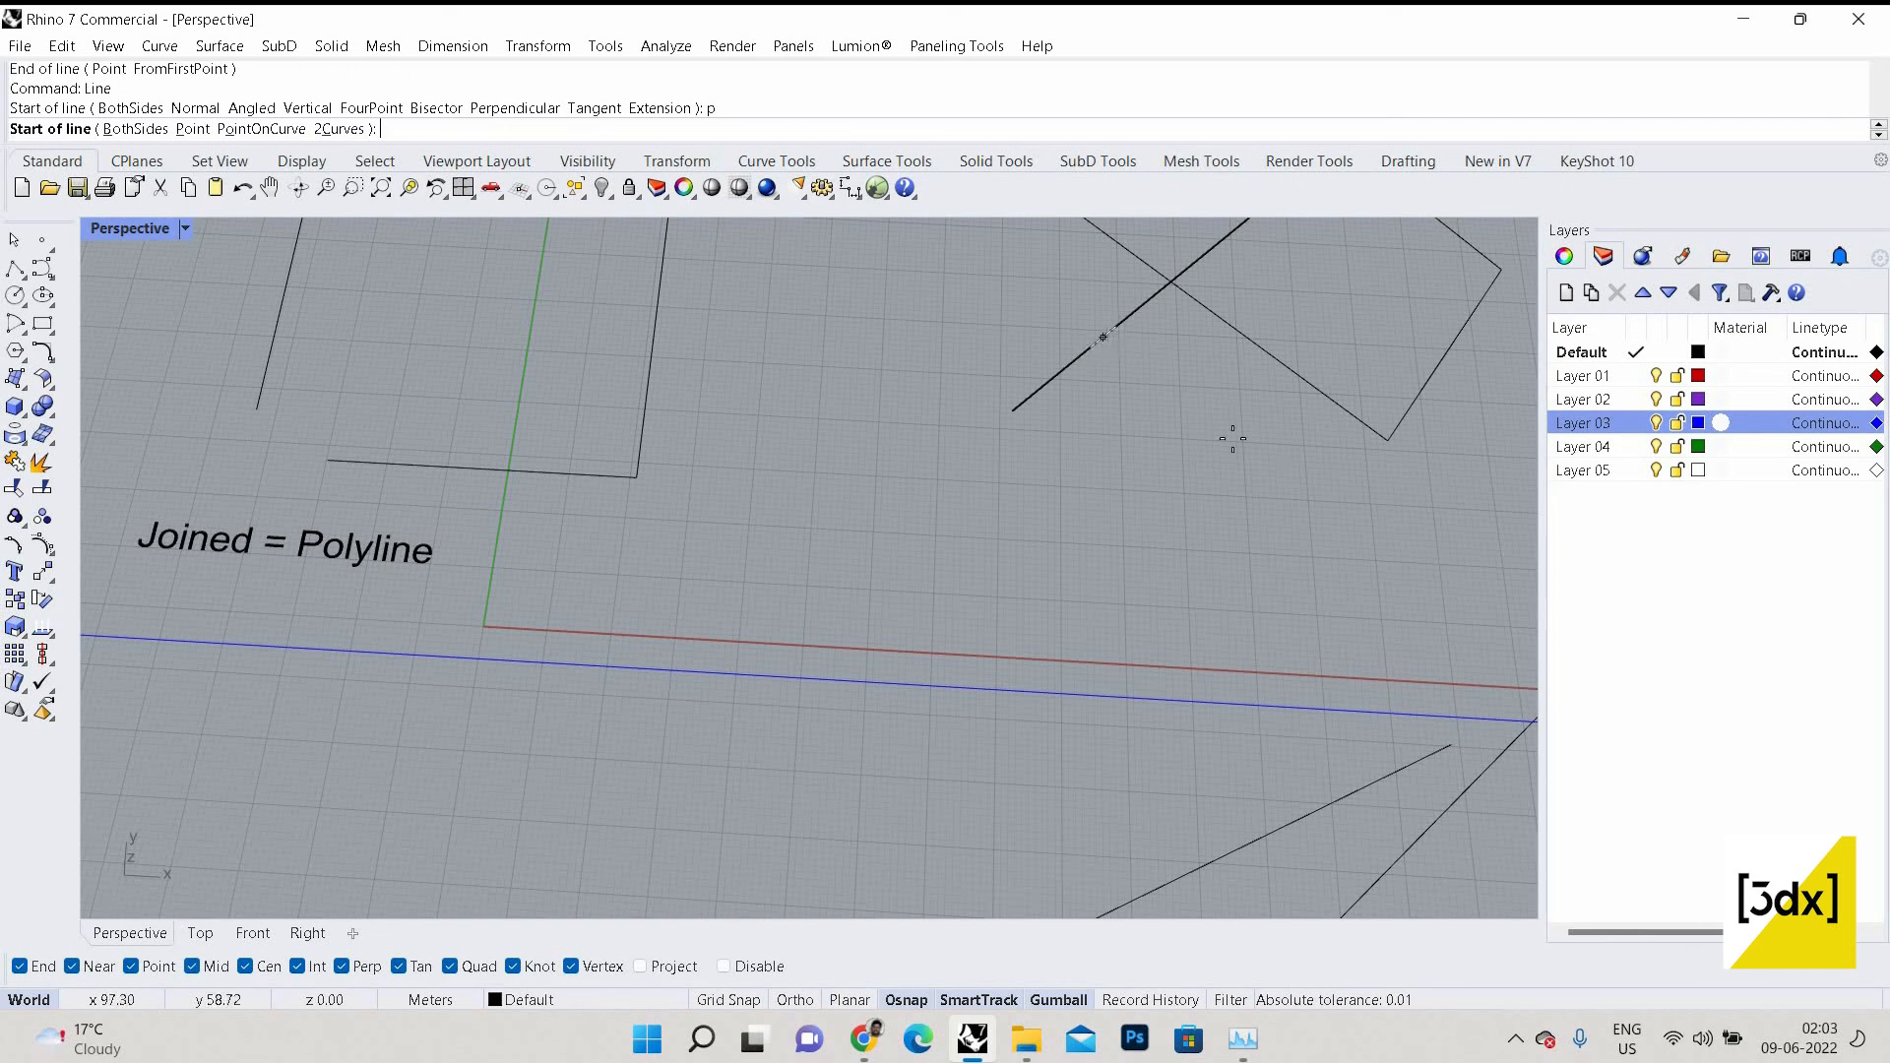
click(1102, 337)
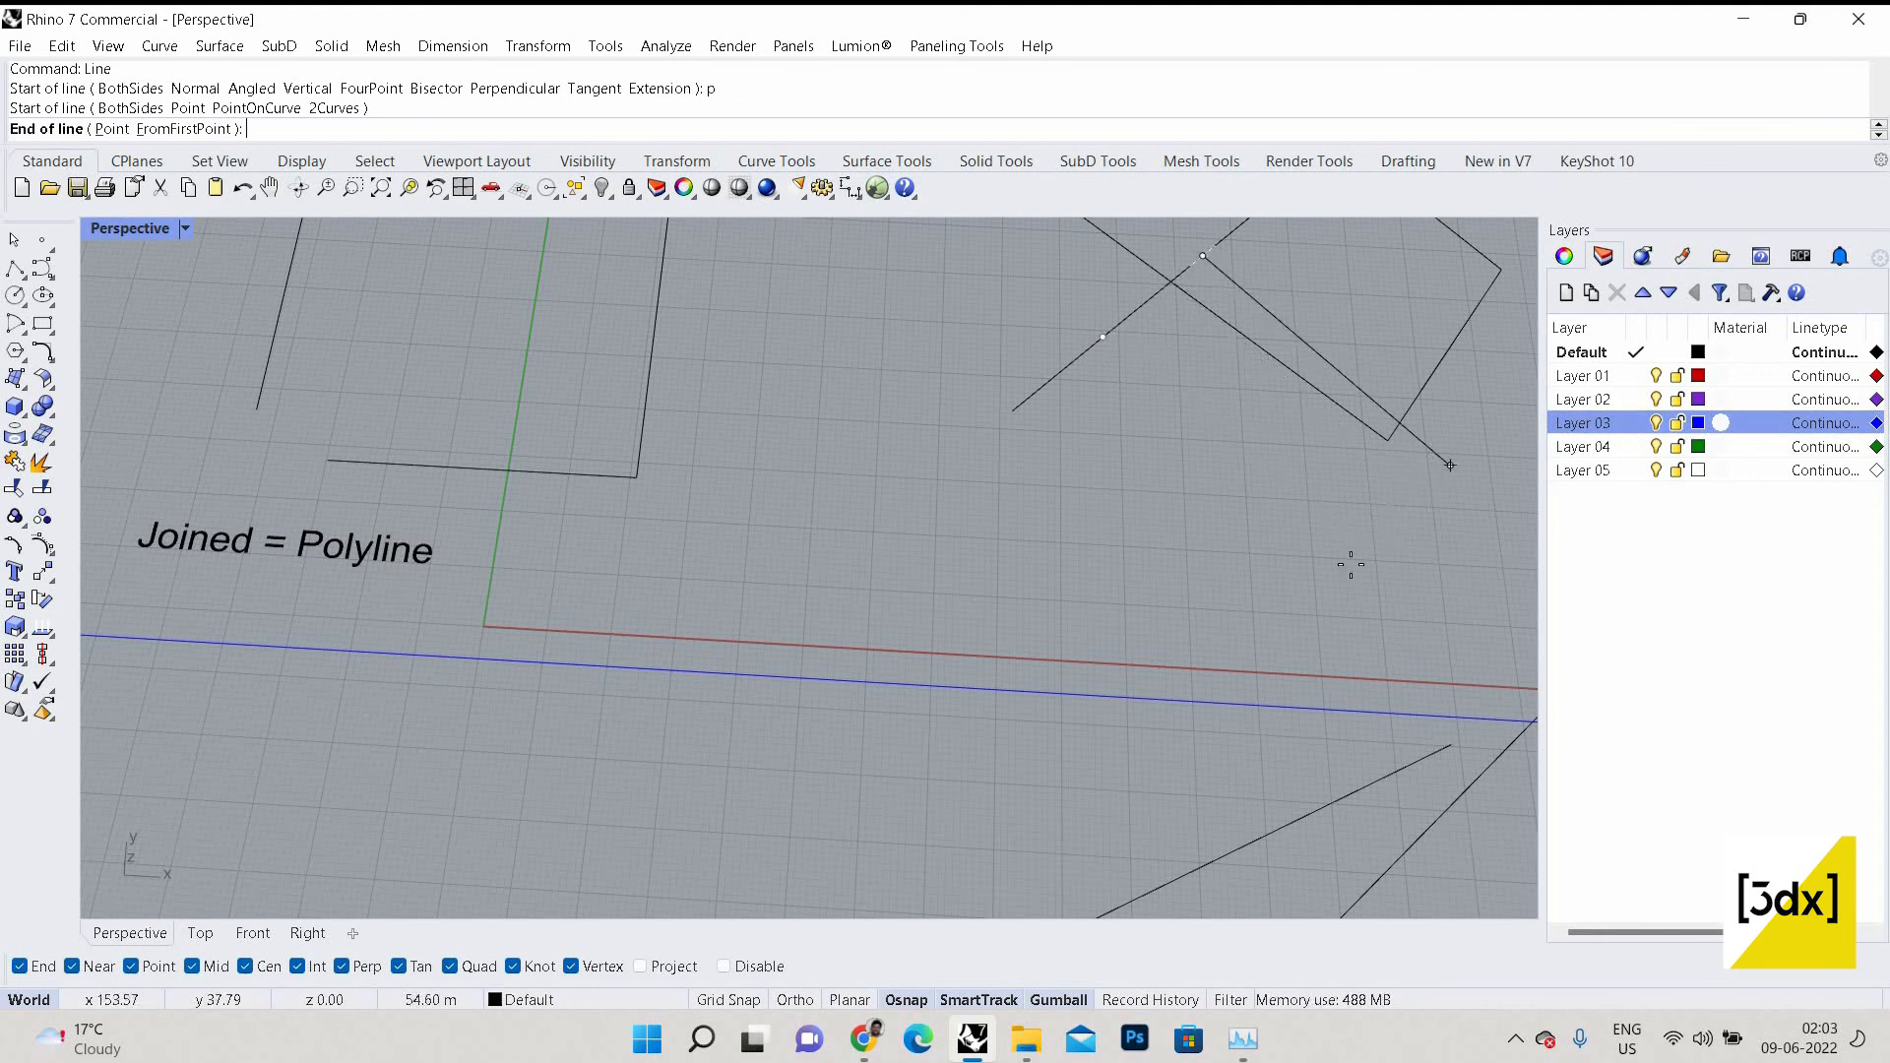
scroll(1378, 551, down, 2)
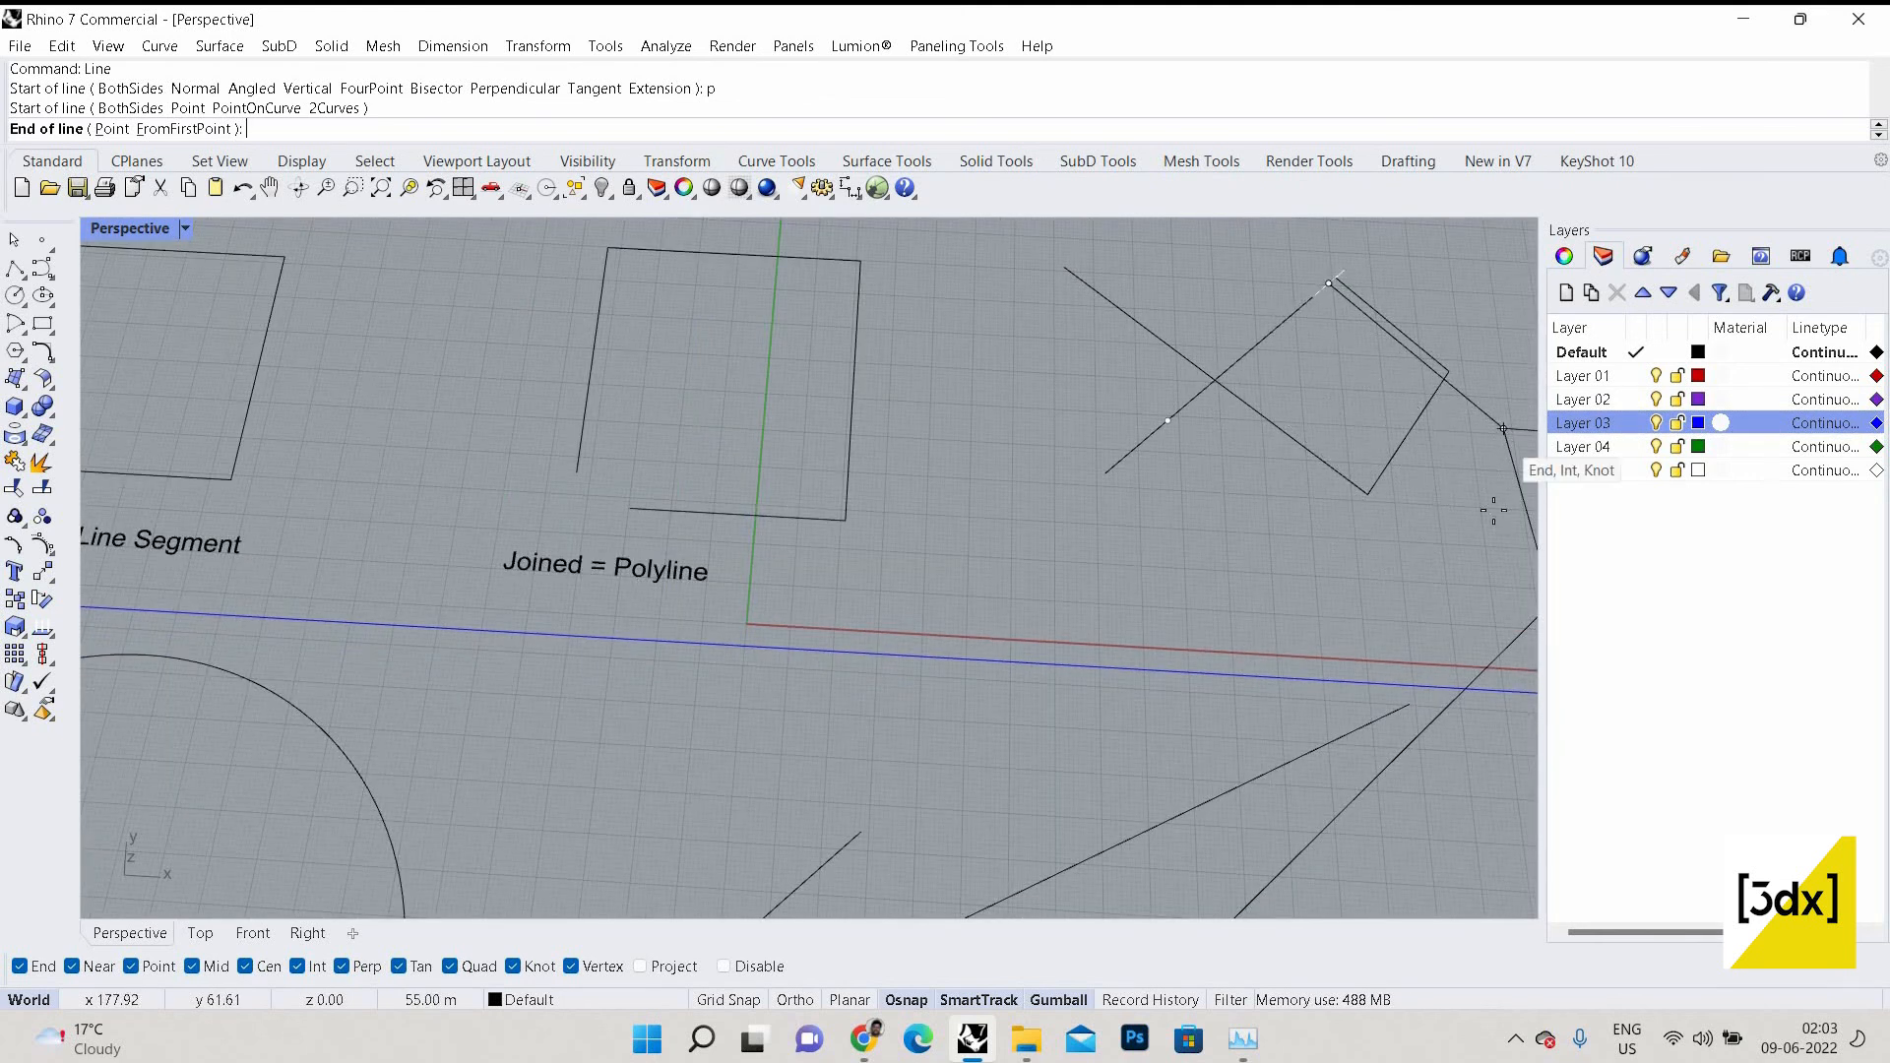
click(1363, 616)
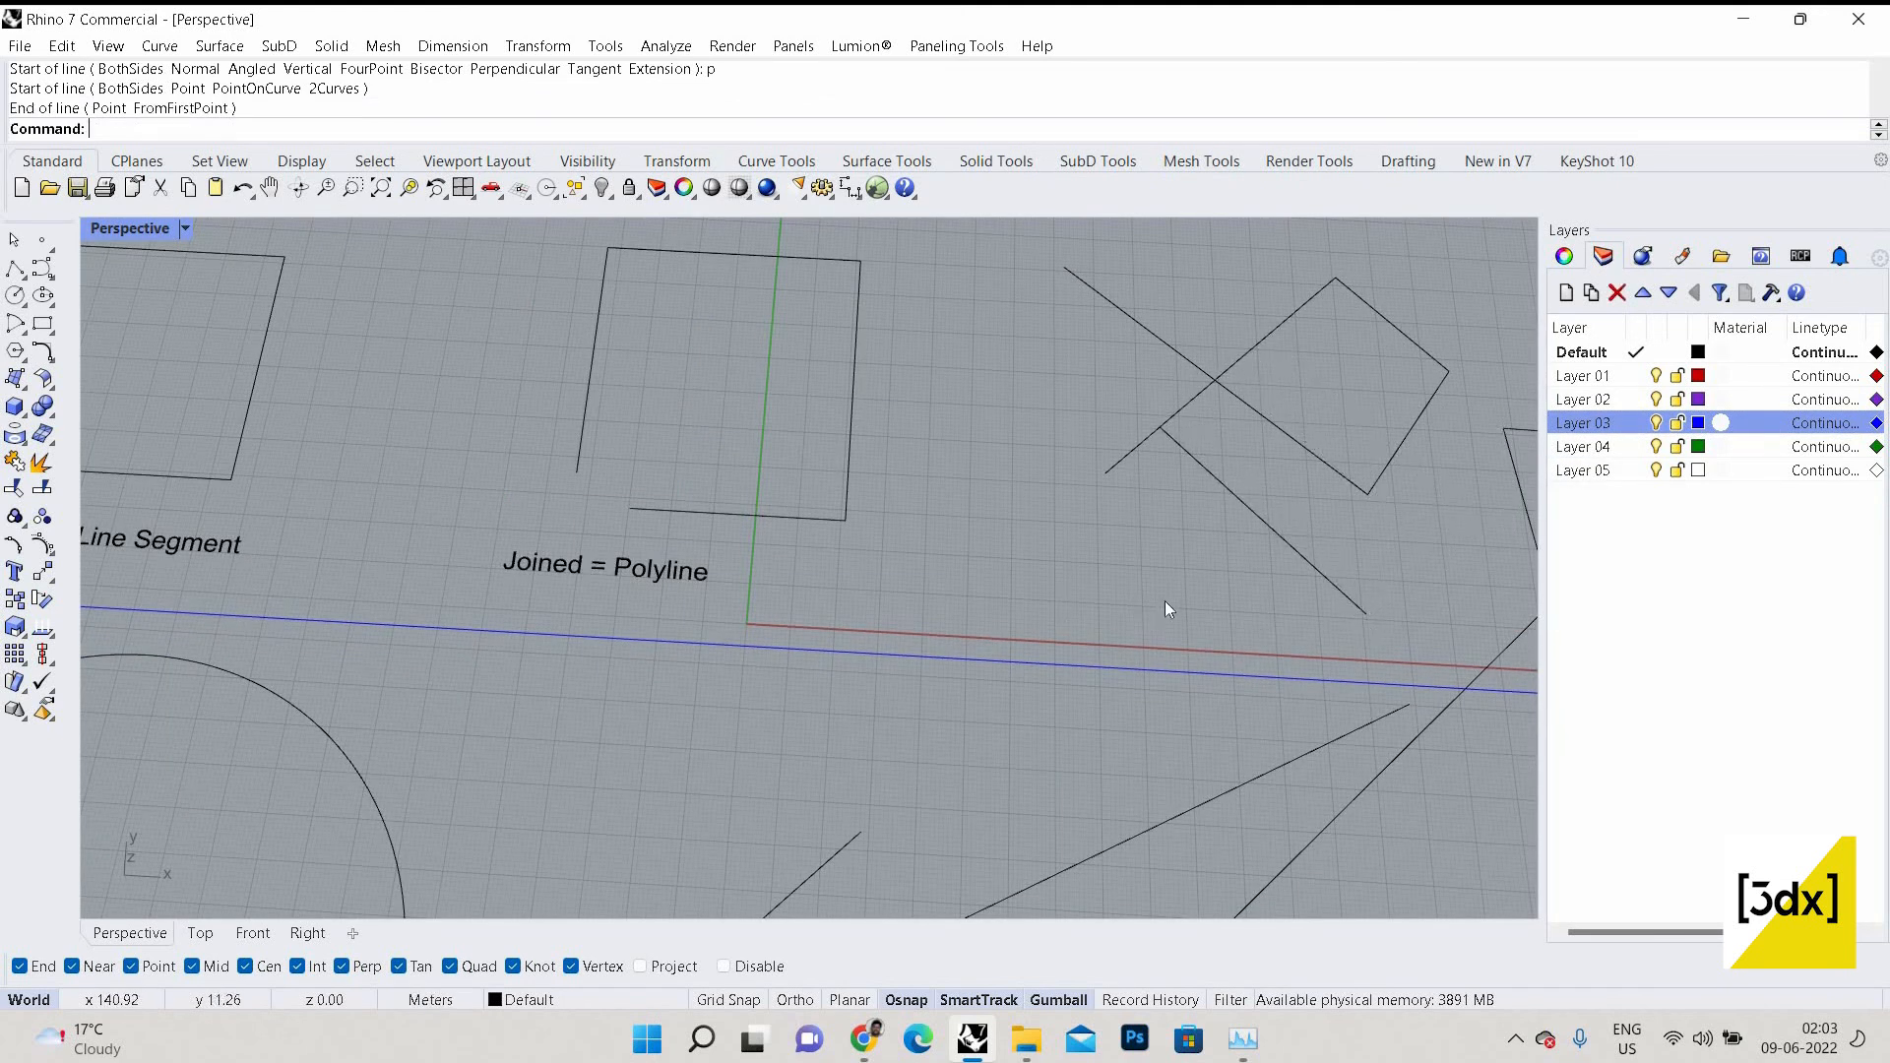
Draw a Tangent line off the large circle's side facing the angled lines, running up toward the blue line.
scroll(1214, 602, down, 4)
scroll(1215, 602, up, 2)
key(Return)
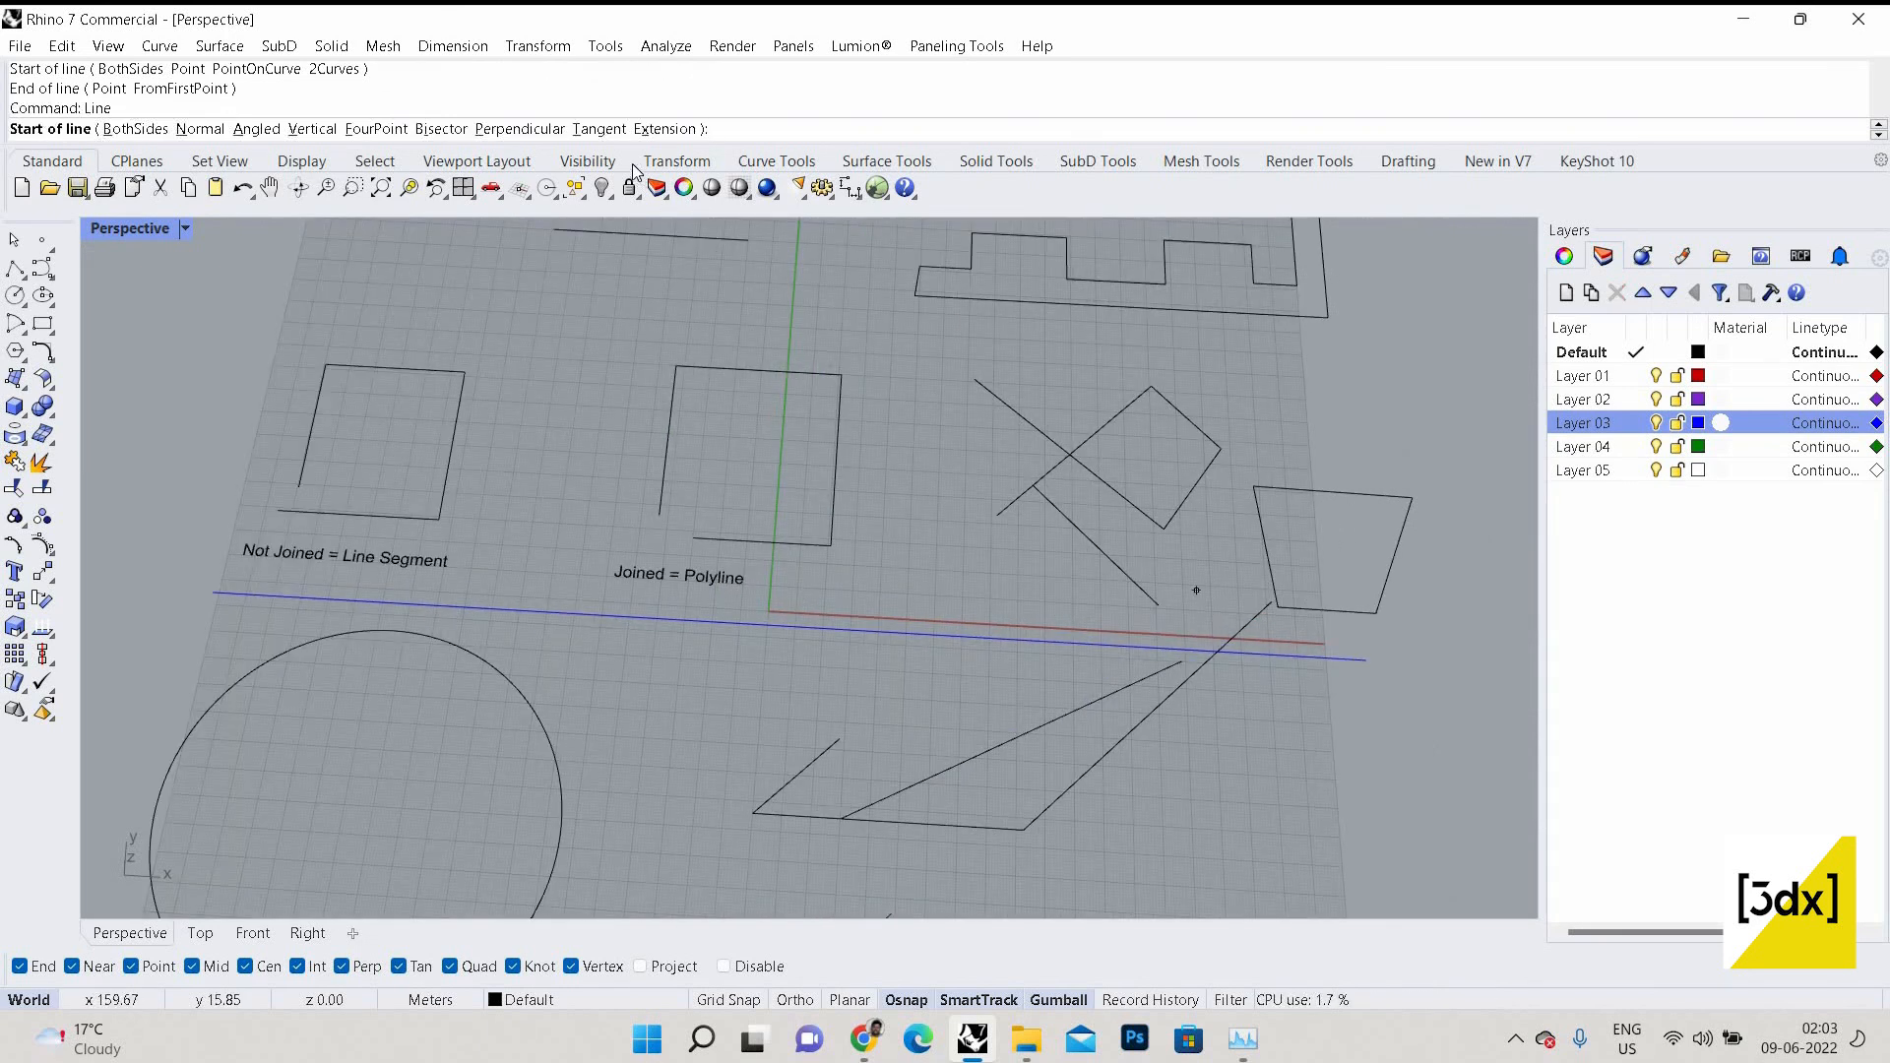
click(601, 131)
scroll(728, 721, down, 4)
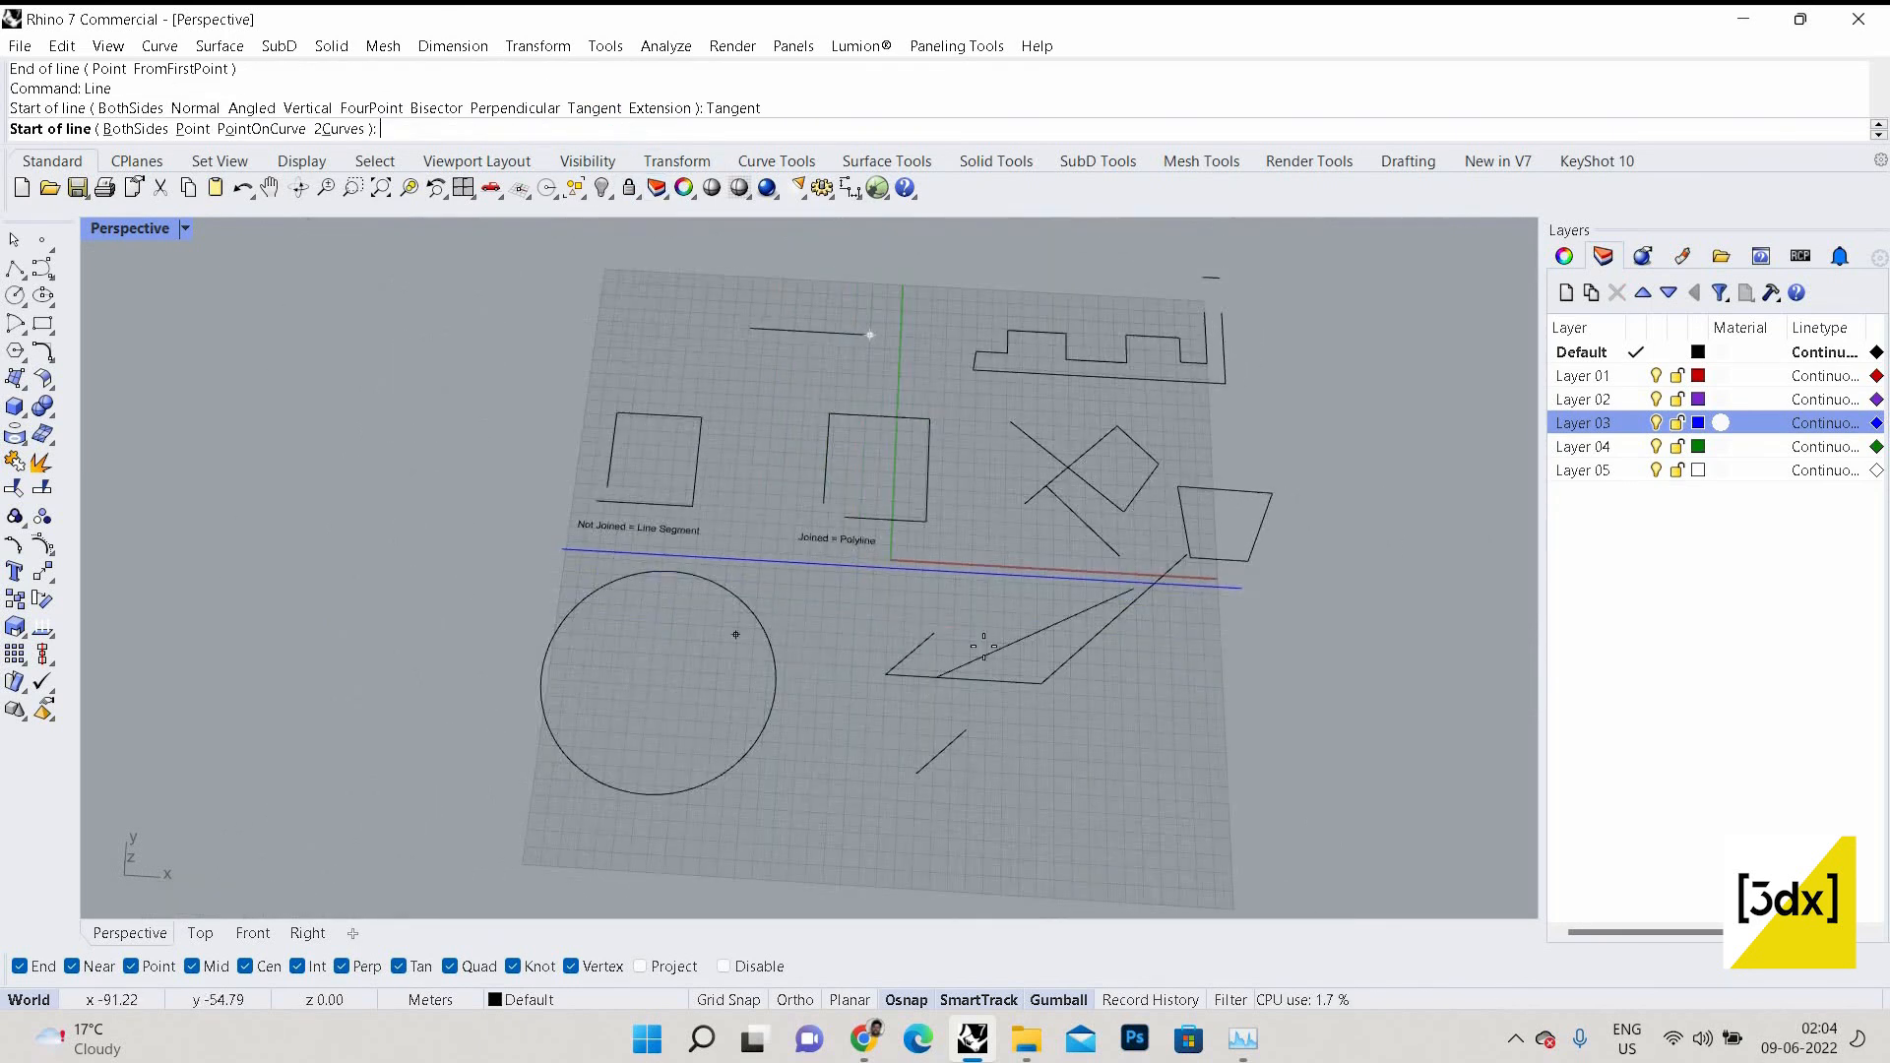
scroll(768, 650, up, 6)
scroll(935, 621, up, 2)
scroll(936, 630, up, 4)
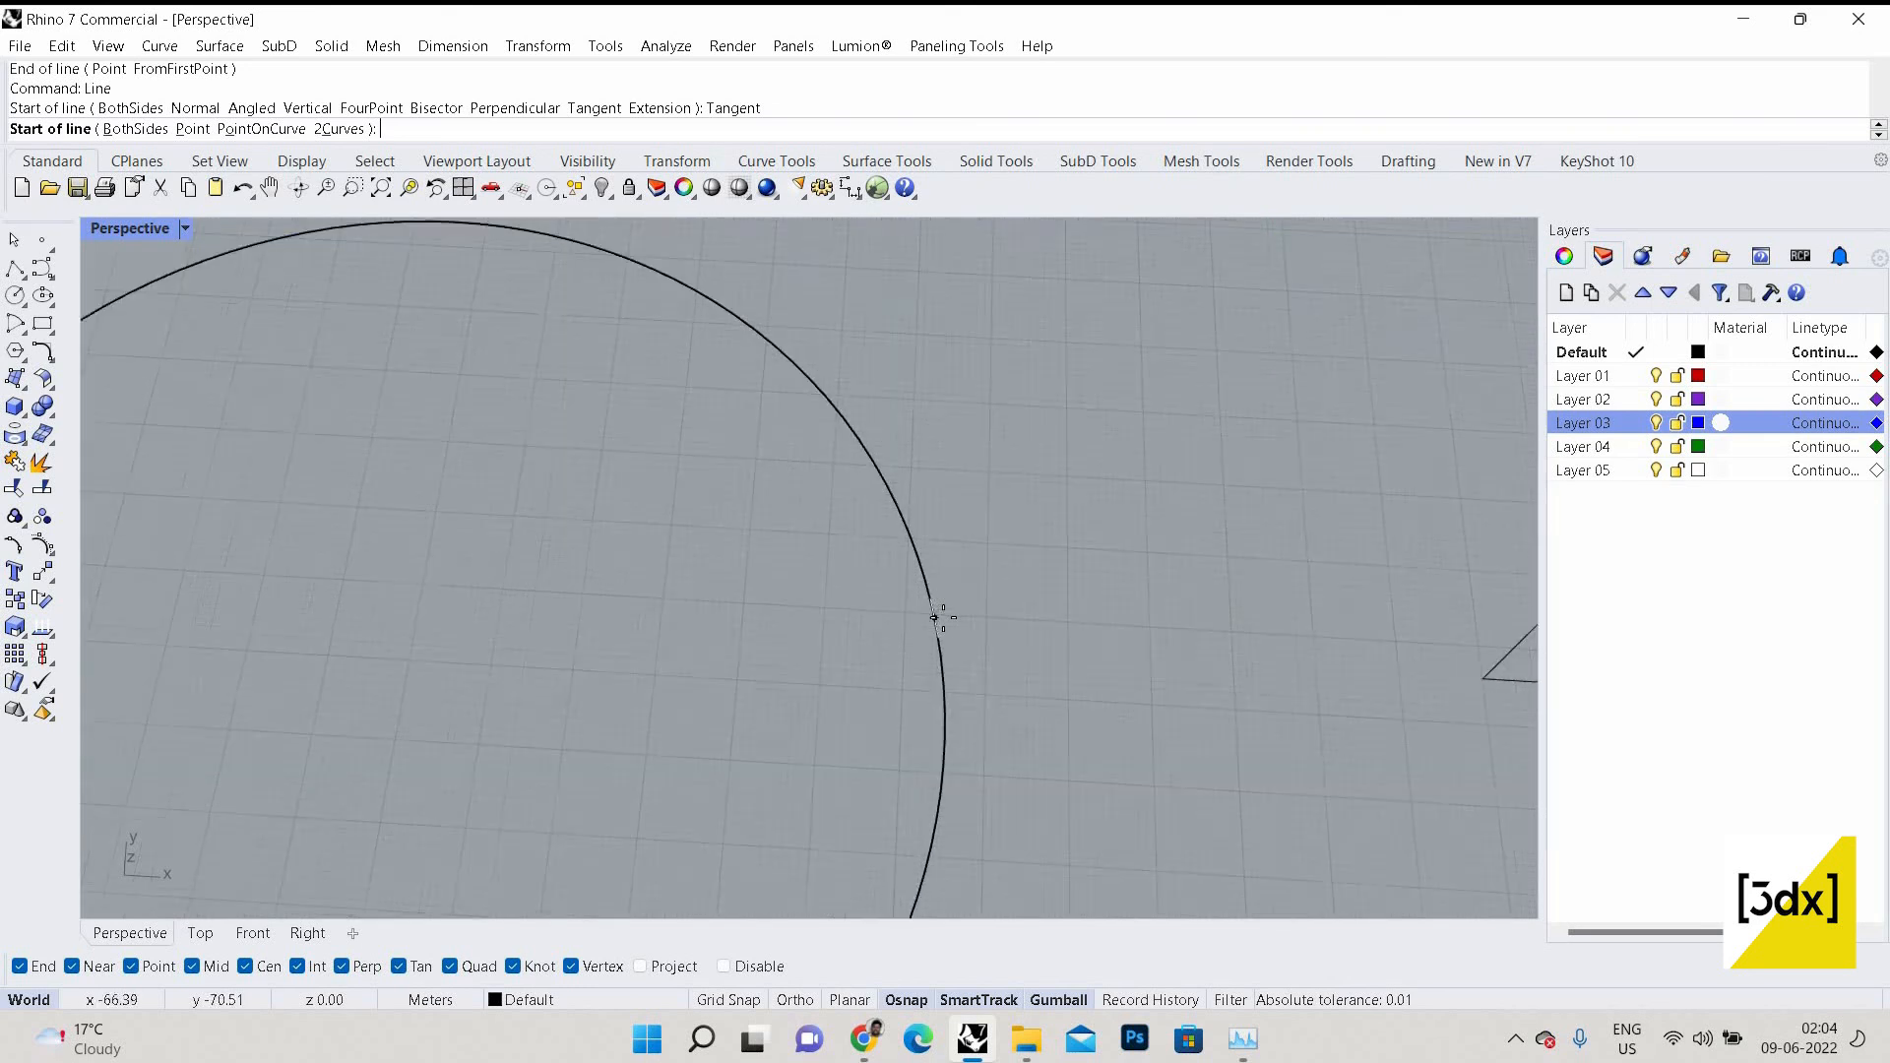
click(935, 640)
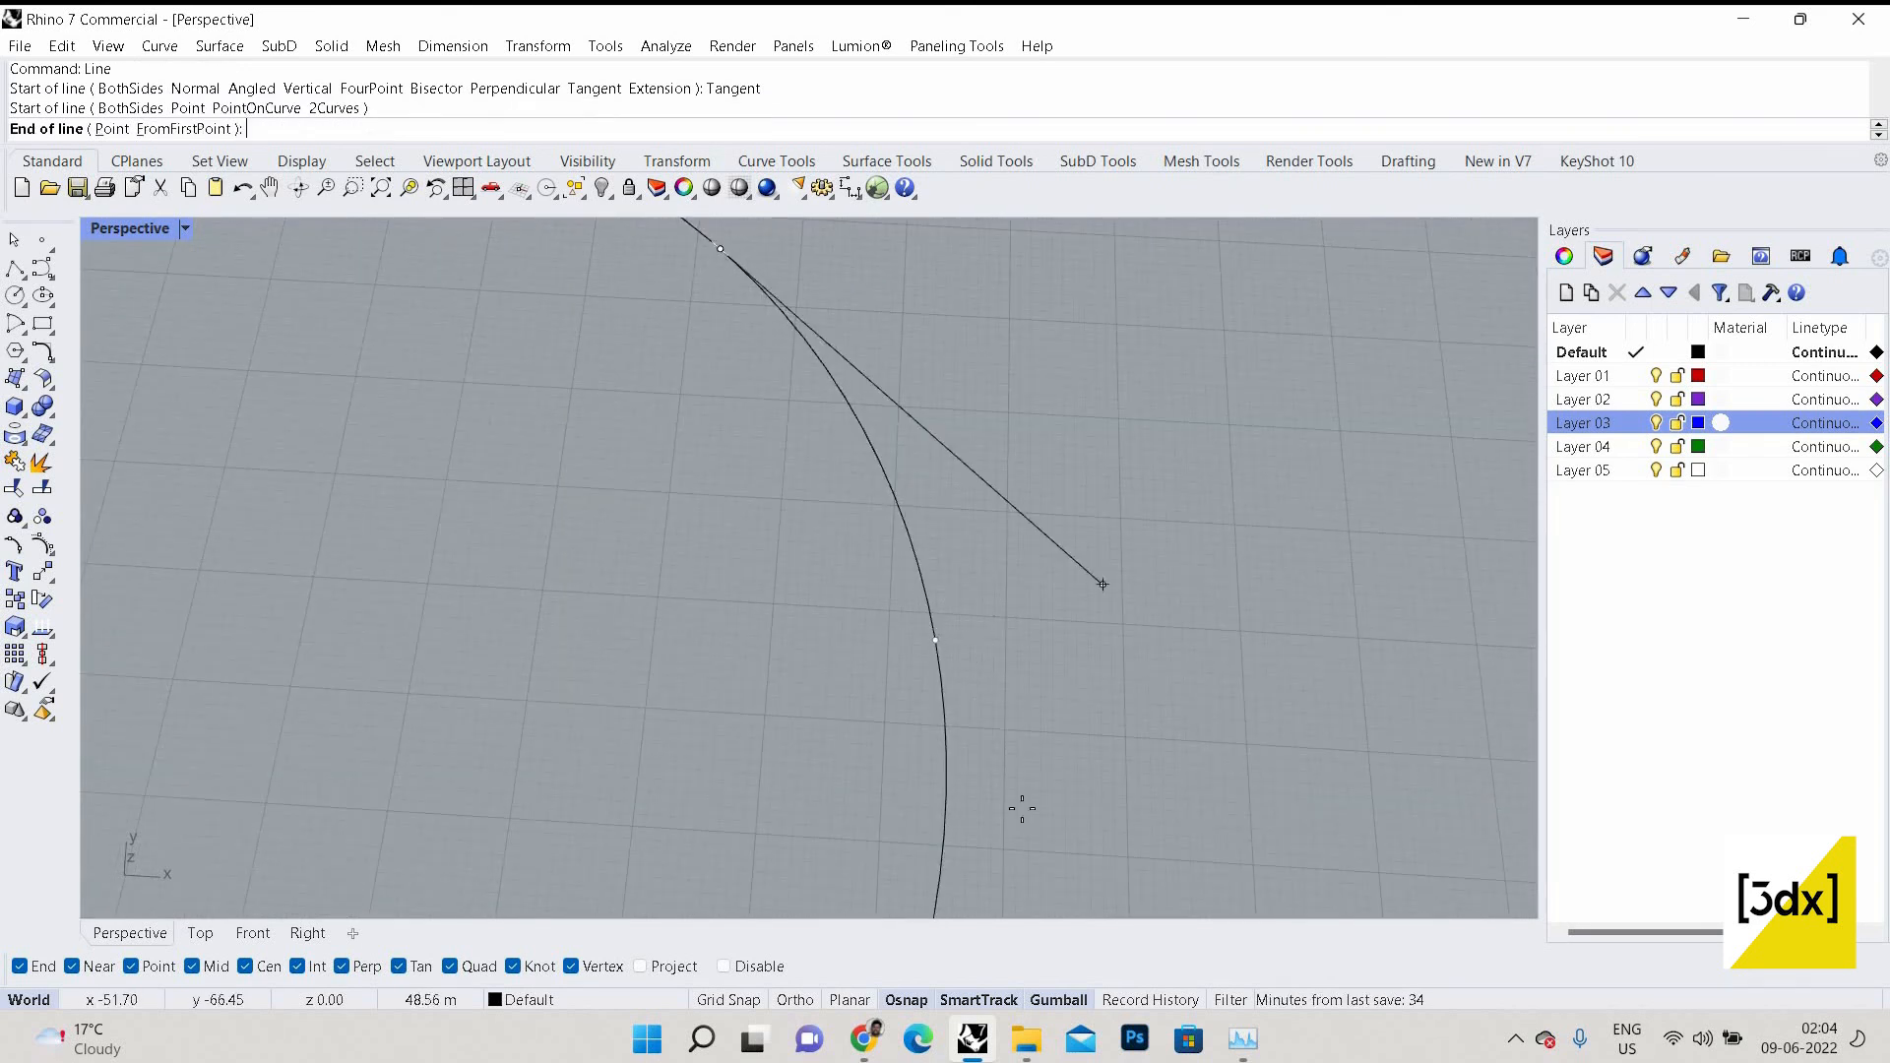
scroll(1015, 591, down, 3)
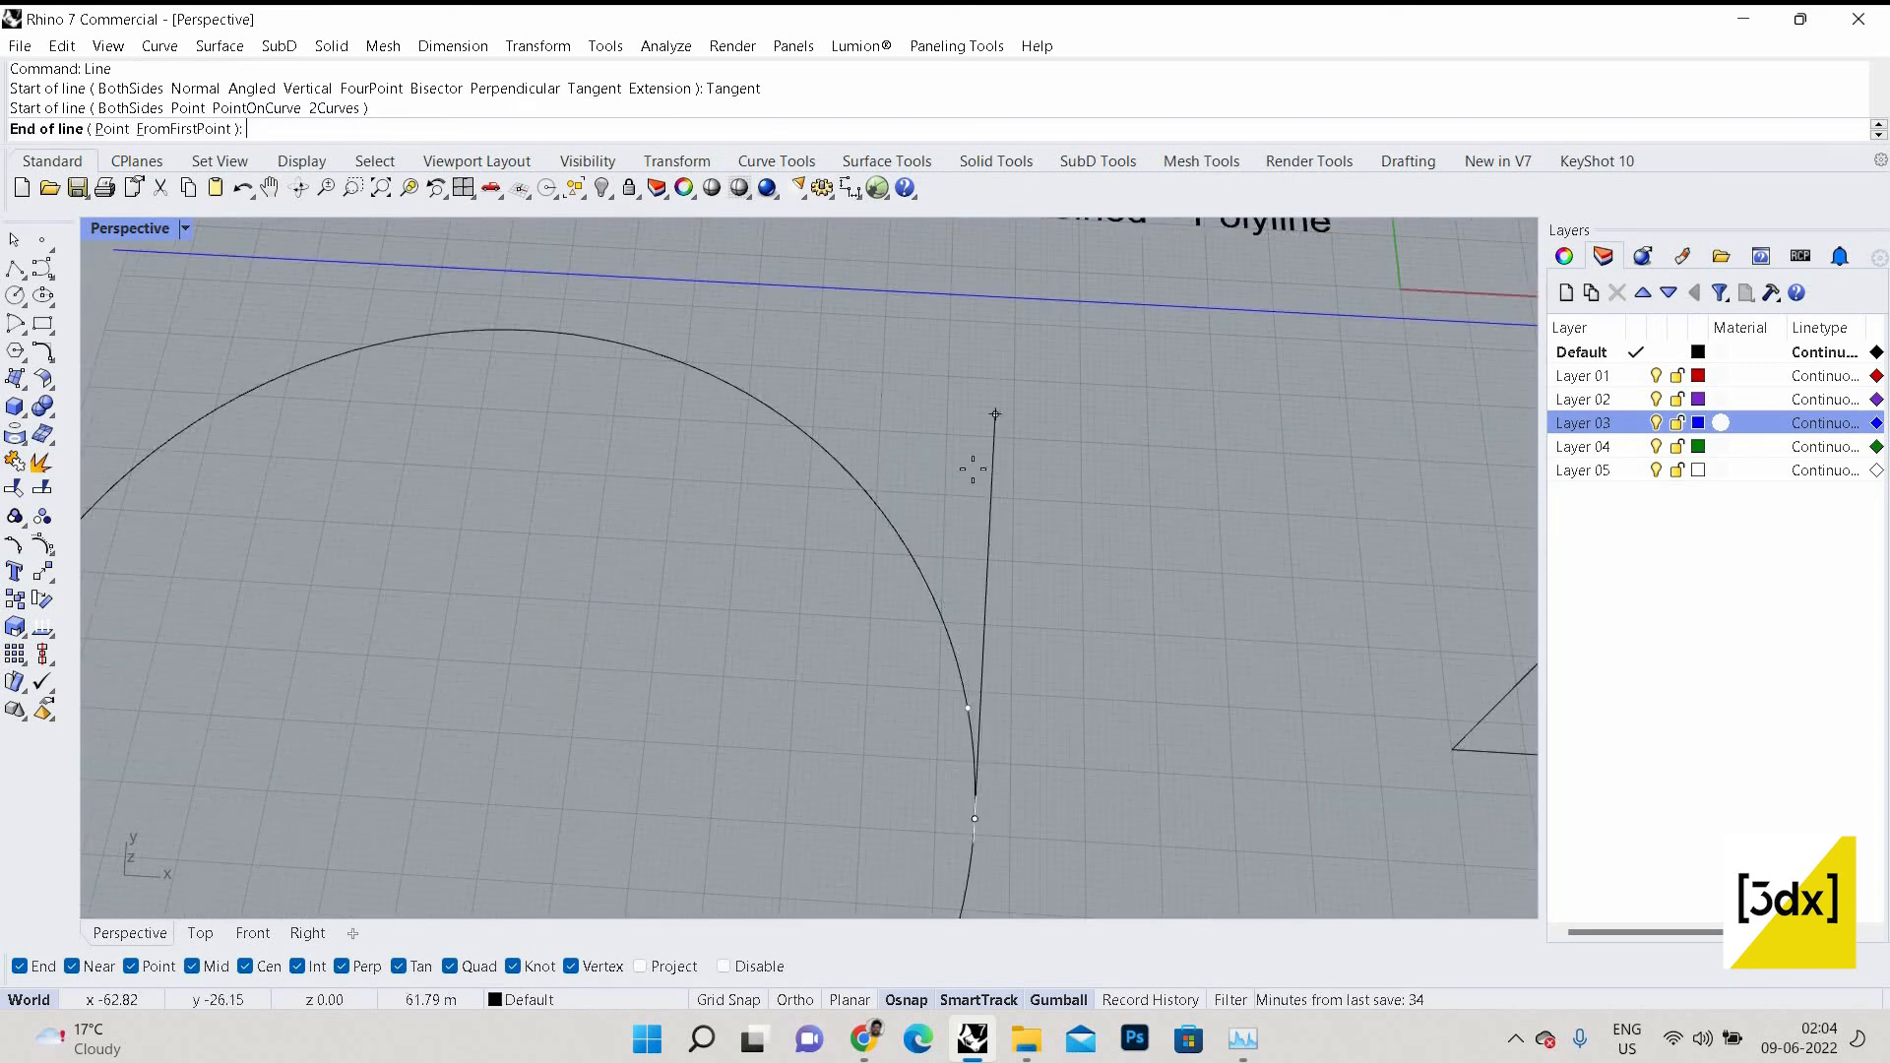
scroll(1014, 462, down, 2)
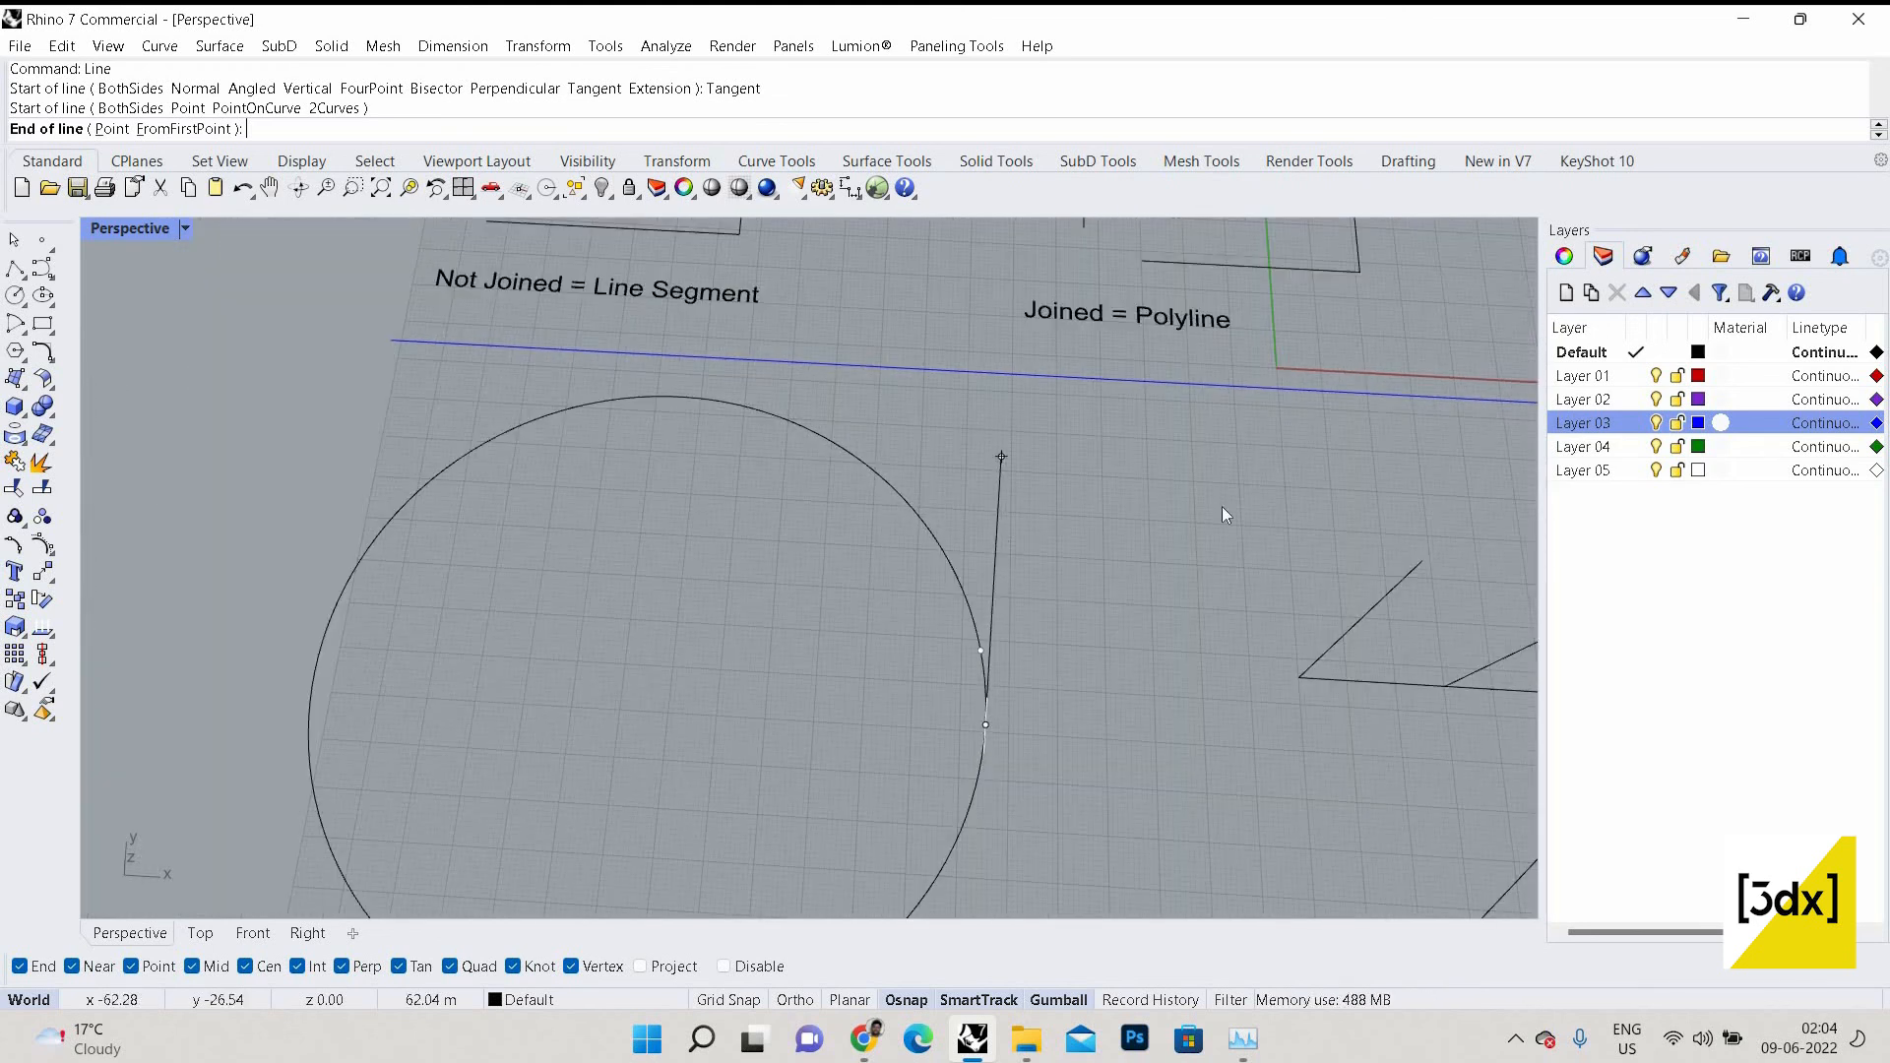
click(1053, 579)
Draw a plain line from a point on the circle's upper arc, following its tangent direction toward the angled lines.
scroll(1024, 565, down, 7)
scroll(1034, 556, up, 5)
right_click(1046, 568)
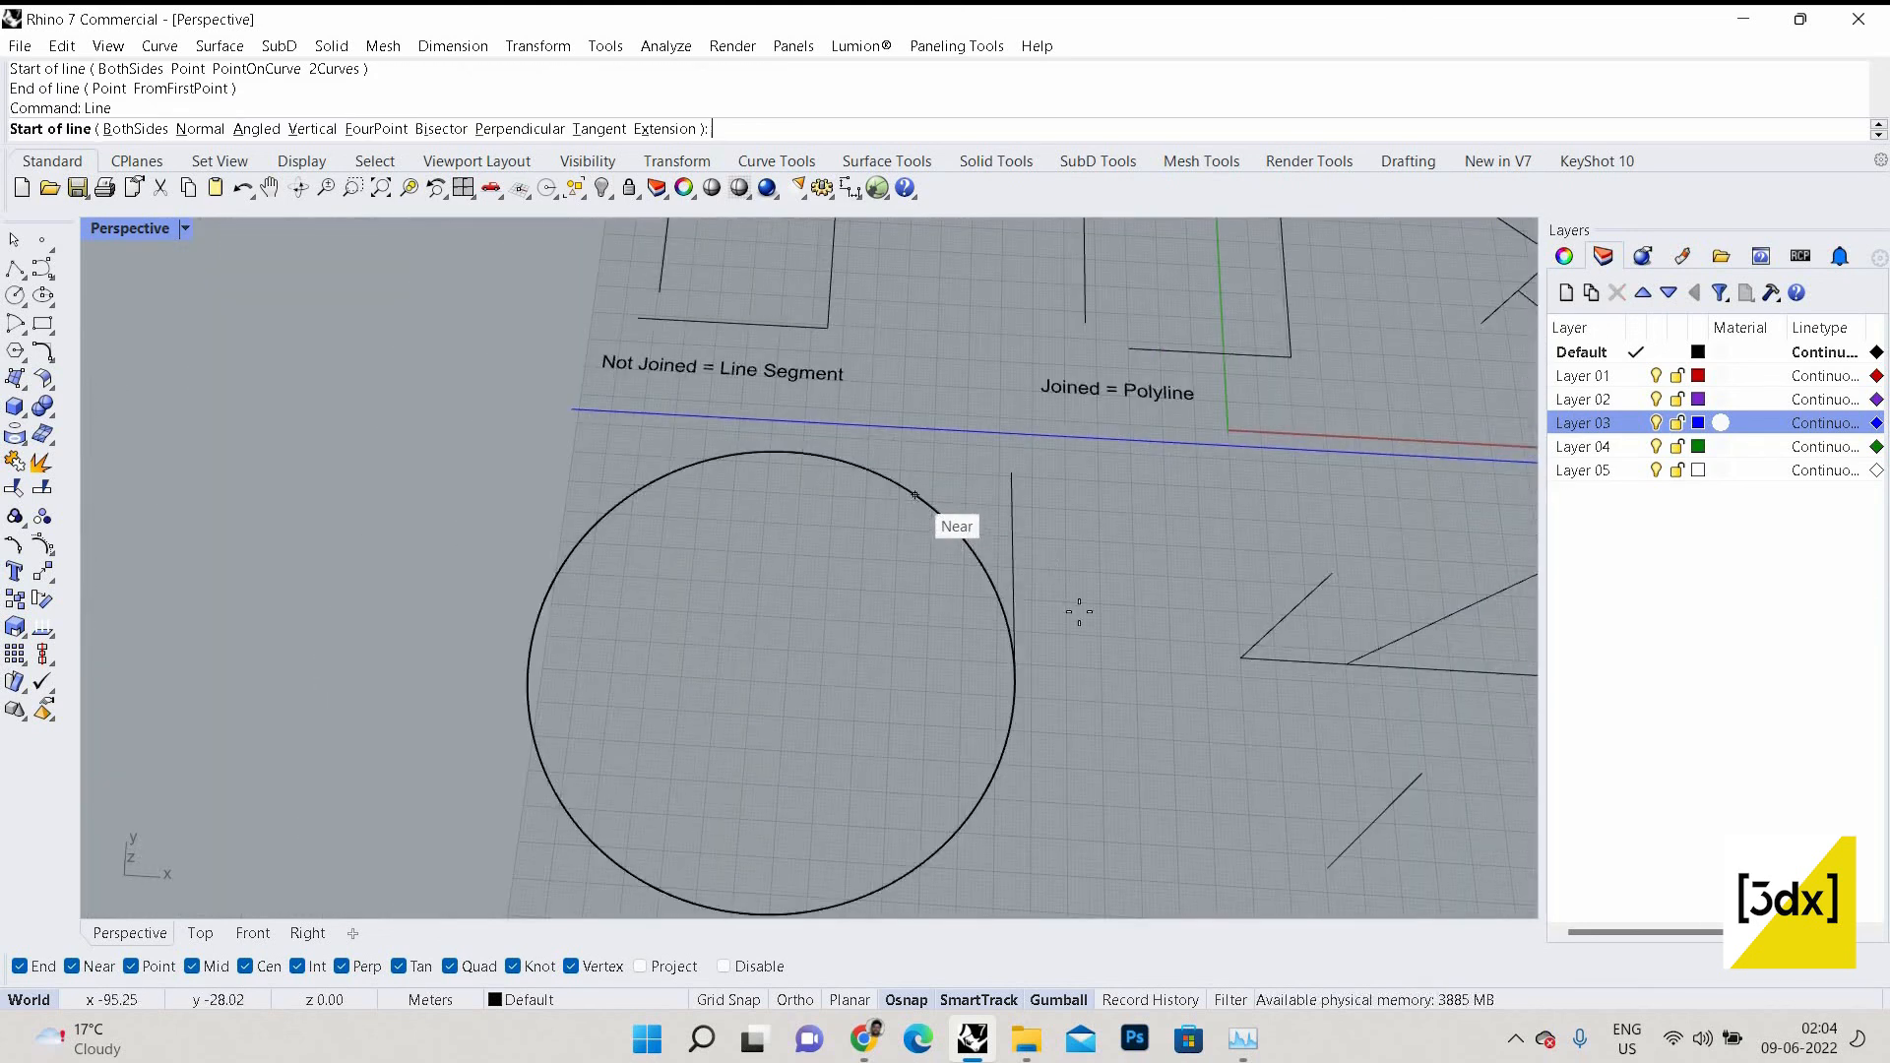
click(940, 514)
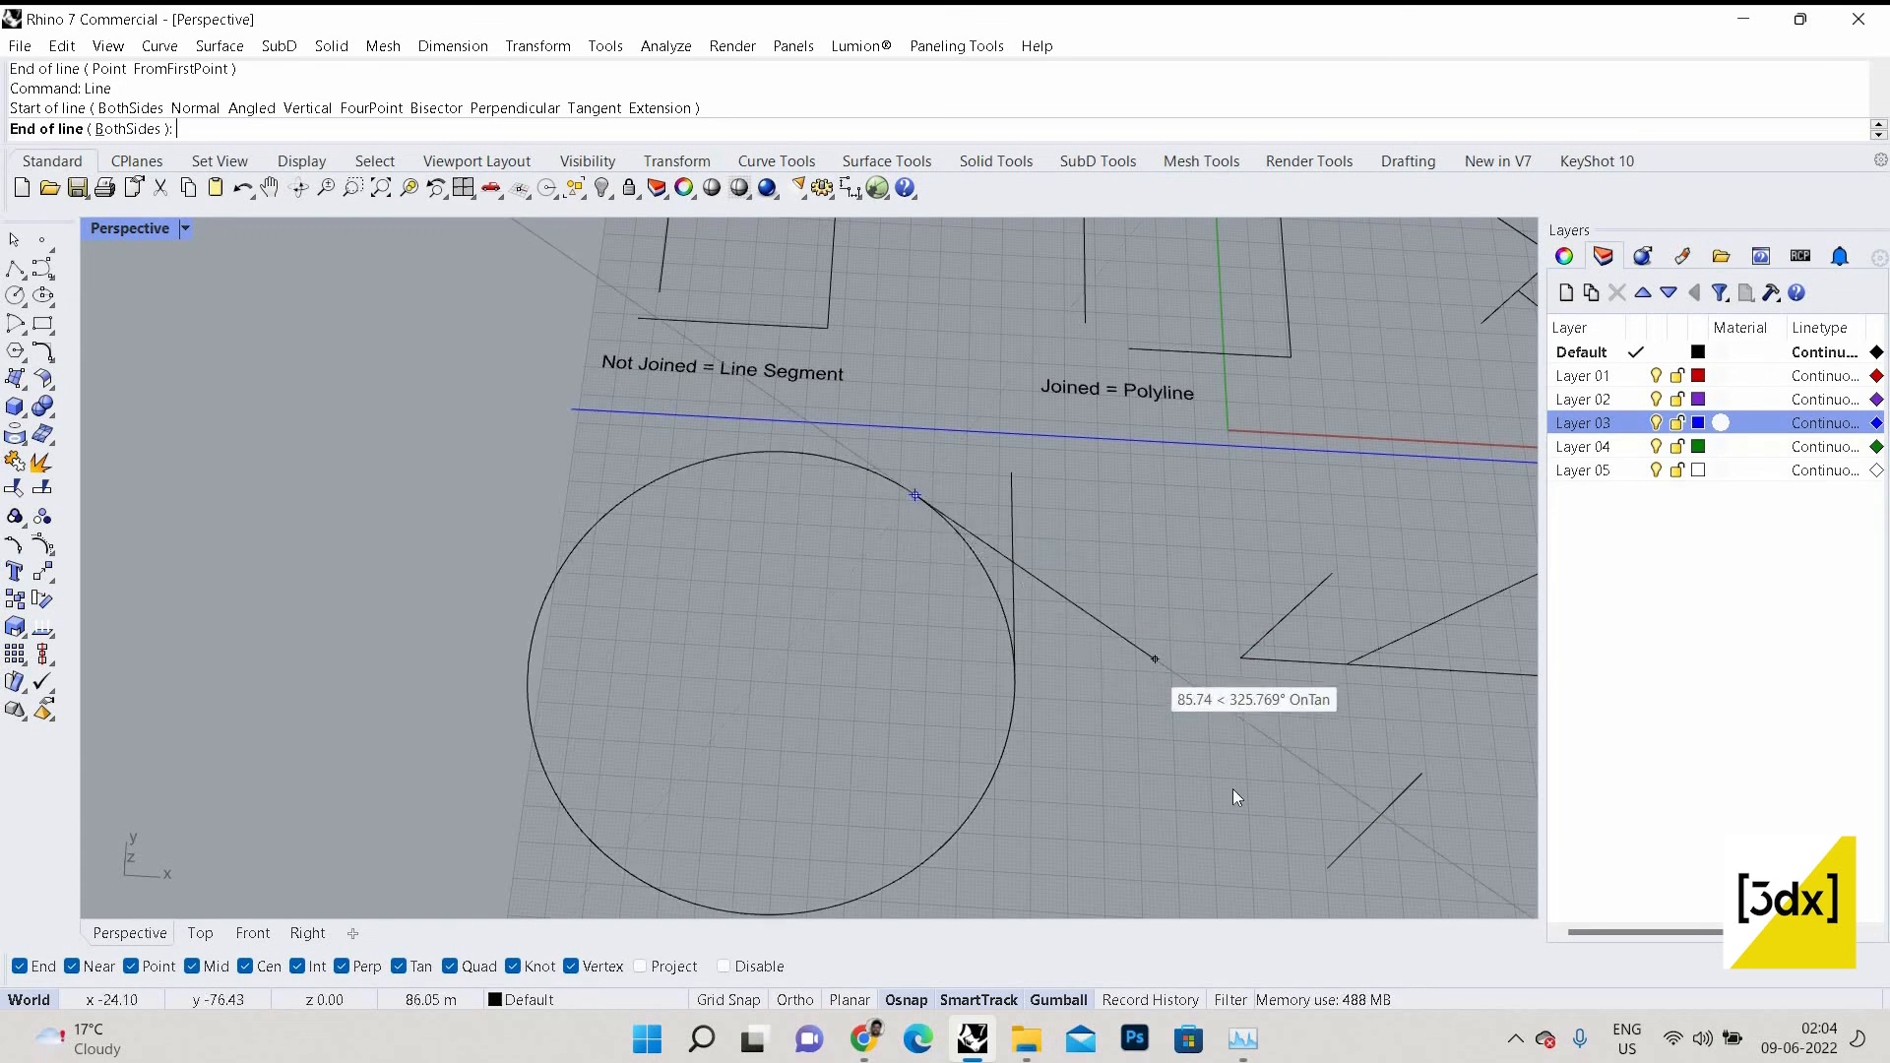
click(1078, 630)
Draw an Extension line from the lower end of the short standalone line below the angle, and select both pieces to check them.
scroll(1108, 608, down, 3)
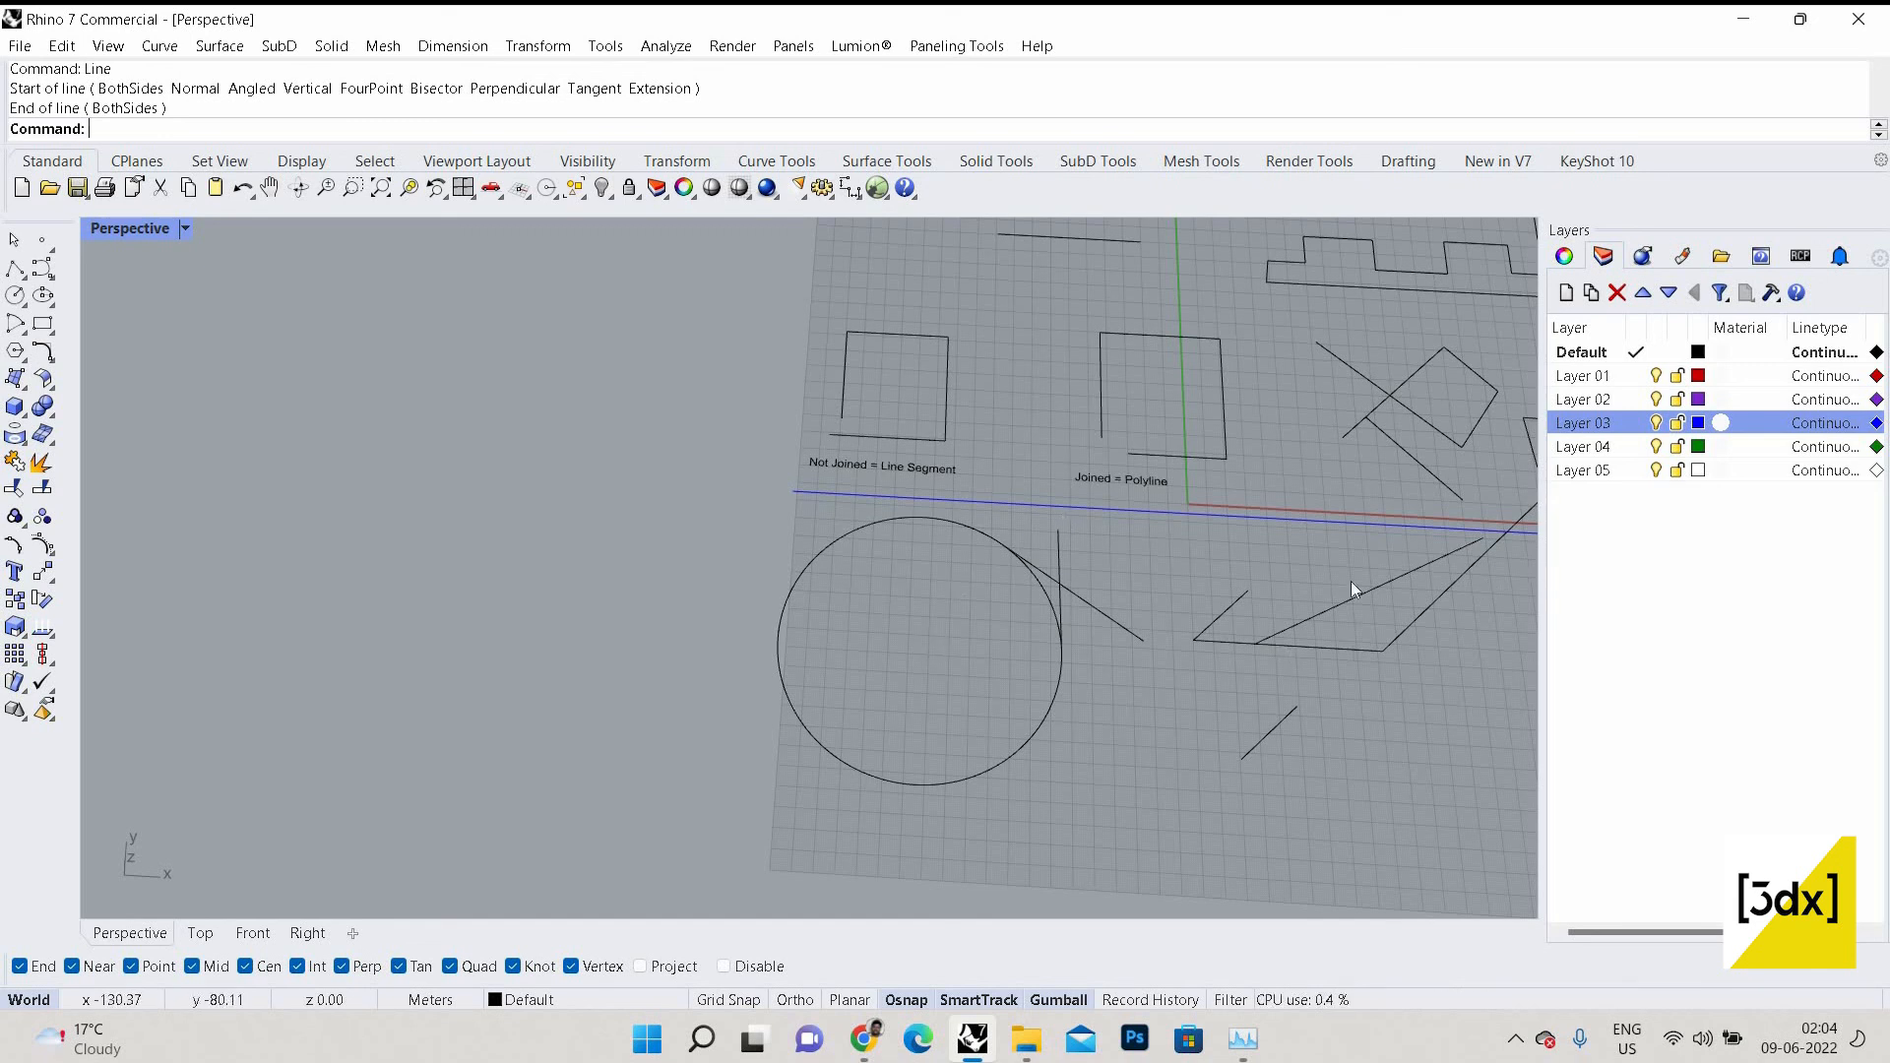
scroll(1325, 577, down, 3)
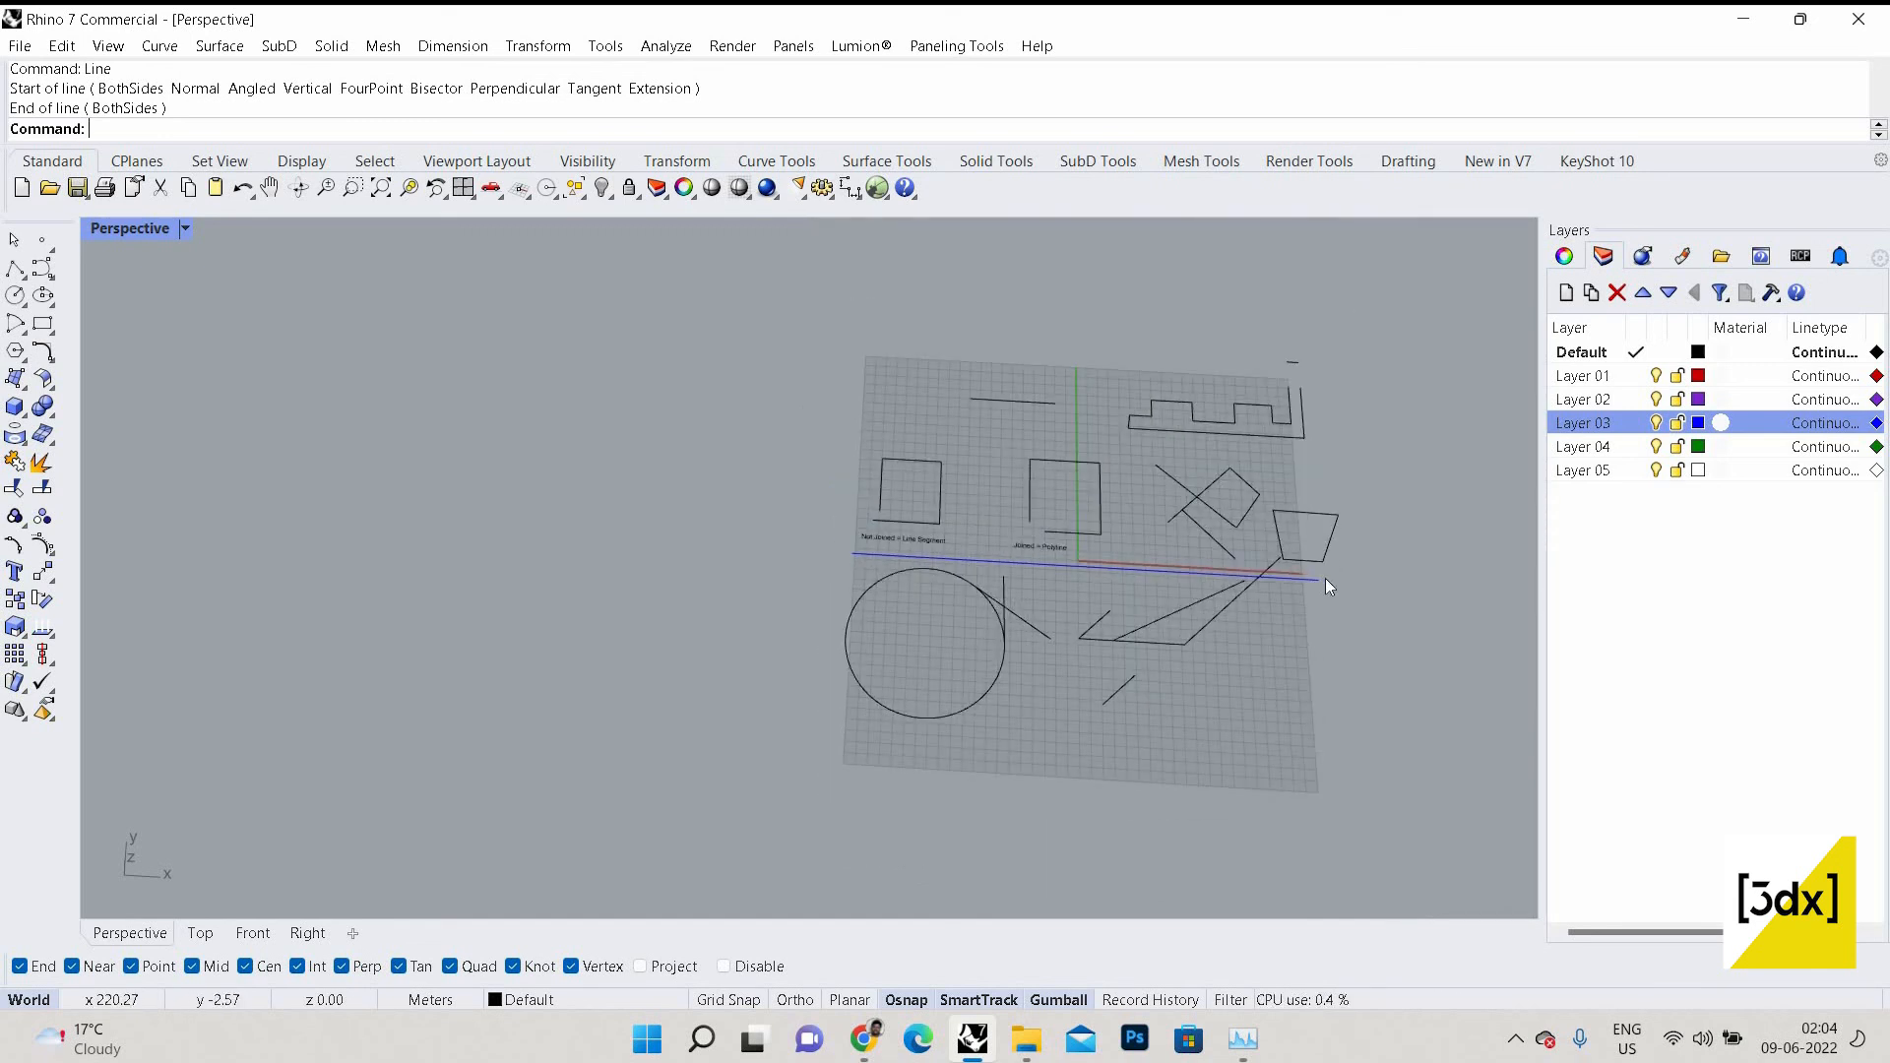
key(Return)
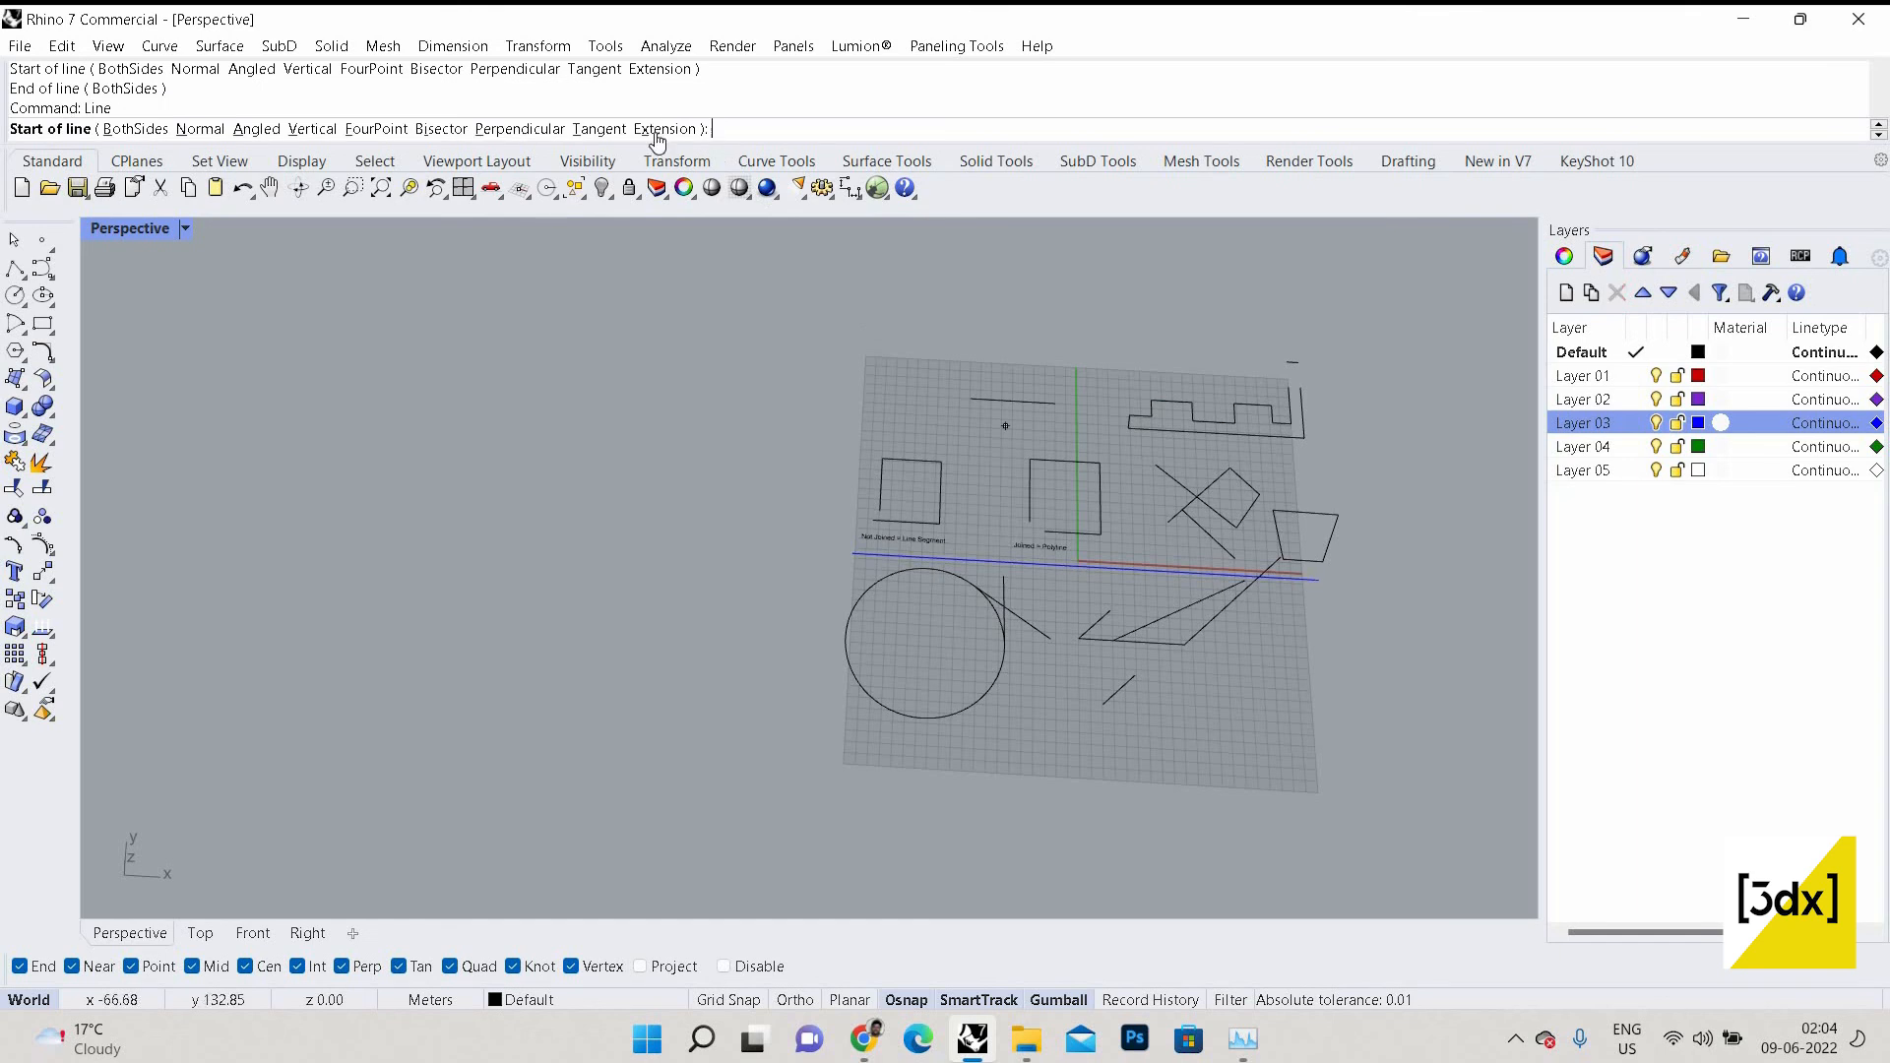
click(657, 132)
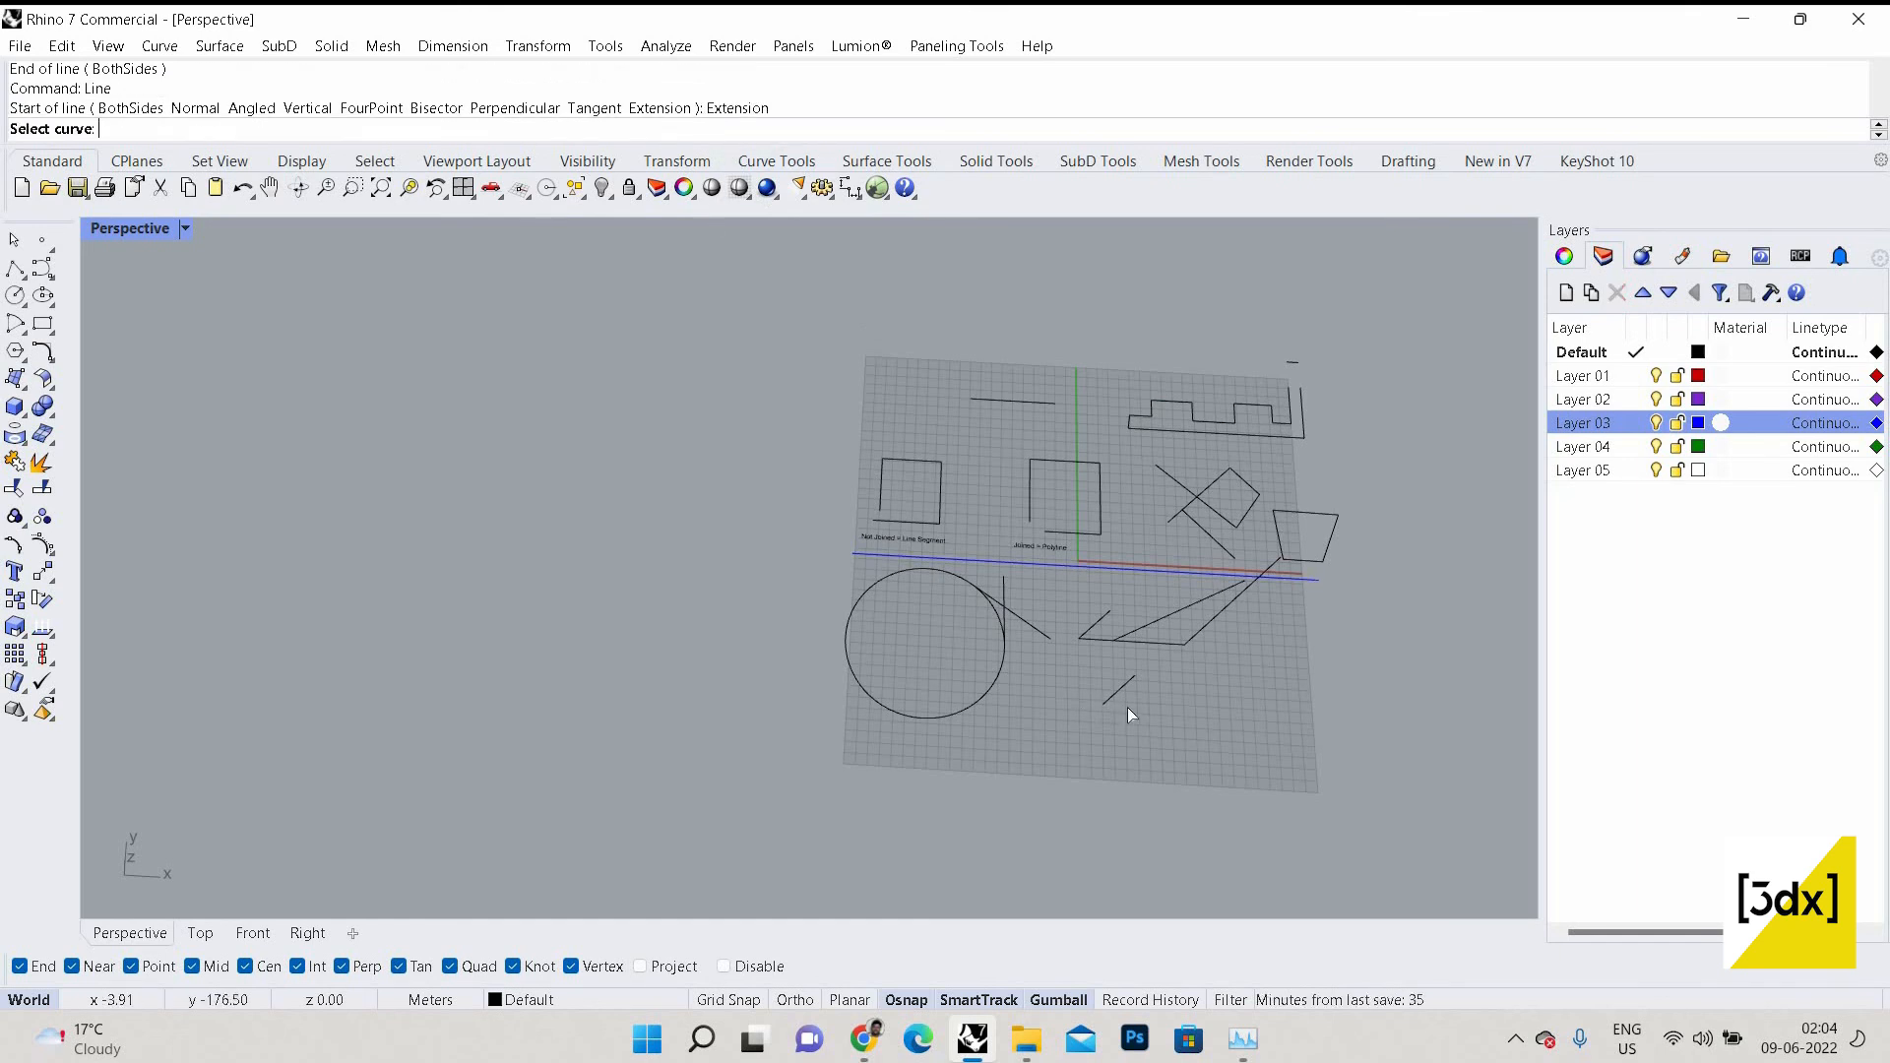
scroll(1126, 707, up, 3)
scroll(1127, 700, up, 3)
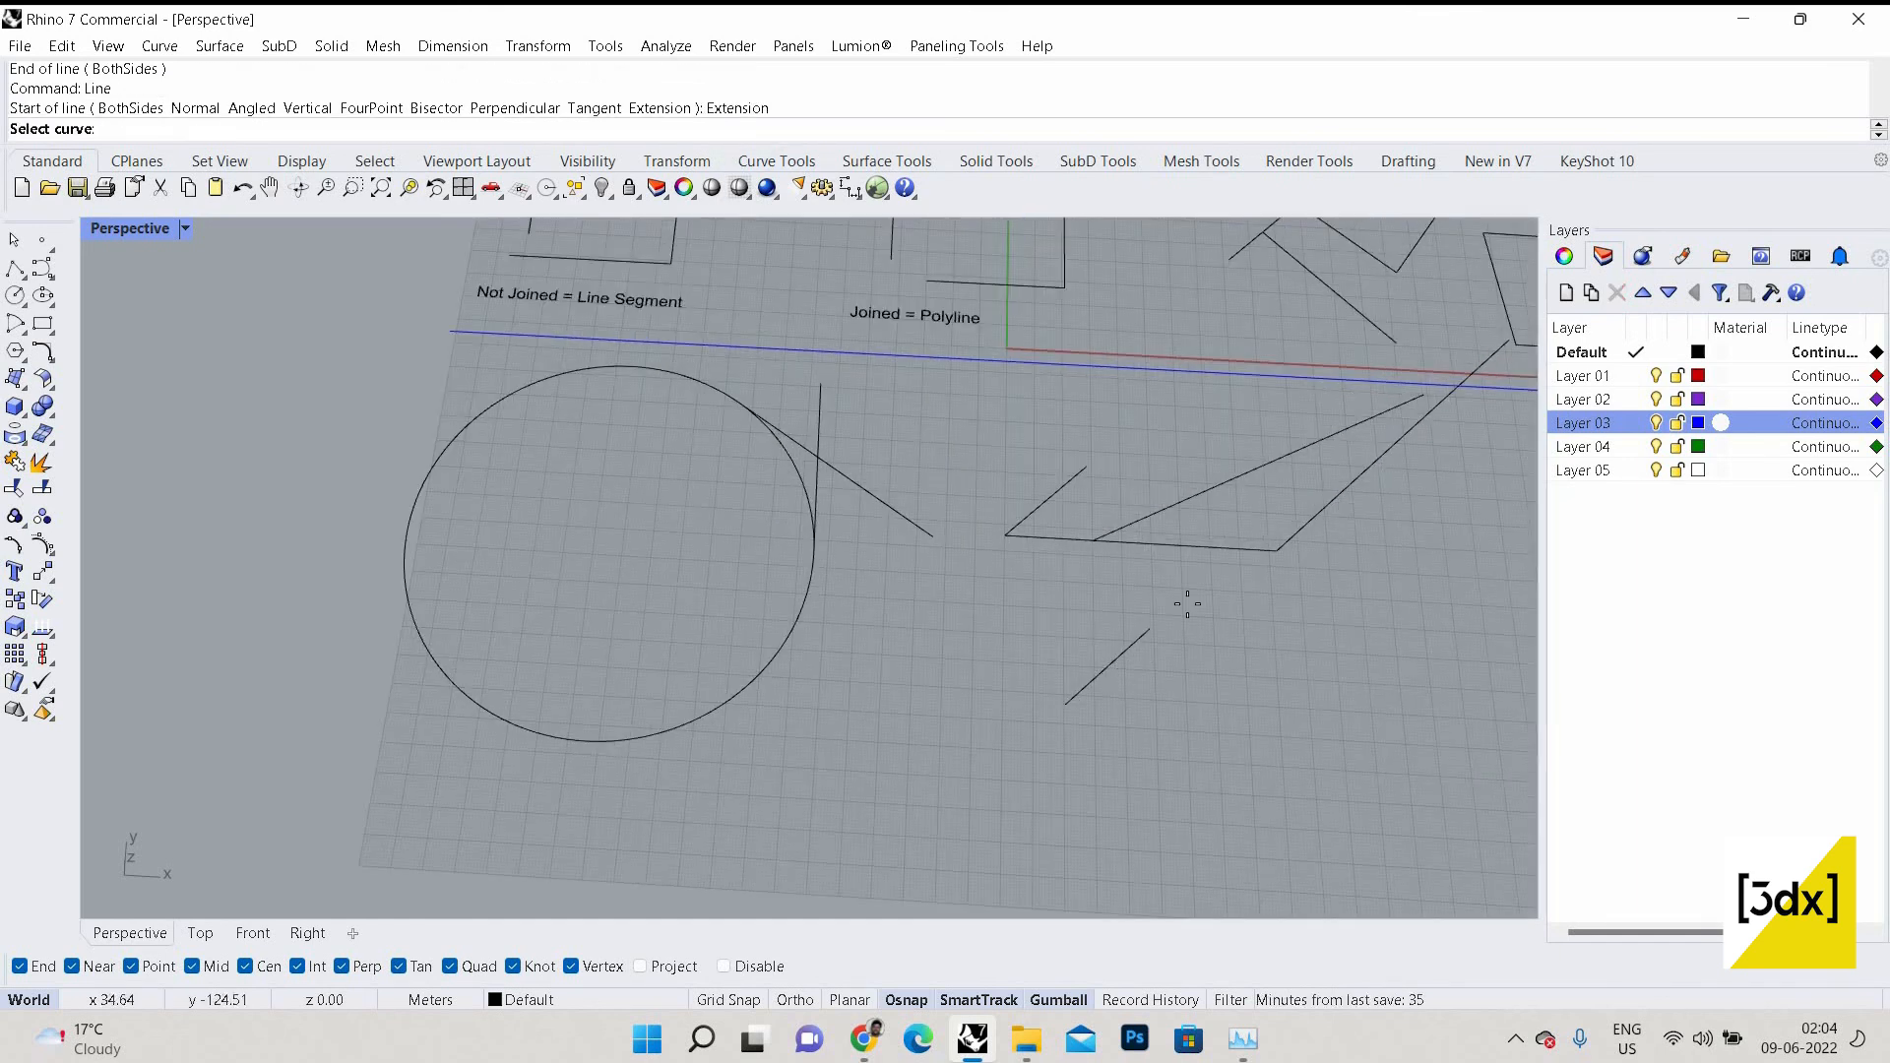
click(1107, 665)
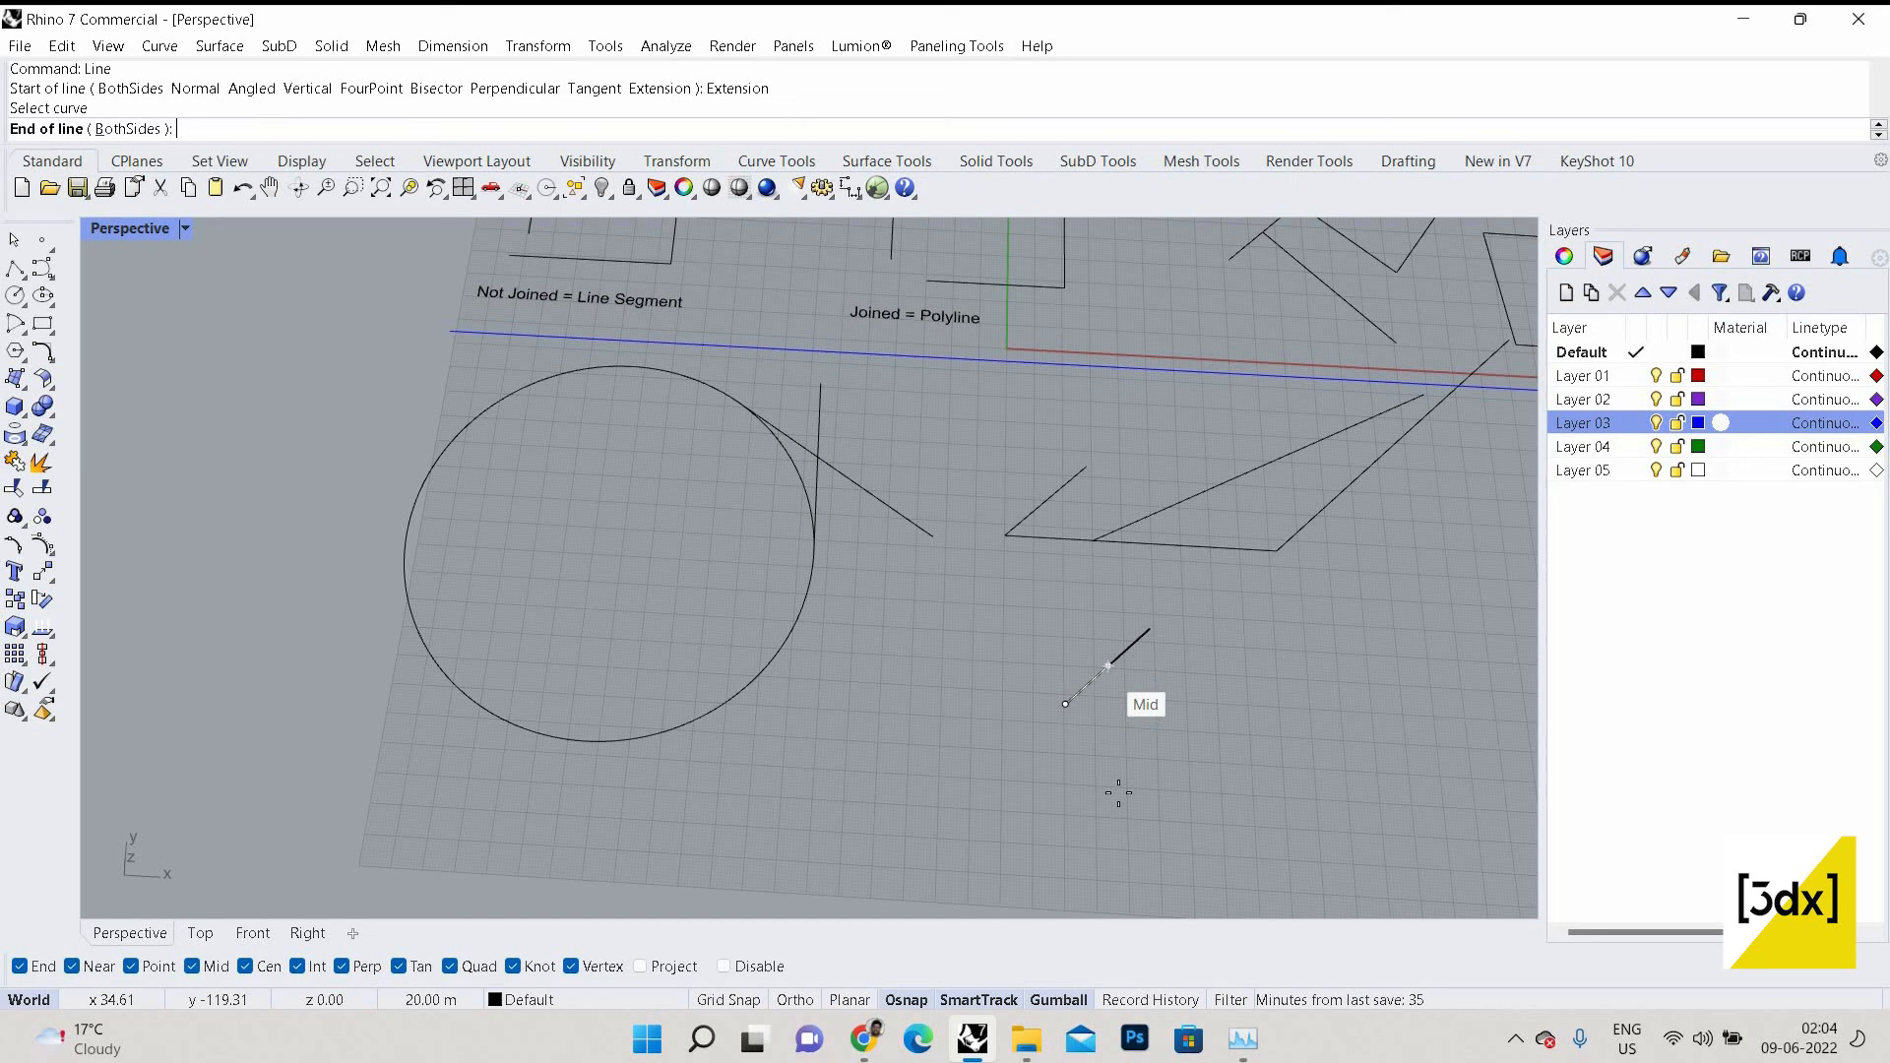
click(980, 834)
click(1088, 686)
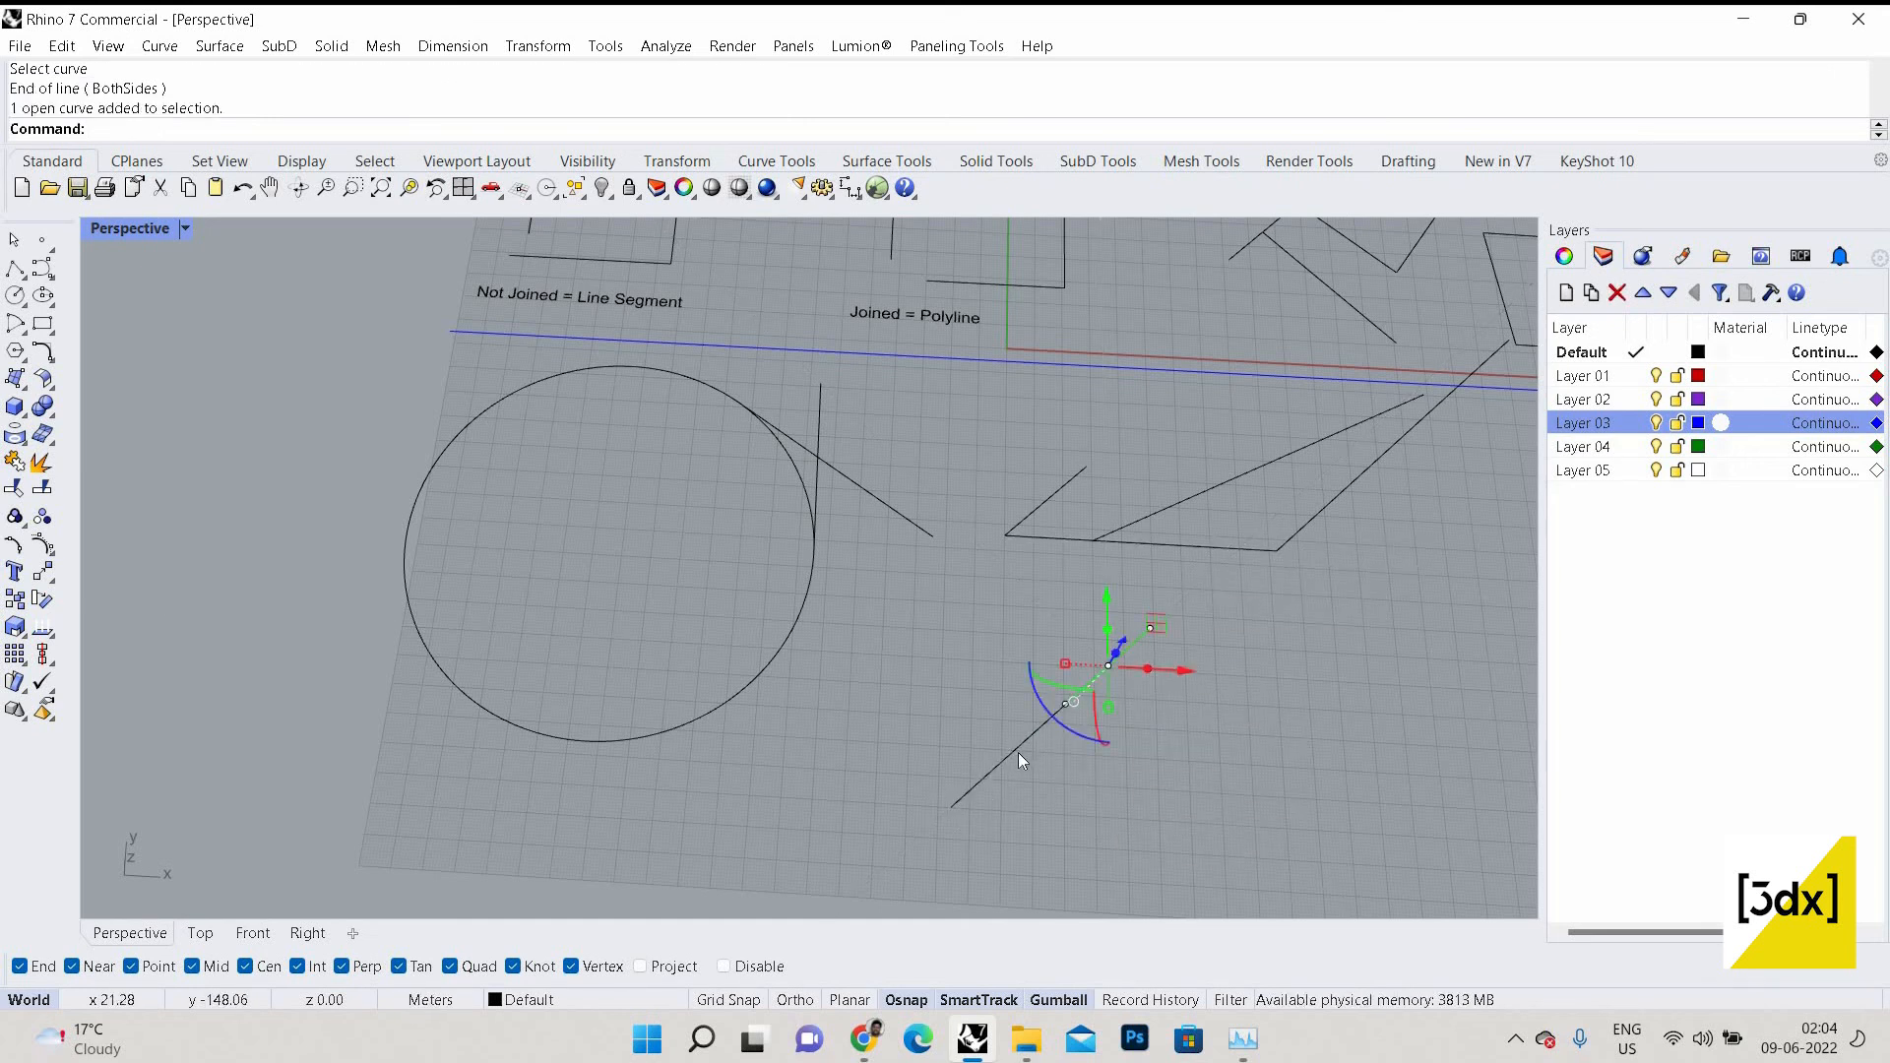
click(1024, 741)
click(966, 703)
Draw an Extension line from the free end of the angle's short arm, continuing up past the blue line.
scroll(943, 649, down, 5)
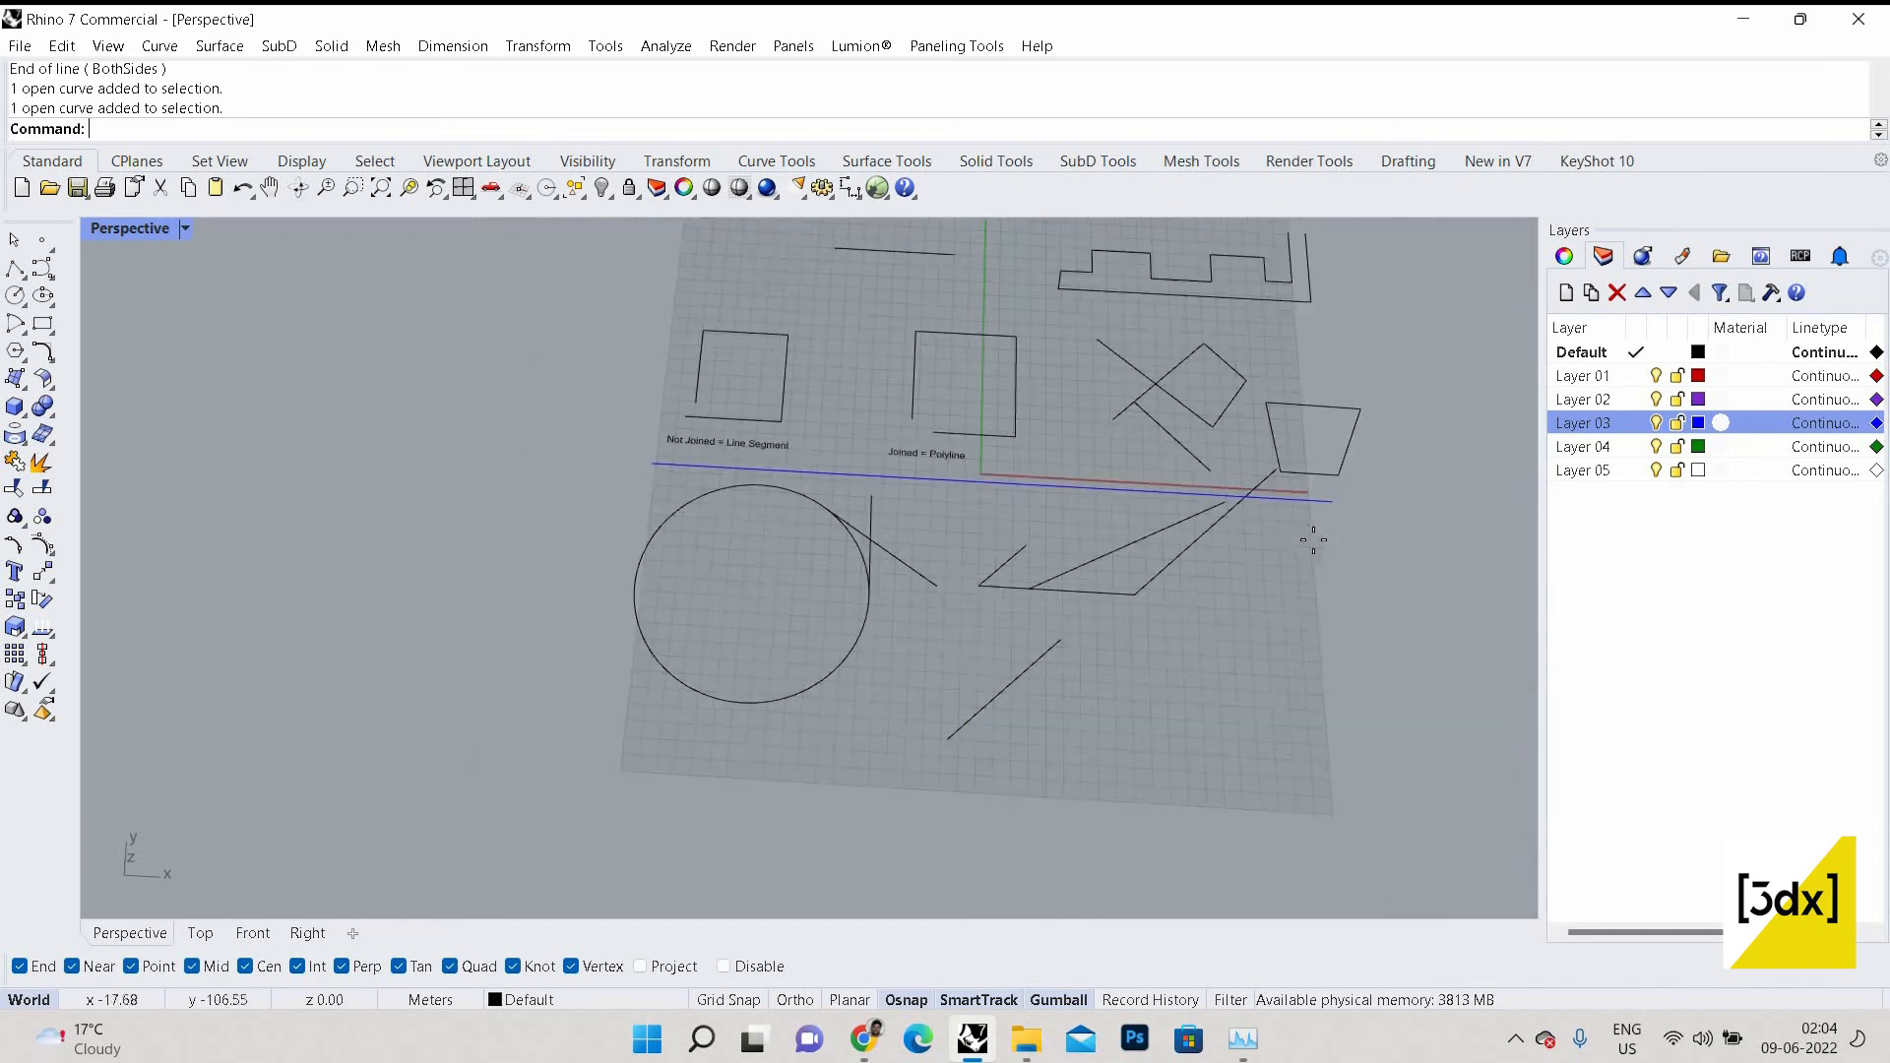
scroll(1313, 539, up, 3)
key(Return)
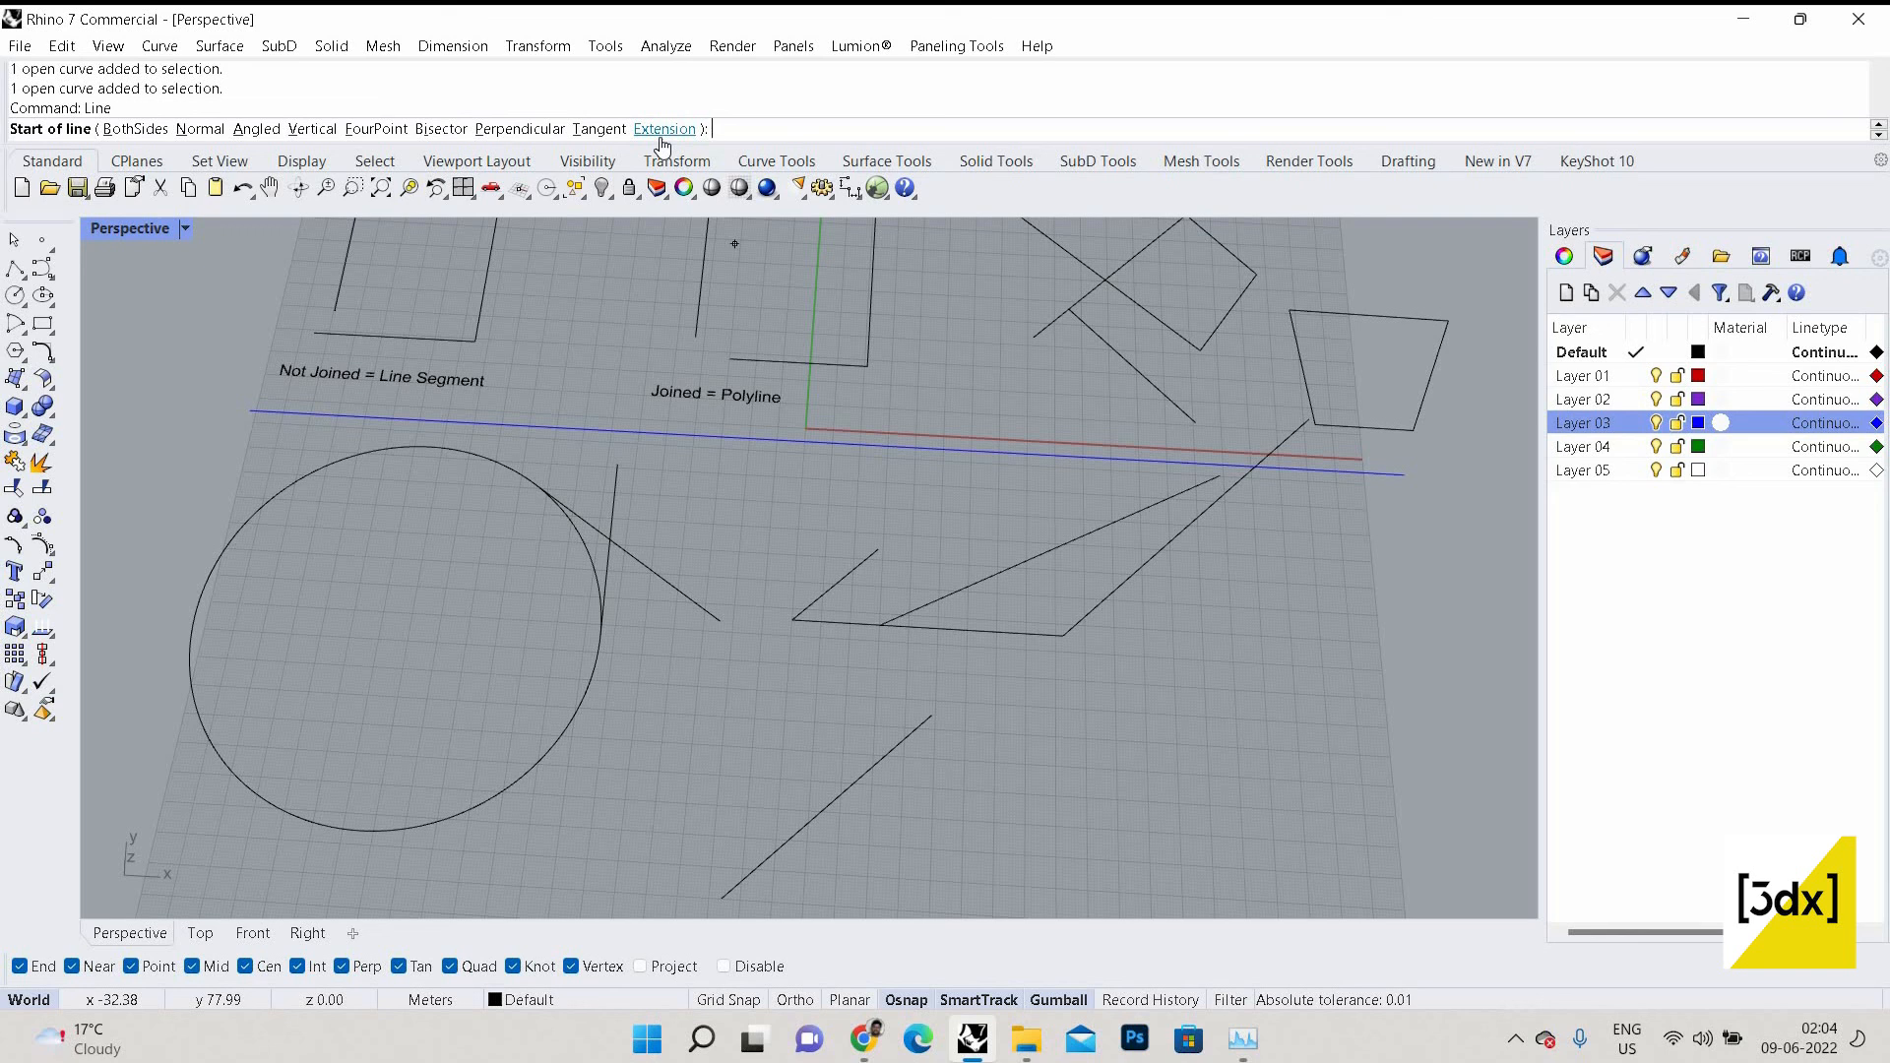
click(658, 131)
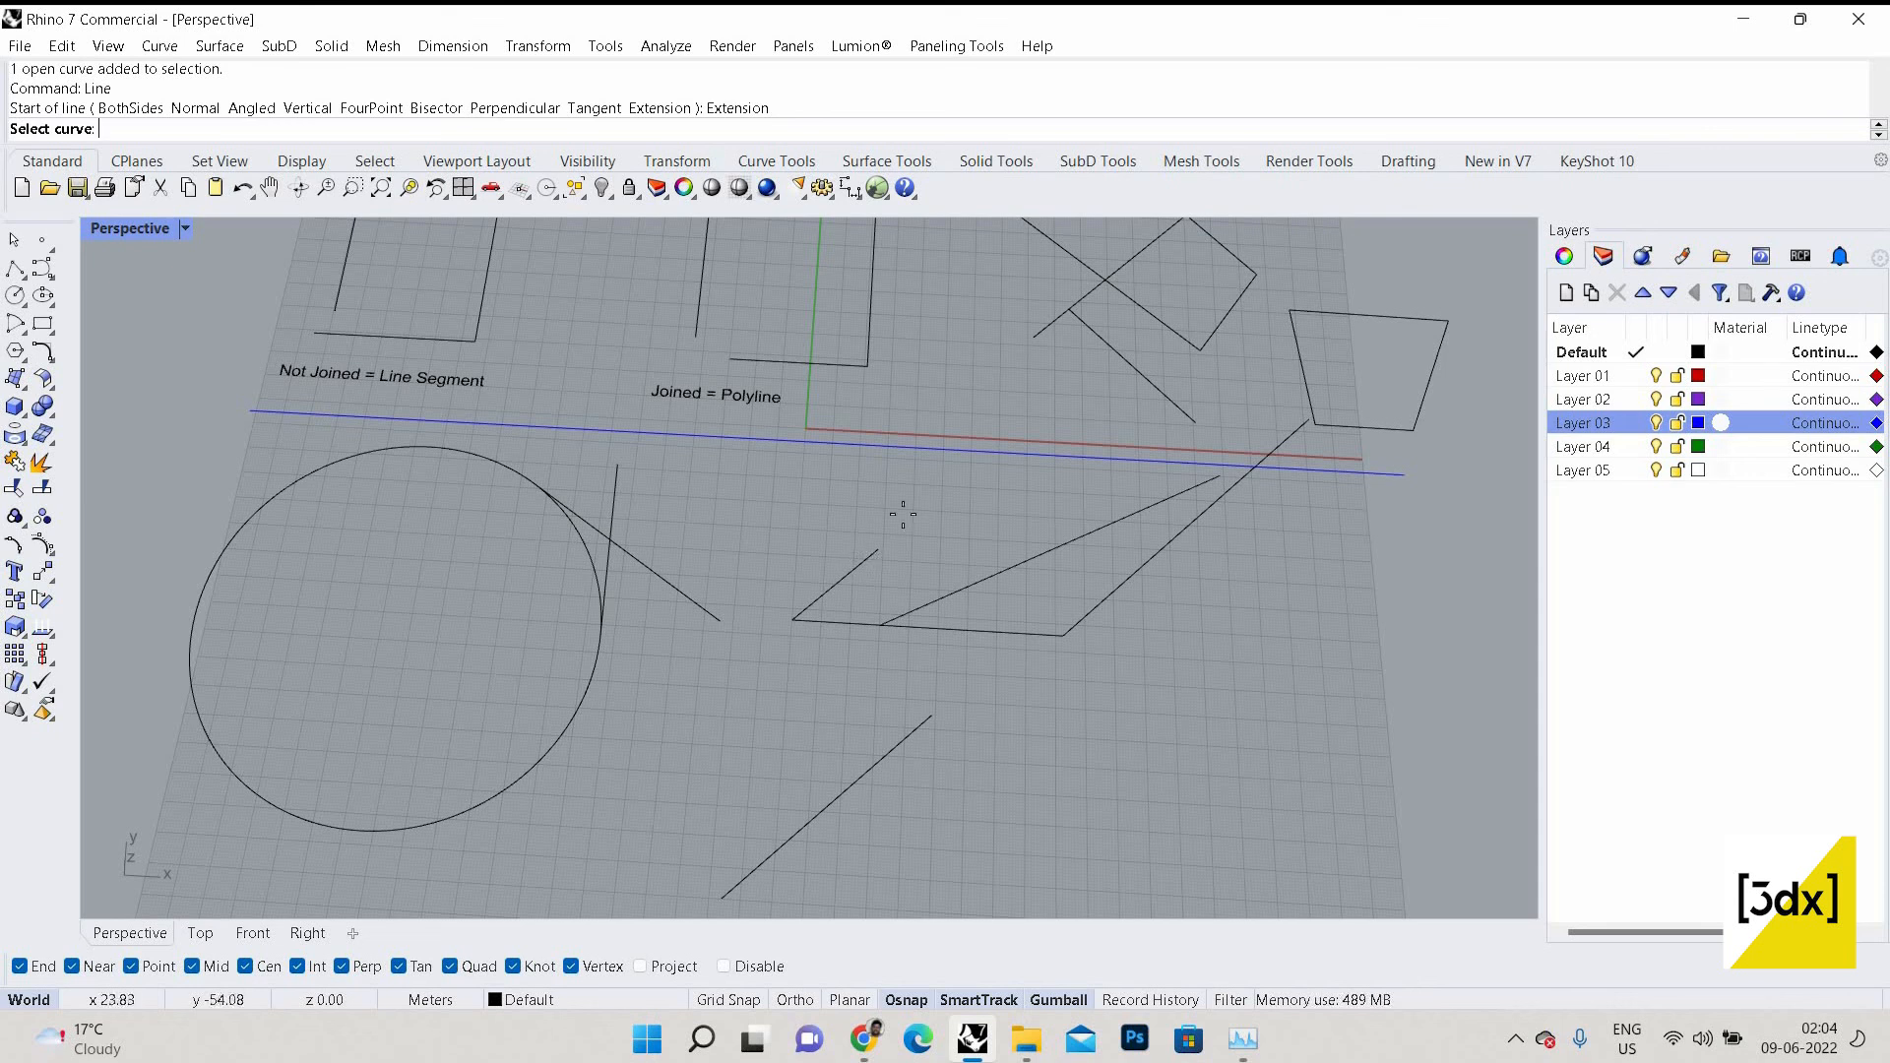
click(870, 556)
scroll(953, 454, down, 5)
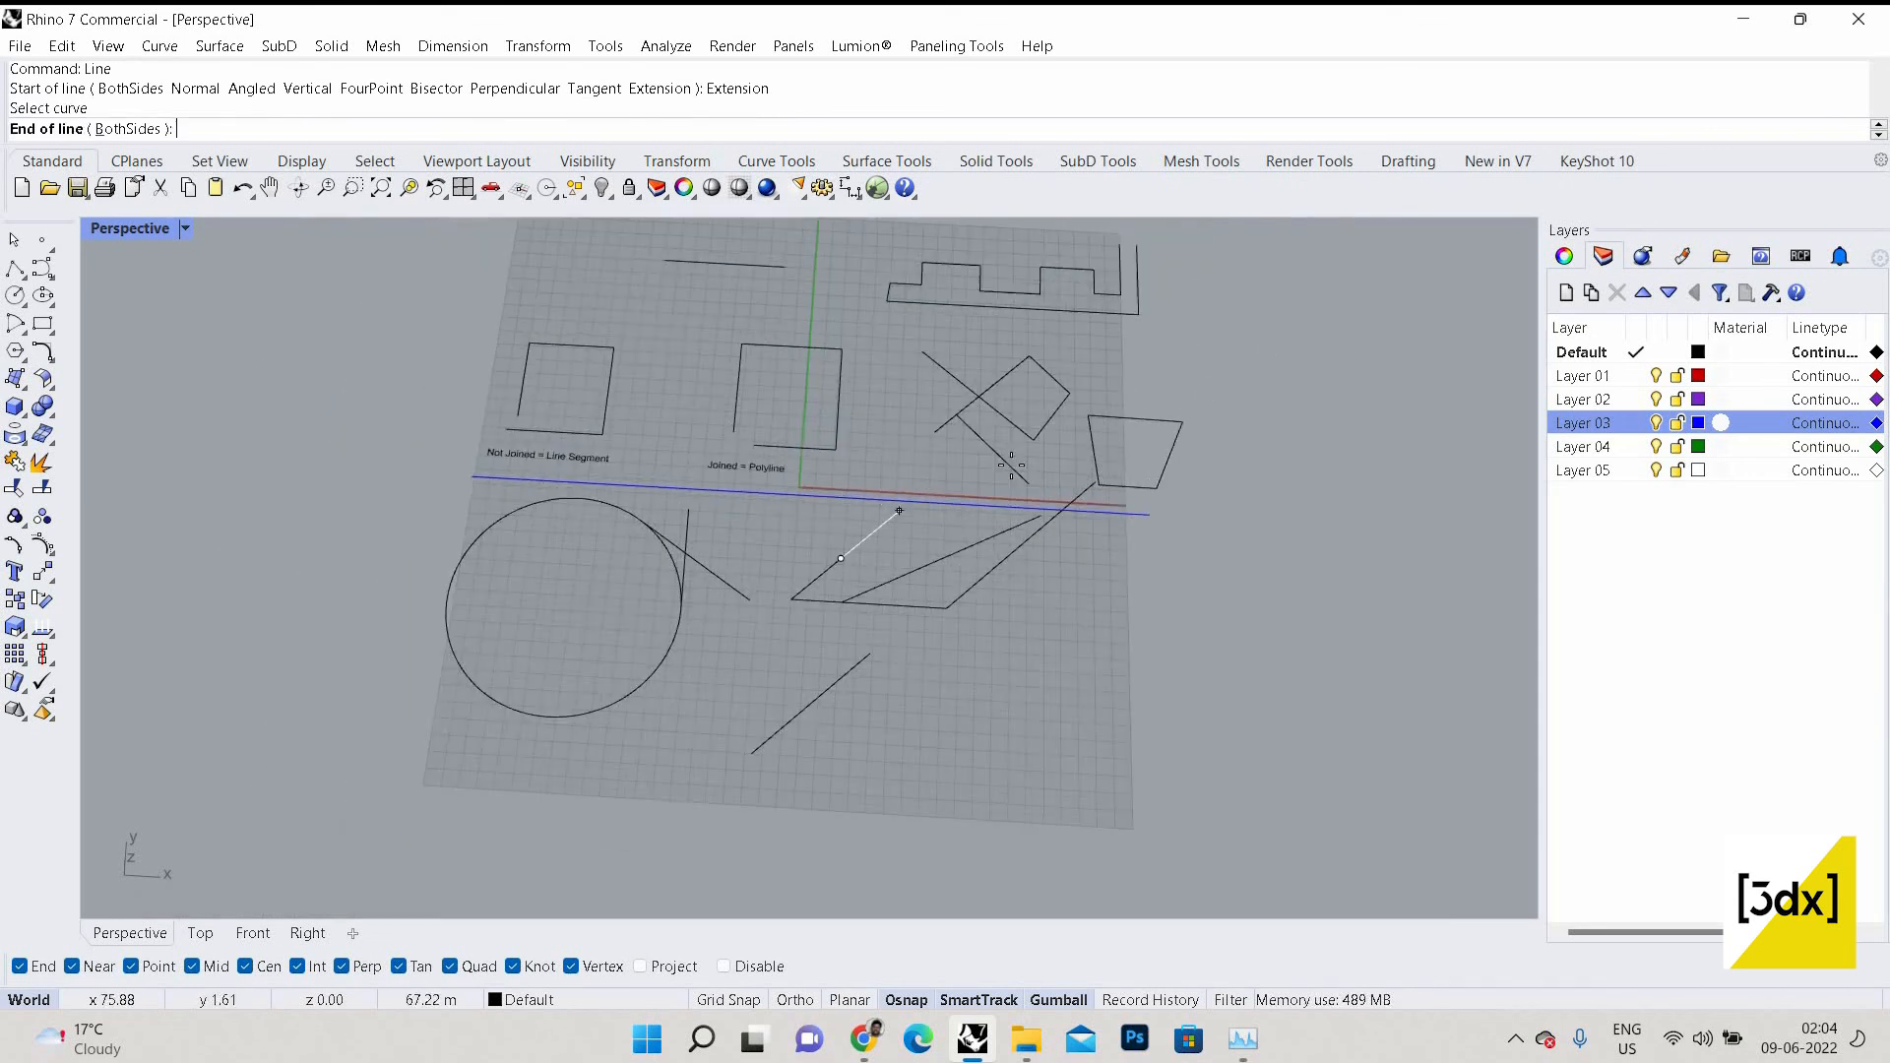
click(960, 476)
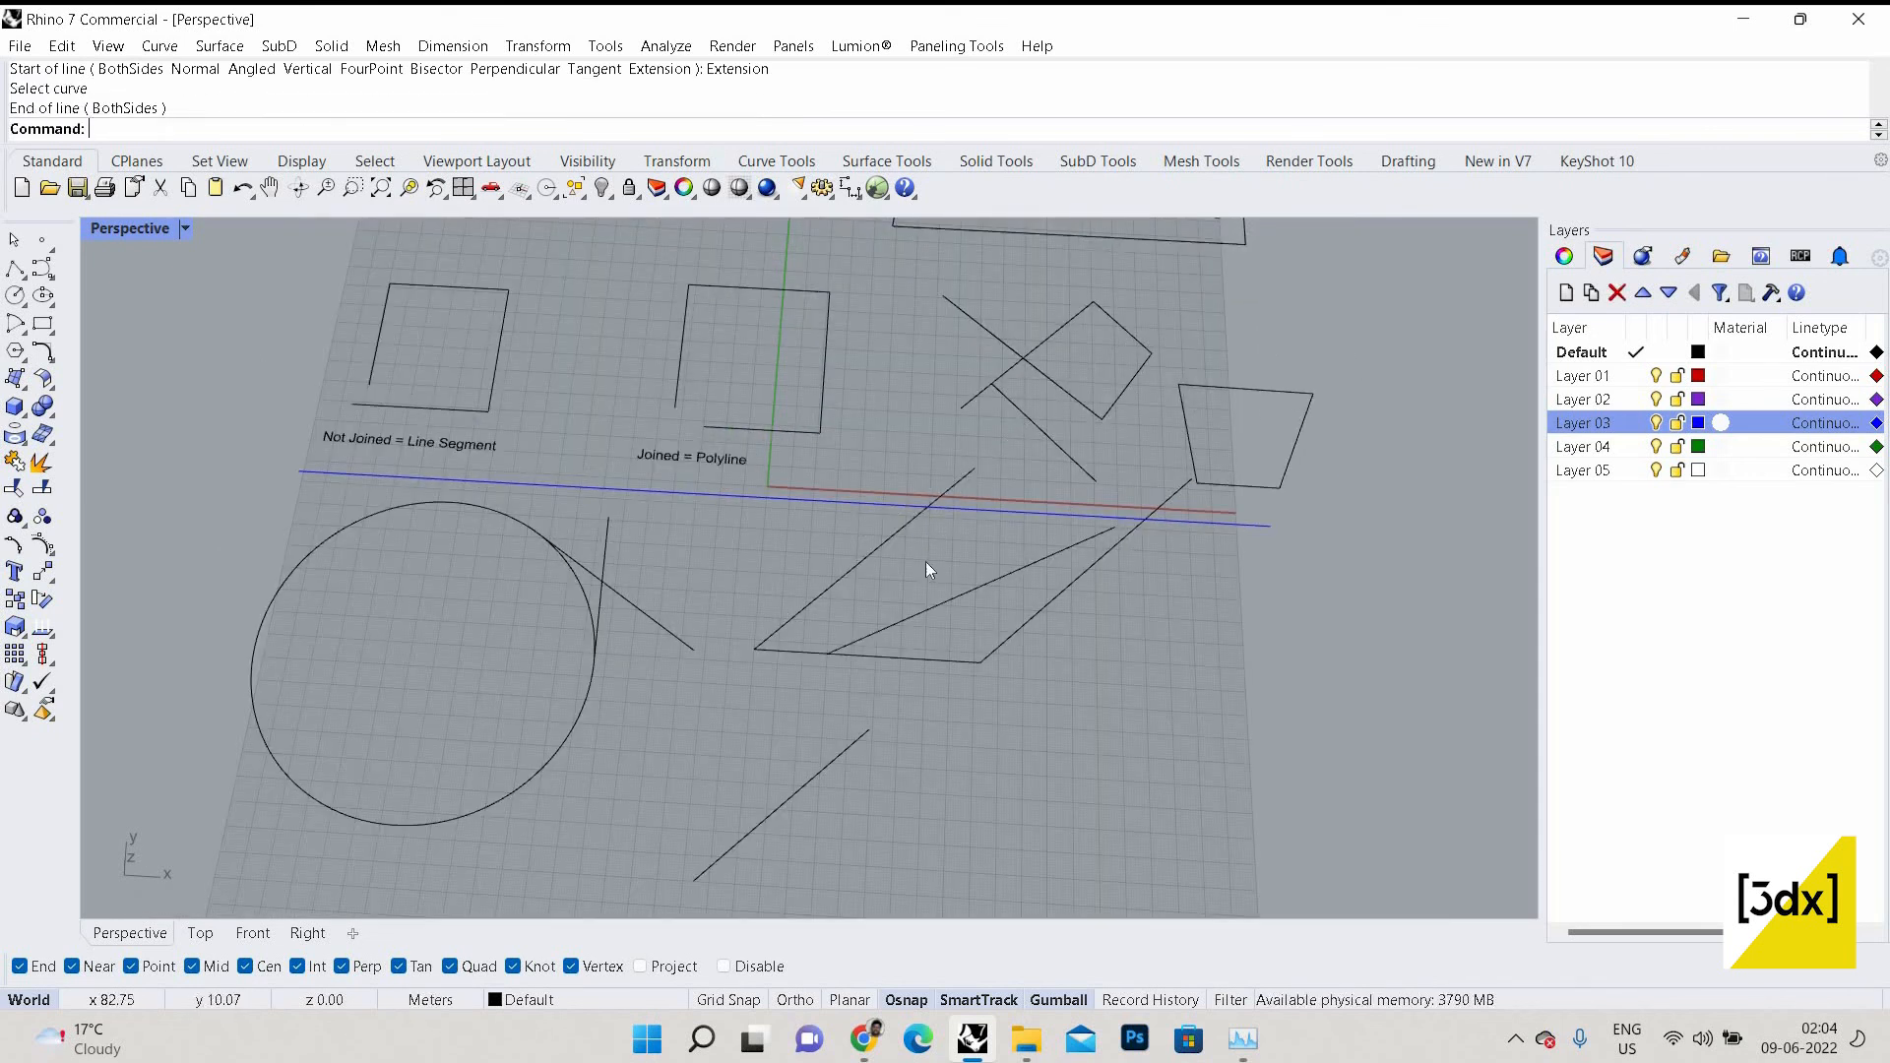
Draw an Extension line from the free end of the circle's longer tangent line, crossing the standalone line, and select the extension to check it.
key(Return)
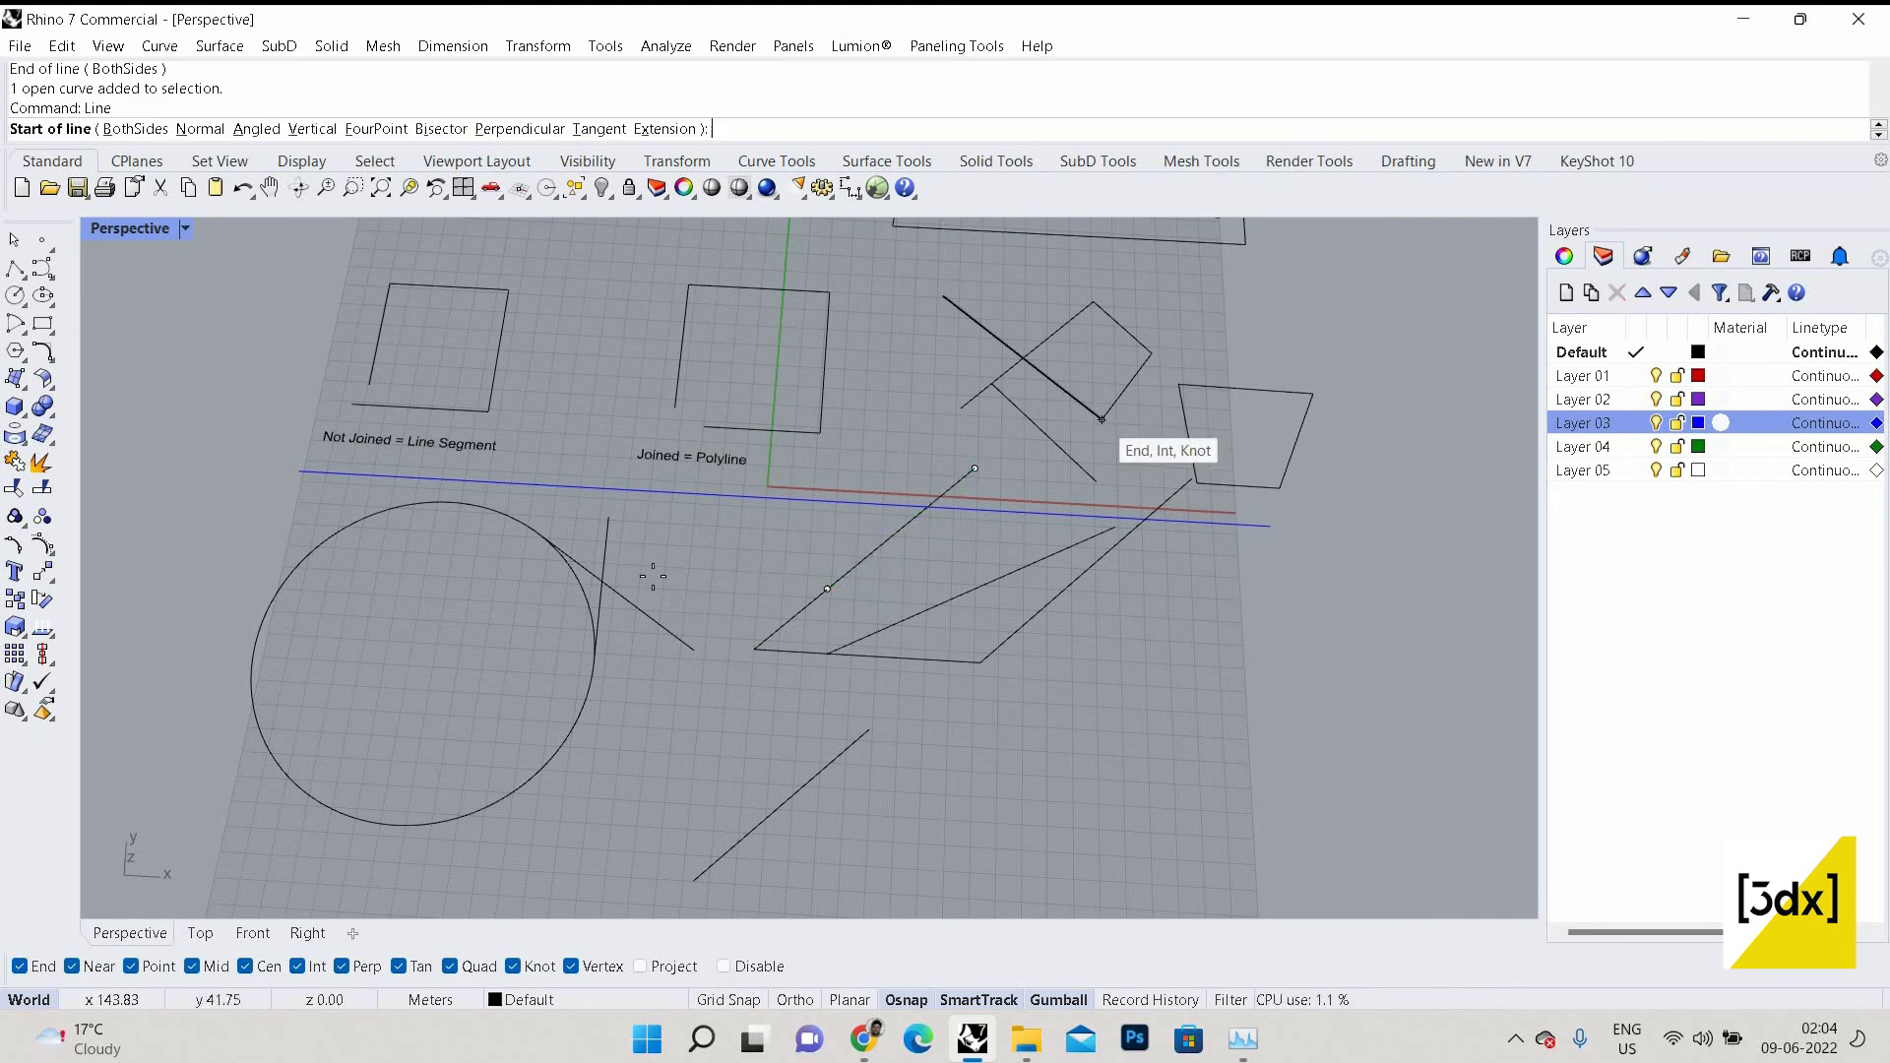
key(Escape)
key(Return)
click(659, 128)
click(618, 594)
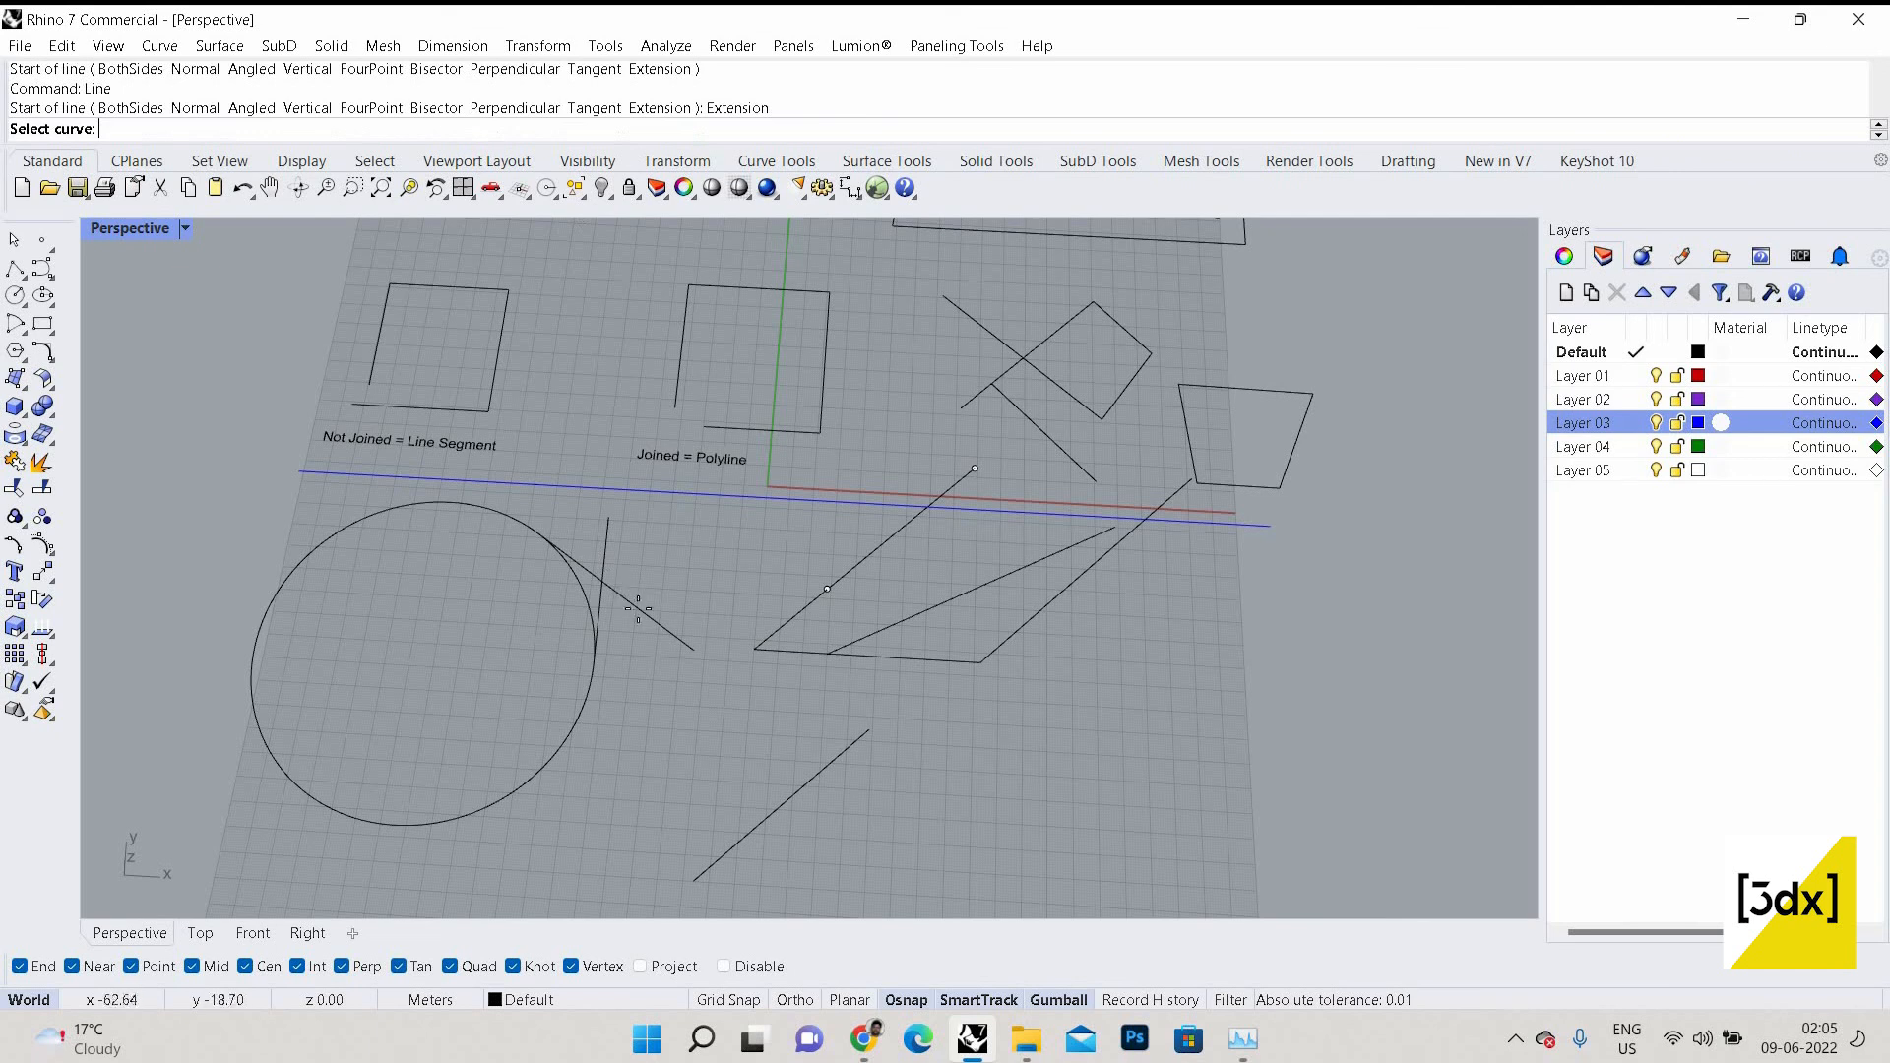
click(941, 776)
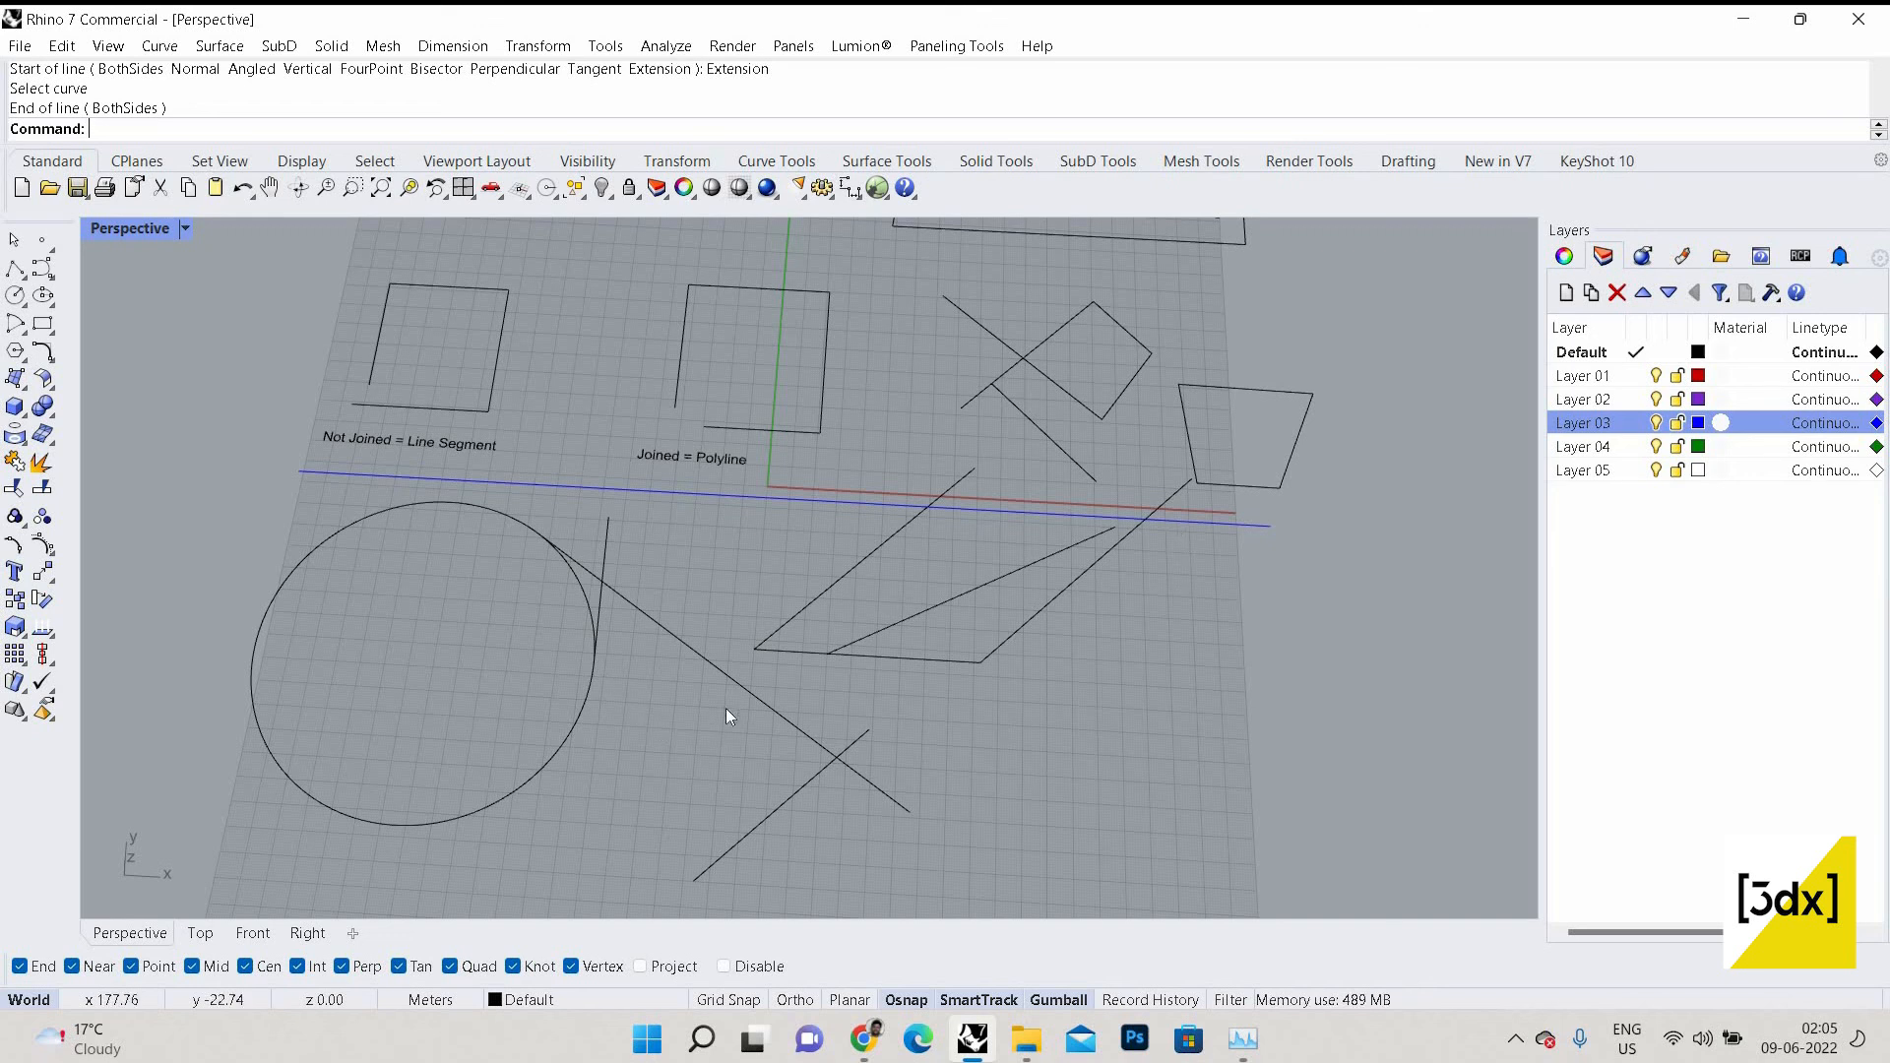
click(734, 683)
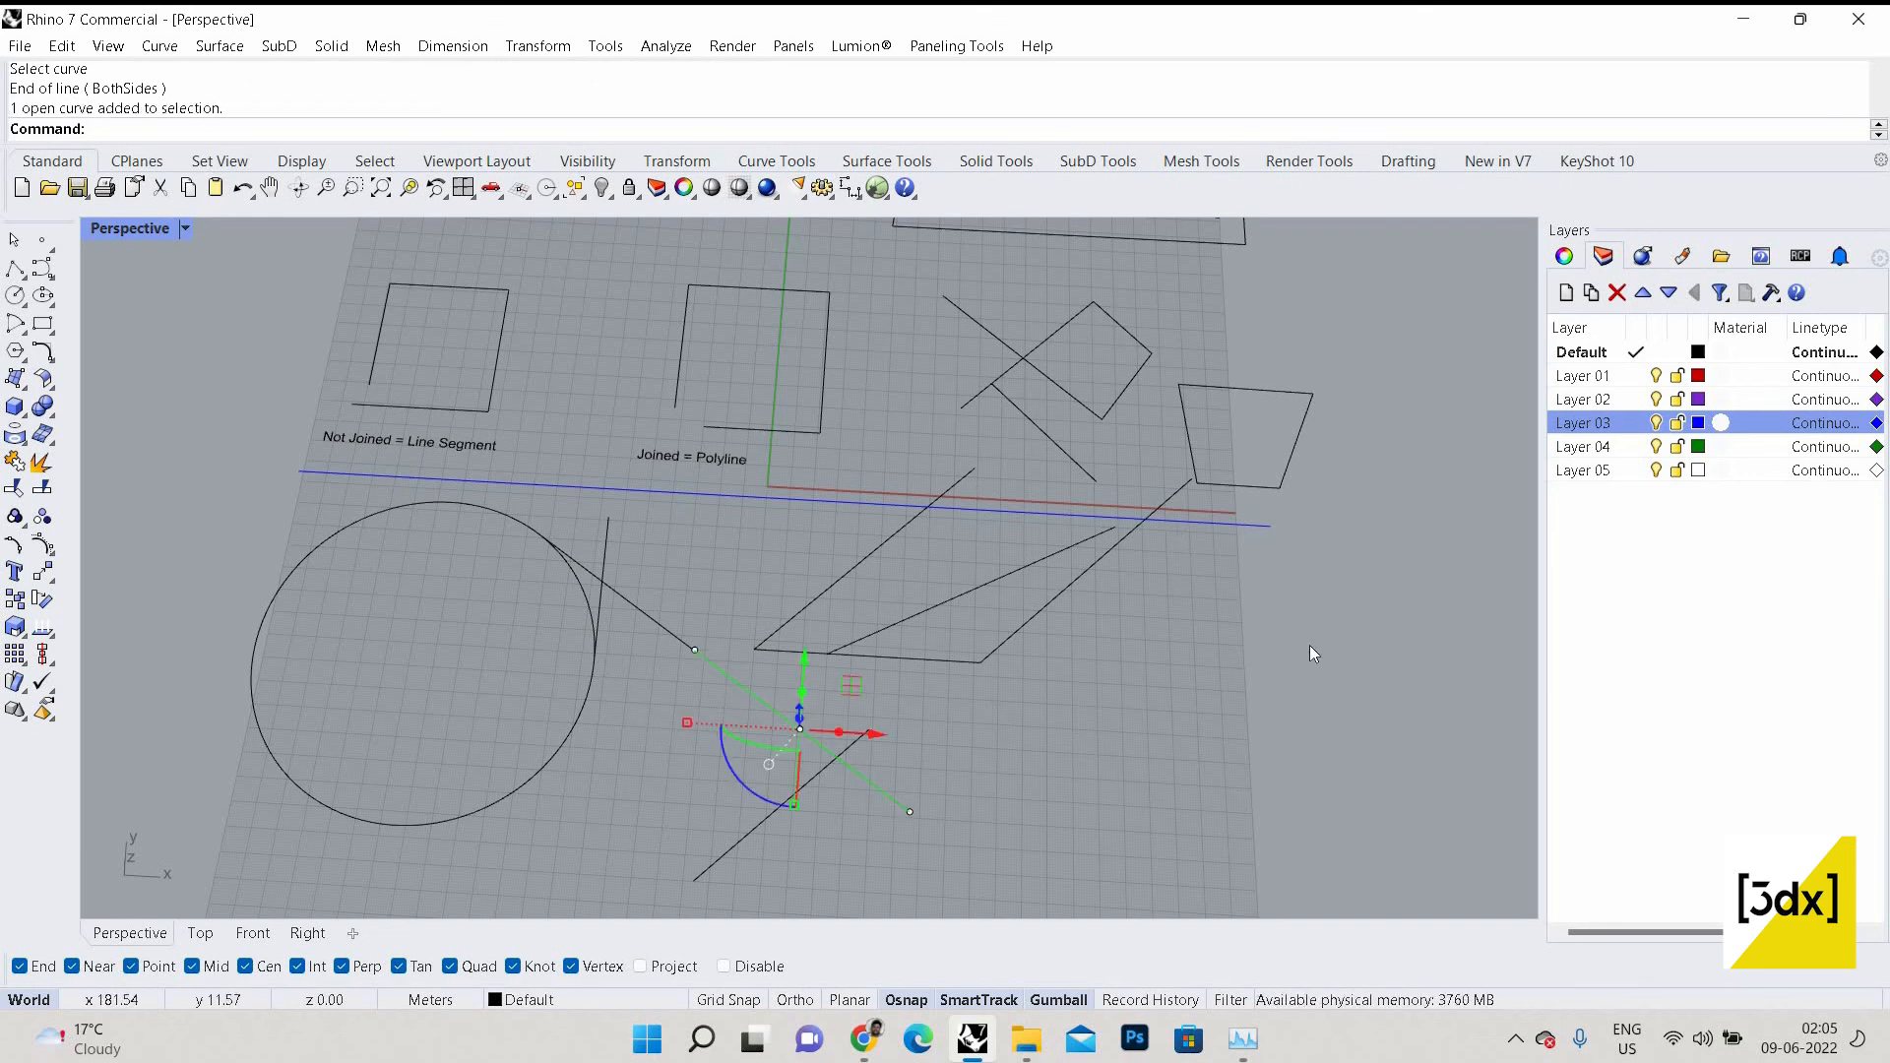
scroll(937, 600, down, 5)
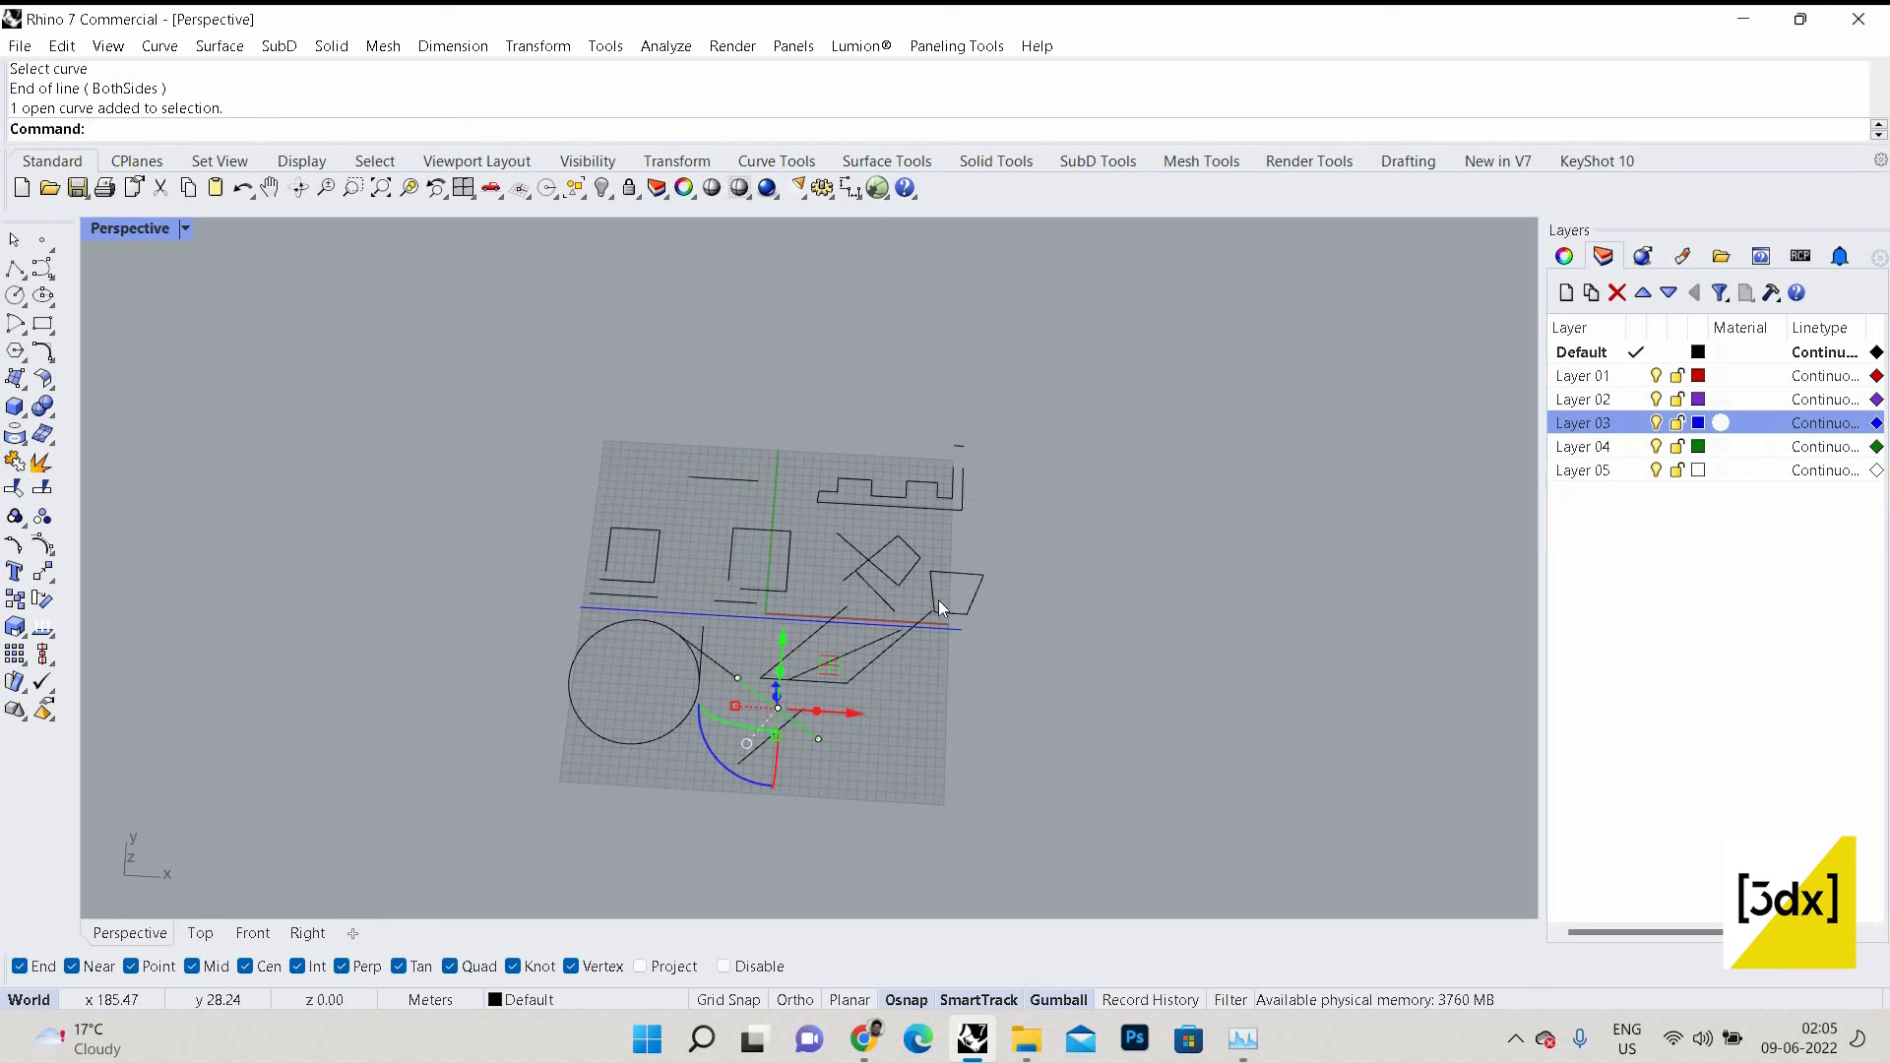
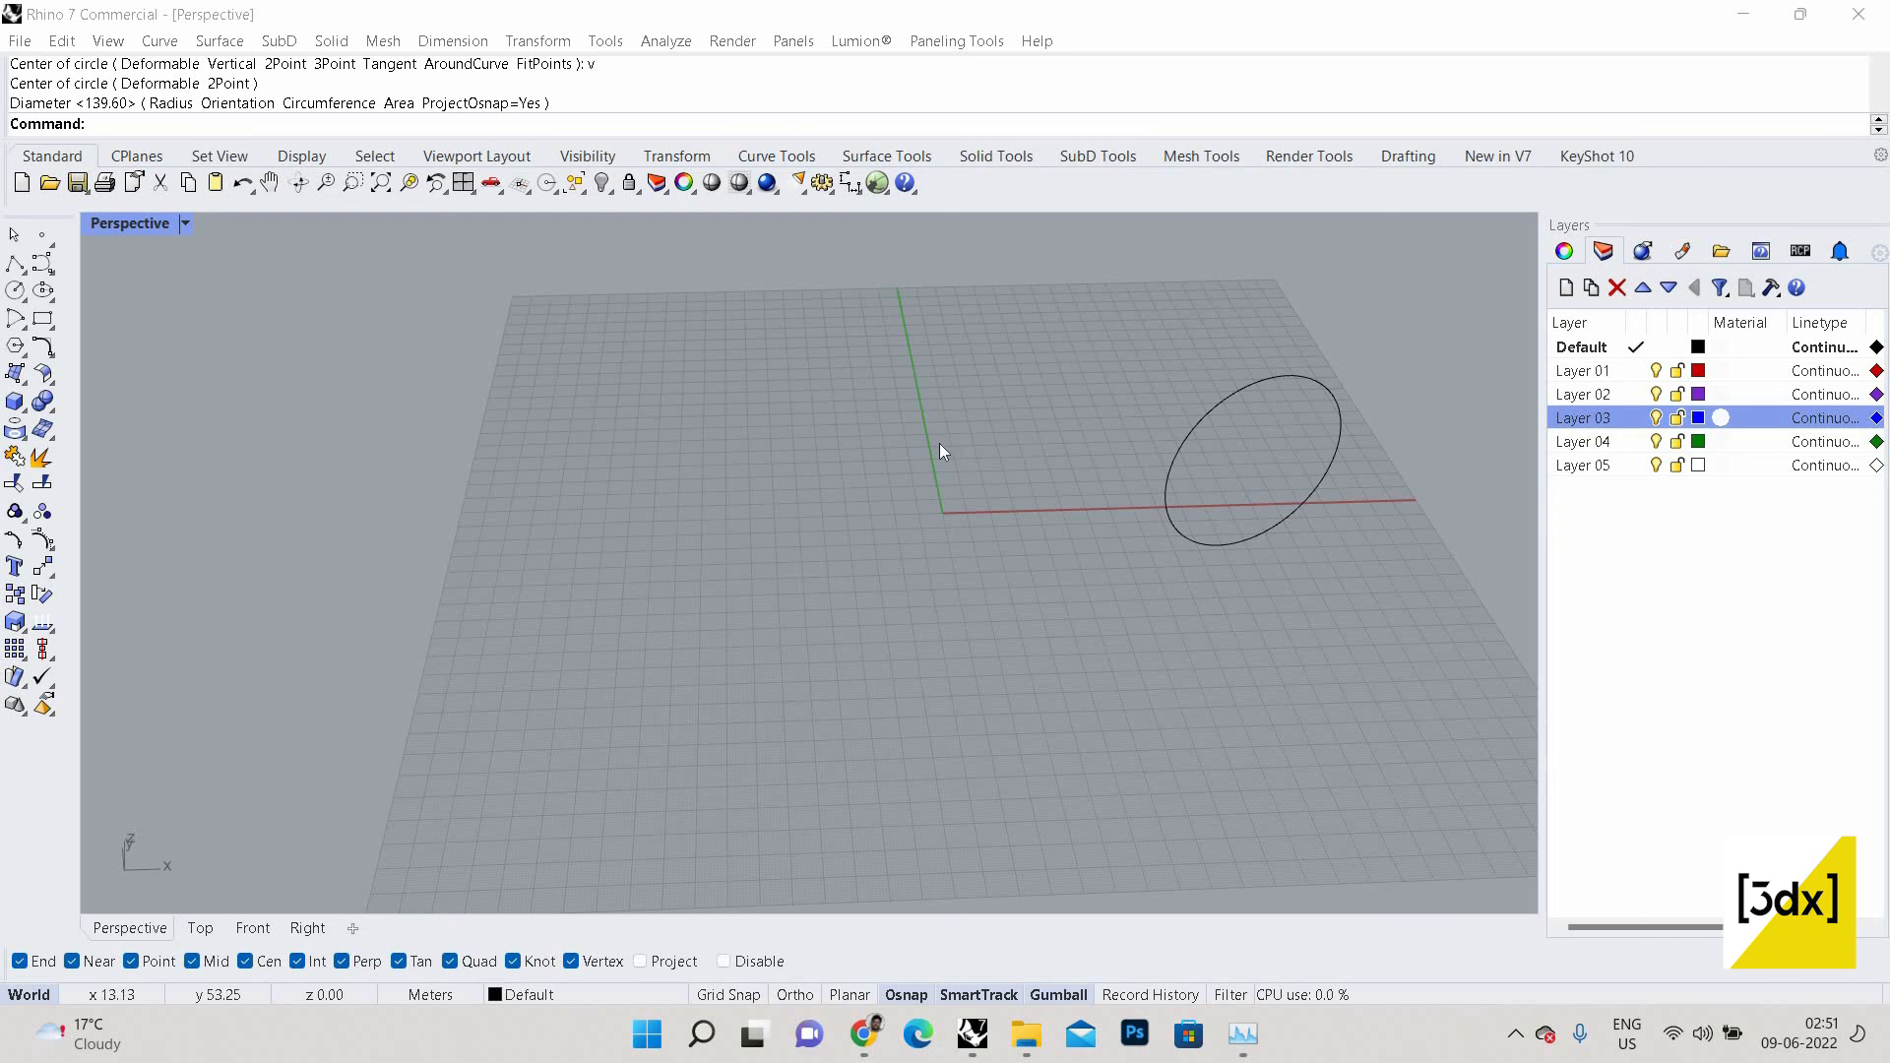
Examine where the rectangle commands are found among the Curve commands and the Curve Tools, and return to the Standard tools.
scroll(941, 451, up, 5)
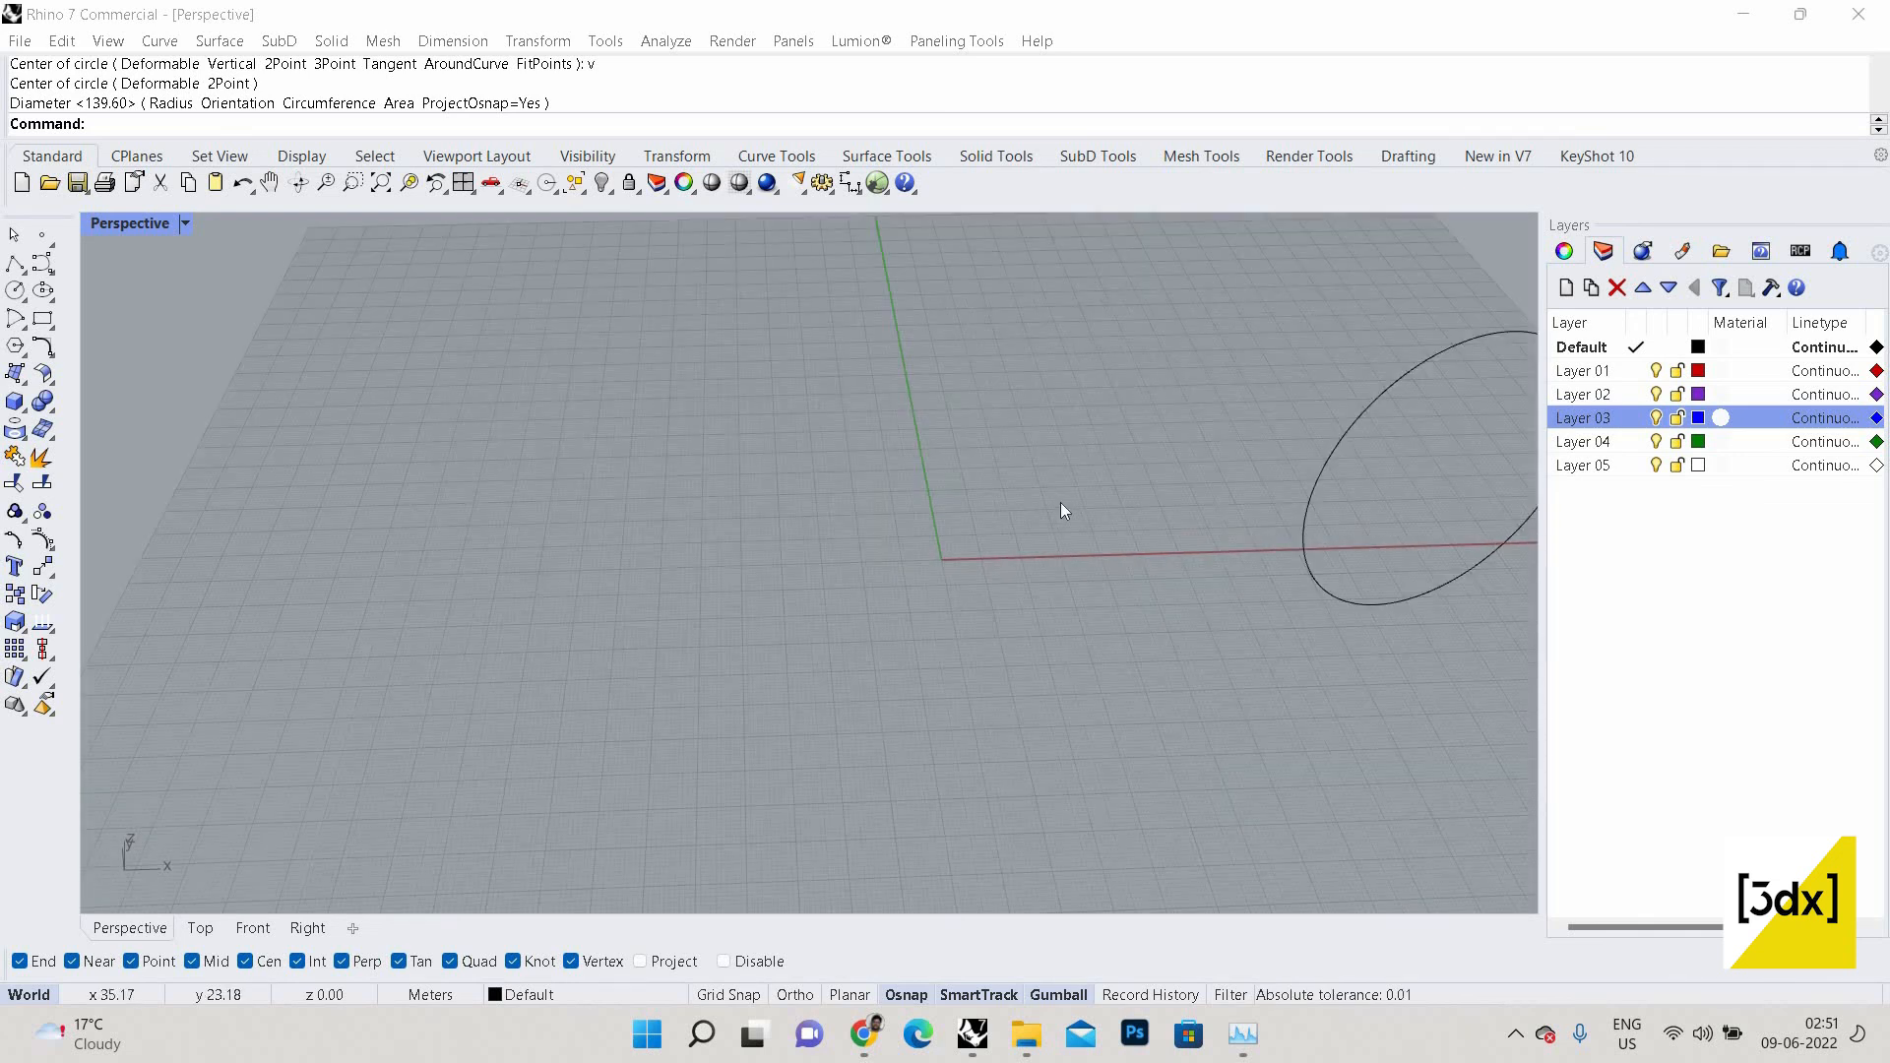
click(138, 126)
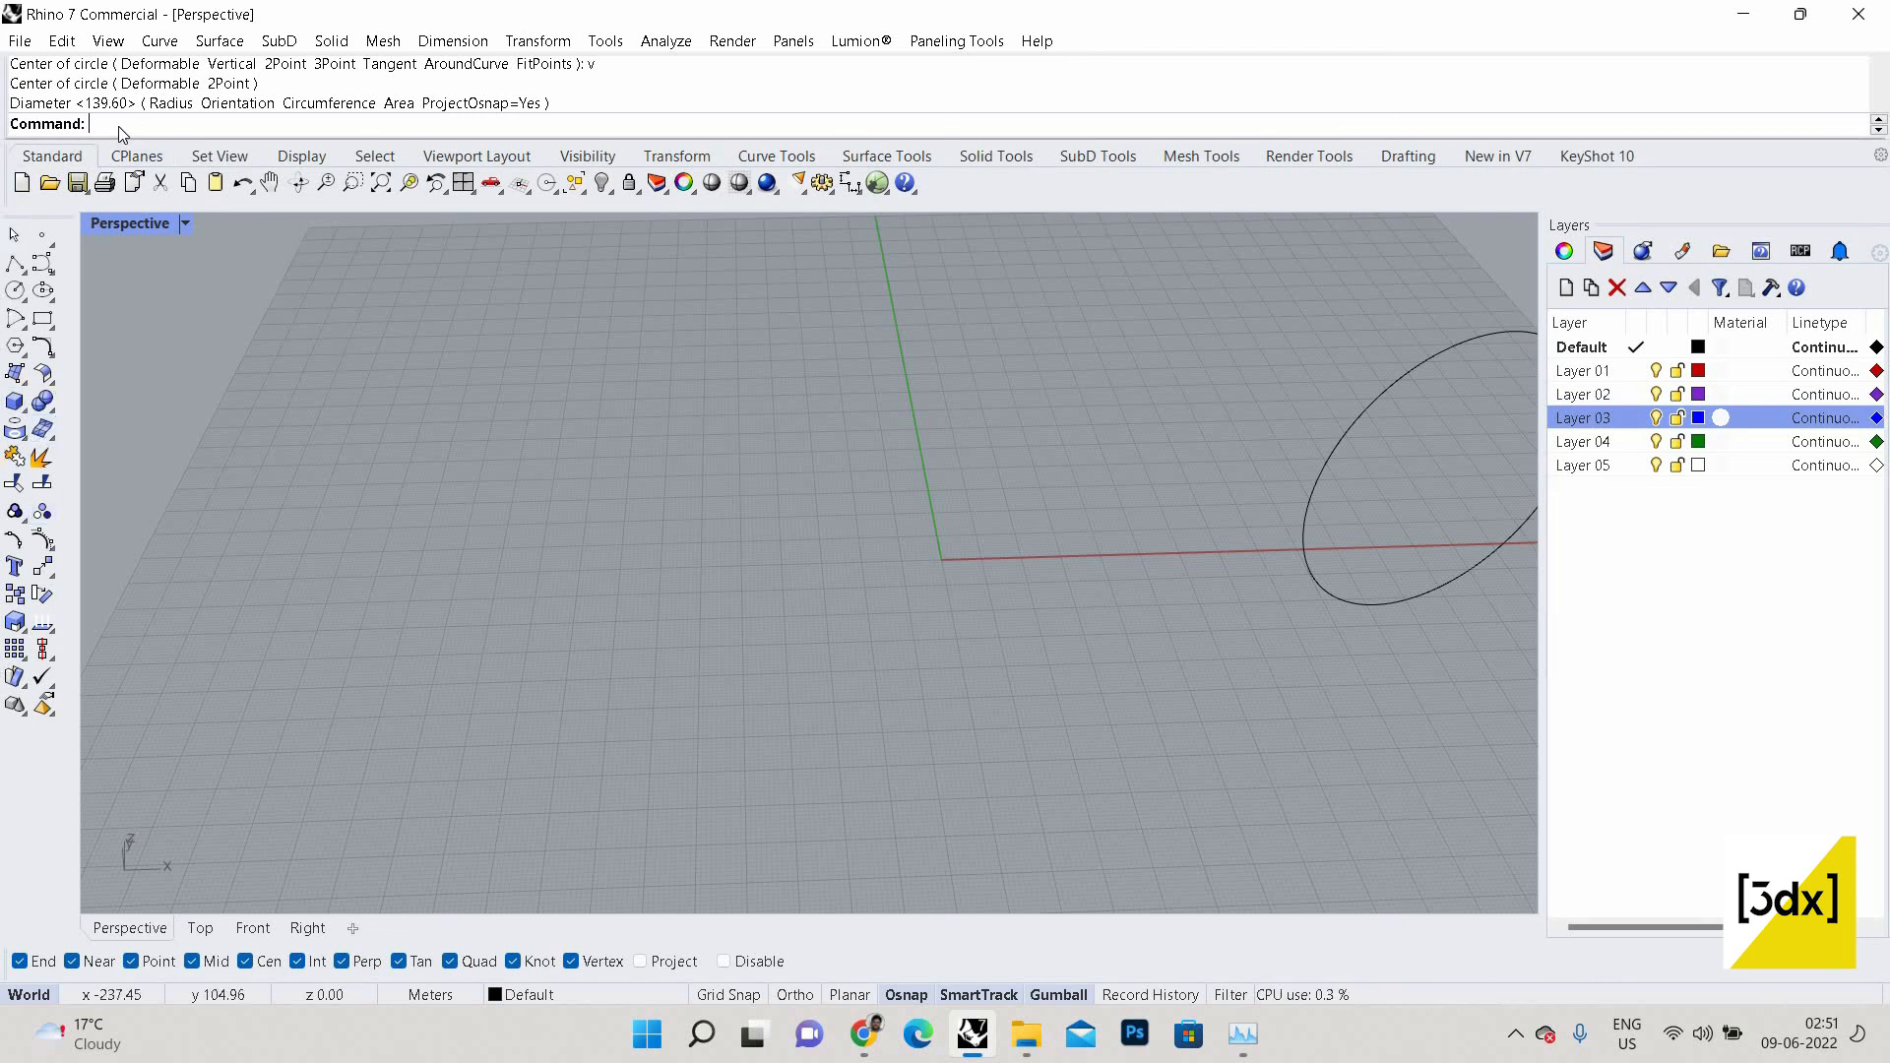
click(146, 46)
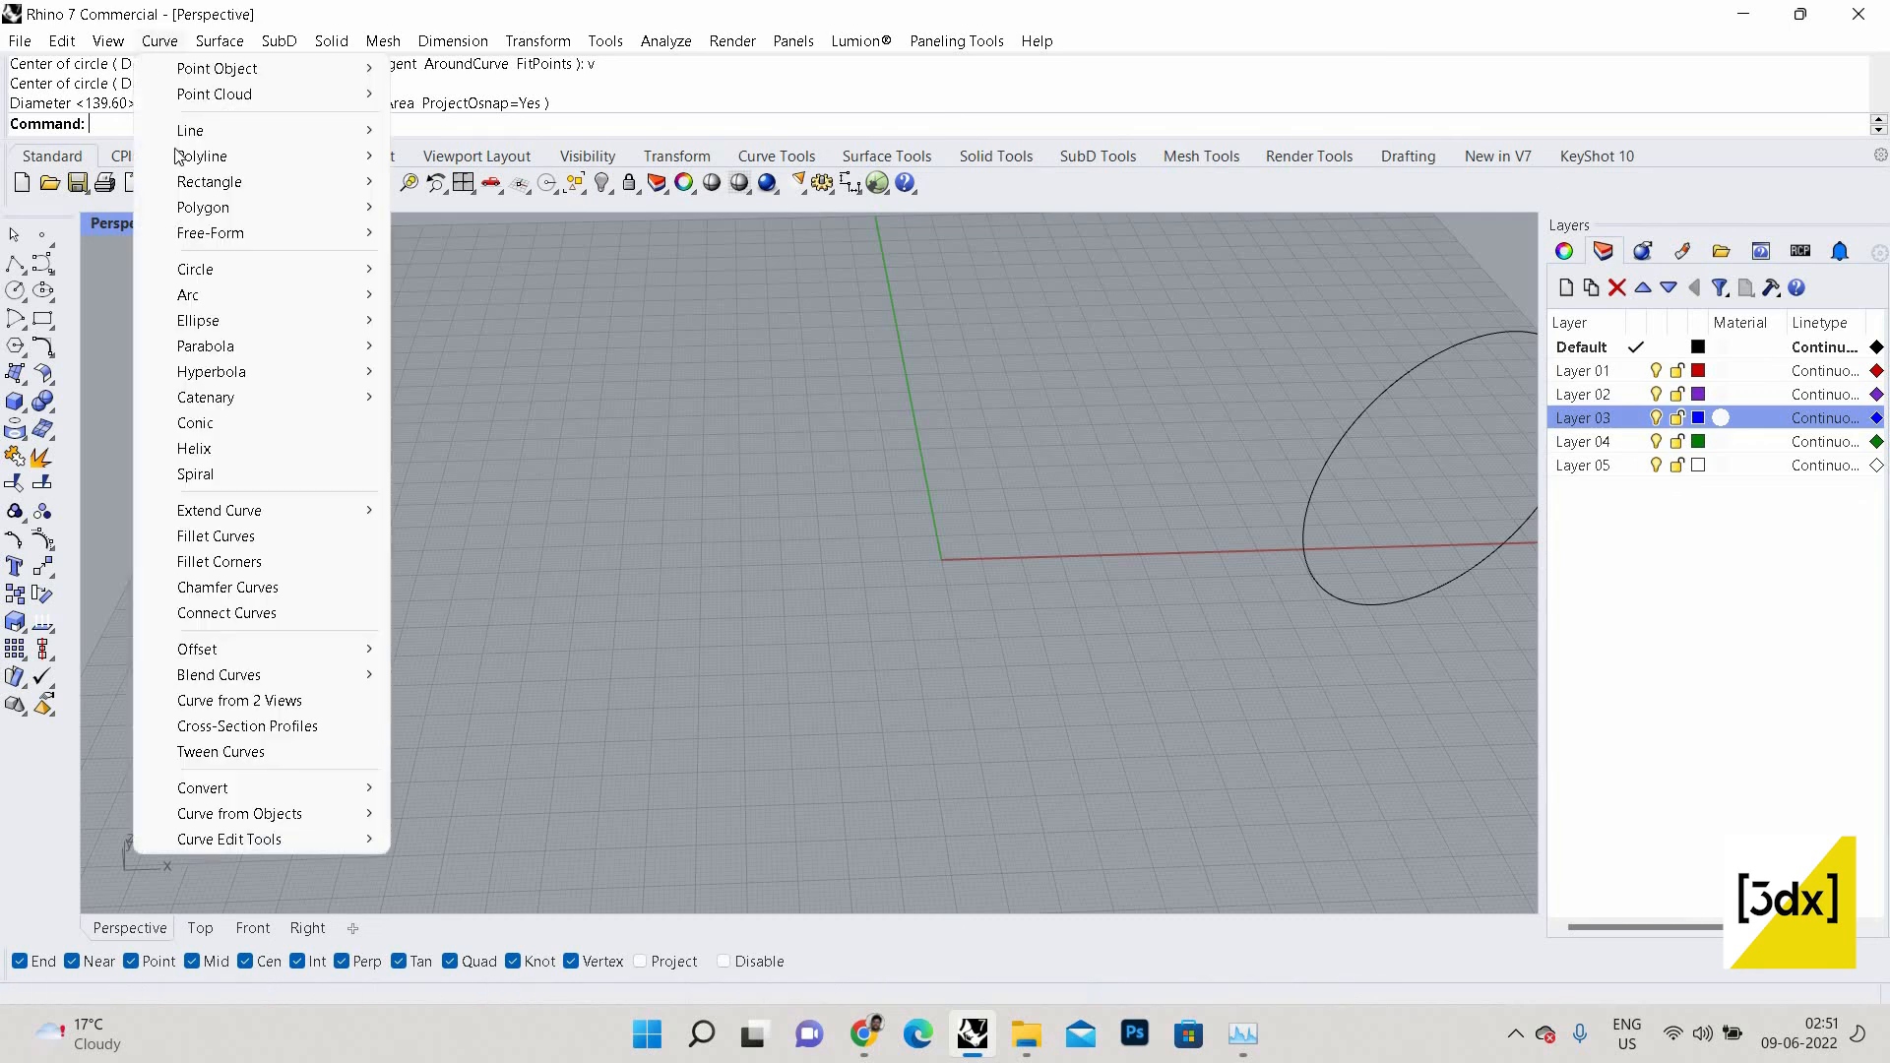
mouse_move(160, 41)
click(42, 234)
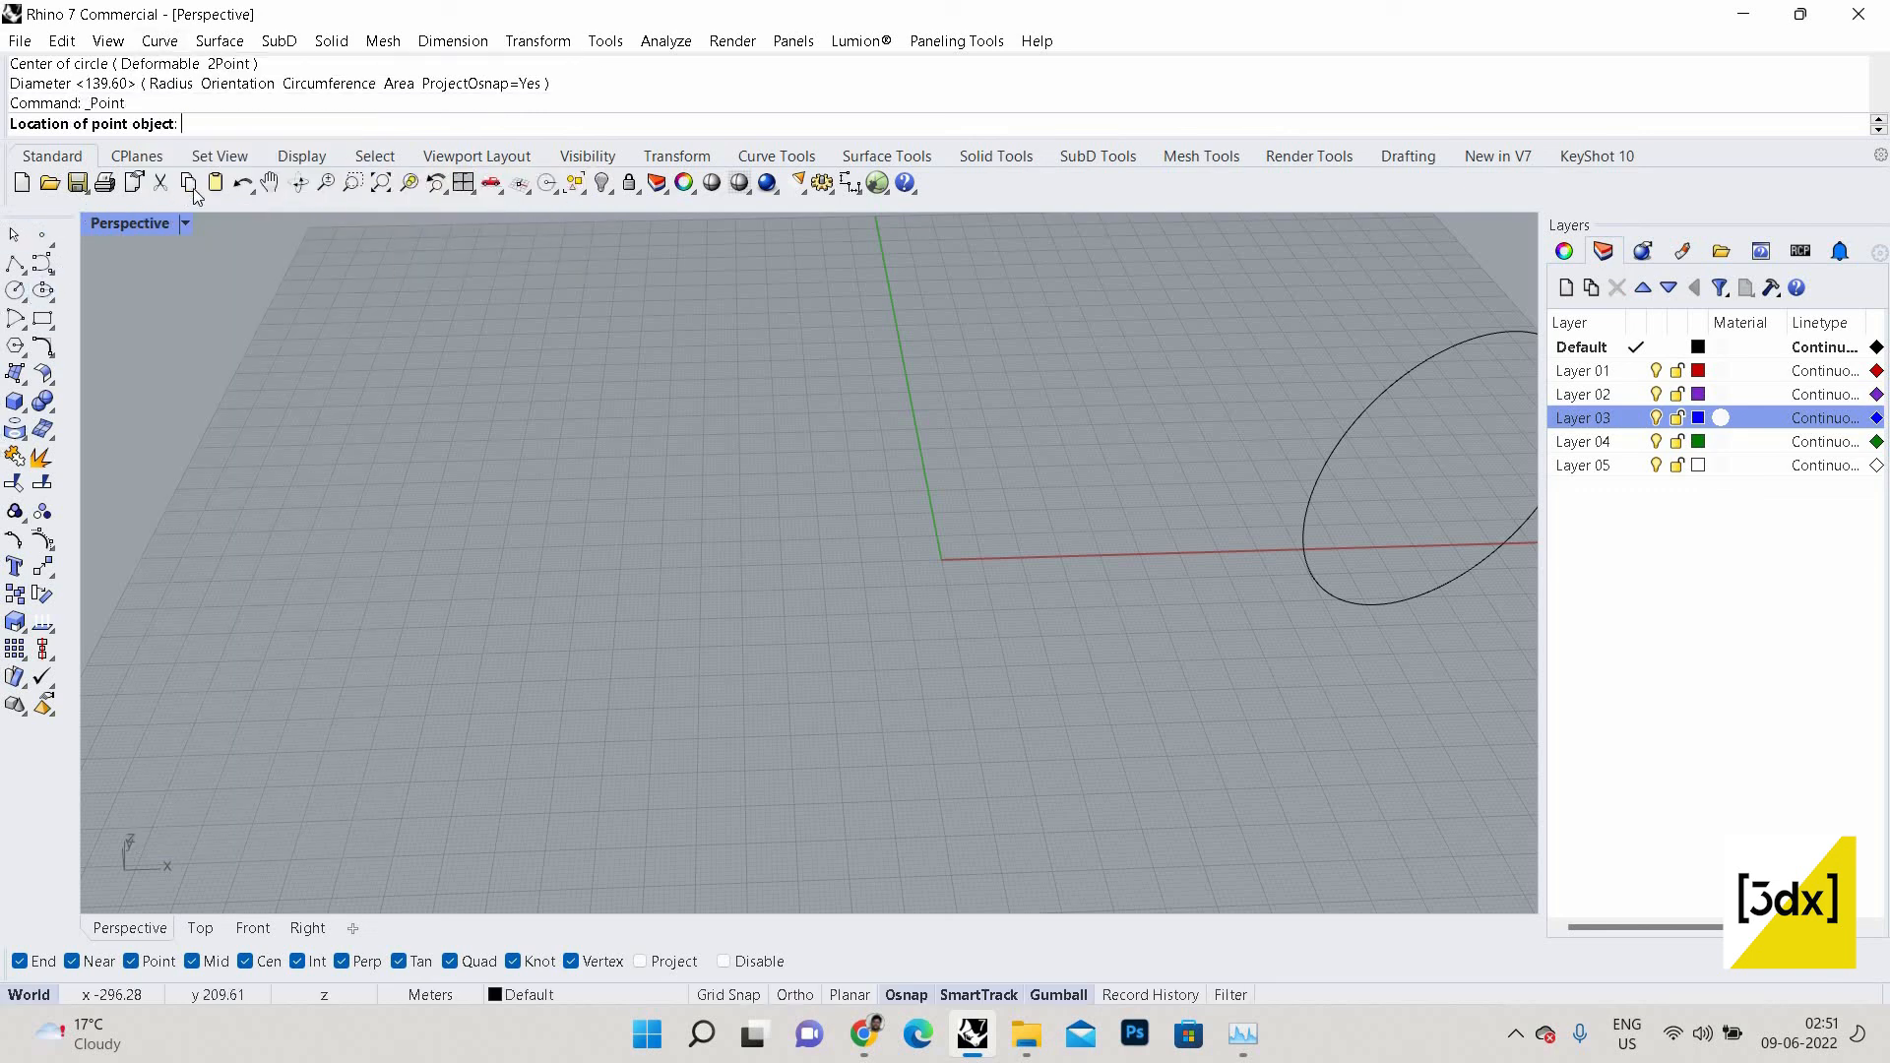
key(Escape)
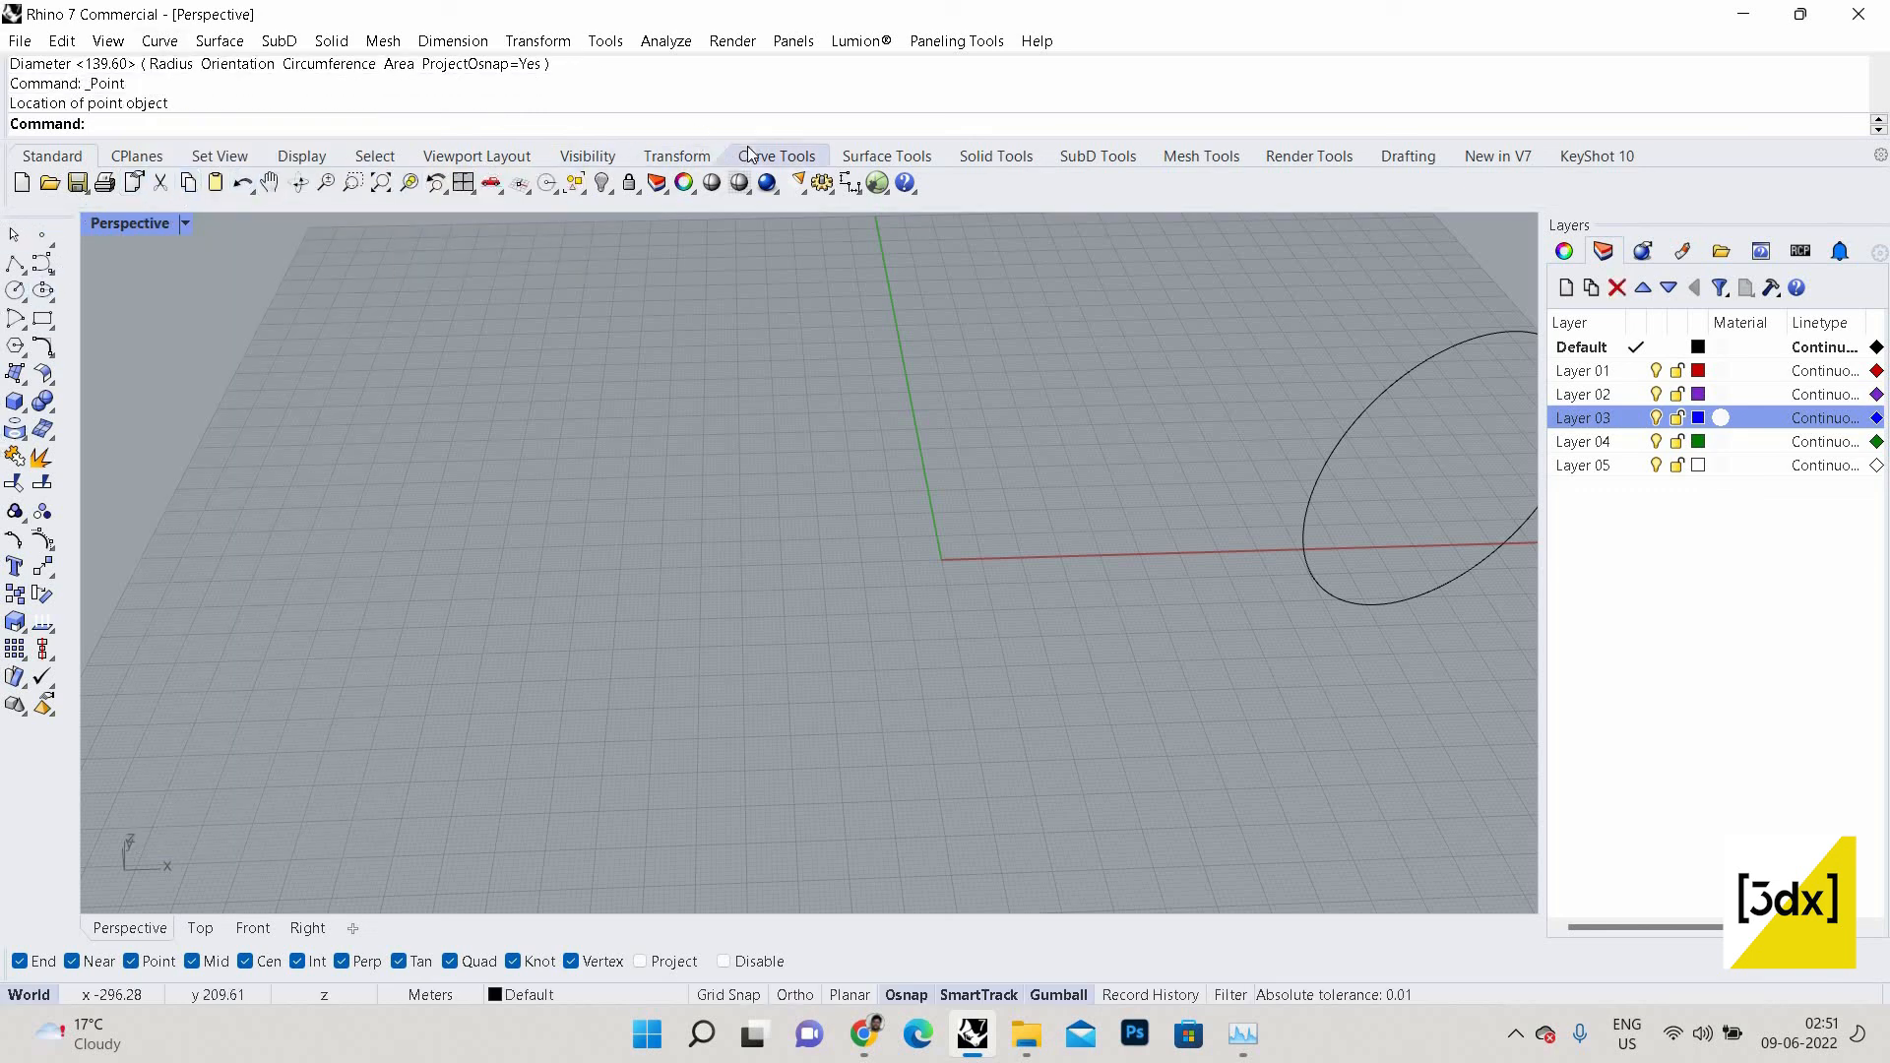
click(775, 156)
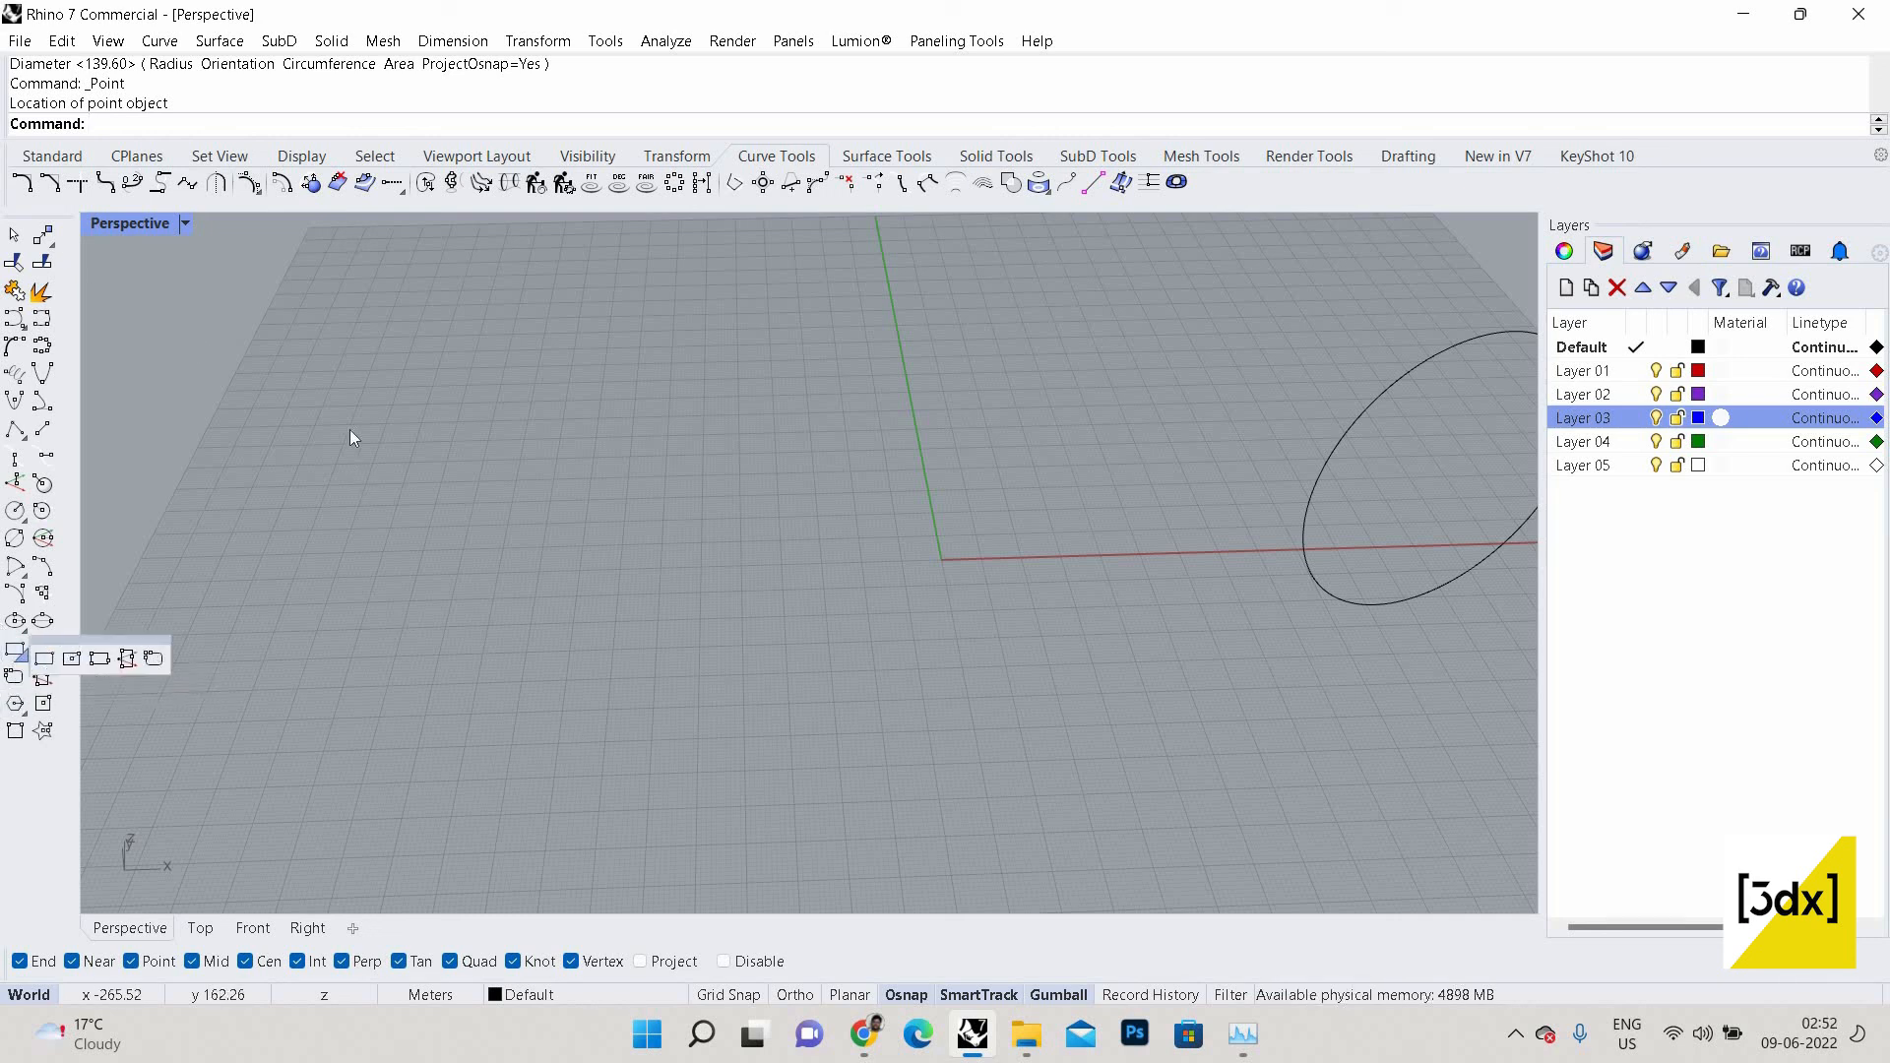
click(46, 158)
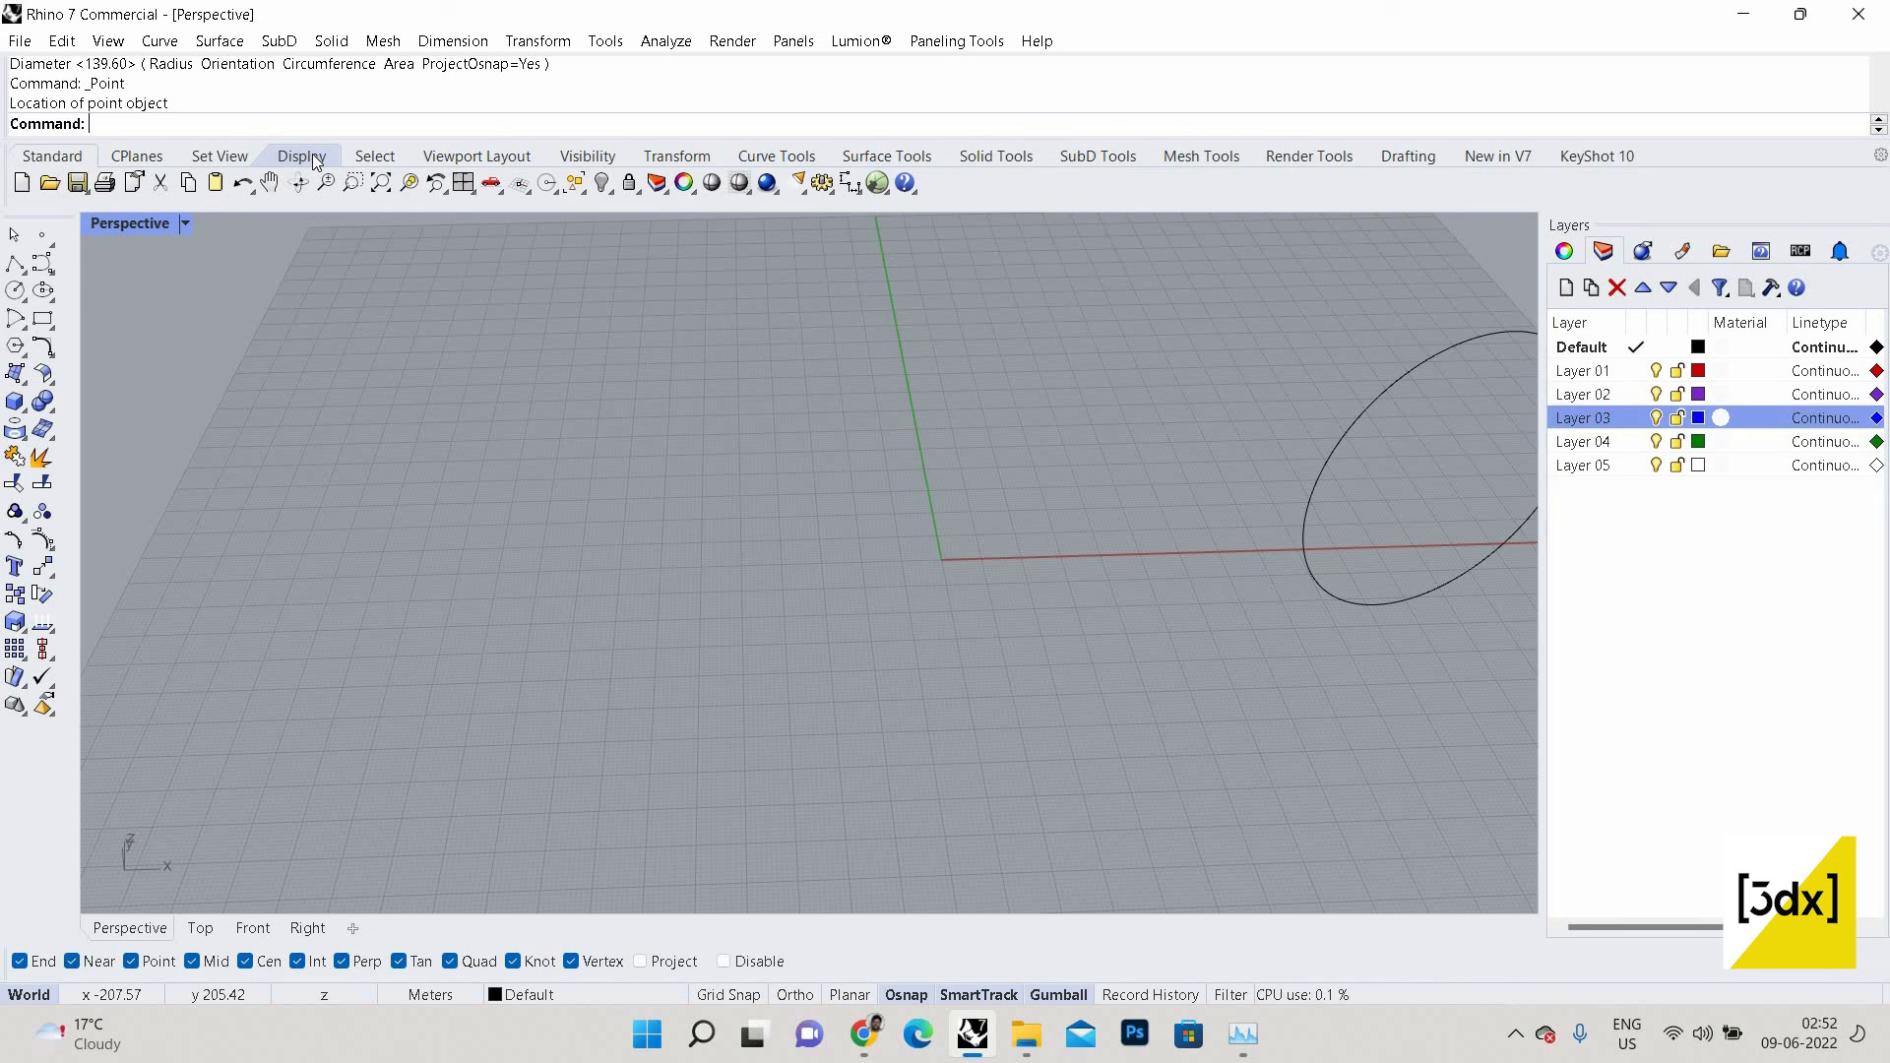
Draw a two-corner rectangle across the green axis, short of the red axis, and delete it.
text(Rectangle)
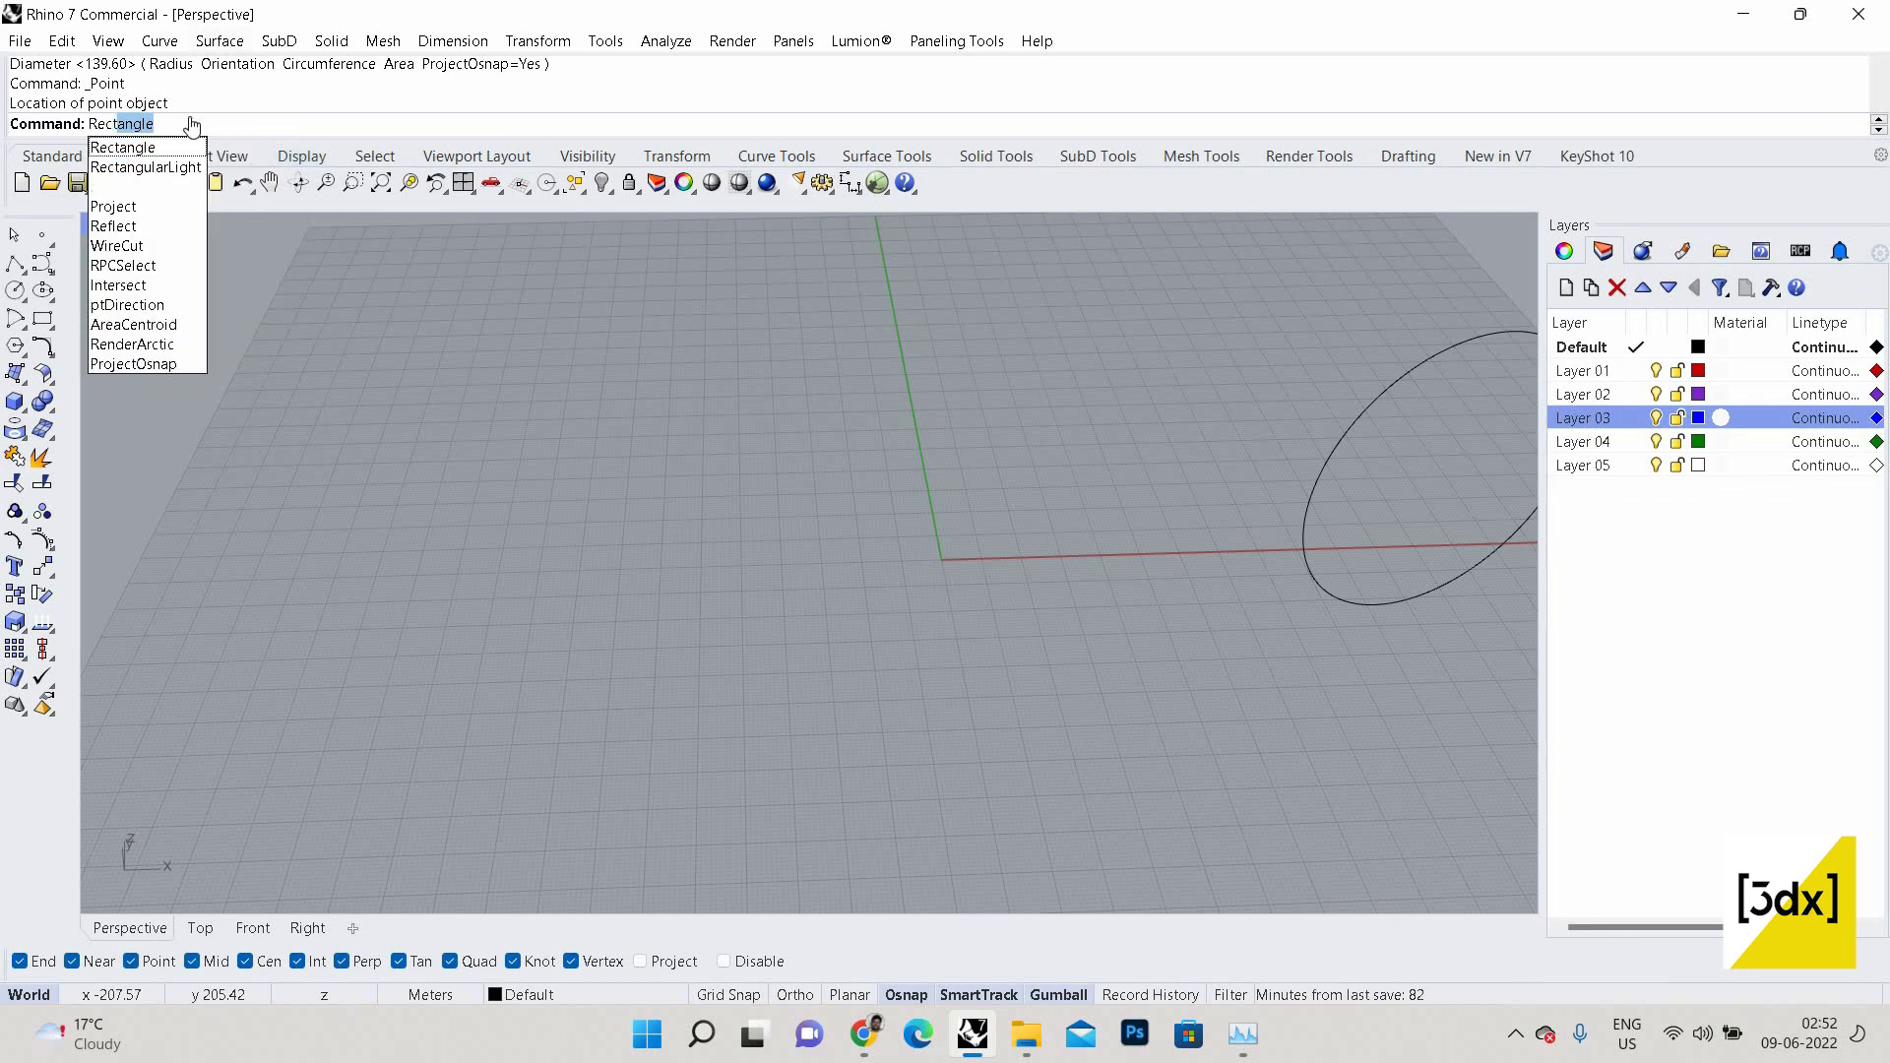
key(Return)
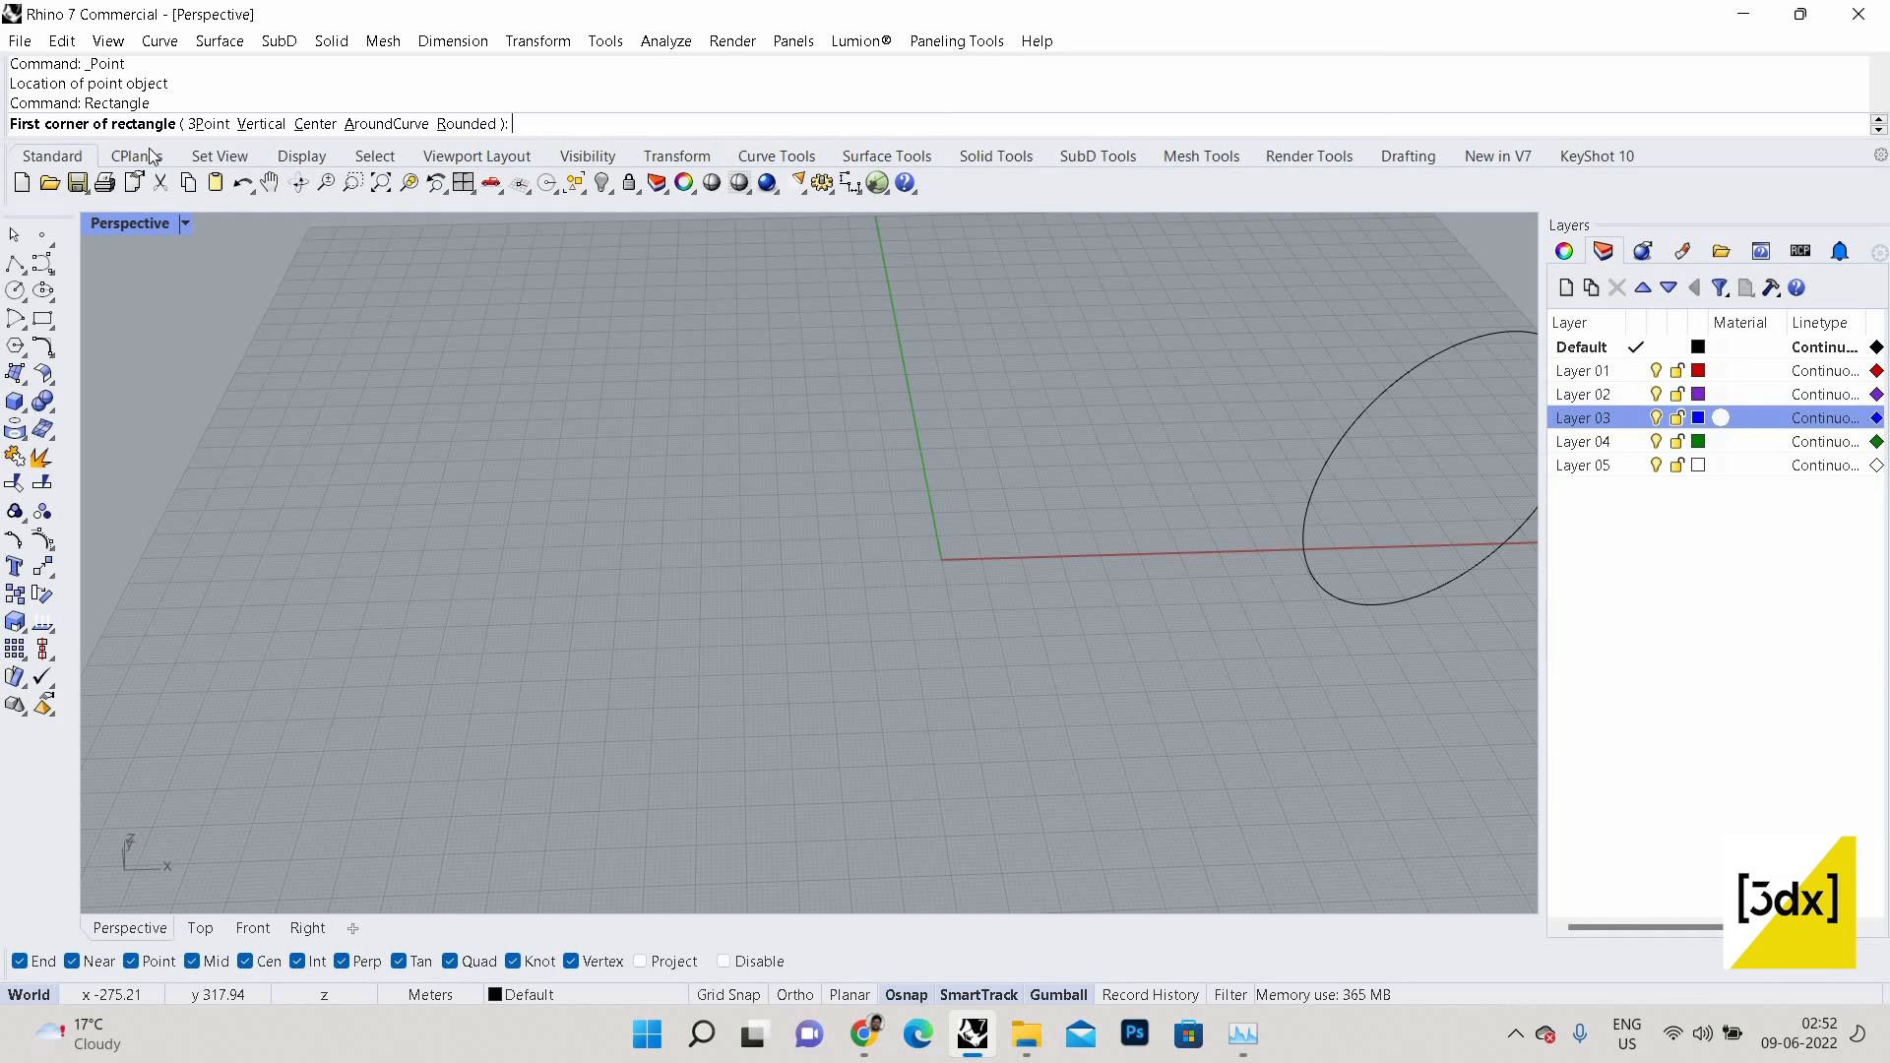
click(744, 361)
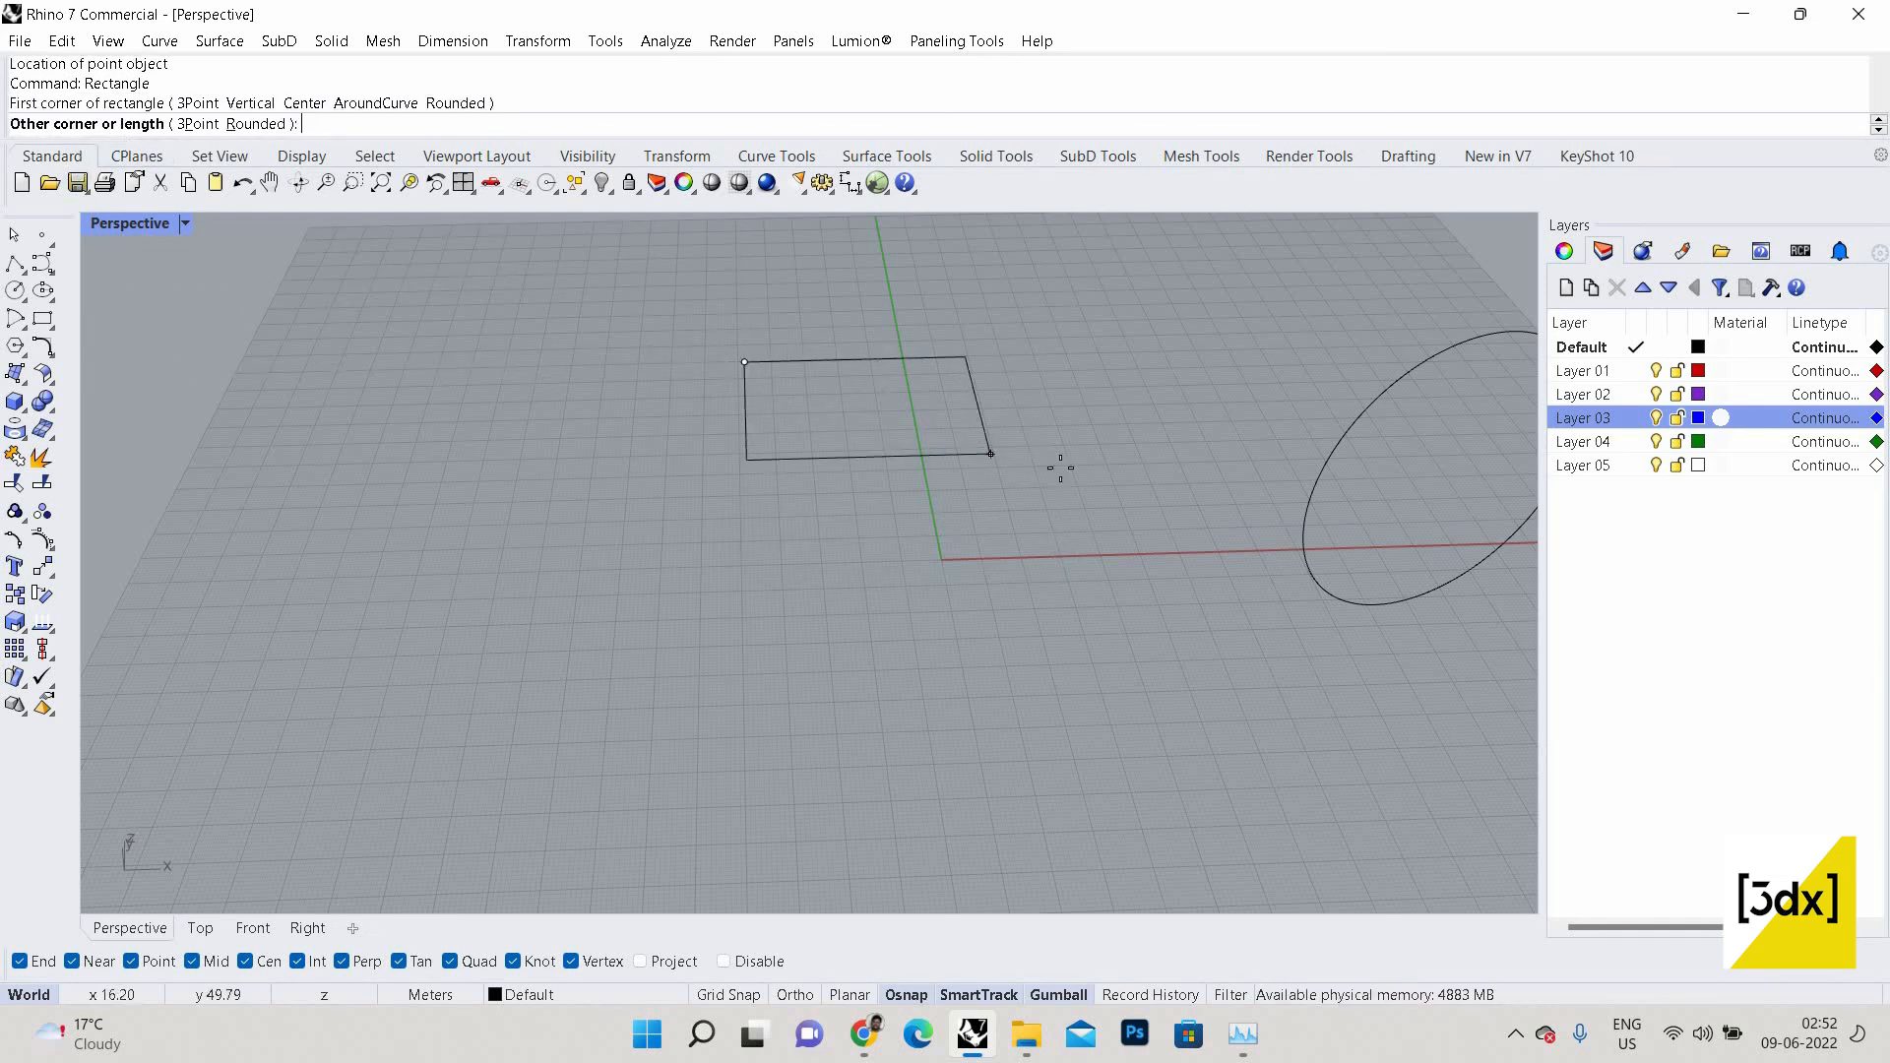
click(1196, 518)
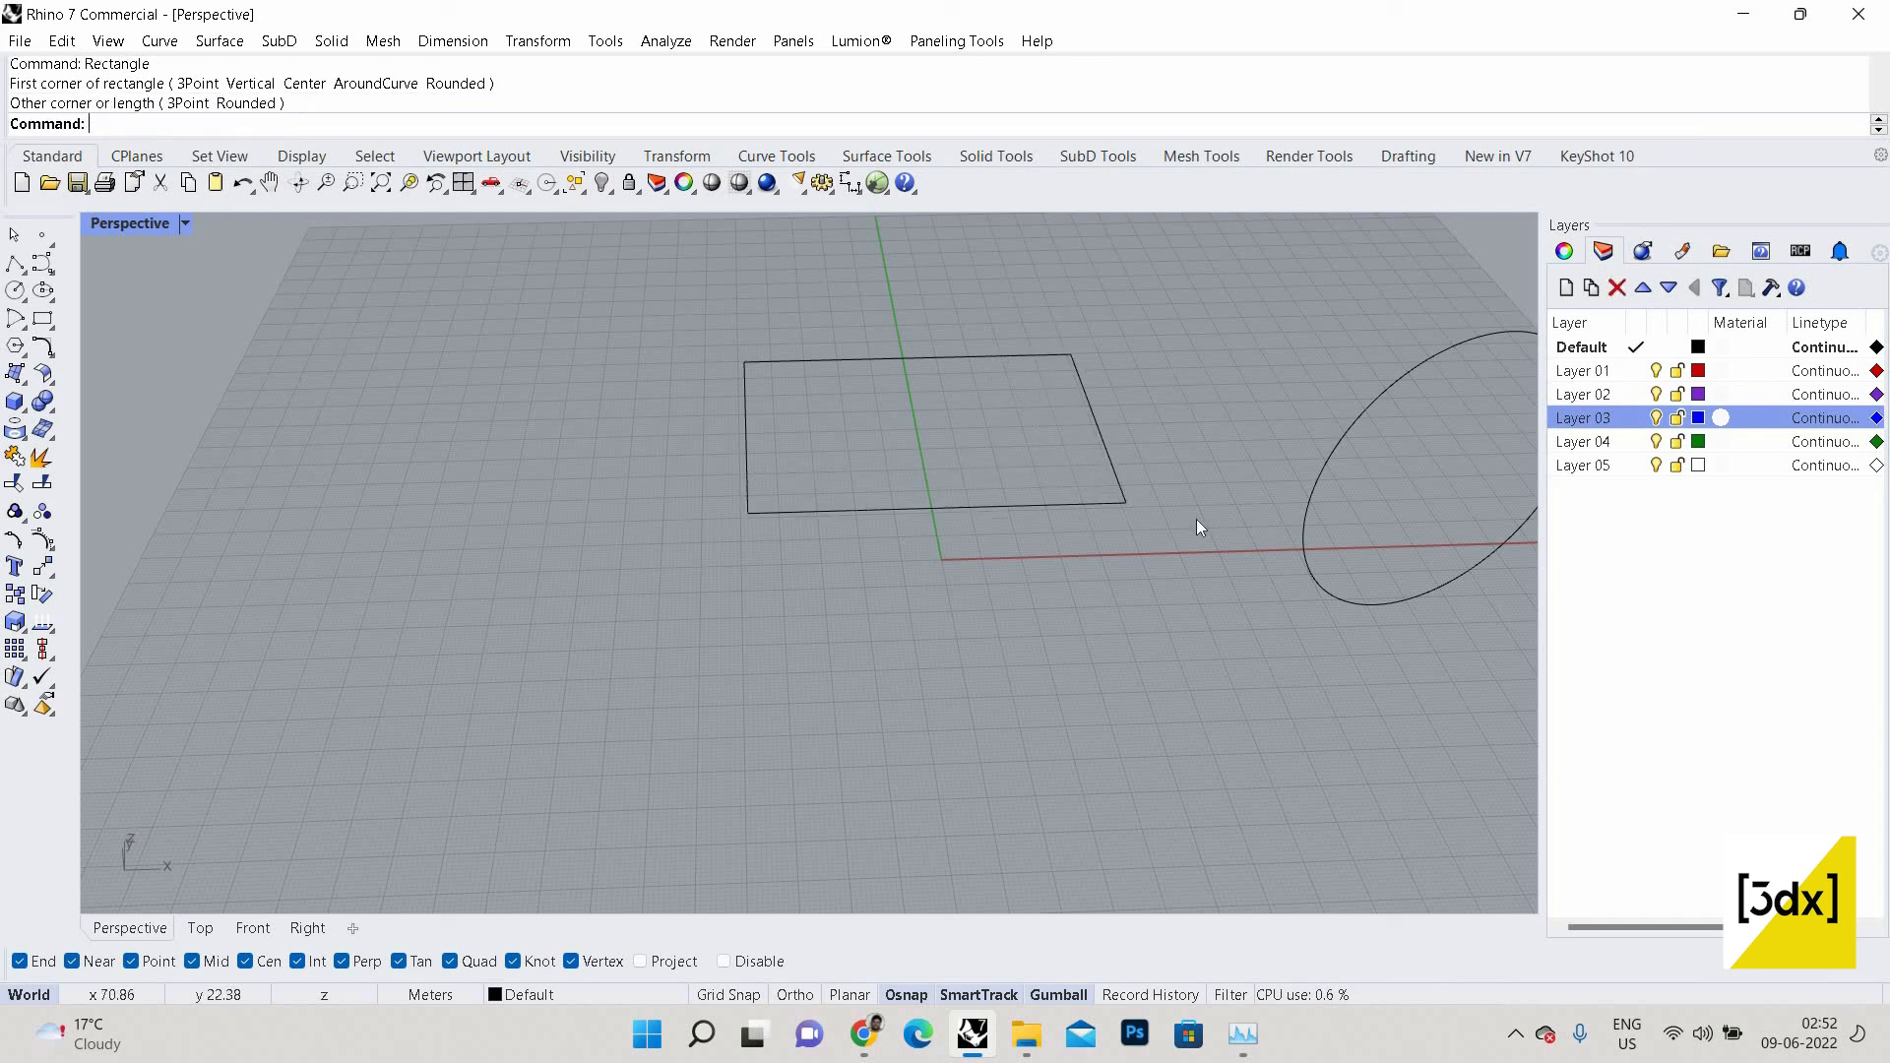
click(968, 410)
key(Delete)
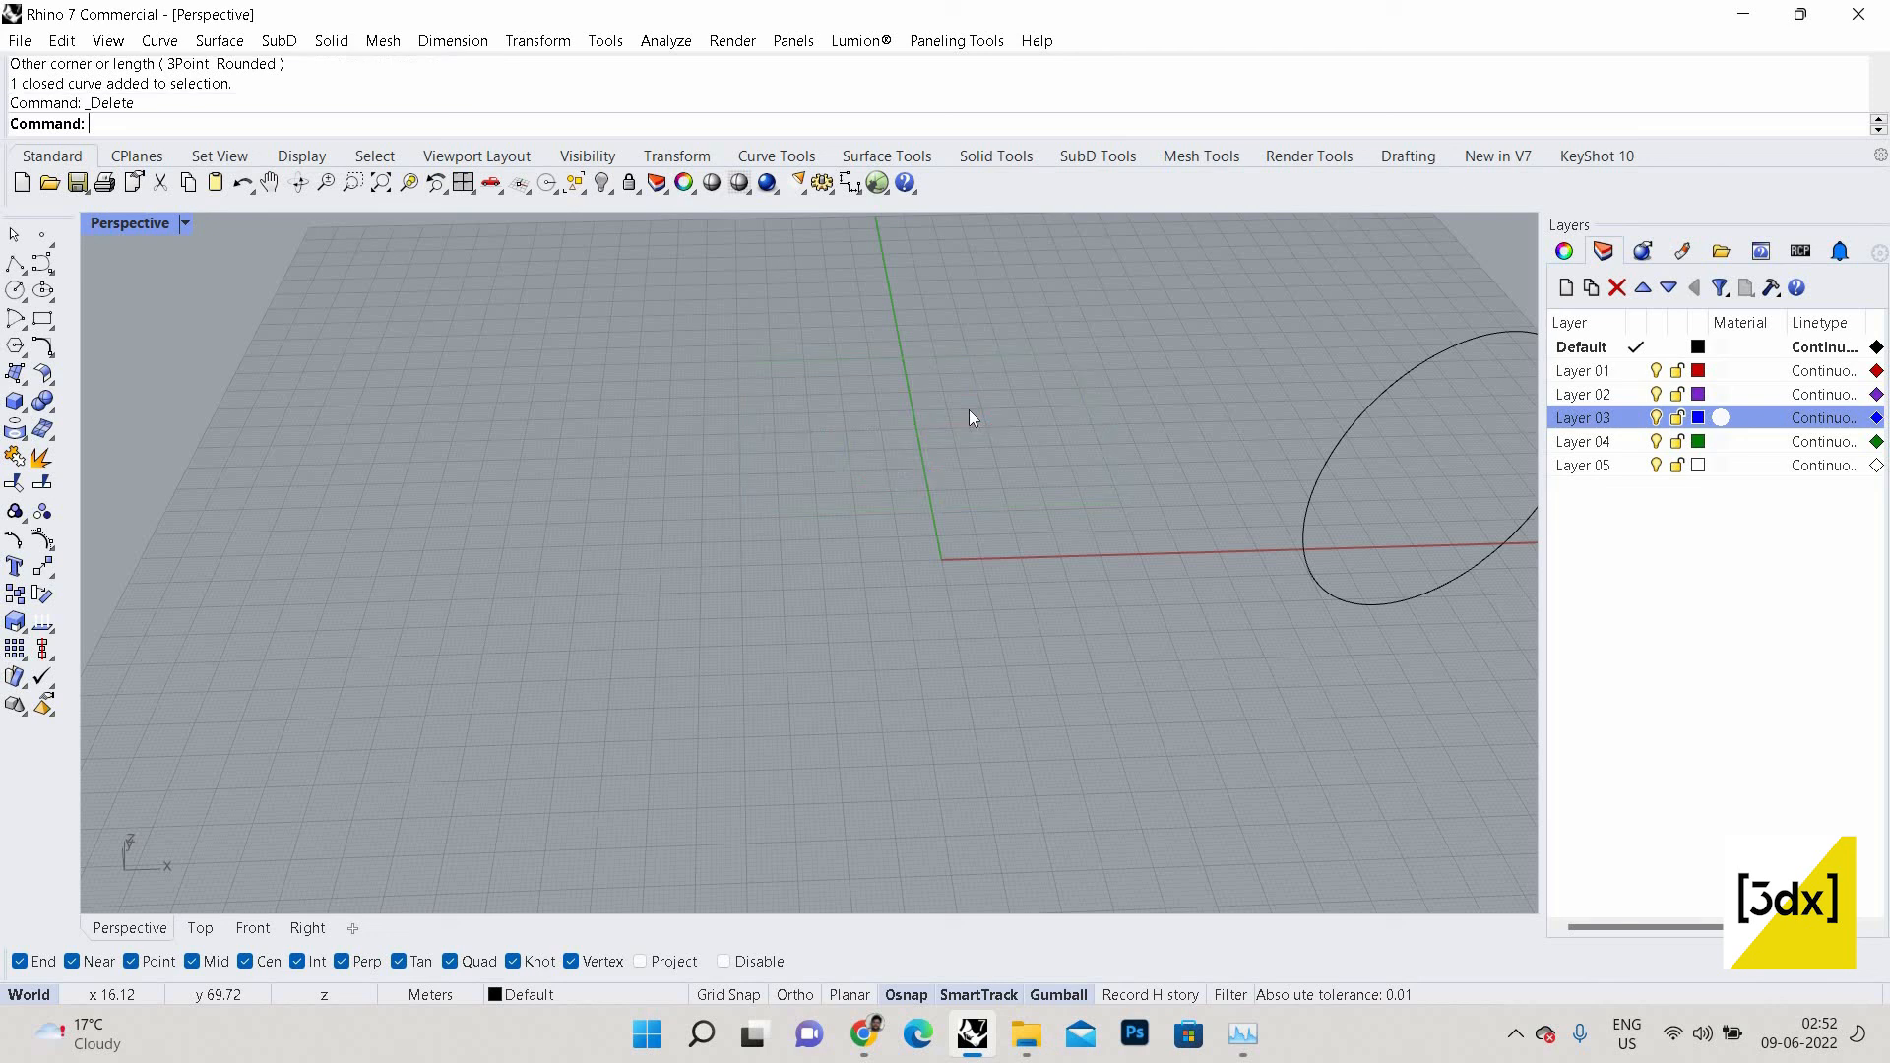
Try a Rounded rectangle across the green axis, switching its corner style to Conic and back to Arc, and cancel it.
text(Rectangle)
click(275, 173)
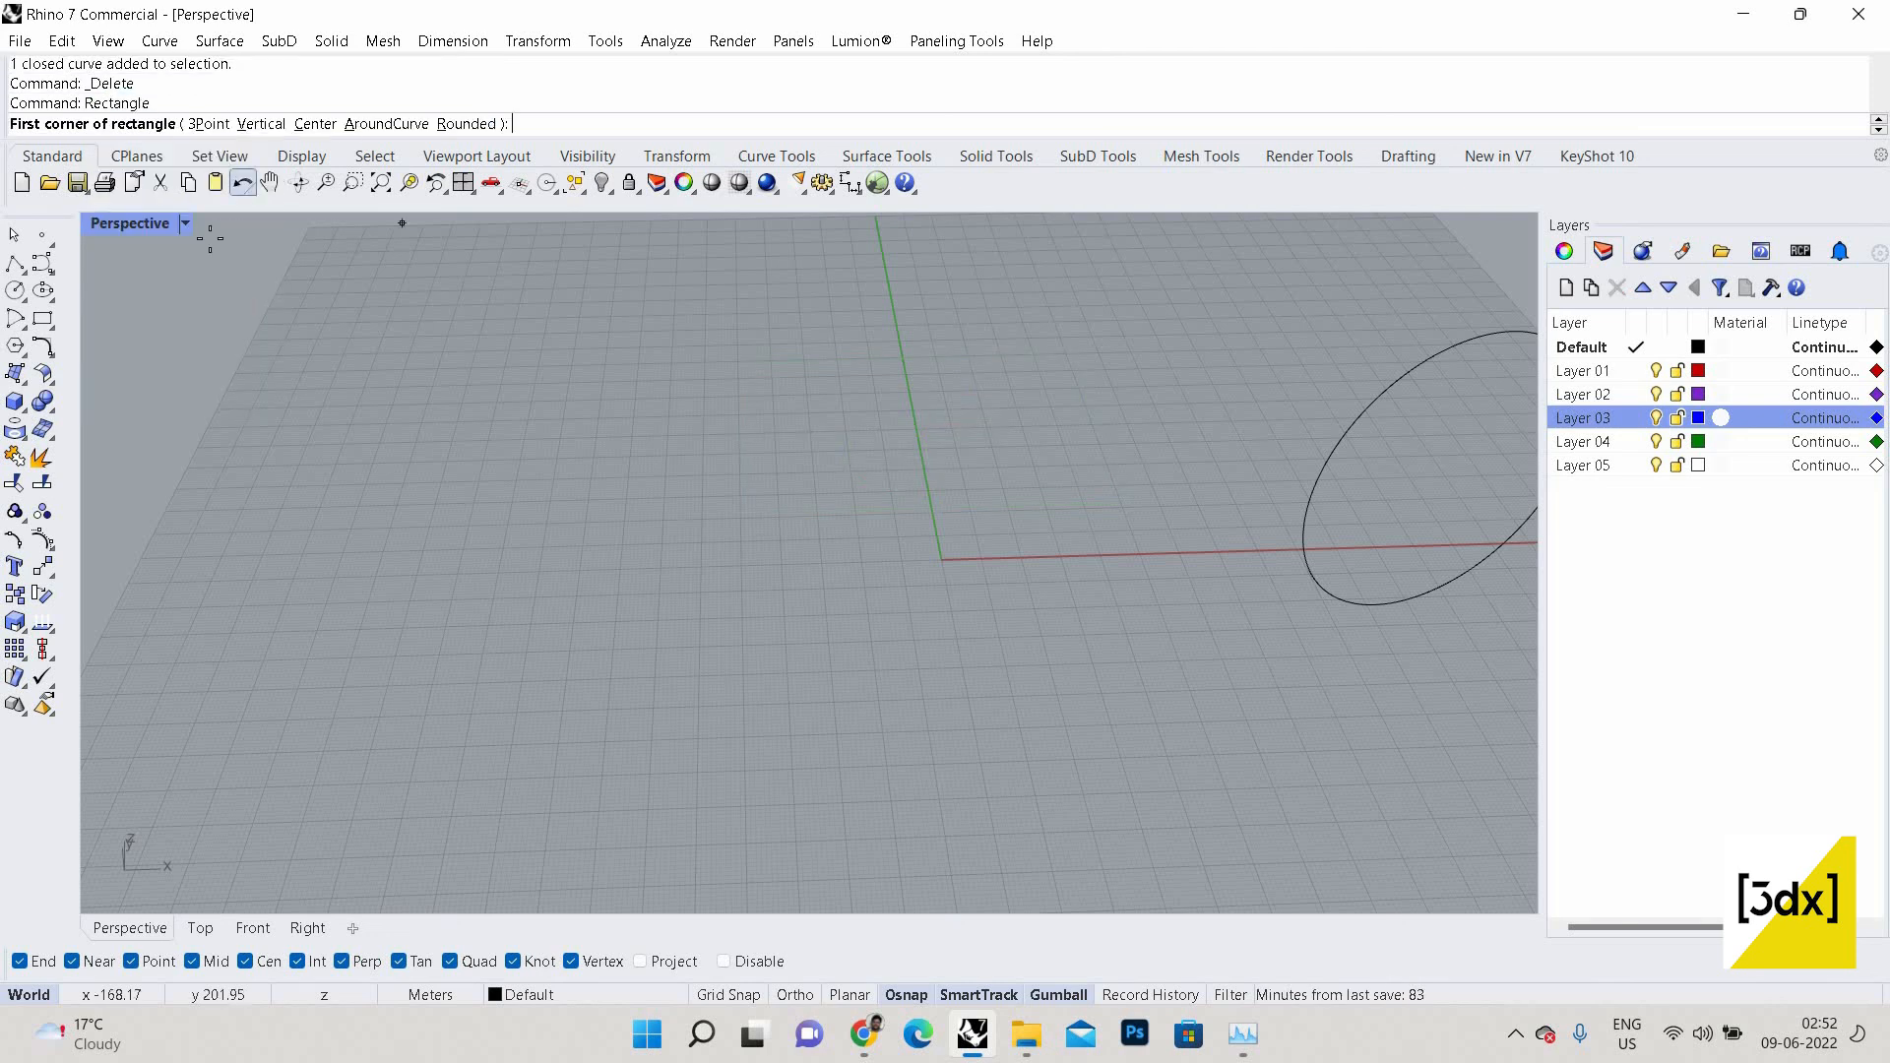
scroll(810, 455, down, 3)
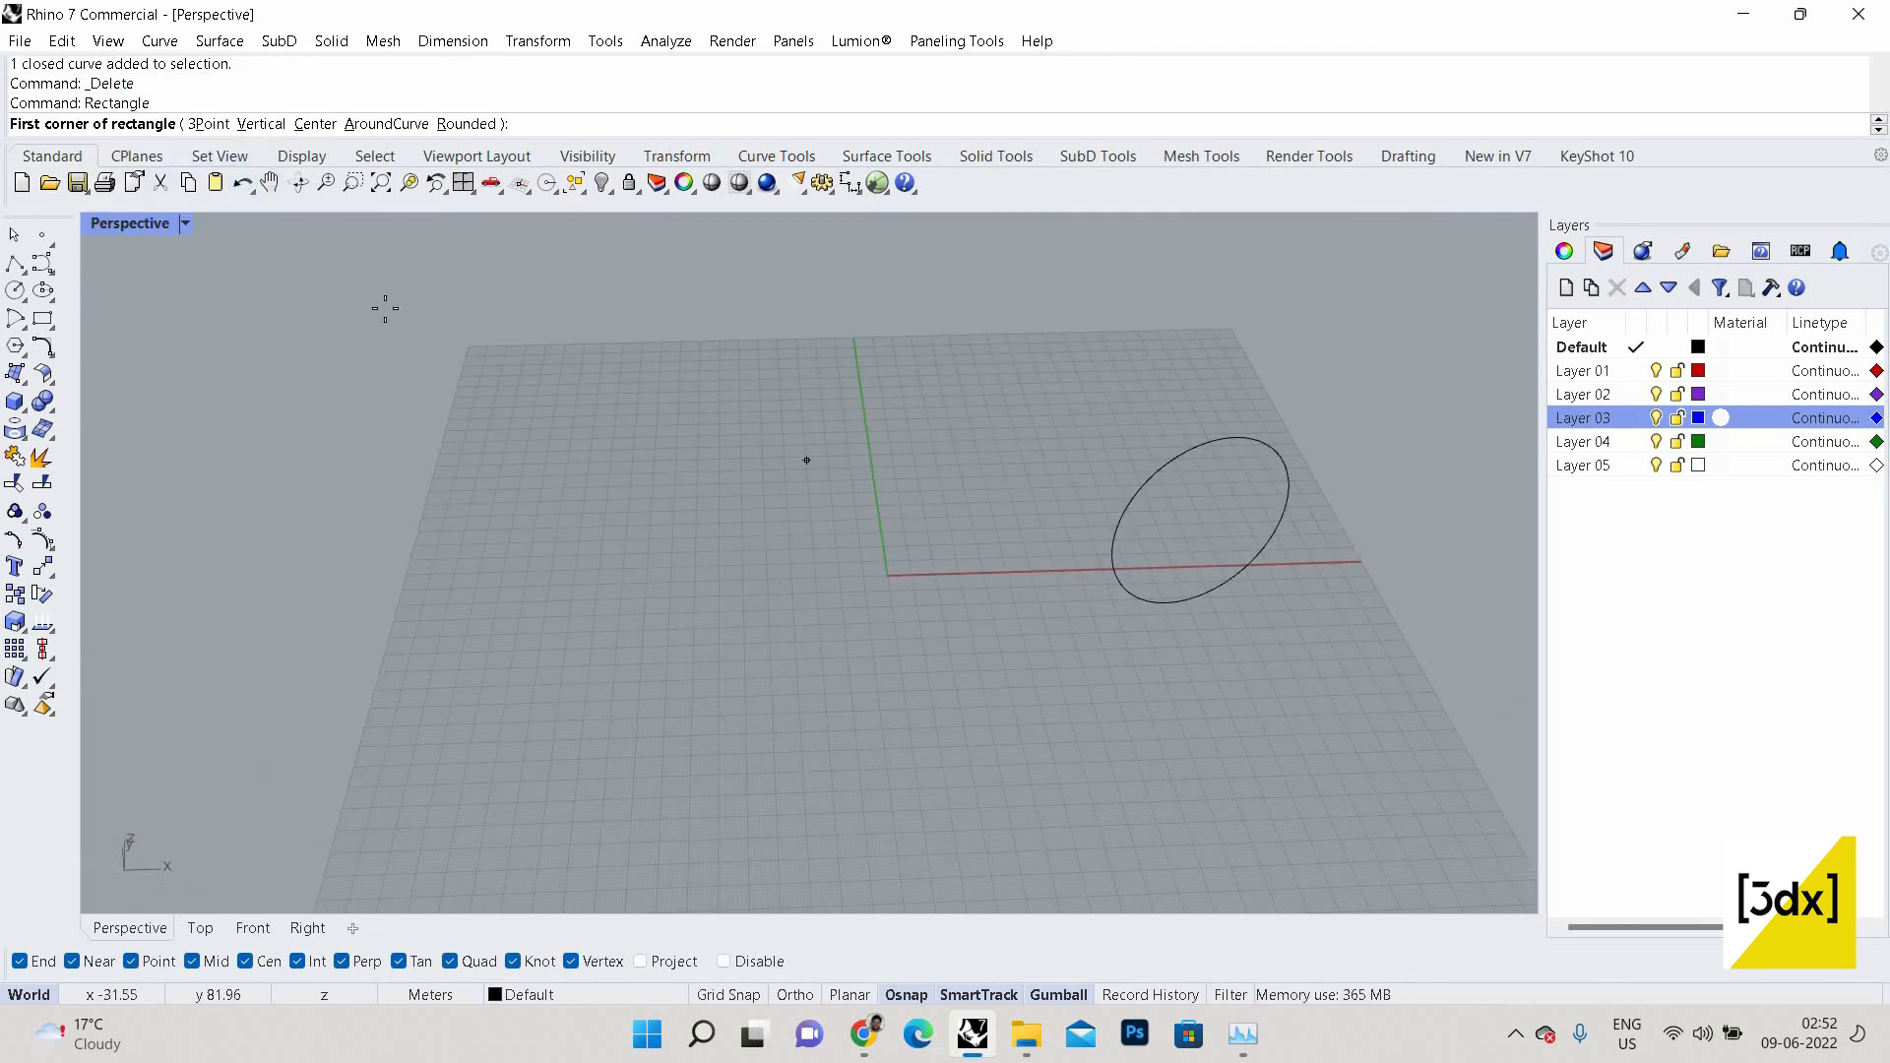
scroll(385, 309, up, 3)
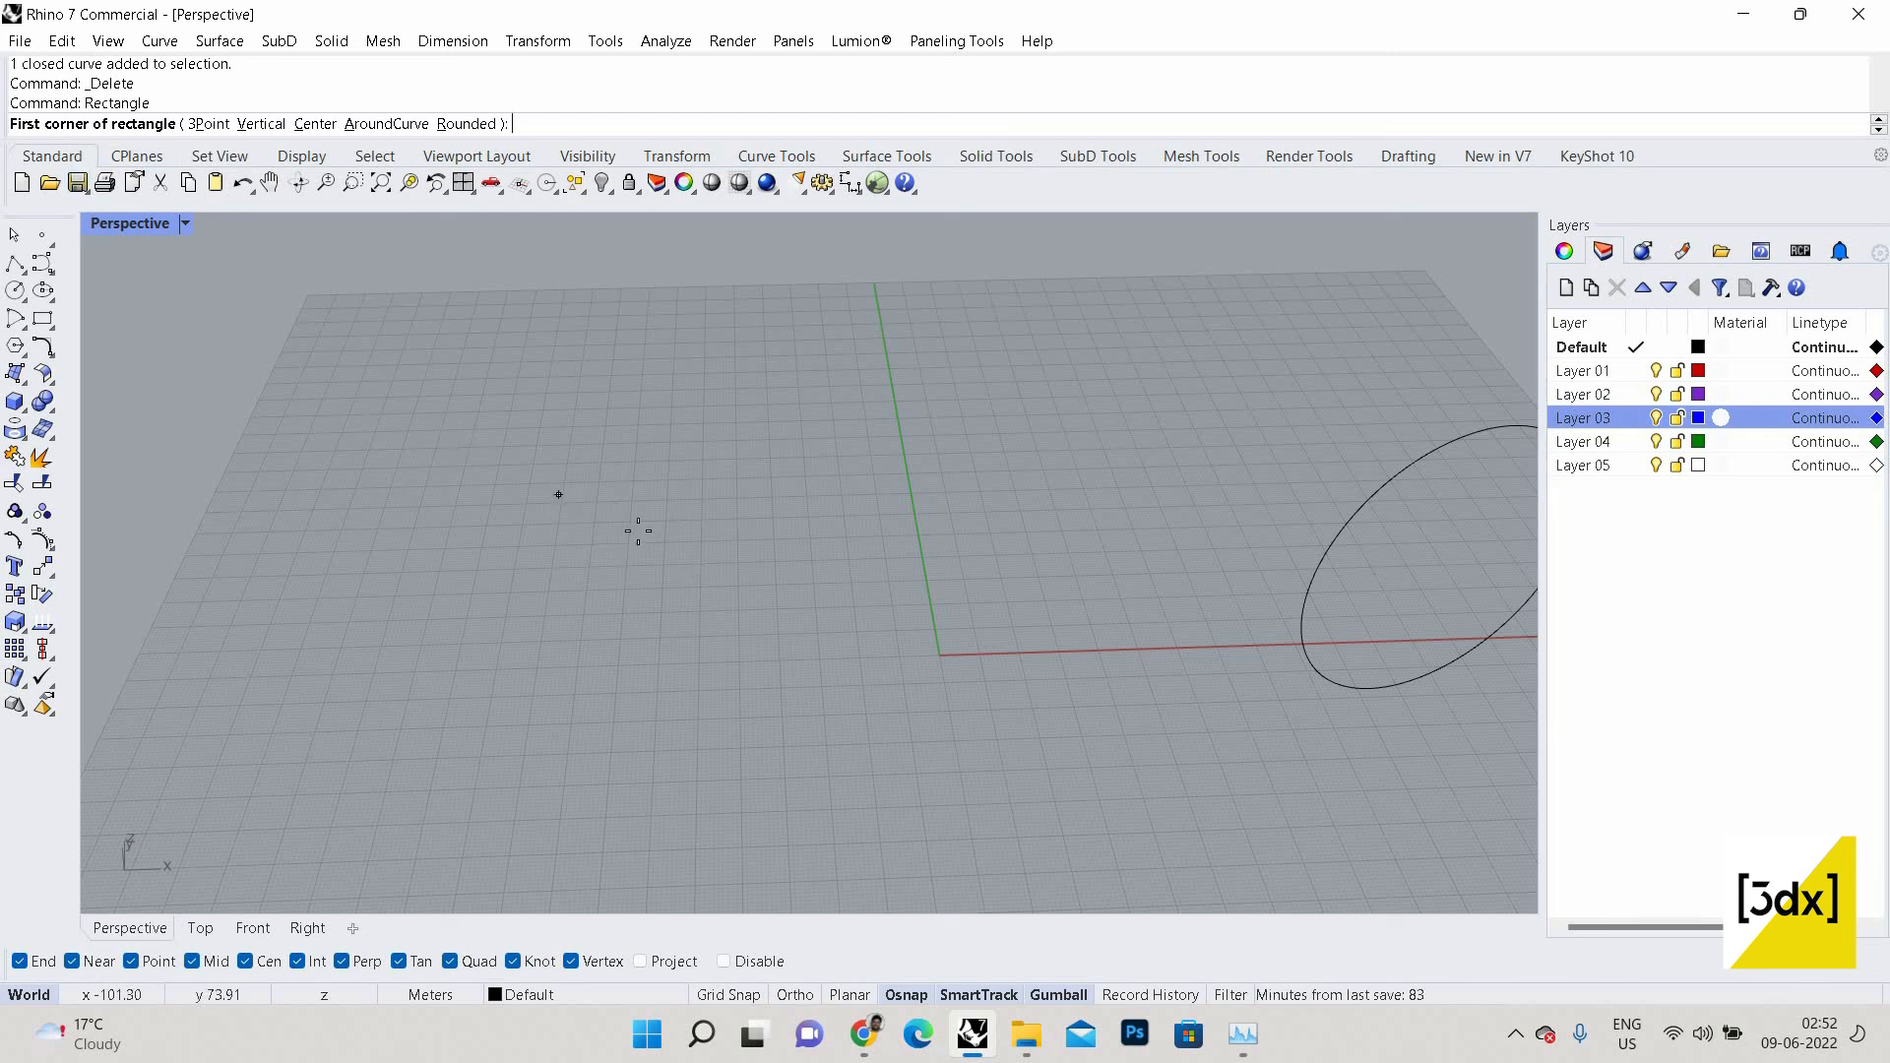
click(558, 494)
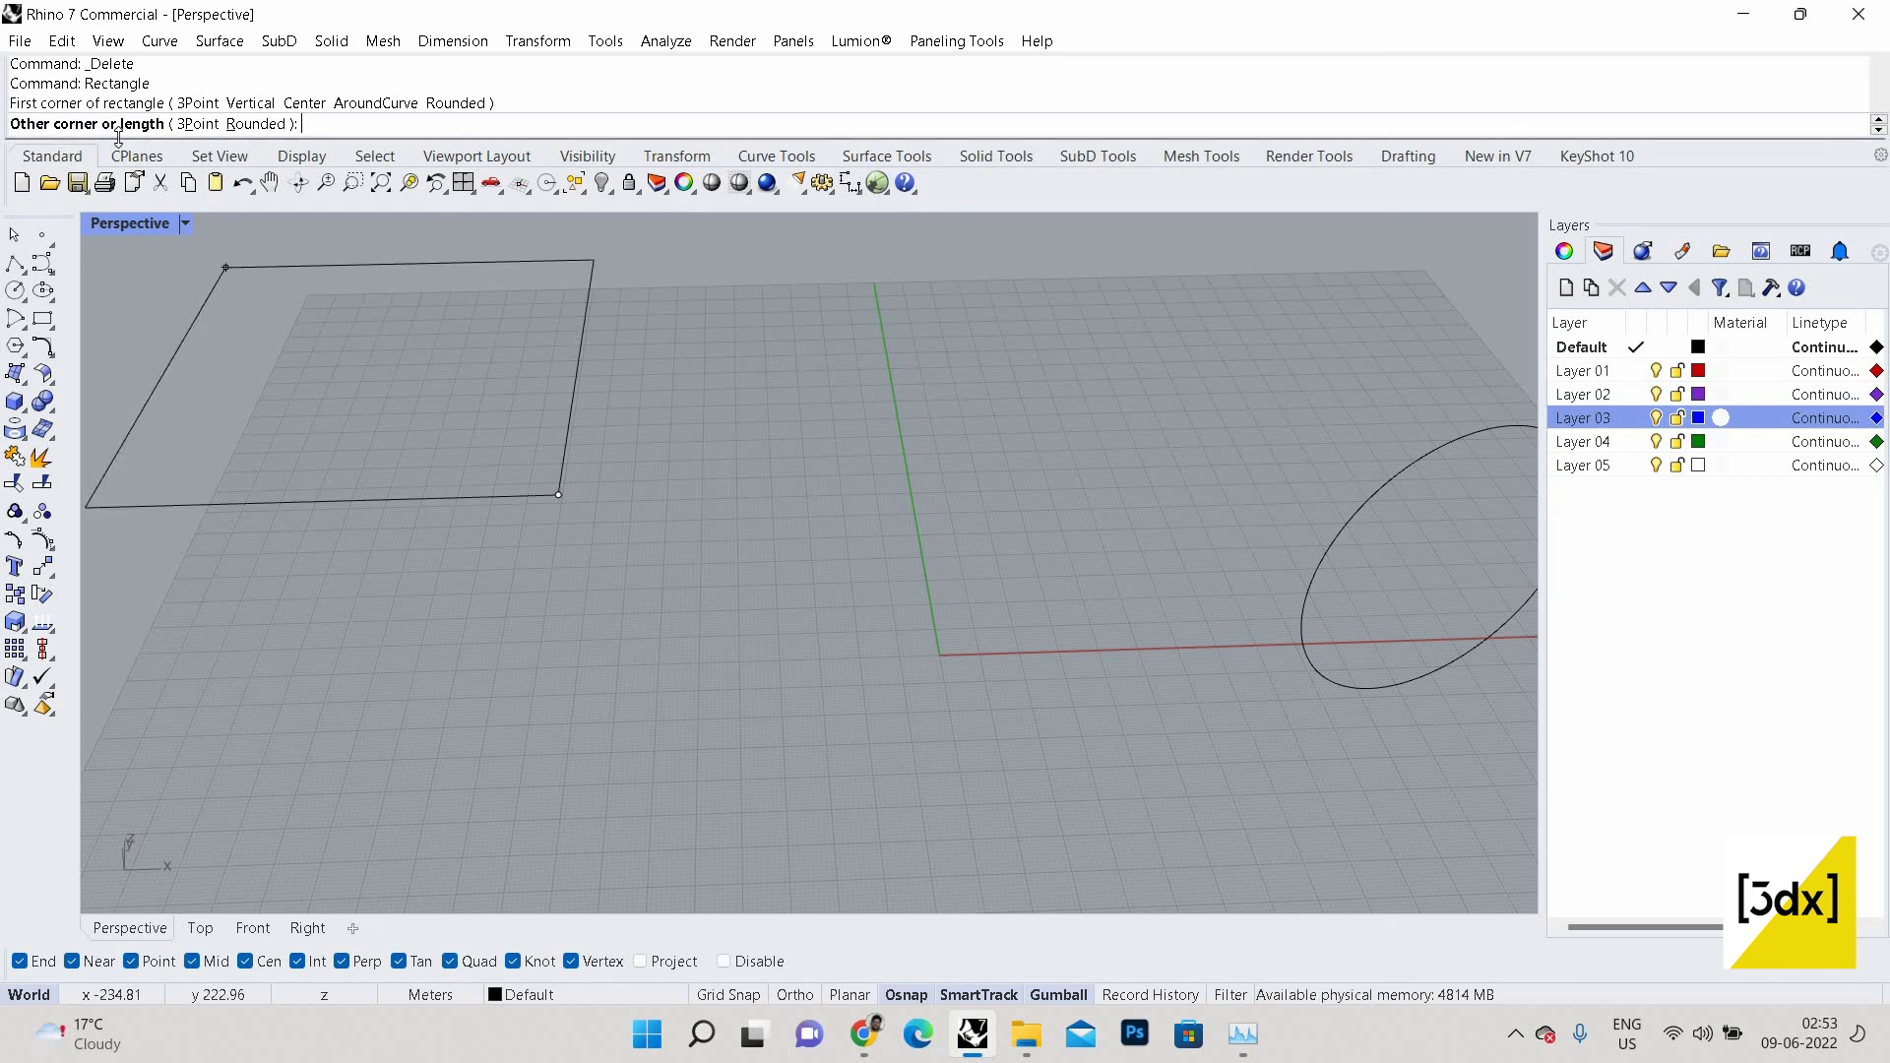
click(253, 125)
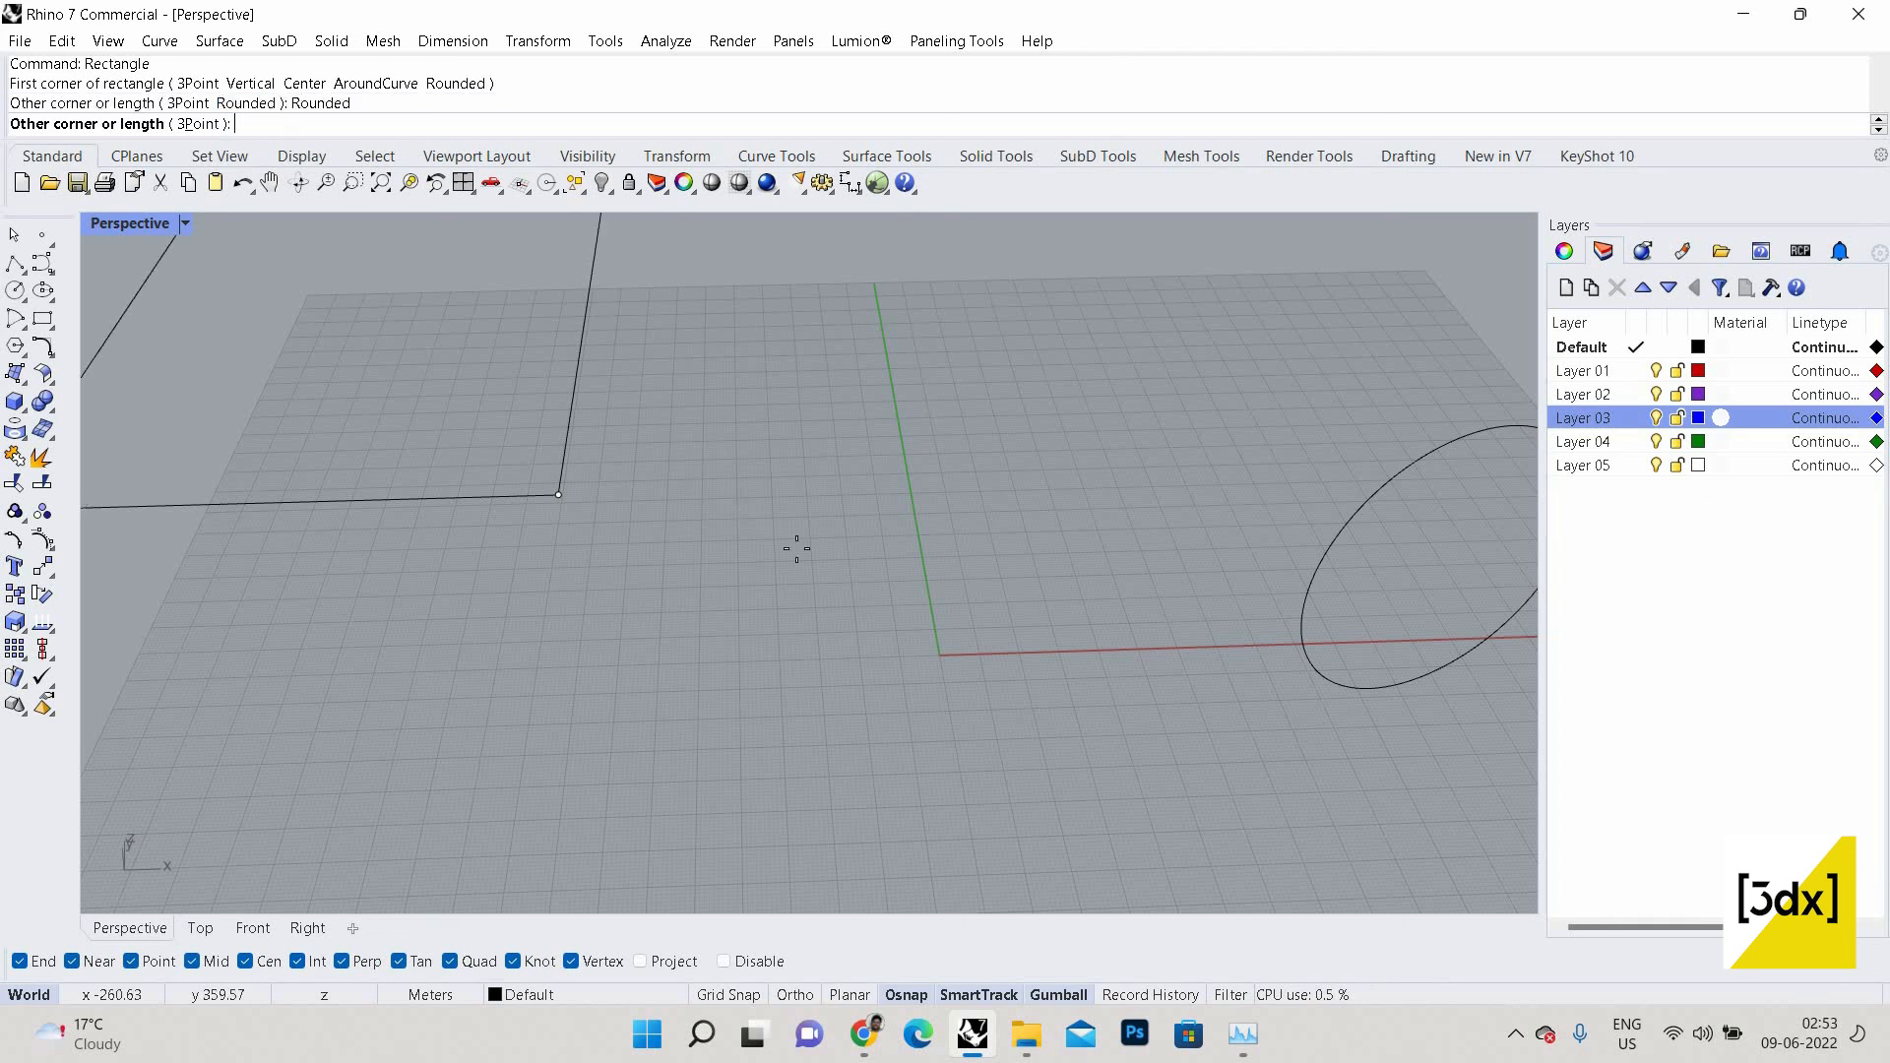
click(1085, 724)
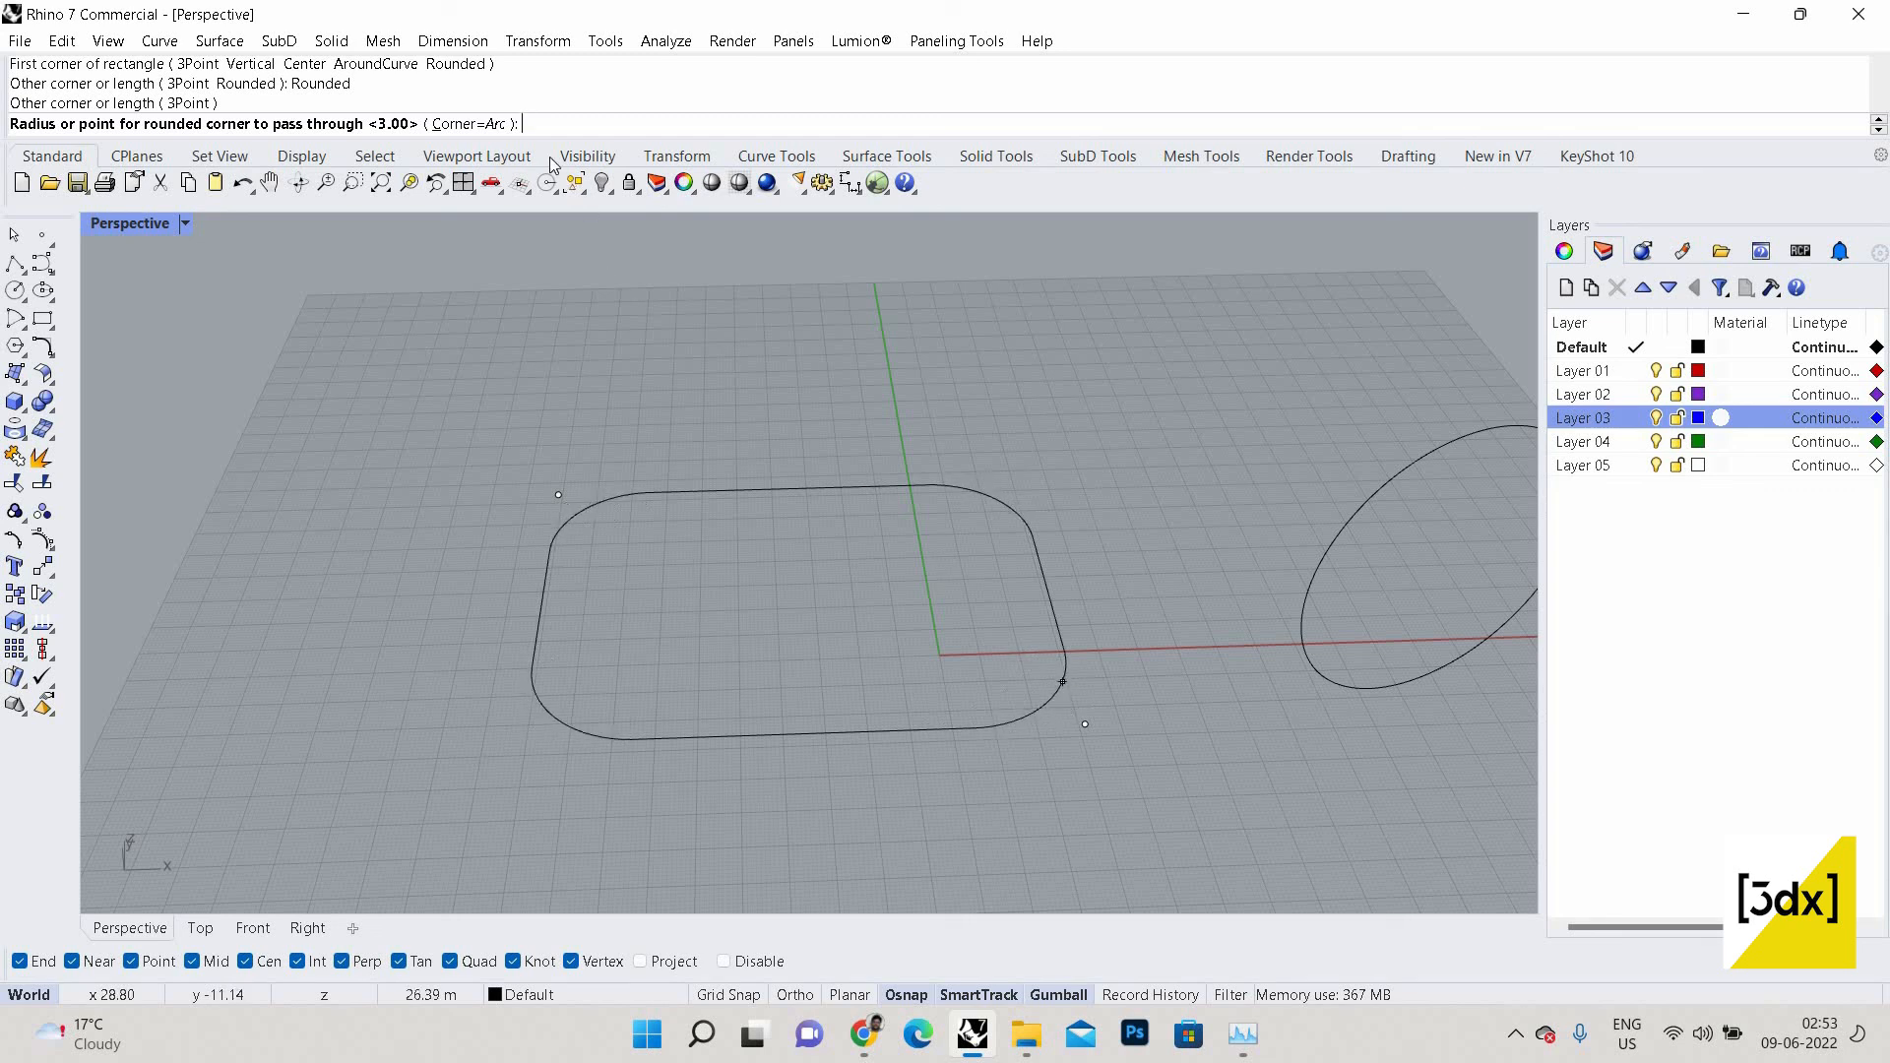
click(467, 124)
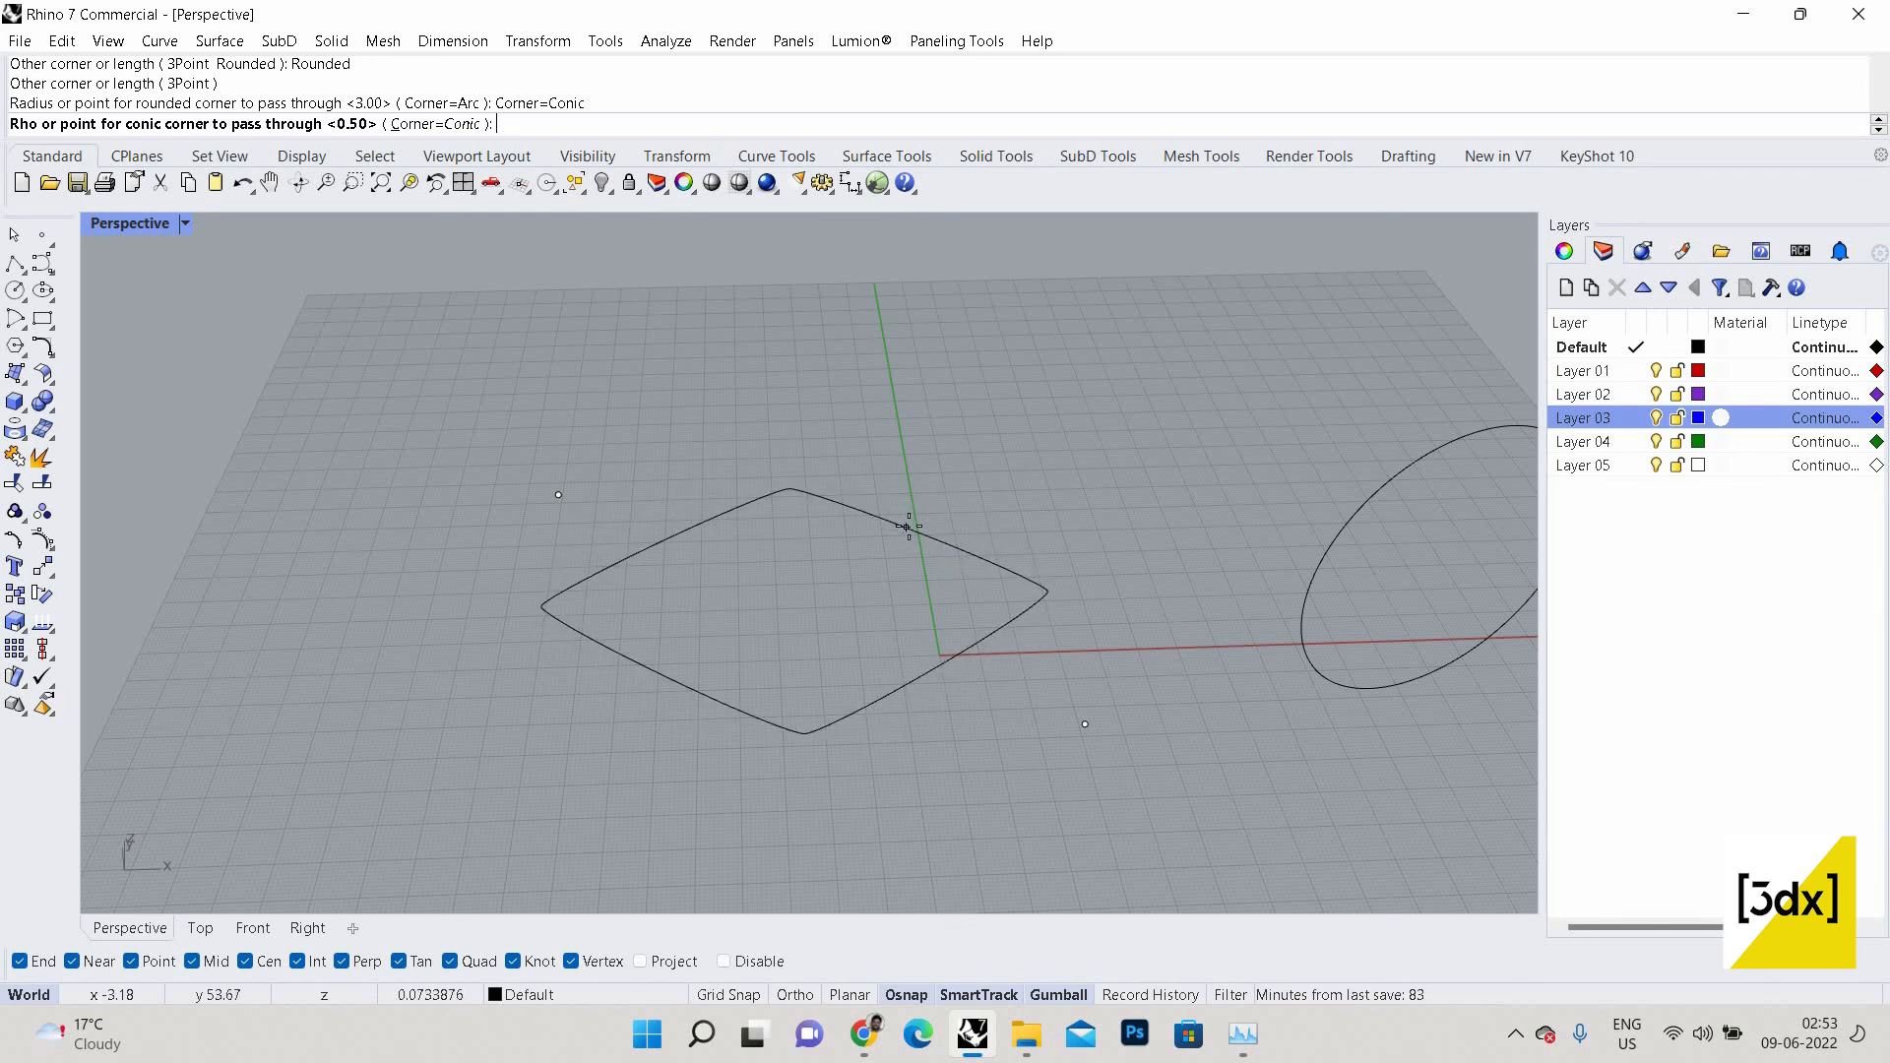
click(449, 135)
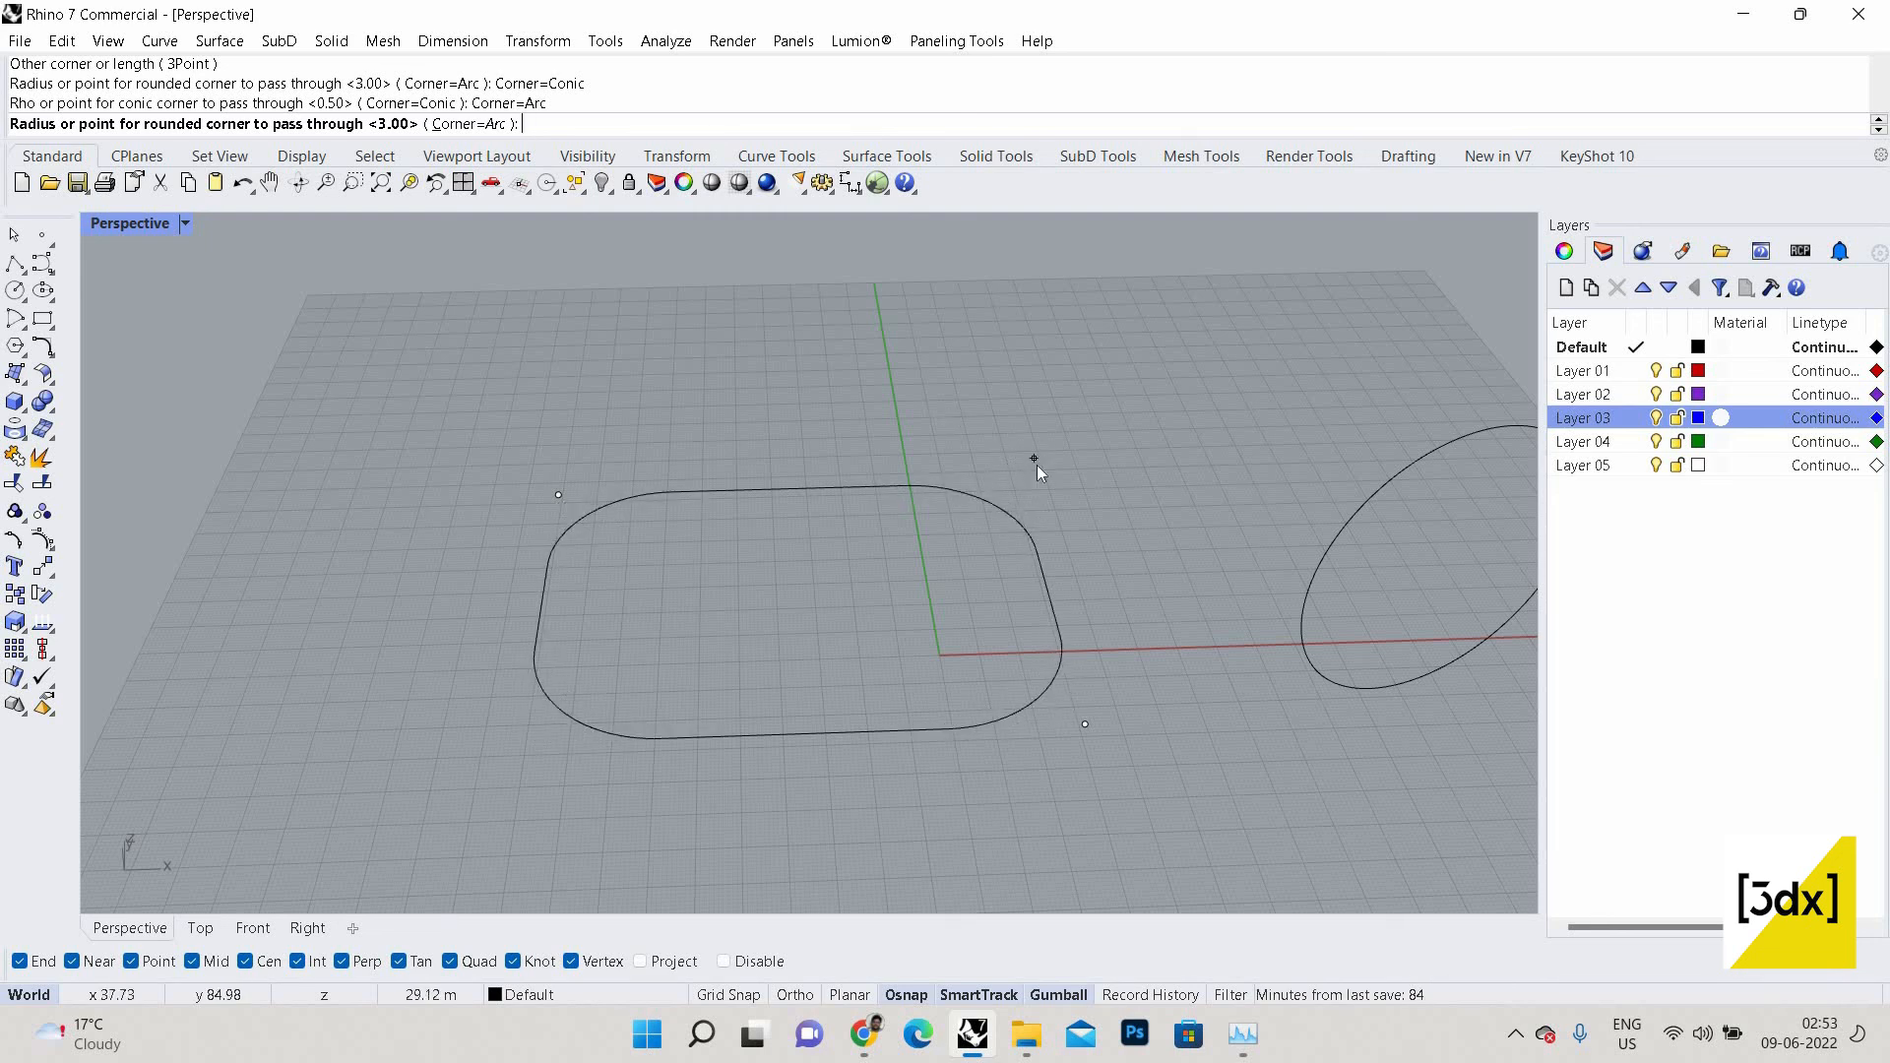
key(Escape)
Draw a 3Point rectangle beside the green axis, on the side away from the circle, and delete it.
key(Return)
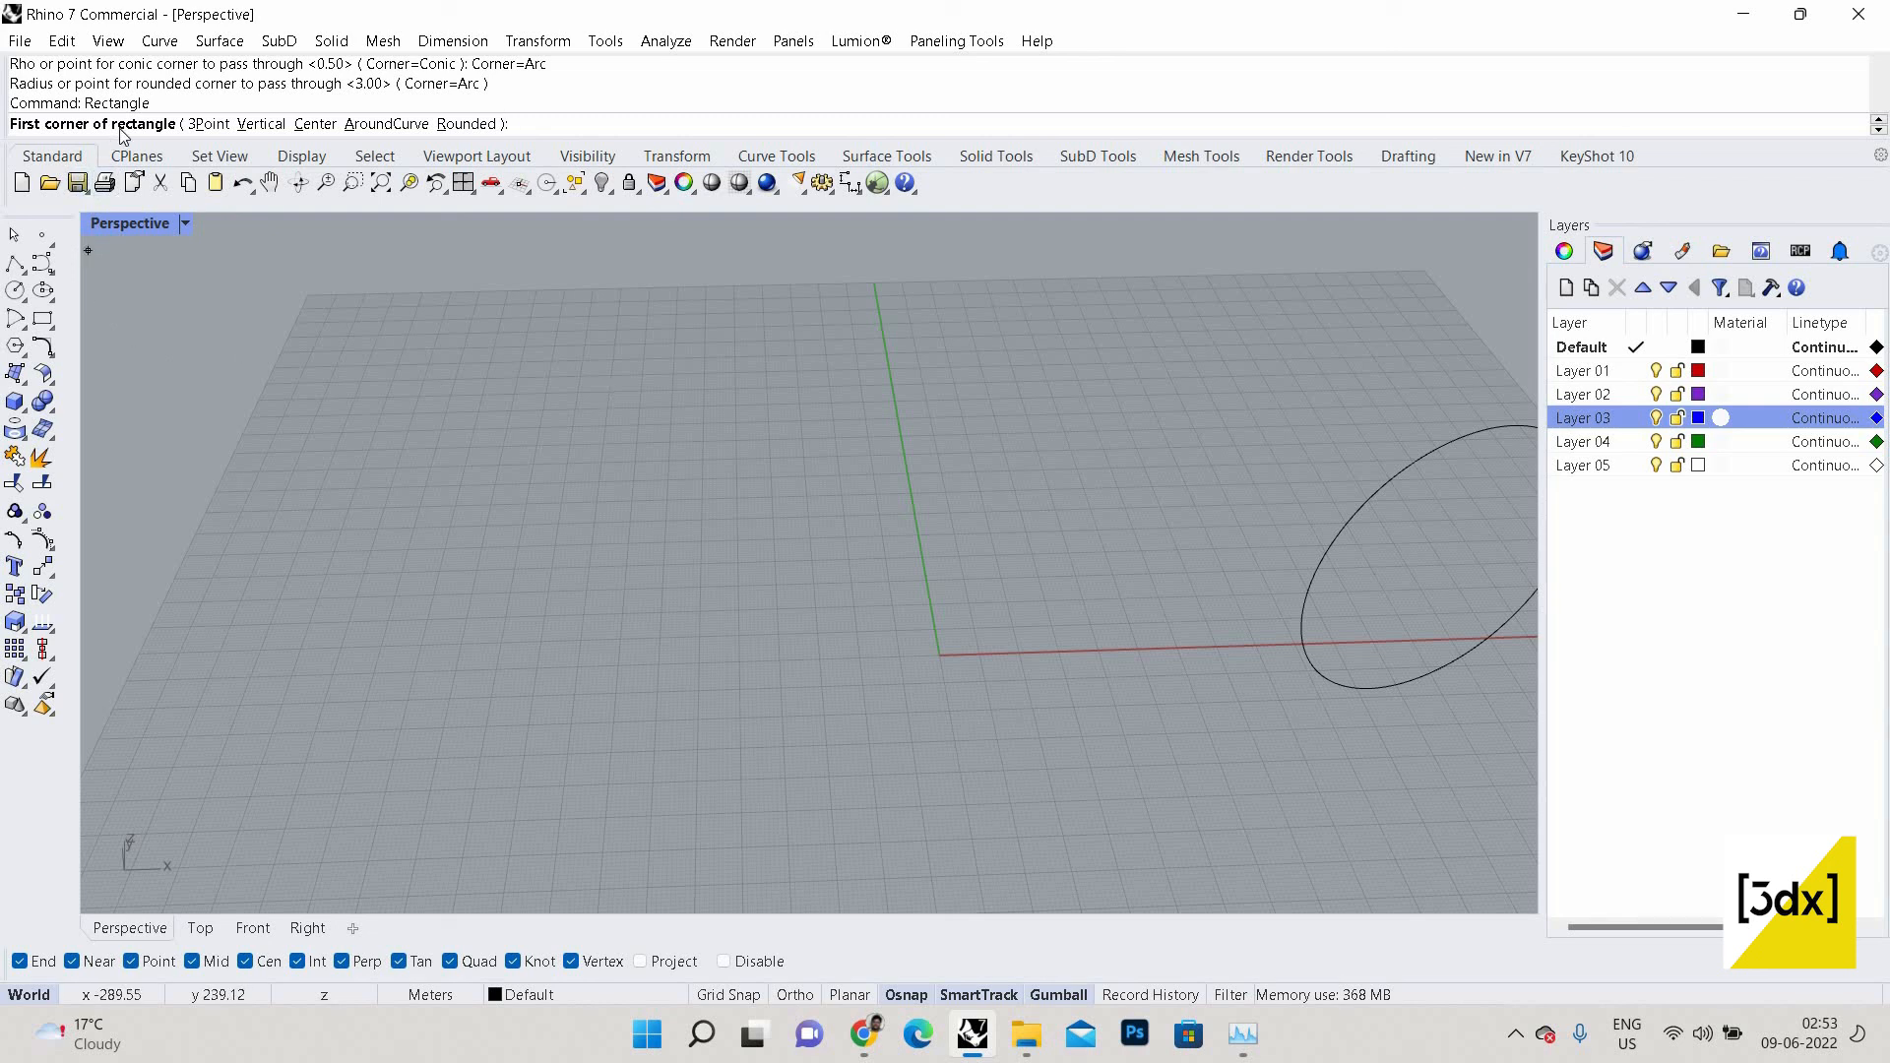
click(209, 124)
click(478, 447)
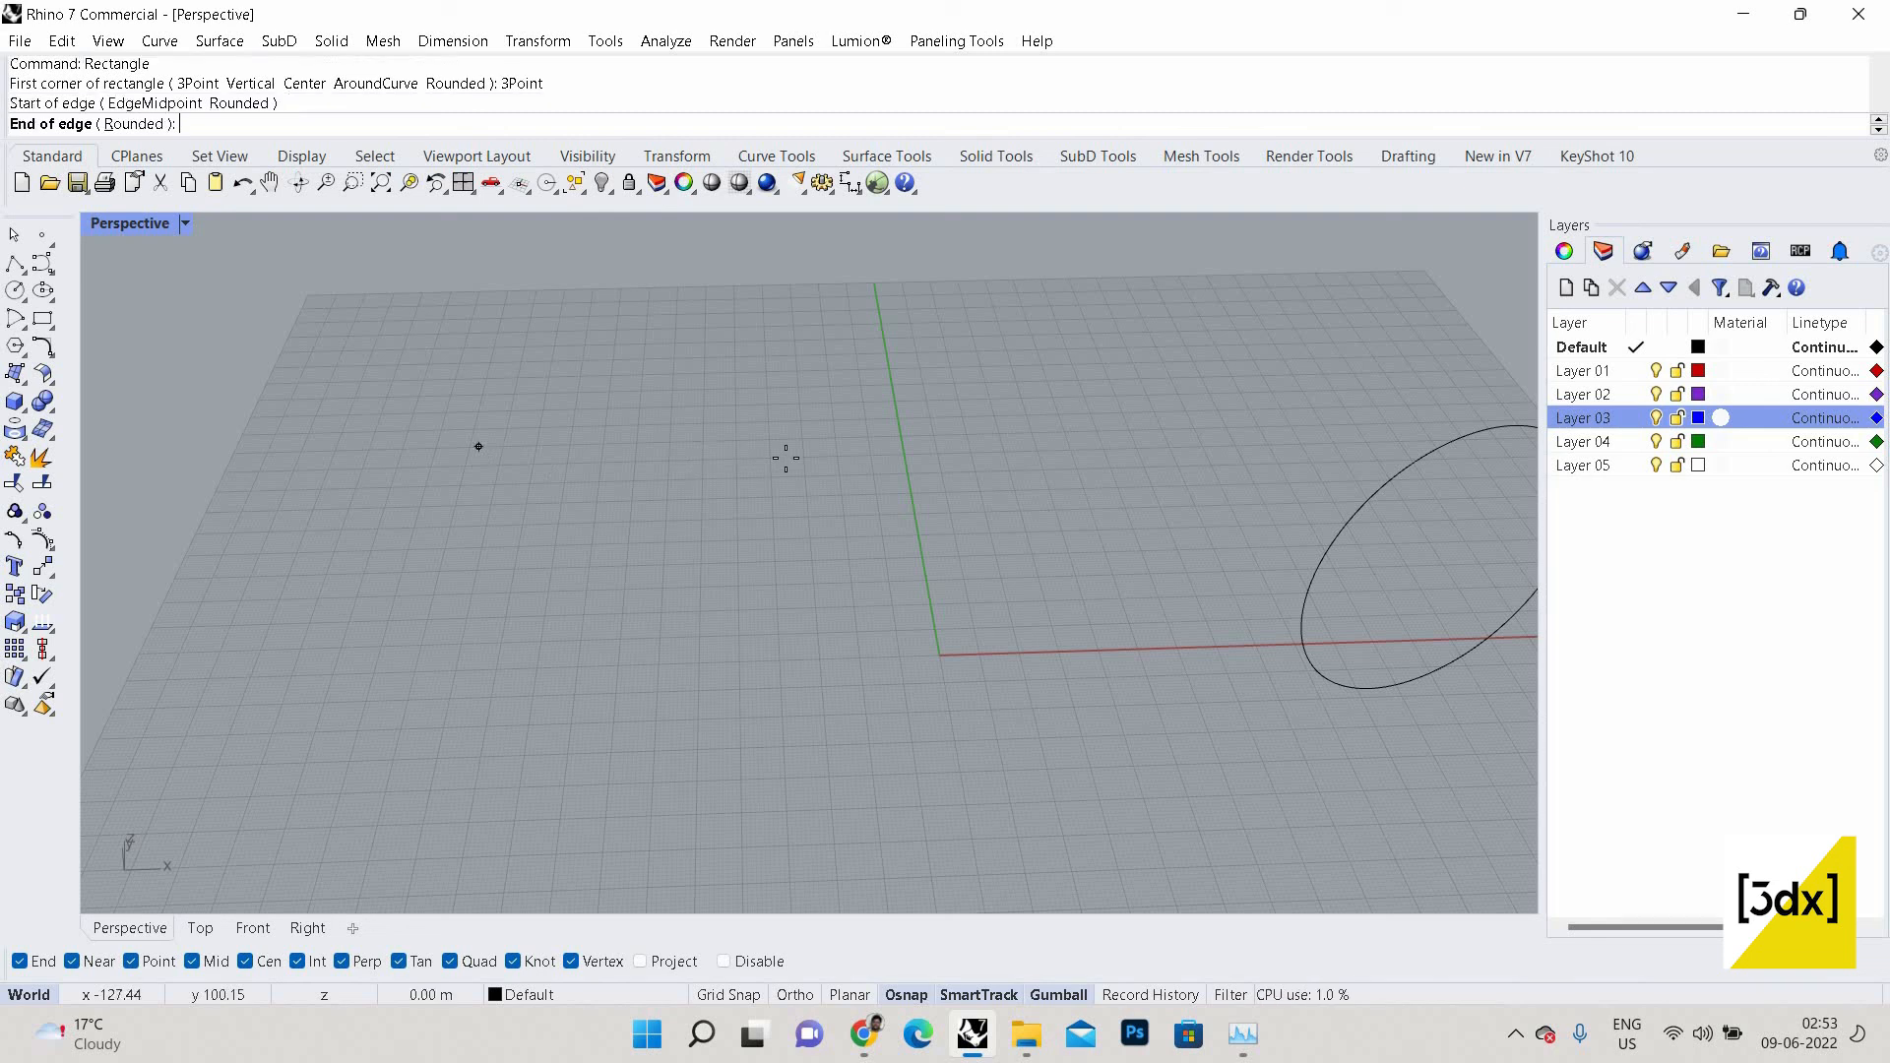
shift+click(873, 445)
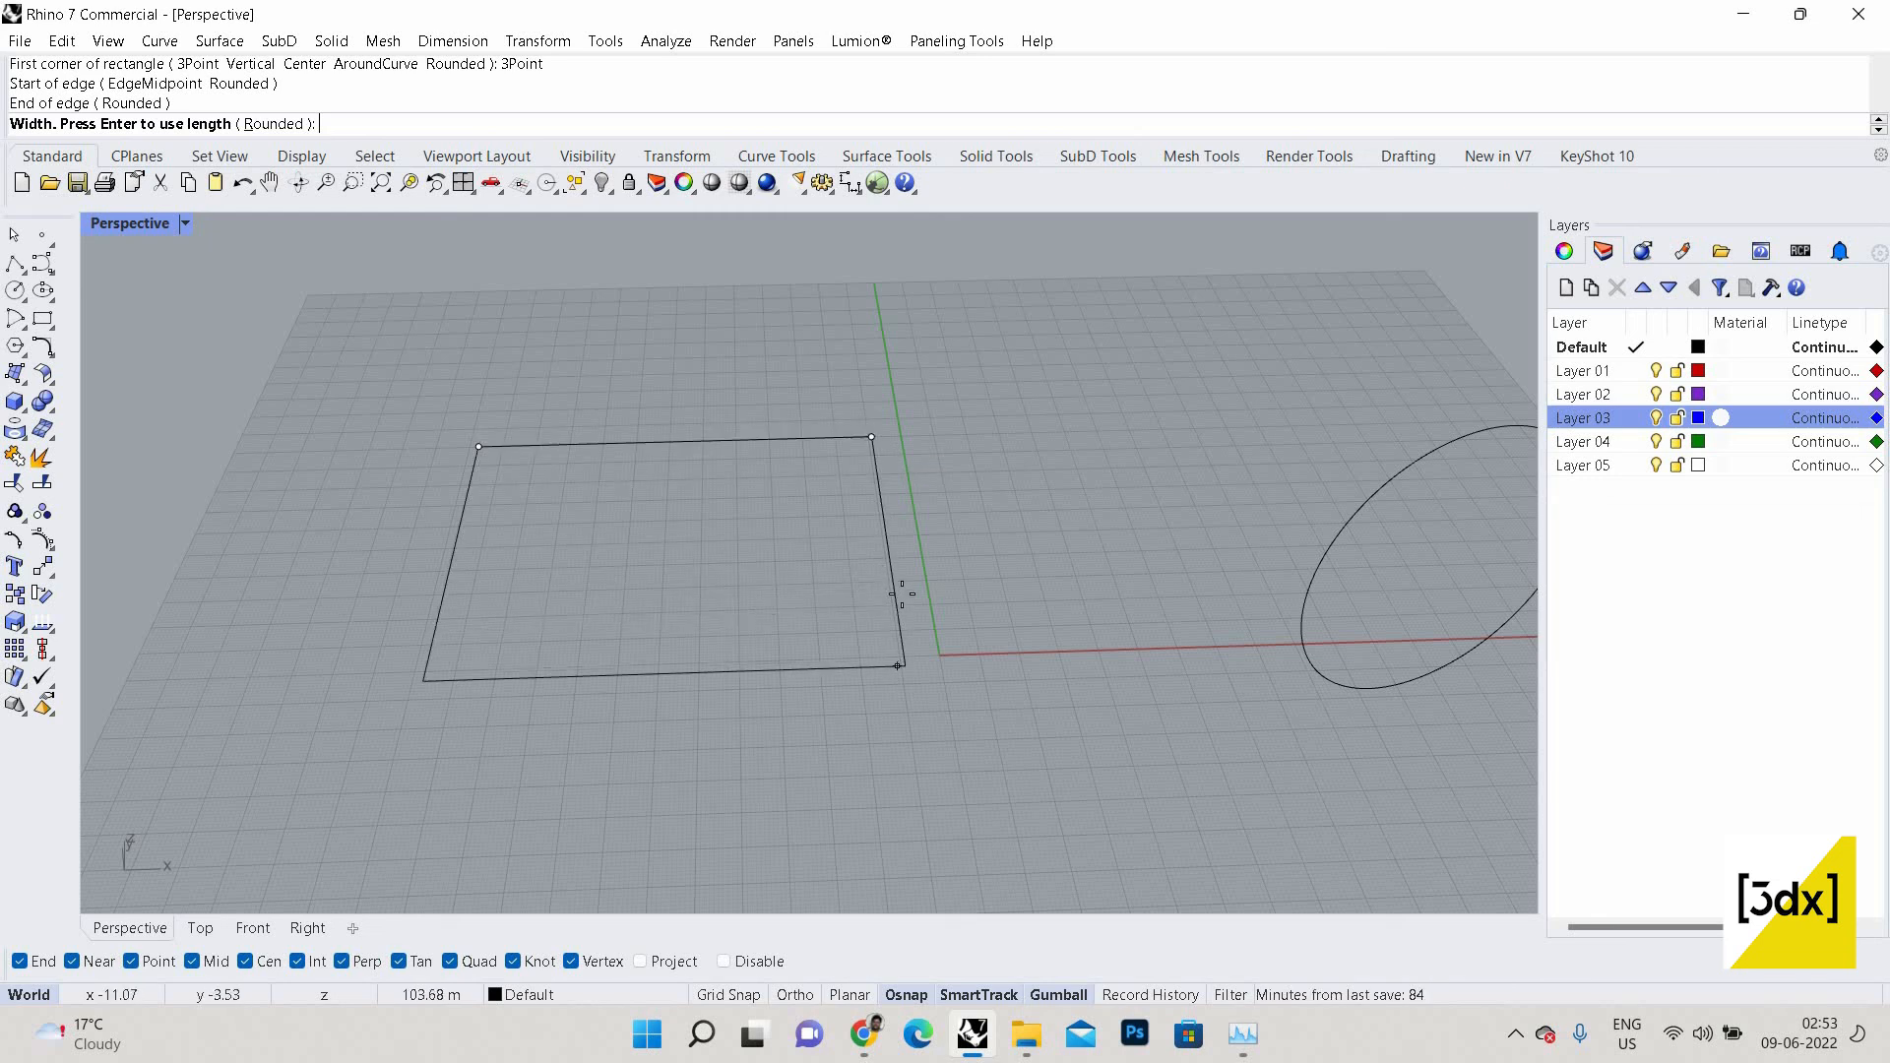
click(866, 507)
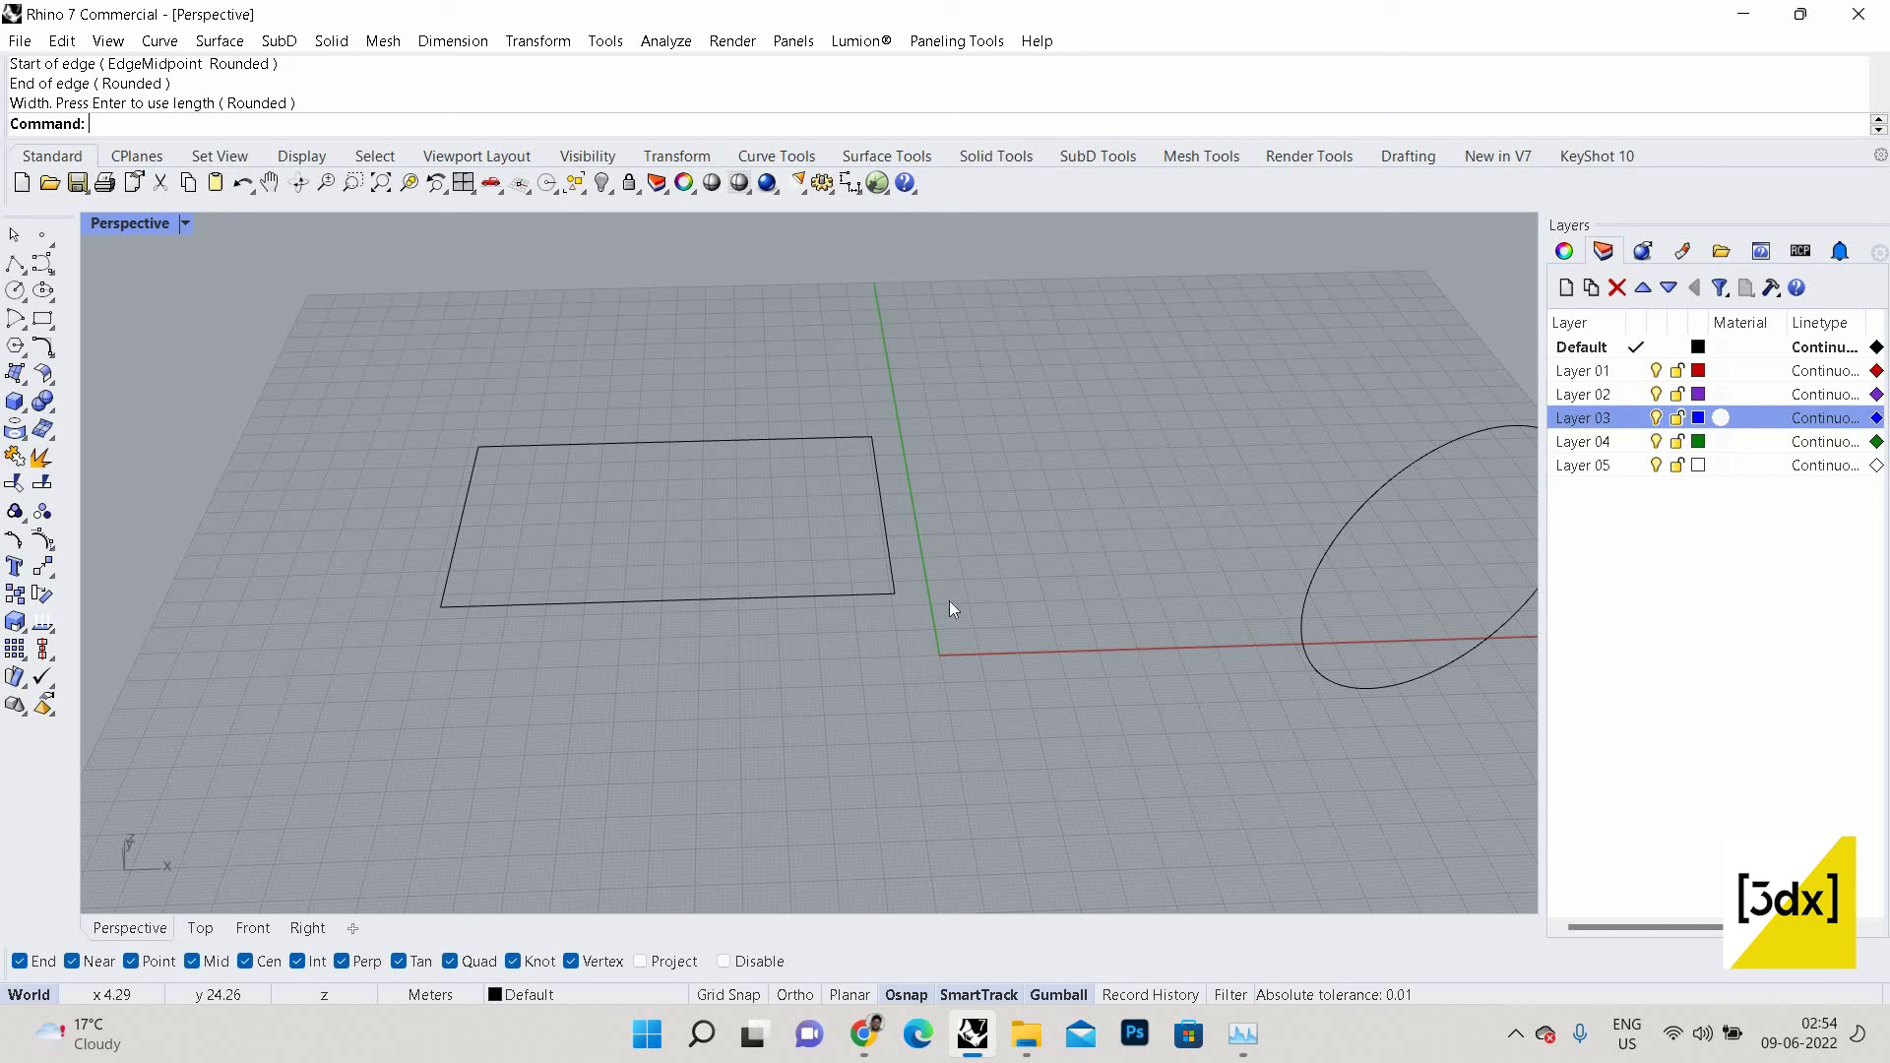
drag(611, 394, 304, 486)
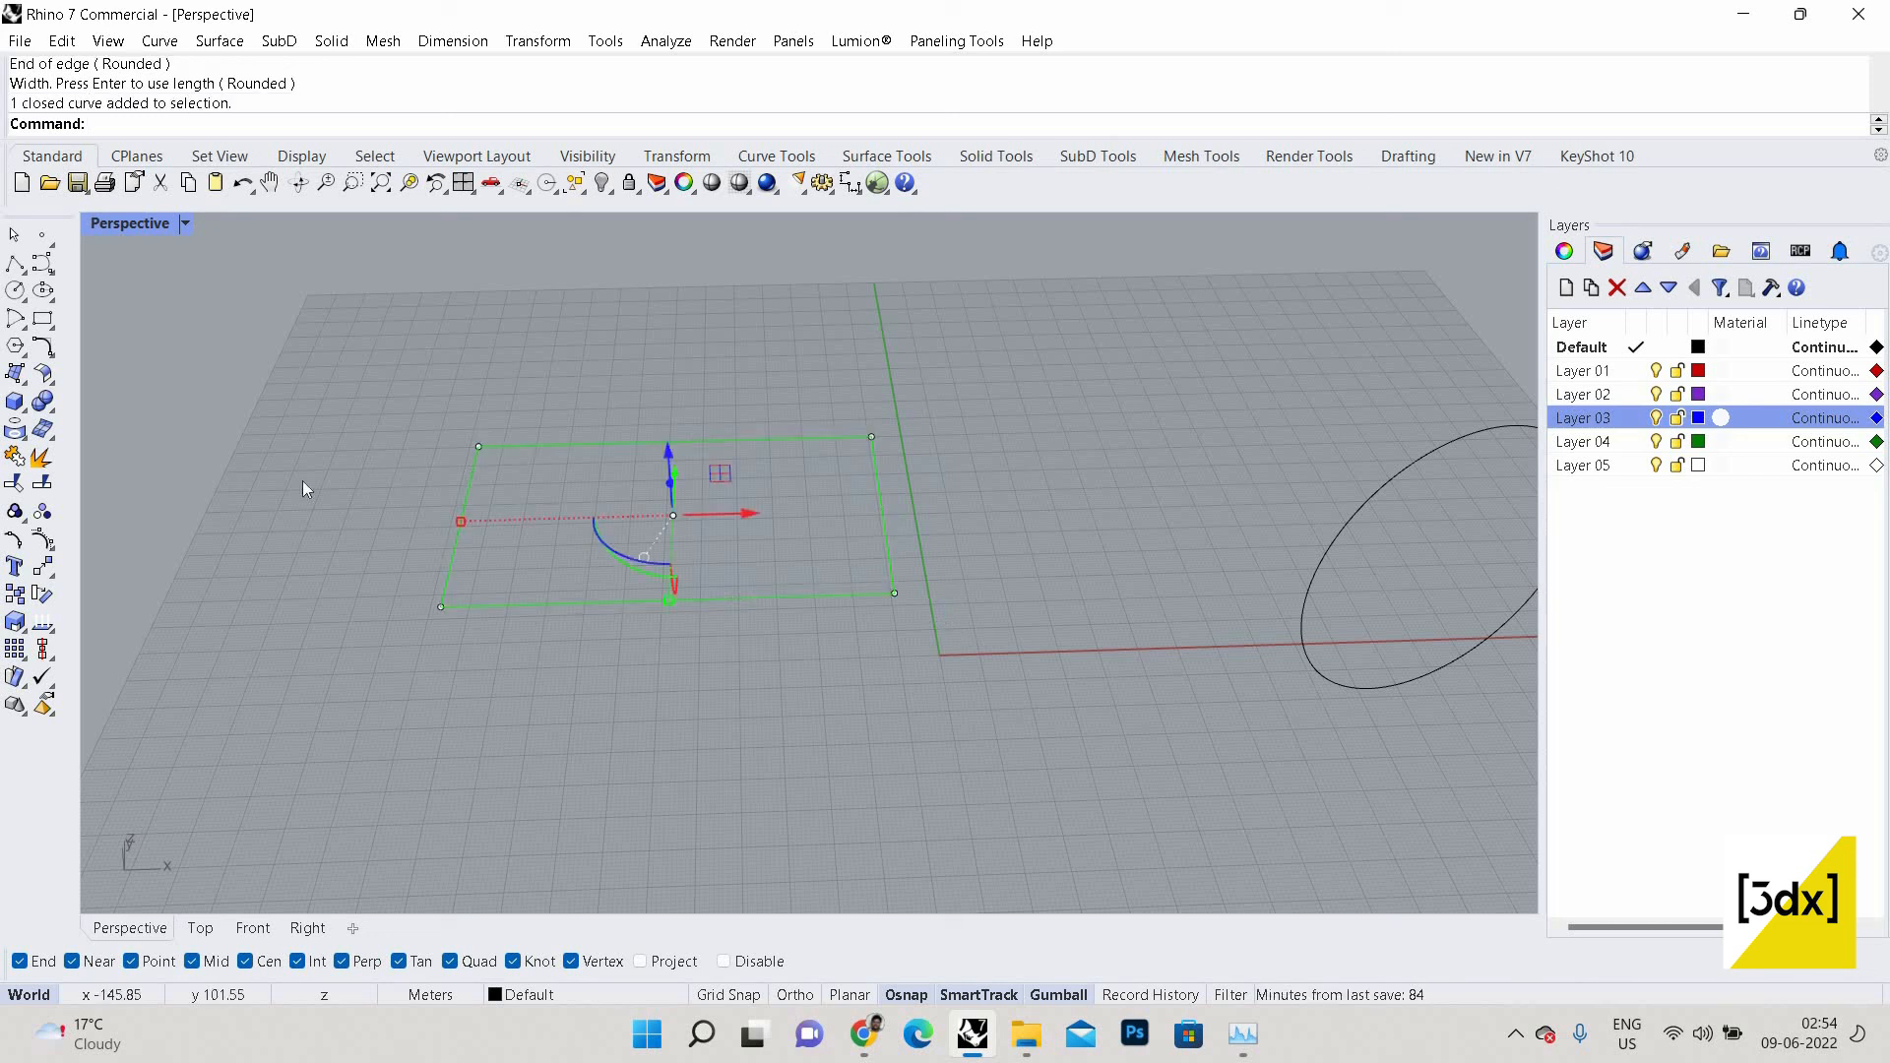
key(Delete)
Draw a Vertical rectangle standing upright on the grid, parallel to the red axis and just in front of the origin.
text(rectangle)
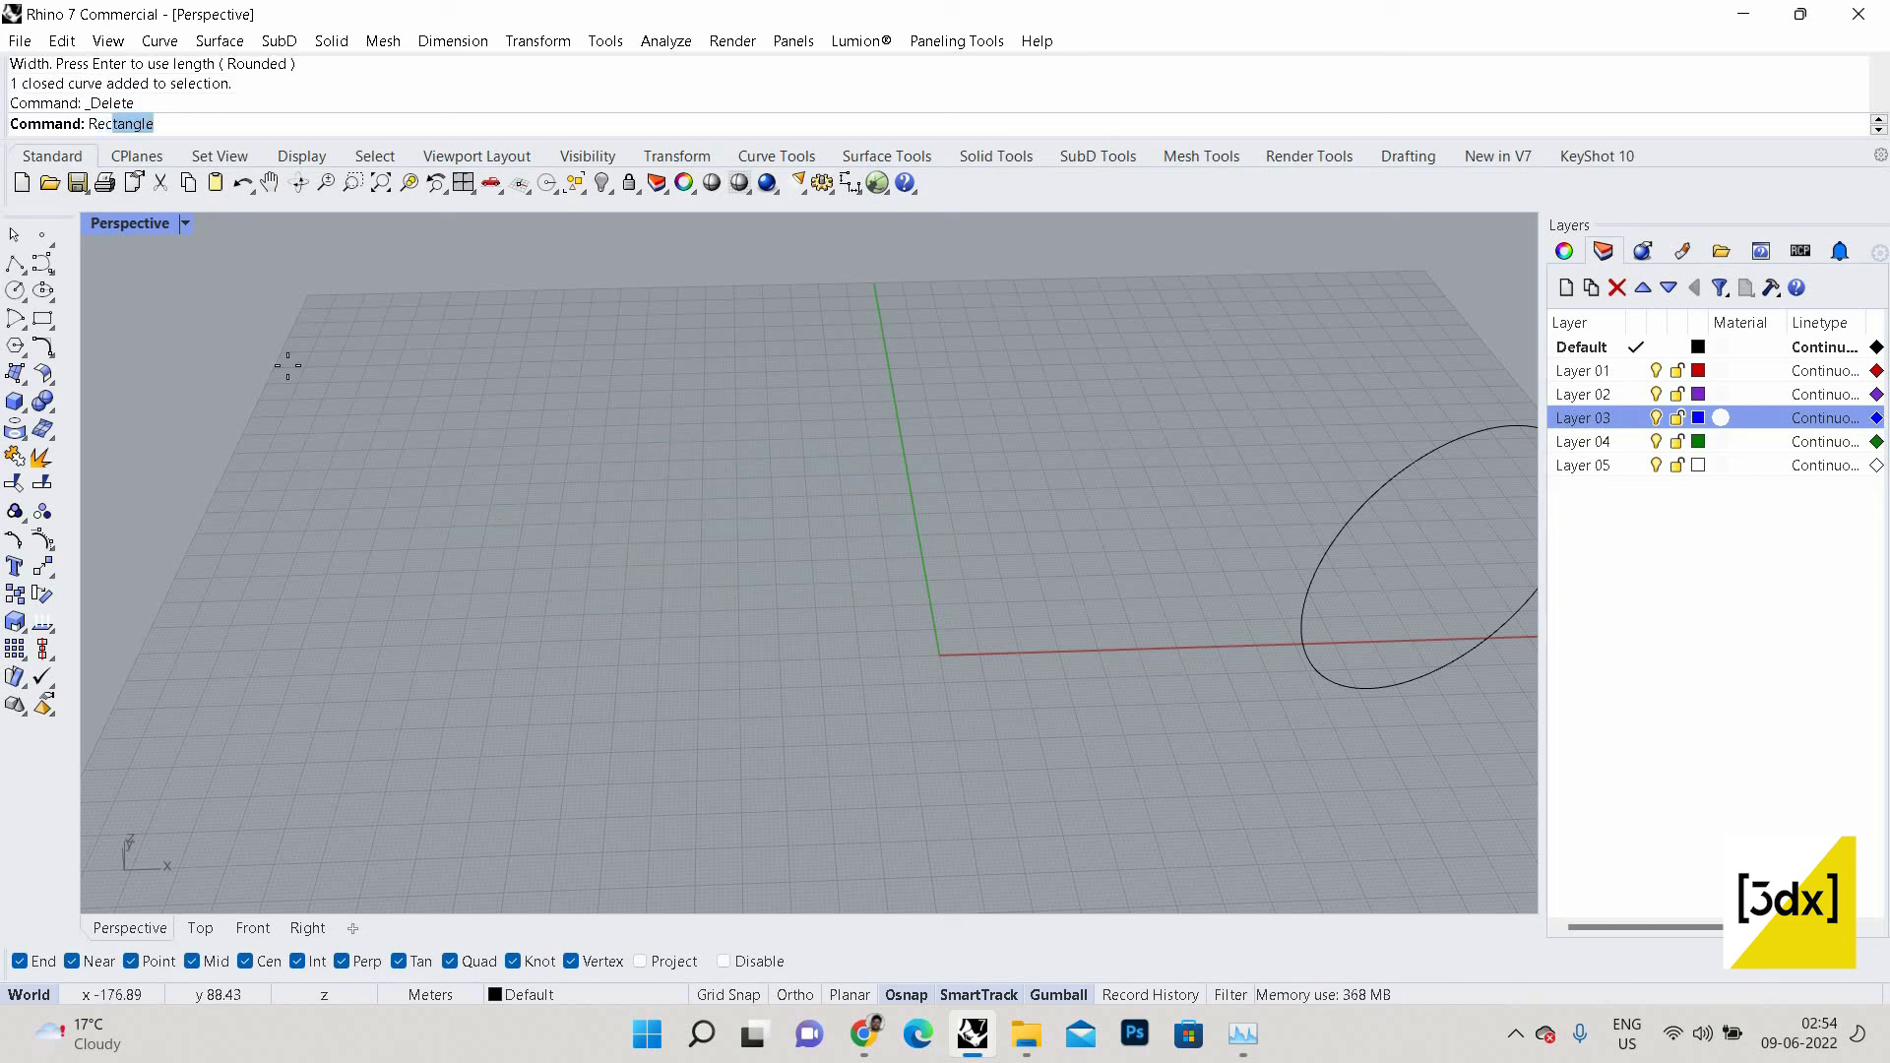
key(Return)
click(261, 124)
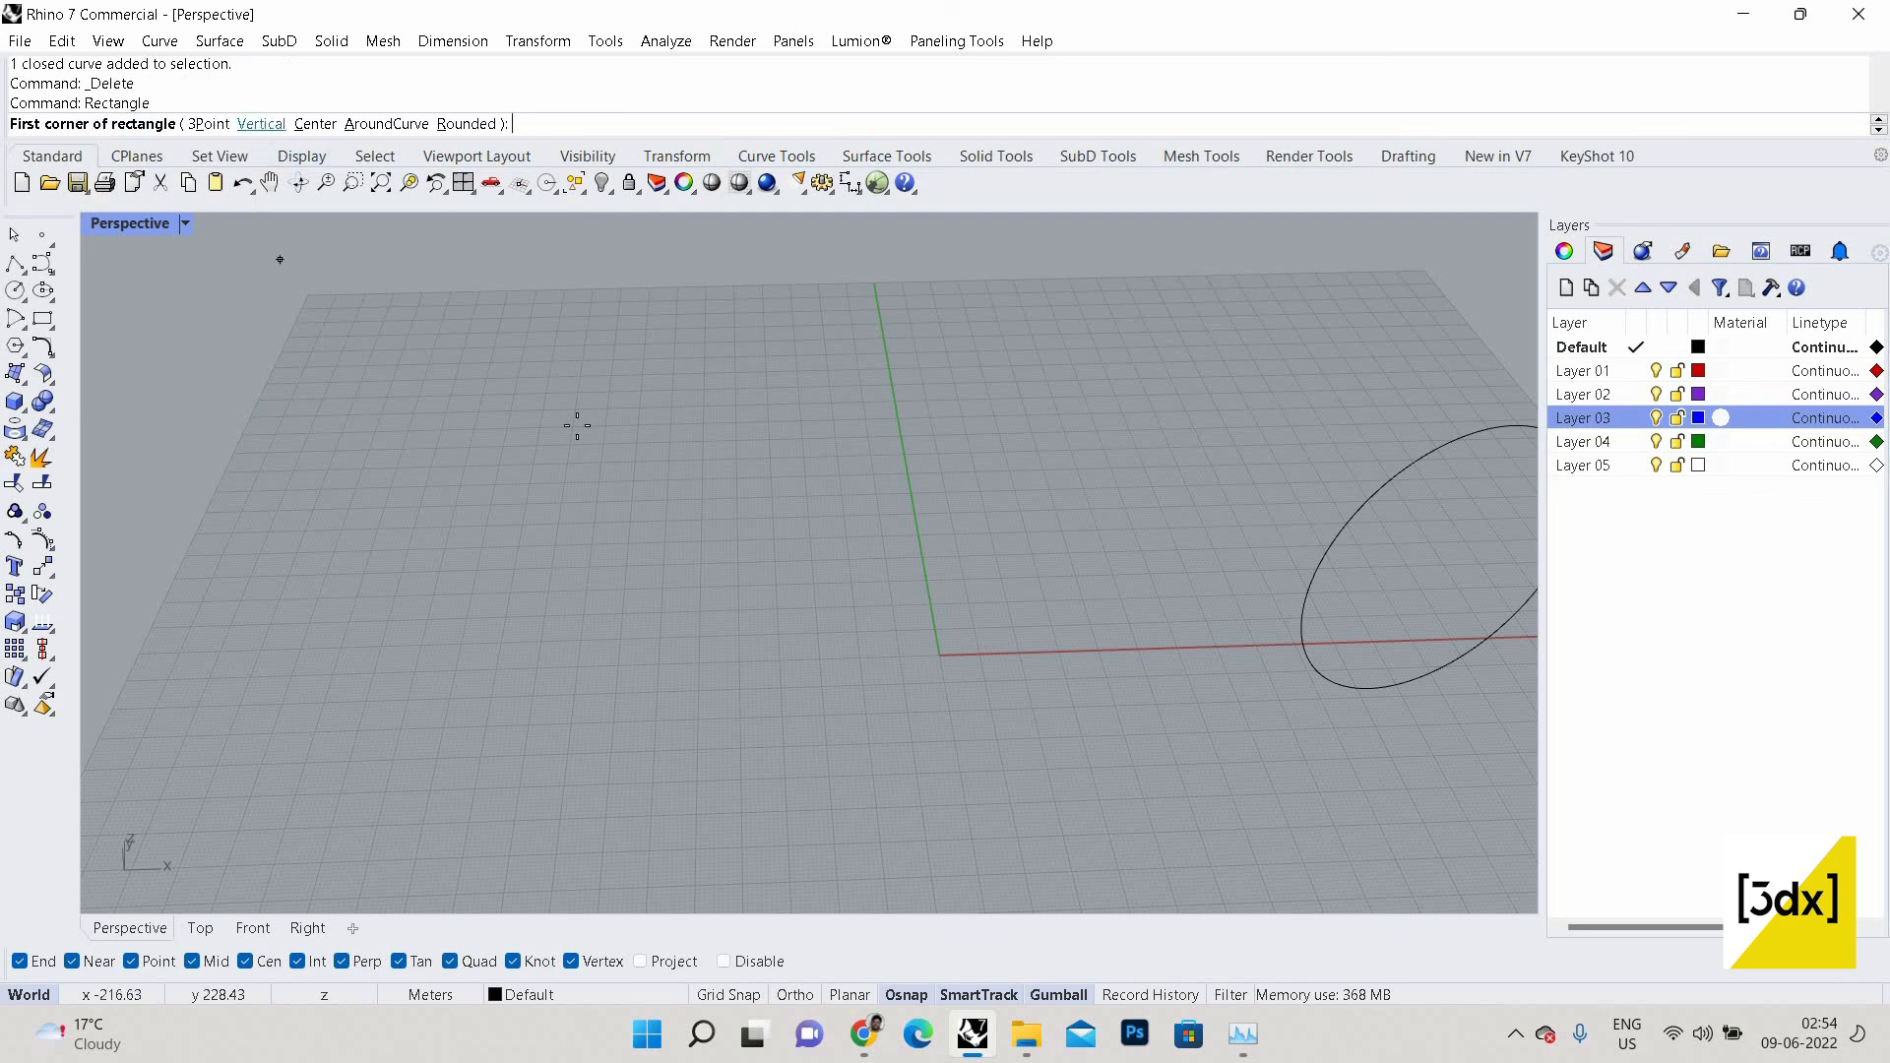
scroll(599, 708, down, 2)
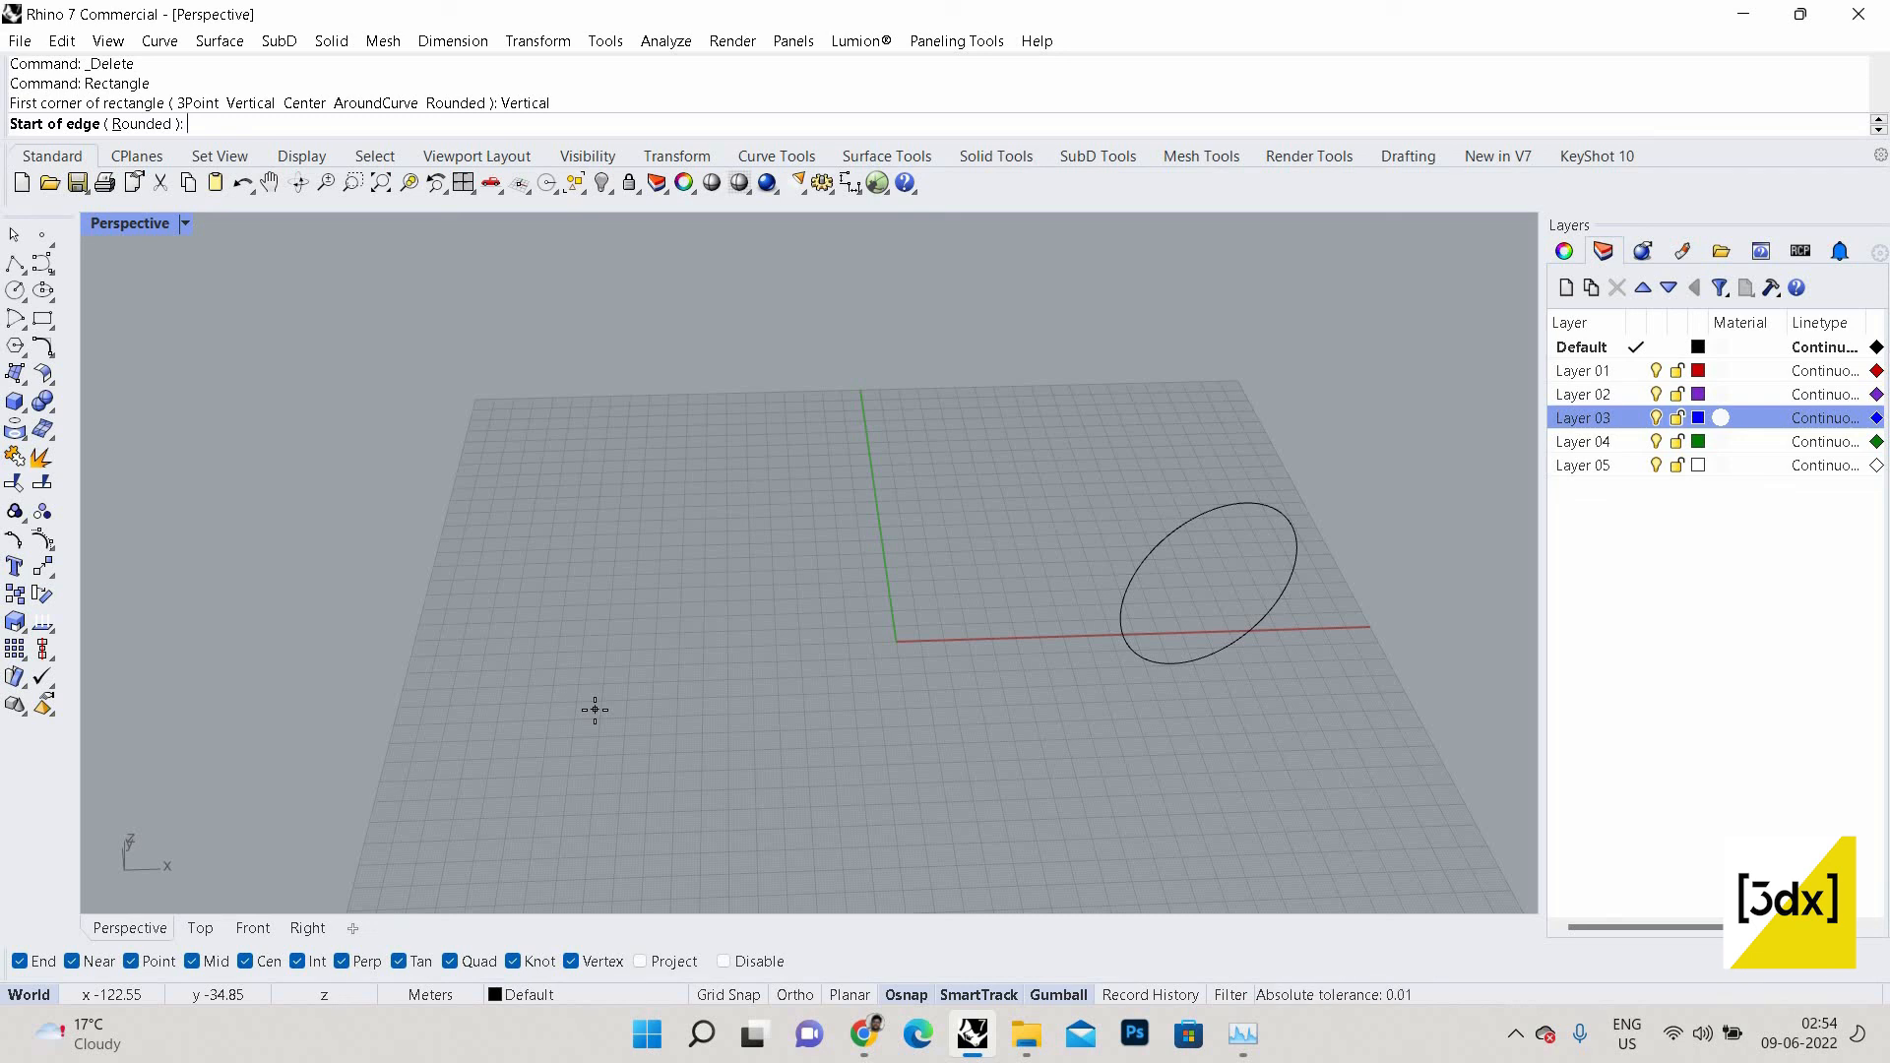
click(749, 667)
click(999, 656)
click(1028, 533)
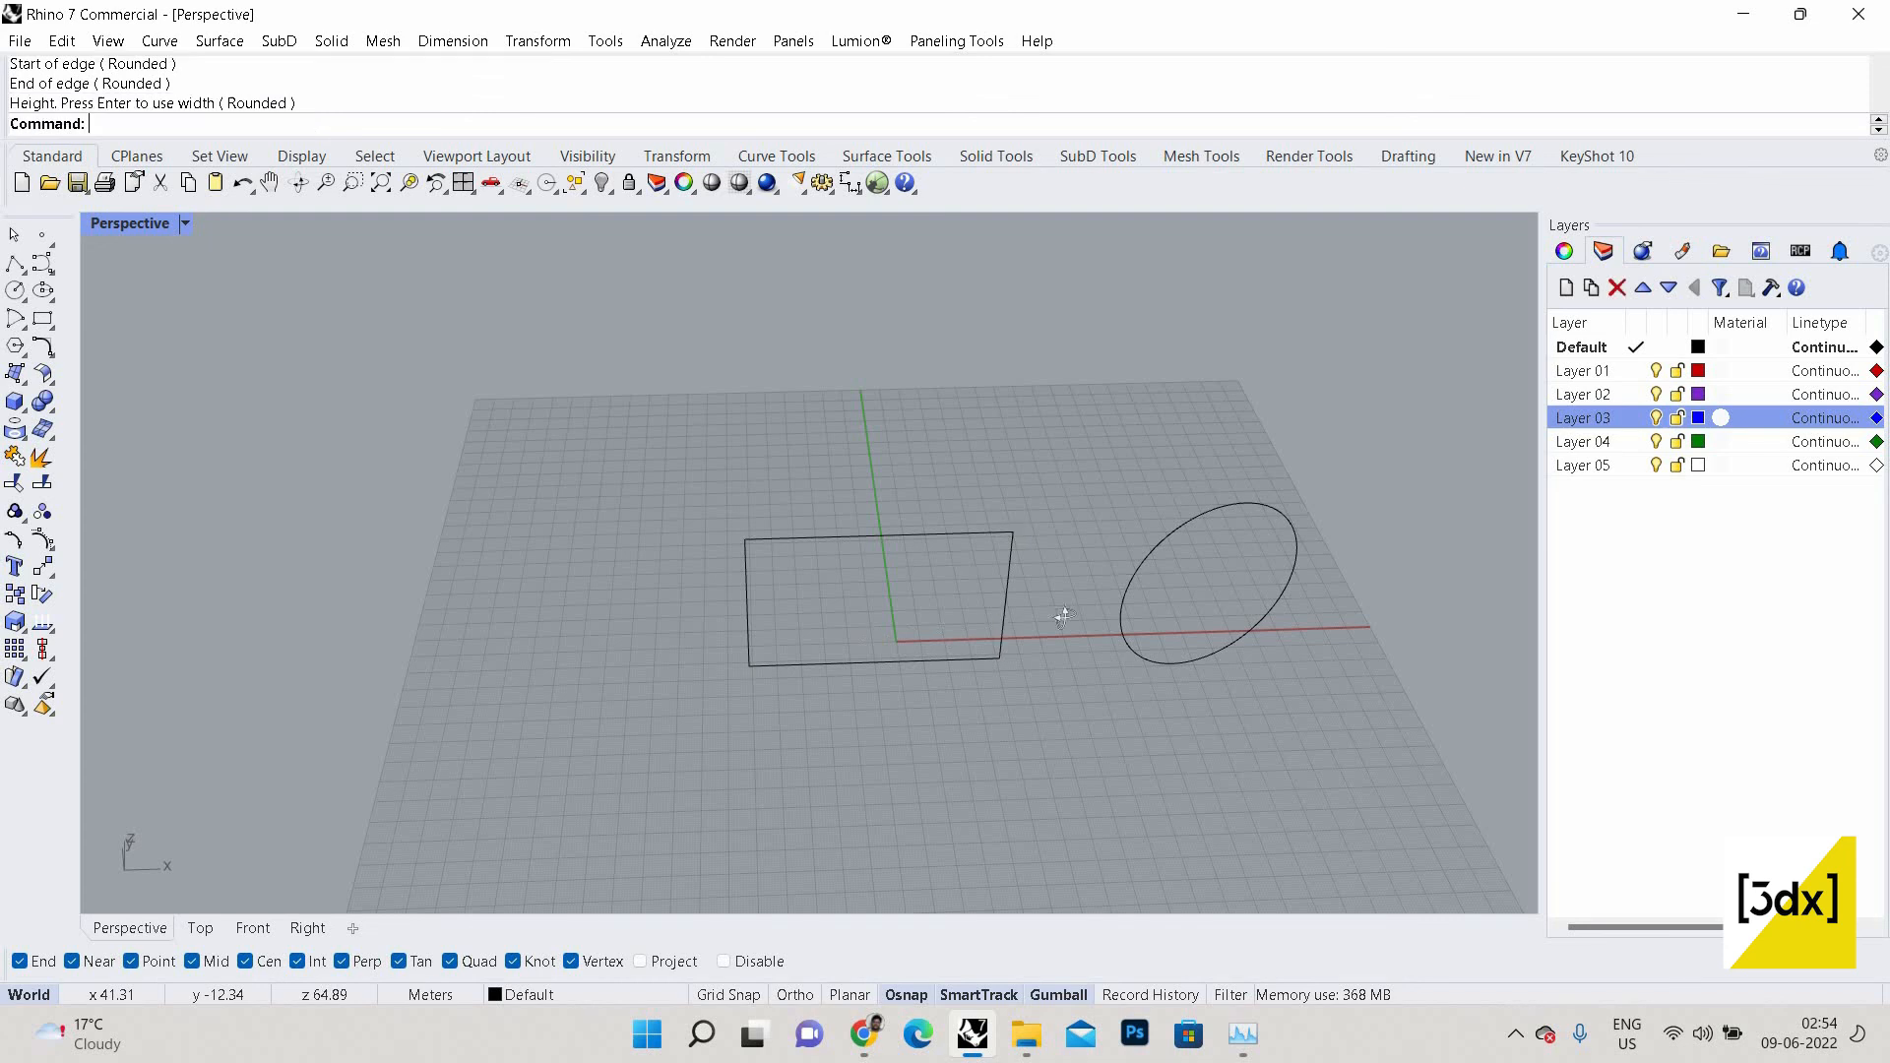
Extrude the vertical rectangle into a solid along the green axis, with BothSides set to No.
right_drag(1063, 615, 825, 546)
click(825, 547)
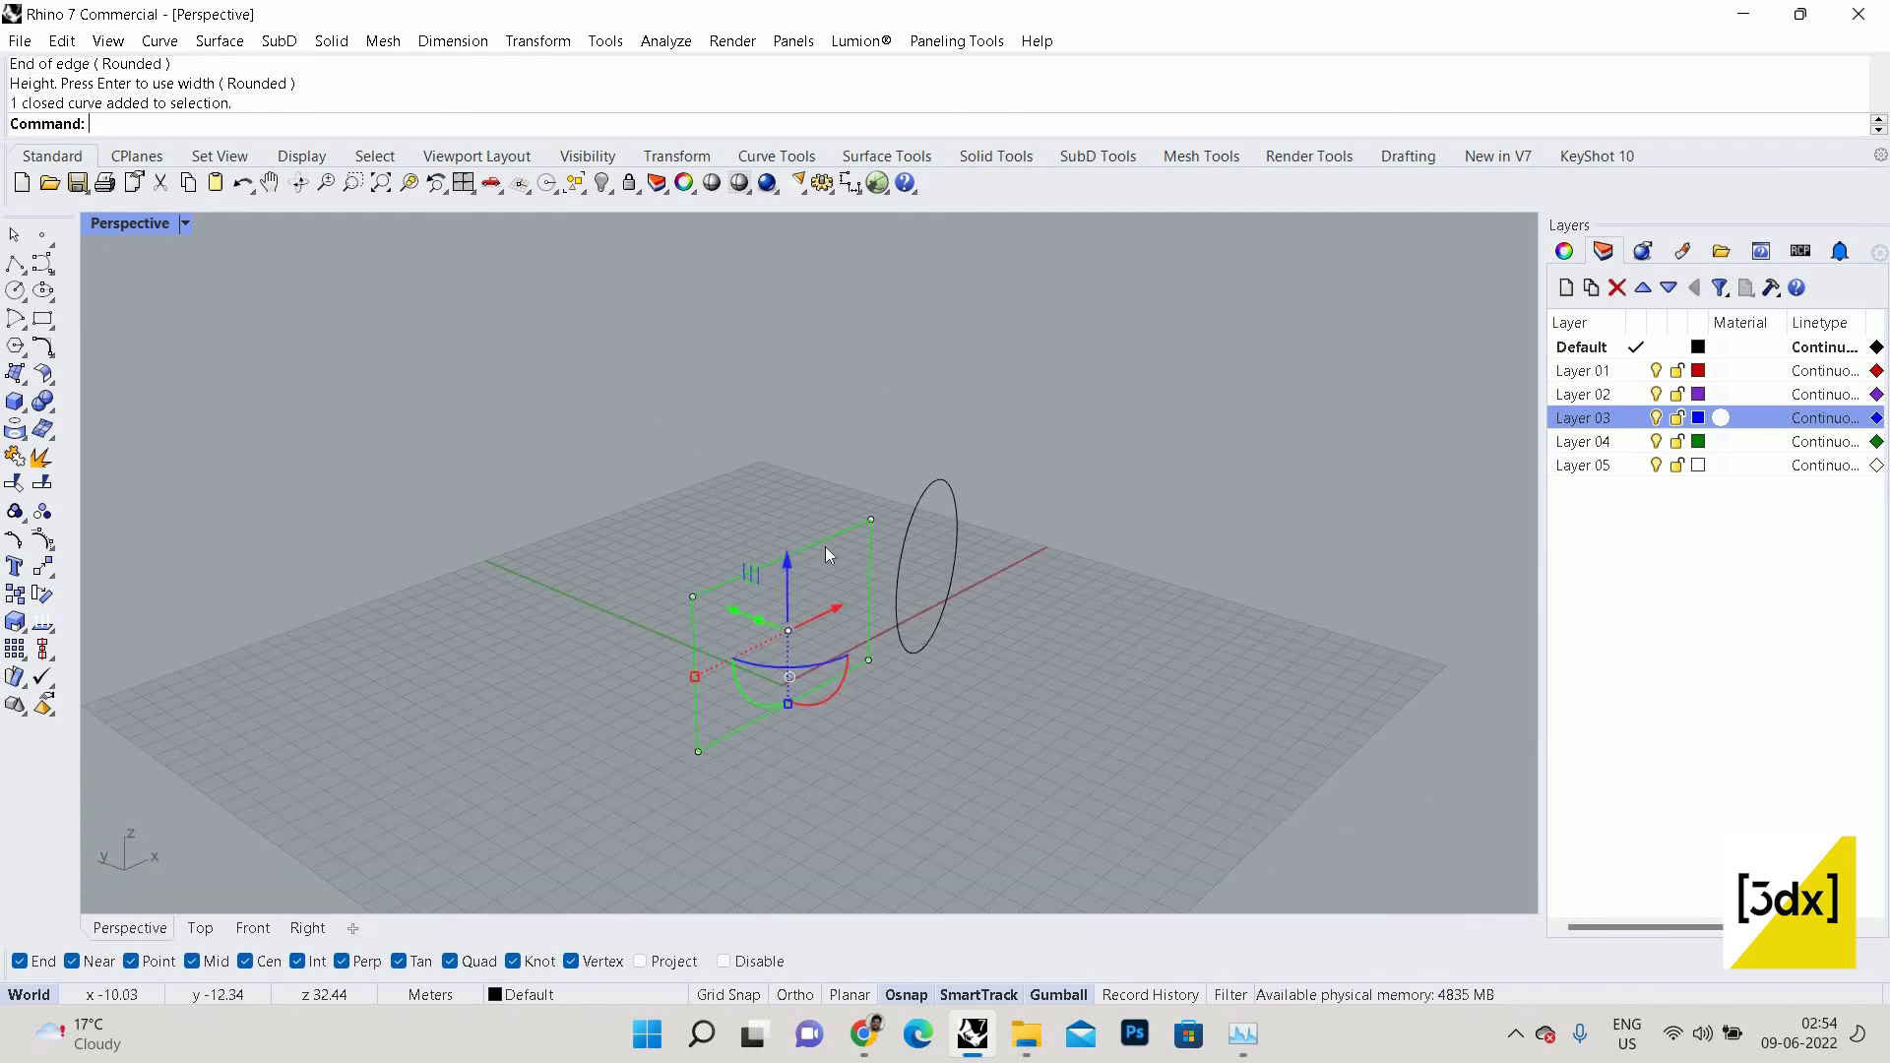
text(ExtrudeCrv)
key(Return)
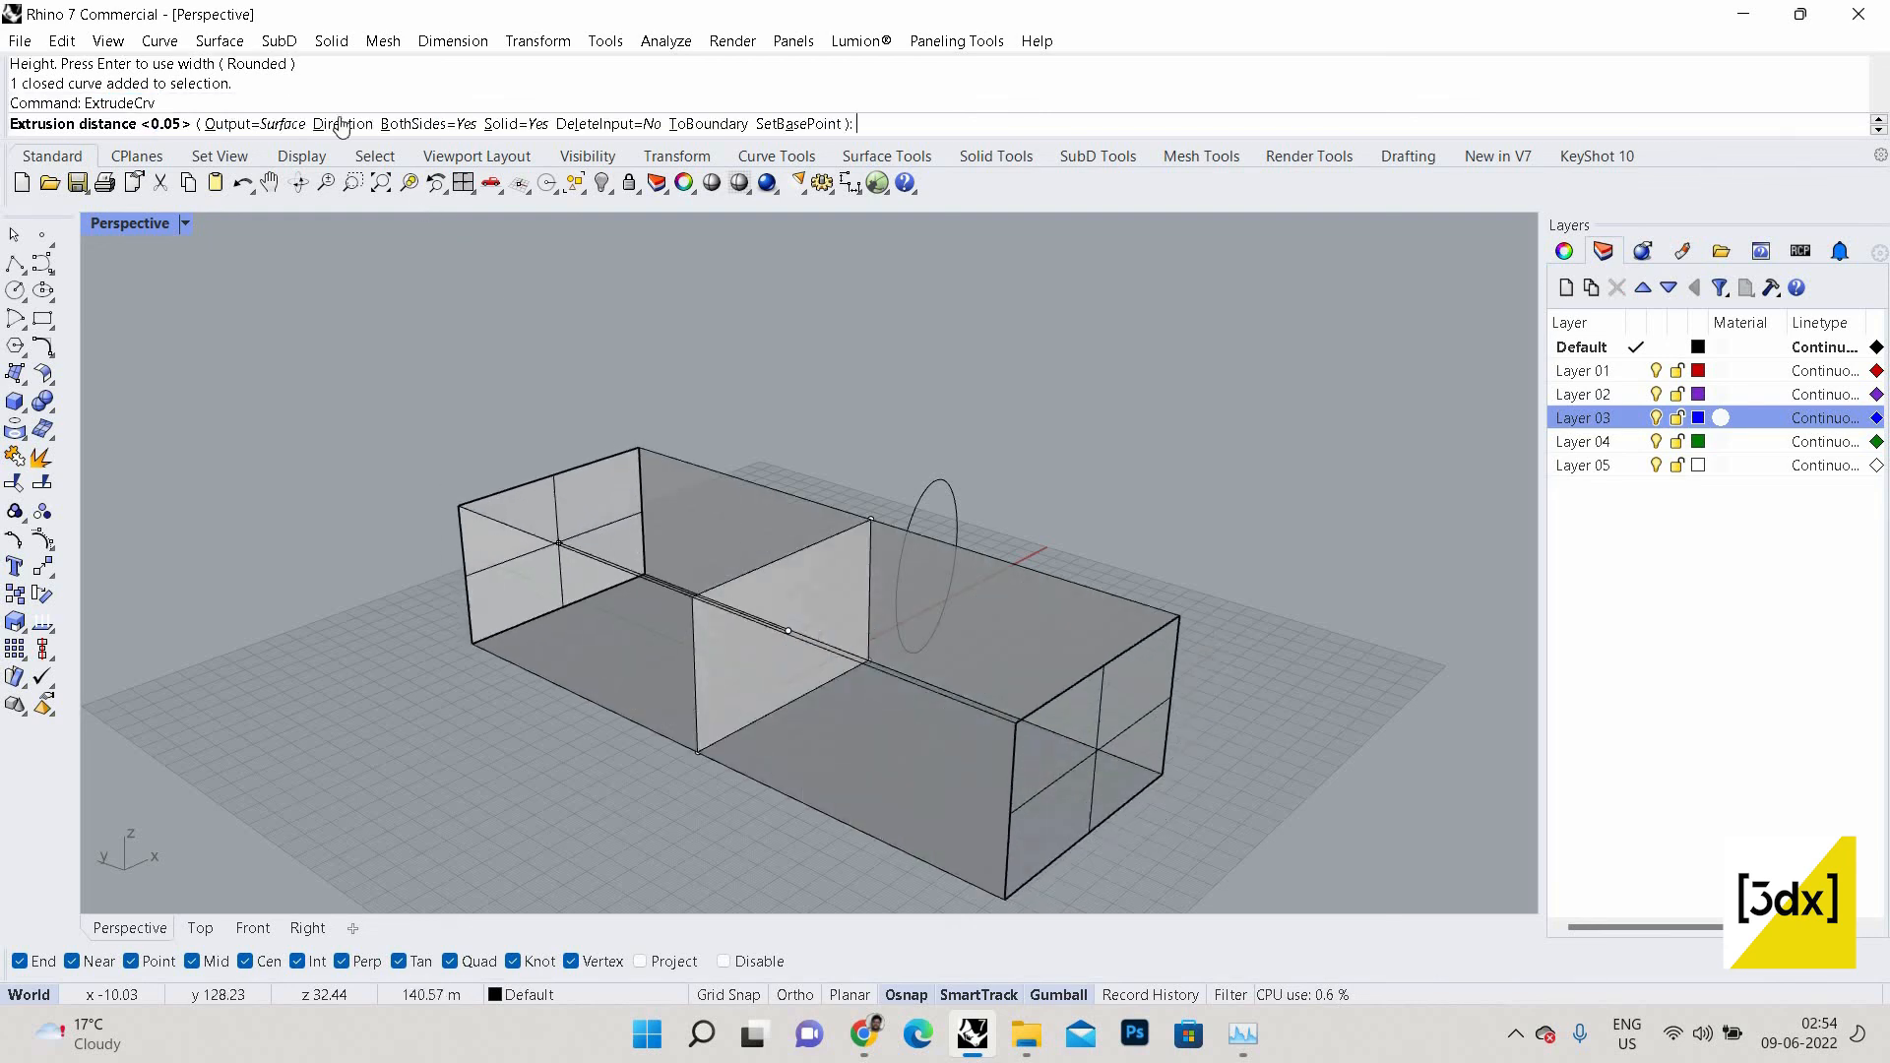
text(b)
key(Return)
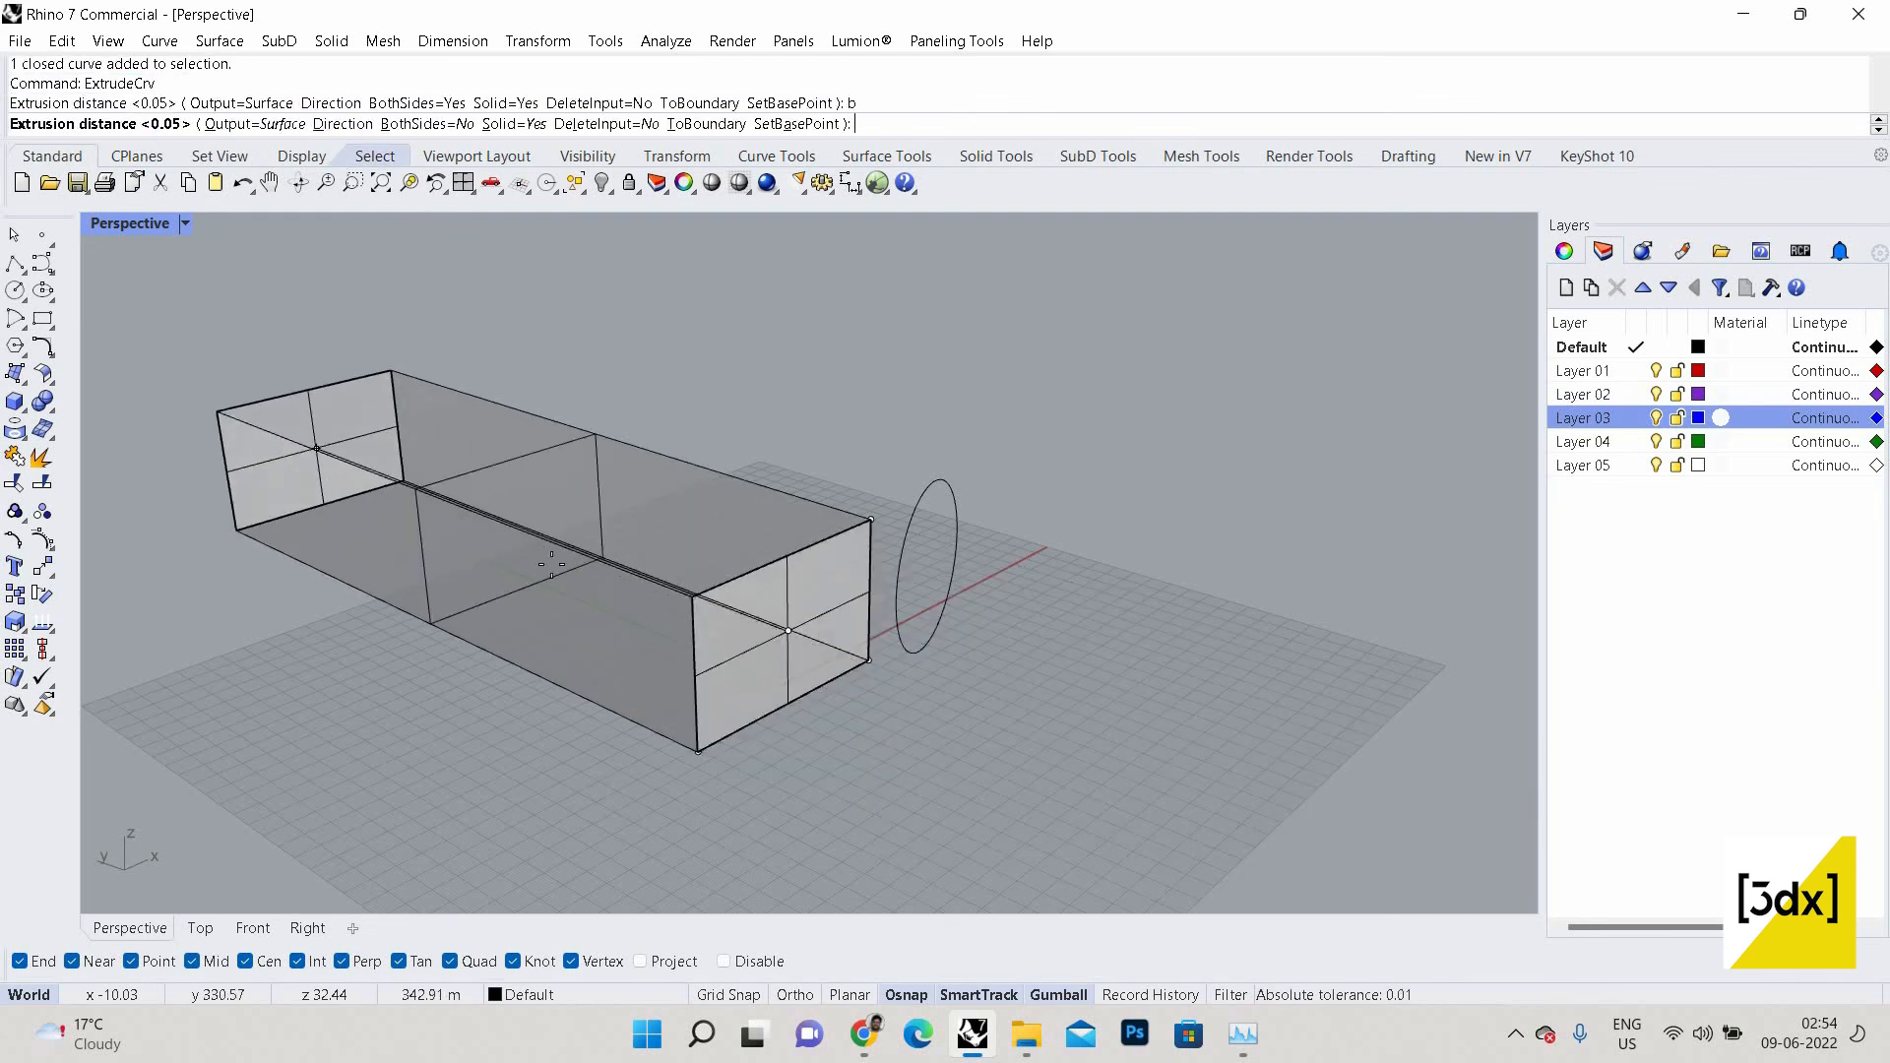
click(812, 670)
key(Escape)
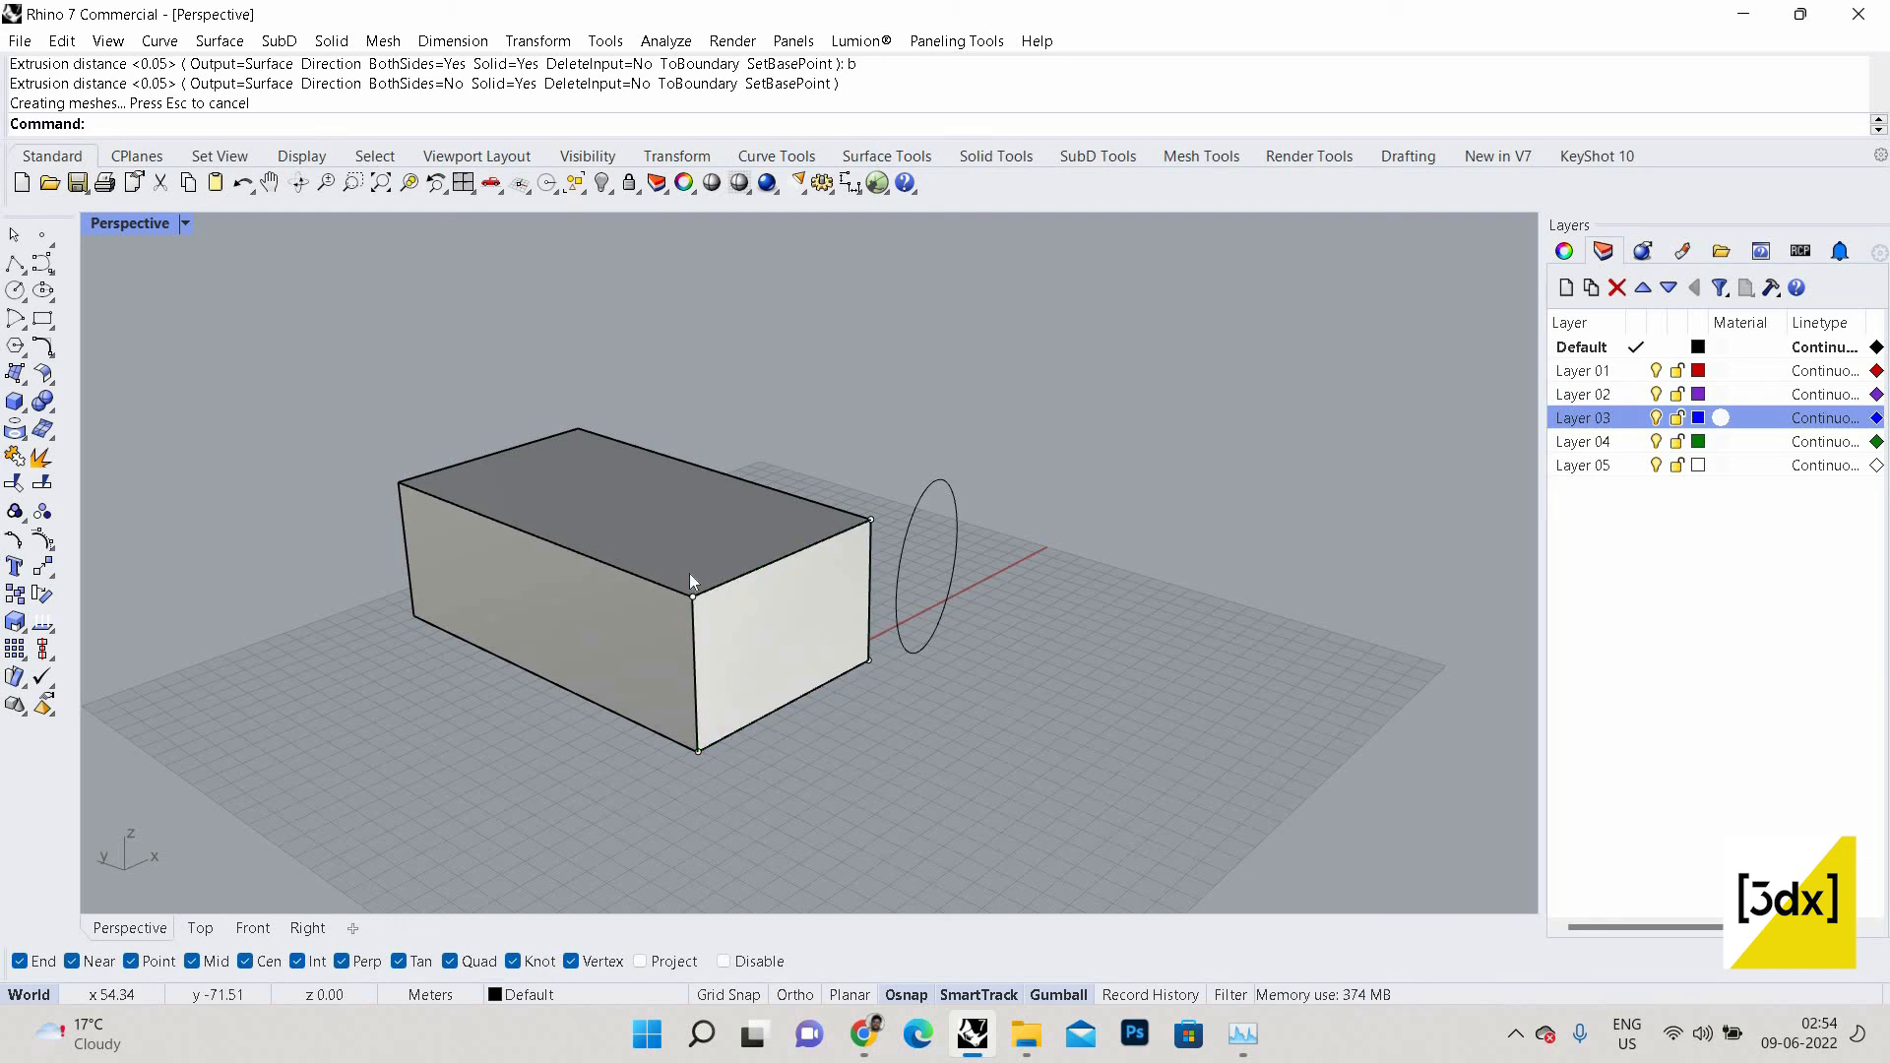
Delete the extruded box and the vertical rectangle it was made from.
click(866, 660)
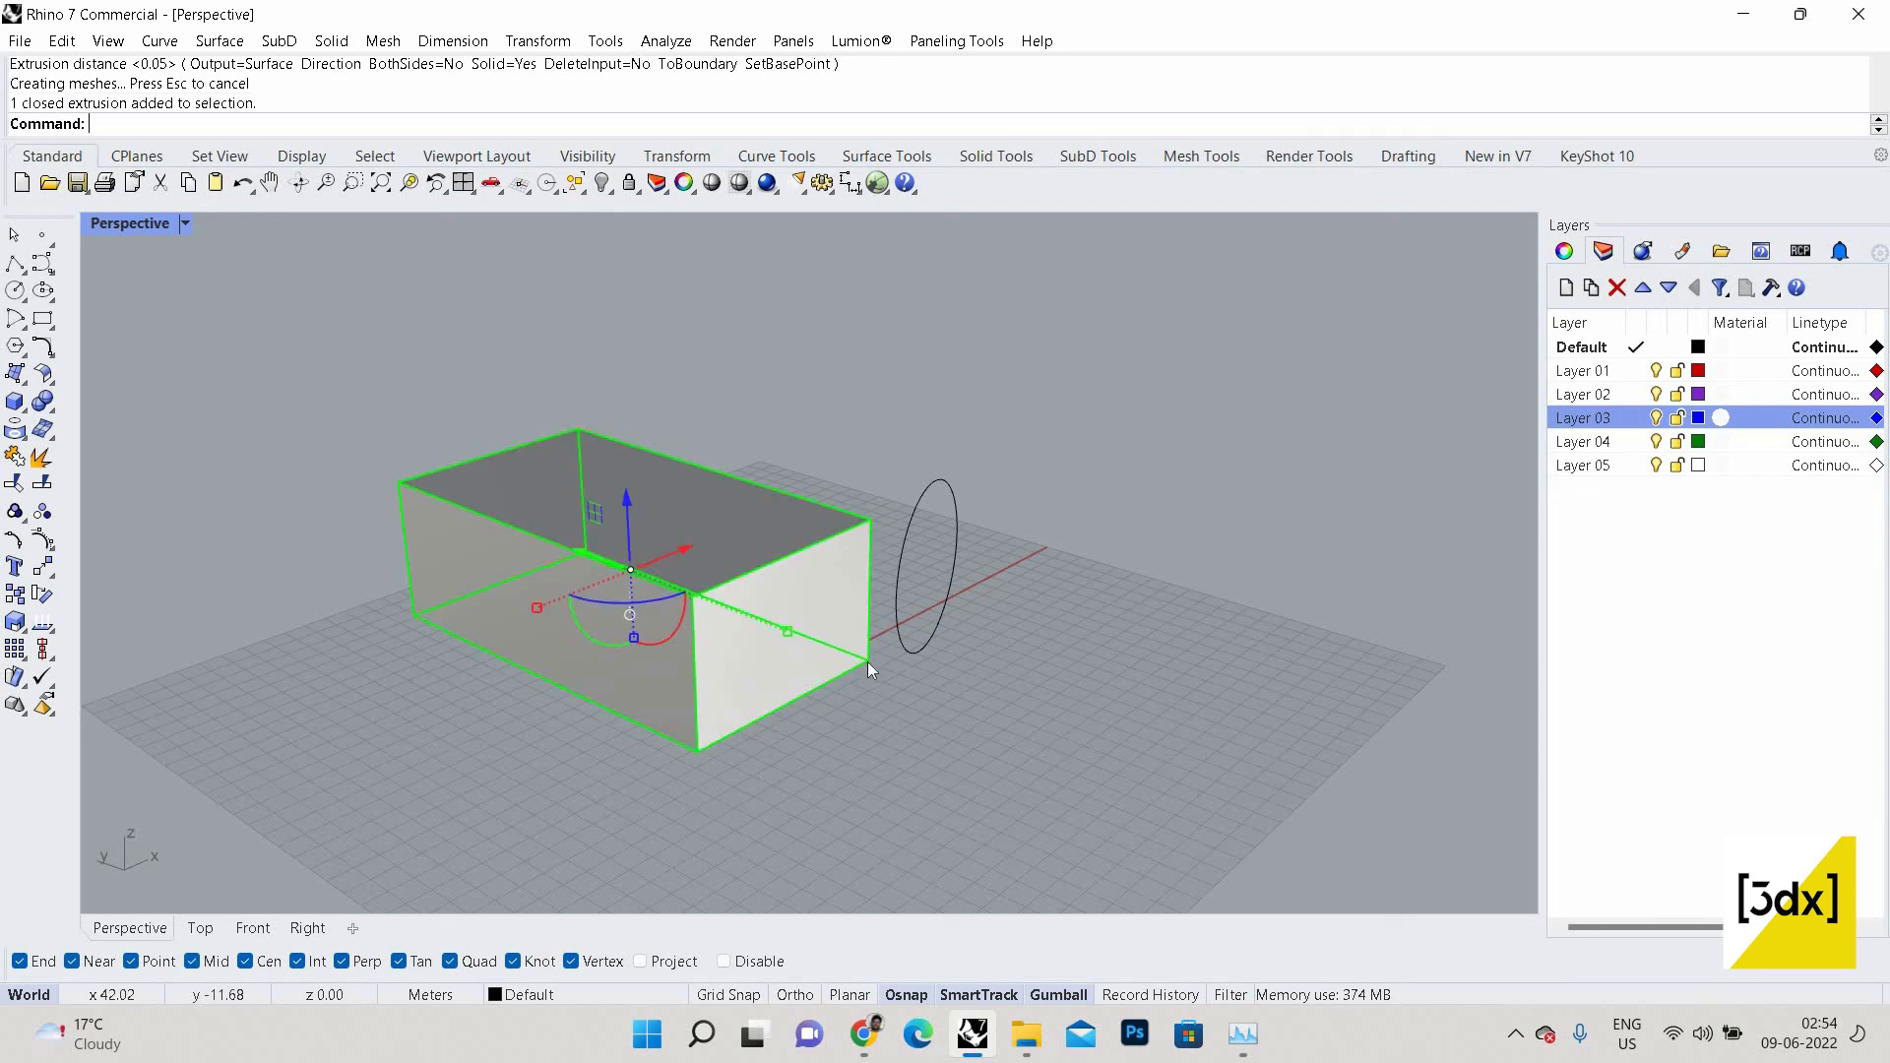
key(Delete)
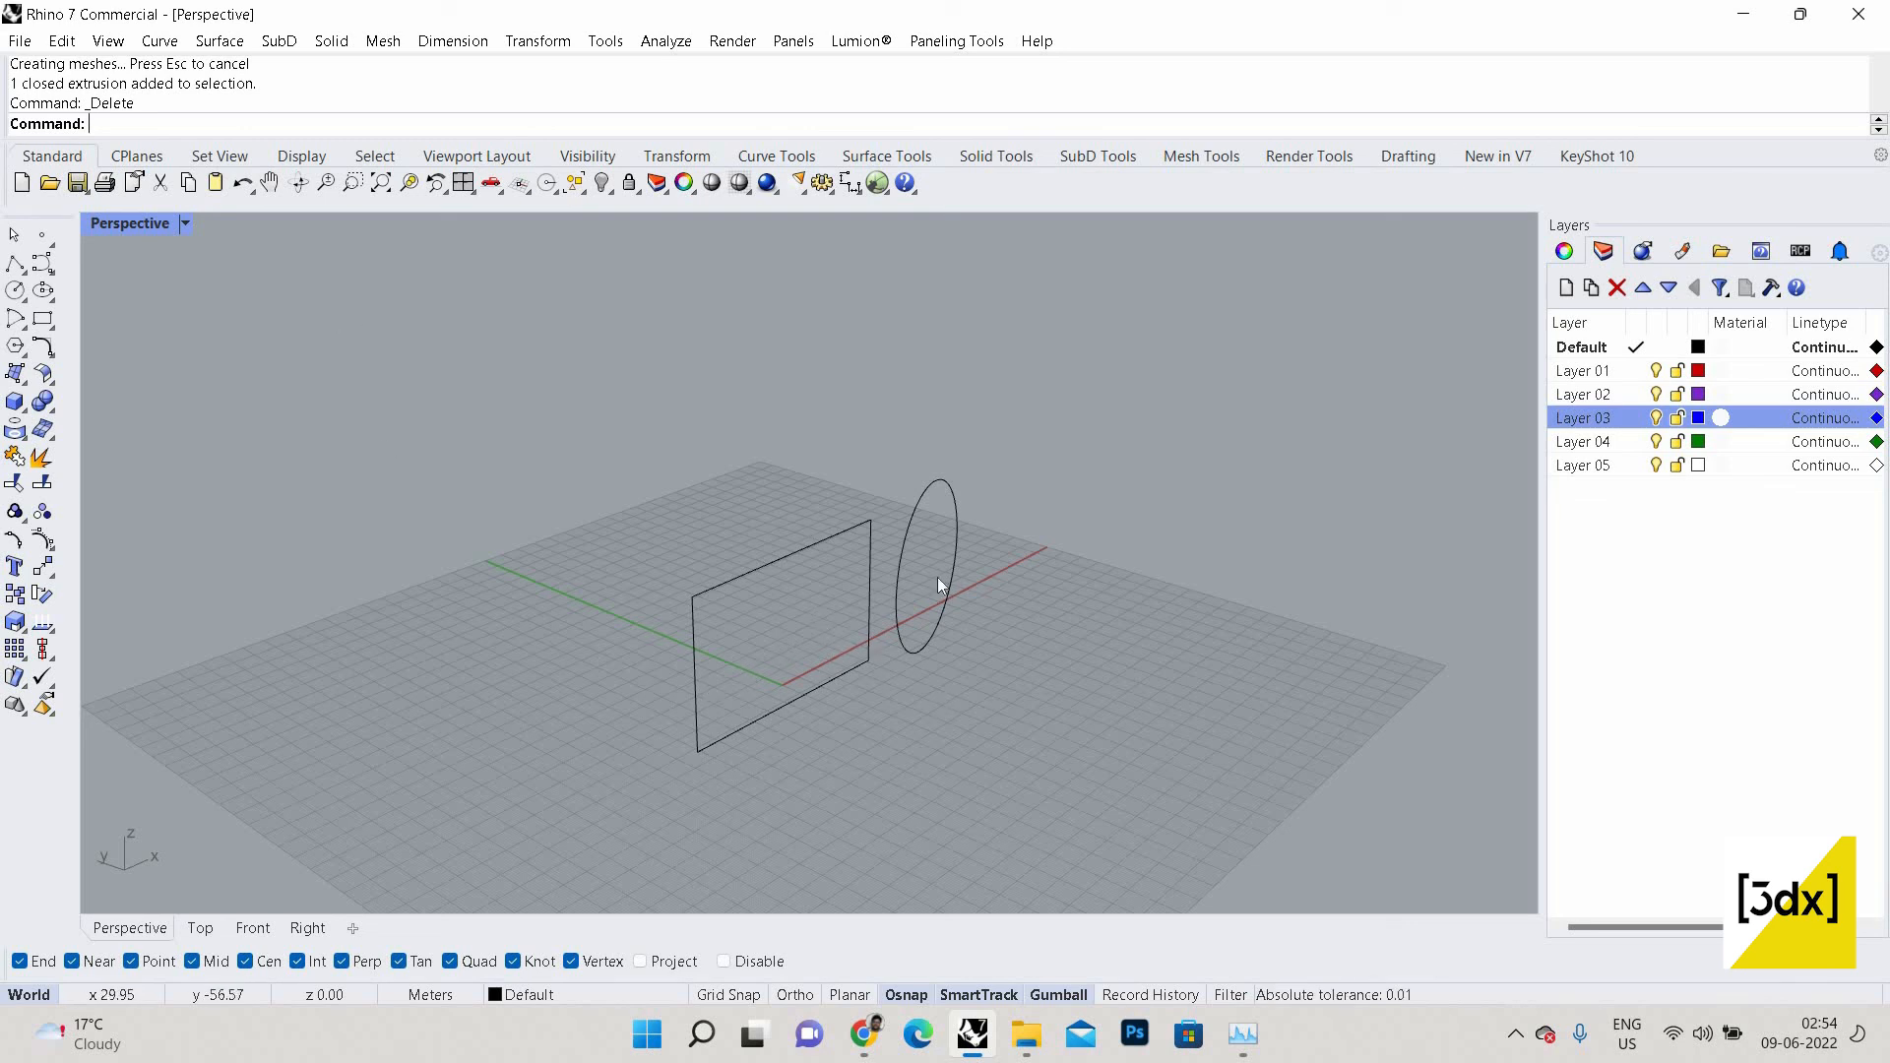
click(874, 571)
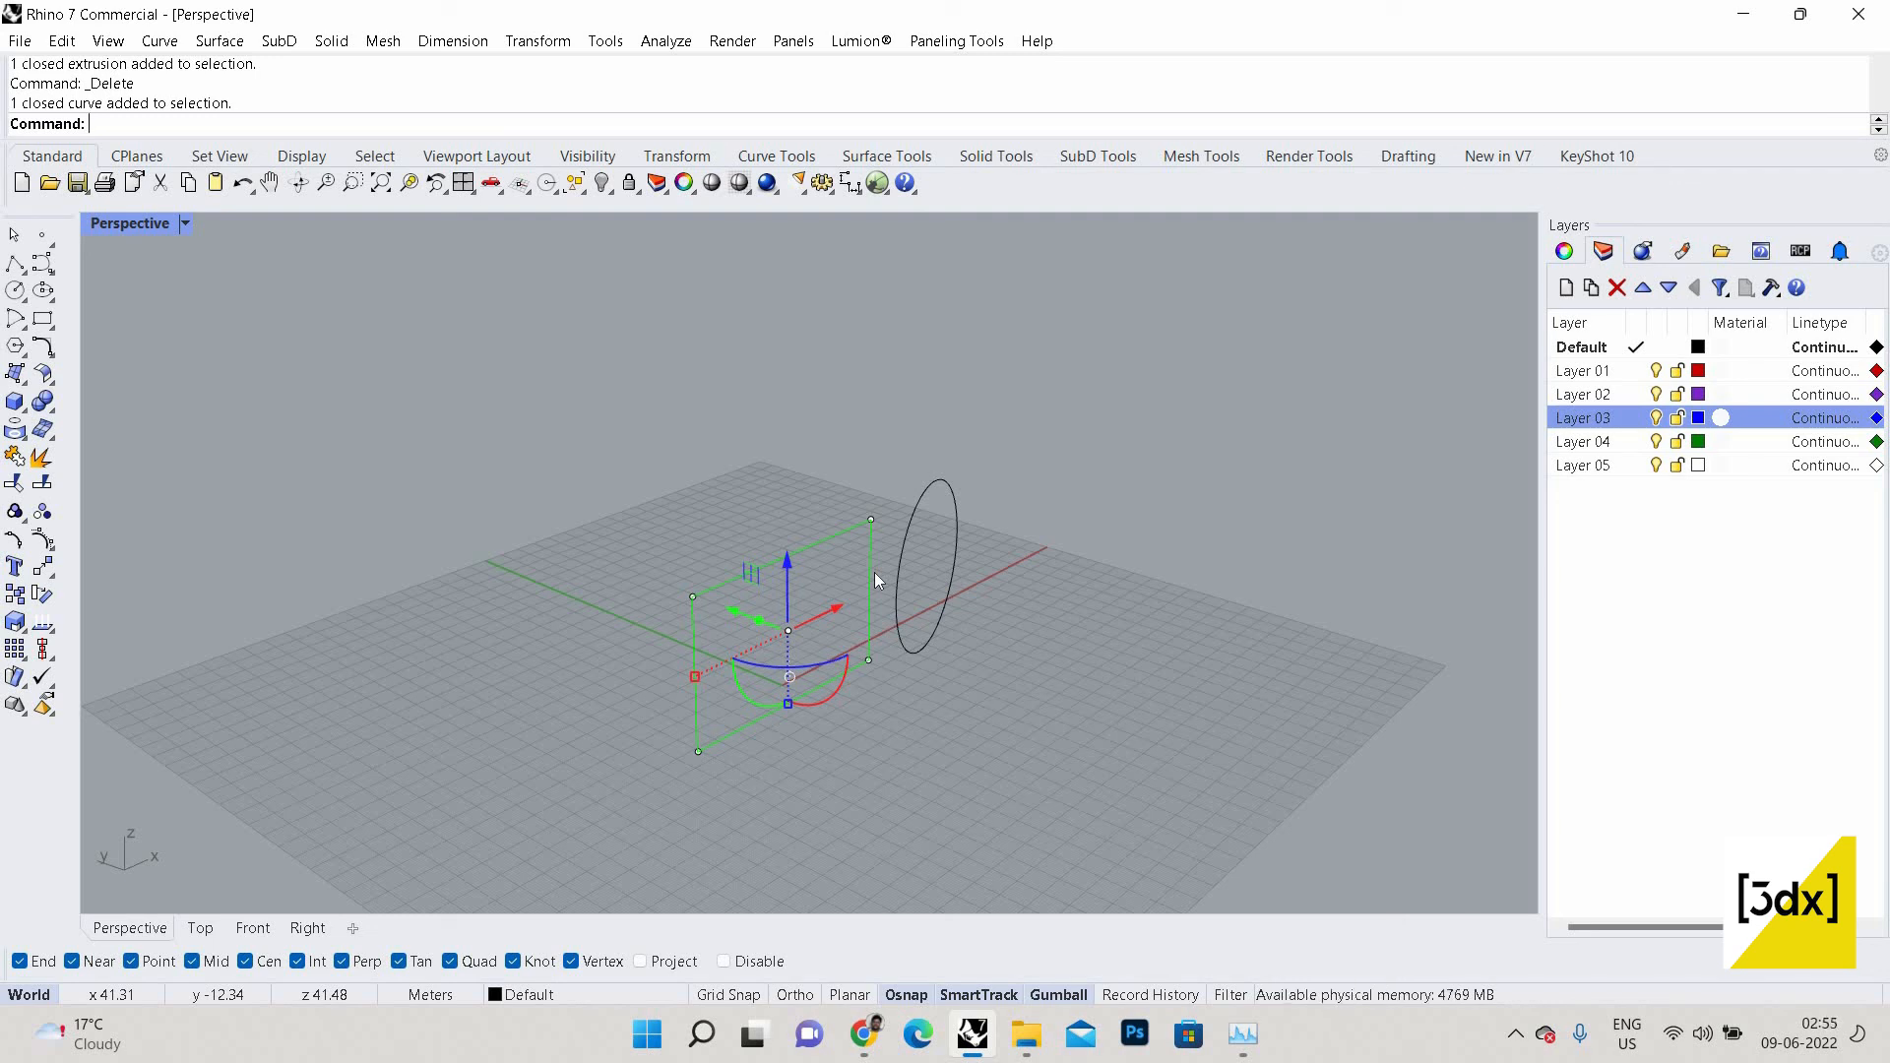
key(Delete)
Draw a Center rectangle on the grid with its center in front of the origin, reaching past the red axis's start, and delete it.
text(Rectangle)
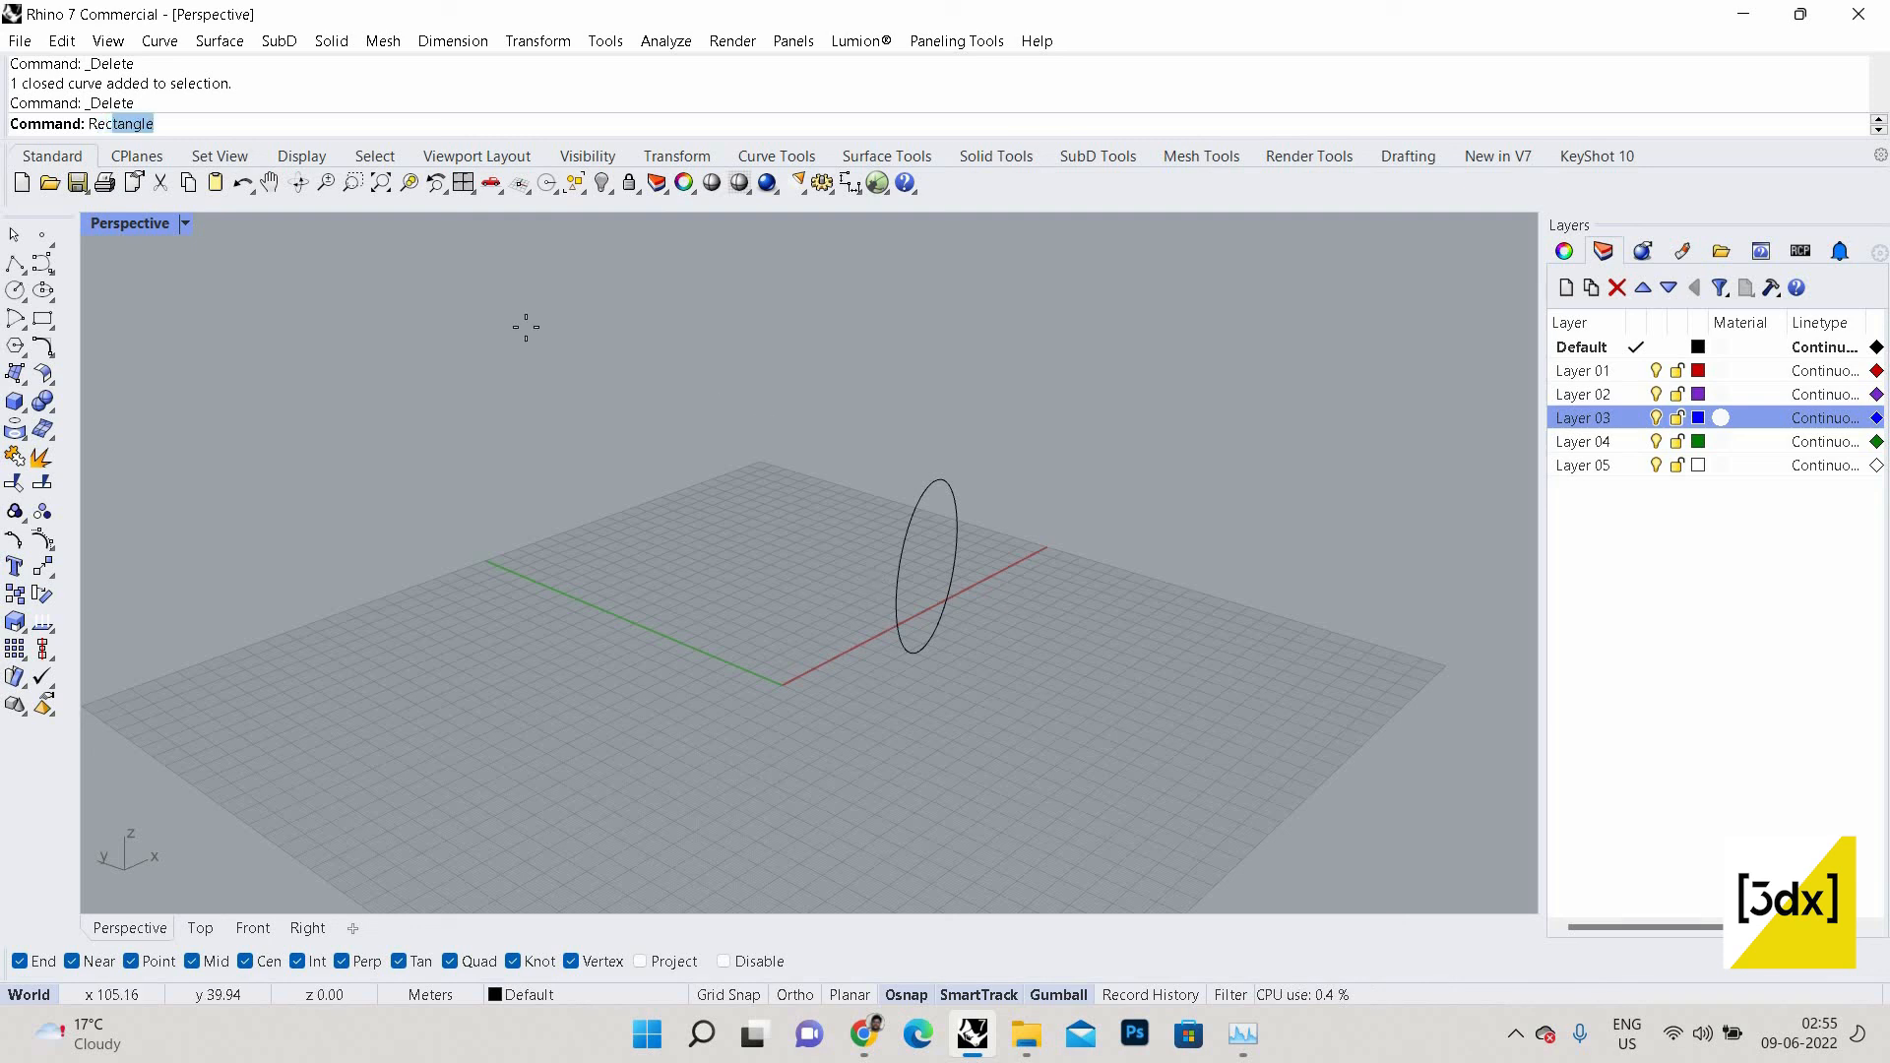
key(Return)
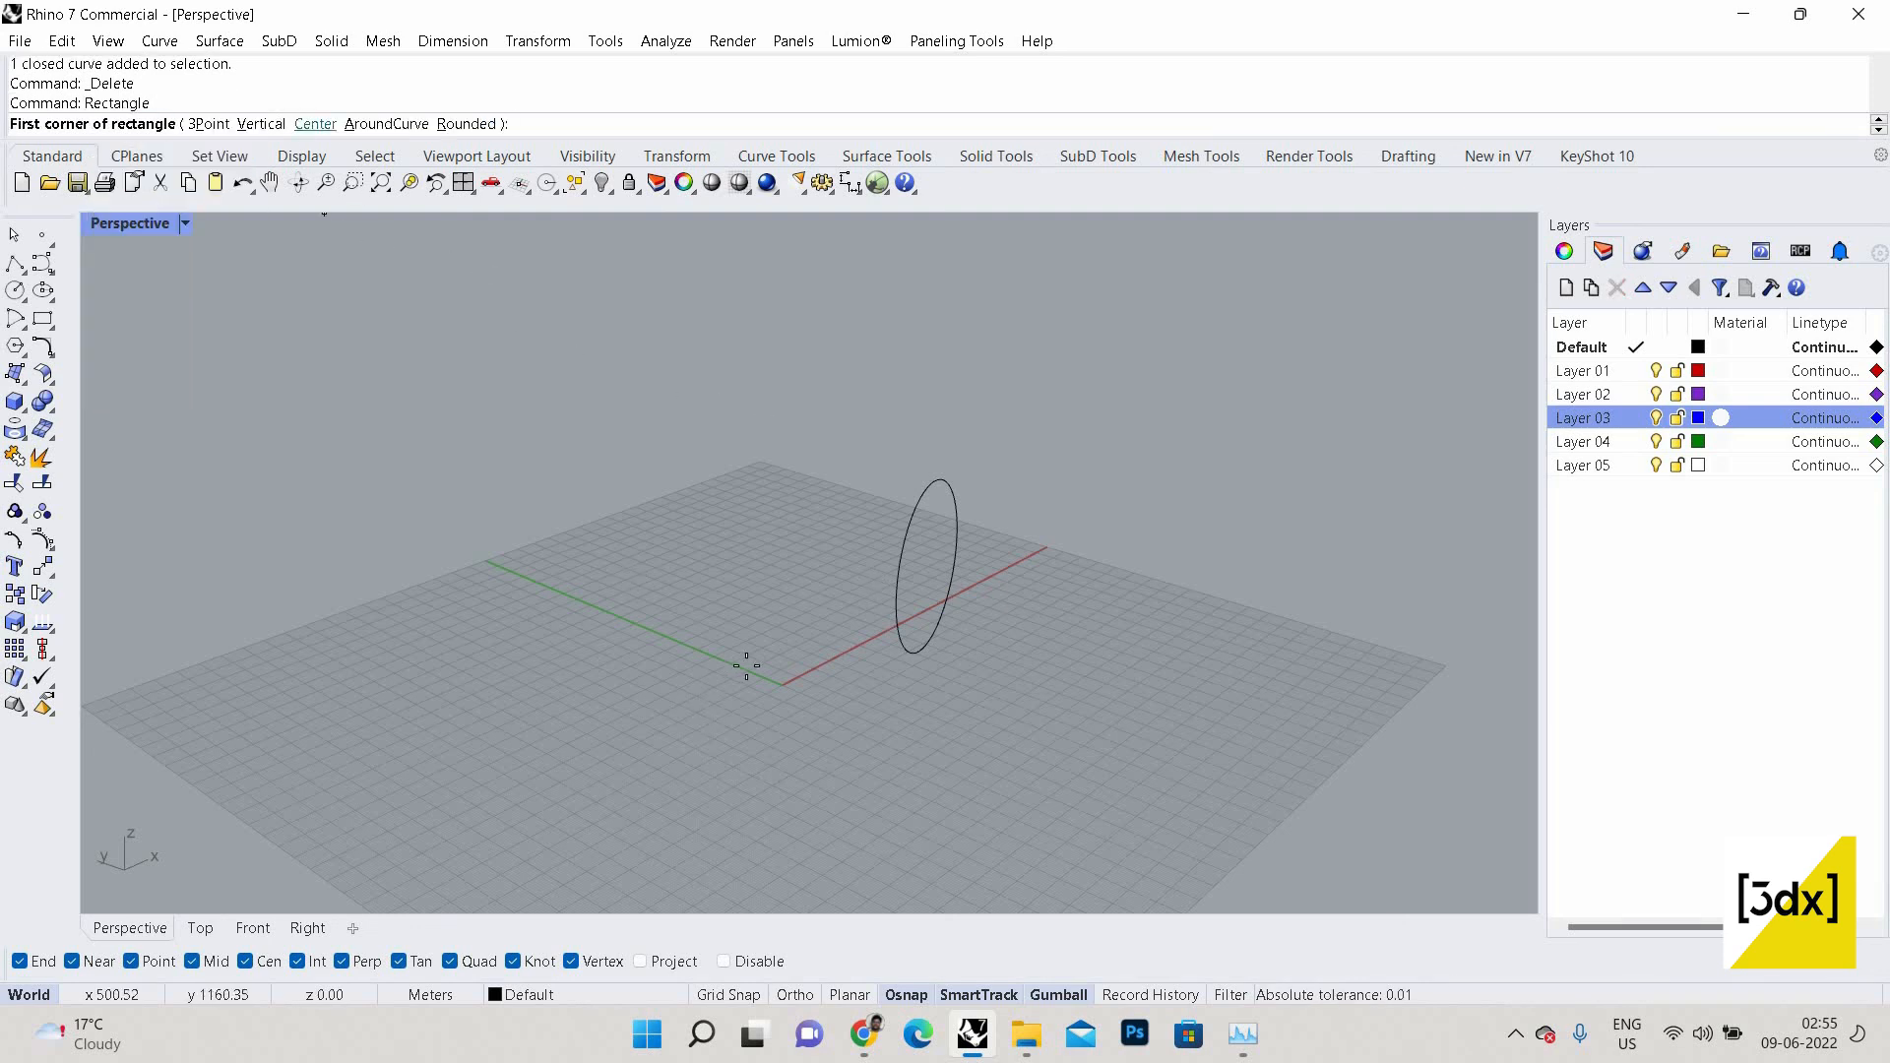
click(307, 125)
key(Escape)
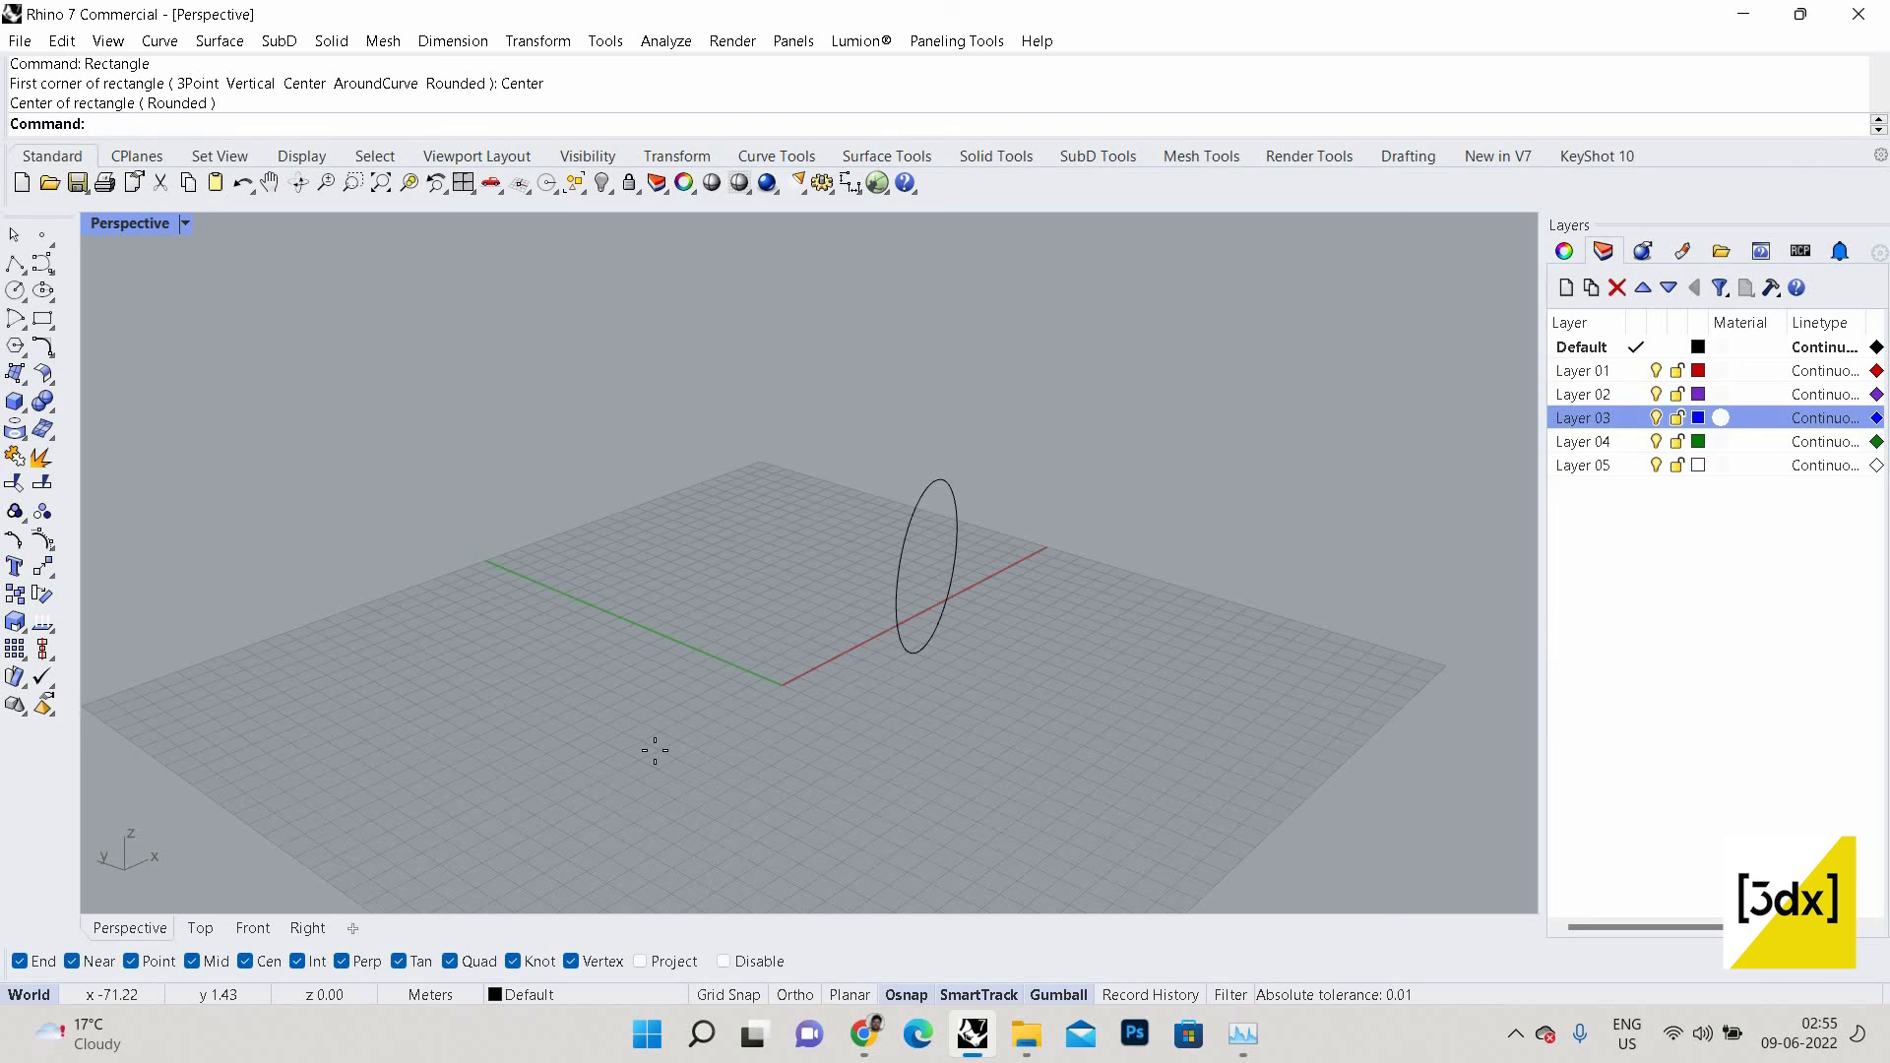
key(Return)
click(317, 126)
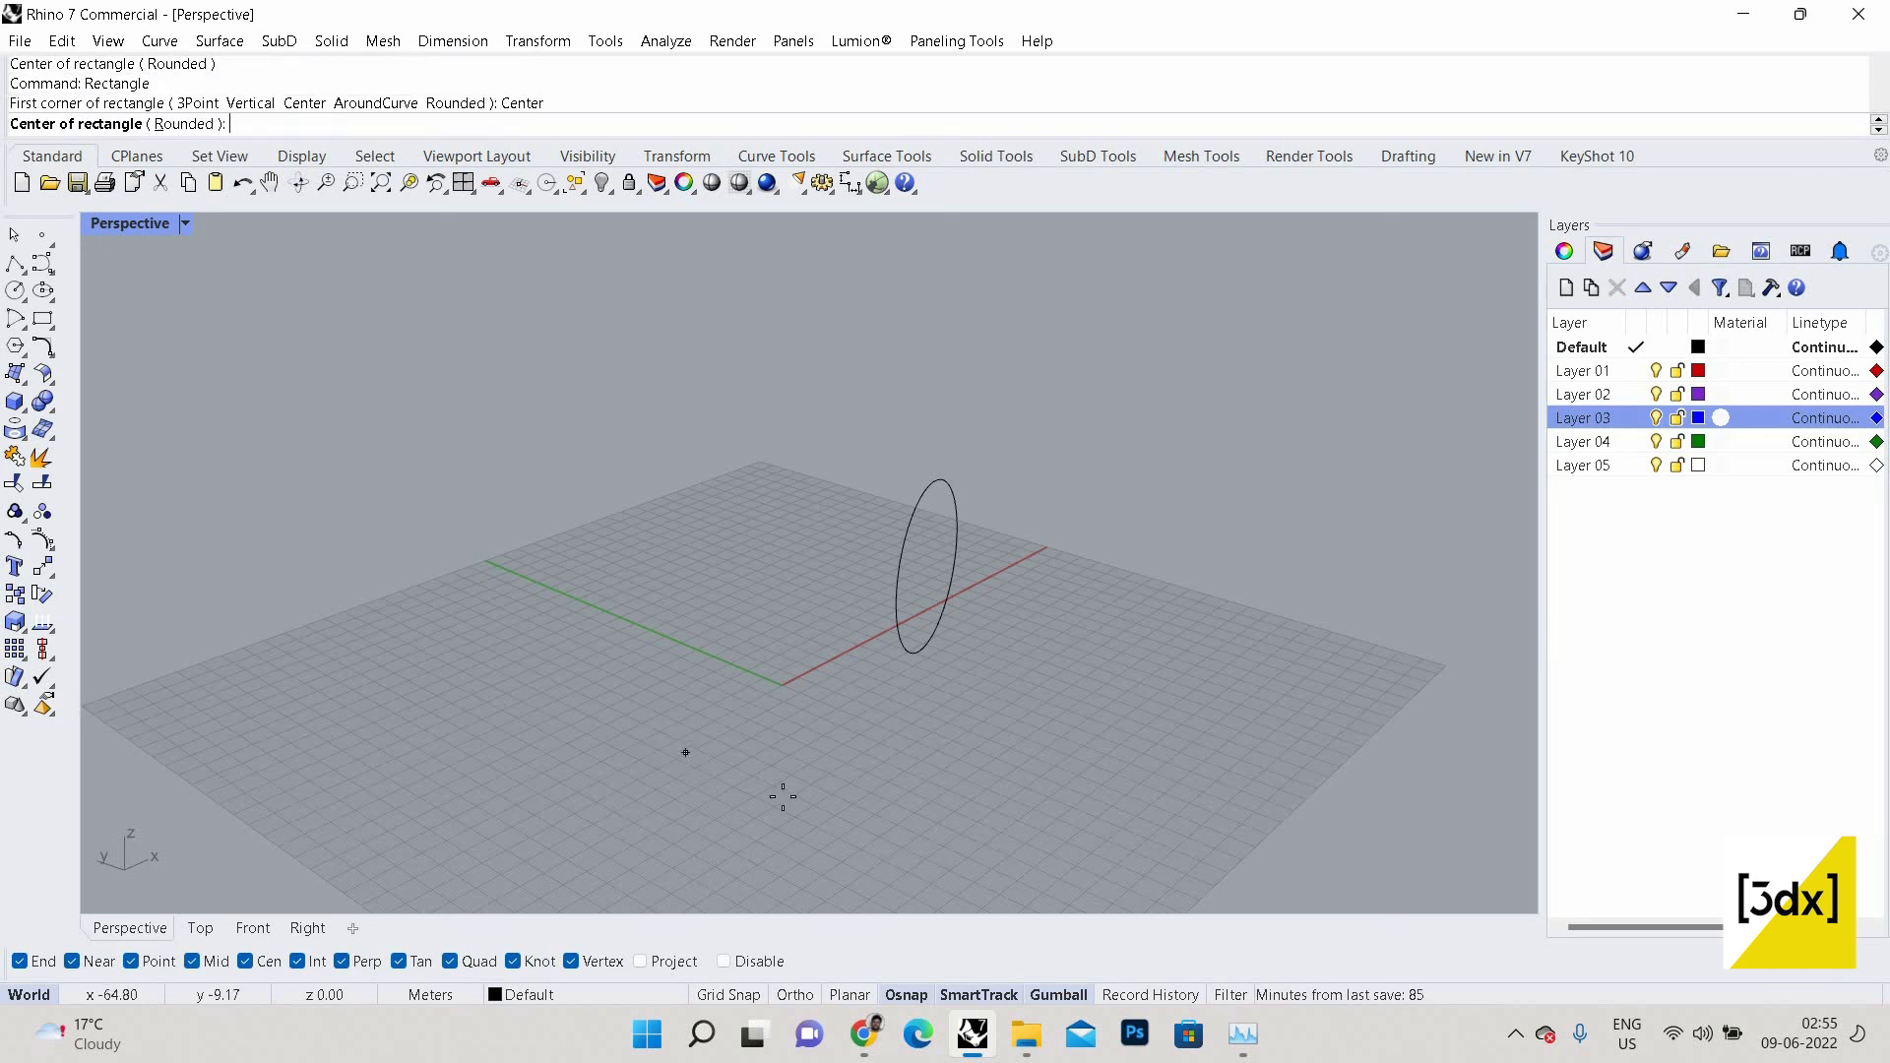
click(683, 750)
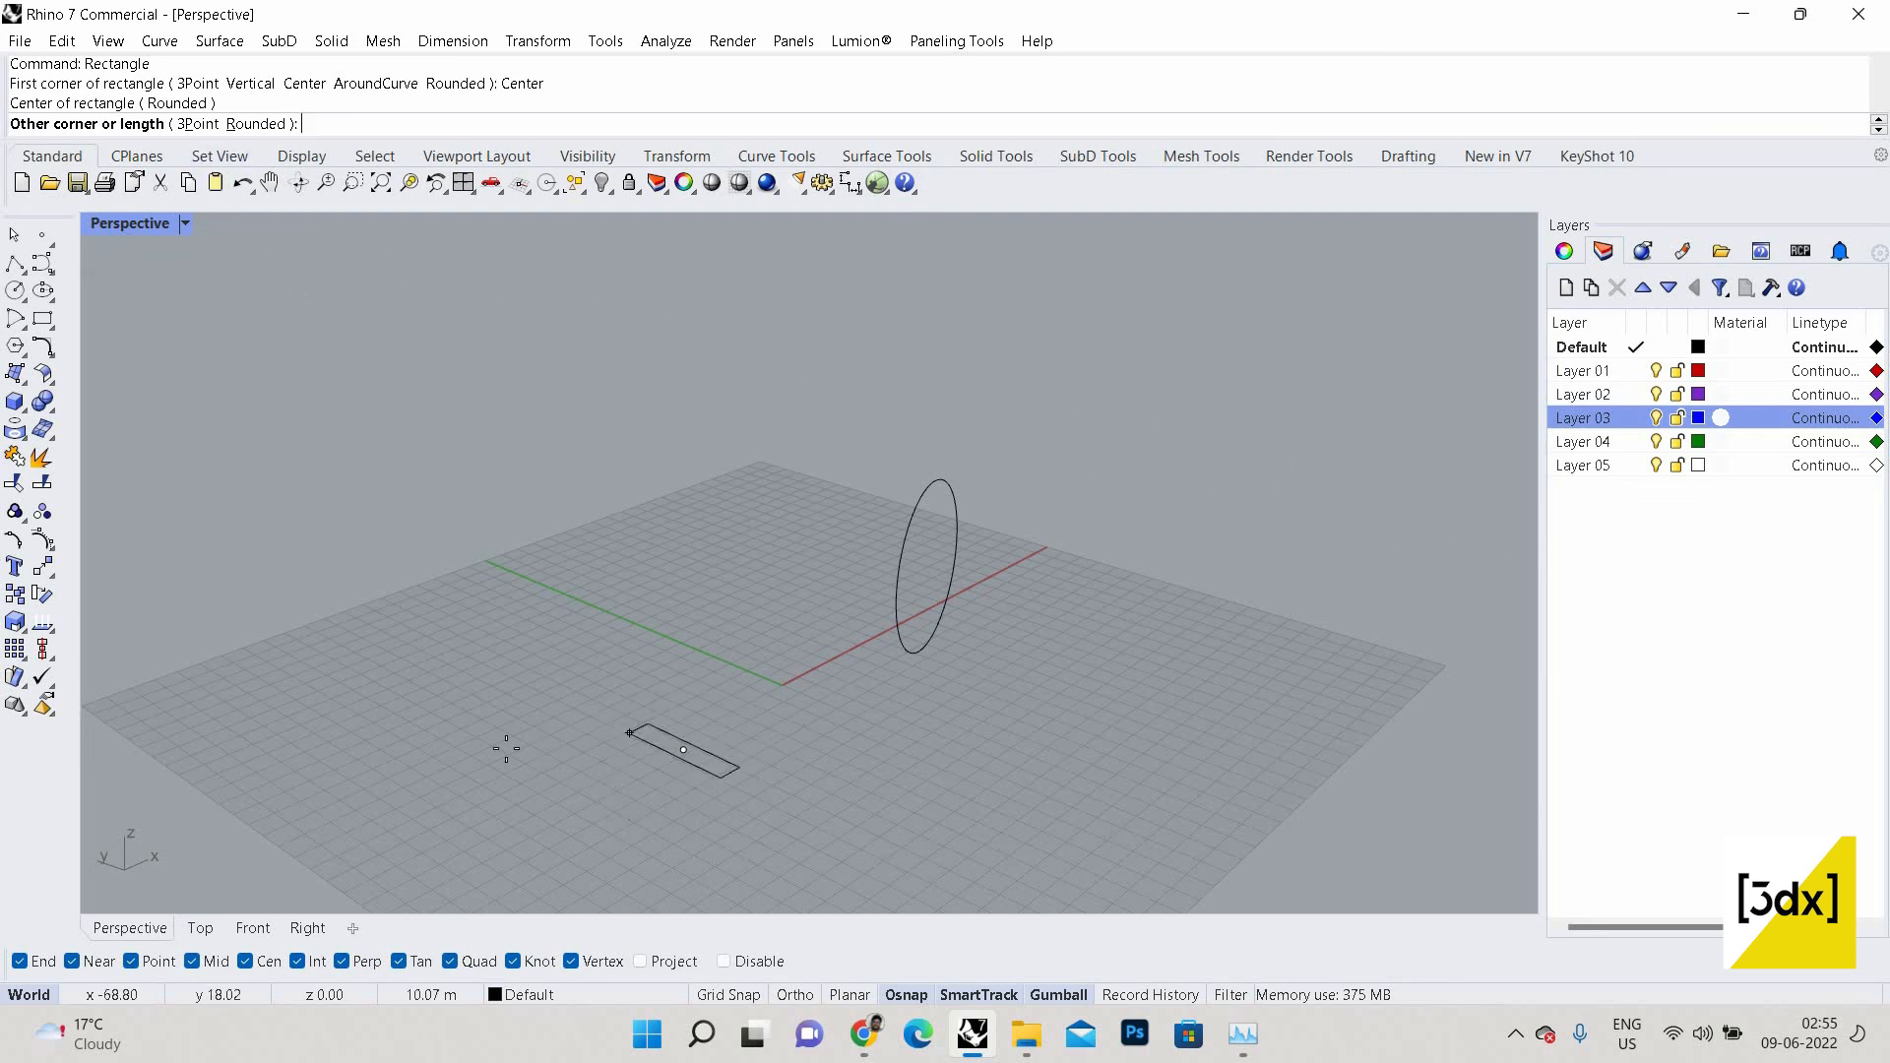
click(886, 725)
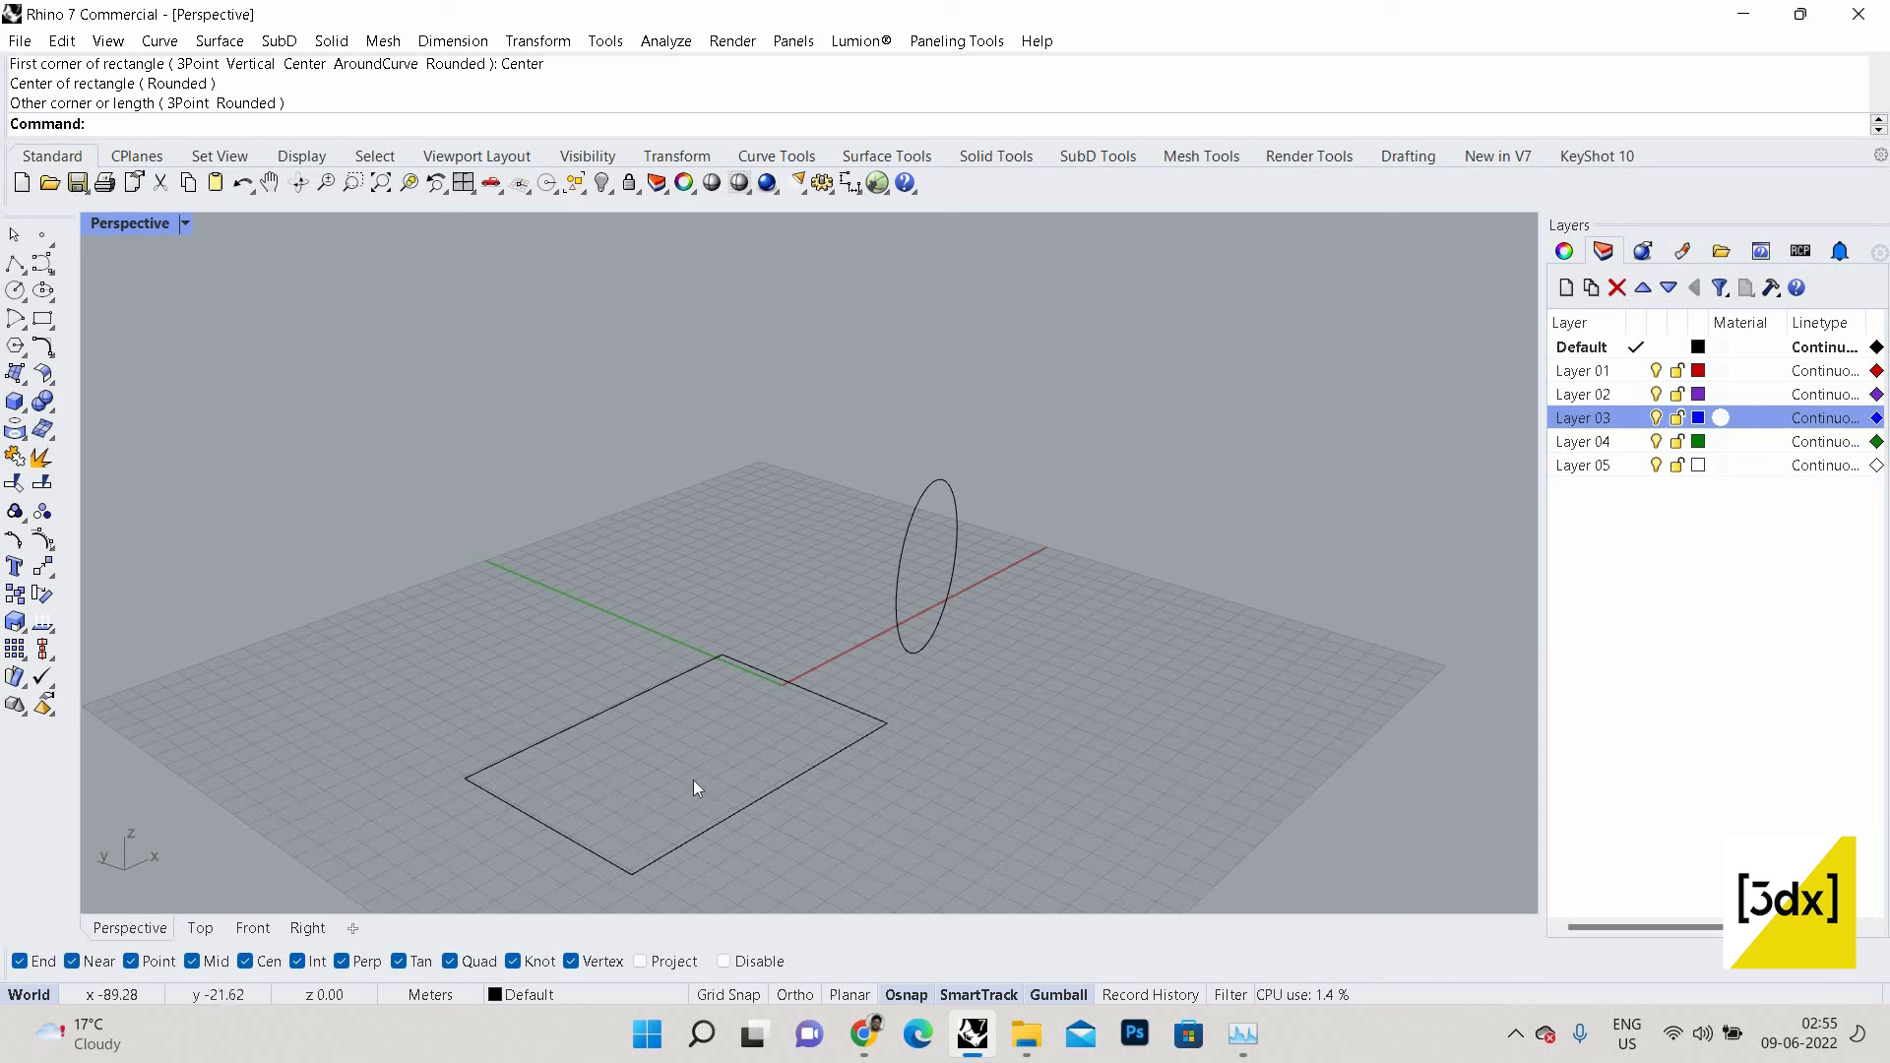
click(582, 702)
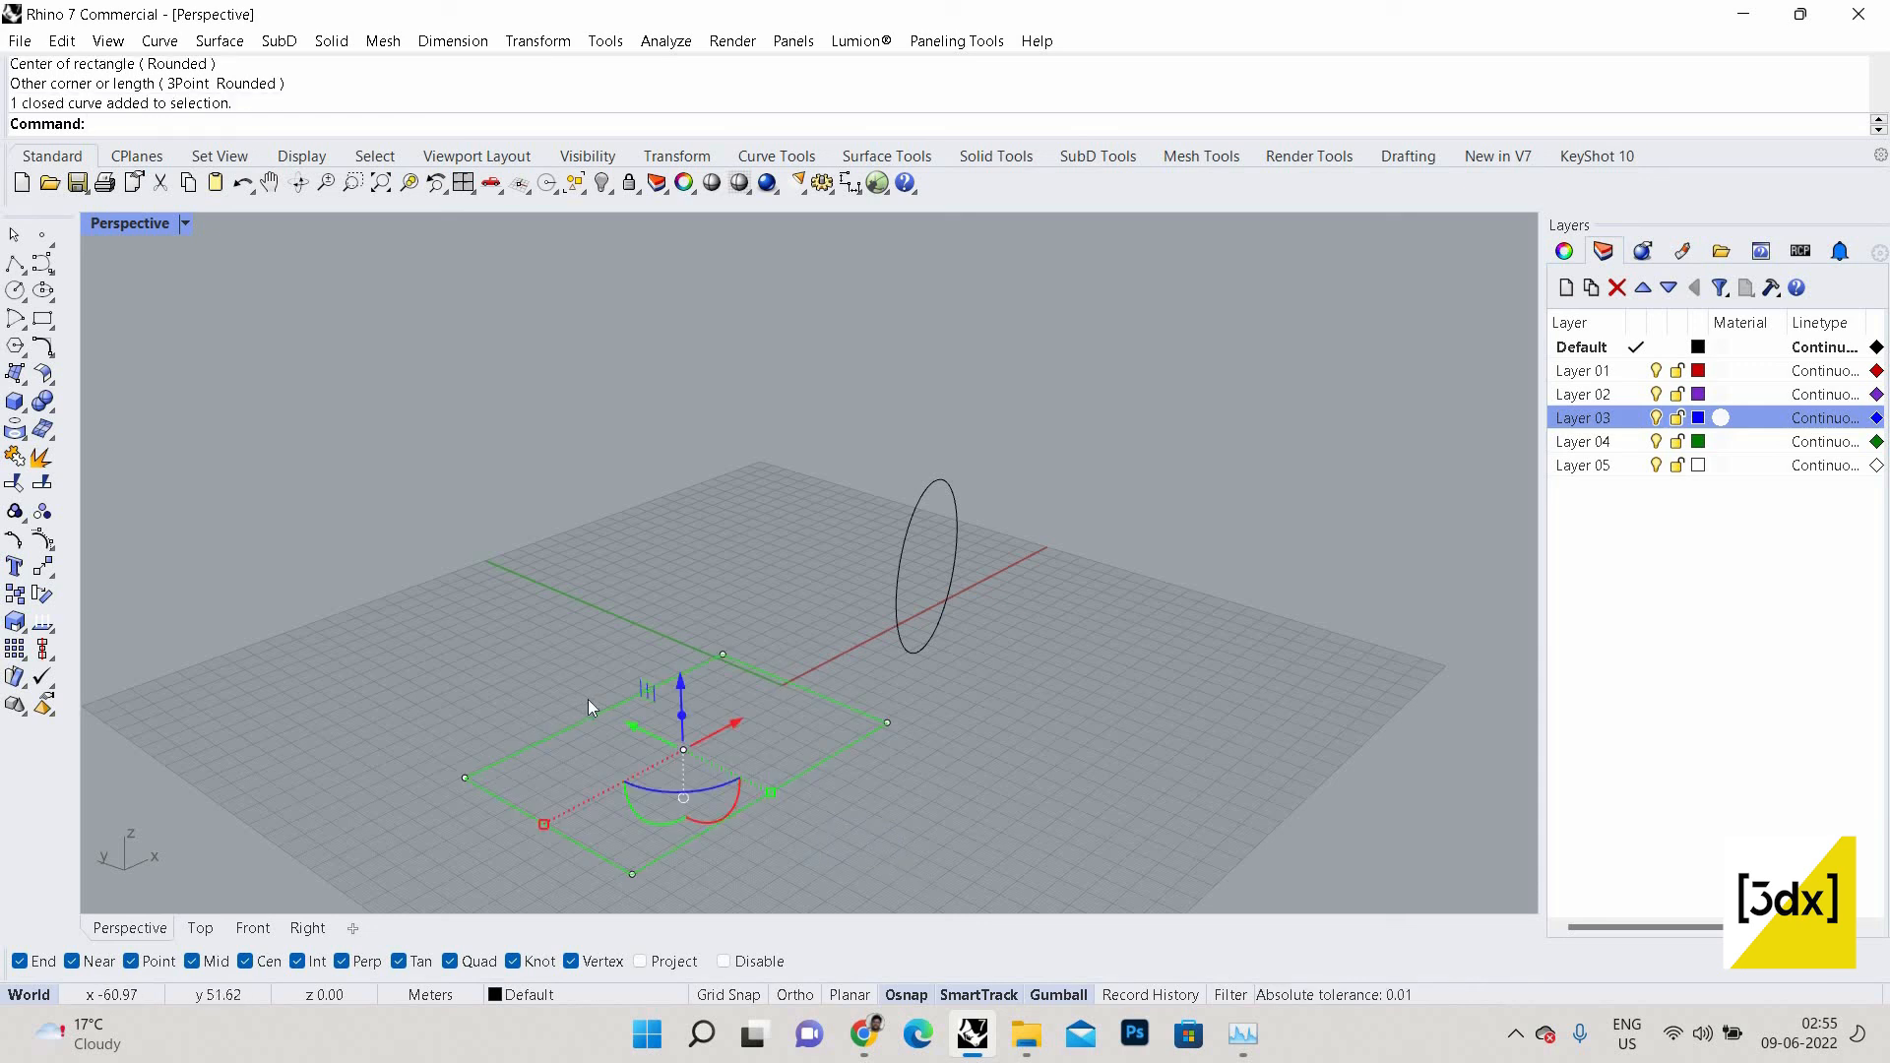
key(Delete)
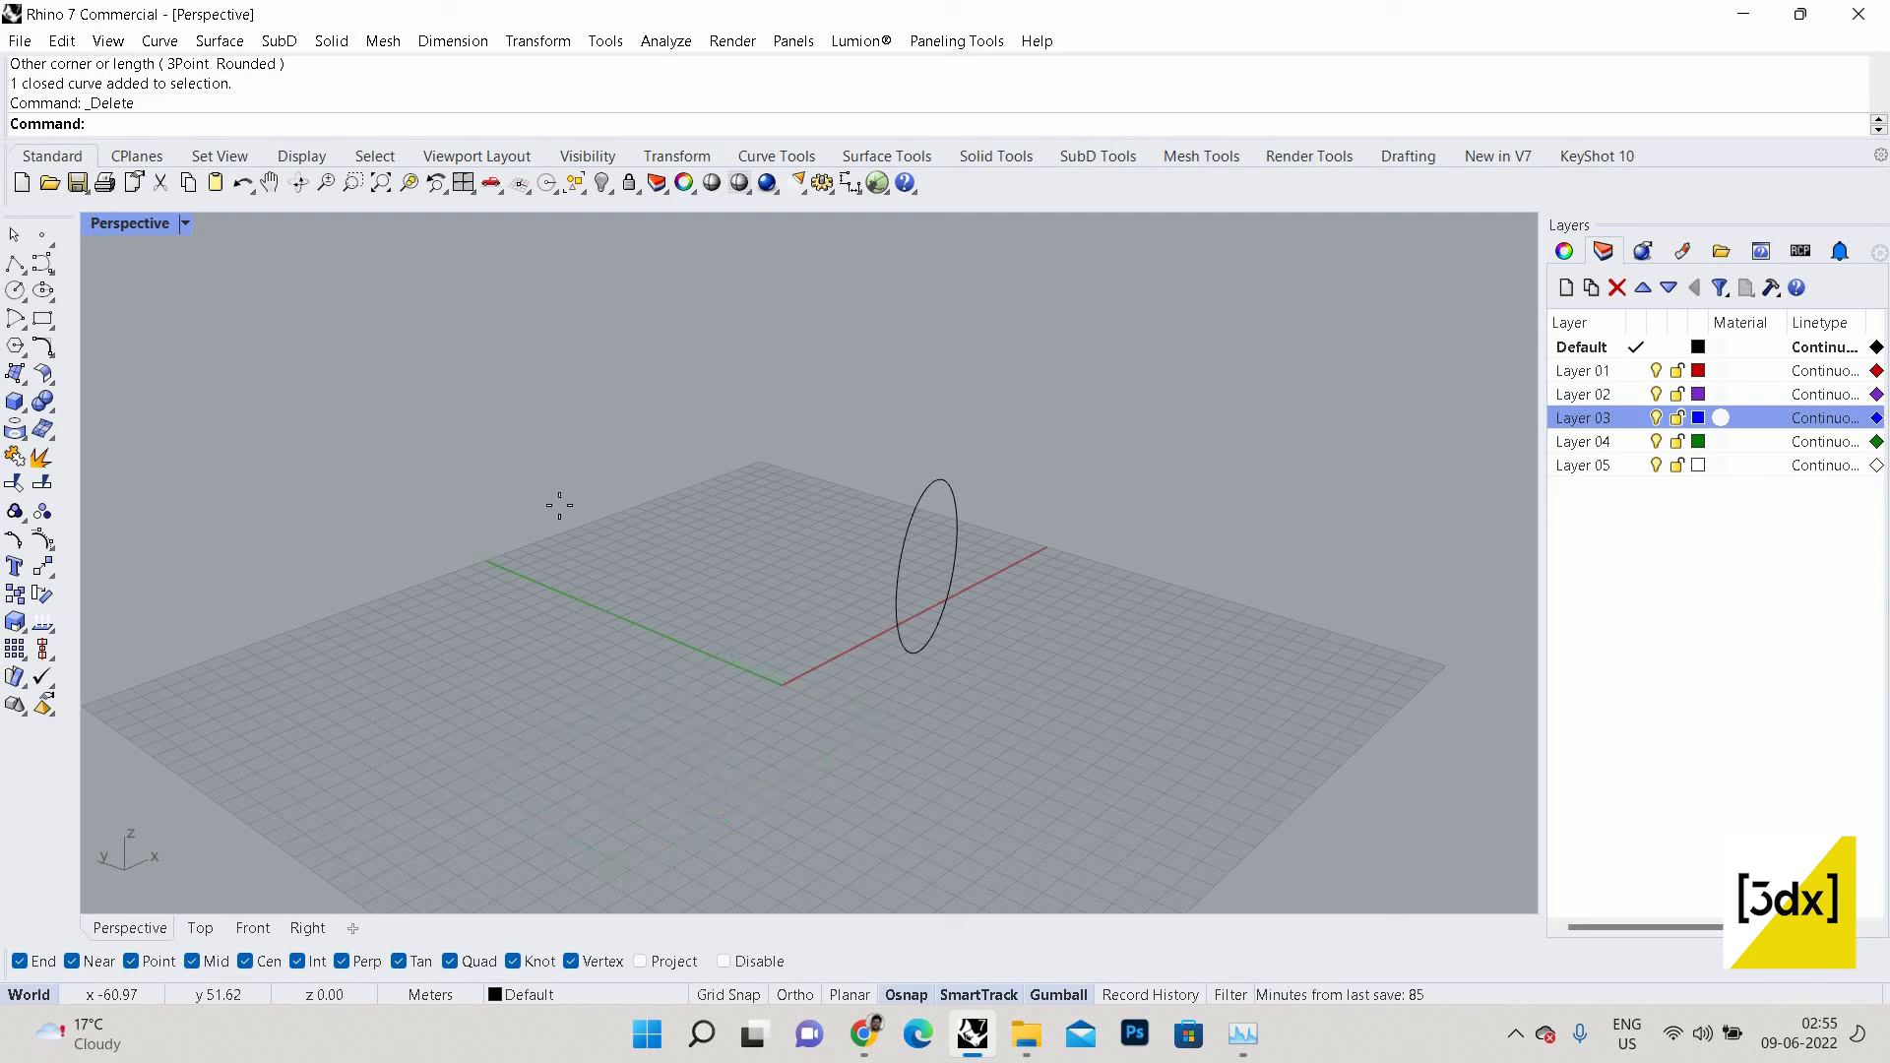
Draw an AroundCurve rectangle on the upright circle, centered on the circle's edge near its top.
key(Return)
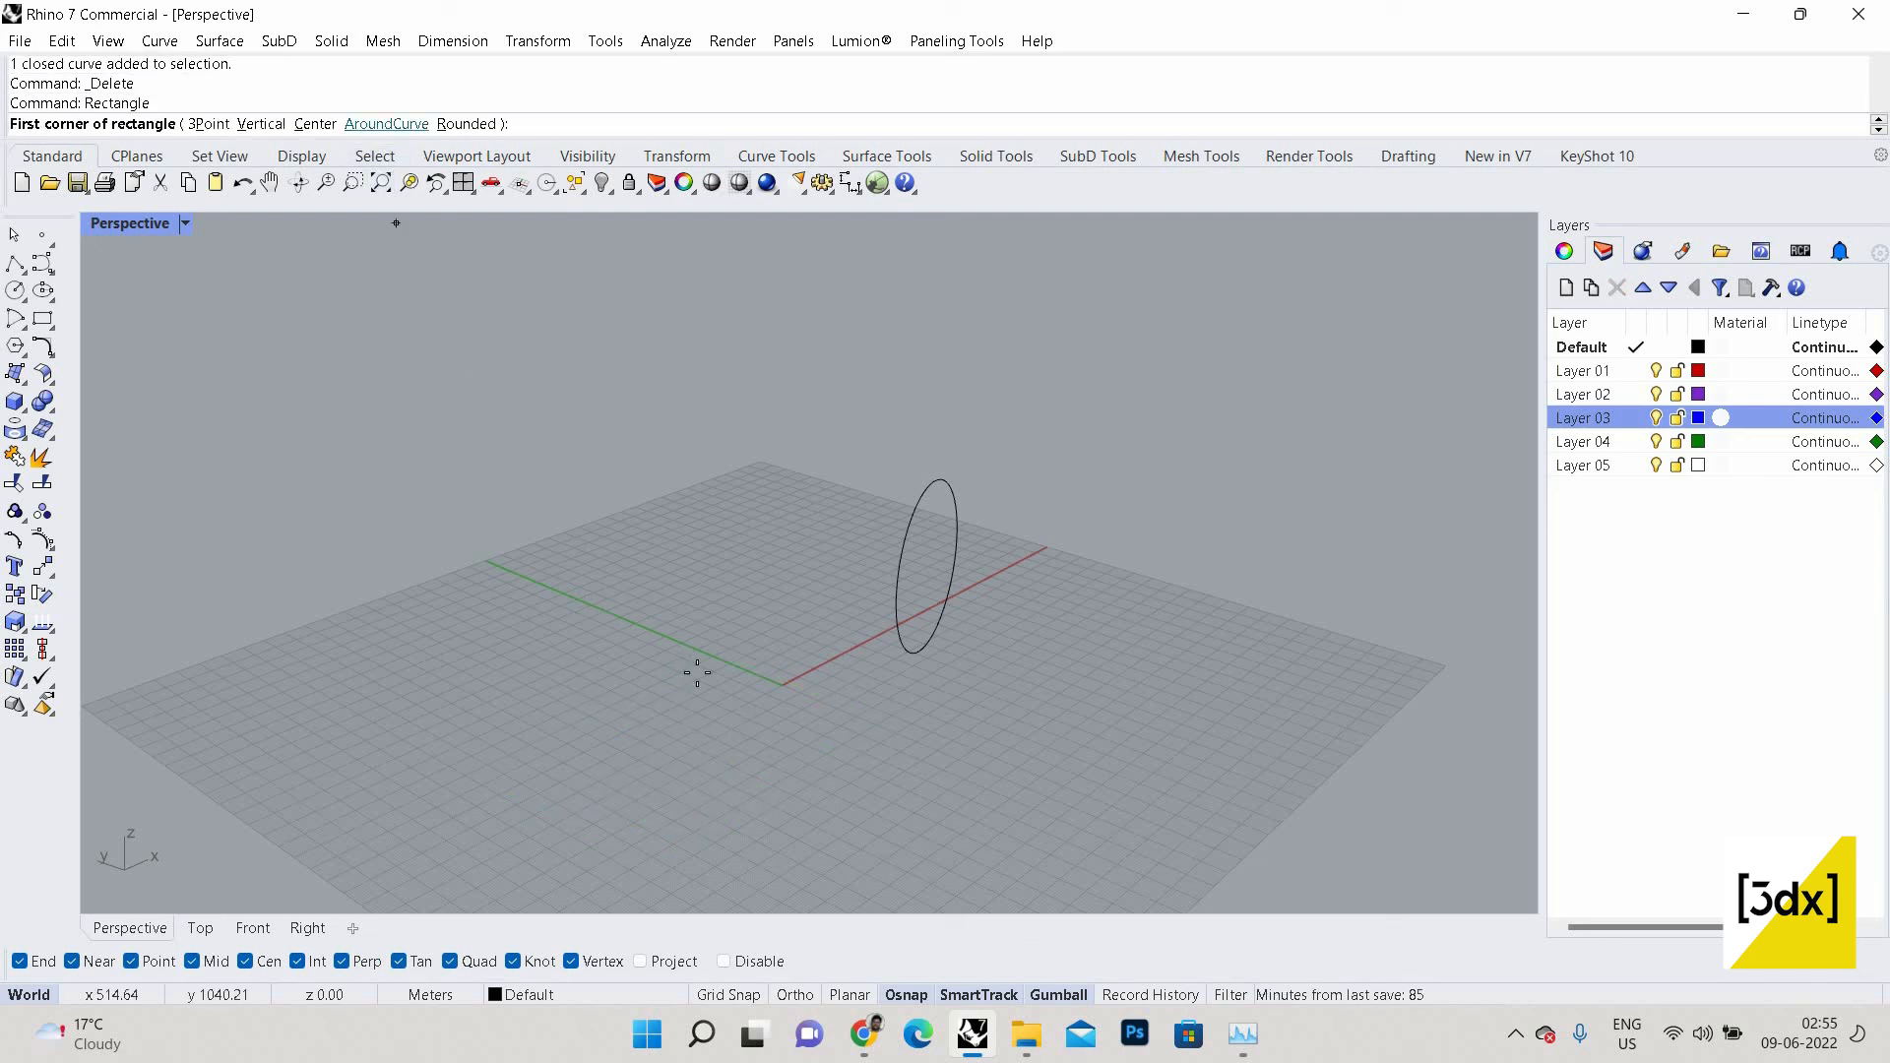
scroll(936, 591, down, 3)
scroll(937, 590, up, 5)
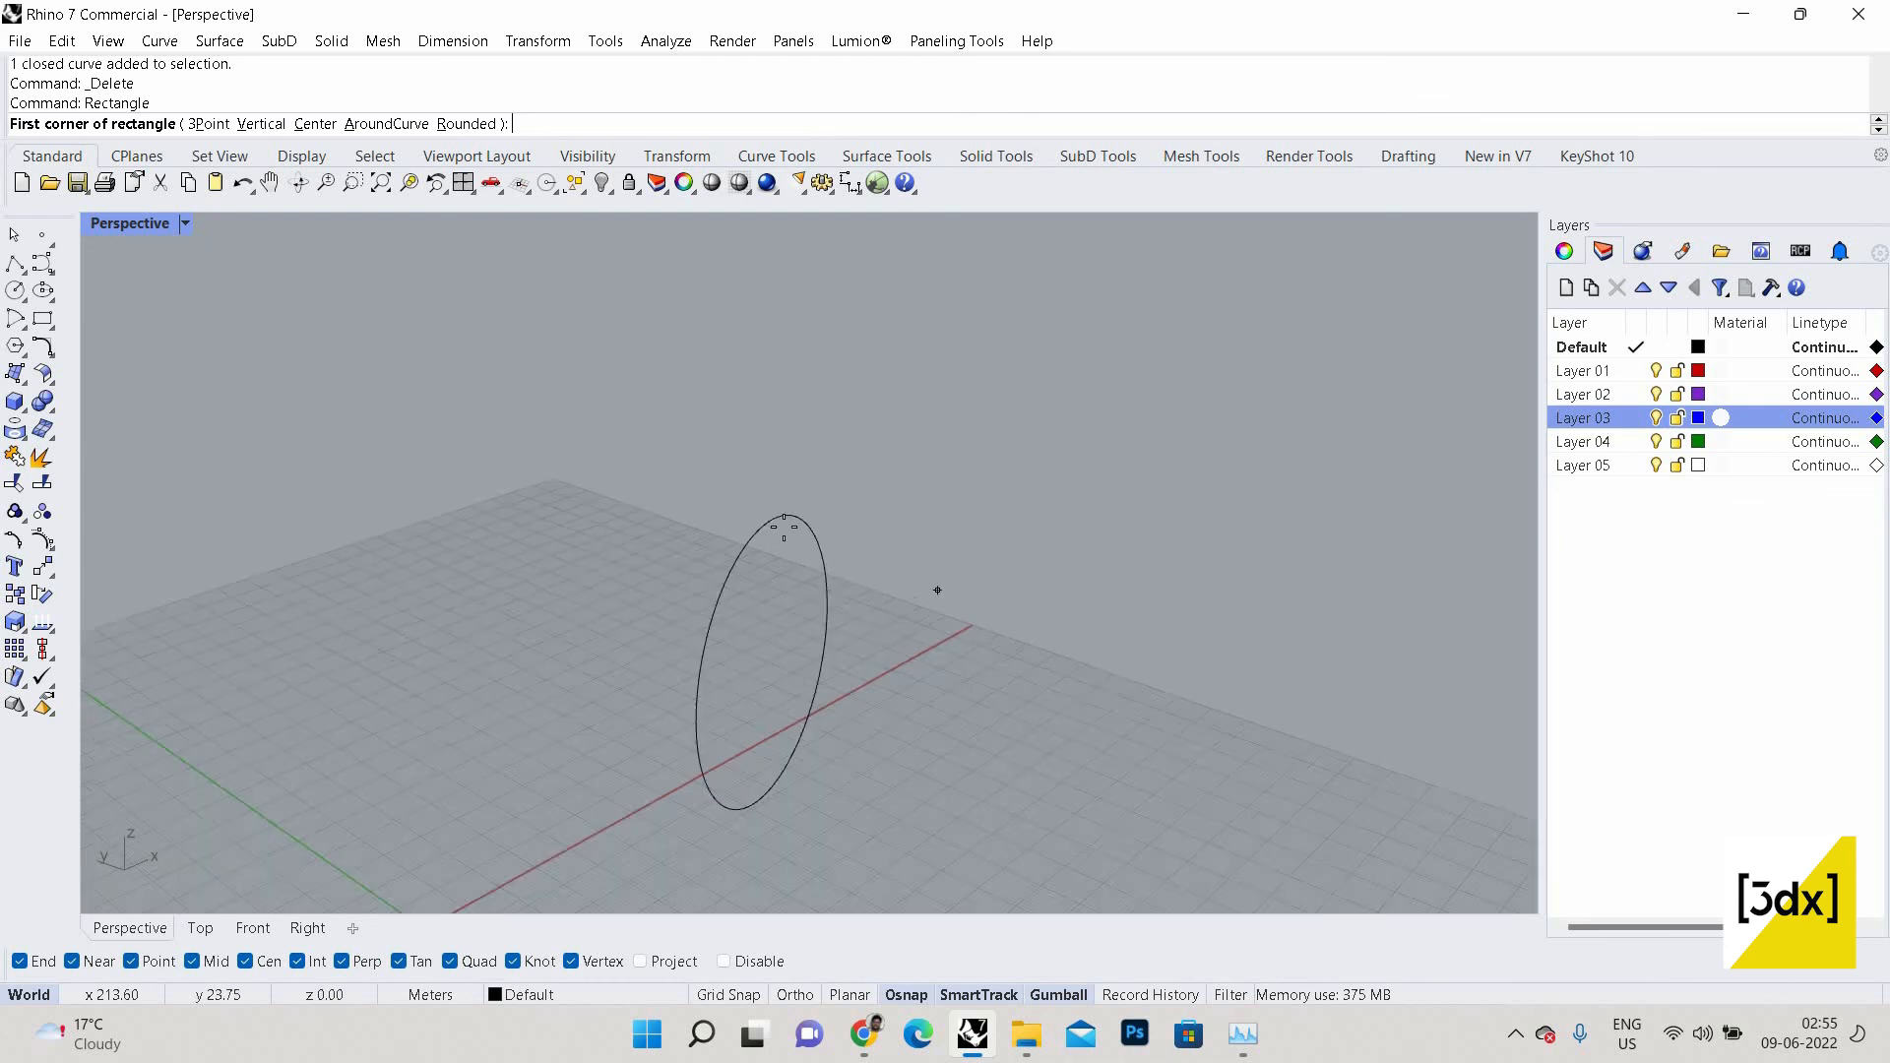
scroll(784, 528, down, 1)
scroll(784, 528, up, 2)
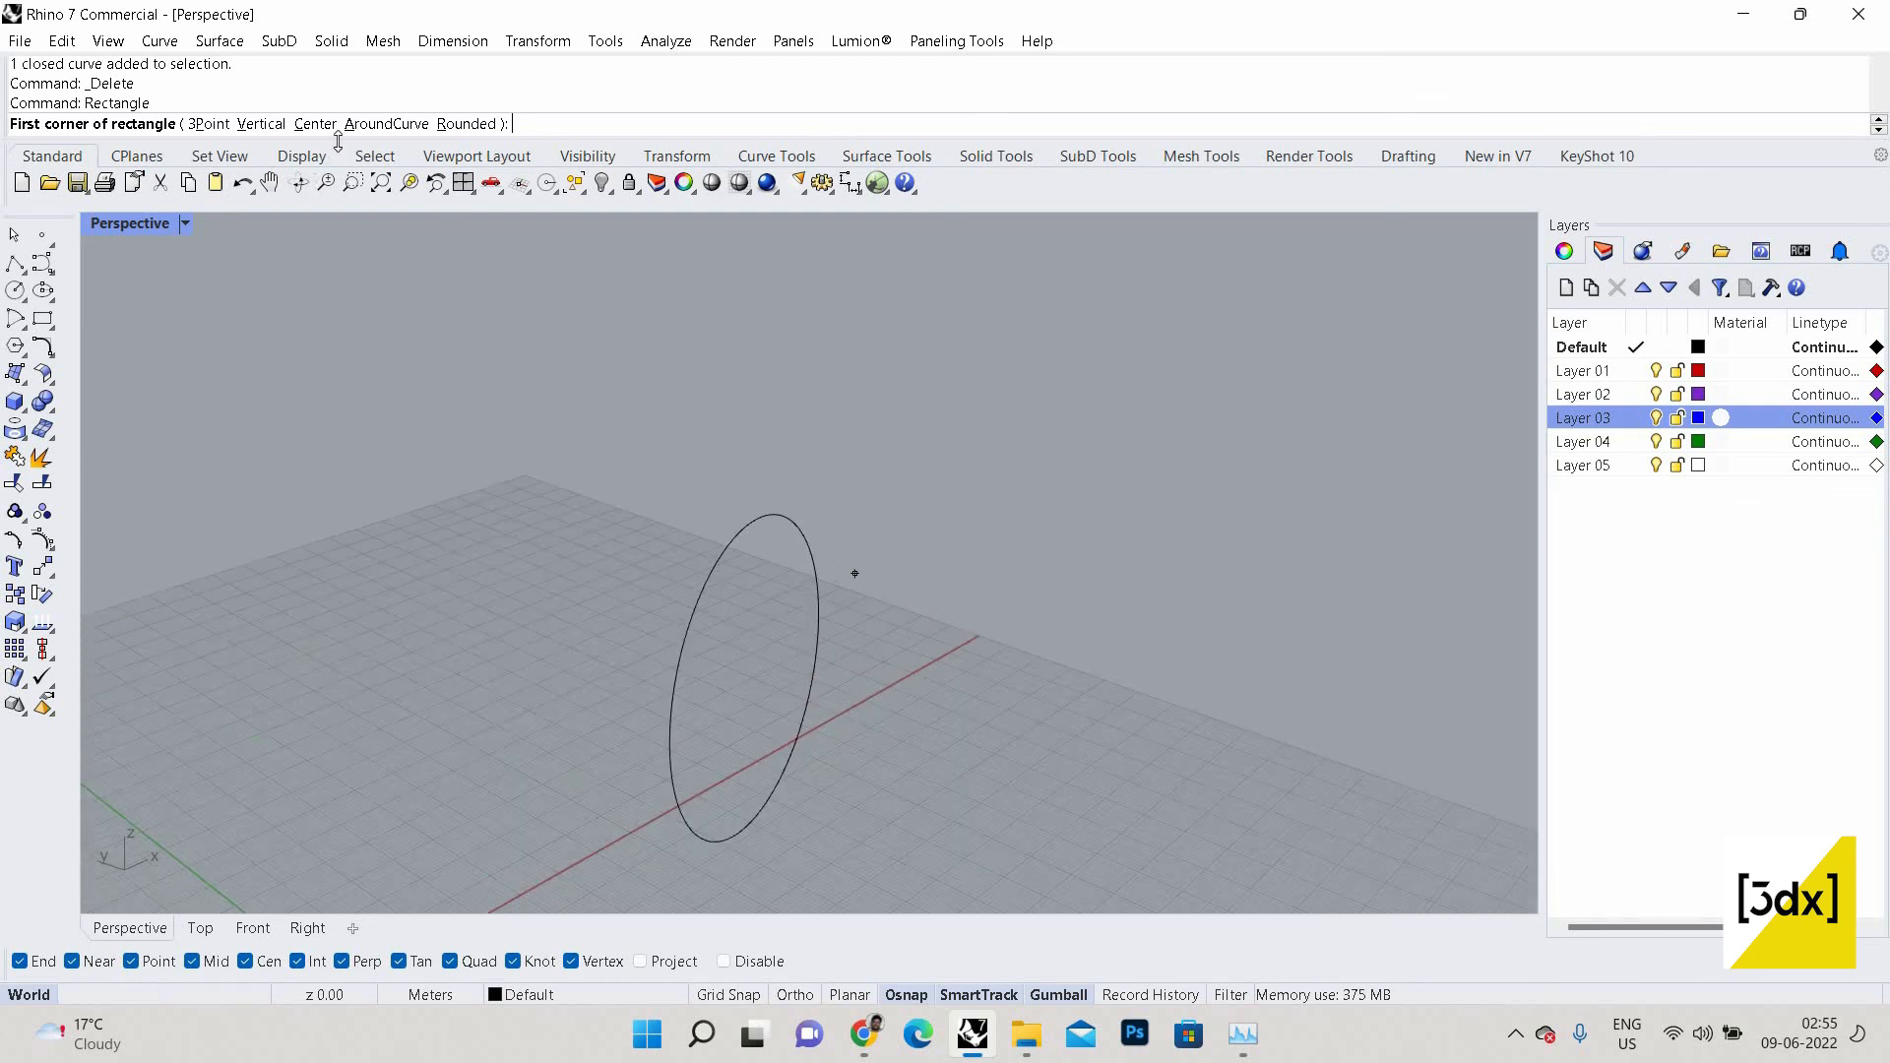
click(395, 125)
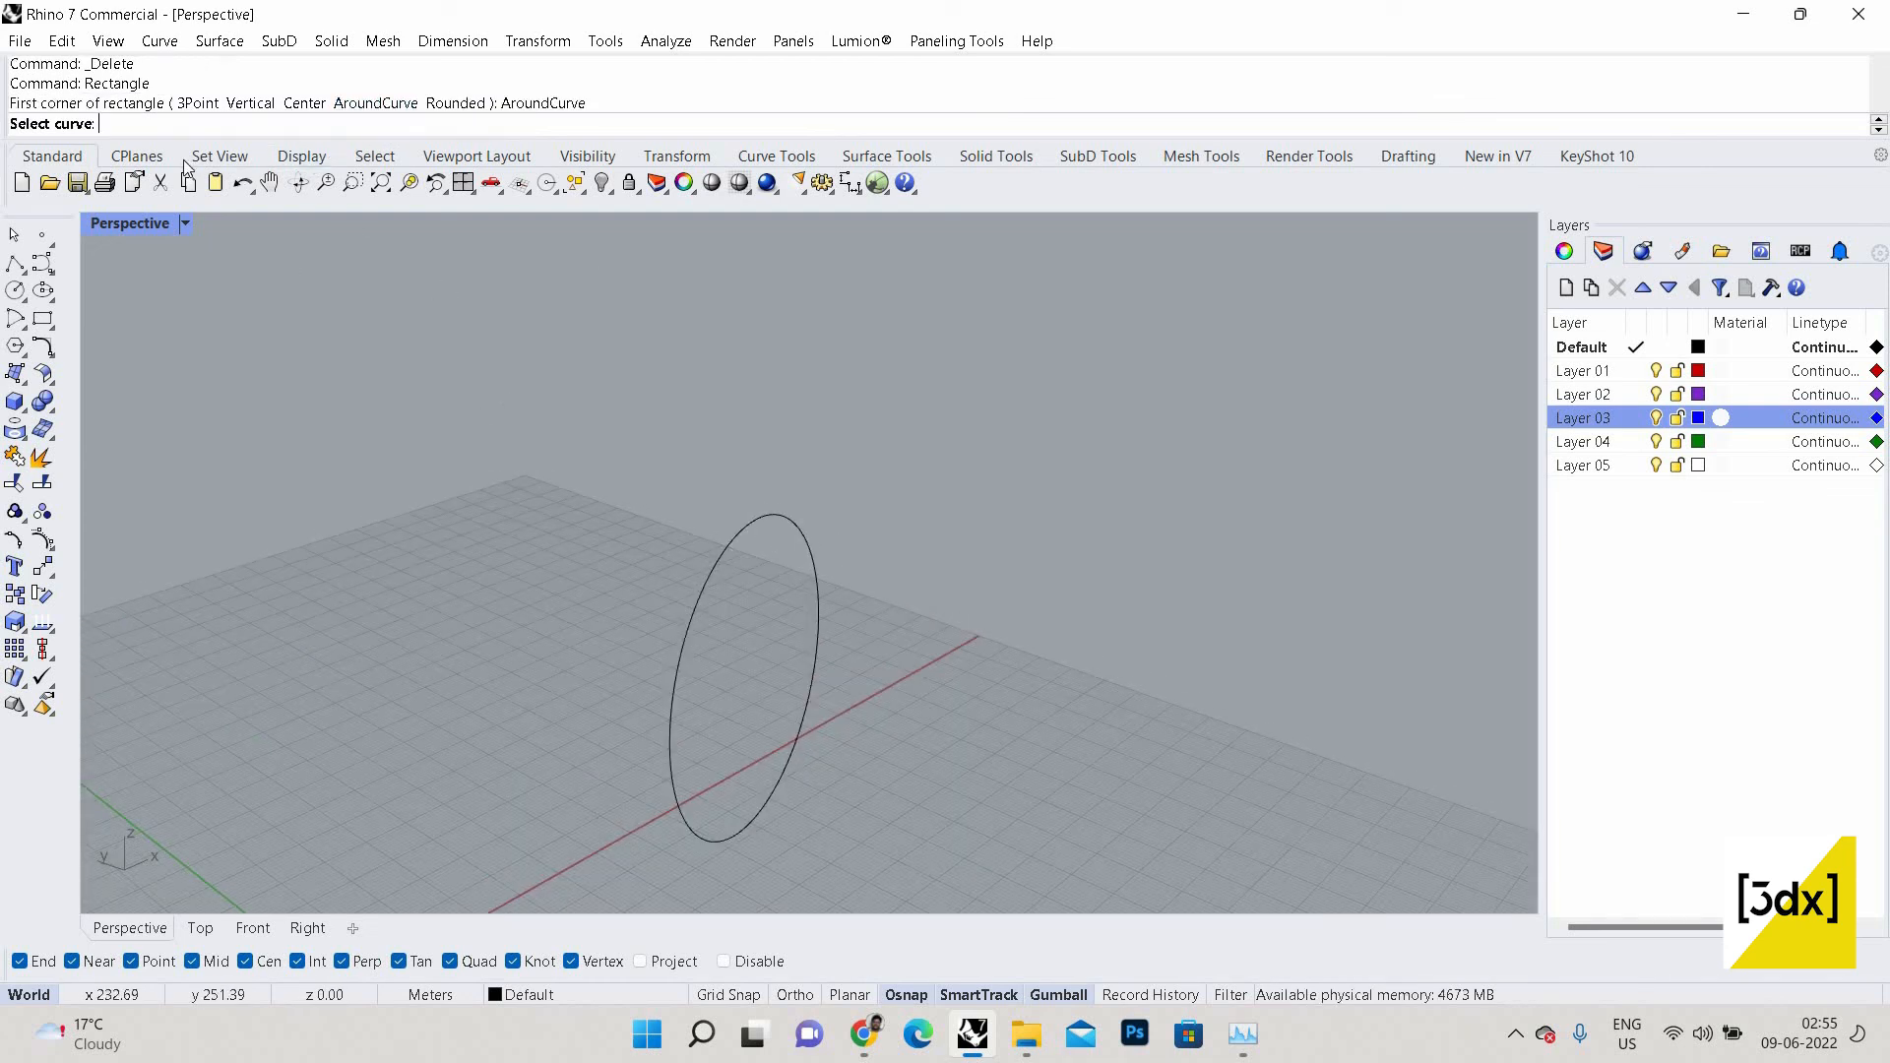
click(811, 540)
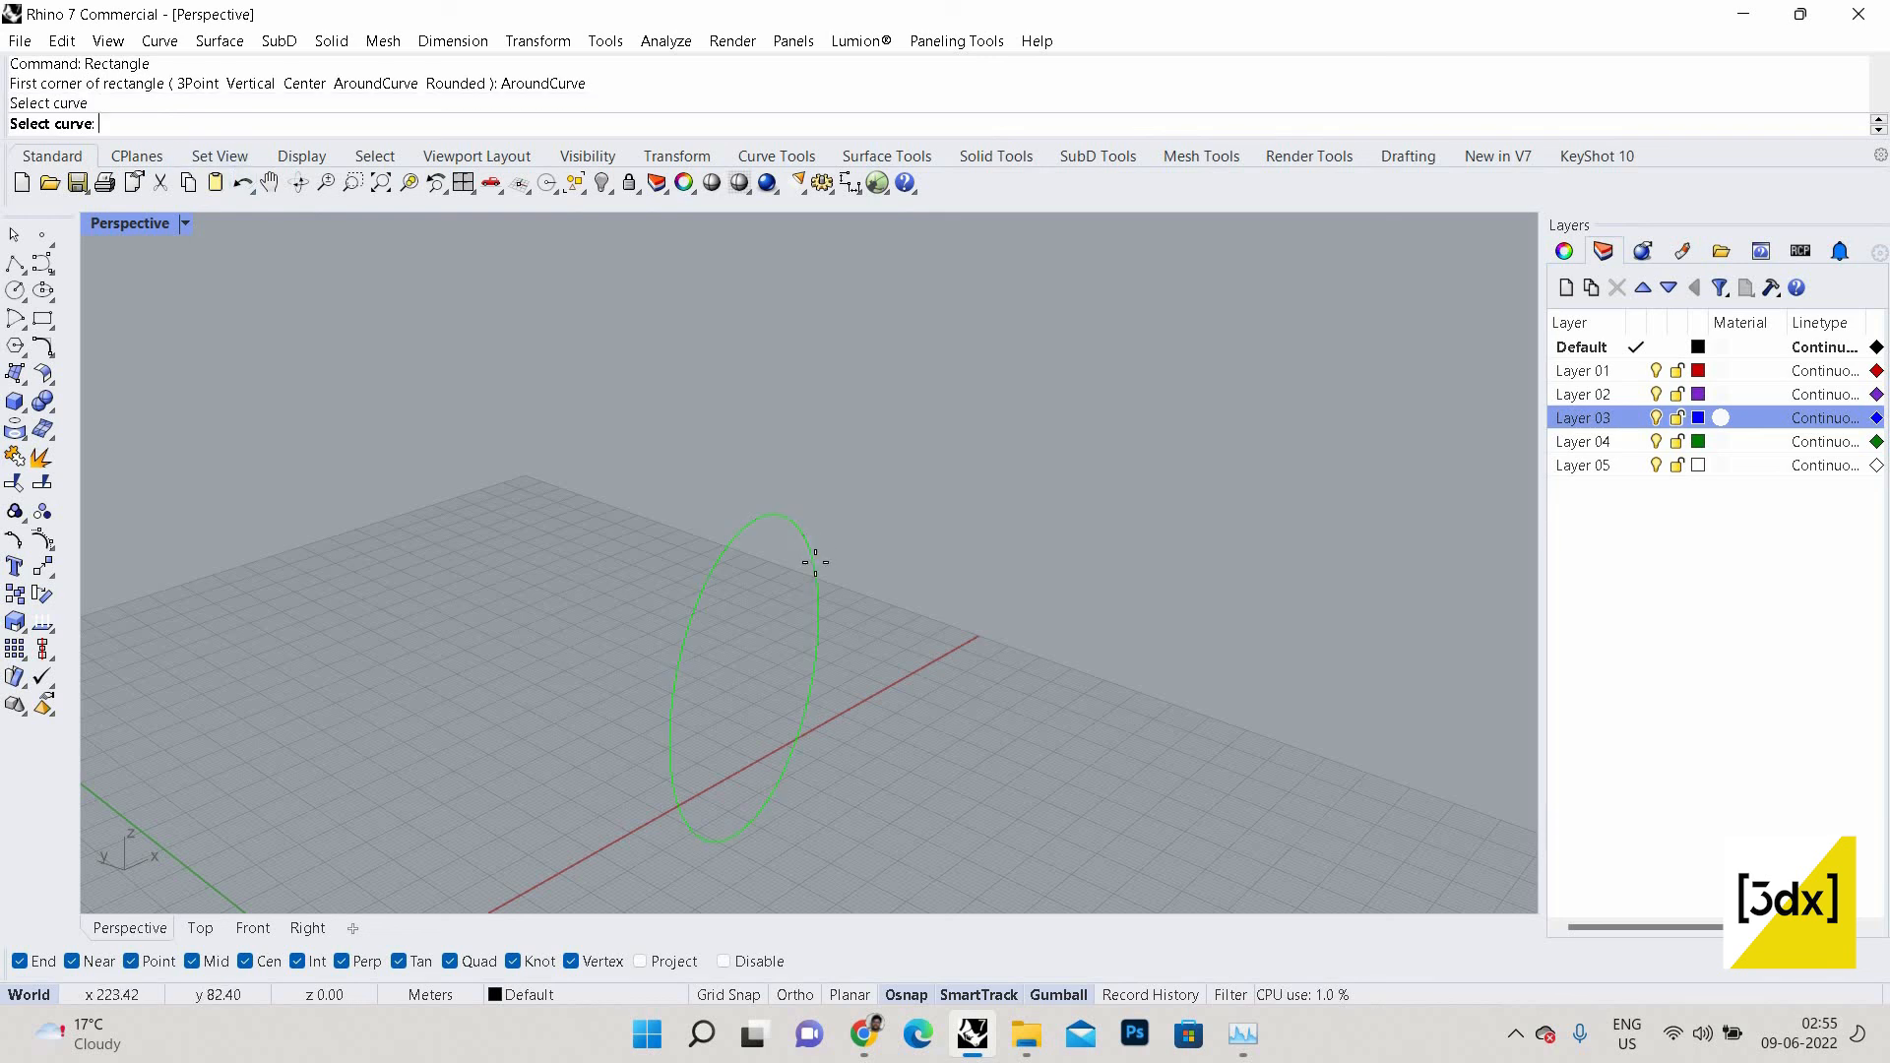
scroll(802, 531, up, 1)
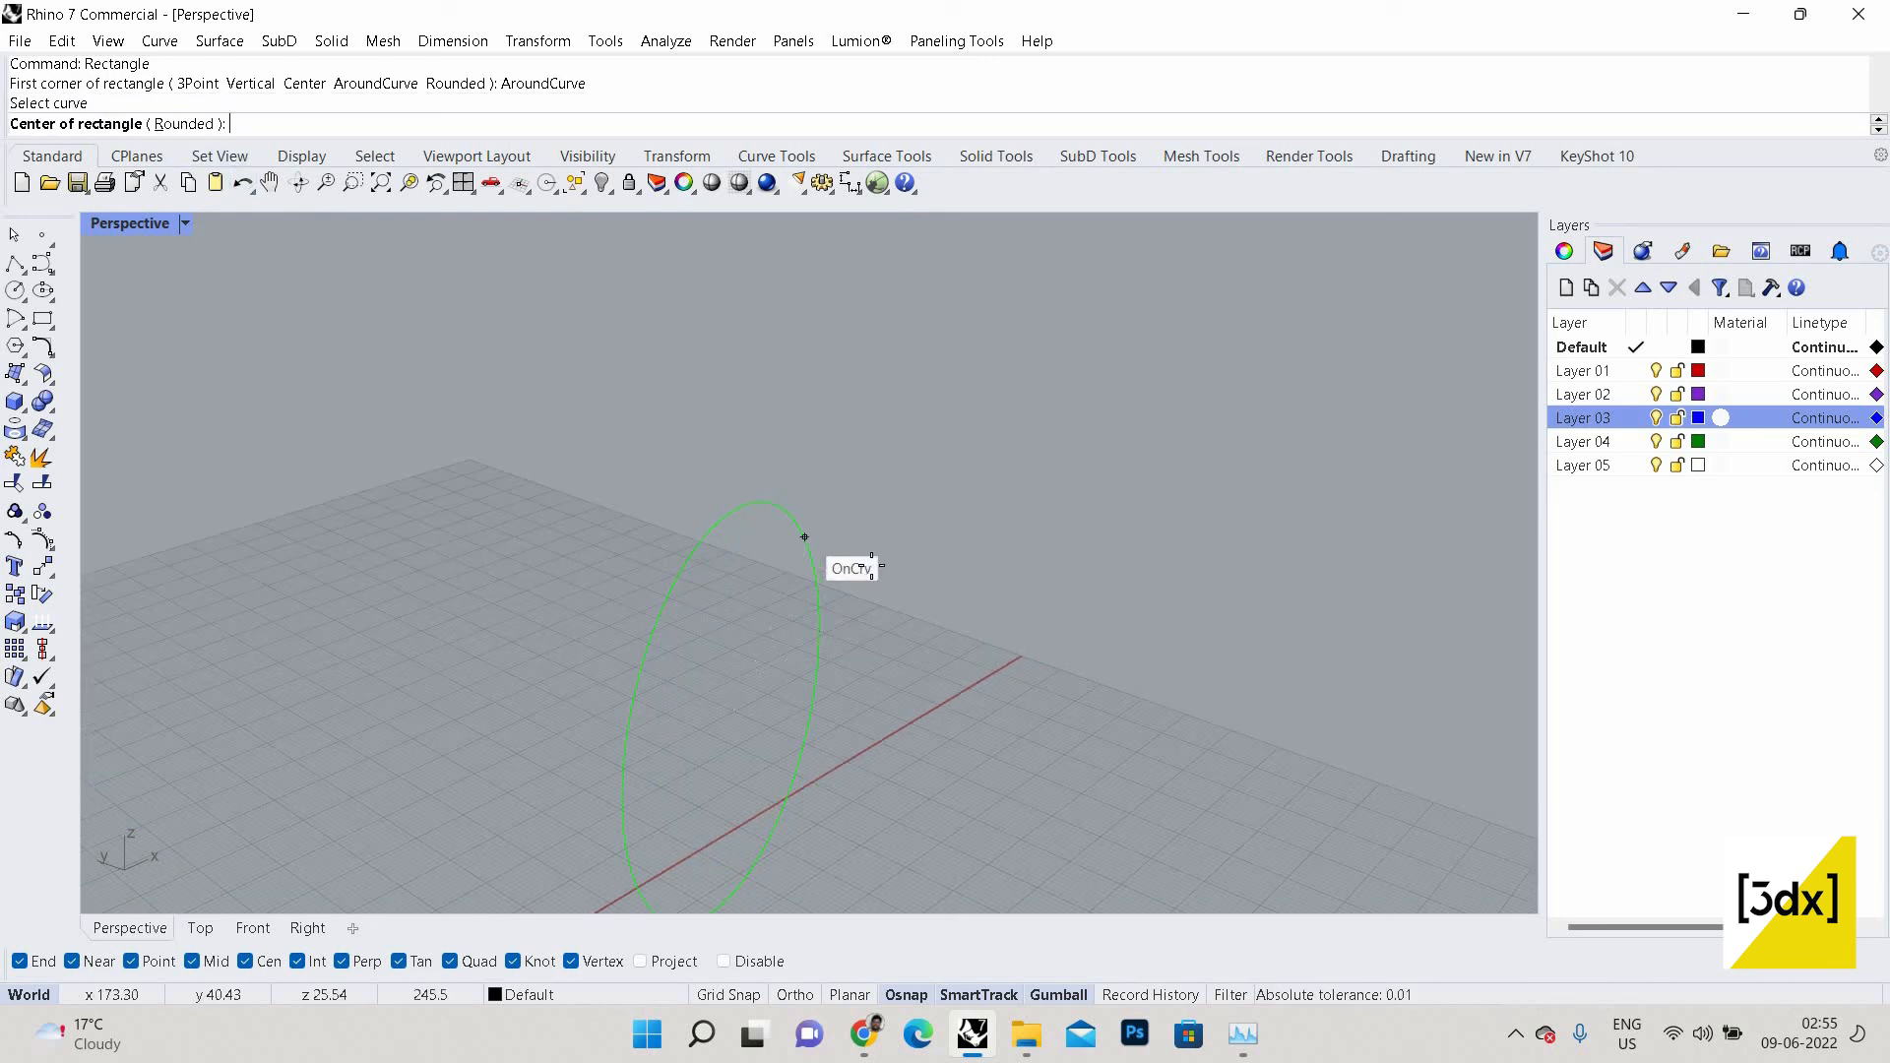
click(802, 529)
click(1071, 601)
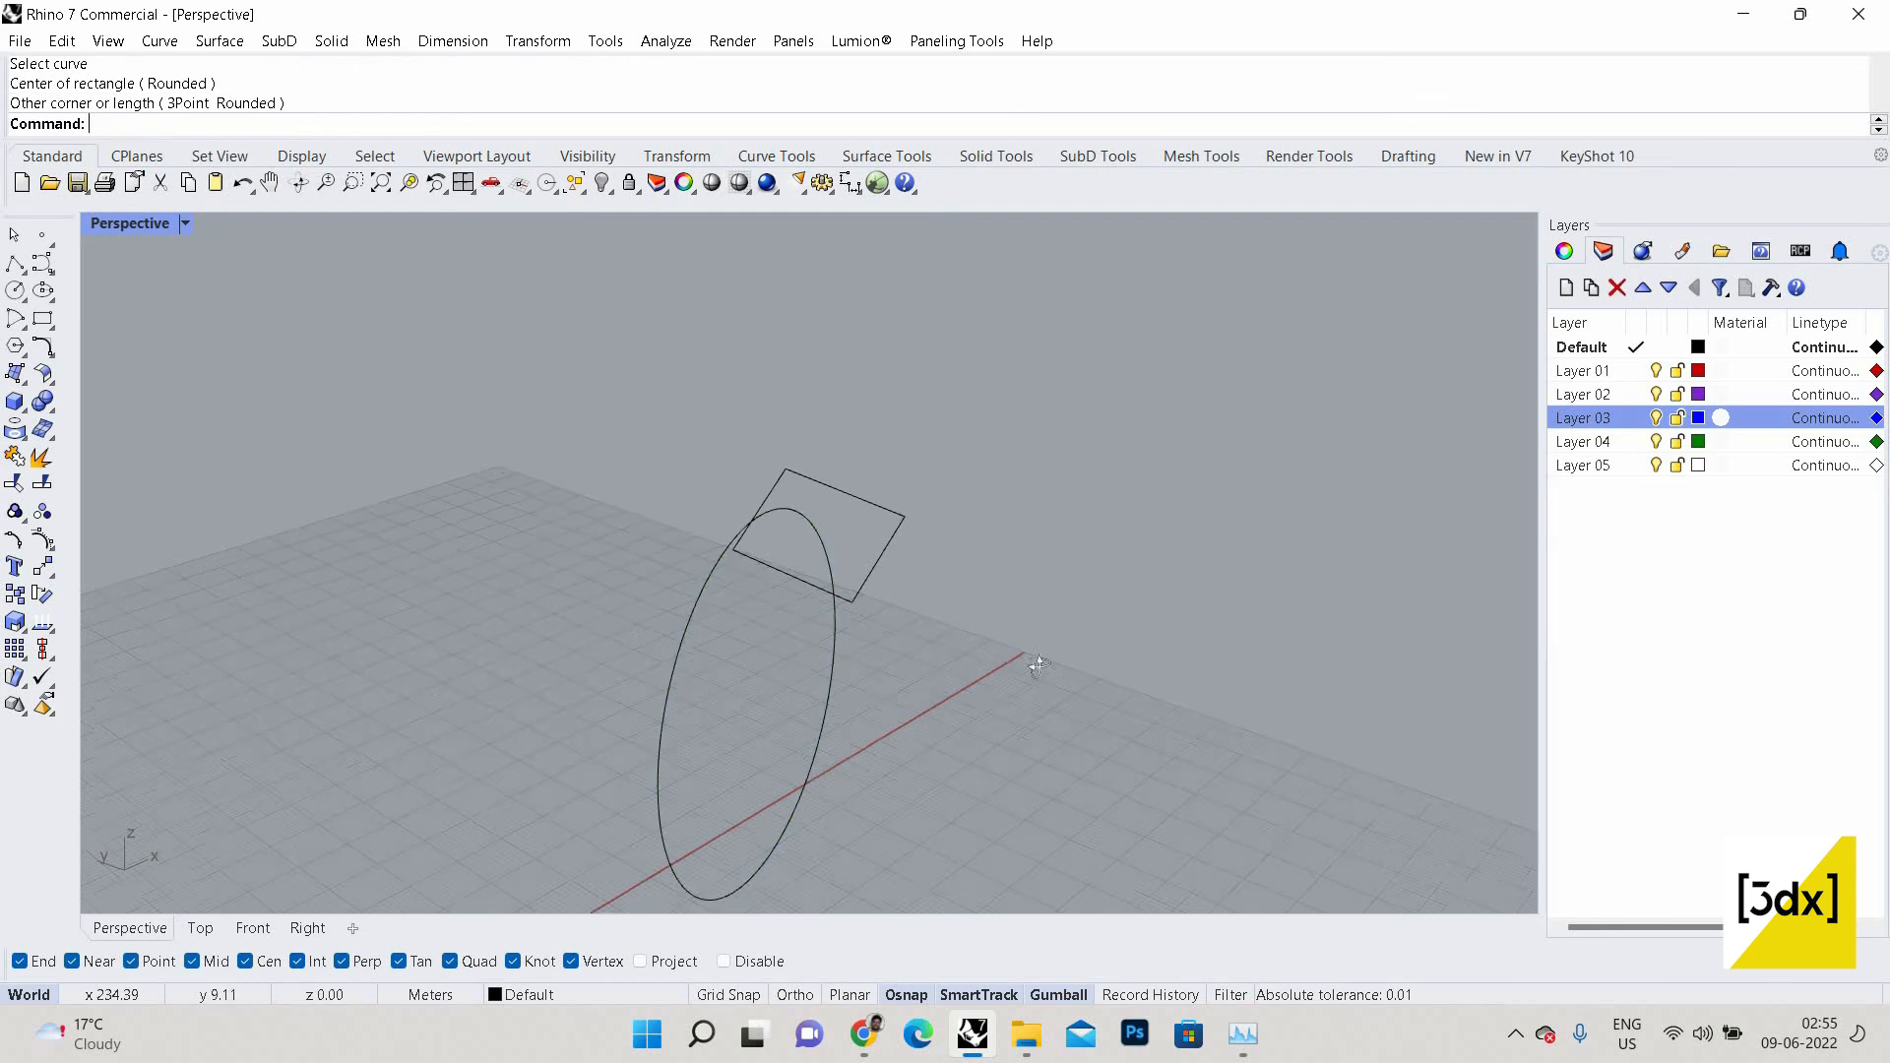
Draw a Vertical rectangle standing upright near the origin, parallel to the red axis and crossing the green axis.
scroll(1071, 600, down, 4)
key(Return)
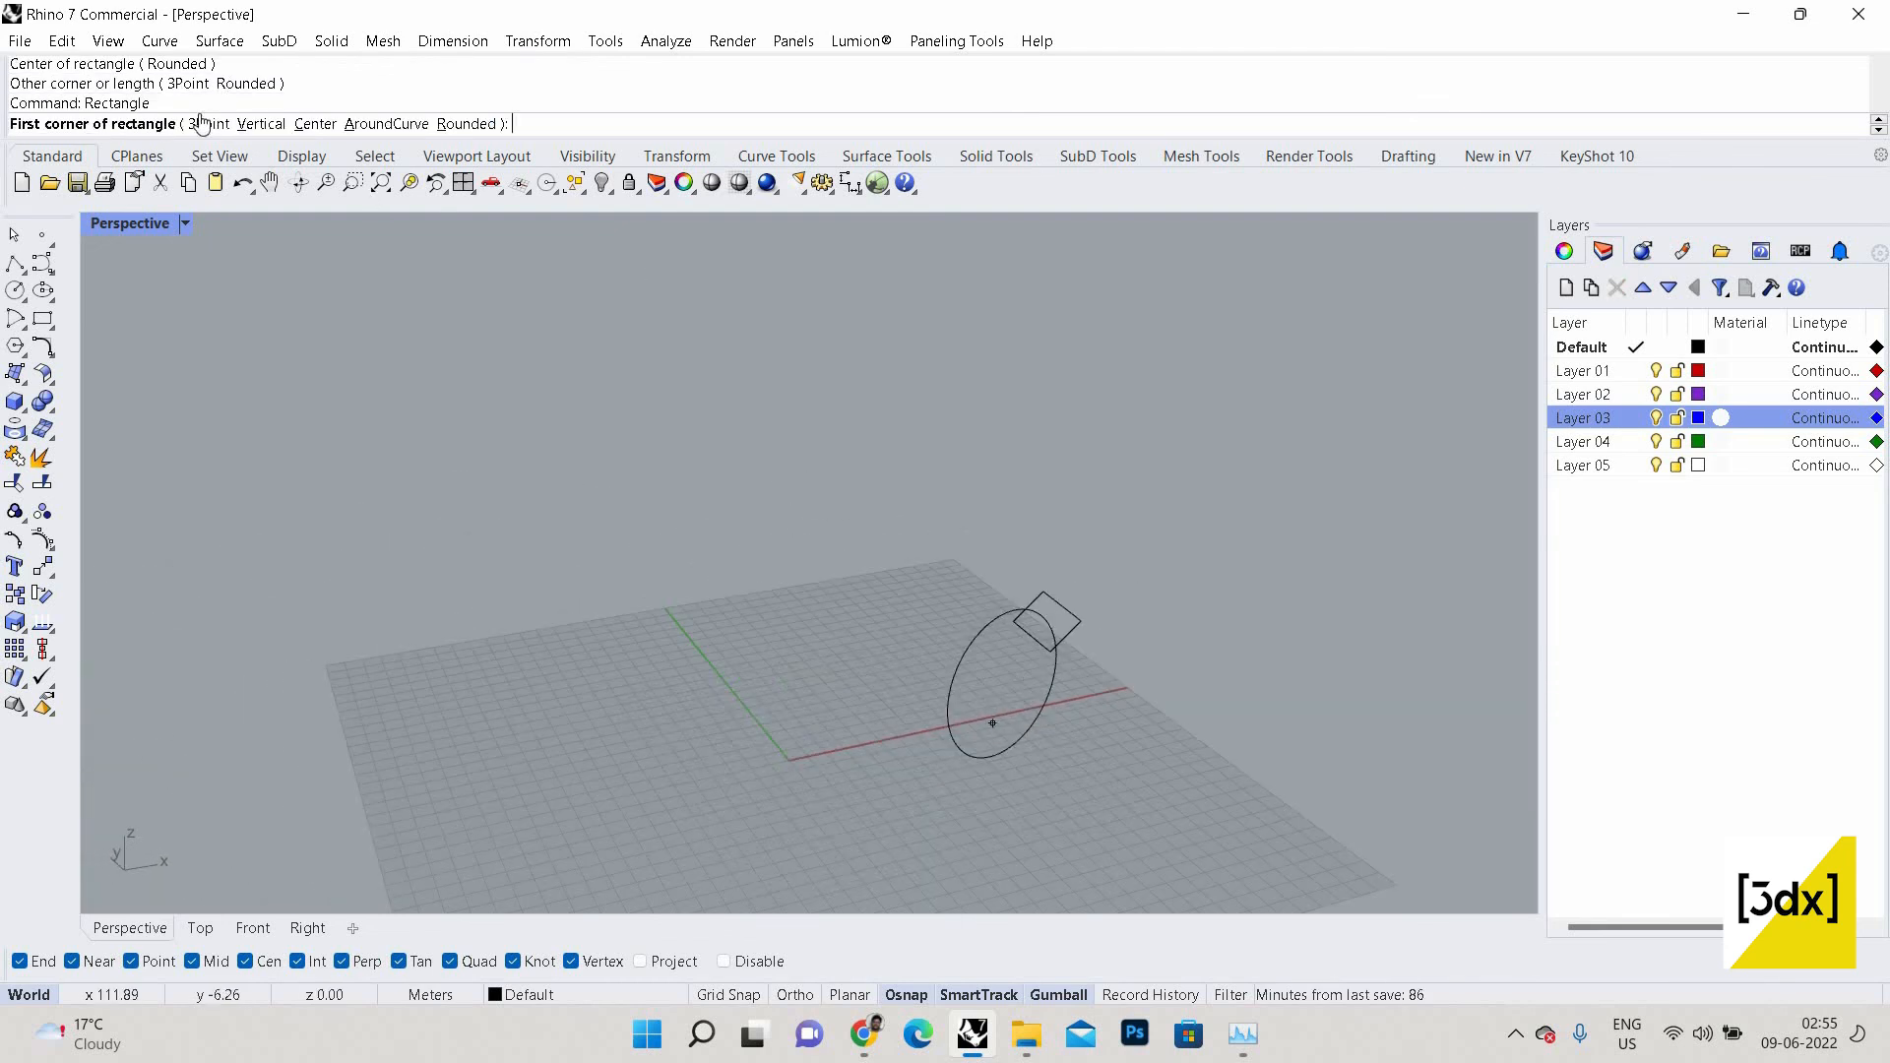
click(261, 123)
click(744, 753)
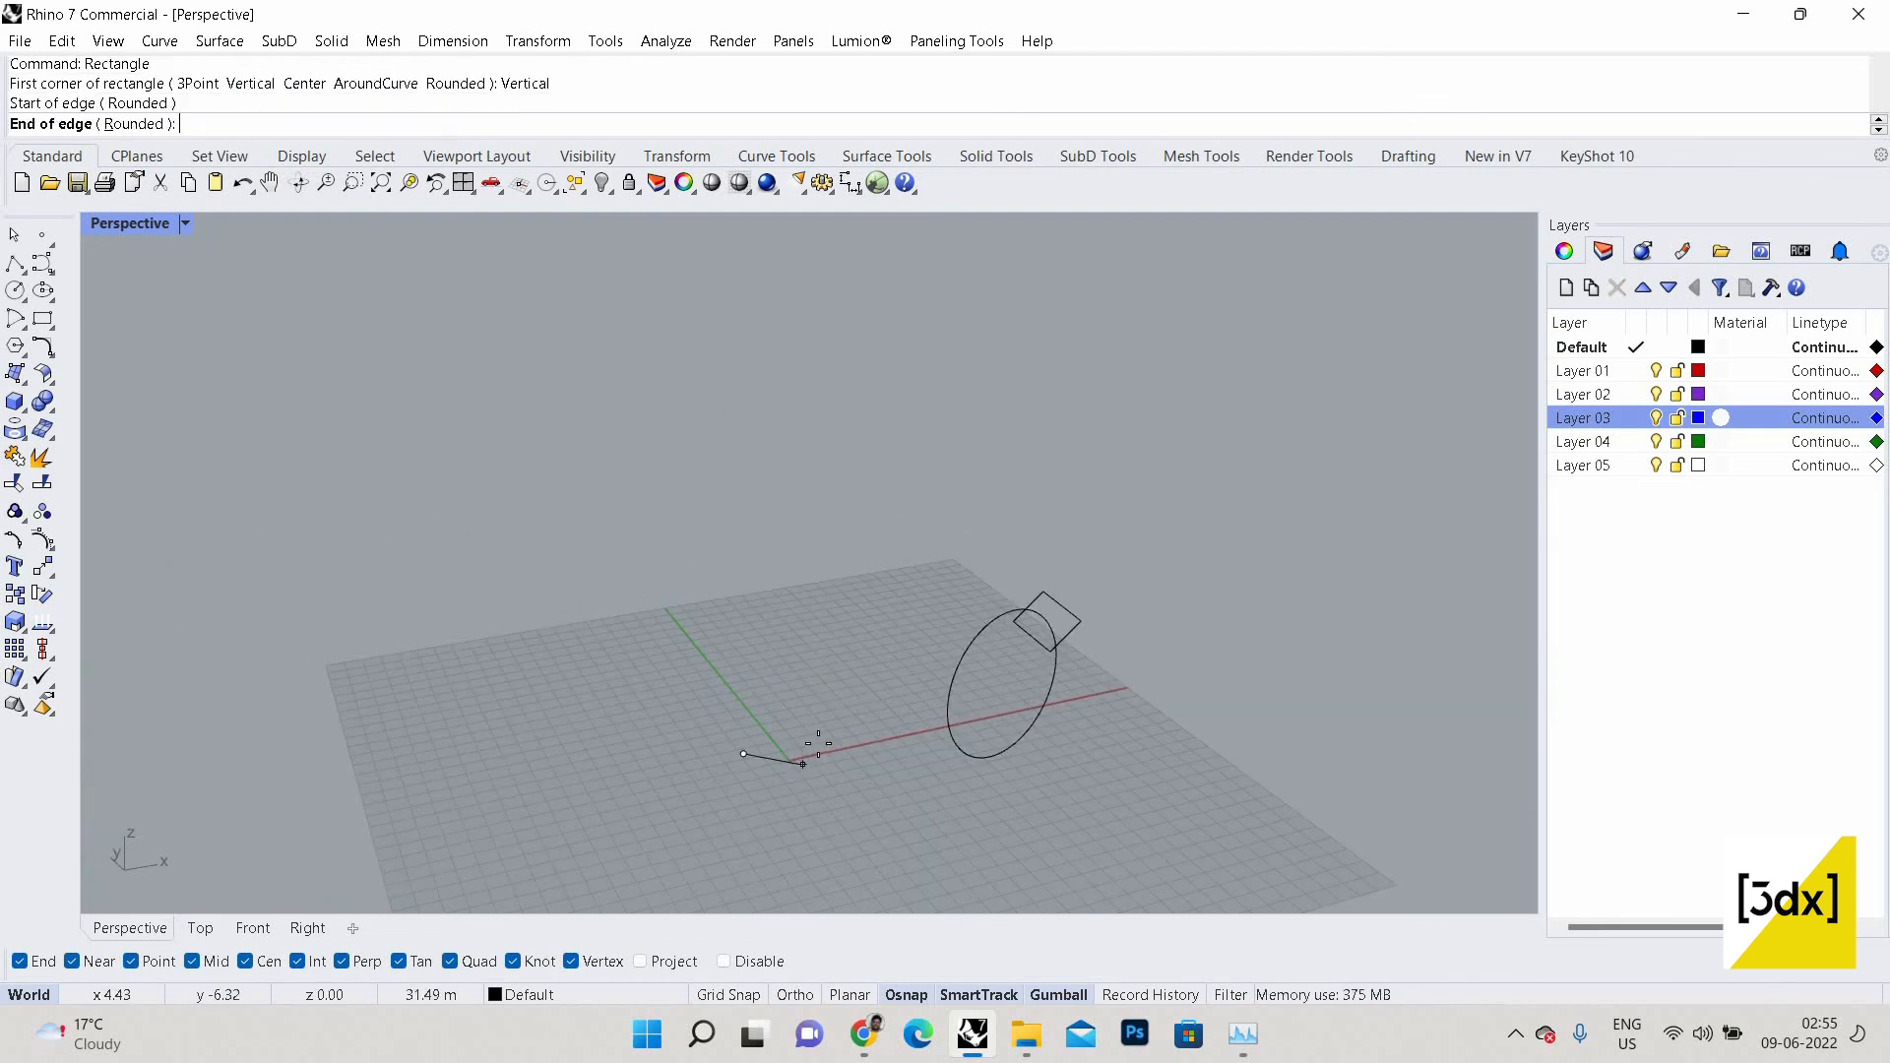
click(814, 738)
click(847, 725)
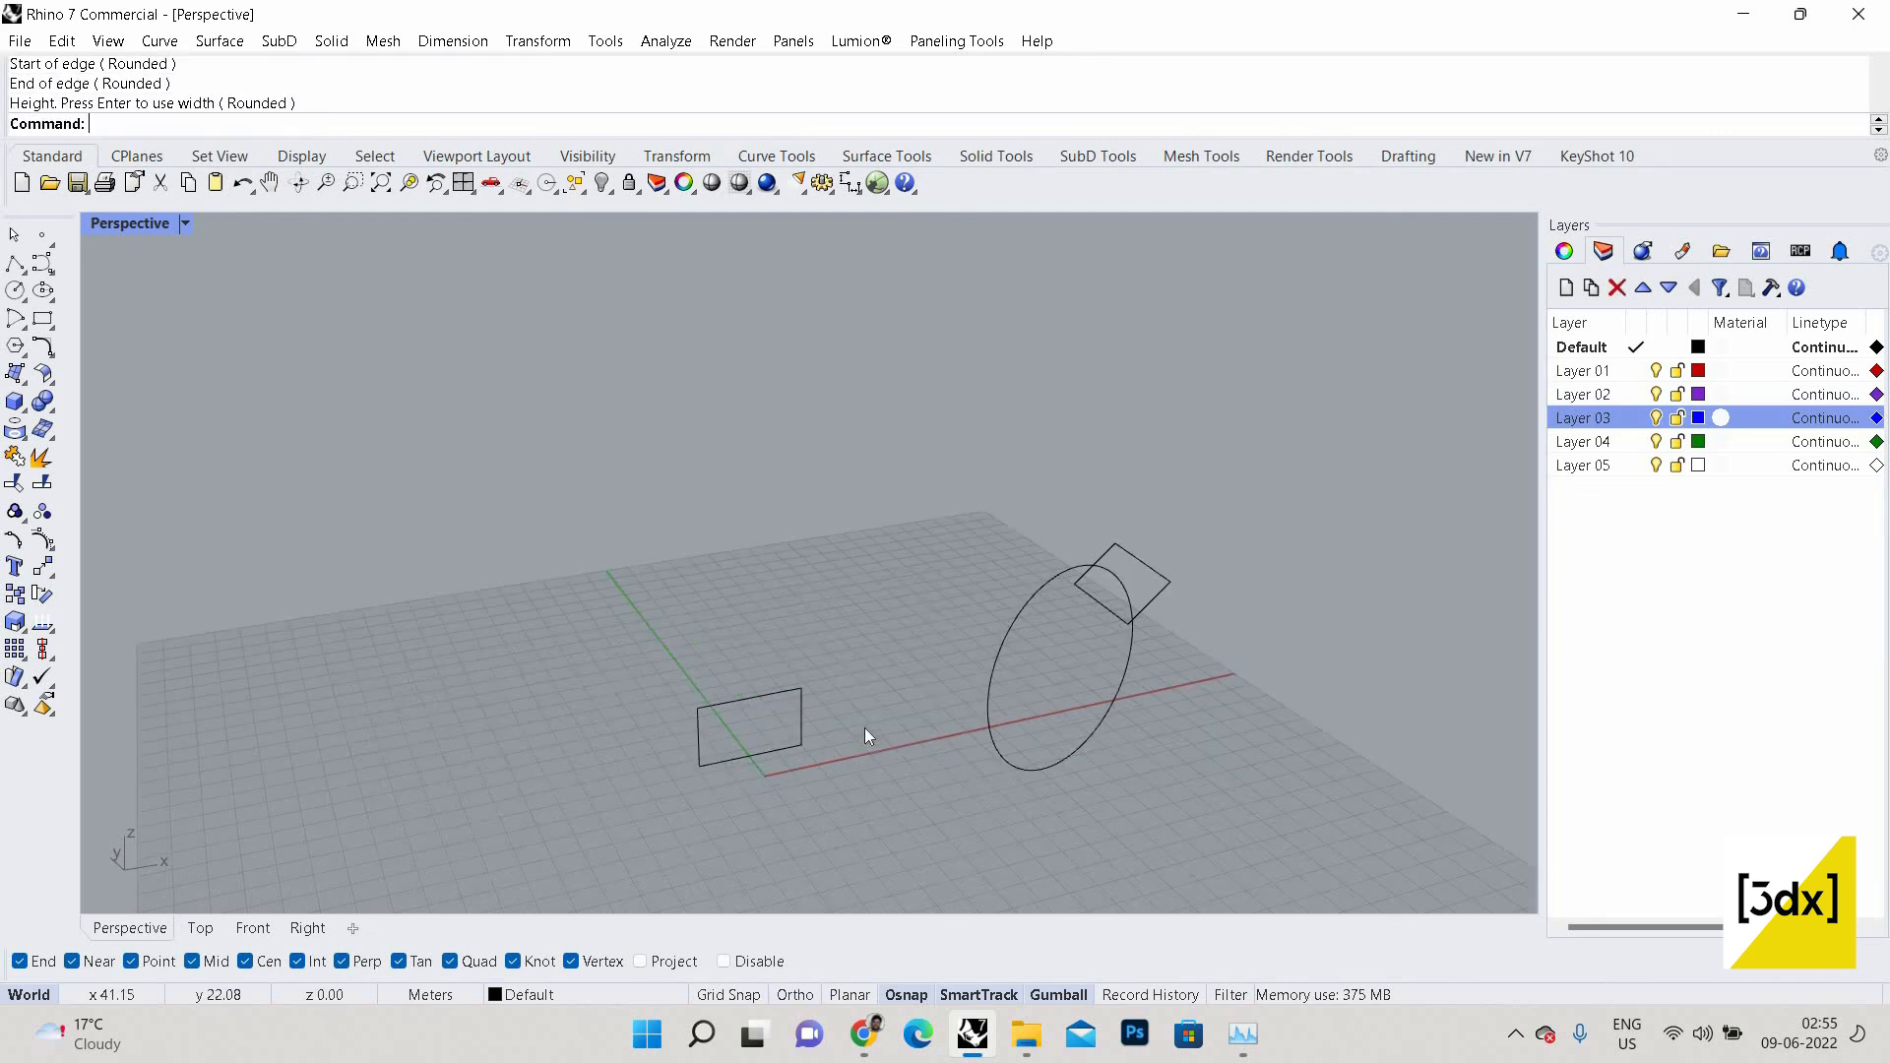
Examine how the AroundCurve rectangle is oriented relative to the upright circle, compared with the Vertical rectangle.
scroll(867, 729, up, 4)
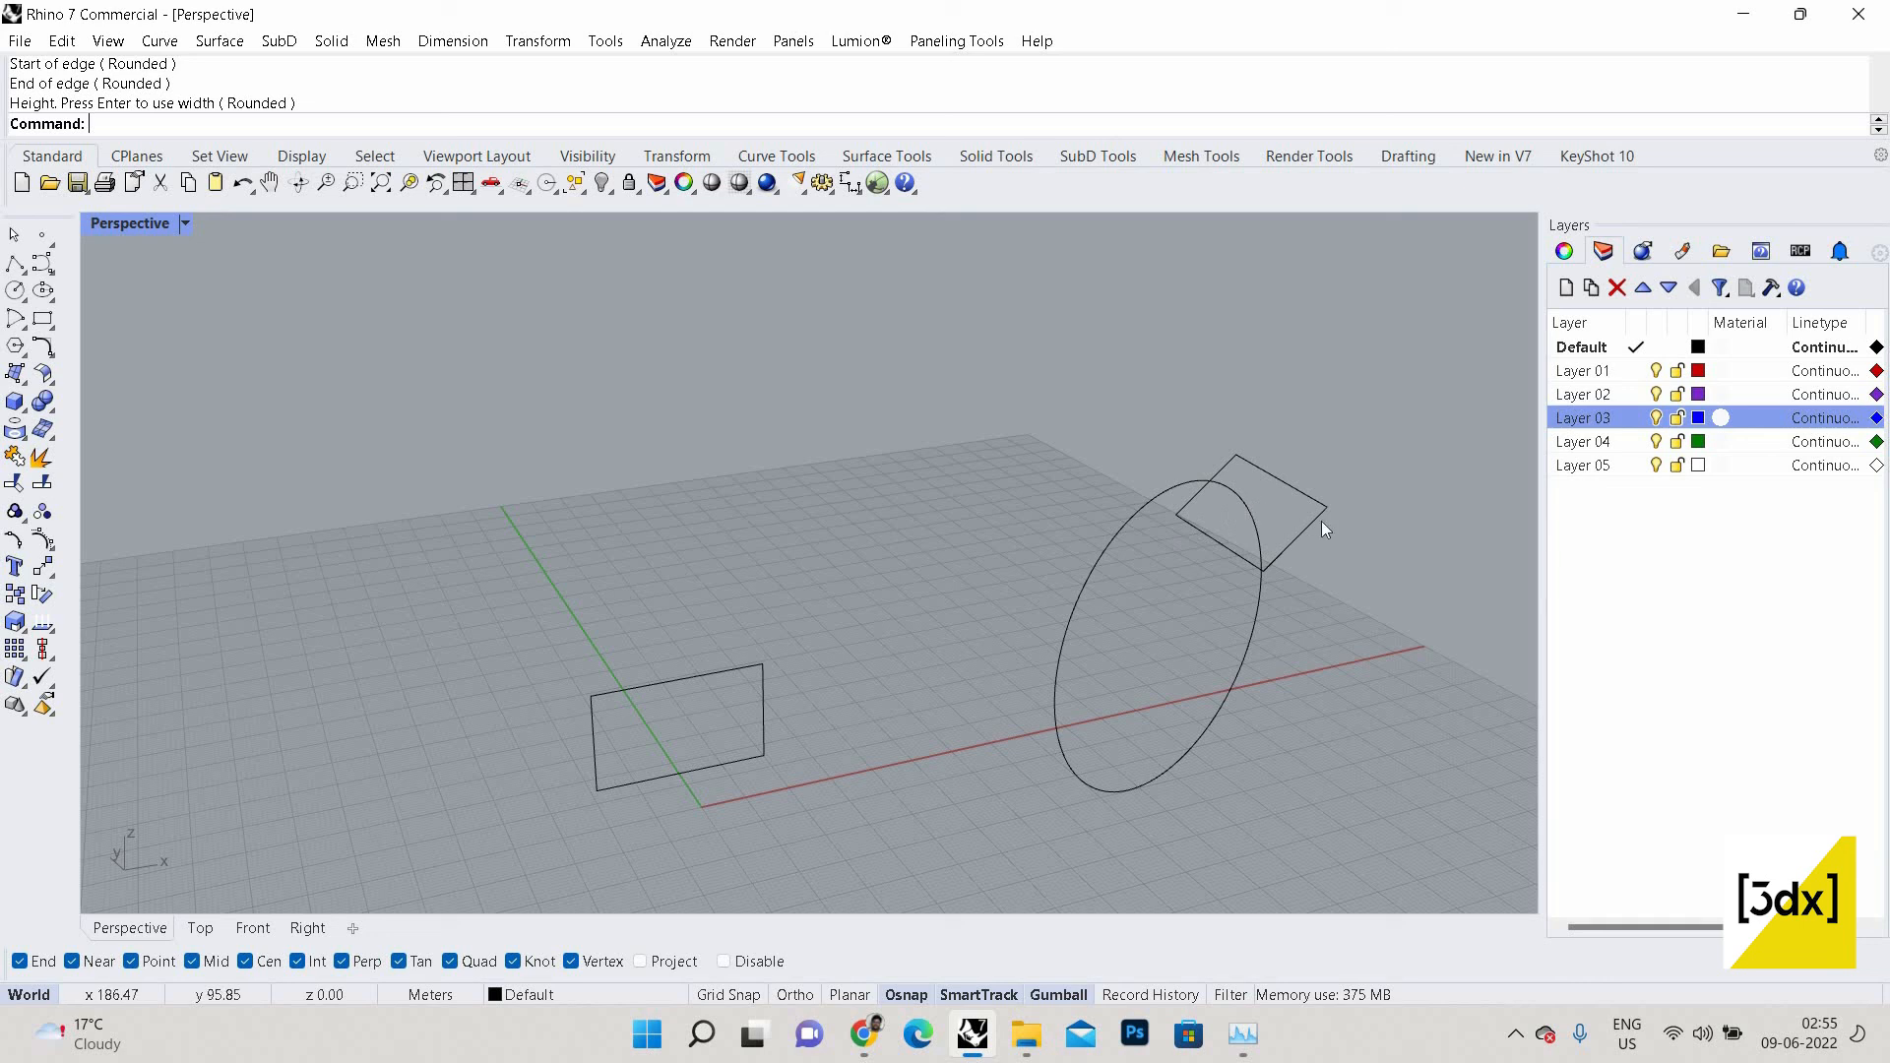
scroll(1321, 522, up, 2)
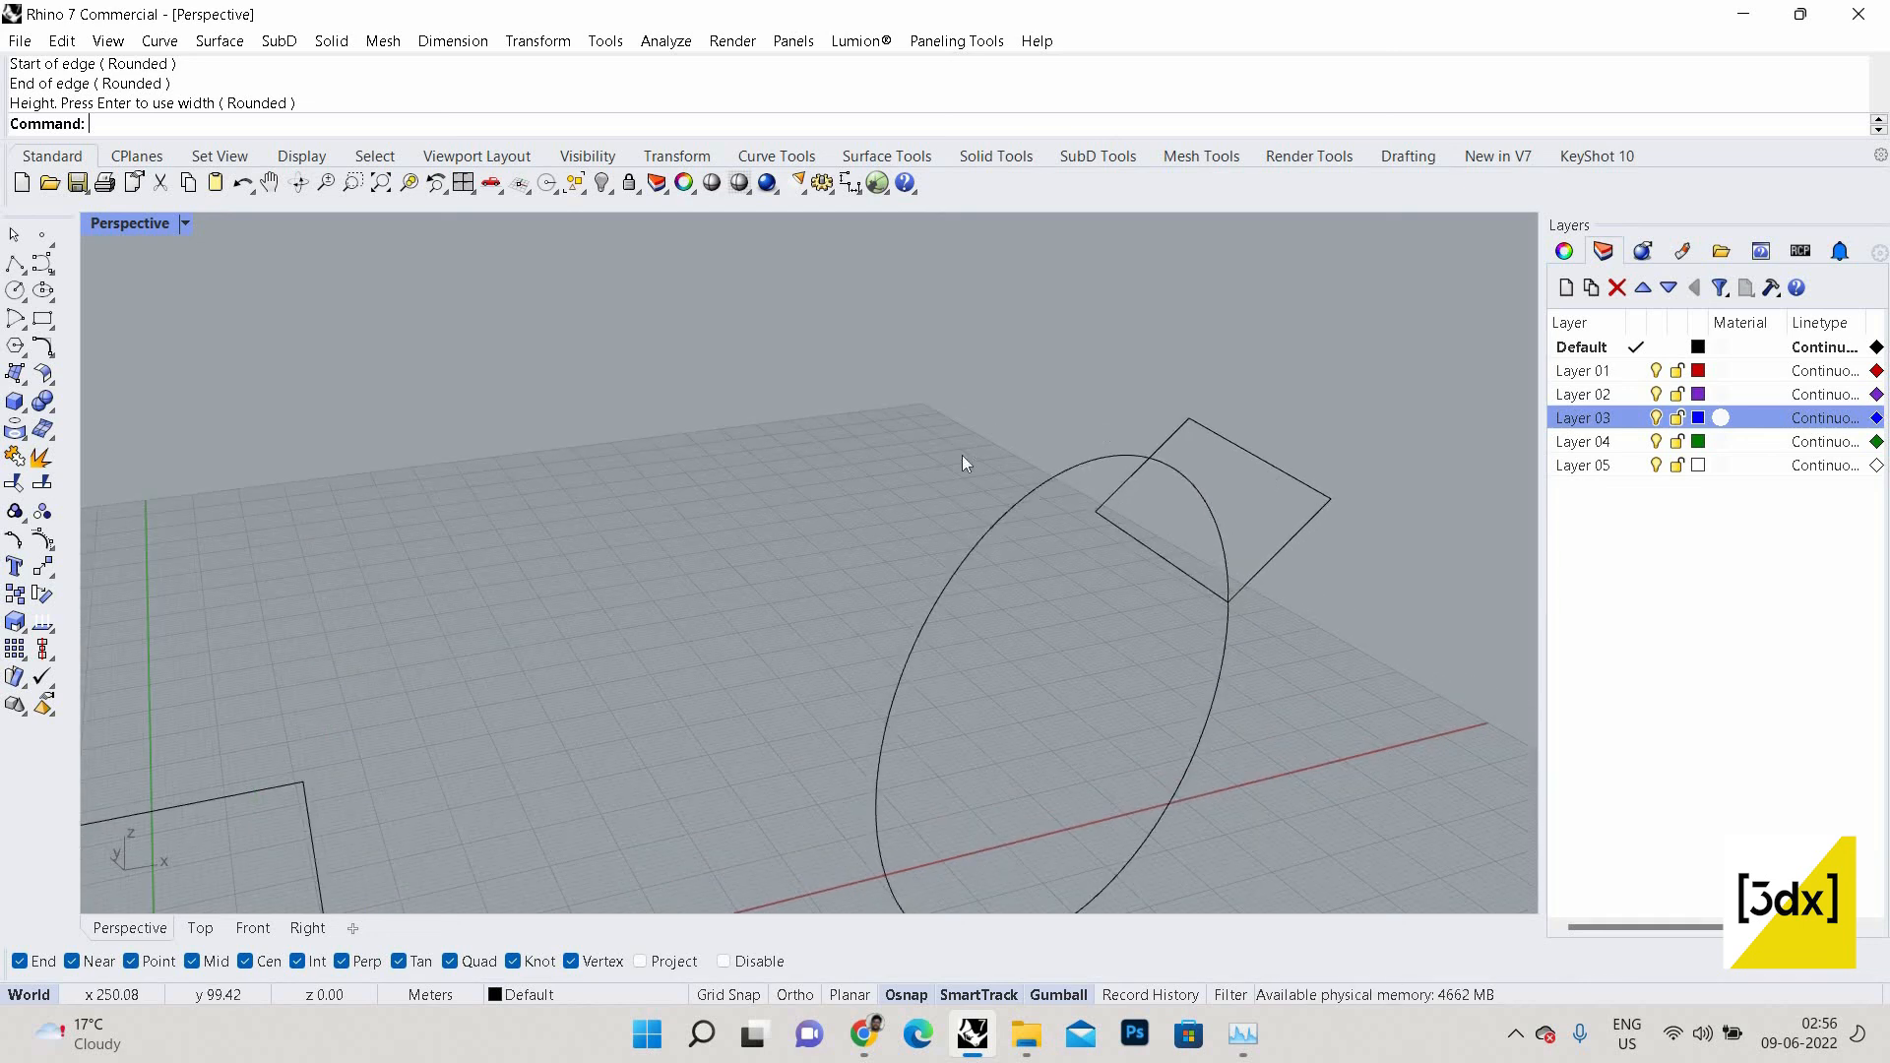
scroll(912, 589, down, 5)
scroll(1134, 476, up, 1)
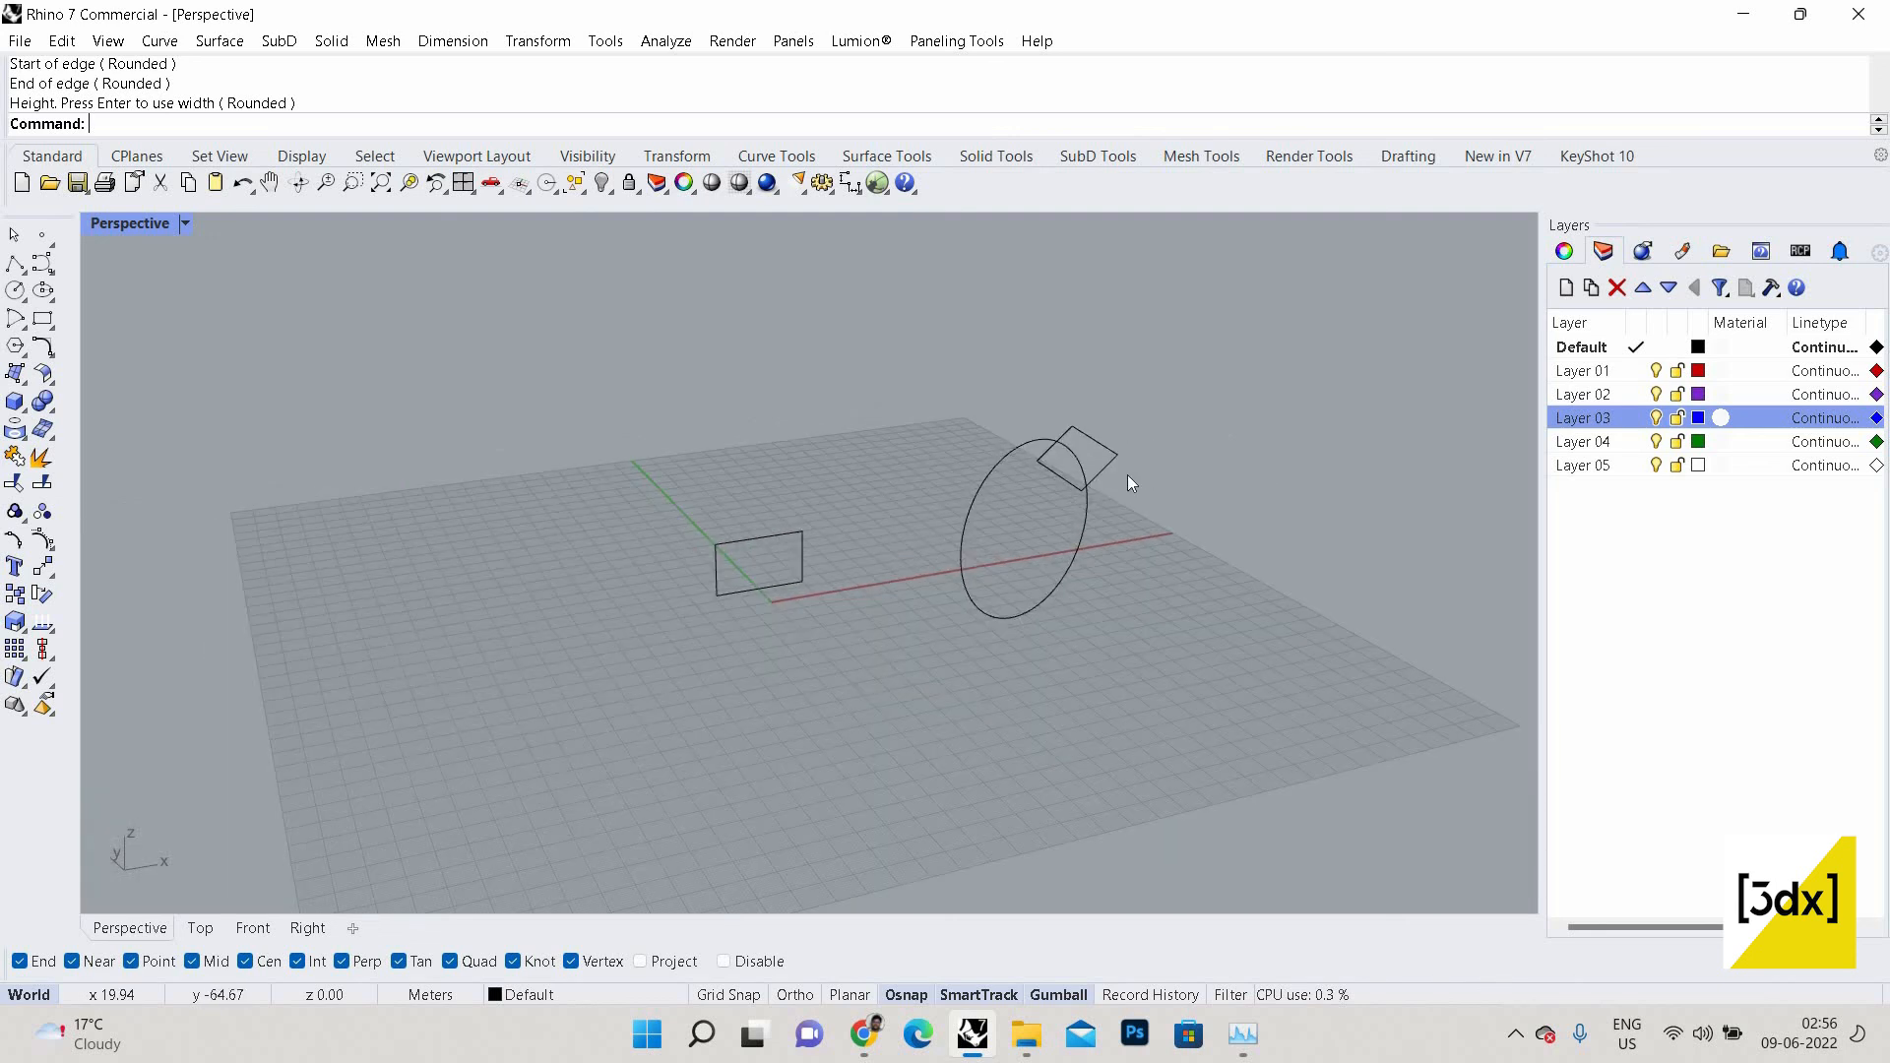
scroll(1059, 474, up, 4)
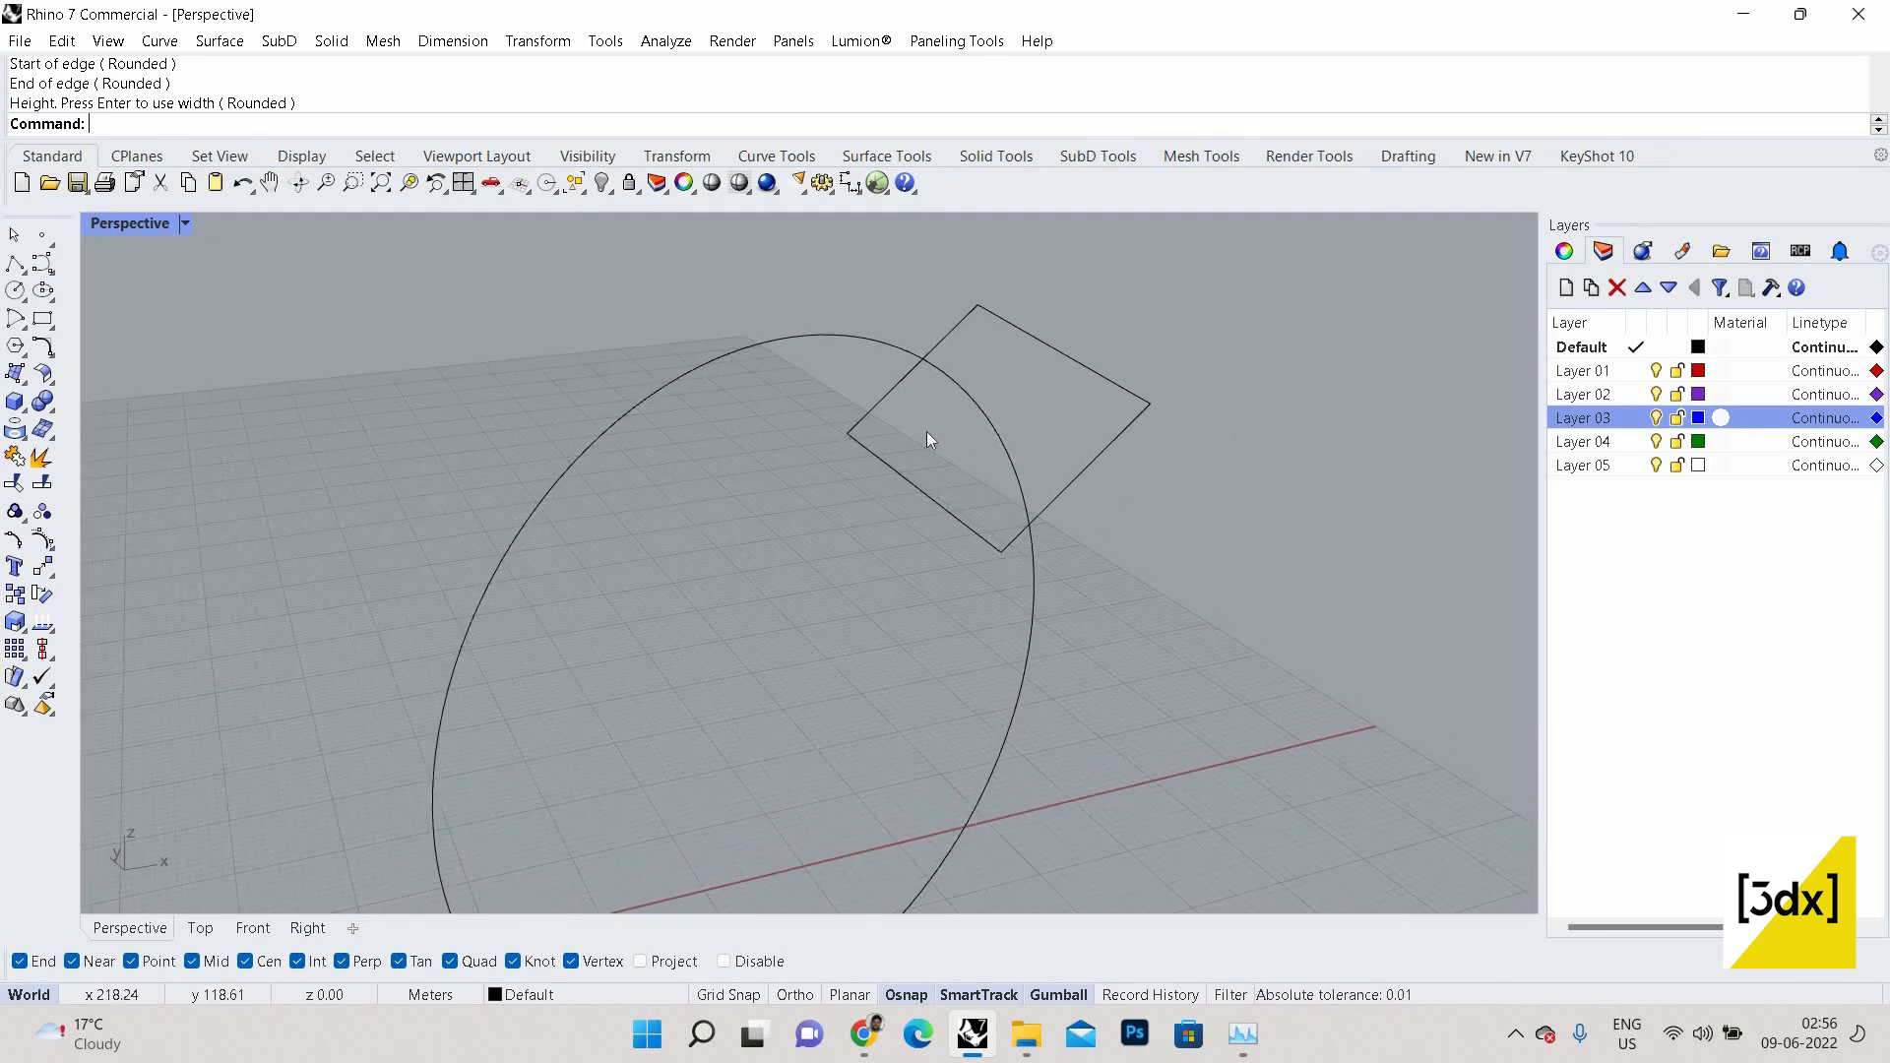
click(986, 433)
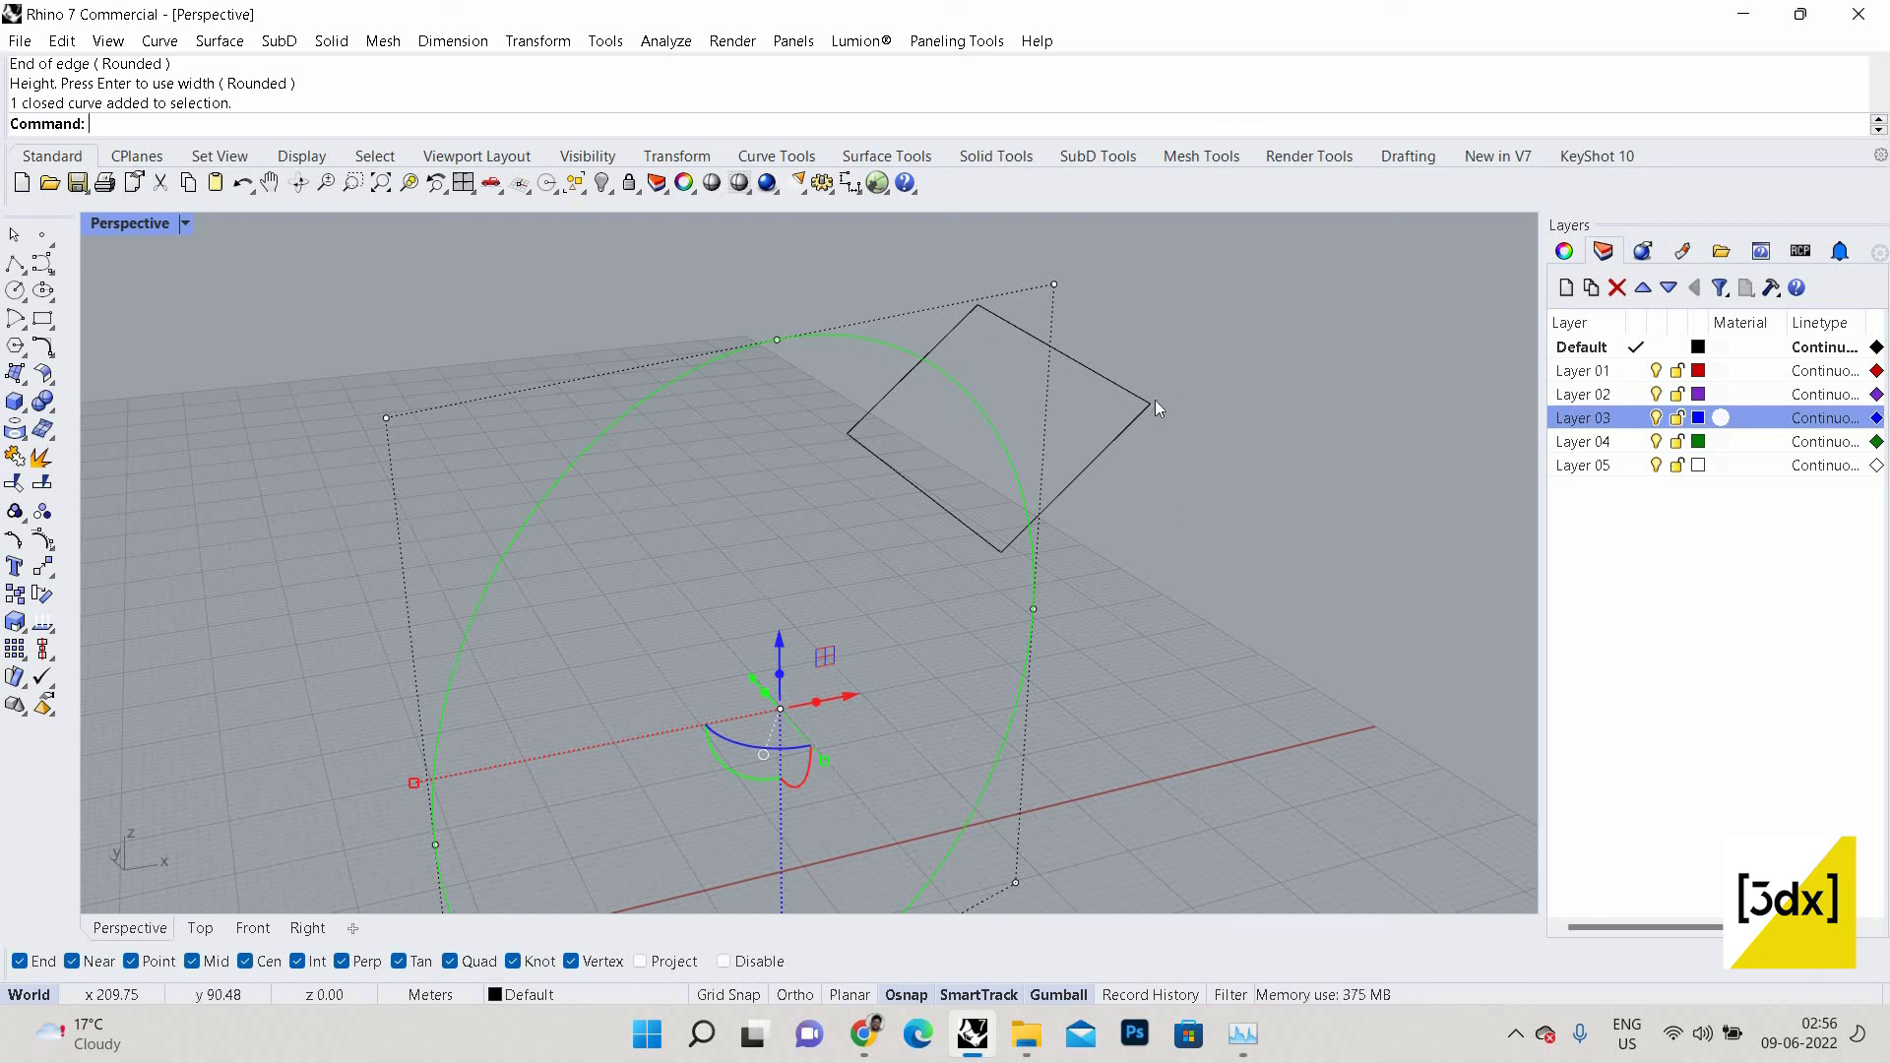
scroll(1158, 399, down, 3)
scroll(1190, 482, down, 7)
scroll(903, 669, up, 4)
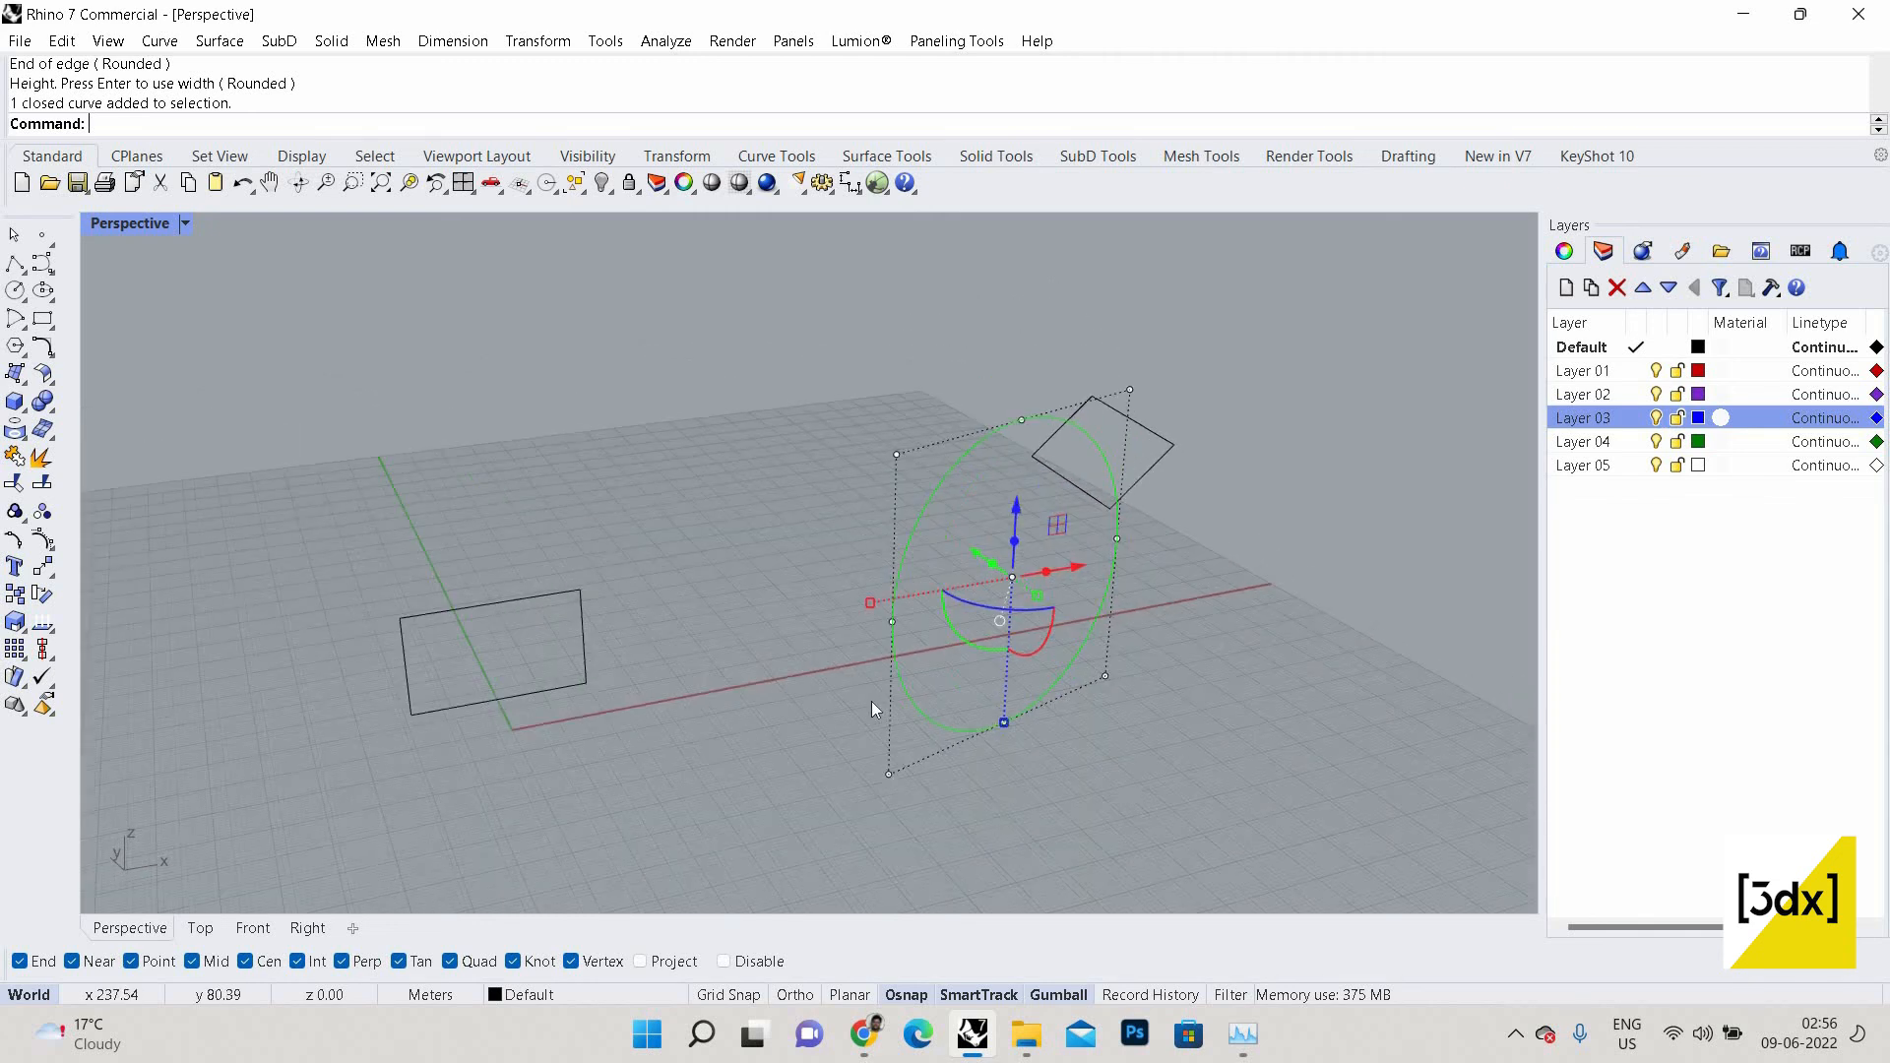
click(862, 700)
Draw a straight line on the grid parallel to the green axis, crossing the red axis between the Vertical rectangle and the circle.
text(line)
key(Return)
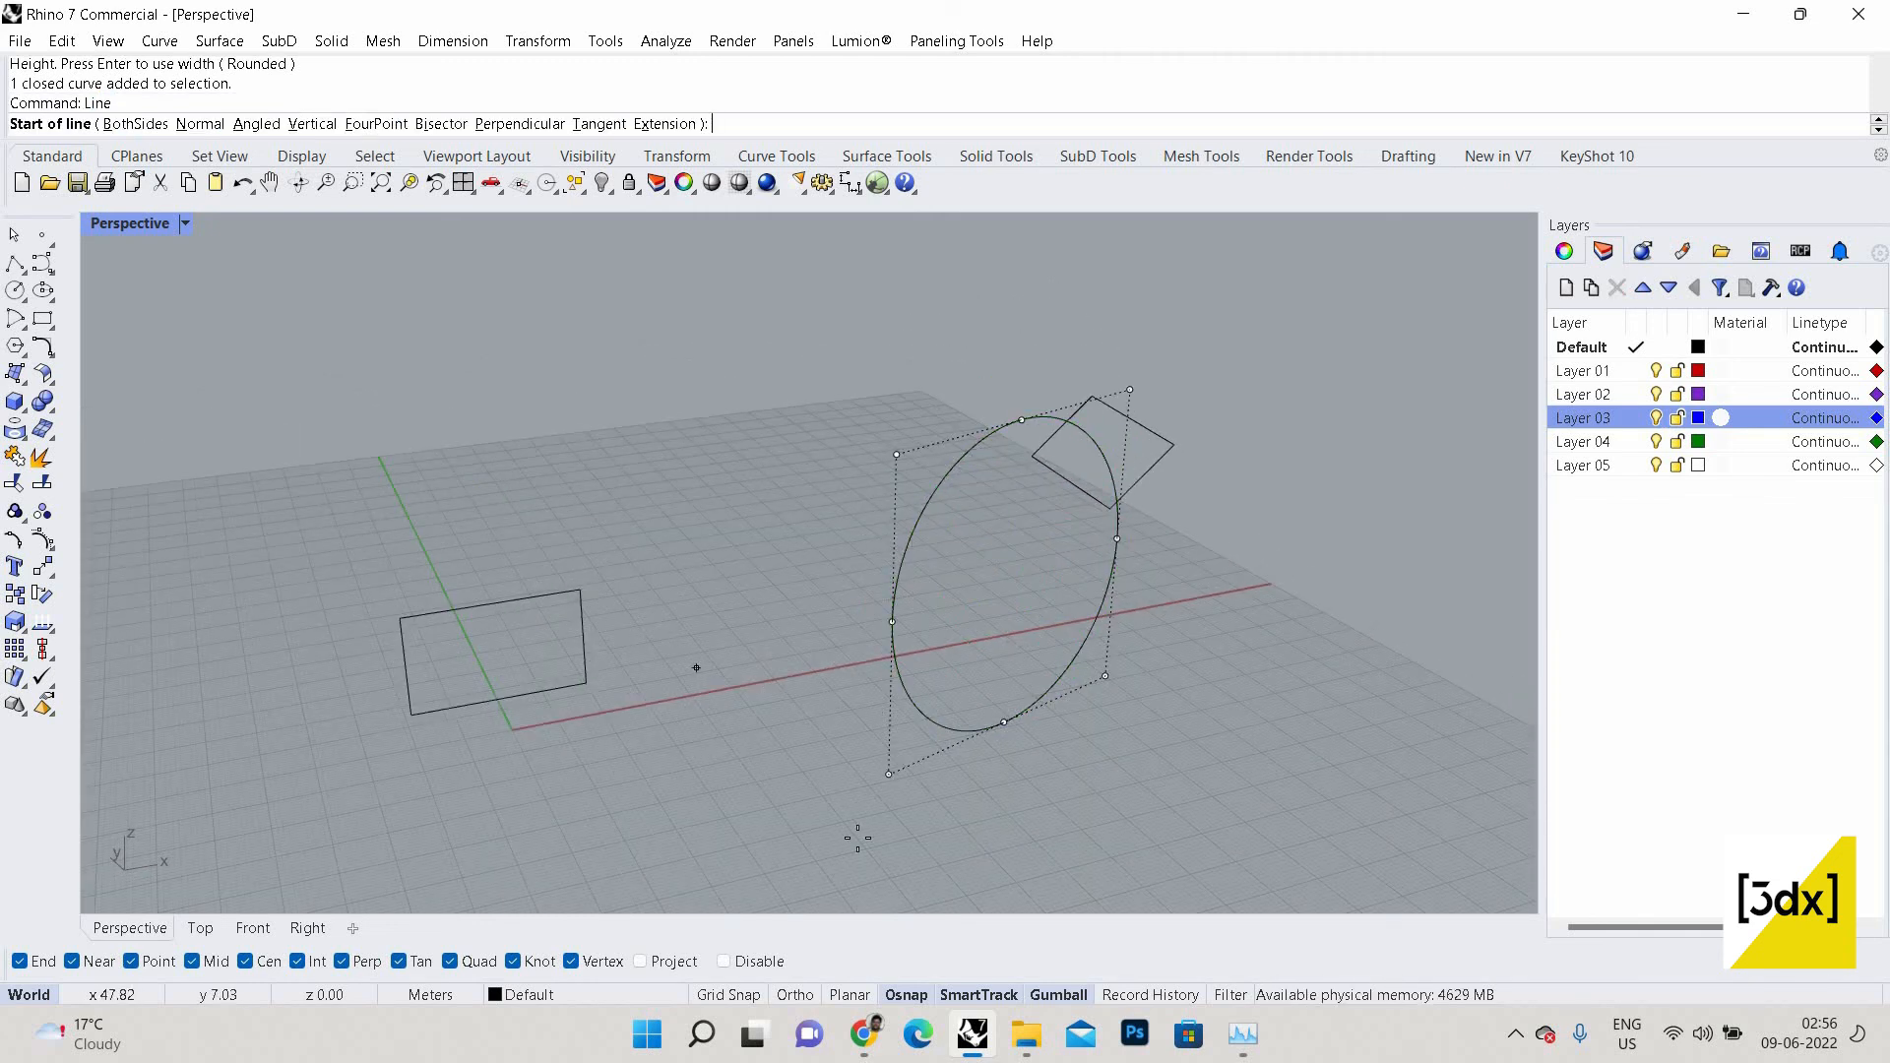
click(655, 634)
shift+click(794, 831)
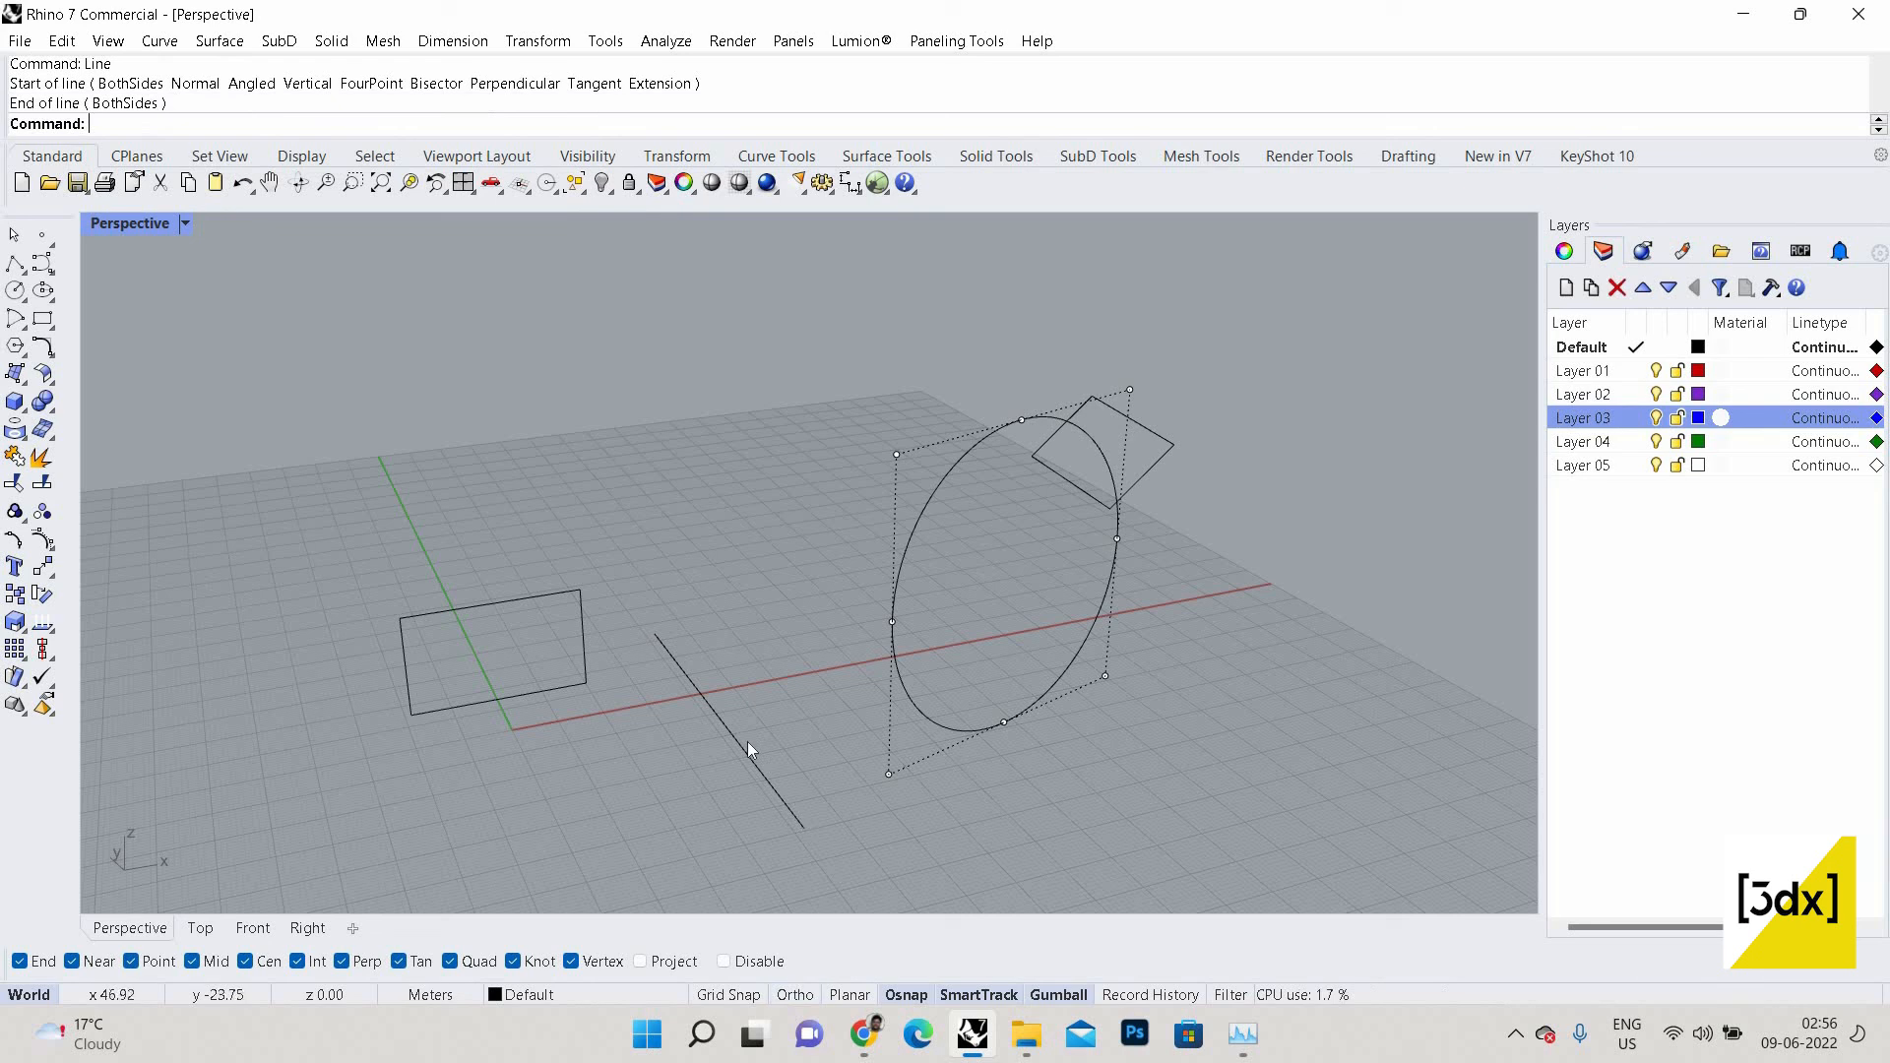
Draw an AroundCurve rectangle on the new line, centered near the line's middle.
text(Rectangle)
key(Return)
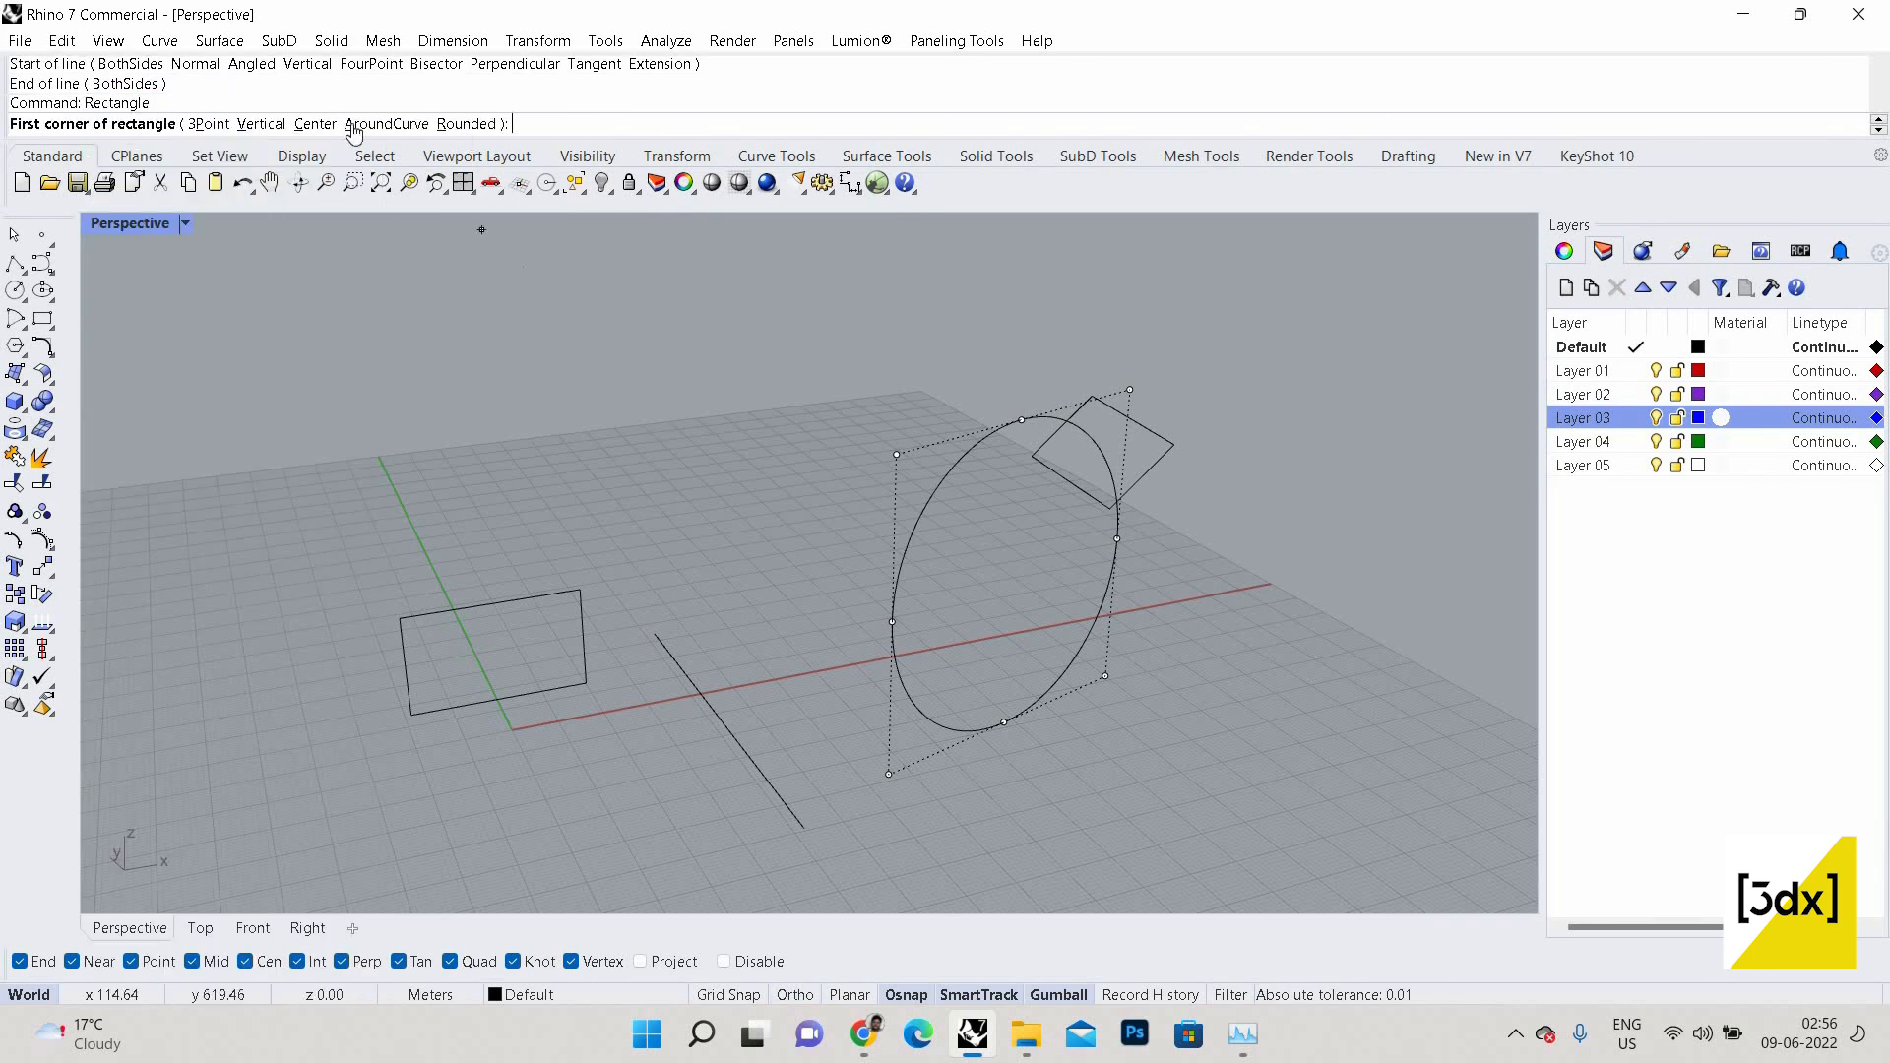
text(a)
key(Return)
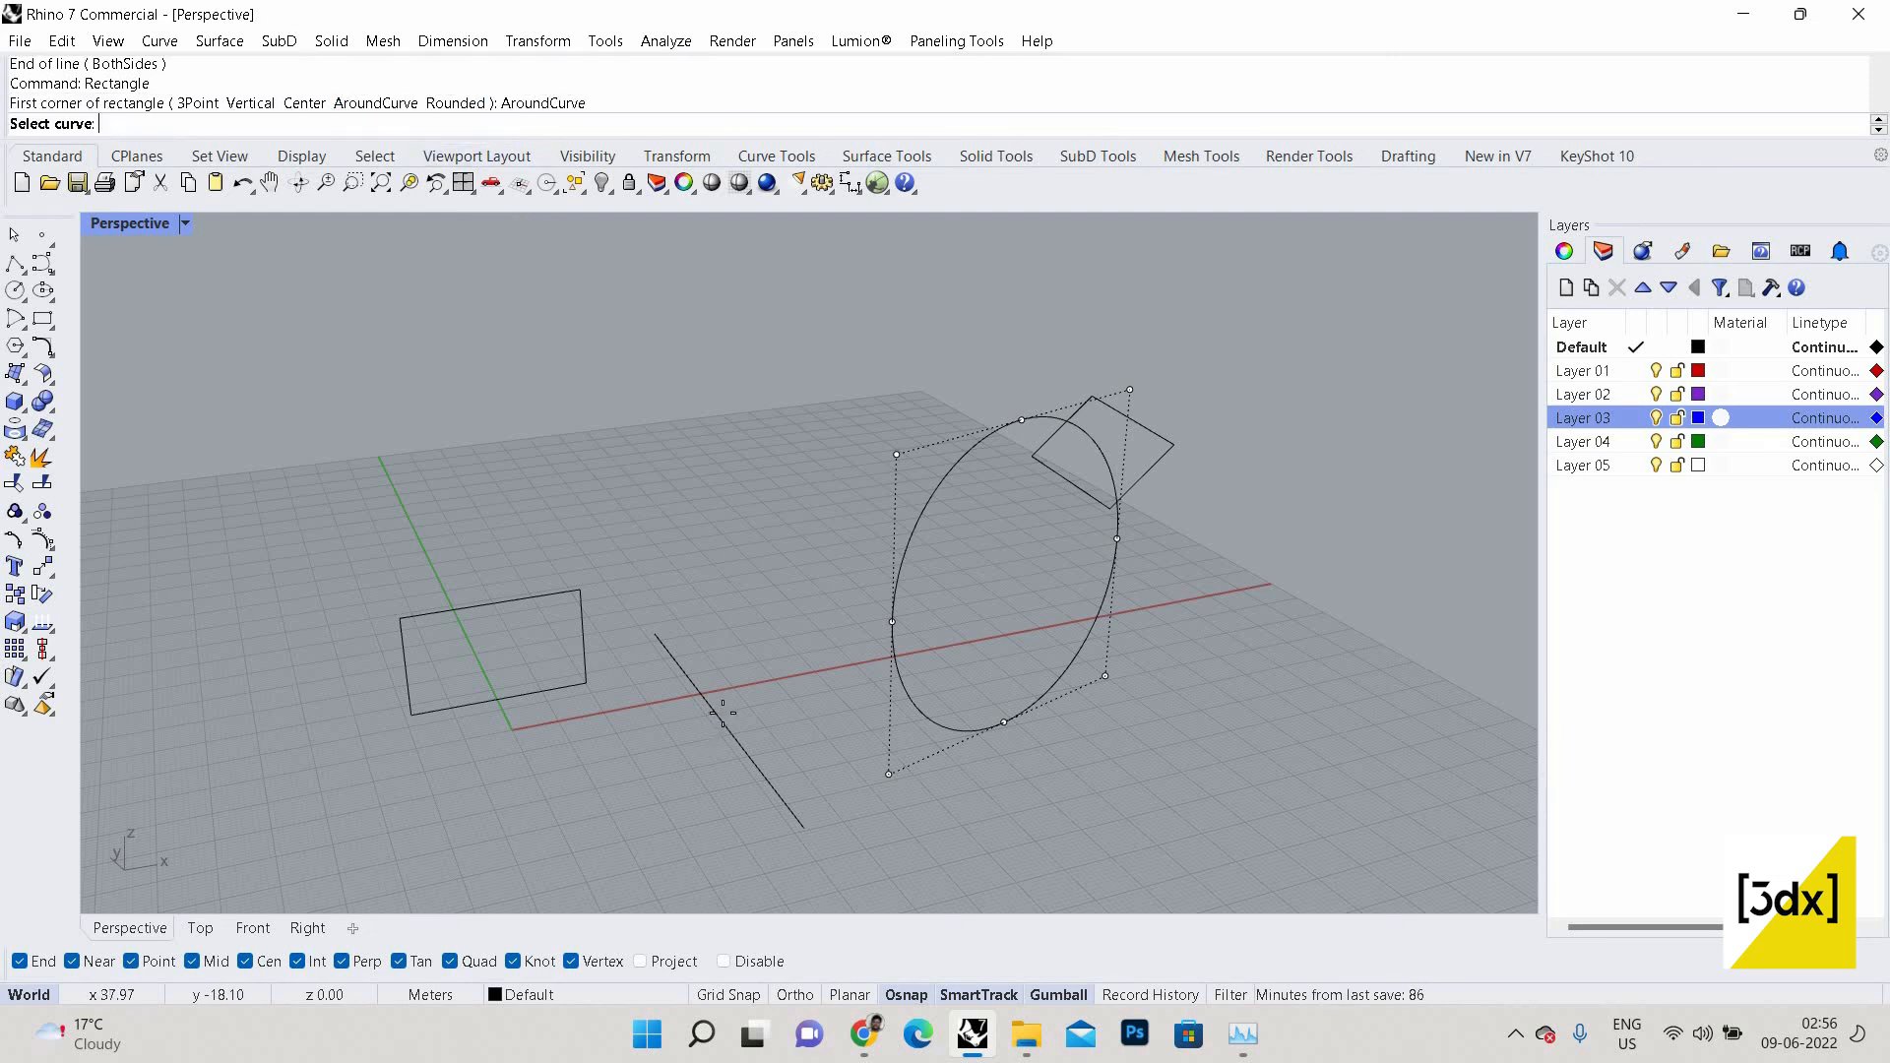
click(720, 716)
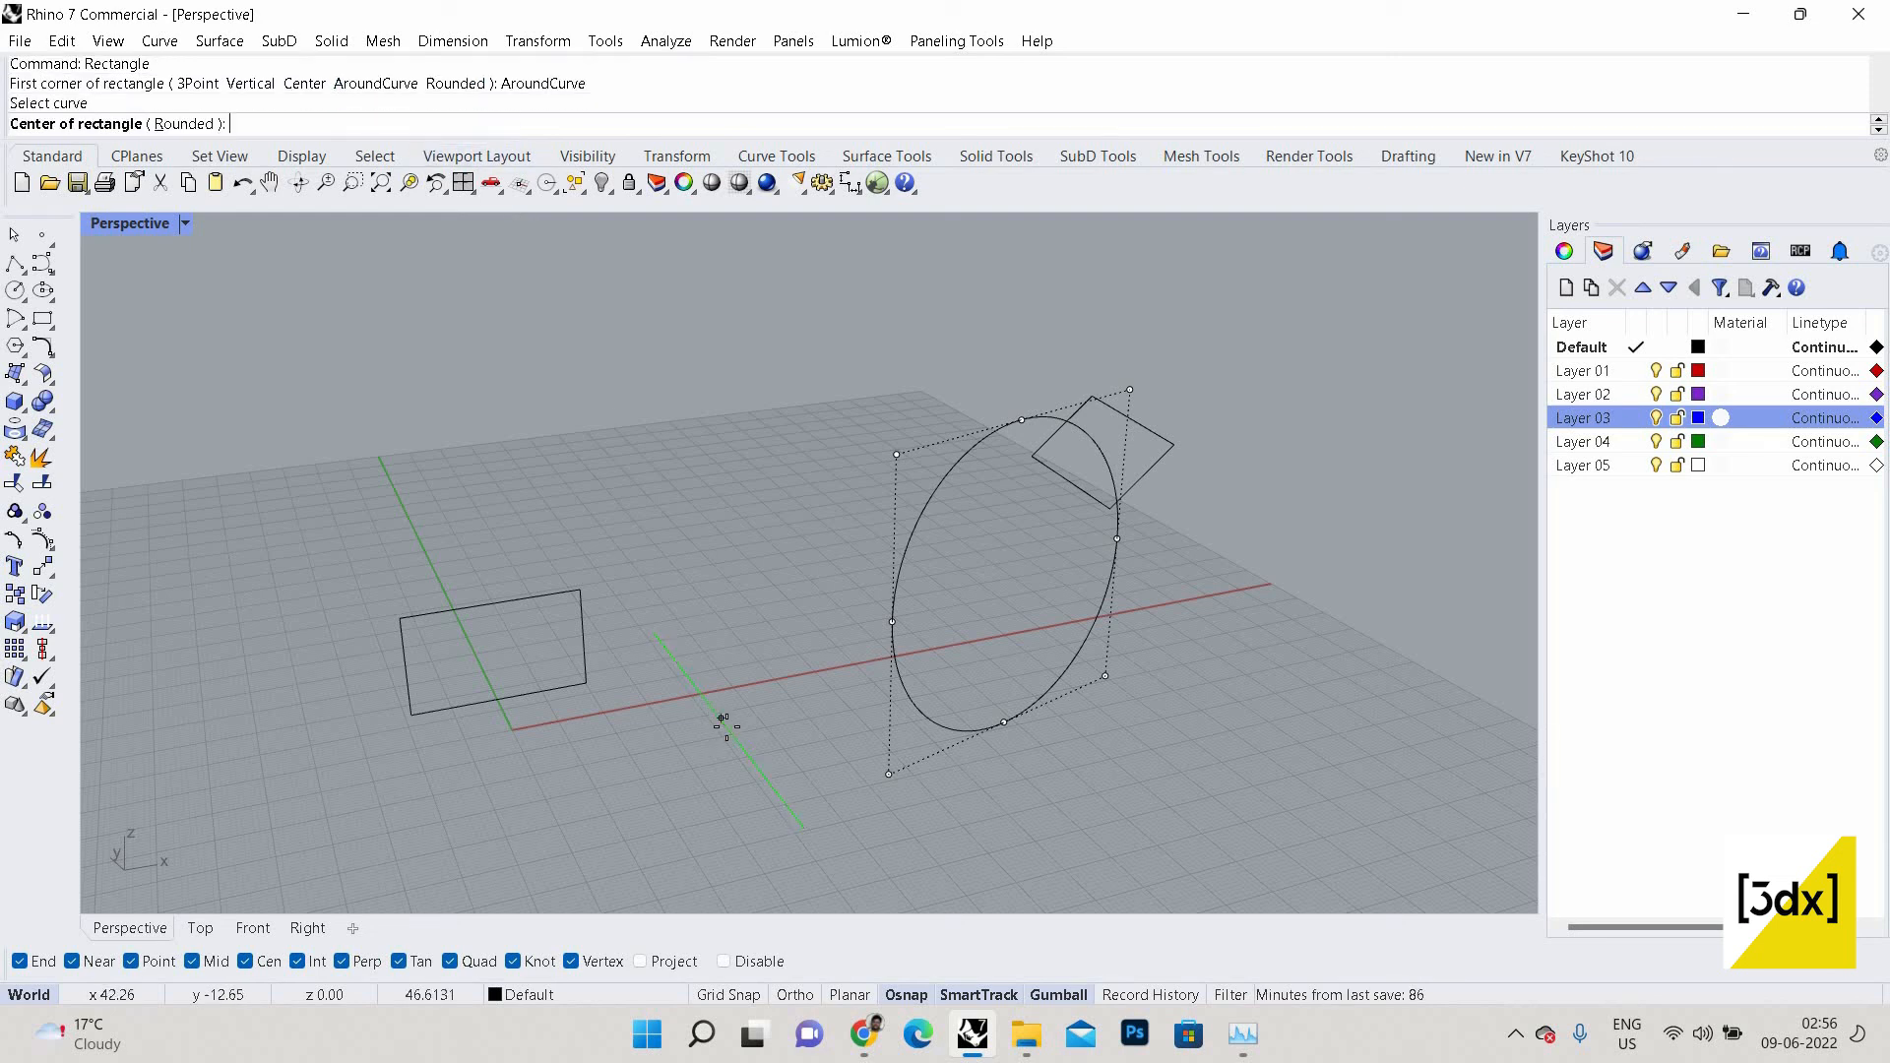
click(789, 656)
click(772, 785)
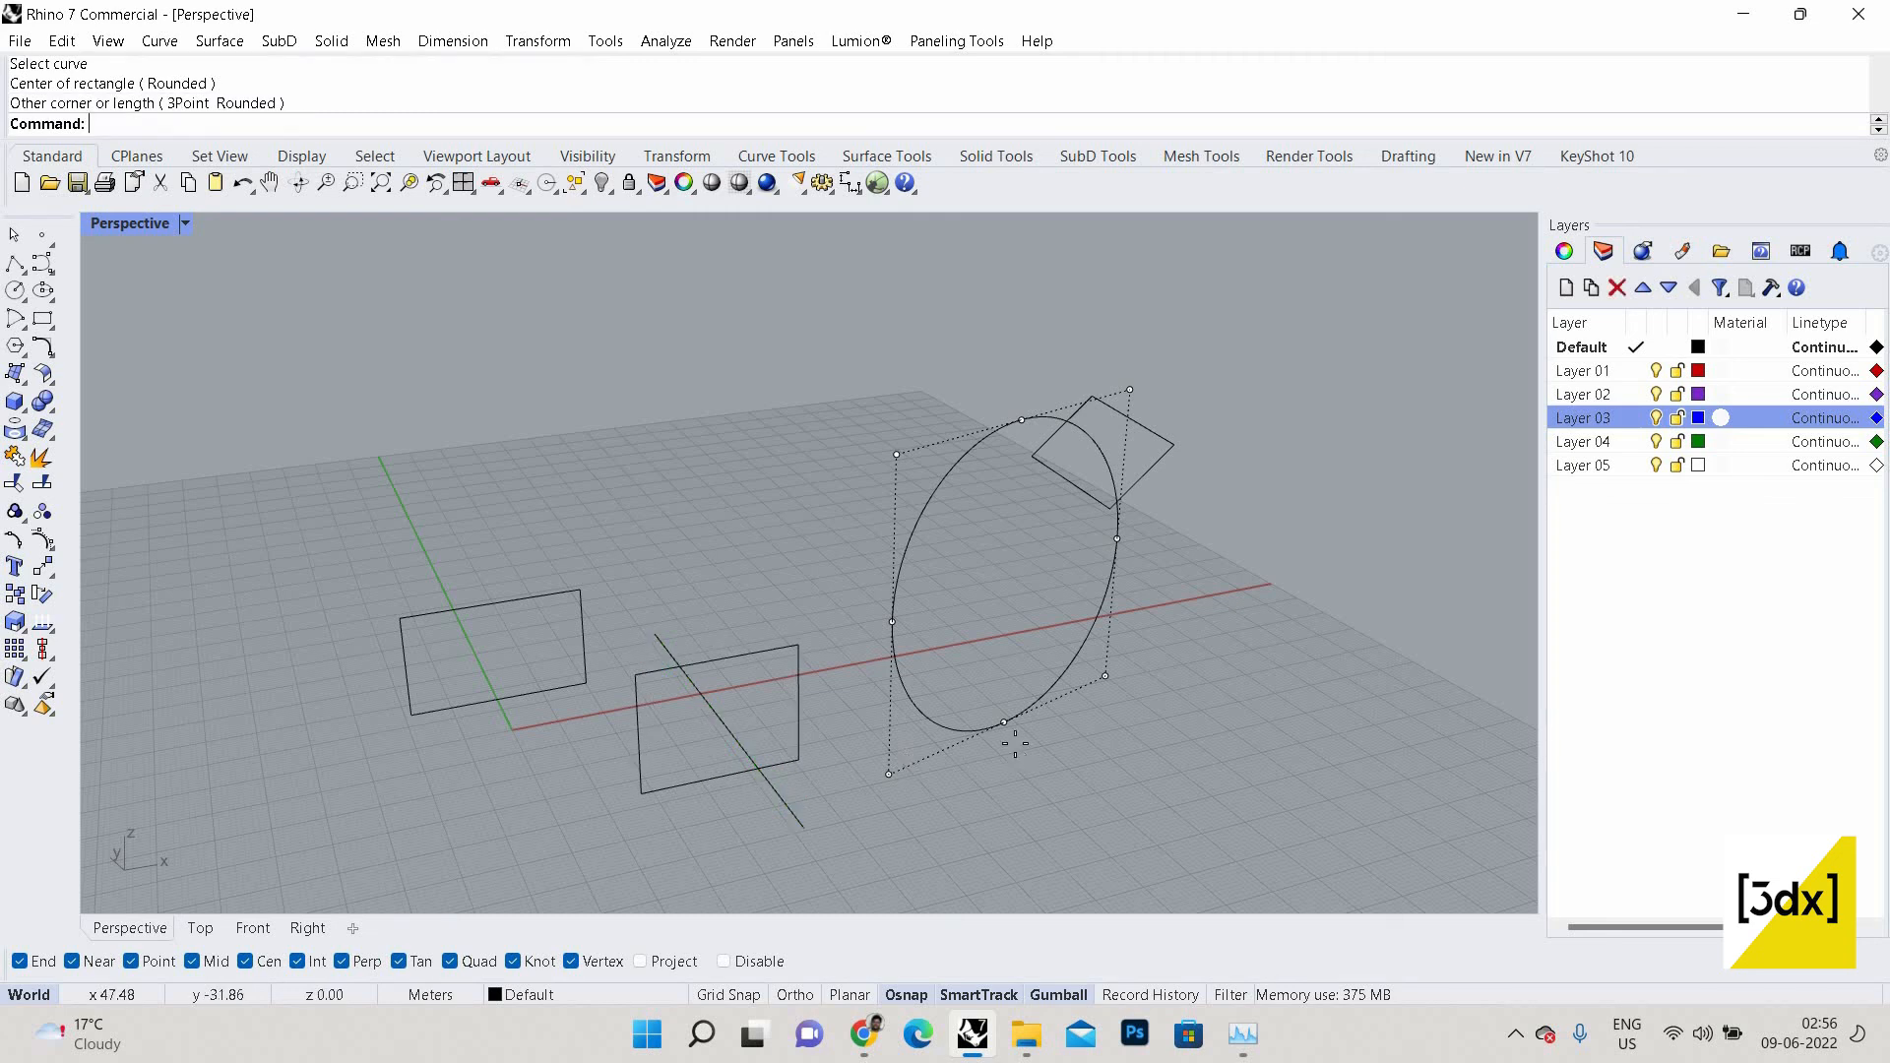
Examine from several angles how the AroundCurve rectangles stand perpendicular to the line and the circle.
right_drag(1015, 743, 869, 645)
key(Return)
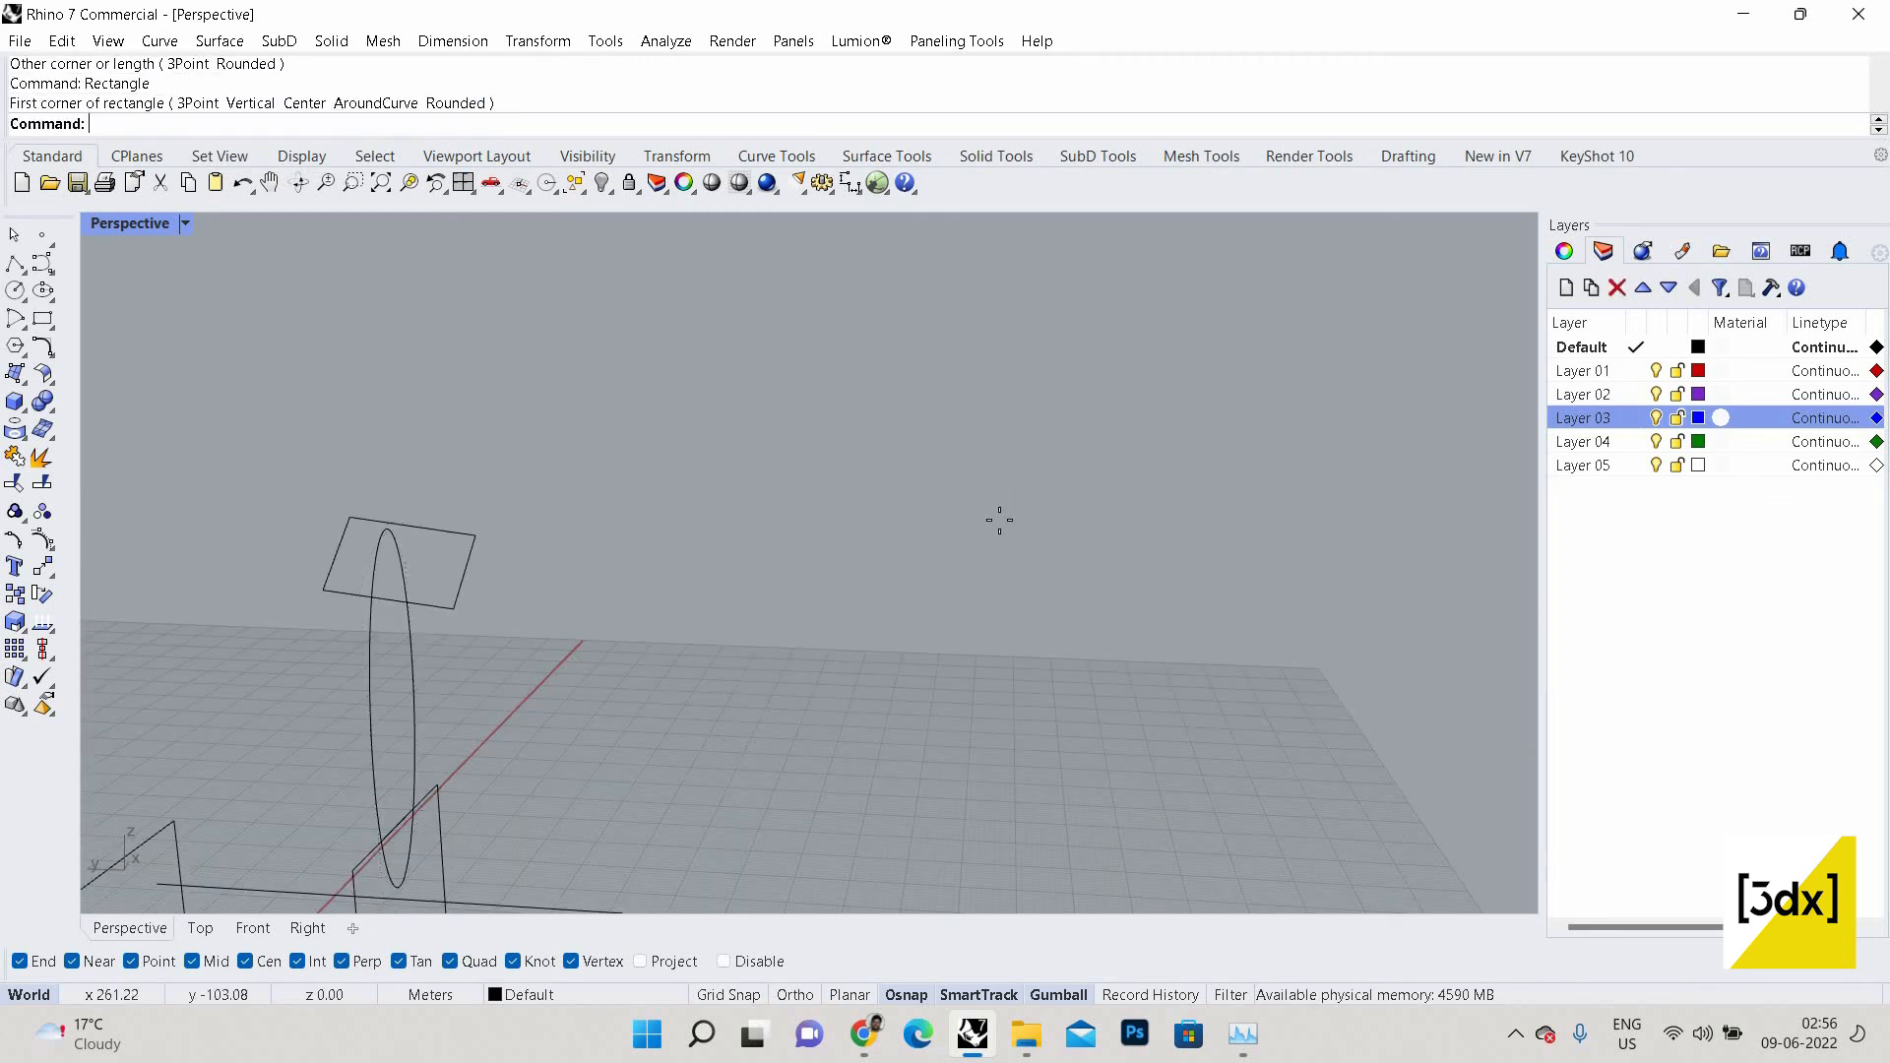
right_drag(999, 519, 825, 339)
key(Return)
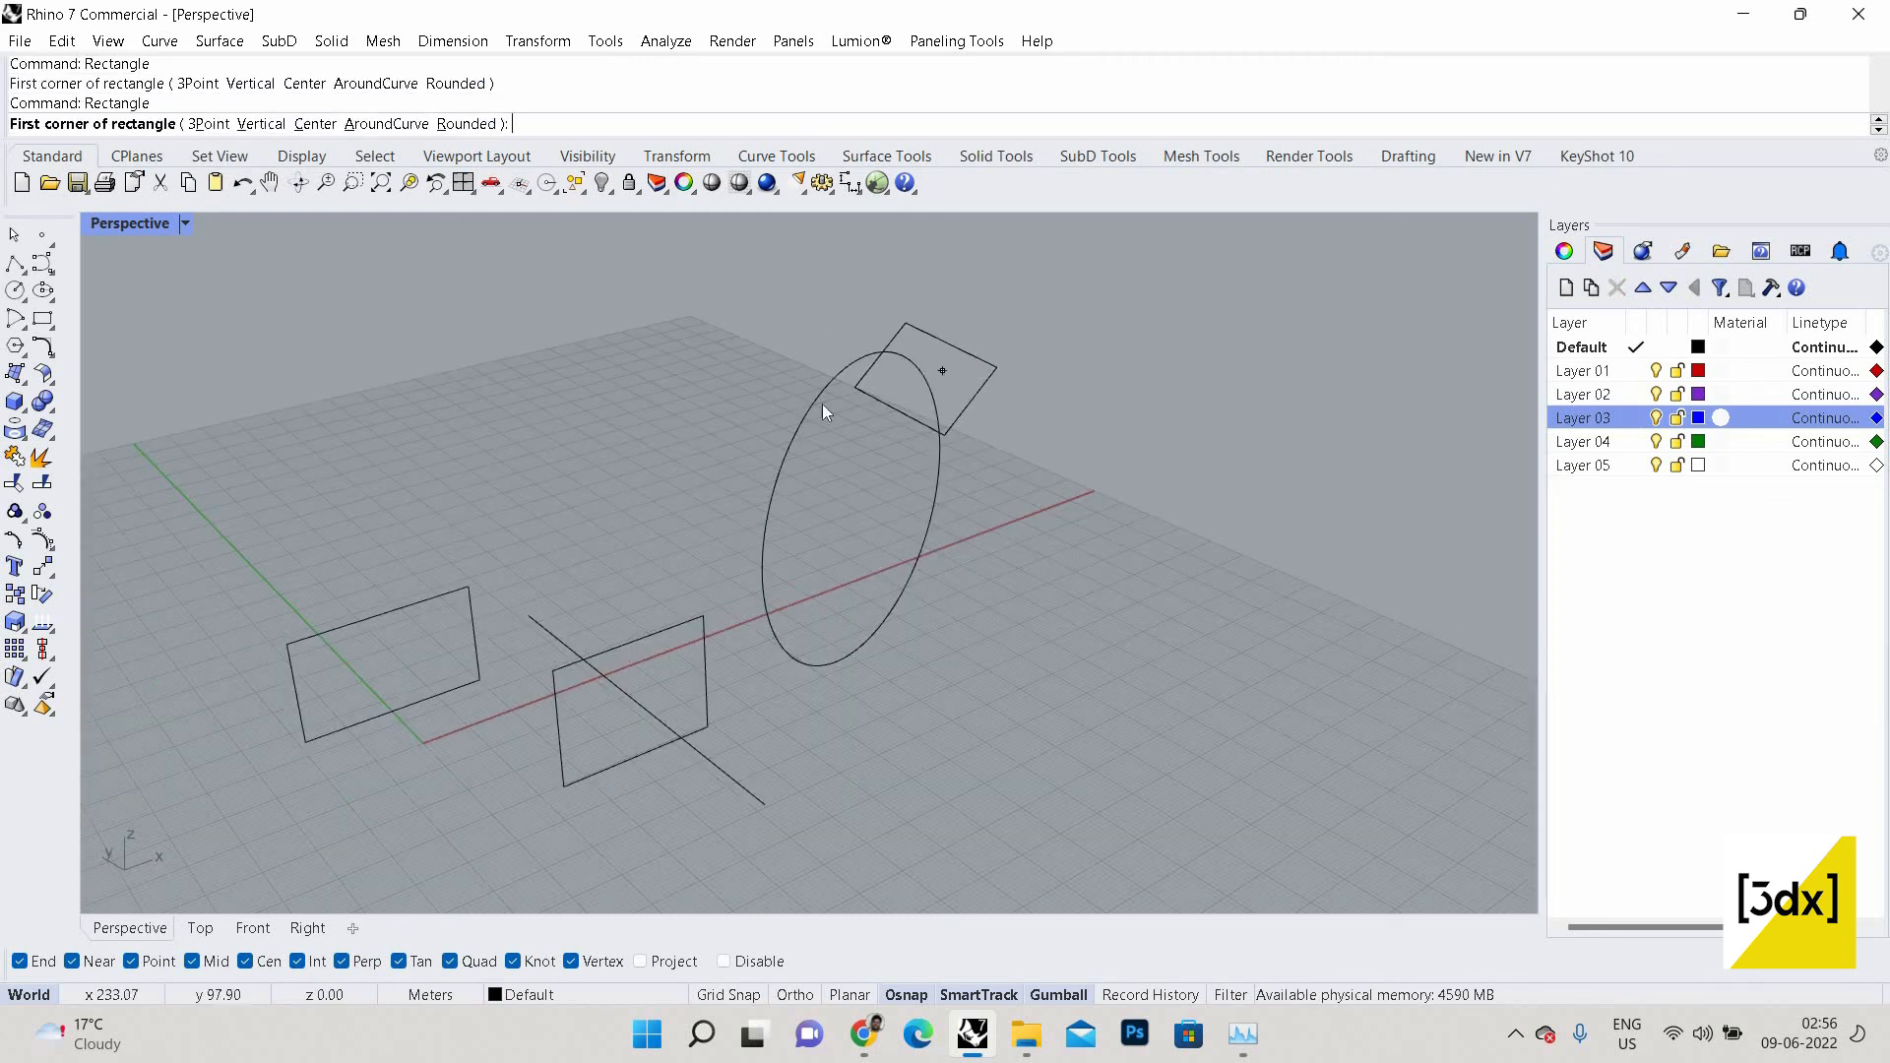
key(Escape)
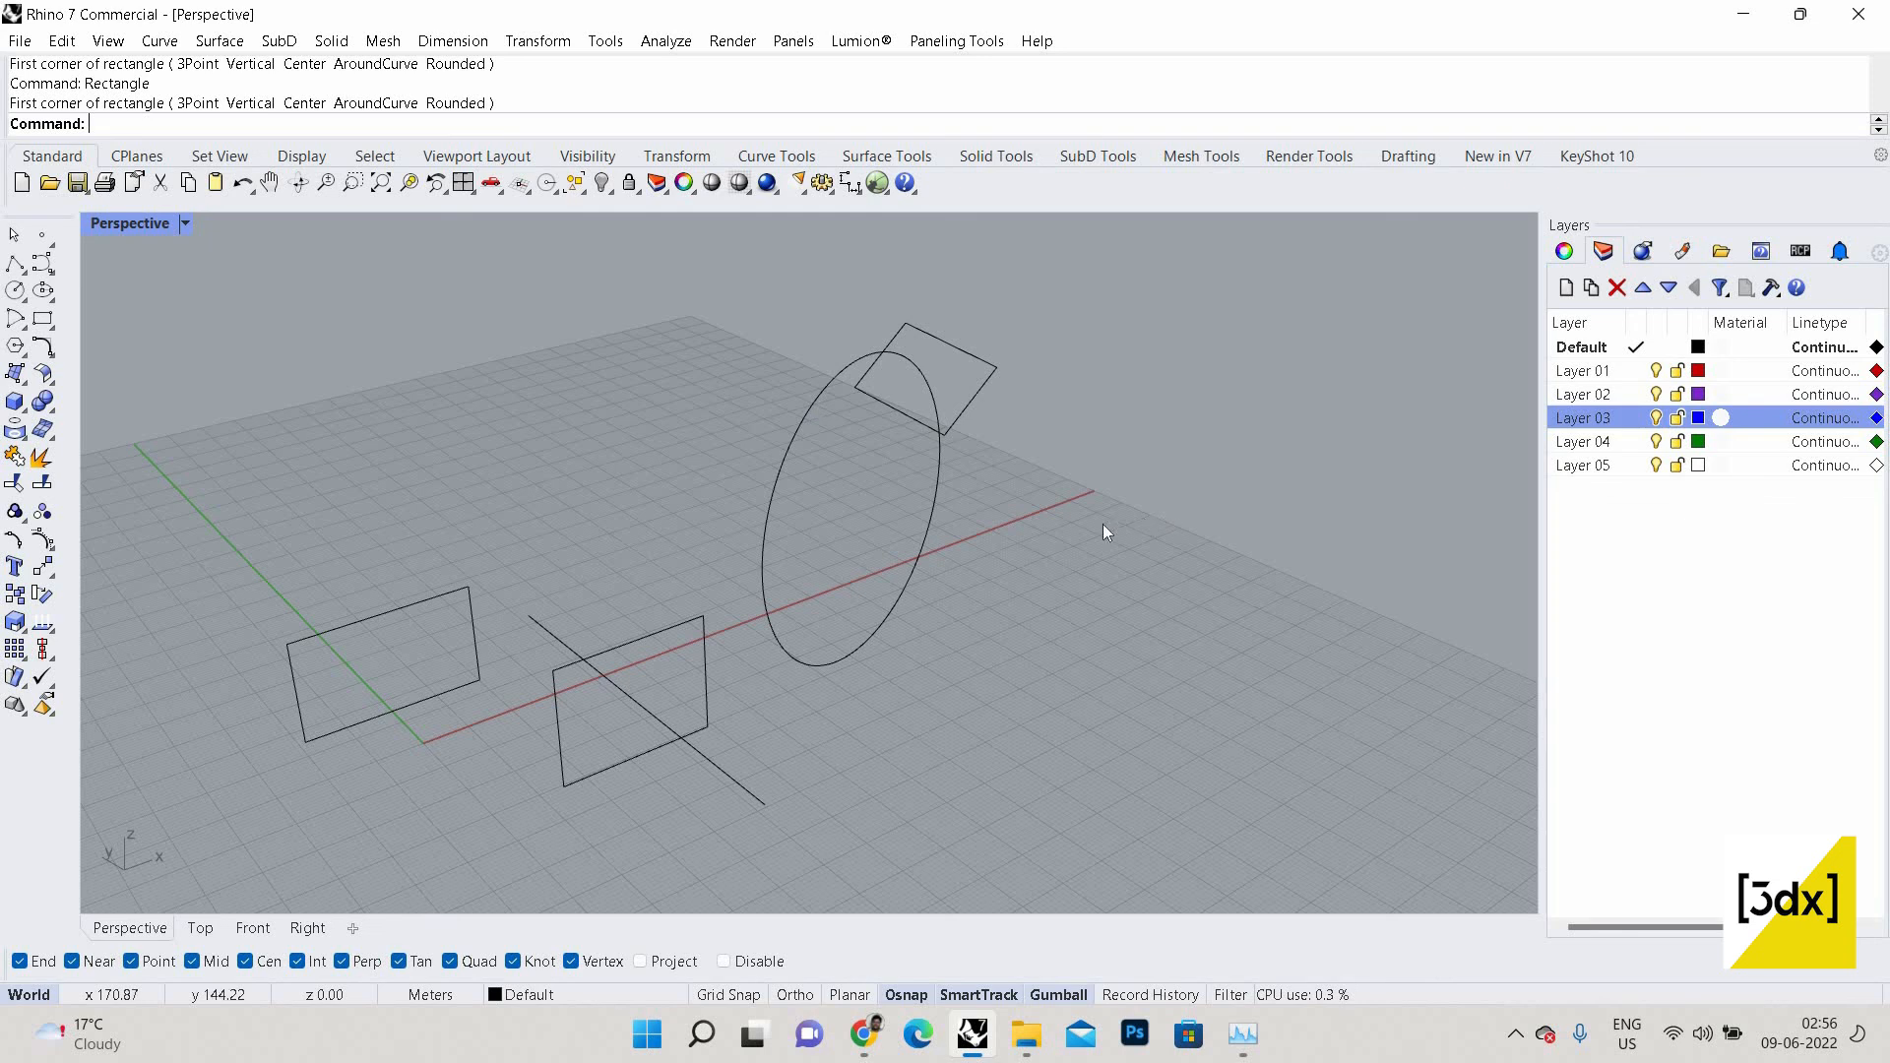
scroll(1214, 607, down, 4)
scroll(1150, 559, up, 2)
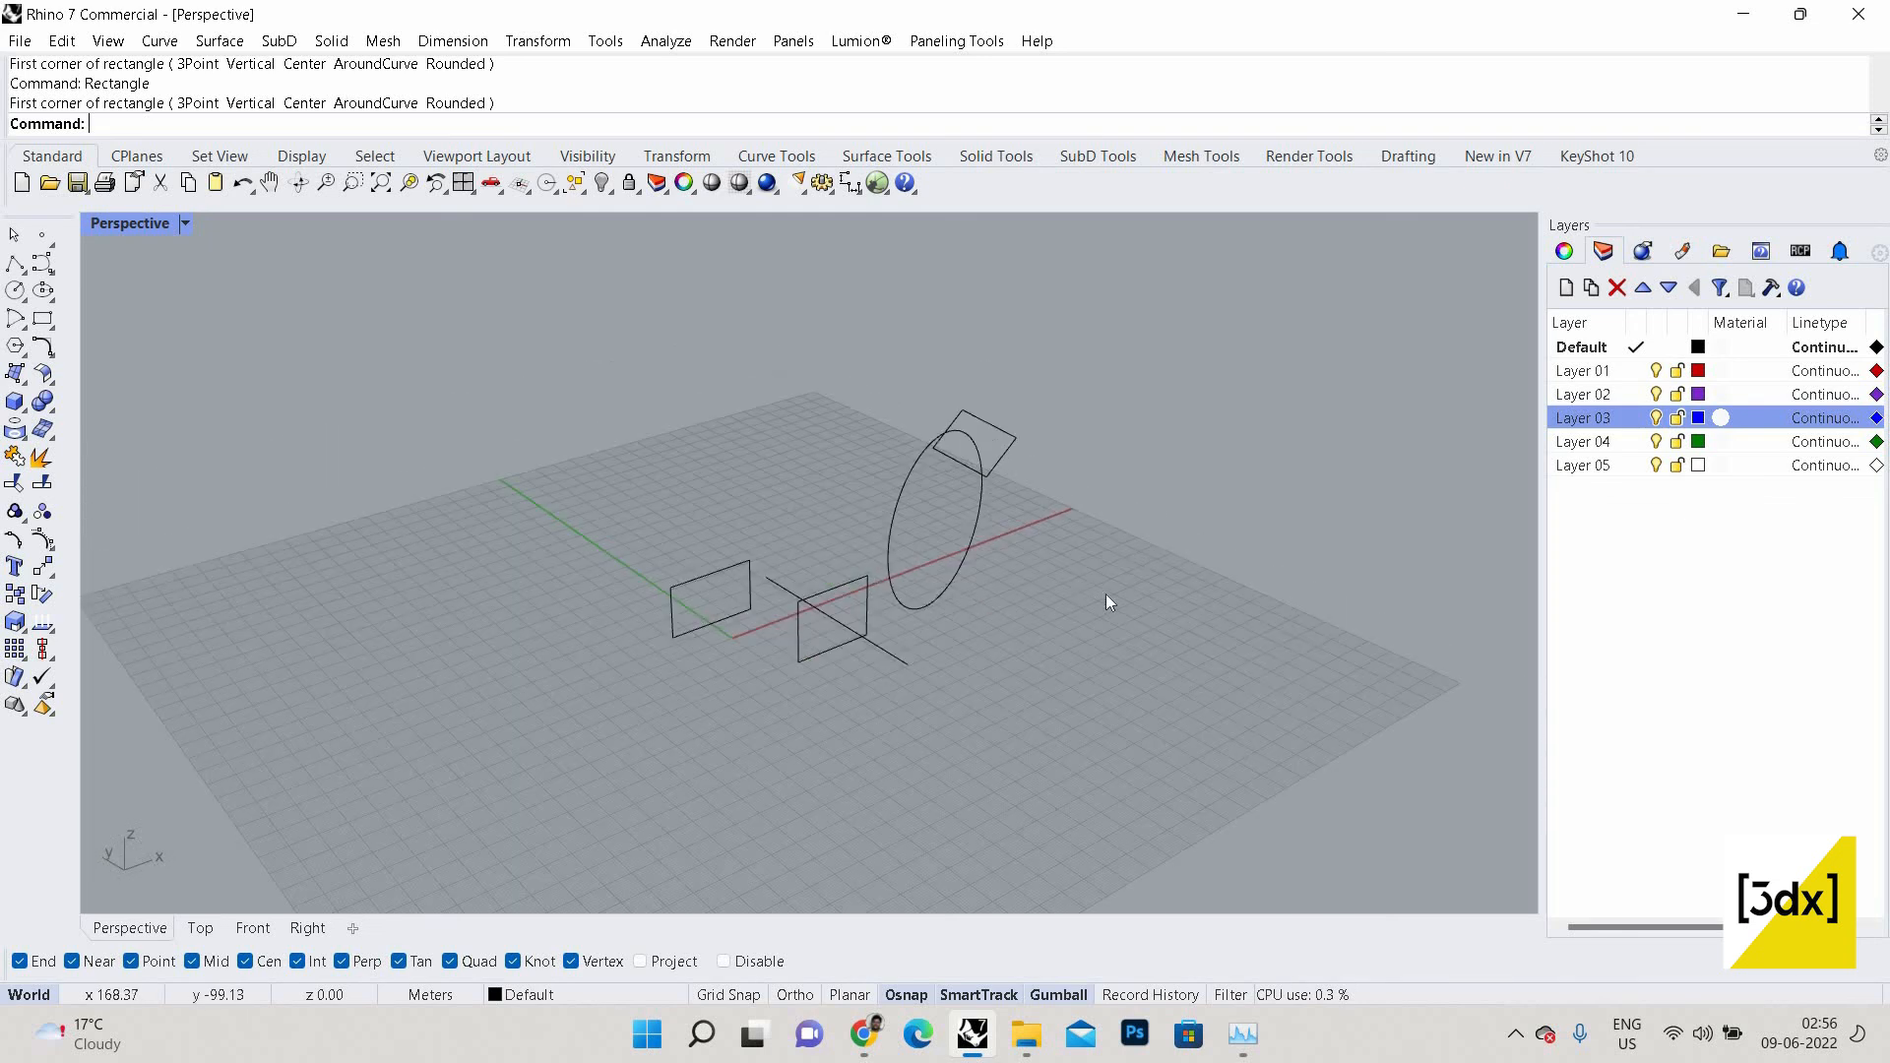
scroll(1088, 622, down, 4)
right_drag(1132, 619, 1081, 624)
right_click(1089, 624)
scroll(1090, 622, up, 5)
key(Escape)
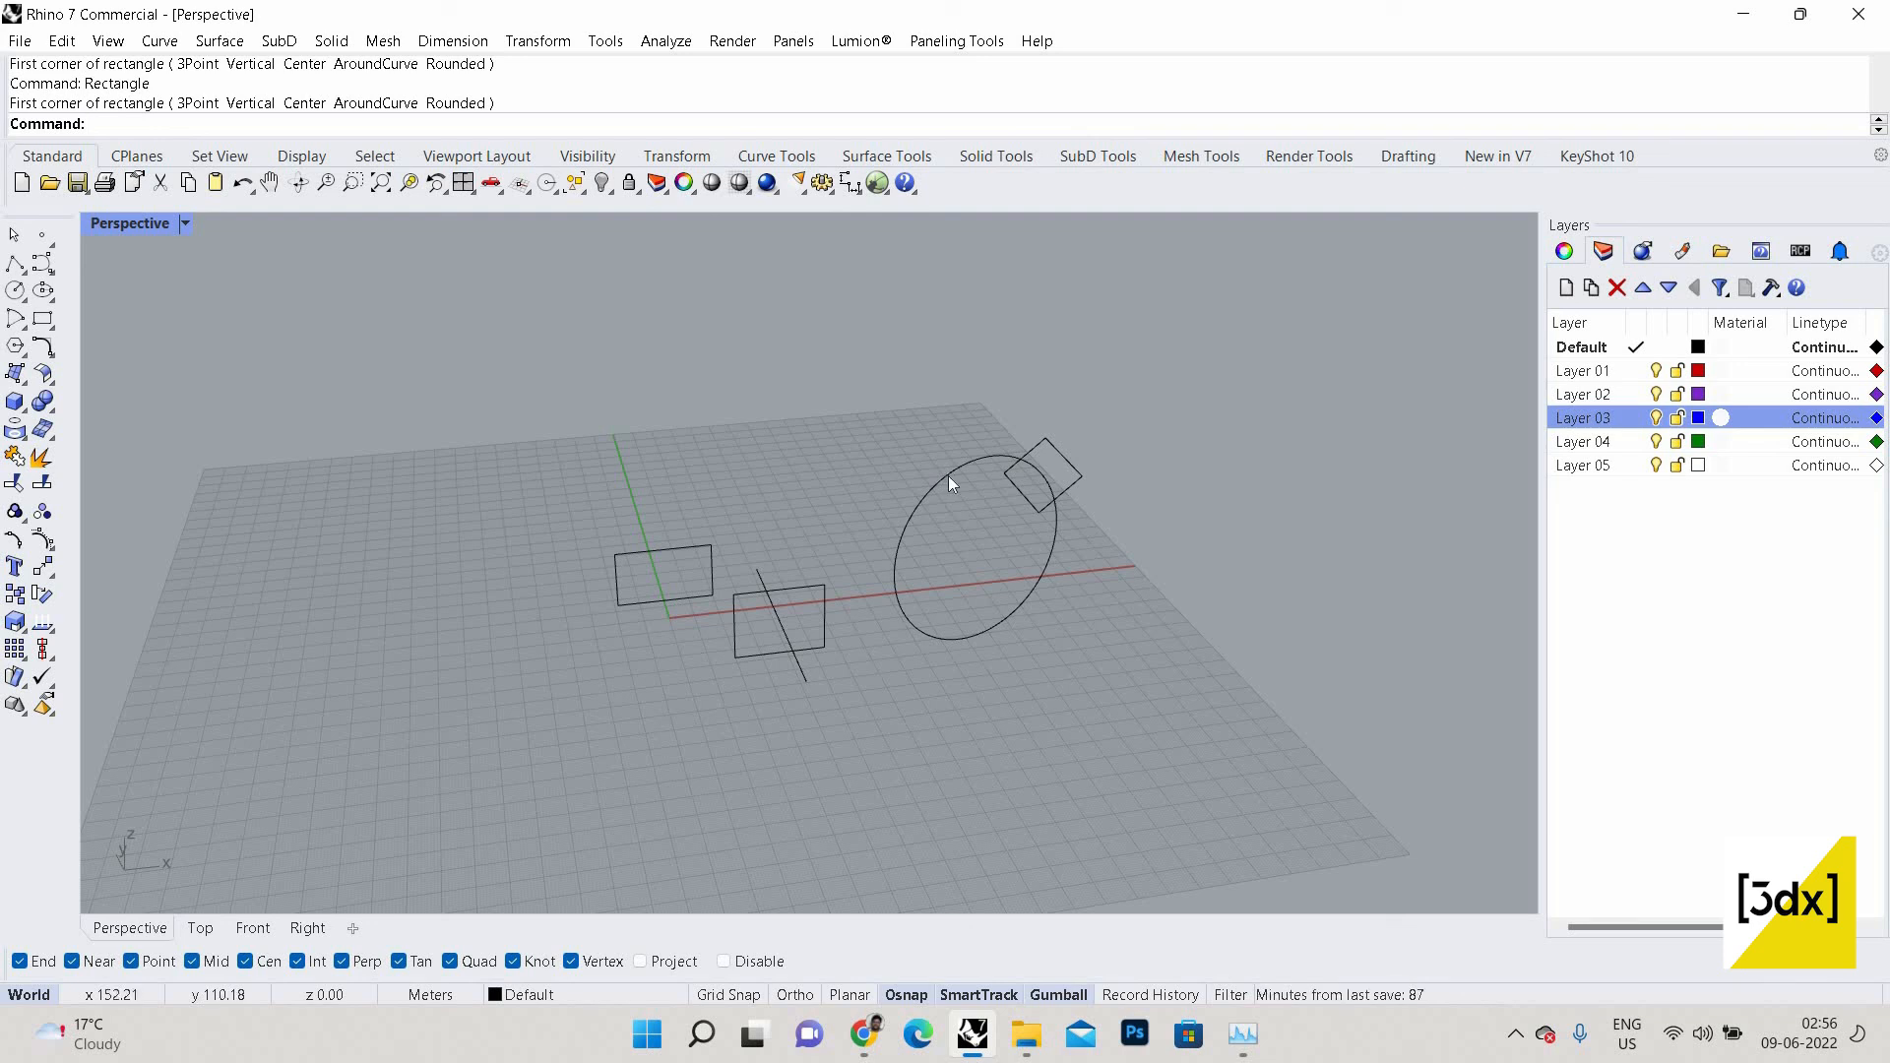
Try a Rounded rectangle with arc corners on the empty part of the grid beyond the green axis.
text(Rectangle)
key(Return)
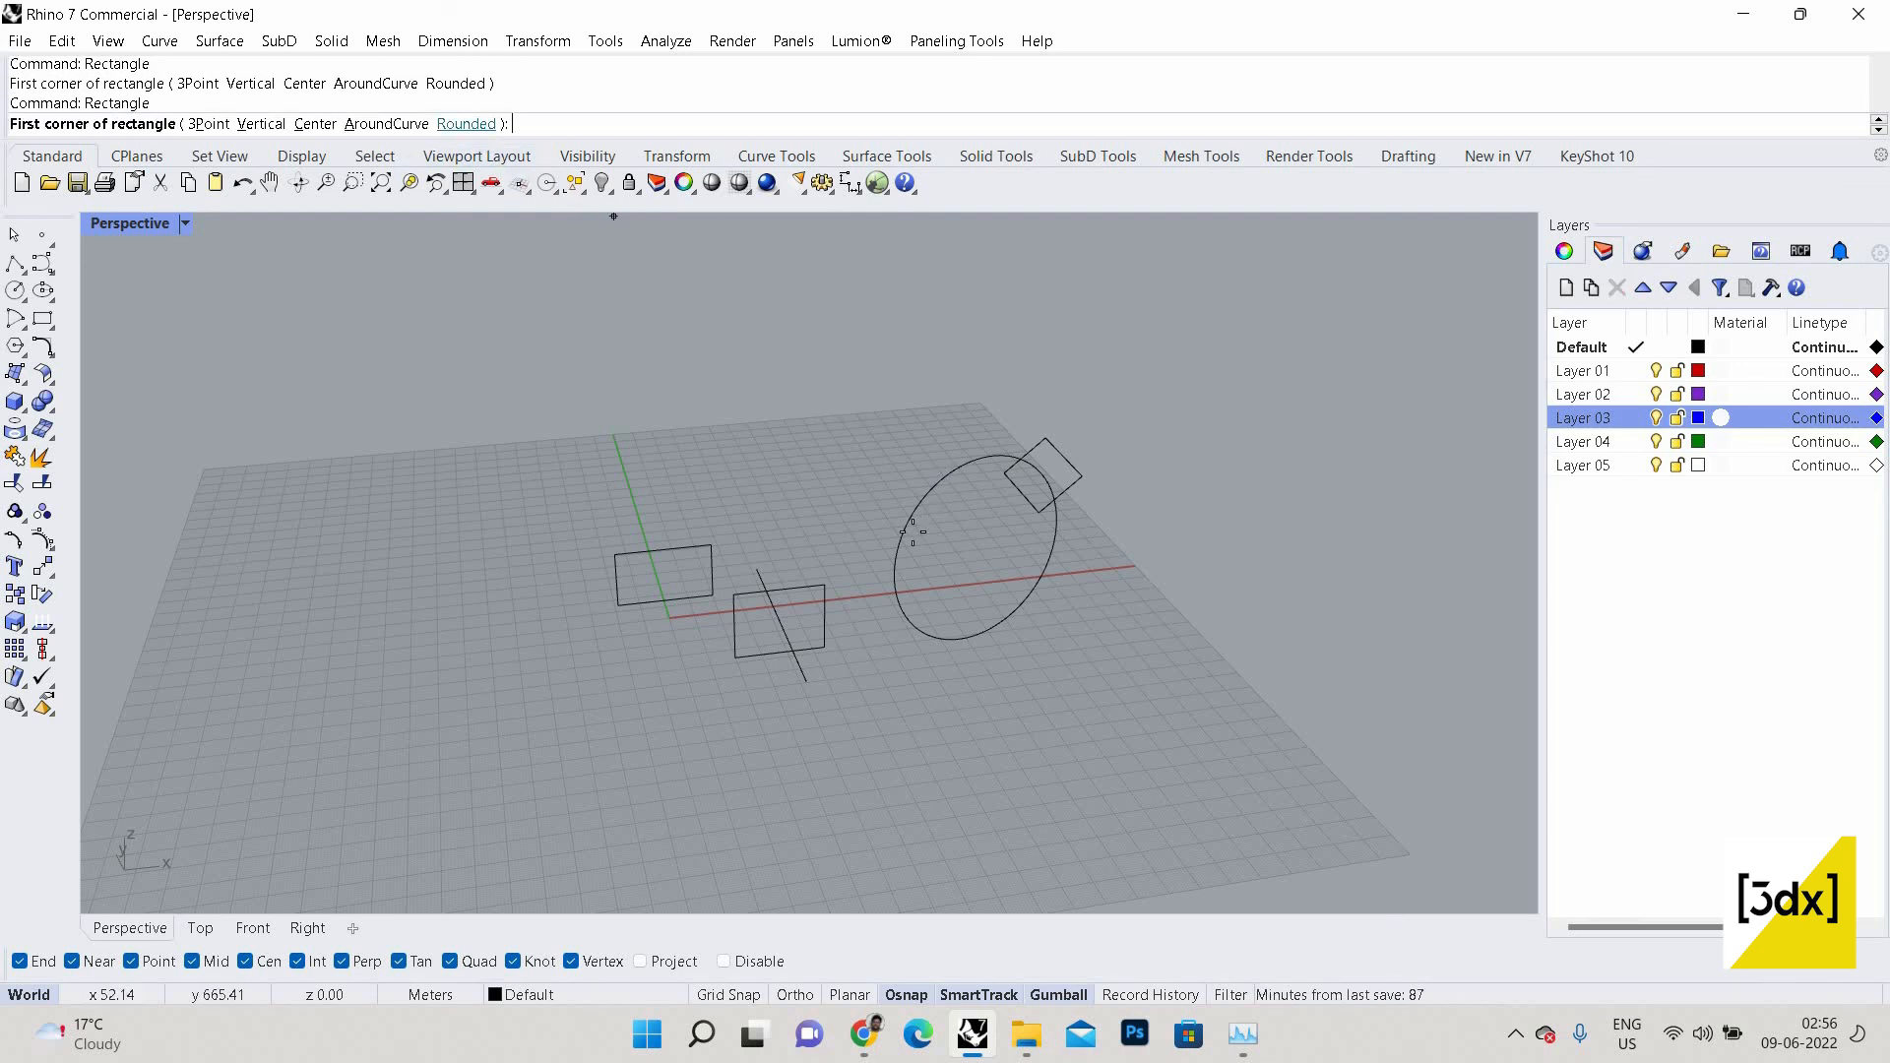
click(467, 124)
scroll(912, 532, down, 5)
scroll(417, 392, up, 5)
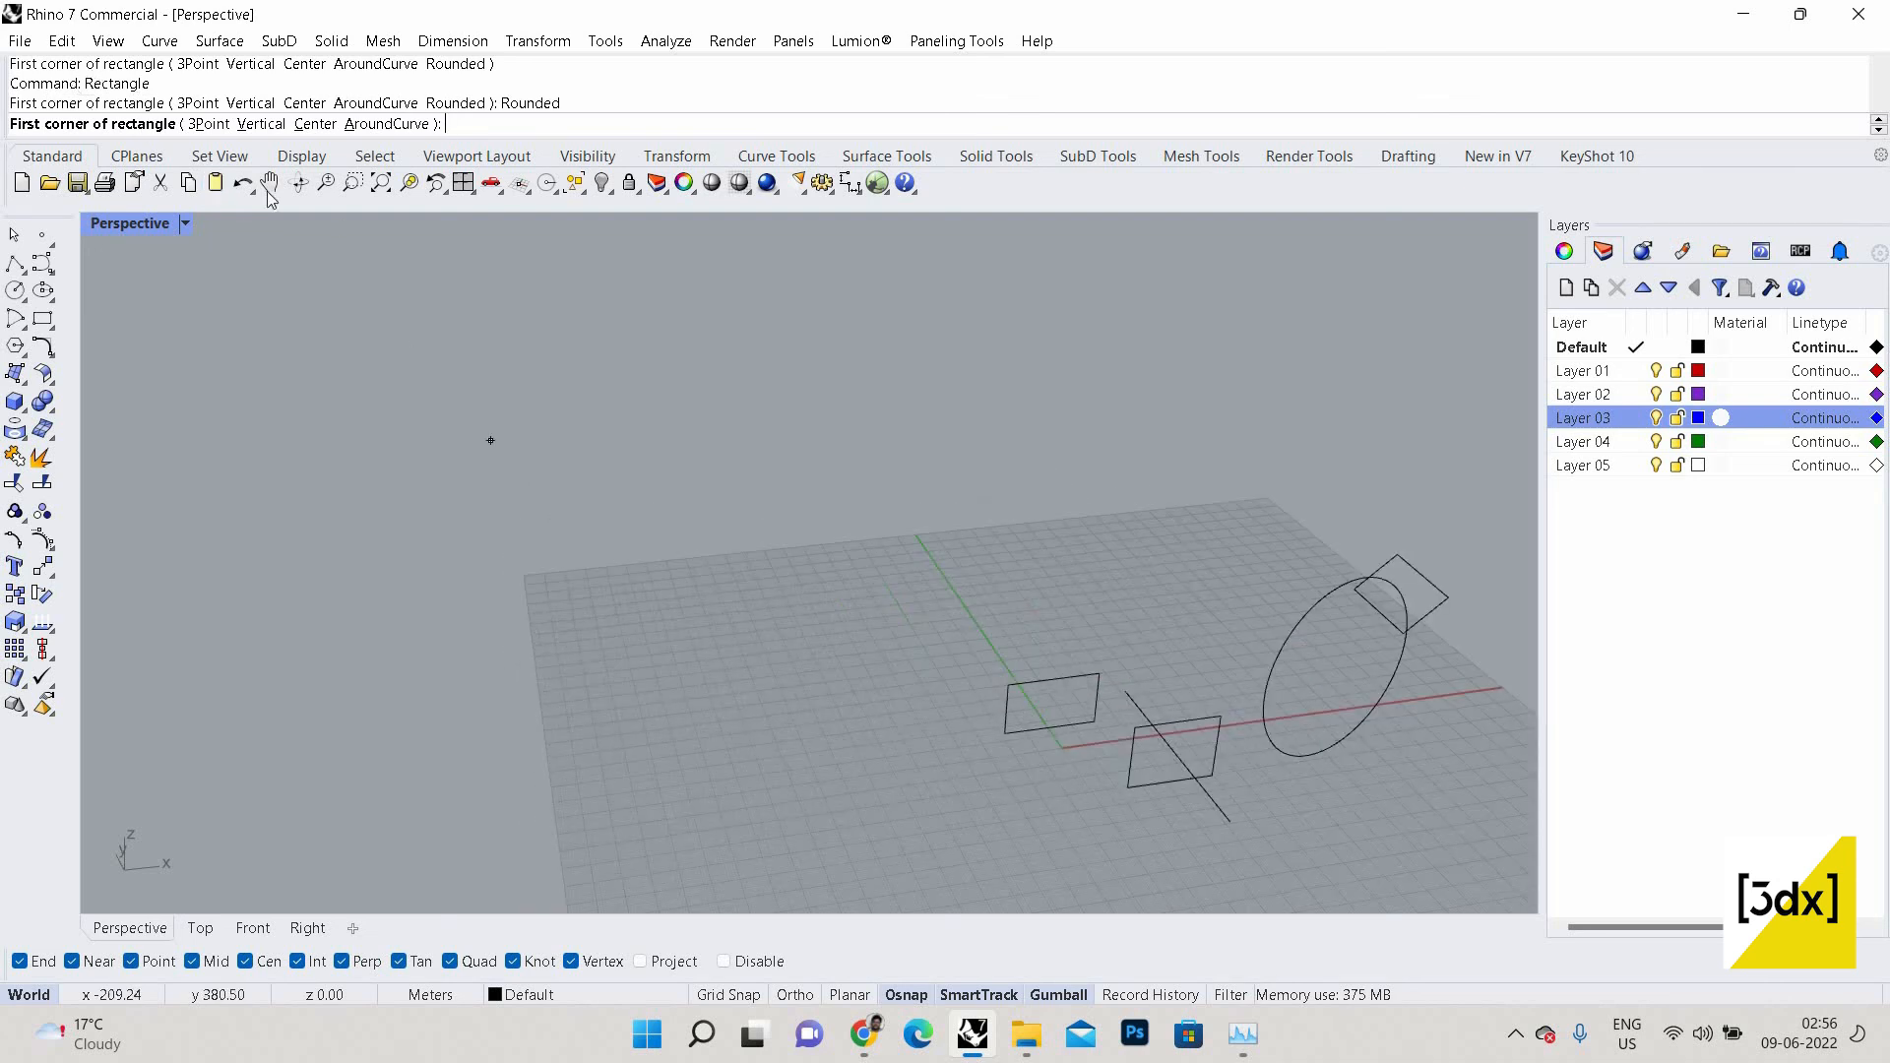
click(607, 623)
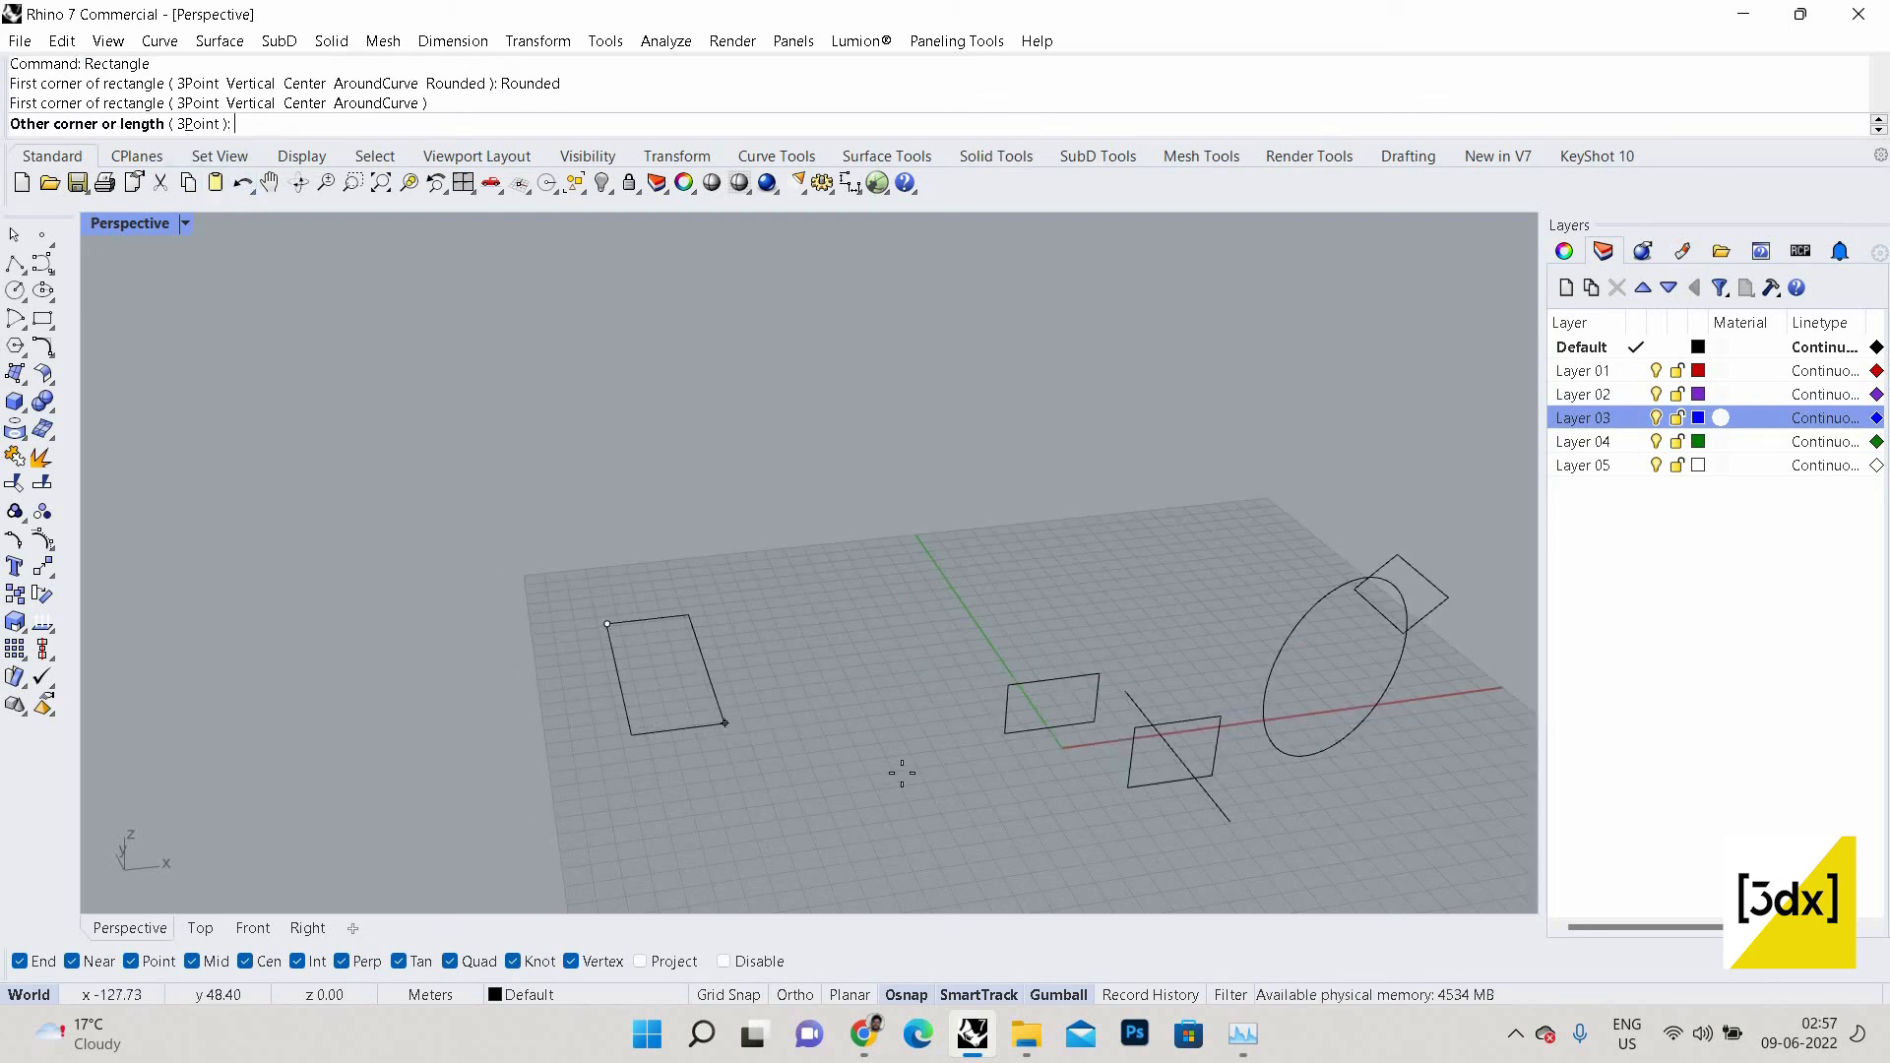
click(872, 729)
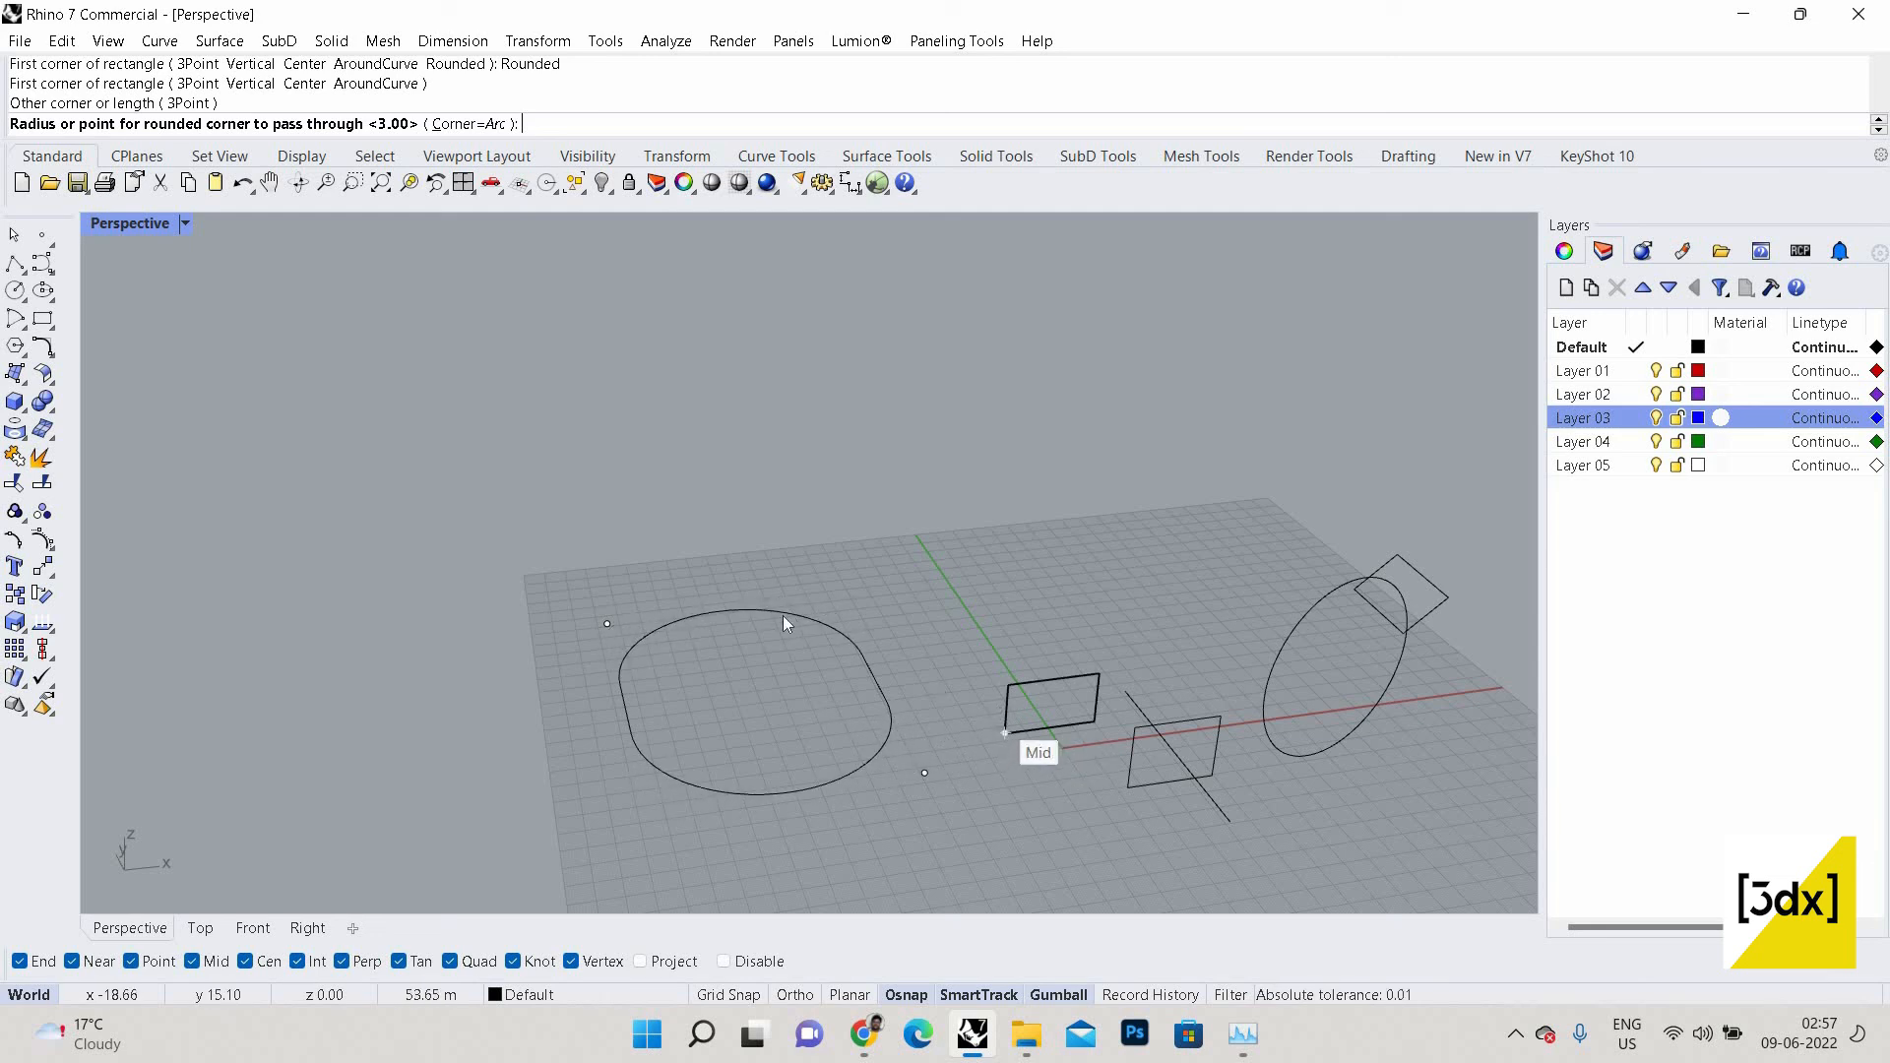
key(Escape)
key(Return)
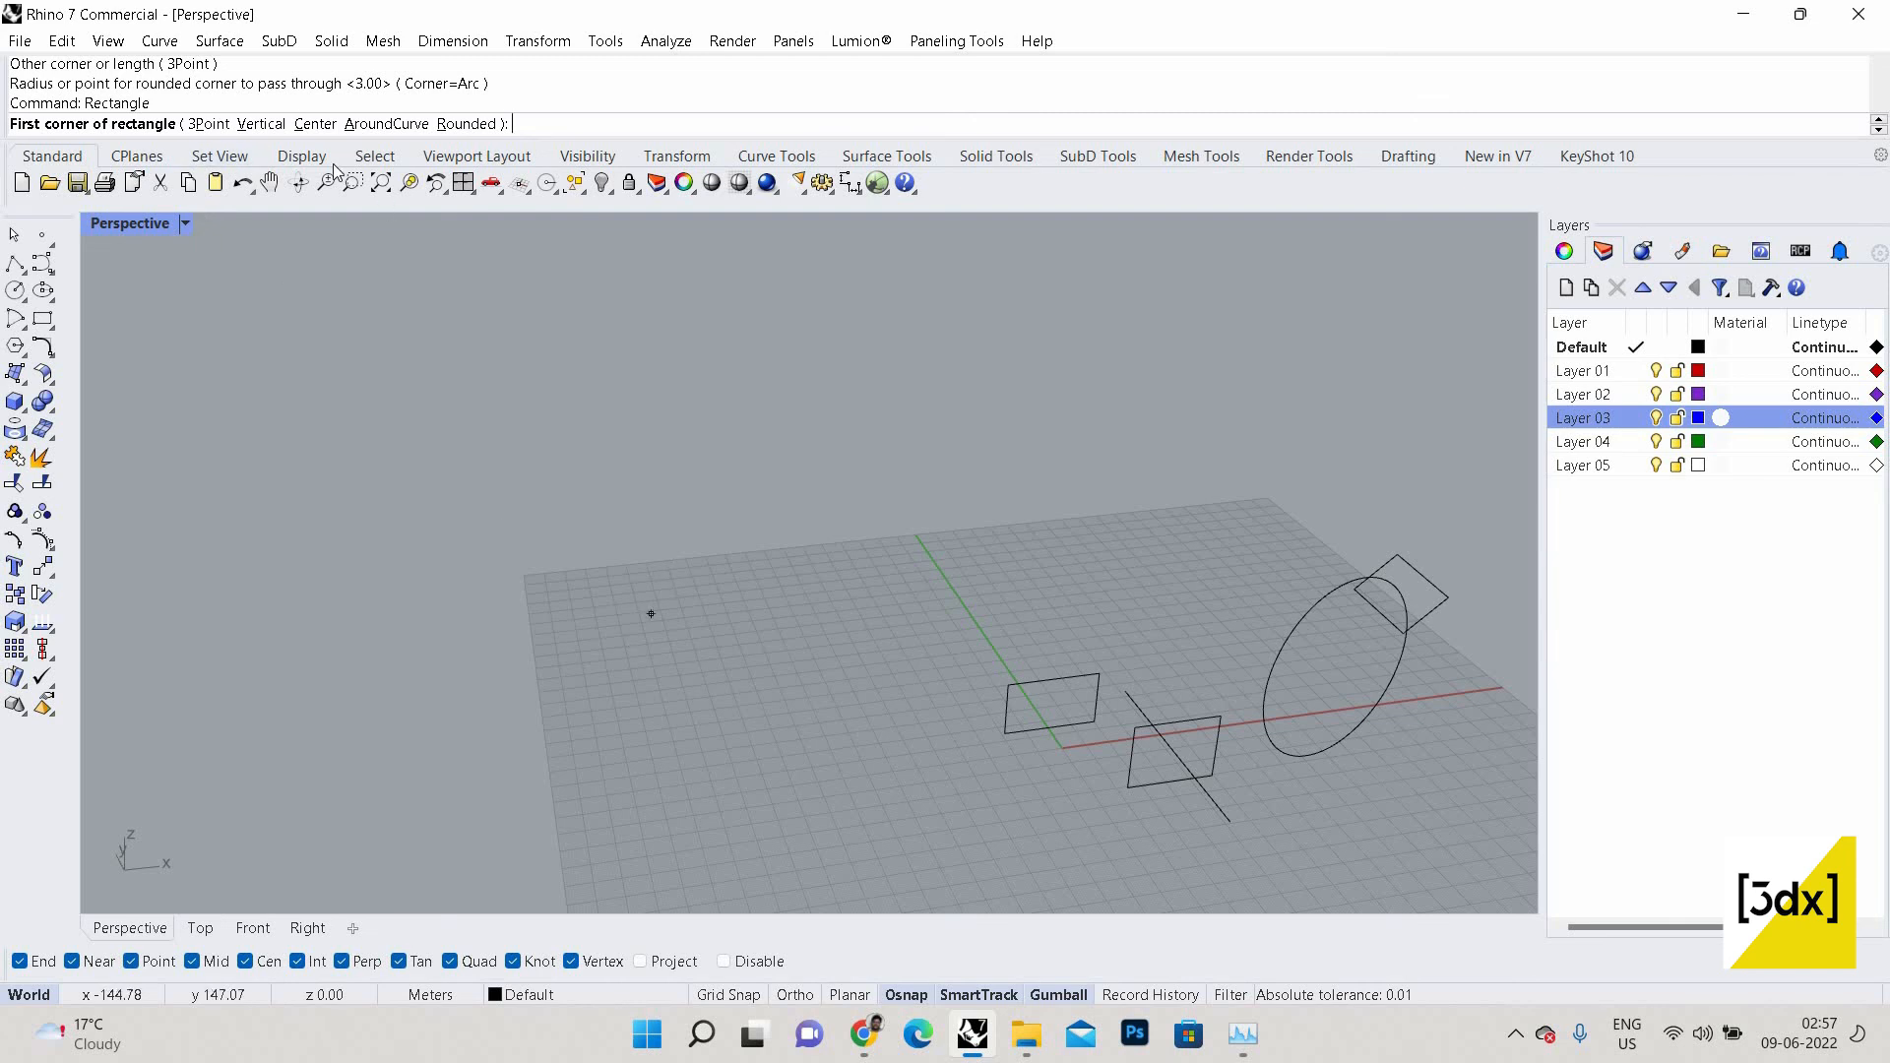
click(641, 645)
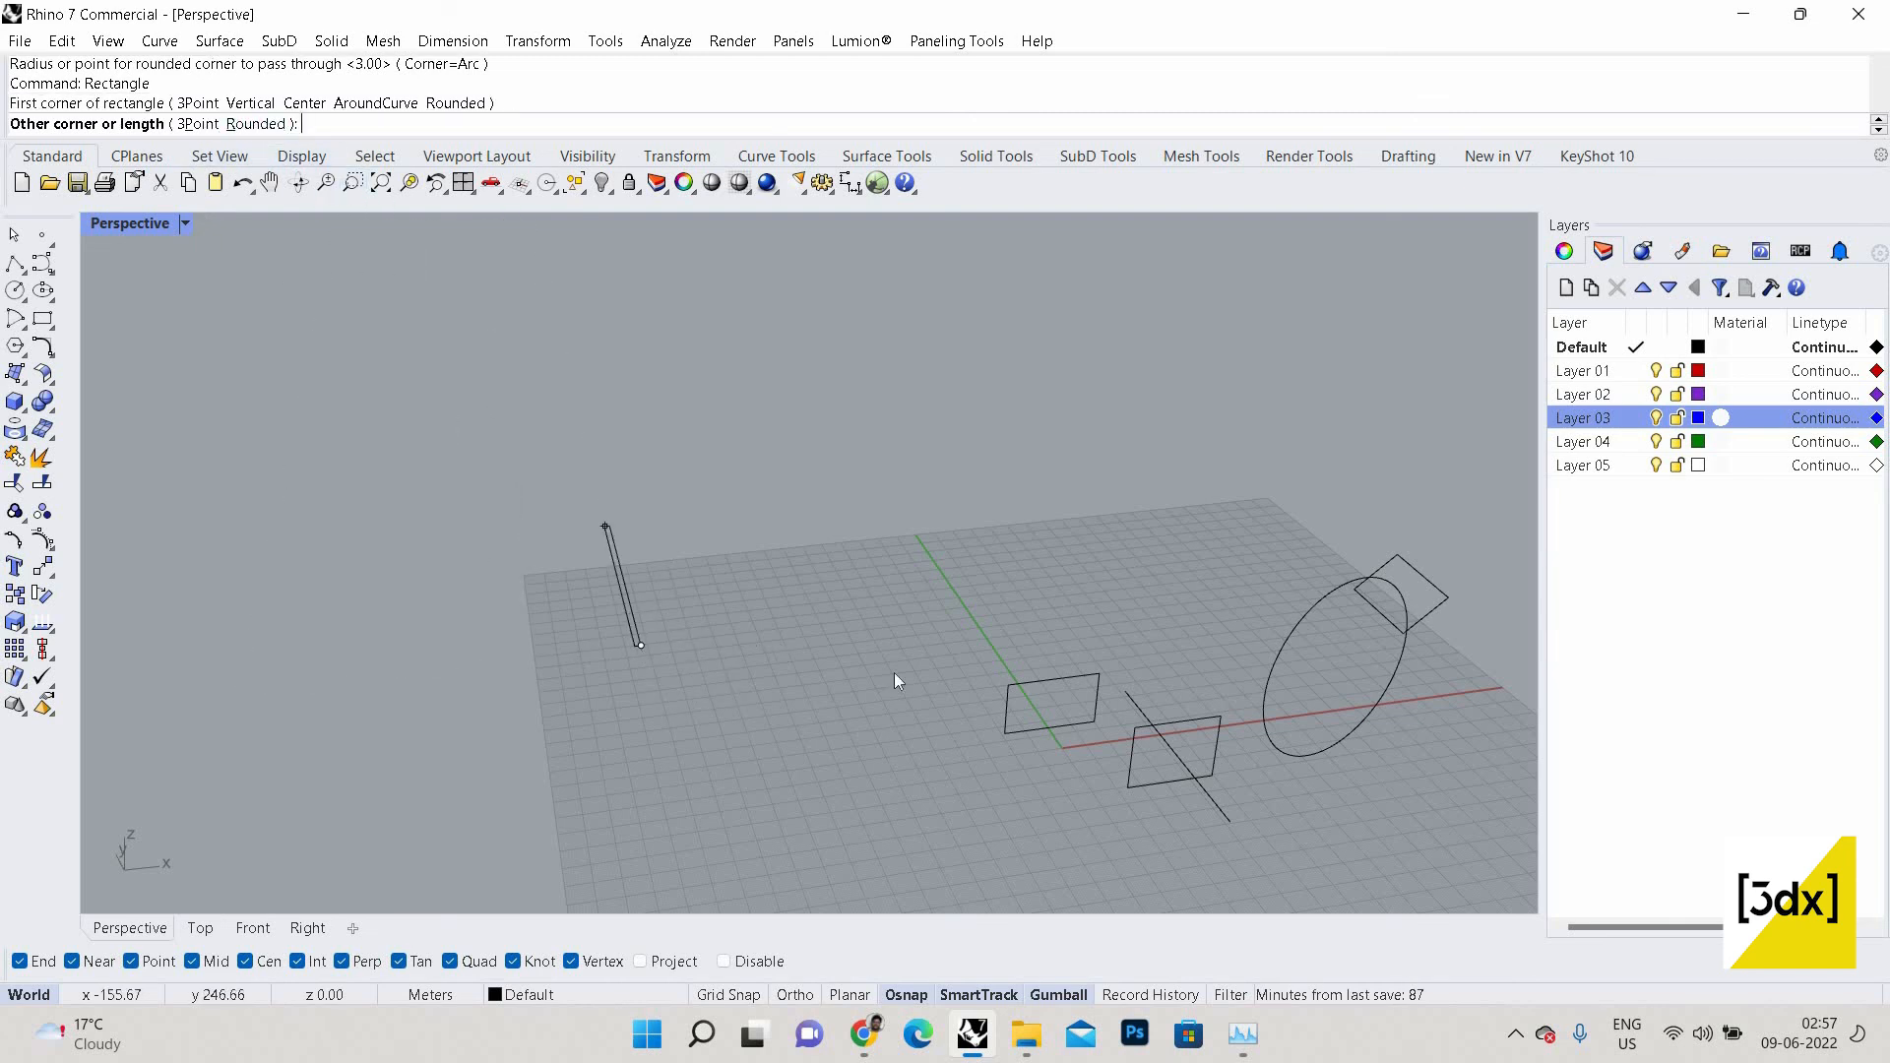
key(Escape)
scroll(1071, 655, down, 5)
scroll(1073, 652, up, 6)
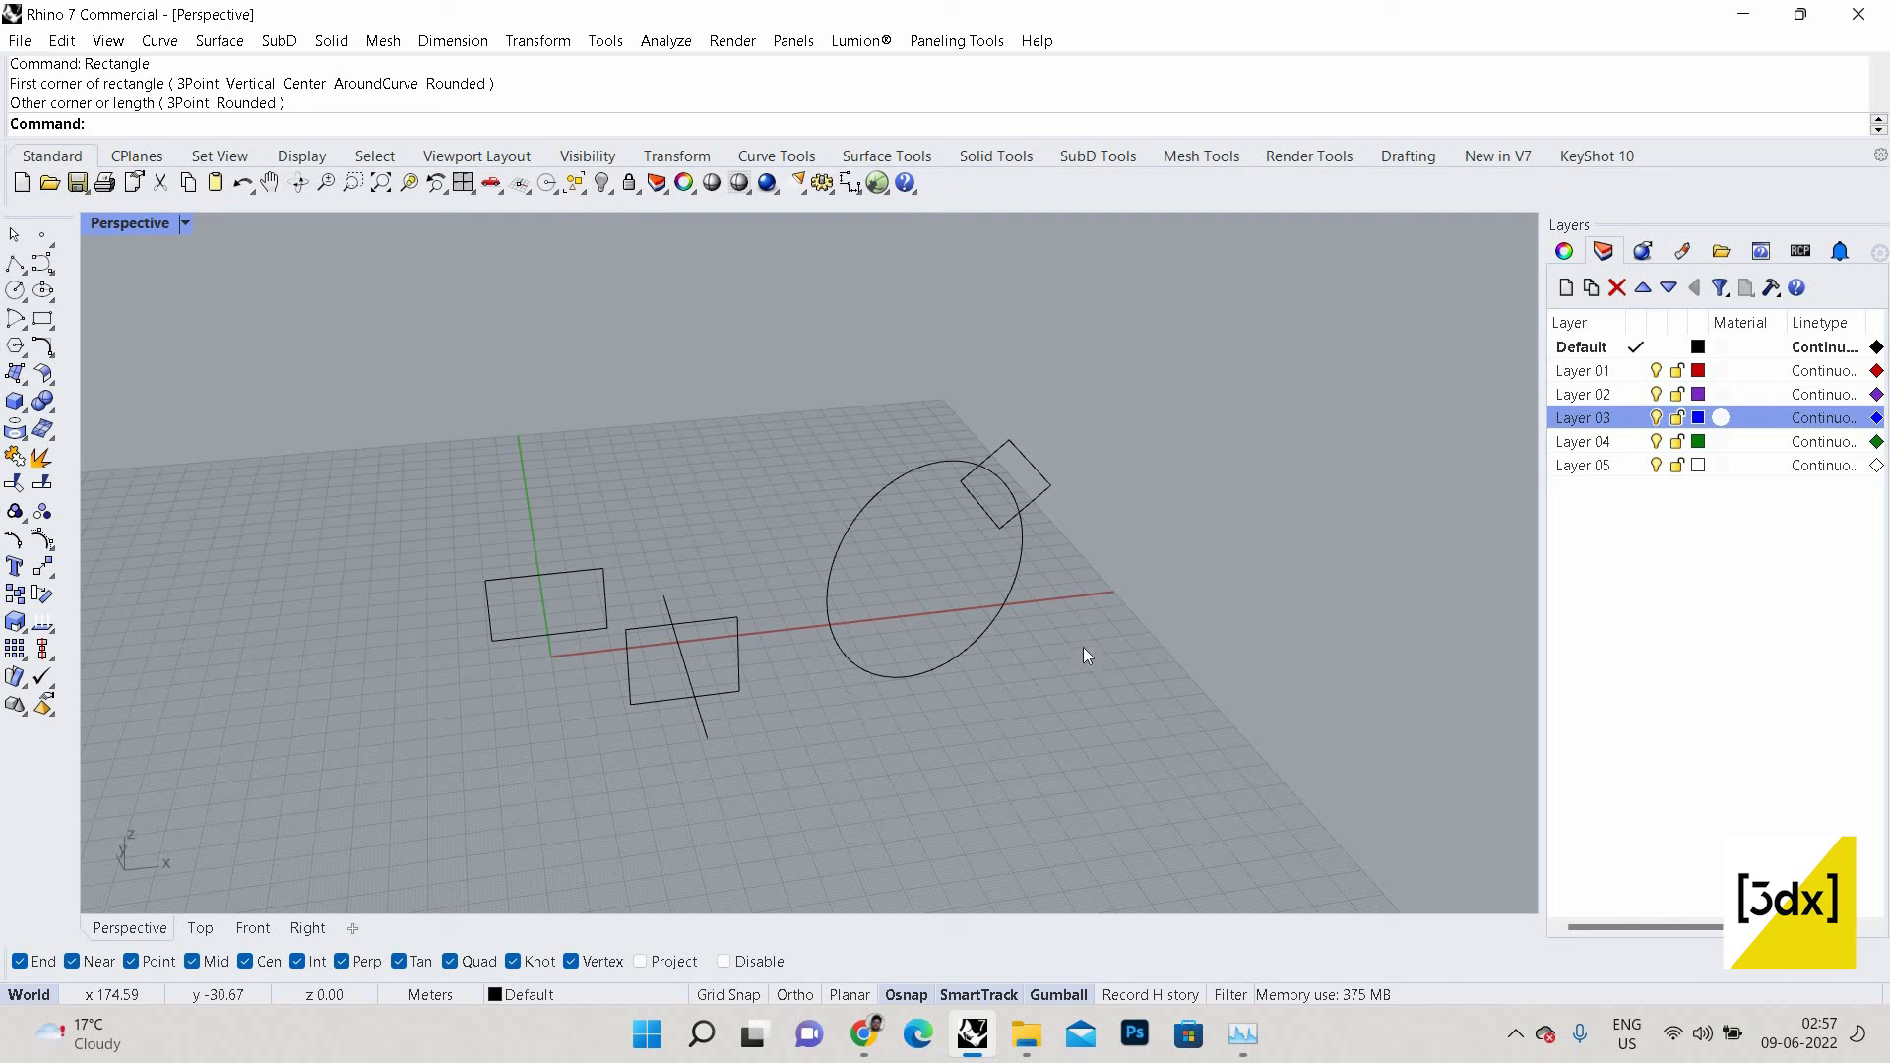
scroll(1090, 625, down, 6)
scroll(990, 721, up, 3)
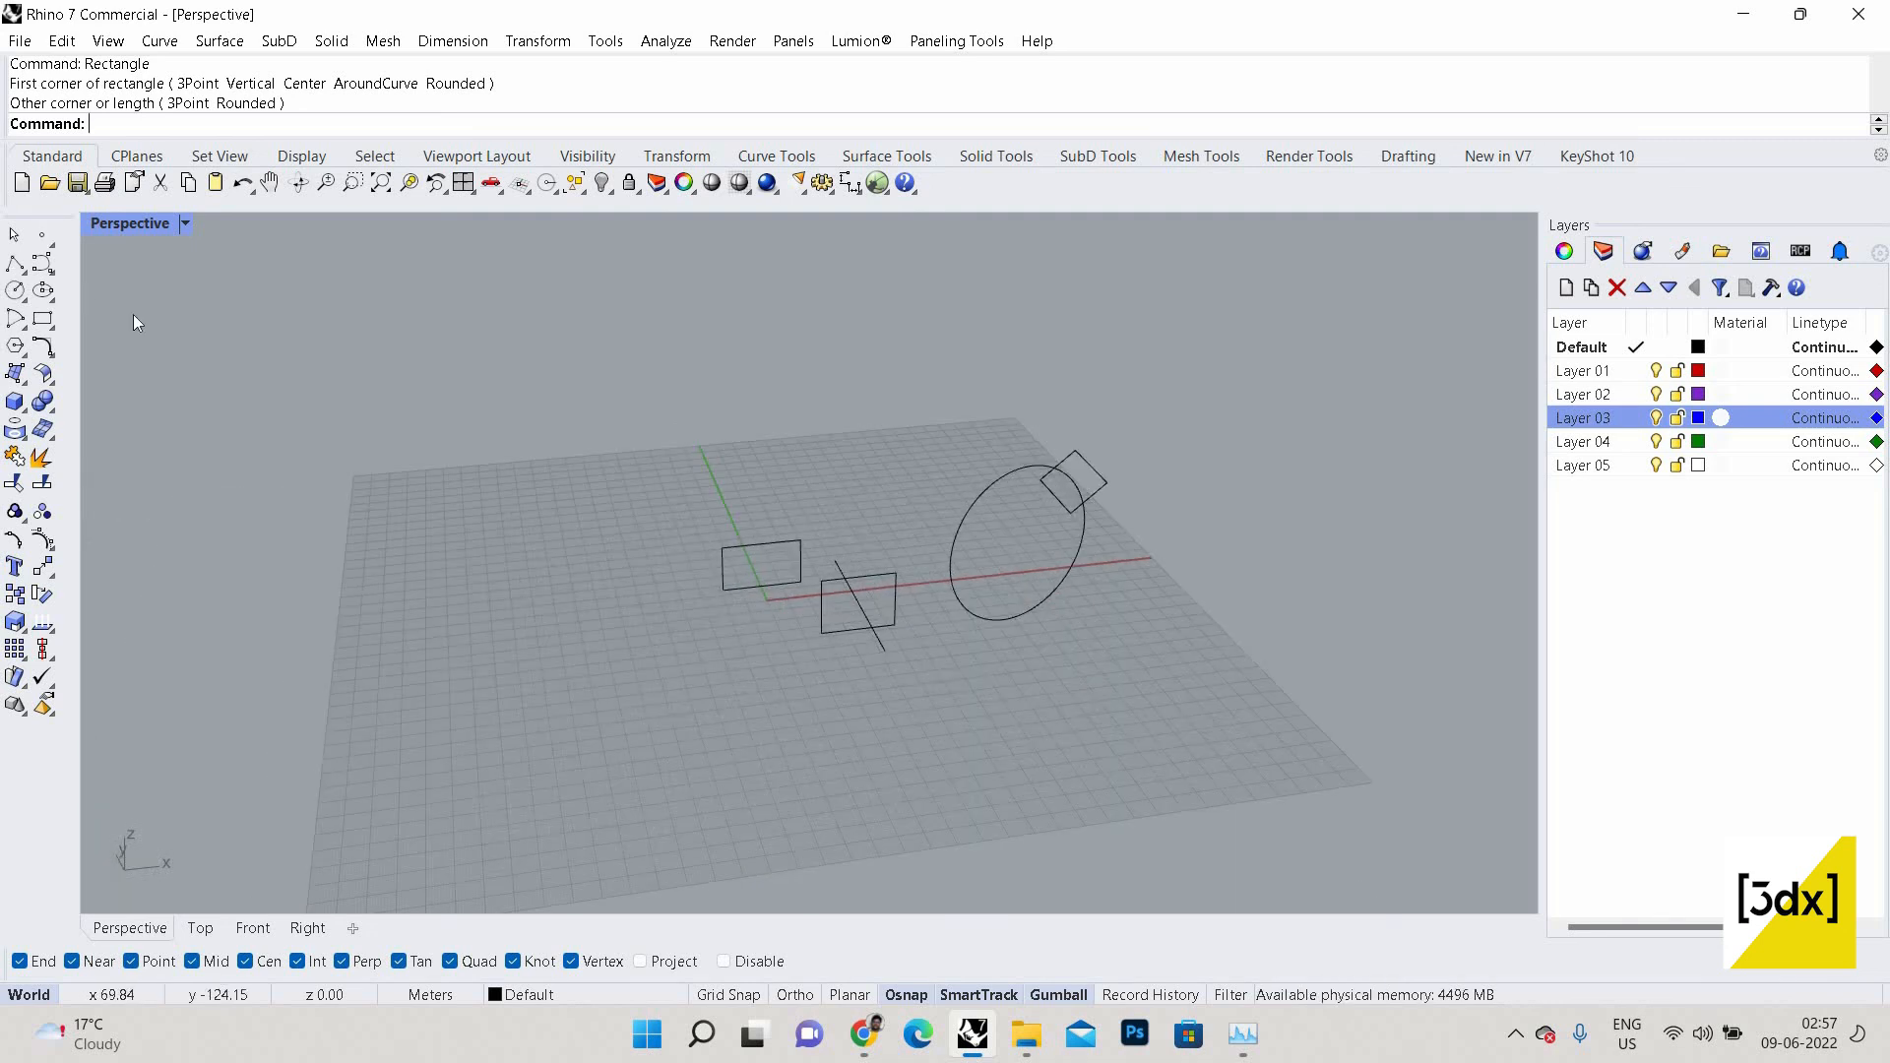
Start an inscribed polygon defined by center and radius, with the number of sides set to 8.
text(P)
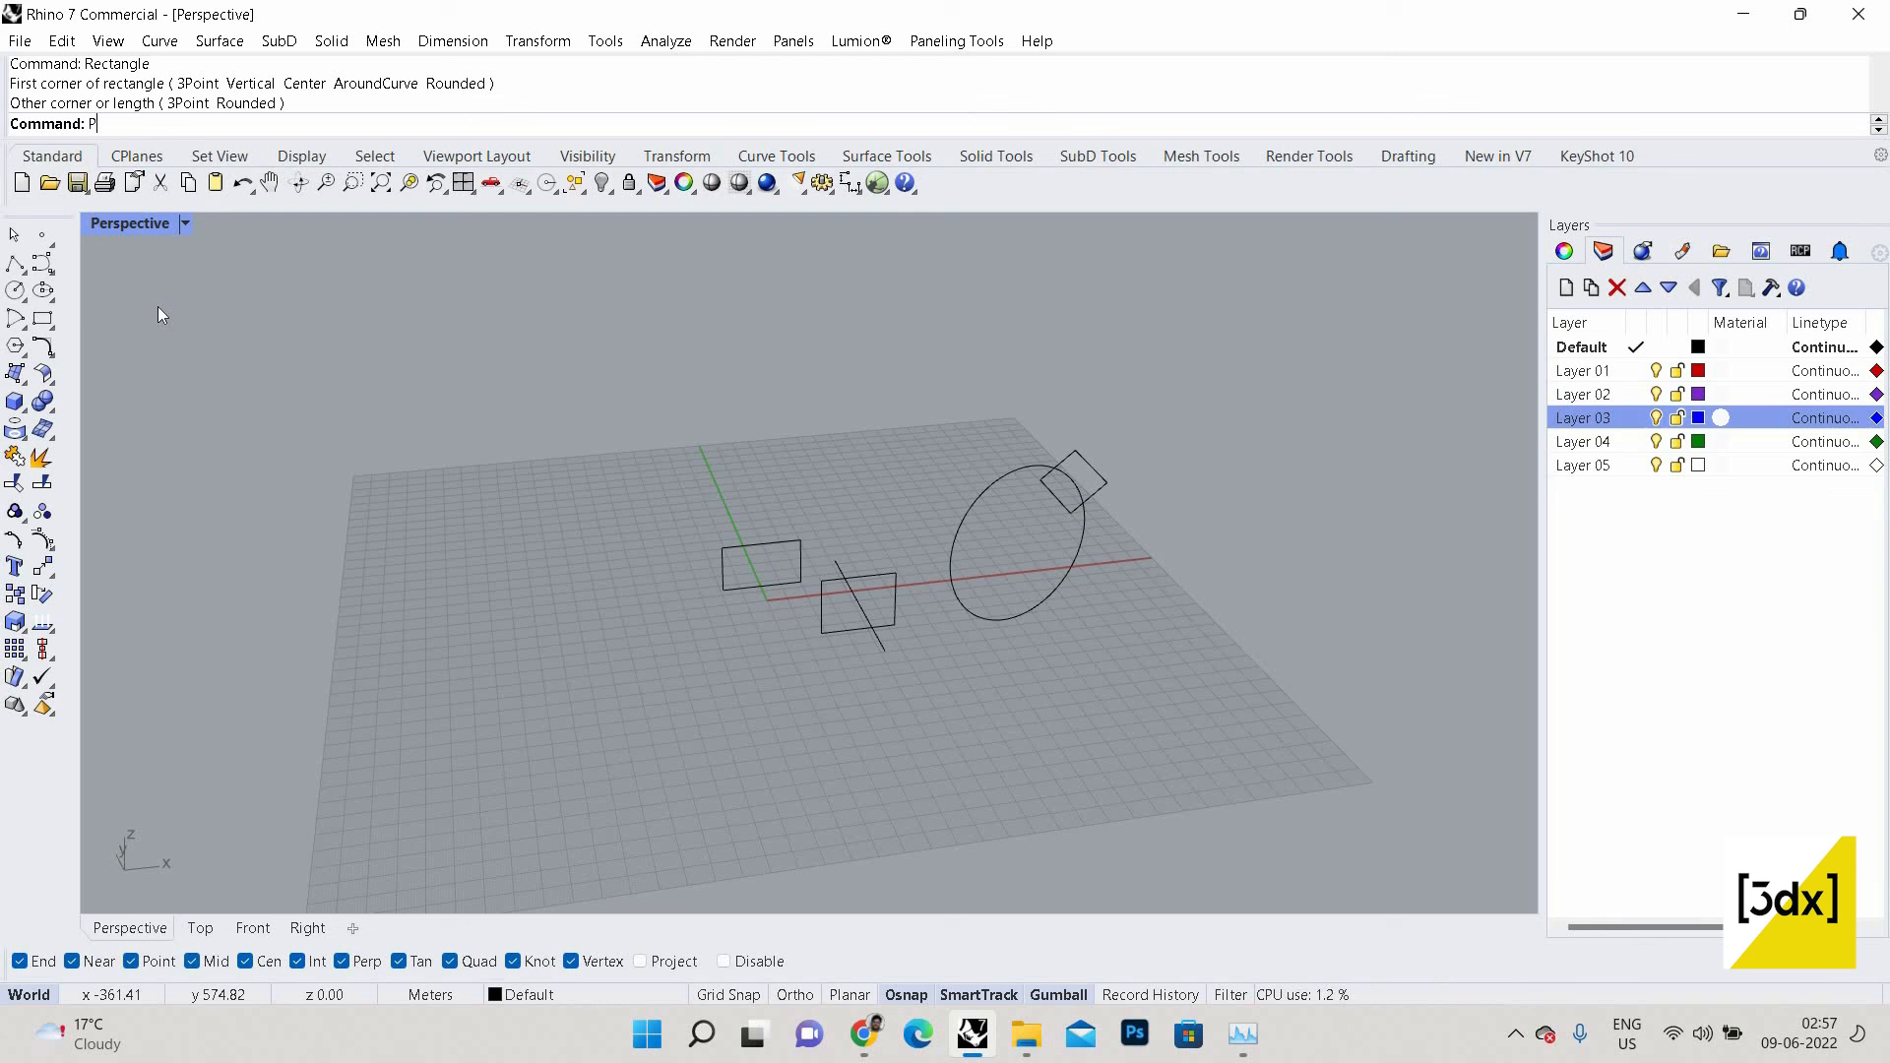
key(BackSpace)
click(165, 43)
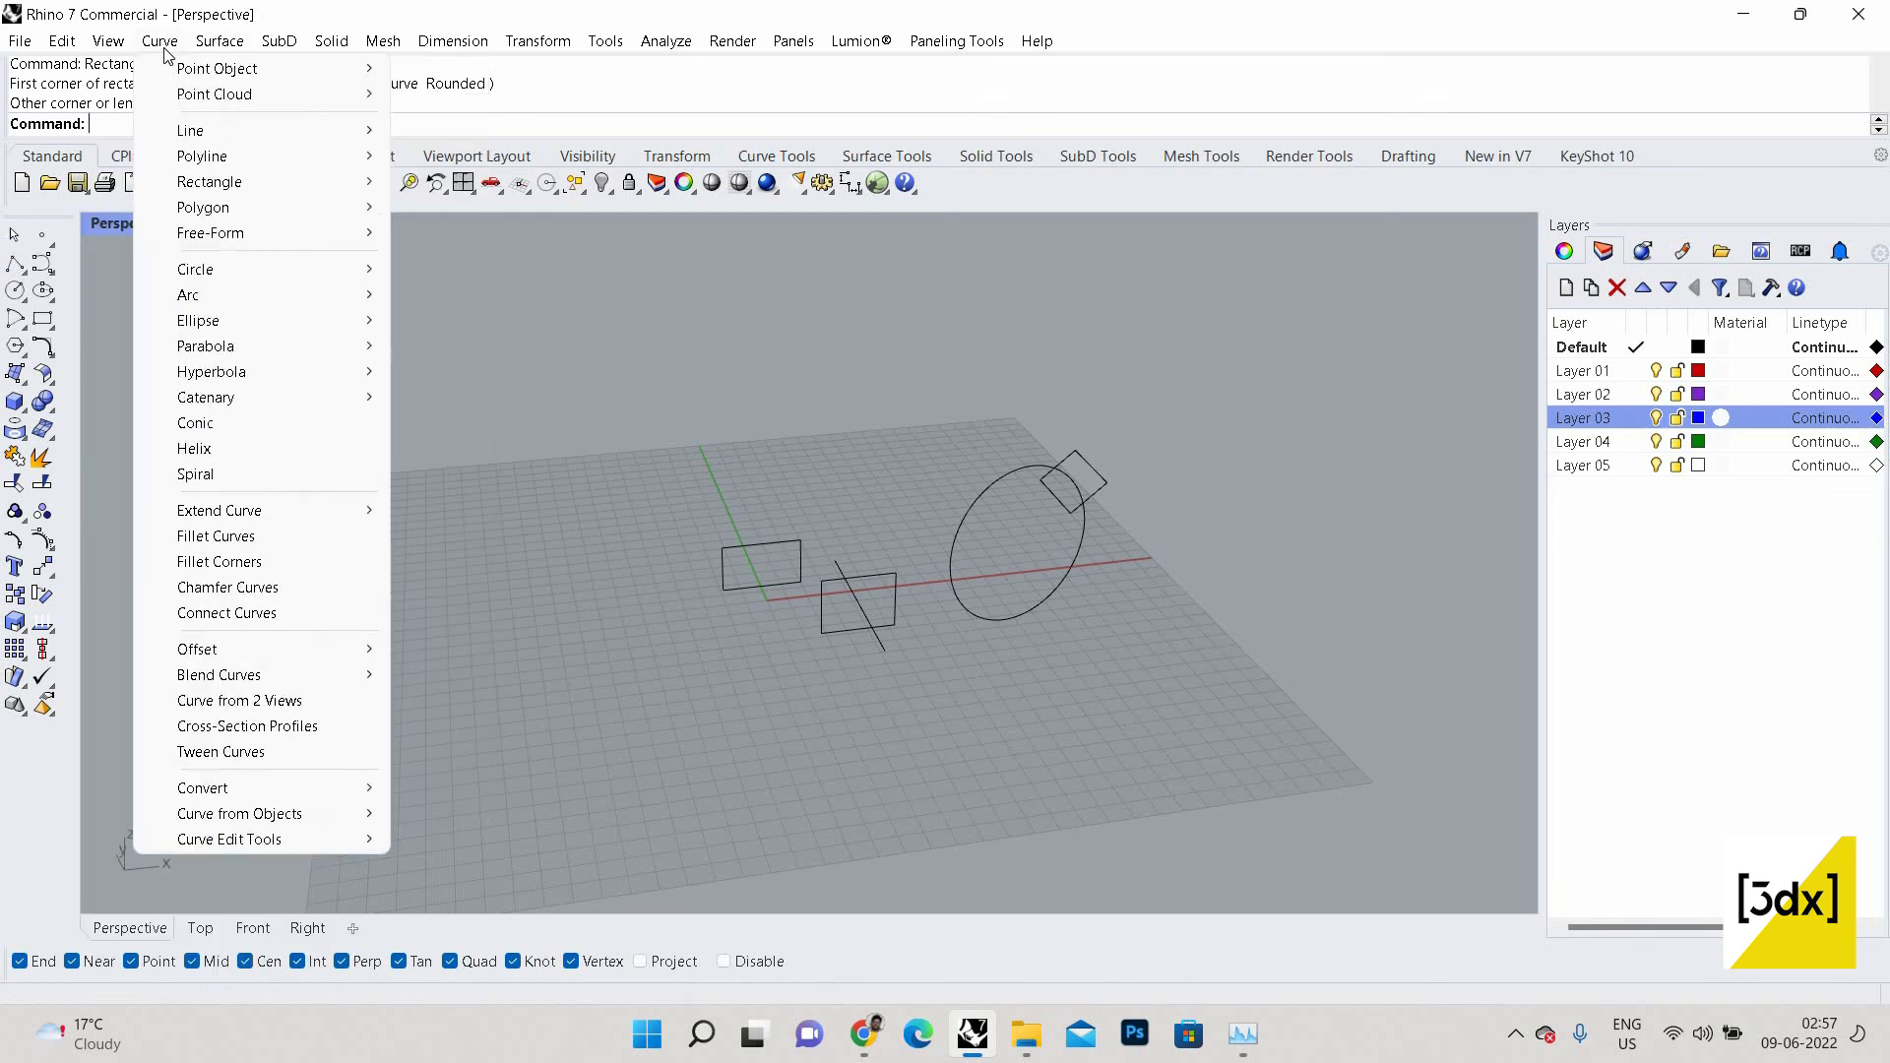
mouse_move(274, 206)
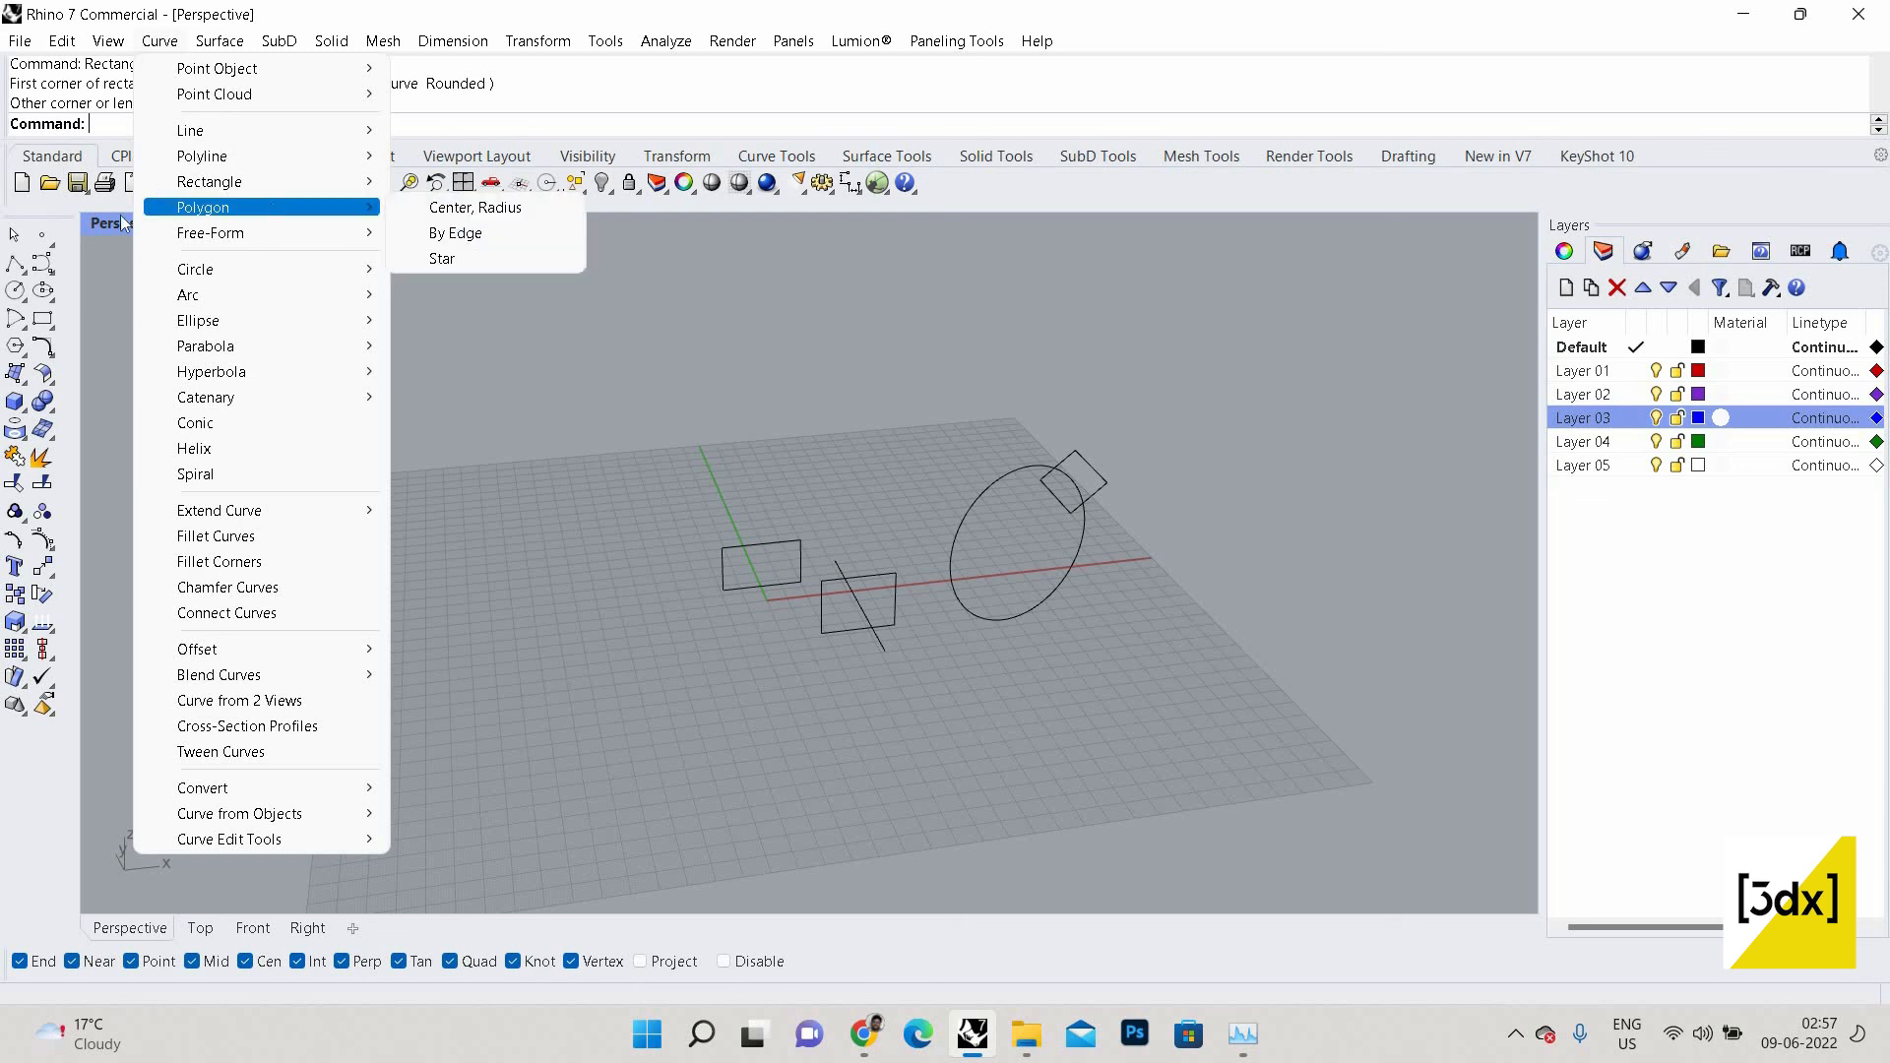
click(22, 356)
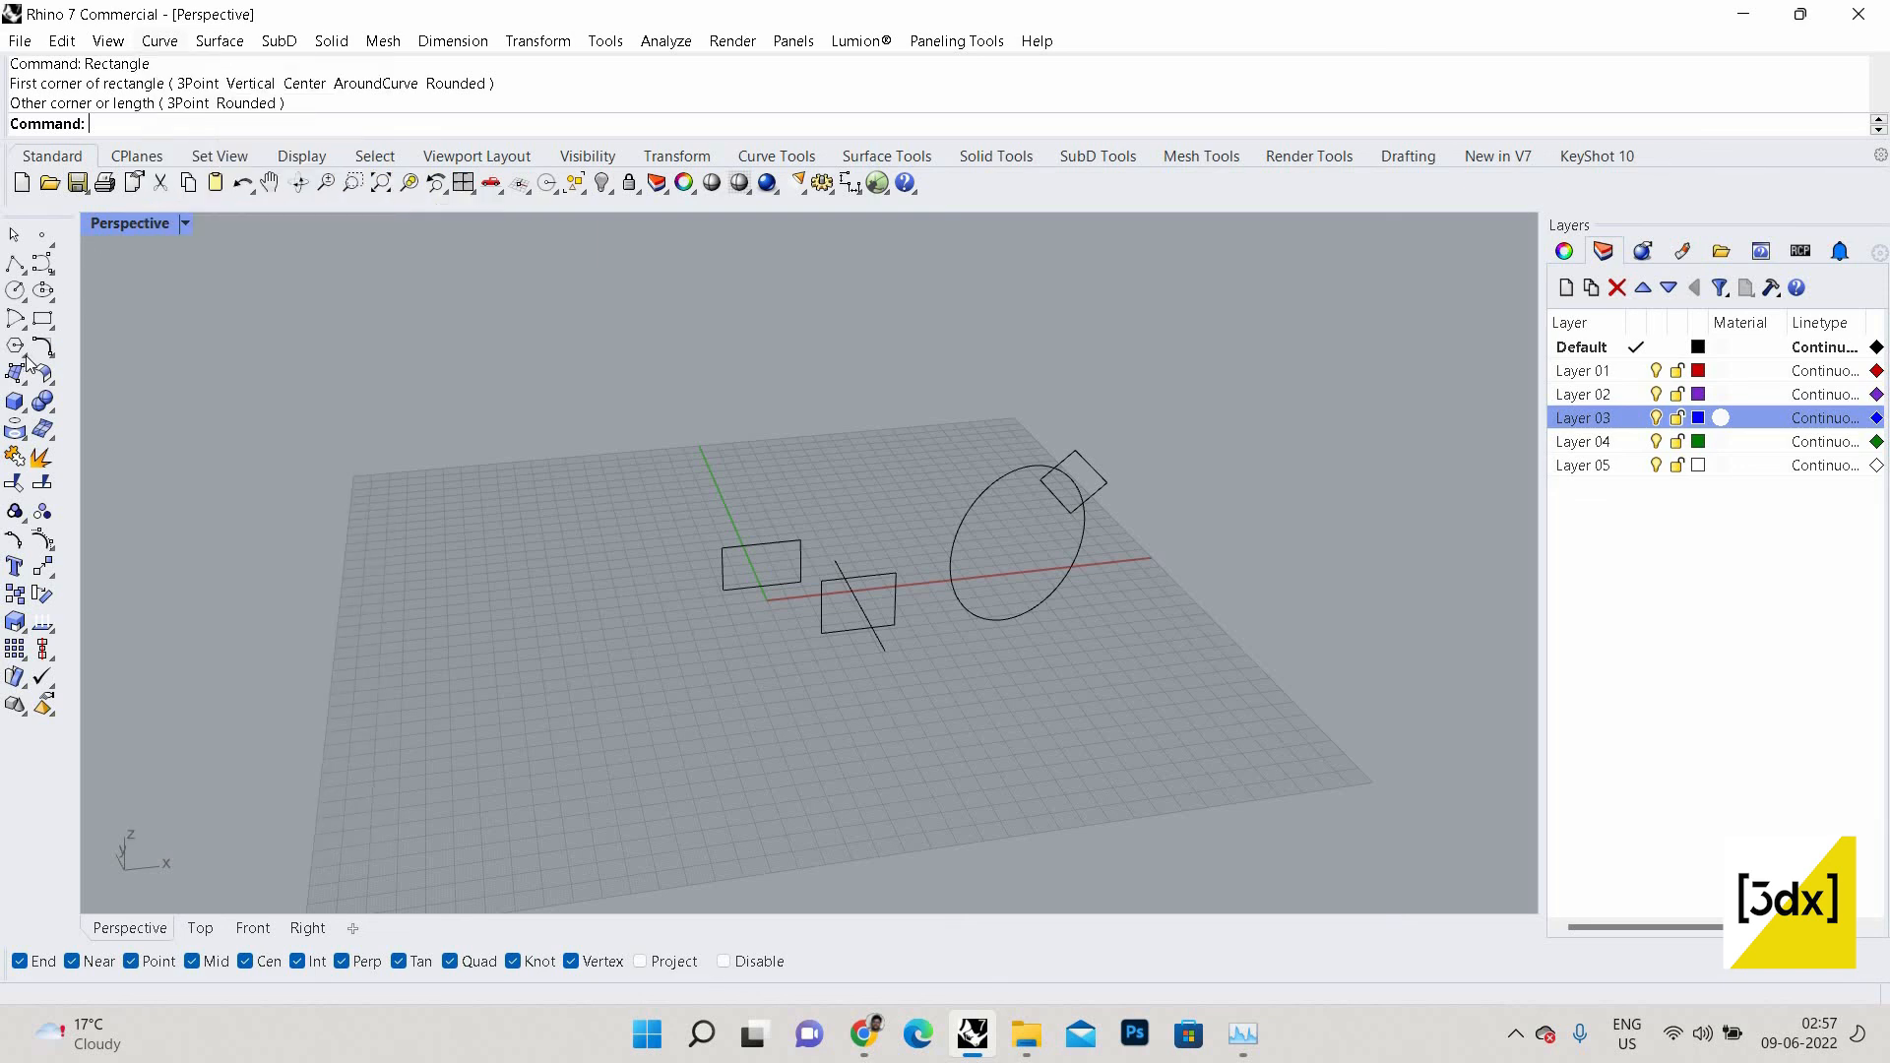
click(25, 354)
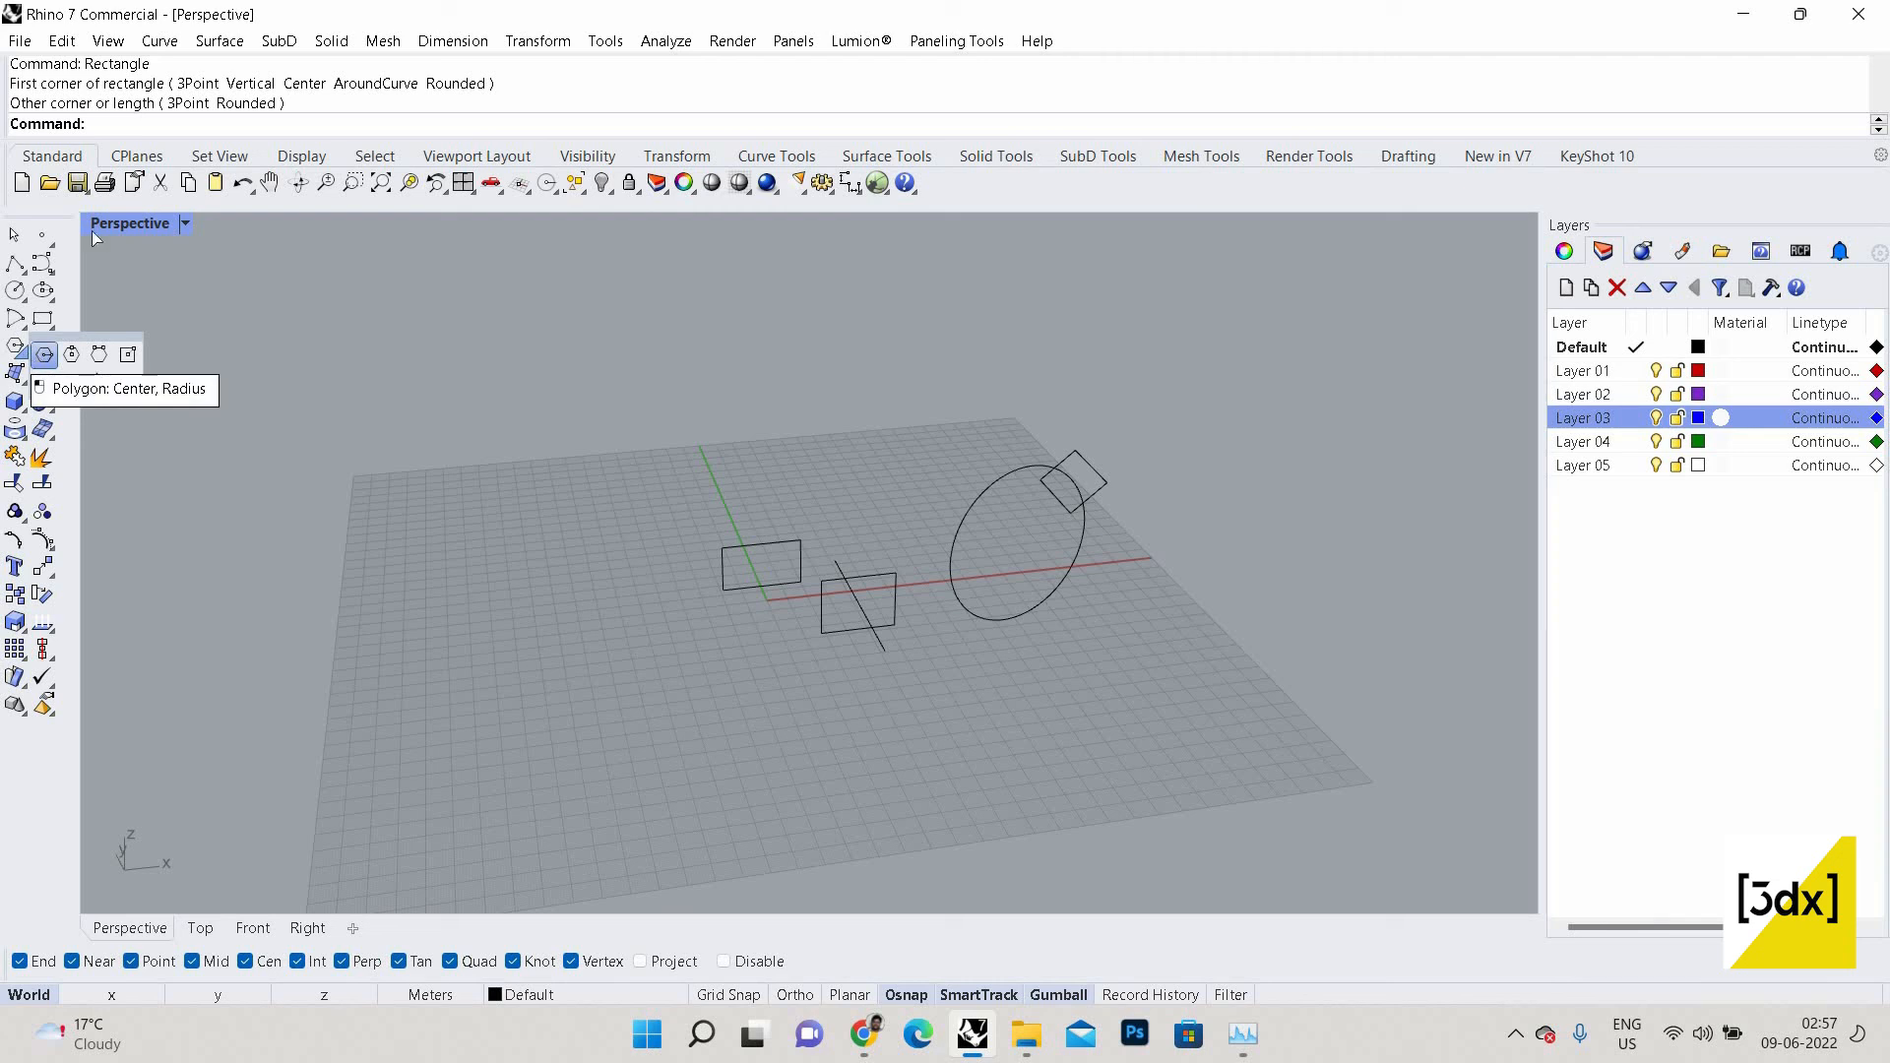
click(40, 356)
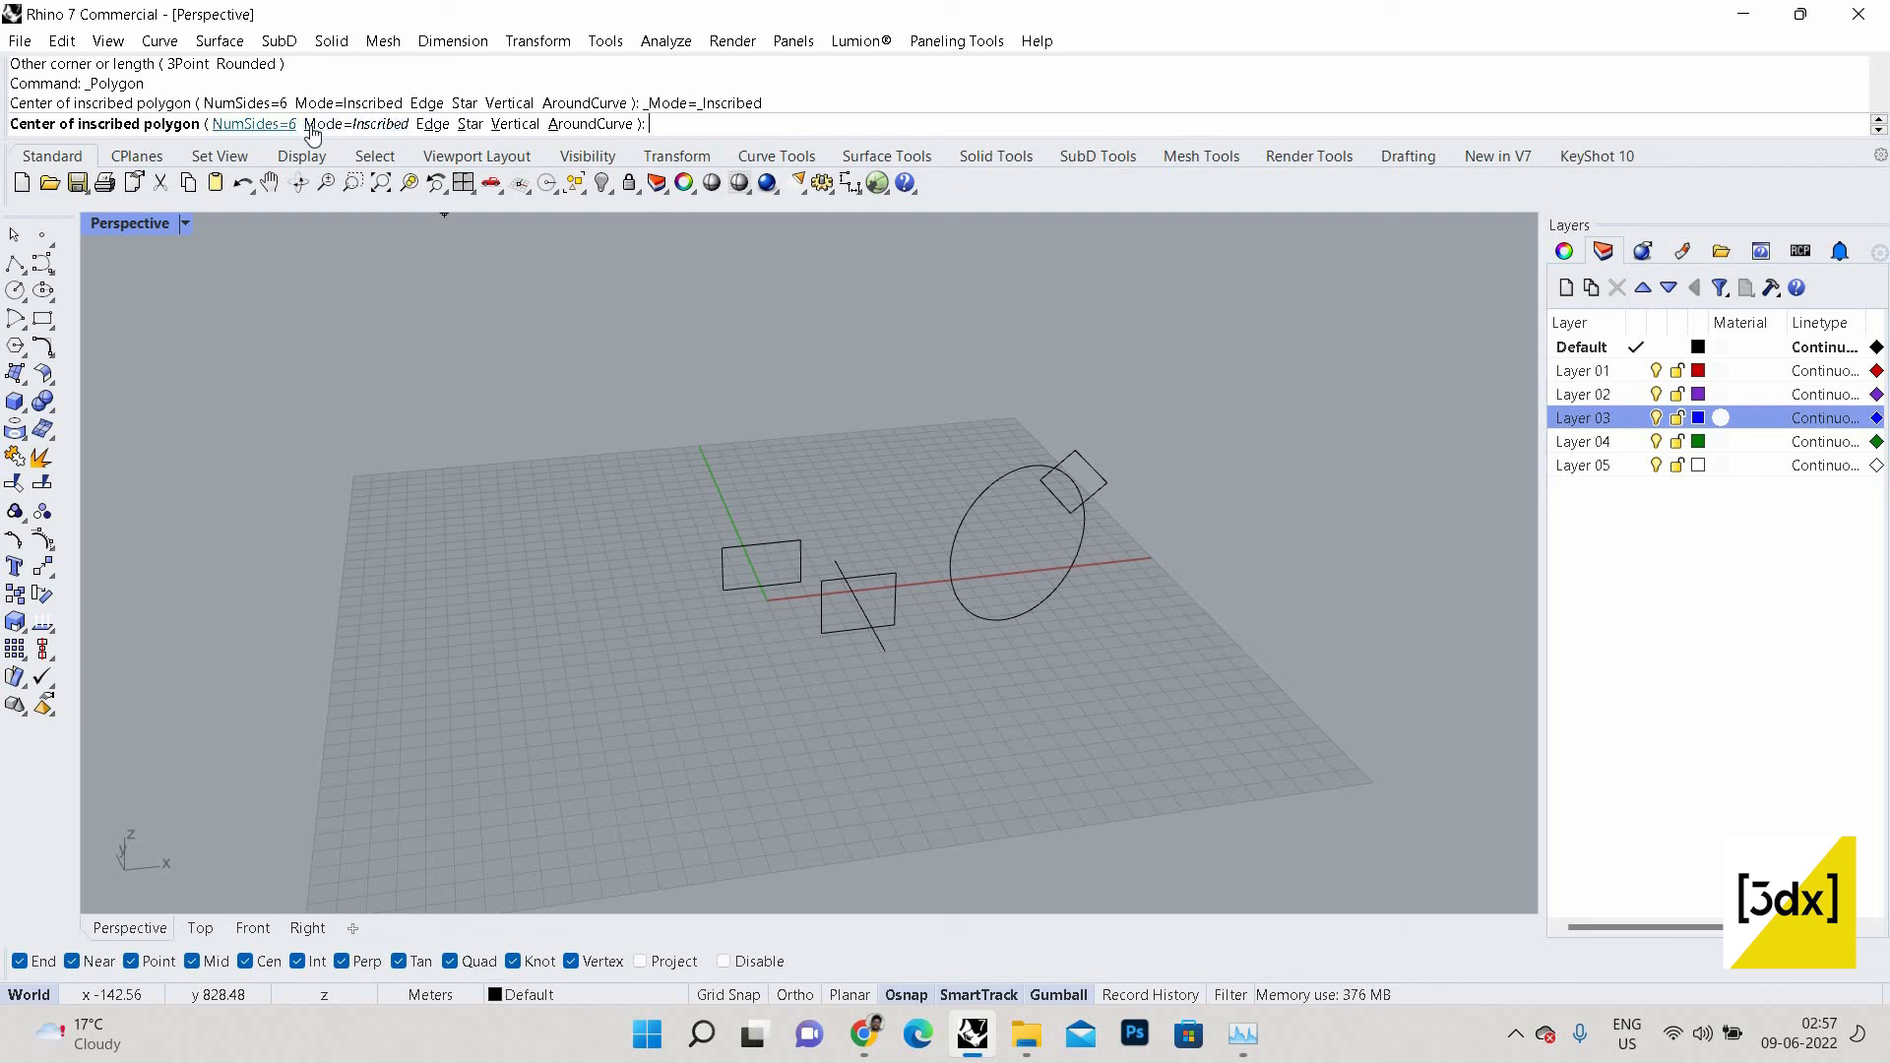
click(258, 124)
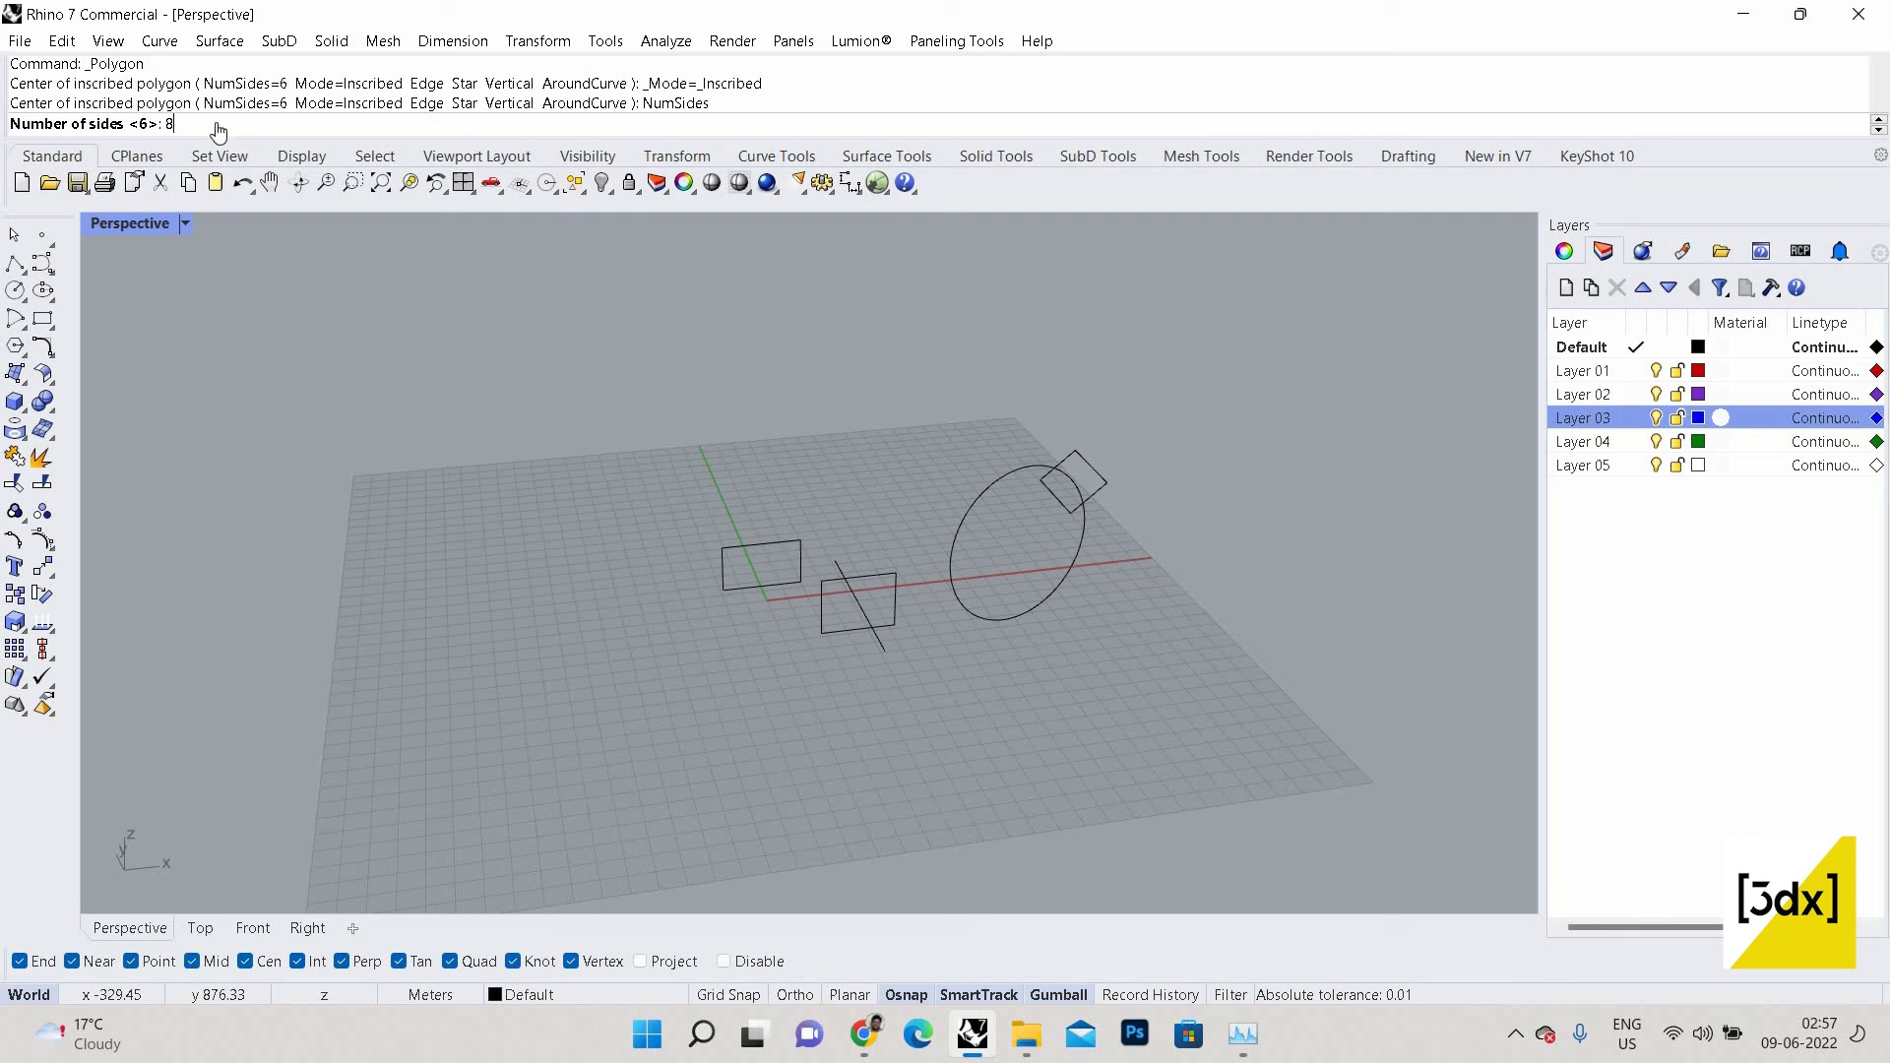
key(Return)
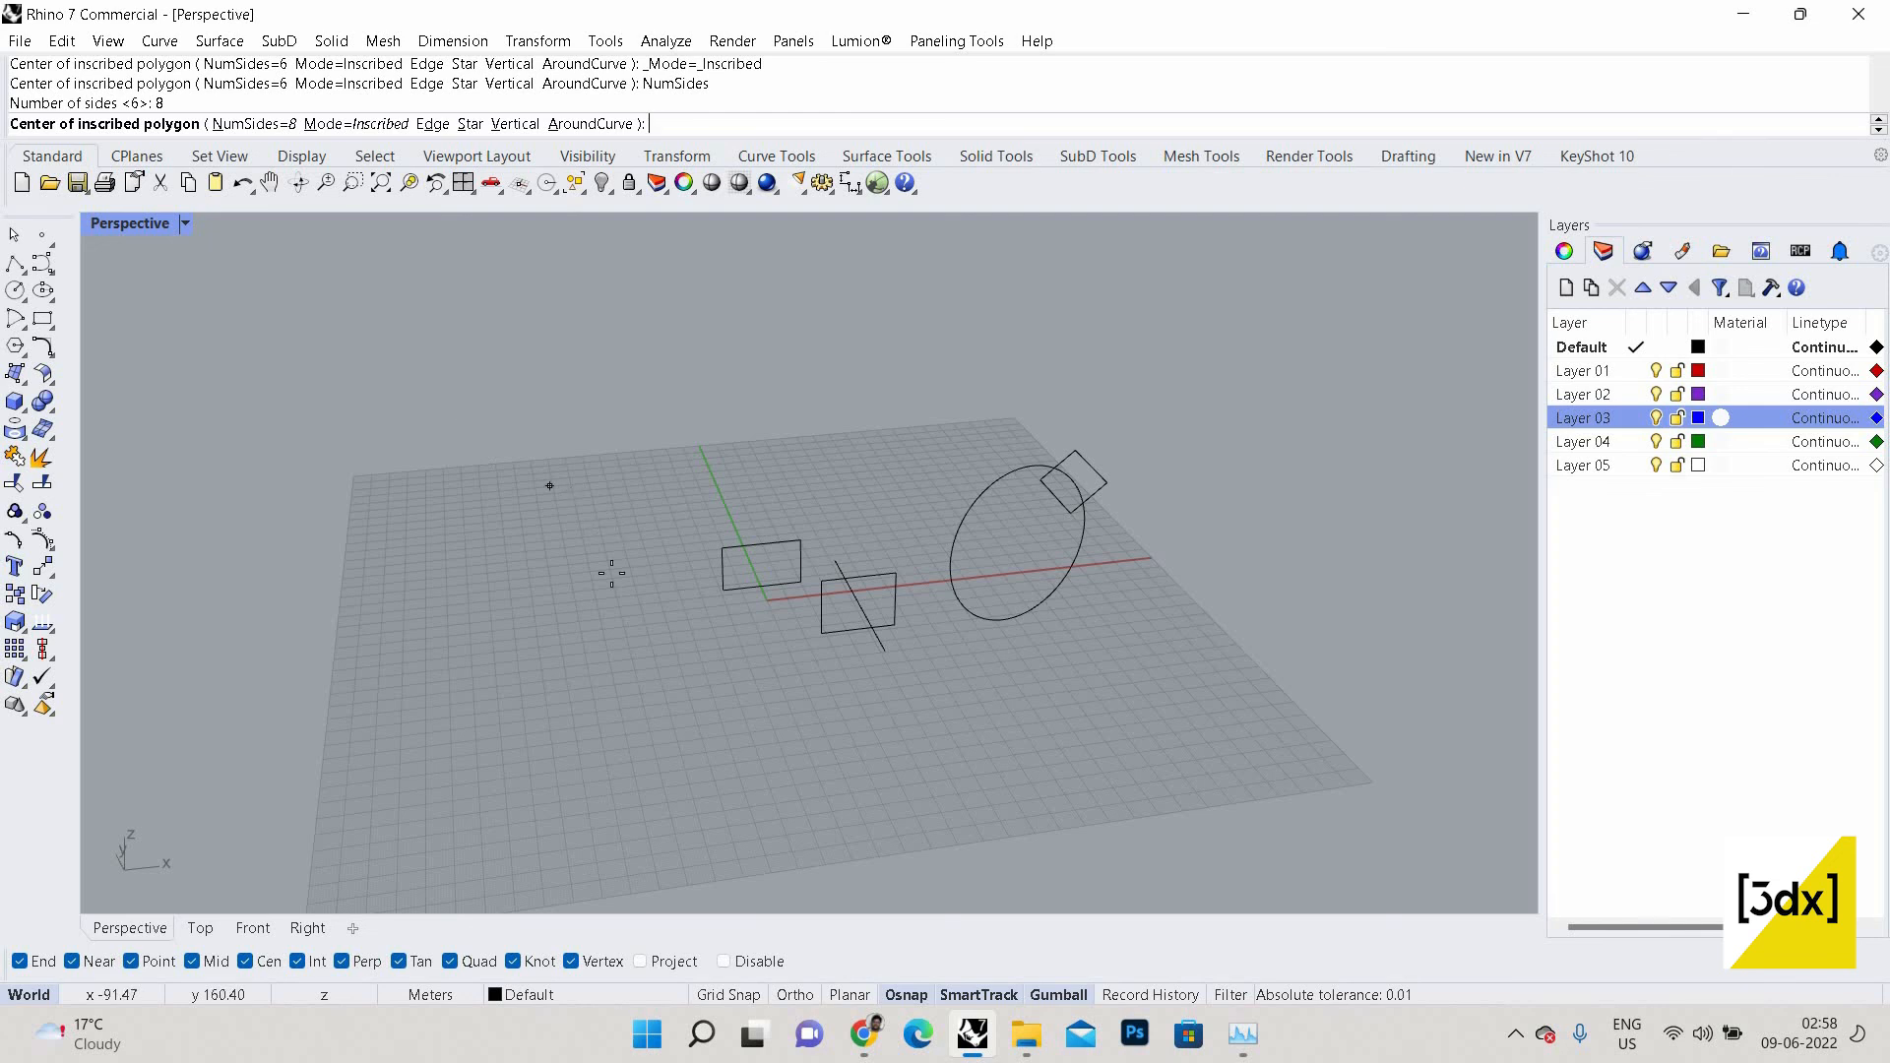
Place the eight-sided polygon's centre on the empty grid beside the rectangles, and try Circumscribed mode before returning to Inscribed.
scroll(603, 586, up, 3)
scroll(585, 599, down, 3)
scroll(588, 605, up, 3)
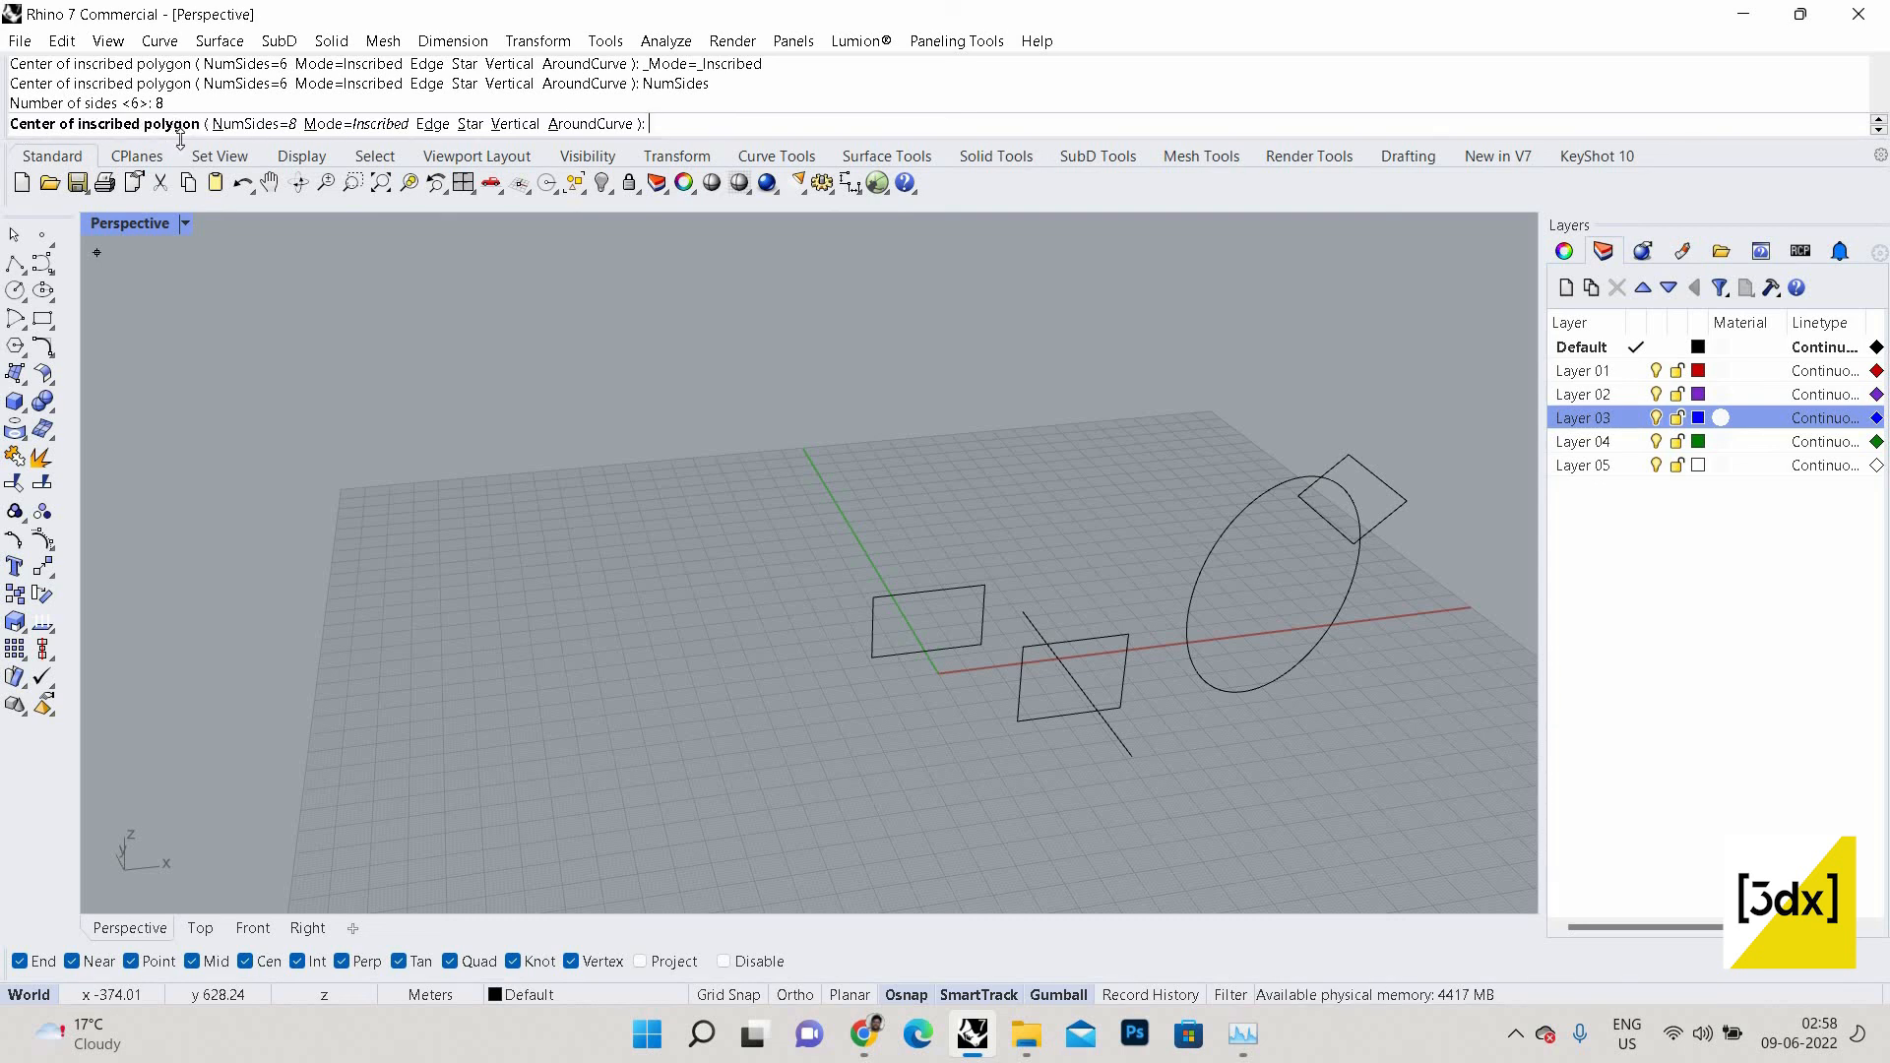
click(585, 624)
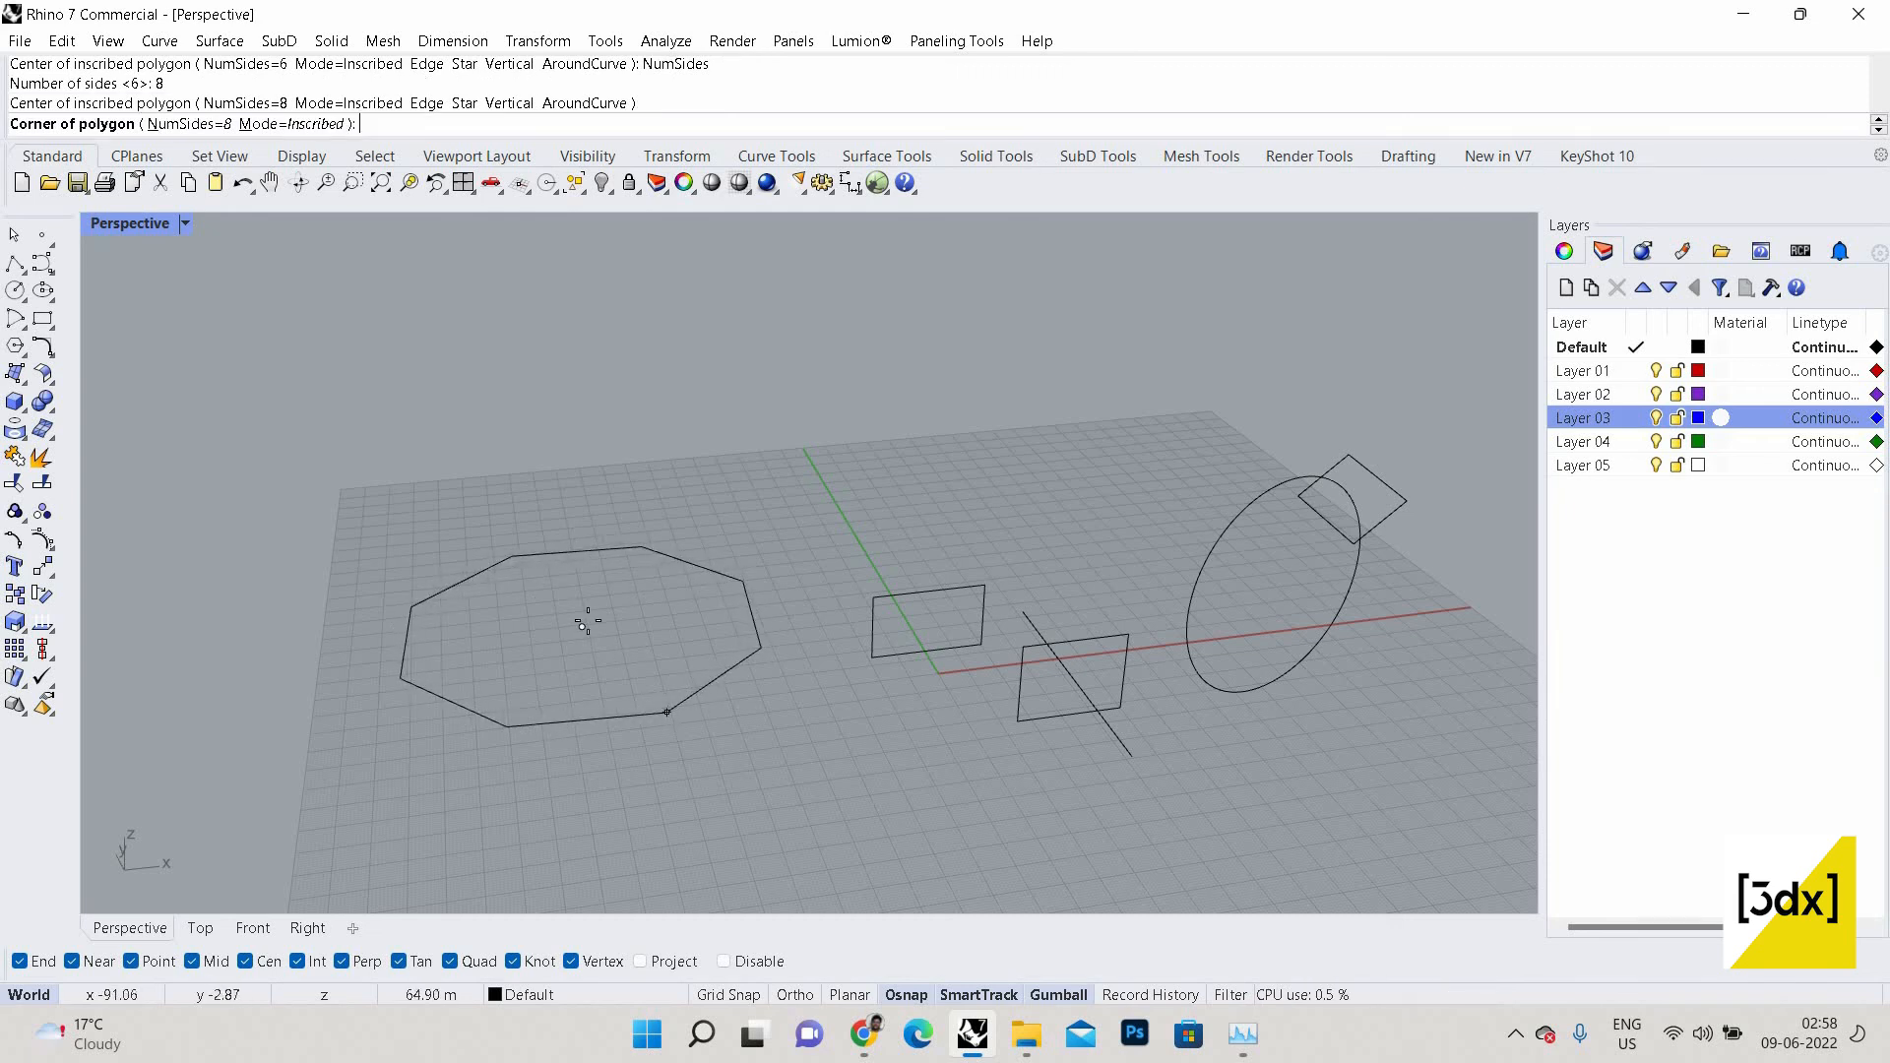
click(320, 123)
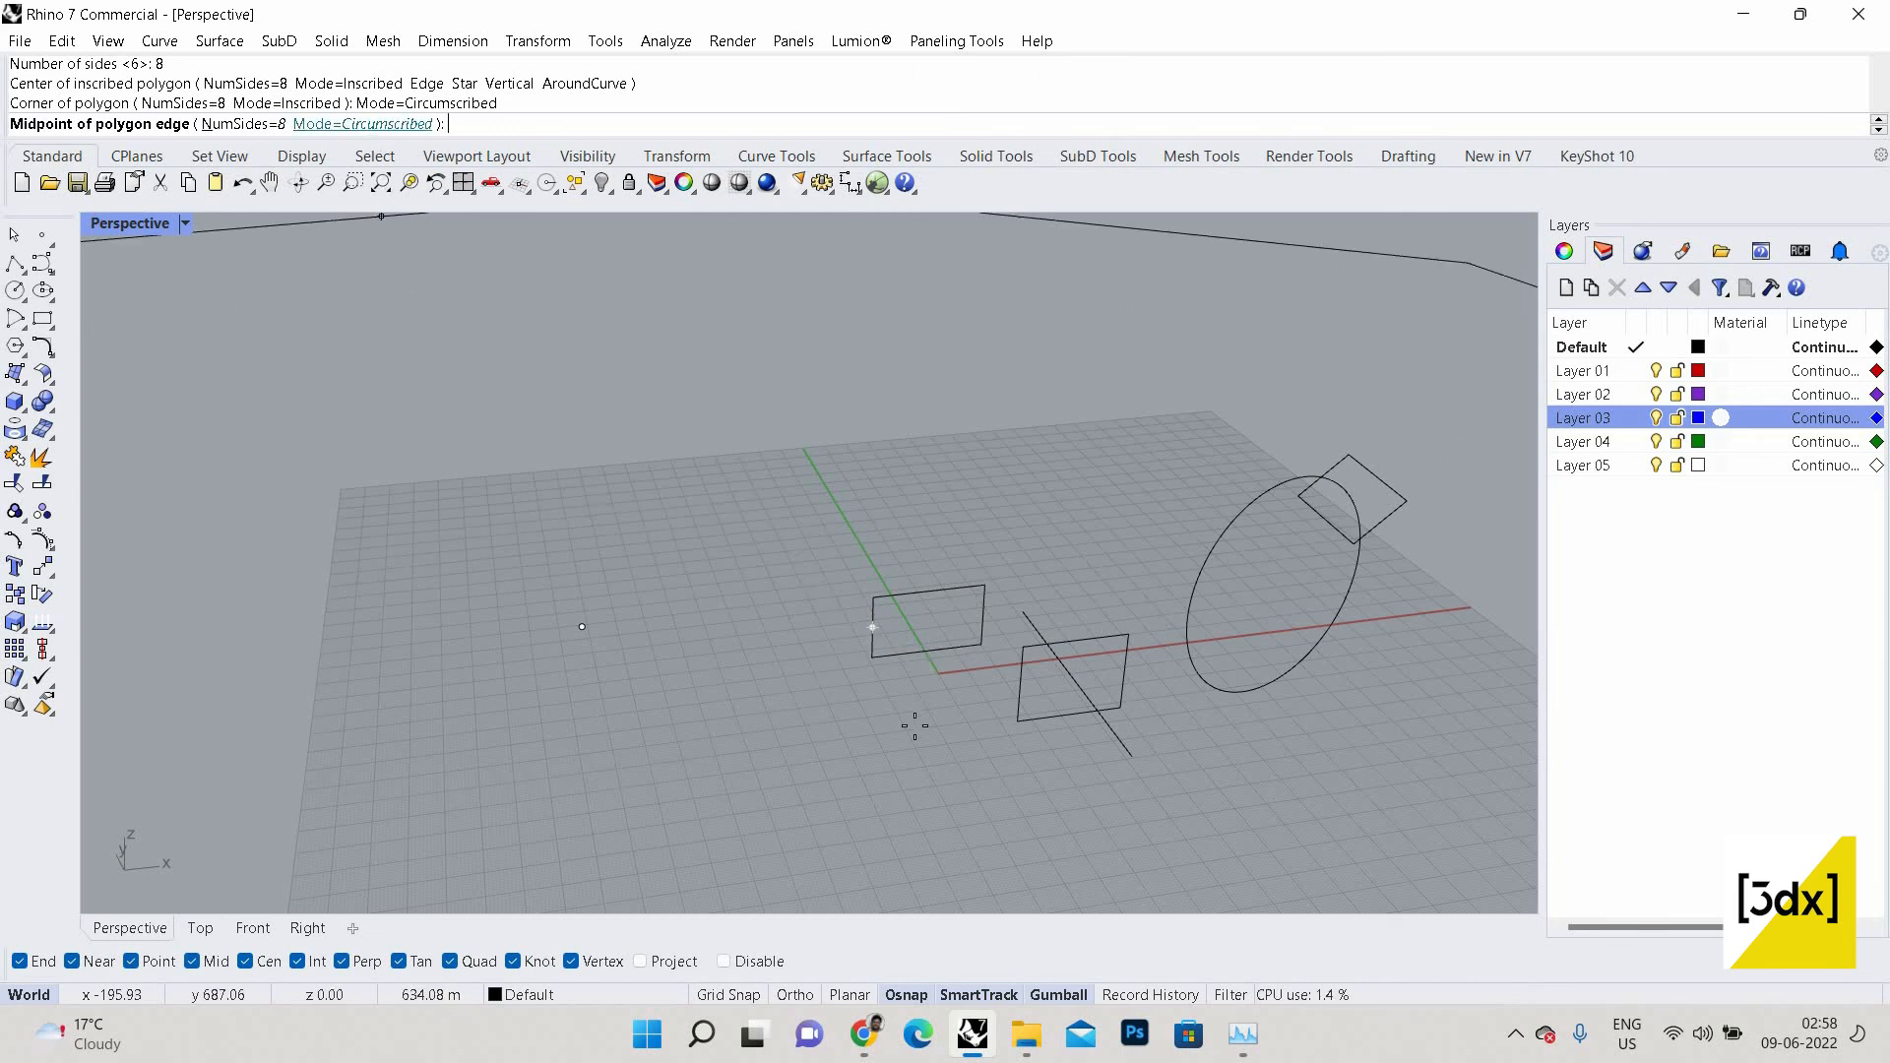
click(366, 120)
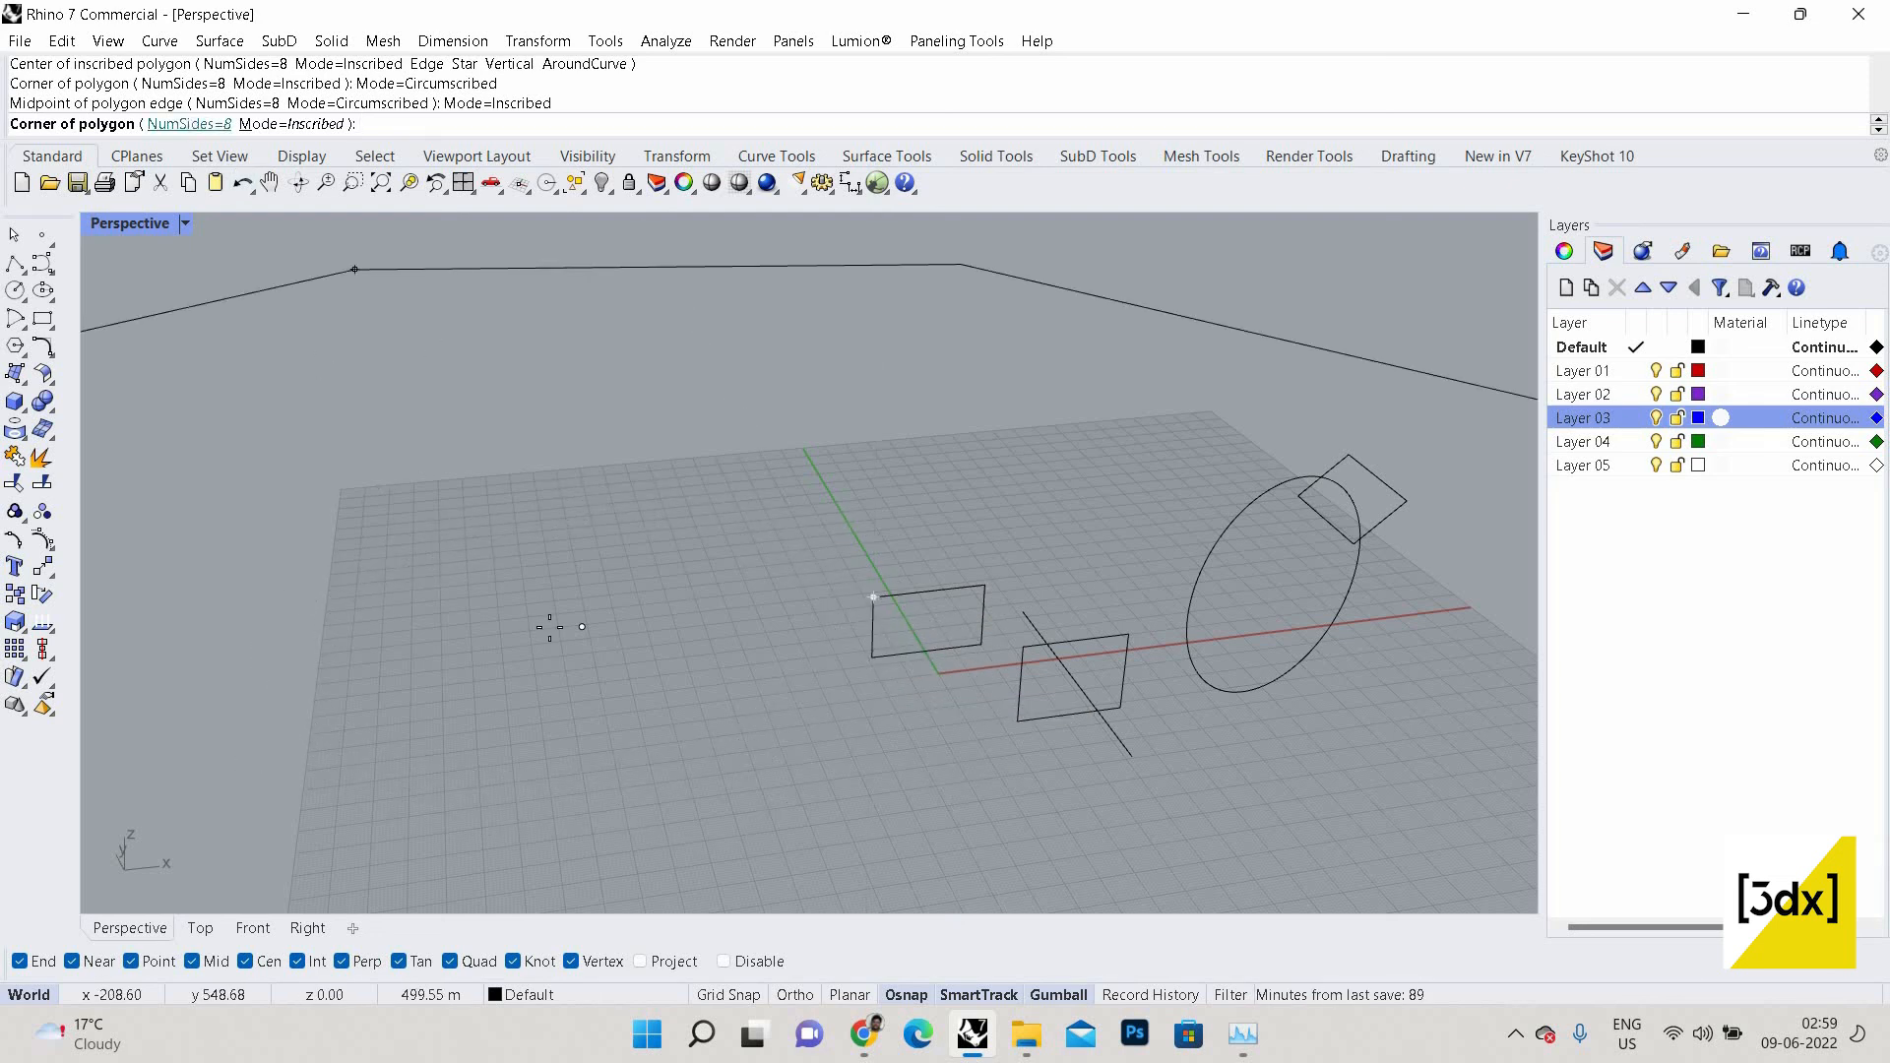
Set the polygon's number of sides to 10.
click(189, 124)
scroll(546, 583, down, 7)
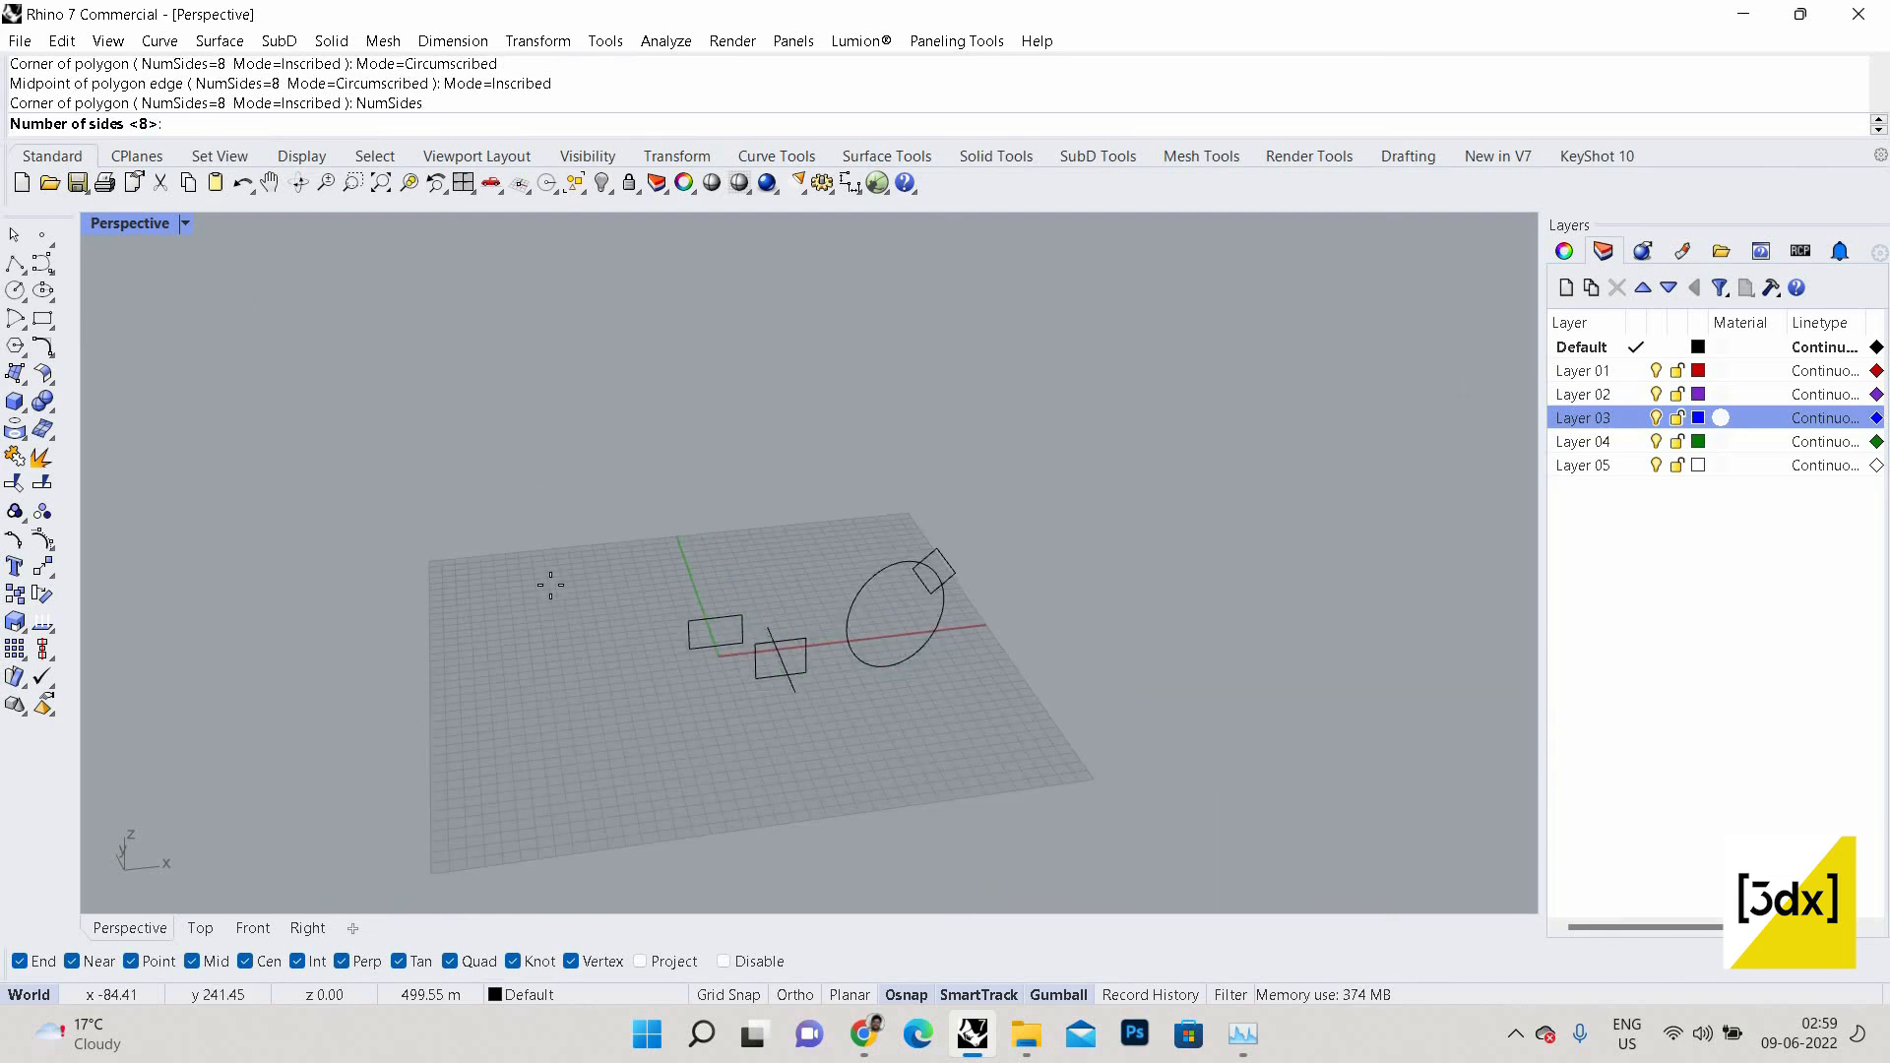
scroll(551, 586, up, 3)
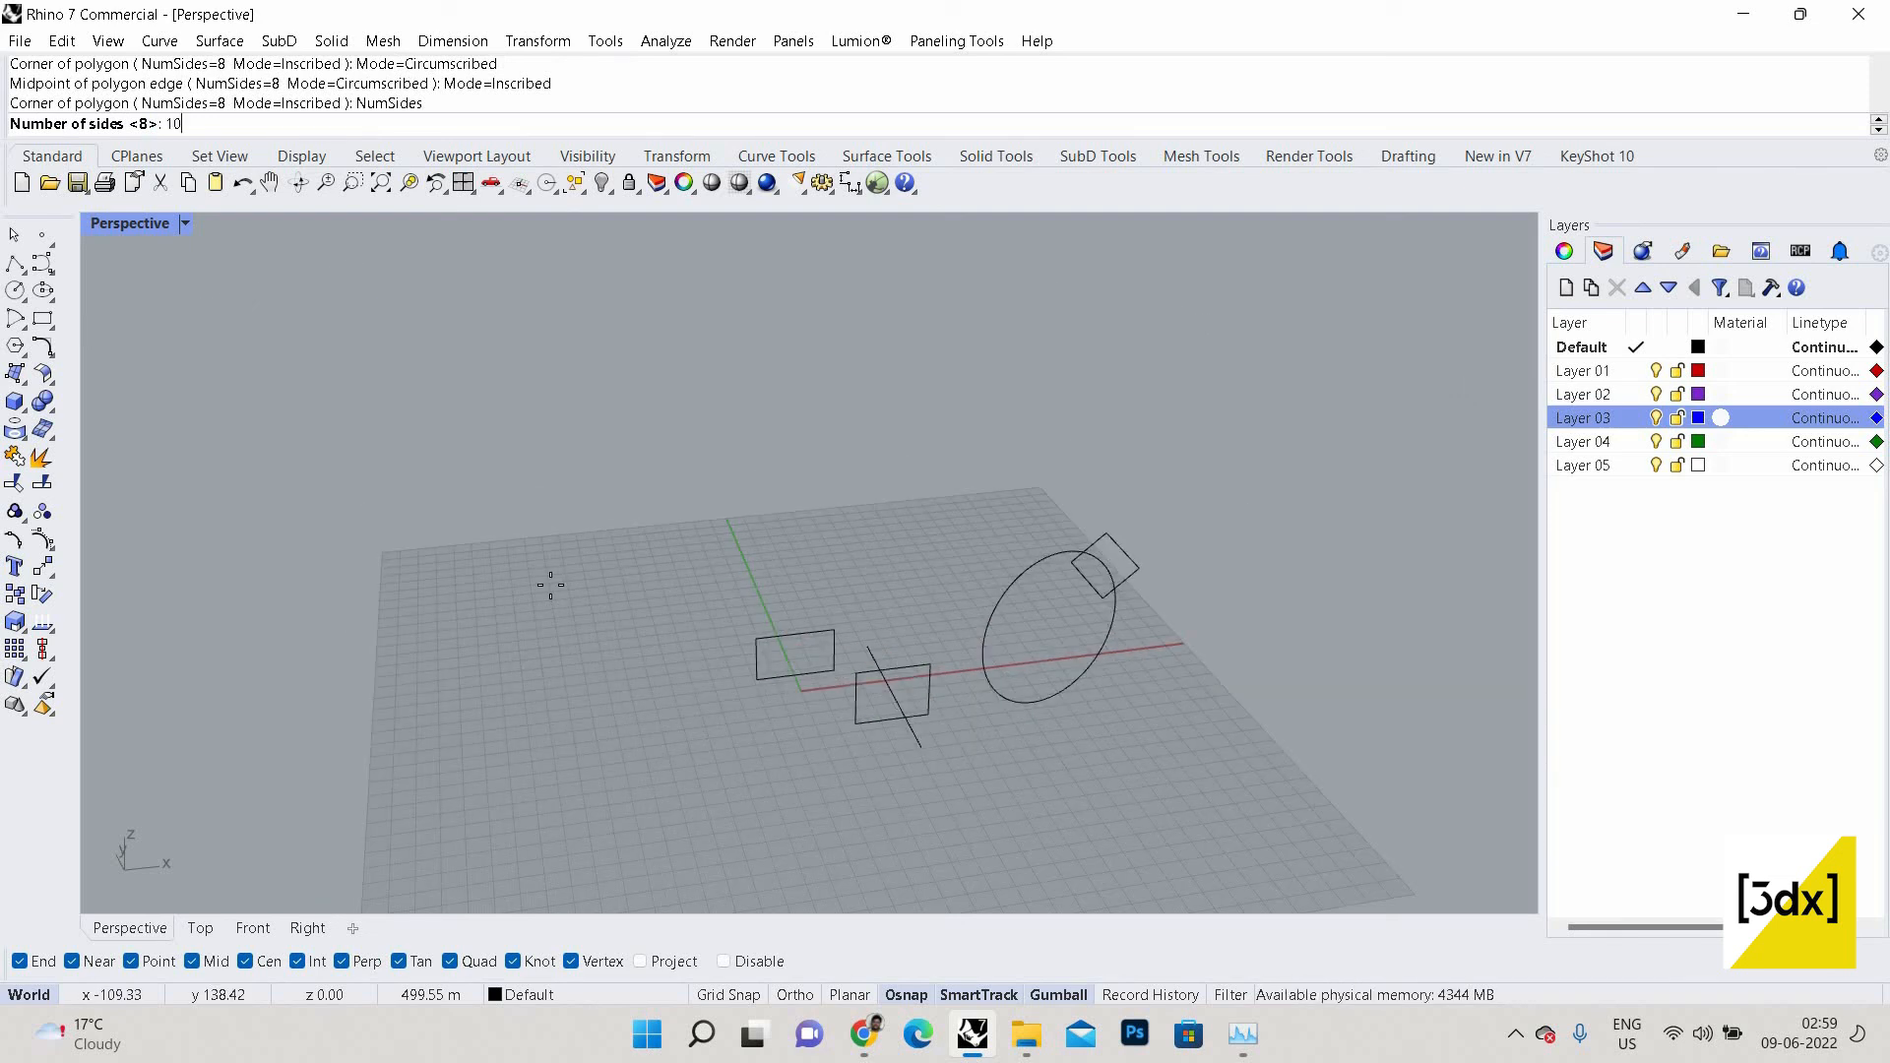
key(Return)
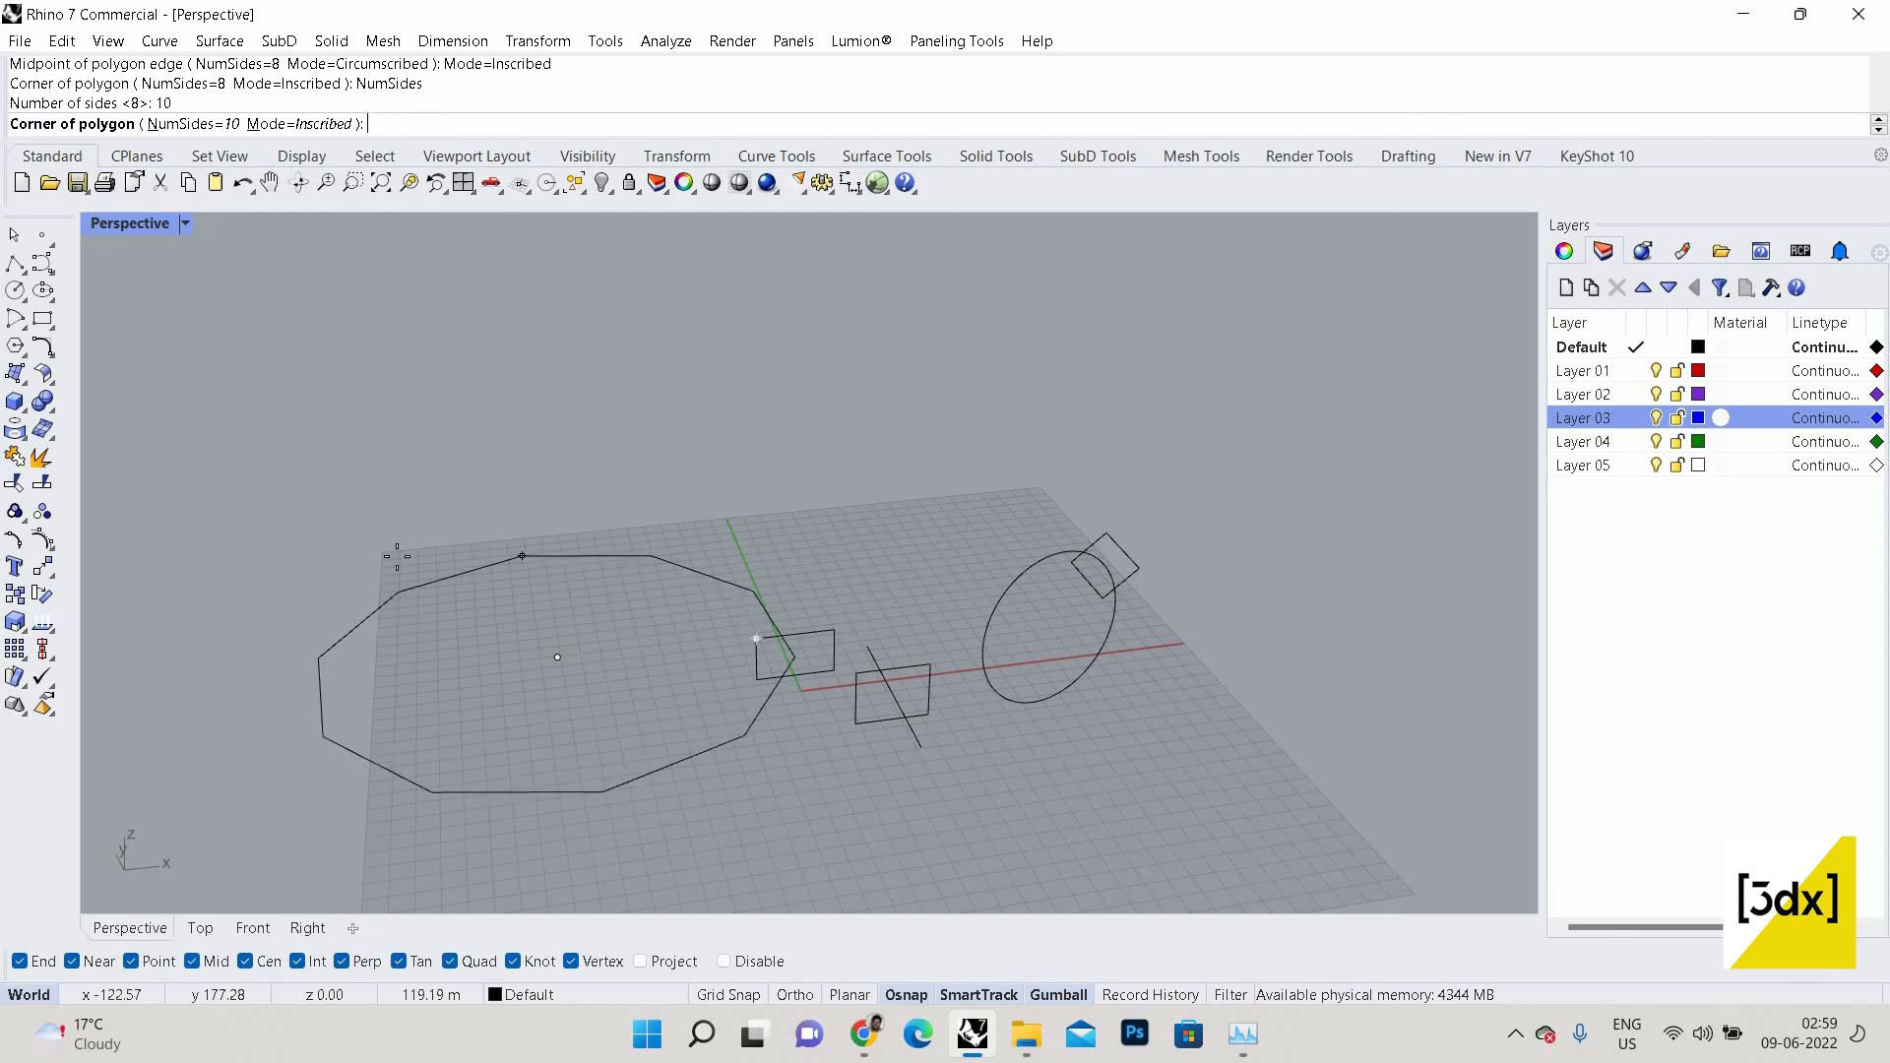
Set the inscribed polygon's radius to 15 m and place its corner to complete it.
scroll(394, 556, up, 2)
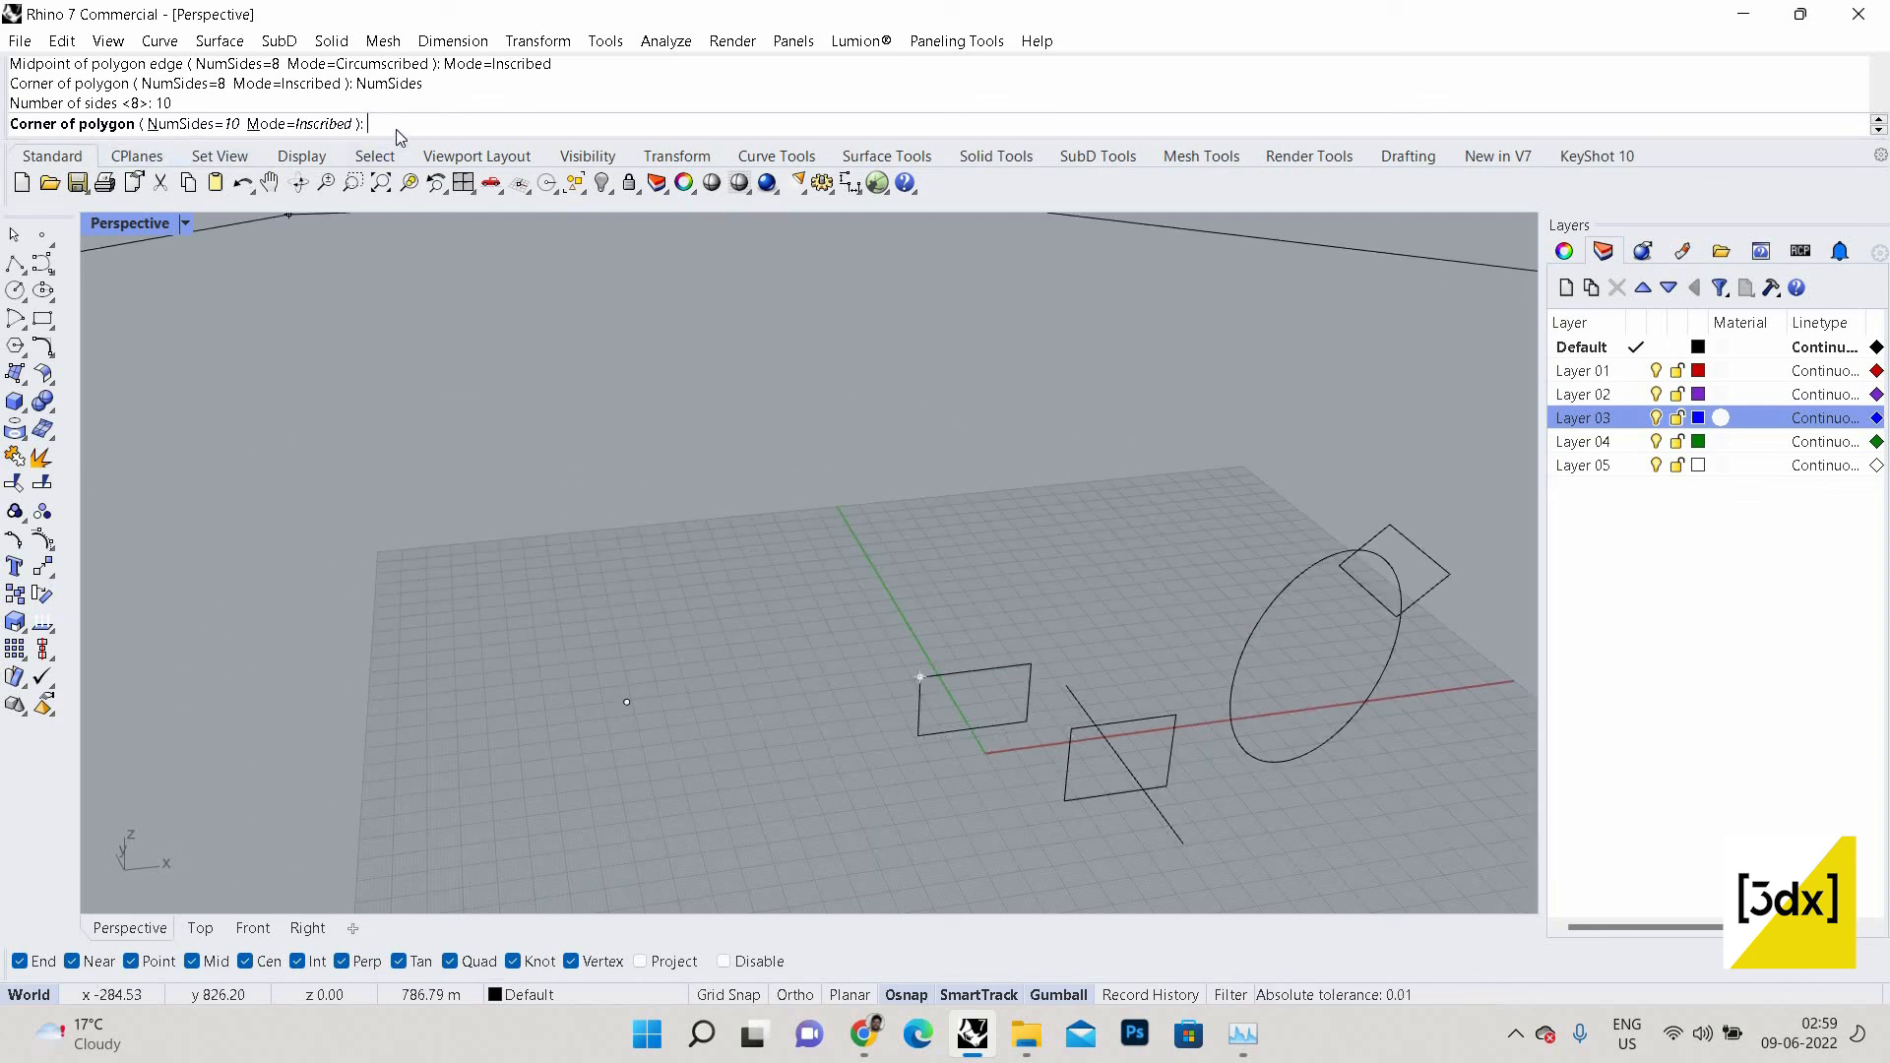
text(10)
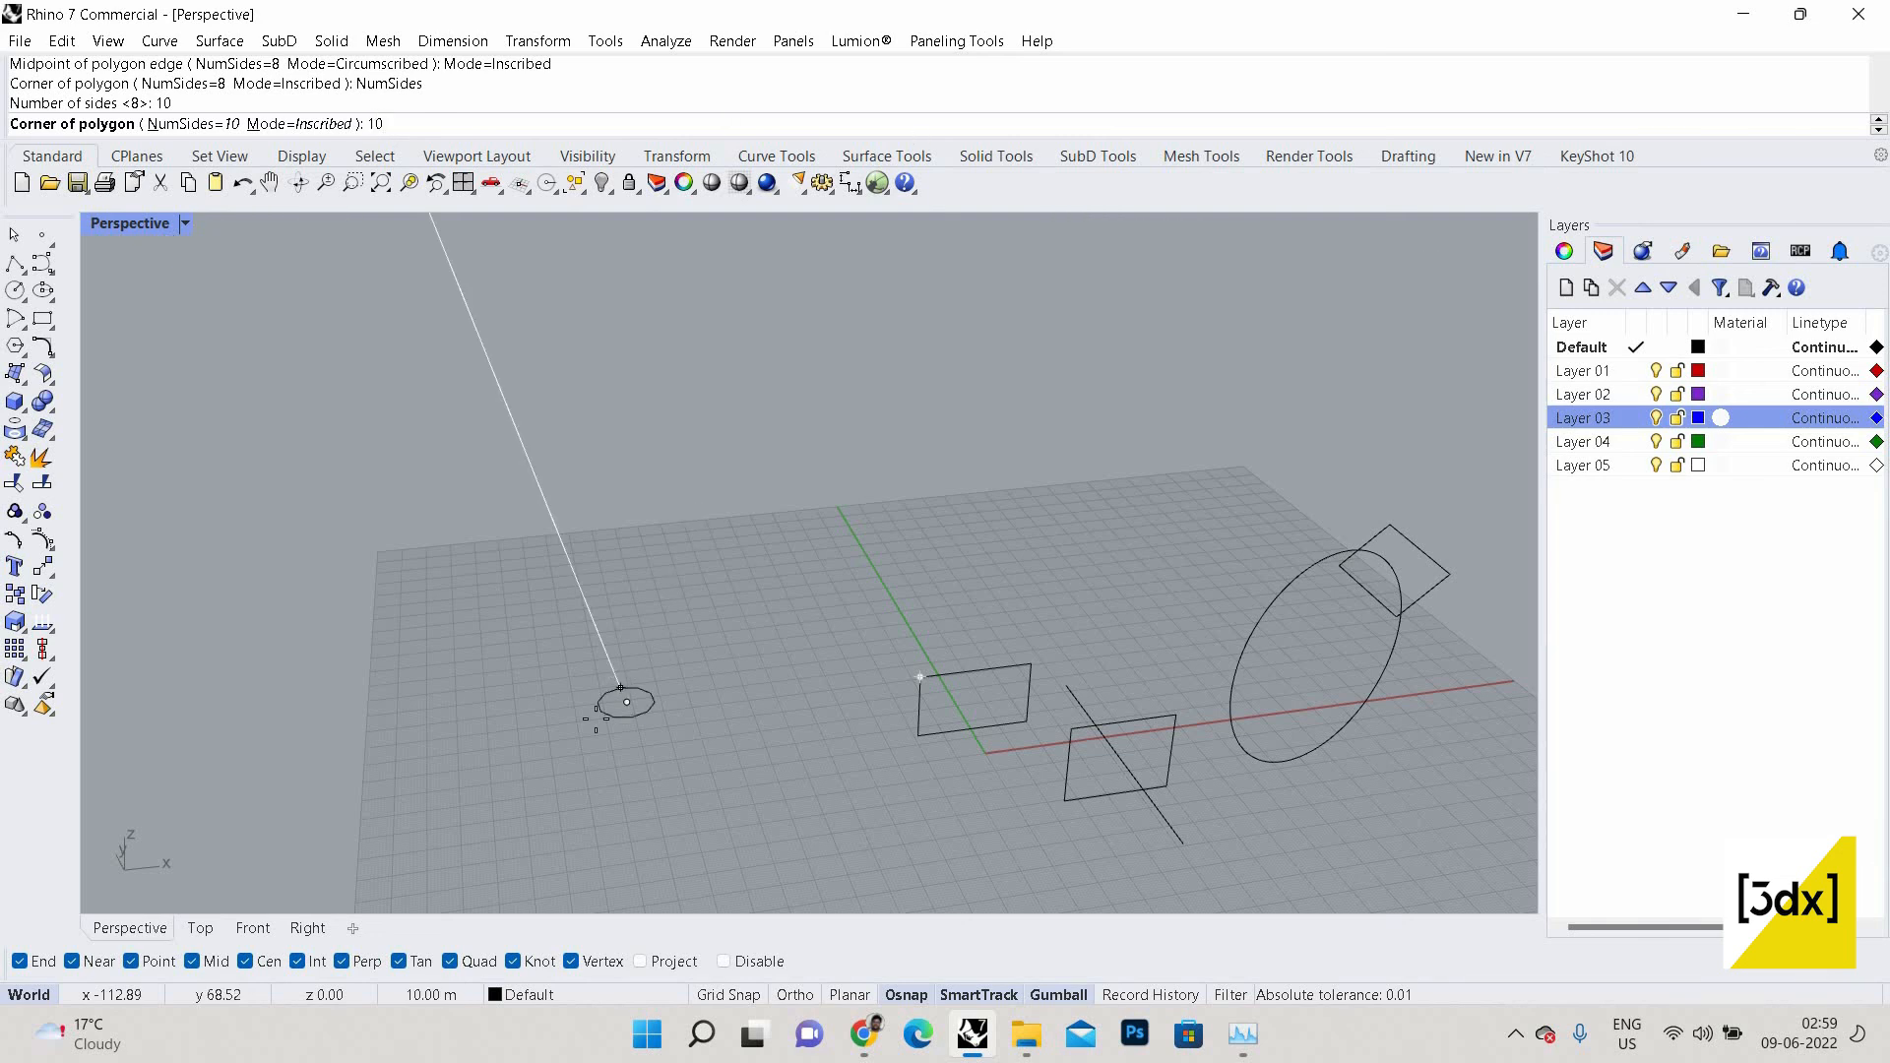
scroll(751, 624, up, 3)
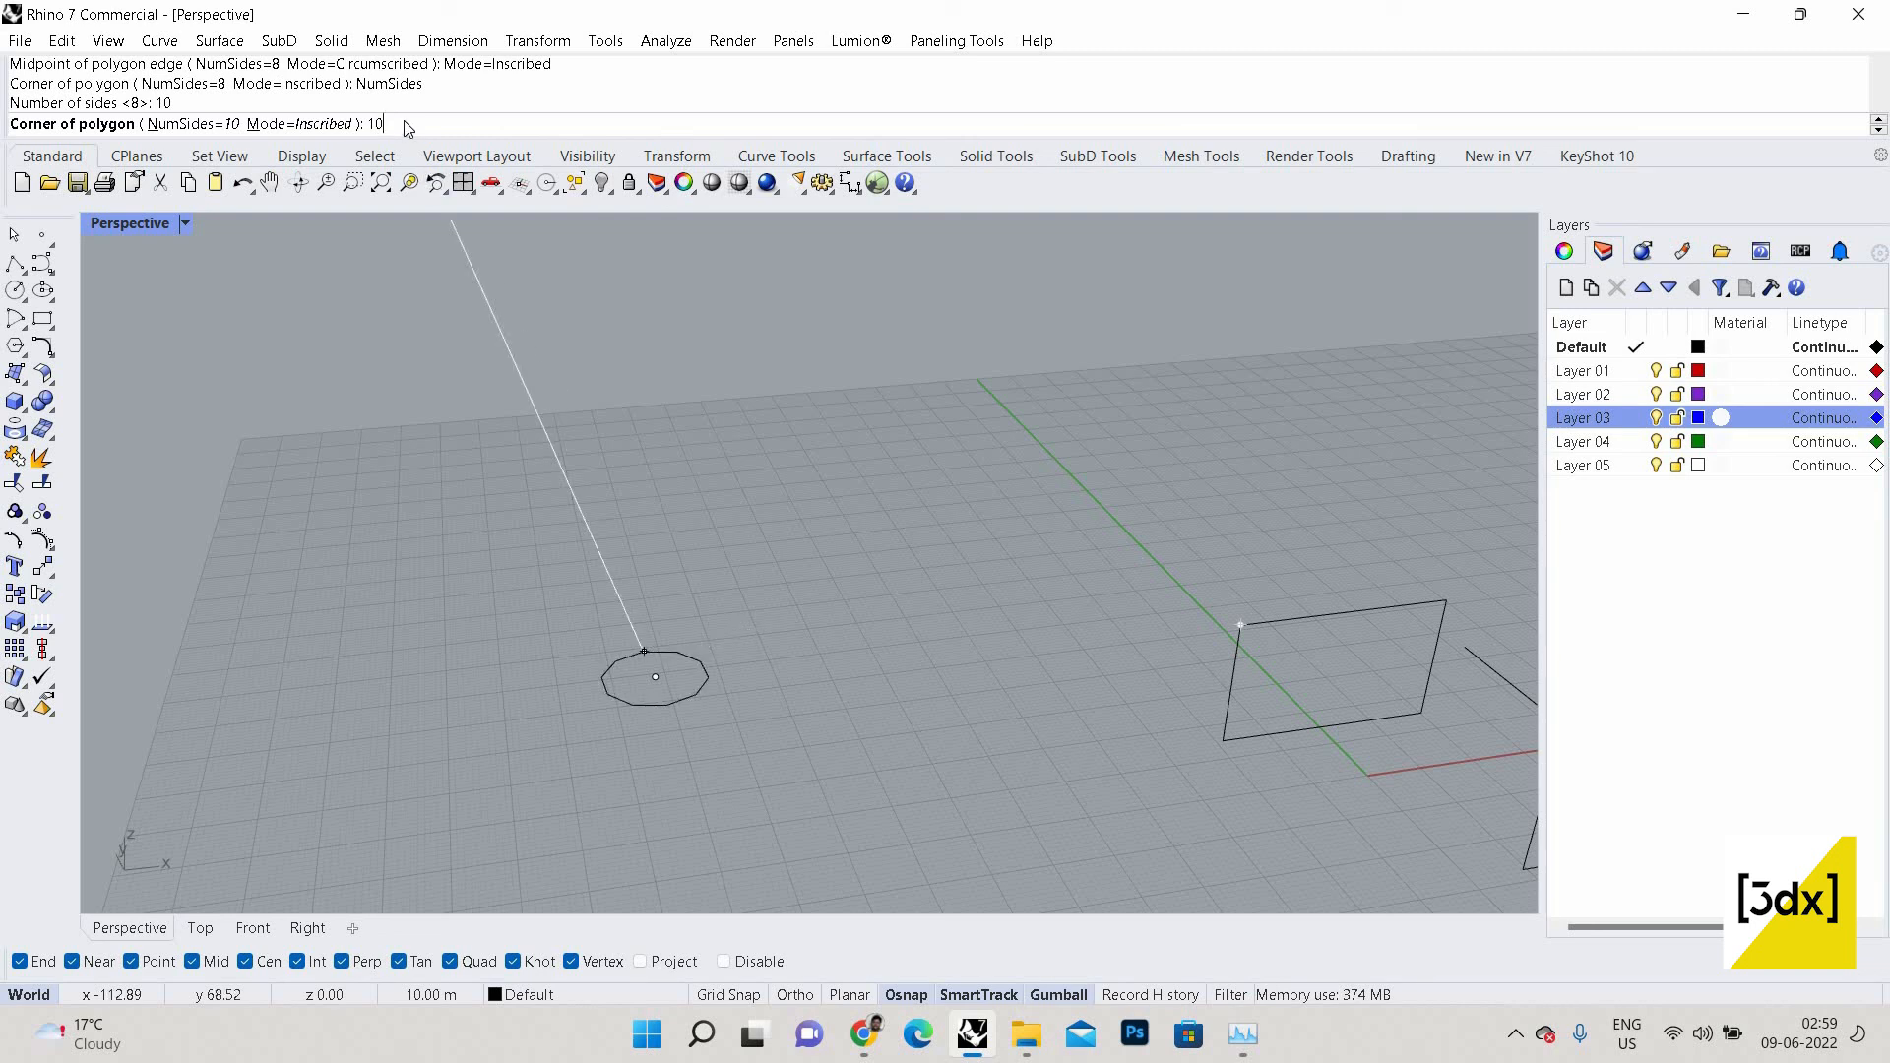
key(BackSpace)
text(5)
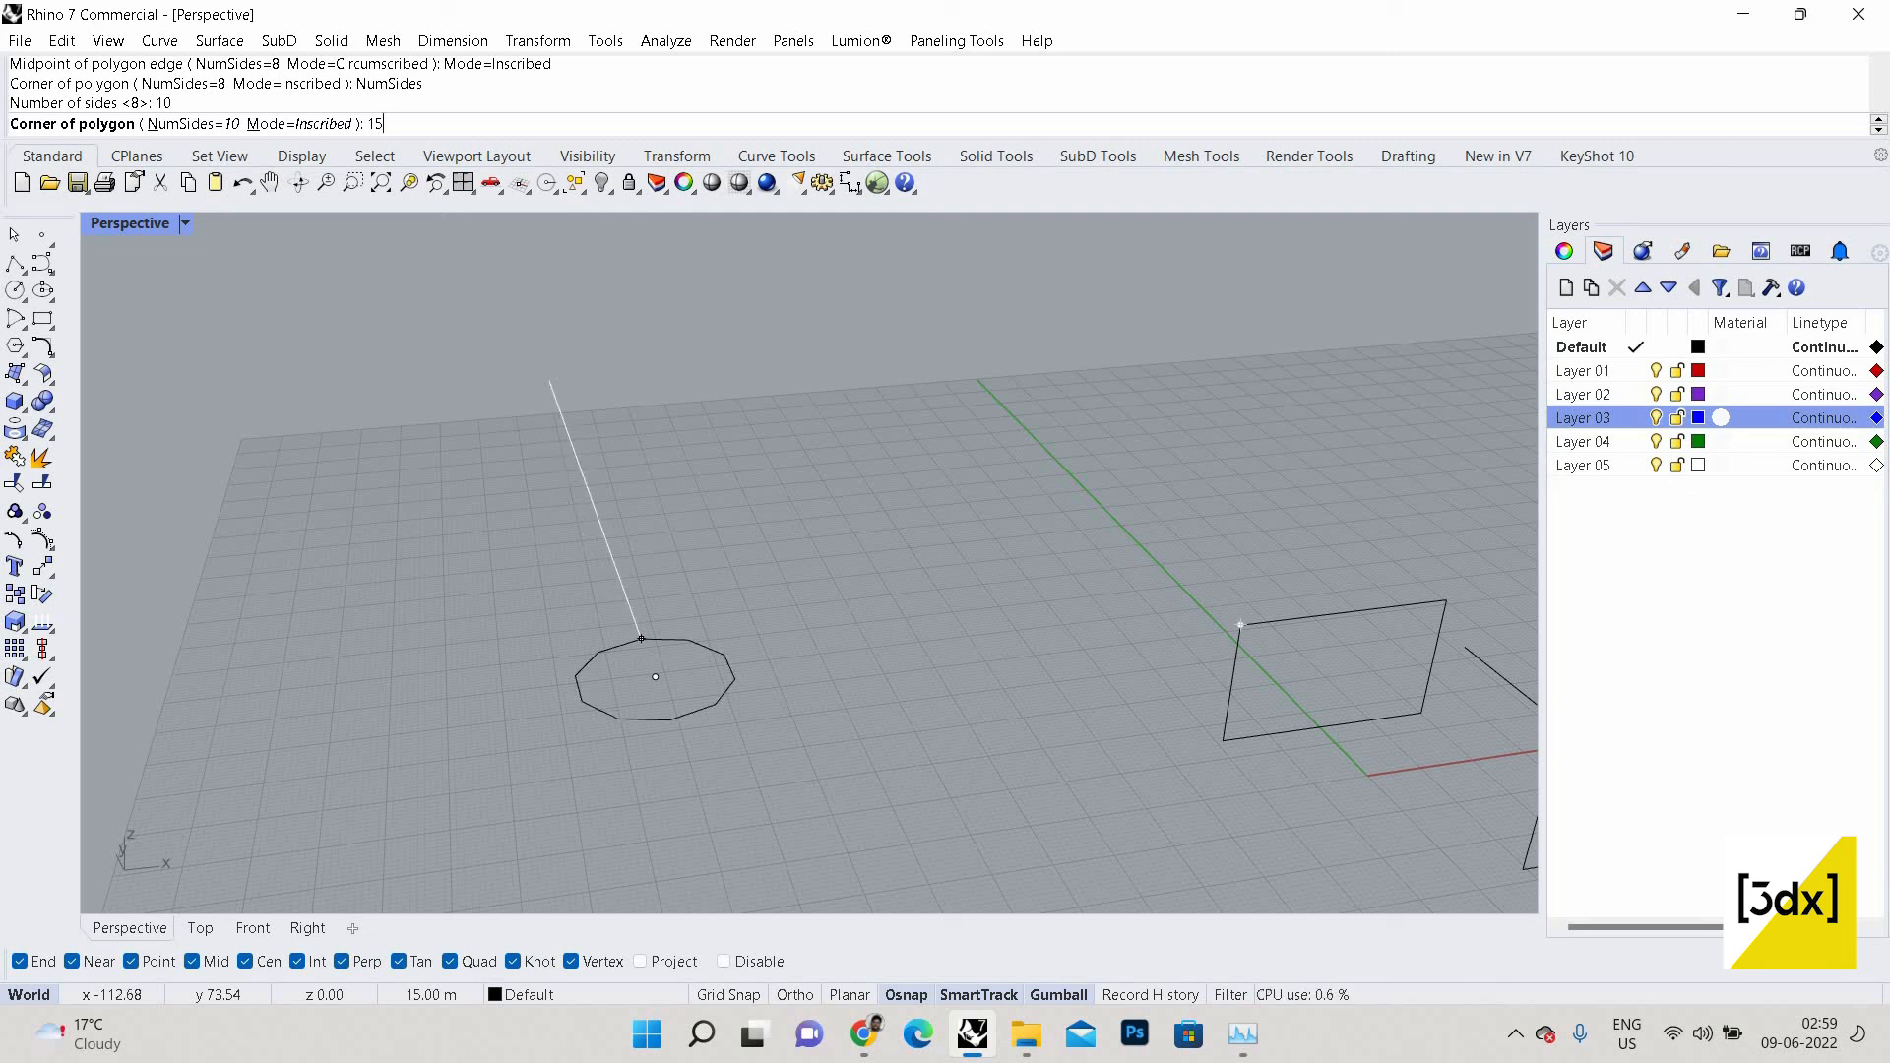
key(BackSpace)
text(20)
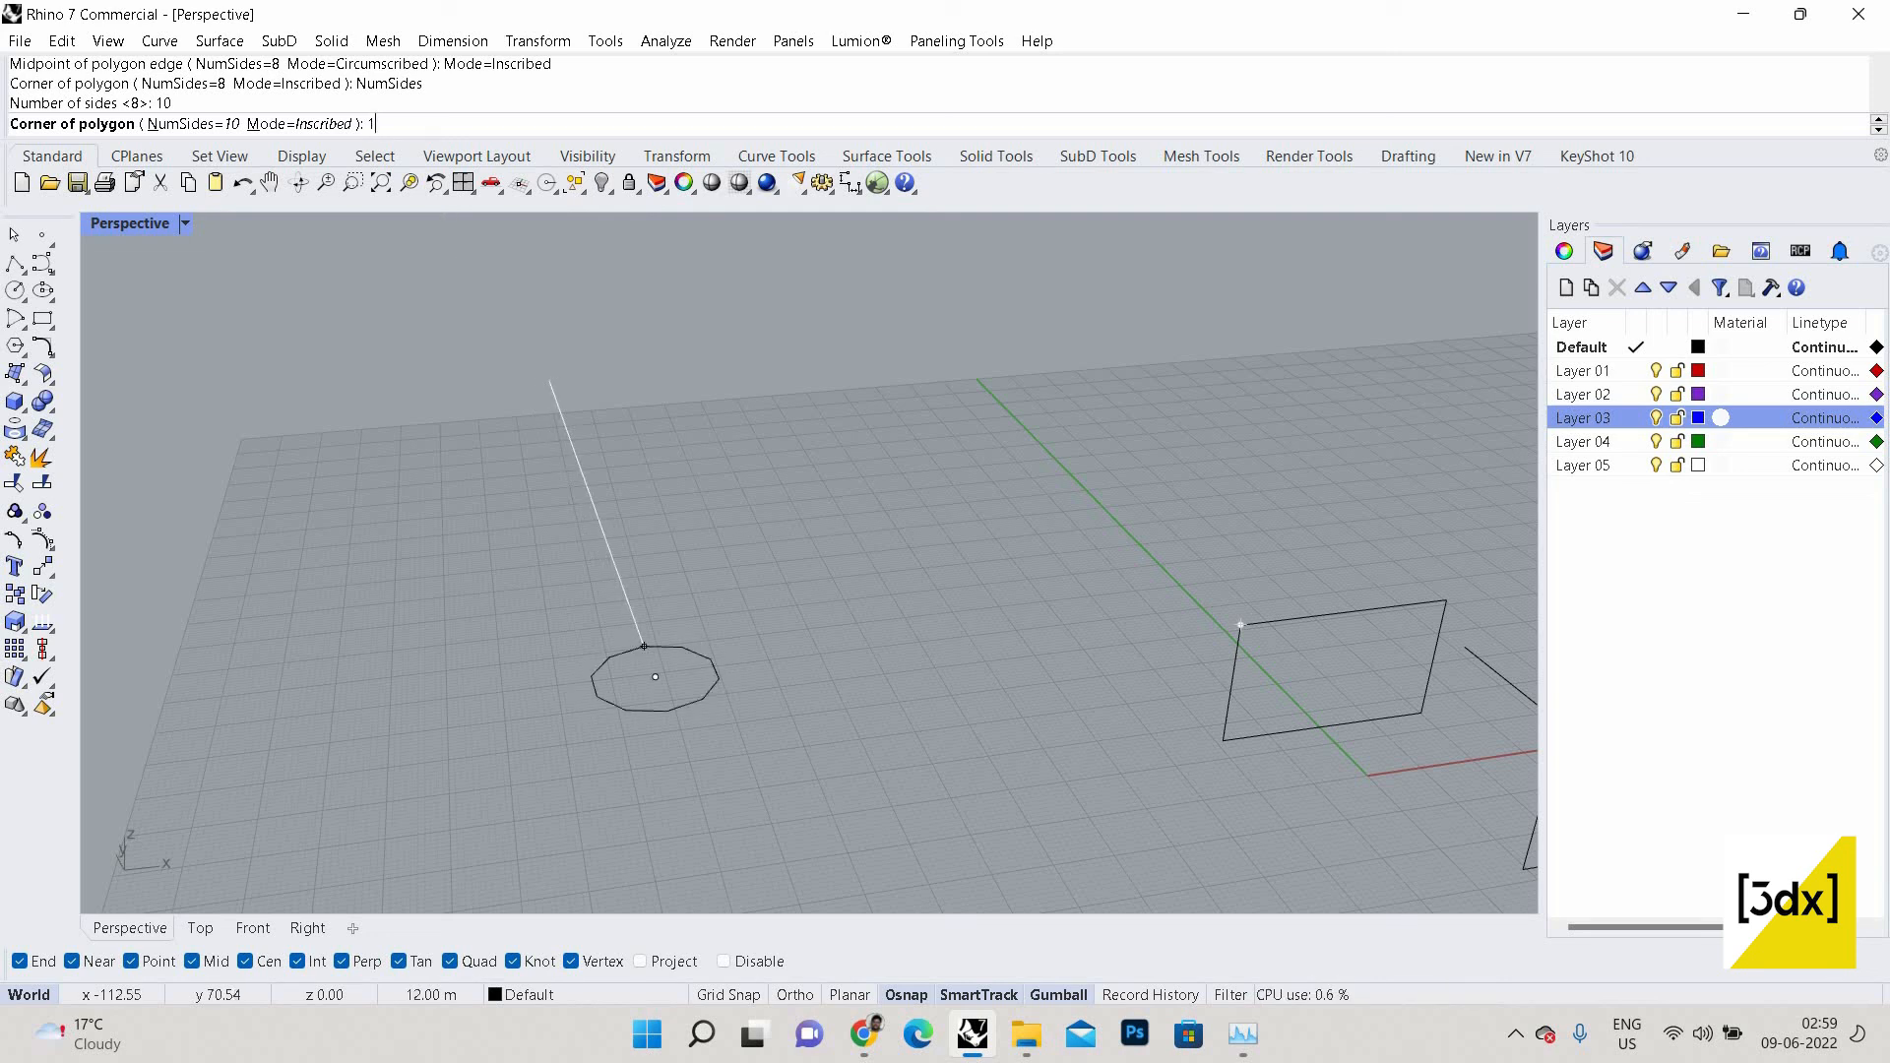
key(BackSpace)
key(BackSpace)
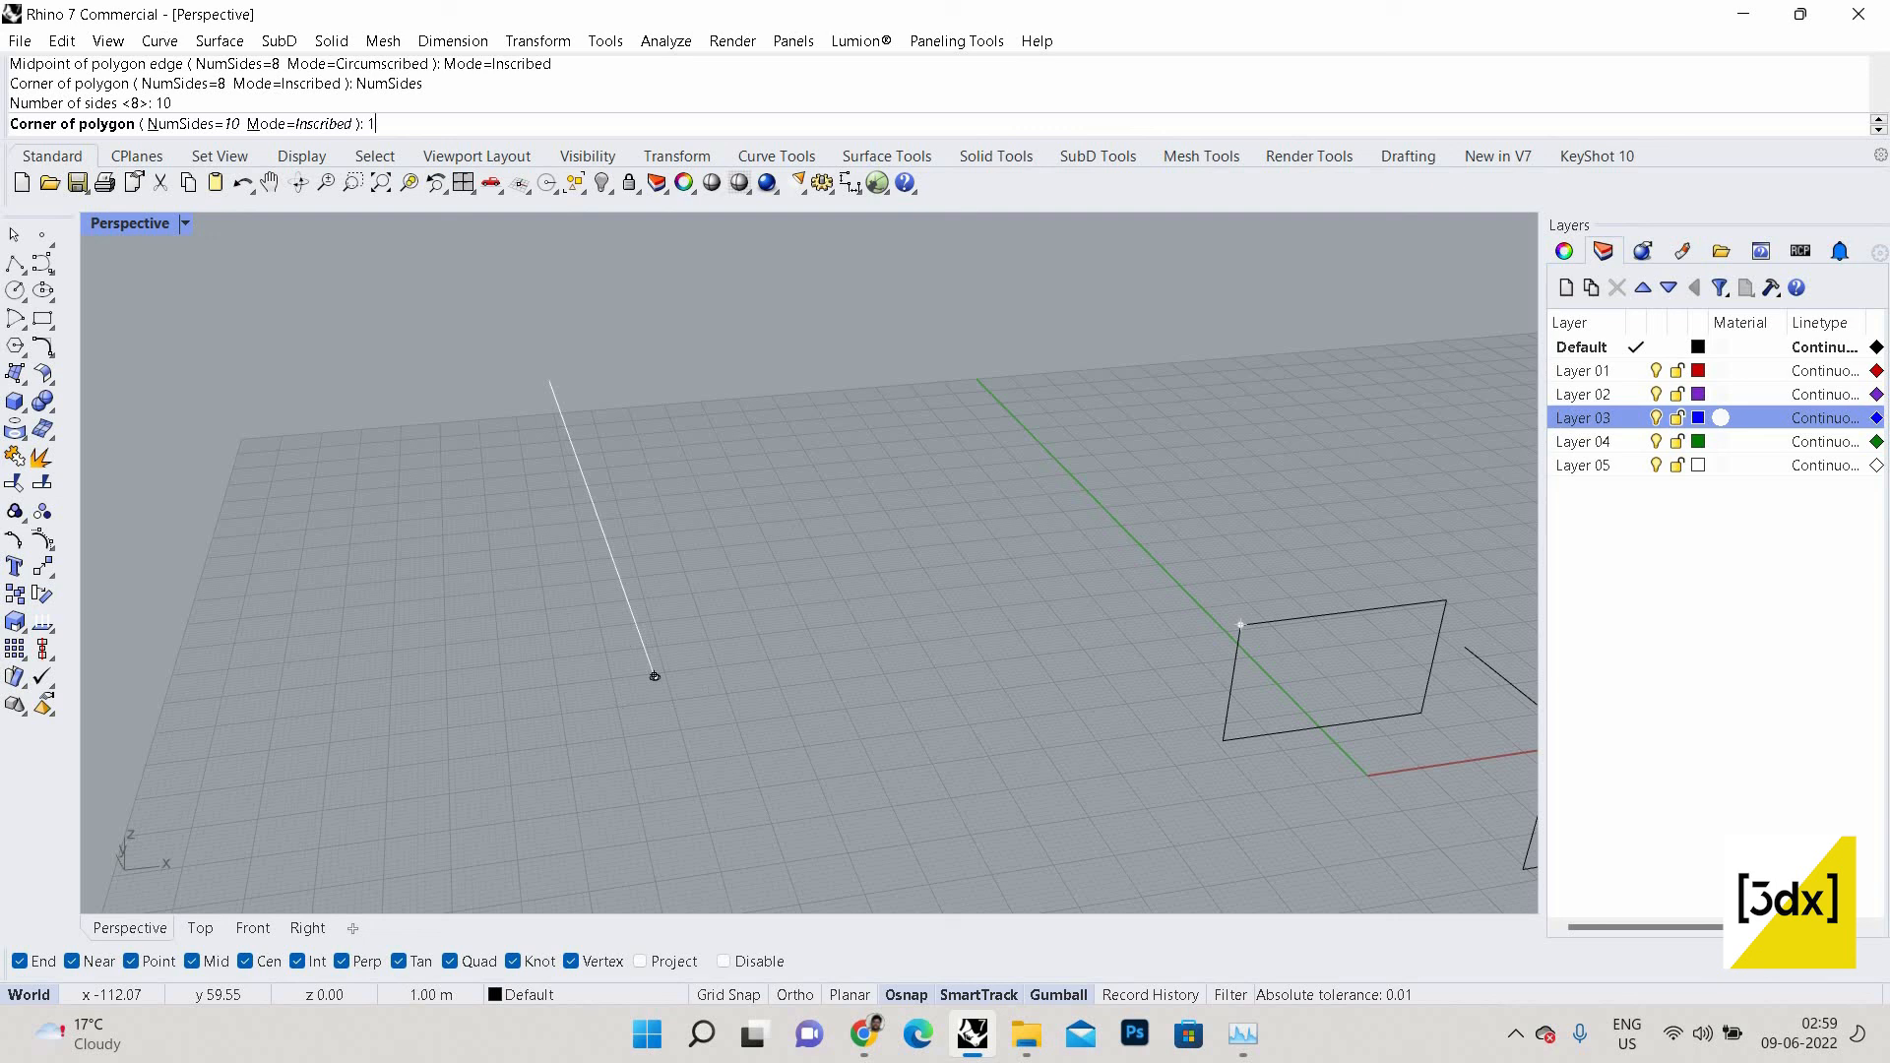
text(5)
key(Return)
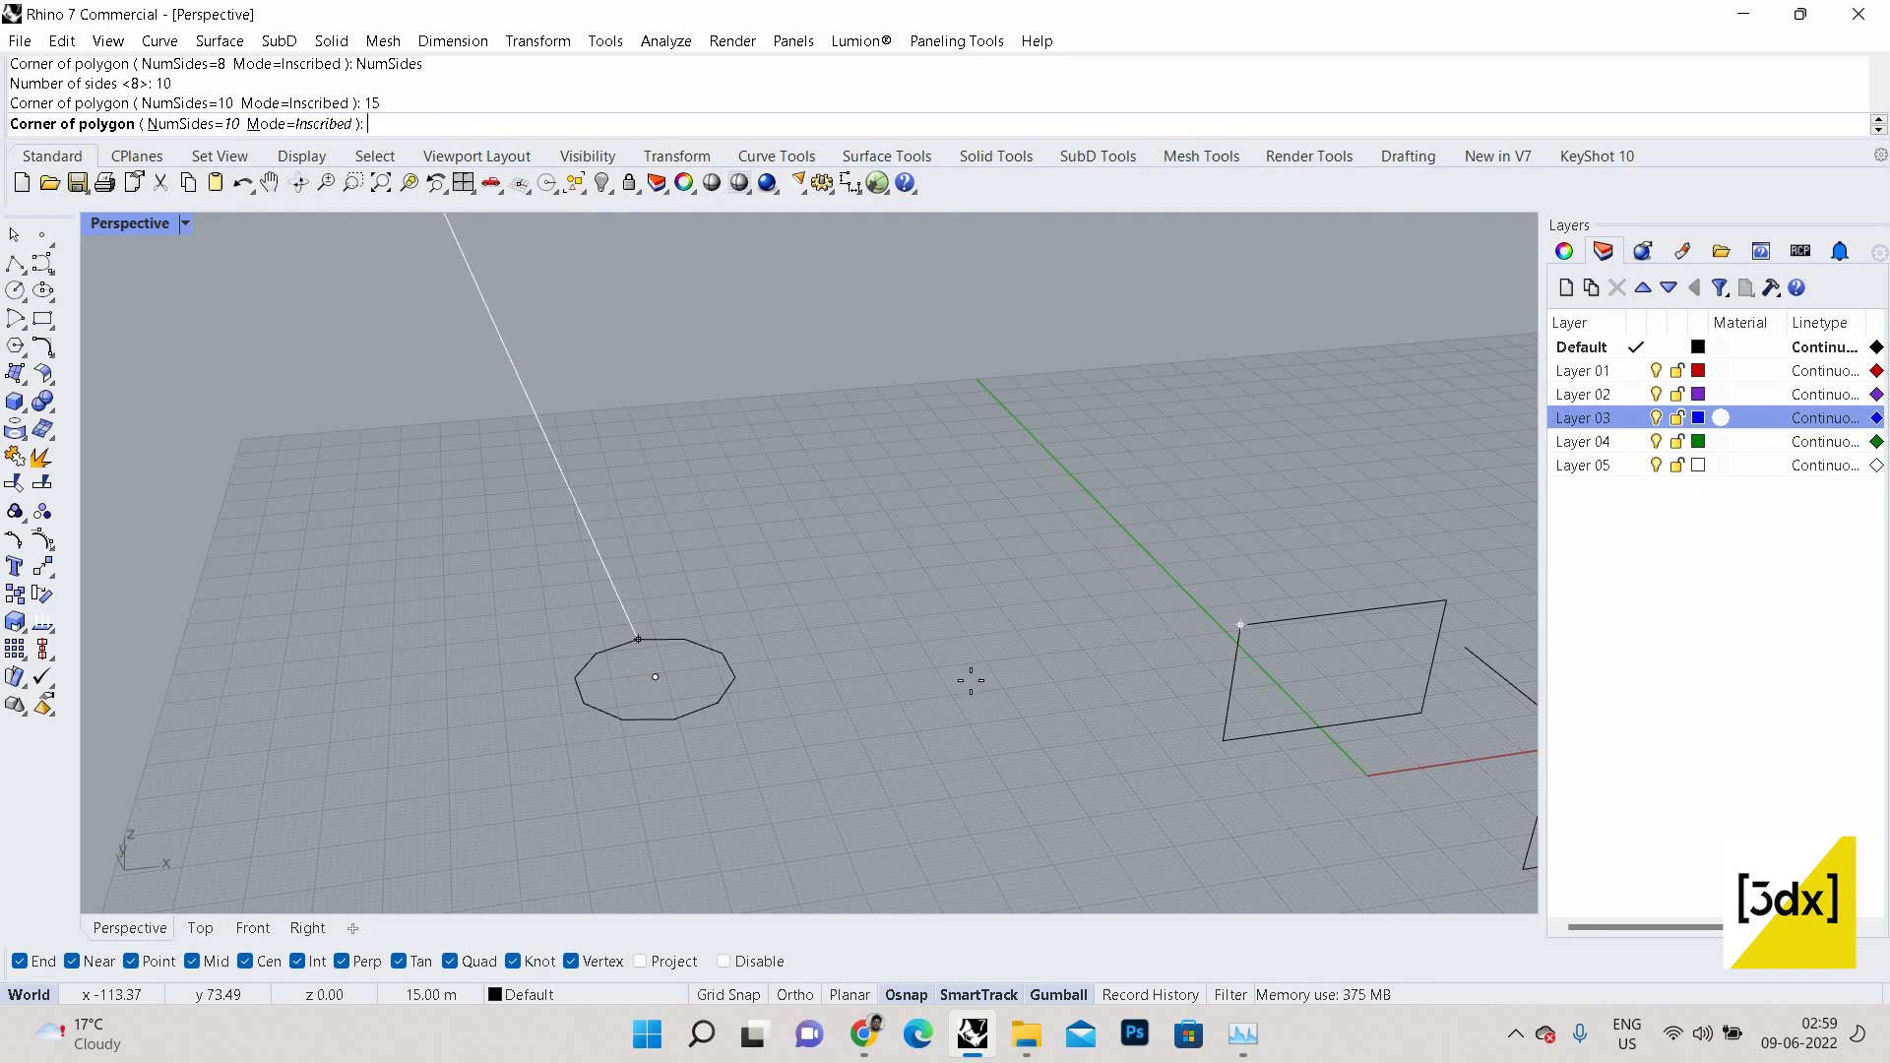
click(931, 576)
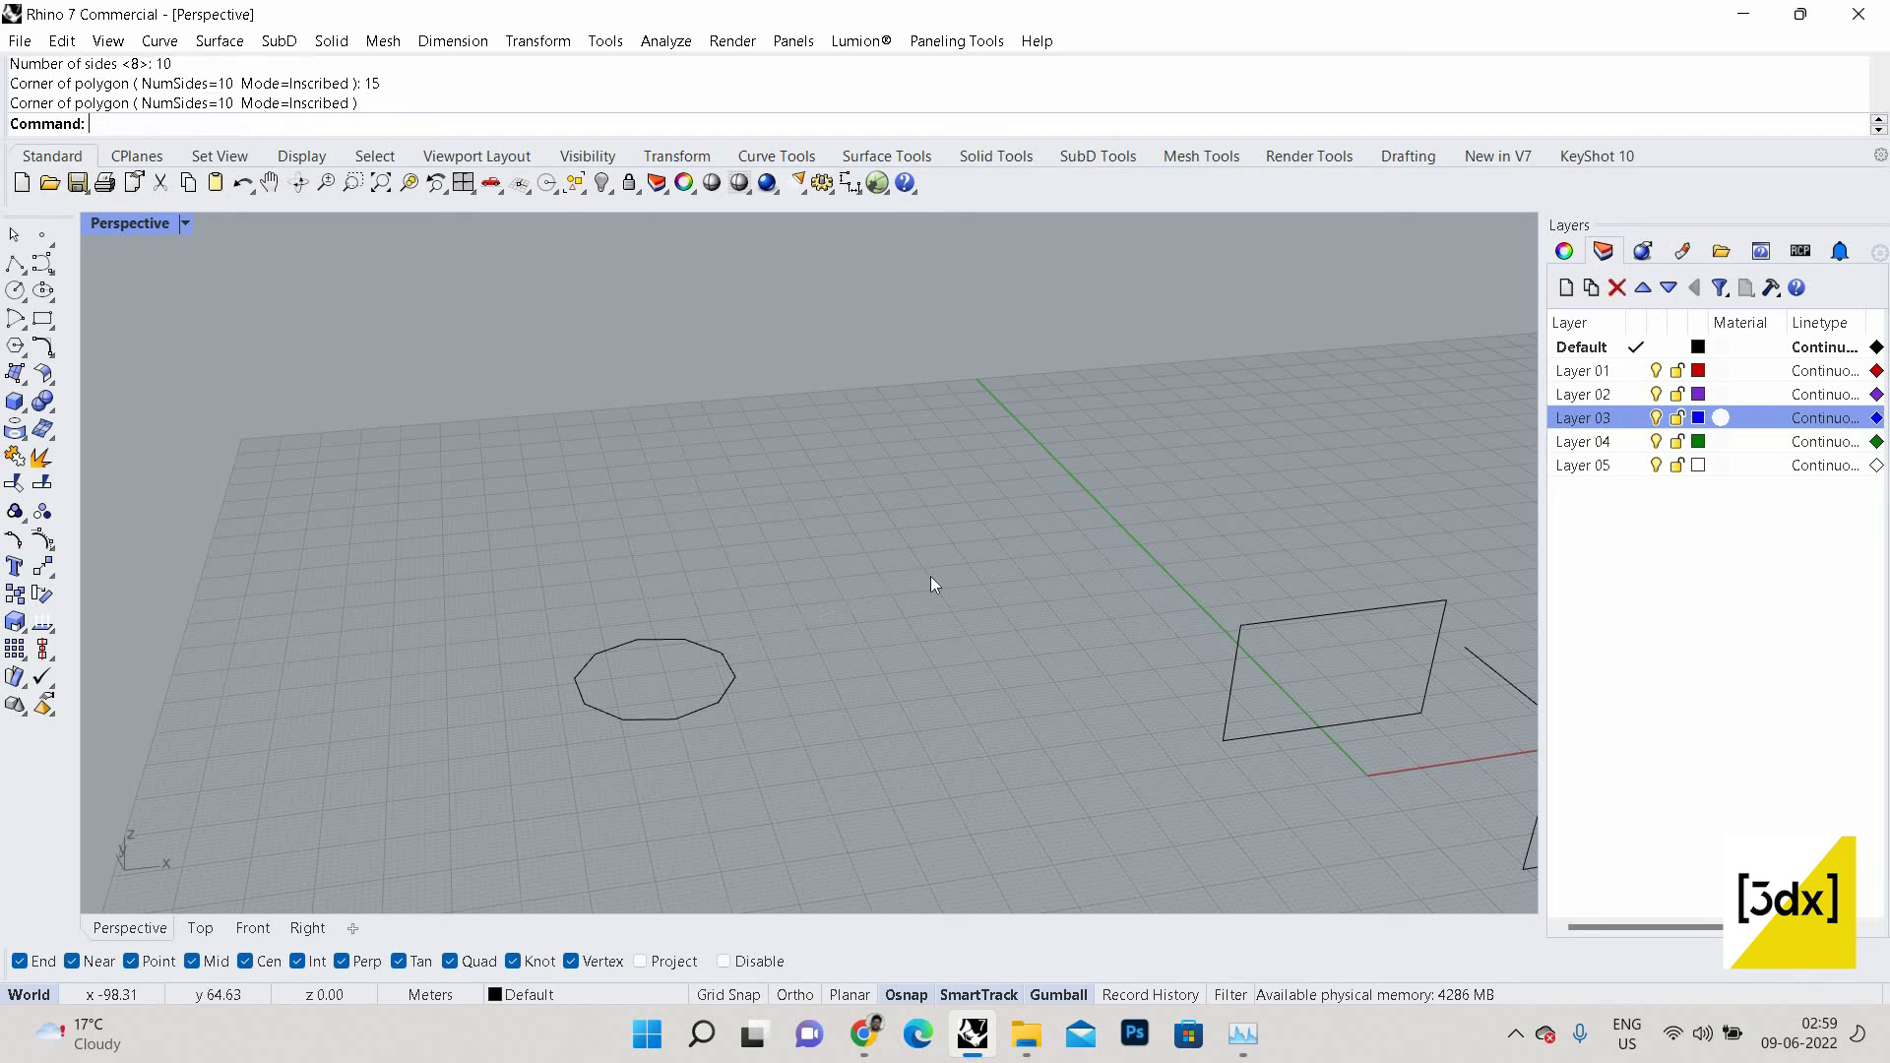
Select the new small polygon to examine its shape, and clear the selection.
click(719, 704)
scroll(723, 724, up, 3)
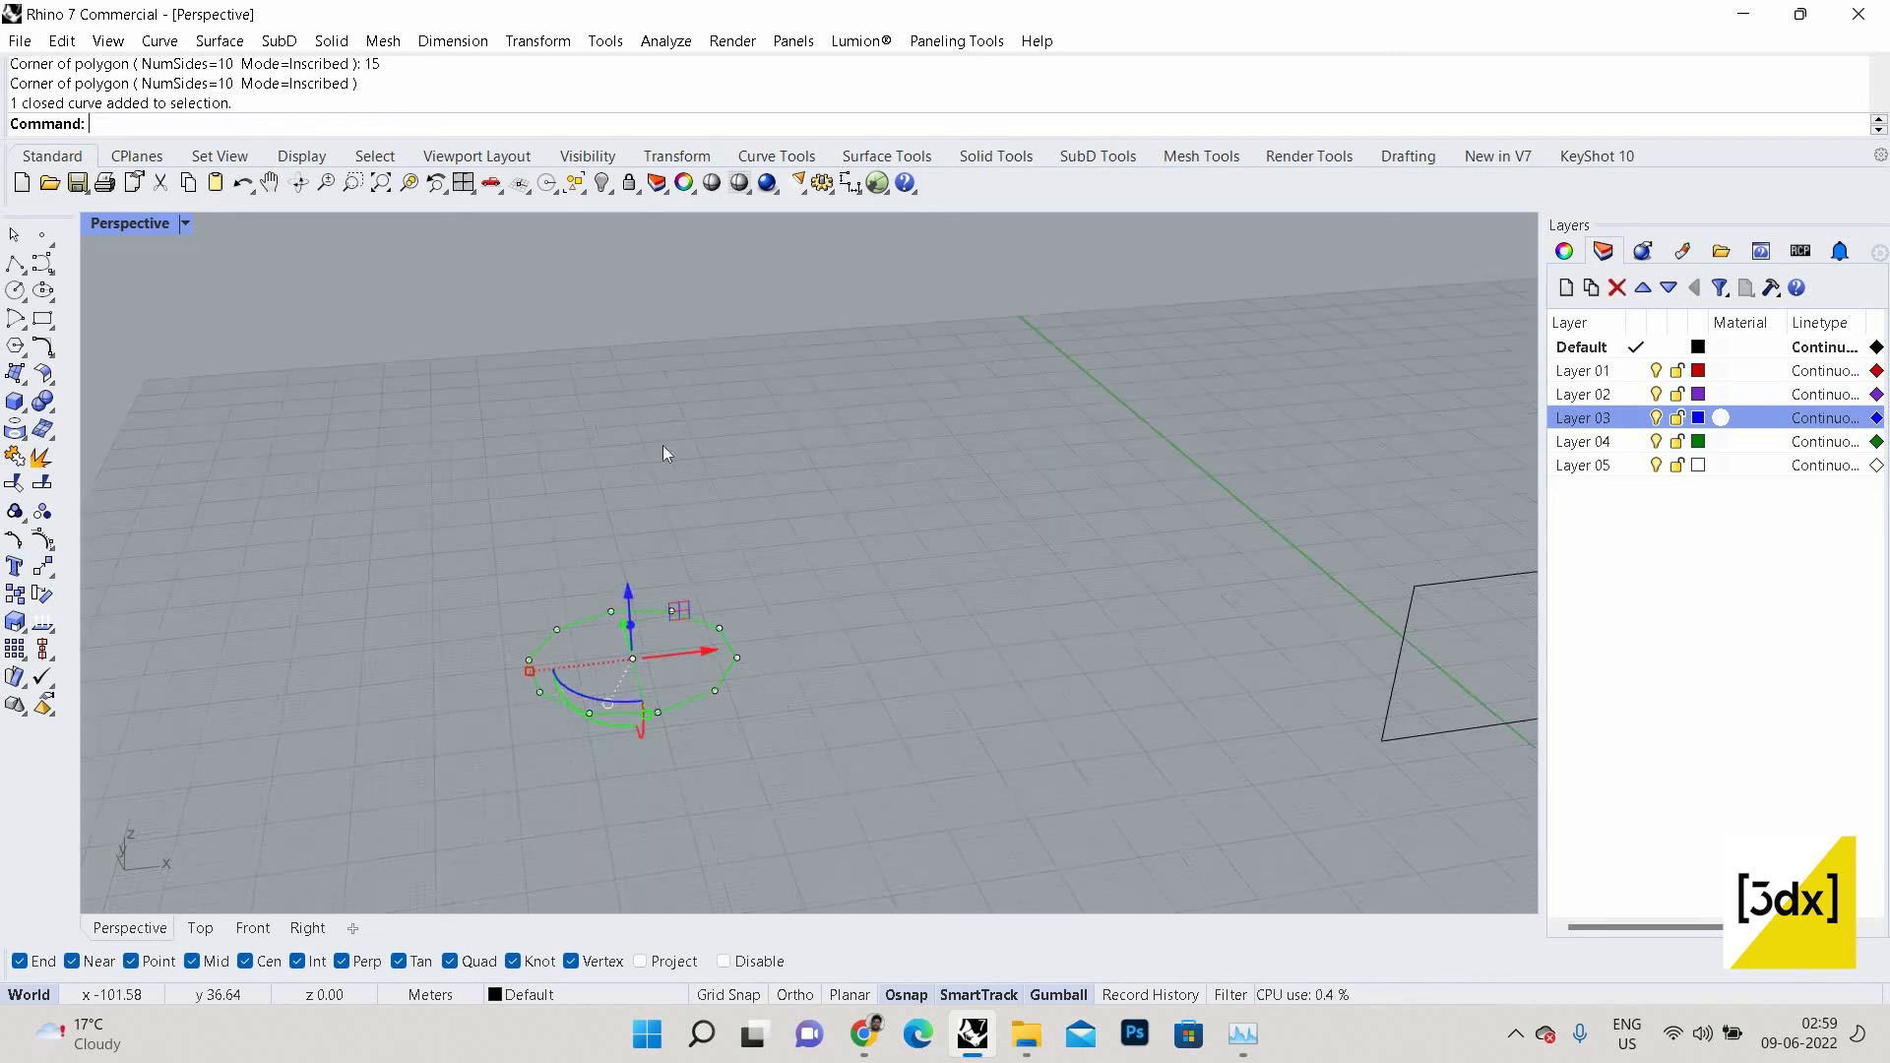
scroll(670, 451, down, 4)
scroll(842, 591, up, 4)
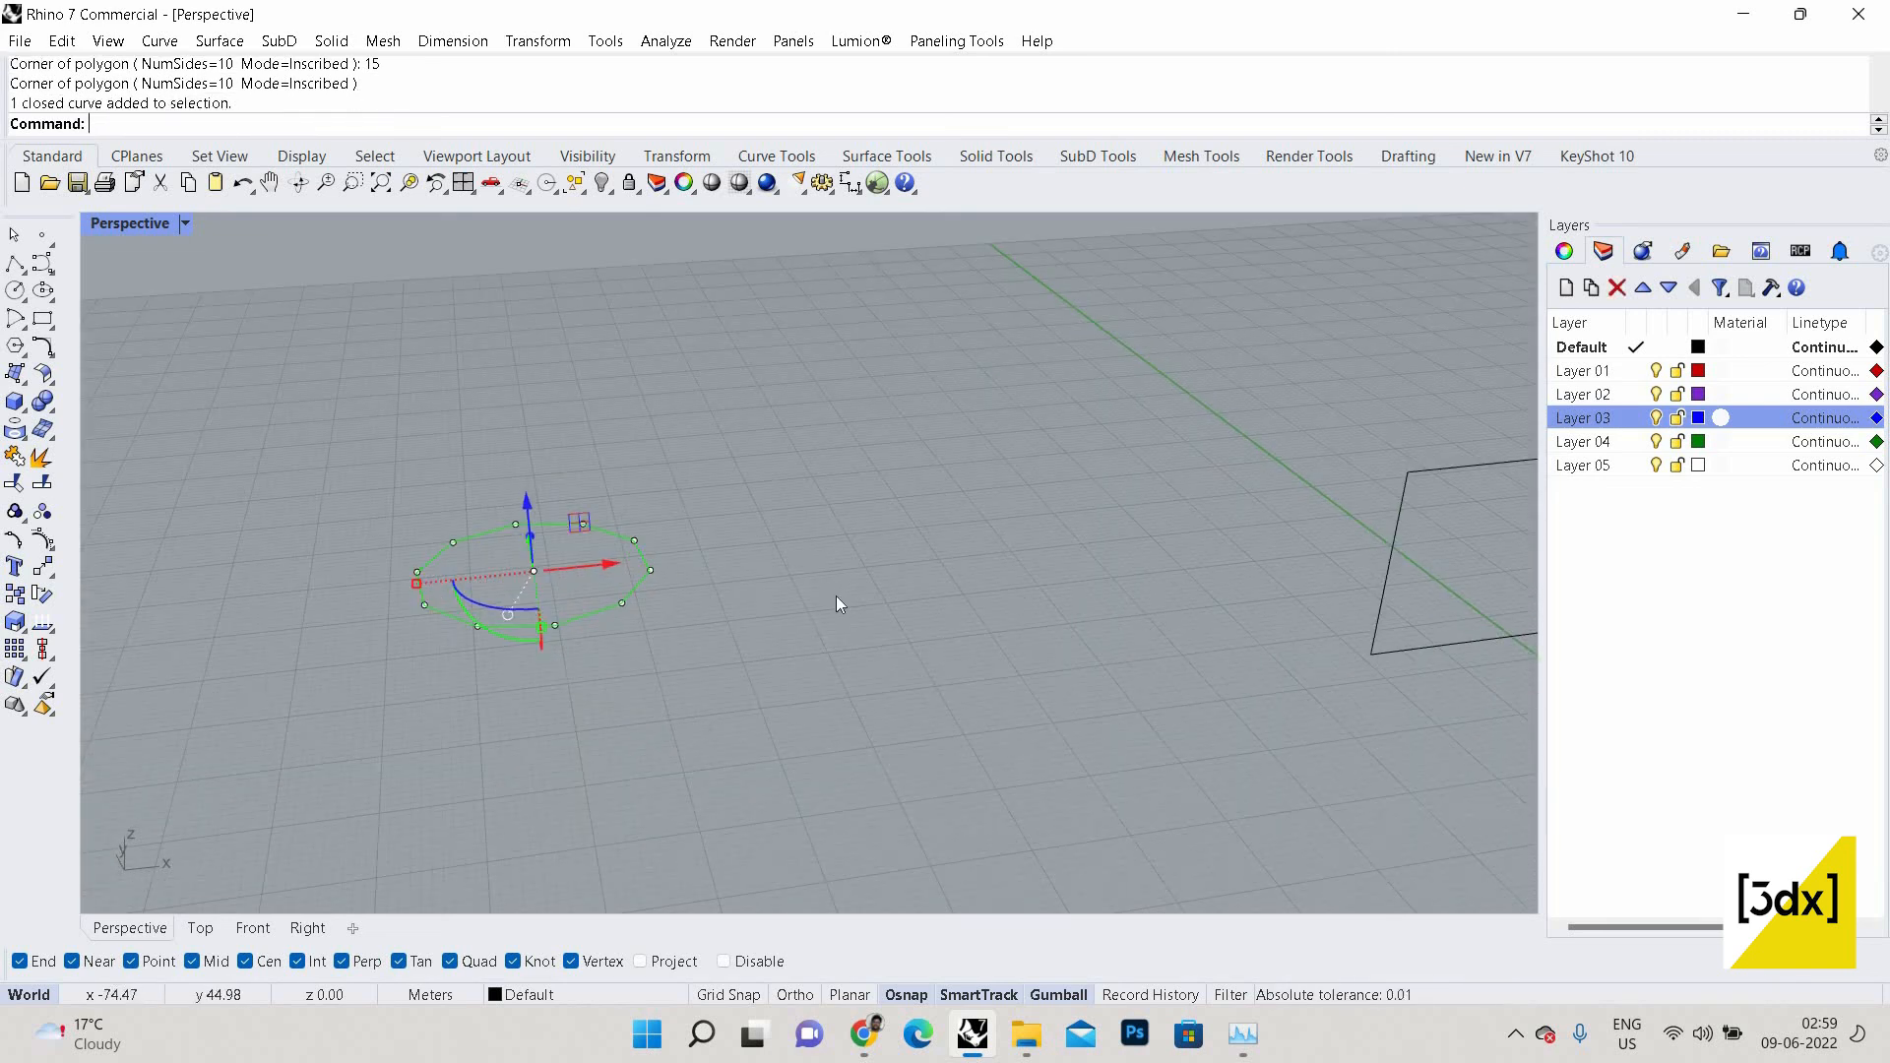
scroll(839, 594, down, 5)
click(754, 573)
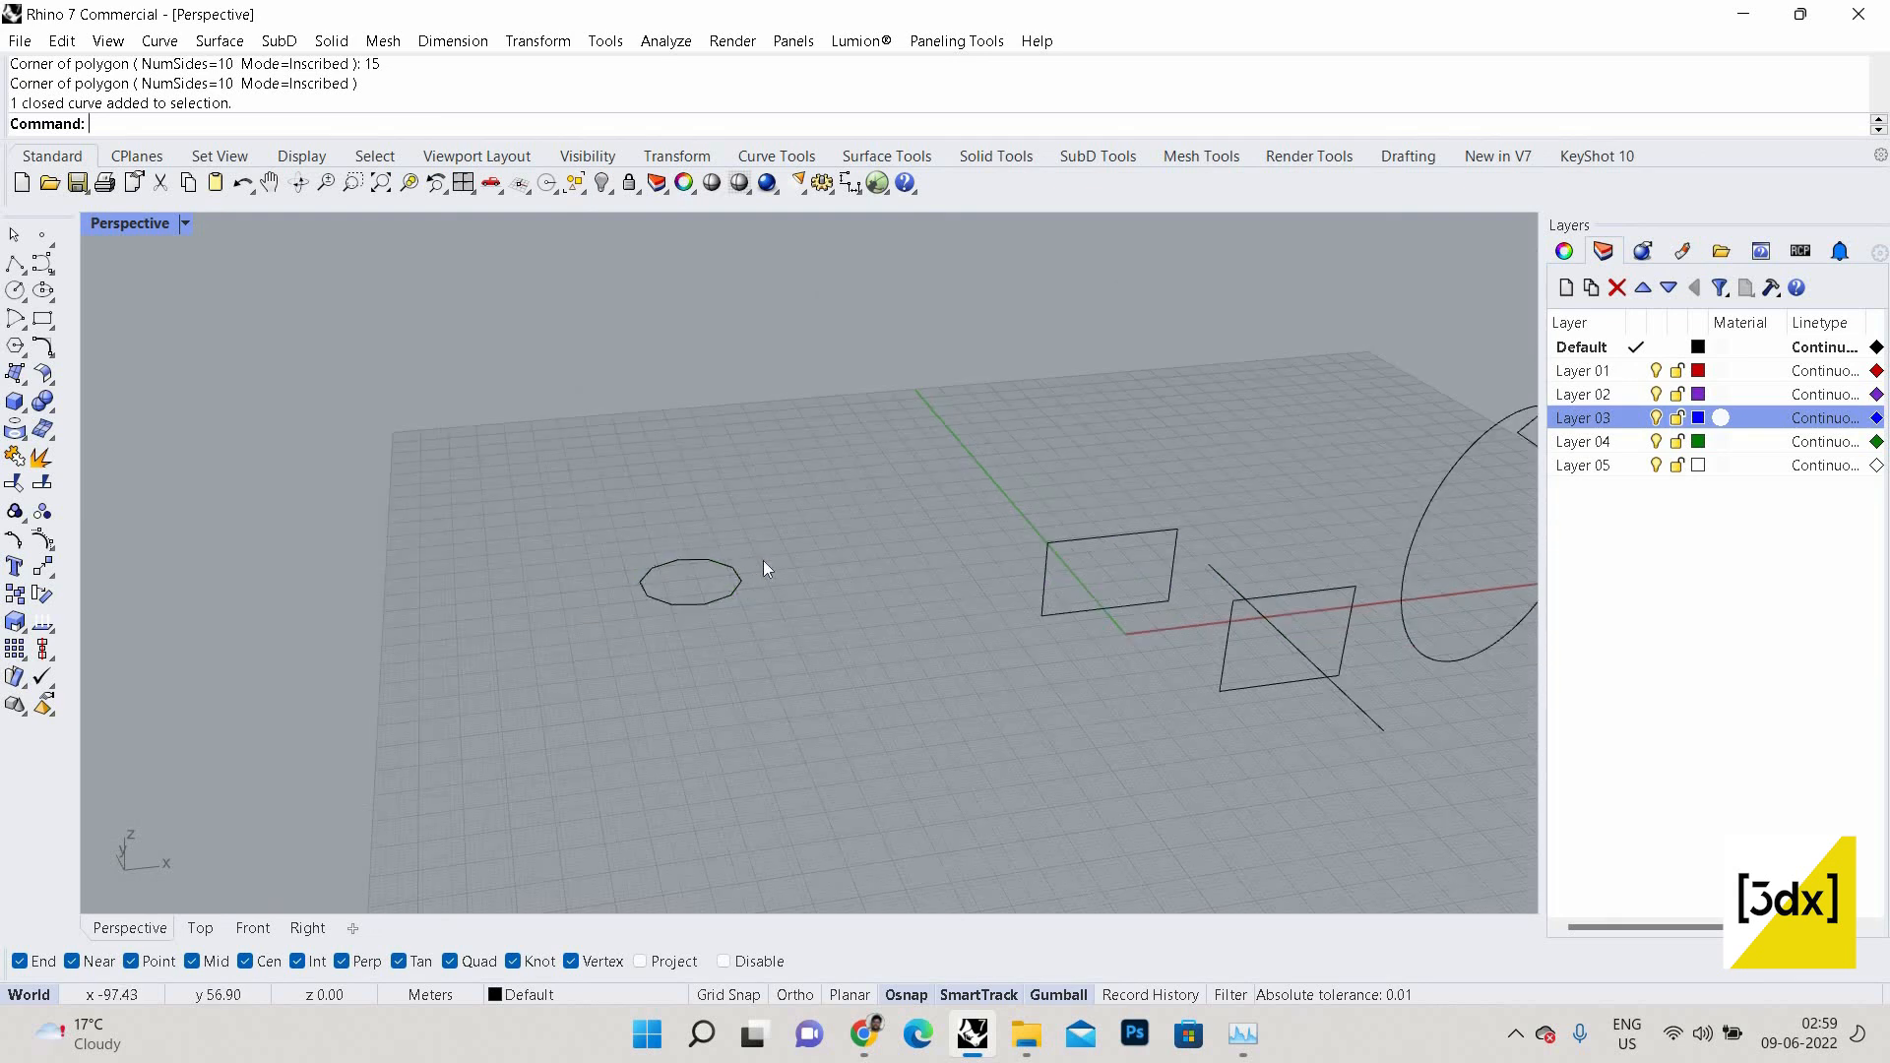
key(Escape)
Draw a larger ten-sided polygon by its edge on the ground plane, just in front of the small polygon.
scroll(763, 559, down, 2)
text(Po)
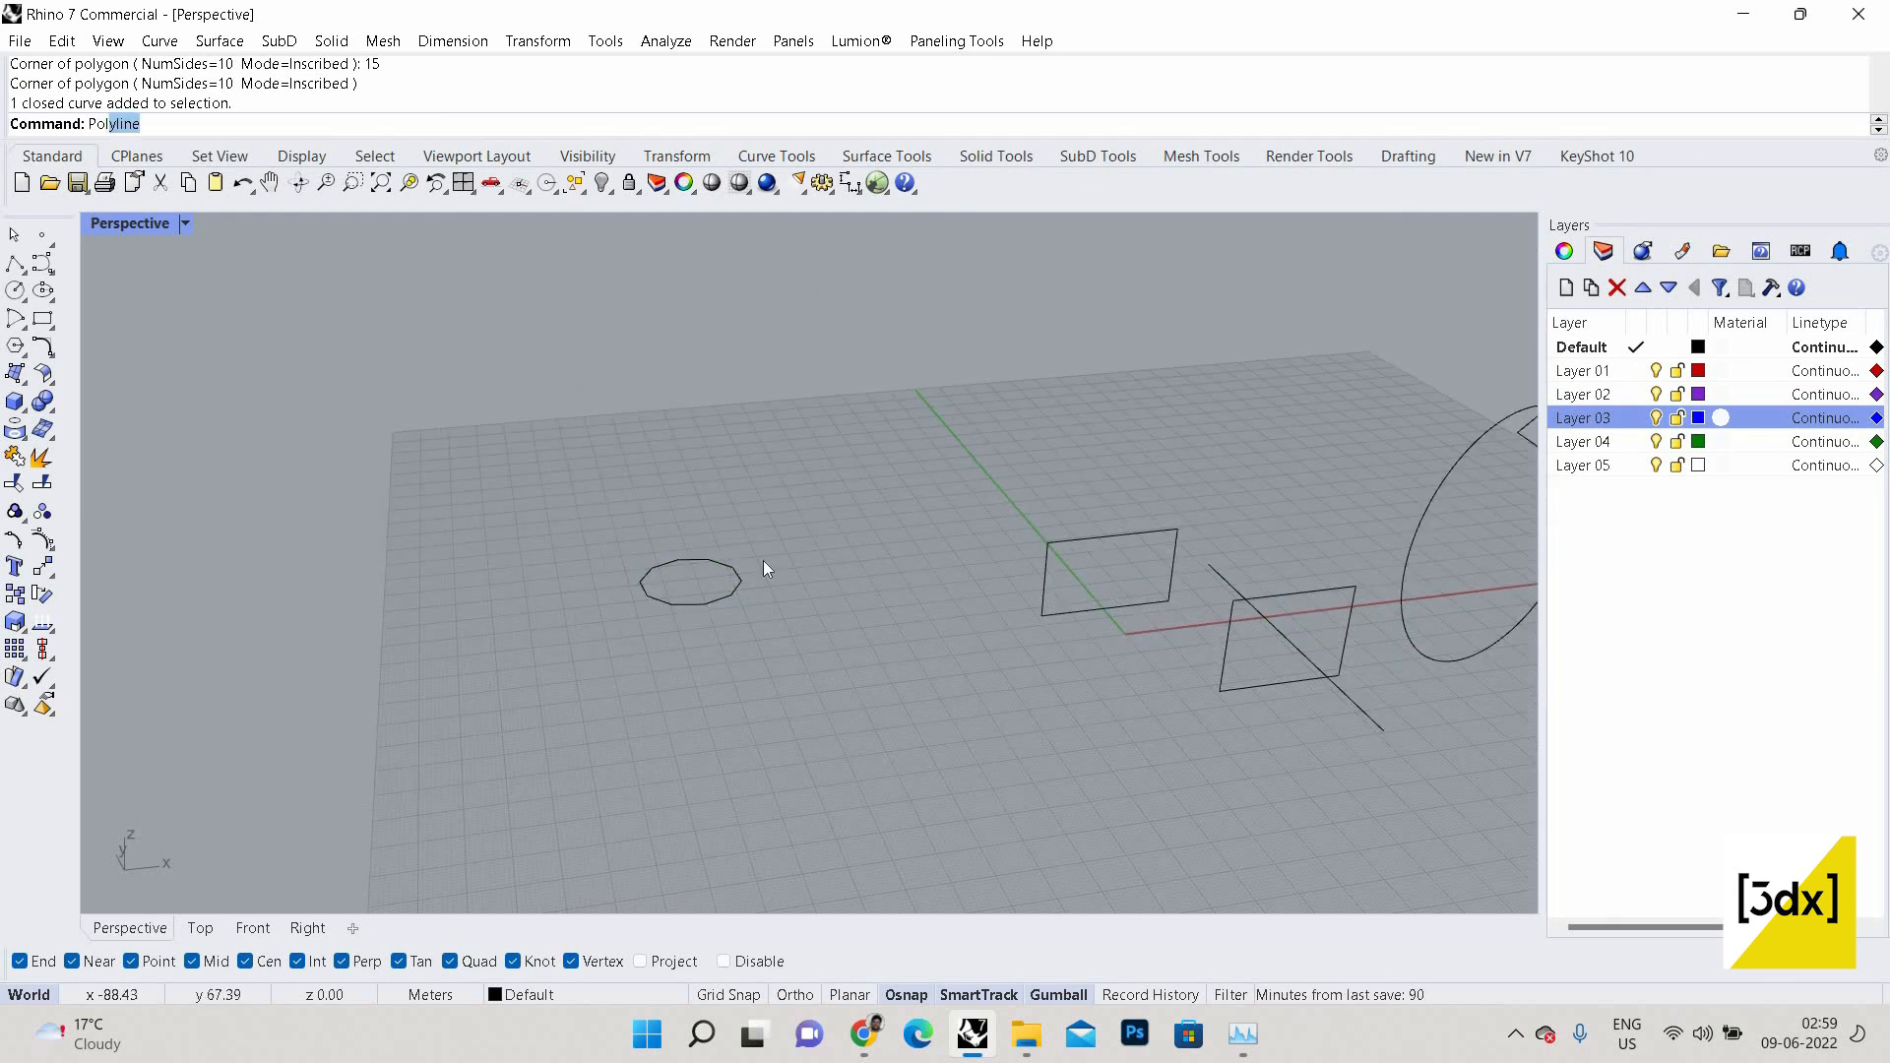
text(lgo)
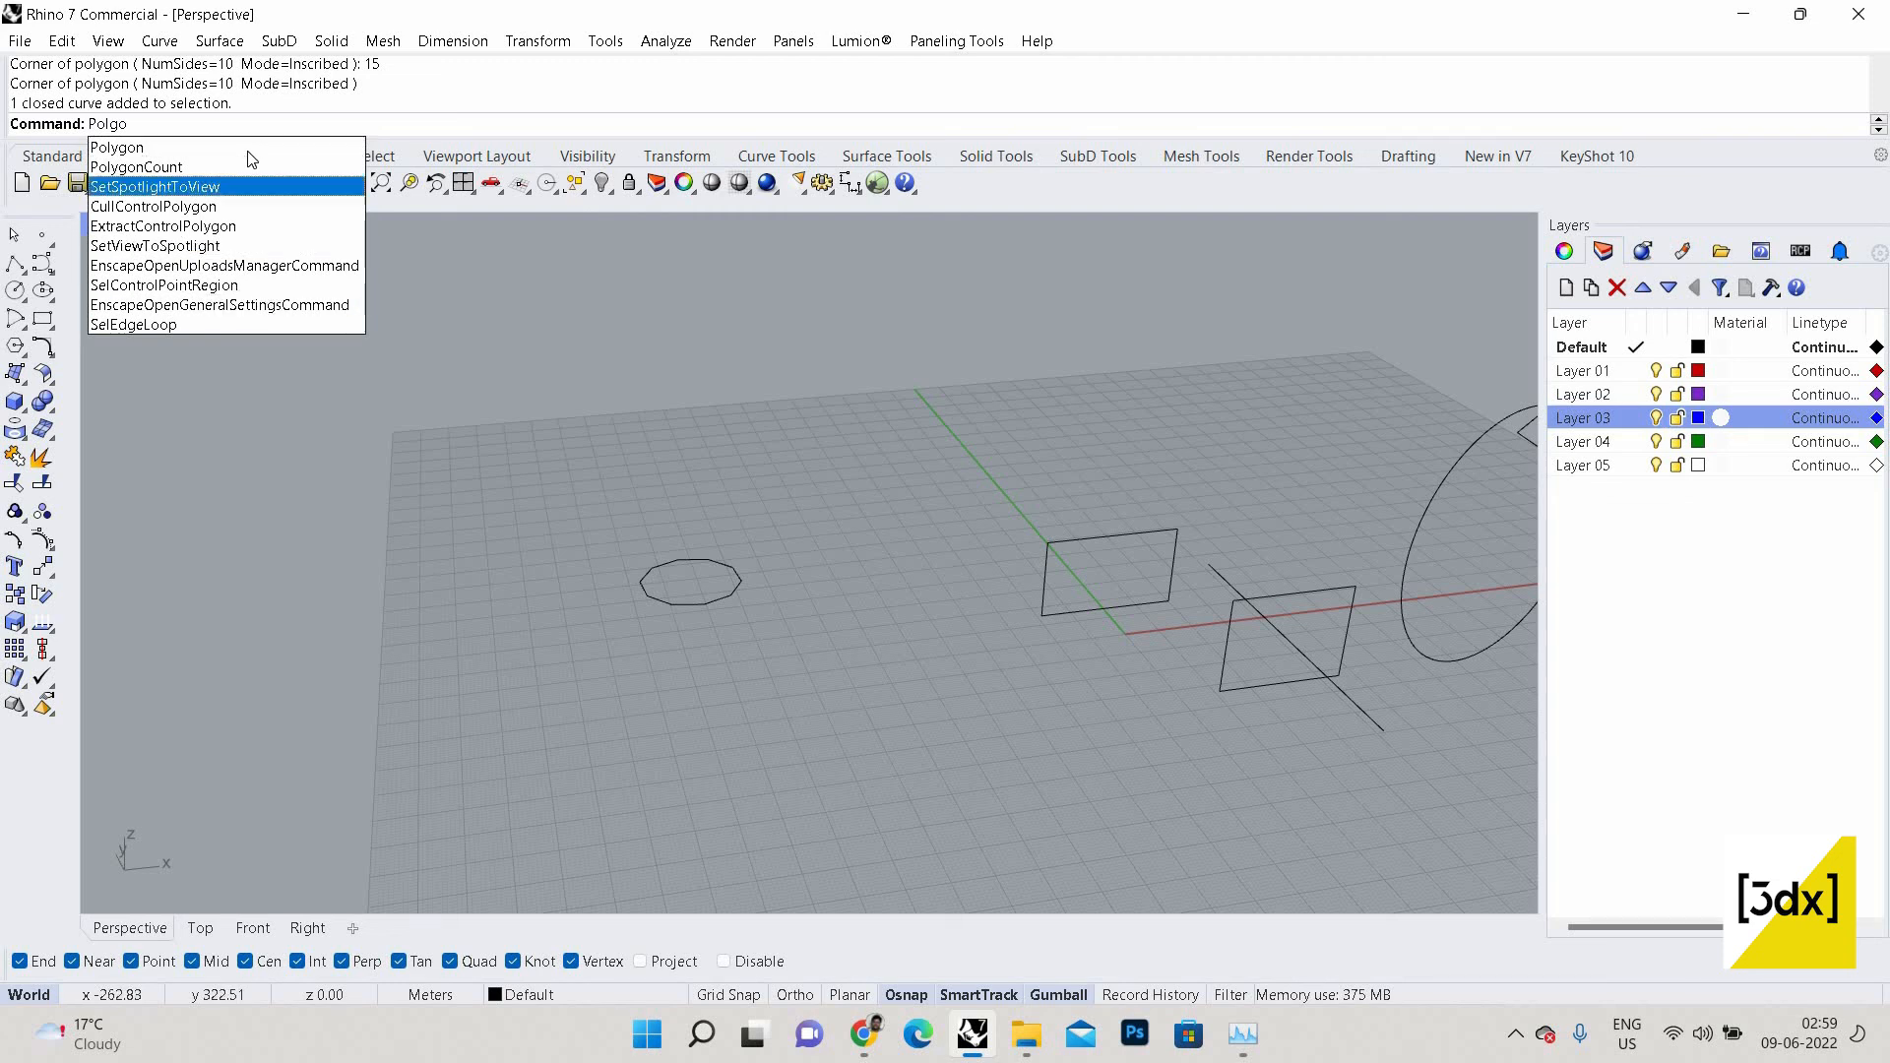
click(251, 148)
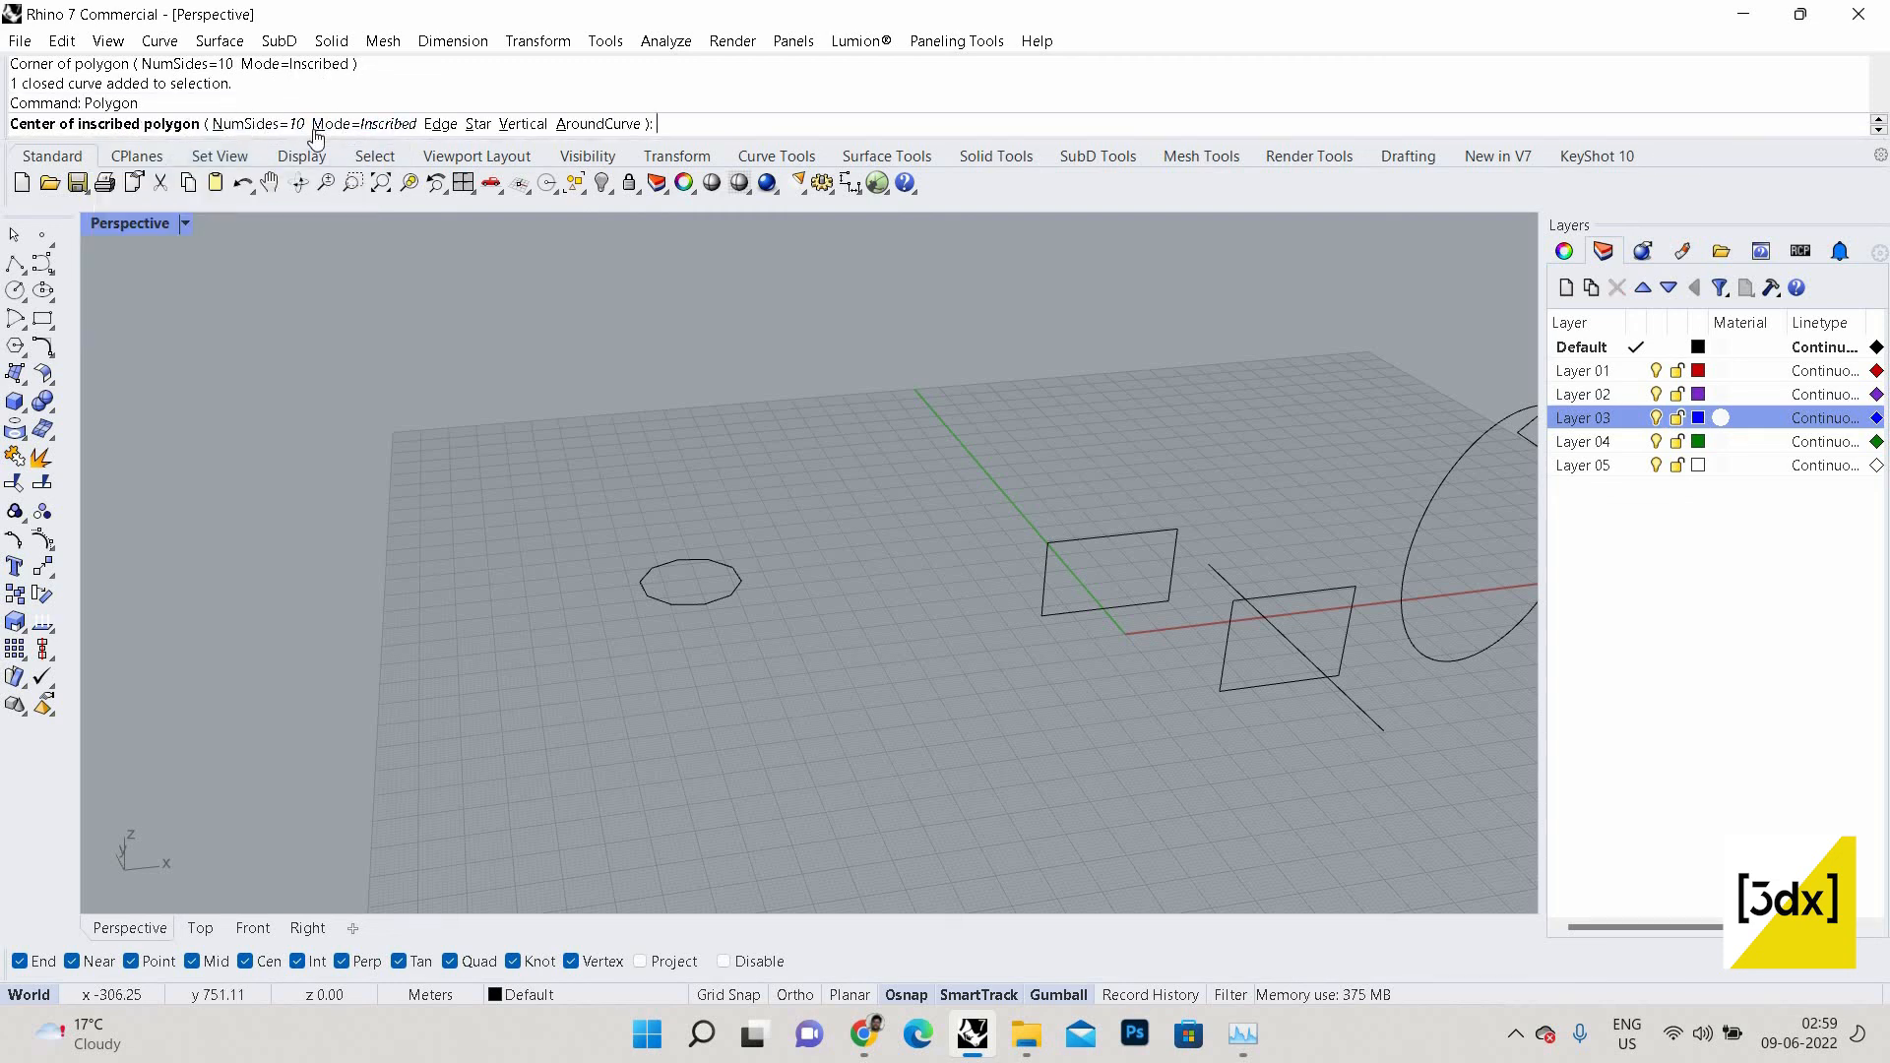
scroll(449, 132, down, 2)
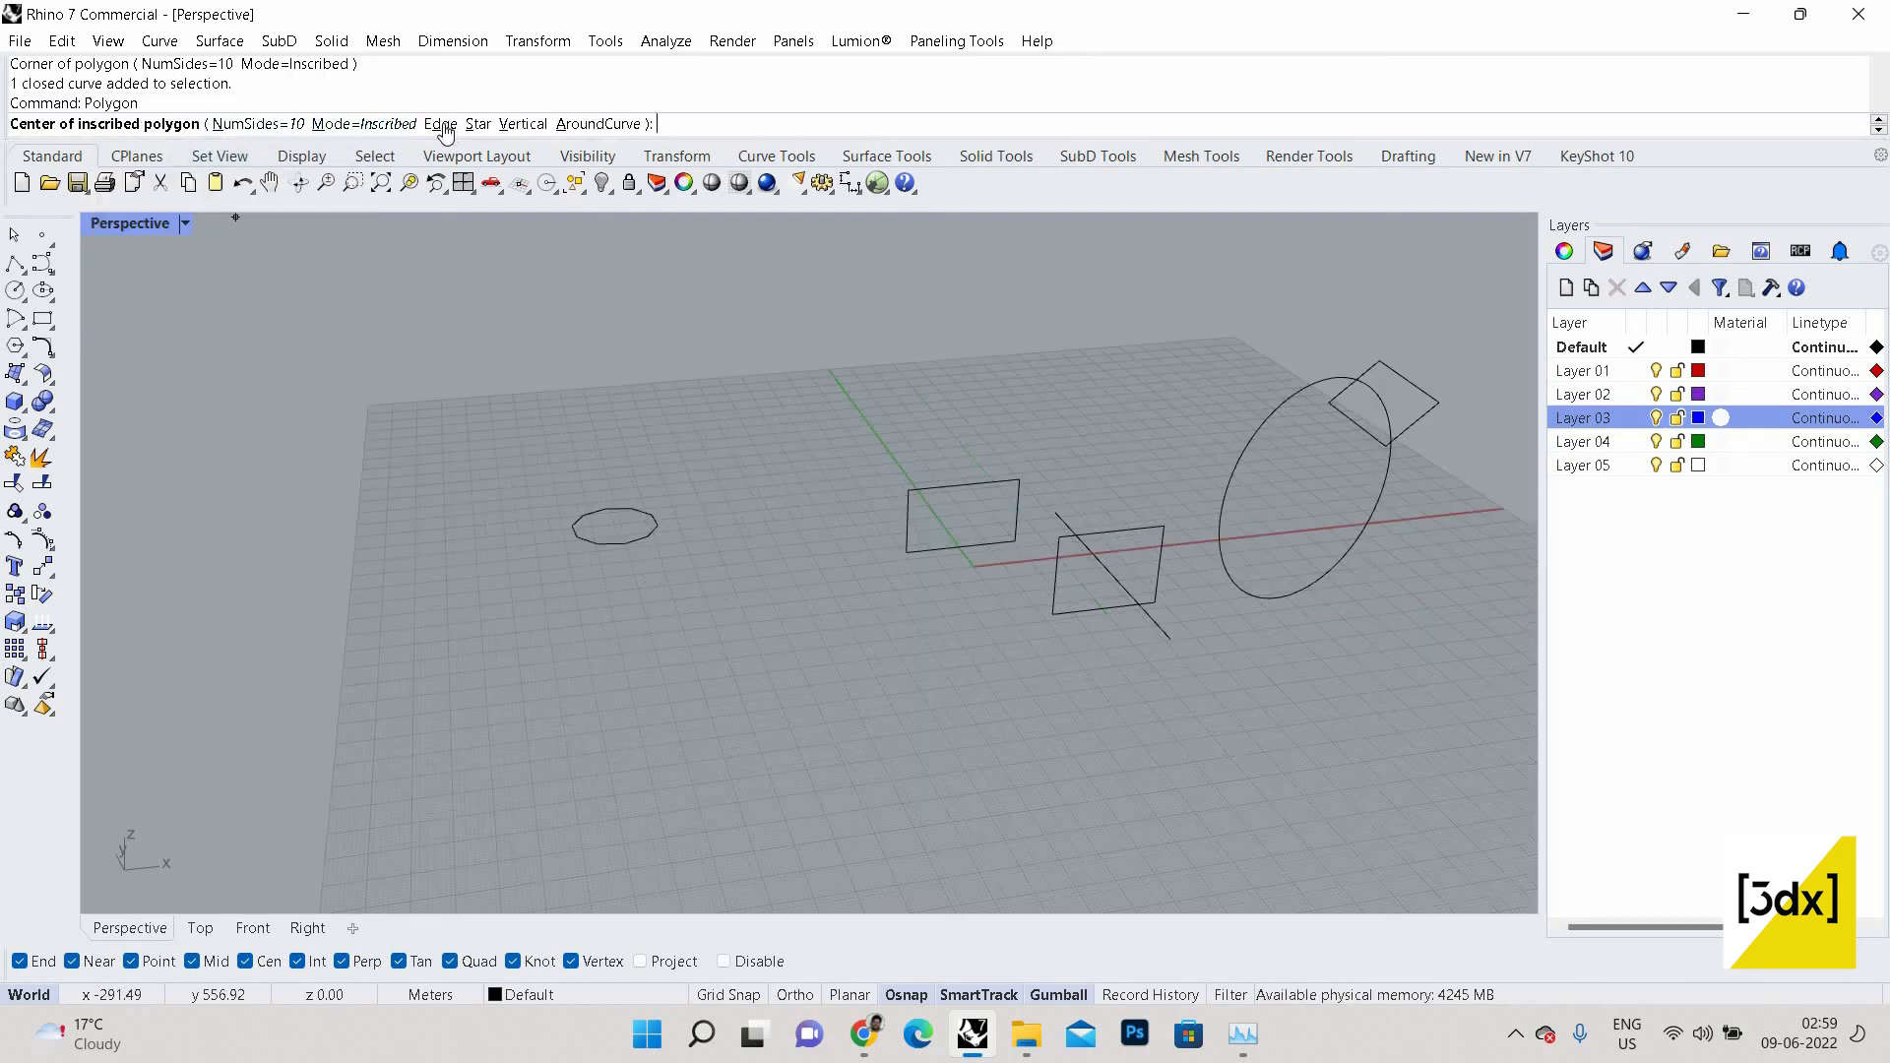
click(441, 124)
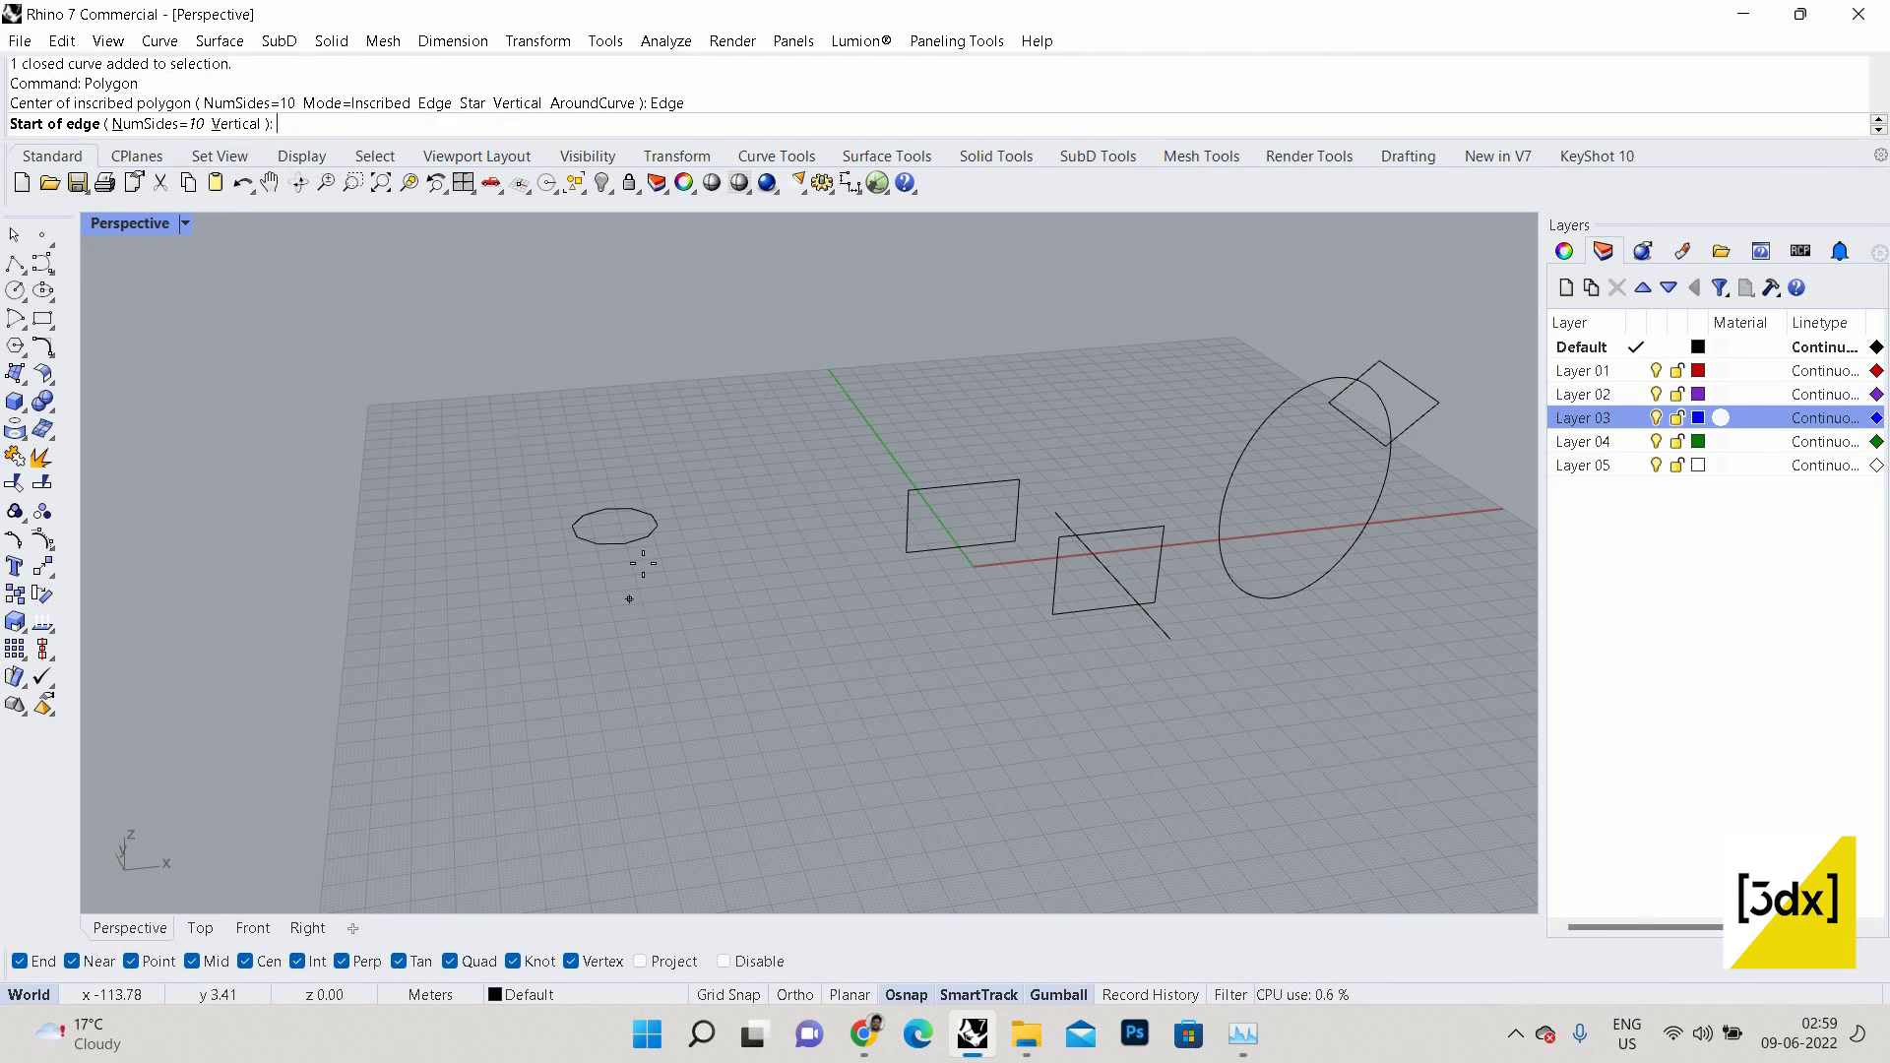
scroll(635, 616, up, 3)
click(620, 666)
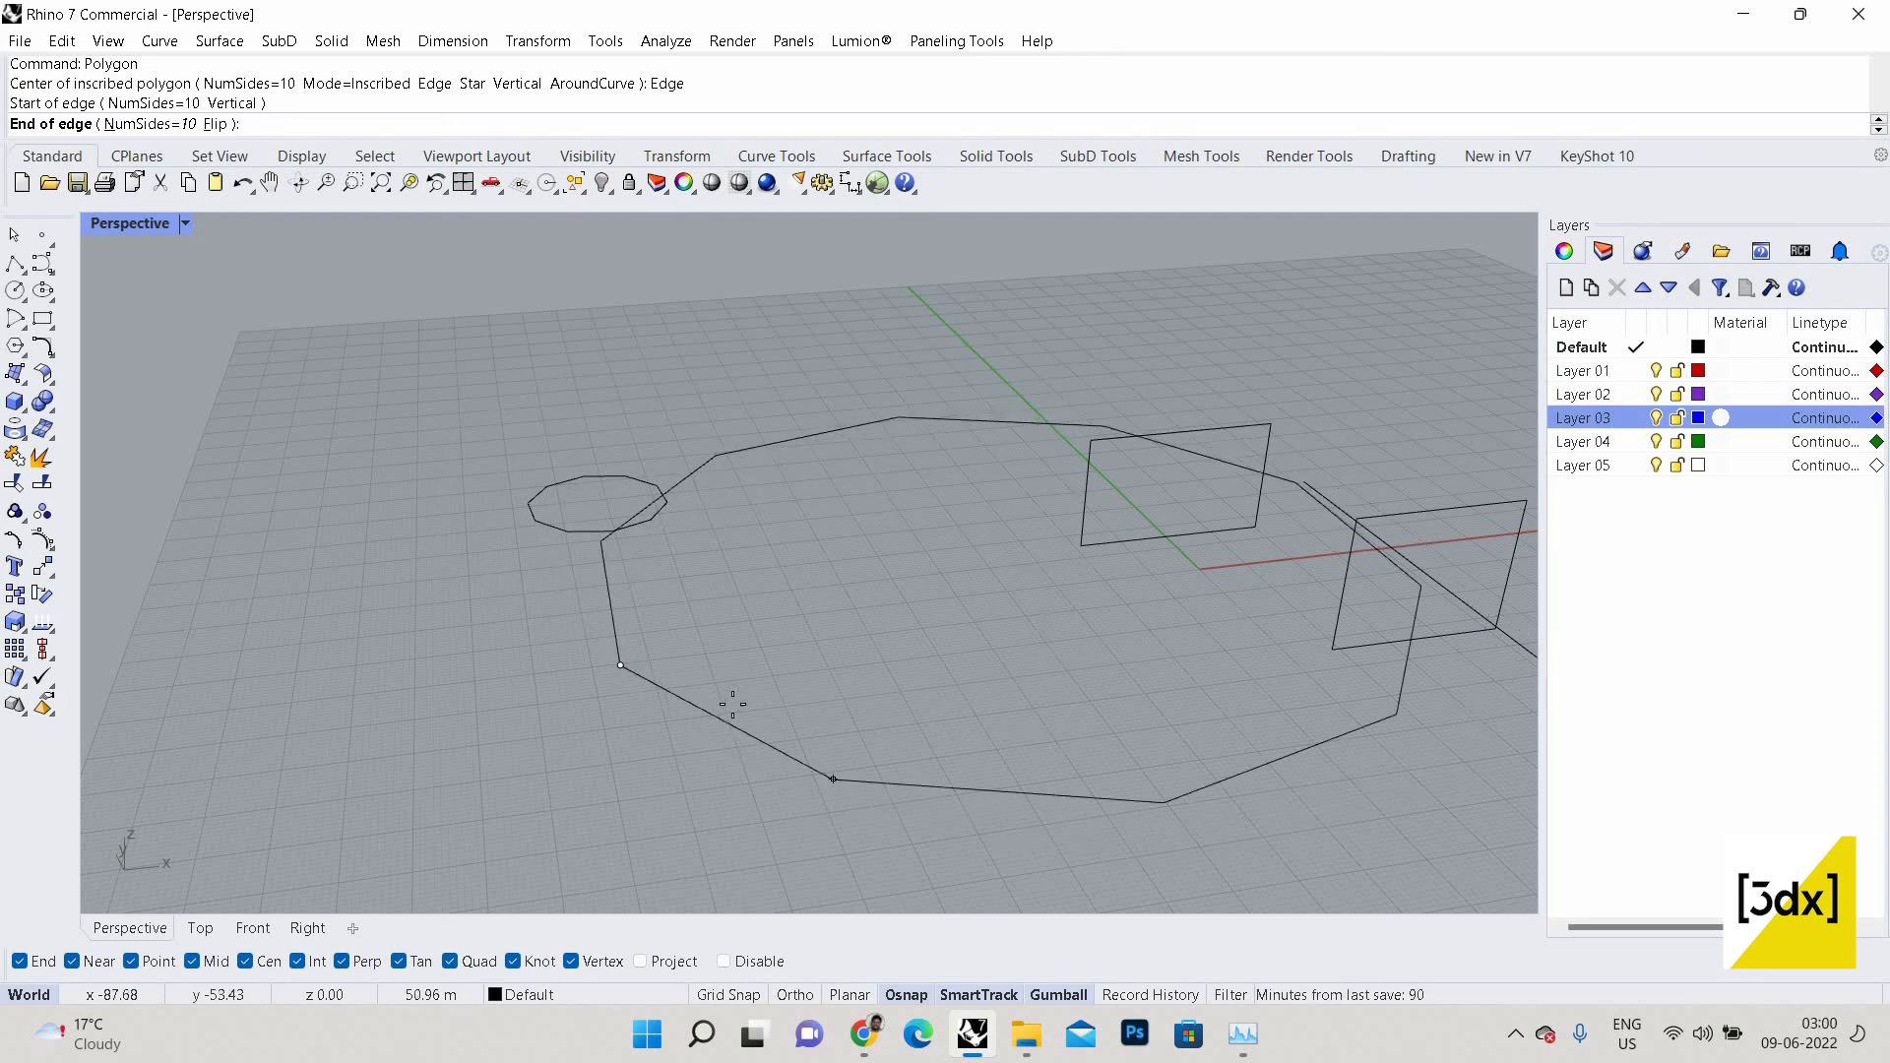
click(645, 682)
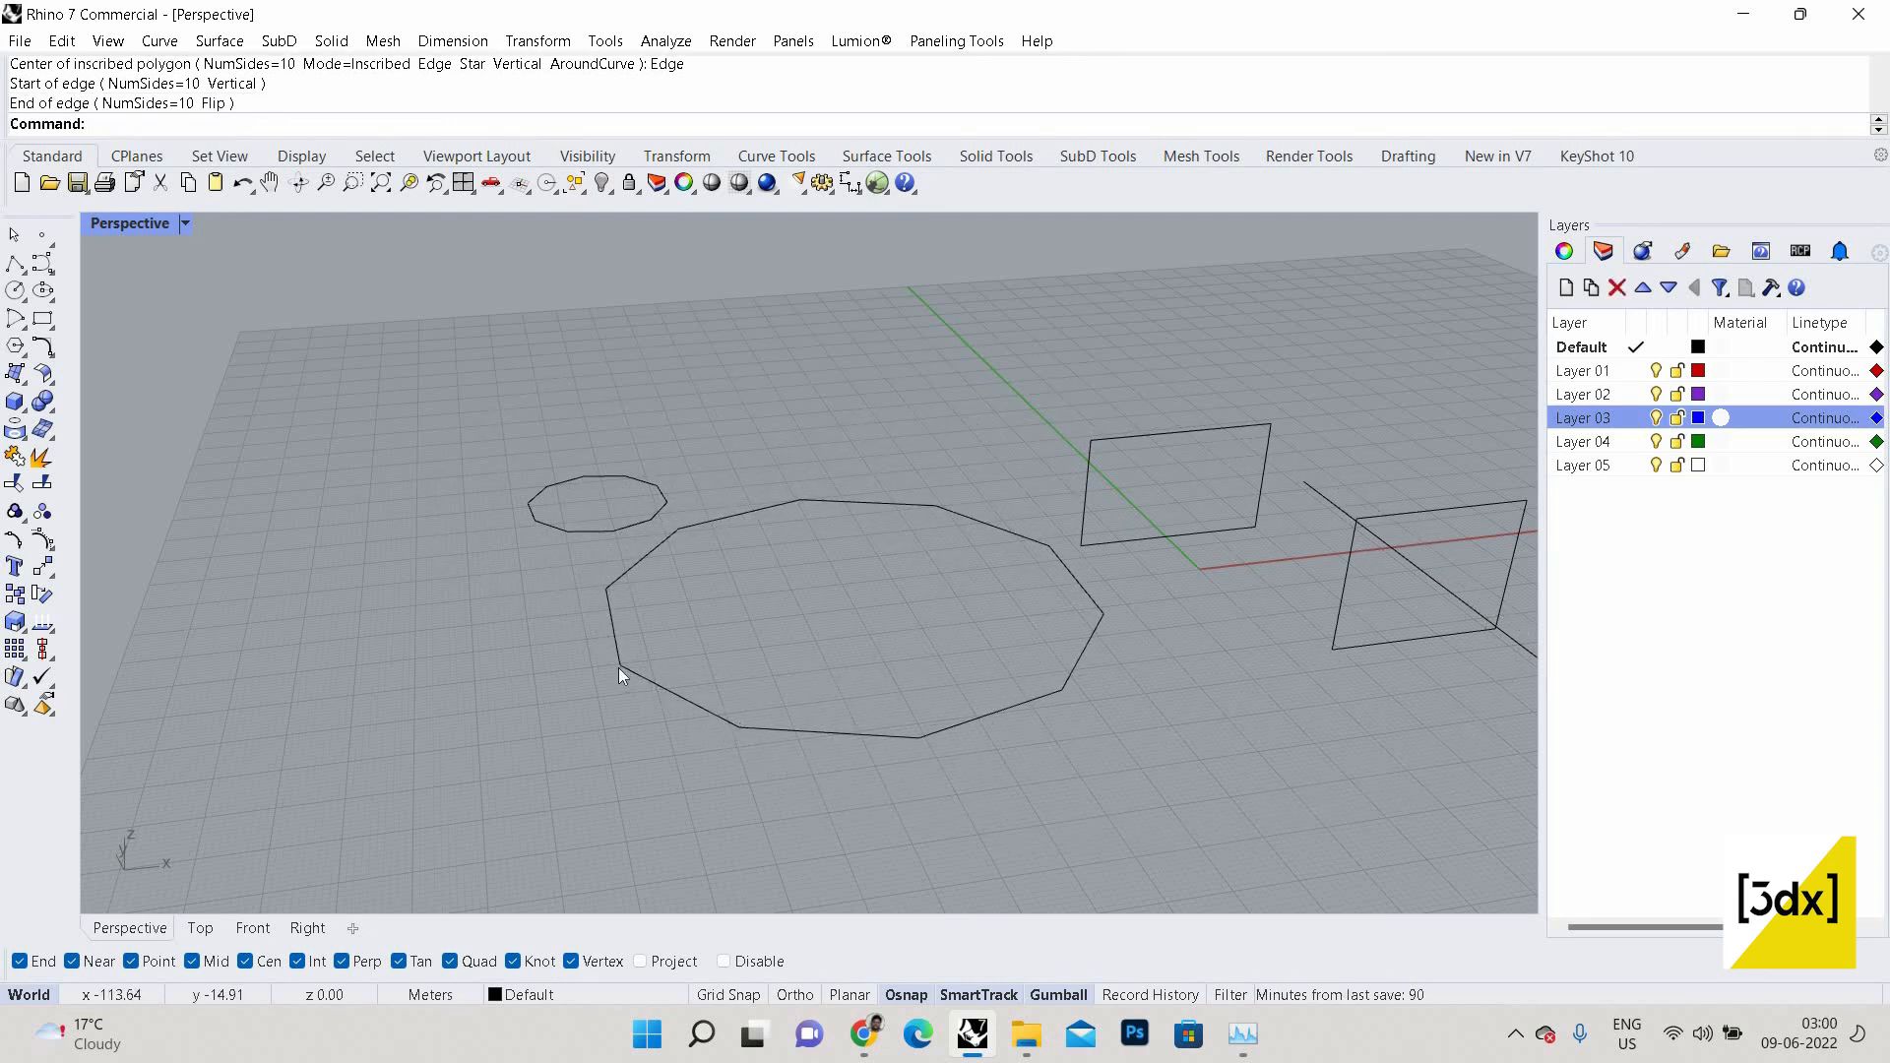
click(695, 706)
click(759, 662)
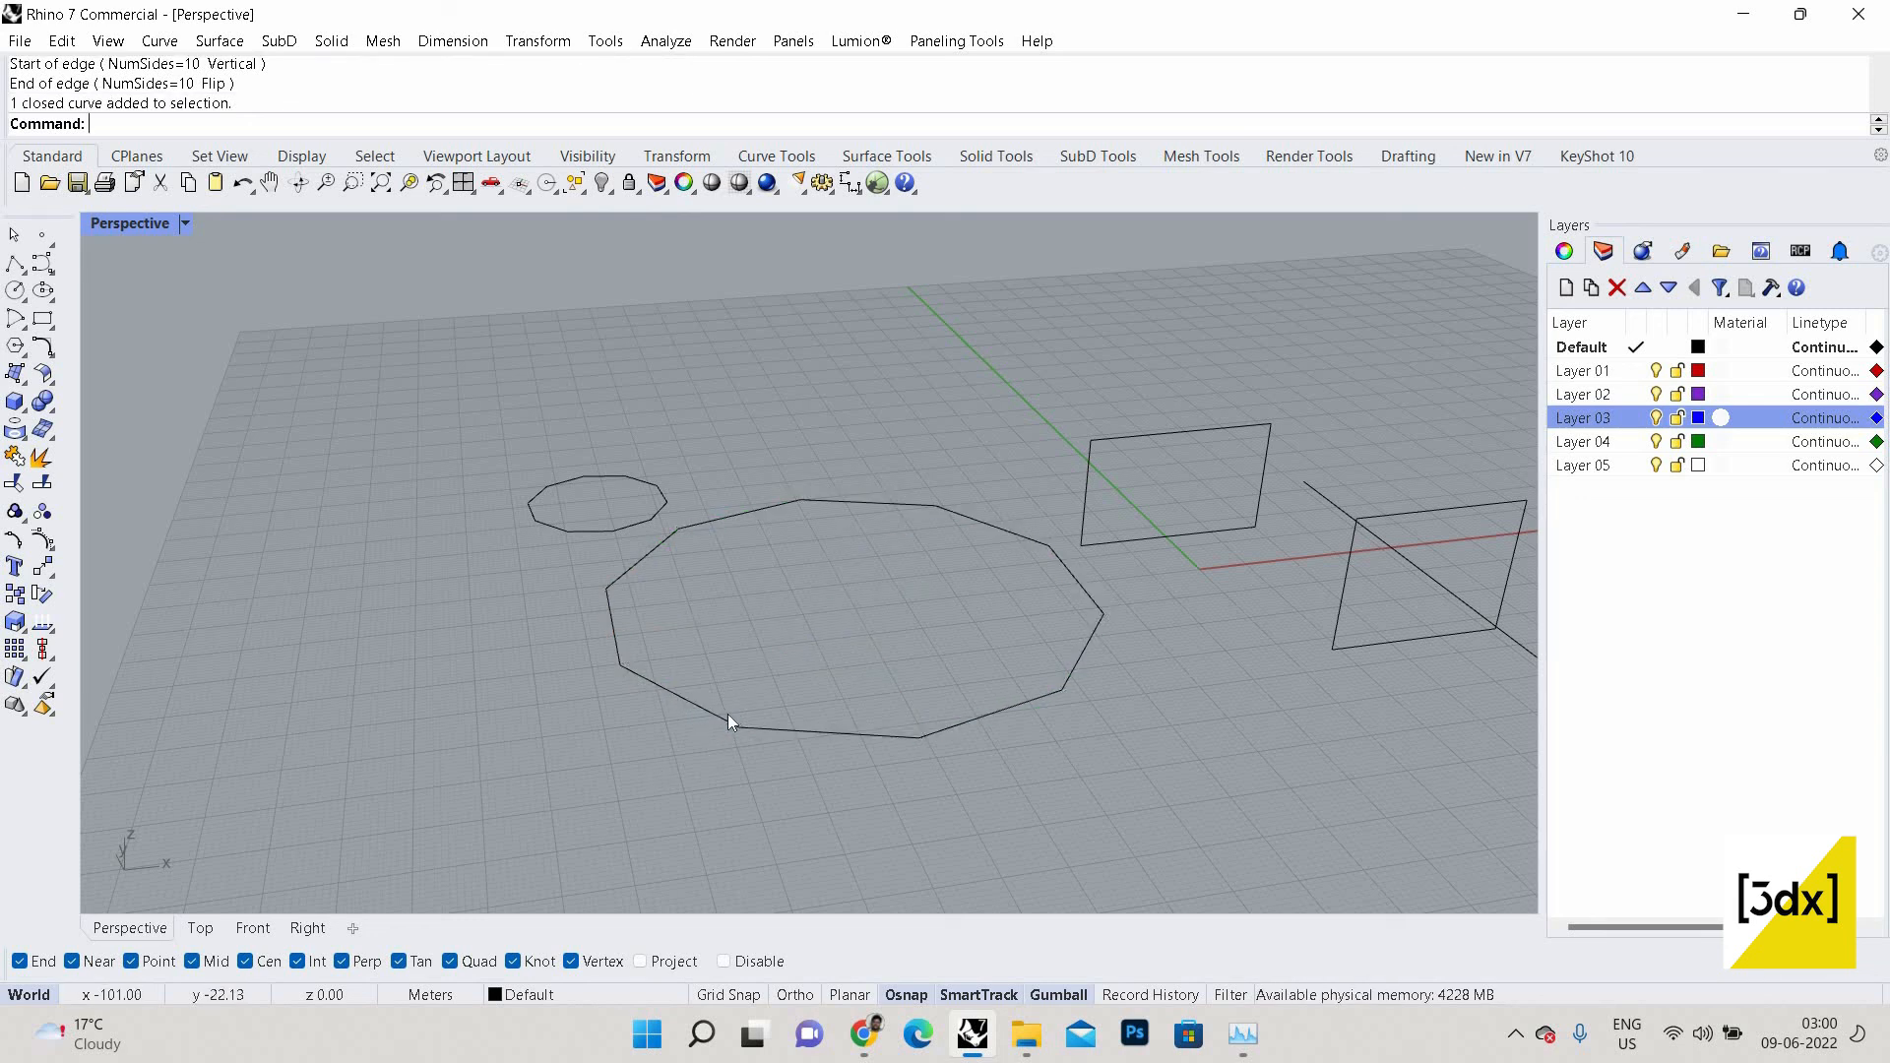
Draw another ten-sided polygon by its edge, starting at the near end of the diagonal line and running the edge along it.
scroll(723, 711, down, 2)
right_click(548, 713)
scroll(552, 704, up, 2)
scroll(1093, 631, down, 5)
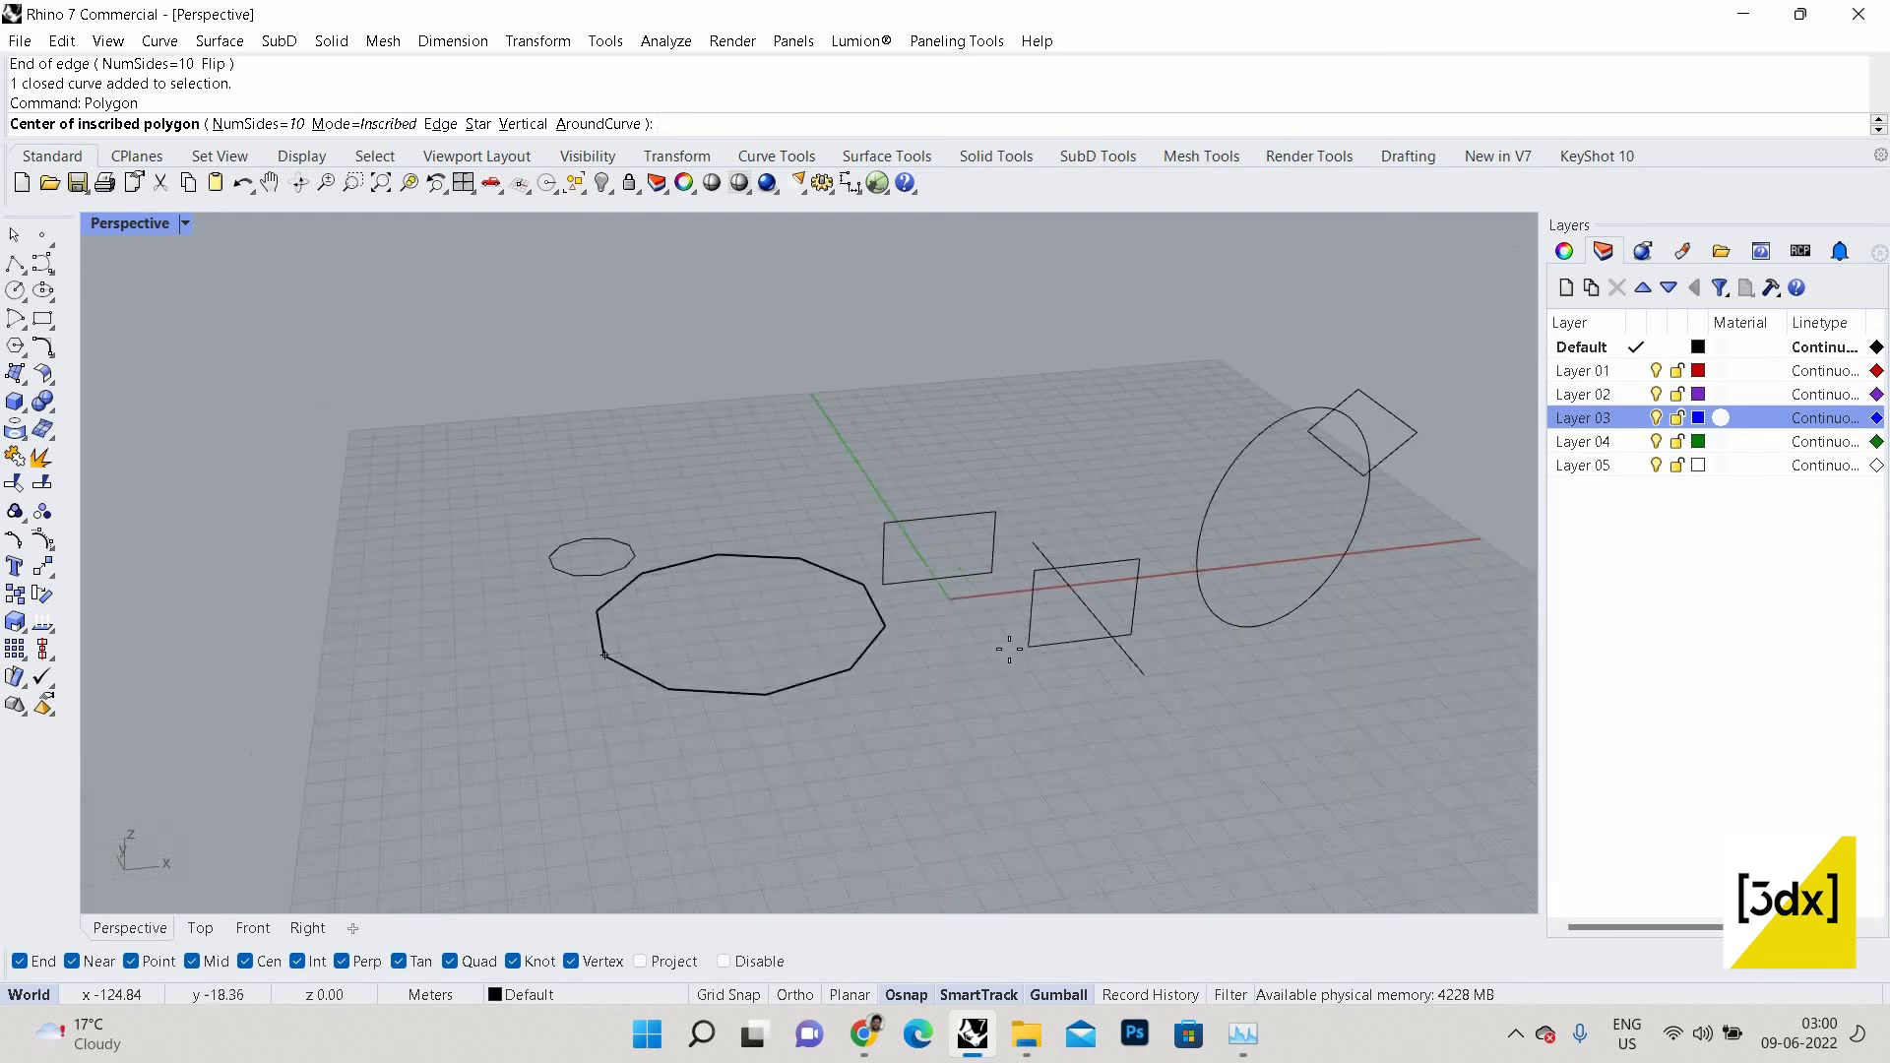
scroll(1008, 649, up, 5)
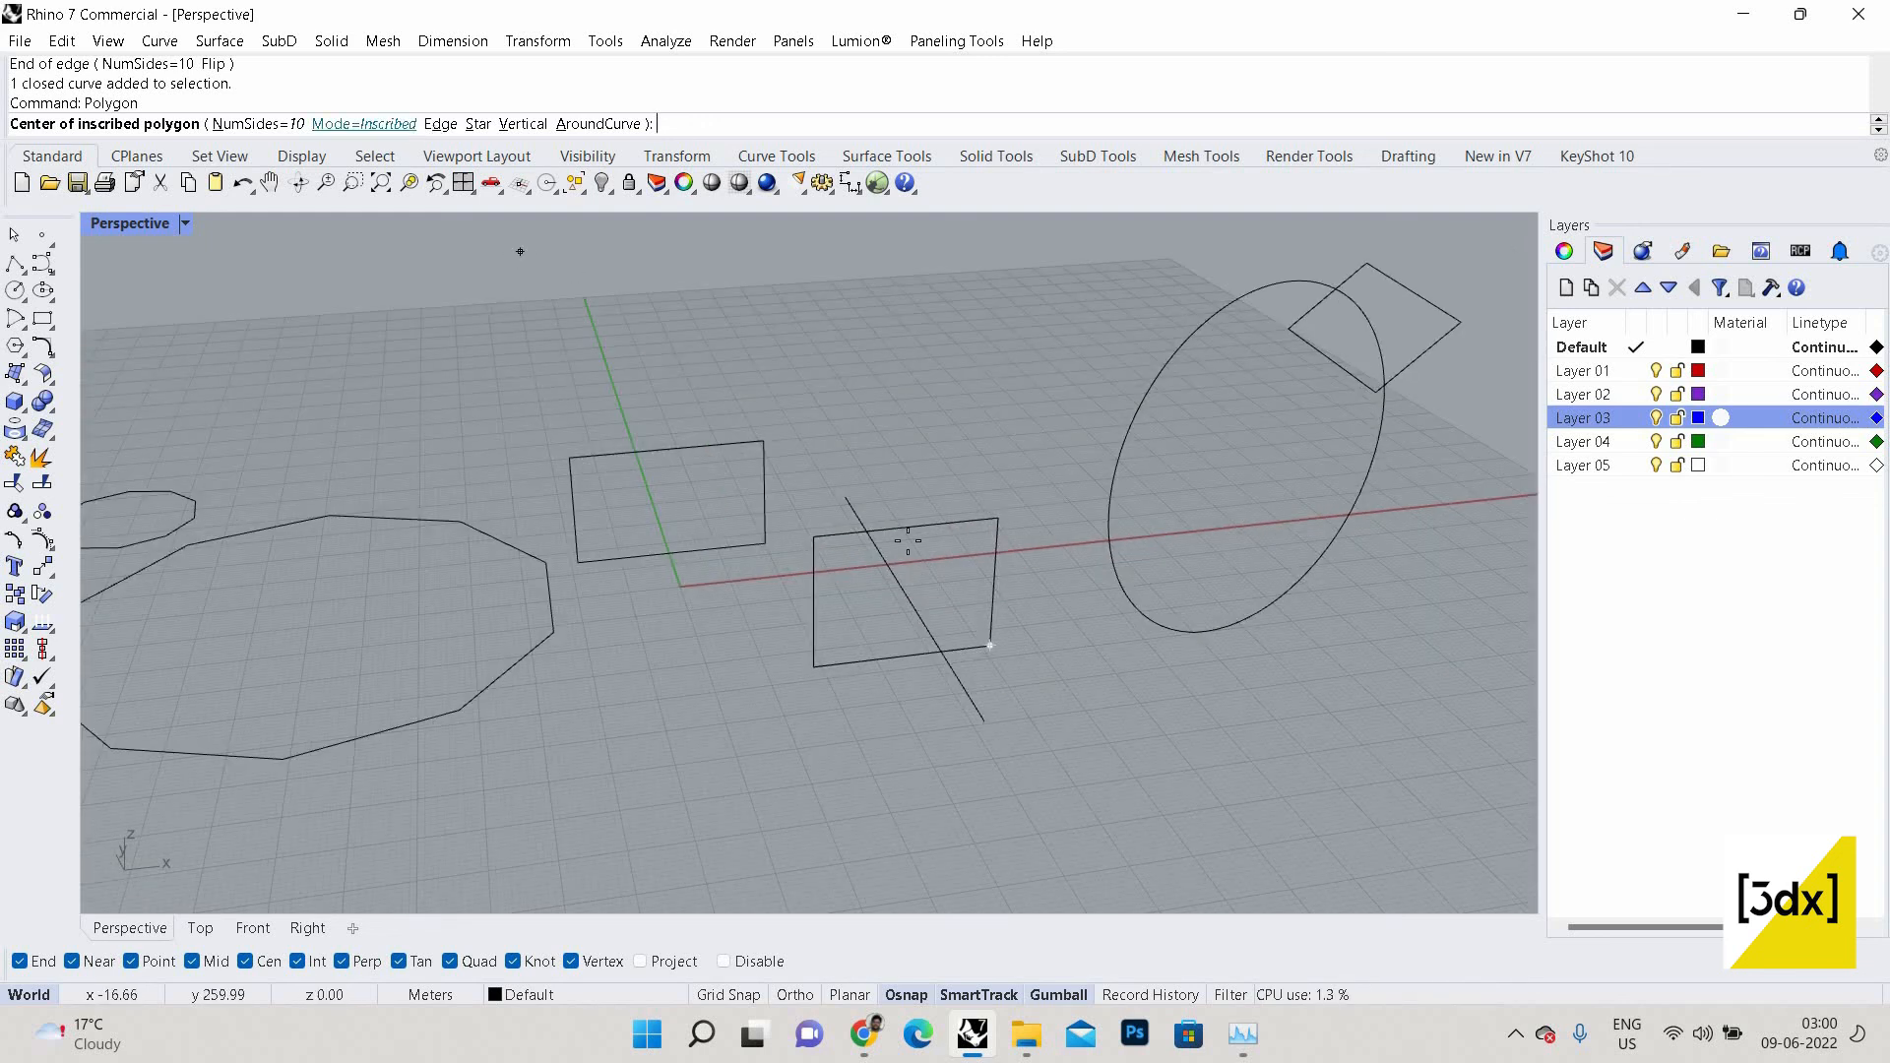
click(440, 124)
click(970, 692)
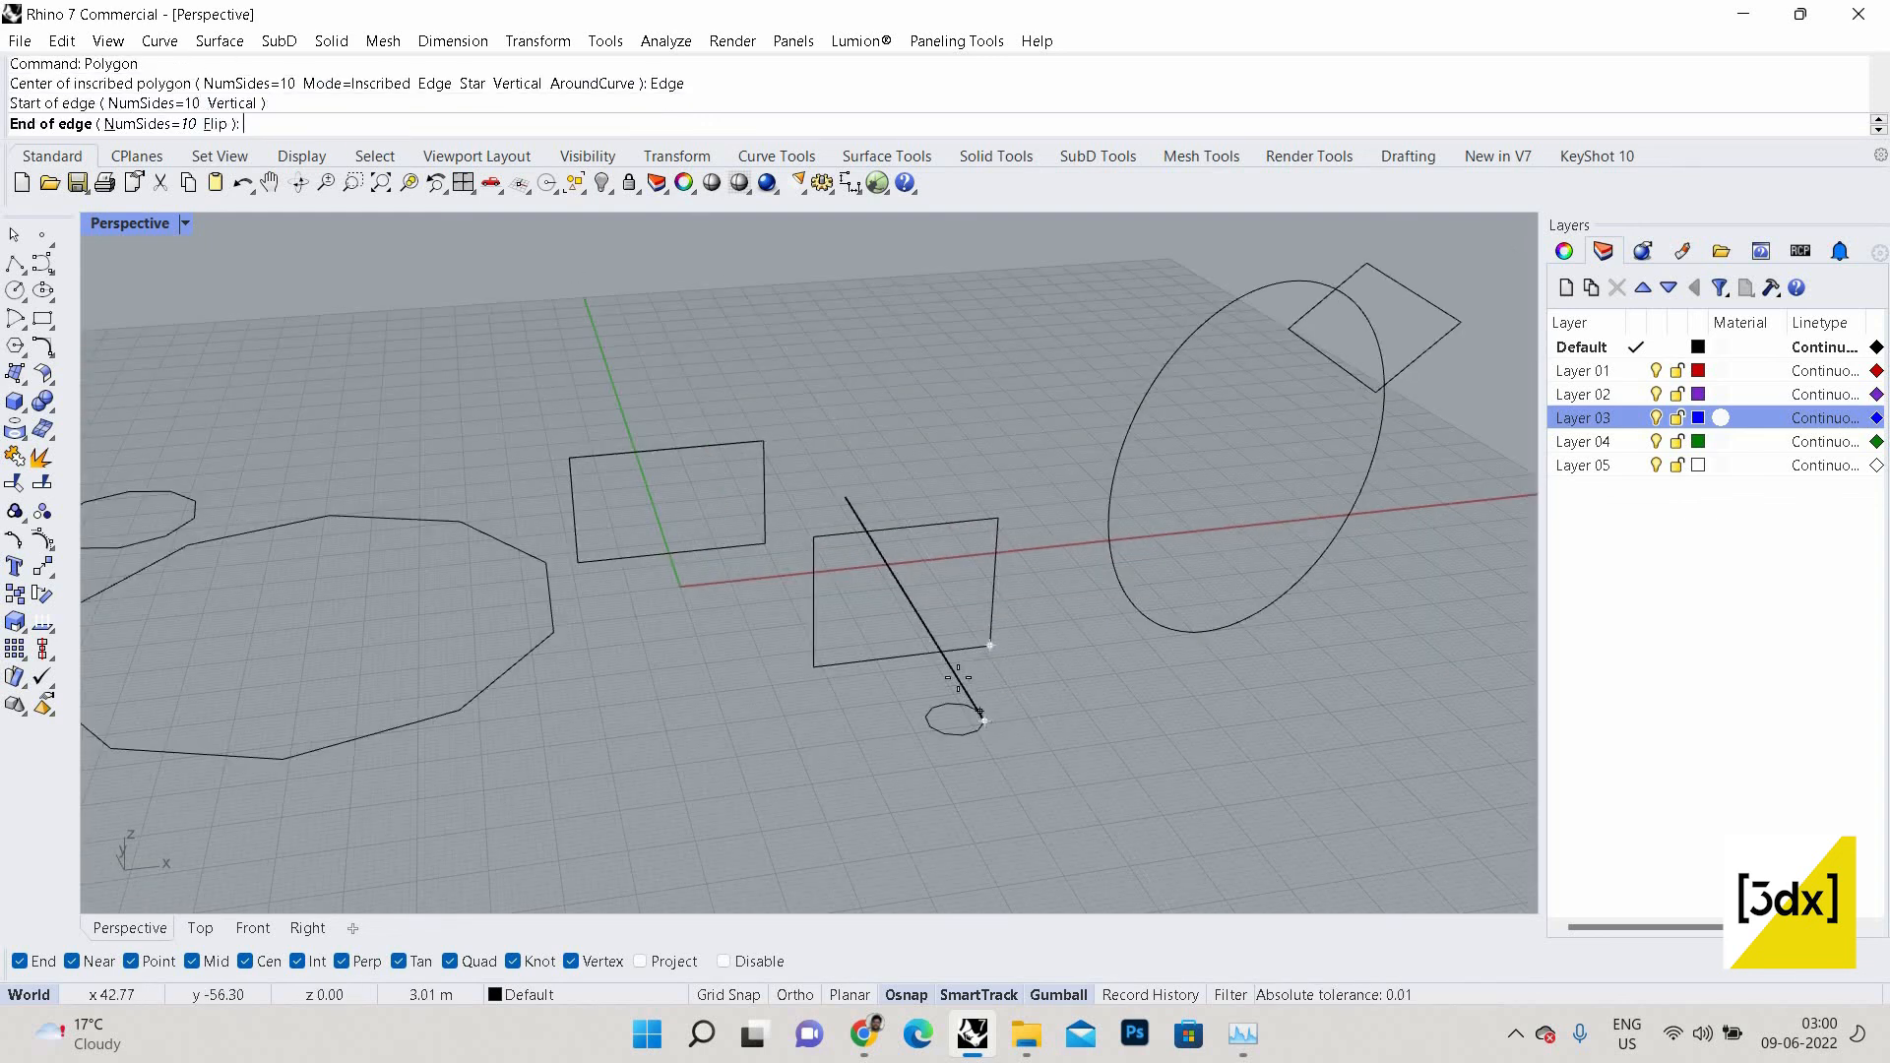
click(910, 597)
scroll(1035, 710, down, 3)
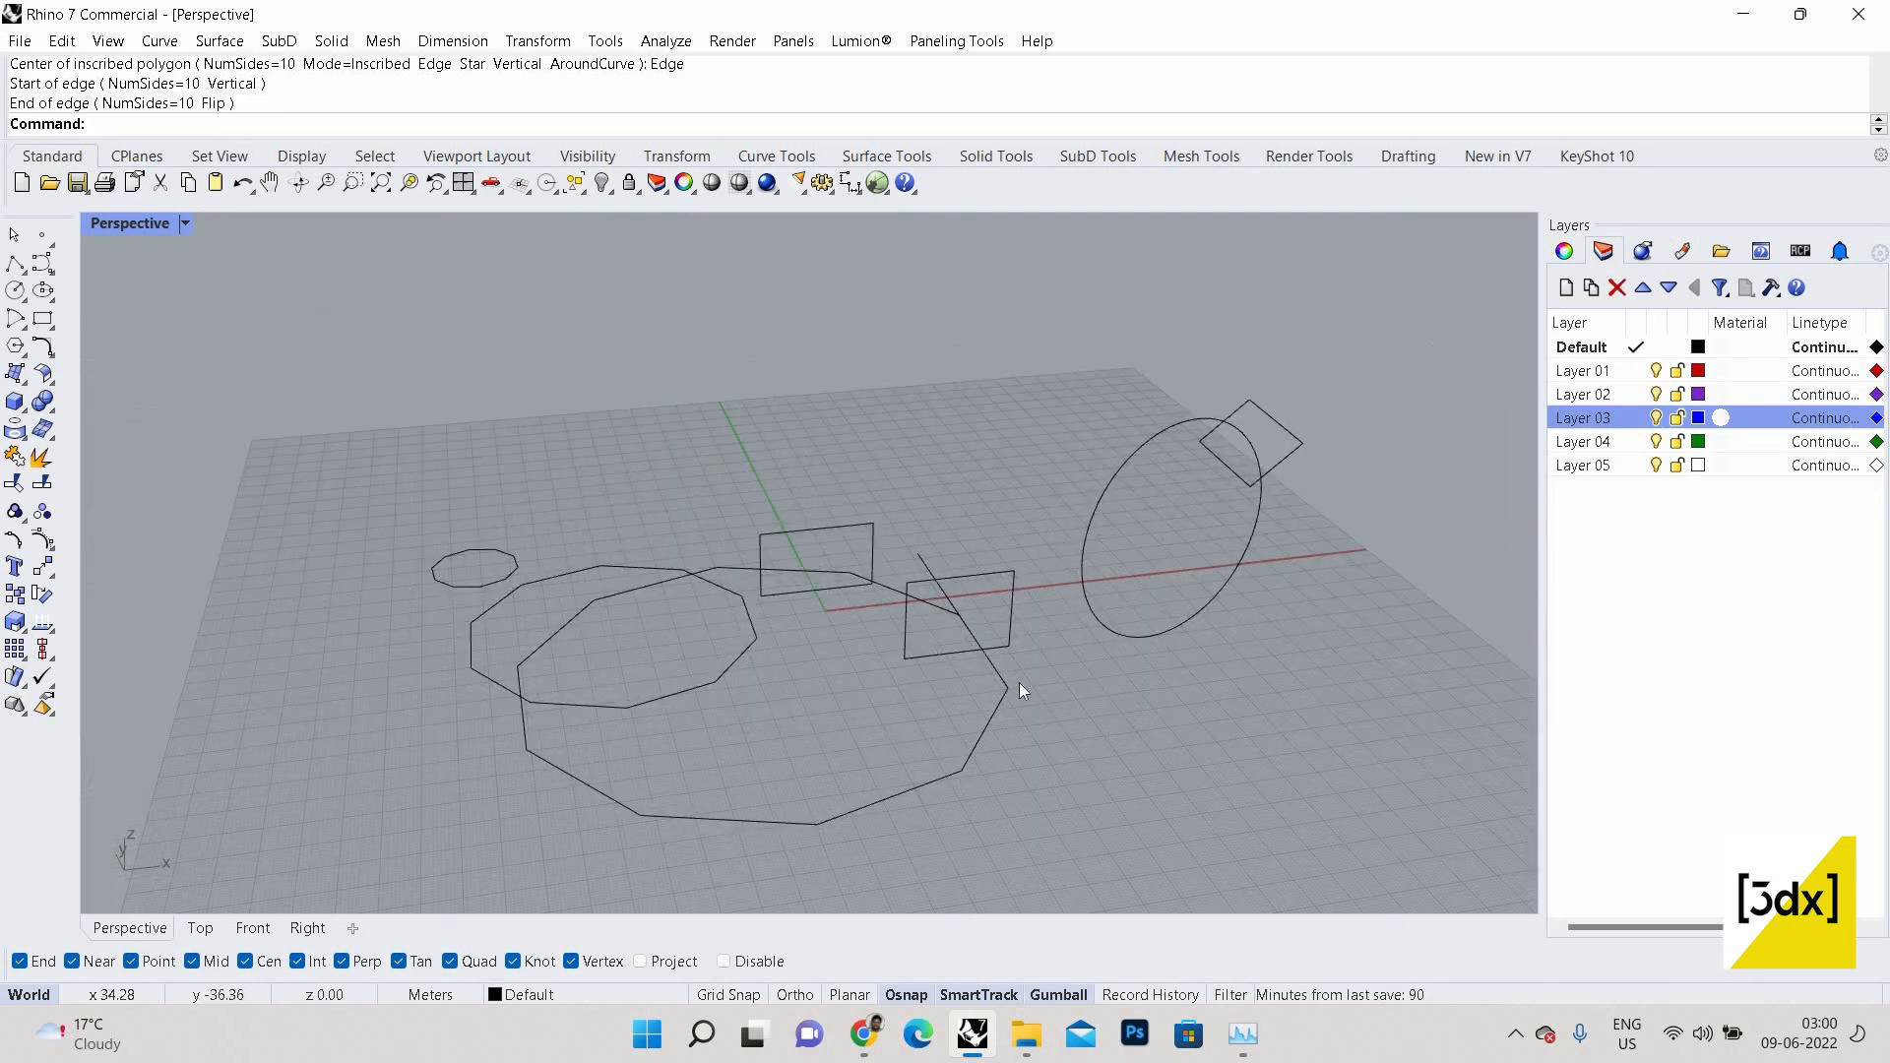
Delete the ten-sided polygon built along the diagonal line.
scroll(1034, 681, up, 2)
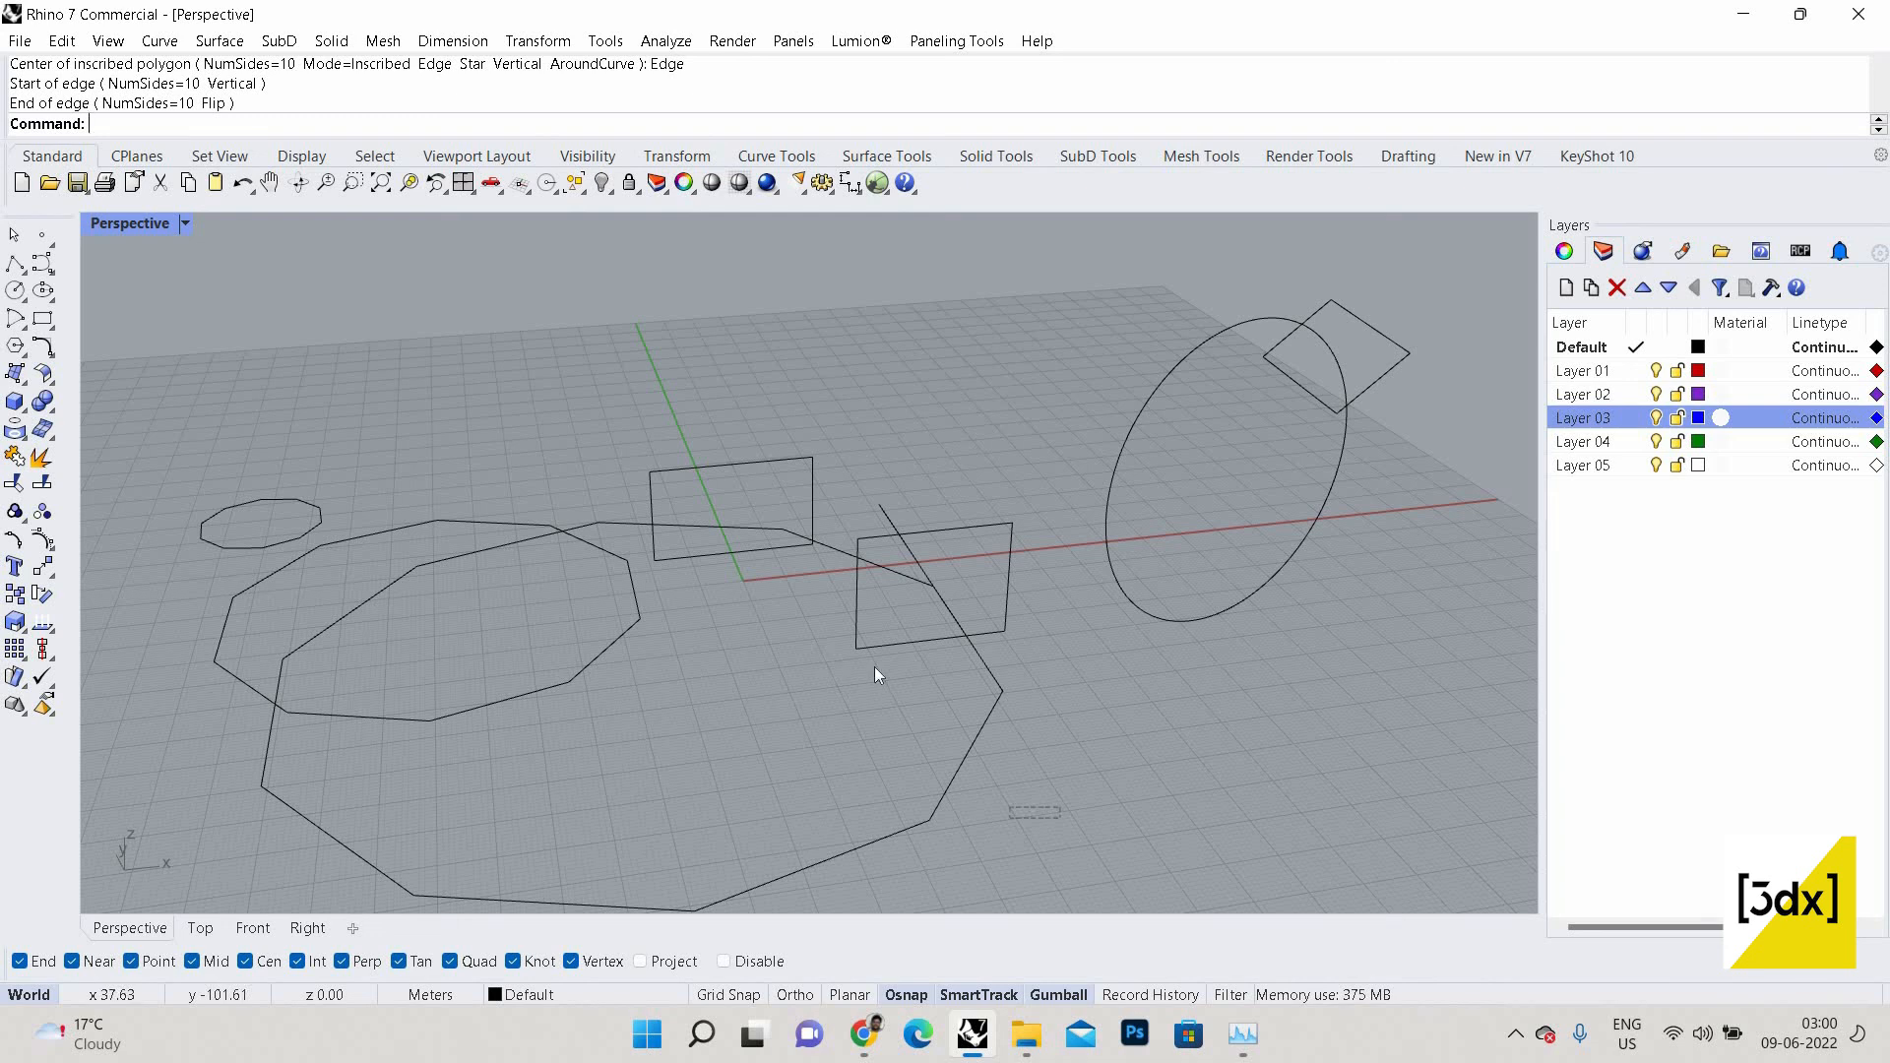
click(985, 708)
key(Delete)
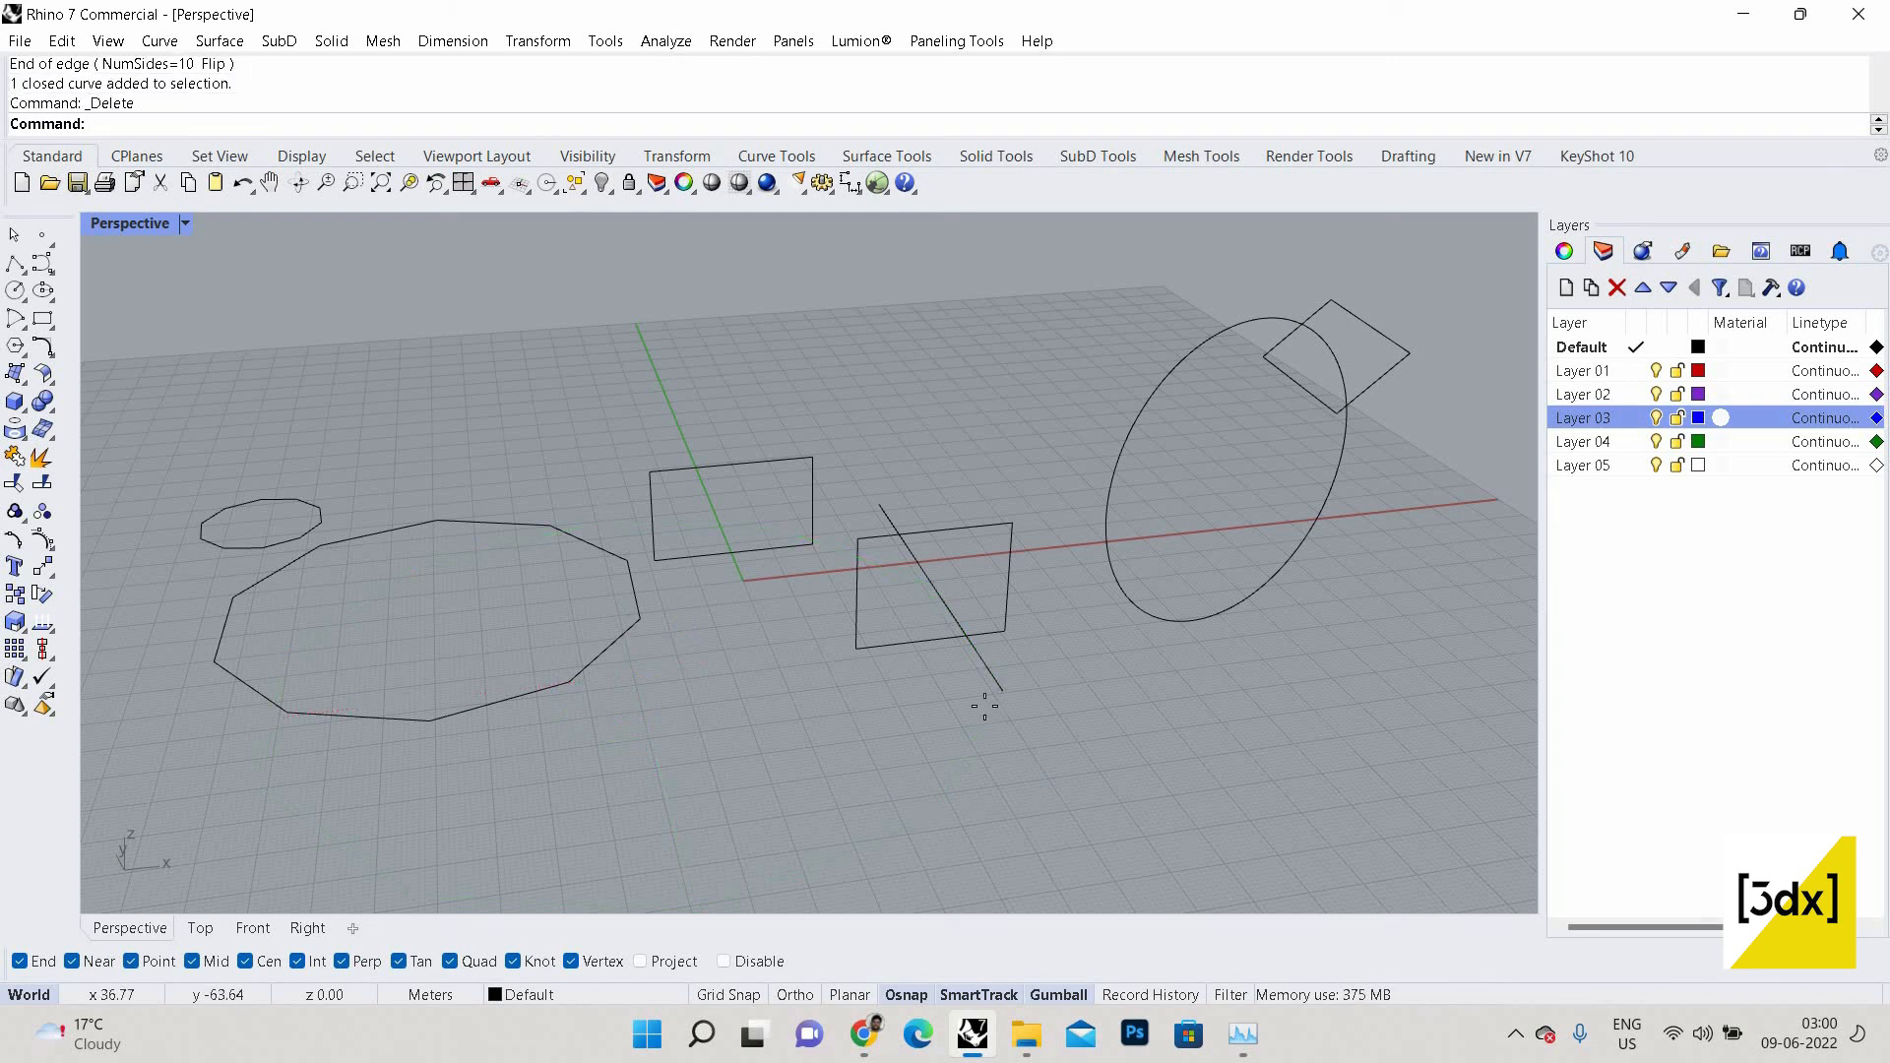
Draw a ten-pointed star on the ground plane in front of the large polygon, with an outer radius of about 55 m.
right_click(986, 707)
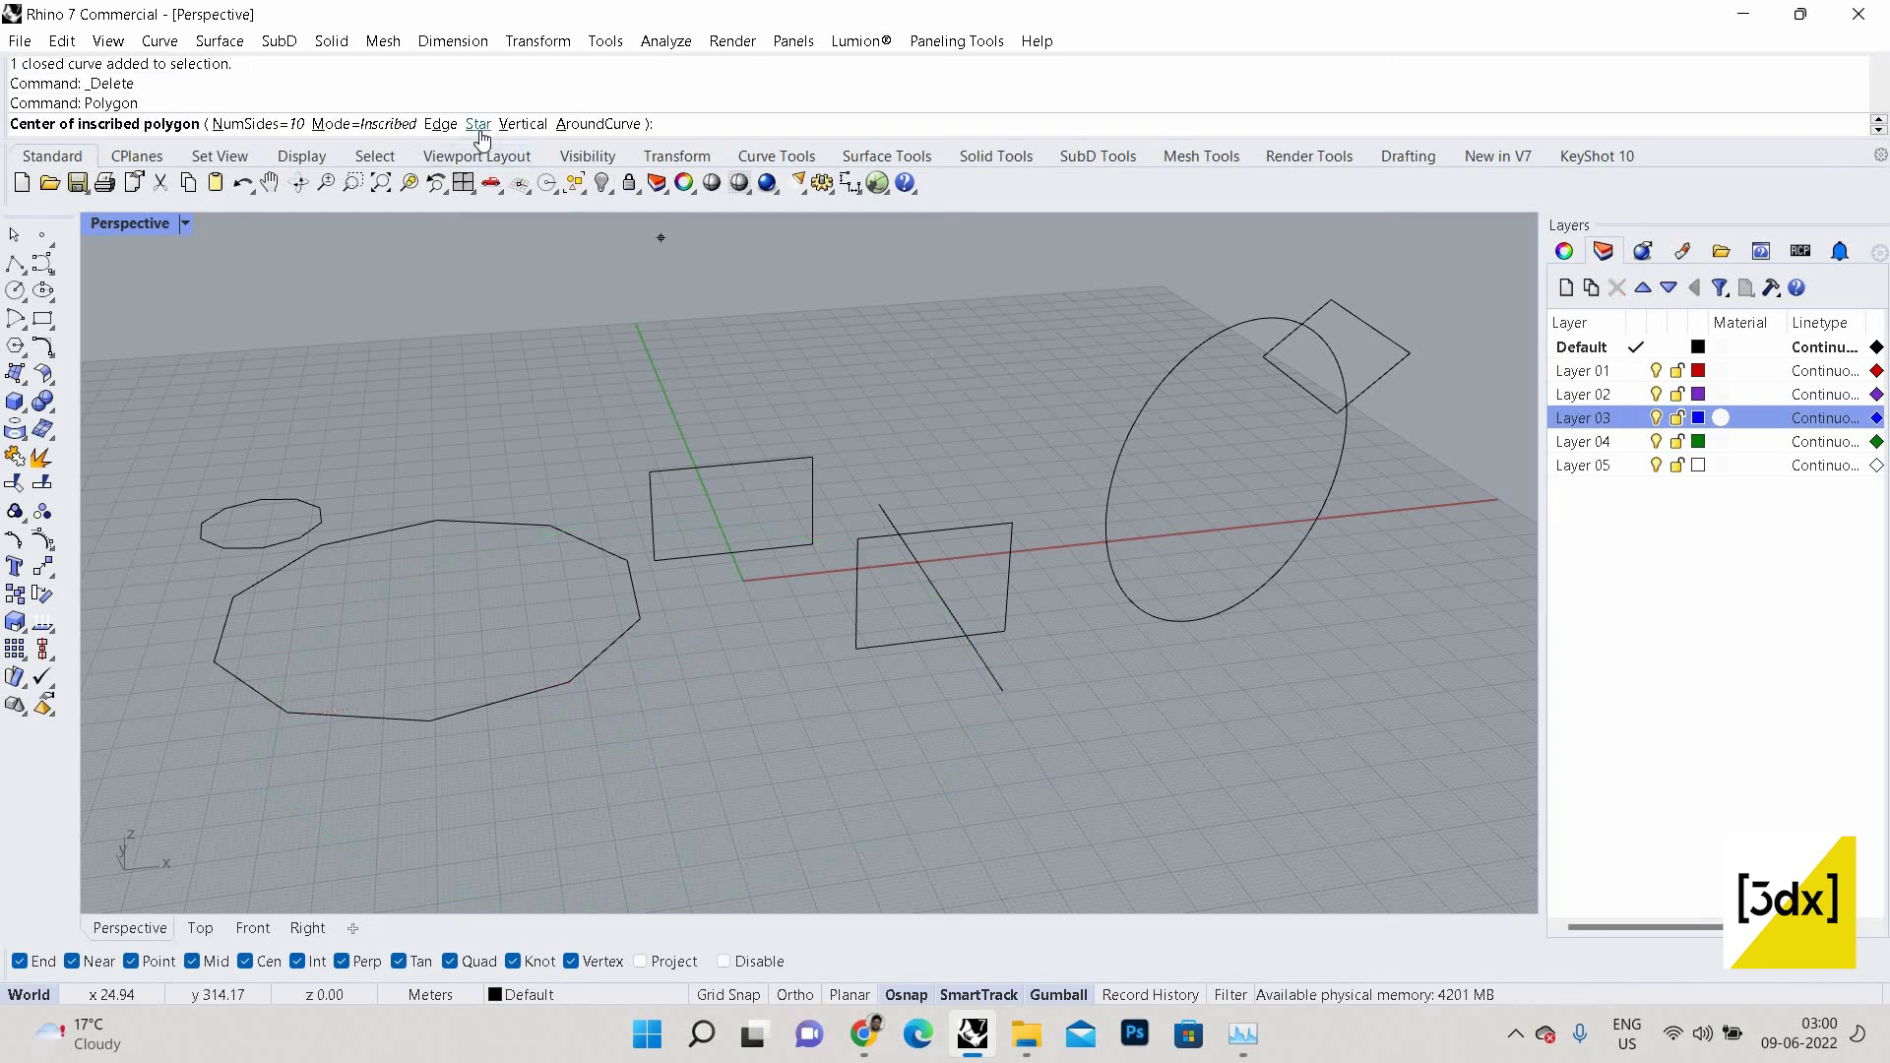
click(478, 123)
scroll(945, 476, down, 5)
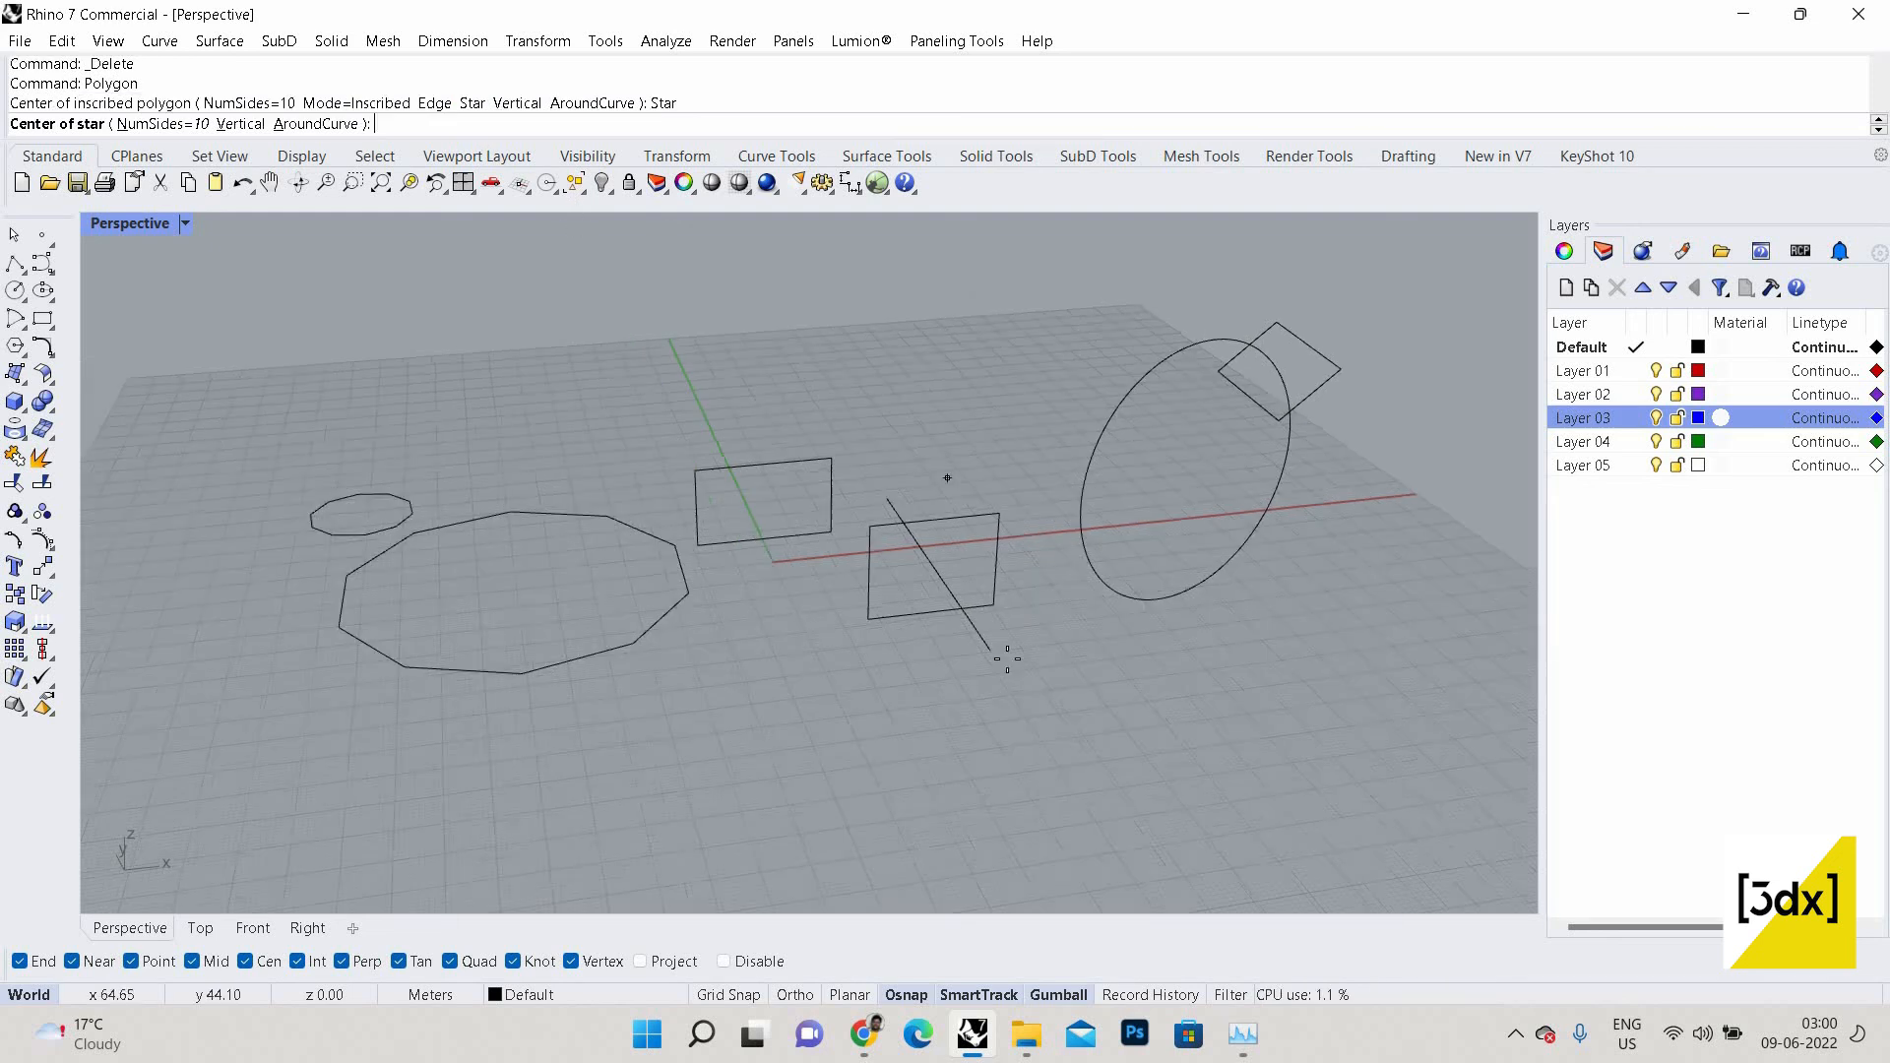
scroll(911, 666, up, 4)
click(904, 667)
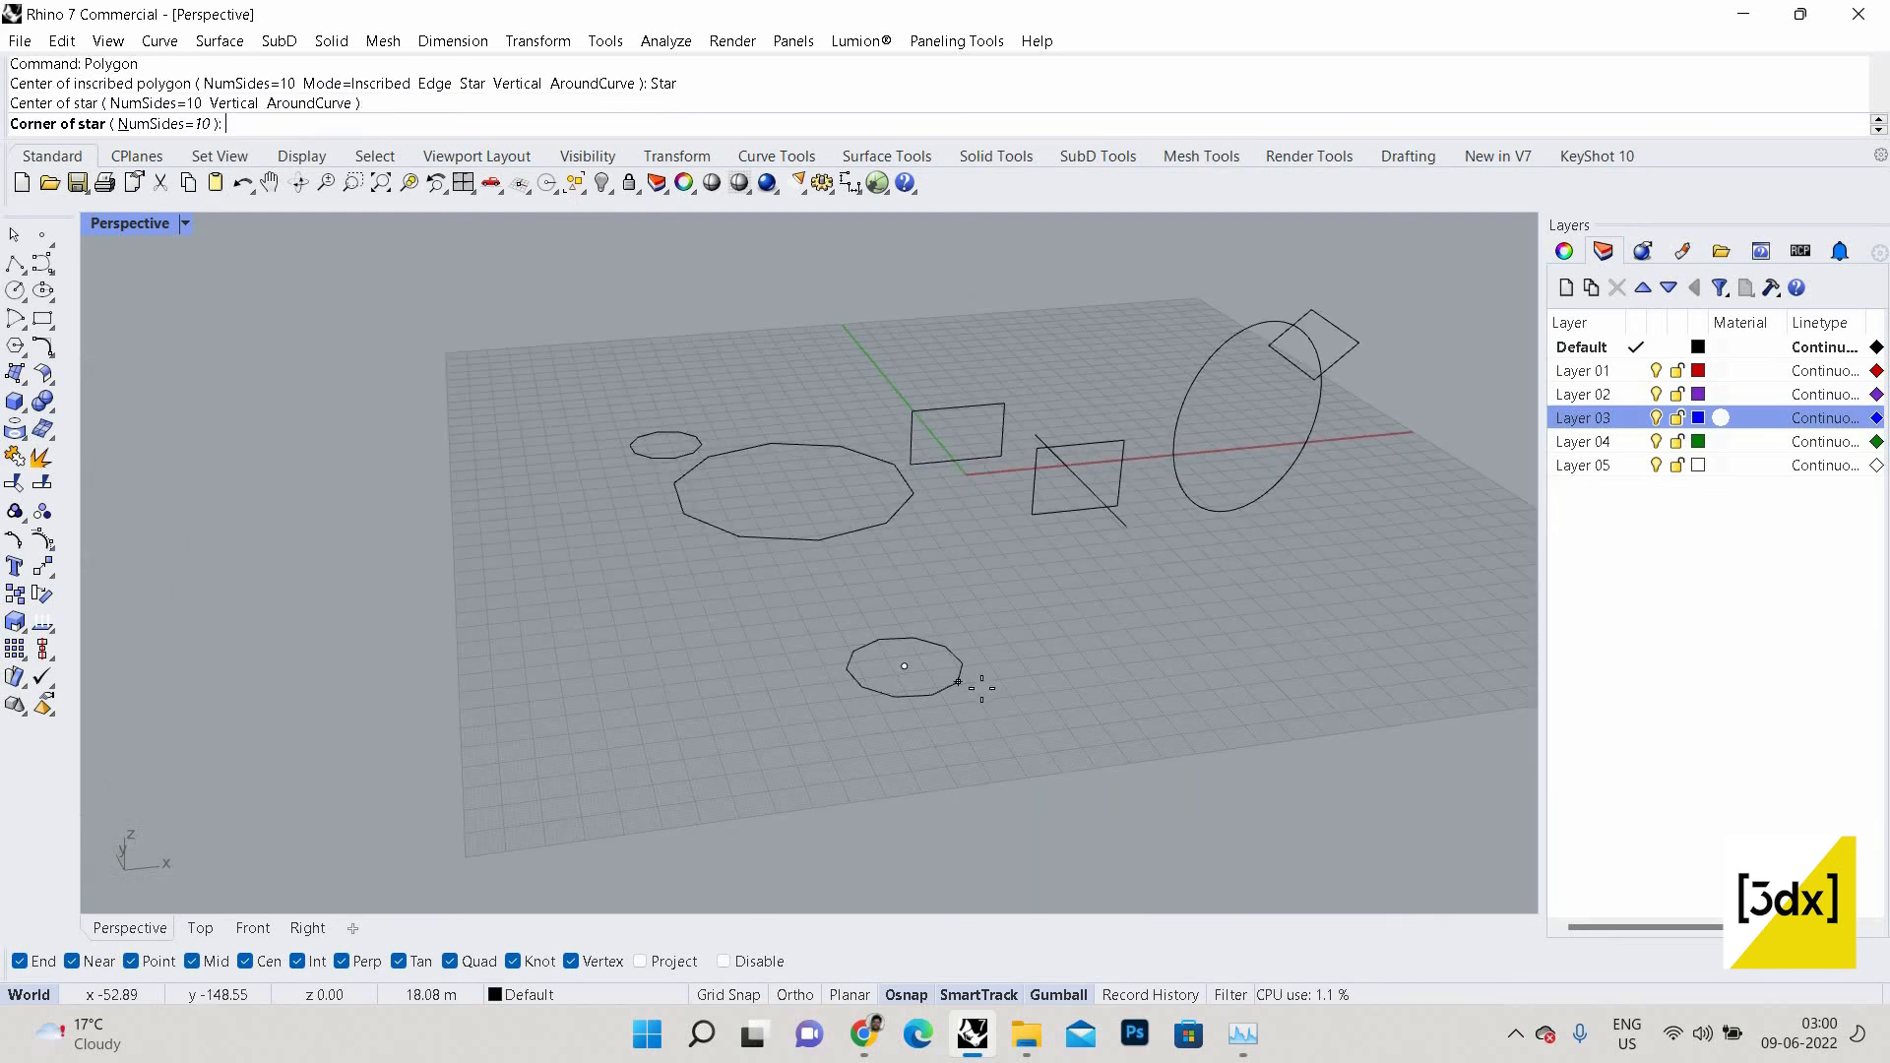
scroll(1046, 742, up, 2)
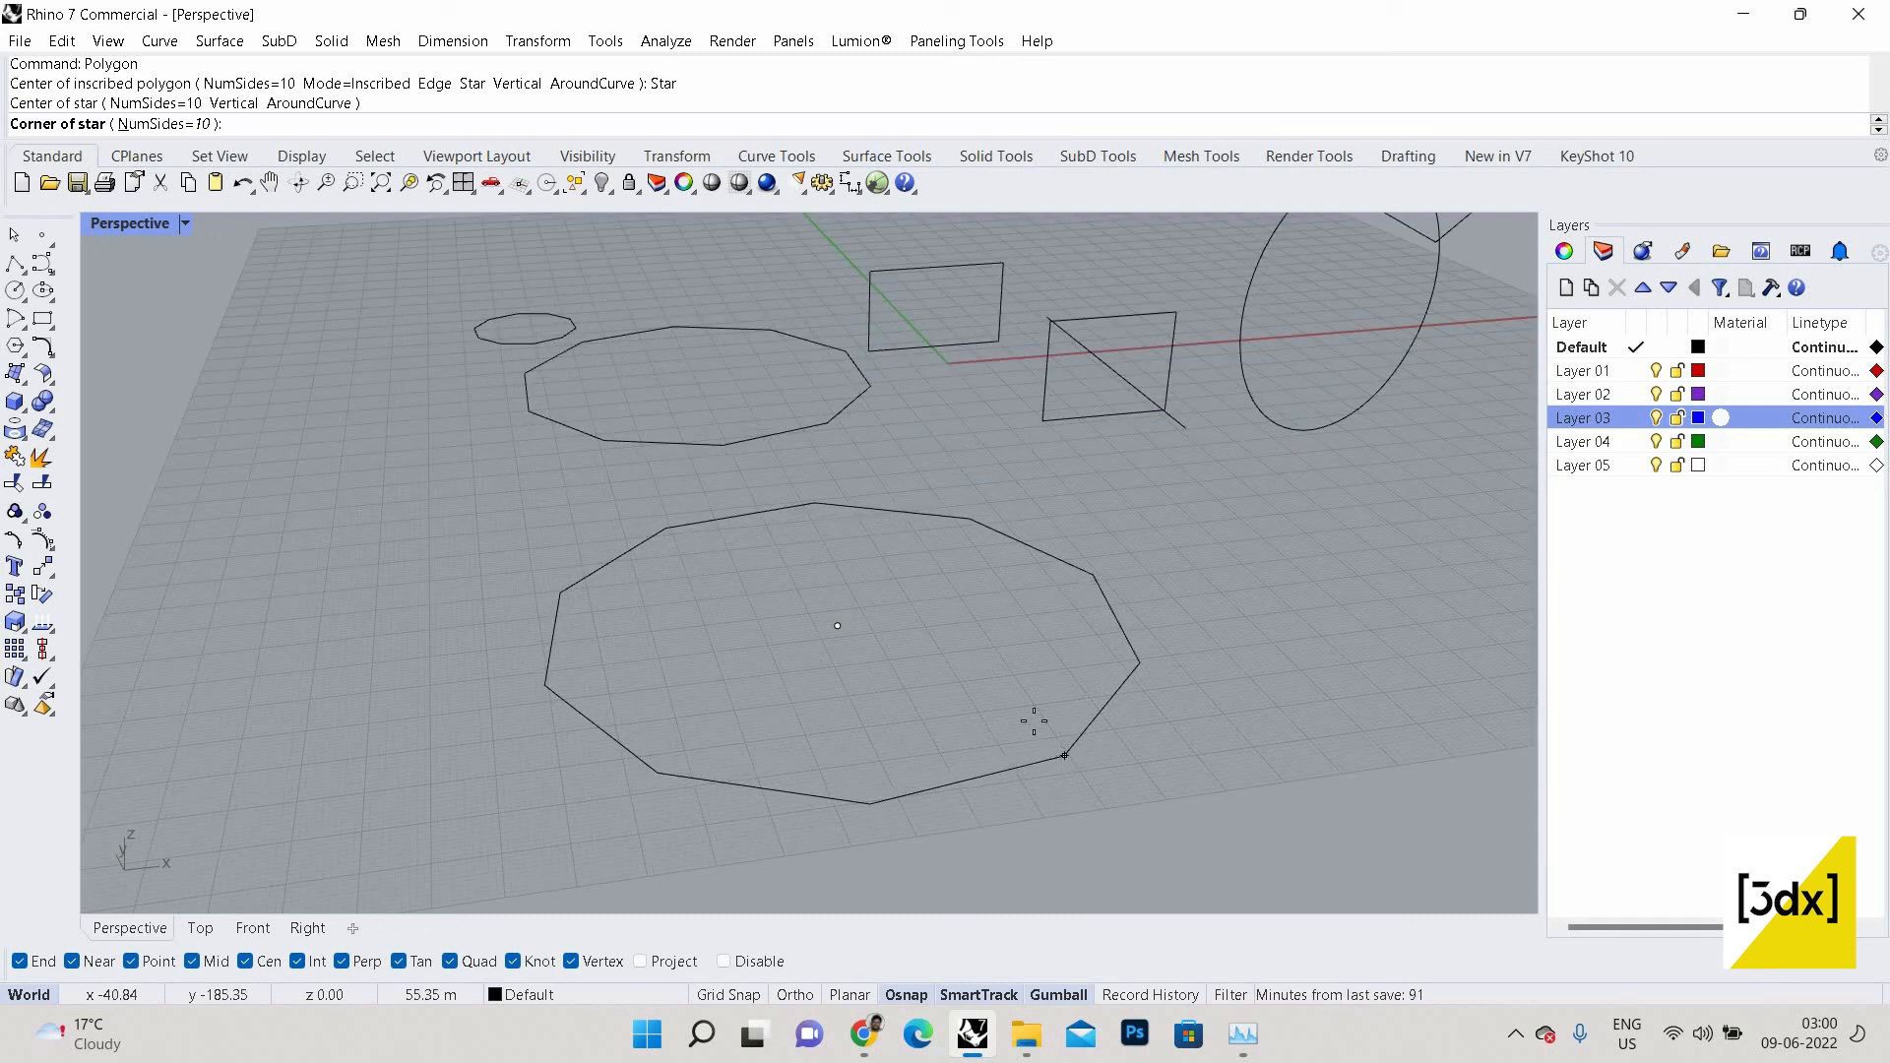
click(1034, 721)
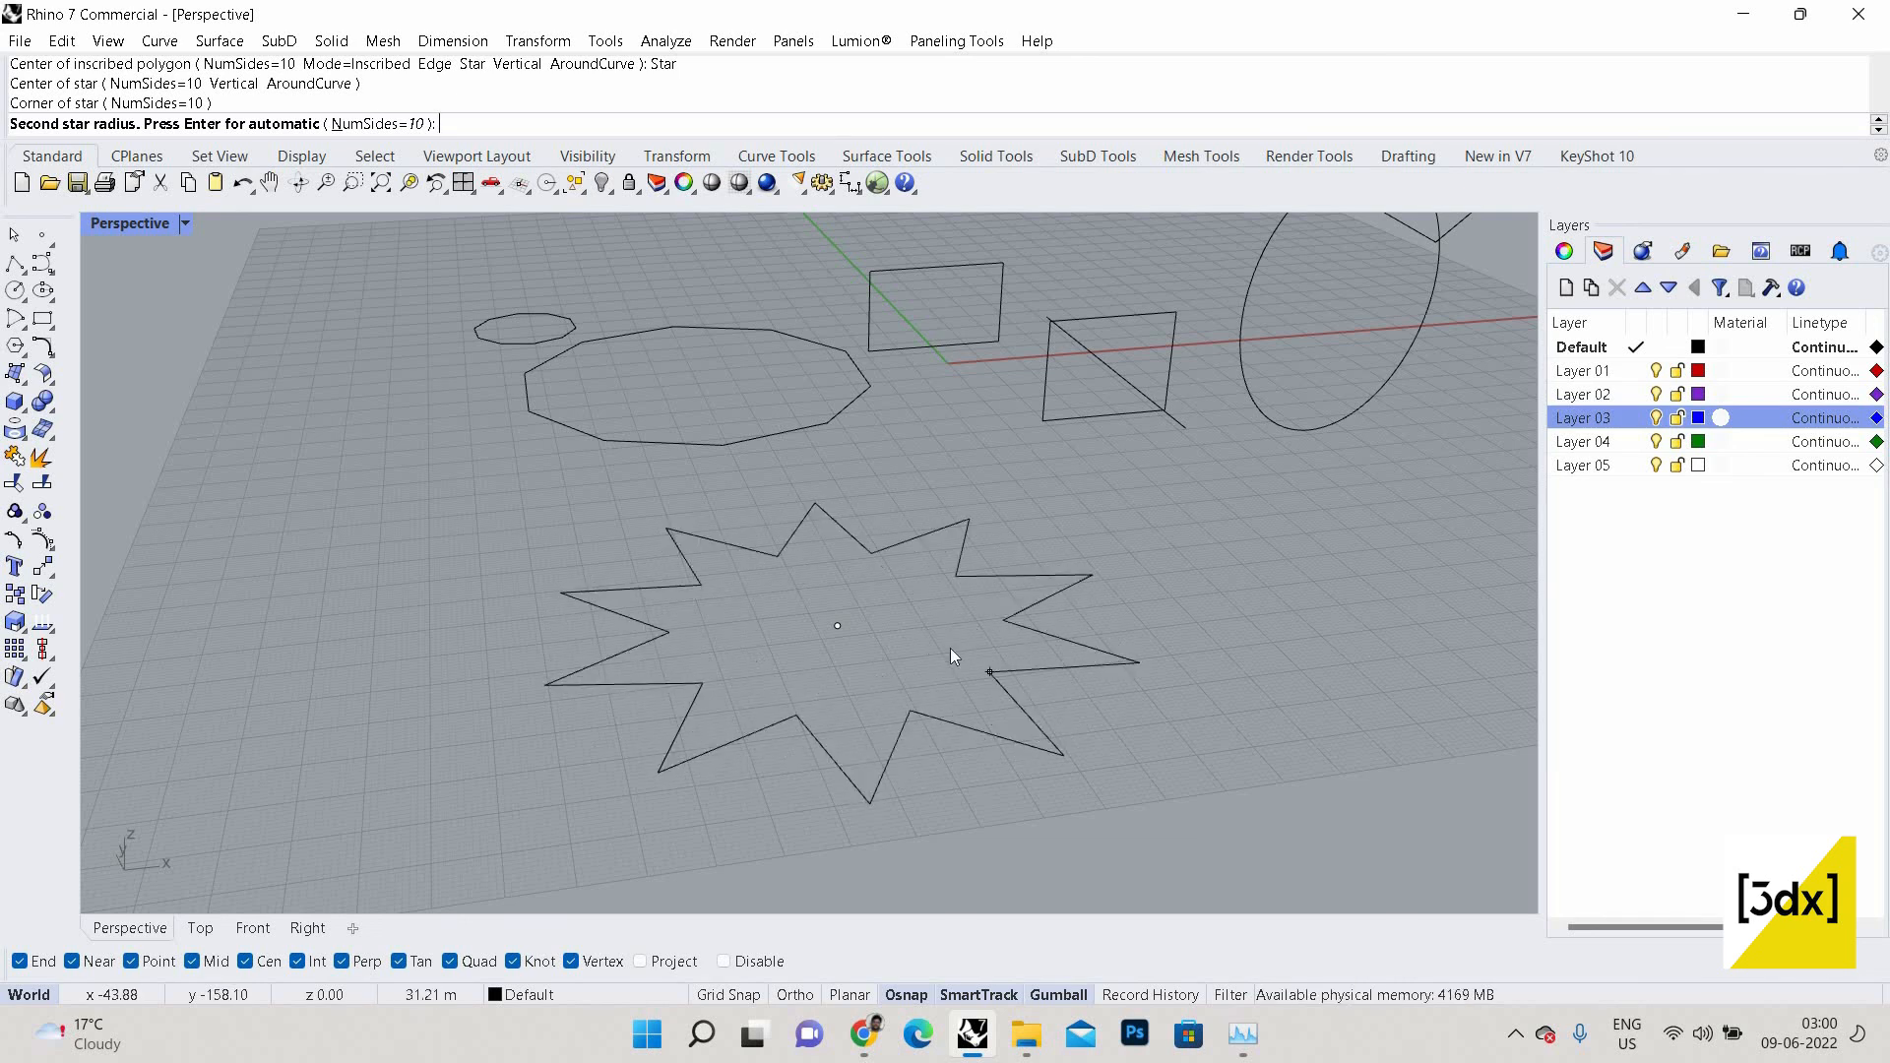
click(1061, 649)
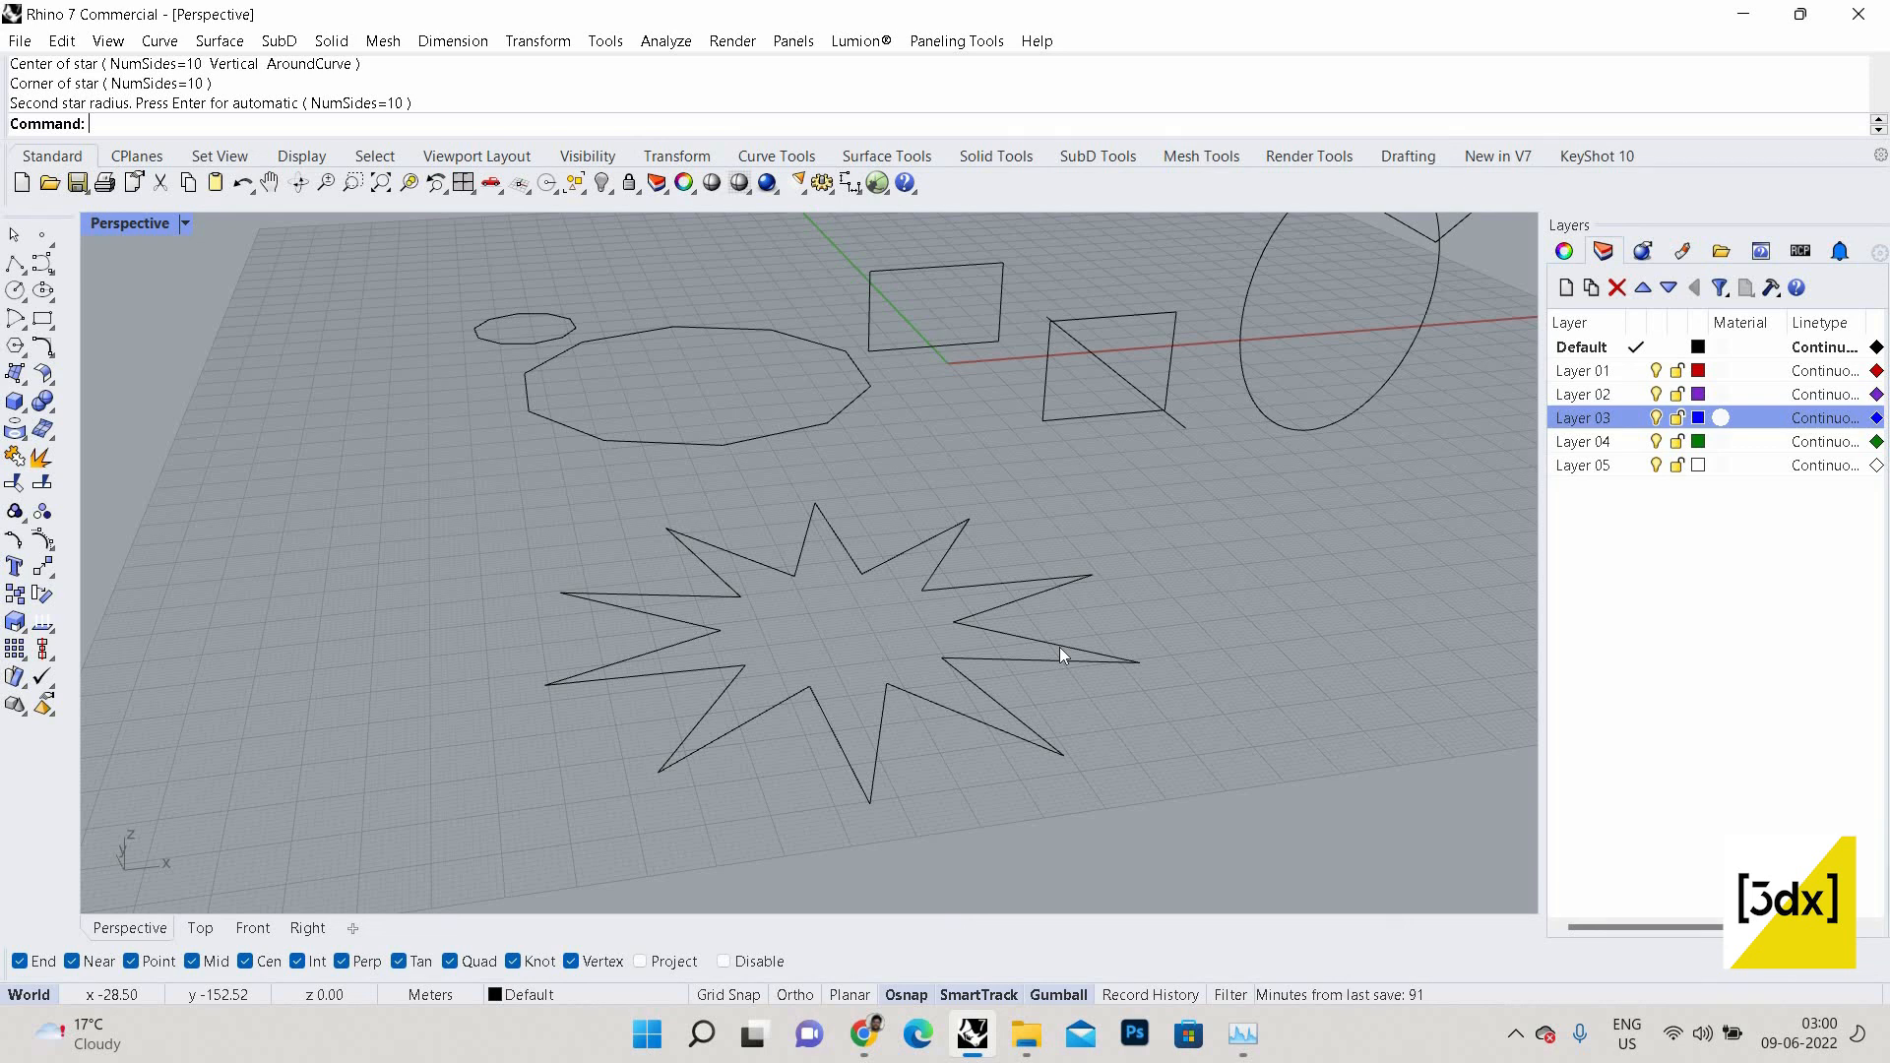
Draw a smaller ten-pointed star with the Vertical option, standing upright beside the flat star.
scroll(1126, 529, down, 8)
scroll(1126, 529, up, 6)
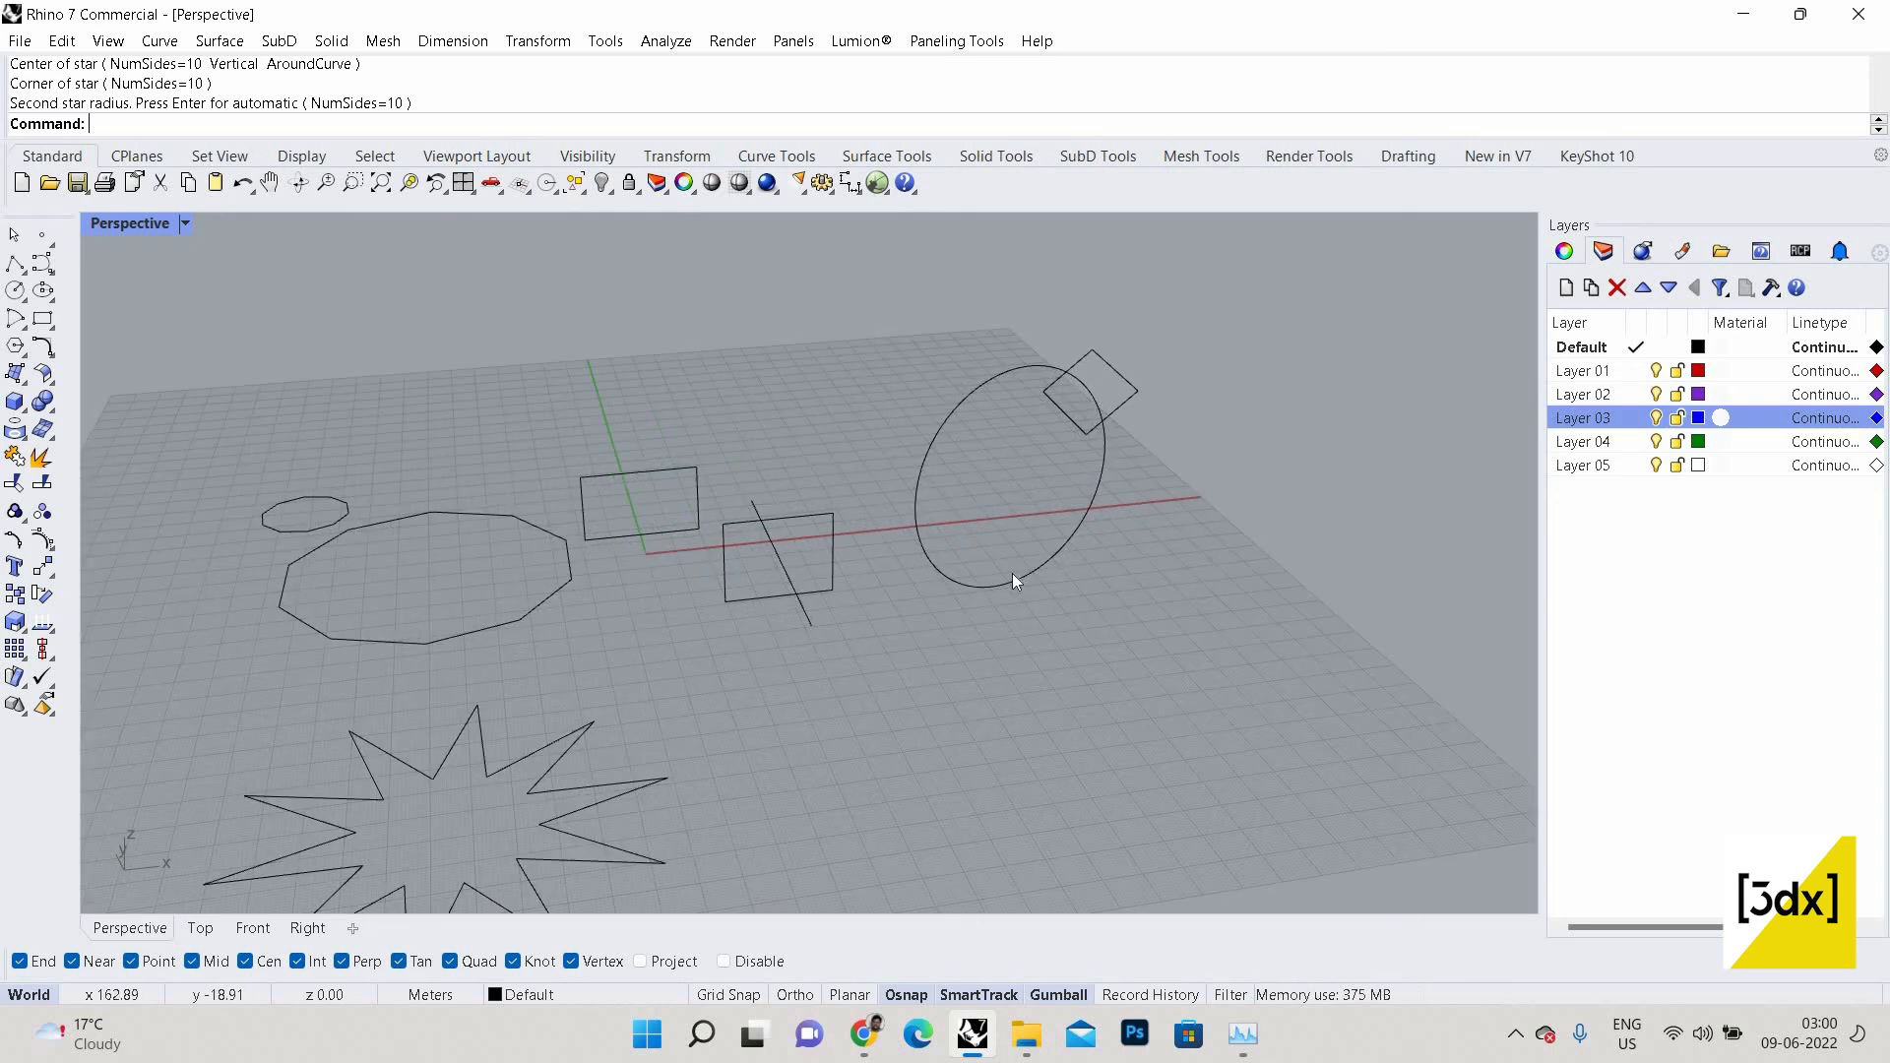
scroll(1012, 573, down, 6)
key(Return)
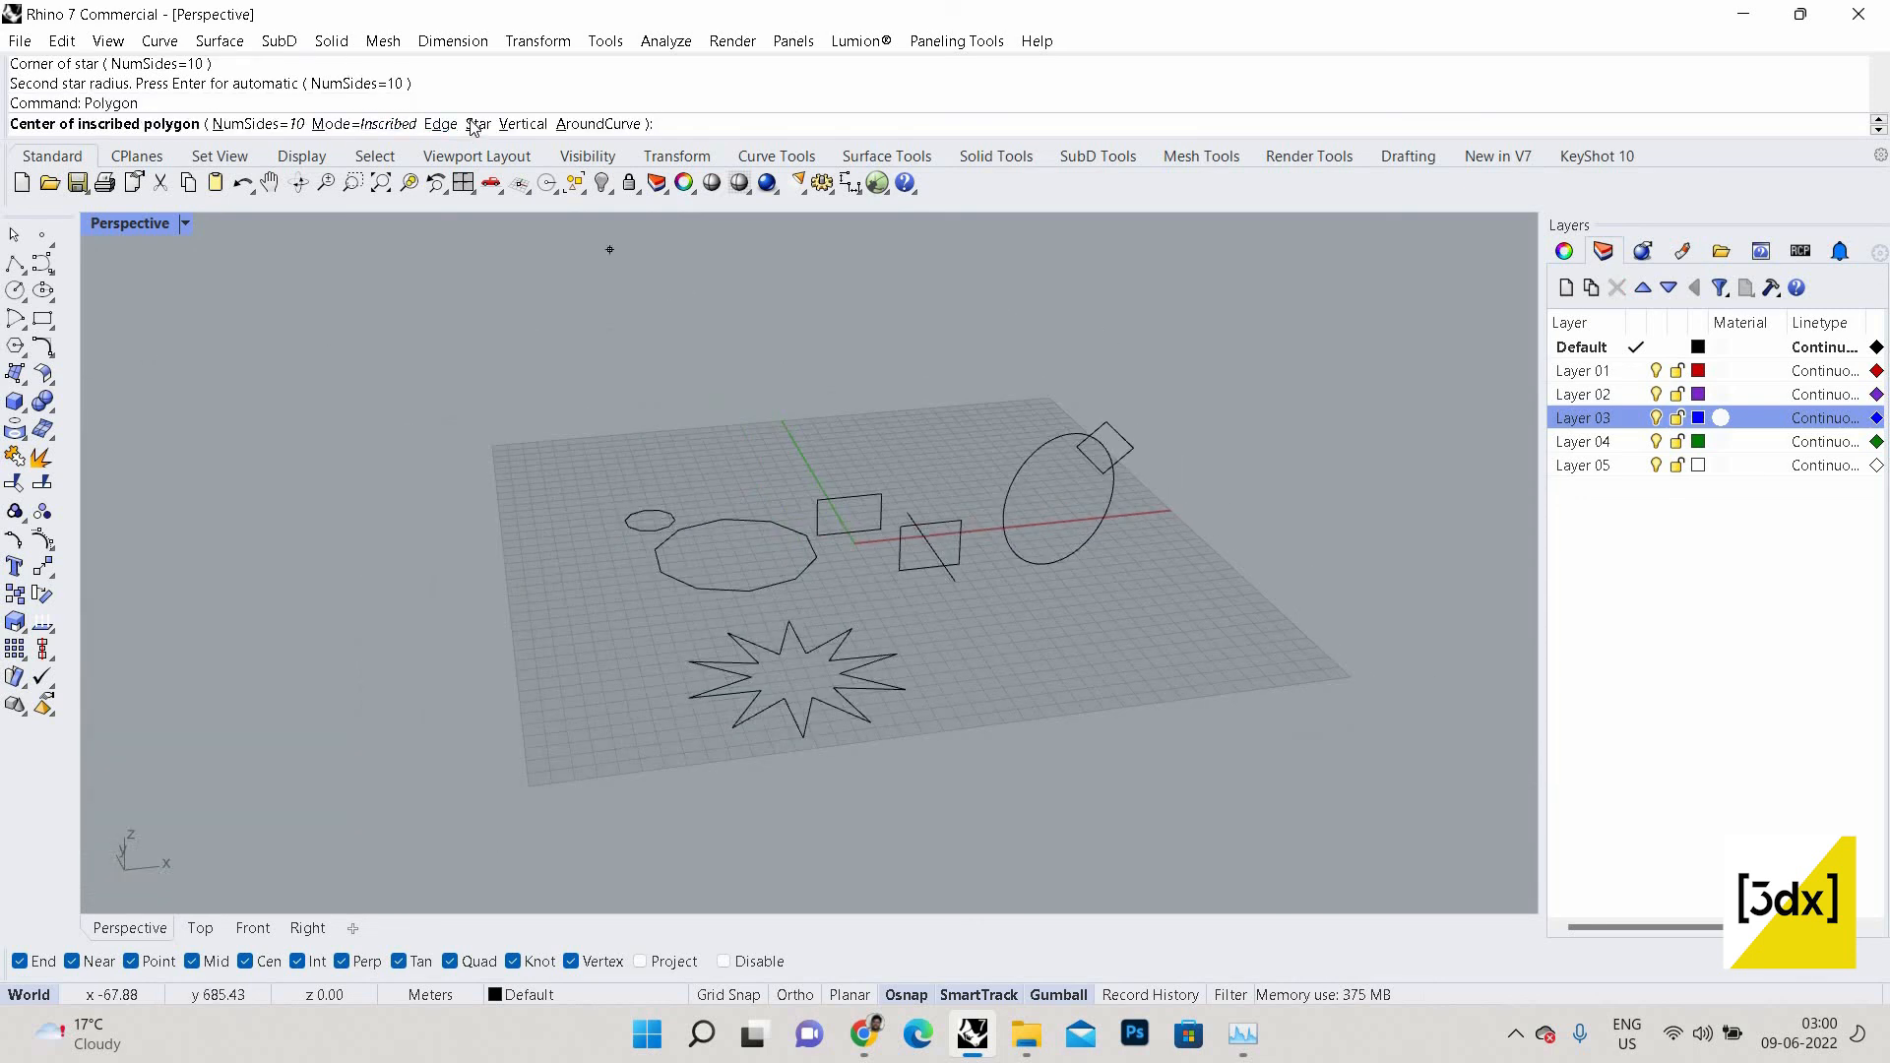
click(477, 124)
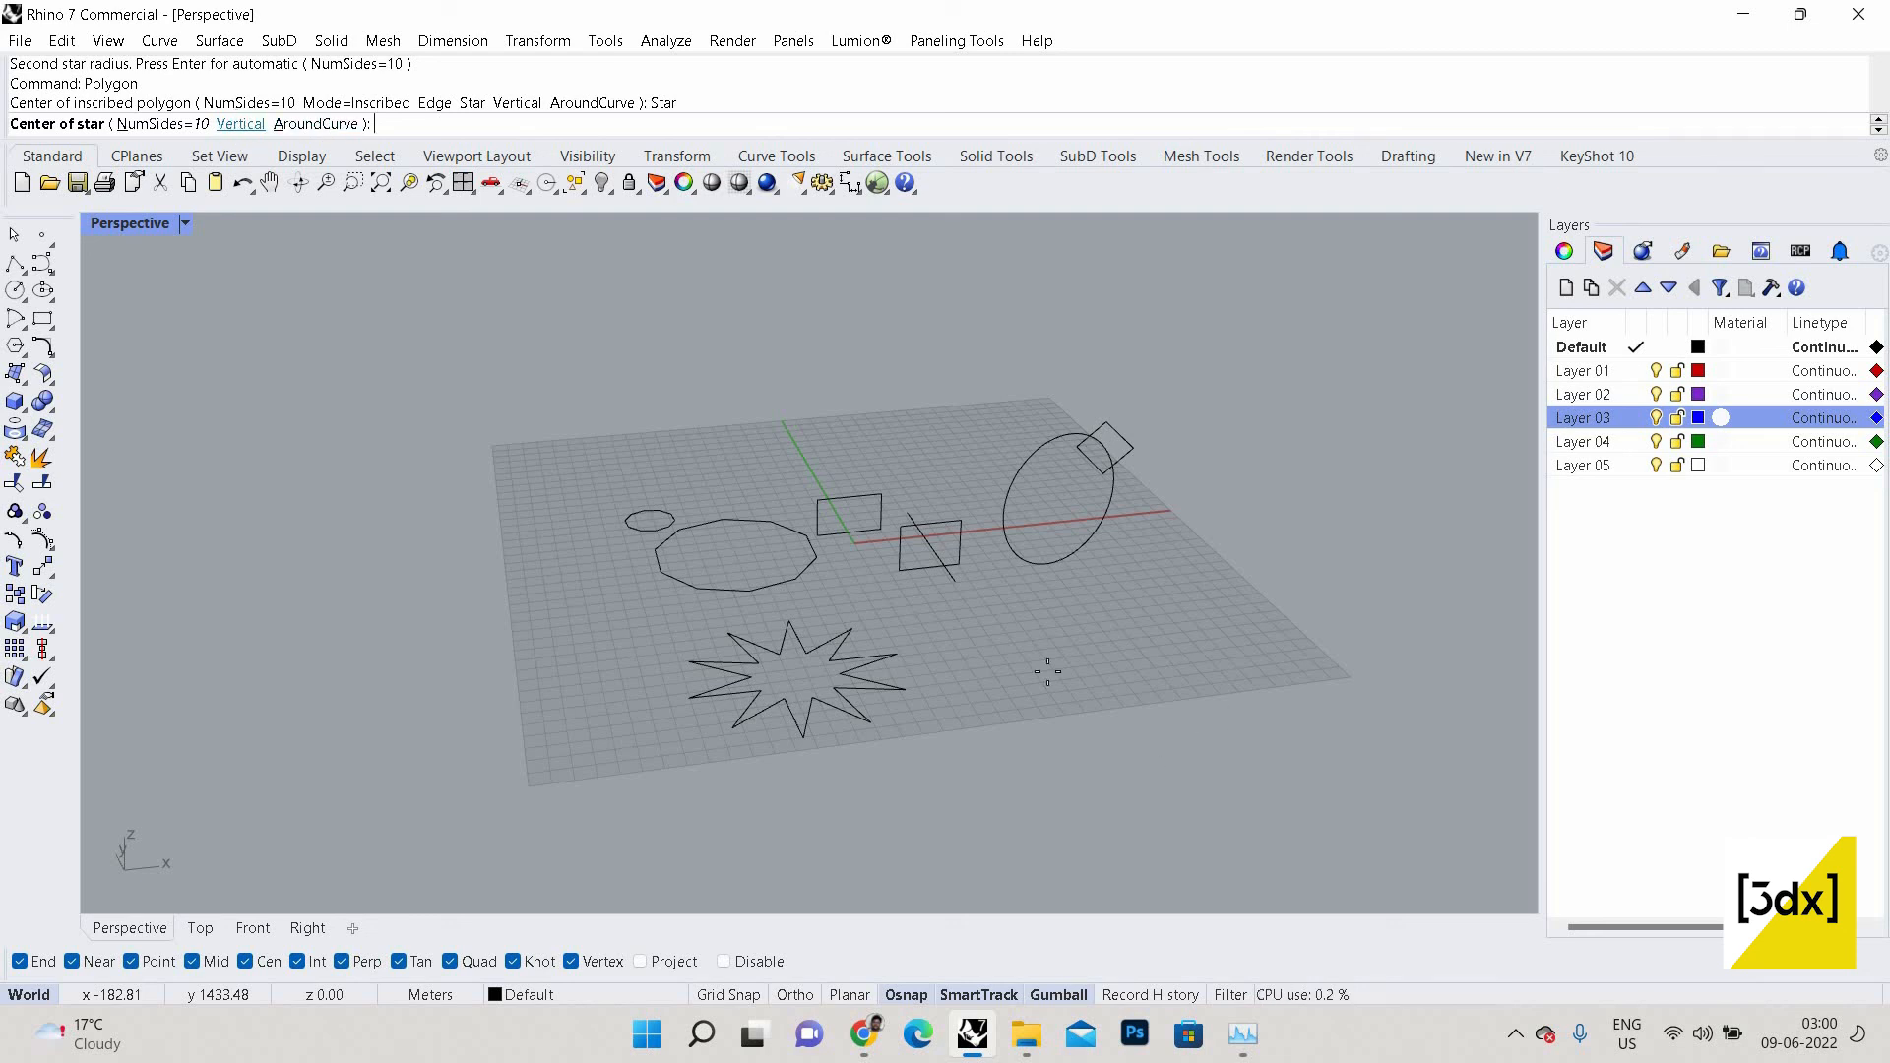
scroll(1177, 728, up, 4)
click(1025, 621)
click(1100, 670)
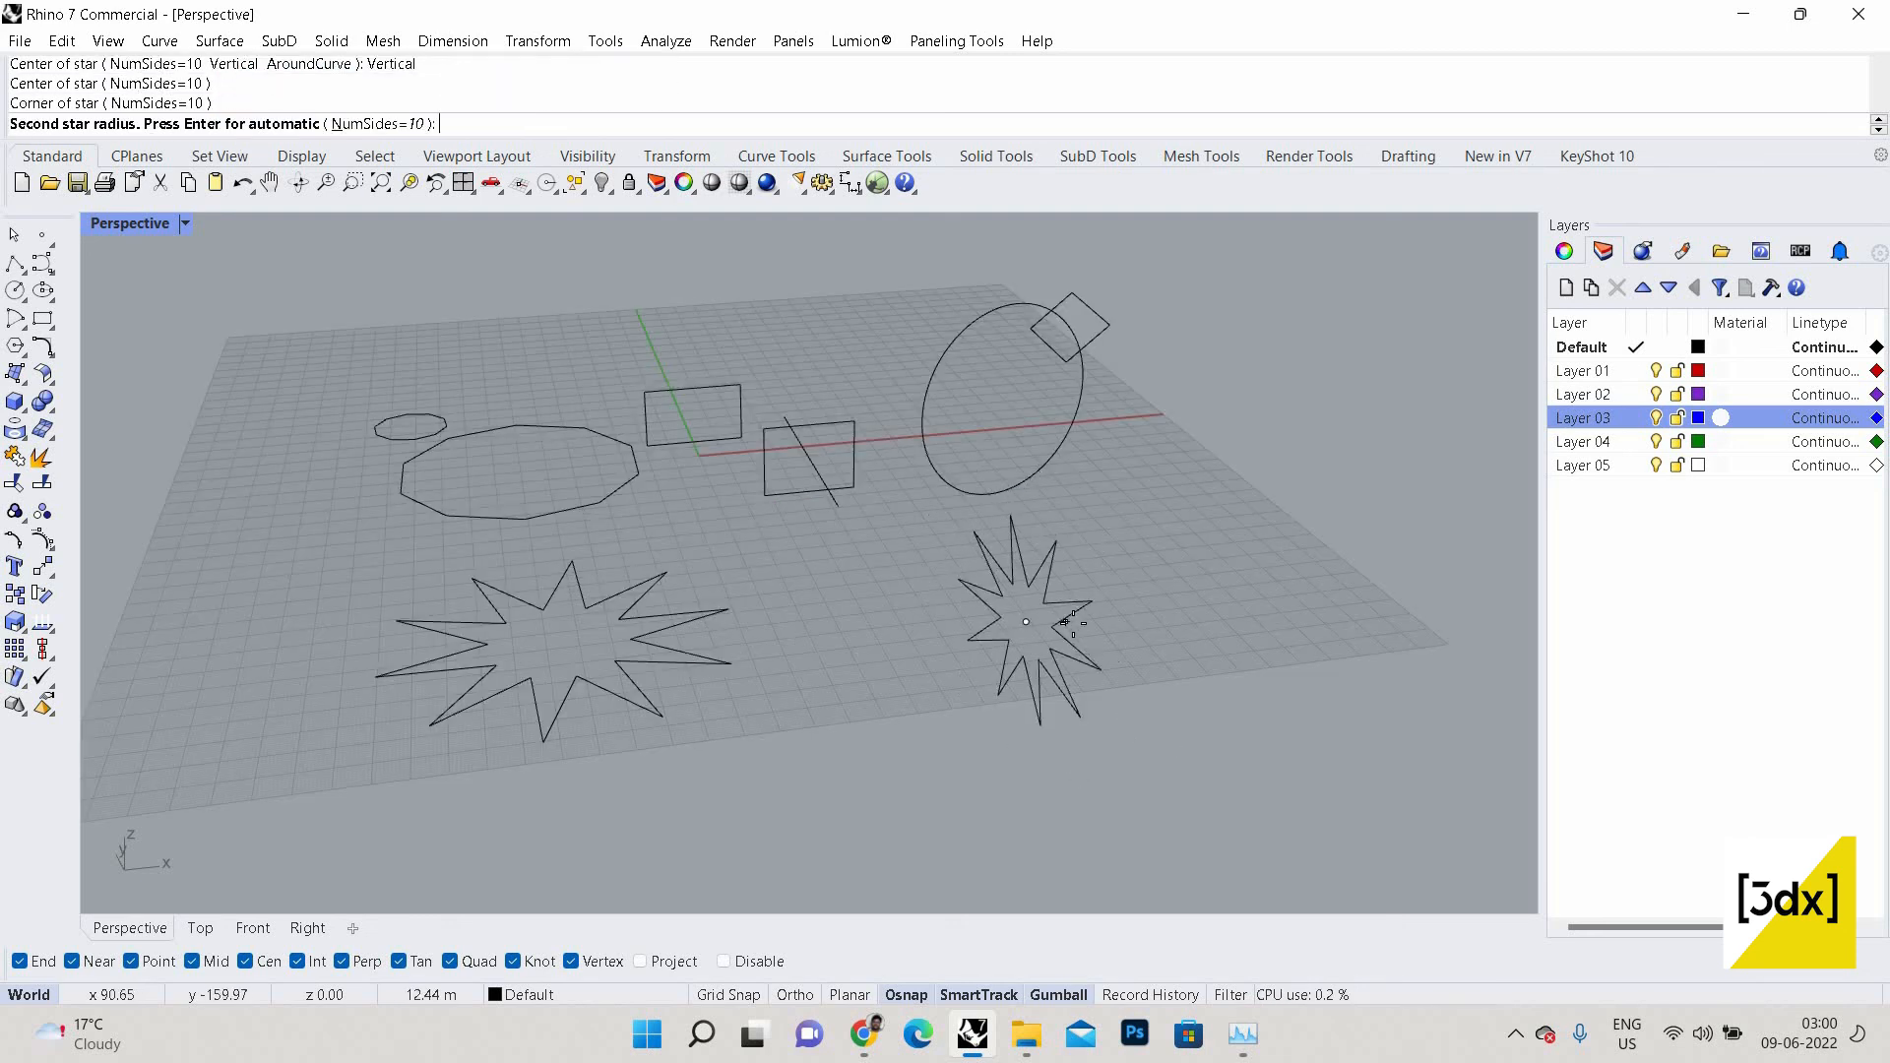
click(1062, 610)
Draw a small ten-pointed star with the AroundCurve option, centred on the side edge of the rectangle crossed by the diagonal line.
right_click(1063, 500)
scroll(1065, 502, down, 5)
scroll(1065, 507, up, 5)
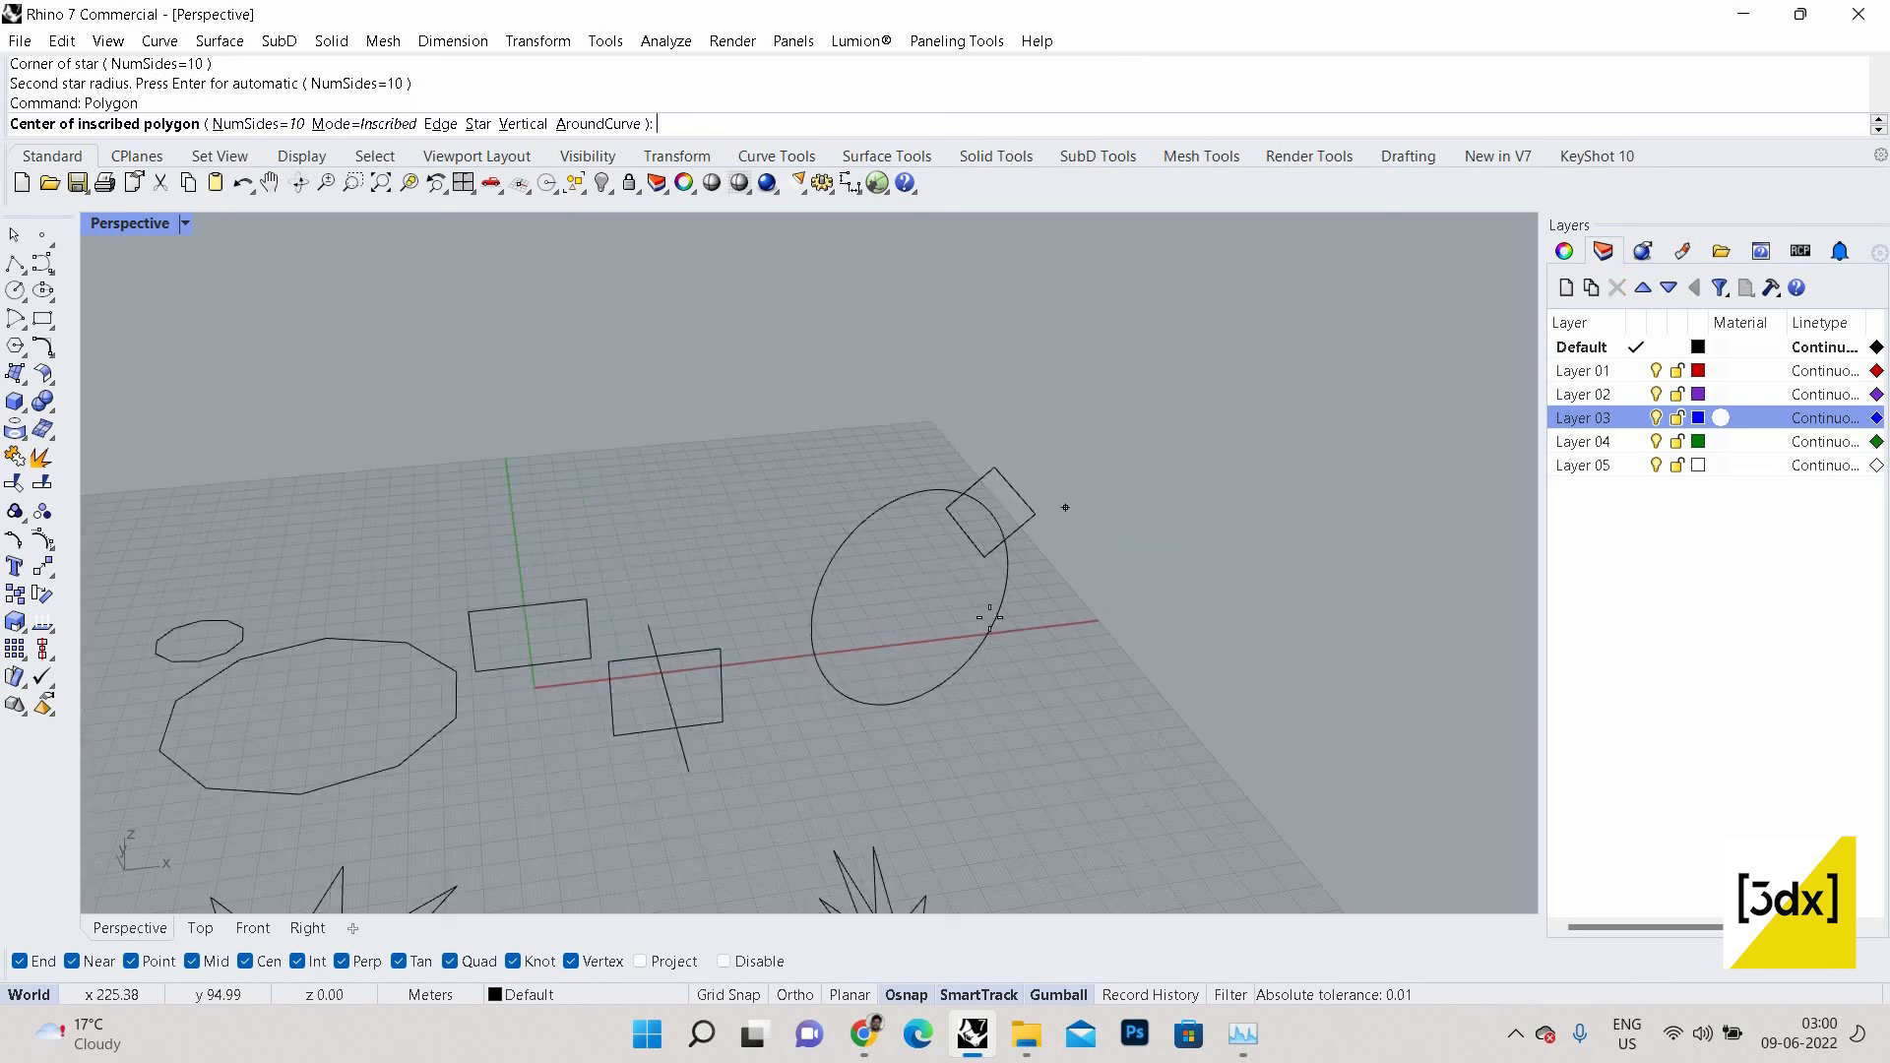
scroll(1065, 507, down, 5)
scroll(1065, 507, up, 4)
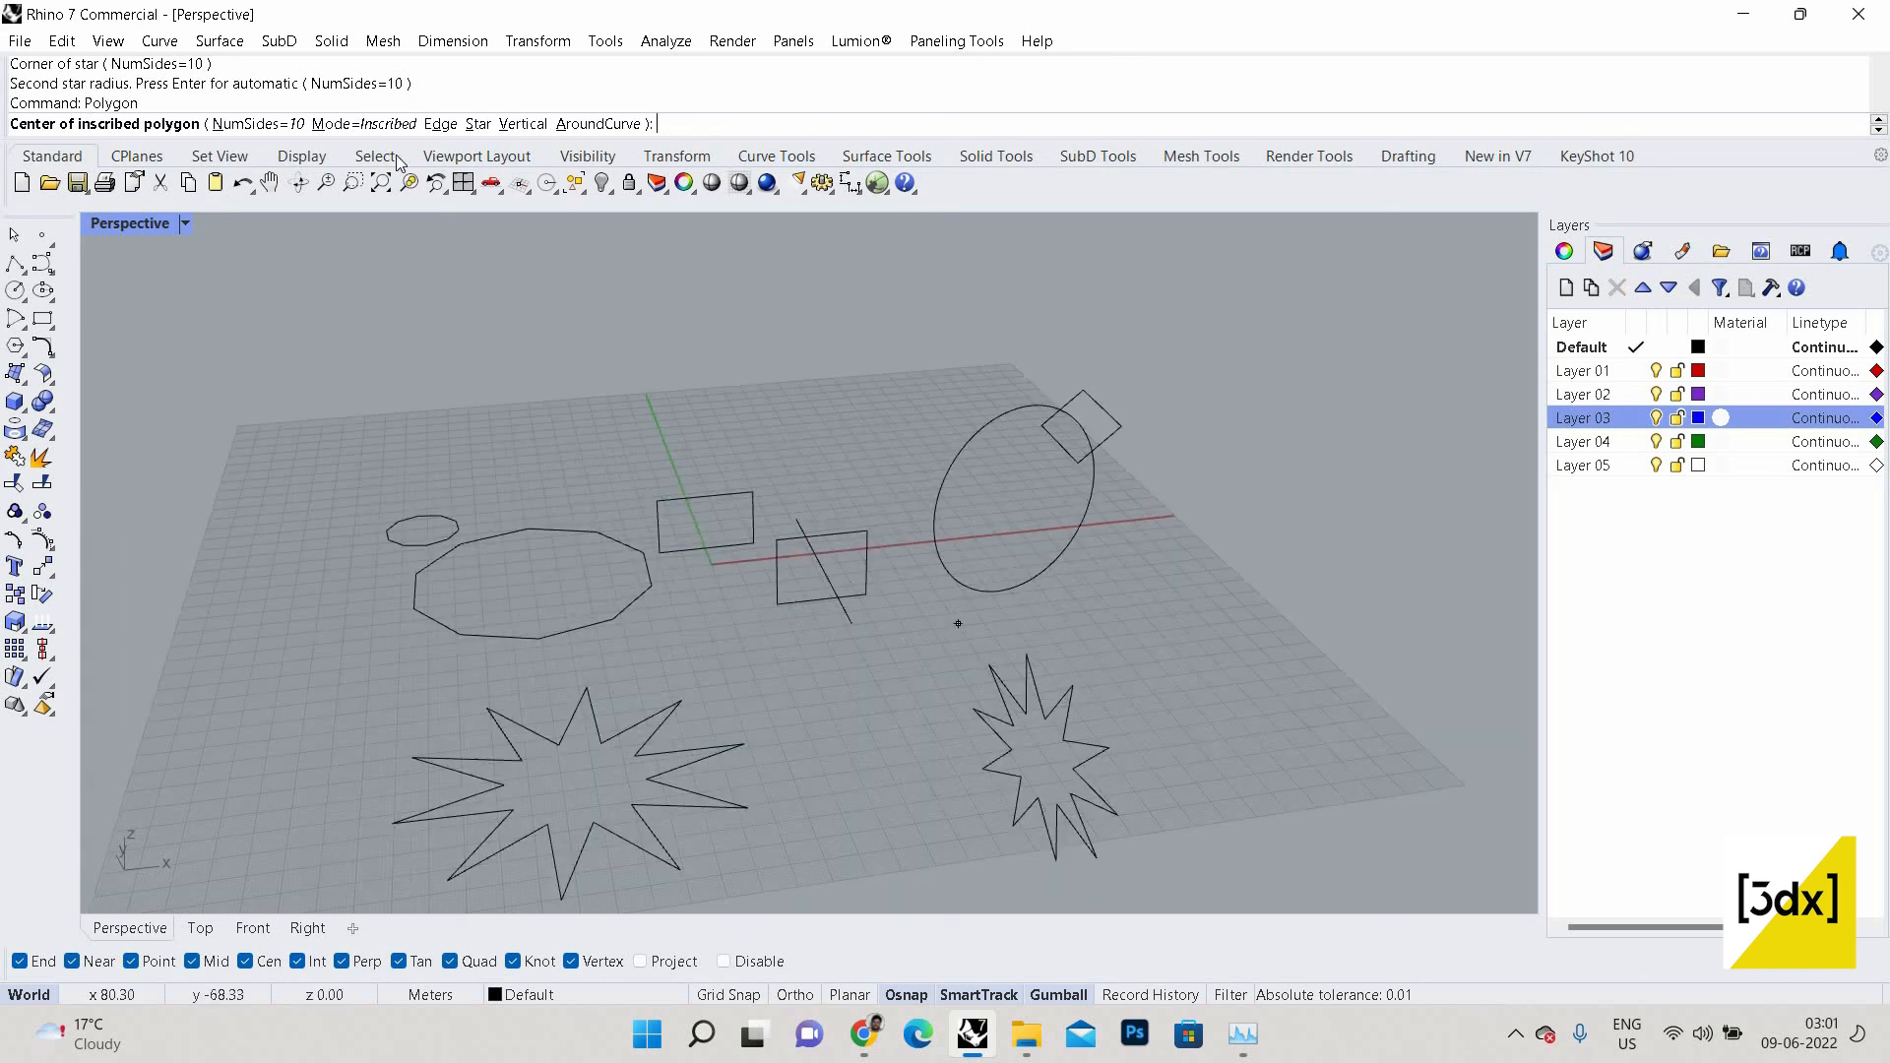
click(476, 124)
click(317, 124)
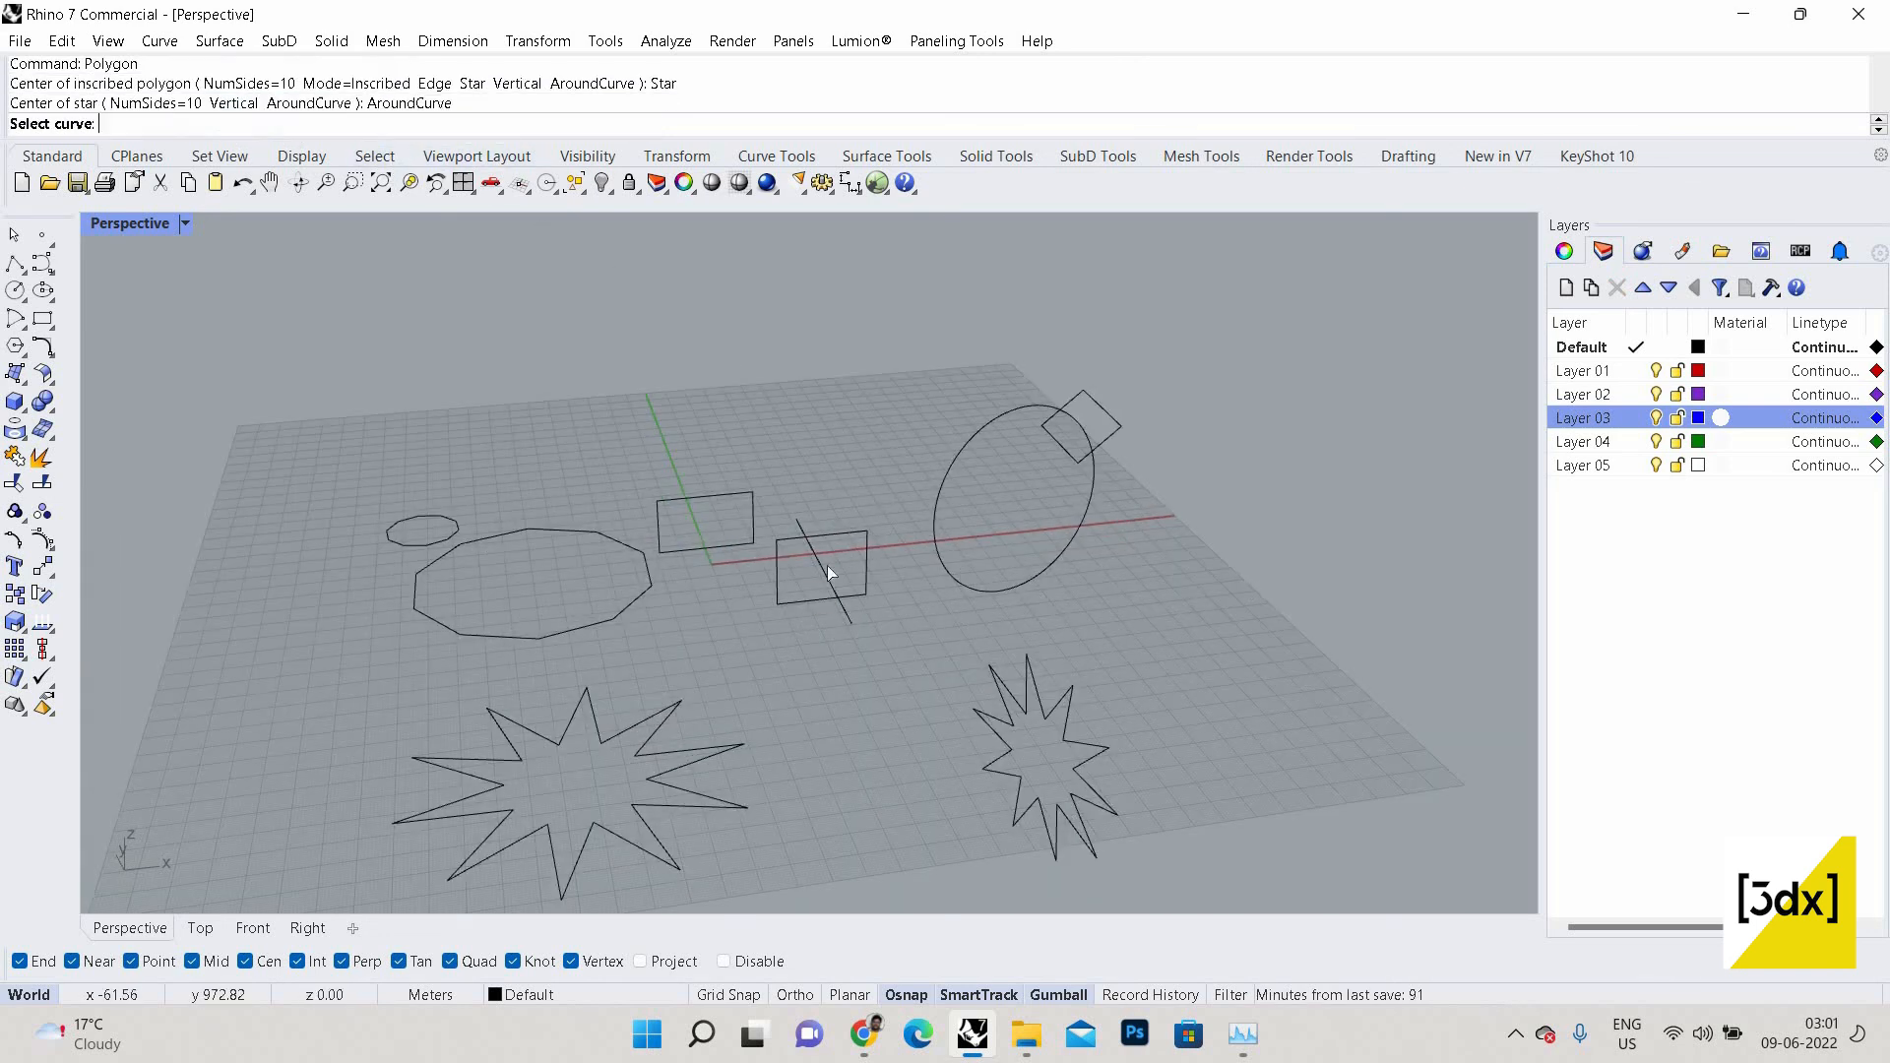
scroll(788, 568, up, 3)
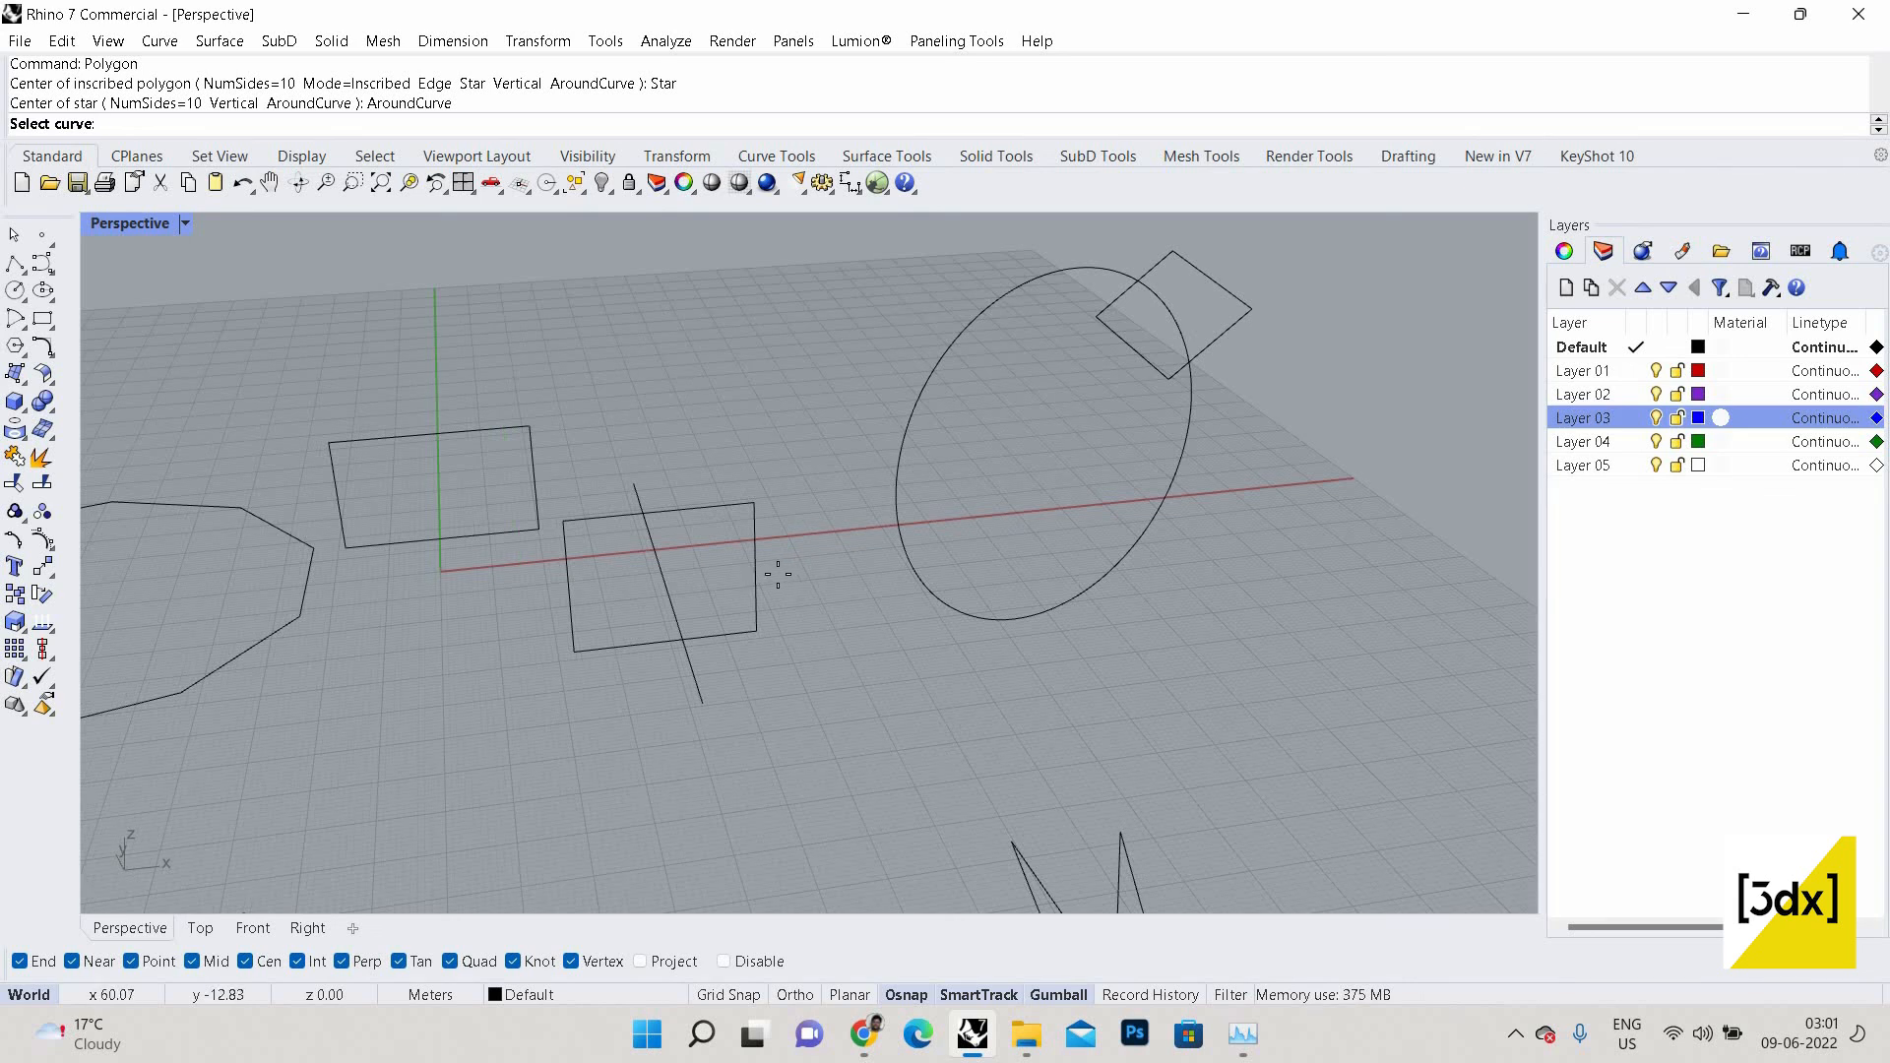
click(757, 575)
click(755, 573)
click(800, 563)
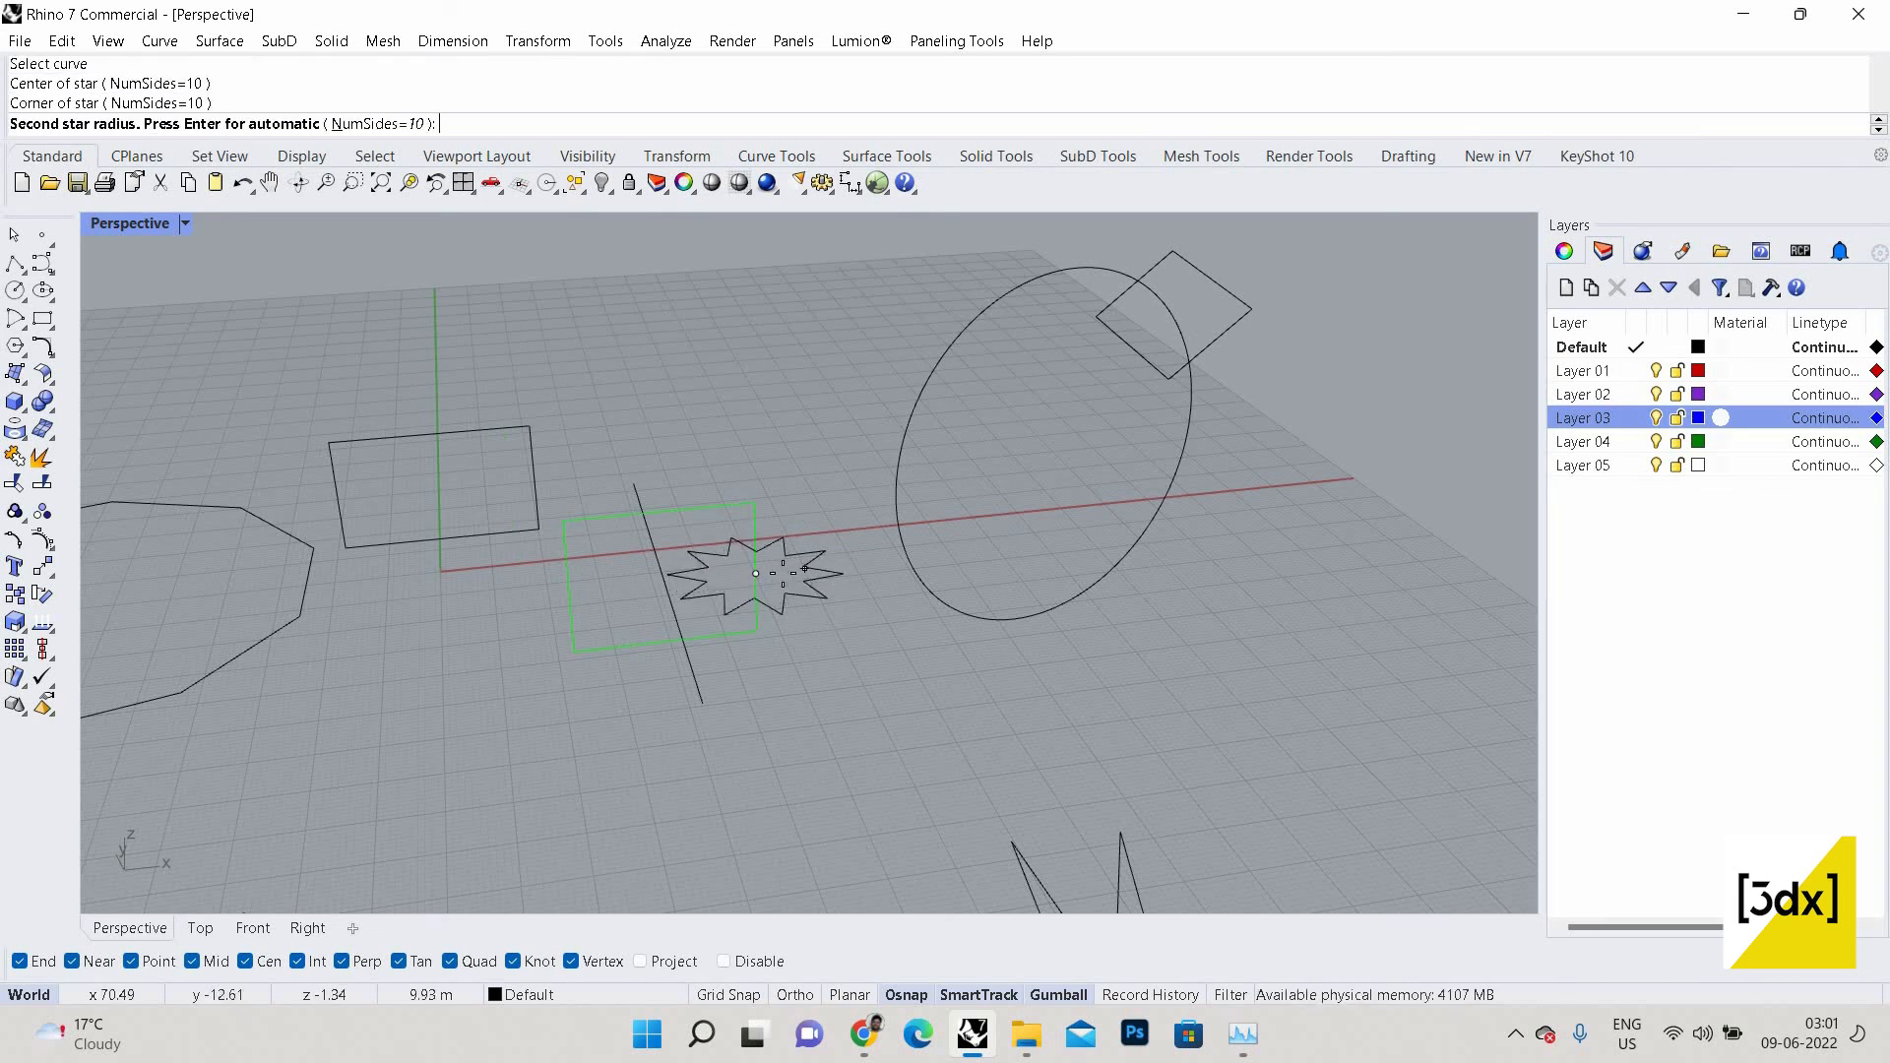
scroll(804, 568, up, 3)
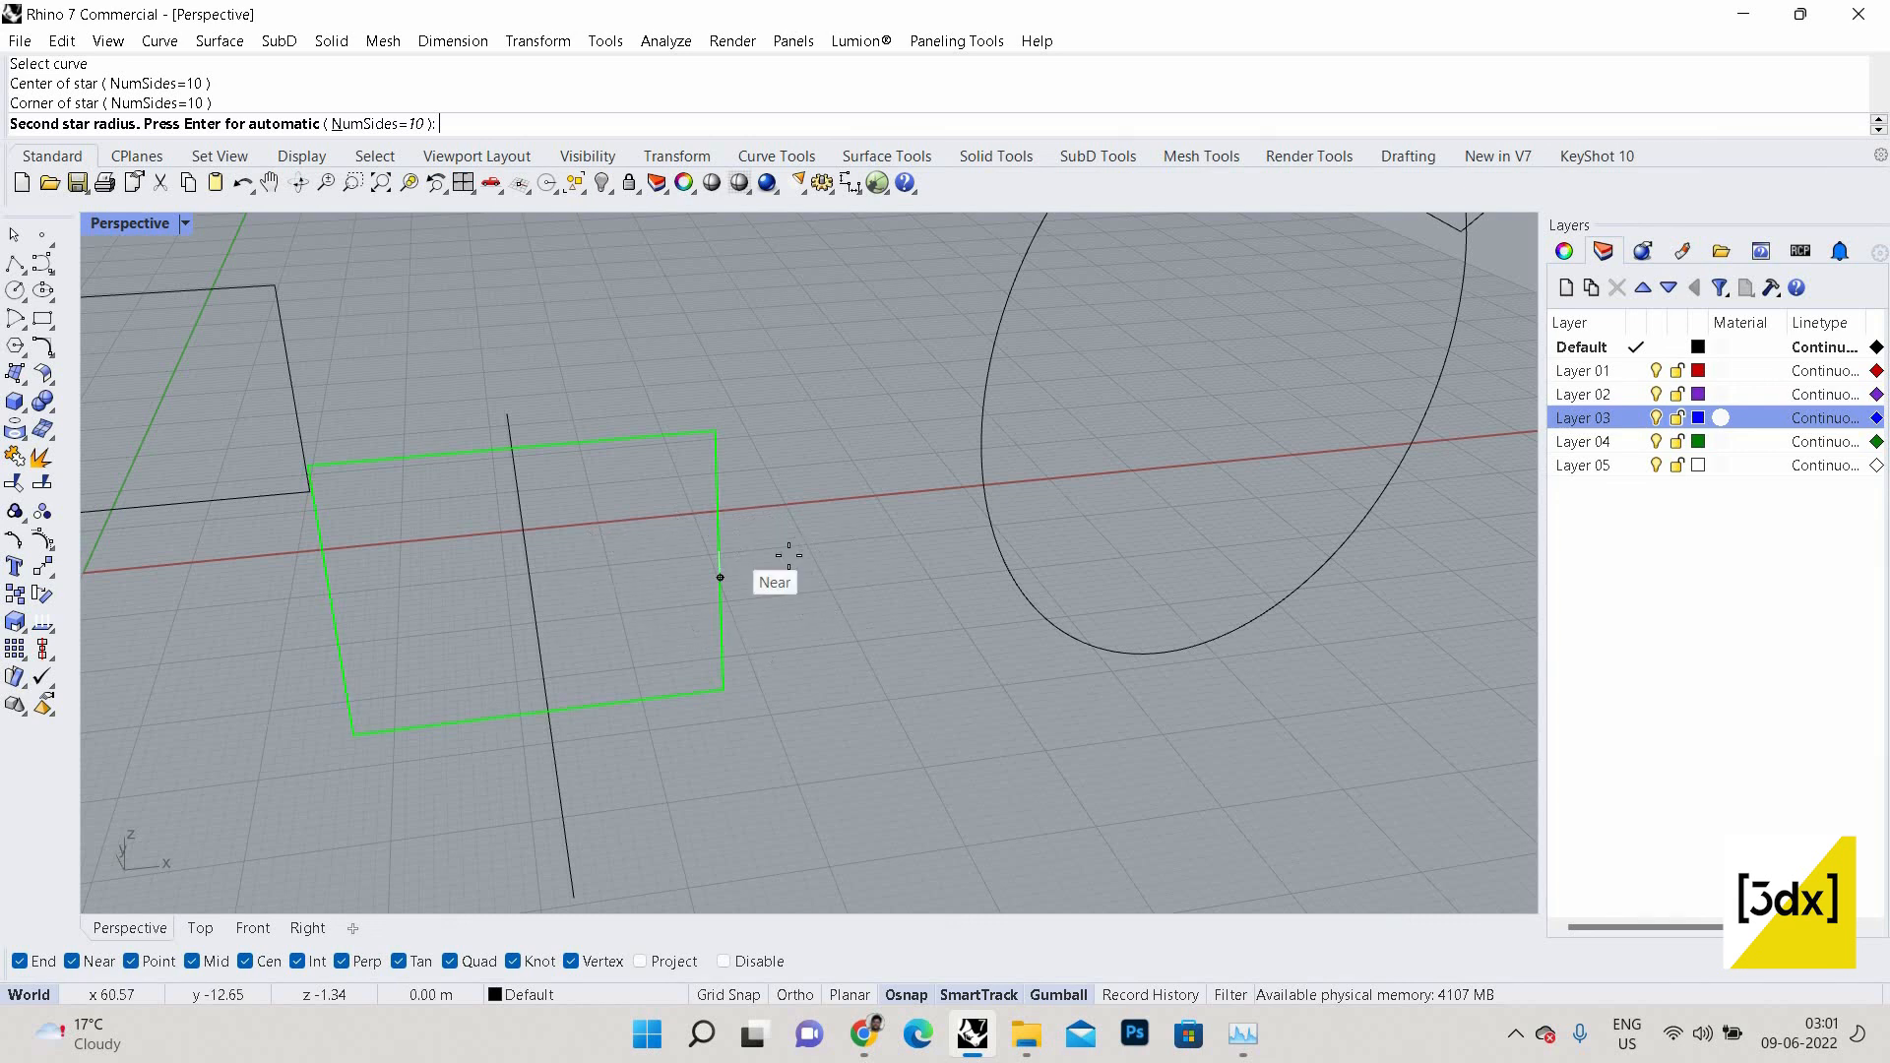
click(897, 614)
Draw a ten-pointed star around the large upright circle, centred on the curve, with a first corner radius of about 20 m.
scroll(1250, 493, down, 8)
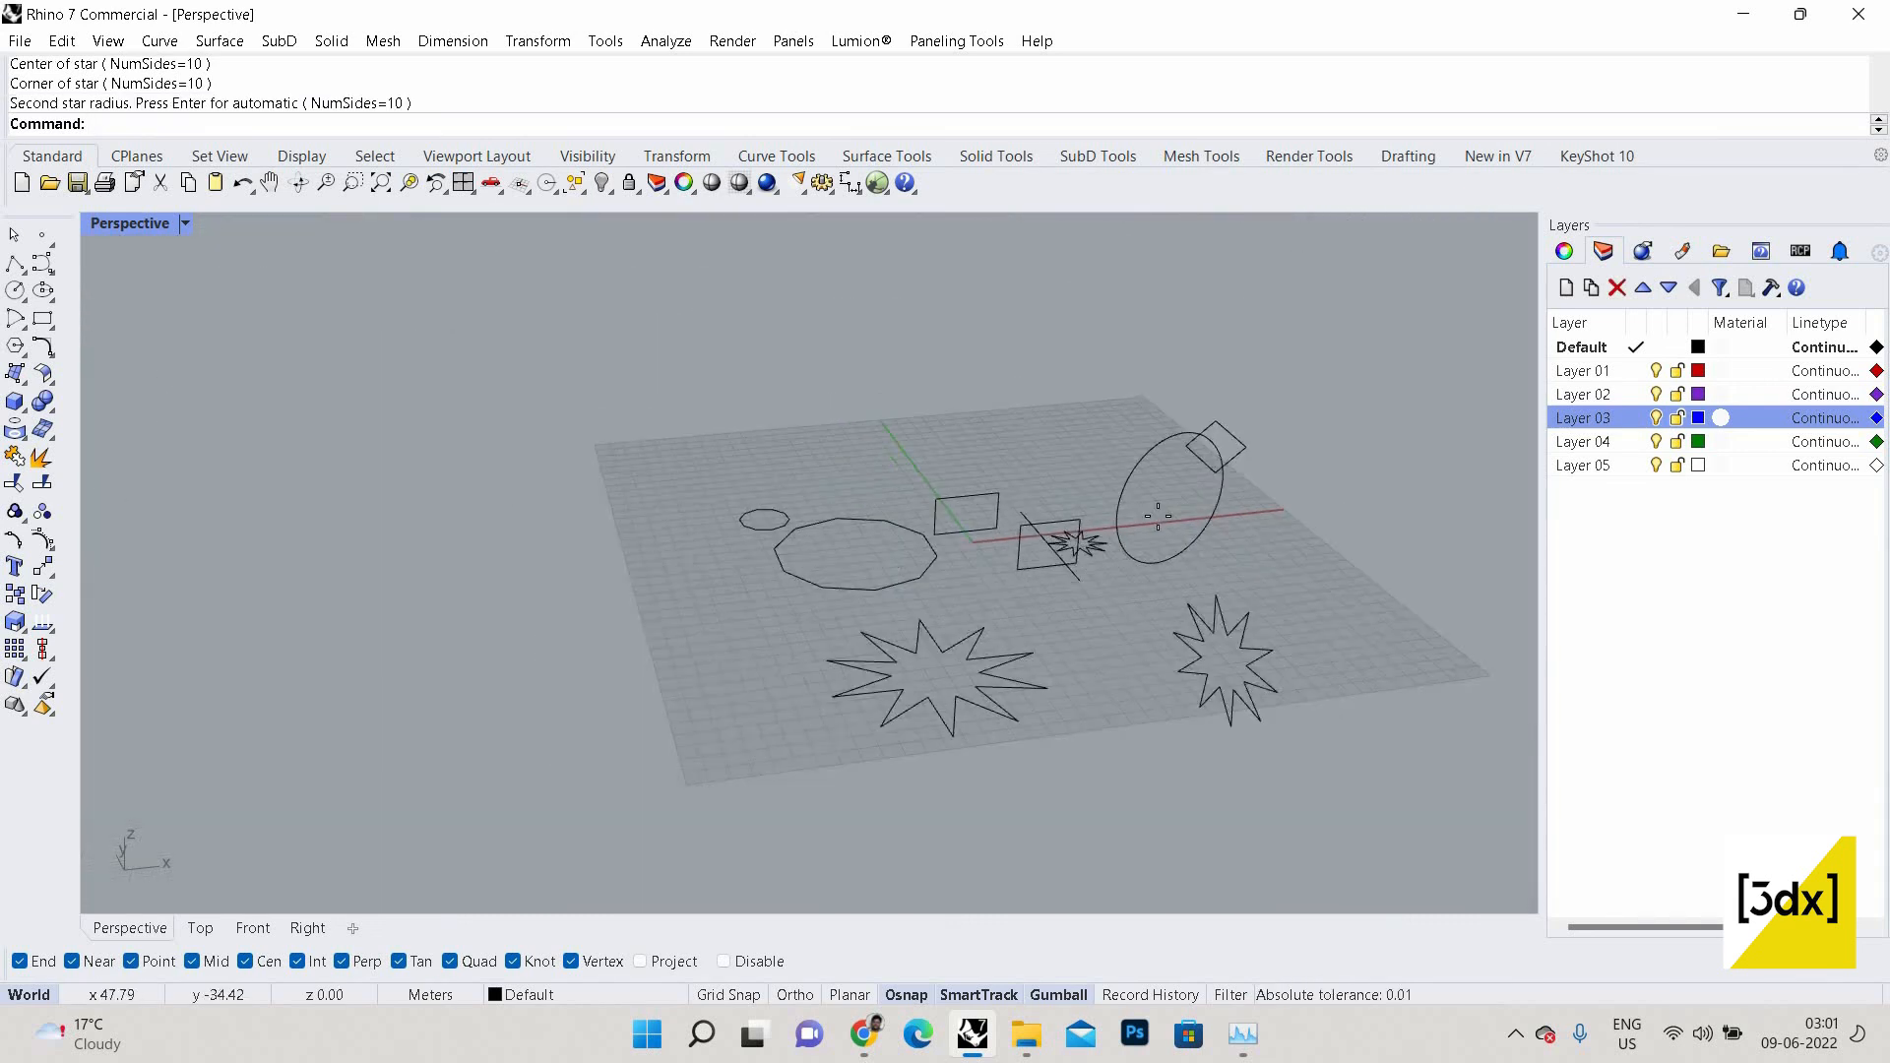
scroll(1158, 516, up, 3)
key(Return)
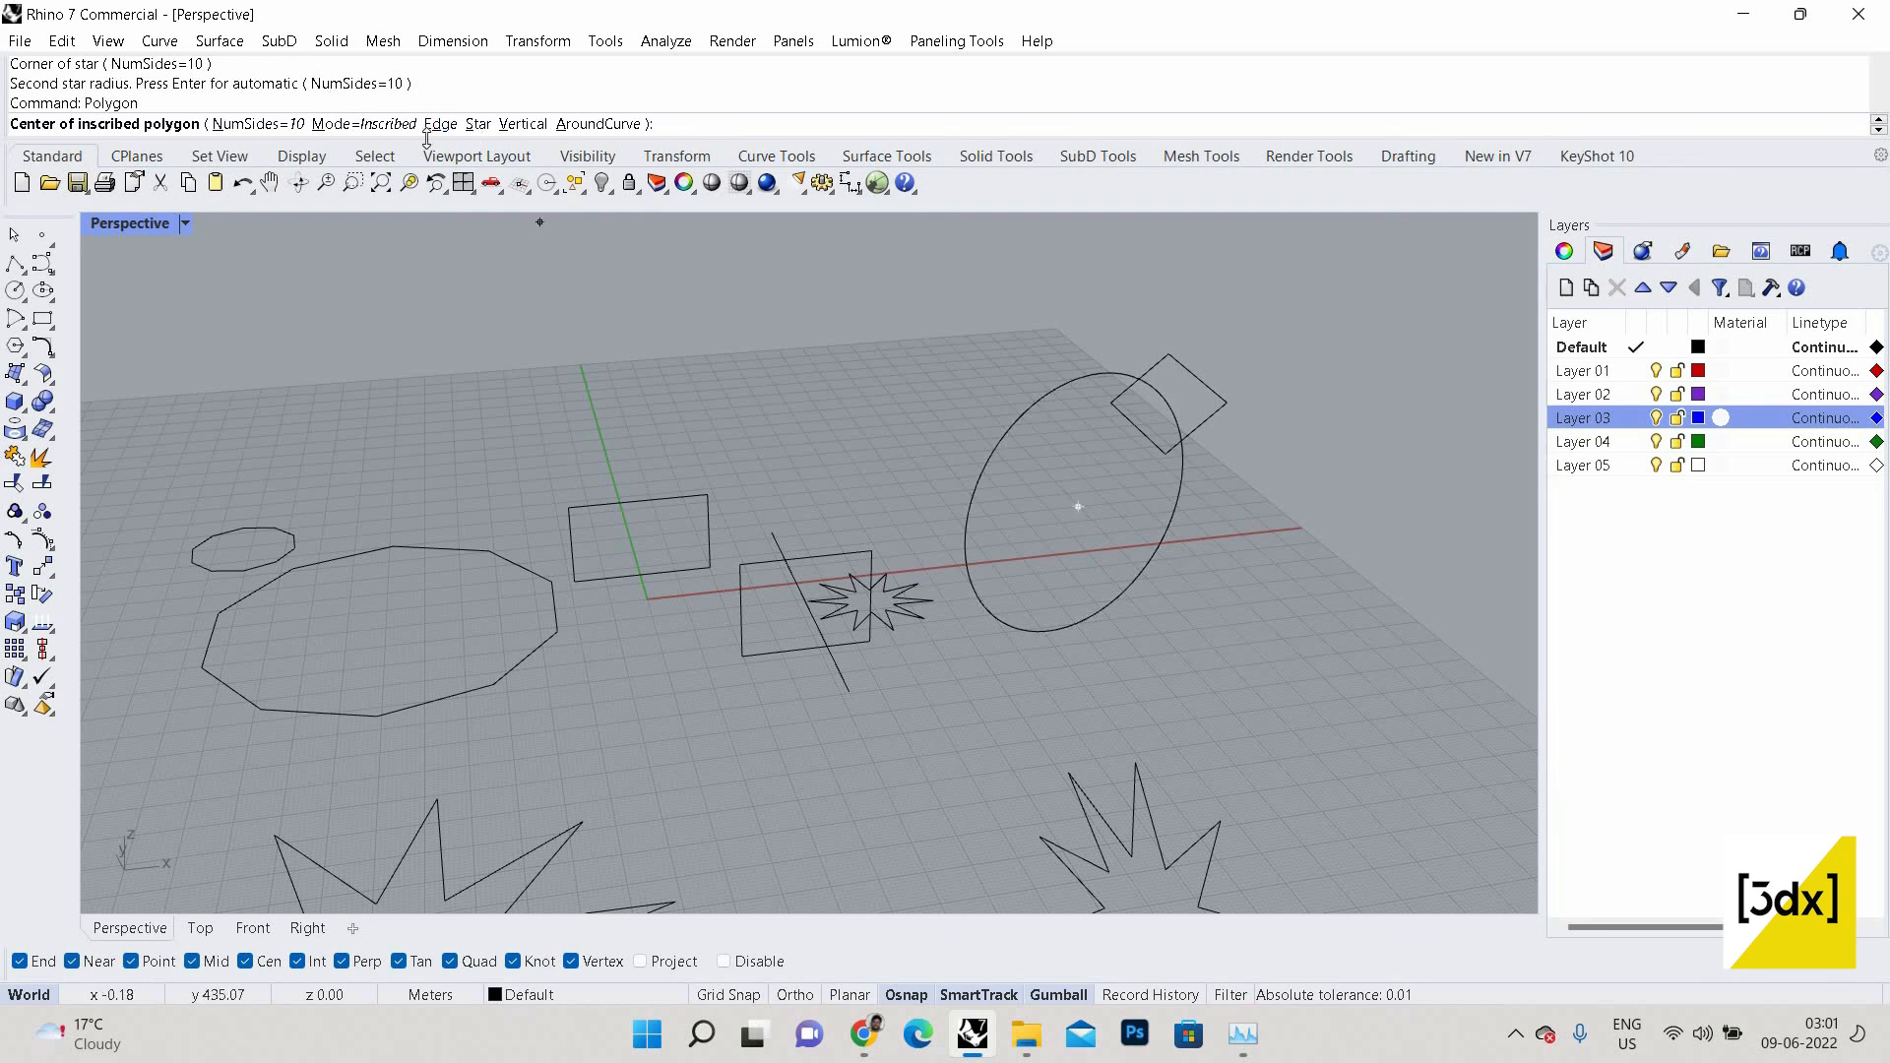
click(477, 124)
click(305, 124)
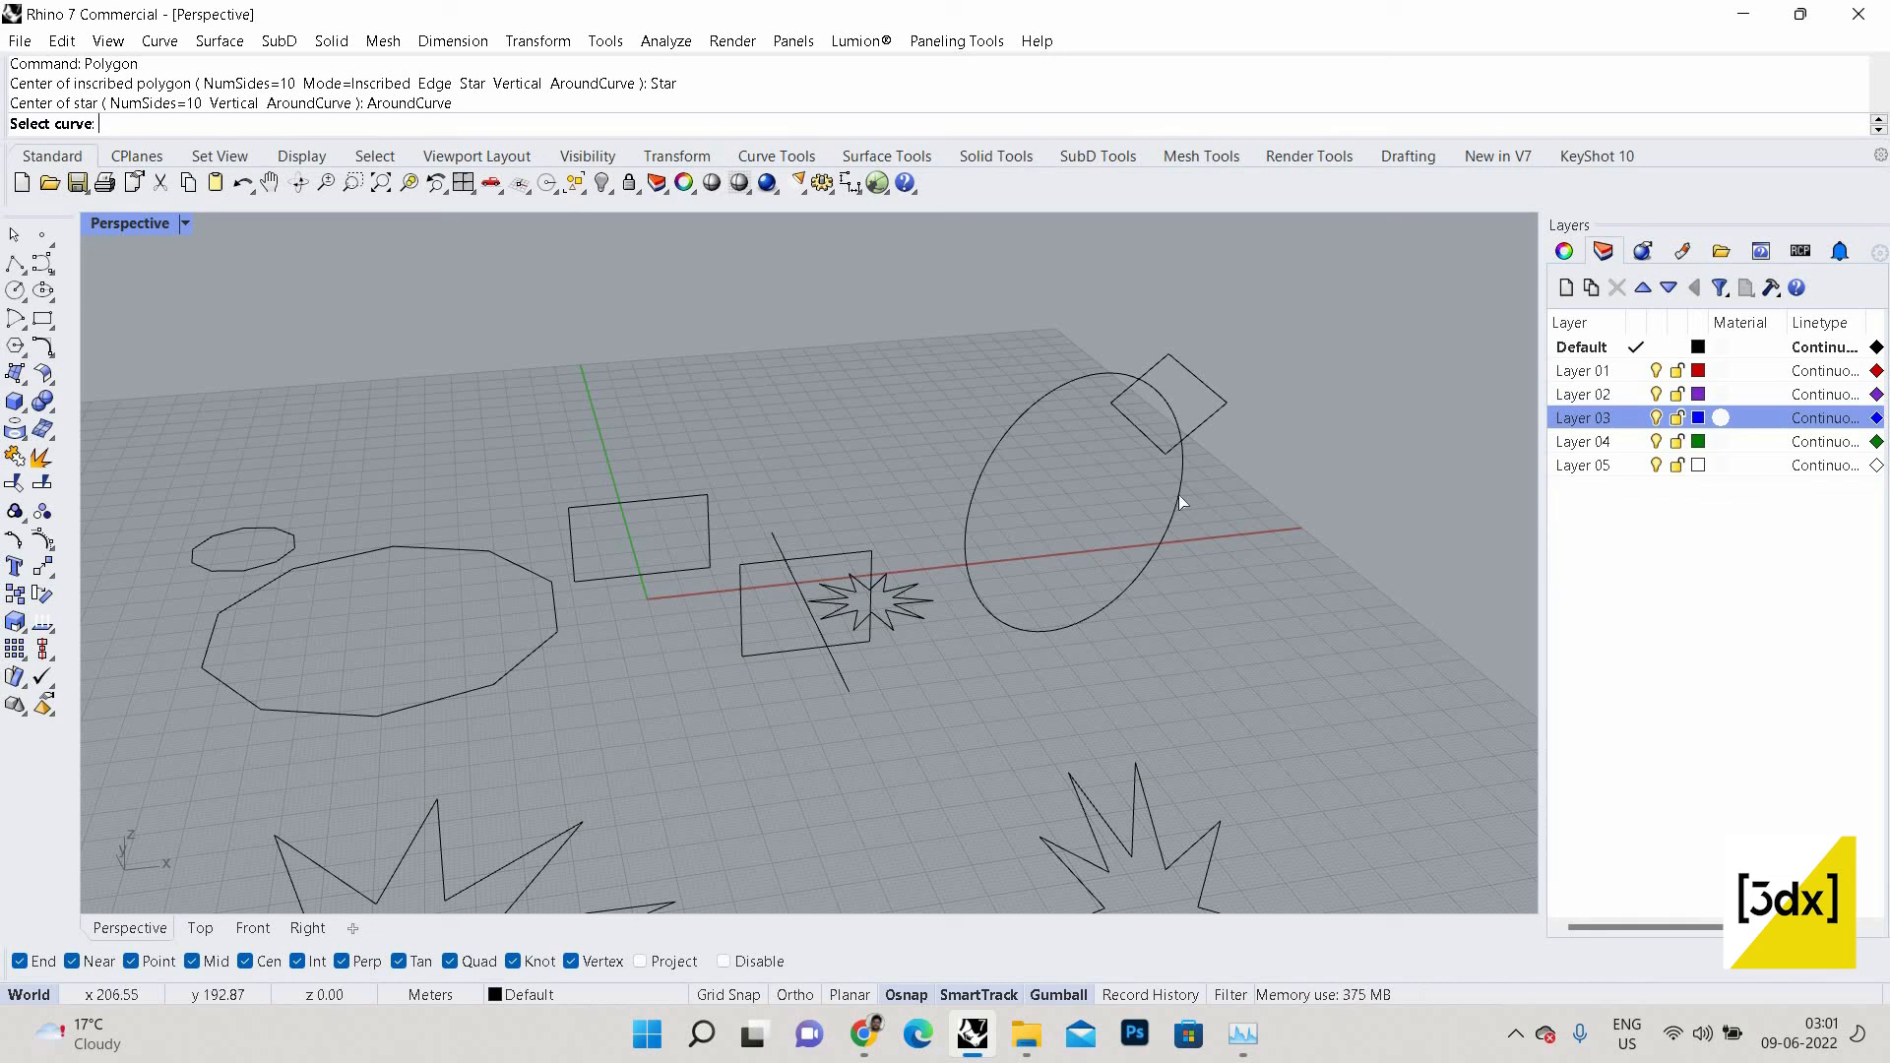
click(1180, 463)
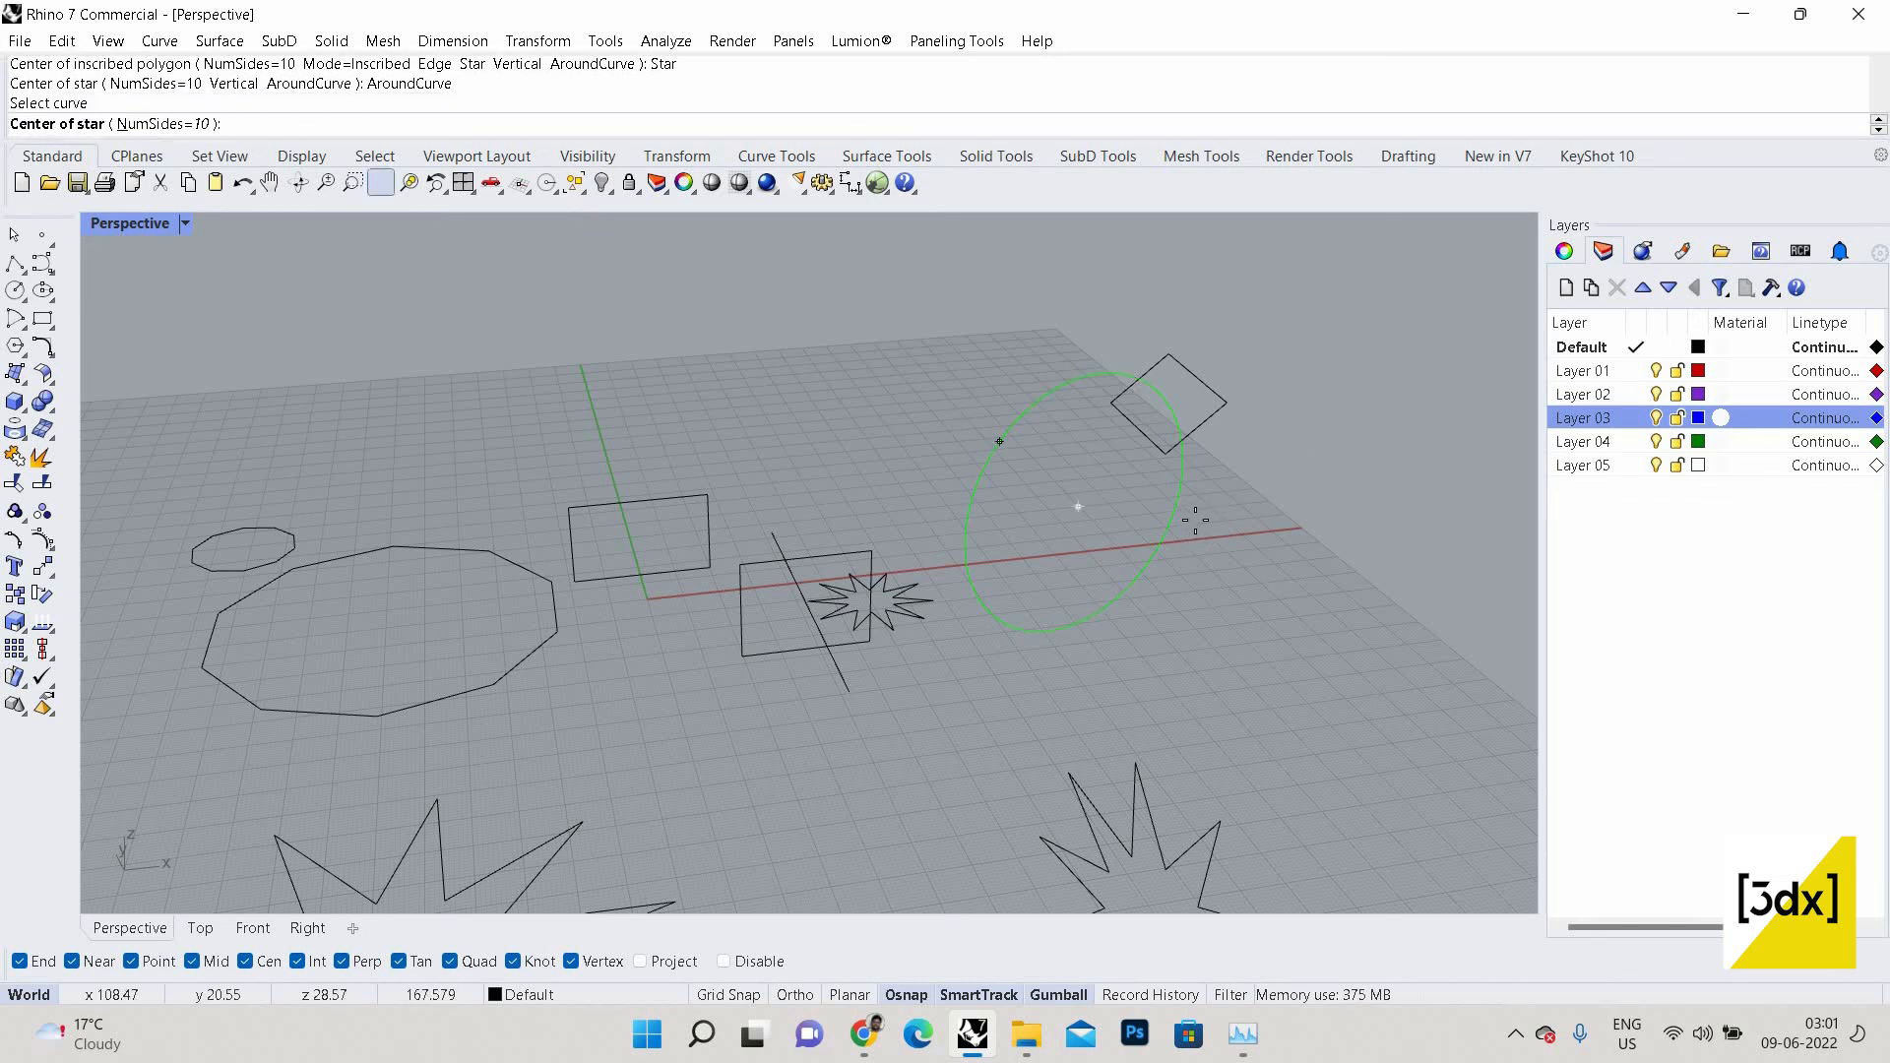
scroll(1194, 512, up, 1)
scroll(1193, 512, up, 1)
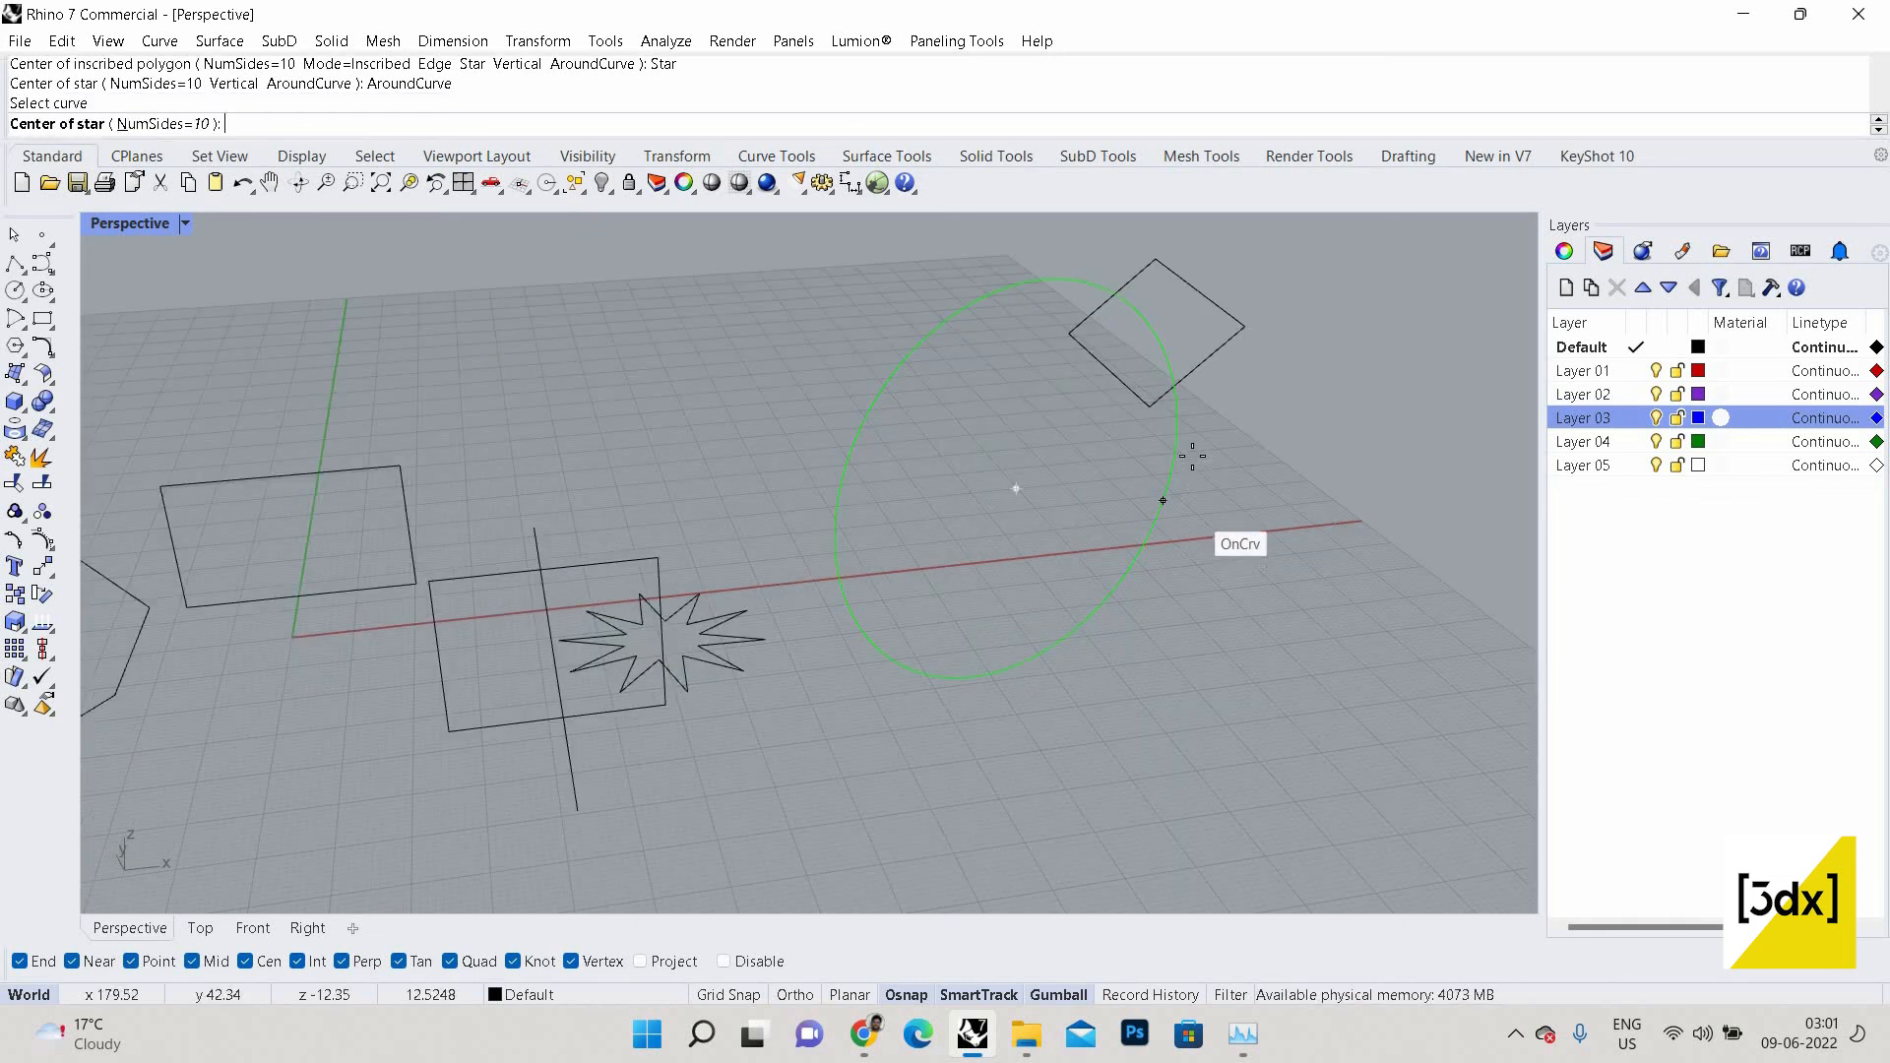
click(1259, 455)
scroll(1264, 461, up, 2)
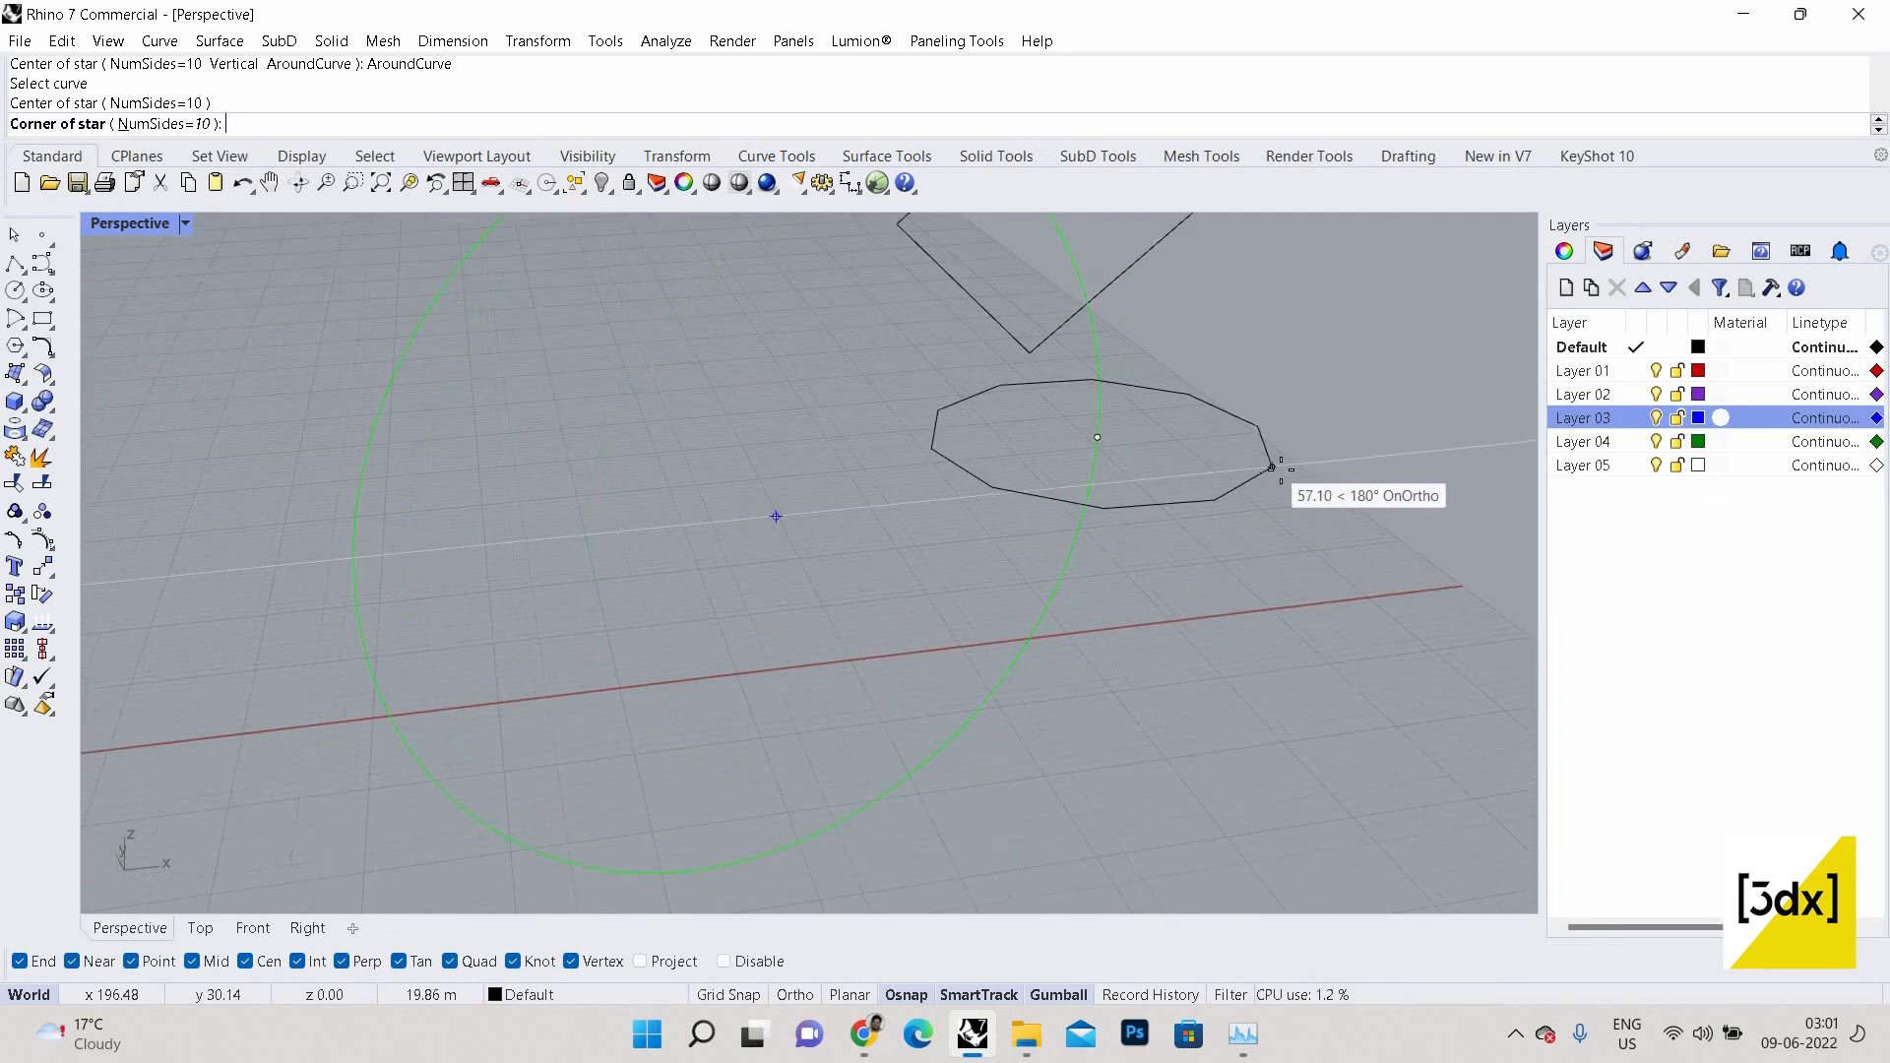
click(1281, 466)
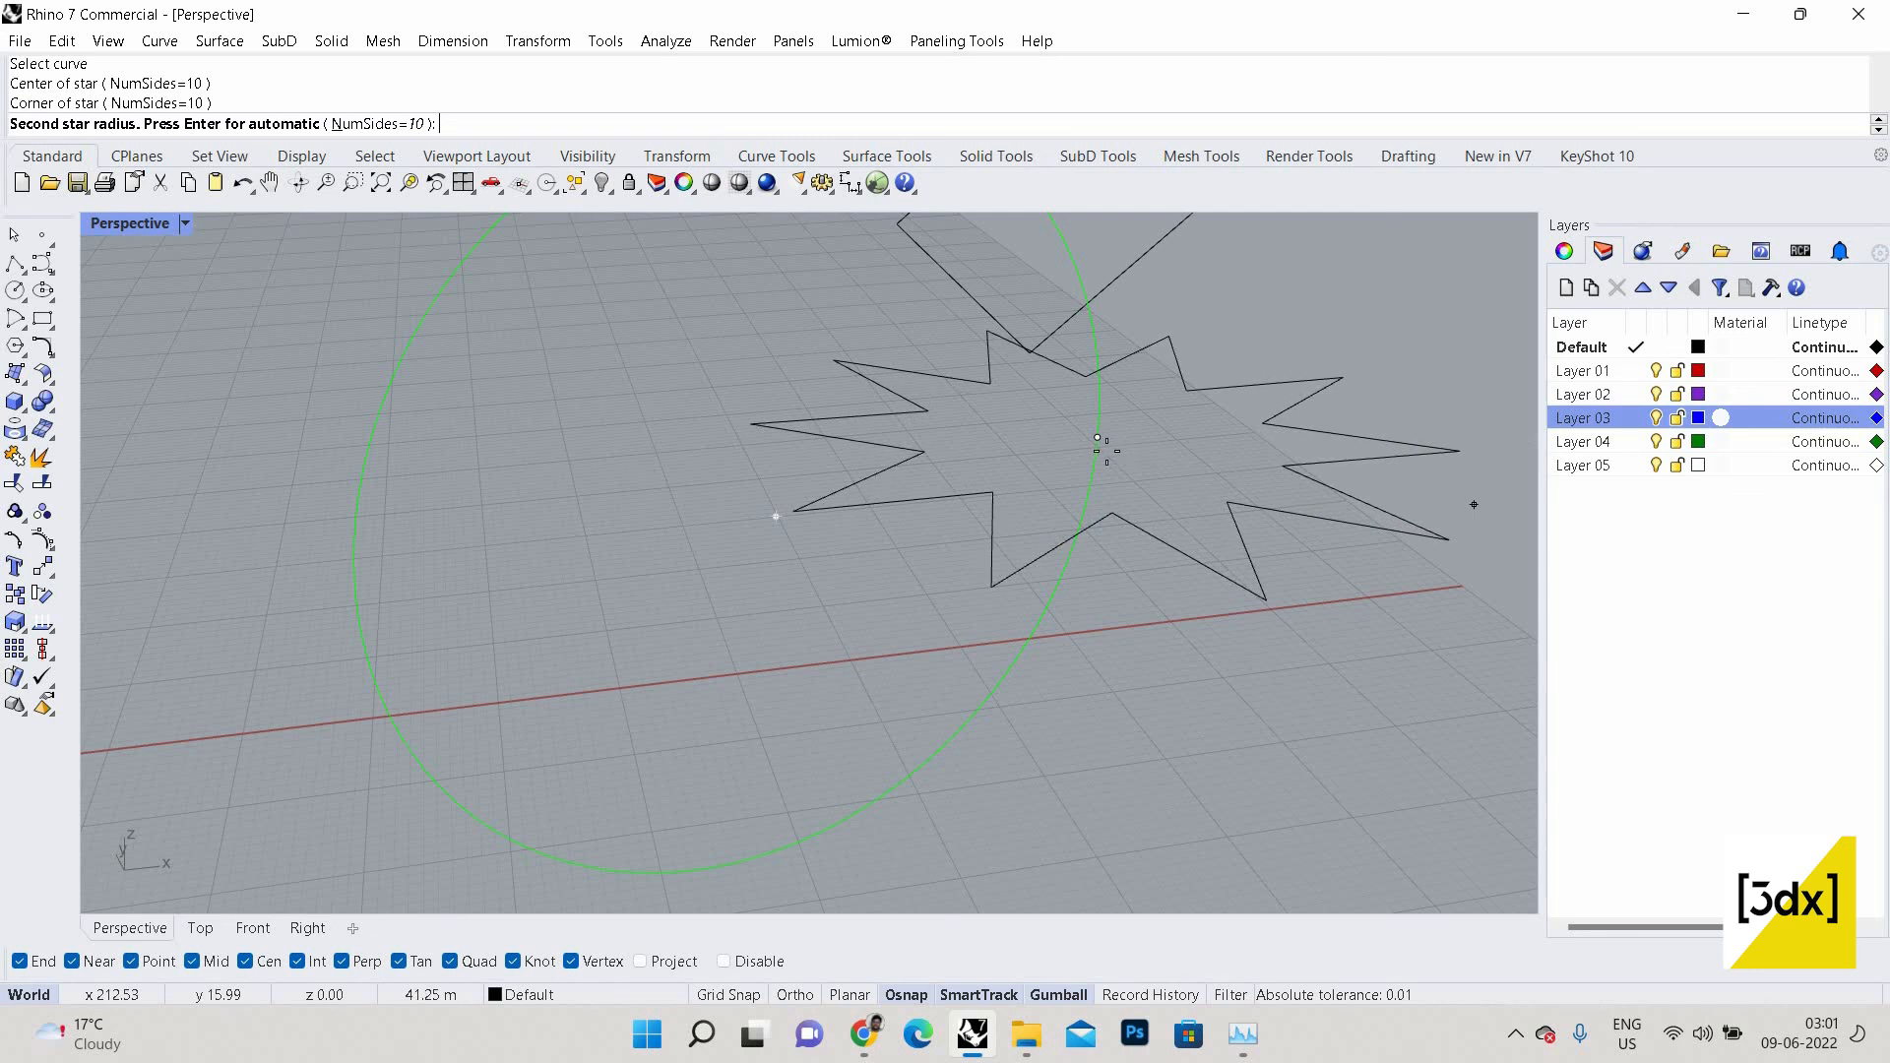
click(1359, 507)
Sweep the star on the large upright circle along that circle with Sweep1, accepting the default seam and sweep settings.
right_drag(1357, 500, 531, 532)
right_click(1049, 509)
scroll(1236, 516, up, 2)
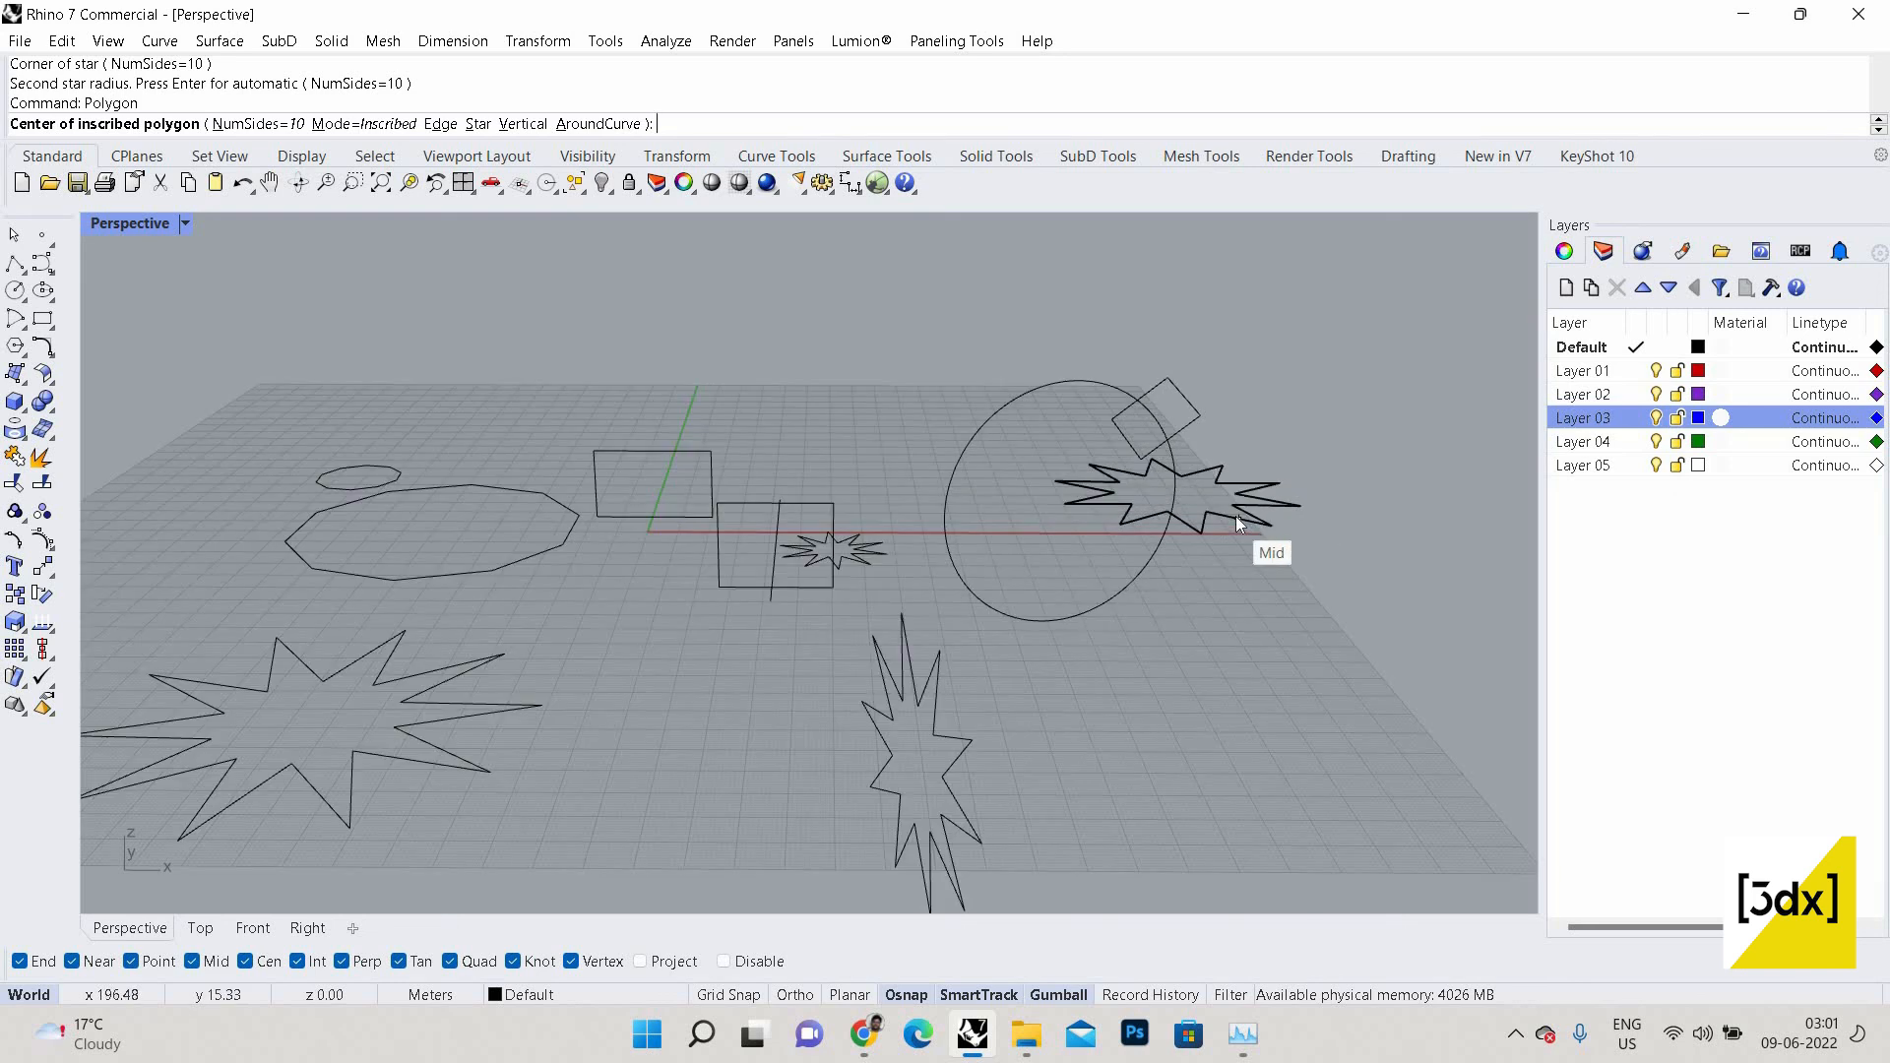
key(Escape)
click(1237, 516)
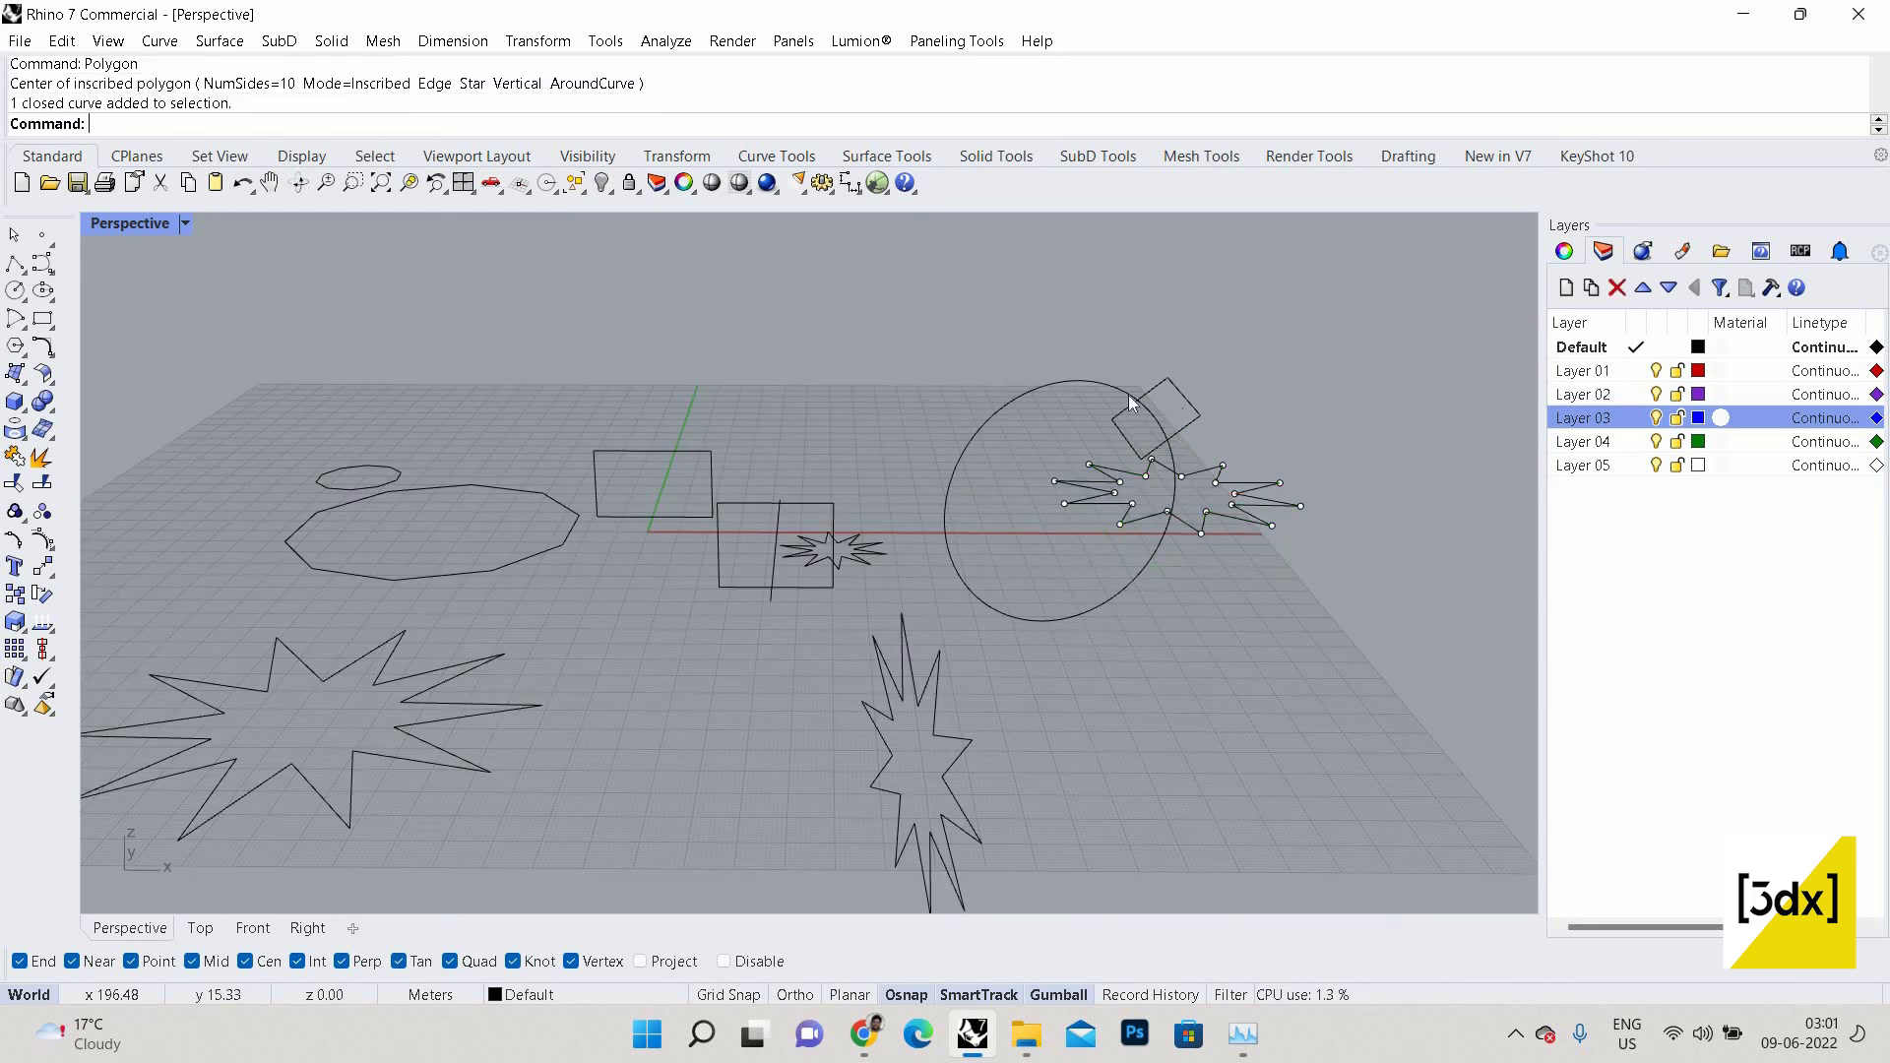
text(sweep1)
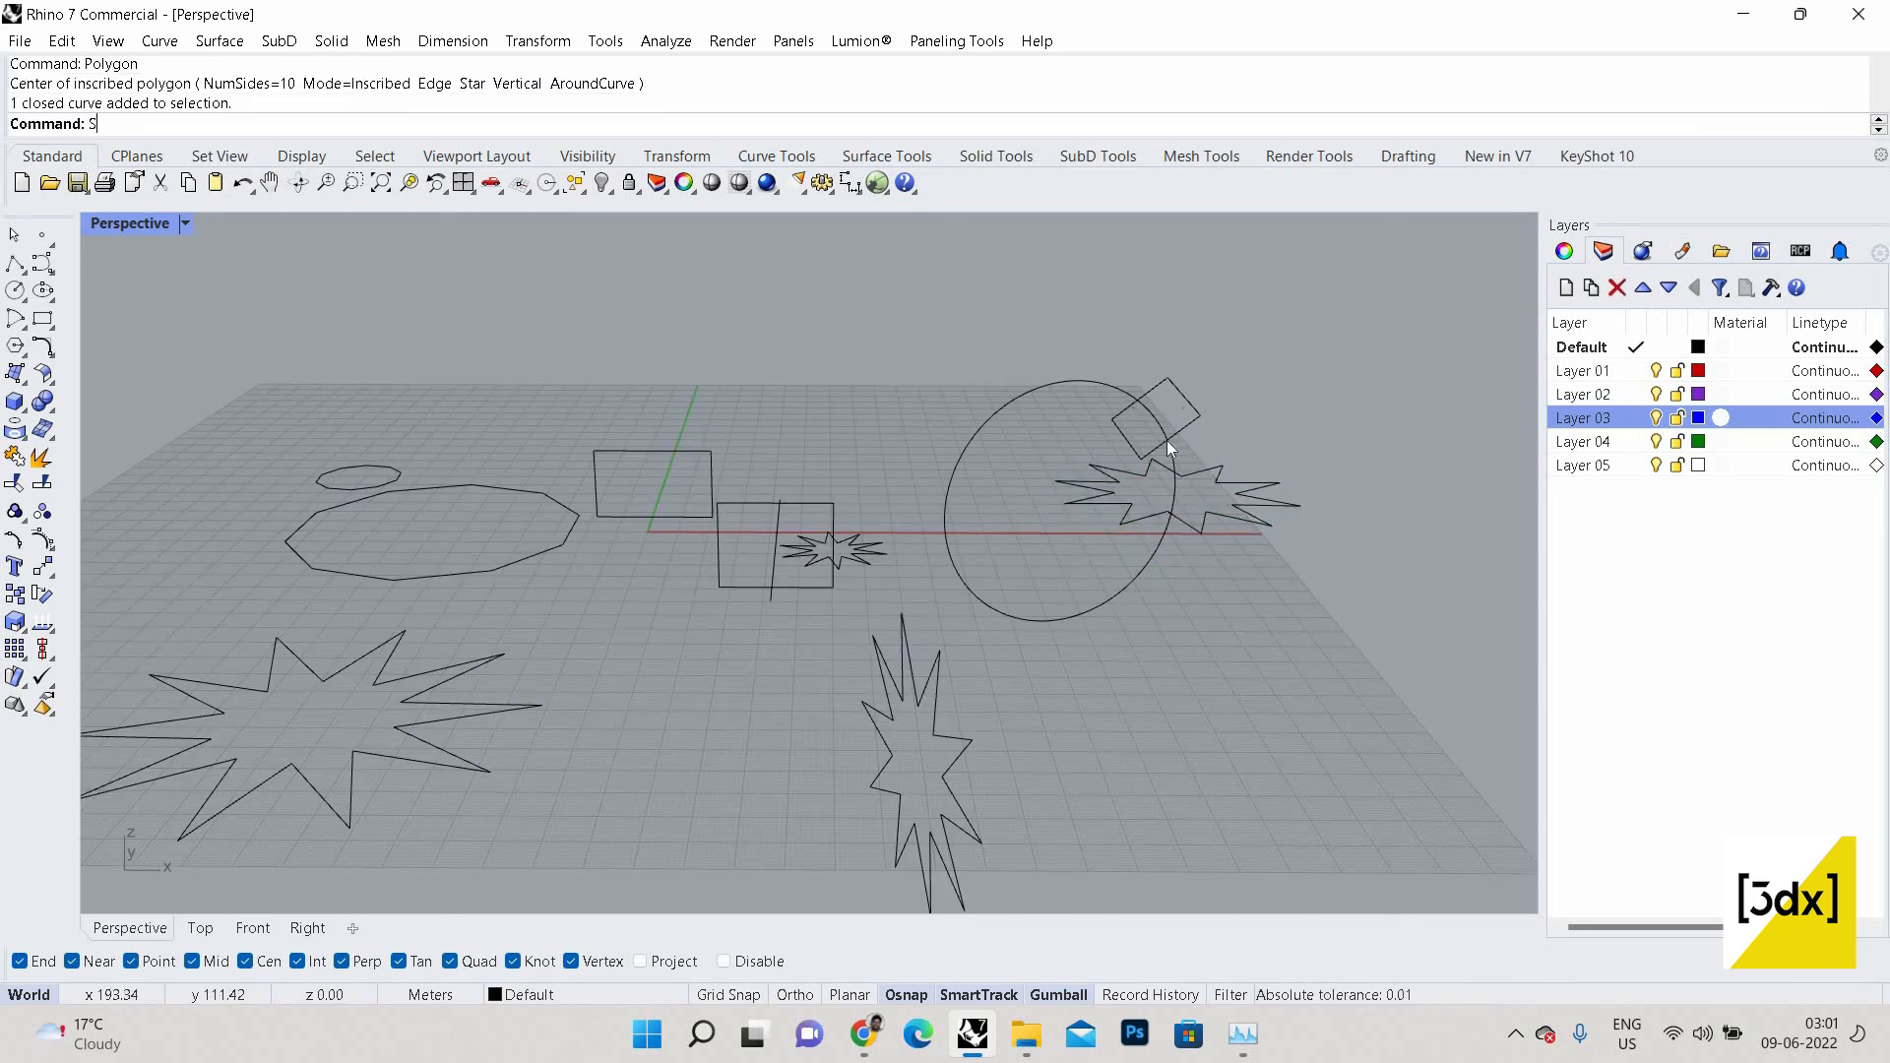
key(Return)
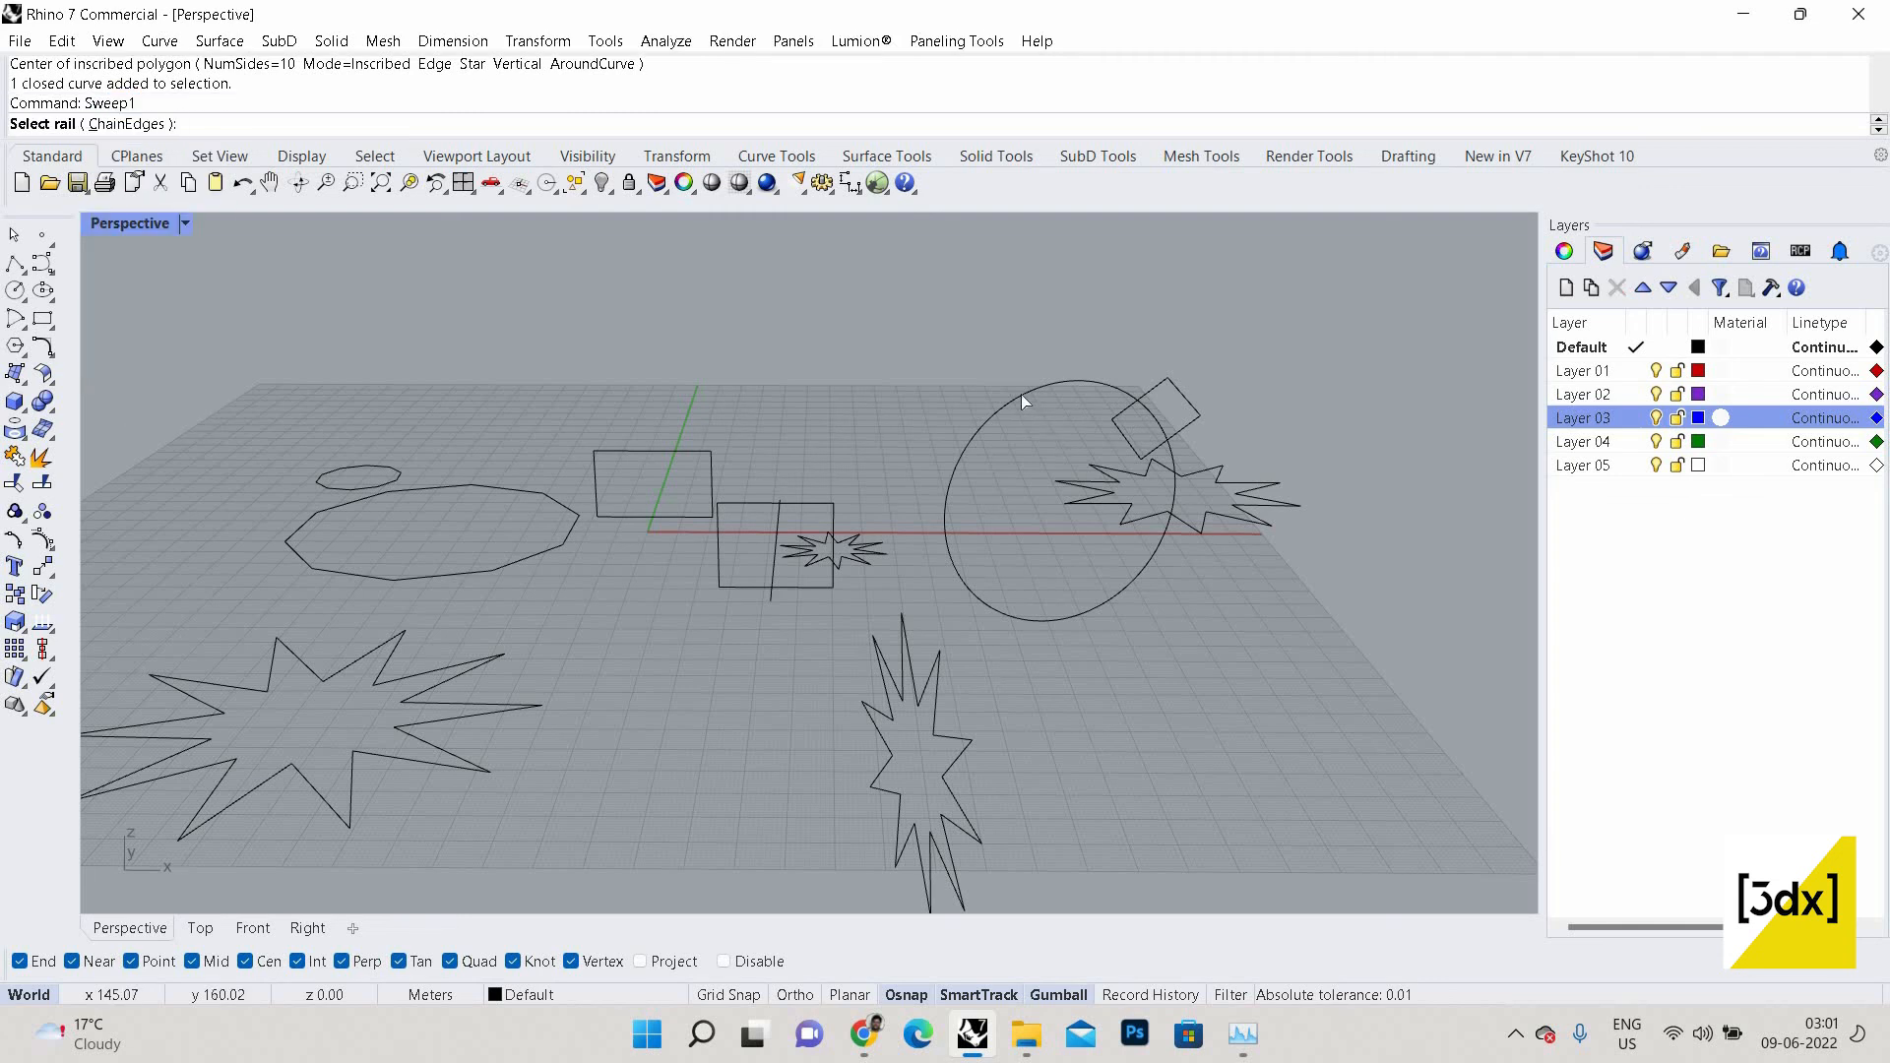
click(1020, 394)
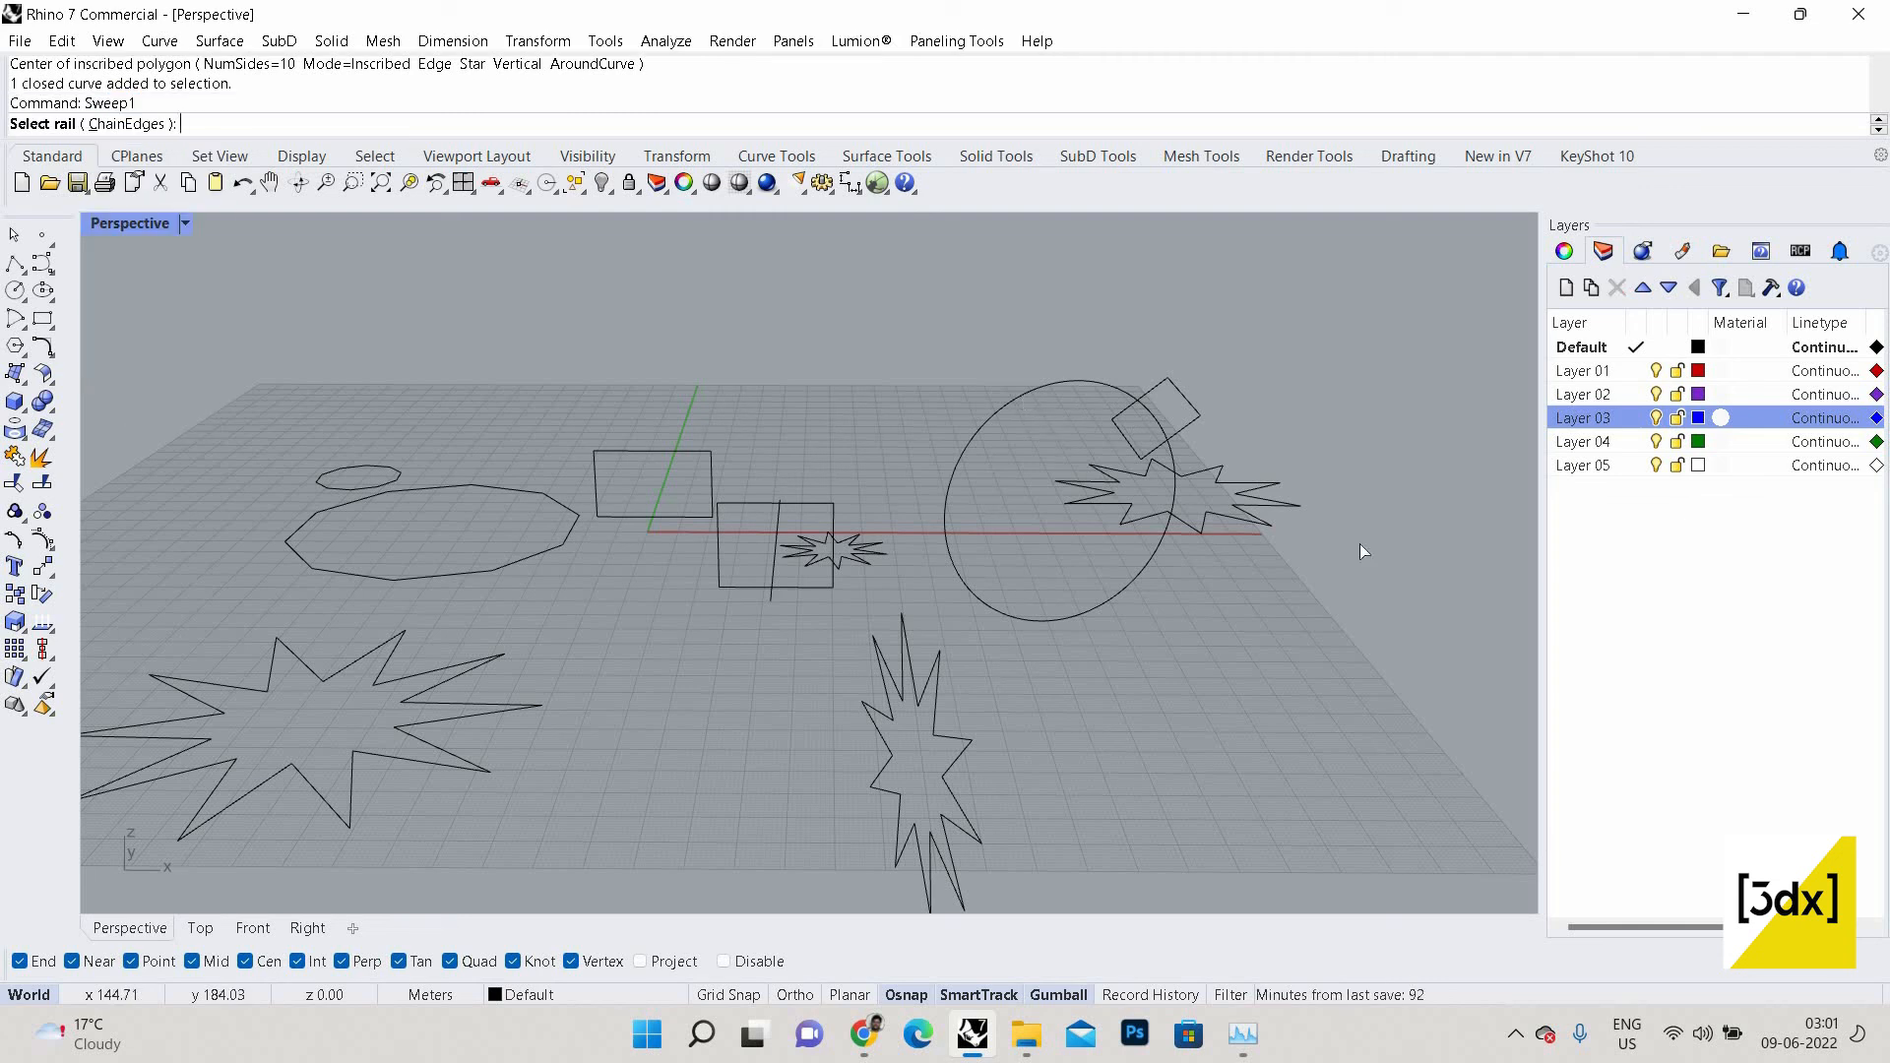
click(1263, 519)
key(Return)
key(Return)
key(Return)
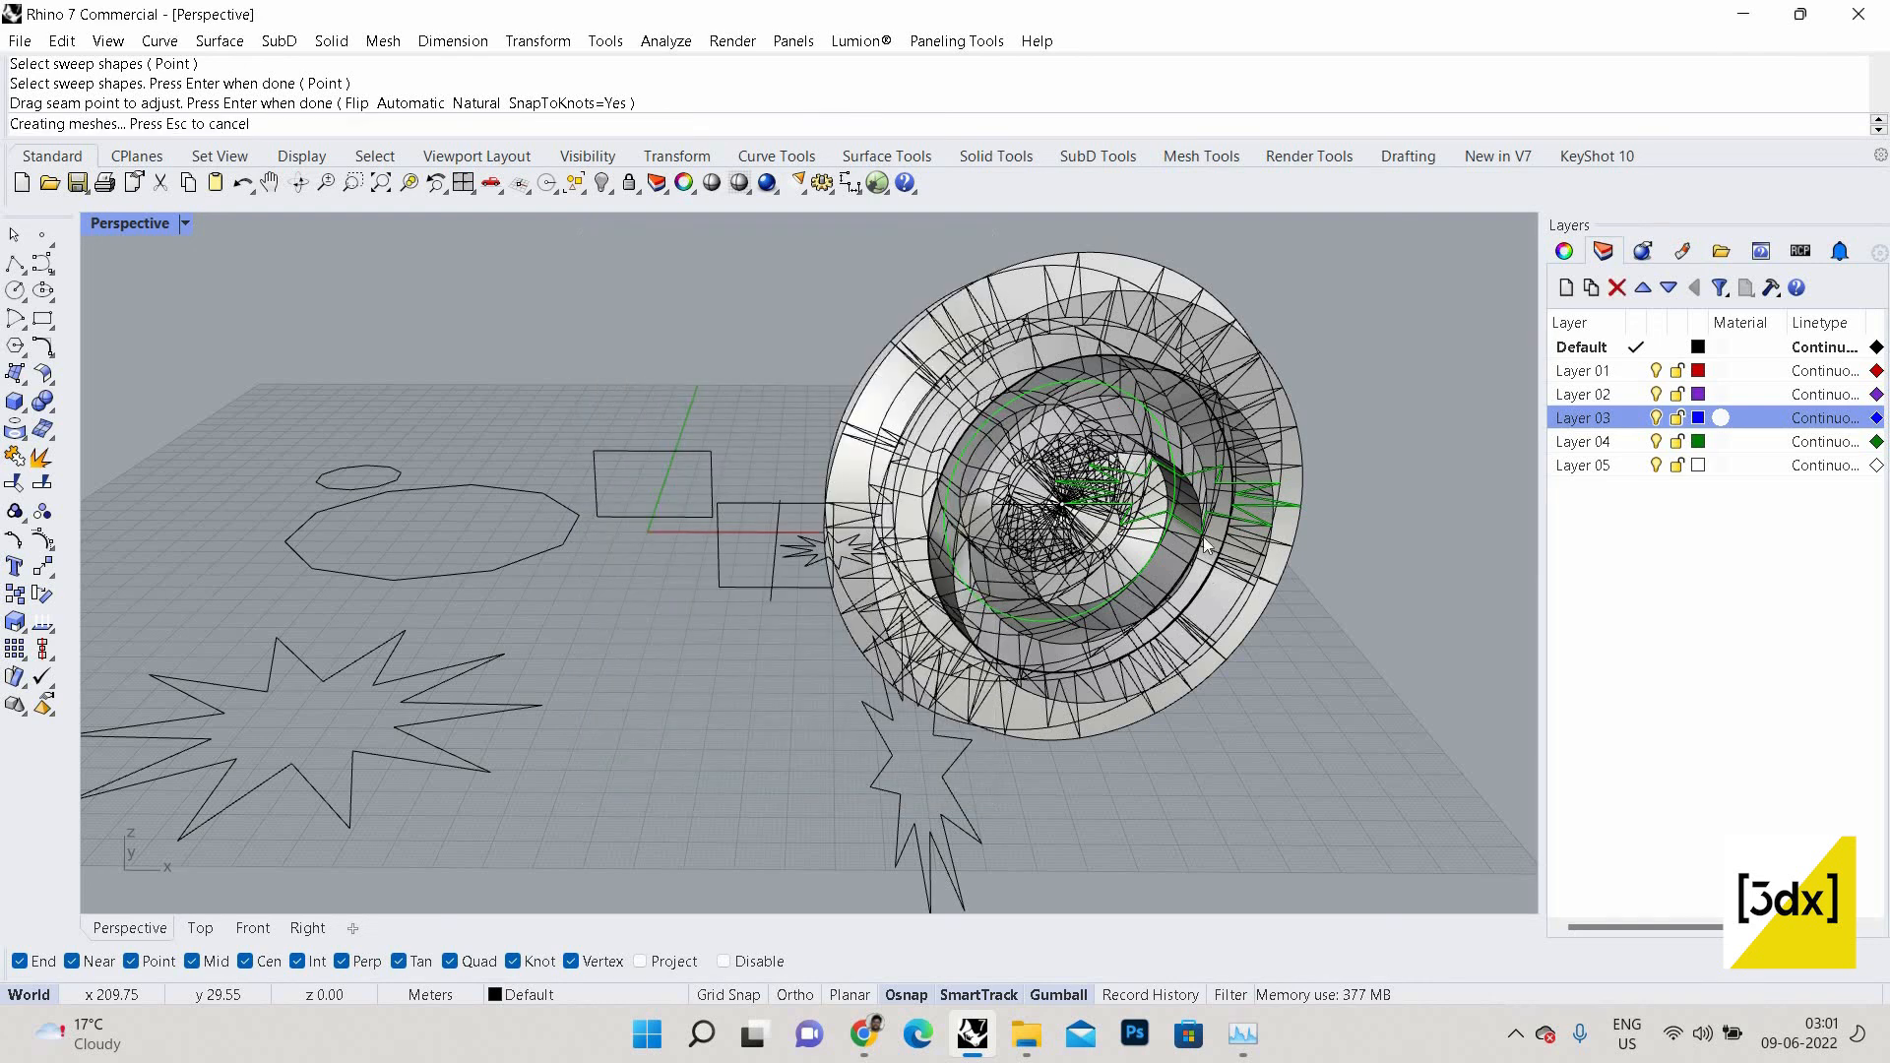
Examine the swept star form on the circle from several angles and distances.
mouse_move(1000, 480)
right_down()
mouse_move(1006, 559)
mouse_move(1149, 624)
mouse_move(1322, 607)
mouse_move(1008, 463)
mouse_move(1036, 524)
right_up()
right_click(1008, 463)
right_click(1036, 523)
scroll(1057, 665, up, 4)
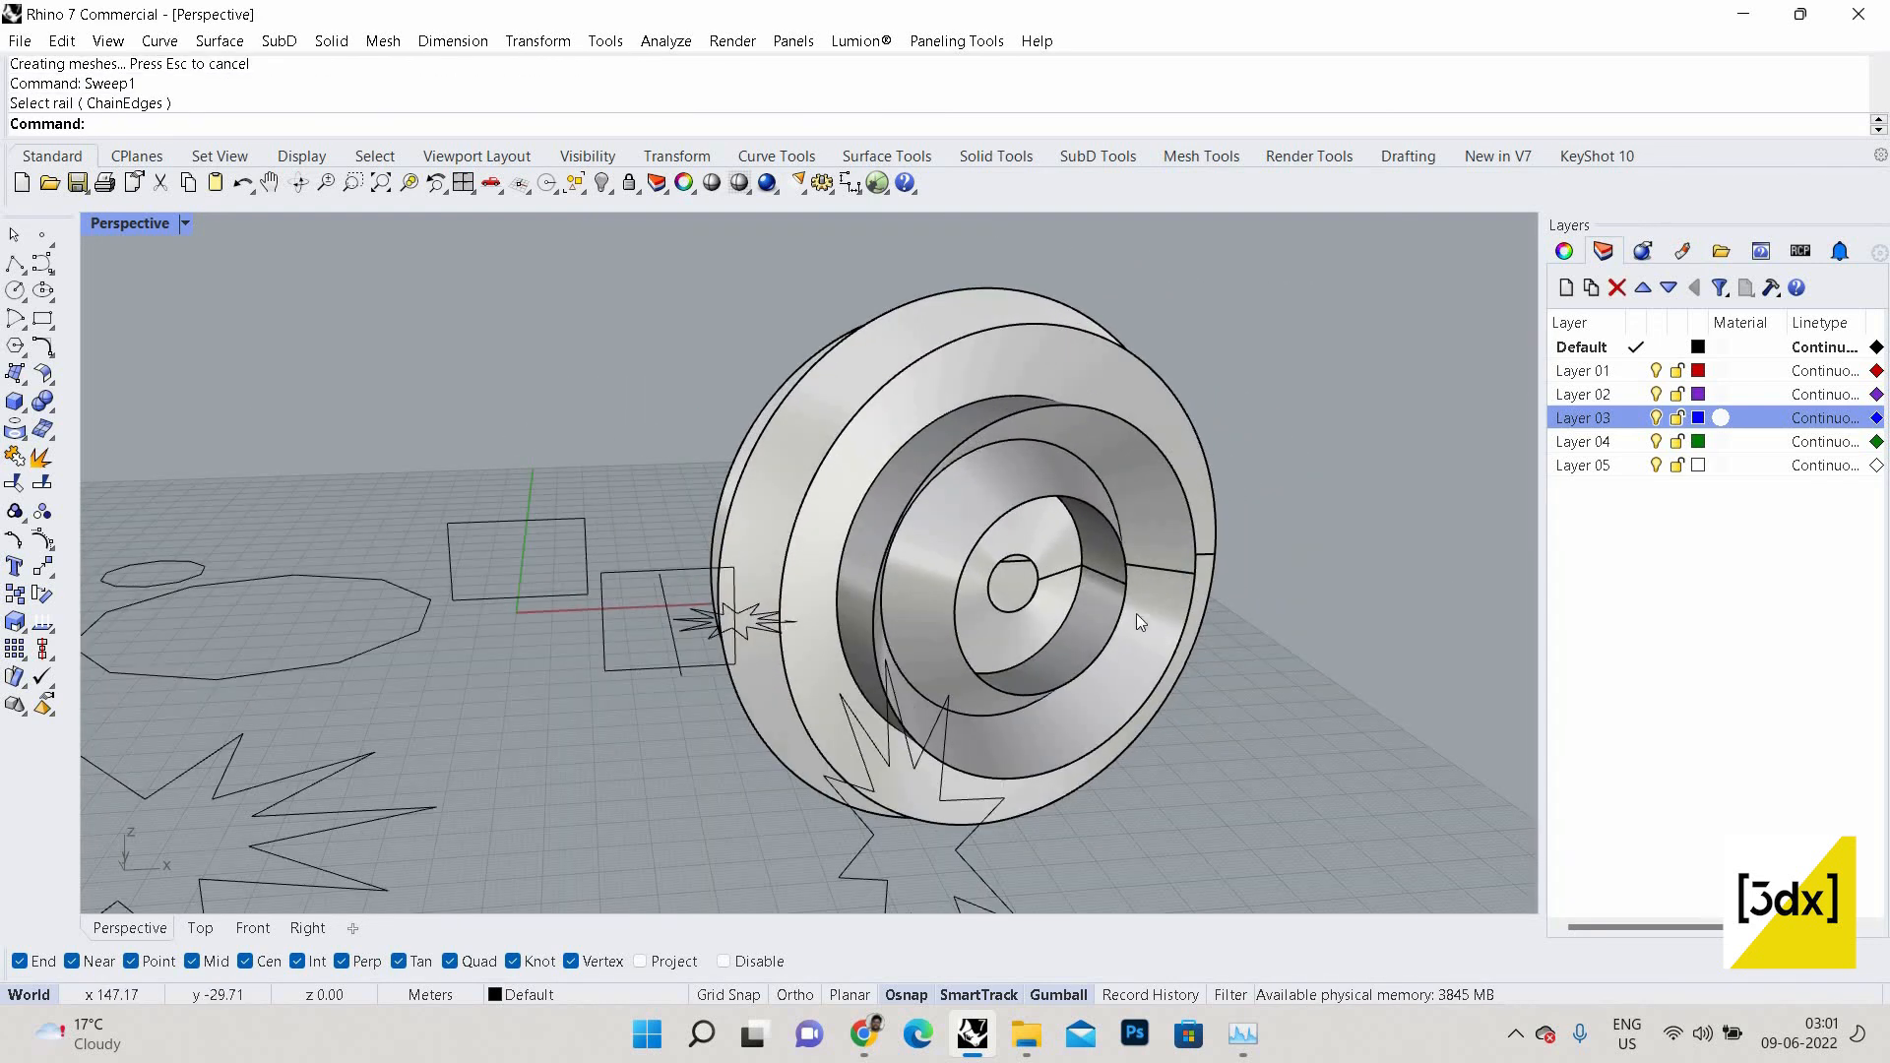
scroll(1132, 576, up, 4)
scroll(1284, 496, down, 7)
scroll(1165, 531, up, 4)
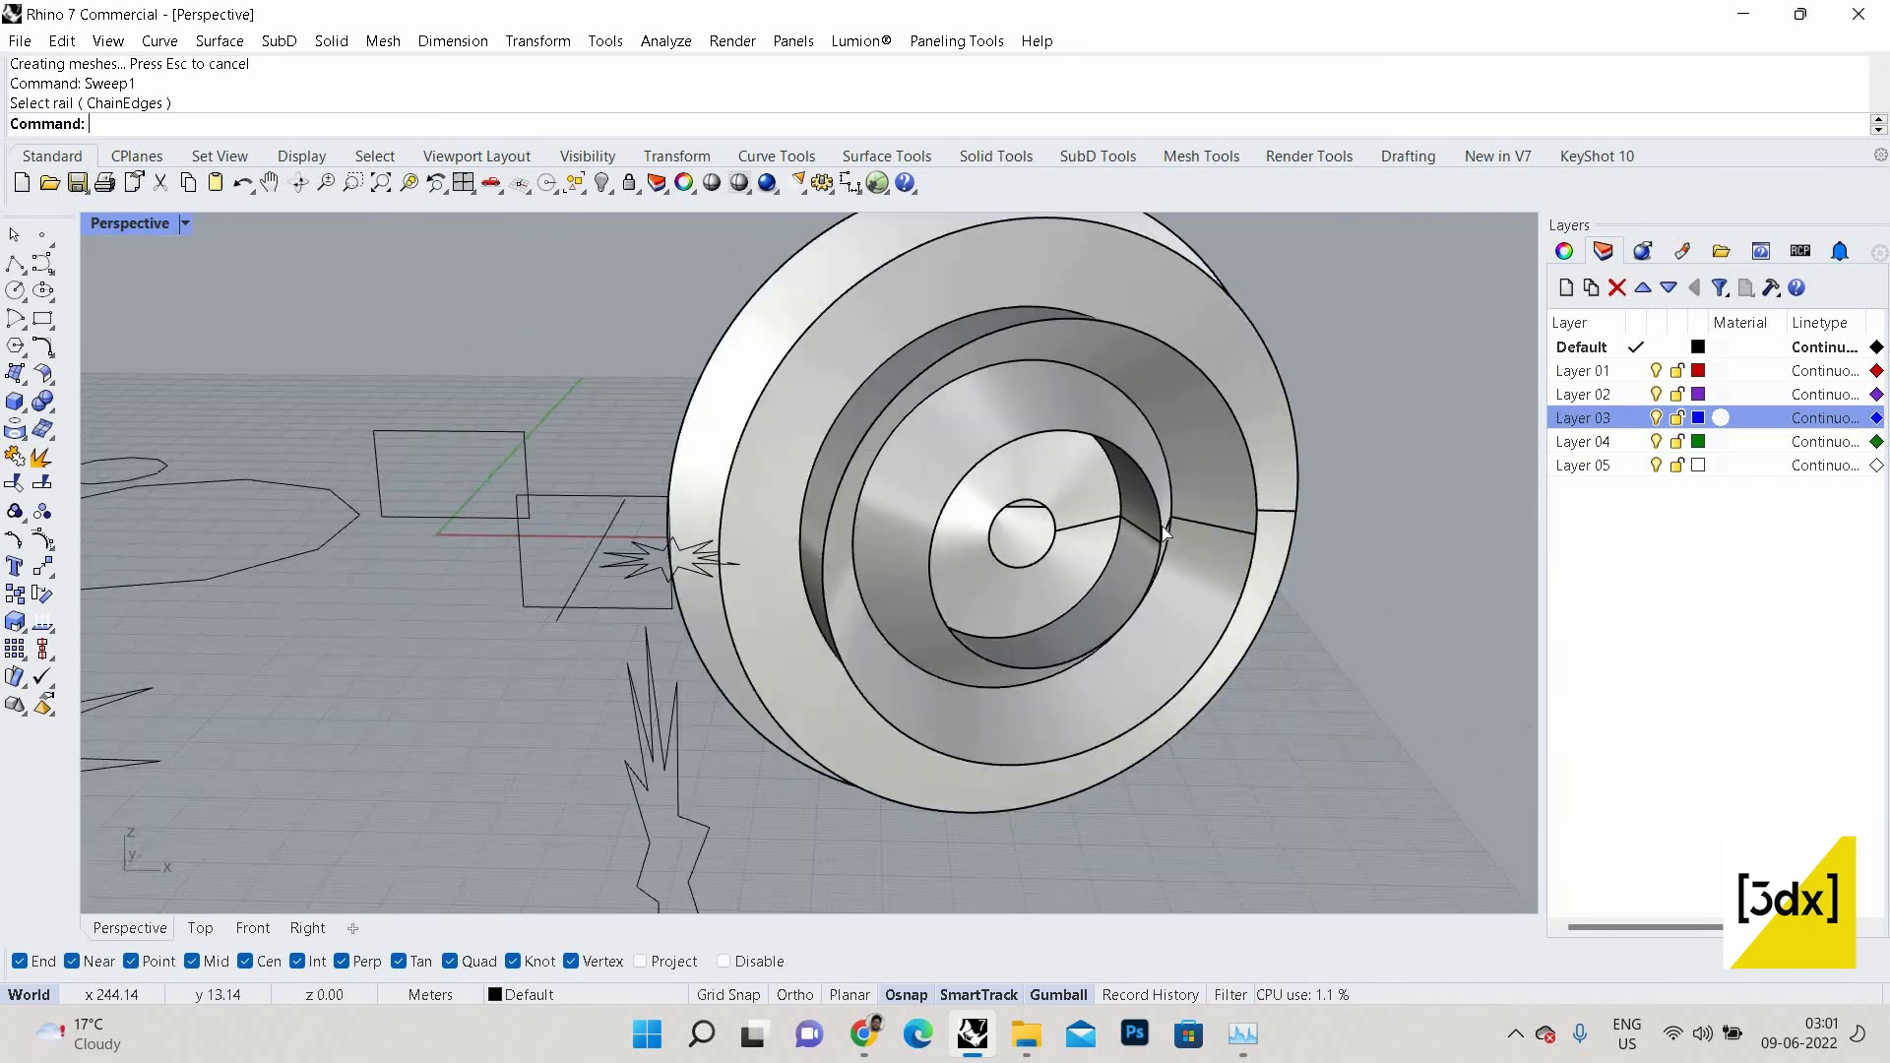
scroll(1082, 512, down, 6)
right_click(691, 443)
right_drag(688, 443, 838, 510)
key(Escape)
scroll(1154, 471, up, 4)
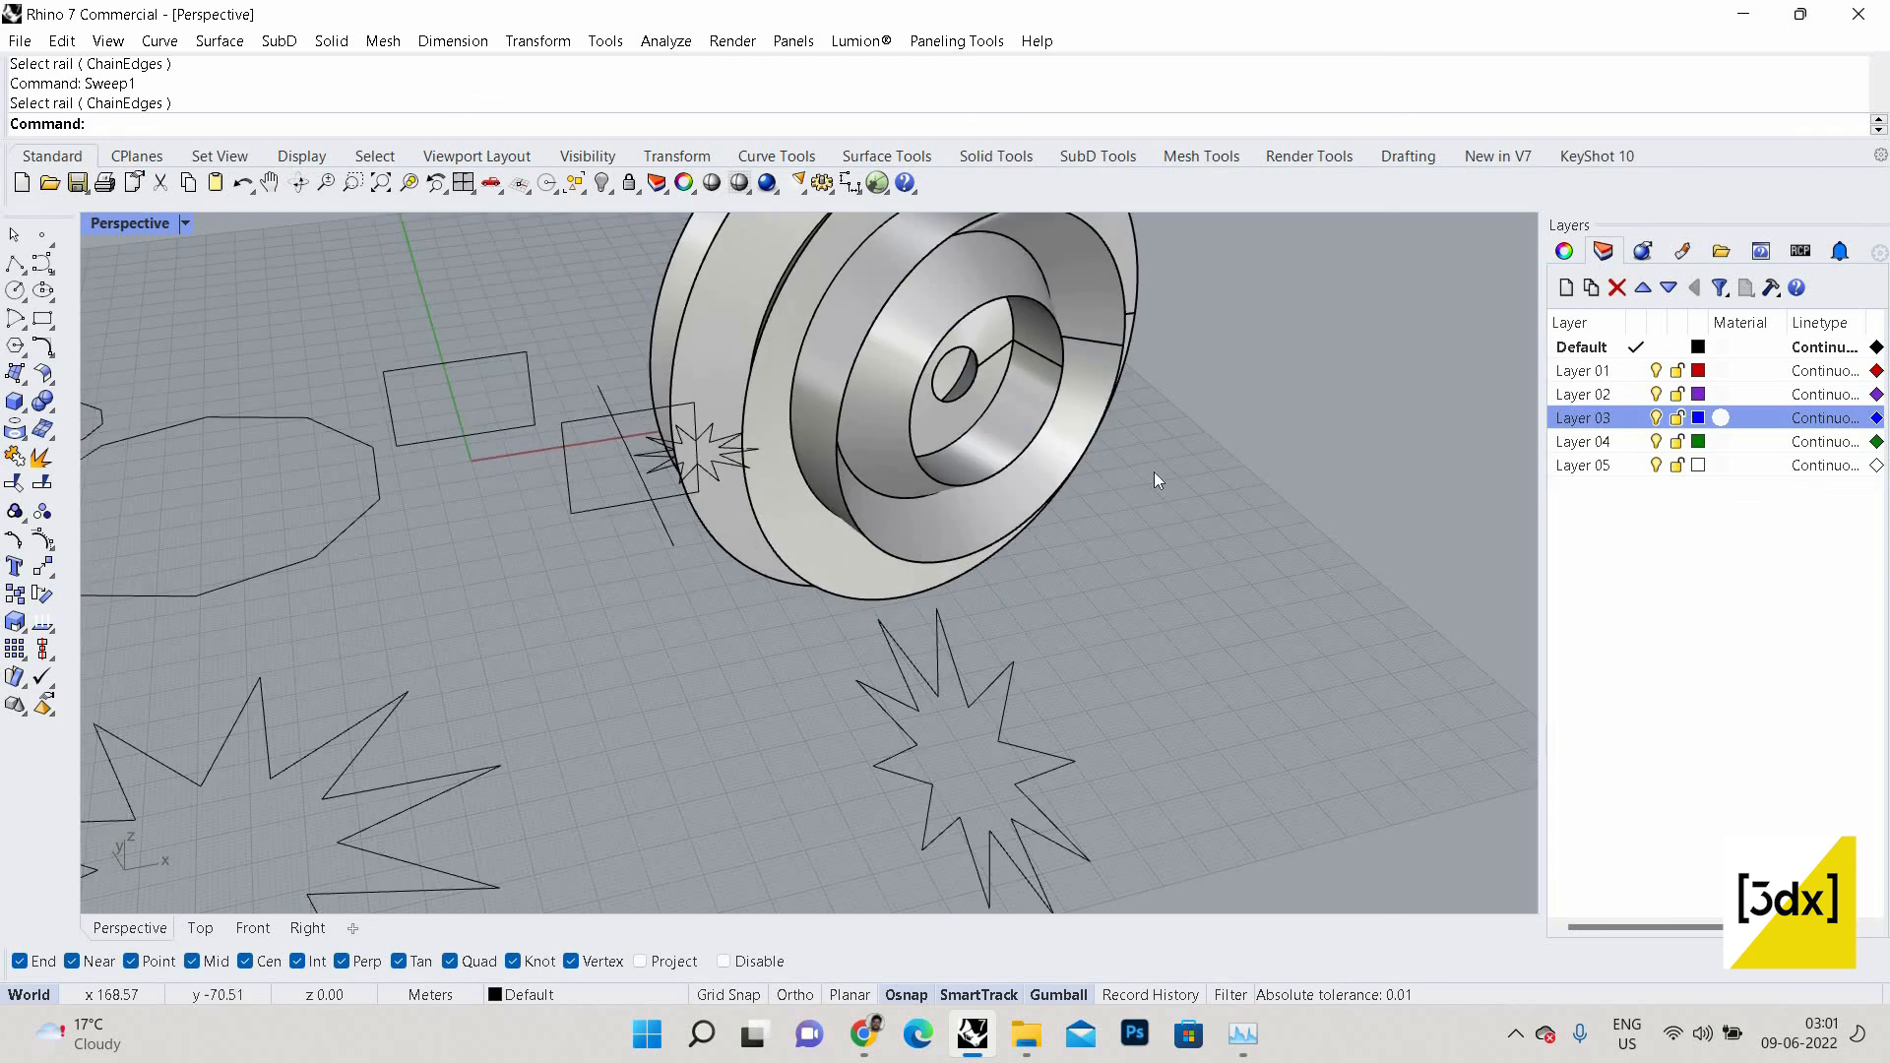
Undo the one-rail sweep along the circle.
scroll(1154, 470, down, 5)
key(ctrl+z)
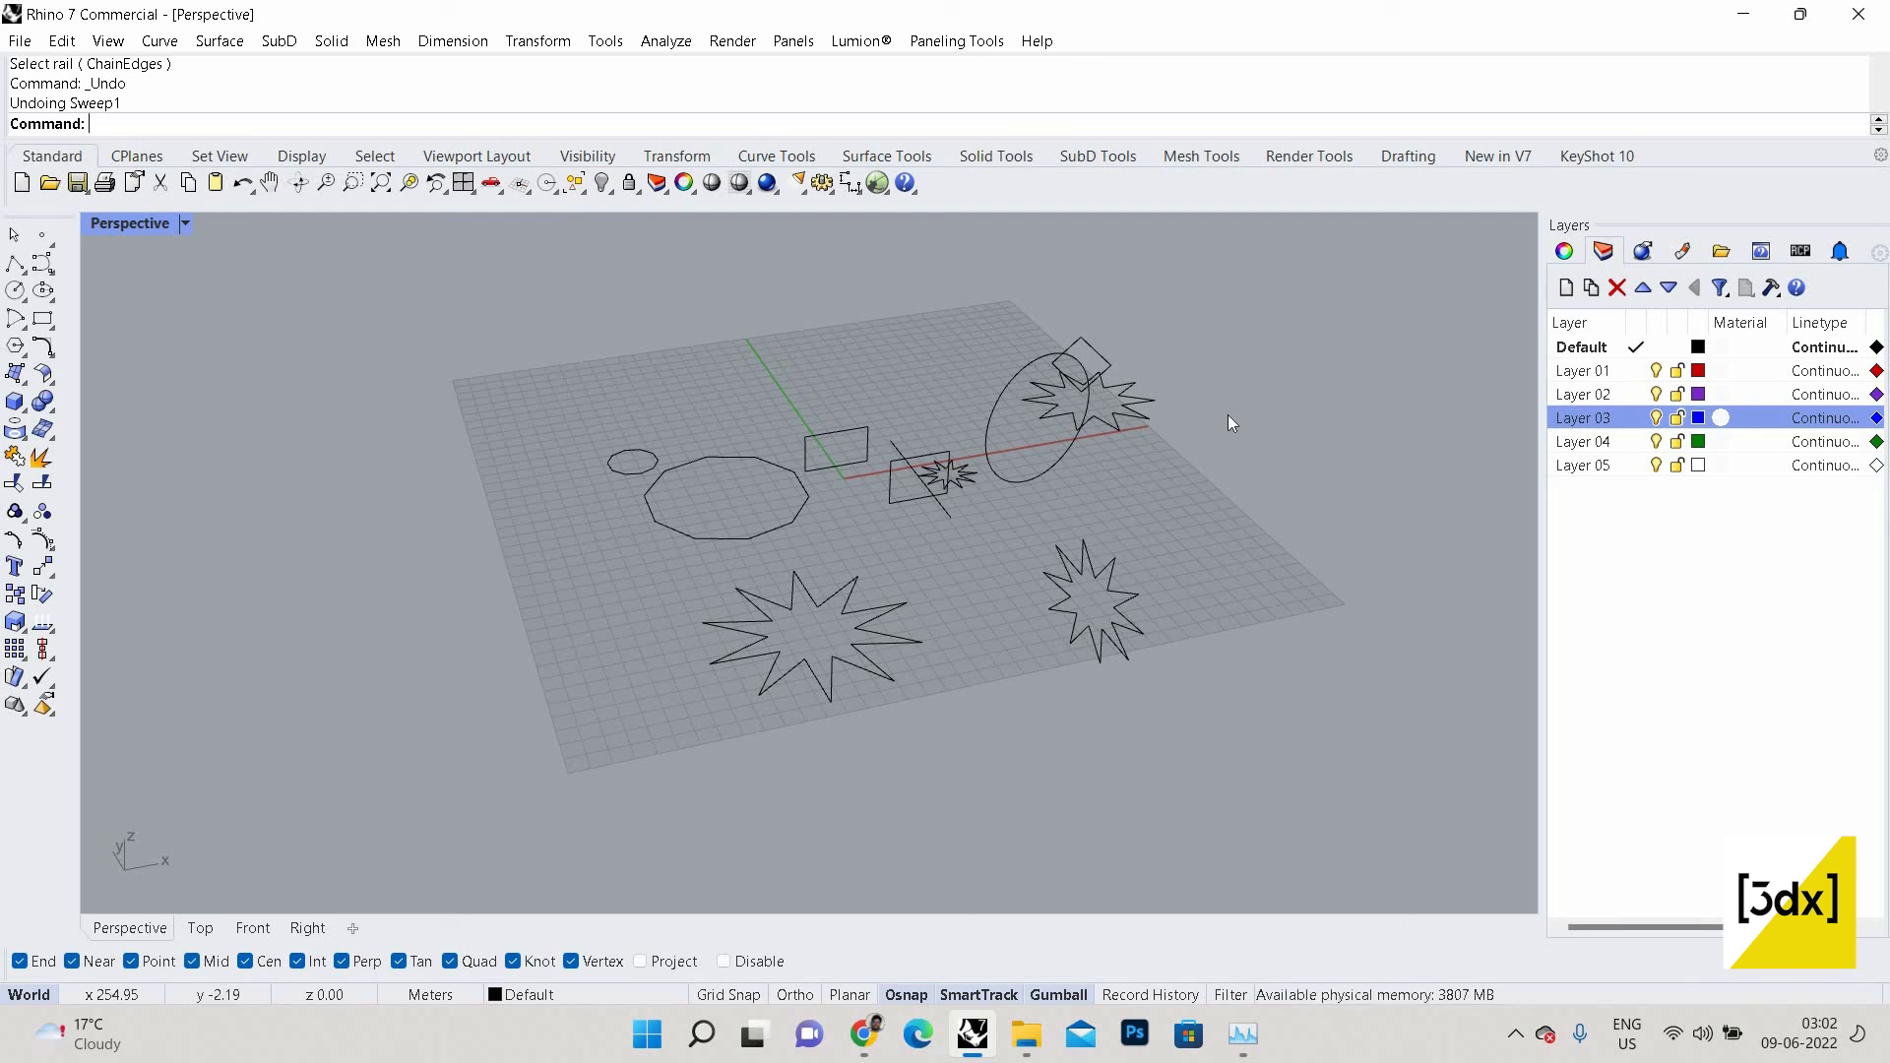
text(polygon)
key(Return)
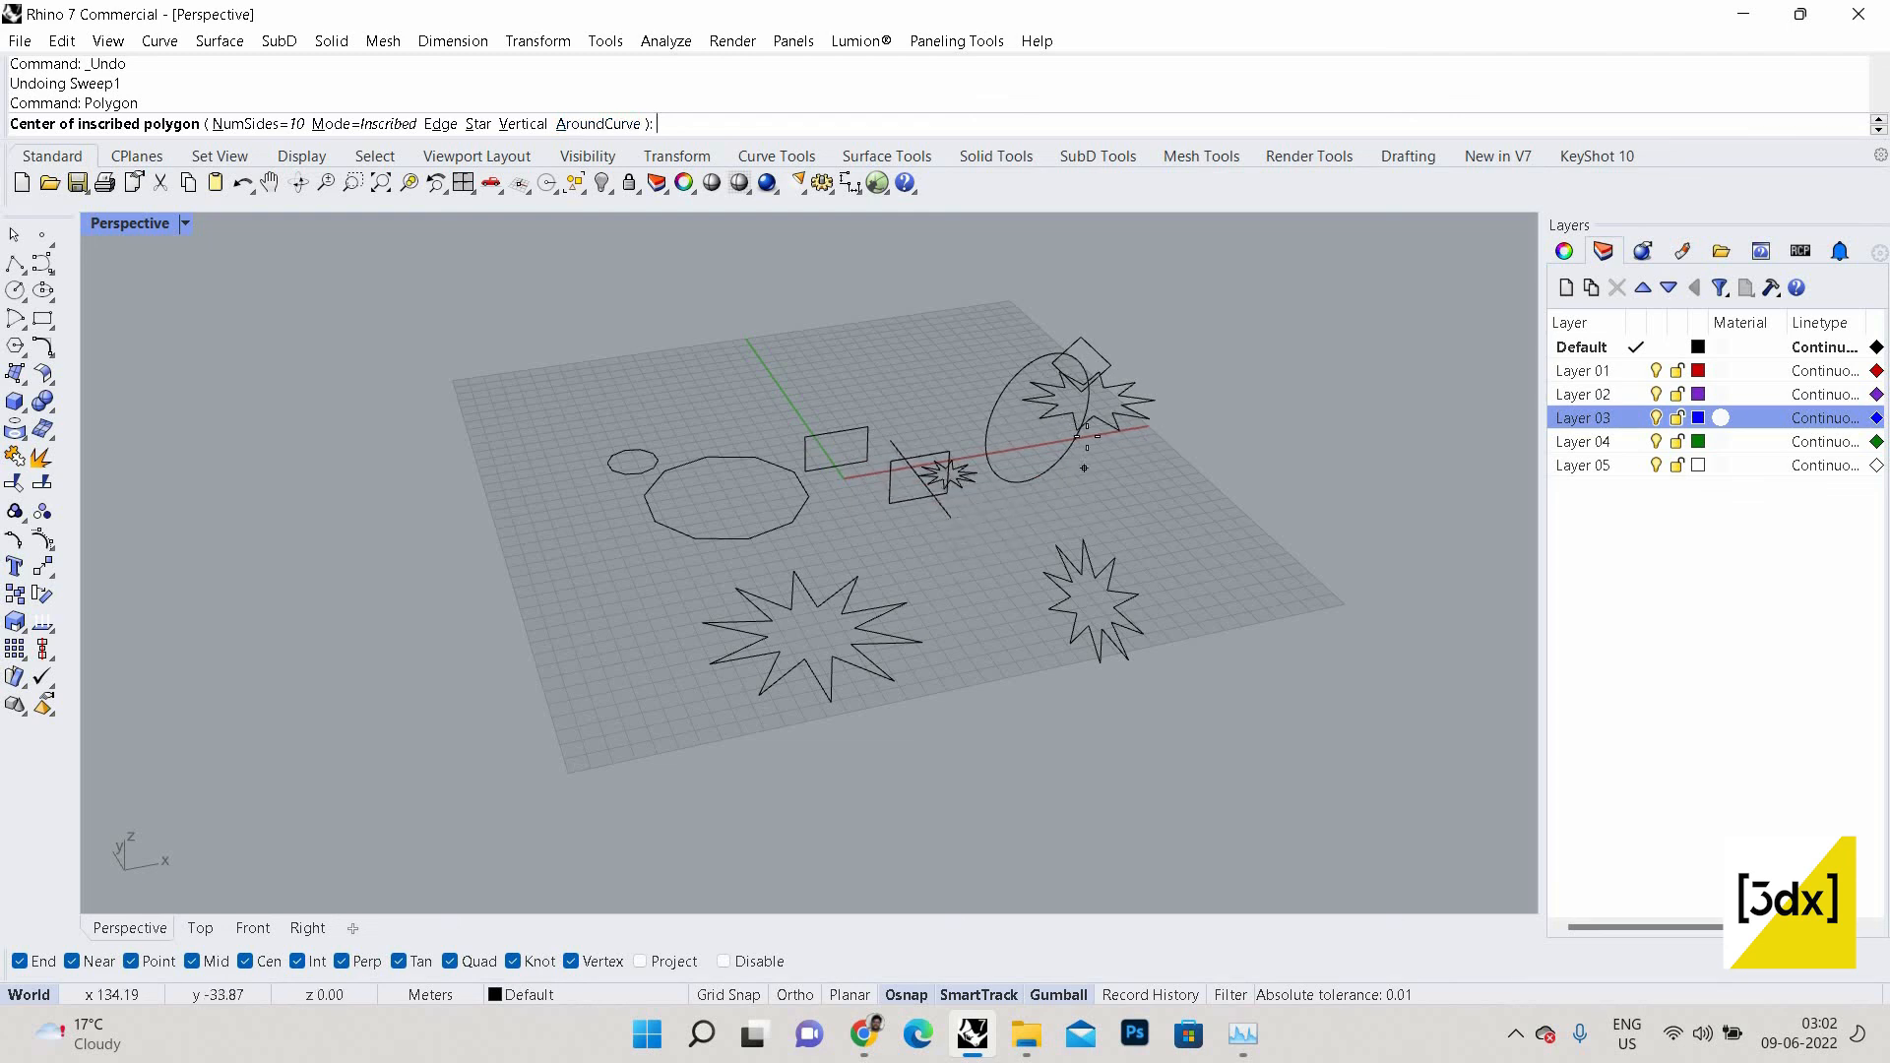
scroll(1086, 436, up, 3)
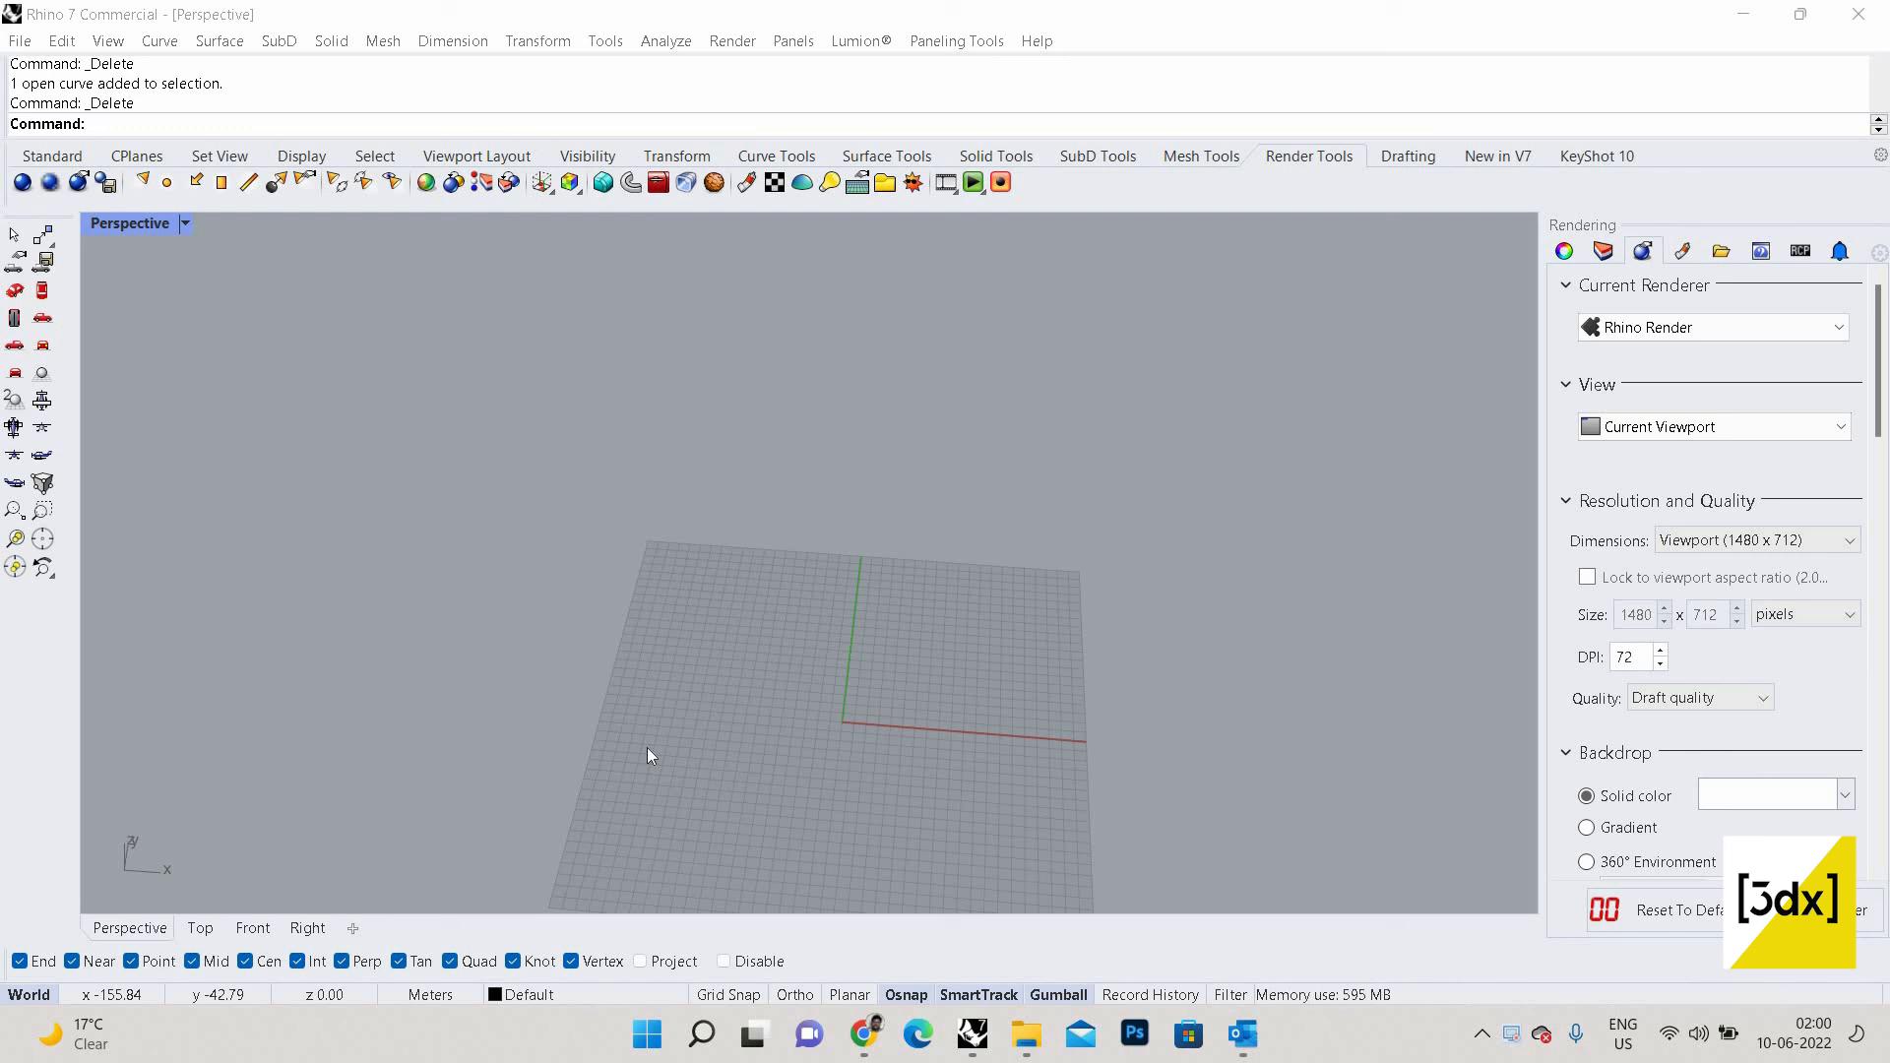
scroll(807, 609, up, 4)
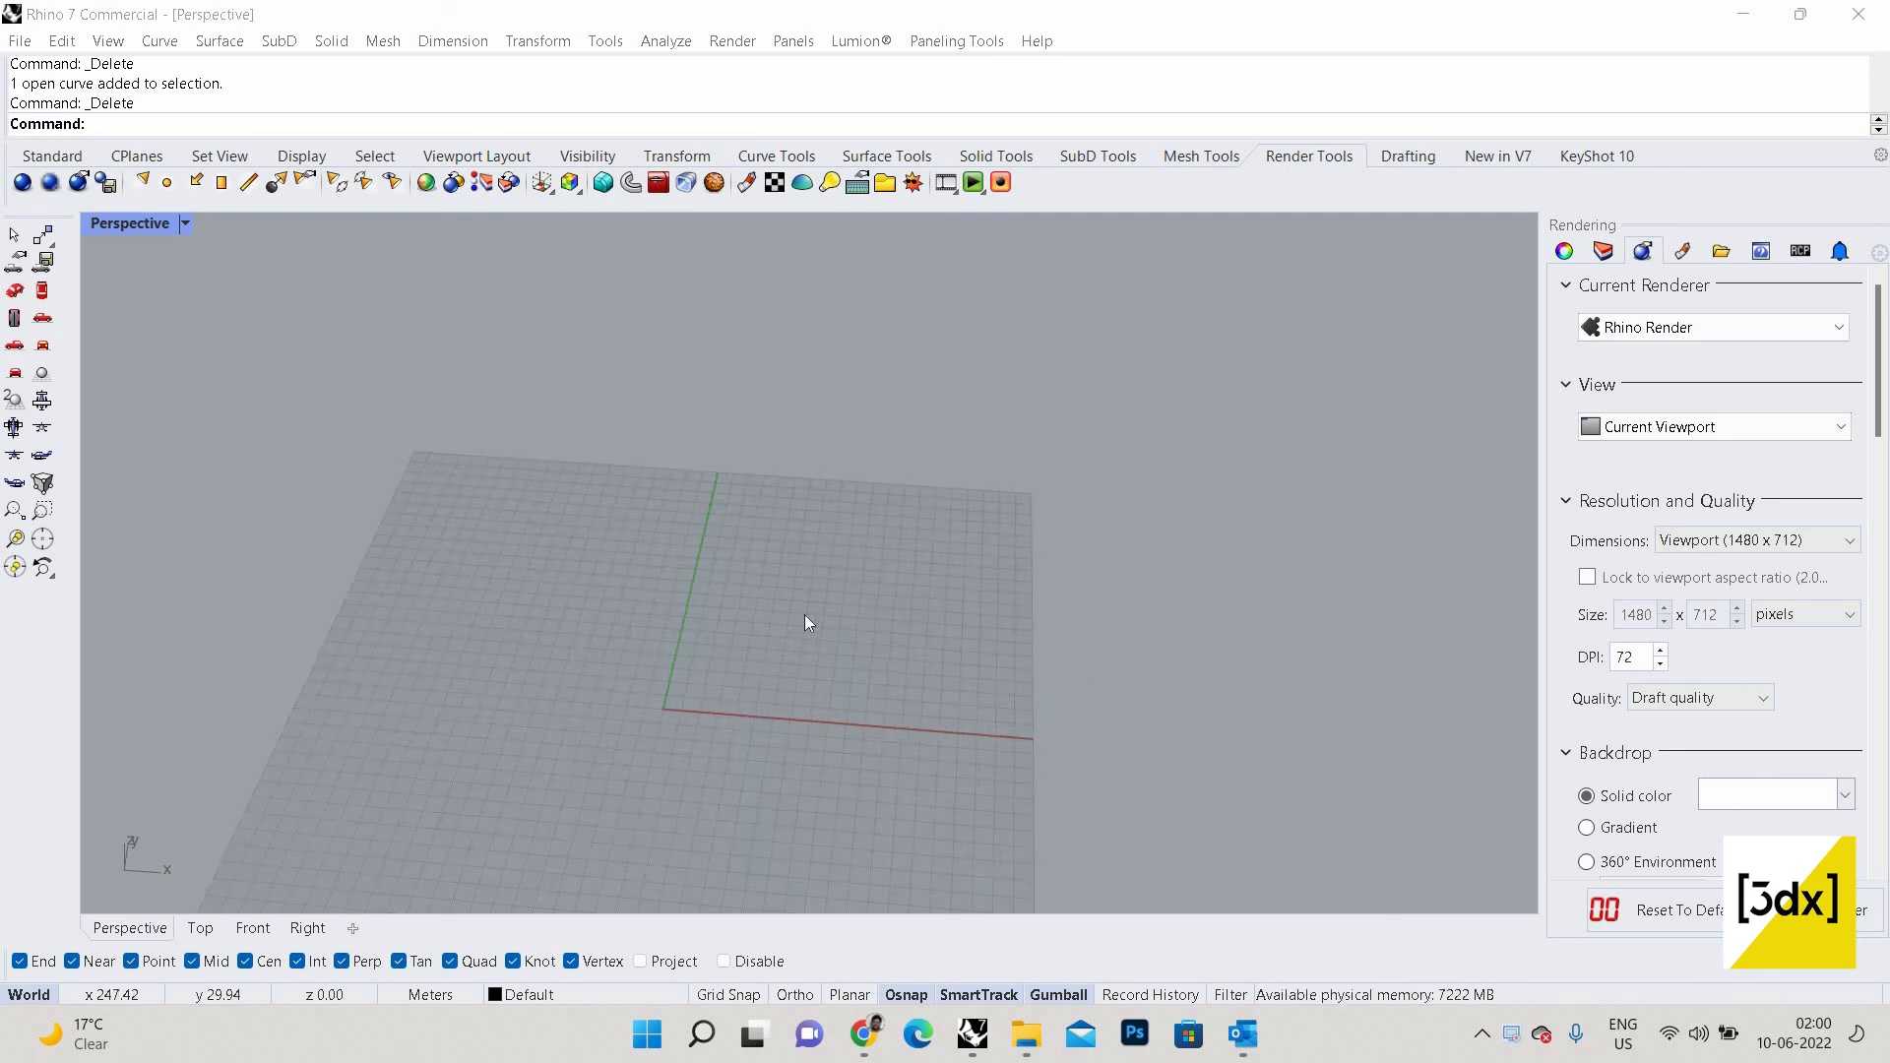
scroll(805, 614, down, 6)
scroll(813, 665, up, 2)
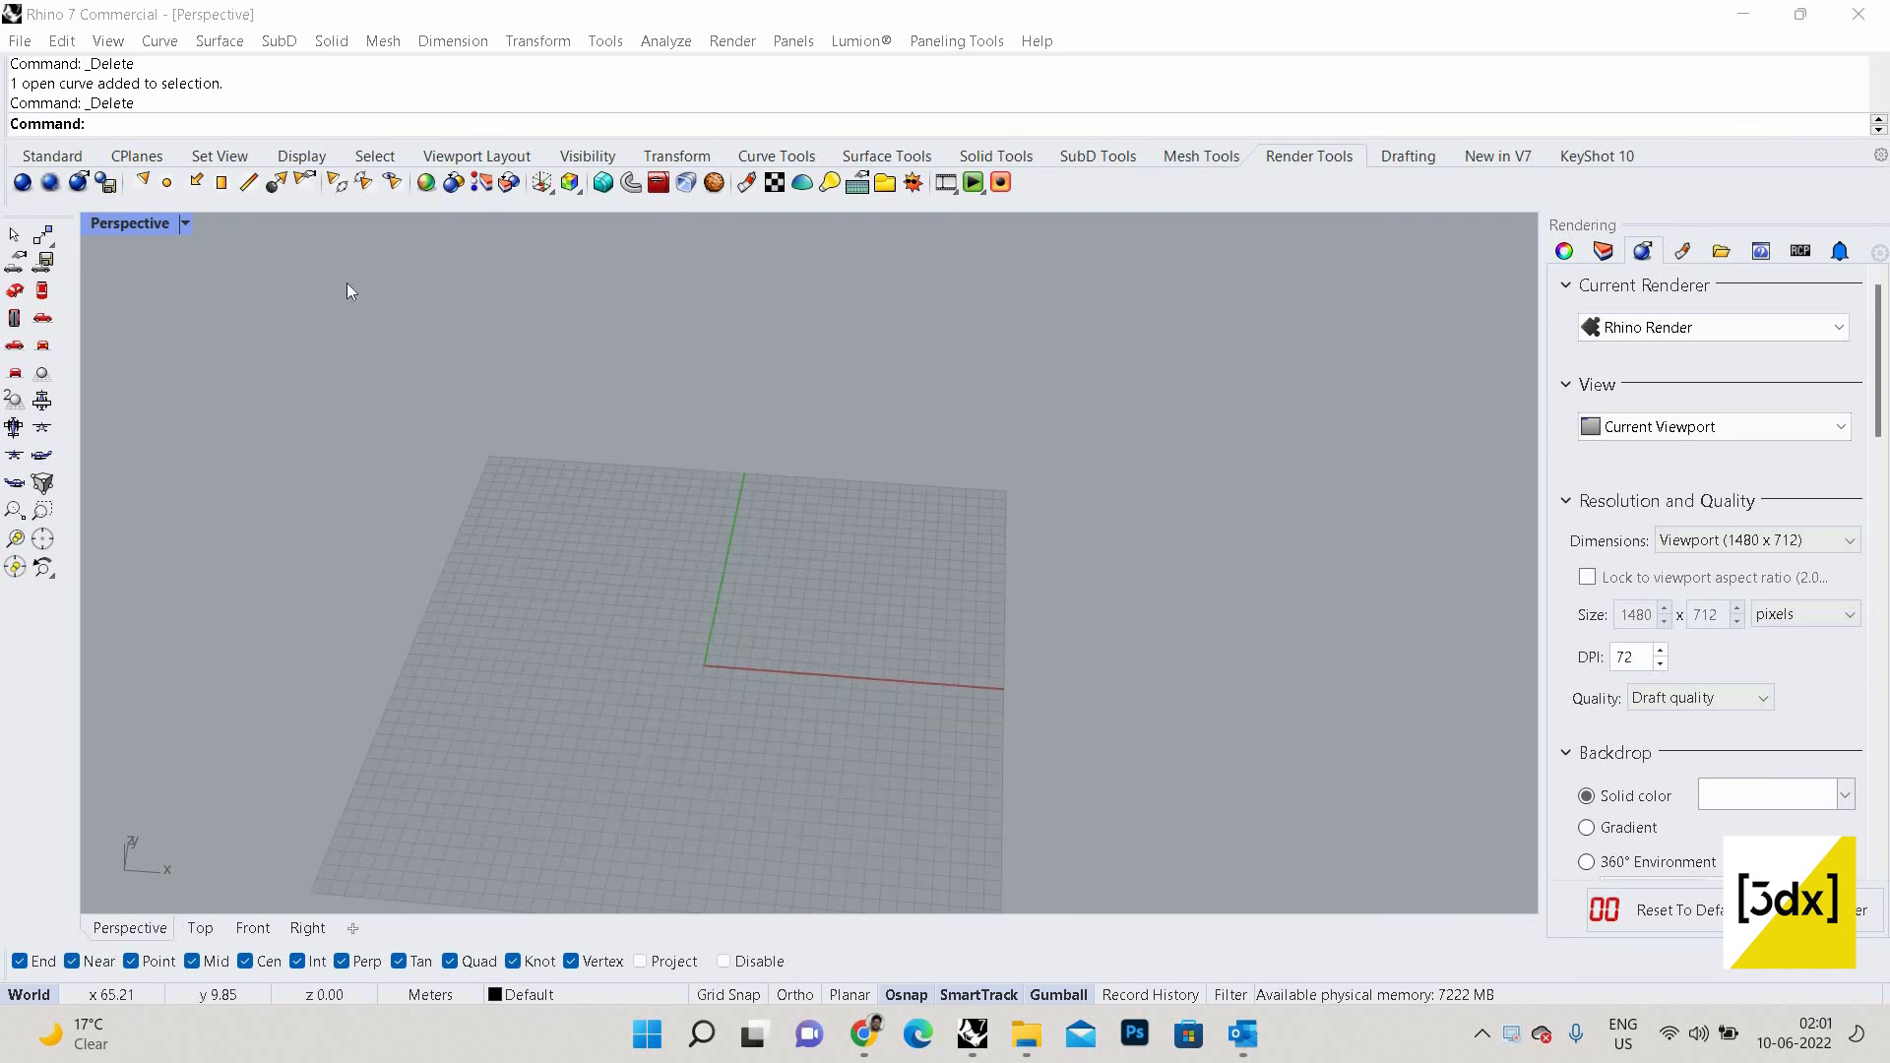
double_click(112, 229)
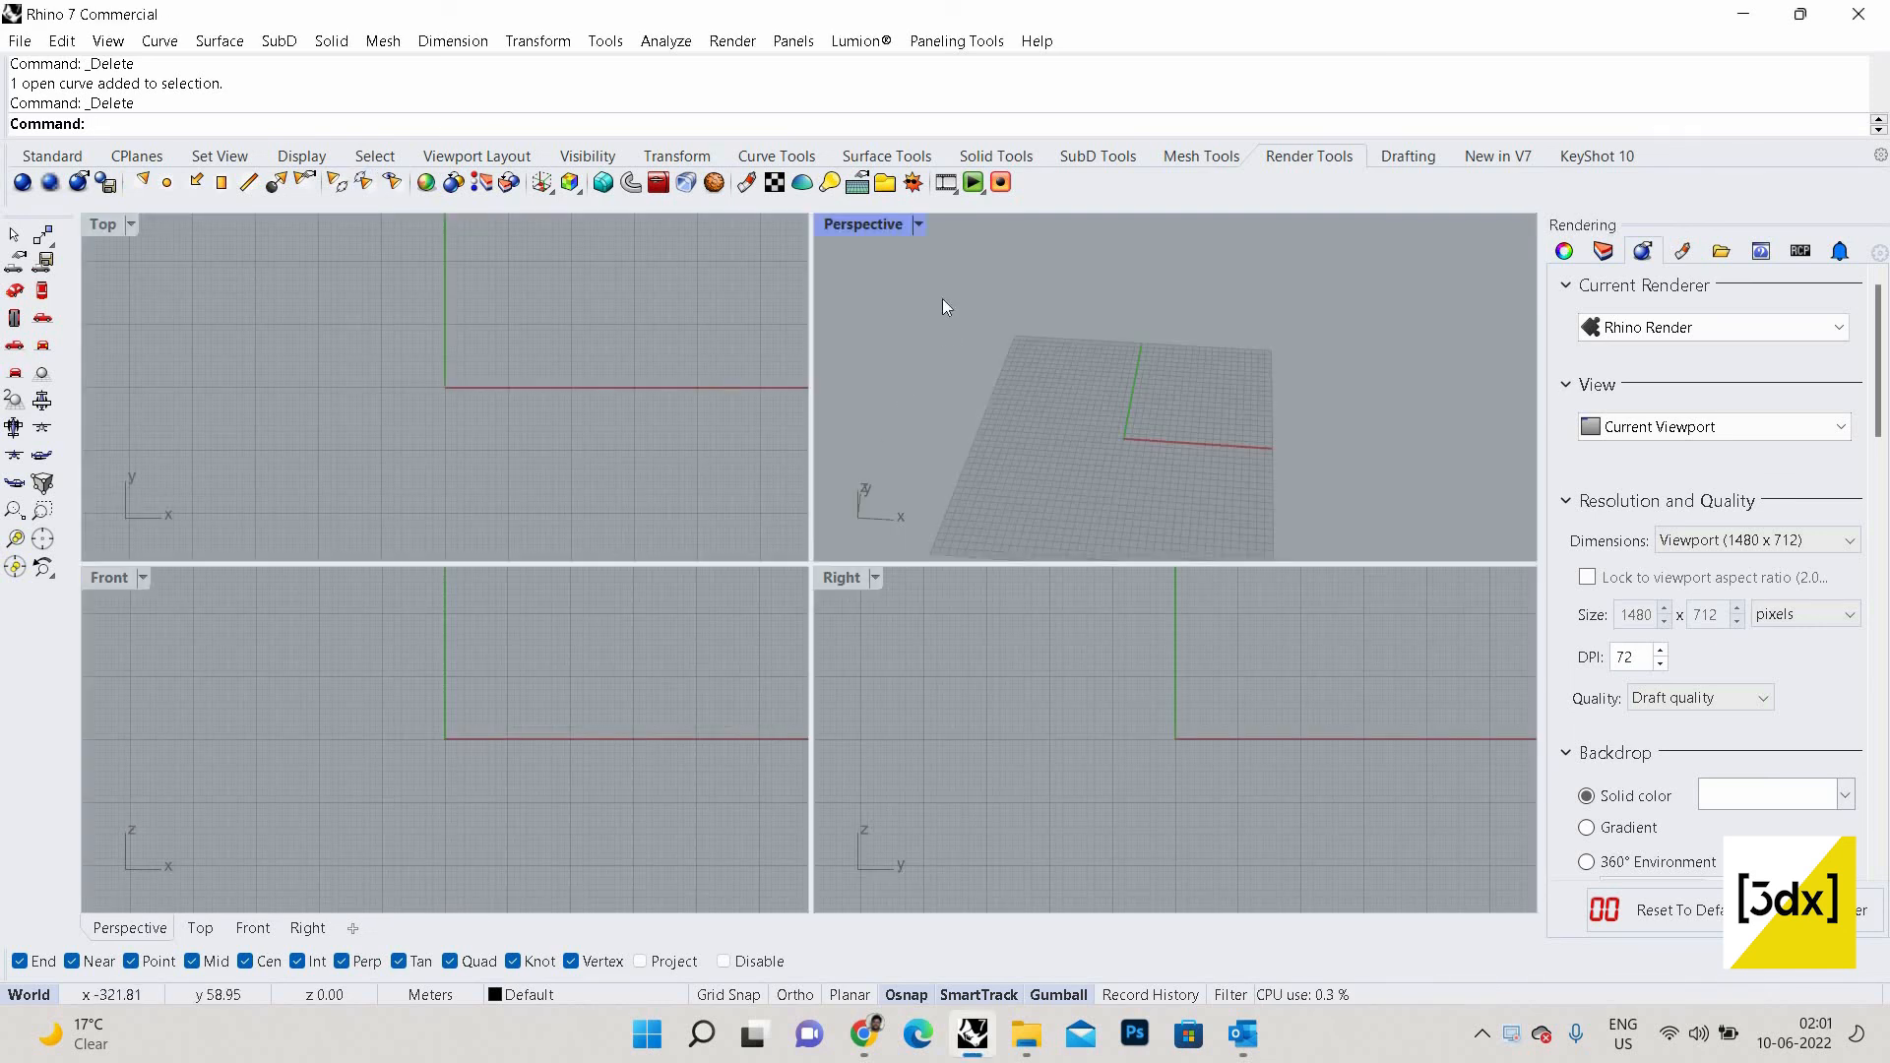
key(ctrl+m)
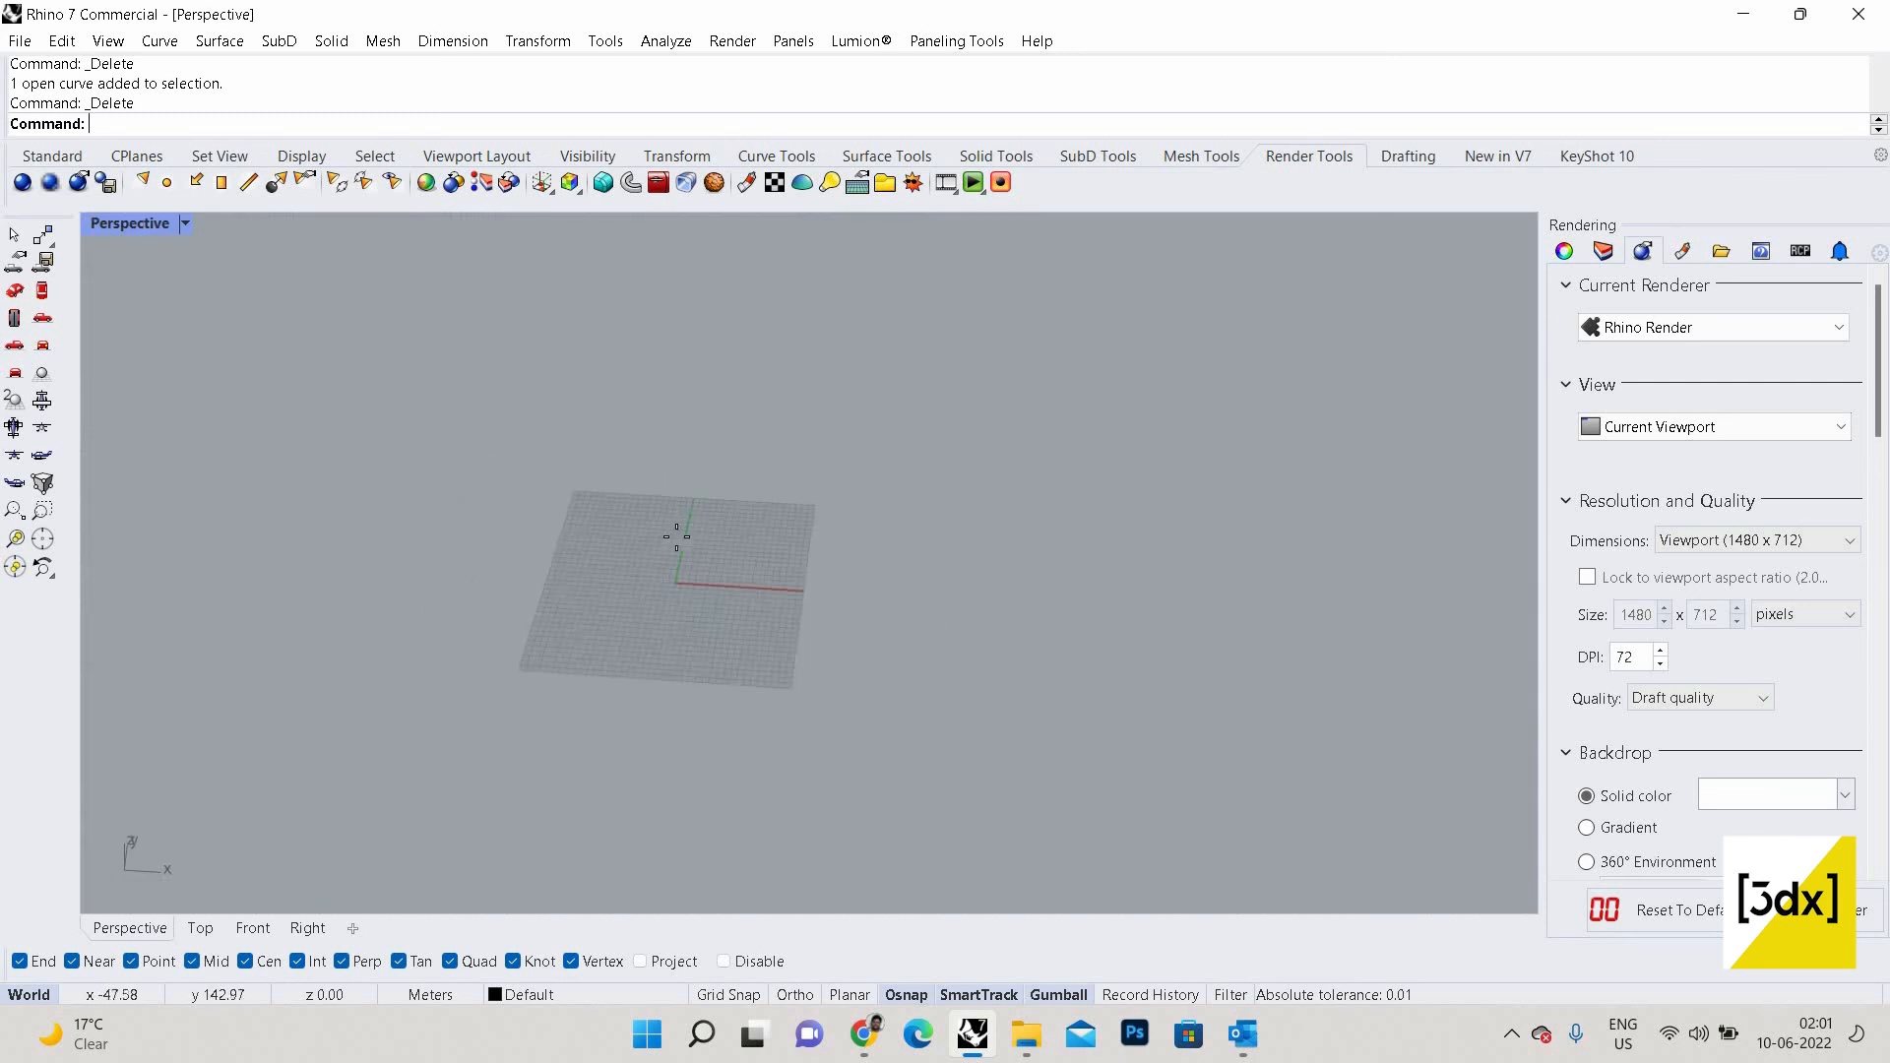
text(arc)
key(Return)
scroll(734, 531, up, 2)
key(Escape)
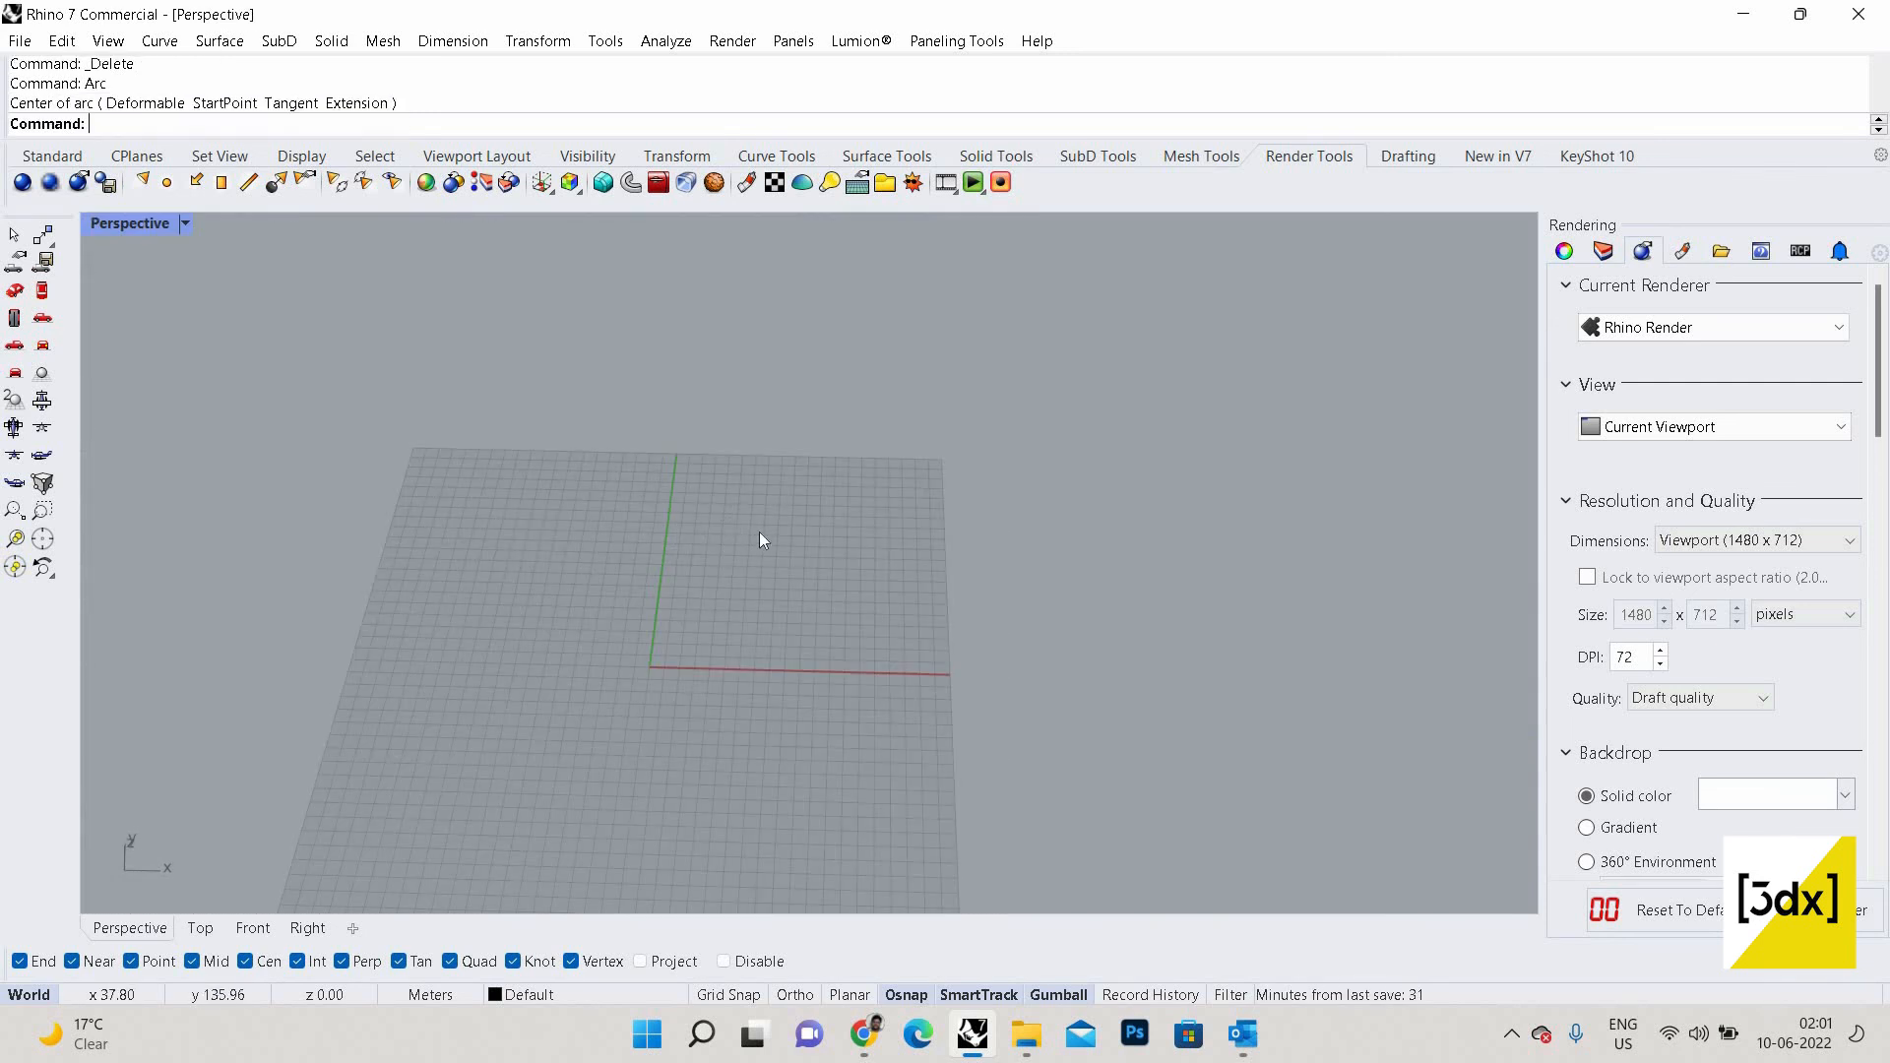
scroll(658, 510, down, 3)
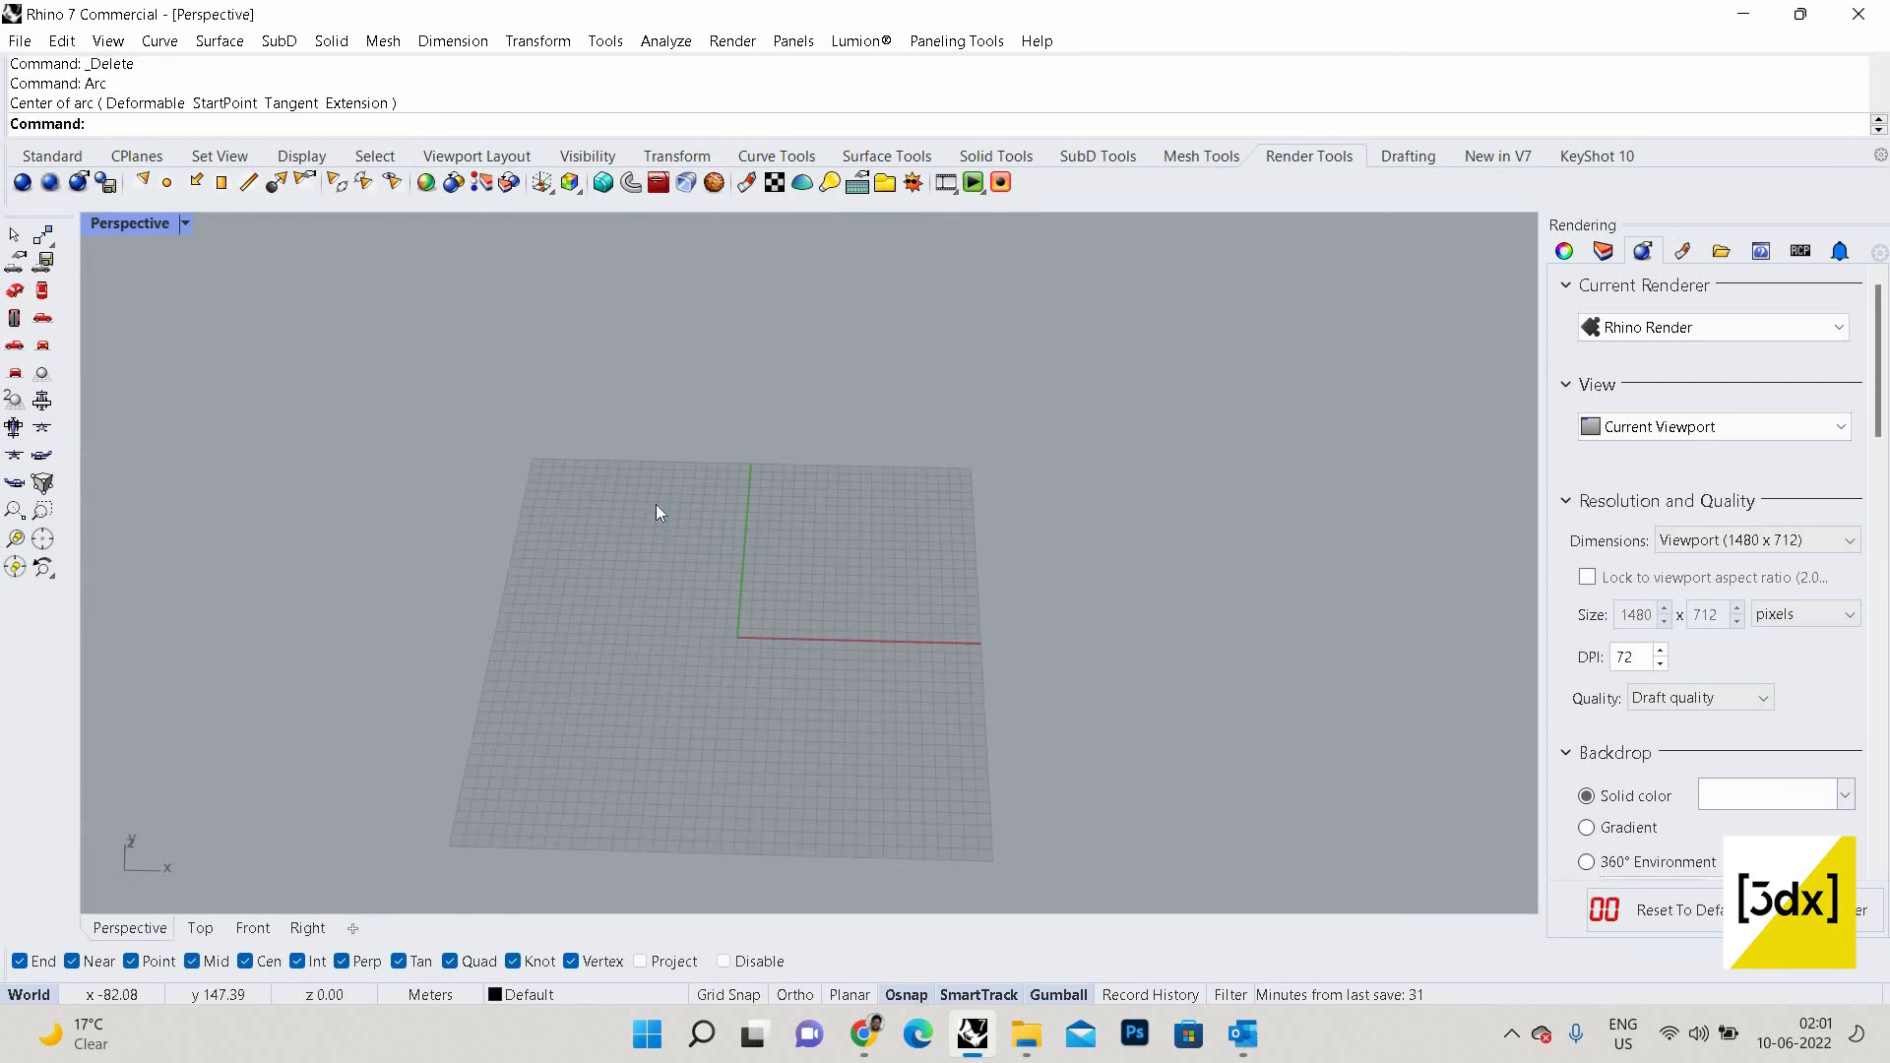
Review the available arc construction methods and bring up the Standard set of drawing tools.
text(Arc)
key(Return)
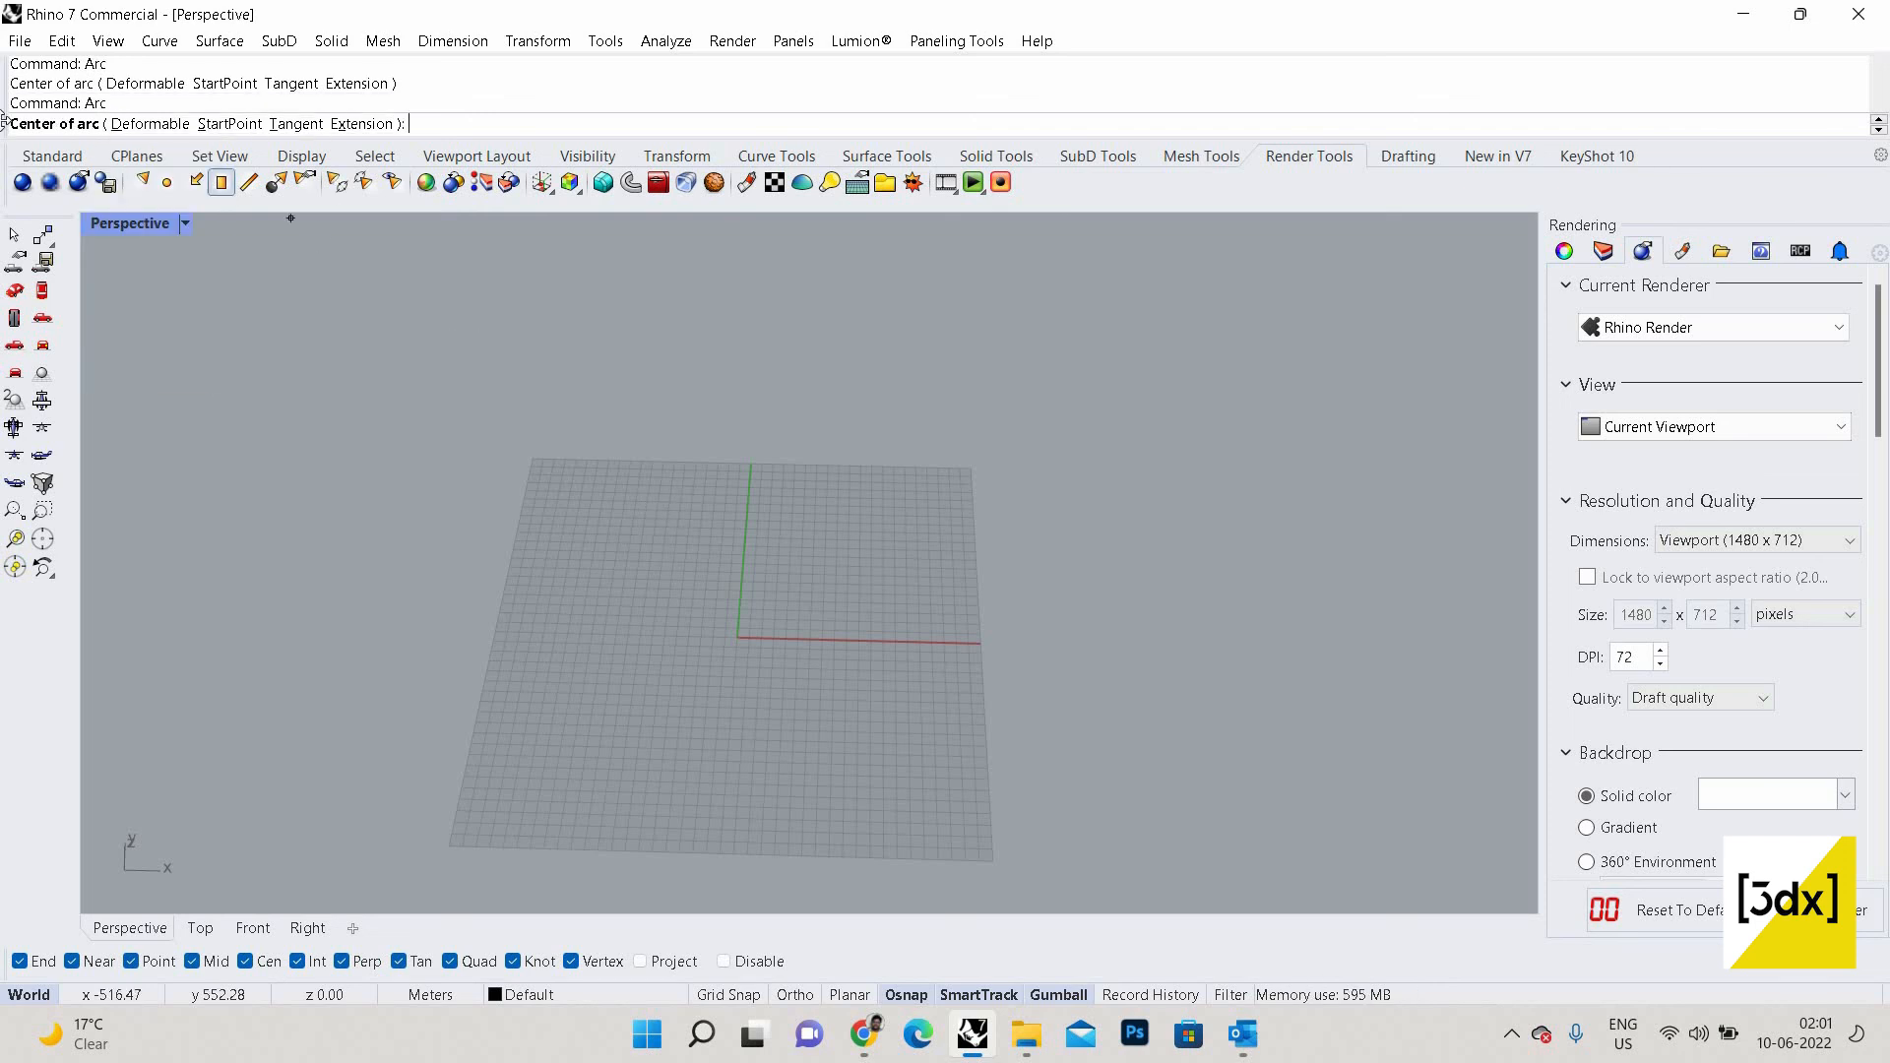
click(159, 40)
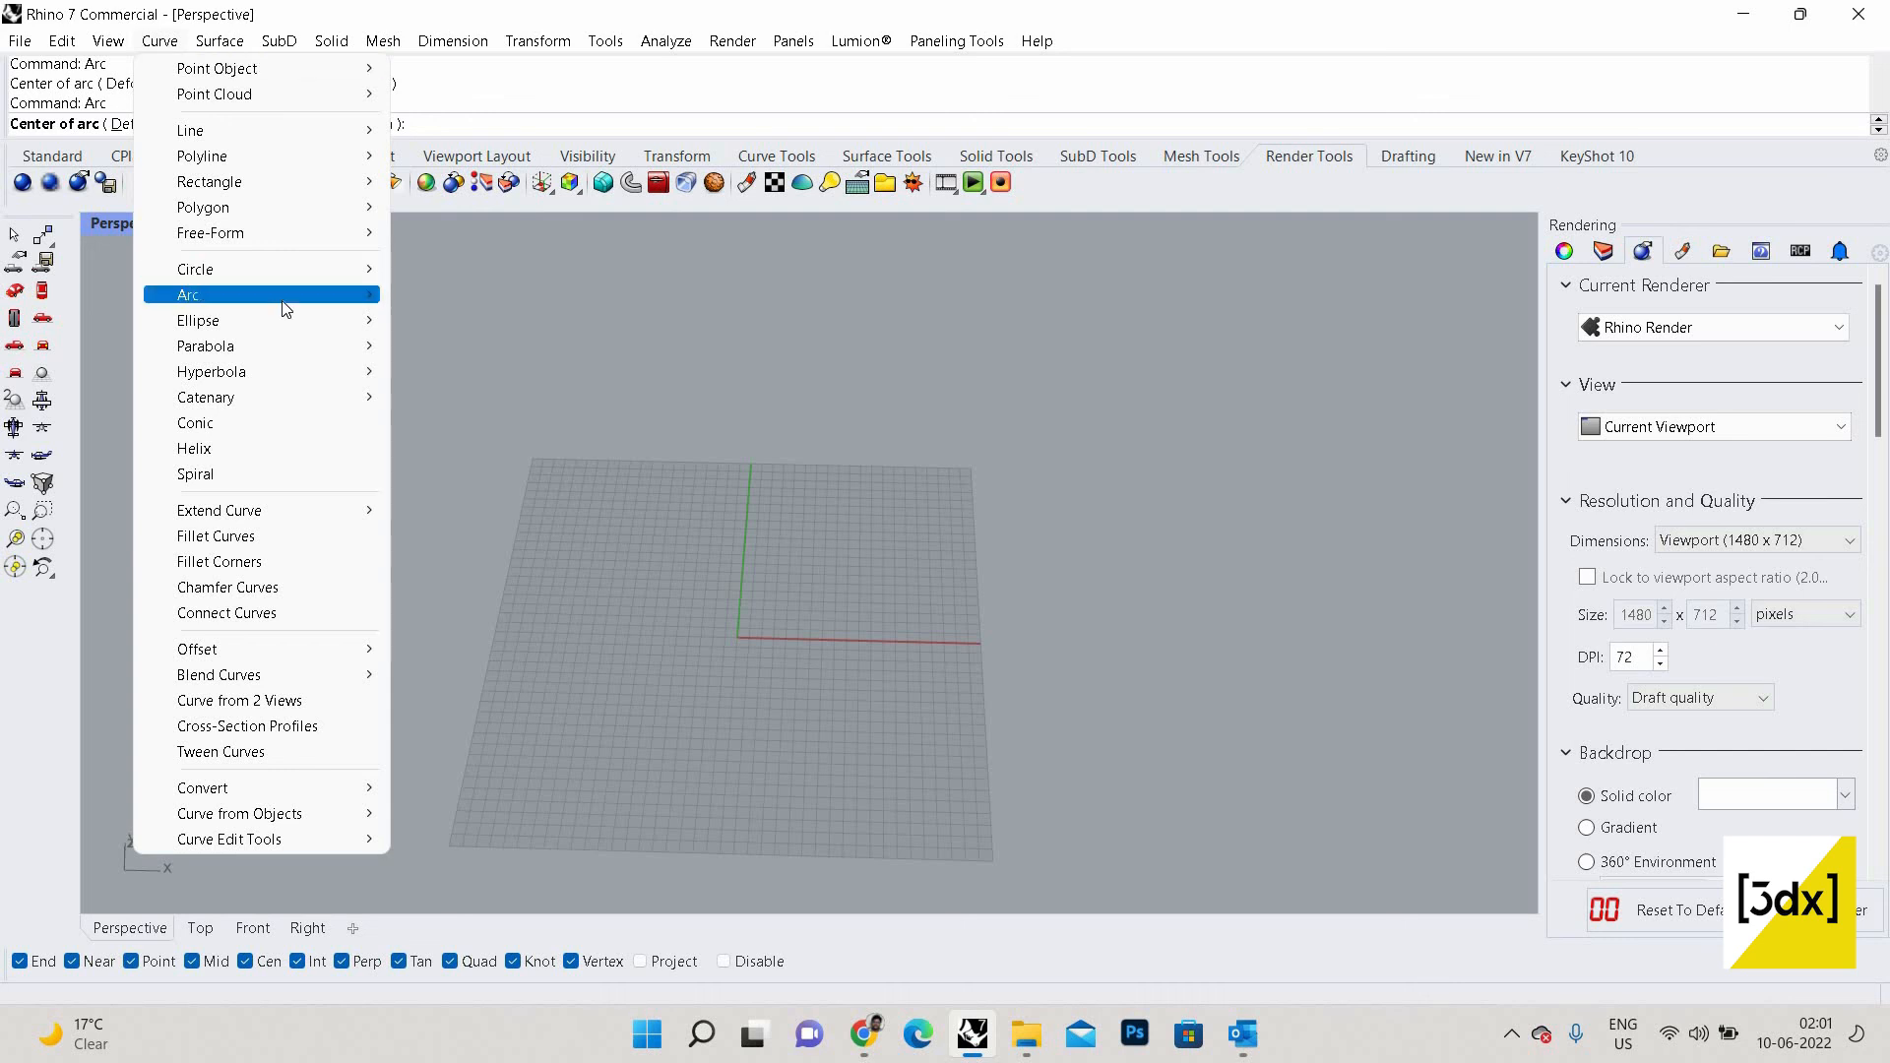
mouse_move(283, 295)
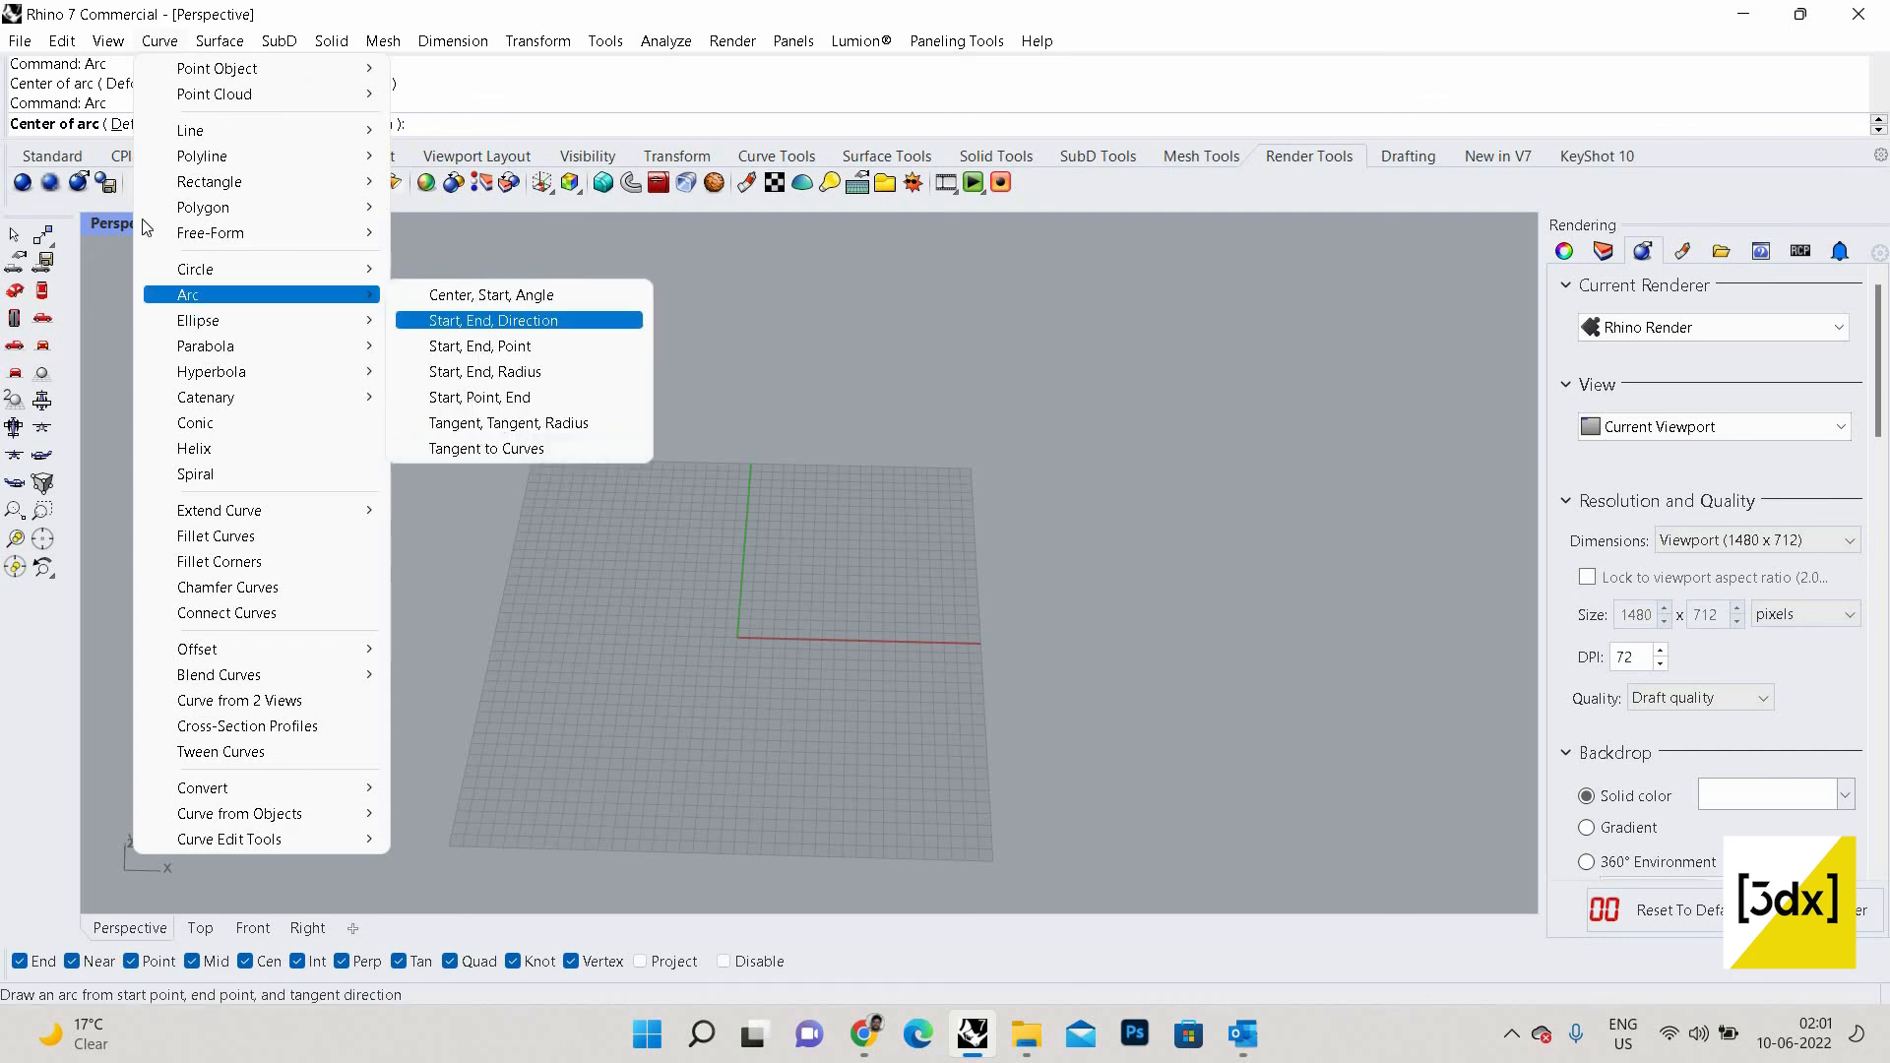
click(52, 160)
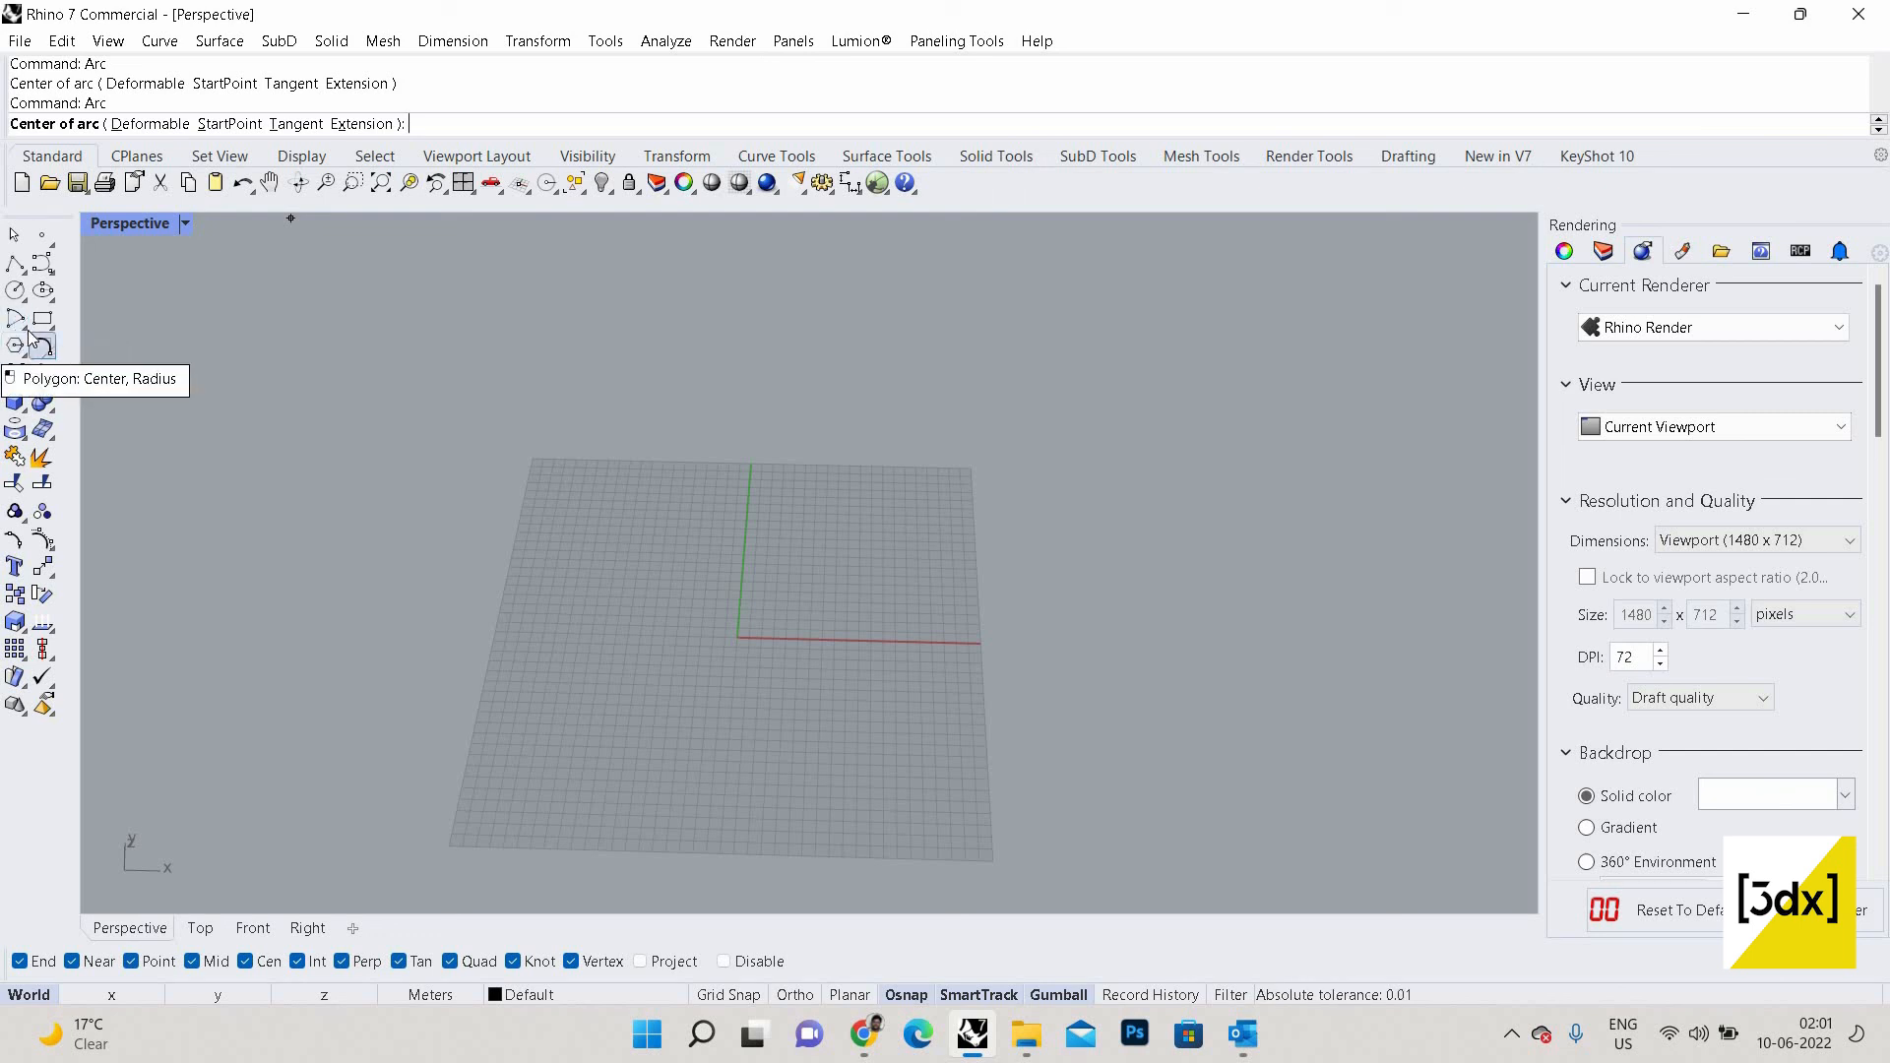
click(24, 326)
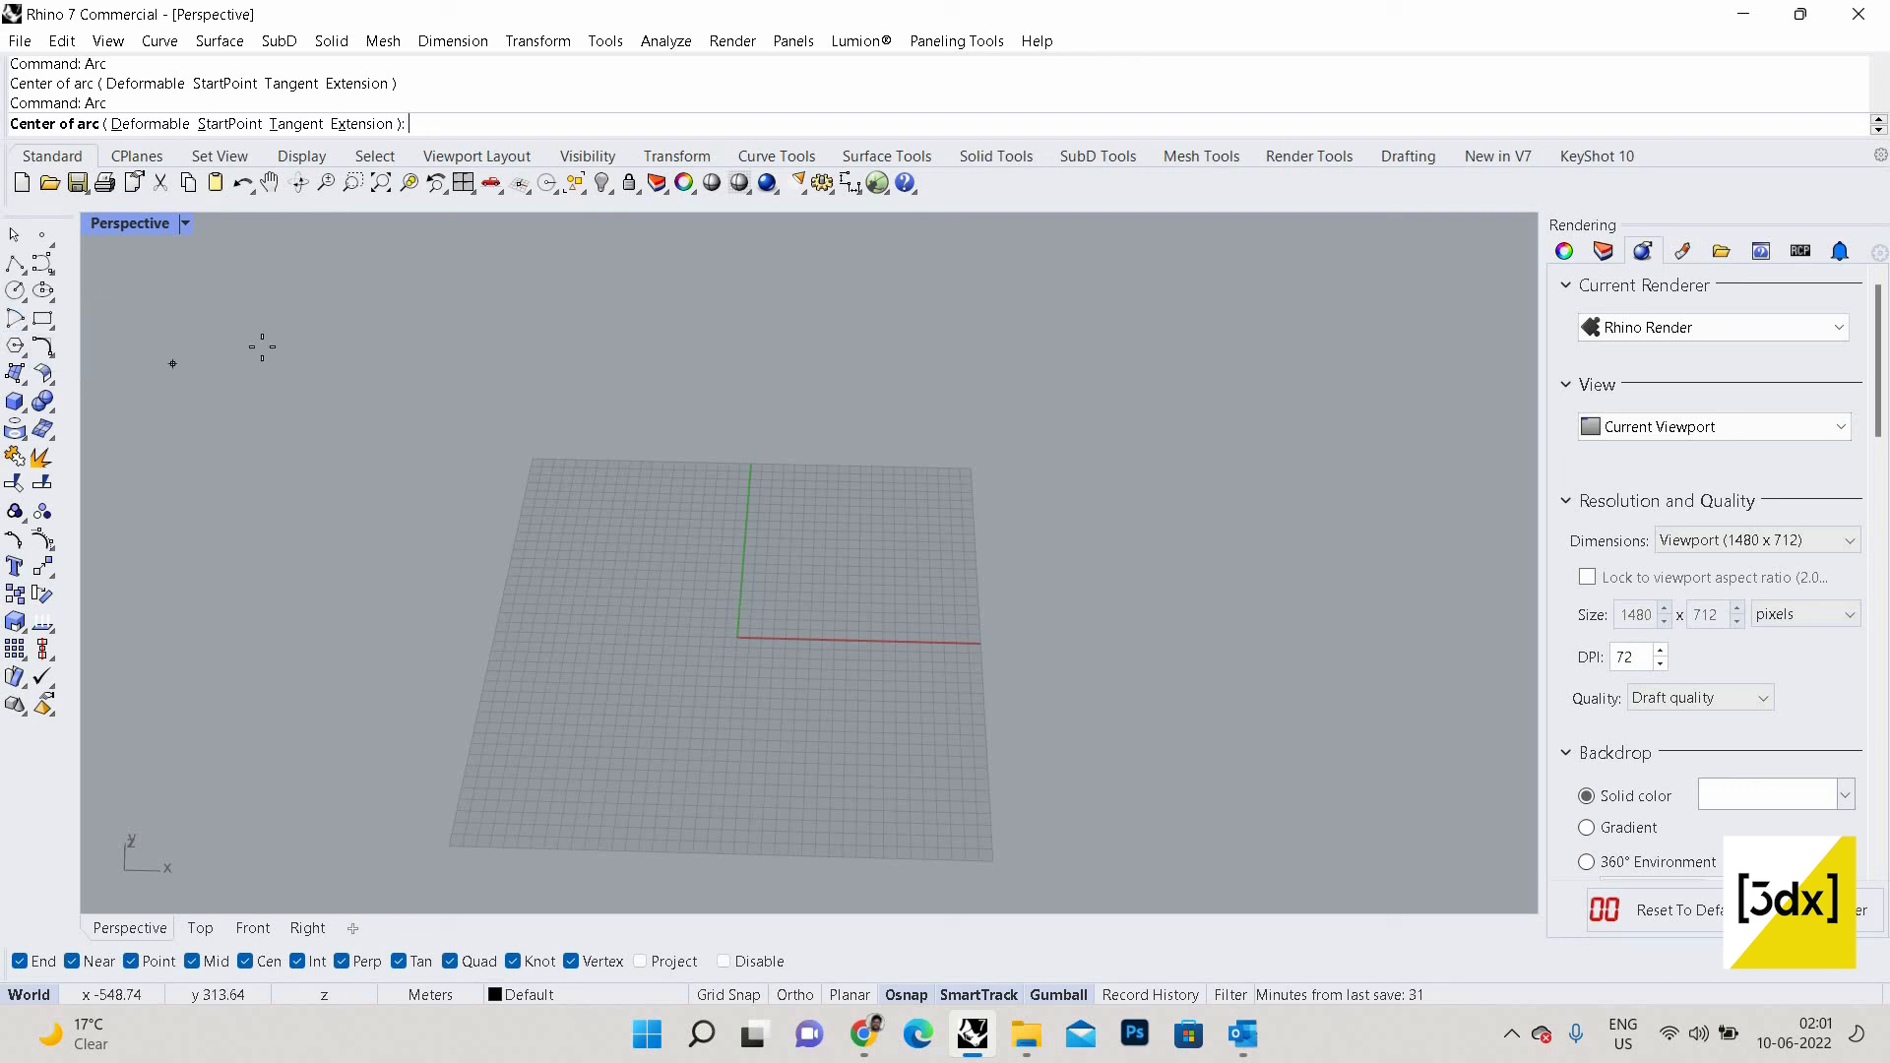
scroll(696, 351, up, 3)
scroll(766, 426, down, 3)
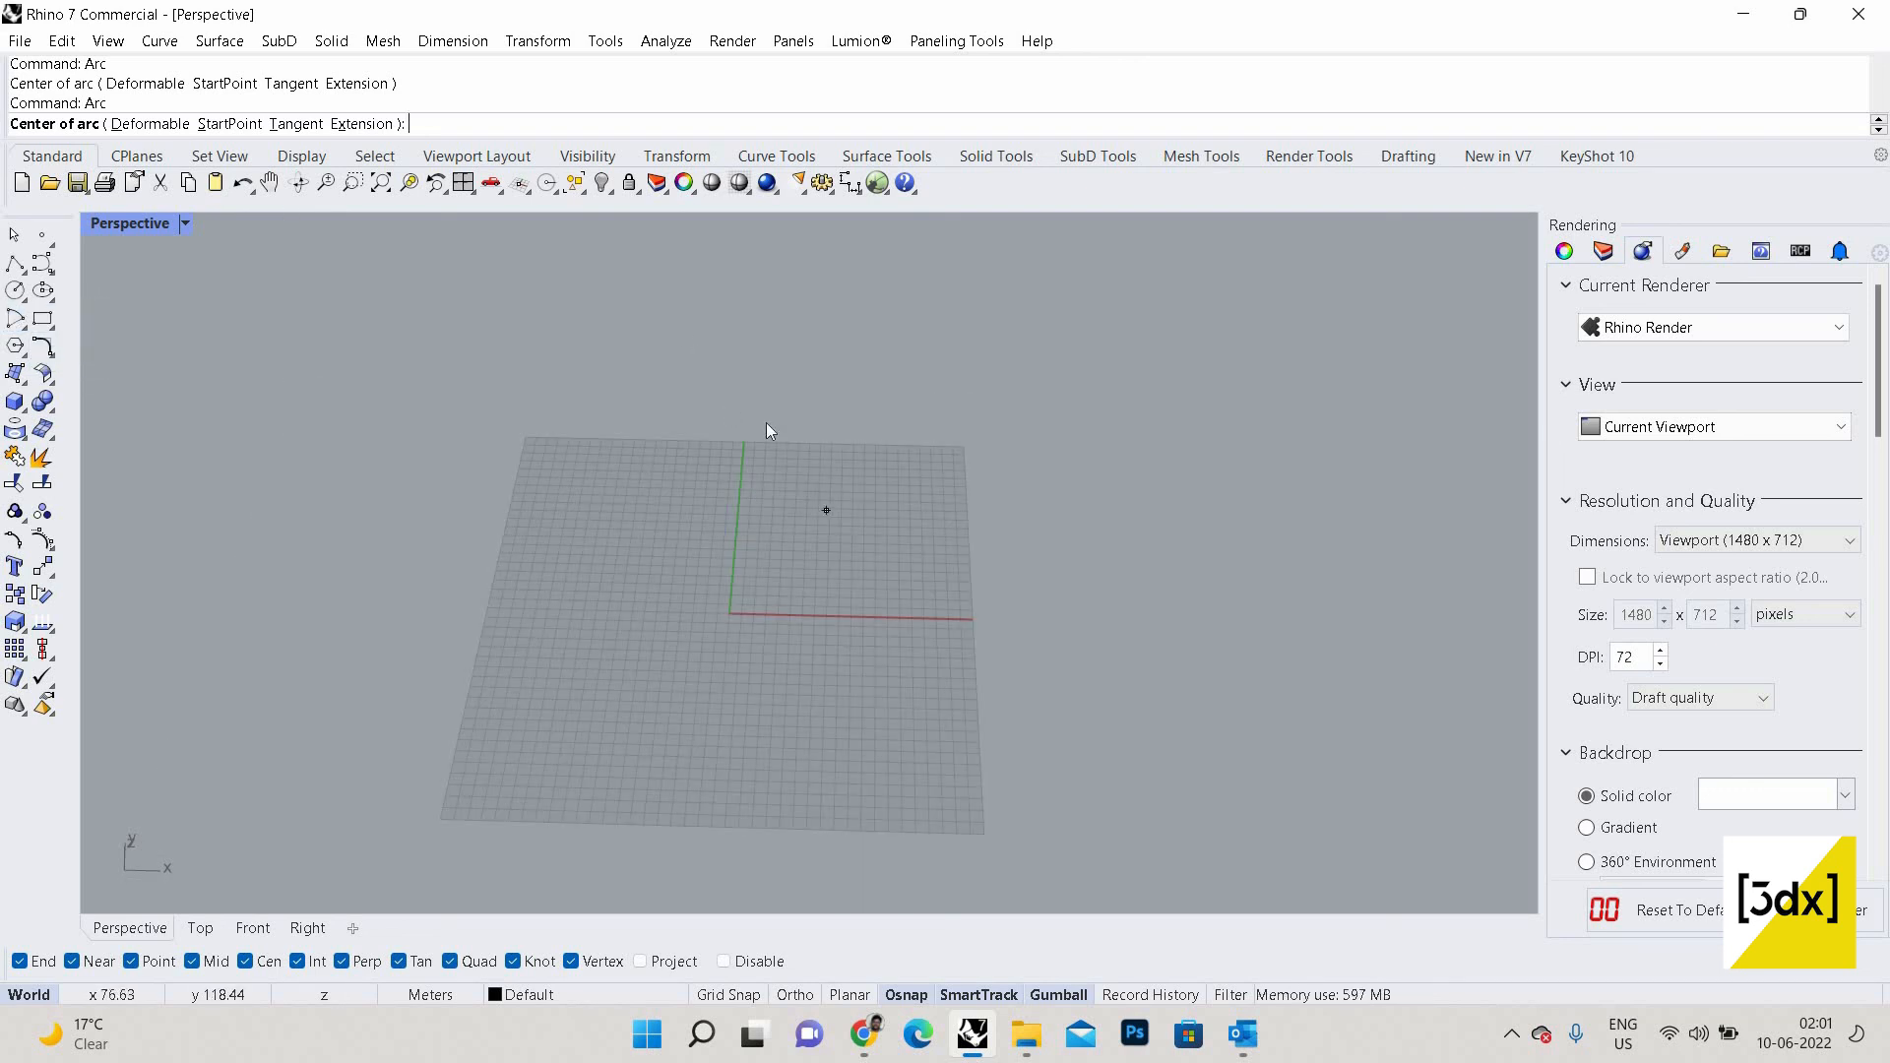
key(Escape)
scroll(770, 430, up, 2)
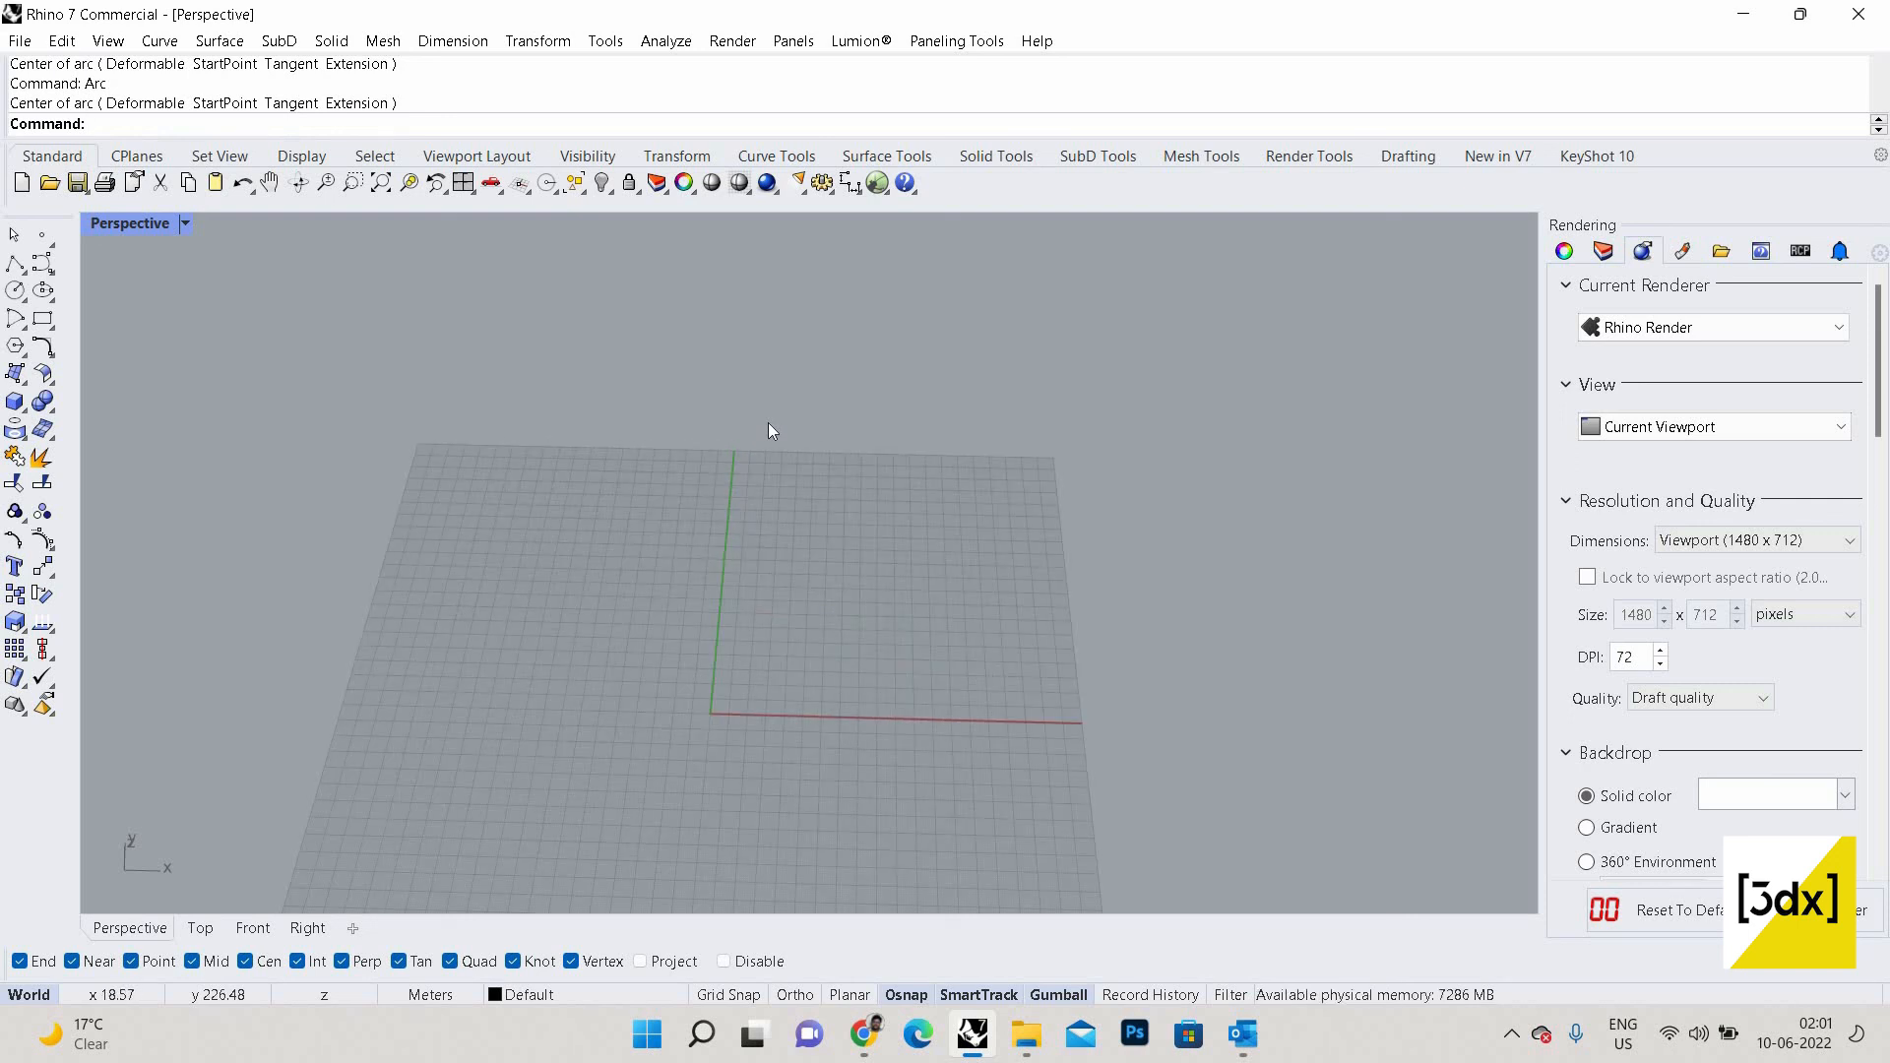
Try an arc with the StartPoint option, placing its ends about 161 m apart and shaping it with the Direction option.
text(Arc)
key(Return)
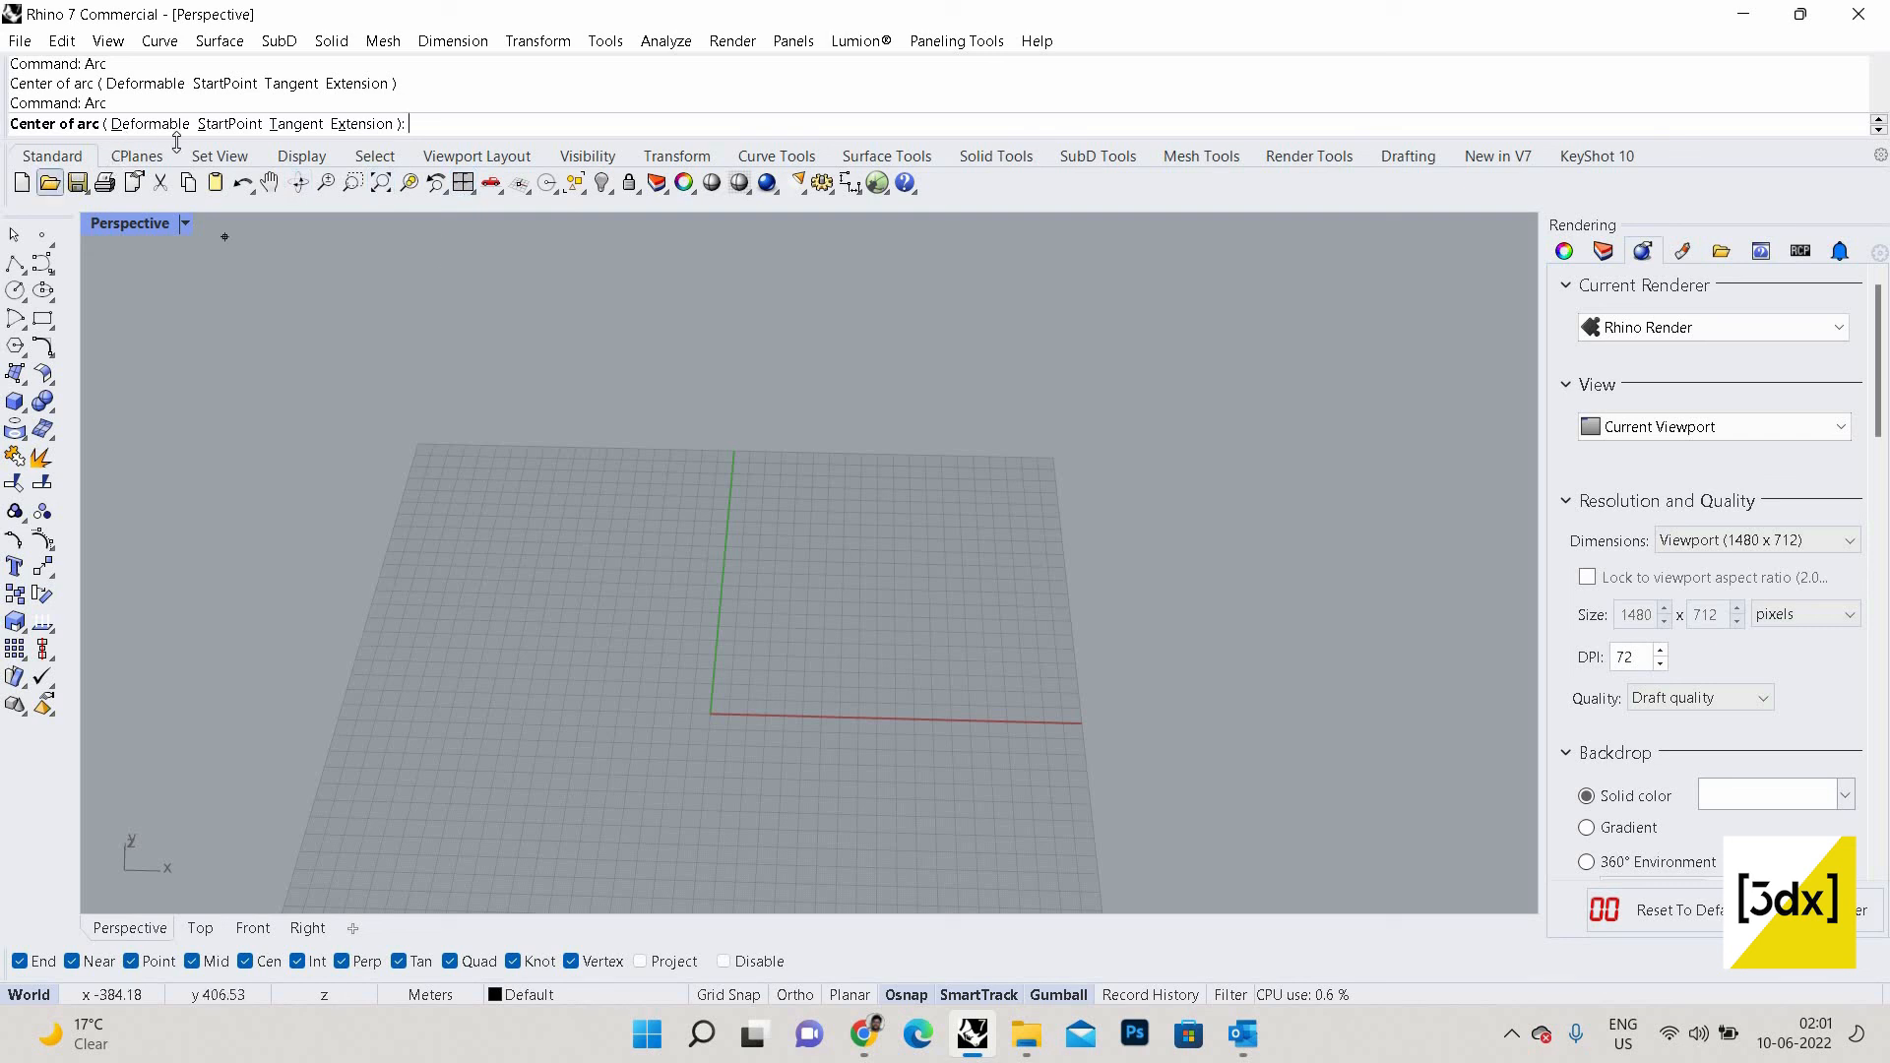
click(229, 123)
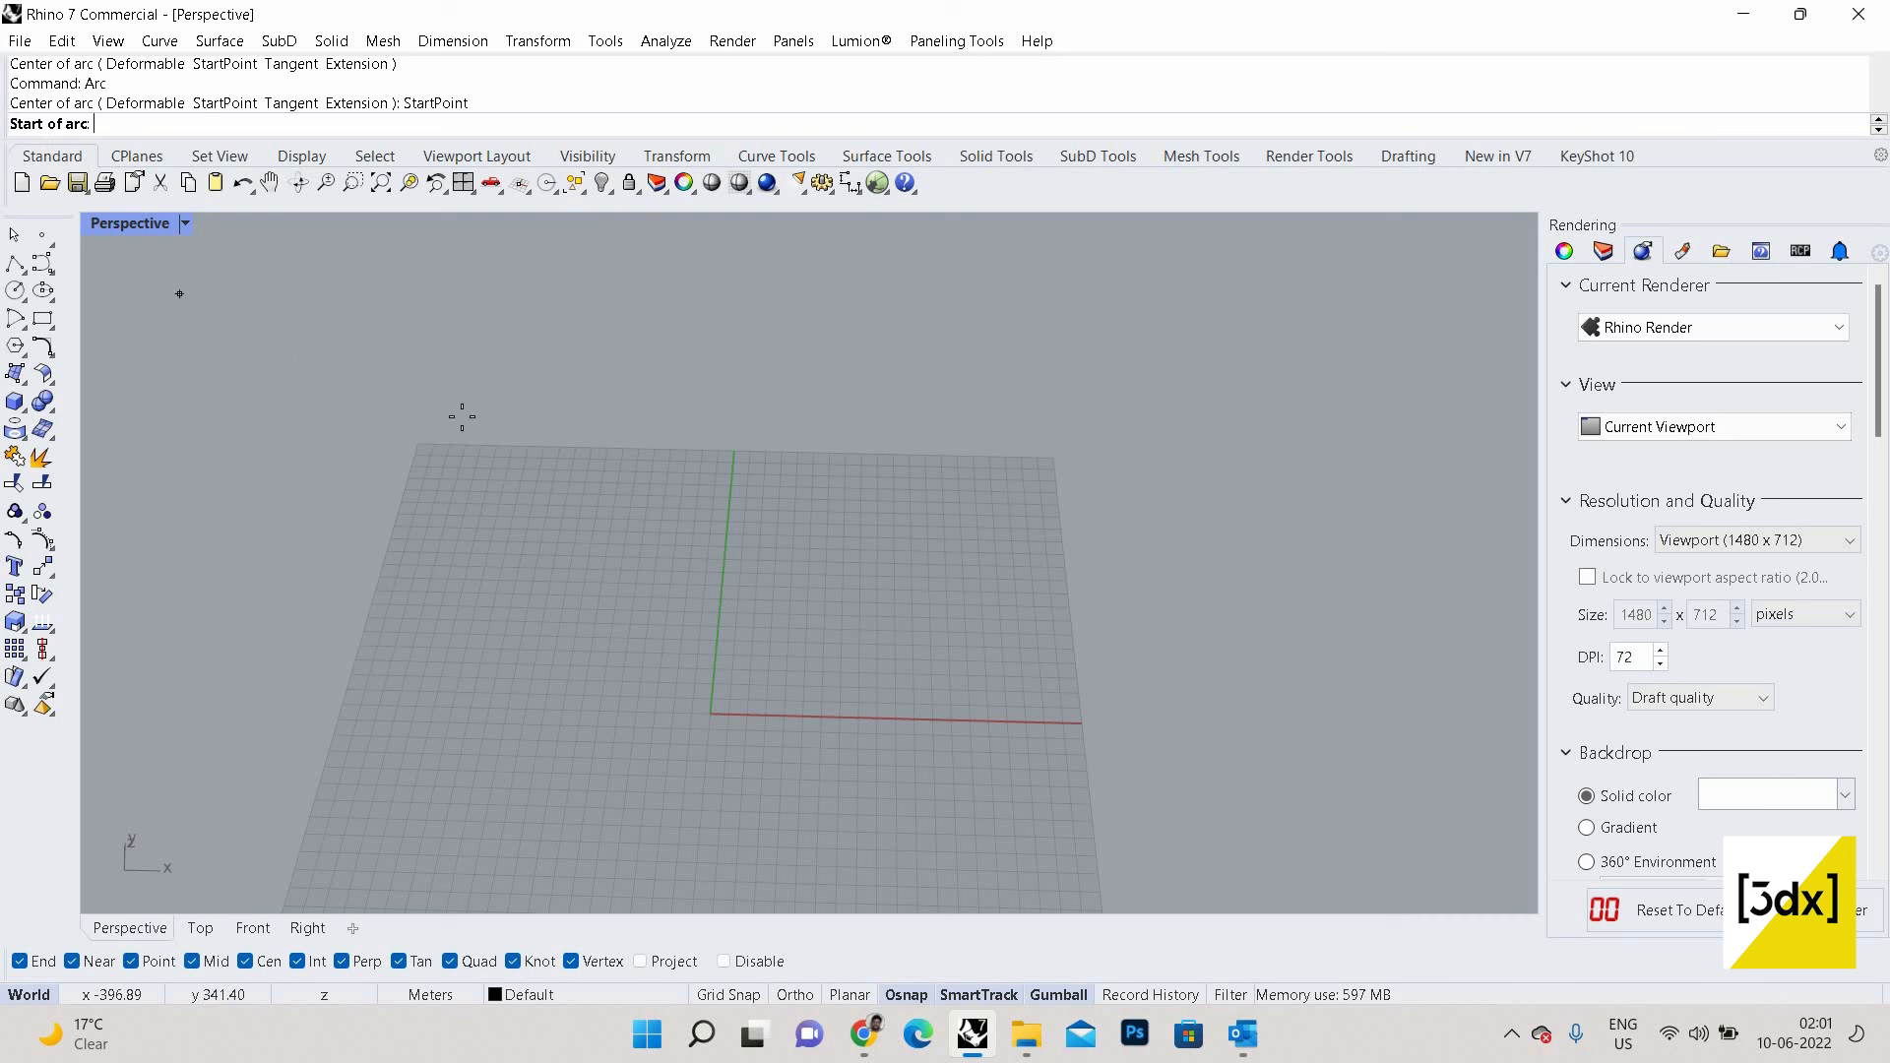
scroll(443, 592, up, 3)
click(443, 591)
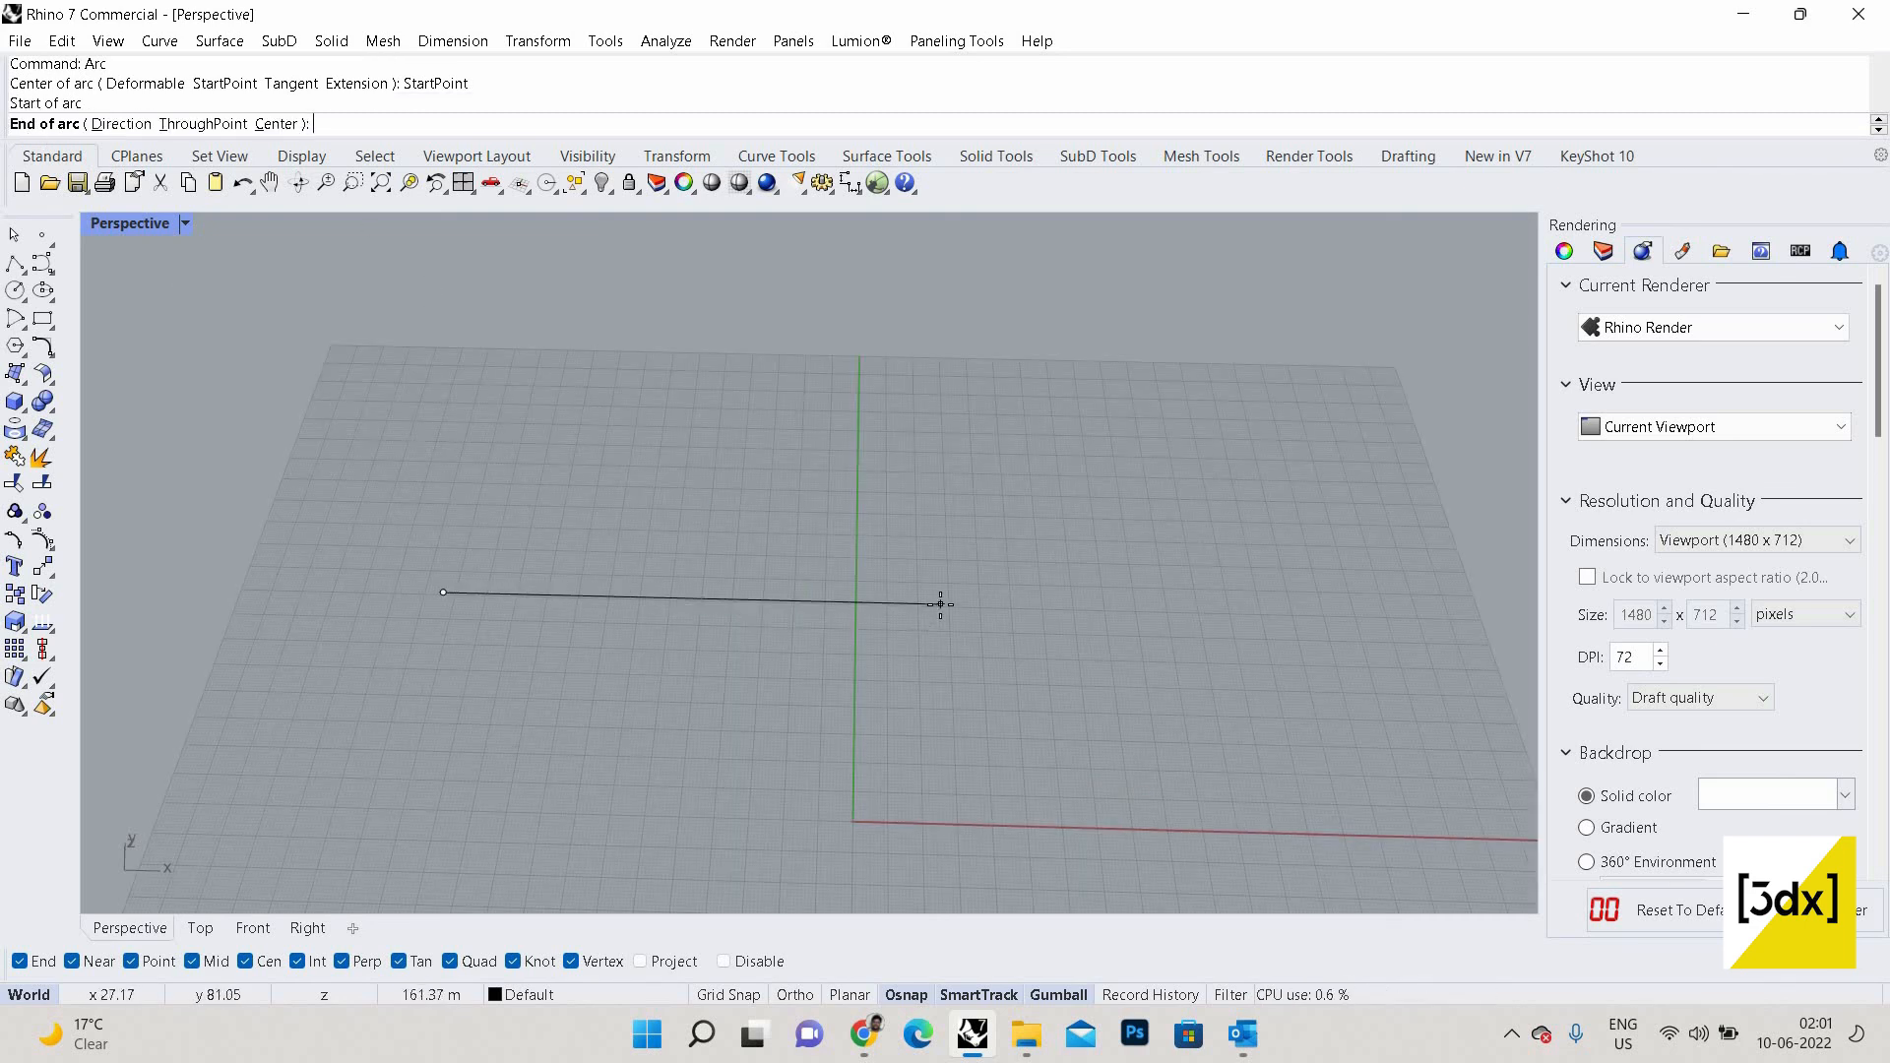
click(940, 604)
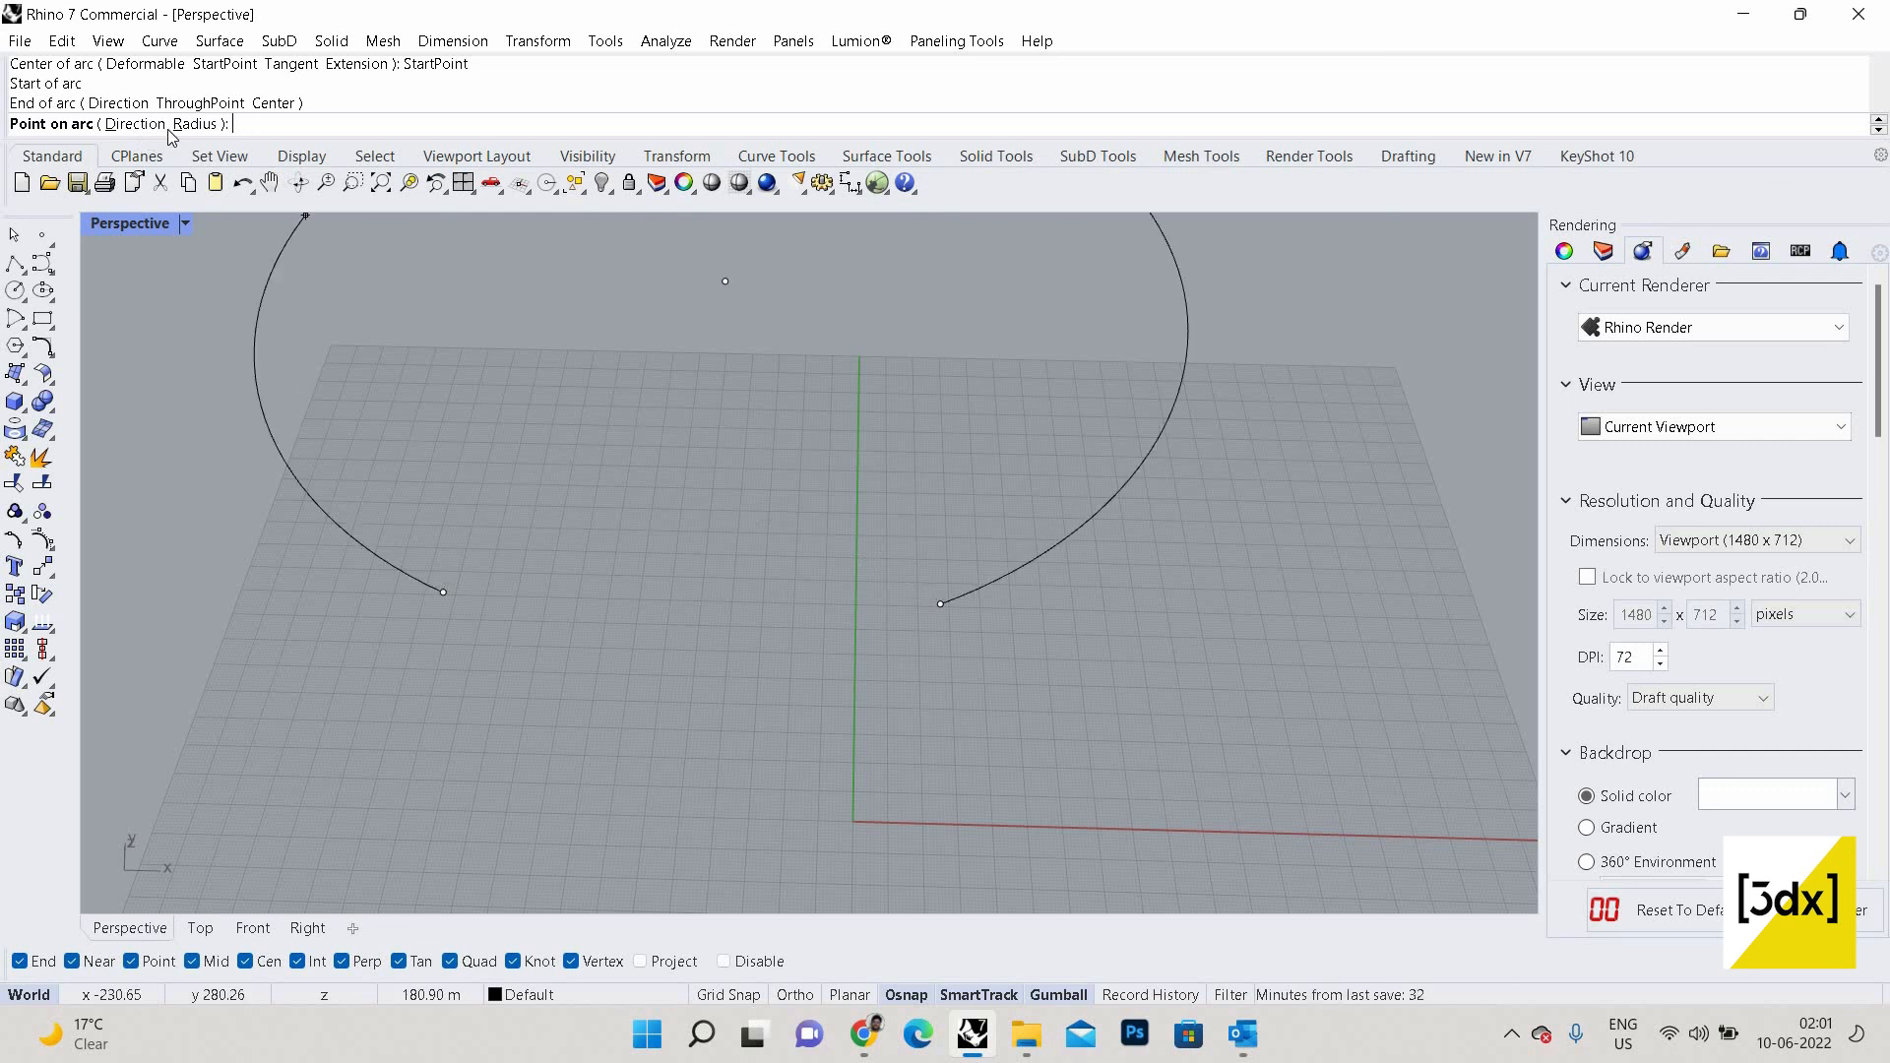
text(d)
key(Return)
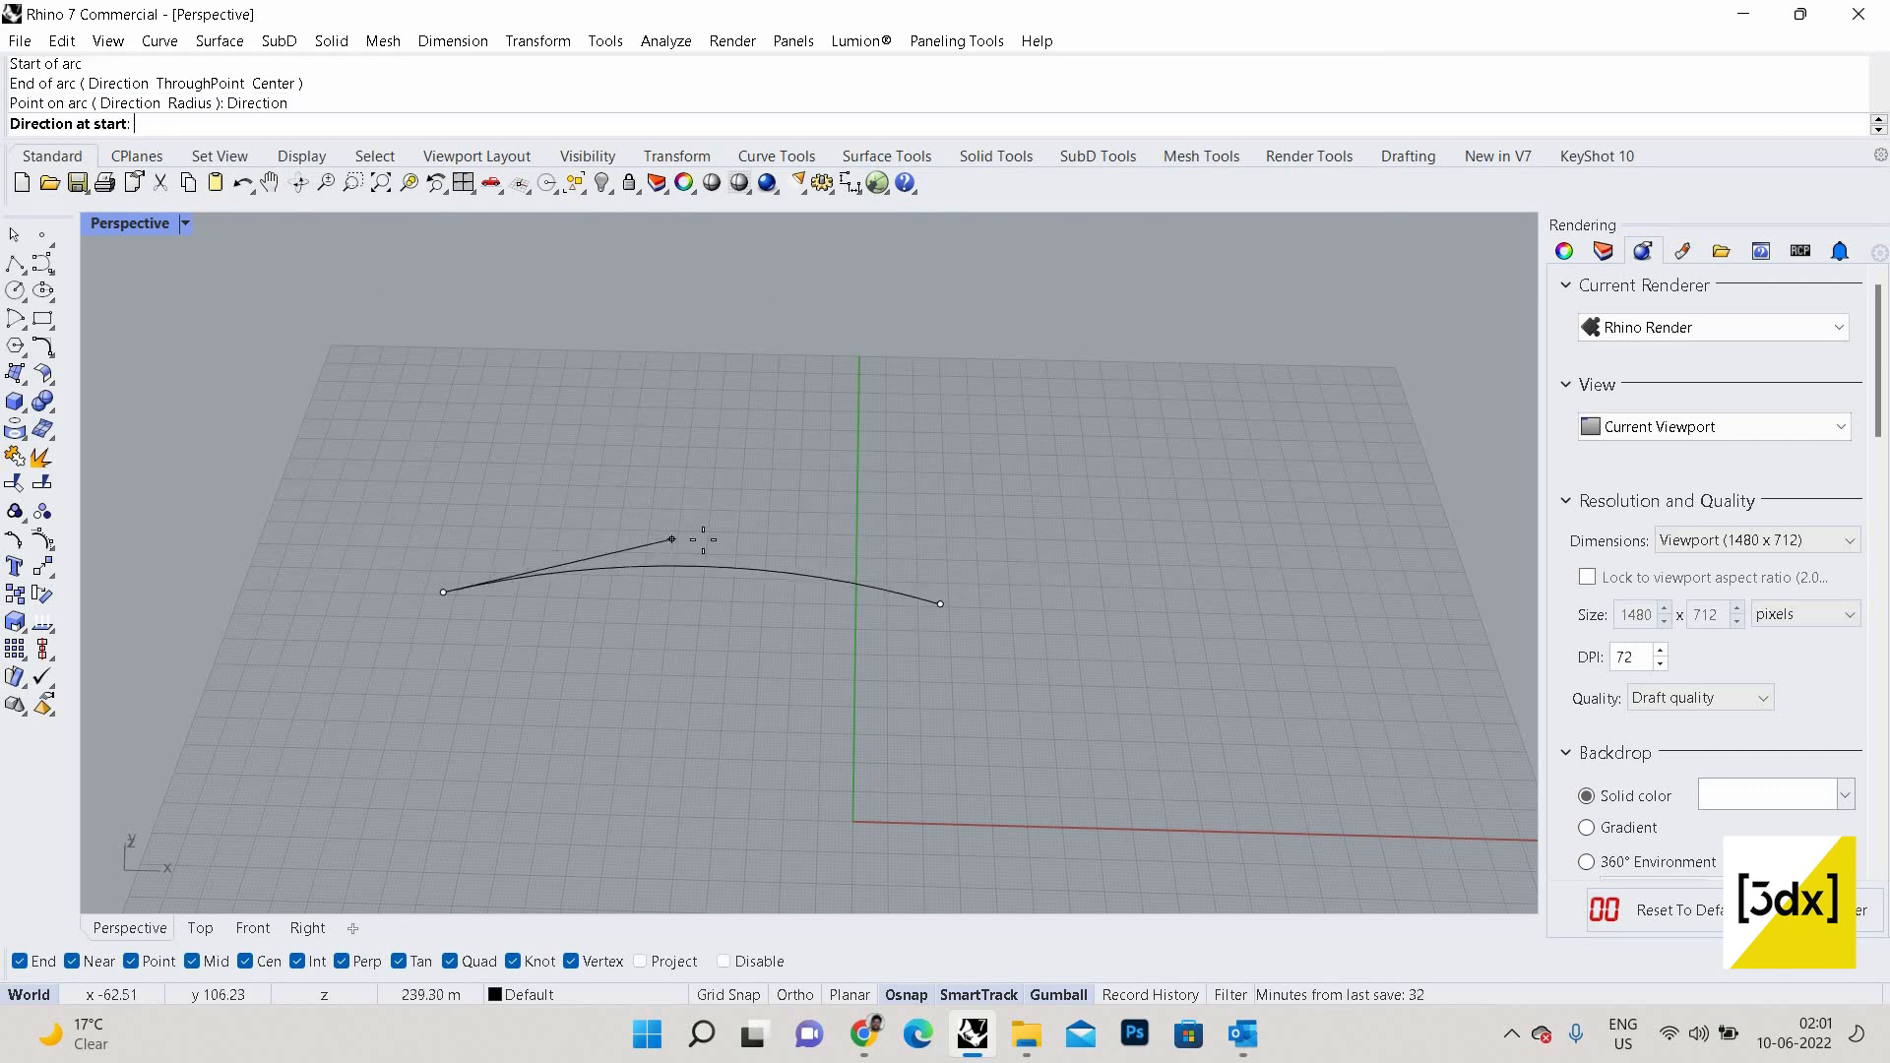
scroll(698, 512, down, 2)
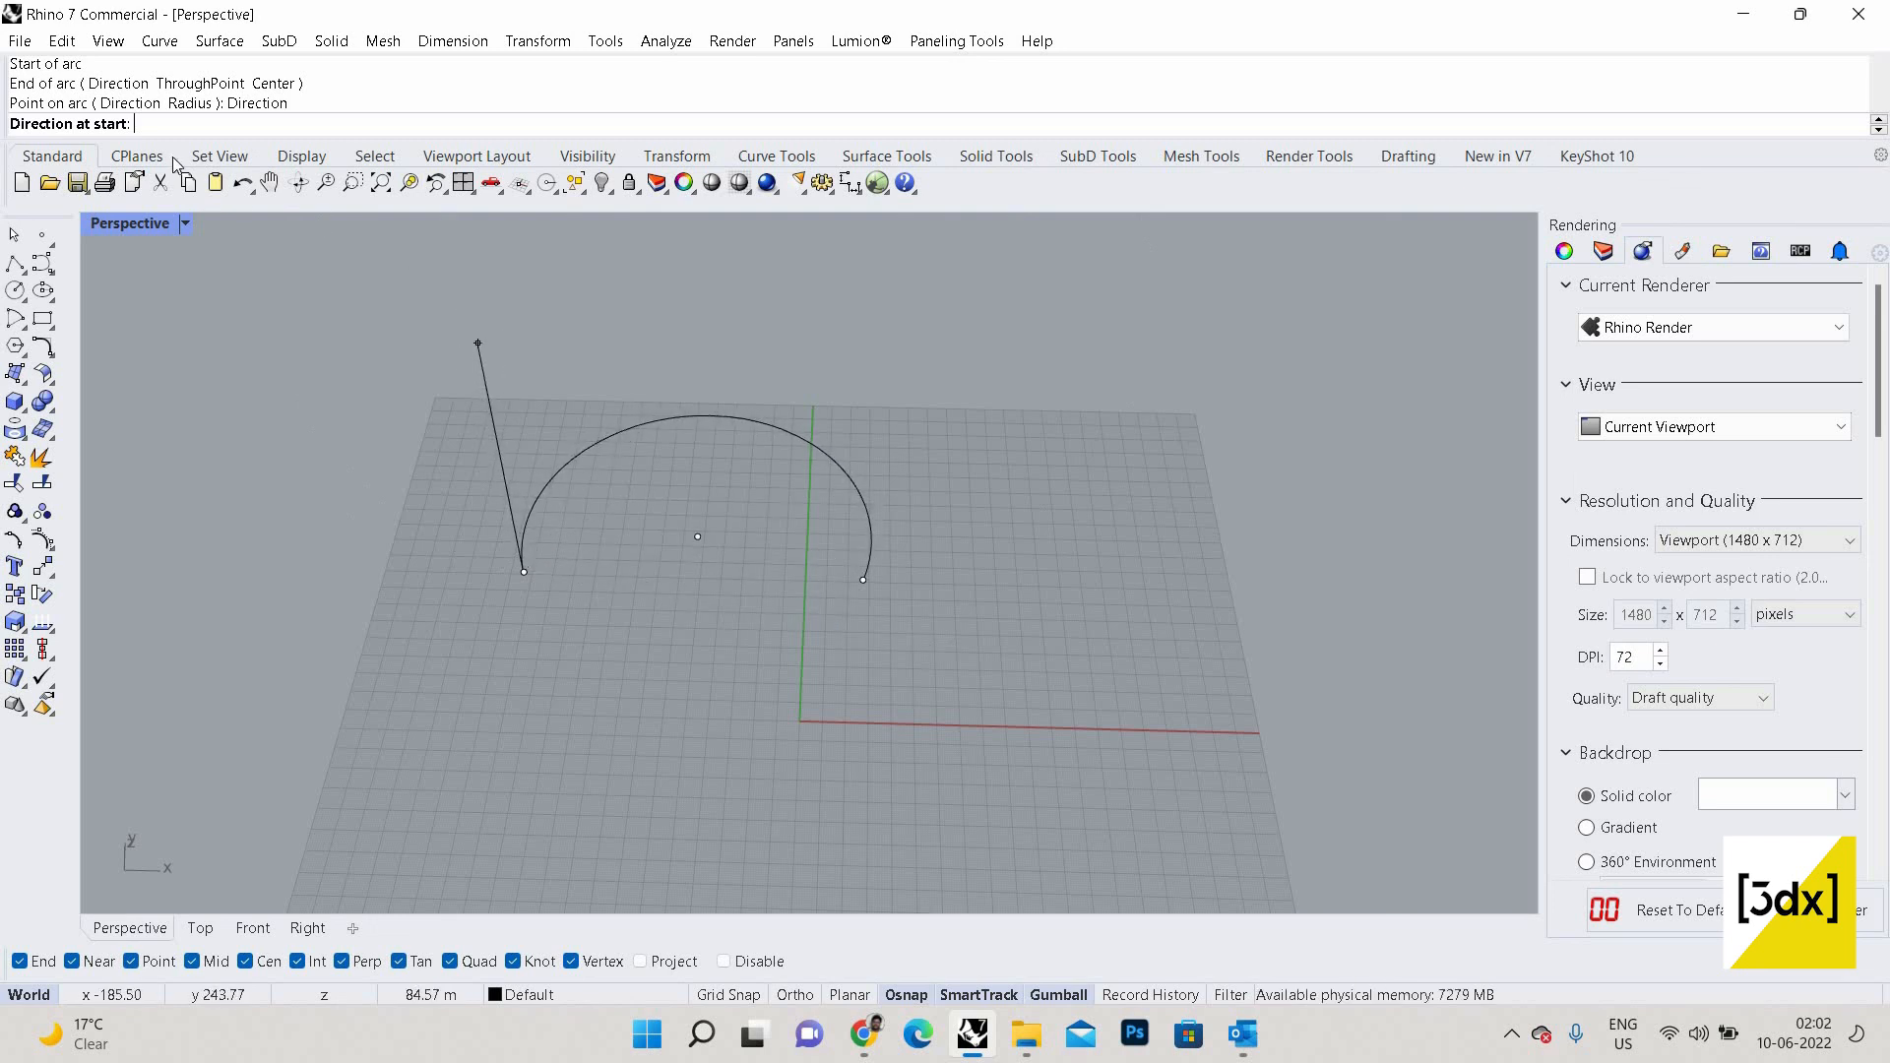
key(Escape)
key(Return)
click(492, 578)
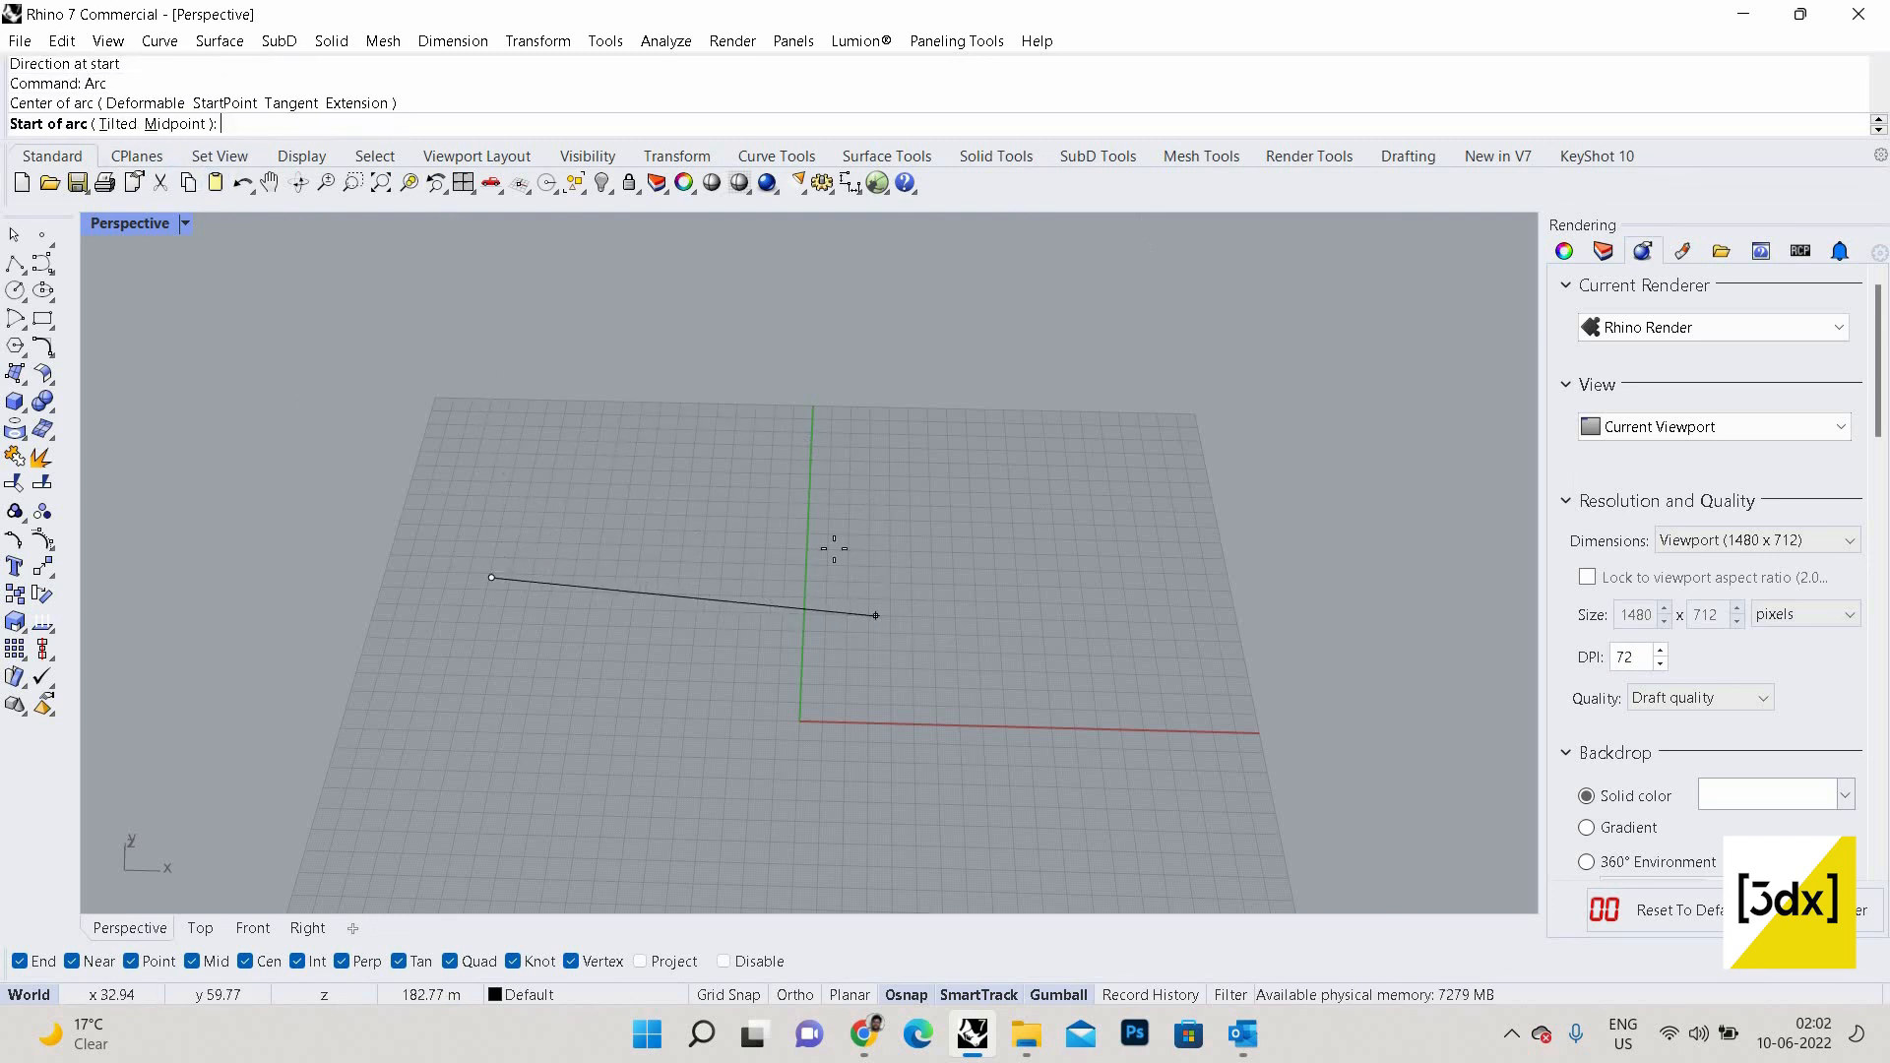
click(875, 591)
key(Escape)
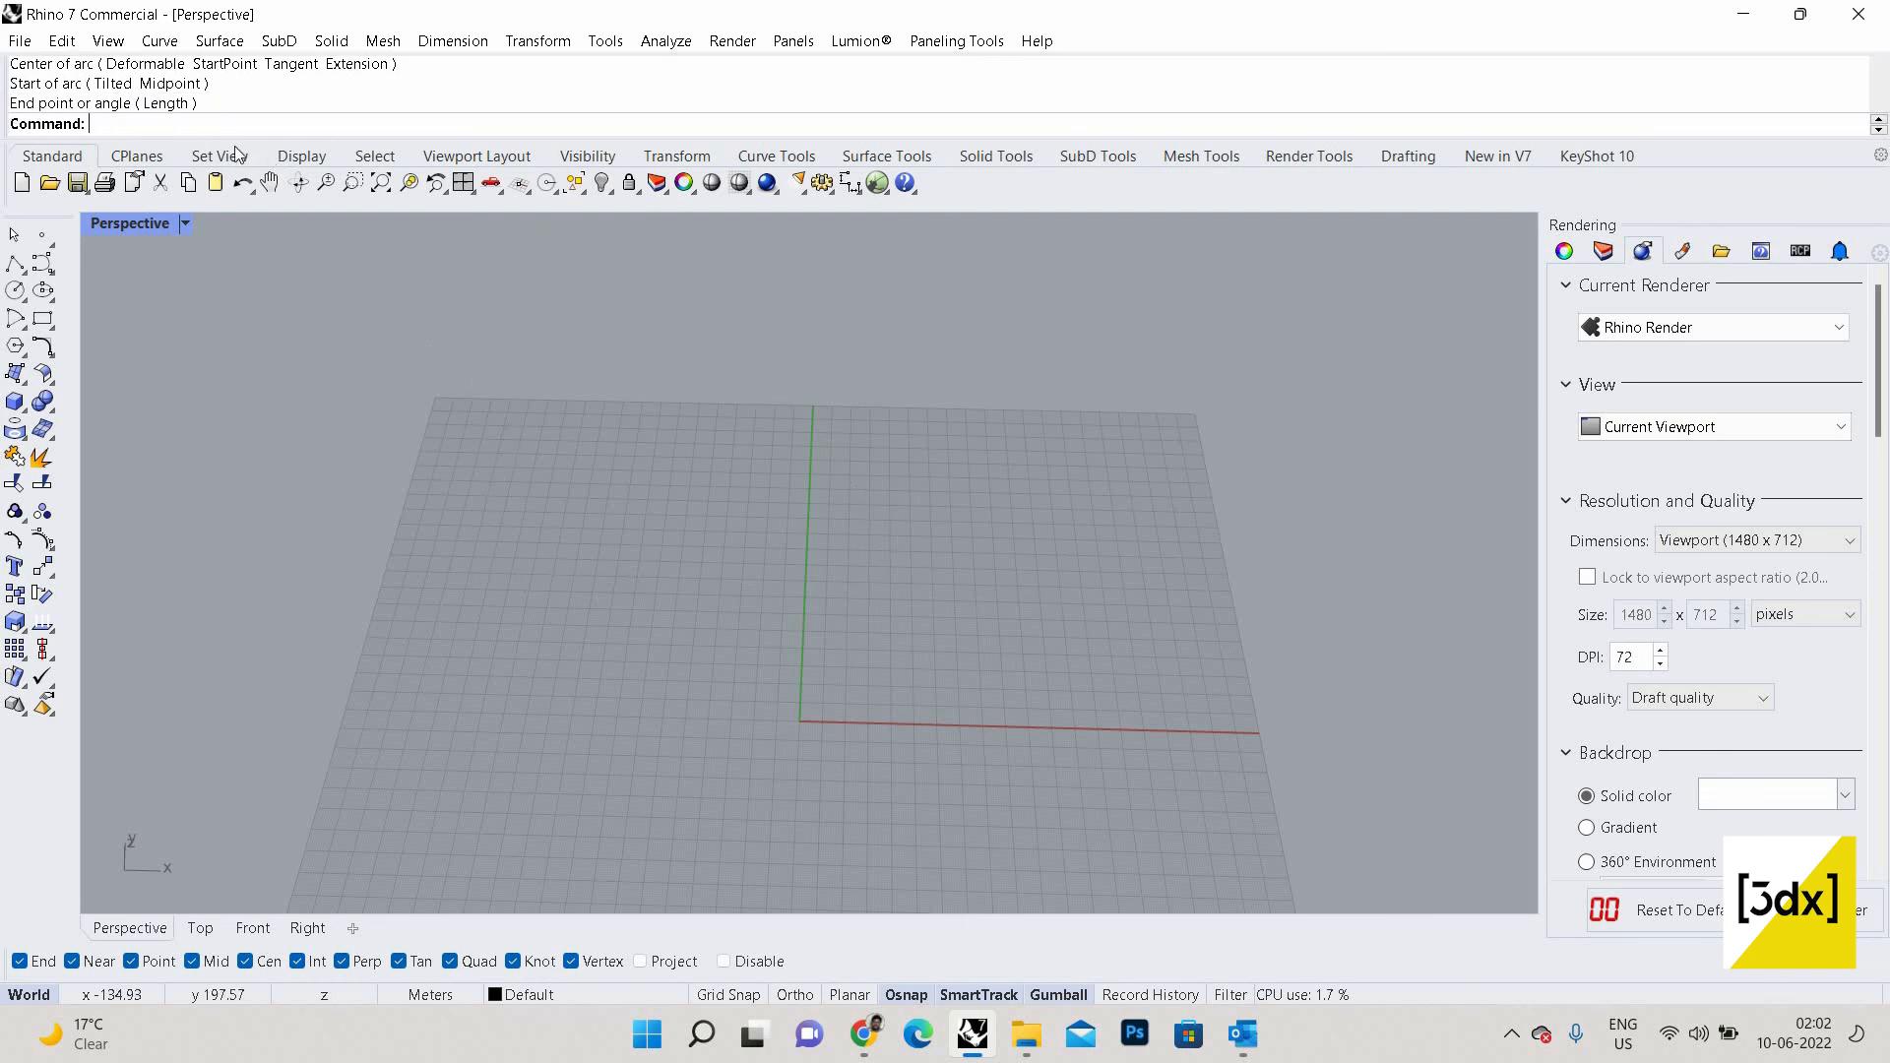
Try a StartPoint arc across the grid's Y axis, placing both ends and previewing the point on the arc.
key(Return)
text(s)
key(Return)
click(510, 587)
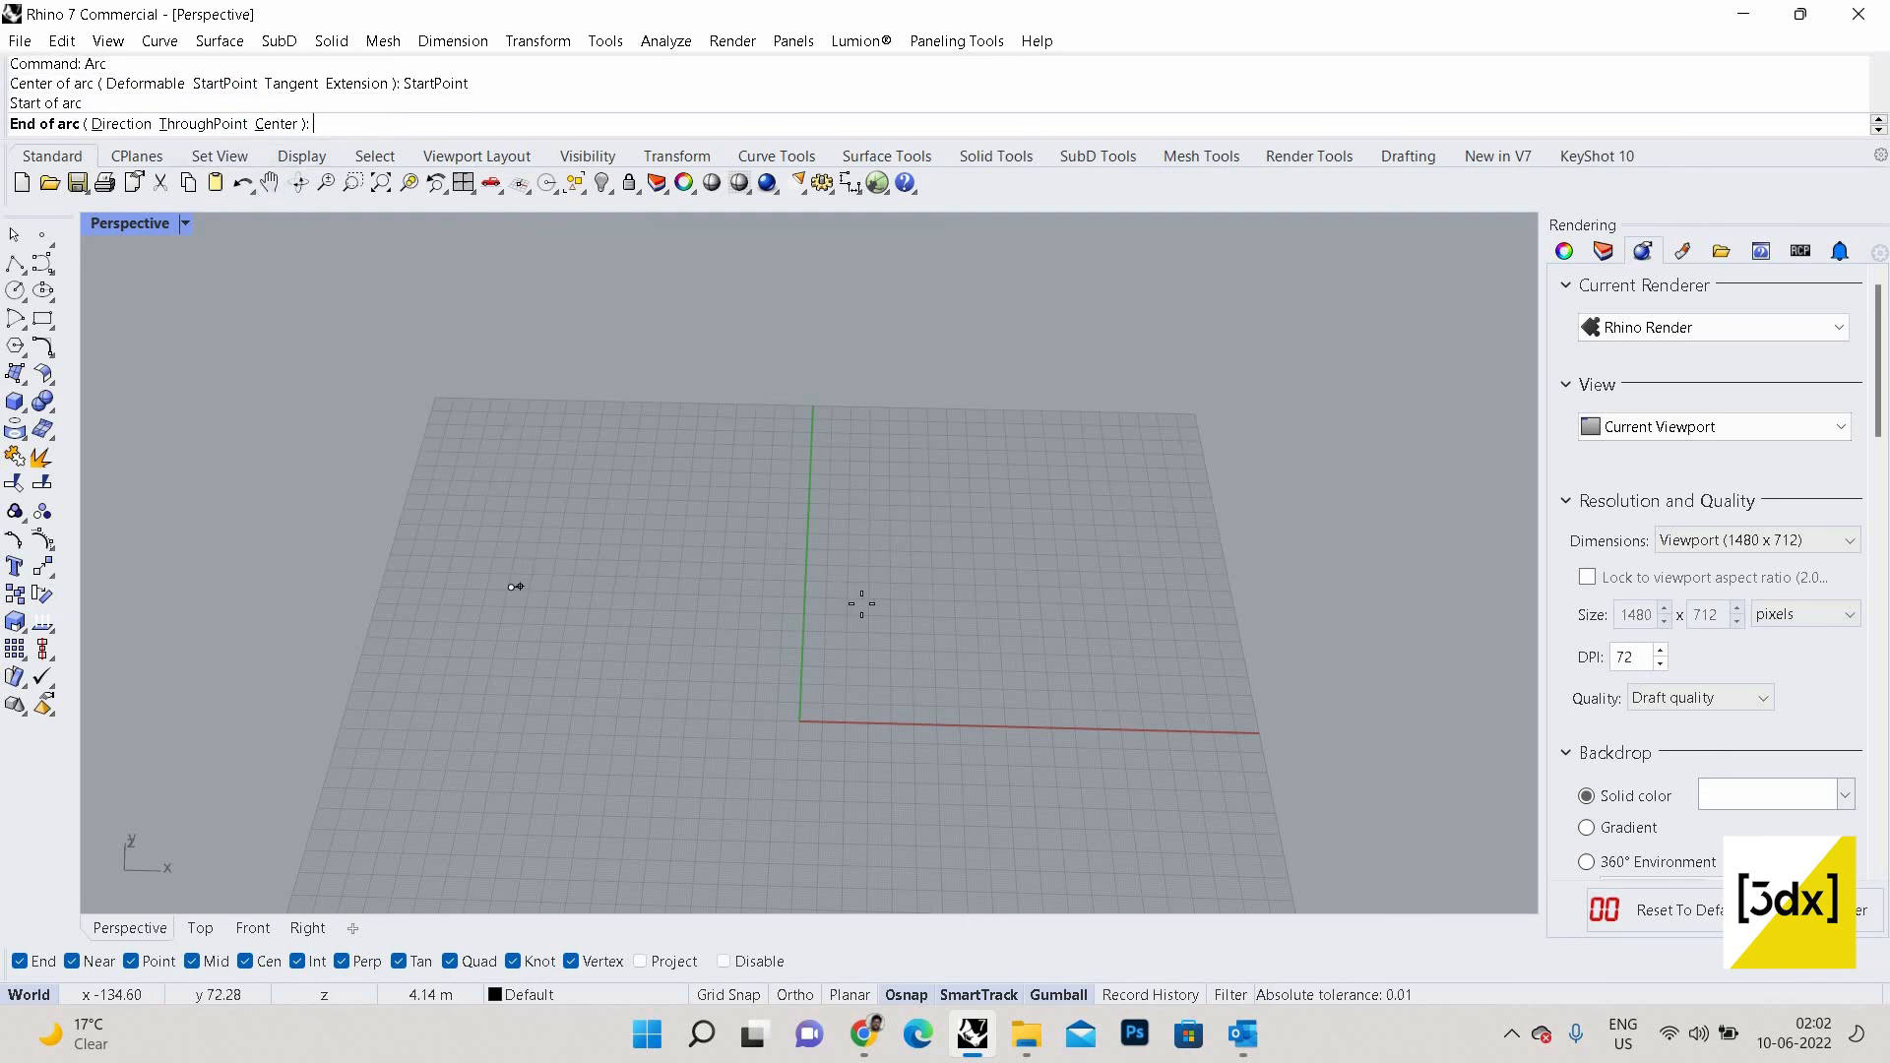
click(861, 603)
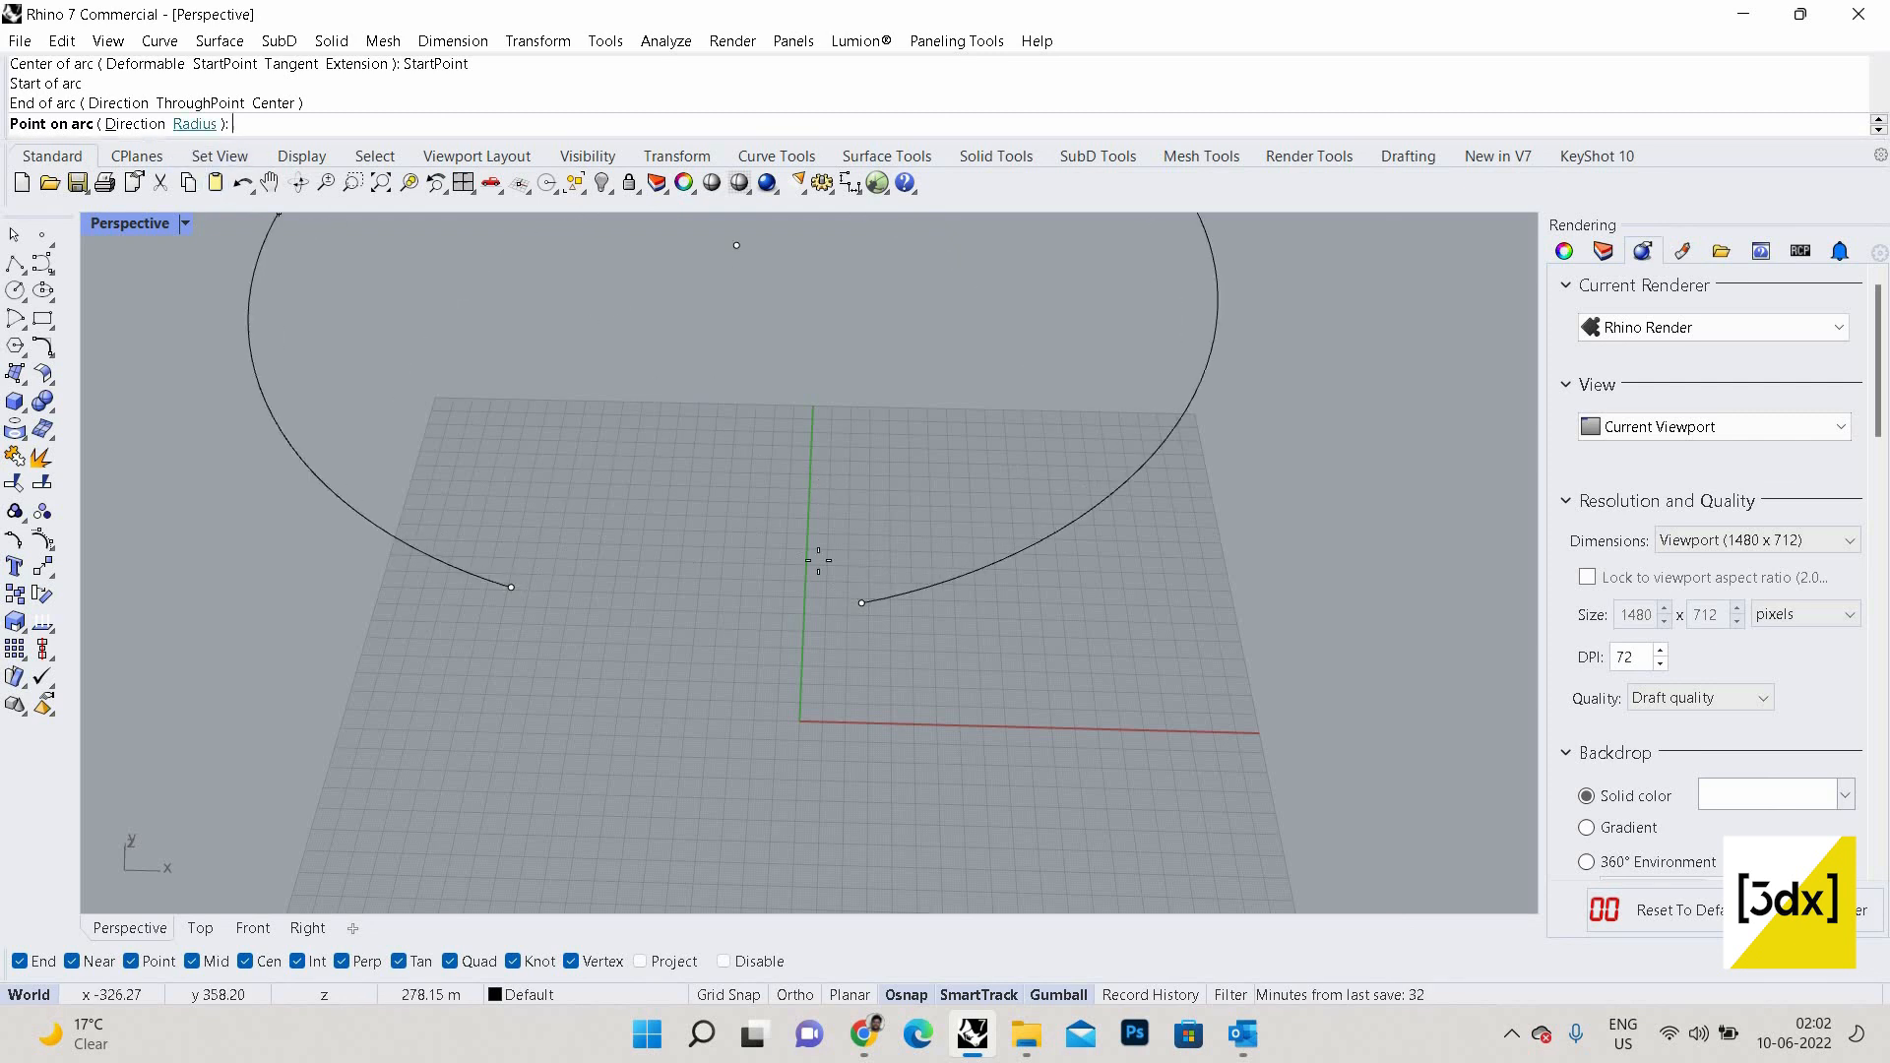
key(Escape)
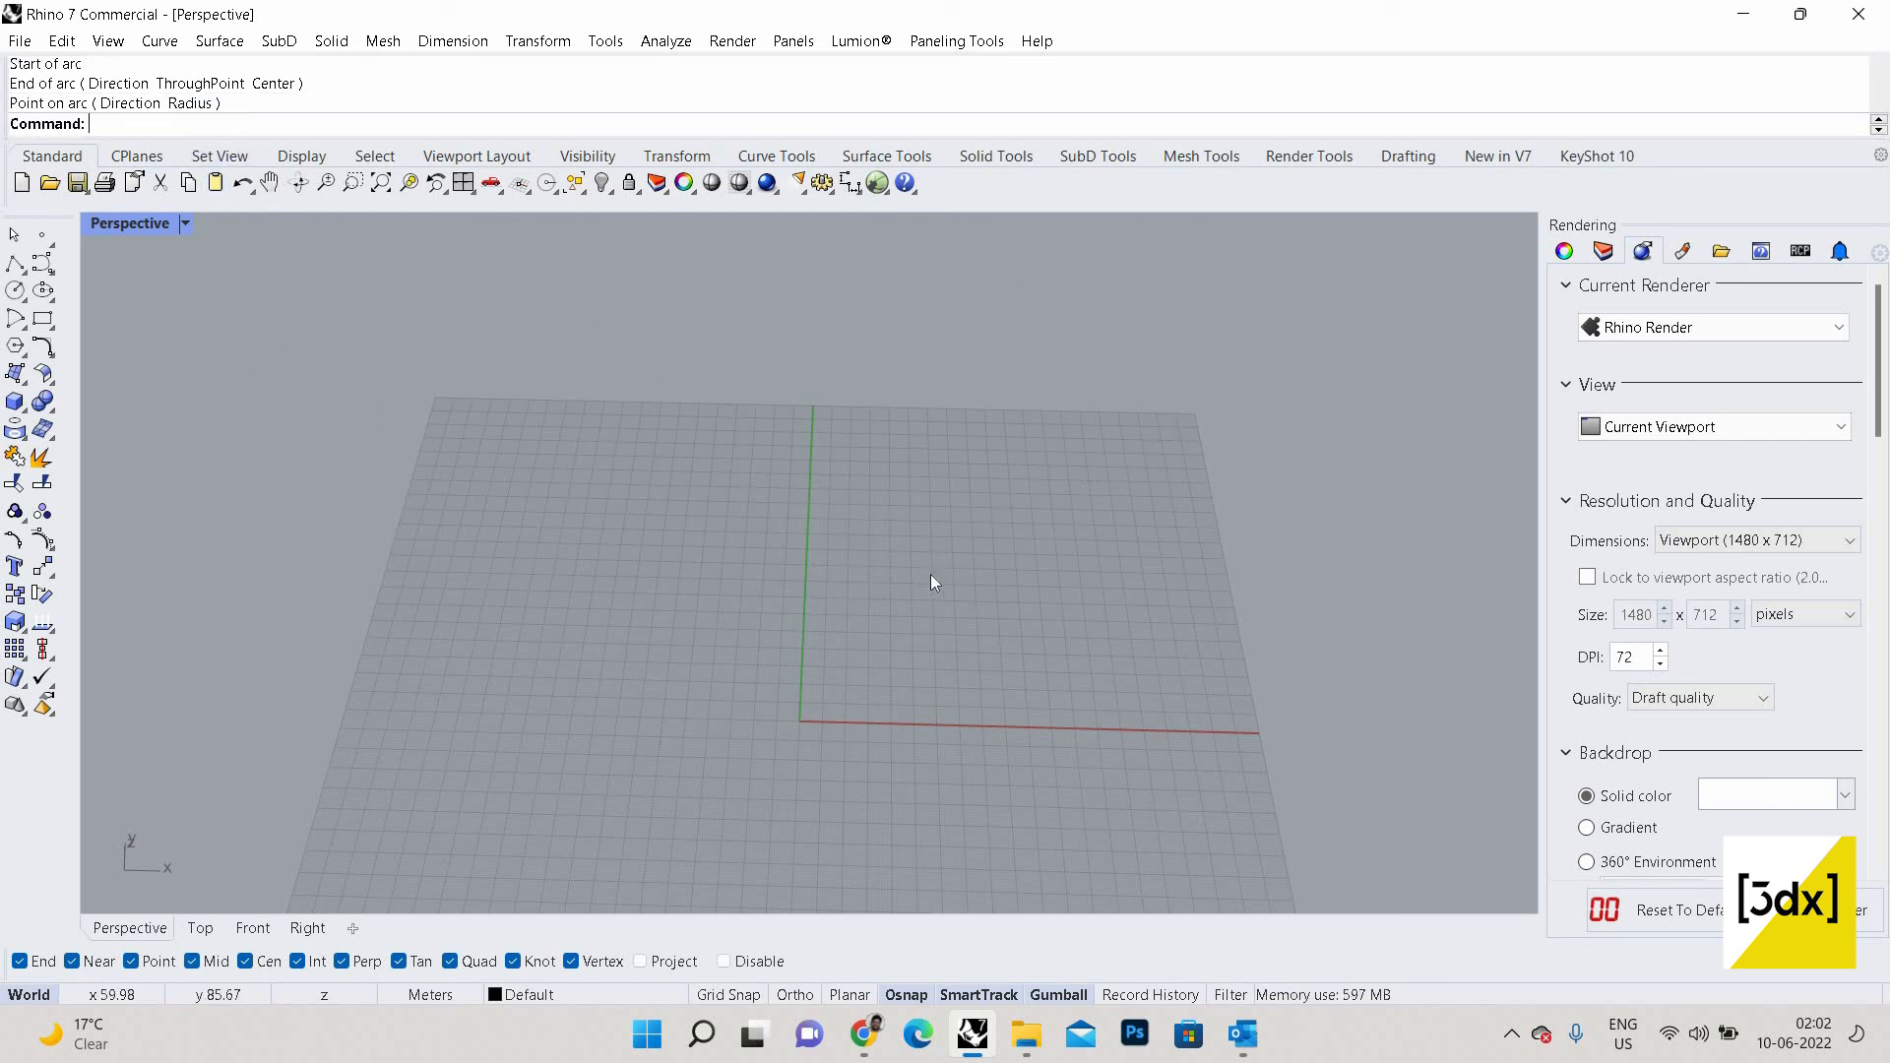
Draw a roughly half-circle arc from centre, start and end points across the upper grid, and delete it.
key(Return)
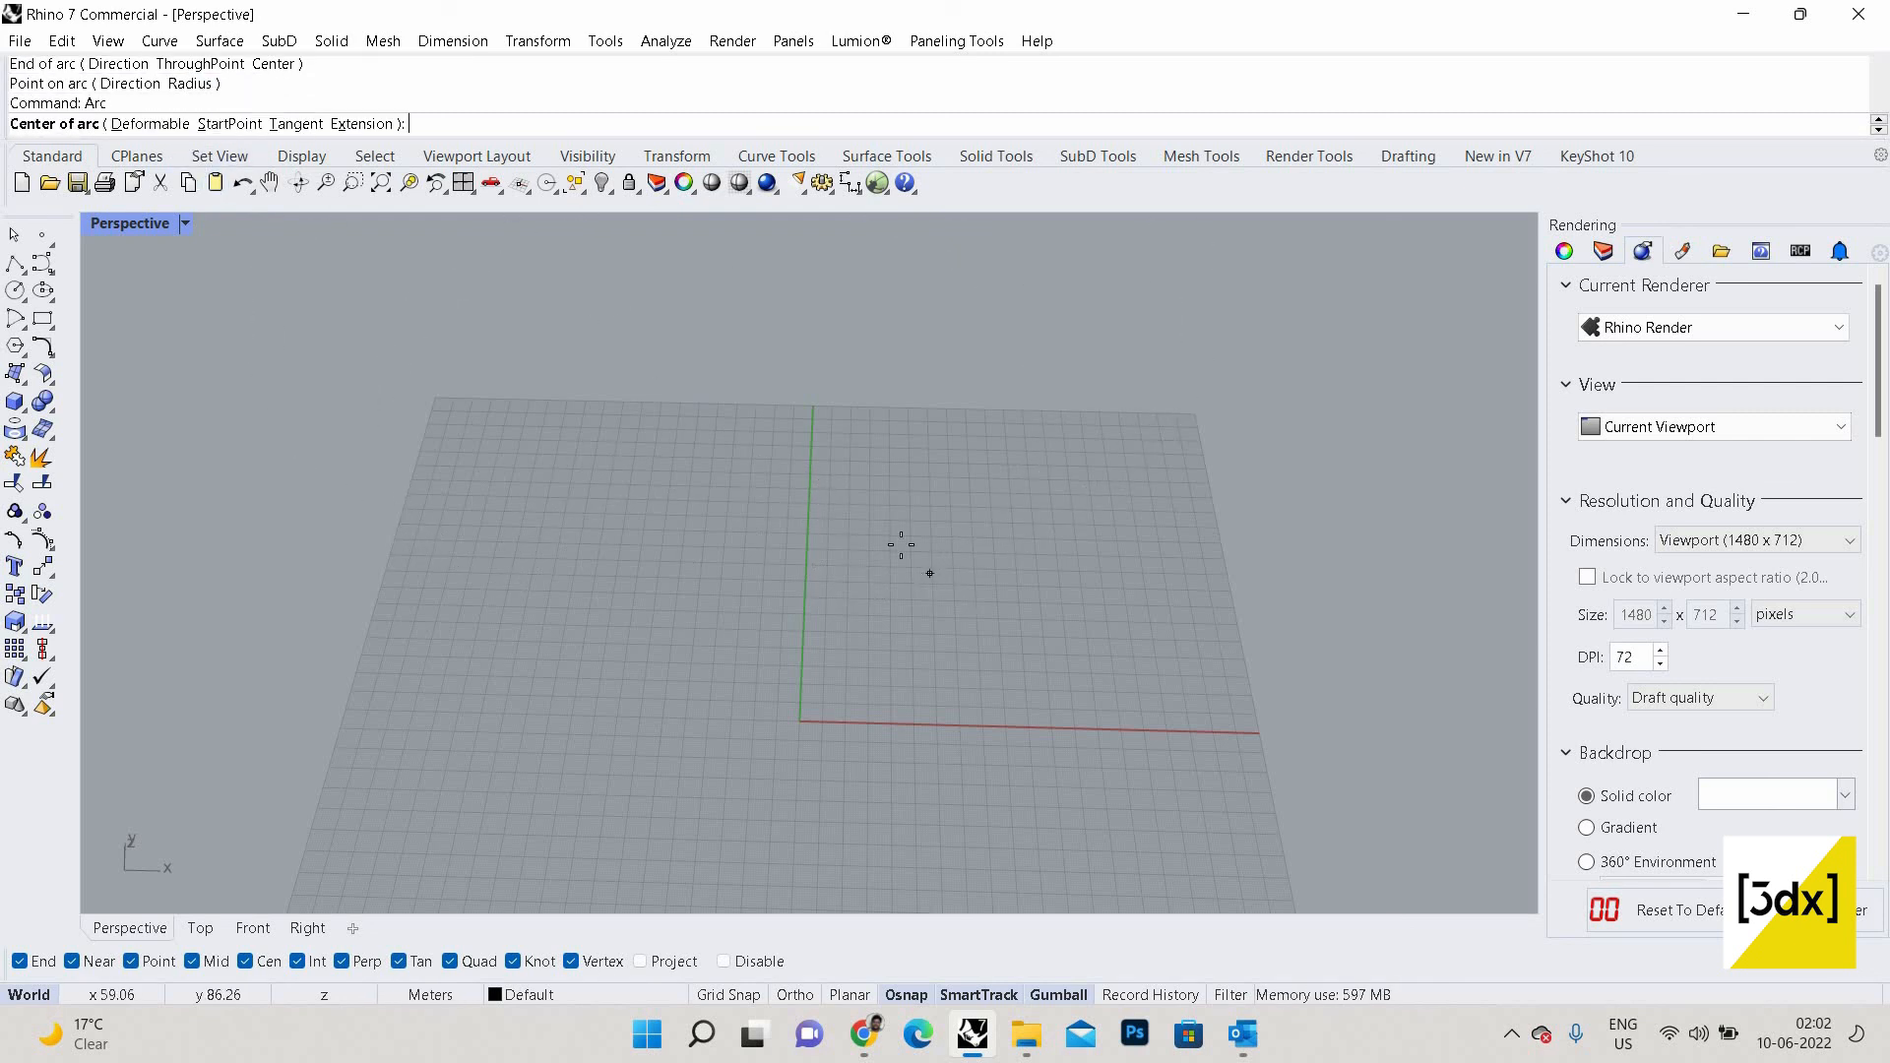
click(817, 574)
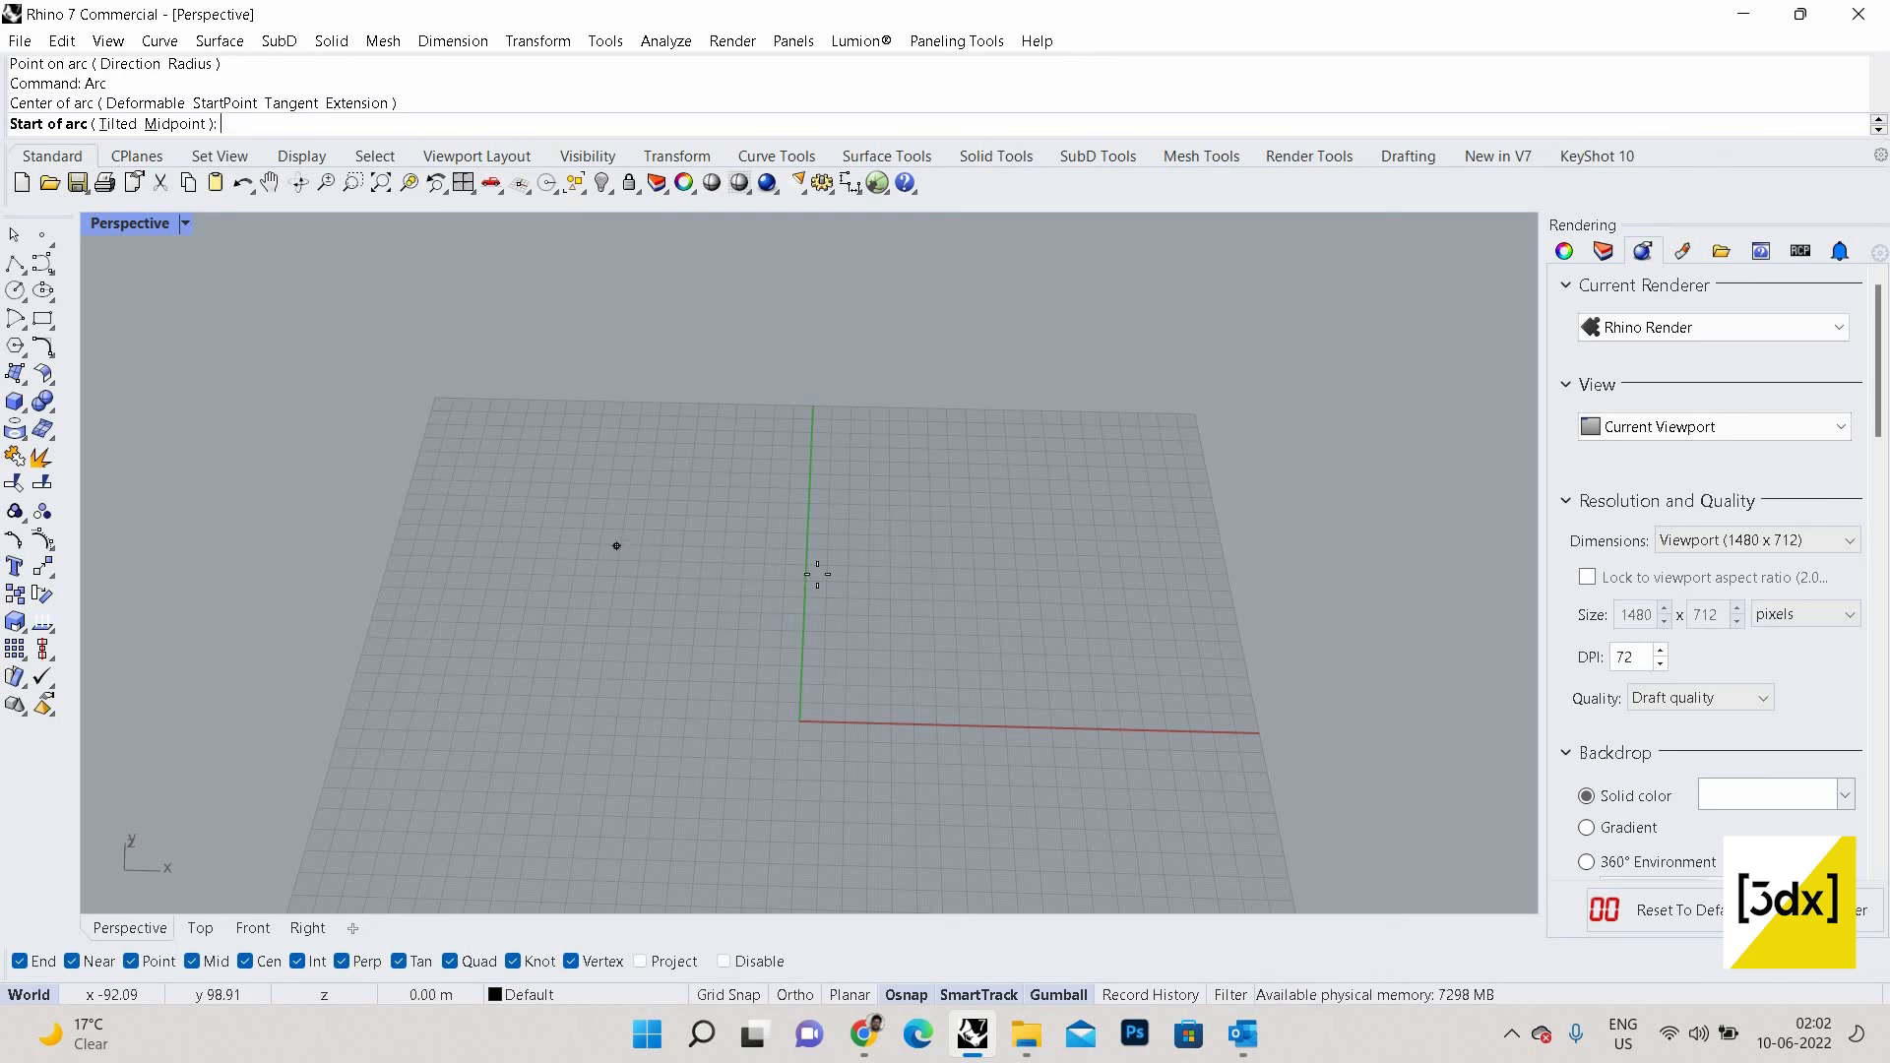
click(904, 555)
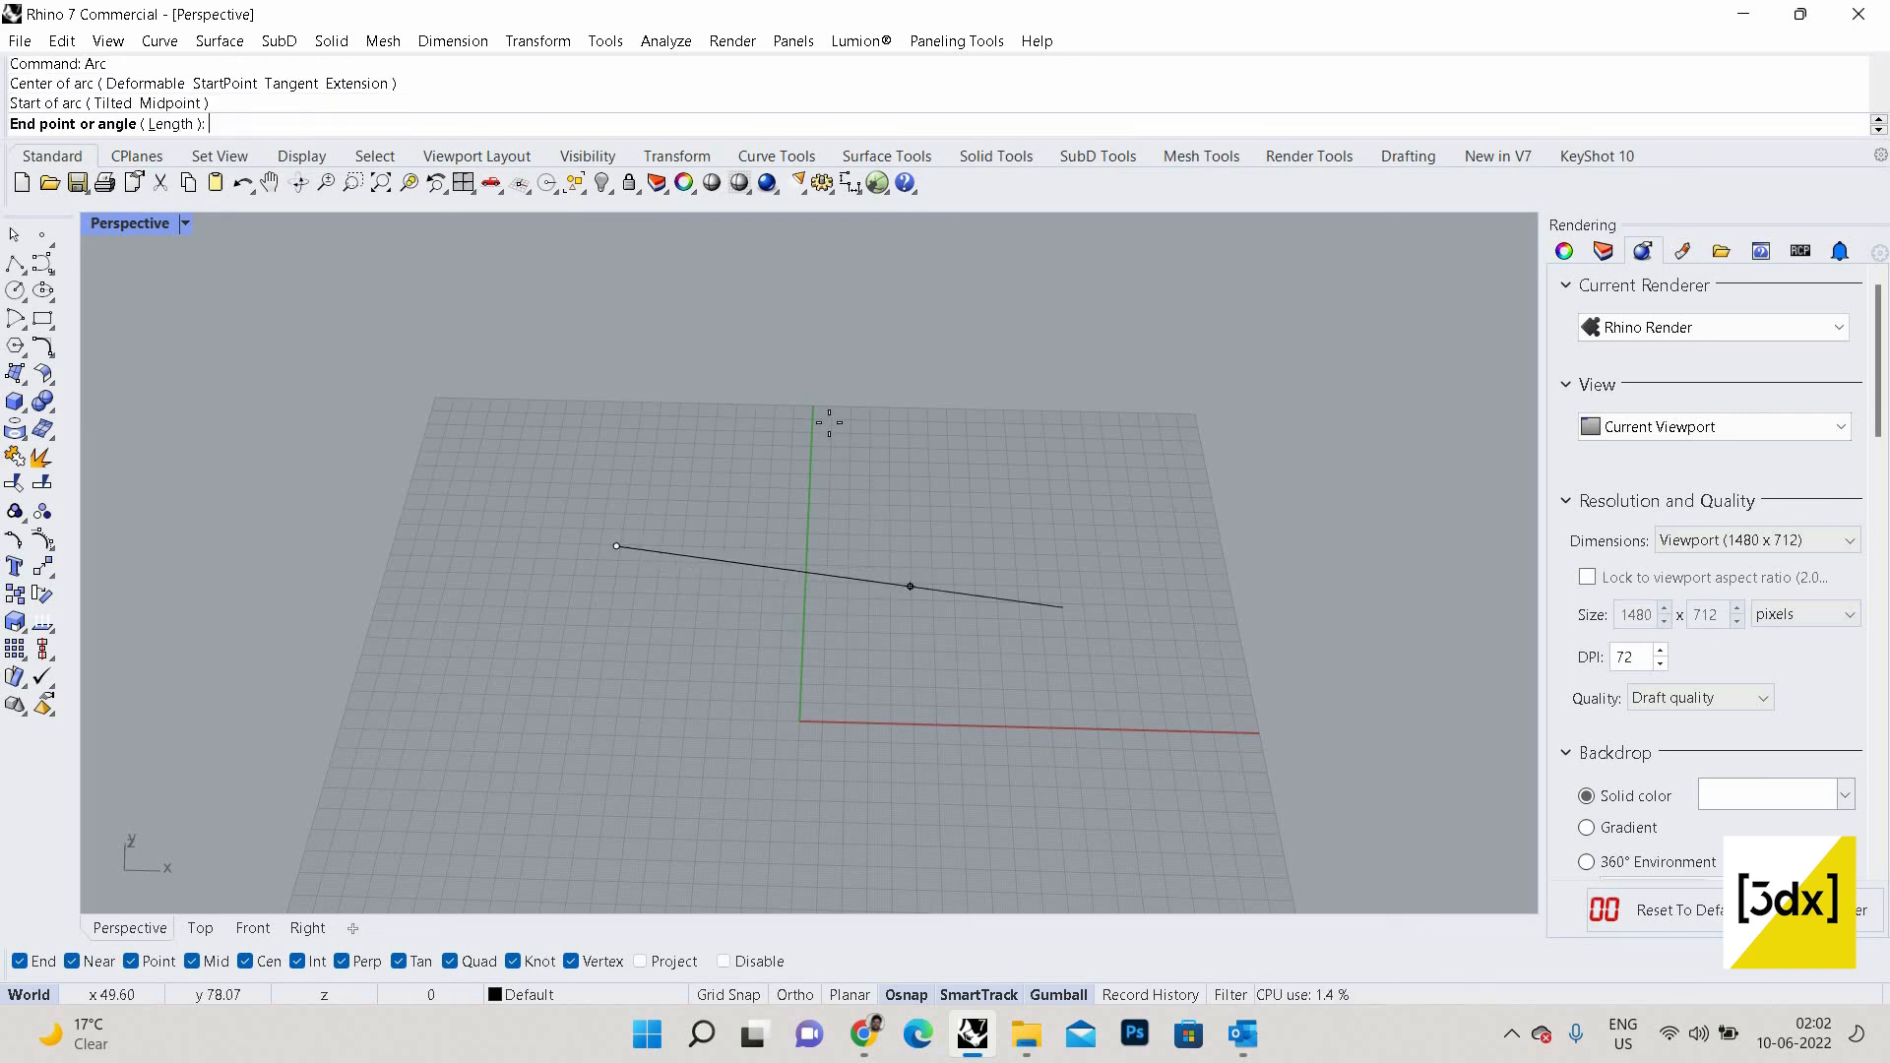
click(193, 500)
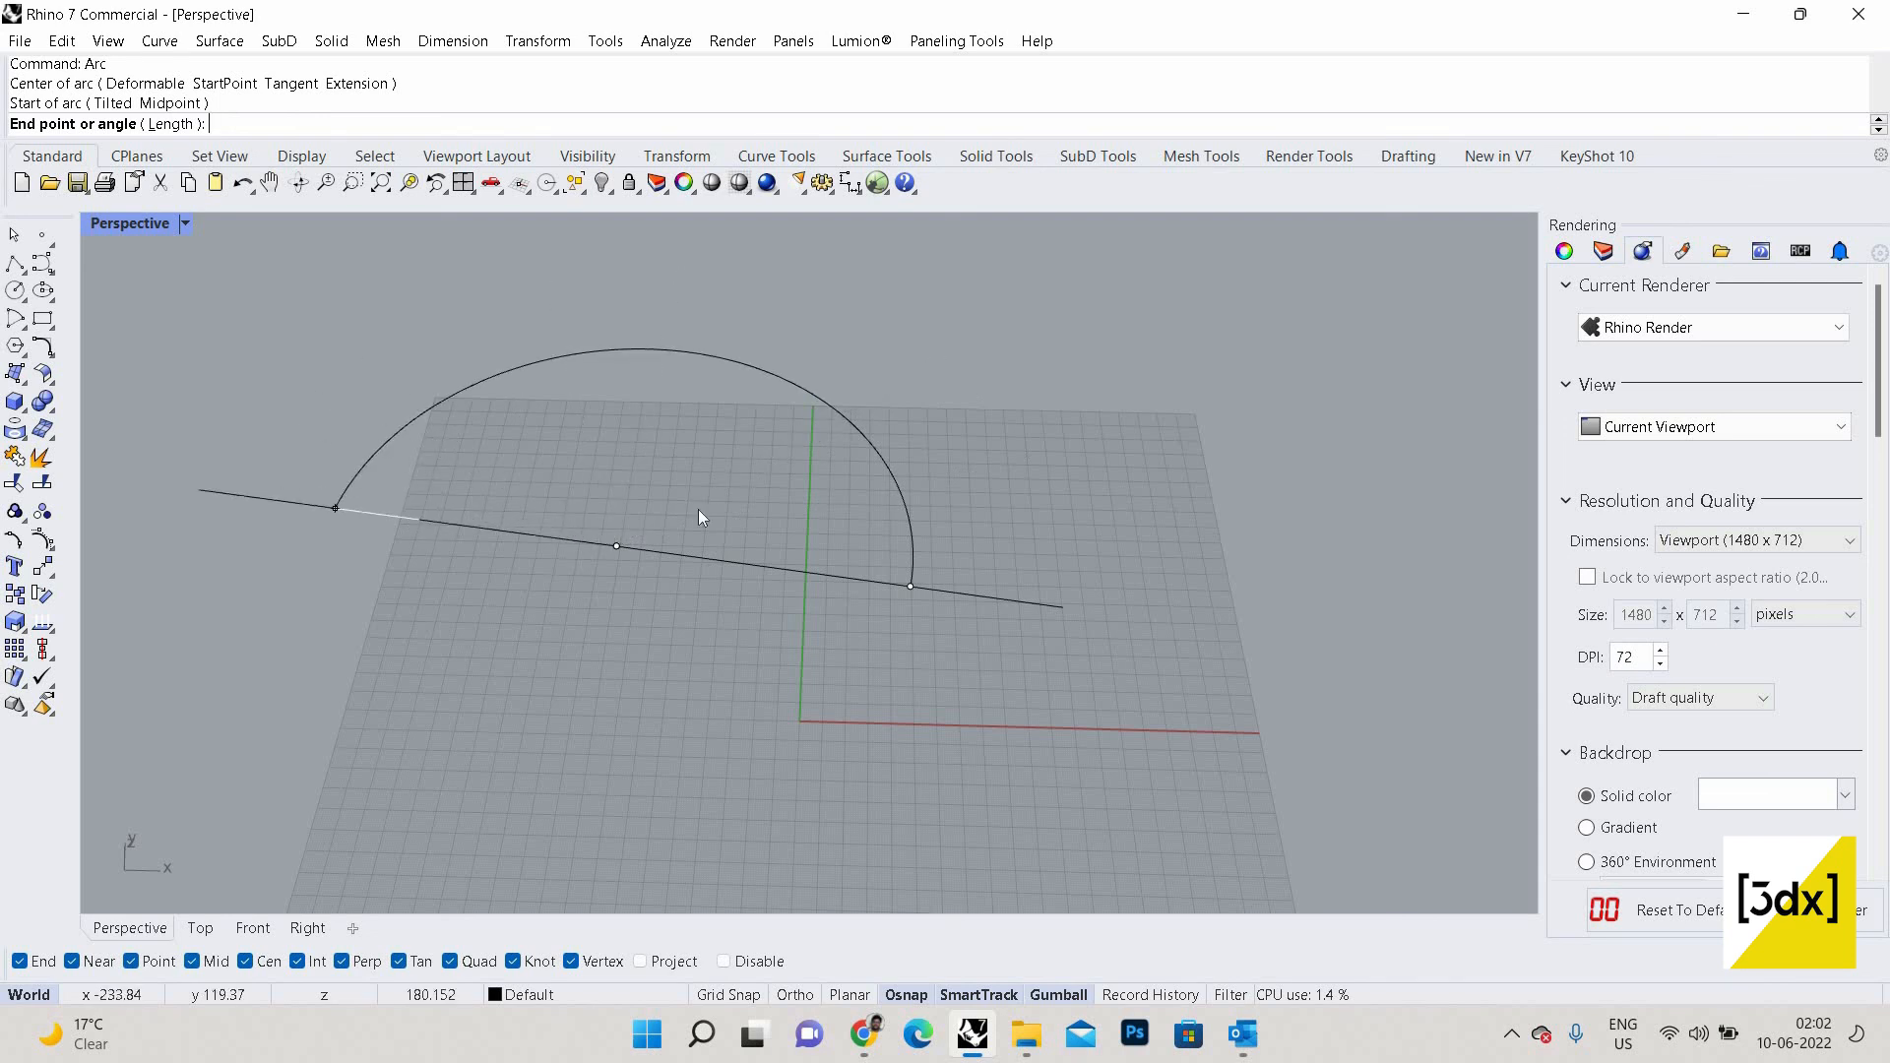
click(705, 347)
key(Escape)
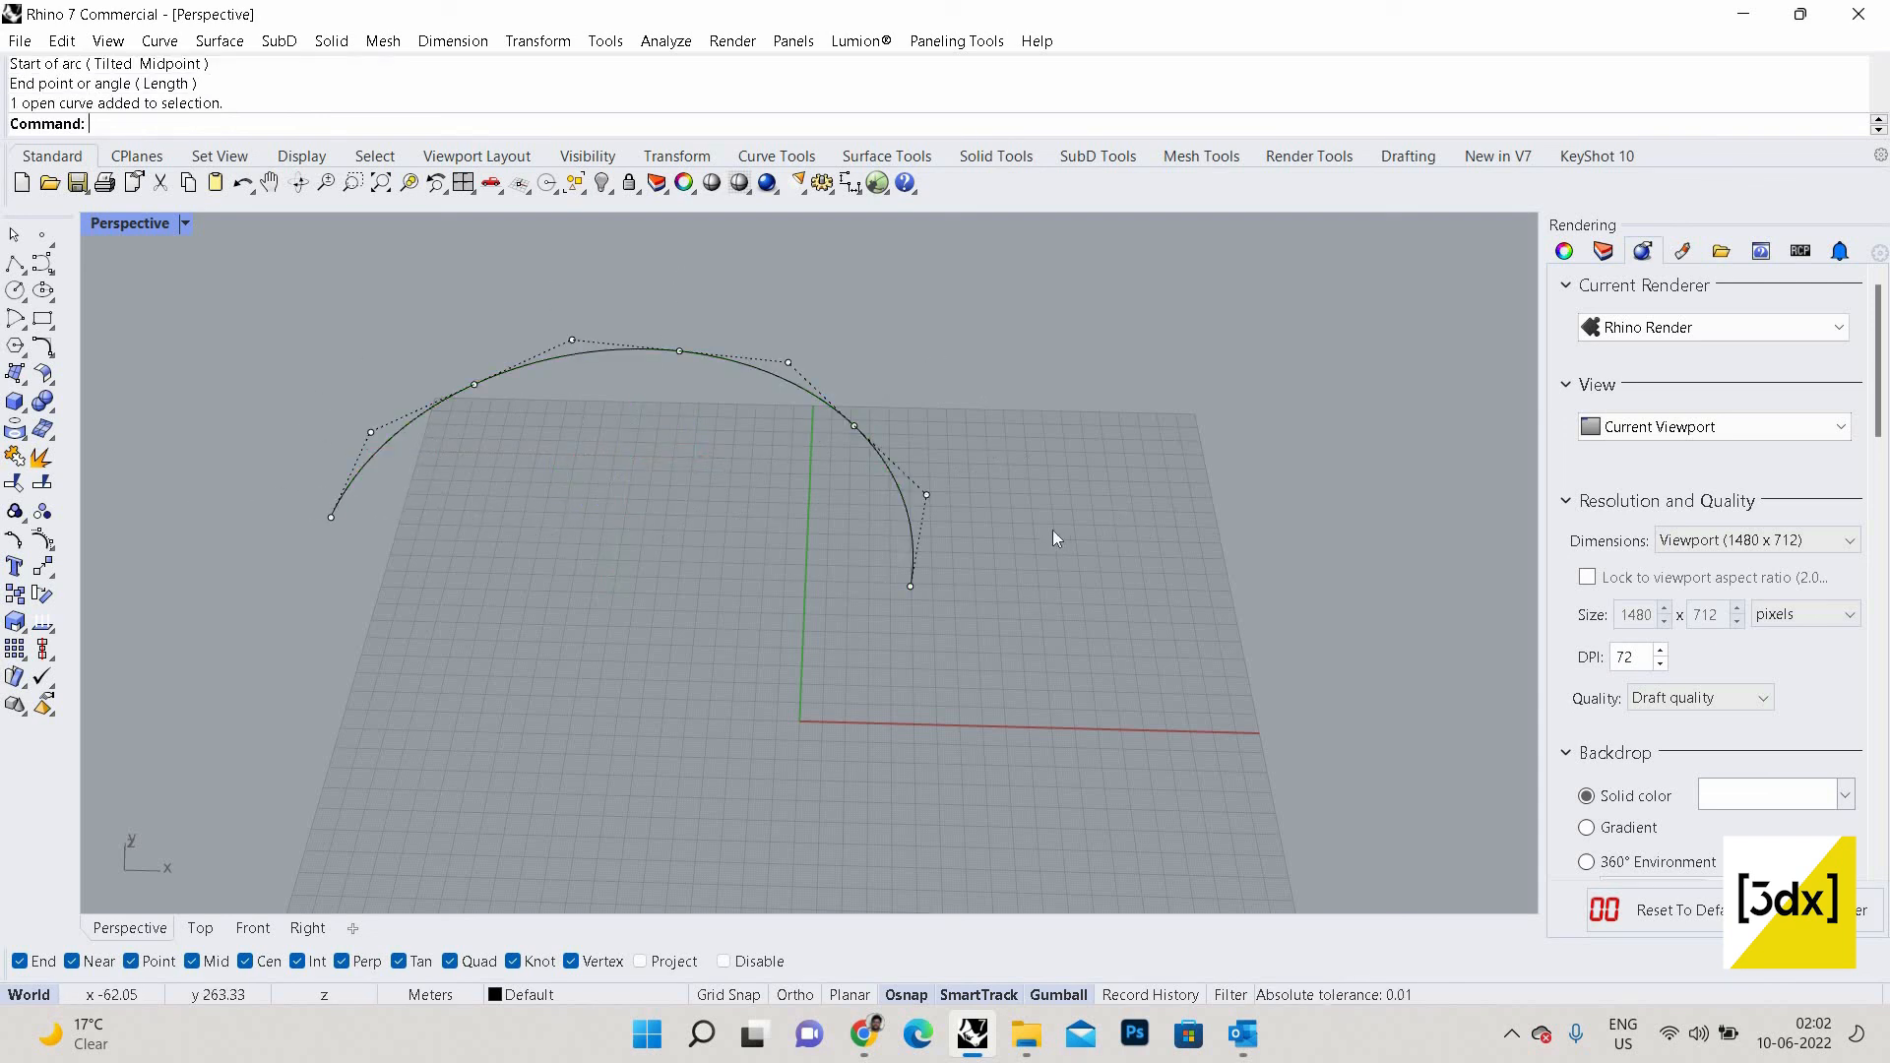
click(742, 358)
key(Delete)
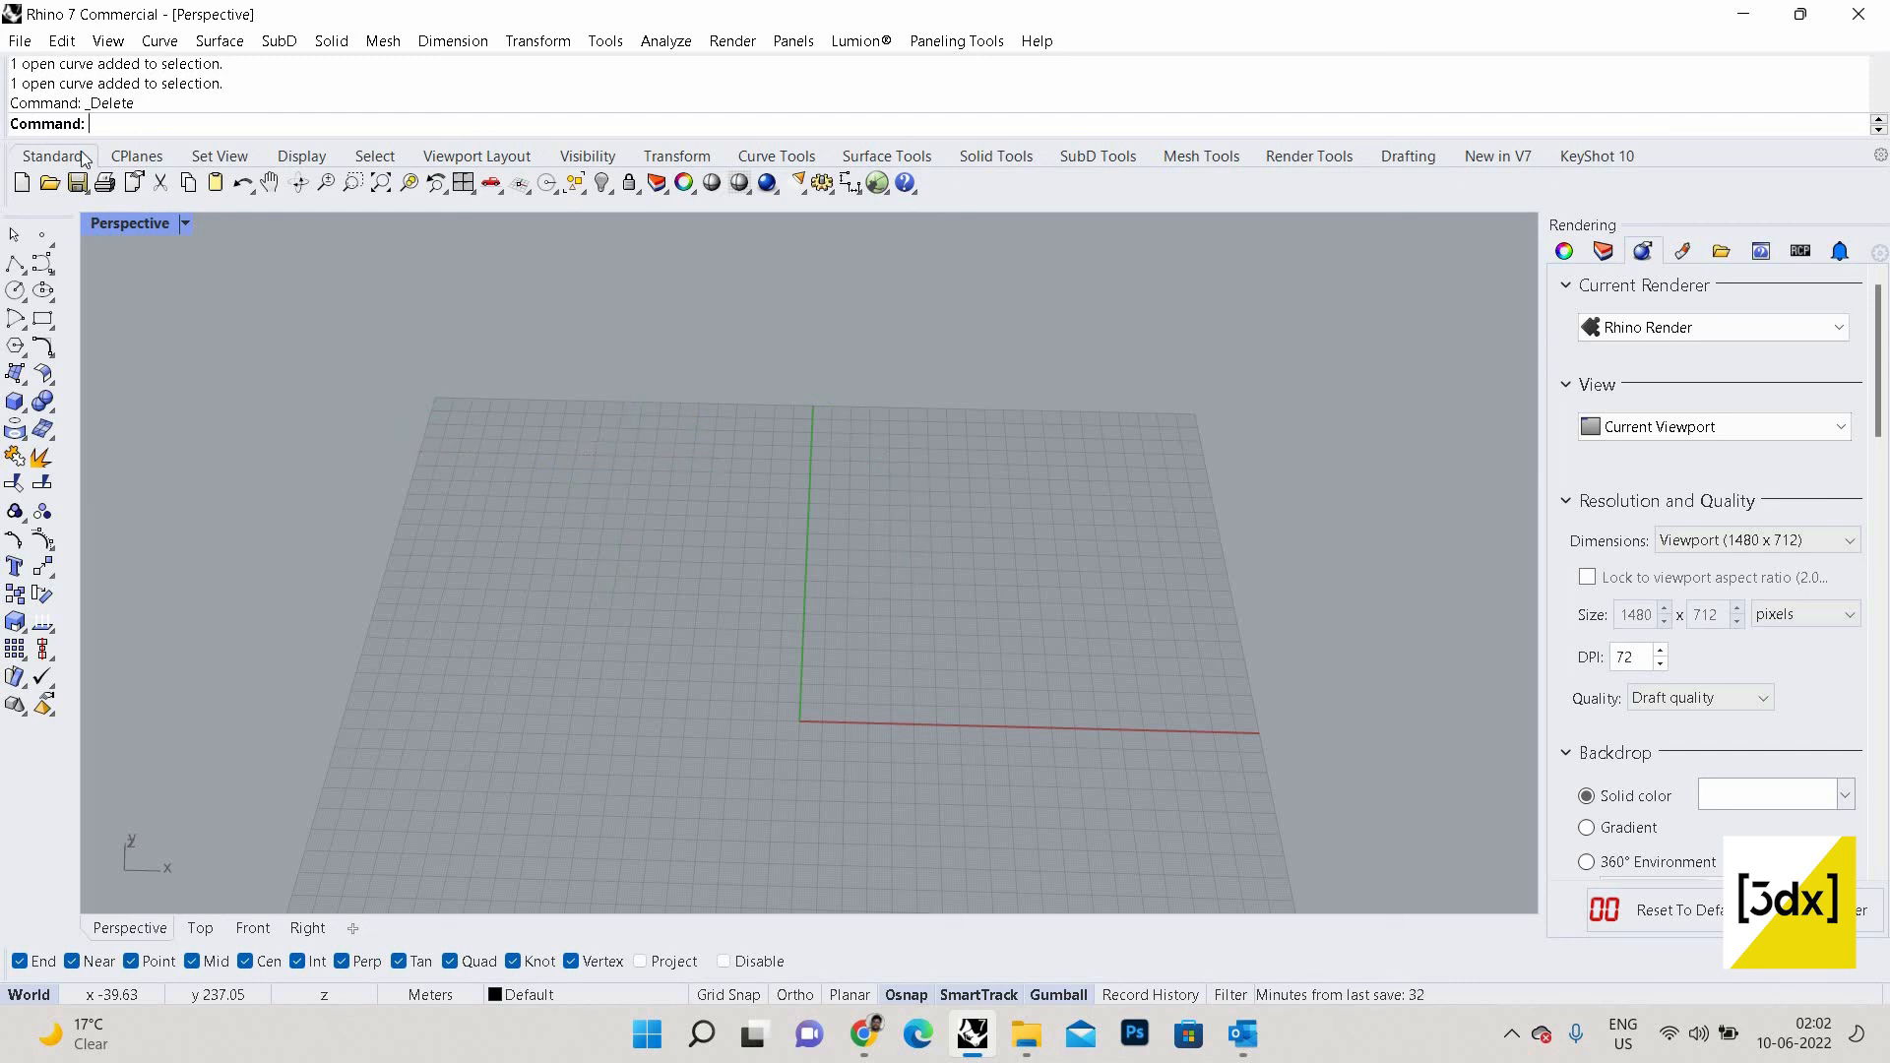
Draw a roughly quarter-circle arc of about 122 m radius, centred just left of the Y axis on the grid.
key(Return)
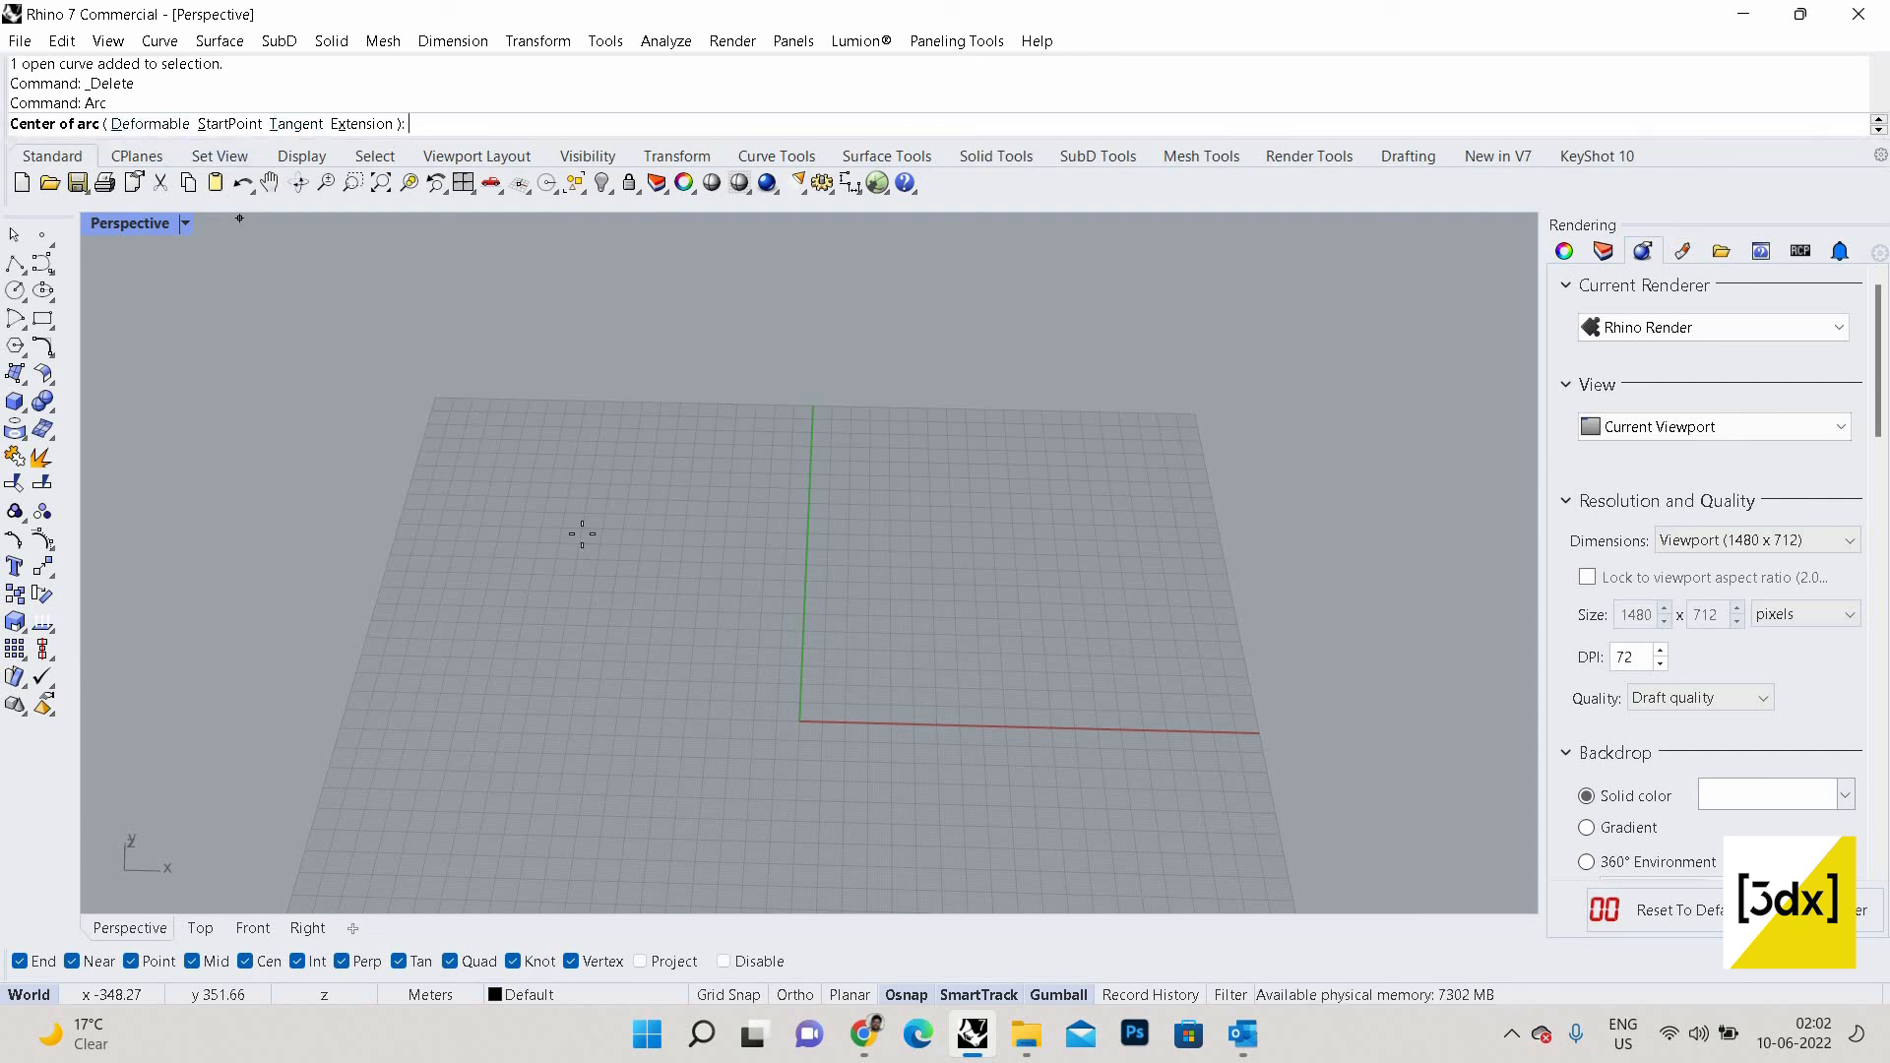
click(671, 561)
click(927, 570)
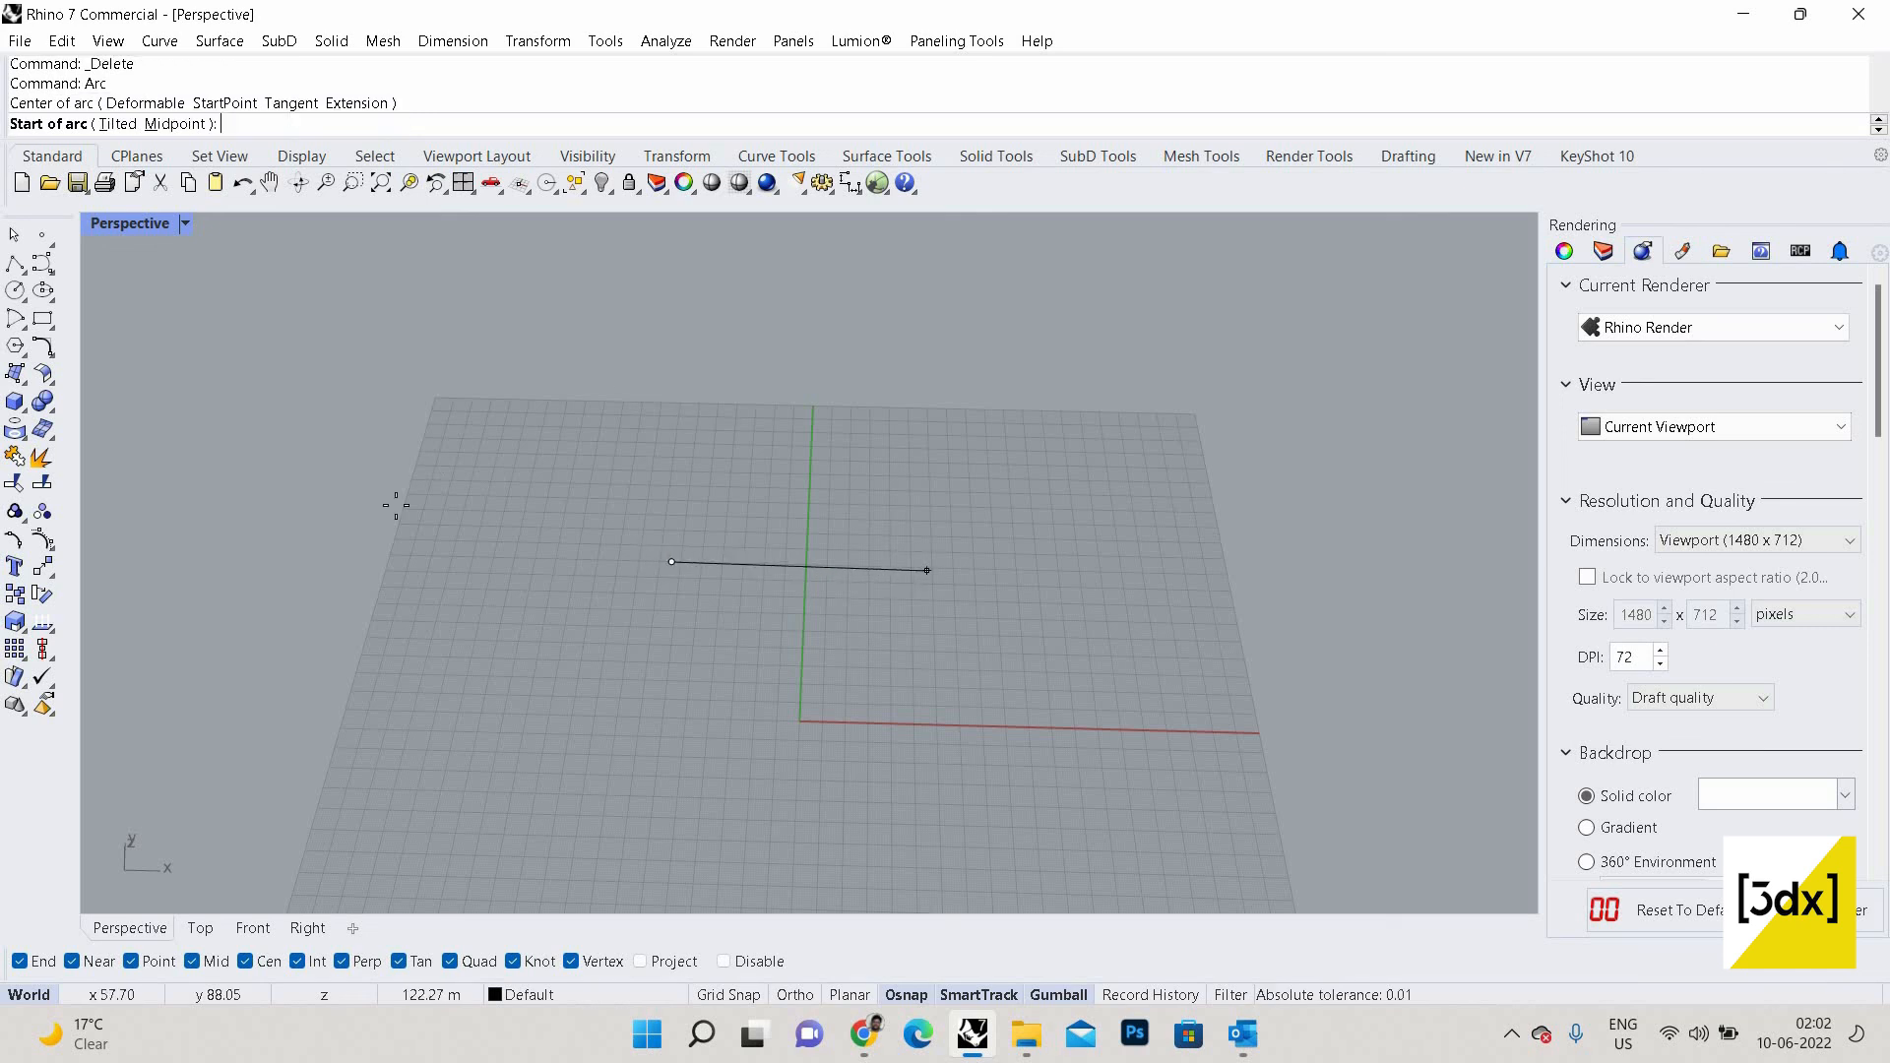
click(652, 421)
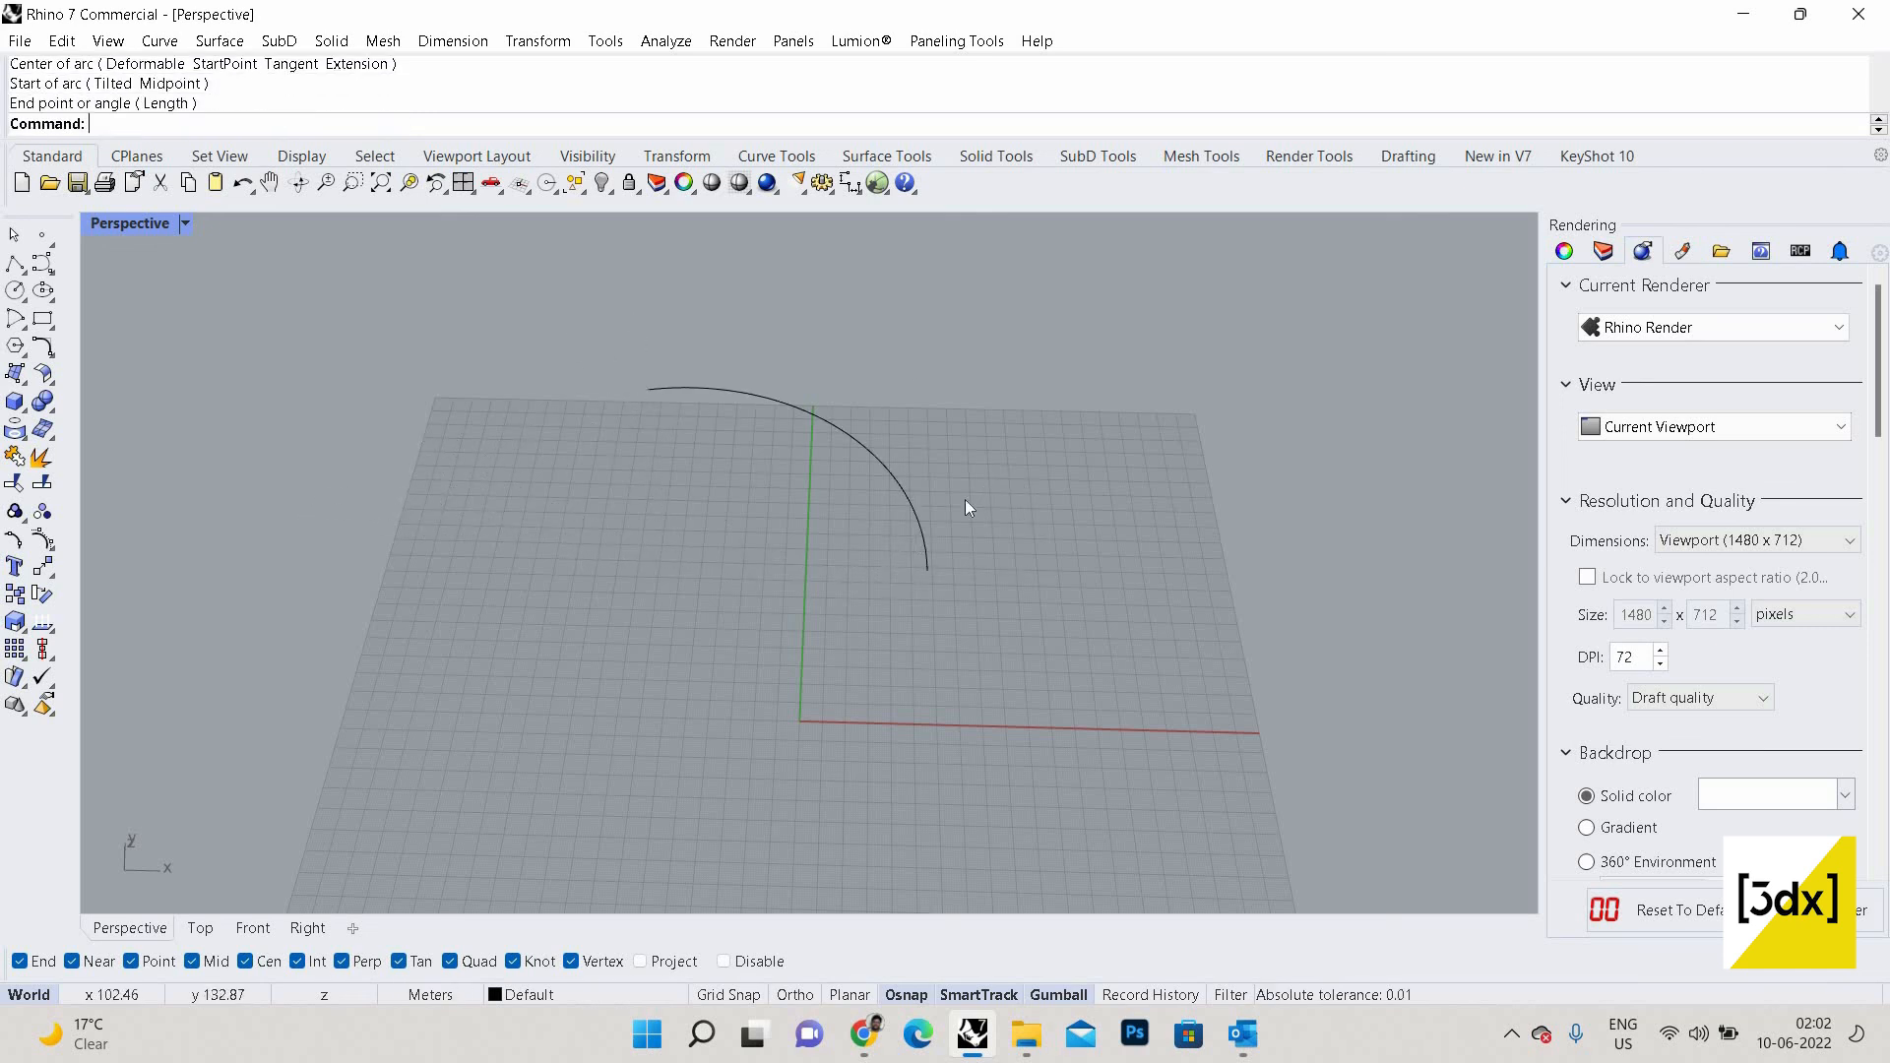
Draw a StartPoint arc across the Y axis near the X axis, with ends about 178 m apart and bulging upward.
click(916, 514)
click(1010, 506)
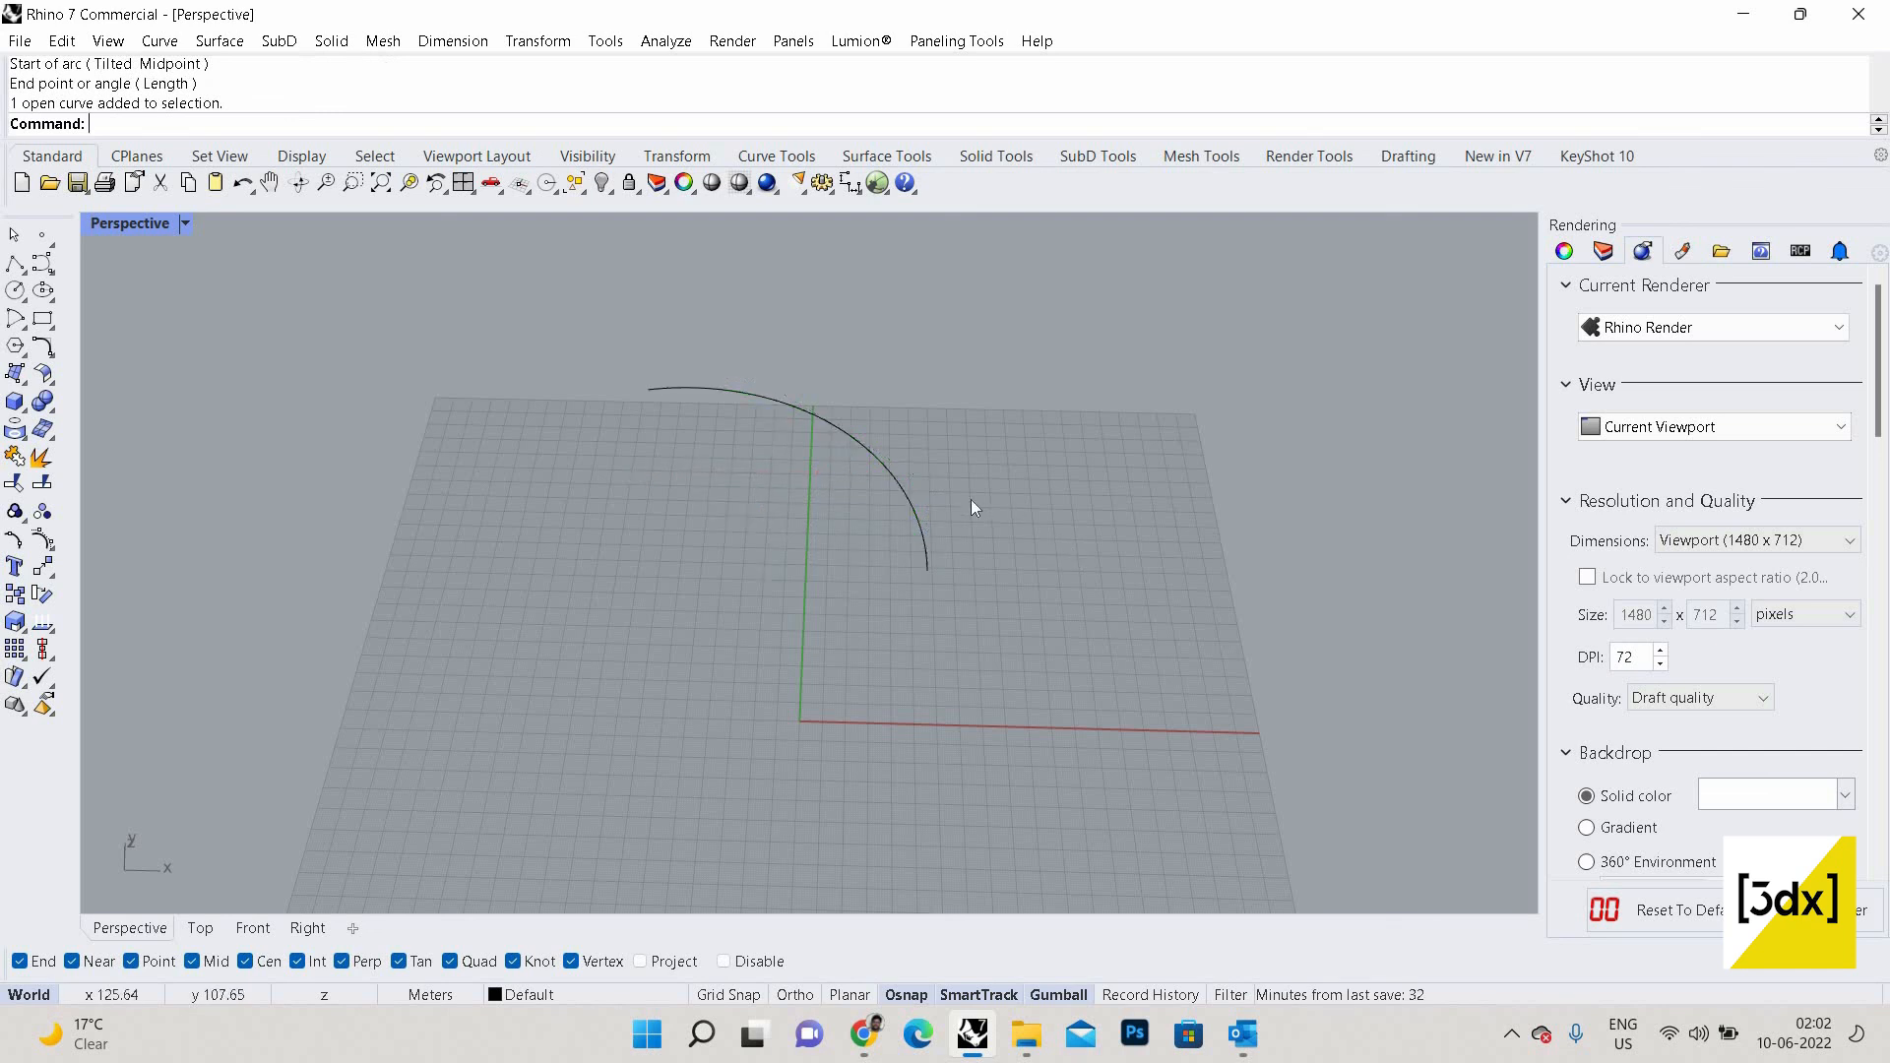
key(Return)
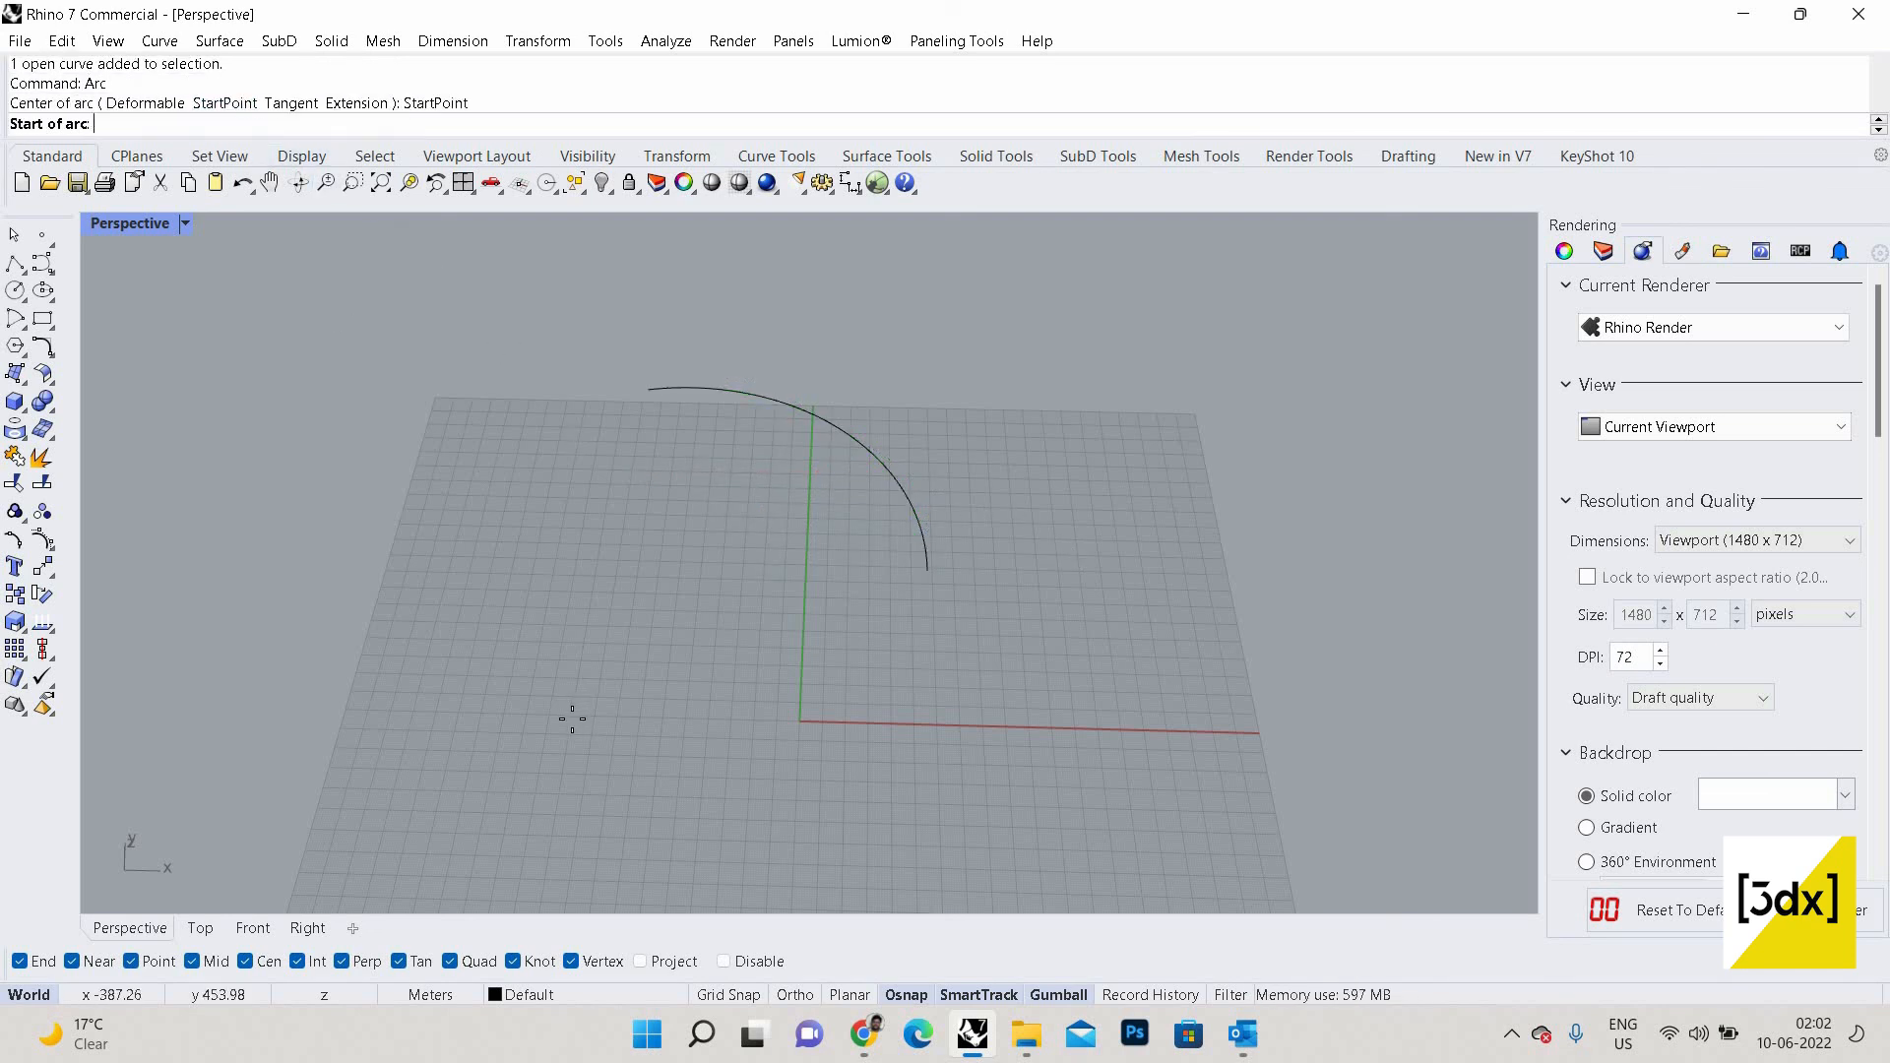
click(572, 717)
click(978, 749)
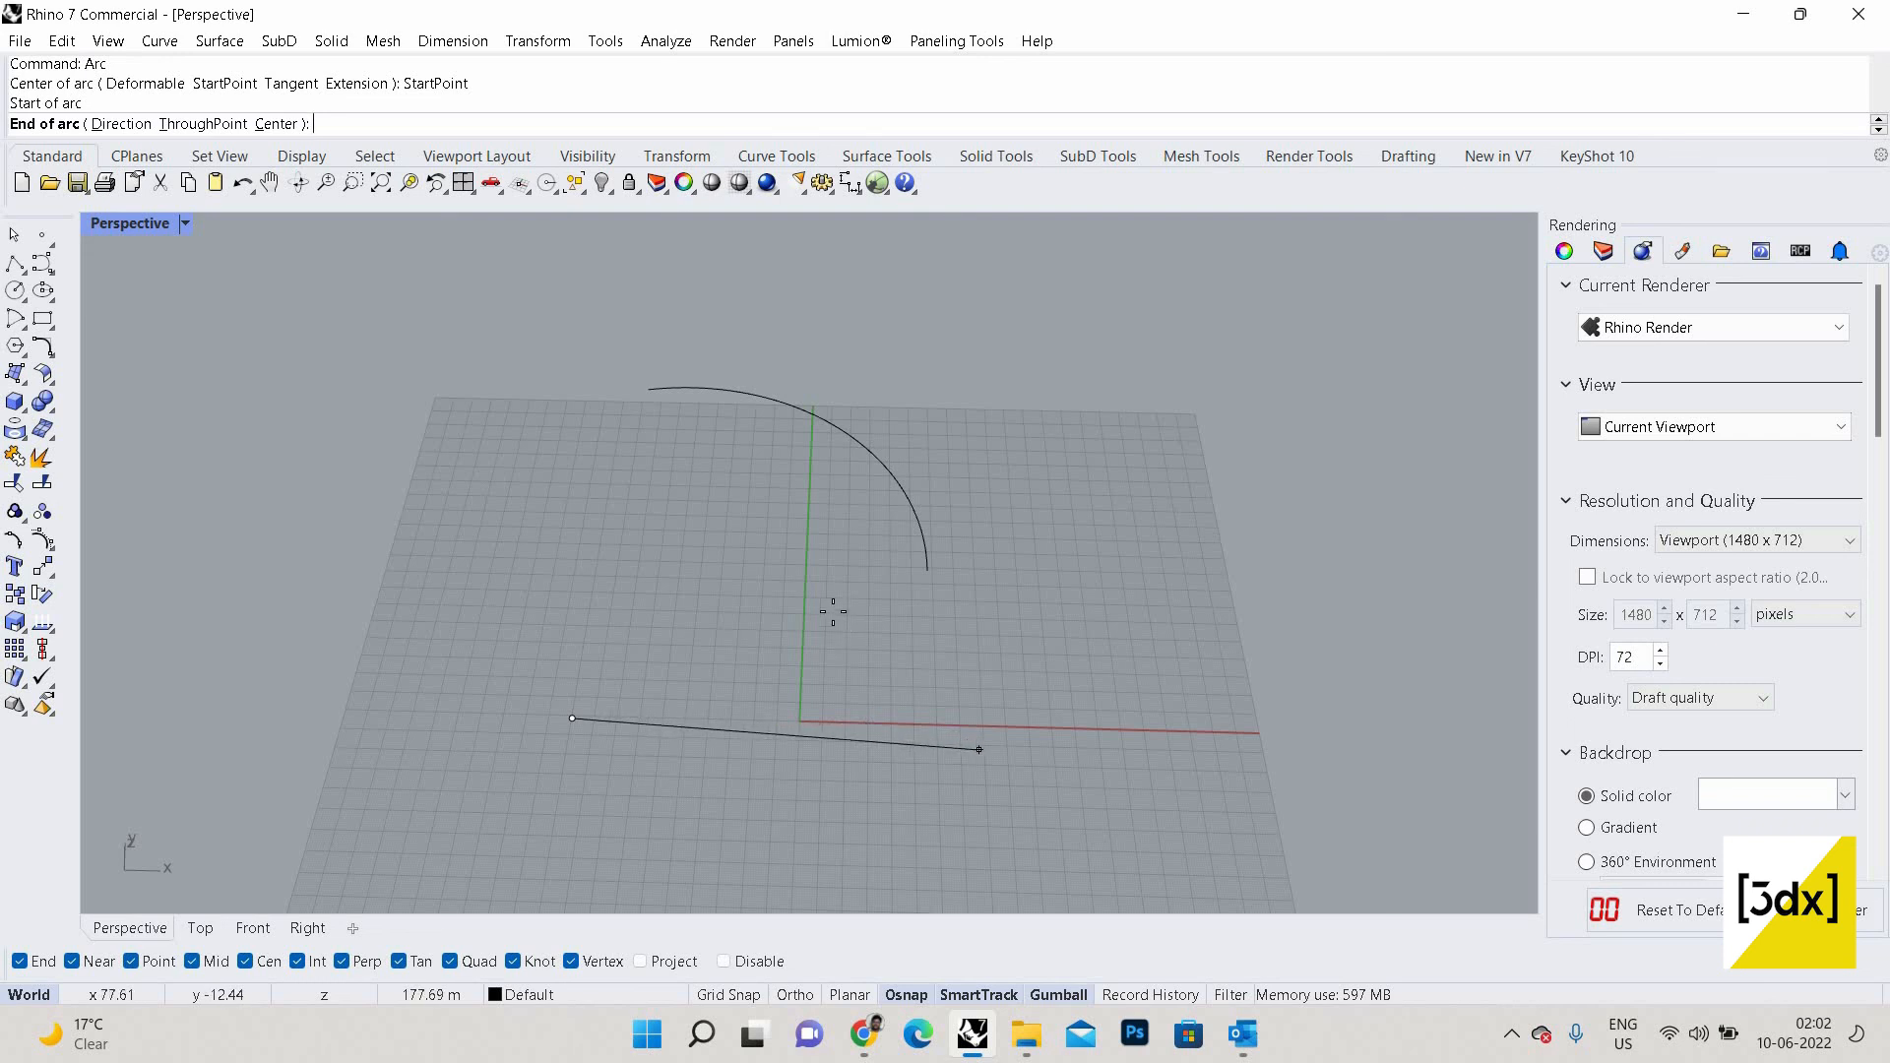
click(803, 599)
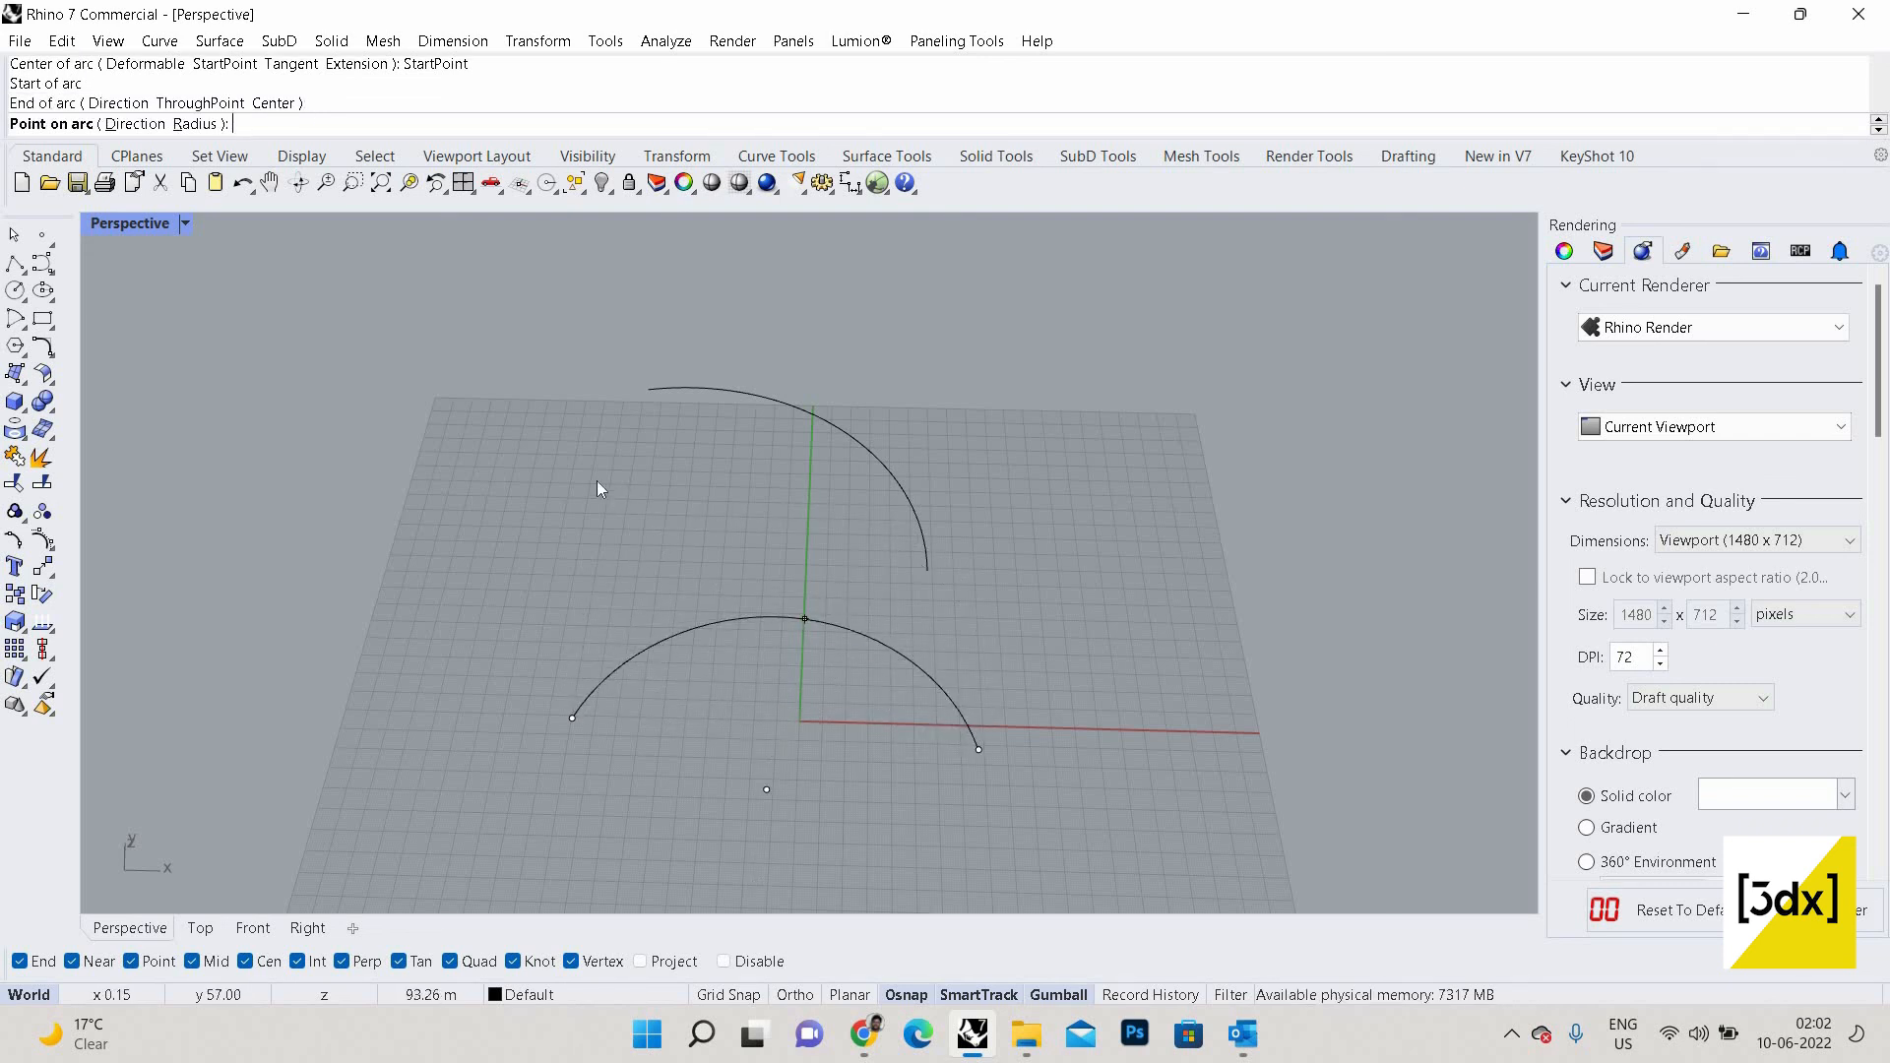
Draw a Tangent arc off the lower arc's right-hand part from two points only, choosing the solution that dips below the X axis.
key(Return)
click(294, 125)
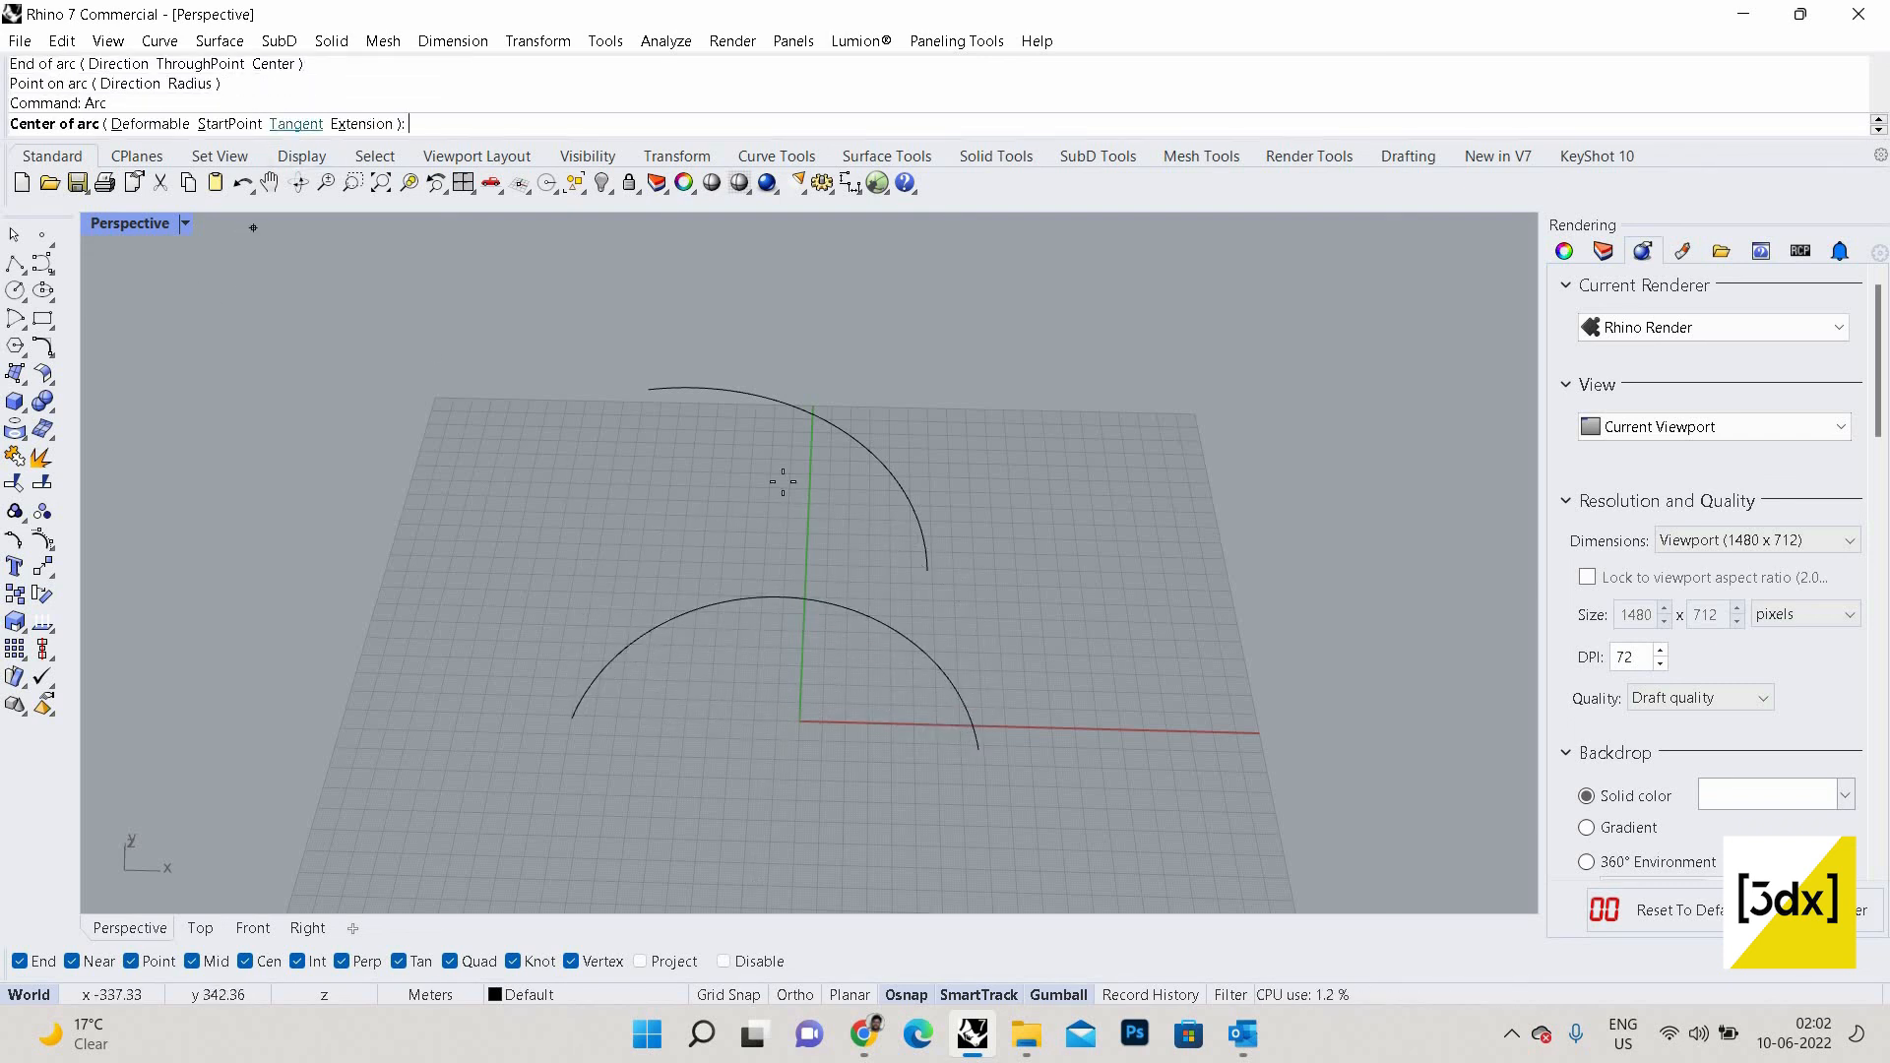
scroll(886, 645, up, 3)
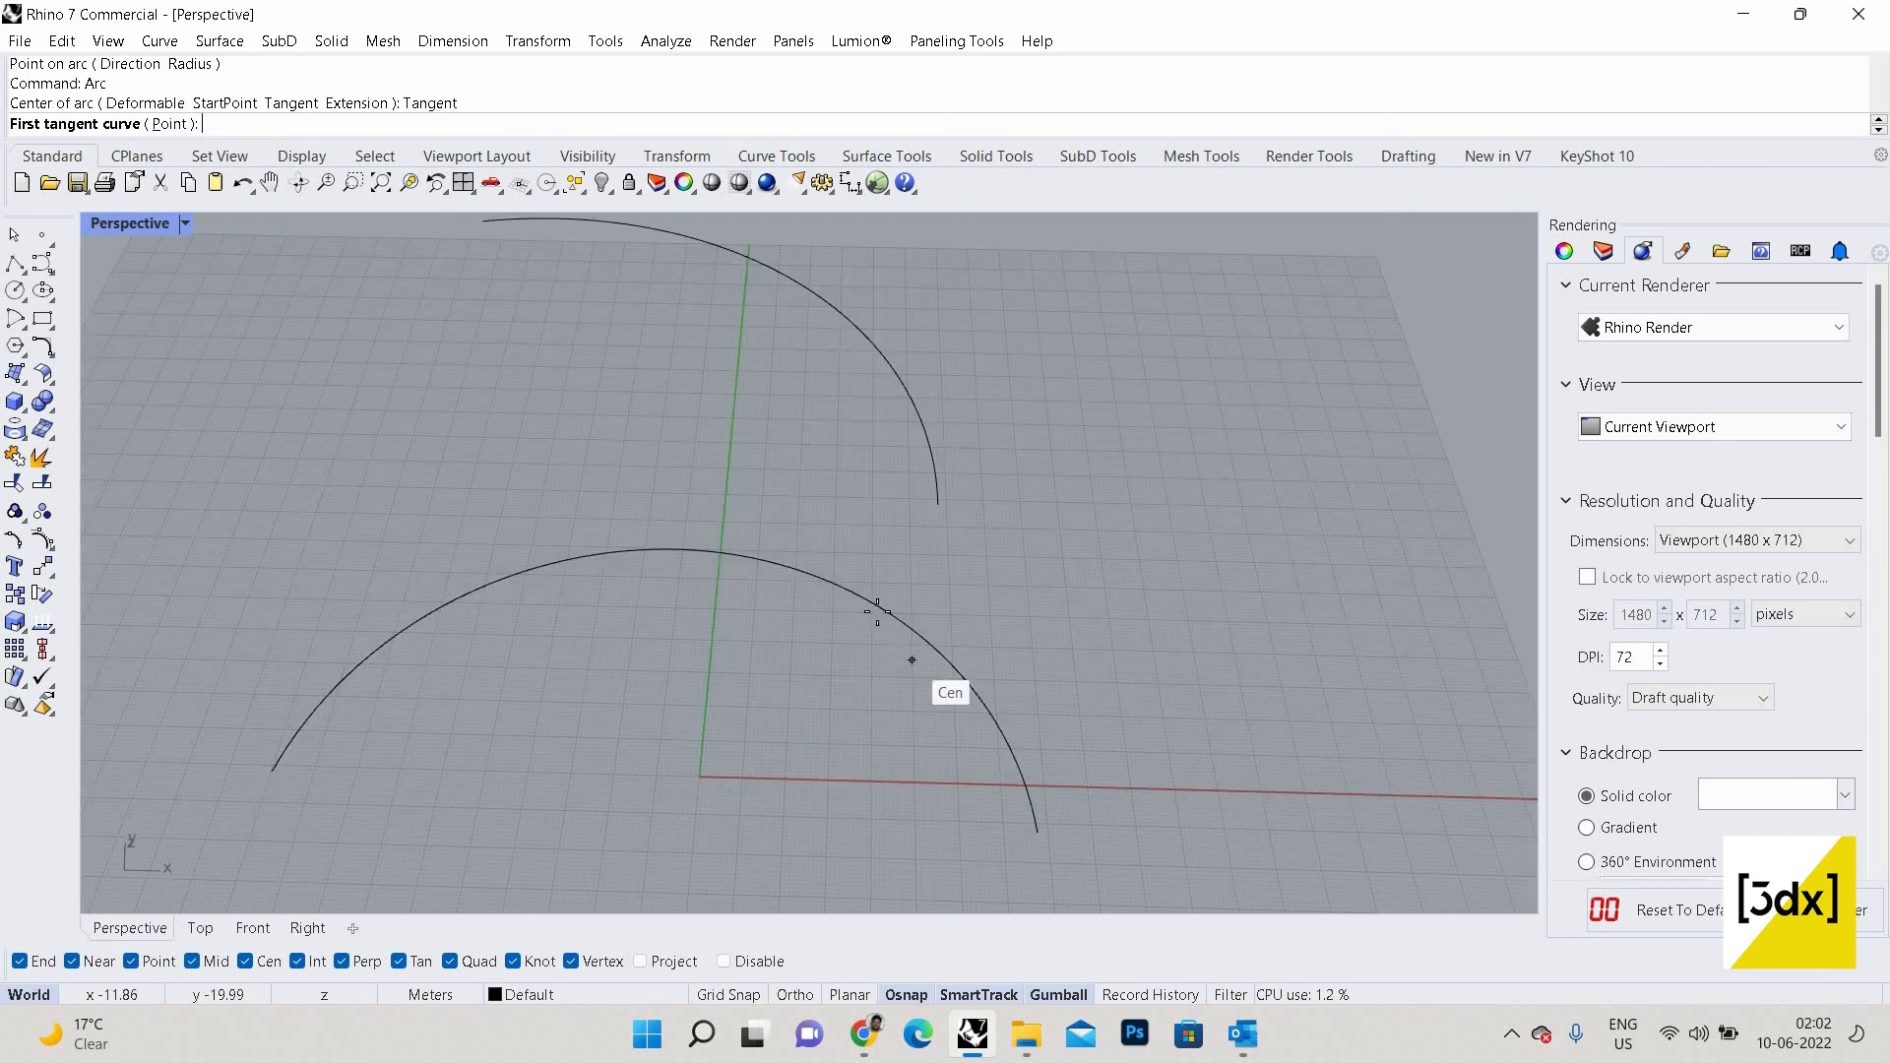
click(933, 646)
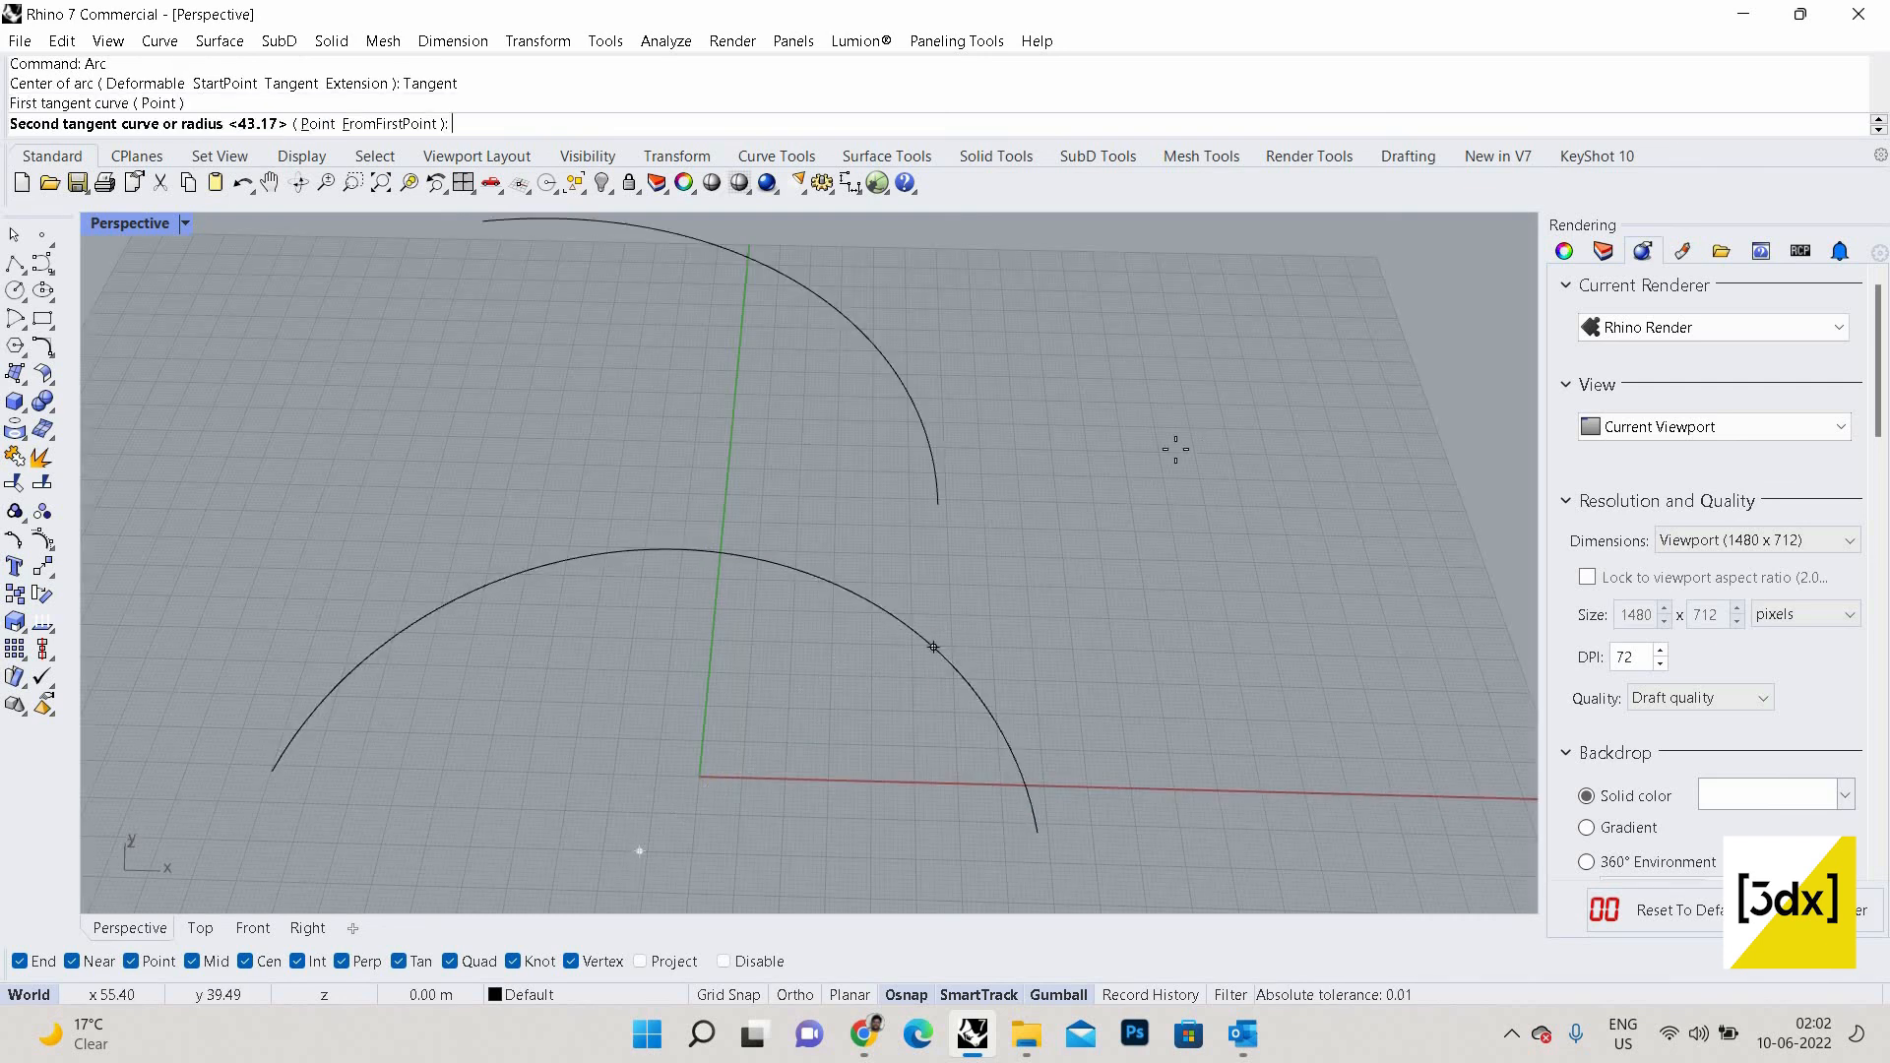
click(1129, 487)
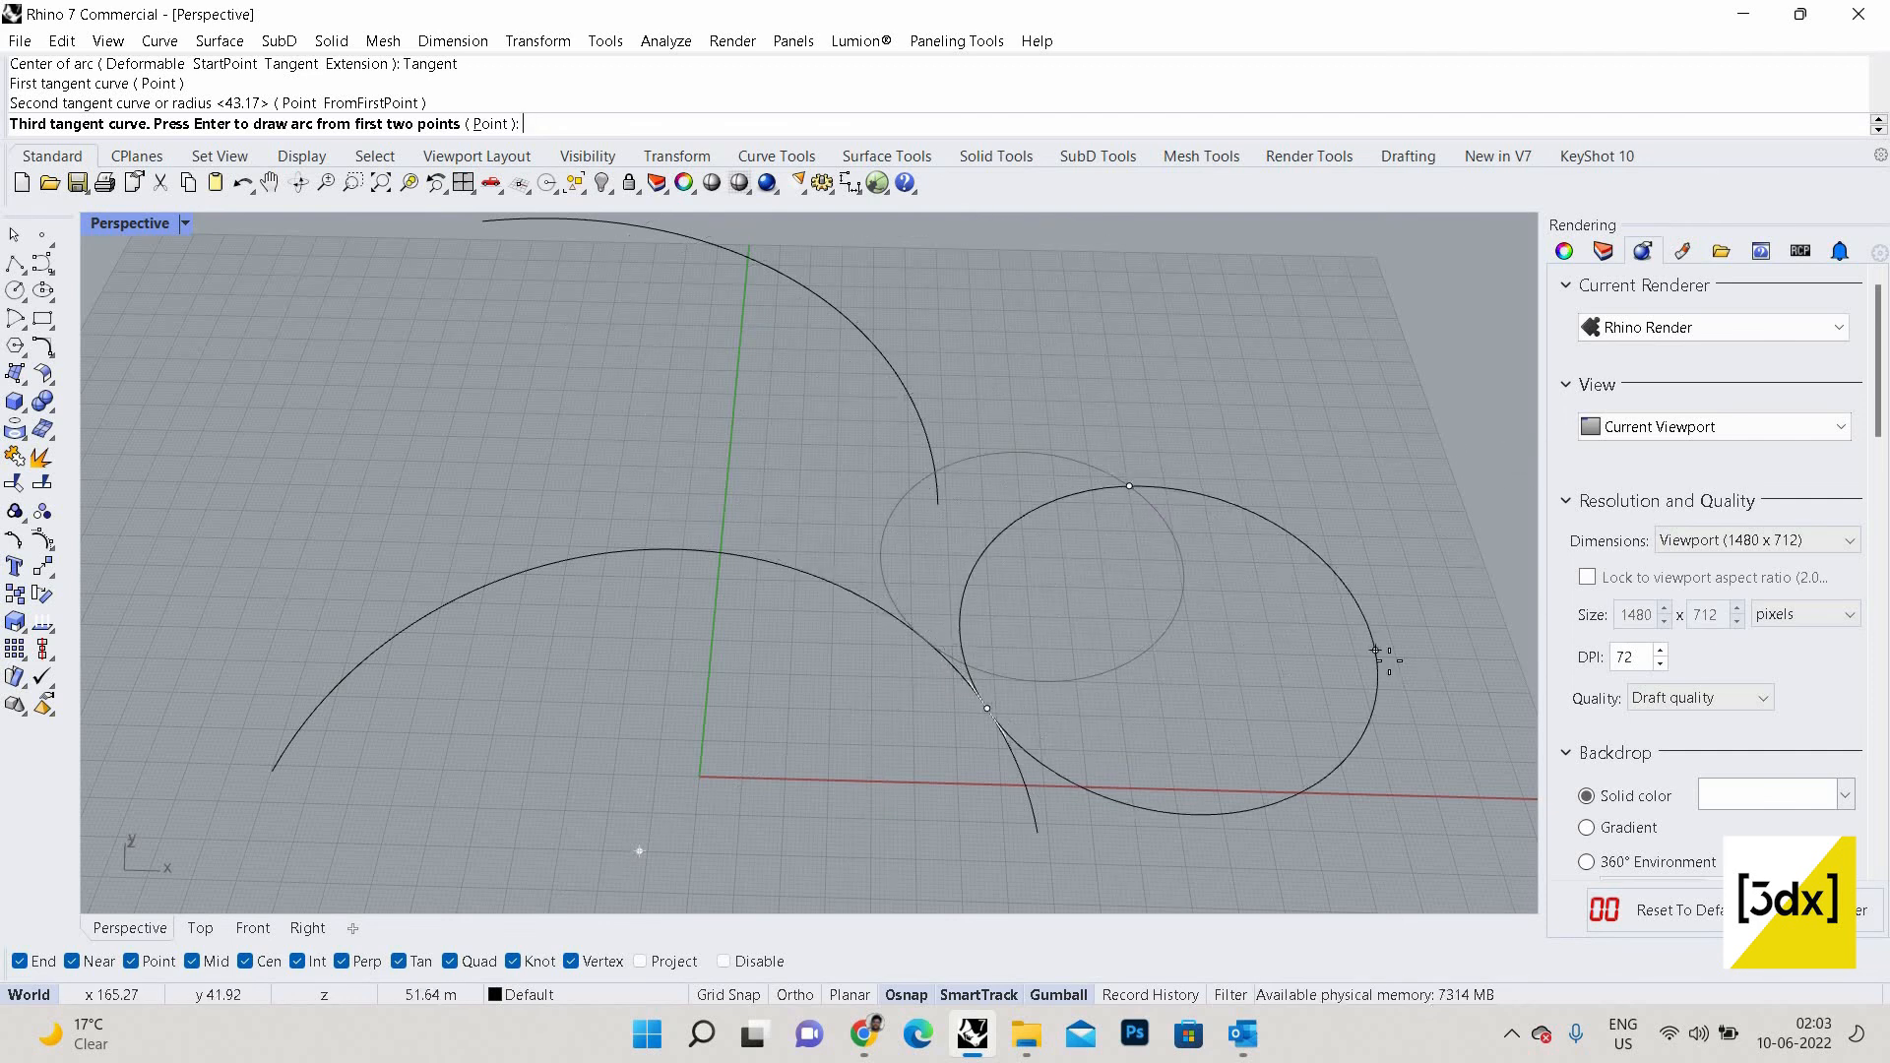
key(Return)
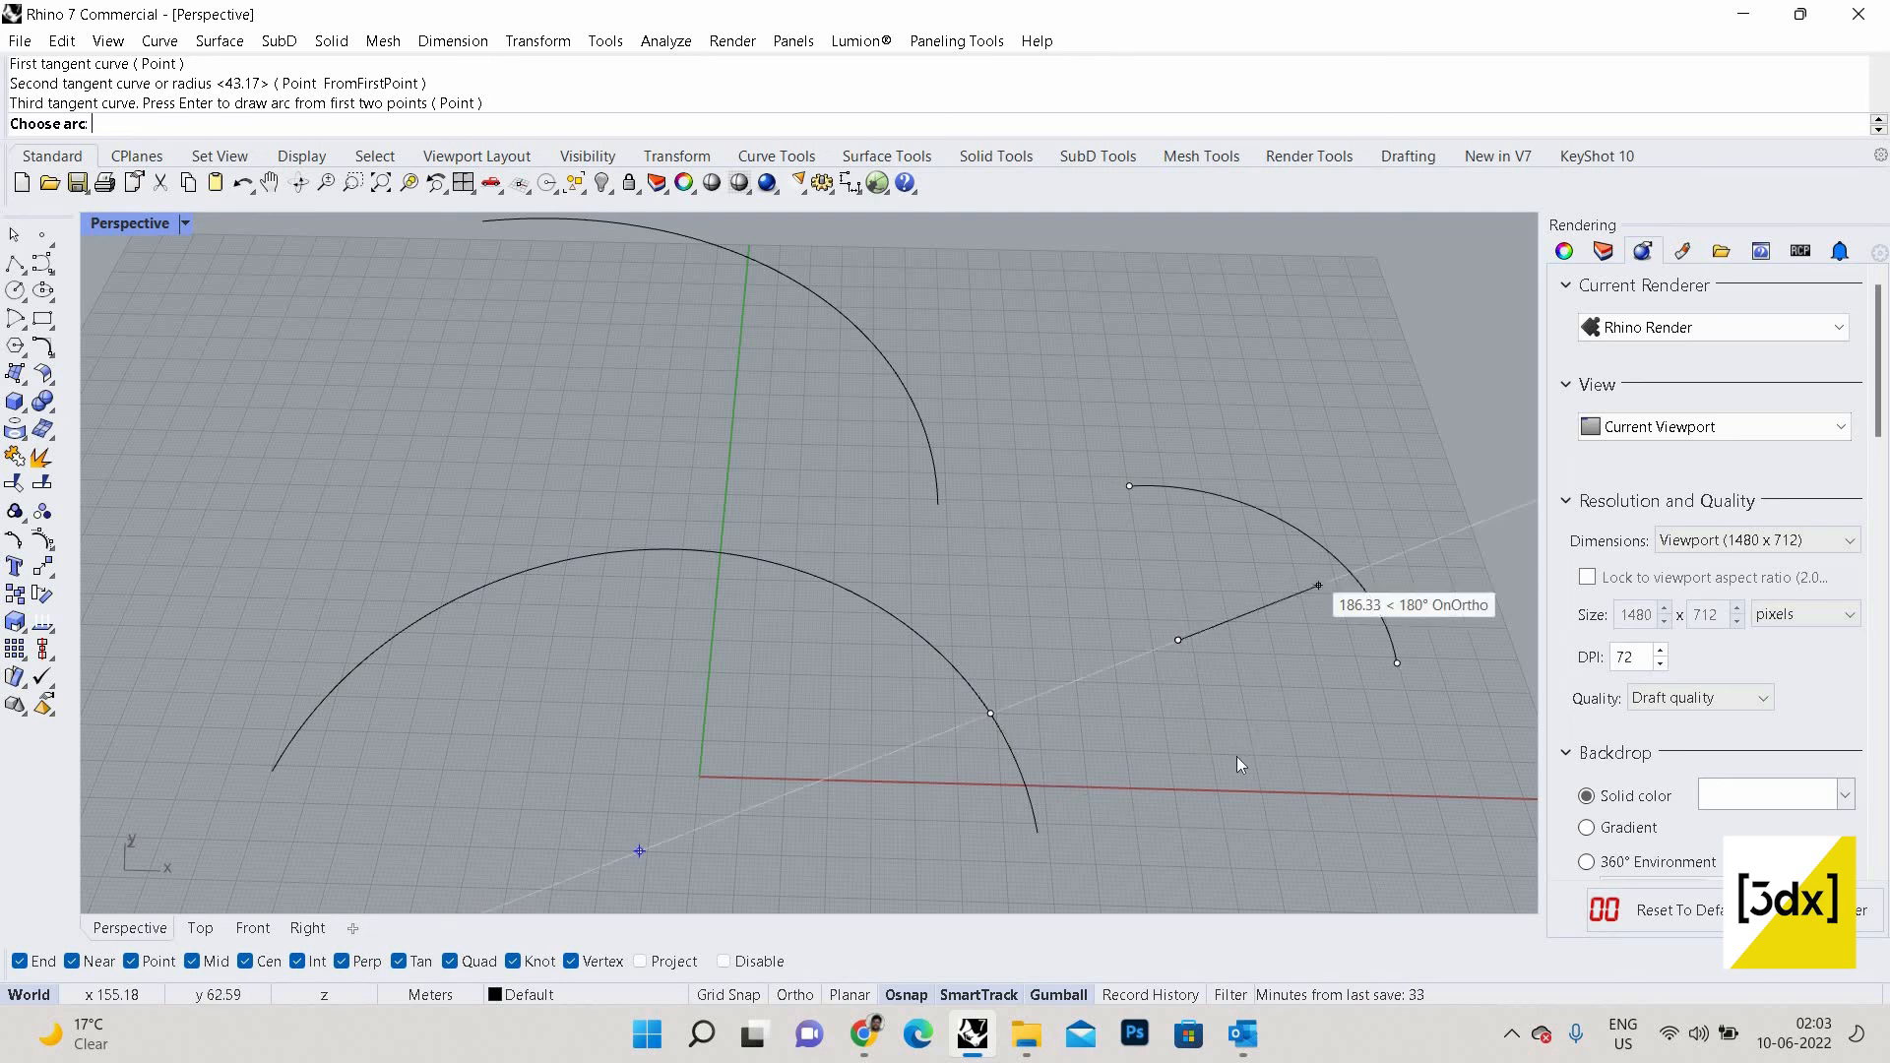
click(901, 671)
scroll(906, 605, down, 3)
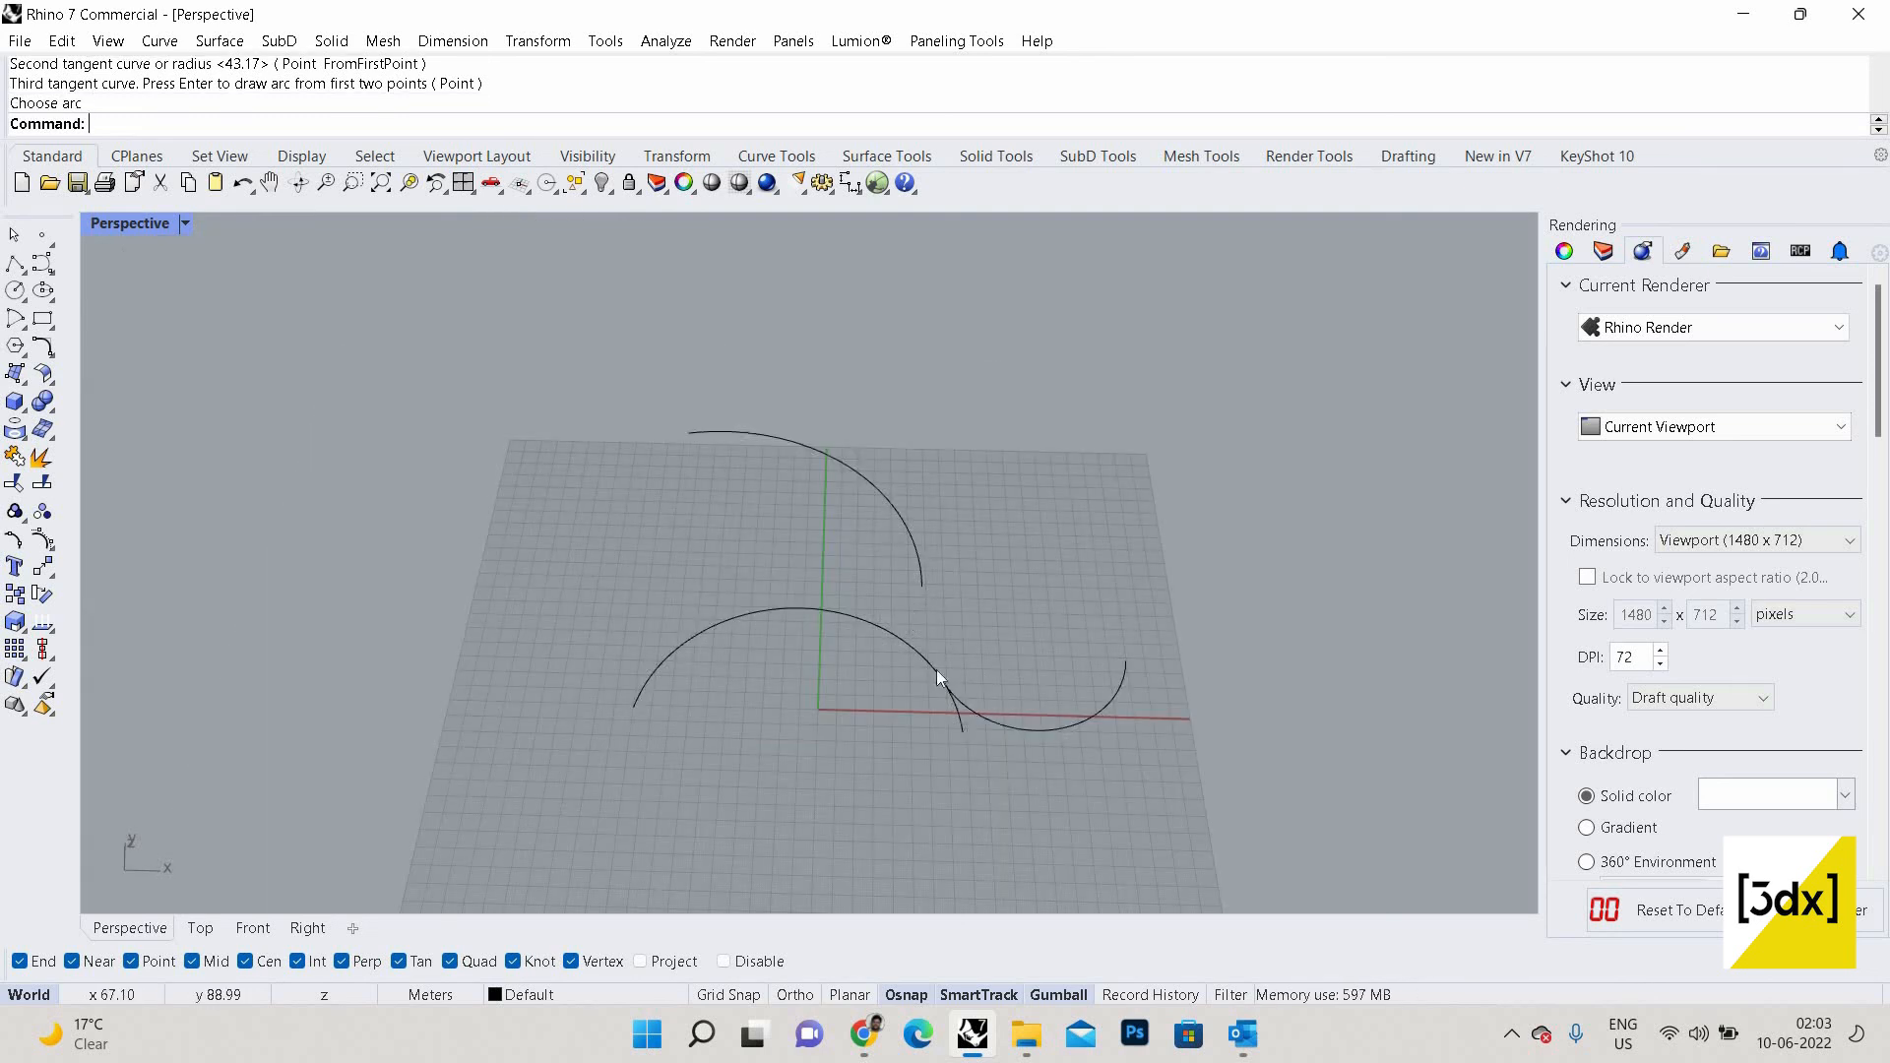
Draw a Tangent arc using the lower arc and two further points on the upper grid, keeping the small upper arc across the Y axis.
scroll(926, 650, up, 3)
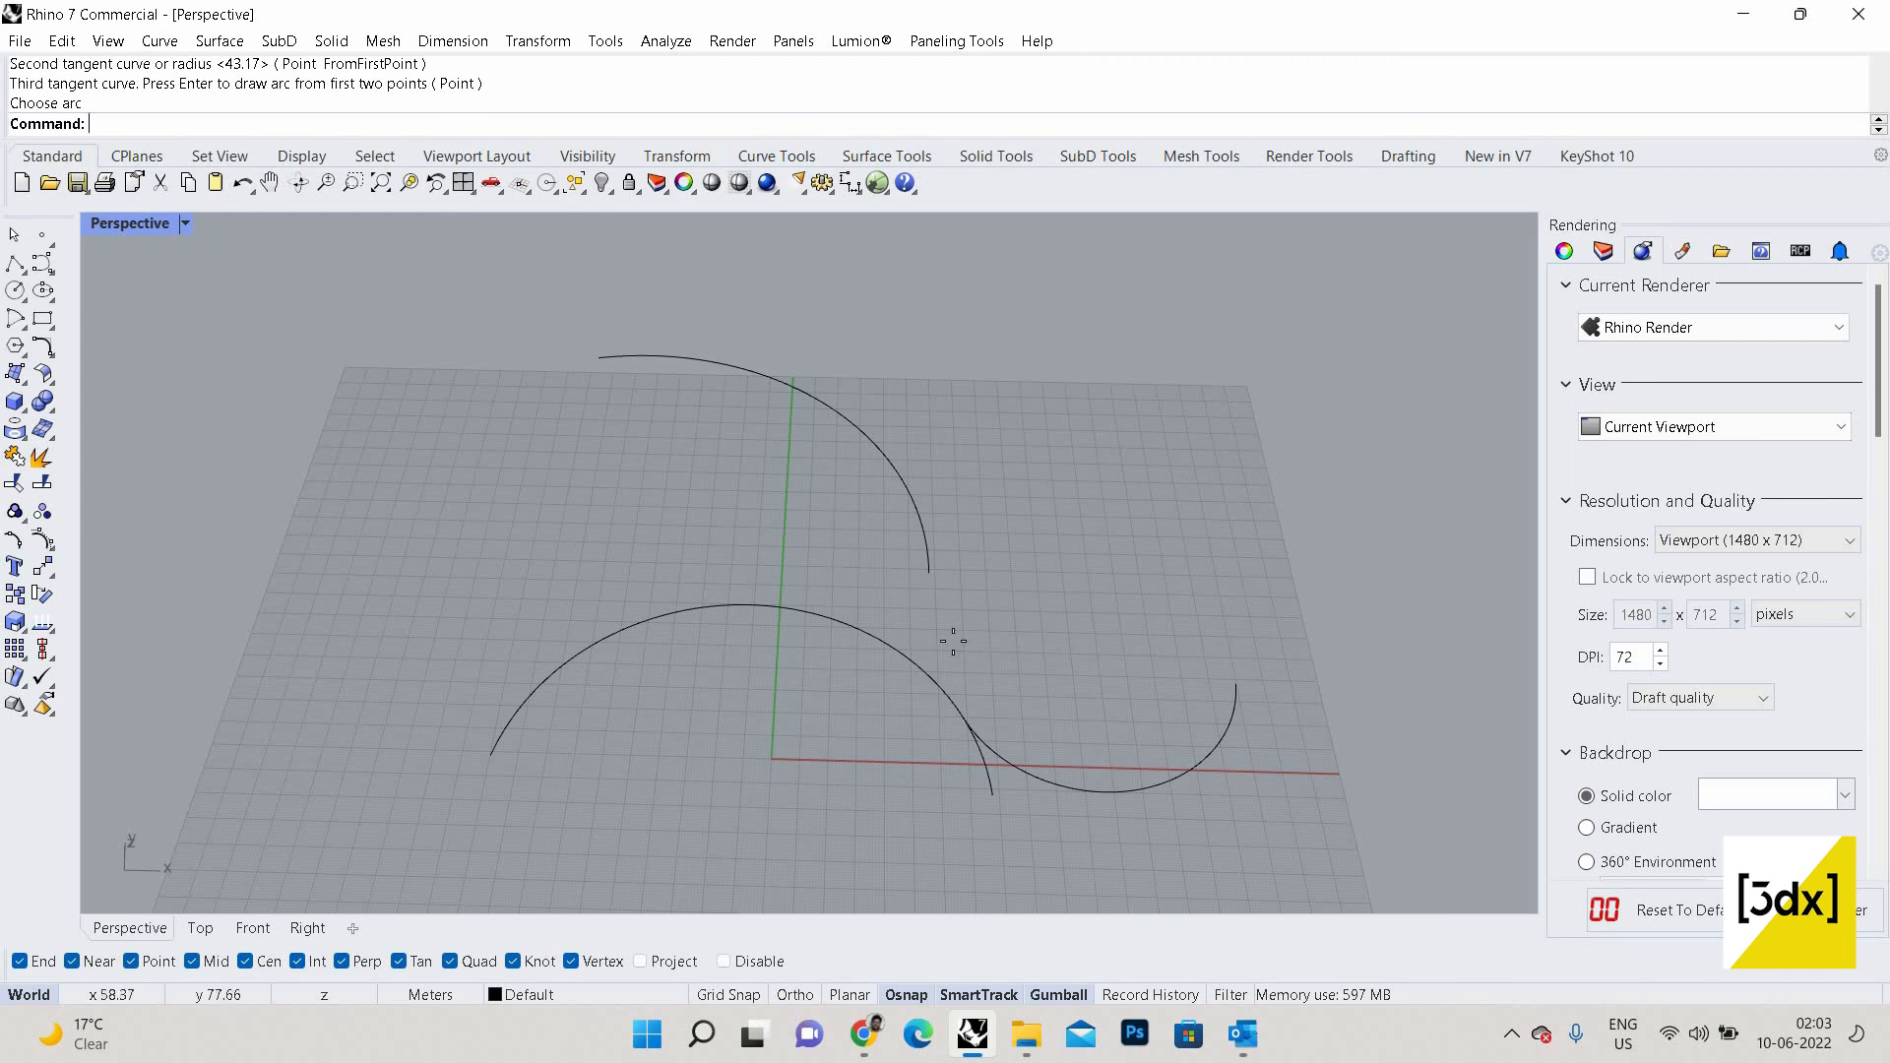
scroll(953, 641, down, 2)
key(Return)
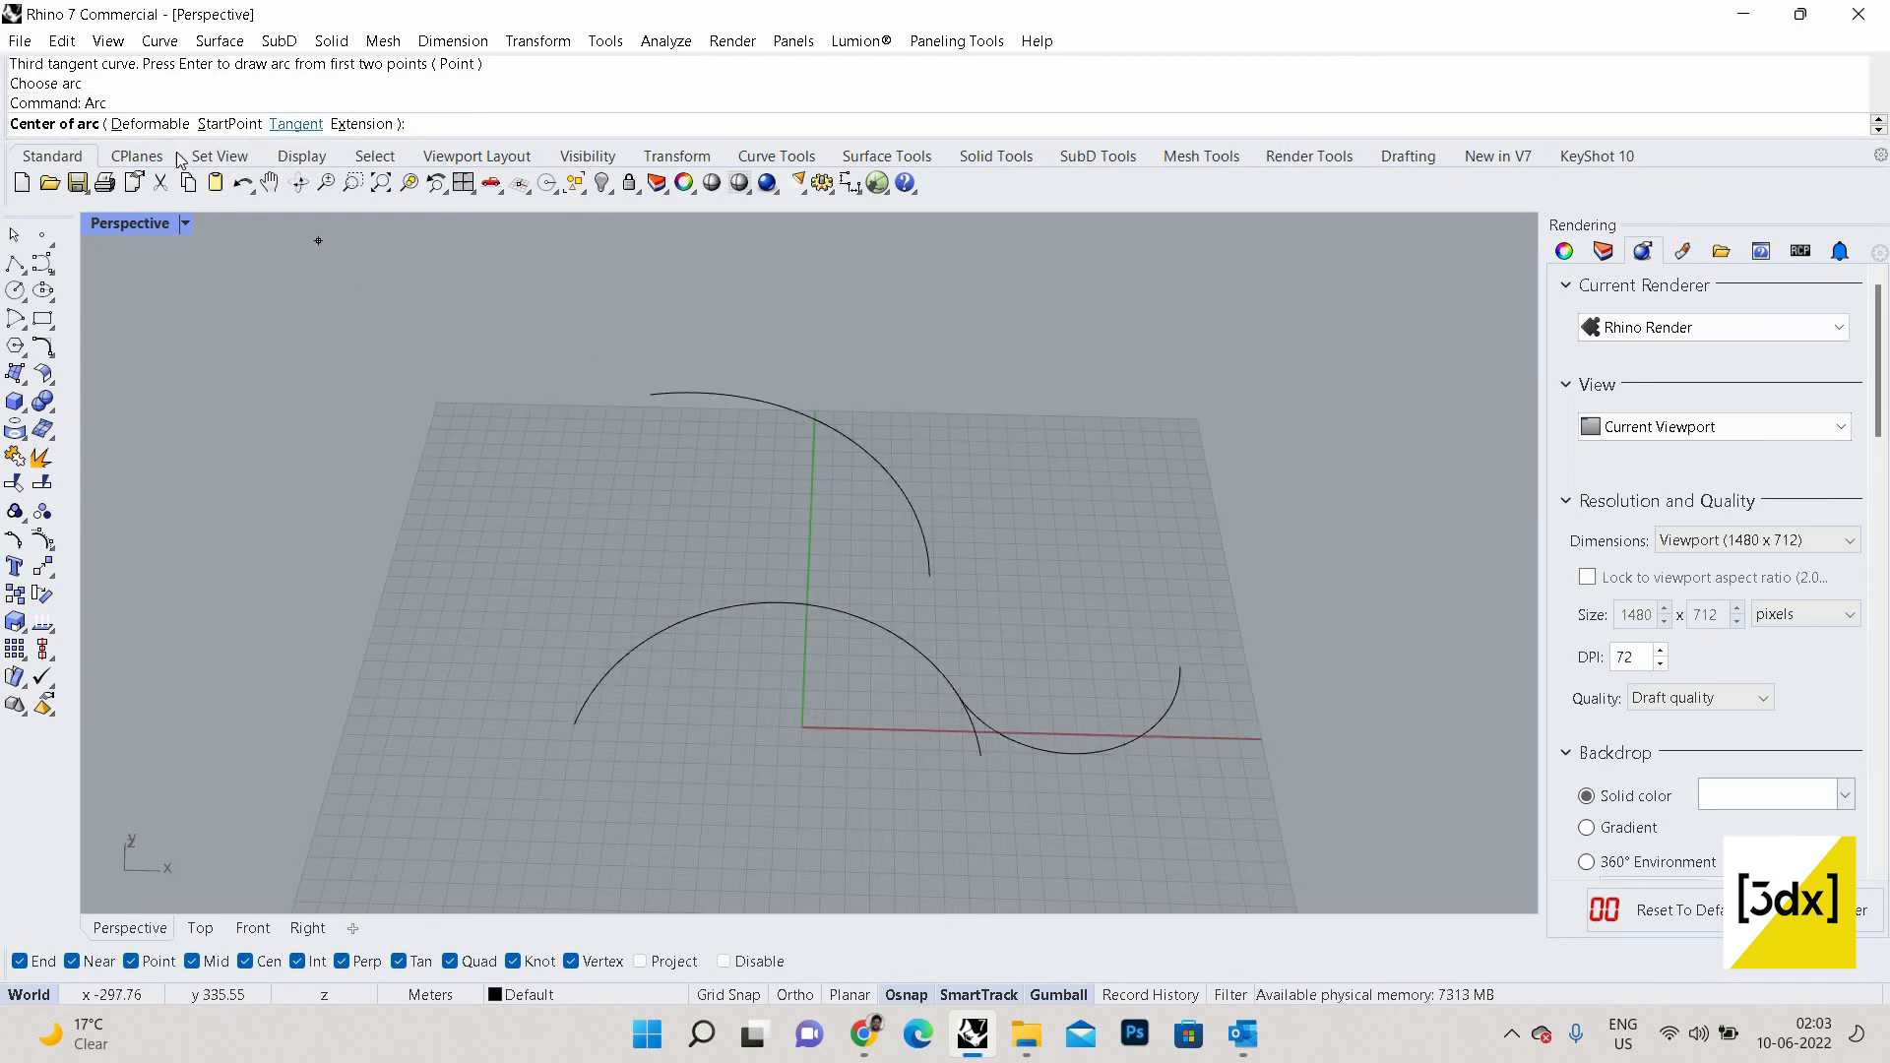
click(296, 124)
scroll(948, 617, up, 4)
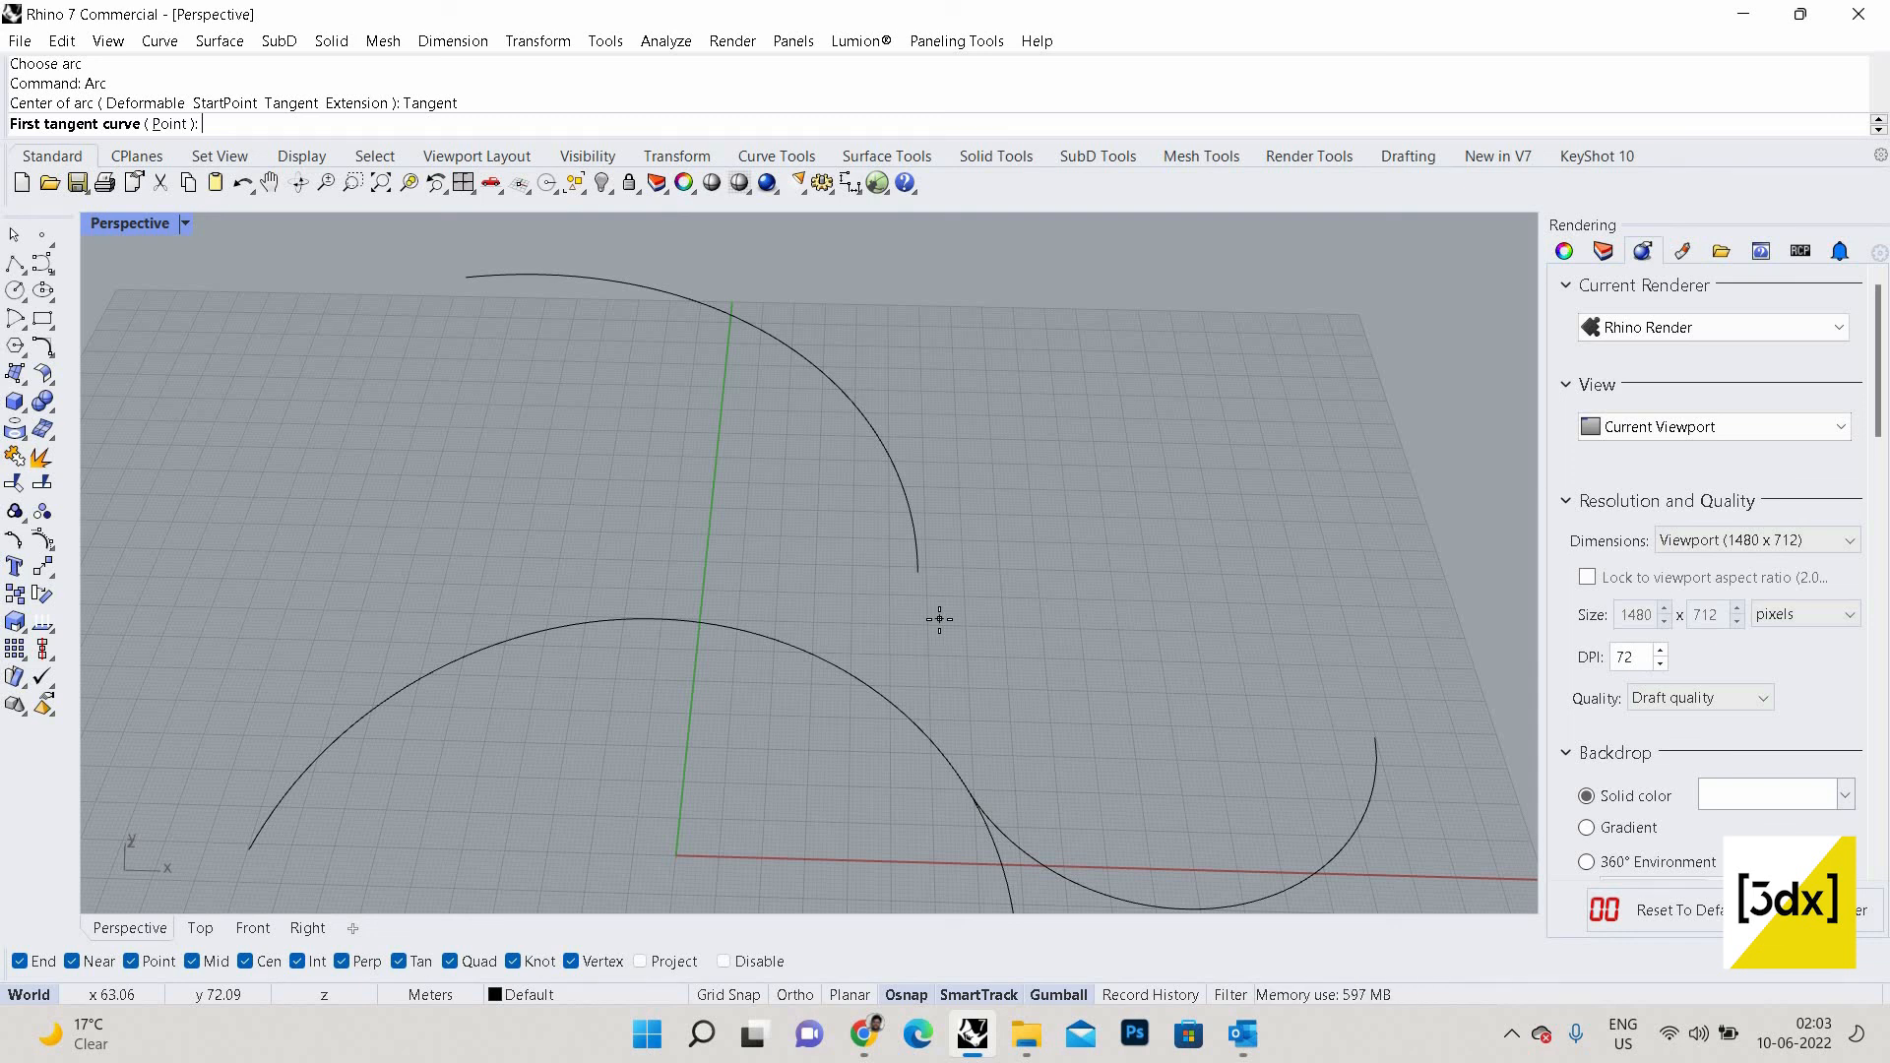
click(941, 732)
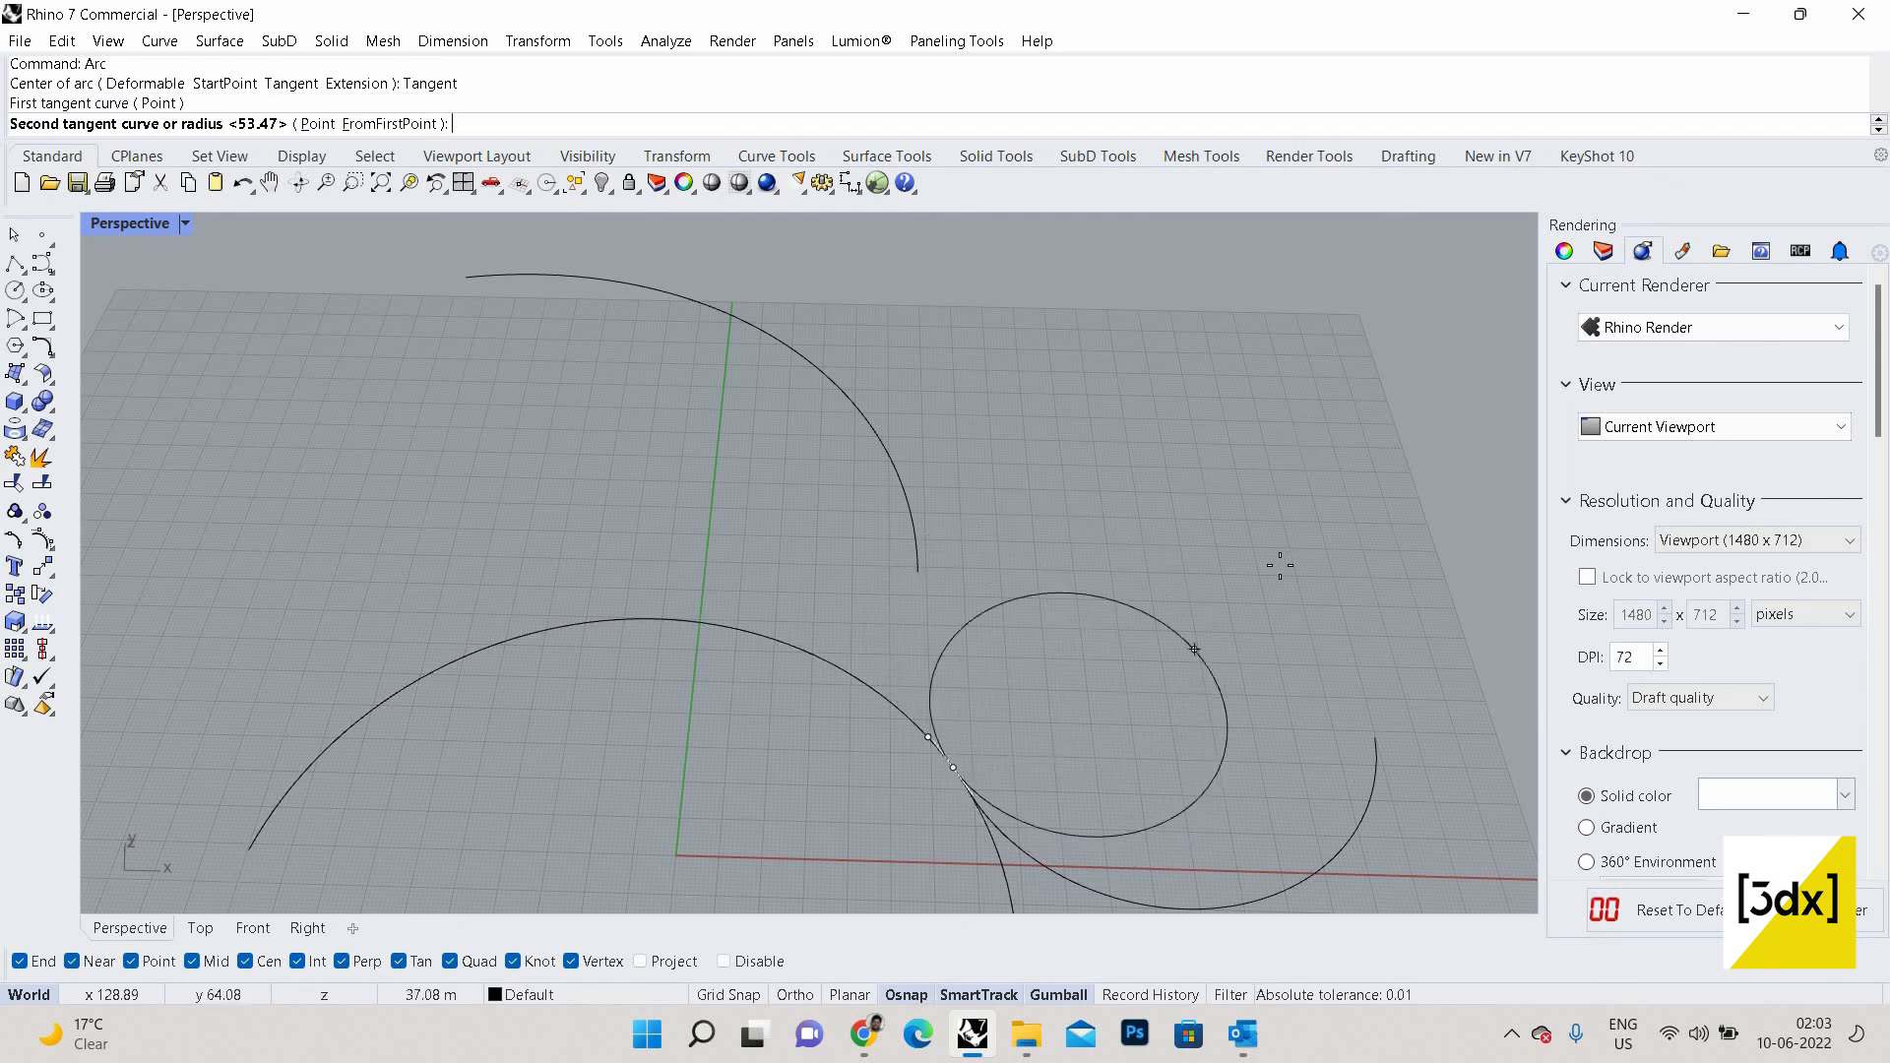
scroll(498, 612, down, 2)
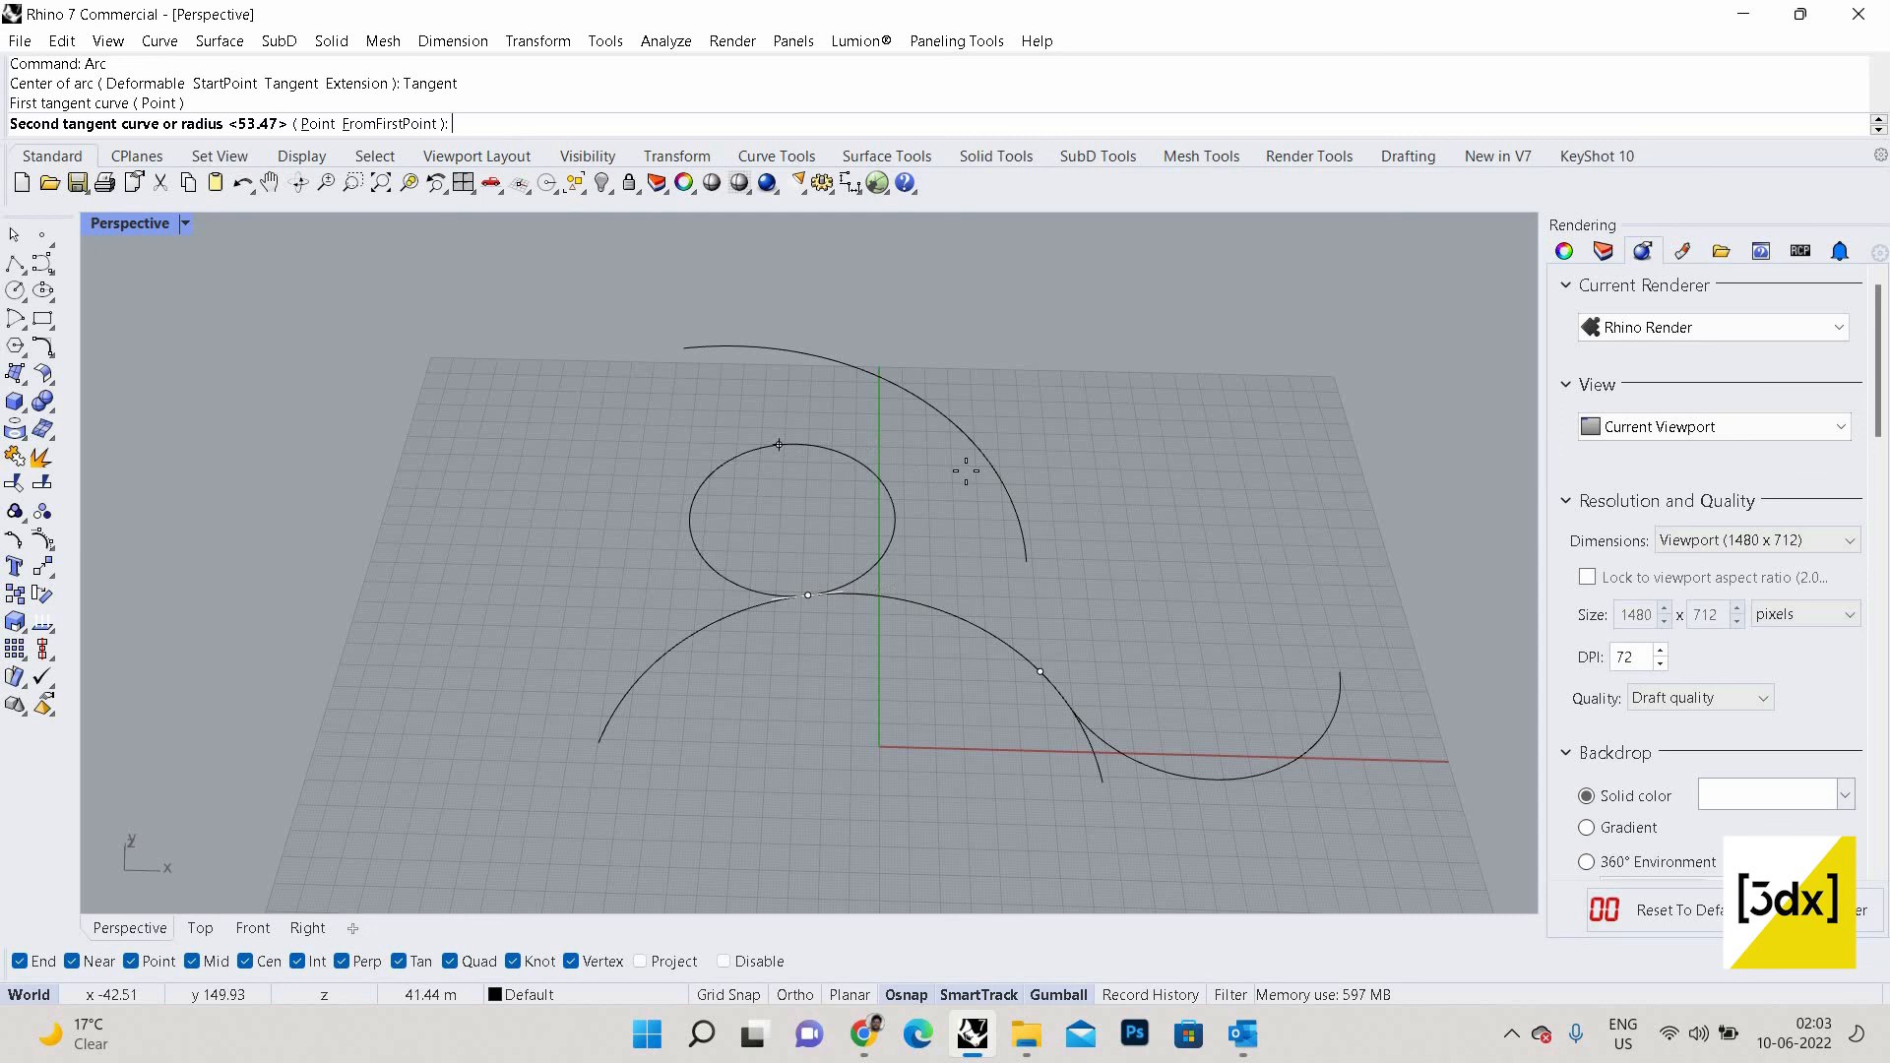
click(966, 471)
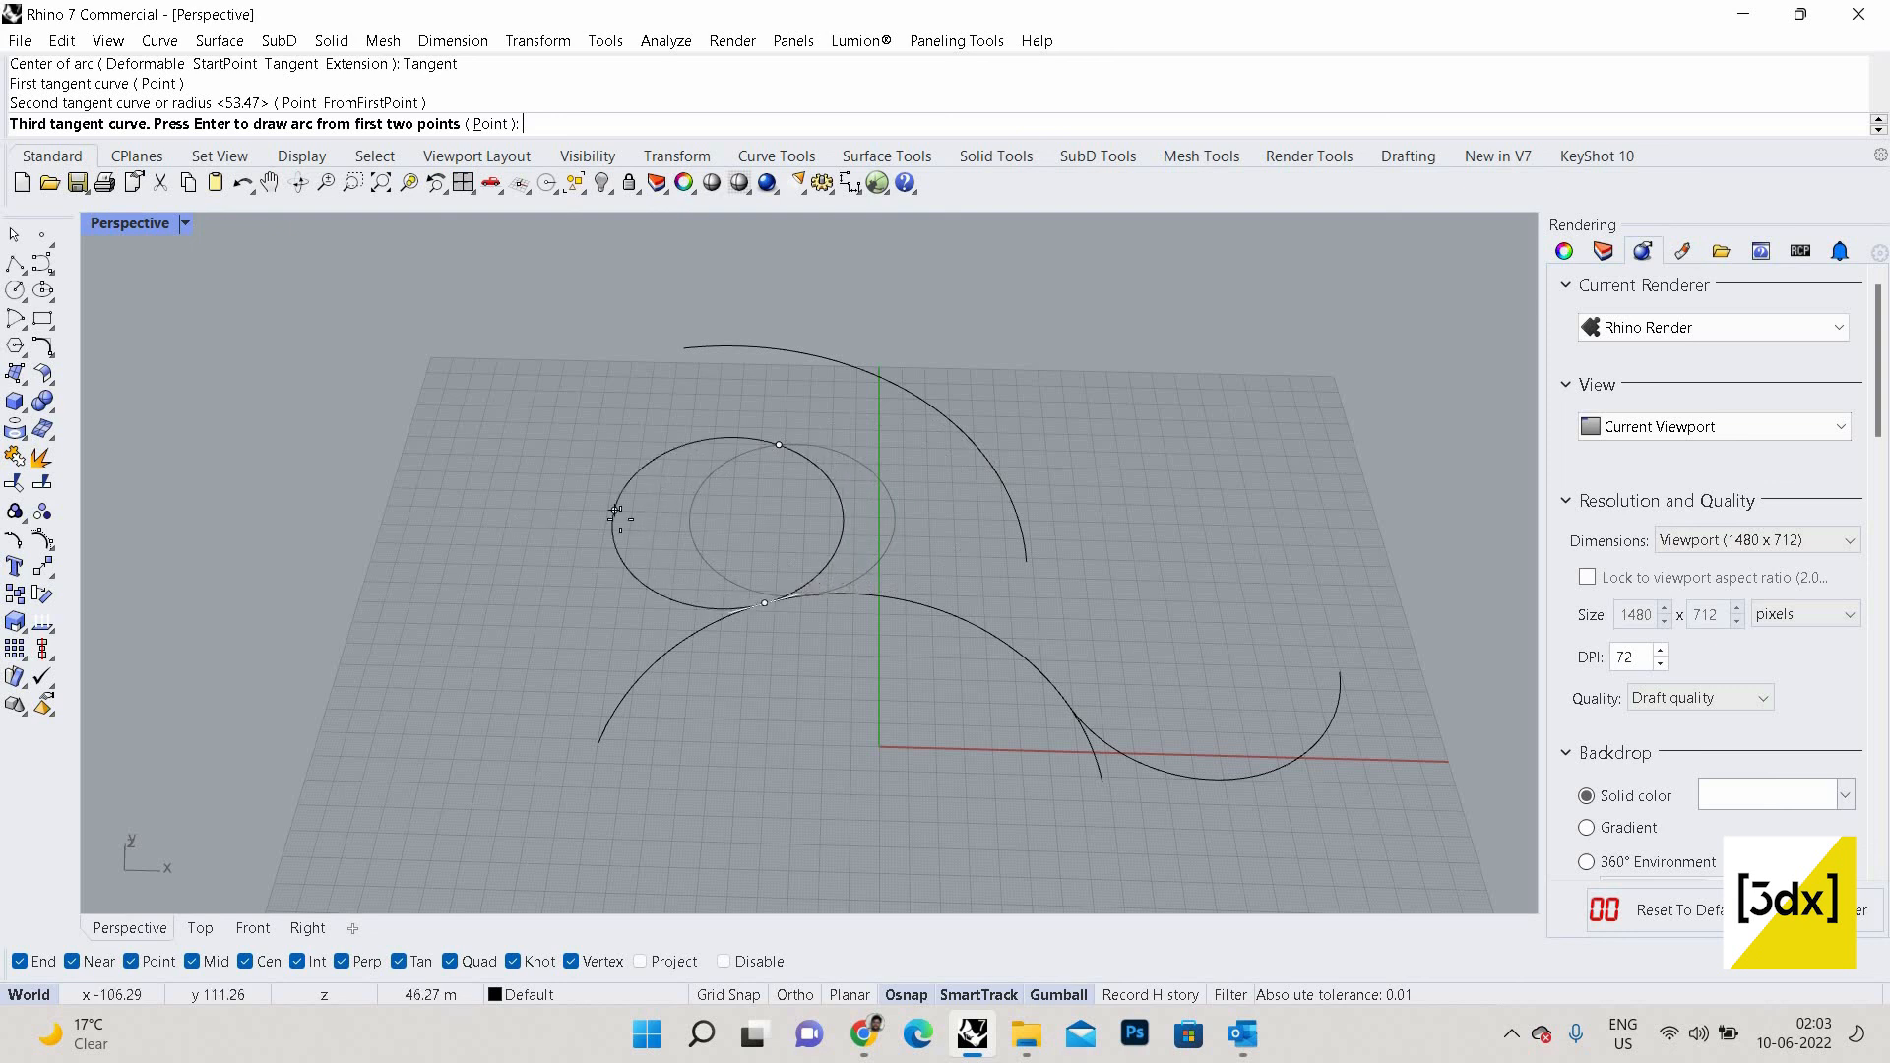
click(1050, 430)
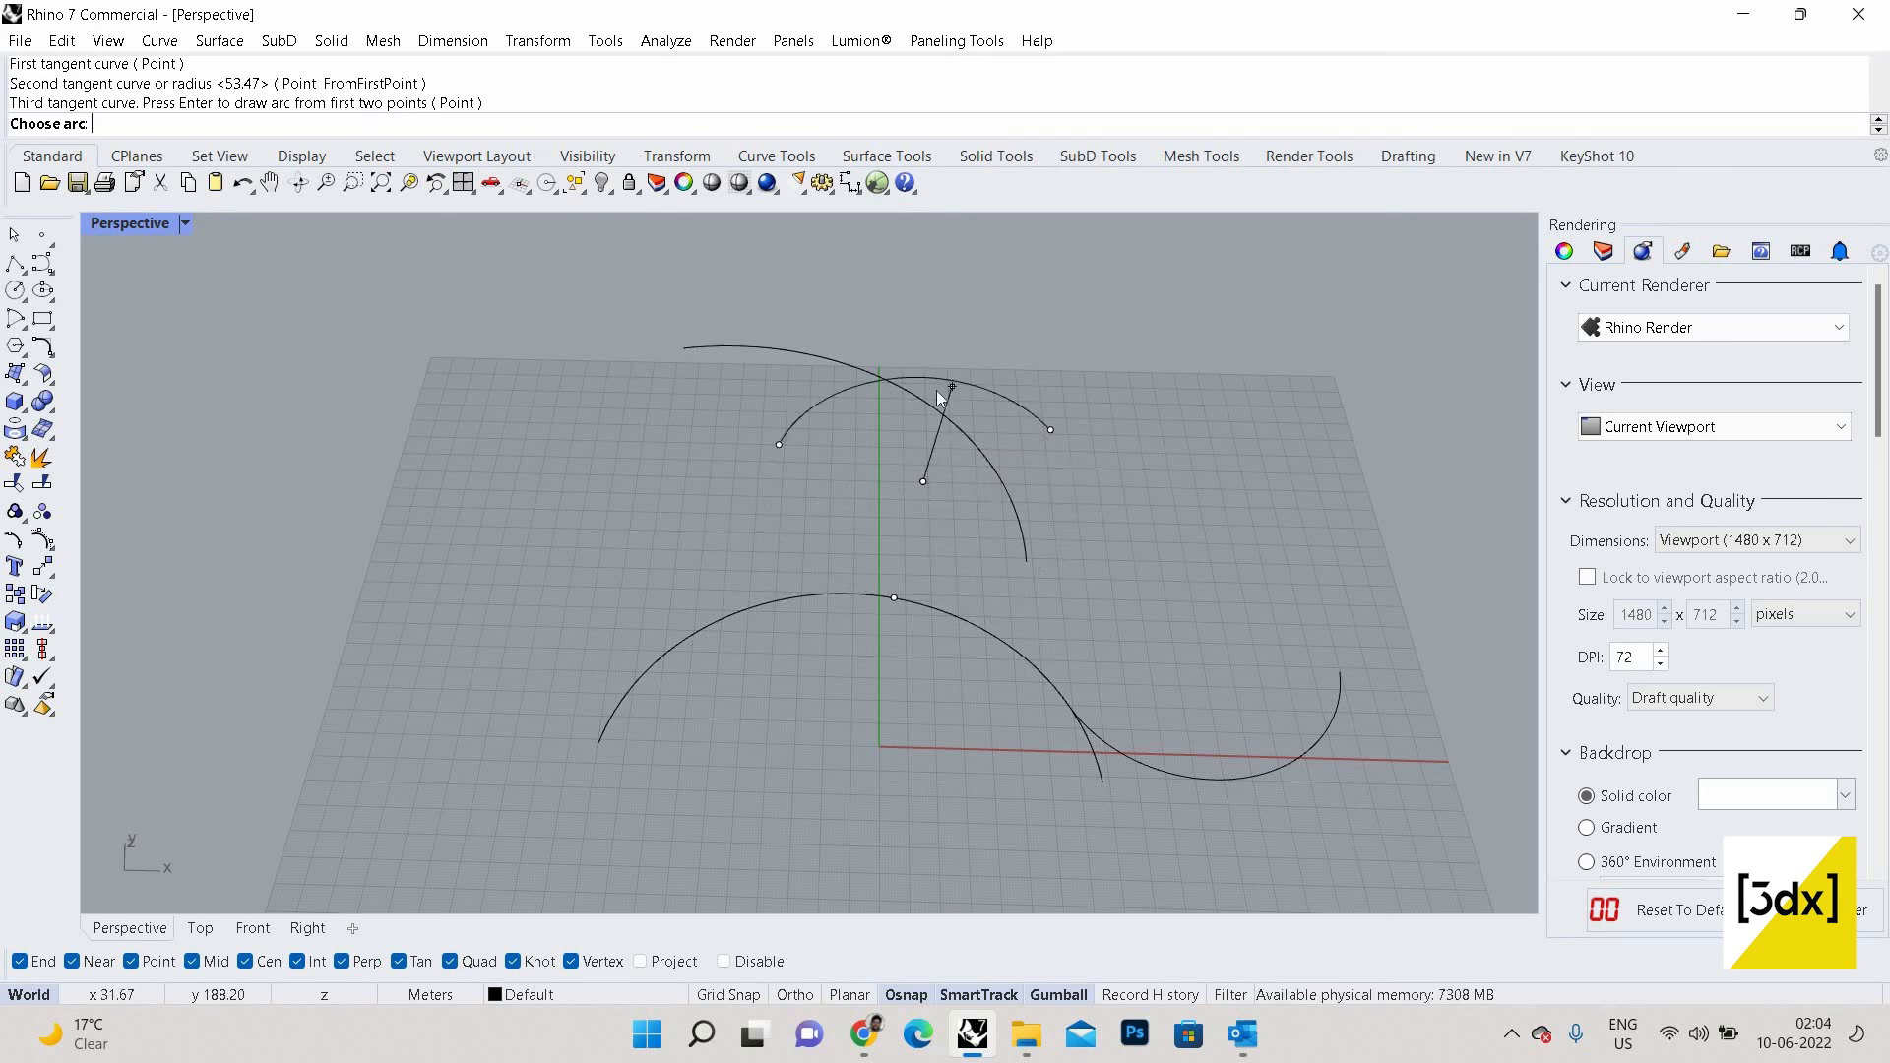
click(872, 476)
scroll(973, 510, down, 1)
scroll(973, 510, down, 3)
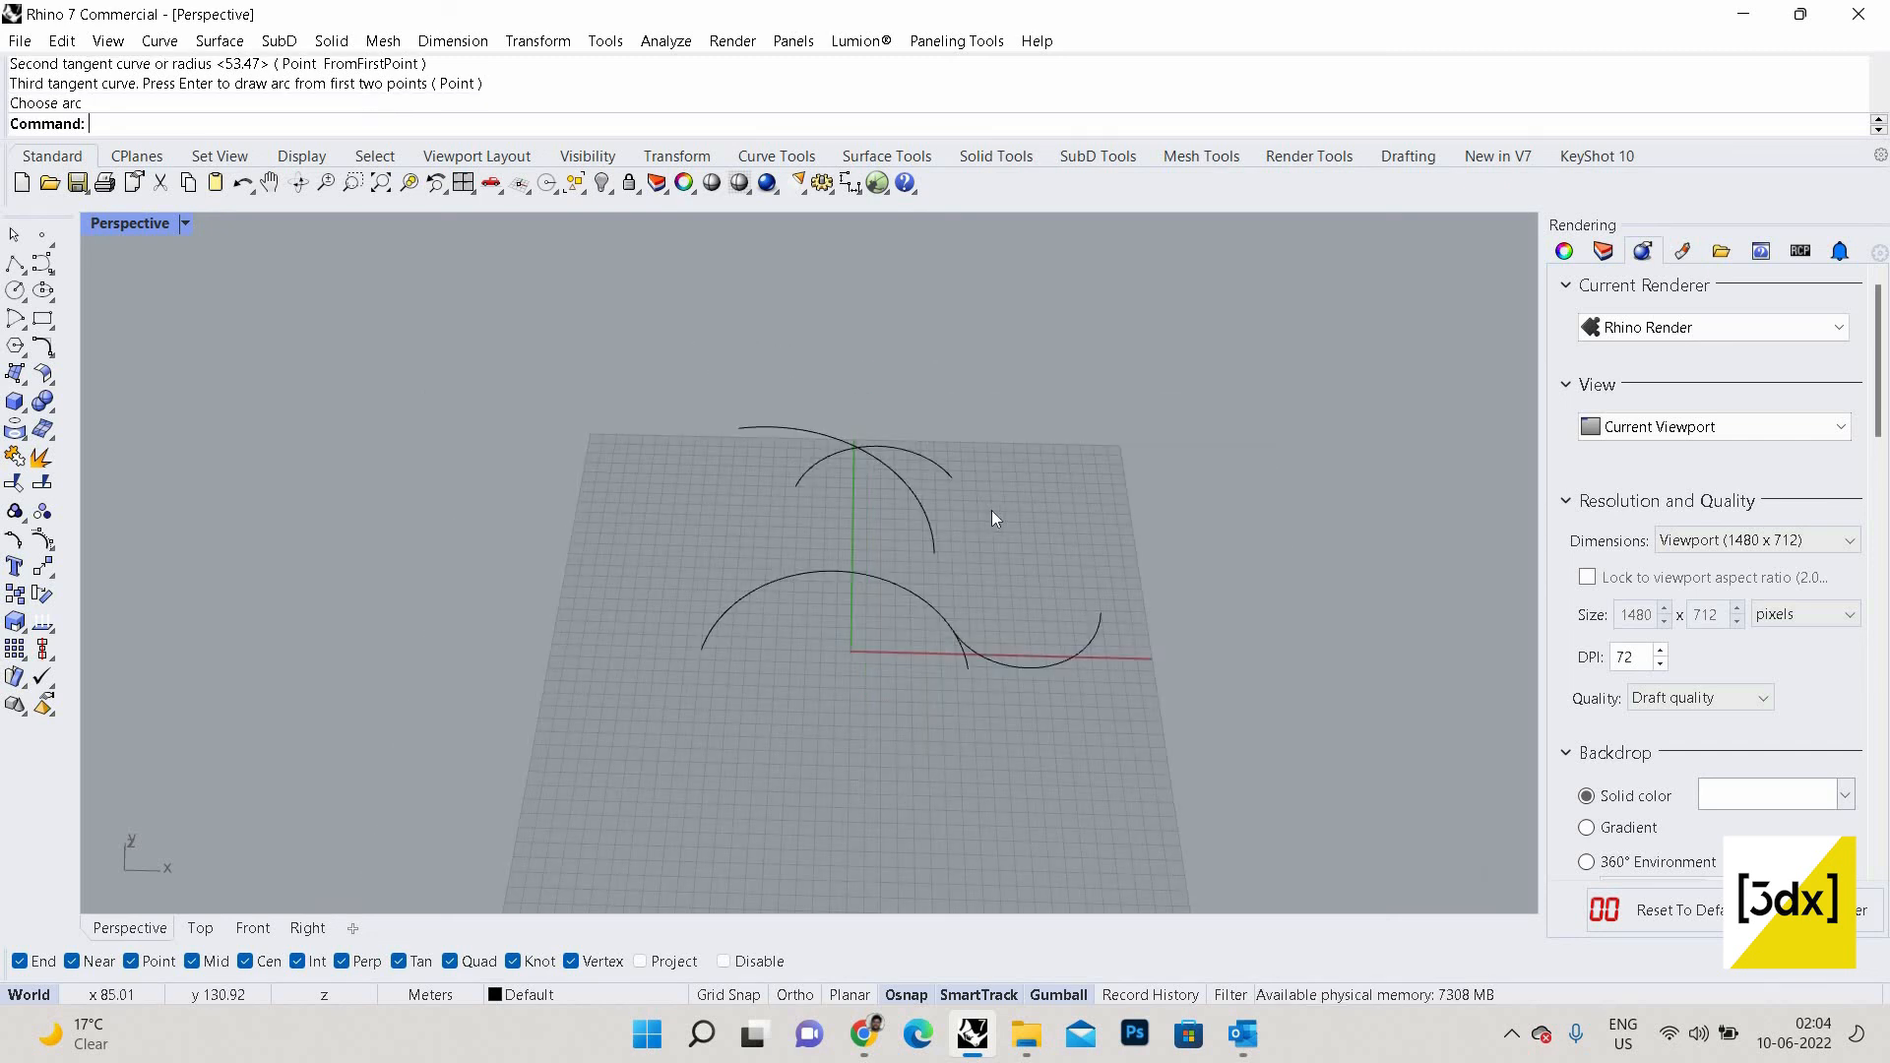
scroll(992, 512, up, 1)
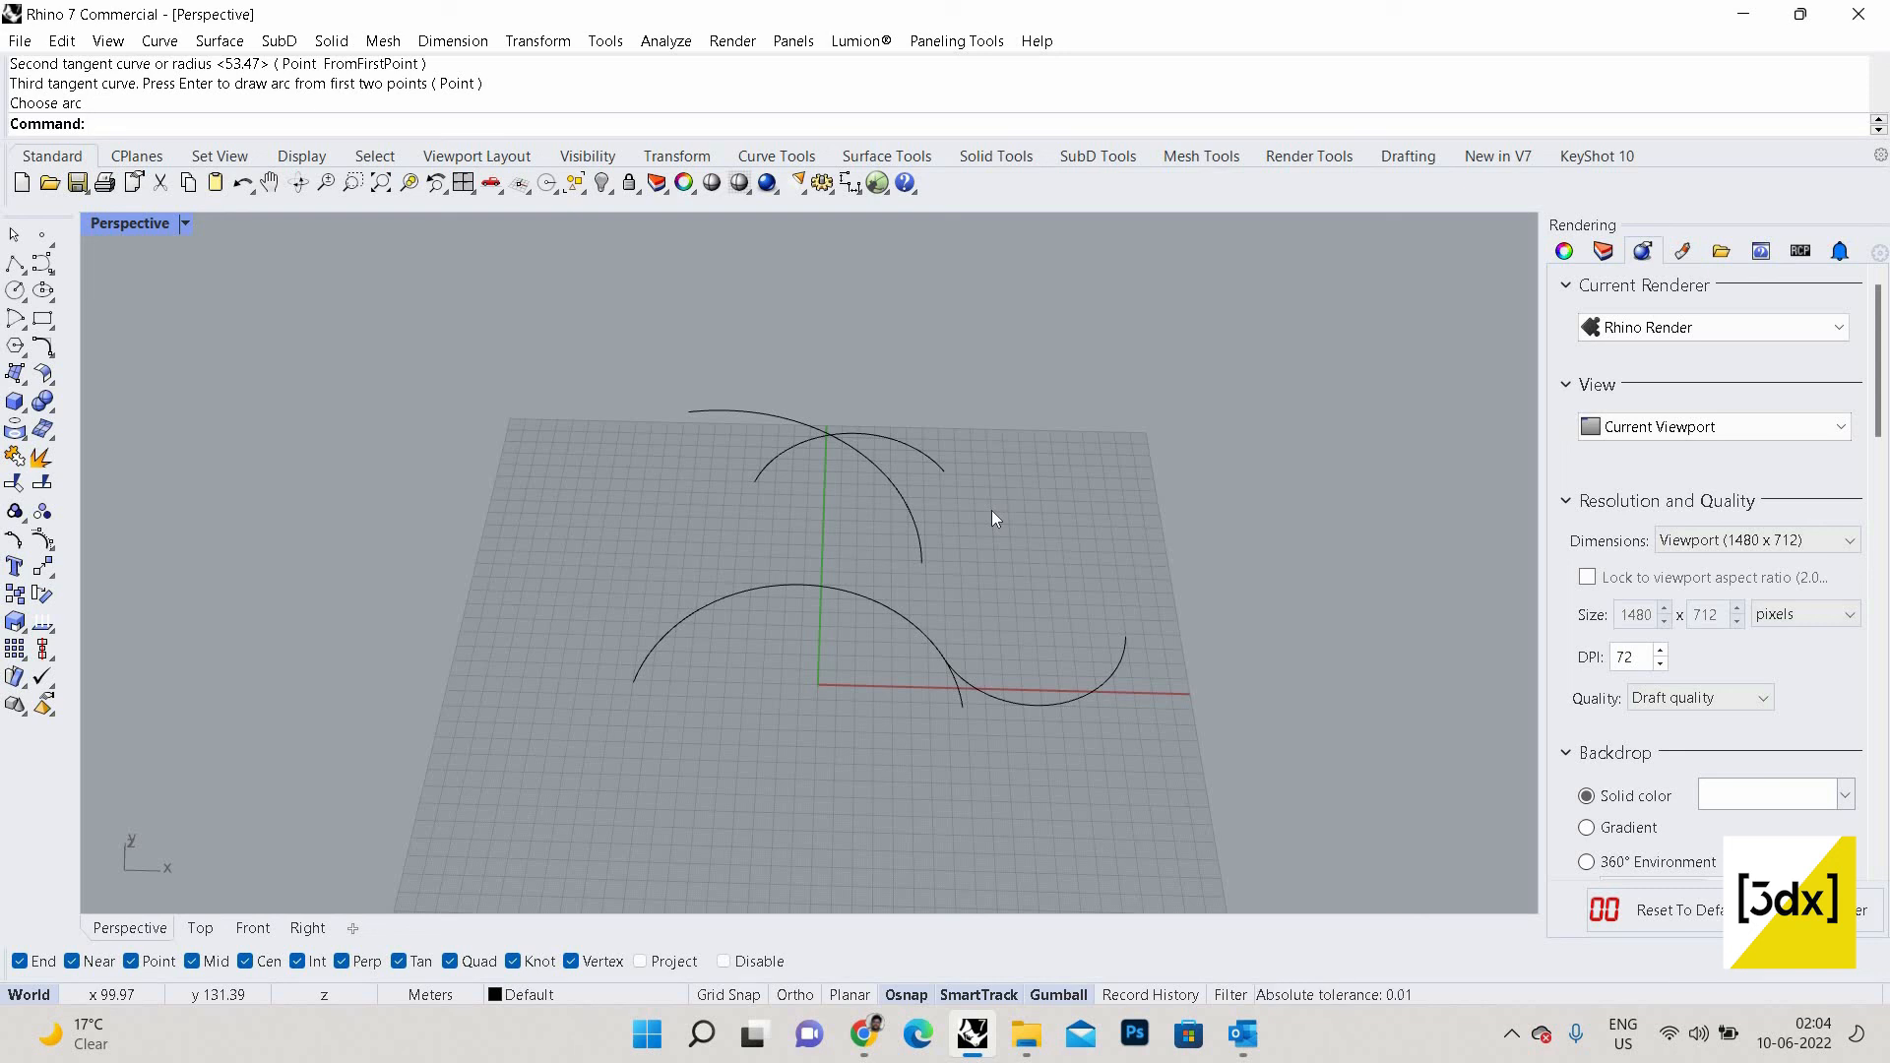
Draw an Extension arc from the small upper arc's right end to the quarter-circle arc's left end, and undo it.
key(Return)
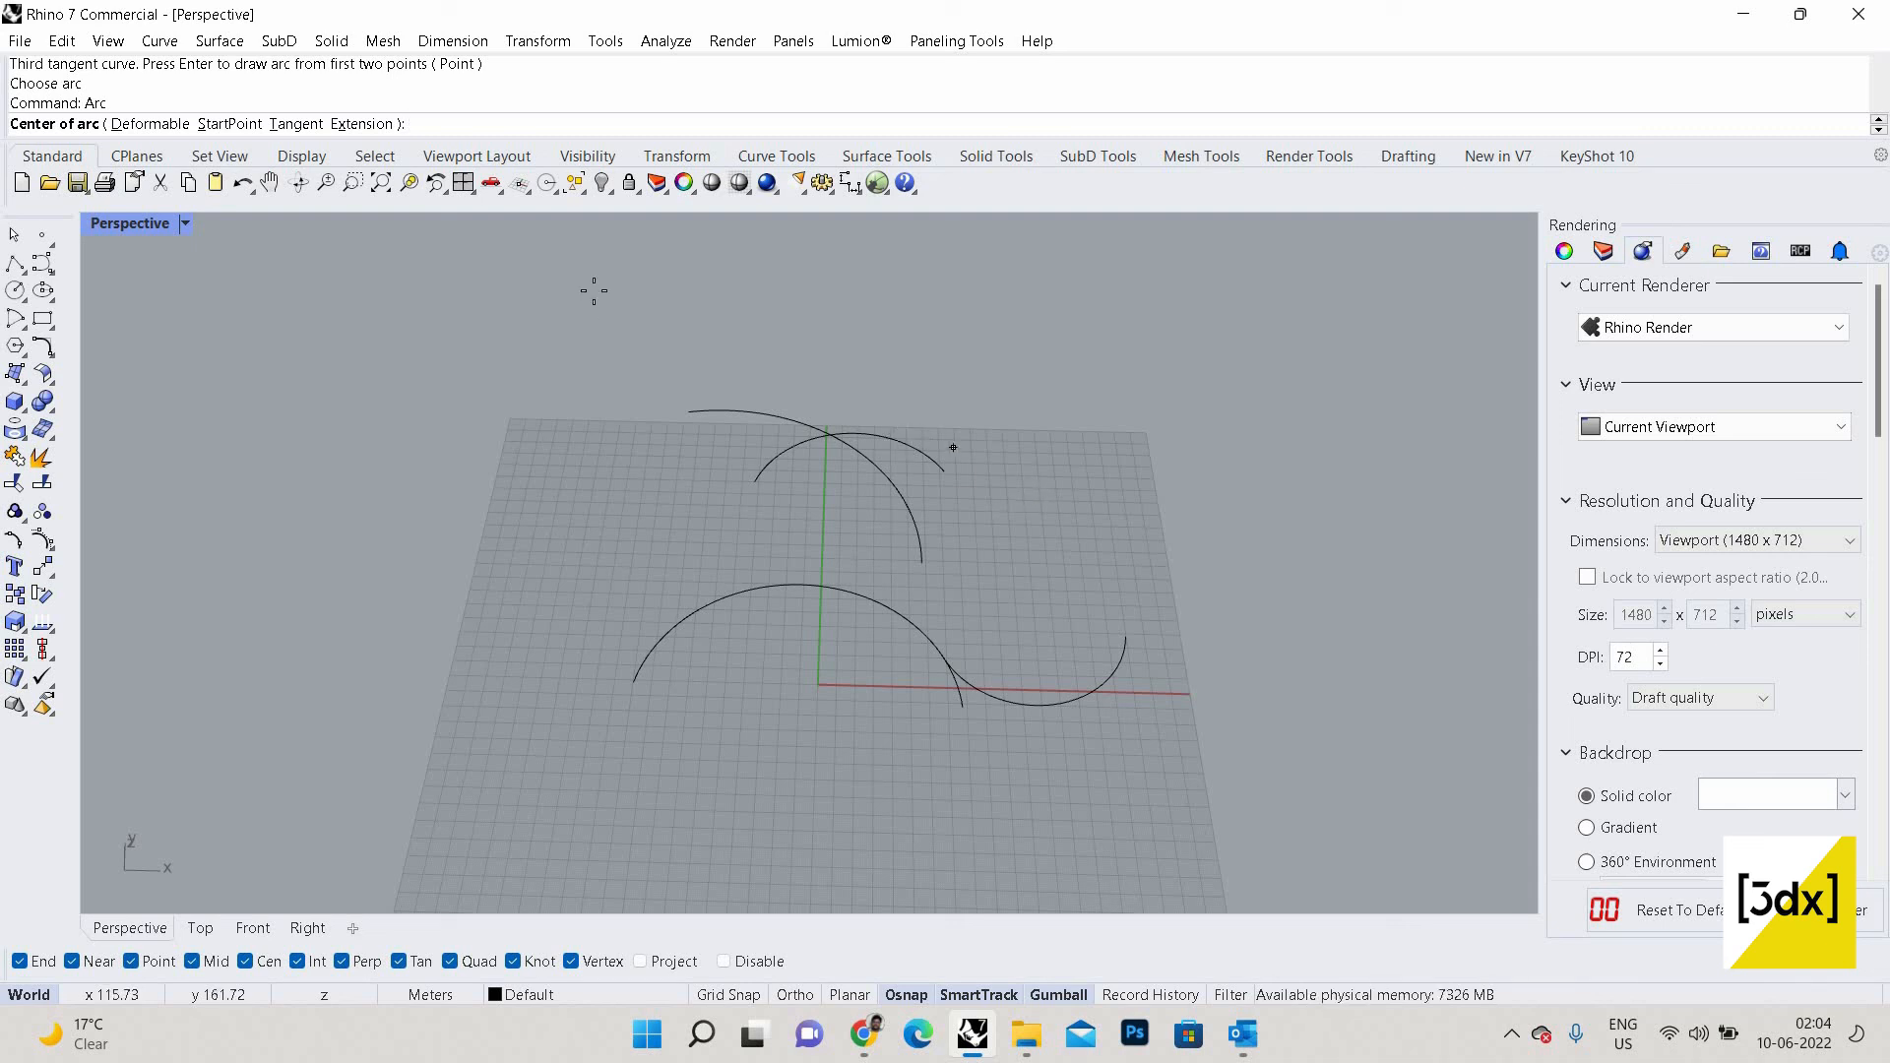
click(353, 123)
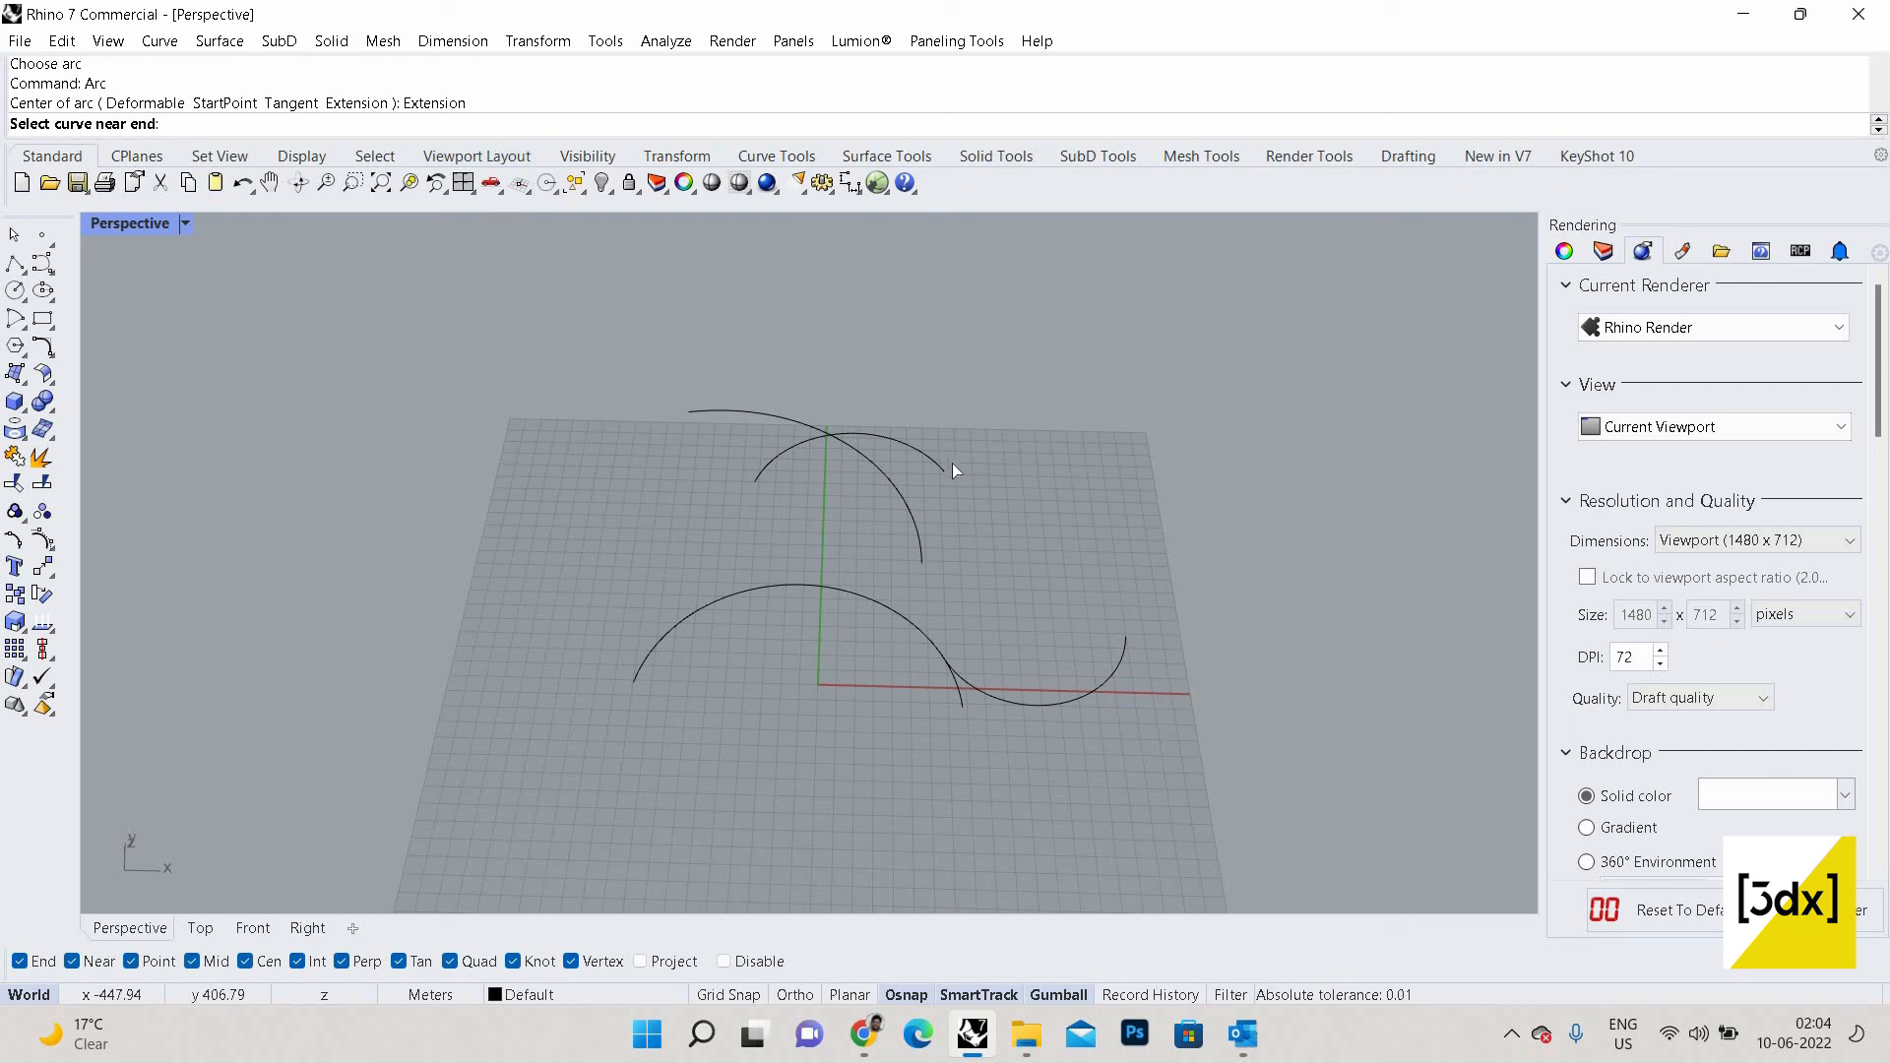
scroll(950, 465, up, 2)
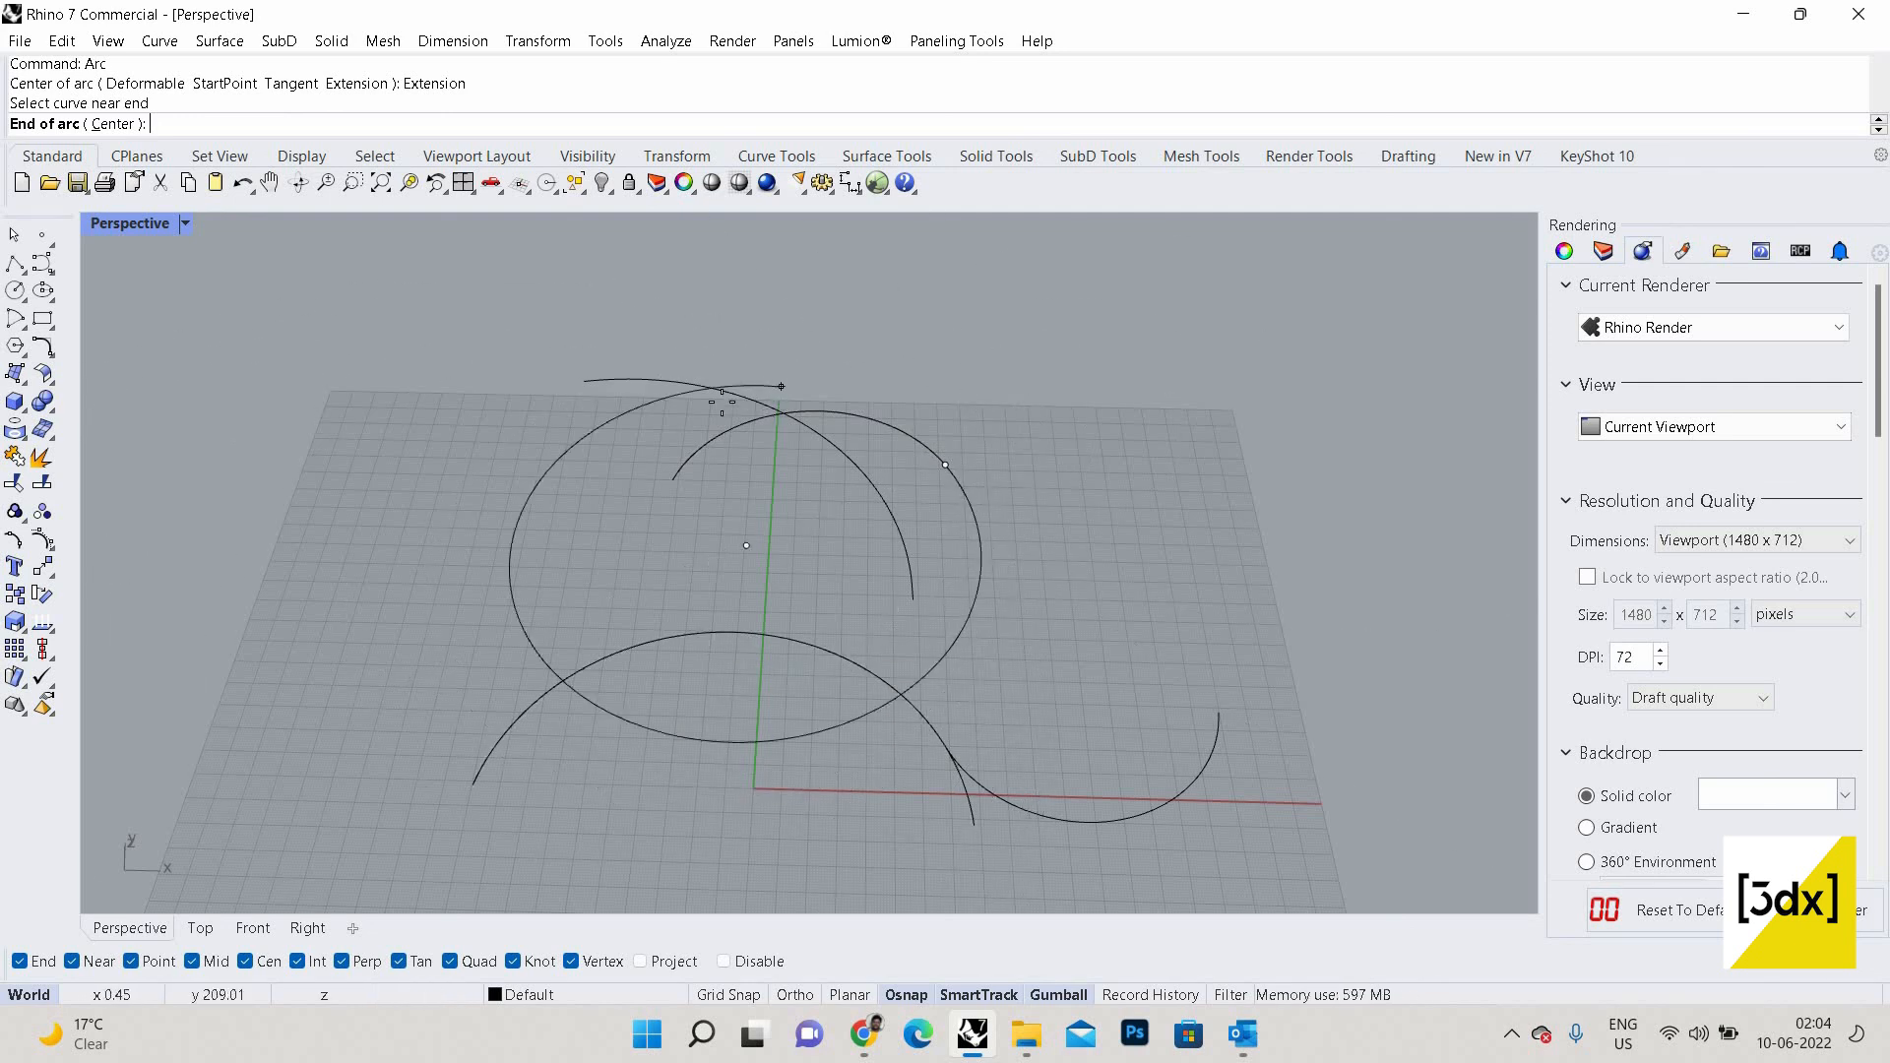
click(570, 381)
scroll(961, 492, down, 2)
scroll(968, 488, up, 2)
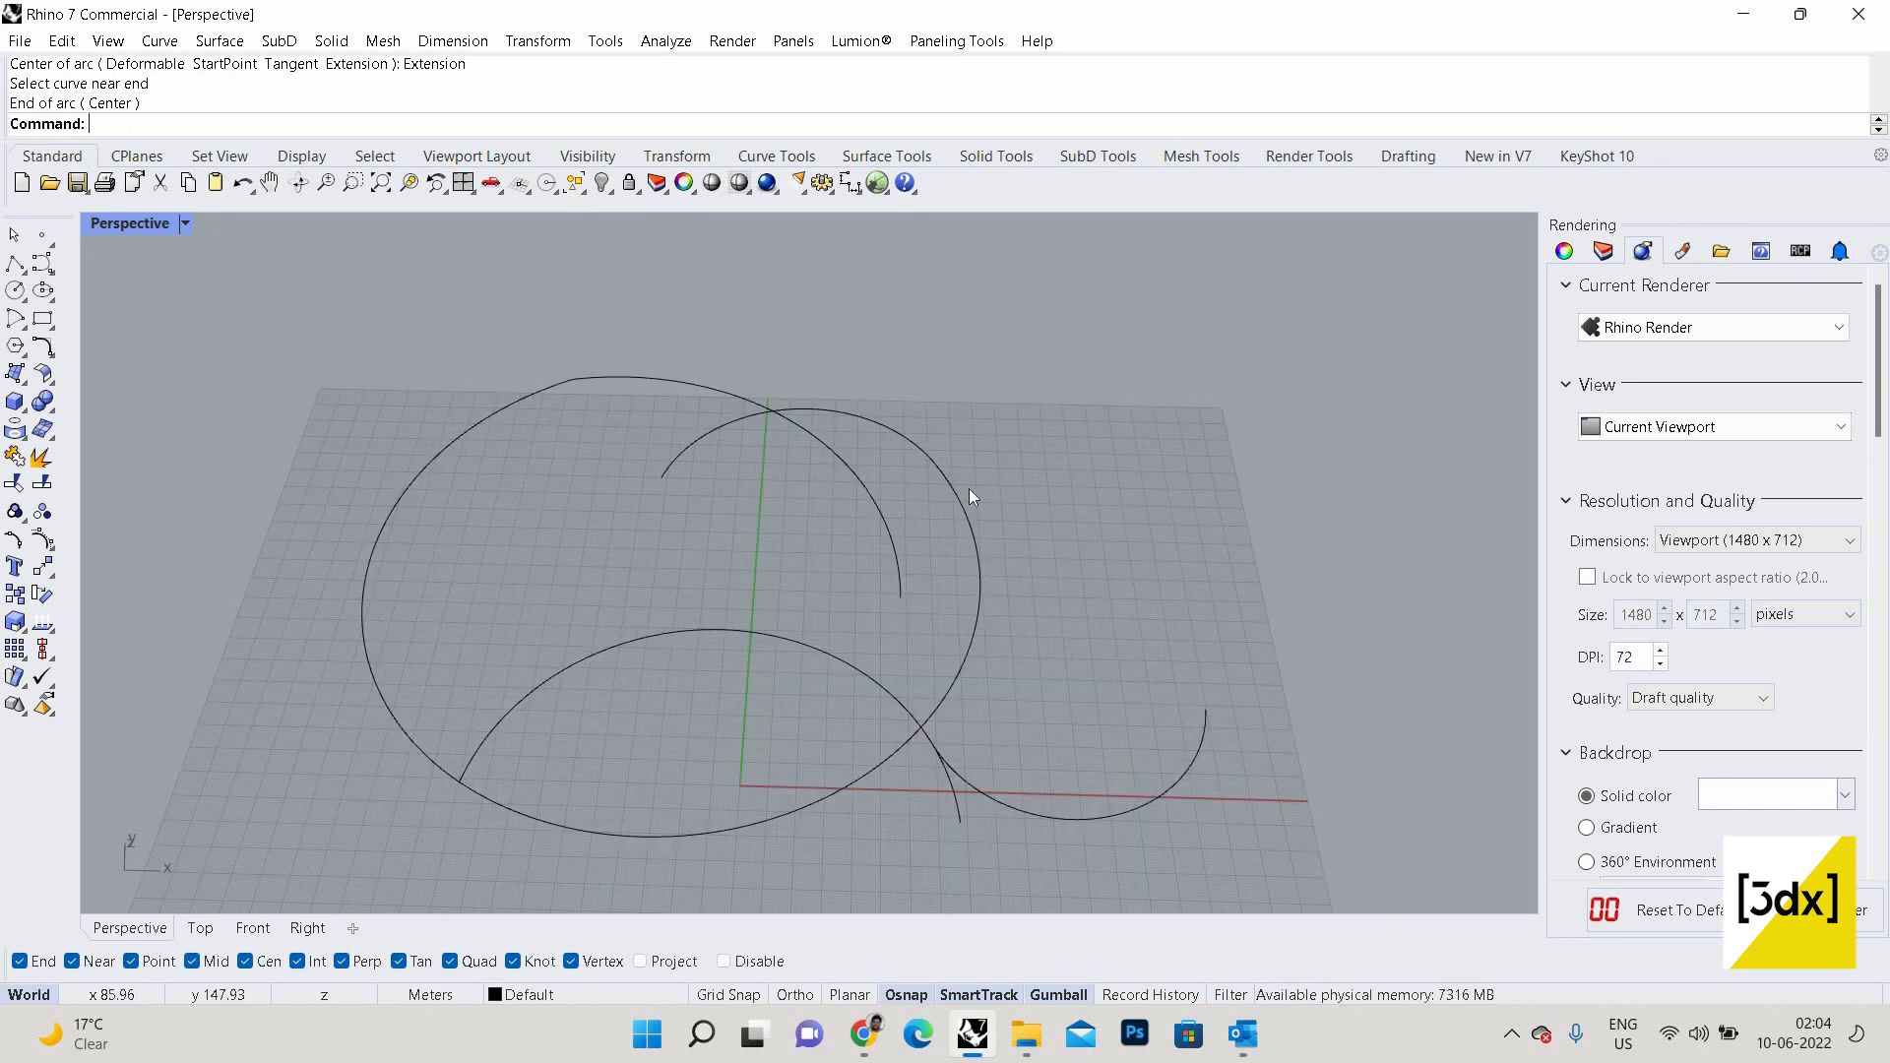
key(ctrl+z)
right_click(933, 467)
click(933, 463)
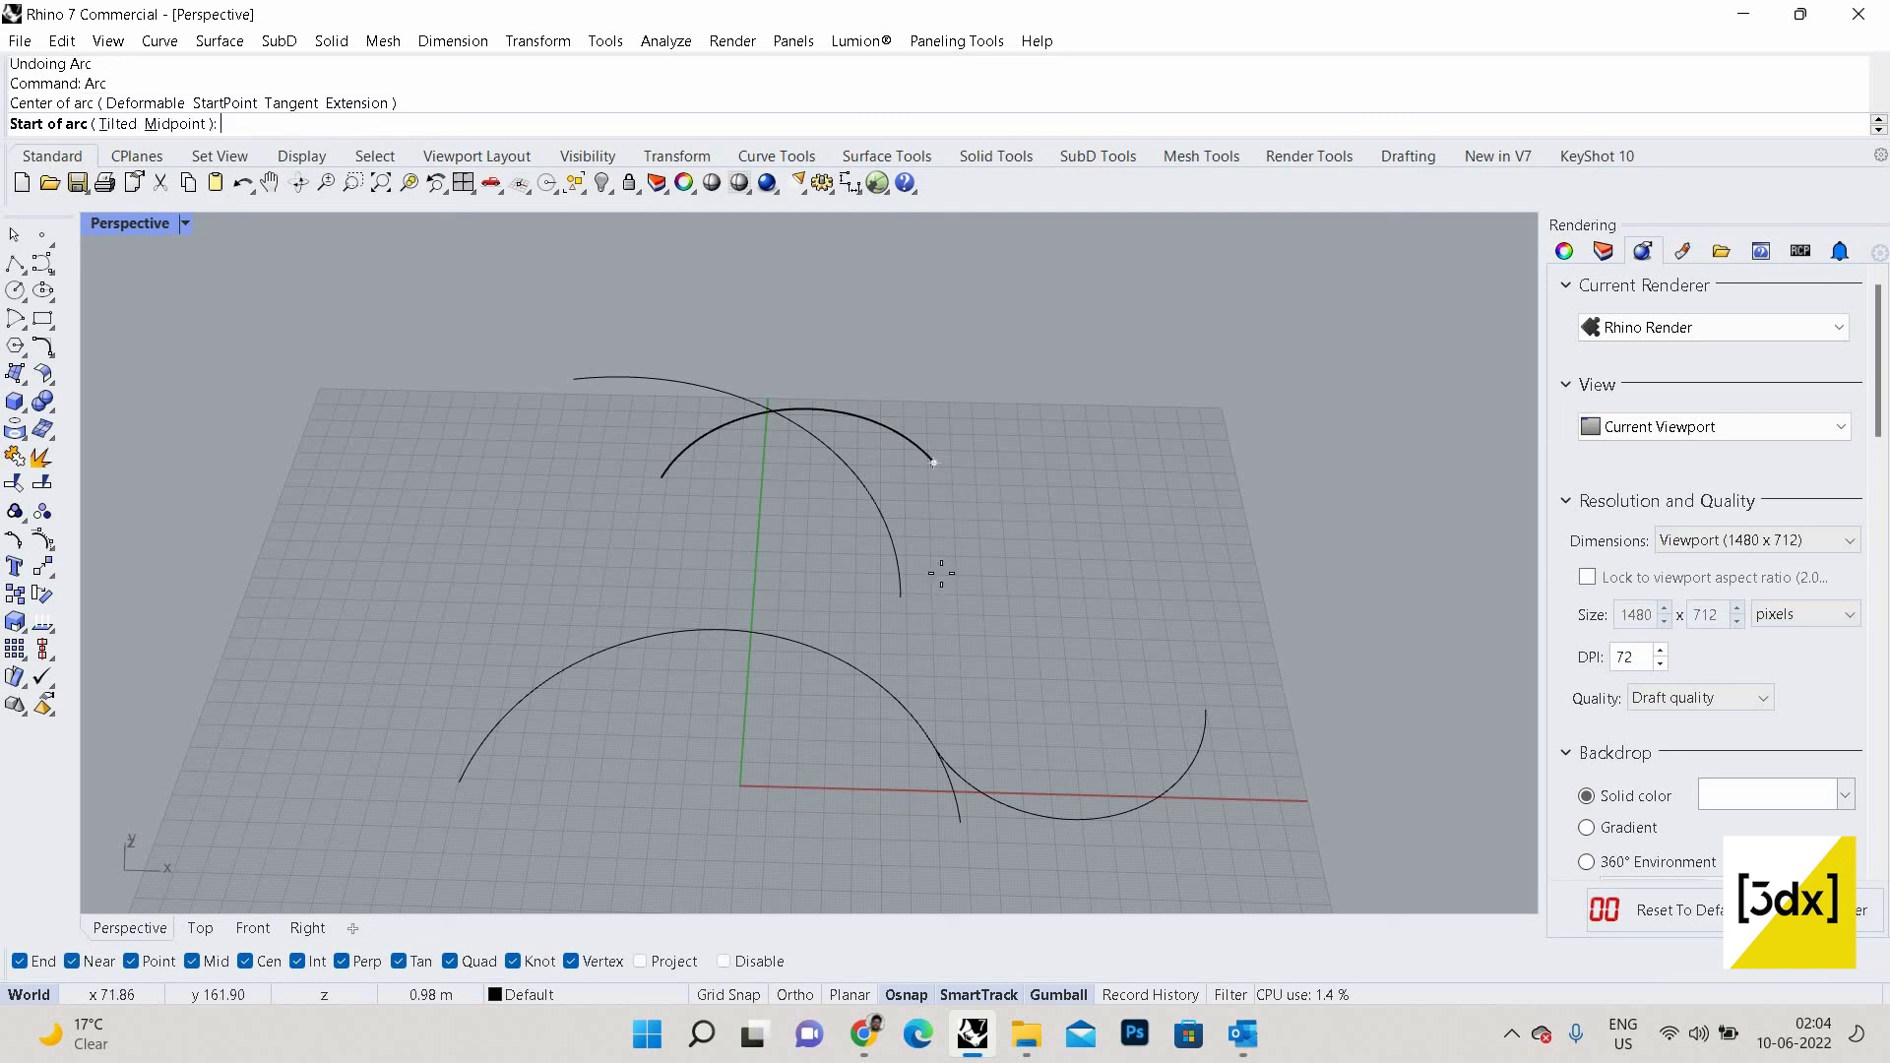
key(Escape)
Extend the small upper arc from its right end with the Arc Extension option, ending at the quarter-circle arc's left end.
key(Return)
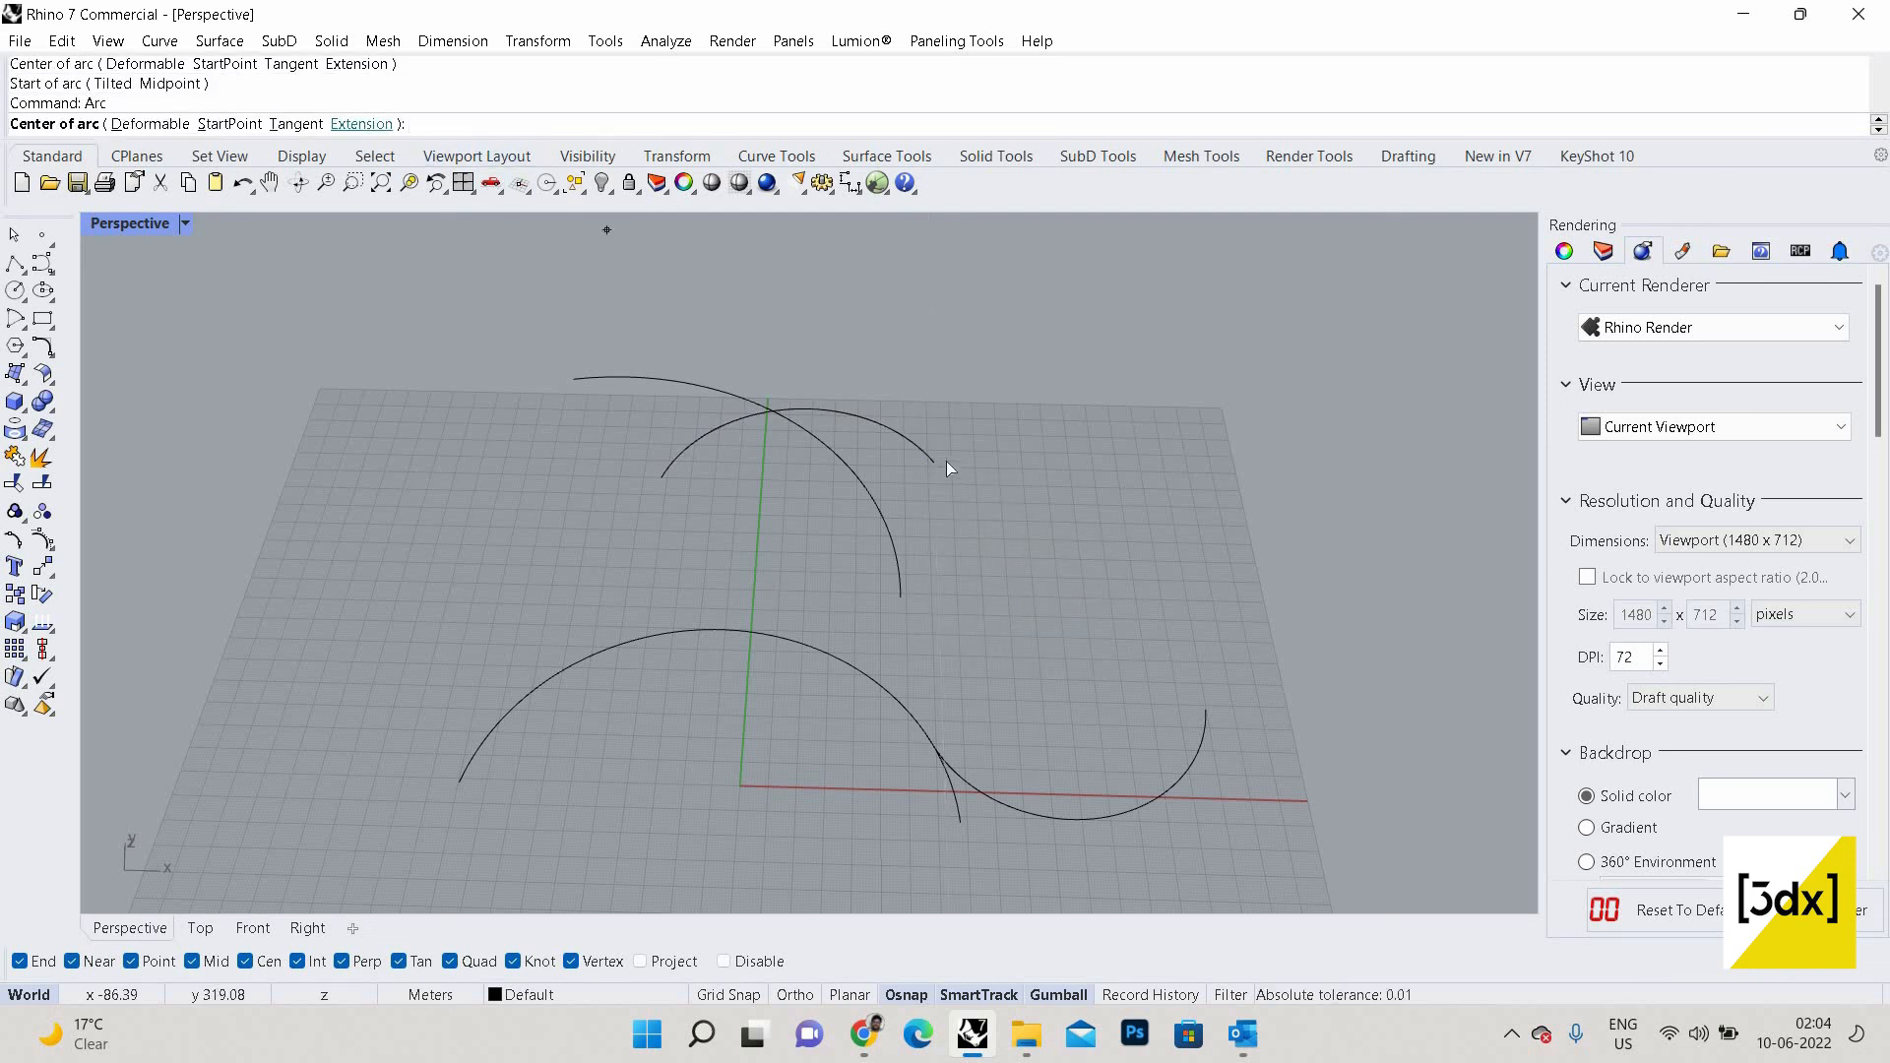
click(358, 125)
click(931, 460)
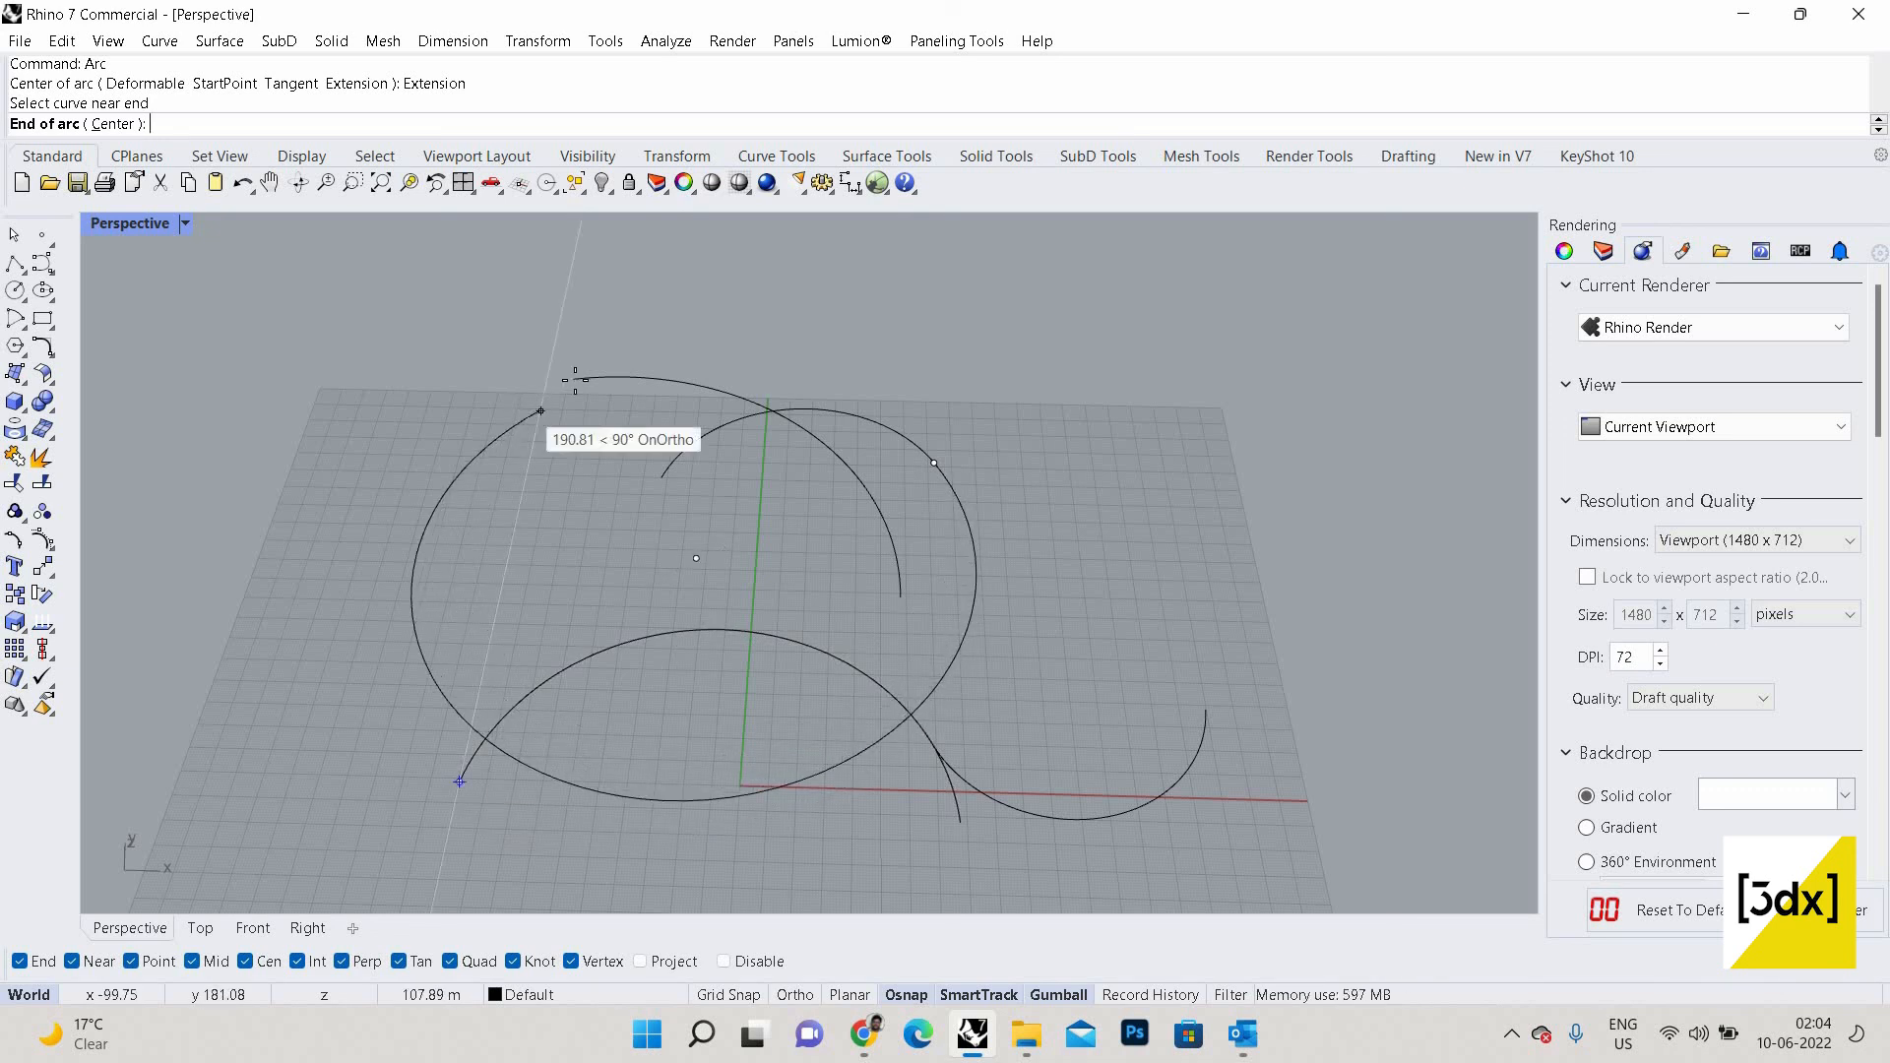
key(Escape)
scroll(1231, 626, down, 3)
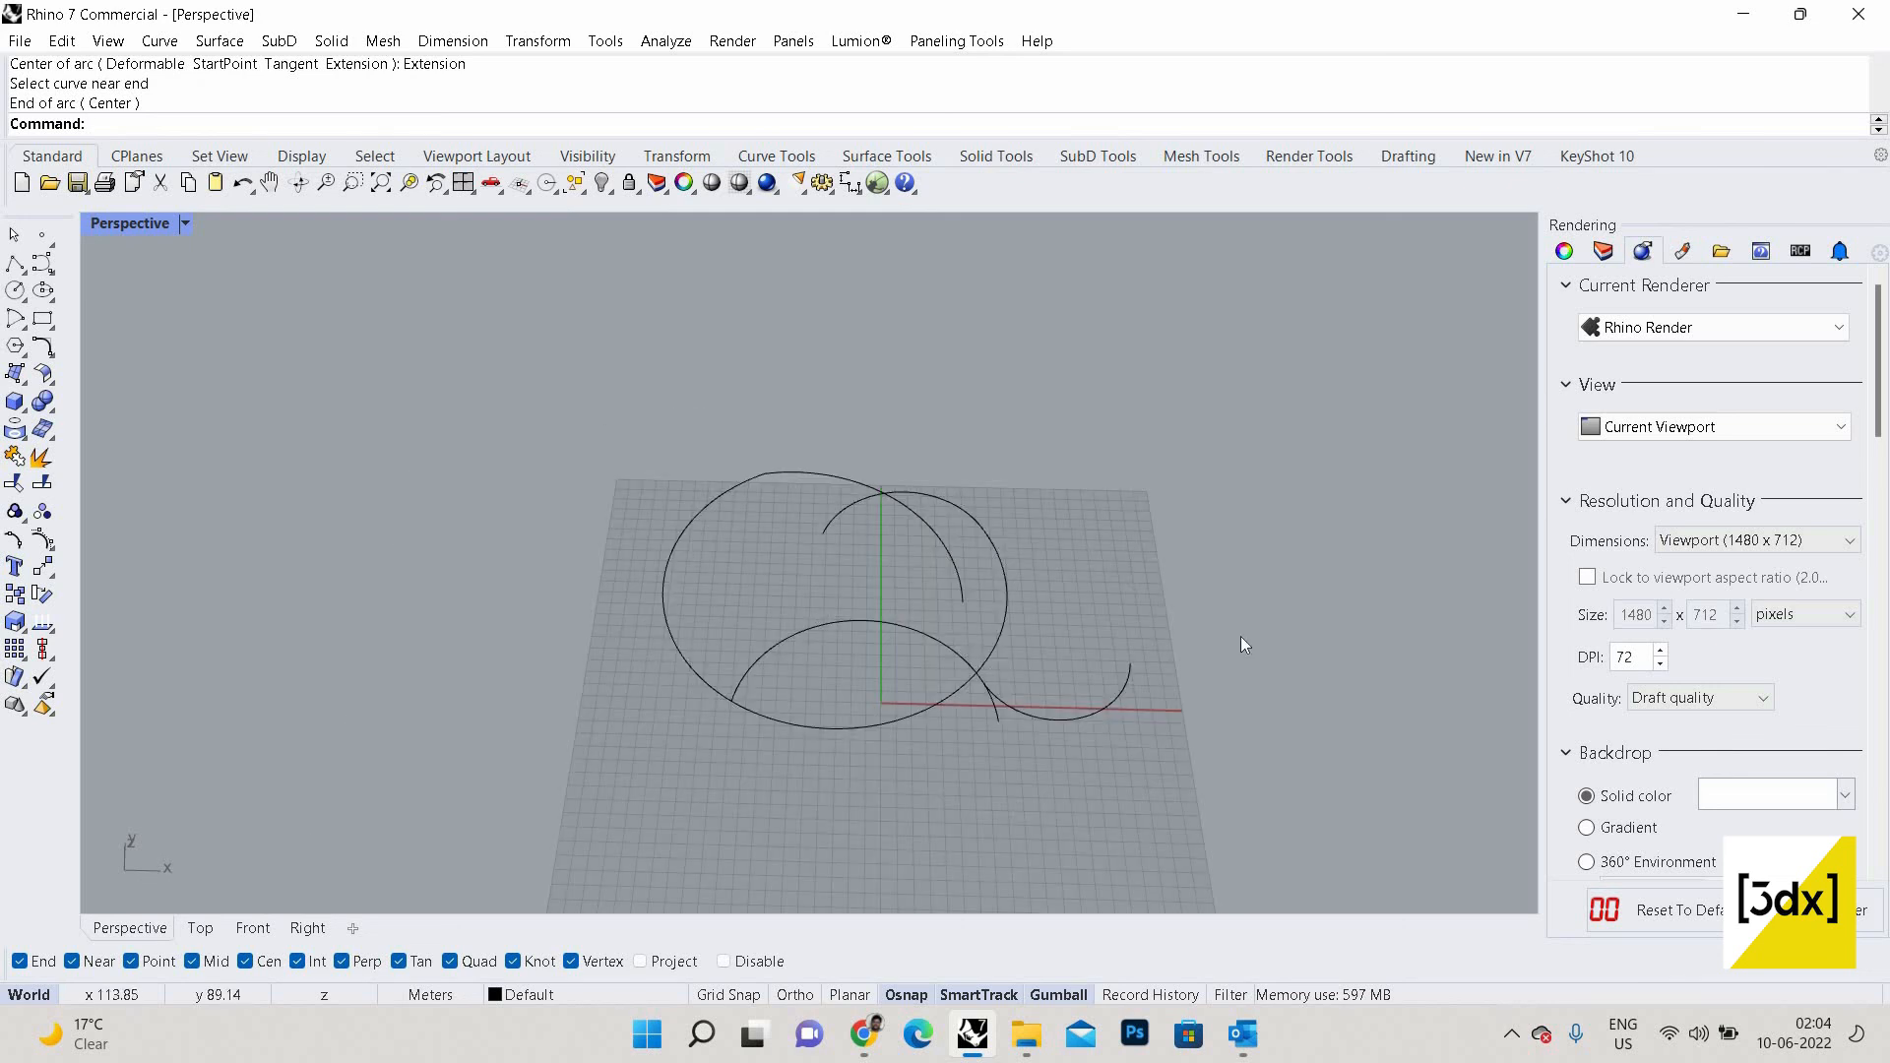
scroll(1219, 635, up, 4)
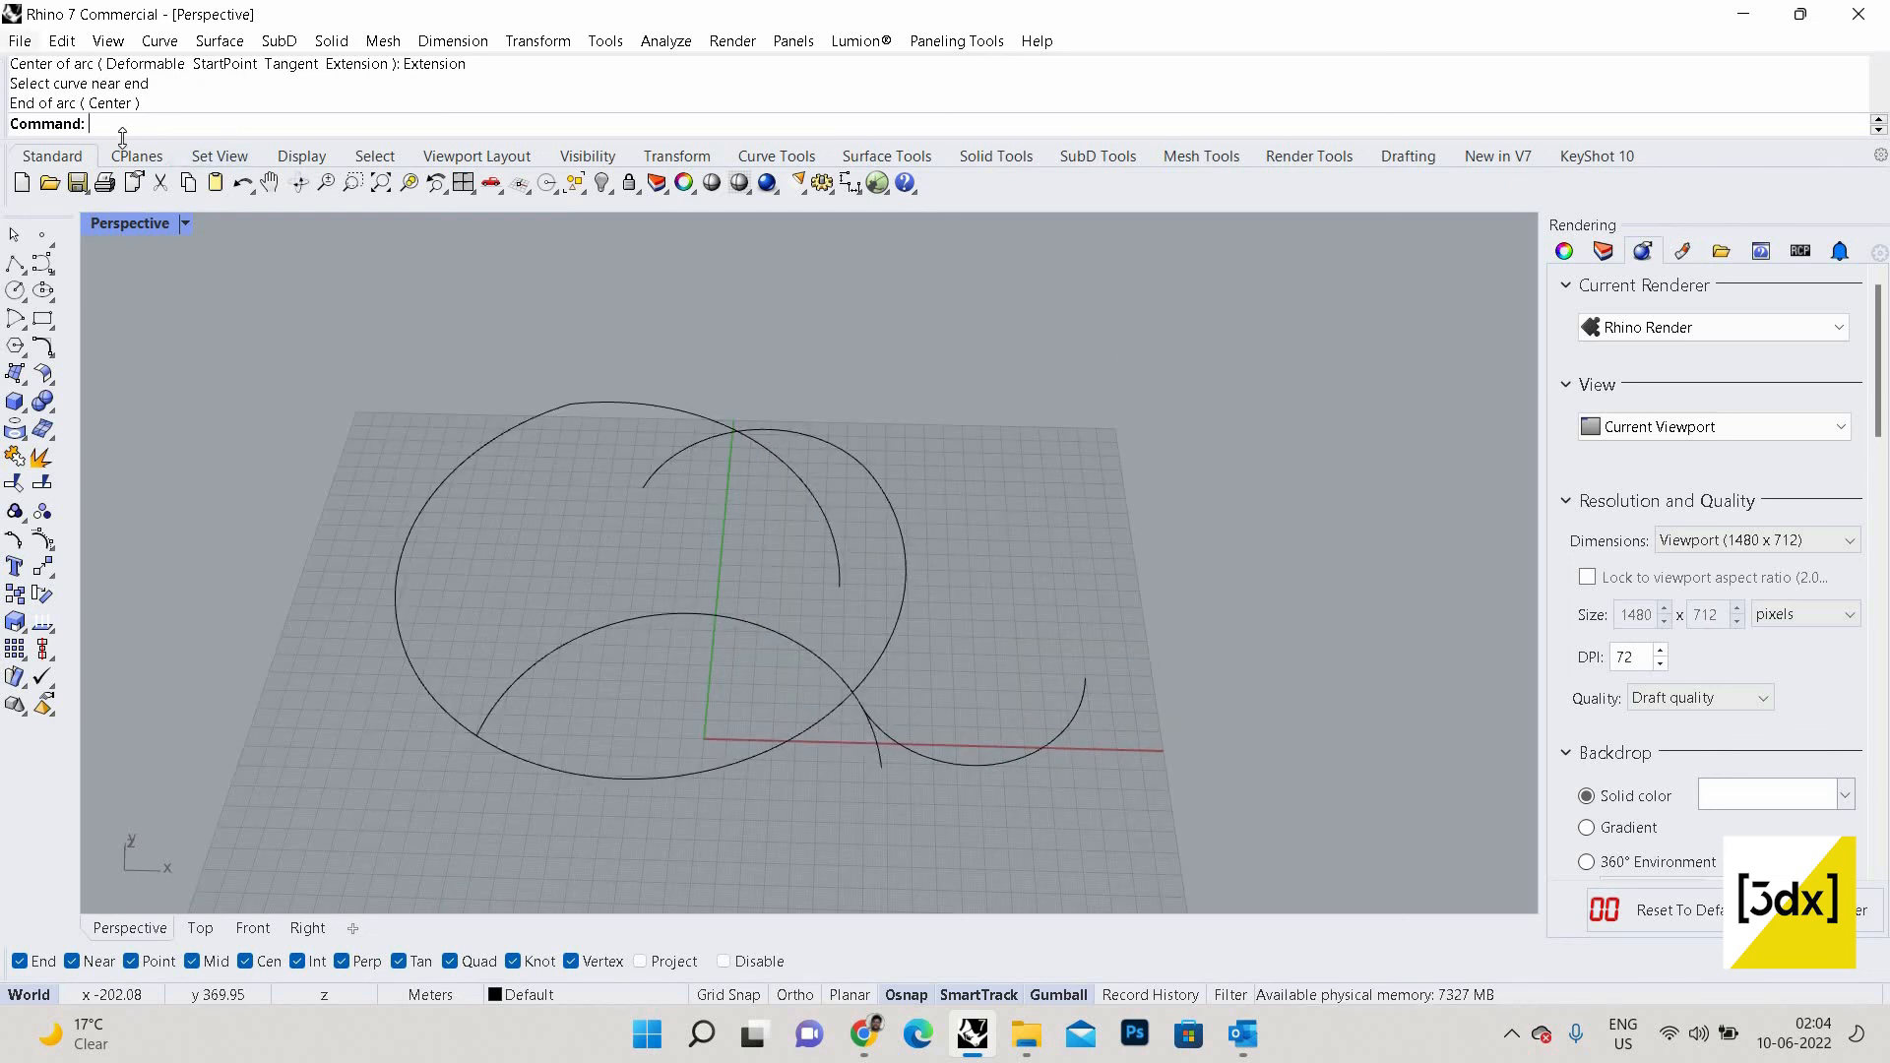
Try an arc by centre, start and angle on the empty grid below the existing curves, previewing its end and cancelling.
click(25, 328)
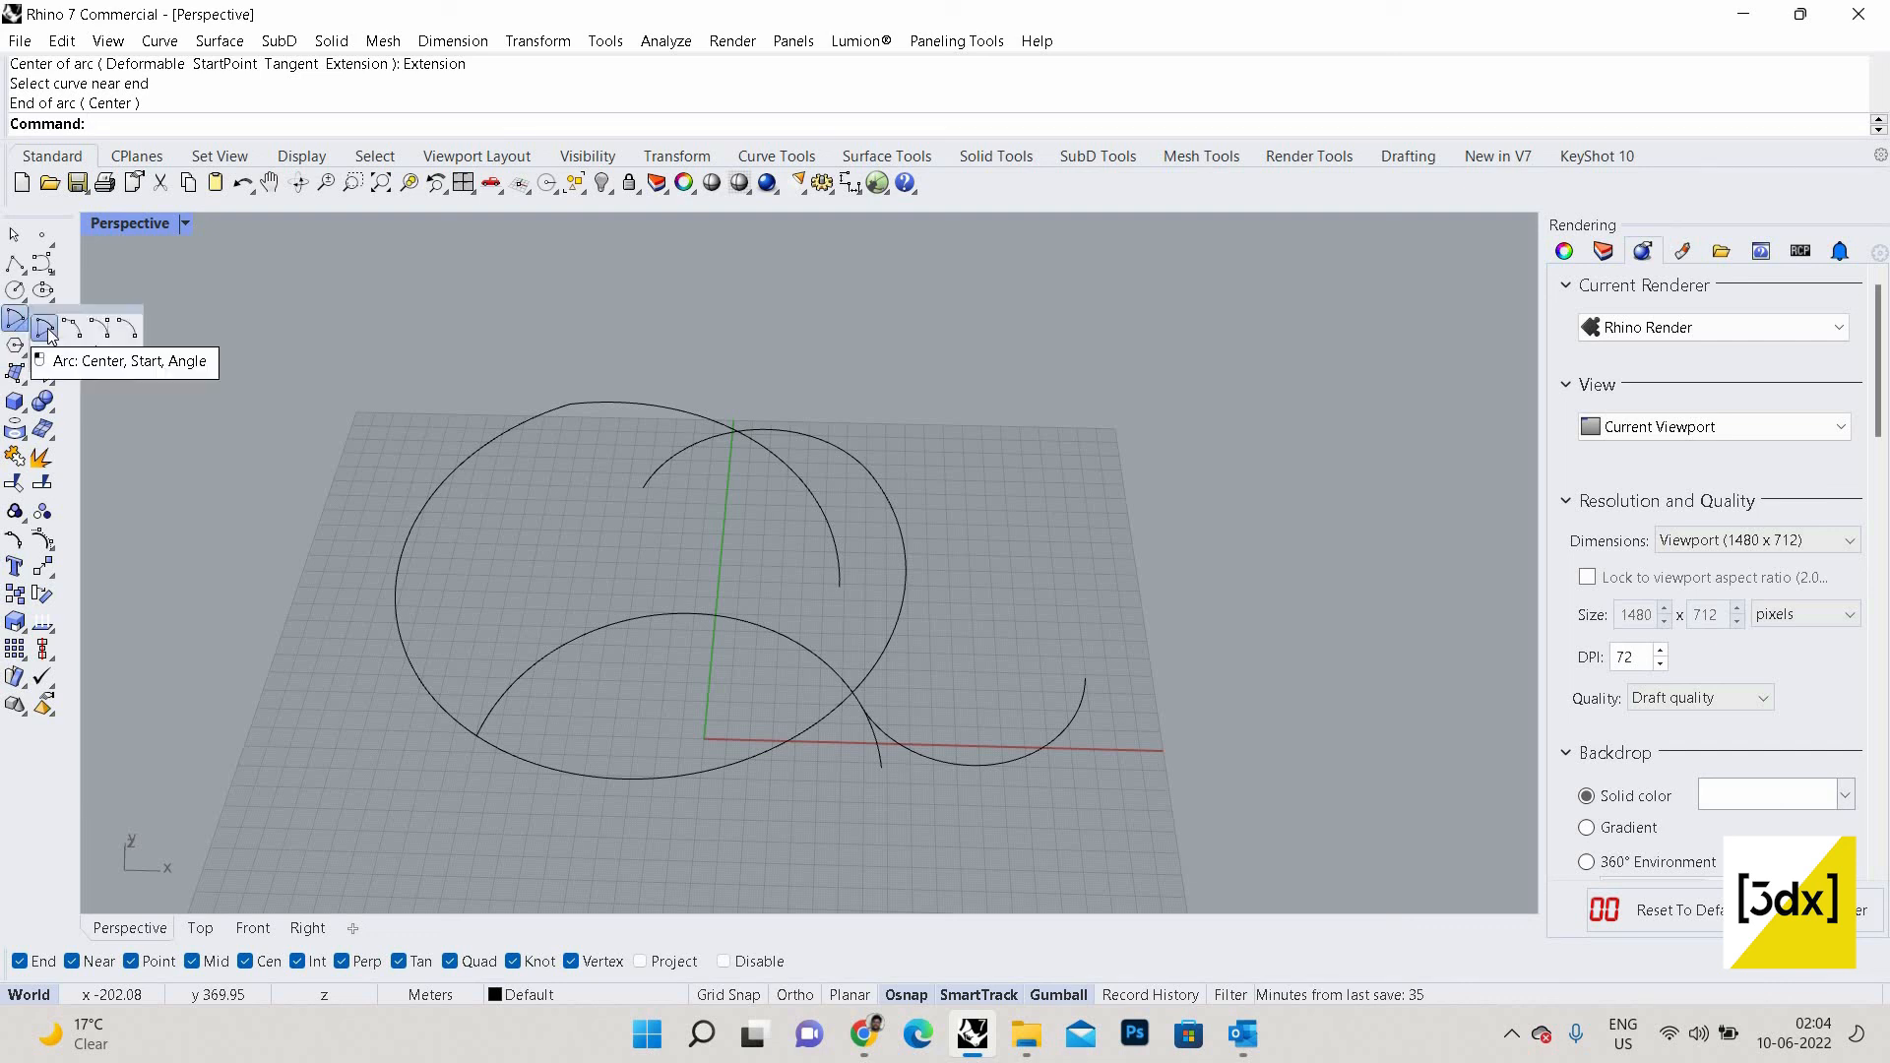
click(46, 329)
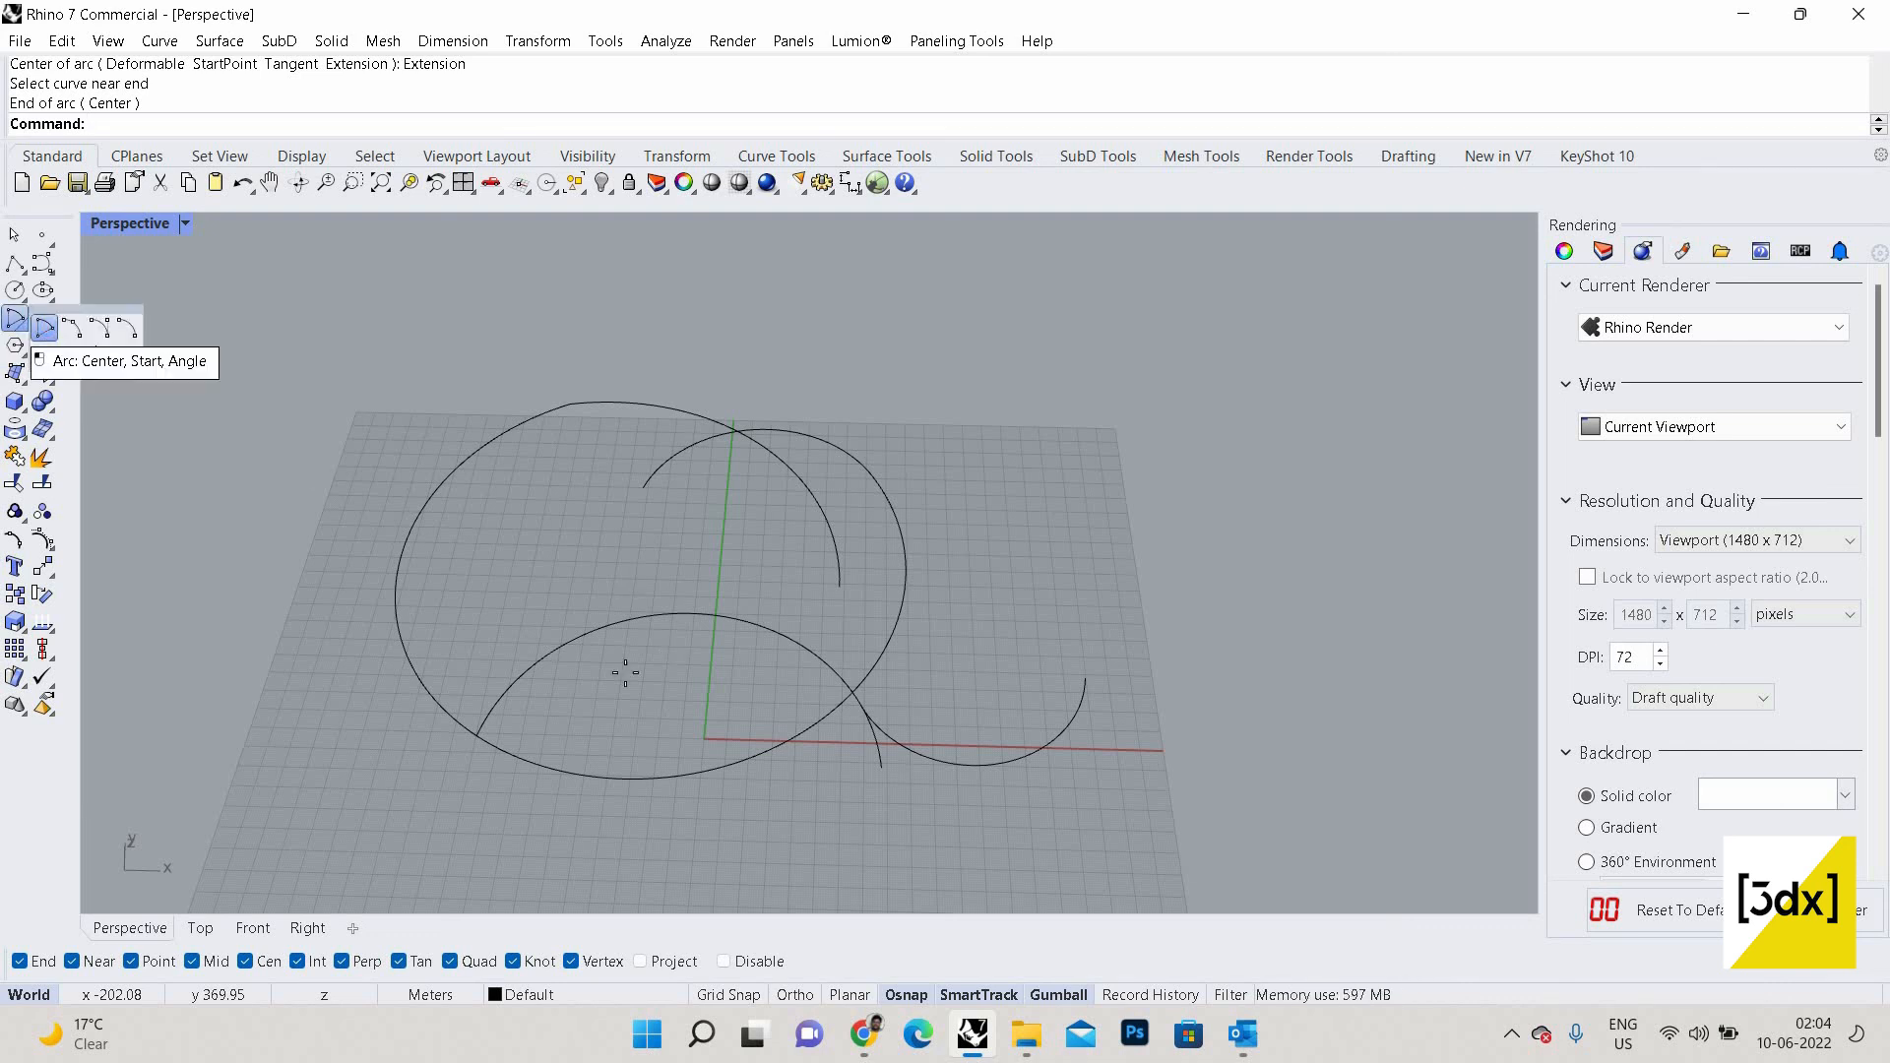
scroll(989, 799, up, 2)
click(509, 777)
click(1040, 799)
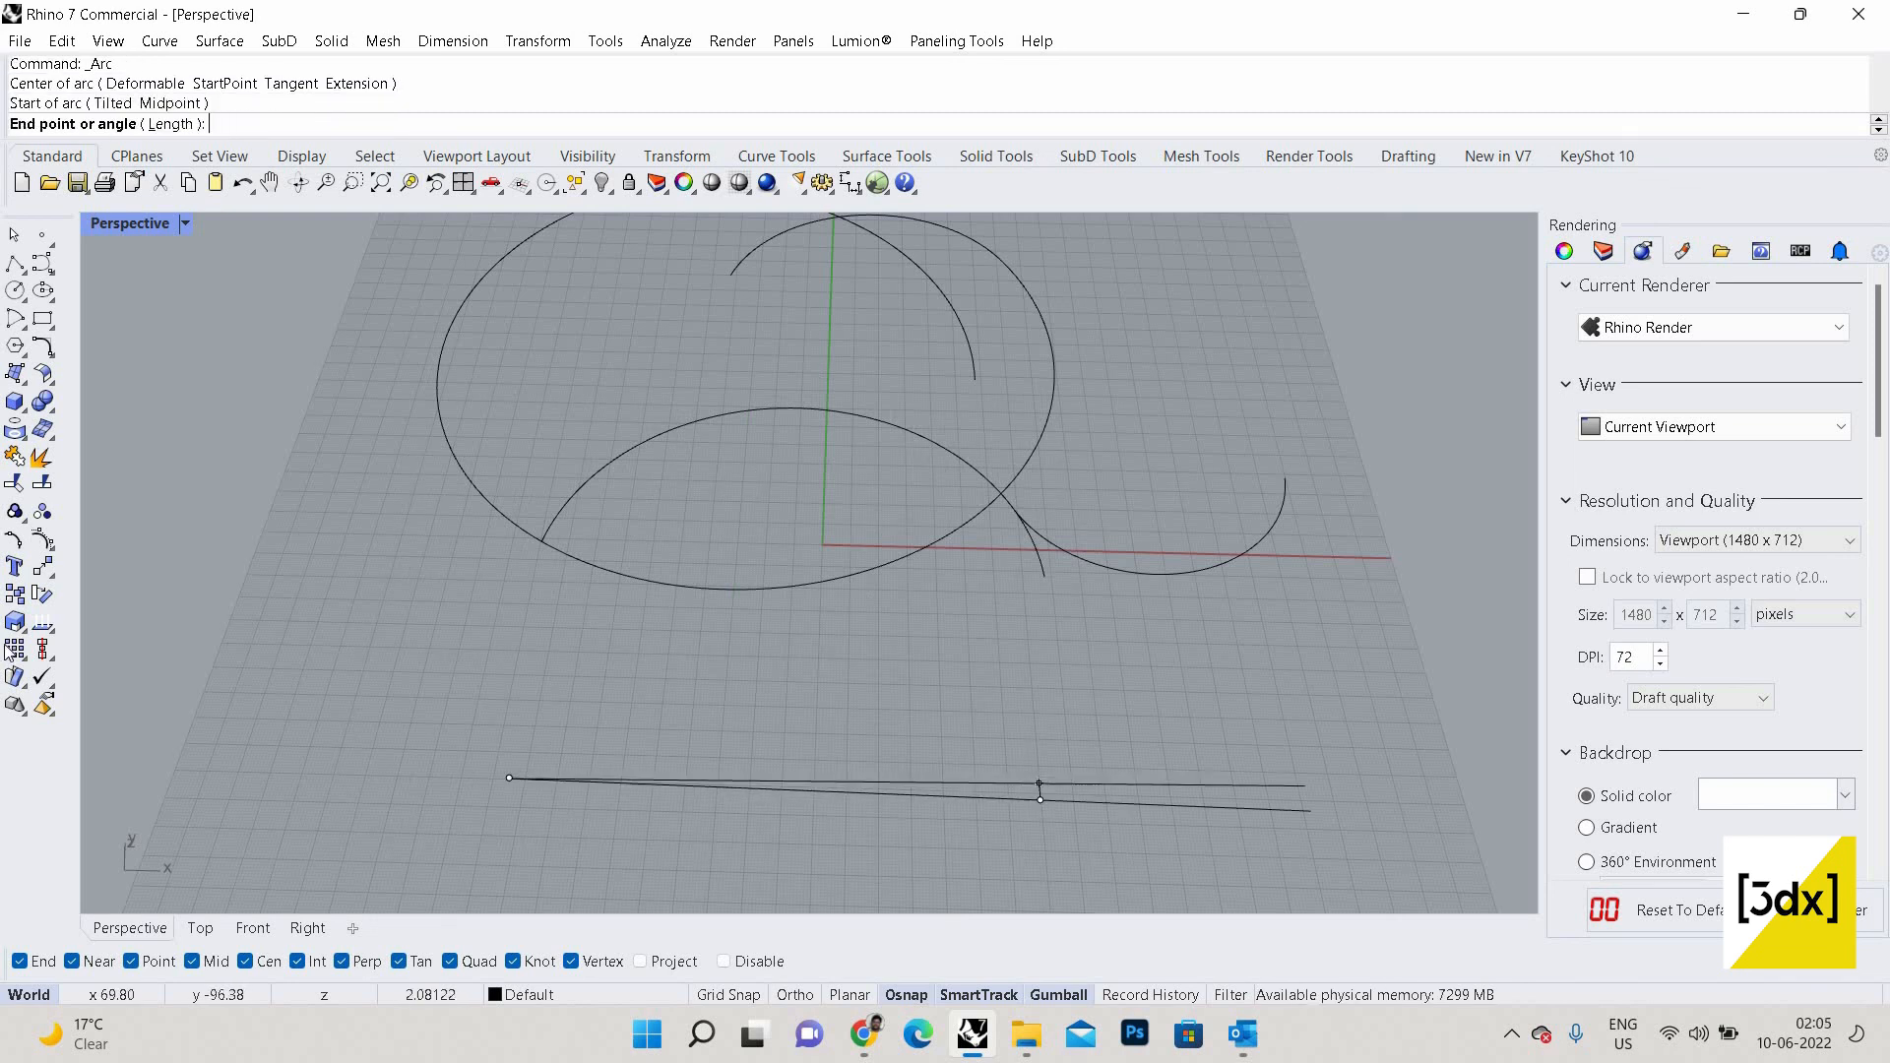
scroll(827, 485, down, 2)
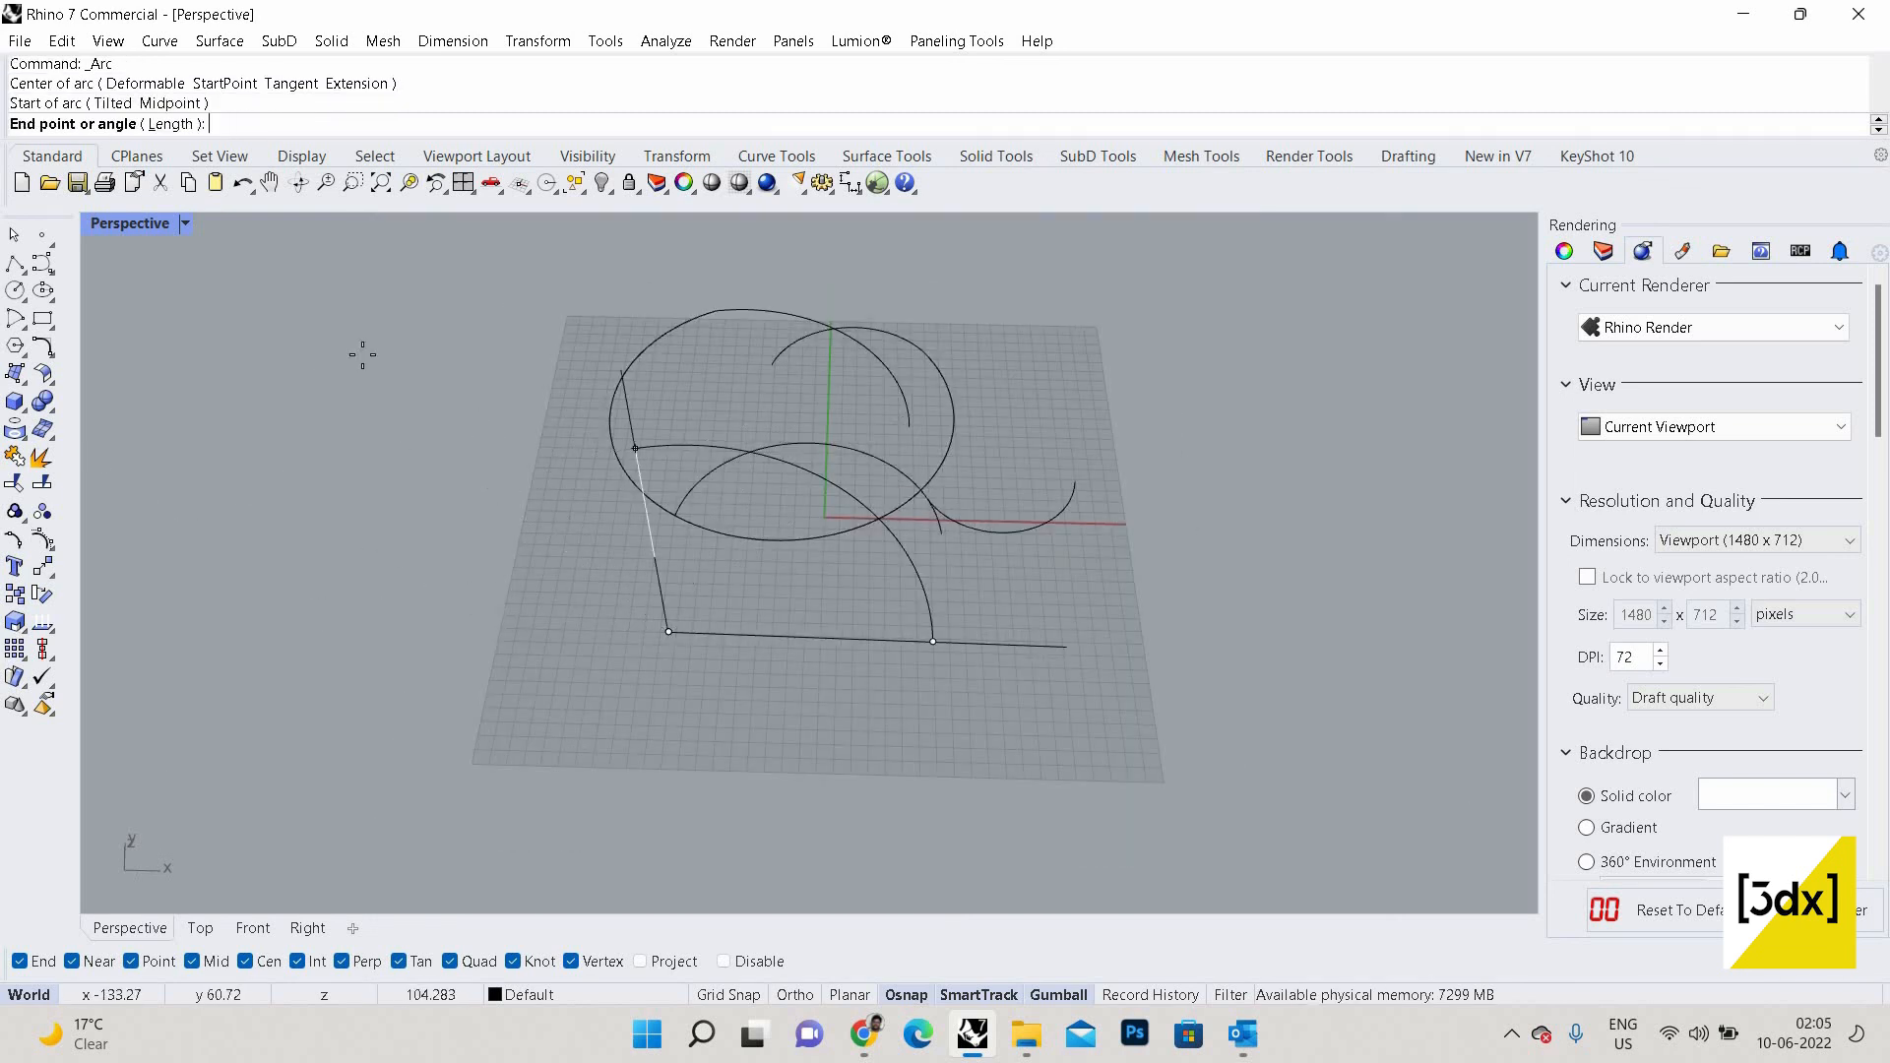
key(Escape)
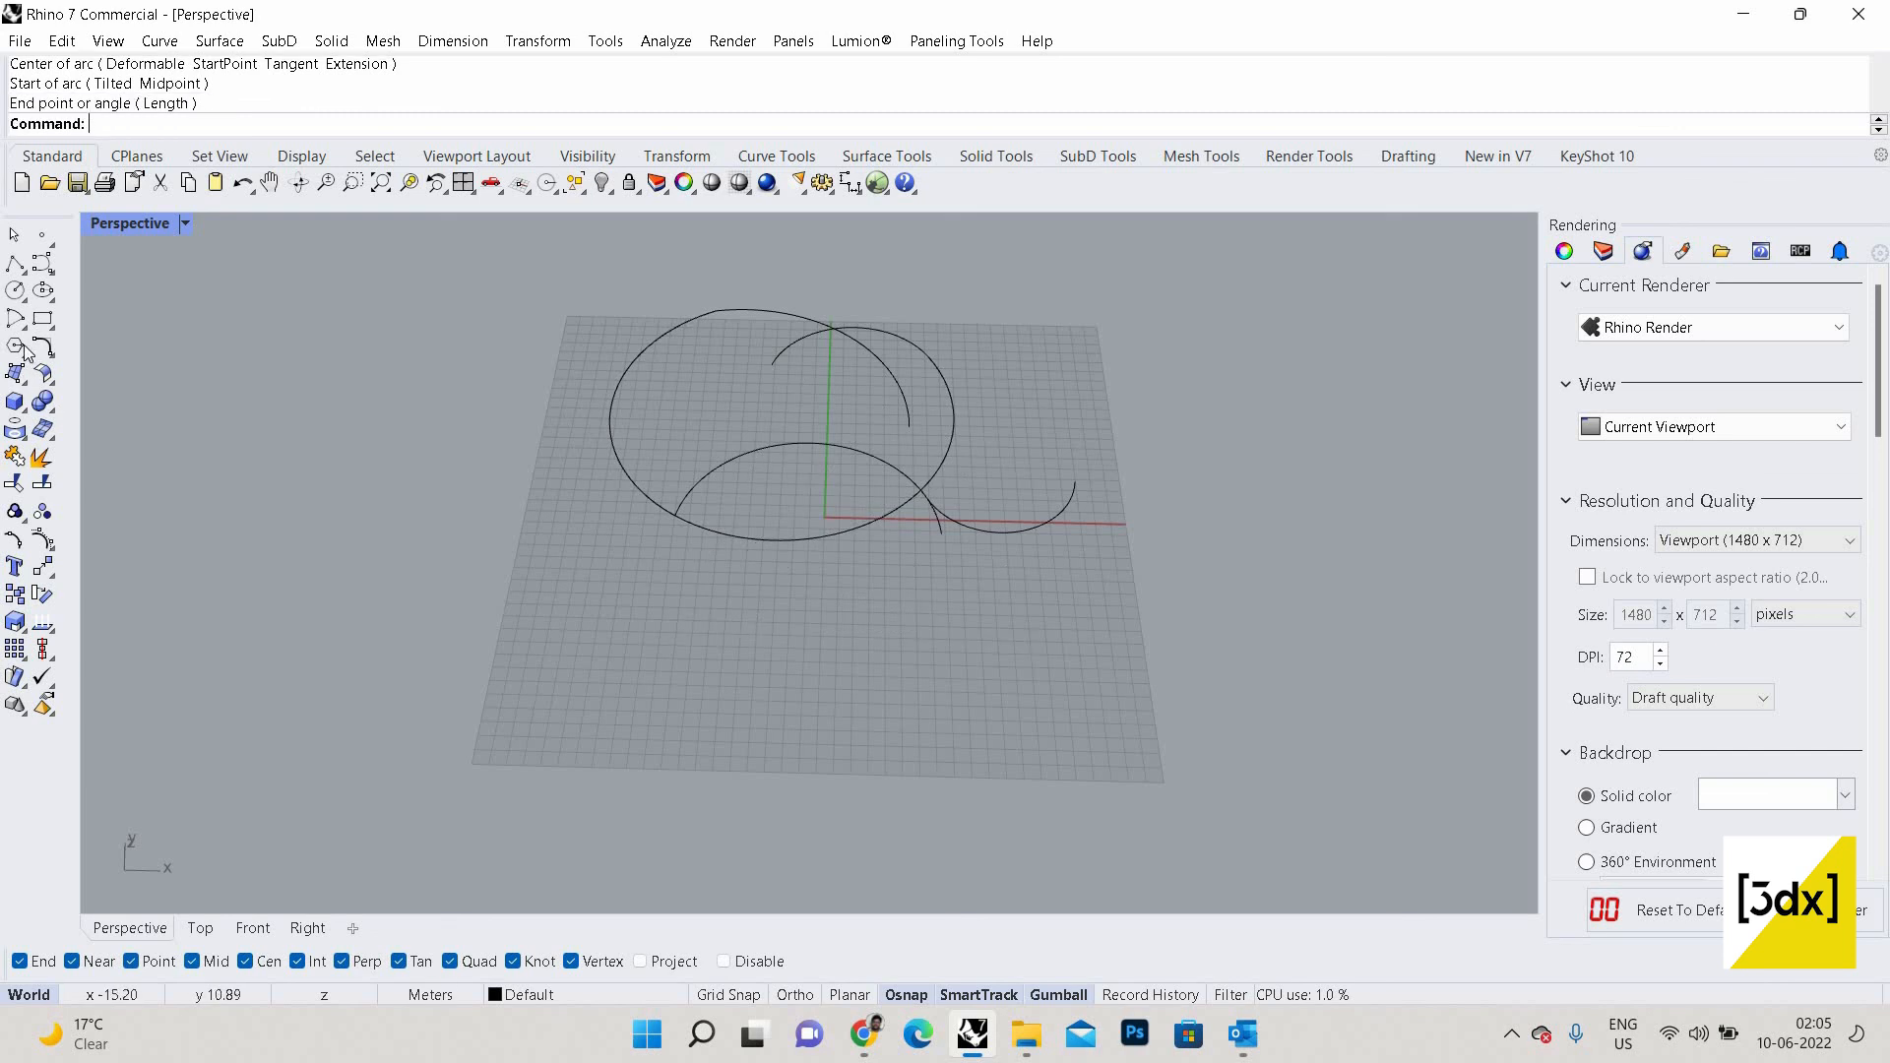
Try an arc by start, end and point on arc on the empty grid below the curves, cancelling it during the preview.
click(23, 325)
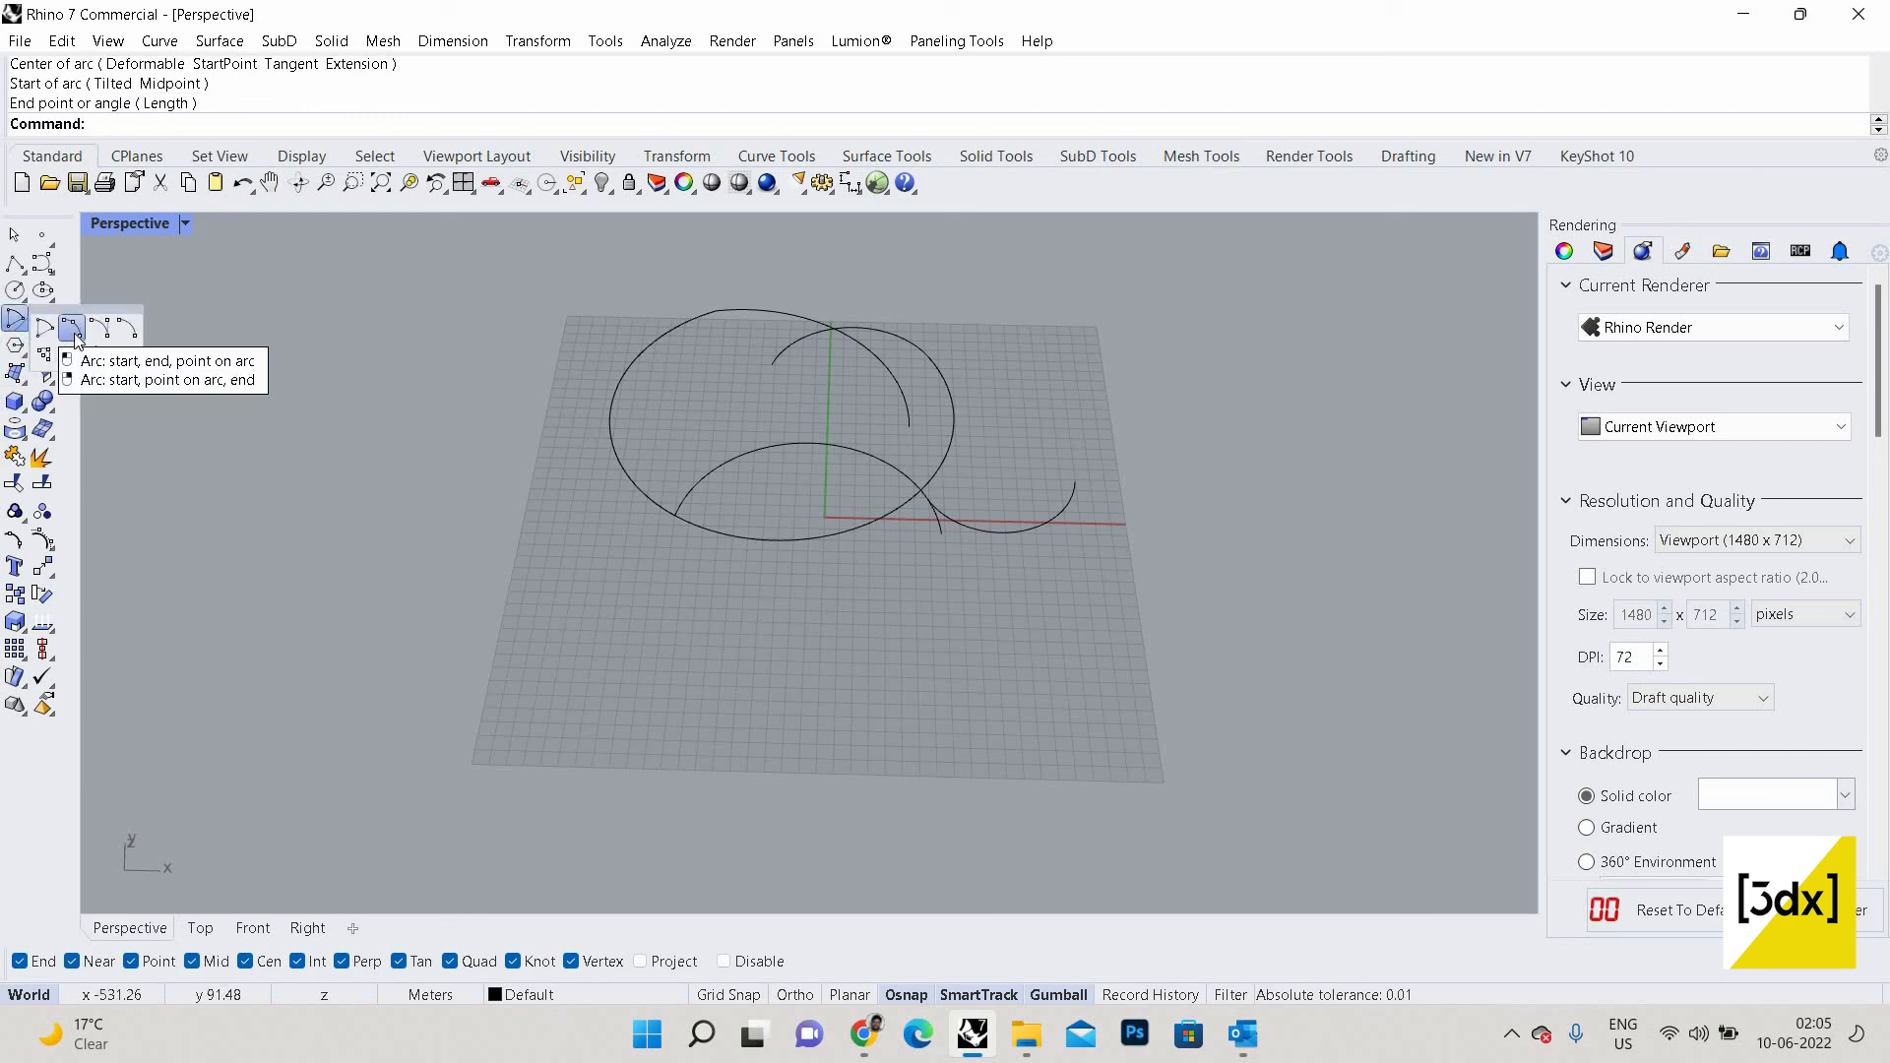
click(71, 328)
click(582, 647)
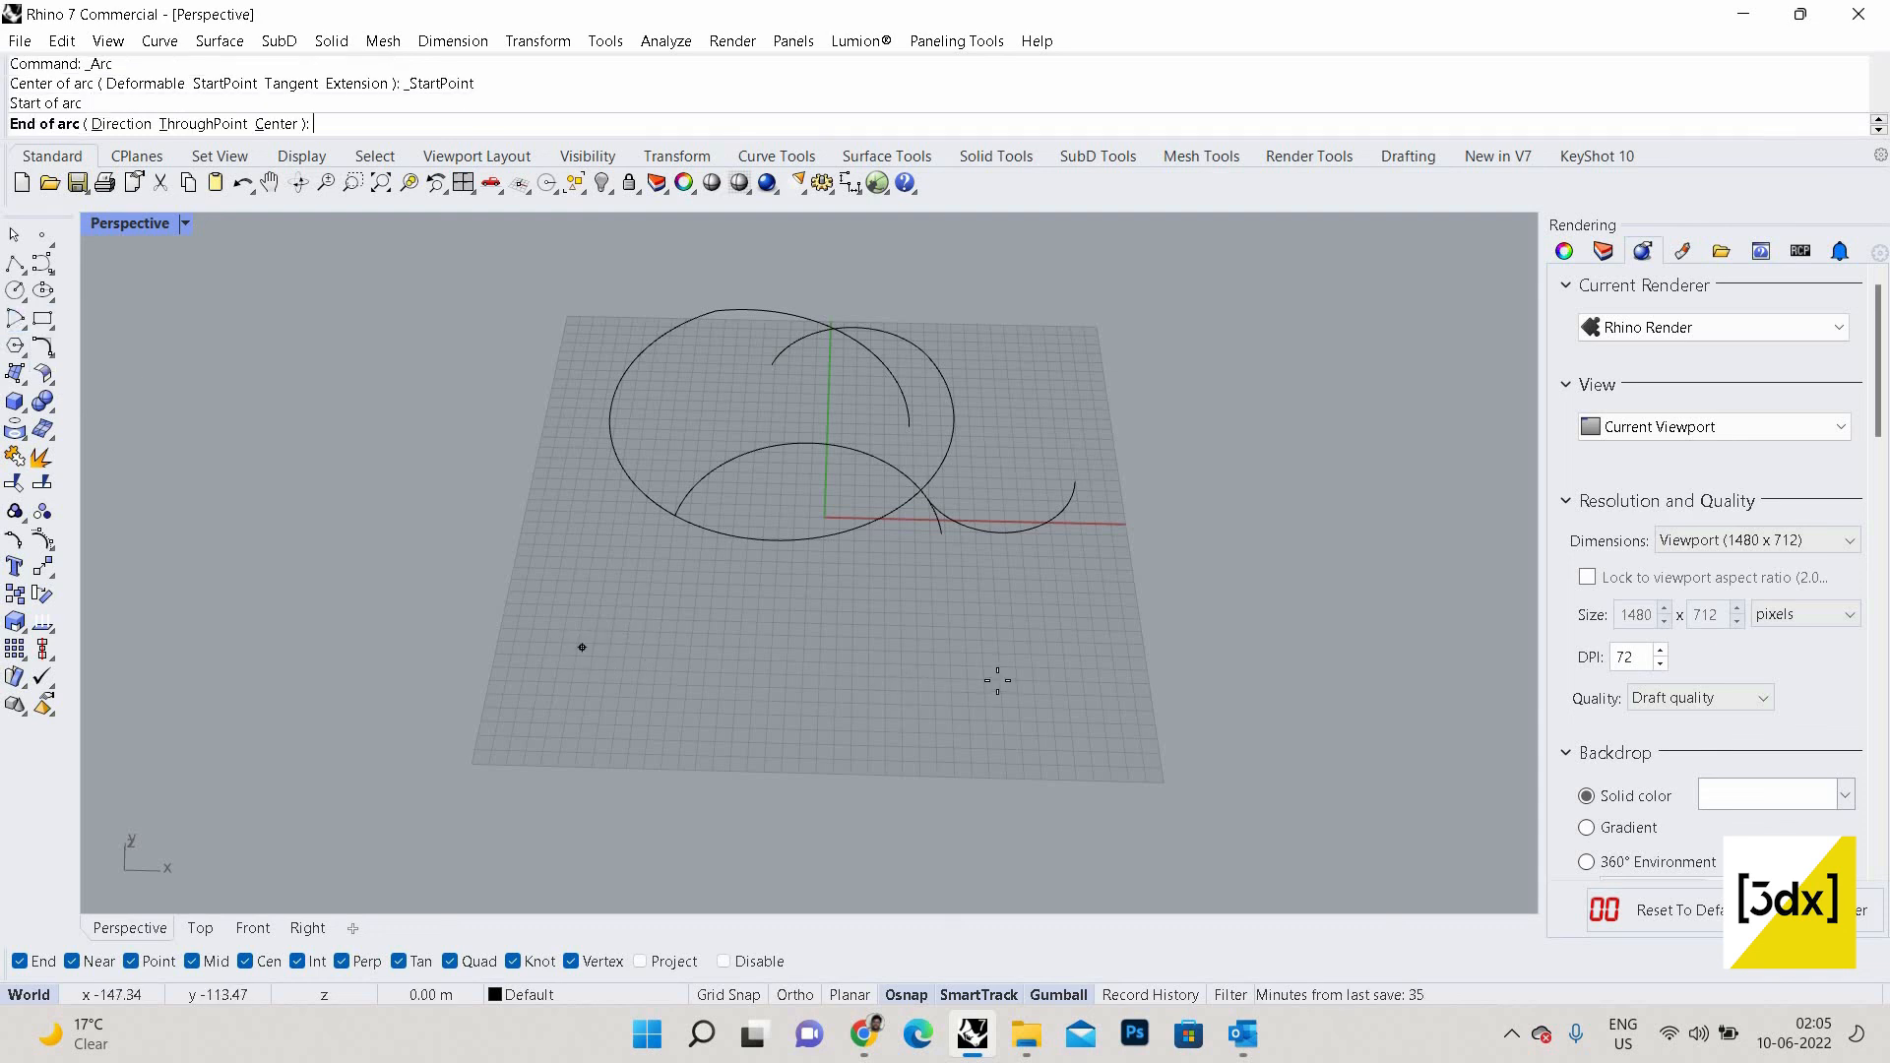
click(998, 681)
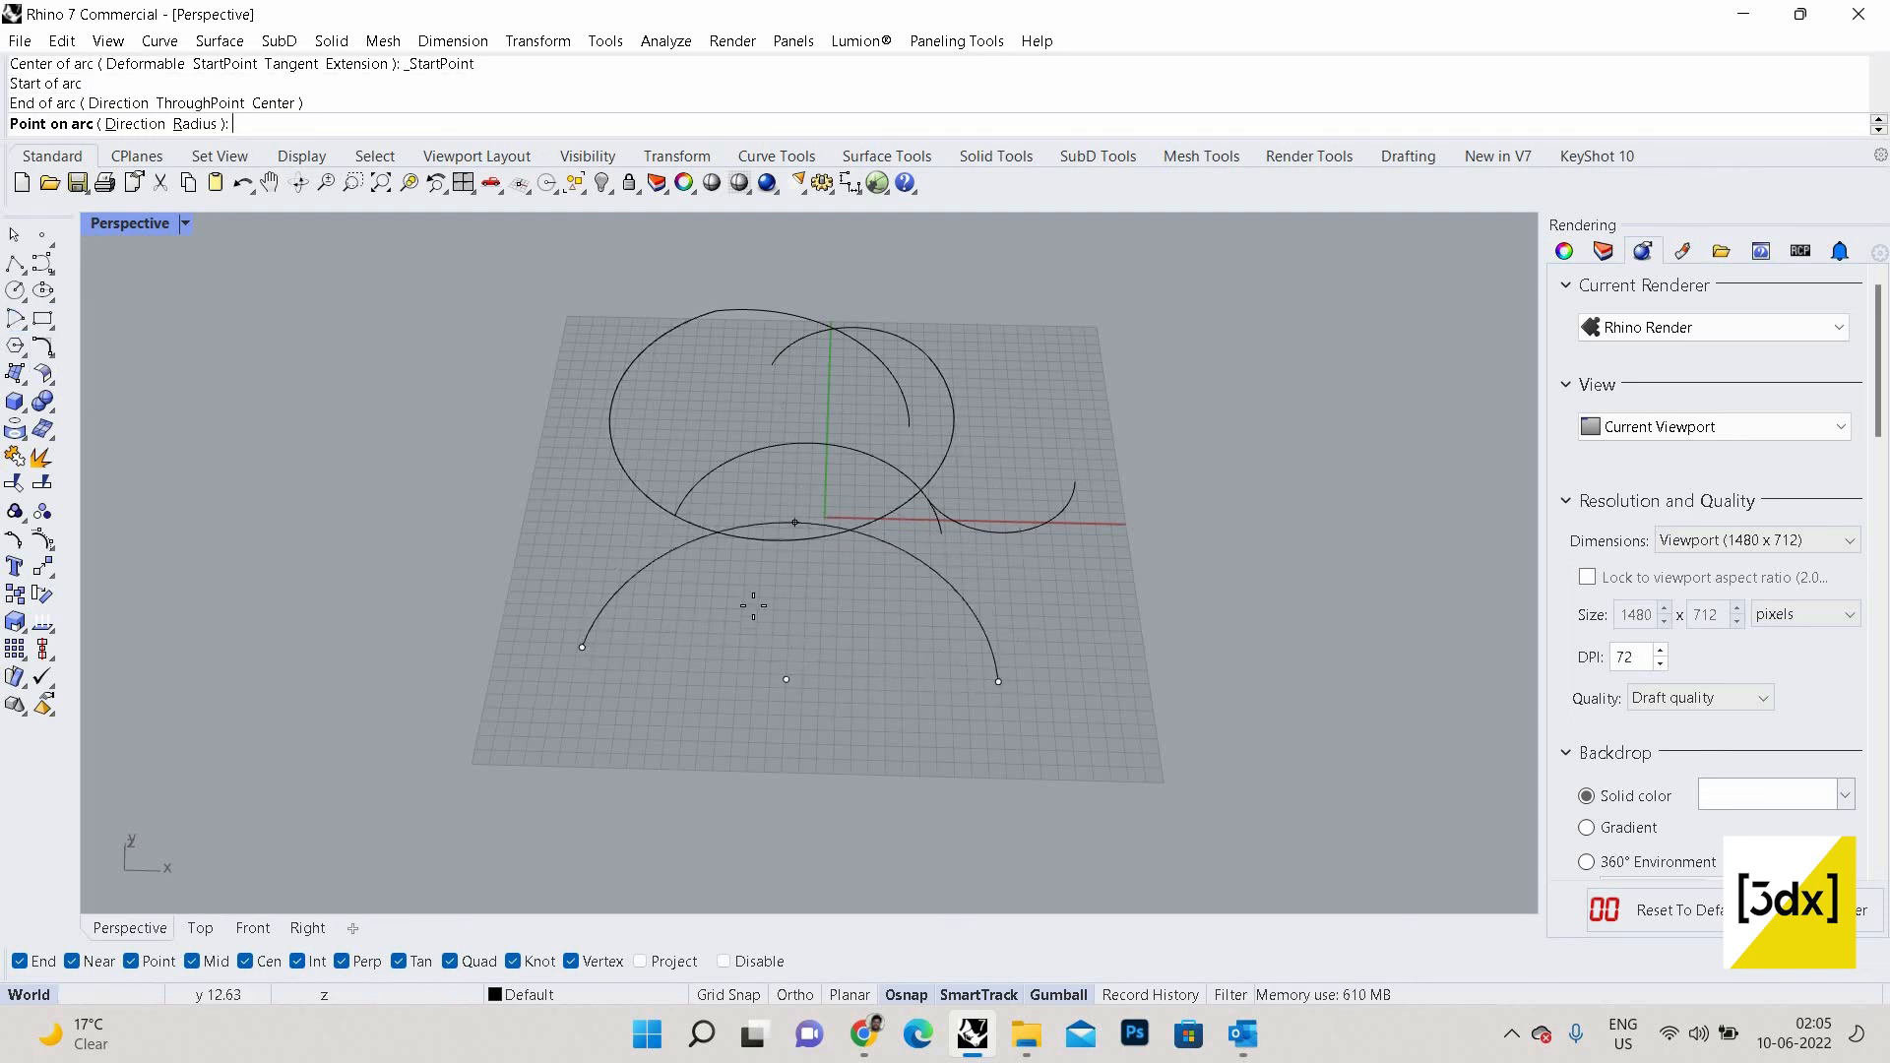
key(Escape)
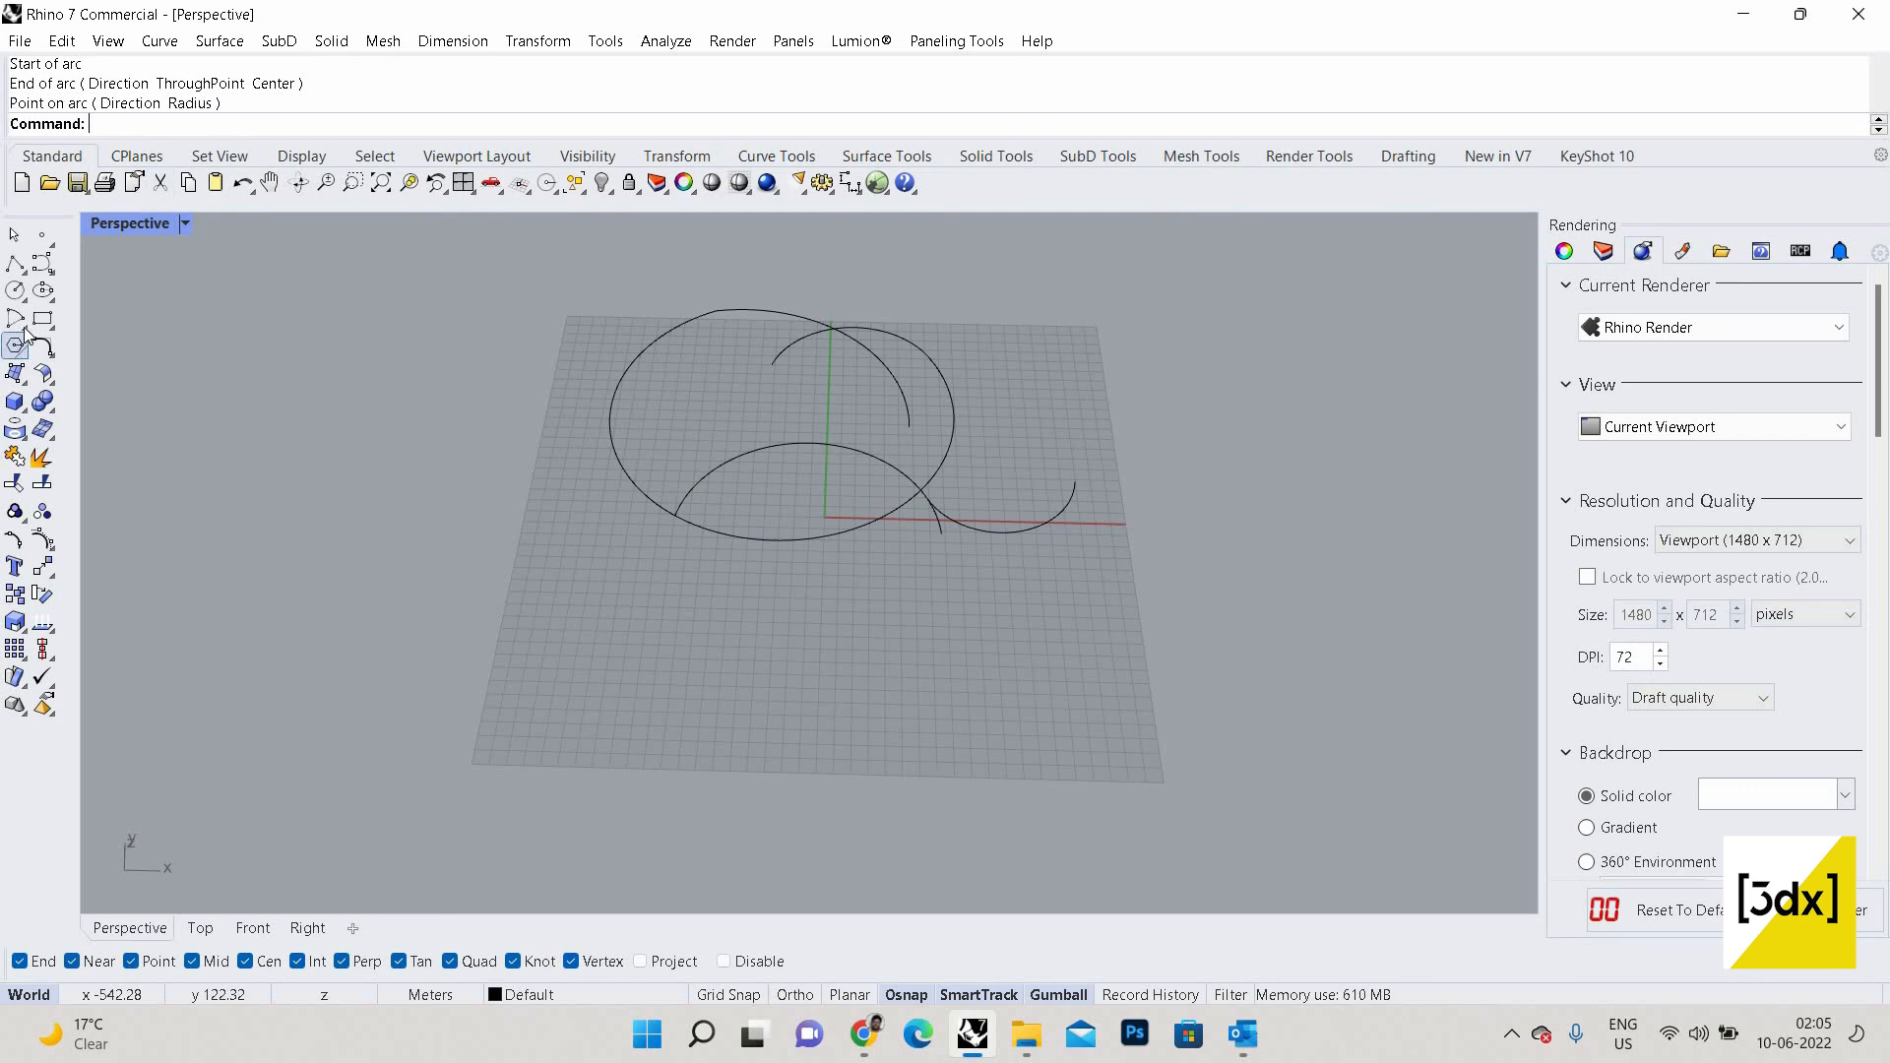
Try an arc by start, end and direction at start on the lower grid, previewing its direction and cancelling.
click(15, 319)
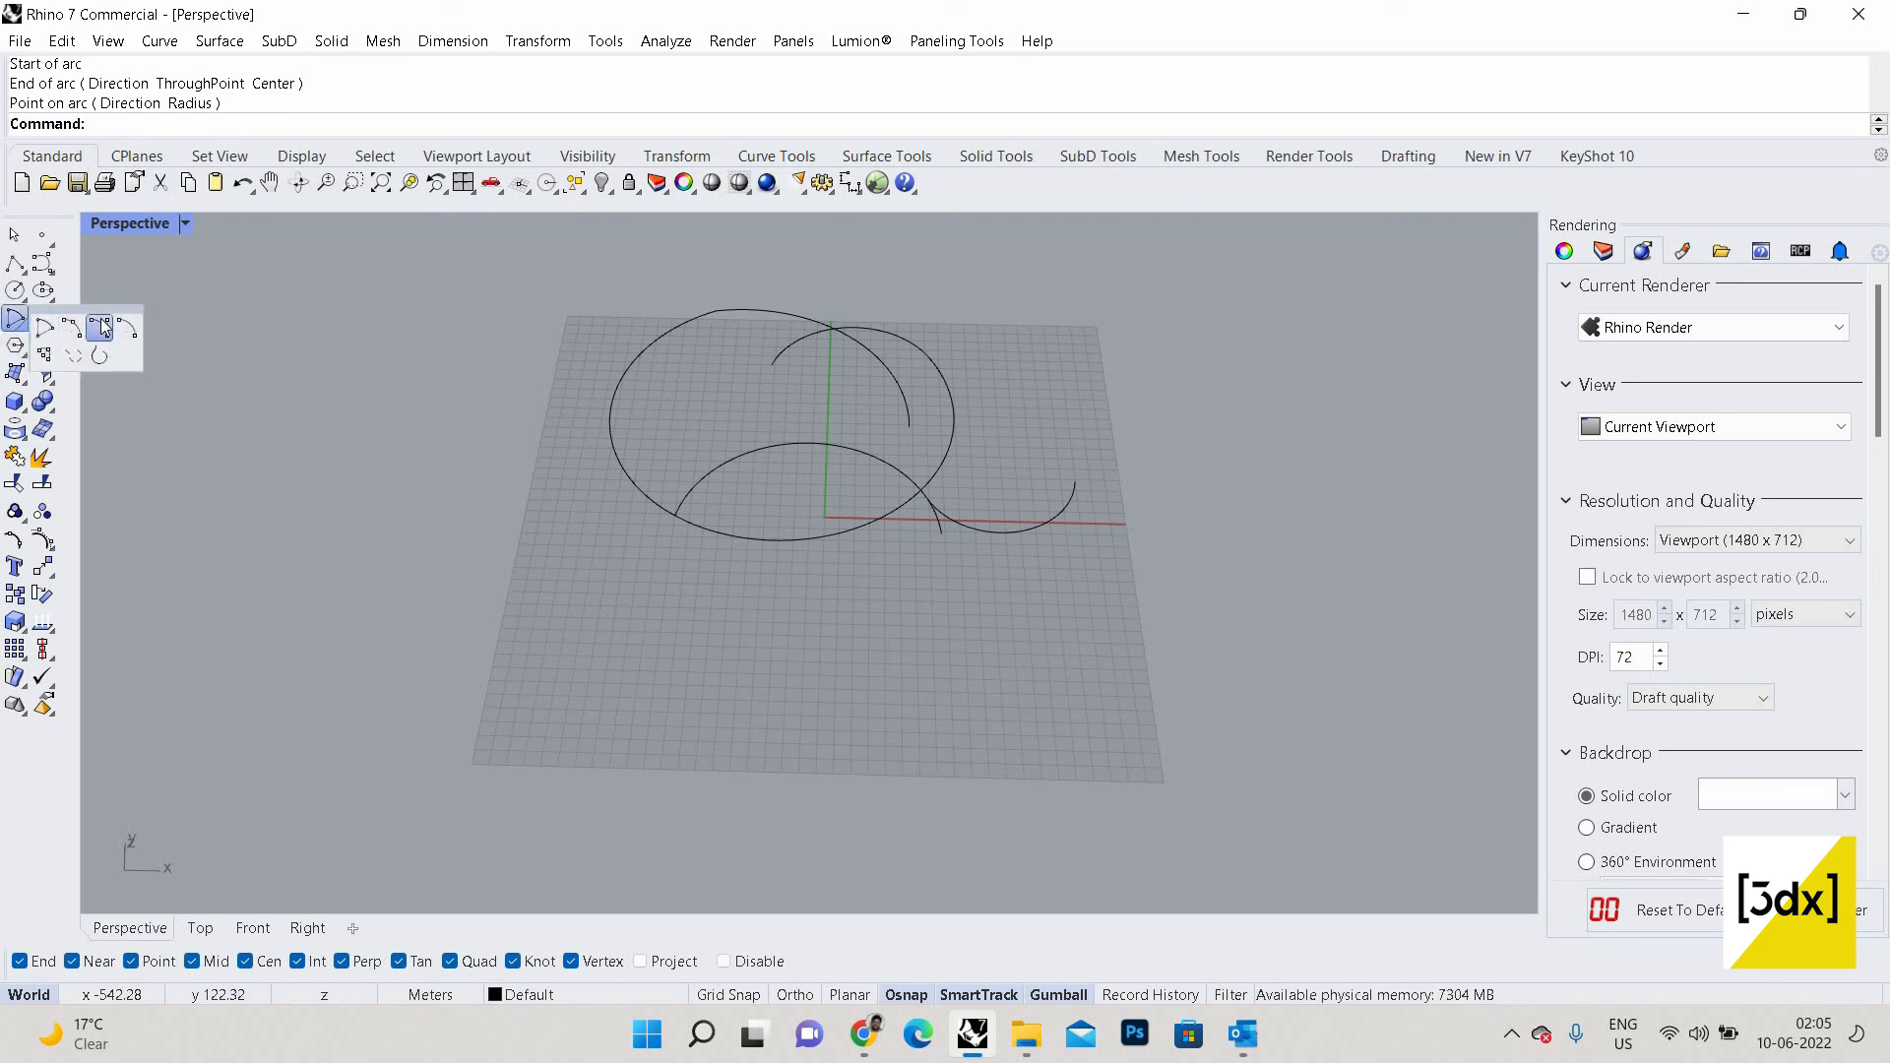
click(99, 328)
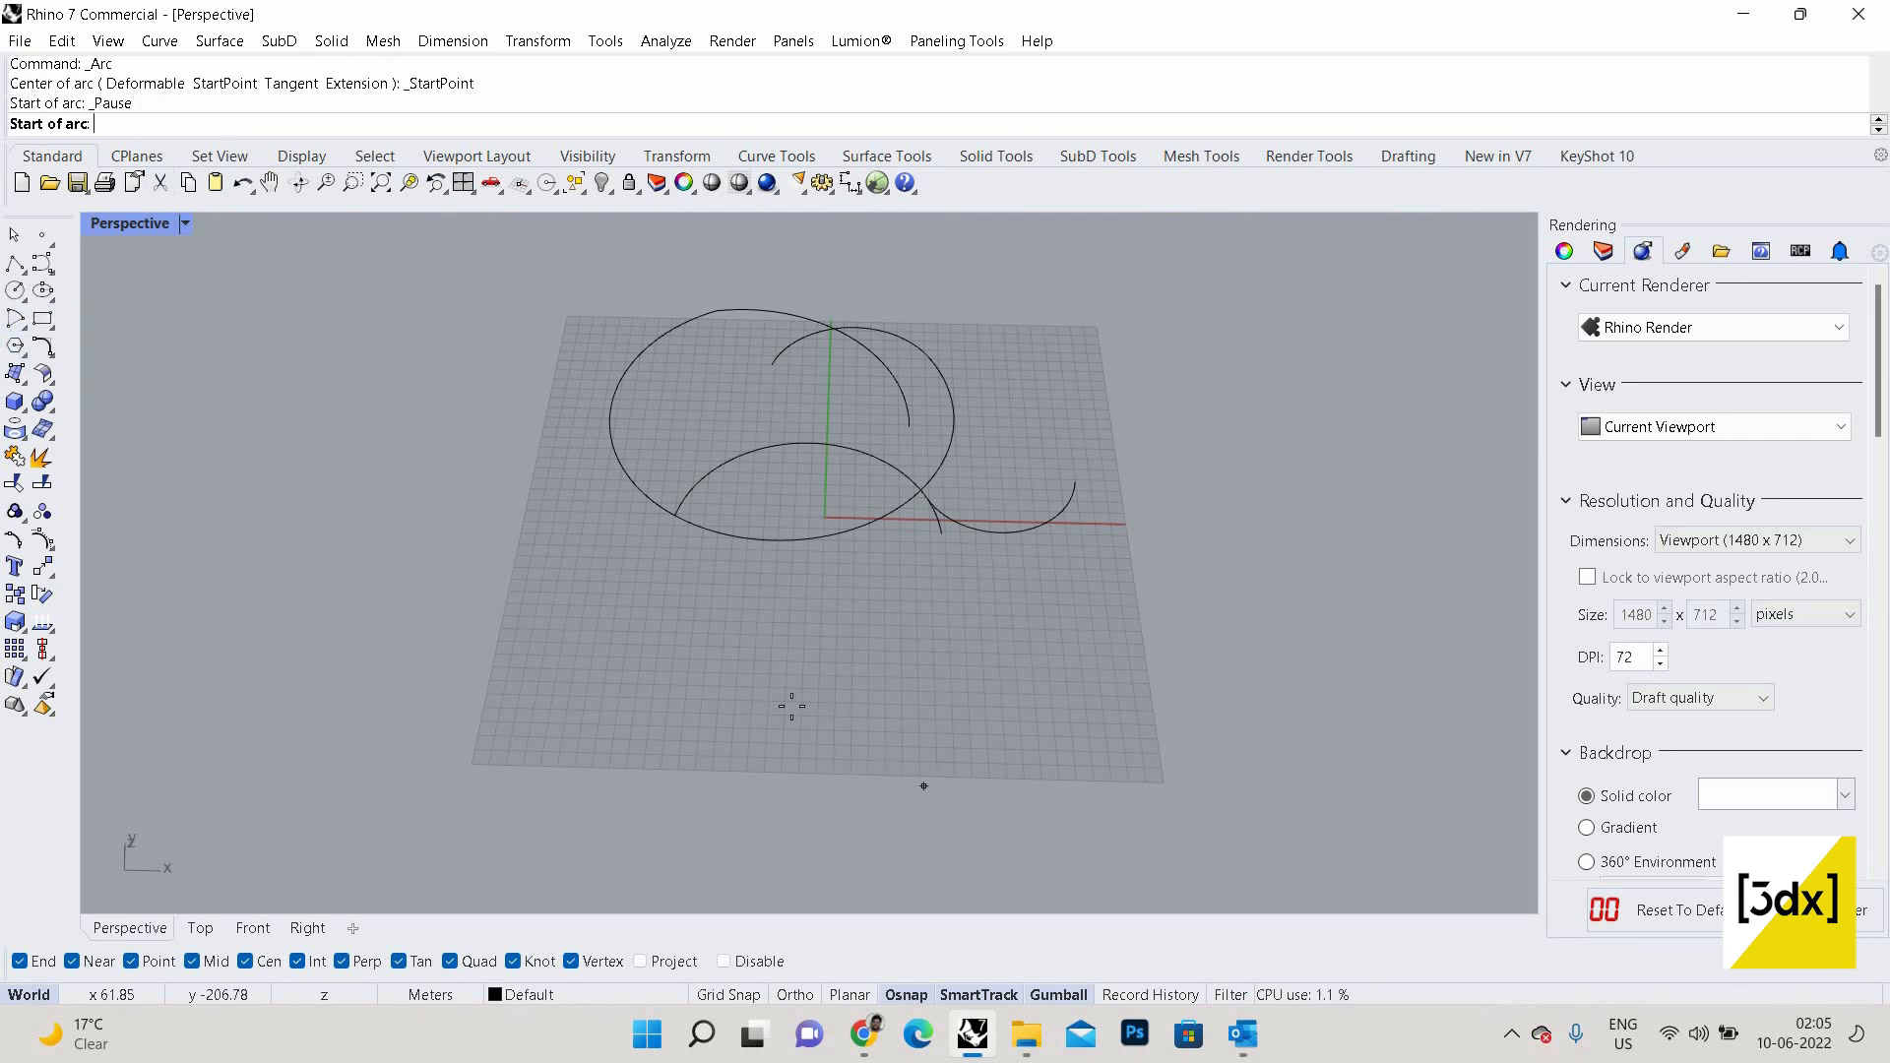
scroll(888, 765, up, 3)
click(738, 707)
click(1306, 724)
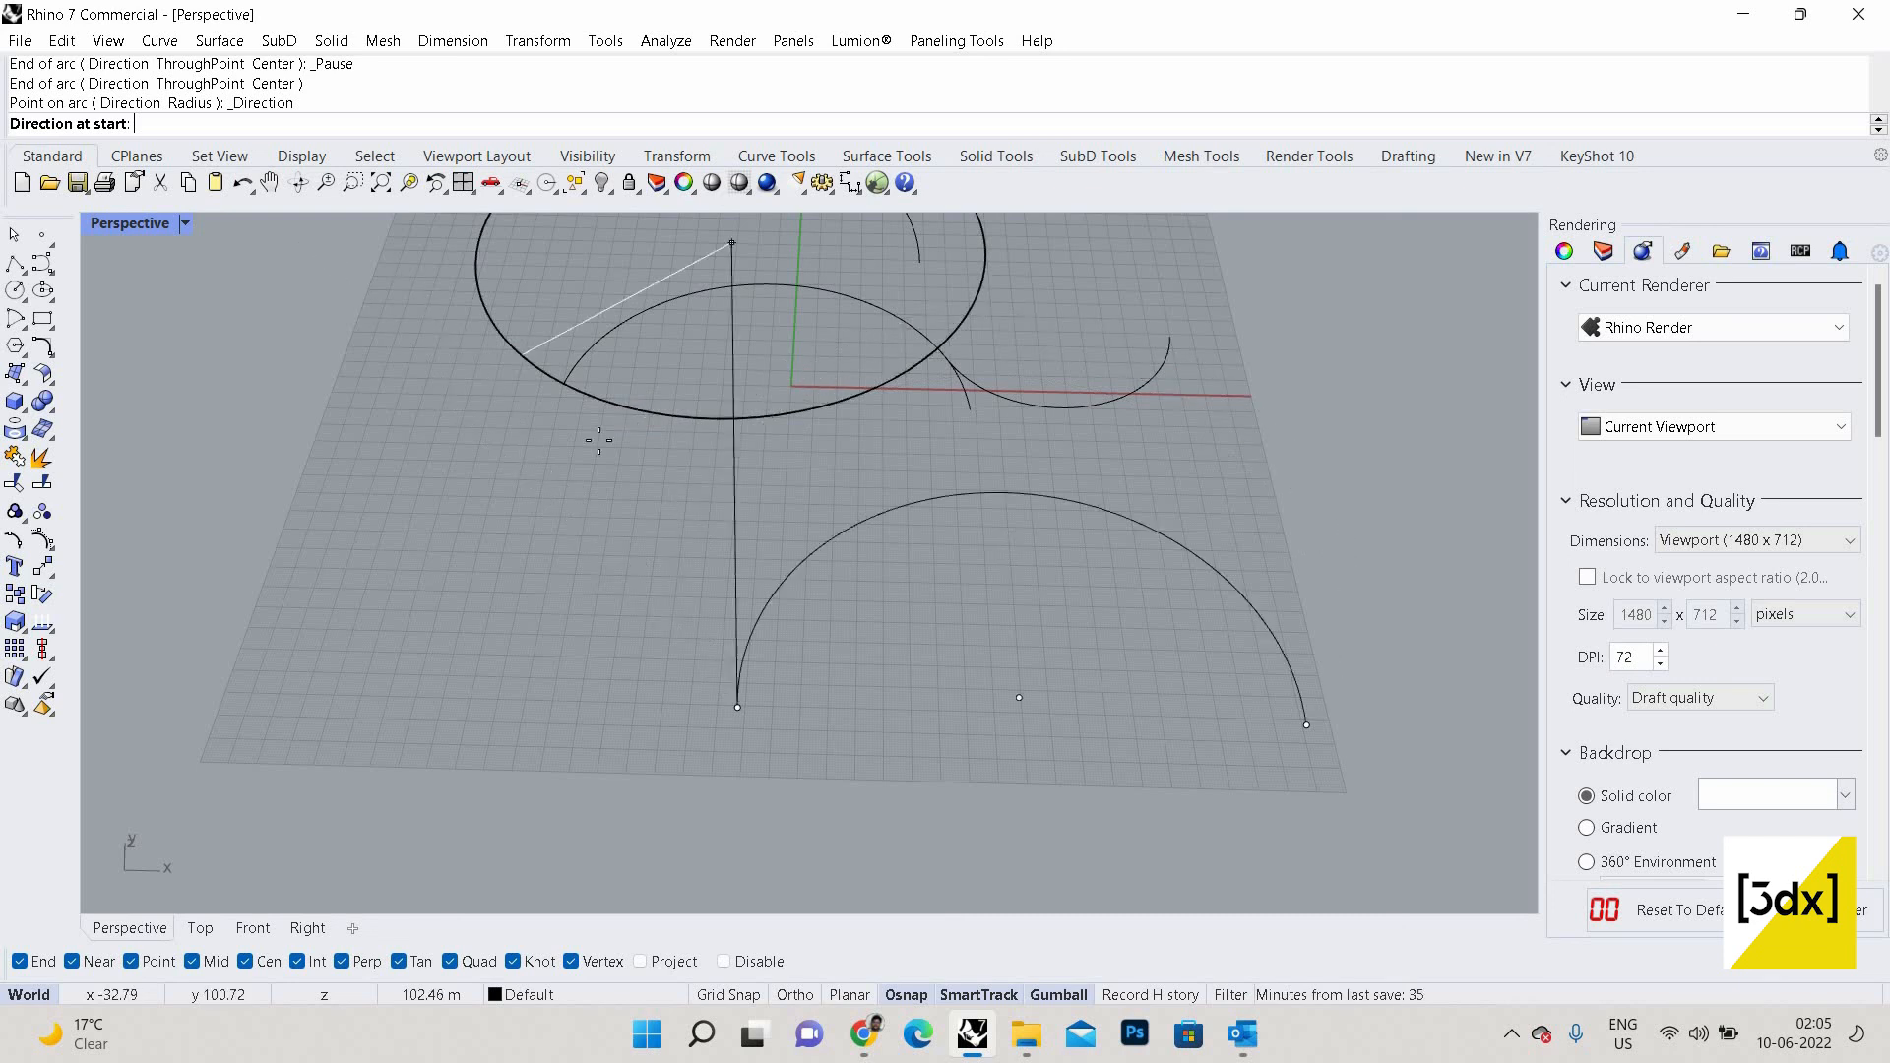
key(Escape)
Draw an arc by start, end and radius across the lower grid, bulging downward past the grid edge, and select it.
click(25, 327)
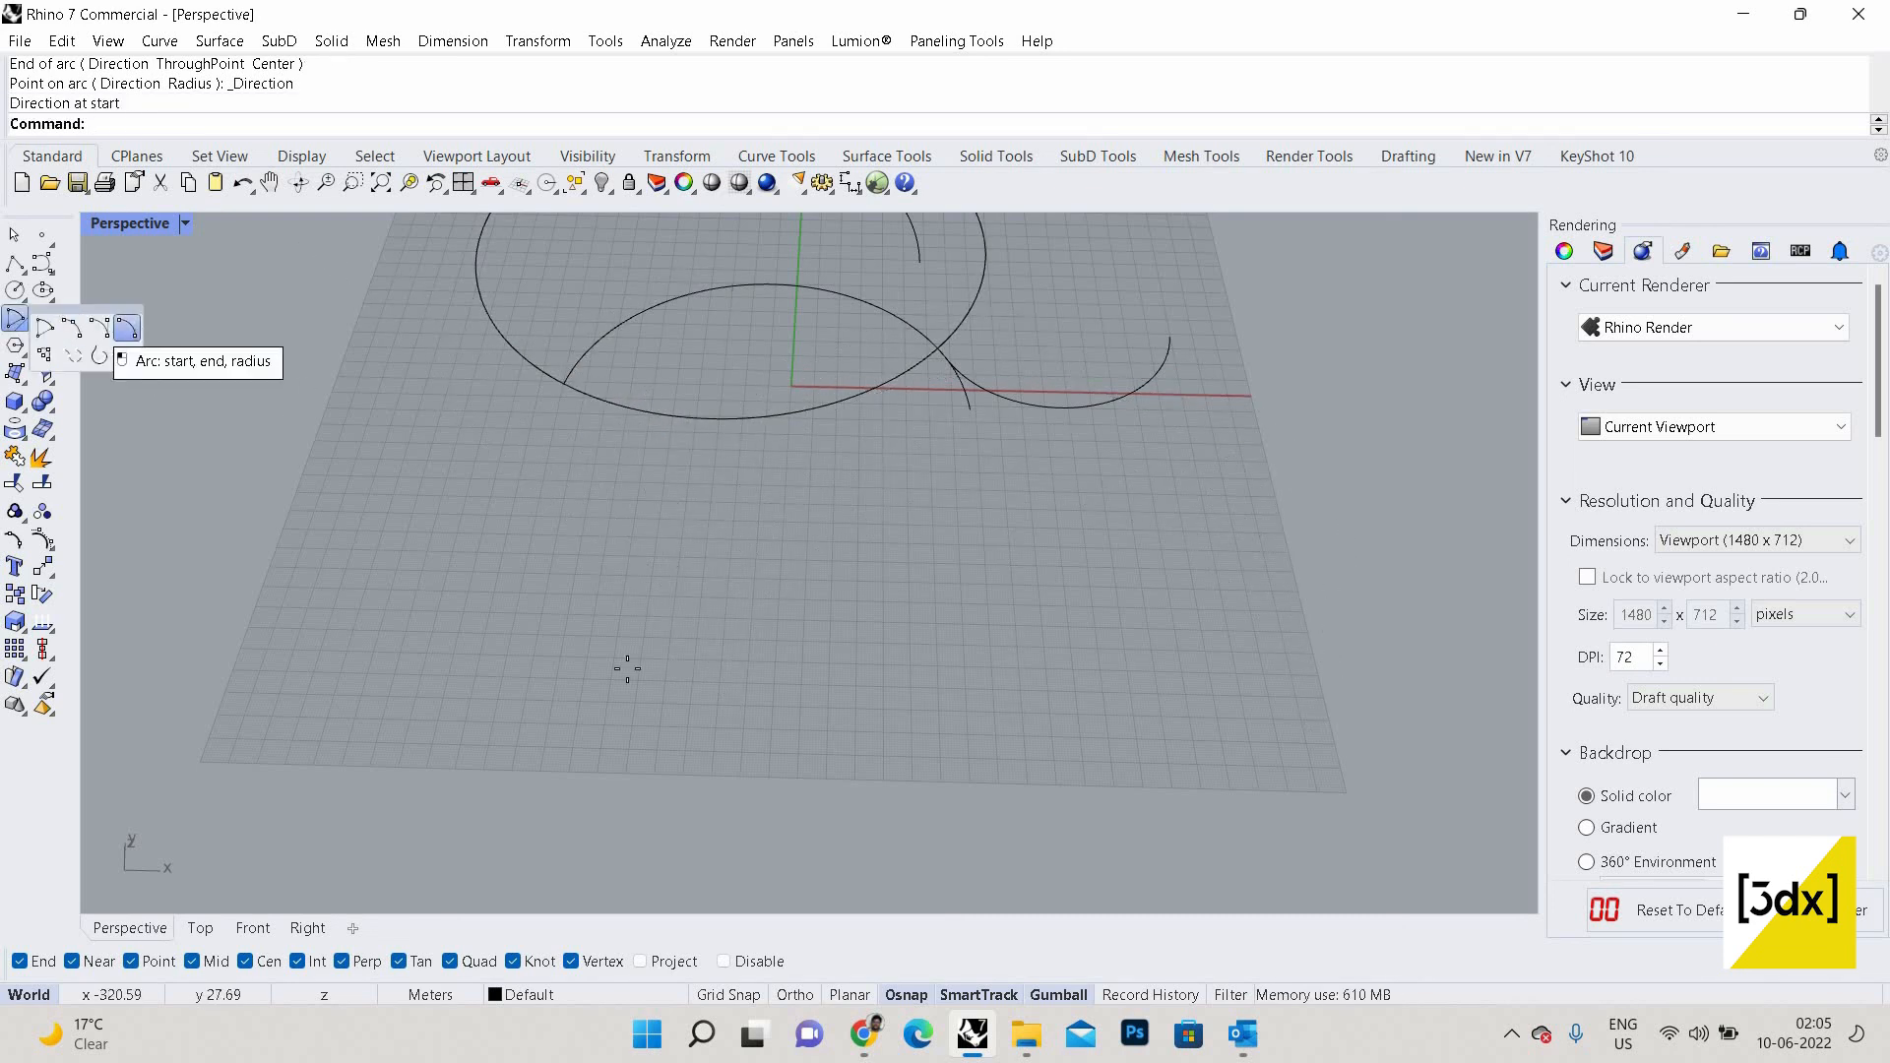
click(134, 329)
click(611, 660)
click(1144, 722)
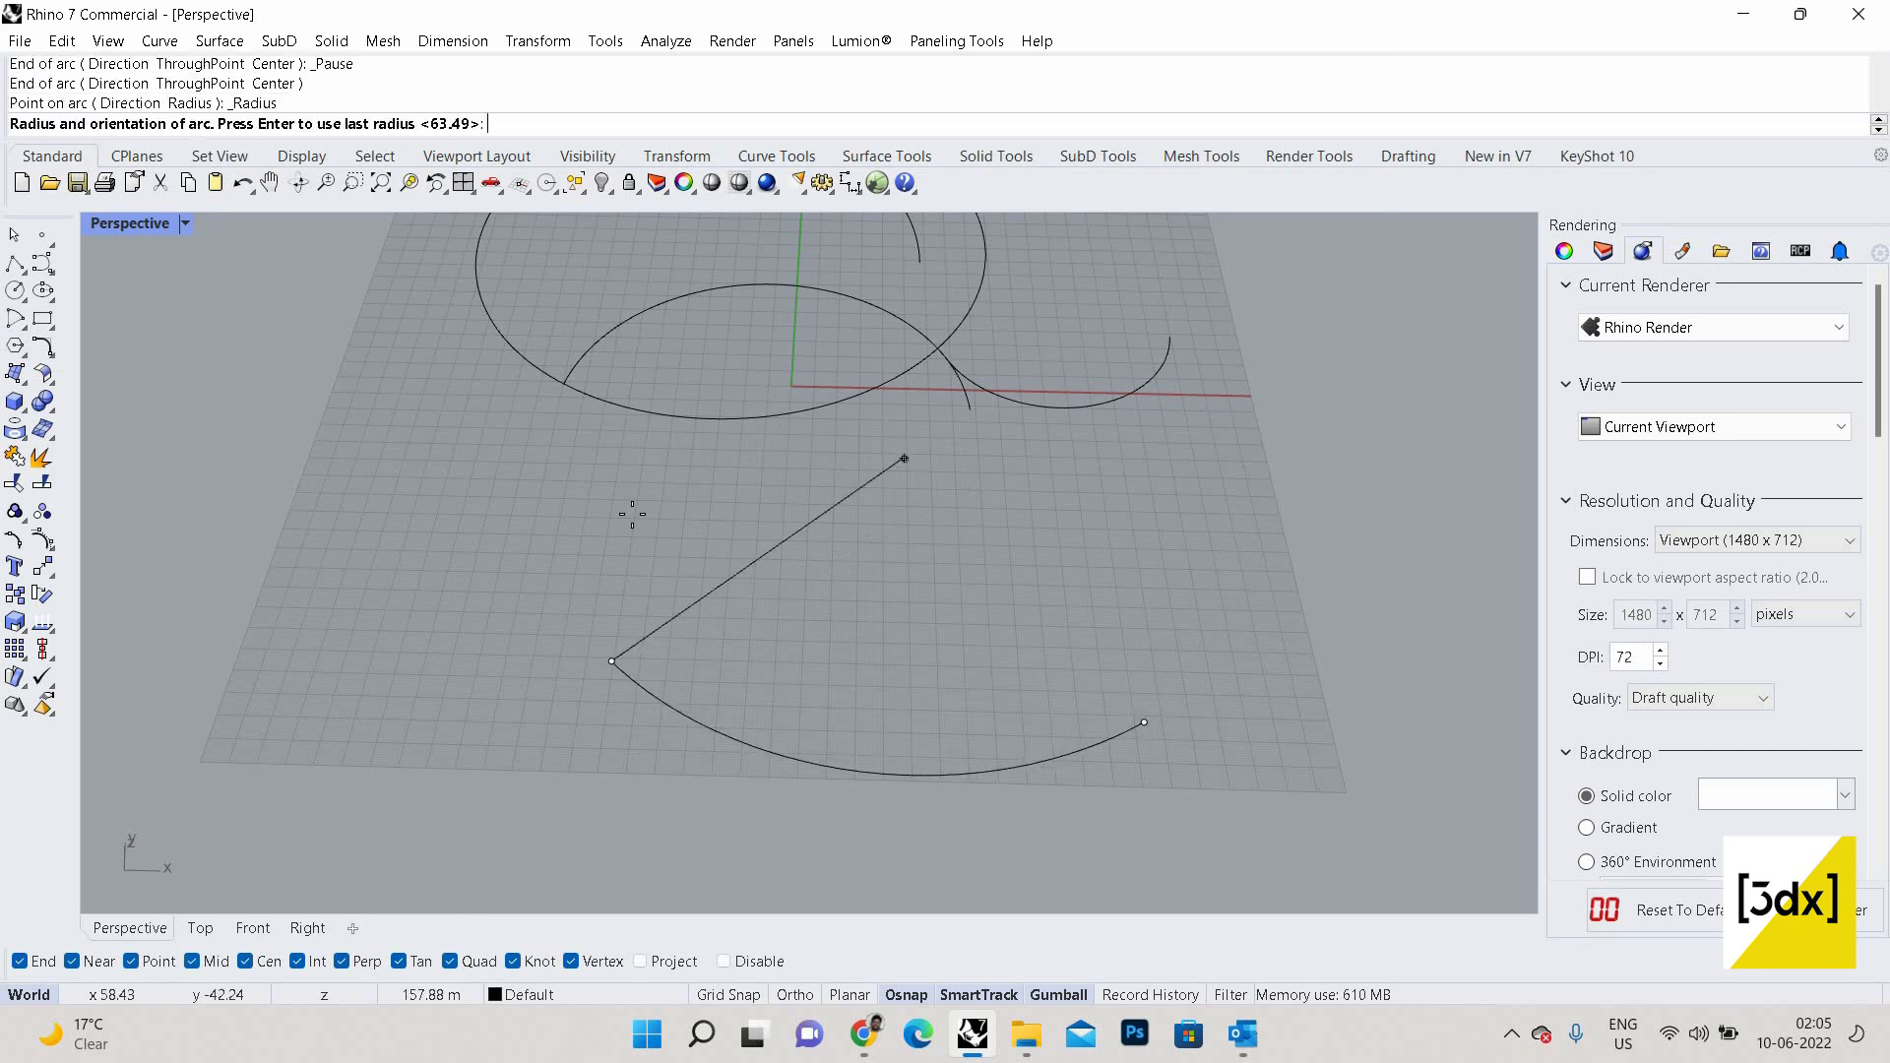
click(788, 756)
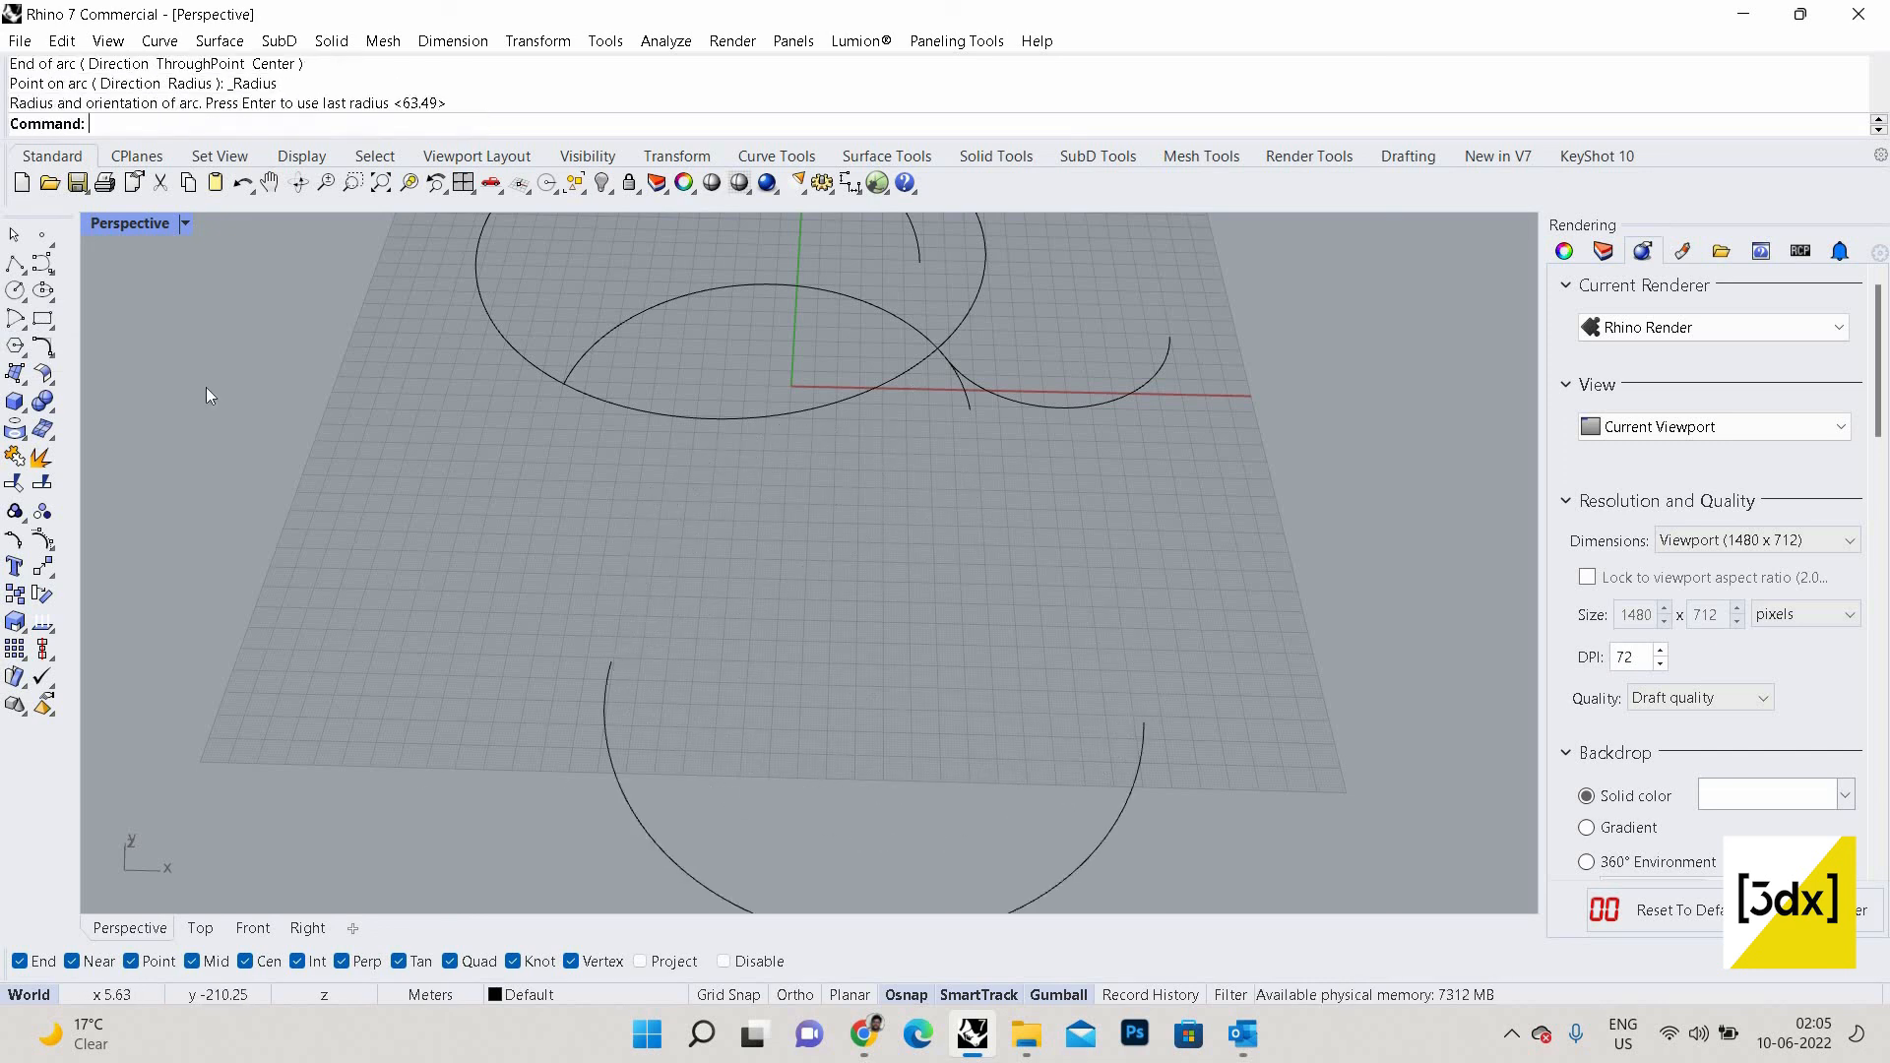
click(608, 679)
key(Escape)
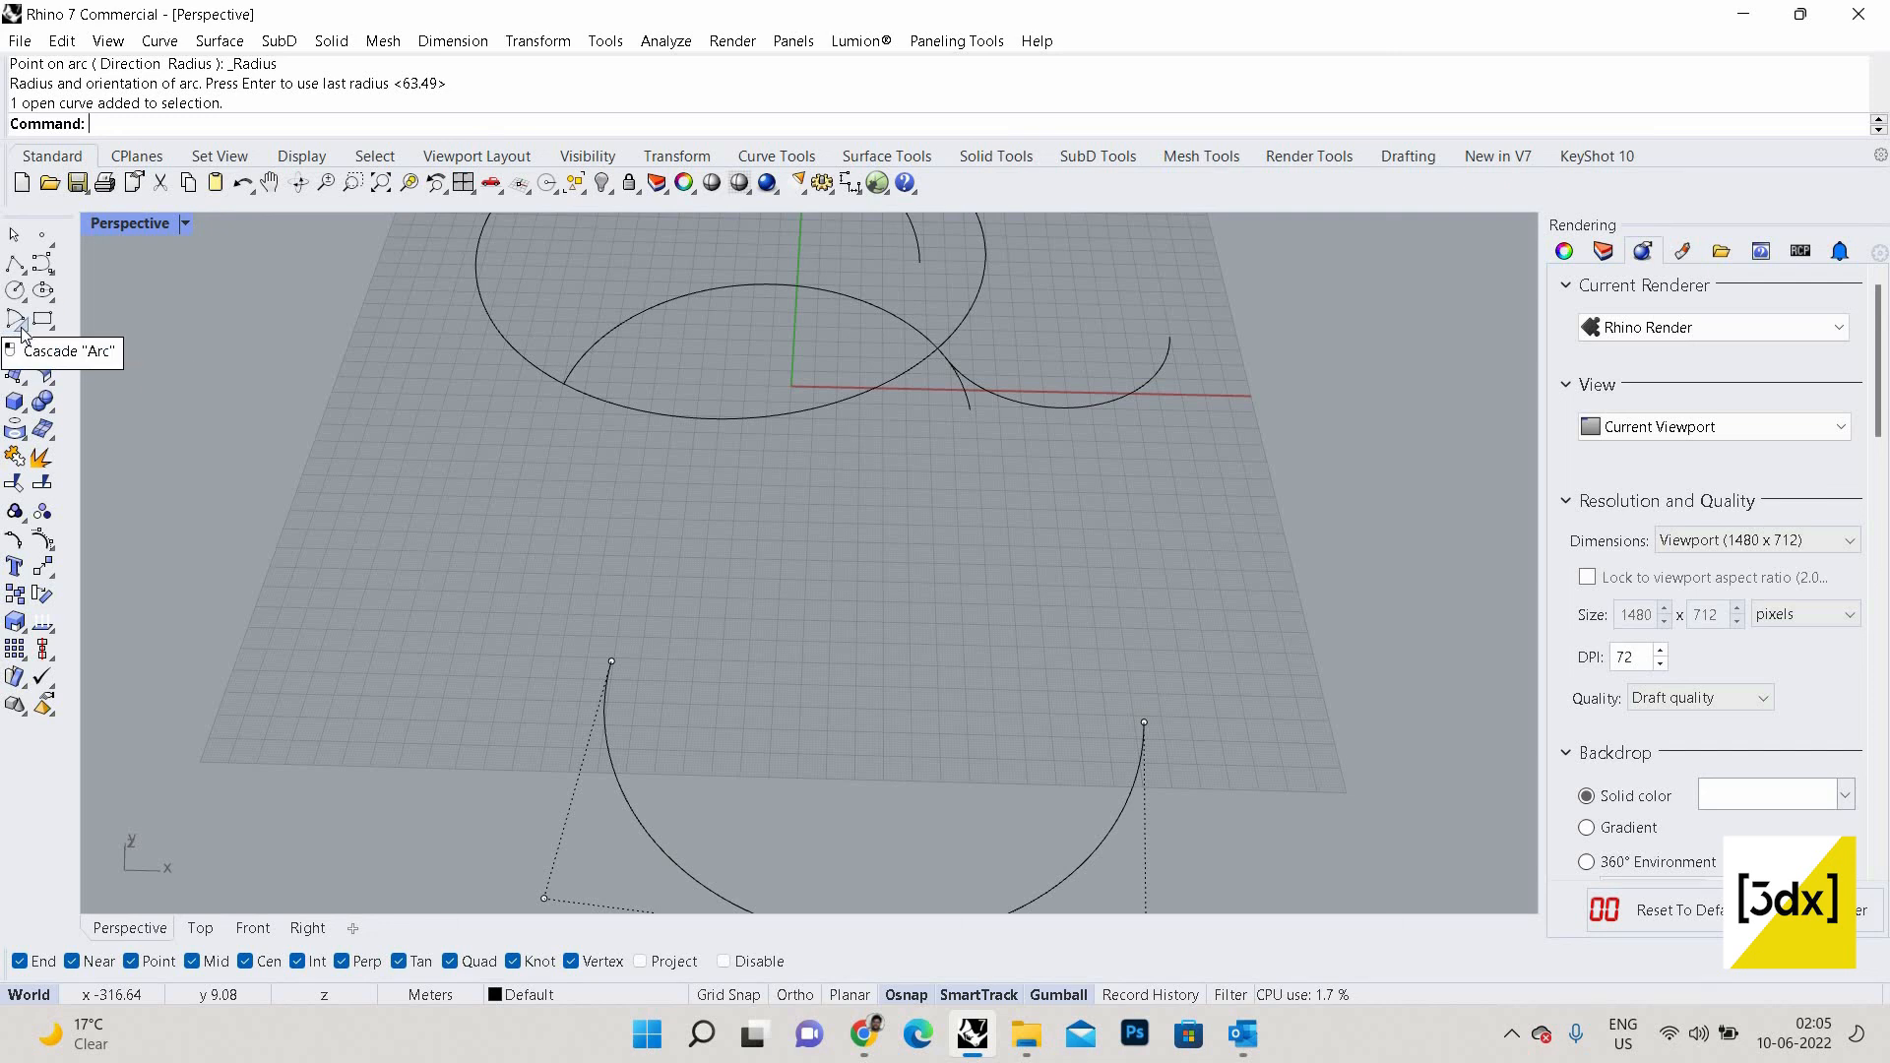
Draw an arc by start, point on arc and end between the existing curves and the downward-bulging arc.
click(24, 326)
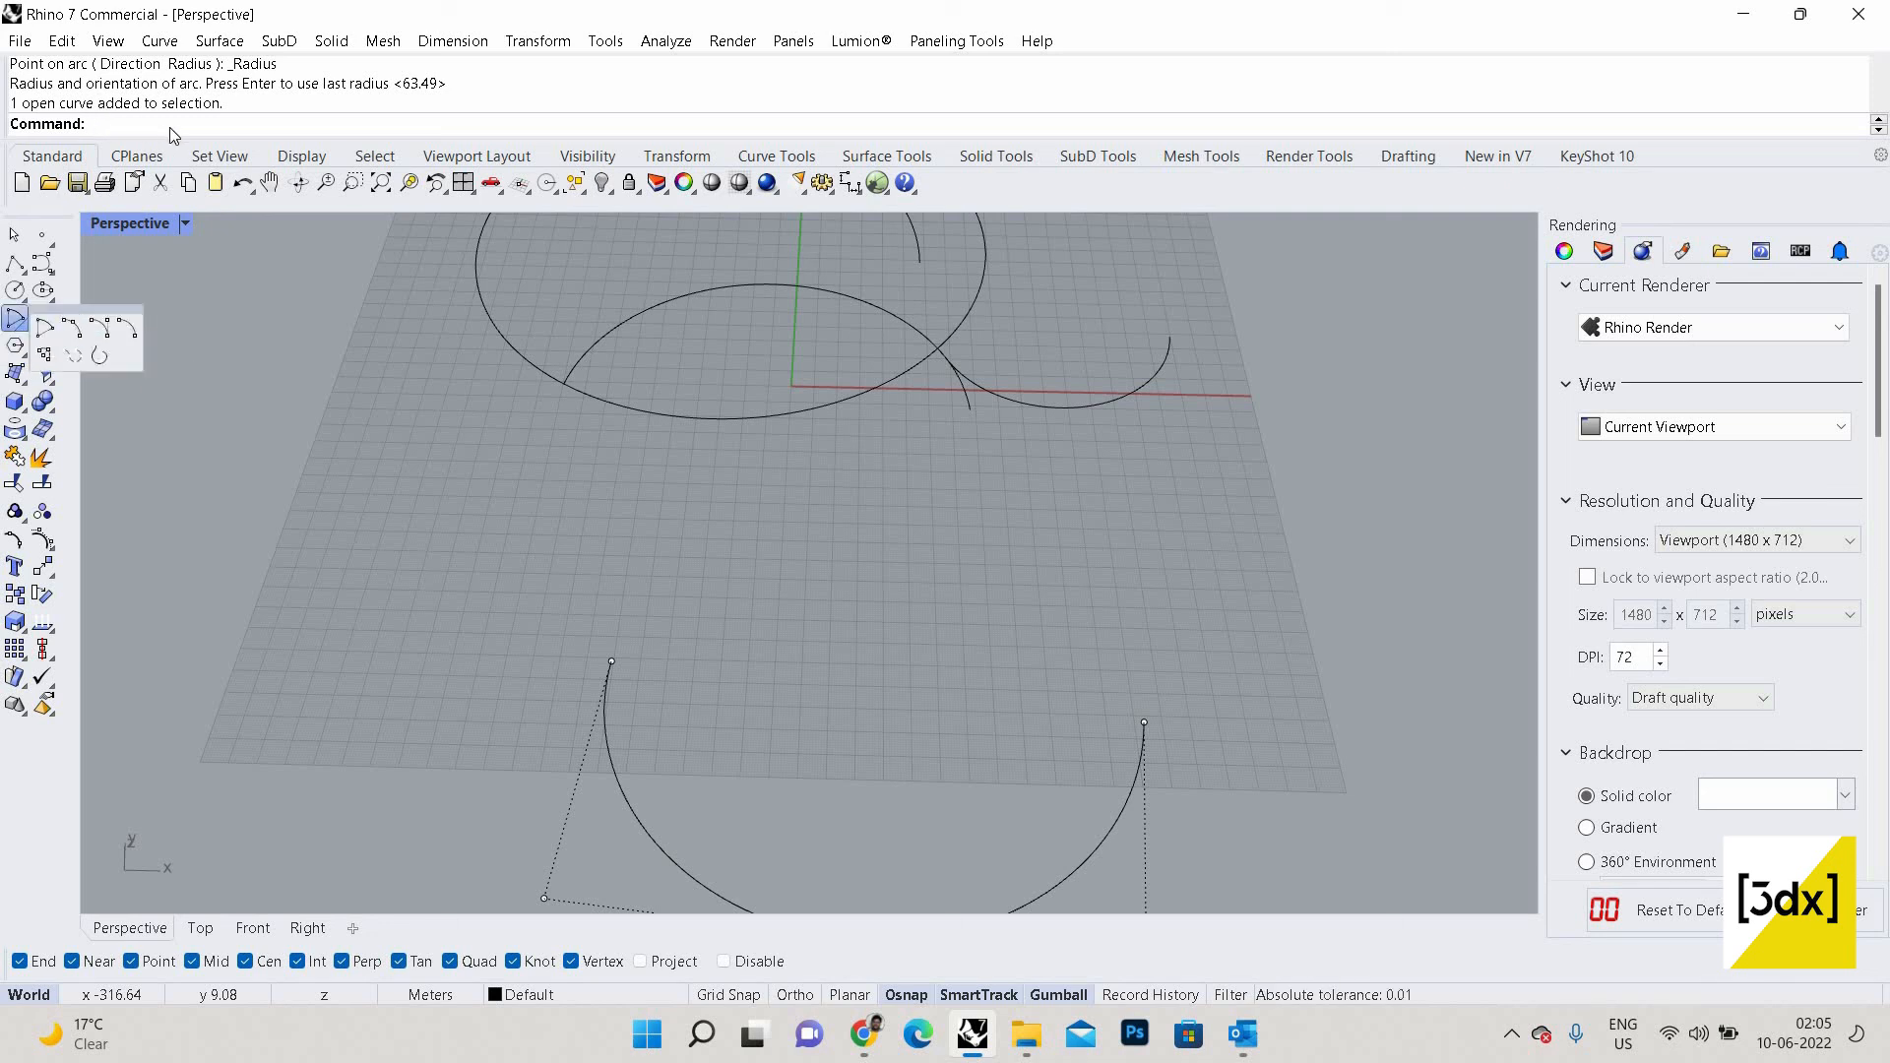
click(71, 328)
click(528, 583)
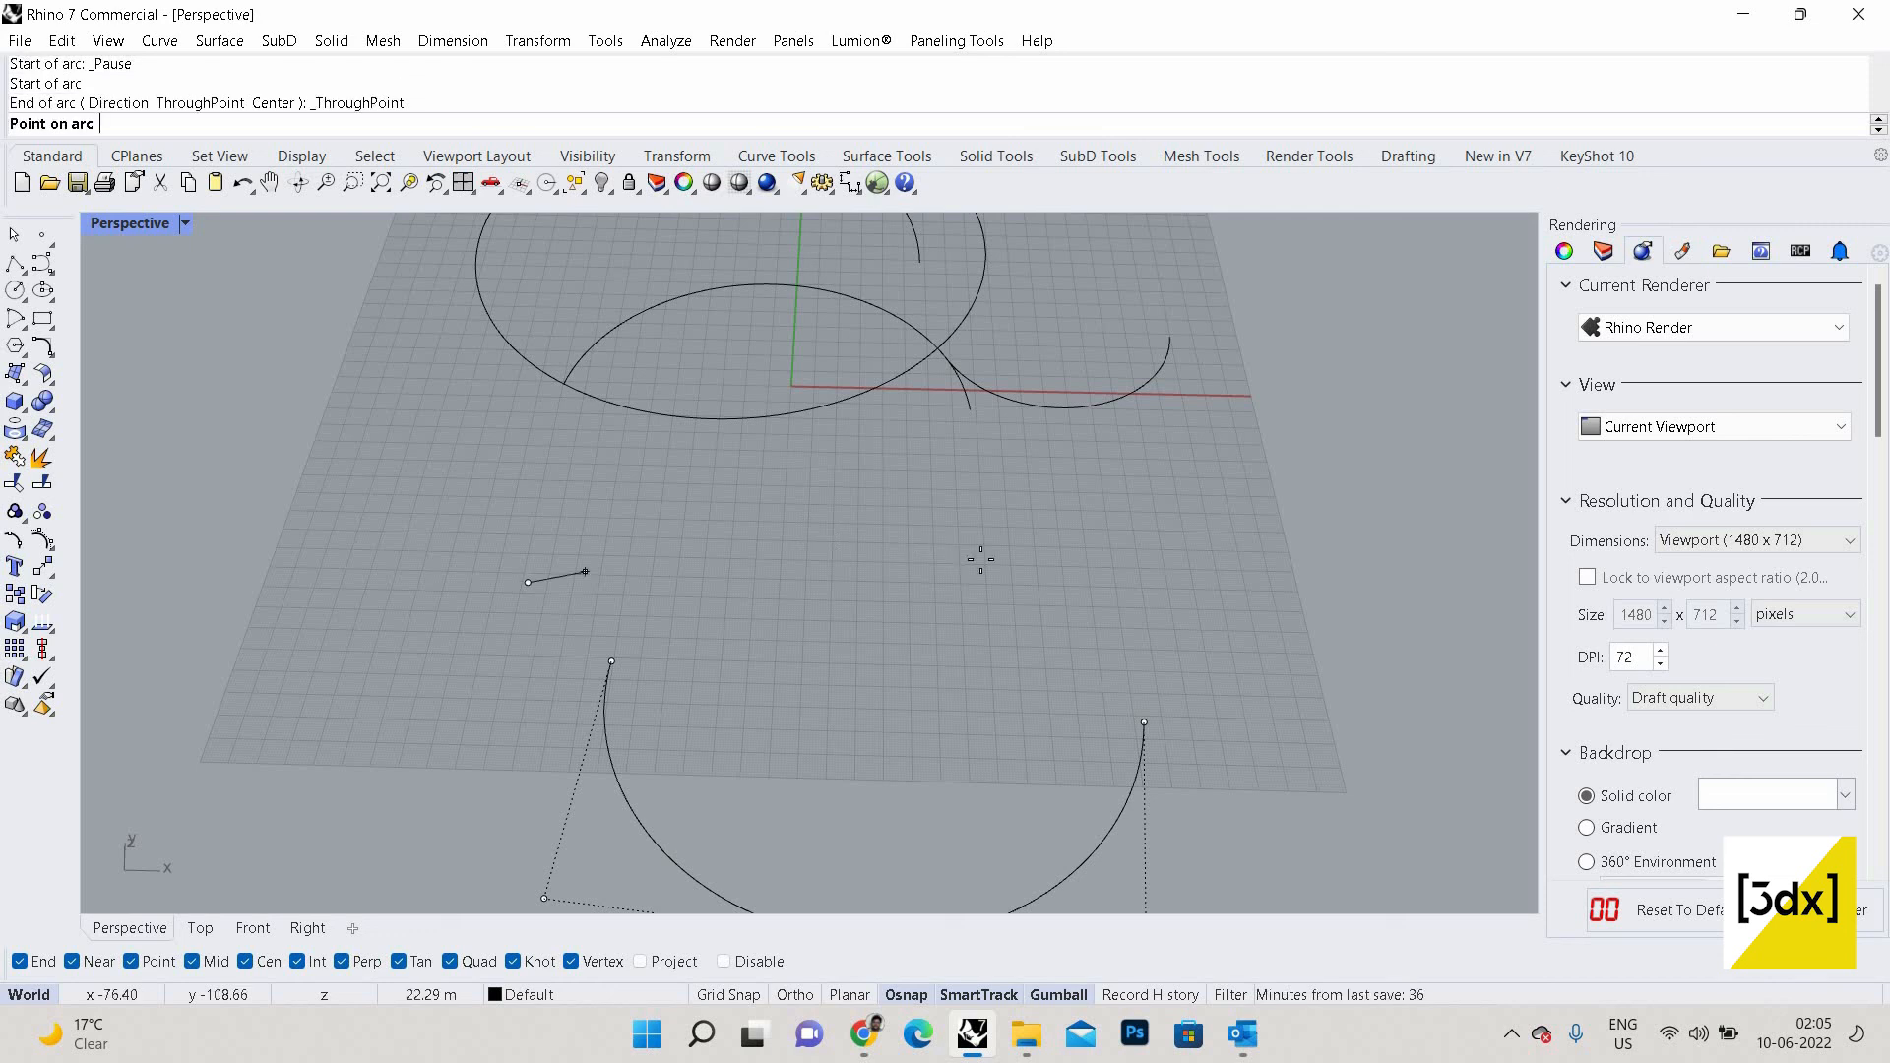
click(764, 473)
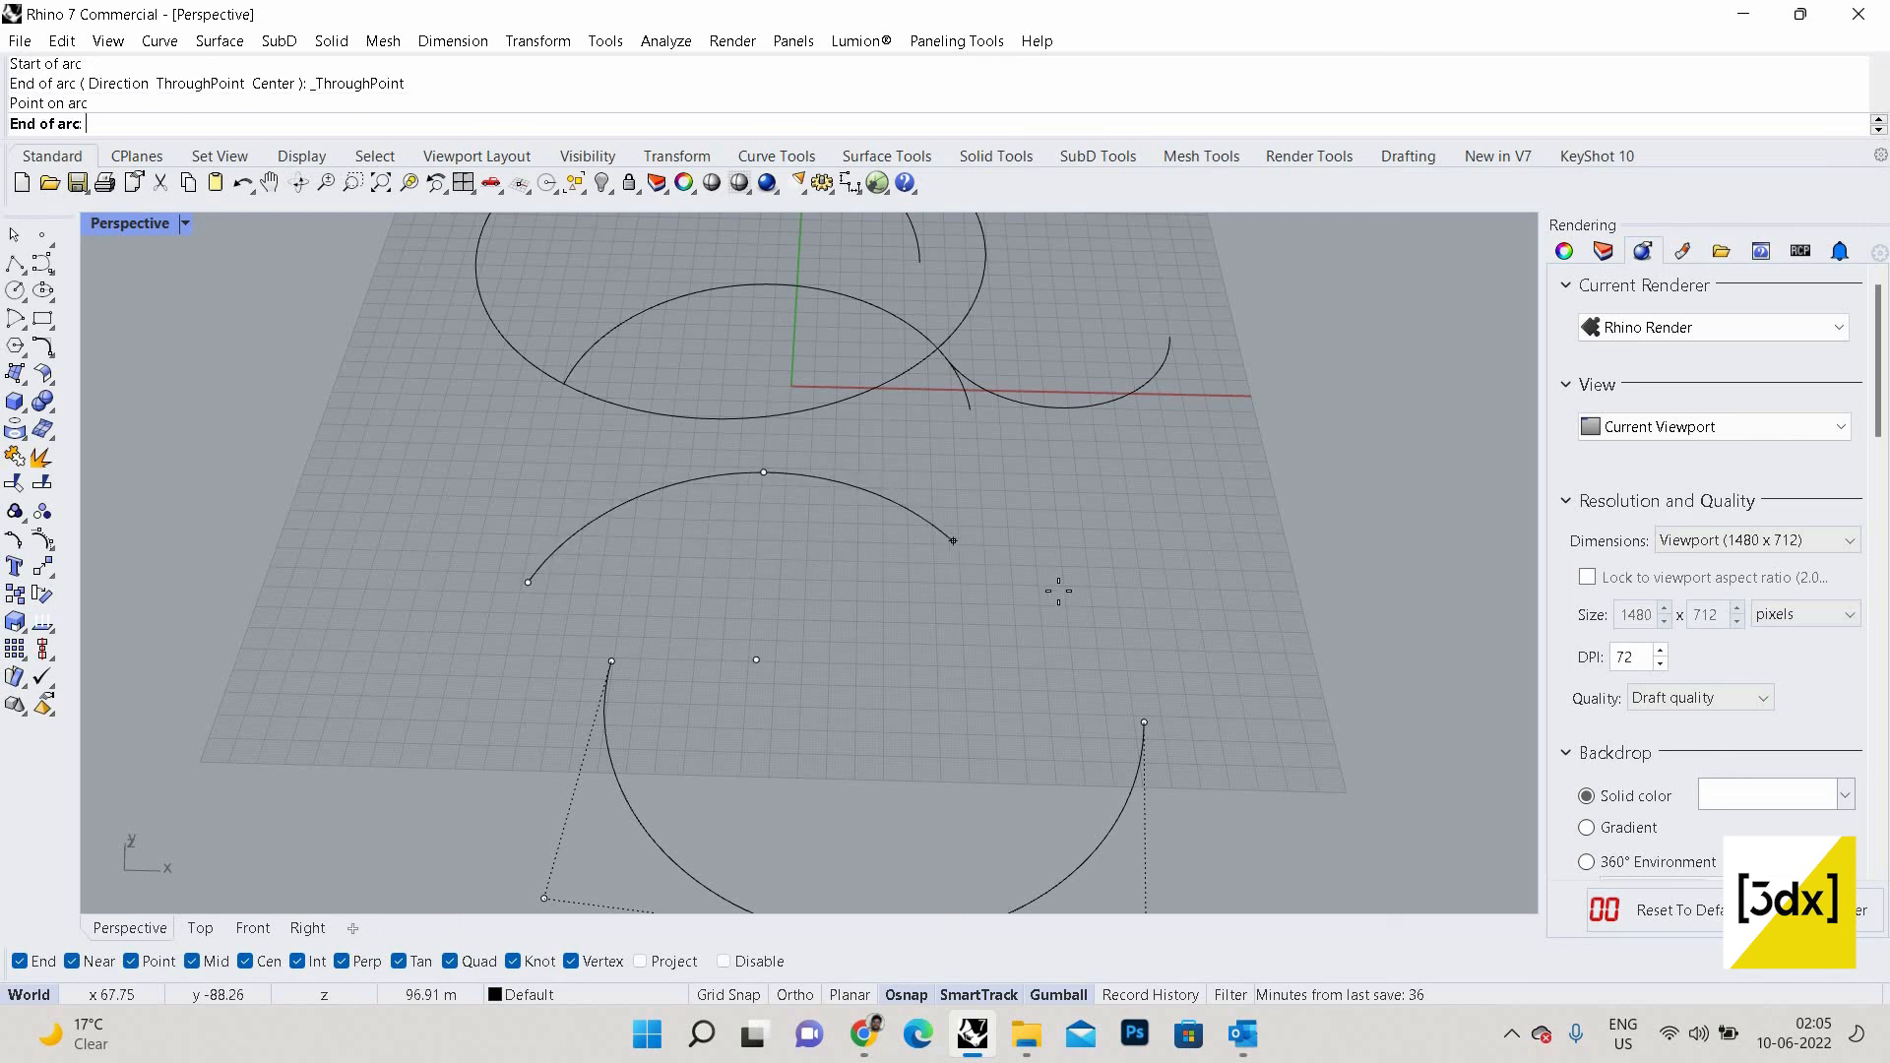
click(1055, 590)
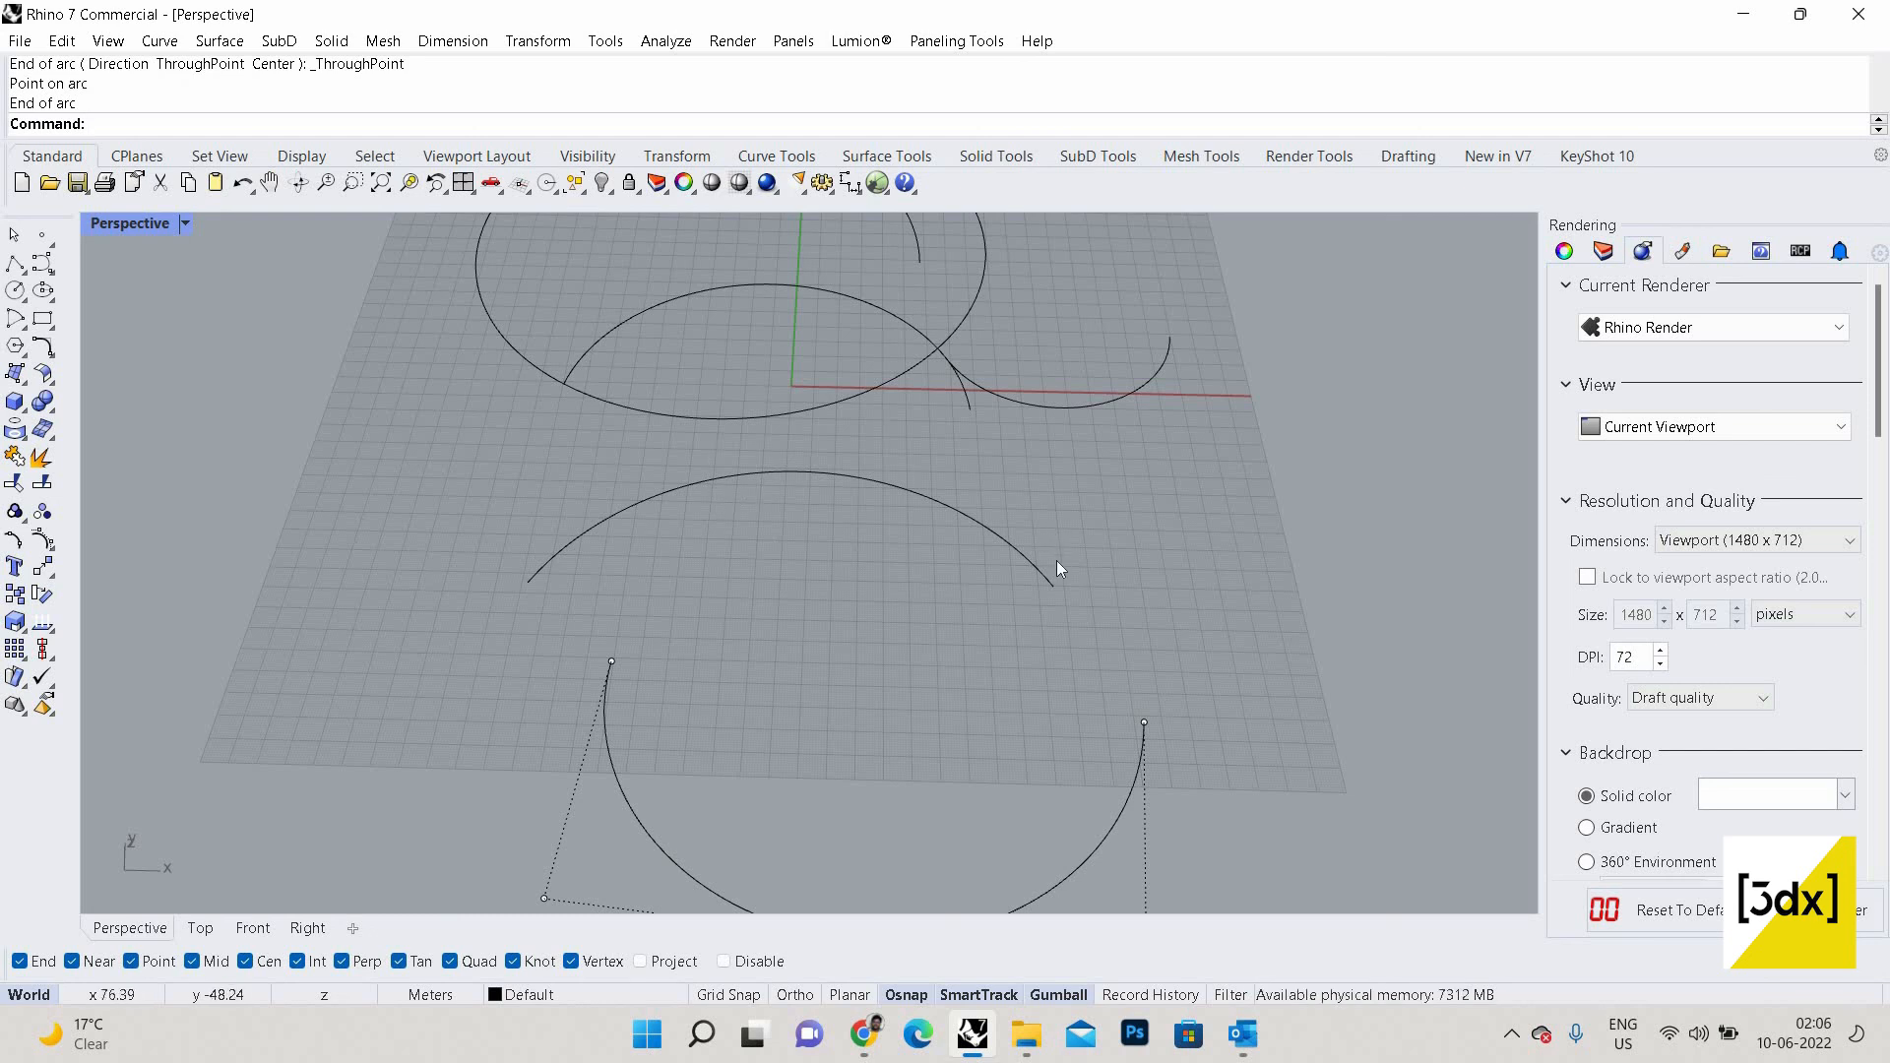
Start an arc by start, direction at start and end, and cancel it before placing any point.
click(25, 327)
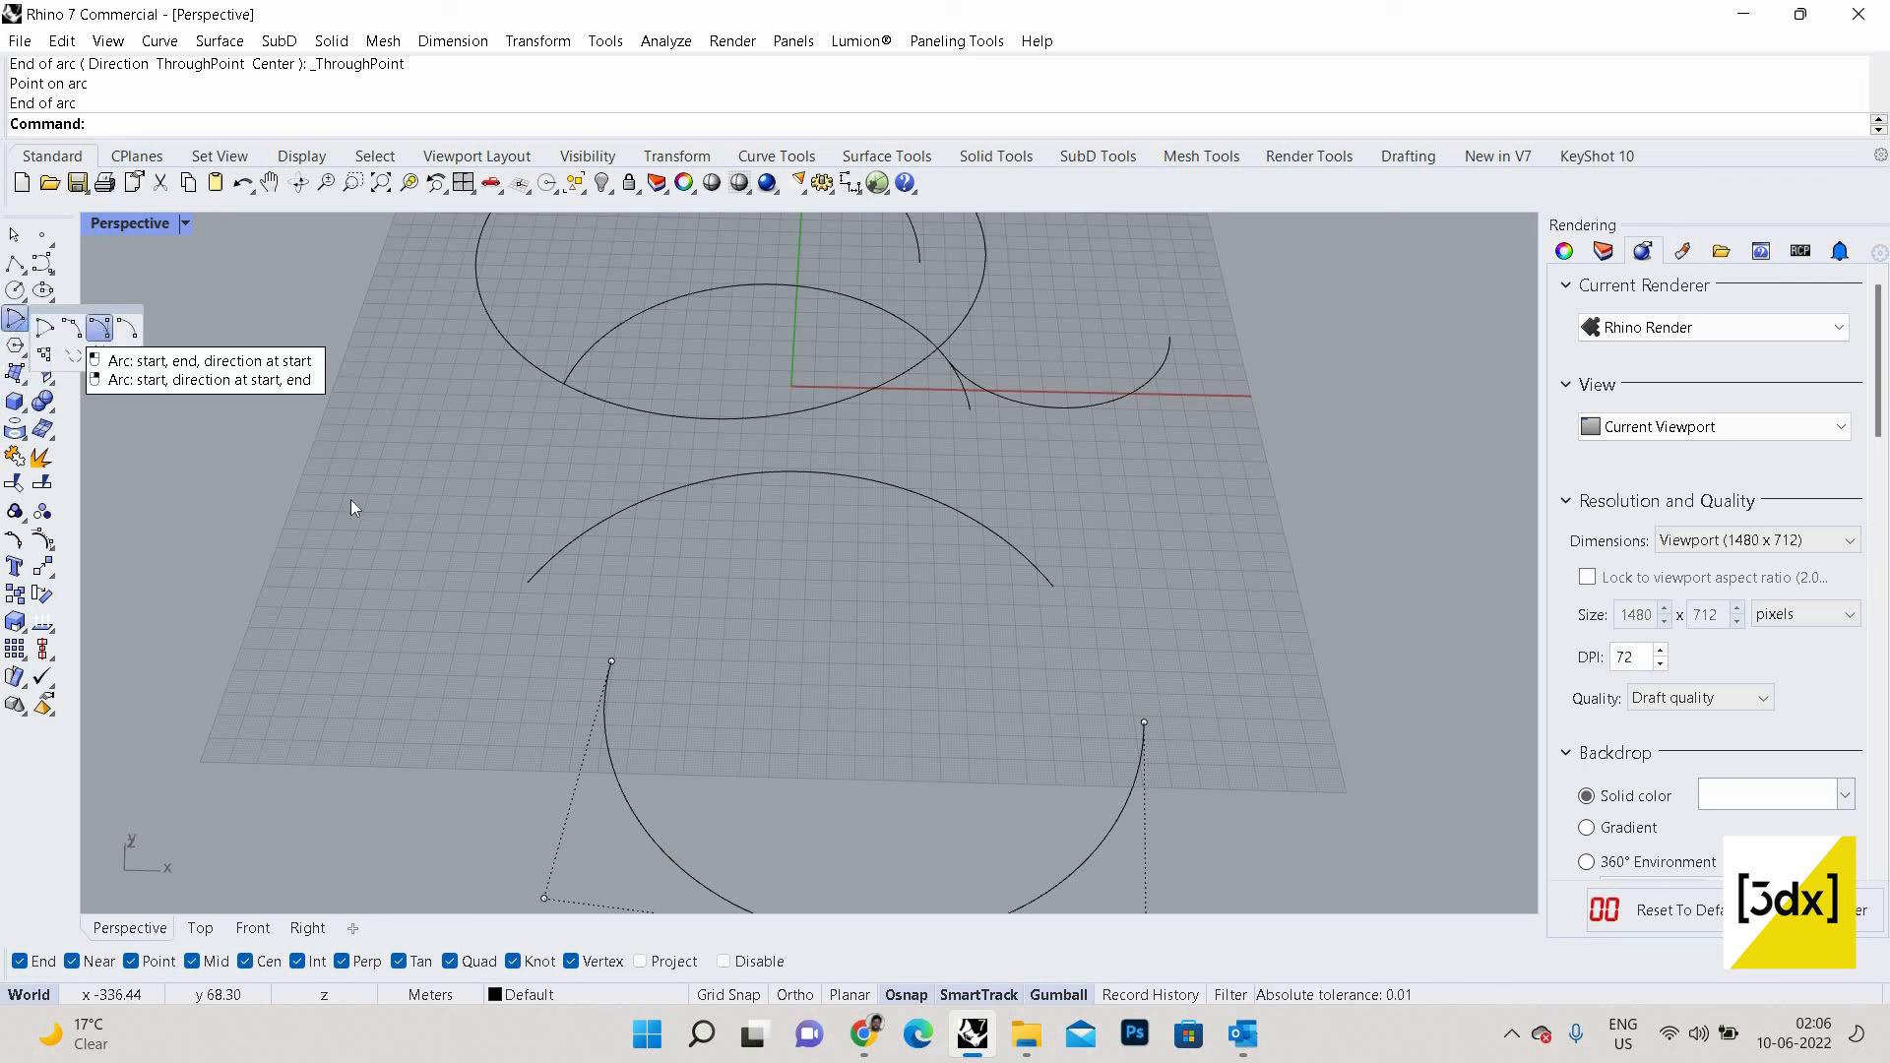
key(Escape)
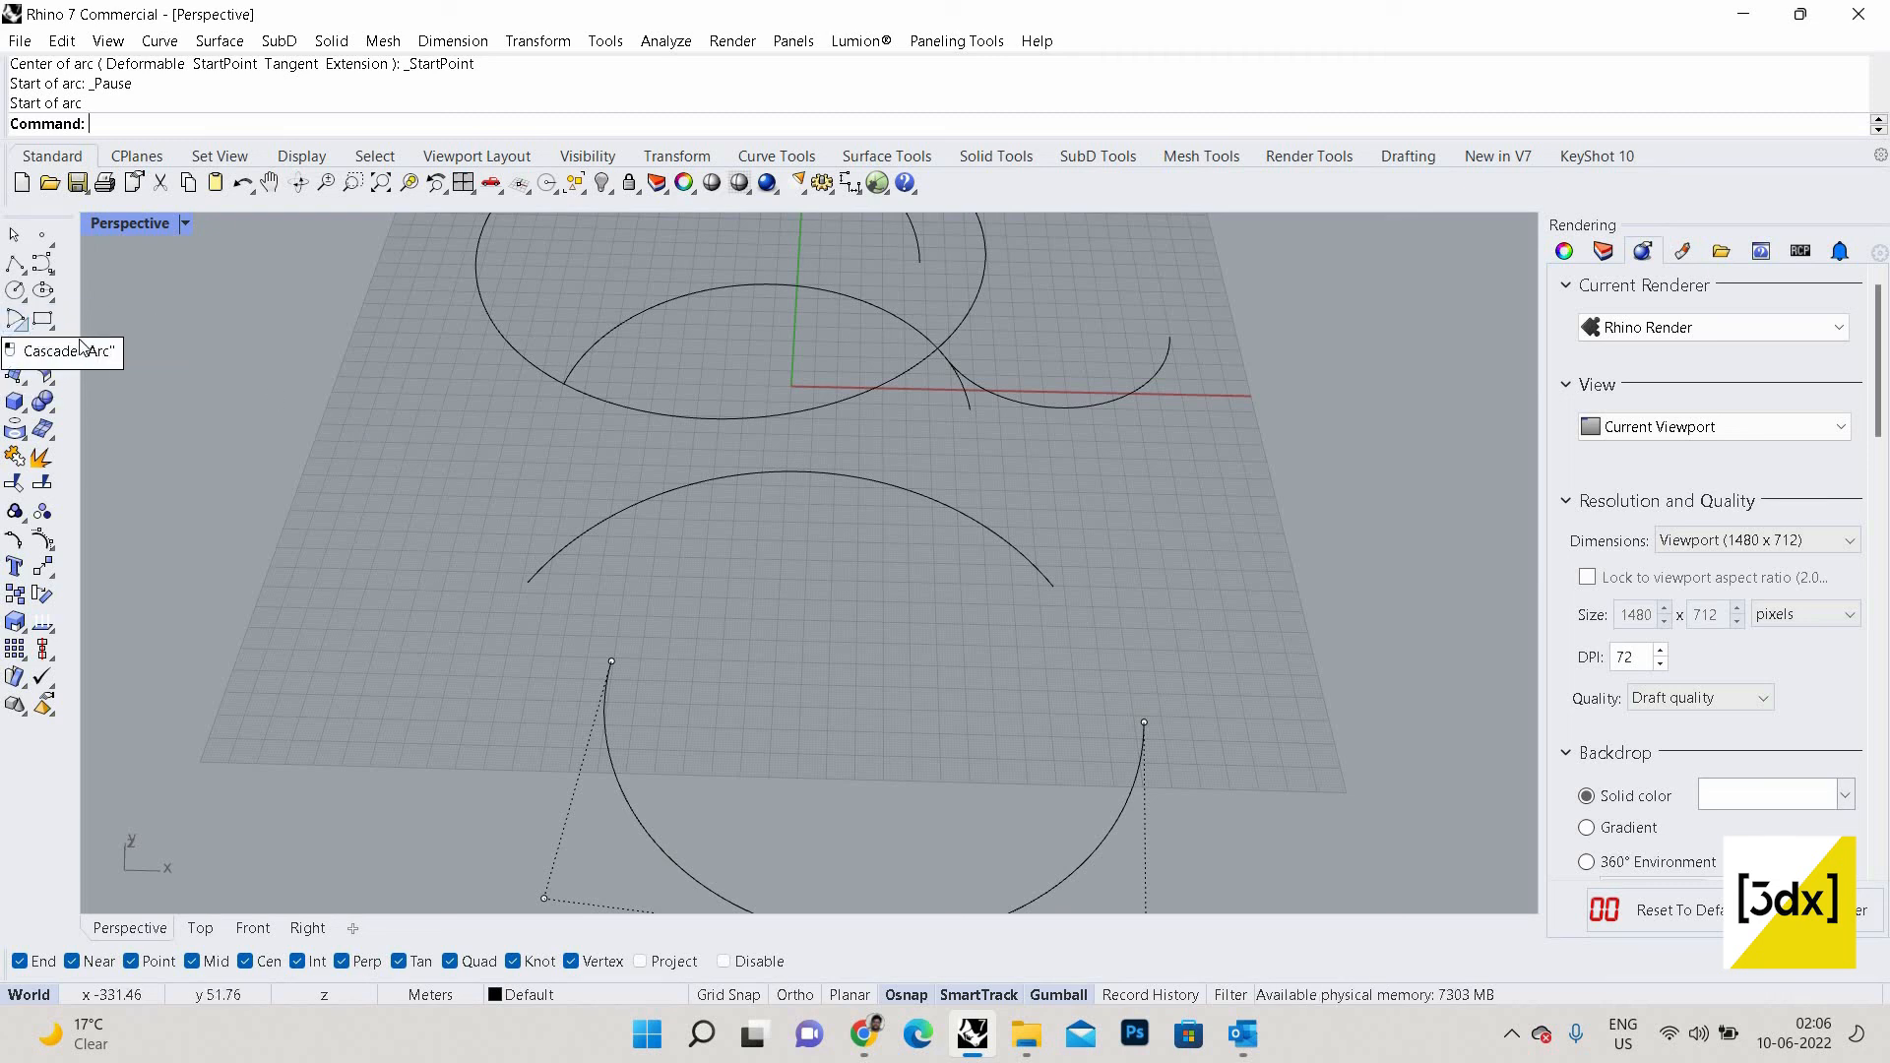
click(17, 321)
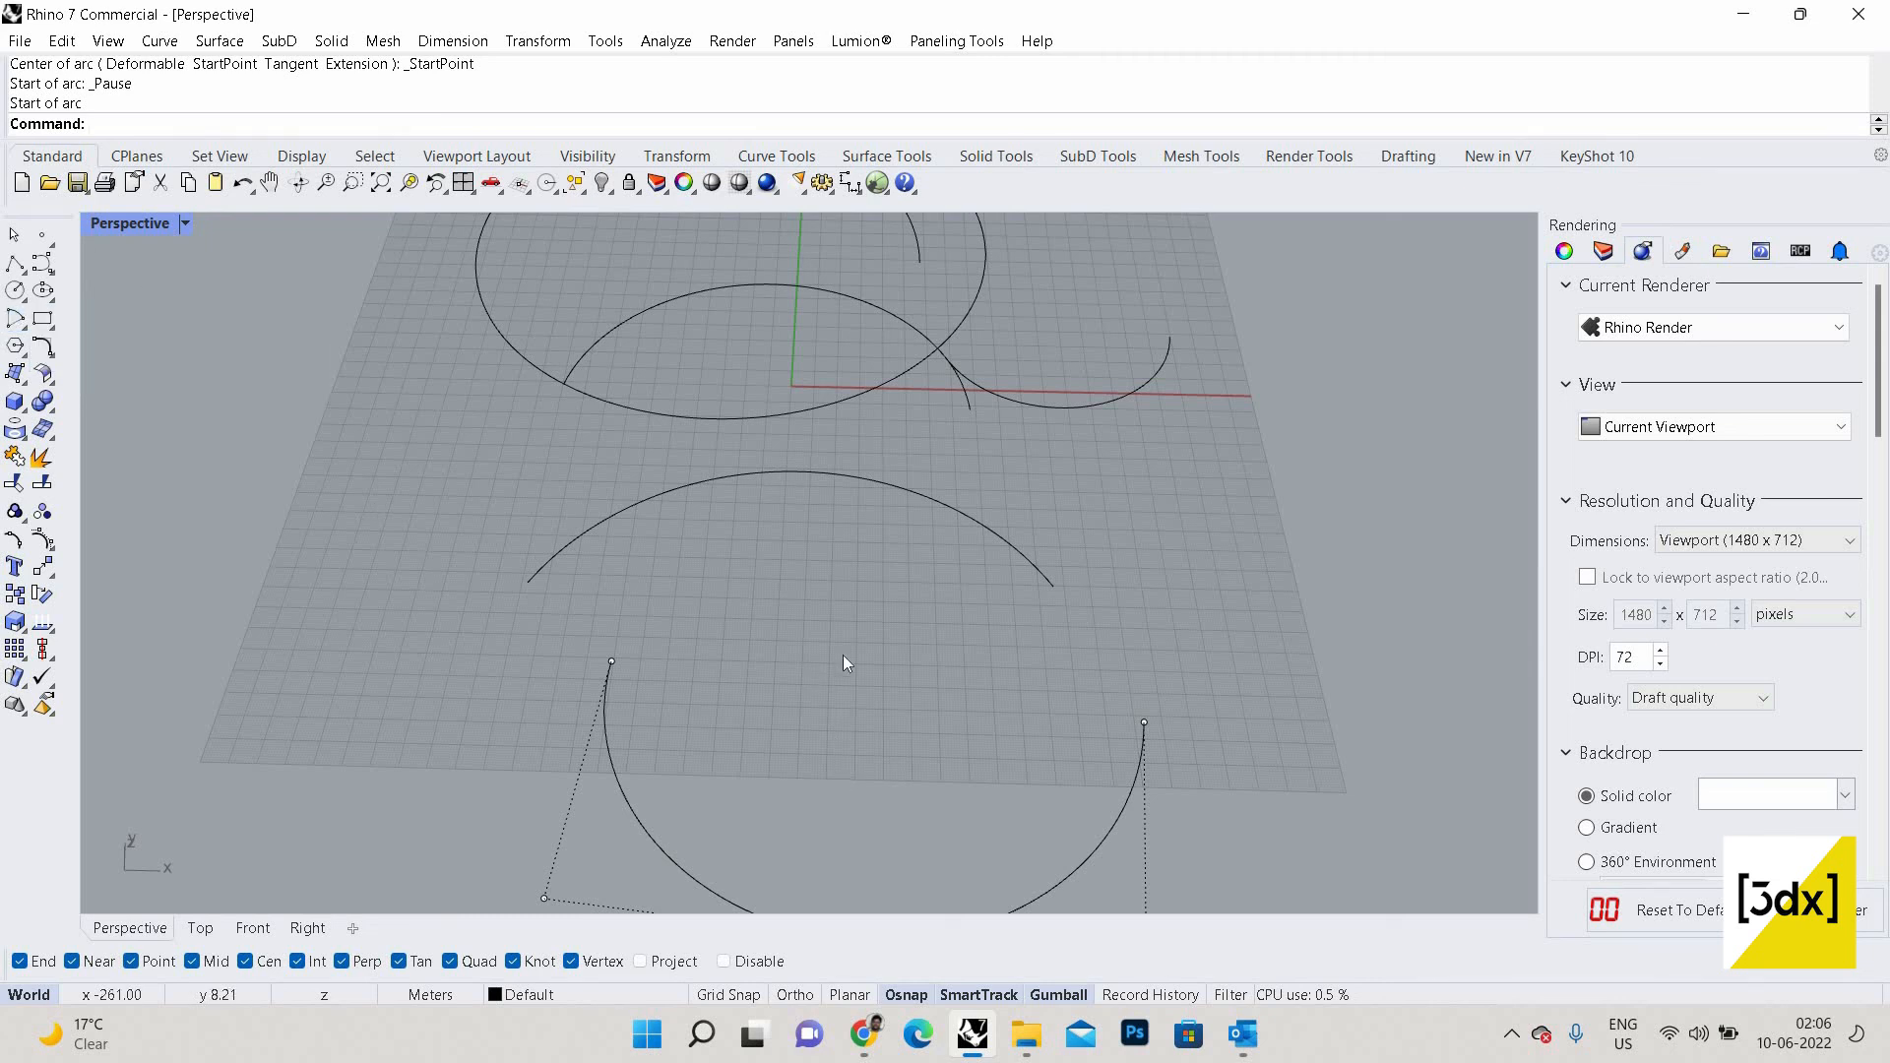
scroll(843, 653, down, 5)
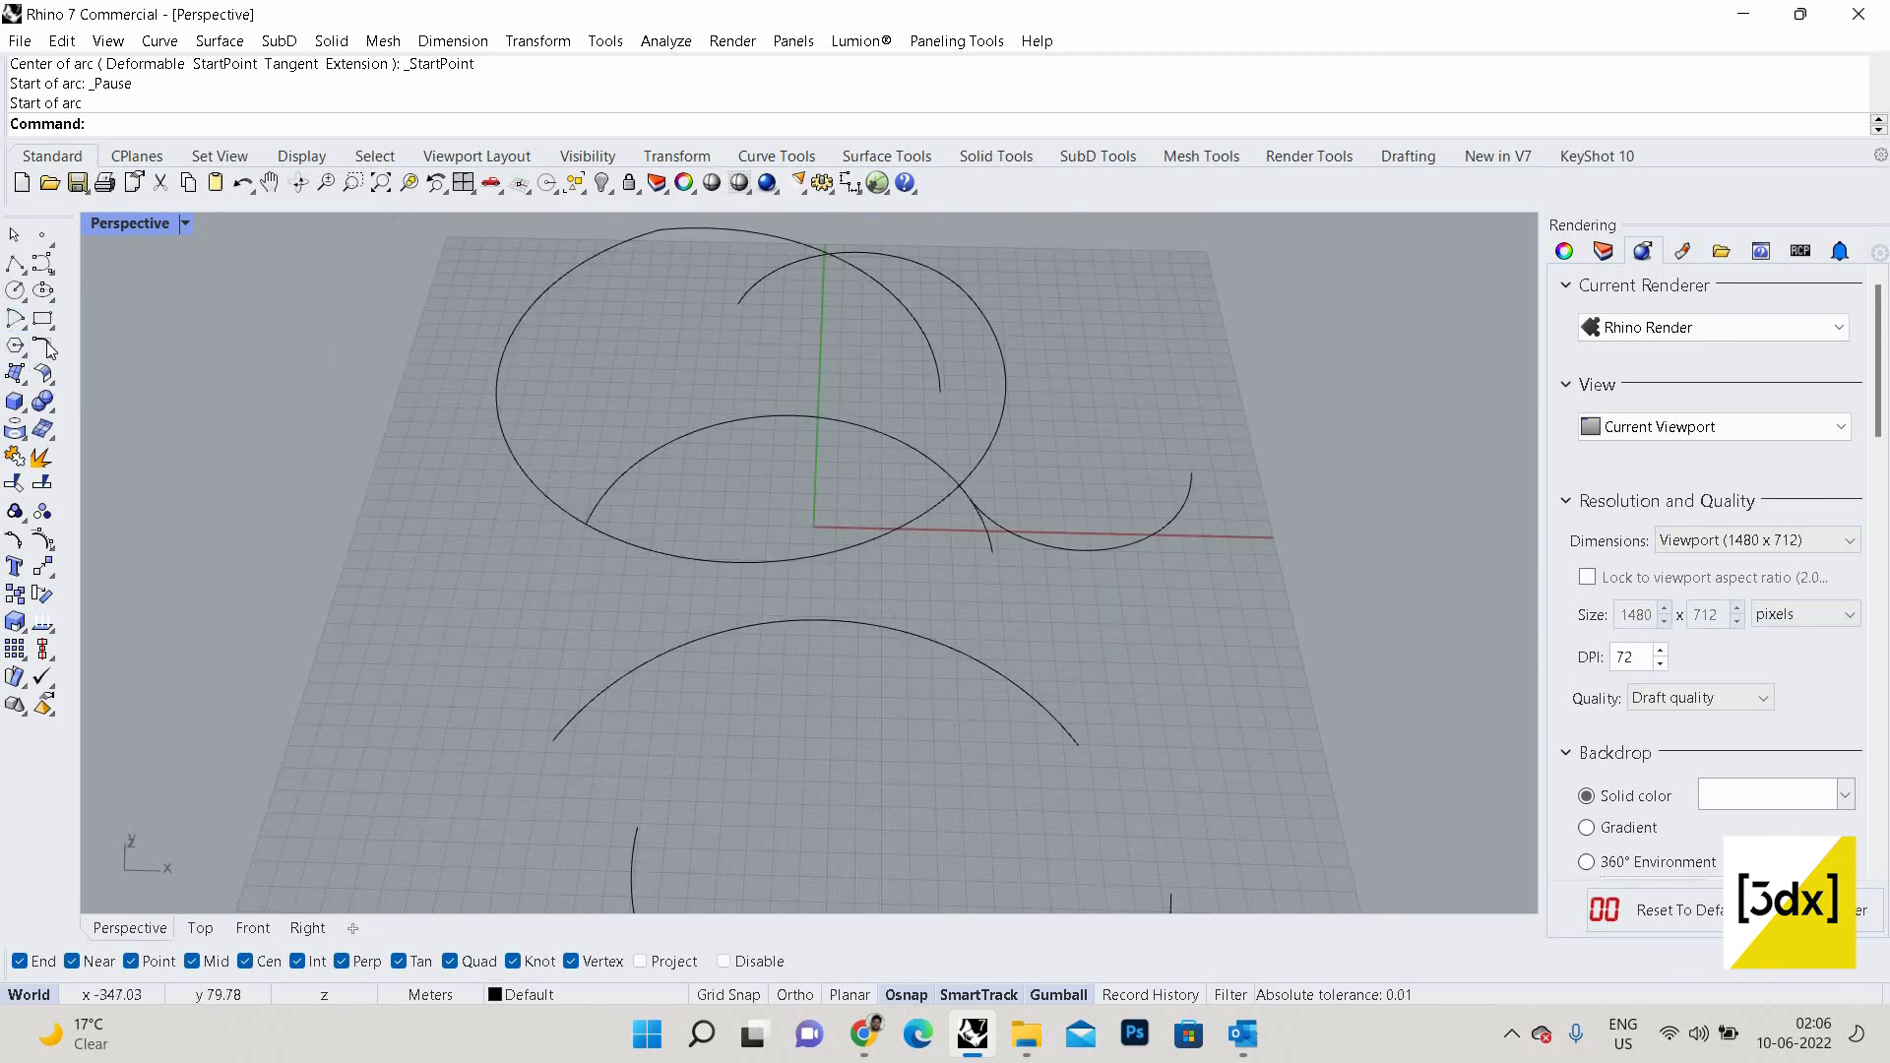
click(15, 319)
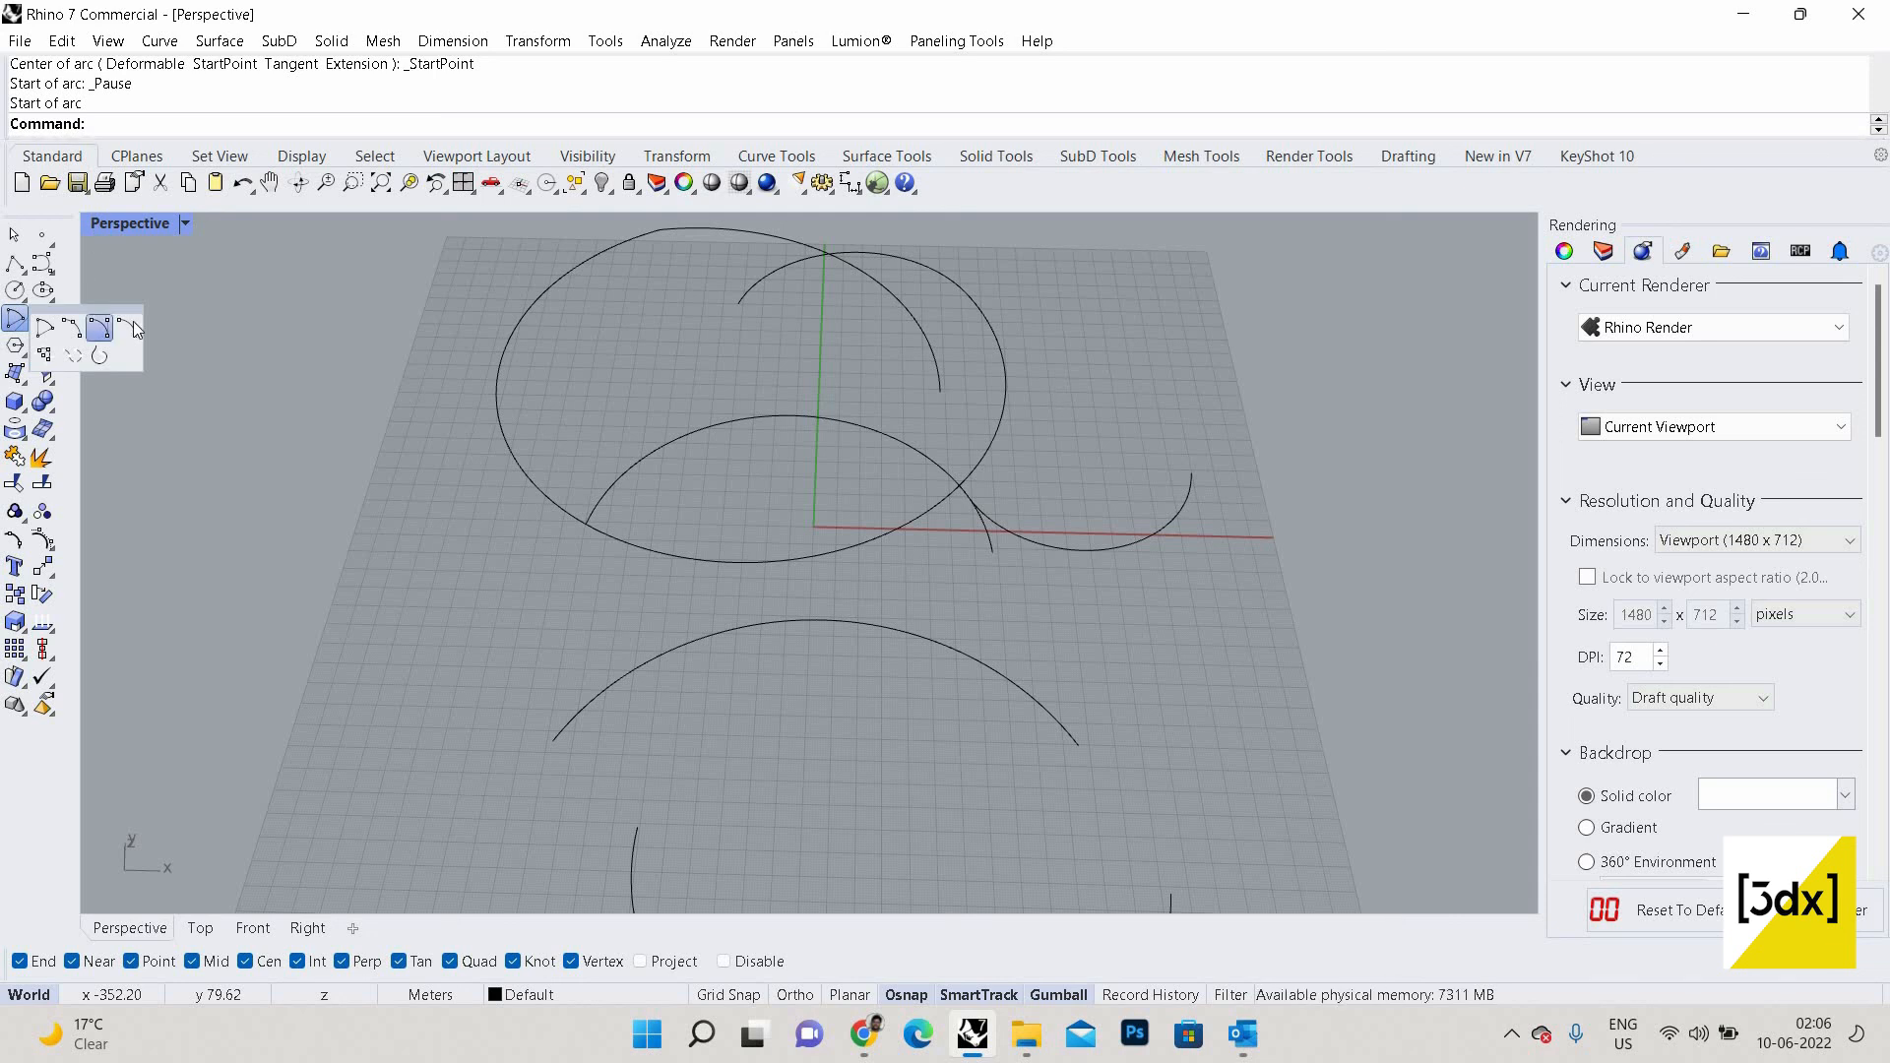
click(44, 355)
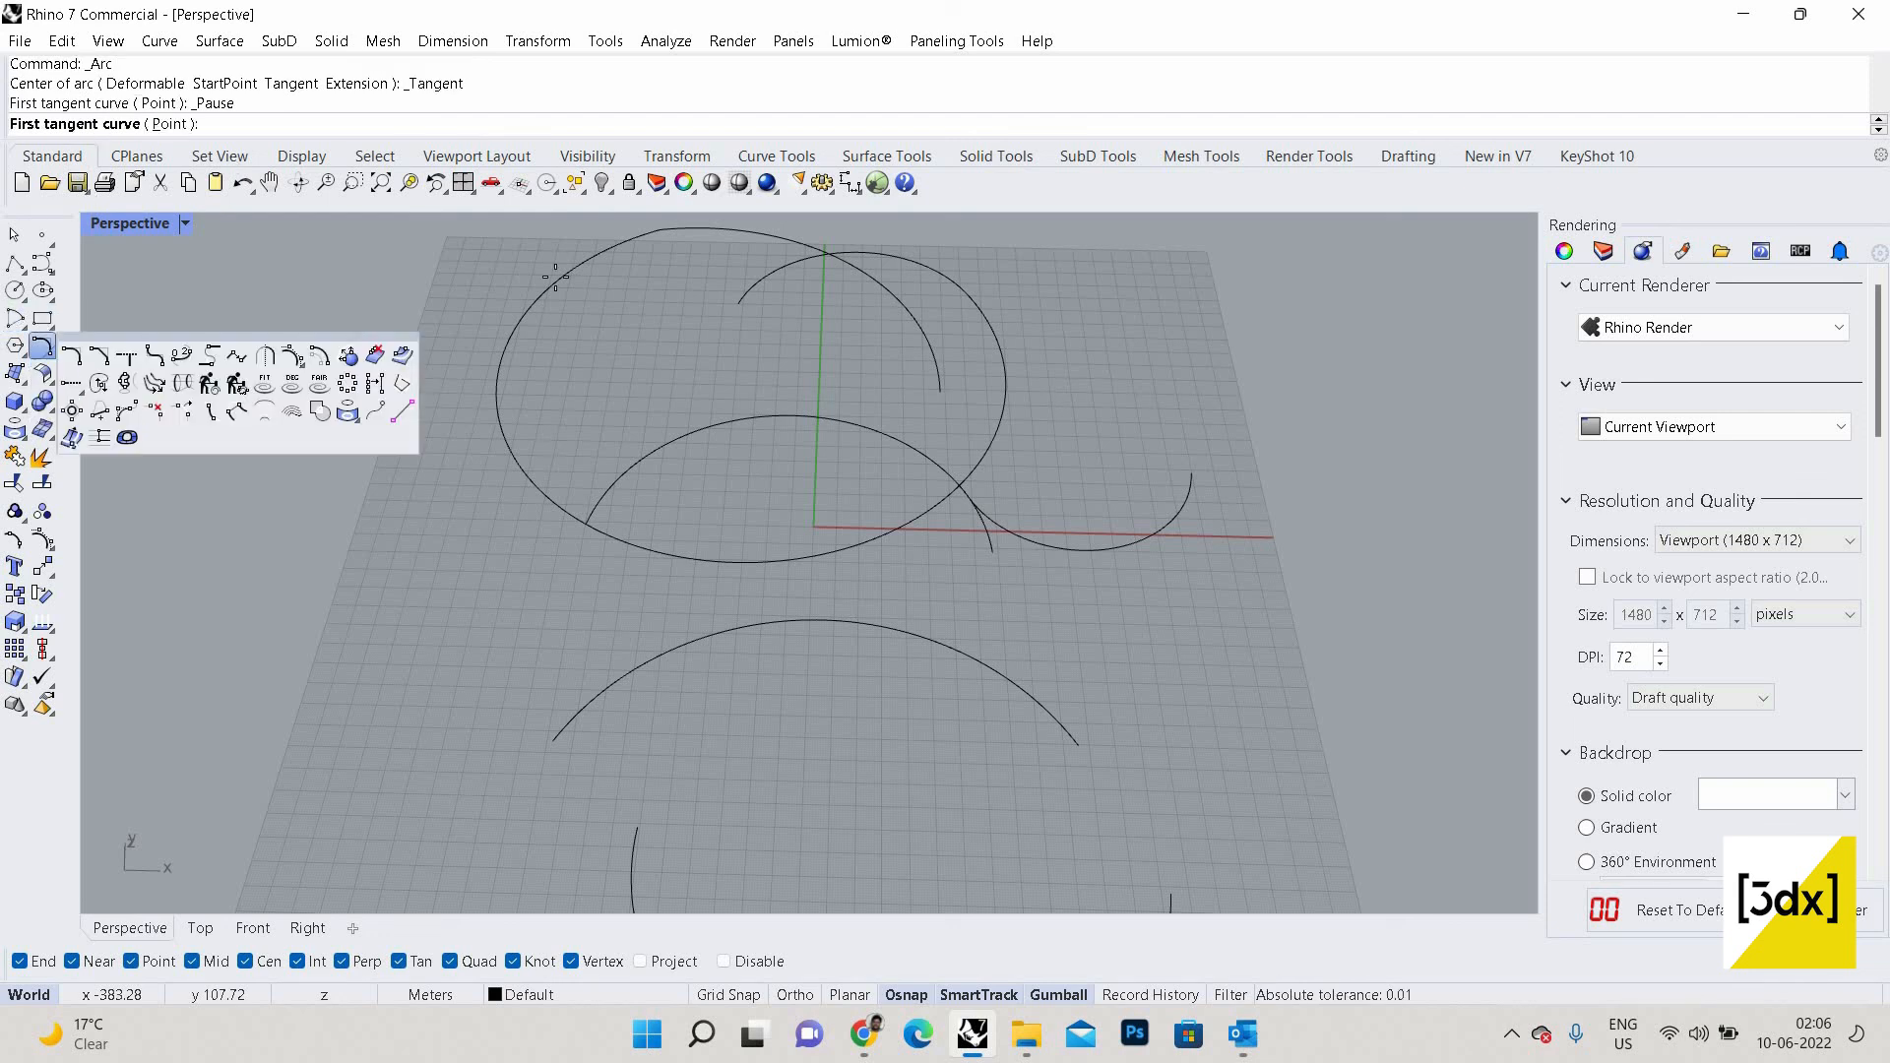
click(800, 559)
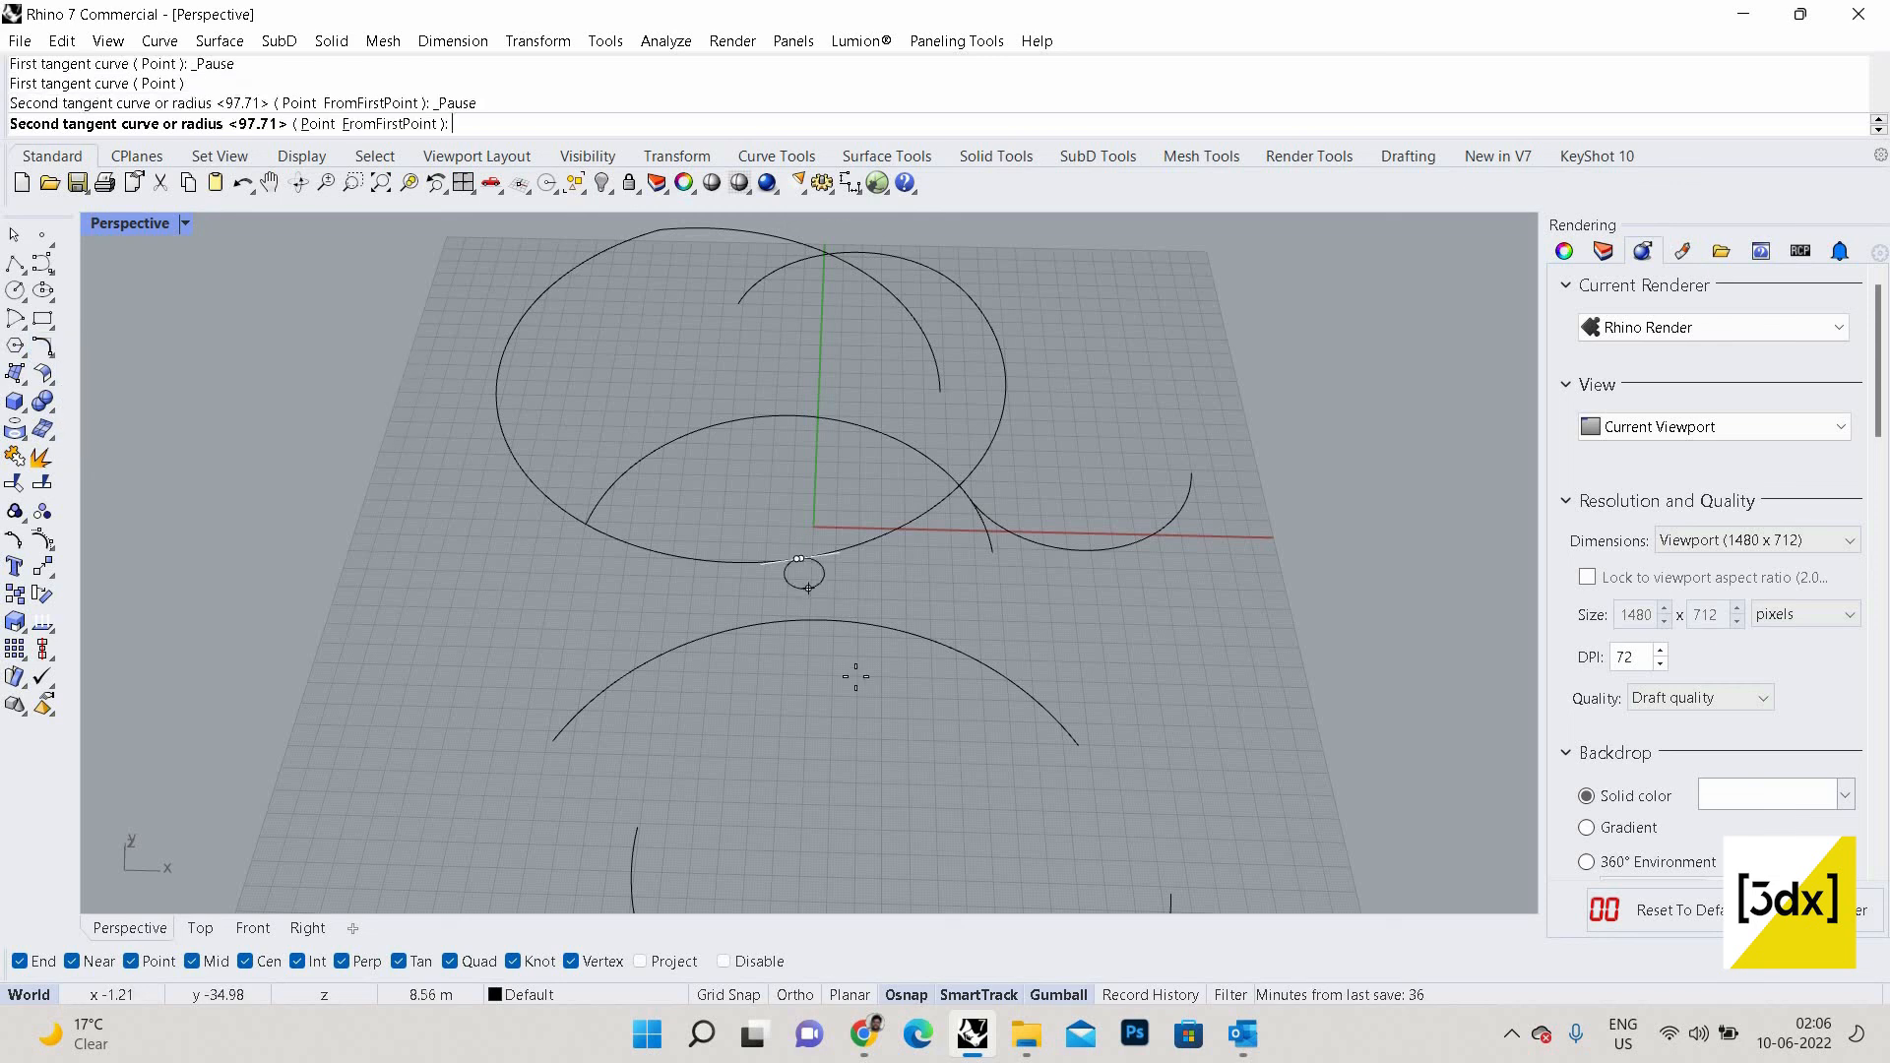
key(Escape)
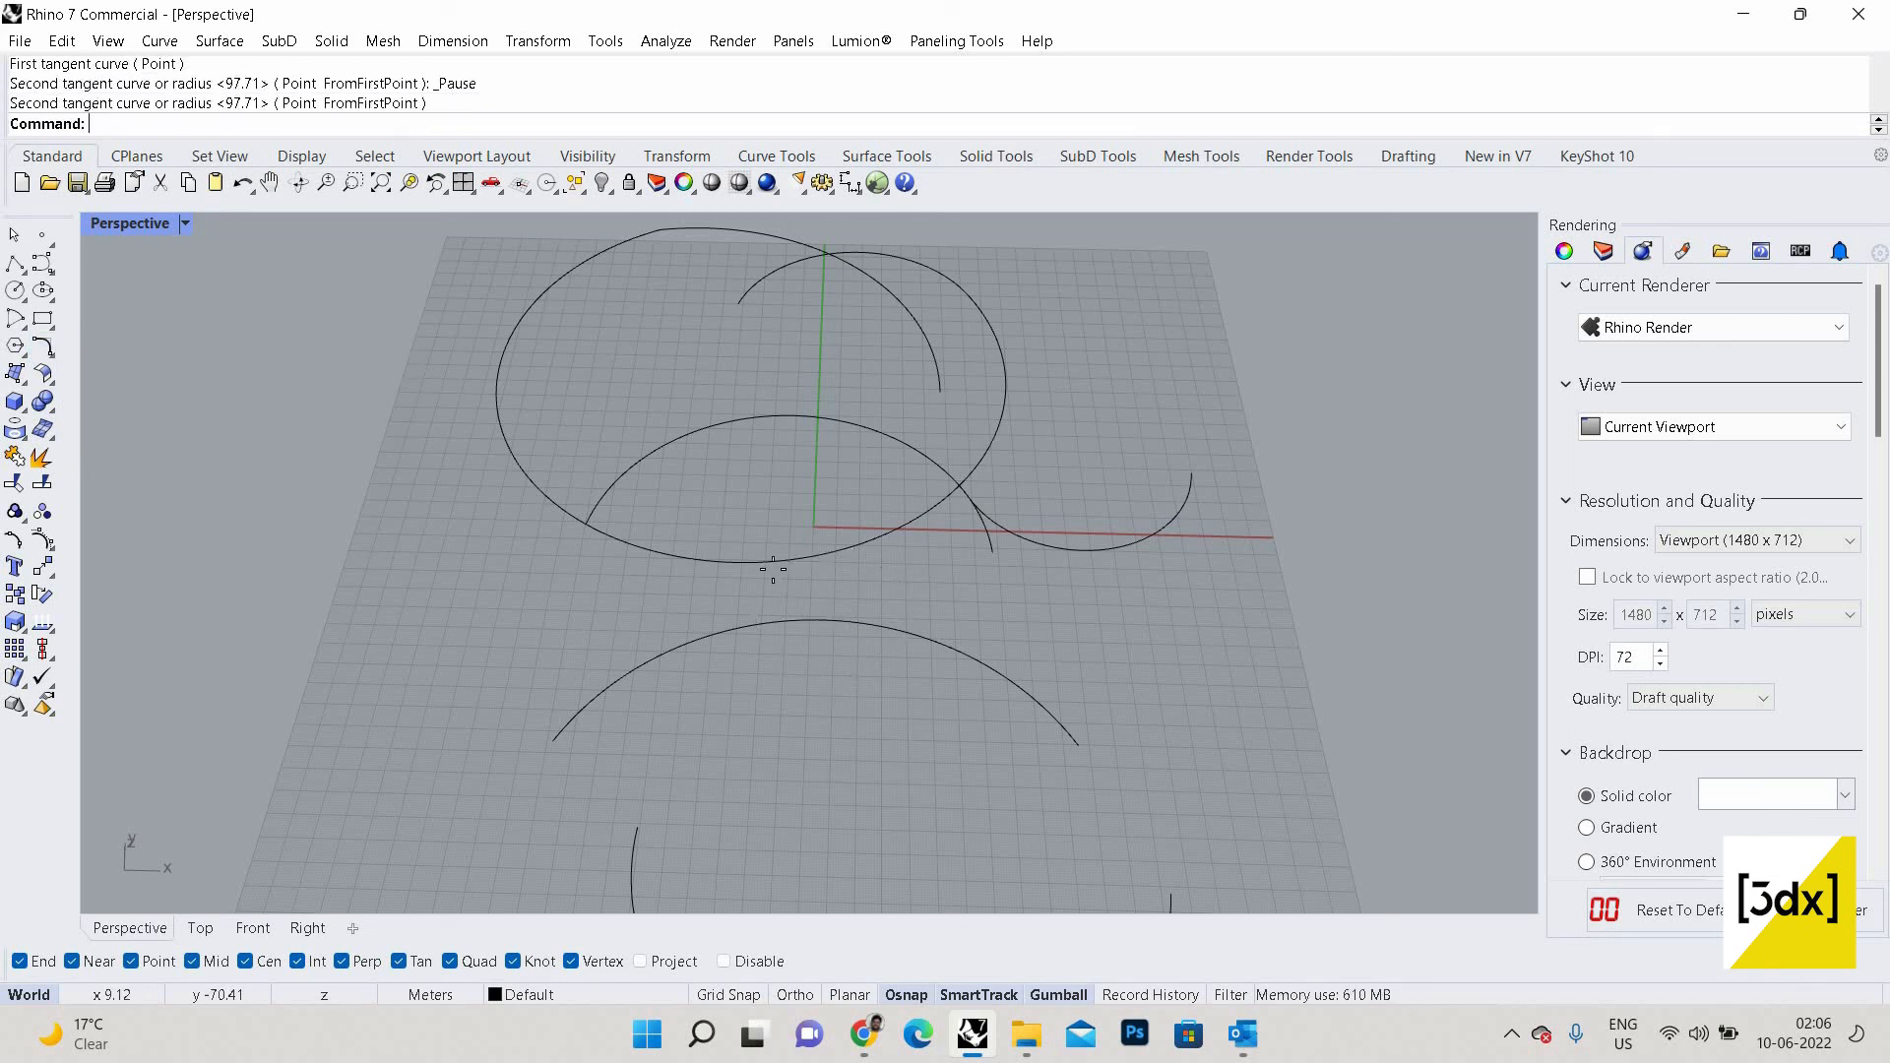
Draw a Tangent arc from the large circular curve's centre to the top of the arc below it, choosing the portion that bulges right.
right_click(768, 567)
click(772, 566)
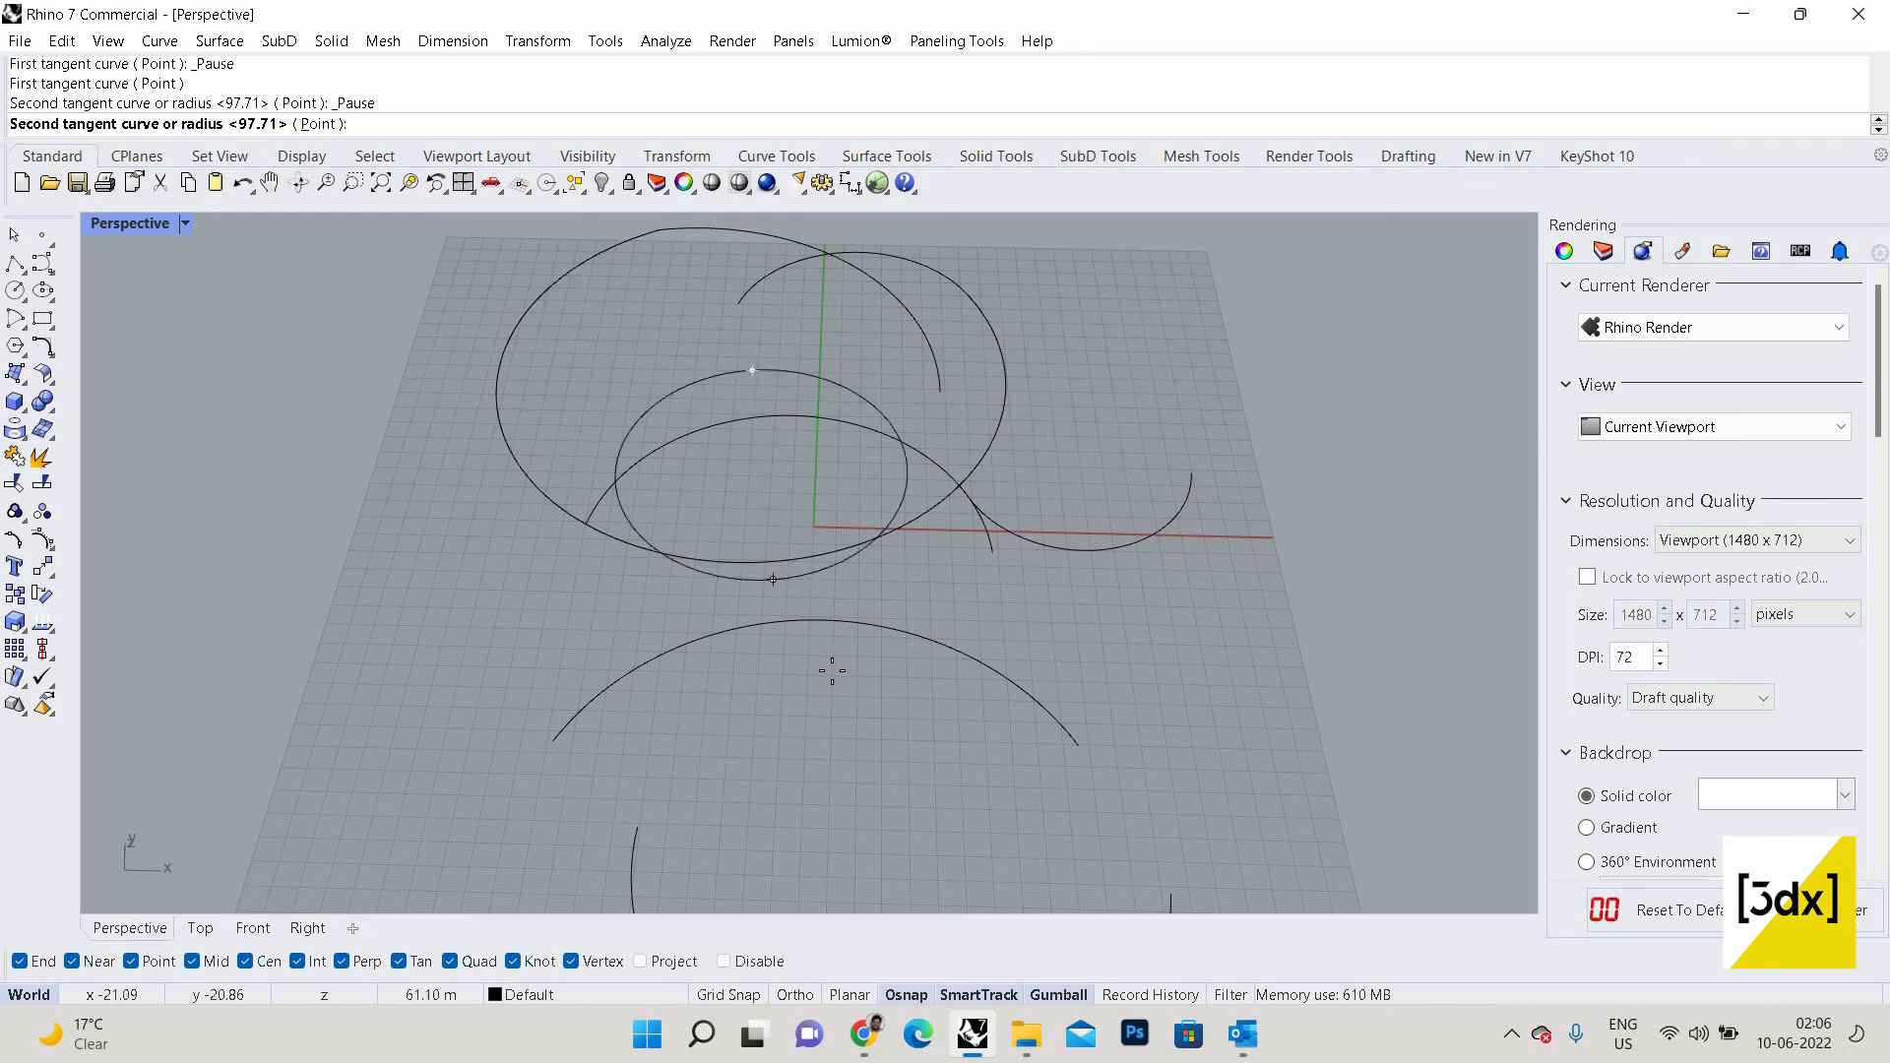
click(832, 625)
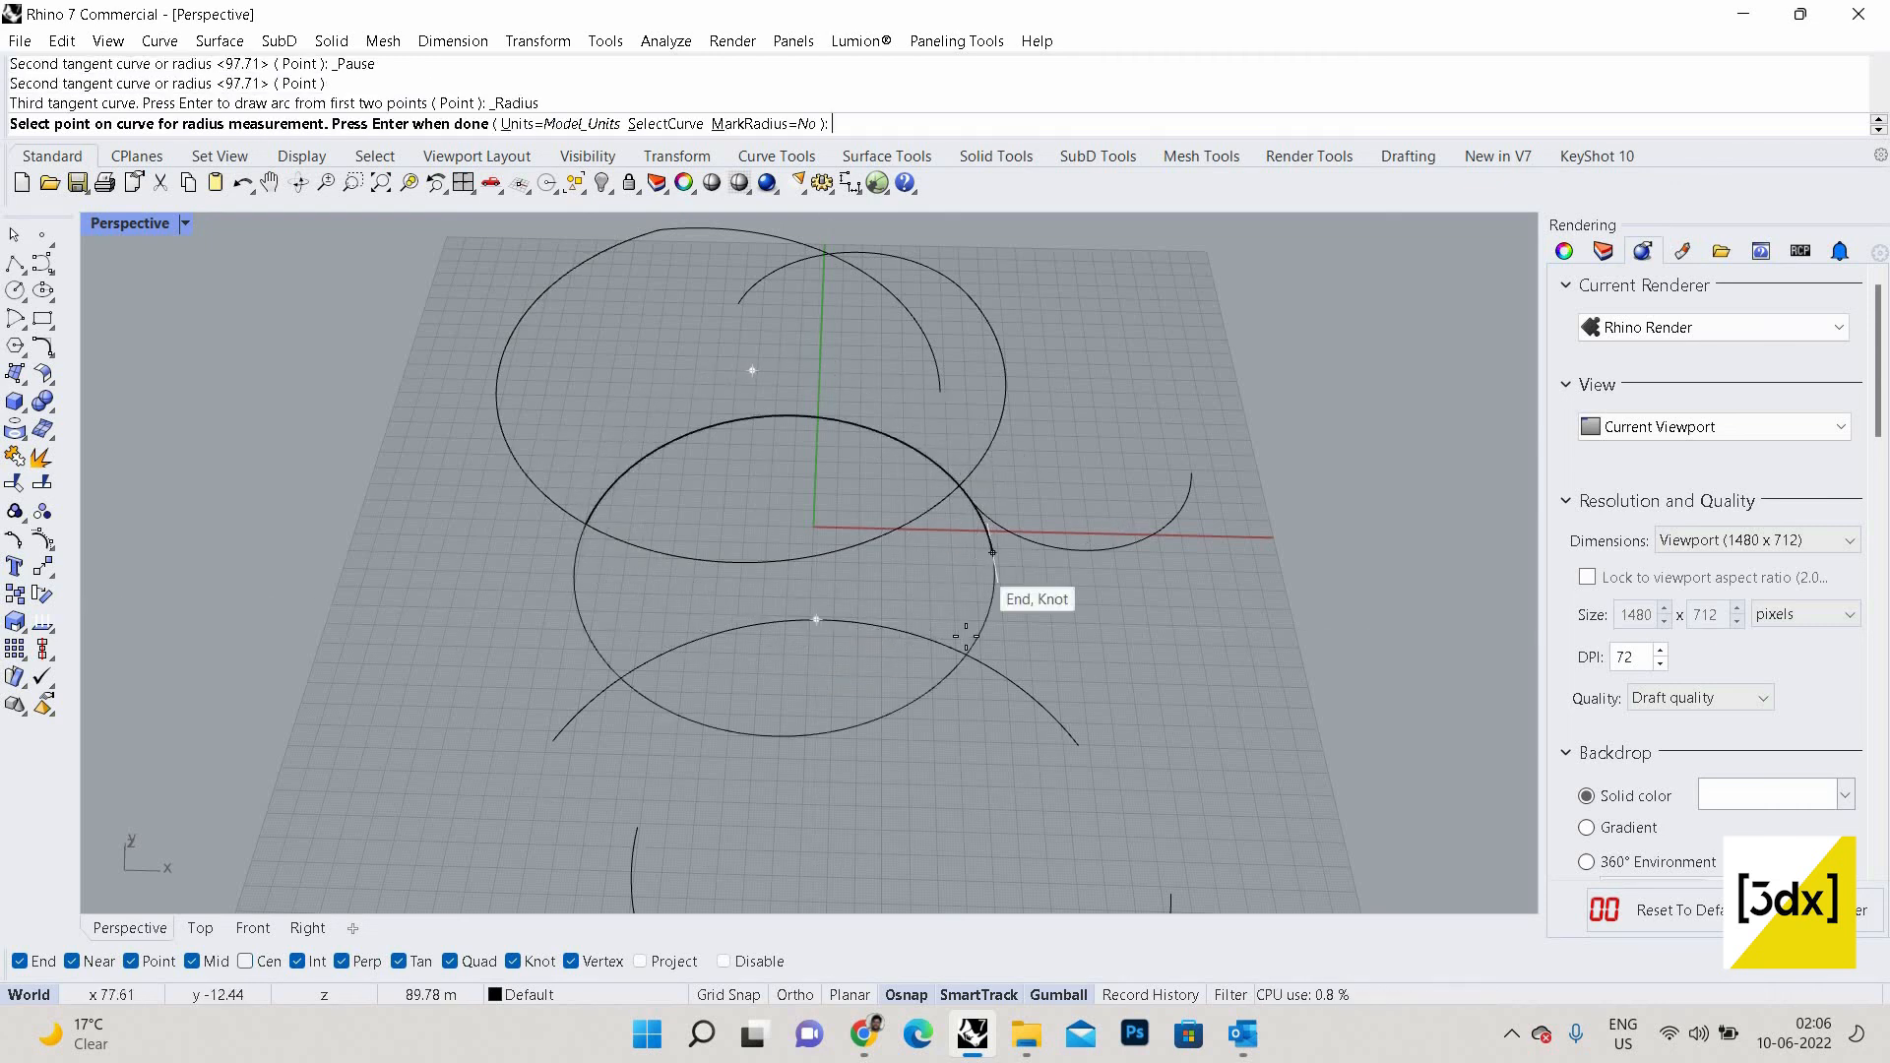
click(1028, 691)
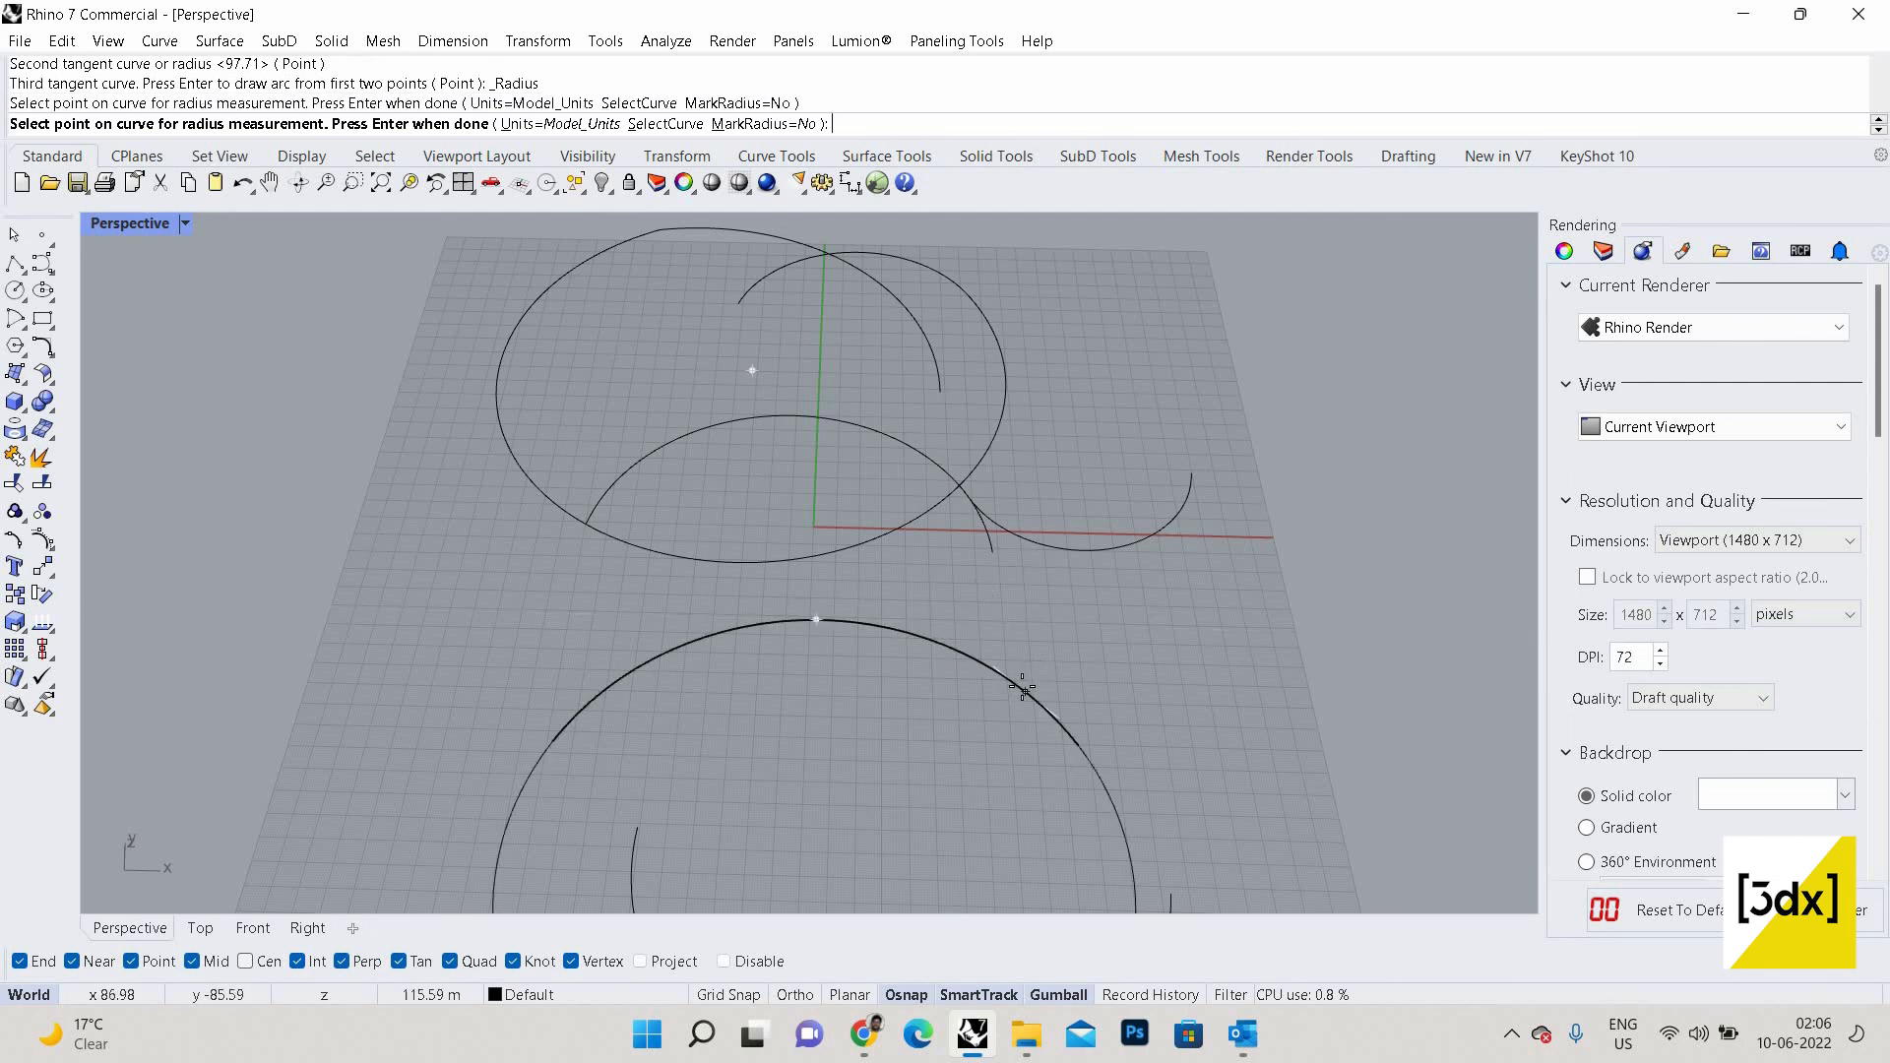
scroll(1020, 694, down, 5)
key(Return)
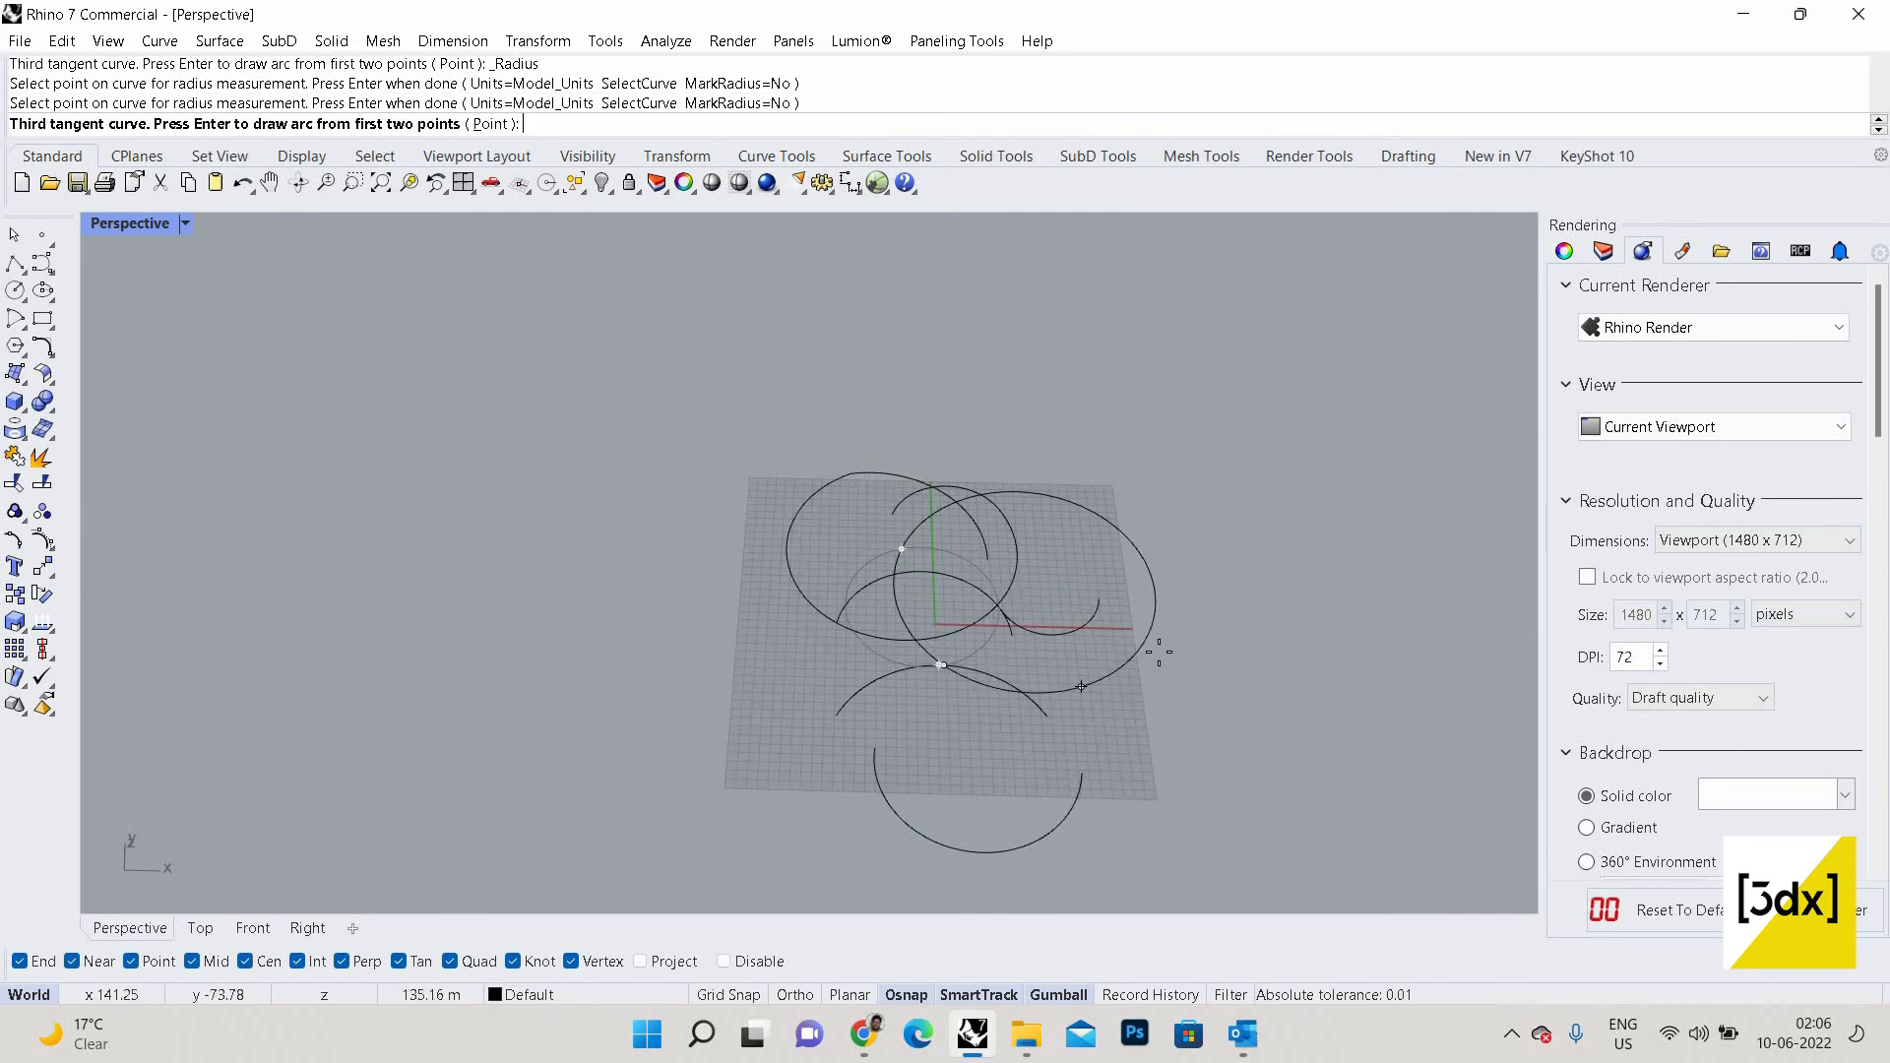
click(1160, 649)
click(1158, 576)
scroll(1158, 576, up, 5)
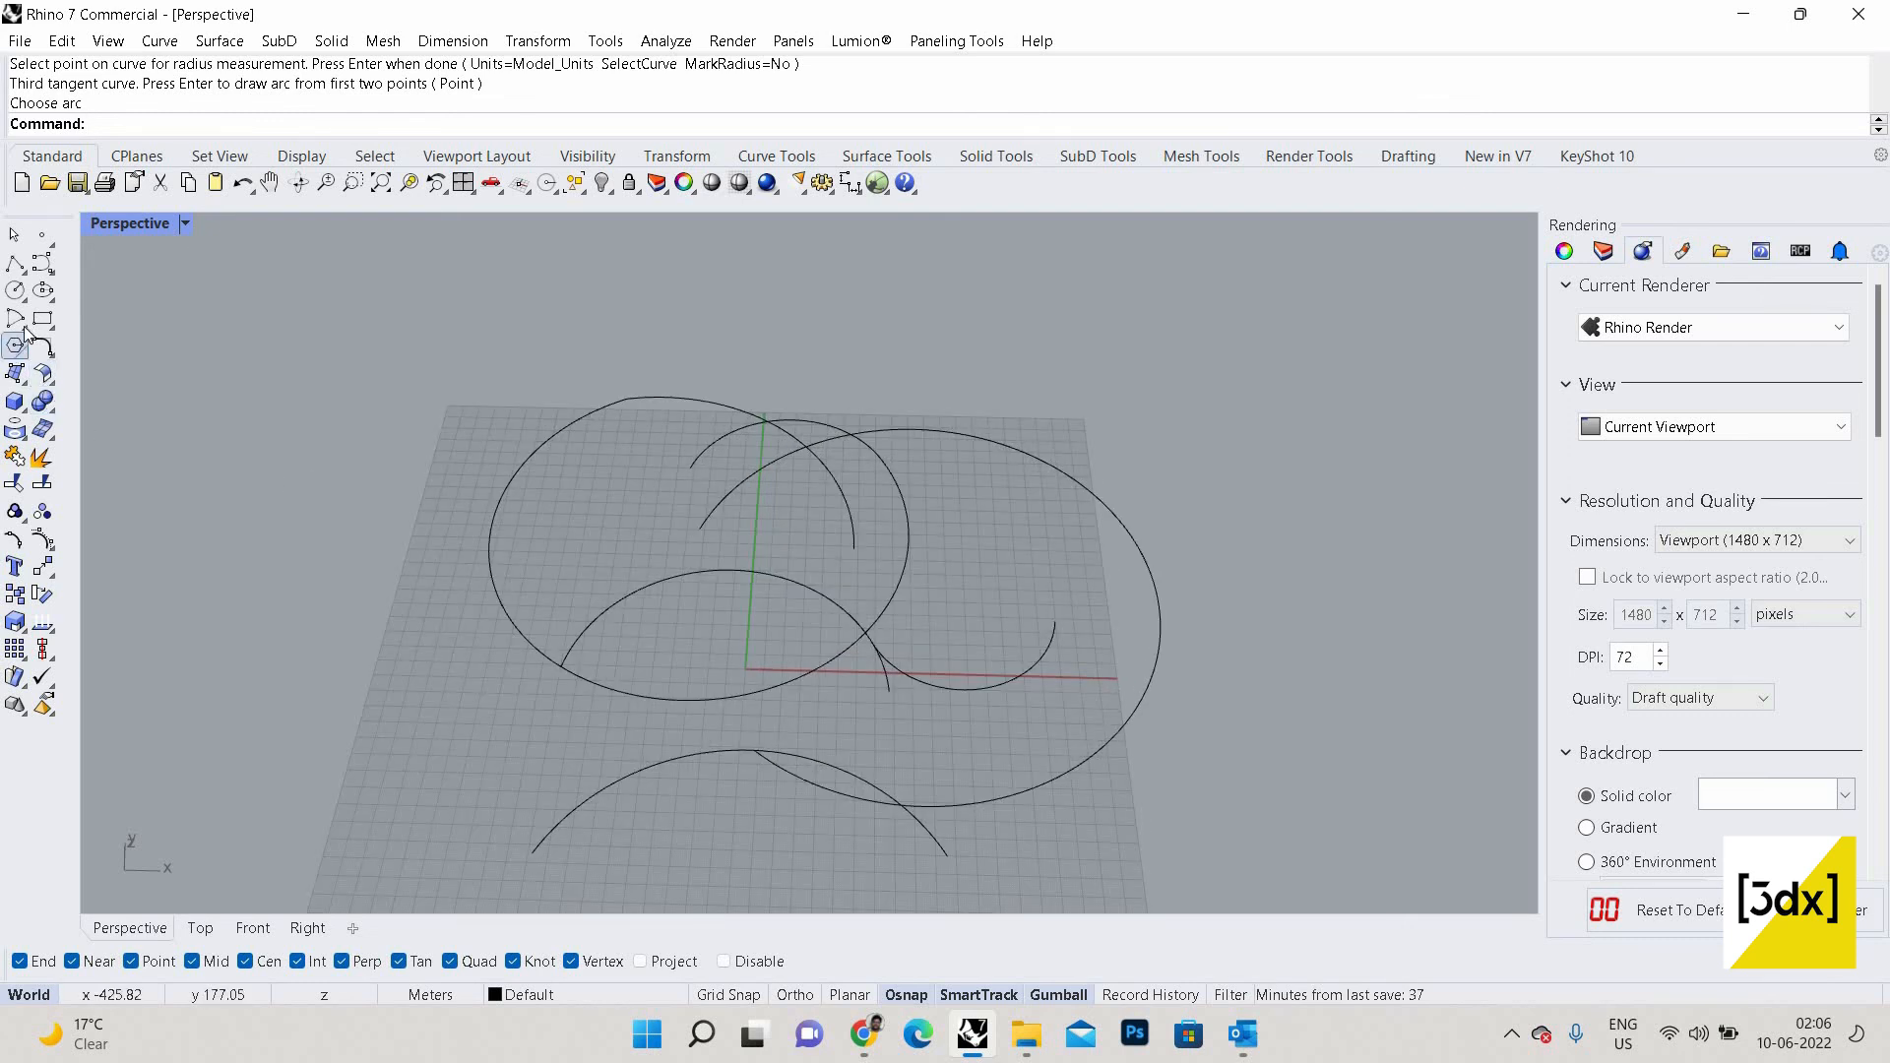
Place a point on the empty grid below and left of the large circular curve, and set the Perspective viewport to Shaded display.
click(49, 355)
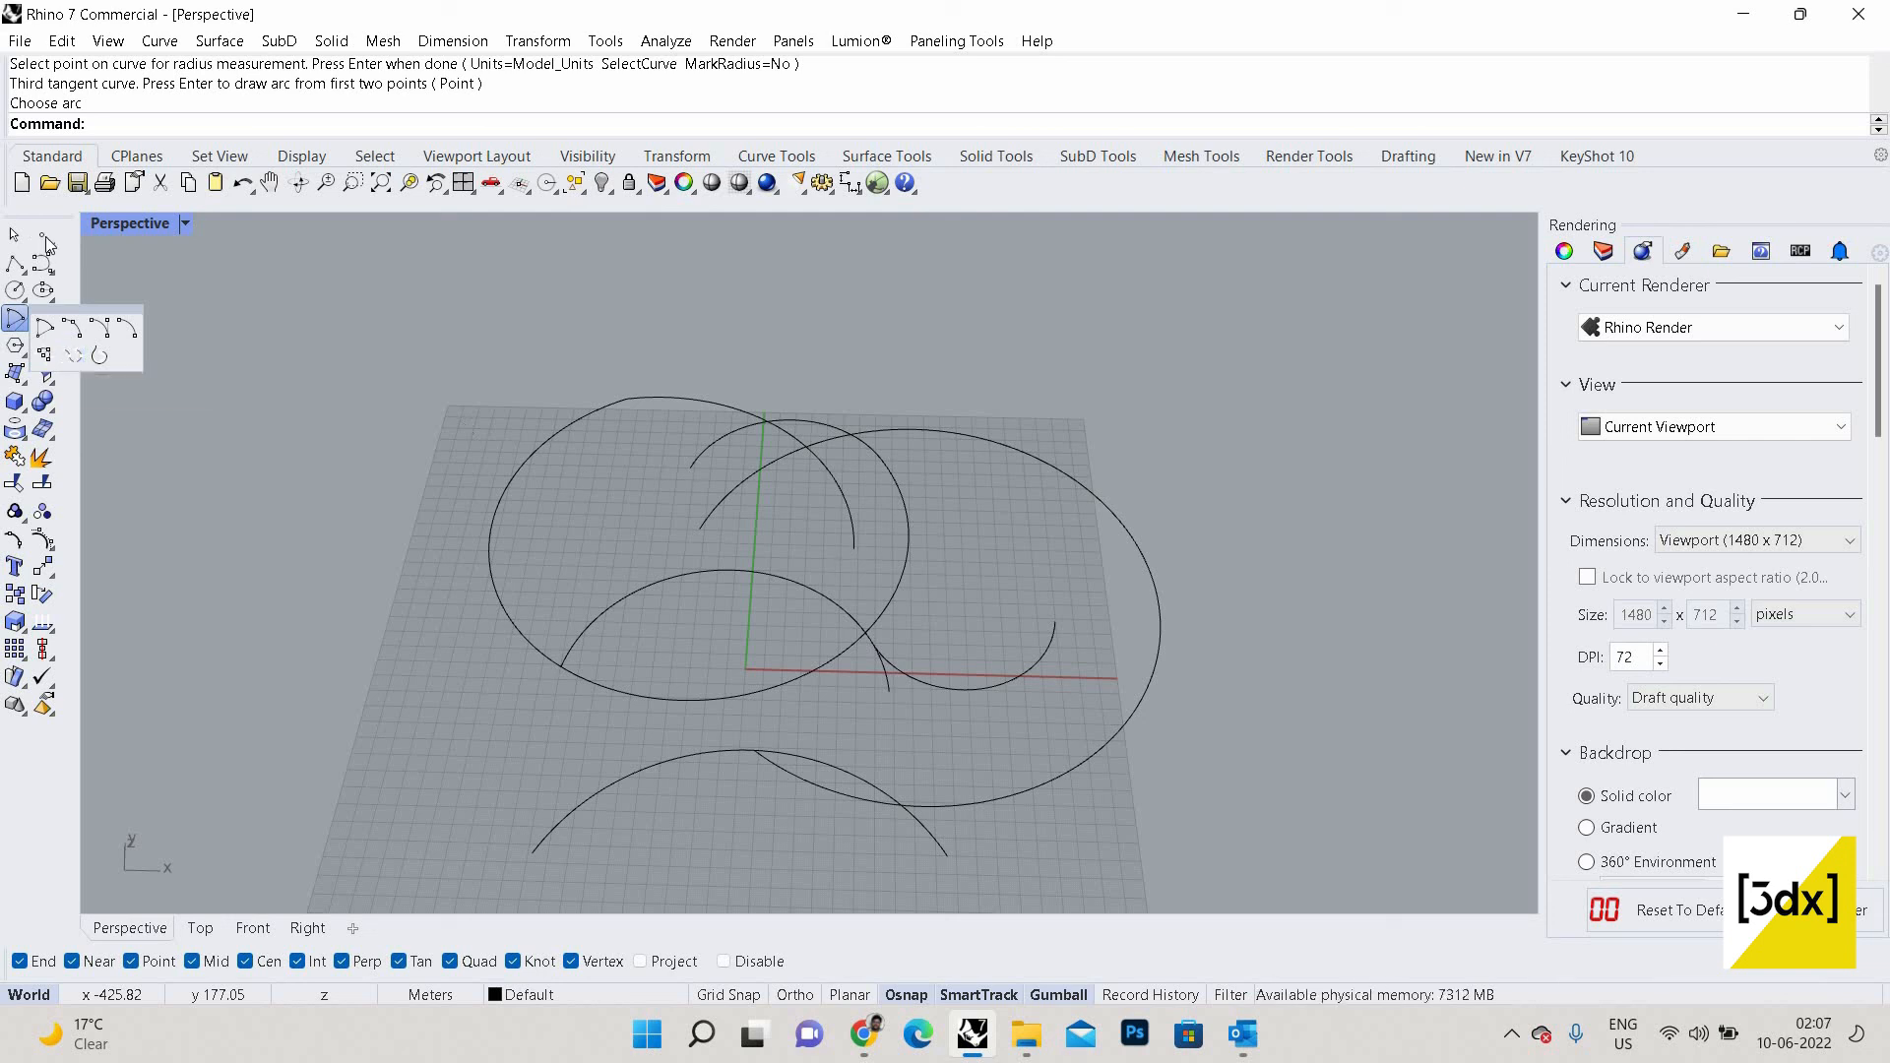
click(41, 235)
key(Escape)
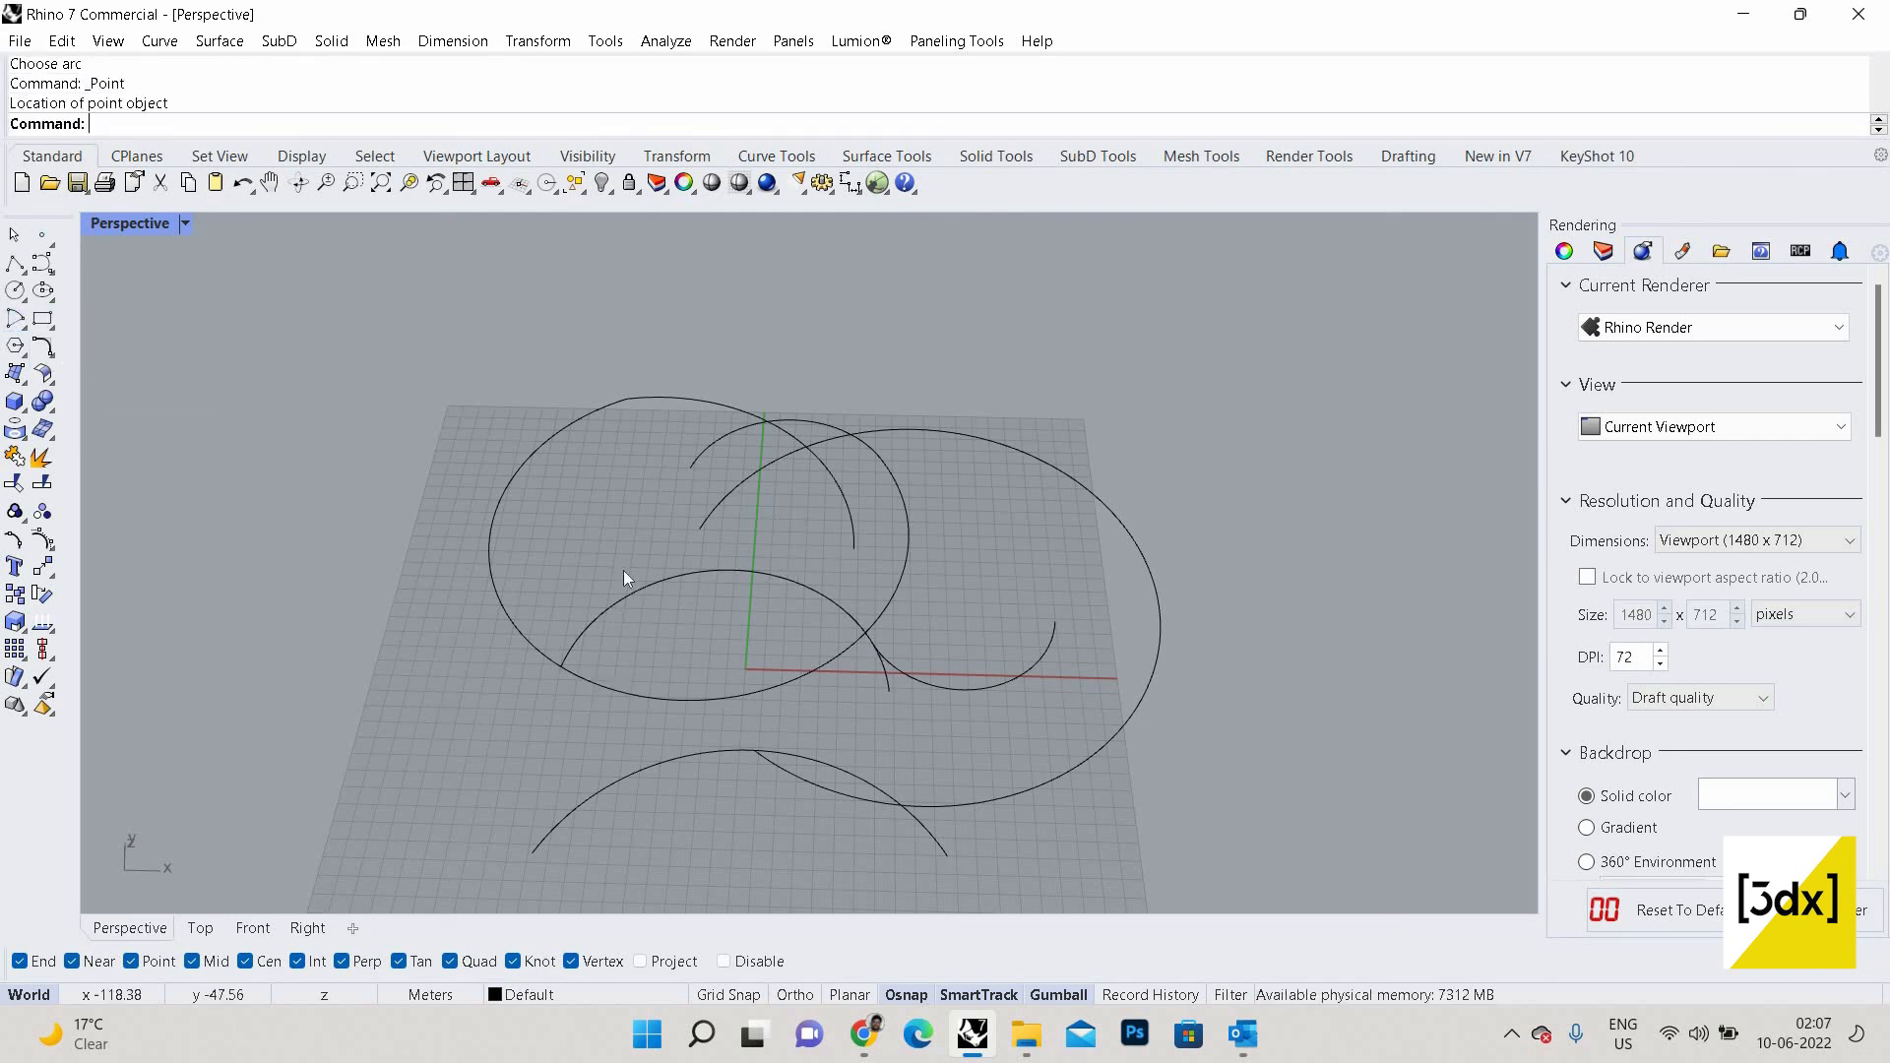
click(186, 223)
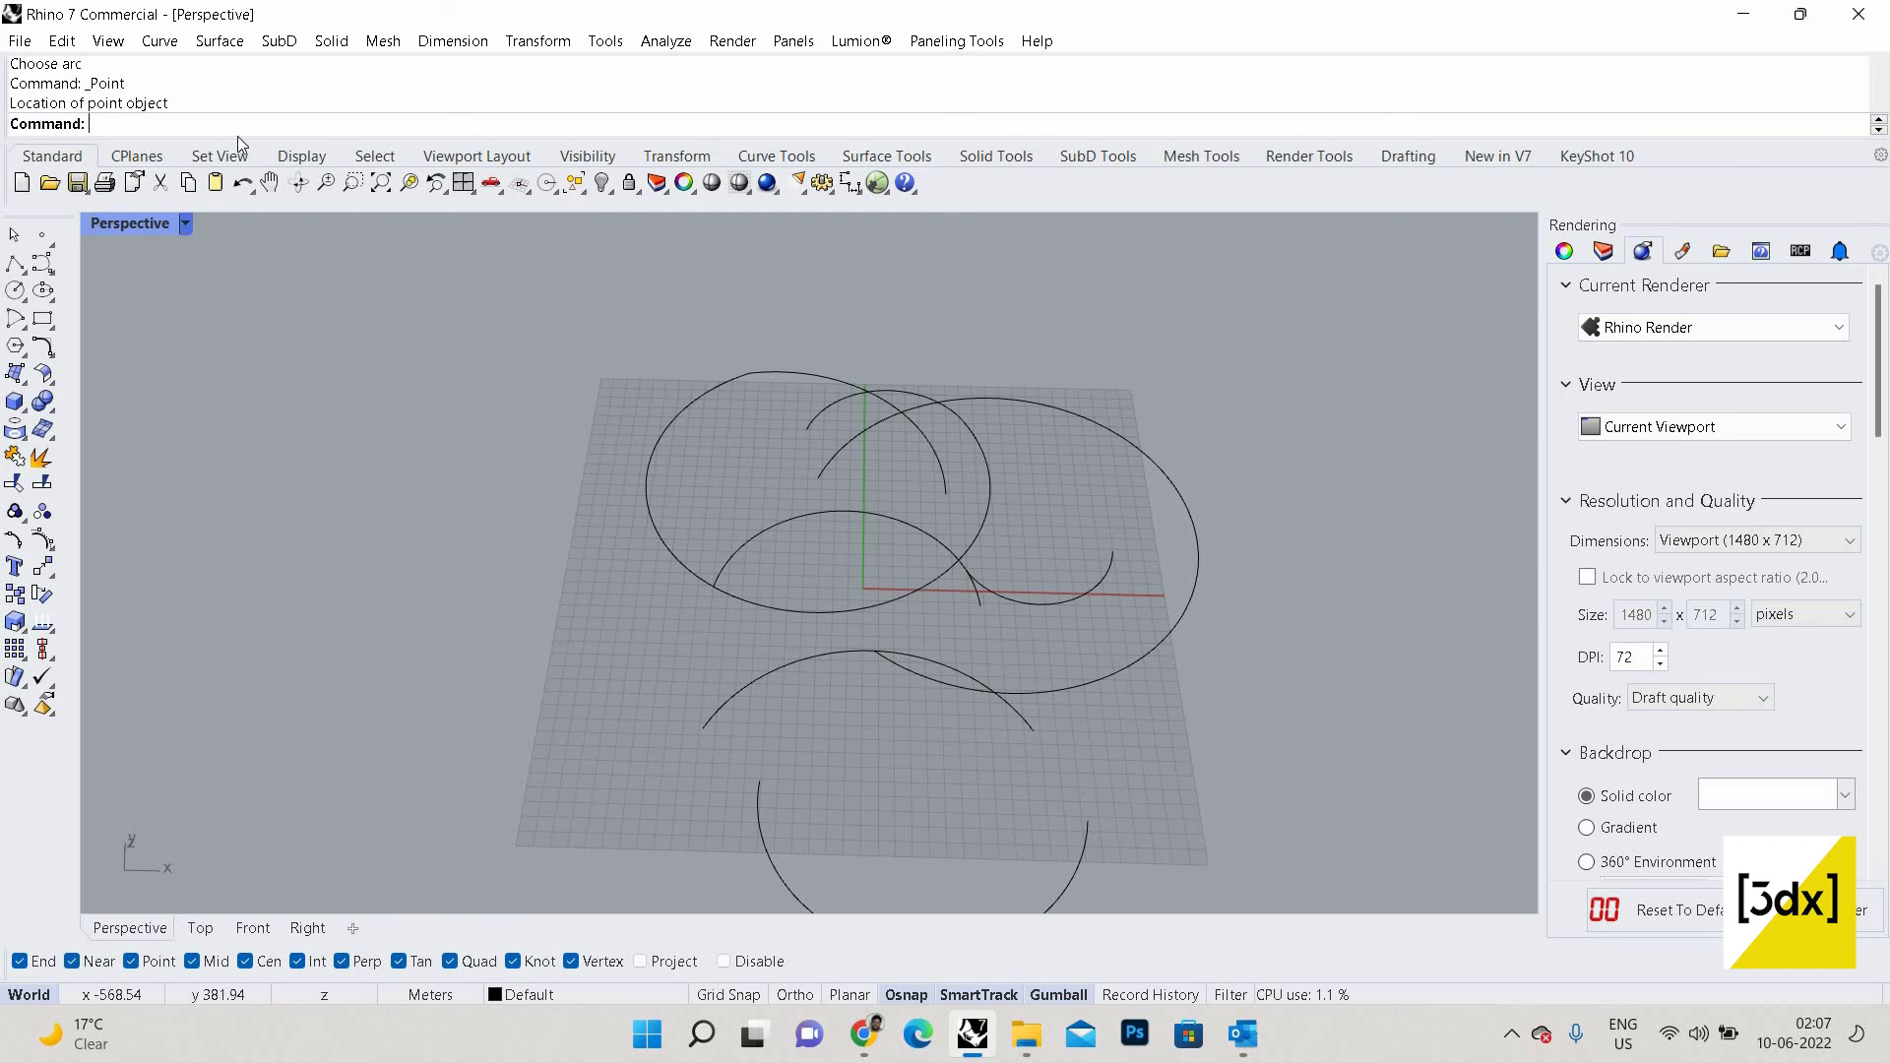
key(Return)
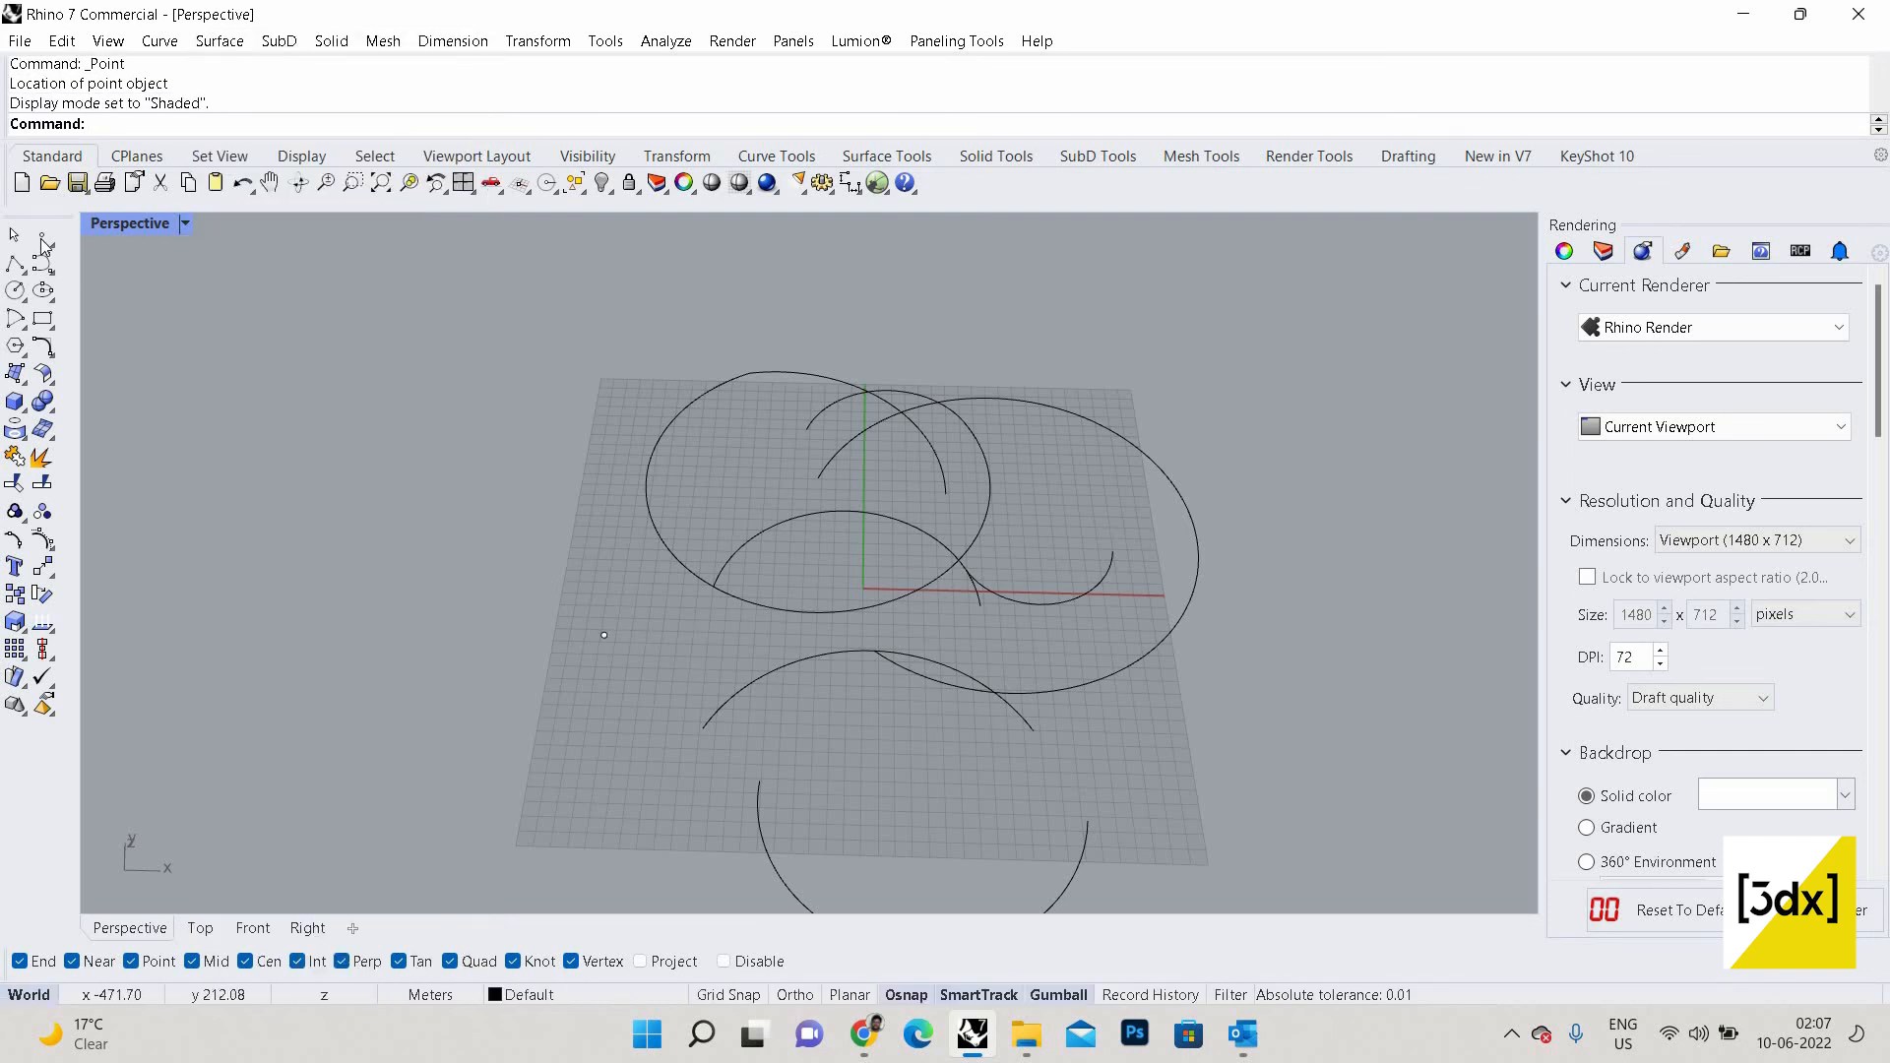
Add two more points near the first to form a small triangle, then window-select the three points and clear the selection.
click(42, 235)
click(669, 623)
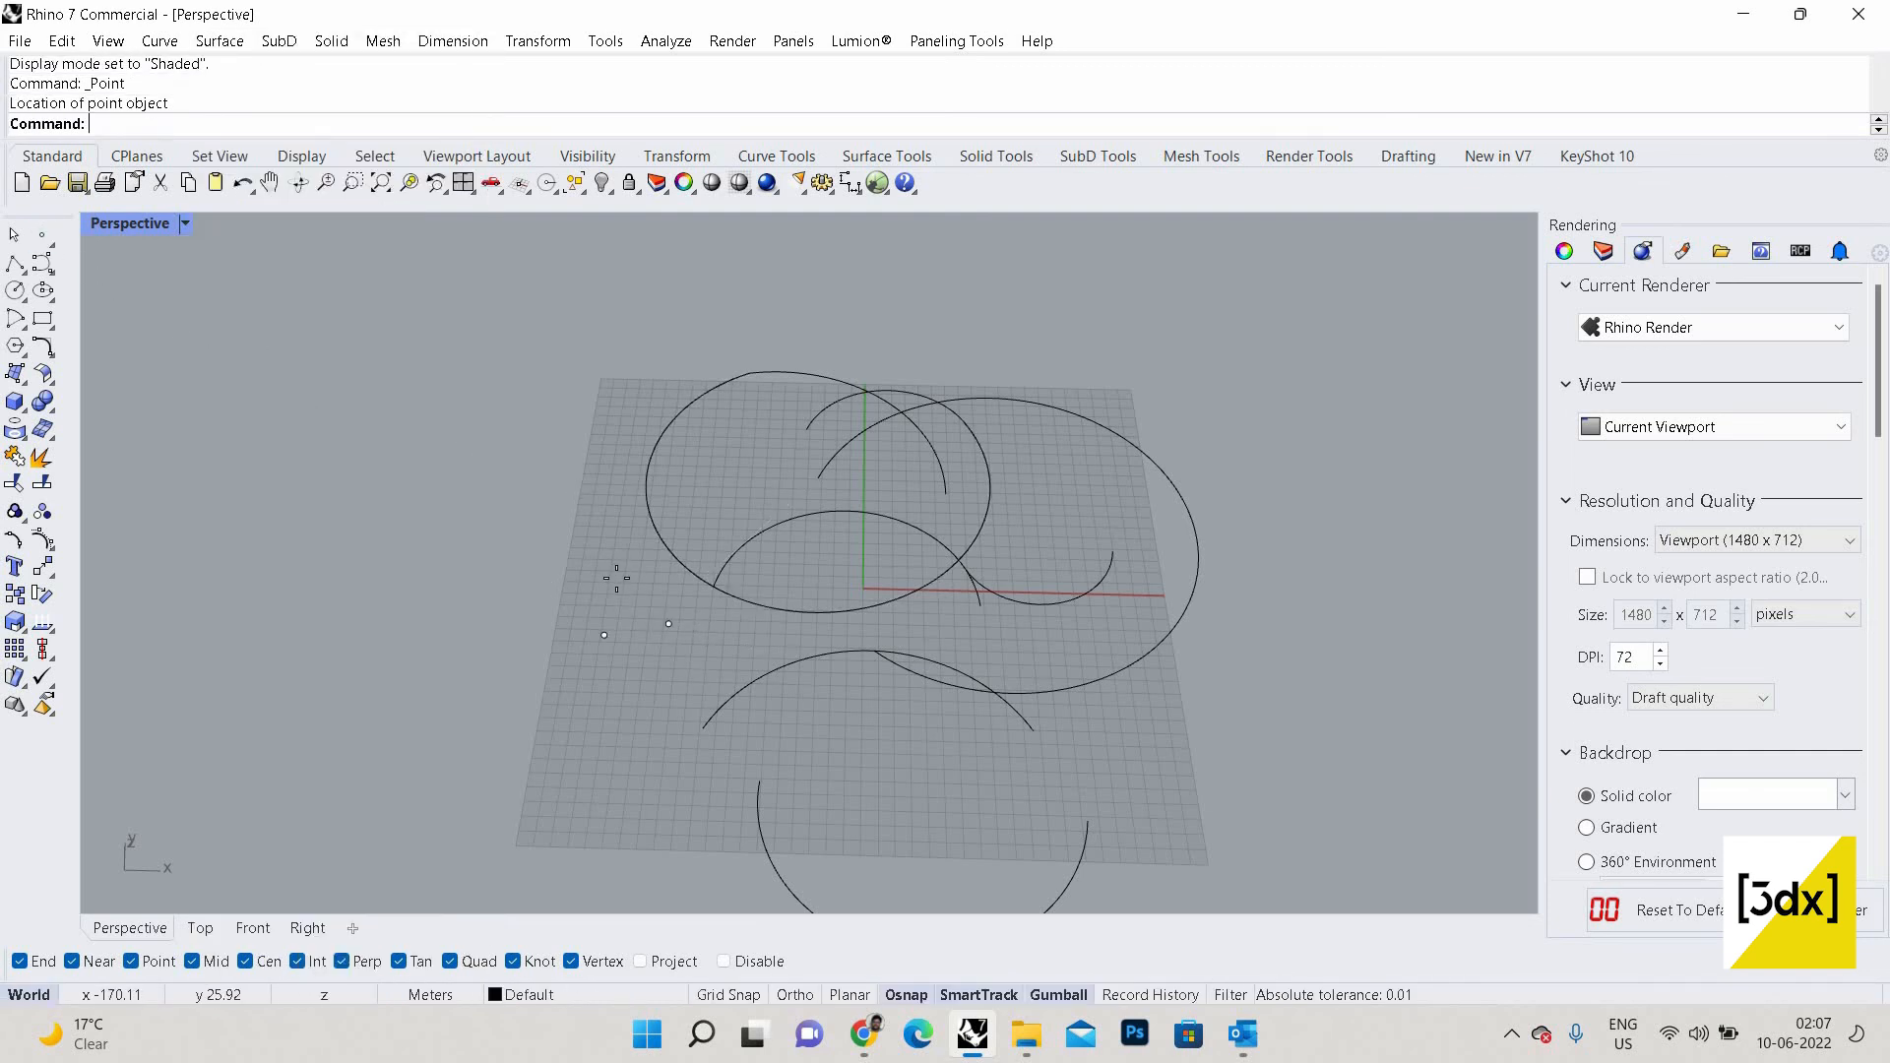
key(Return)
click(616, 577)
scroll(743, 712, up, 4)
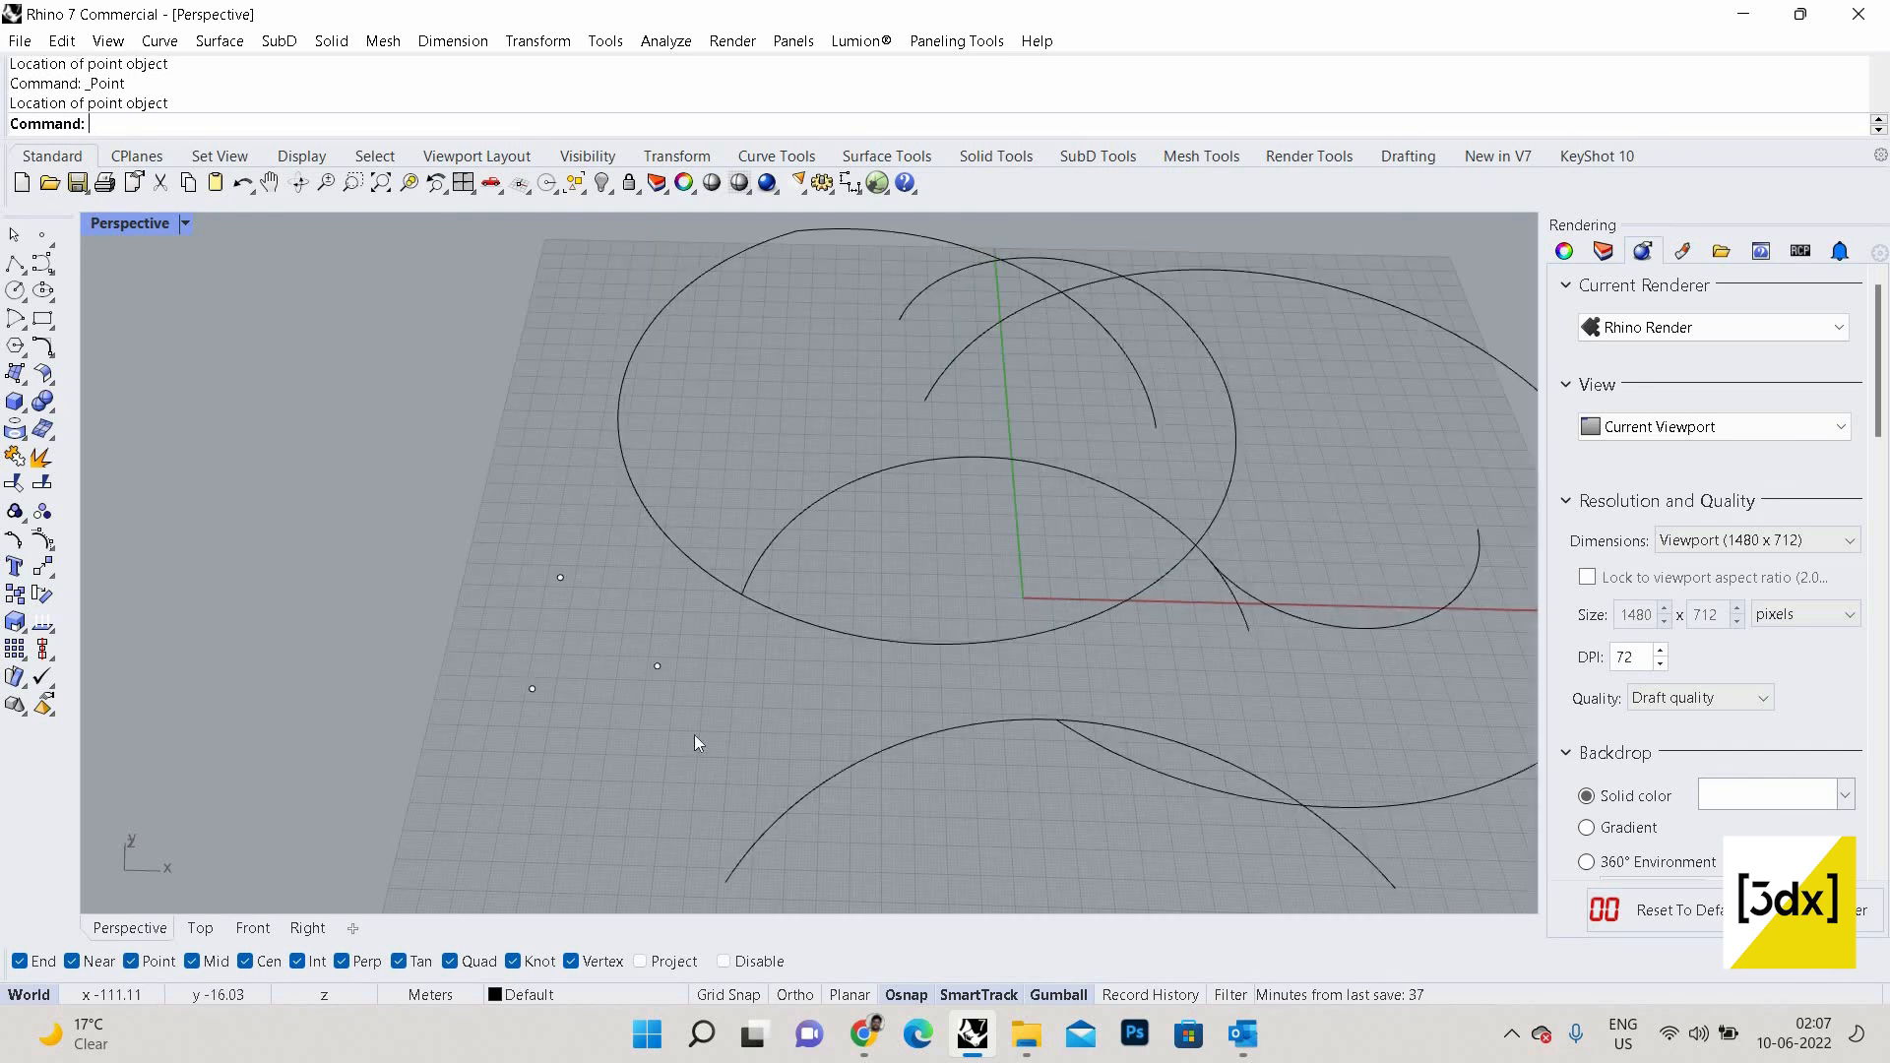
drag(701, 711, 501, 532)
key(Escape)
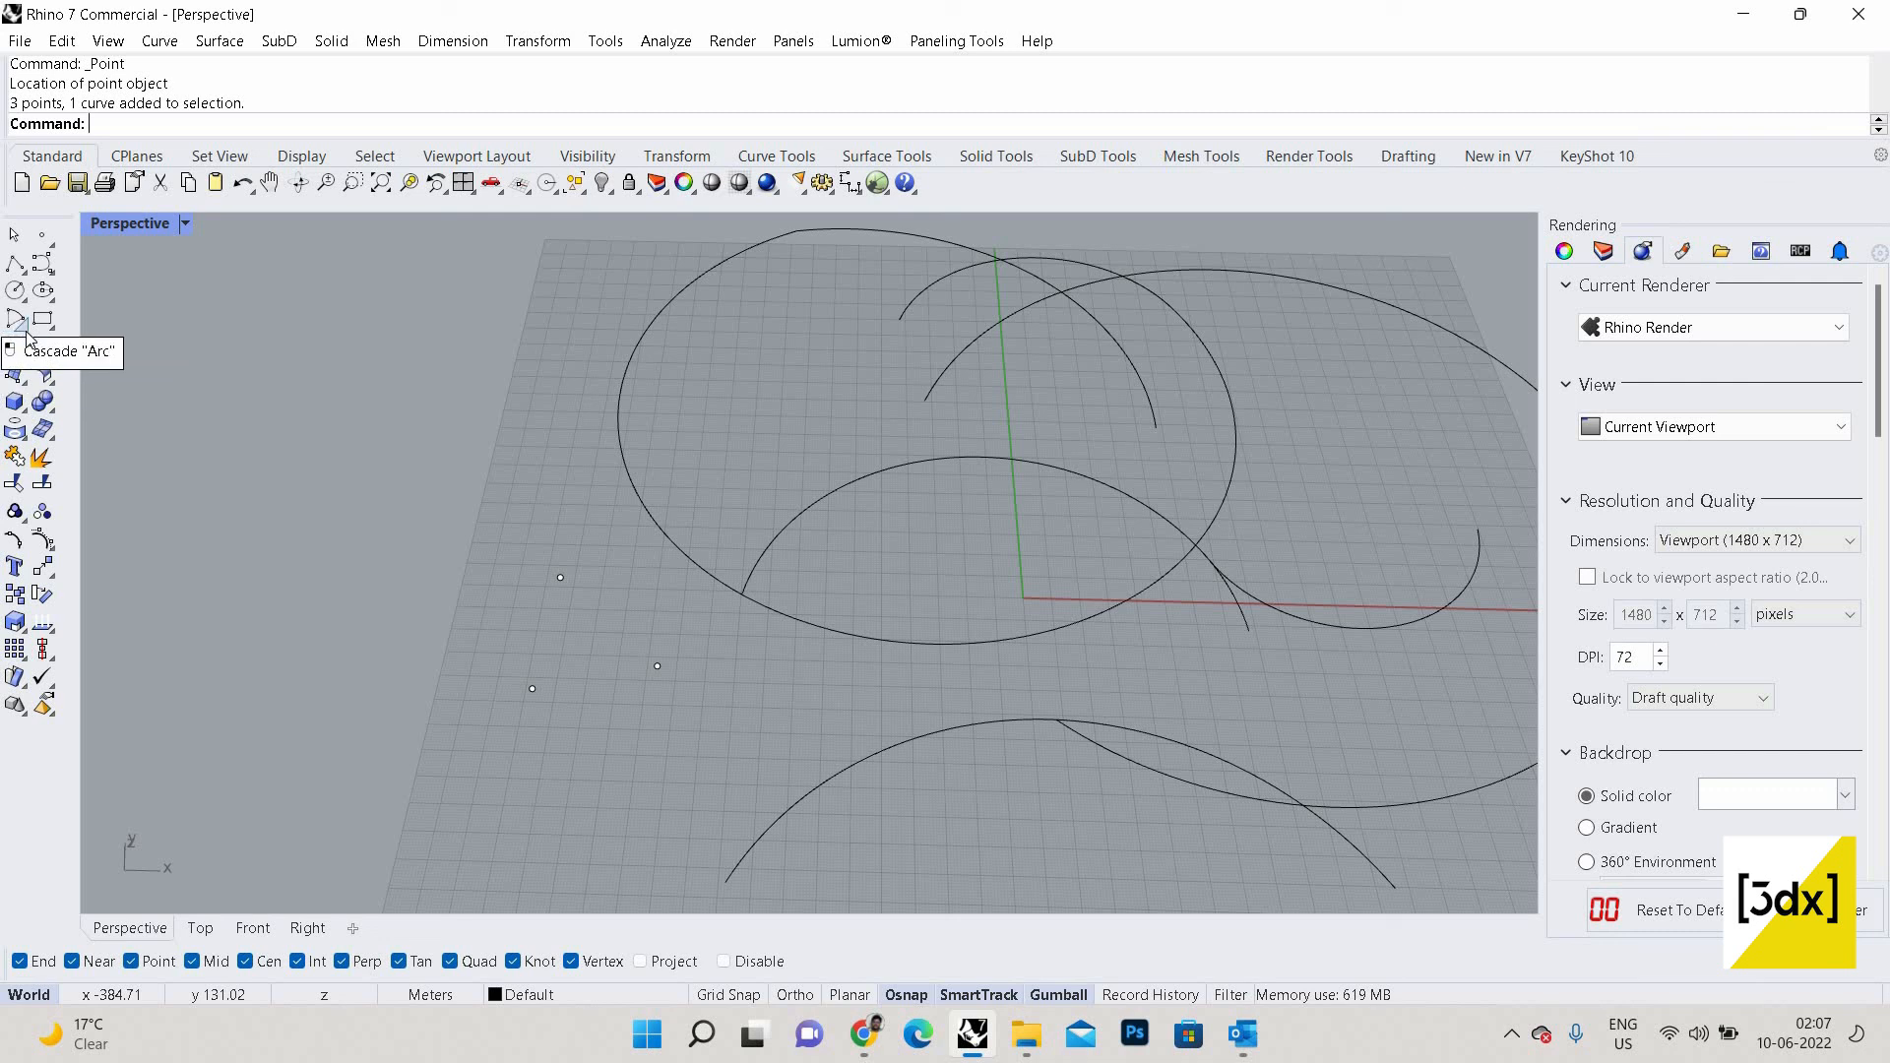
click(23, 326)
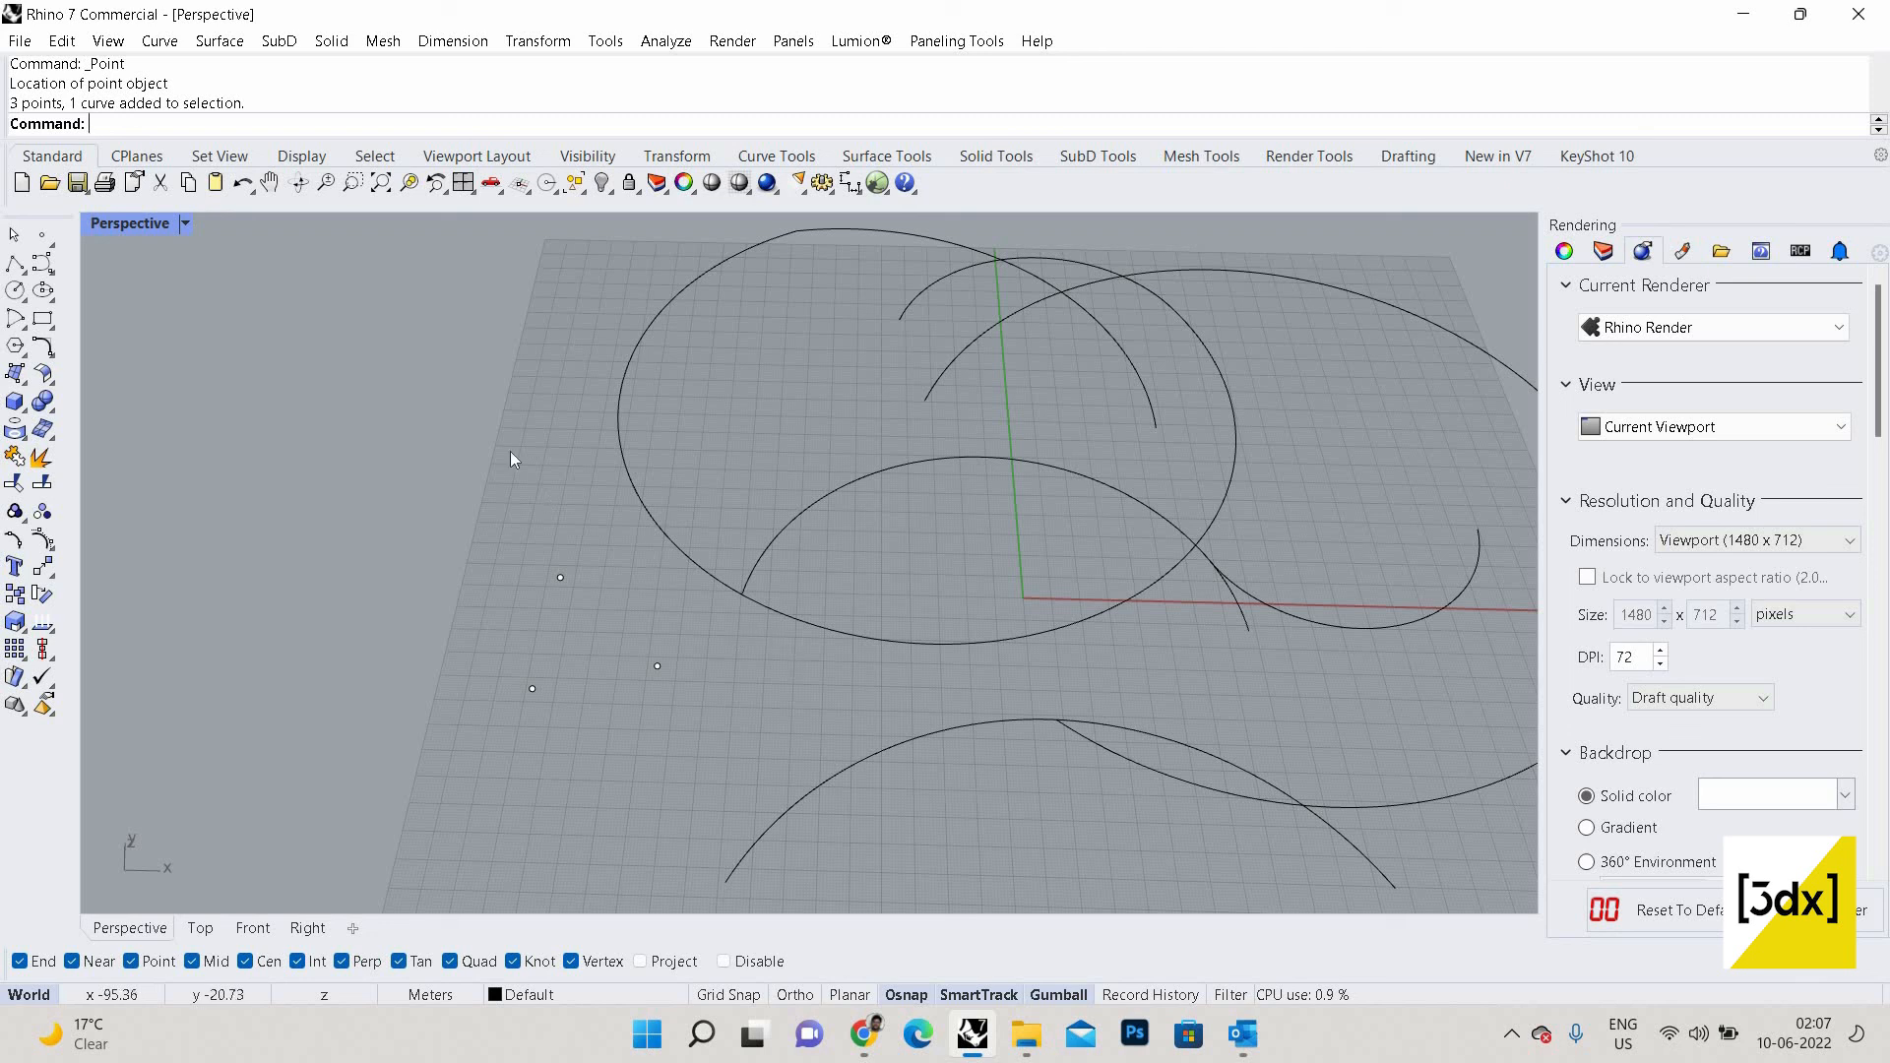
click(185, 224)
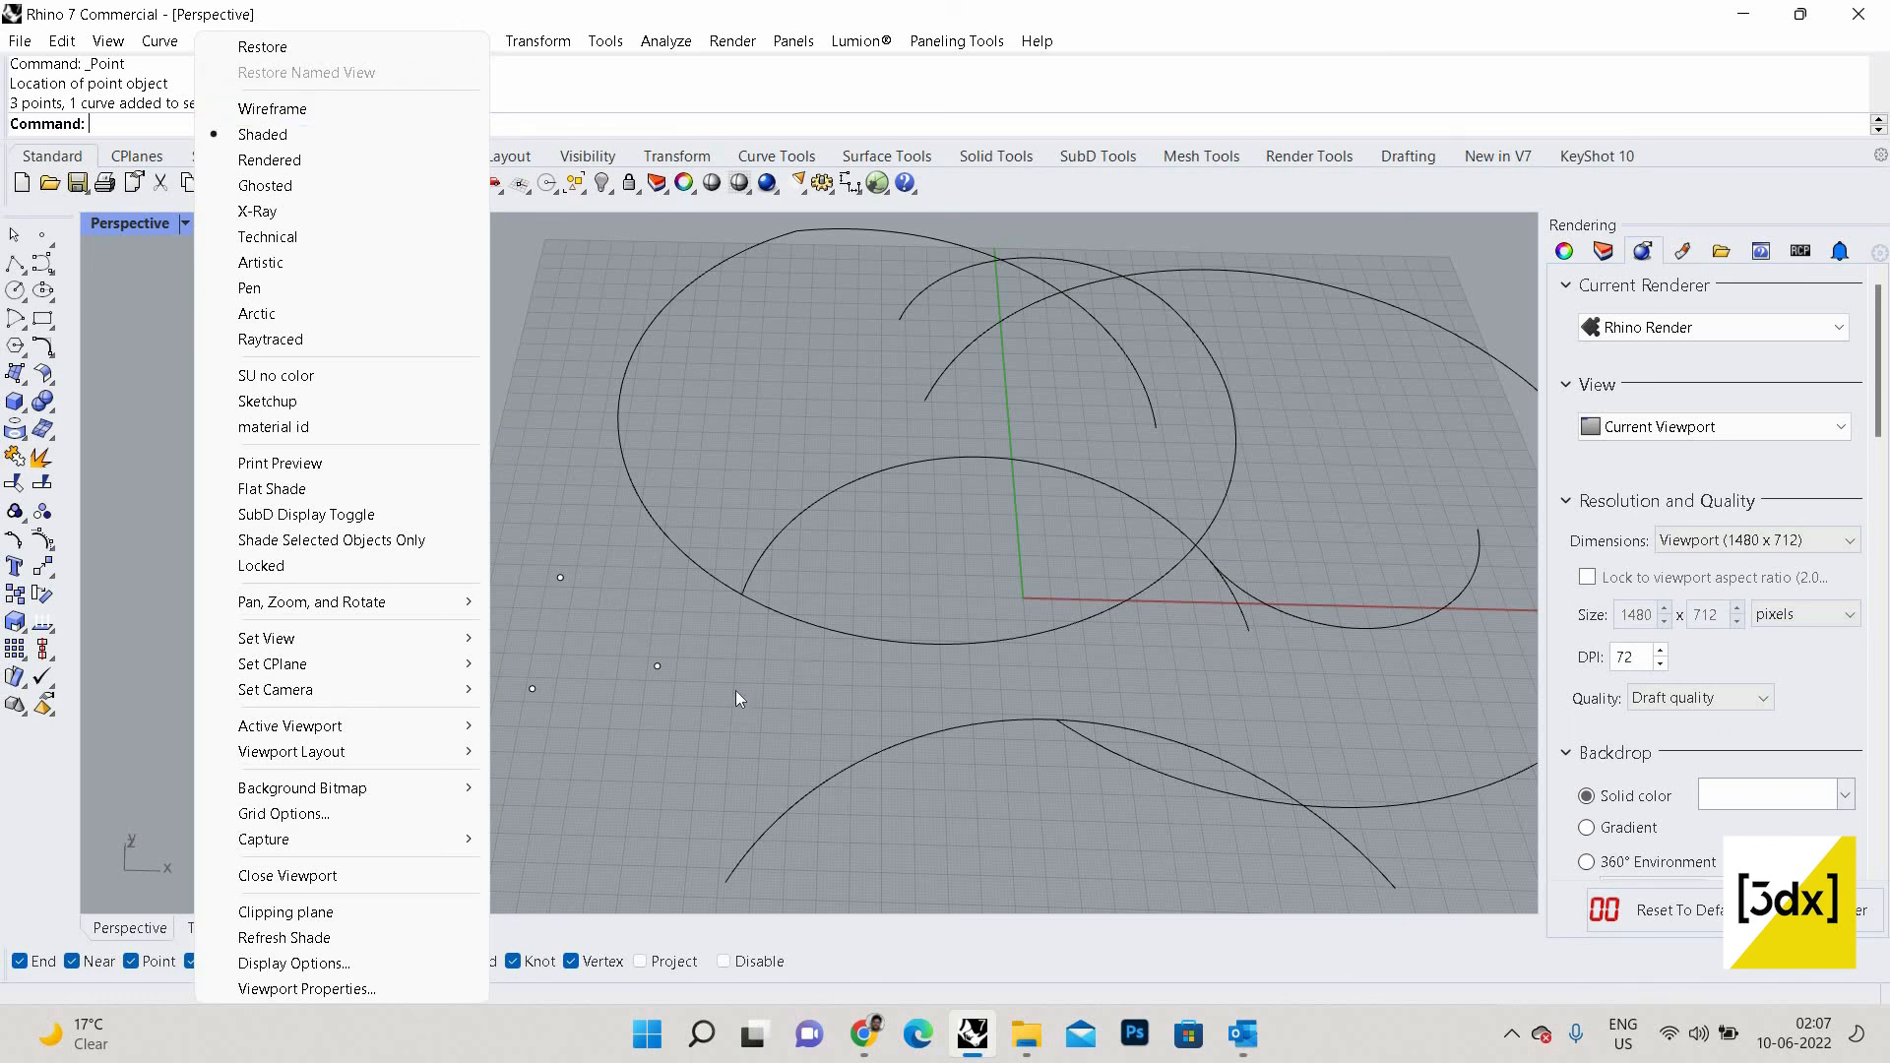
click(630, 692)
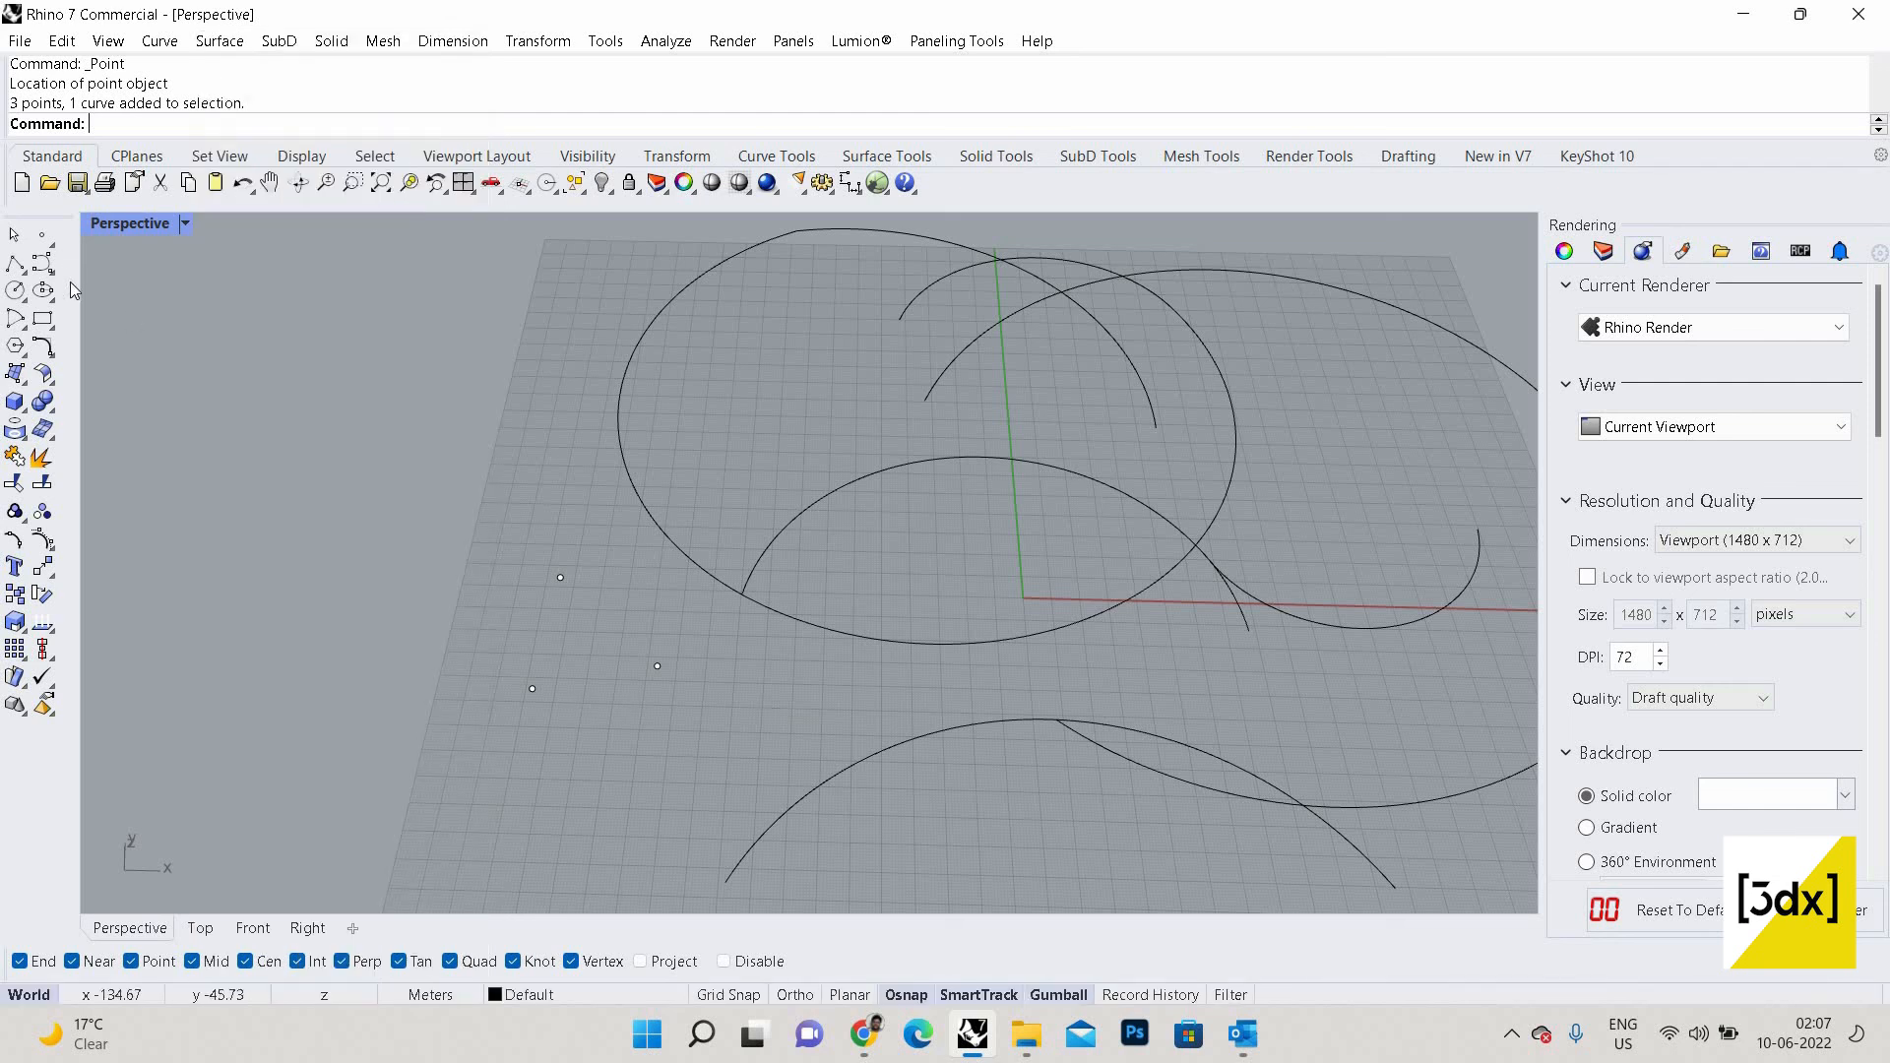
Build a curve through the two lower points of the small triangle and explode it.
click(22, 325)
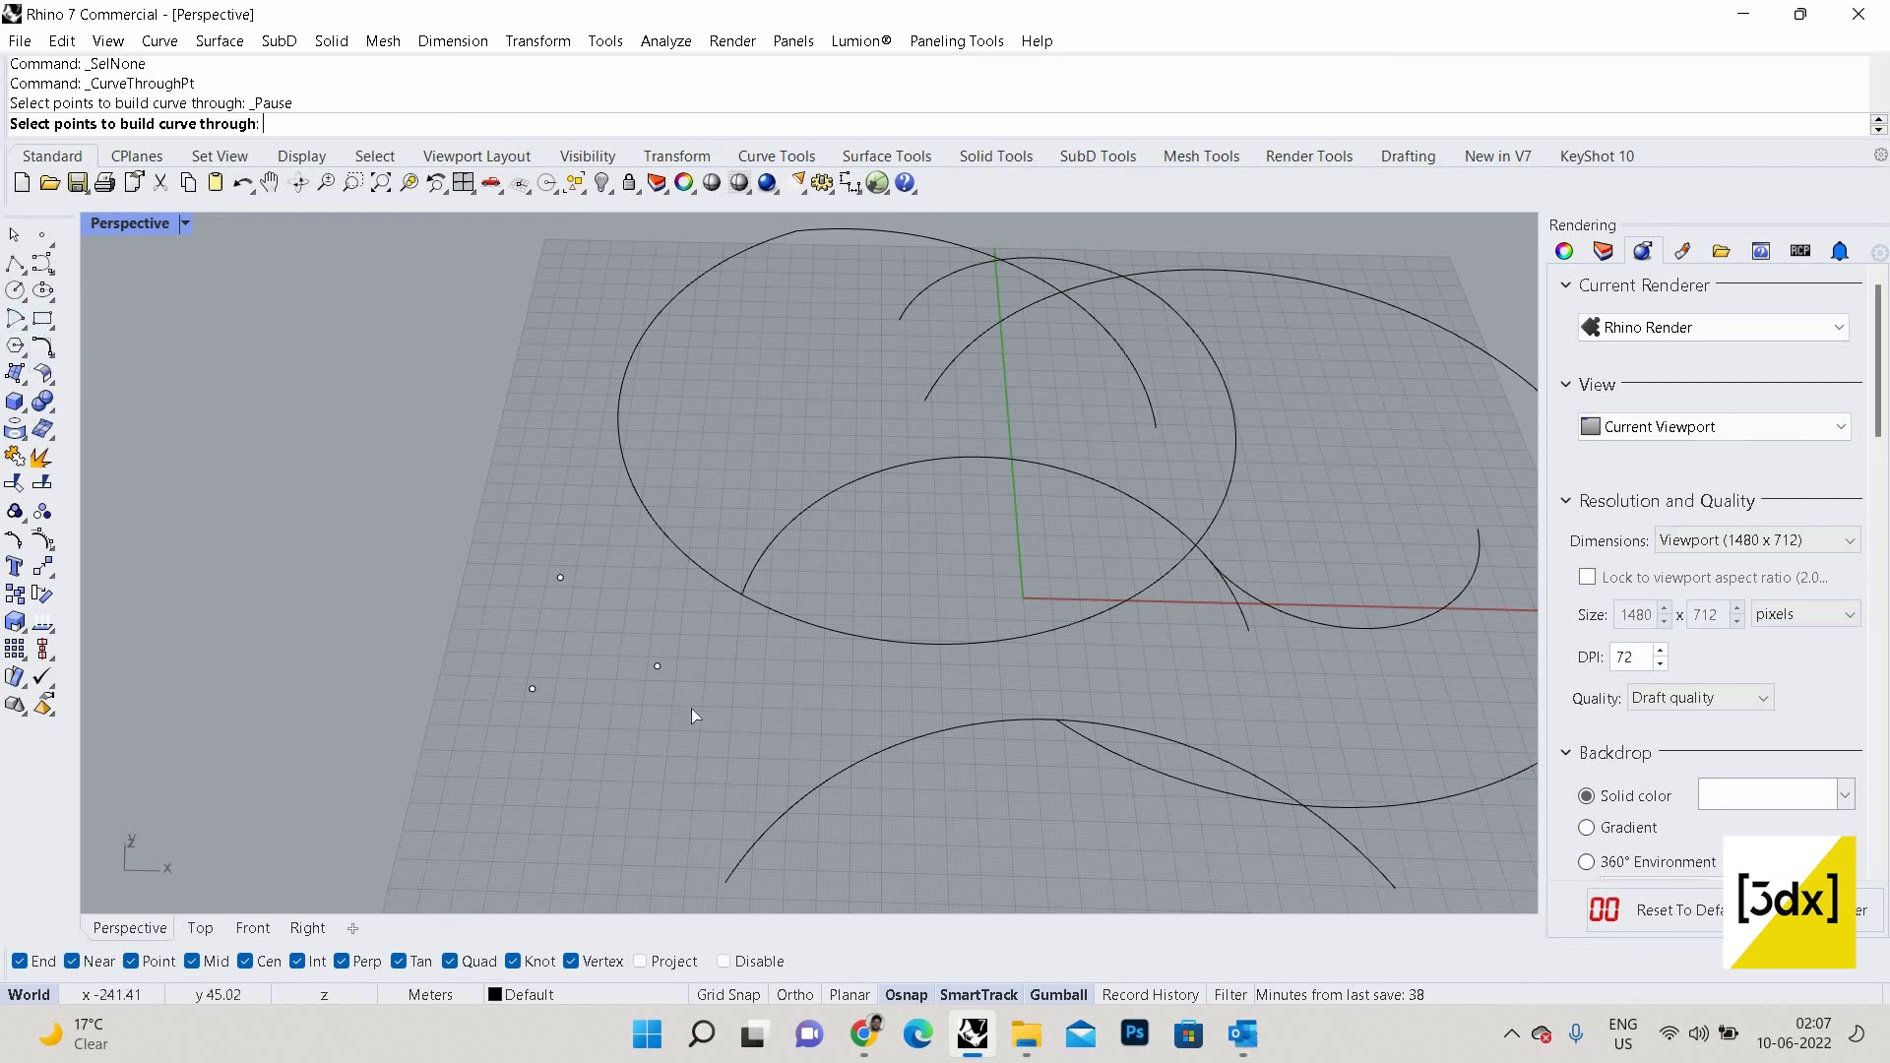
drag(688, 706, 464, 596)
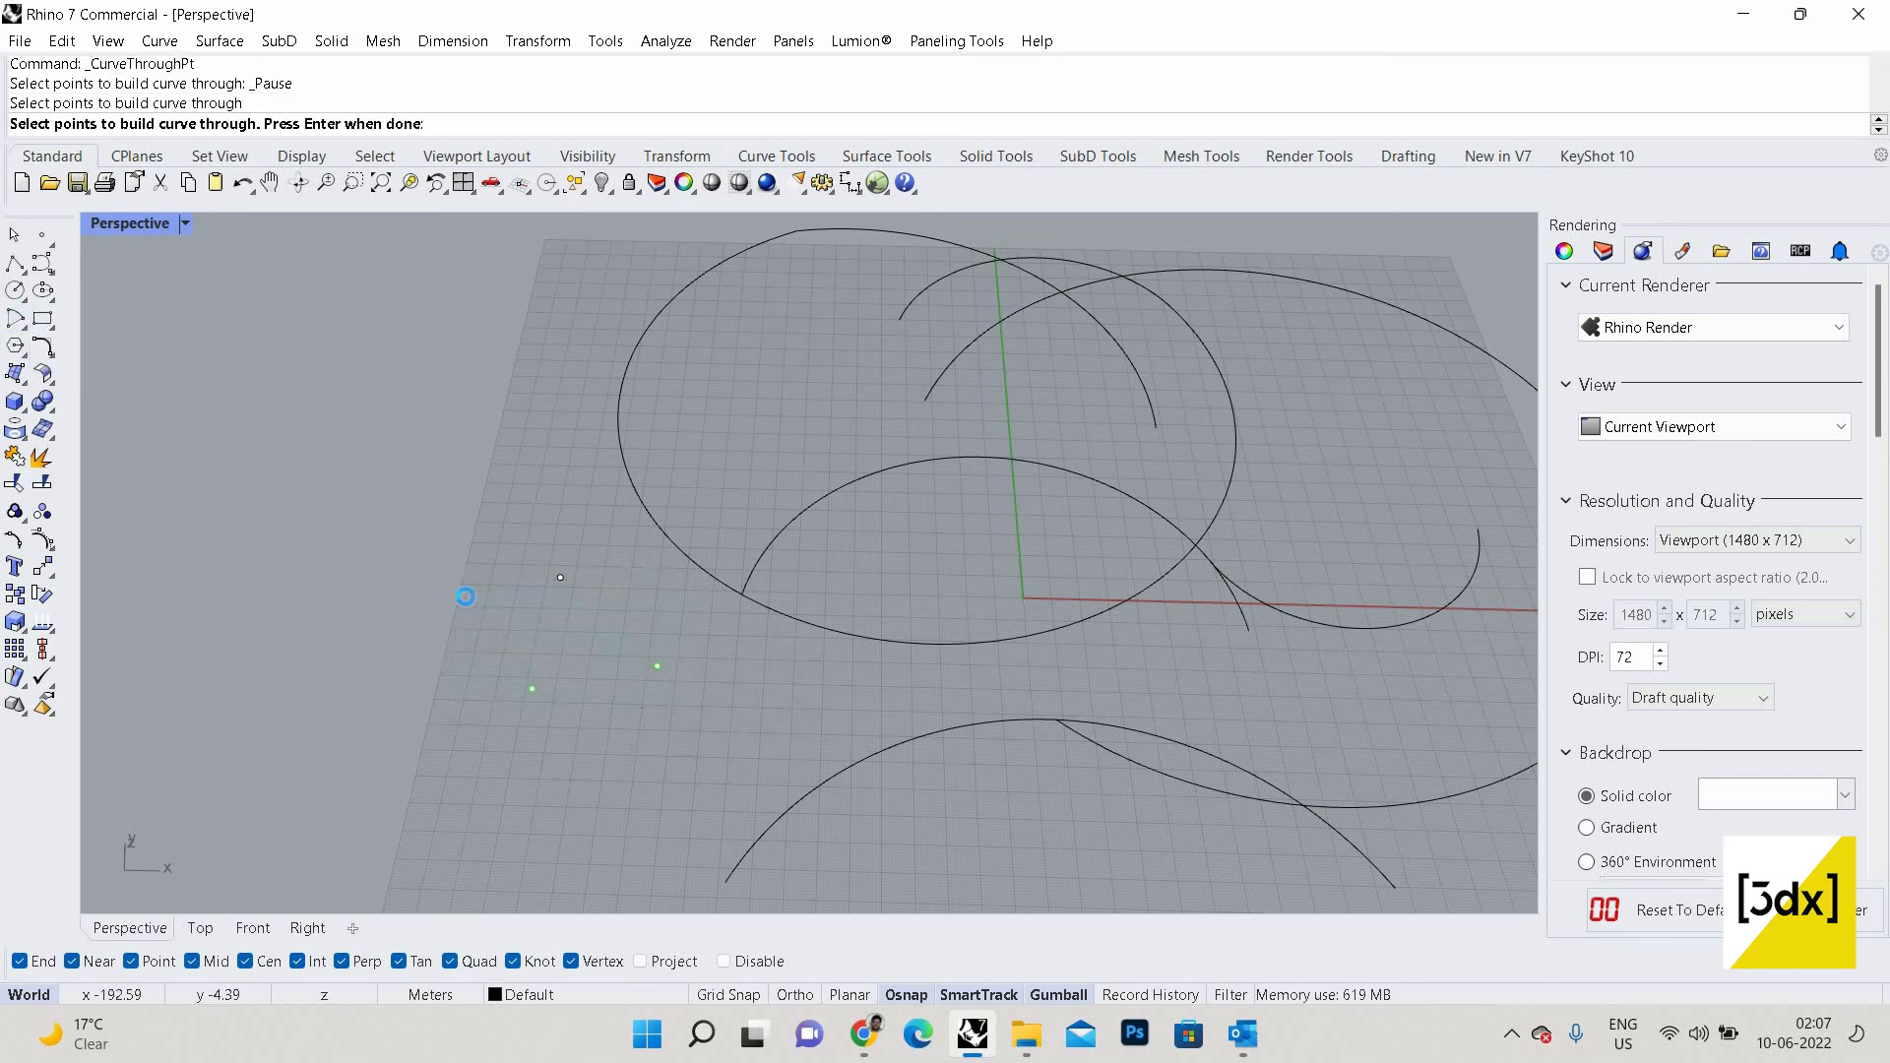
key(Return)
click(624, 668)
scroll(624, 668, up, 10)
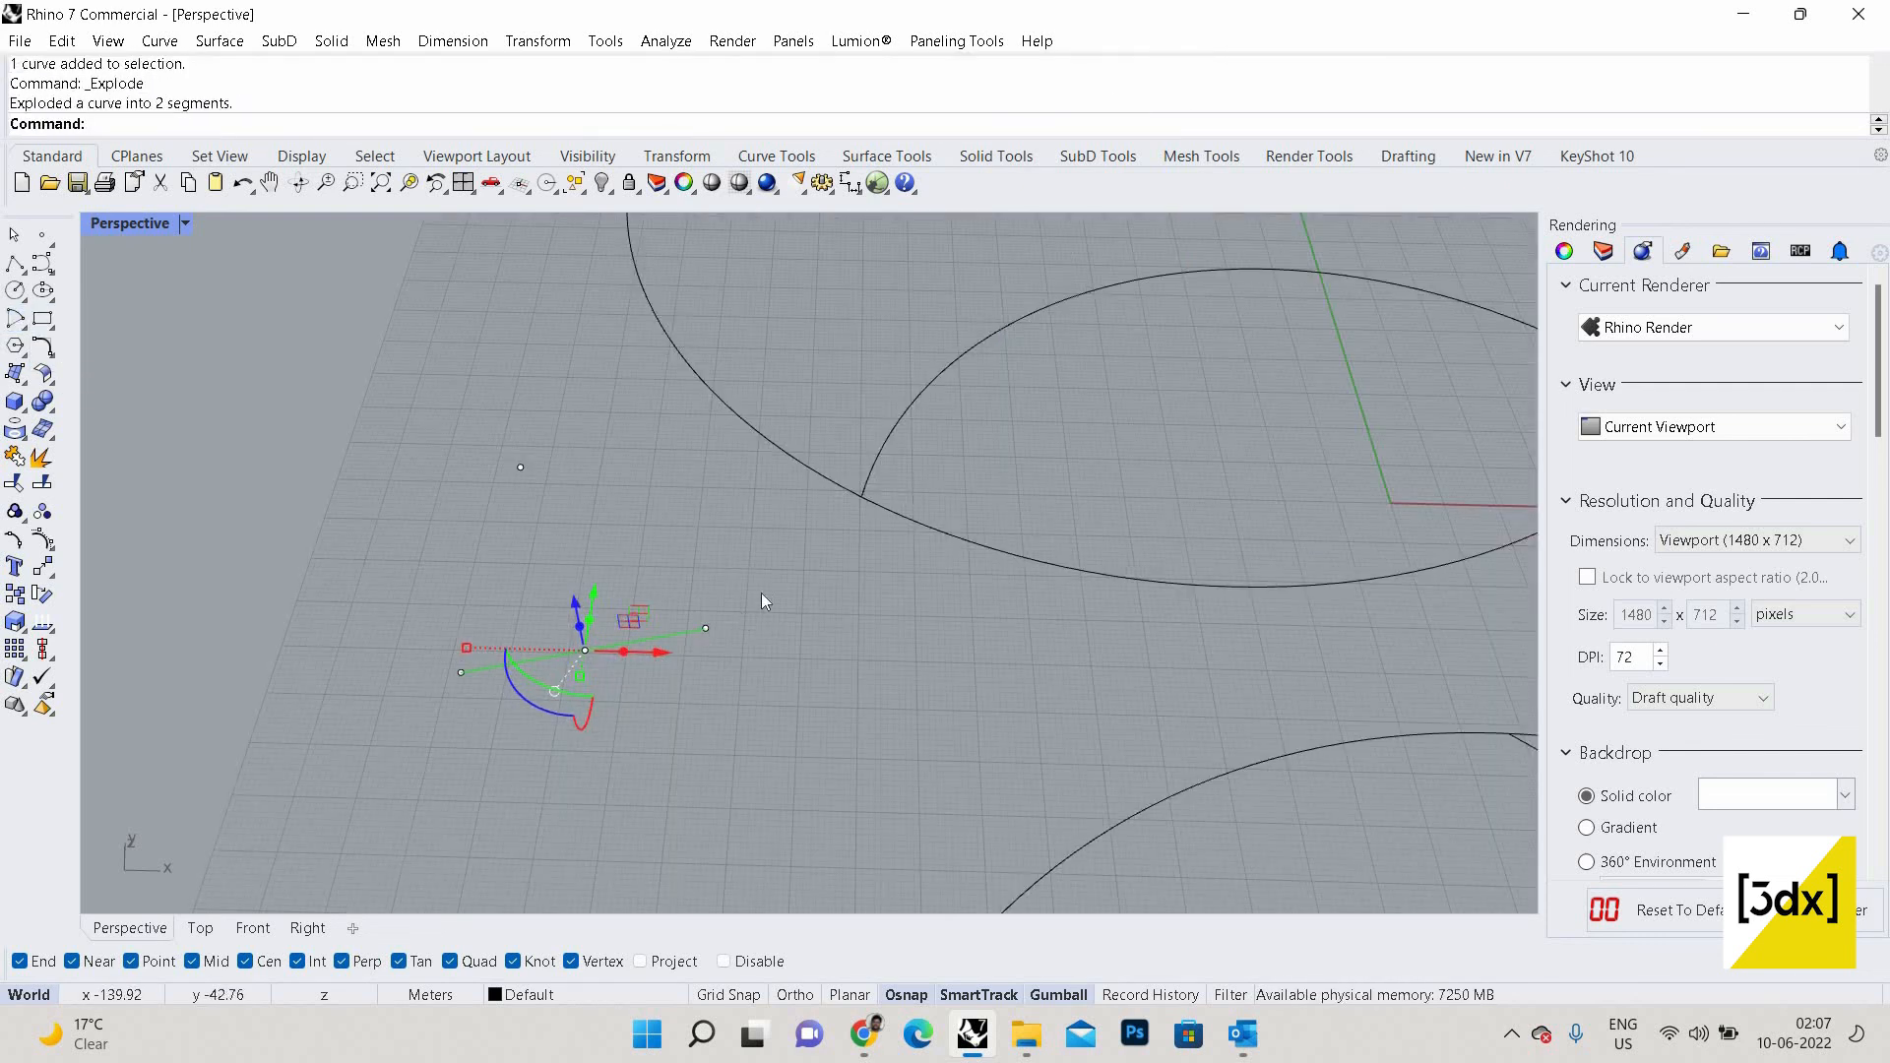
click(794, 690)
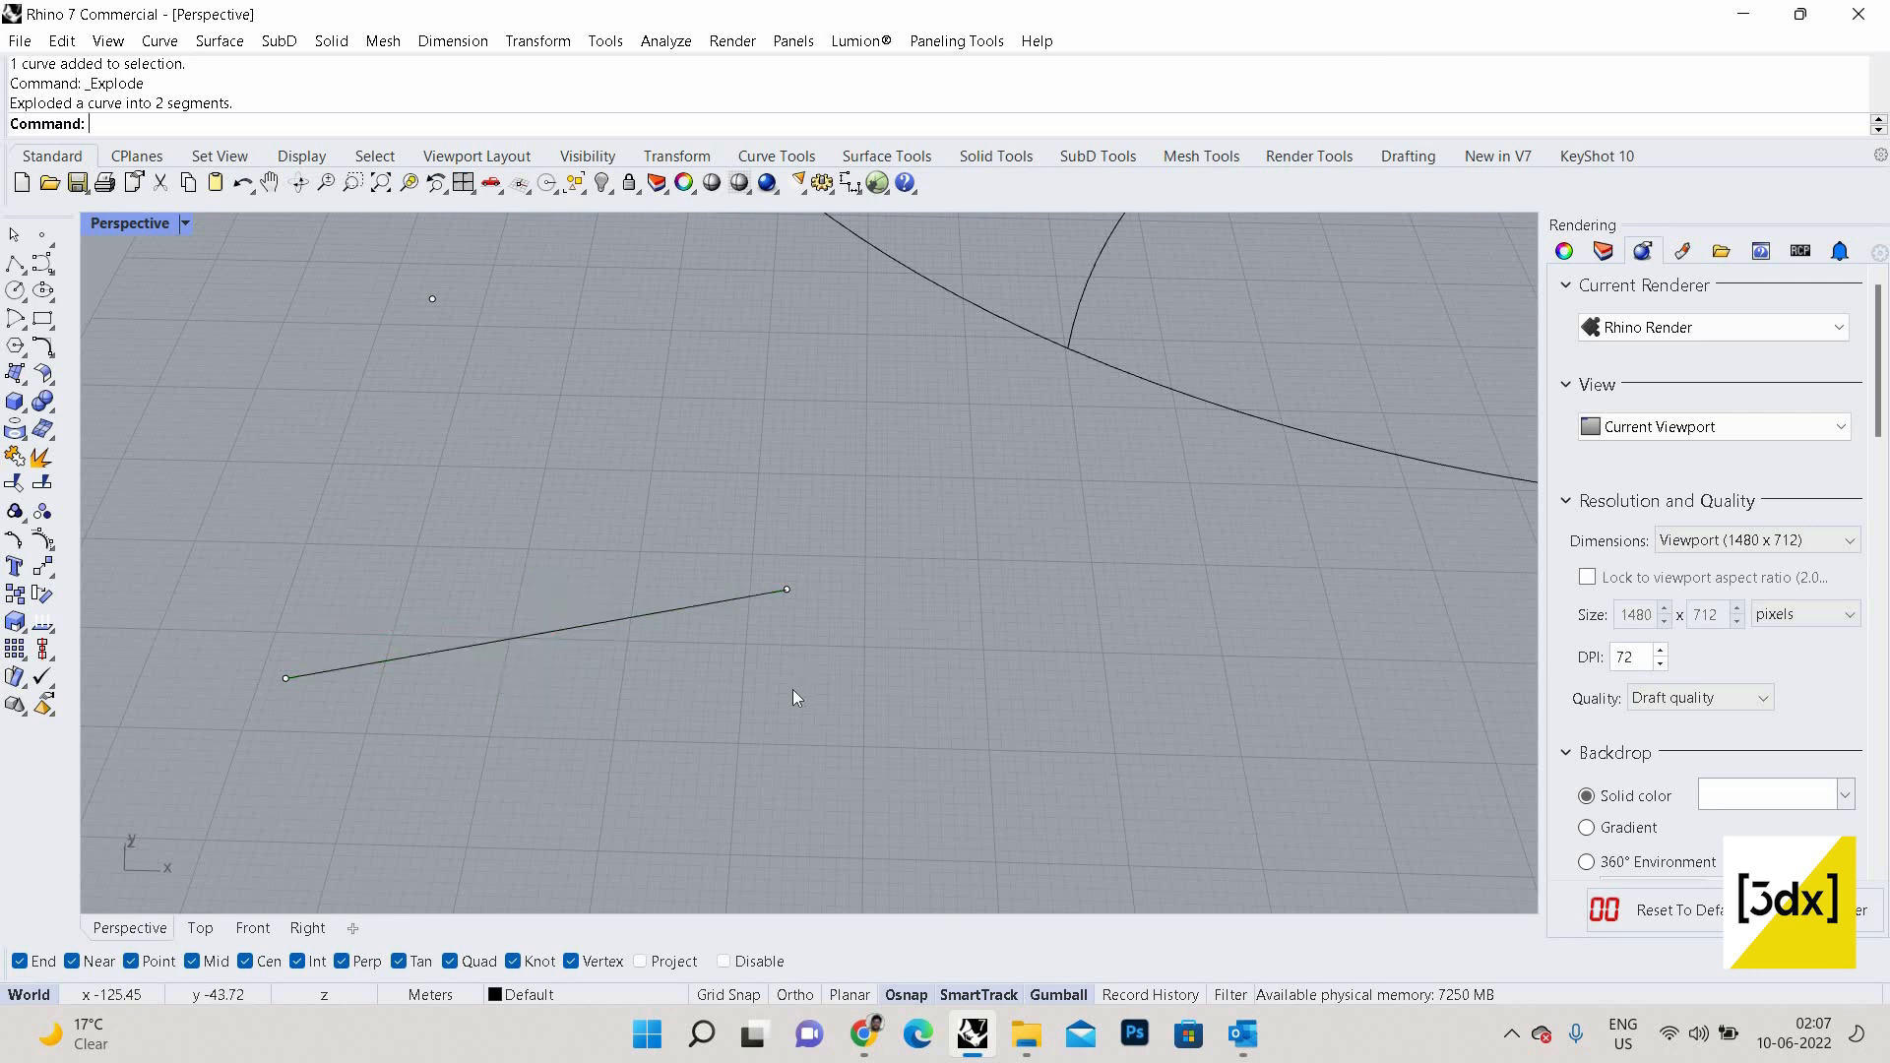
Undo the last explode and delete the curve between the two points.
key(ctrl+z)
click(638, 617)
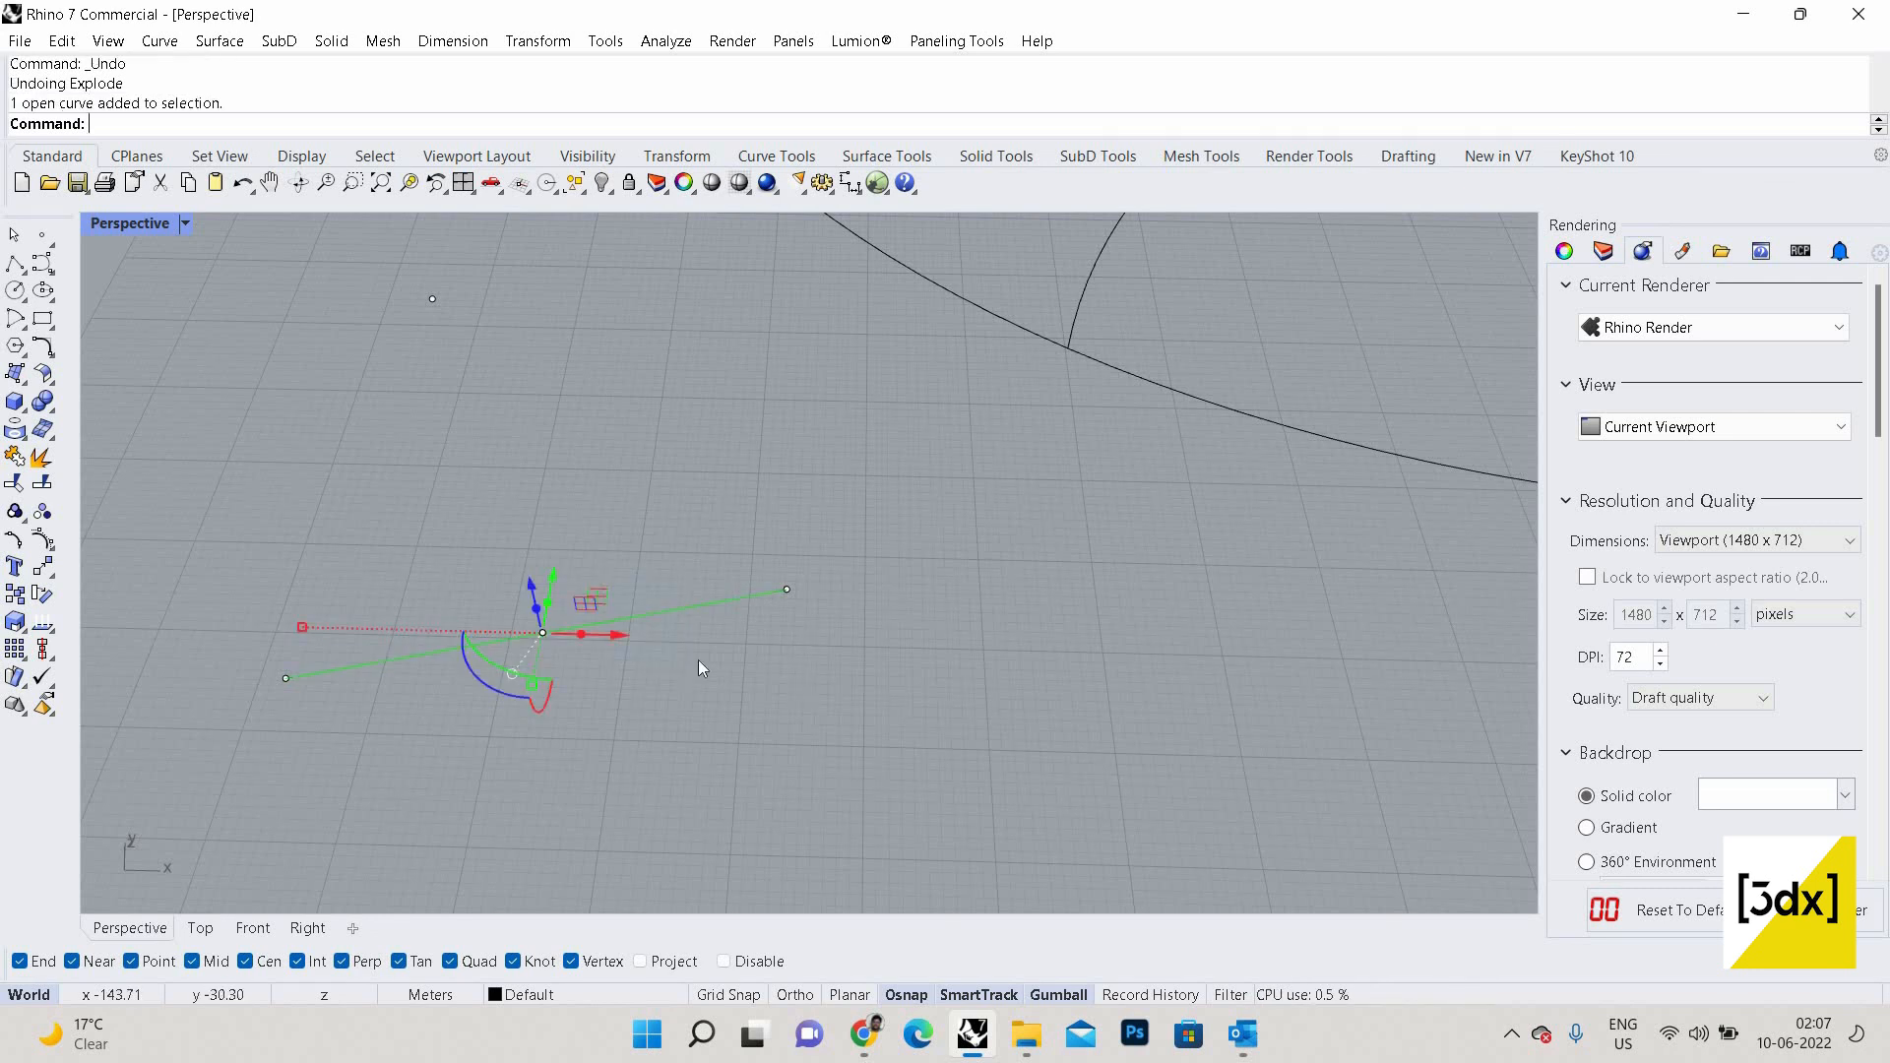
key(Delete)
Build a curve through all three points of the small triangle, picking them one by one.
scroll(776, 677, down, 7)
key(Return)
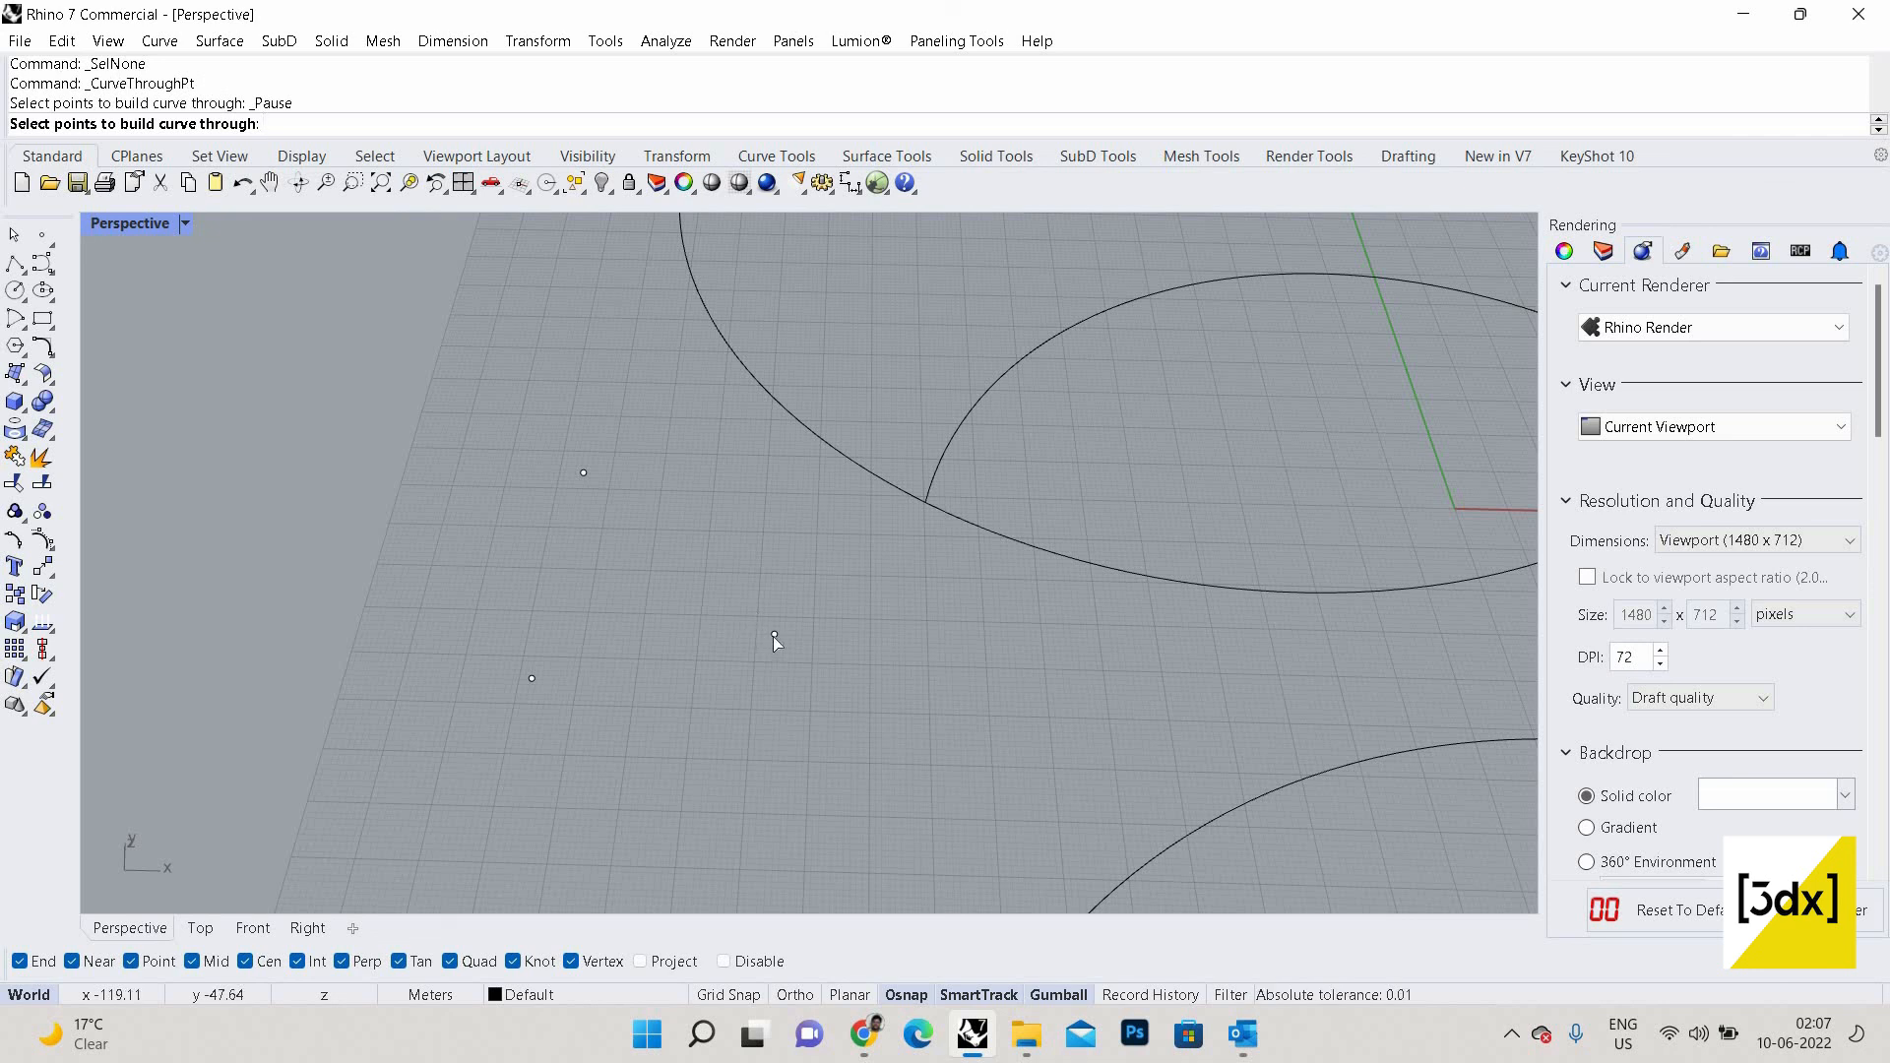
click(774, 634)
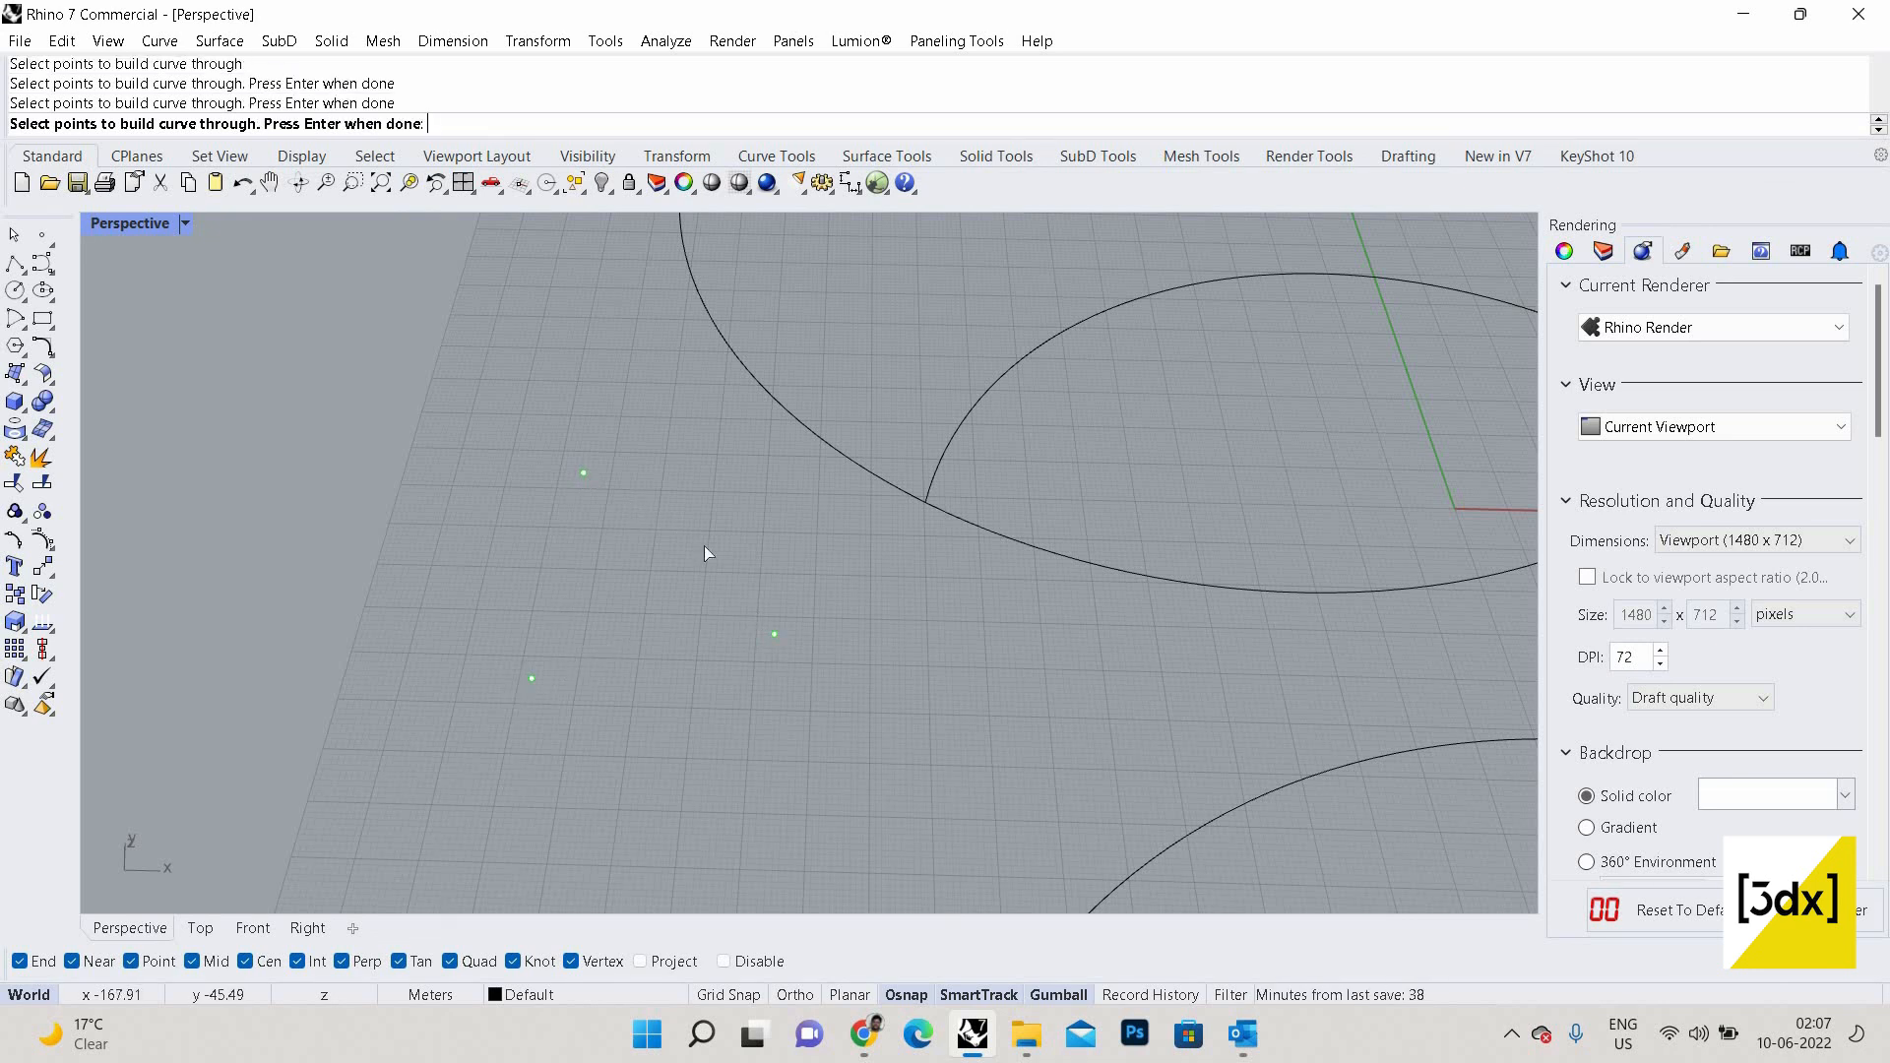
key(Return)
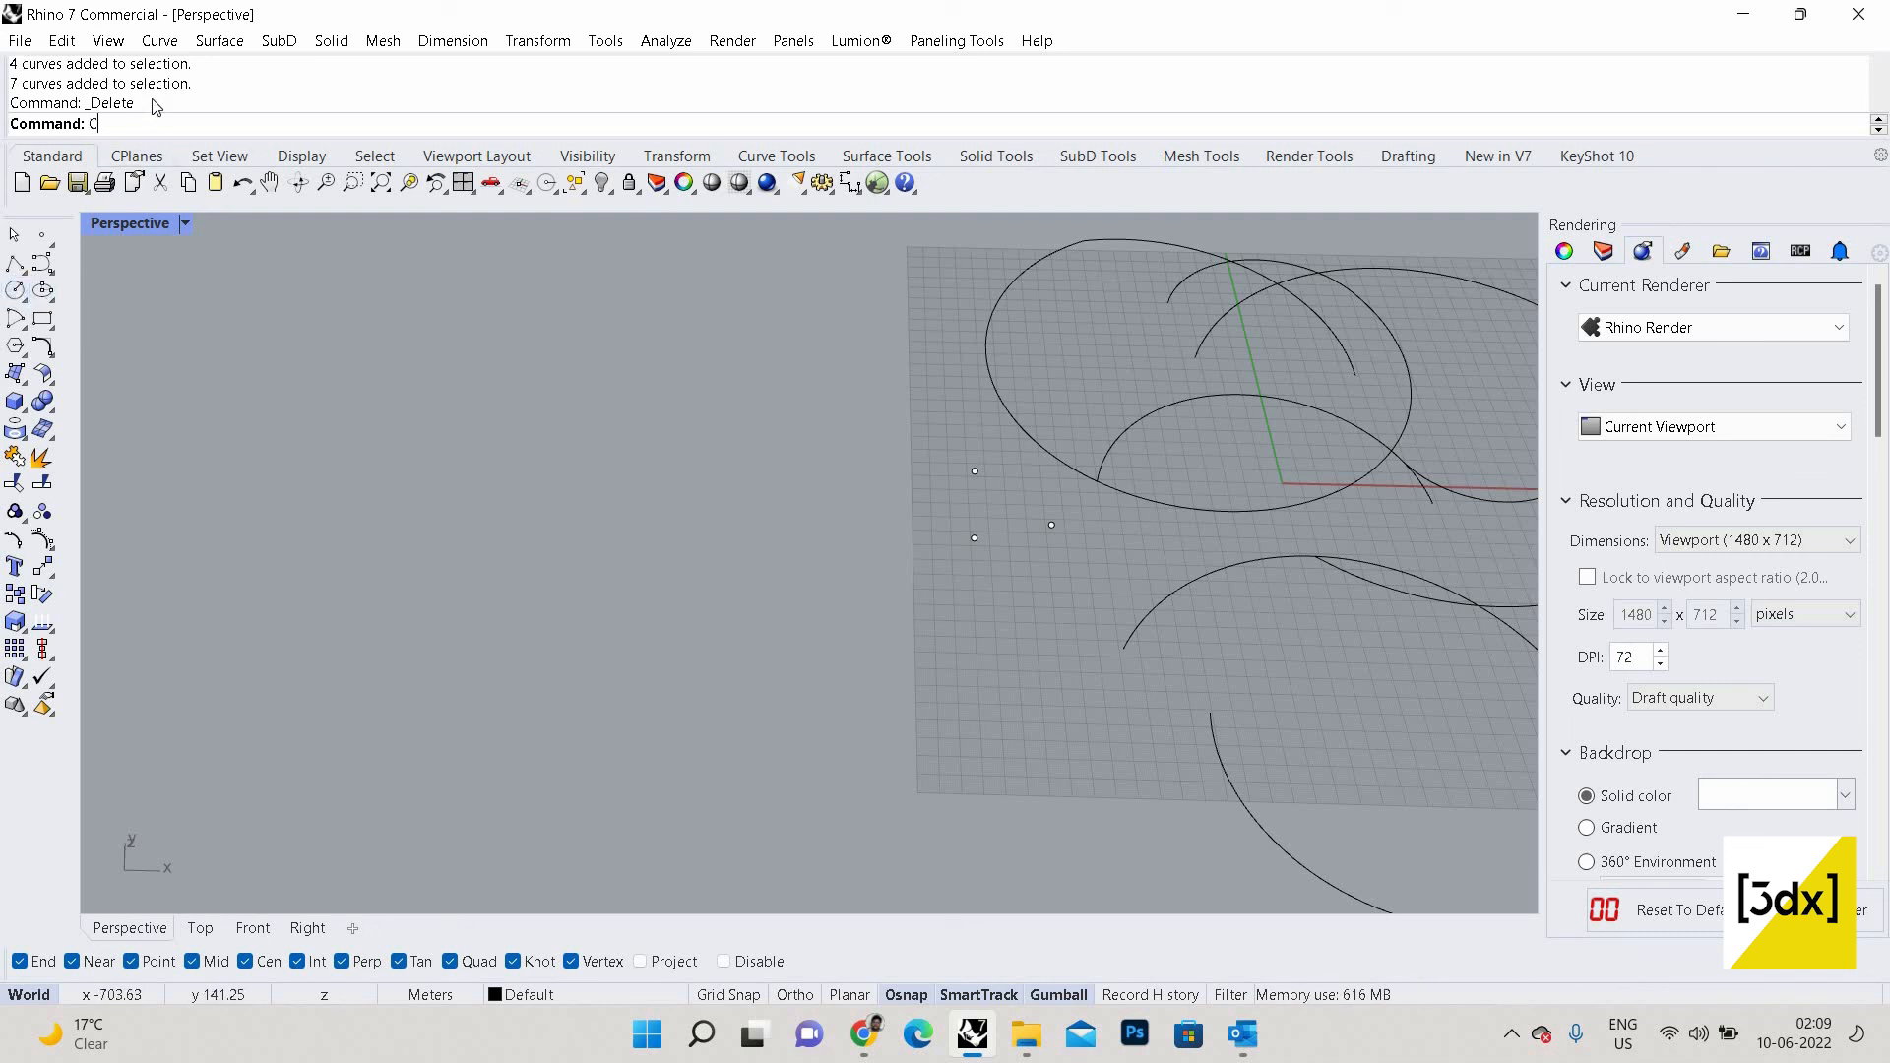
Try a circle centred on the empty area beside the grid, switching its size input from diameter to radius.
text(ircle)
key(Return)
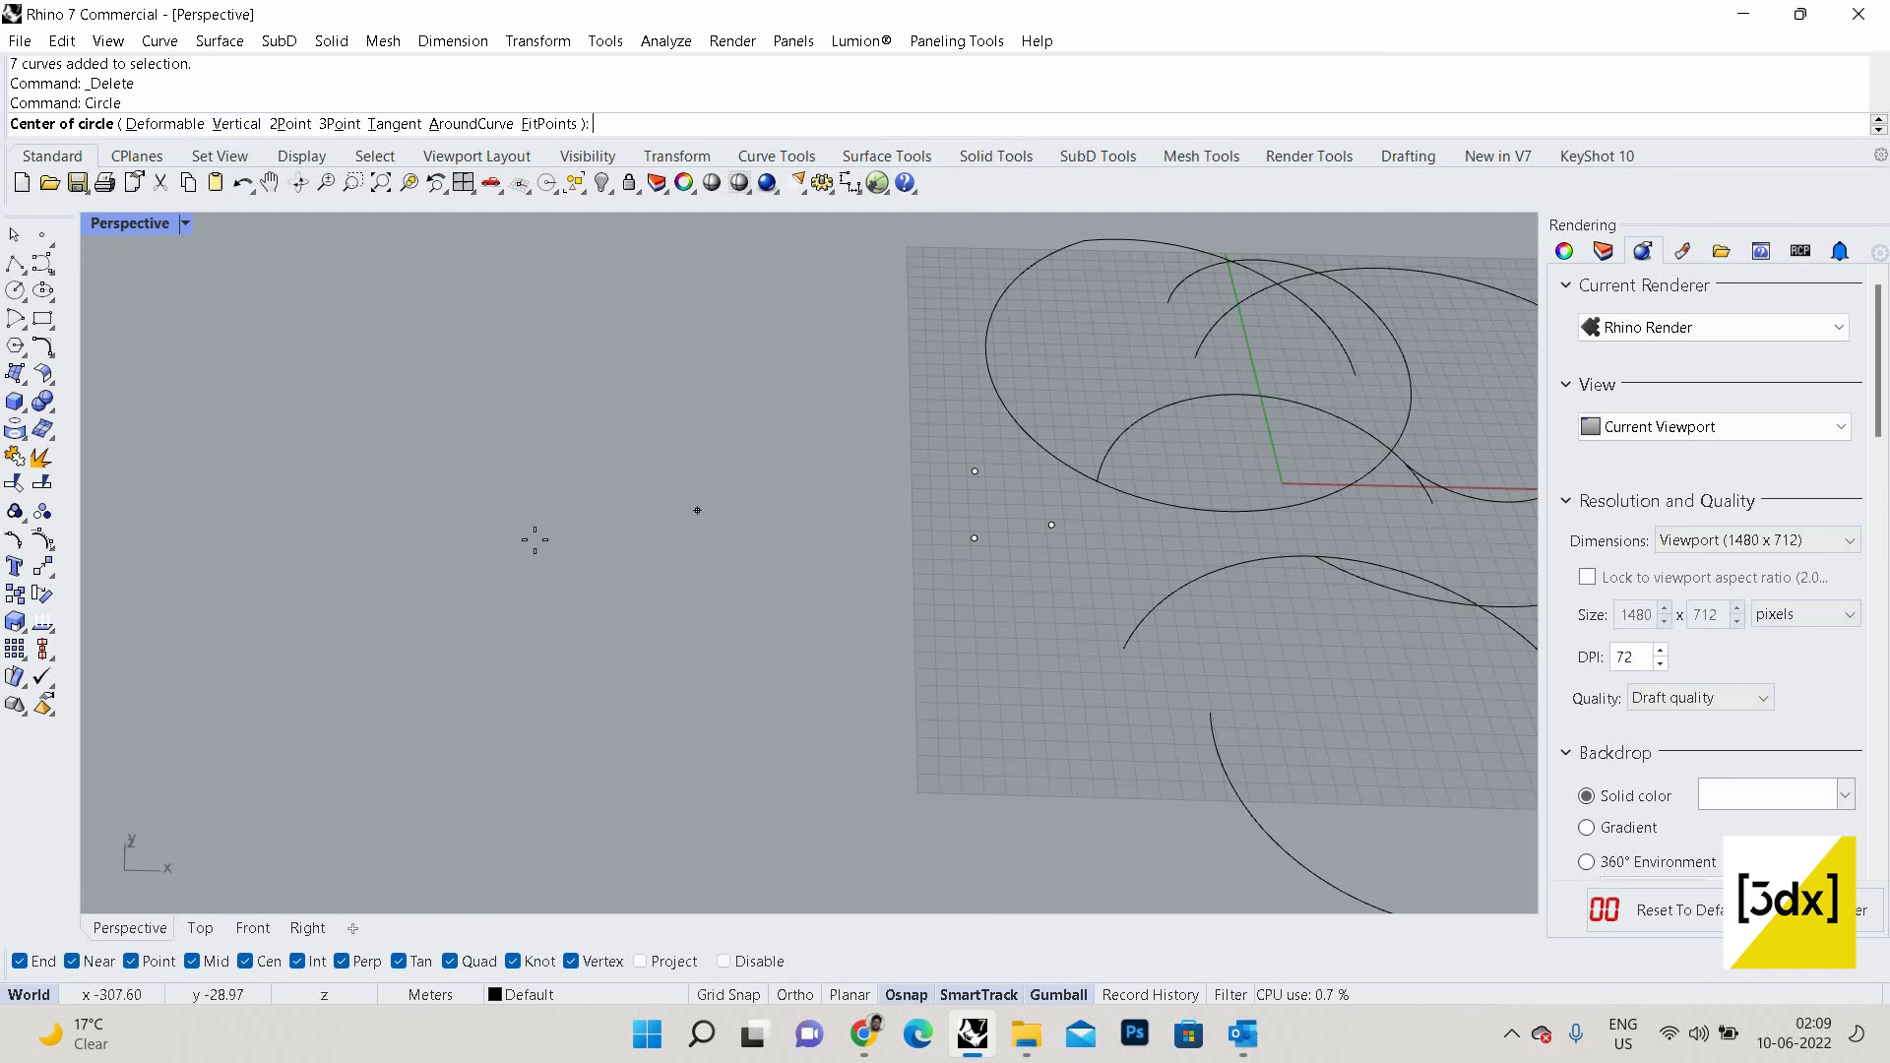
scroll(718, 511, down, 2)
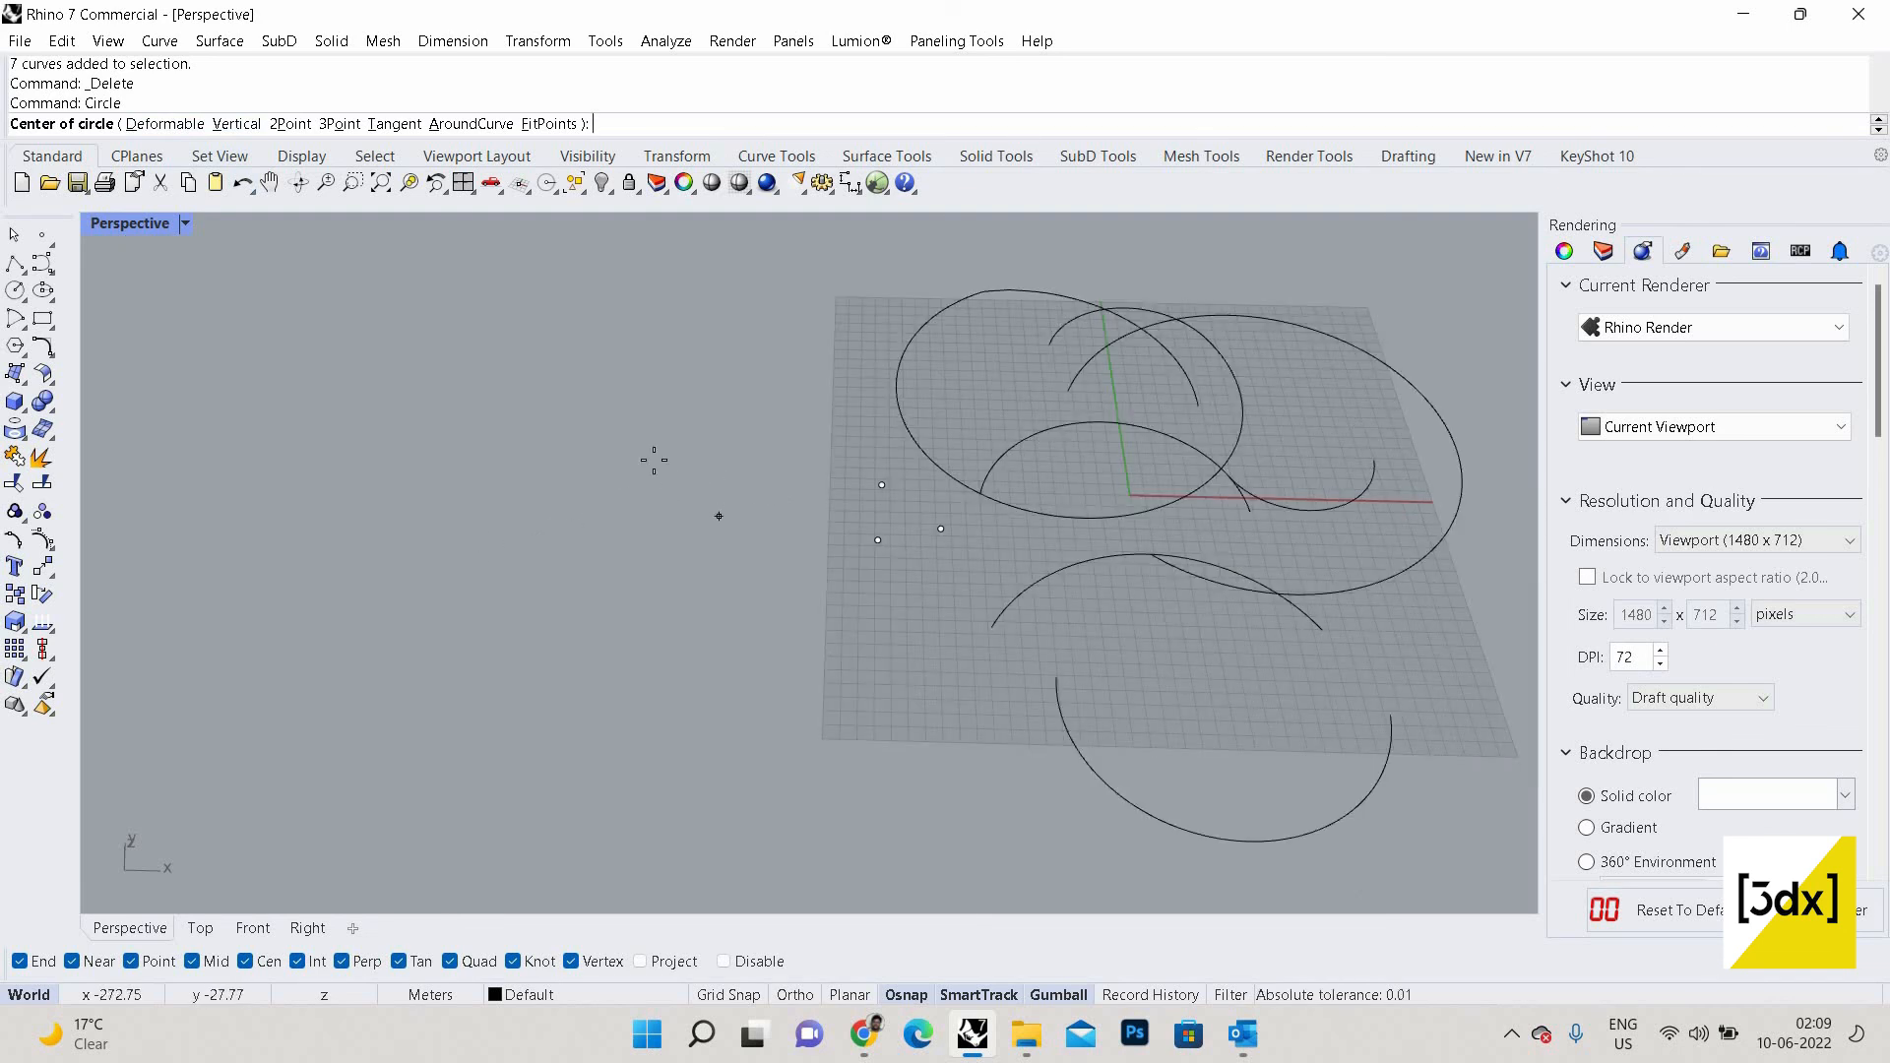
click(519, 548)
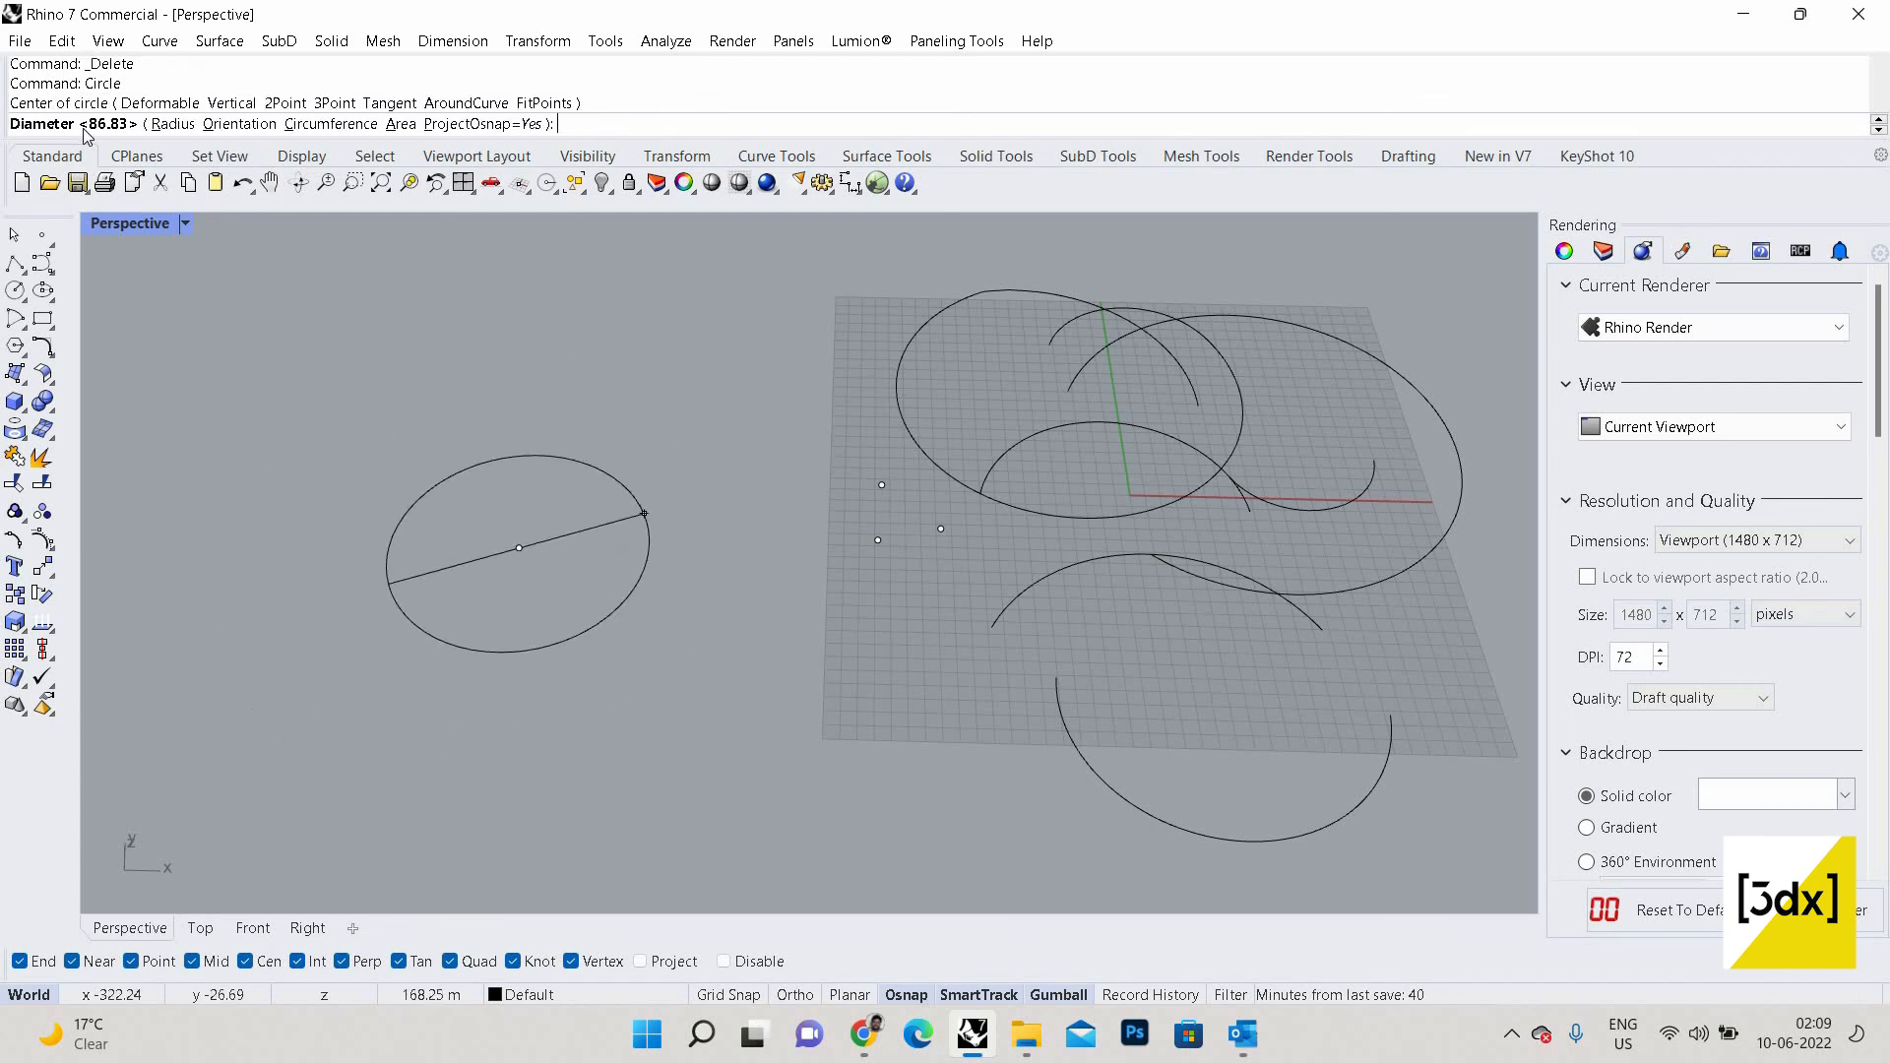
click(162, 126)
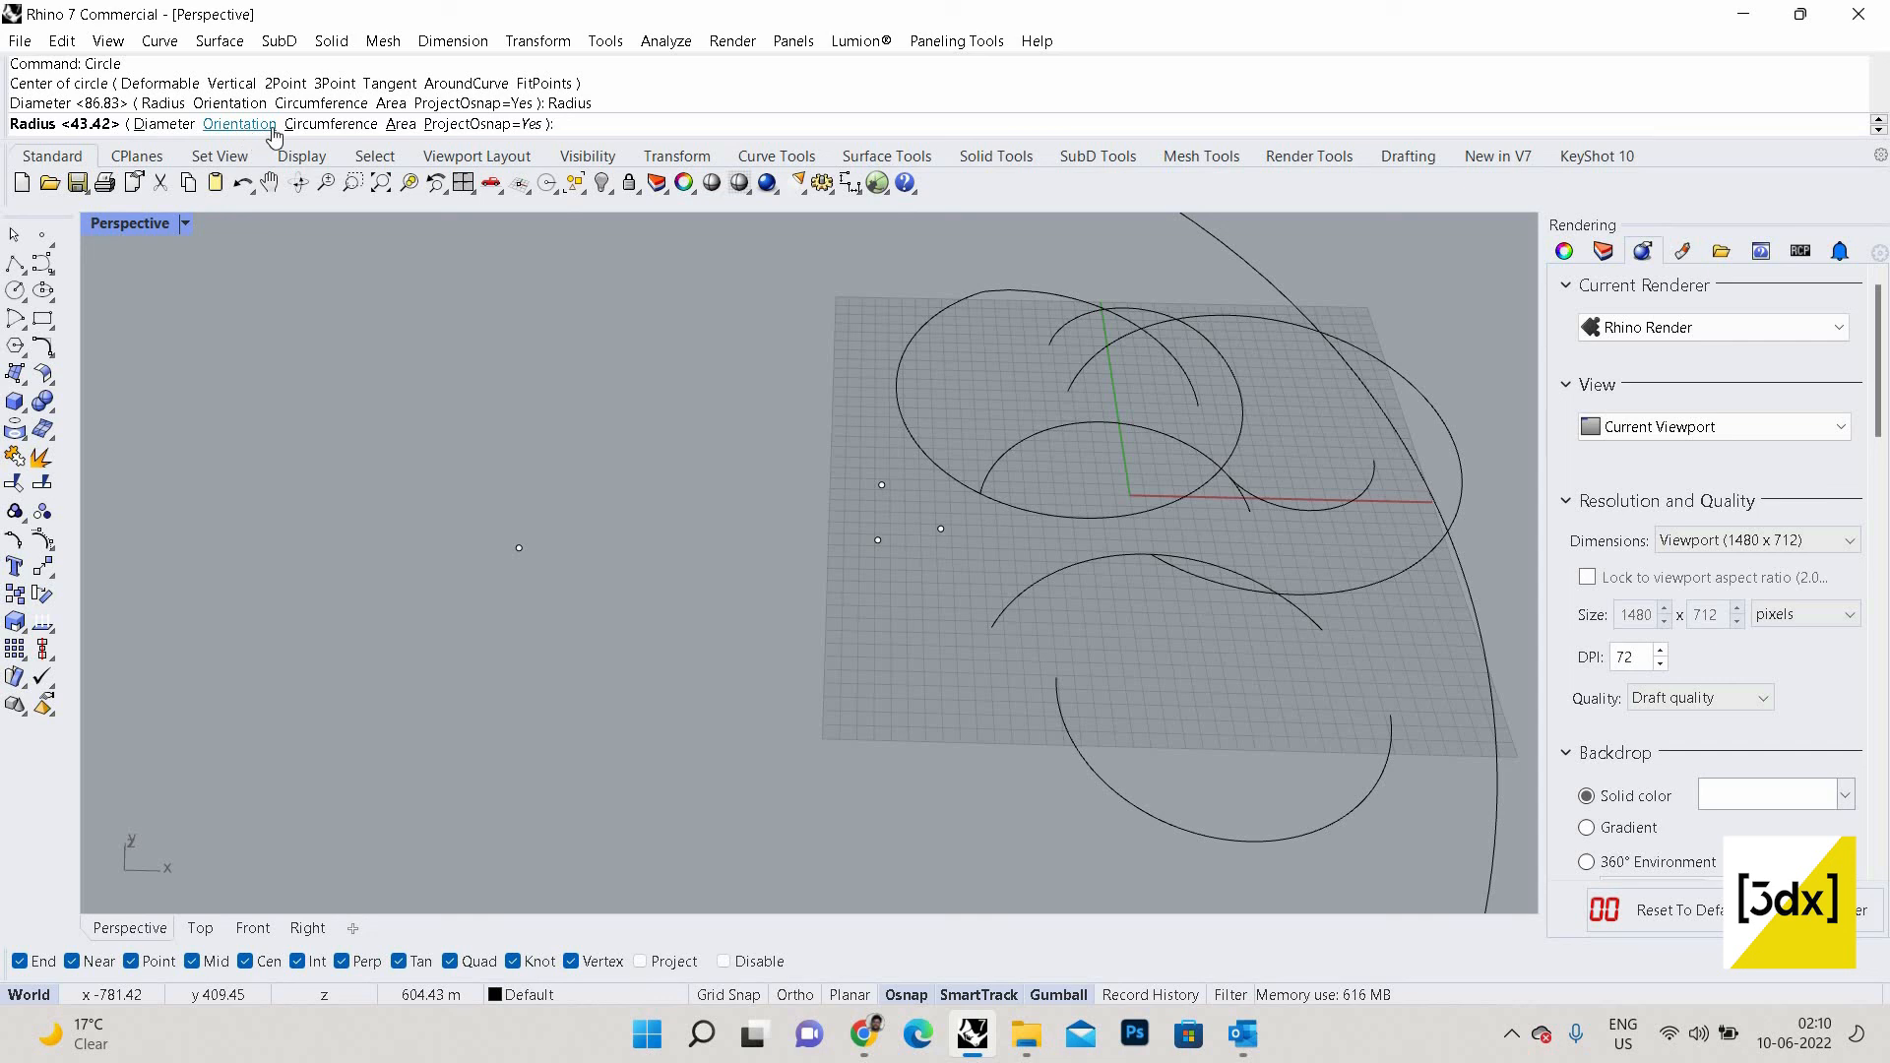
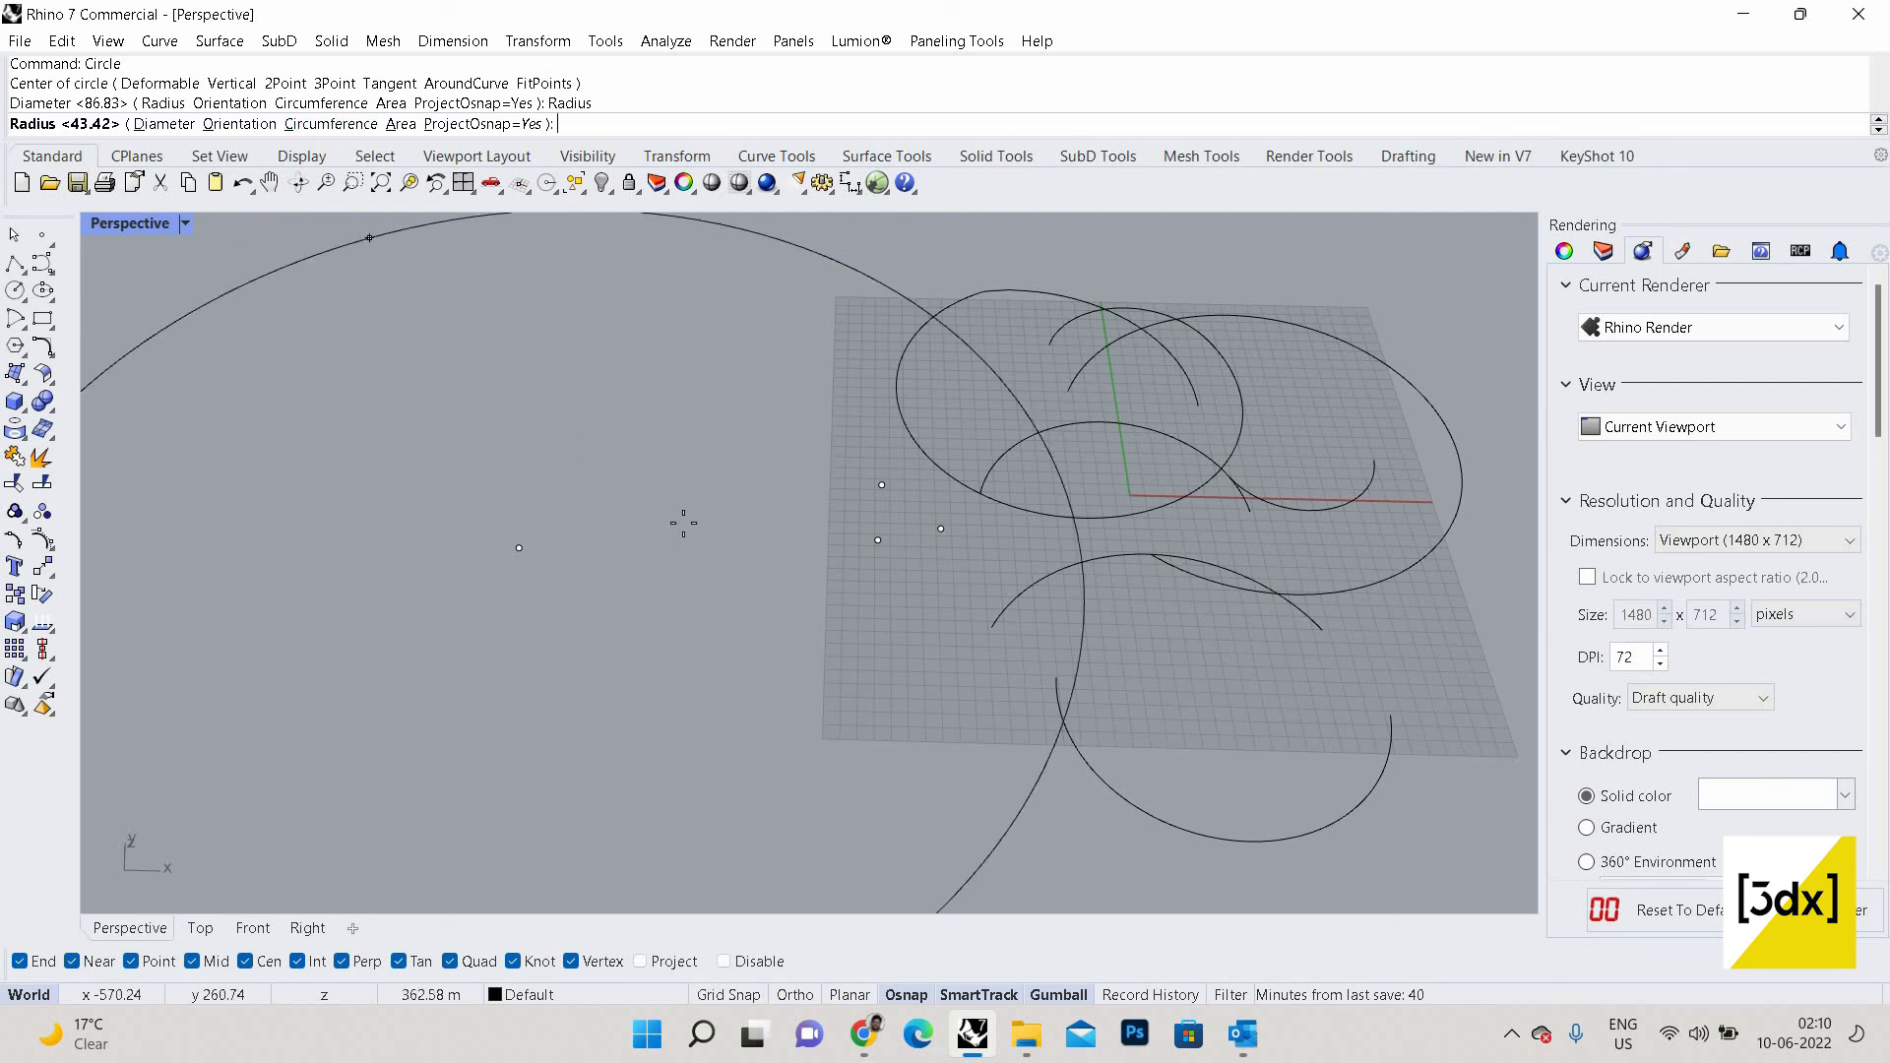
key(Escape)
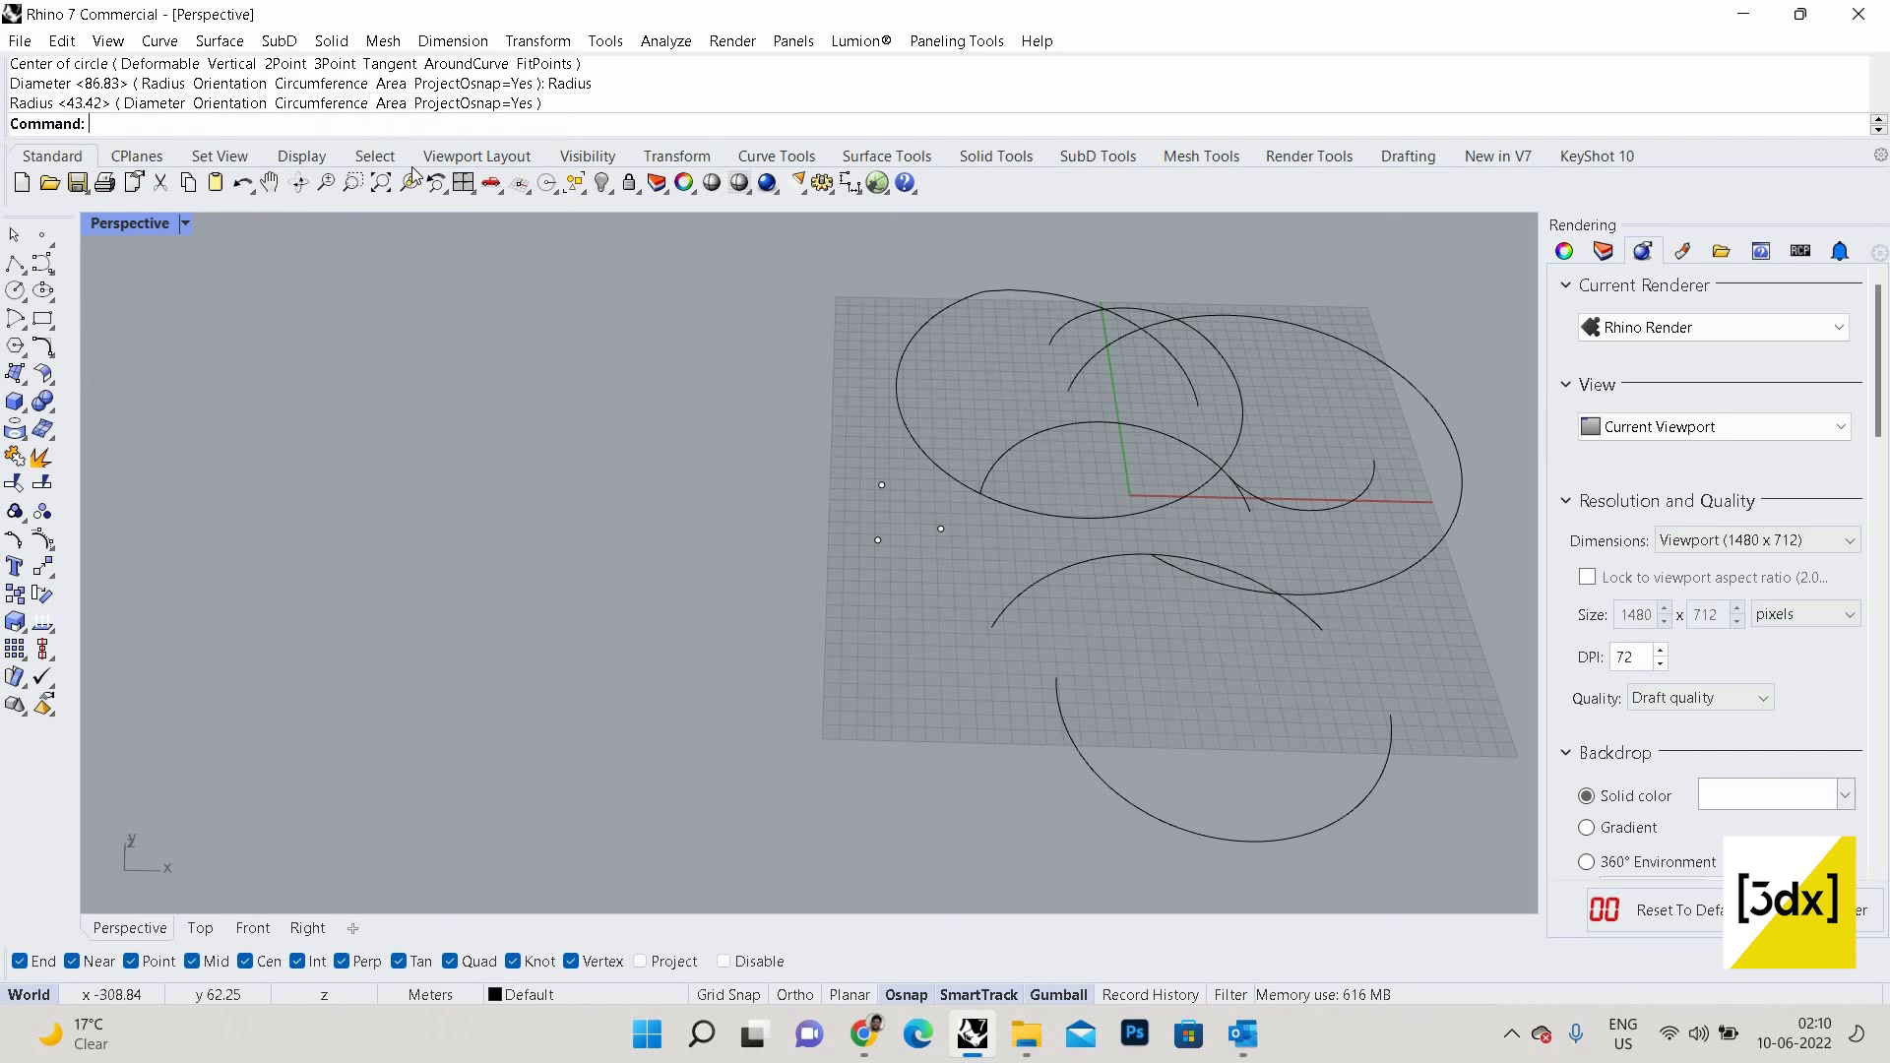
Draw a 2Point circle with its diameter running from the large circular curve's lower edge to the arc below it.
key(Return)
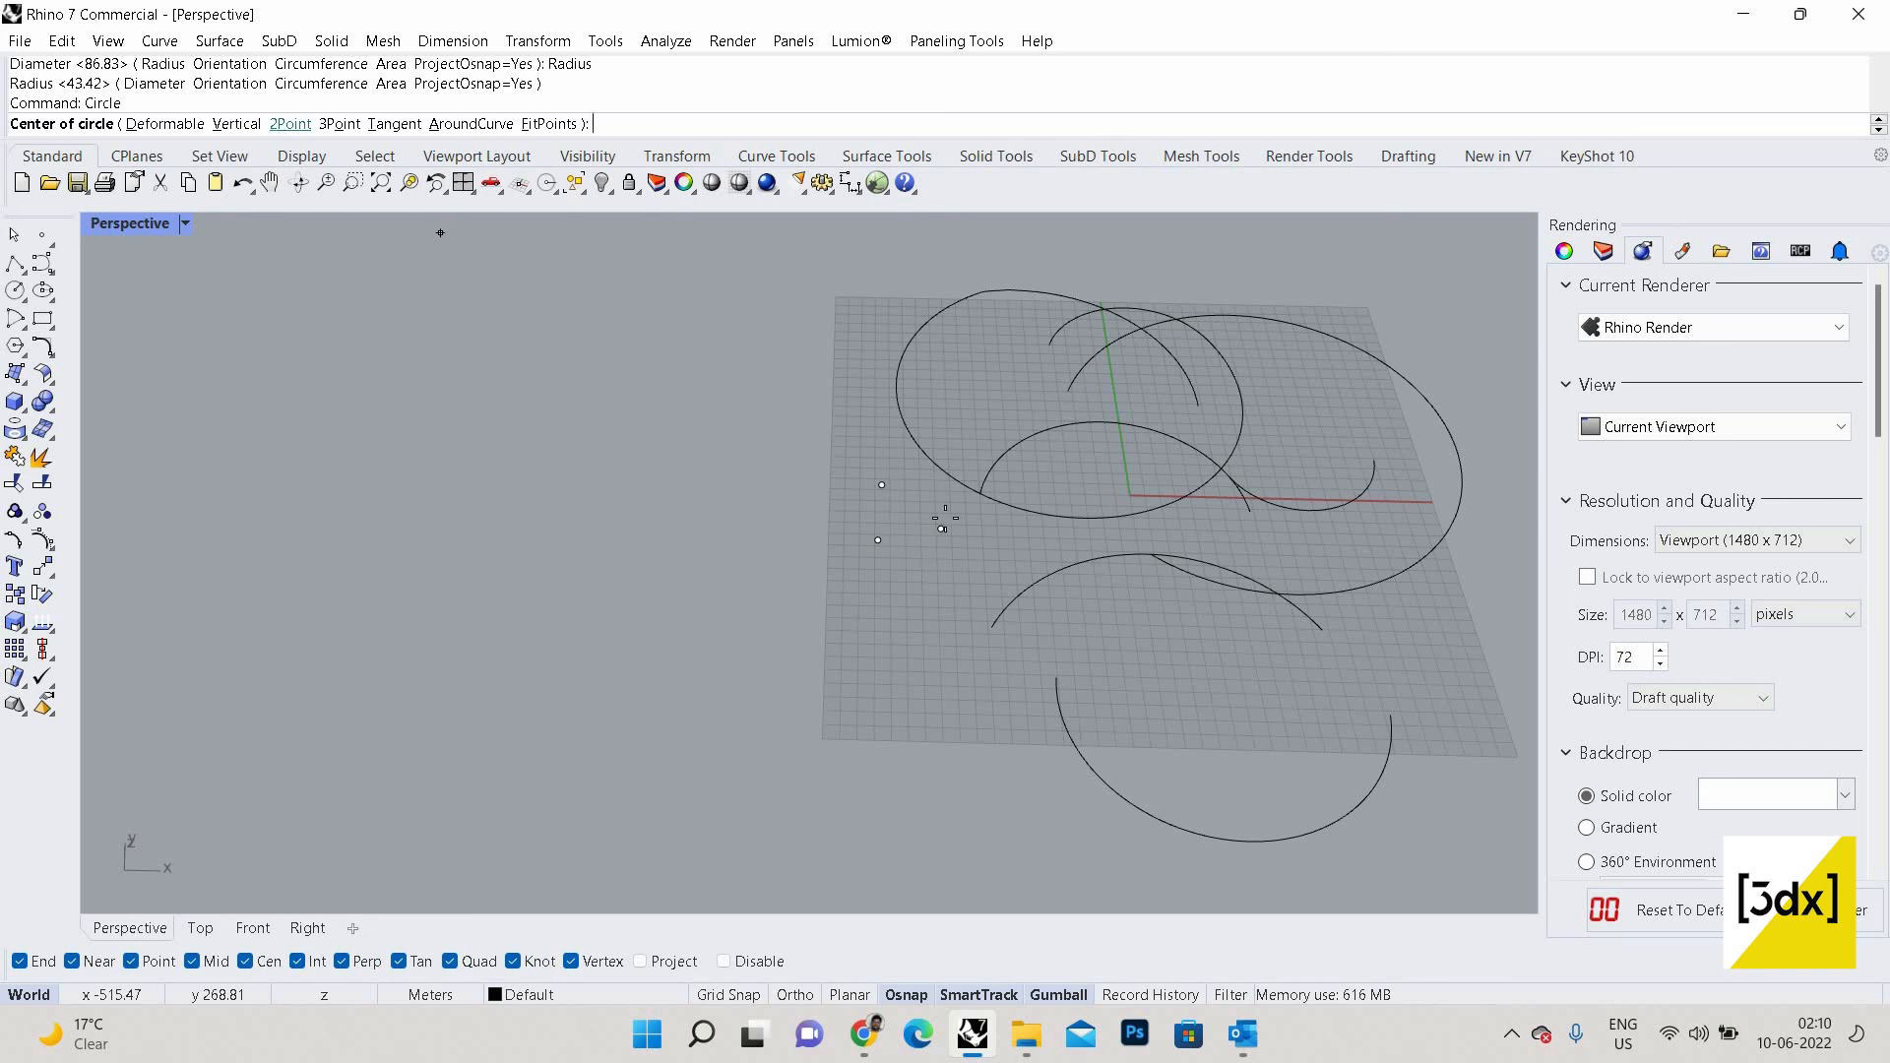
click(288, 123)
scroll(935, 537, up, 3)
scroll(856, 530, up, 2)
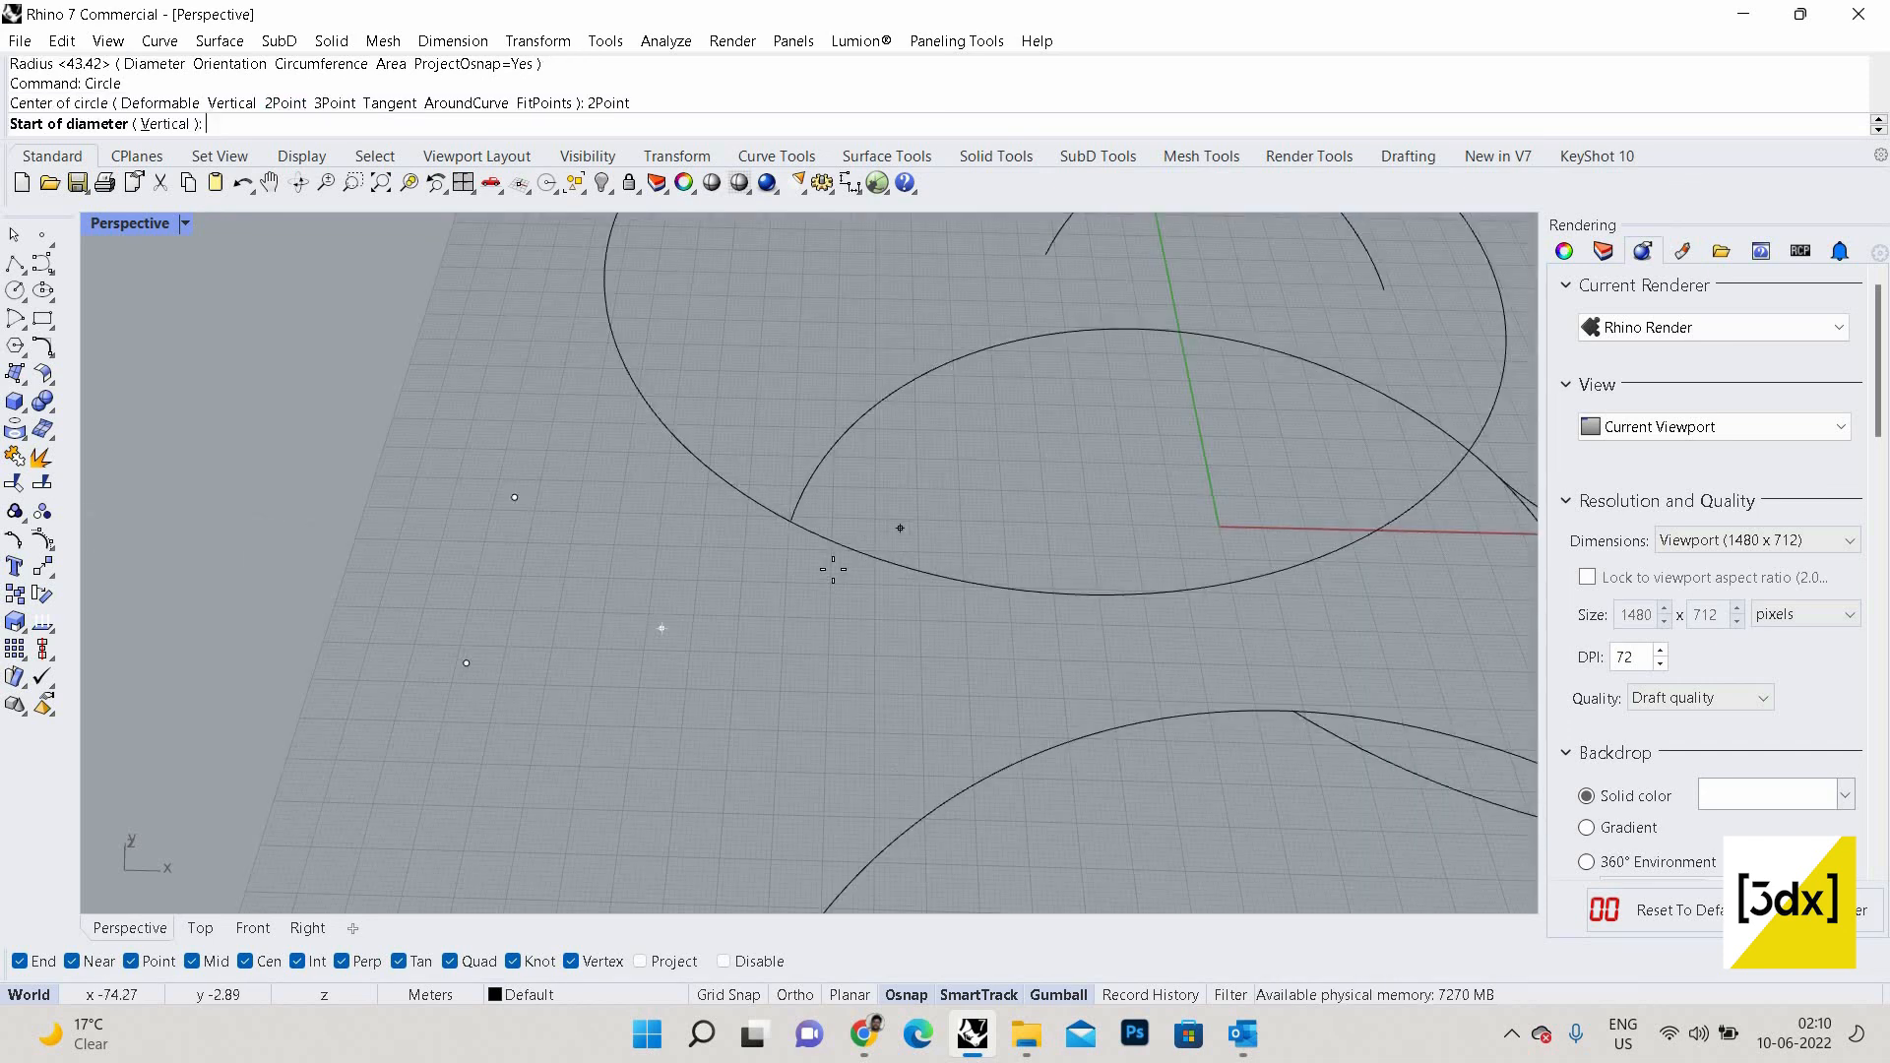
click(844, 563)
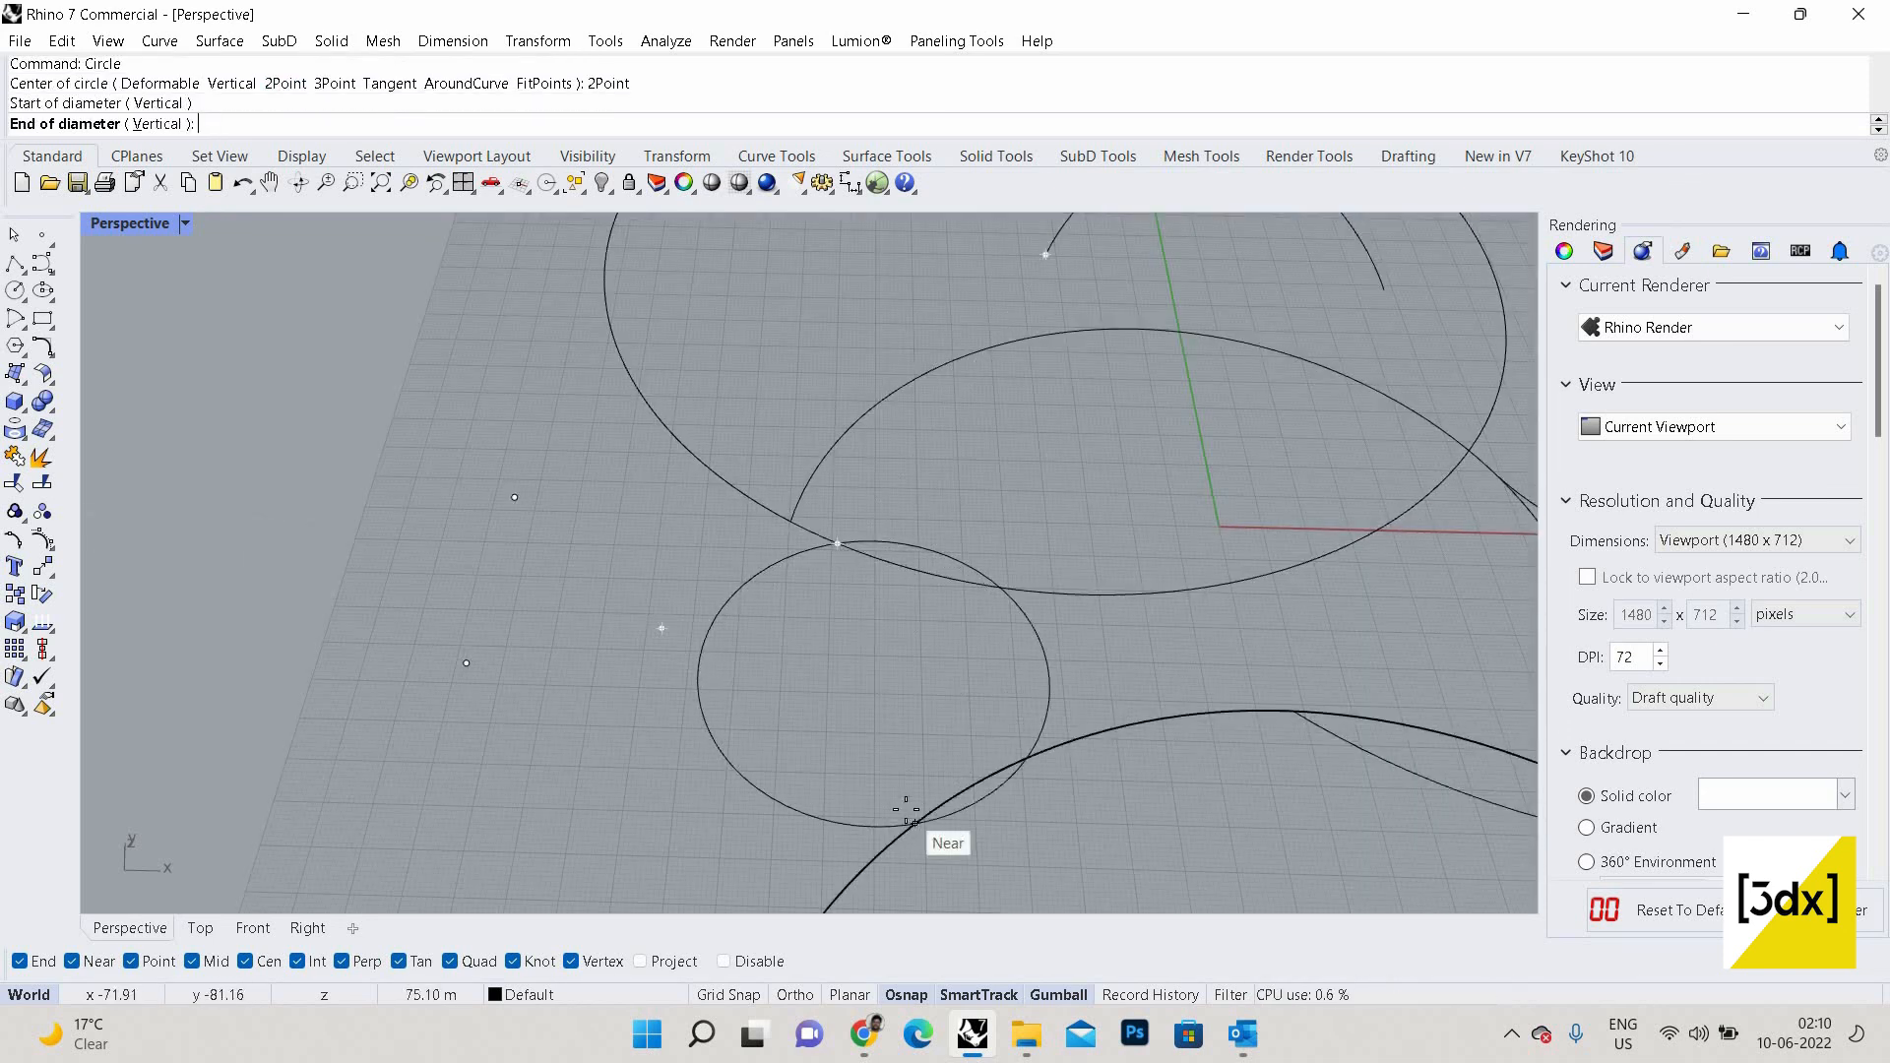
click(936, 832)
scroll(803, 723, down, 3)
scroll(803, 723, up, 2)
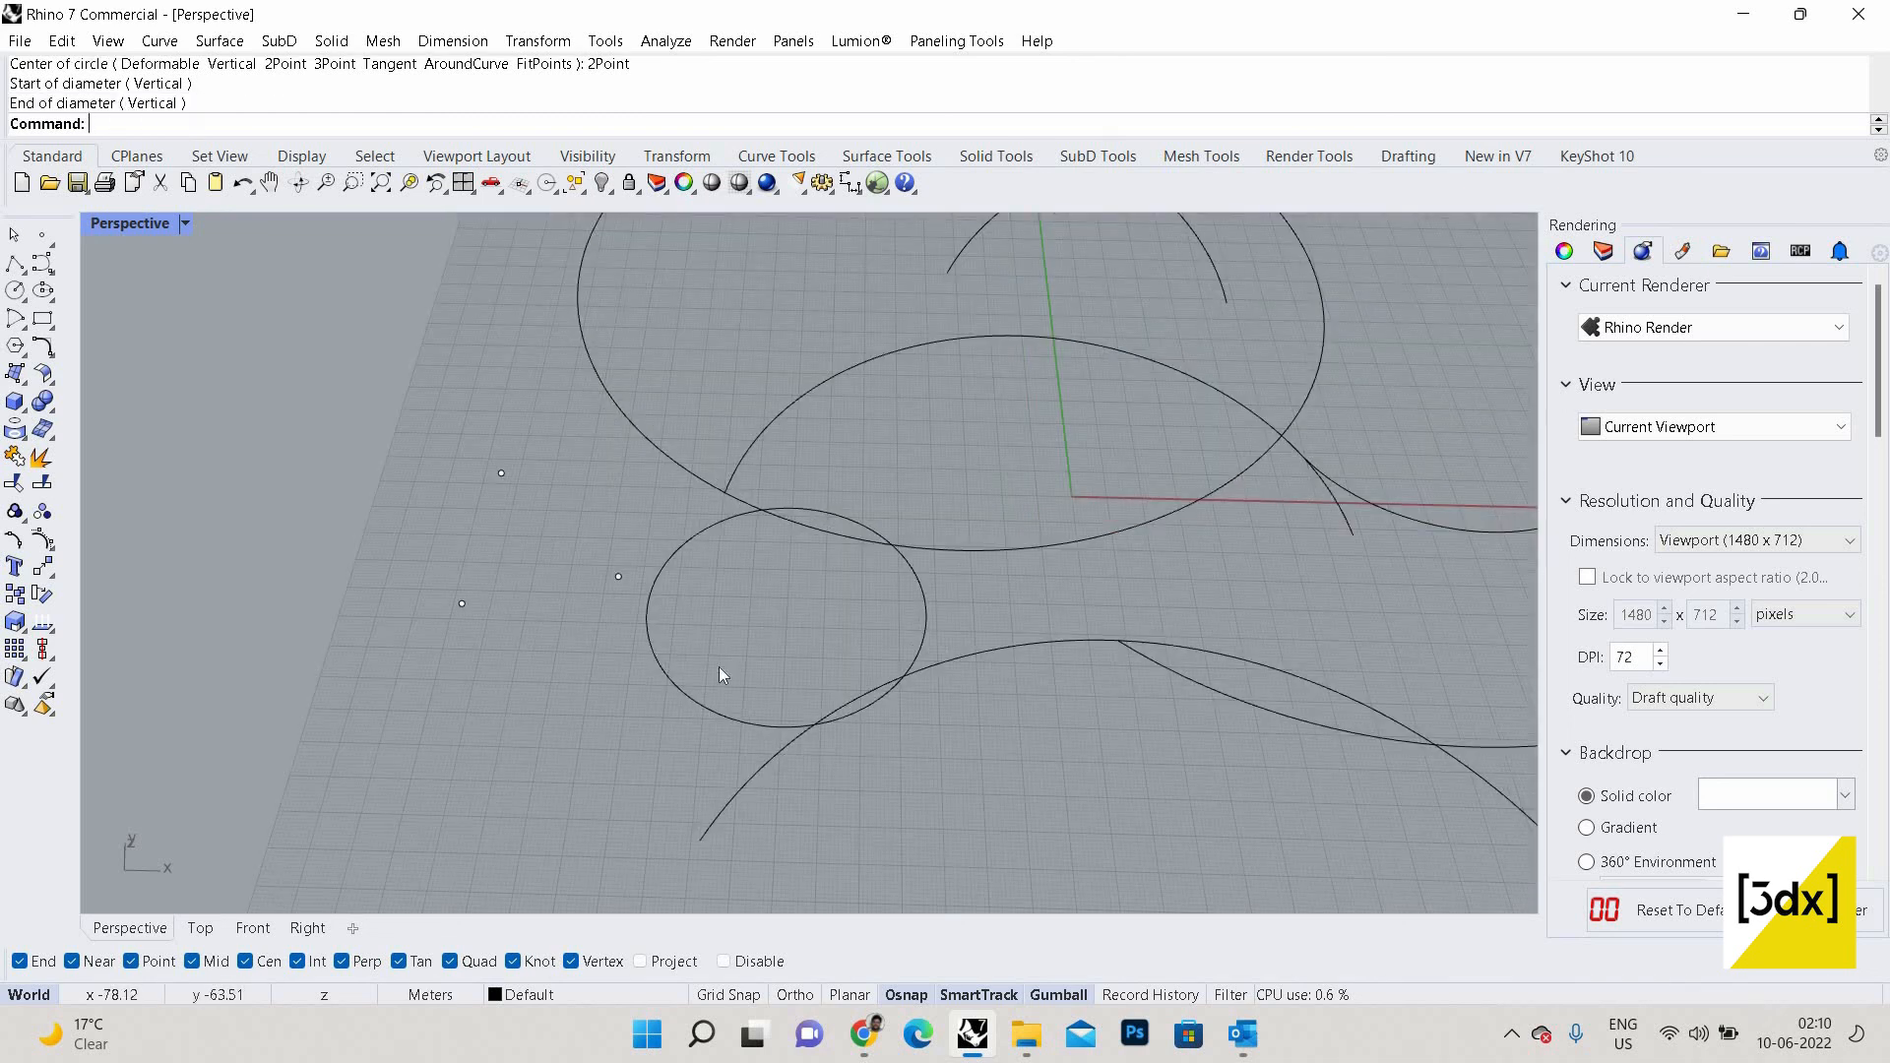
Draw a 3Point circle through points on the lower arc, the large circular curve's lower edge and the tangent arc near the red axis.
key(Return)
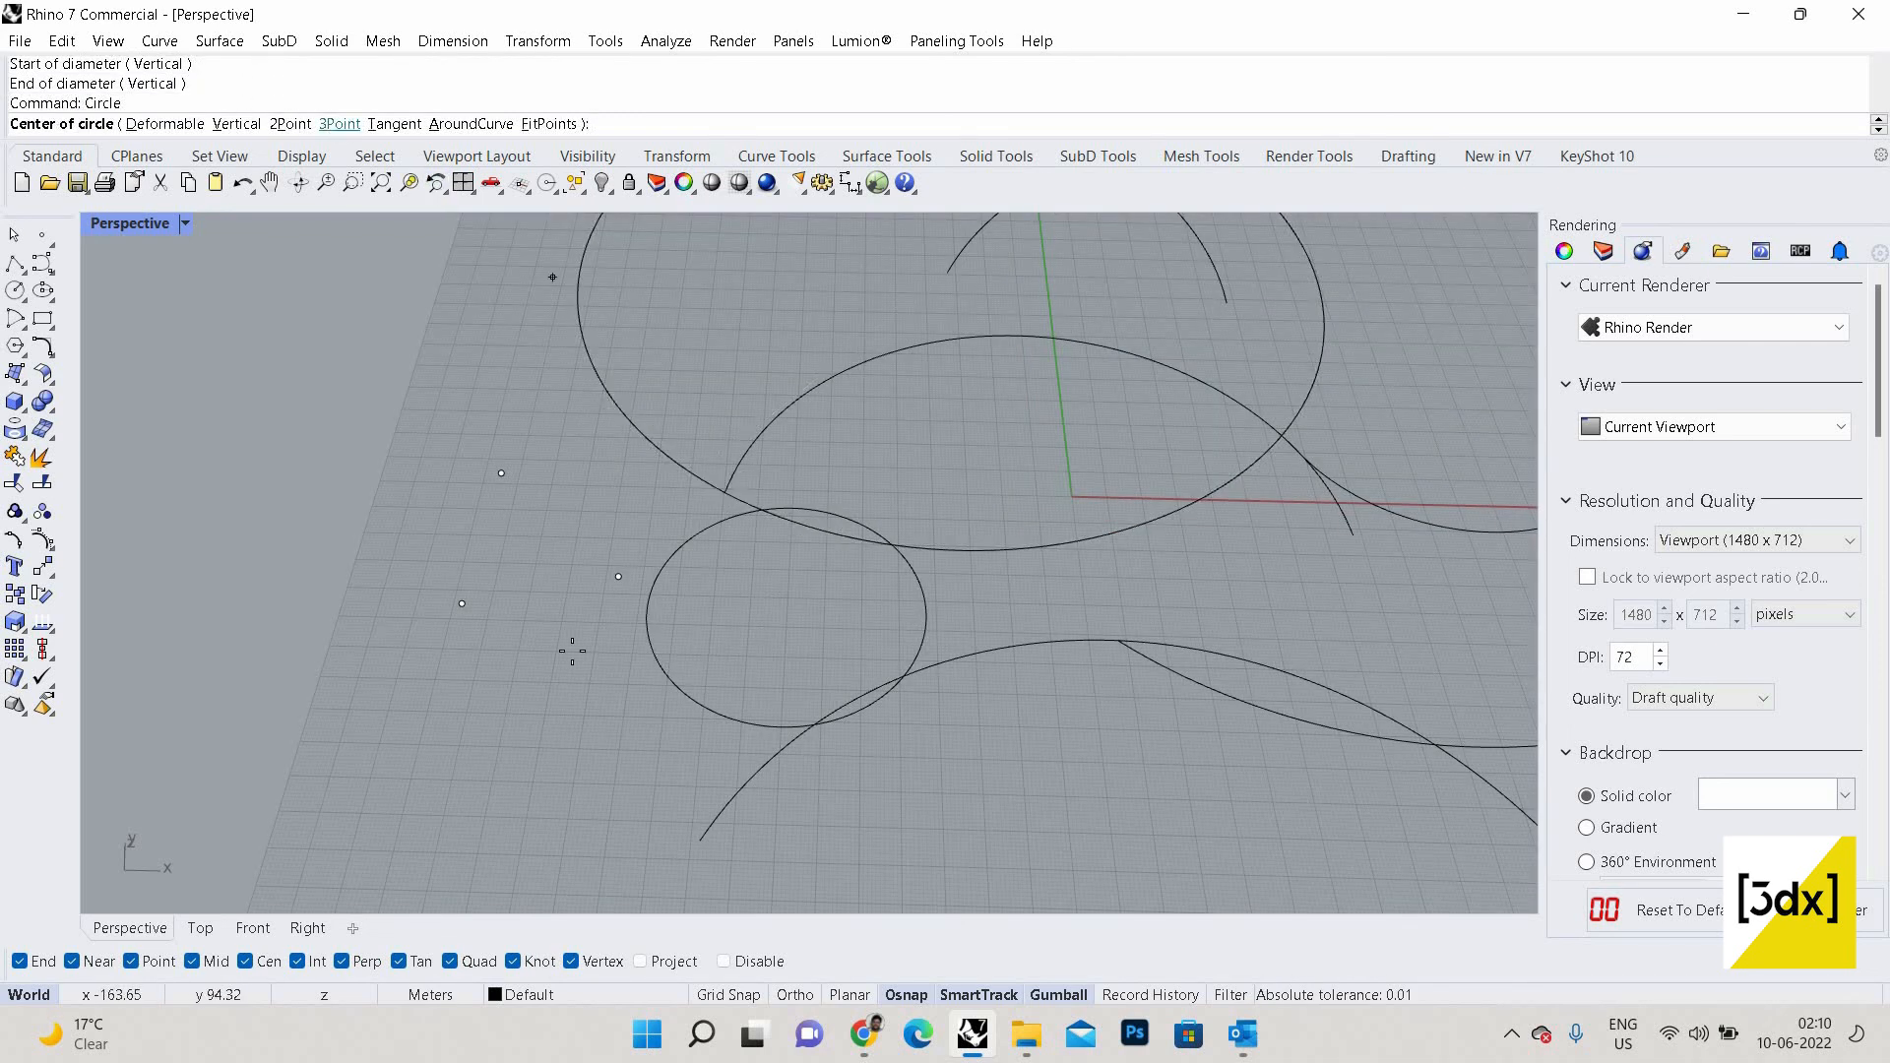
click(340, 125)
scroll(815, 694, down, 2)
scroll(811, 646, up, 3)
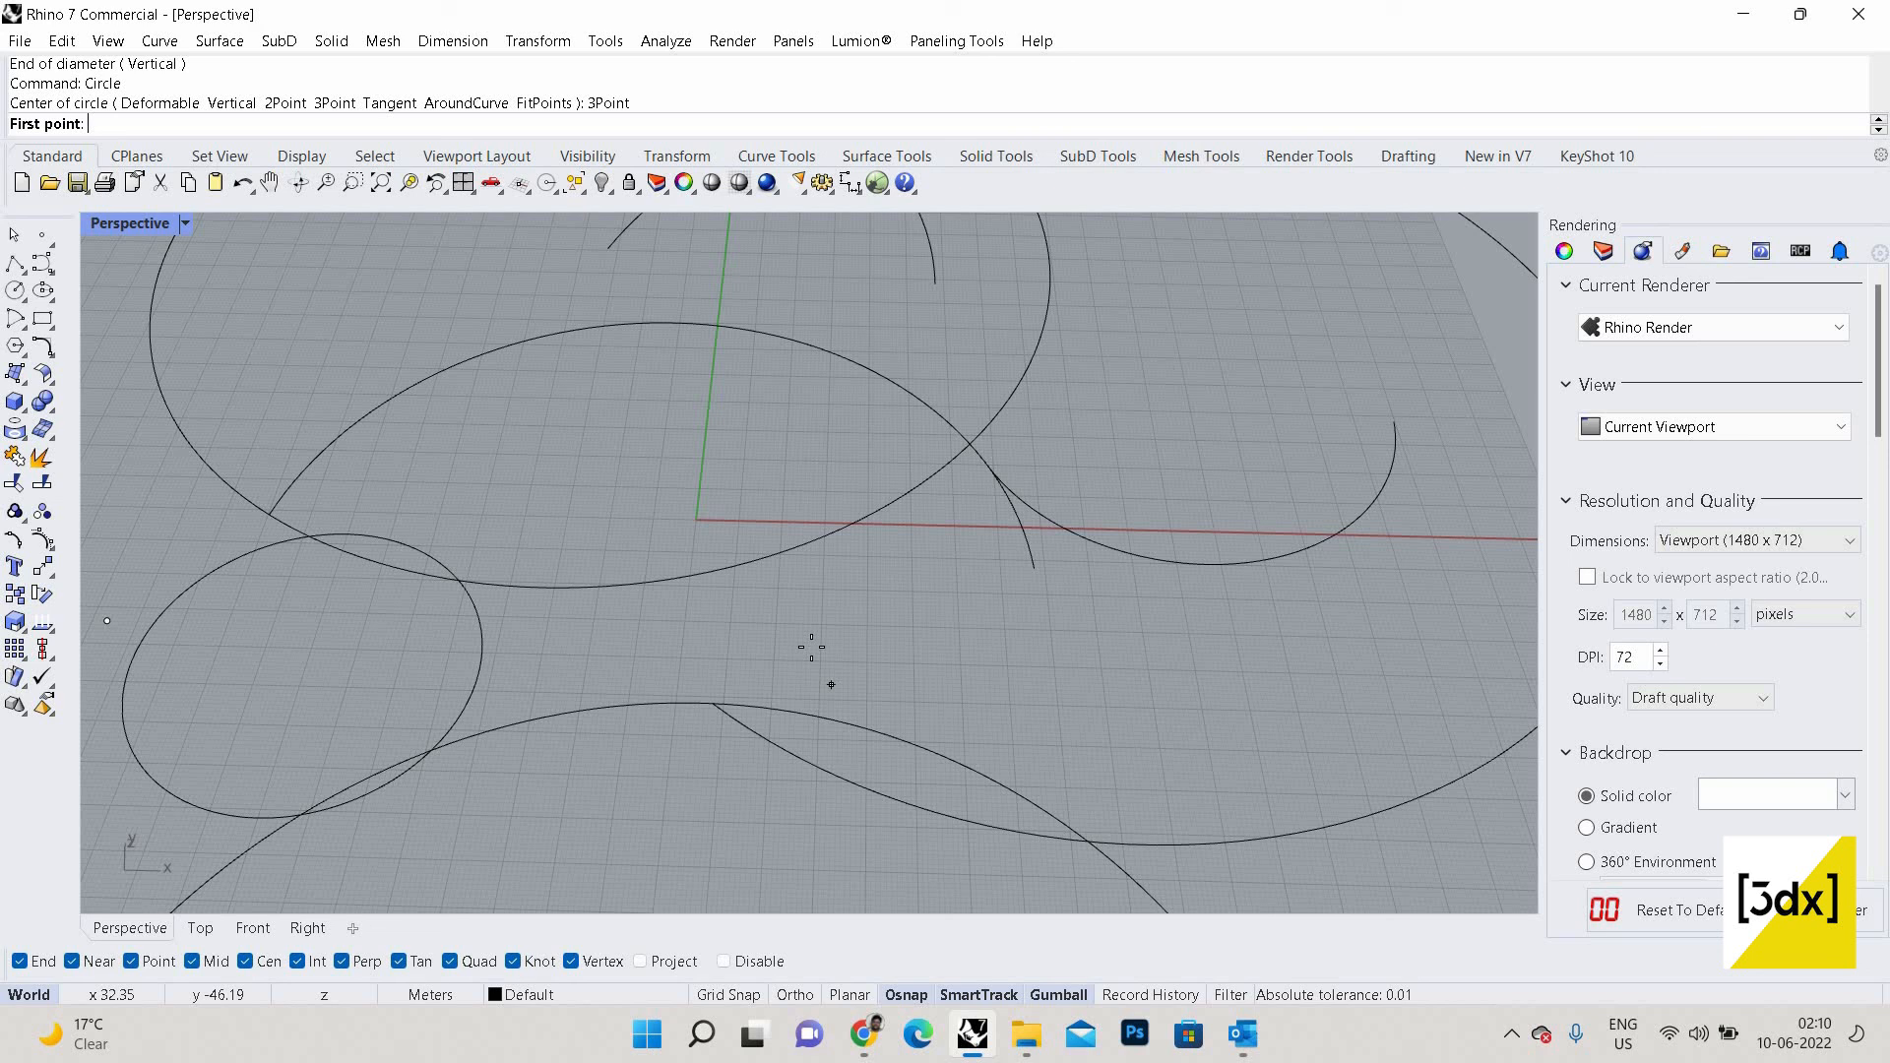
click(809, 715)
click(809, 542)
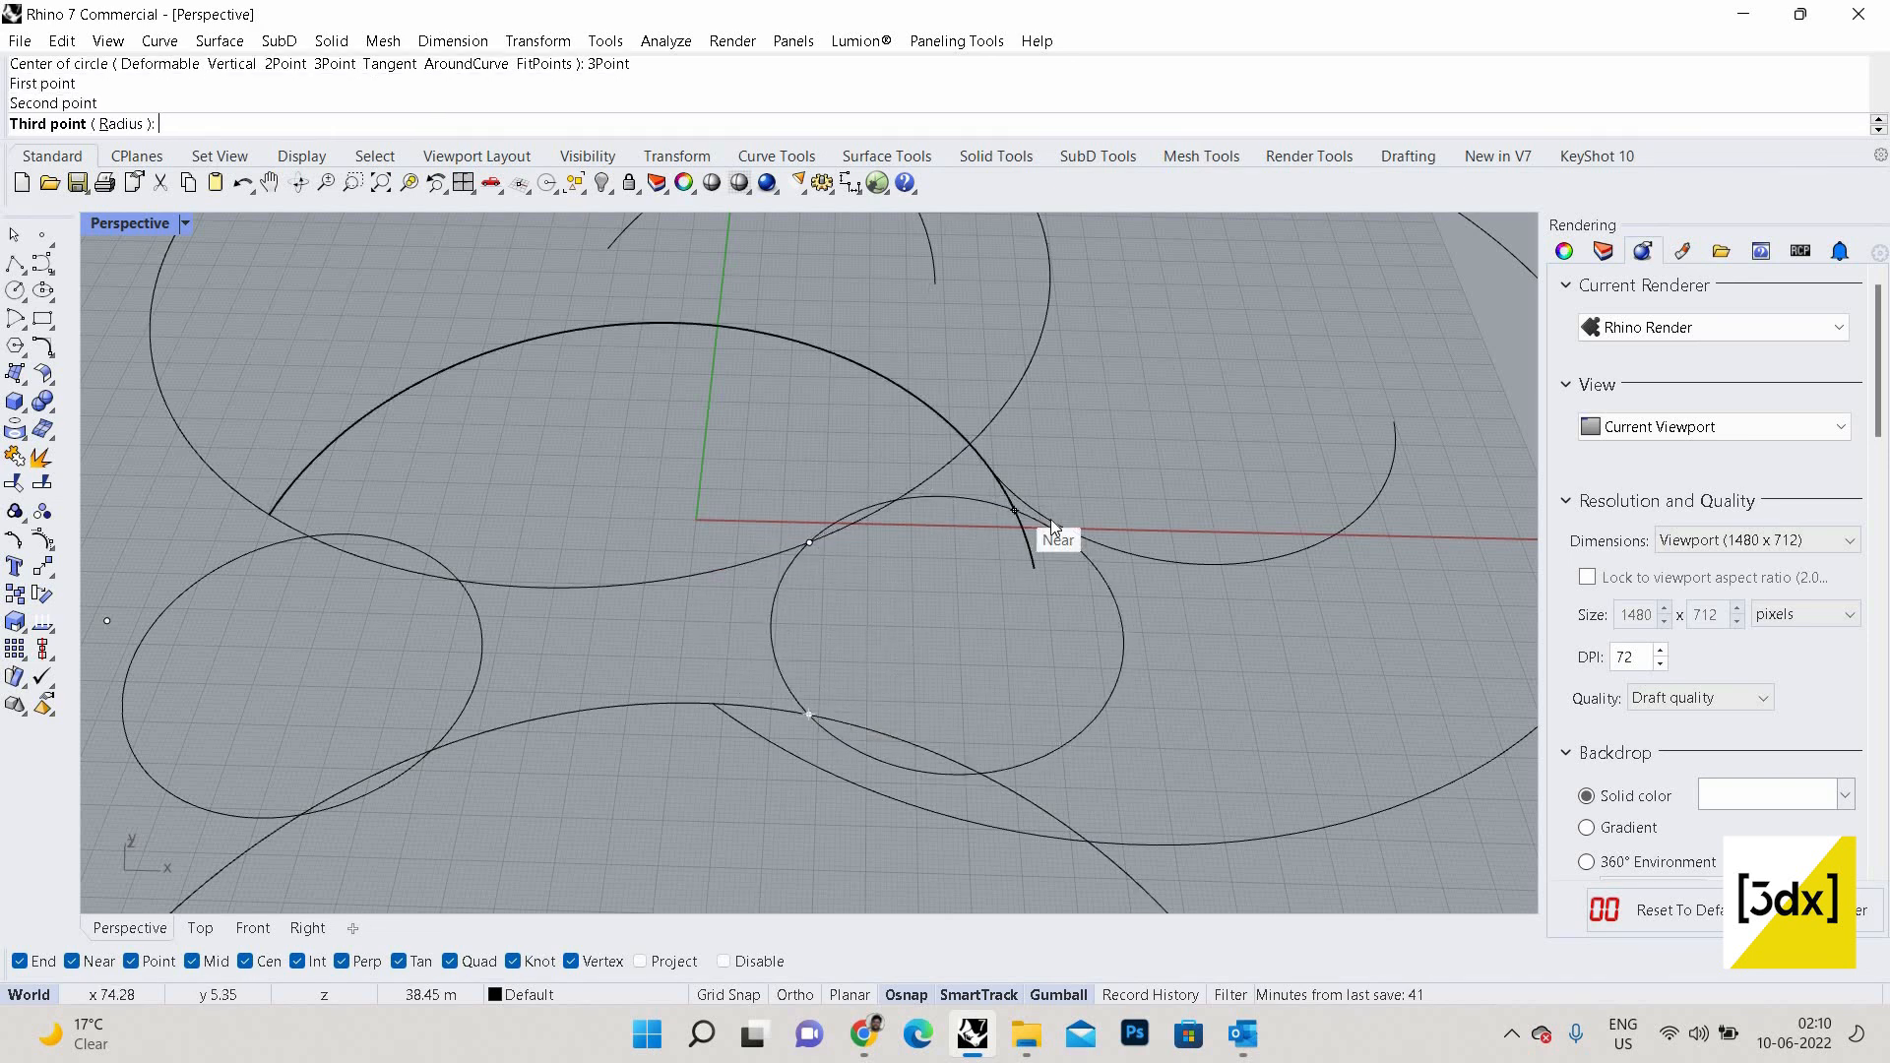
click(1047, 518)
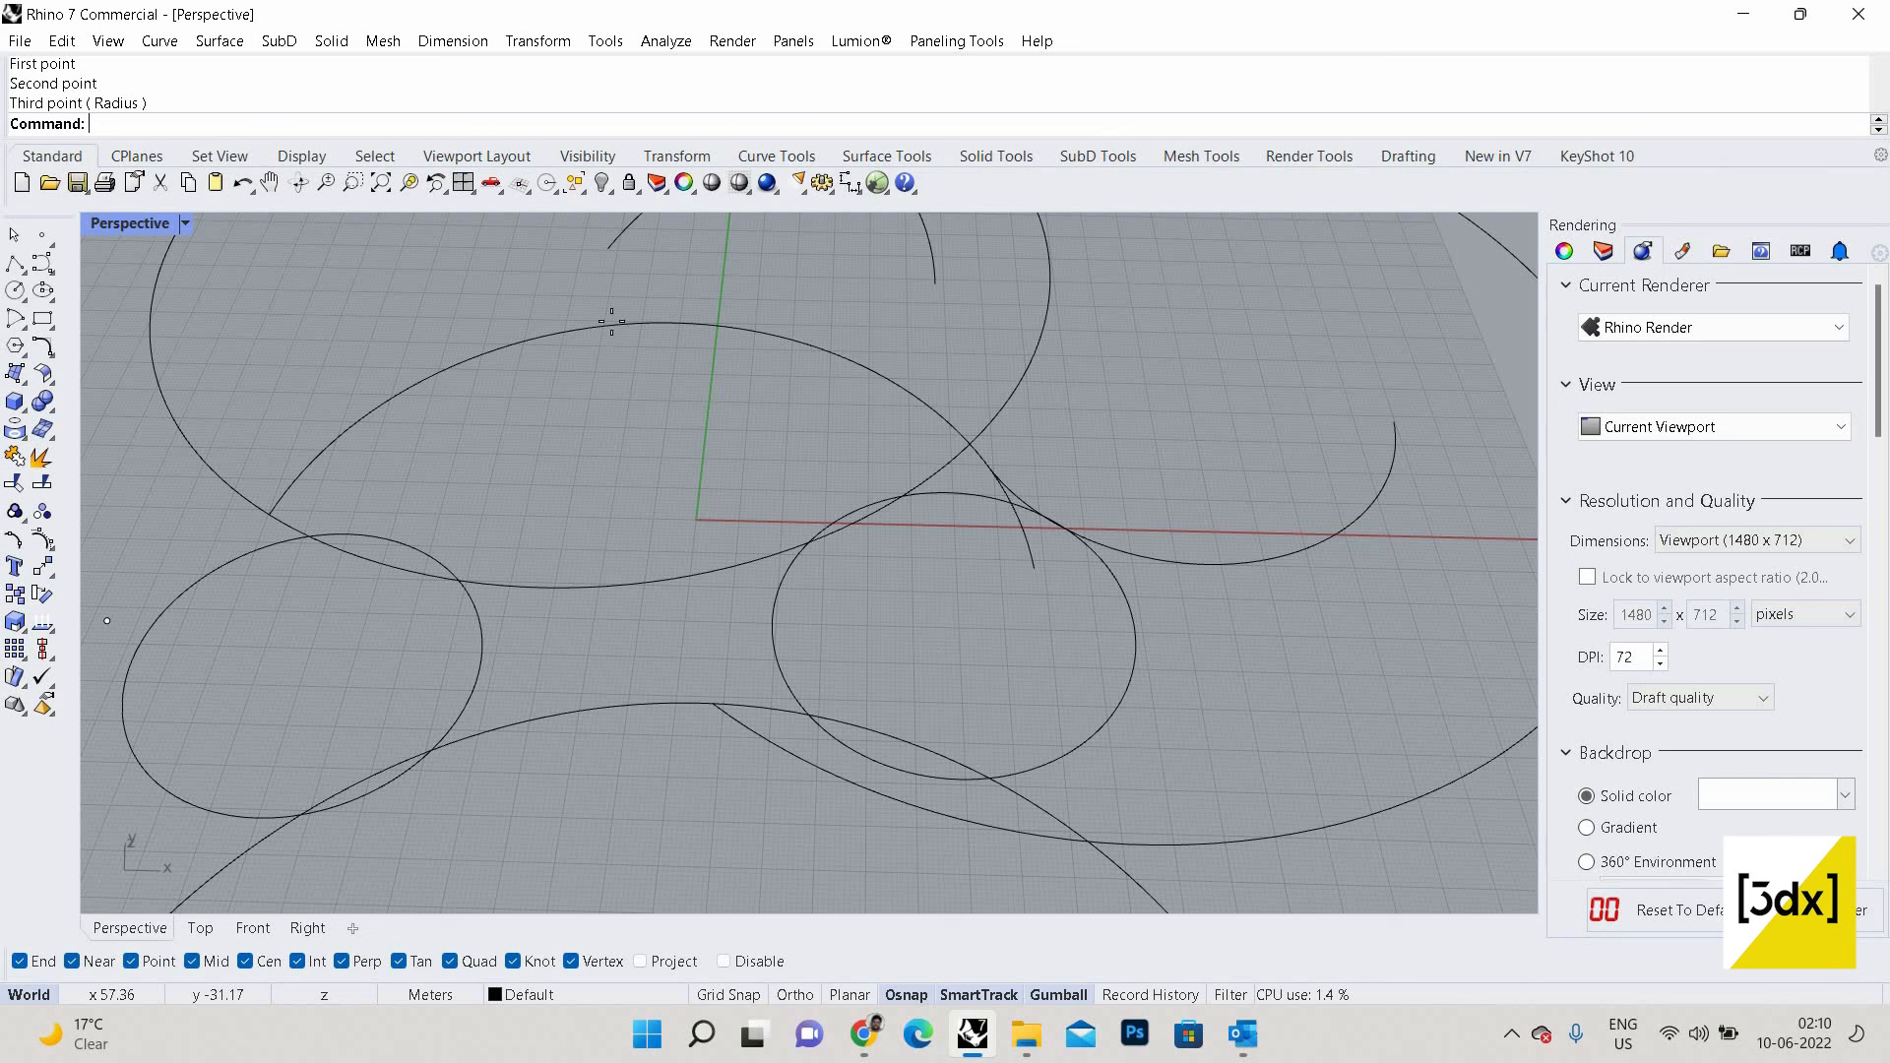
Draw a Tangent circle touching the large circular curve's right quadrant, sized by two points near the big arc on its right.
key(Return)
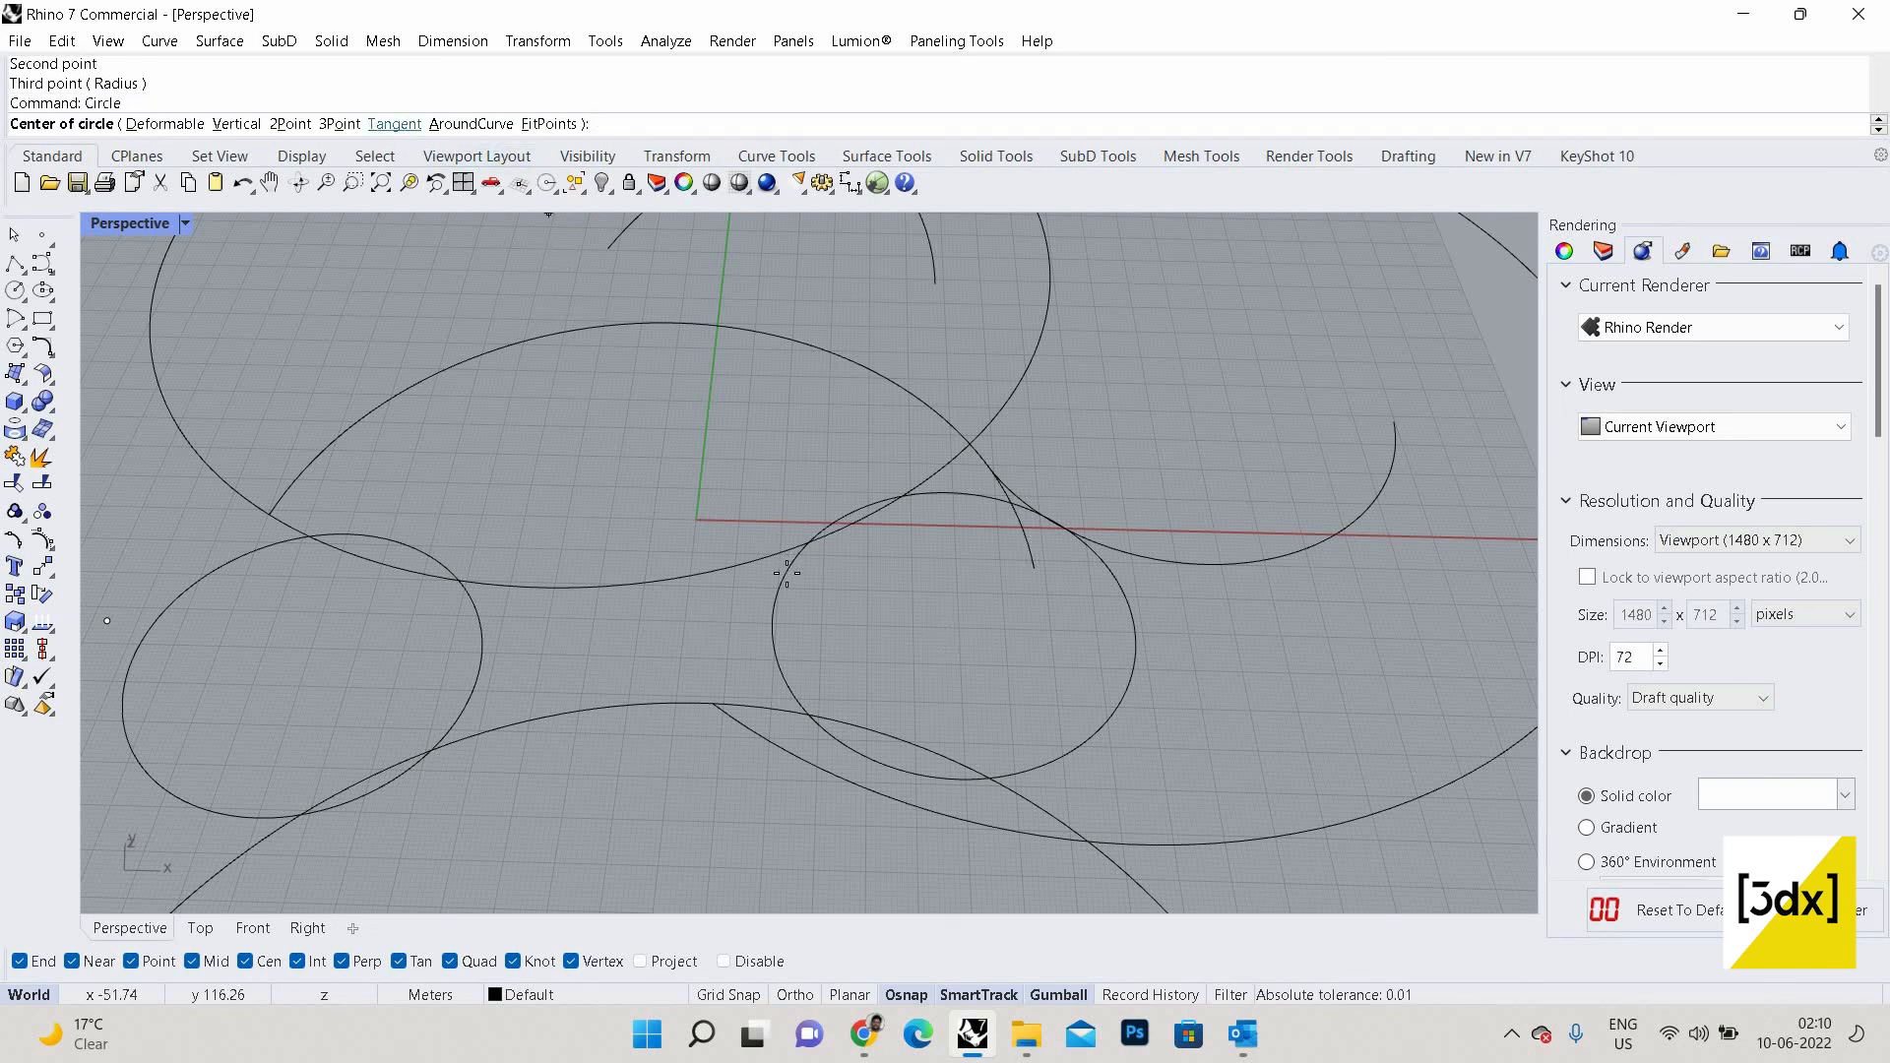
click(394, 124)
scroll(680, 645, down, 8)
scroll(819, 561, up, 5)
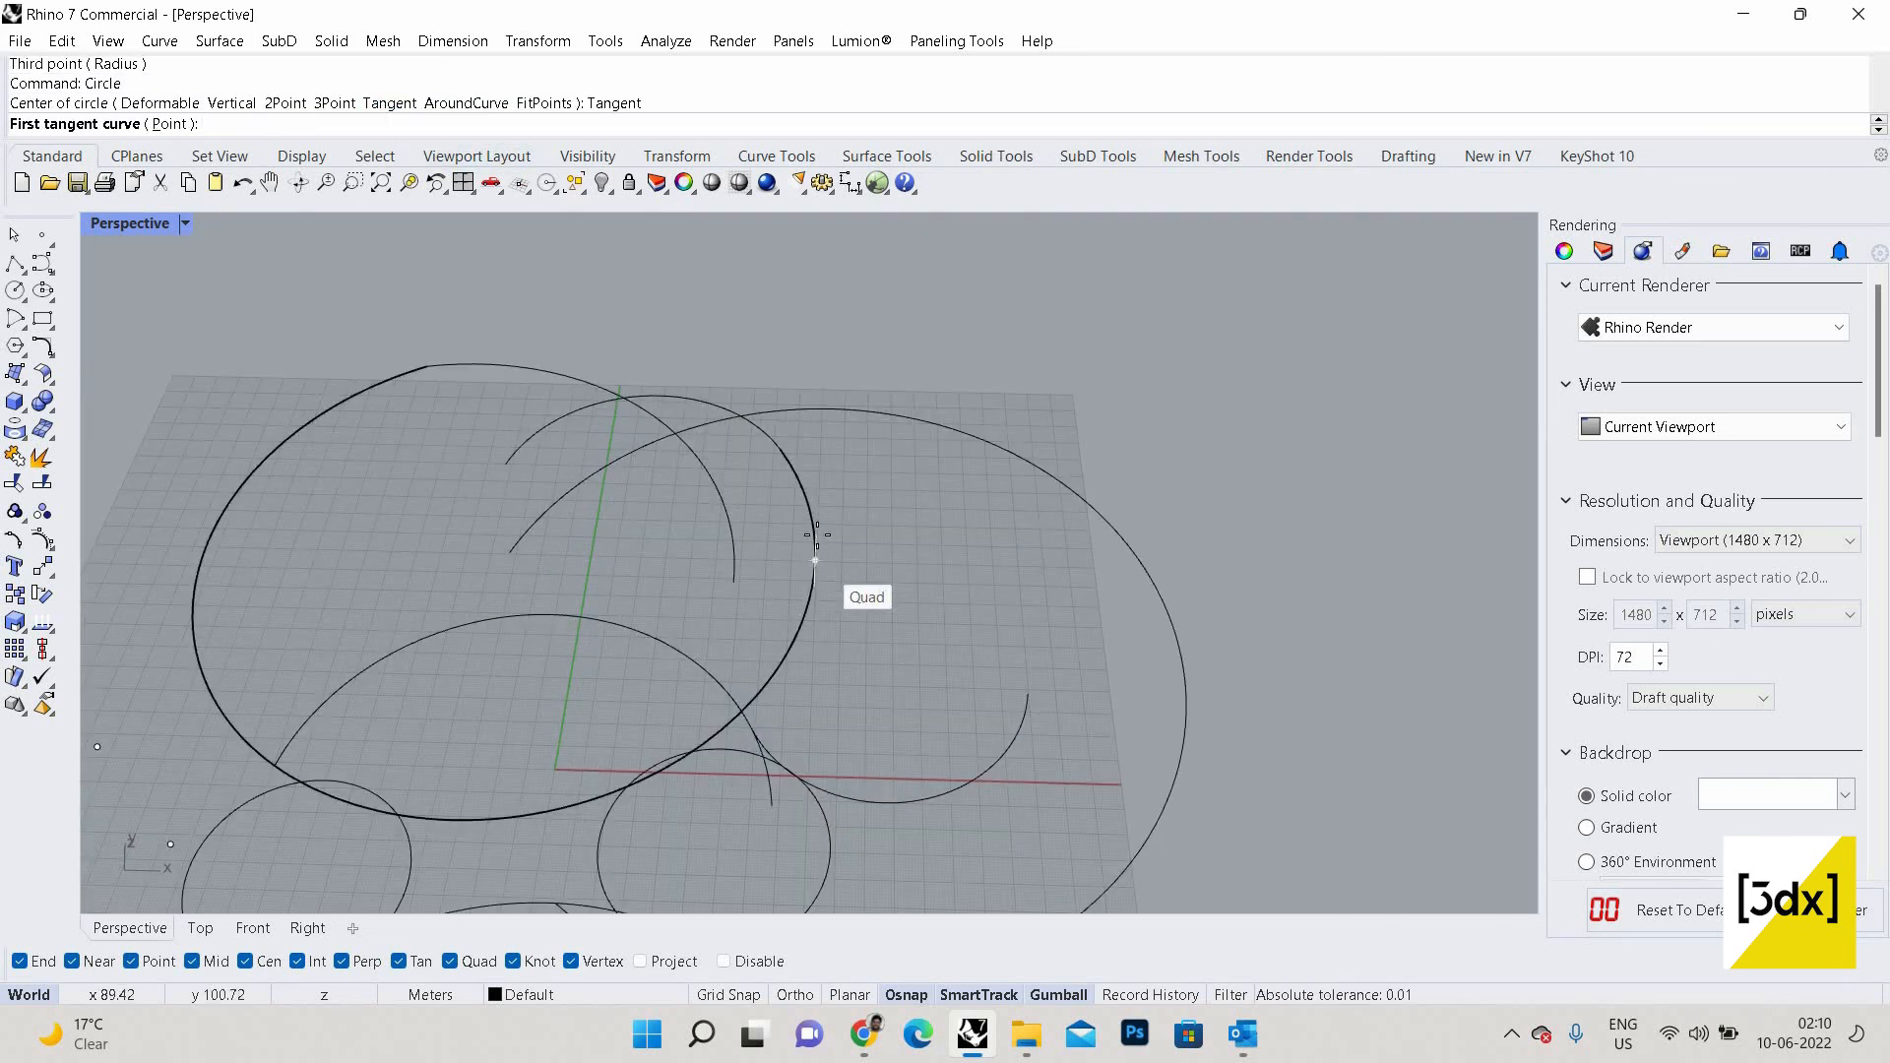
click(815, 566)
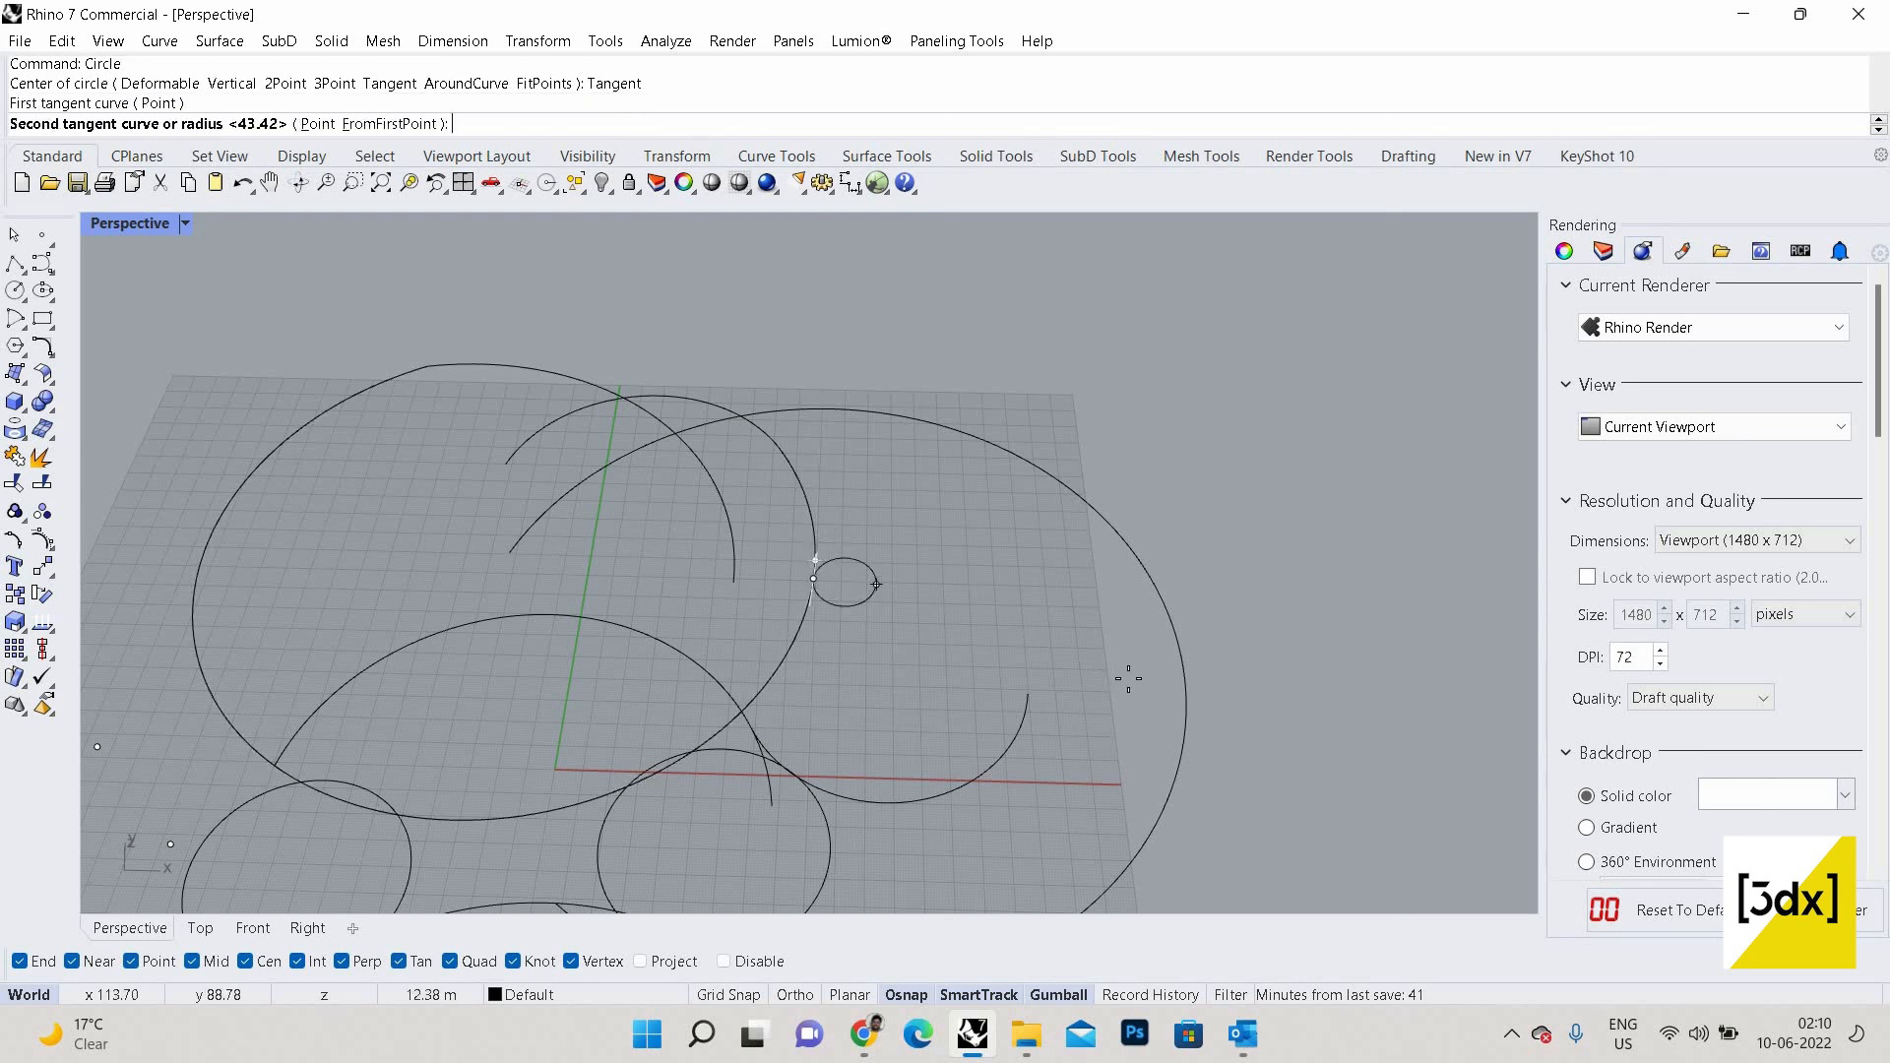
click(1128, 678)
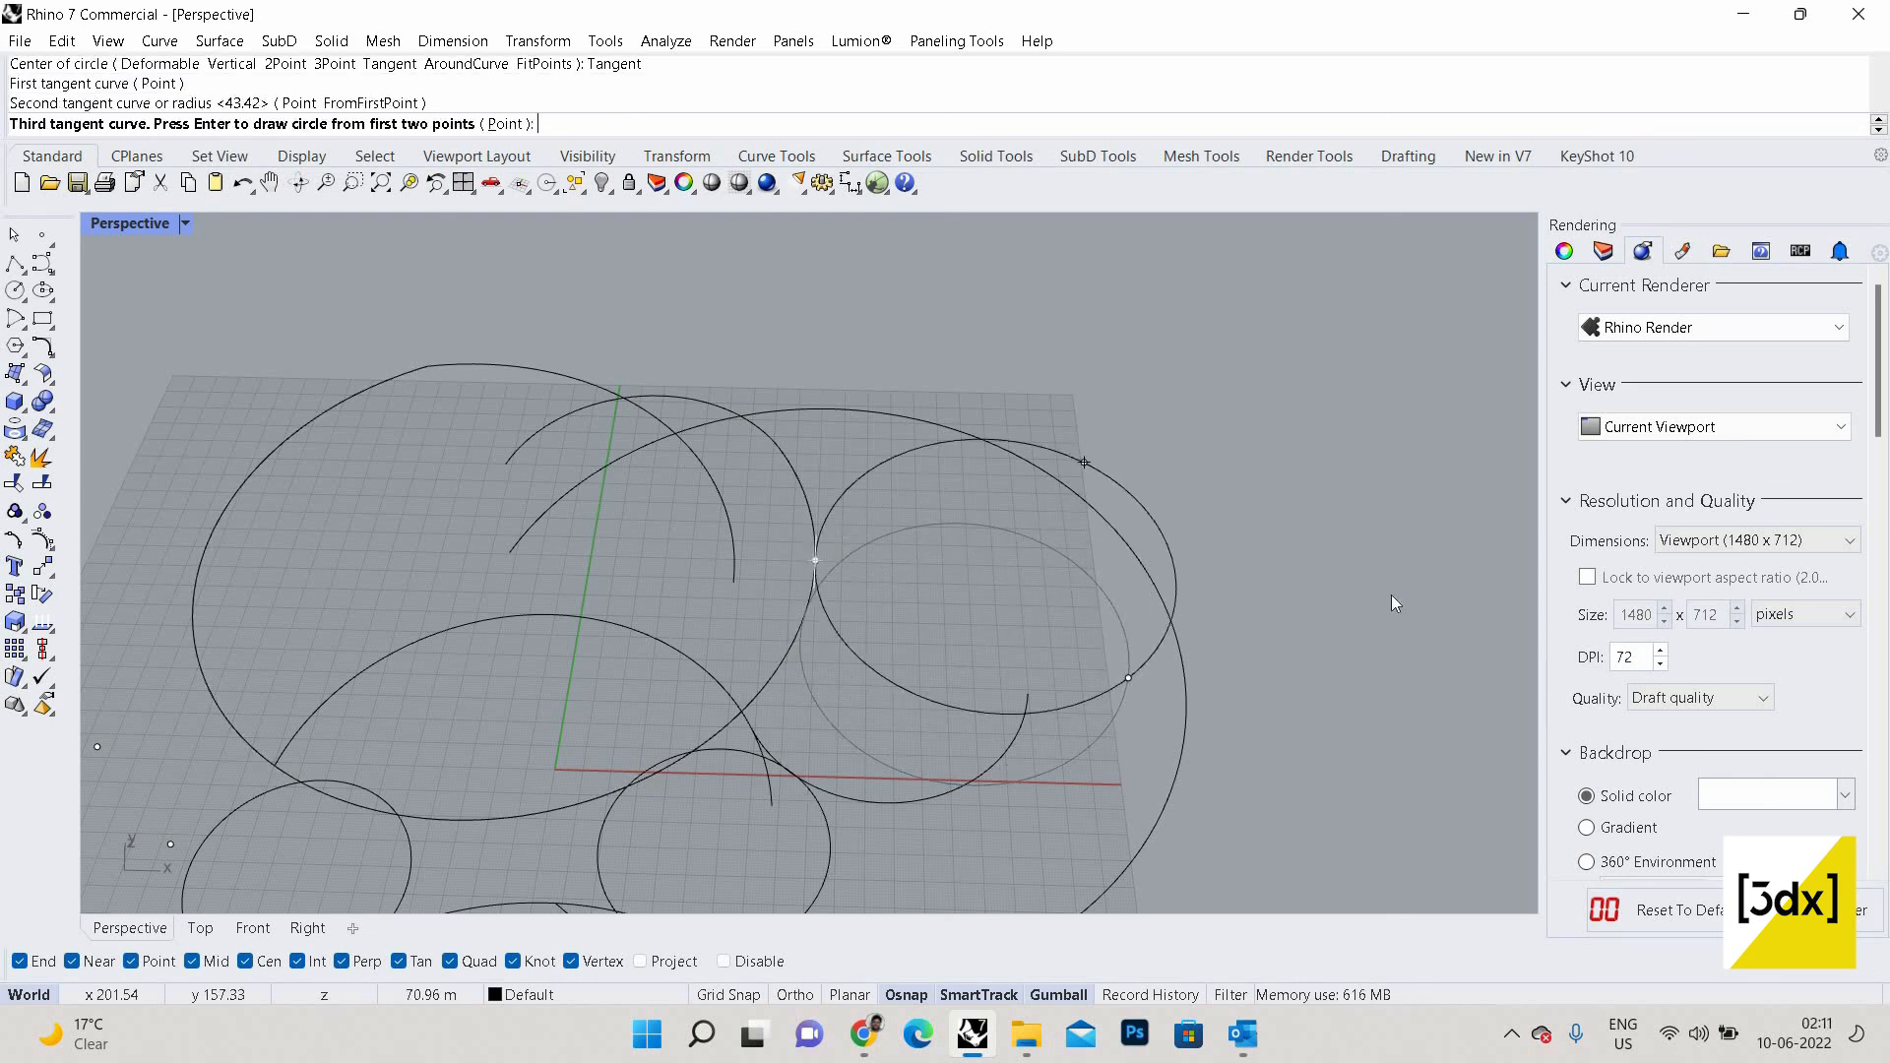
click(1170, 617)
key(Return)
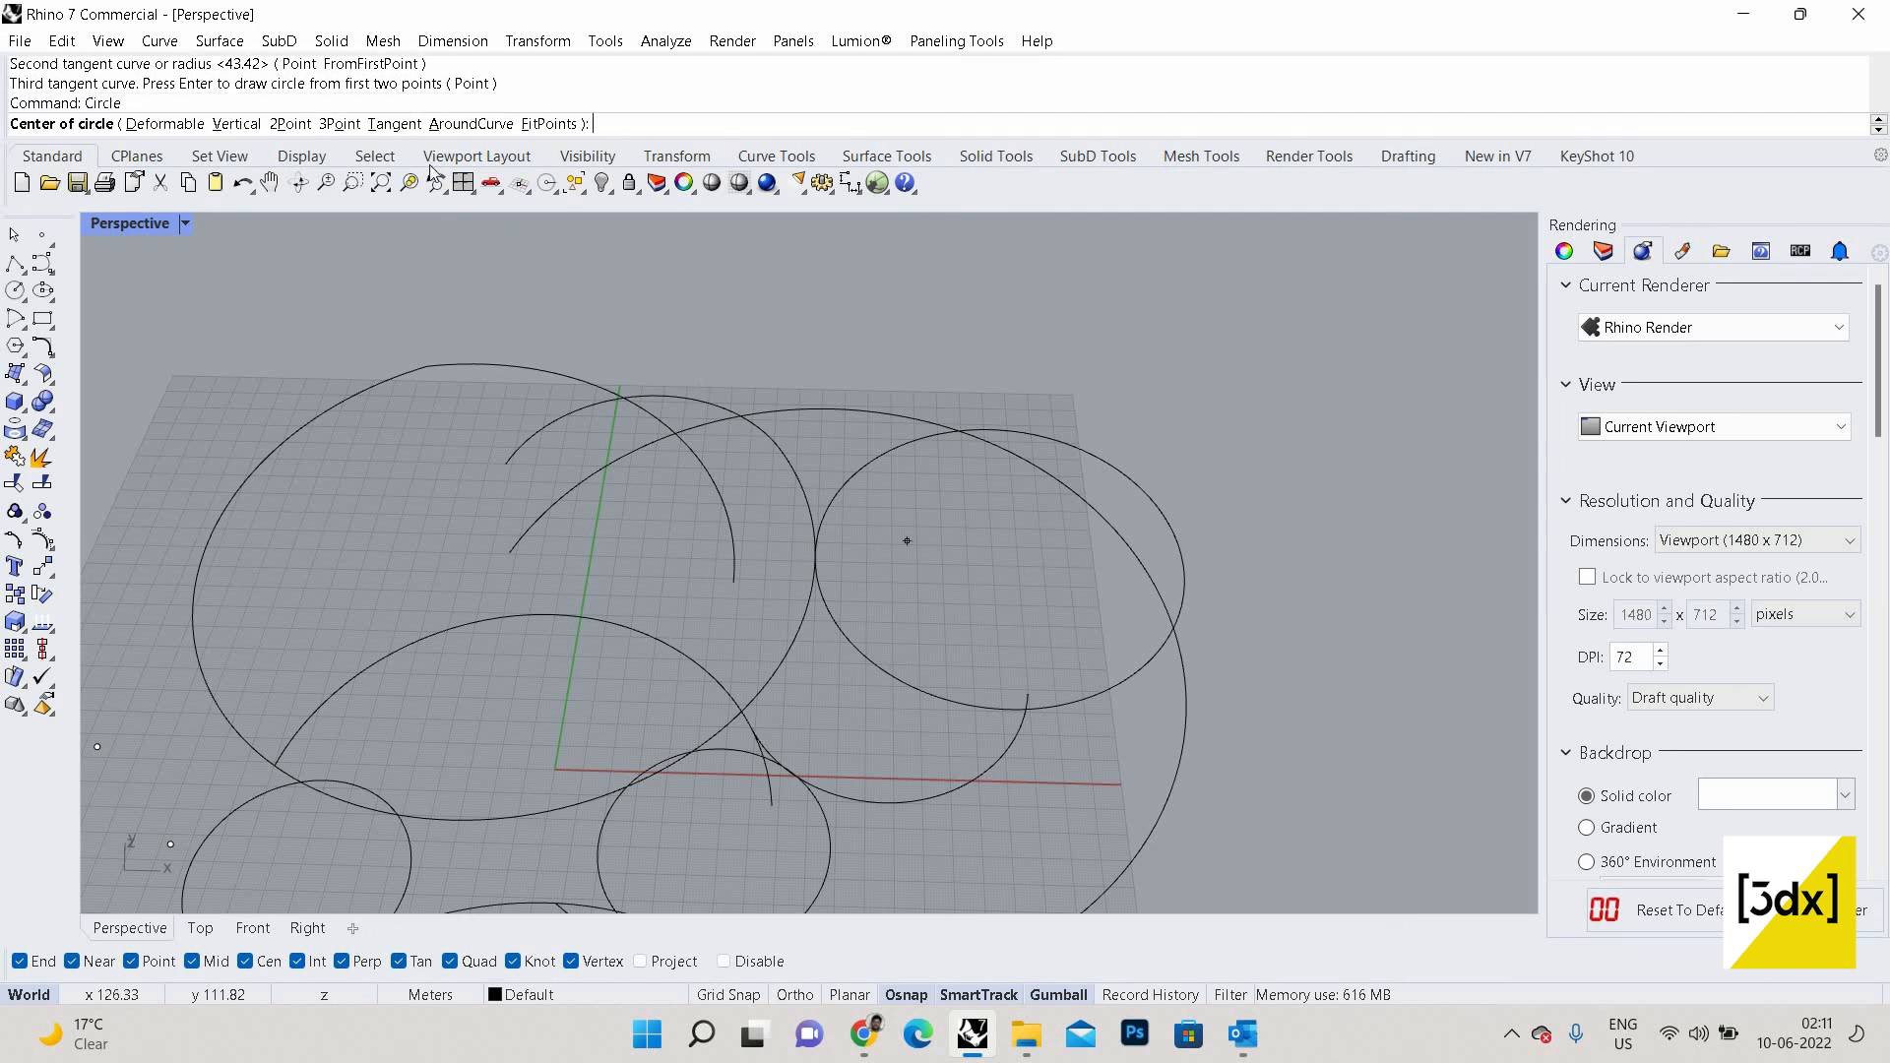
scroll(934, 520, down, 5)
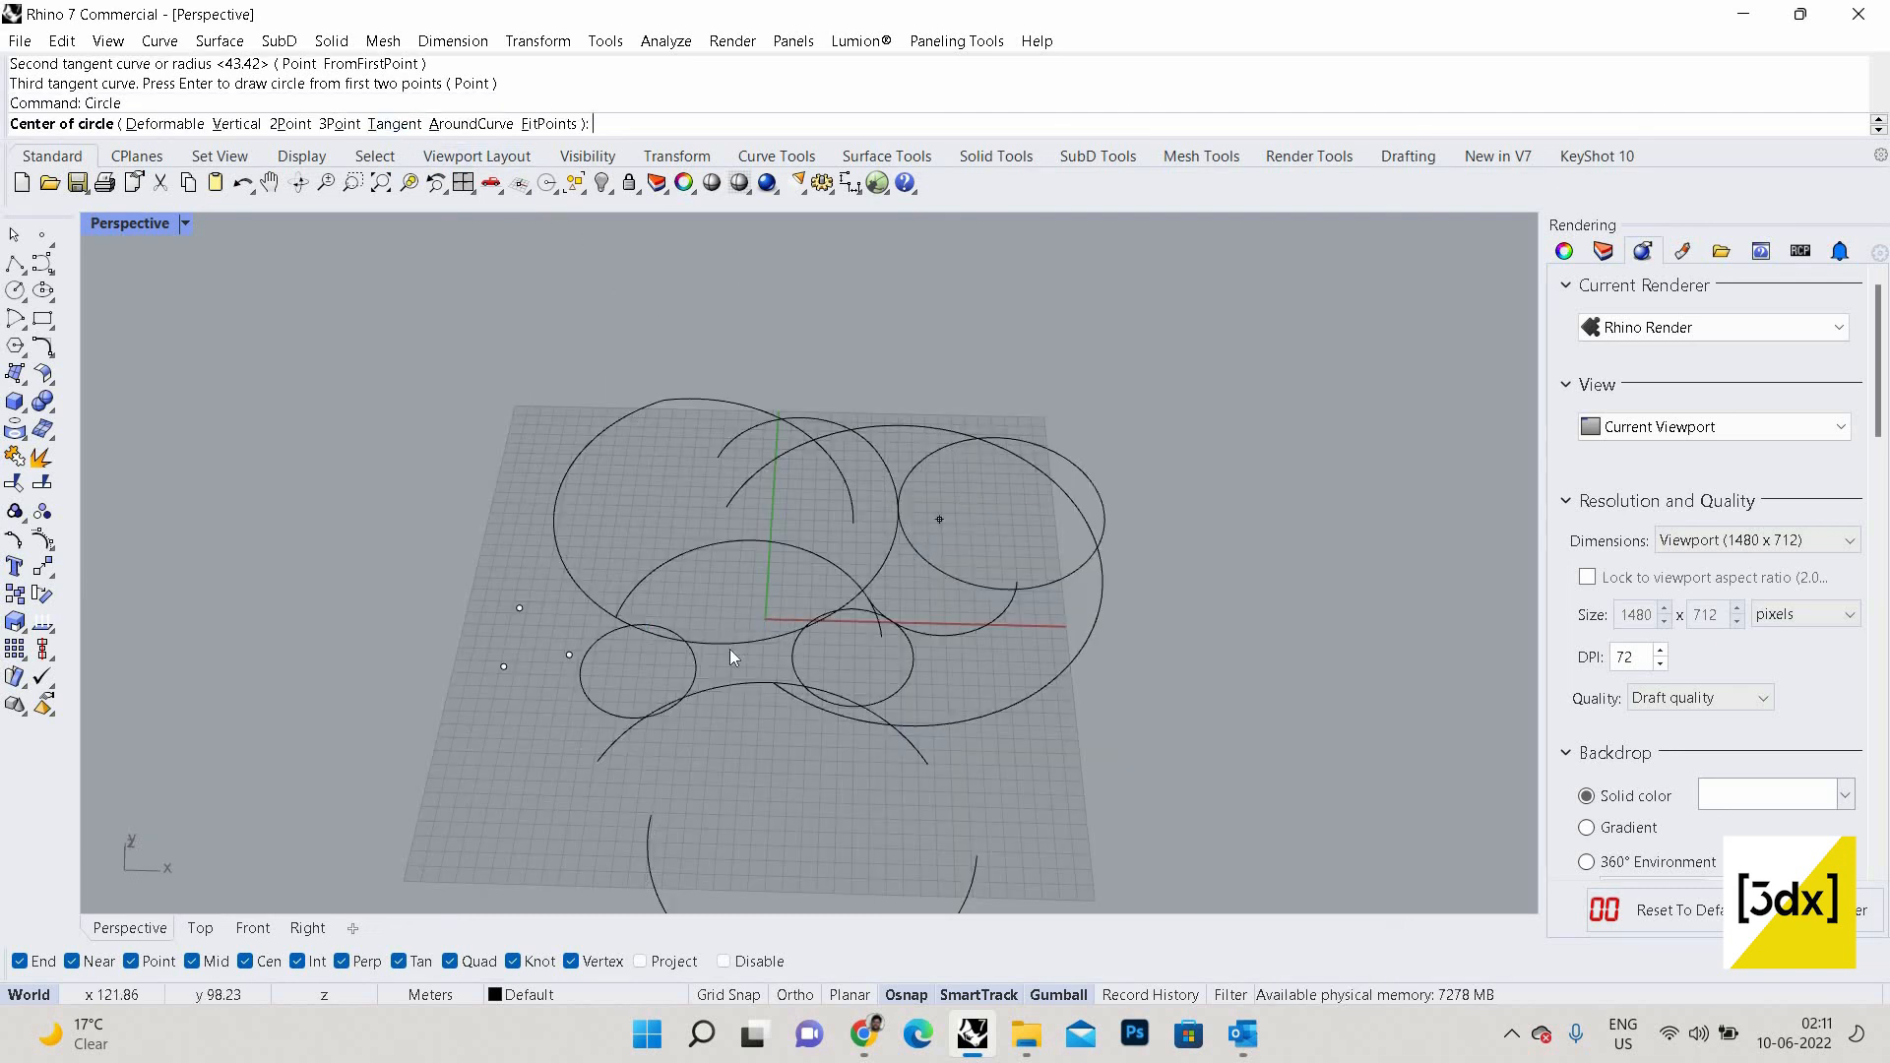
scroll(790, 619, up, 4)
key(Escape)
Draw a Vertical rectangle with its base edge beyond the grid's far side, above the circular curves.
right_drag(87, 405, 97, 389)
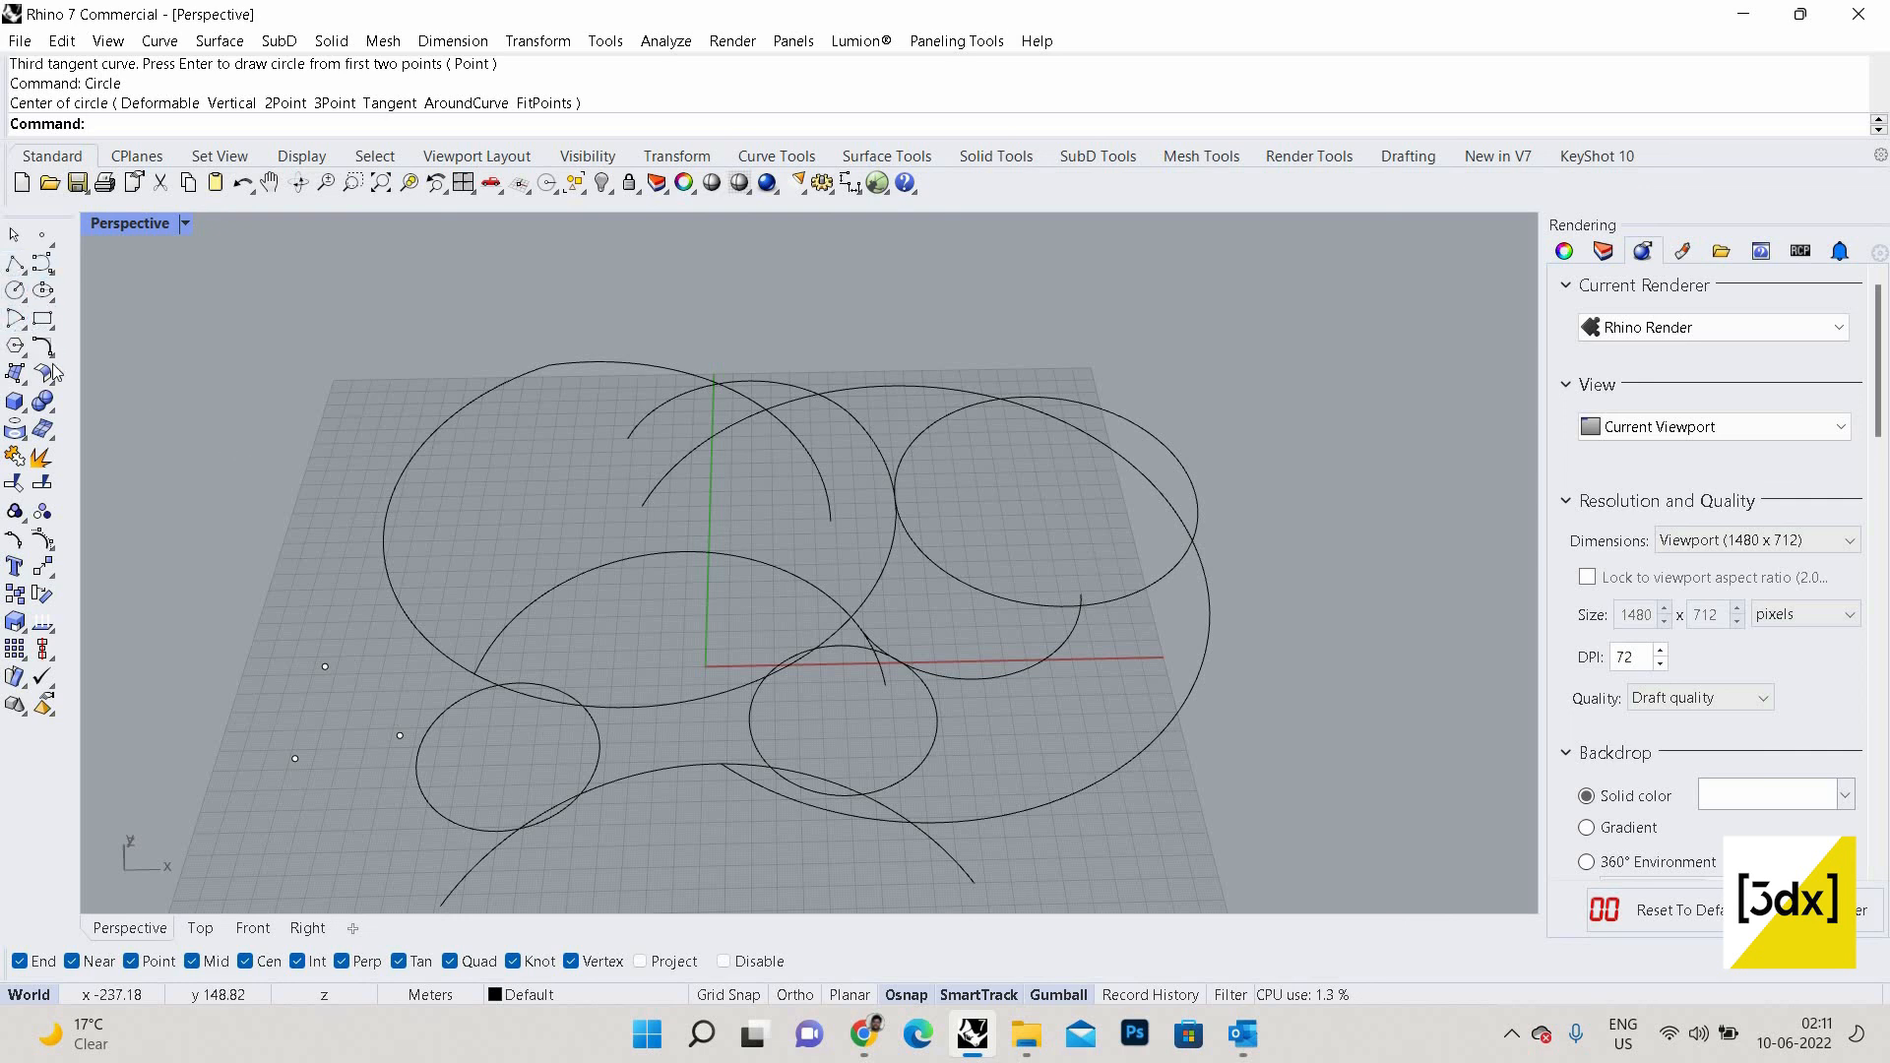
click(42, 318)
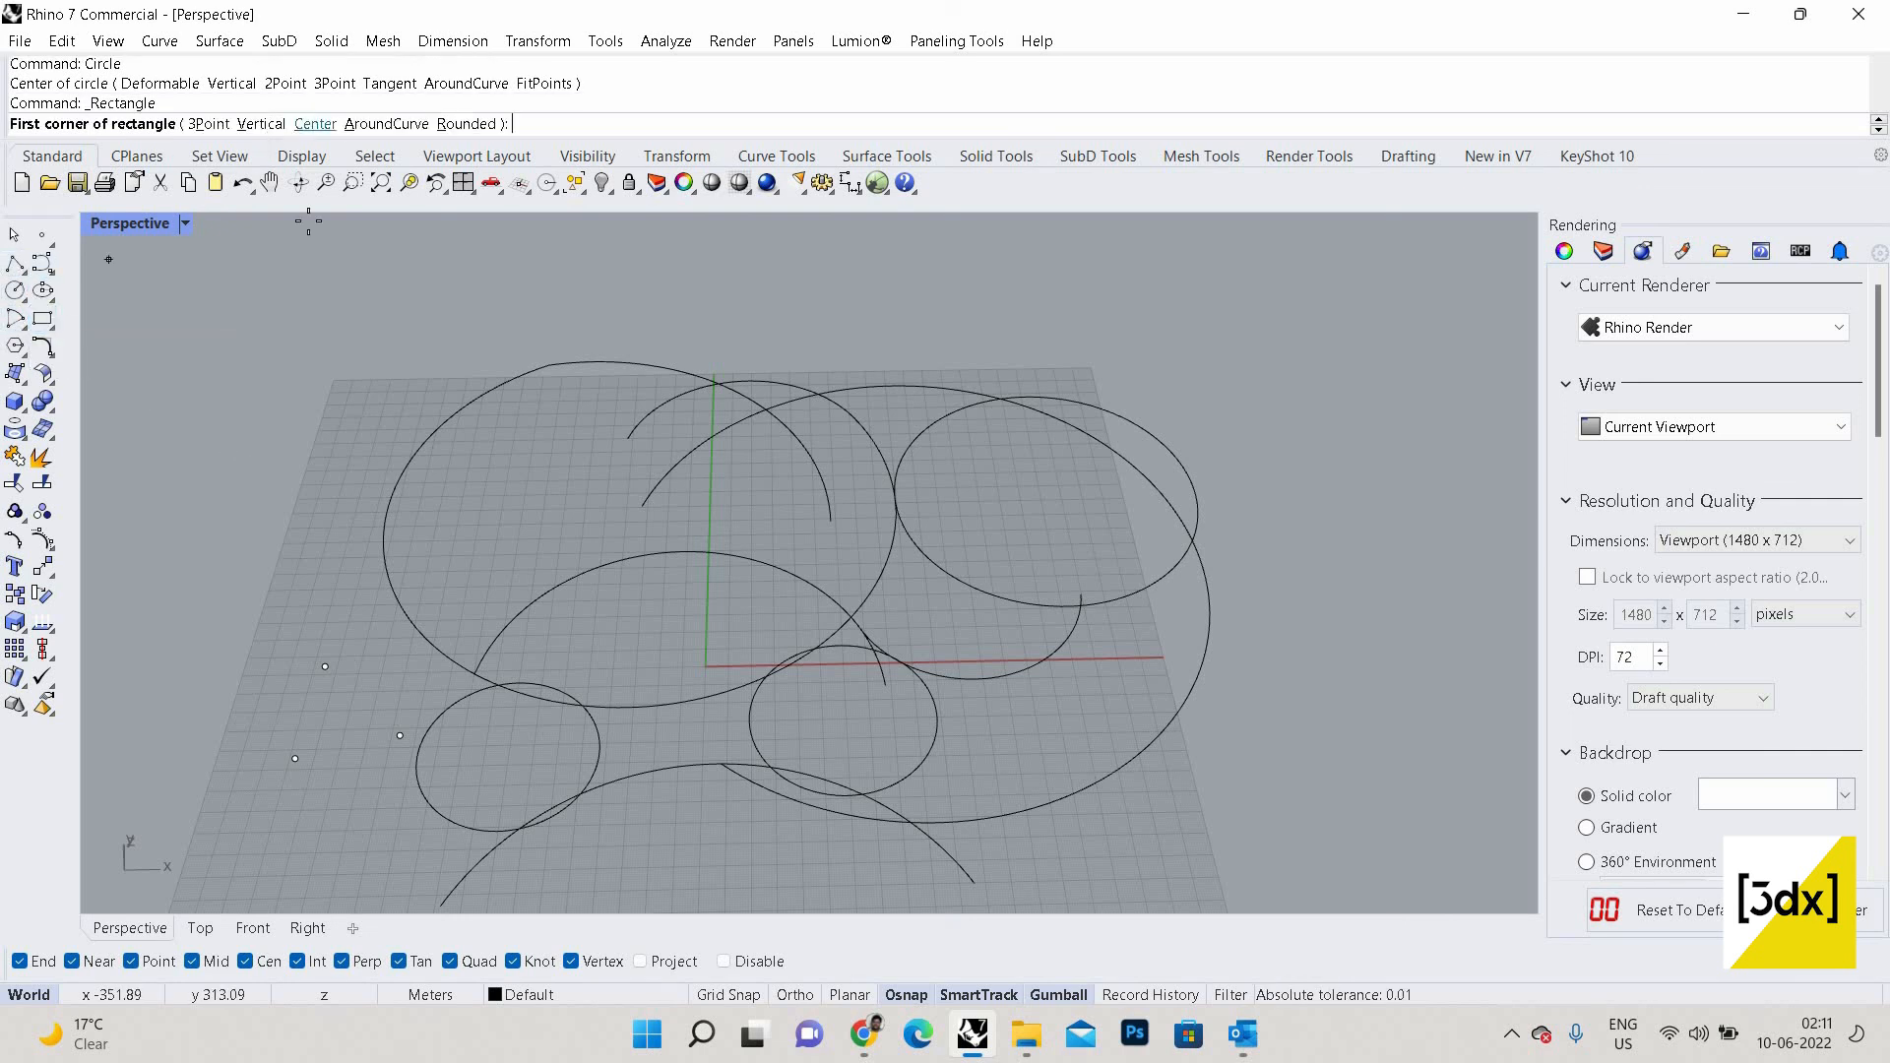
click(259, 123)
click(760, 304)
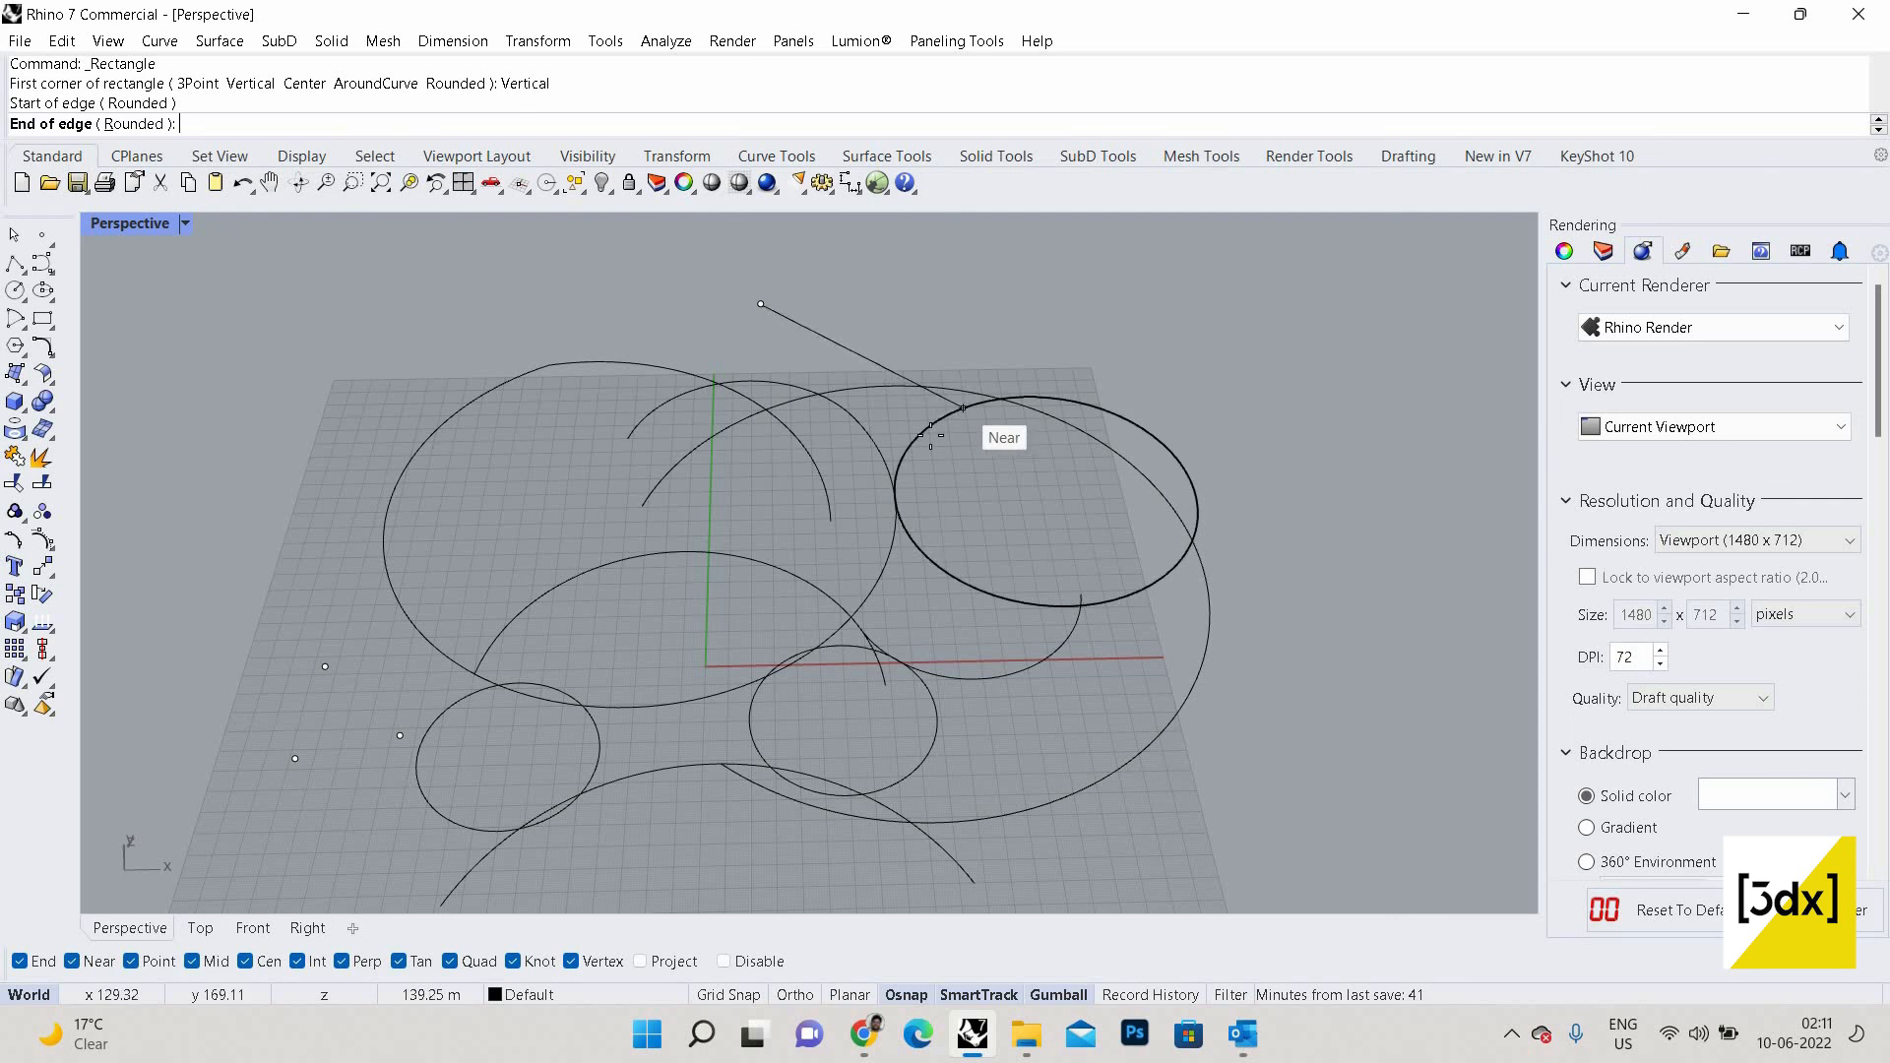
click(1004, 334)
click(897, 506)
scroll(793, 579, down, 7)
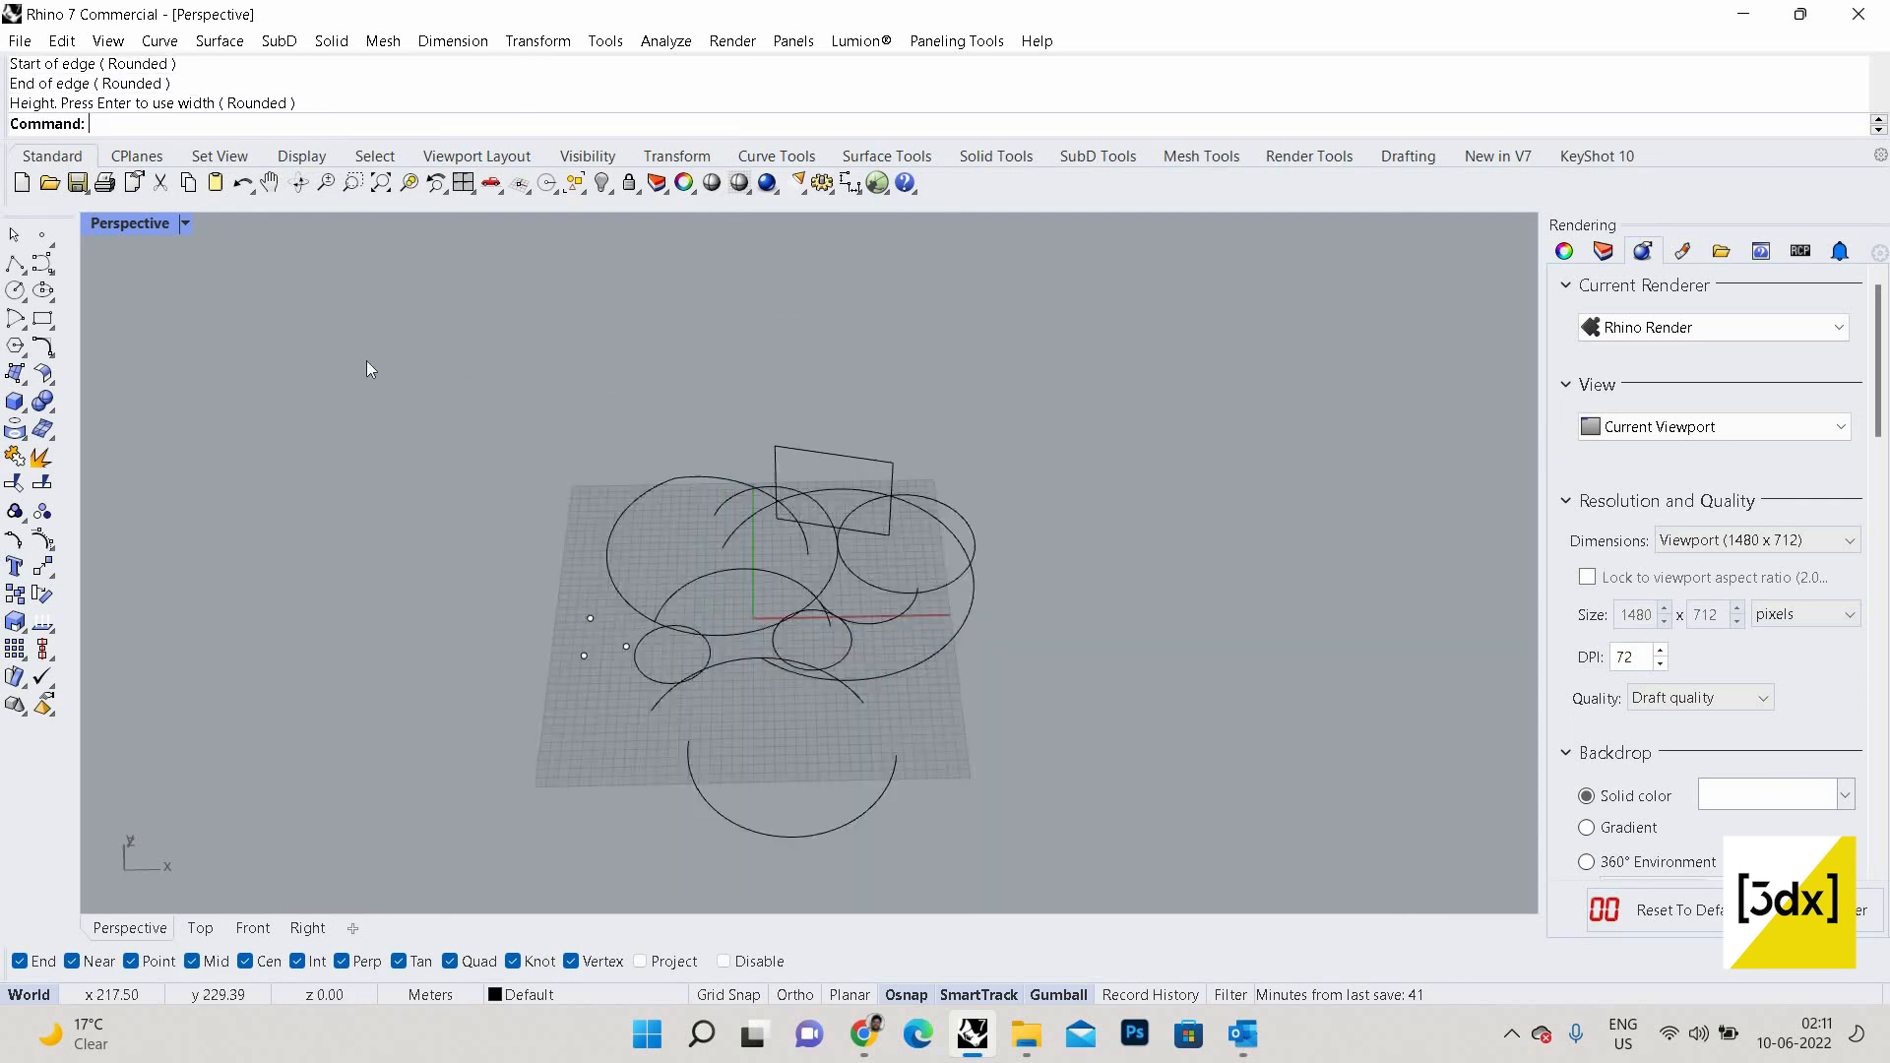
Draw an AroundCurve circle about 82 m in diameter, centred on the vertical rectangle's upper edge.
scroll(366, 369, up, 5)
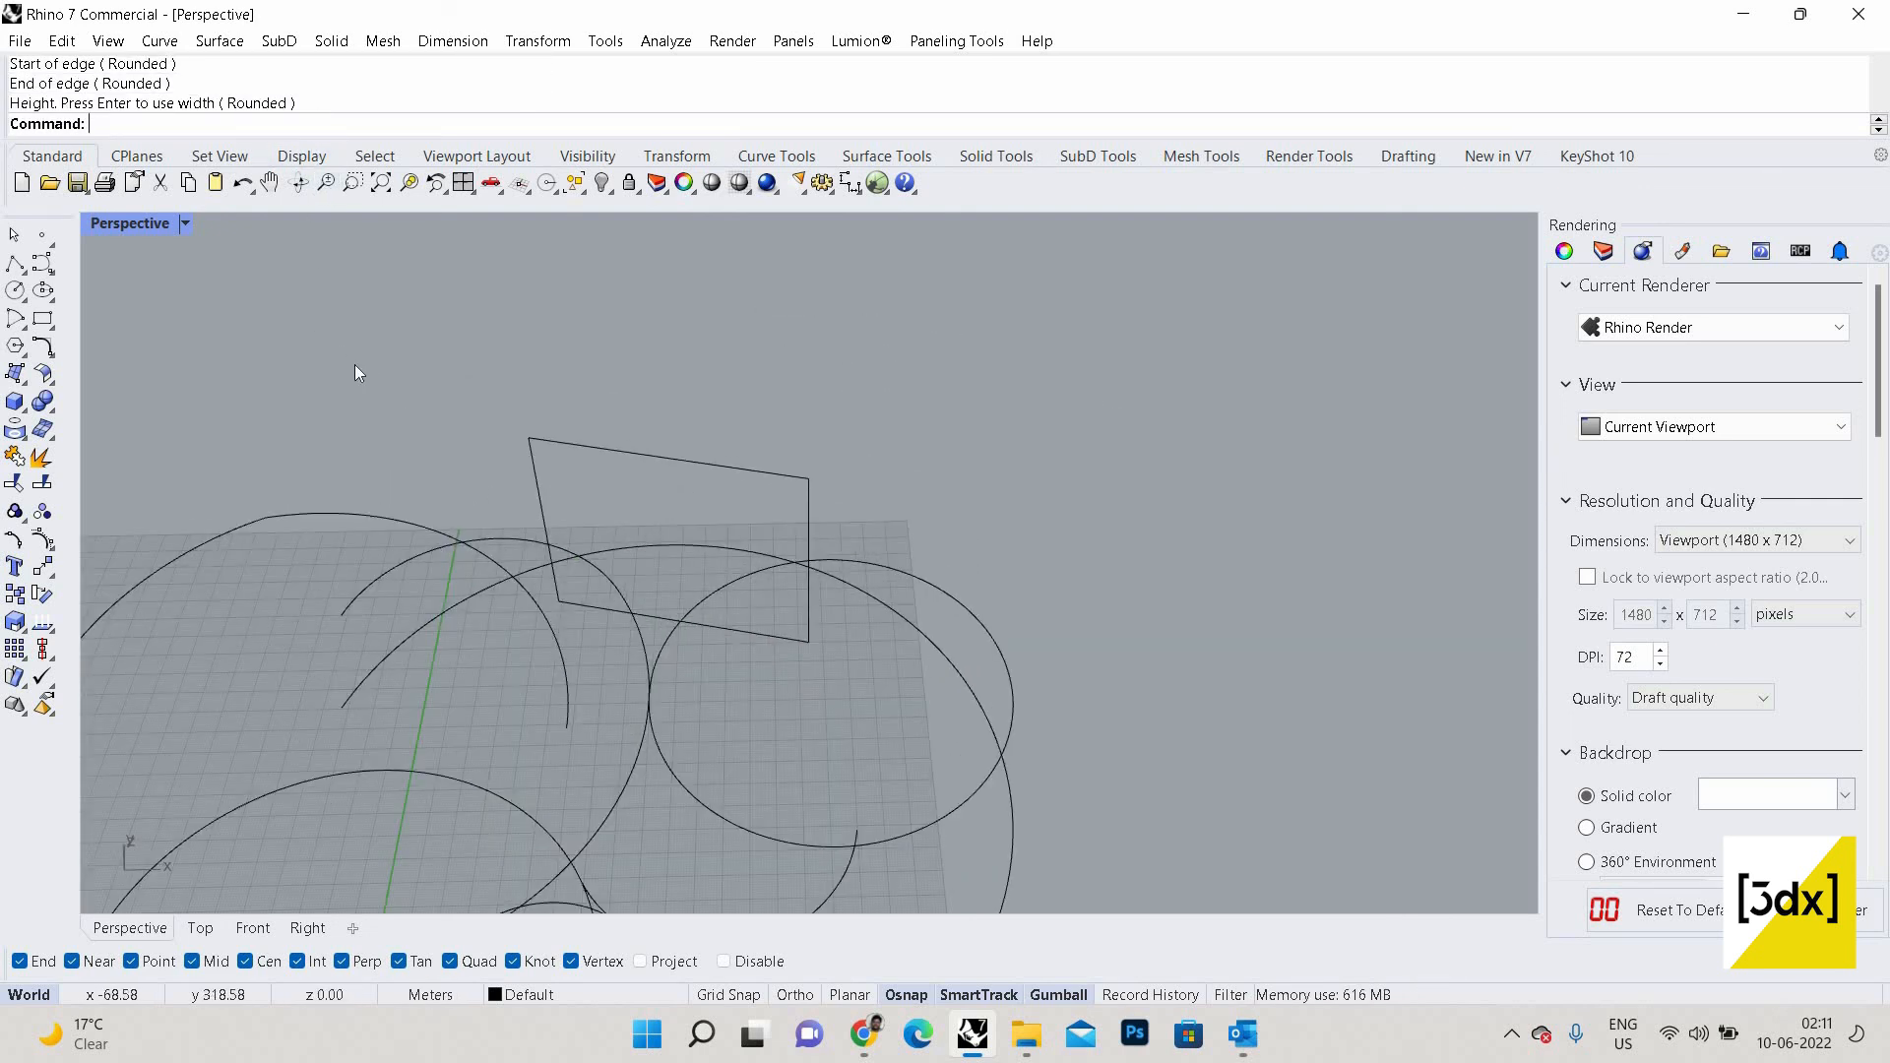
text(circle)
key(Return)
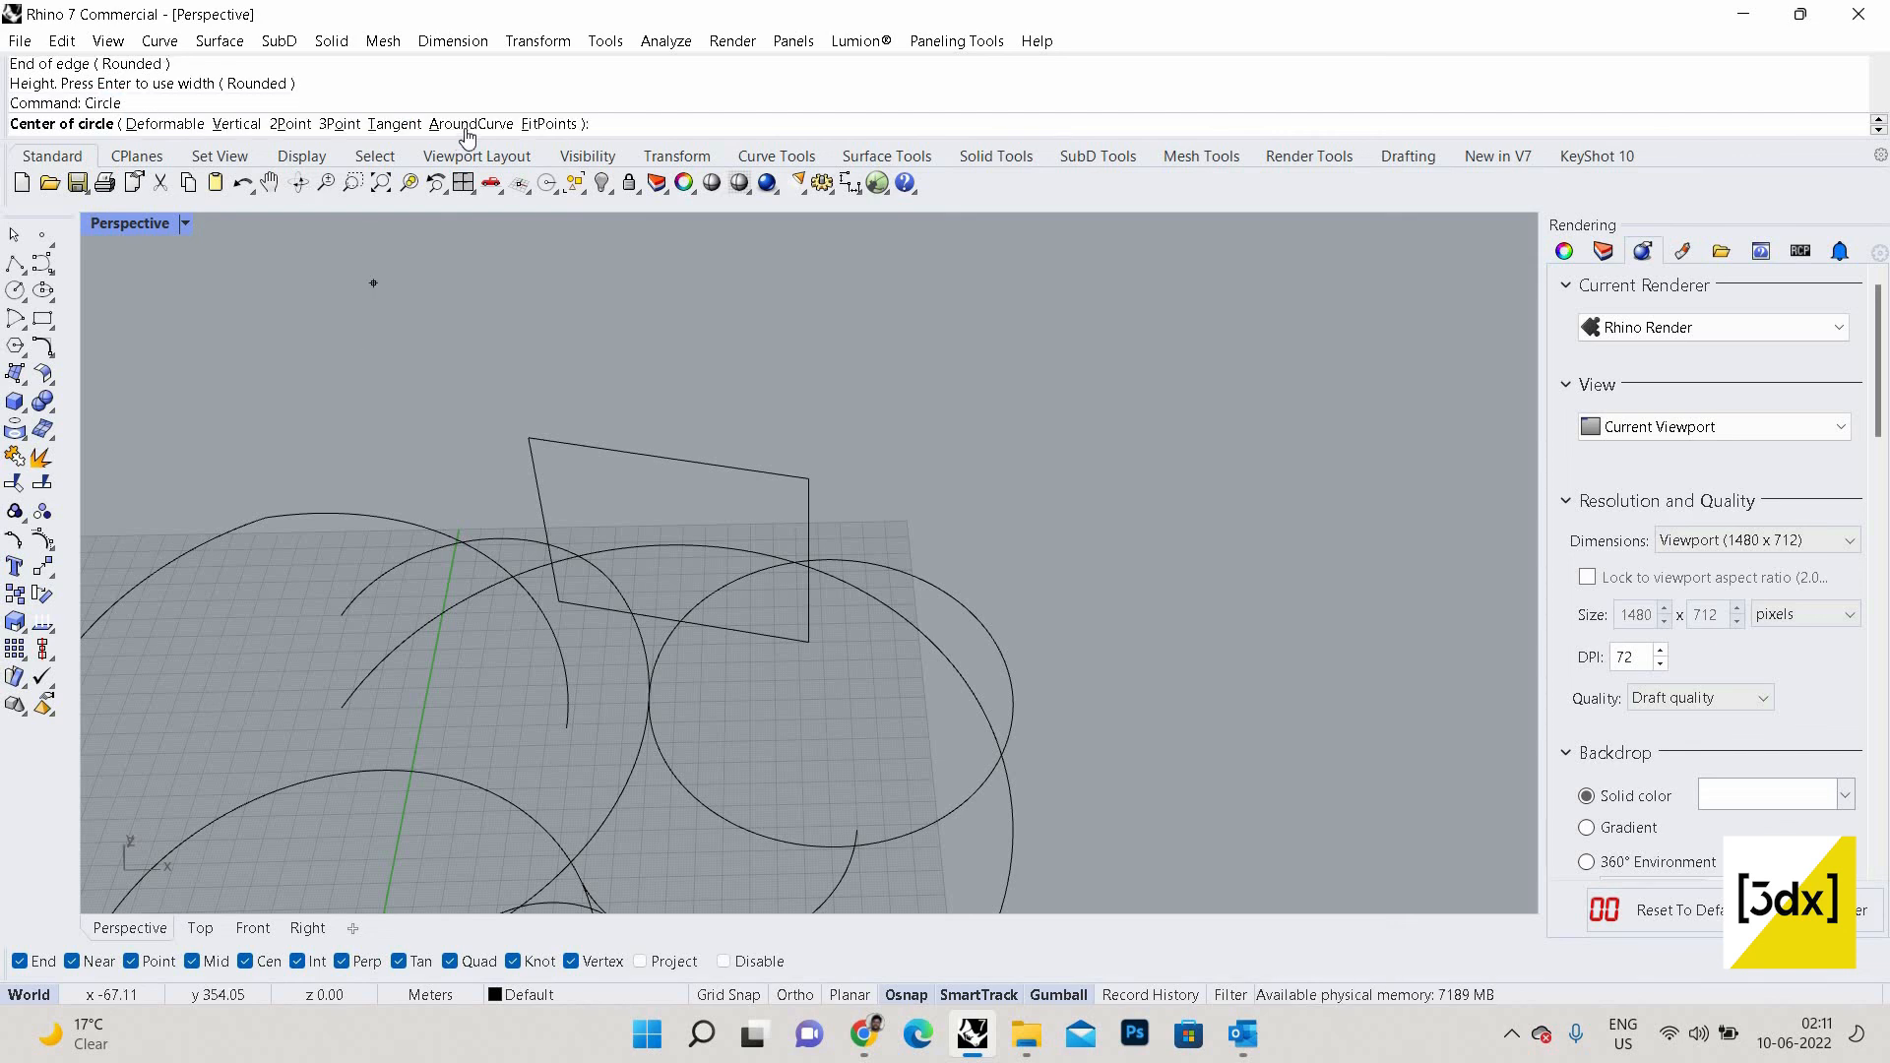
click(471, 125)
shift+right_drag(577, 440, 752, 425)
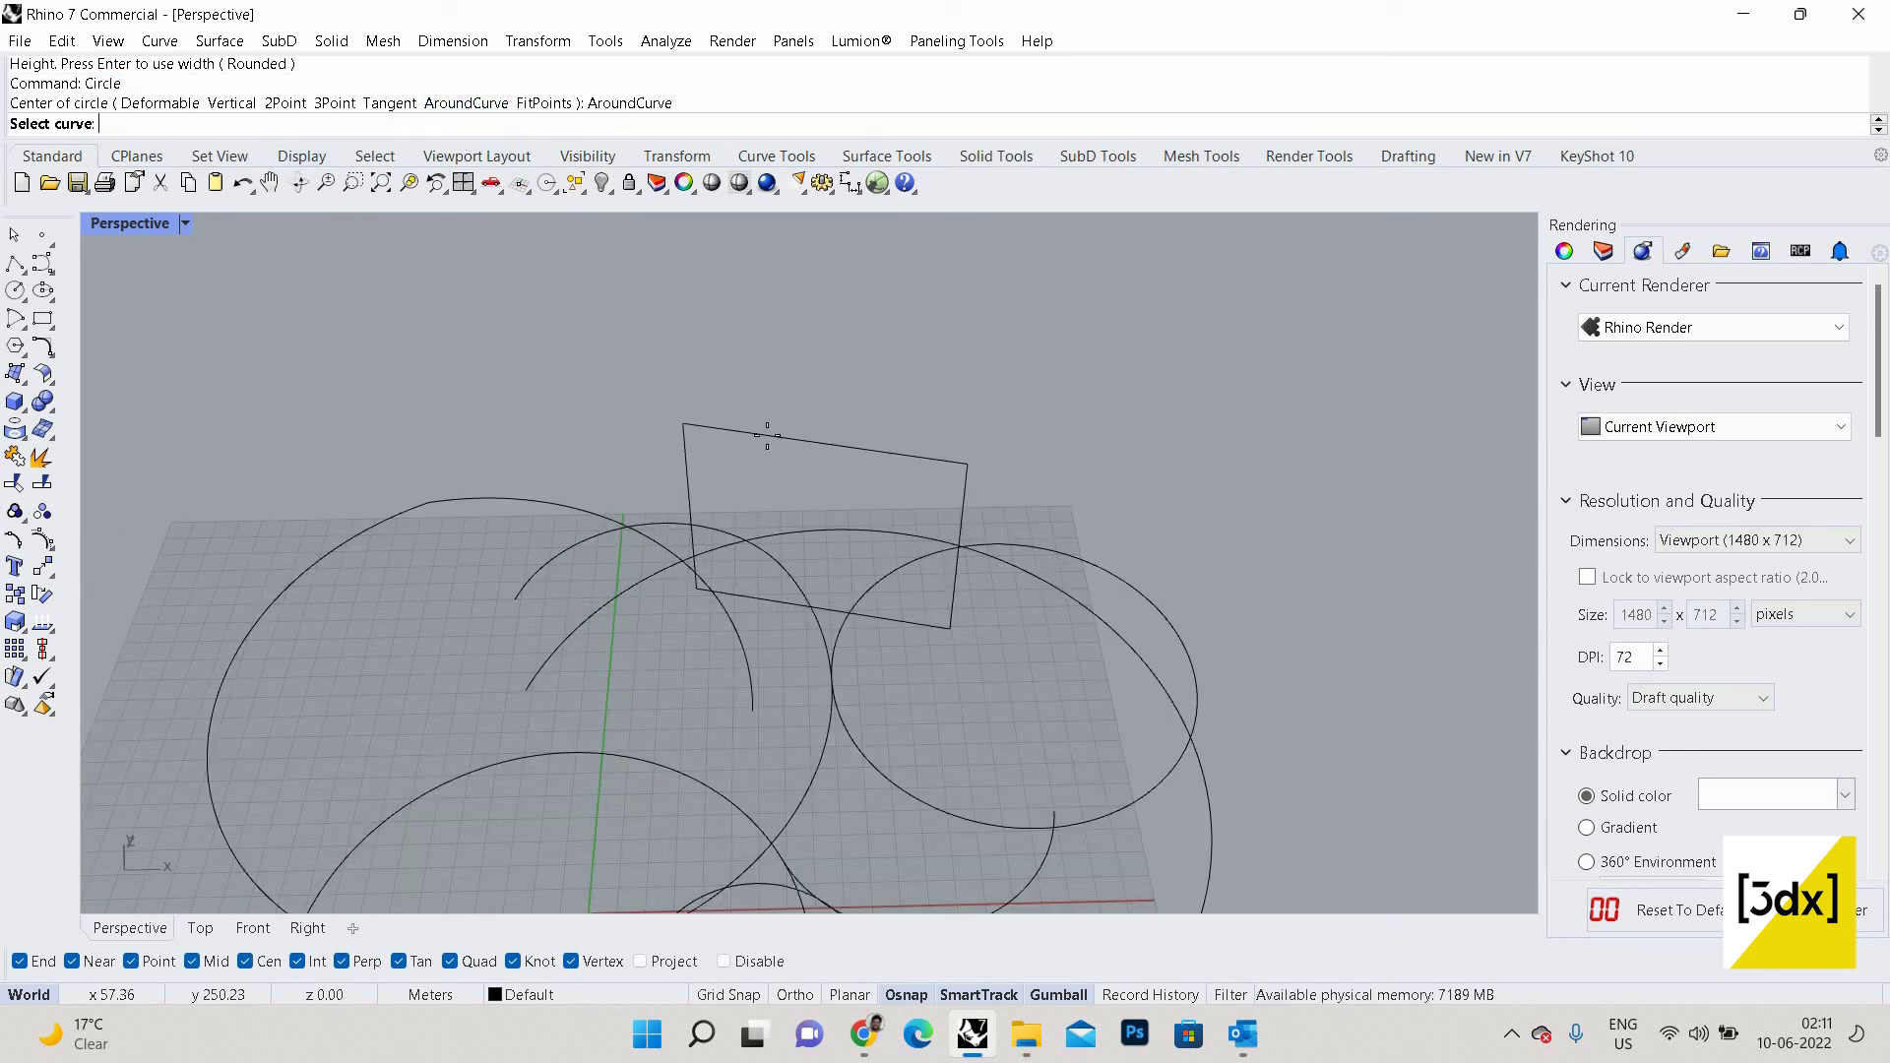
click(767, 436)
click(767, 435)
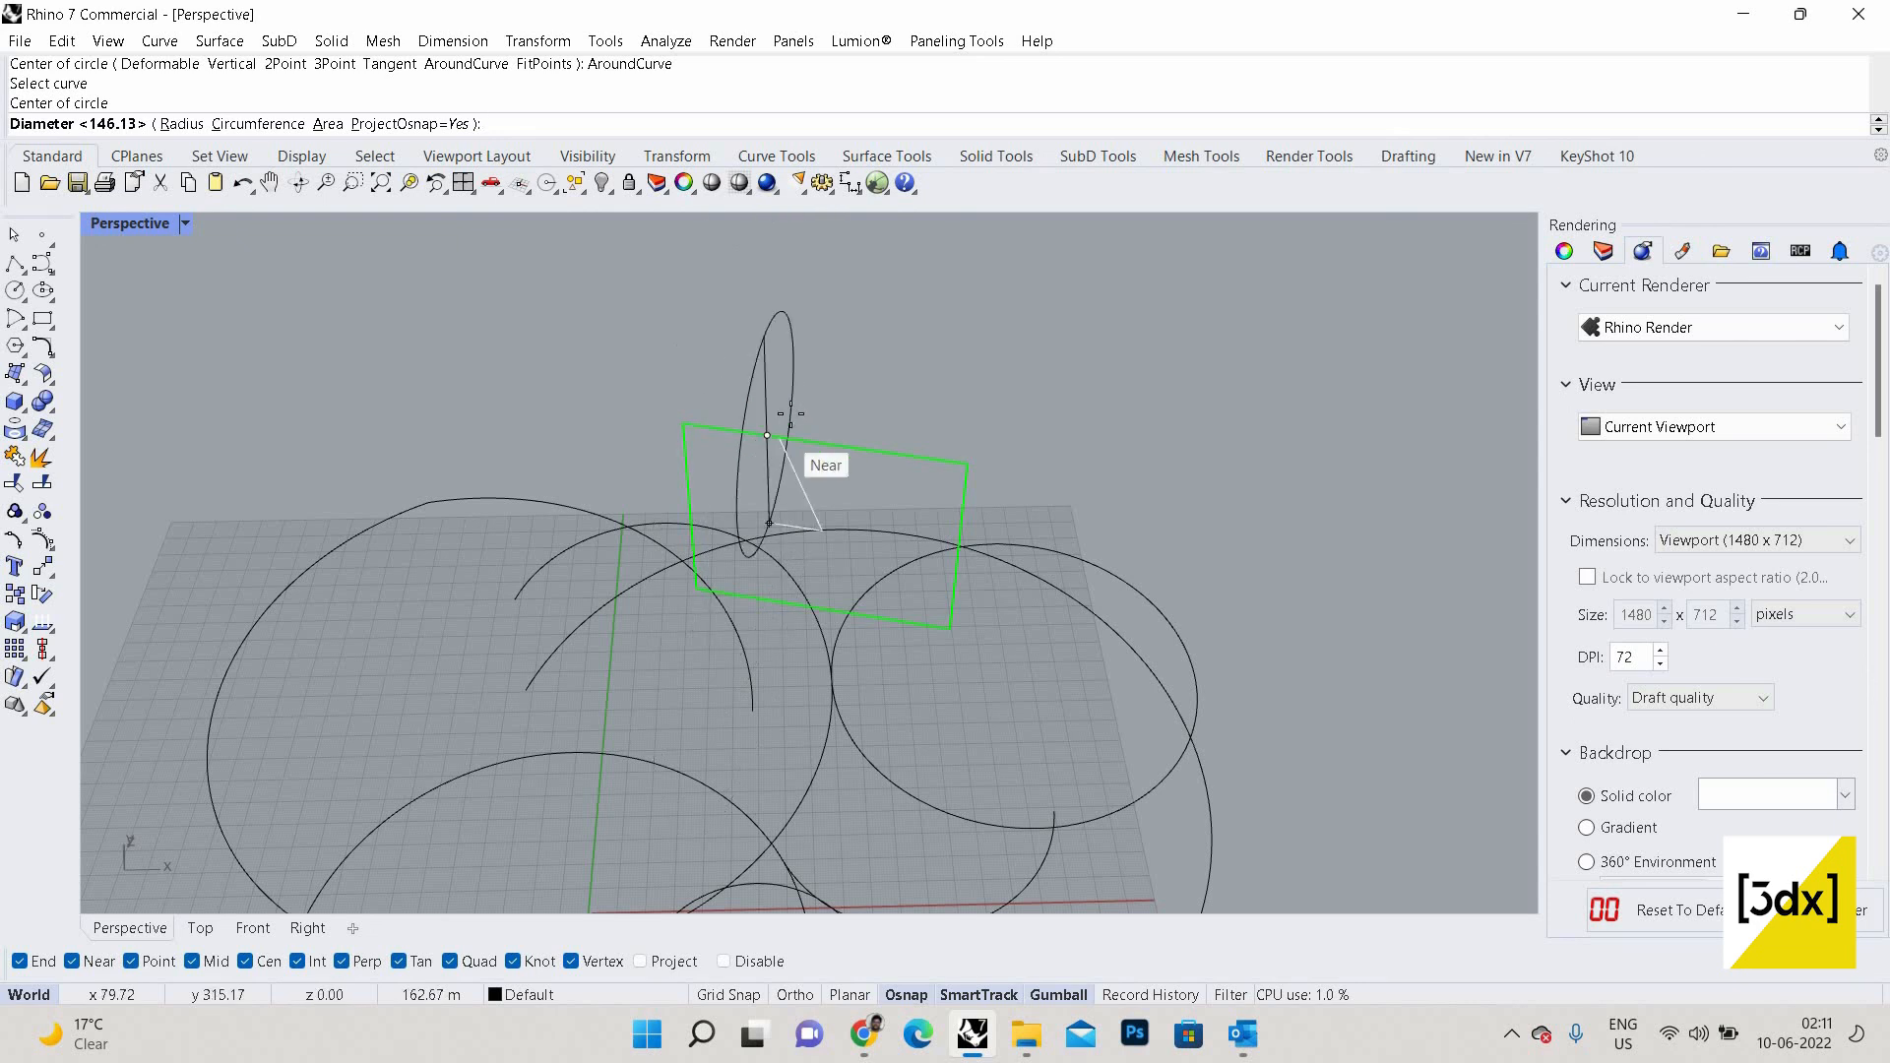
scroll(785, 423, up, 3)
click(786, 417)
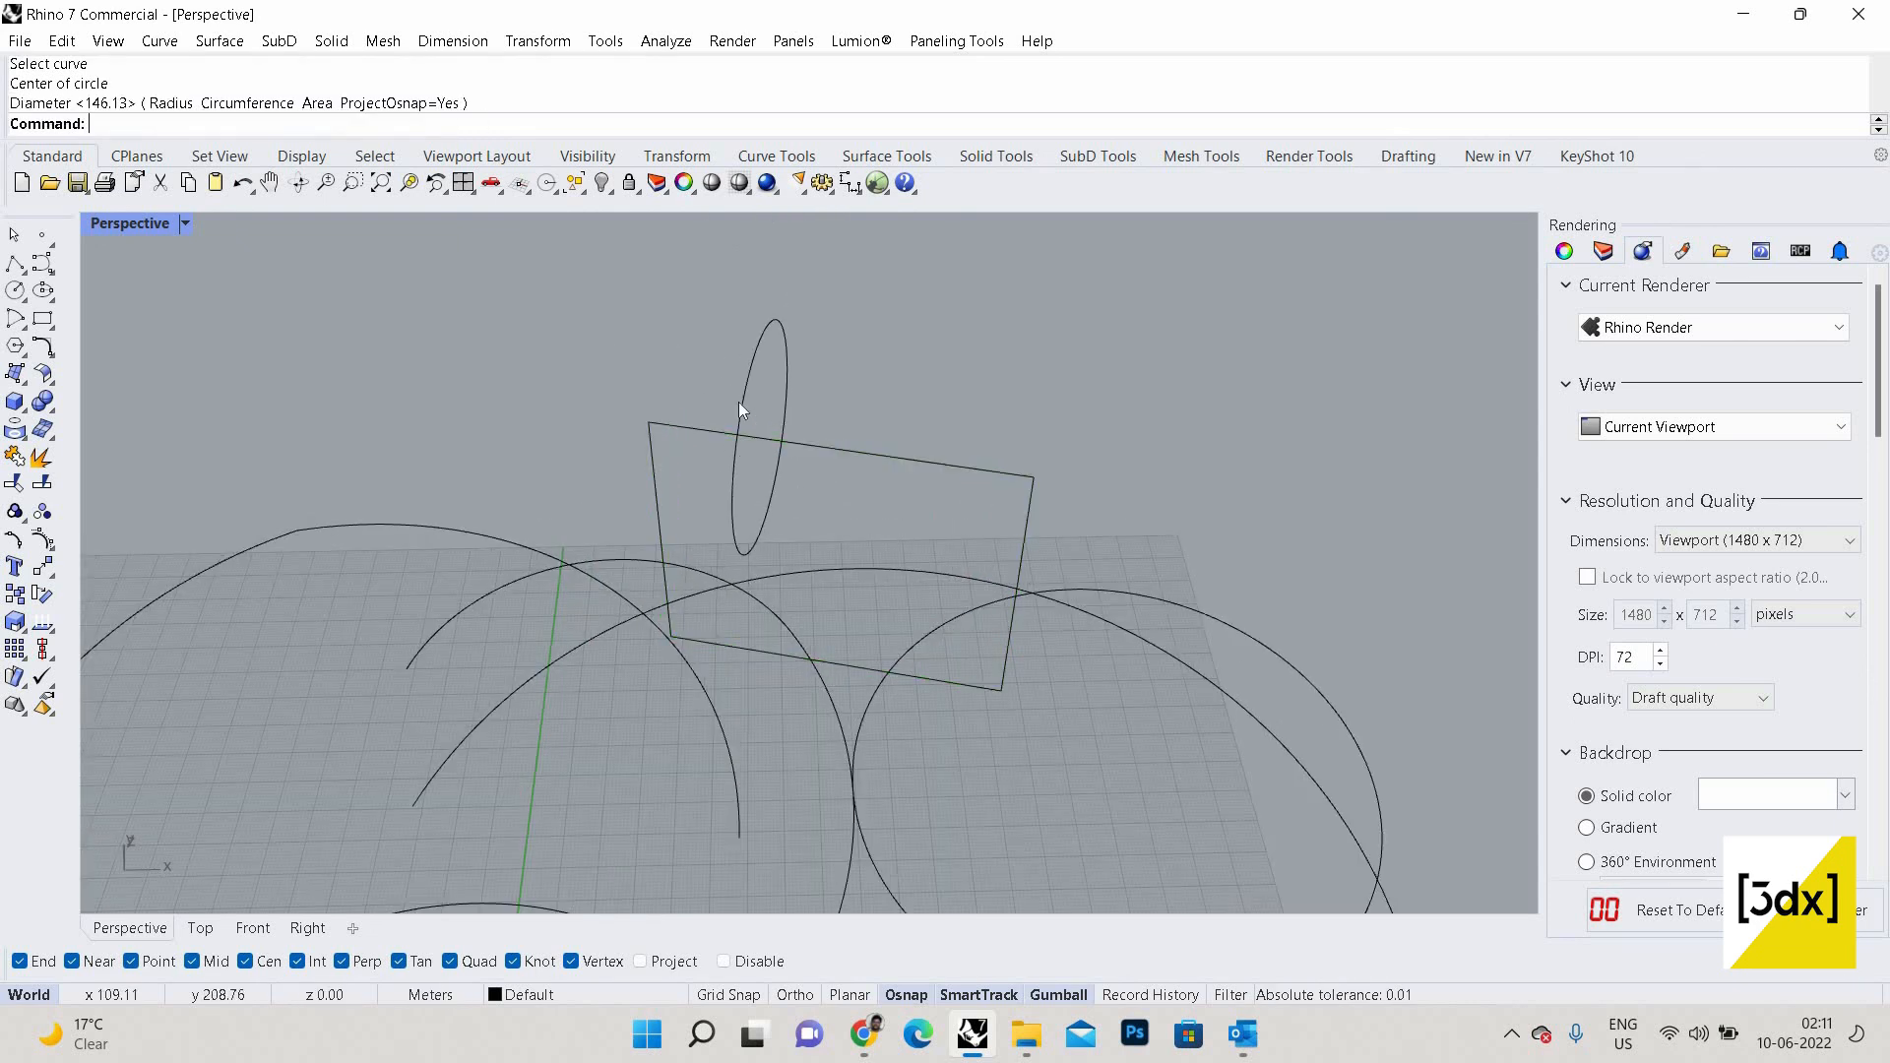
Draw a second AroundCurve circle about 65 m in diameter, centred on the lower edge of the circle overlapping the vertical rectangle.
scroll(740, 406, down, 9)
scroll(675, 349, up, 5)
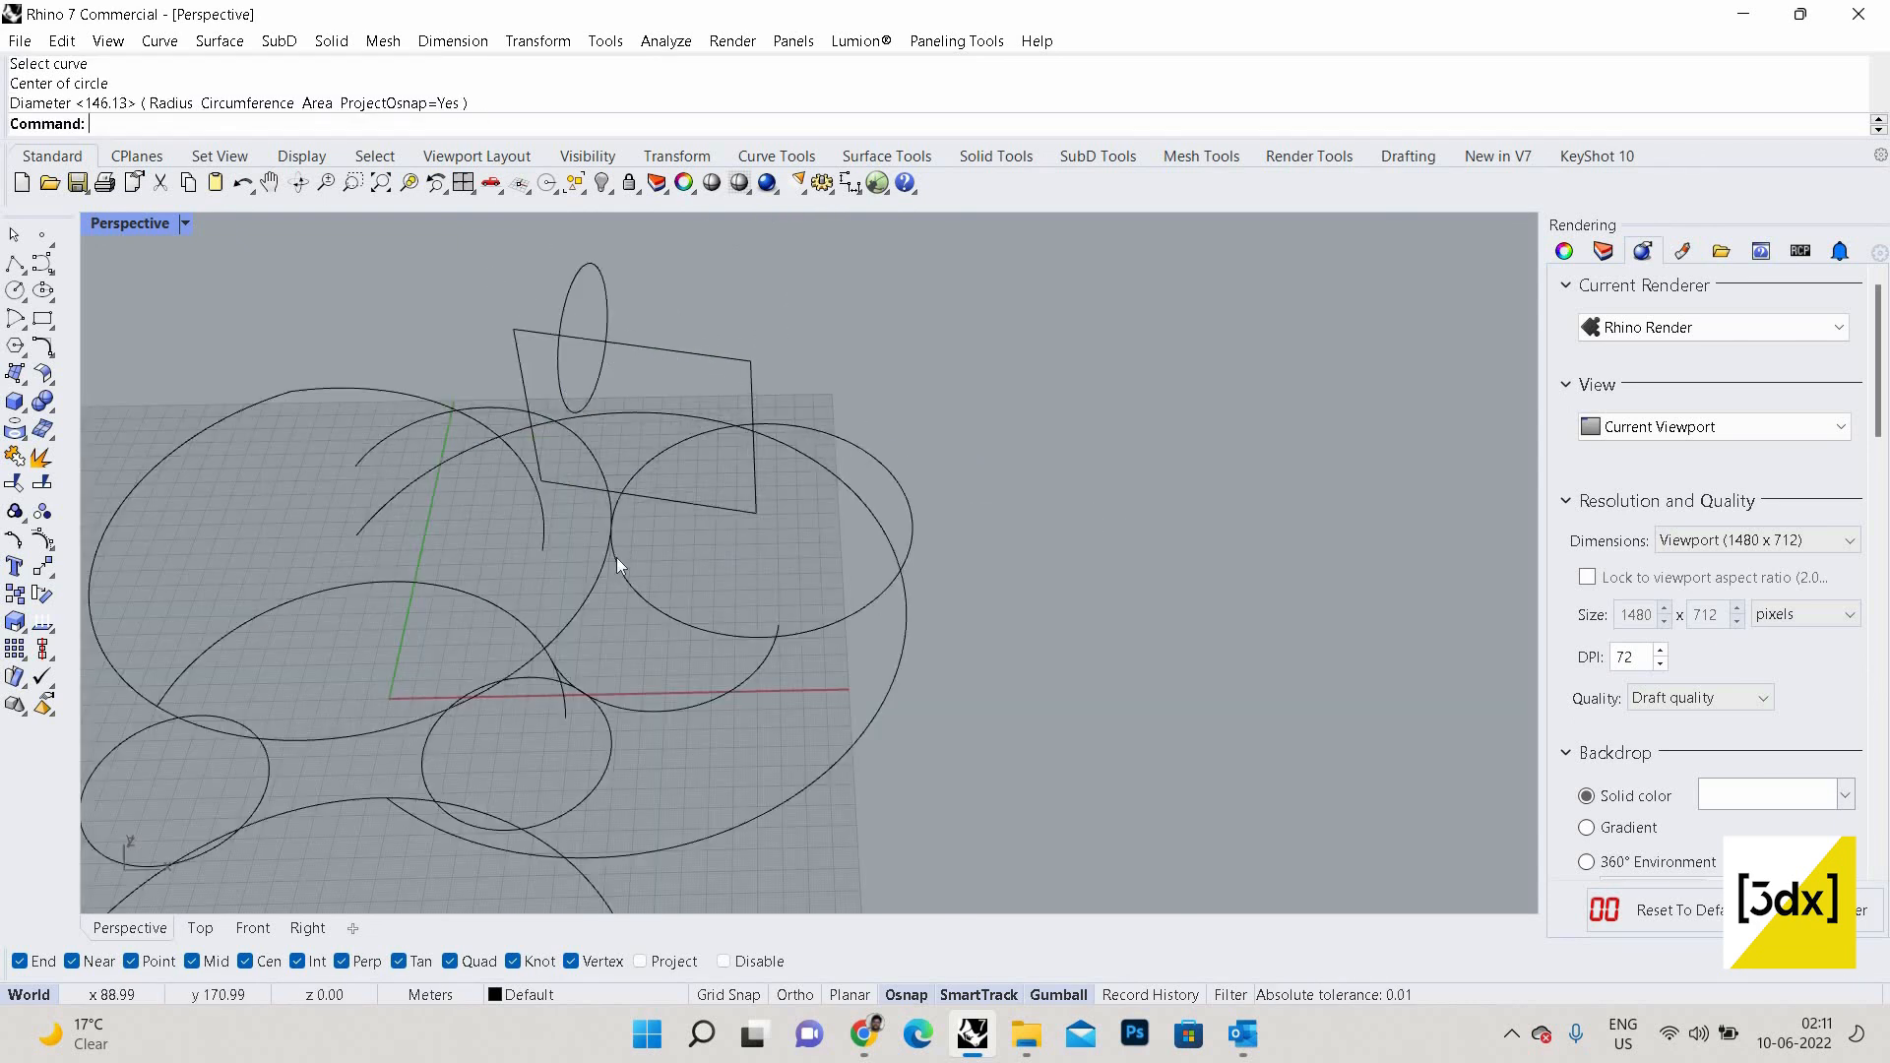
key(Return)
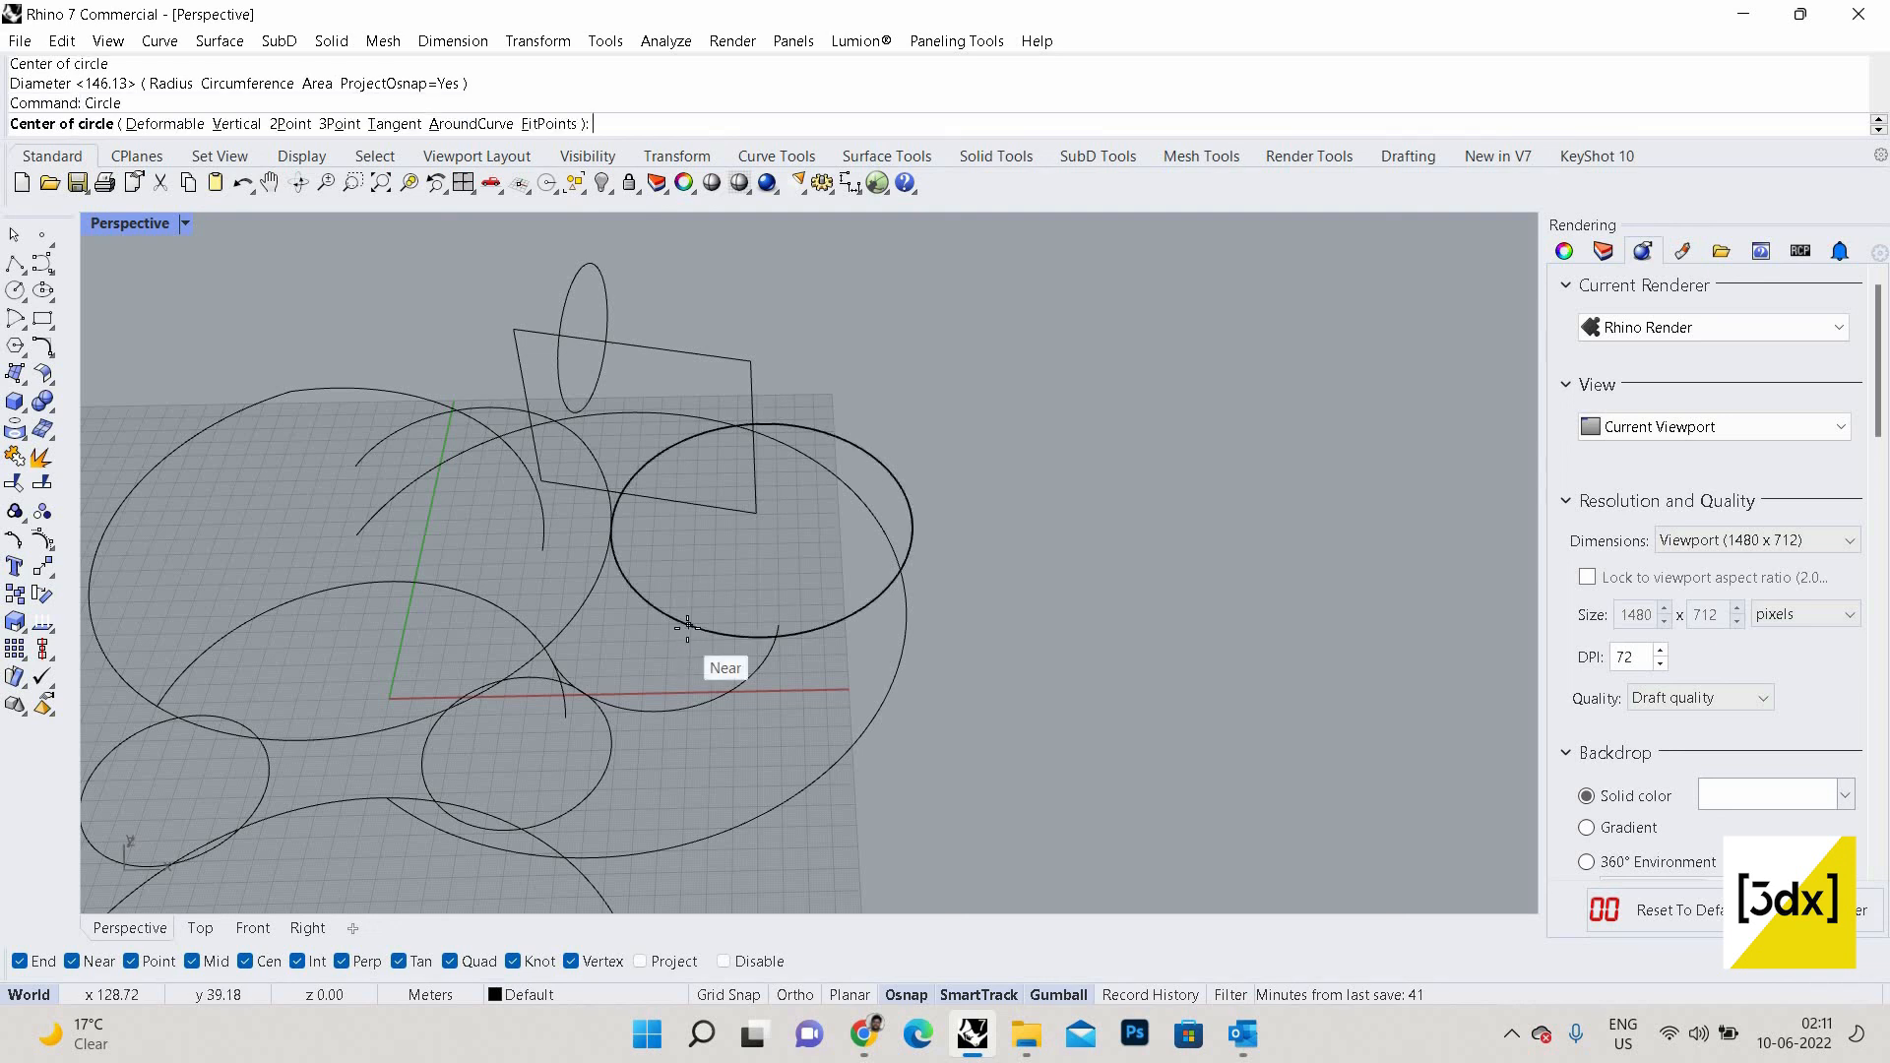
click(495, 125)
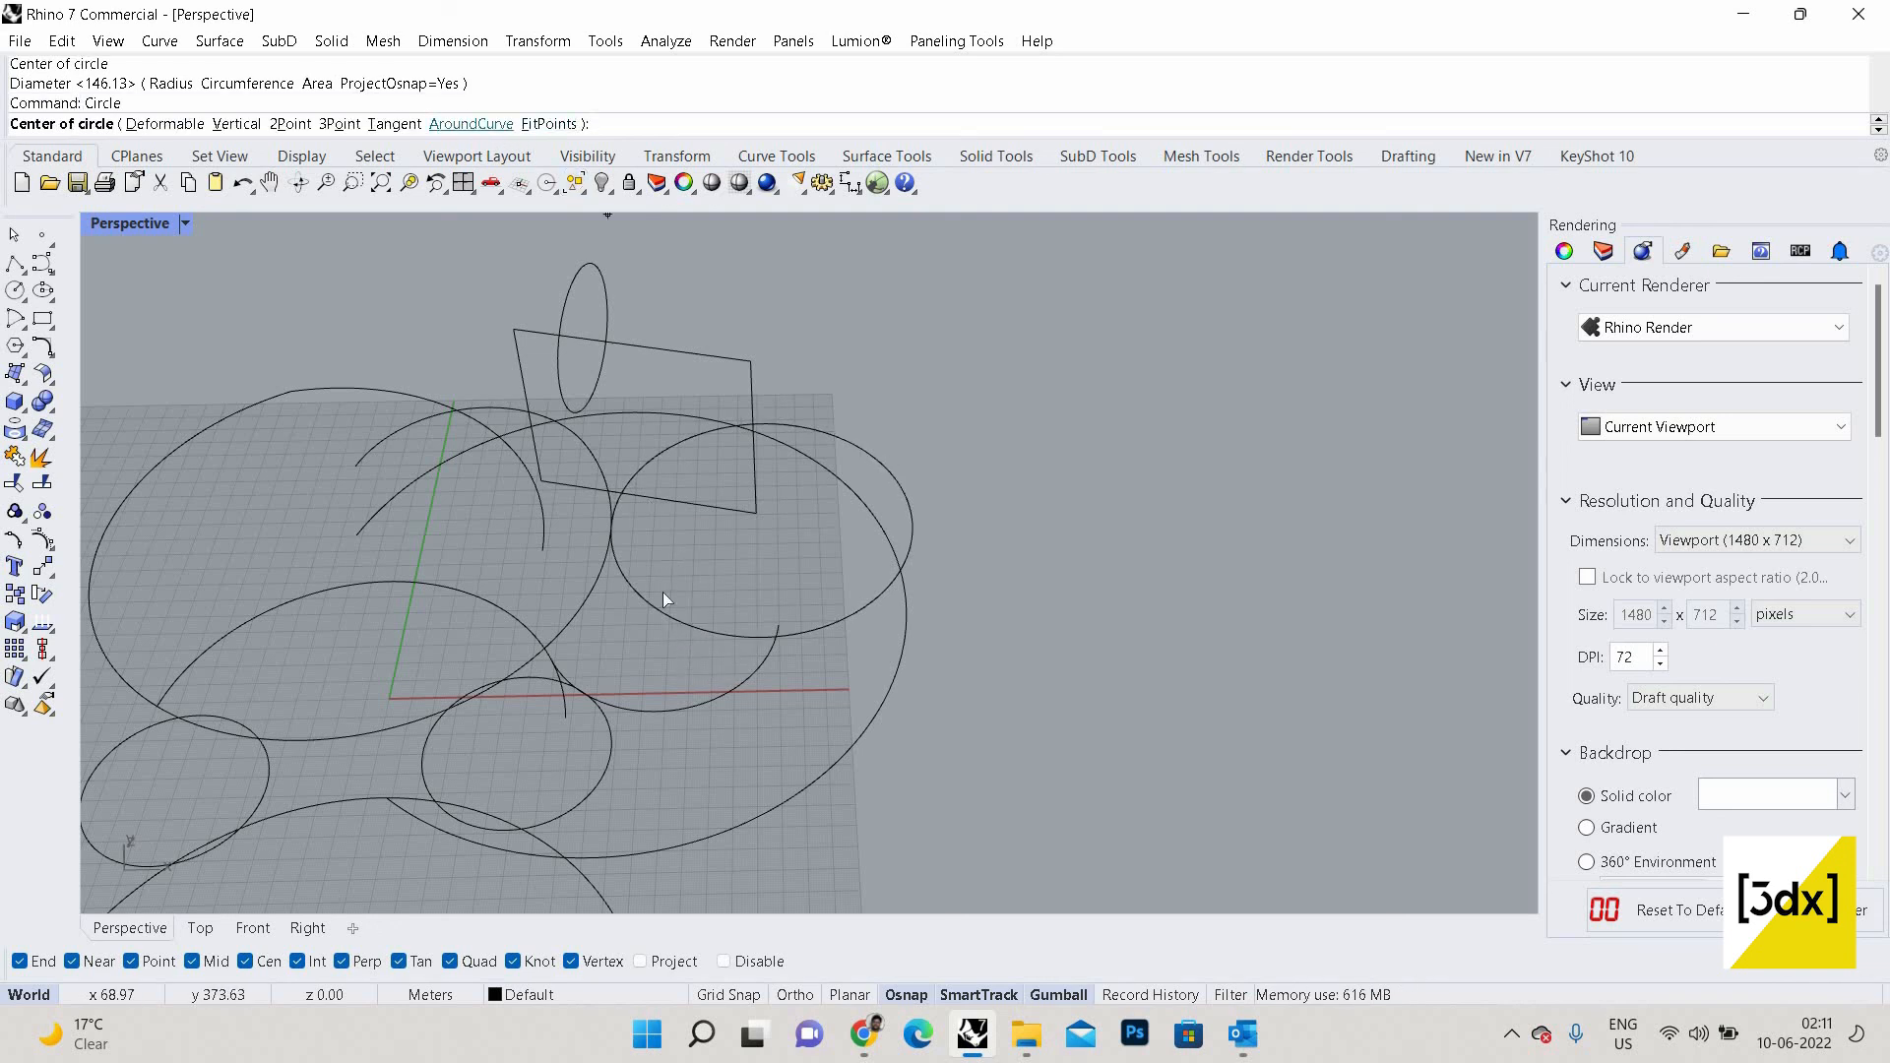
click(677, 627)
click(679, 620)
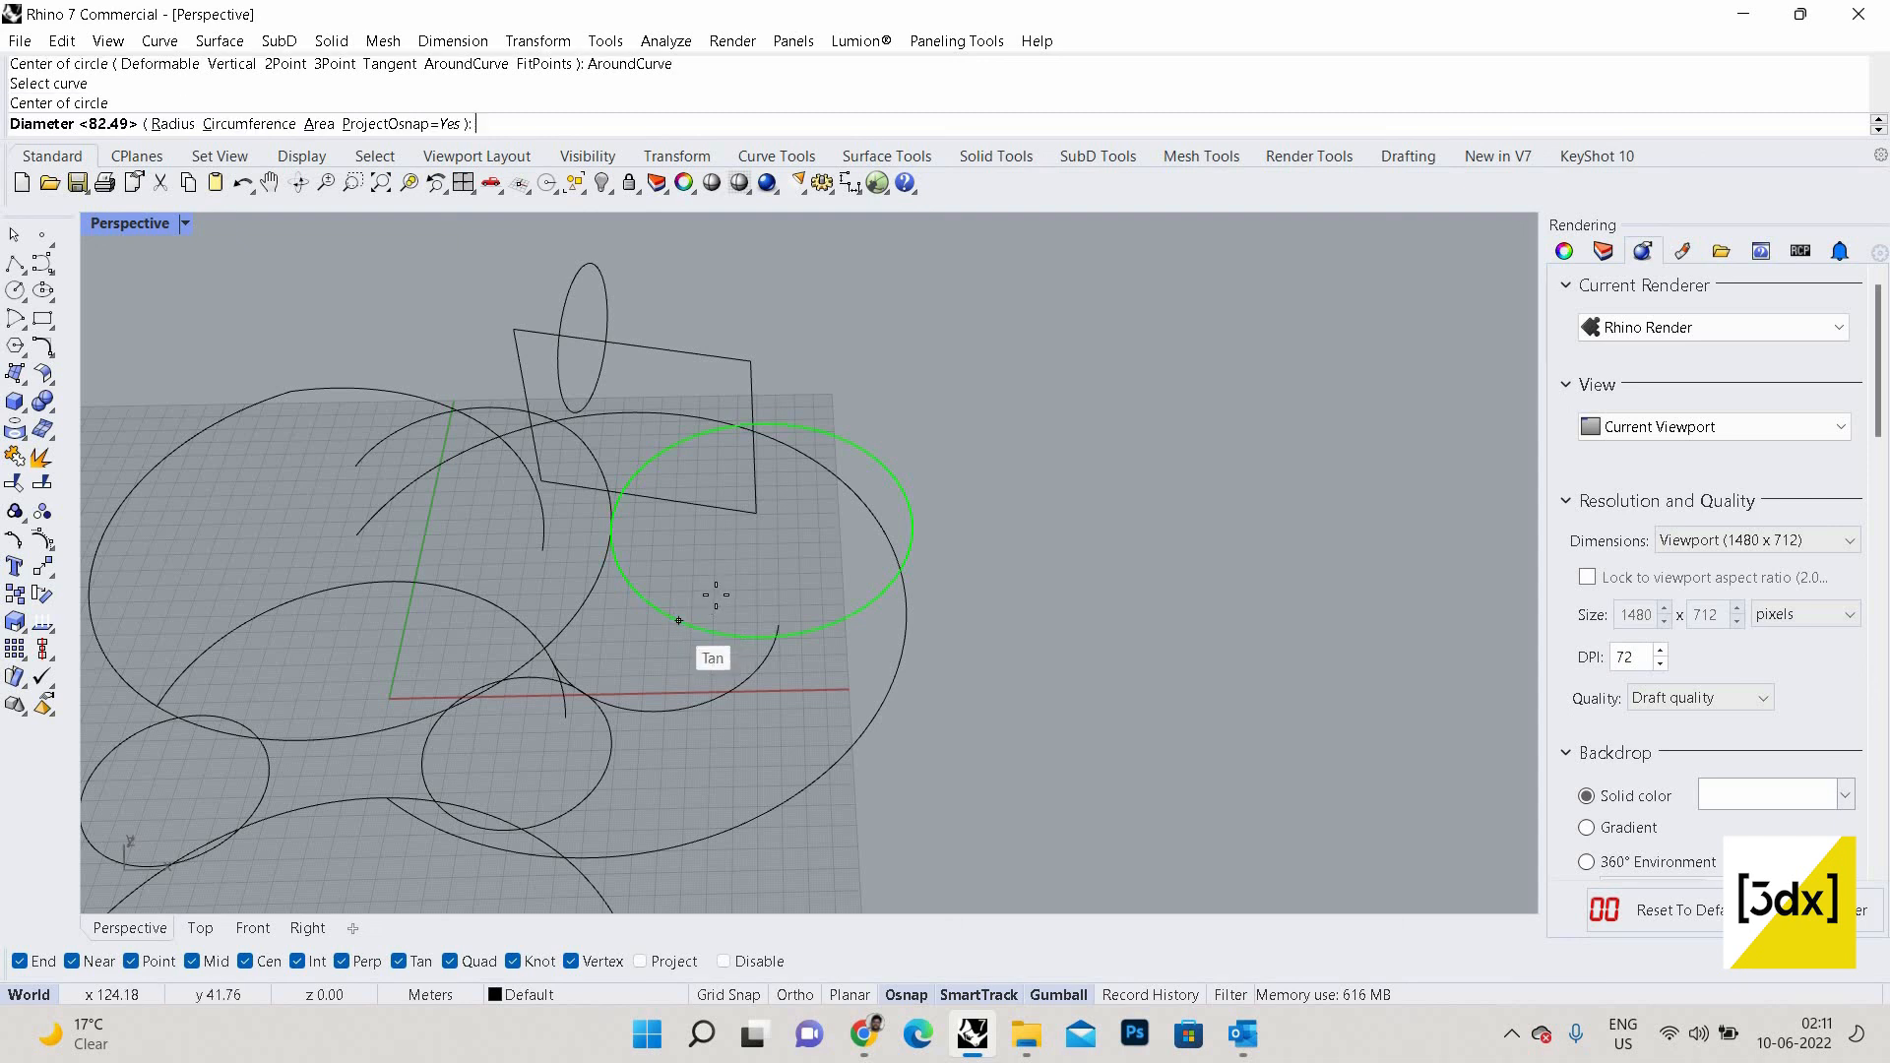
click(711, 590)
right_drag(972, 778, 648, 657)
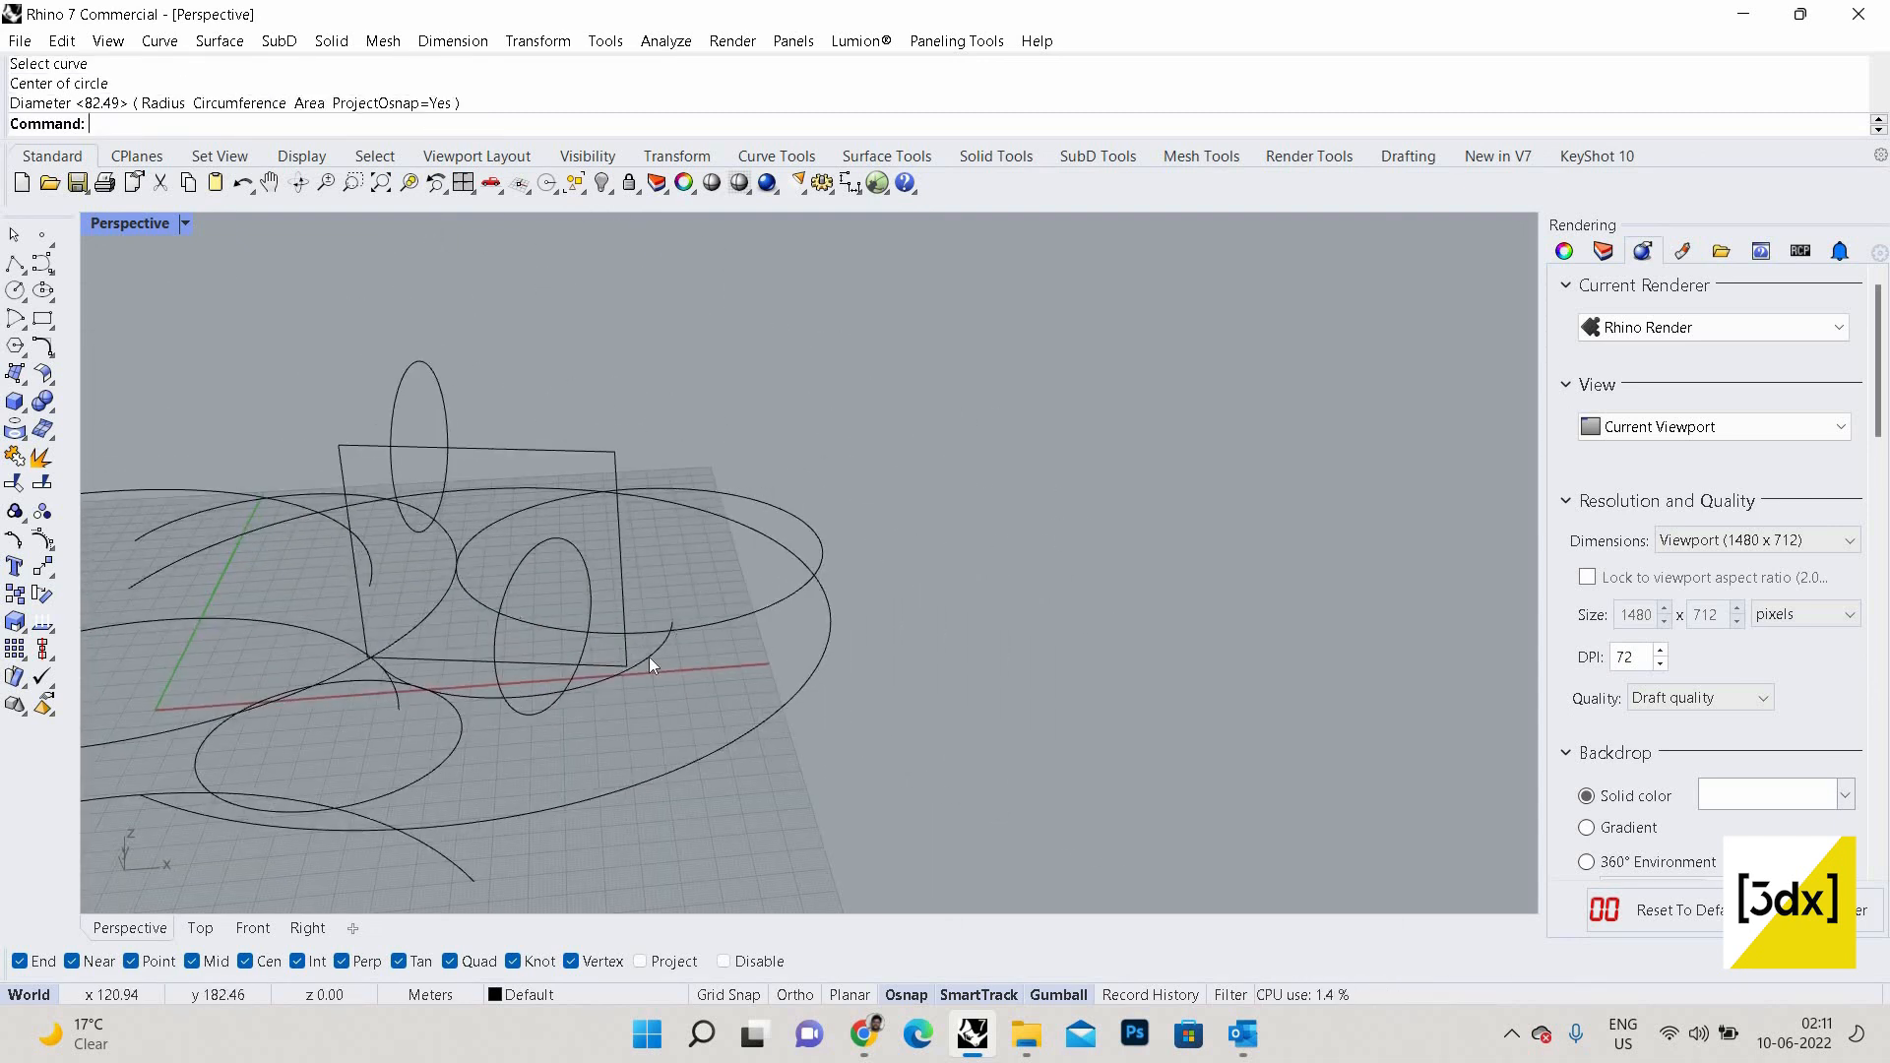
right_click(686, 689)
click(236, 125)
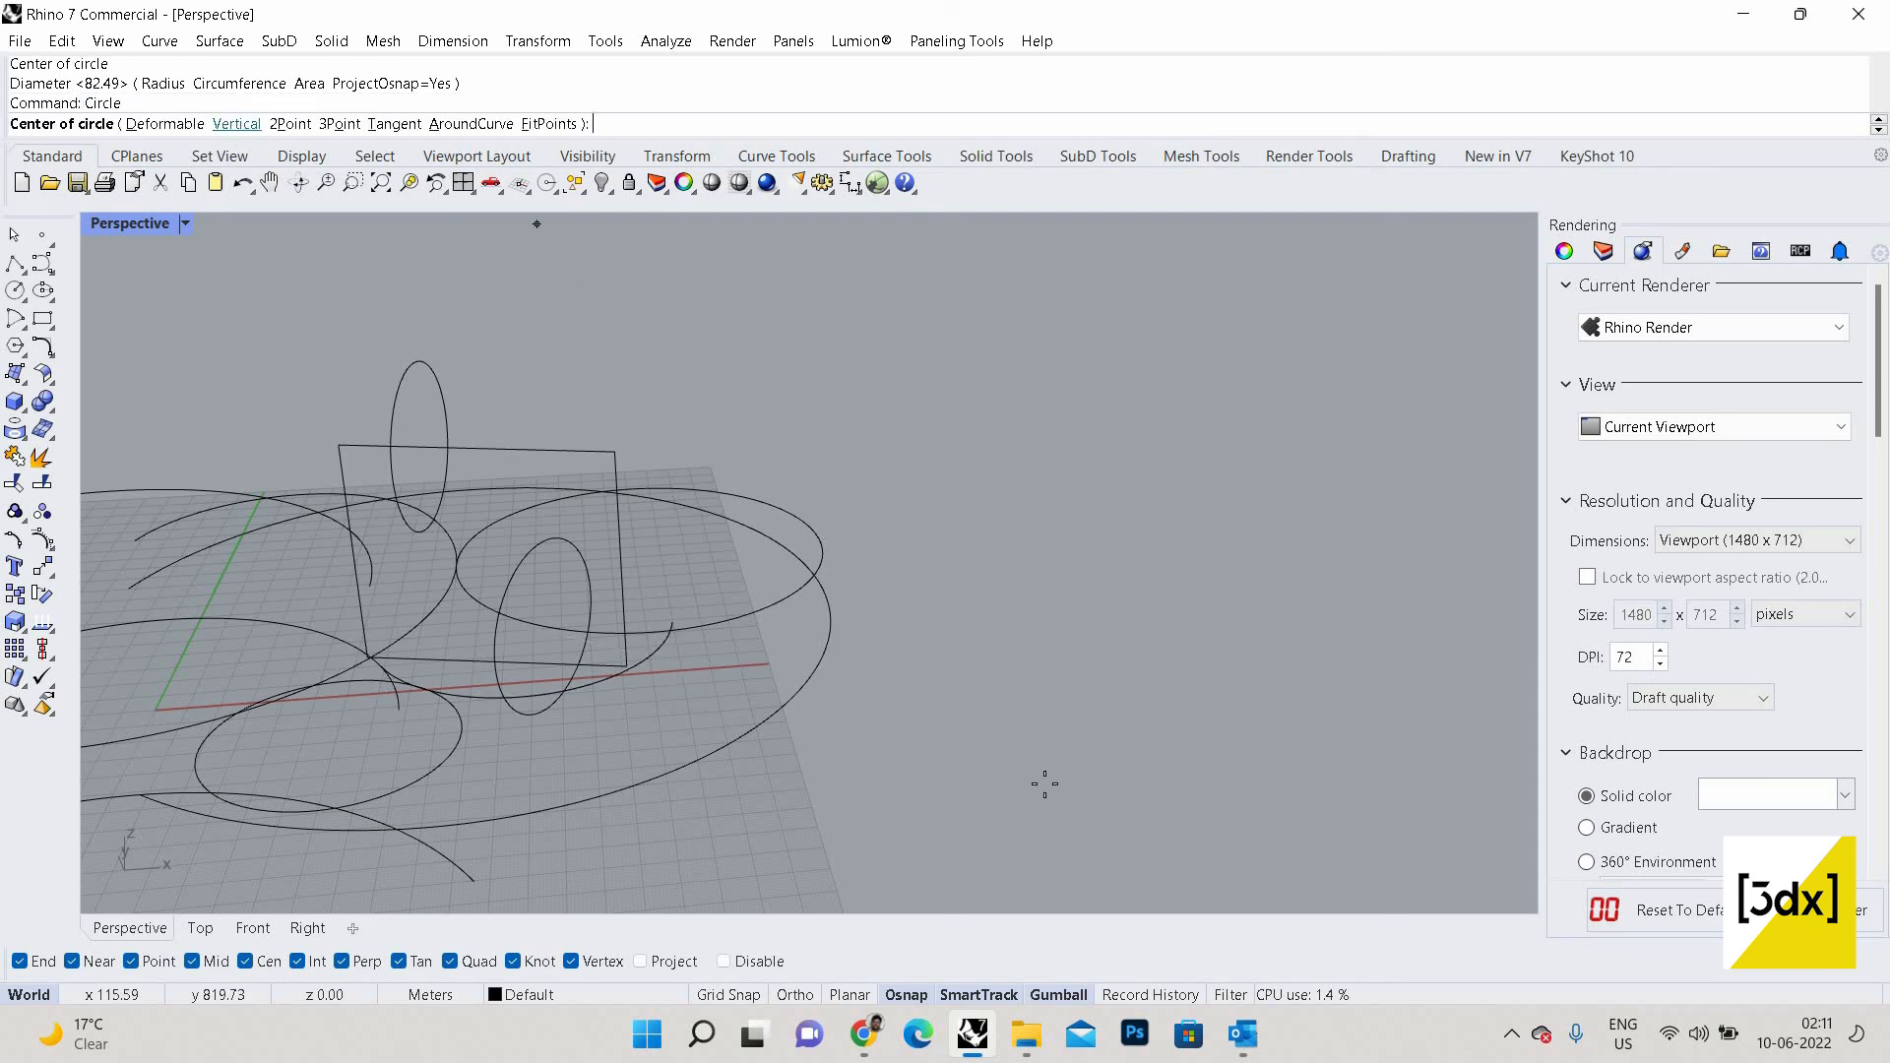
scroll(1193, 687, down, 6)
click(1018, 773)
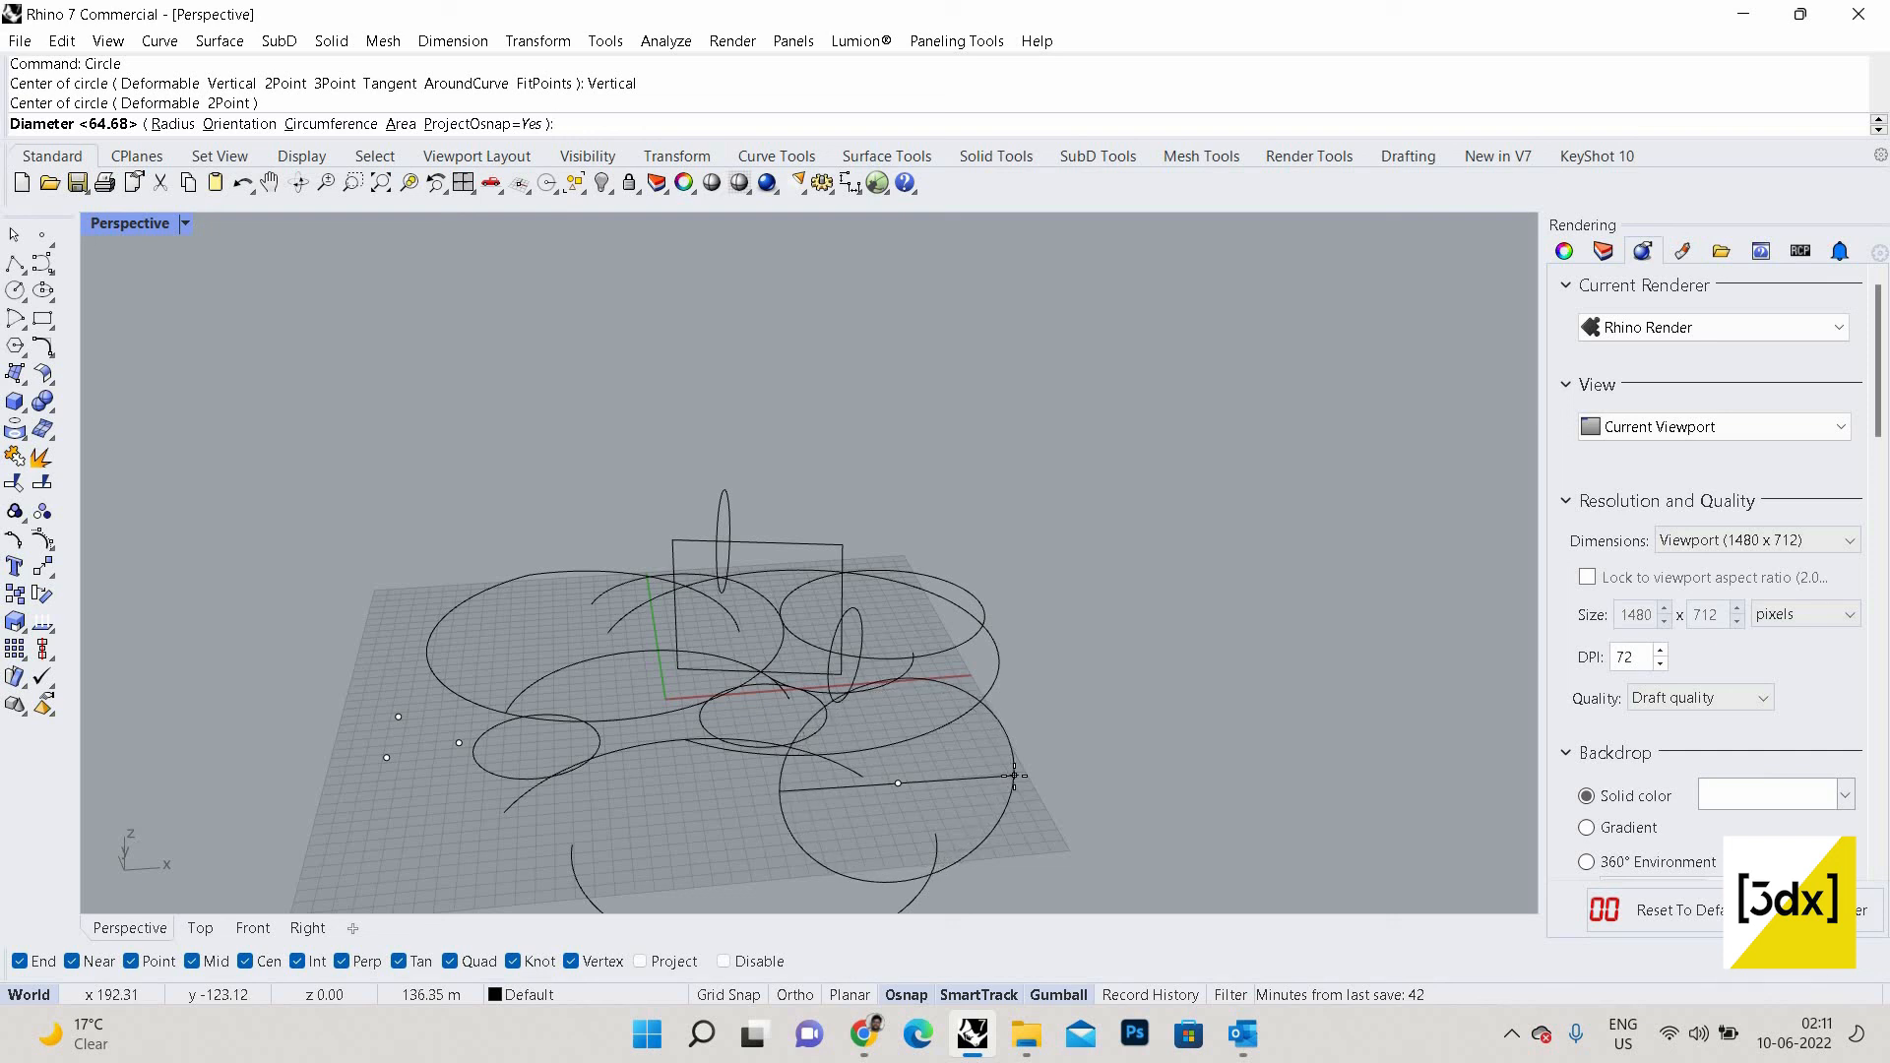
key(Escape)
Draw a Deformable circle with a point count of 12, about 190 m in diameter, across the grid's near right edge.
scroll(796, 720, down, 3)
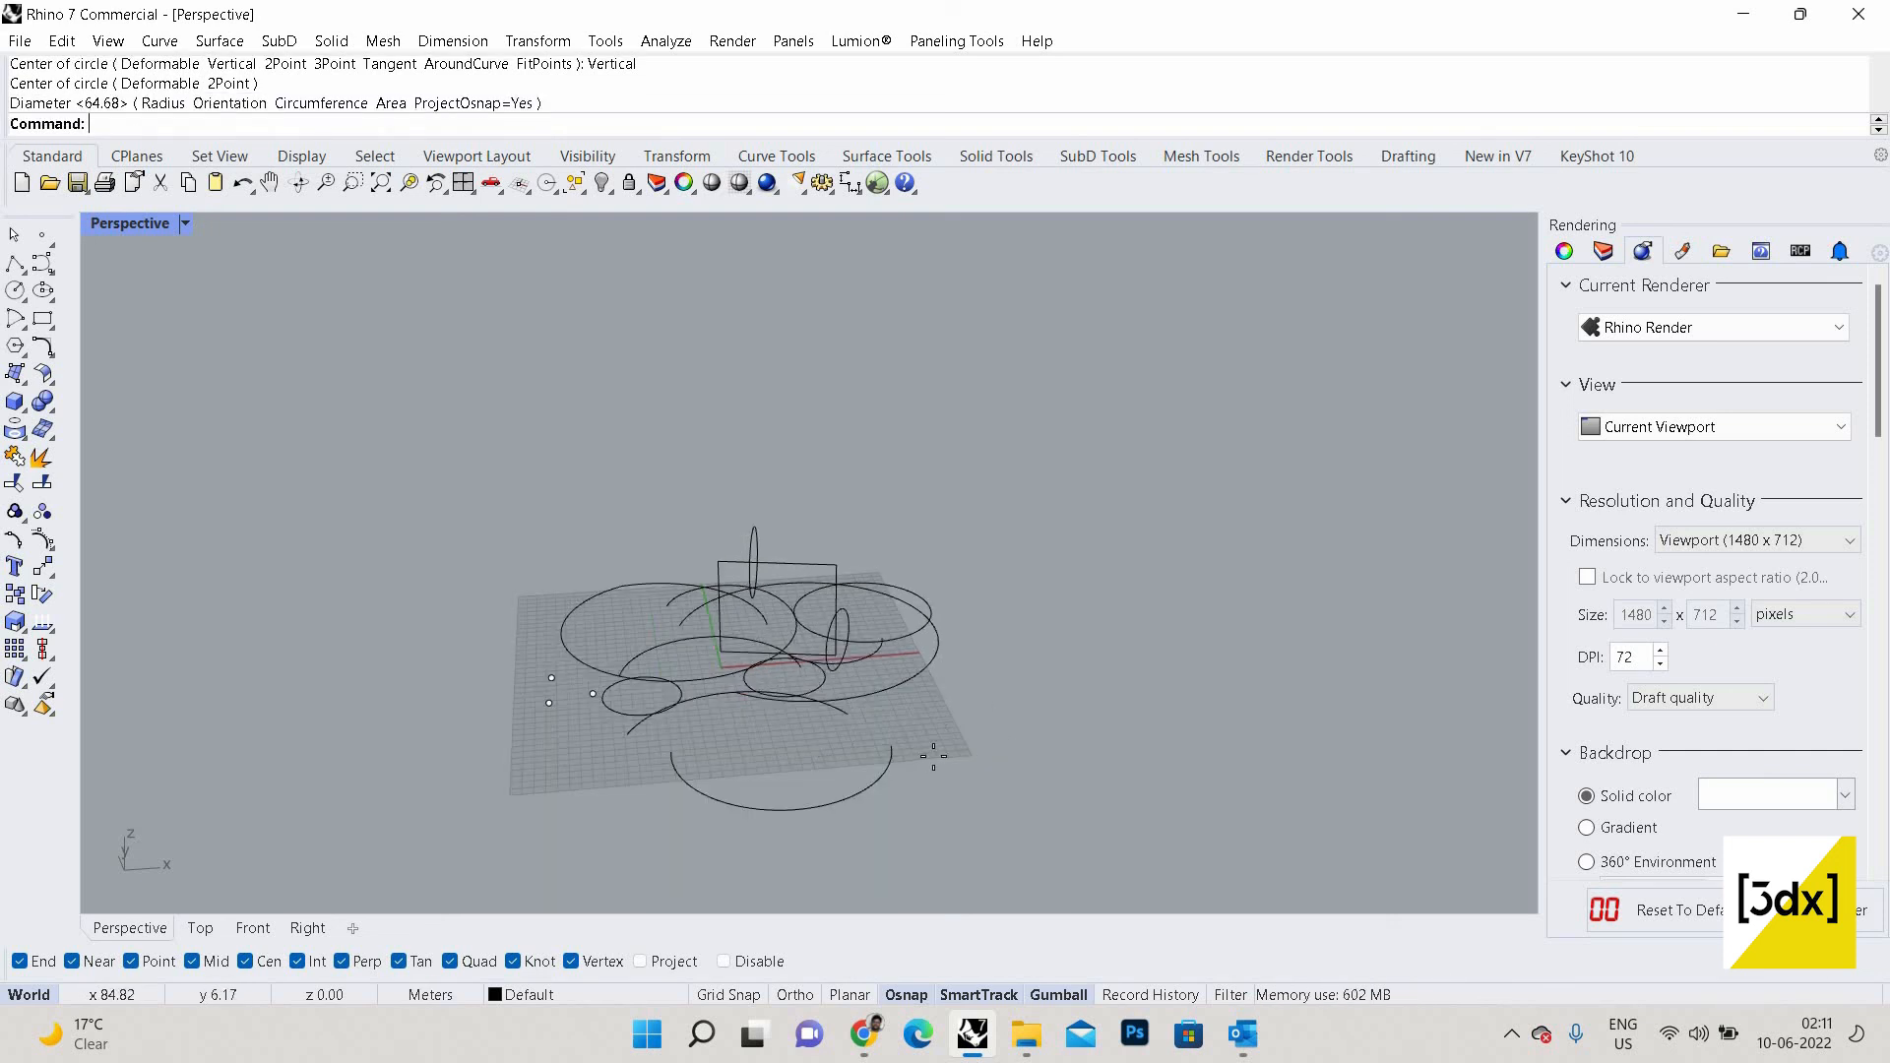
key(Return)
scroll(1045, 689, up, 3)
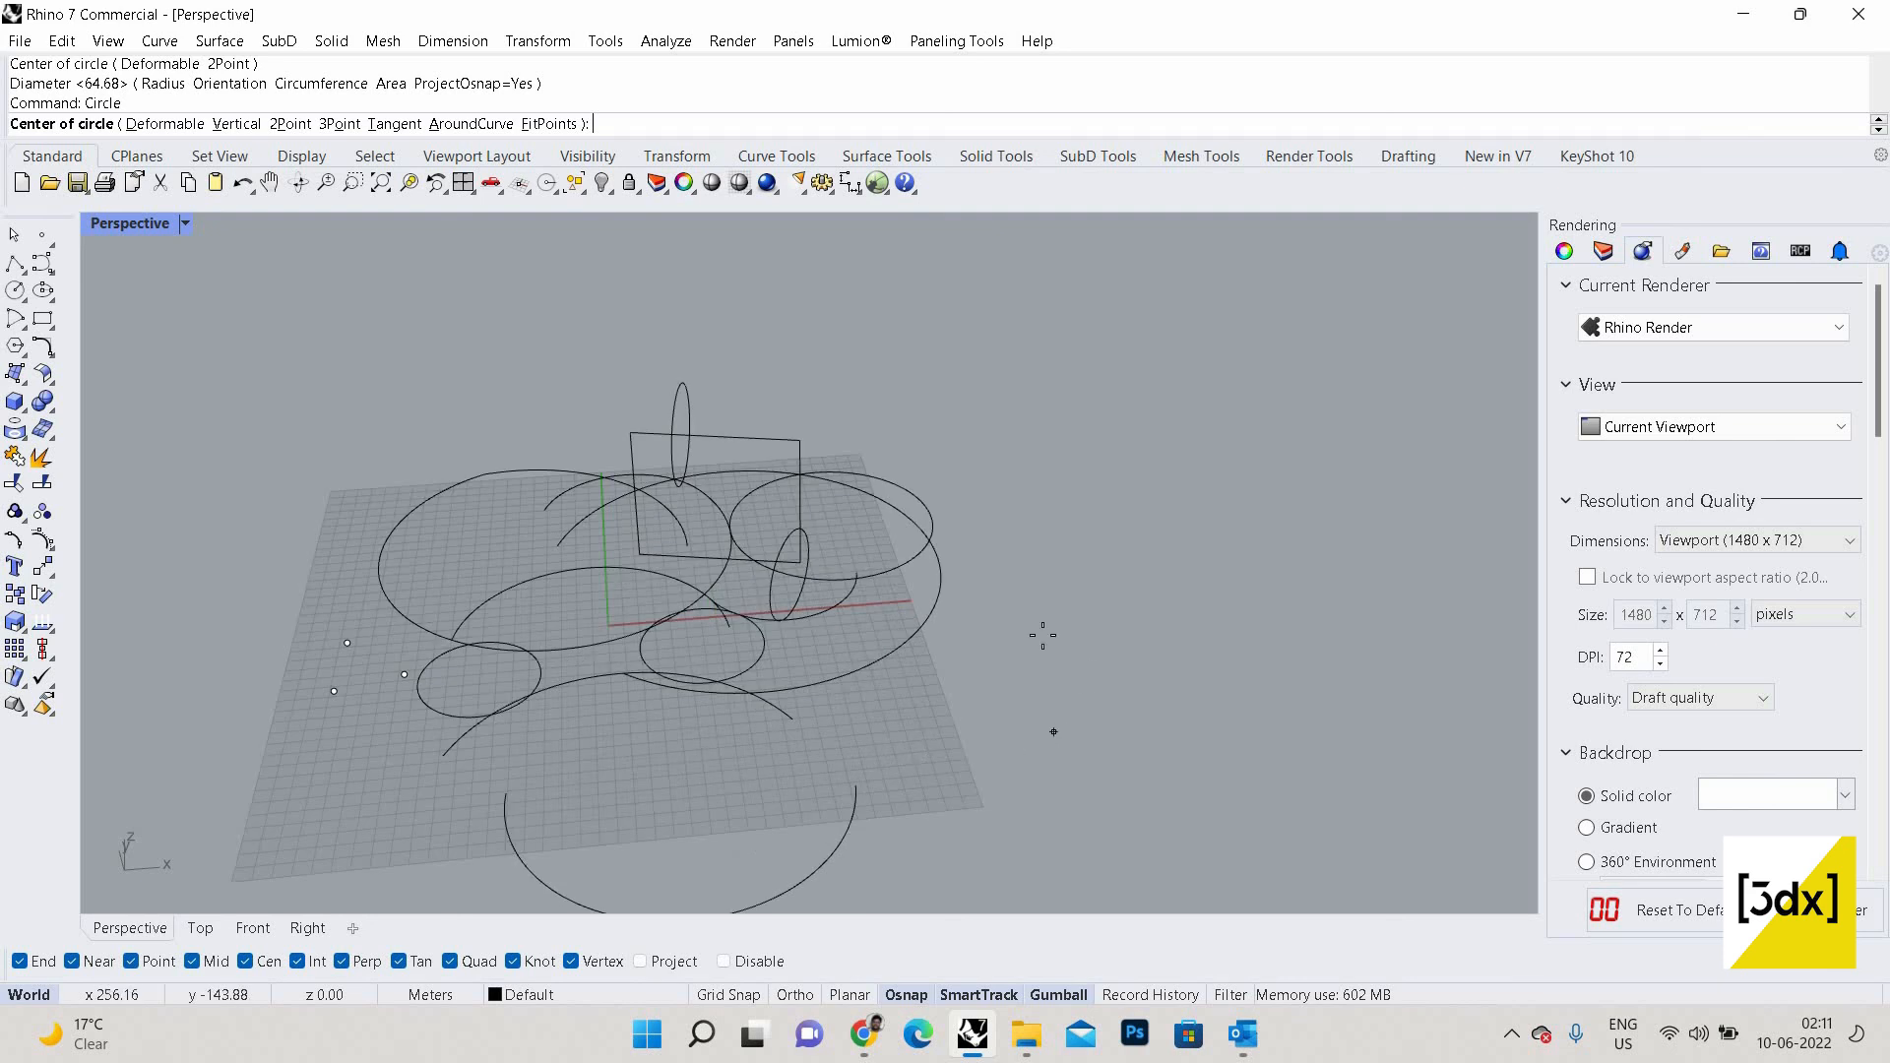
click(164, 123)
scroll(1034, 751, up, 3)
scroll(974, 721, down, 3)
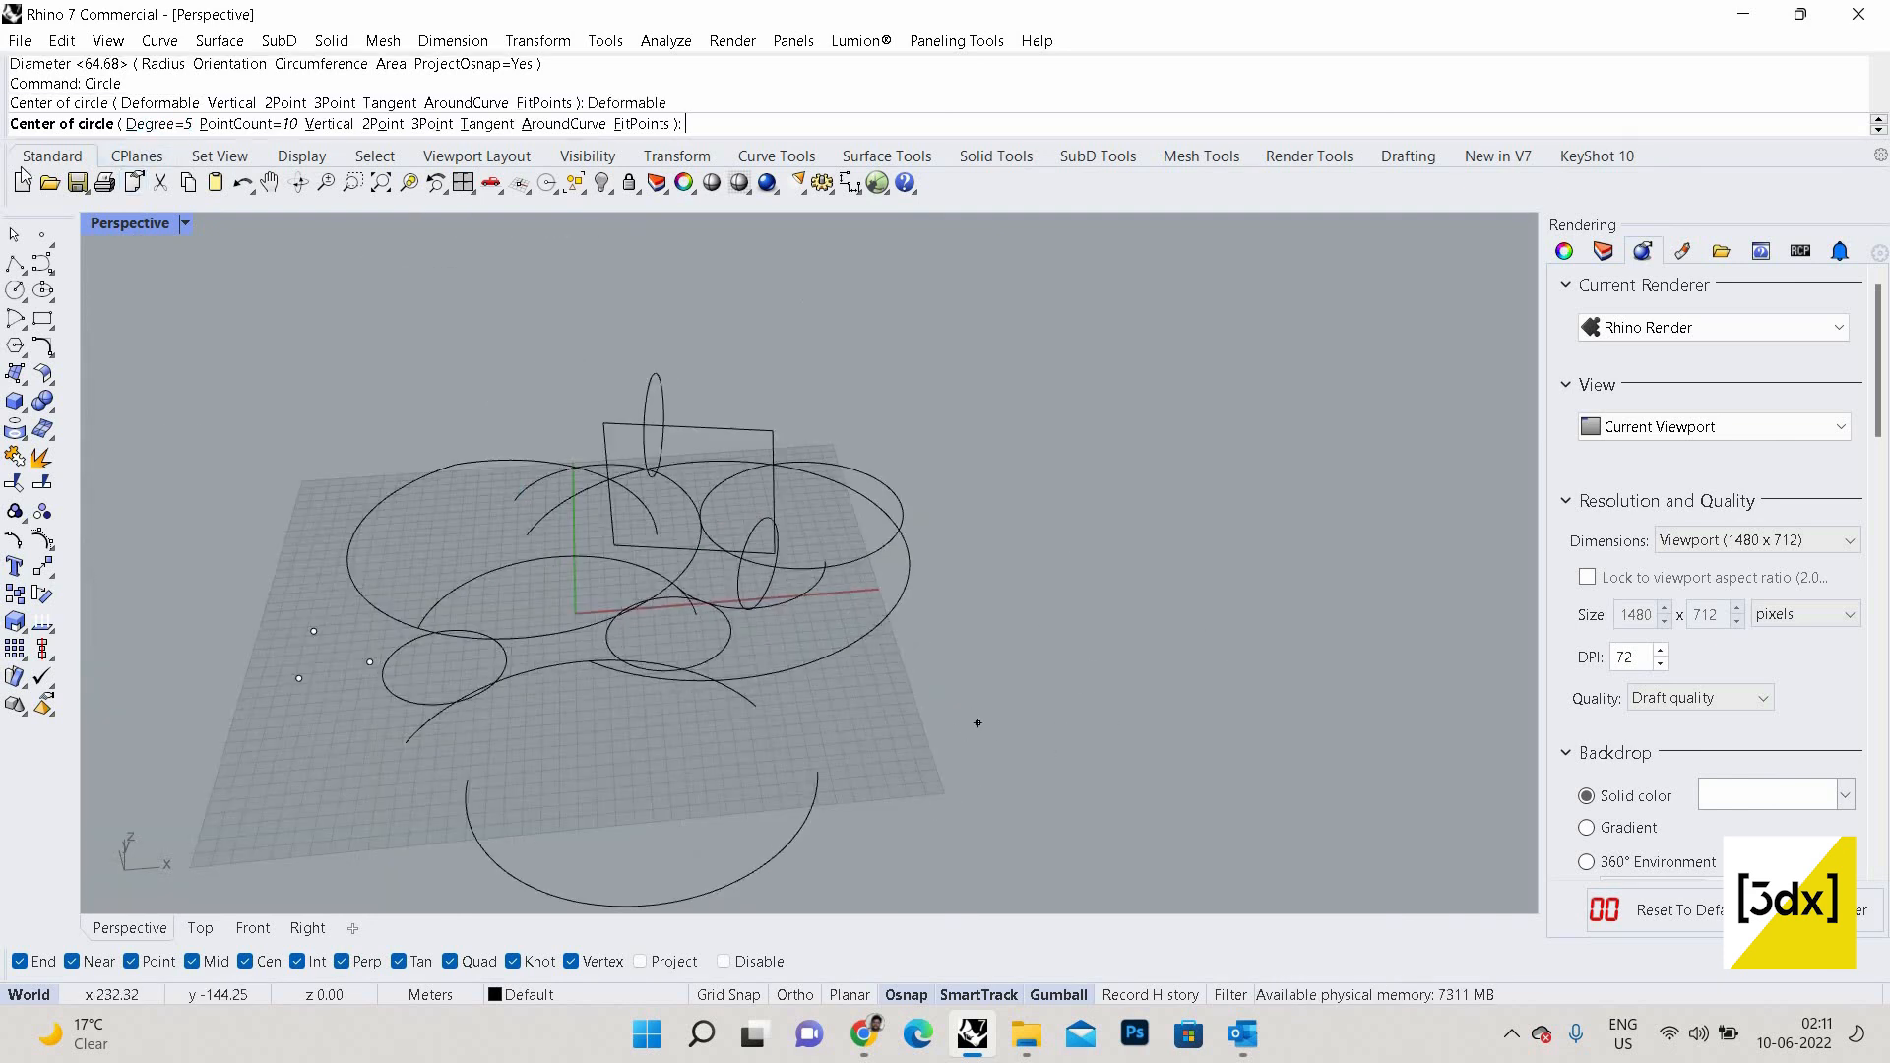
scroll(977, 723, up, 2)
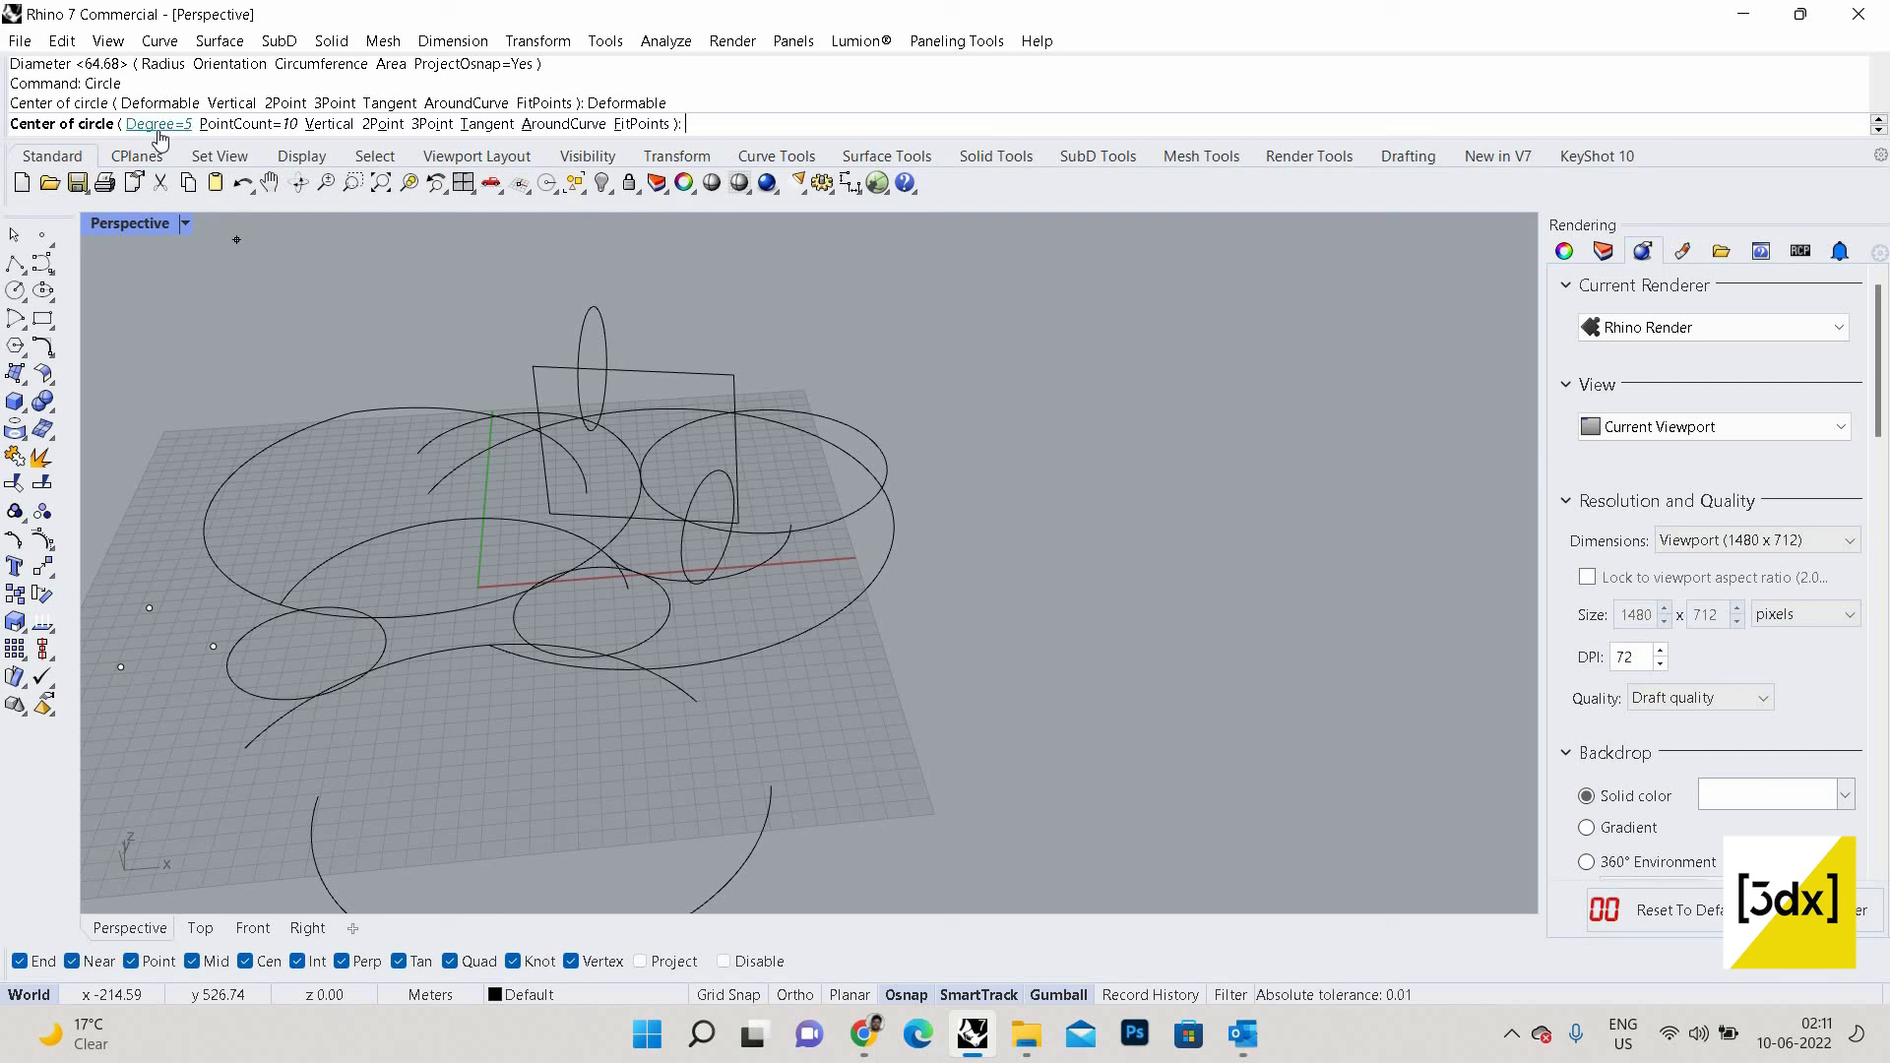
click(241, 126)
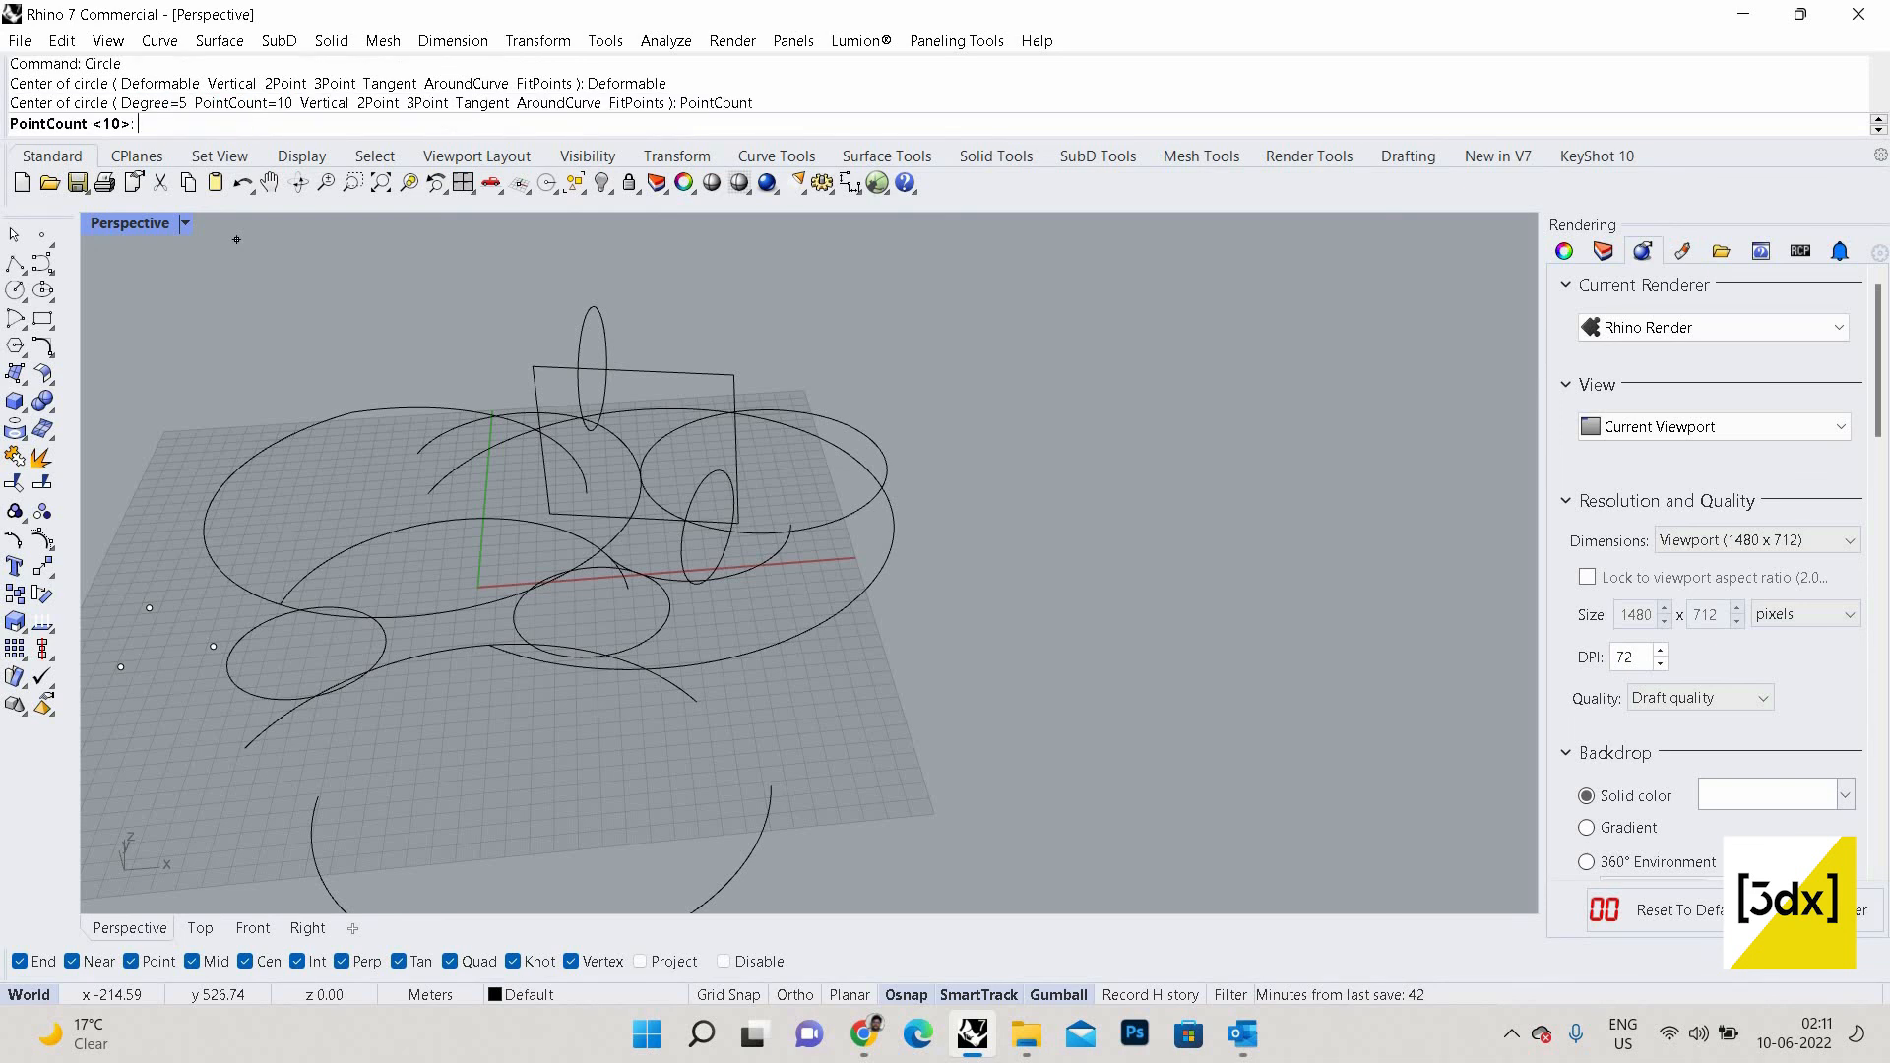
text(12)
key(Return)
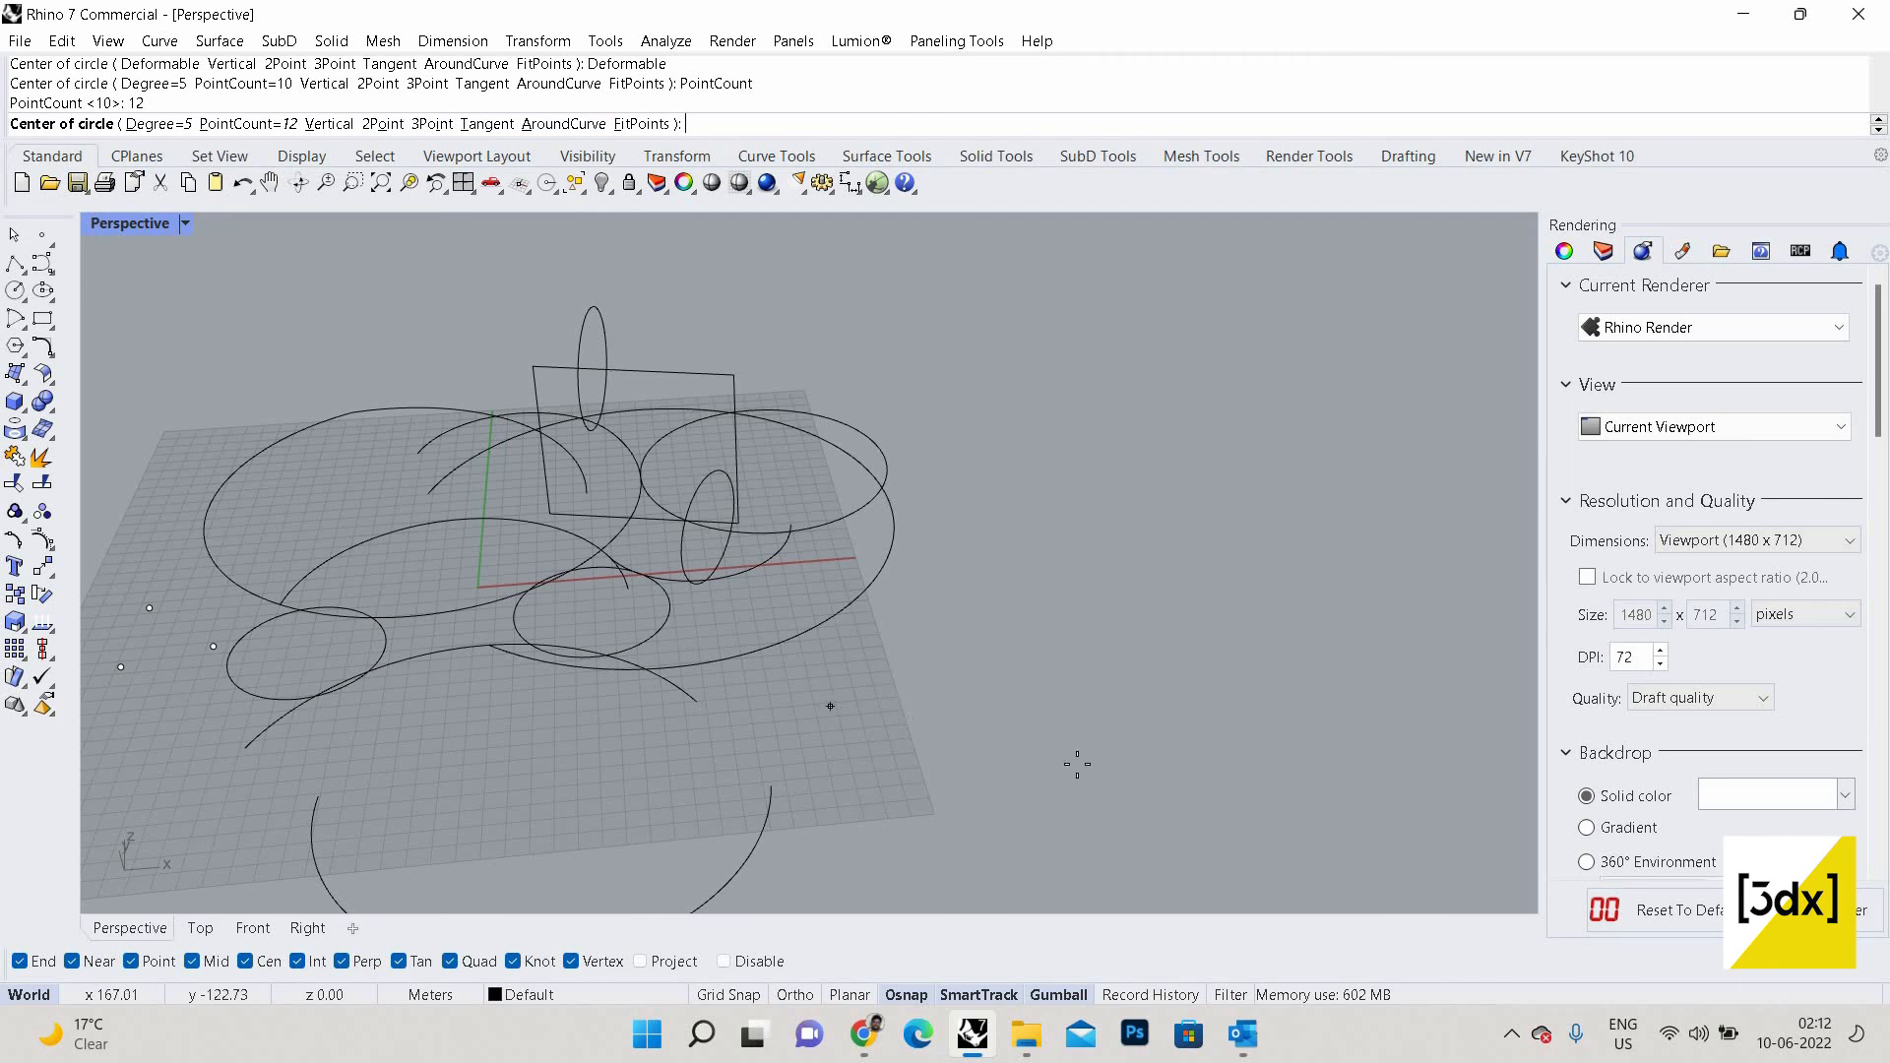
click(901, 717)
click(988, 636)
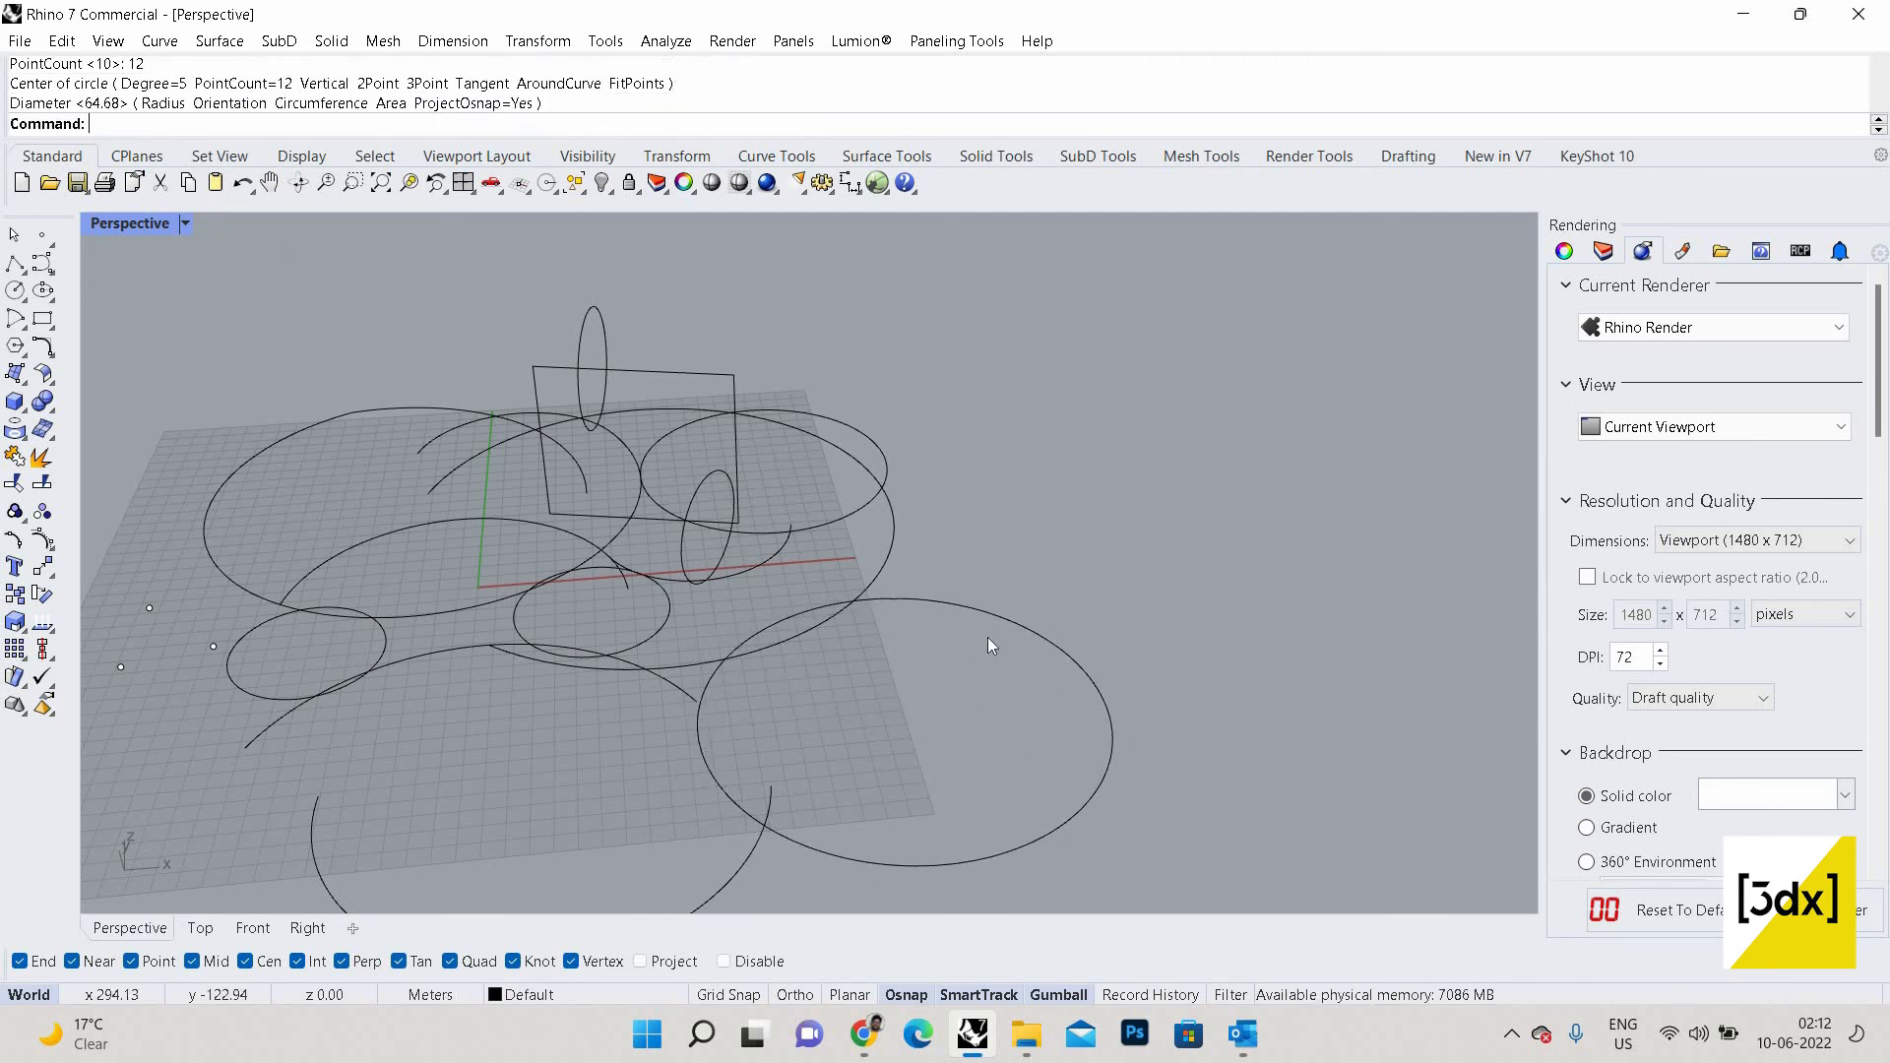
Select the new deformable circle and examine its control points.
scroll(1024, 719, down, 3)
scroll(1024, 719, up, 2)
click(984, 803)
scroll(947, 681, up, 5)
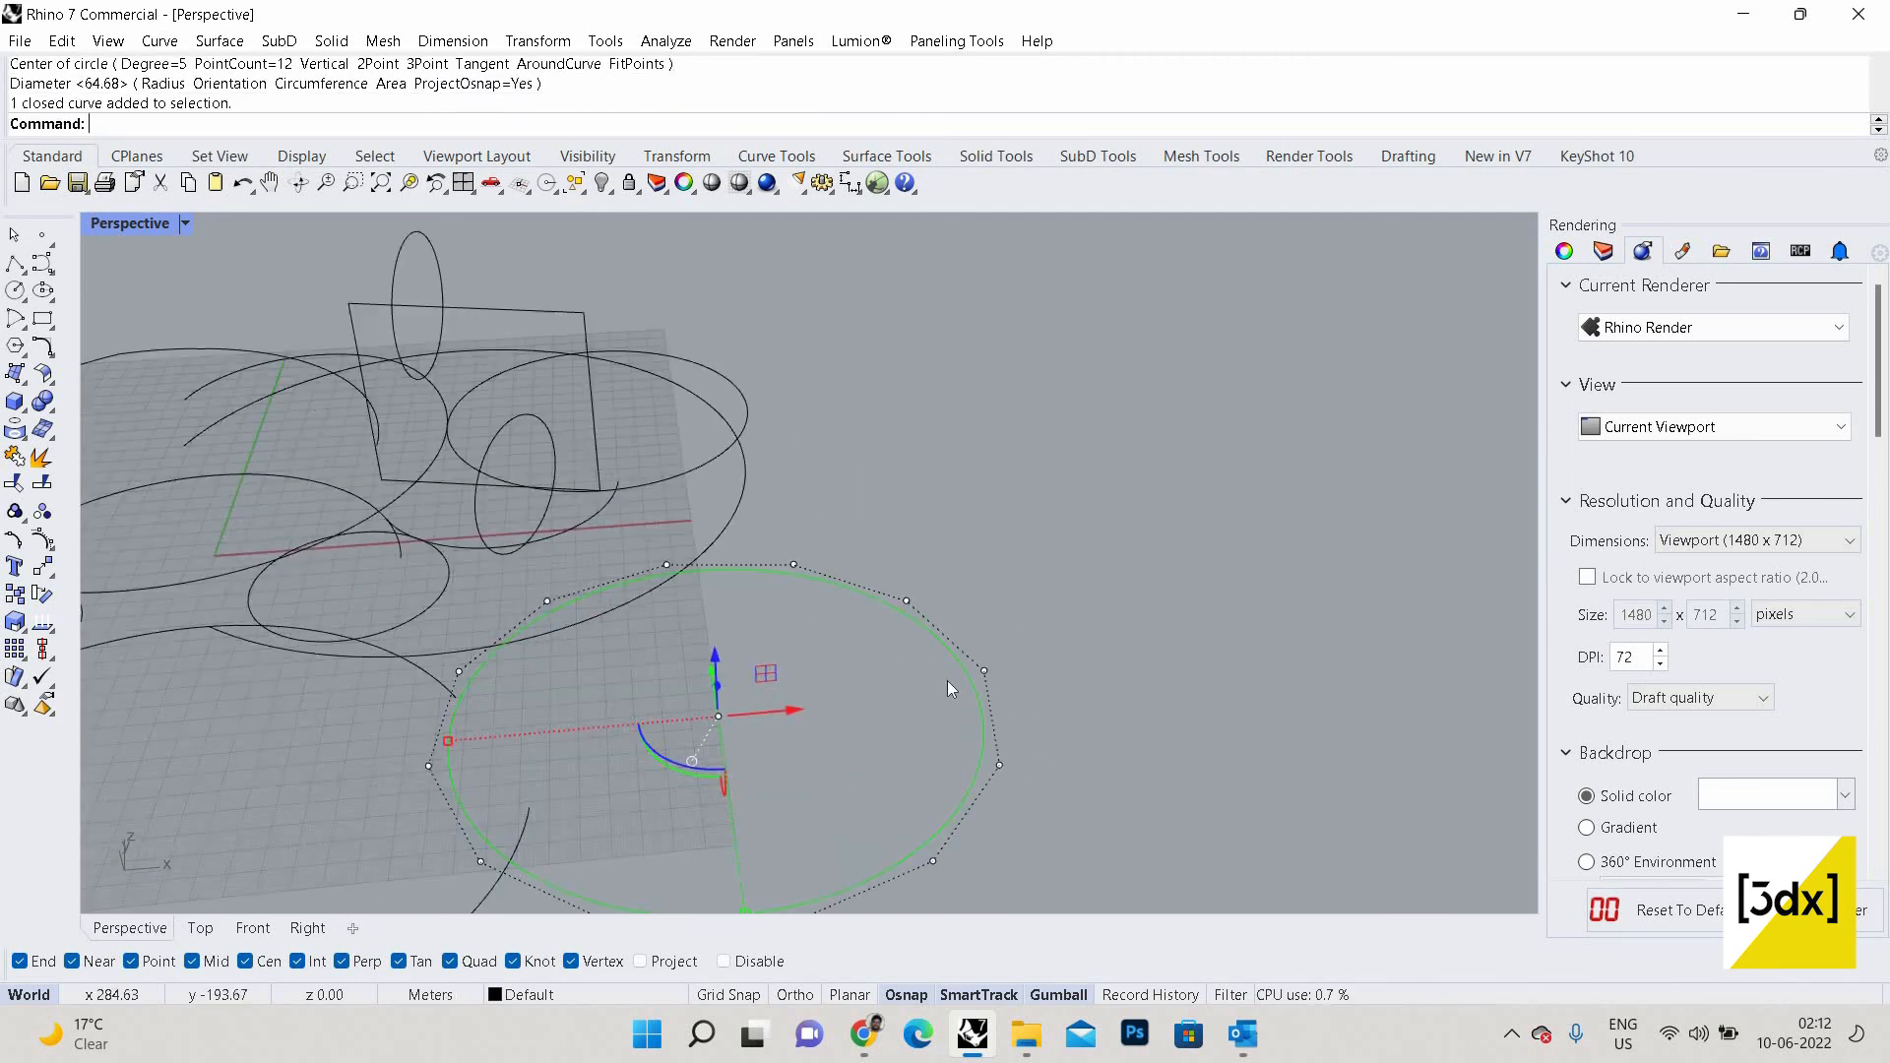
scroll(984, 787, down, 4)
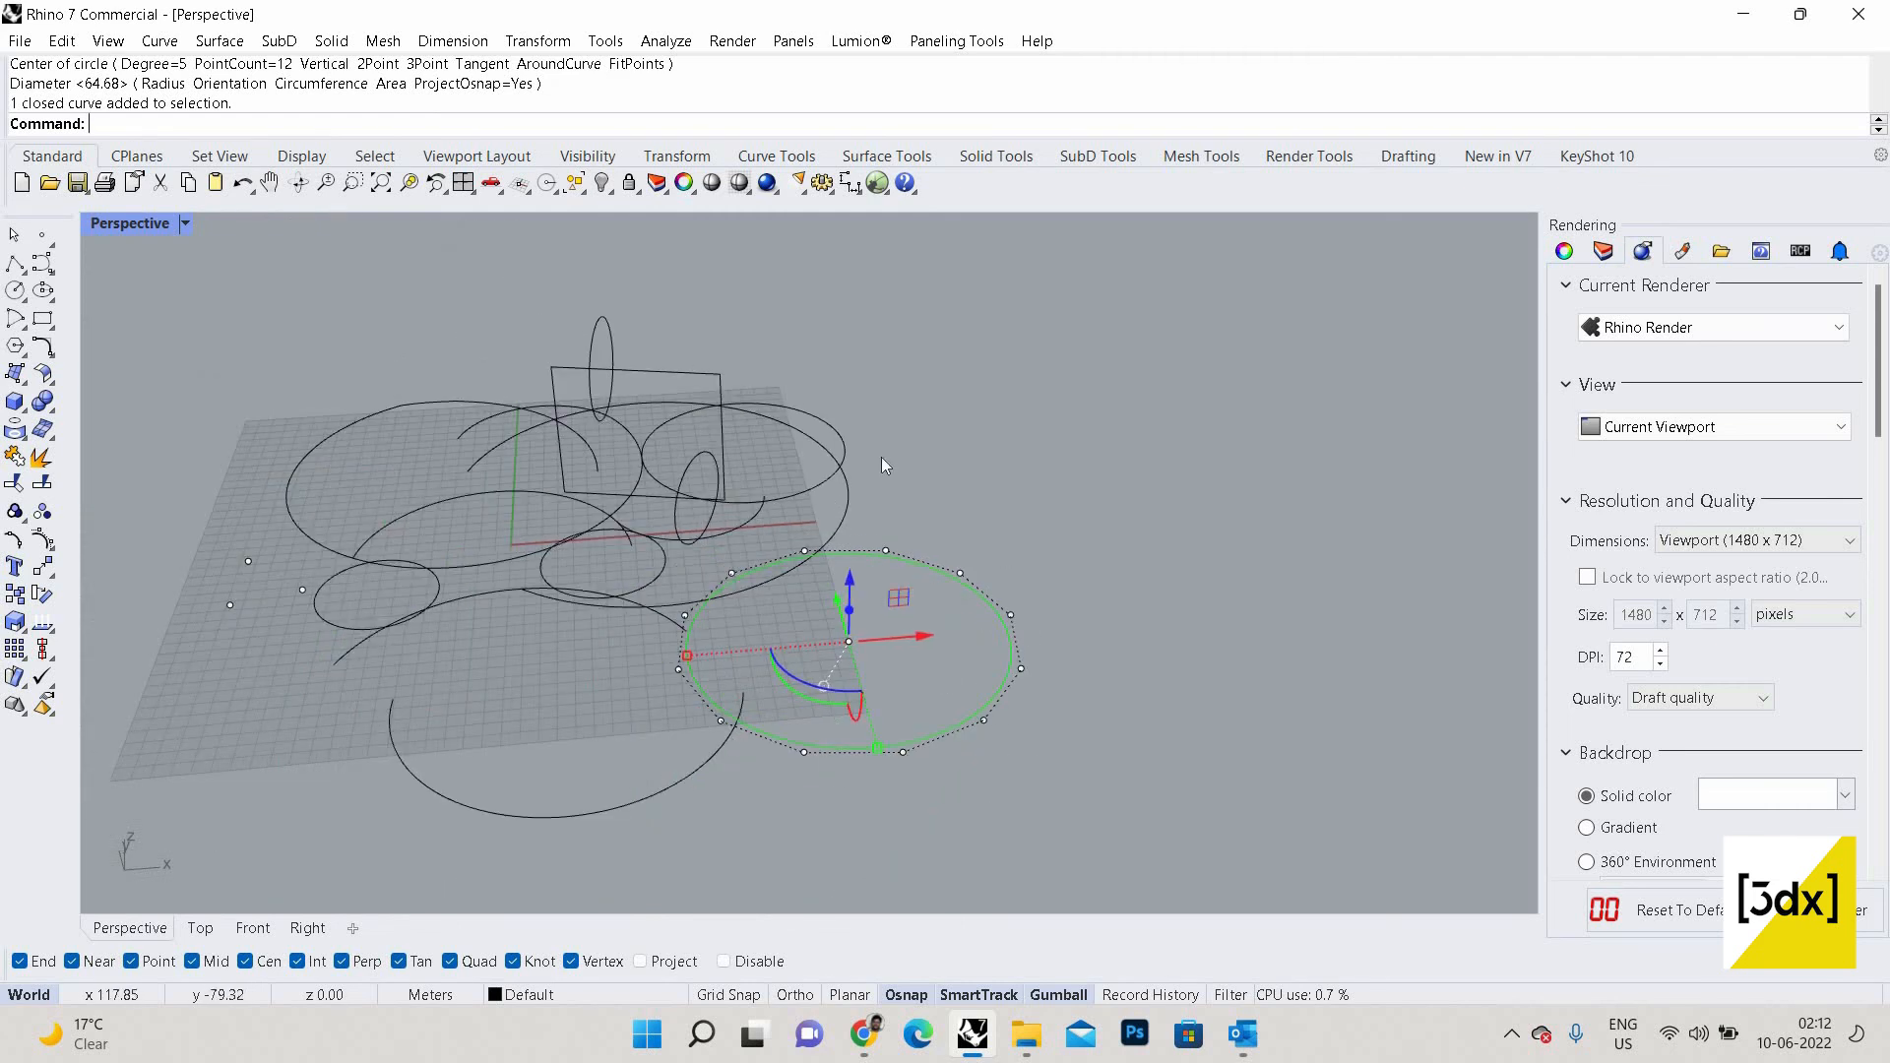
Pull the right quadrant control point of the ordinary circle overlapping the vertical rectangle outward along X, away from the grid.
scroll(794, 445, up, 3)
click(795, 433)
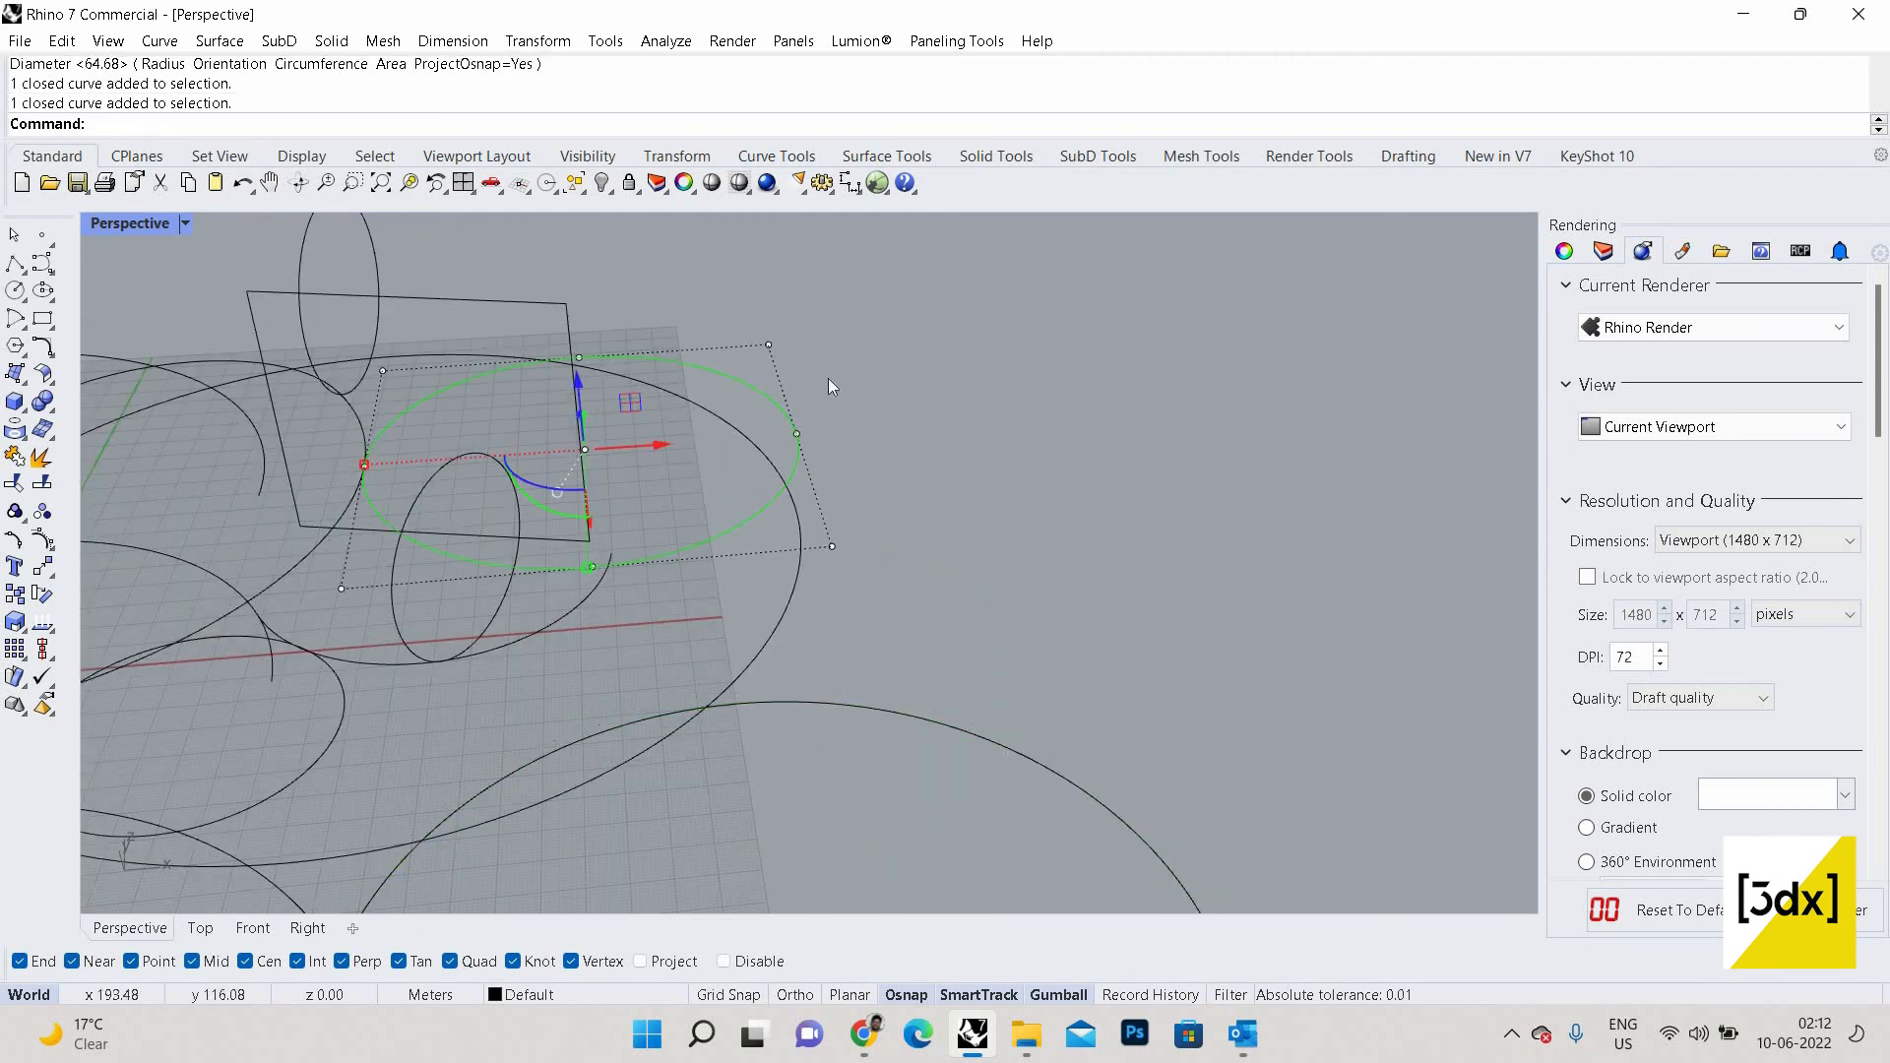
scroll(829, 465, up, 2)
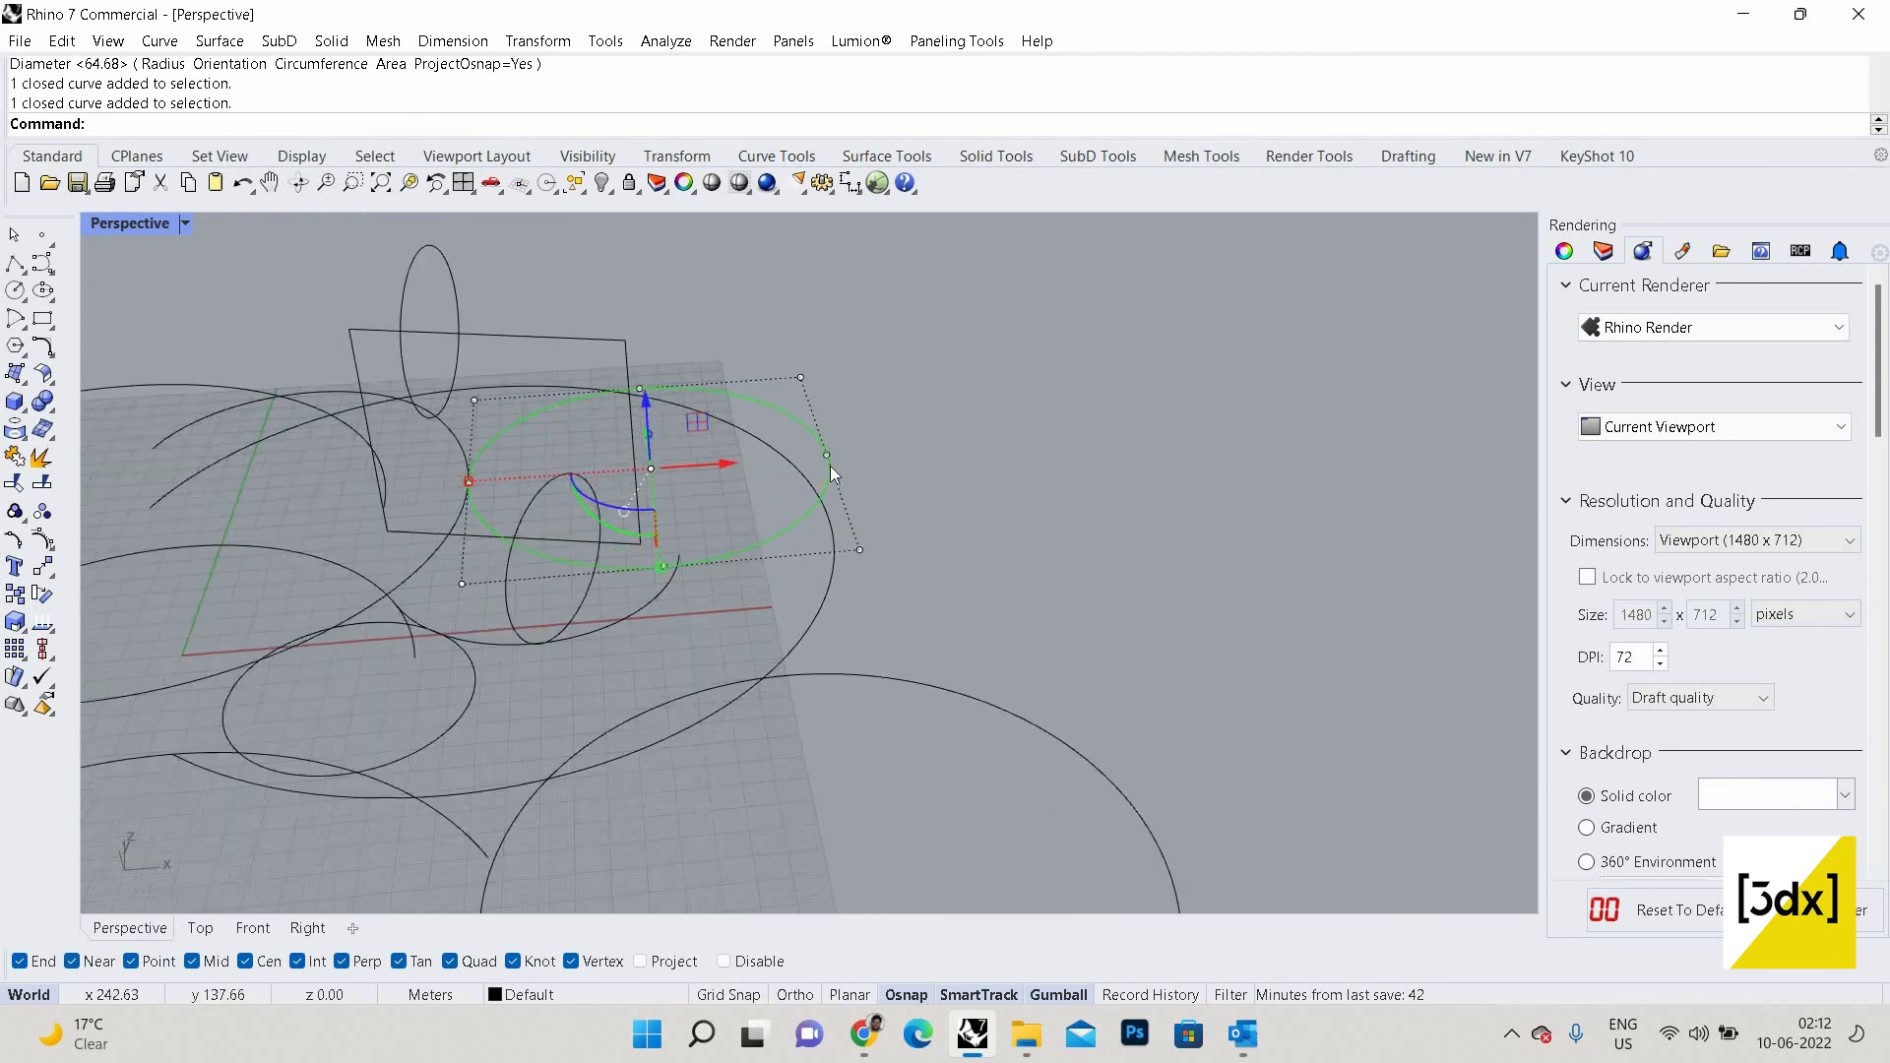
click(829, 465)
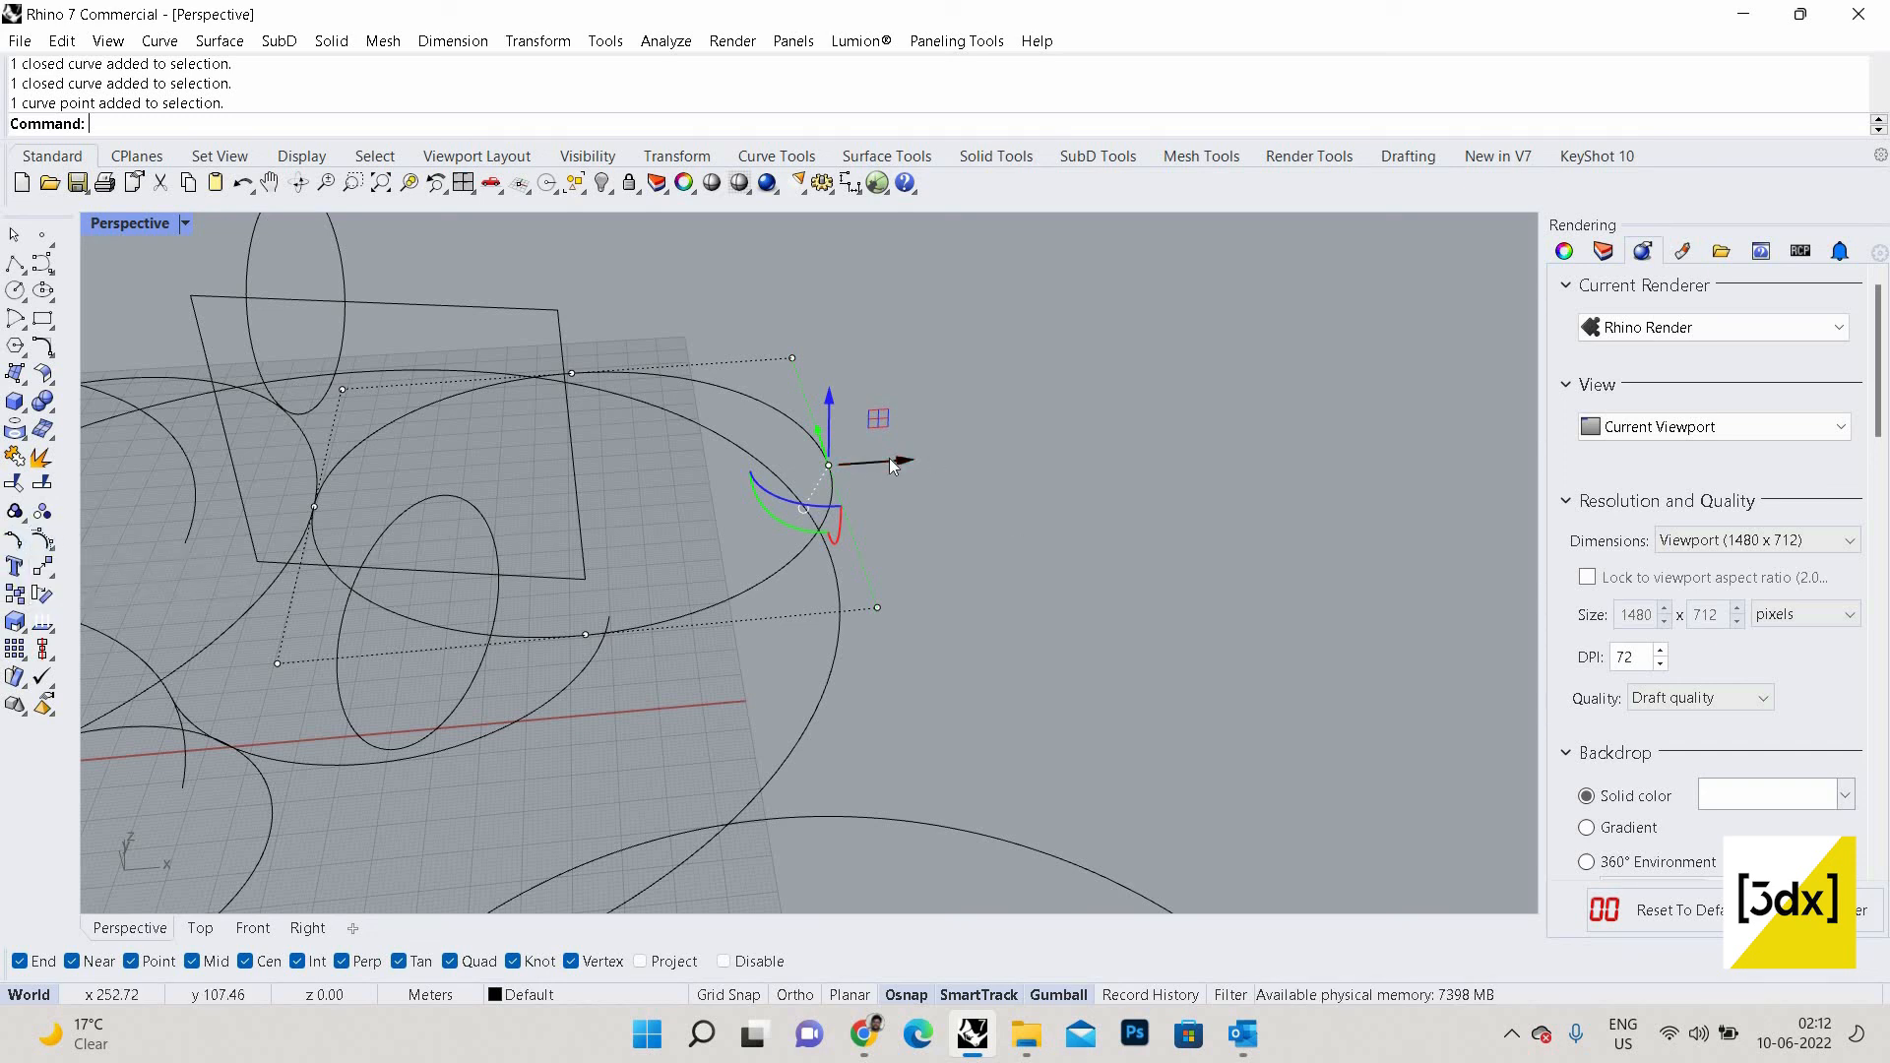
drag(1148, 452, 1238, 443)
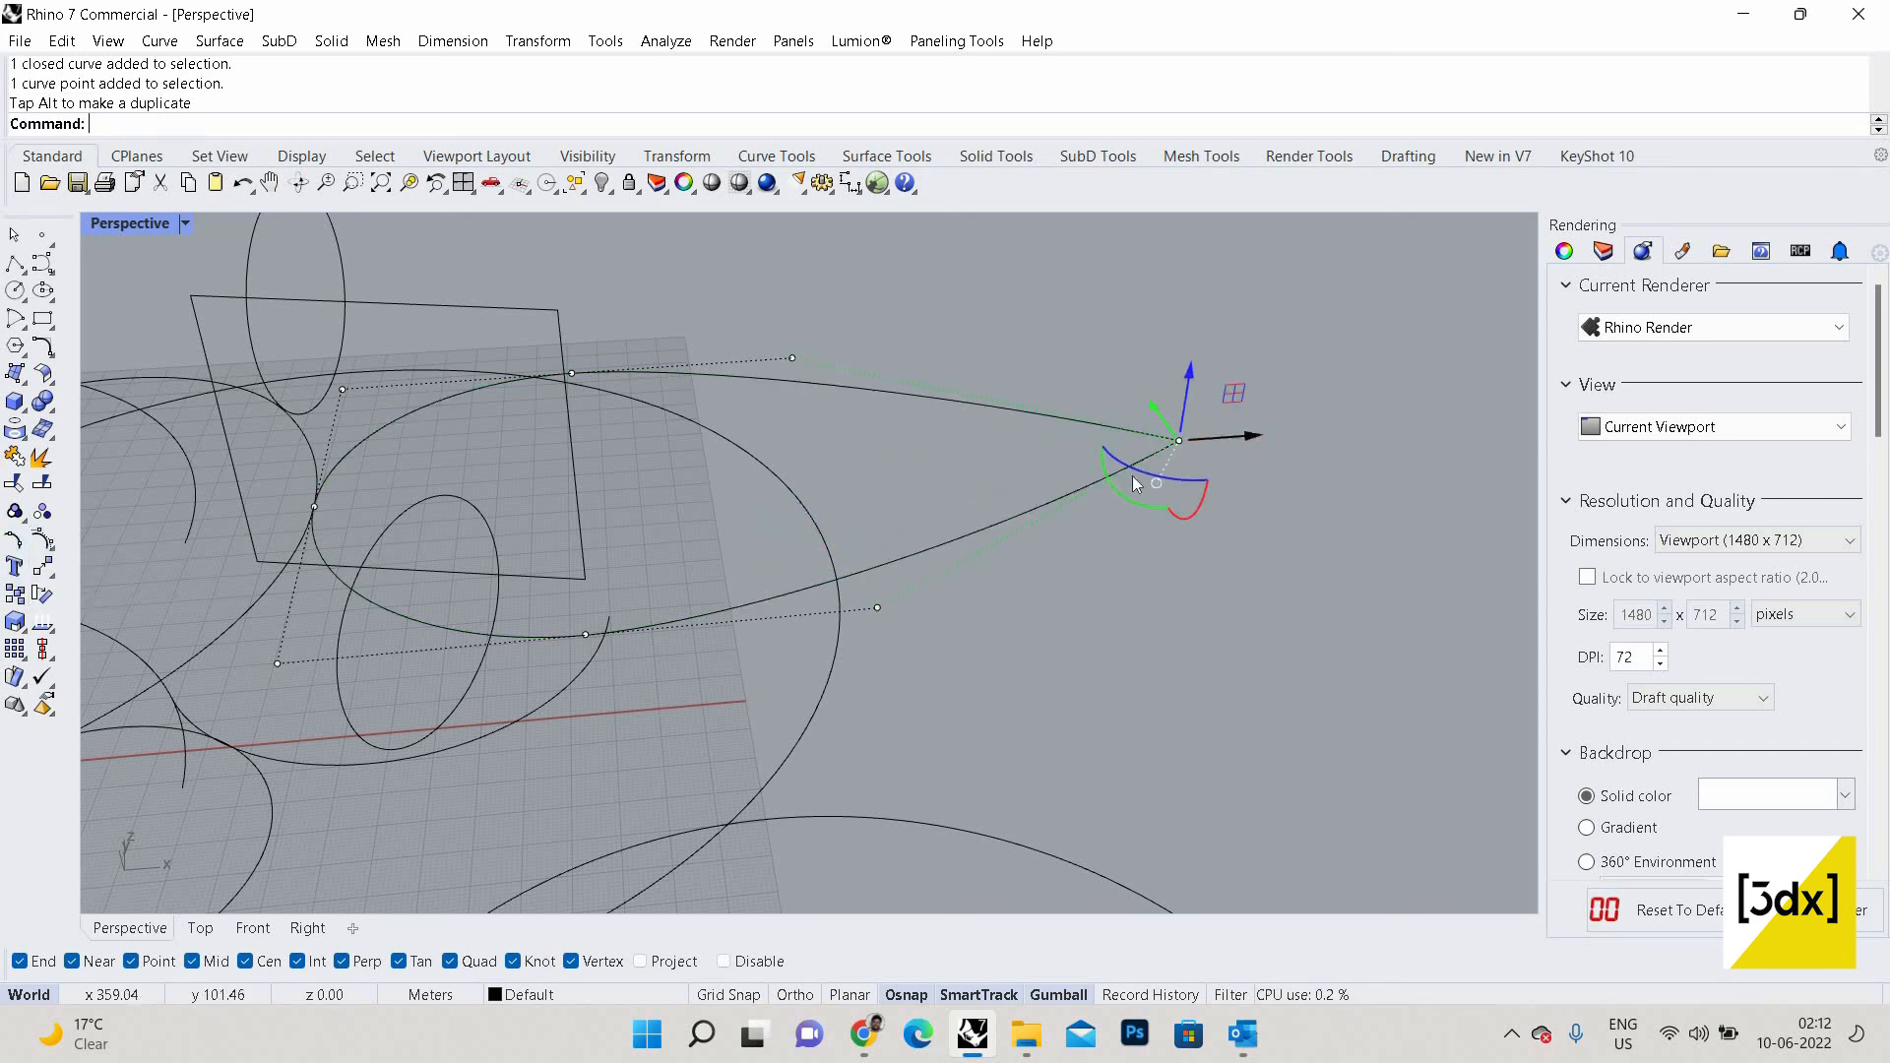
Select the deformable circle and pull its upper-right control point far outward along X, away from the grid.
scroll(1109, 508, down, 4)
scroll(1109, 508, up, 3)
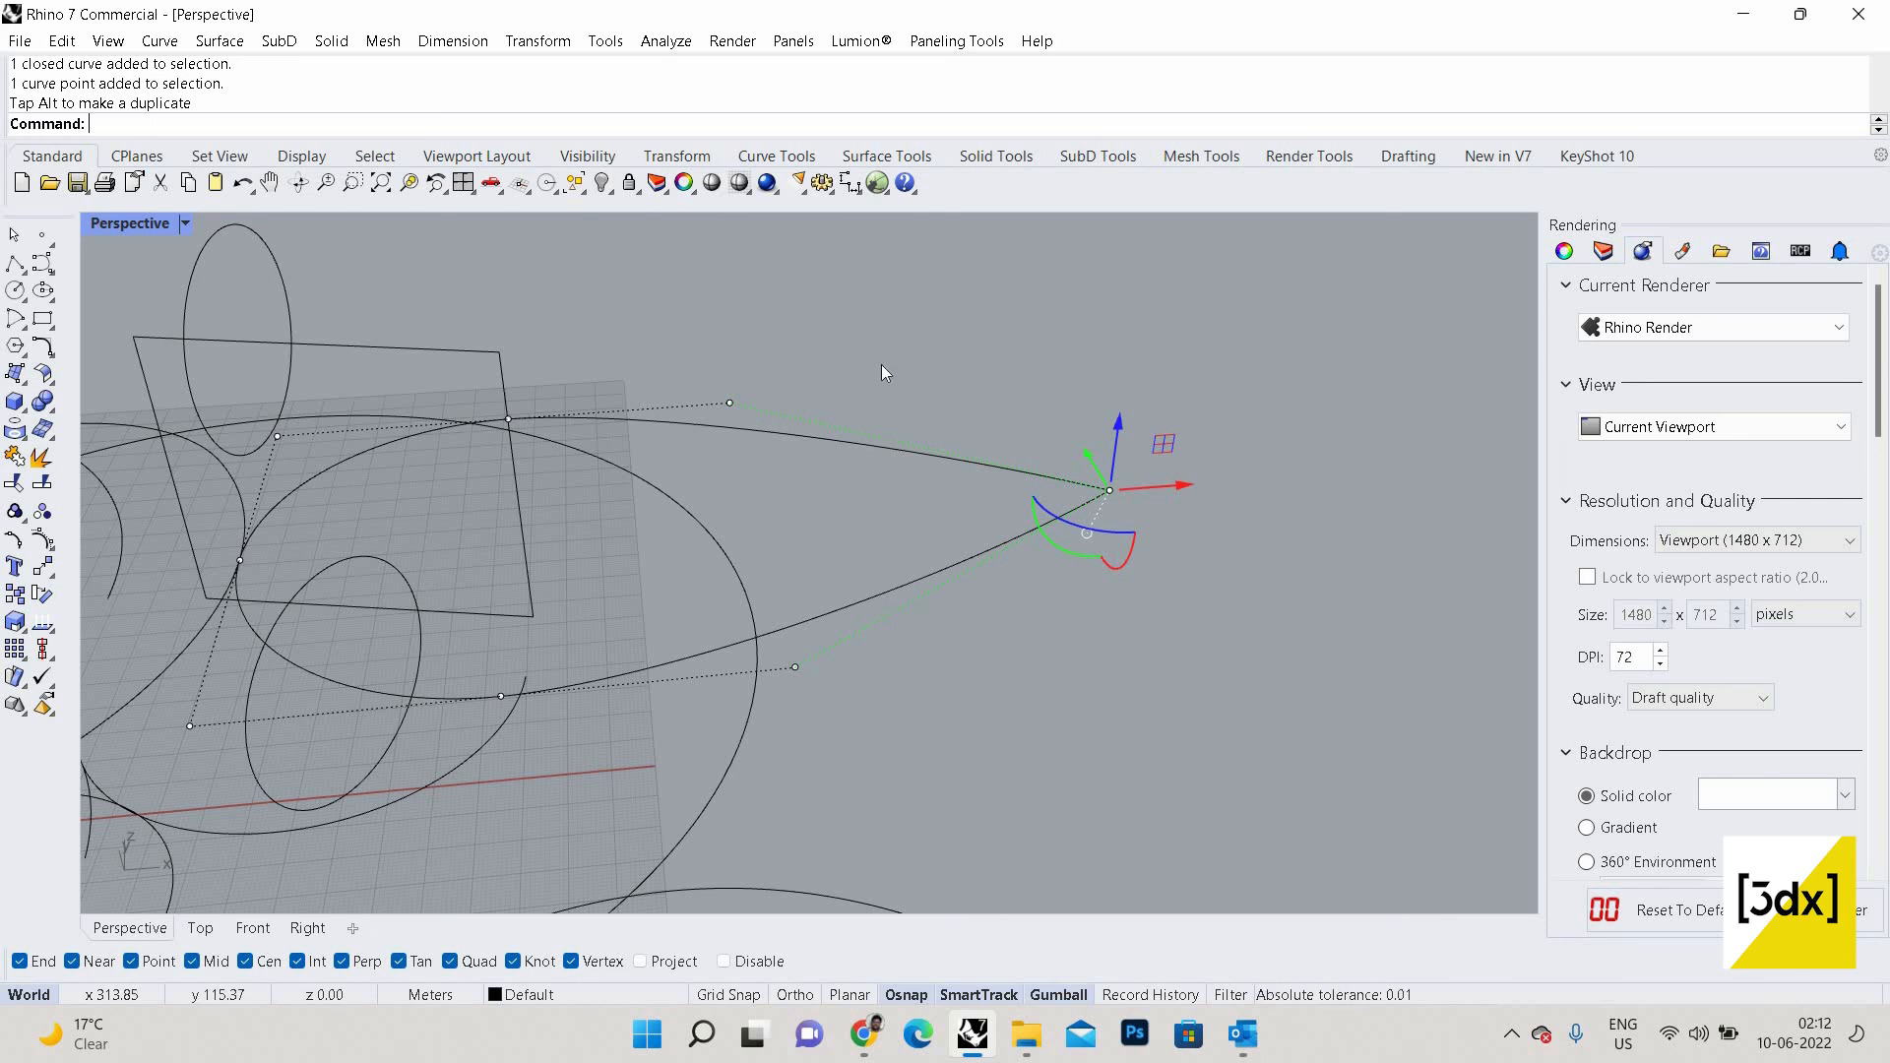
scroll(918, 589, down, 5)
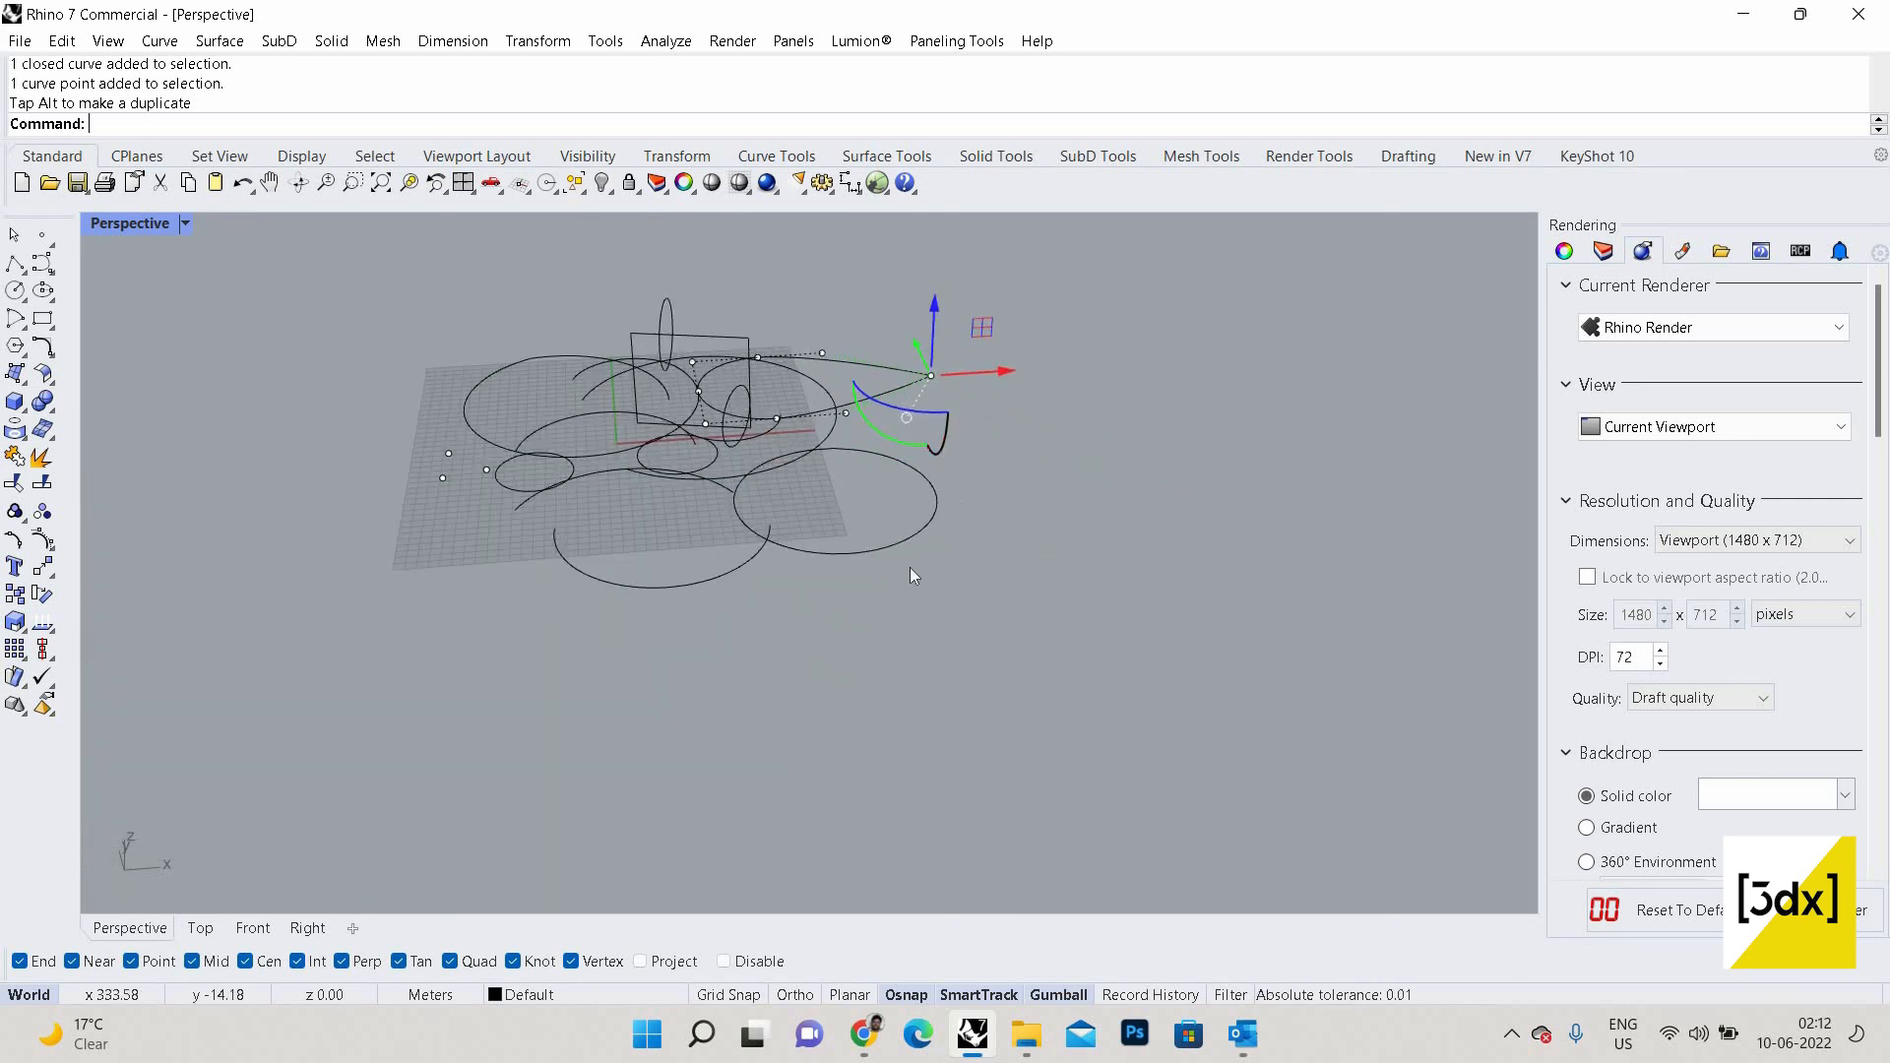
scroll(912, 575, up, 5)
click(913, 618)
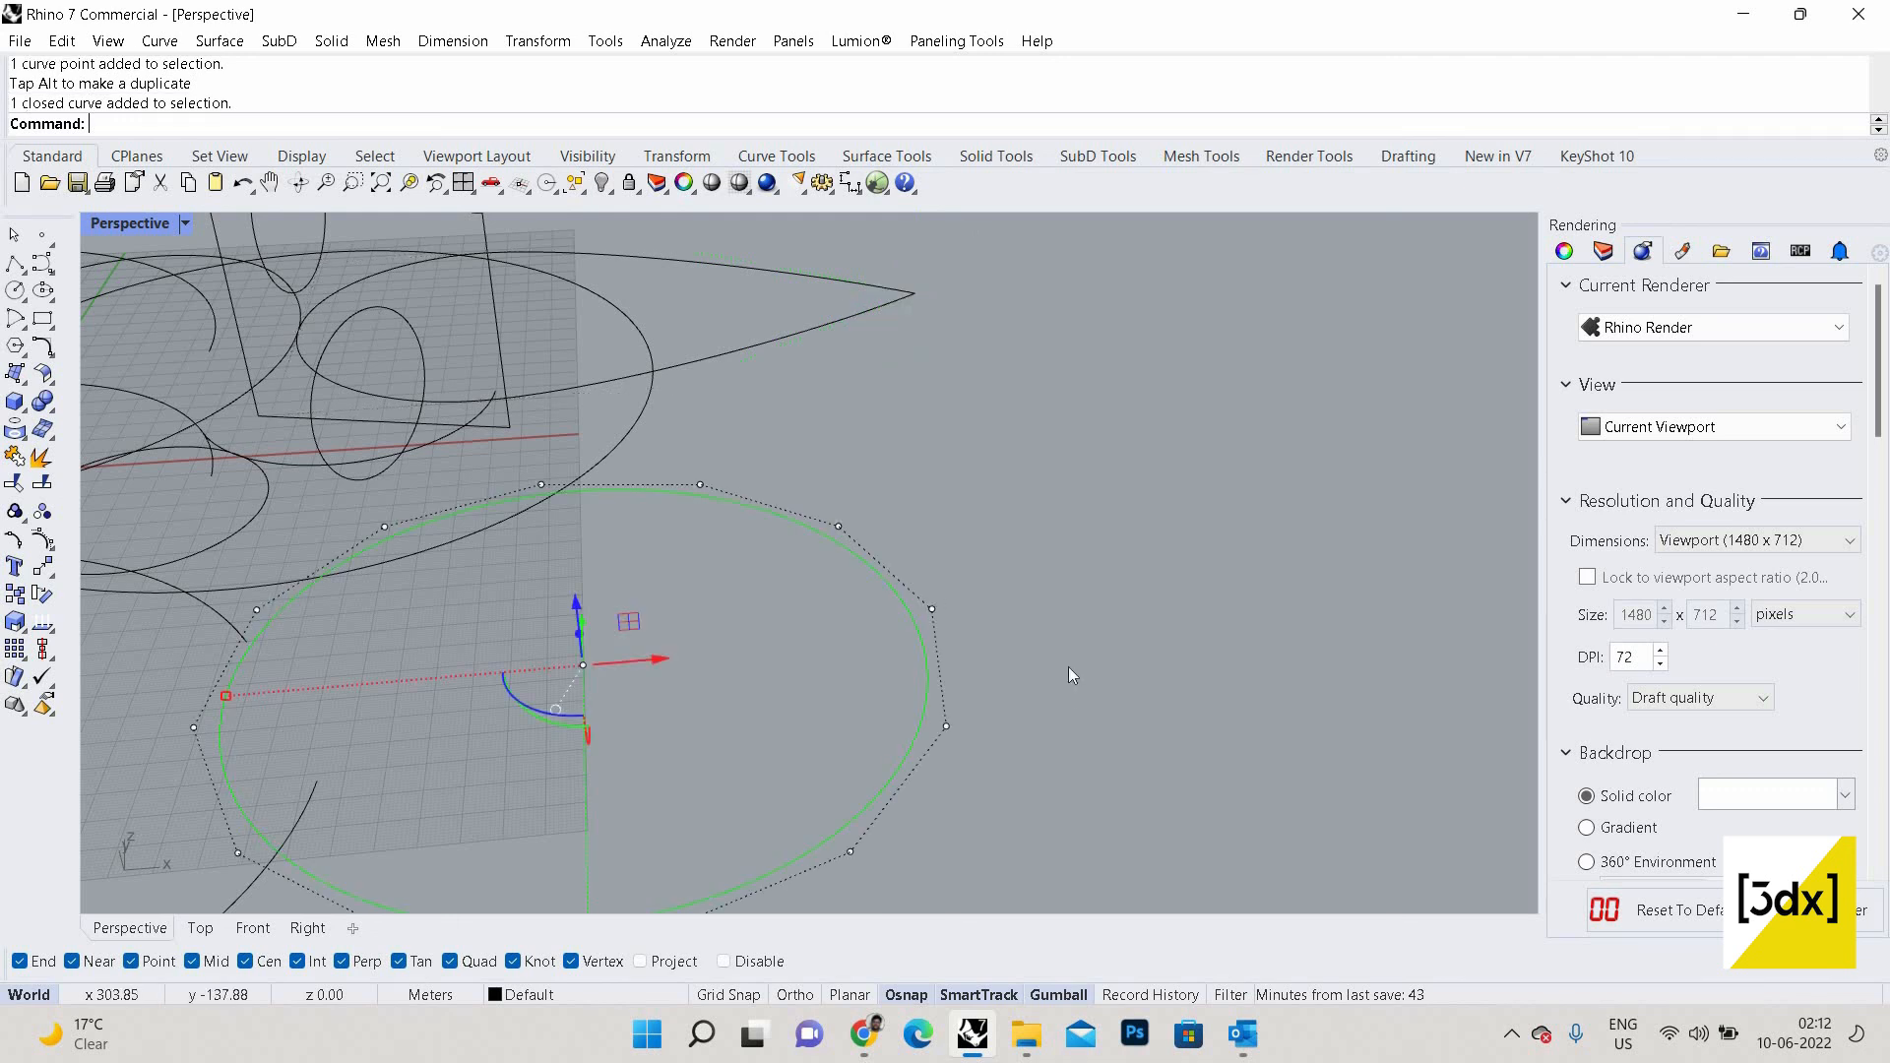
click(931, 608)
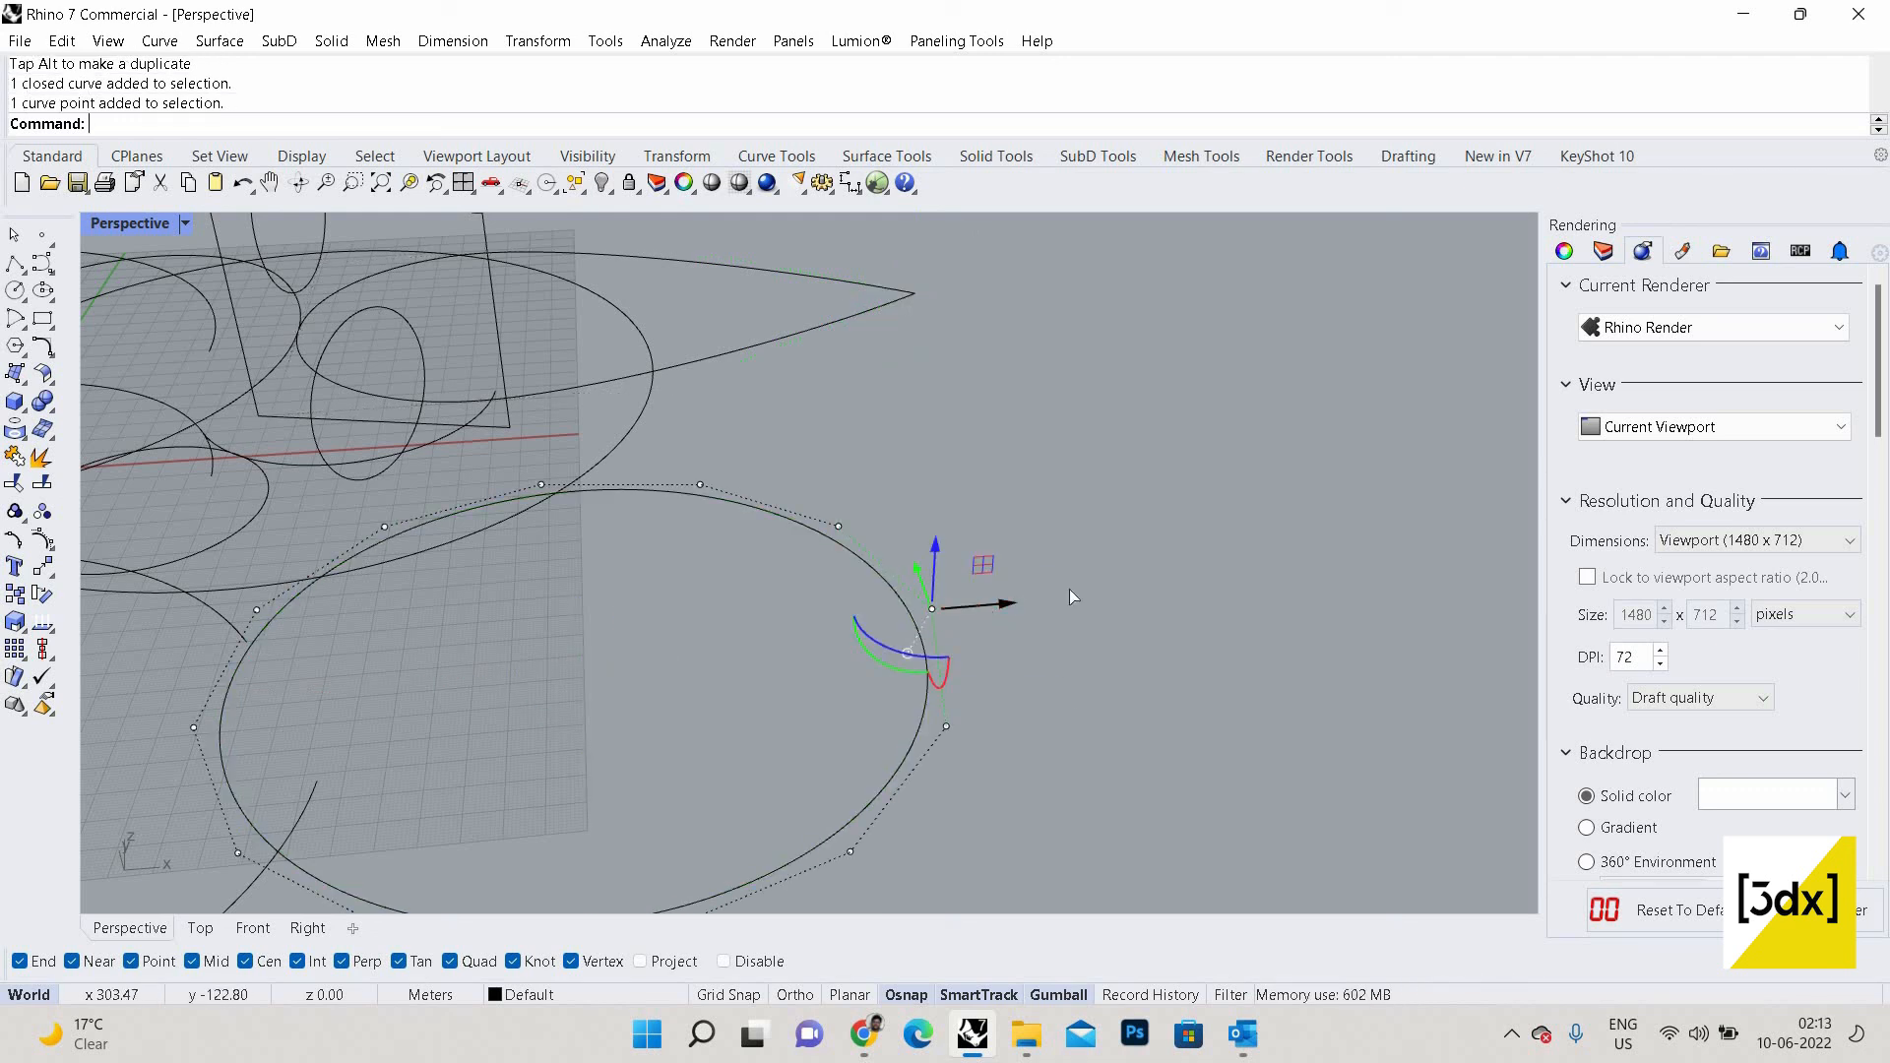
drag(996, 604, 1401, 537)
Pull the control point just before the extended one on the deformable circle's upper side outward along X as well.
scroll(1367, 537, down, 5)
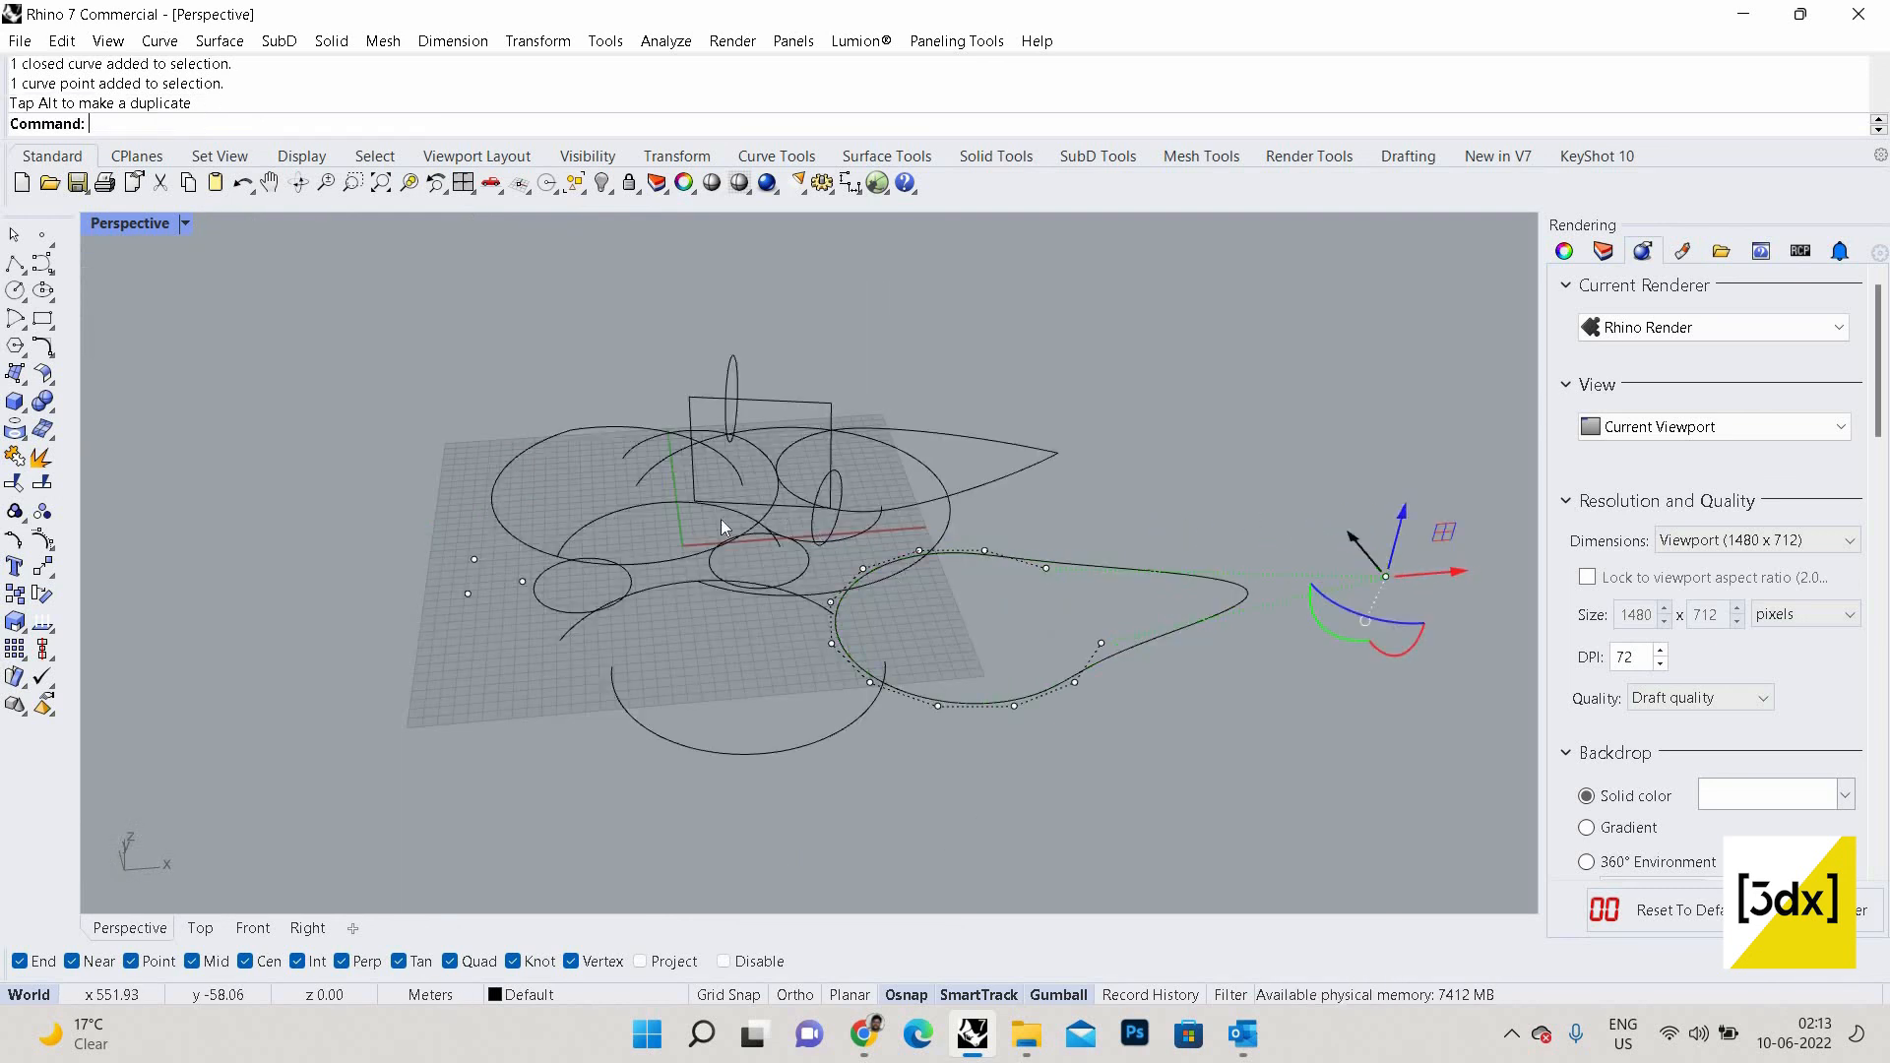
scroll(884, 557, up, 3)
drag(712, 525, 829, 607)
drag(824, 598, 905, 559)
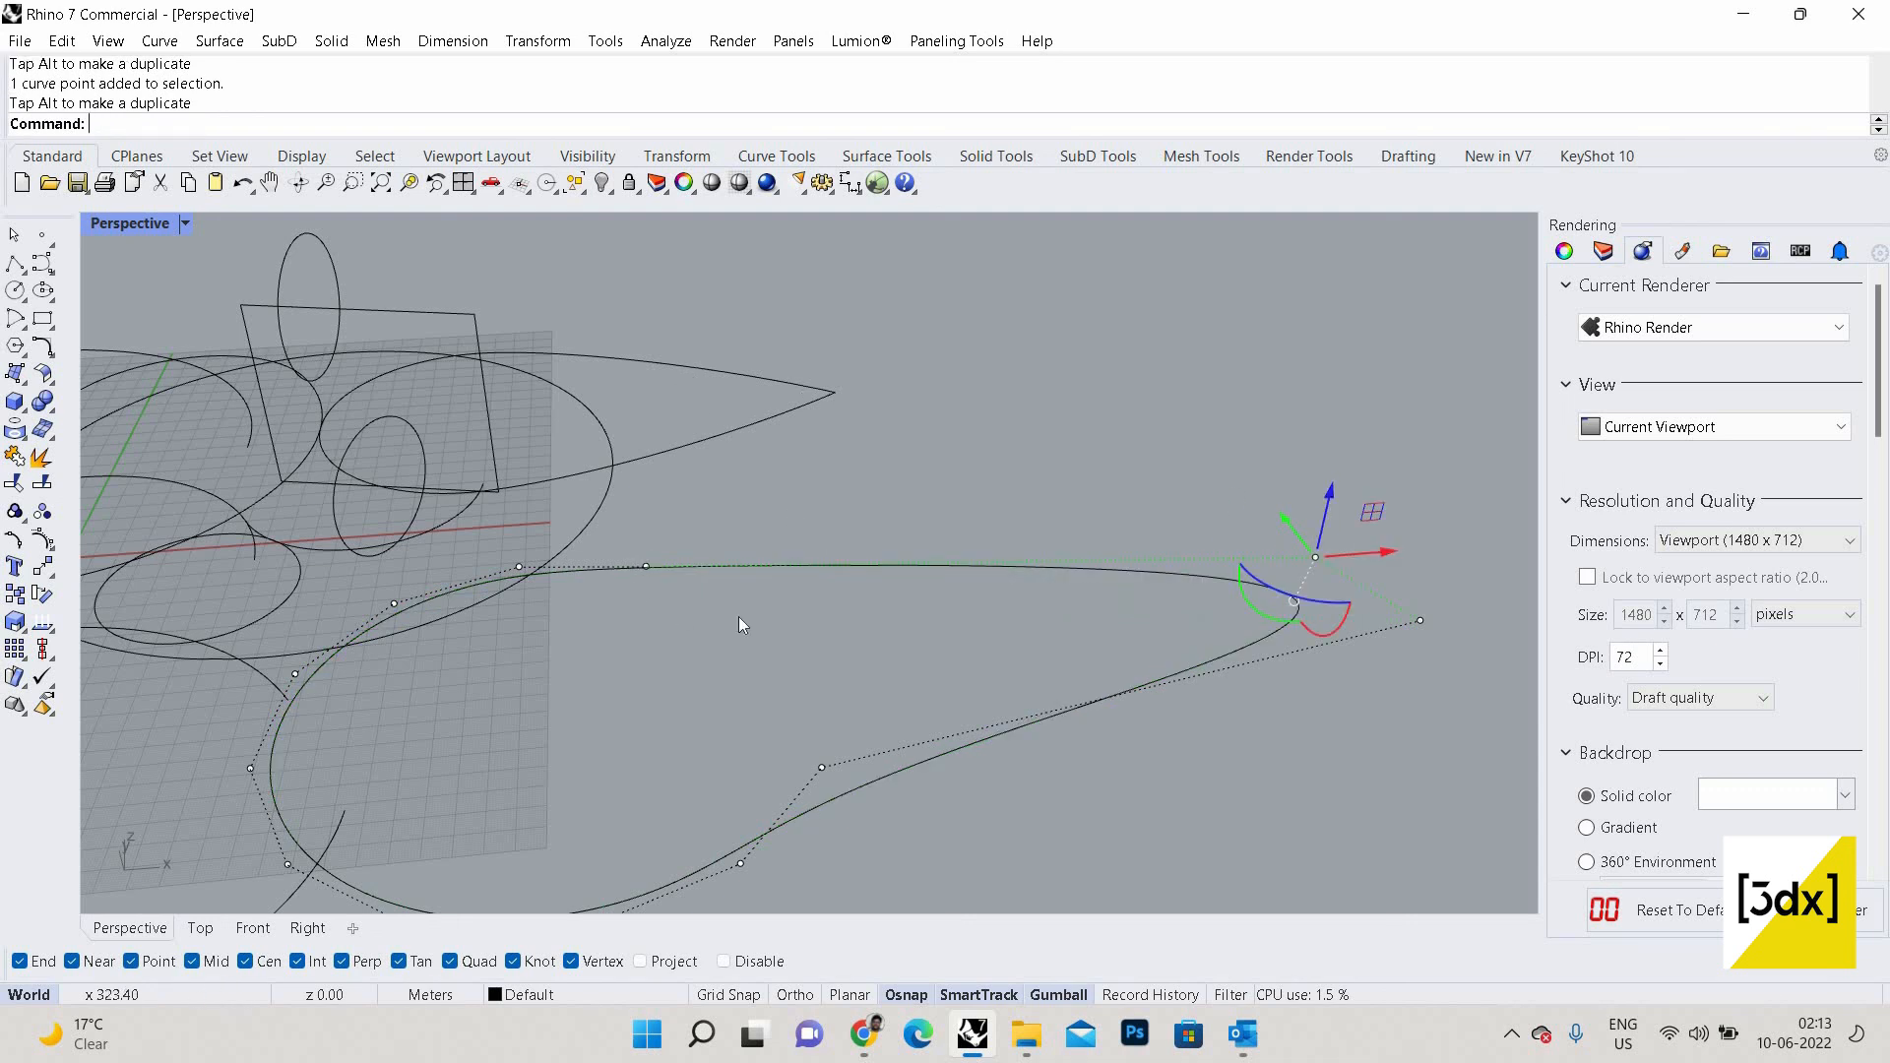
Move the next control point on the deformable circle's upper side down into the curve's interior, denting its outline.
click(645, 566)
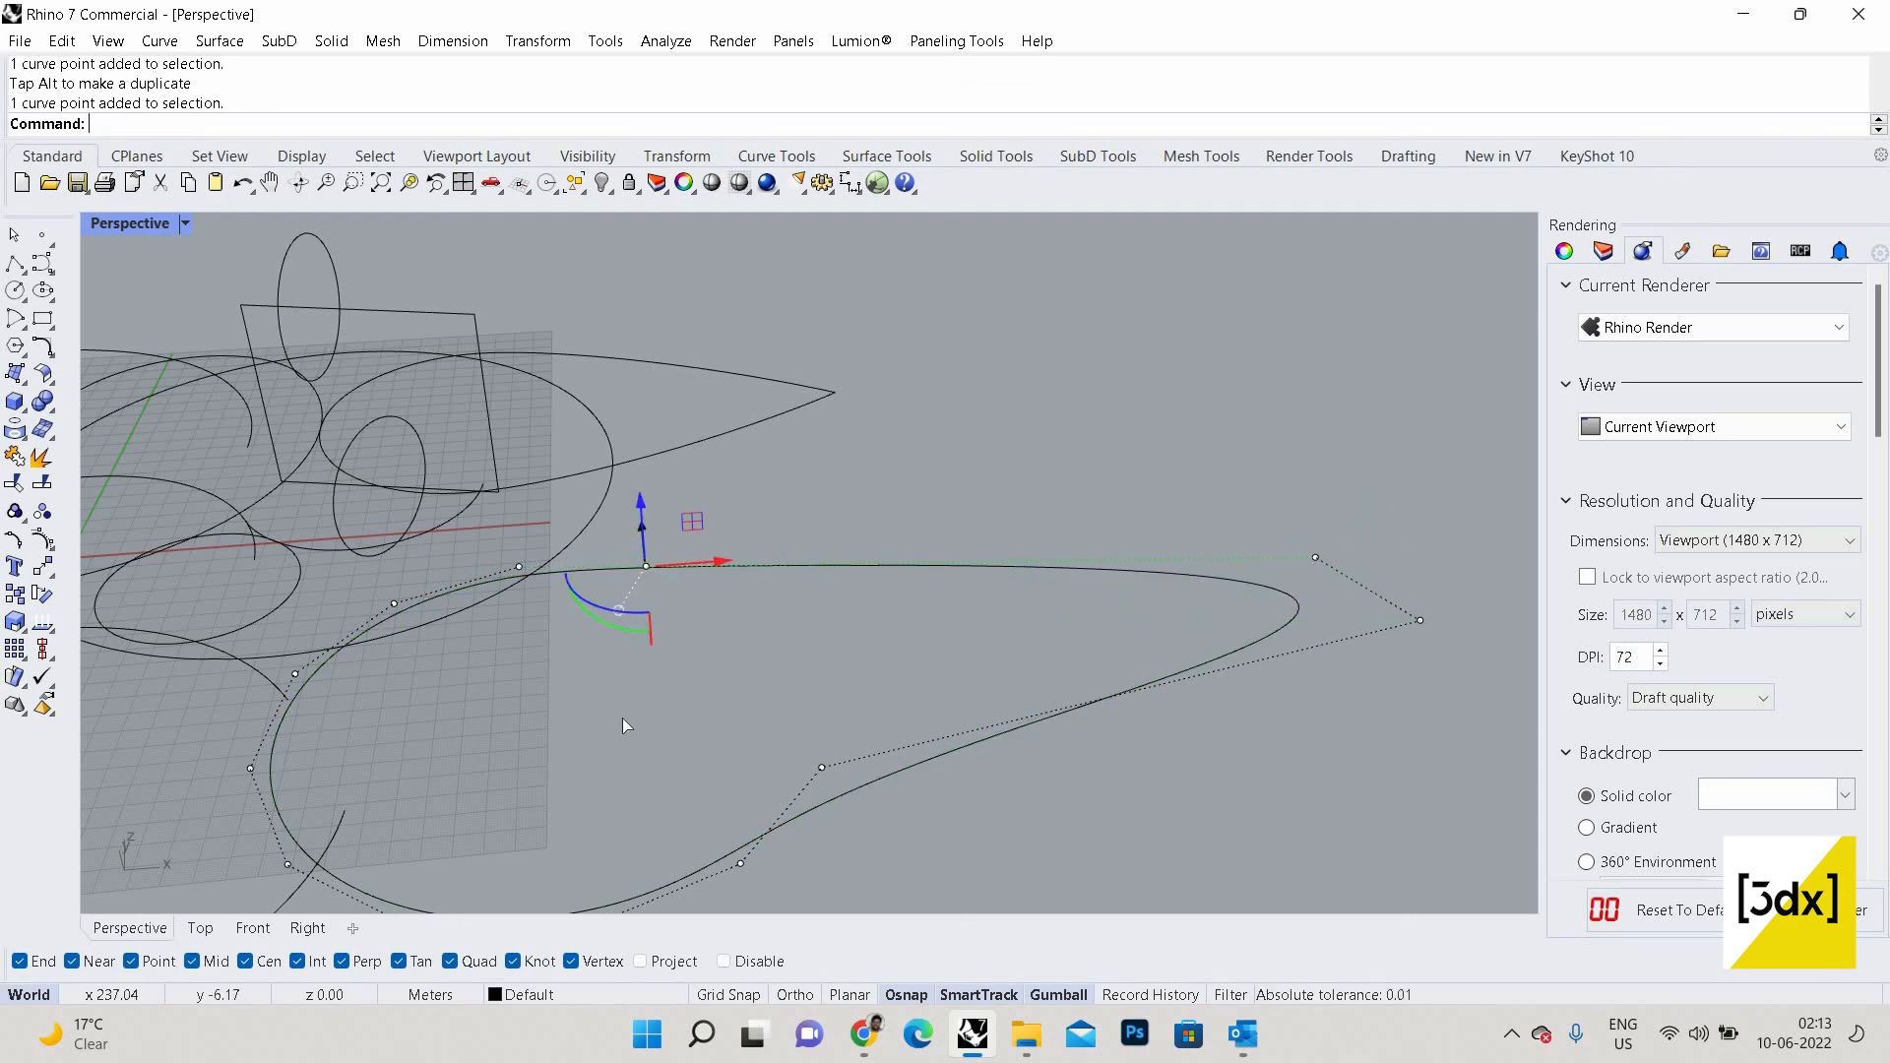
drag(640, 503, 764, 684)
scroll(764, 684, down, 5)
right_drag(768, 681, 720, 668)
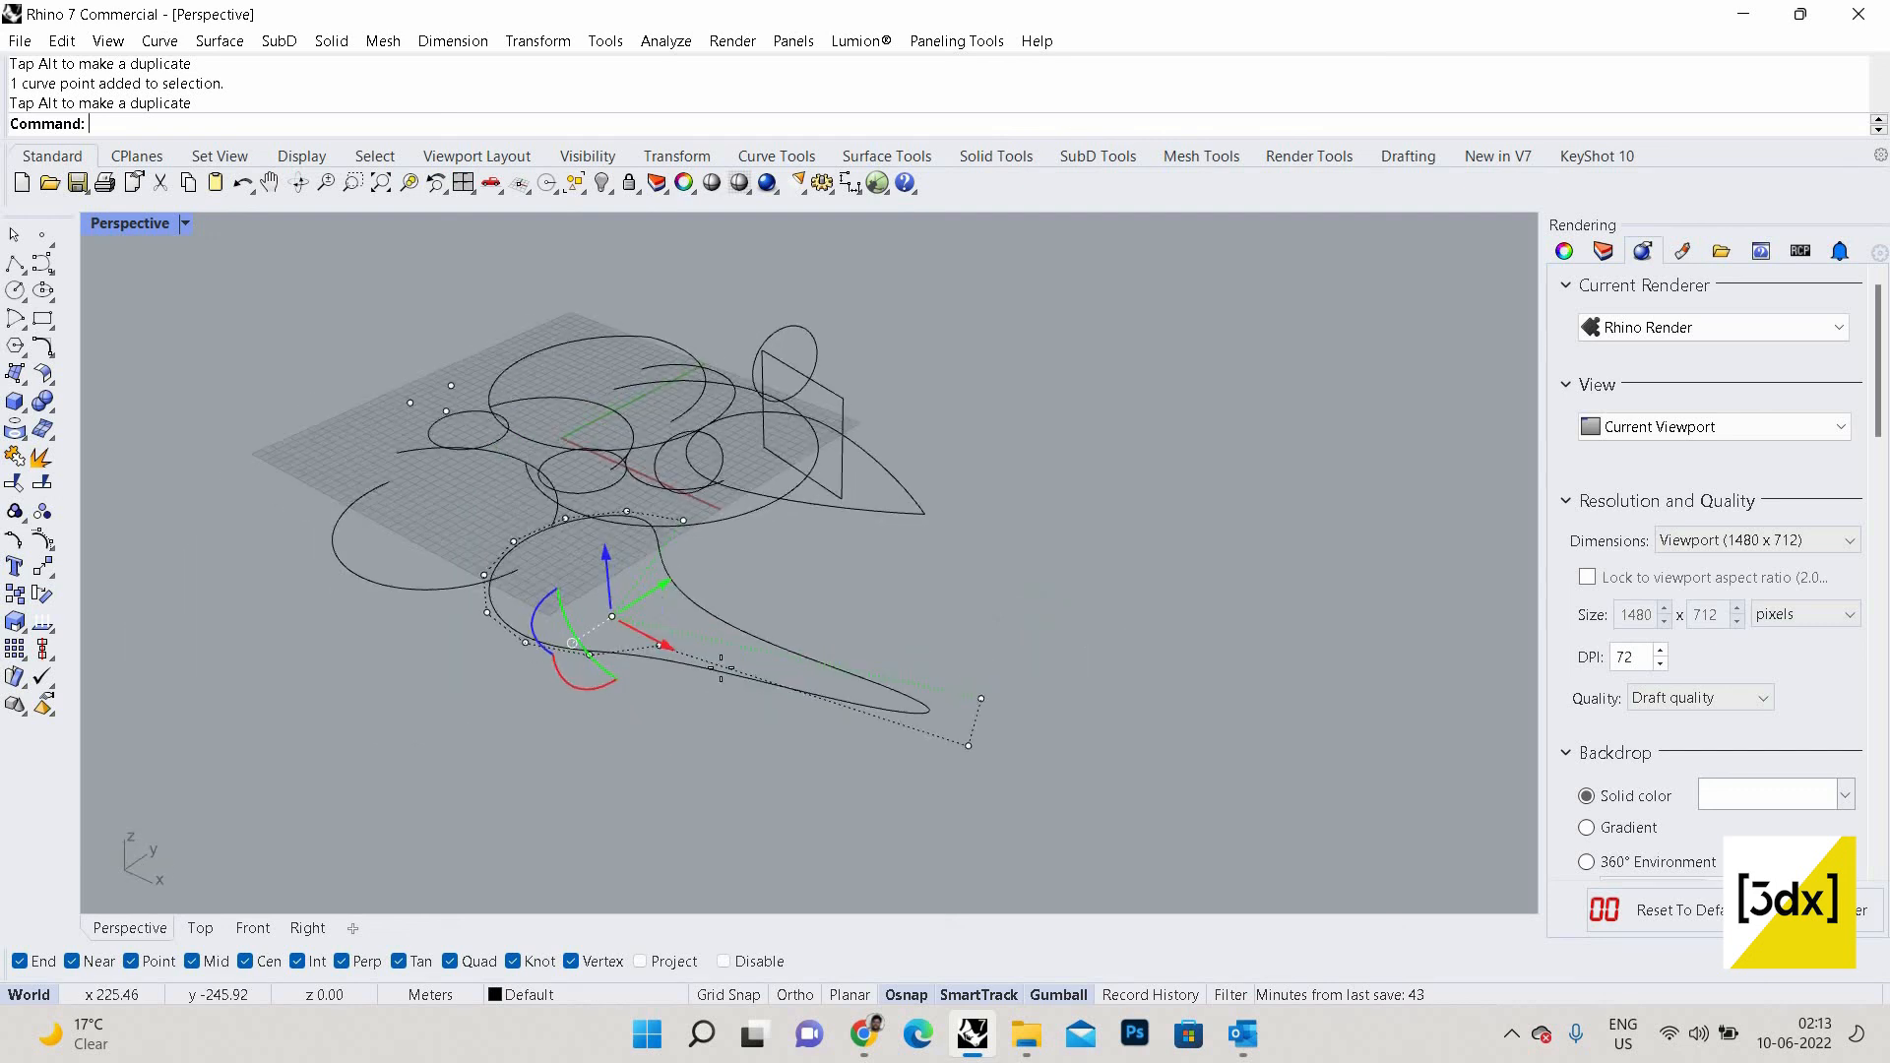
Draw a small default circle centred on the moved control point inside the reshaped deformable curve.
right_click(718, 666)
scroll(581, 571, up, 7)
click(668, 674)
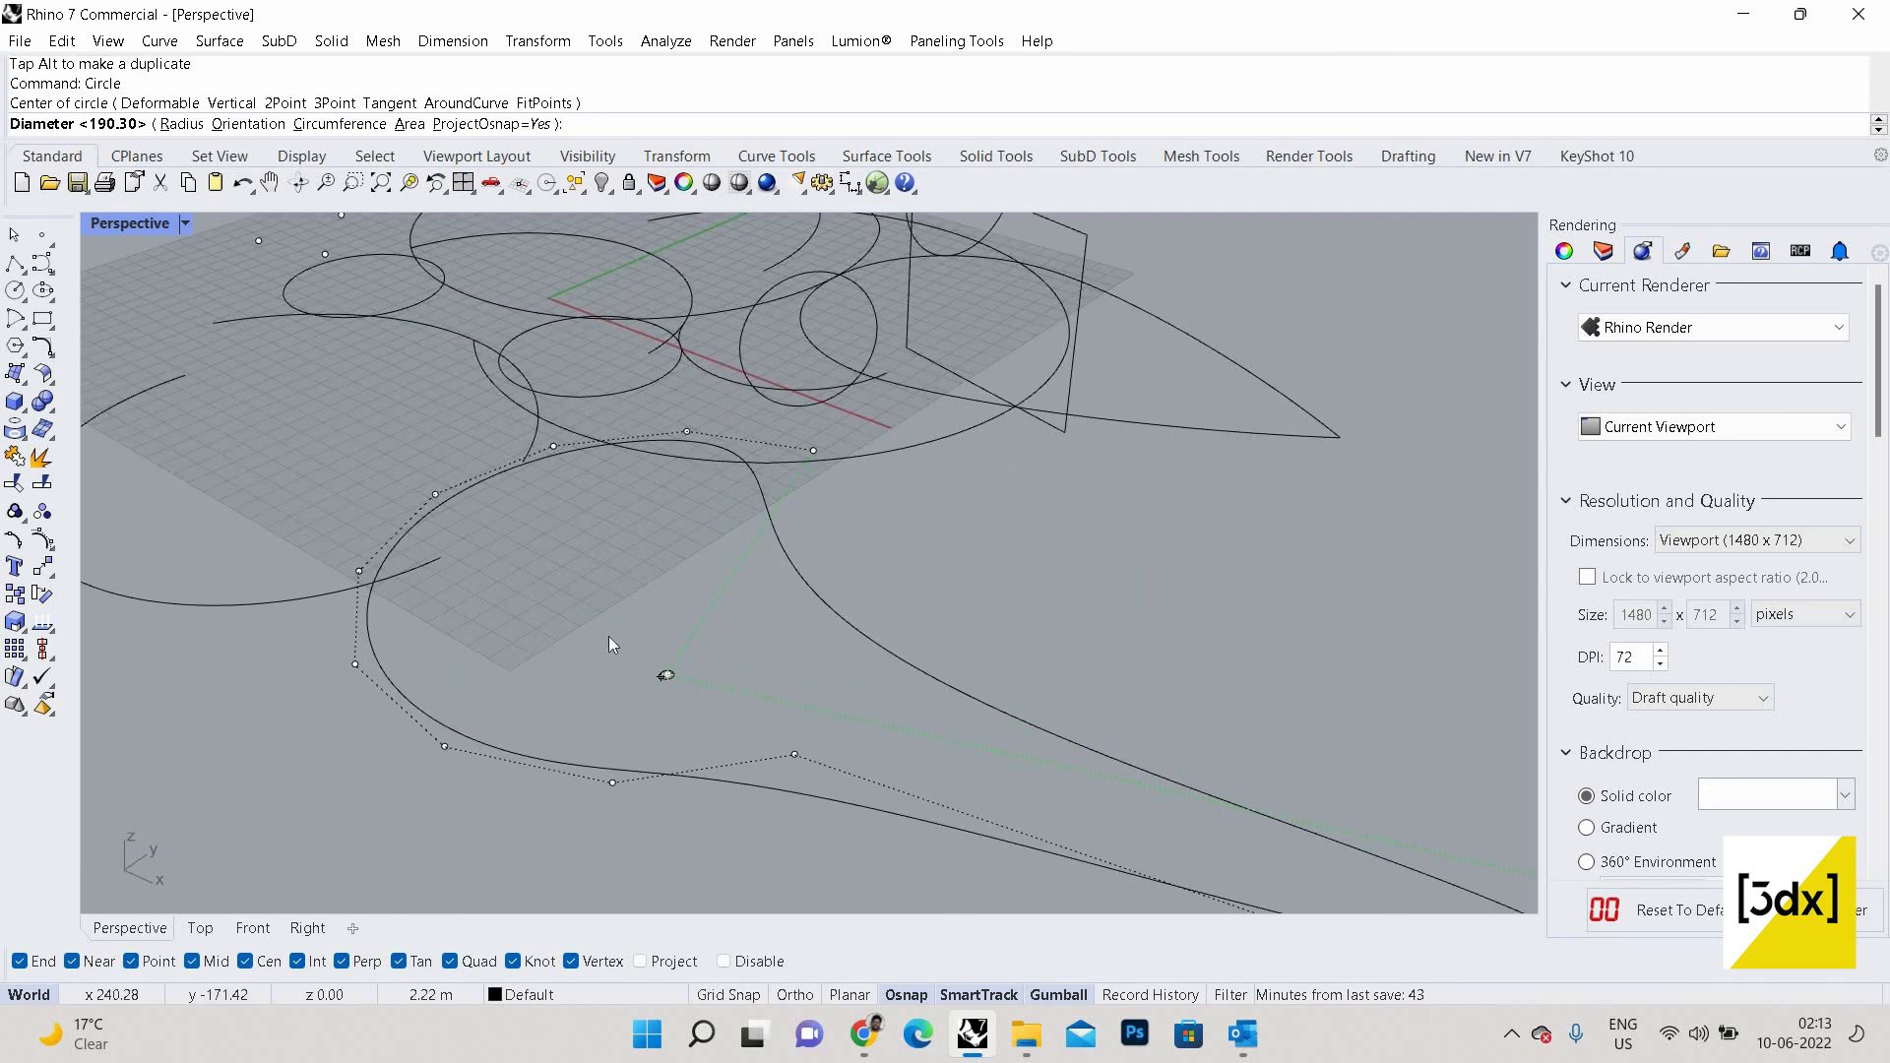
click(718, 636)
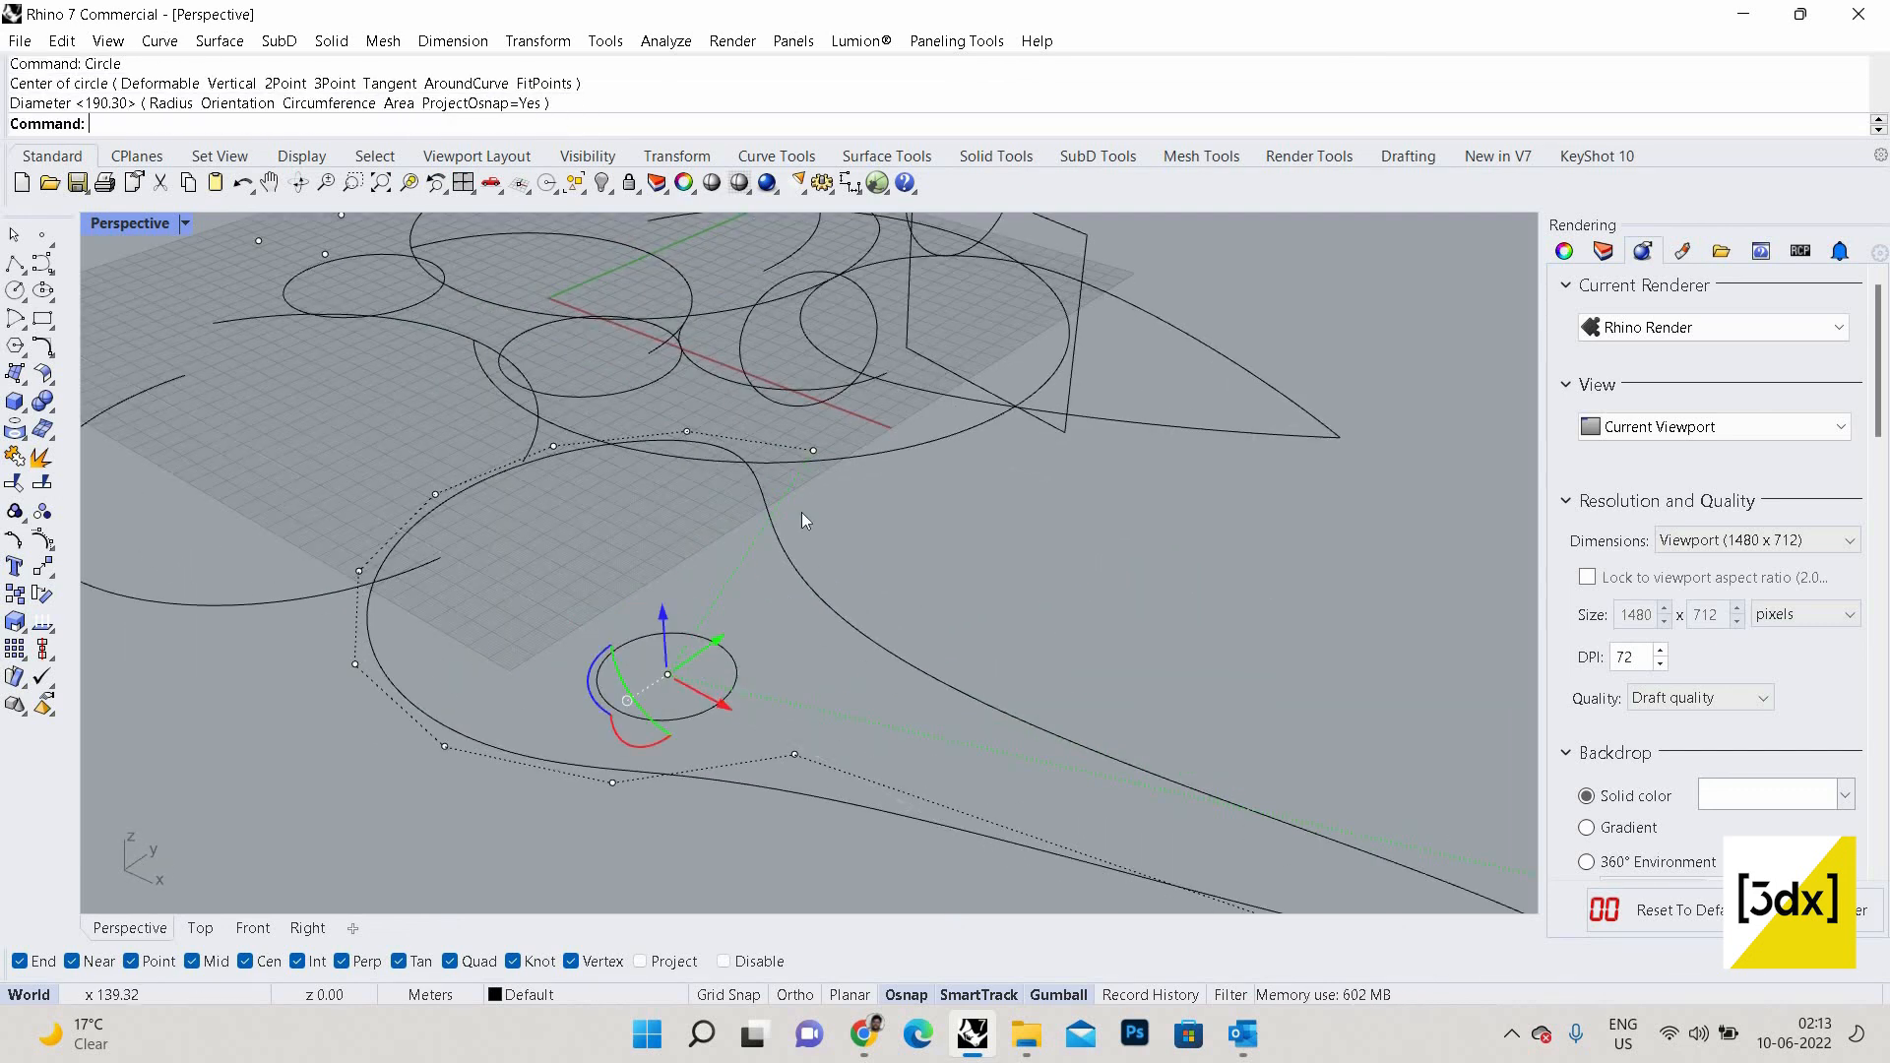
Move the end control point on the deformable curve's upper side about 270 m back along the negative X direction, across the grid.
click(819, 452)
drag(874, 475, 365, 420)
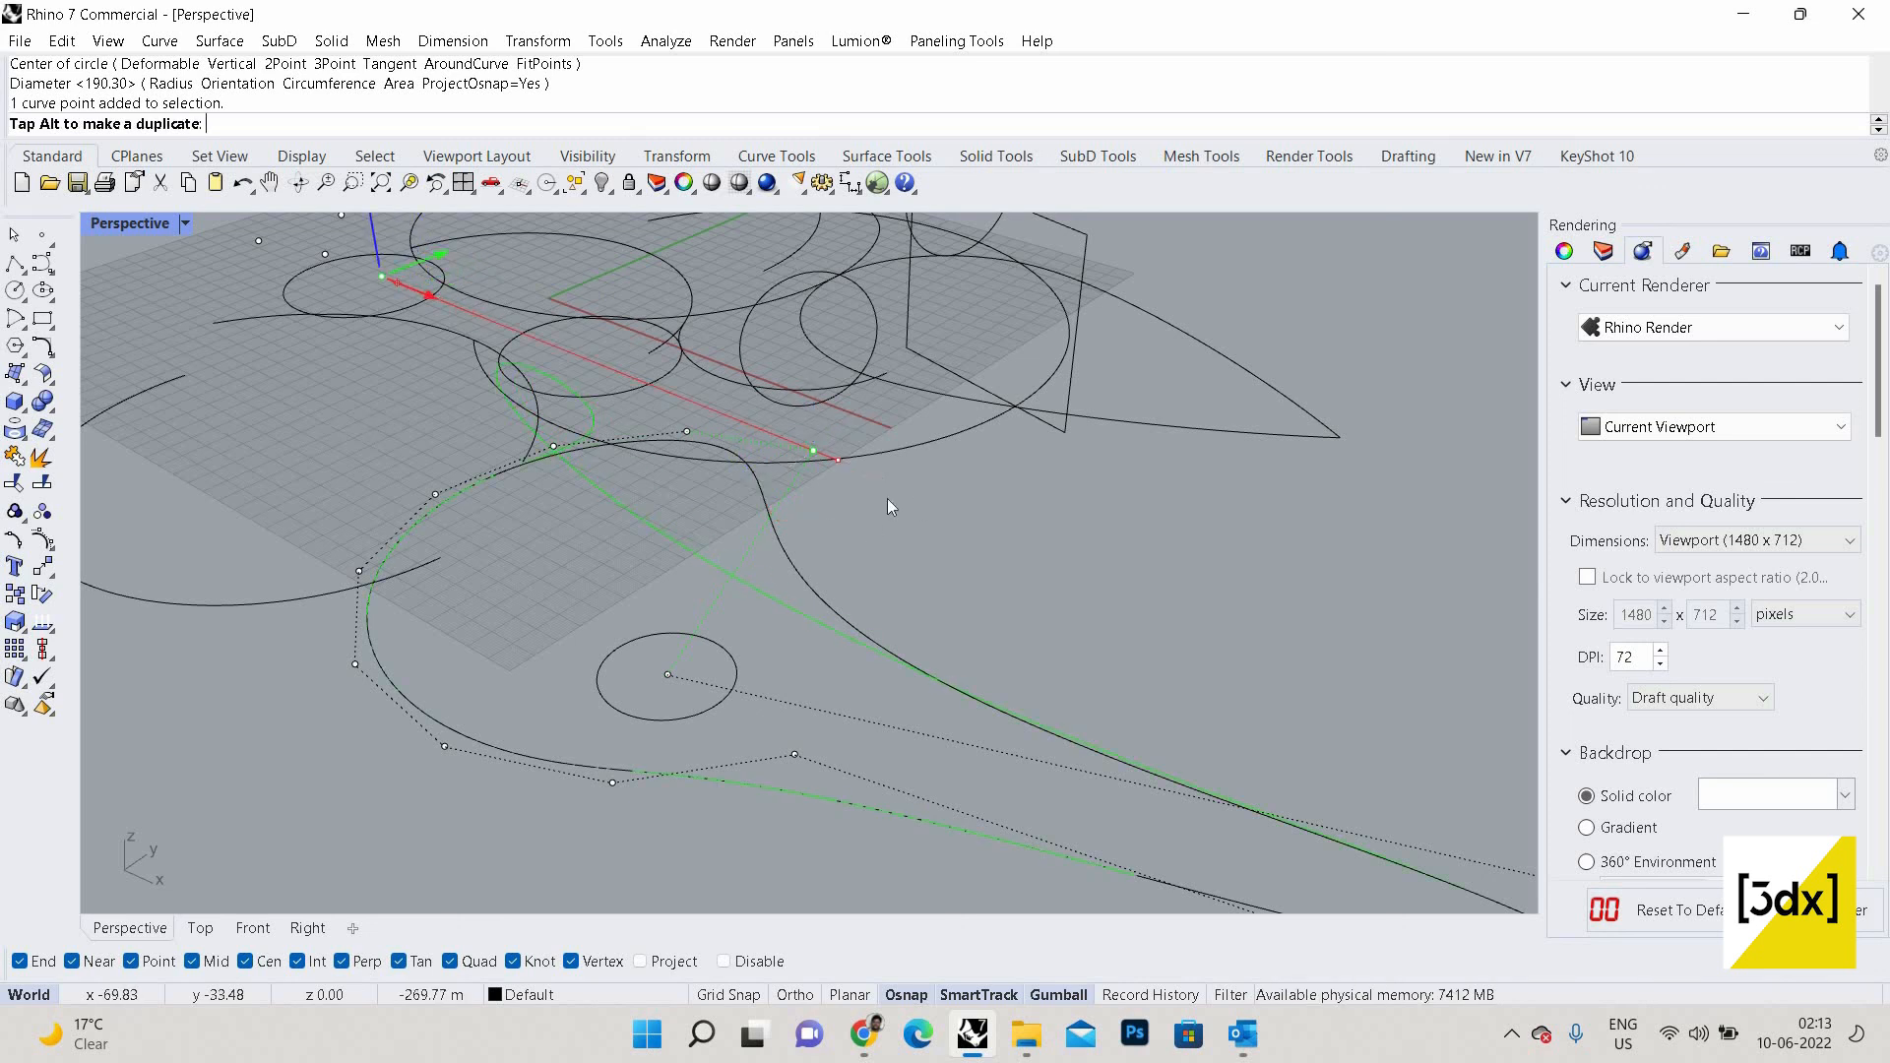
scroll(889, 501, down, 10)
right_drag(1070, 577, 1270, 561)
scroll(1132, 512, up, 9)
right_drag(1132, 512, 1014, 768)
scroll(867, 373, down, 4)
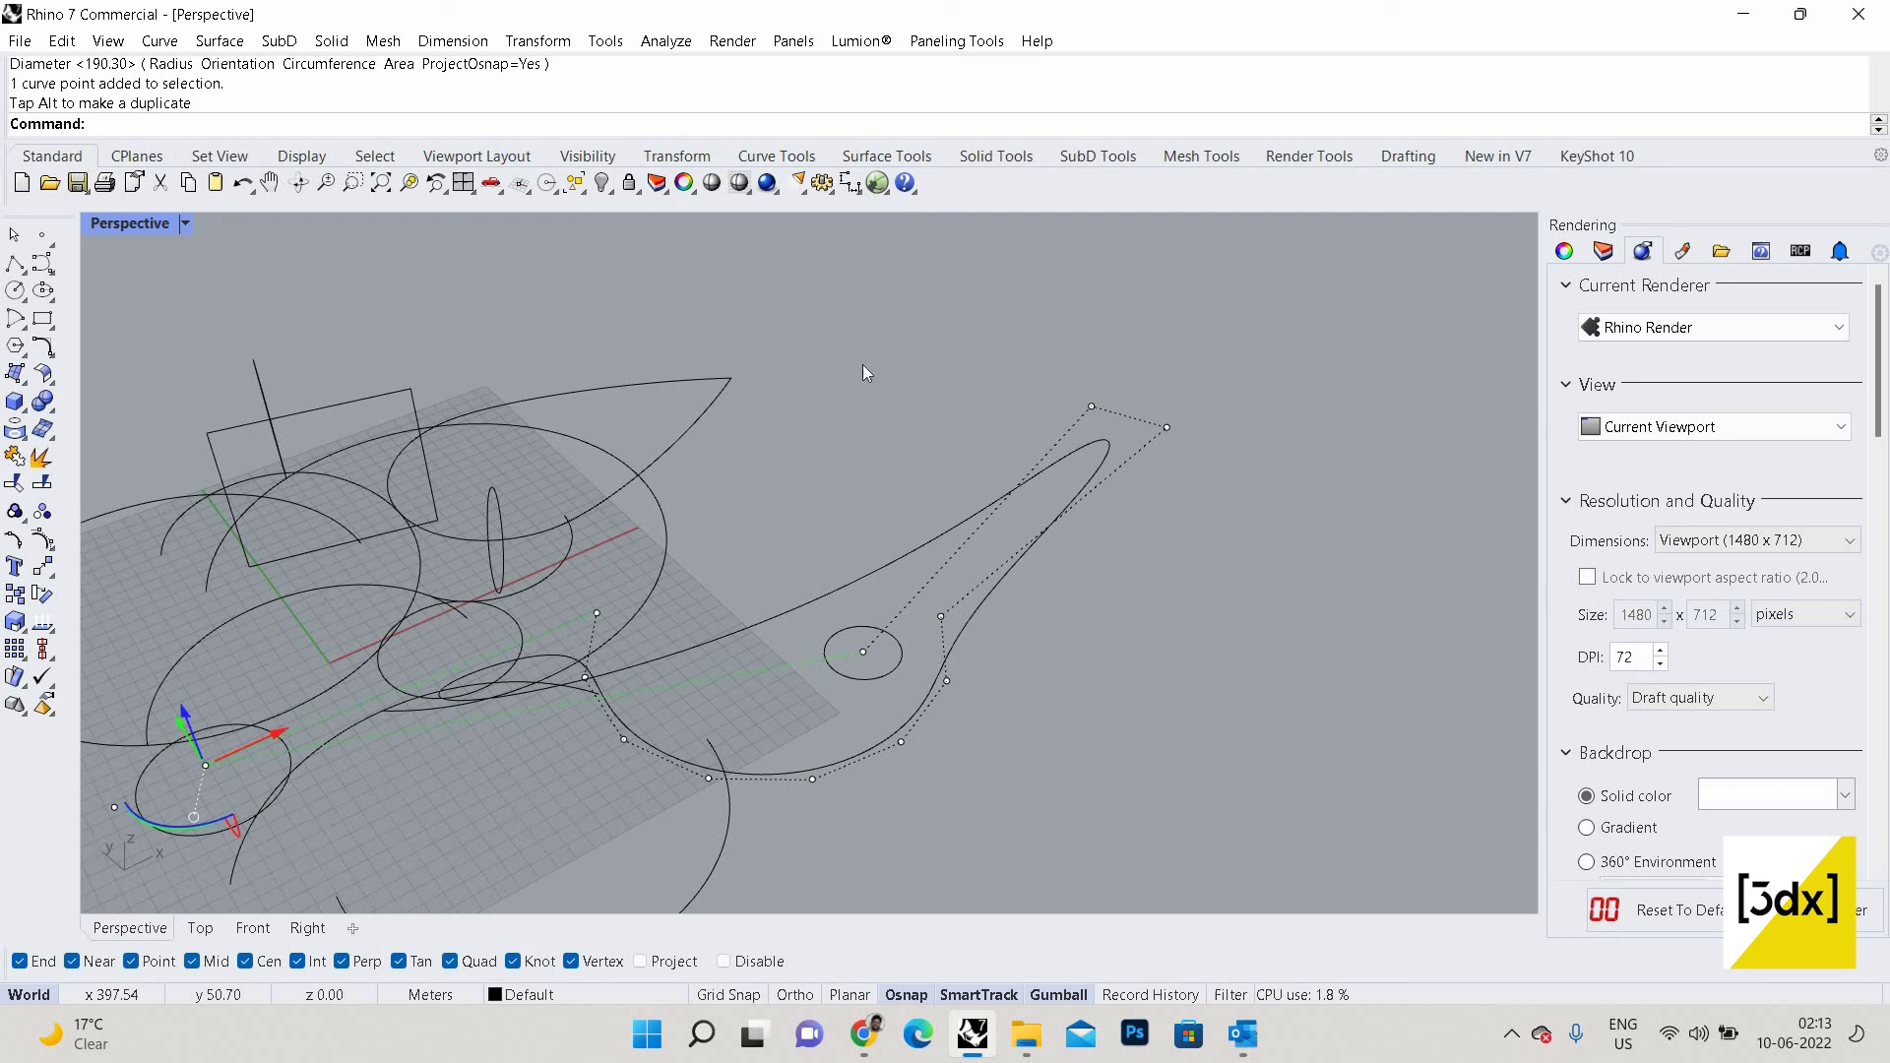
right_click(869, 467)
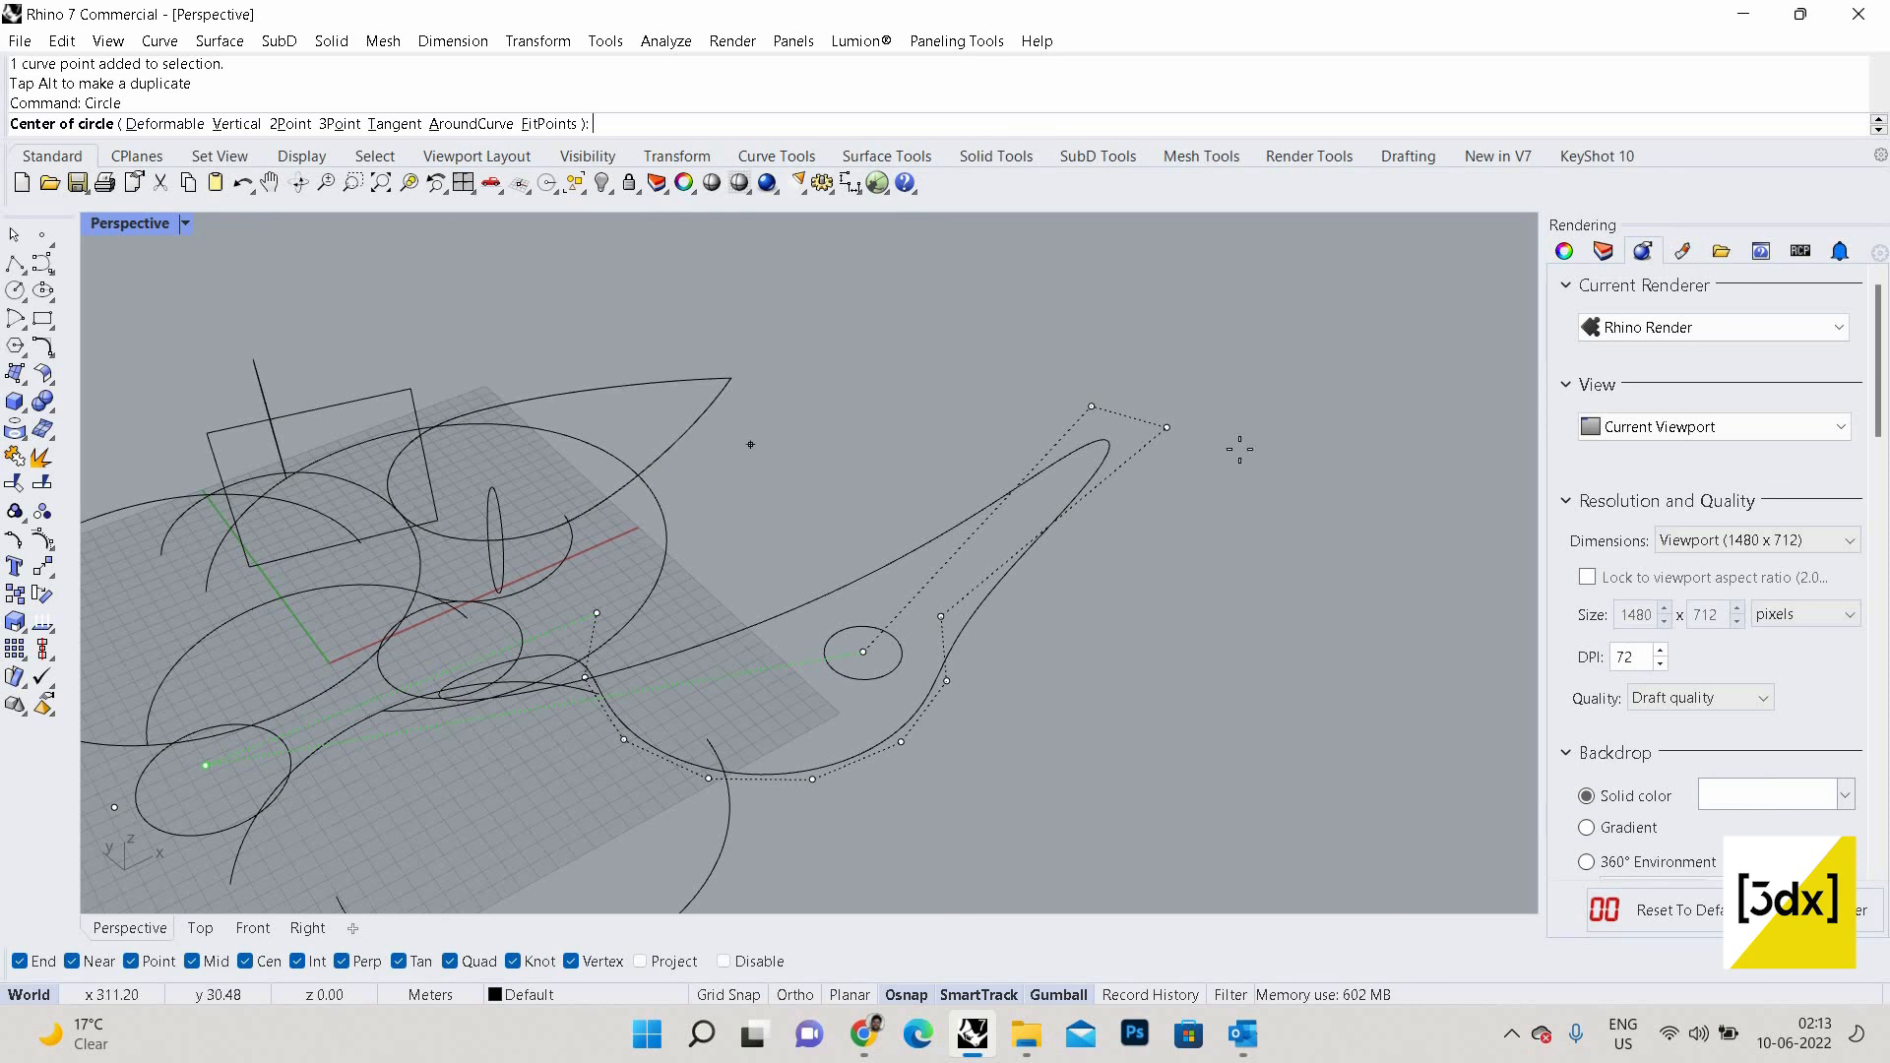
scroll(1240, 457, down, 3)
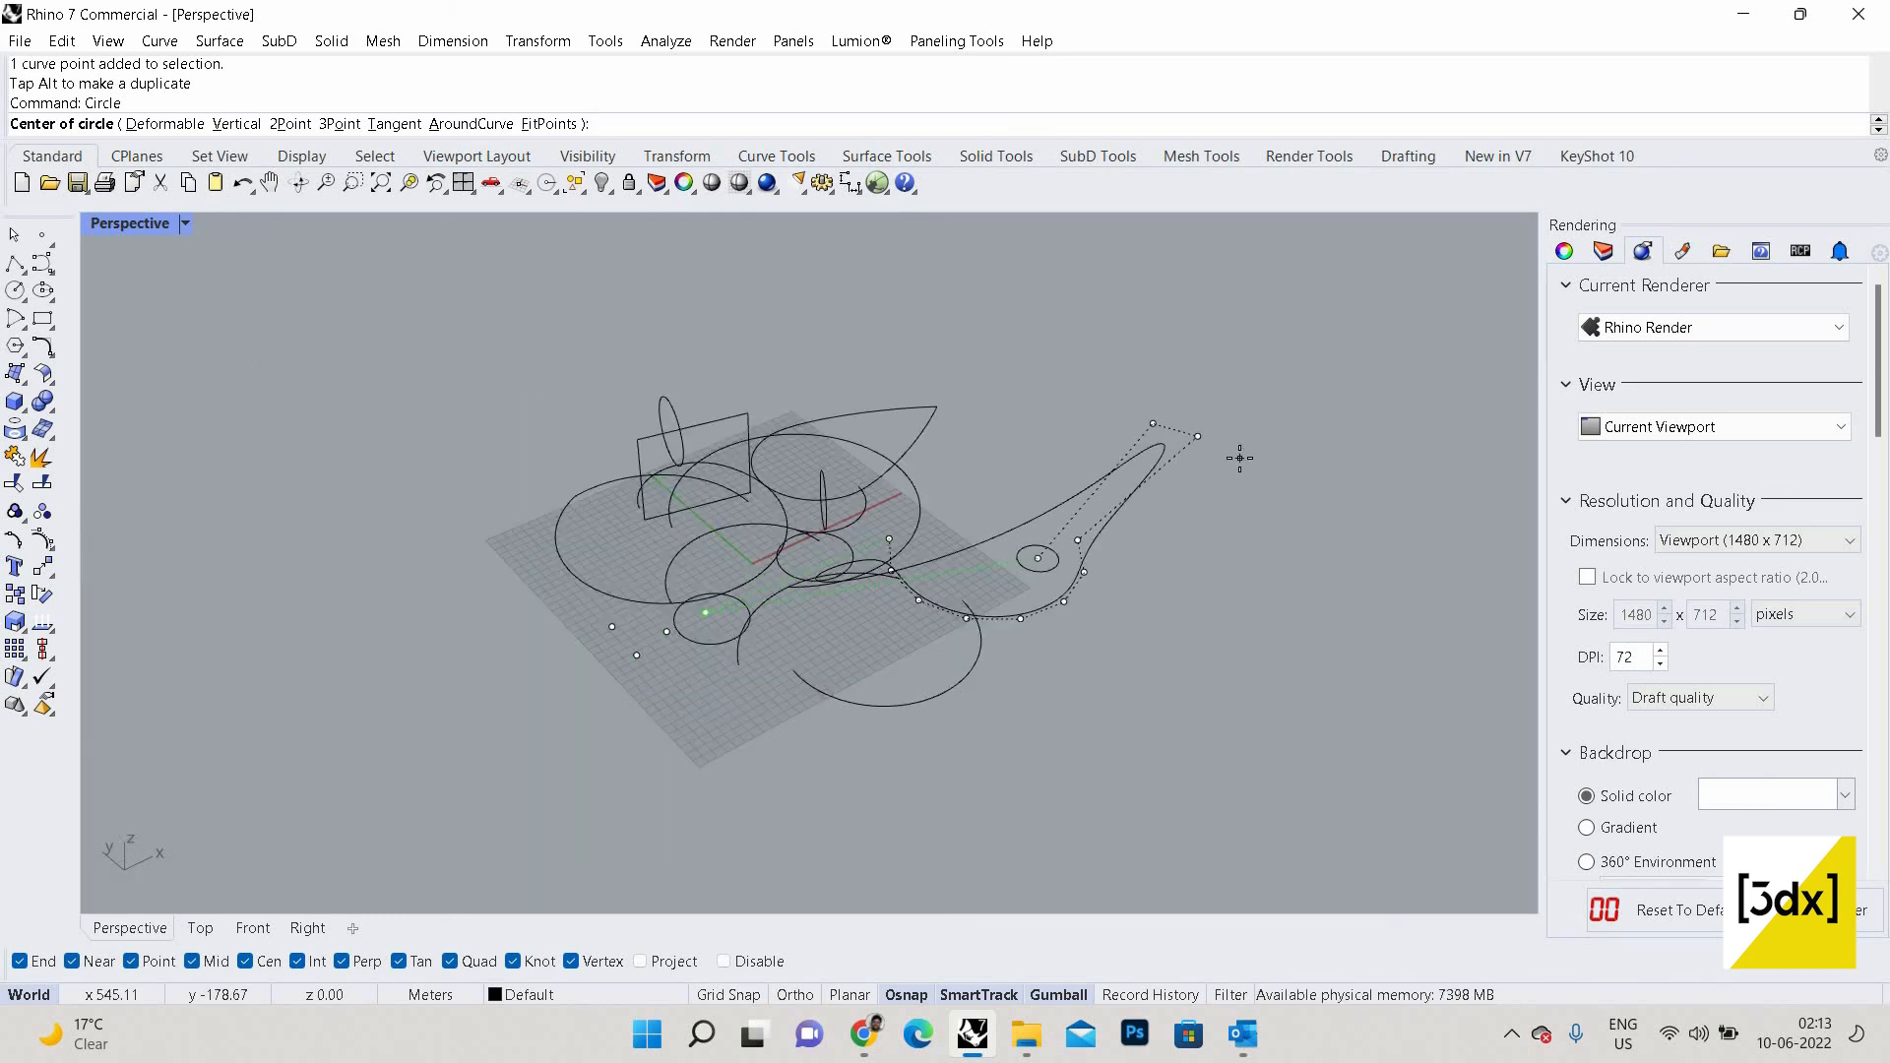
click(22, 272)
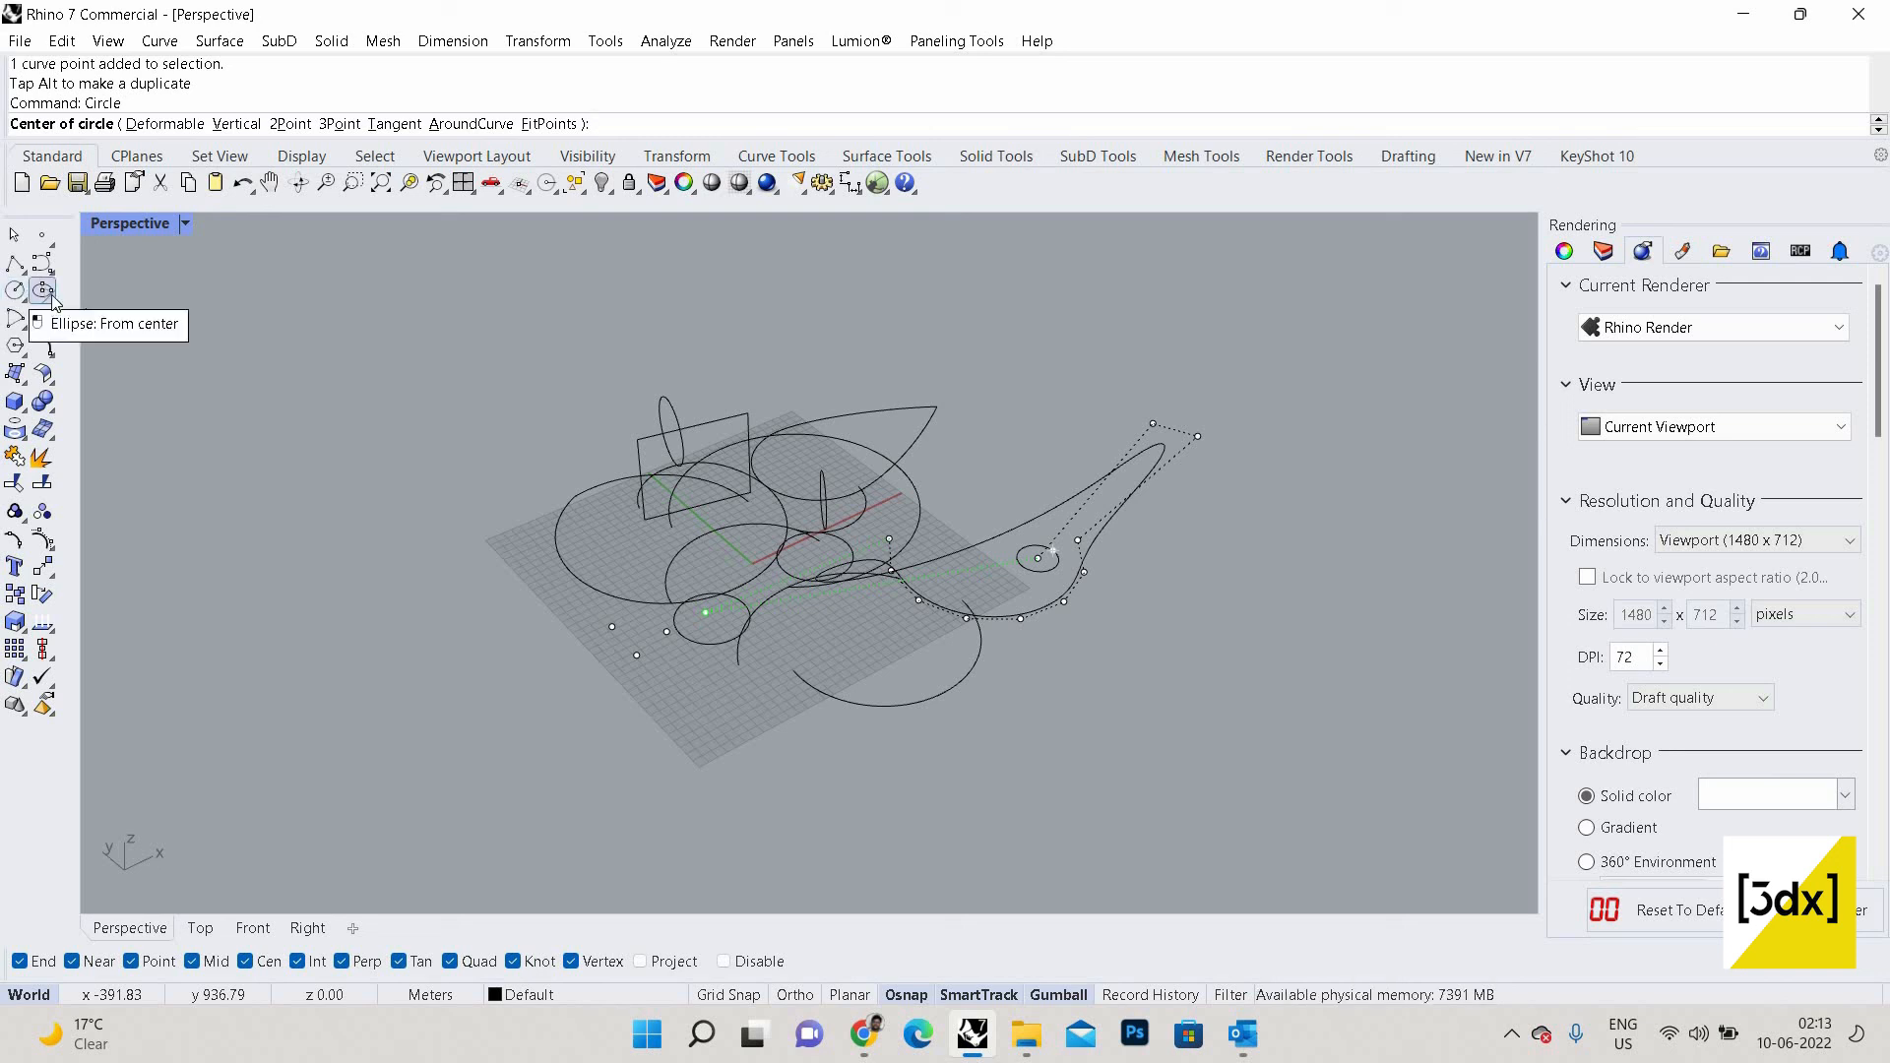
click(55, 283)
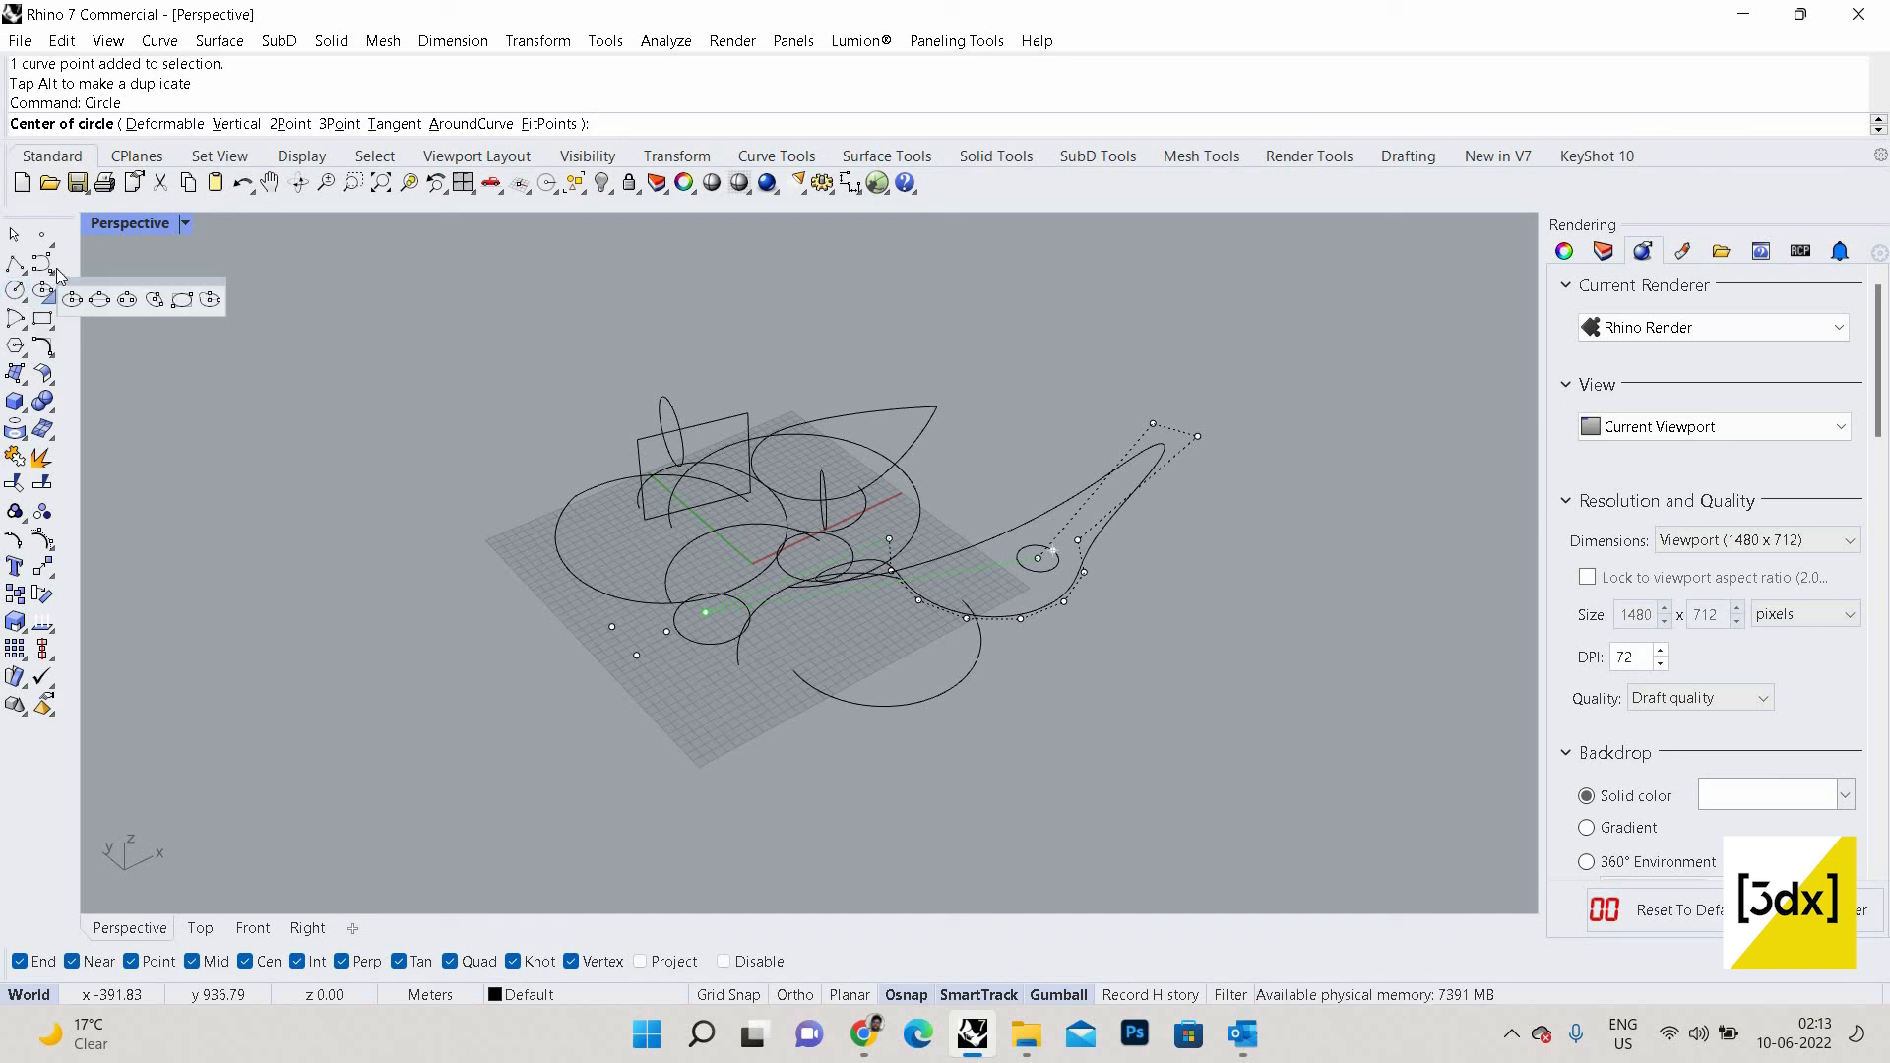
click(54, 270)
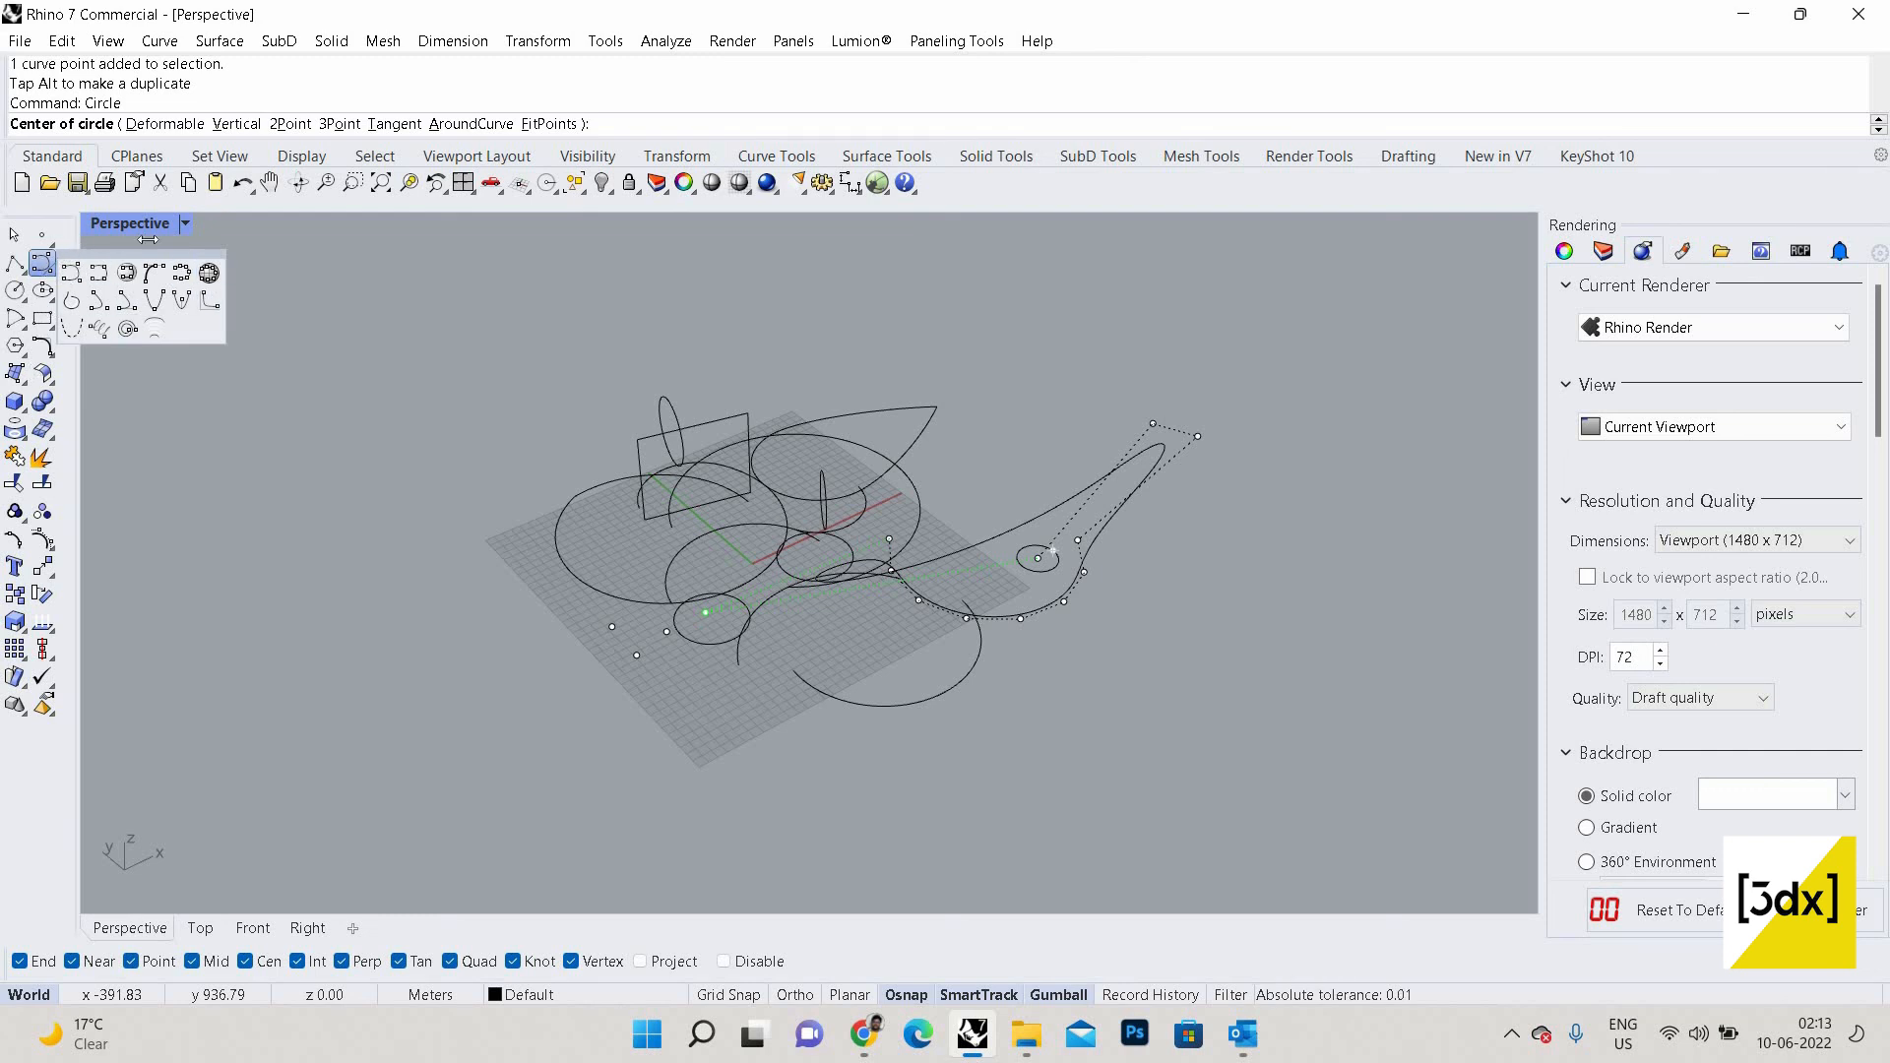
double_click(75, 235)
drag(5, 400, 6, 413)
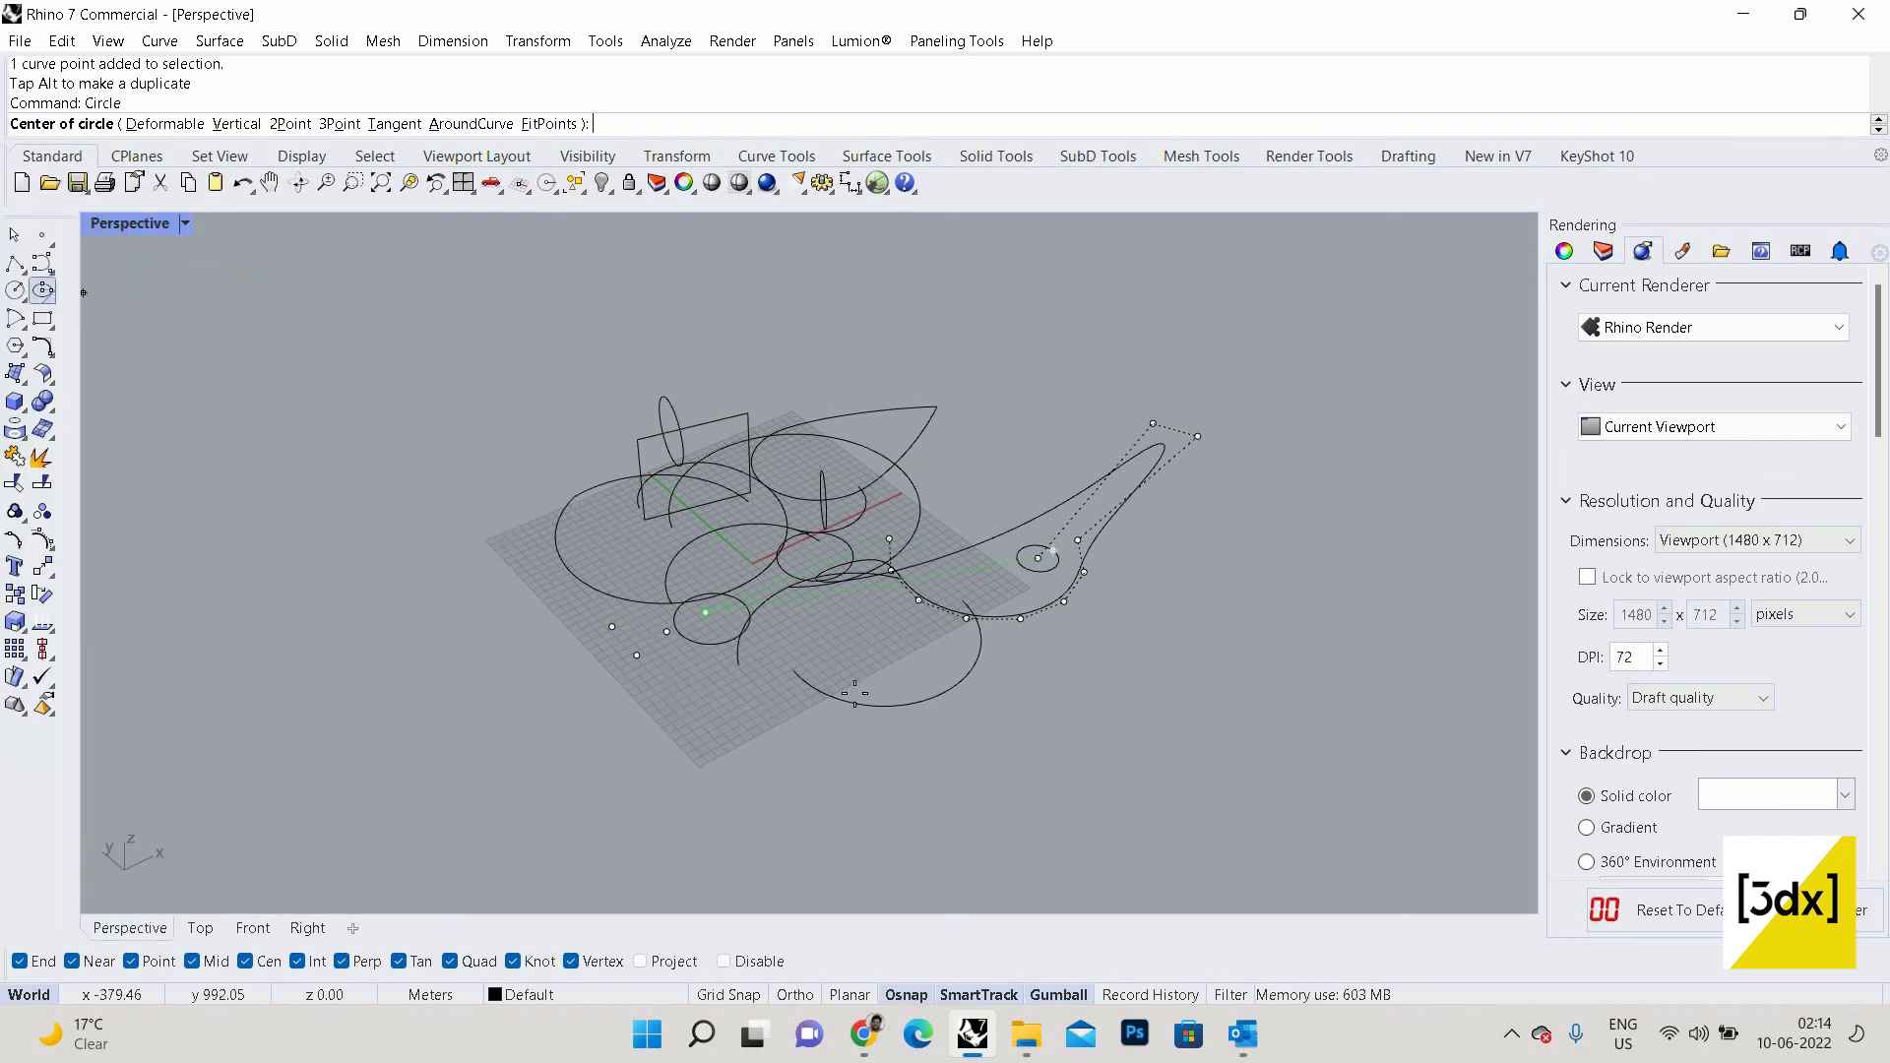
click(41, 292)
scroll(700, 606, up, 5)
scroll(679, 630, down, 5)
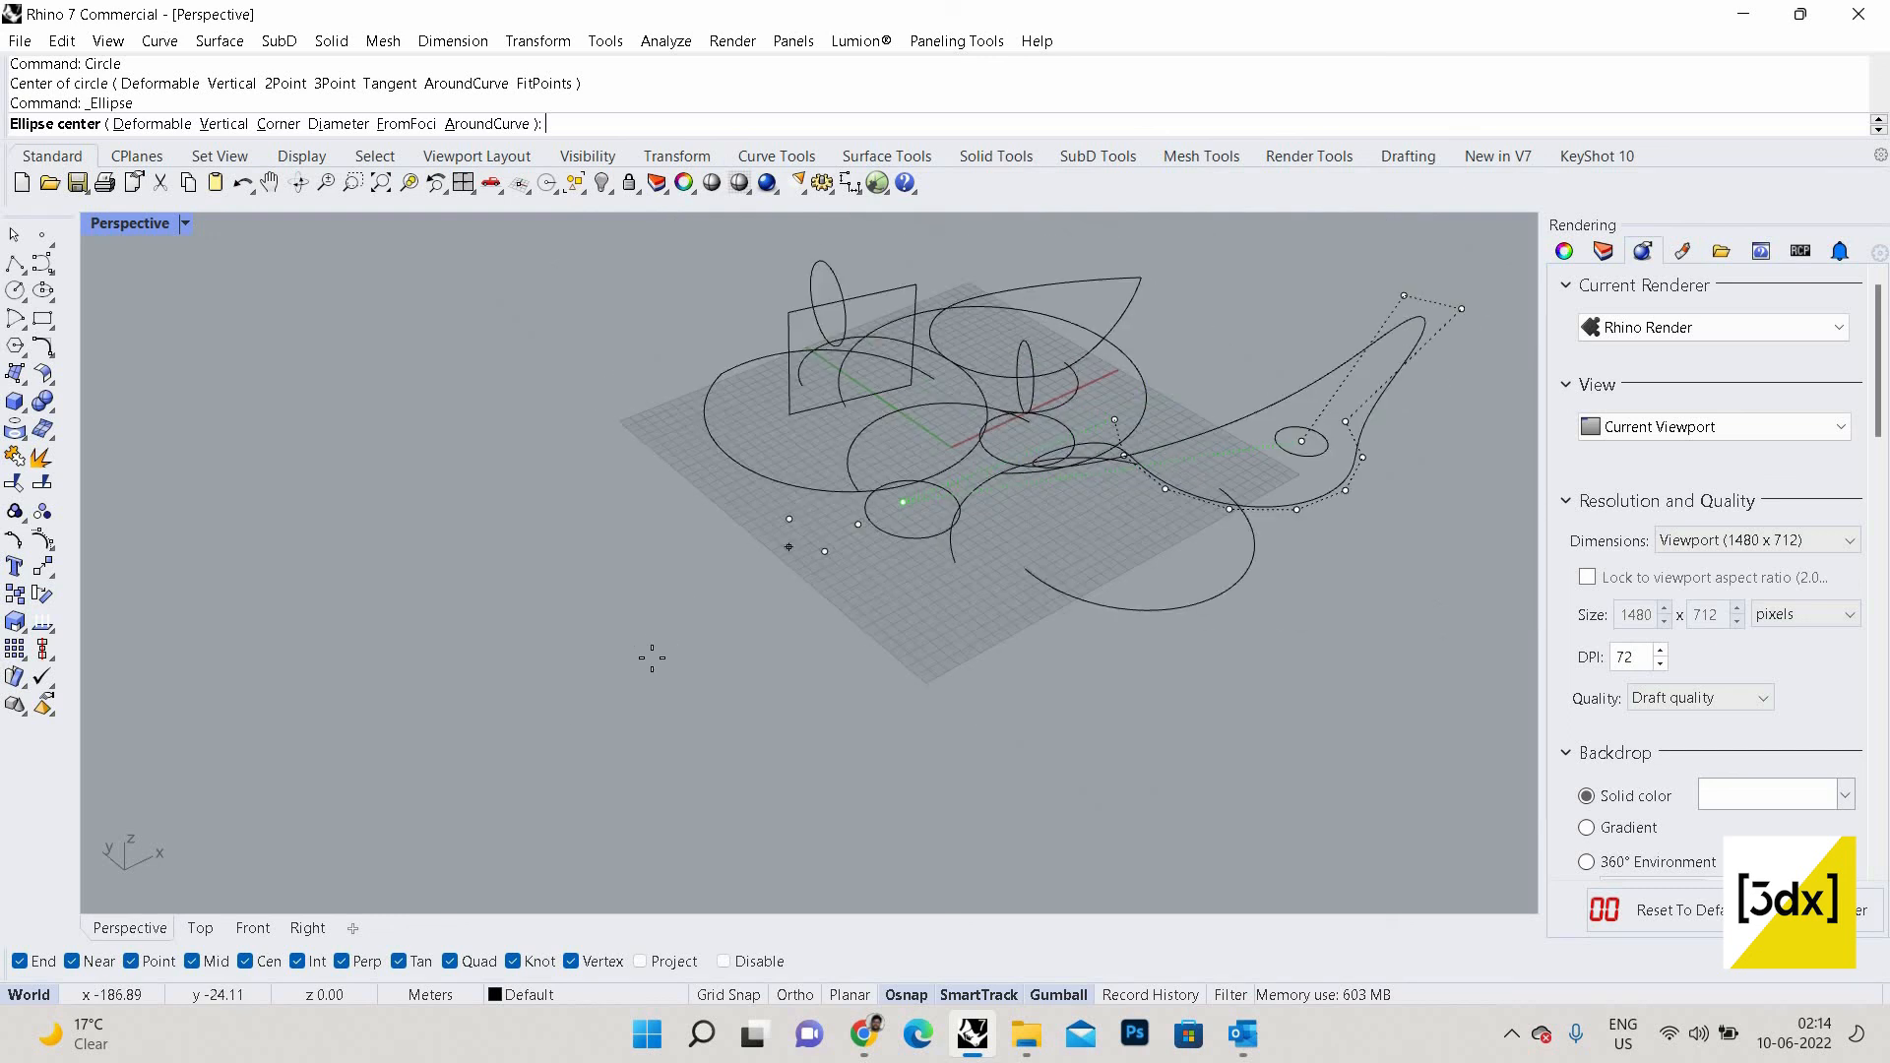
scroll(848, 533, up, 5)
scroll(795, 649, down, 3)
click(795, 654)
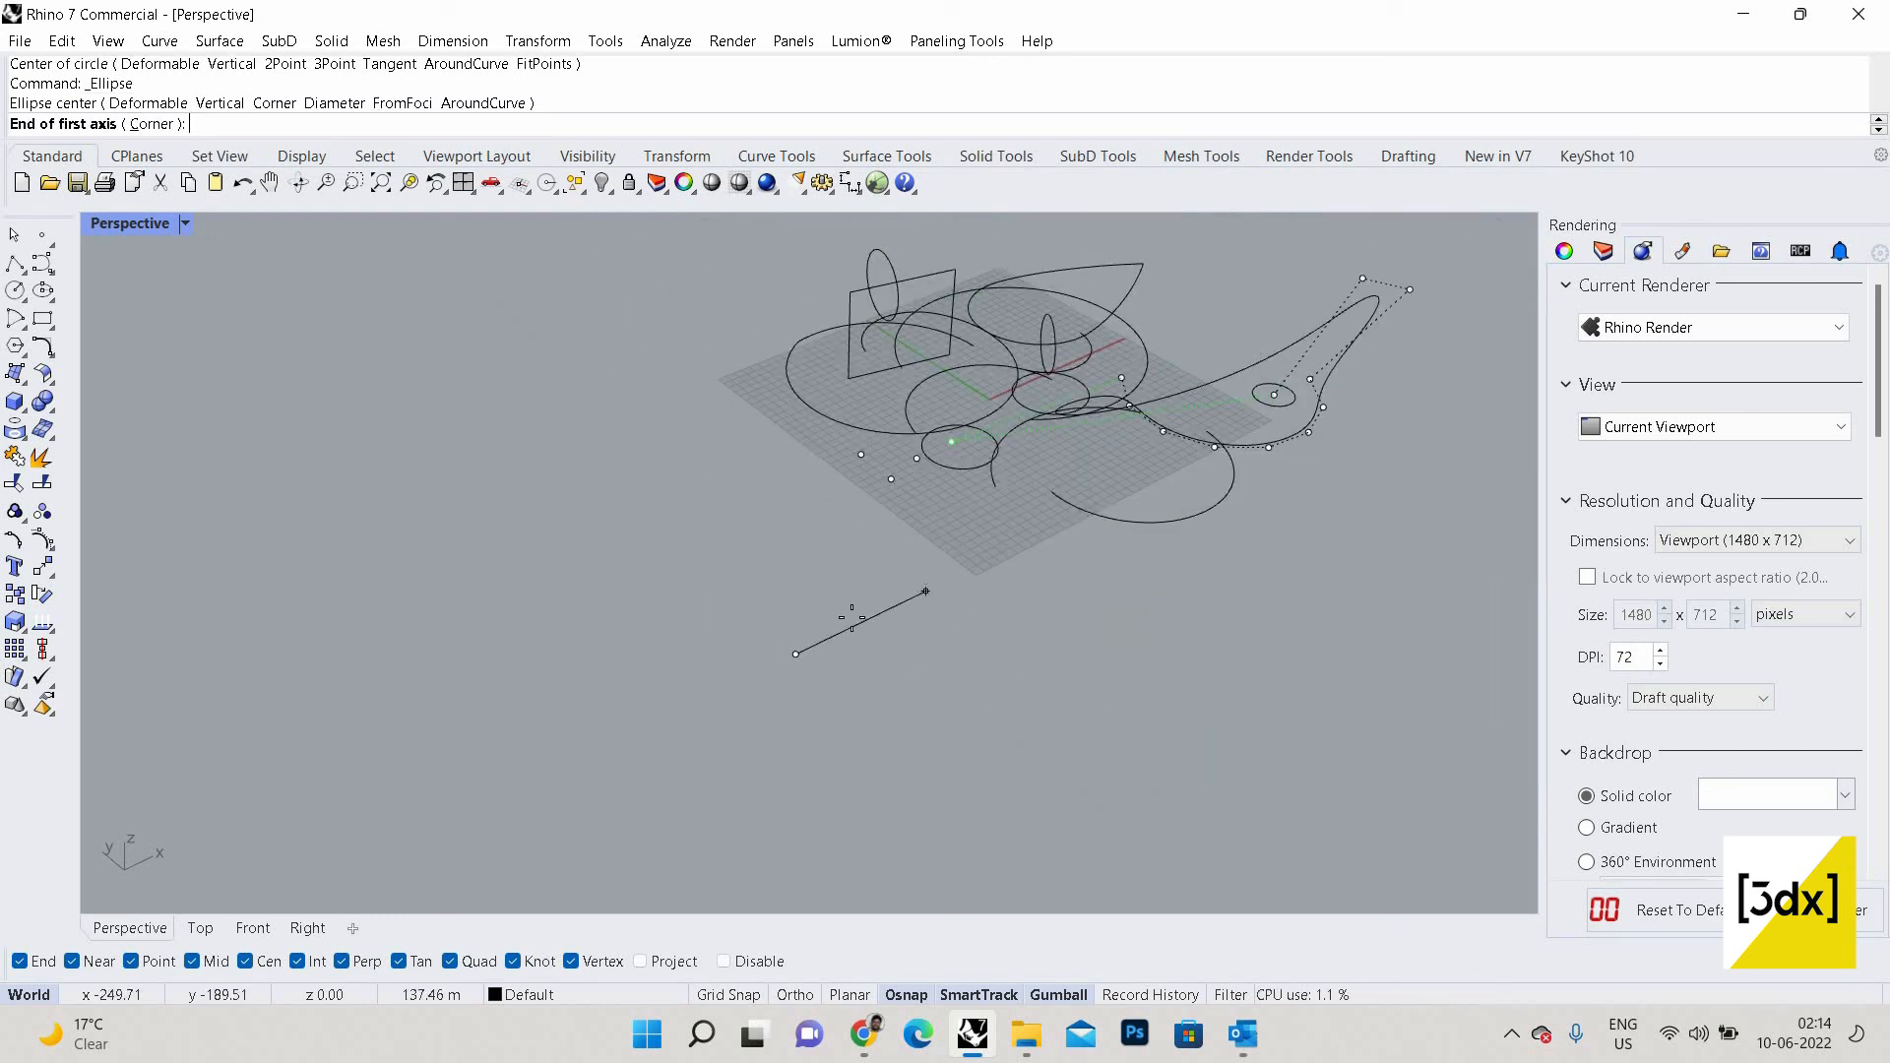
key(Escape)
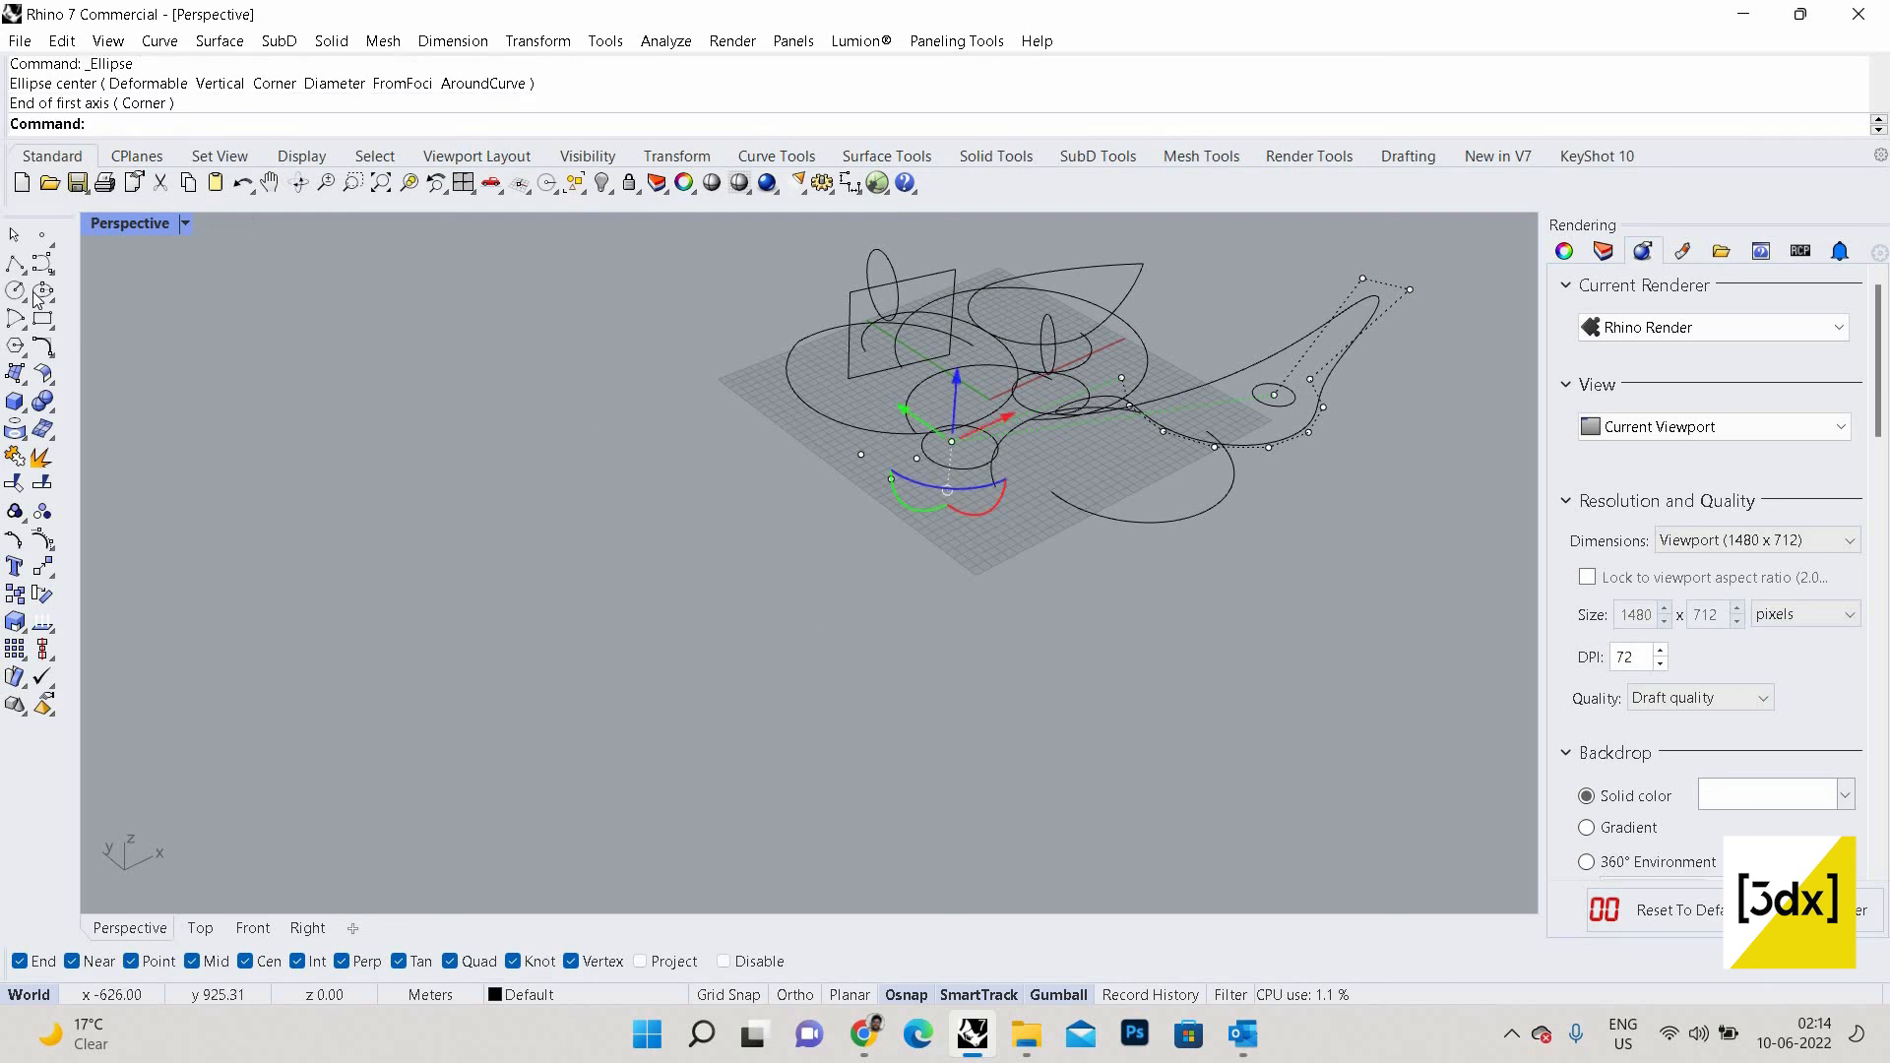
Draw an elongated ellipse from its centre in the empty area in front of the grid, and select it to examine its control points.
key(Return)
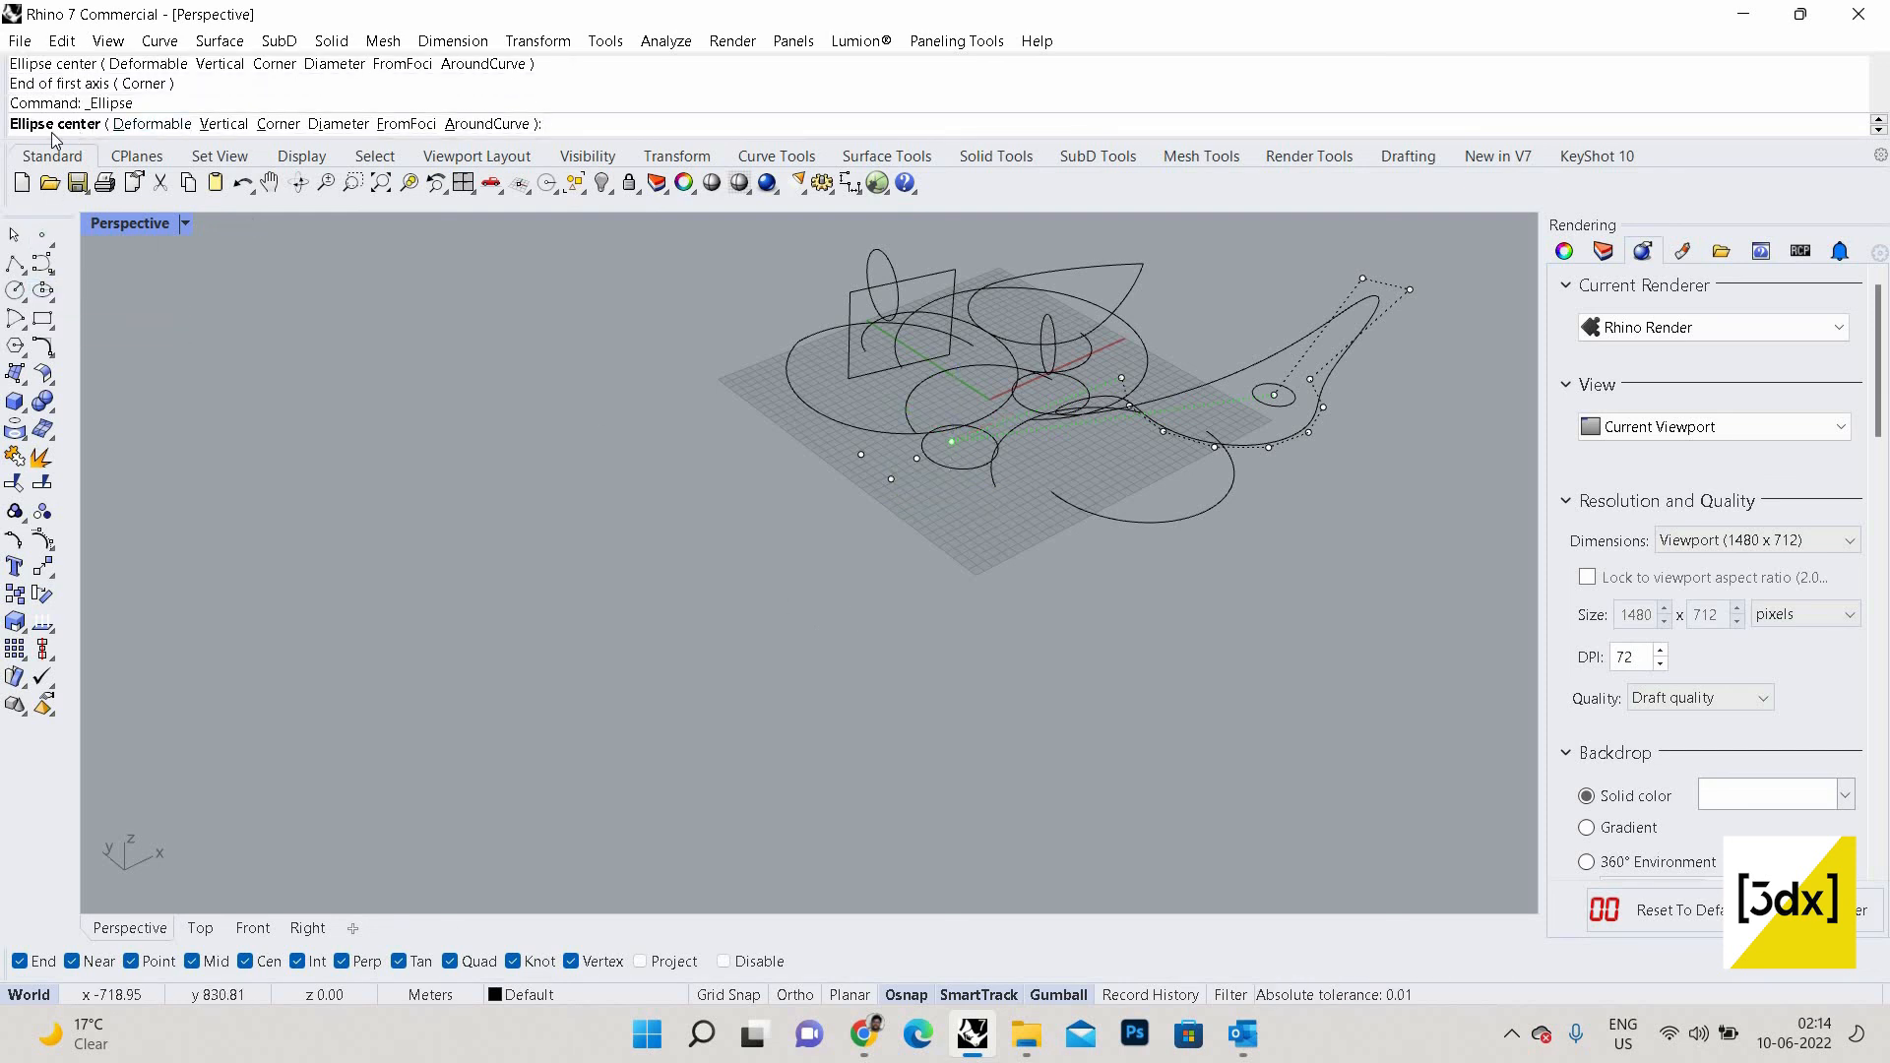
click(748, 658)
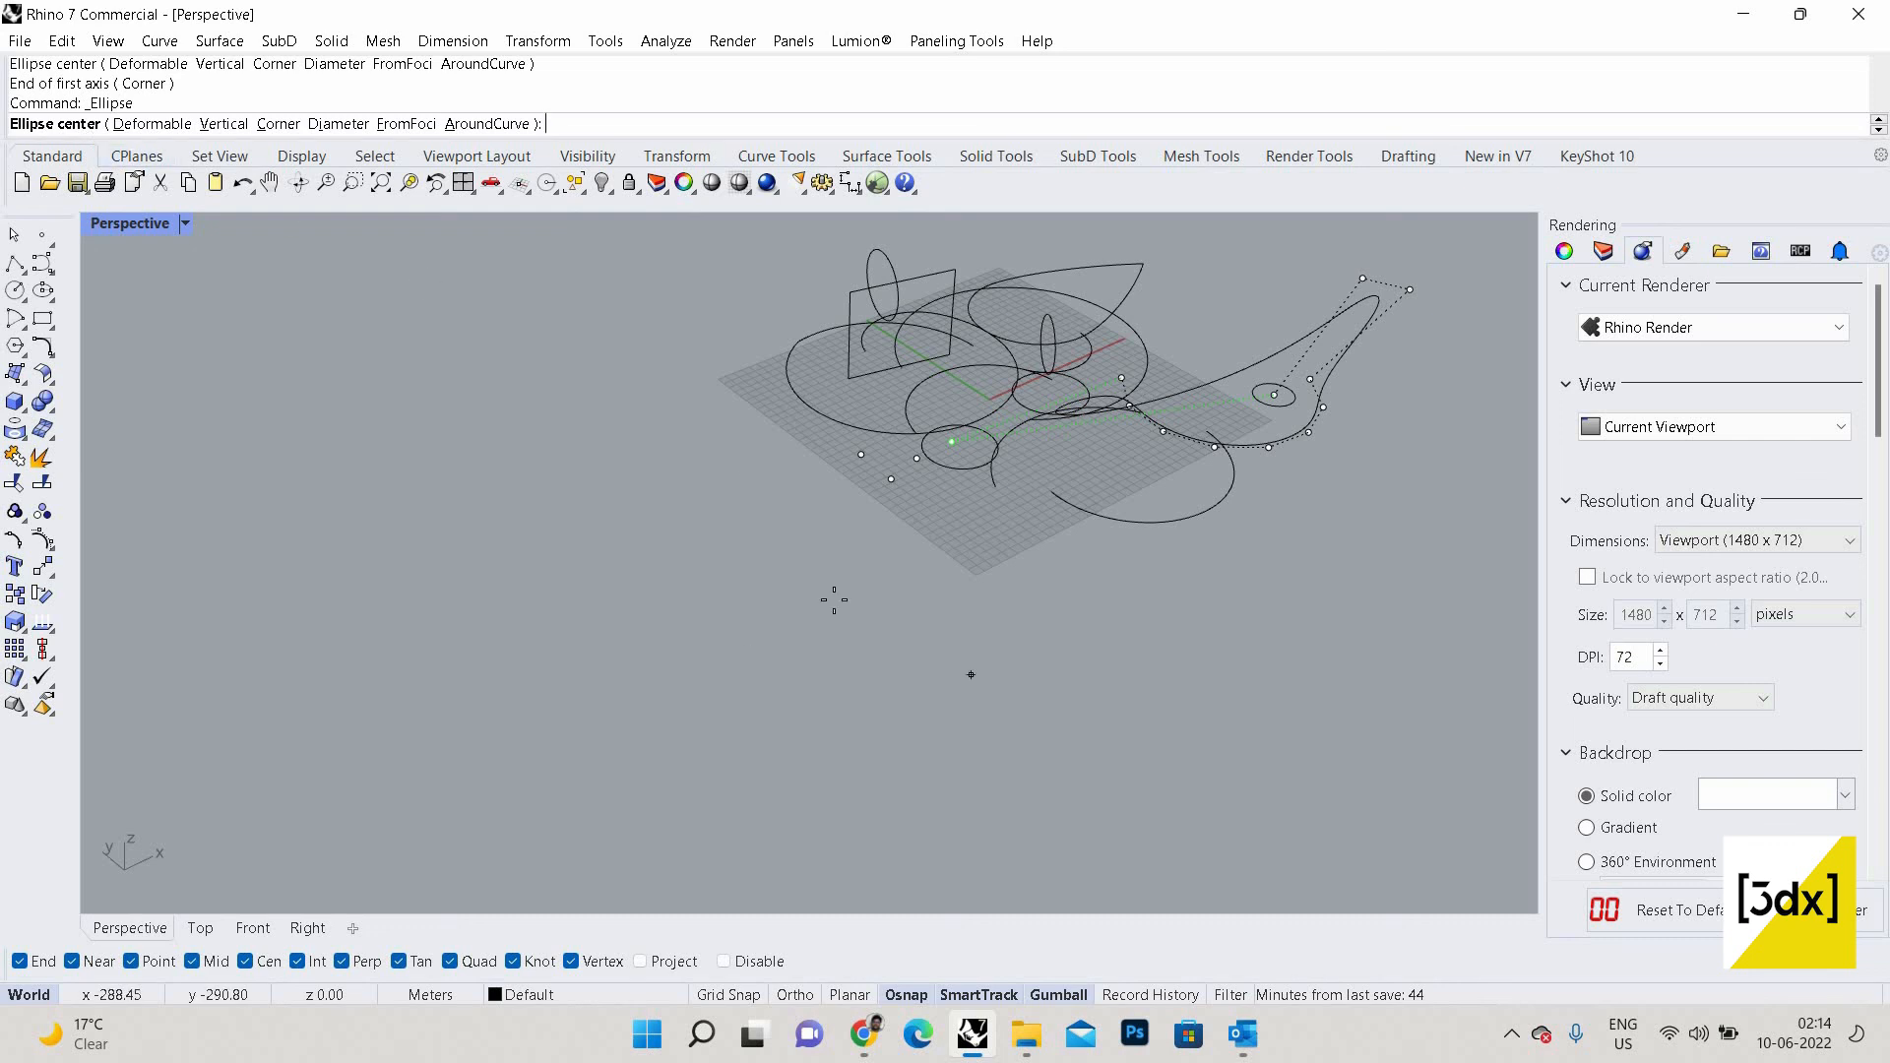
click(925, 568)
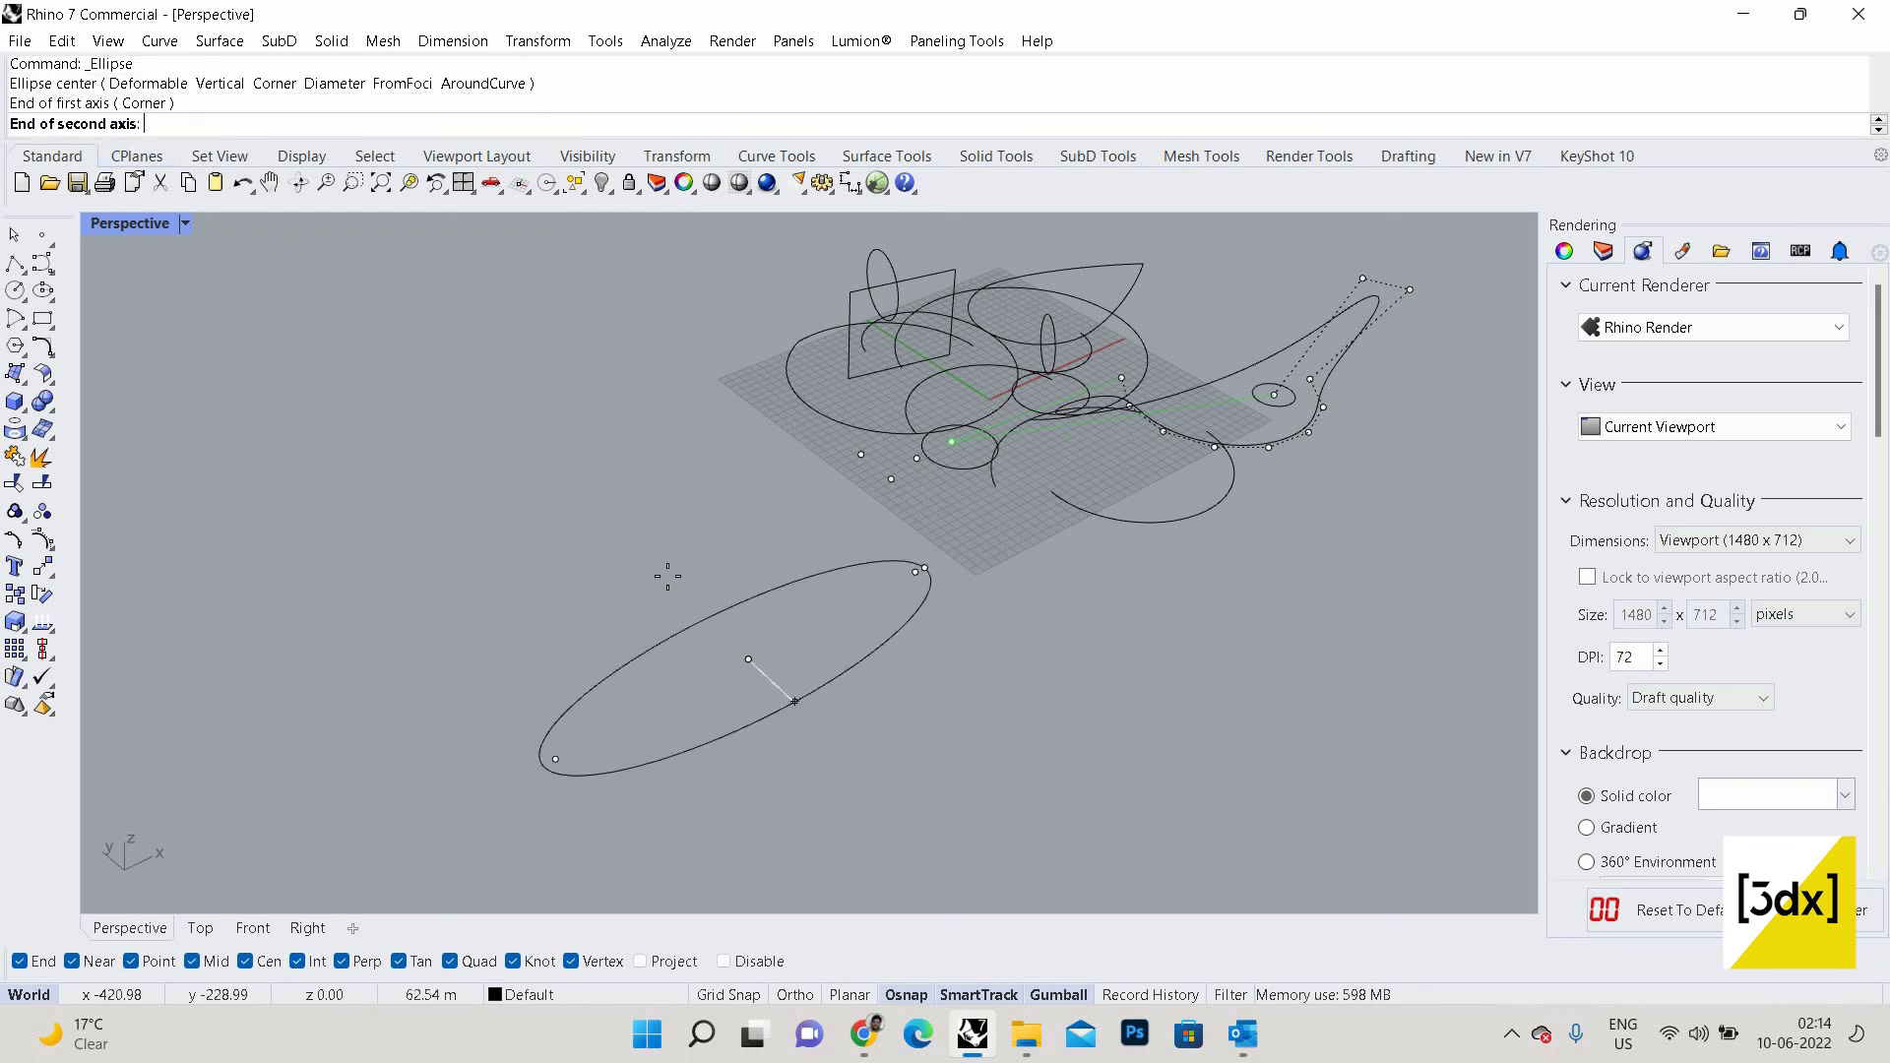
click(886, 673)
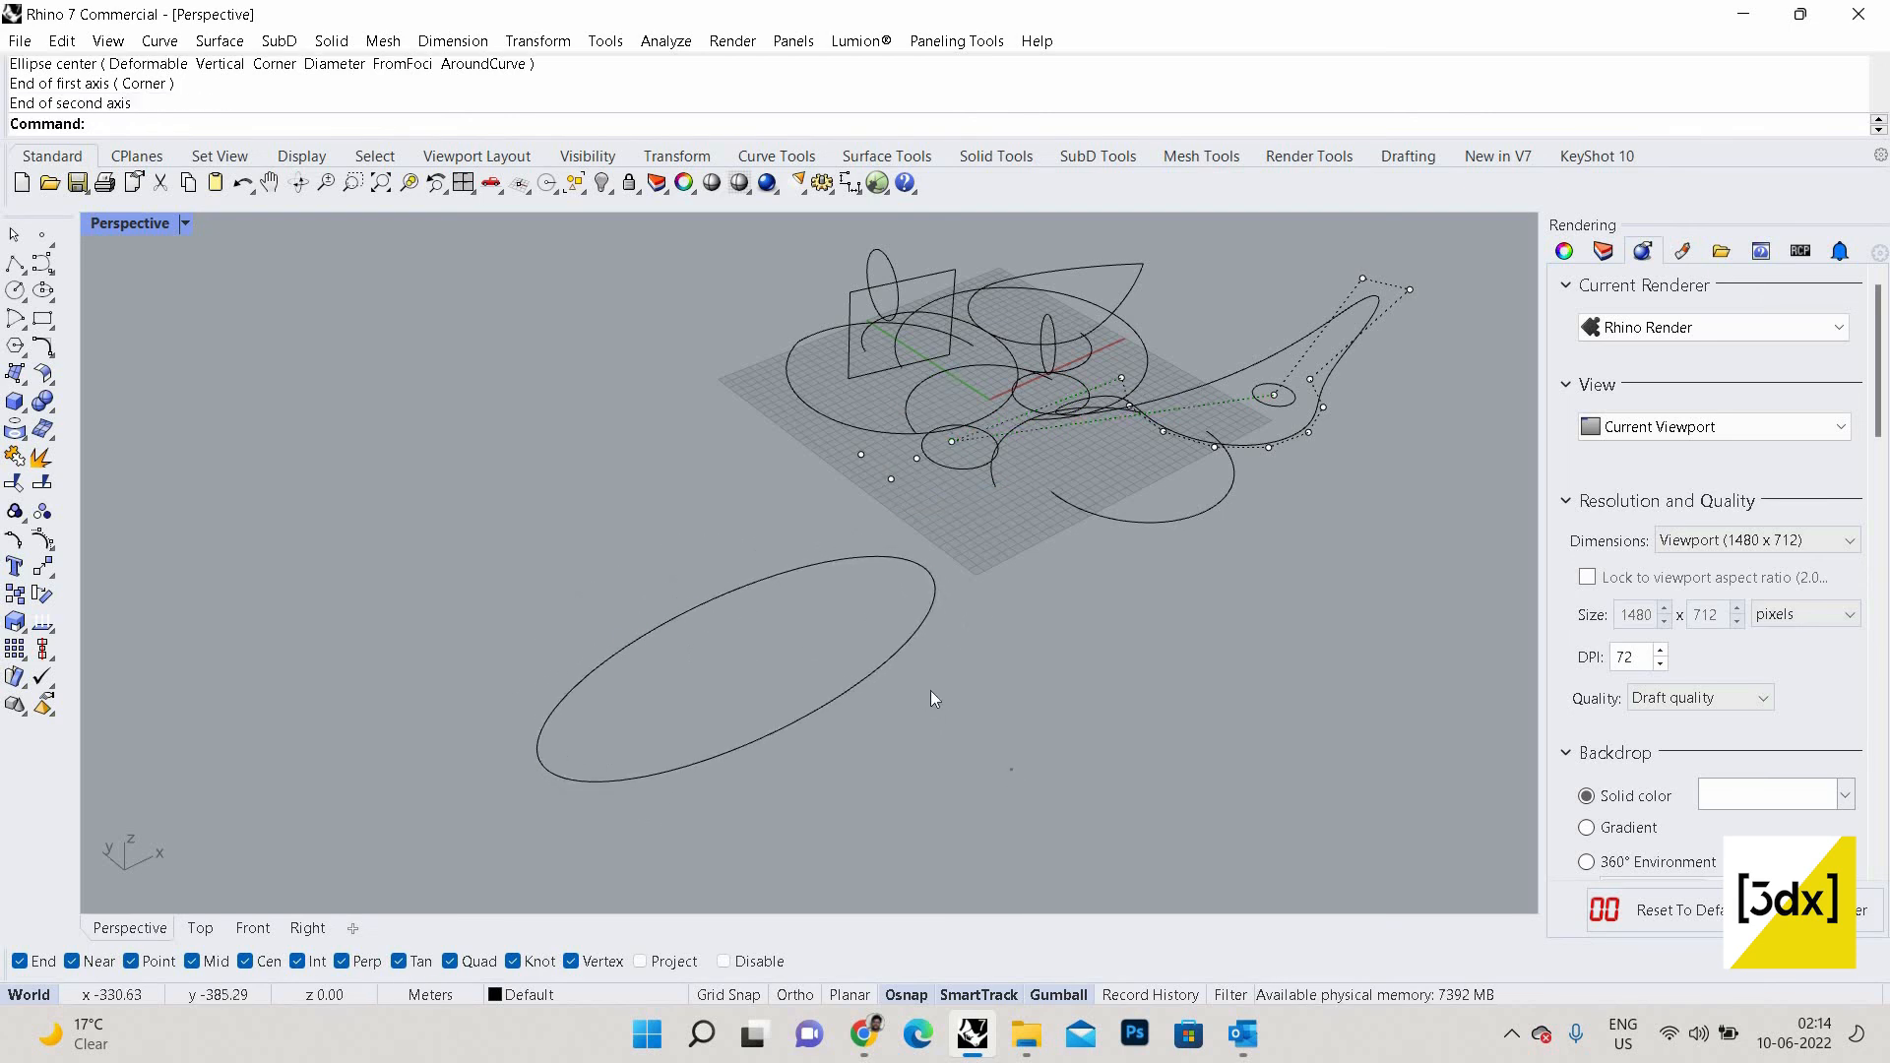
click(908, 633)
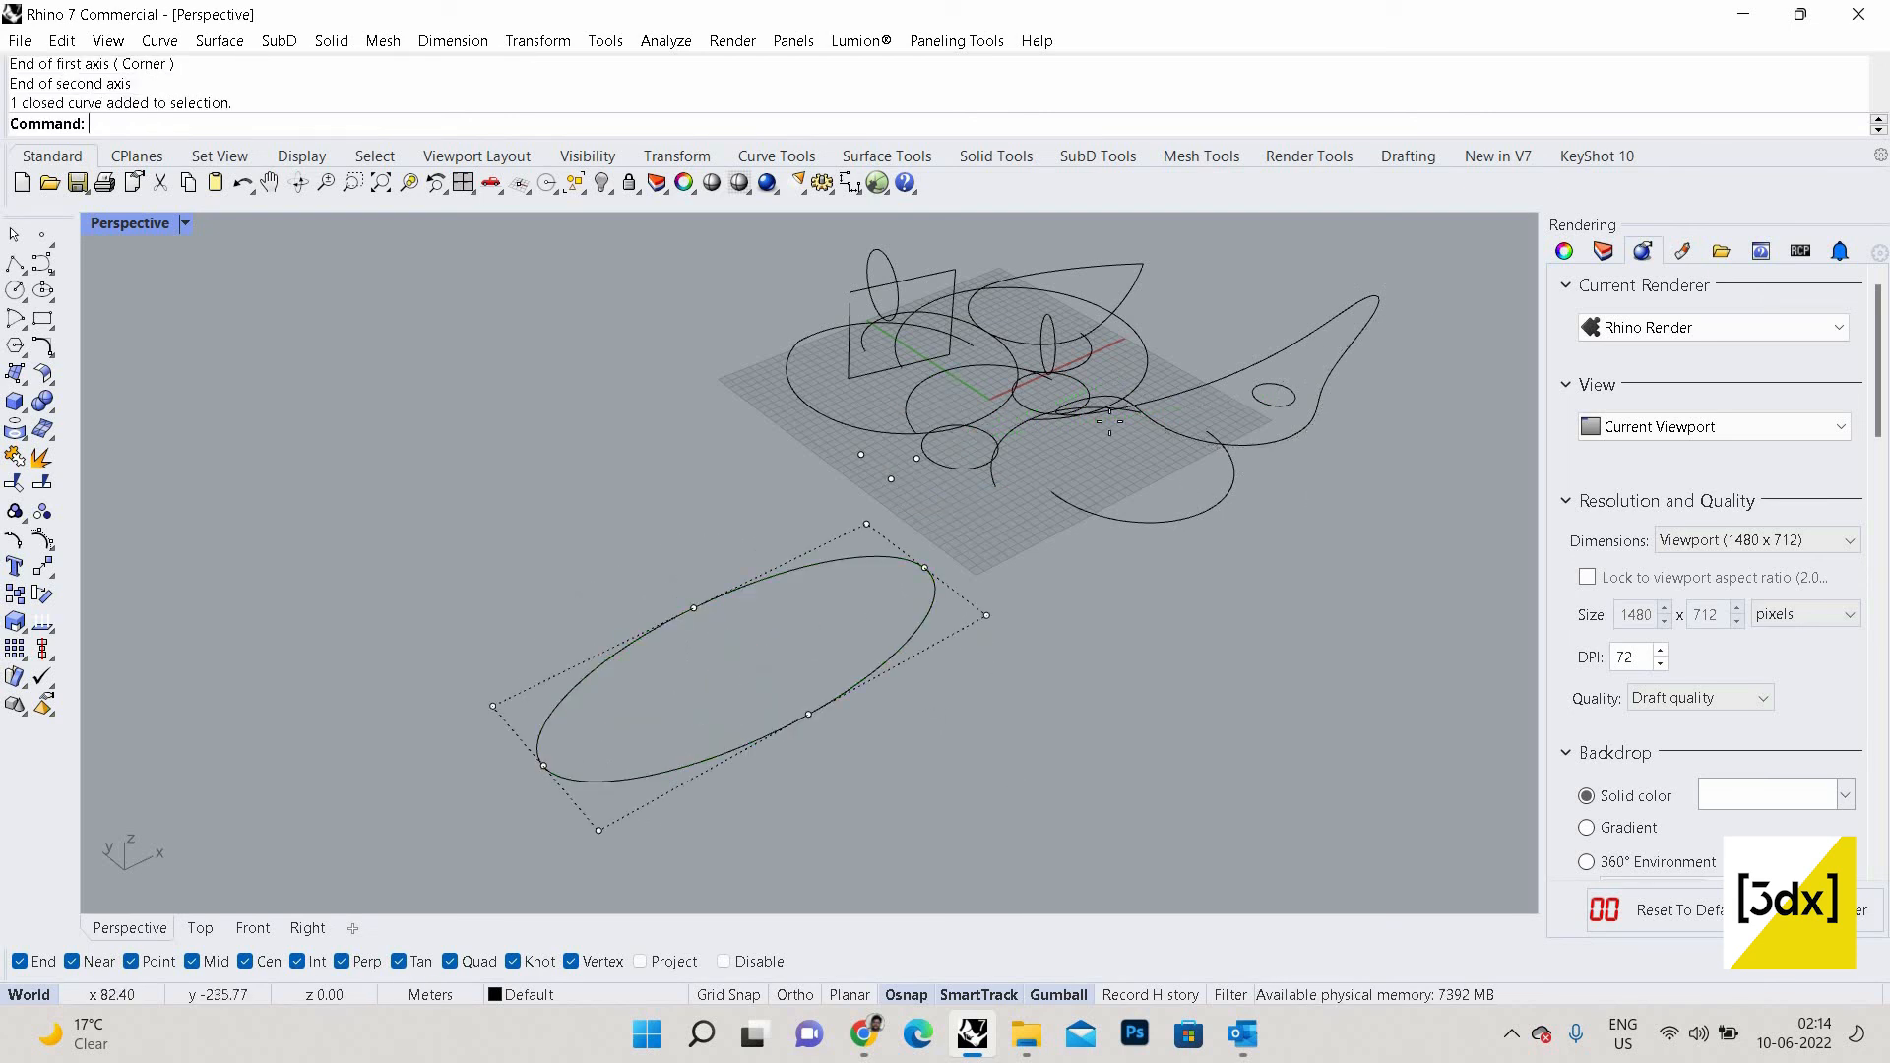
key(Return)
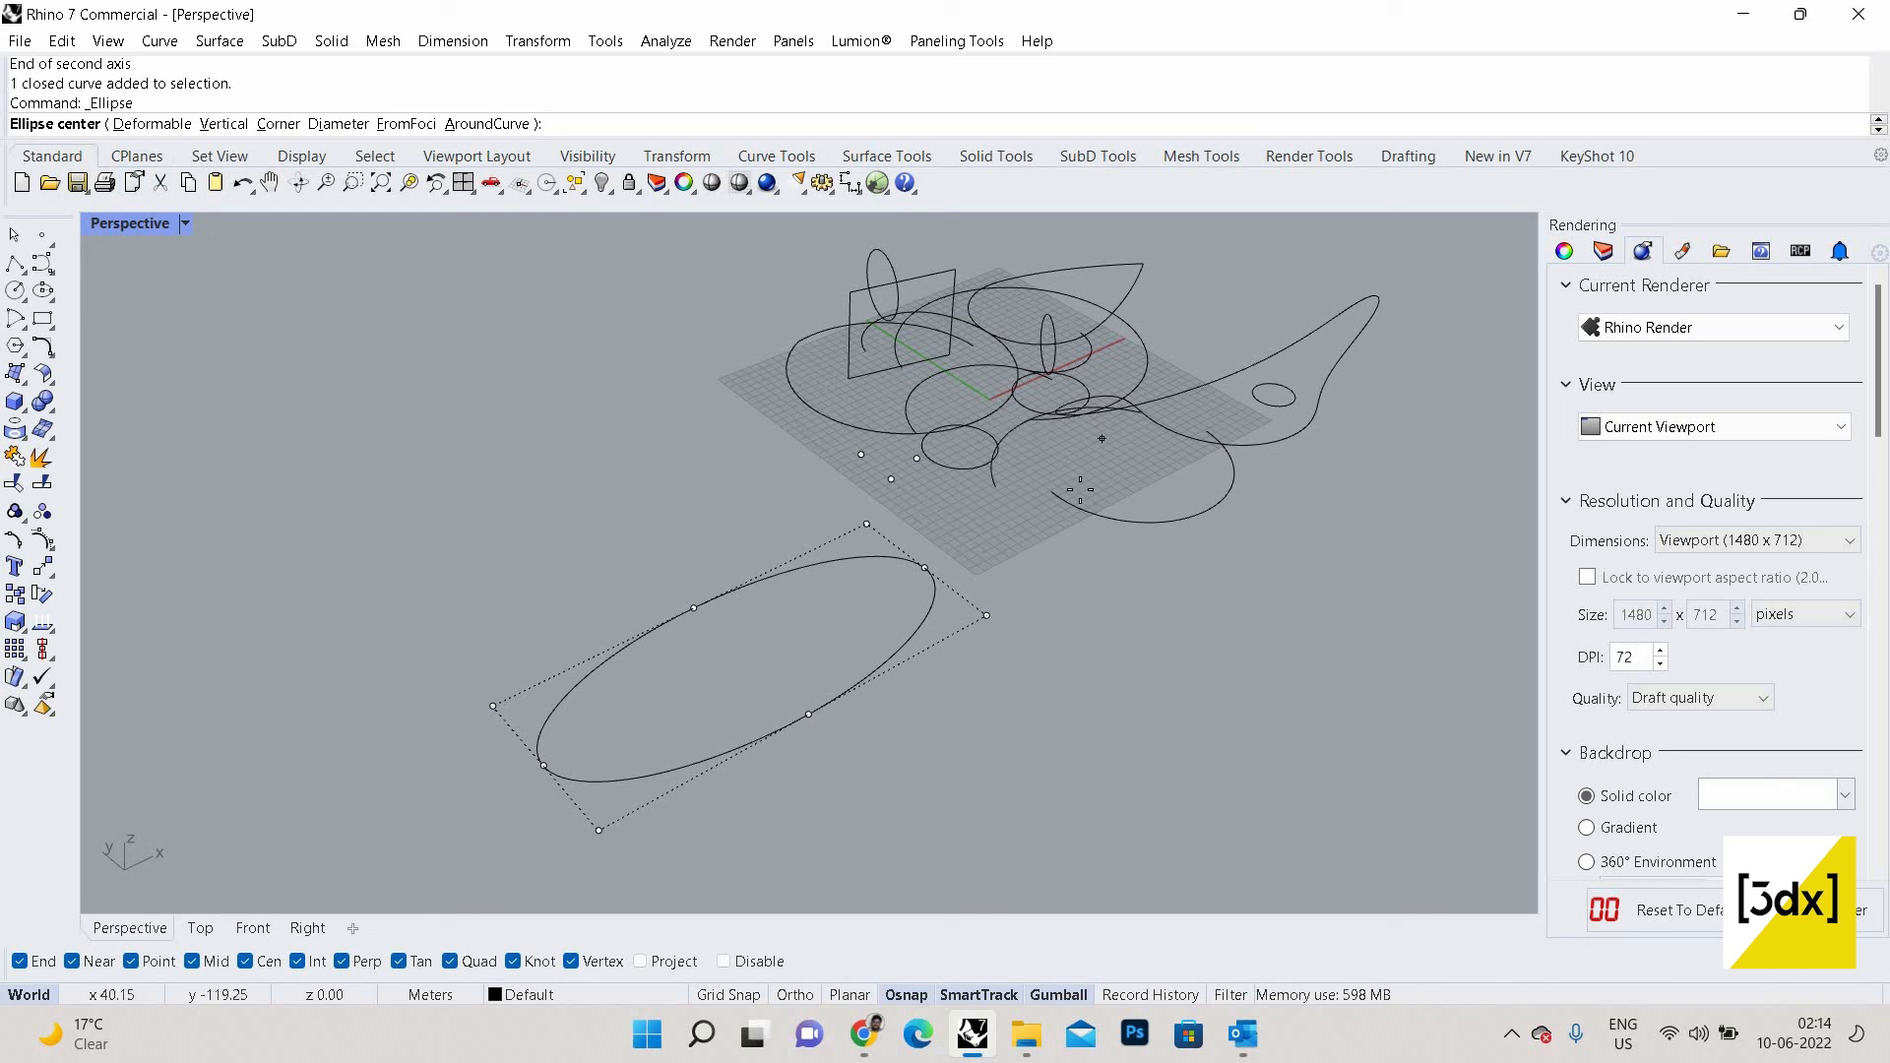
scroll(883, 679, down, 4)
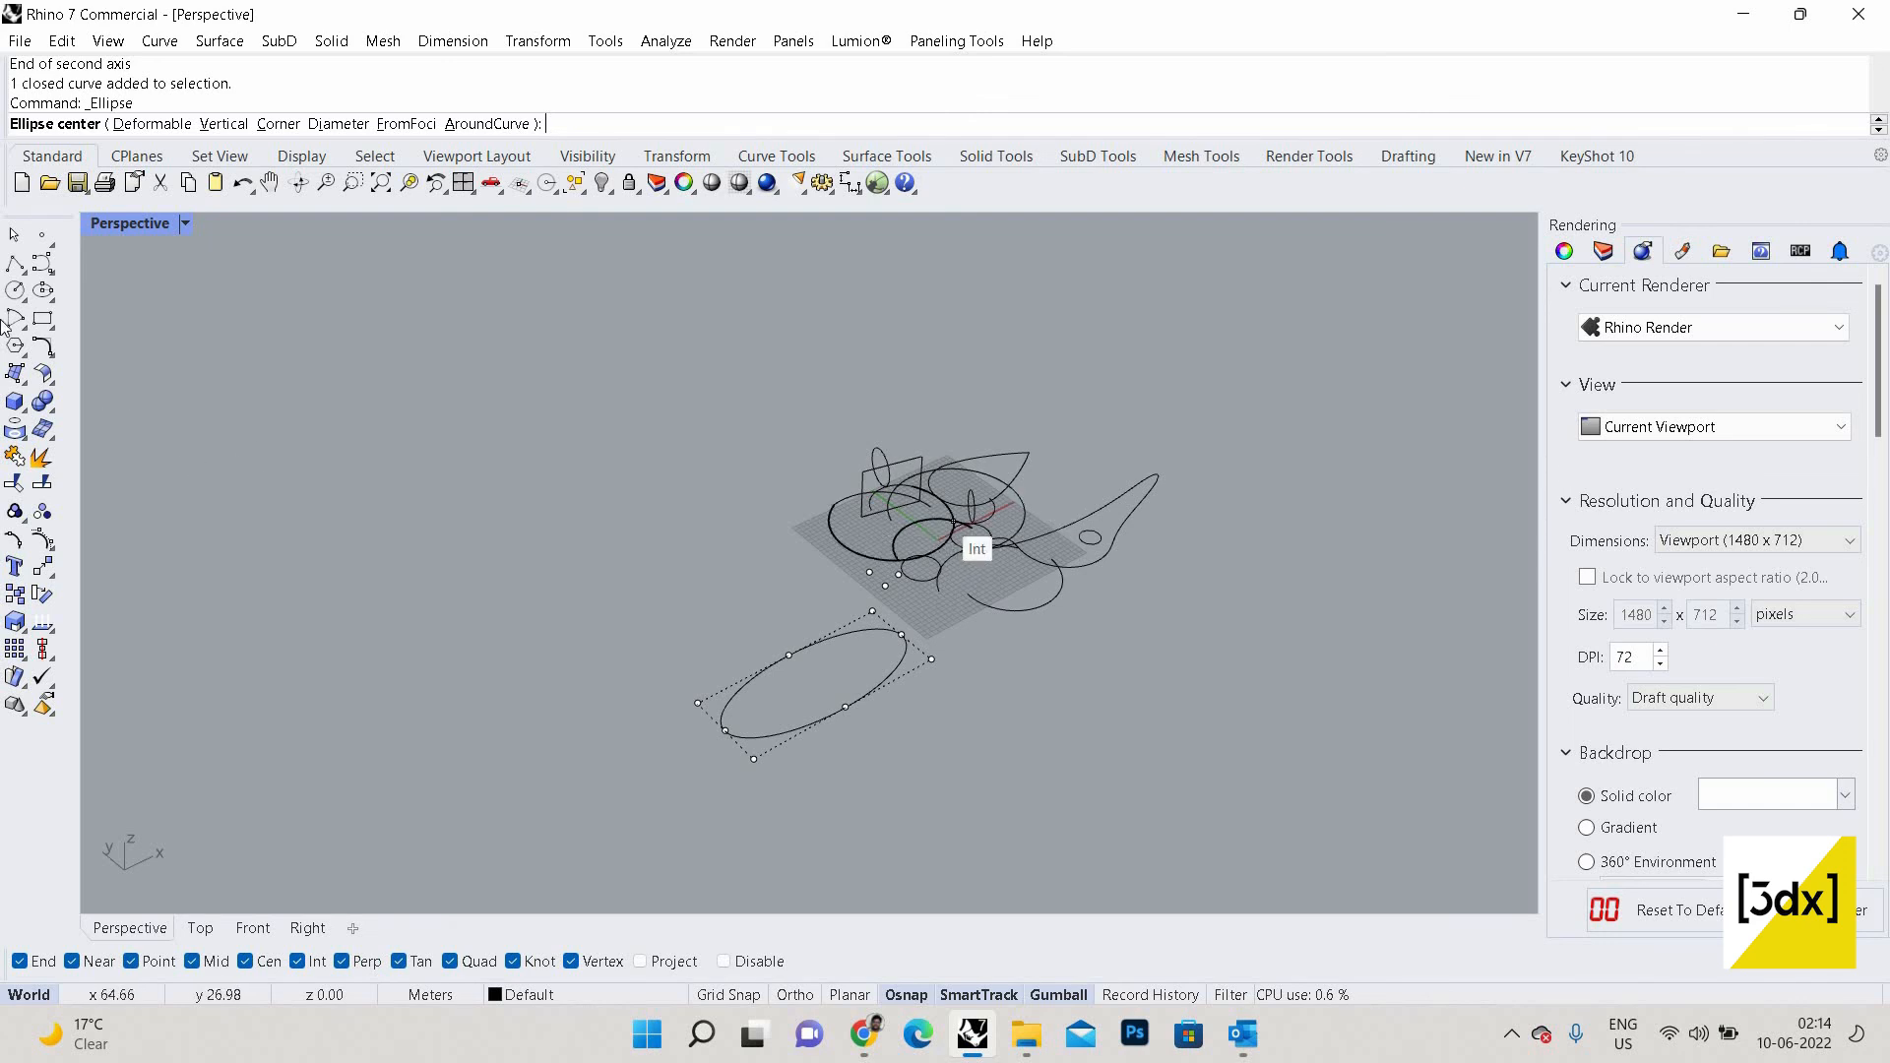
Draw an open, rounded degree-3 control point curve through ten points in the empty area beside the ellipse.
click(43, 264)
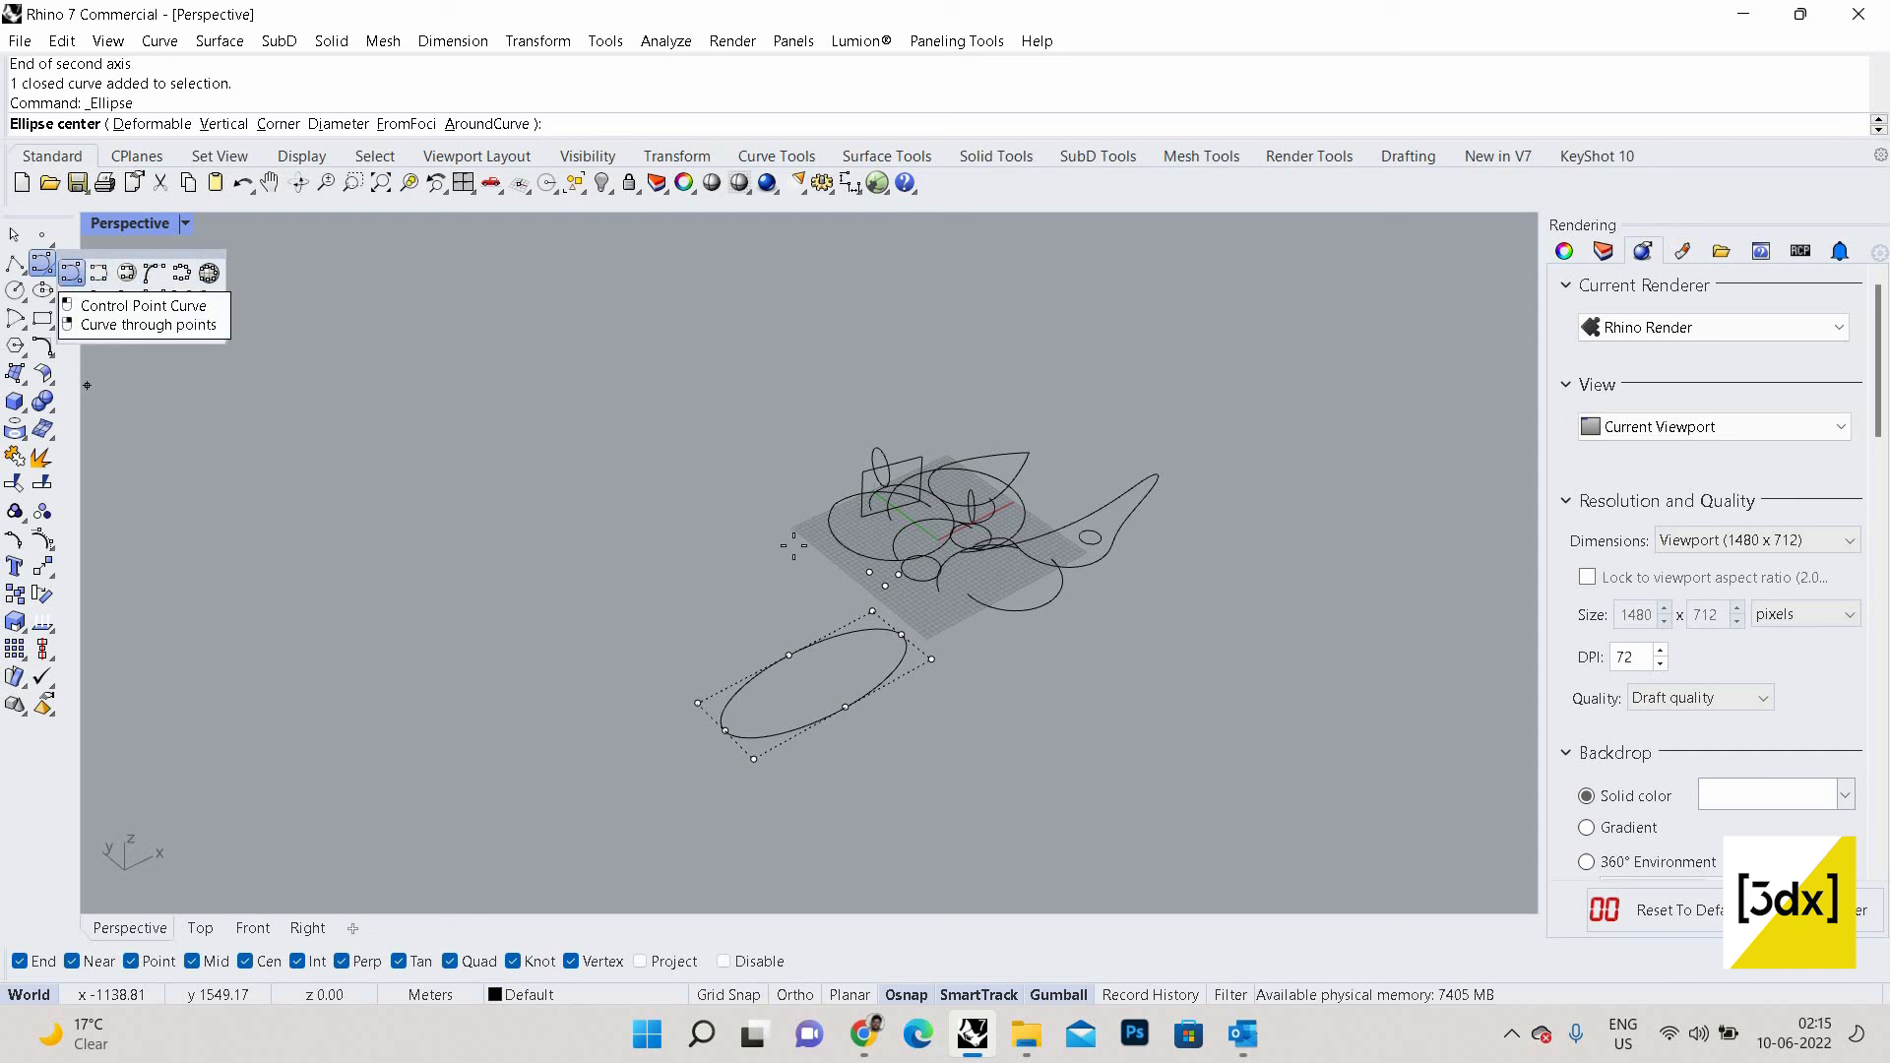
click(71, 273)
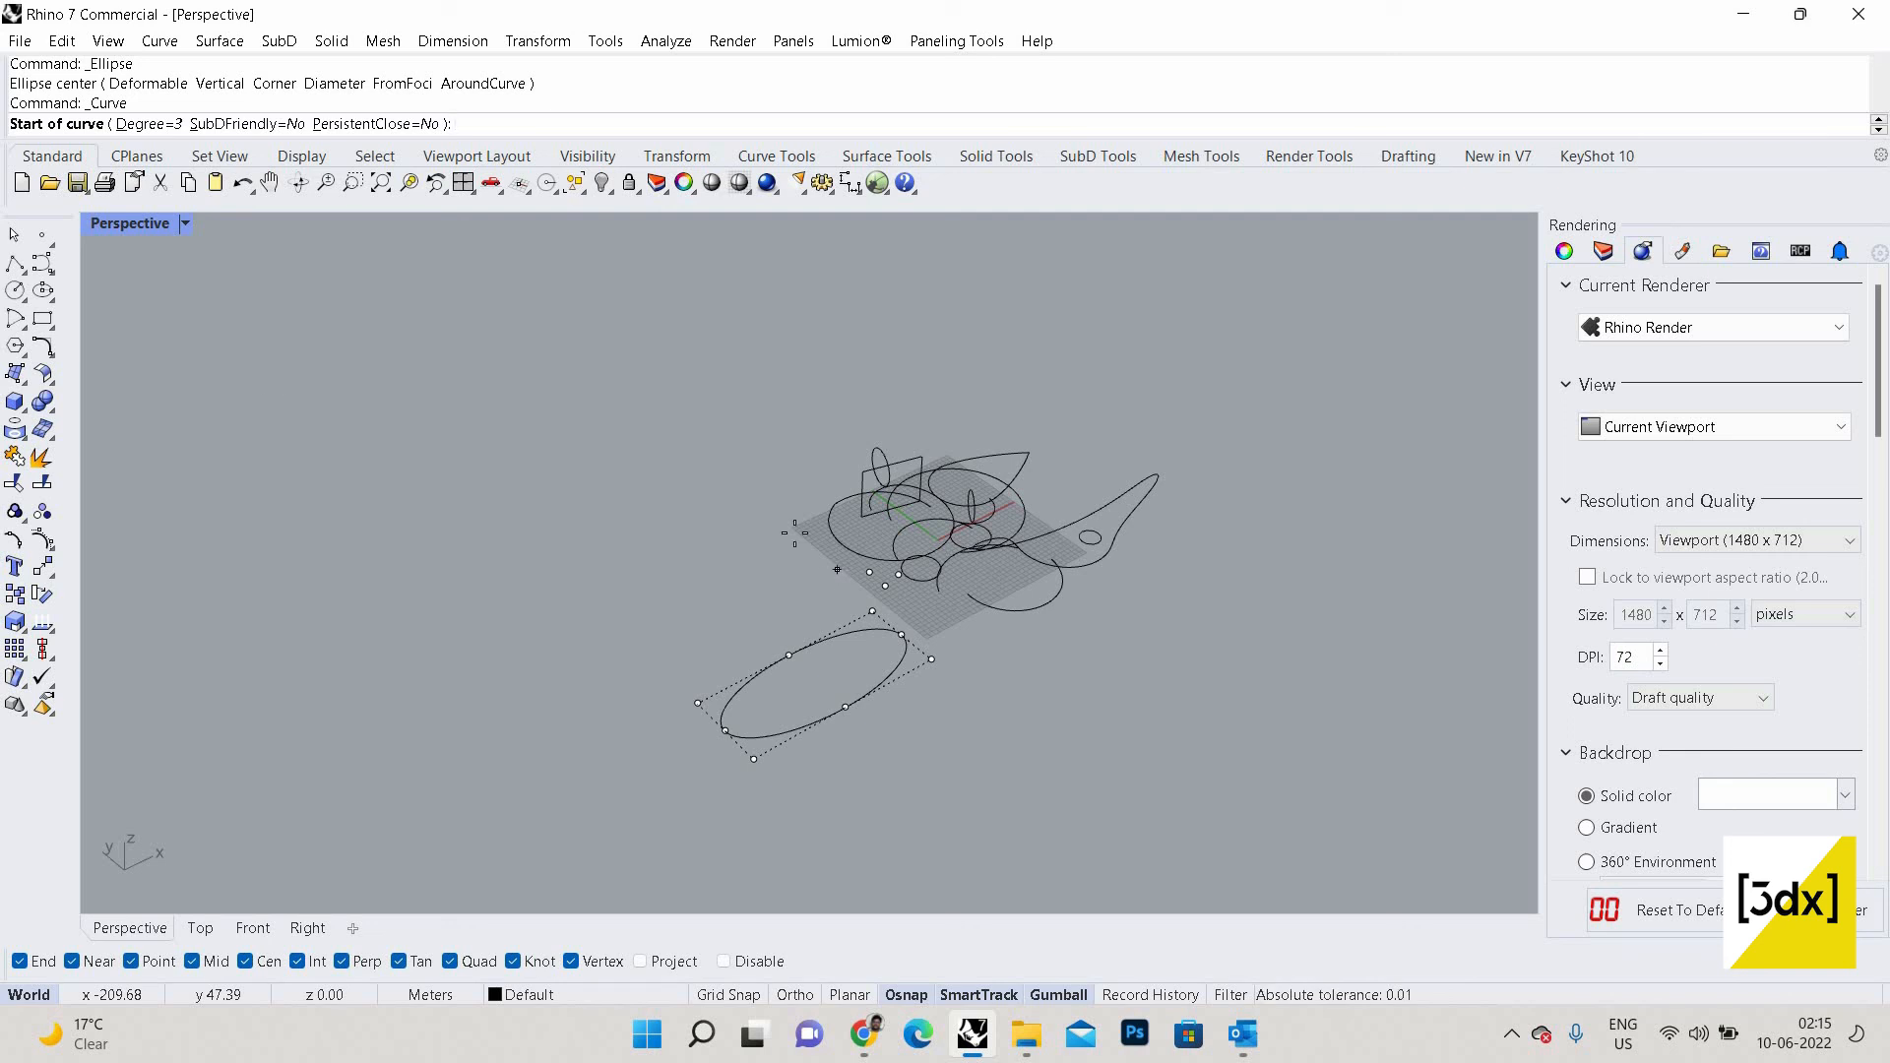
scroll(580, 571, up, 2)
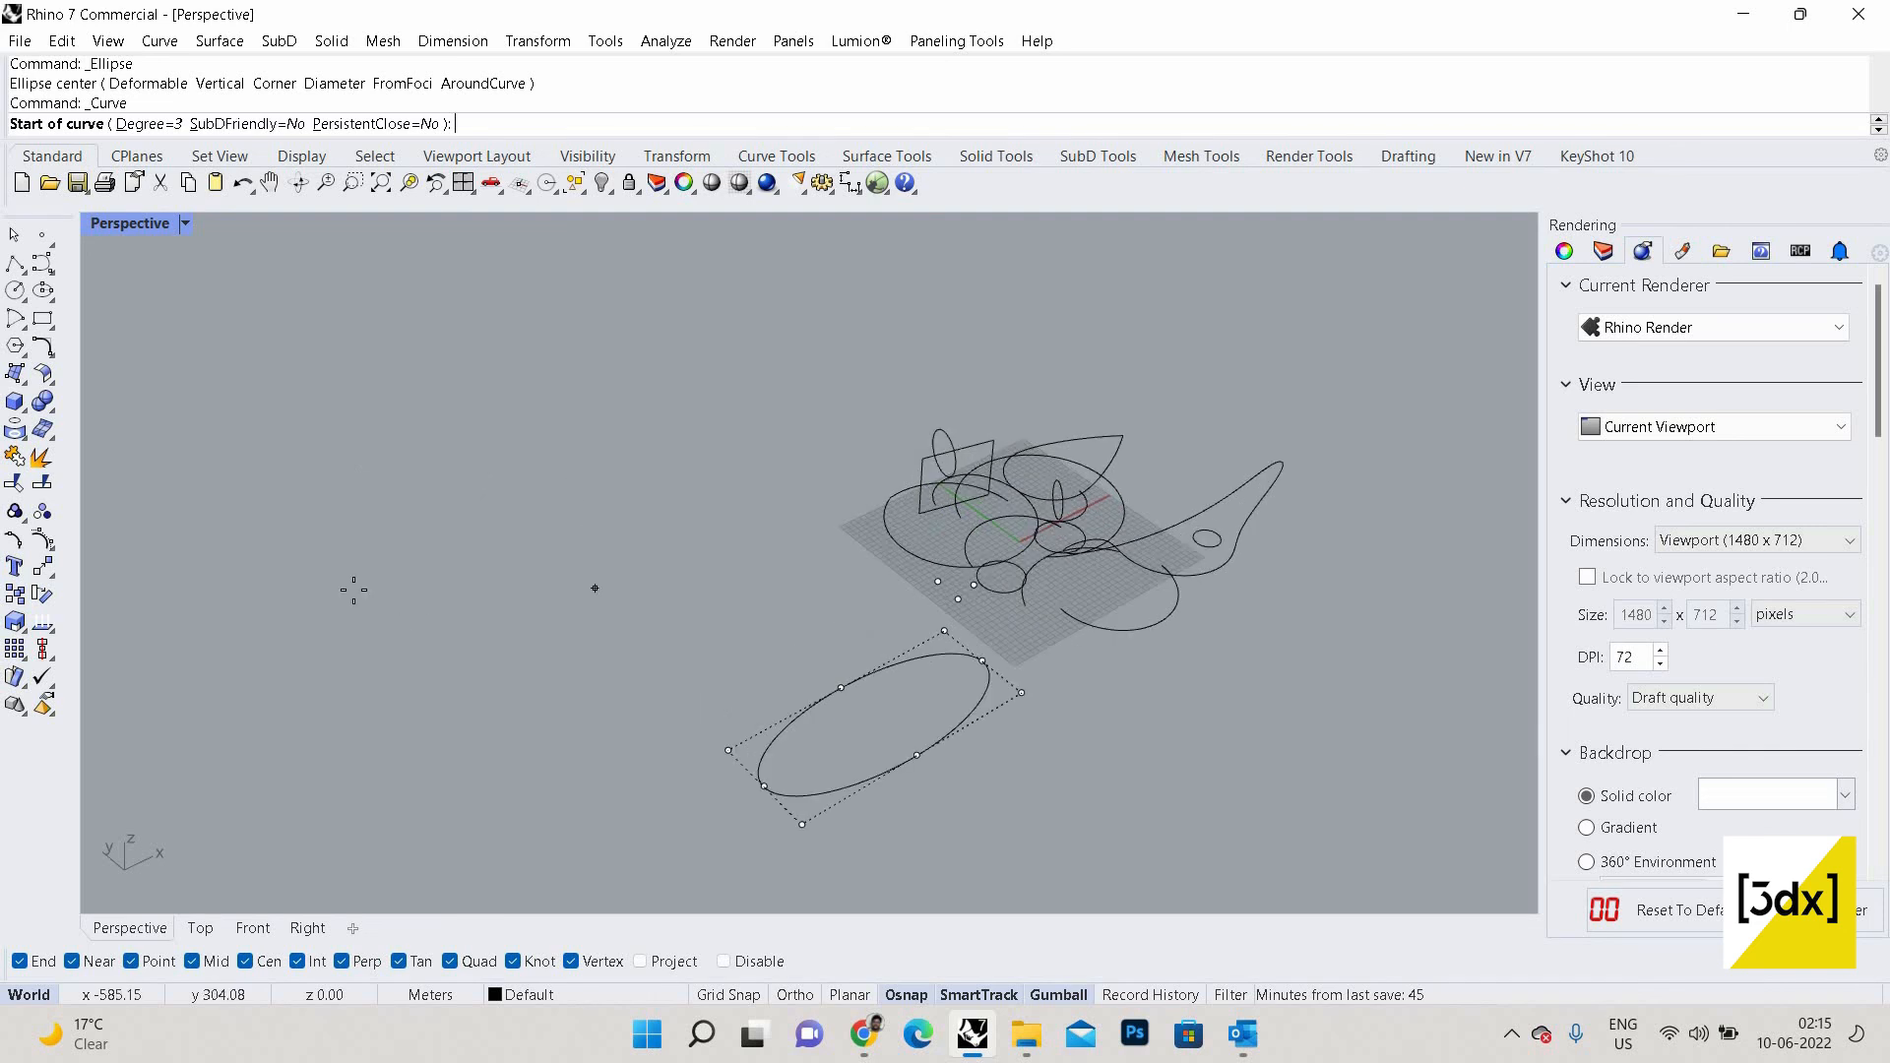
click(50, 272)
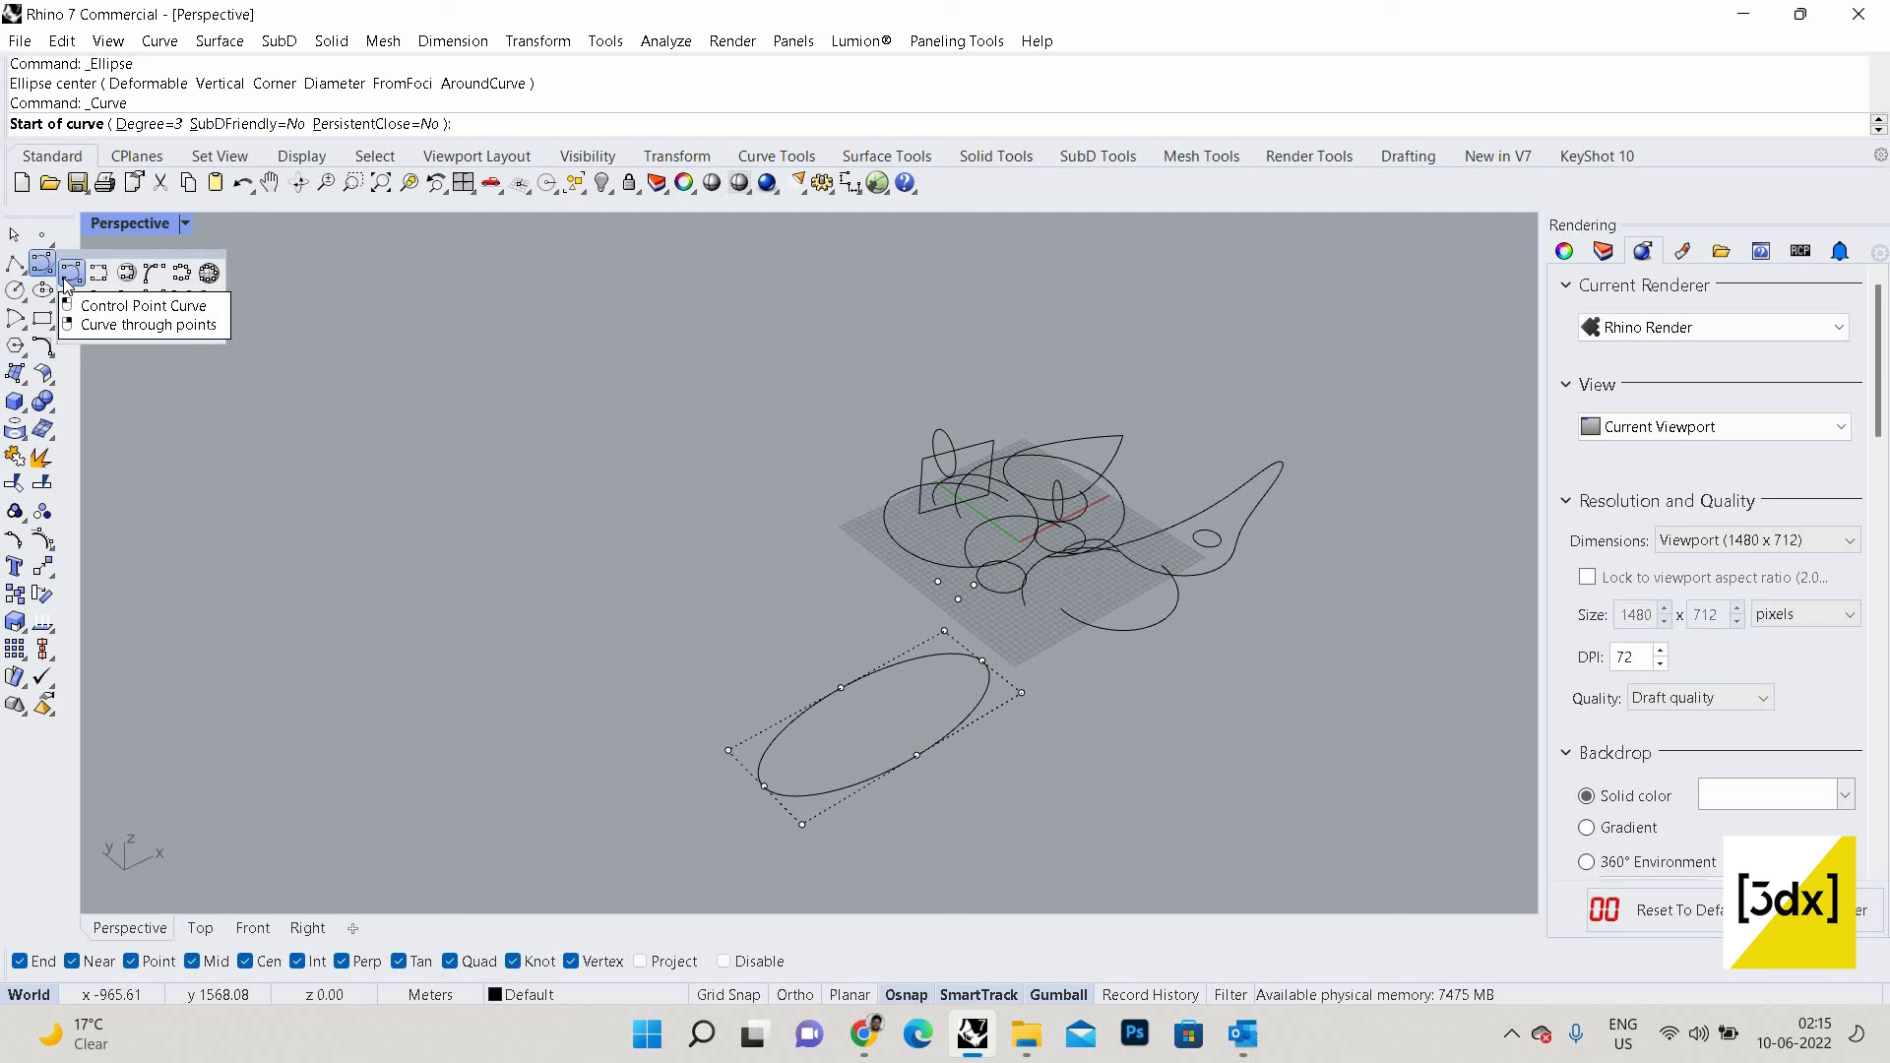
click(591, 599)
click(564, 542)
click(680, 505)
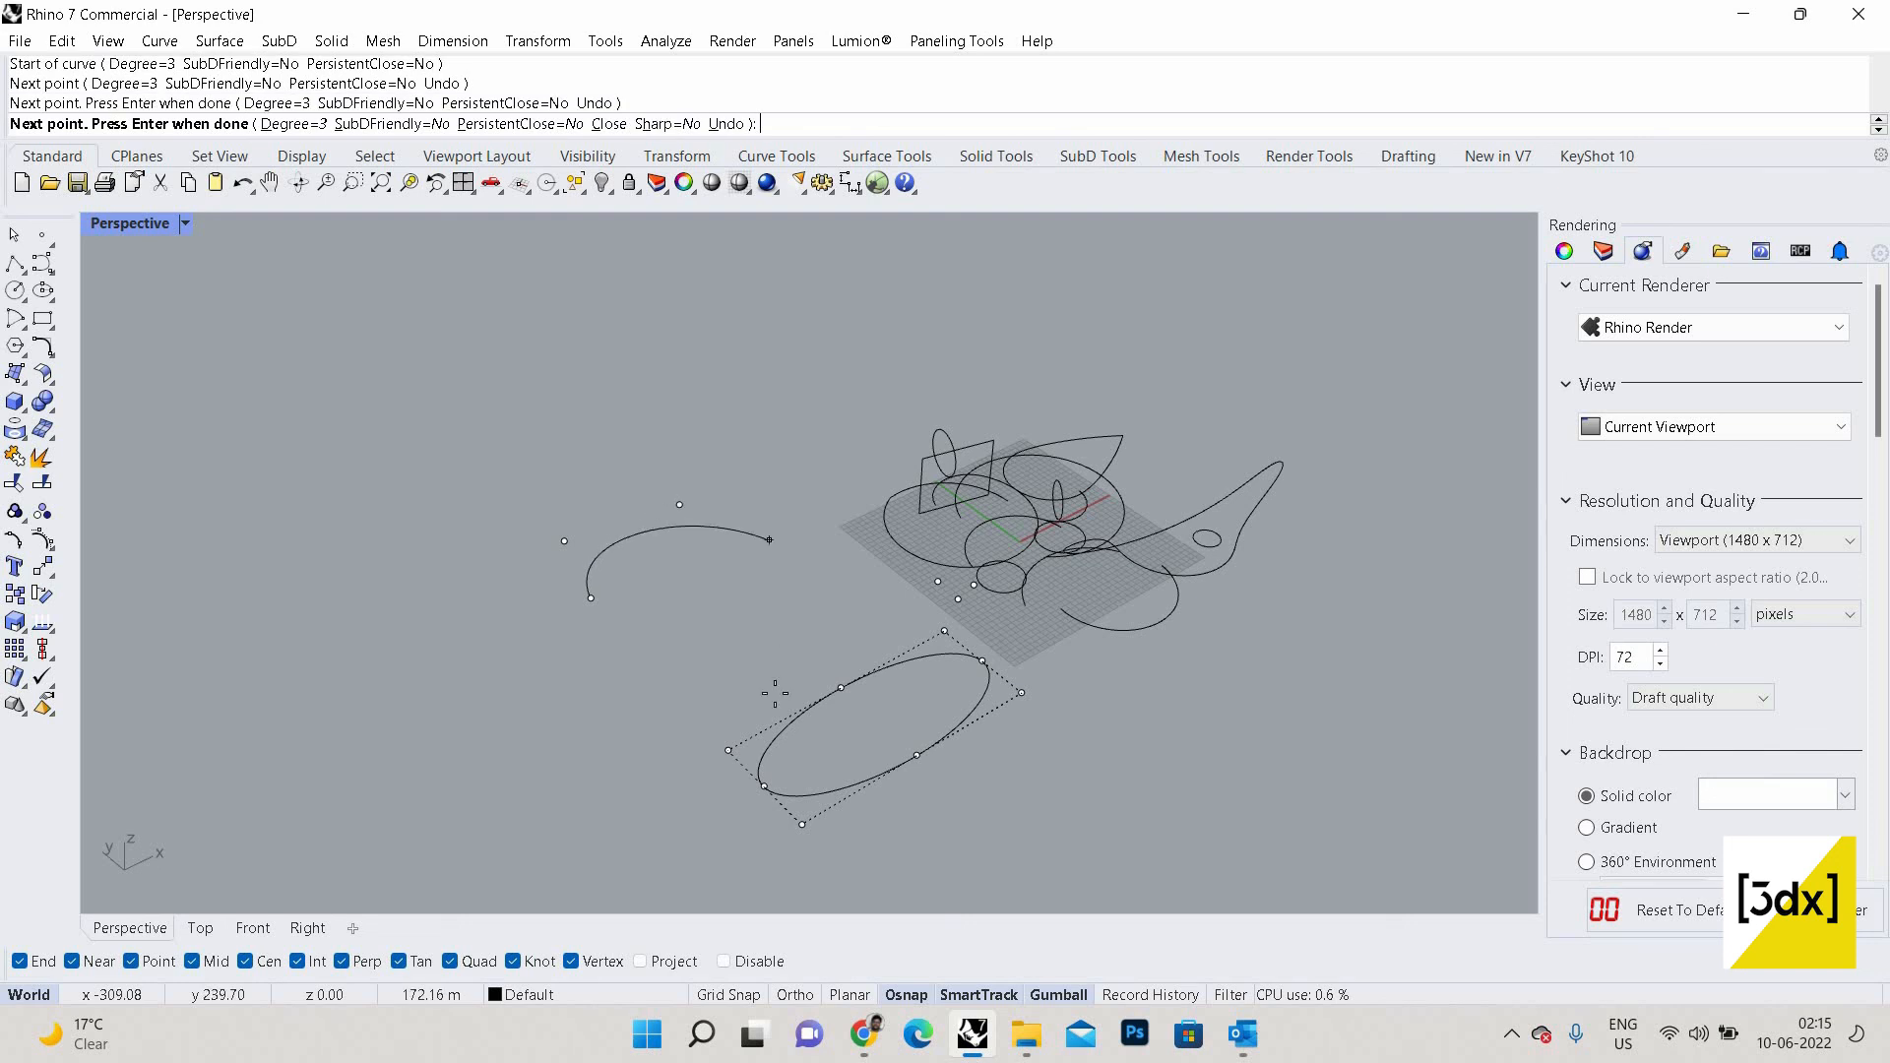
click(777, 547)
click(767, 707)
click(684, 725)
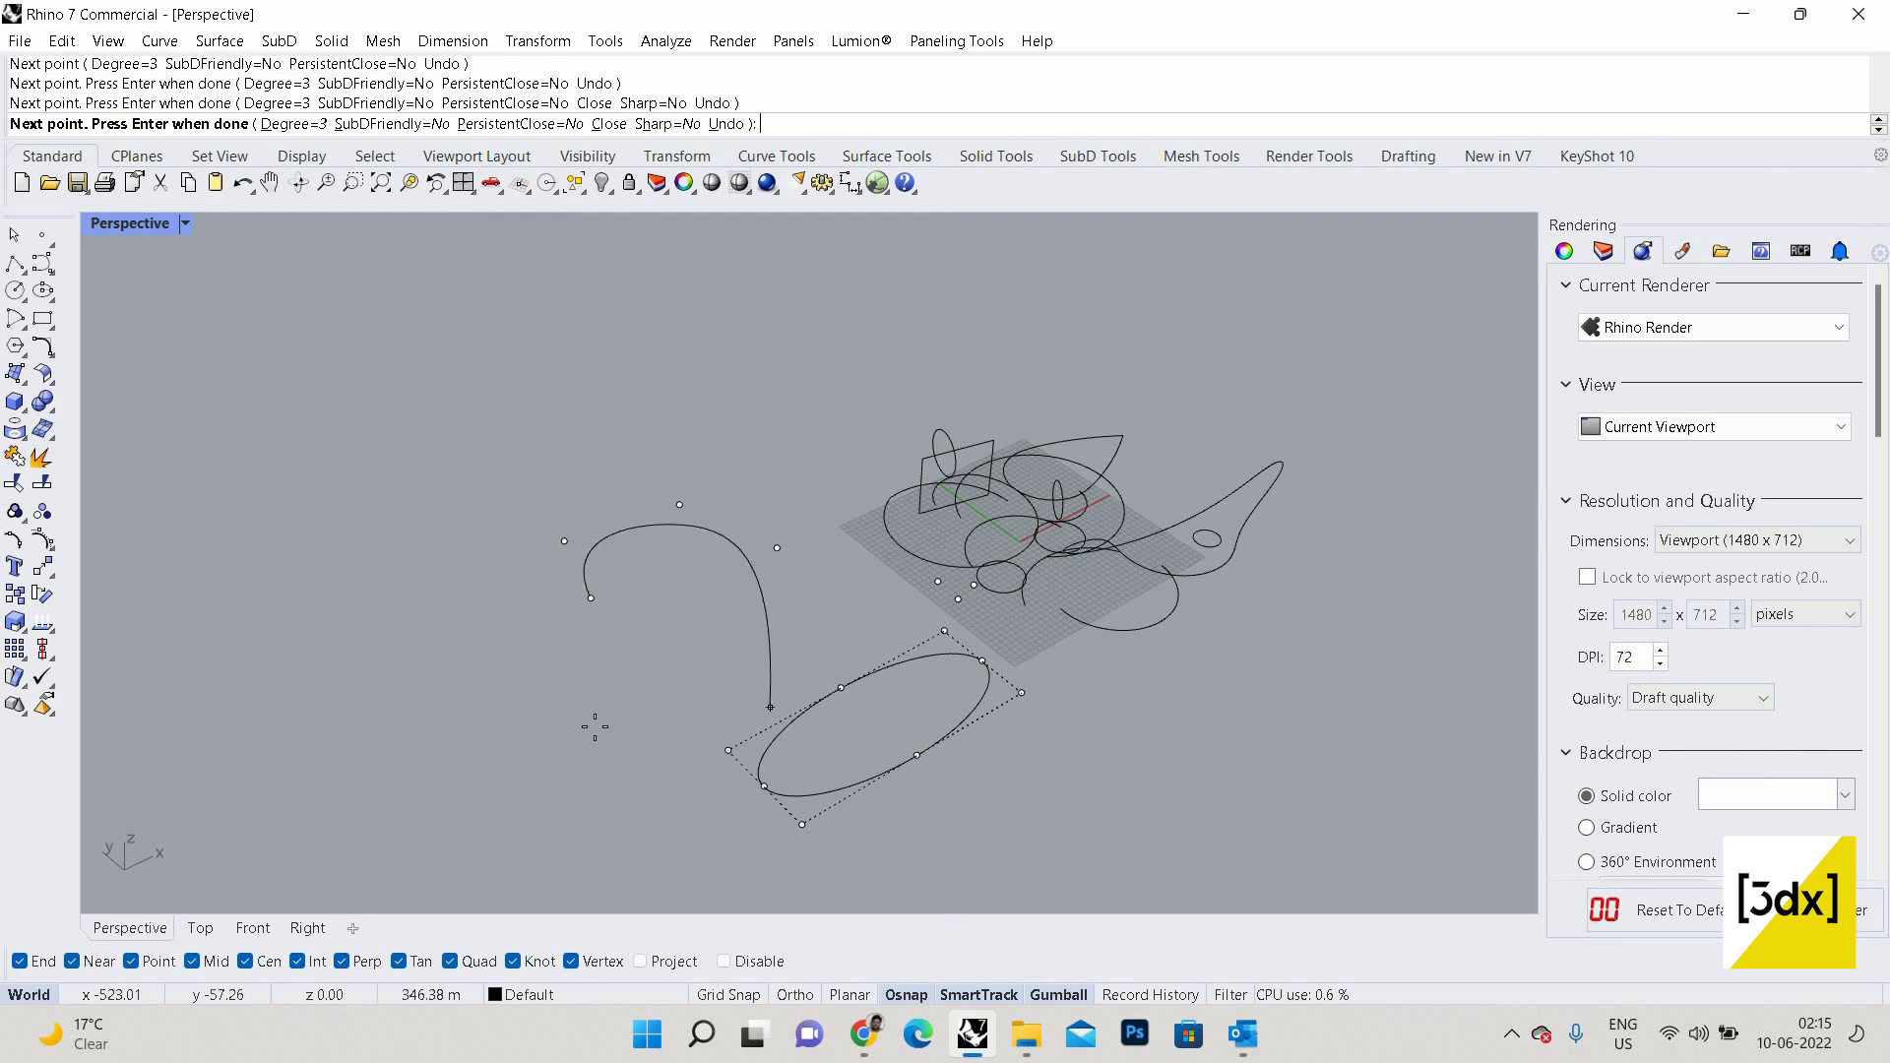
click(474, 684)
click(461, 603)
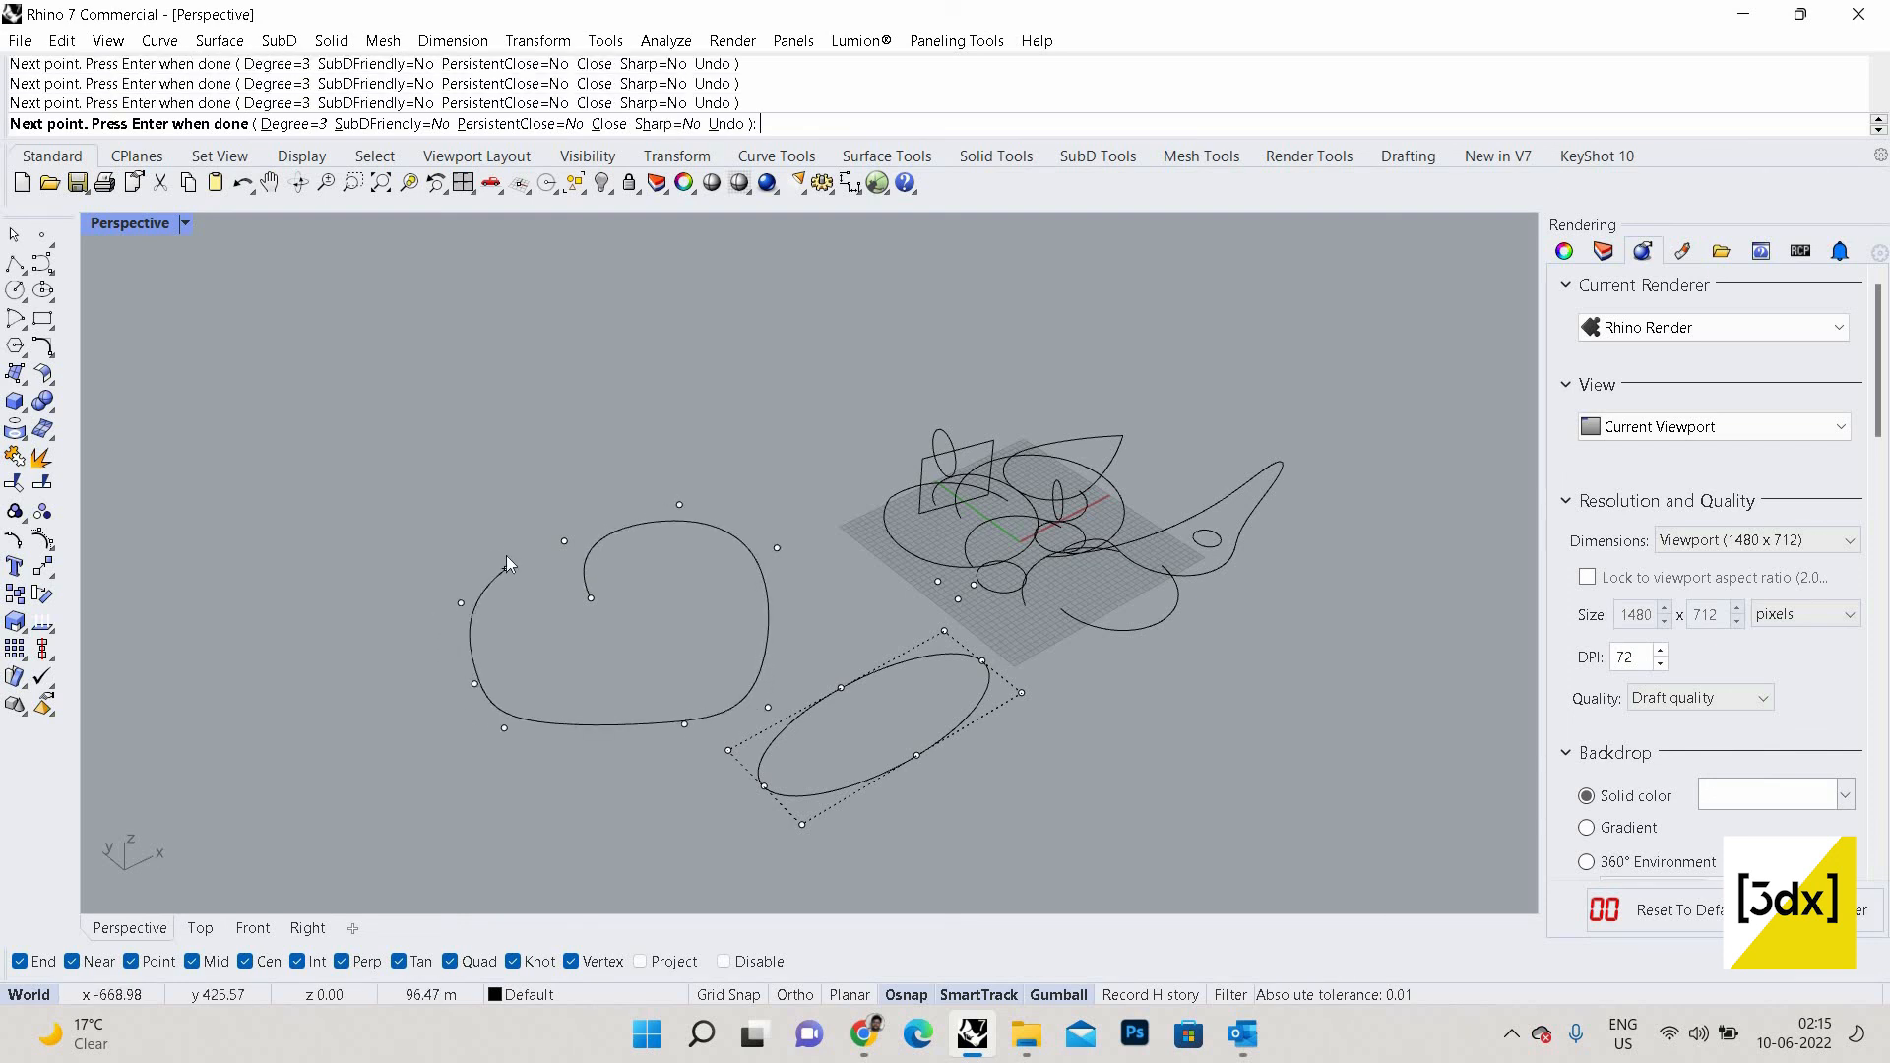
click(506, 555)
key(Return)
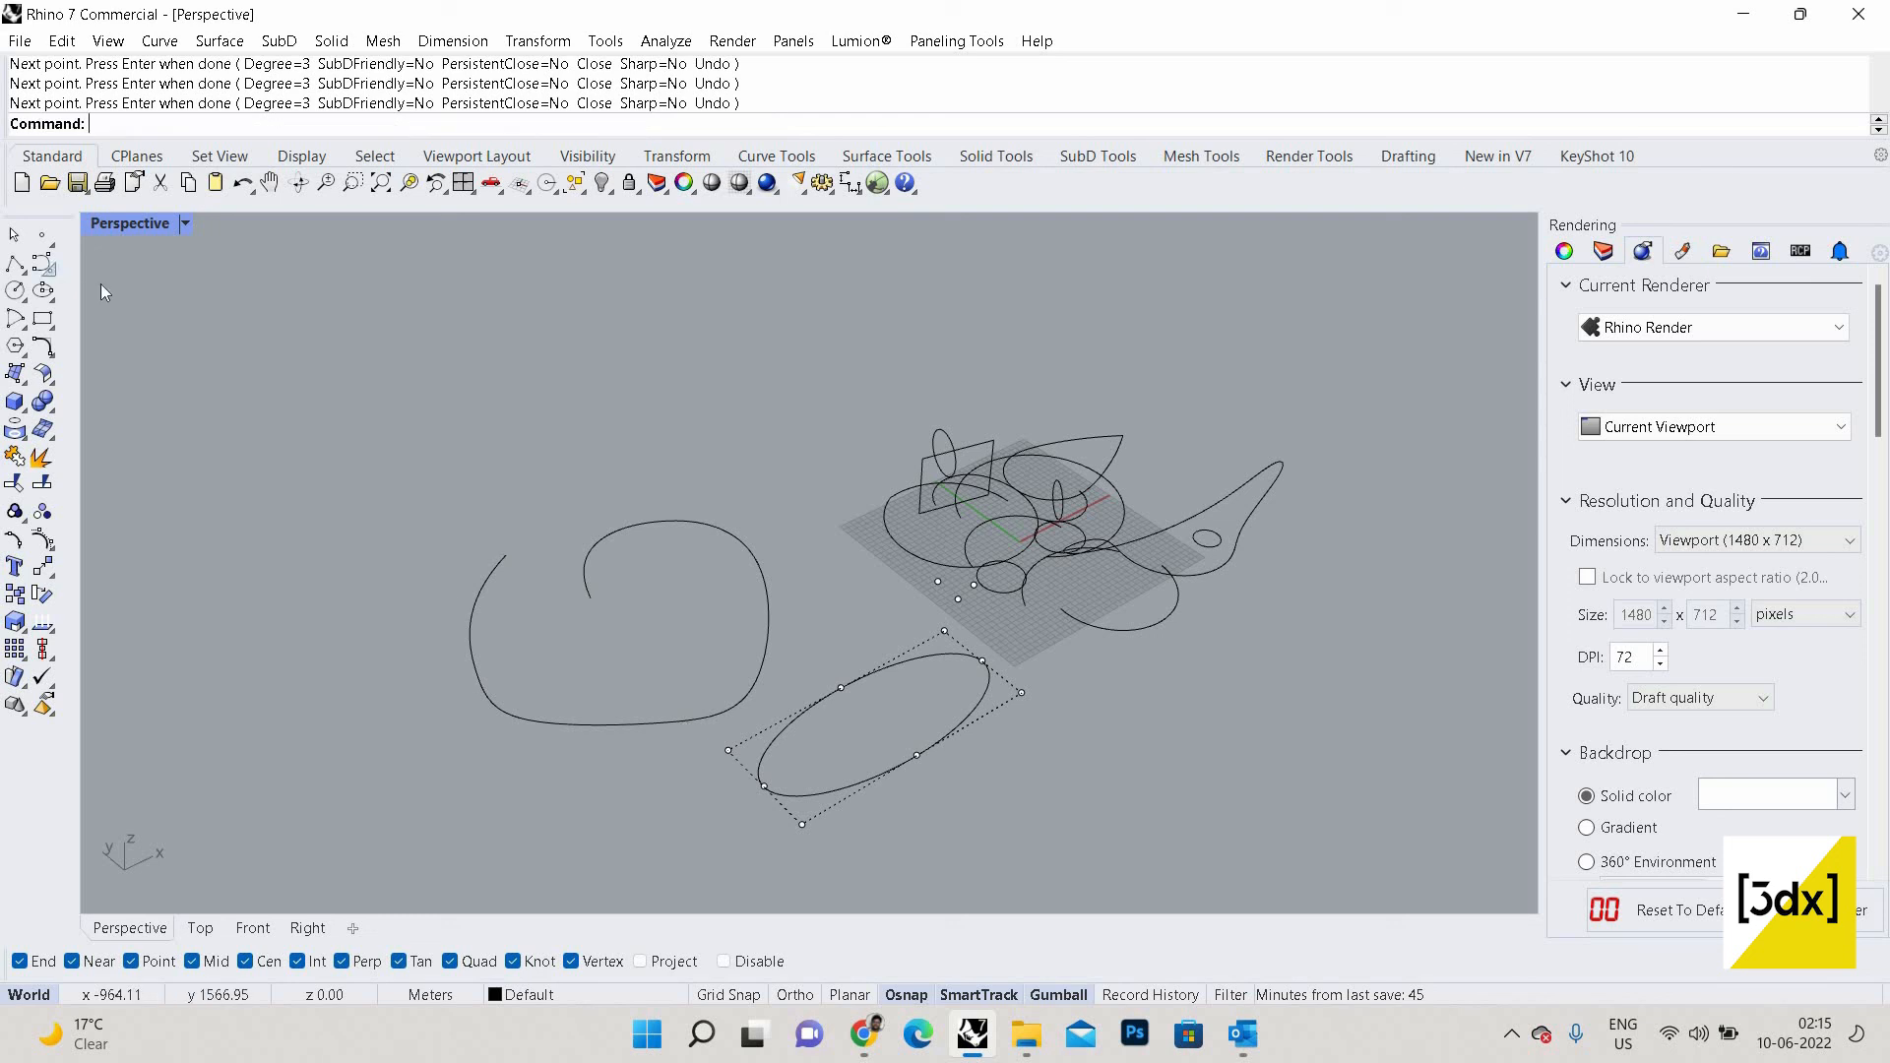
Draw an open degree-5 interpolated curve with Chord knots through seven points beside the control point curve, leaving it deselected.
click(47, 268)
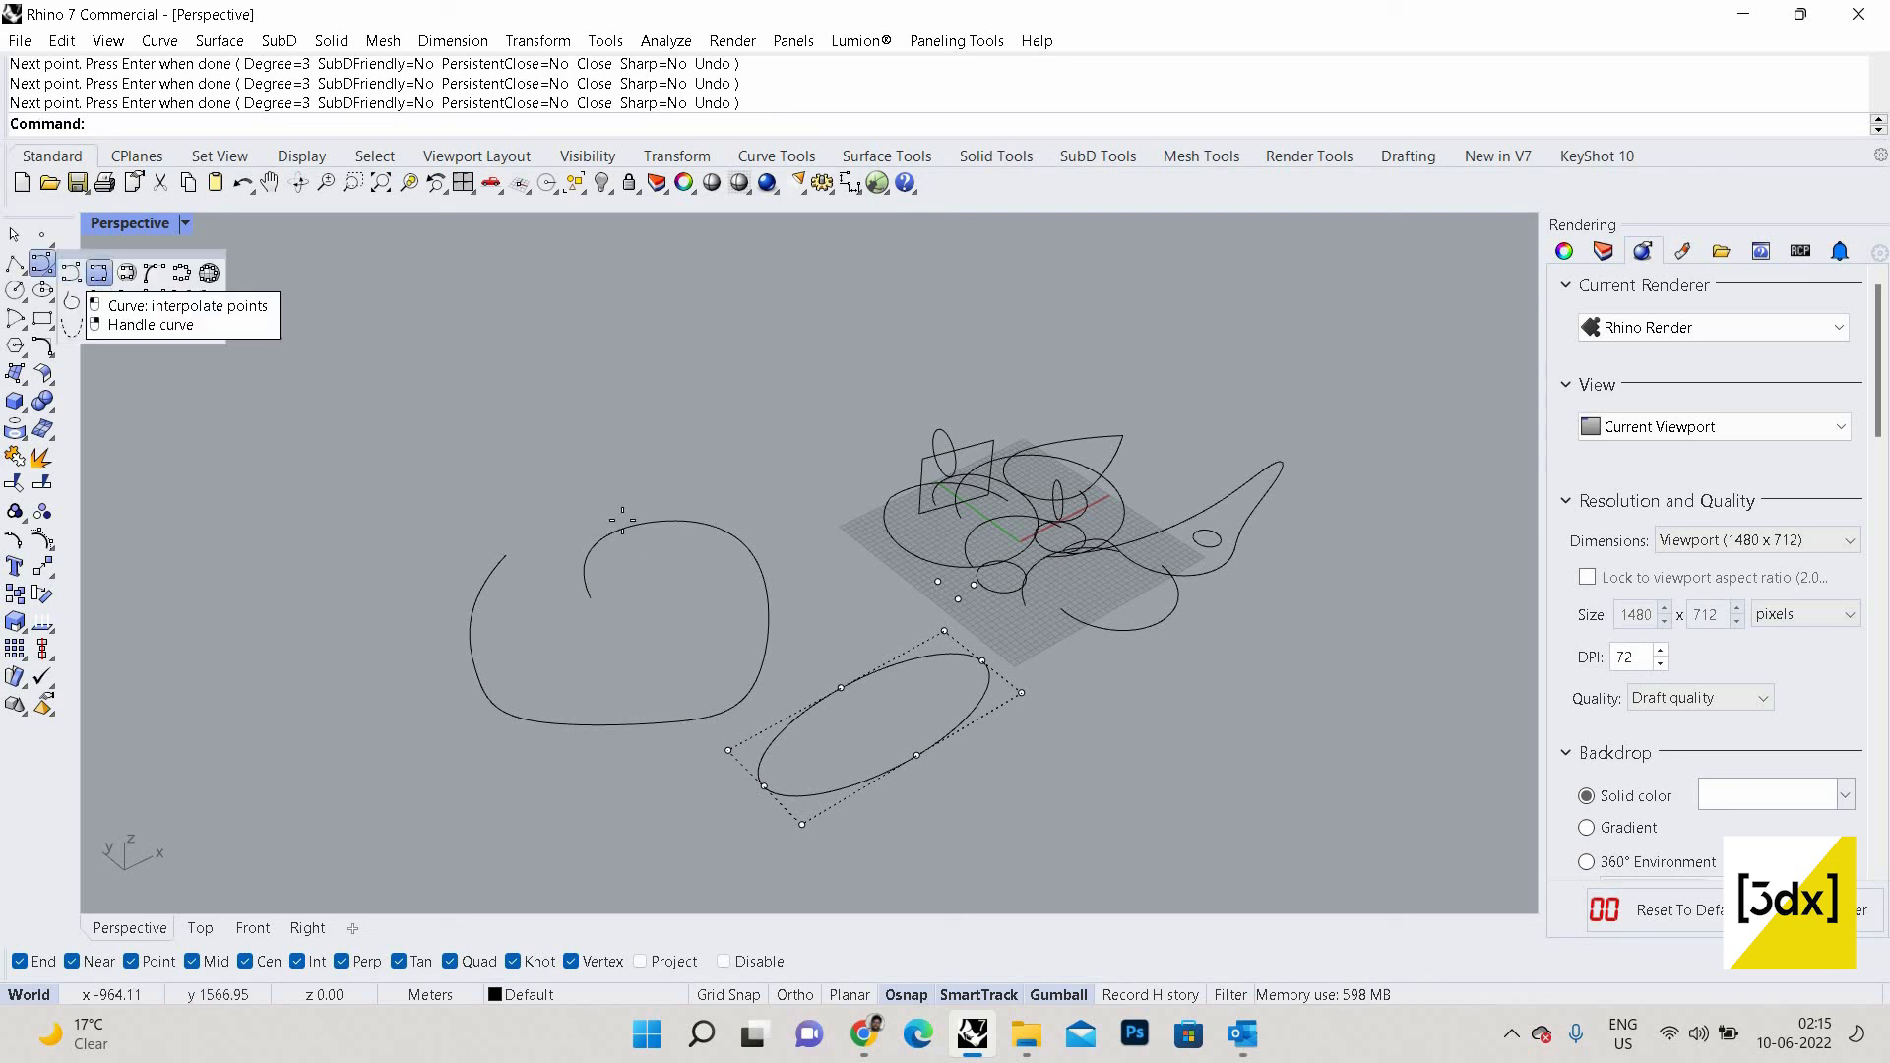
scroll(392, 512, down, 5)
scroll(394, 522, up, 5)
click(417, 616)
click(440, 512)
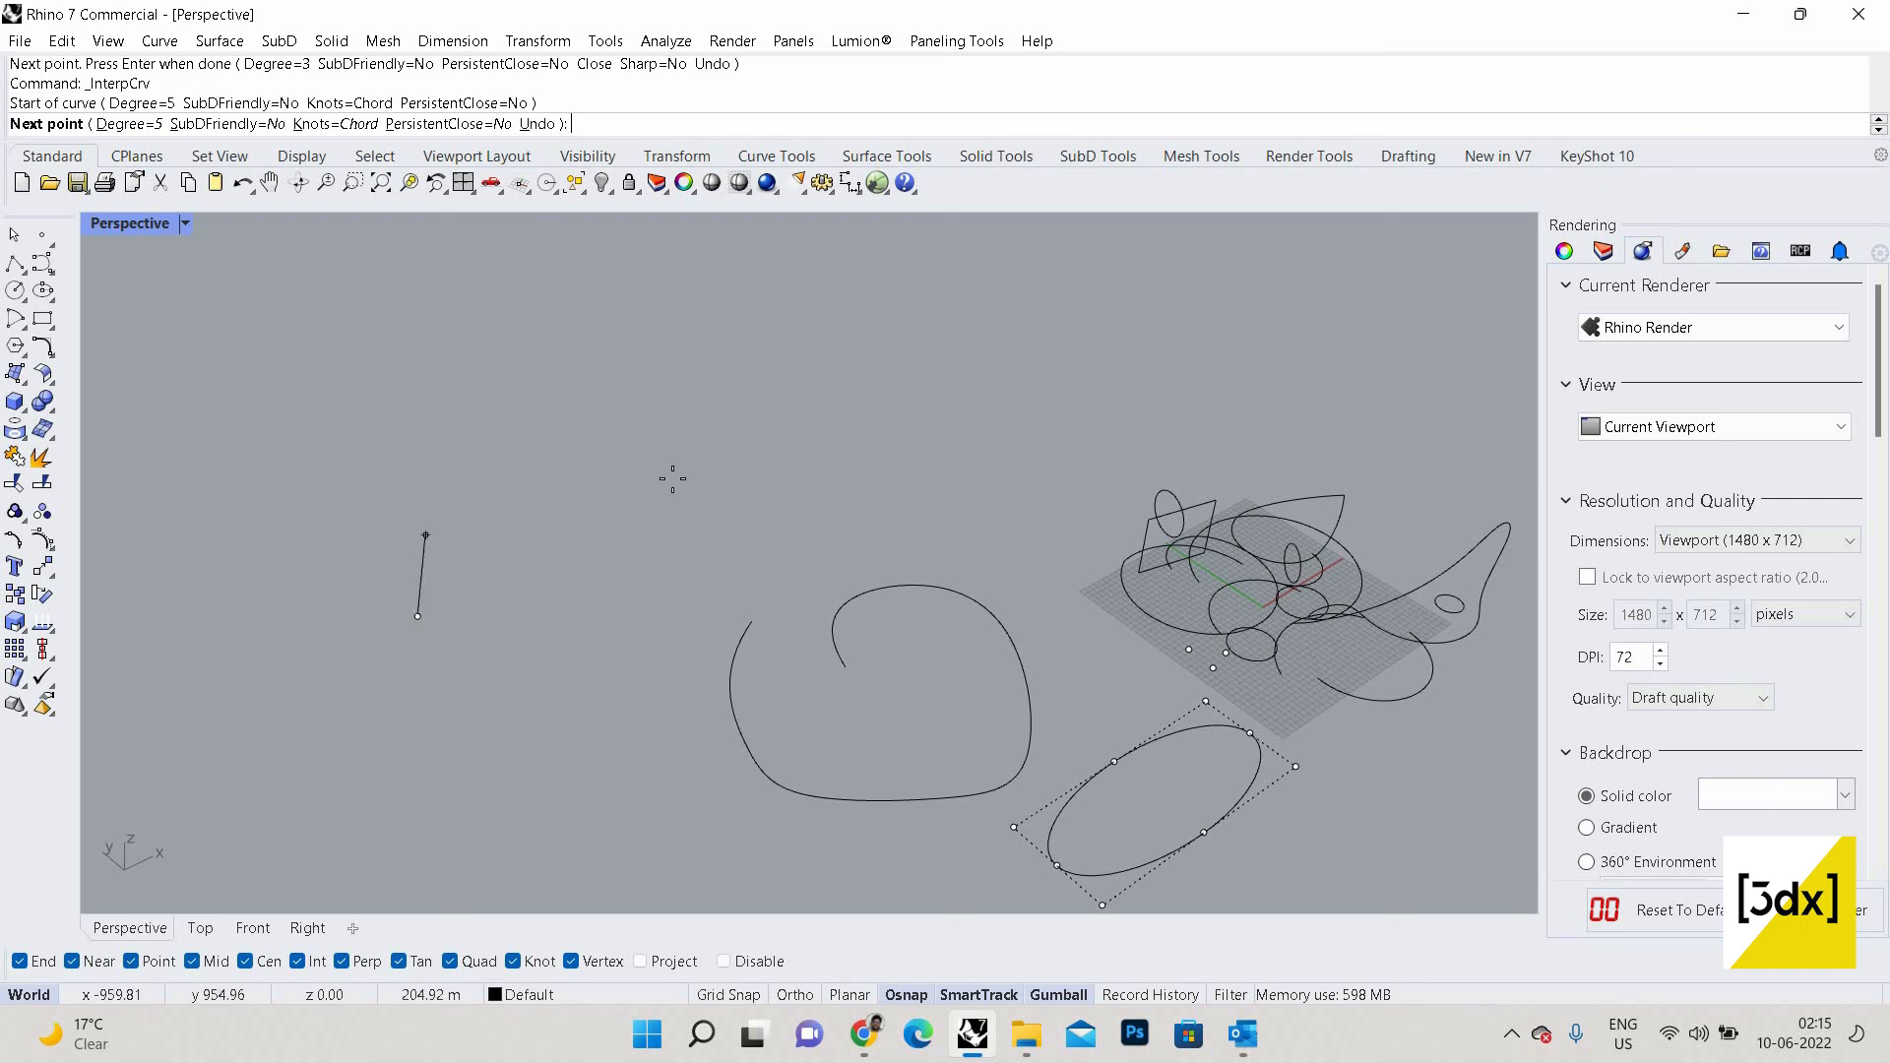
click(677, 492)
click(655, 599)
click(564, 708)
click(474, 719)
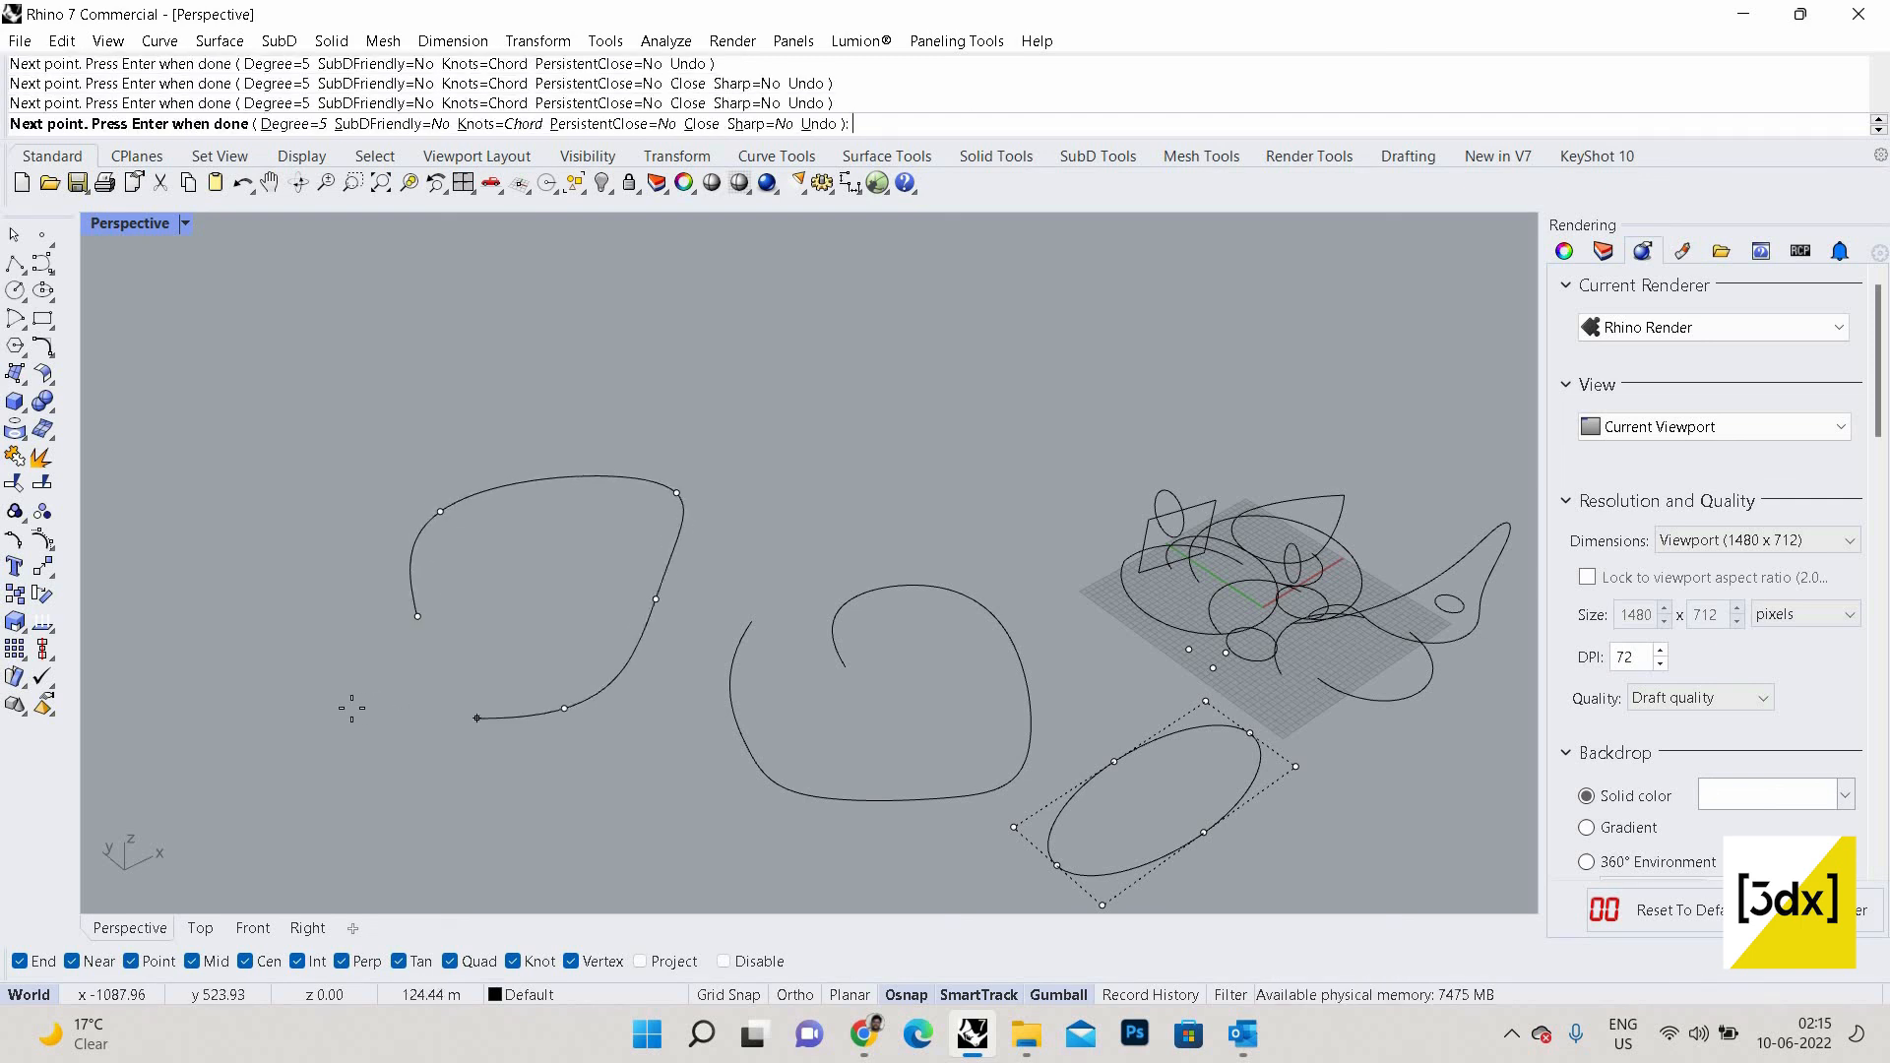
click(355, 709)
key(Return)
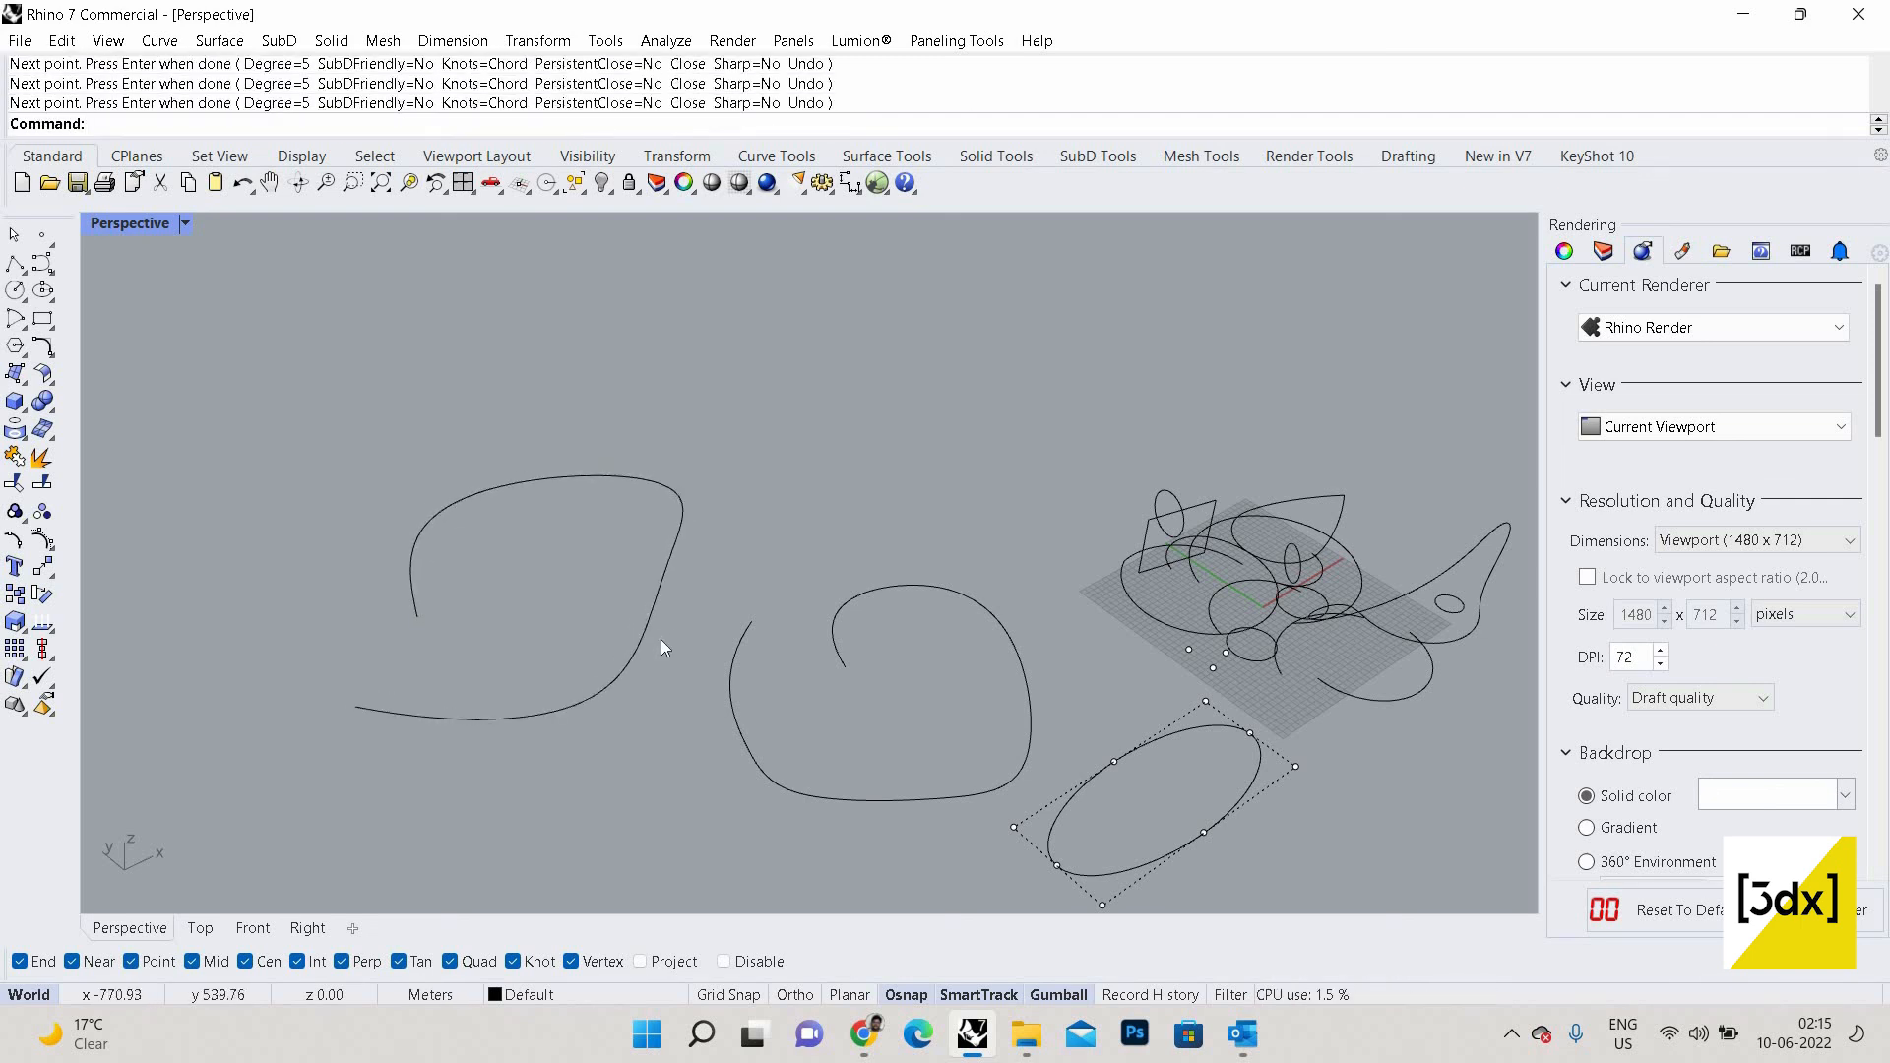
click(636, 658)
key(Escape)
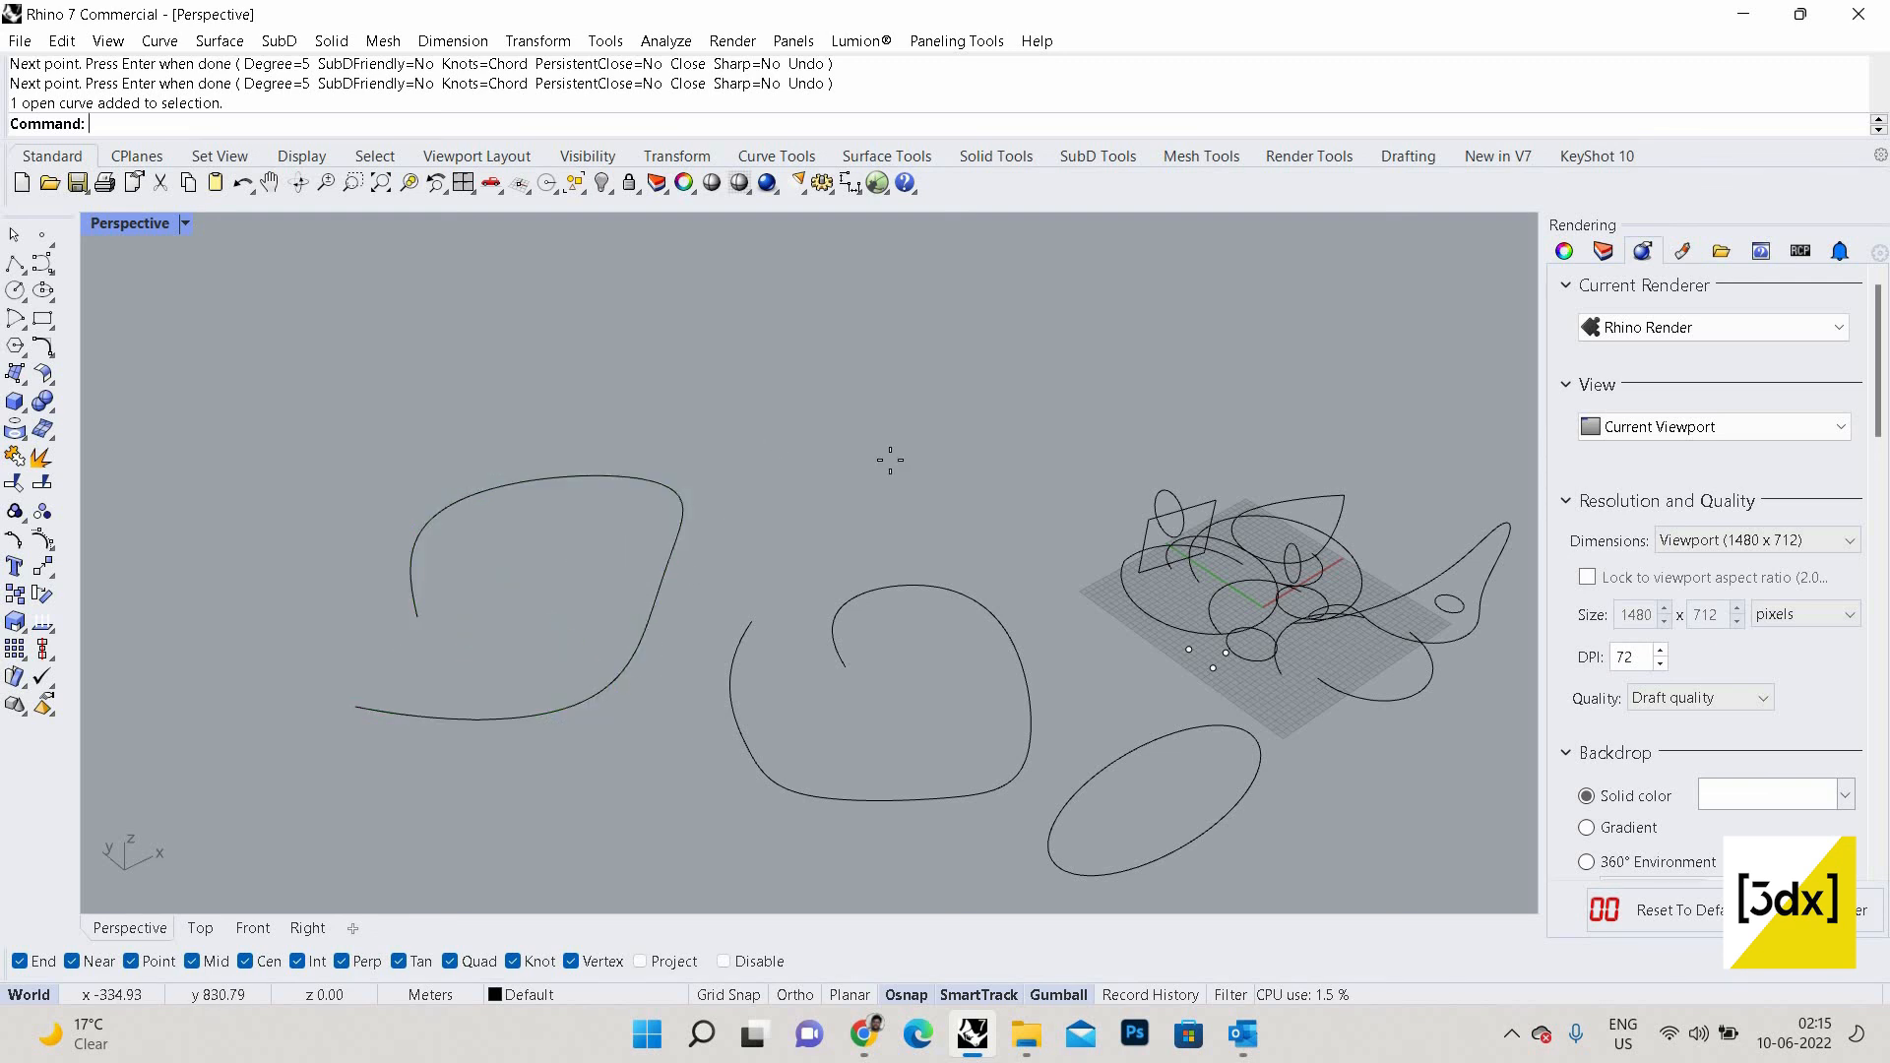
key(Return)
click(776, 436)
click(891, 460)
click(910, 511)
click(844, 546)
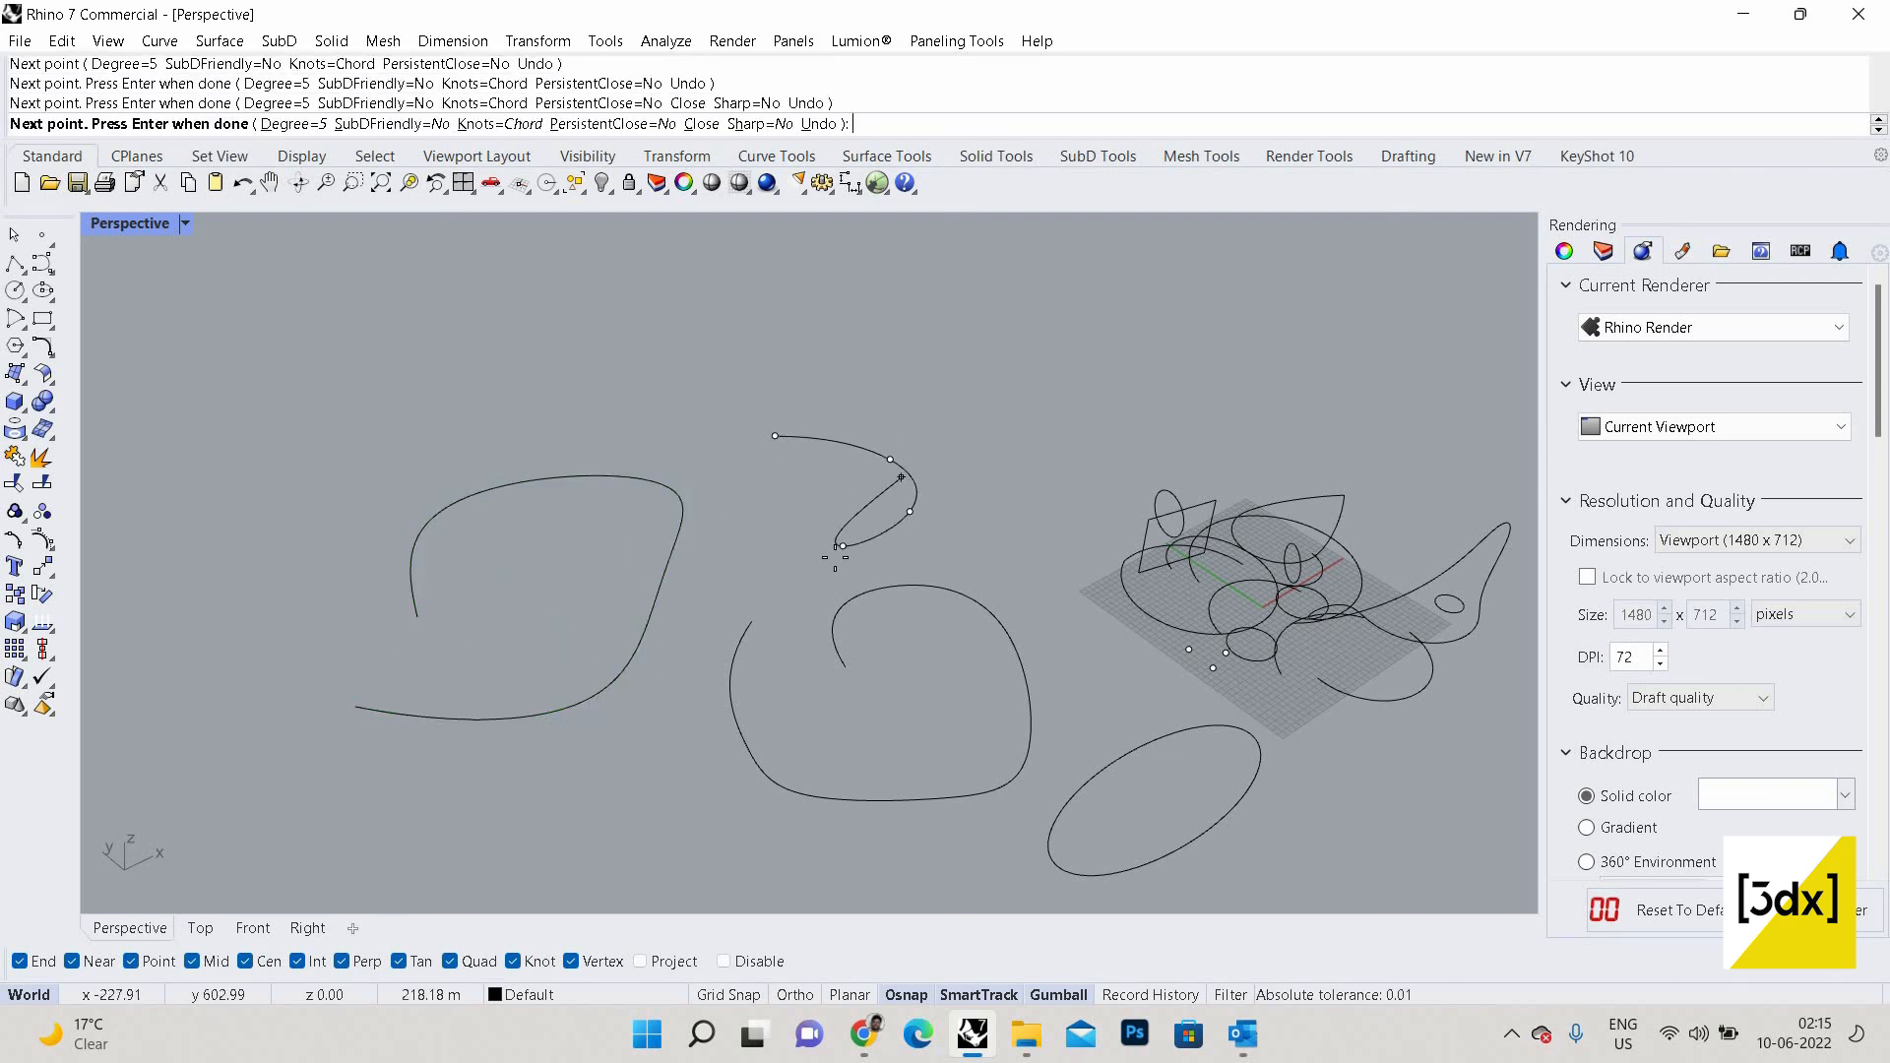
scroll(842, 551, up, 2)
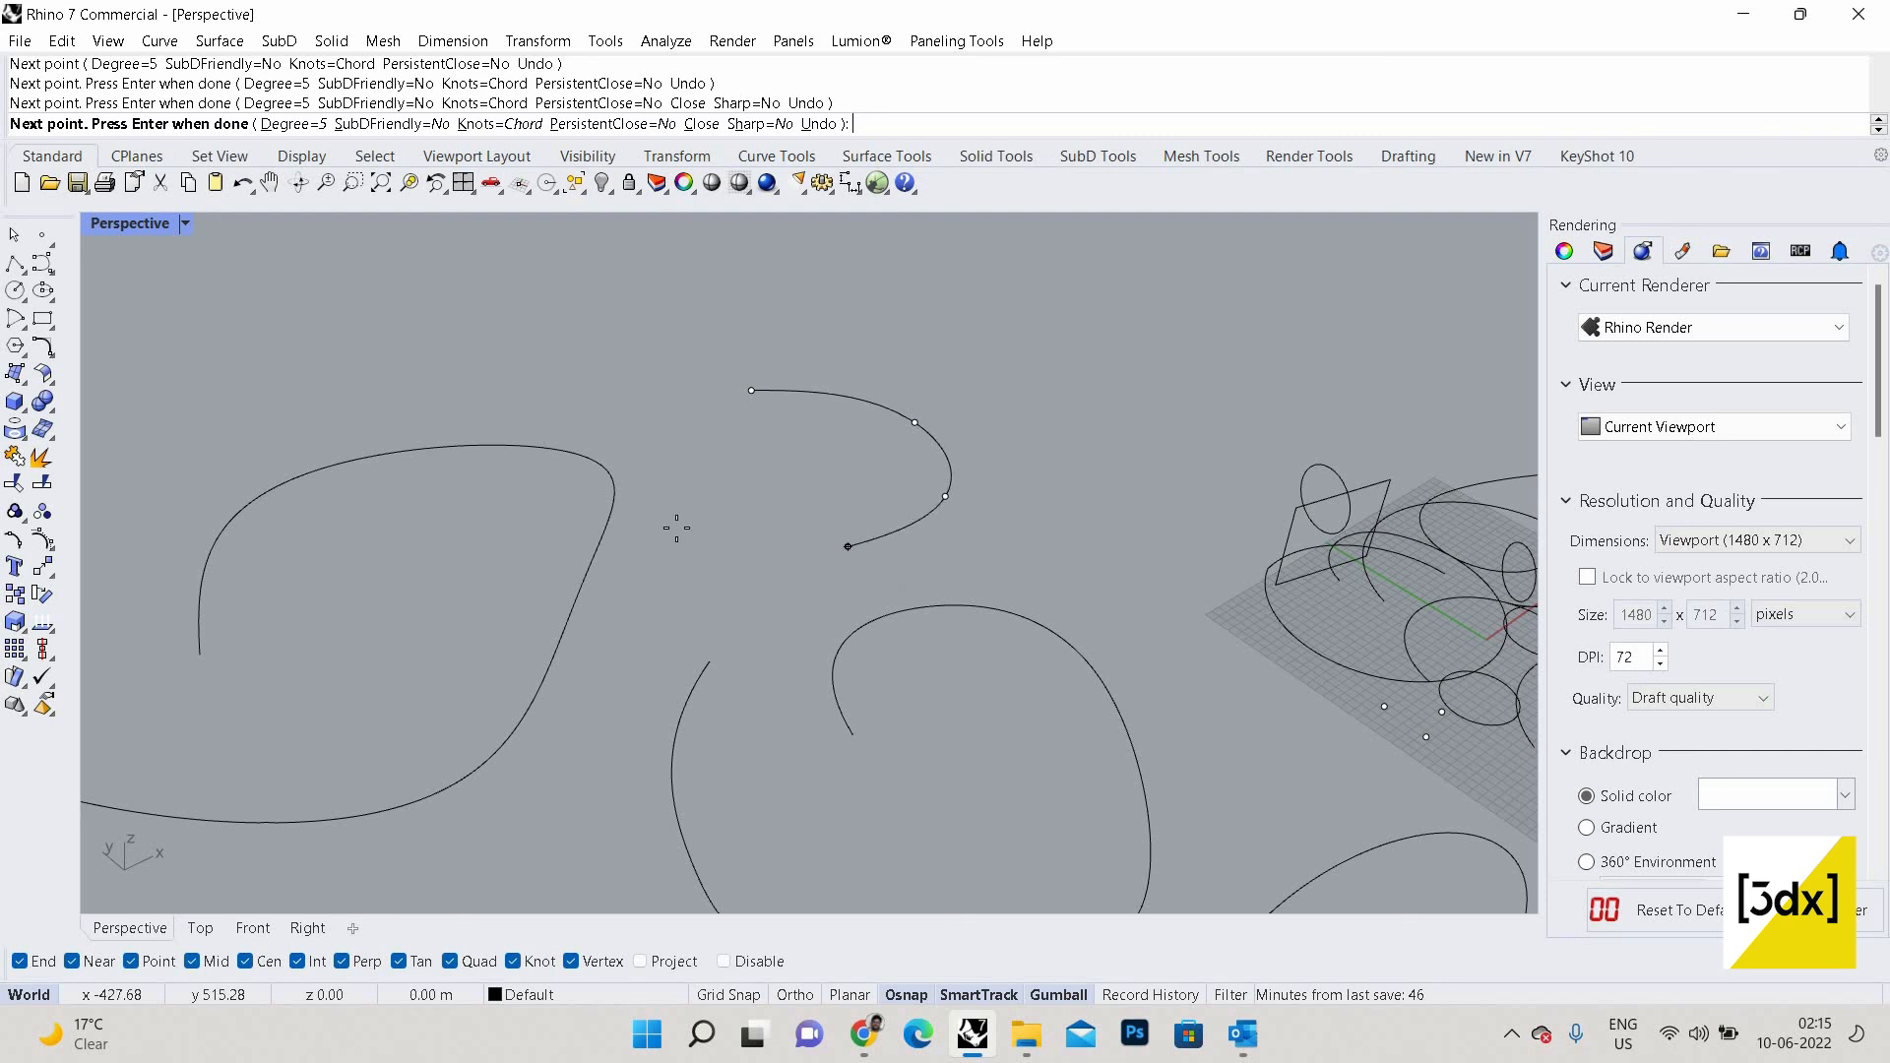
key(Escape)
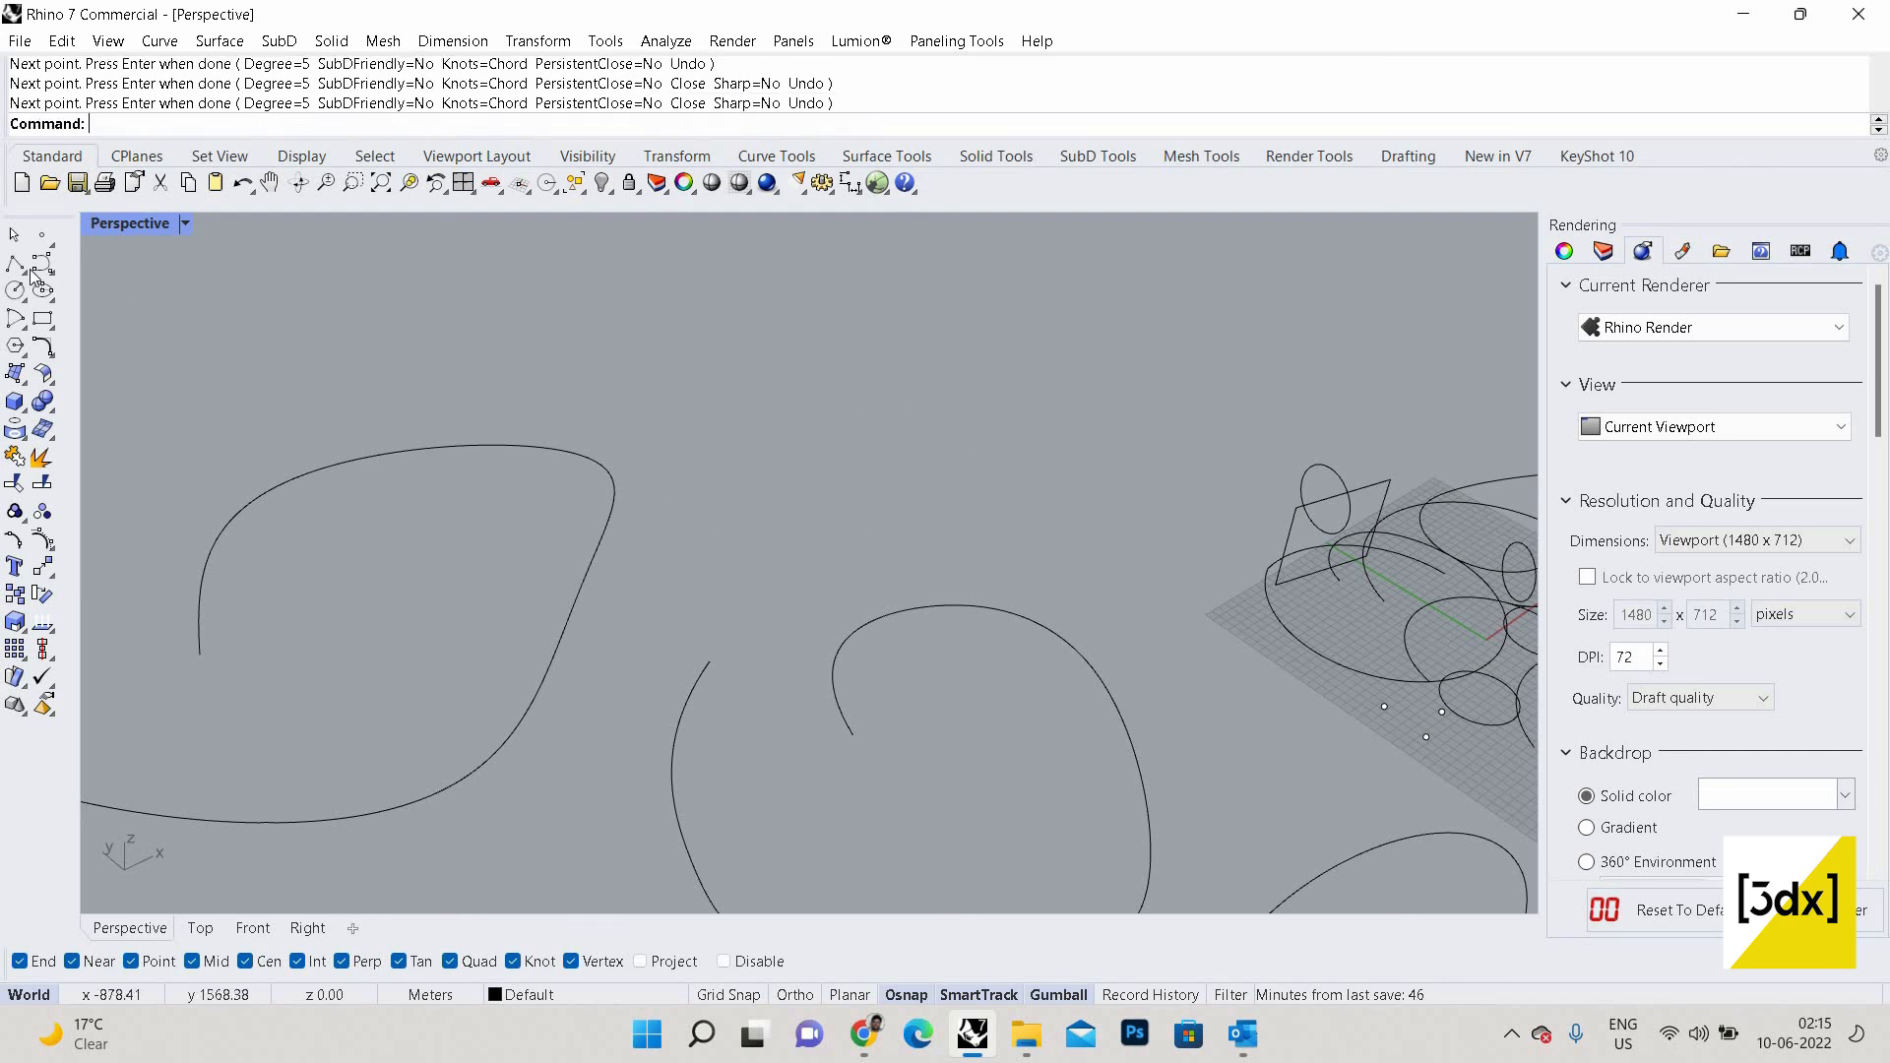
click(39, 267)
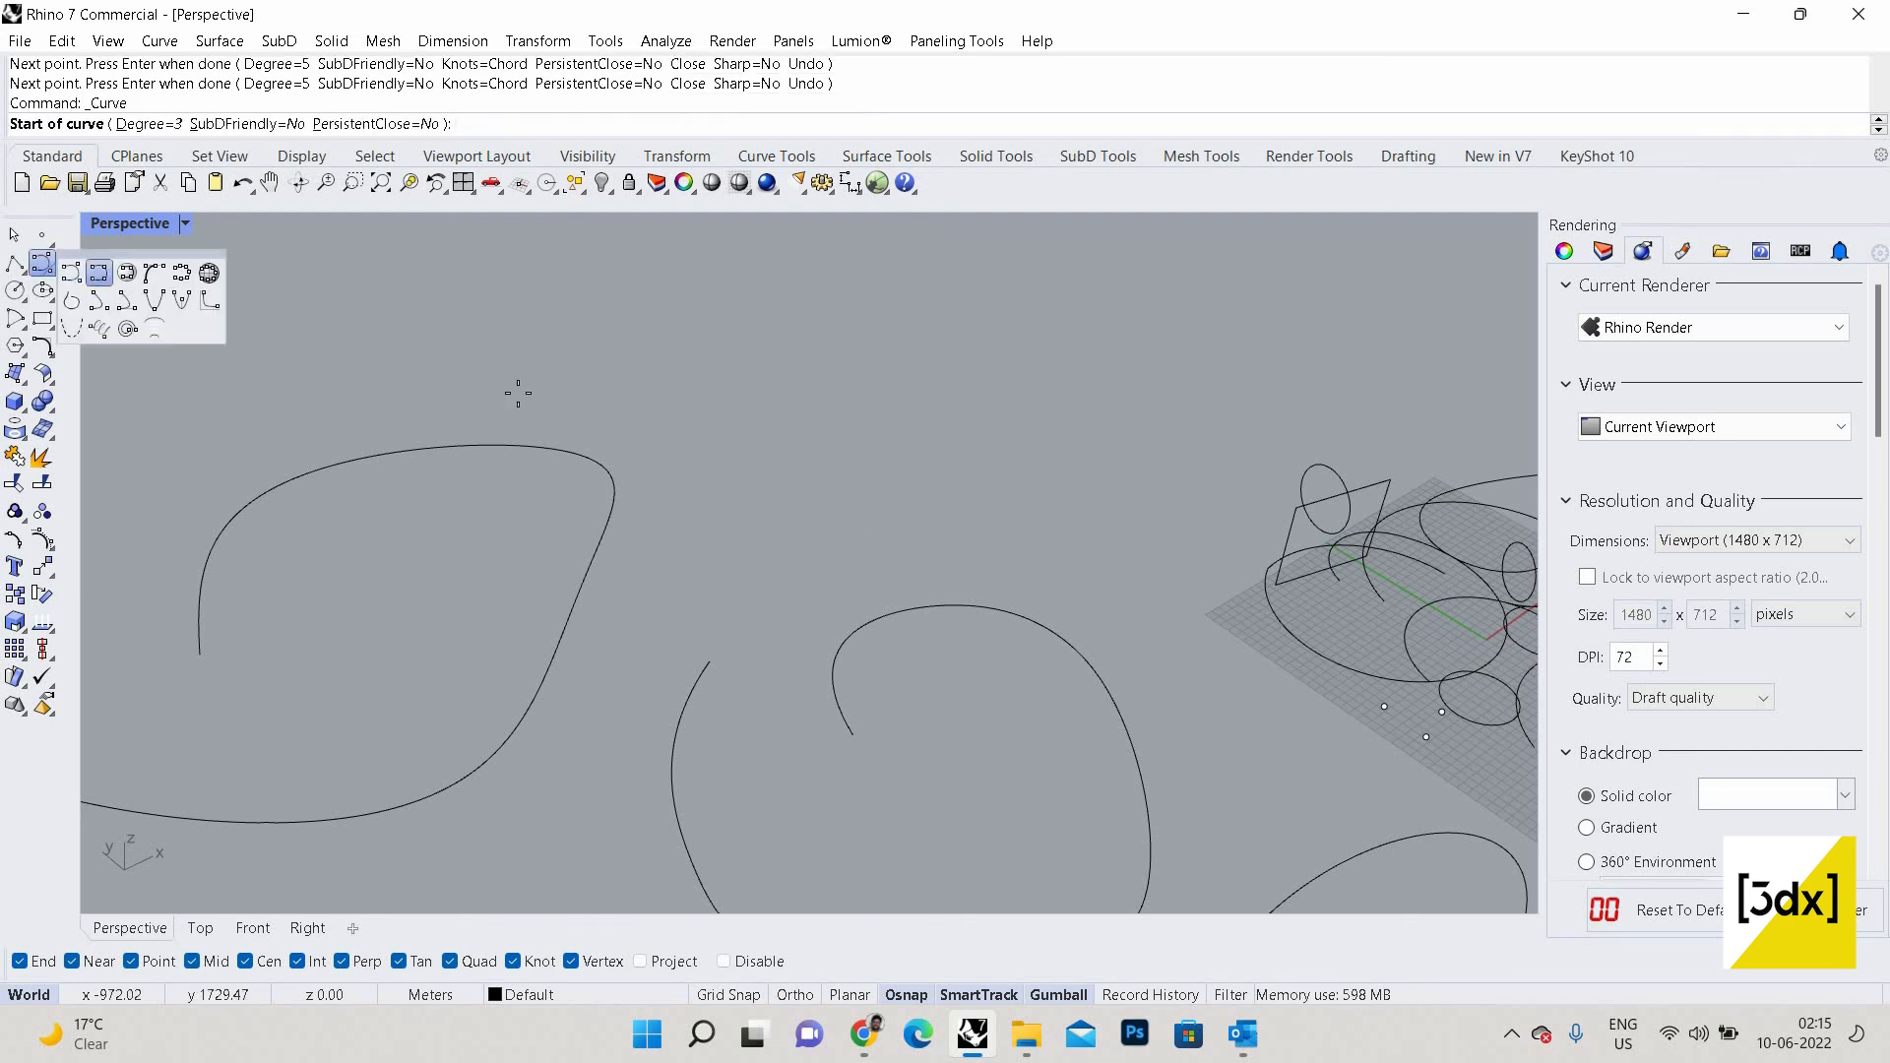
click(723, 407)
click(1051, 442)
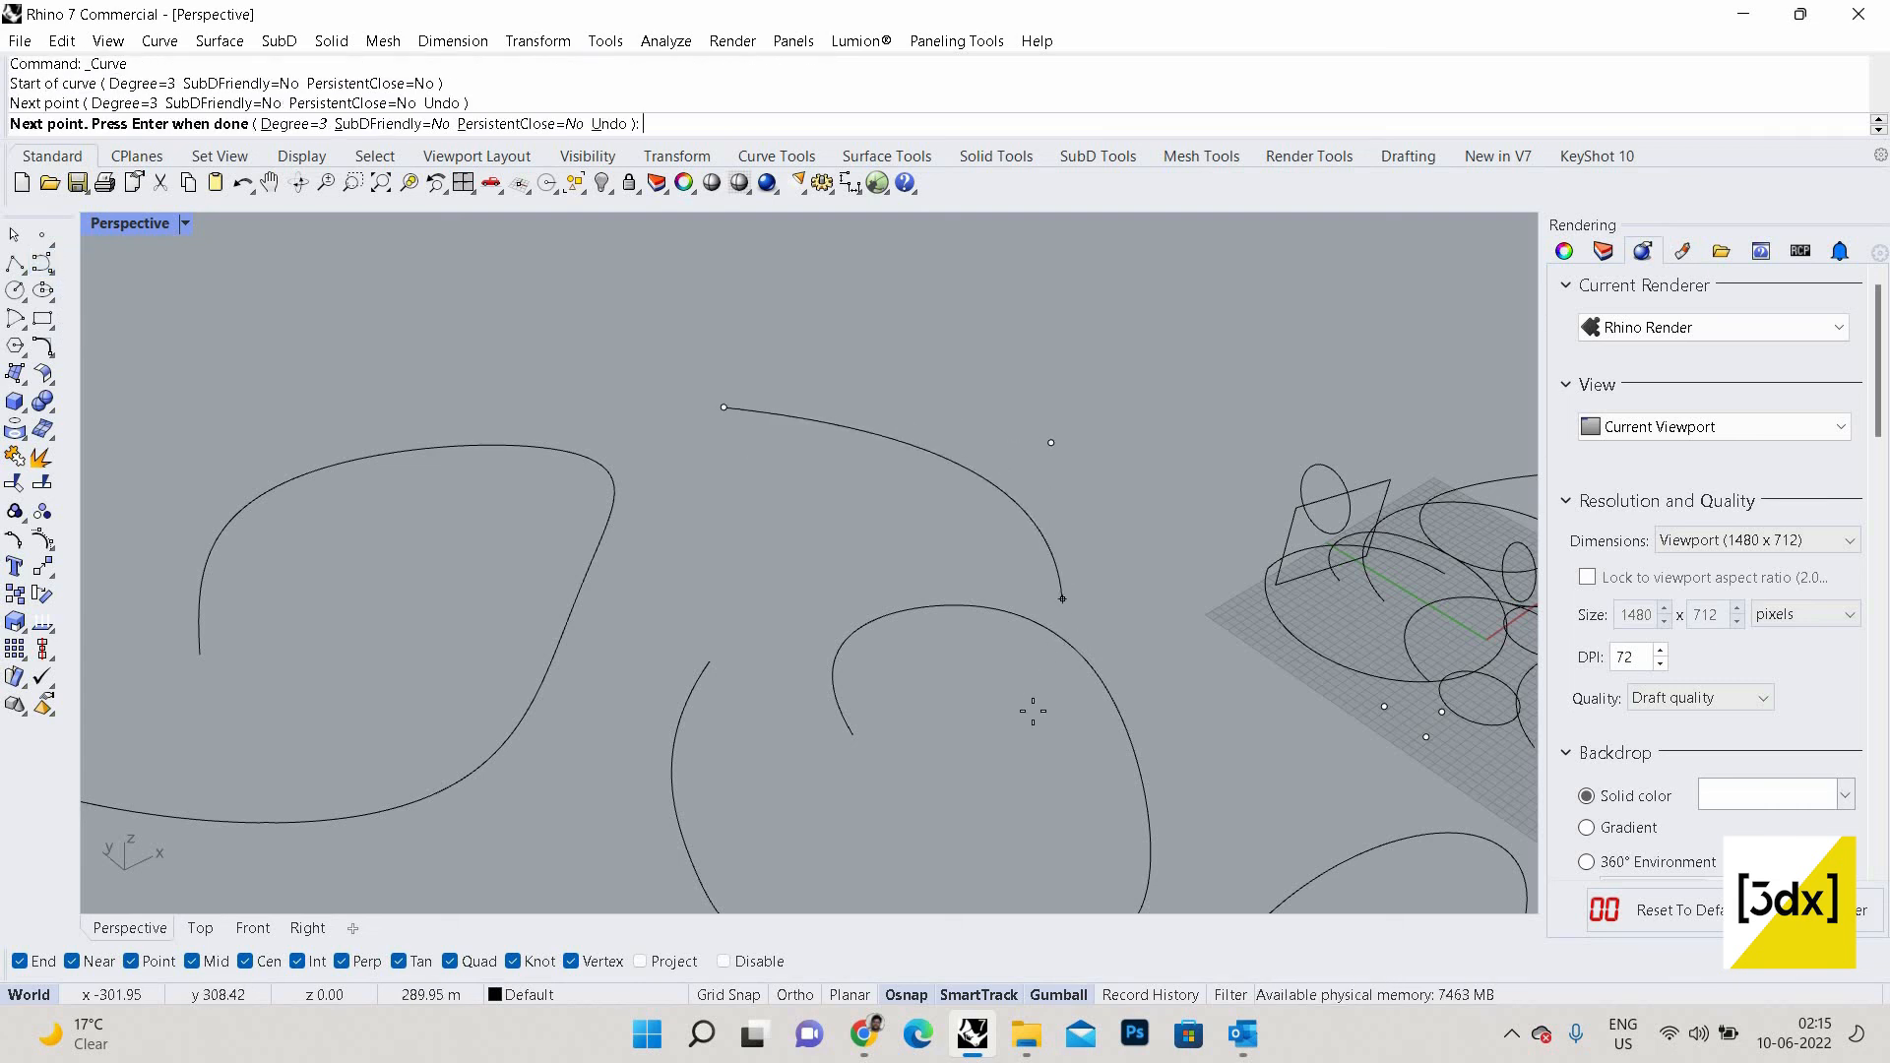
click(1032, 711)
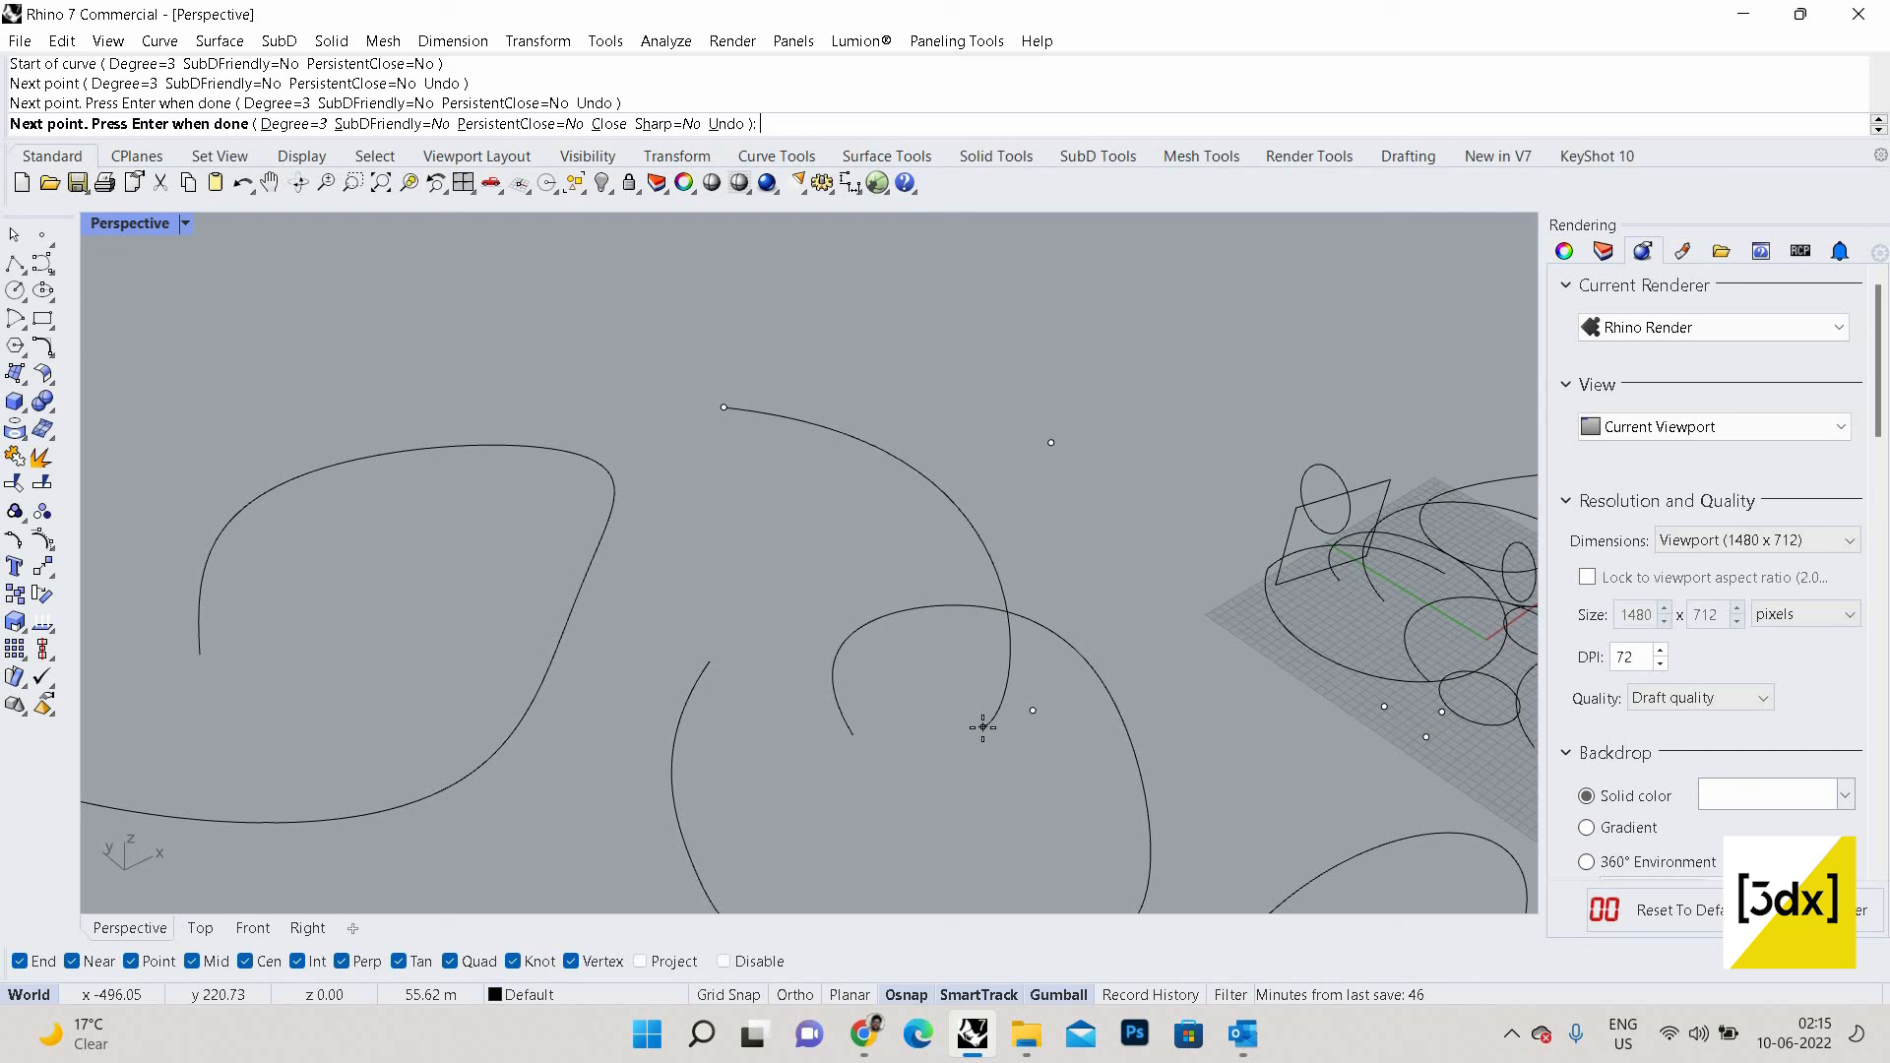
key(Escape)
click(43, 266)
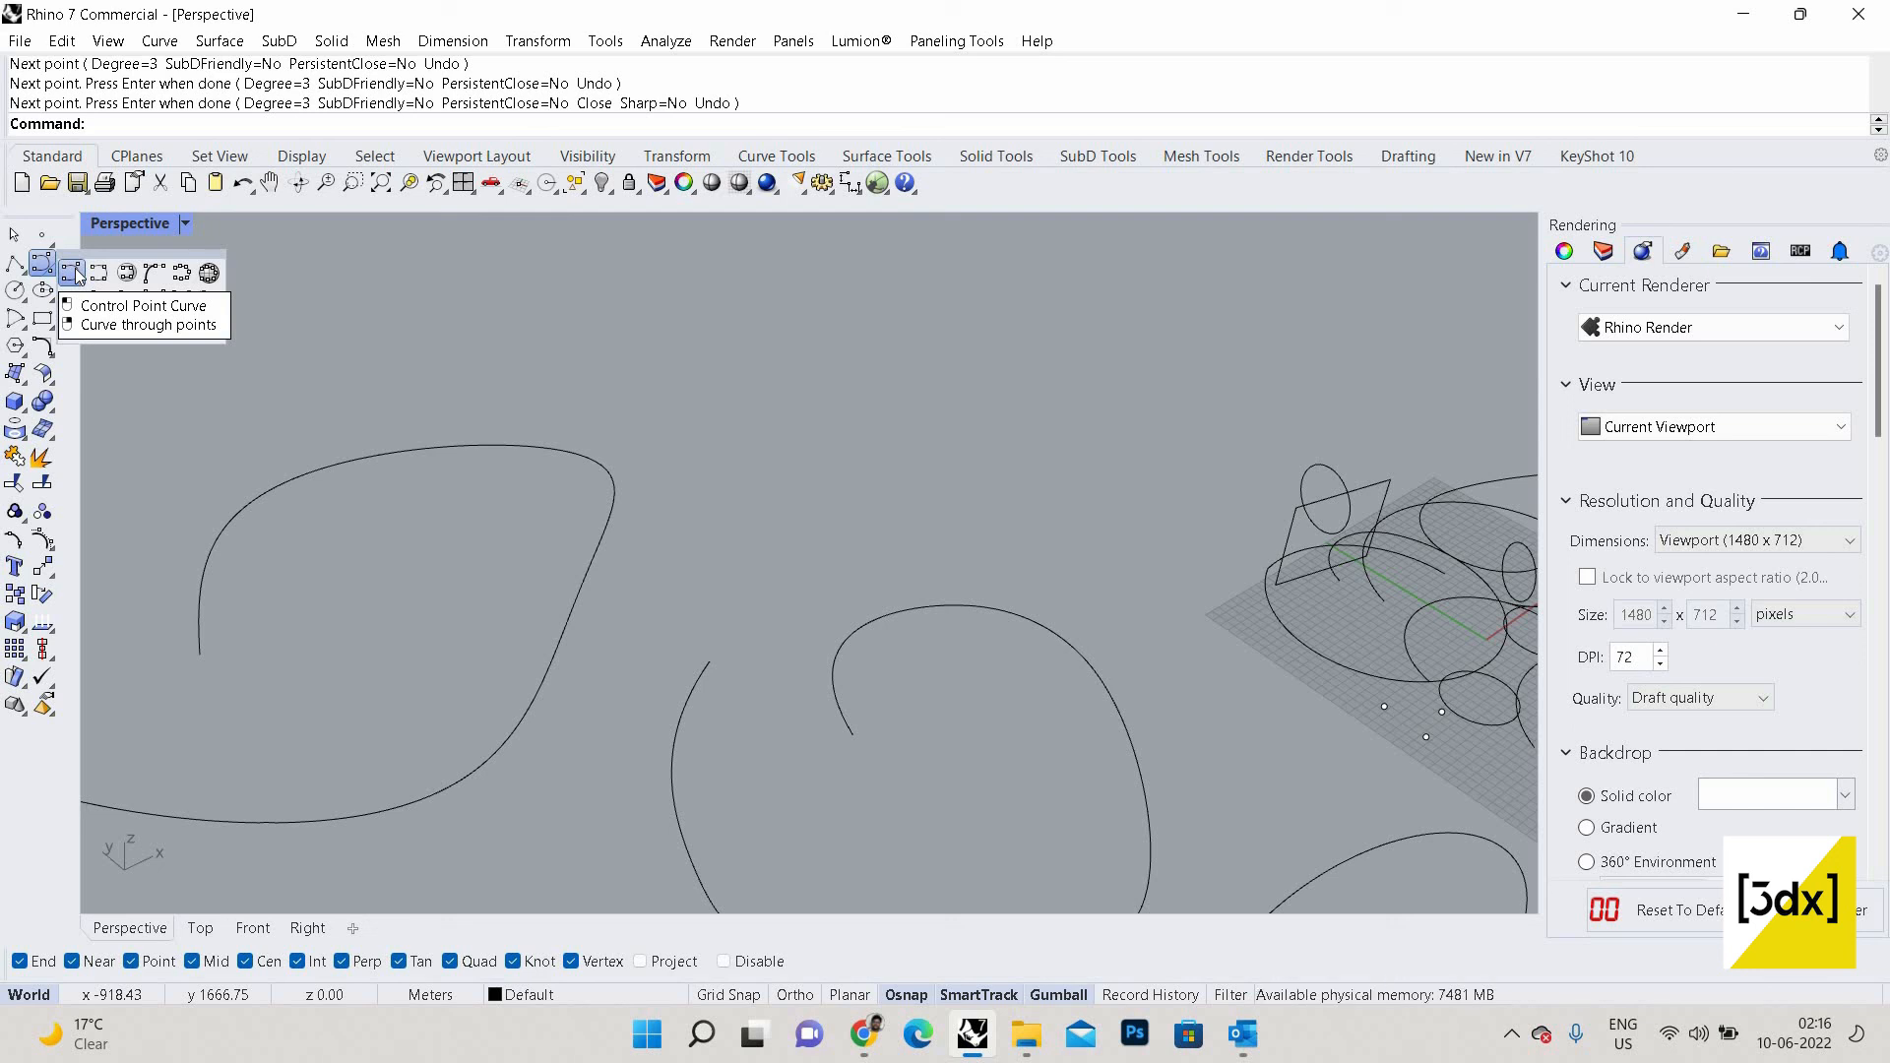
right_click(75, 276)
Place four separate point objects around the three existing points along the near edge of the grid.
scroll(886, 655, down, 8)
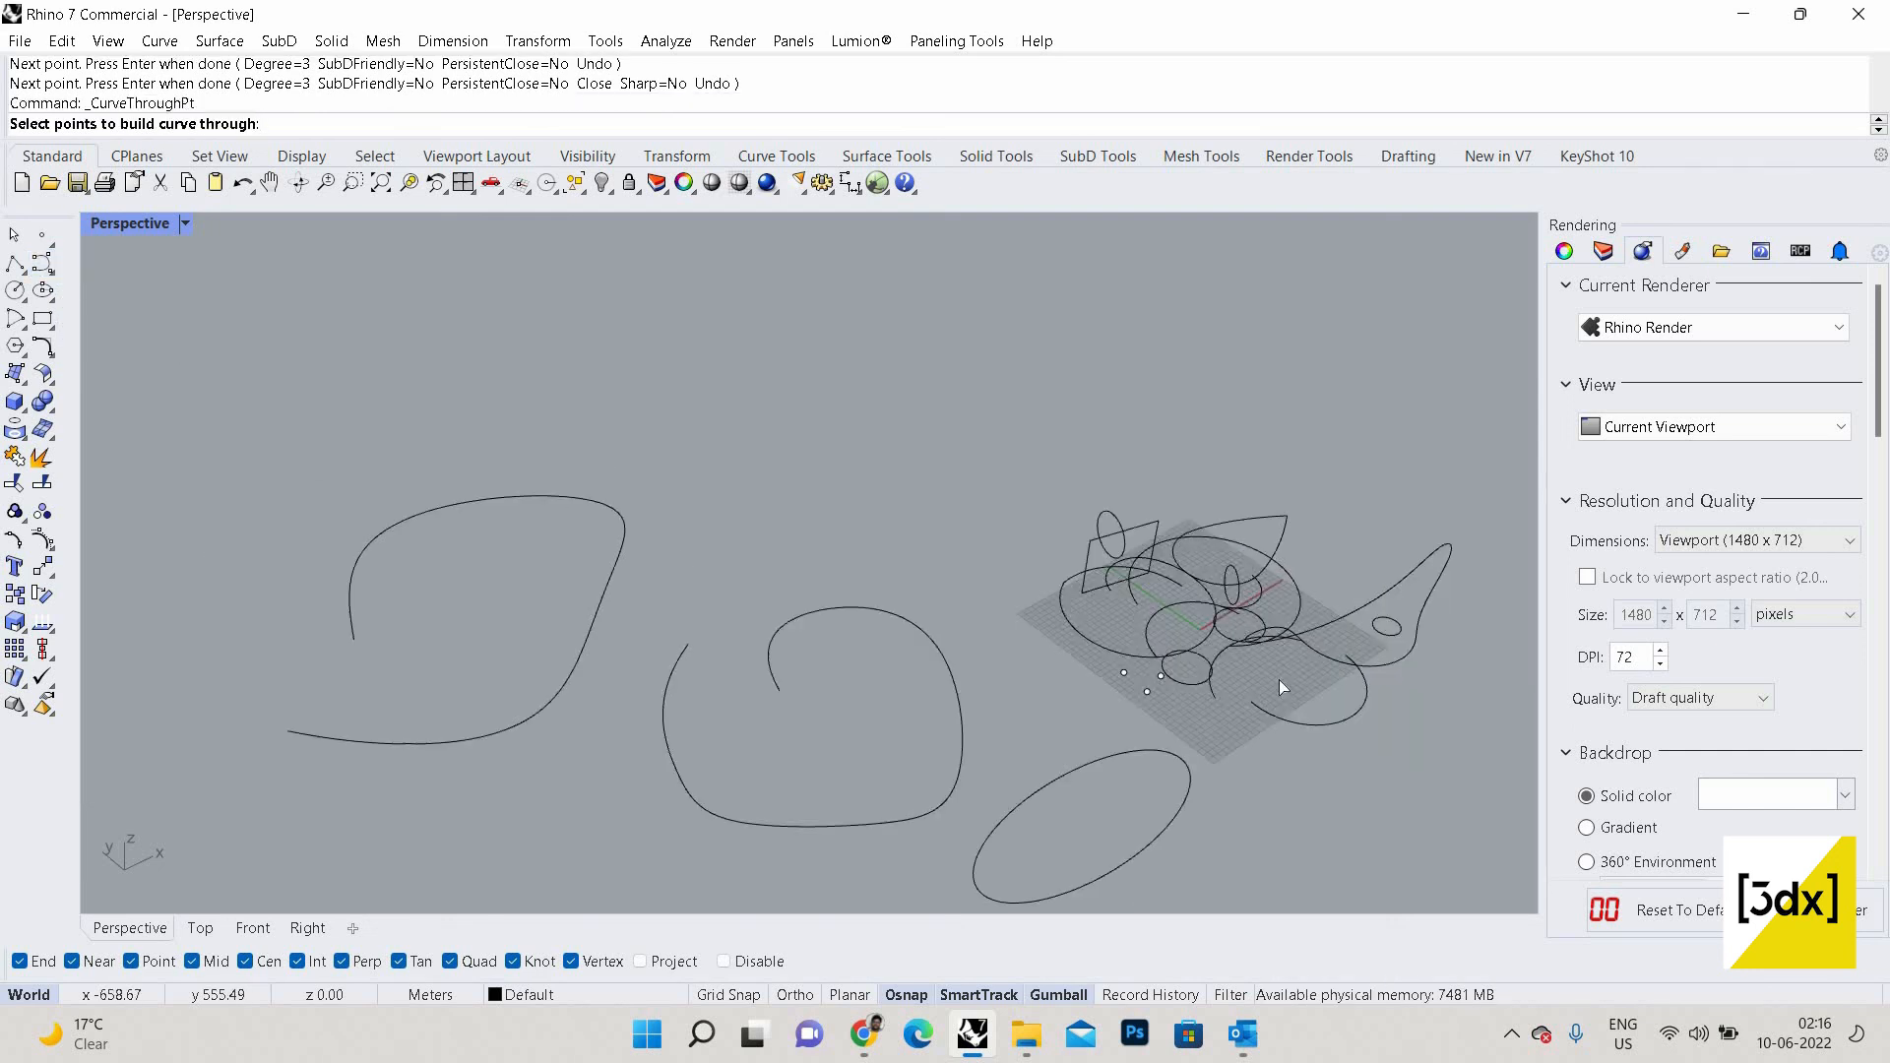
scroll(884, 653, up, 8)
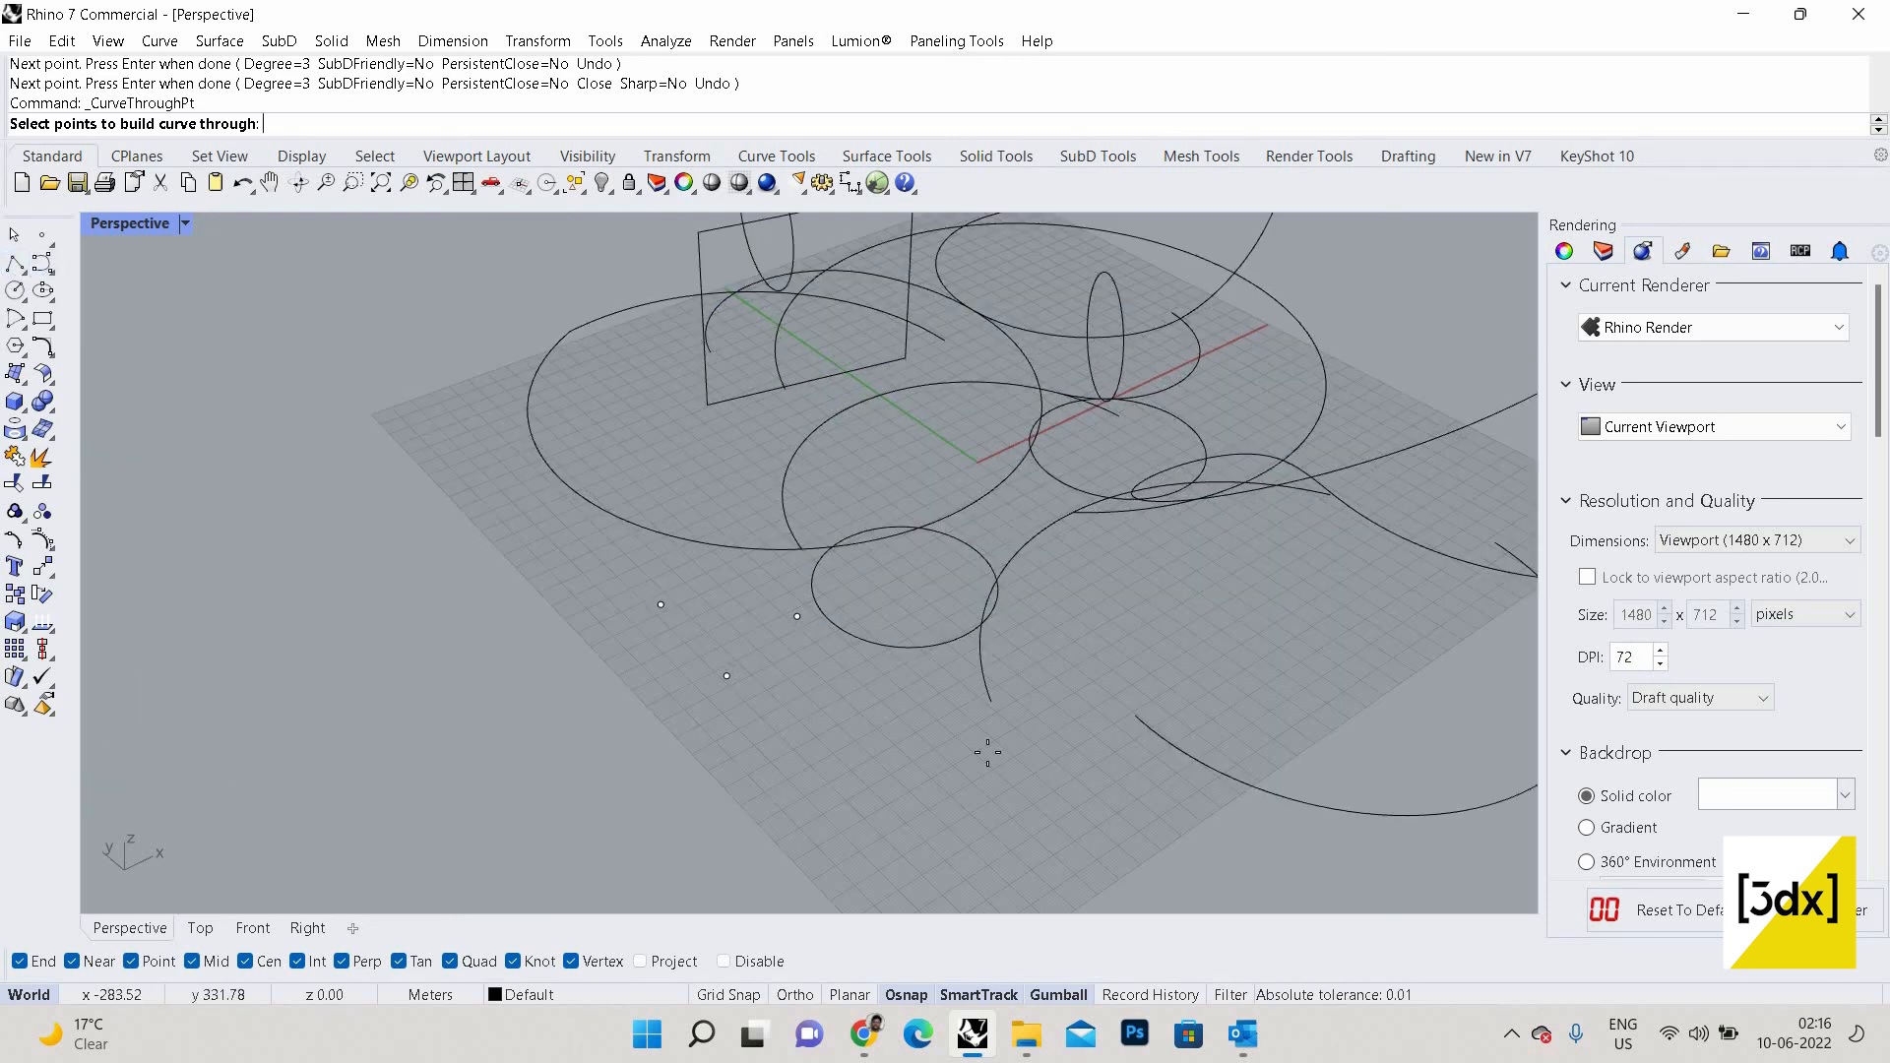
click(41, 235)
click(968, 760)
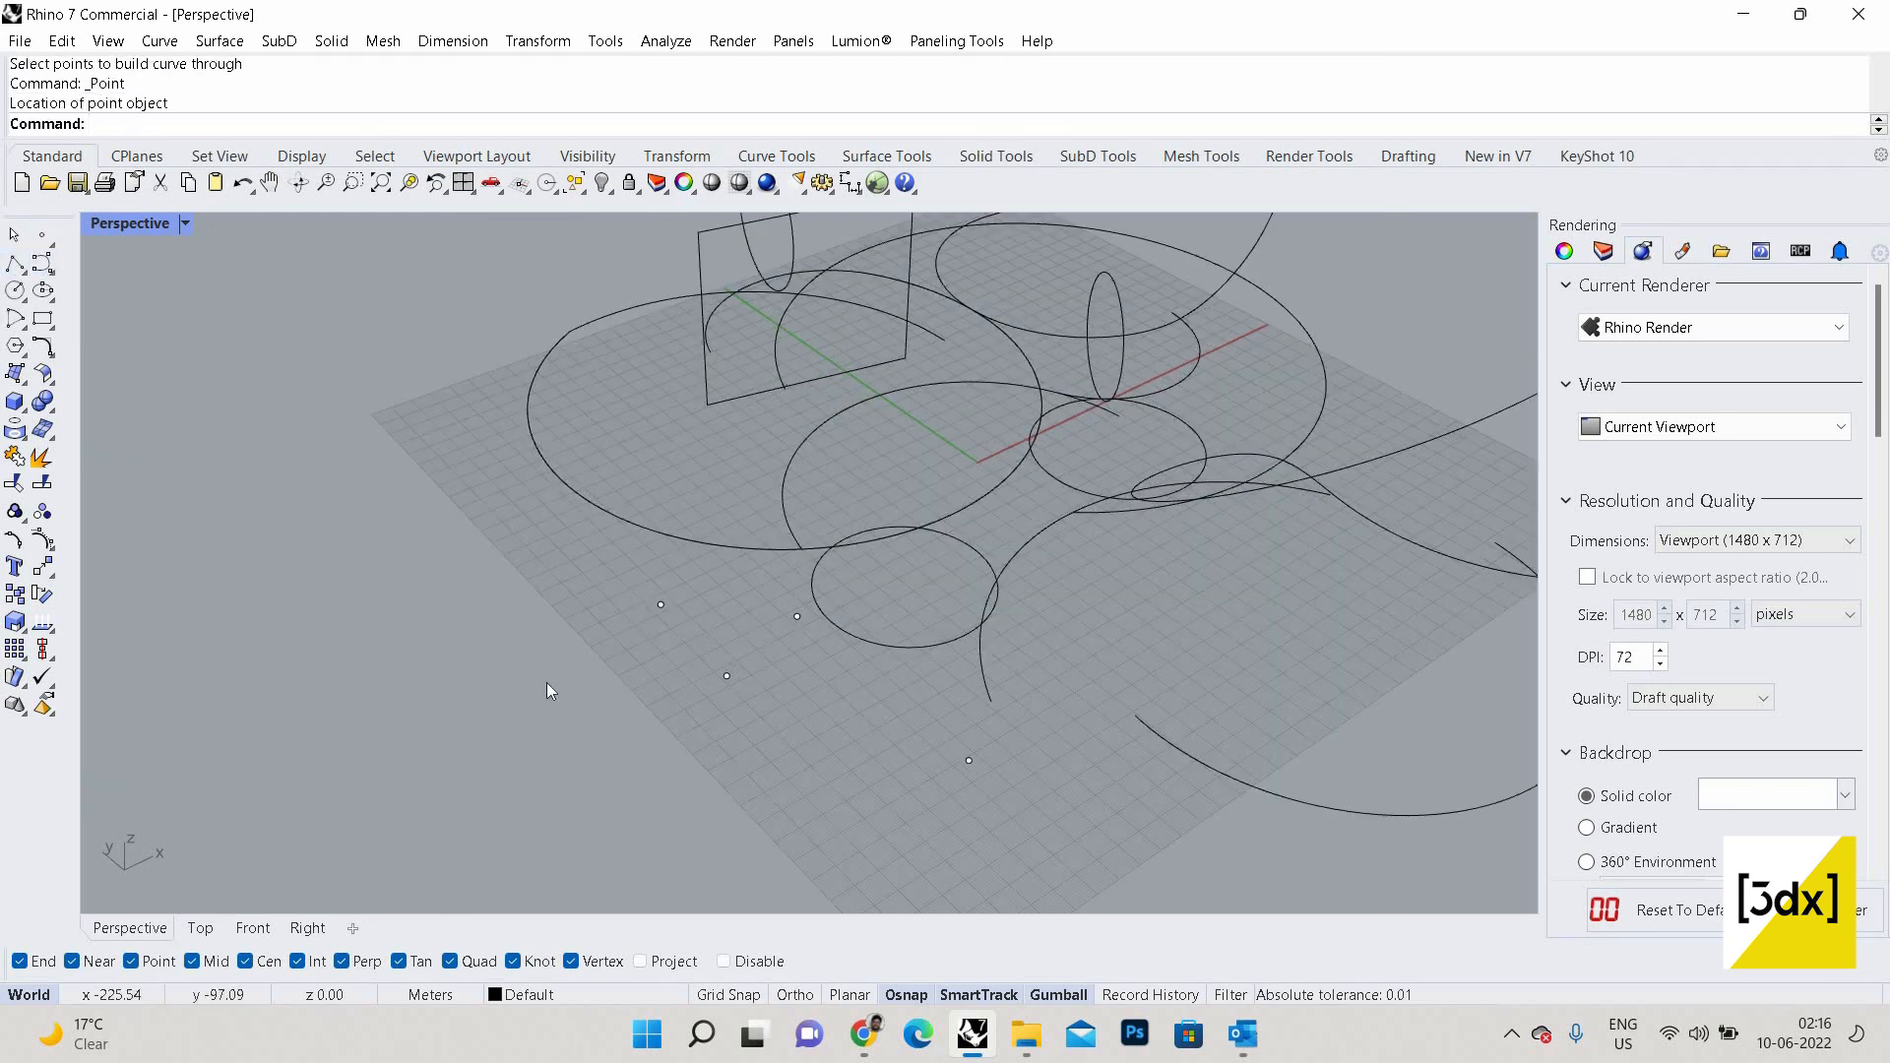
right_click(546, 682)
click(661, 799)
right_click(597, 677)
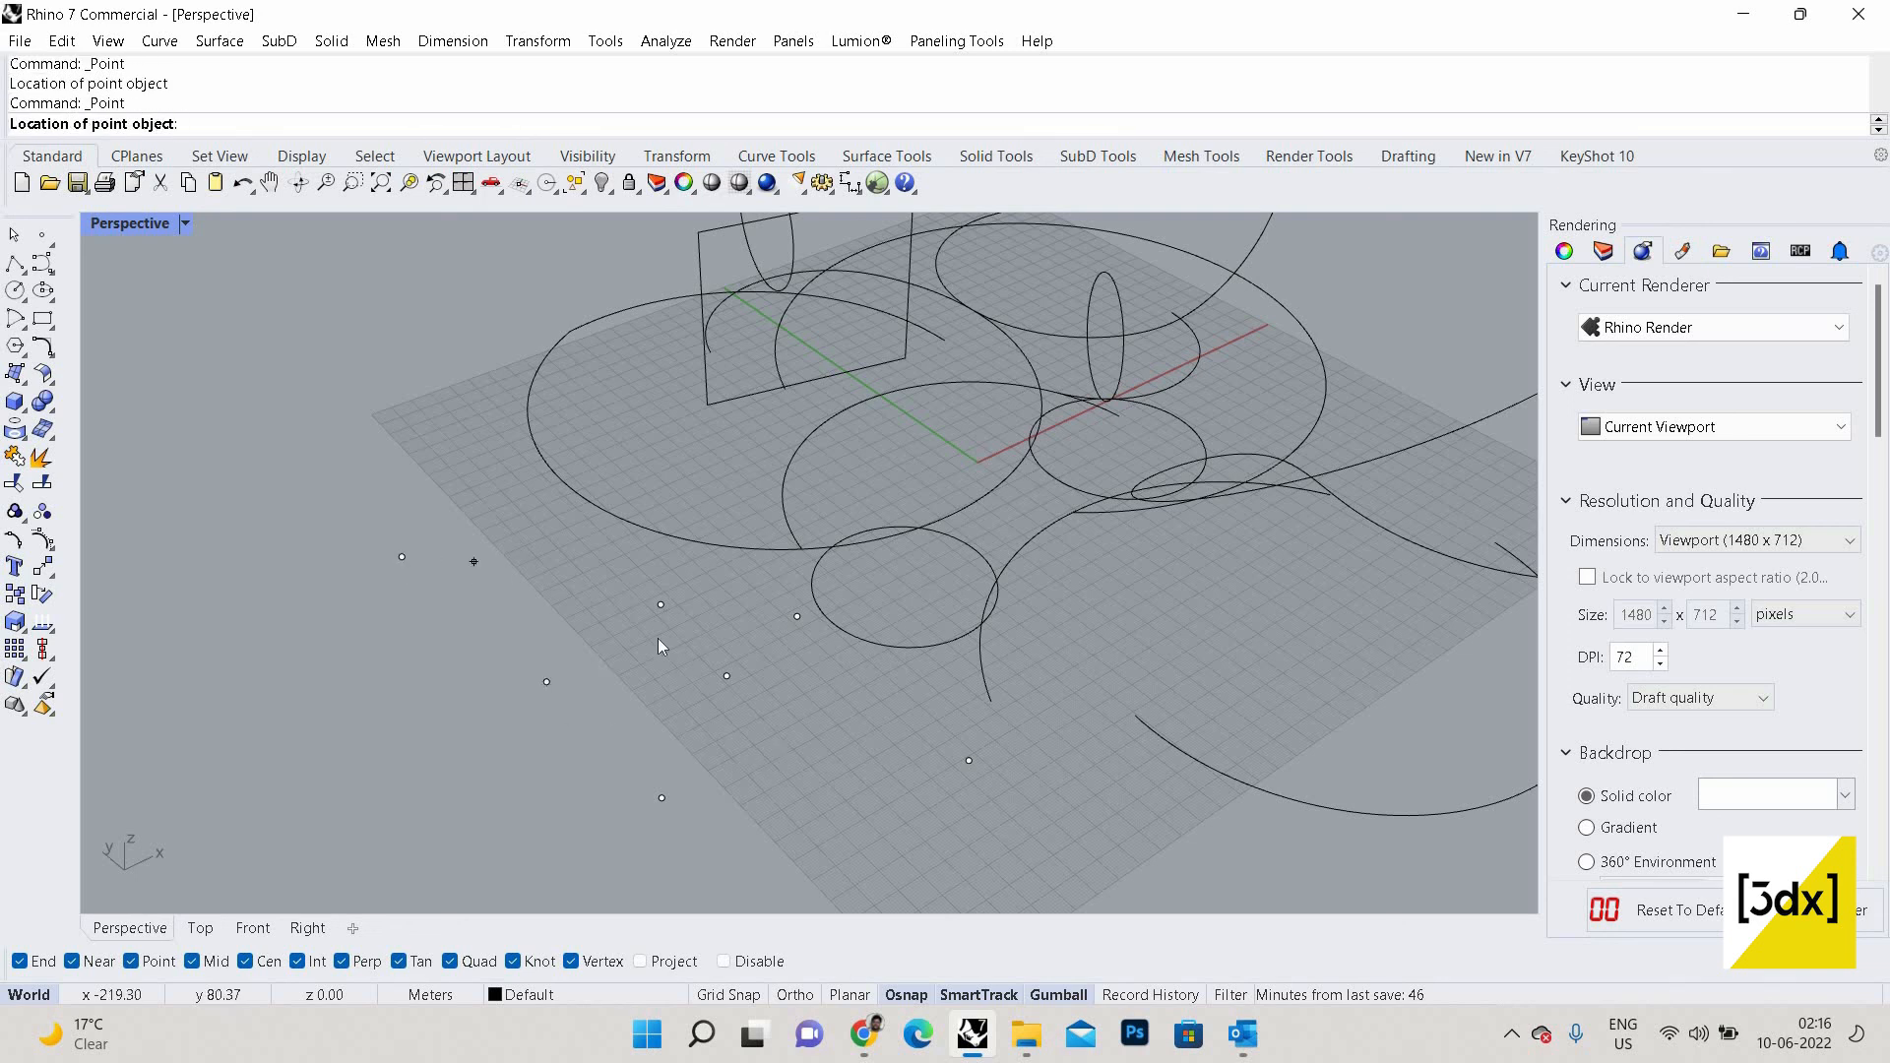
click(402, 557)
Select all seven point objects near the grid edge as the points to build a curve through.
click(47, 270)
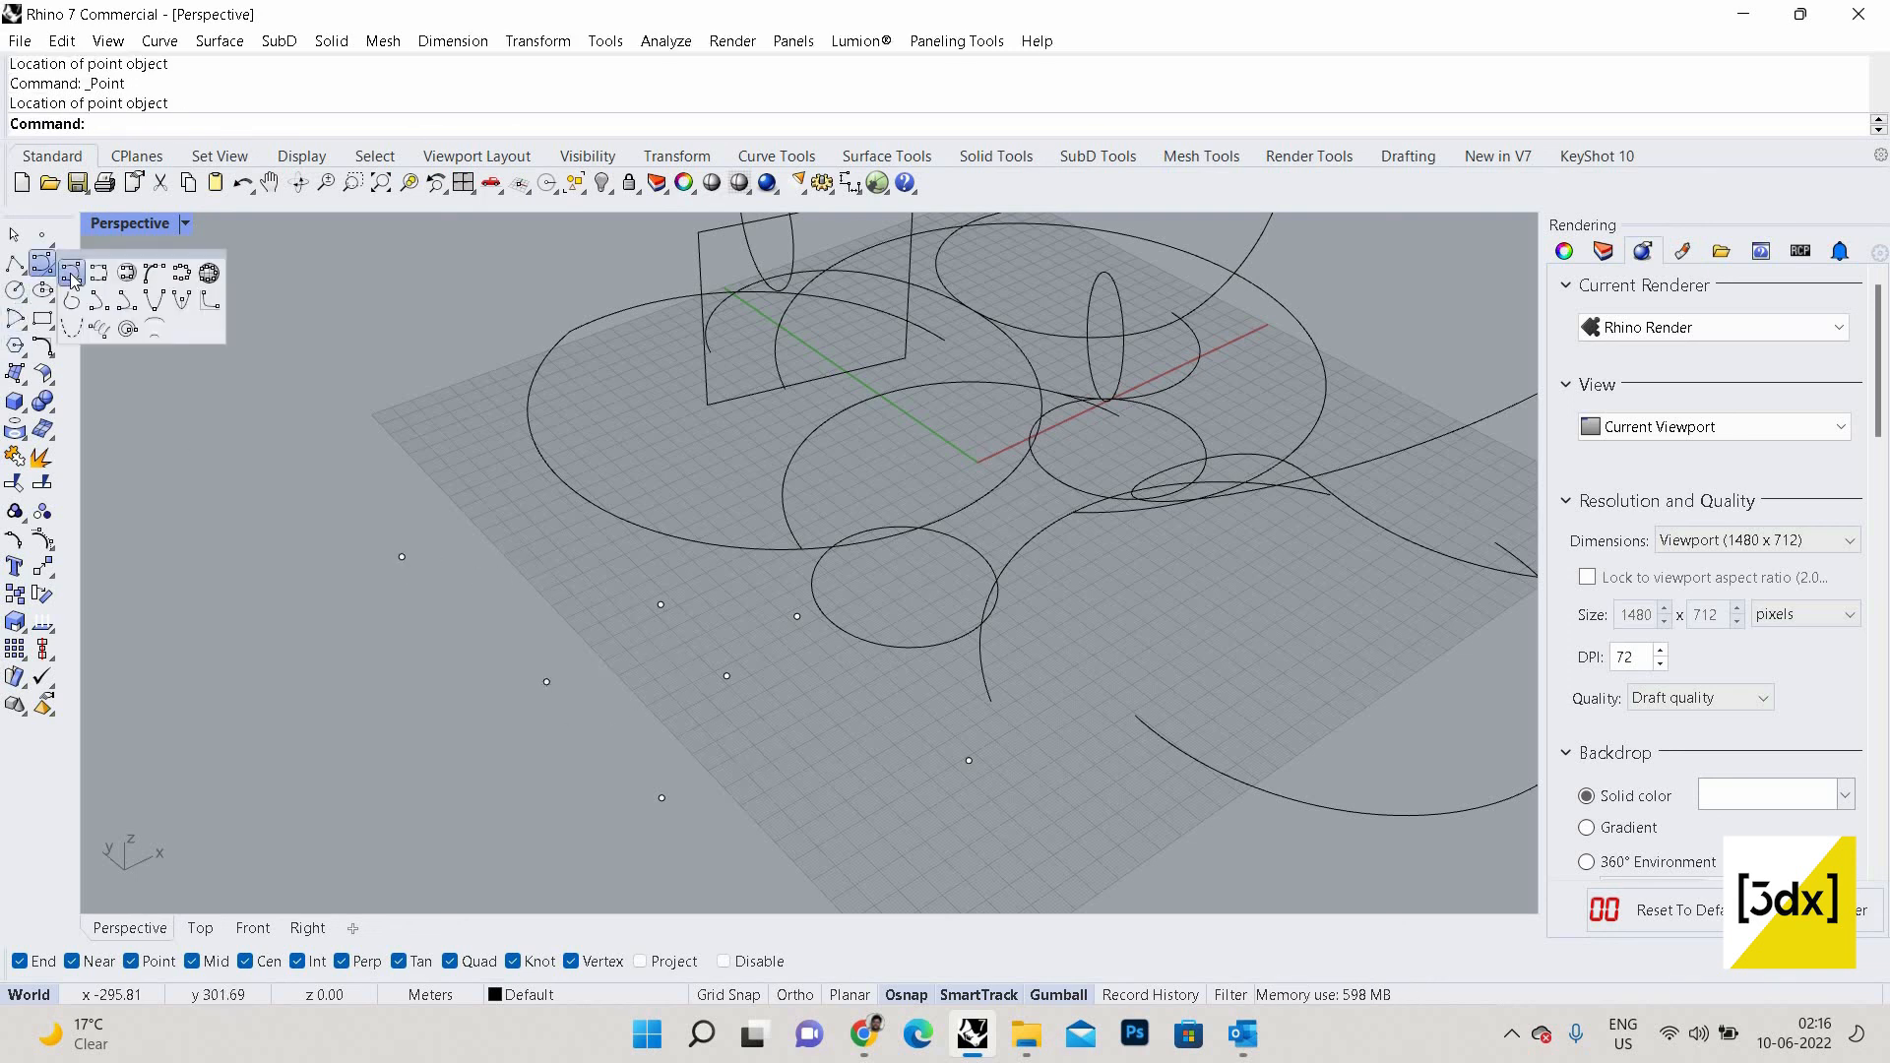
click(71, 272)
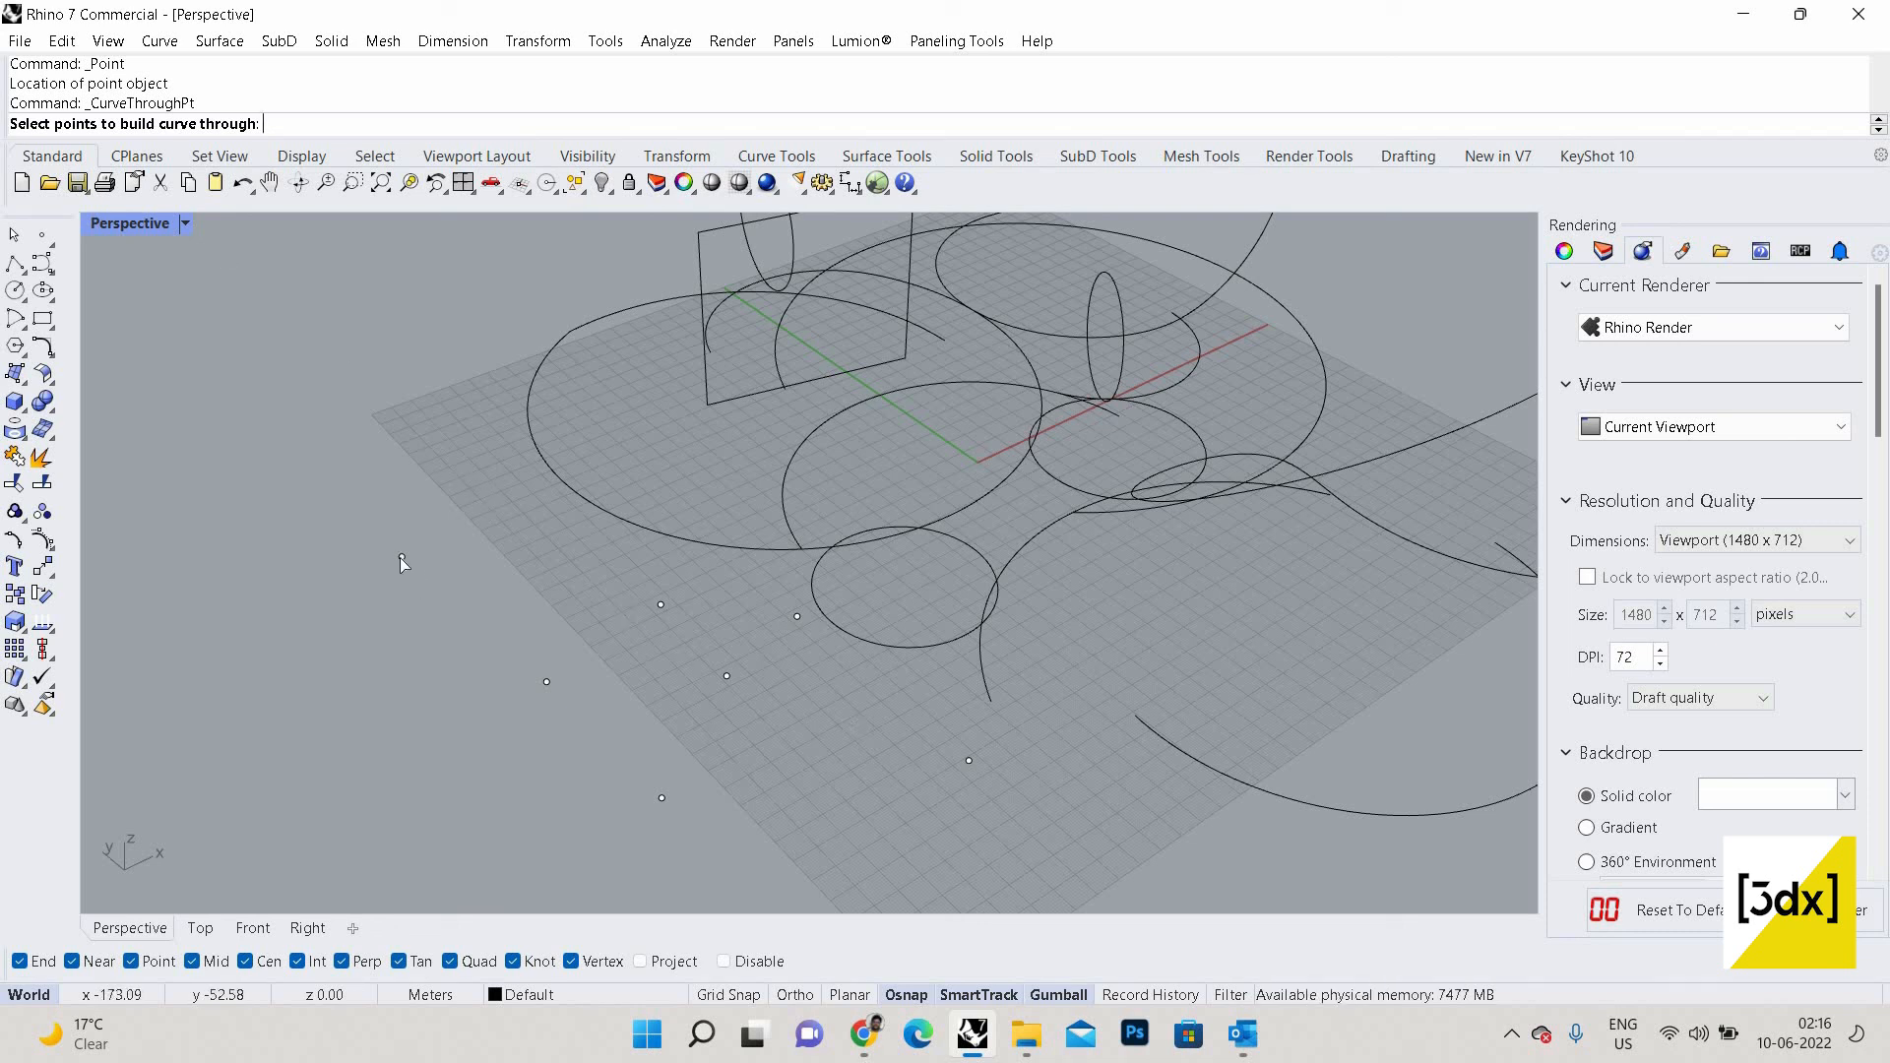
click(548, 680)
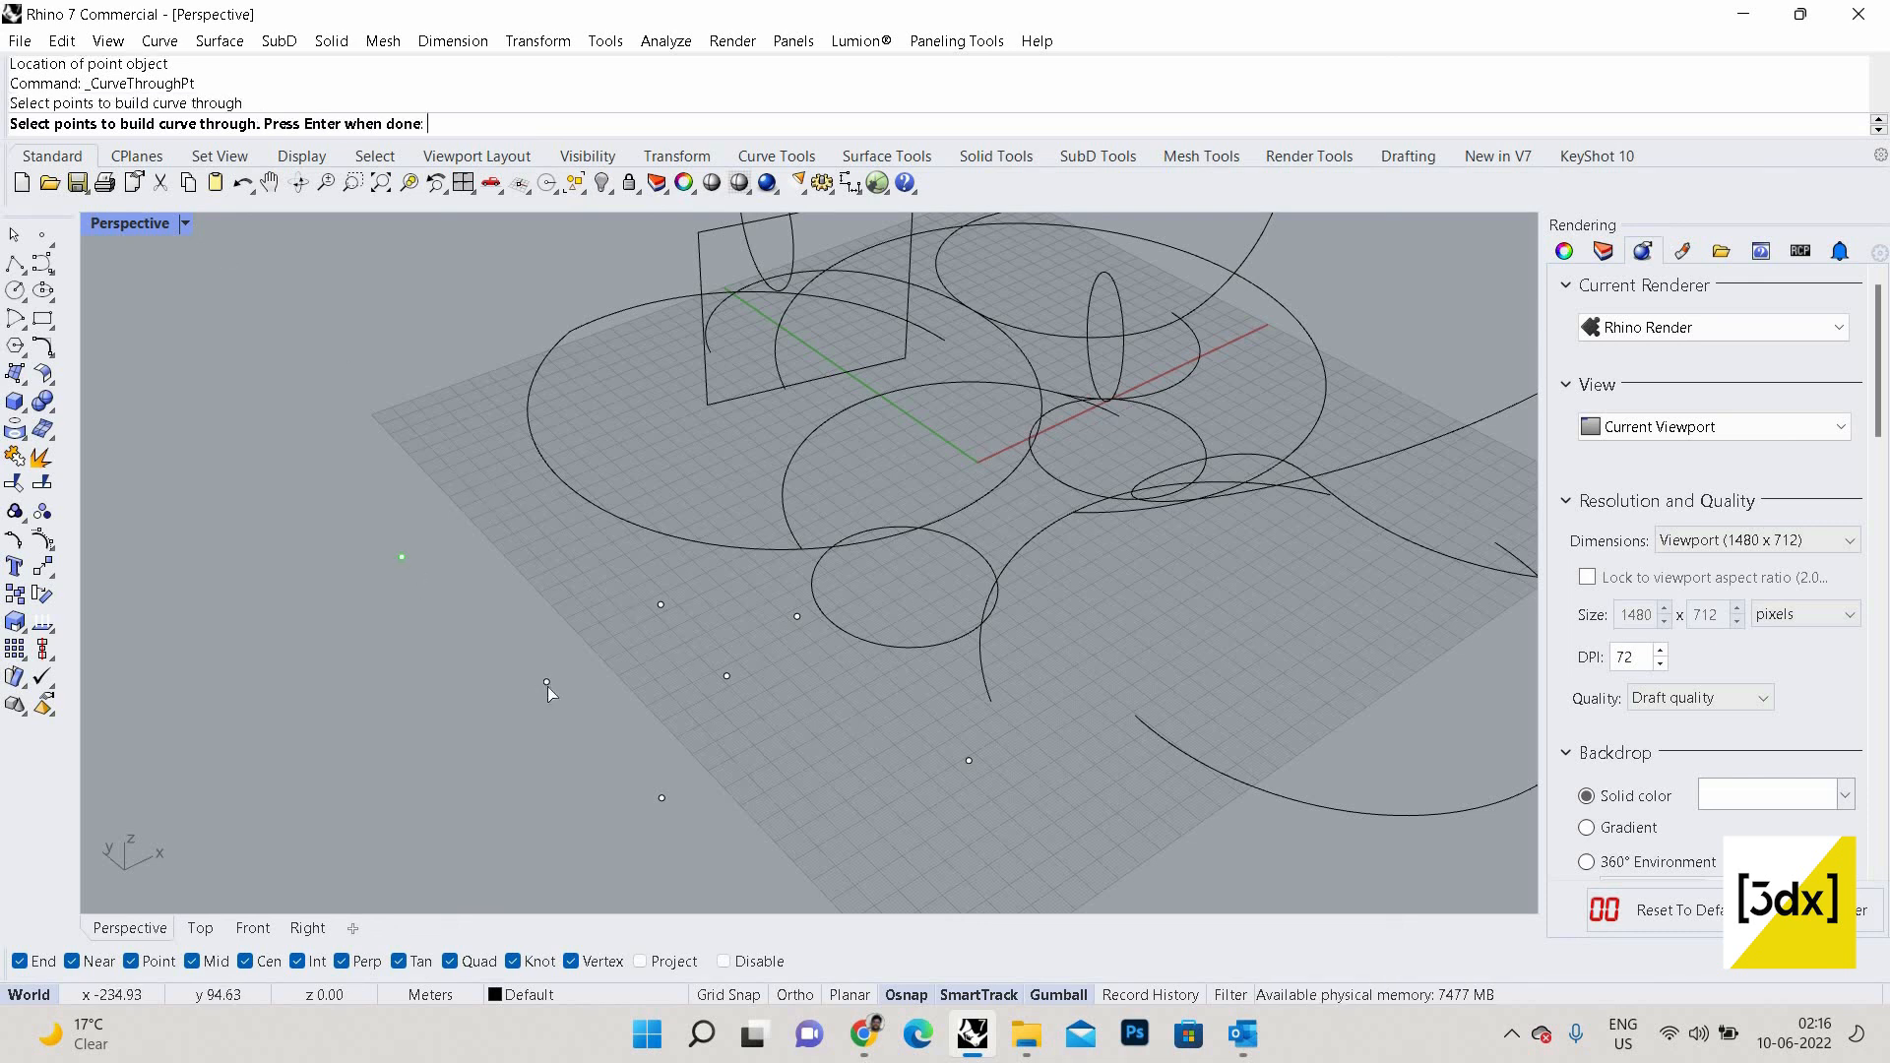
click(727, 676)
click(660, 605)
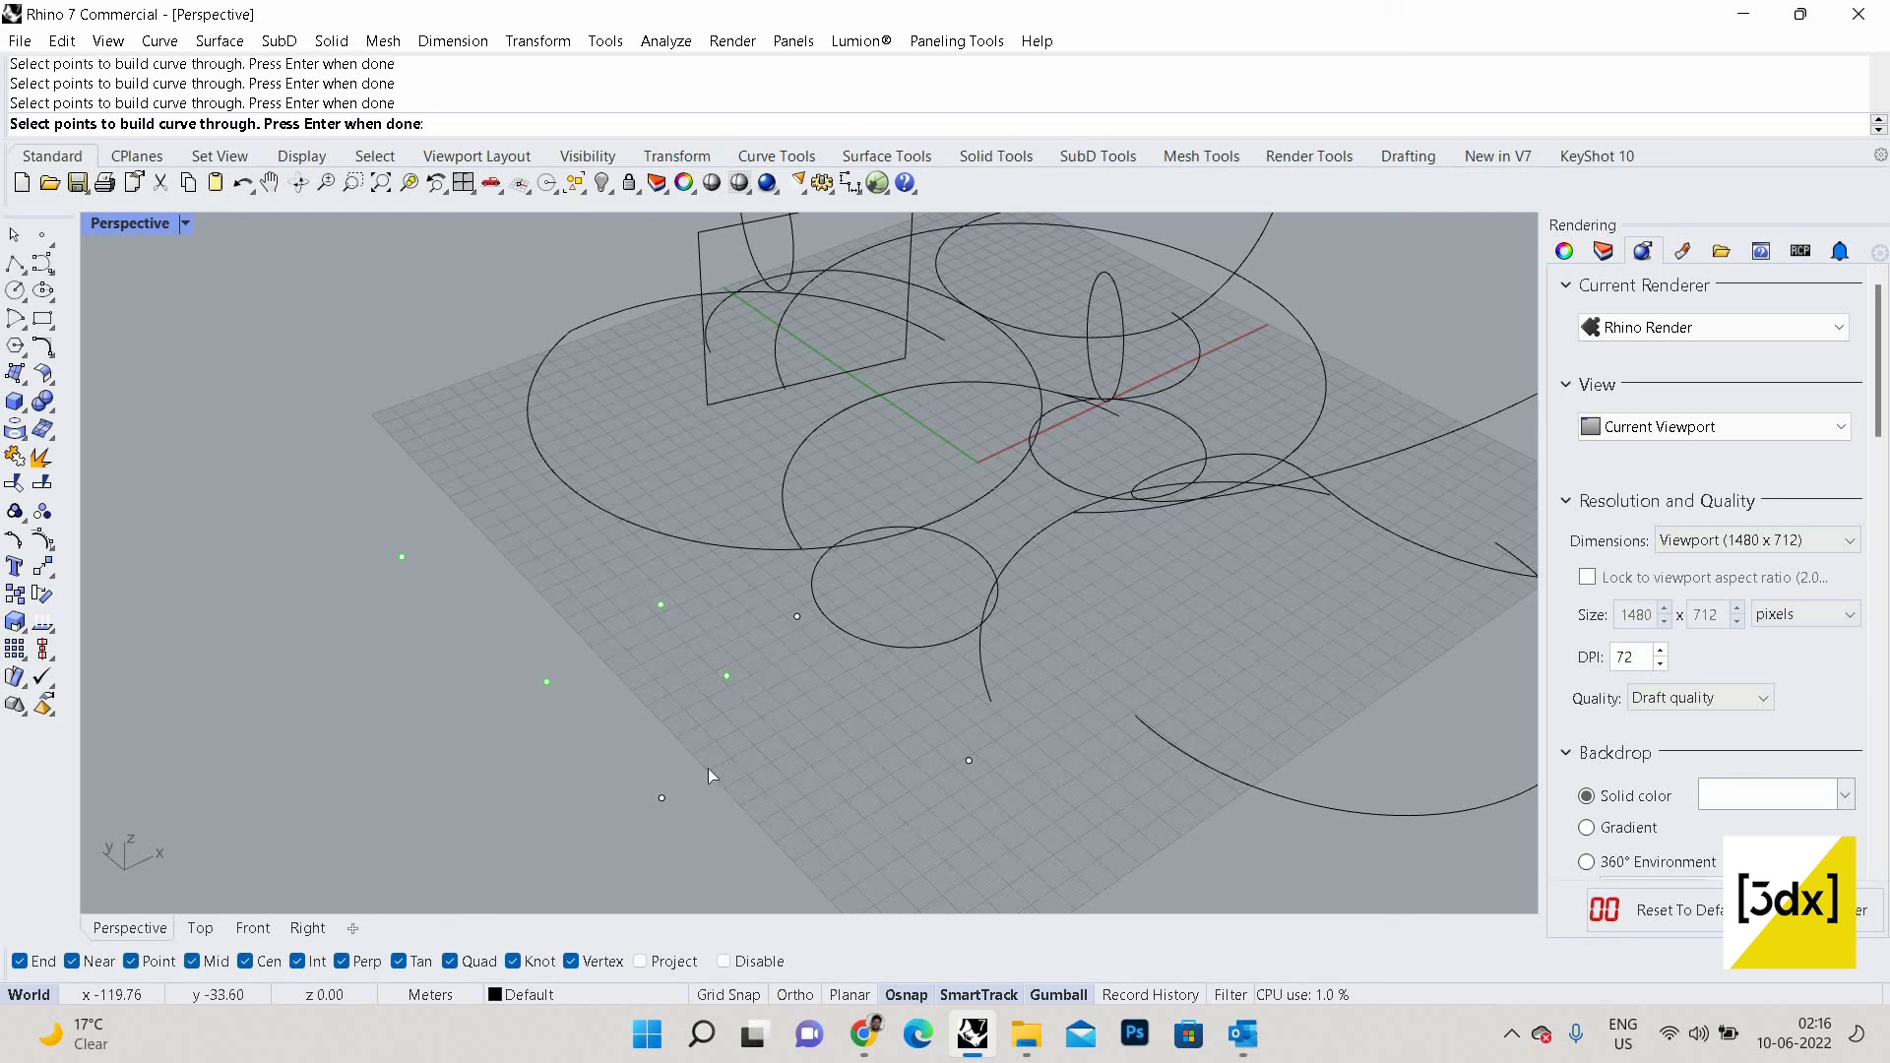
click(969, 760)
key(Return)
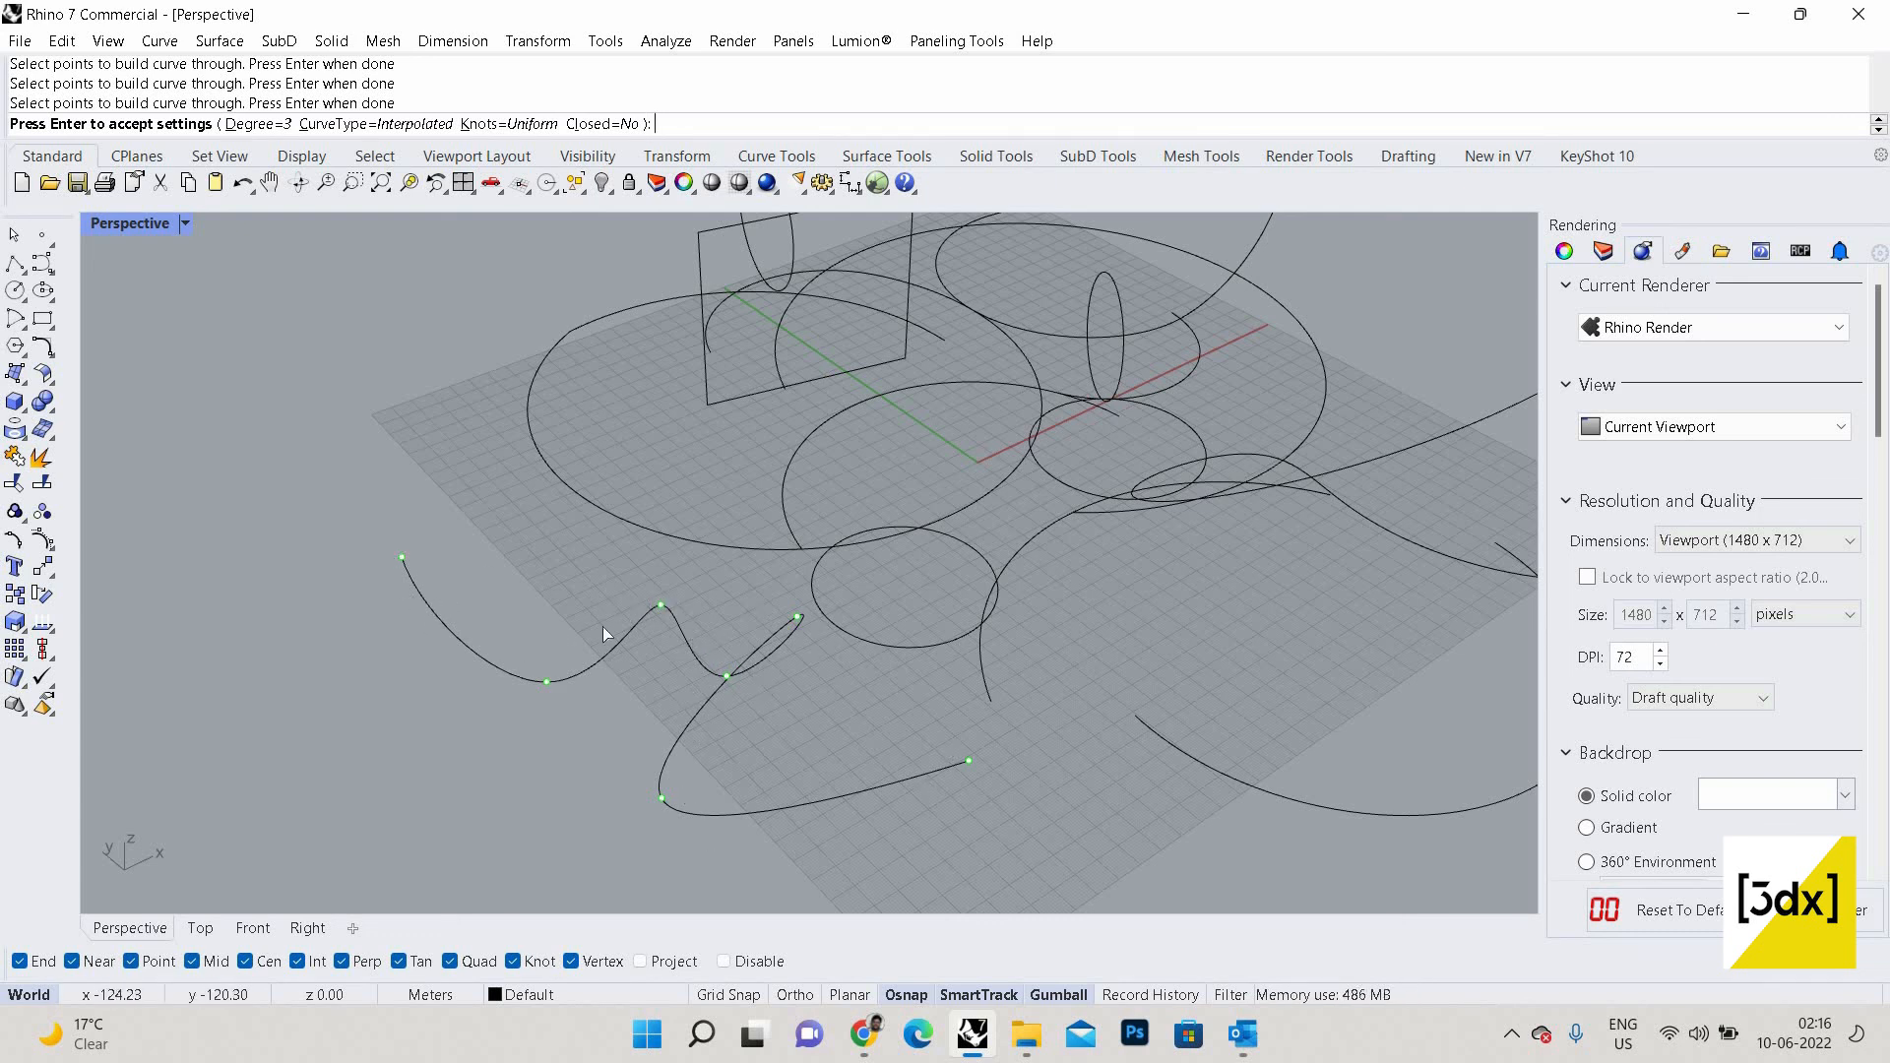
Examine the curve preview through the points and create it as an open degree-3 interpolated curve with Uniform knots.
scroll(705, 607, up, 3)
scroll(715, 624, down, 6)
scroll(729, 638, up, 5)
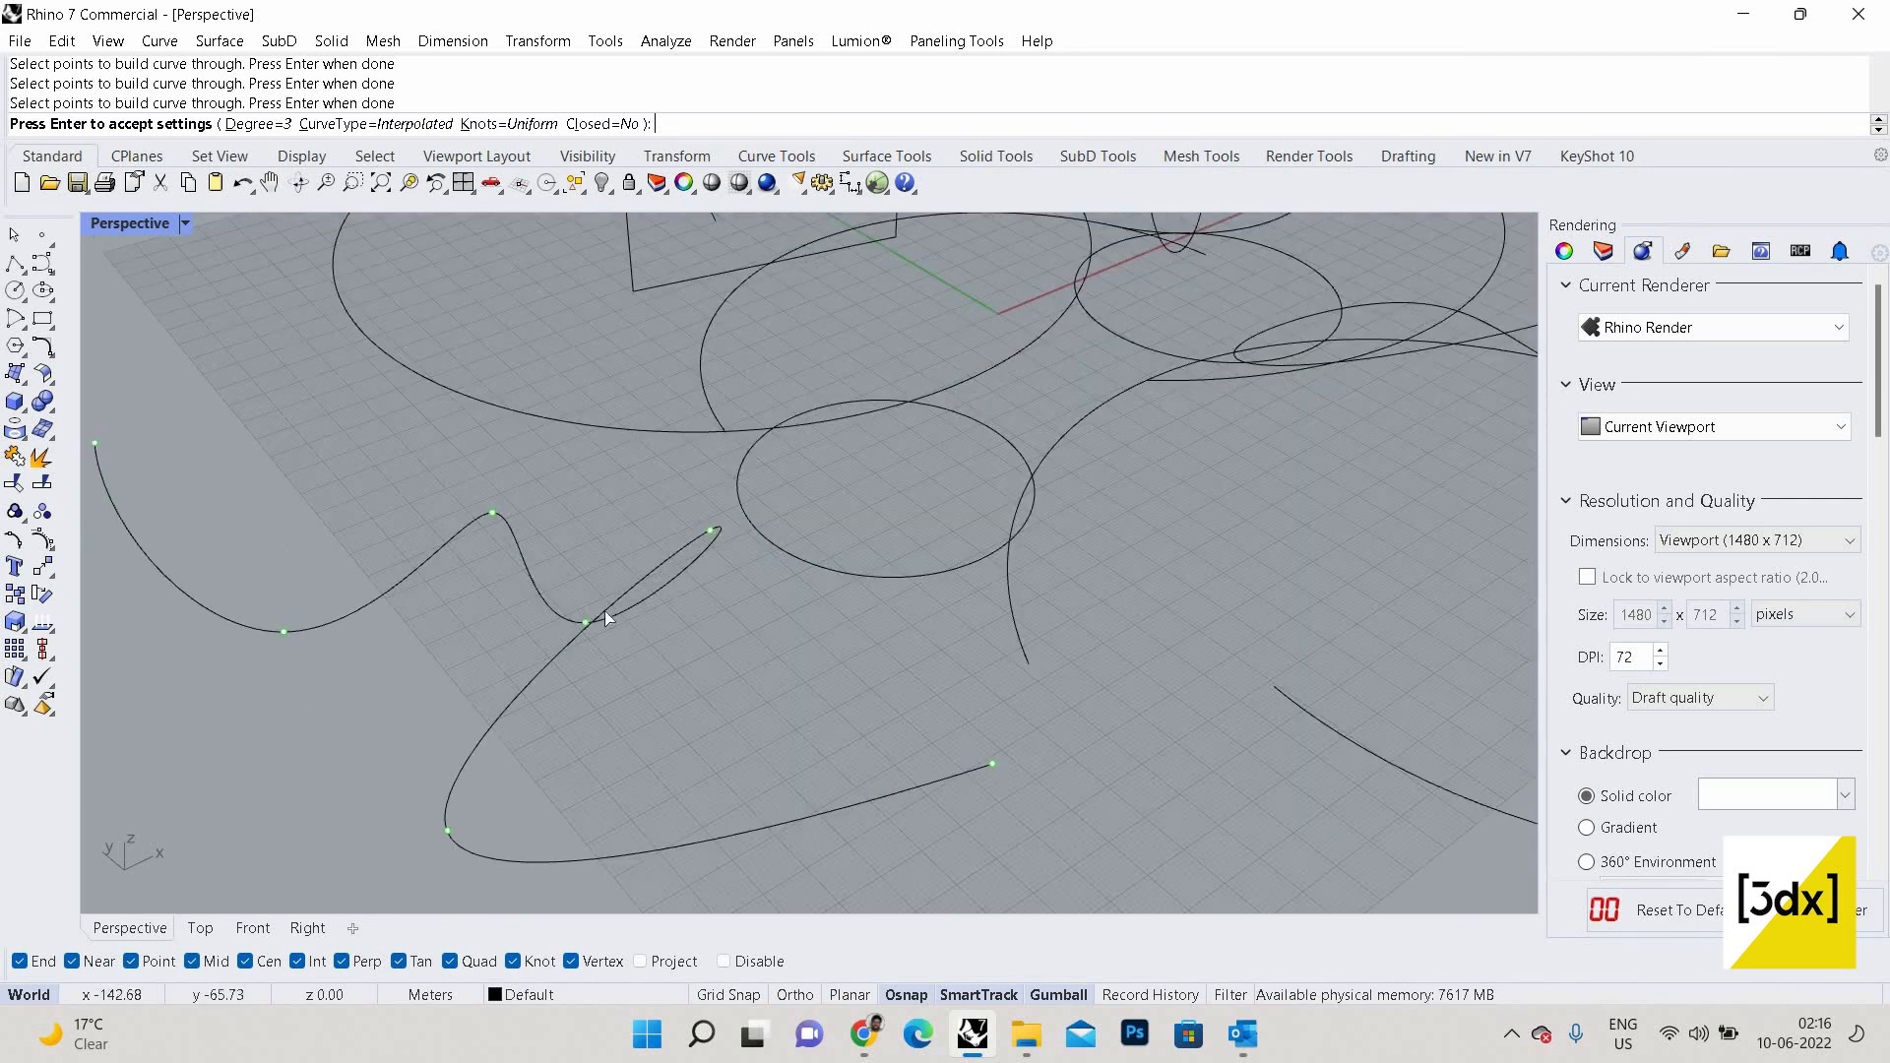
scroll(591, 606, down, 5)
scroll(325, 499, up, 4)
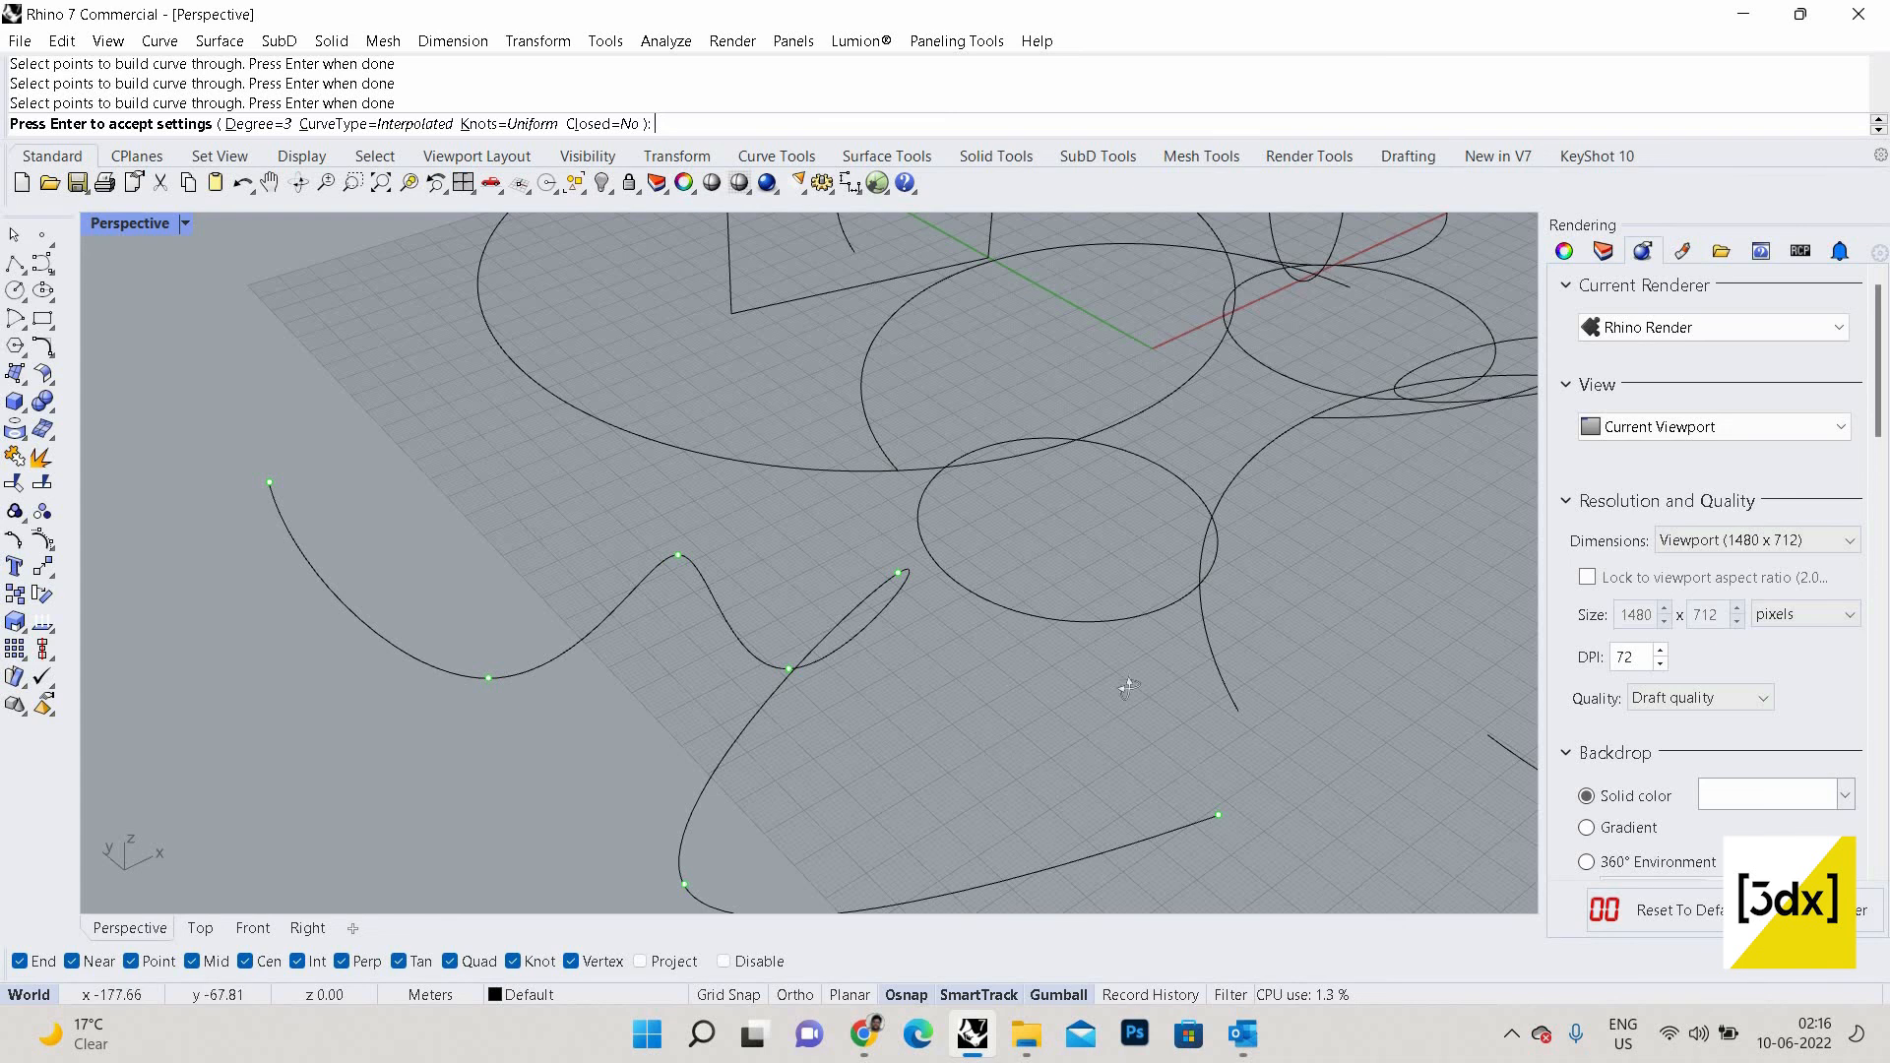
scroll(1248, 645, down, 6)
right_drag(650, 826, 996, 701)
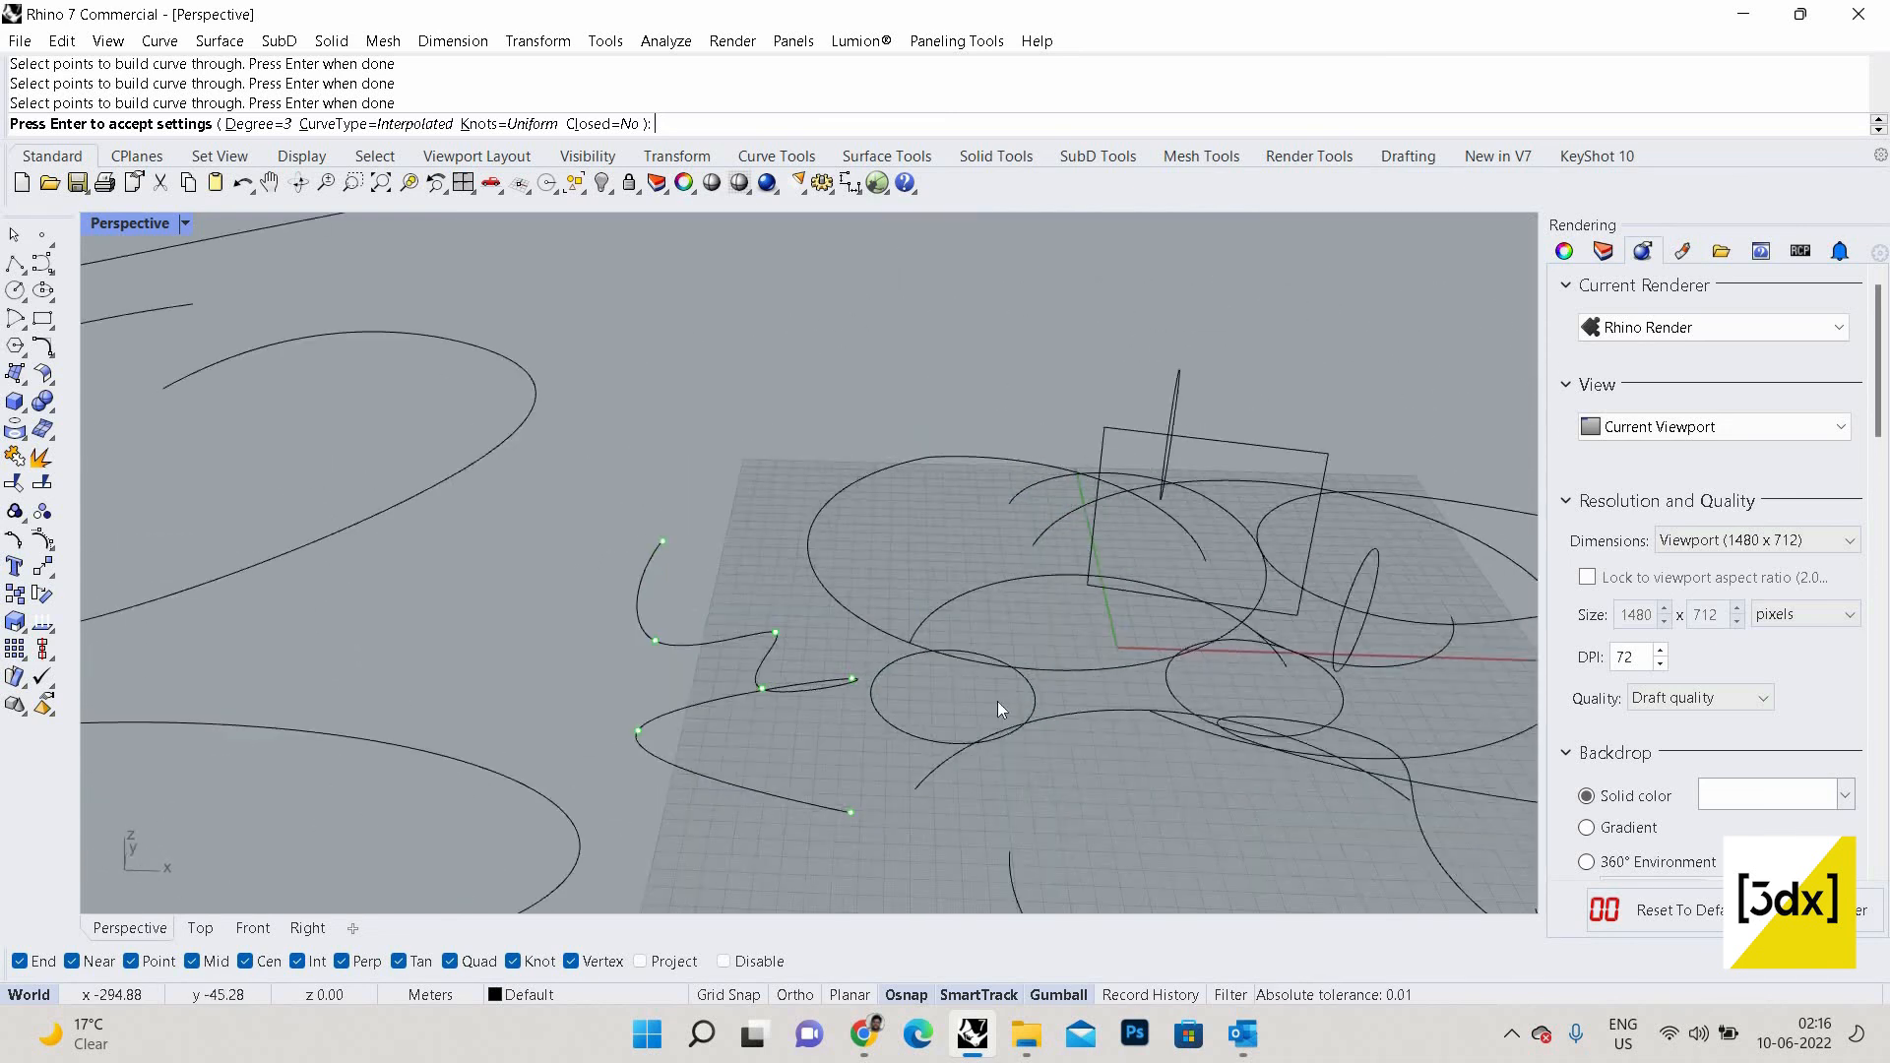
key(Return)
scroll(984, 701, down, 7)
scroll(915, 719, up, 5)
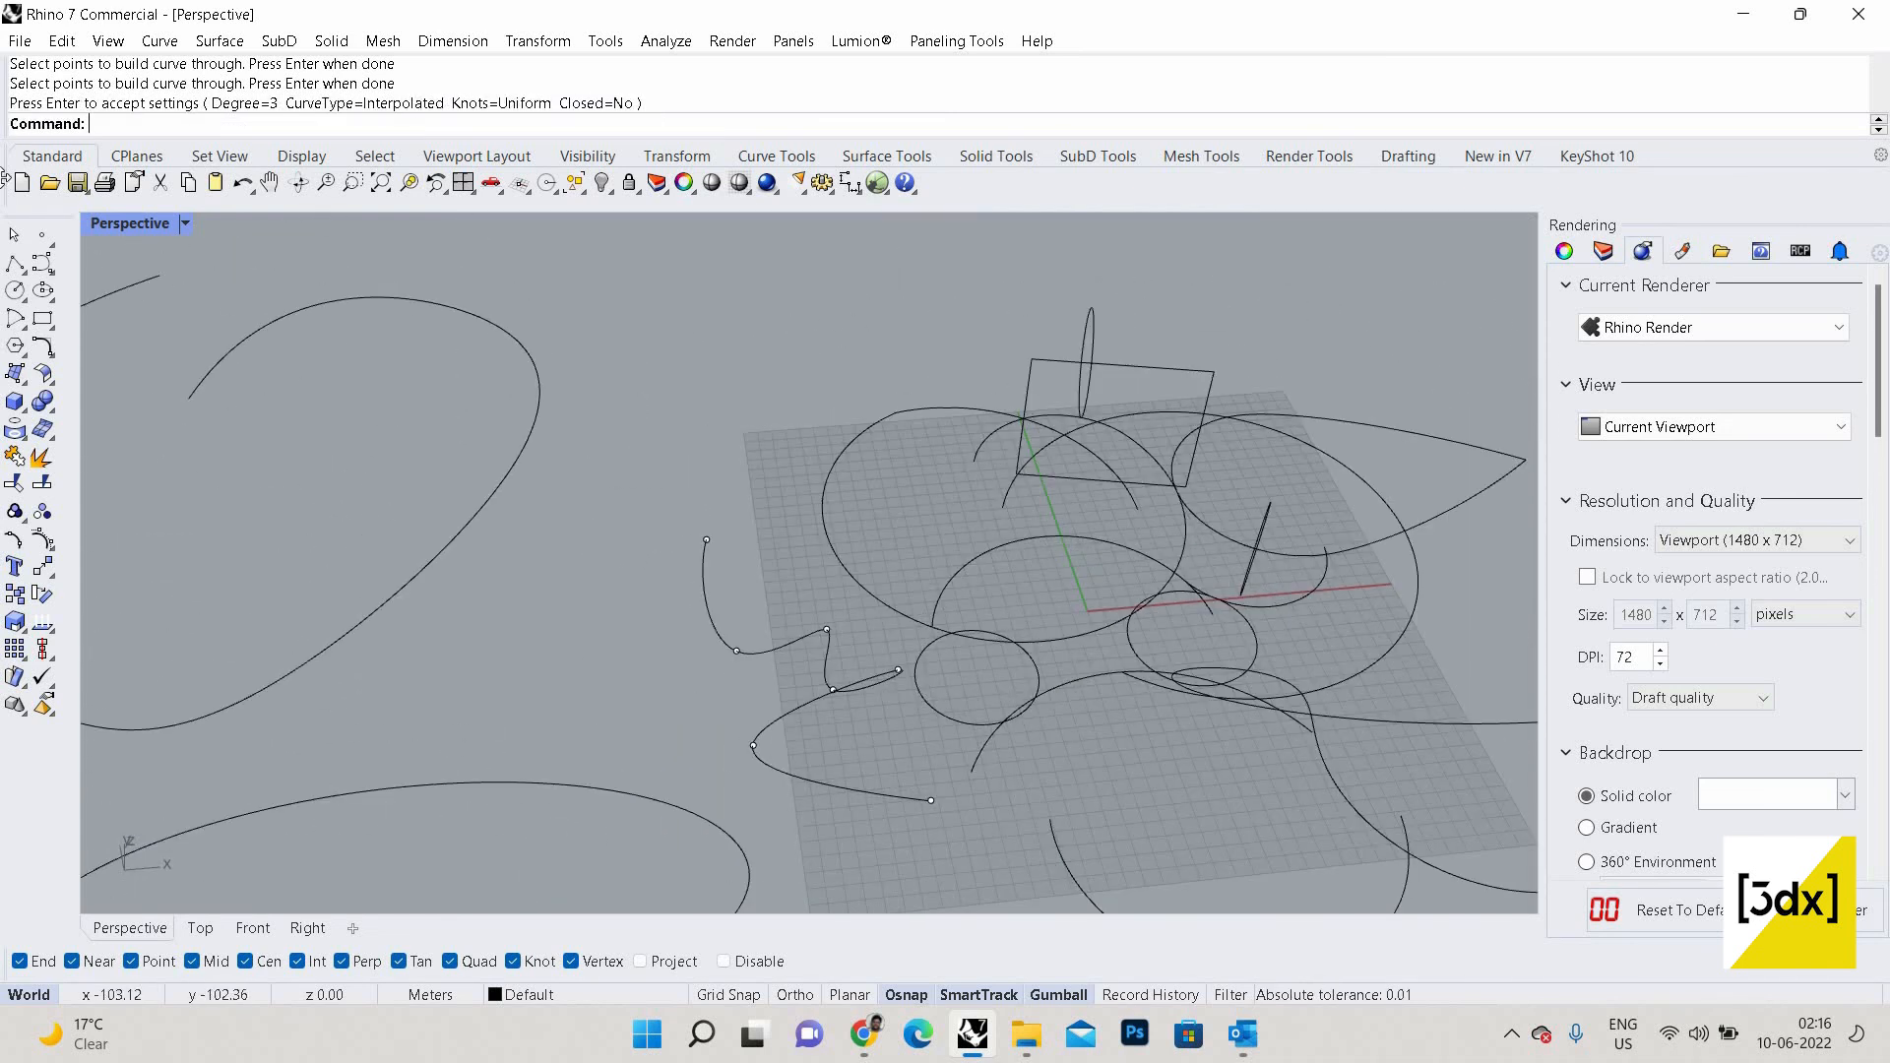
Try a handle curve starting on the large curve beside the grid, placing curve points and handles in waves towards the grid.
click(47, 266)
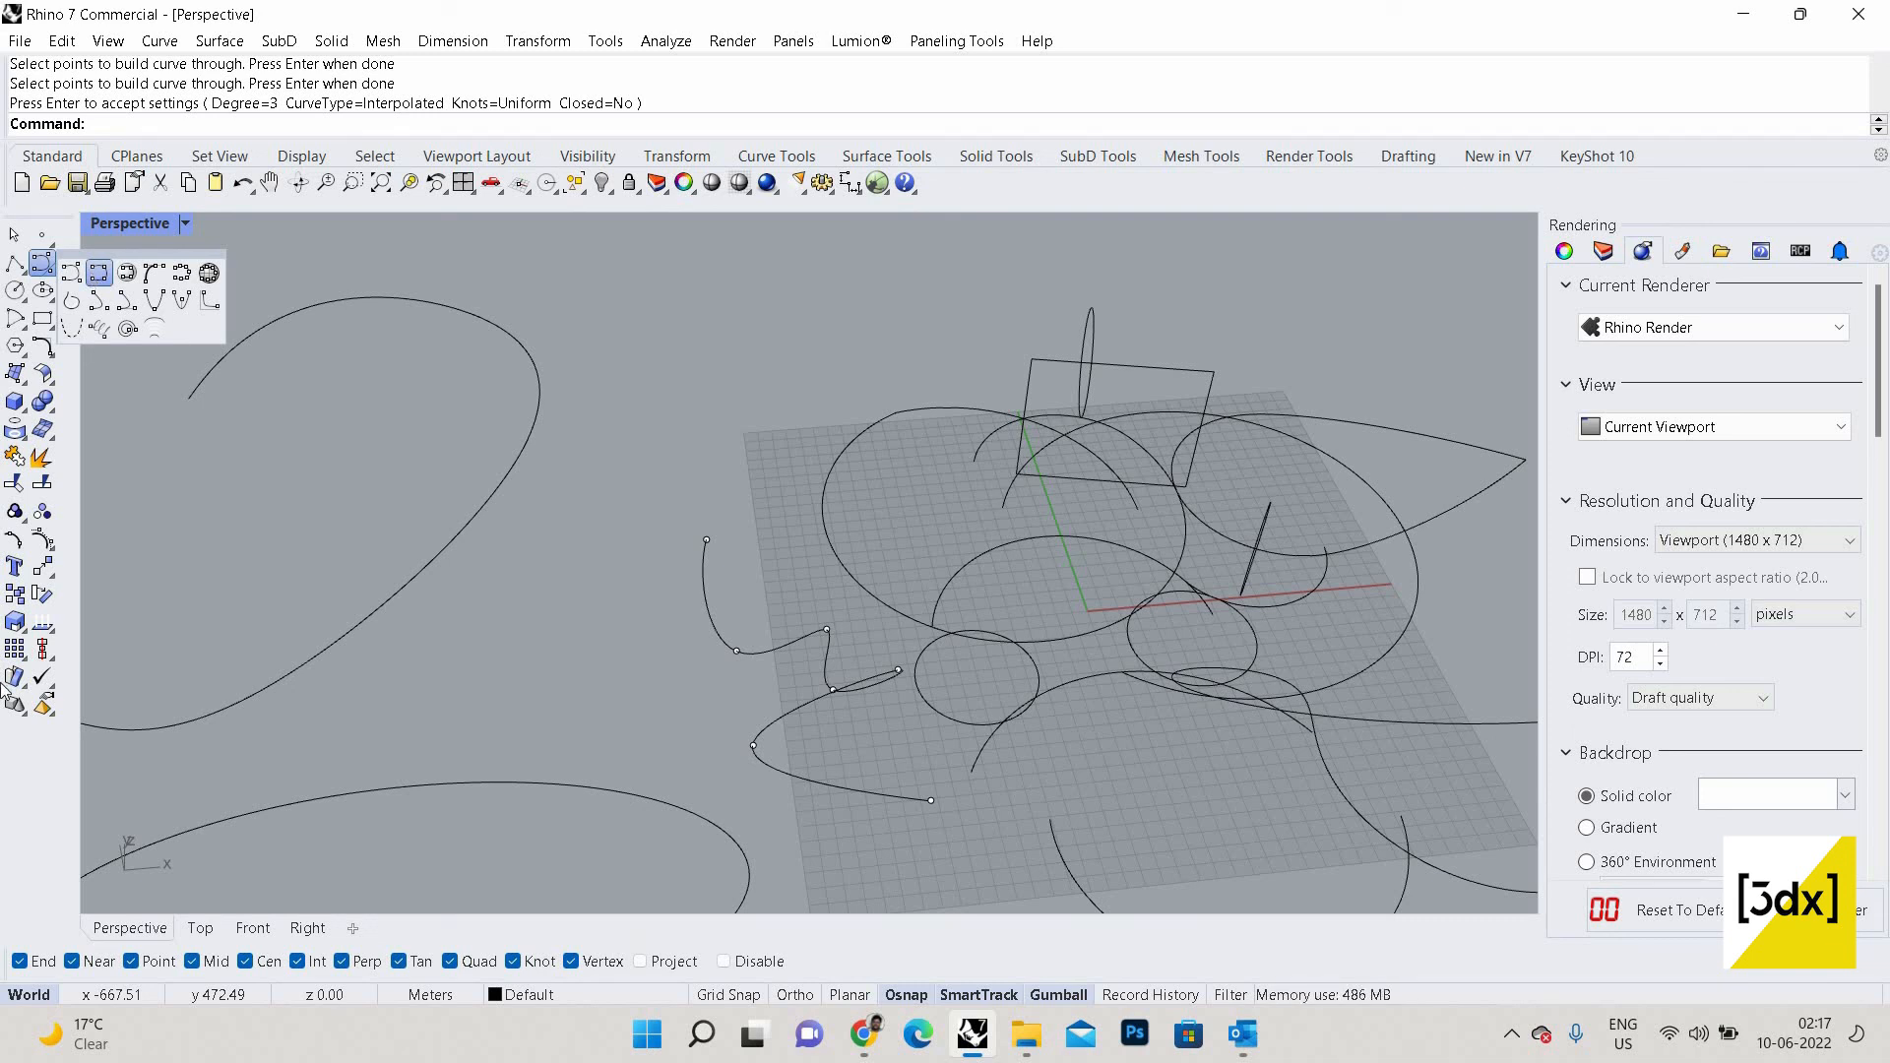
right_click(104, 279)
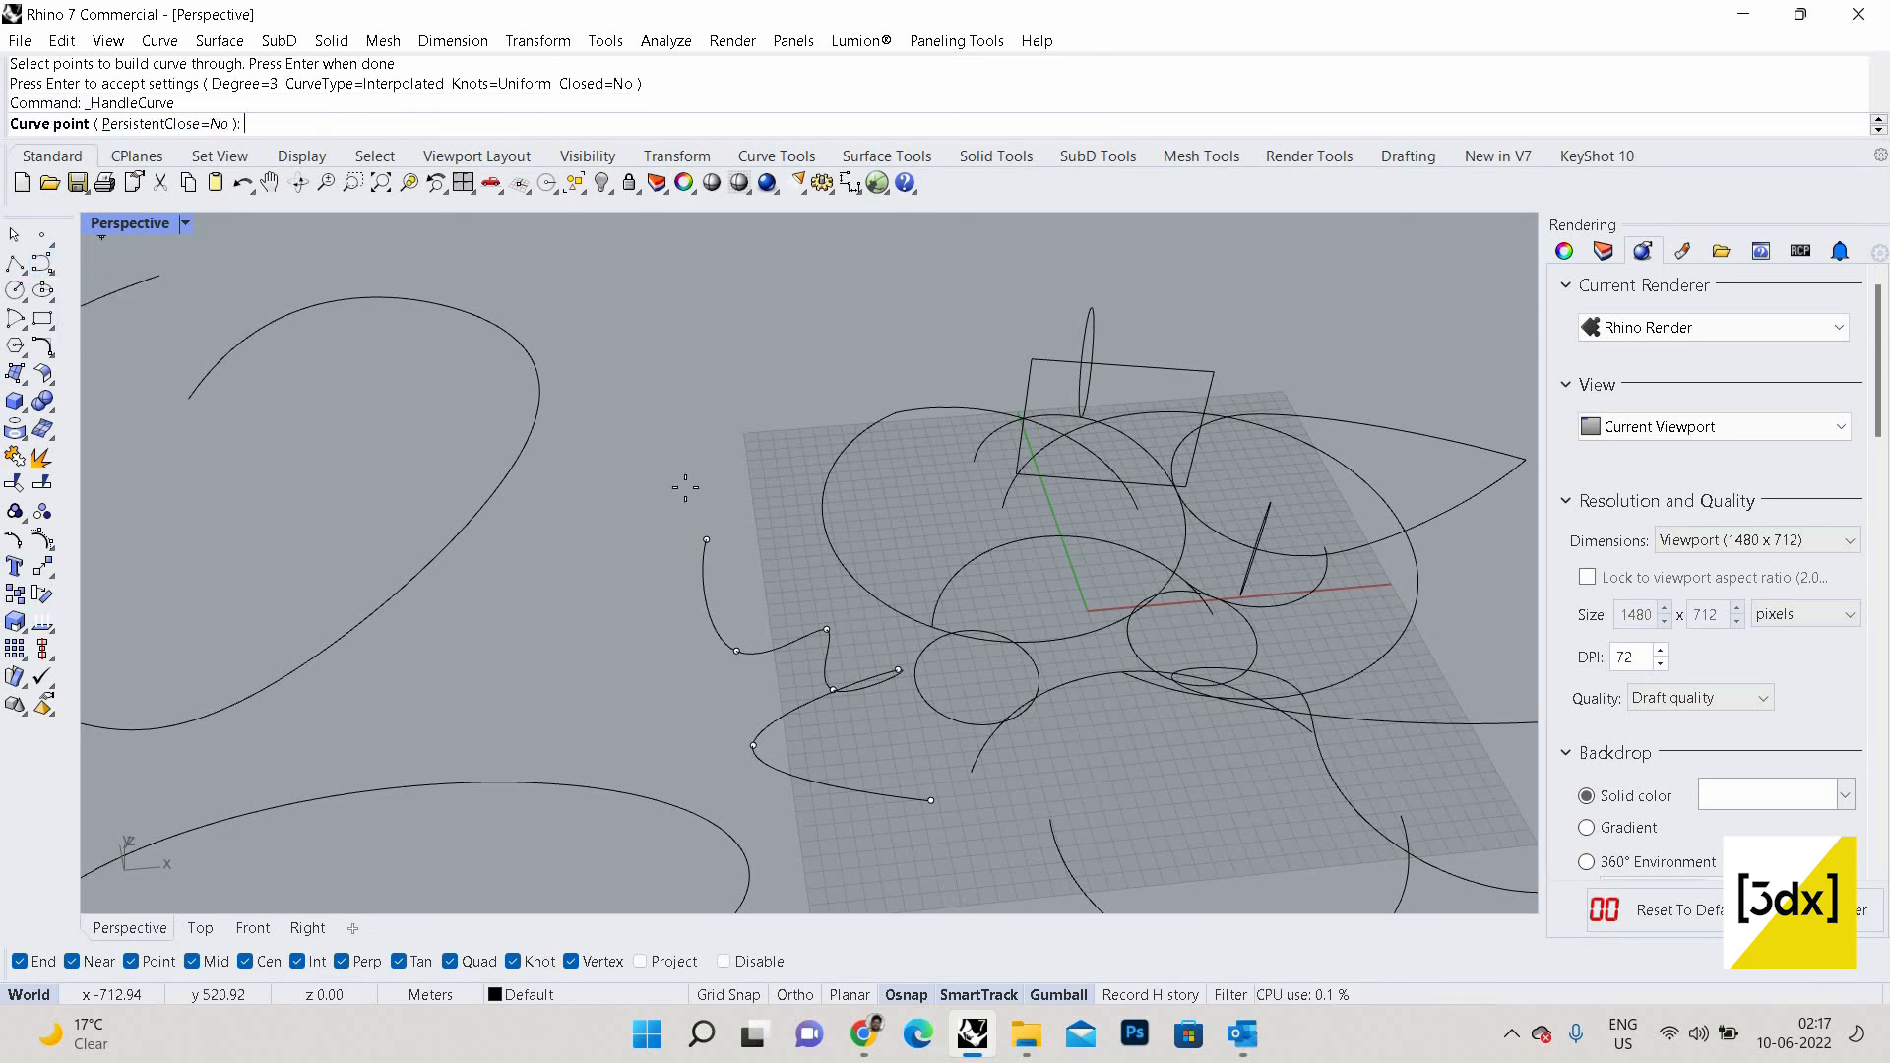
click(470, 525)
click(635, 566)
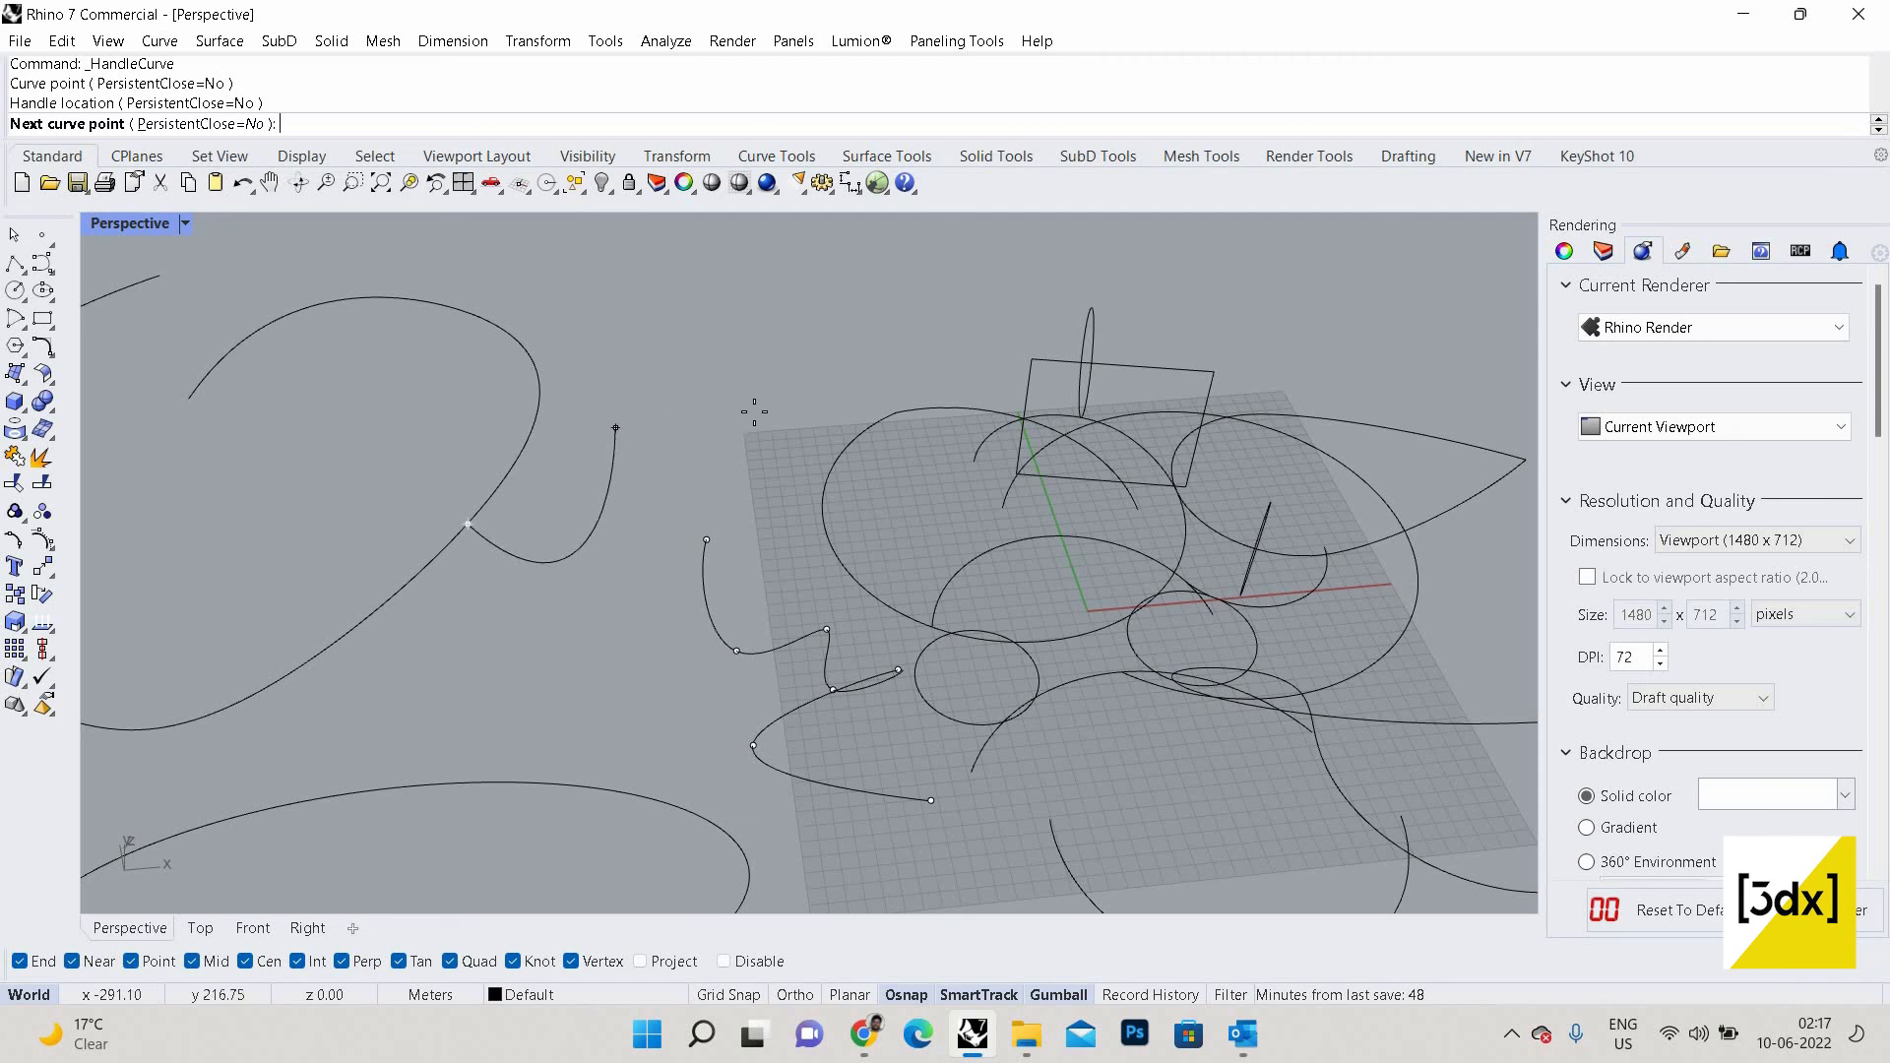
click(615, 425)
click(686, 400)
click(821, 589)
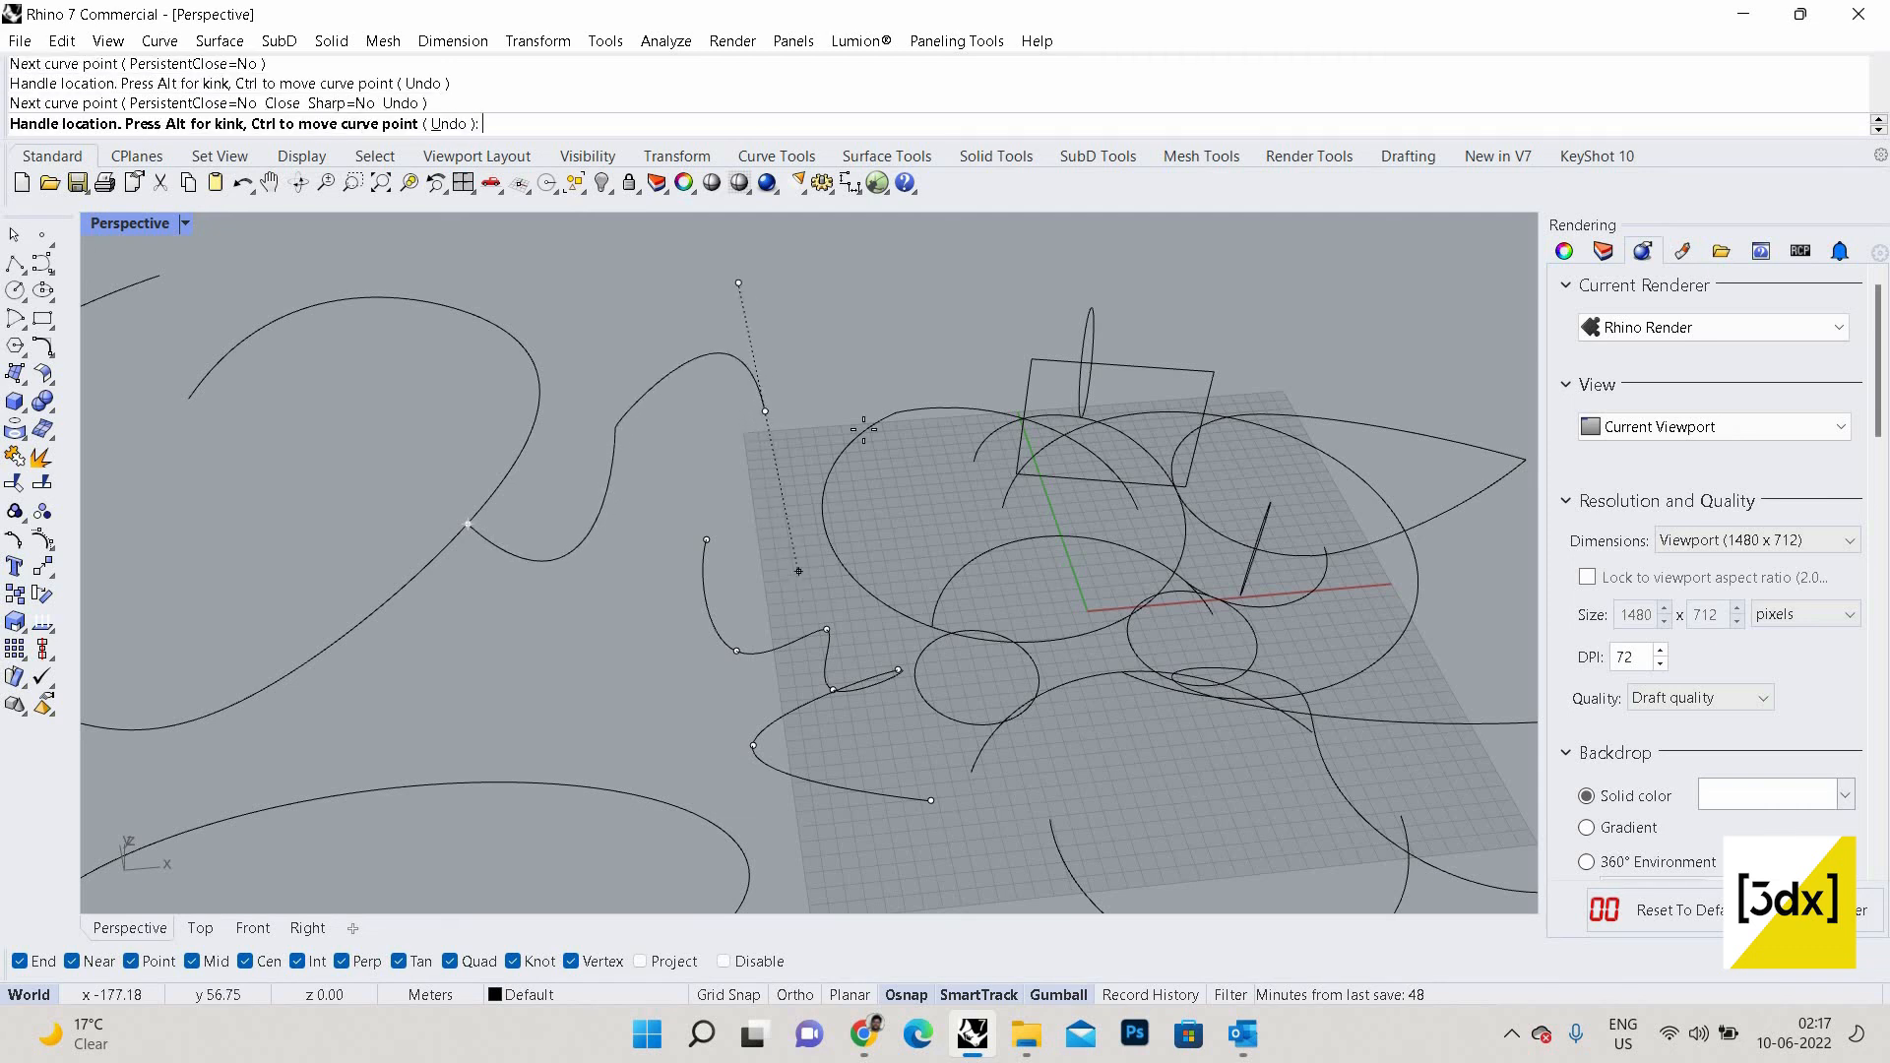
click(882, 330)
scroll(882, 330, up, 4)
click(882, 330)
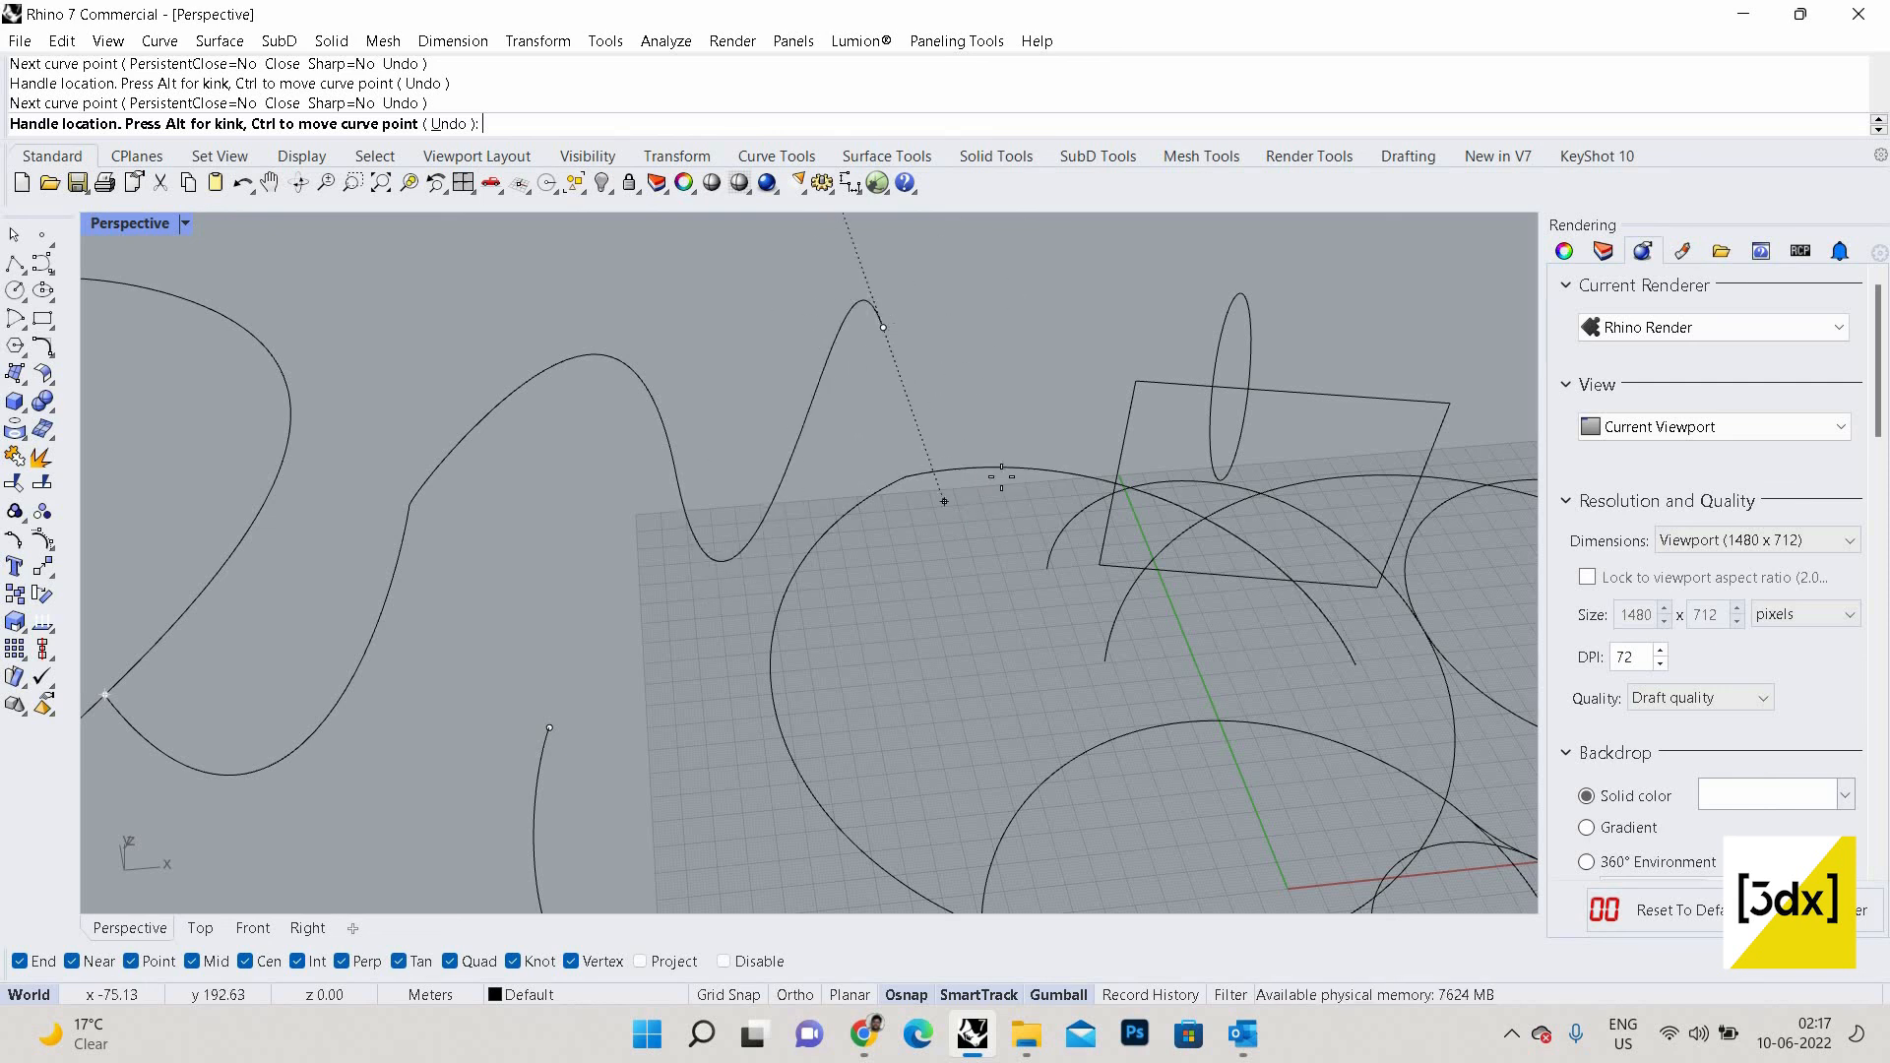
Try extending the handle curve behind the upright rectangle with more curve points and handles, and cancel the command.
scroll(883, 680, down, 3)
scroll(881, 686, down, 2)
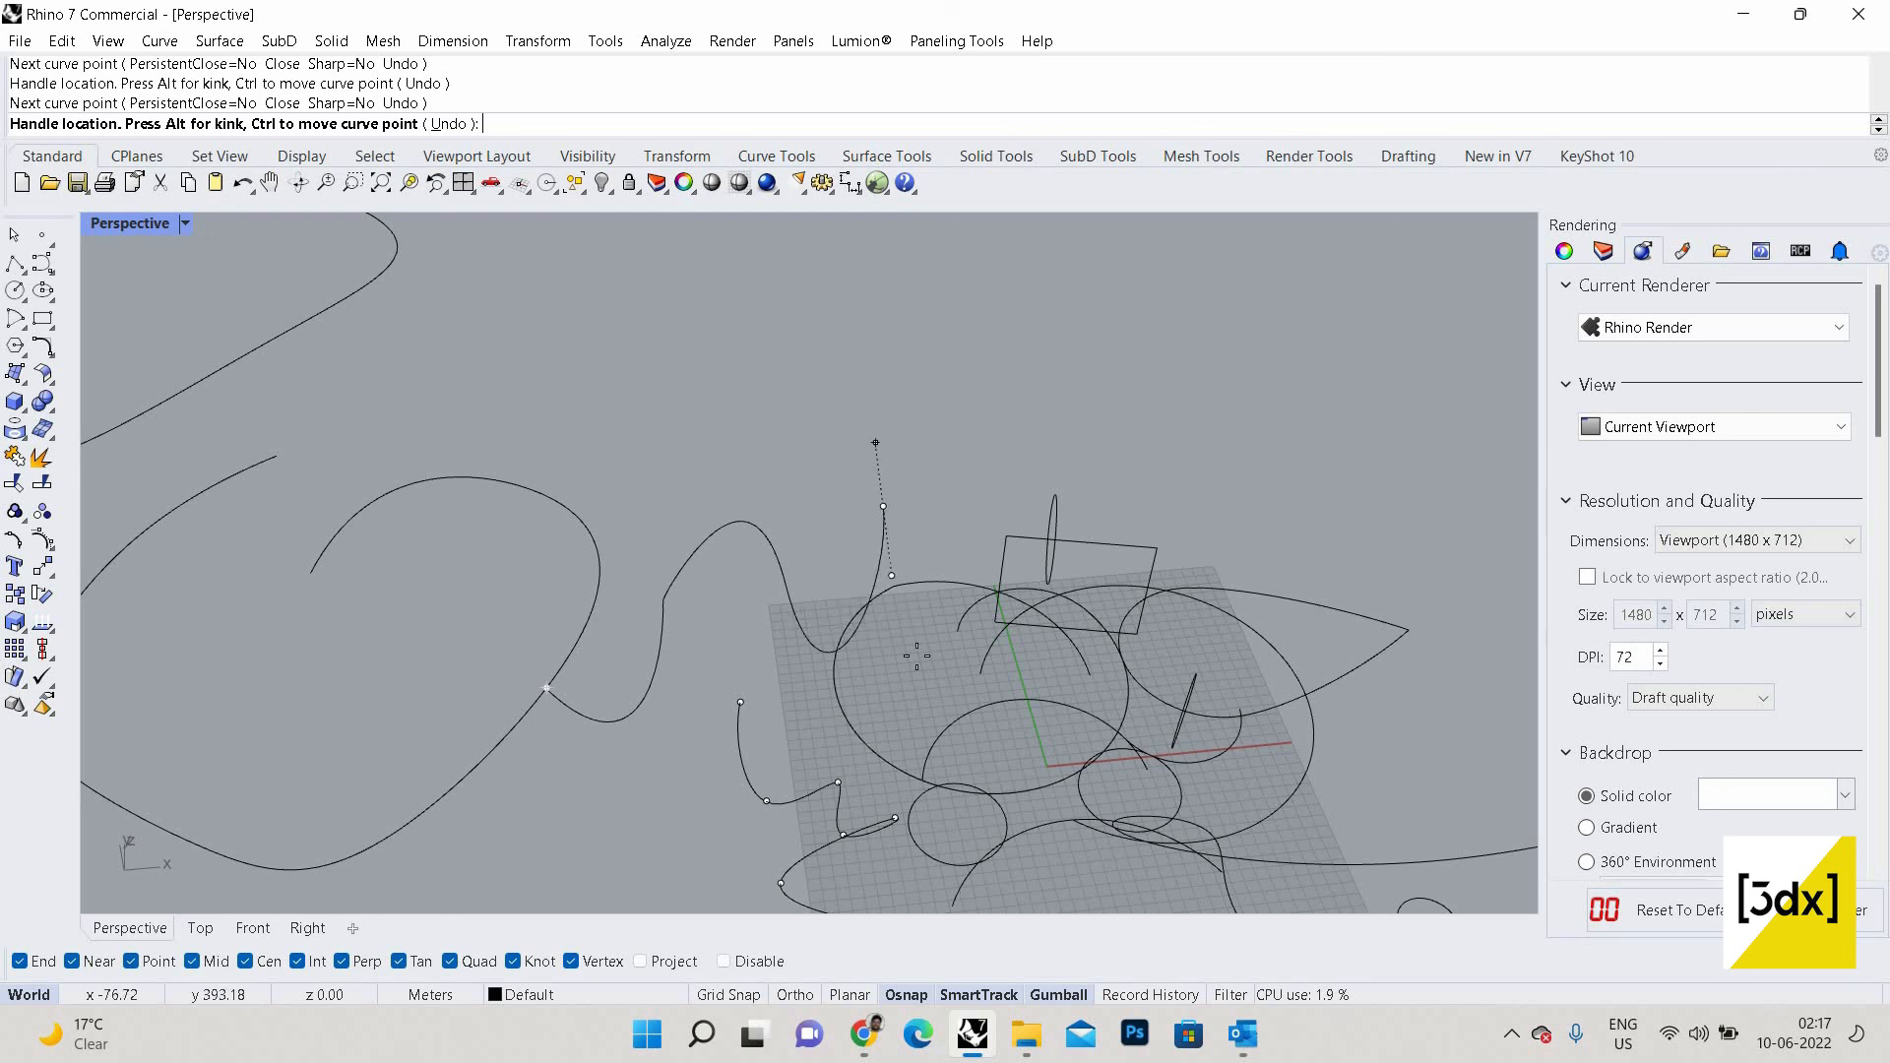
click(972, 518)
click(1087, 400)
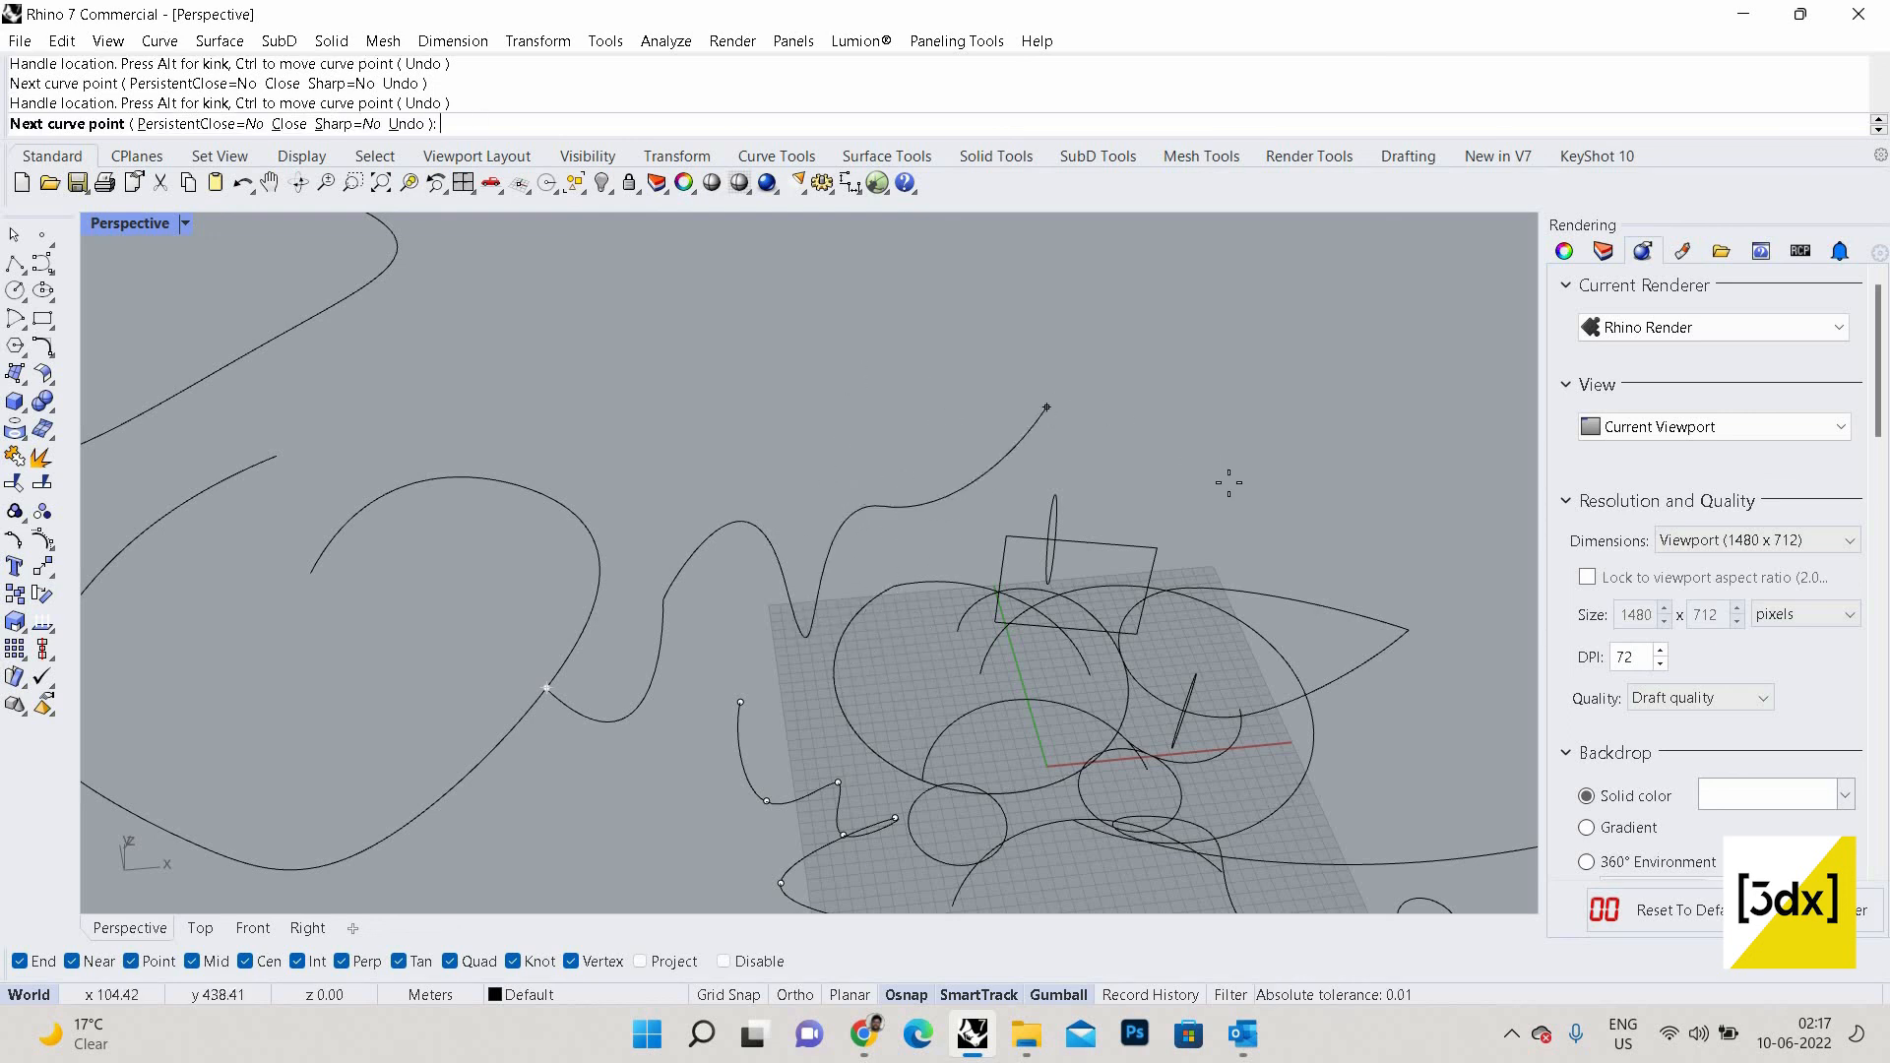
click(1186, 520)
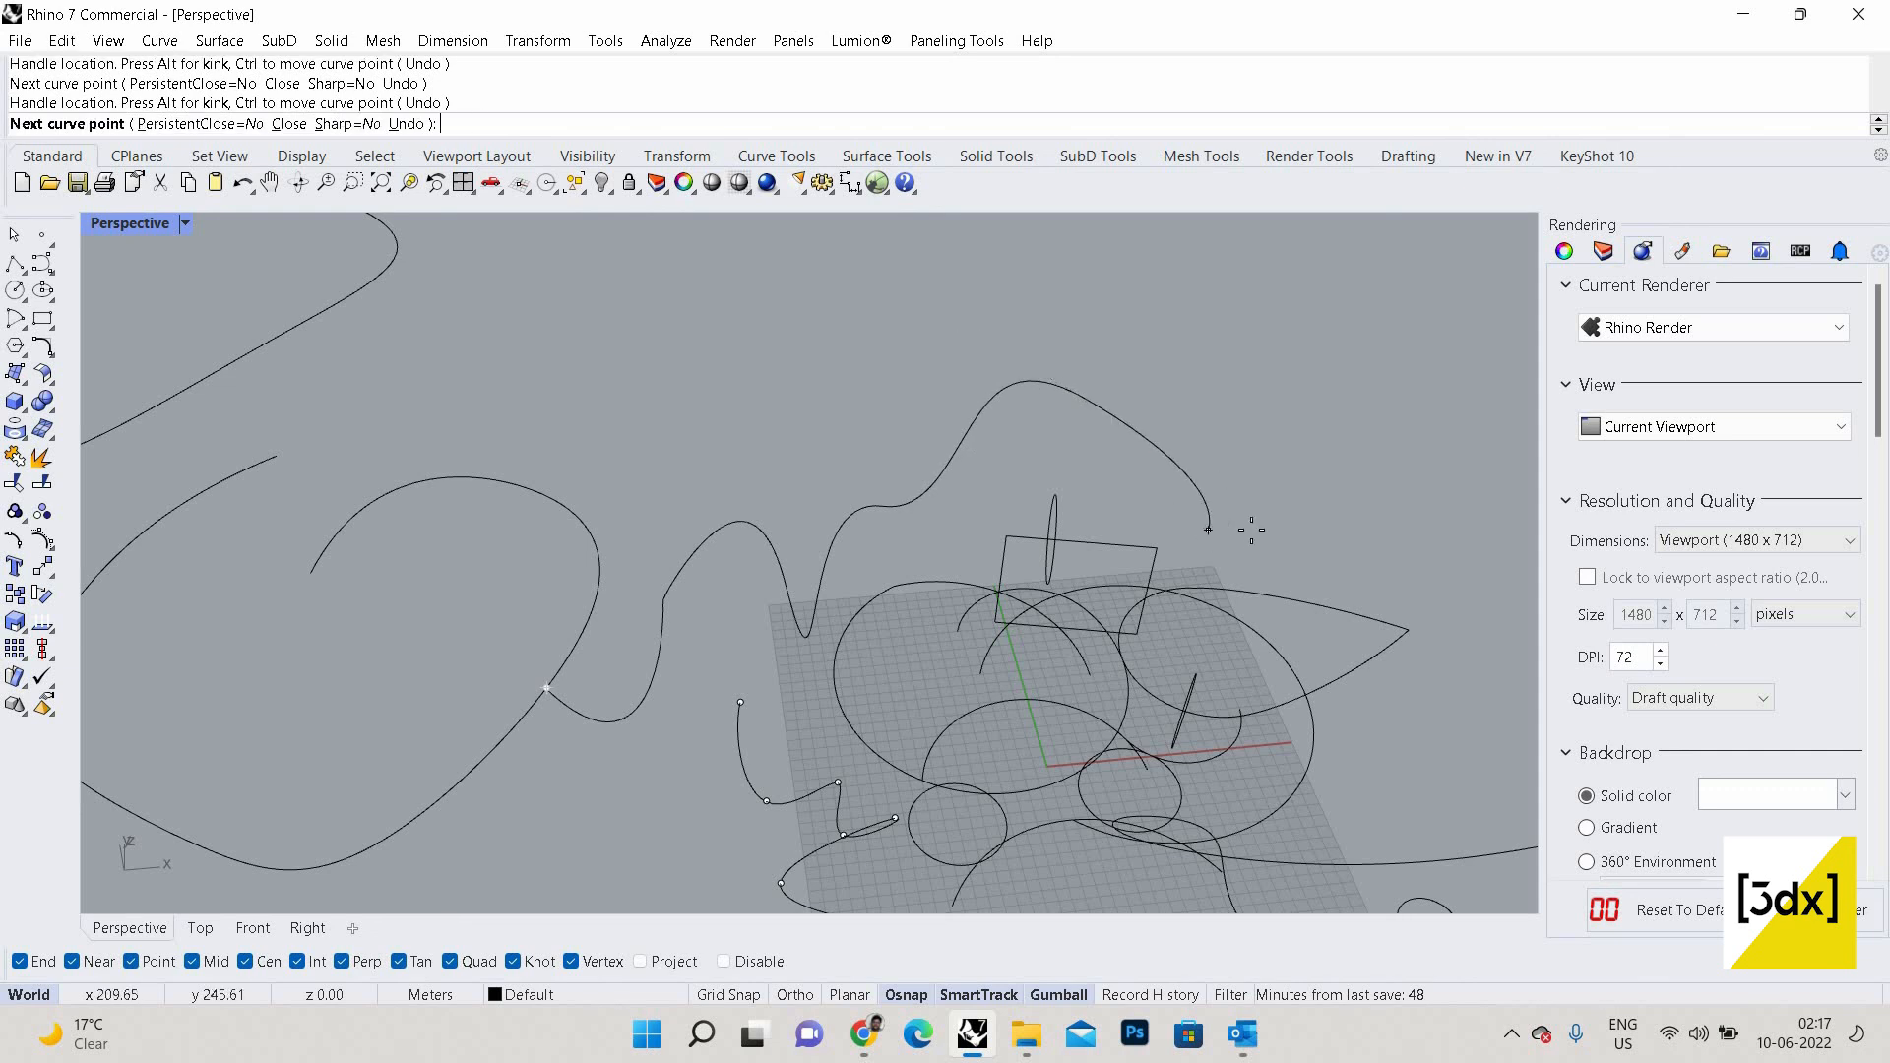
click(1208, 530)
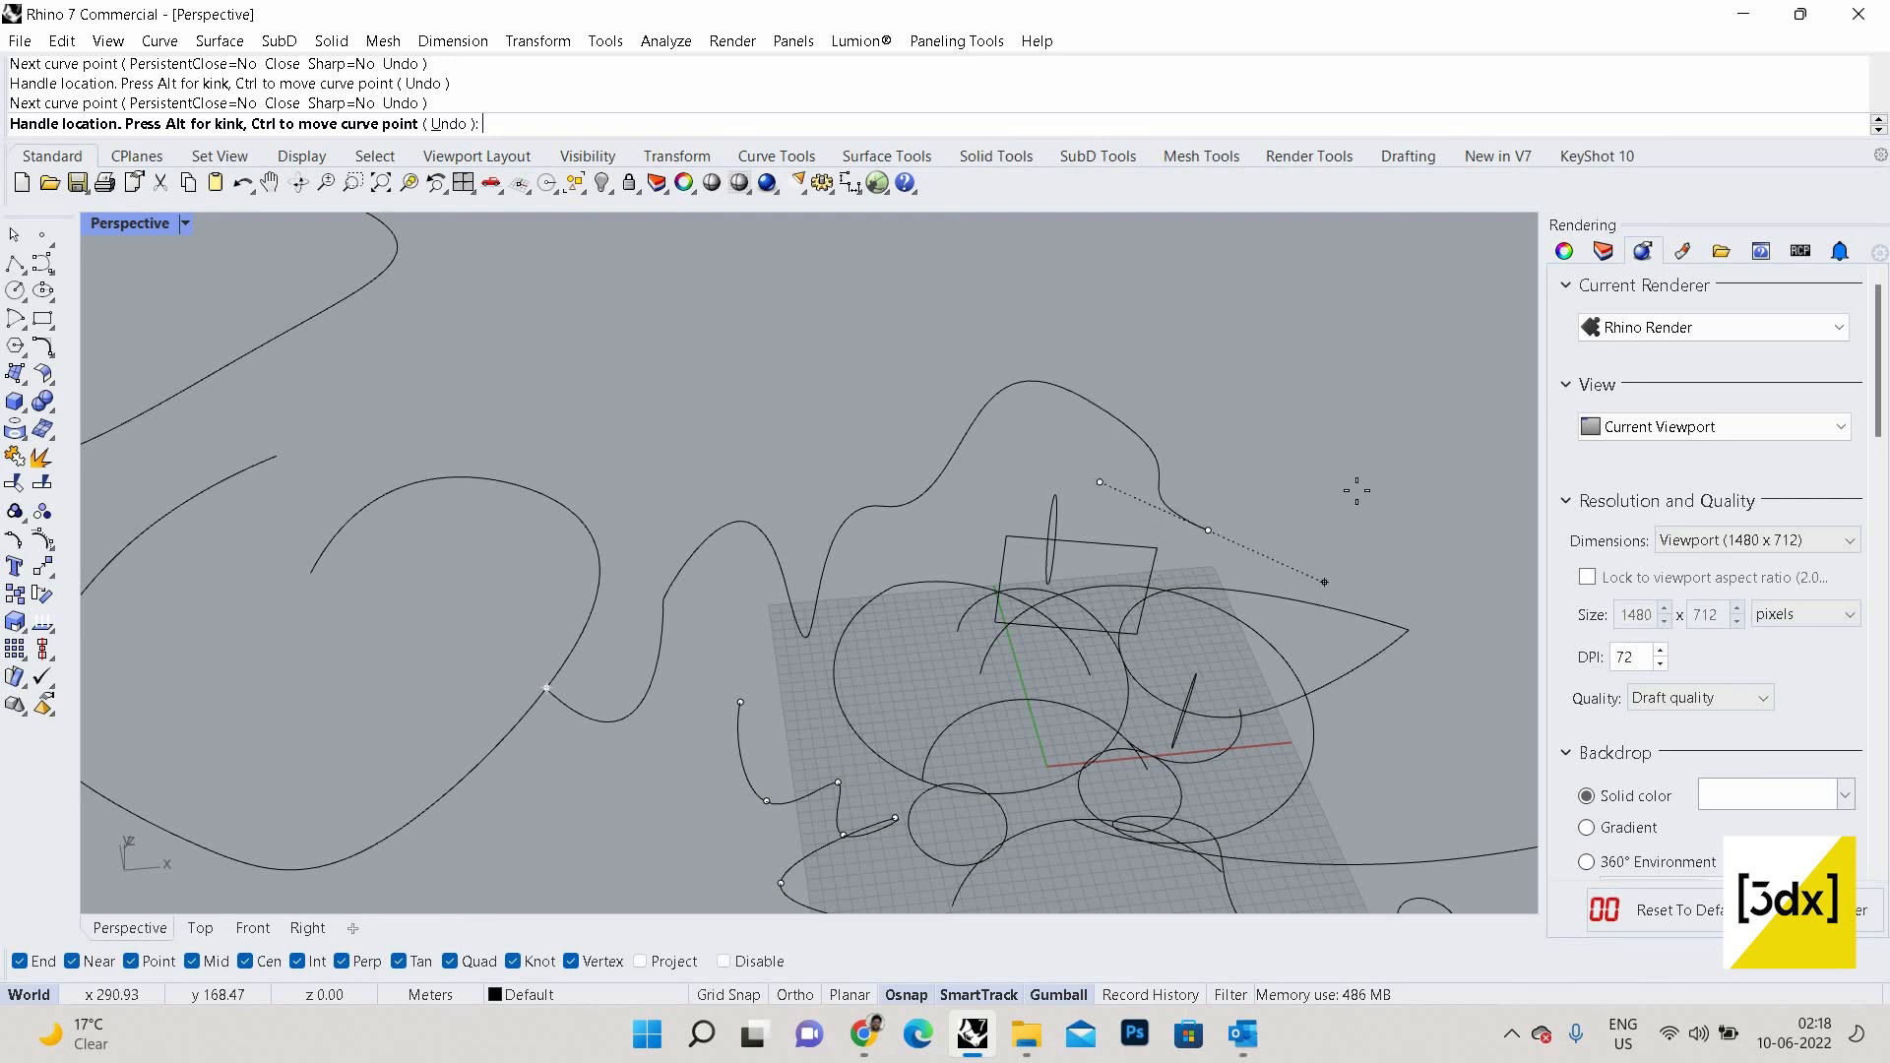
click(1351, 532)
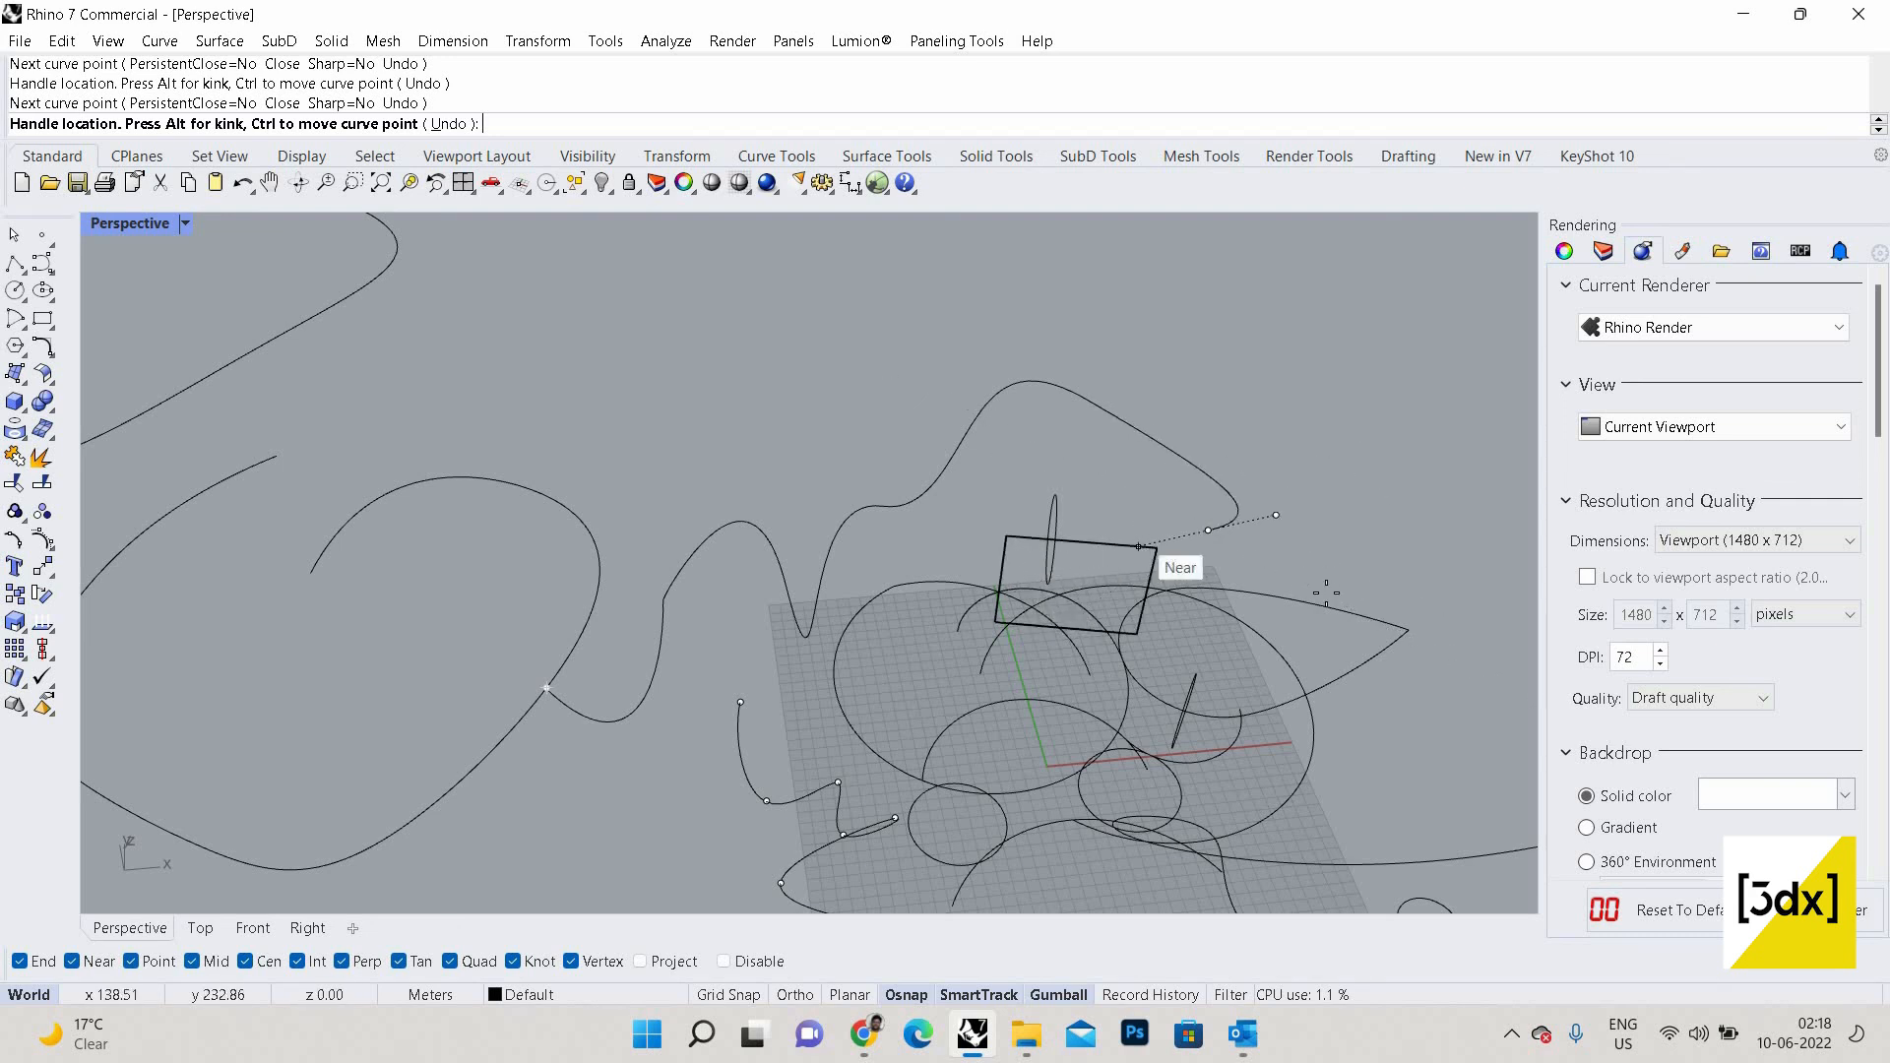
key(Escape)
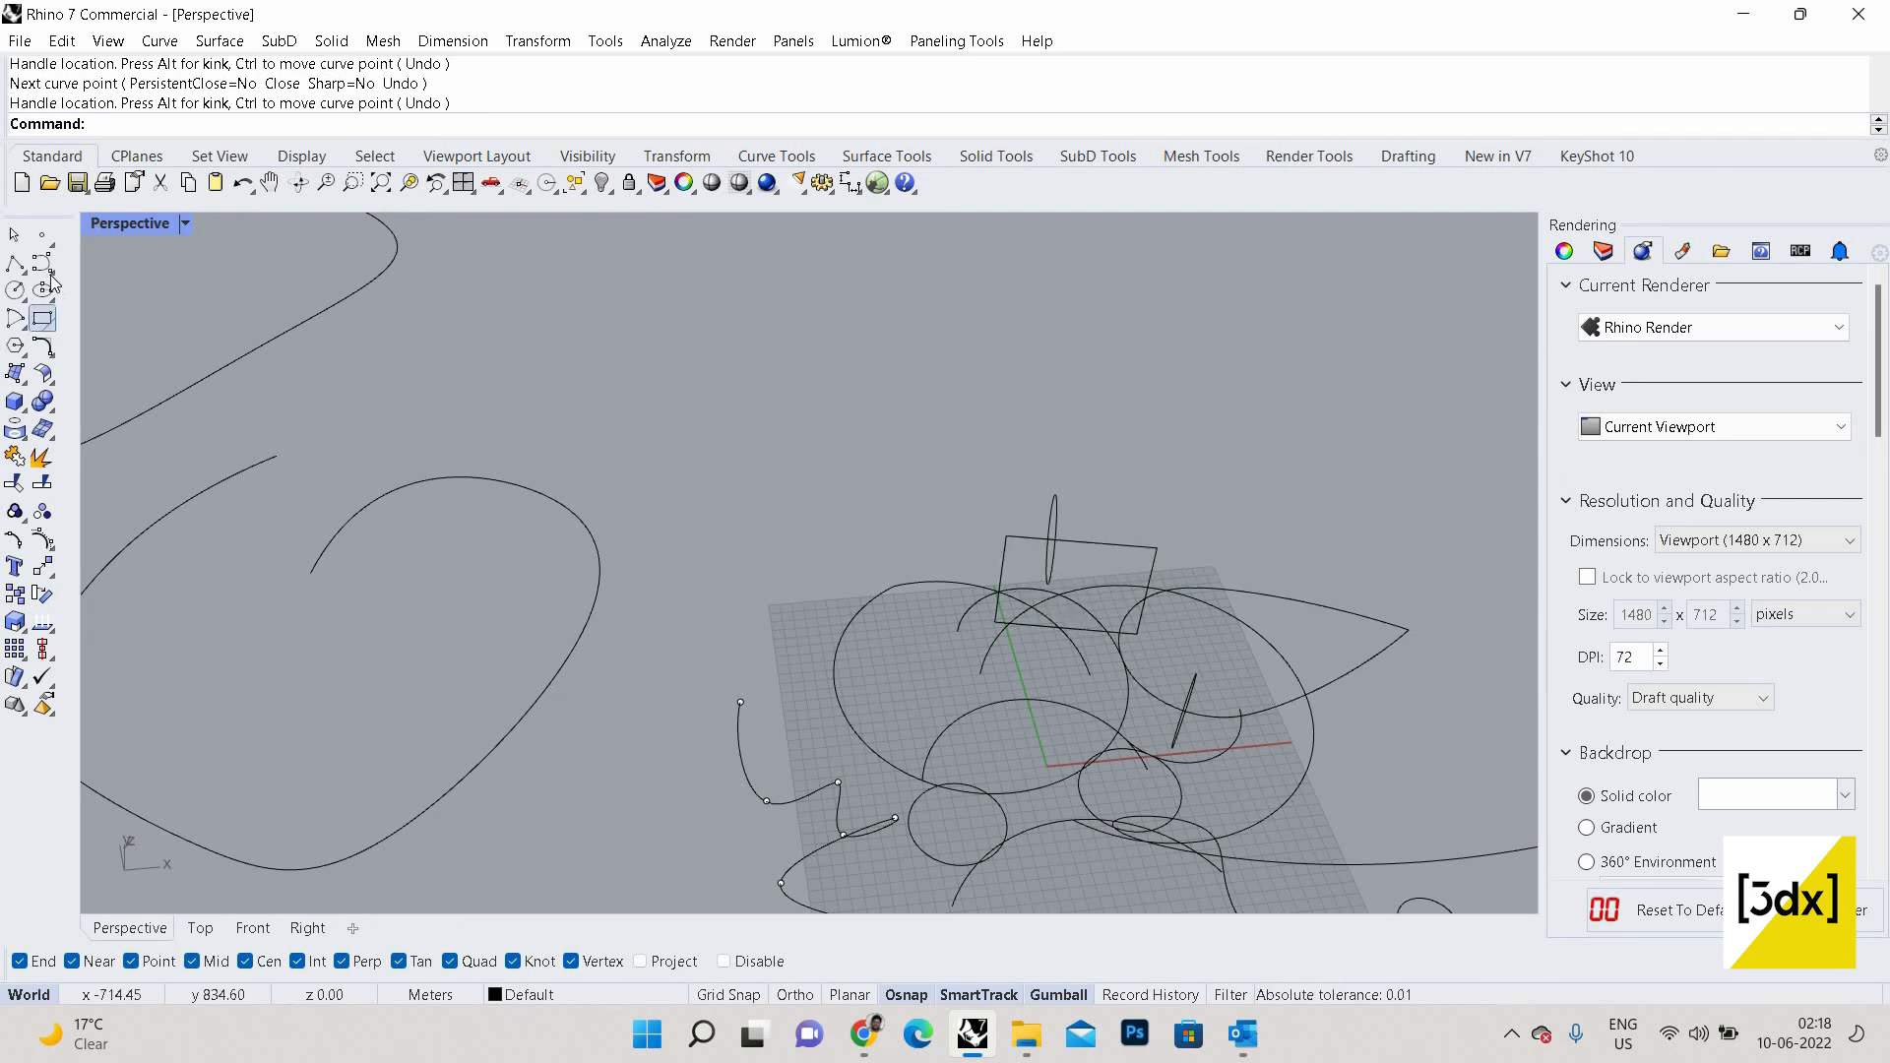
Sketch an open freehand curve with several loops in the empty area behind the grid.
click(51, 272)
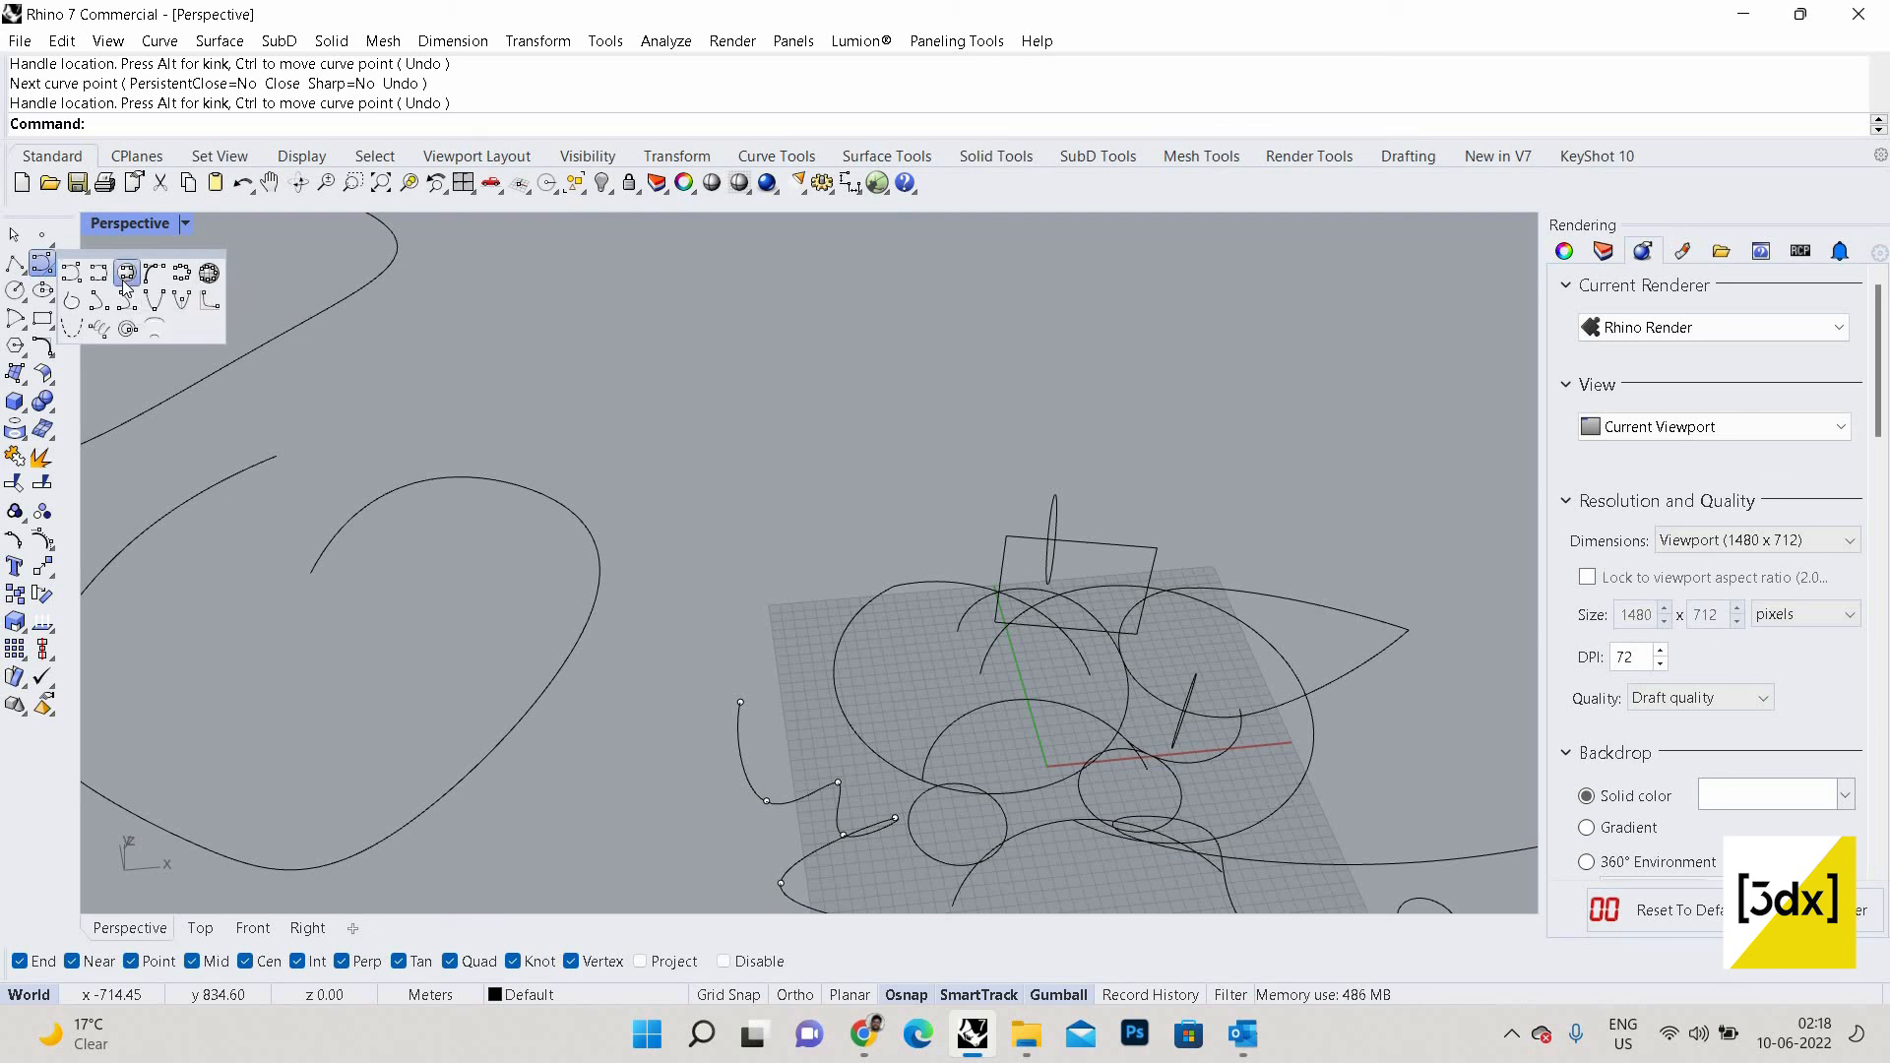
click(182, 274)
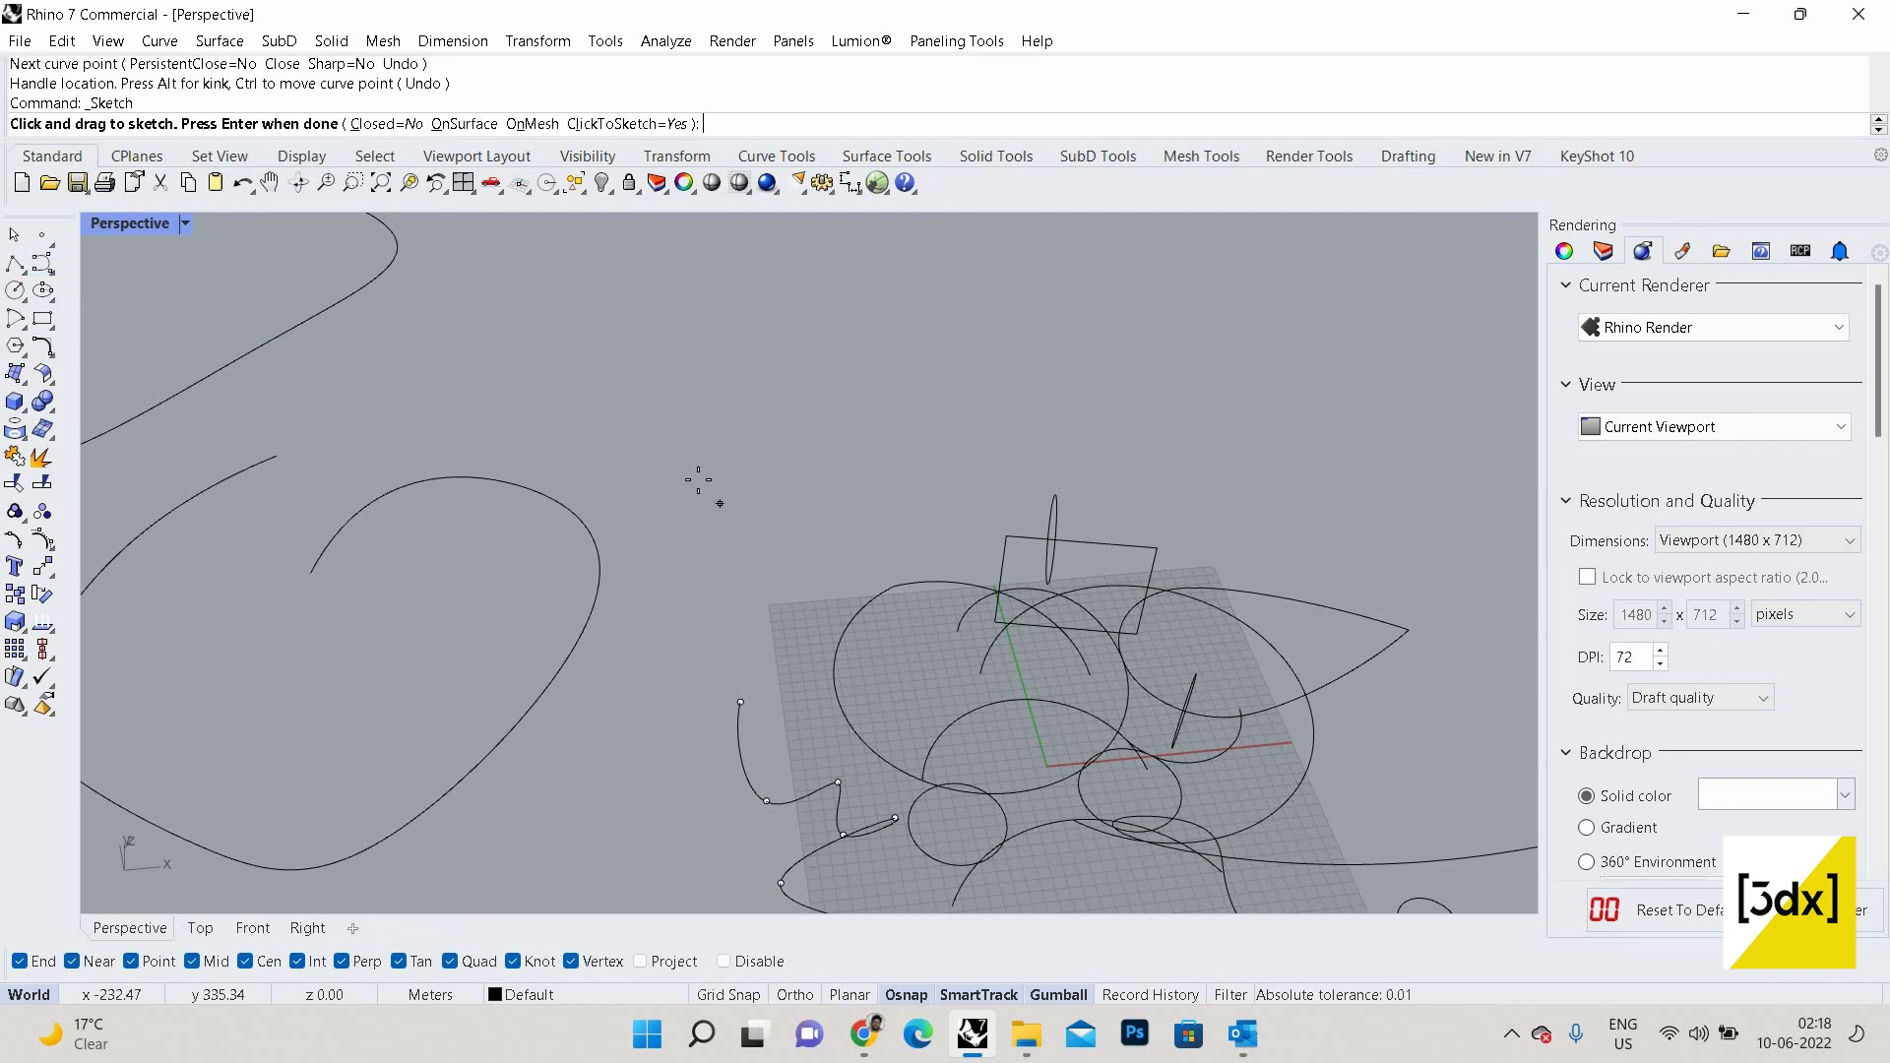
drag(680, 474, 943, 382)
scroll(755, 437, up, 6)
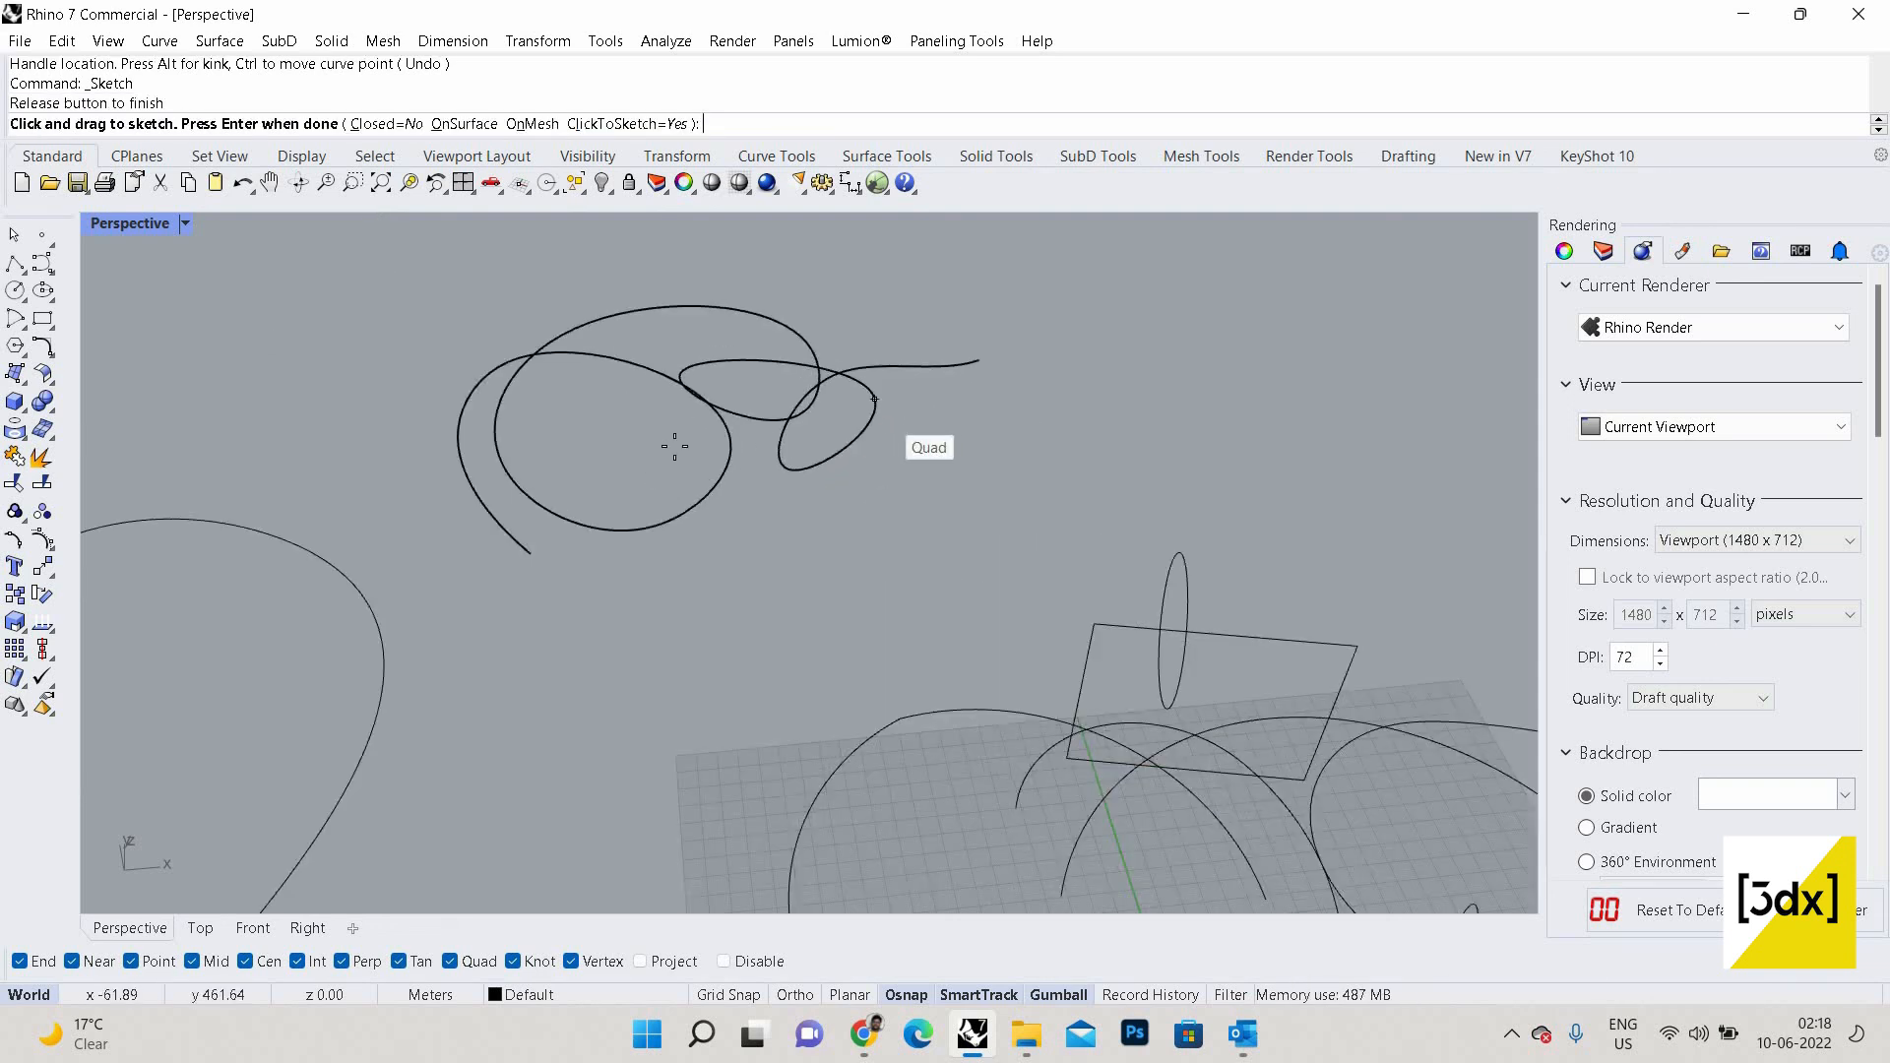
Sketch a second open freehand curve in the empty area in front of the ellipse, looping first and ending in a wavy tail.
scroll(735, 443, down, 6)
scroll(689, 724, down, 5)
scroll(536, 715, up, 3)
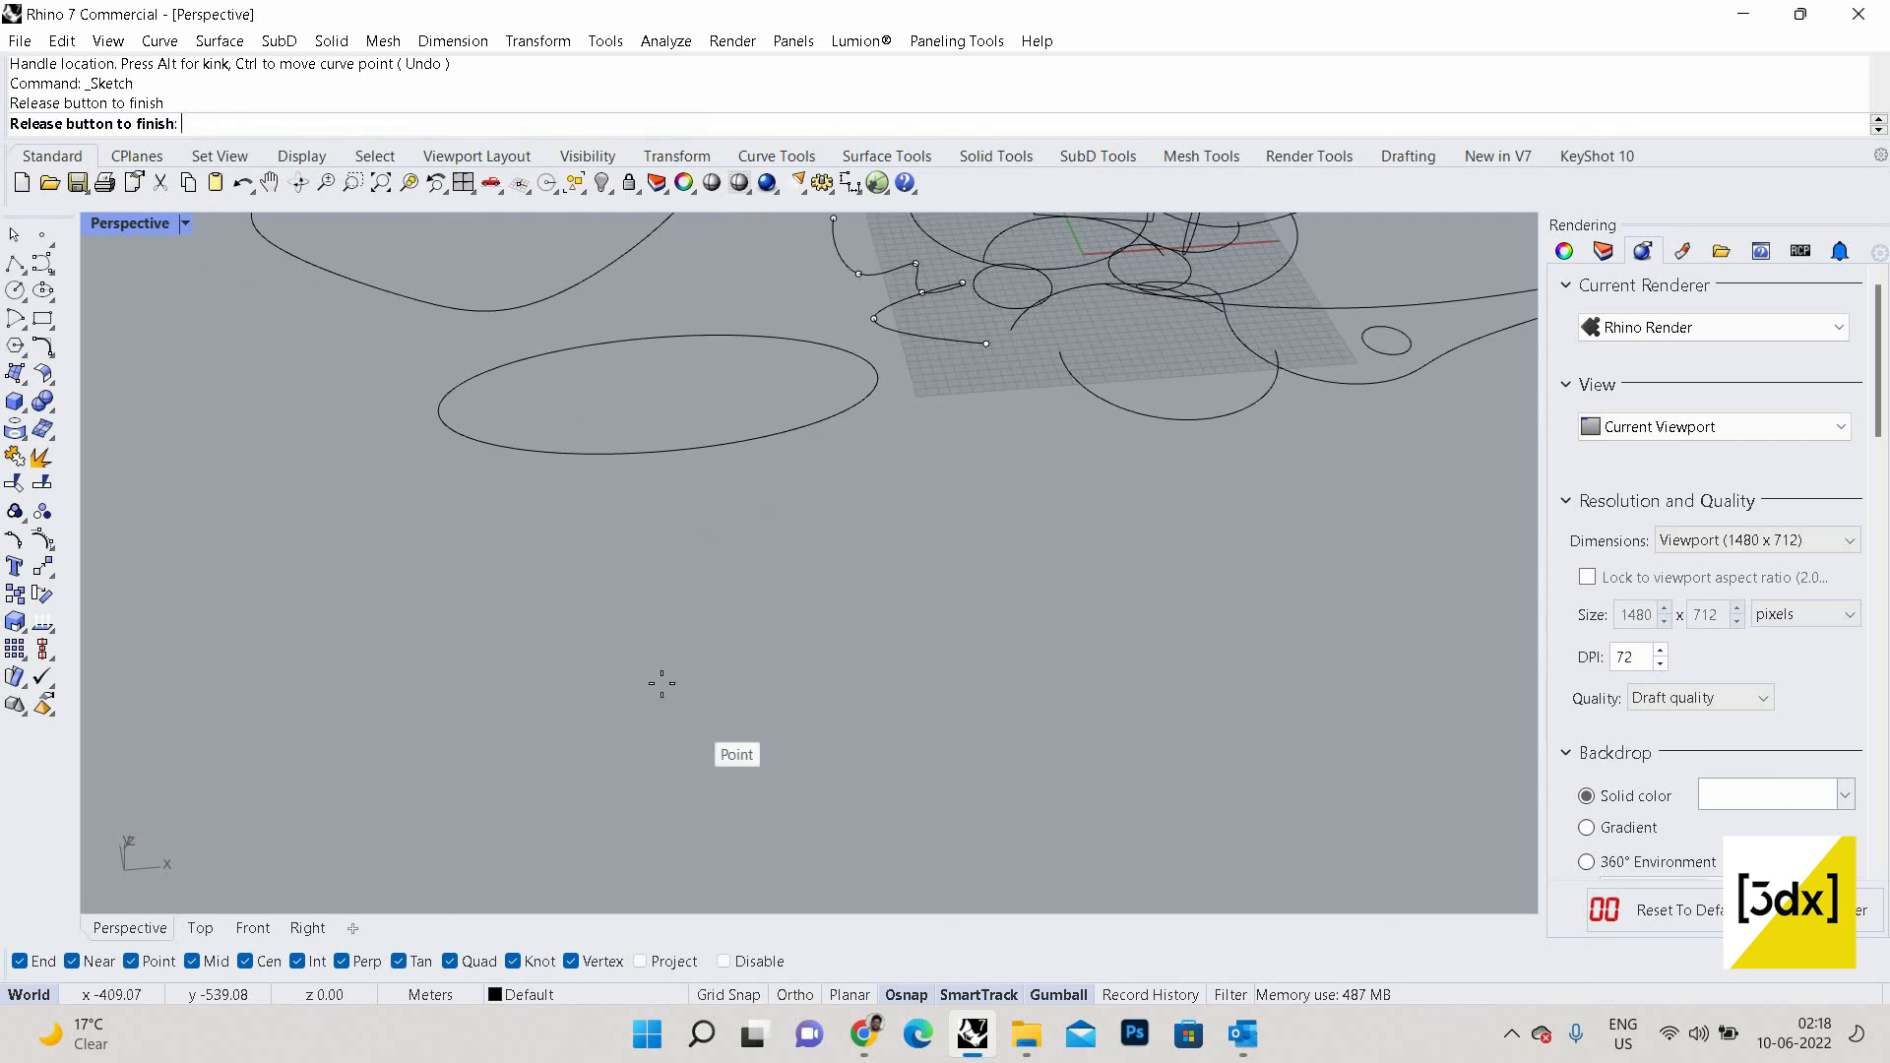
mouse_move(703, 720)
mouse_down()
mouse_move(423, 581)
mouse_move(892, 638)
mouse_move(1147, 615)
mouse_up()
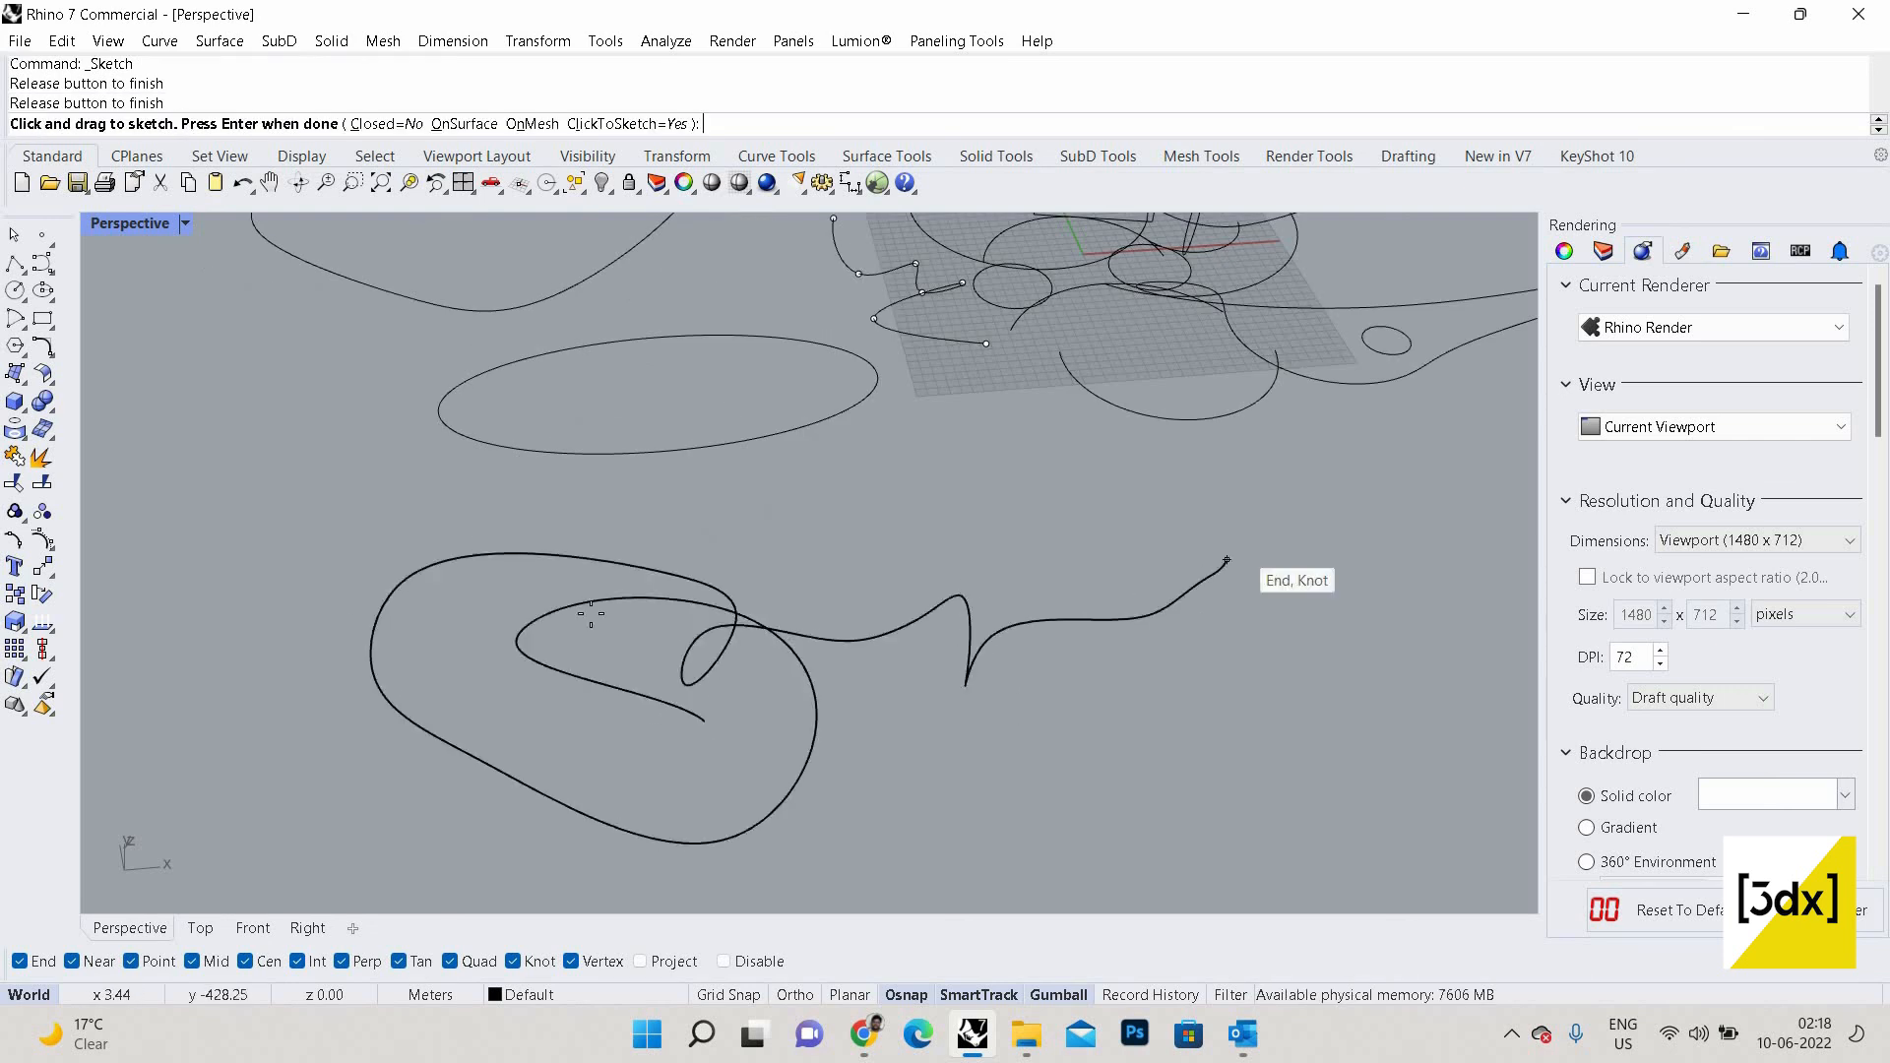
Sketch a third open freehand curve with small loops and a long tail, beside the second sketch in front of the grid.
scroll(1339, 652, down, 3)
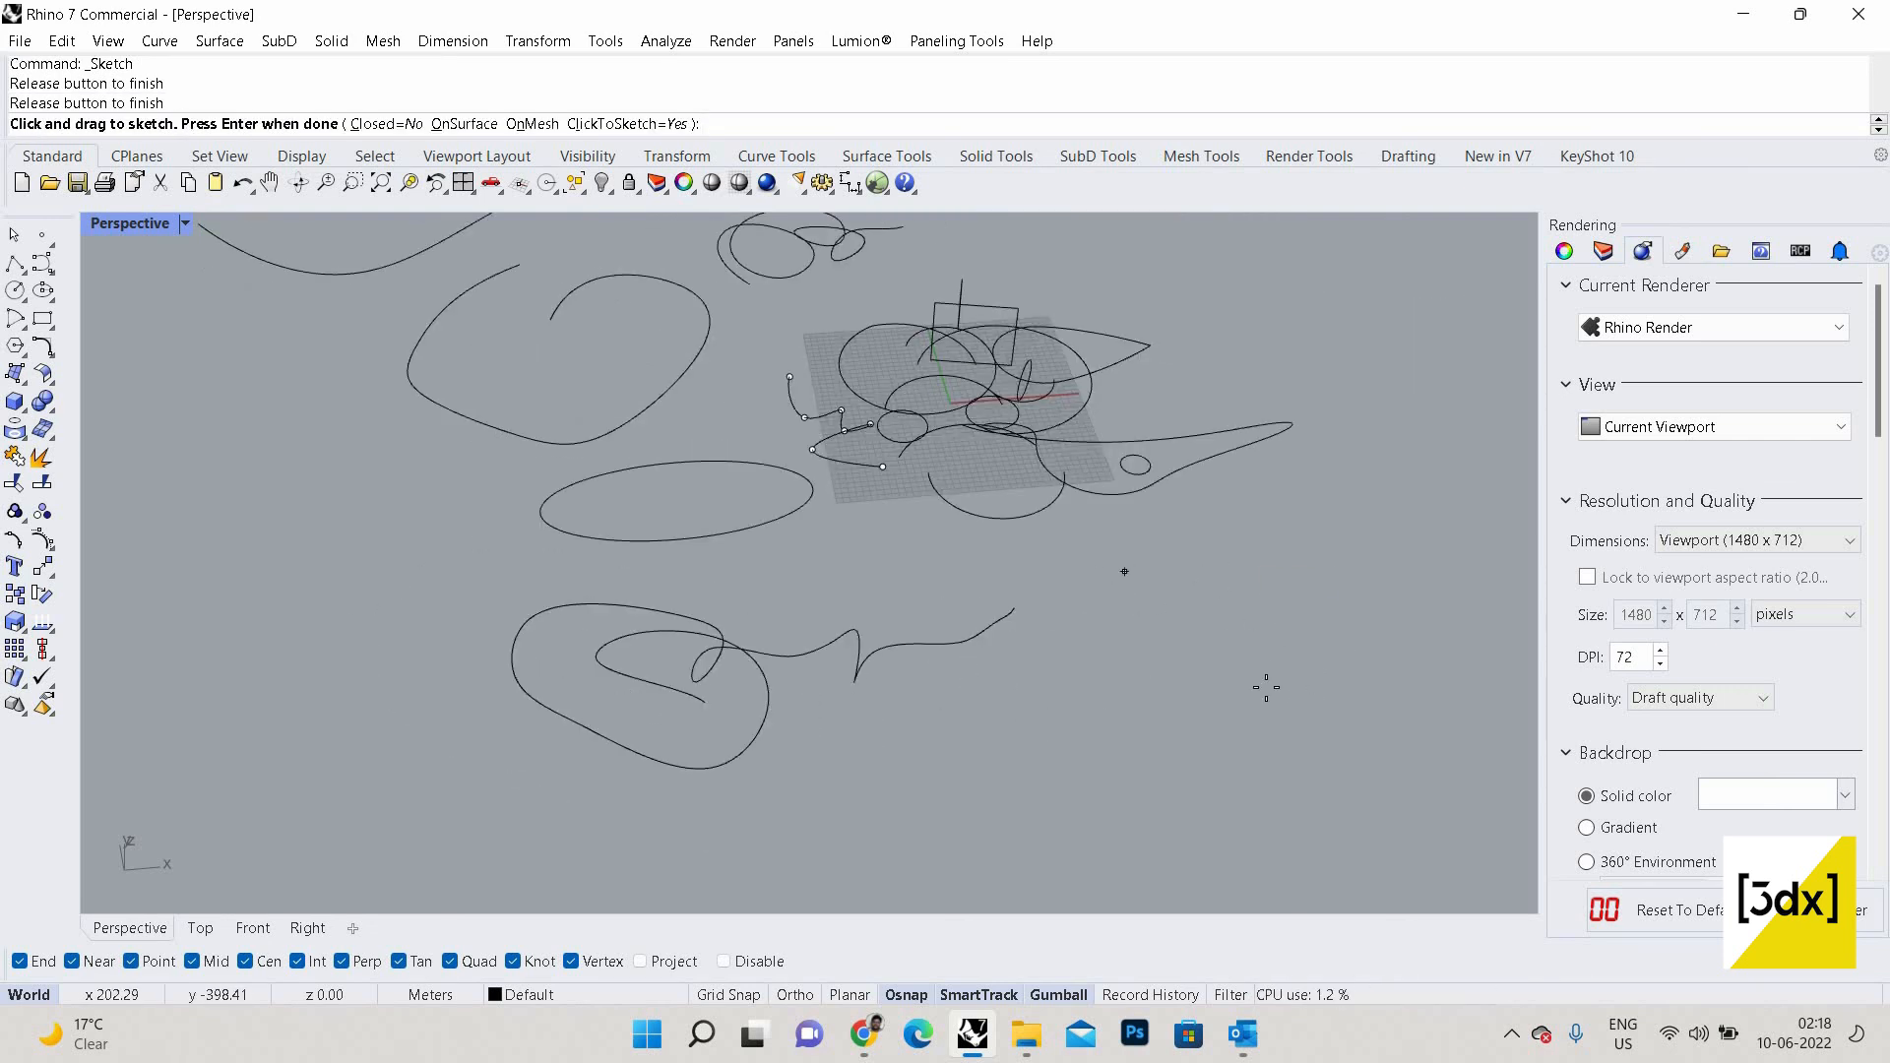
scroll(1266, 688, down, 3)
scroll(1266, 686, up, 3)
mouse_move(1265, 686)
mouse_down()
mouse_move(1207, 476)
mouse_move(1208, 596)
mouse_move(1245, 532)
mouse_move(1148, 683)
mouse_move(759, 704)
mouse_up()
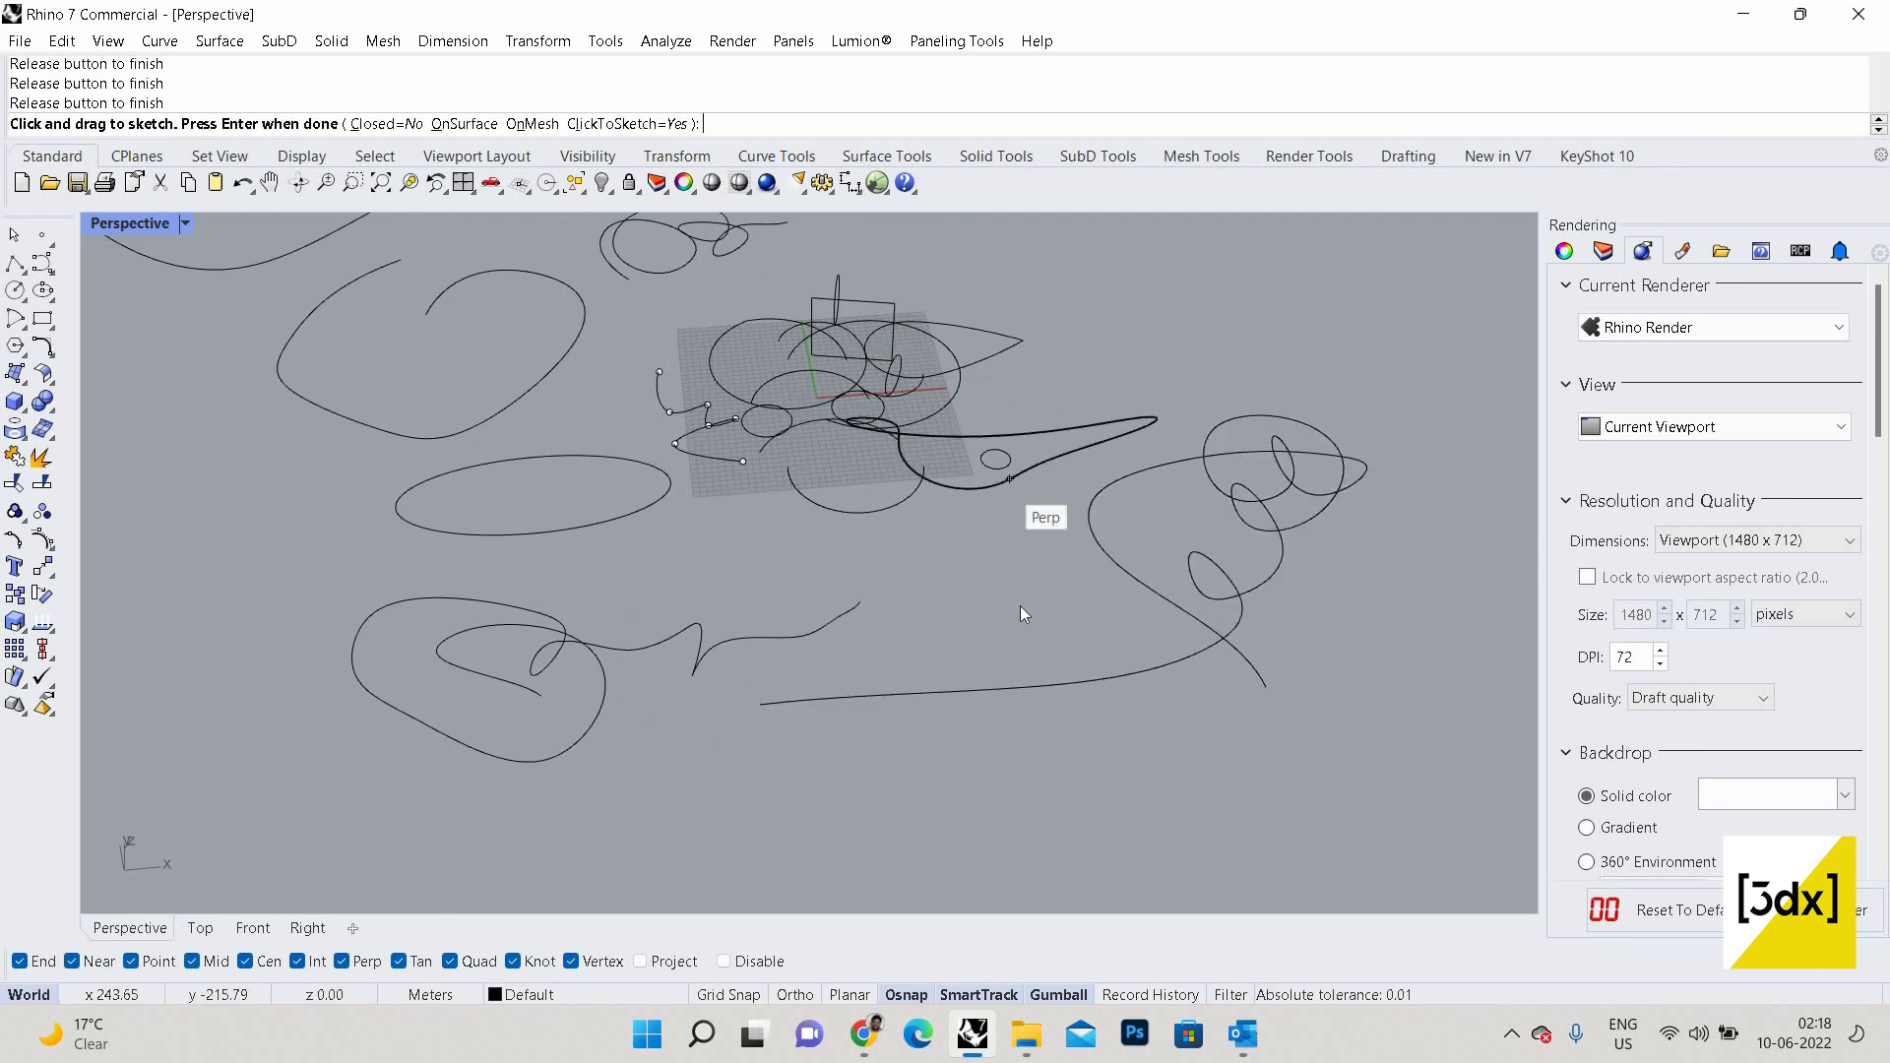
Sketch a freehand curve with Closed set to Yes in the empty area in front of the open sketches, ending in a narrow crossing loop.
key(Return)
key(Return)
click(414, 126)
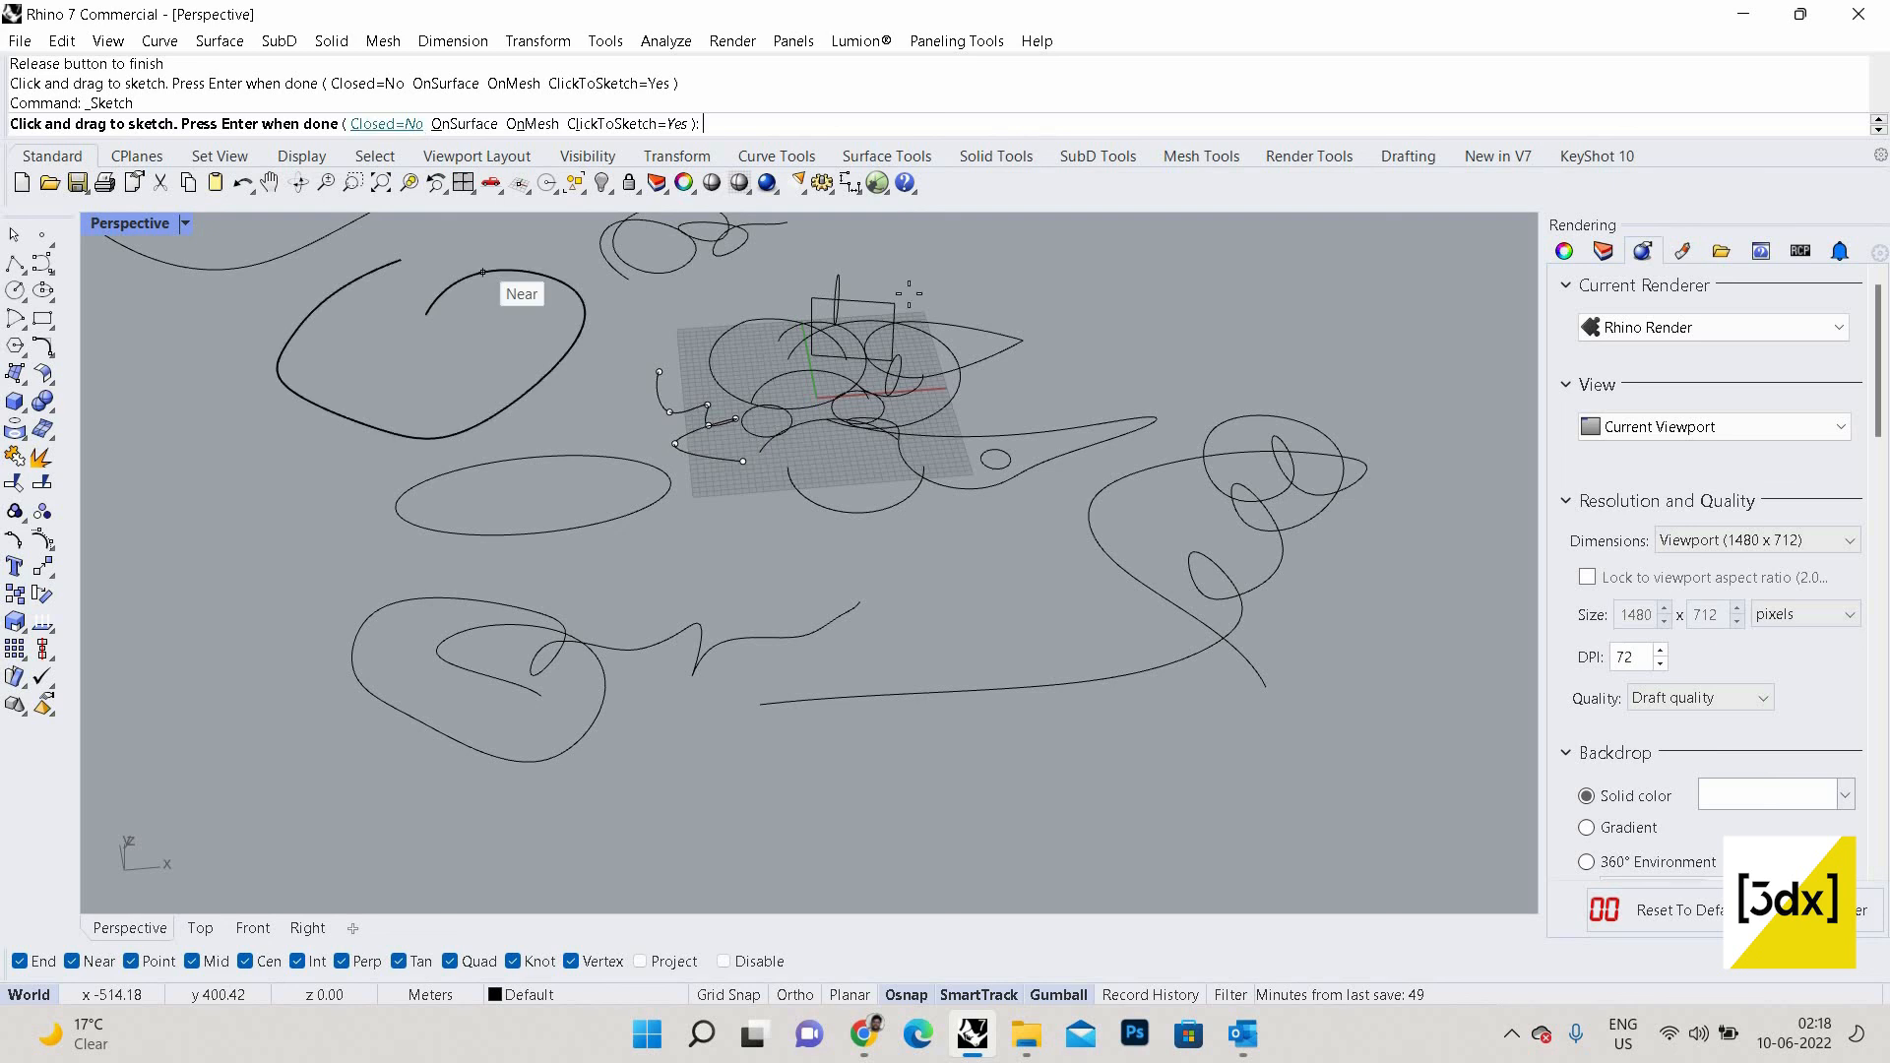
scroll(984, 590, down, 3)
drag(1156, 613, 1169, 605)
scroll(1169, 605, up, 3)
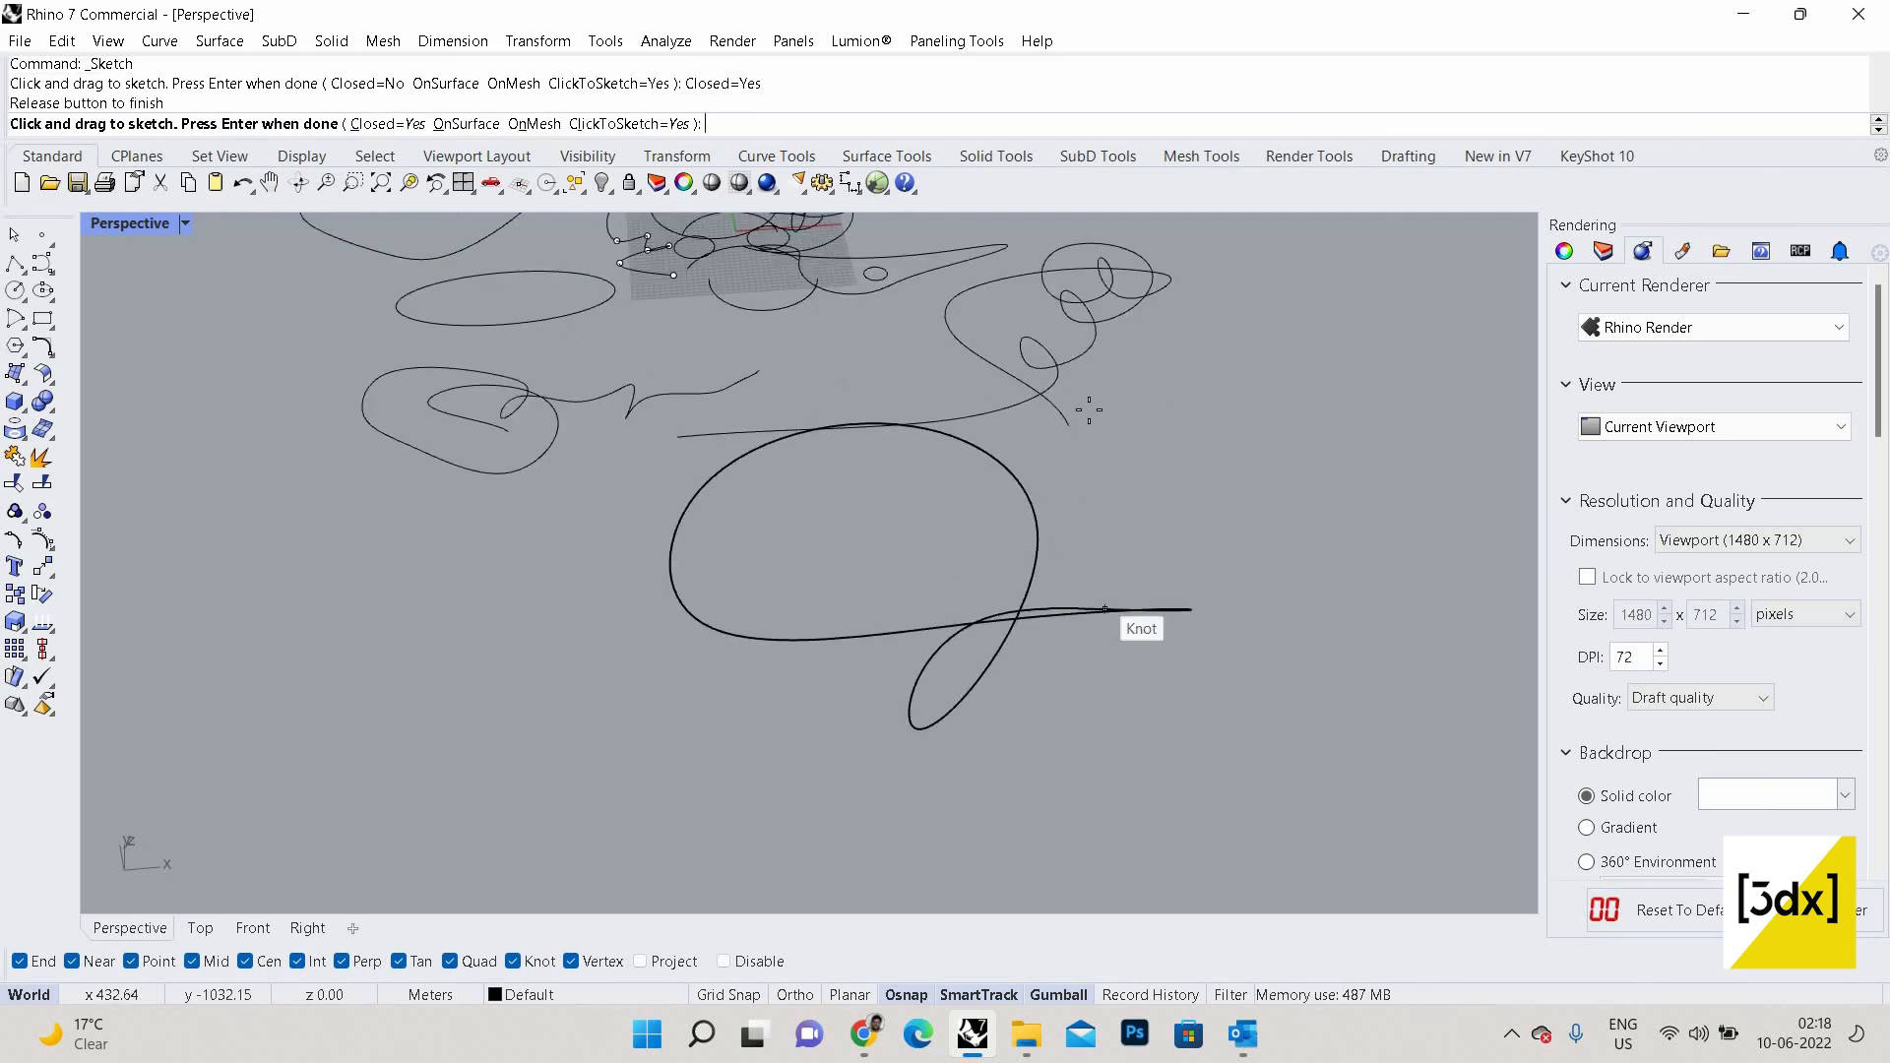
scroll(1122, 532, down, 4)
scroll(926, 501, up, 3)
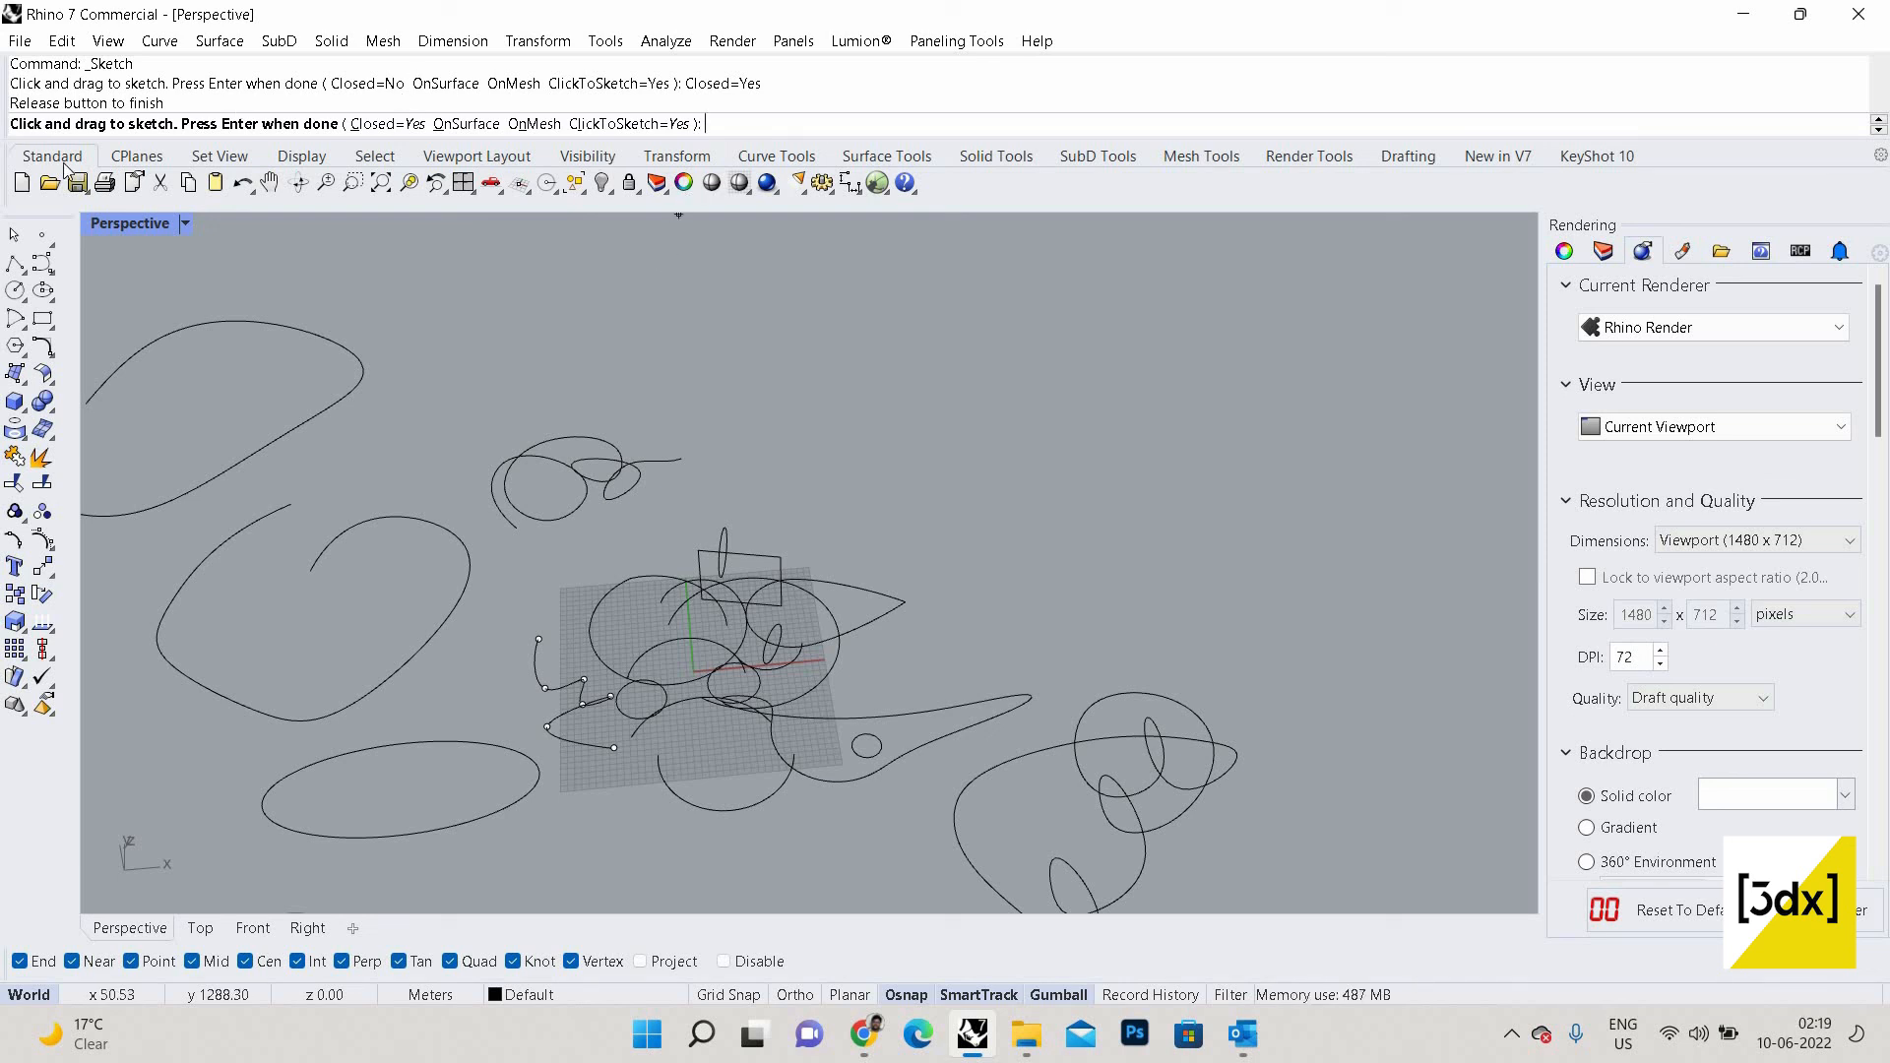
Draw an open zigzag polyline with seven segments in the empty area behind and beside the grid.
click(48, 268)
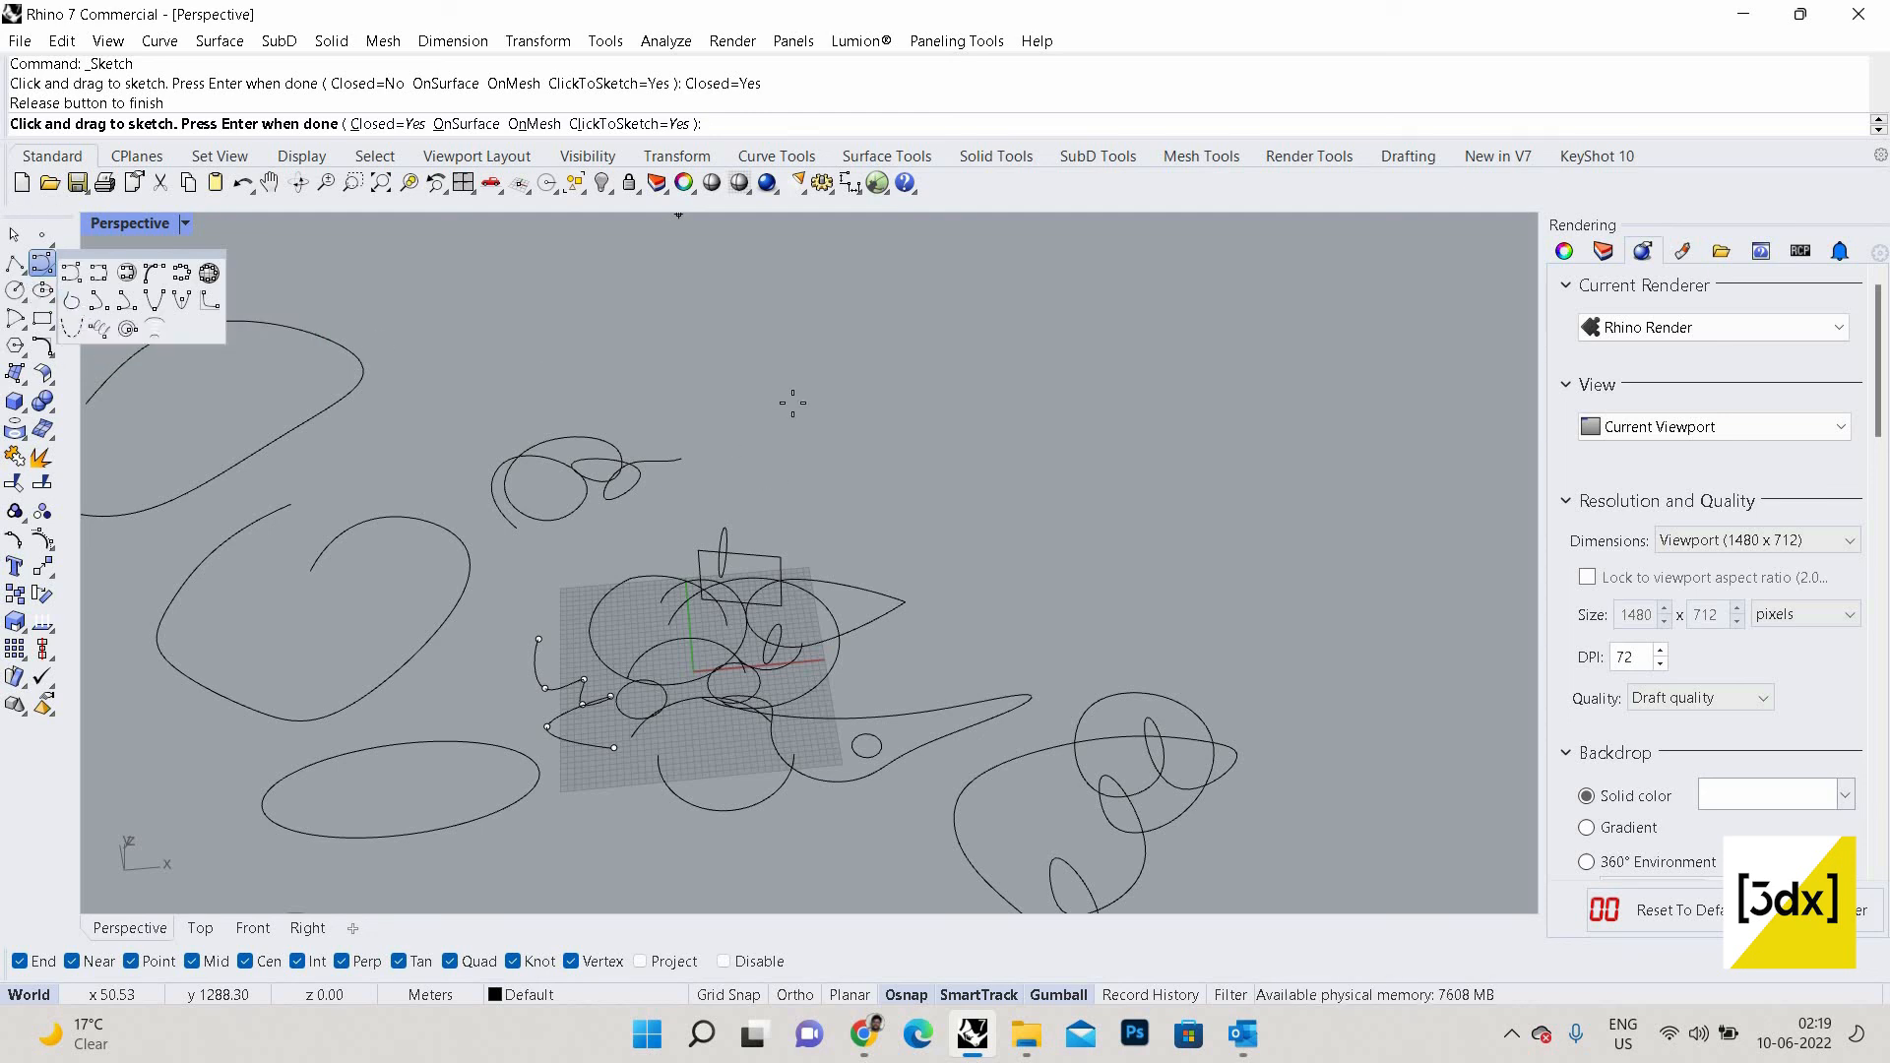
click(15, 263)
click(792, 402)
click(1030, 457)
click(1066, 444)
click(1089, 563)
click(1158, 600)
click(1379, 638)
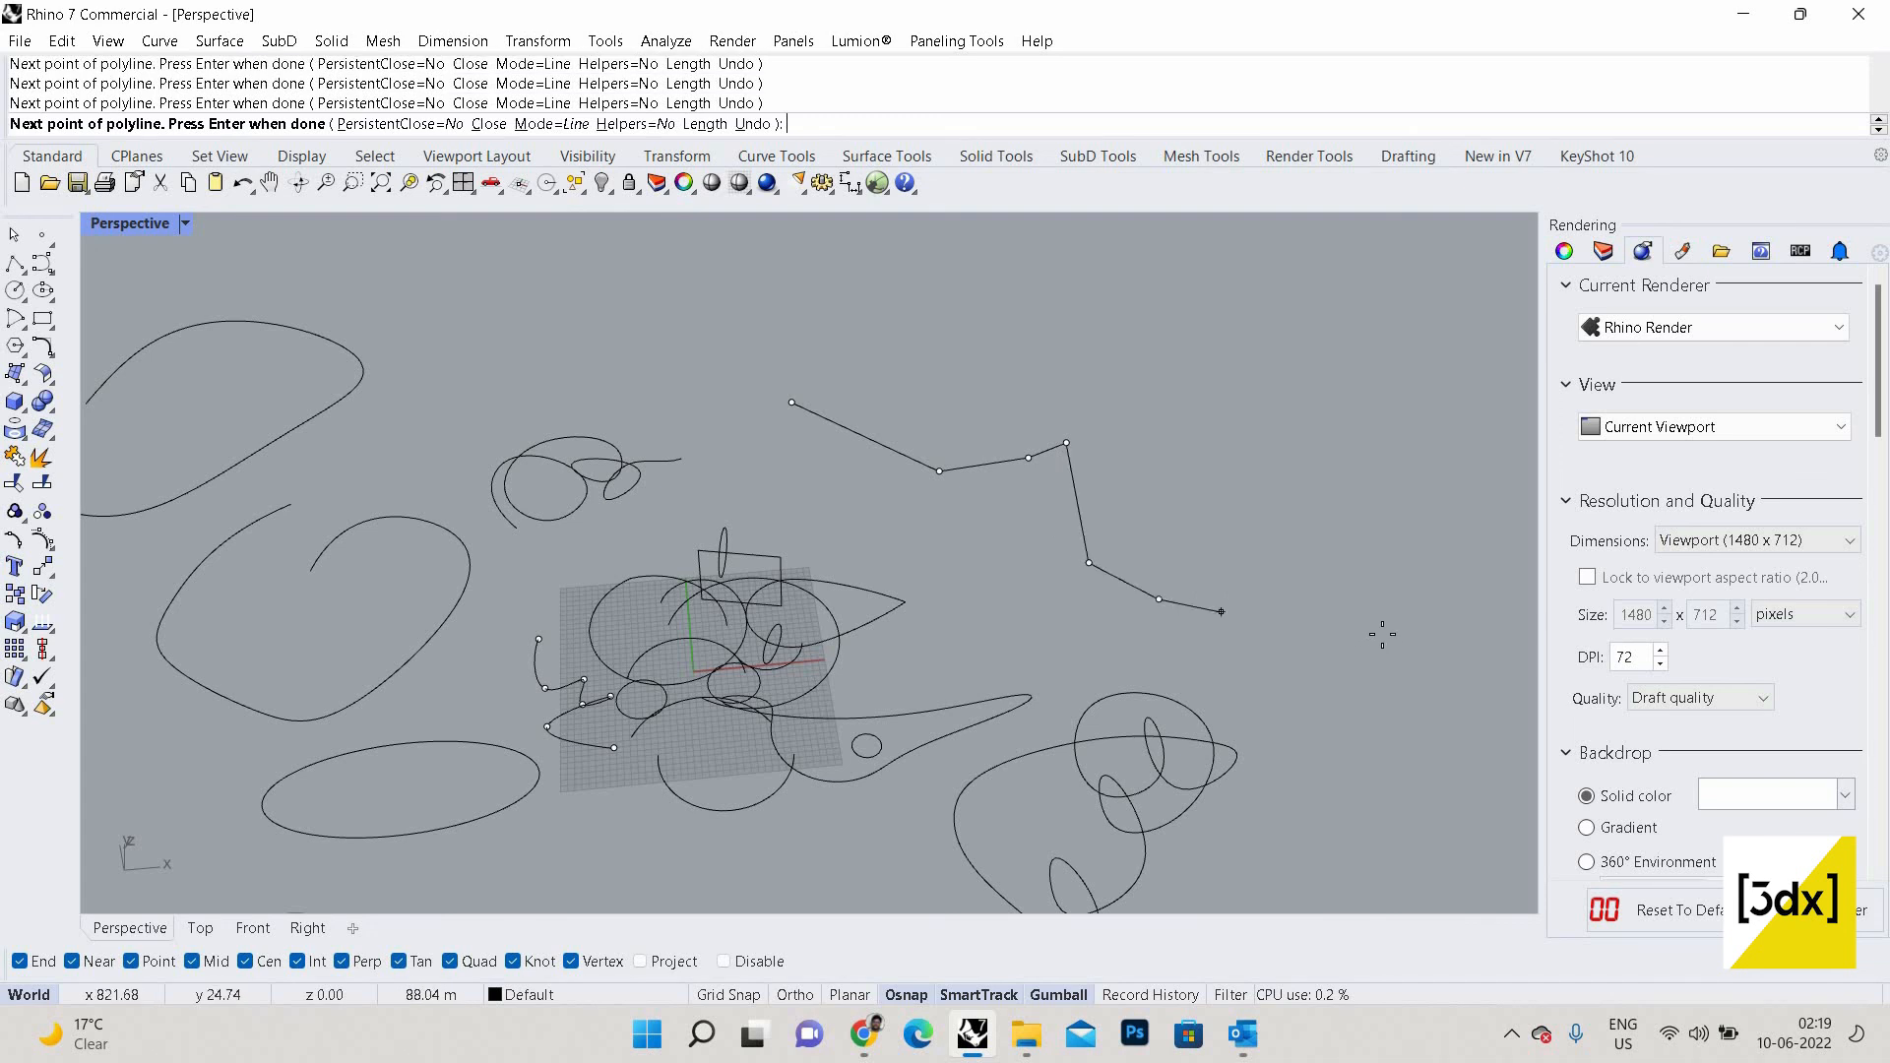
key(Return)
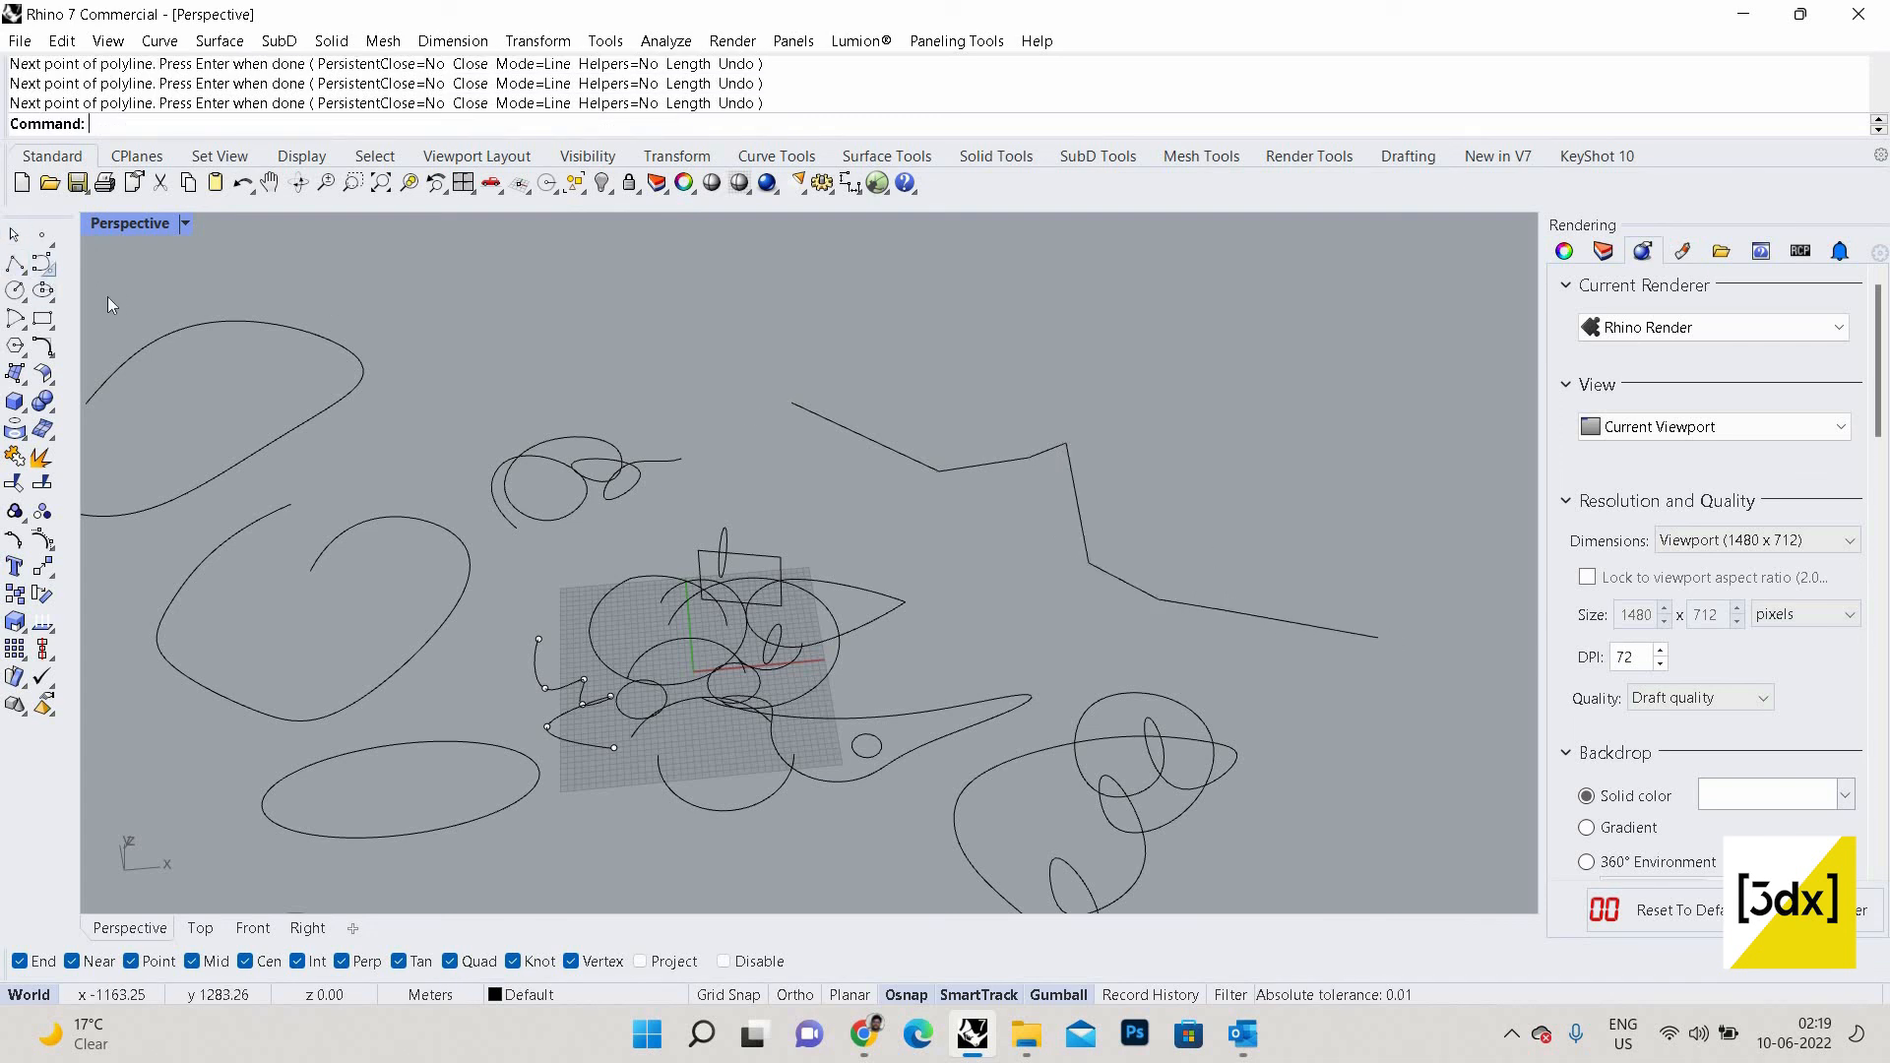
Build a degree 3 control point curve from the zigzag polyline with DeleteInput=No, and check its control points against the polyline.
click(43, 266)
right_click(86, 304)
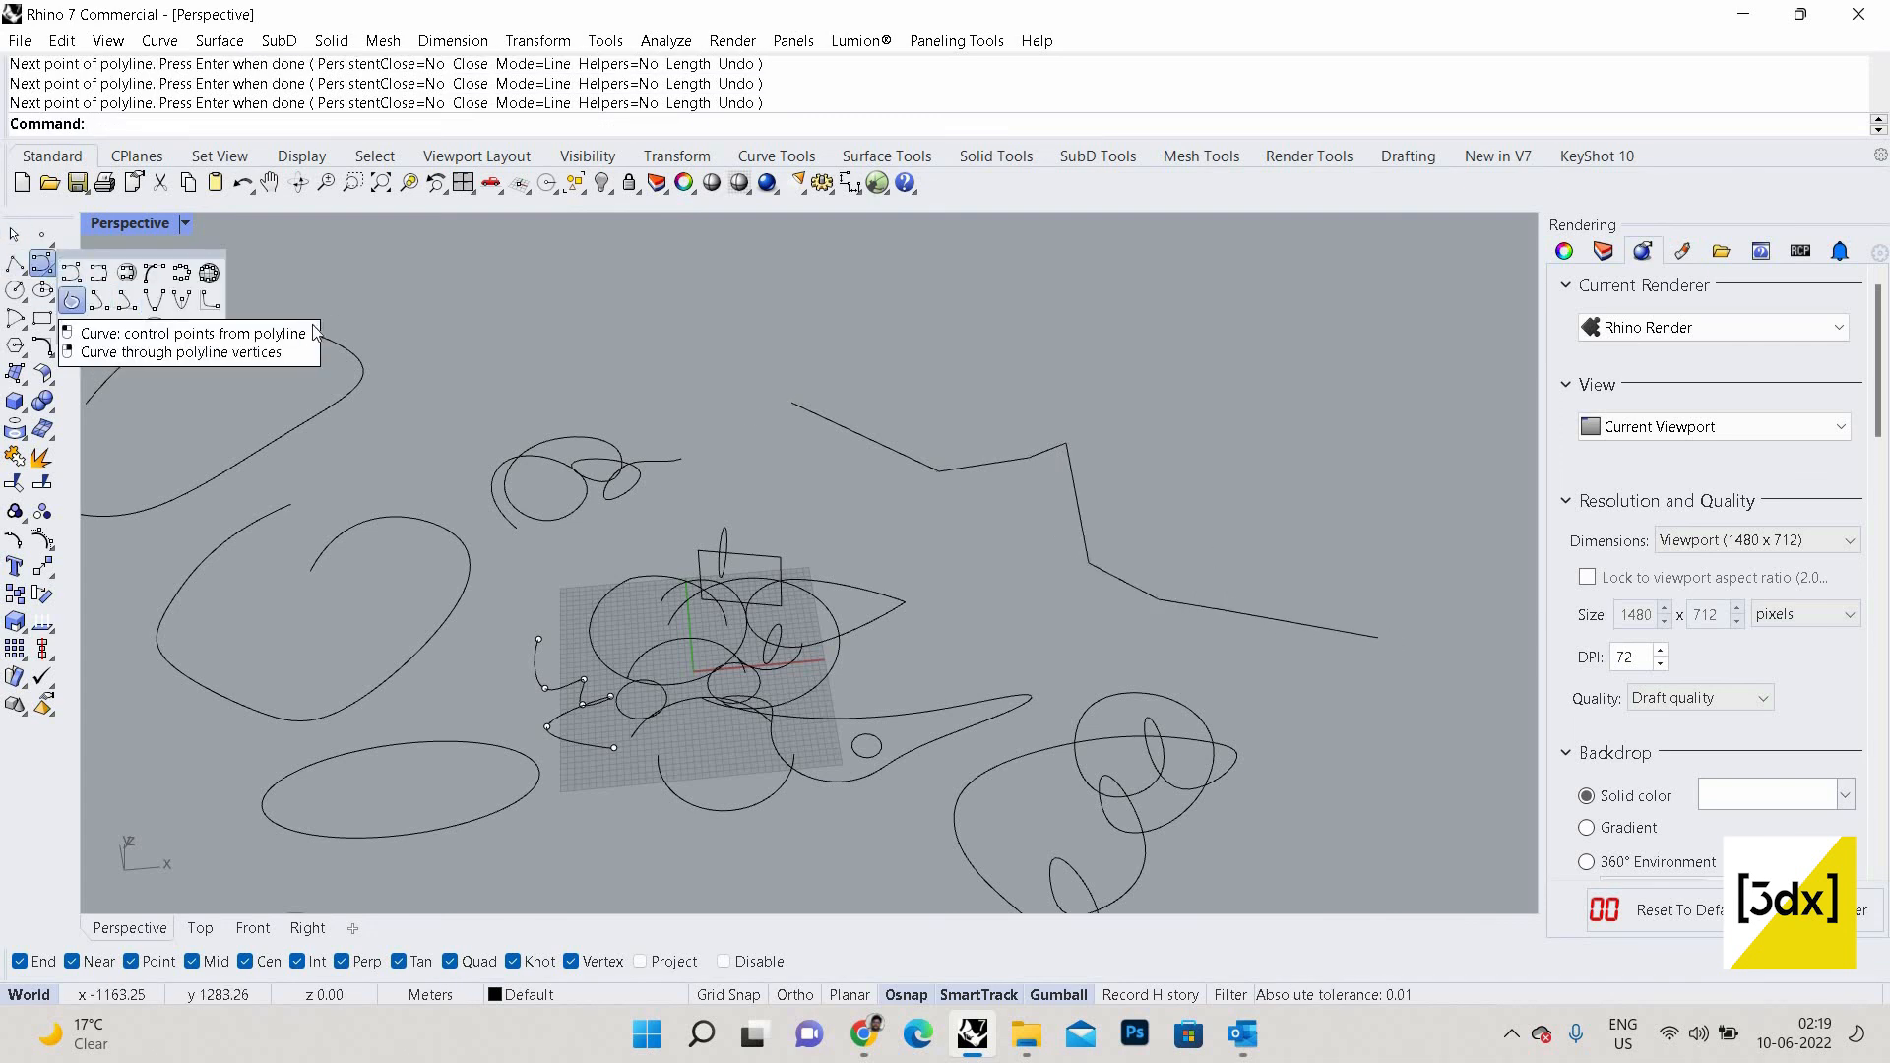
click(989, 465)
key(Return)
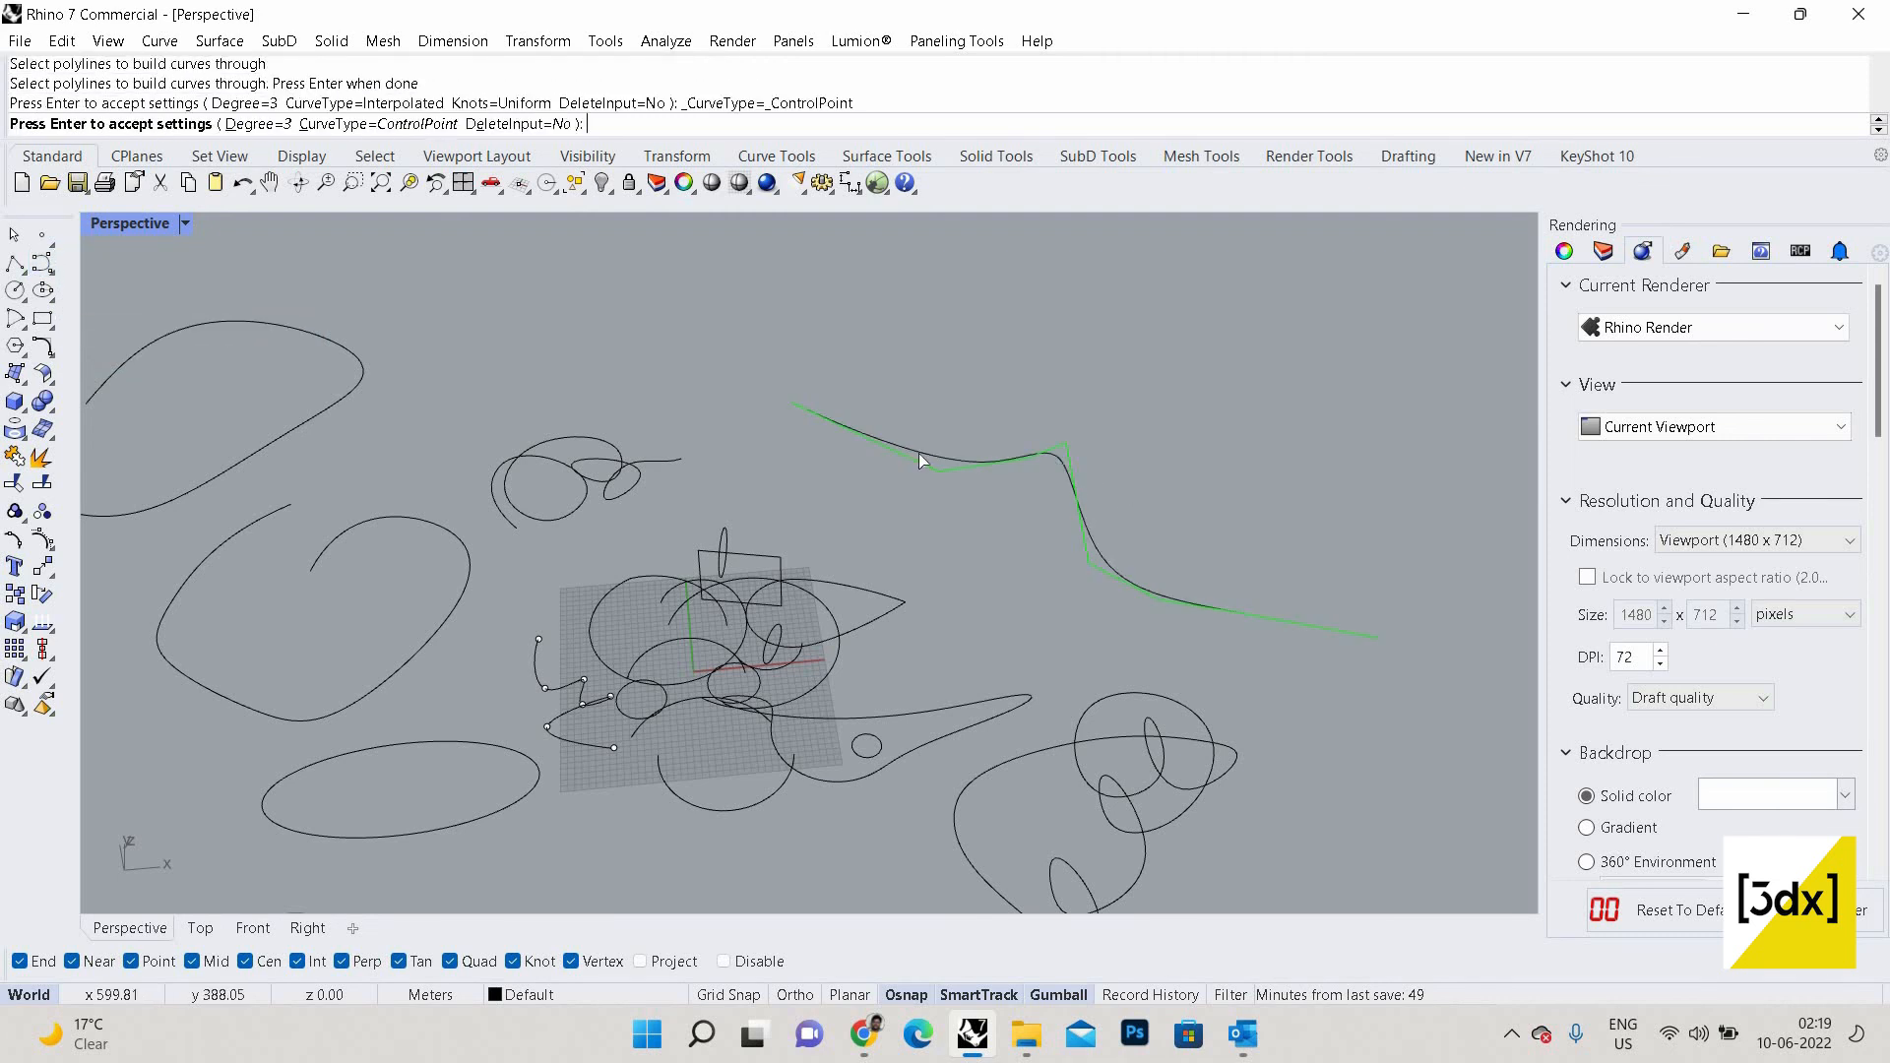
scroll(989, 468, down, 3)
key(Return)
scroll(931, 575, up, 6)
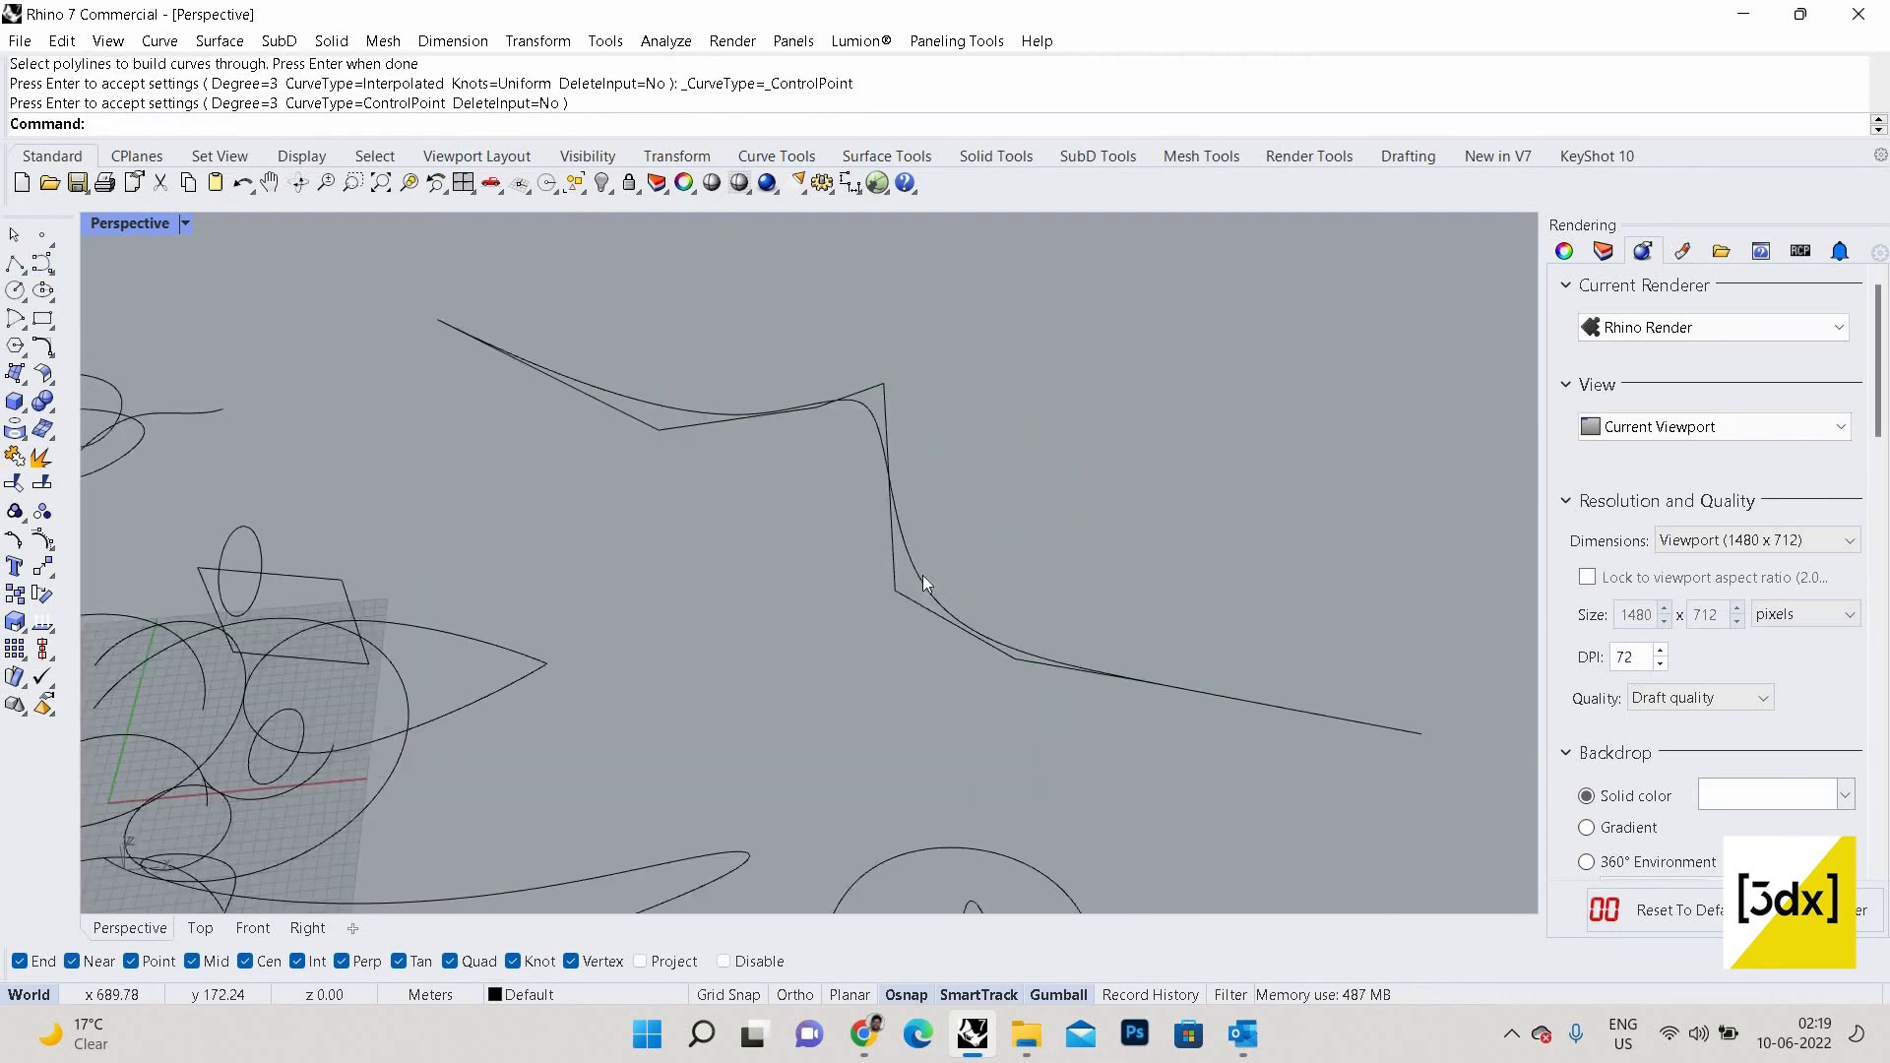
click(635, 399)
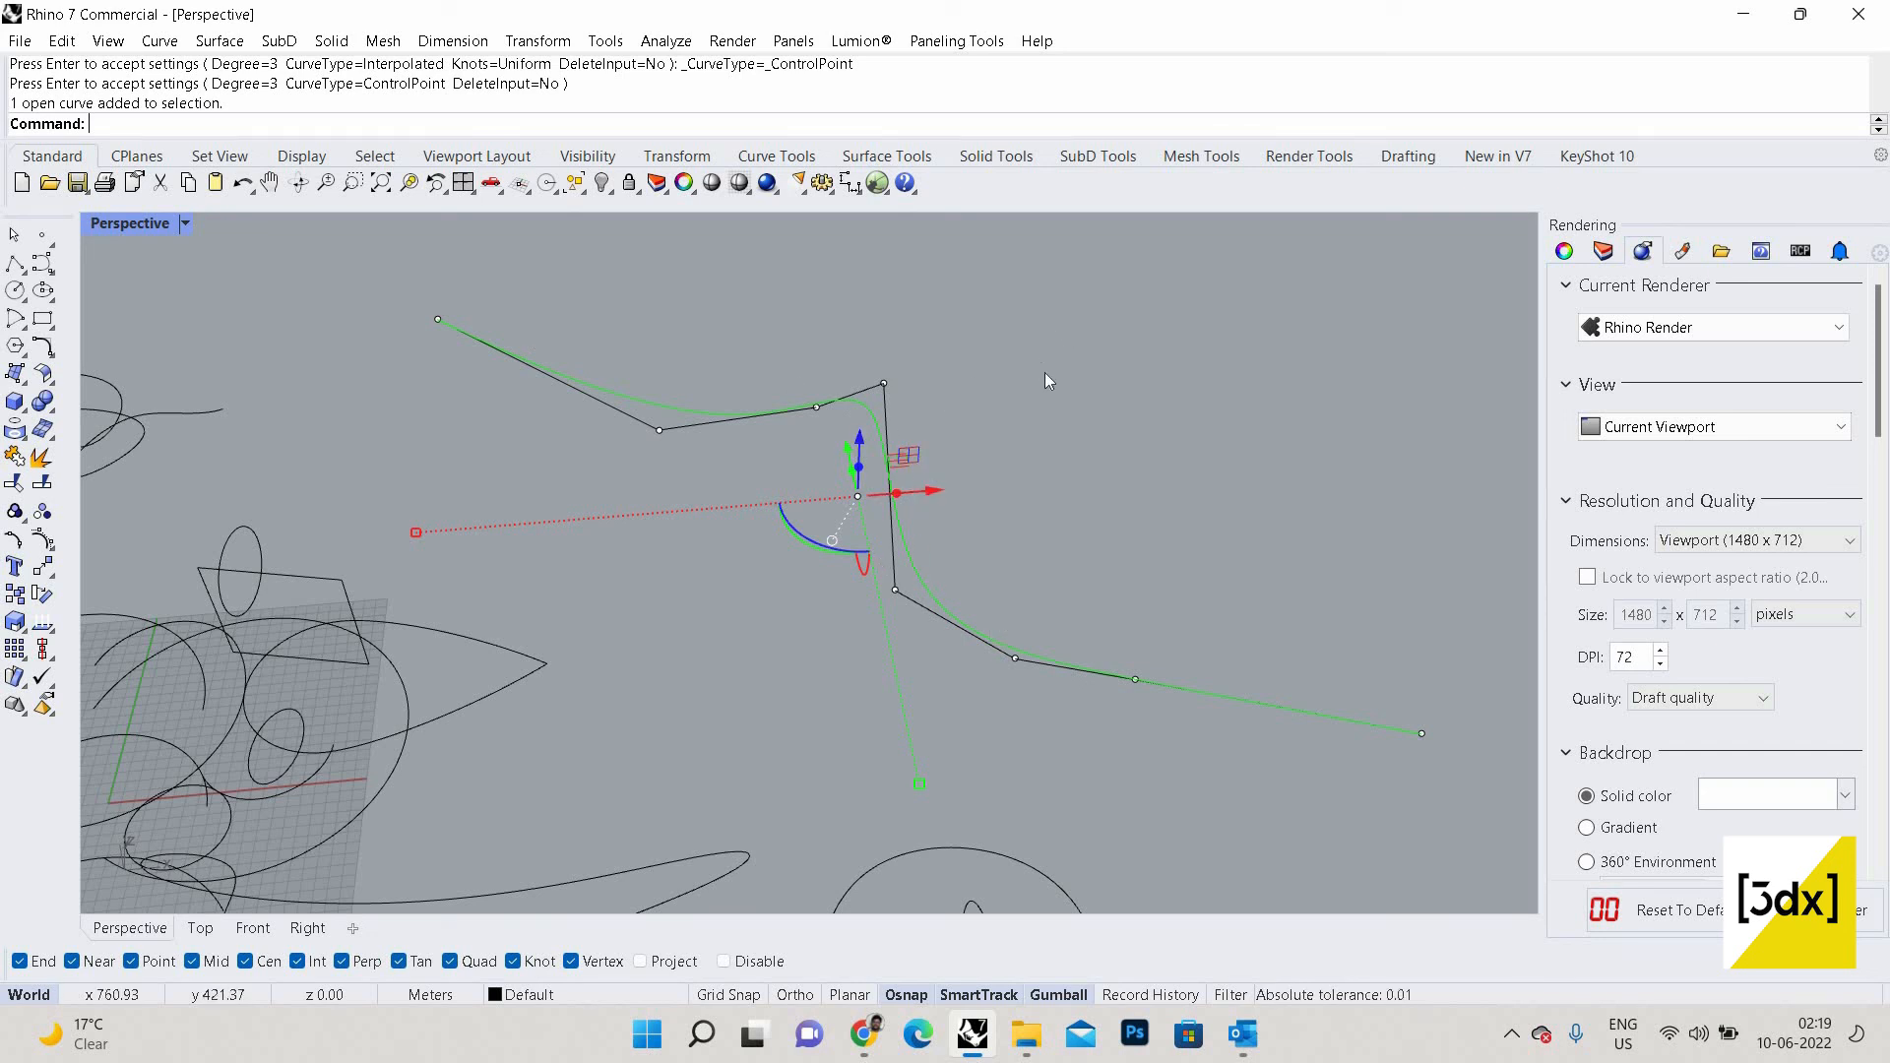
key(Escape)
Try building another curve from the same polyline, bringing up the CurveType choice between ControlPoint and Interpolated.
key(Return)
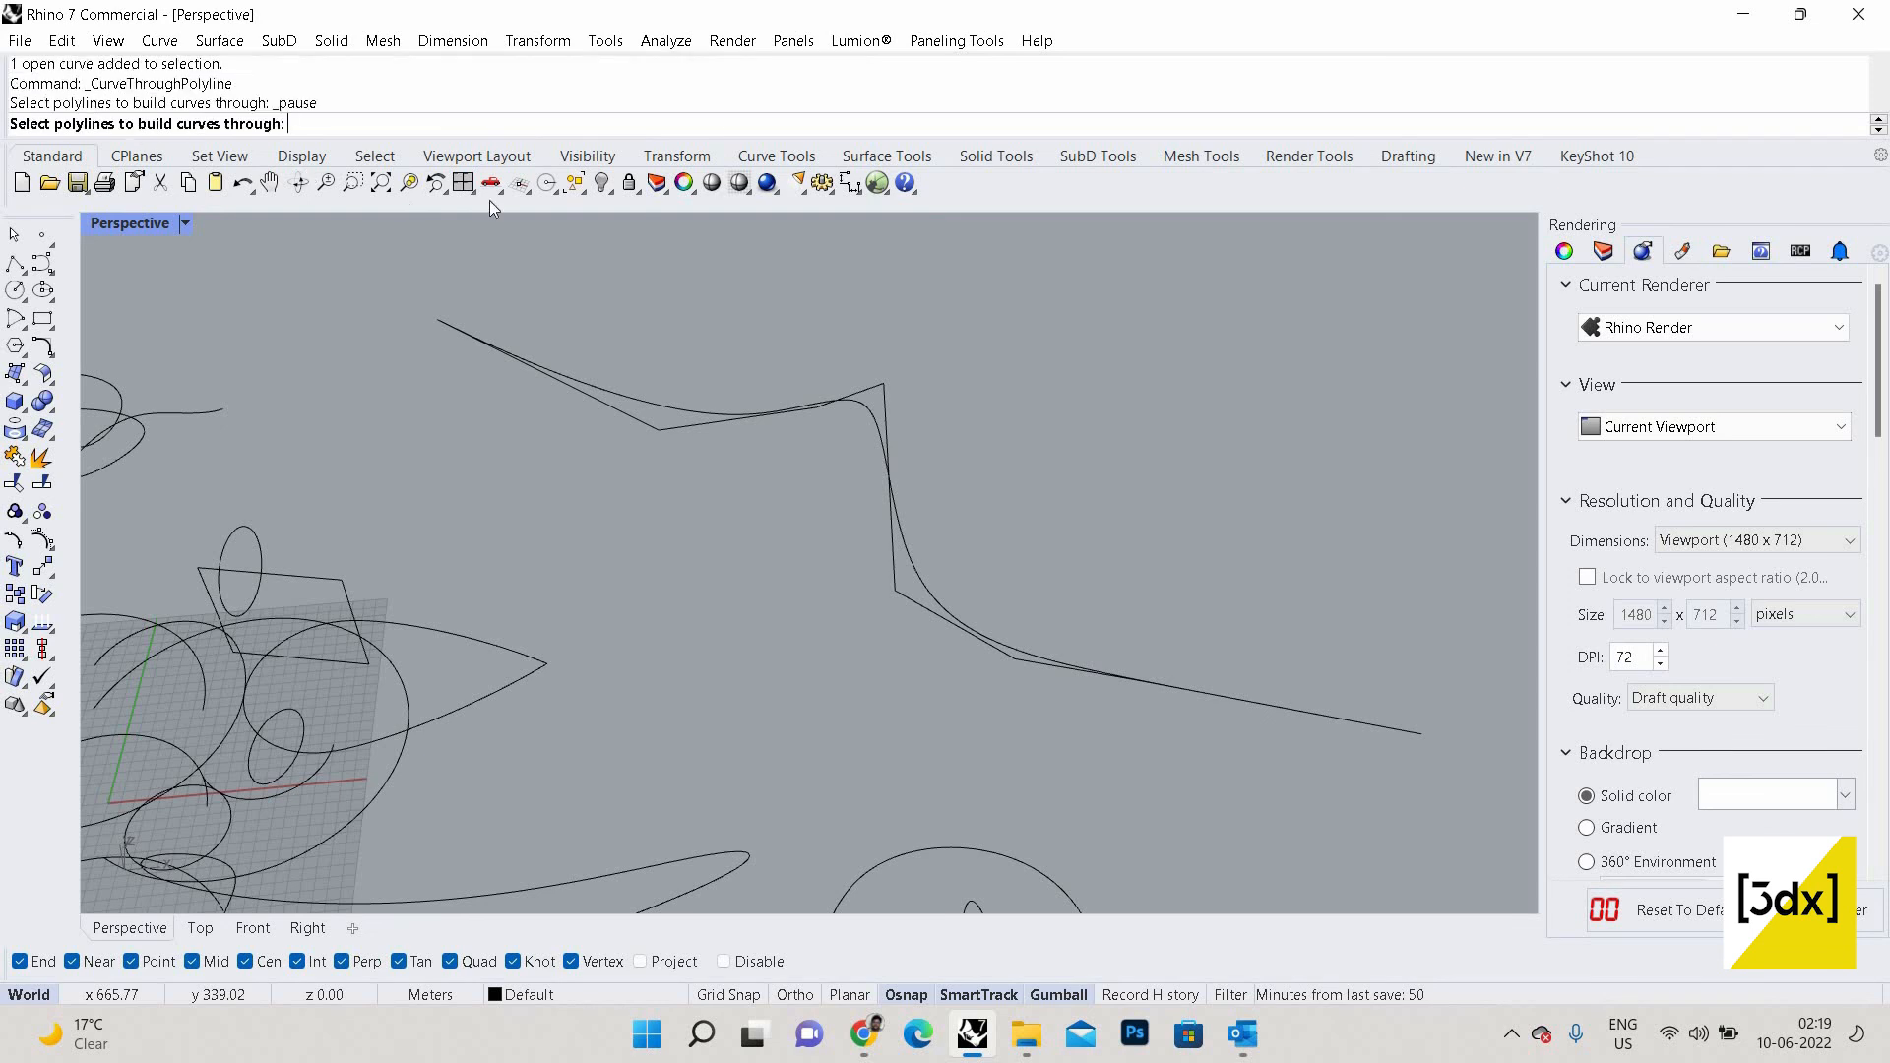
click(888, 382)
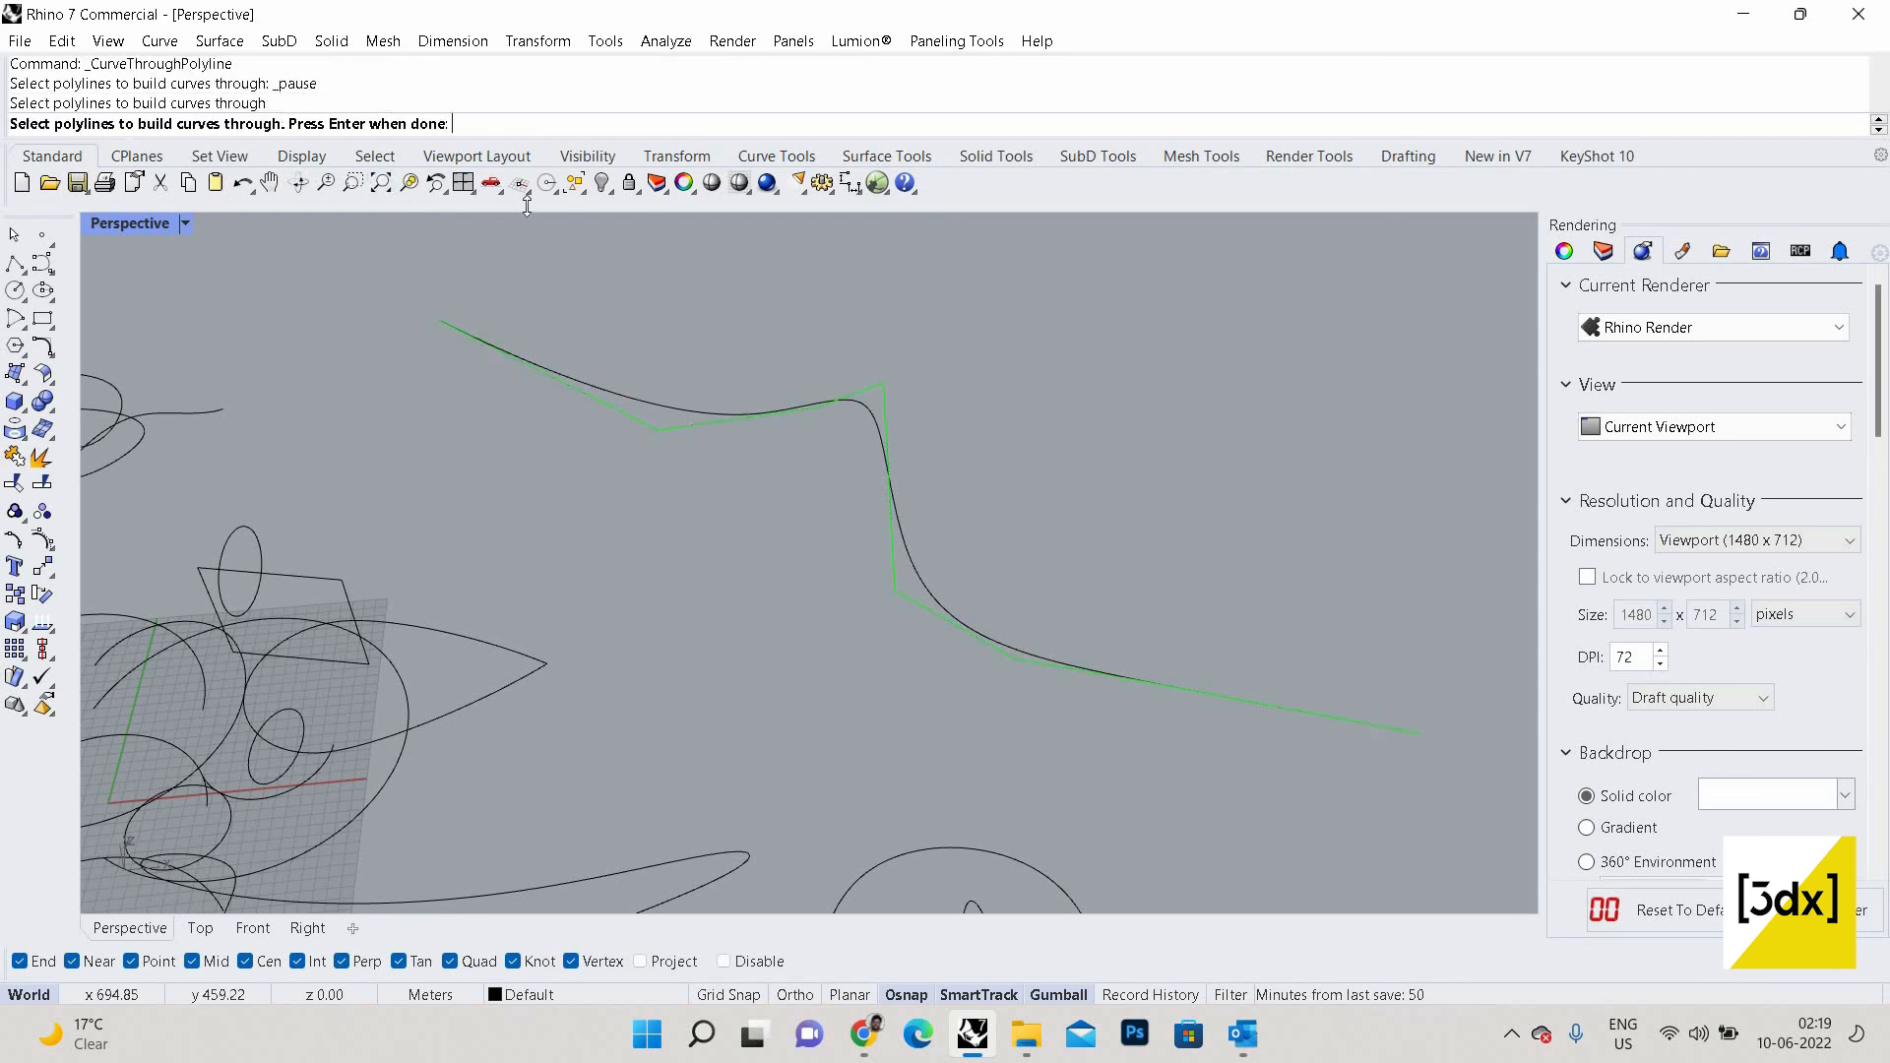
key(Return)
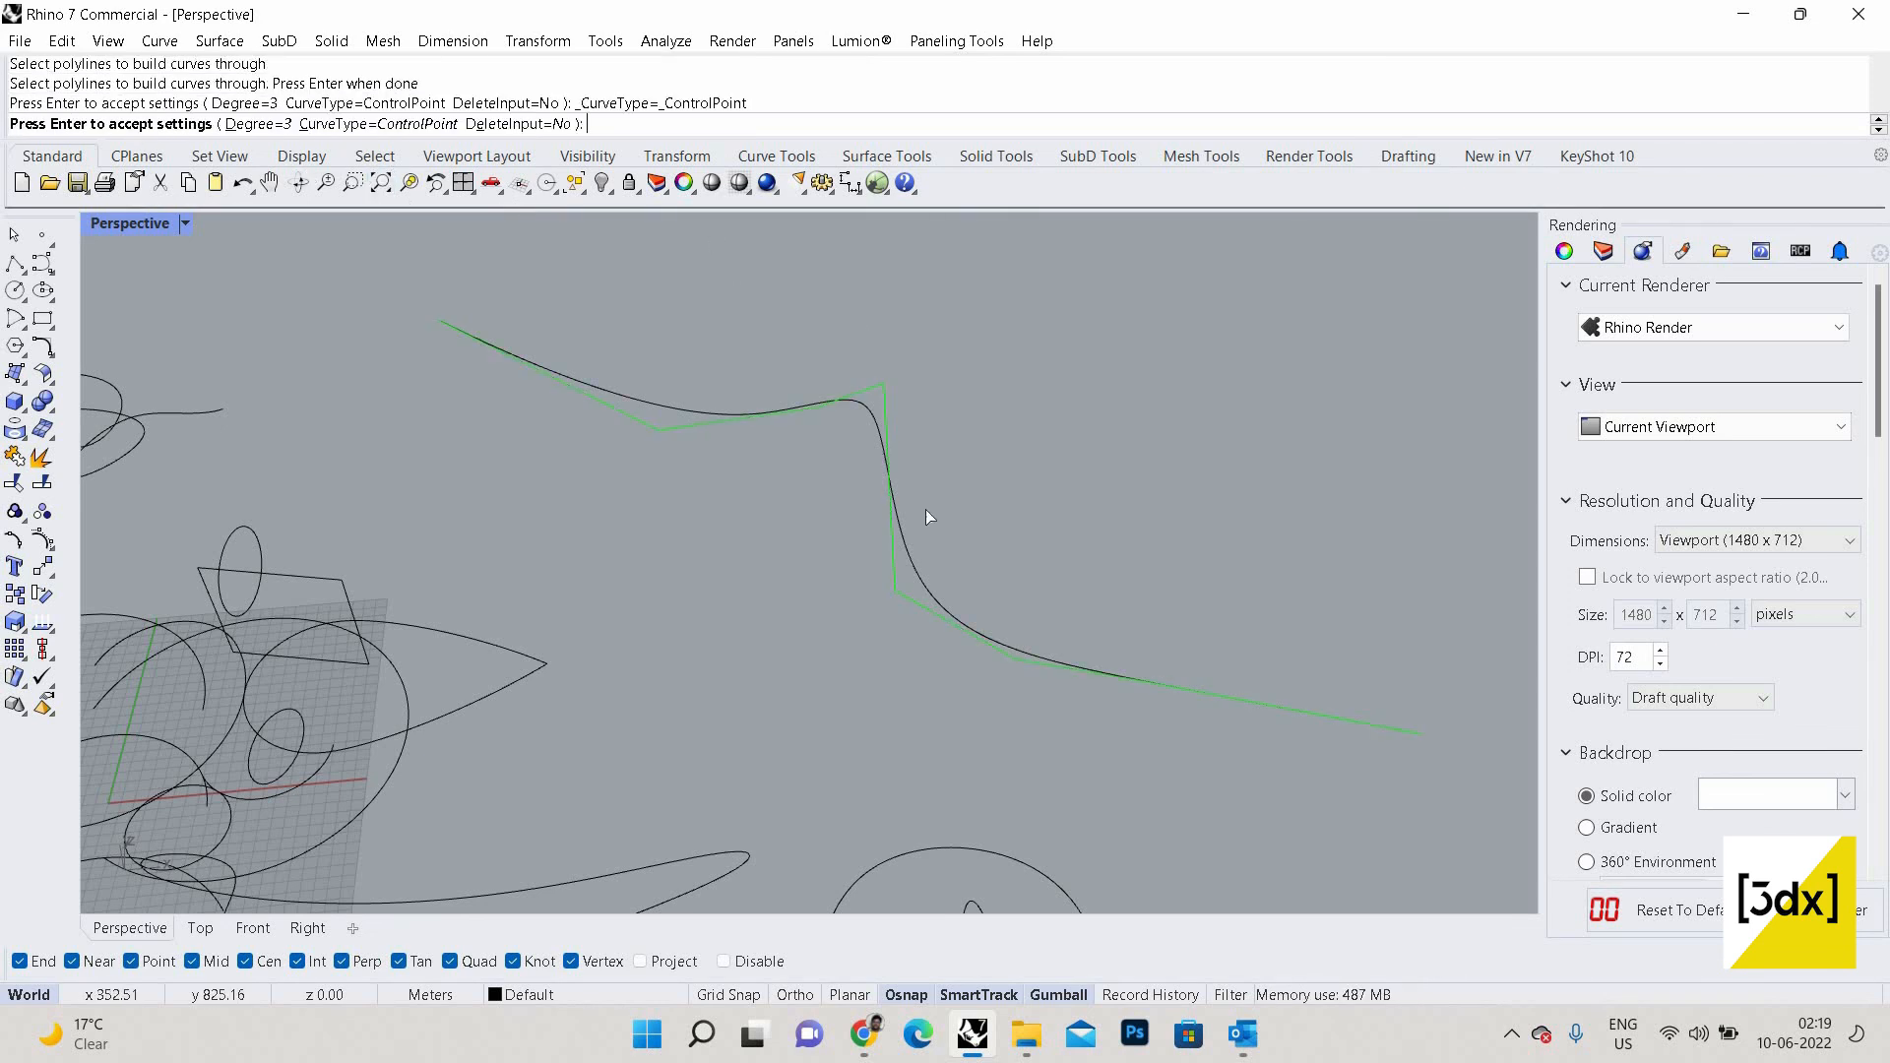
click(356, 125)
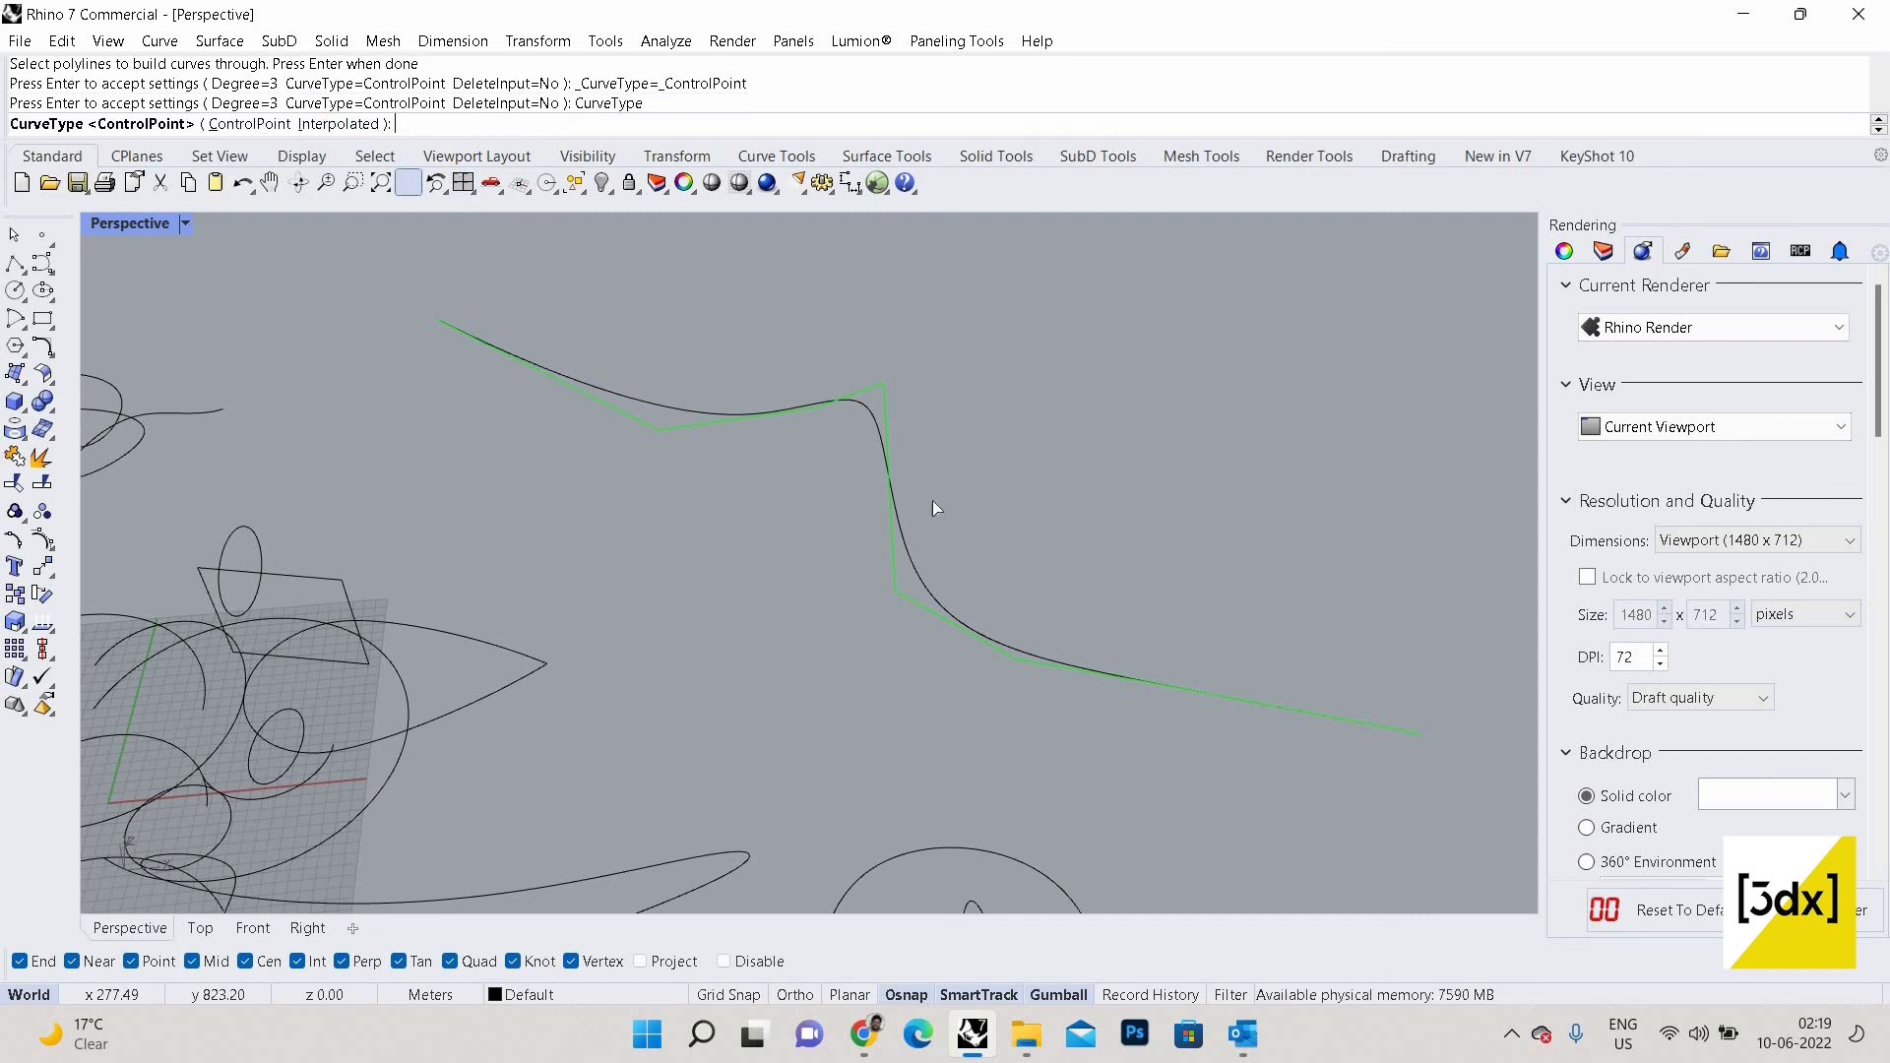
key(Return)
Select the smooth curve built from the polyline and move it along the X axis, well clear of the polyline.
scroll(986, 468, down, 5)
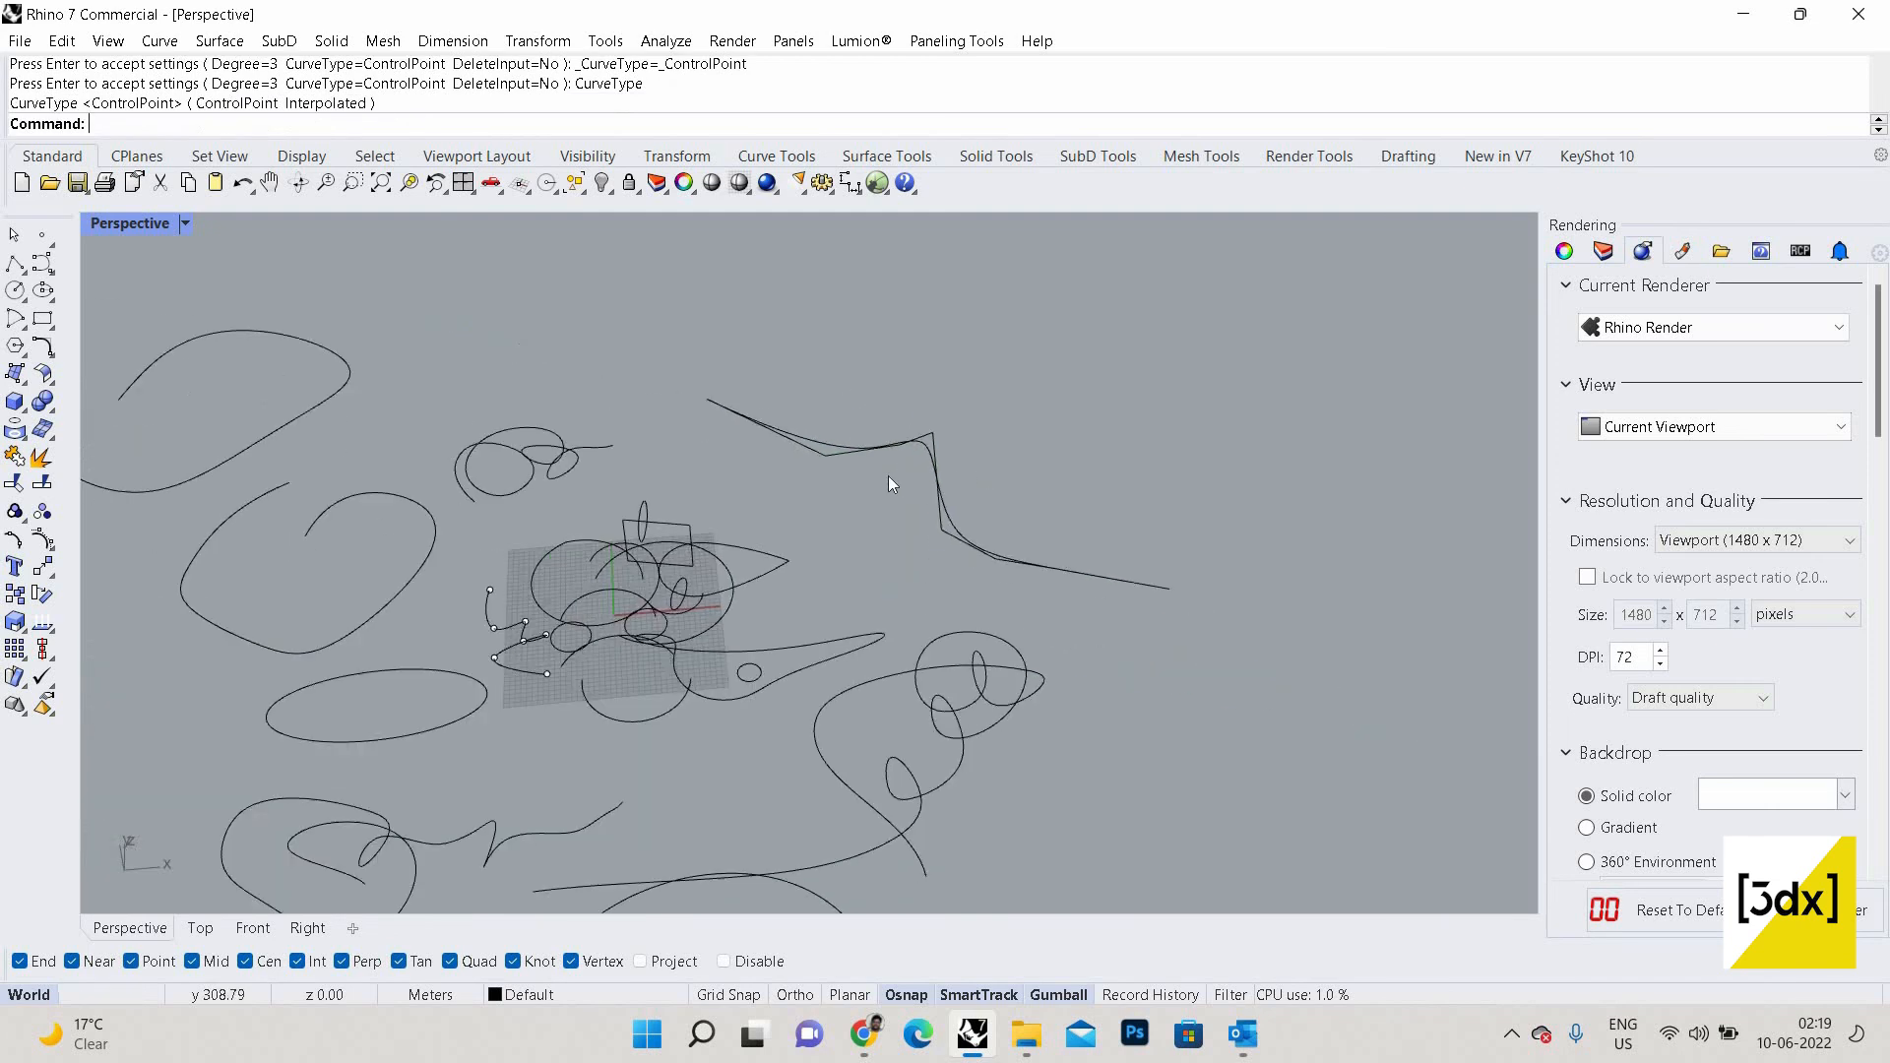
scroll(927, 570, up, 5)
click(914, 551)
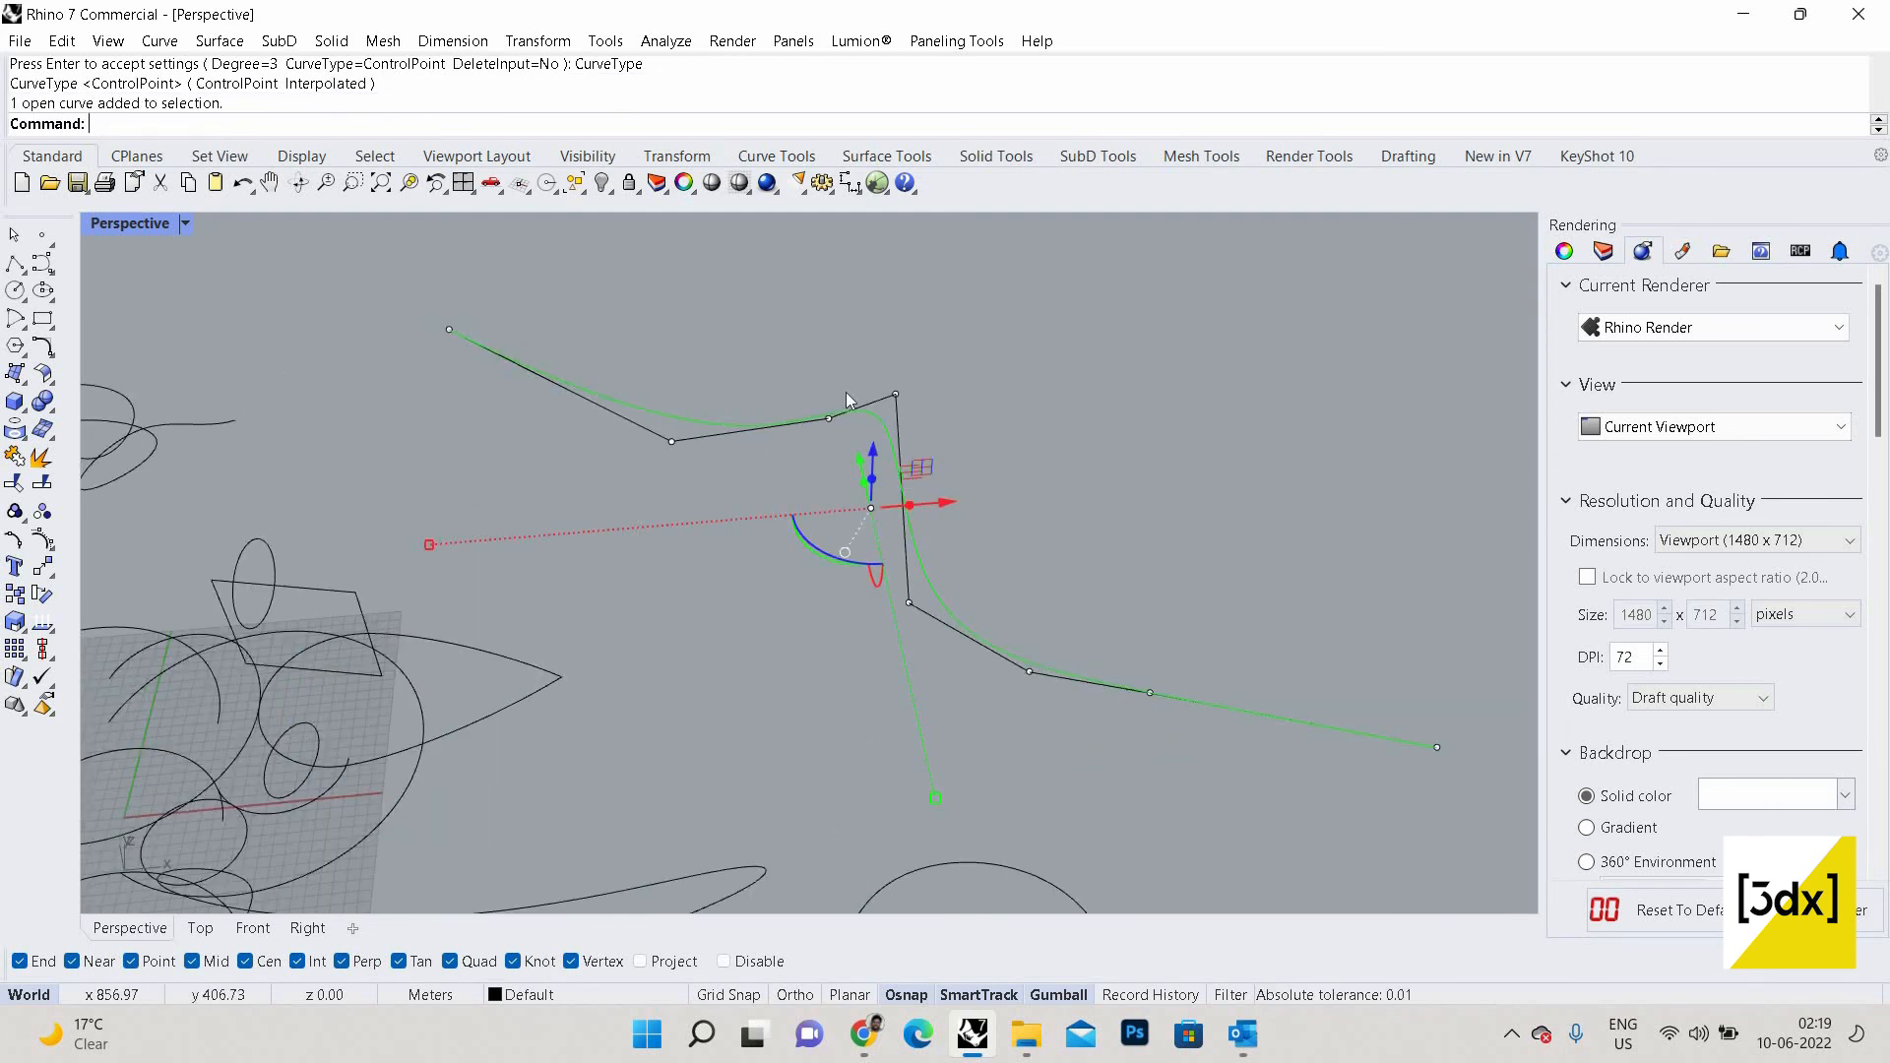
click(997, 576)
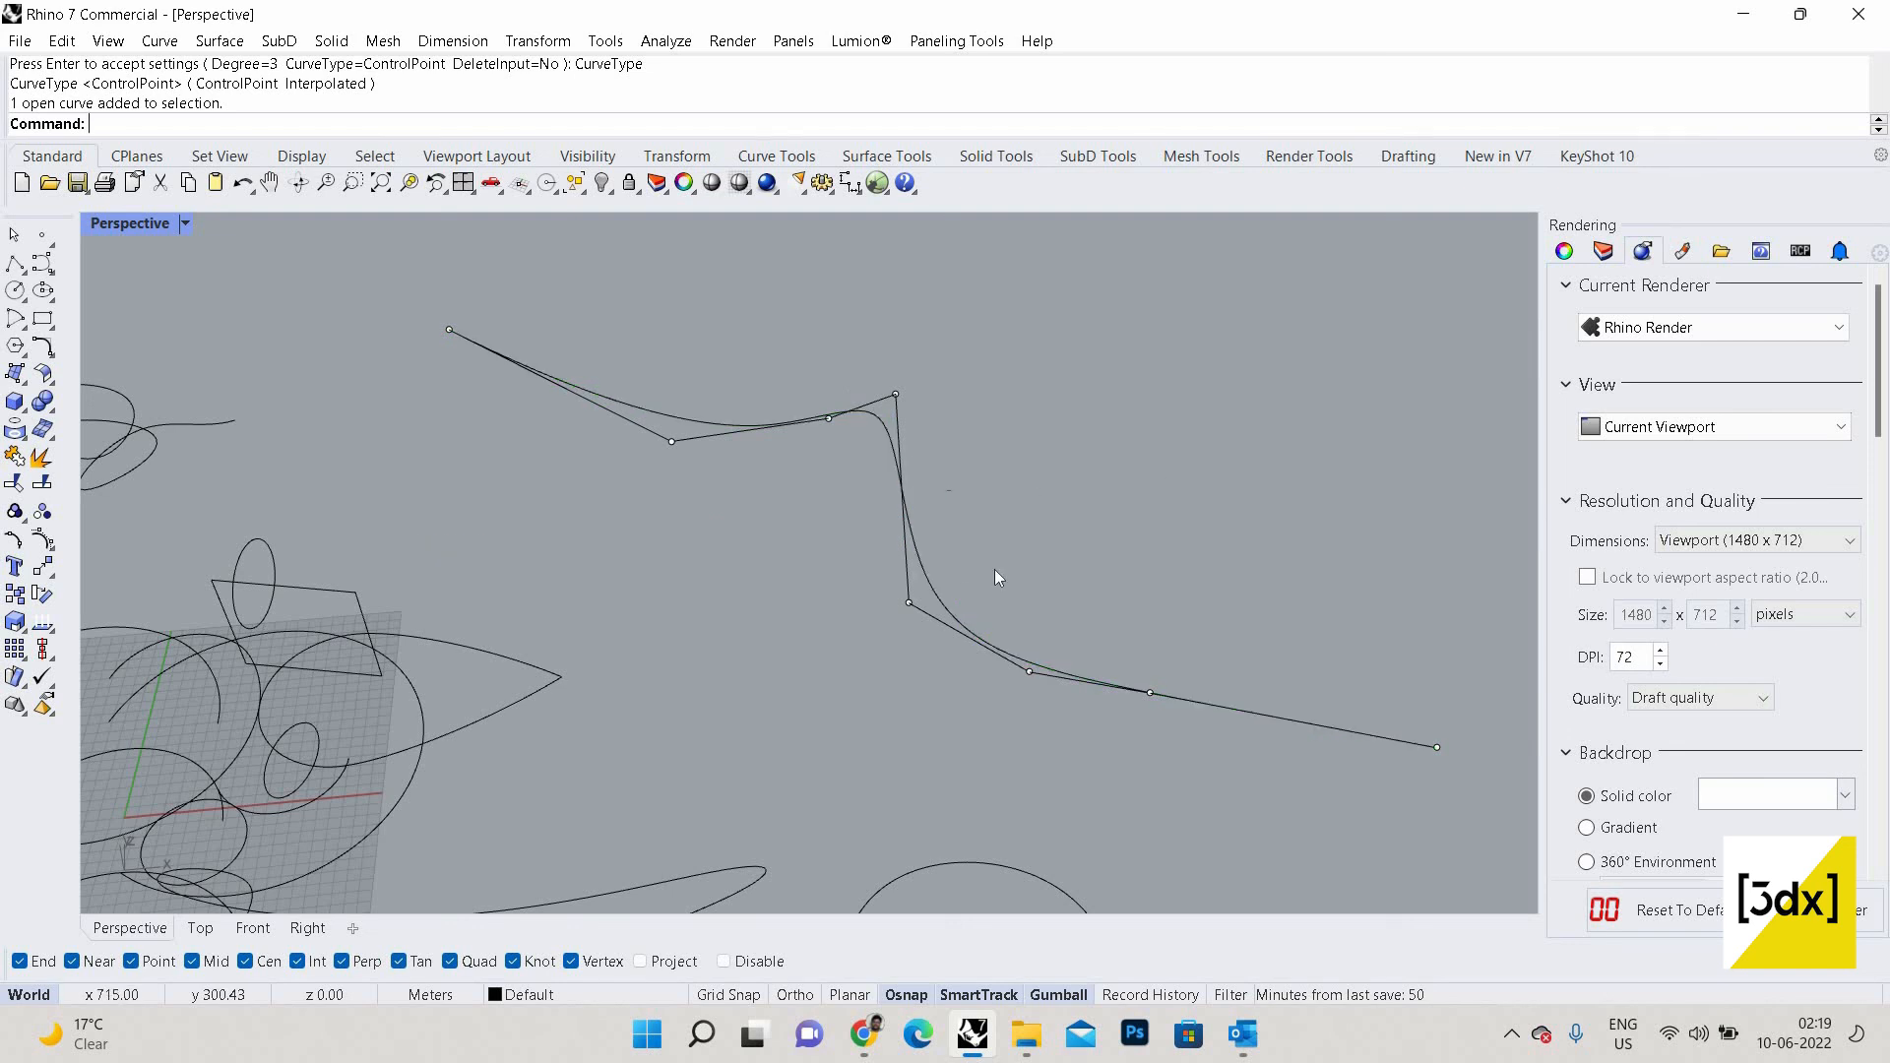
click(904, 531)
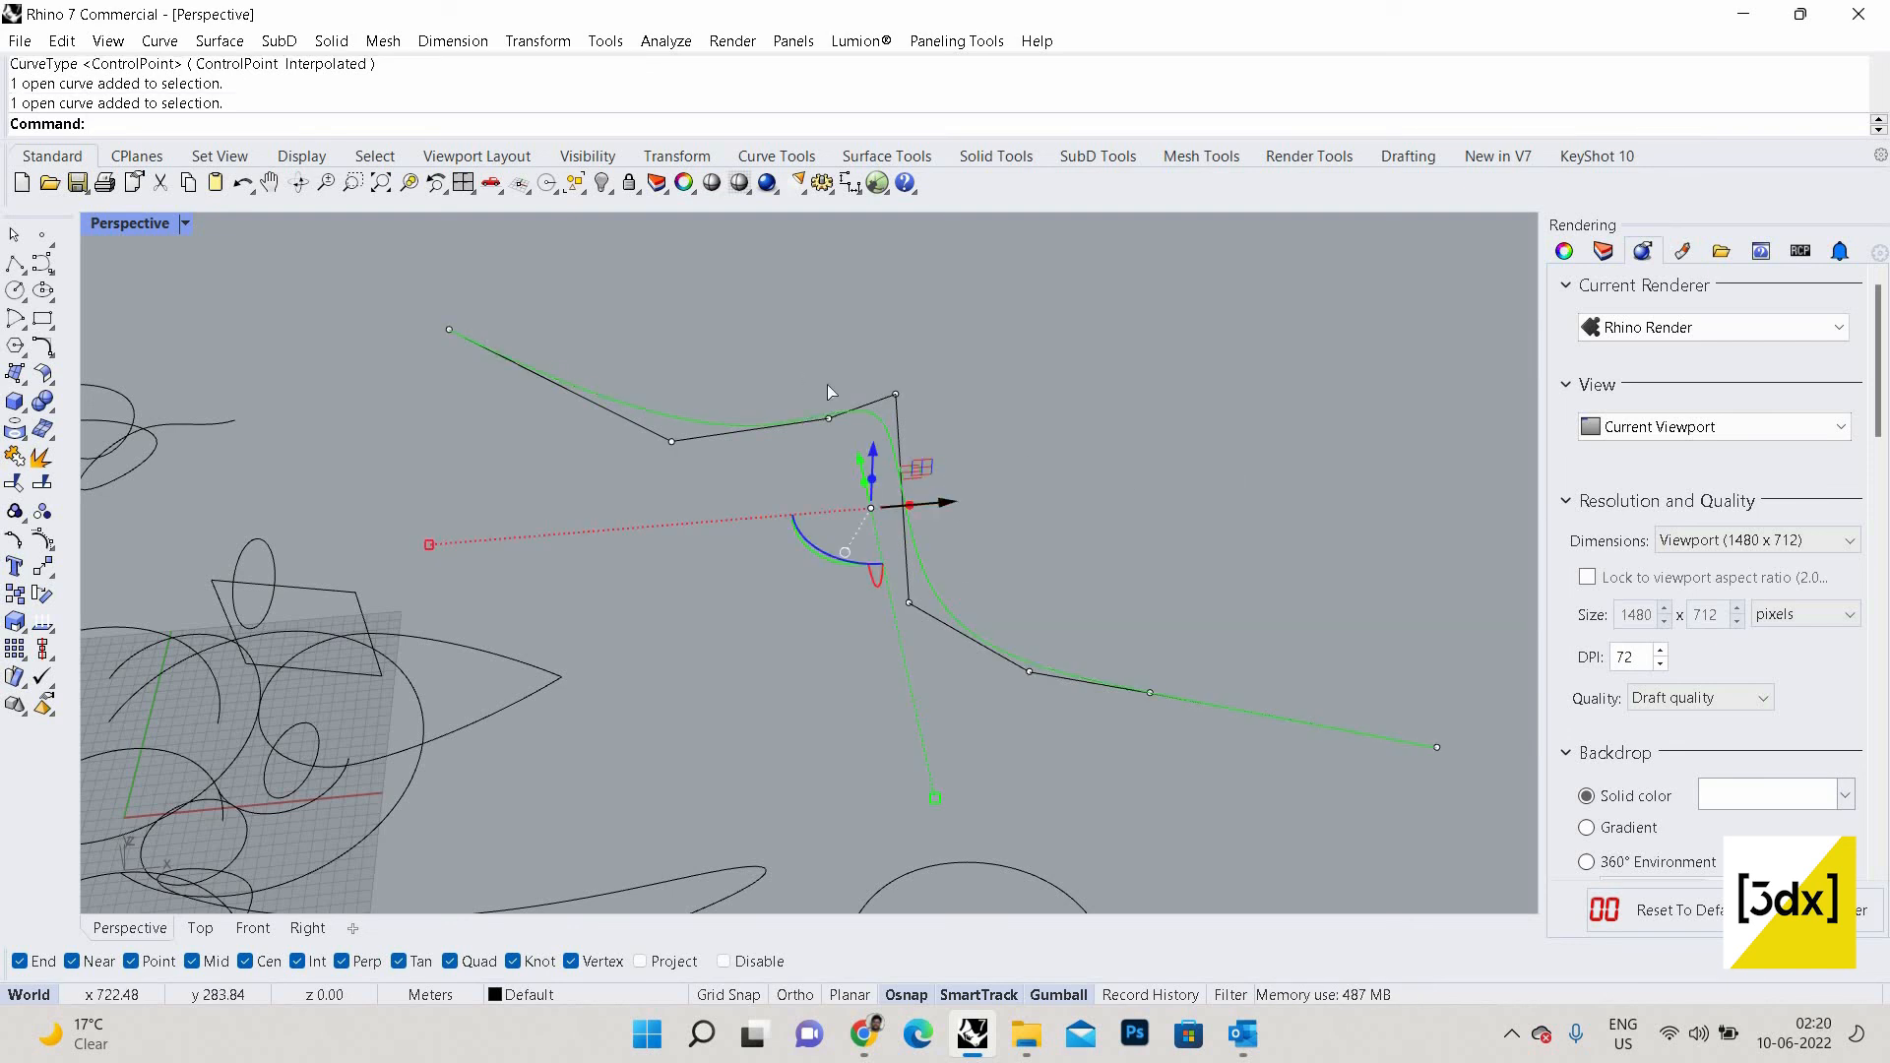
drag(949, 501, 1139, 382)
scroll(827, 384, down, 8)
scroll(736, 309, up, 5)
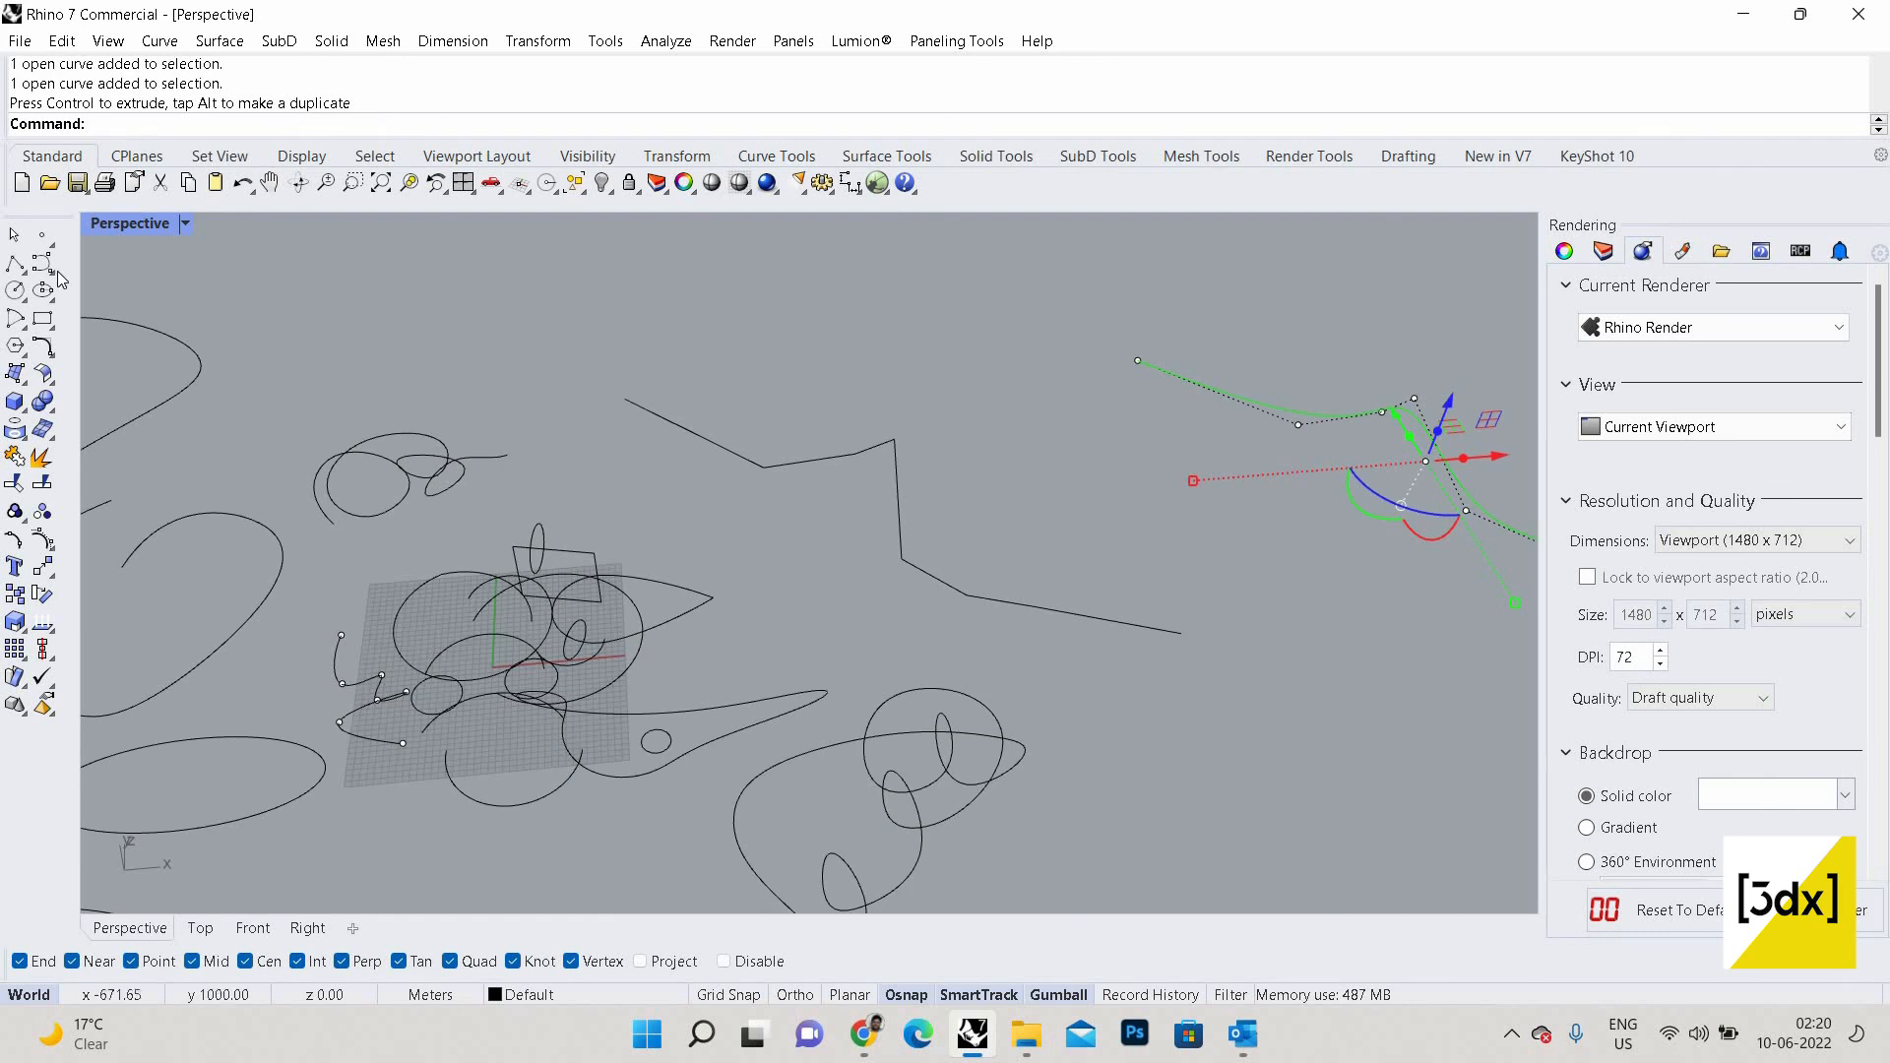
Draw a conic curve between the grid and the zigzag polyline by placing its start, end, apex and curvature point.
click(49, 270)
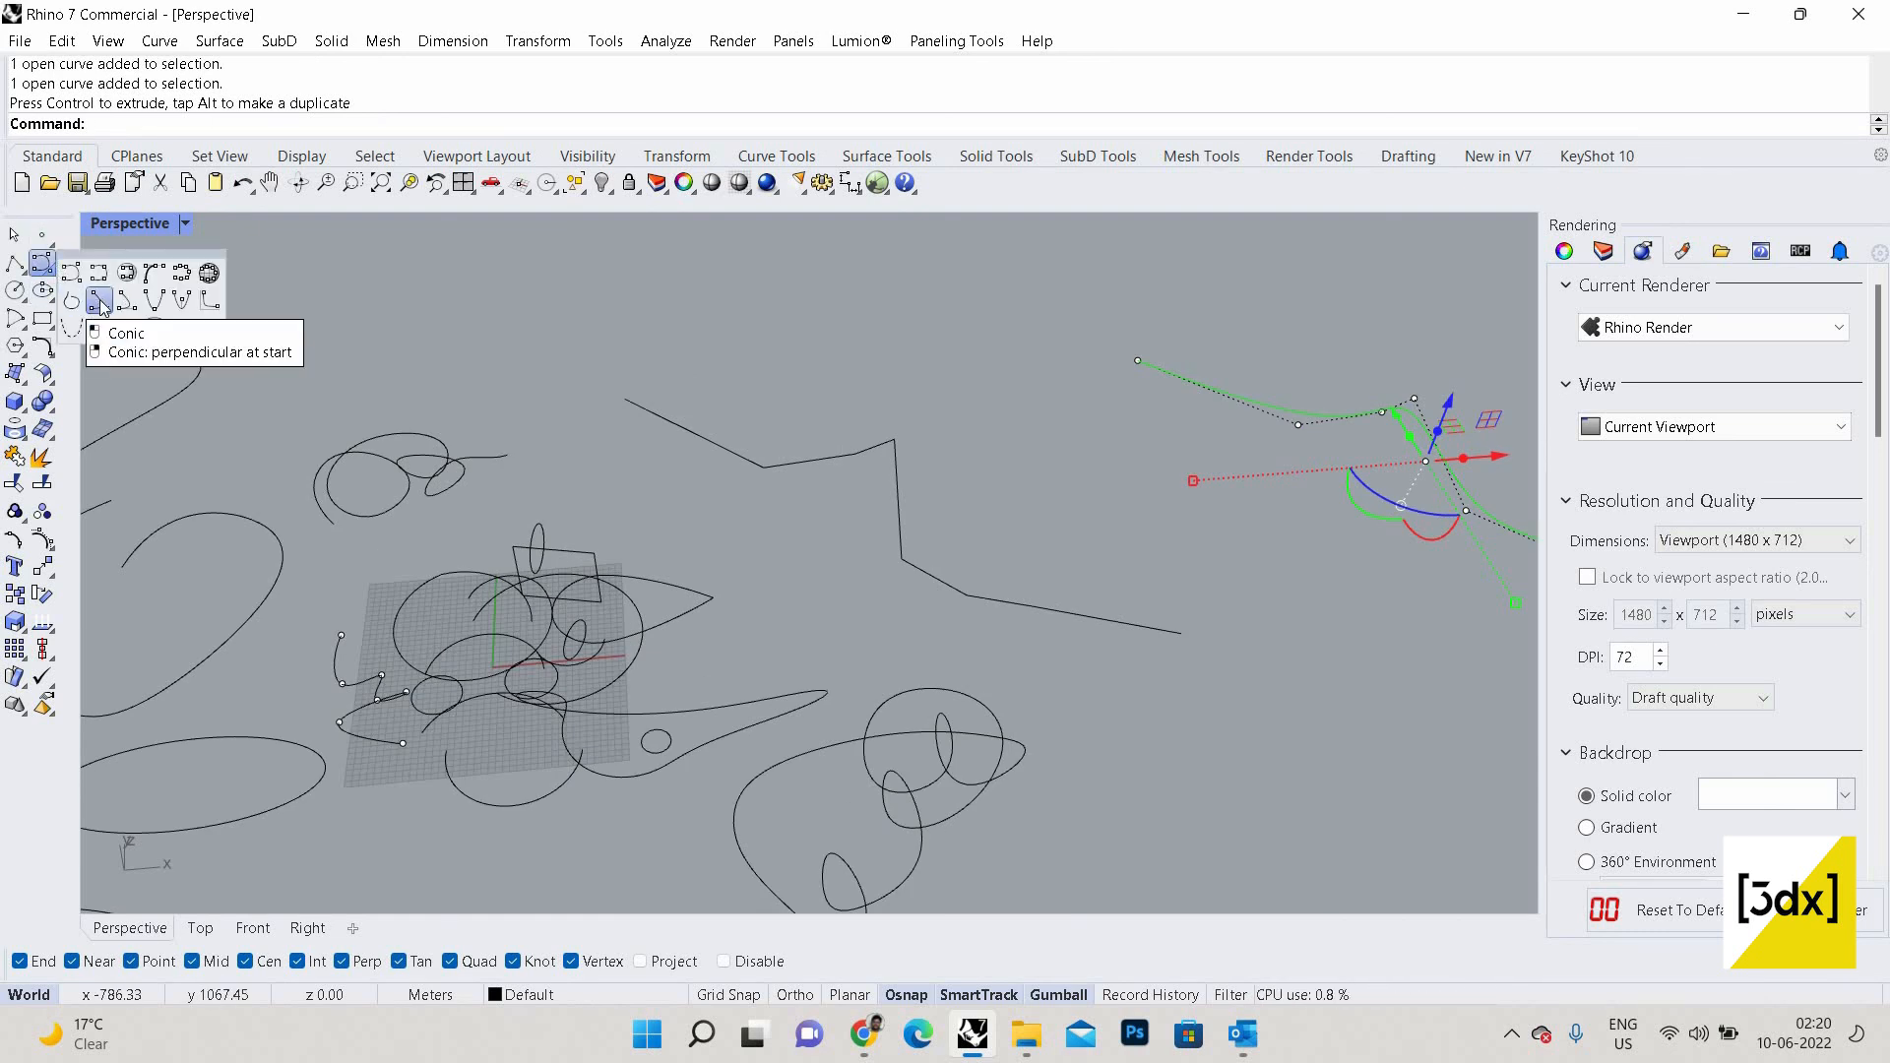
click(102, 305)
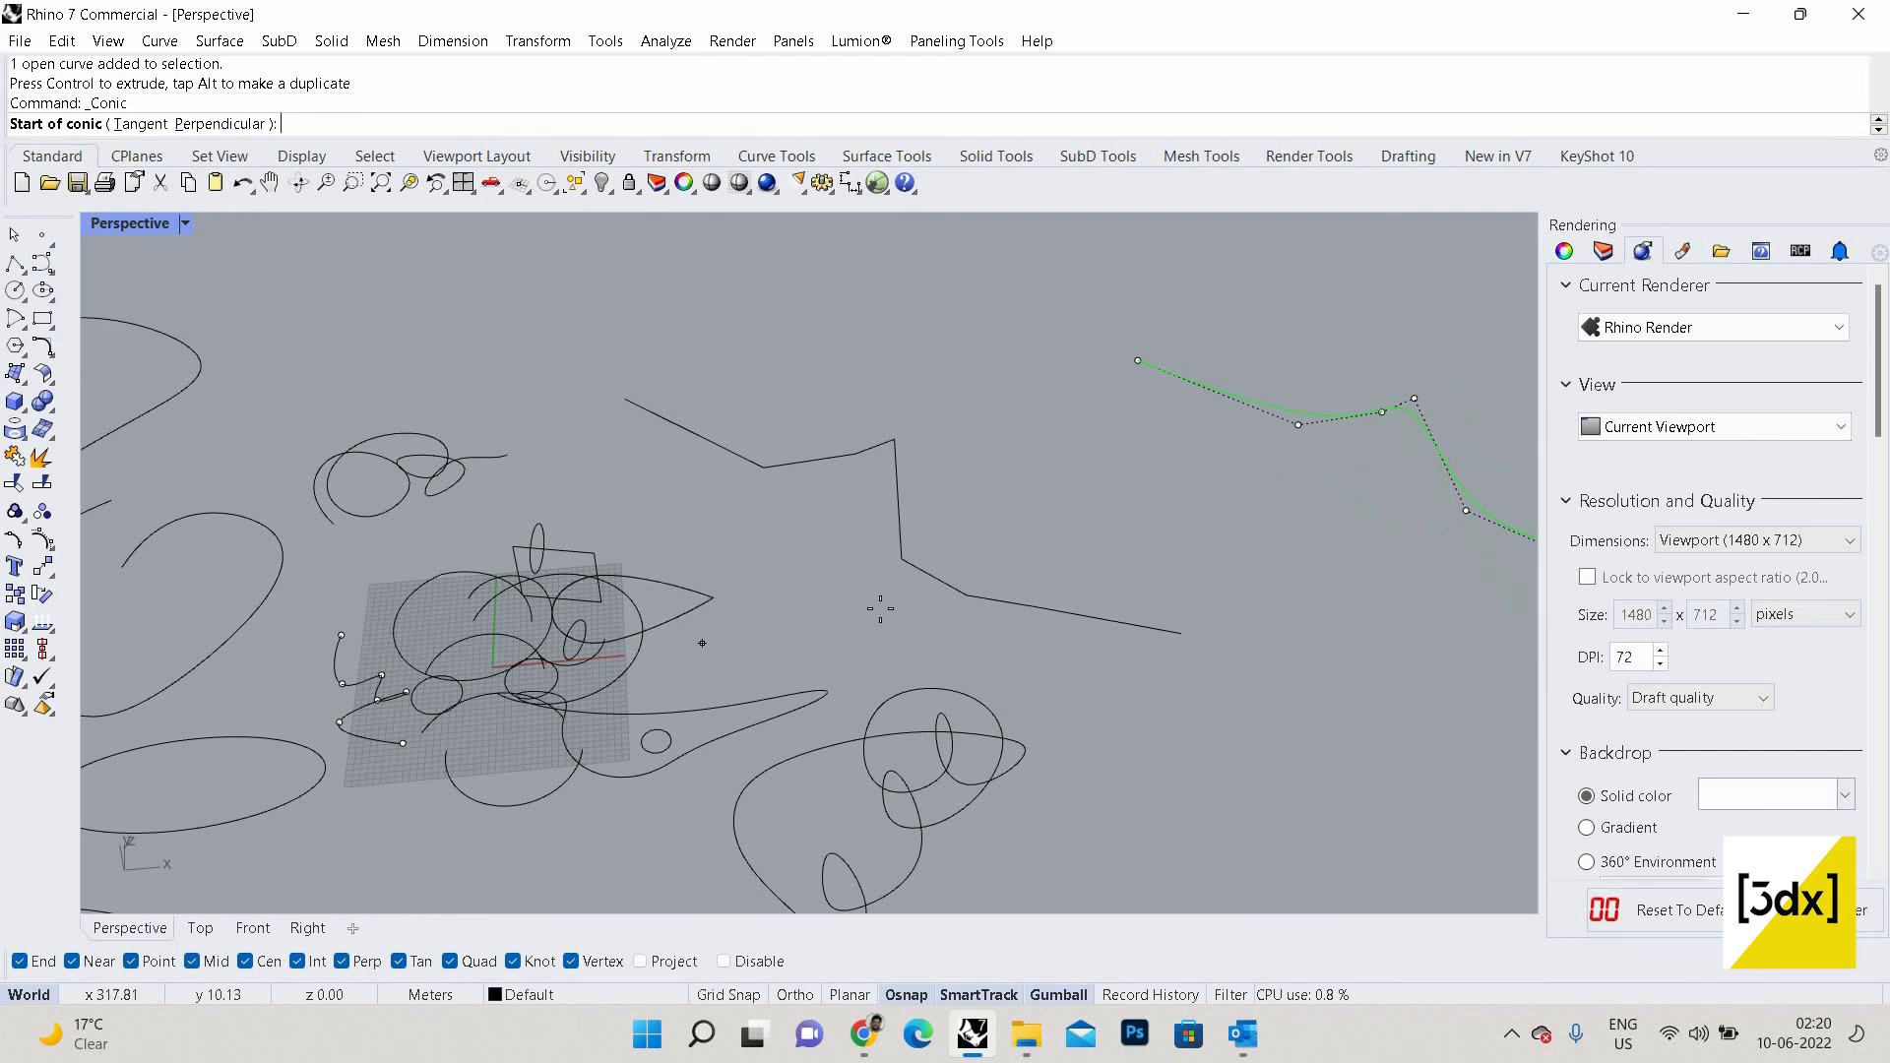
scroll(705, 644, up, 5)
click(844, 633)
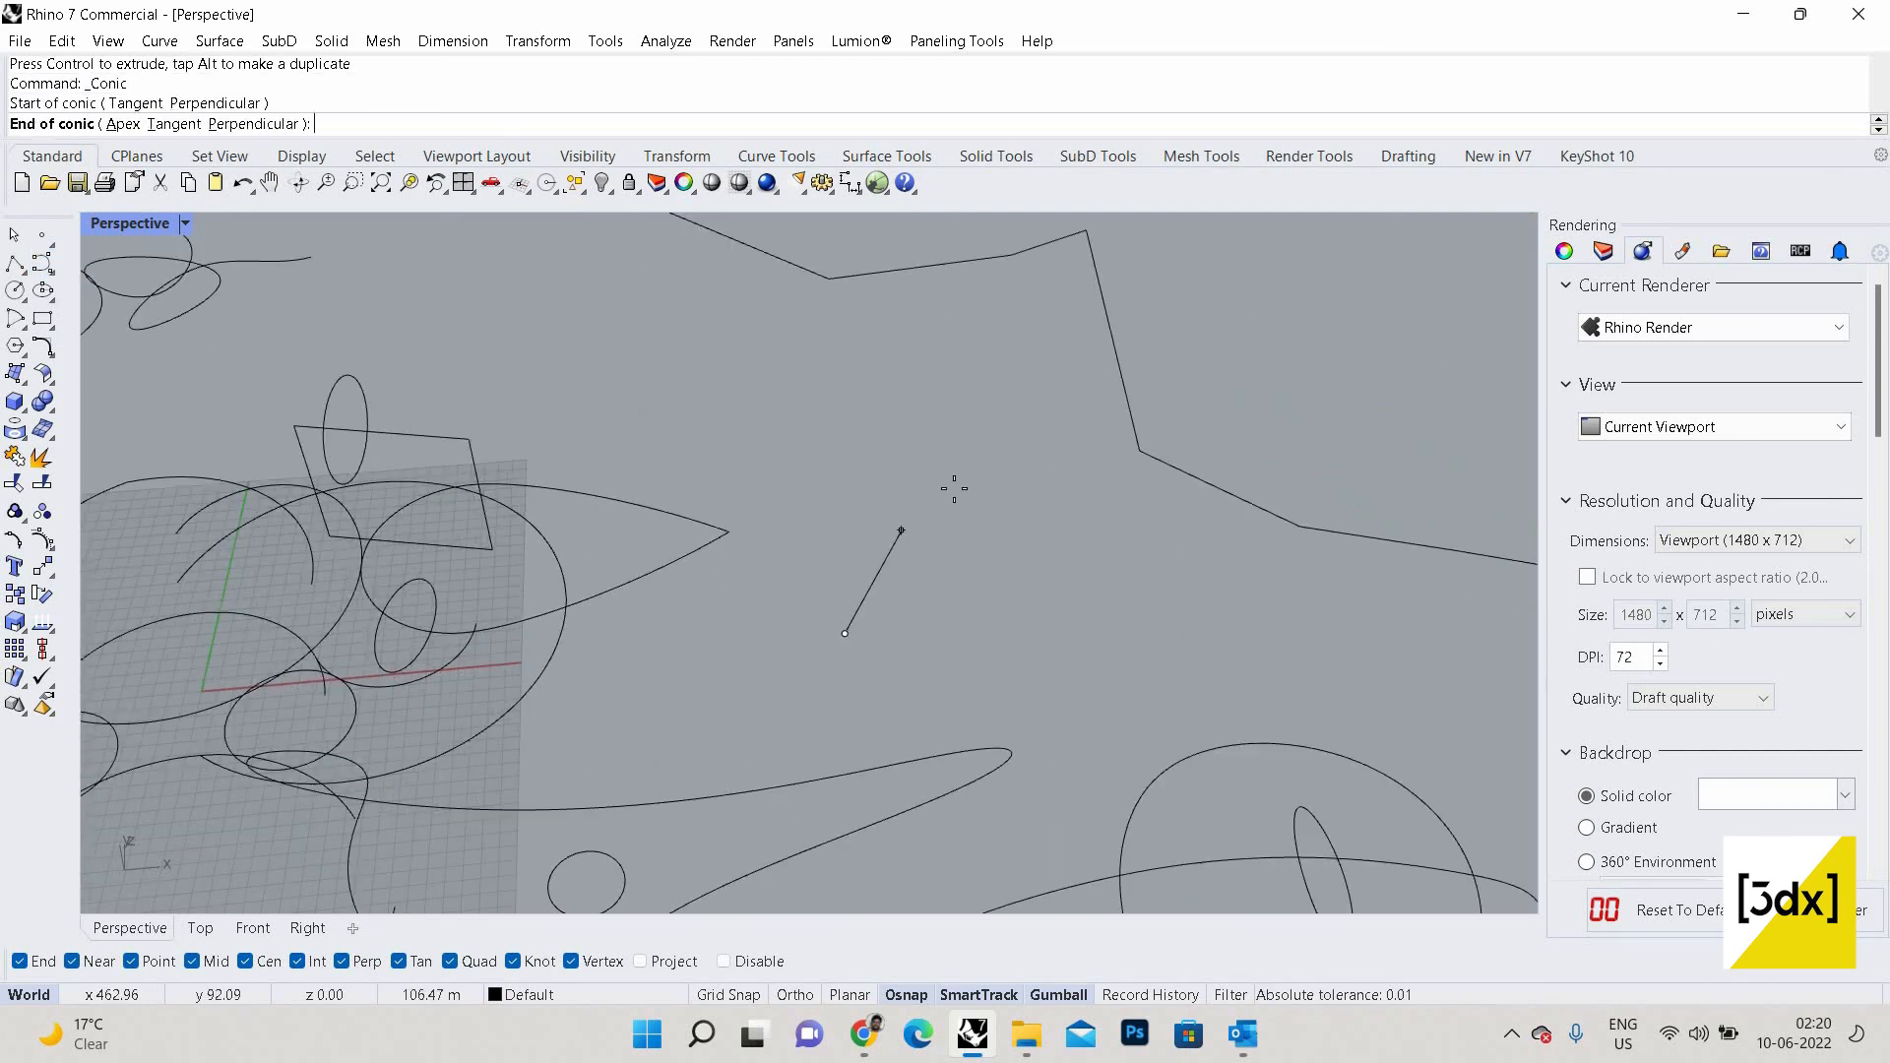
click(943, 433)
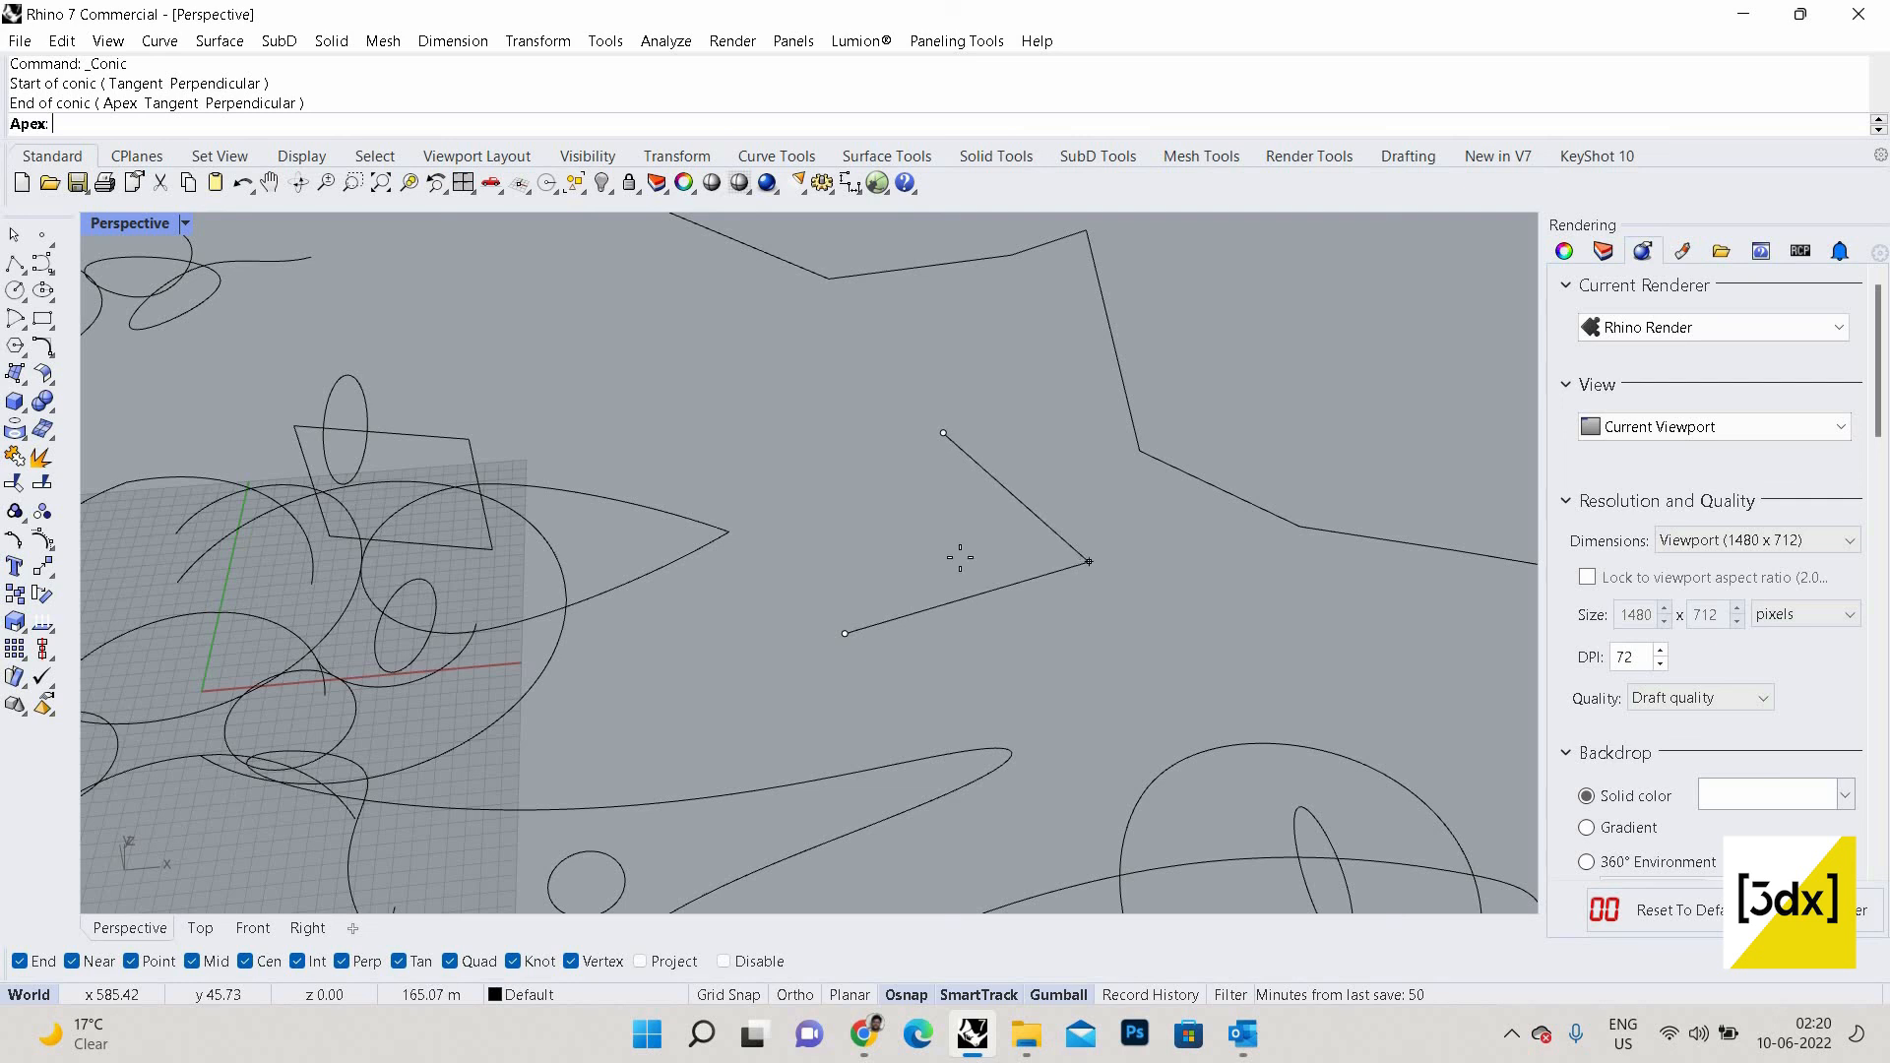
click(1087, 561)
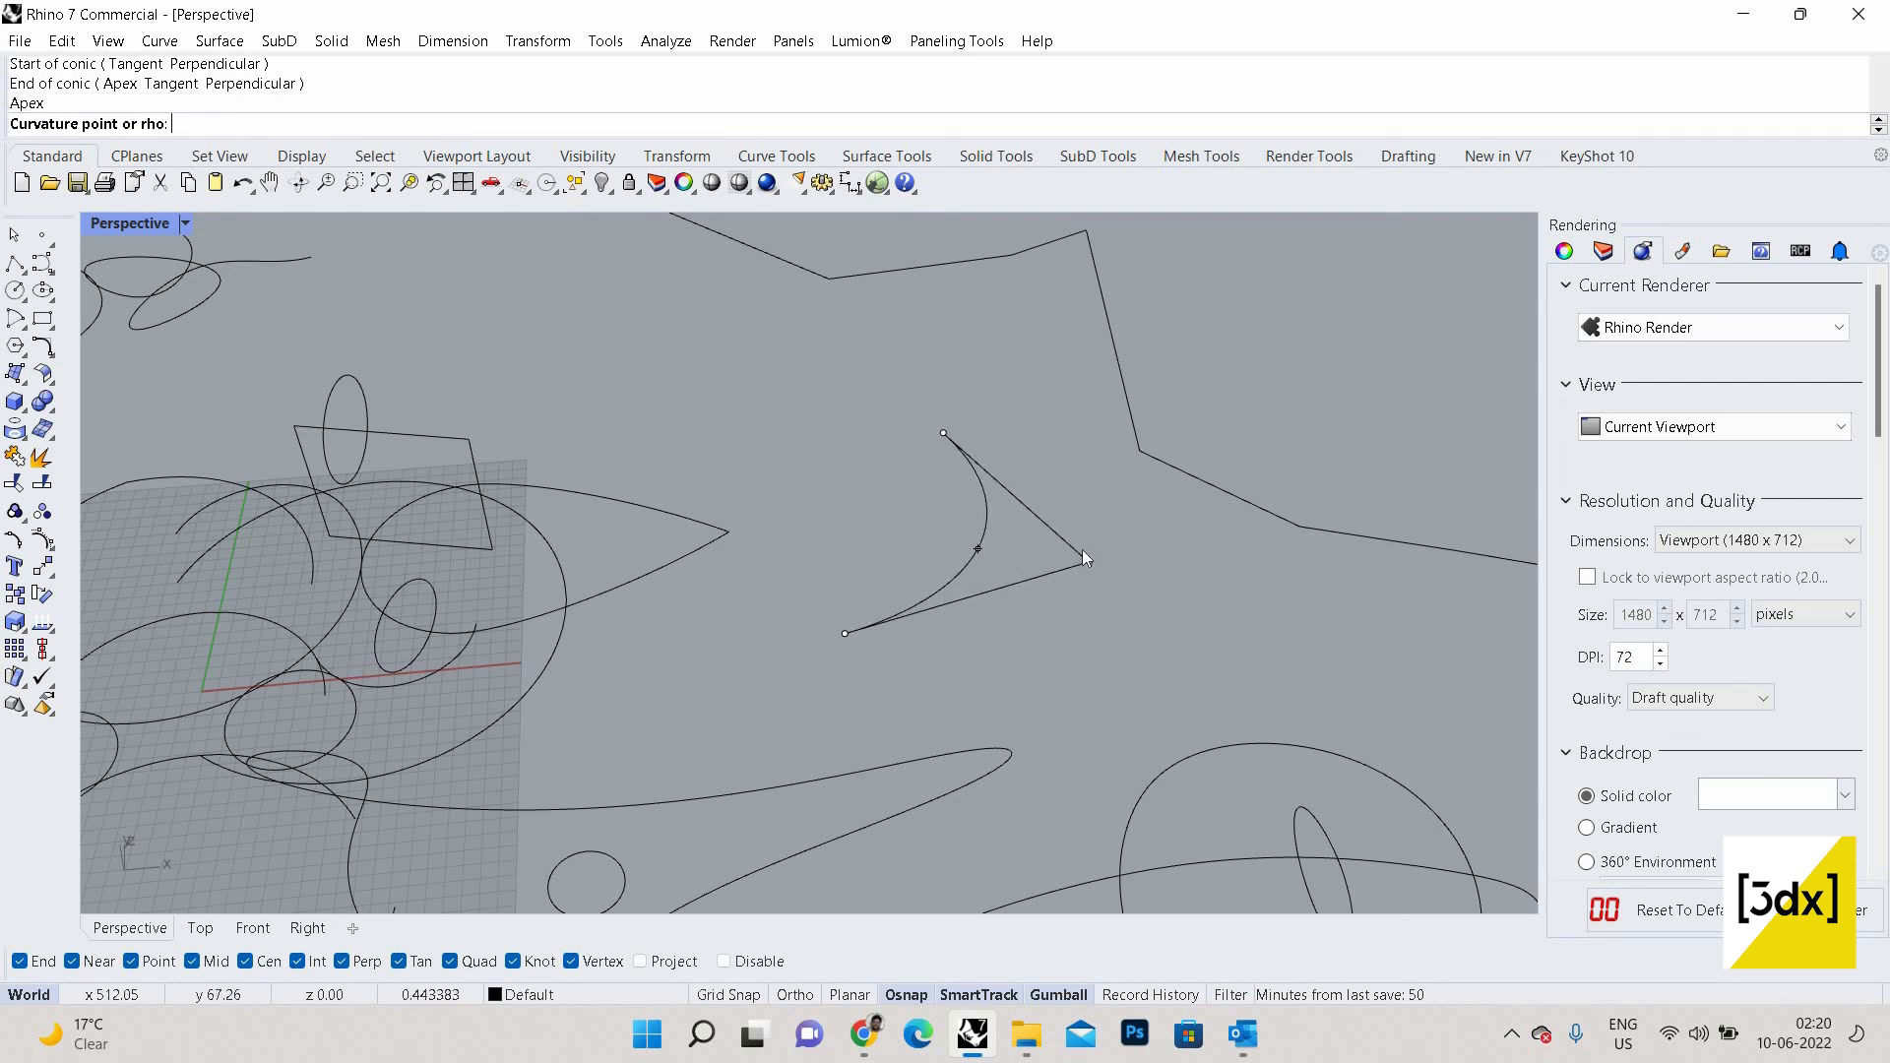
click(967, 512)
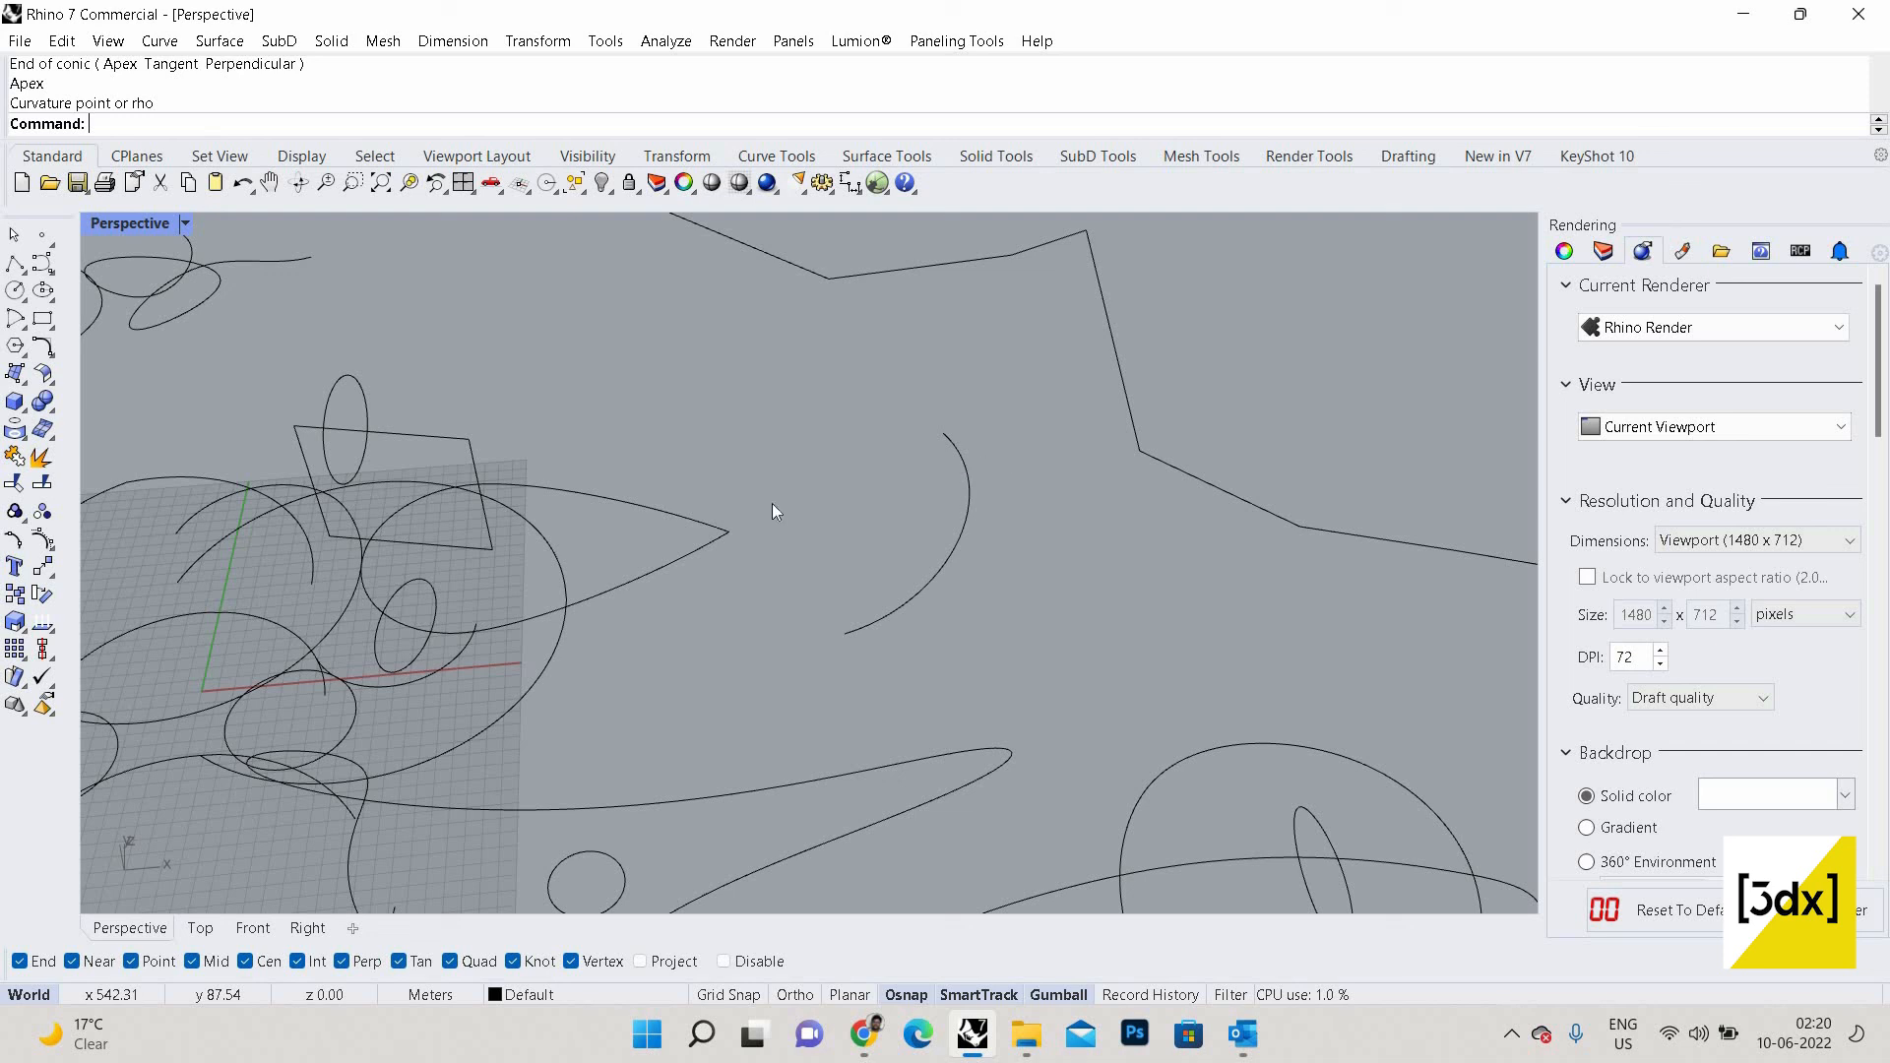
Open the set of curve drawing tools.
click(50, 277)
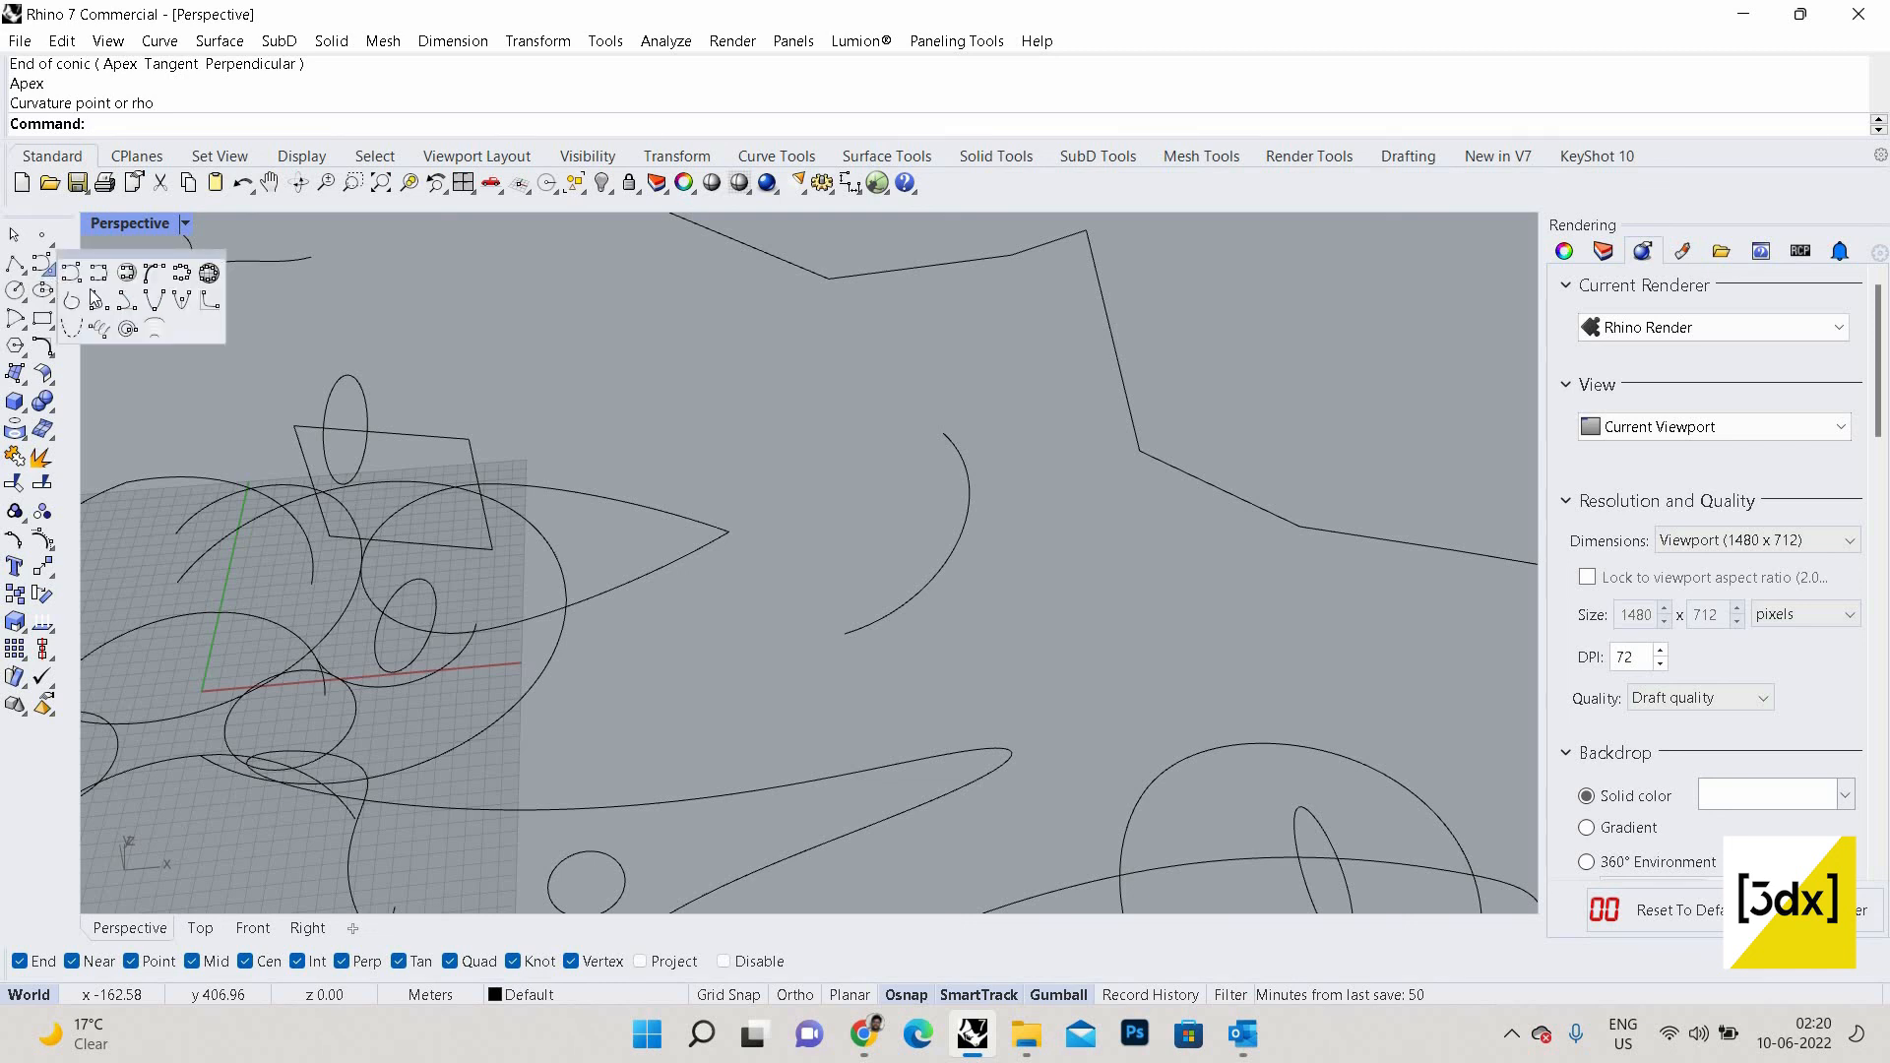